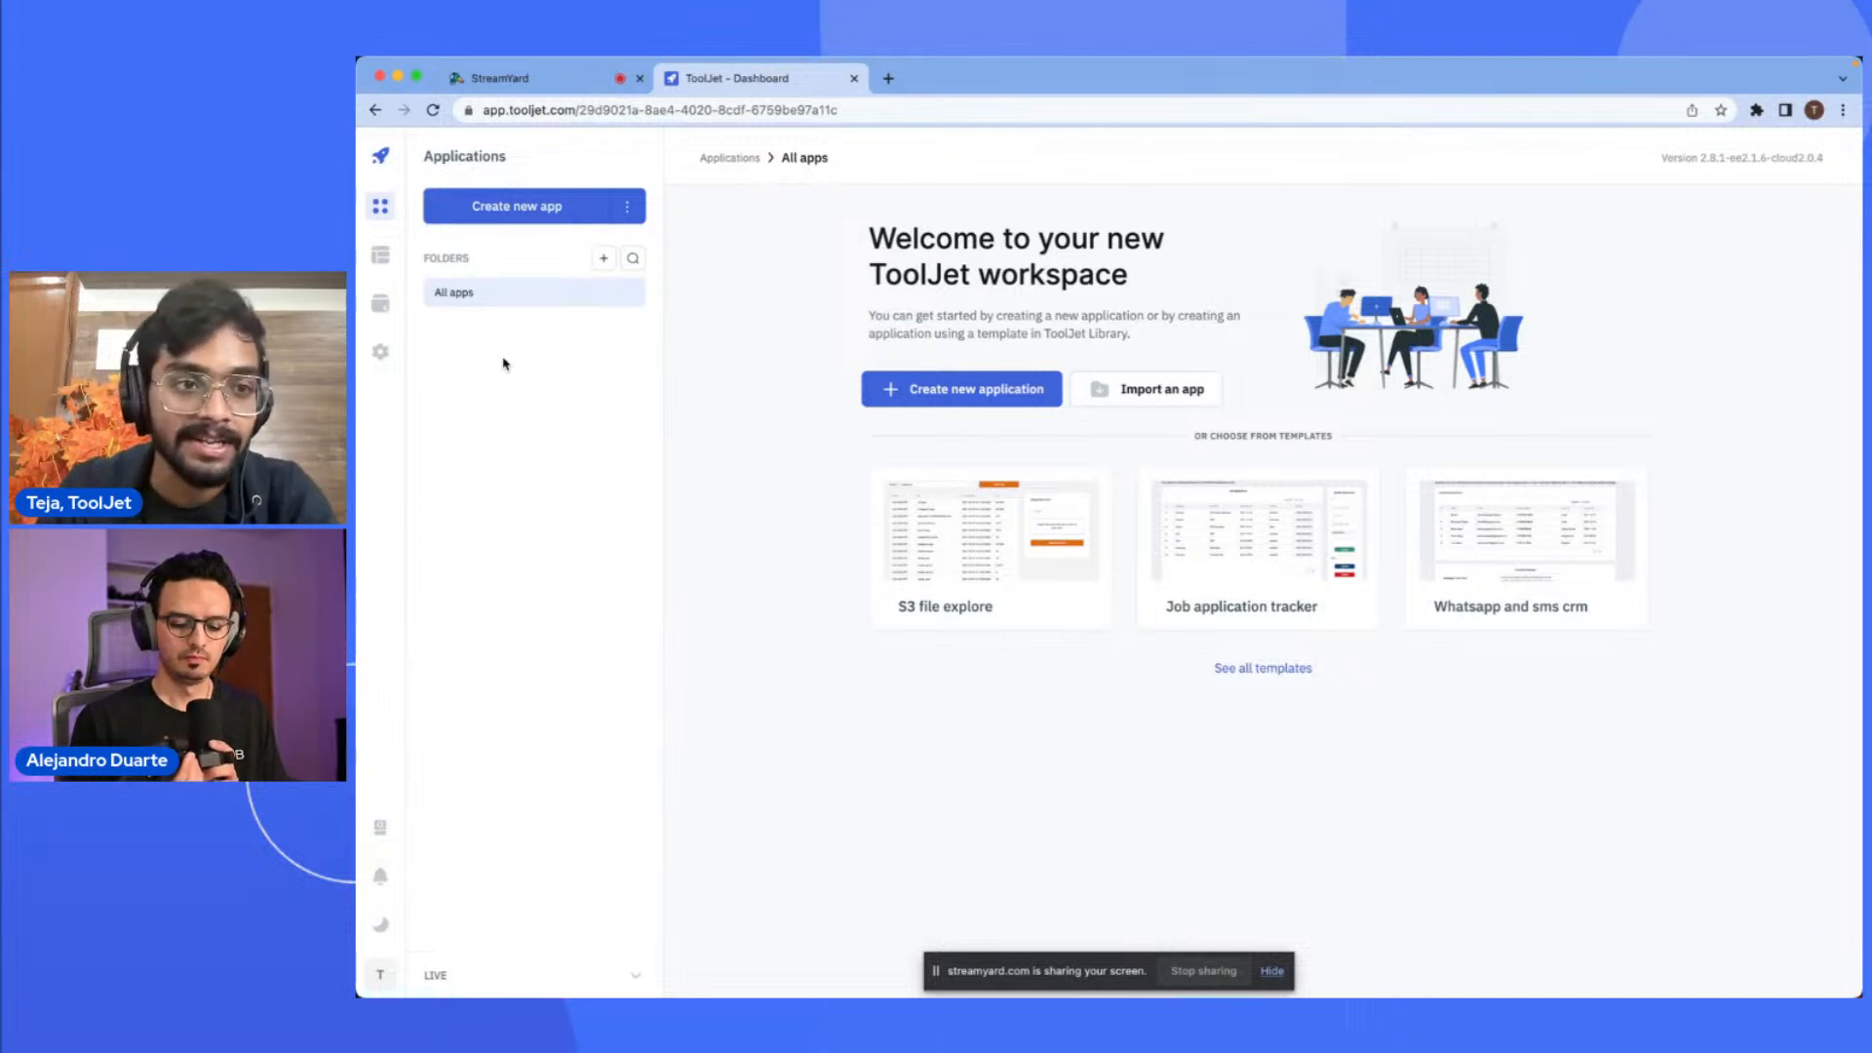
# - Open the global datasources page of the workspace
pyautogui.click(381, 257)
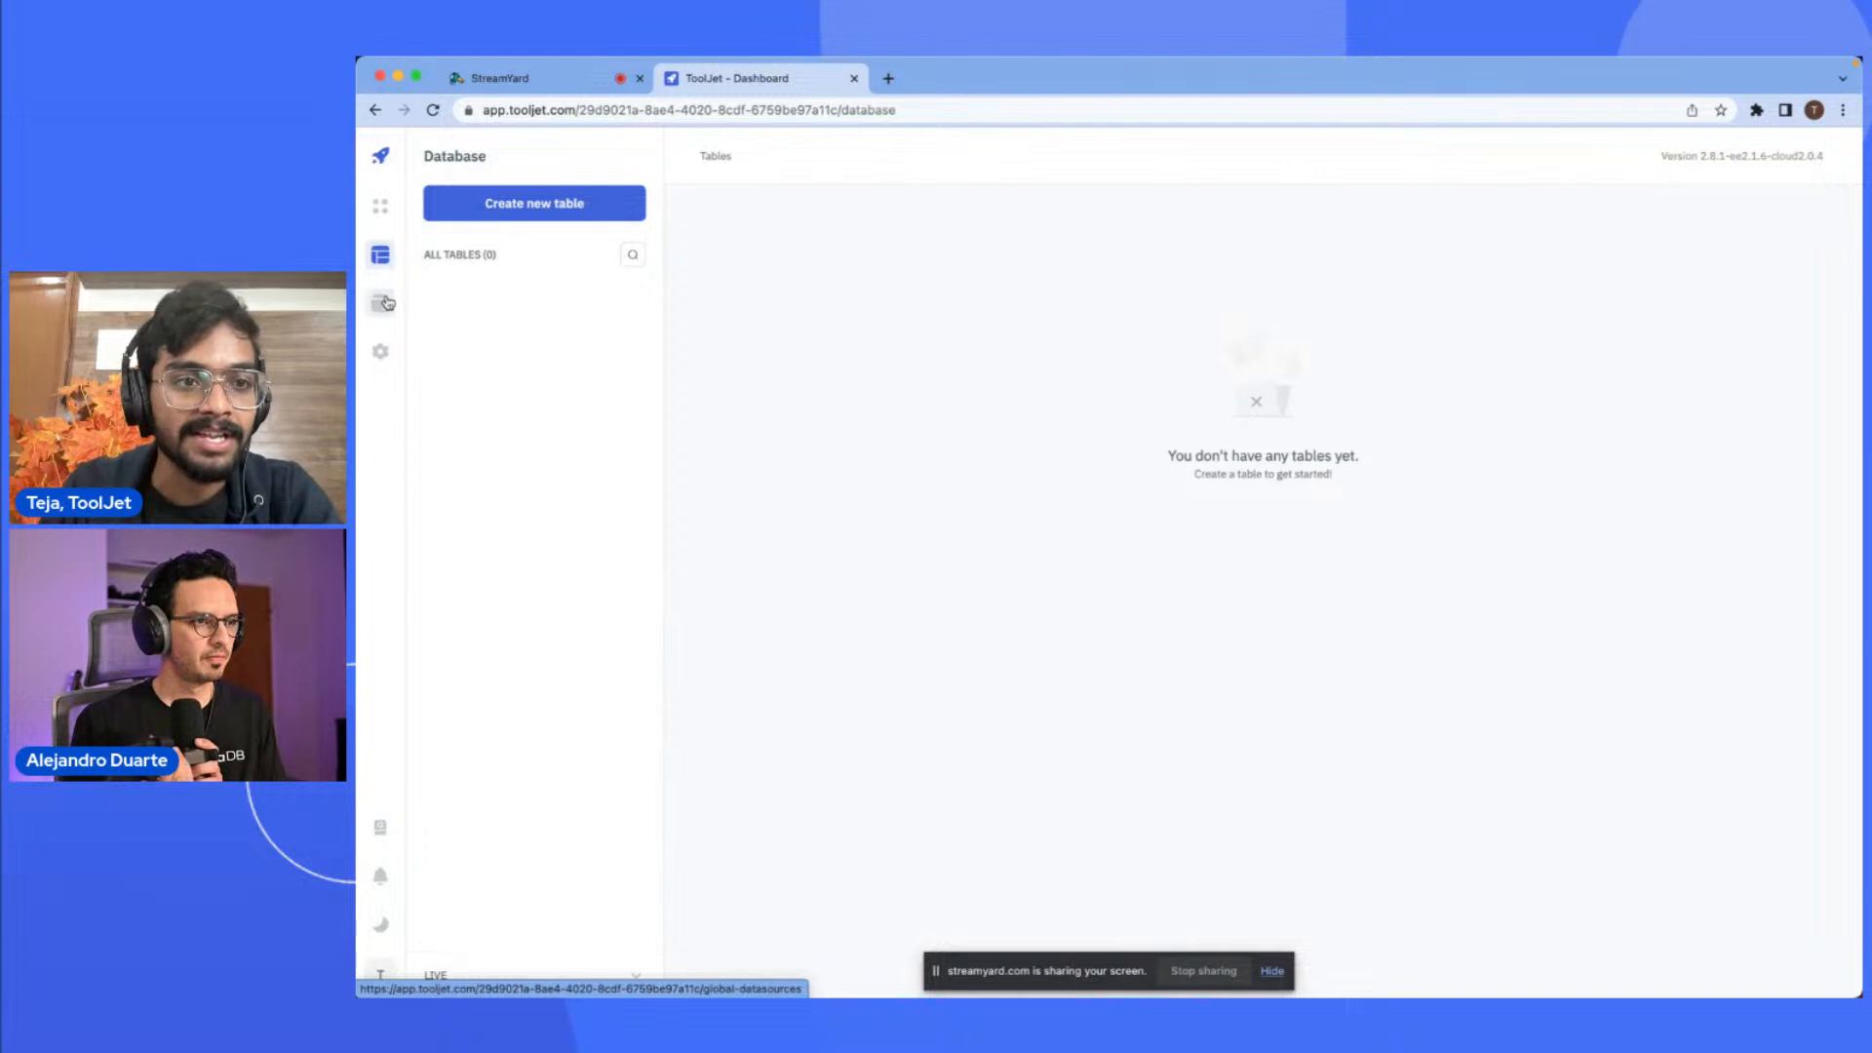
pyautogui.click(387, 303)
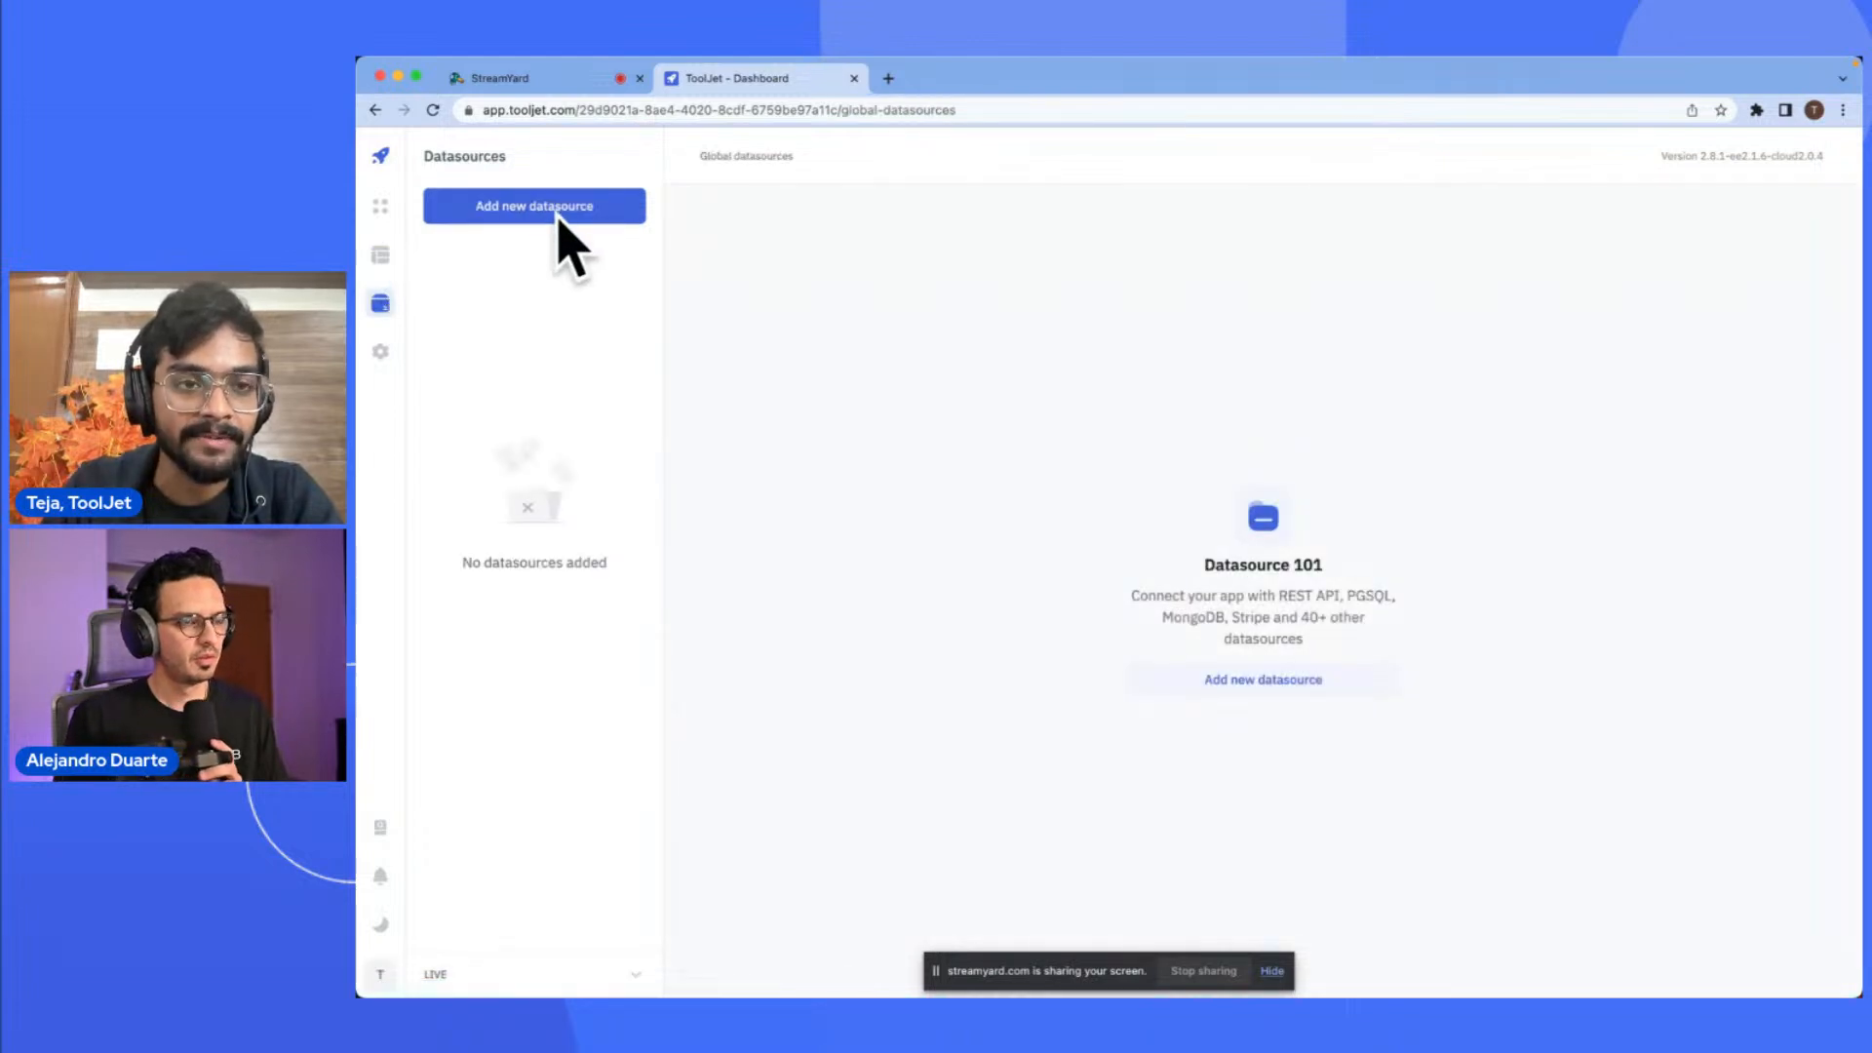
pyautogui.moveTo(573, 80); pyautogui.dragTo(572, 57)
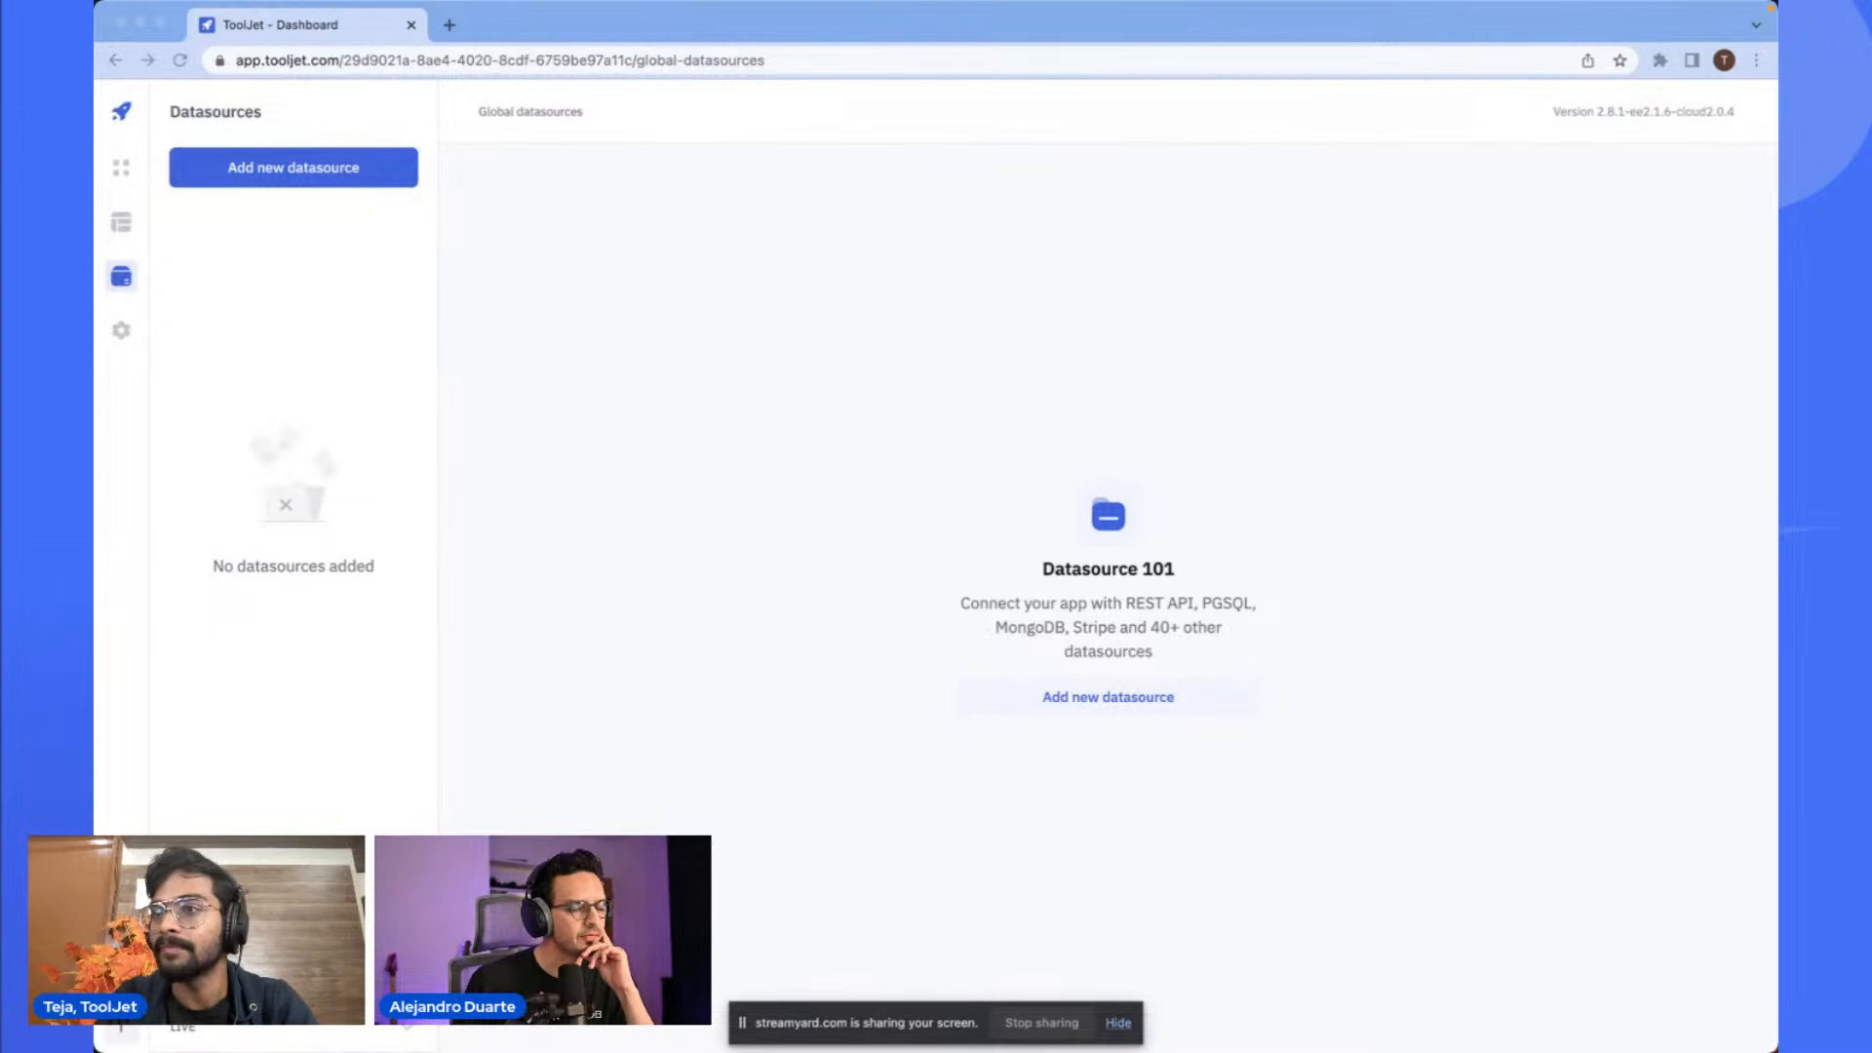
pyautogui.click(1307, 36)
pyautogui.doubleClick(1308, 36)
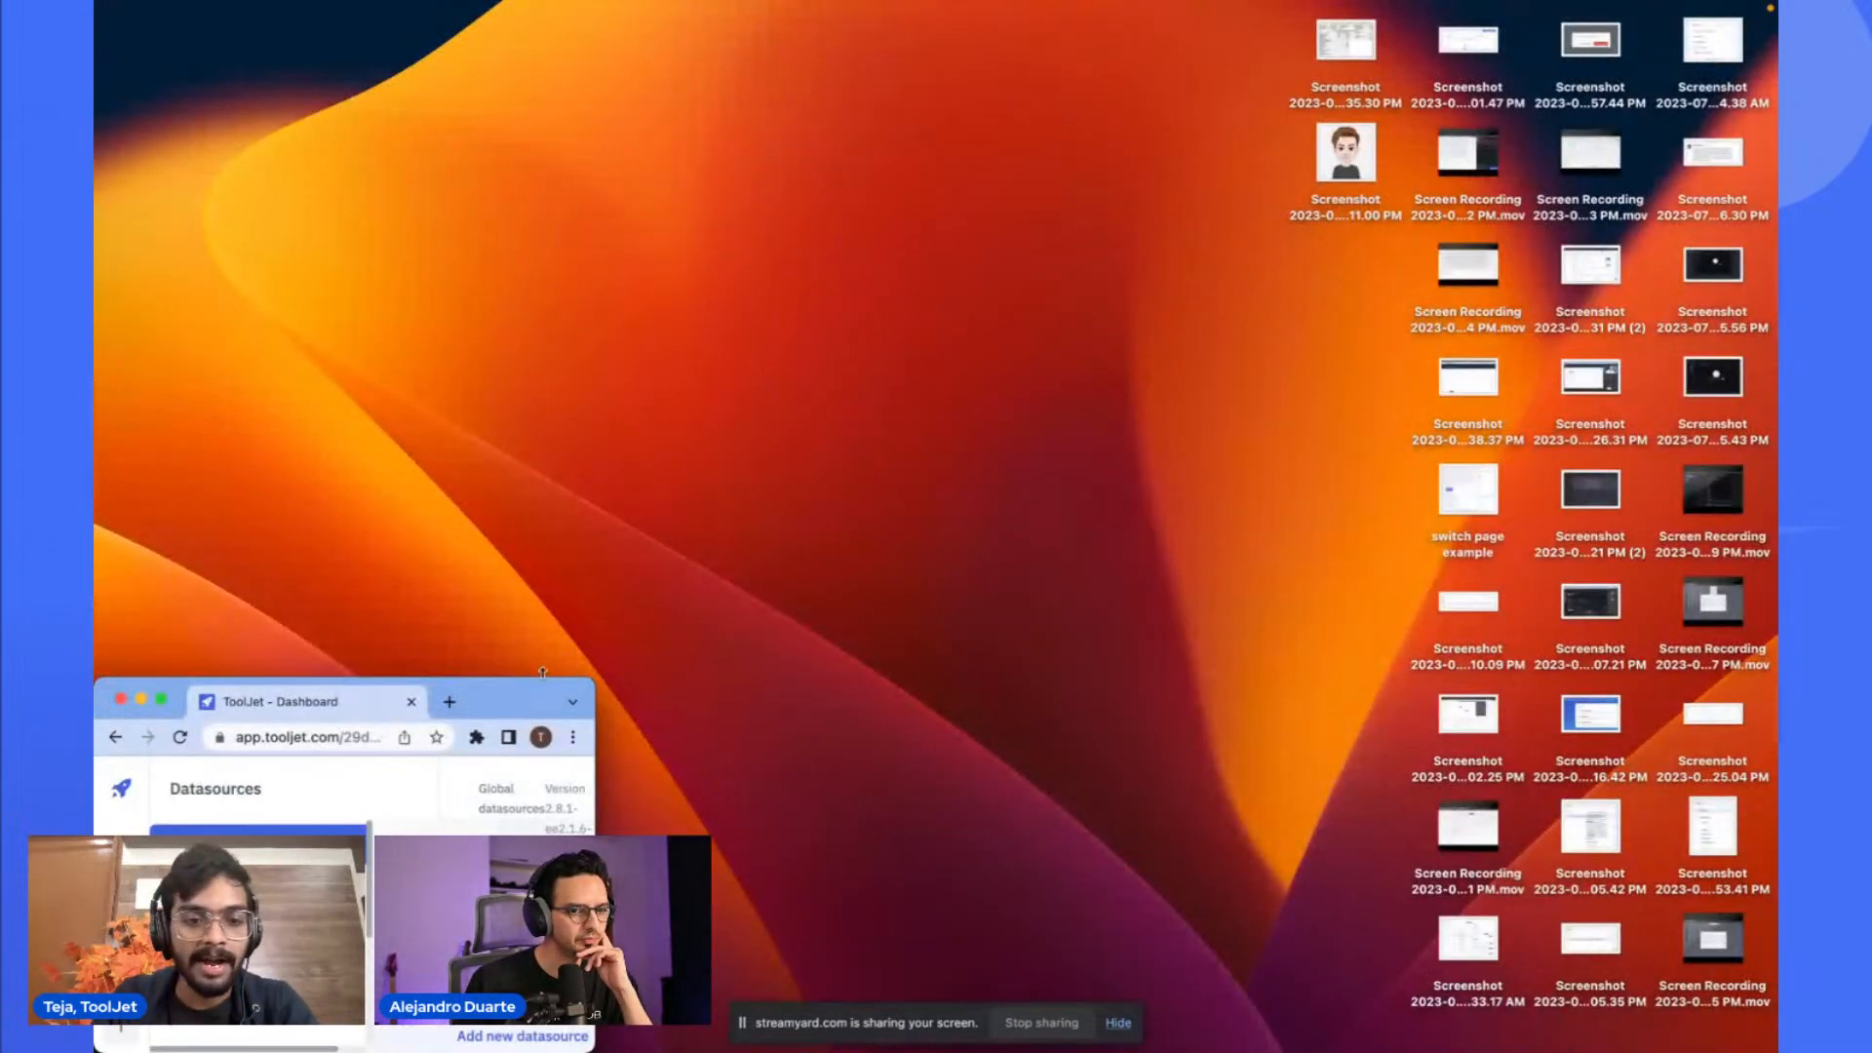
pyautogui.doubleClick(534, 704)
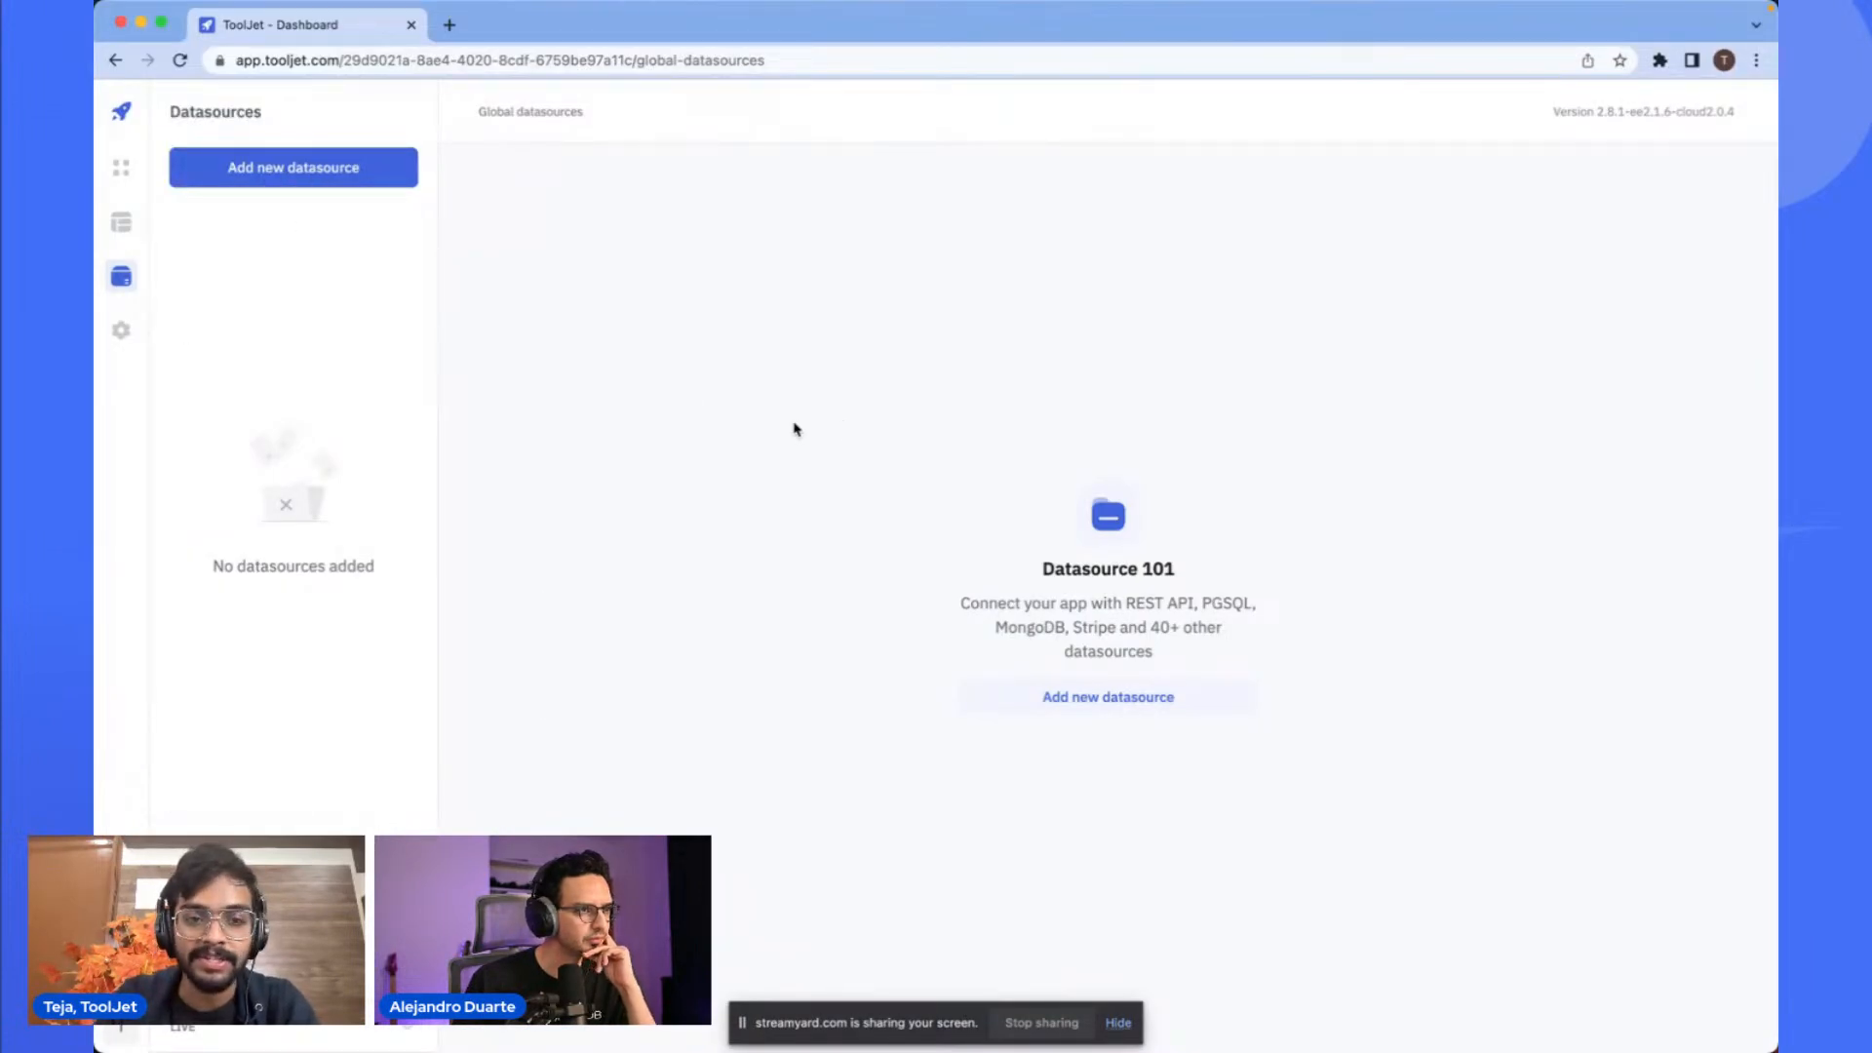
# - Start adding a new datasource and choose MariaDB as its type
pyautogui.click(258, 181)
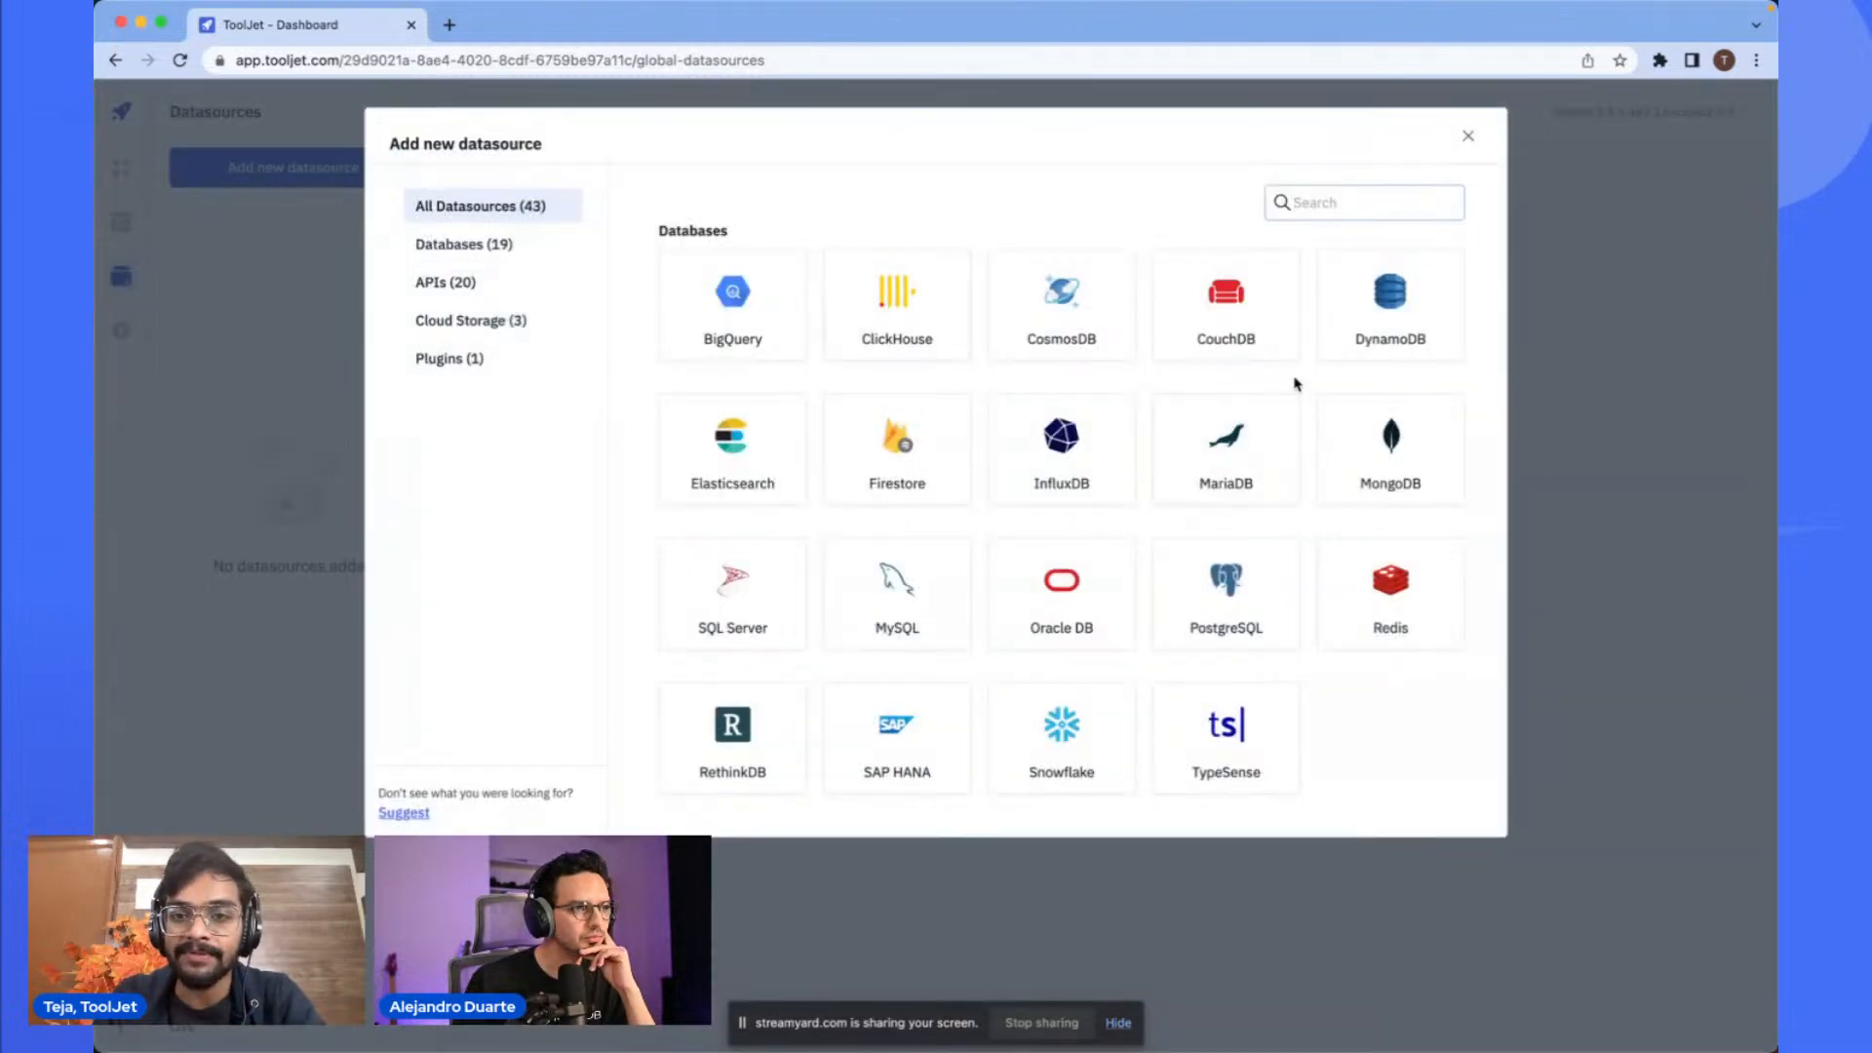
pyautogui.scroll(-2, 1308, 381)
pyautogui.scroll(2, 1307, 380)
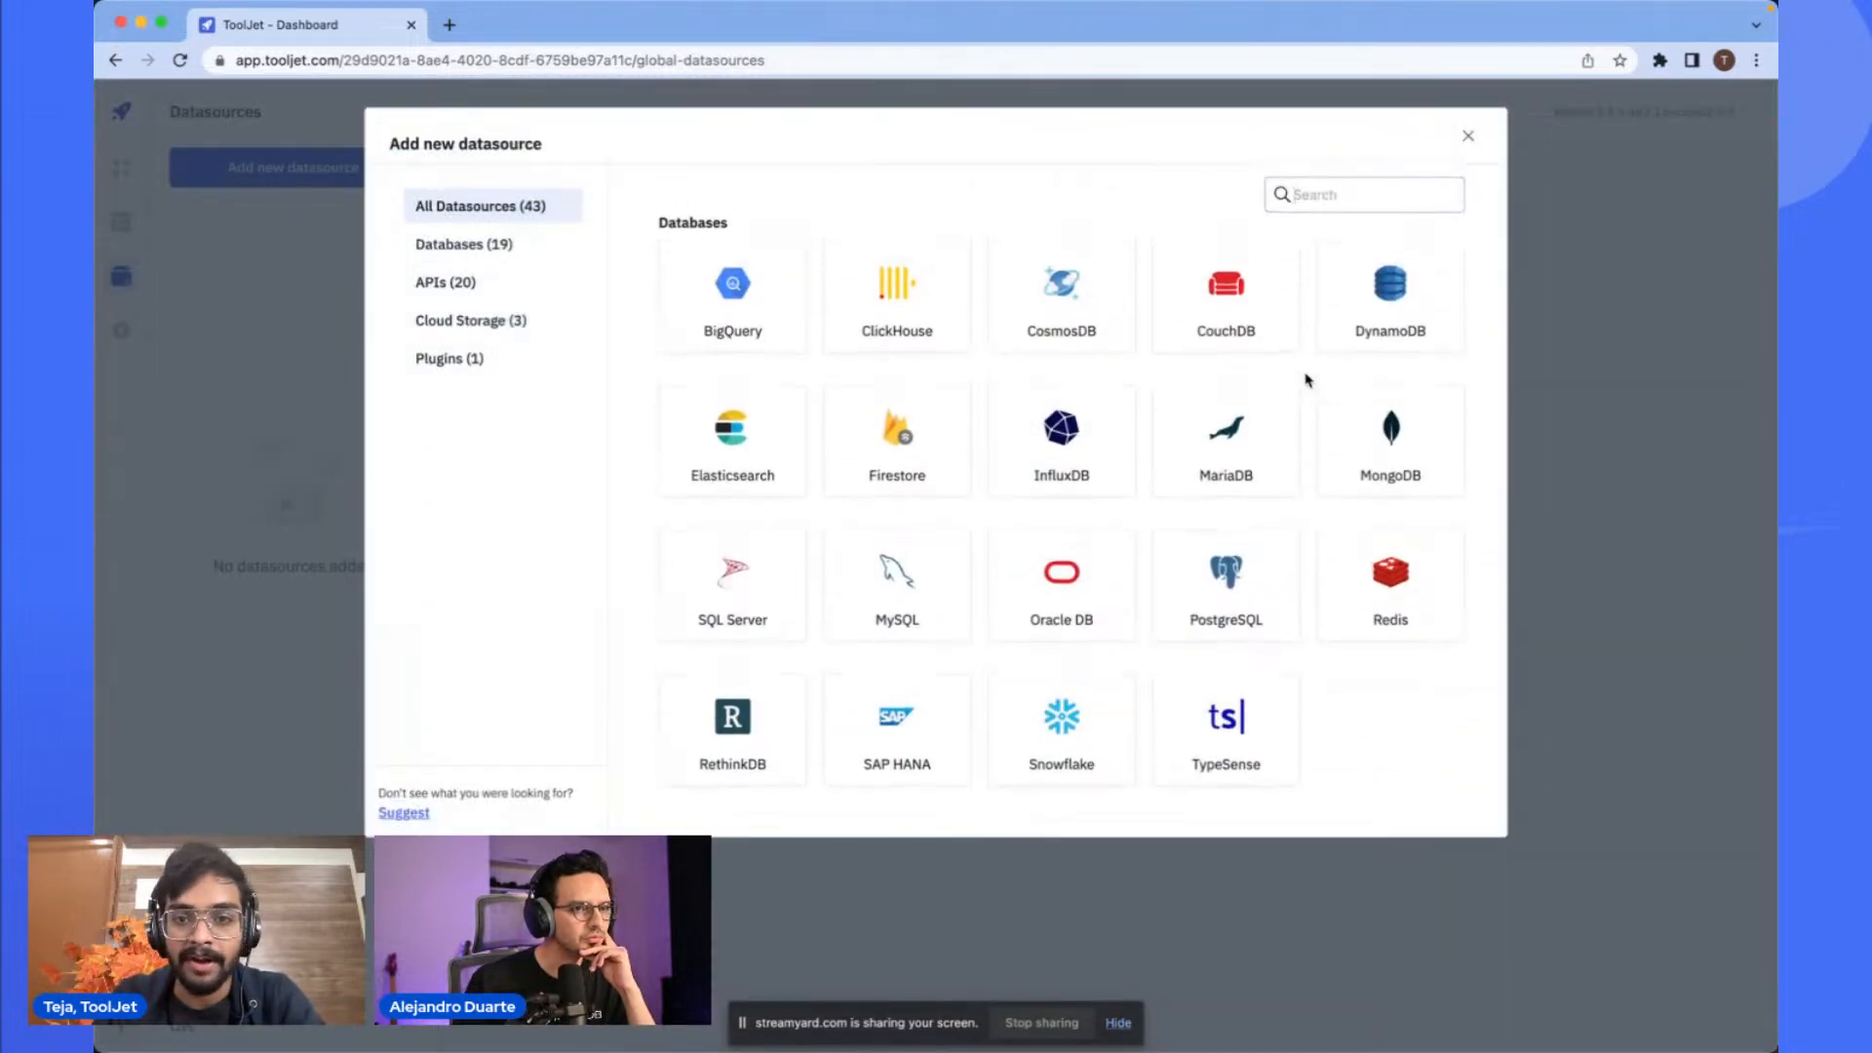
pyautogui.click(1246, 454)
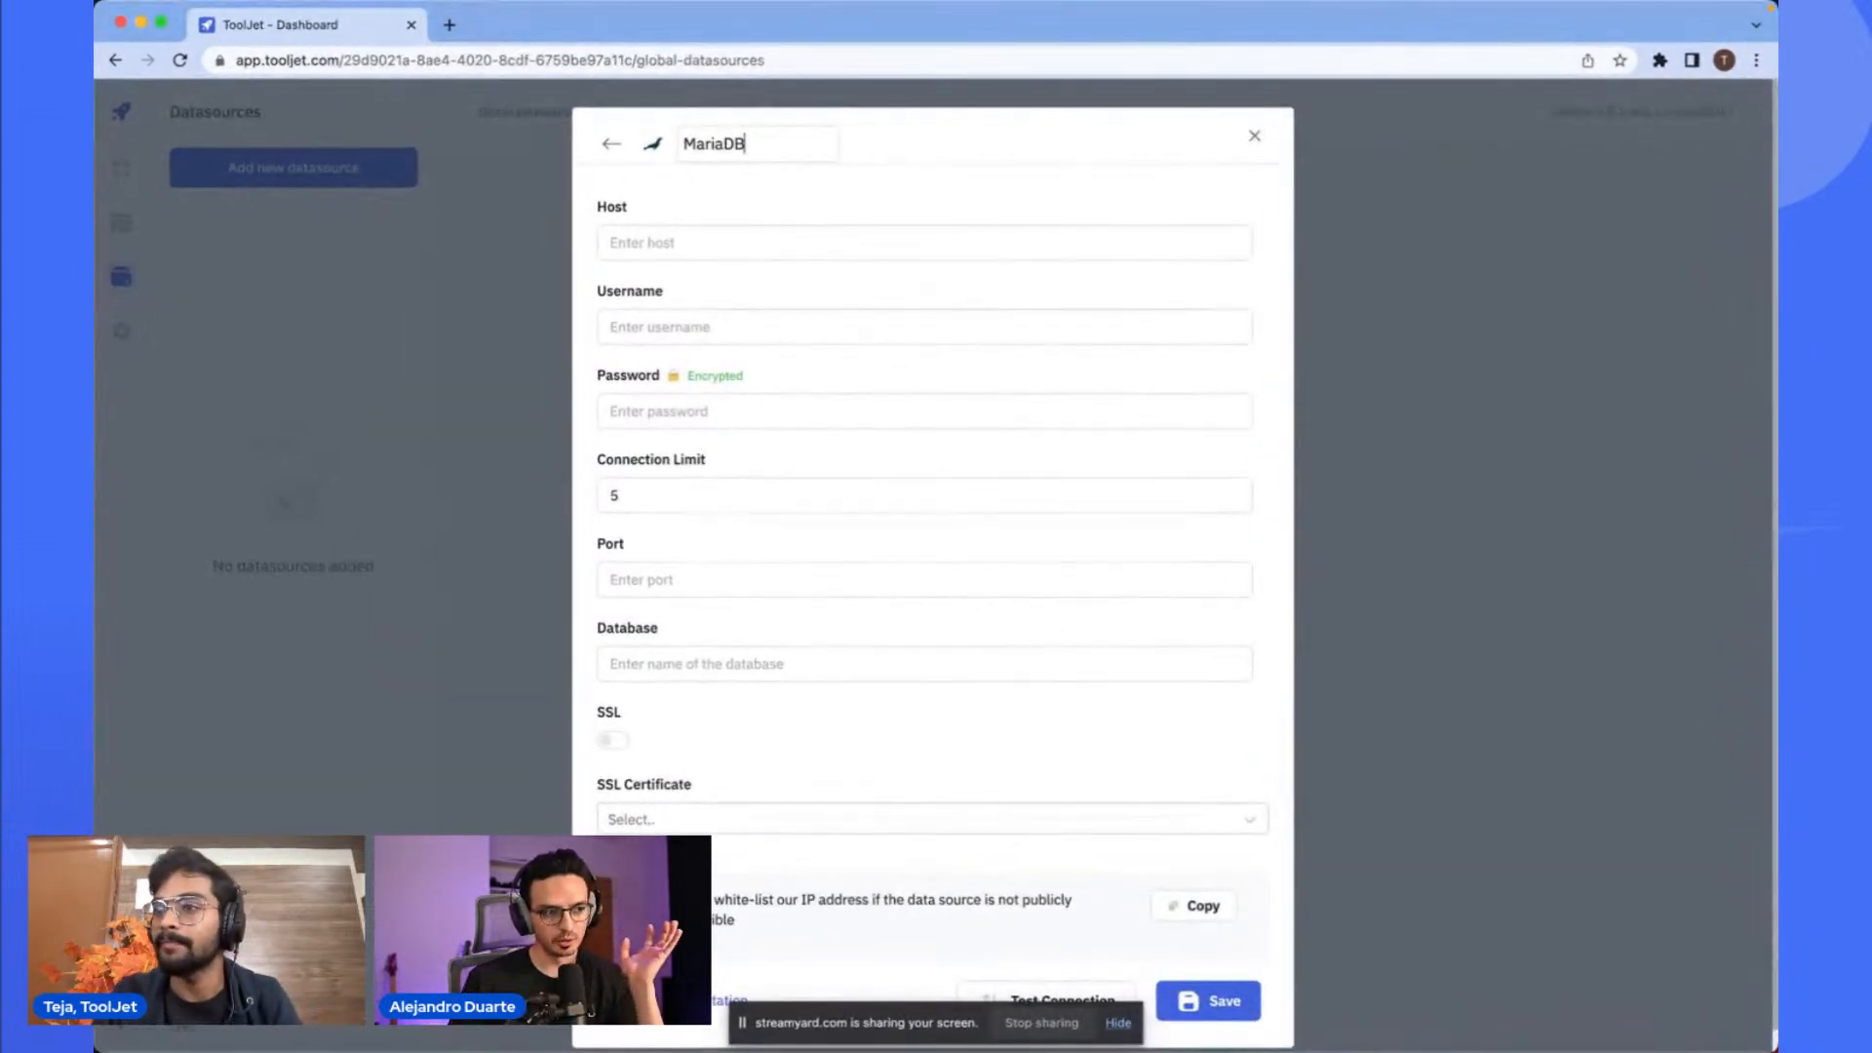
# - Paste the SkySQL MariaDB service's host address into the Host field
pyautogui.press('super+Tab')
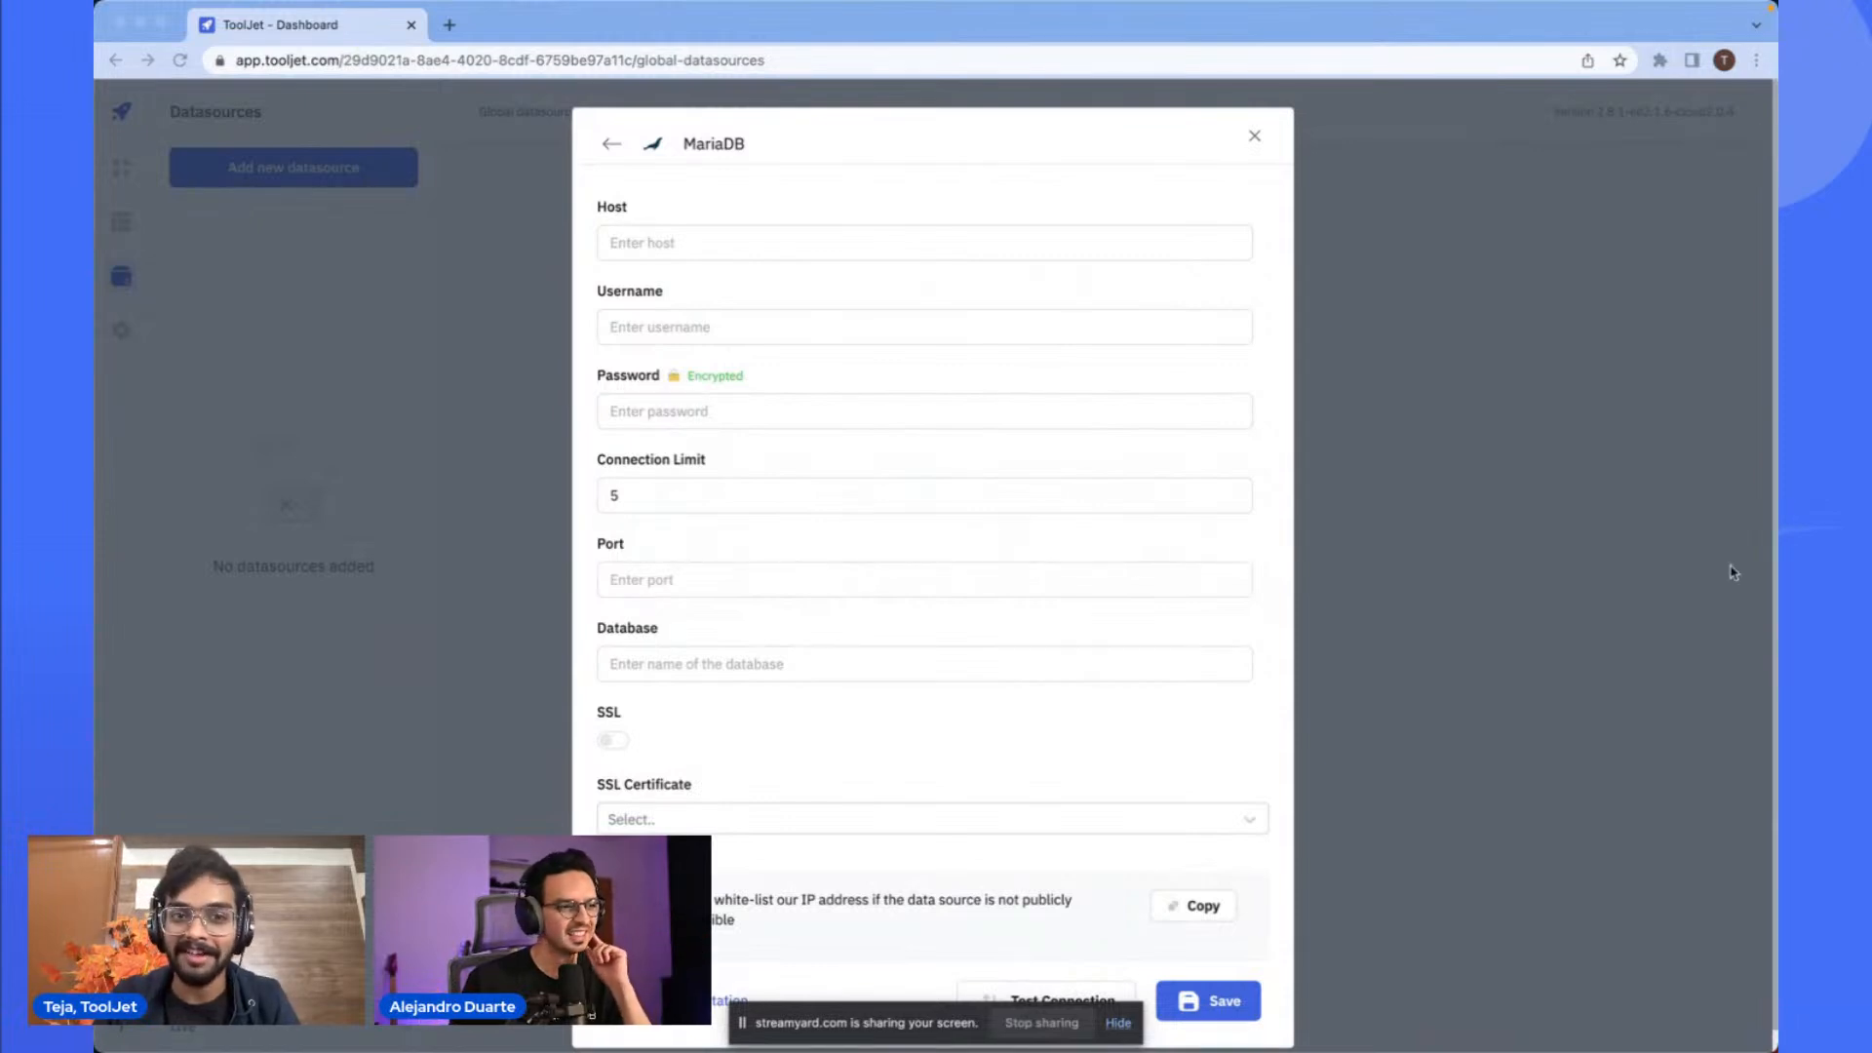
pyautogui.click(989, 244)
pyautogui.press('super+v')
# - Paste the database account's username into the Username field
pyautogui.click(1036, 327)
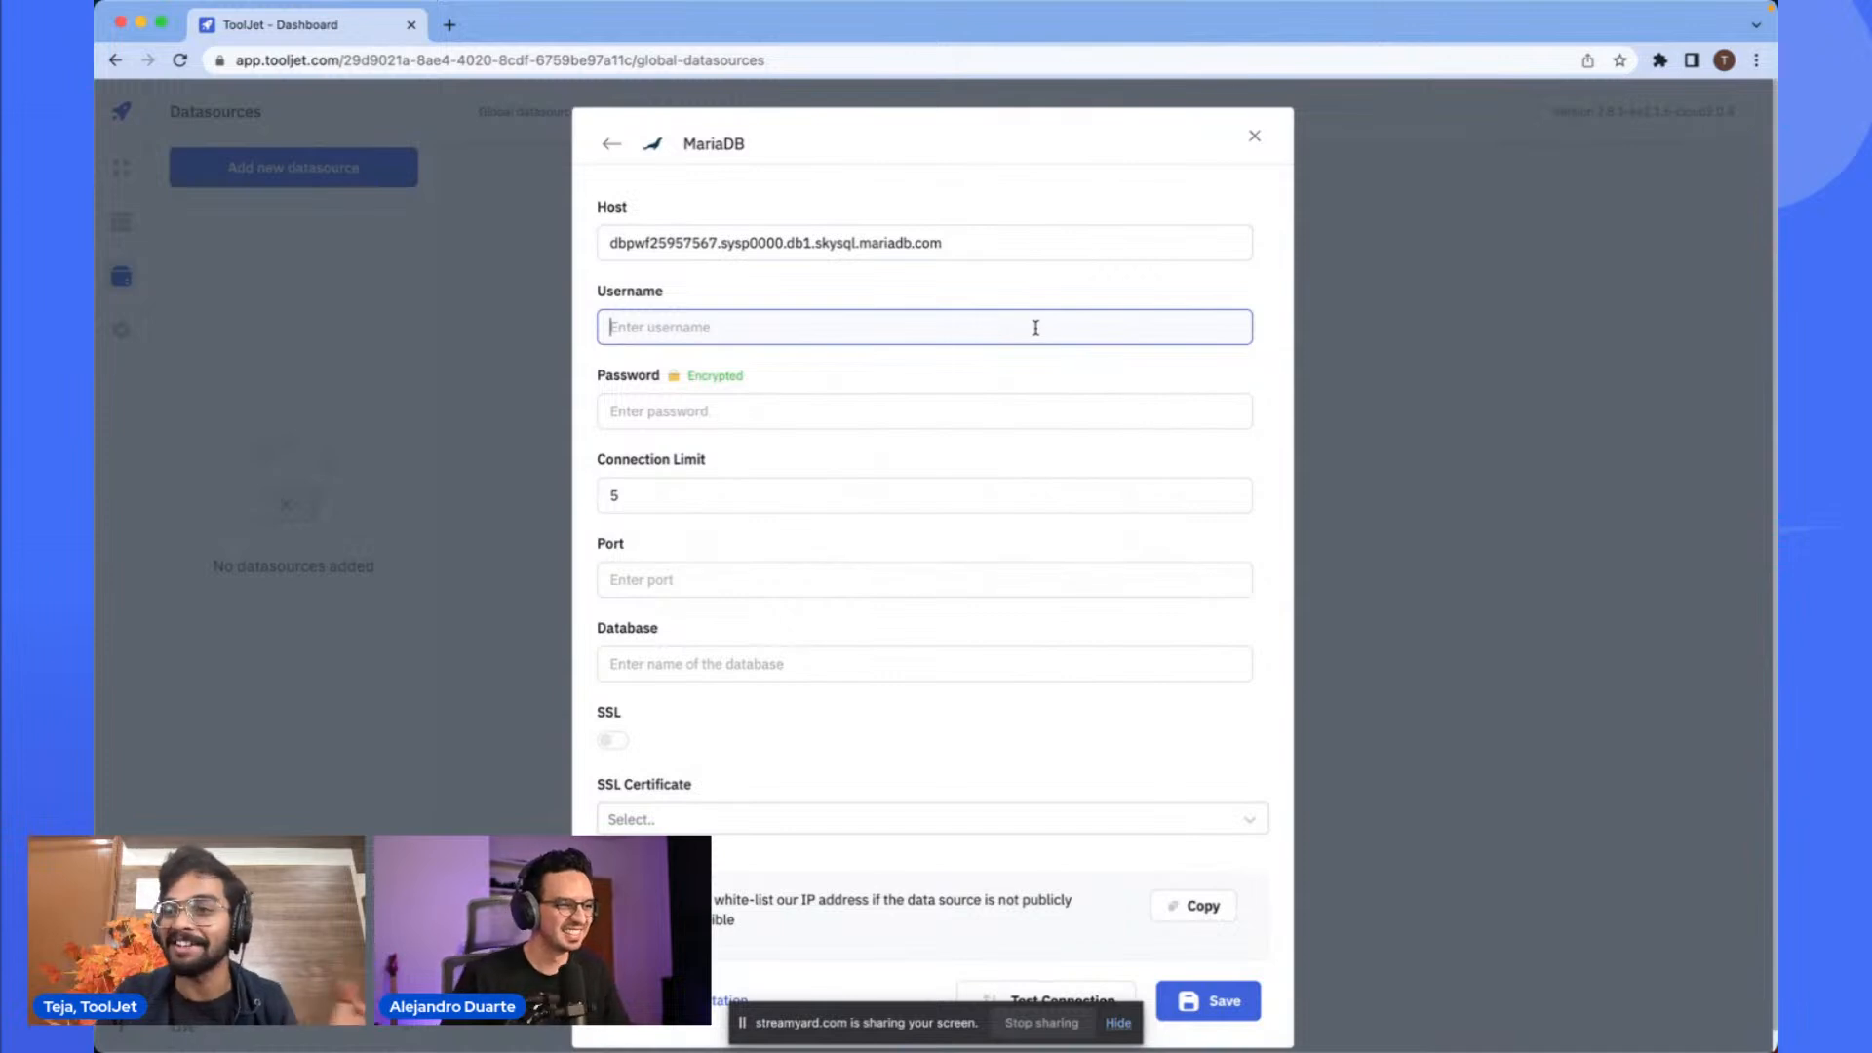
pyautogui.press('super+Tab')
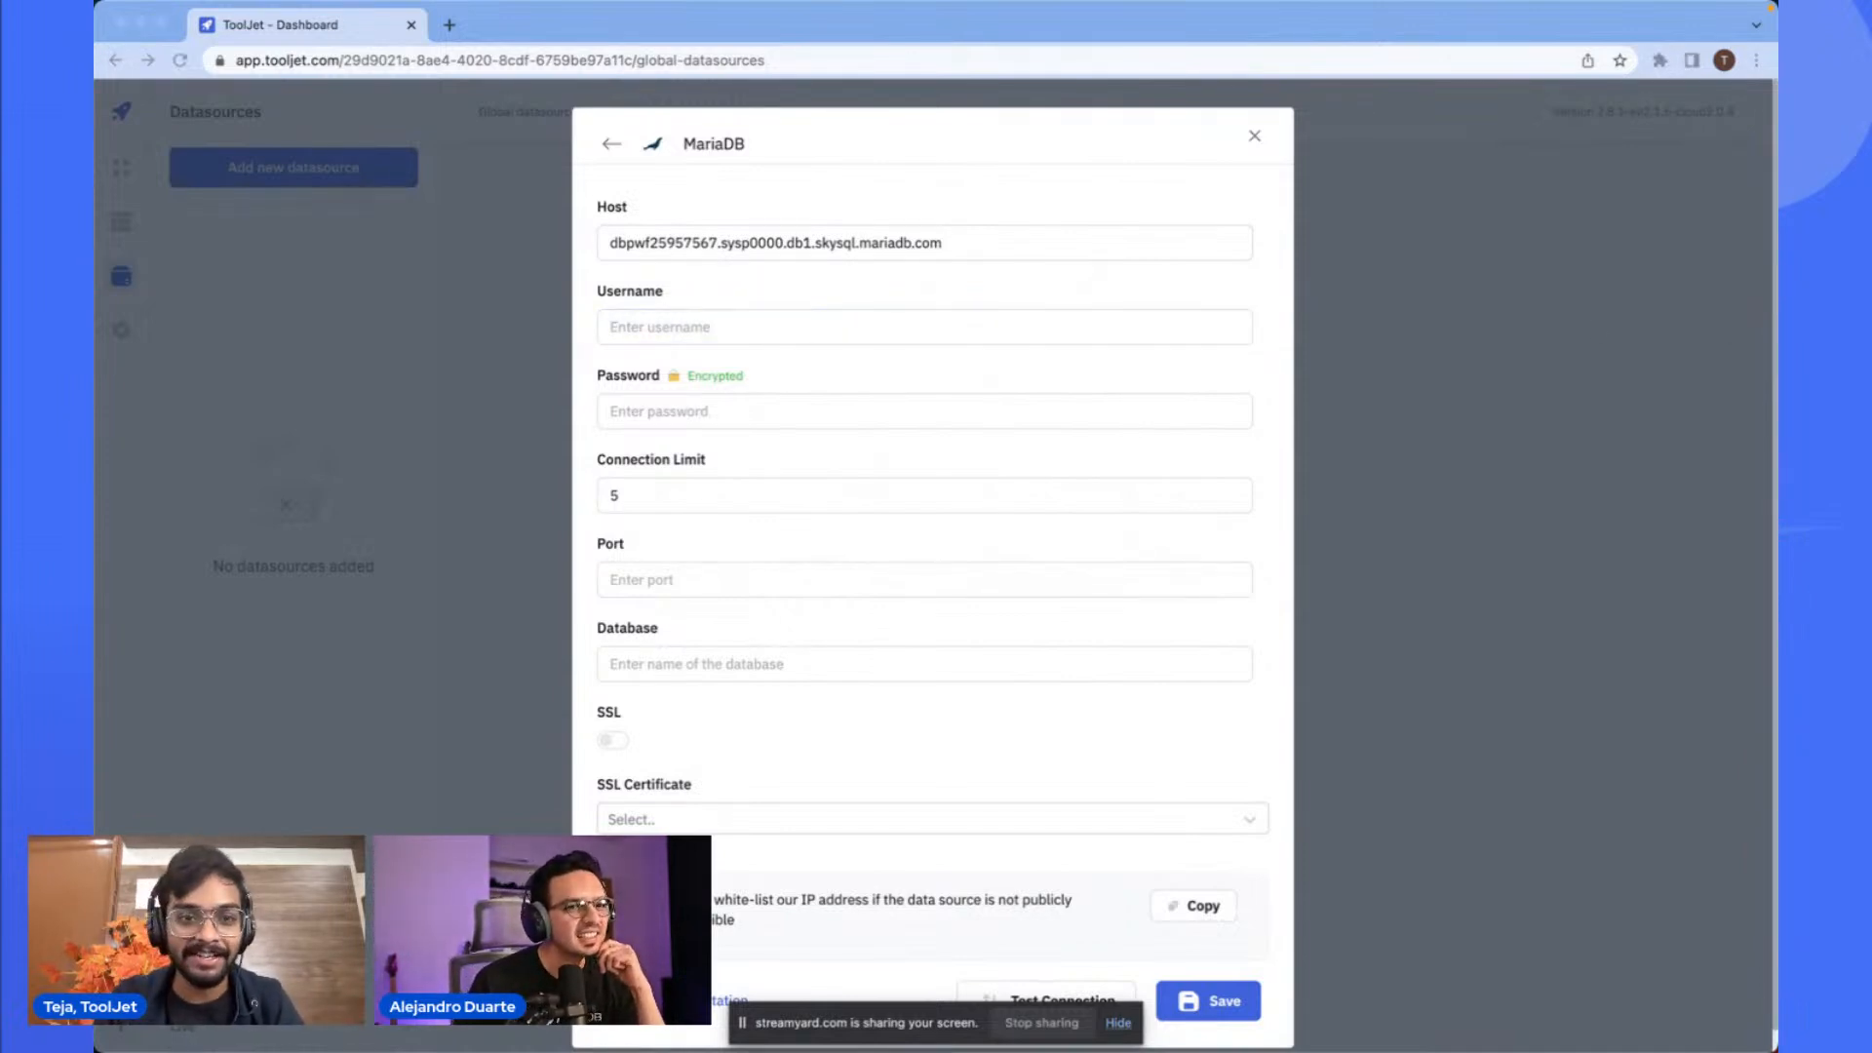
pyautogui.click(911, 331)
pyautogui.press('super+v')
# - Paste the database account password into the Password field
pyautogui.click(885, 400)
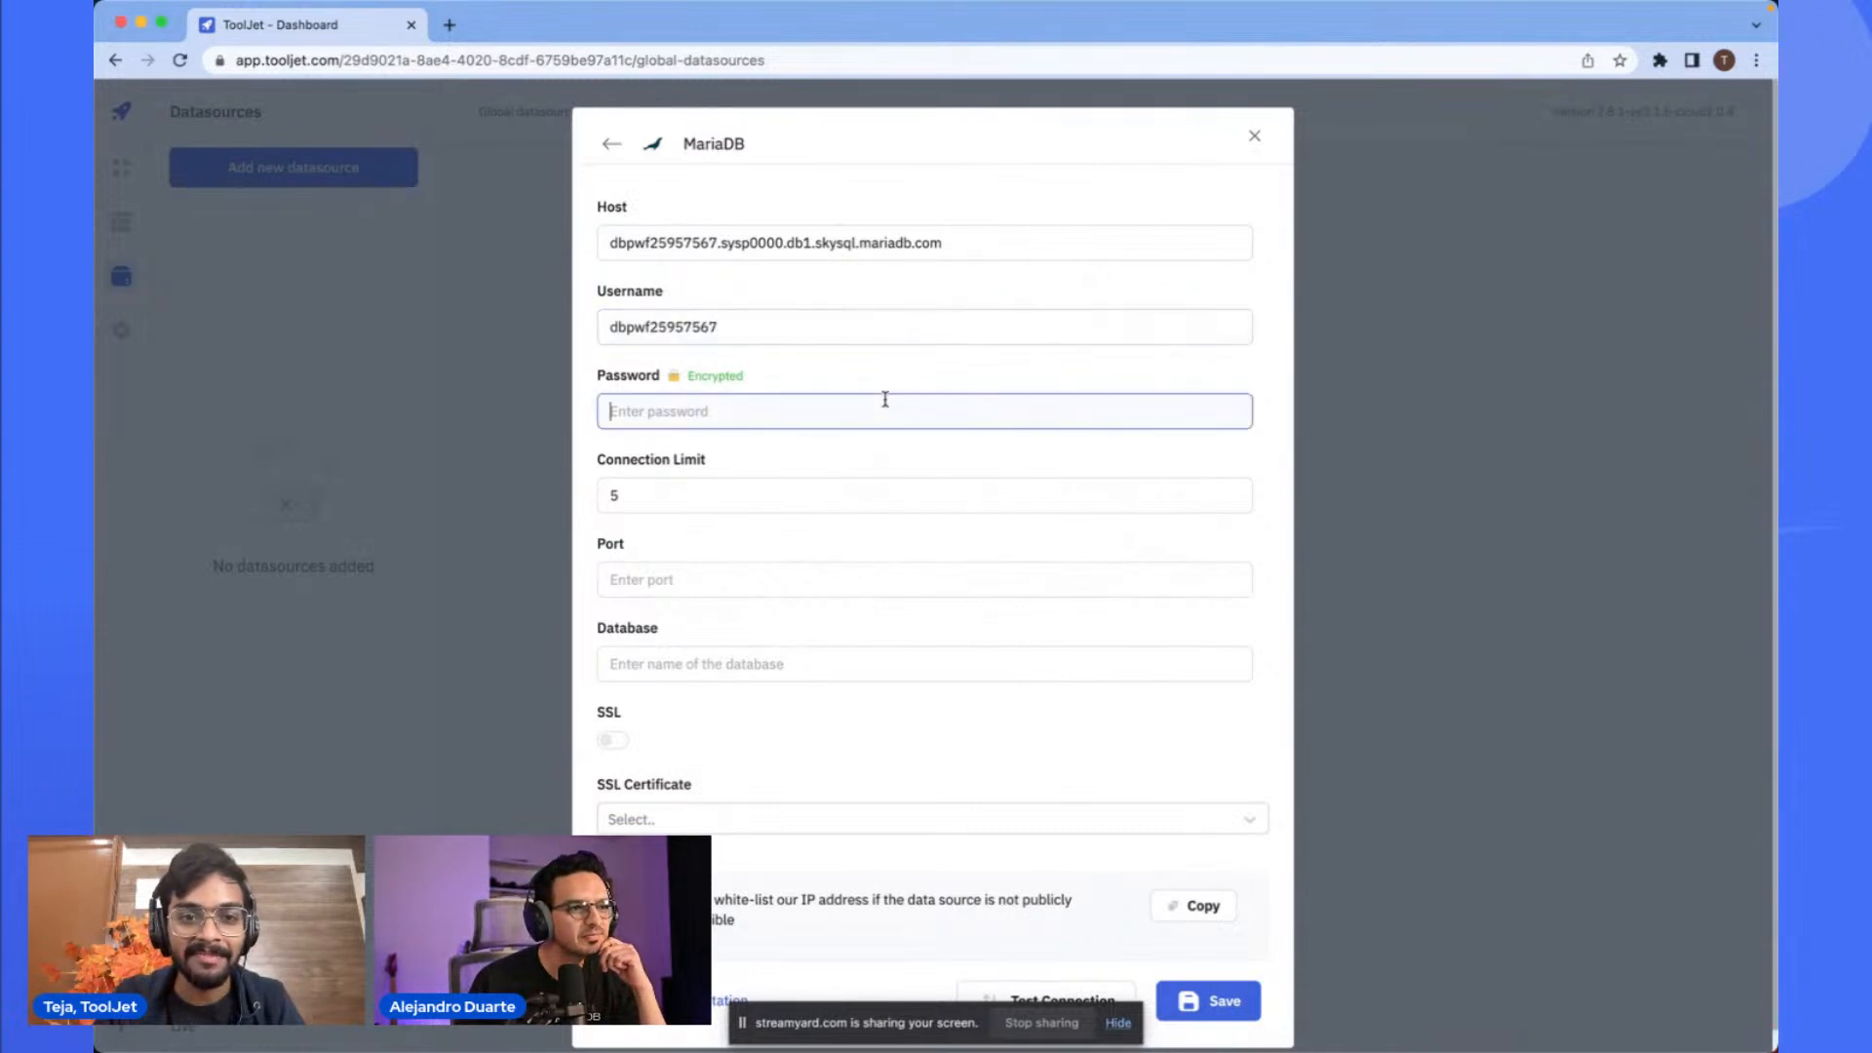
pyautogui.press('super+Tab')
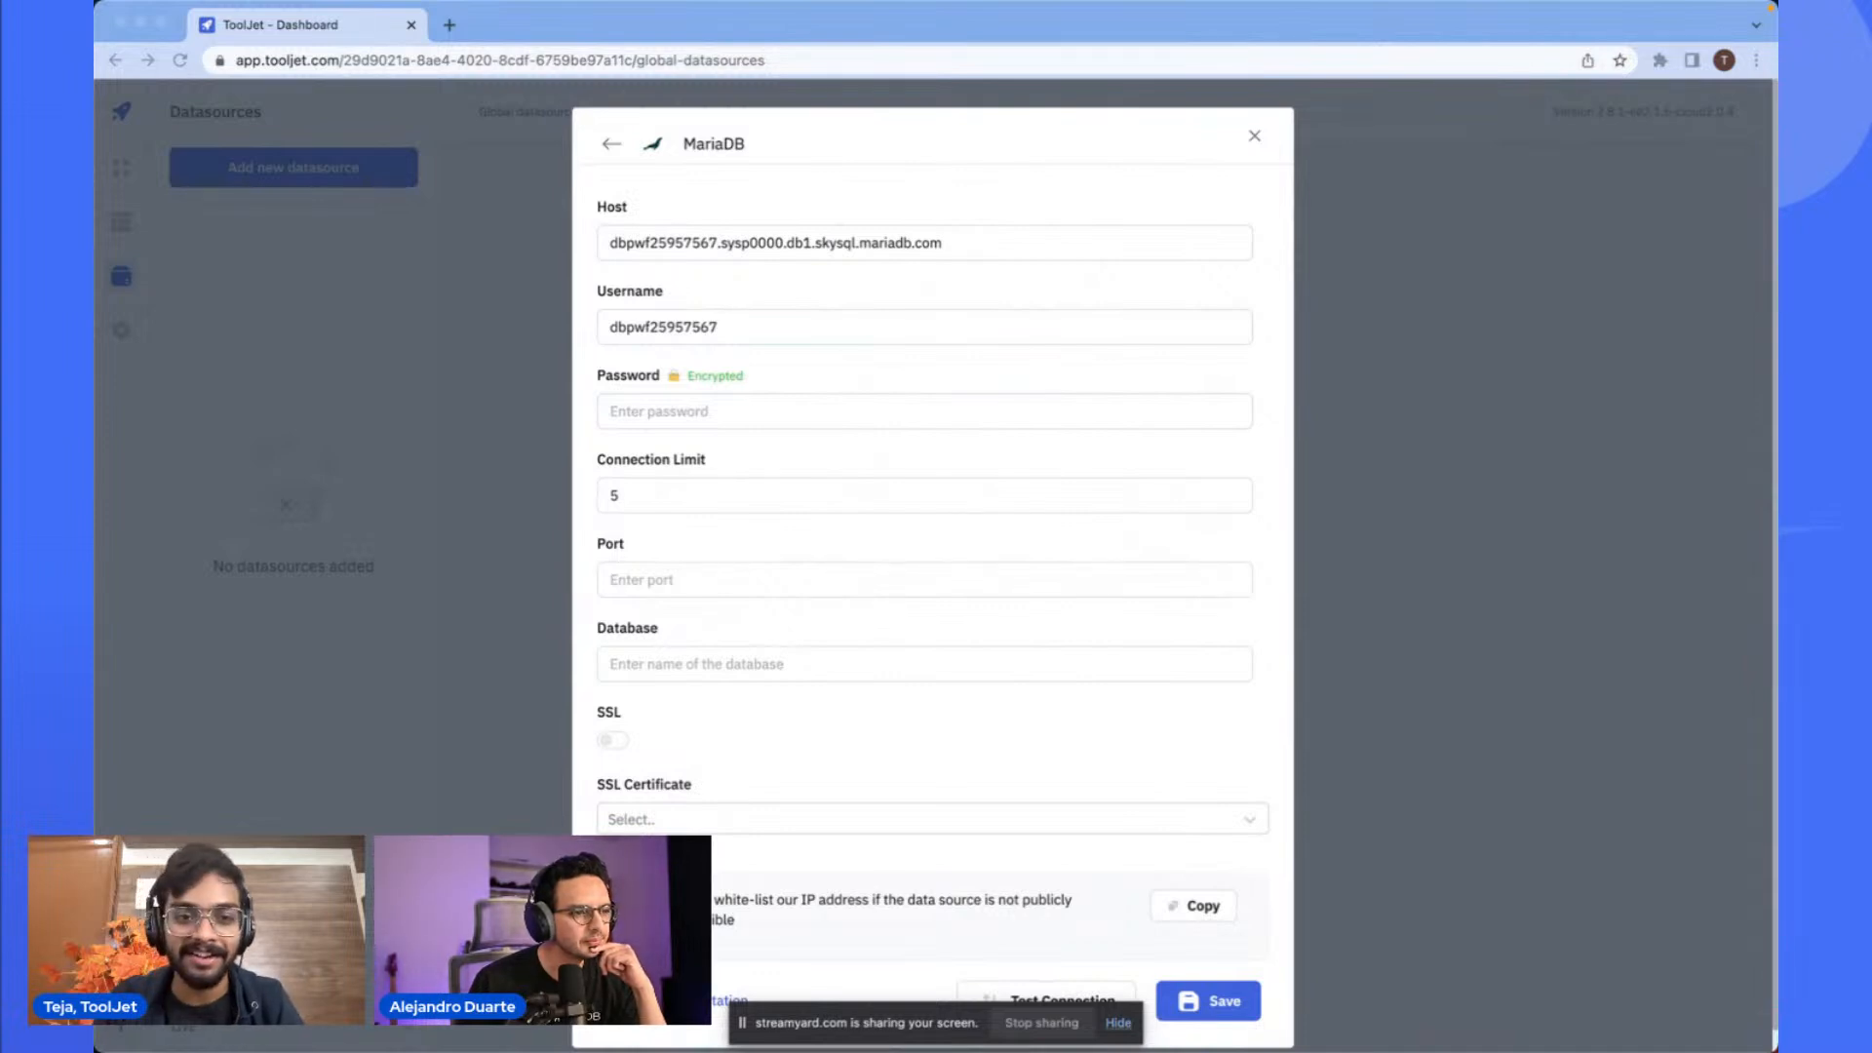
pyautogui.click(942, 411)
pyautogui.press('super+v')
# - Clear the Connection Limit value and set the Database name to supplychain
pyautogui.click(843, 497)
pyautogui.press('BackSpace')
pyautogui.scroll(-1, 819, 624)
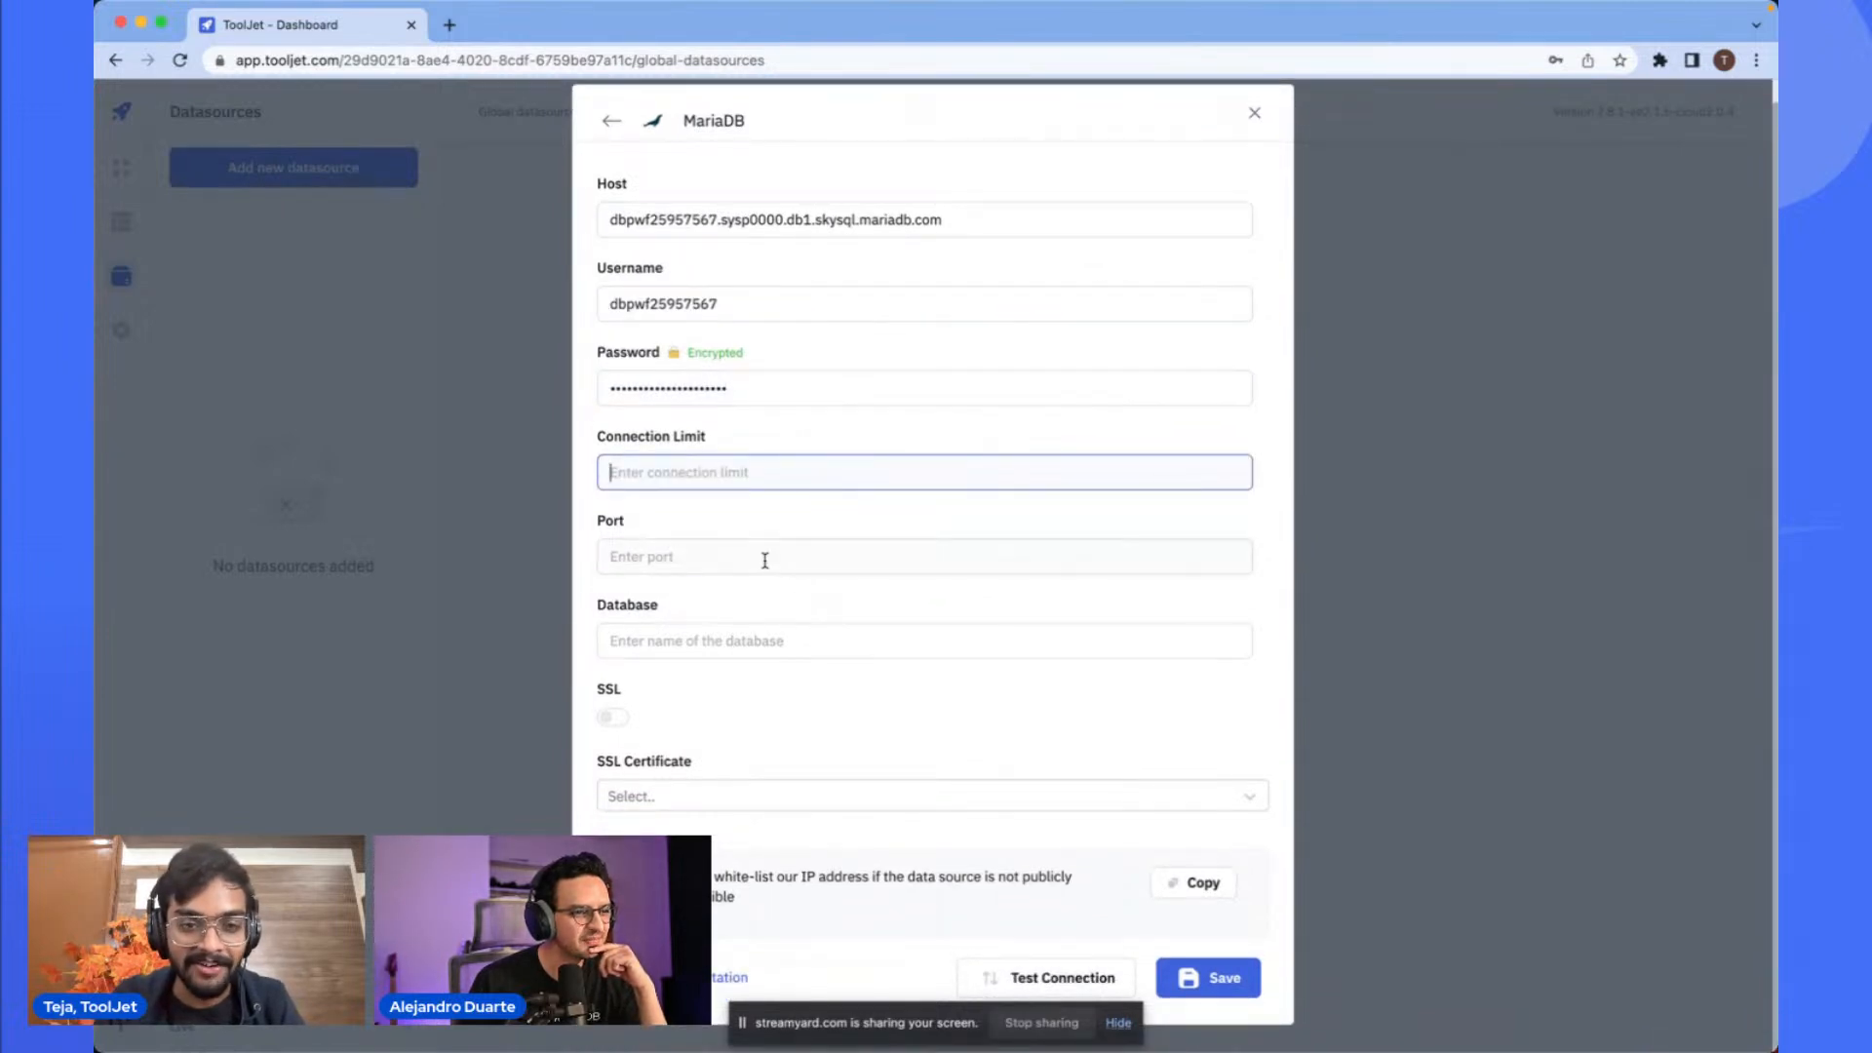
pyautogui.click(783, 633)
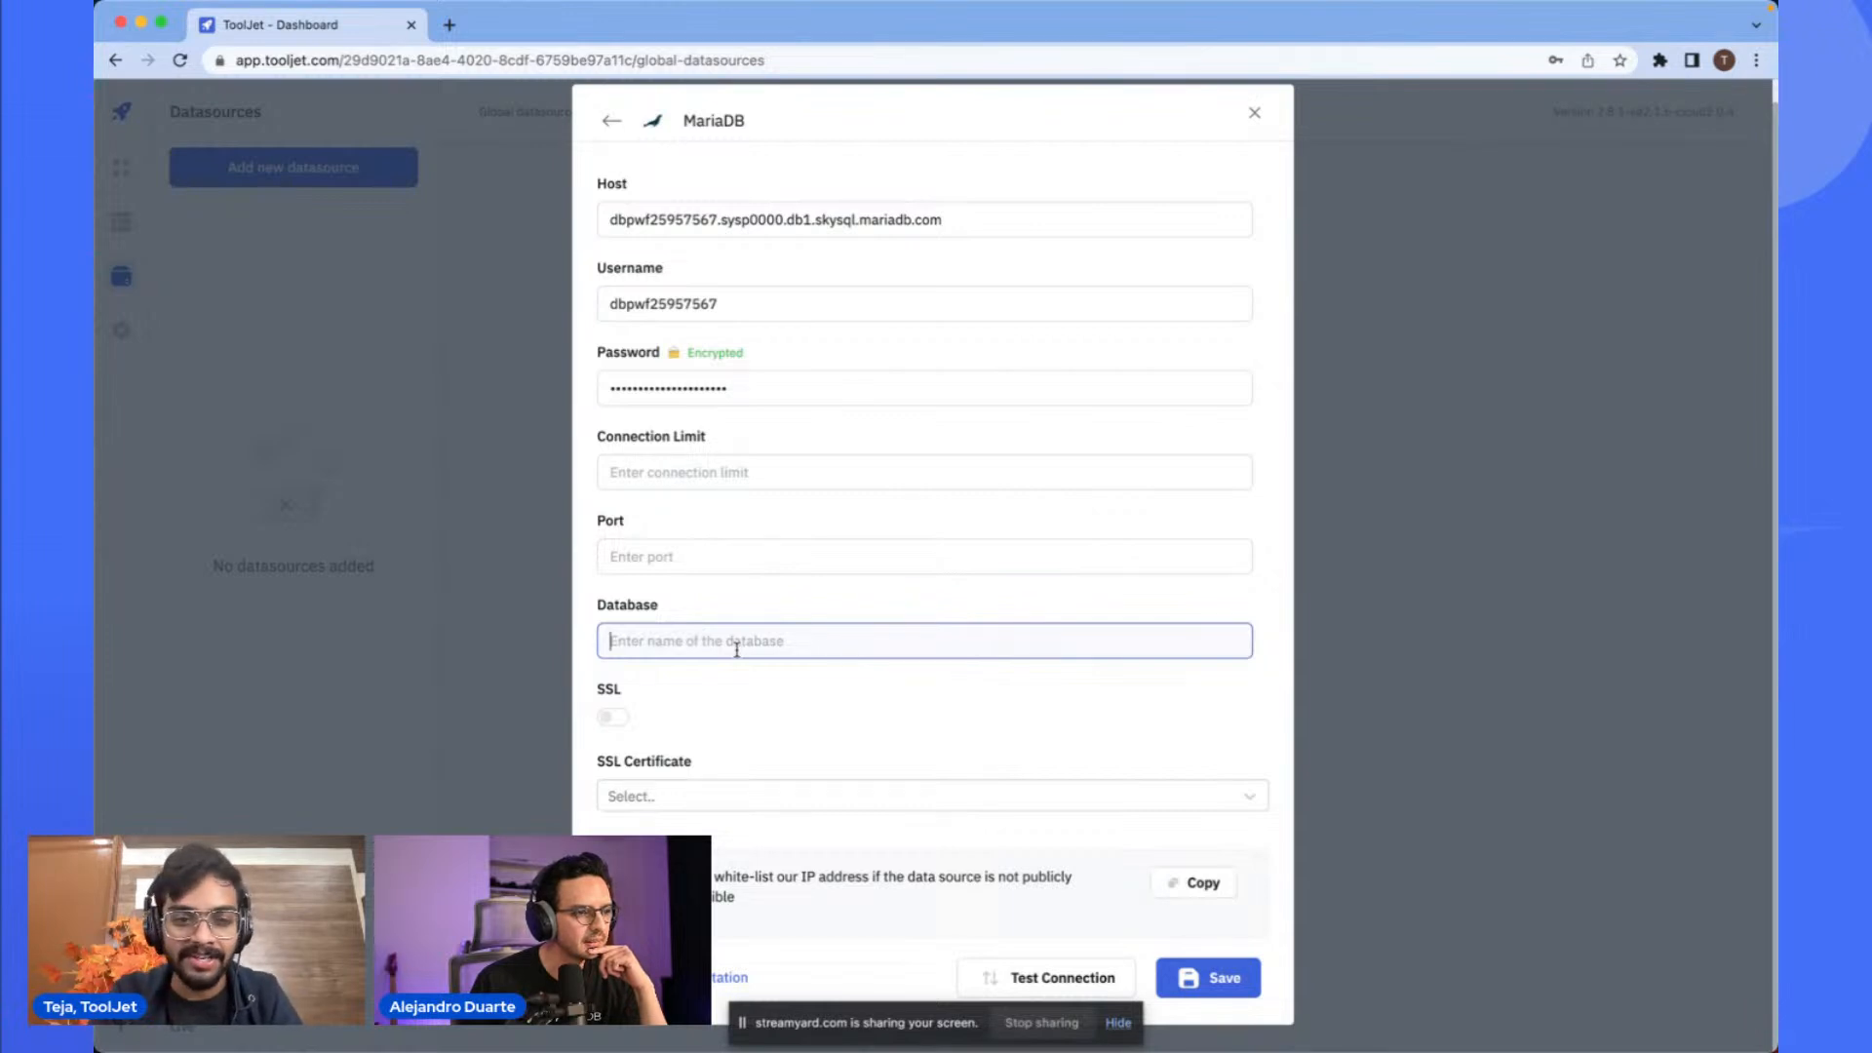
pyautogui.write('supply')
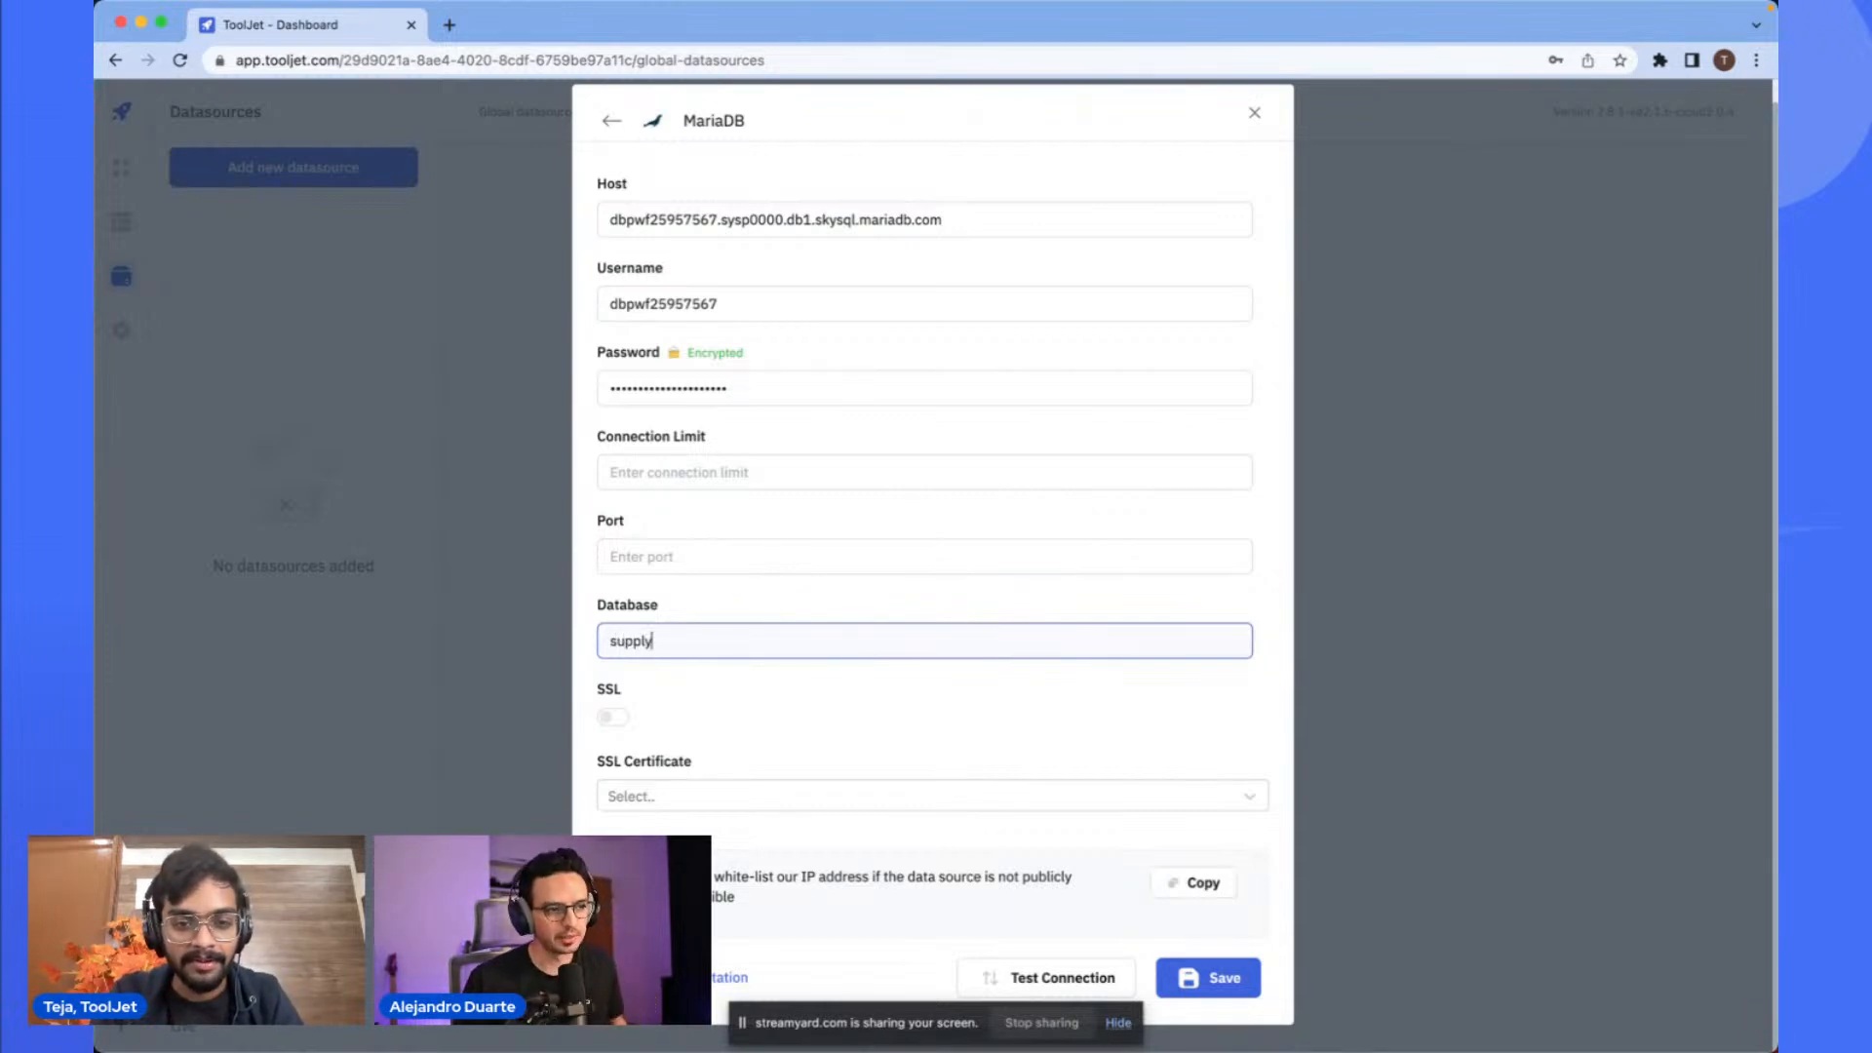
pyautogui.write('chiann')
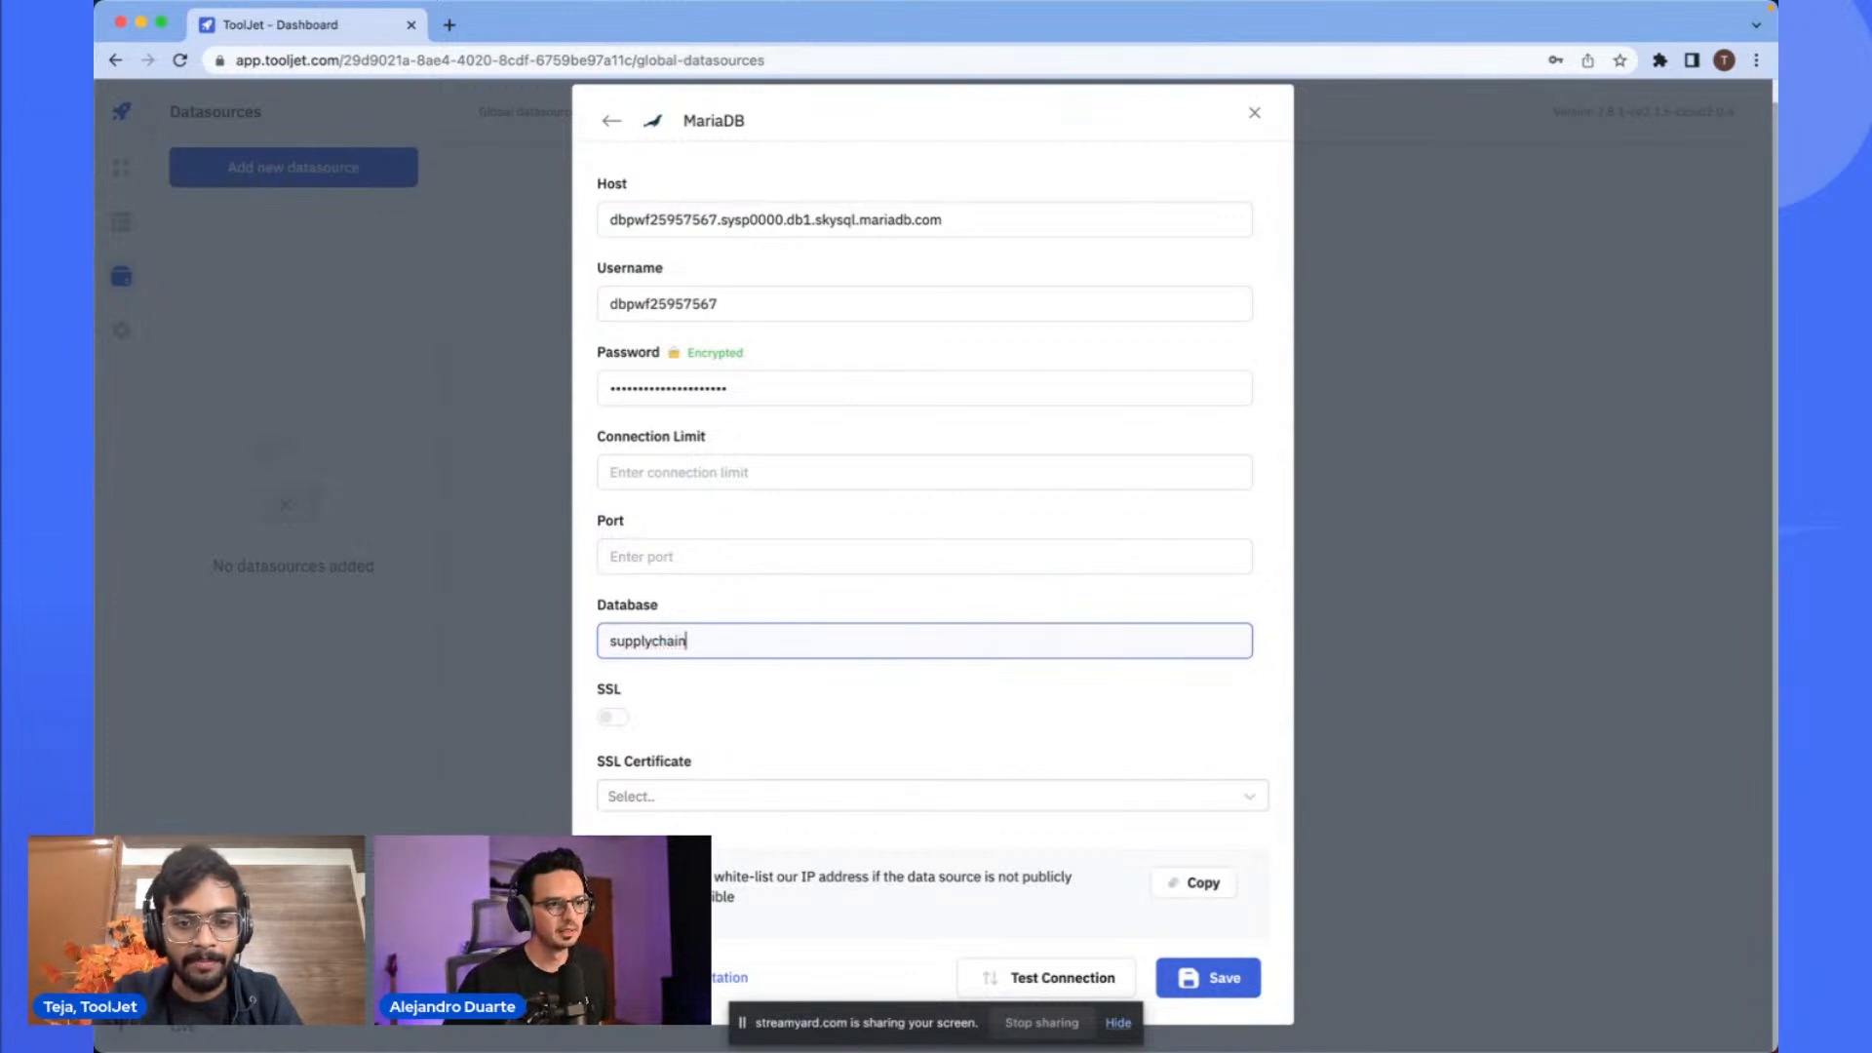
# - Enable SSL and select CA certificate as the SSL certificate type
pyautogui.click(731, 689)
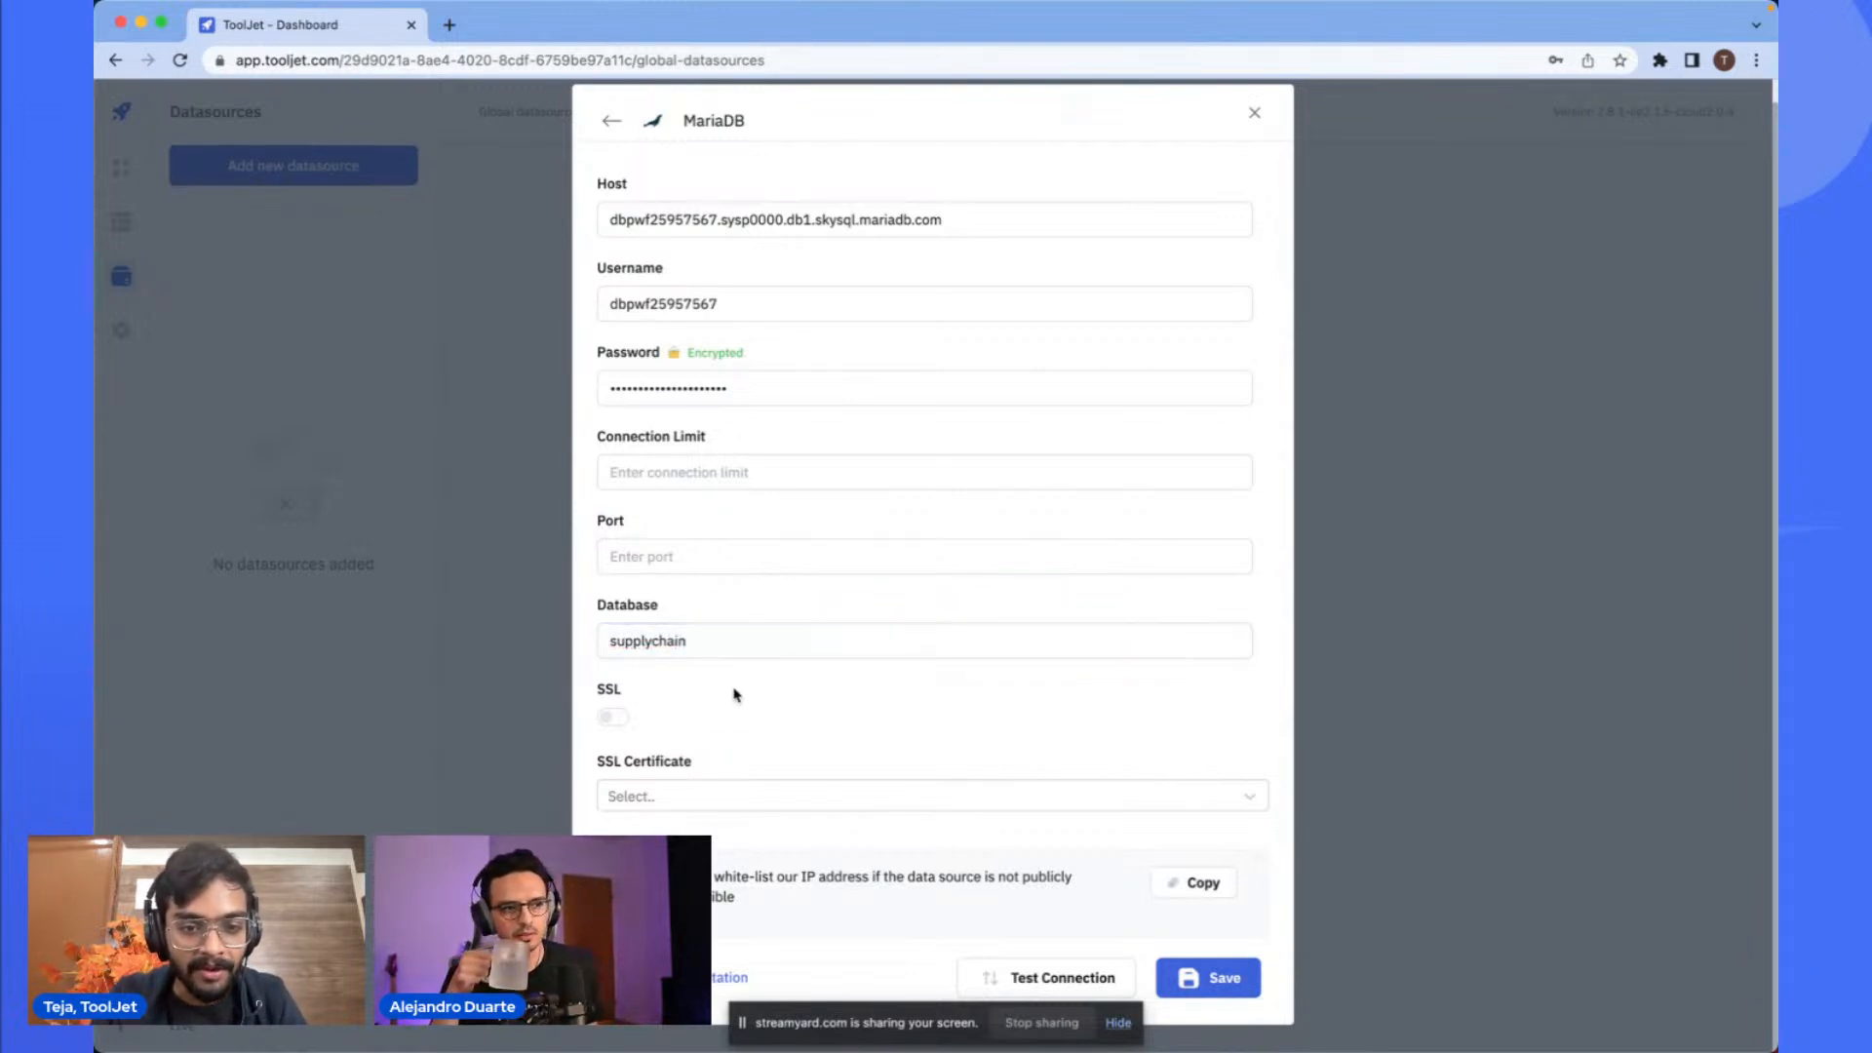
pyautogui.click(611, 717)
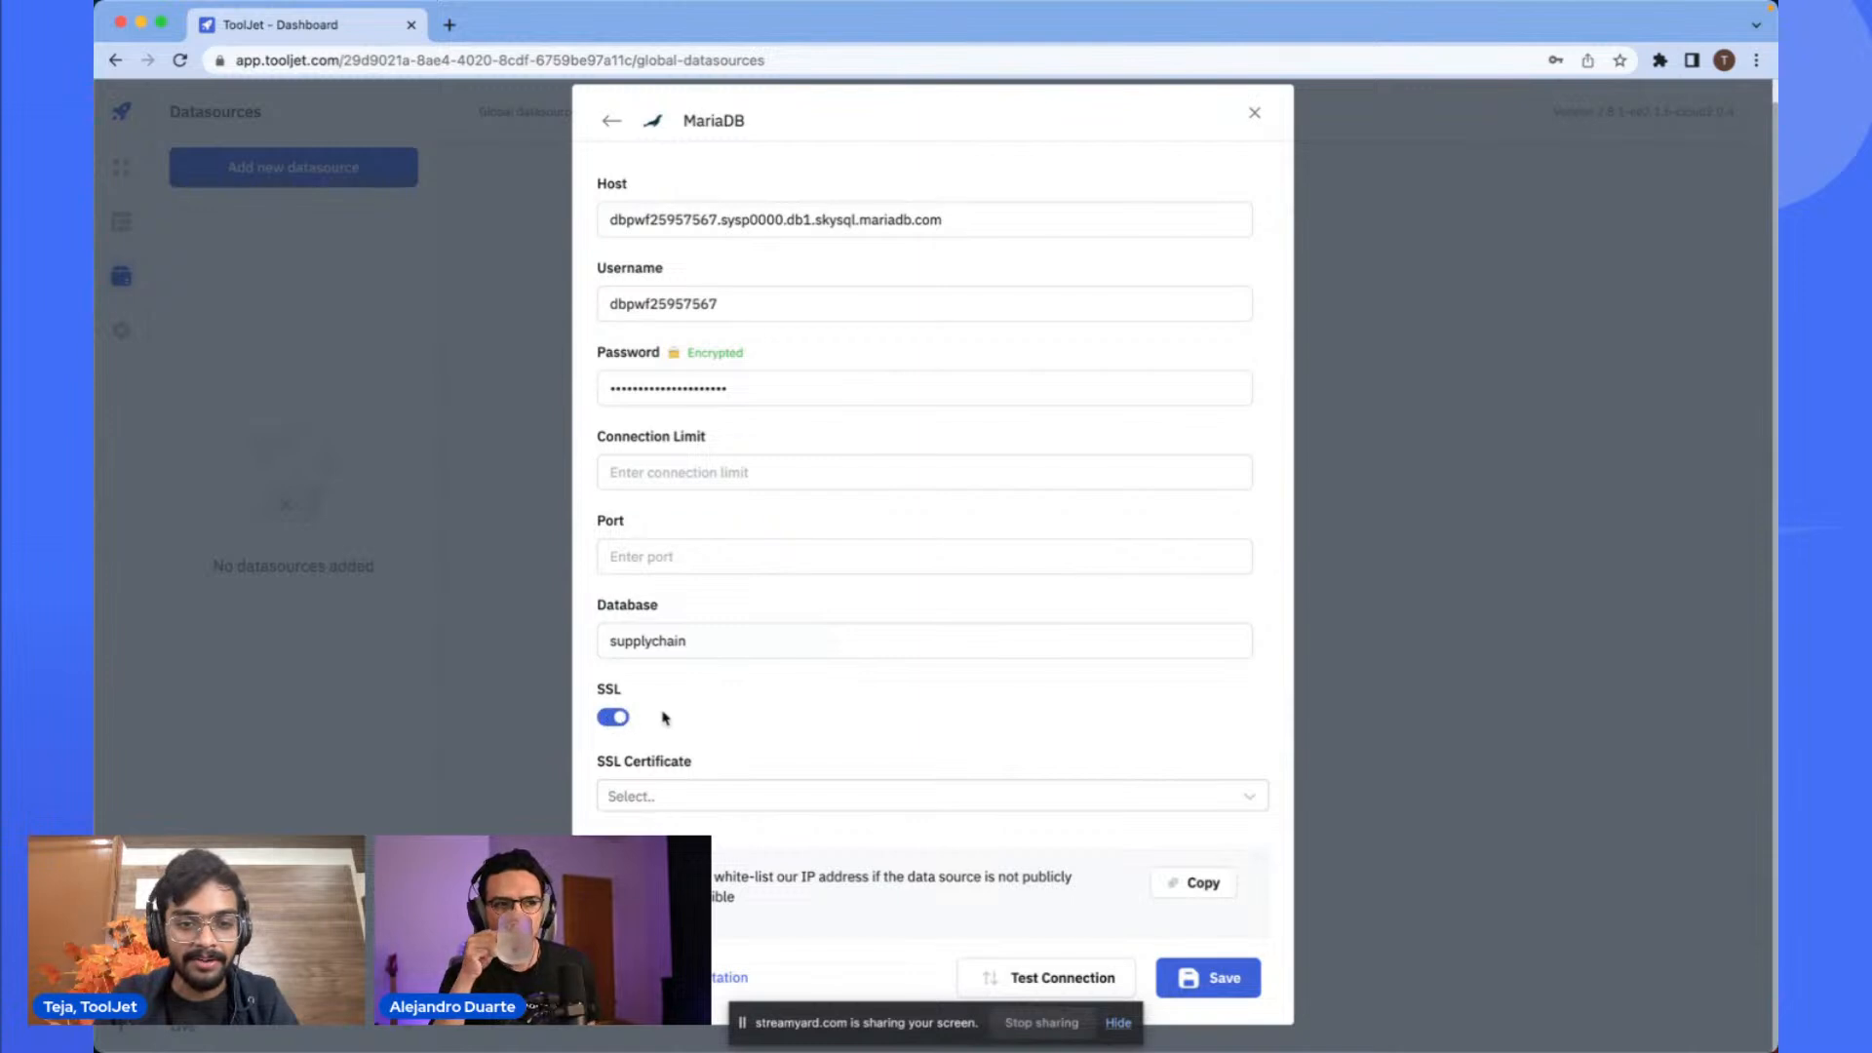
pyautogui.click(673, 794)
pyautogui.click(718, 840)
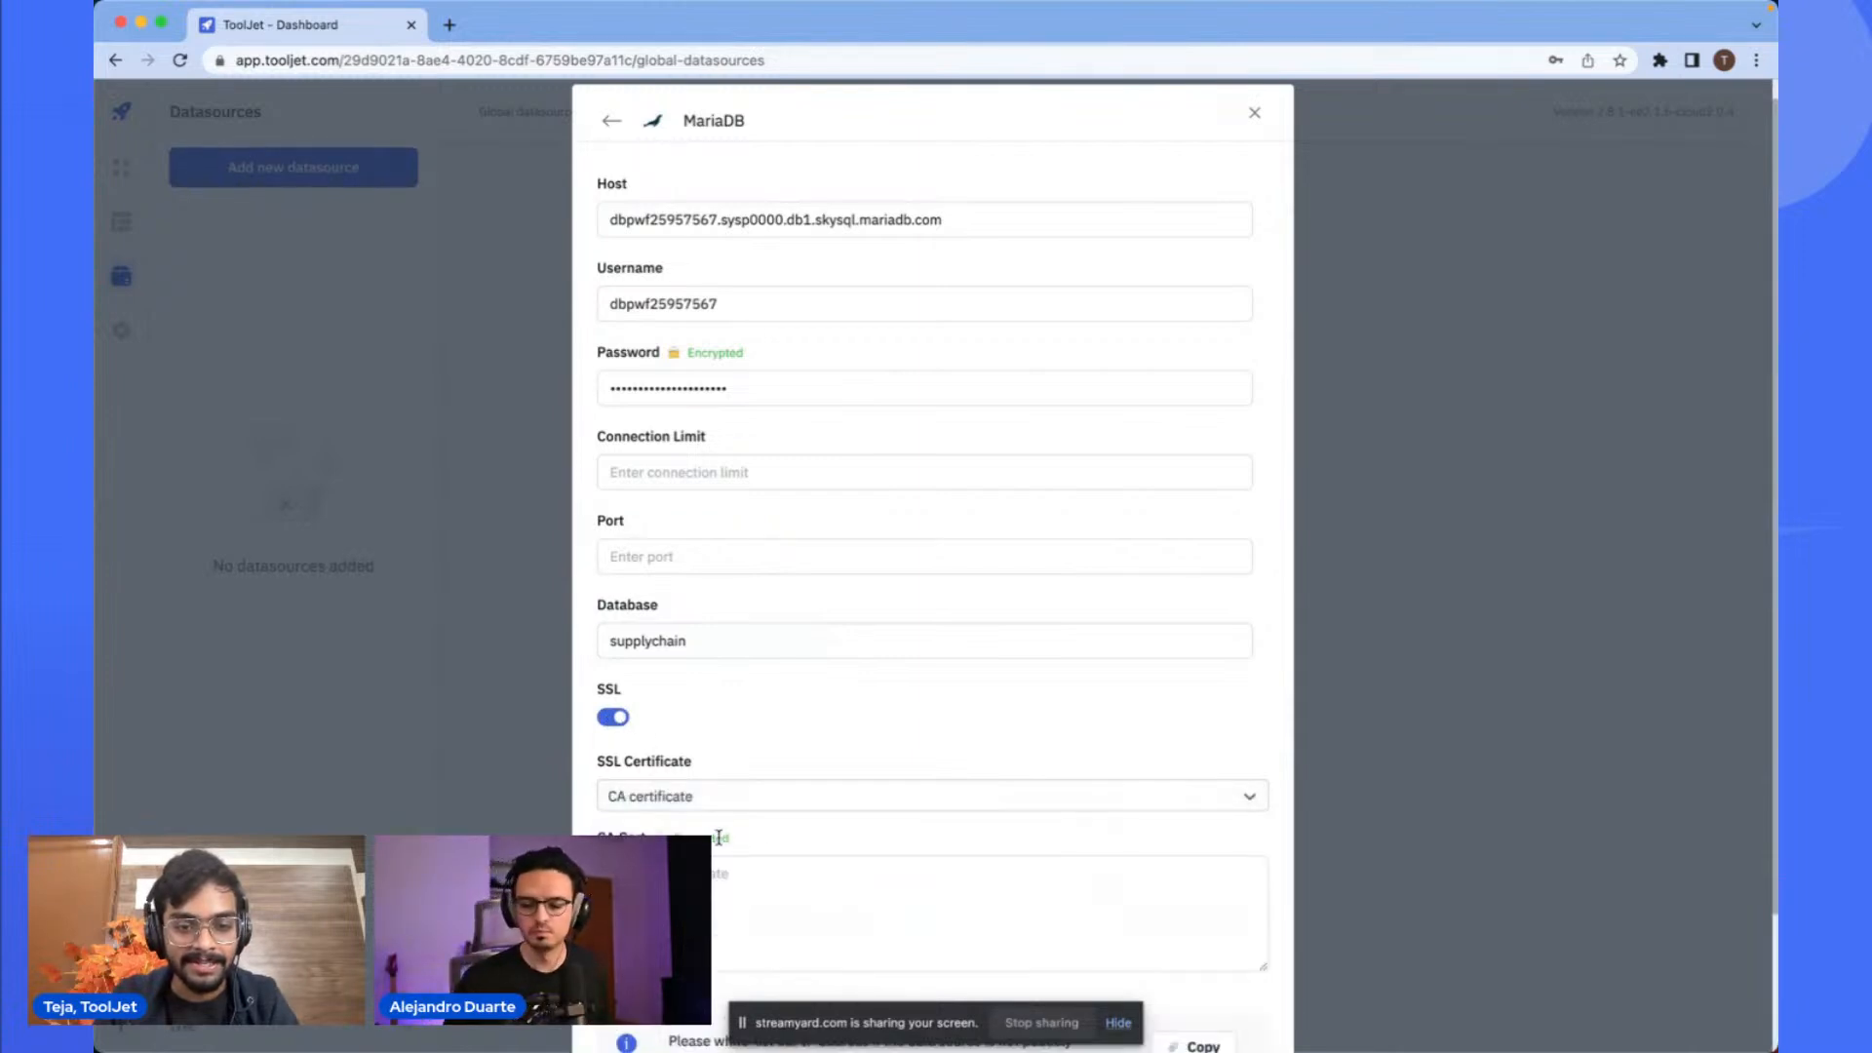
pyautogui.click(766, 890)
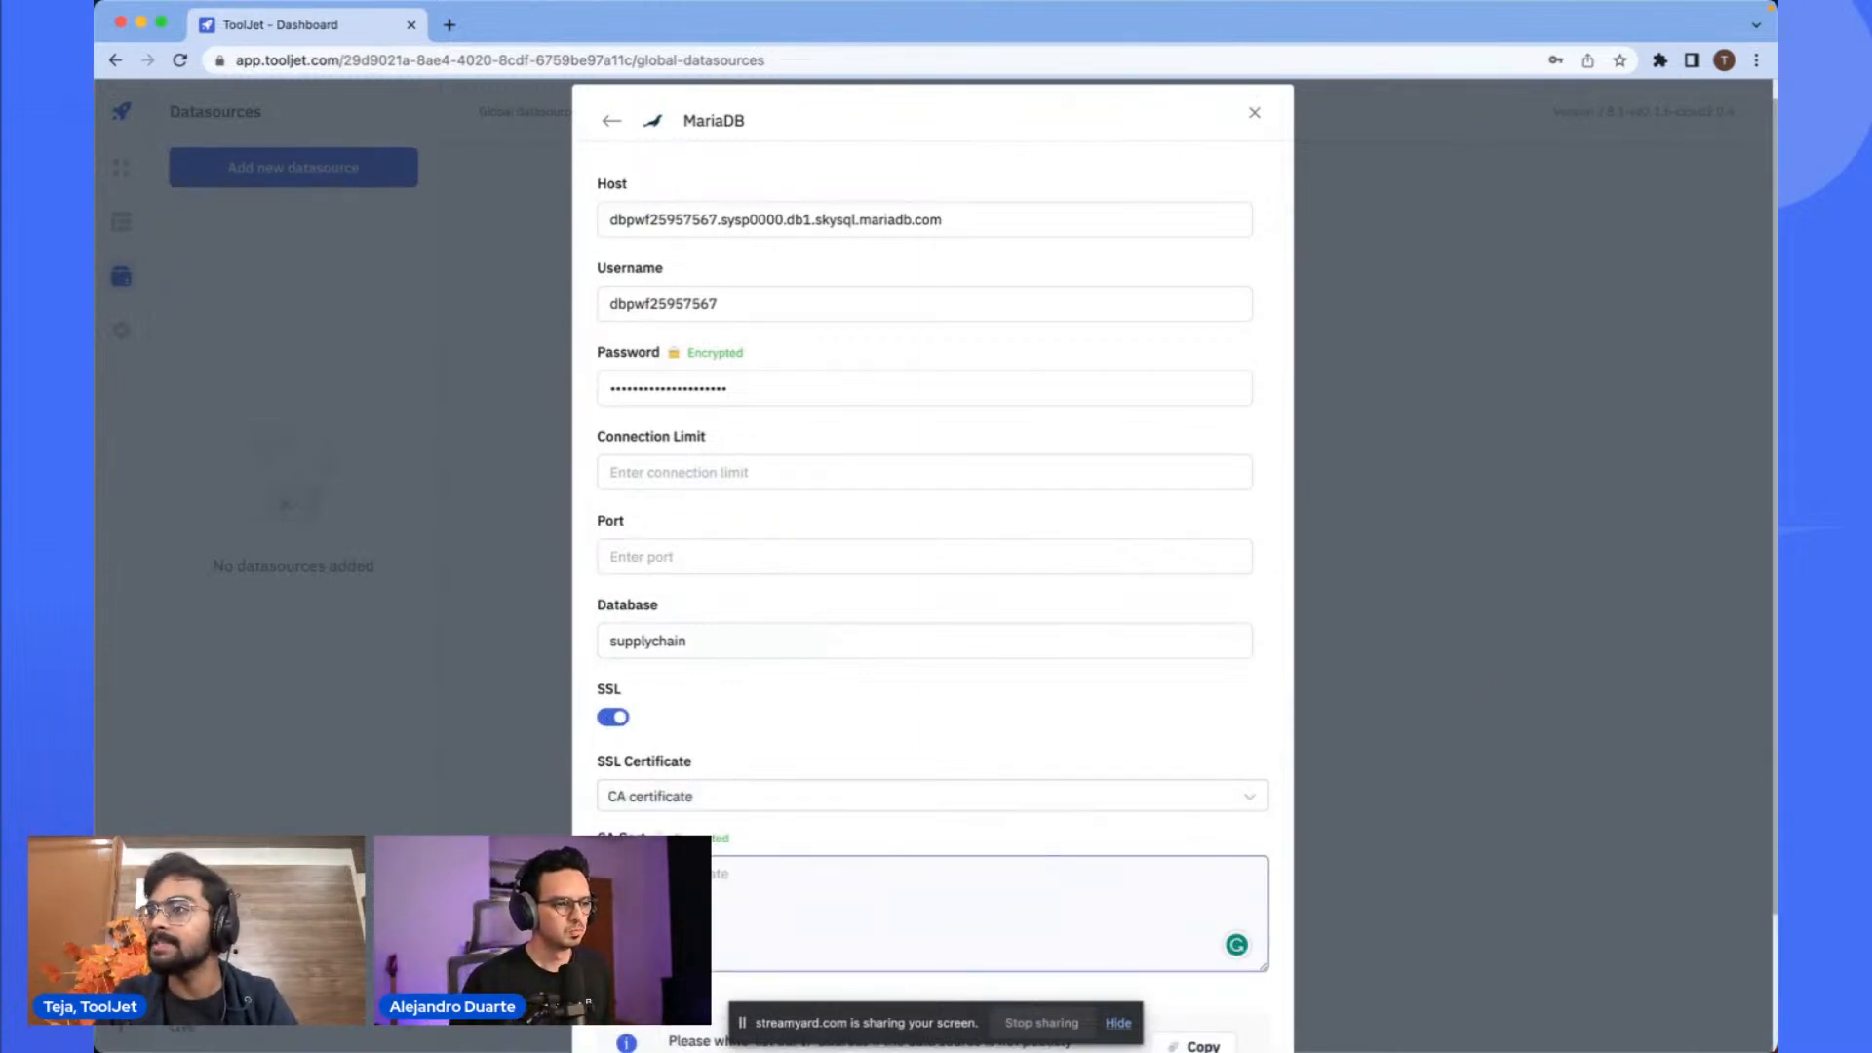
# - Paste the service's CA certificate into the CA Cert field
pyautogui.press('super+Tab')
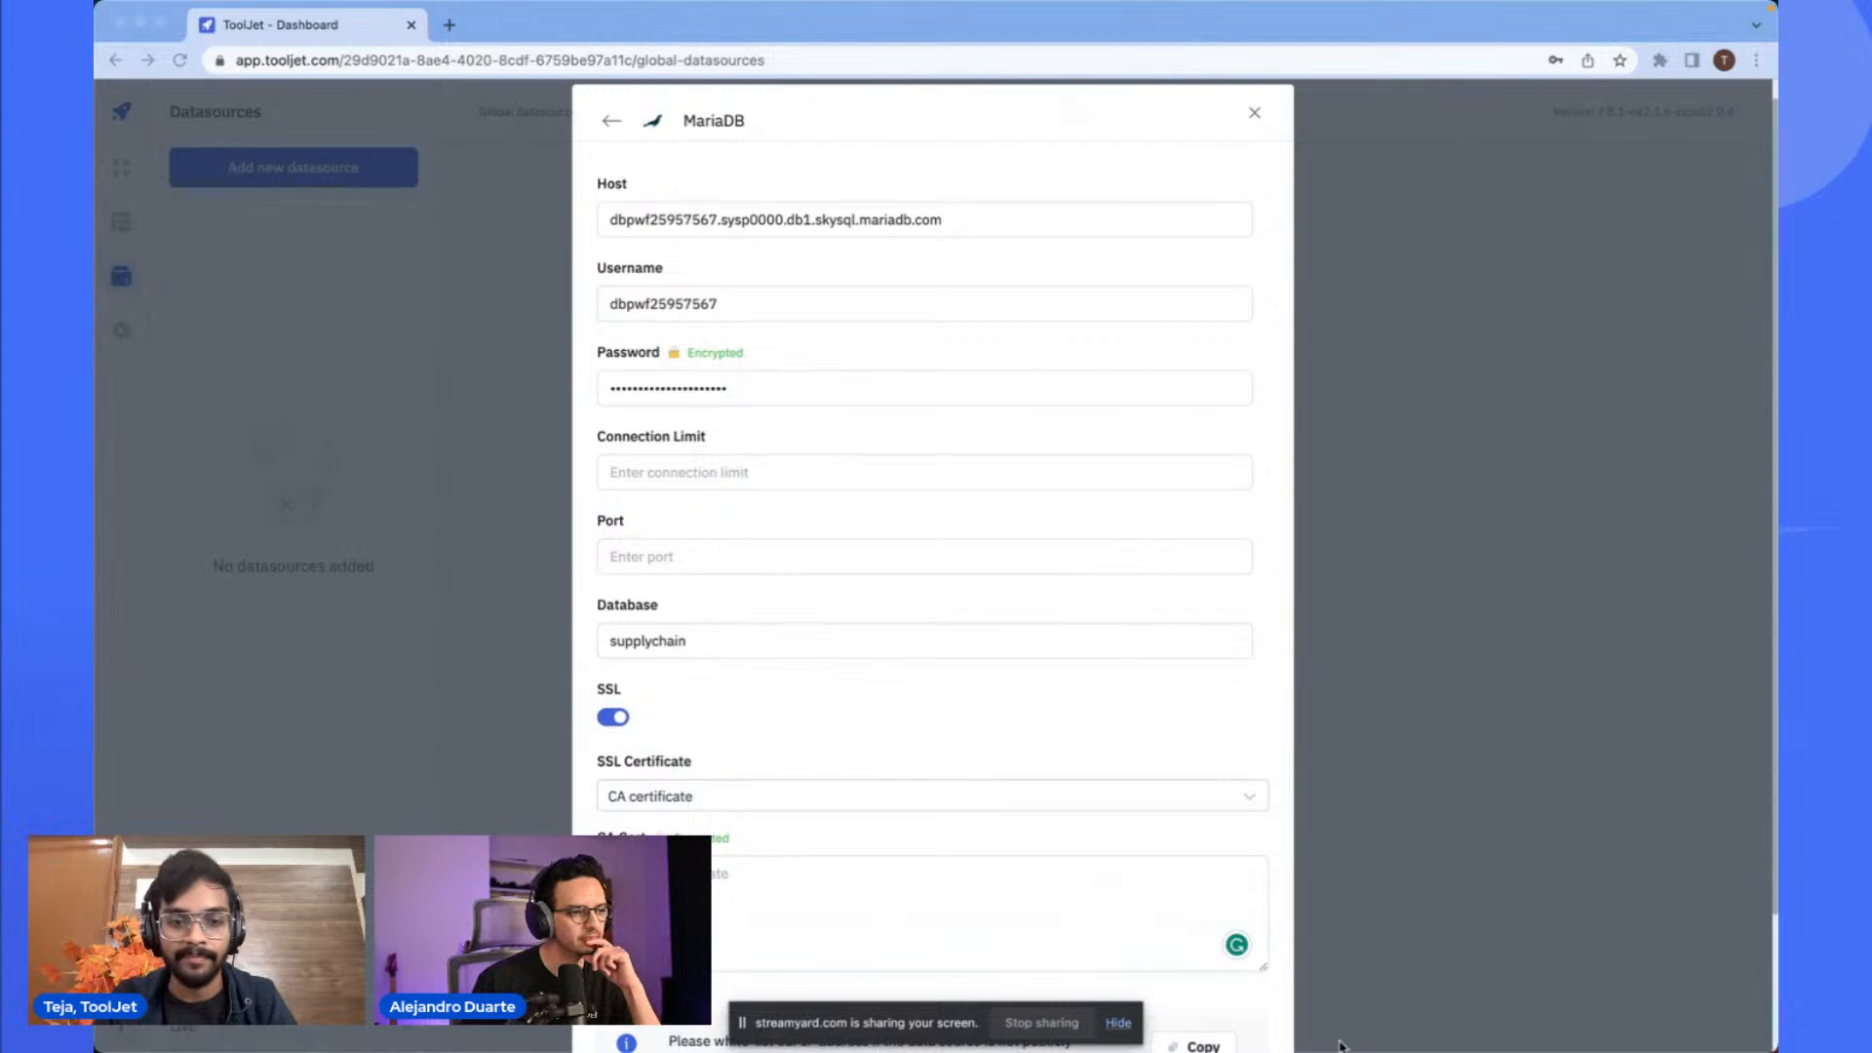
pyautogui.click(788, 892)
pyautogui.scroll(-2, 788, 892)
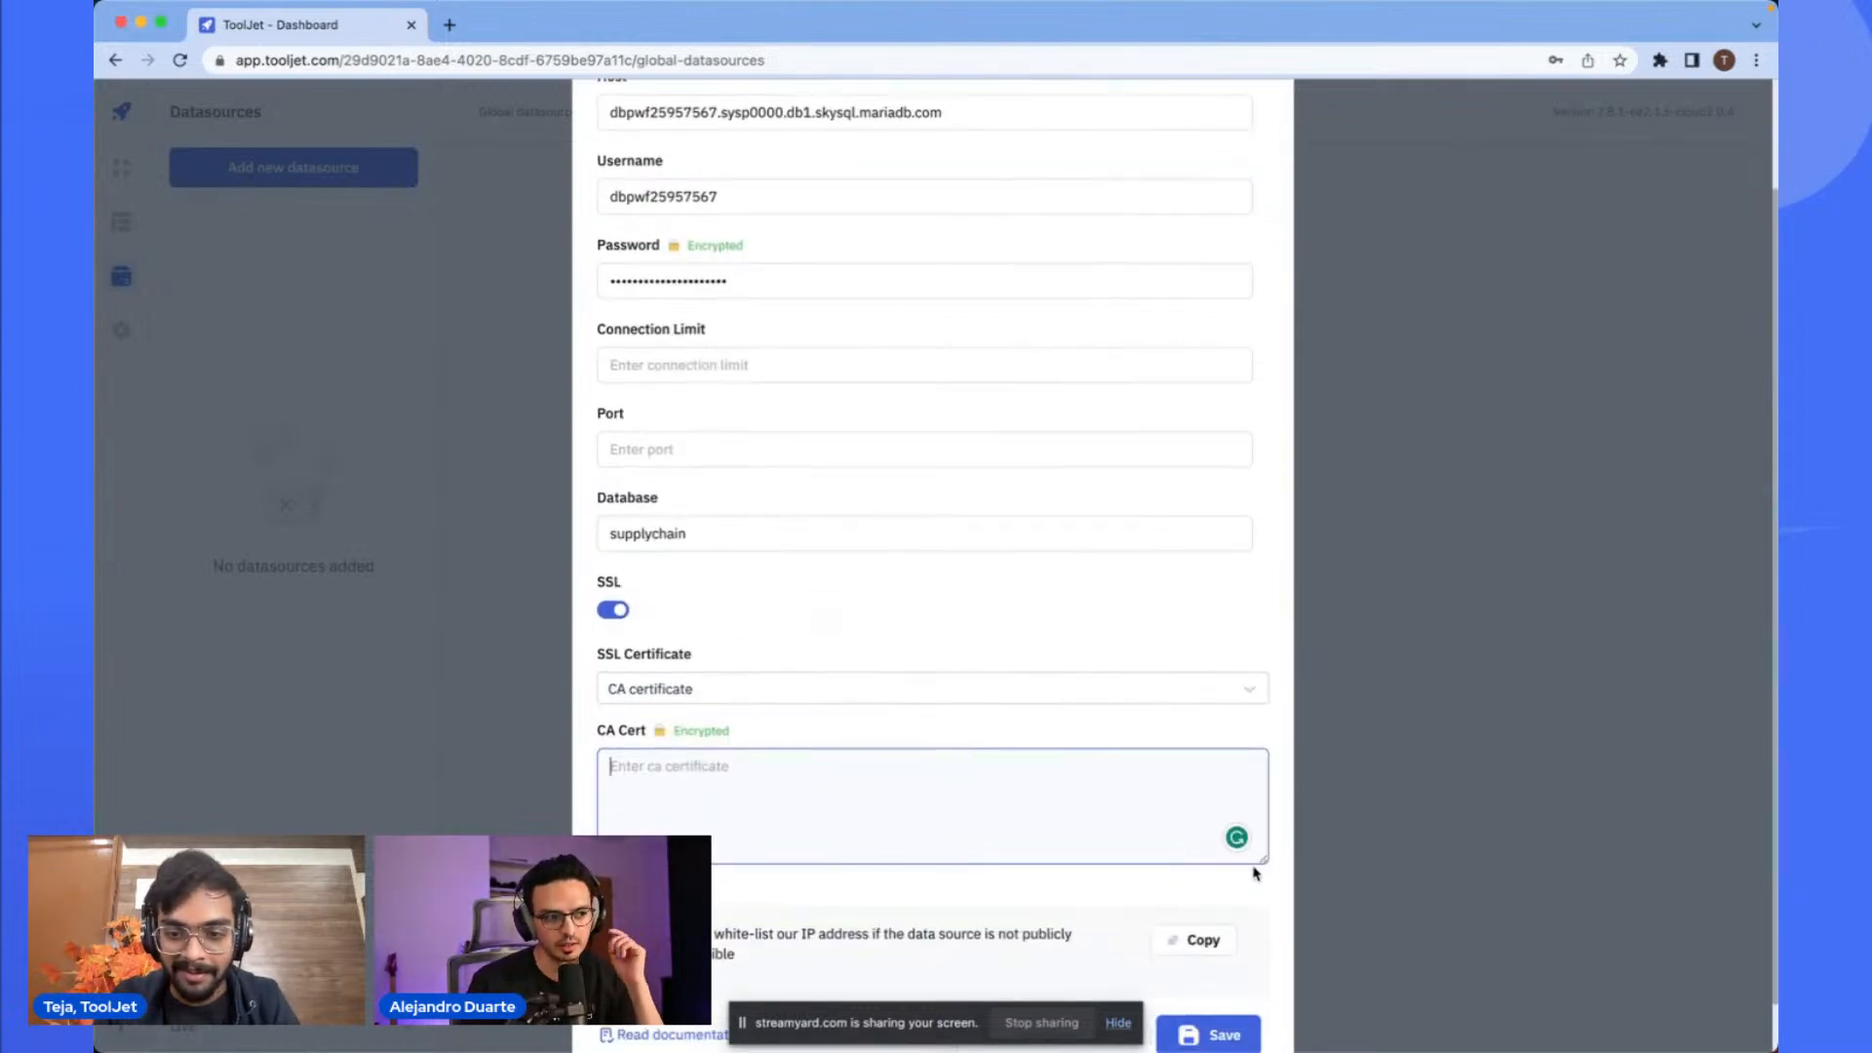
pyautogui.moveTo(1260, 863); pyautogui.dragTo(1263, 805)
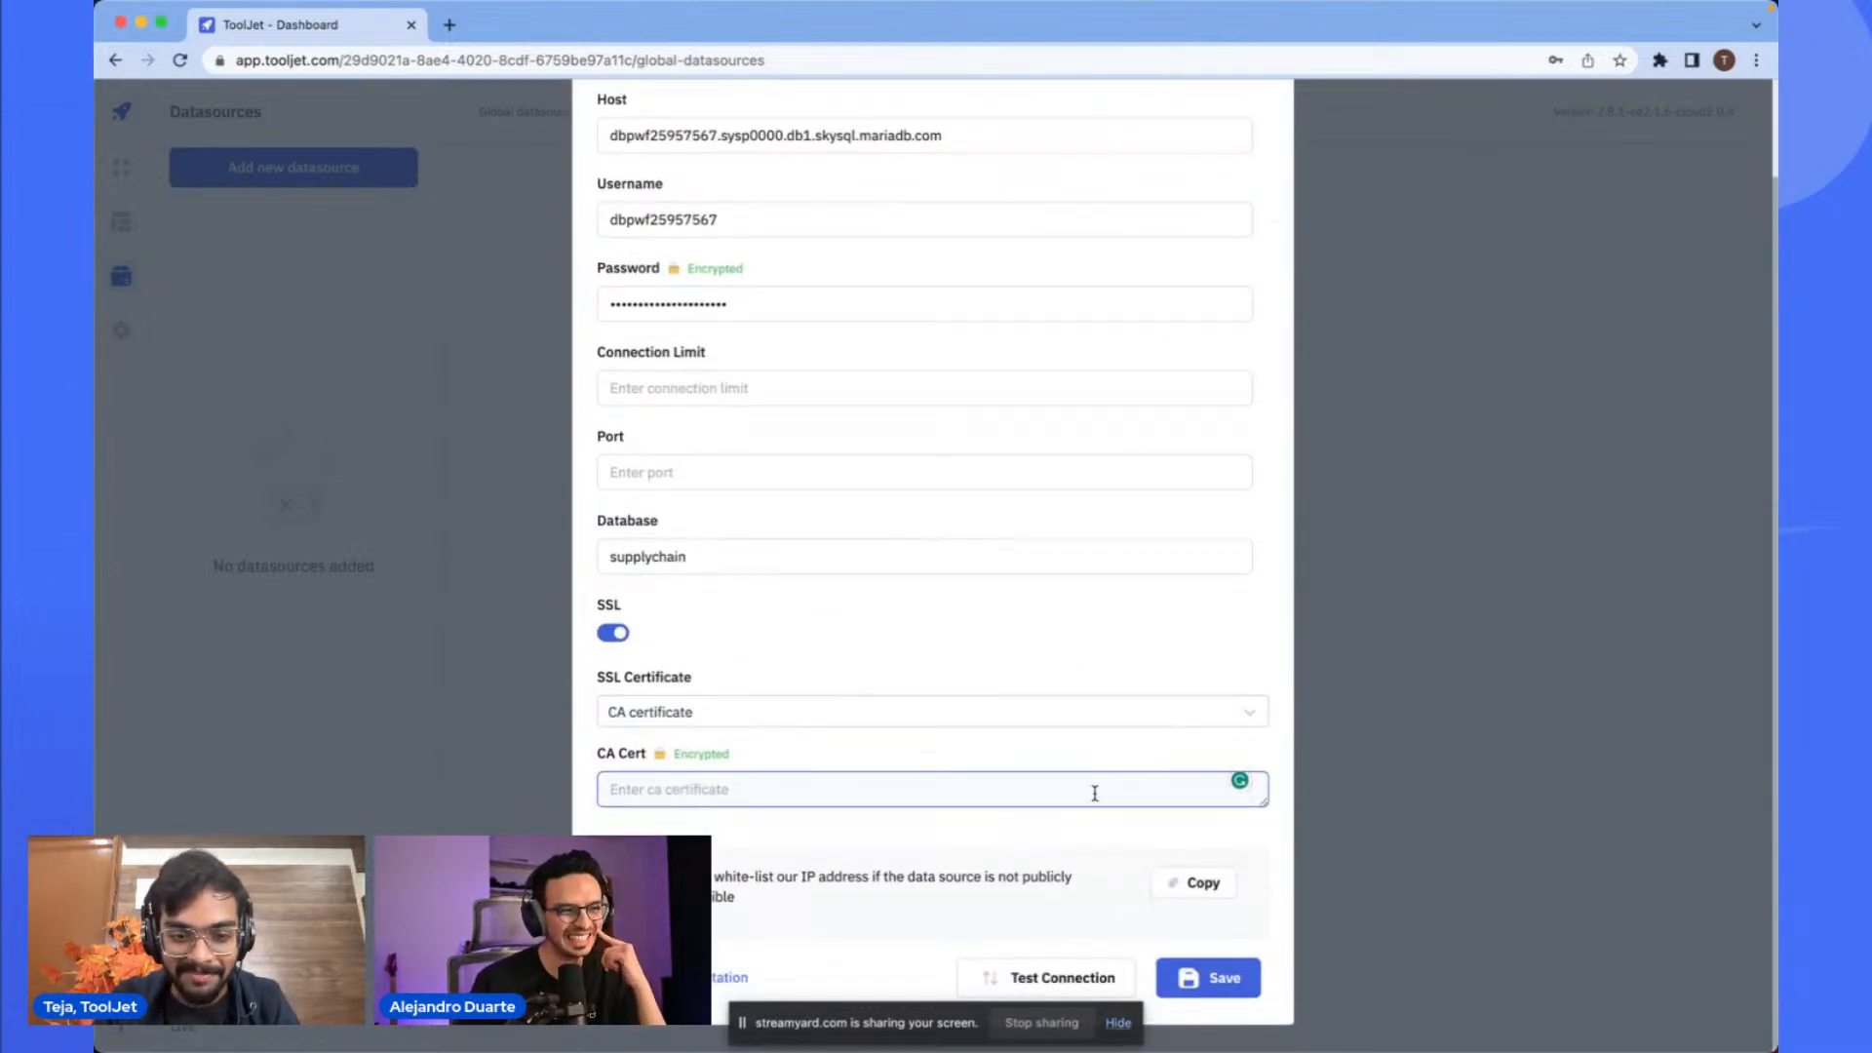
pyautogui.press('super+v')
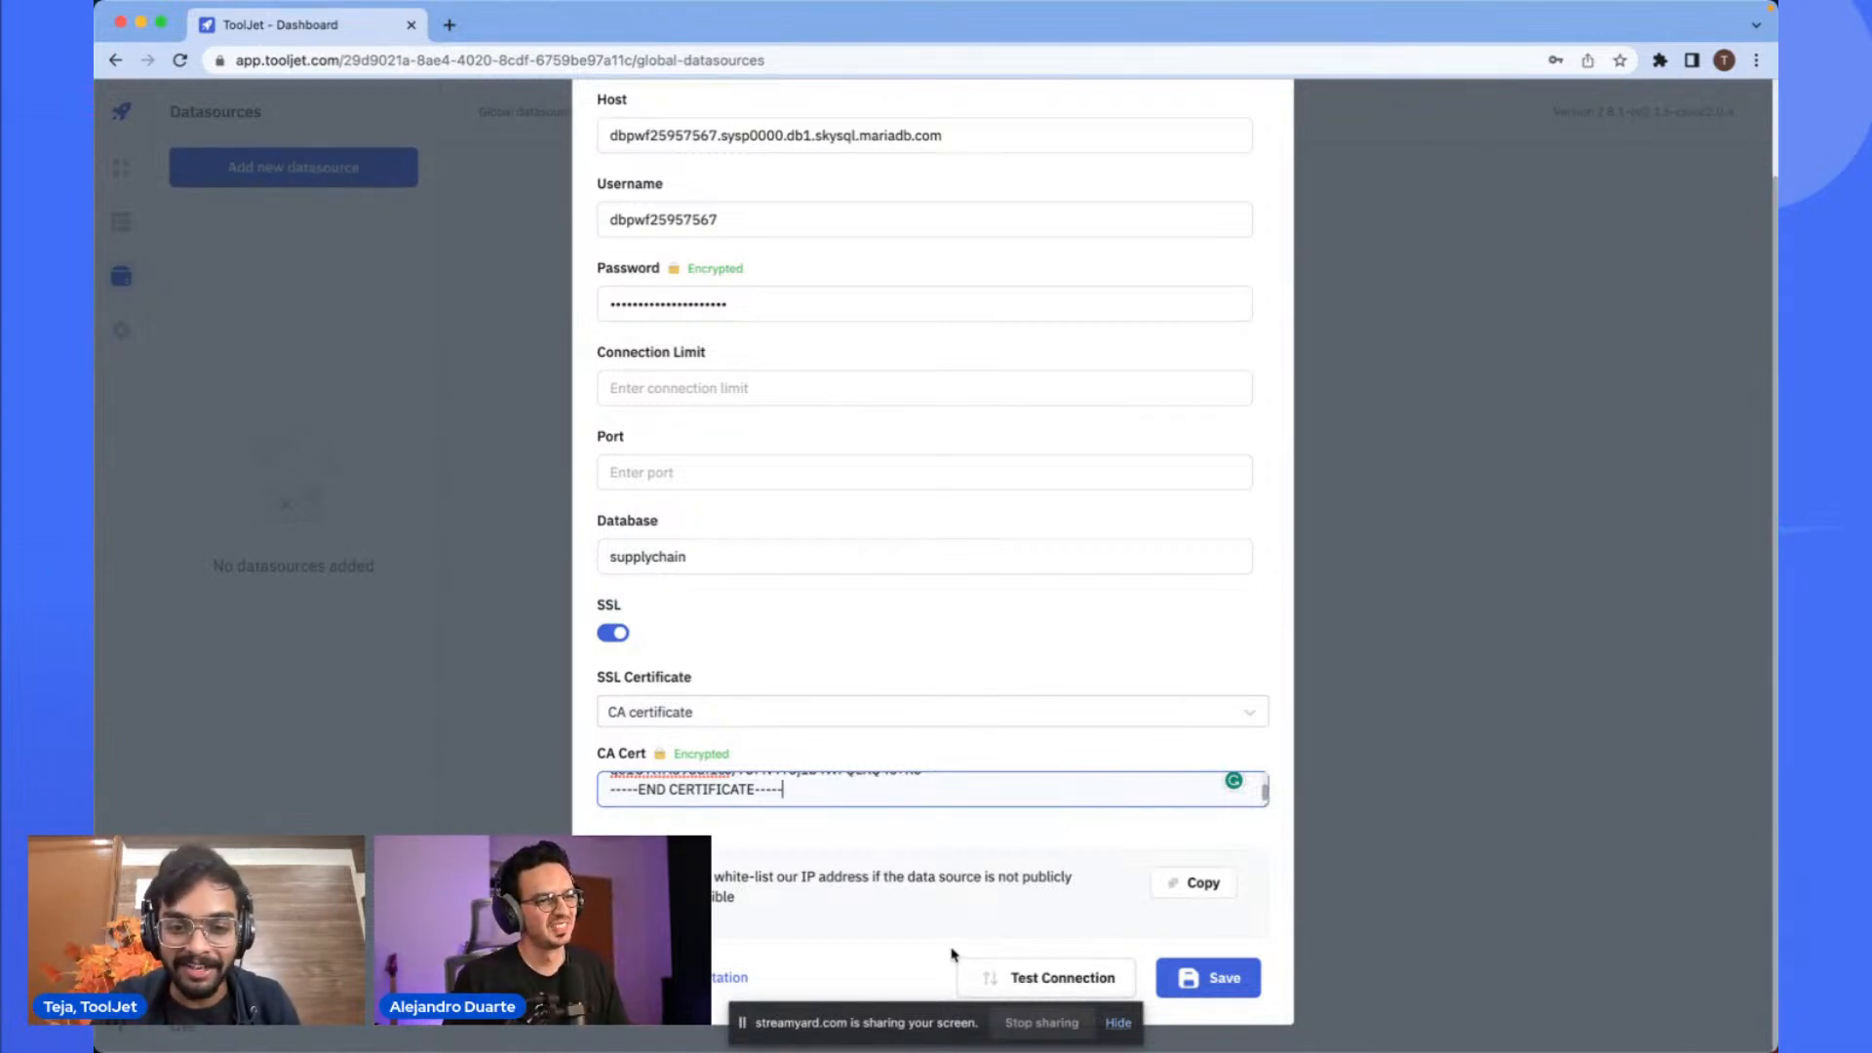
pyautogui.moveTo(747, 896); pyautogui.dragTo(667, 875)
pyautogui.click(777, 895)
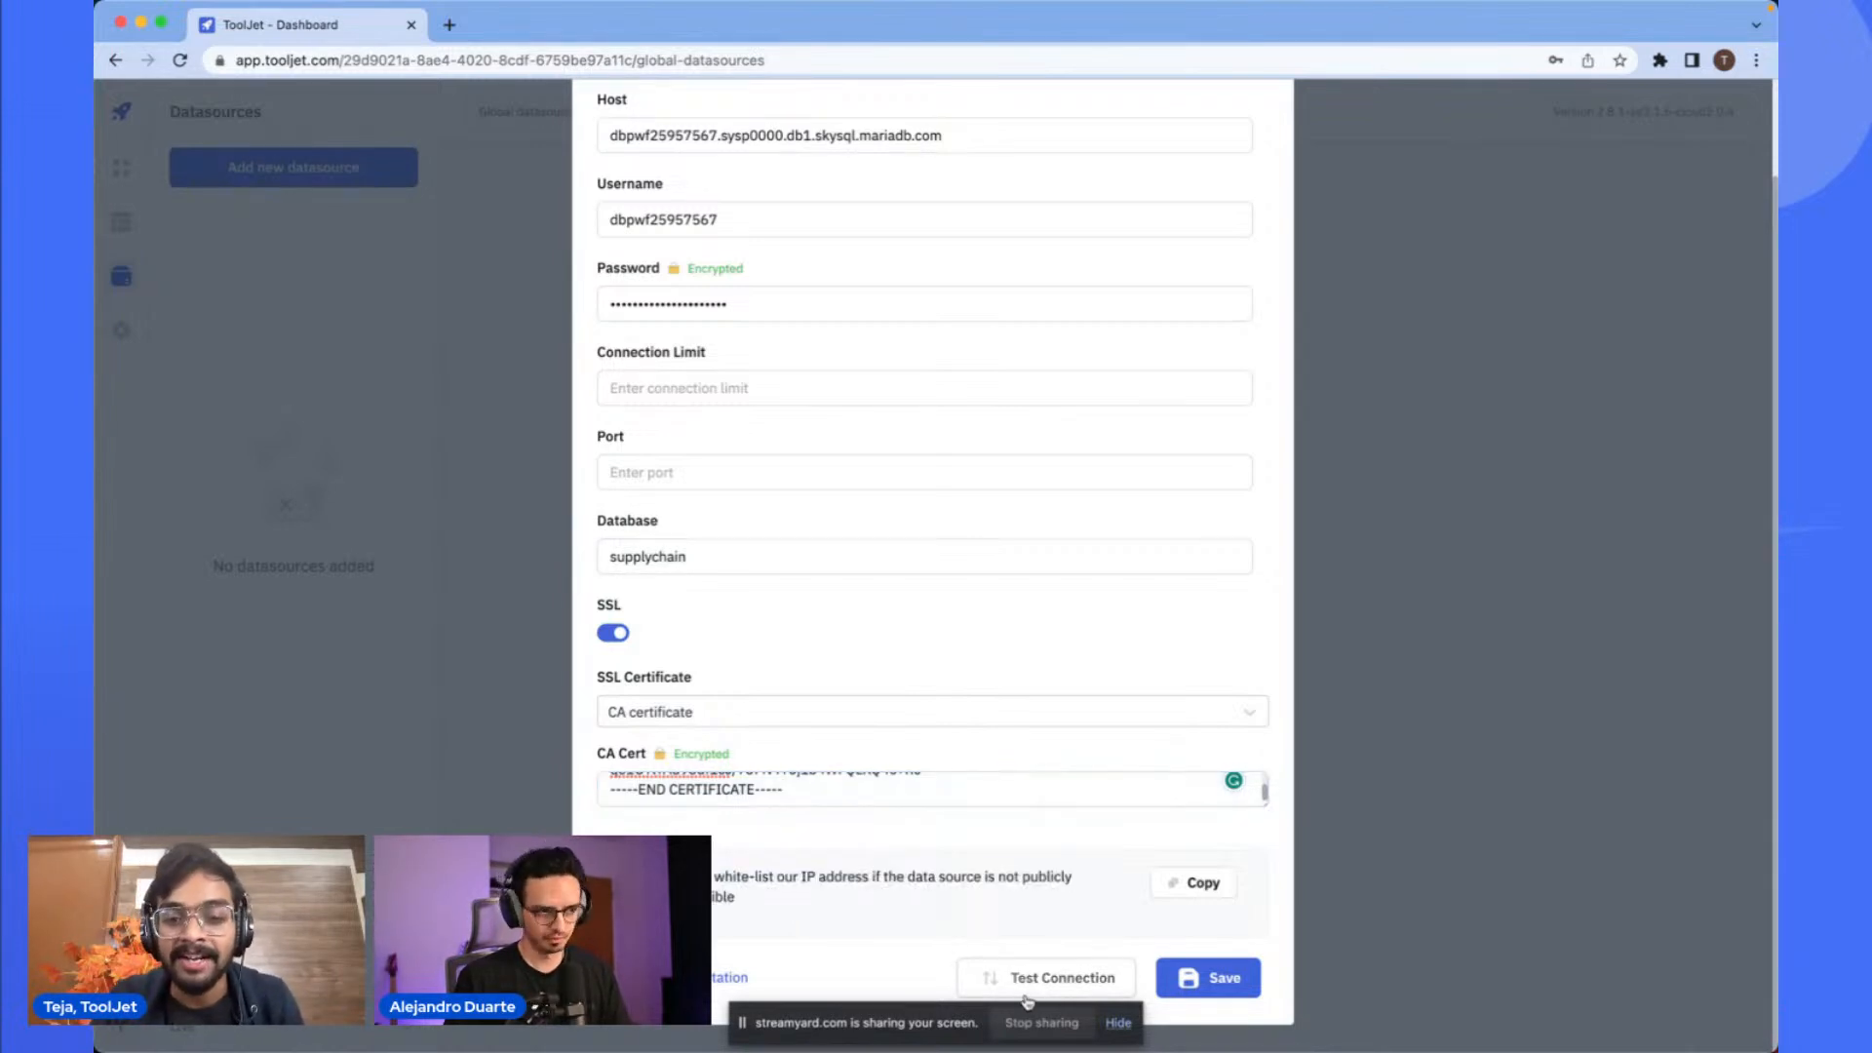
# - Test the MariaDB datasource connection
pyautogui.scroll(3, 1050, 927)
pyautogui.scroll(-1, 1052, 930)
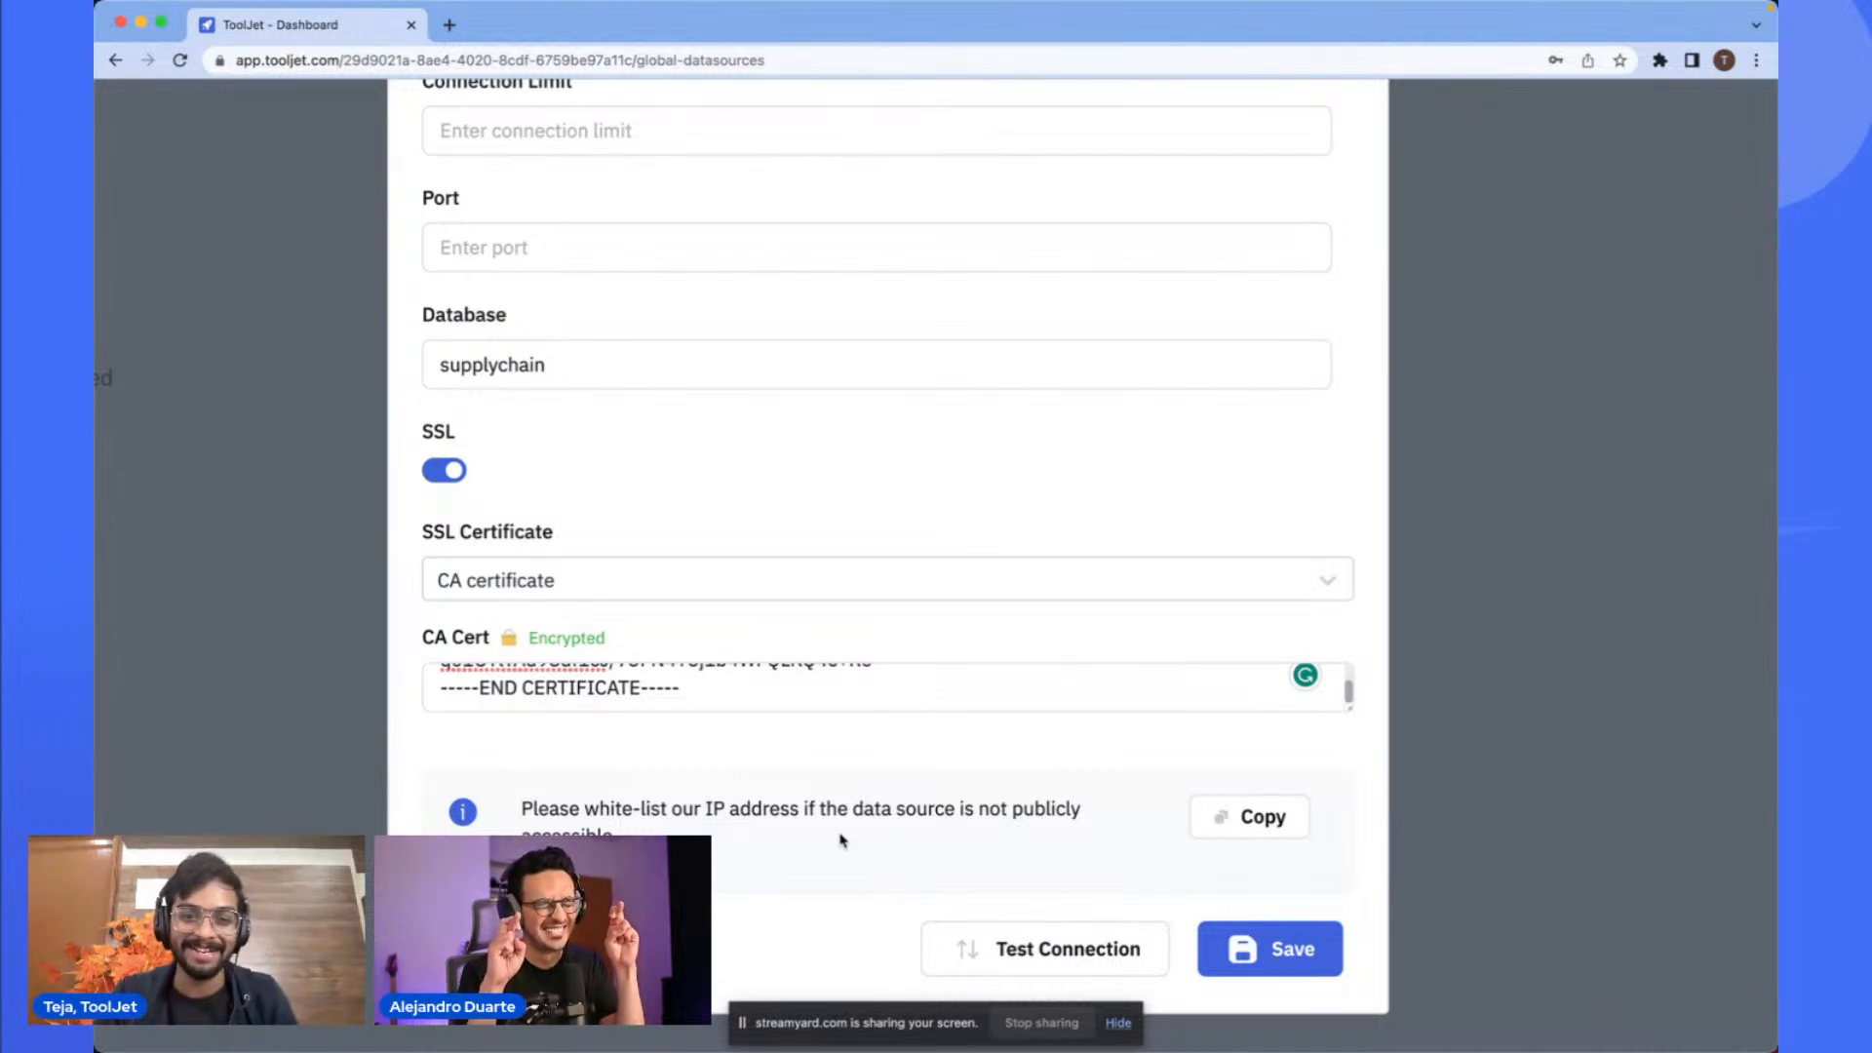
pyautogui.click(960, 931)
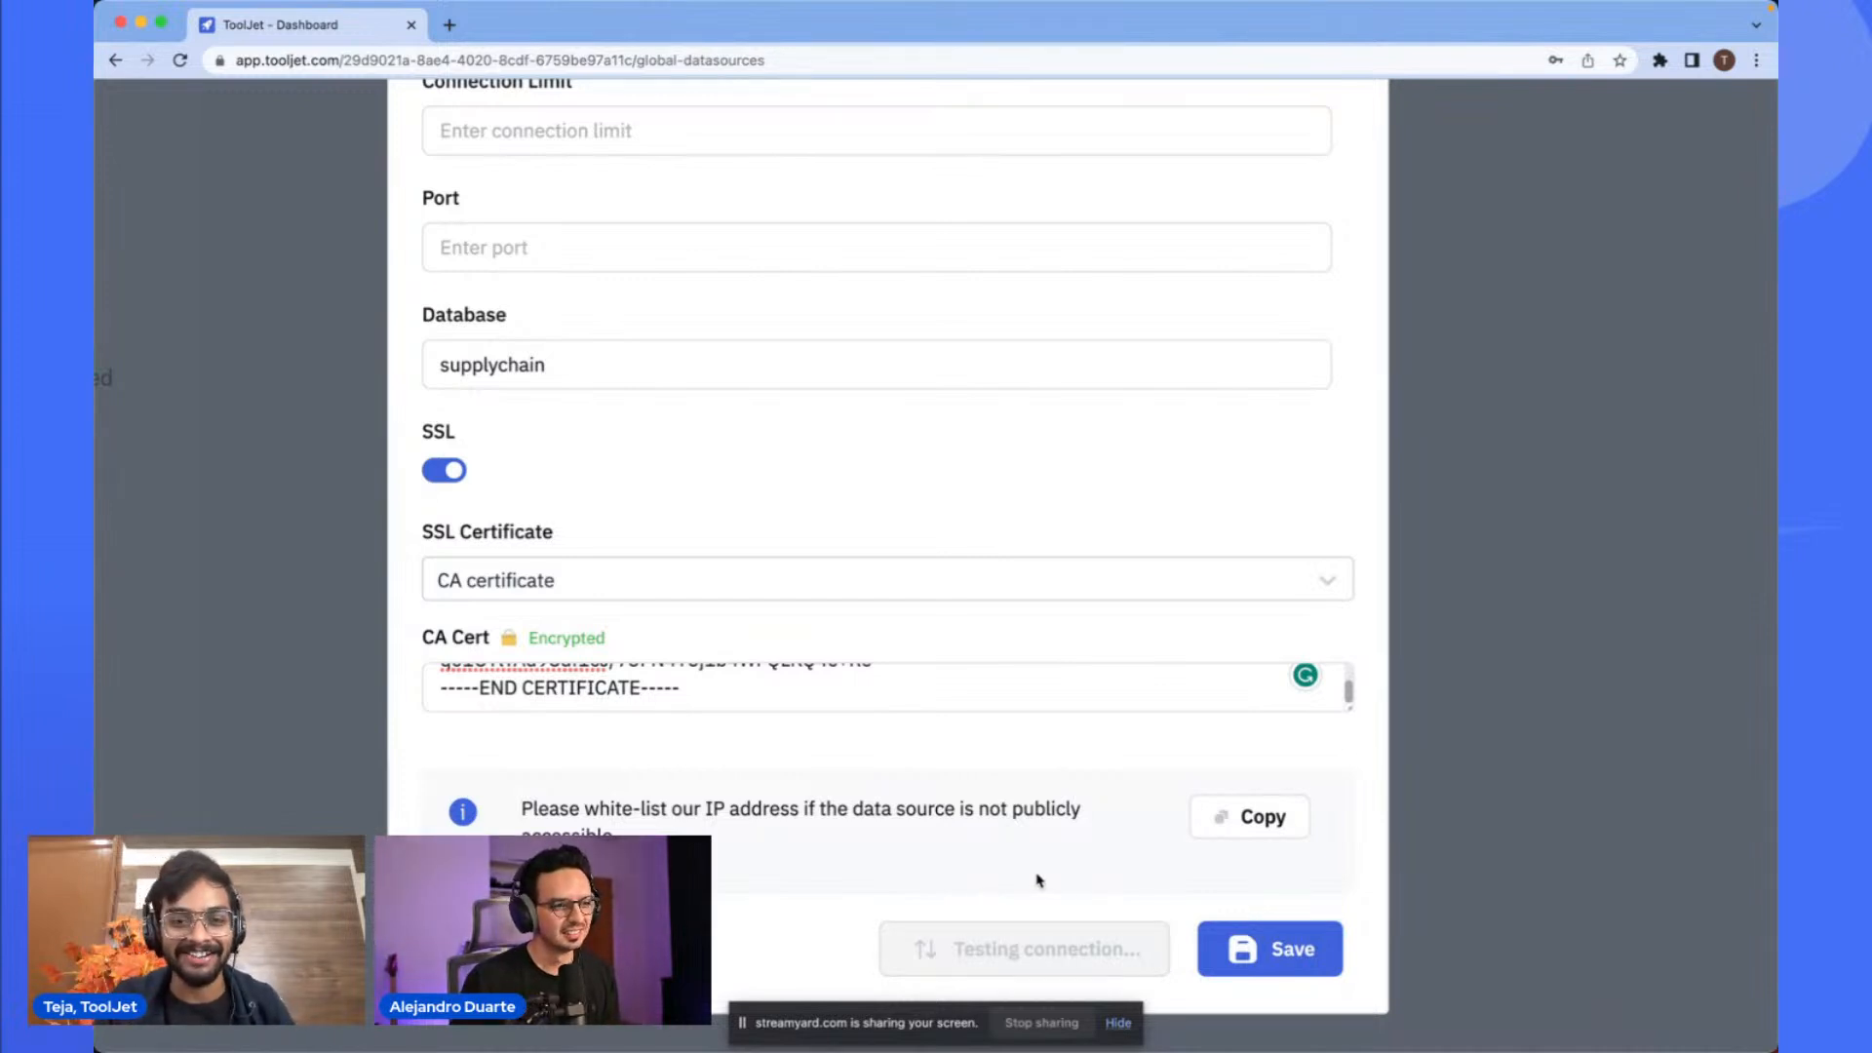
# - Copy ToolJet's IP address for whitelisting on the database service
pyautogui.scroll(5, 1092, 795)
pyautogui.scroll(-1, 1092, 795)
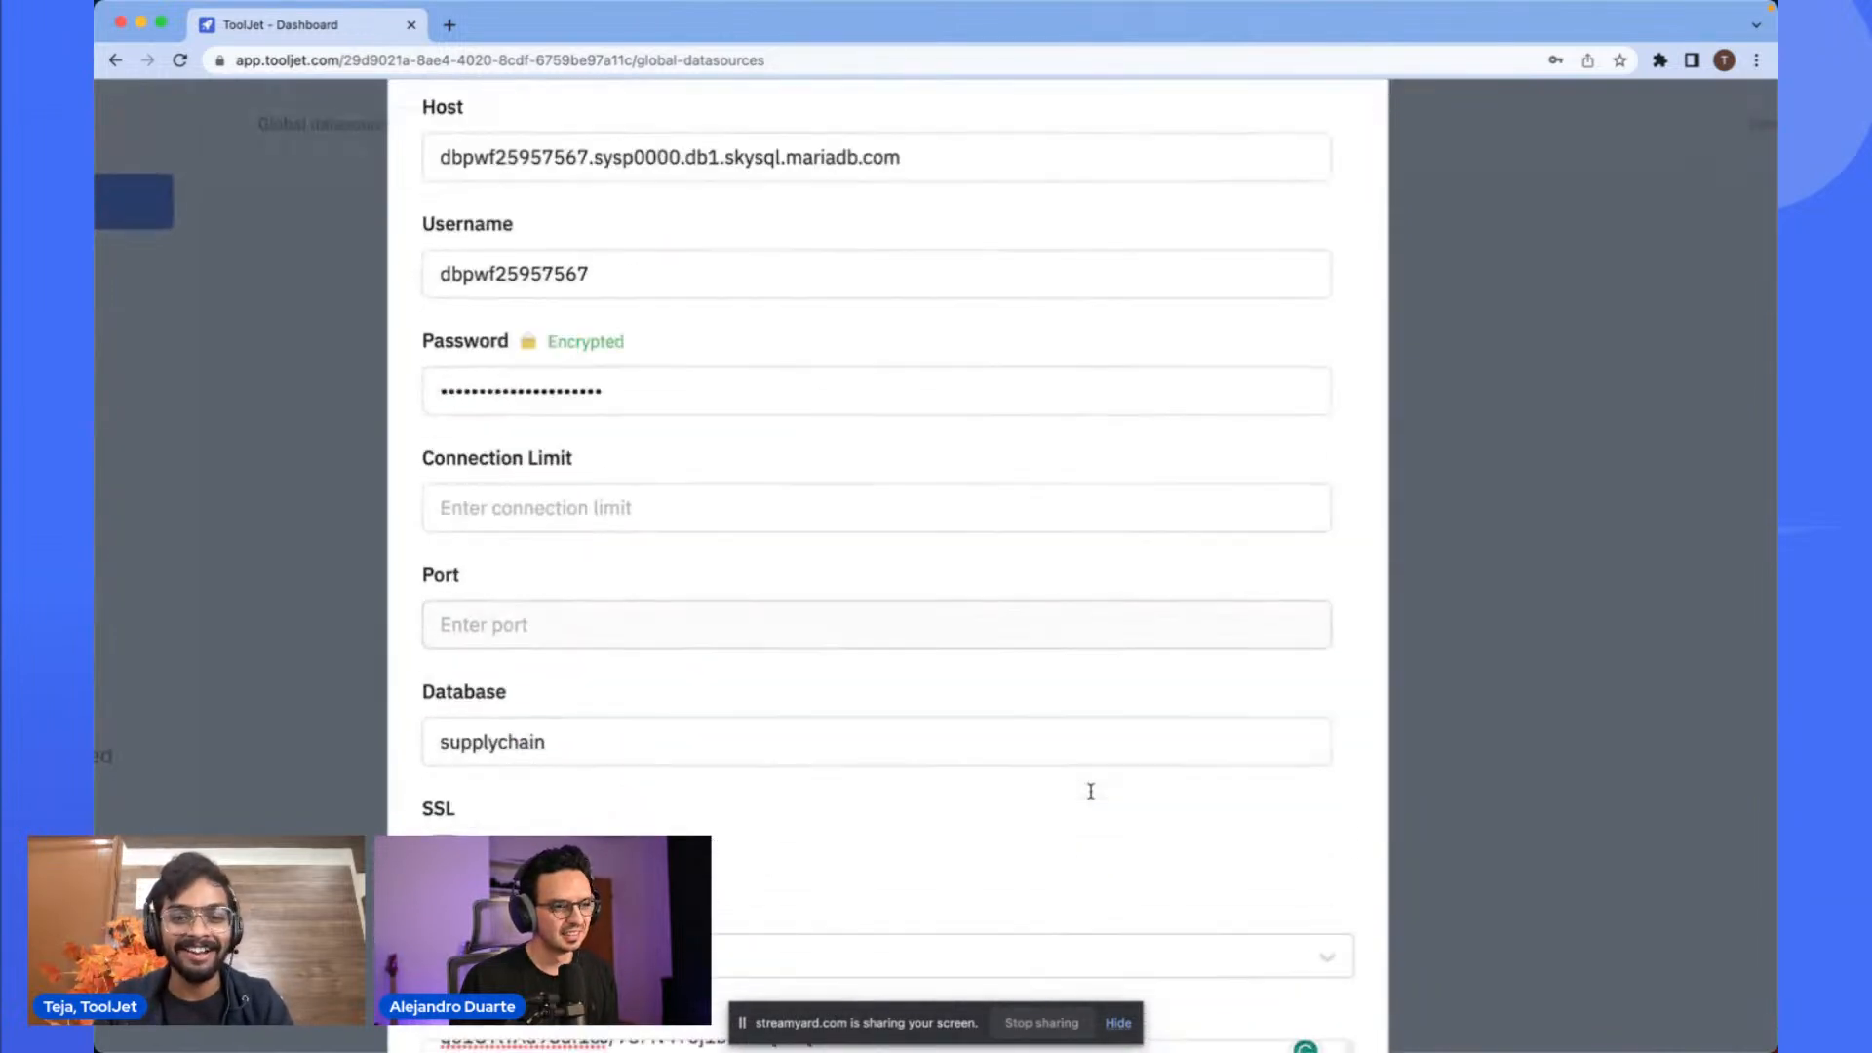
pyautogui.scroll(-4, 1003, 868)
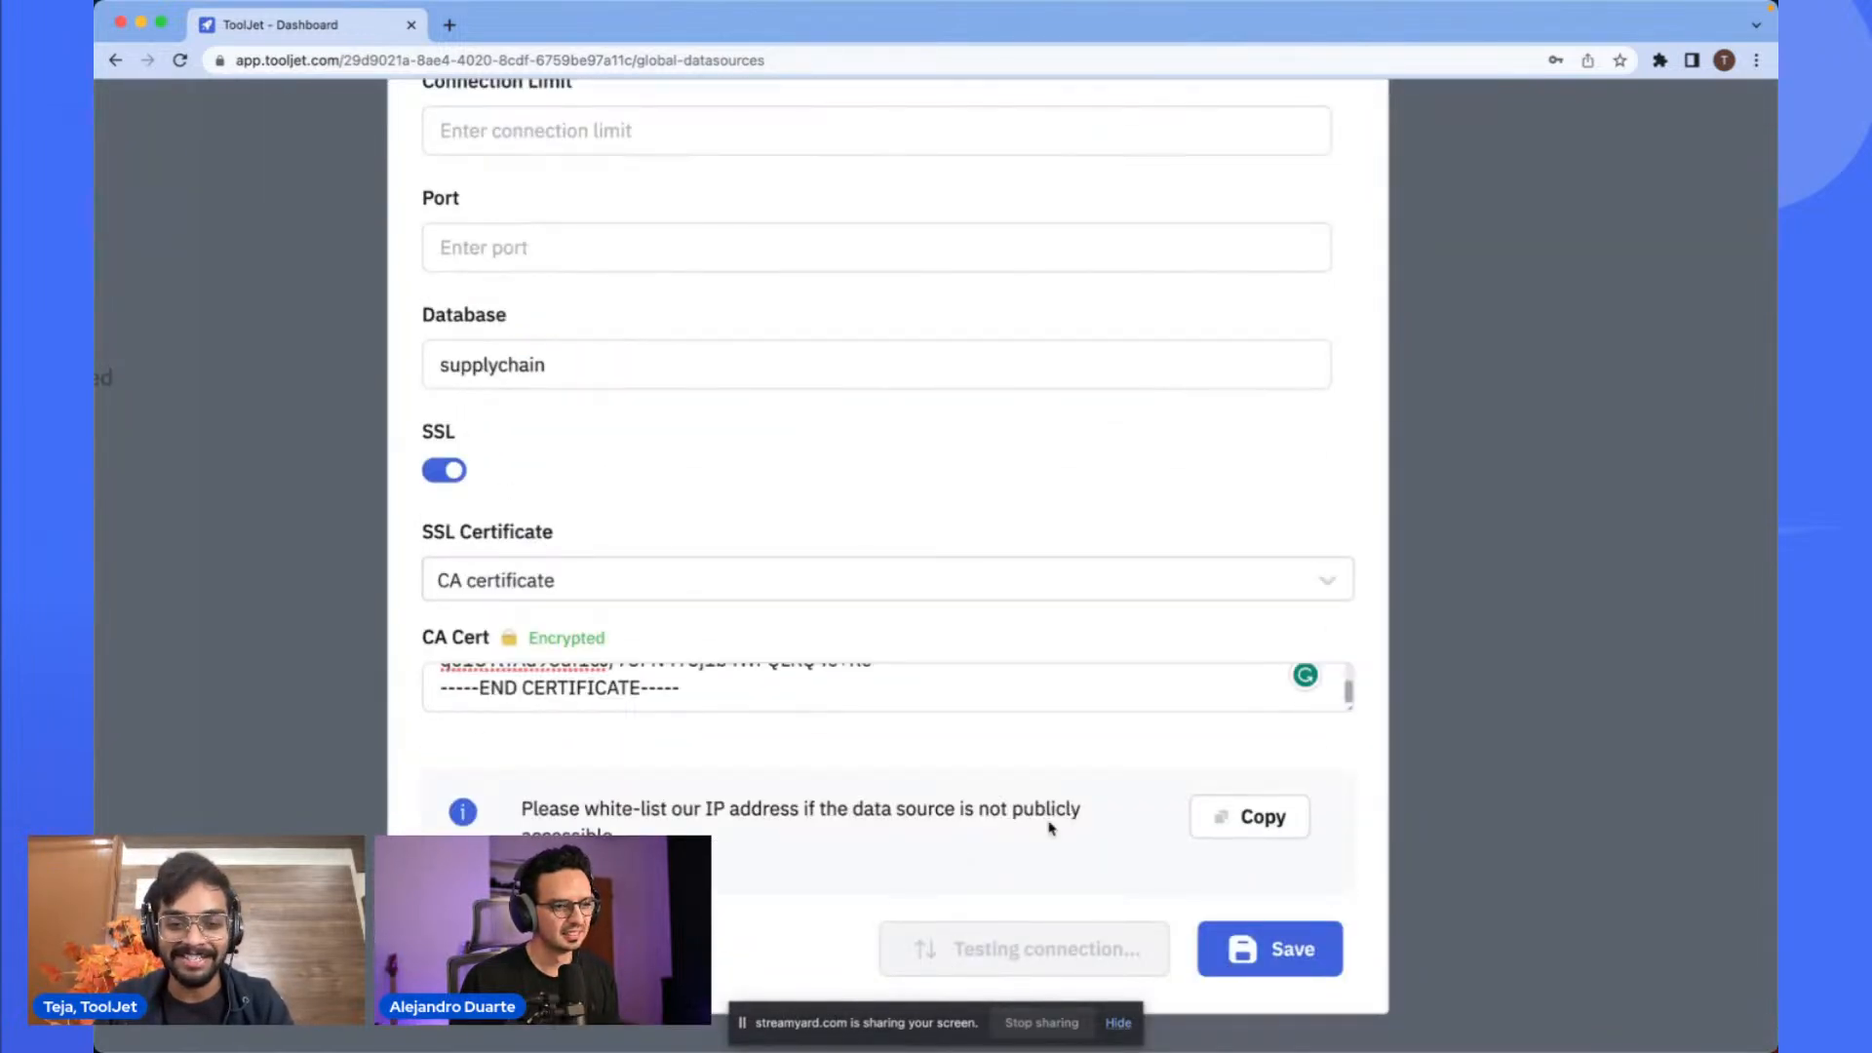
pyautogui.click(1254, 819)
pyautogui.scroll(-1, 1161, 790)
pyautogui.press('super+Tab')
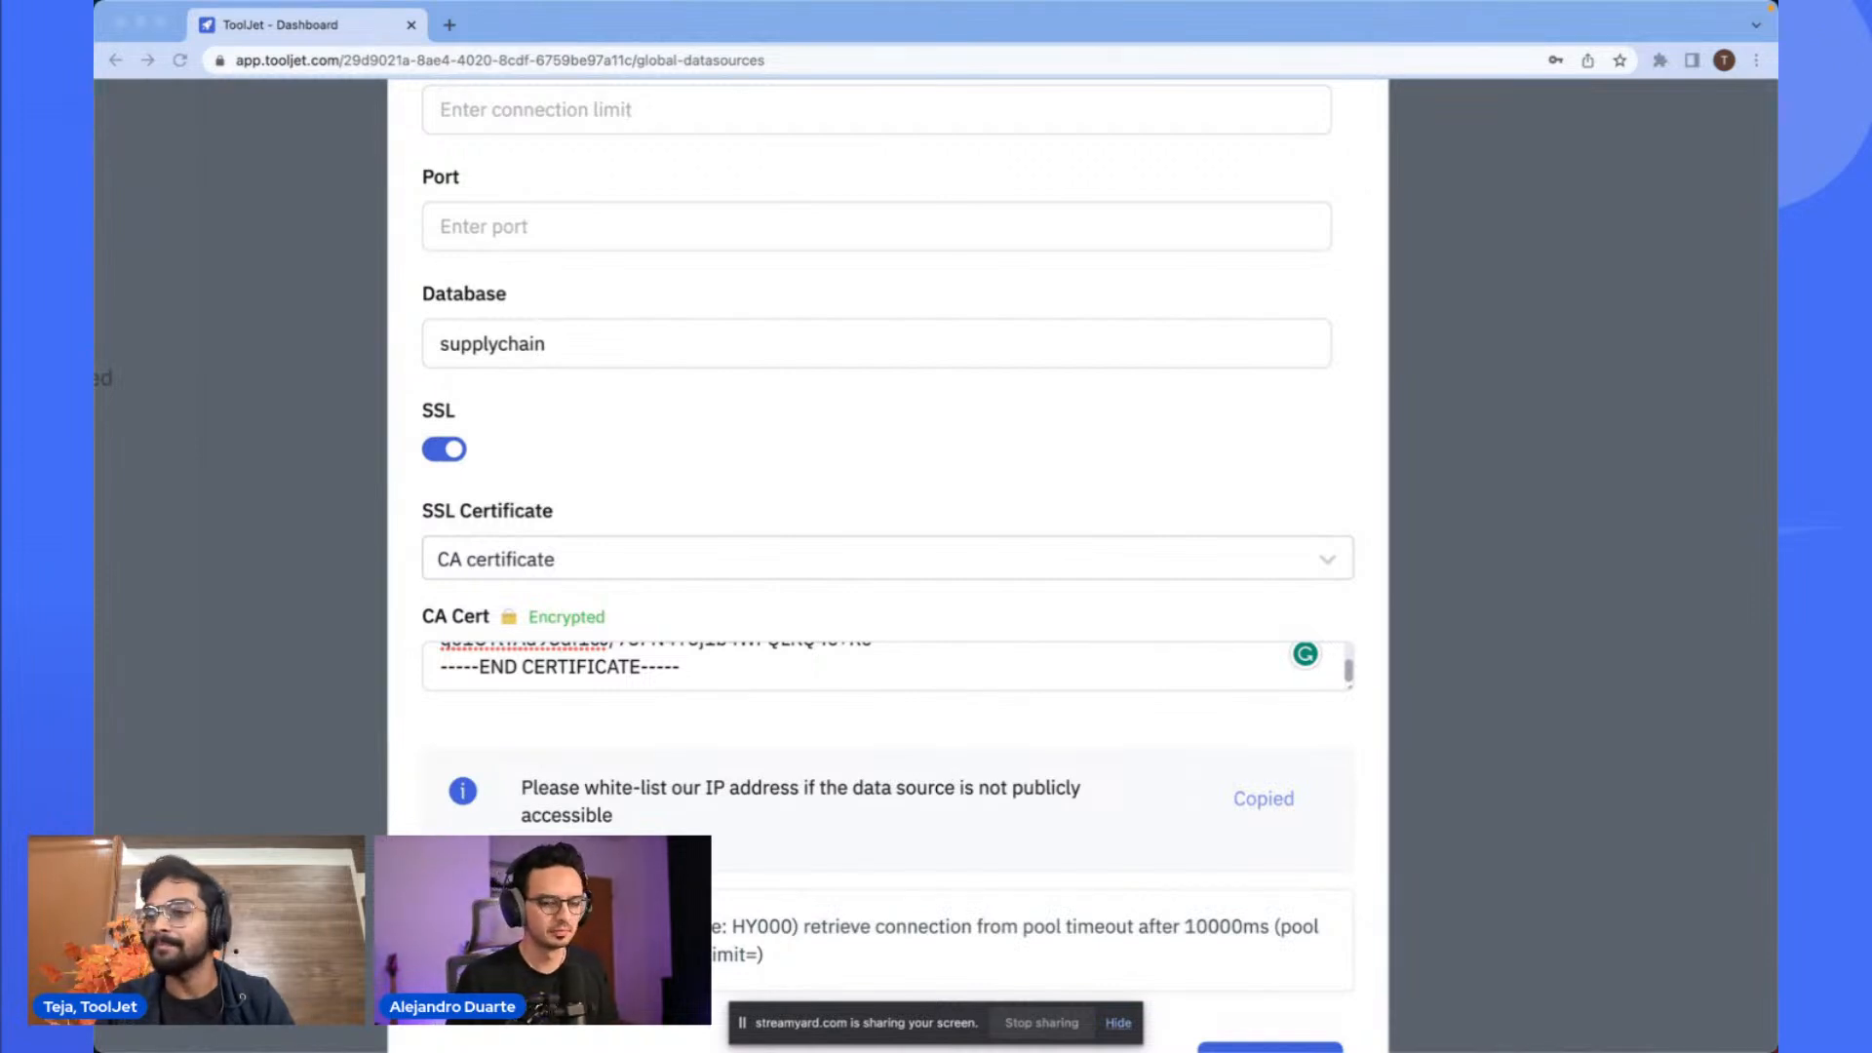
# - Examine the connection test result and error message below the datasource form
pyautogui.click(1115, 593)
pyautogui.moveTo(1124, 472); pyautogui.dragTo(1007, 597)
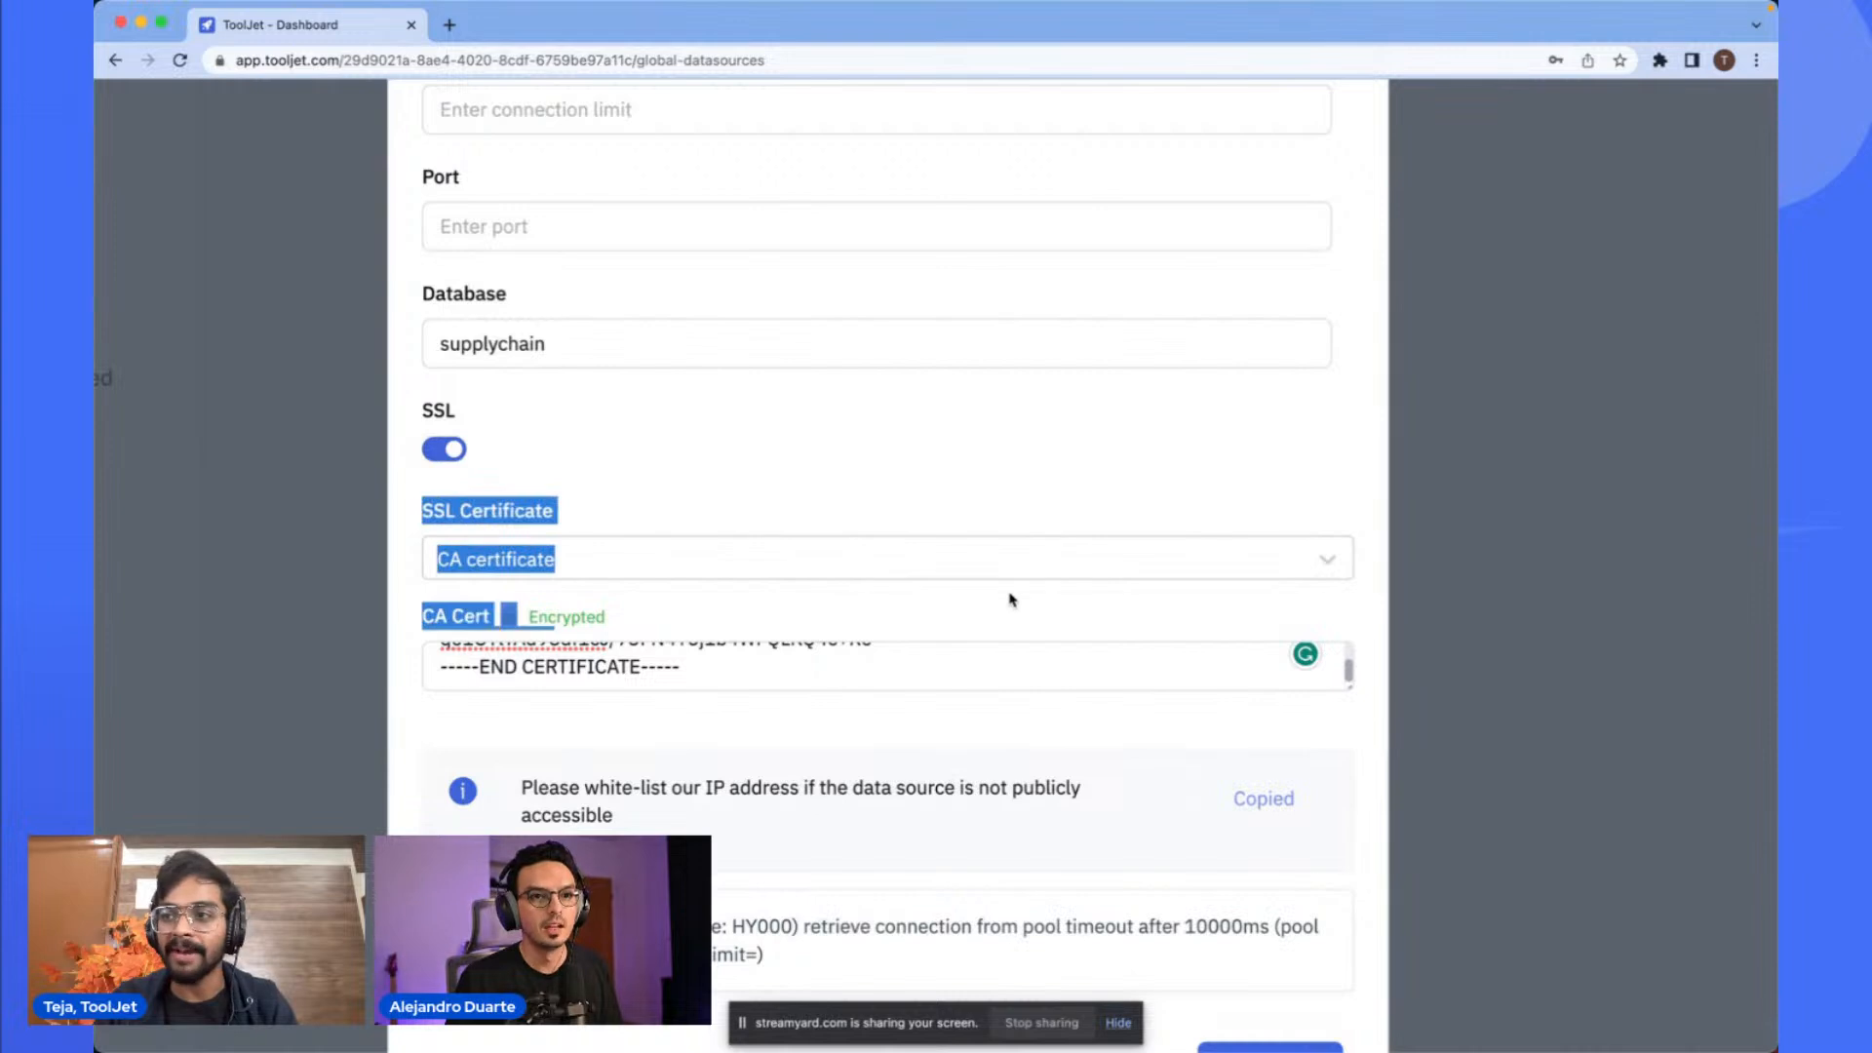
pyautogui.scroll(-2, 1007, 598)
pyautogui.click(1091, 486)
pyautogui.press('super+minus')
pyautogui.press('super+minus')
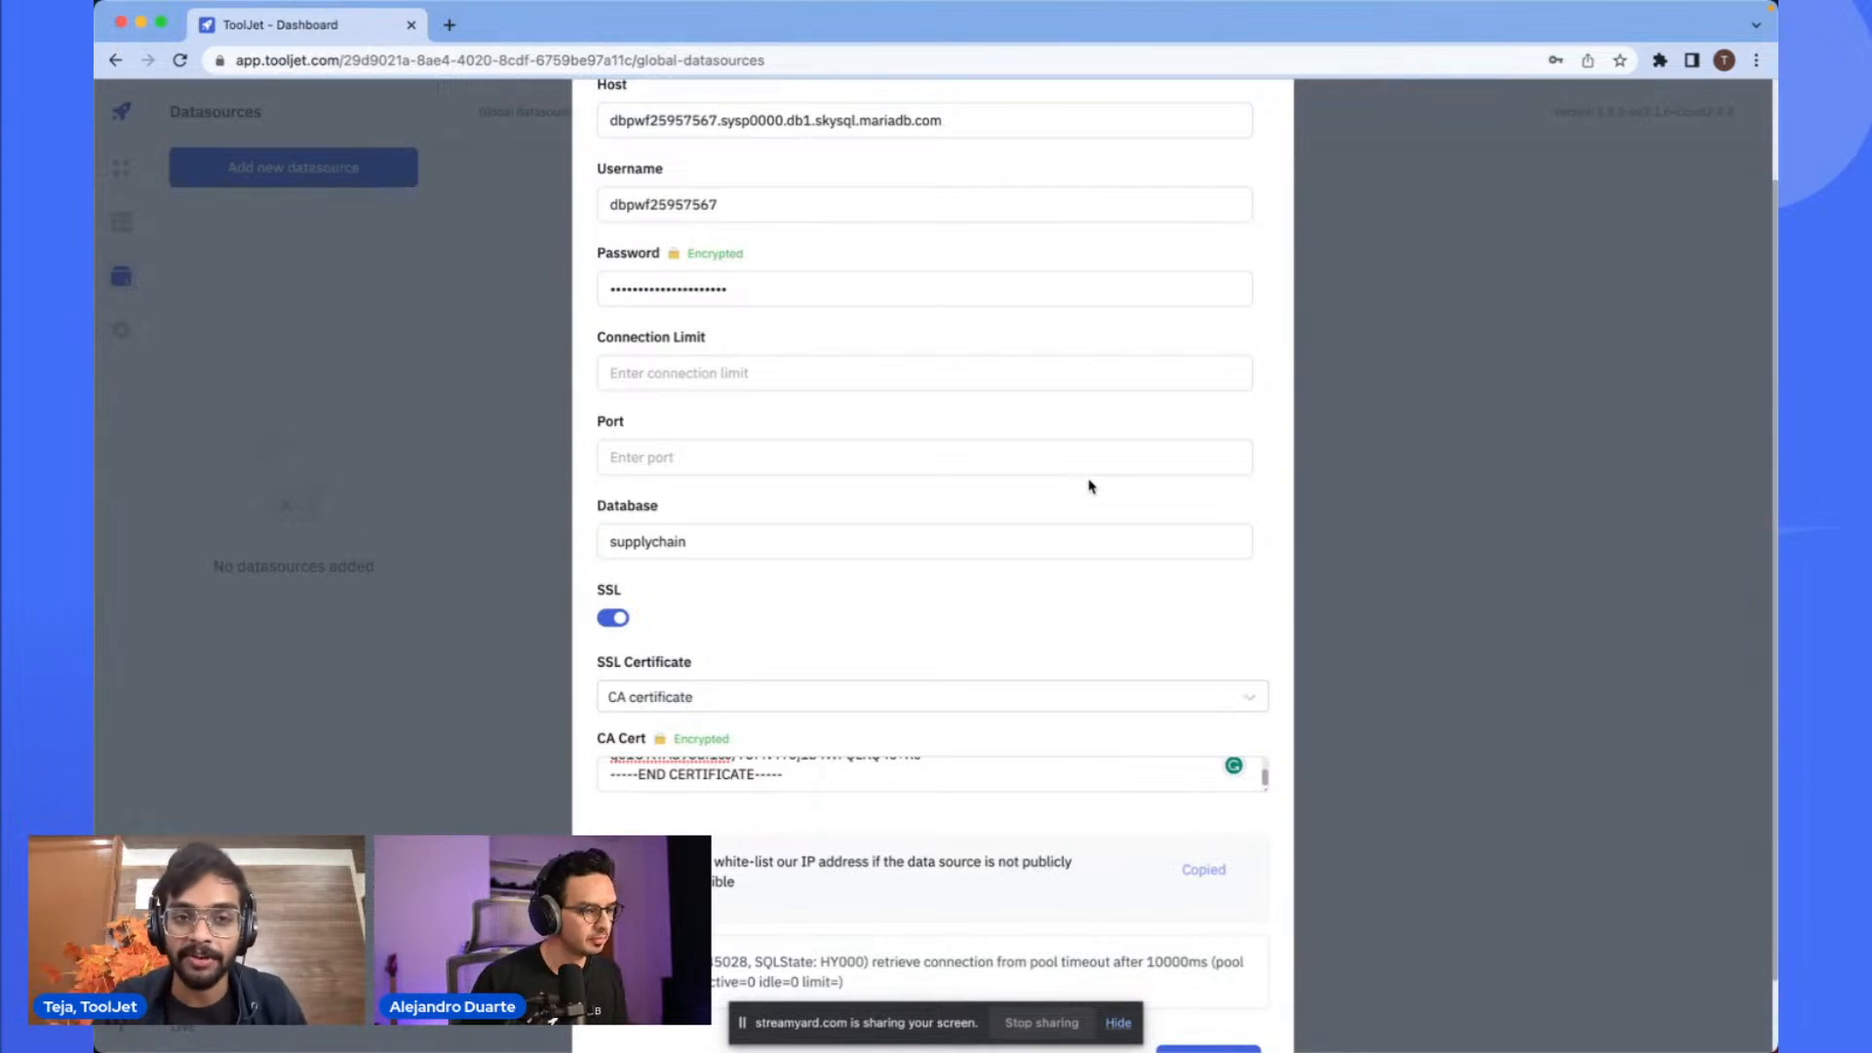
pyautogui.scroll(2, 1086, 502)
pyautogui.scroll(-4, 1084, 507)
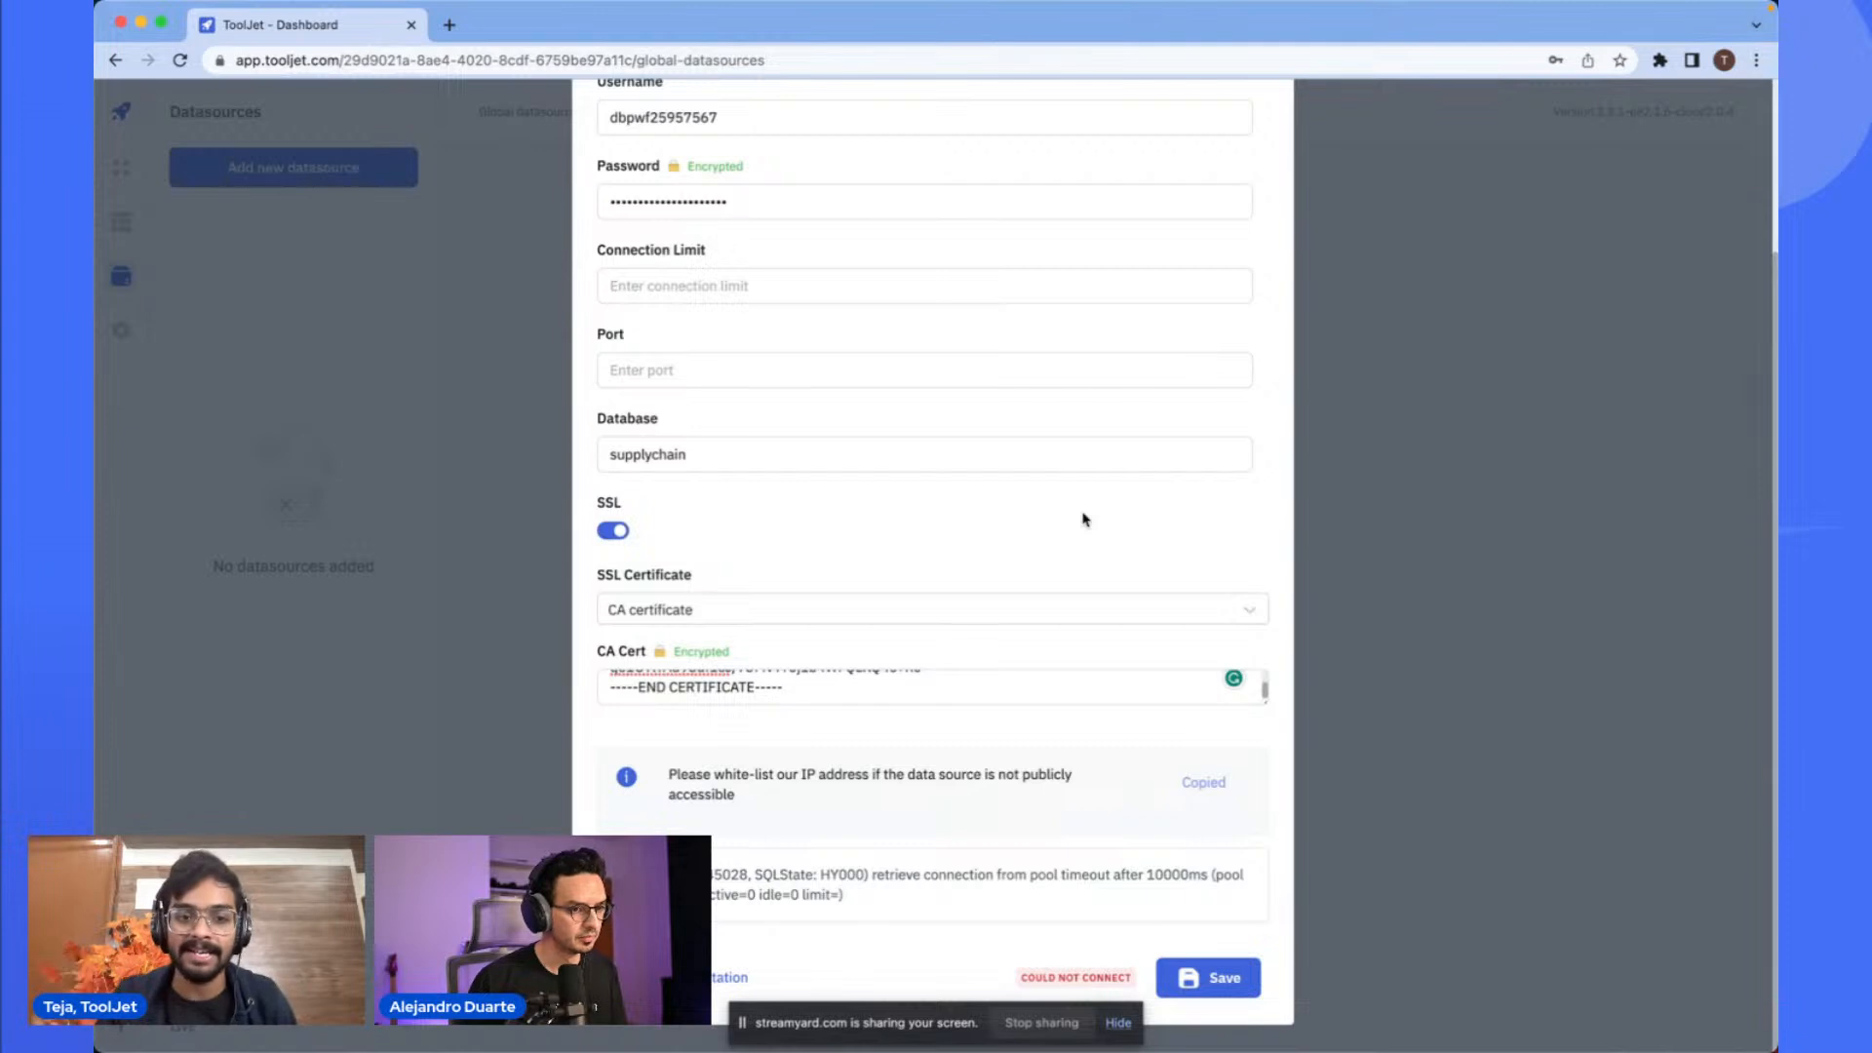
pyautogui.scroll(2, 920, 719)
pyautogui.scroll(-2, 878, 652)
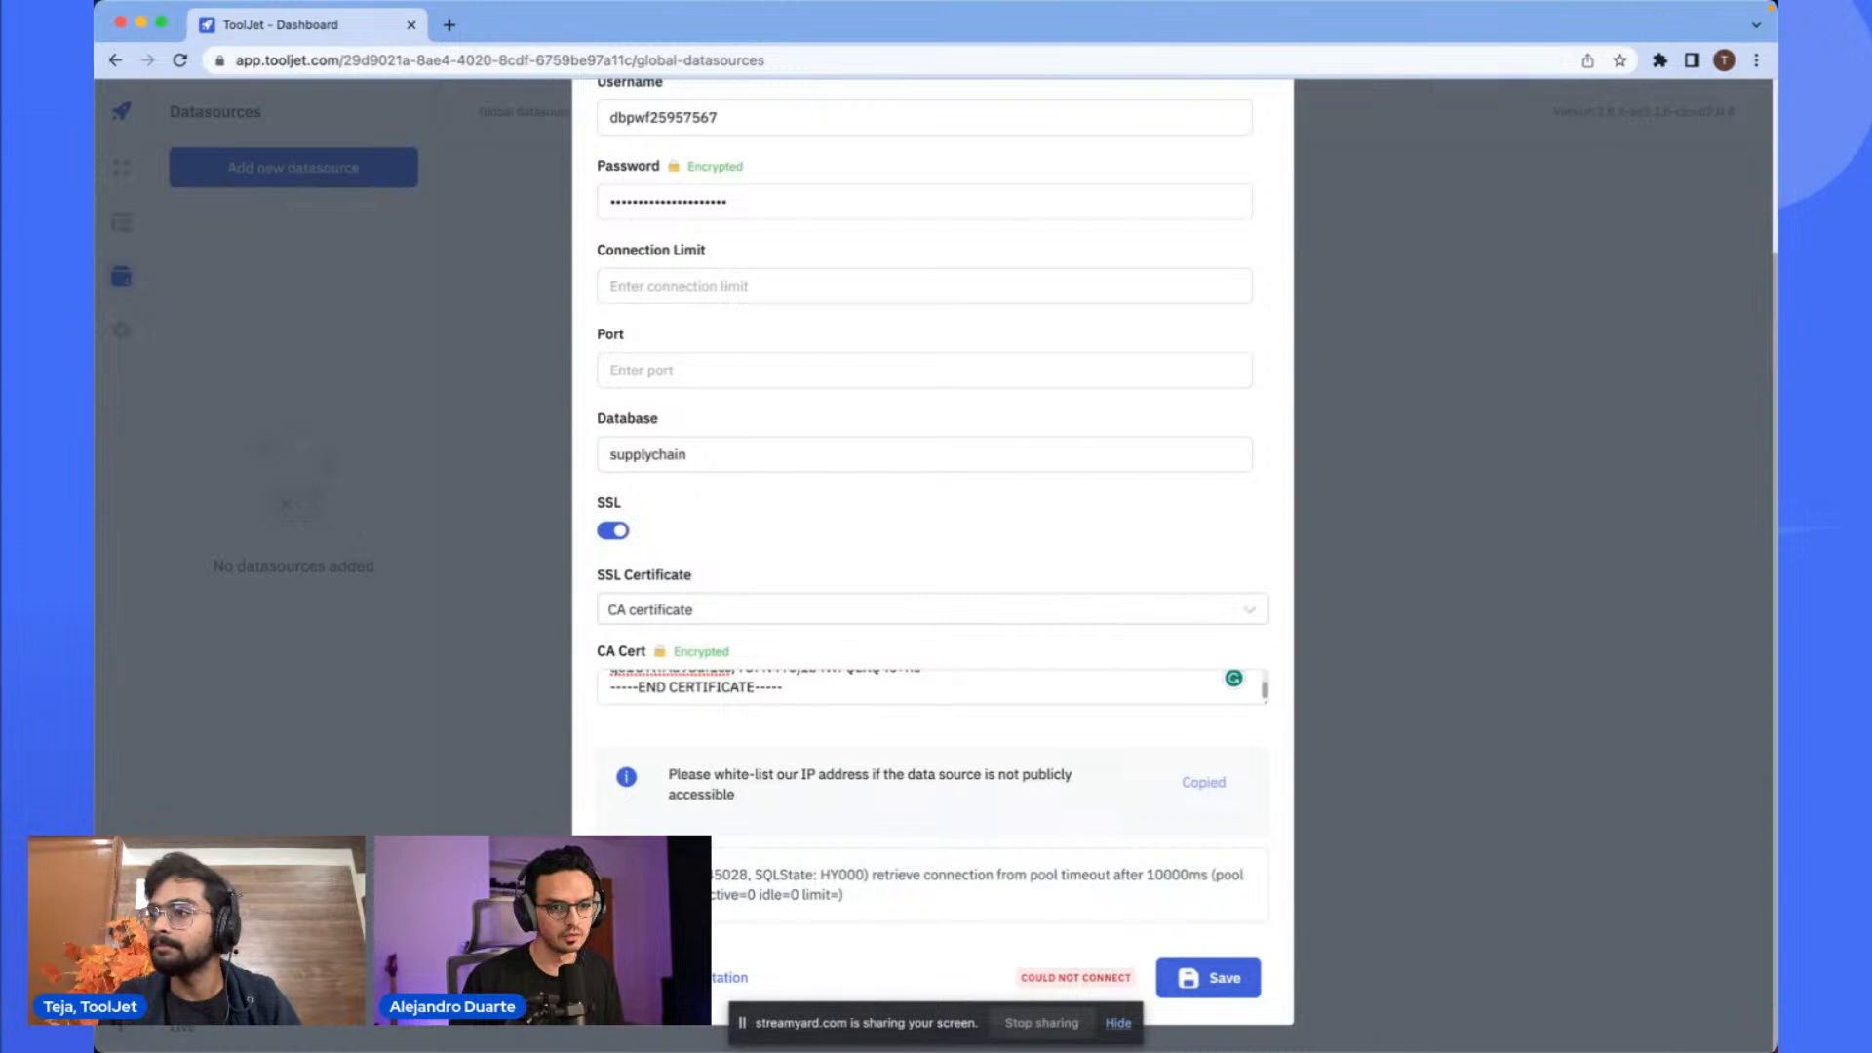
# - Turn off the SSL option in the MariaDB datasource form
pyautogui.scroll(4, 861, 543)
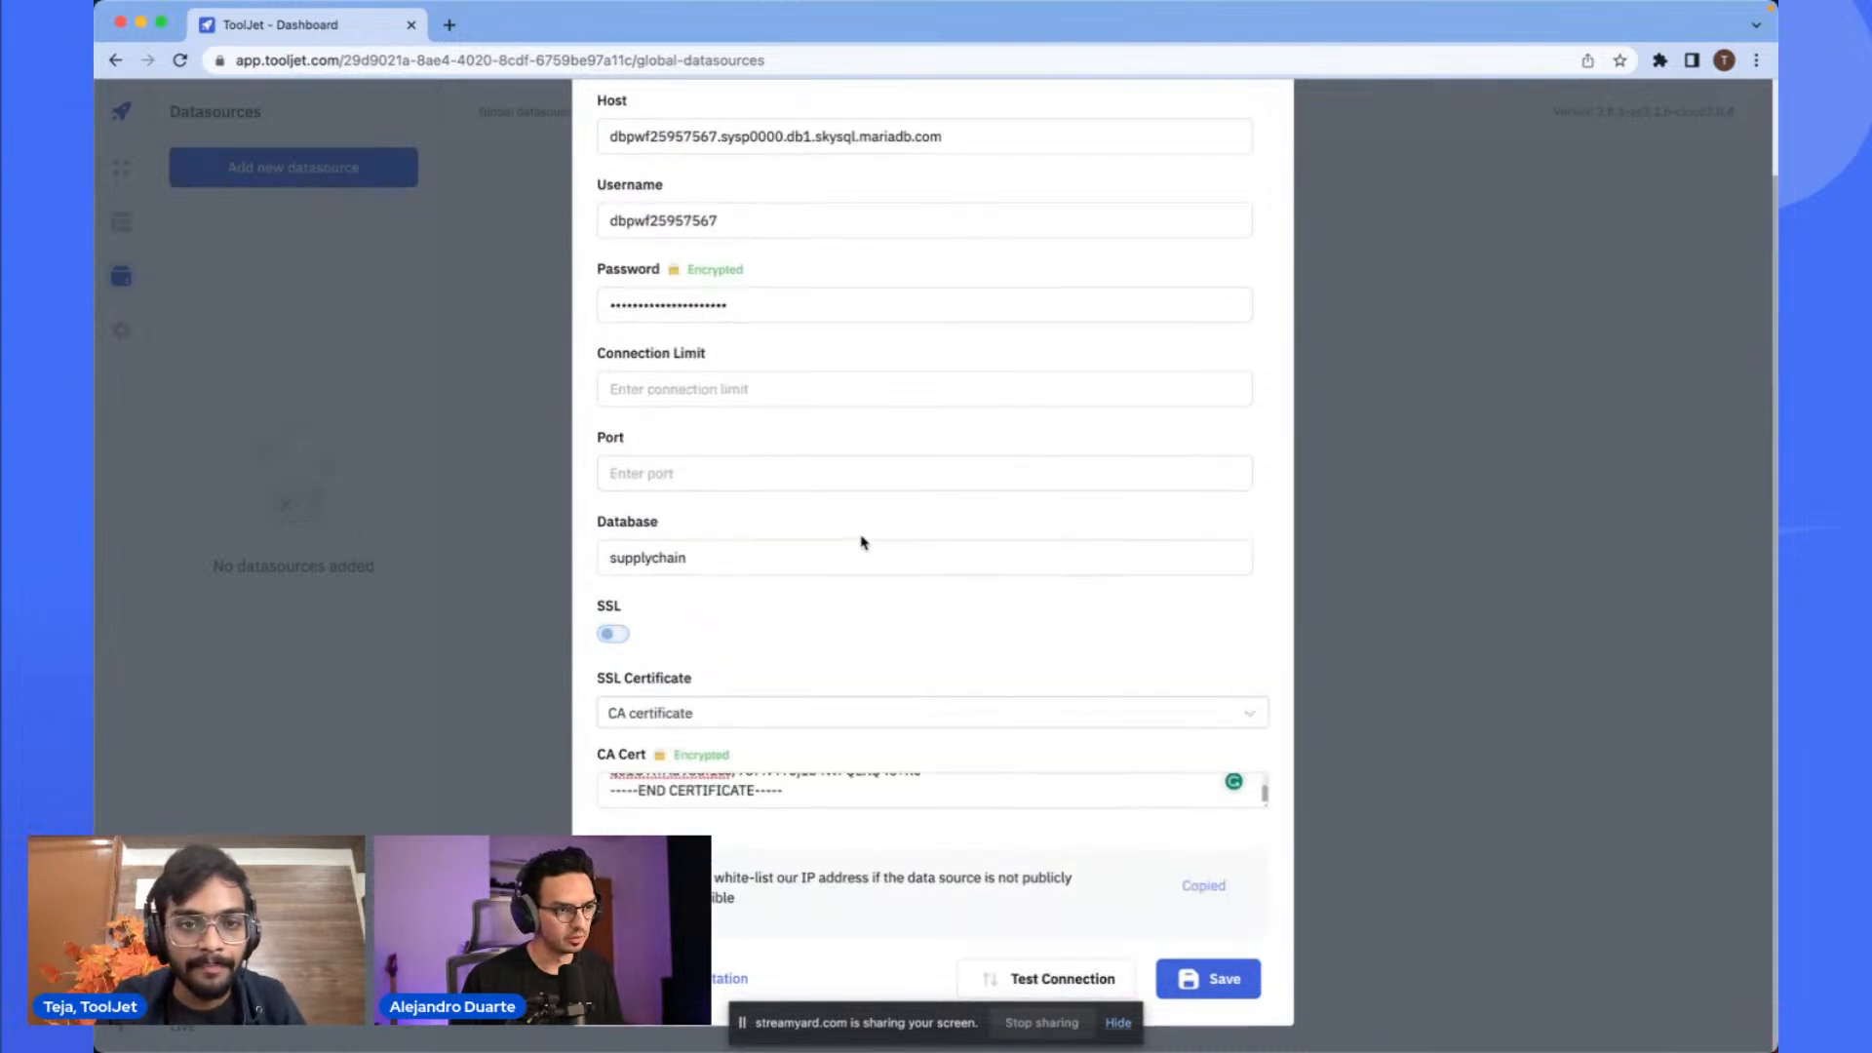
pyautogui.click(817, 406)
pyautogui.scroll(-2, 817, 405)
pyautogui.click(788, 711)
pyautogui.click(819, 691)
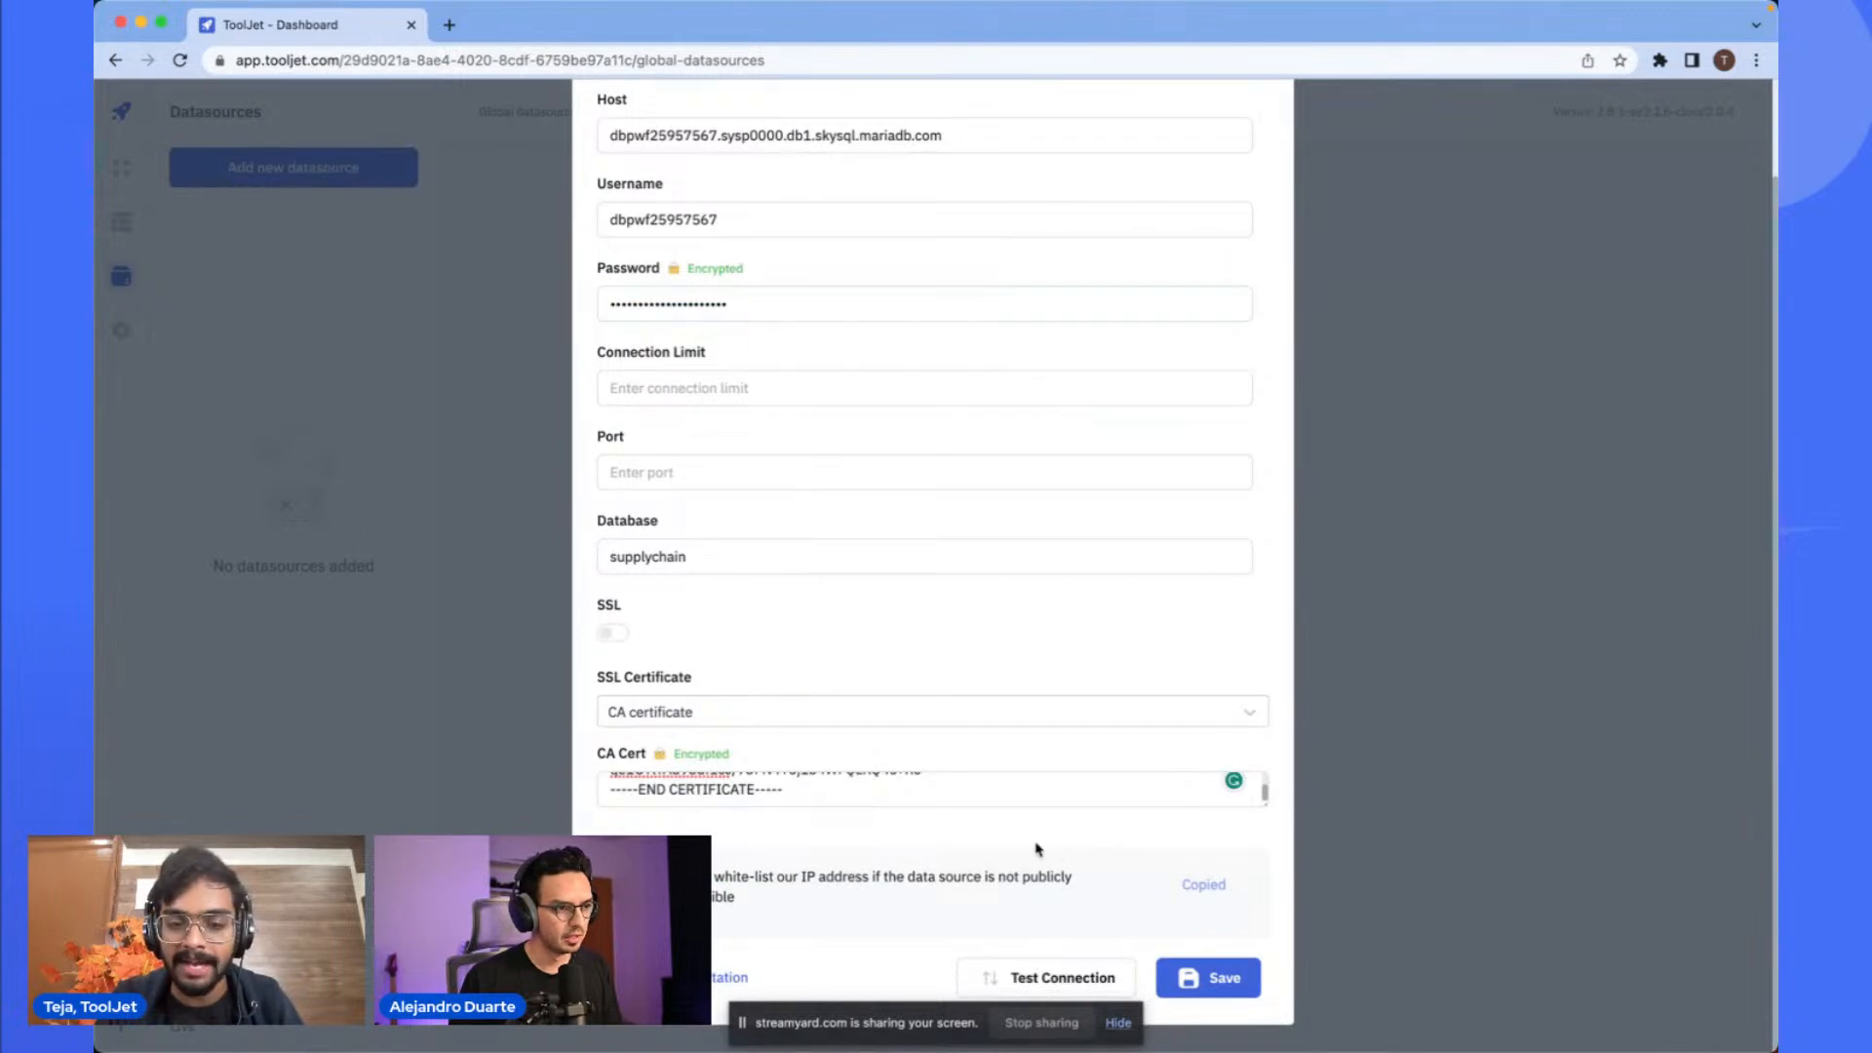
# - Review the pasted CA Cert contents and the connection fields of the form
pyautogui.click(1029, 797)
pyautogui.scroll(6, 1030, 797)
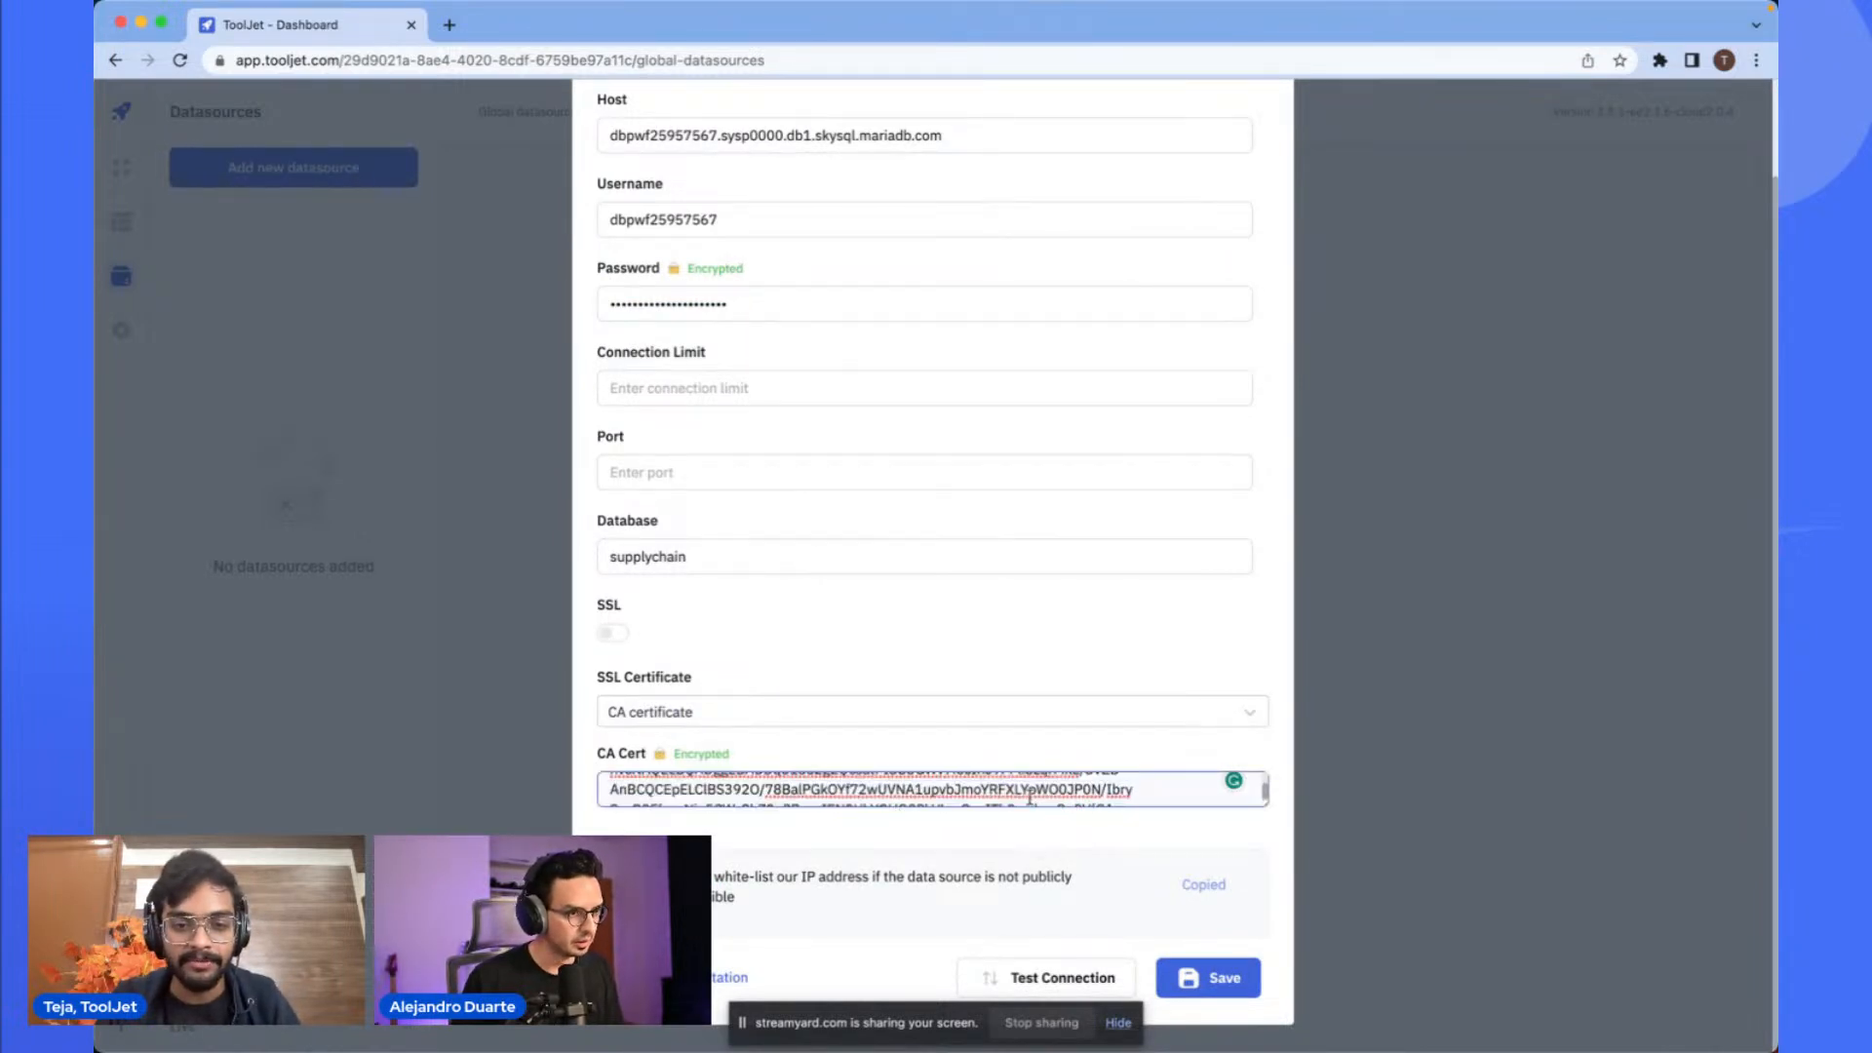
pyautogui.scroll(3, 1029, 797)
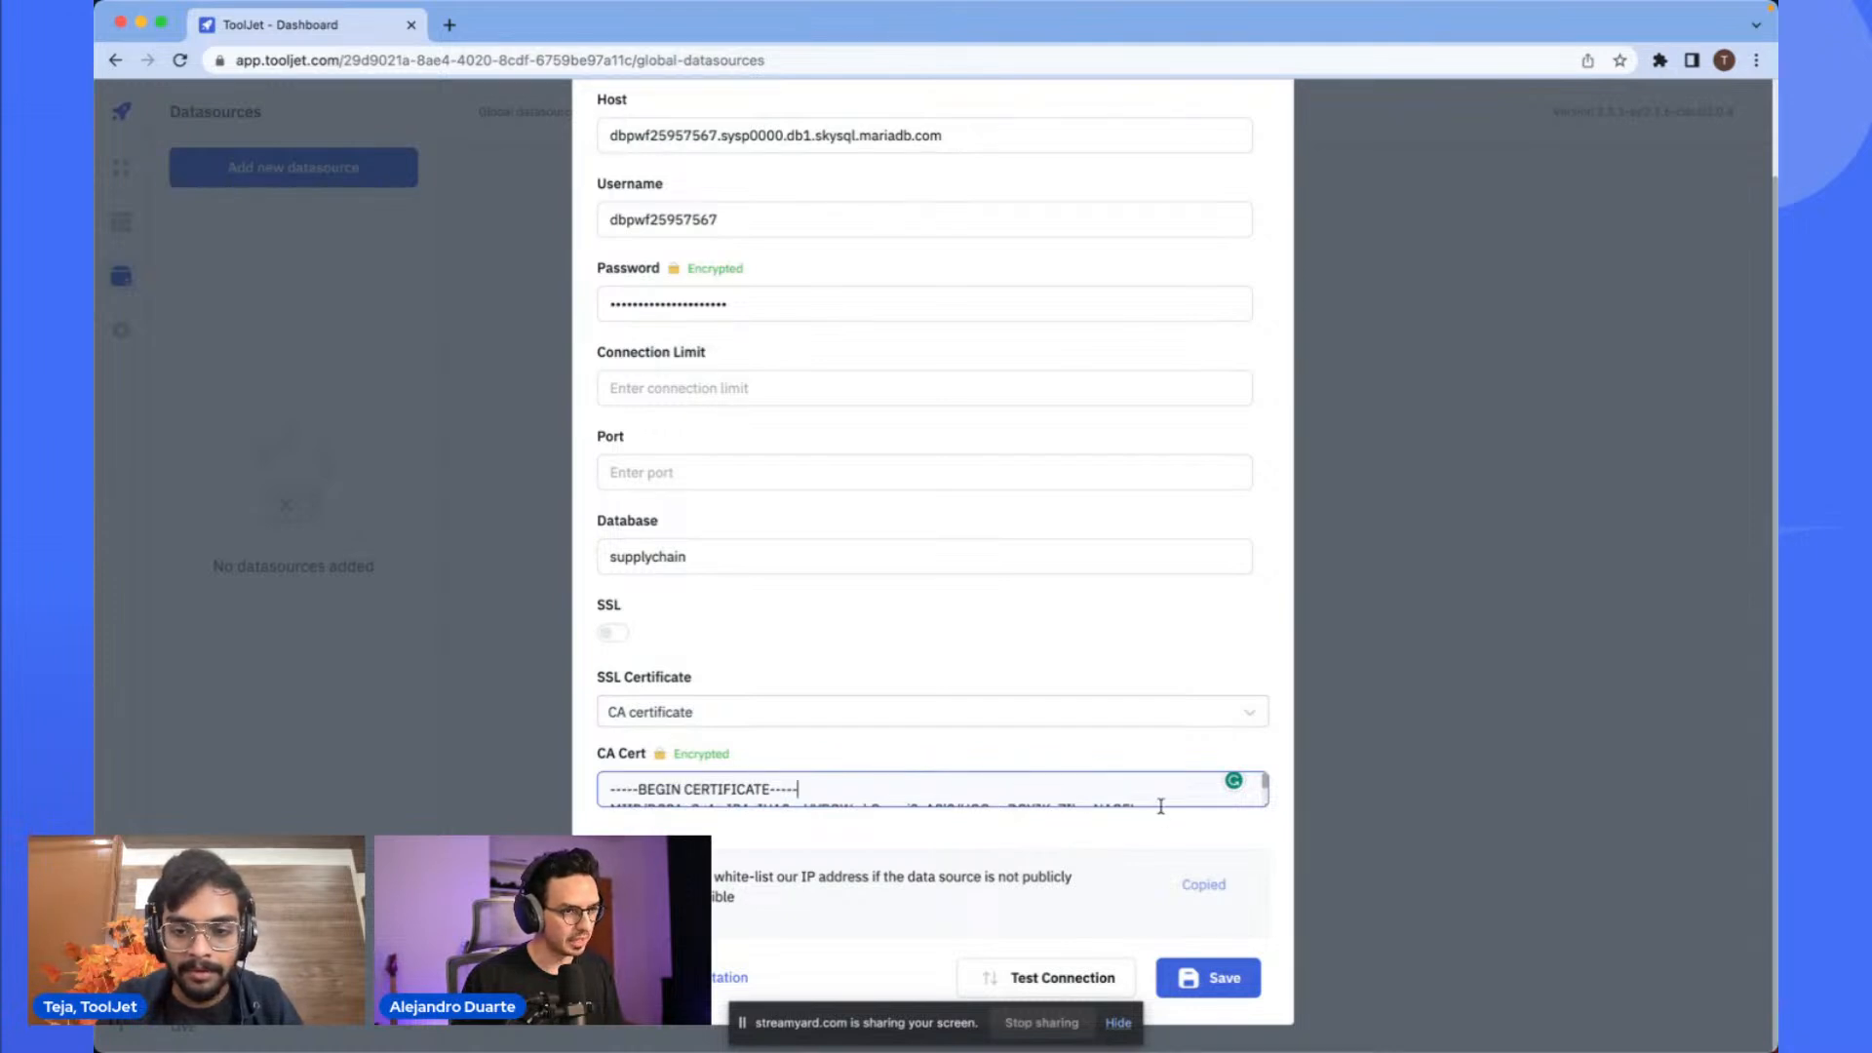
pyautogui.click(1039, 743)
pyautogui.scroll(3, 973, 623)
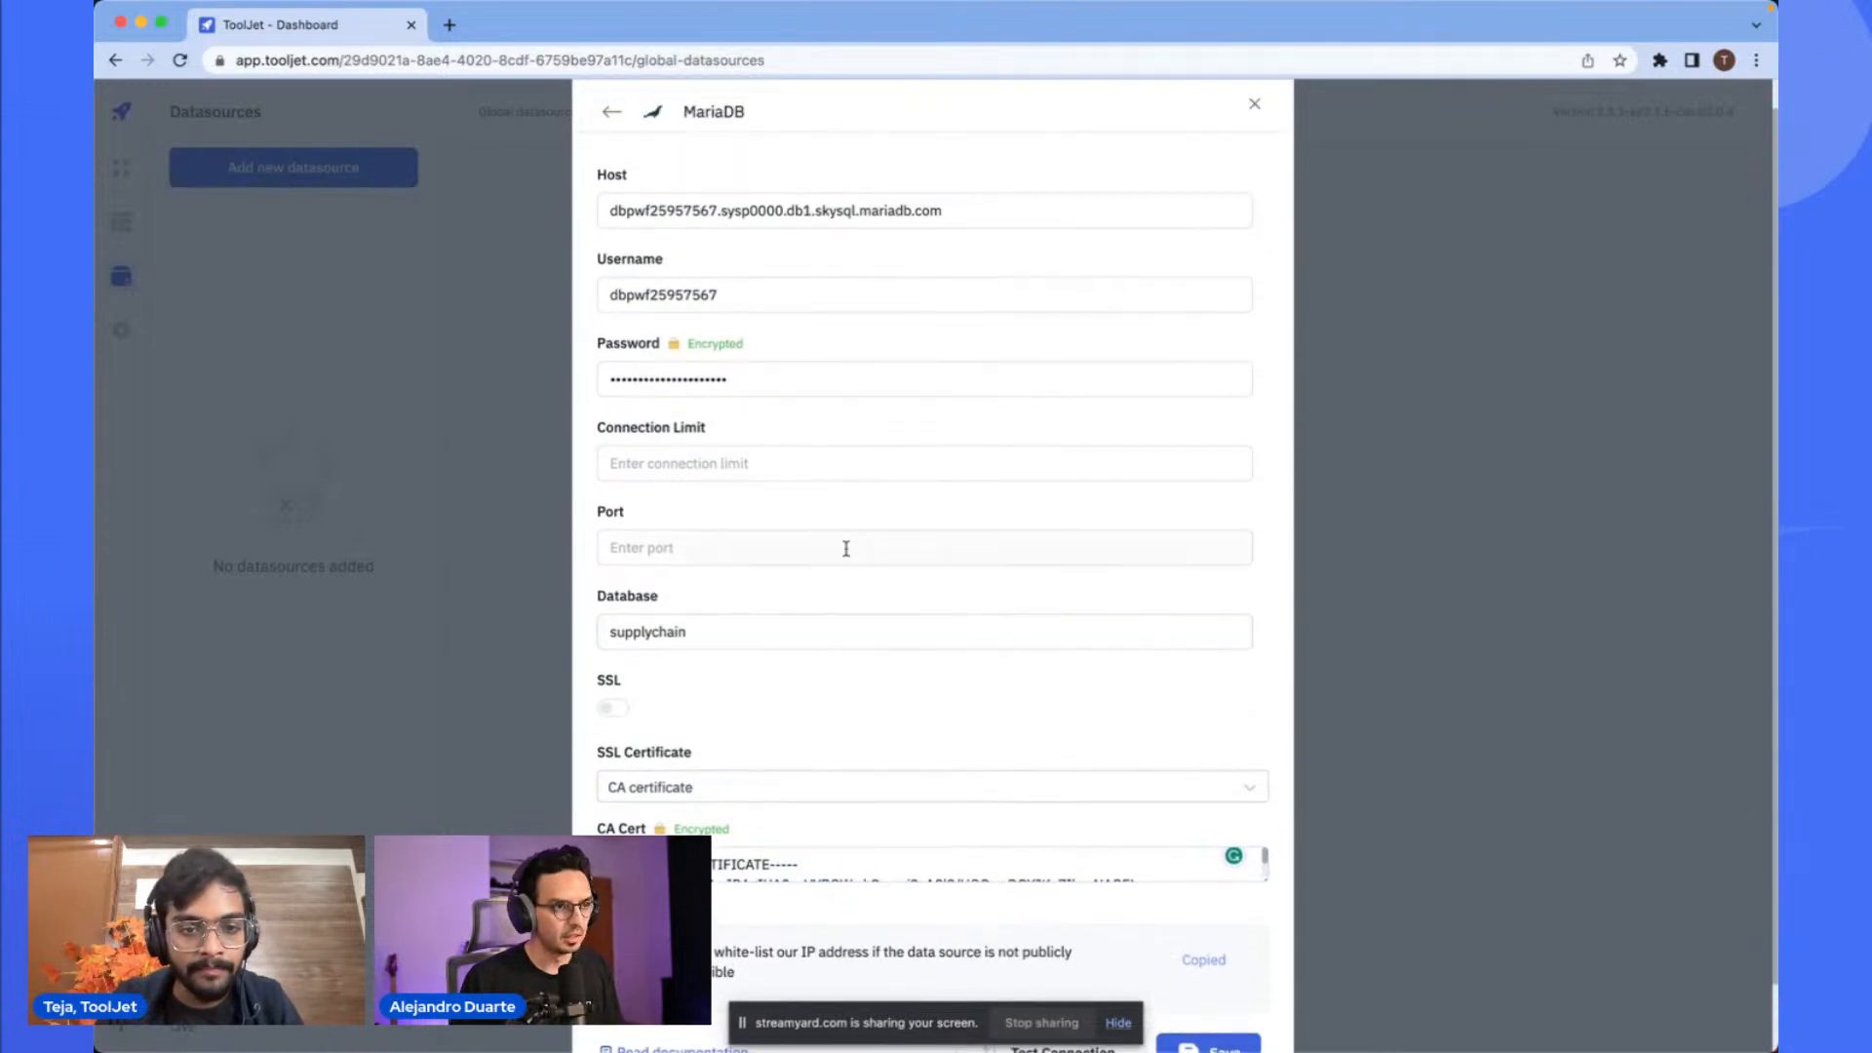
pyautogui.click(712, 487)
pyautogui.click(717, 414)
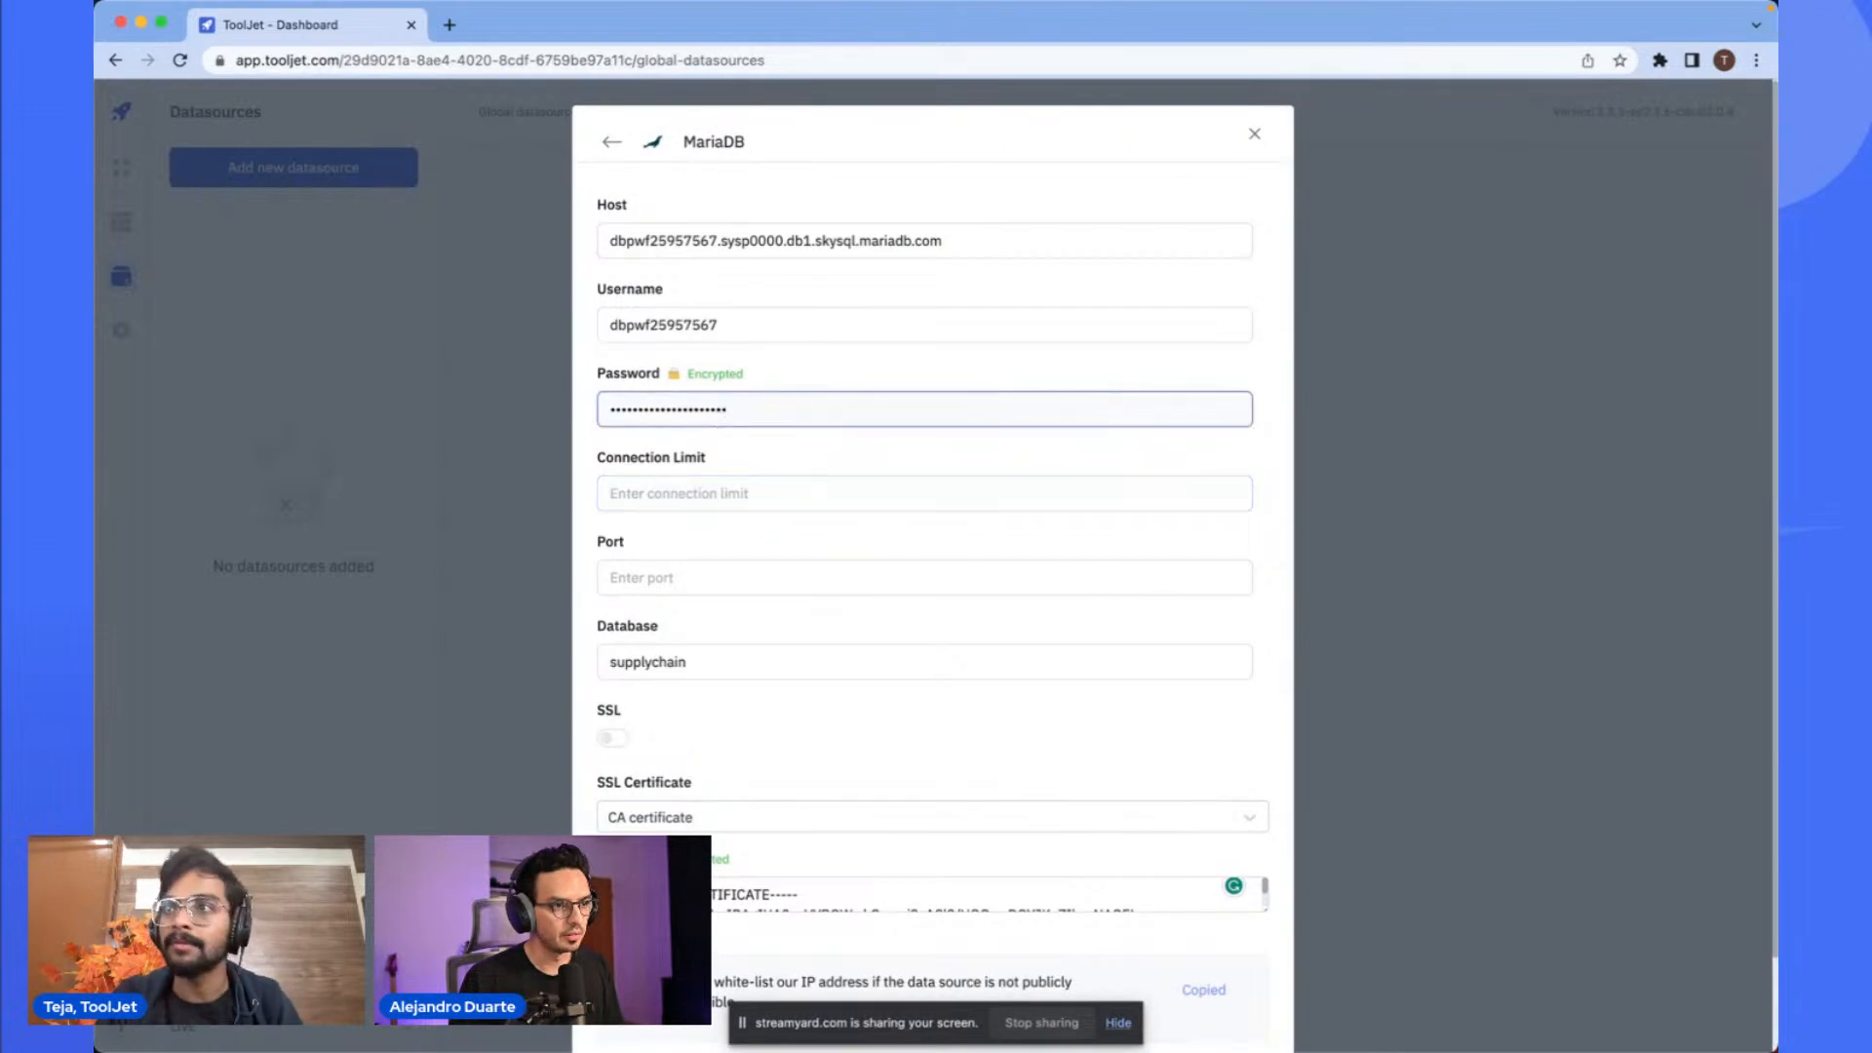
pyautogui.press('super+Tab')
pyautogui.hotkey('ctrl', 'Up')
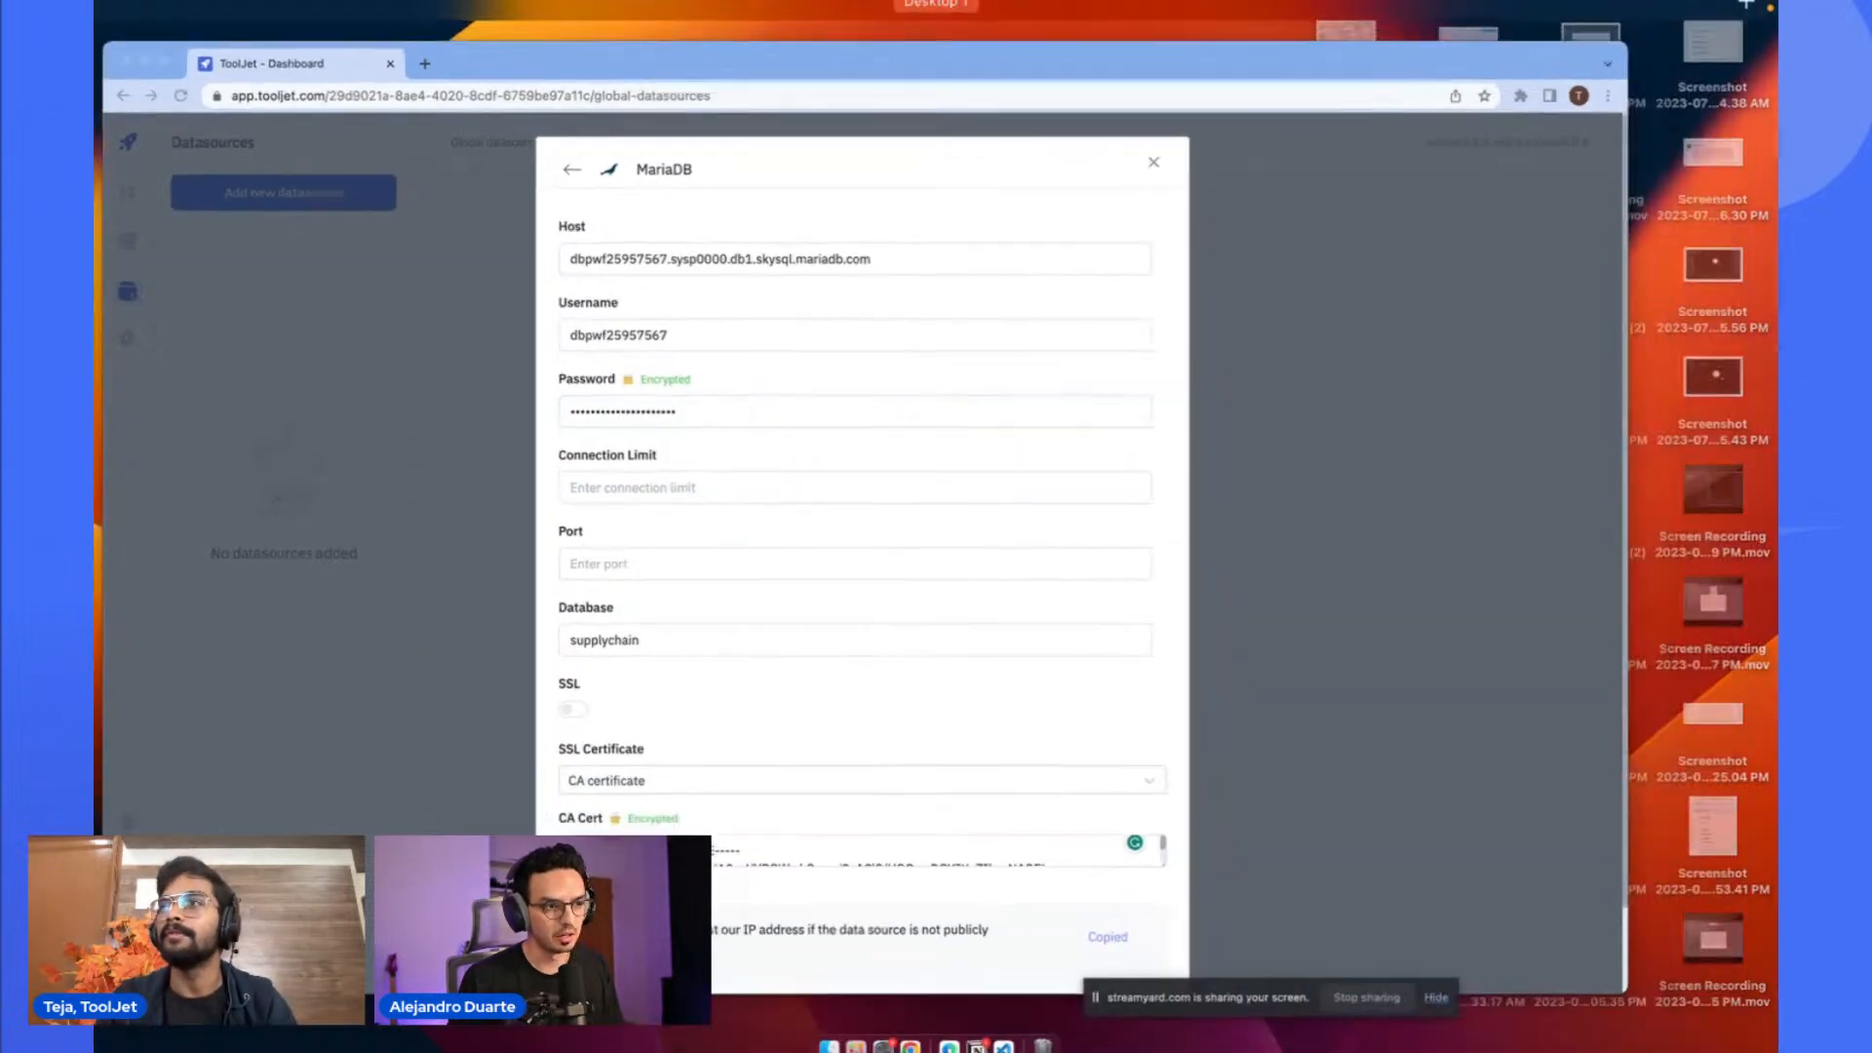
pyautogui.hotkey('ctrl', 'Up')
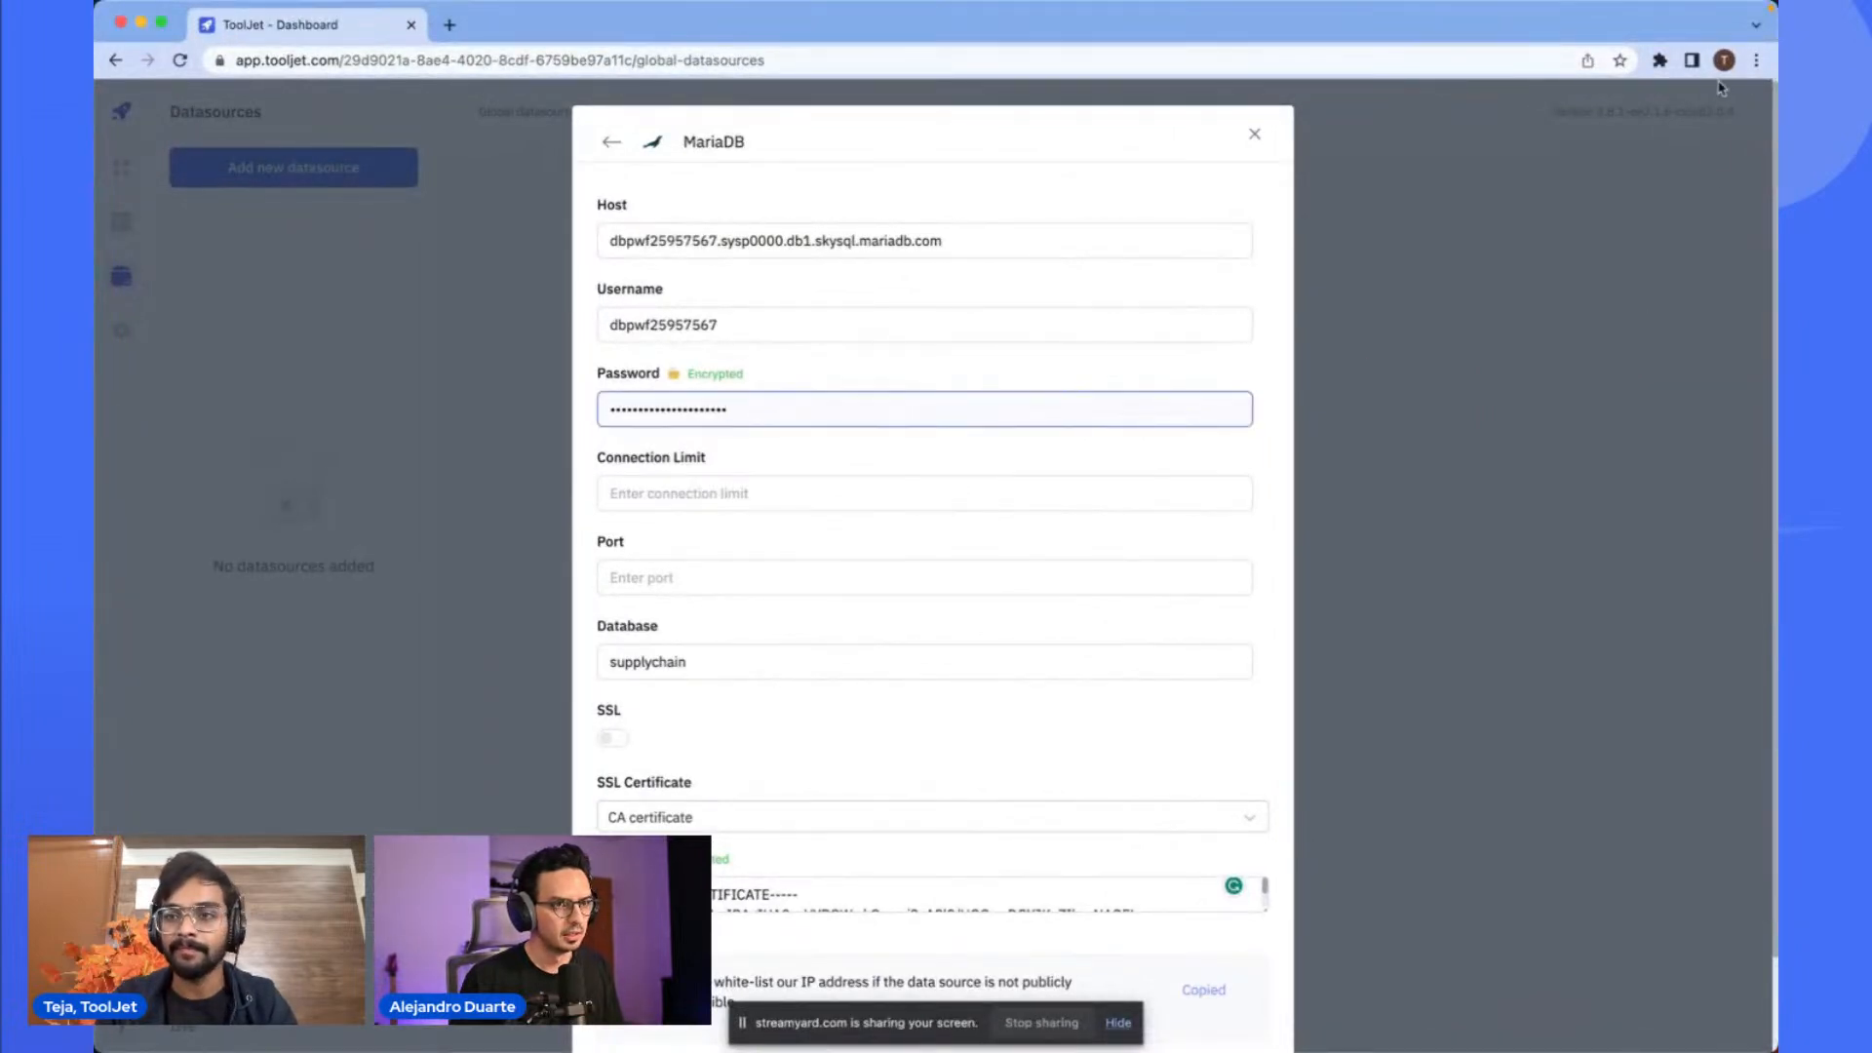
pyautogui.press('super+n')
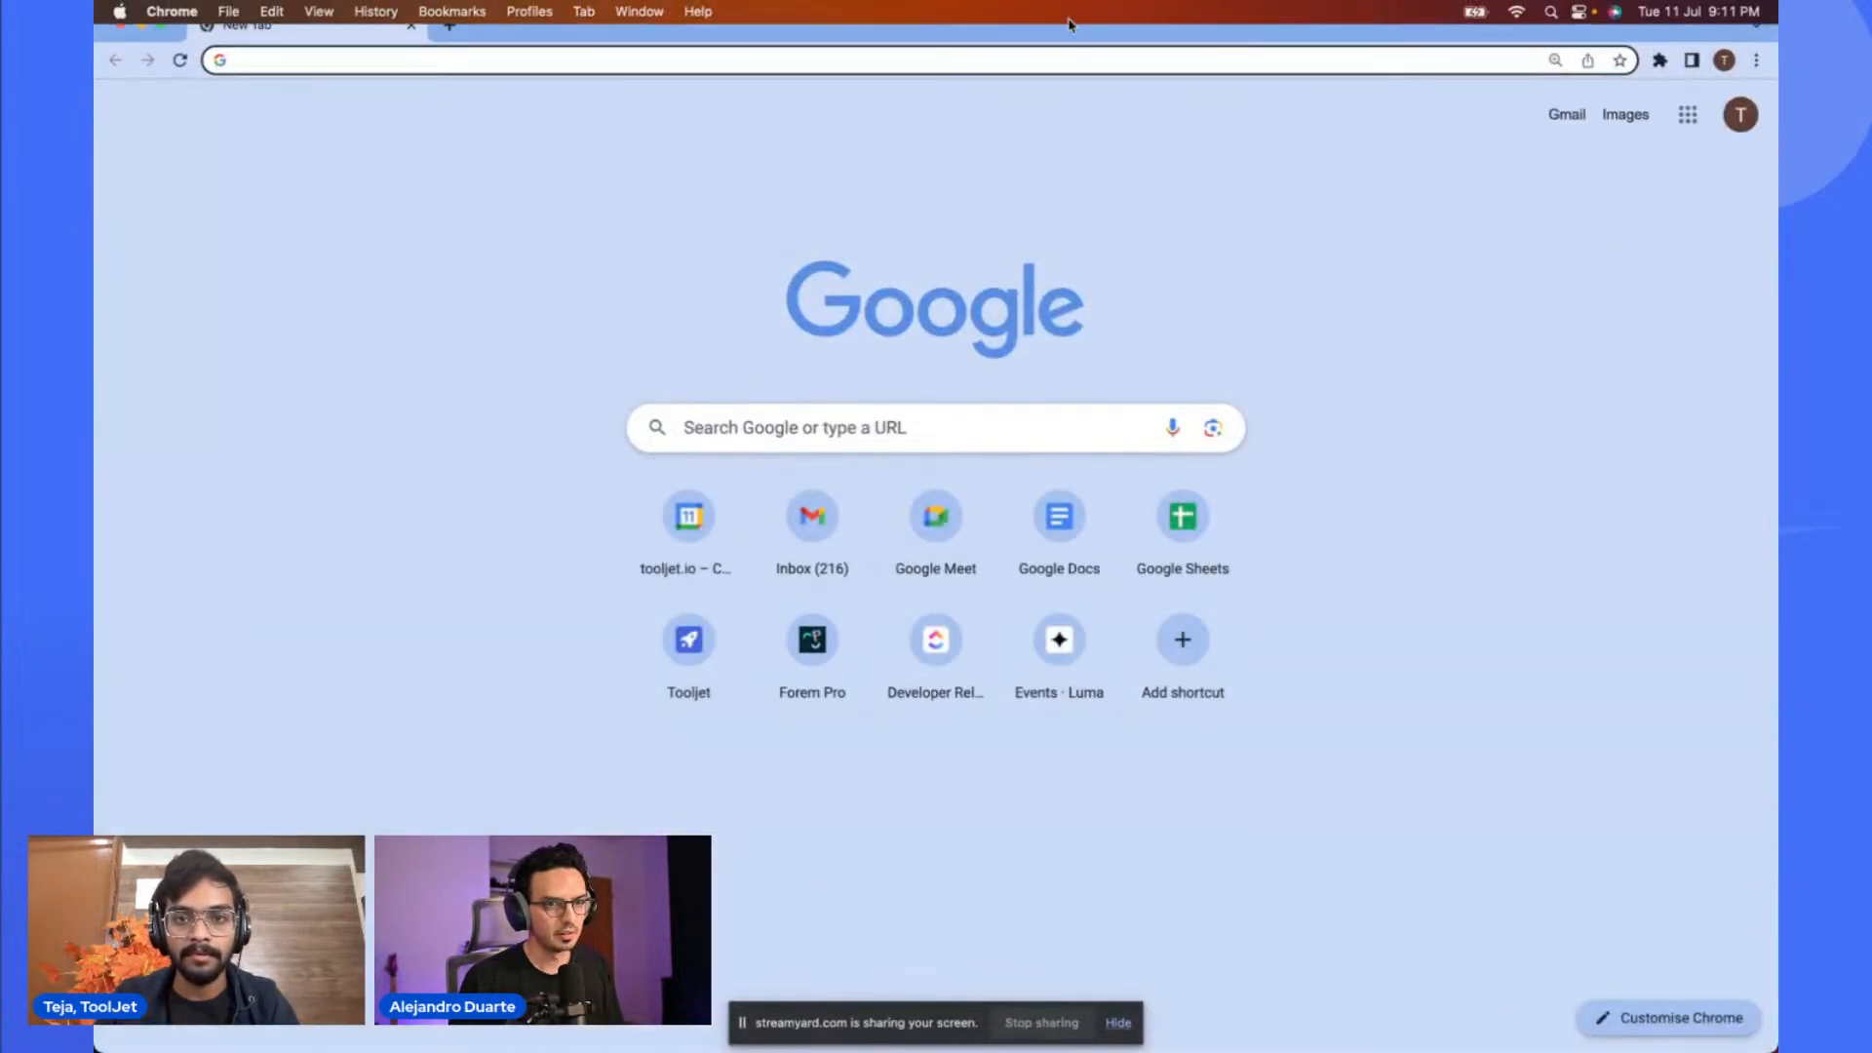
pyautogui.moveTo(1100, 39); pyautogui.dragTo(1435, 92)
pyautogui.press('super+w')
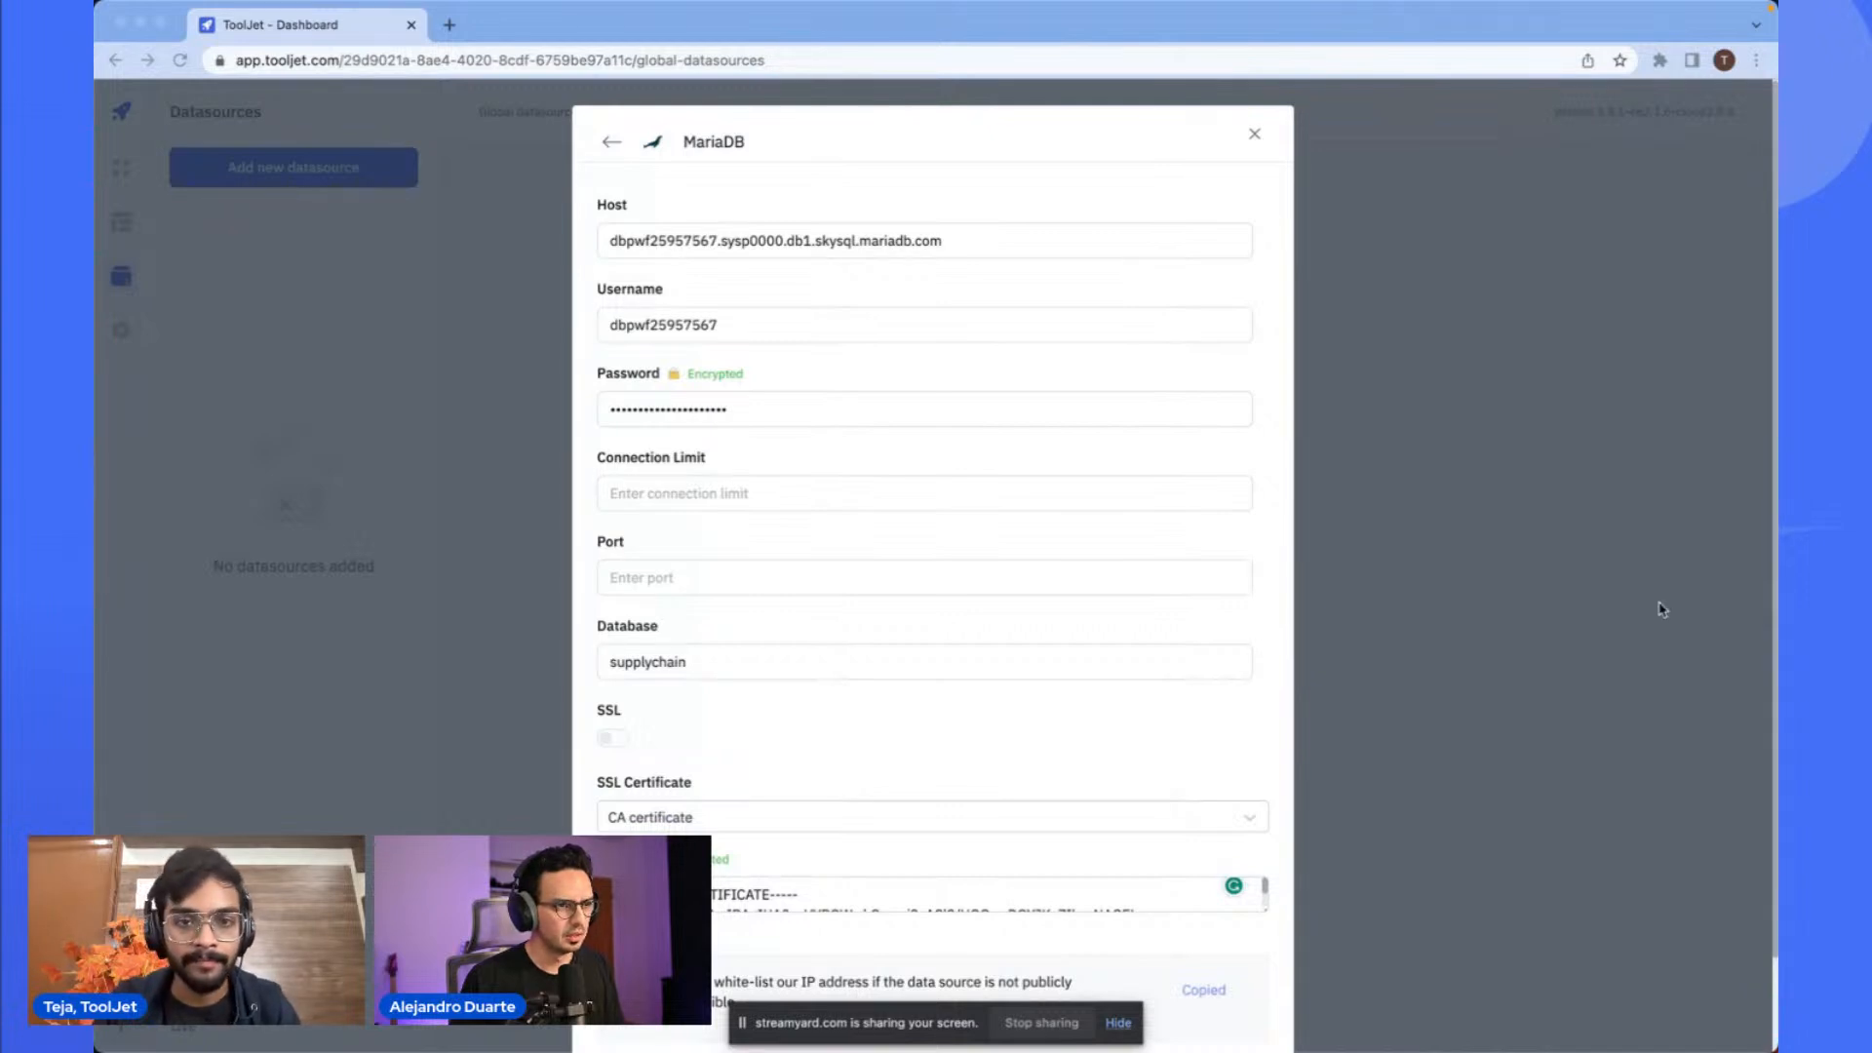
# - Re-enter the database password by pasting it into the Password field
pyautogui.click(989, 241)
pyautogui.tripleClick(990, 242)
pyautogui.click(983, 243)
pyautogui.click(823, 329)
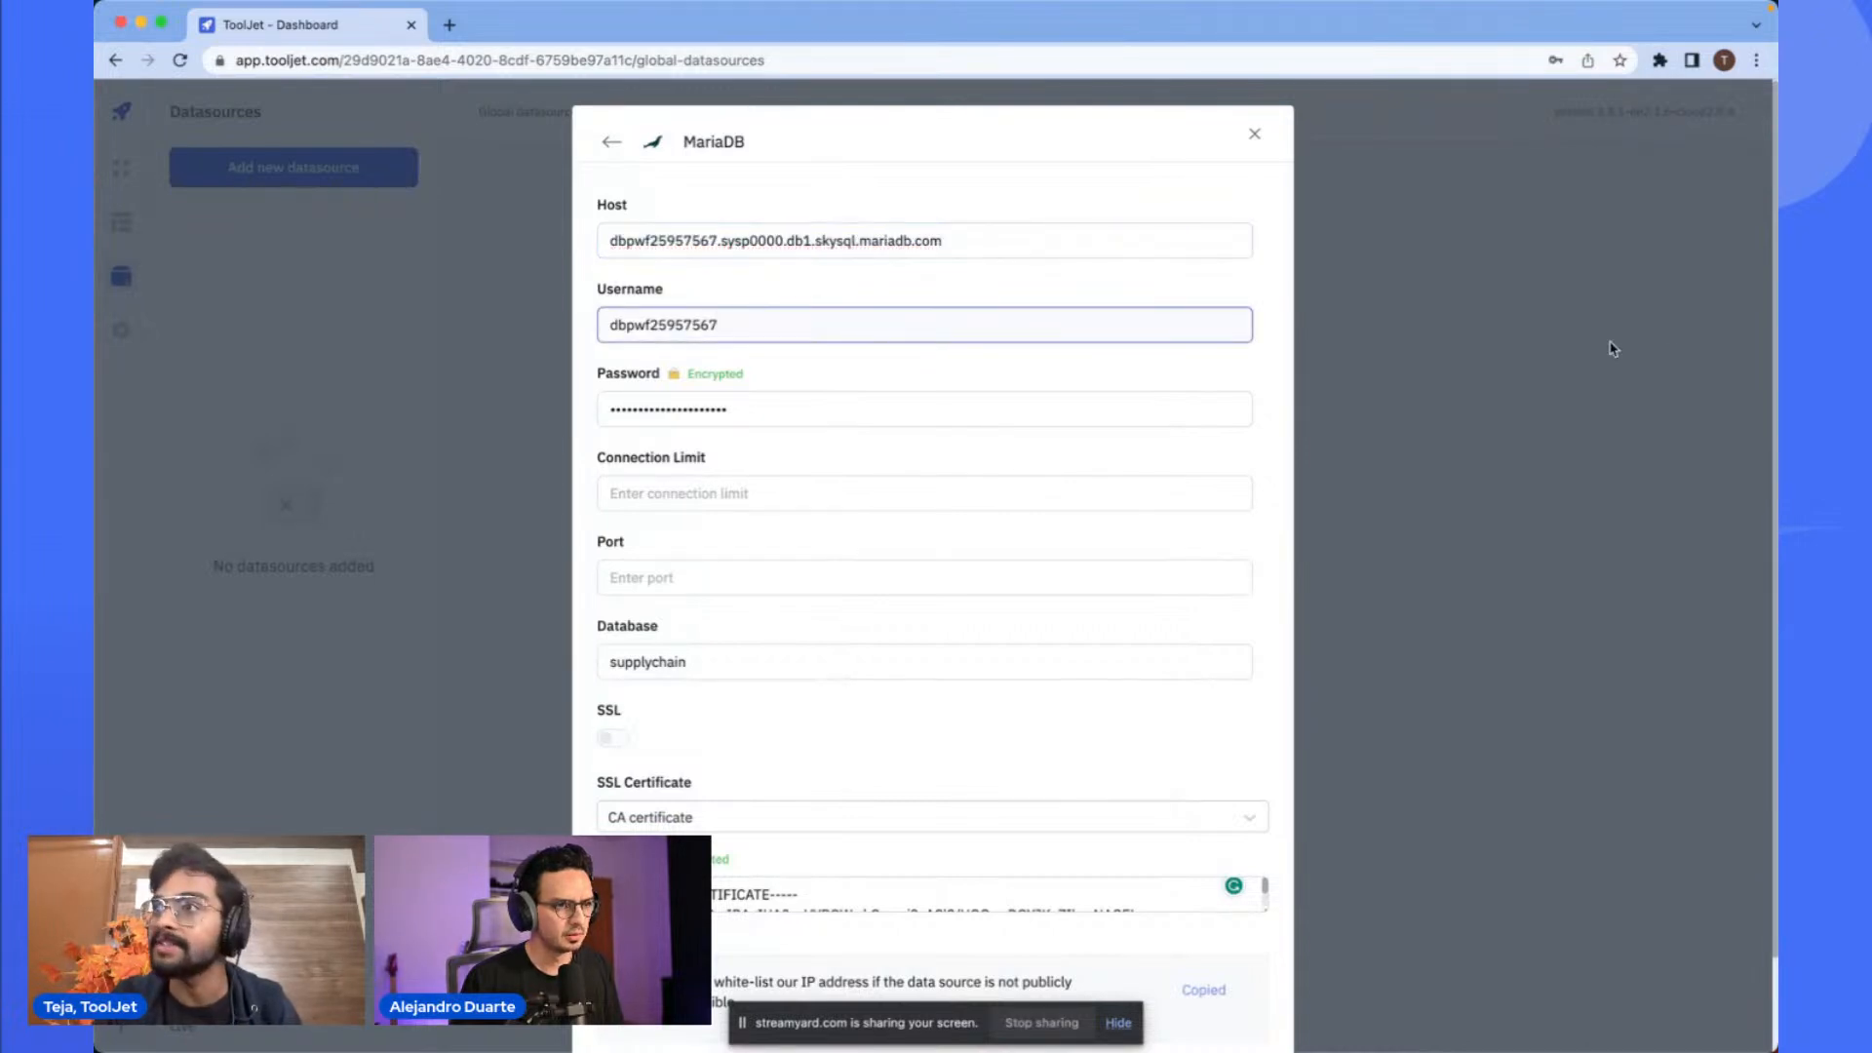
pyautogui.press('super+Tab')
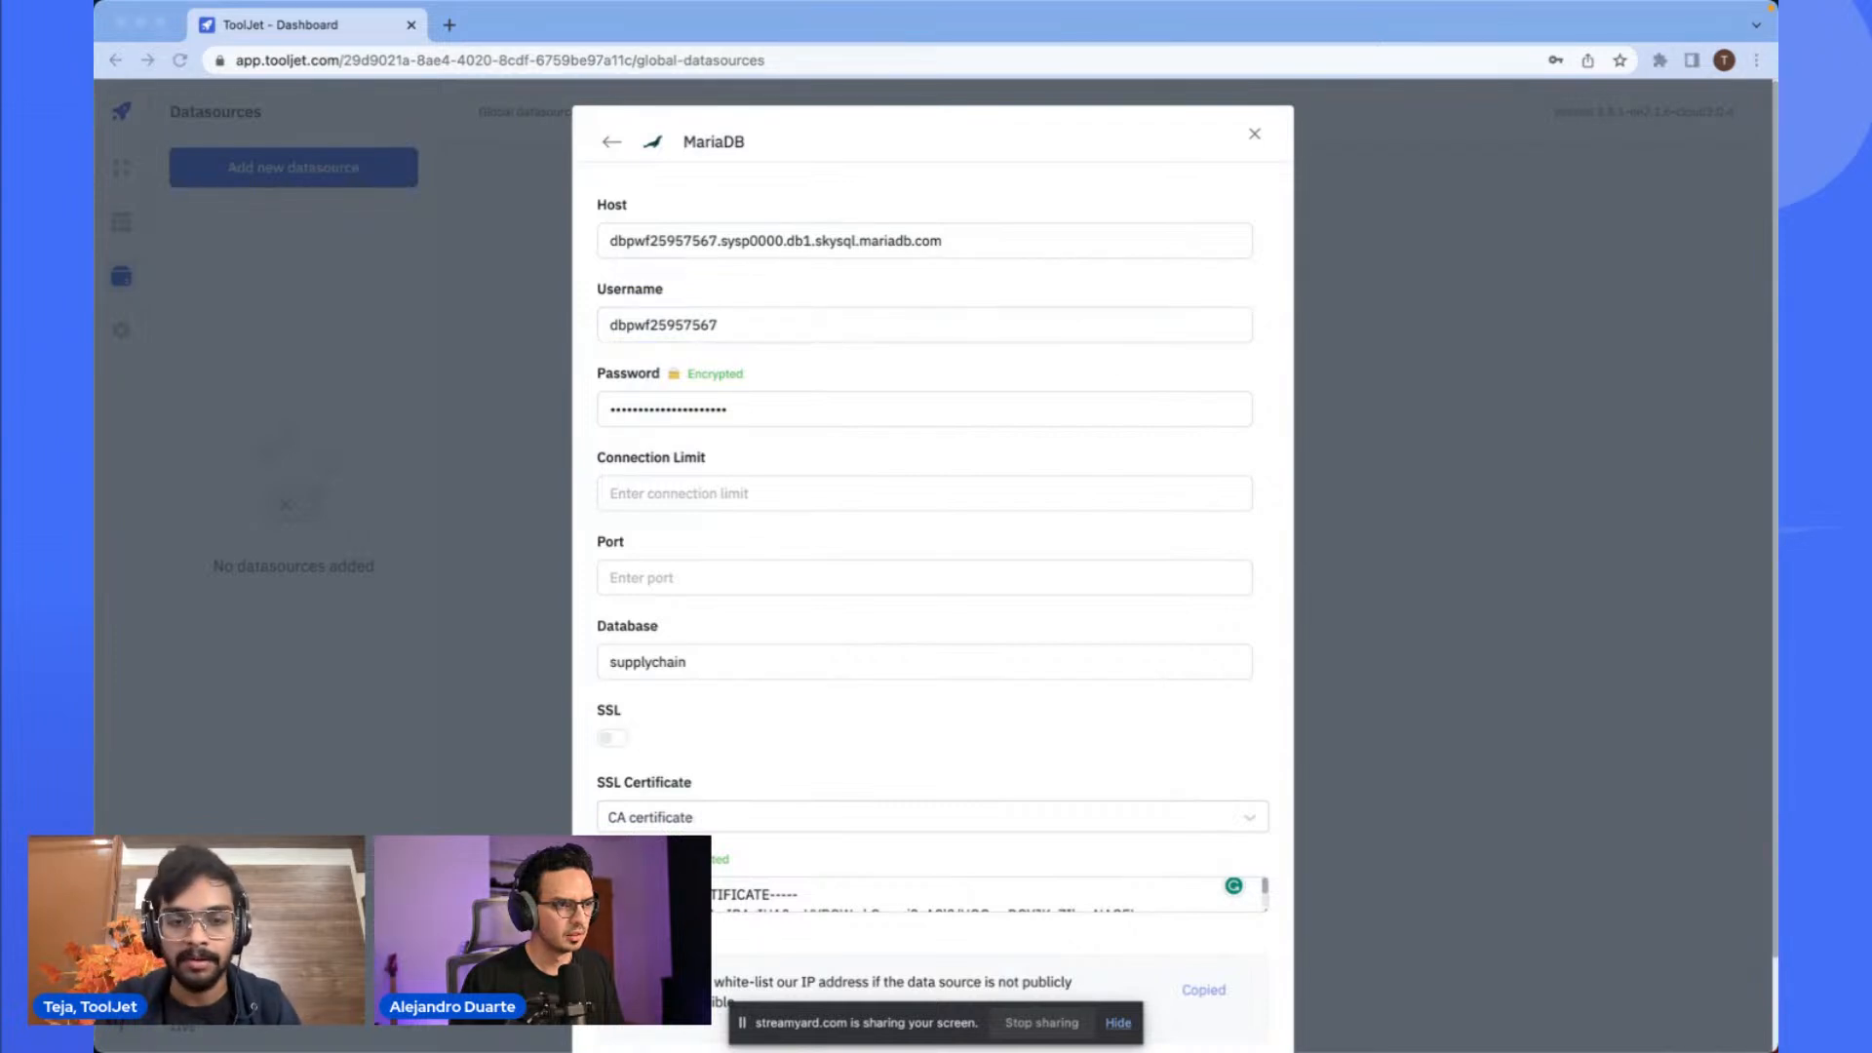
pyautogui.press('super+Tab')
pyautogui.click(773, 407)
pyautogui.press('super+z')
pyautogui.press('super+v')
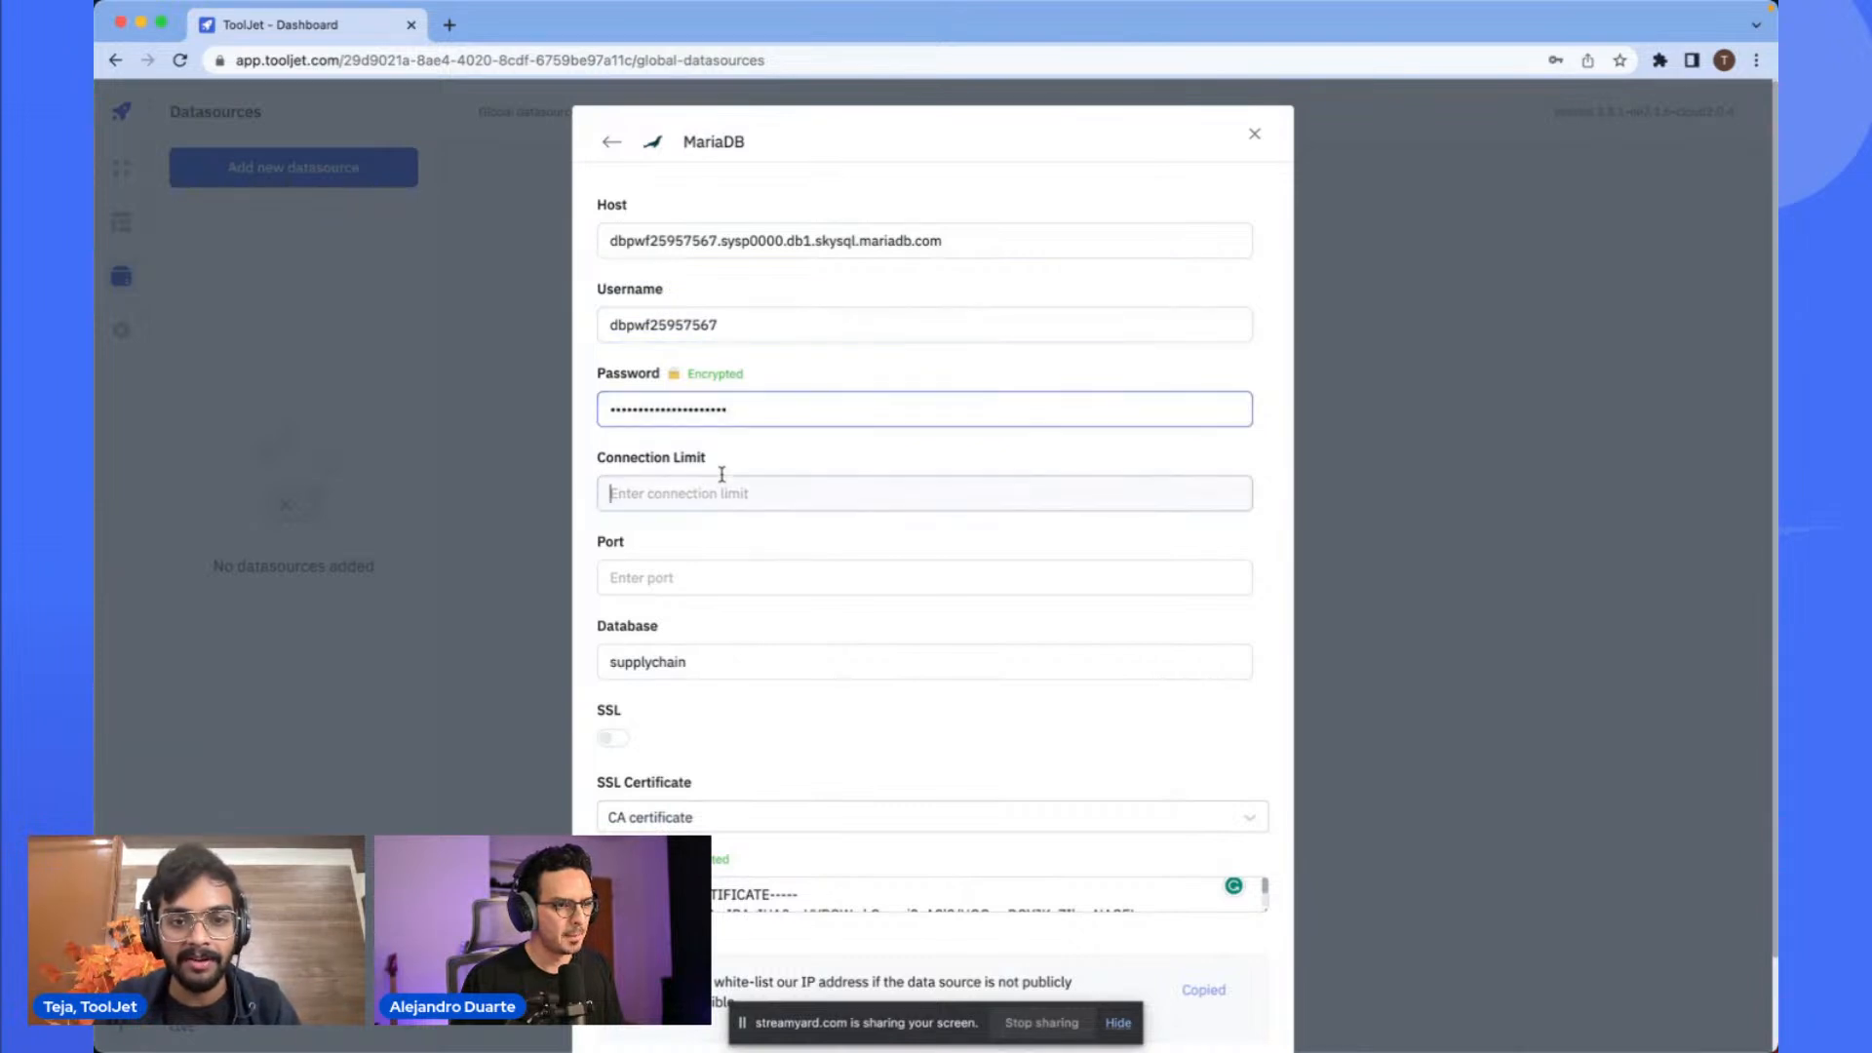
# - Test the MariaDB datasource connection again with SSL turned off
pyautogui.click(723, 478)
pyautogui.scroll(-1, 726, 472)
pyautogui.click(777, 517)
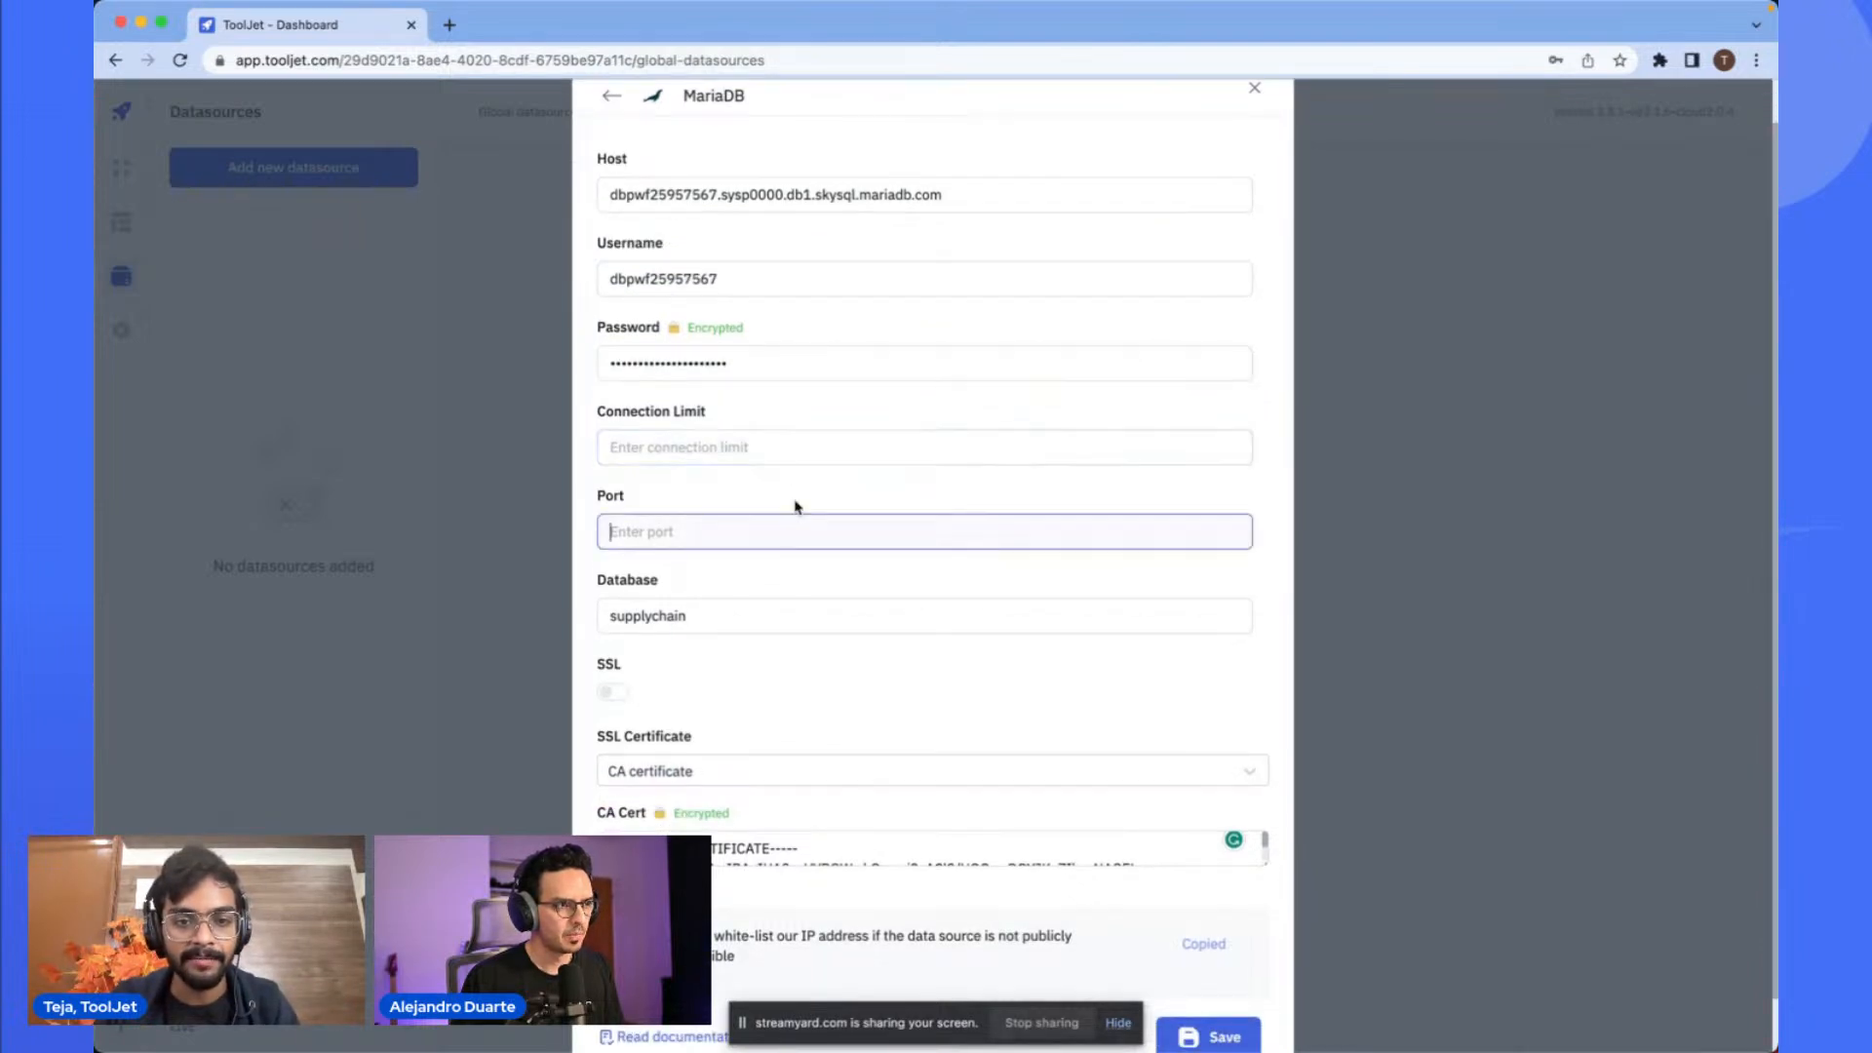
pyautogui.scroll(-2, 799, 501)
pyautogui.click(731, 558)
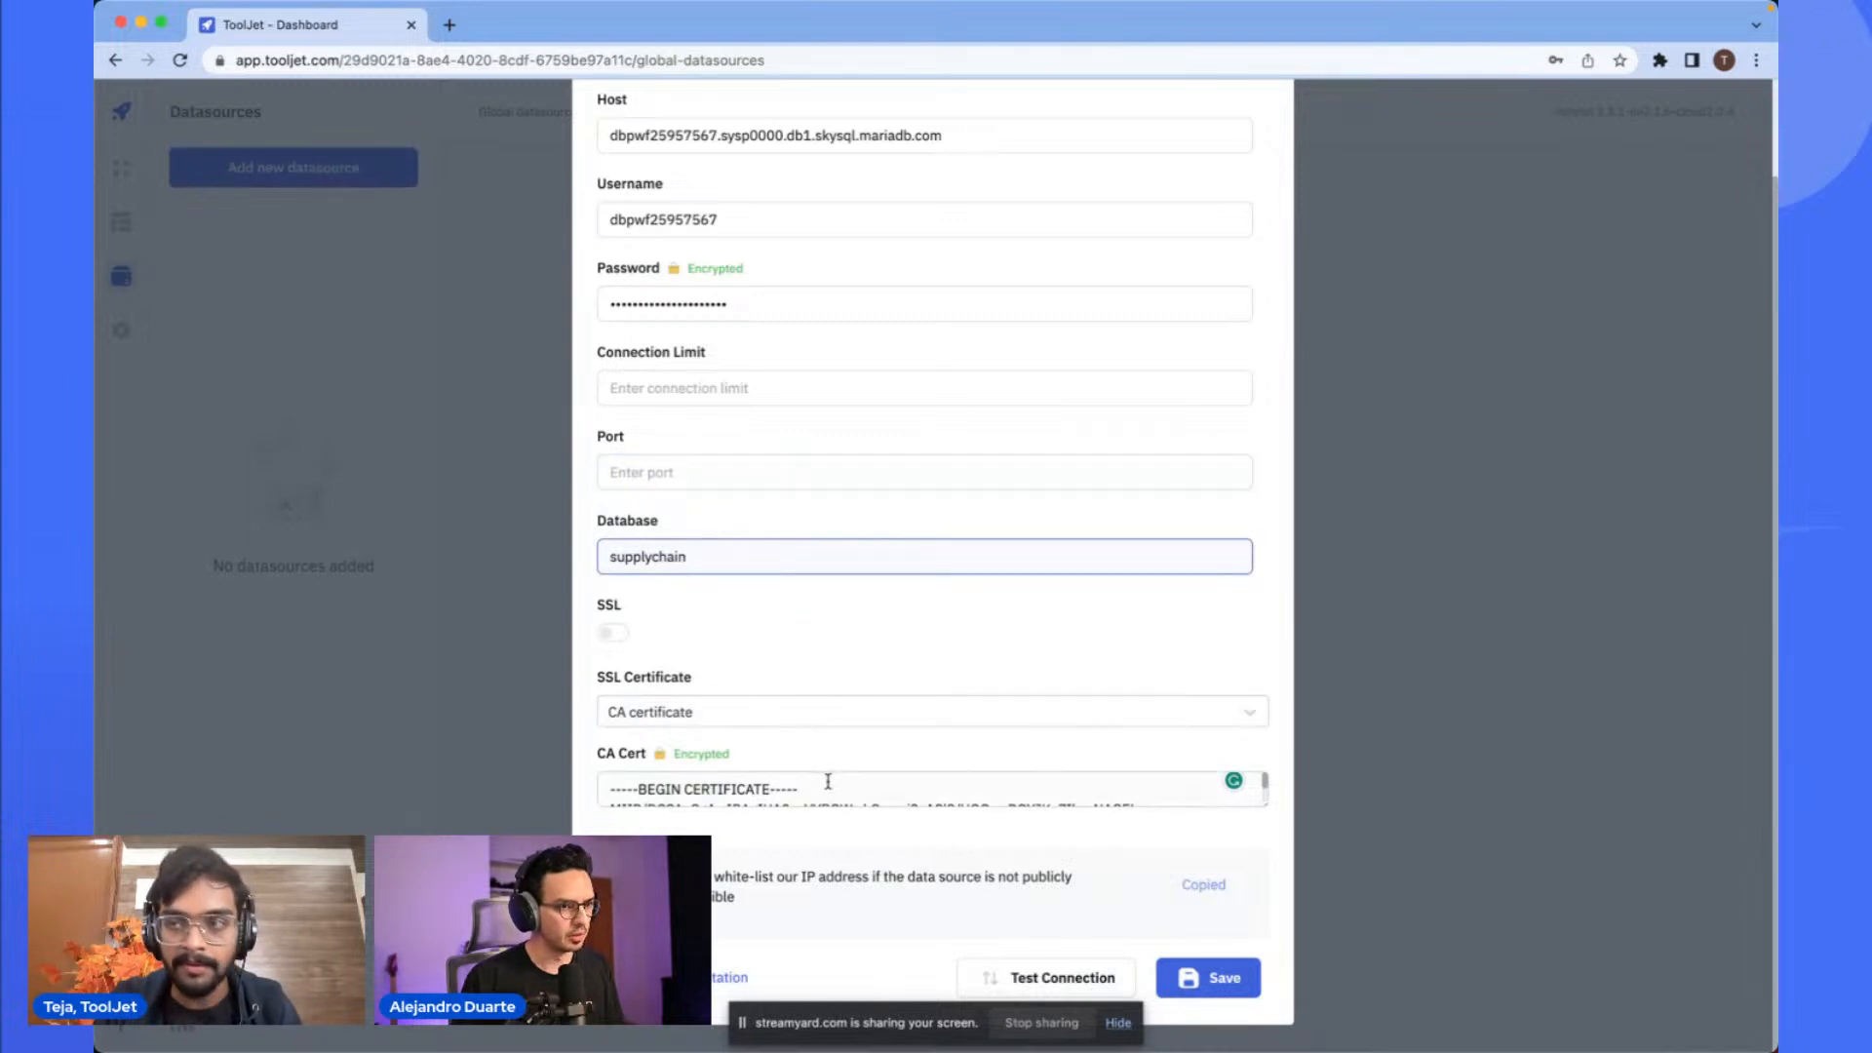
pyautogui.press('super+Tab')
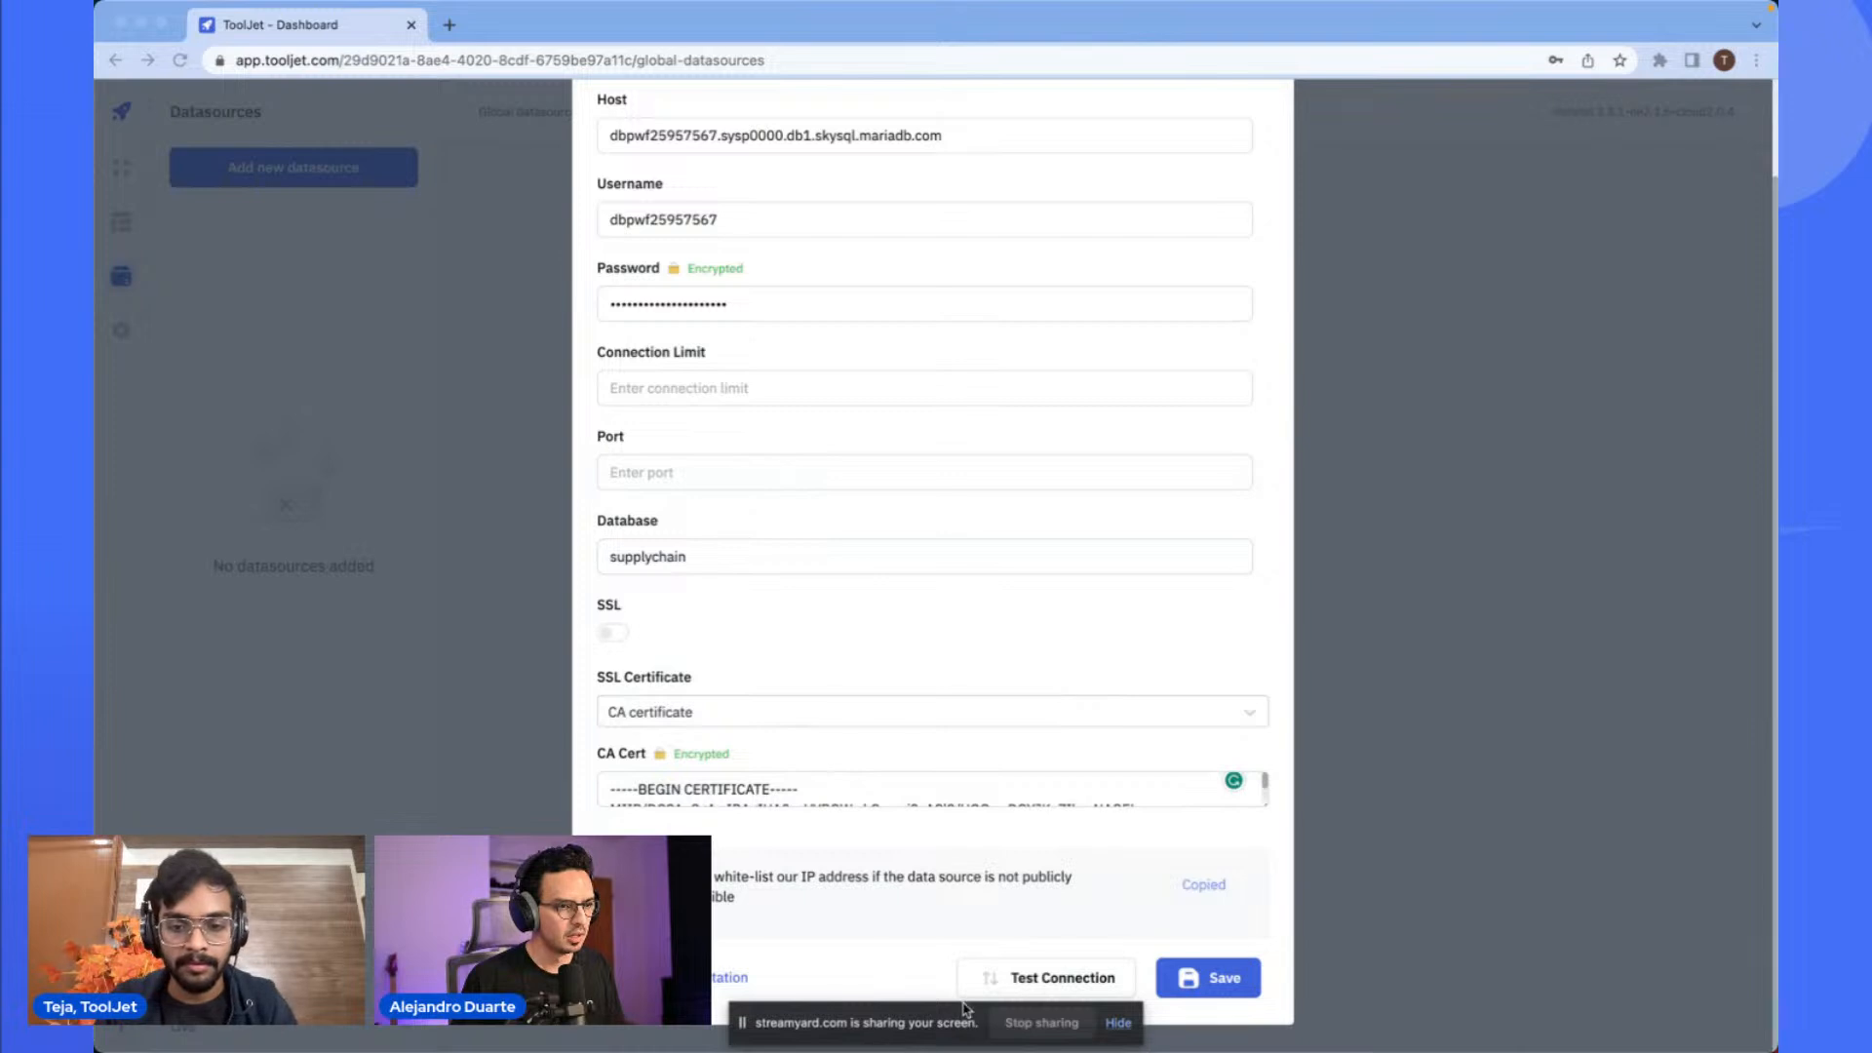
pyautogui.press('super+Tab')
pyautogui.click(1088, 980)
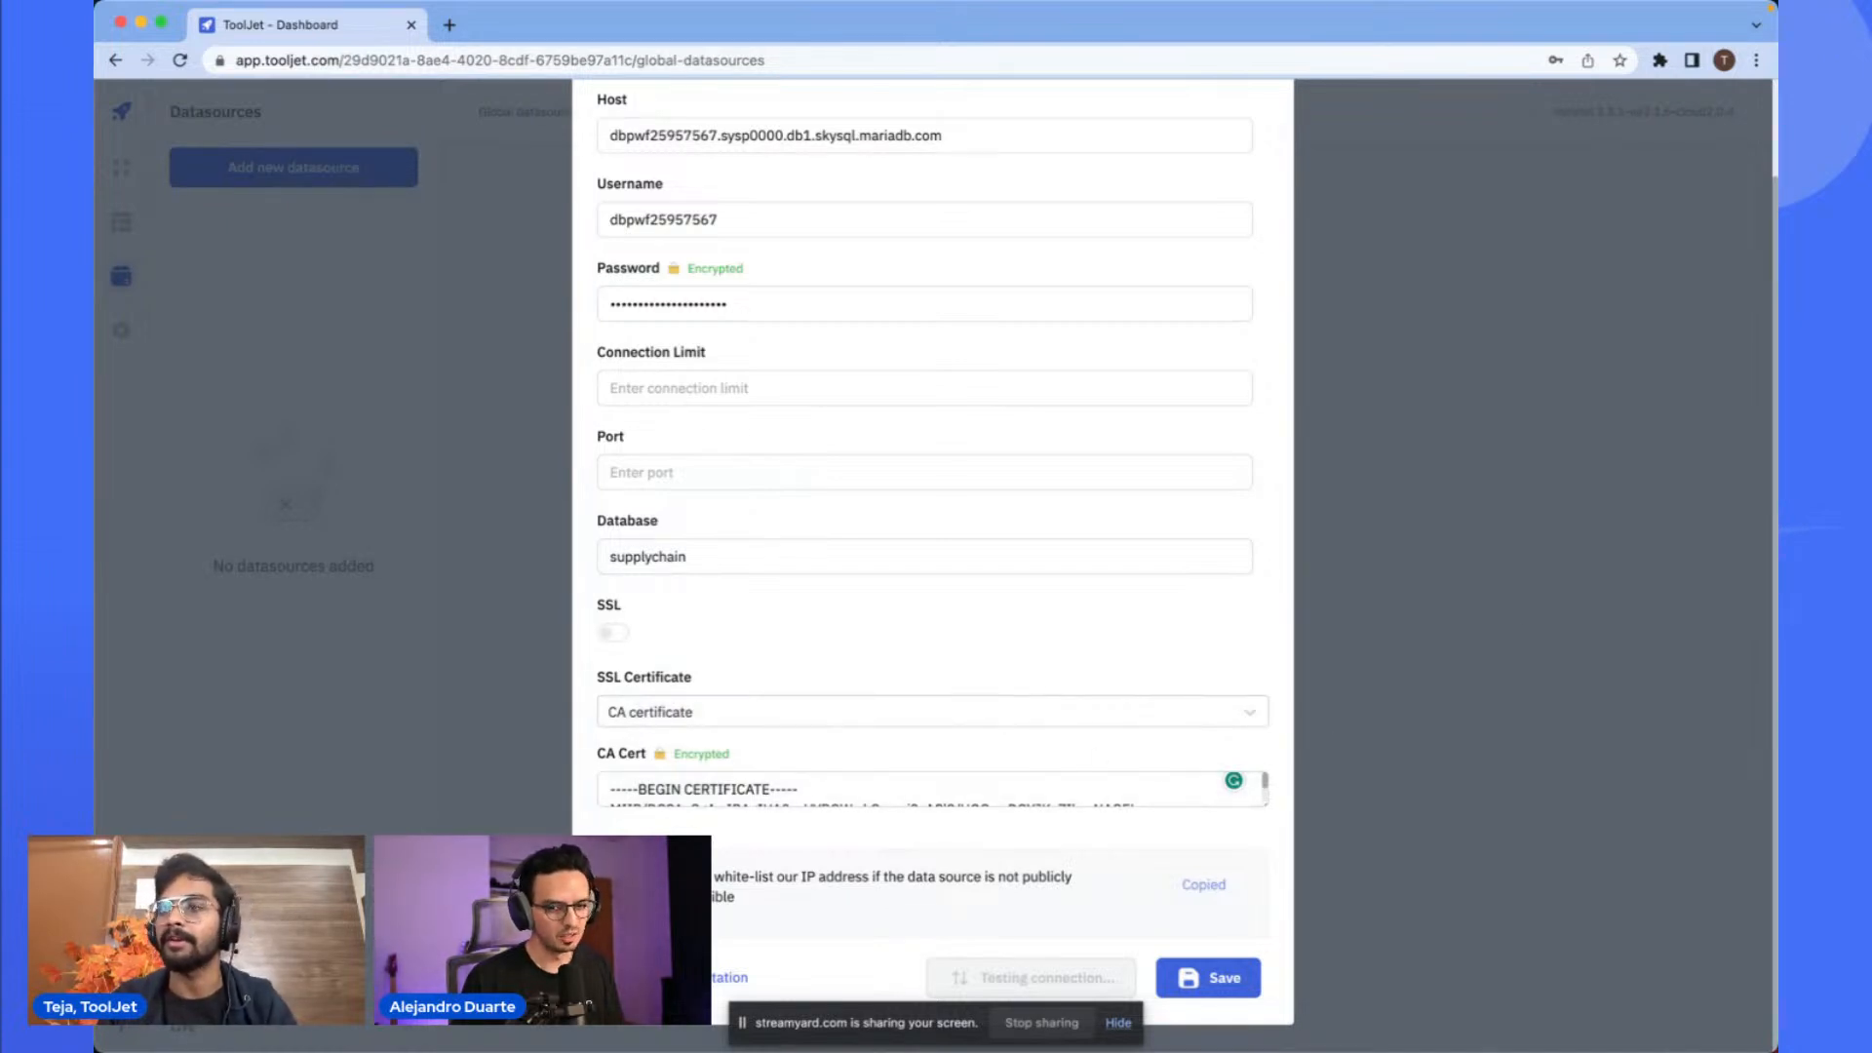
pyautogui.press('super+Tab')
pyautogui.press('super+Tab')
pyautogui.press('super+Tab')
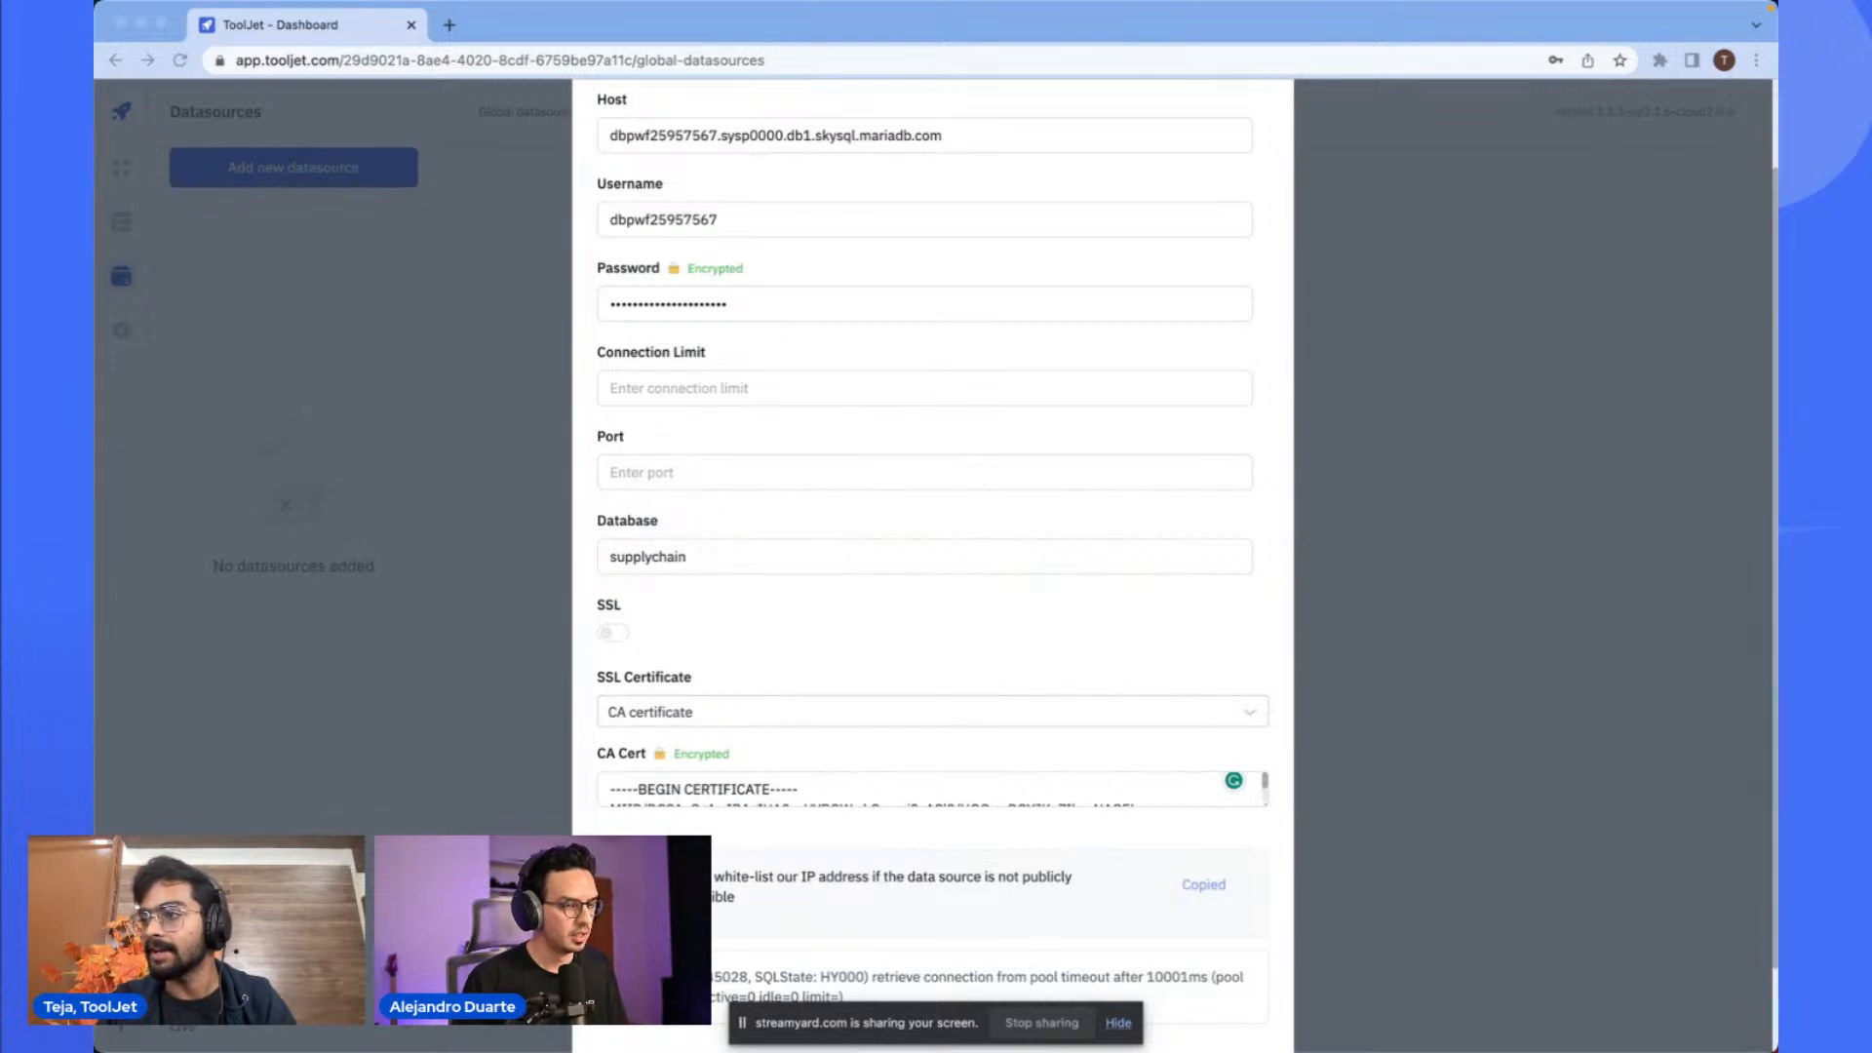
# - Replace the CA Cert contents with the pasted certificate and save the datasource
pyautogui.click(1003, 785)
pyautogui.press('super+a')
pyautogui.press('super+v')
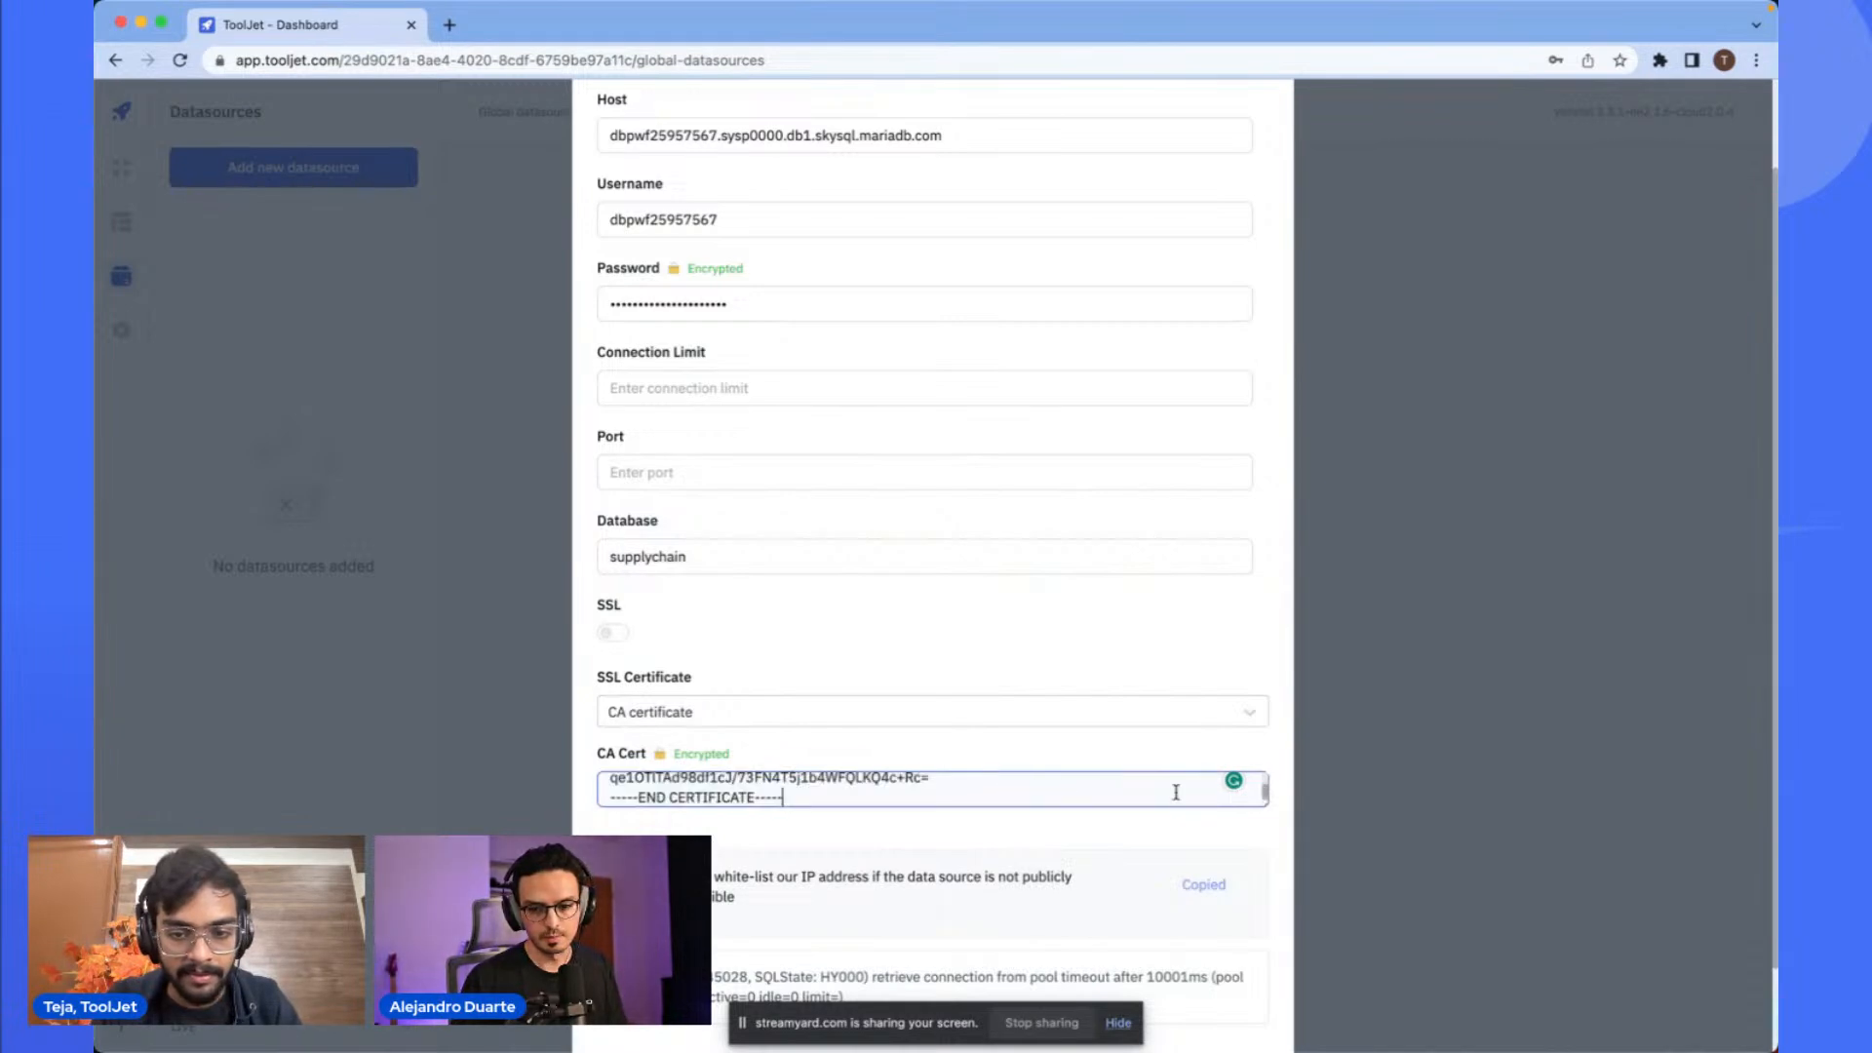
pyautogui.scroll(-2, 1205, 962)
pyautogui.click(1212, 976)
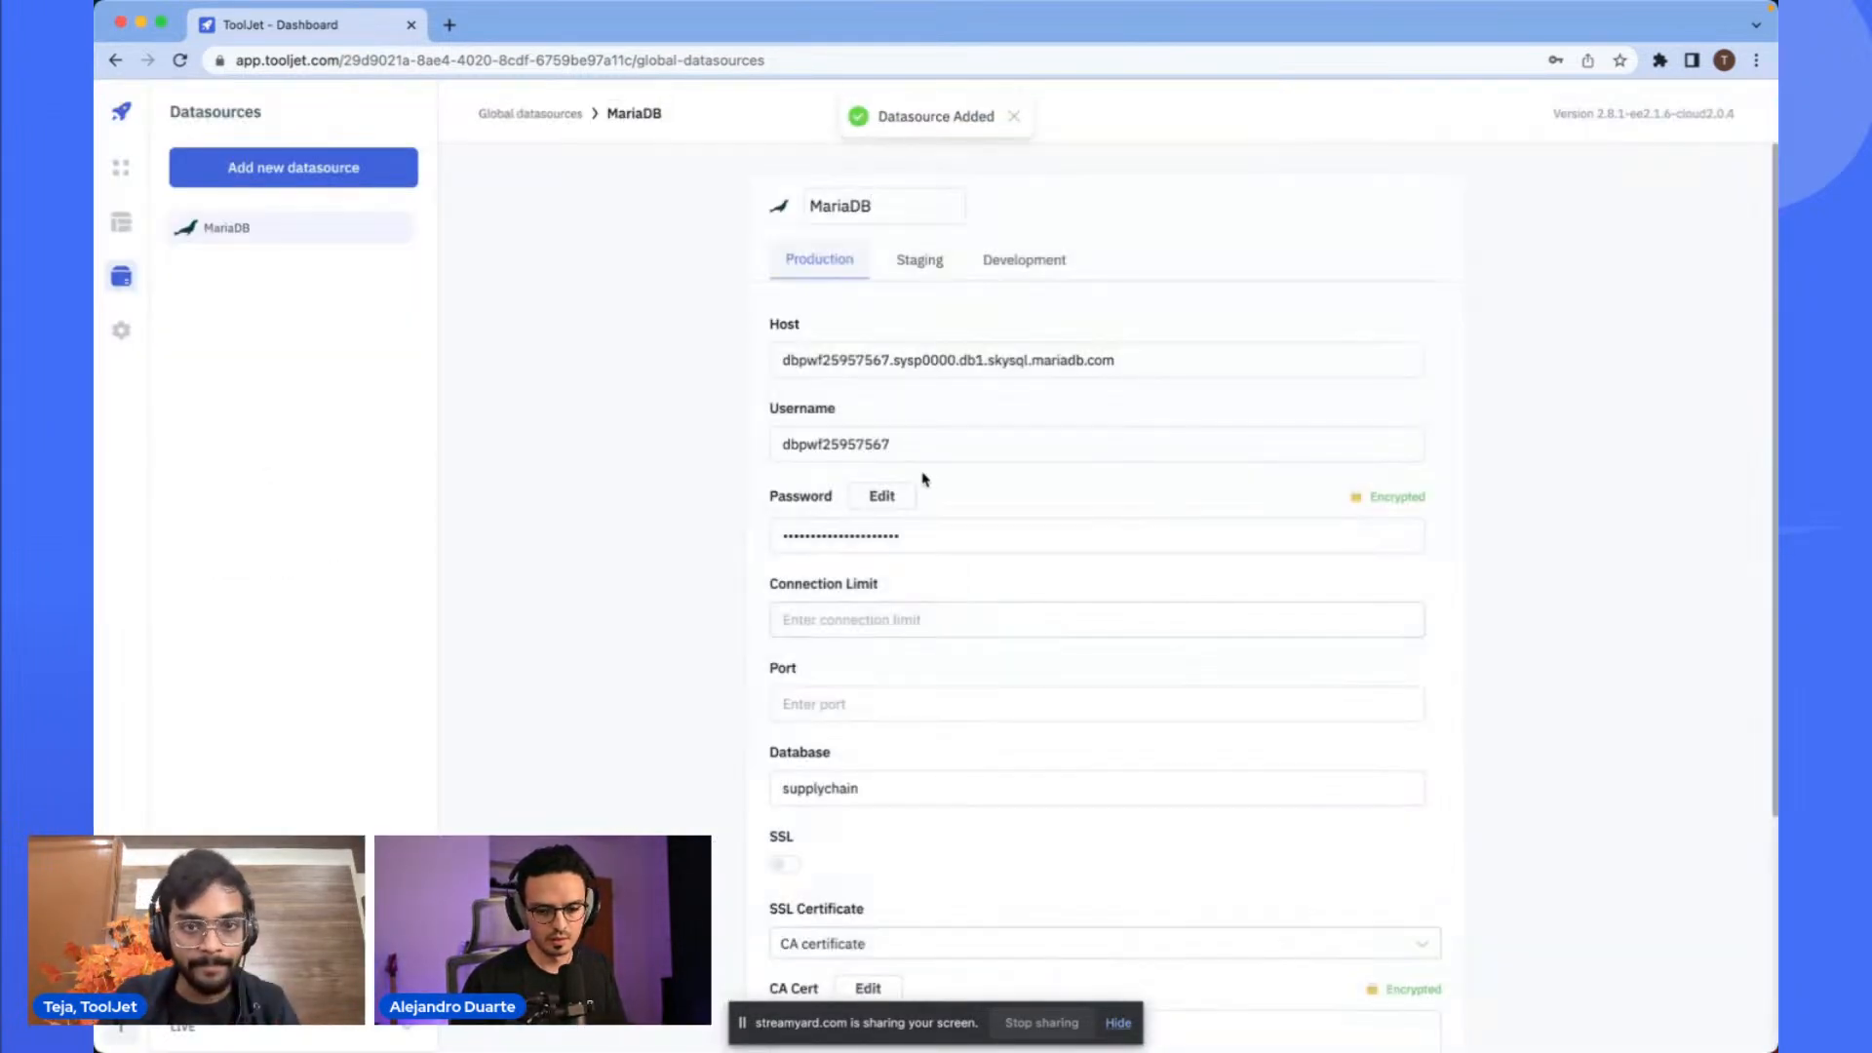
# - Test the saved MariaDB datasource's connection, save it again, and read the error notification
pyautogui.scroll(-3, 1120, 422)
pyautogui.click(1238, 974)
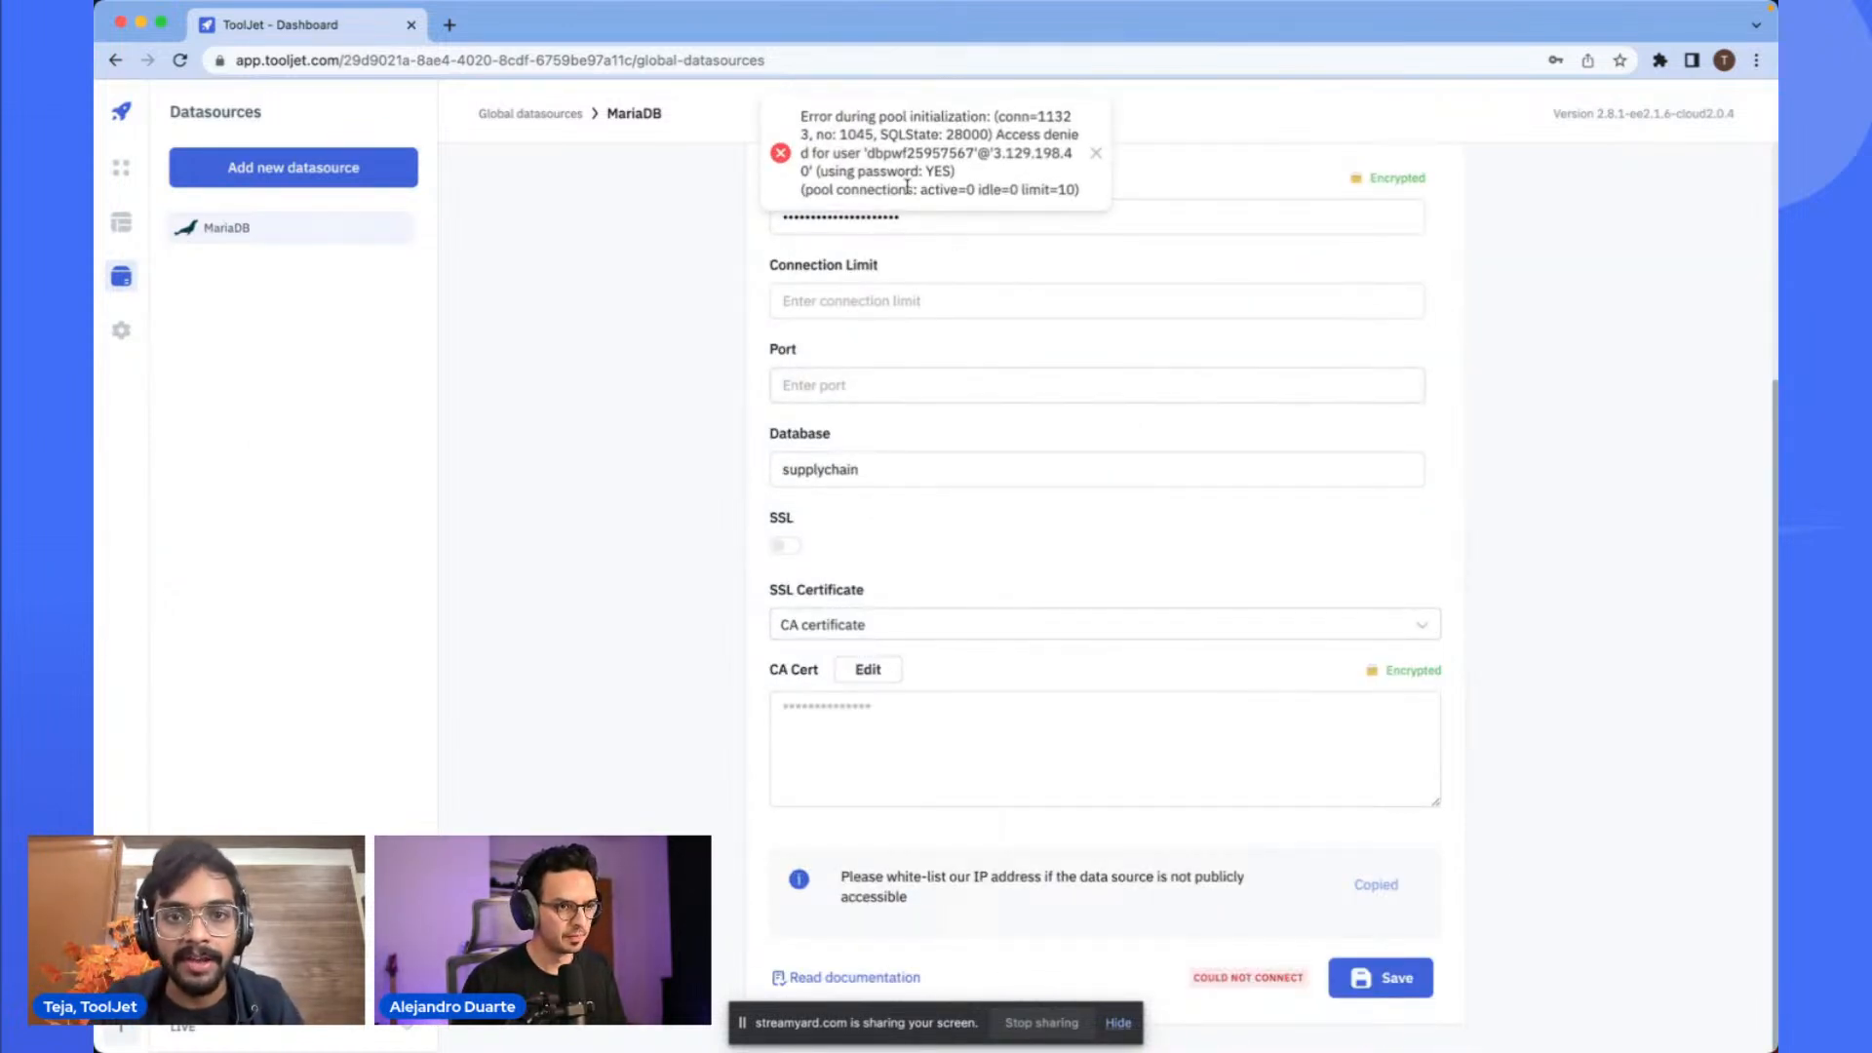
pyautogui.scroll(3, 931, 159)
pyautogui.scroll(-3, 932, 159)
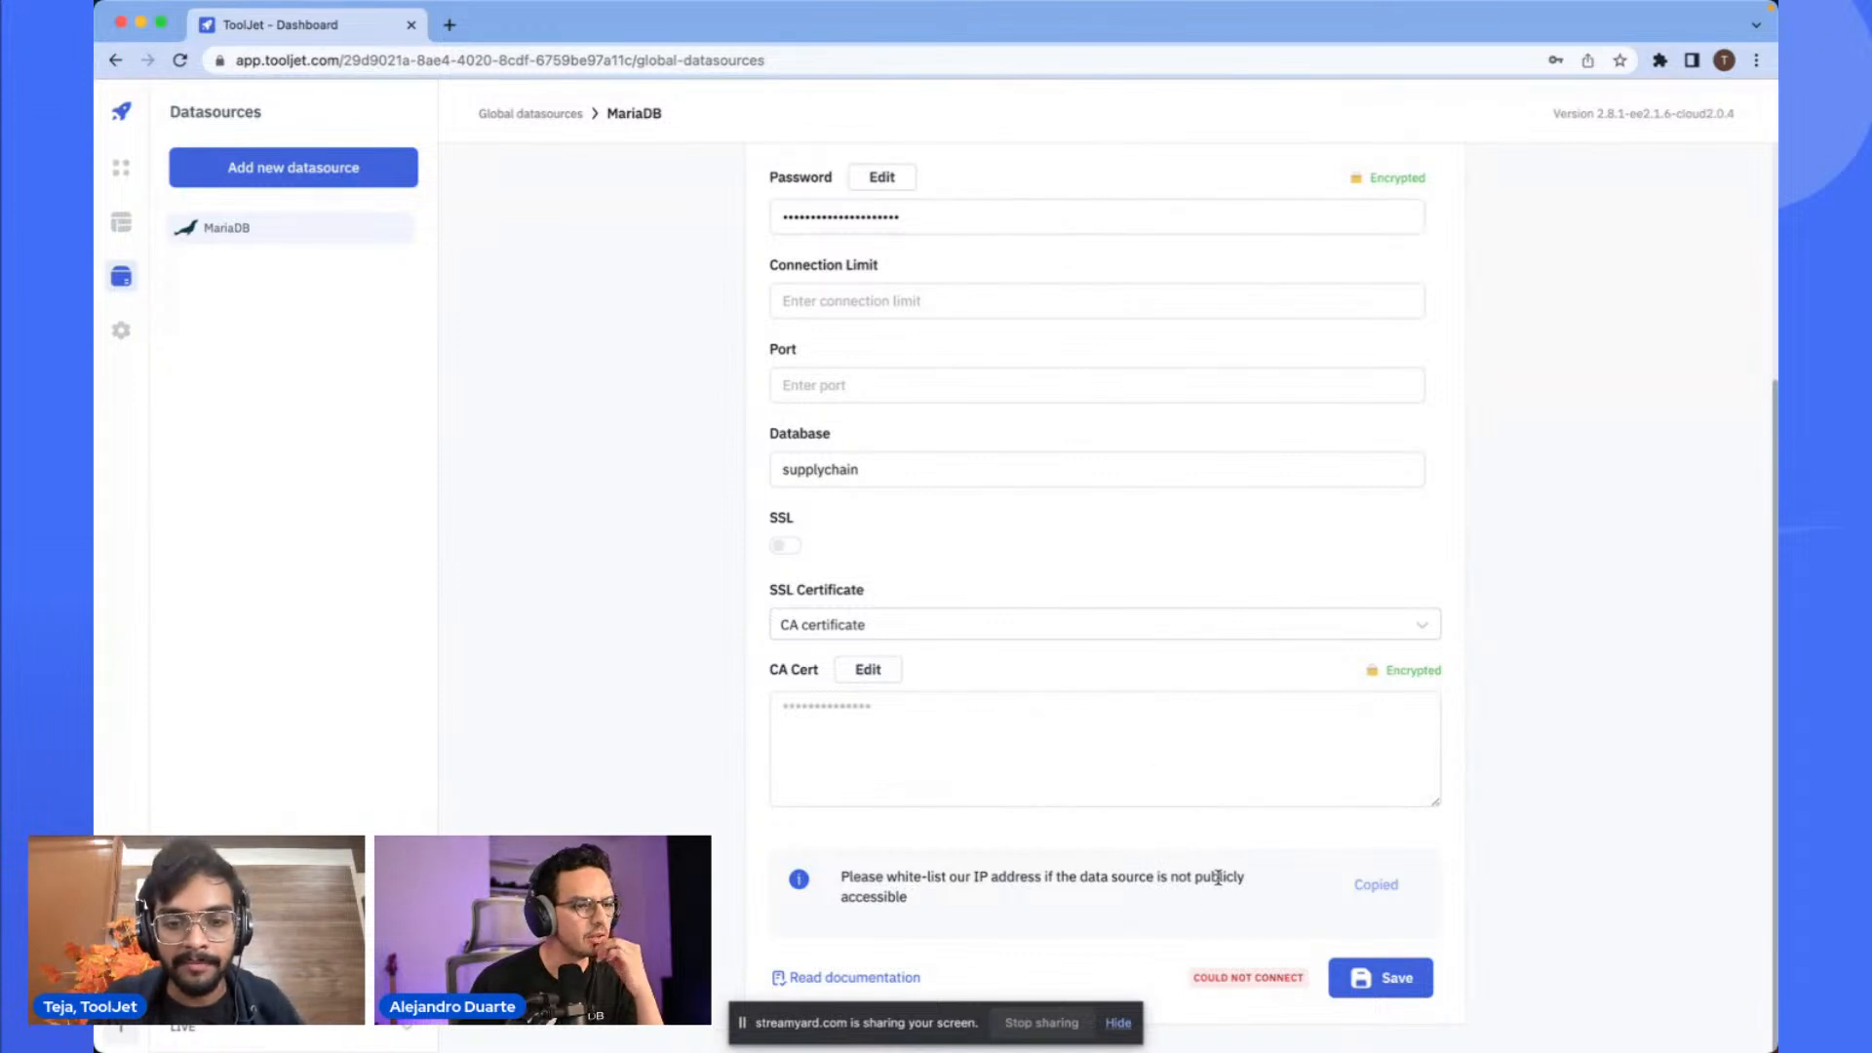
pyautogui.click(1384, 986)
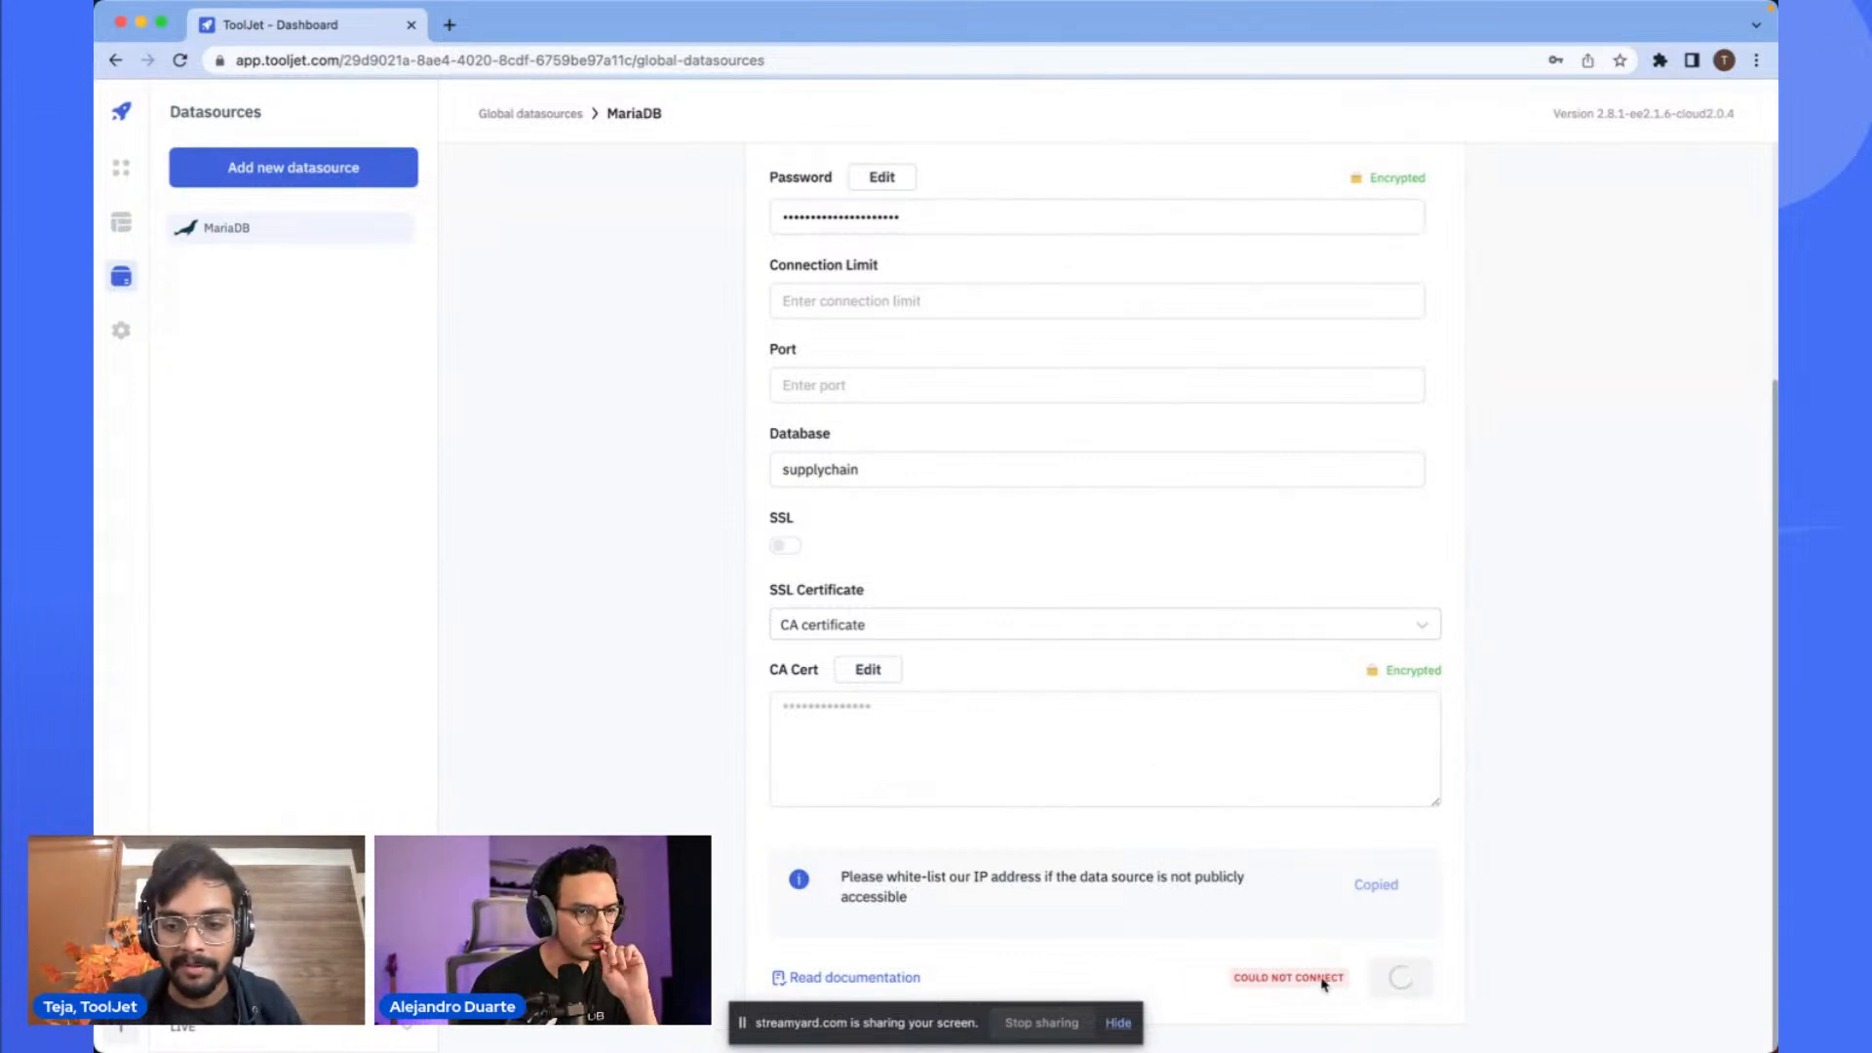
pyautogui.scroll(-4, 1214, 975)
pyautogui.click(1219, 972)
pyautogui.scroll(4, 1097, 621)
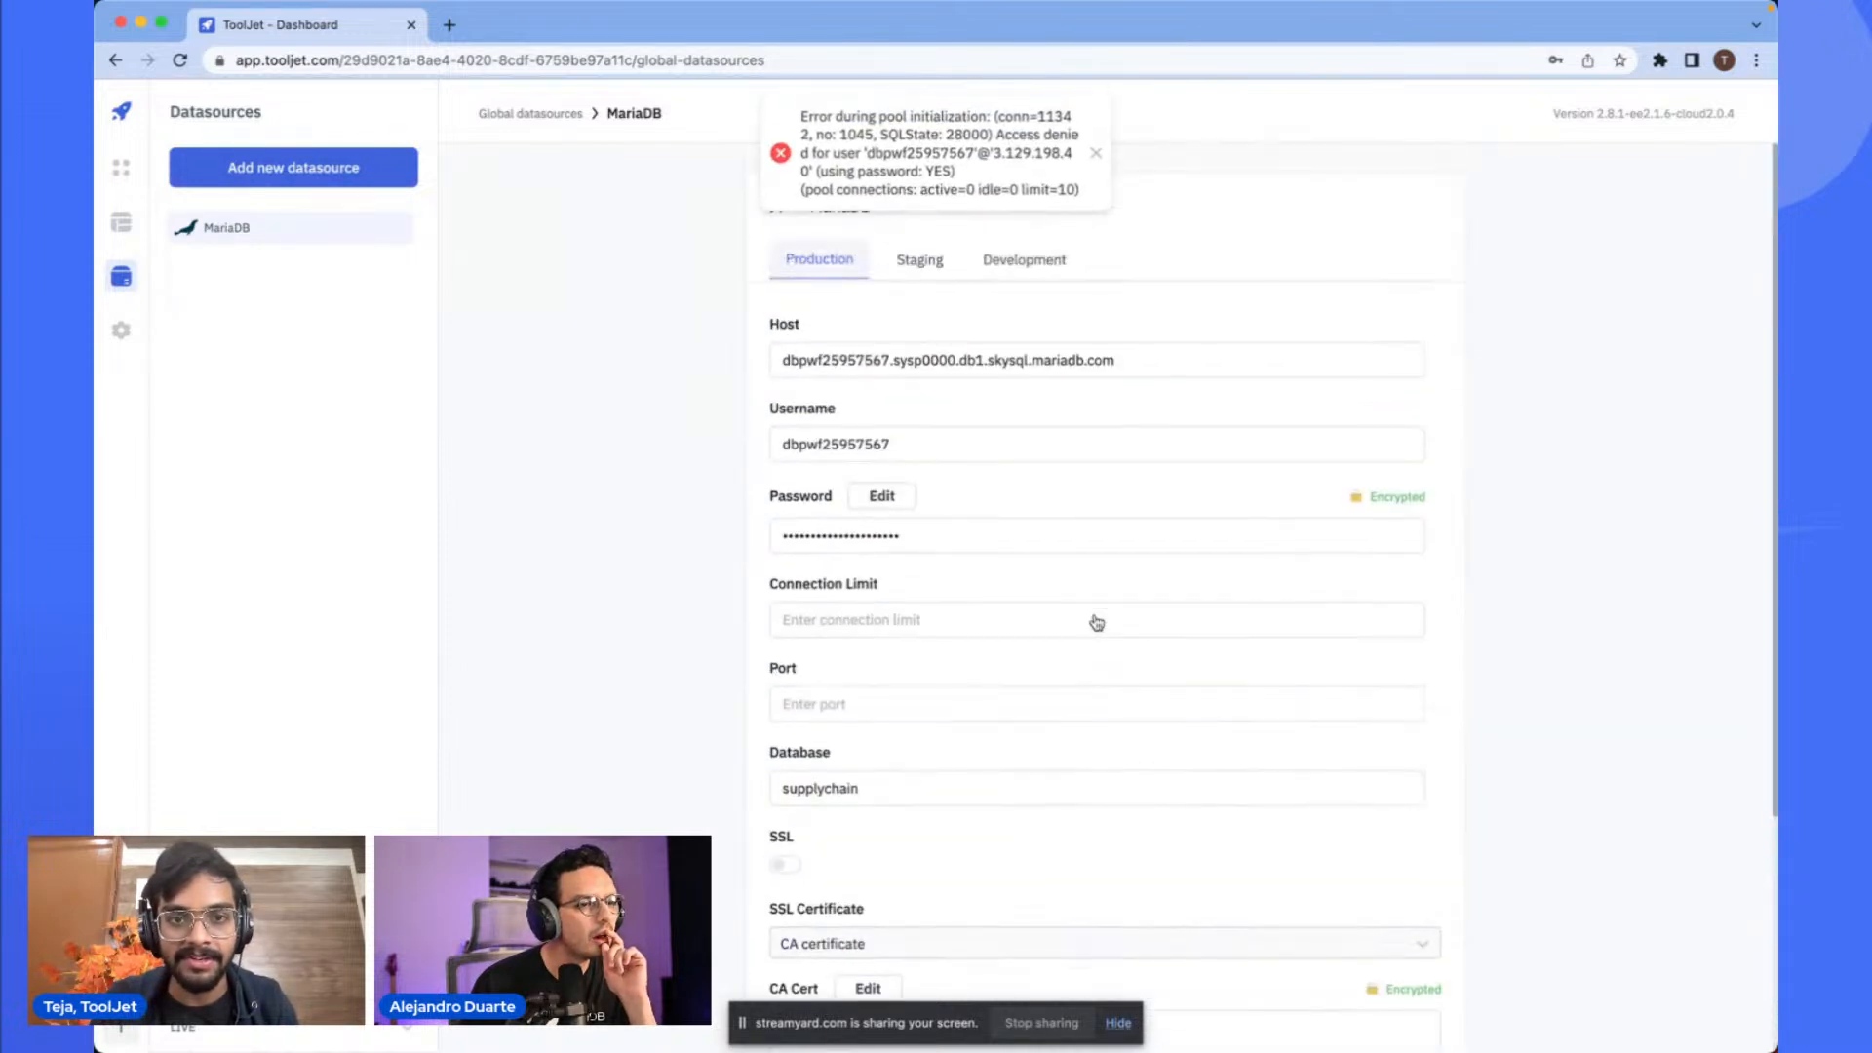
pyautogui.scroll(3, 959, 123)
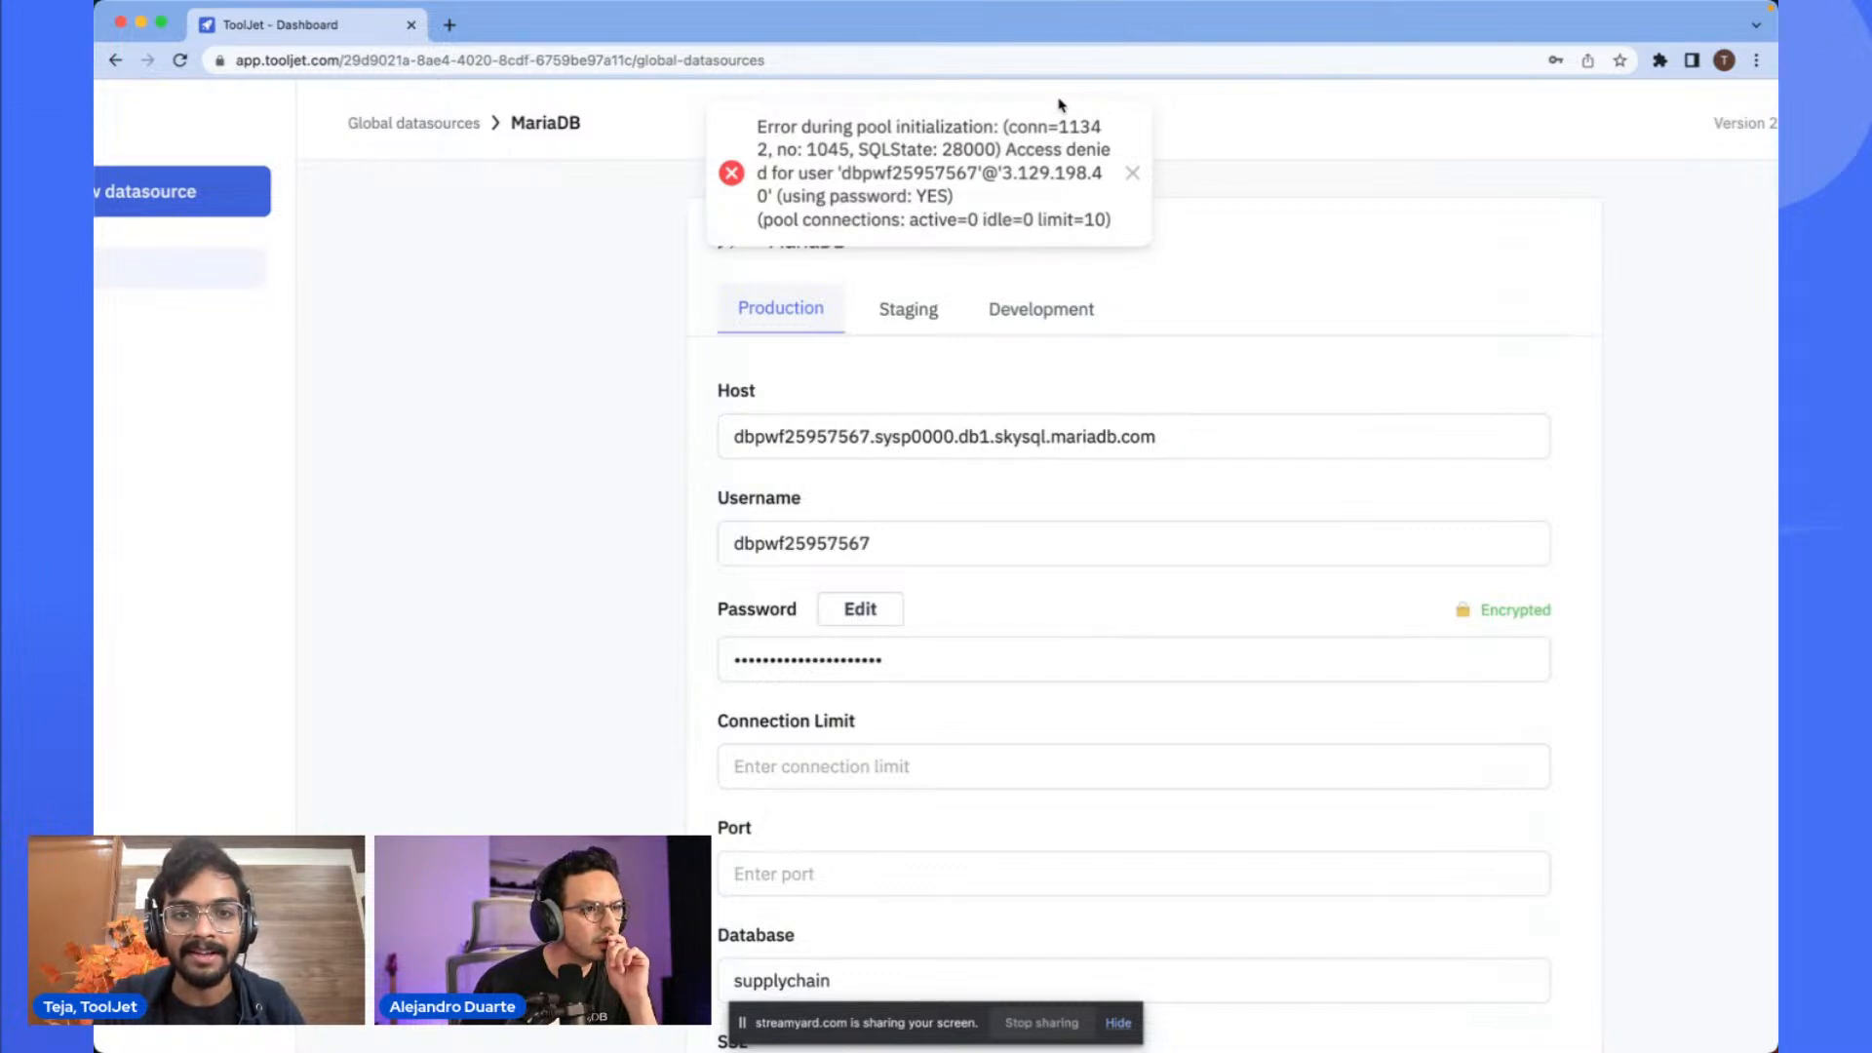
pyautogui.scroll(-3, 1059, 102)
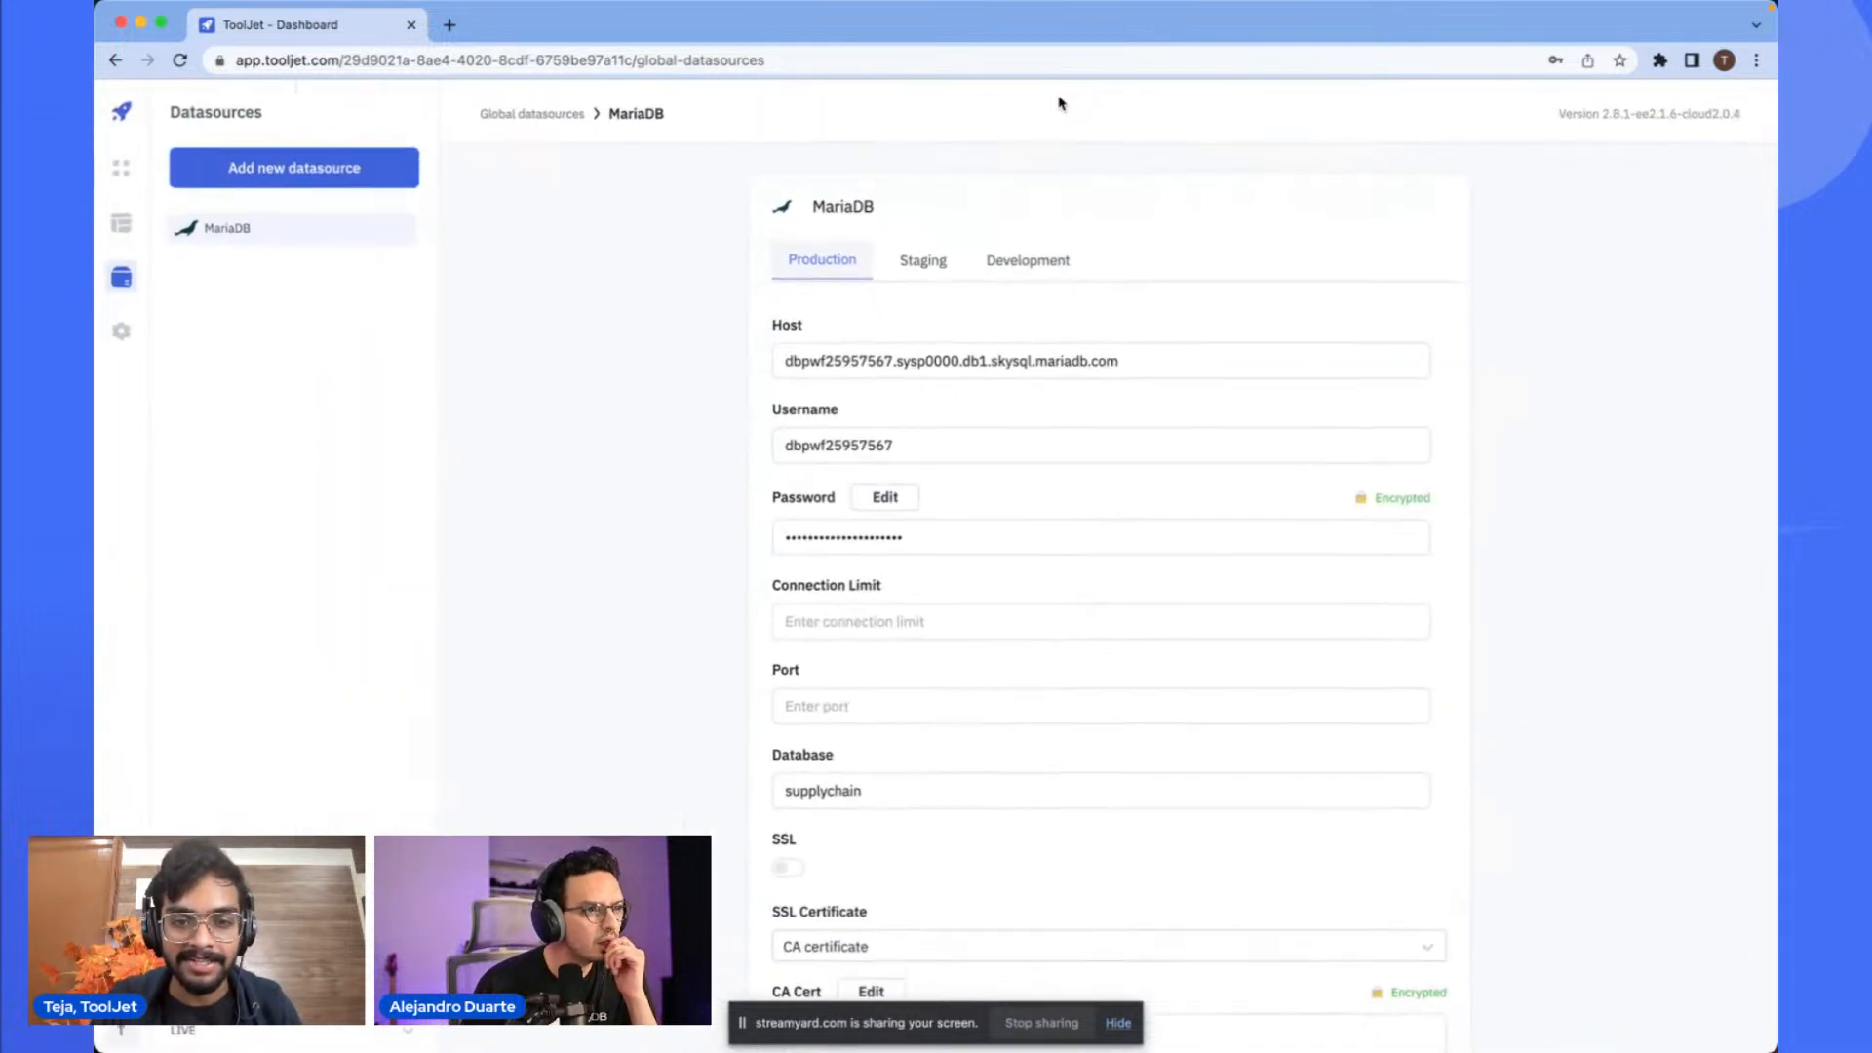
pyautogui.scroll(-4, 984, 602)
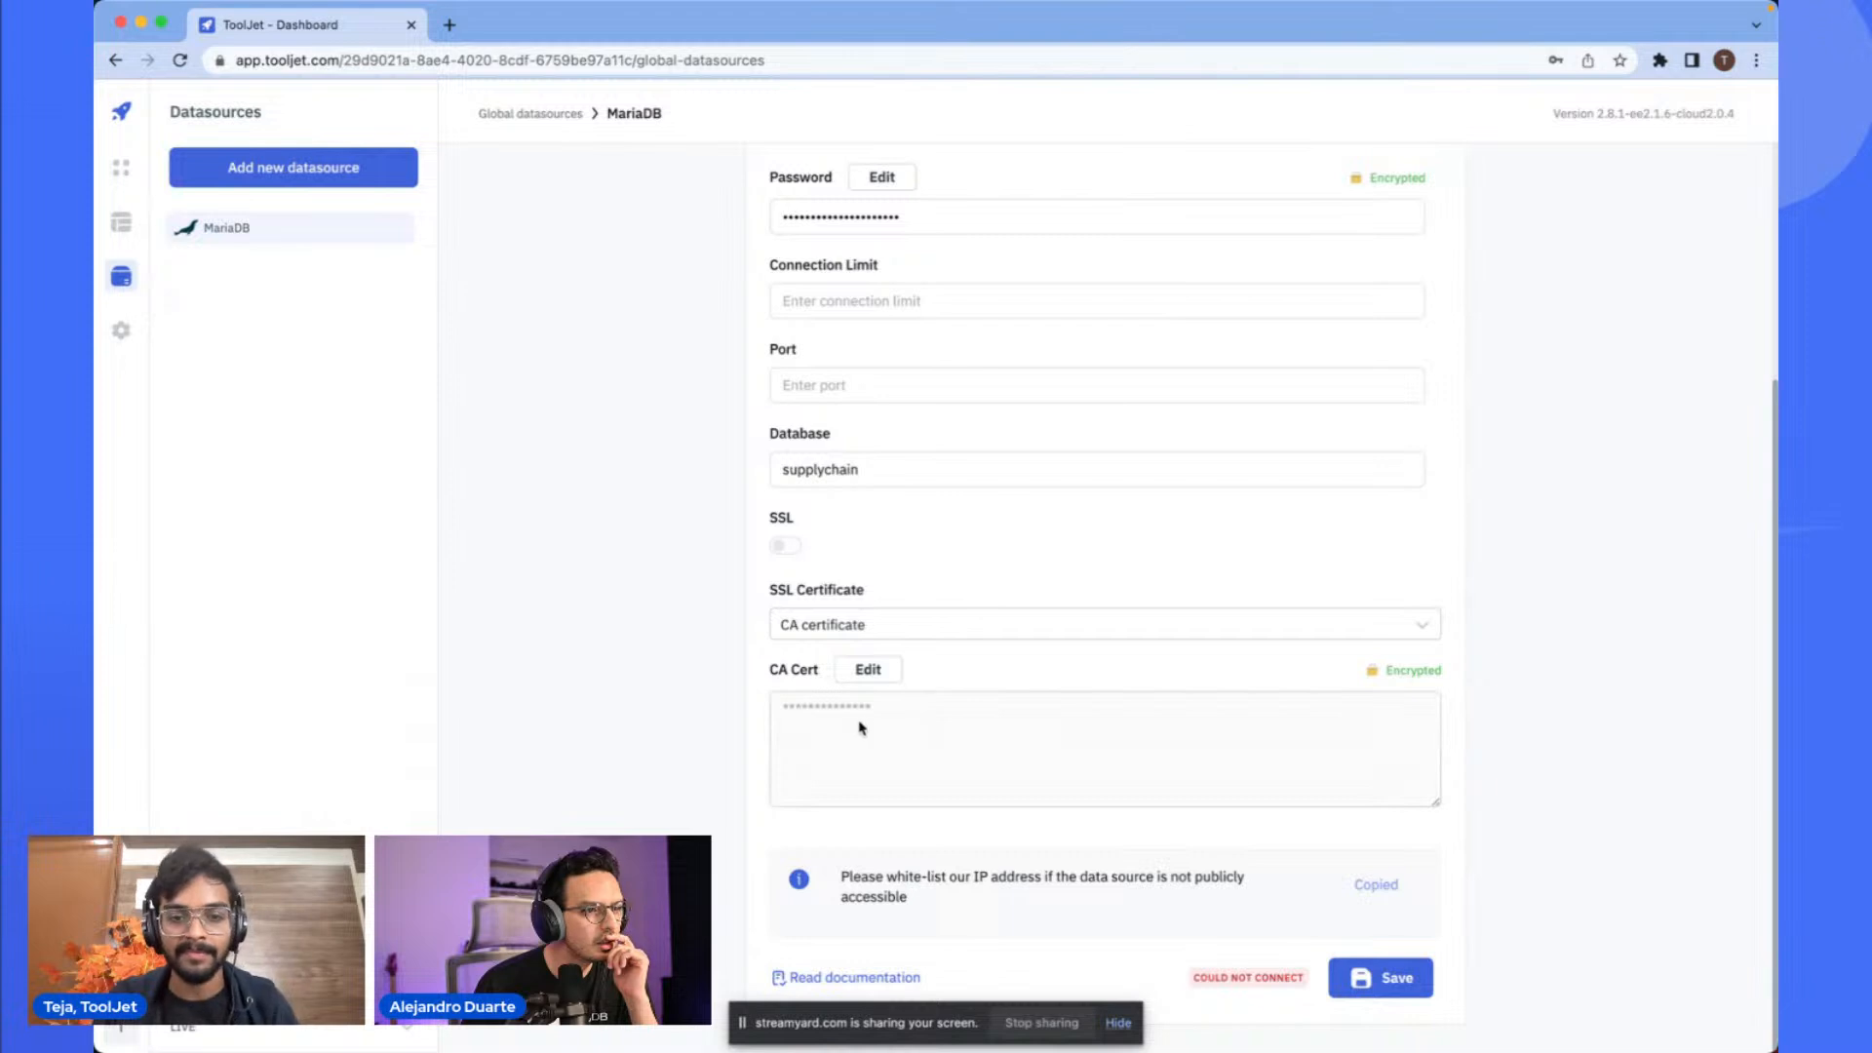
# - Copy the certificate from skysql_chain_2022 (2).pem in the code editor and paste it into the reopened CA Cert field
pyautogui.press('super+Tab')
pyautogui.press('super+Tab')
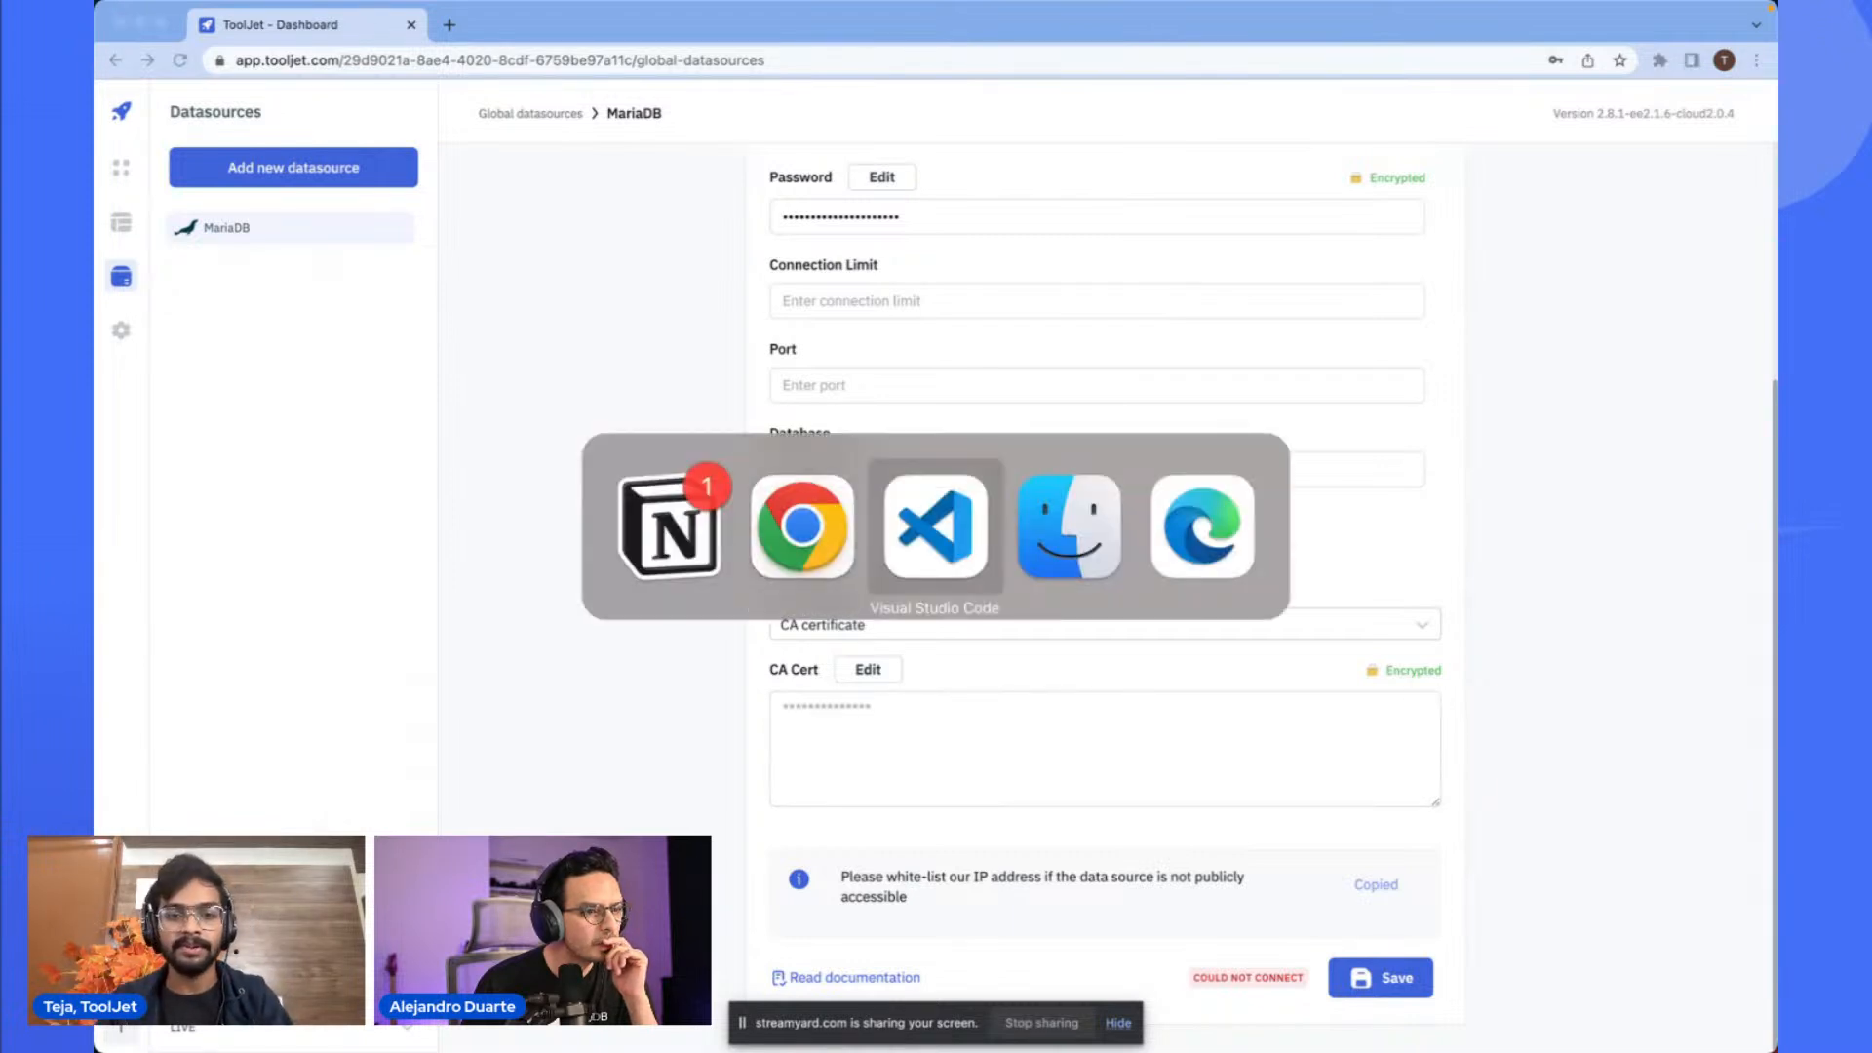
pyautogui.press('super+Tab')
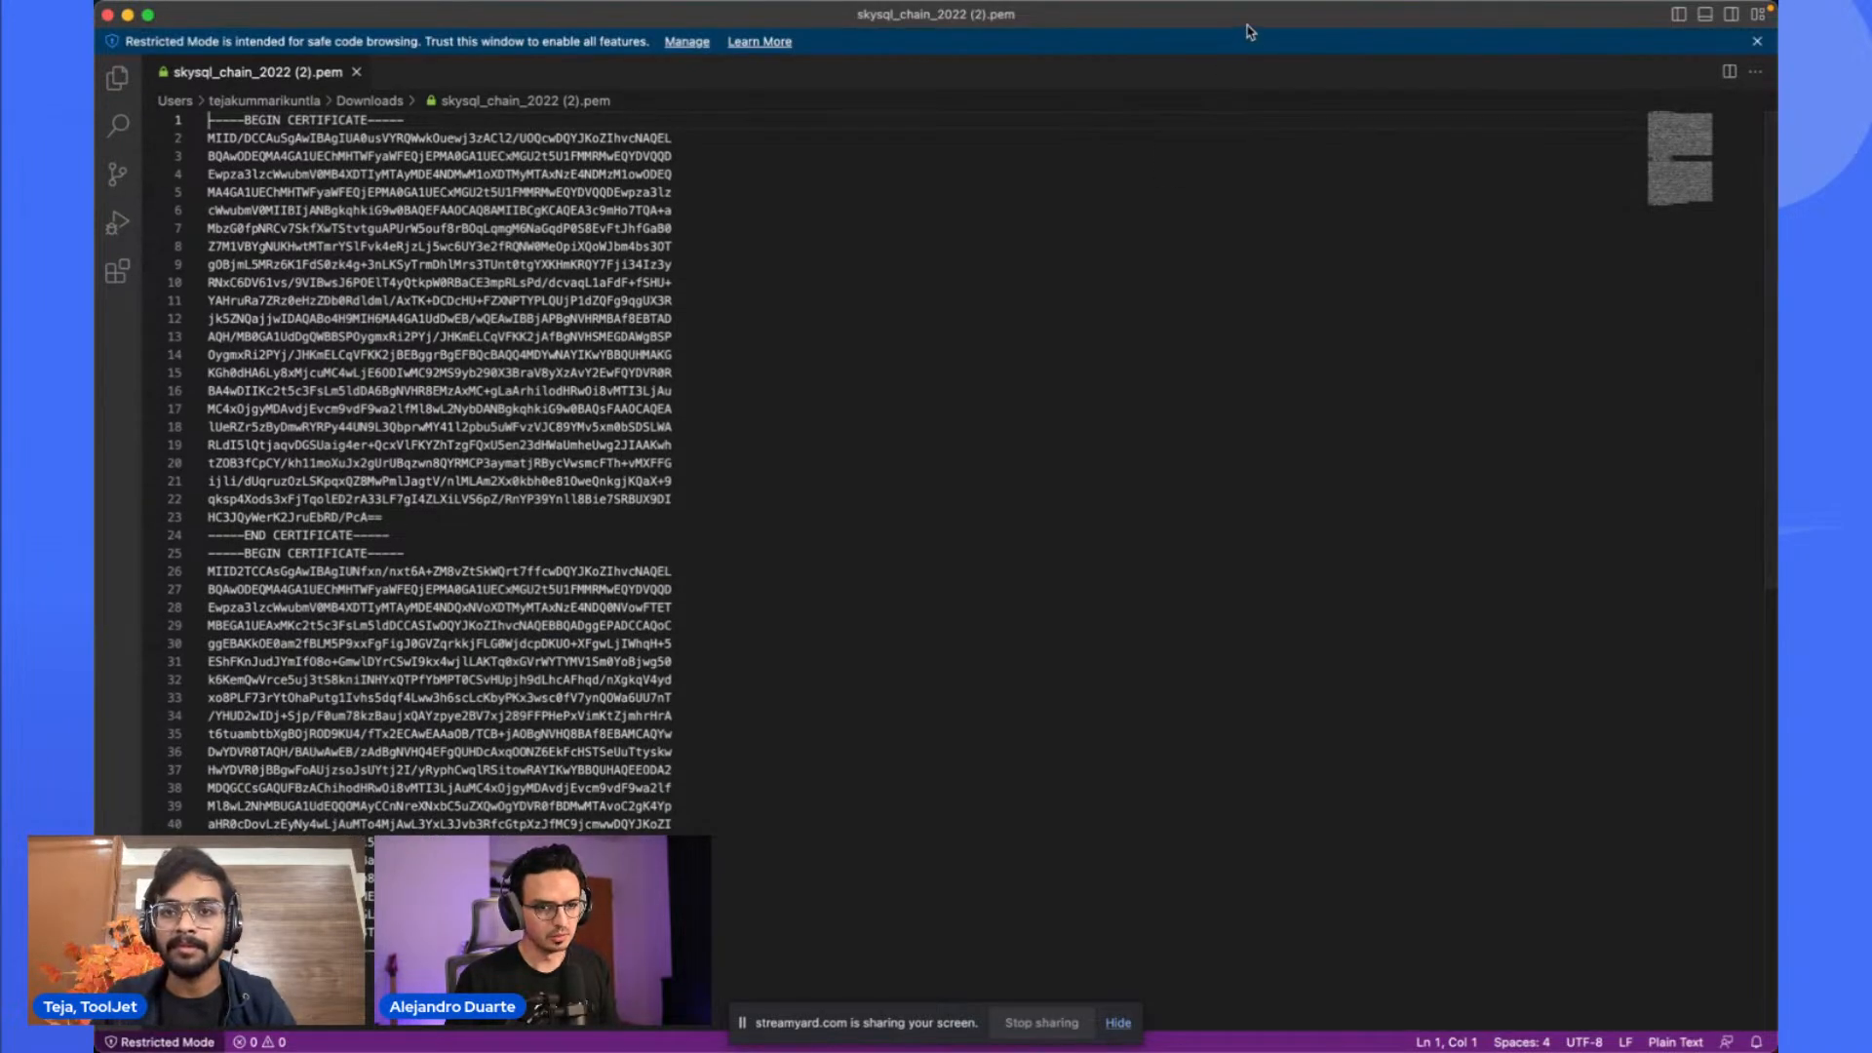
pyautogui.press('super+Tab')
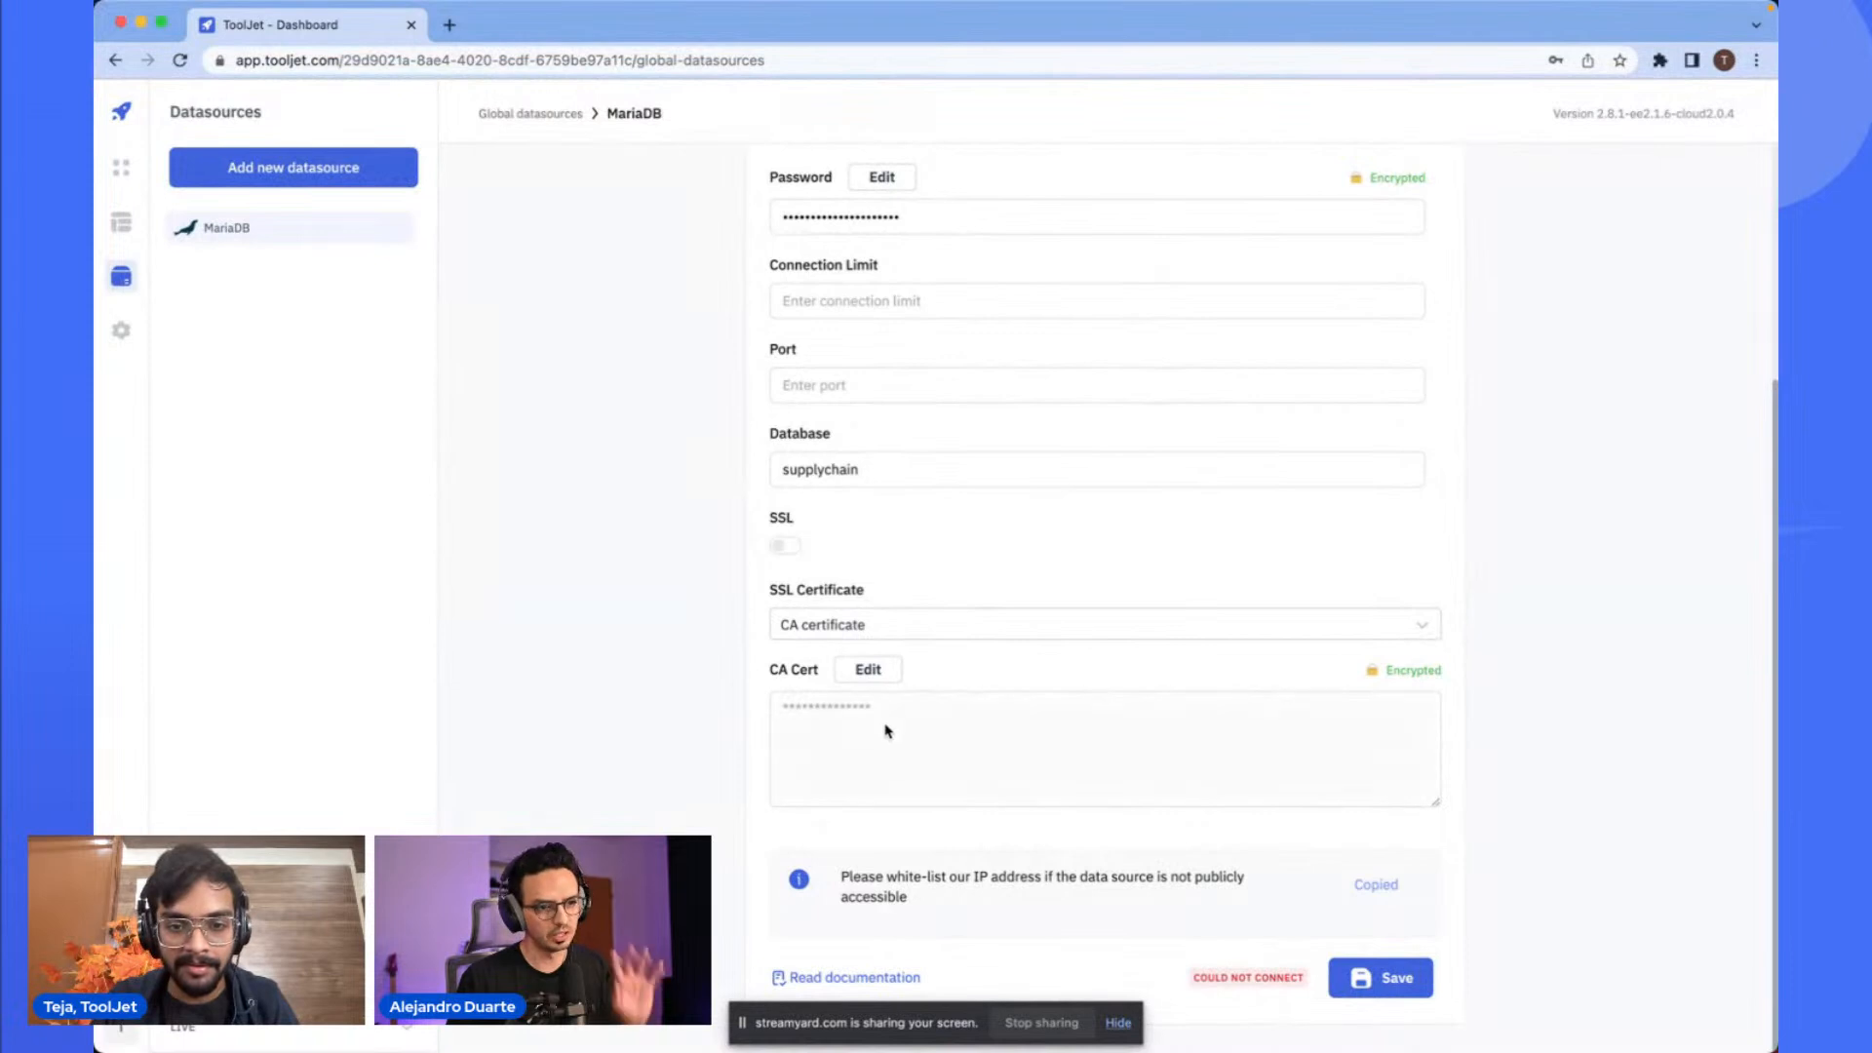
pyautogui.click(868, 669)
pyautogui.click(864, 715)
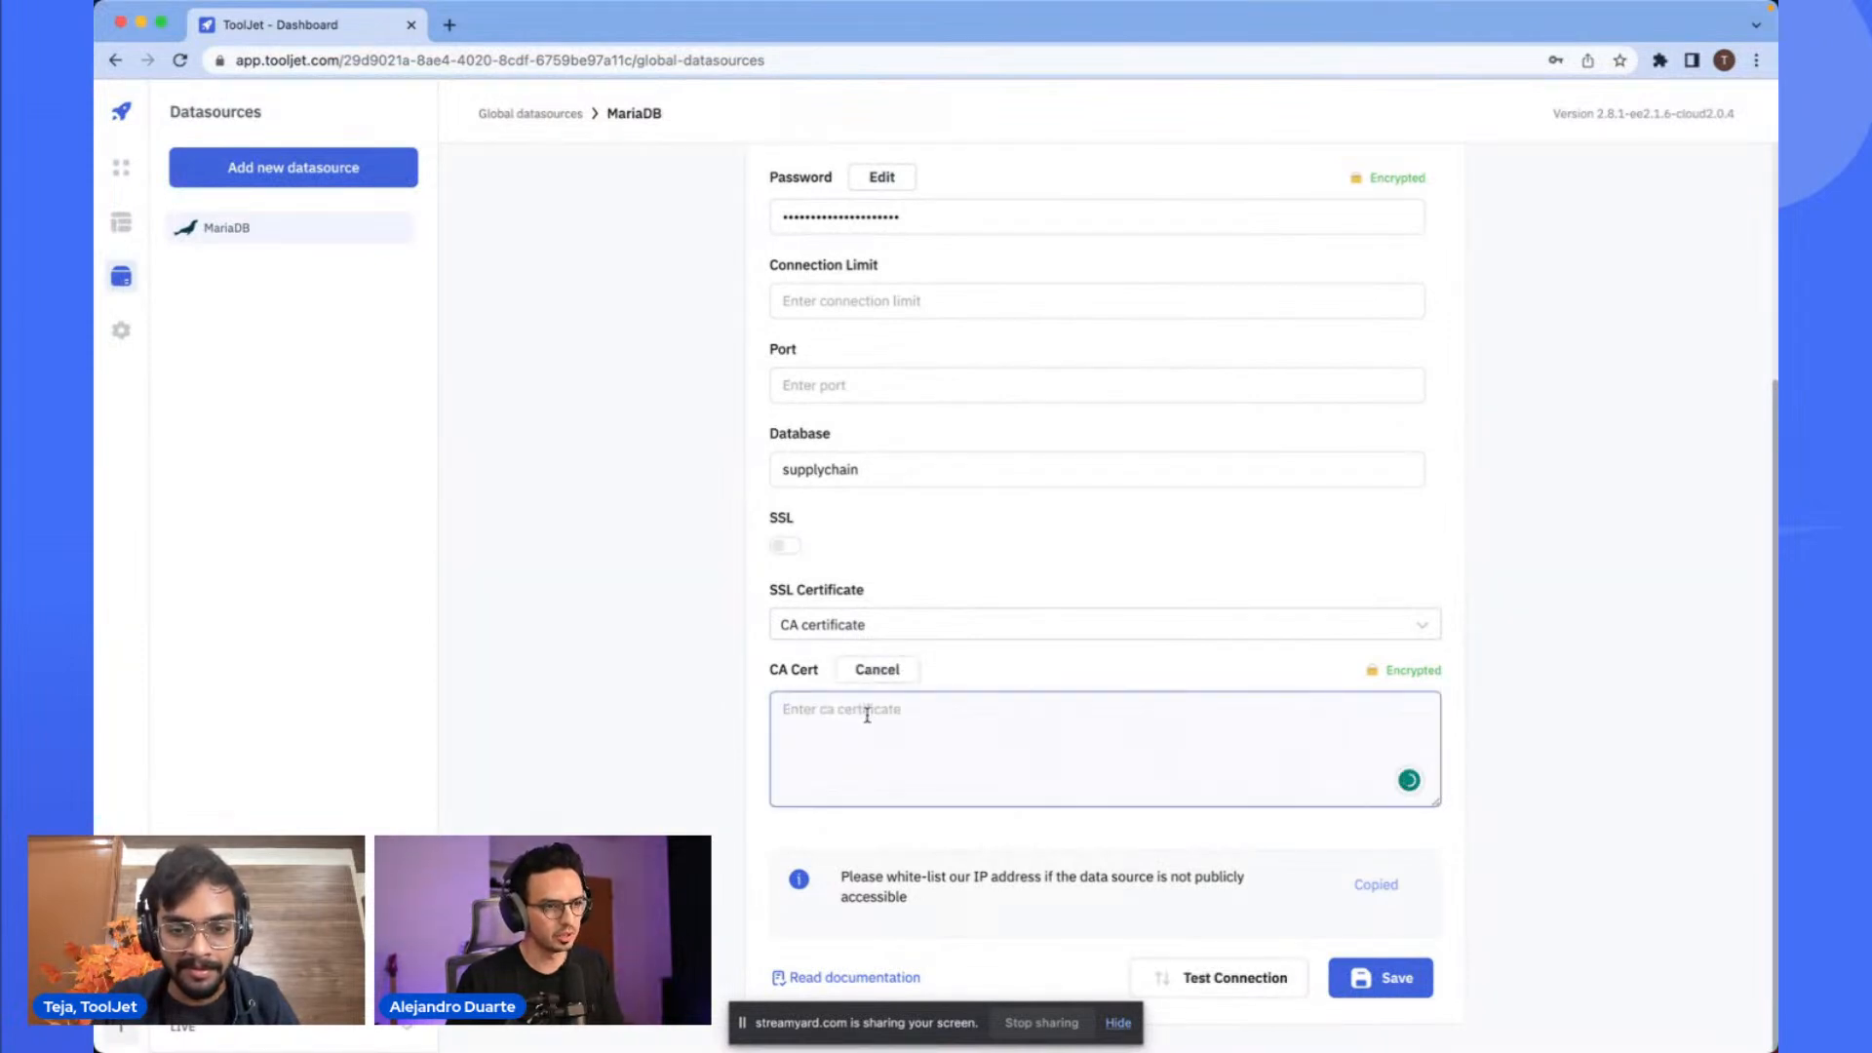
pyautogui.press('super+v')
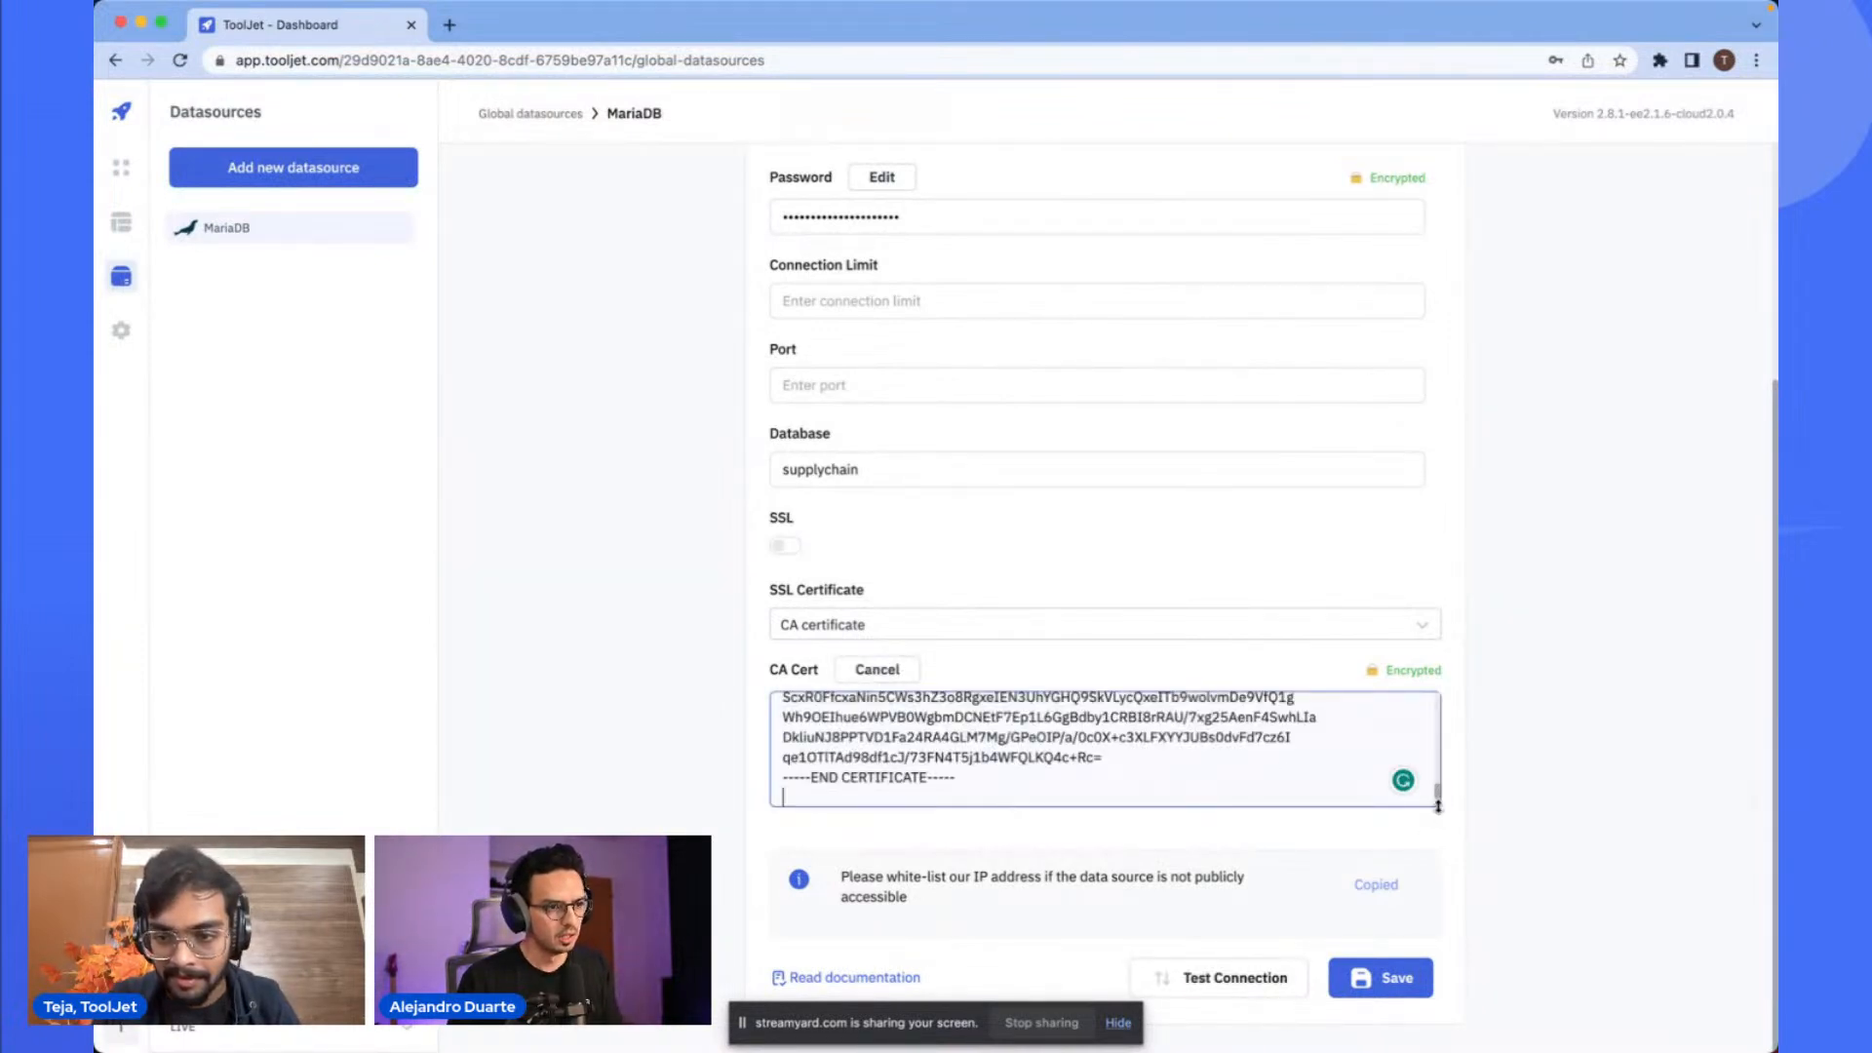
# - Test the datasource connection with the newly pasted certificate
pyautogui.moveTo(1435, 804); pyautogui.dragTo(1428, 764)
pyautogui.click(1240, 968)
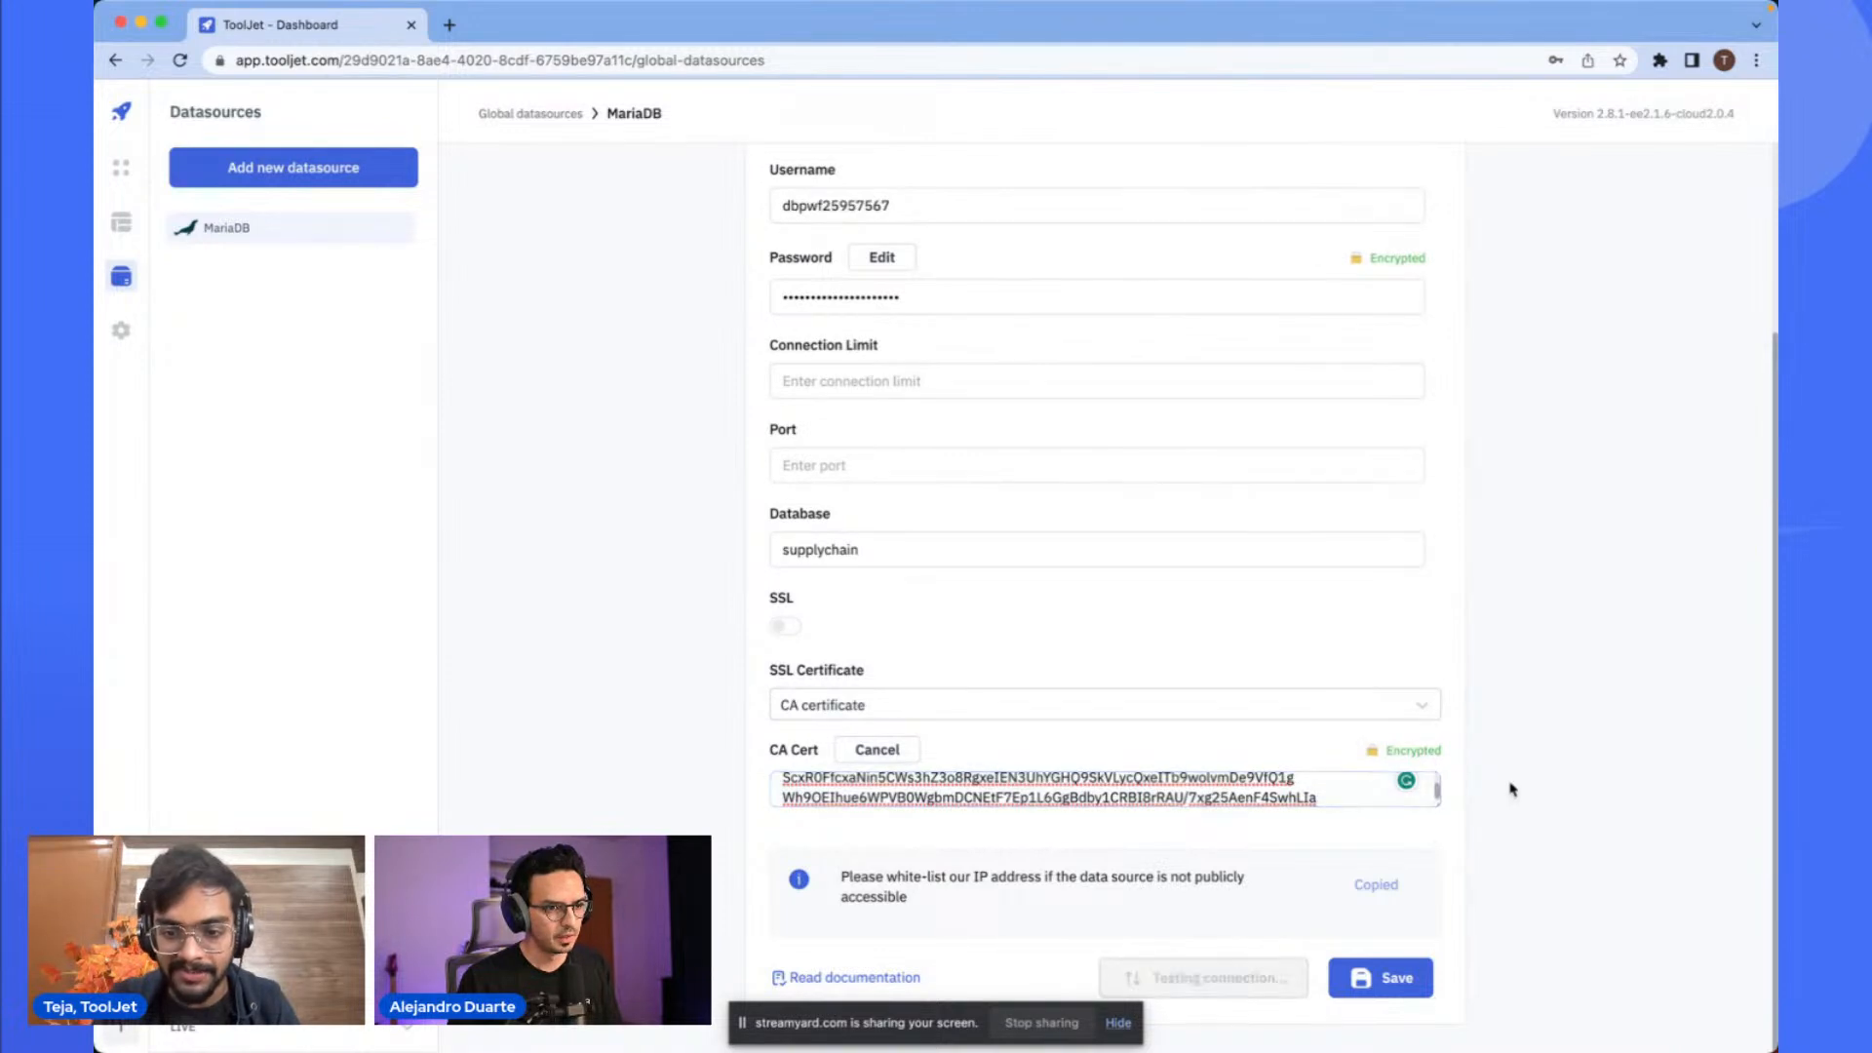
pyautogui.scroll(3, 1558, 753)
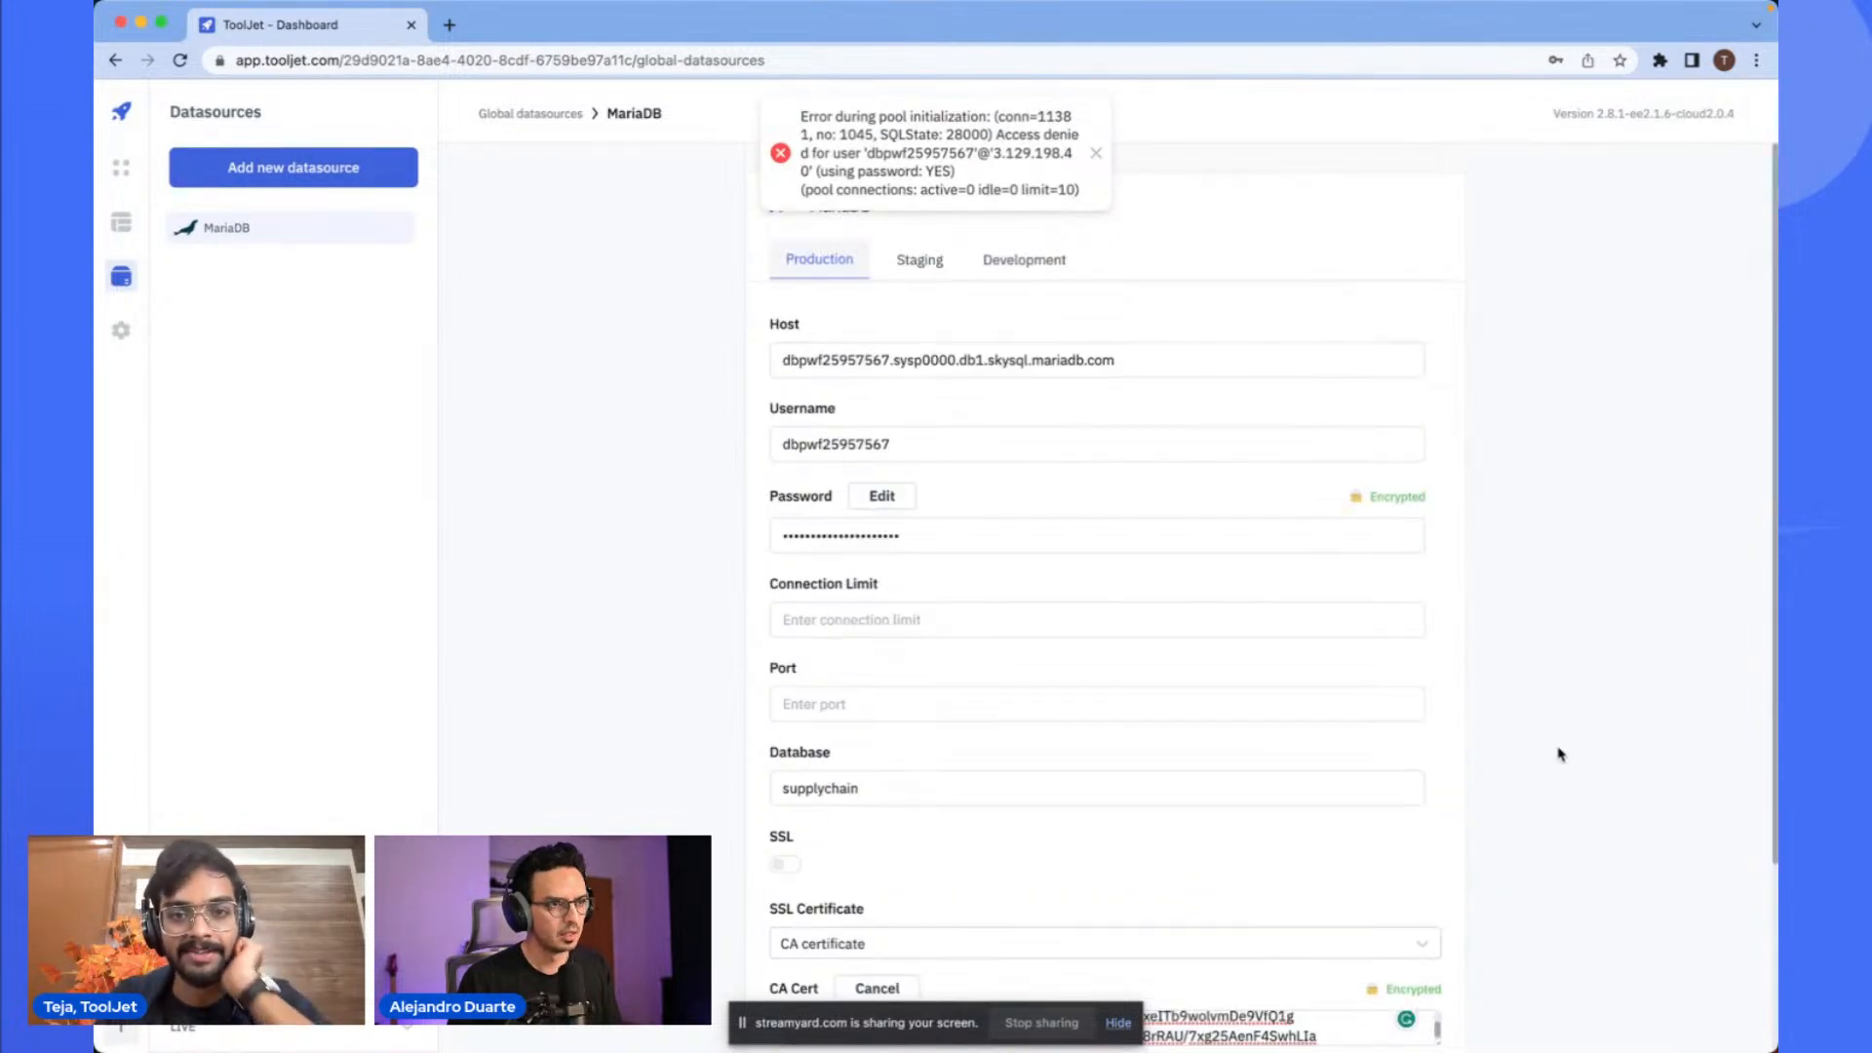
pyautogui.scroll(-1, 1248, 613)
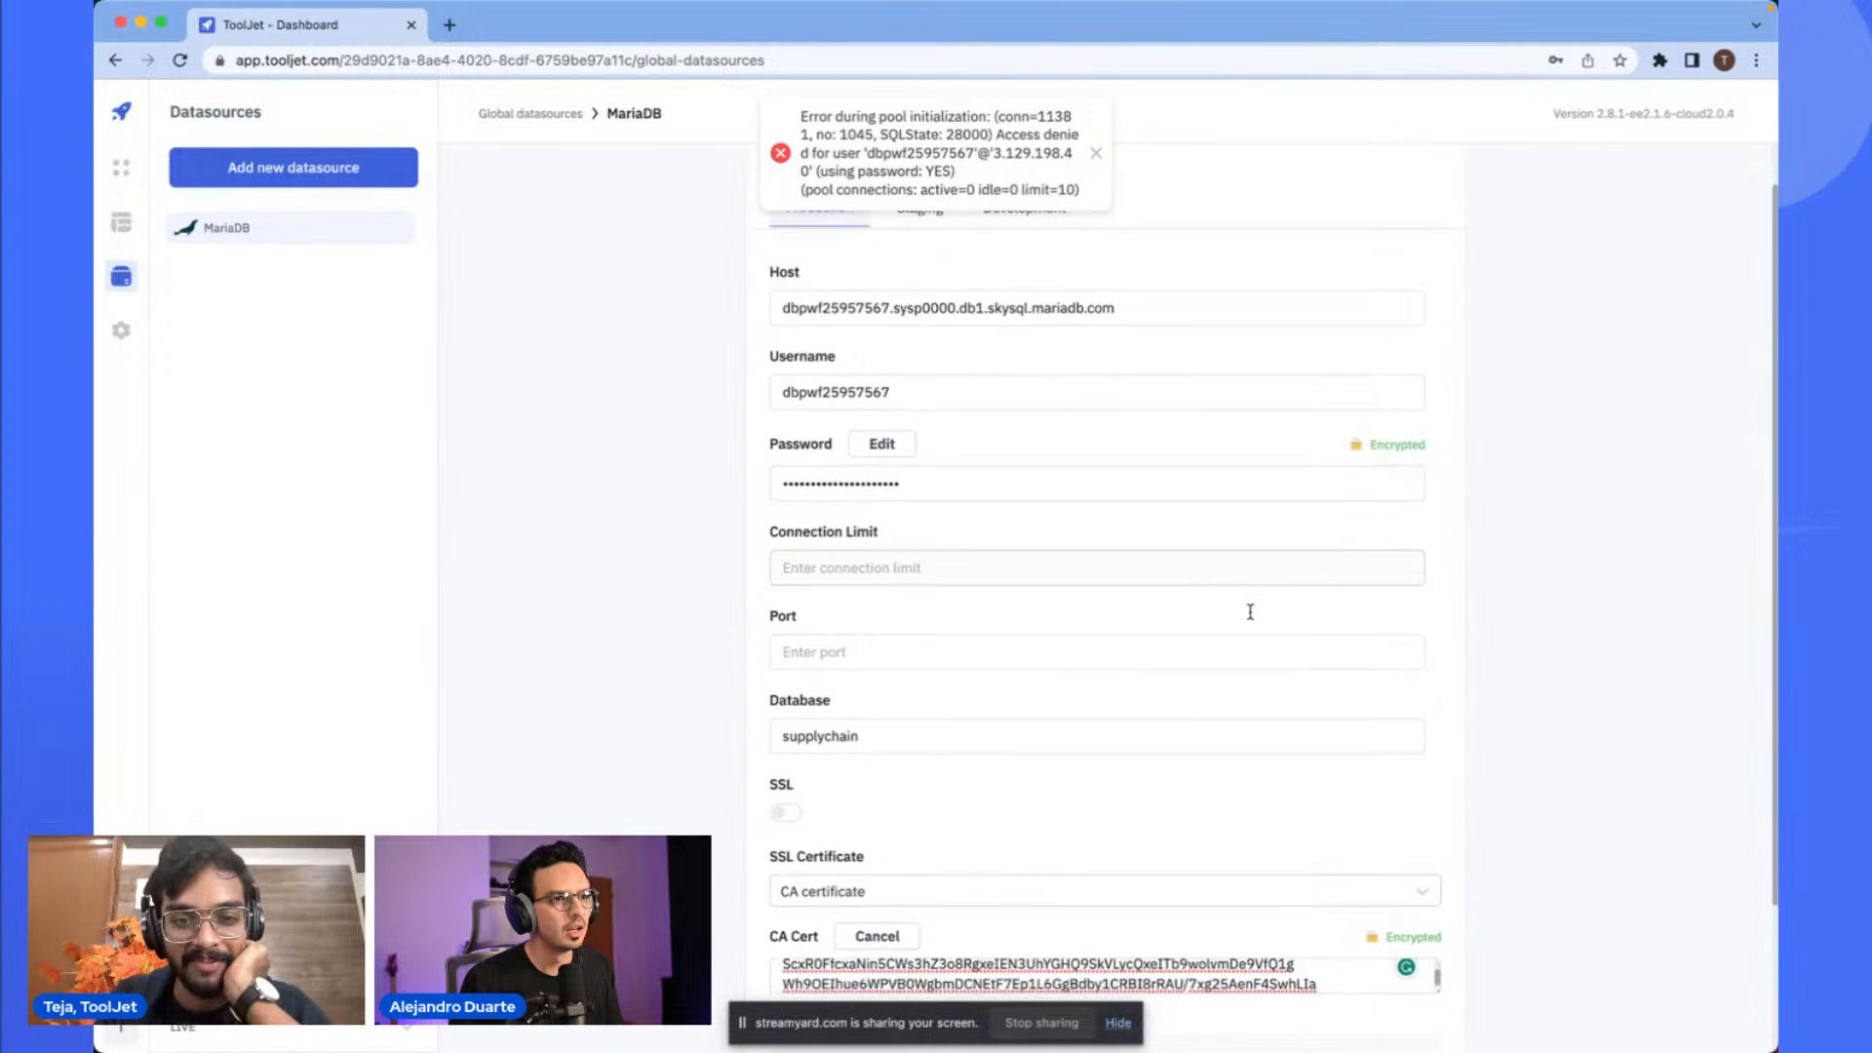
# - Clear the Database name from the MariaDB datasource form
pyautogui.doubleClick(858, 707)
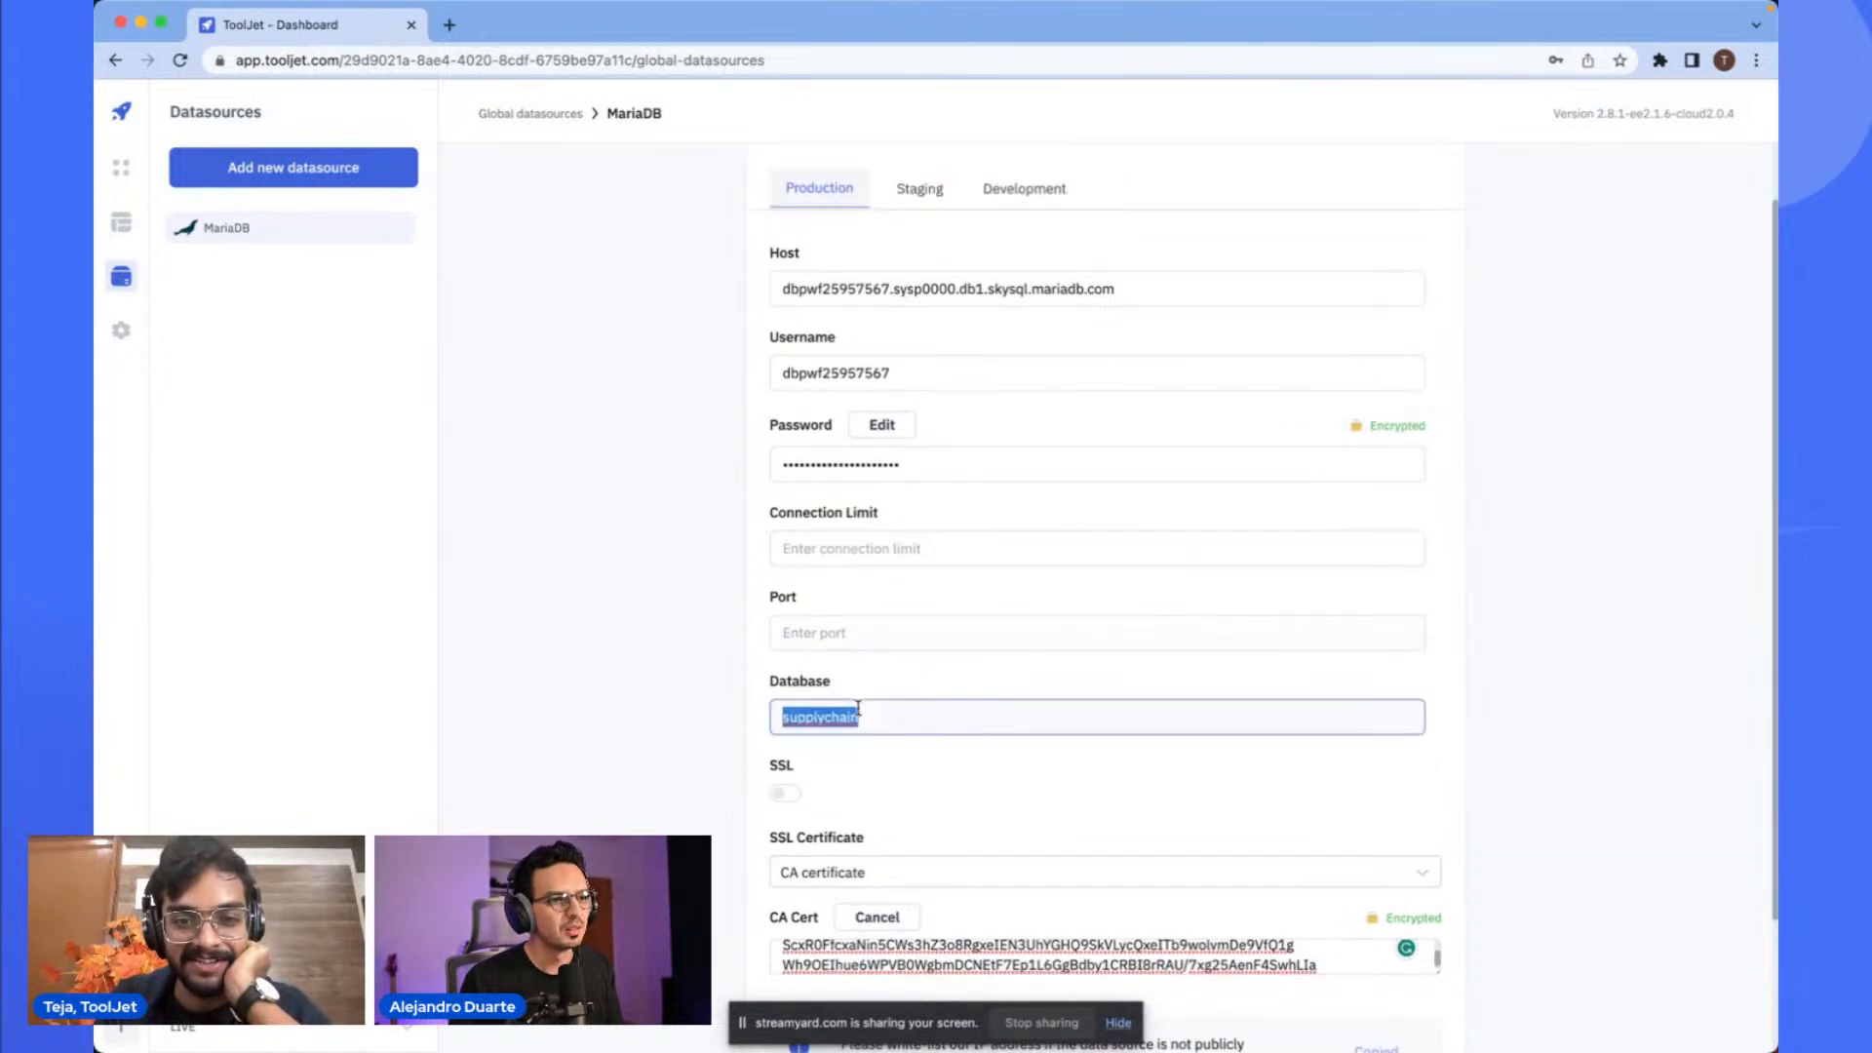
pyautogui.press('BackSpace')
pyautogui.scroll(-2, 1262, 666)
pyautogui.scroll(-1, 1262, 666)
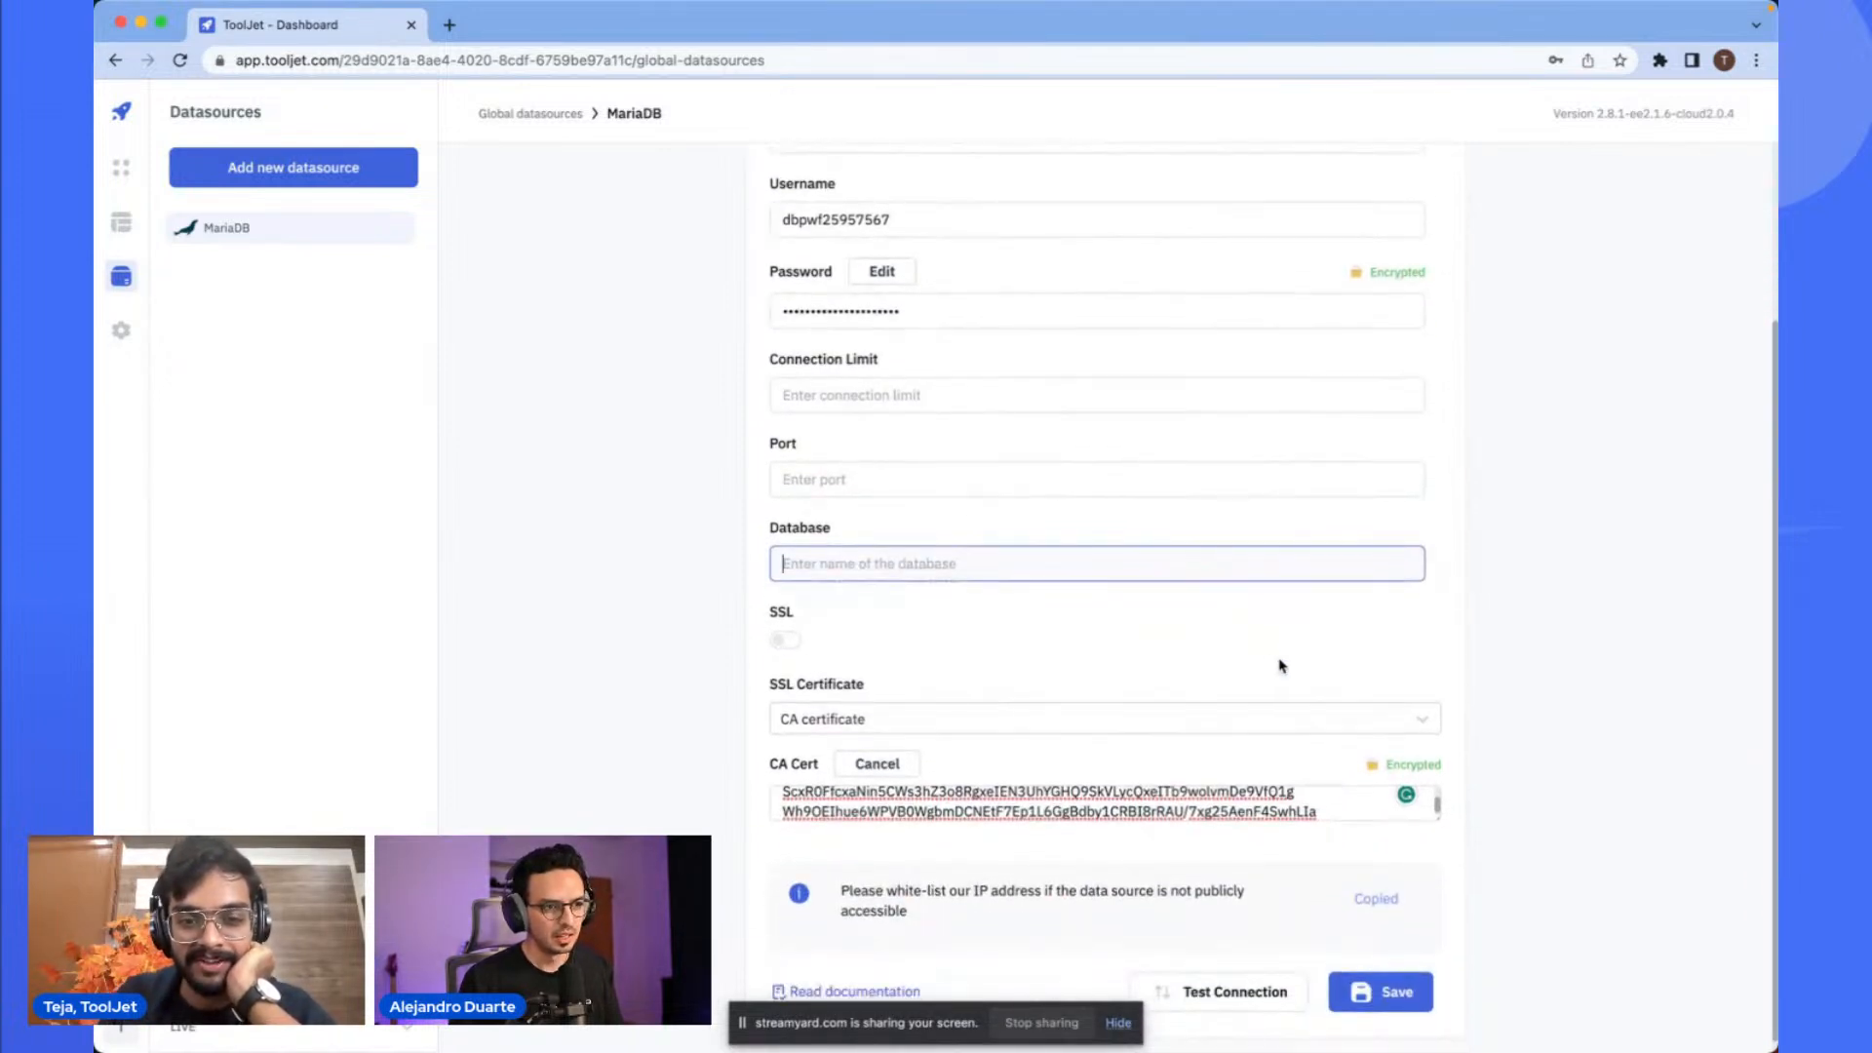
pyautogui.scroll(-1, 1070, 672)
# - Switch SSL on and test the datasource connection
pyautogui.click(958, 705)
pyautogui.click(961, 705)
pyautogui.click(788, 627)
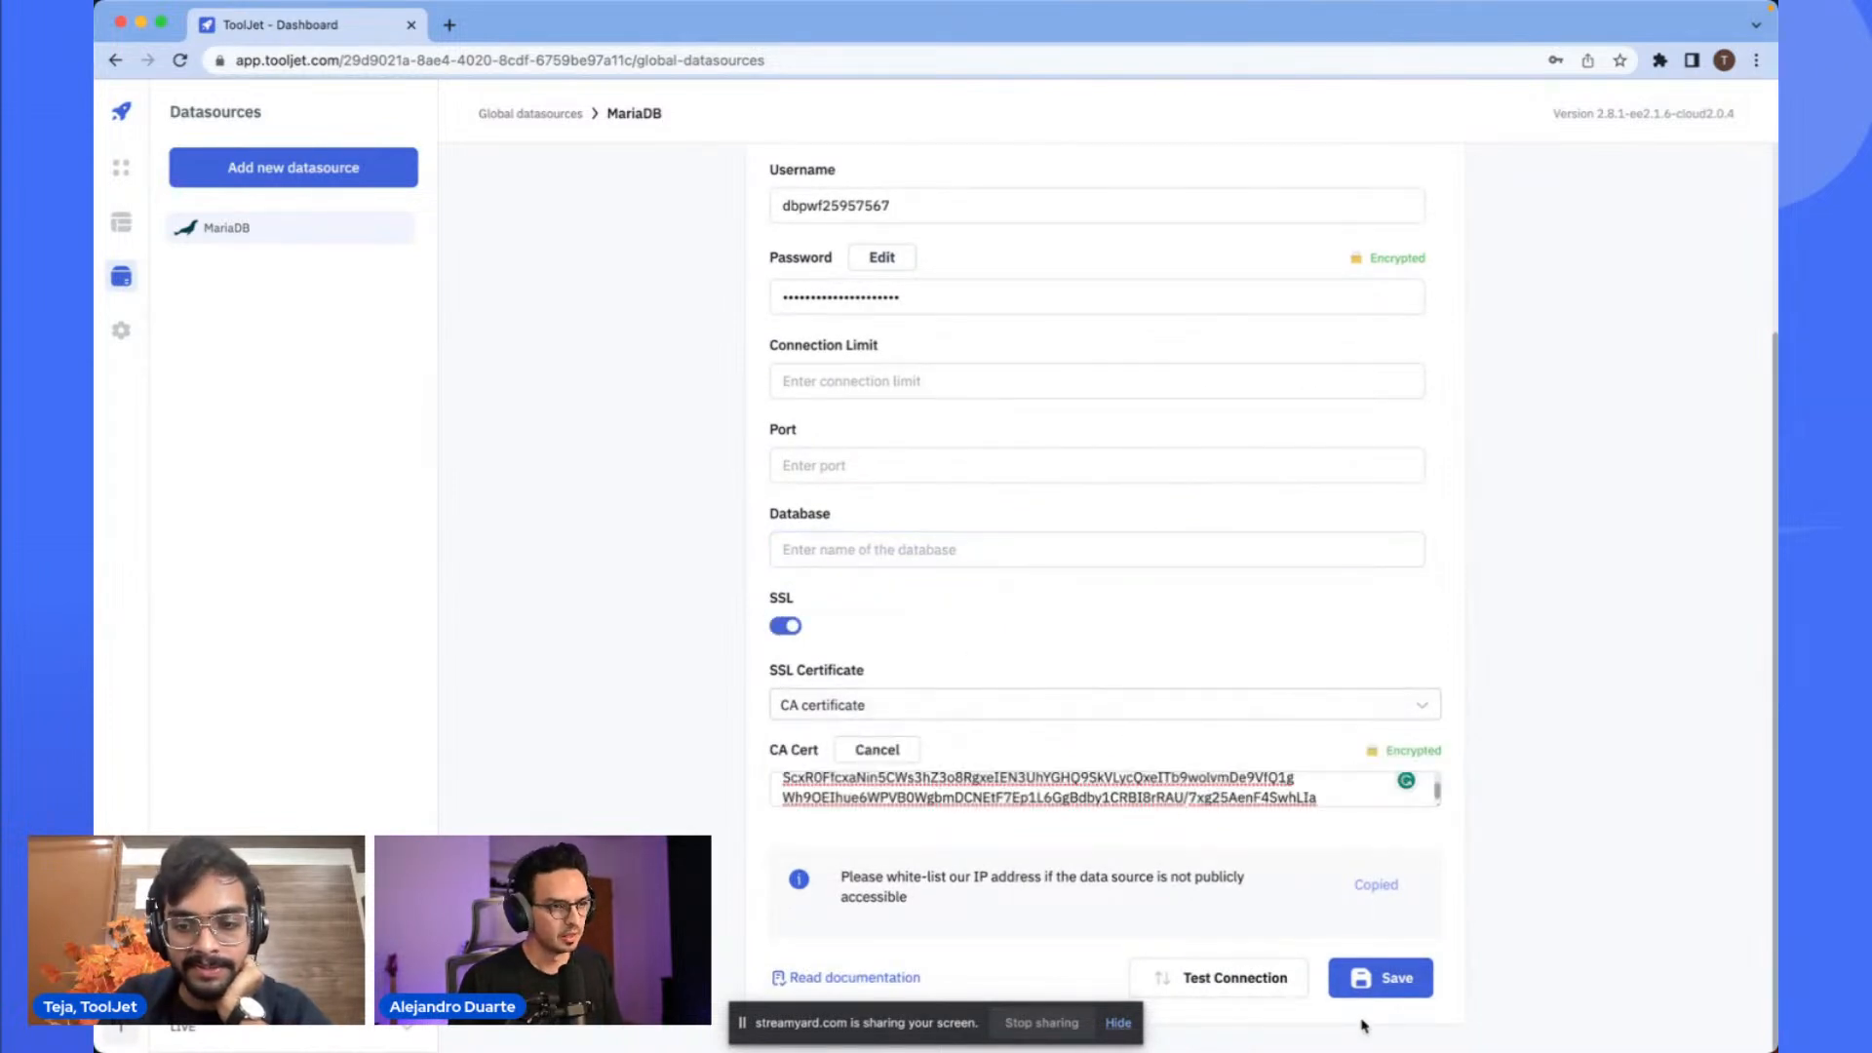
pyautogui.click(1268, 987)
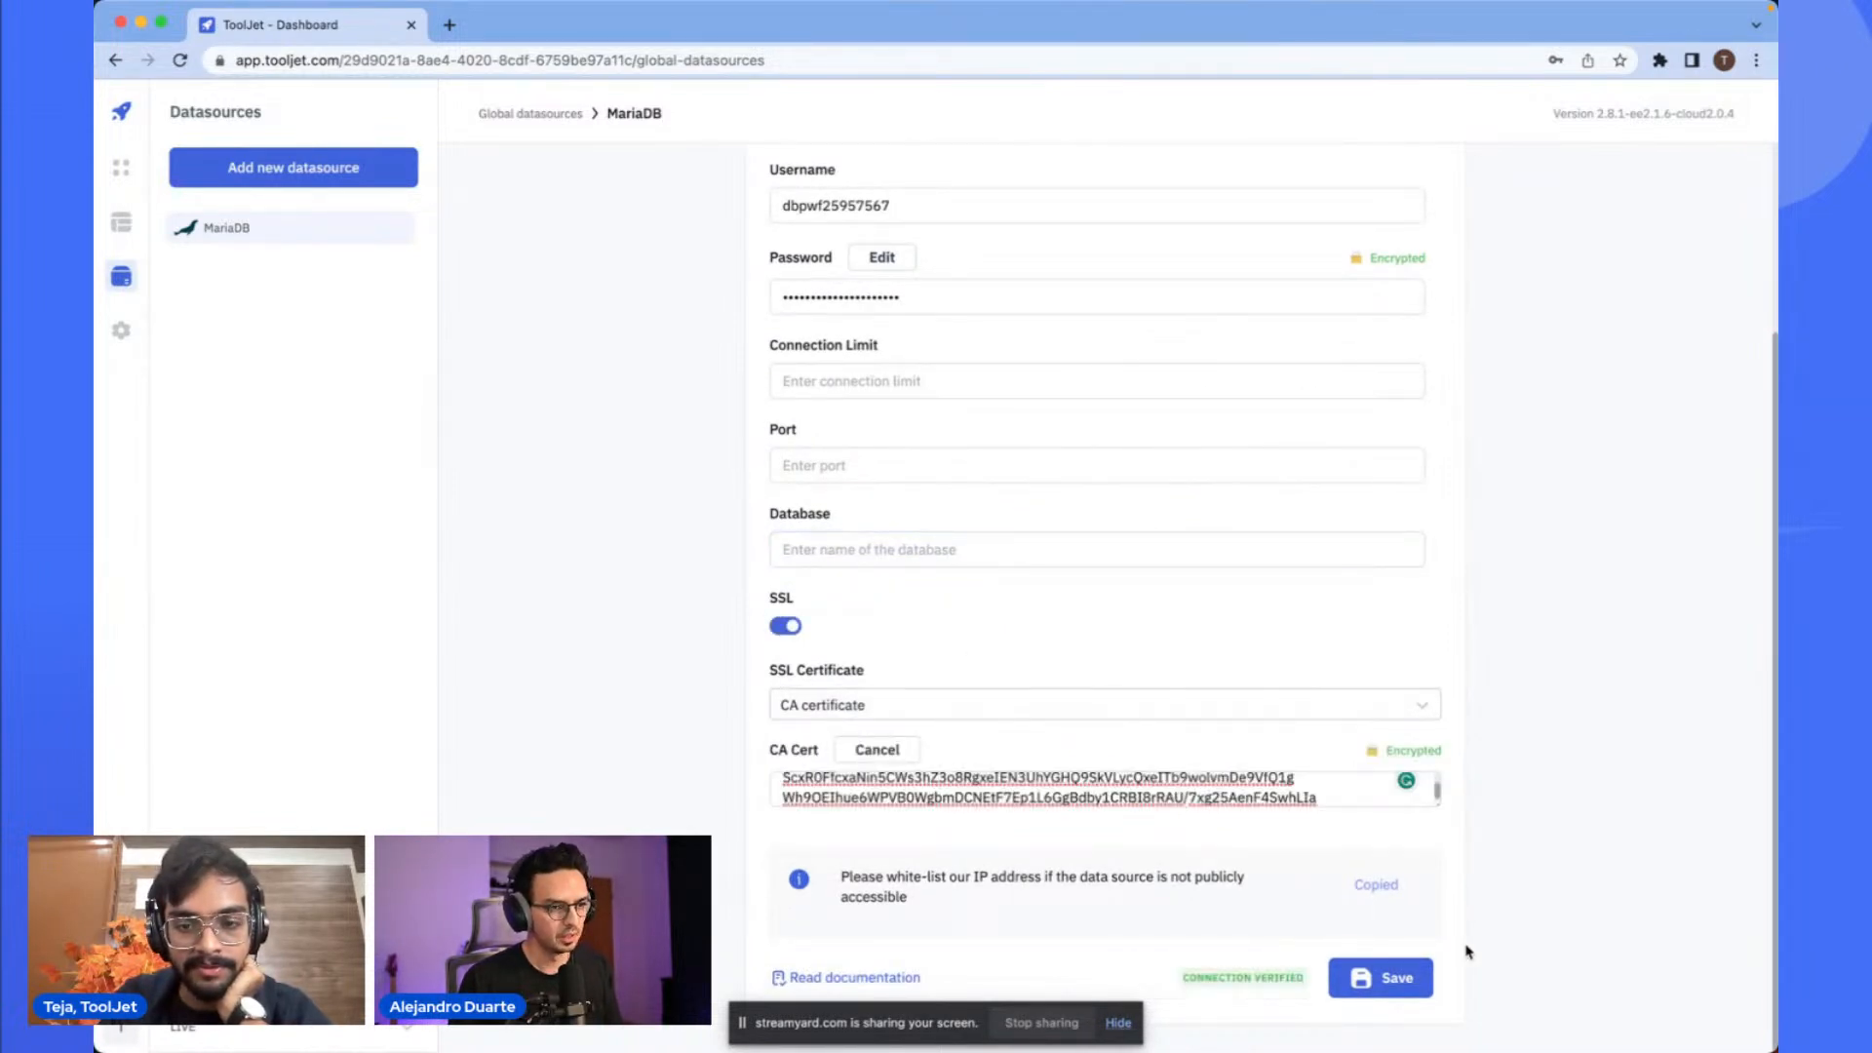
# - Review the datasource form's fields and certificate settings
pyautogui.scroll(3, 1194, 968)
pyautogui.scroll(3, 1195, 968)
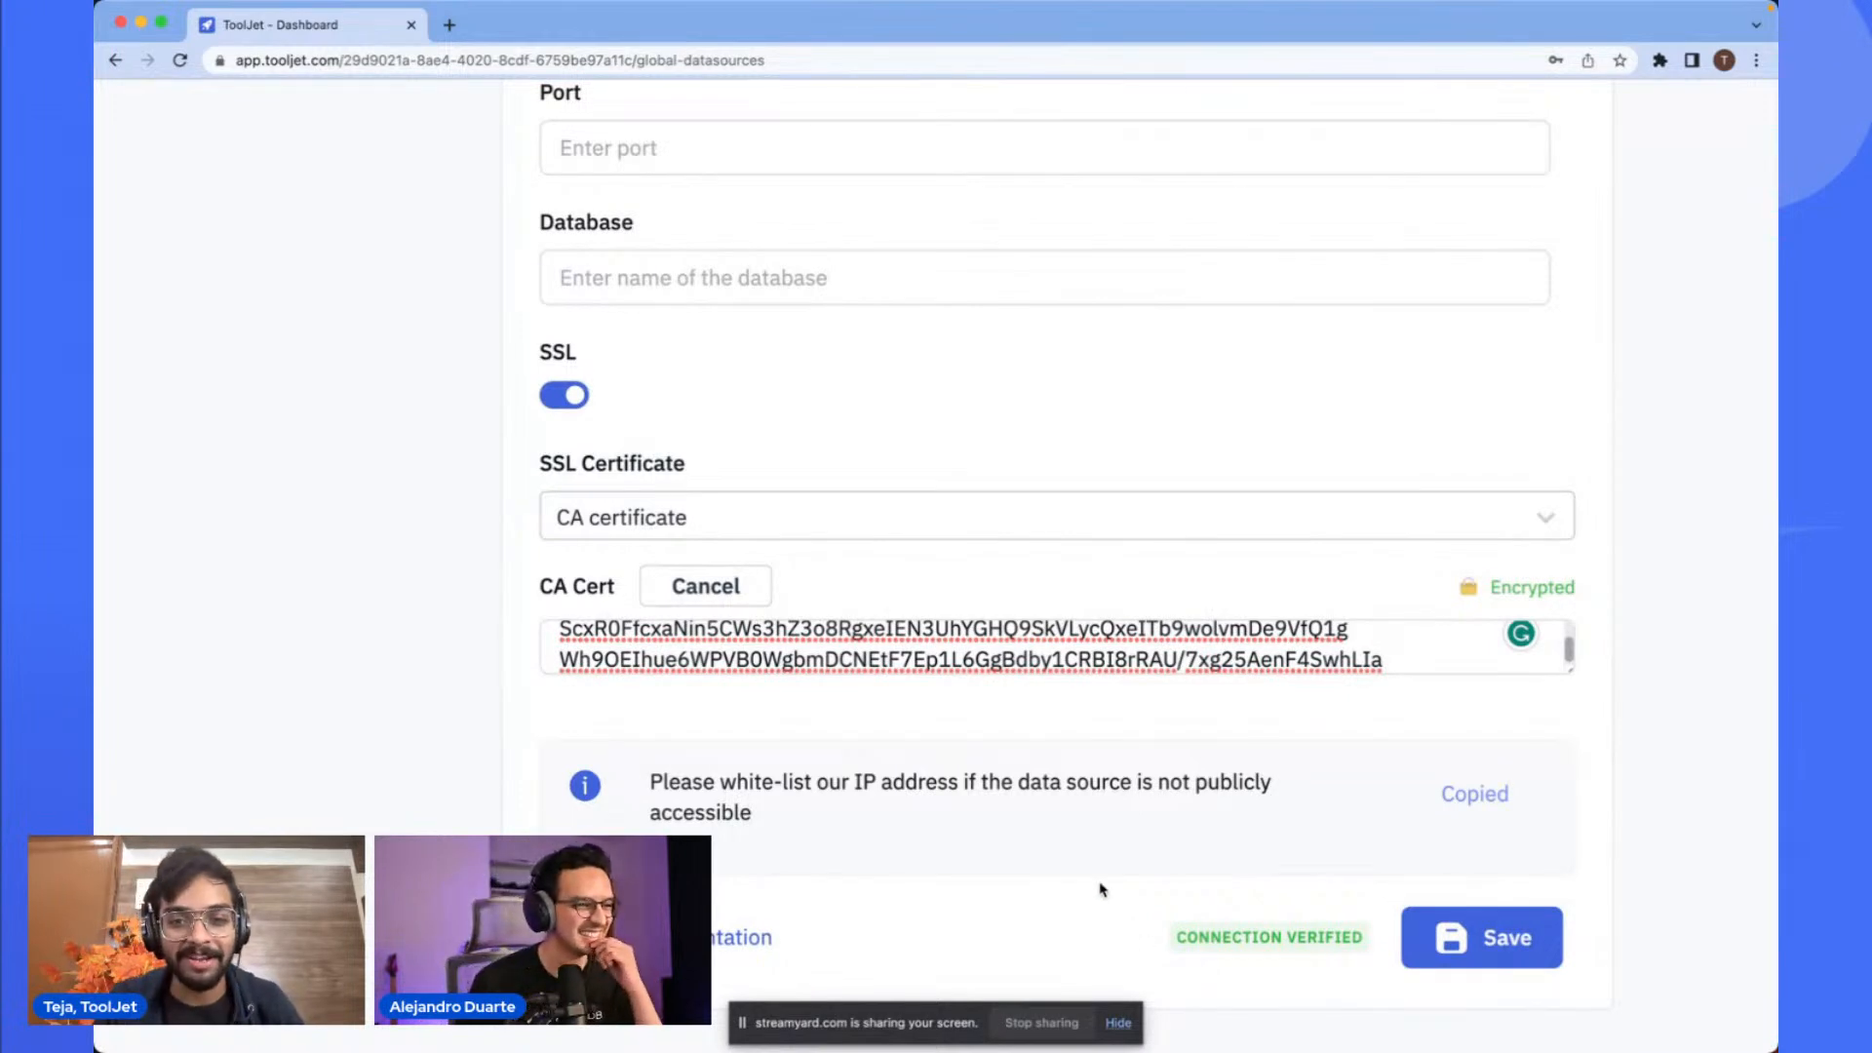
pyautogui.scroll(-5, 1101, 890)
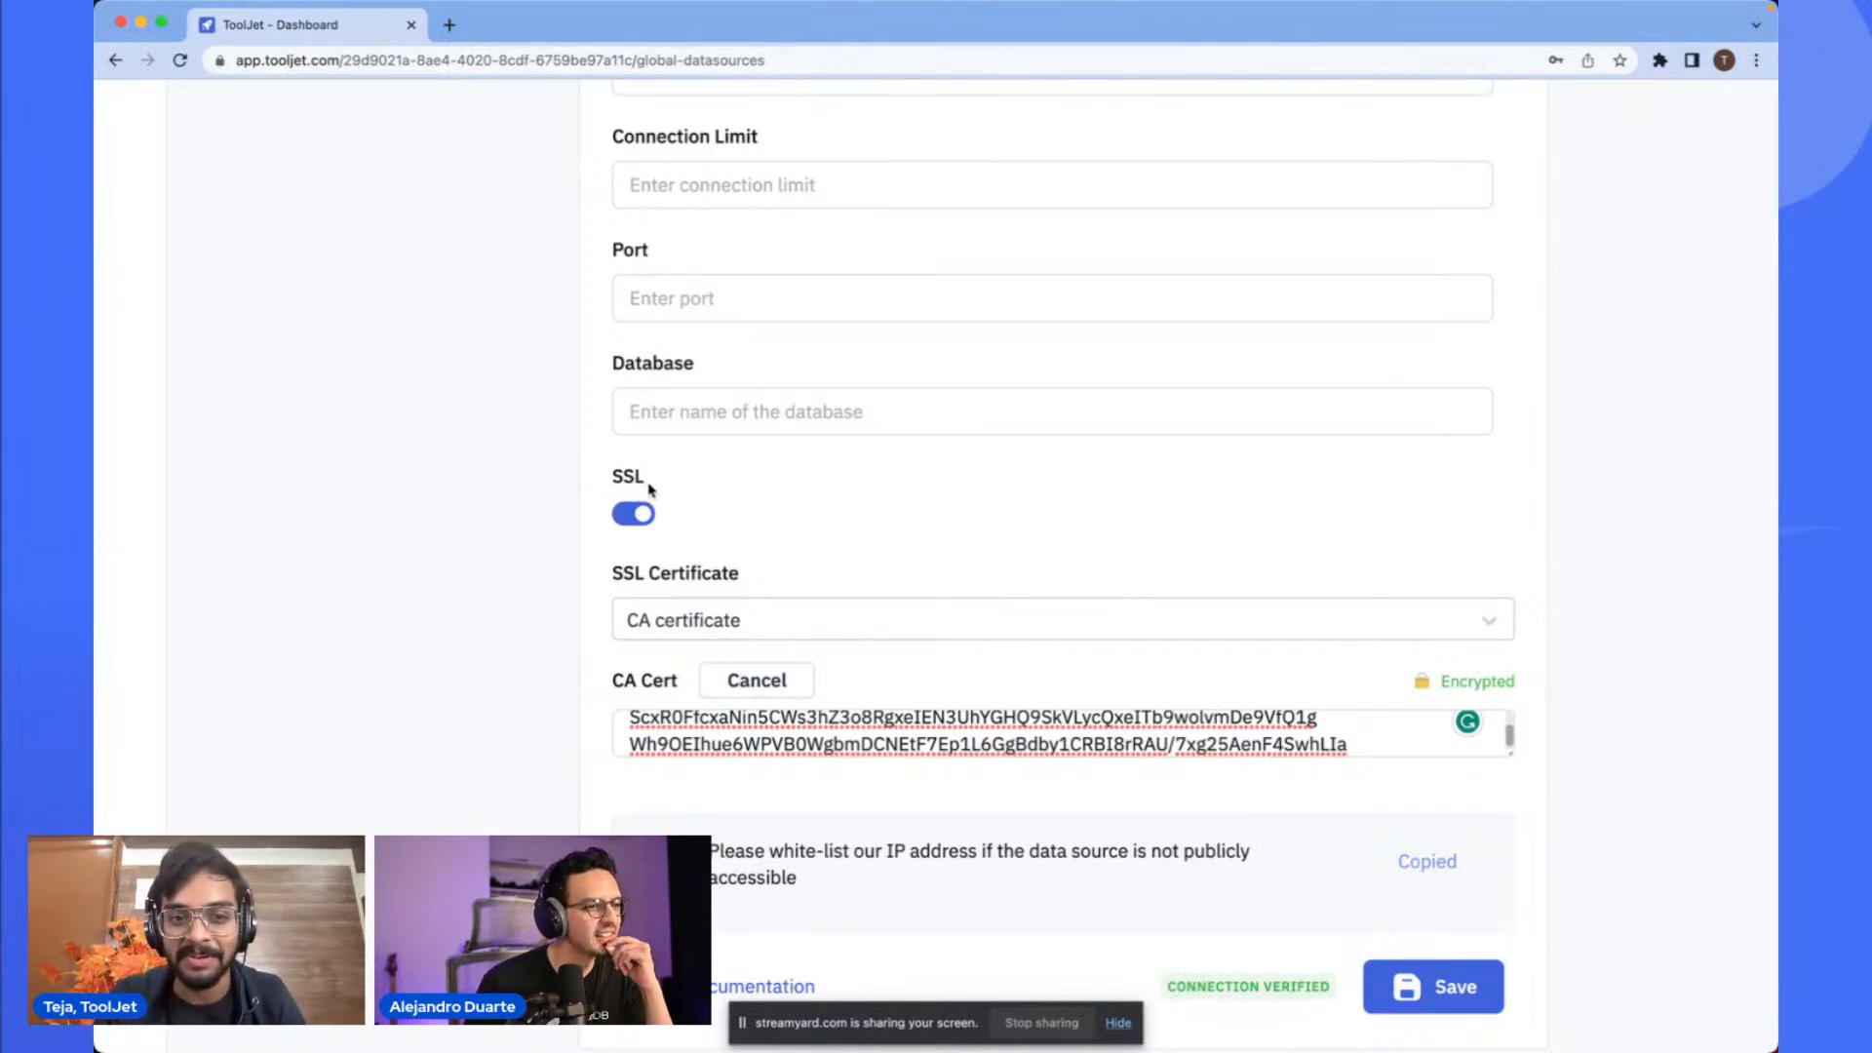
pyautogui.click(883, 712)
pyautogui.scroll(-3, 883, 712)
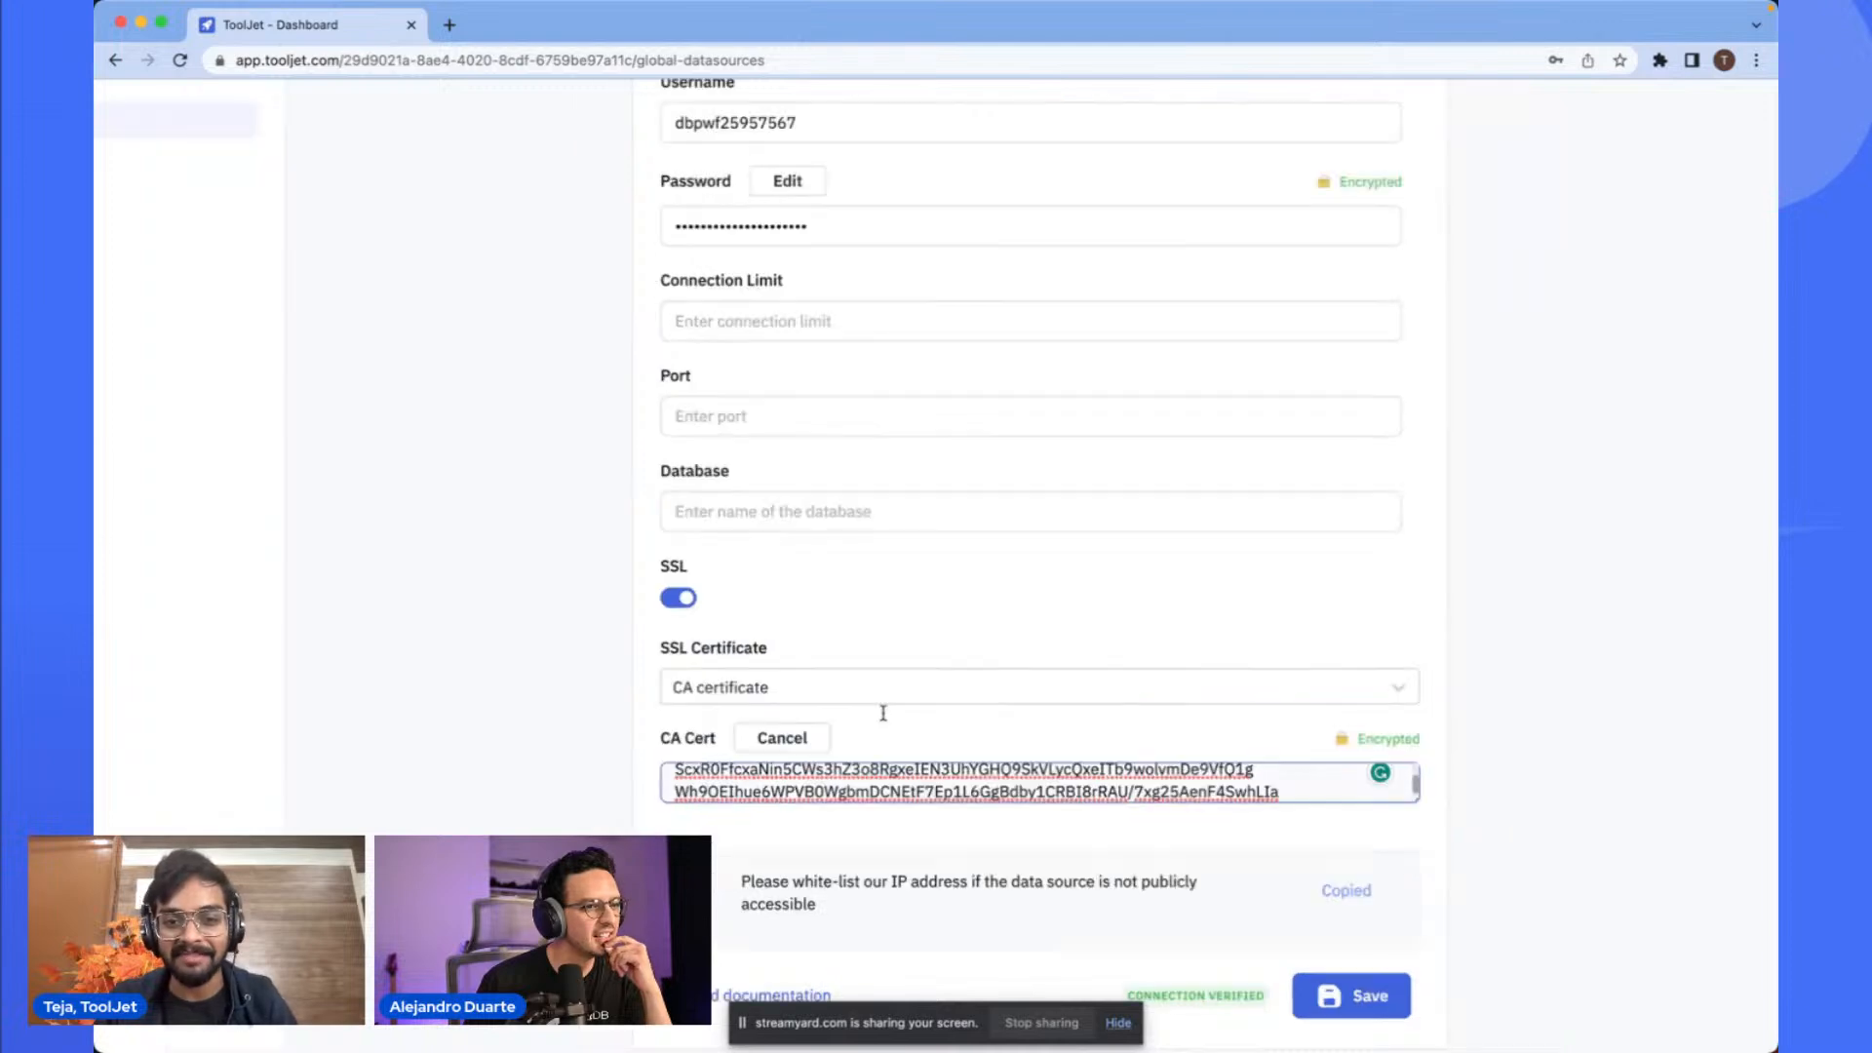
pyautogui.scroll(-3, 1069, 584)
pyautogui.scroll(5, 1071, 578)
pyautogui.scroll(-2, 1228, 581)
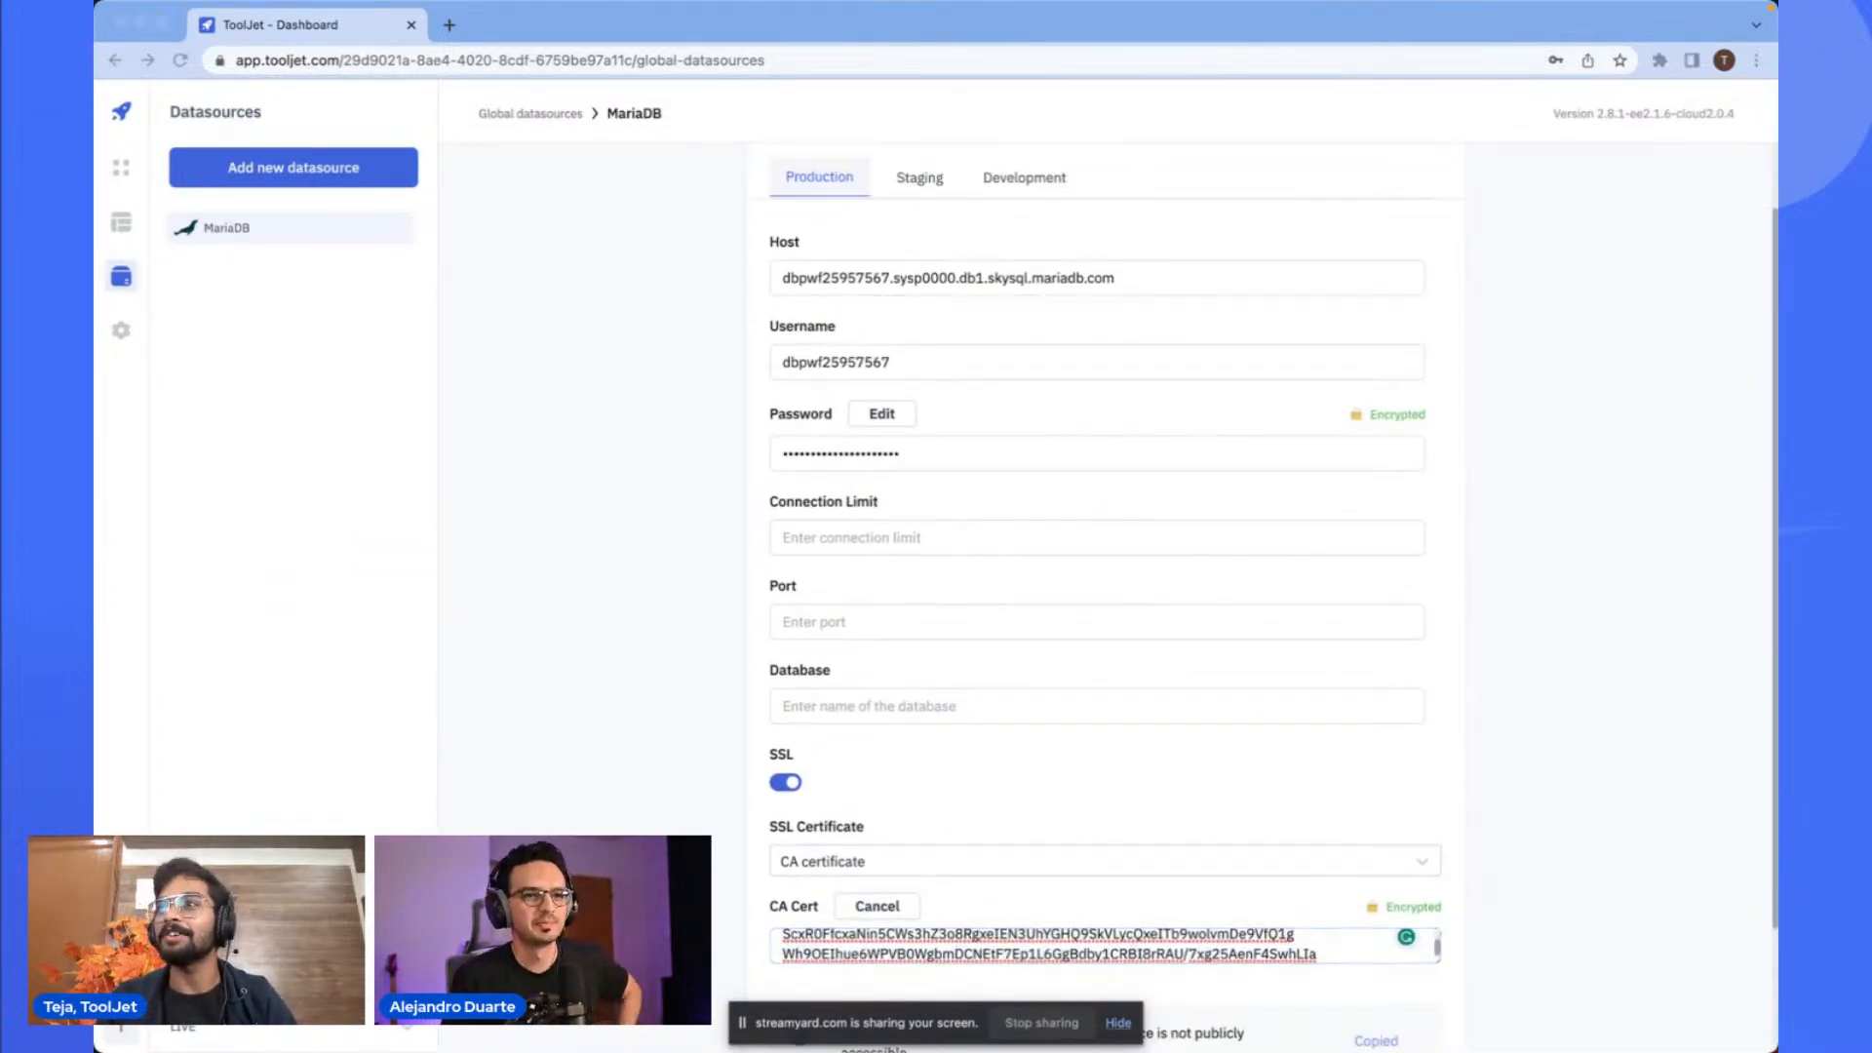
pyautogui.hotkey('ctrl', 'Up')
pyautogui.hotkey('ctrl', 'Up')
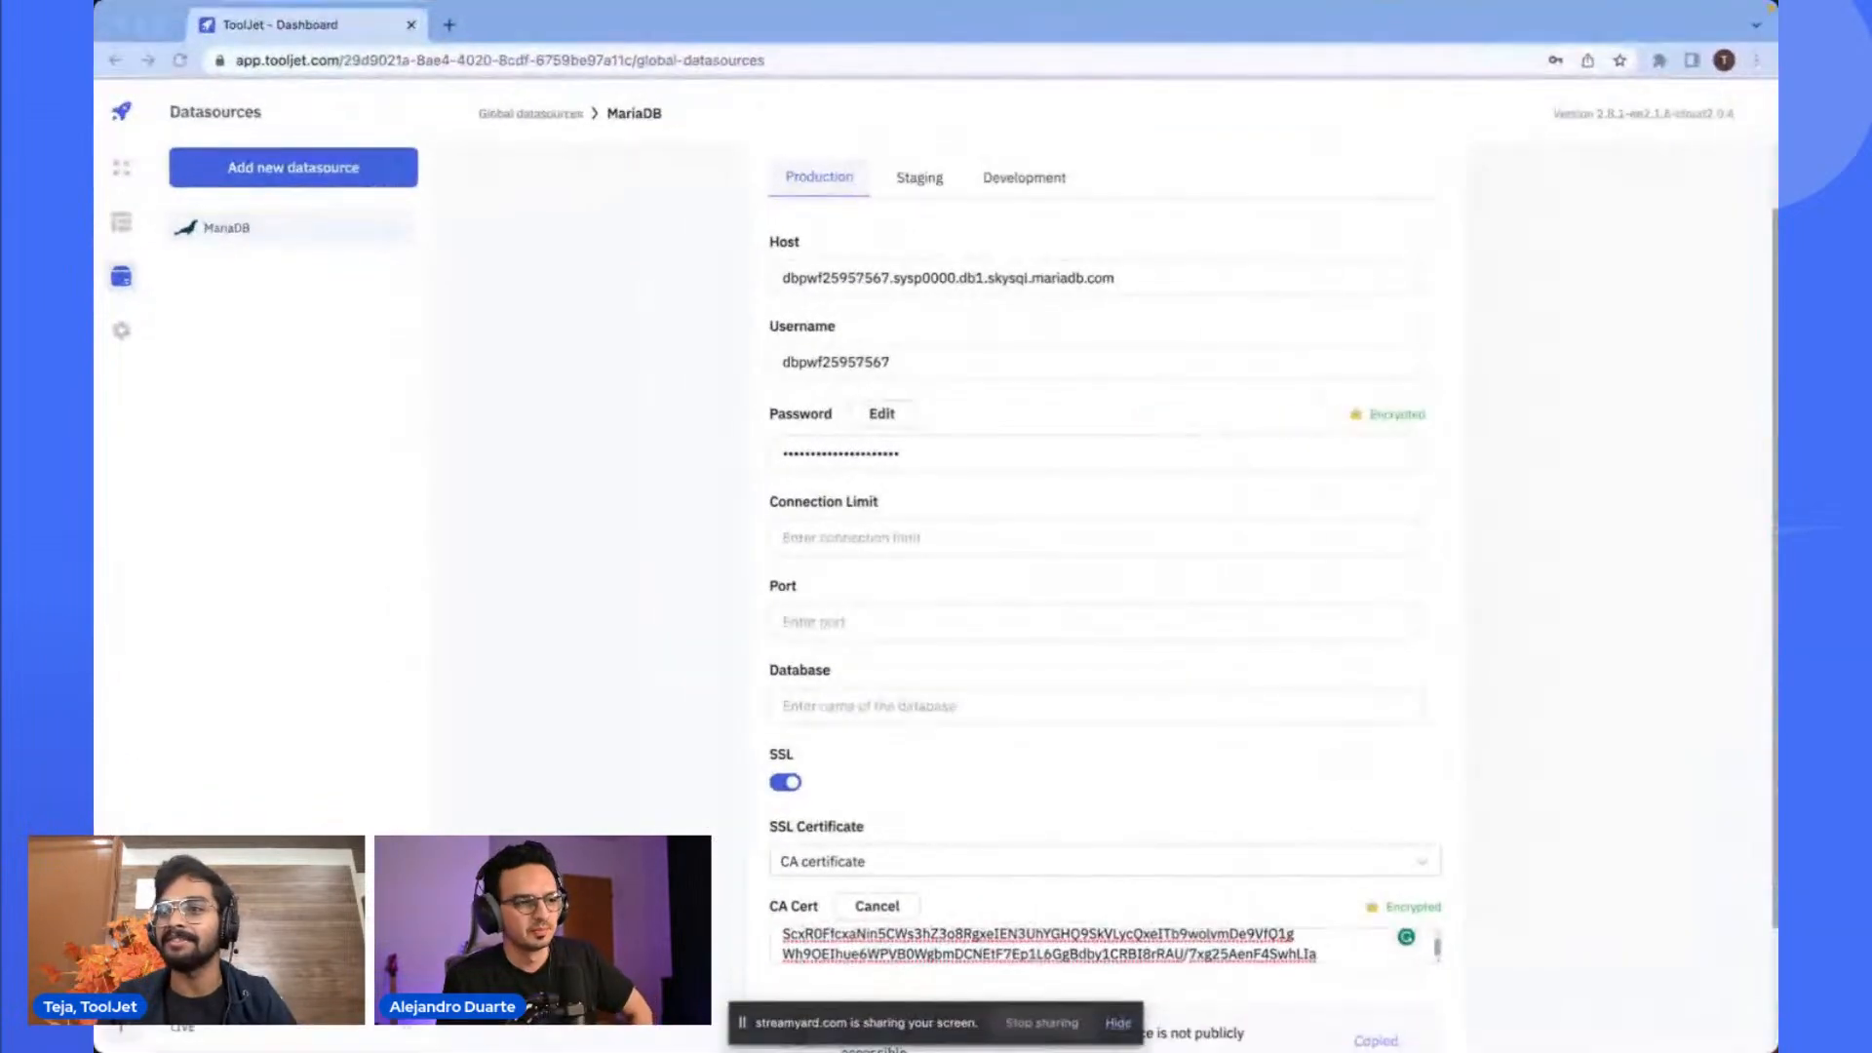
pyautogui.scroll(2, 1391, 524)
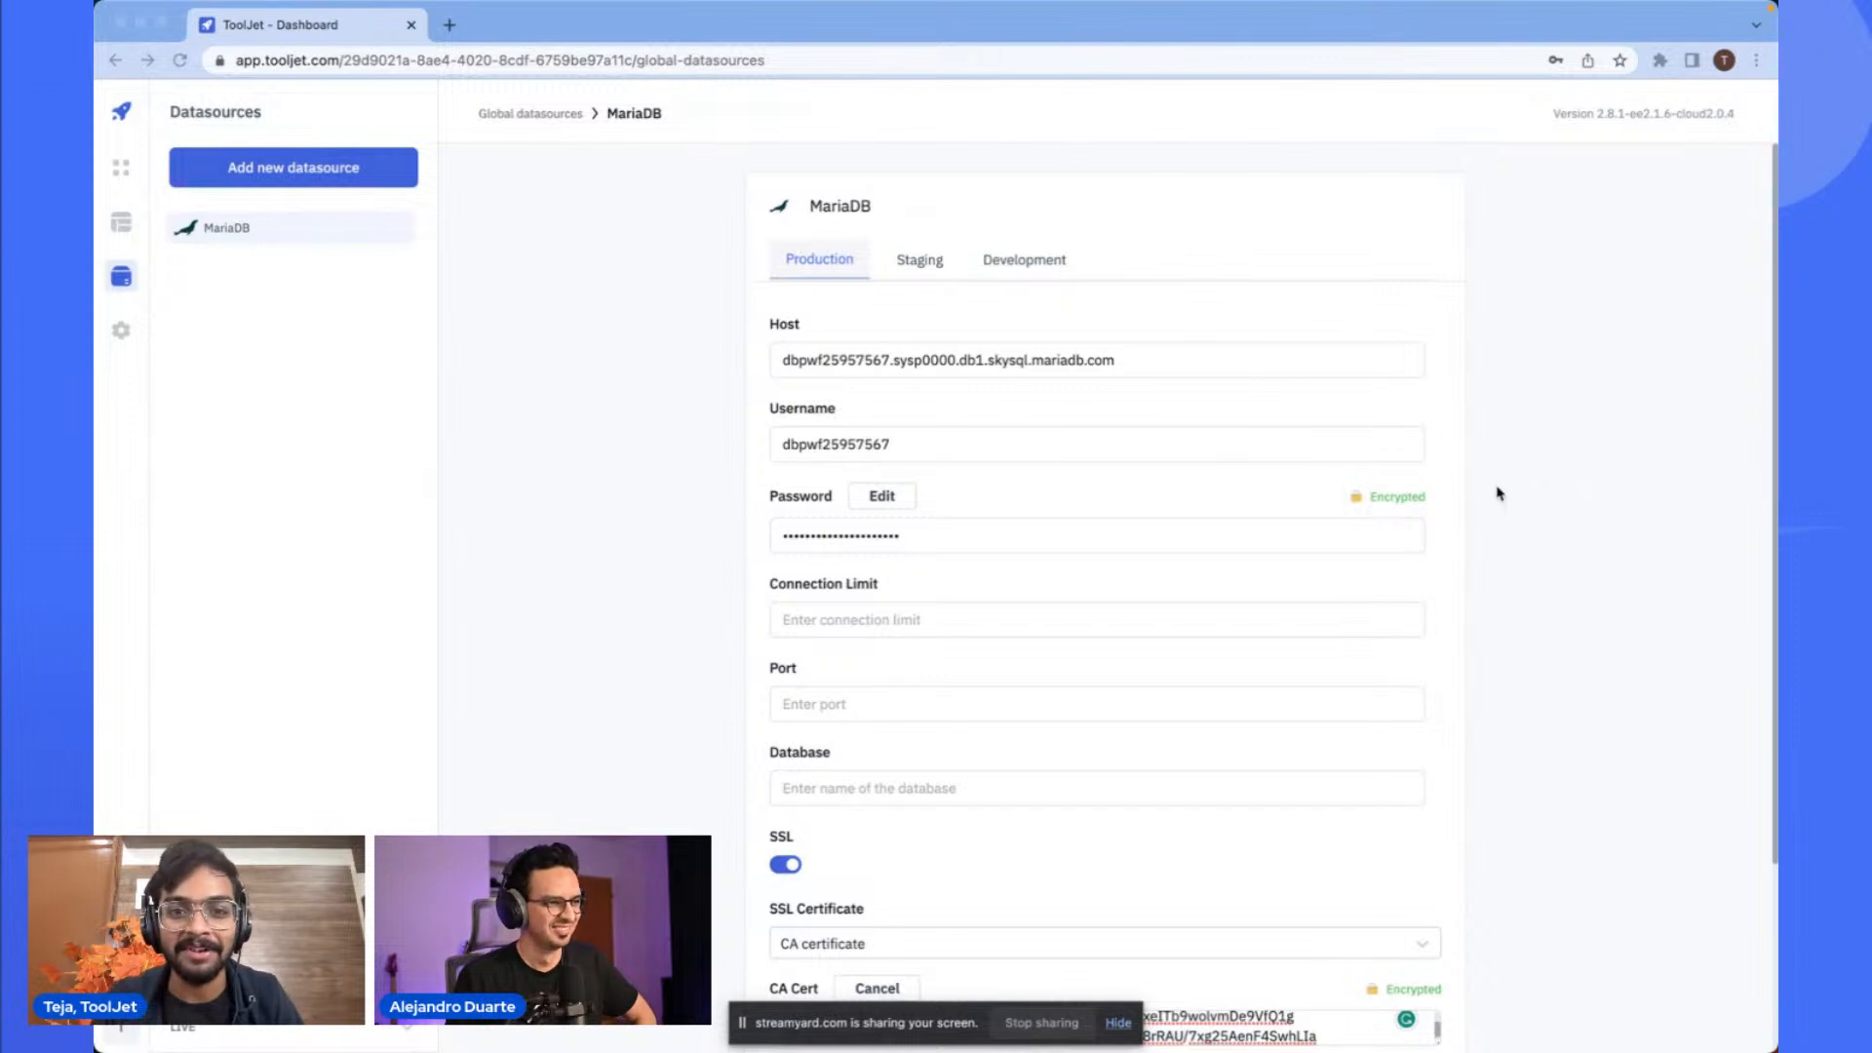
pyautogui.scroll(-5, 1499, 493)
pyautogui.scroll(5, 1108, 468)
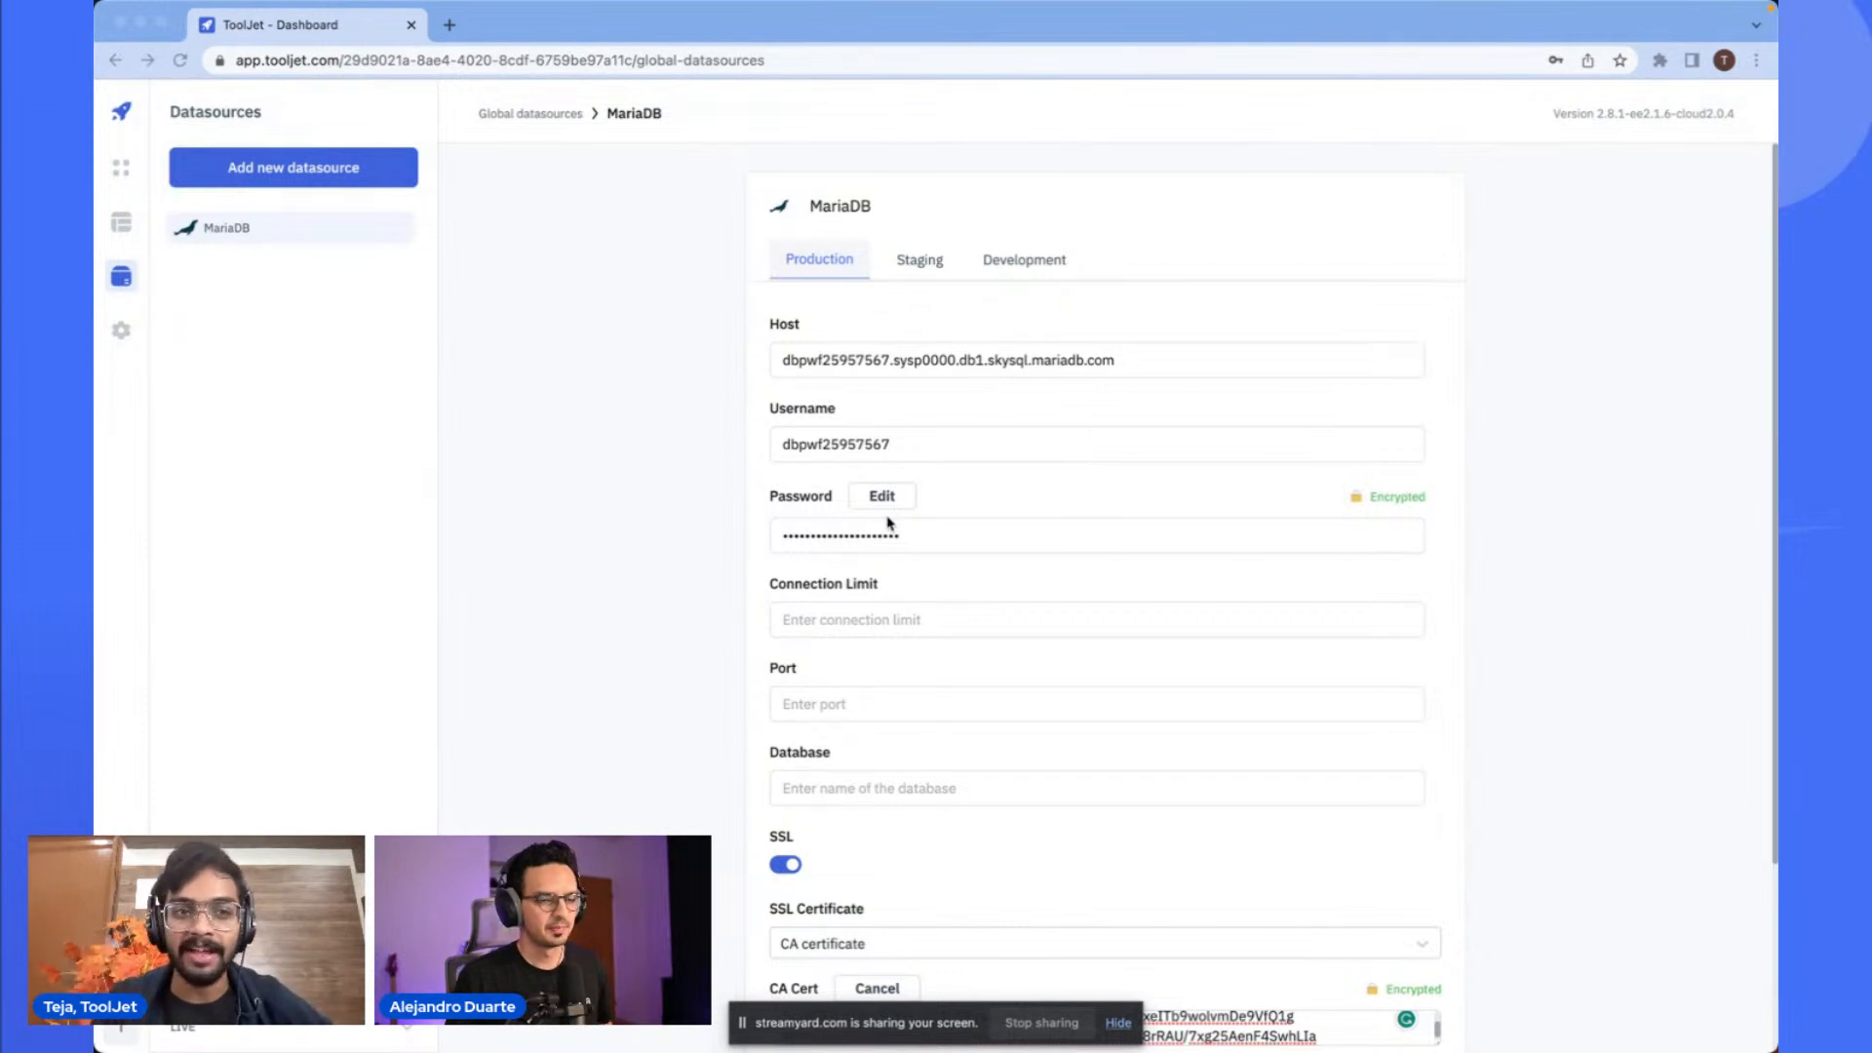
# - Create a new application from the Applications dashboard
pyautogui.click(121, 167)
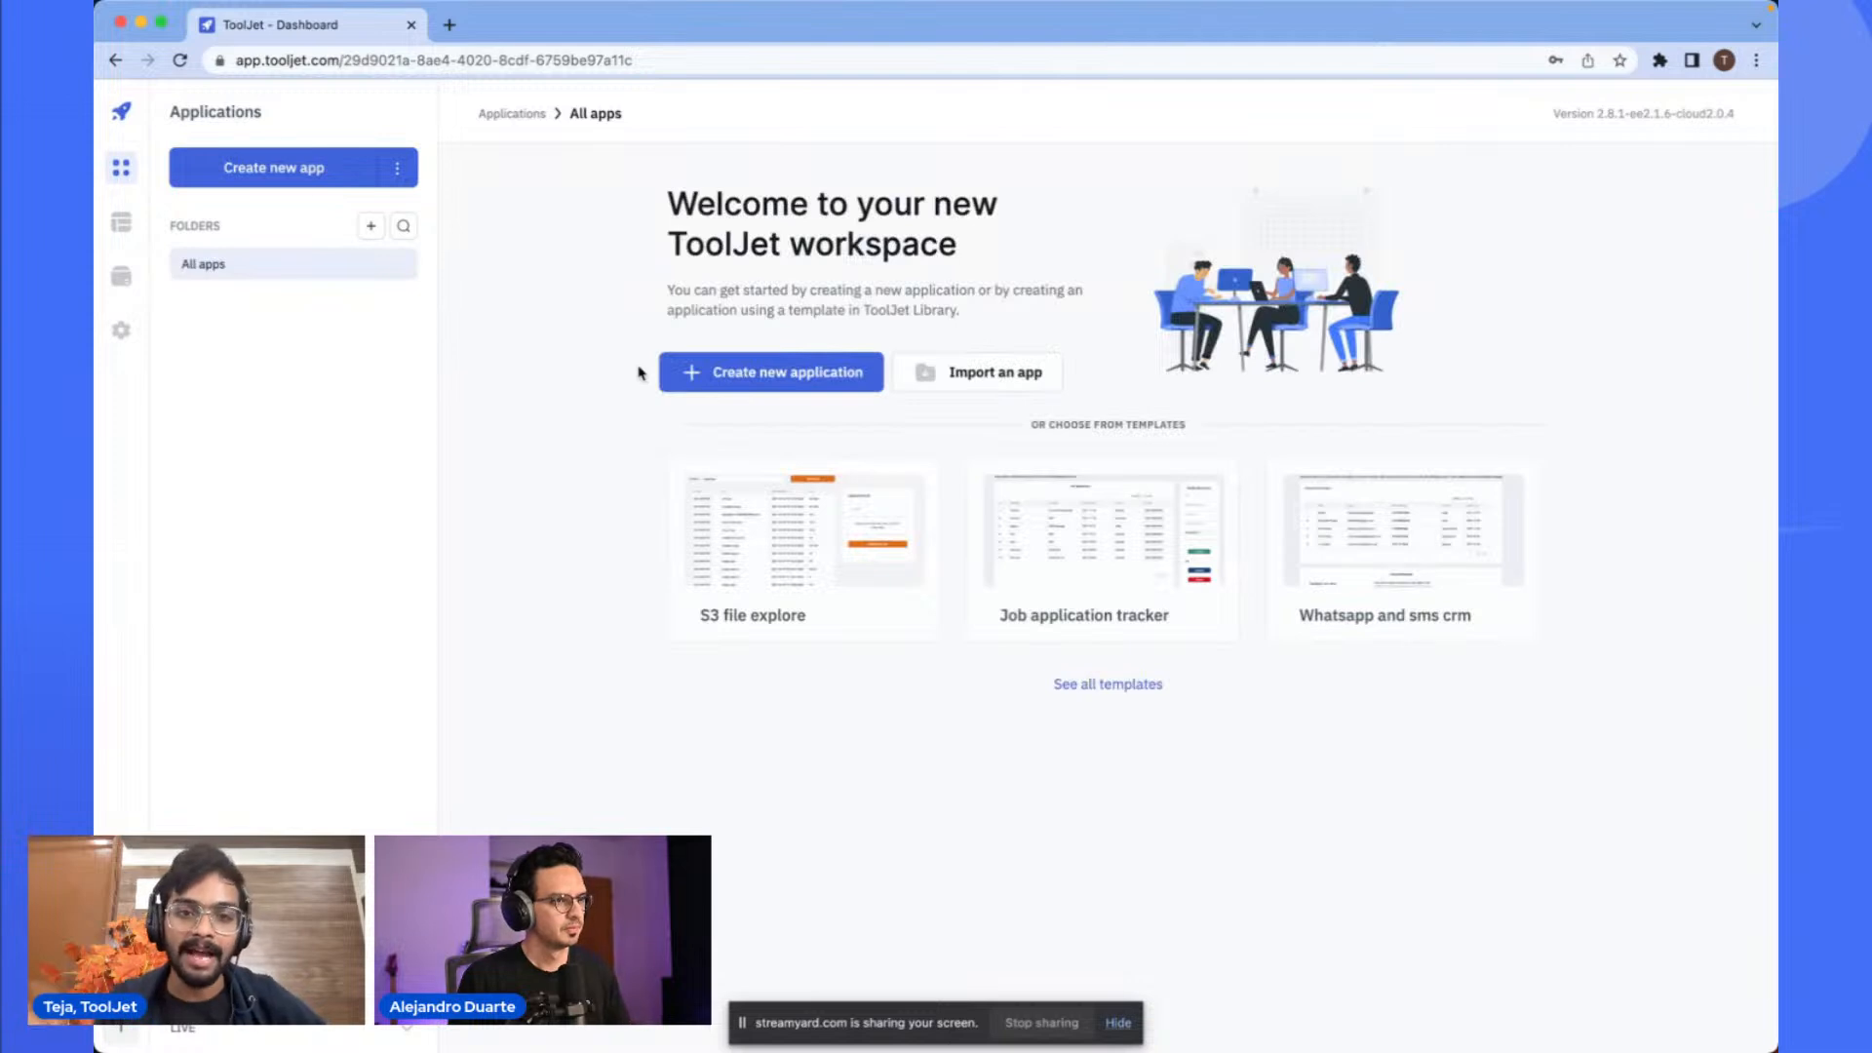
pyautogui.click(767, 378)
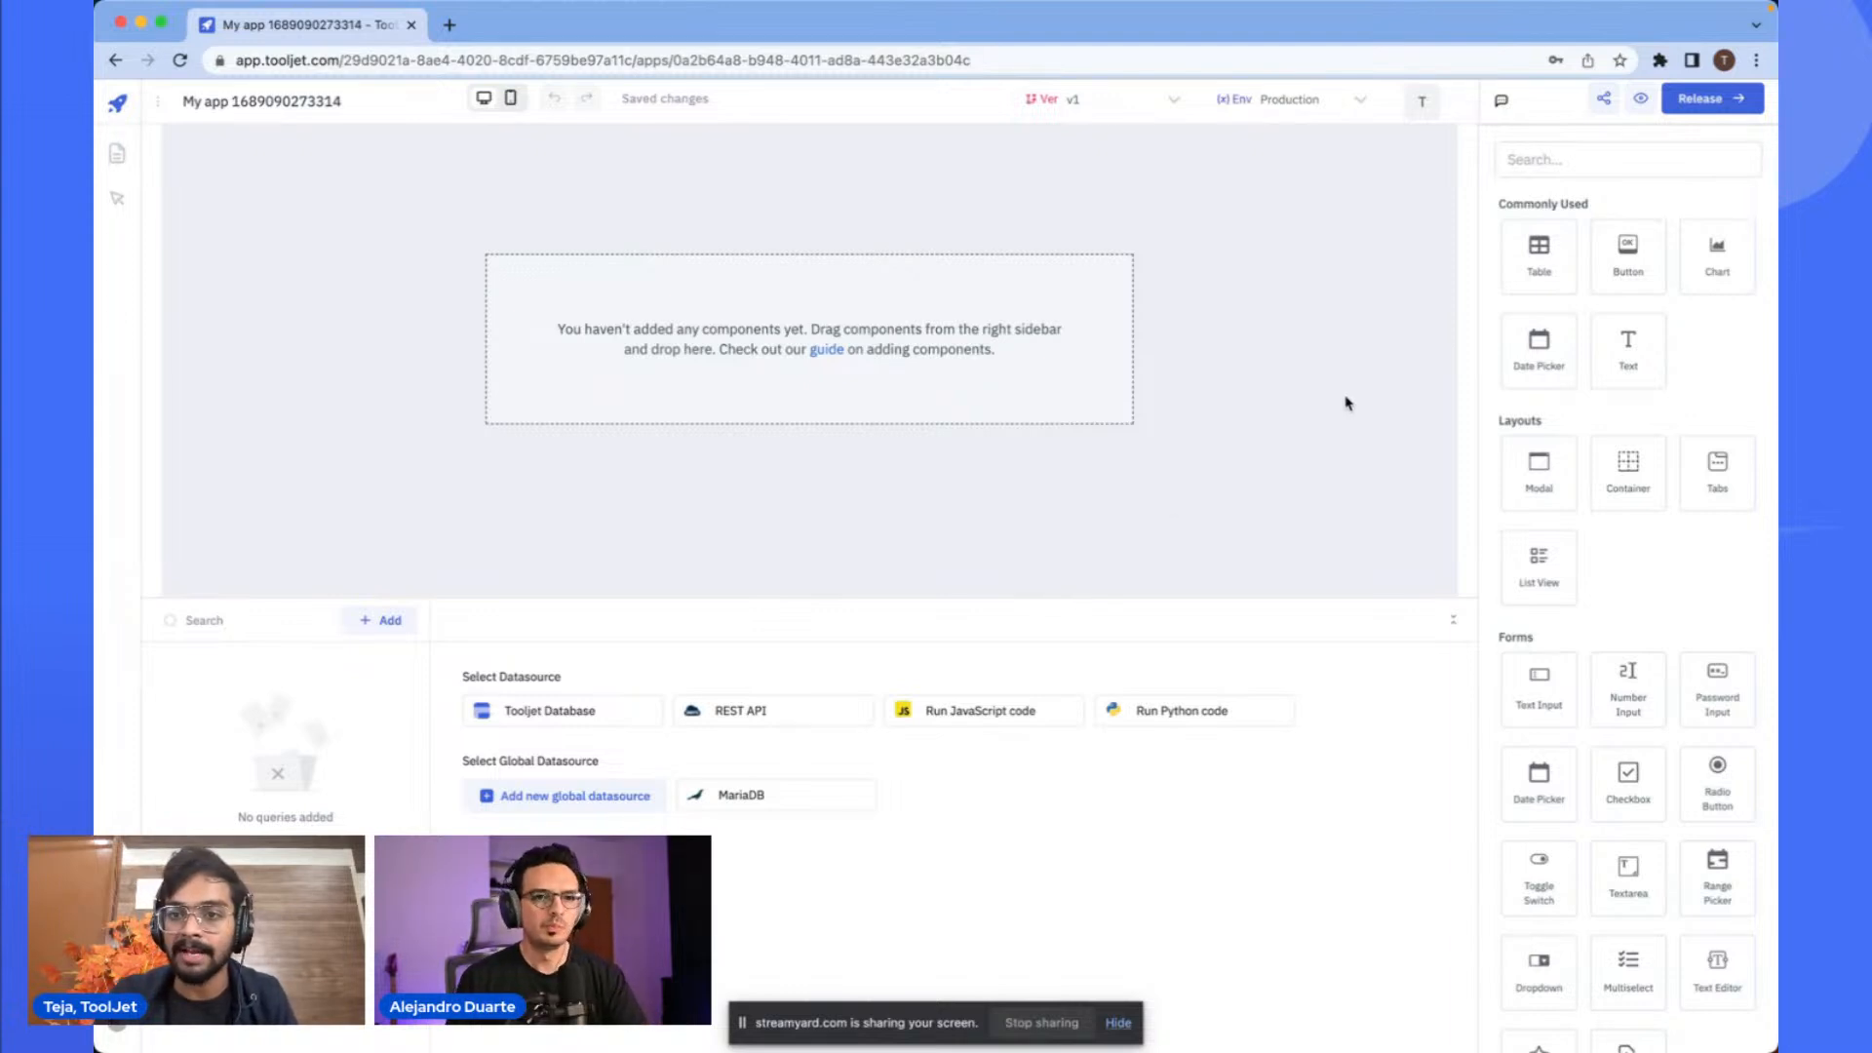
# - Place a Table component onto the app canvas and position it
pyautogui.moveTo(1539, 256); pyautogui.dragTo(298, 178)
pyautogui.moveTo(672, 231); pyautogui.dragTo(671, 231)
pyautogui.moveTo(882, 213); pyautogui.dragTo(1306, 234)
pyautogui.moveTo(1024, 184); pyautogui.dragTo(1041, 292)
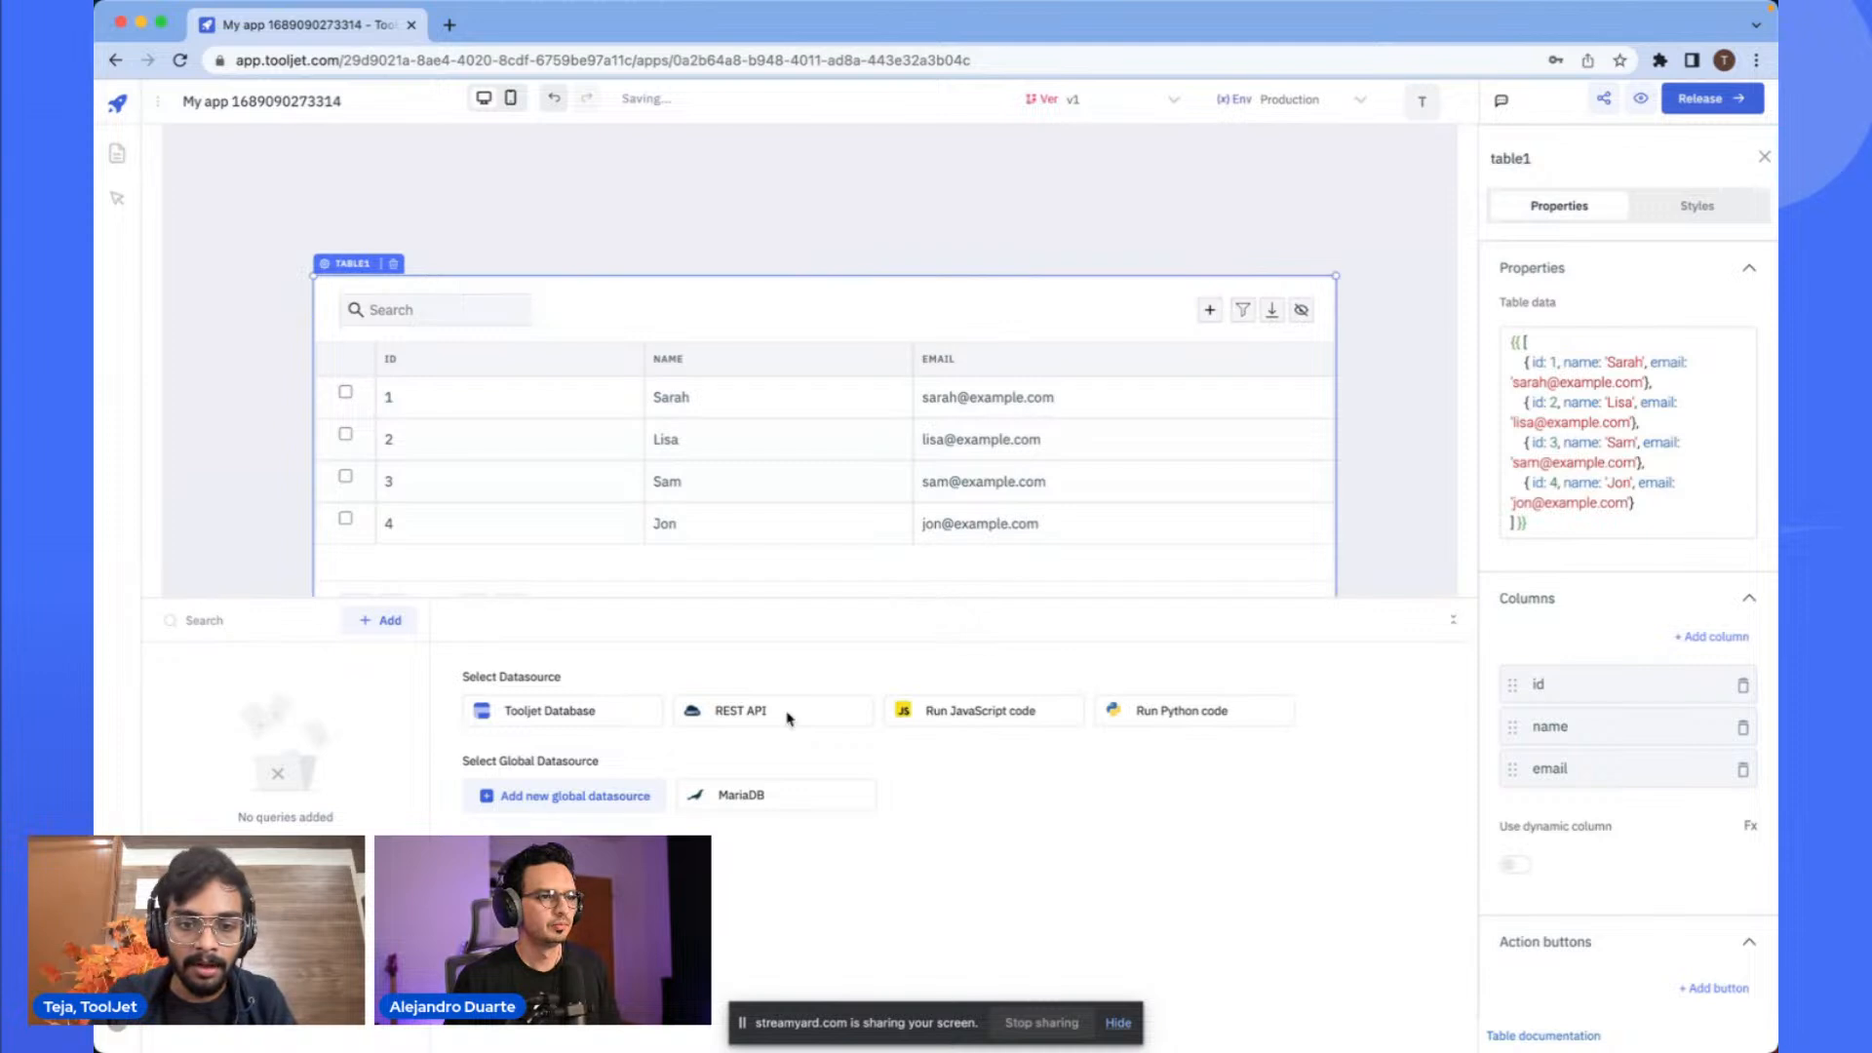
# - Add a MariaDB query with the SQL SELECT * FROM products;
pyautogui.click(736, 800)
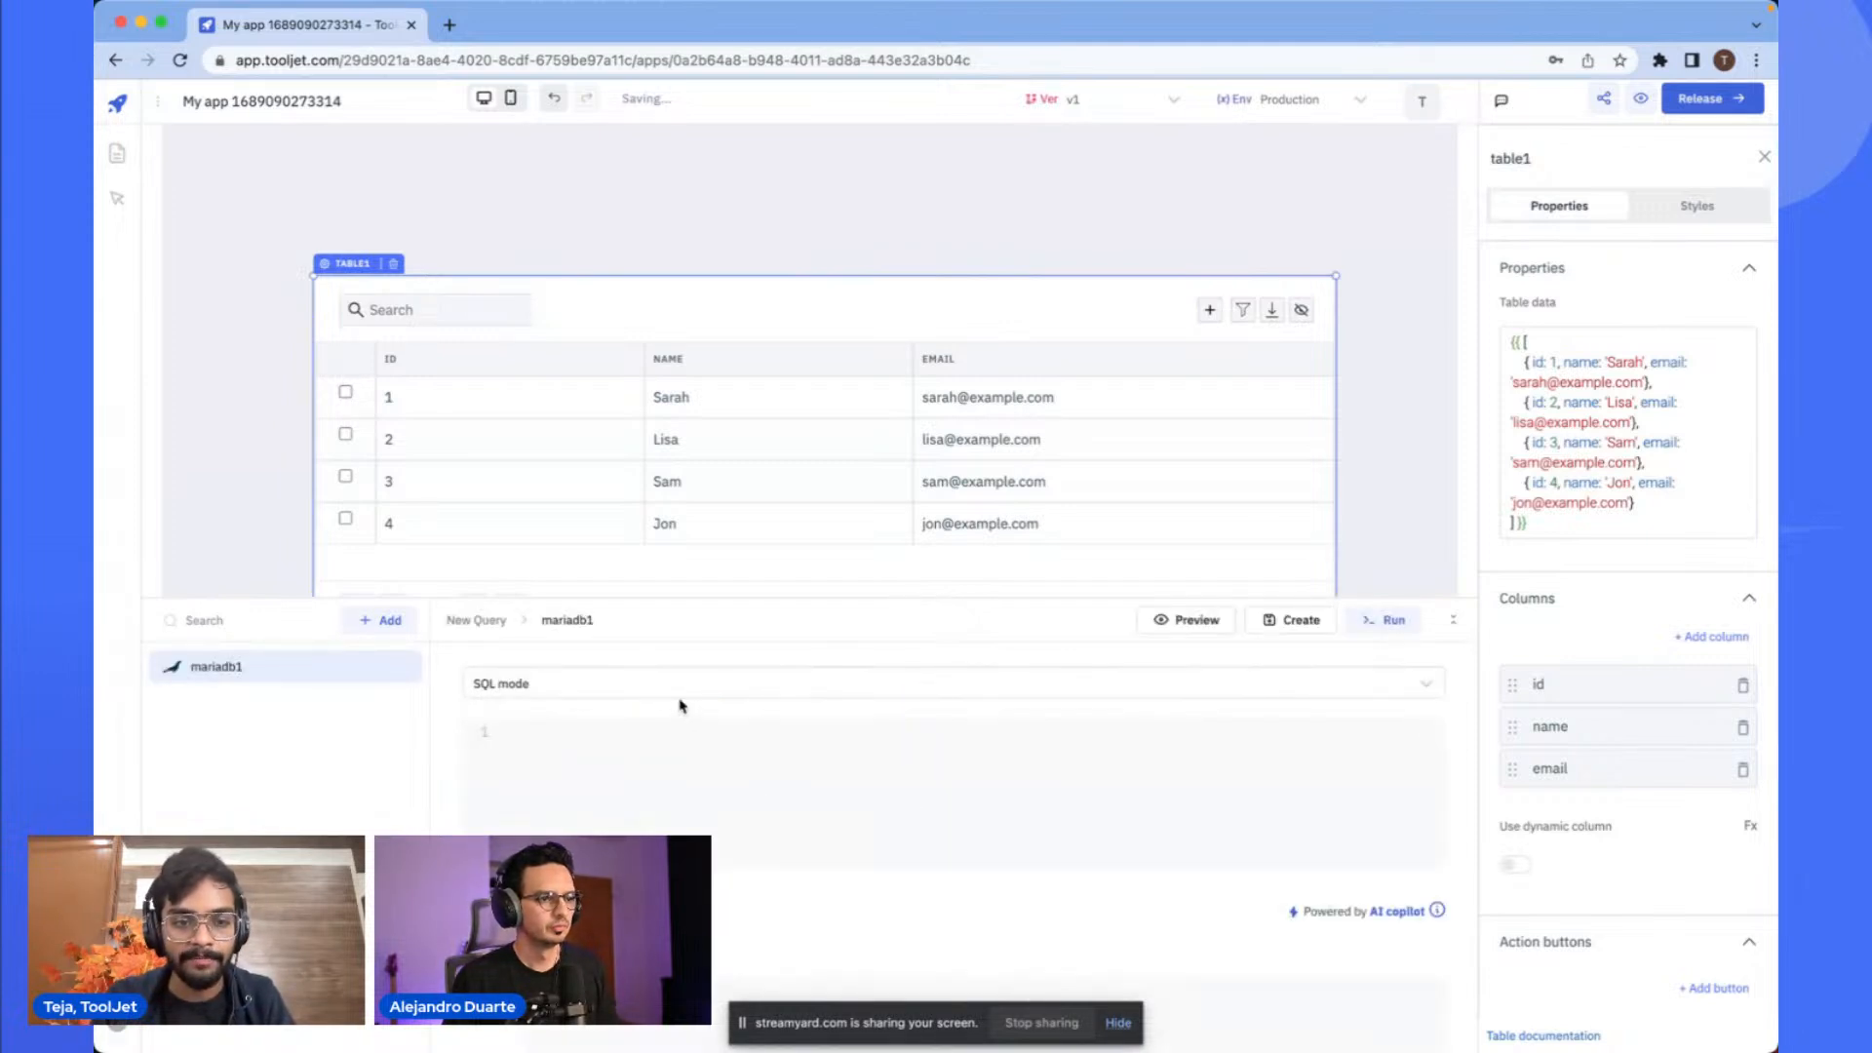
pyautogui.click(627, 743)
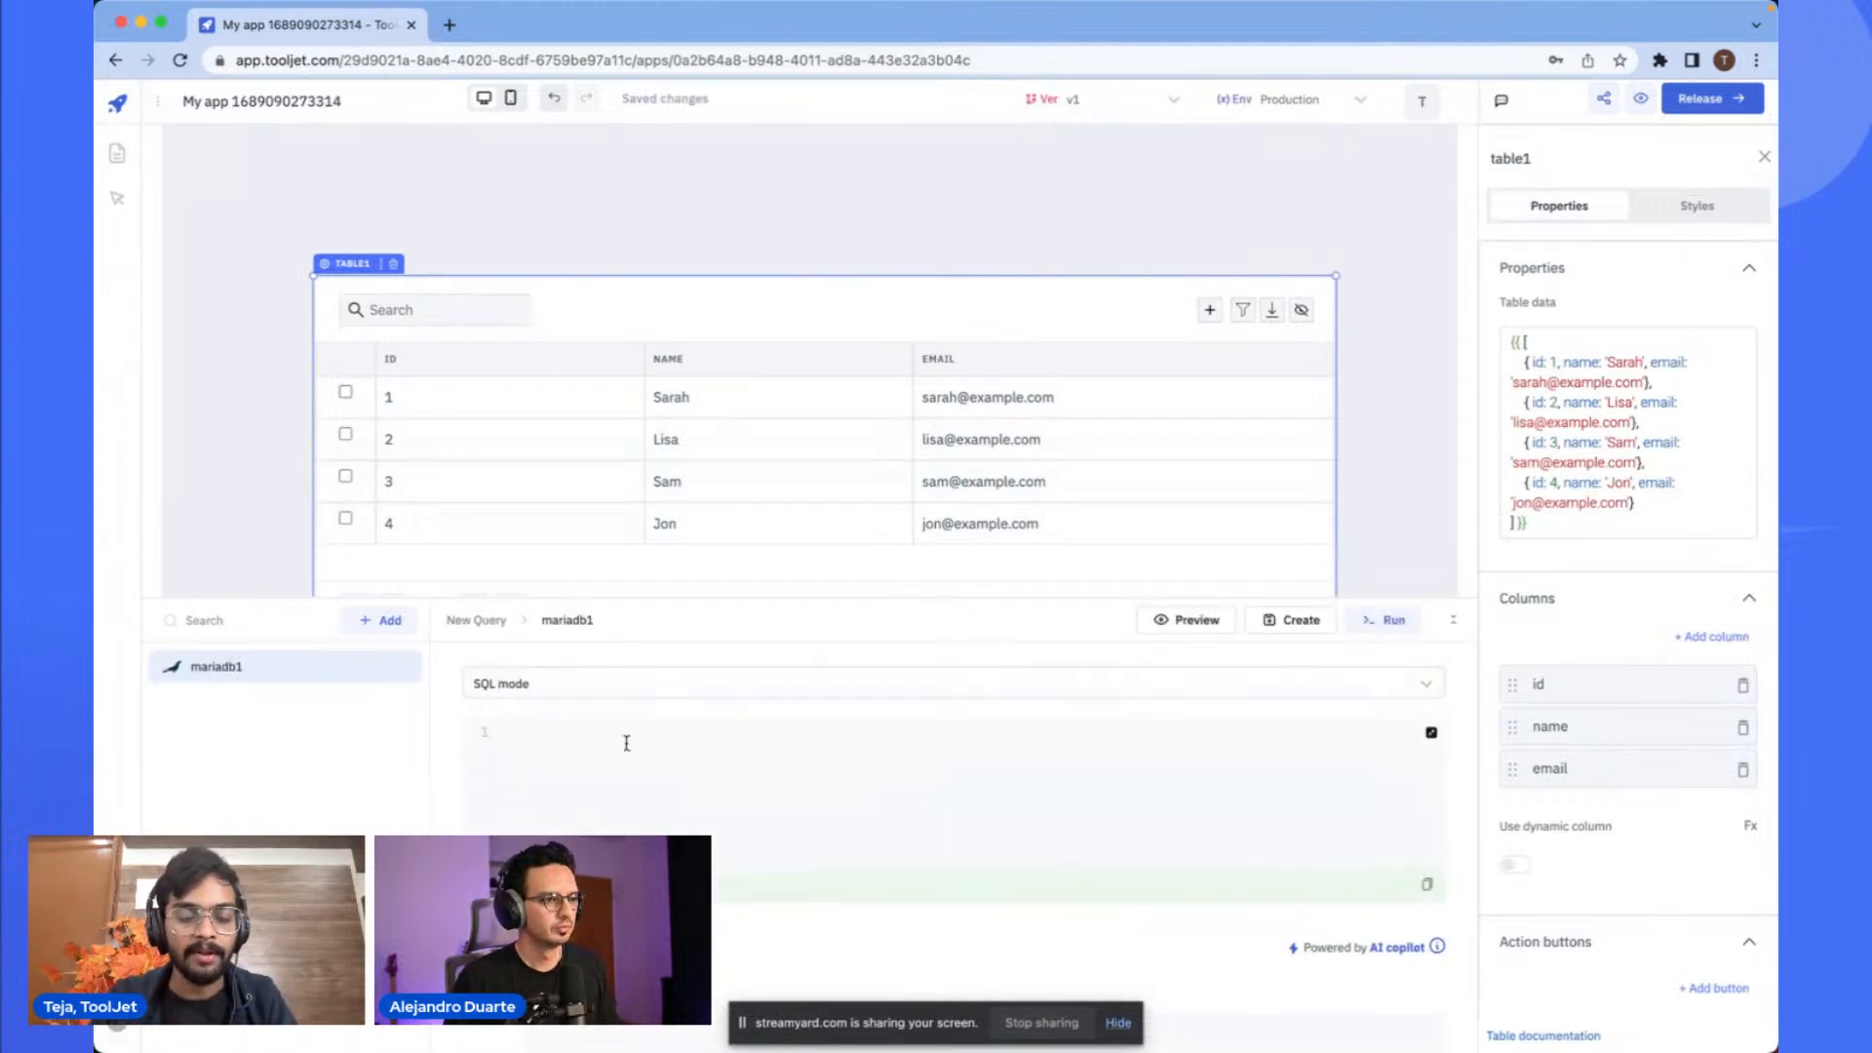
pyautogui.write('SELECT * FROM products;')
# - Enlarge the query panel and preview the query's results
pyautogui.moveTo(1010, 598); pyautogui.dragTo(1011, 412)
pyautogui.click(1142, 433)
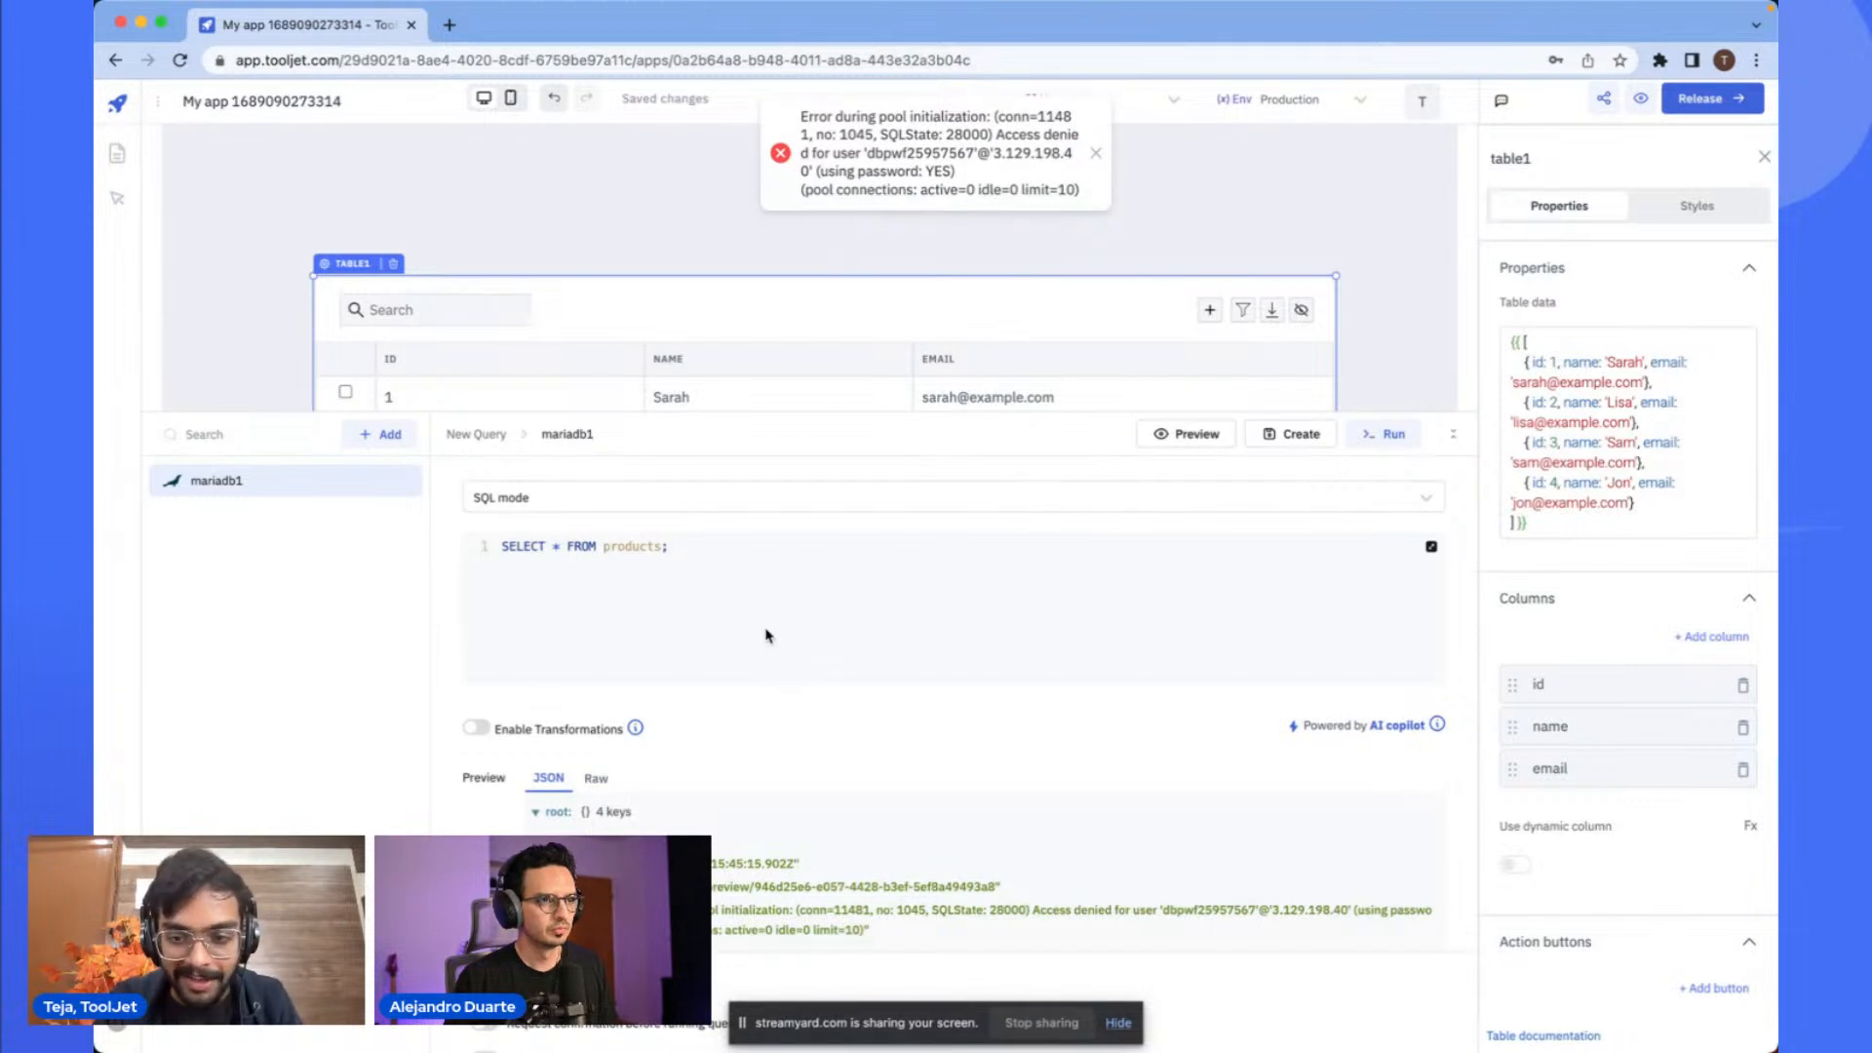
pyautogui.click(819, 635)
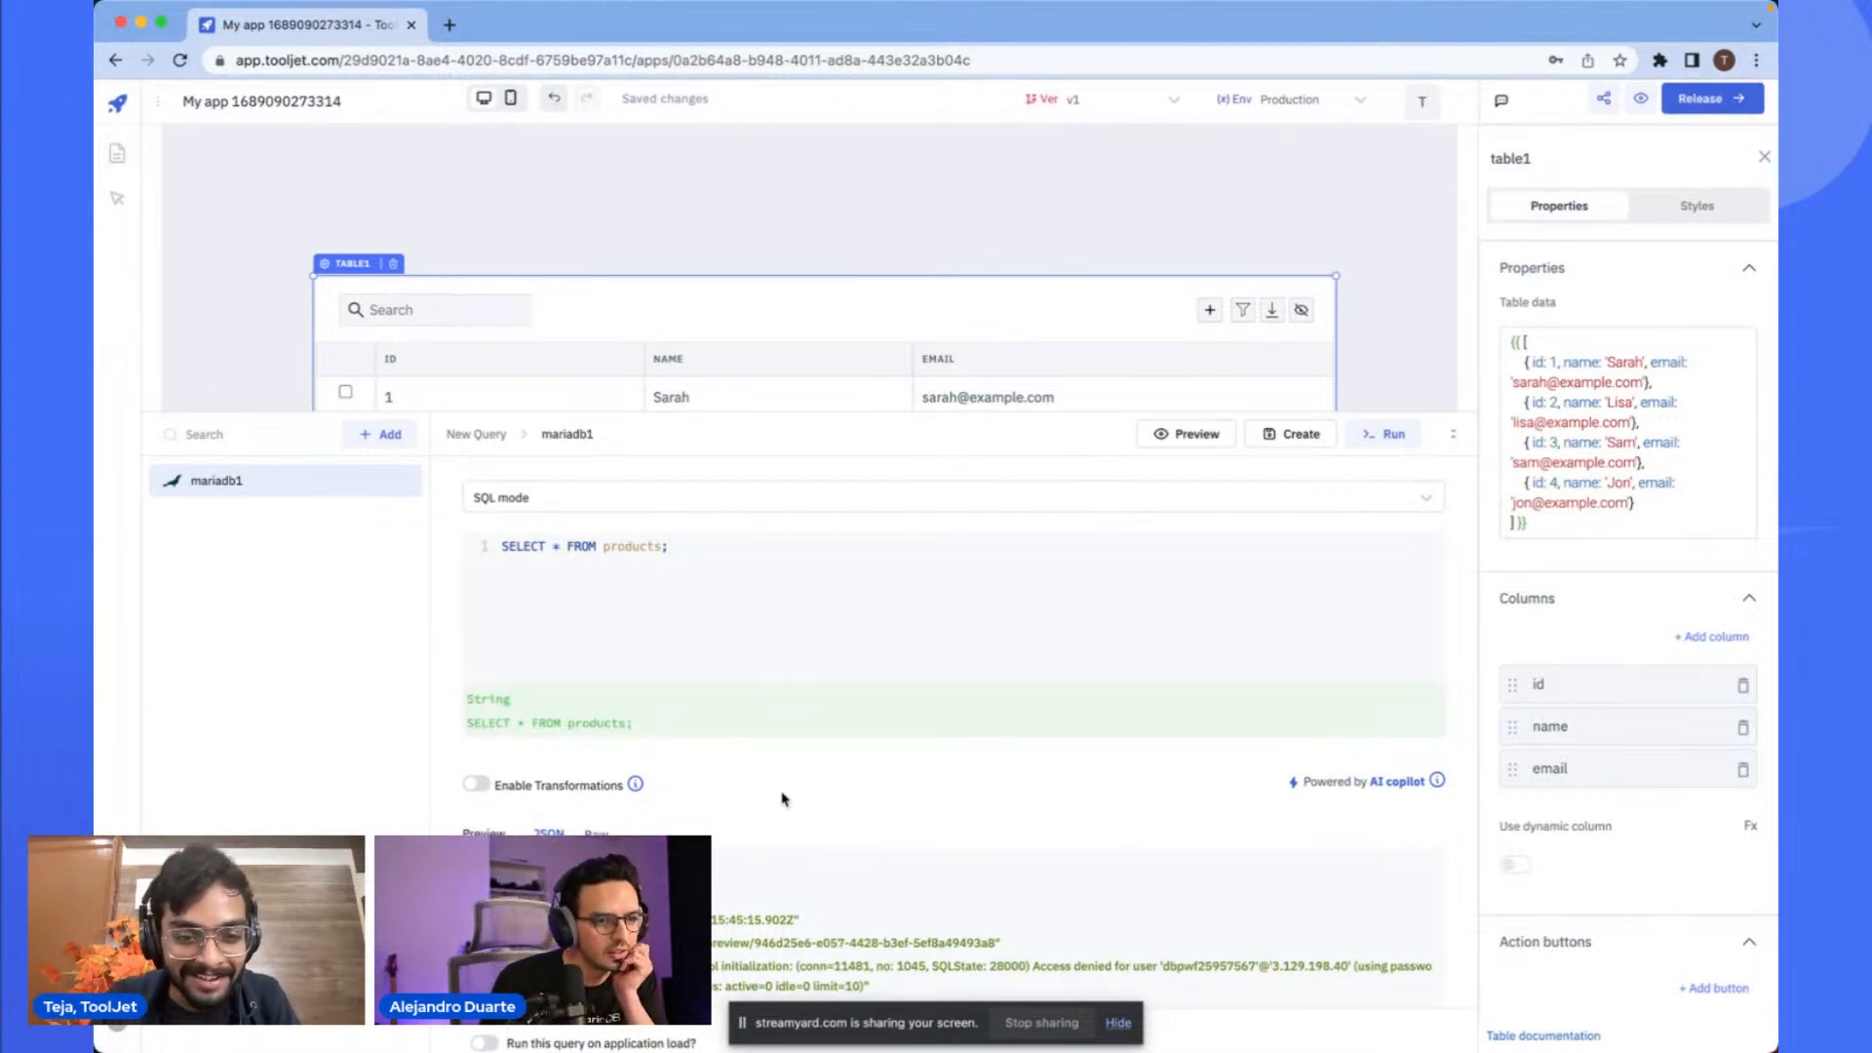
pyautogui.scroll(-1, 780, 795)
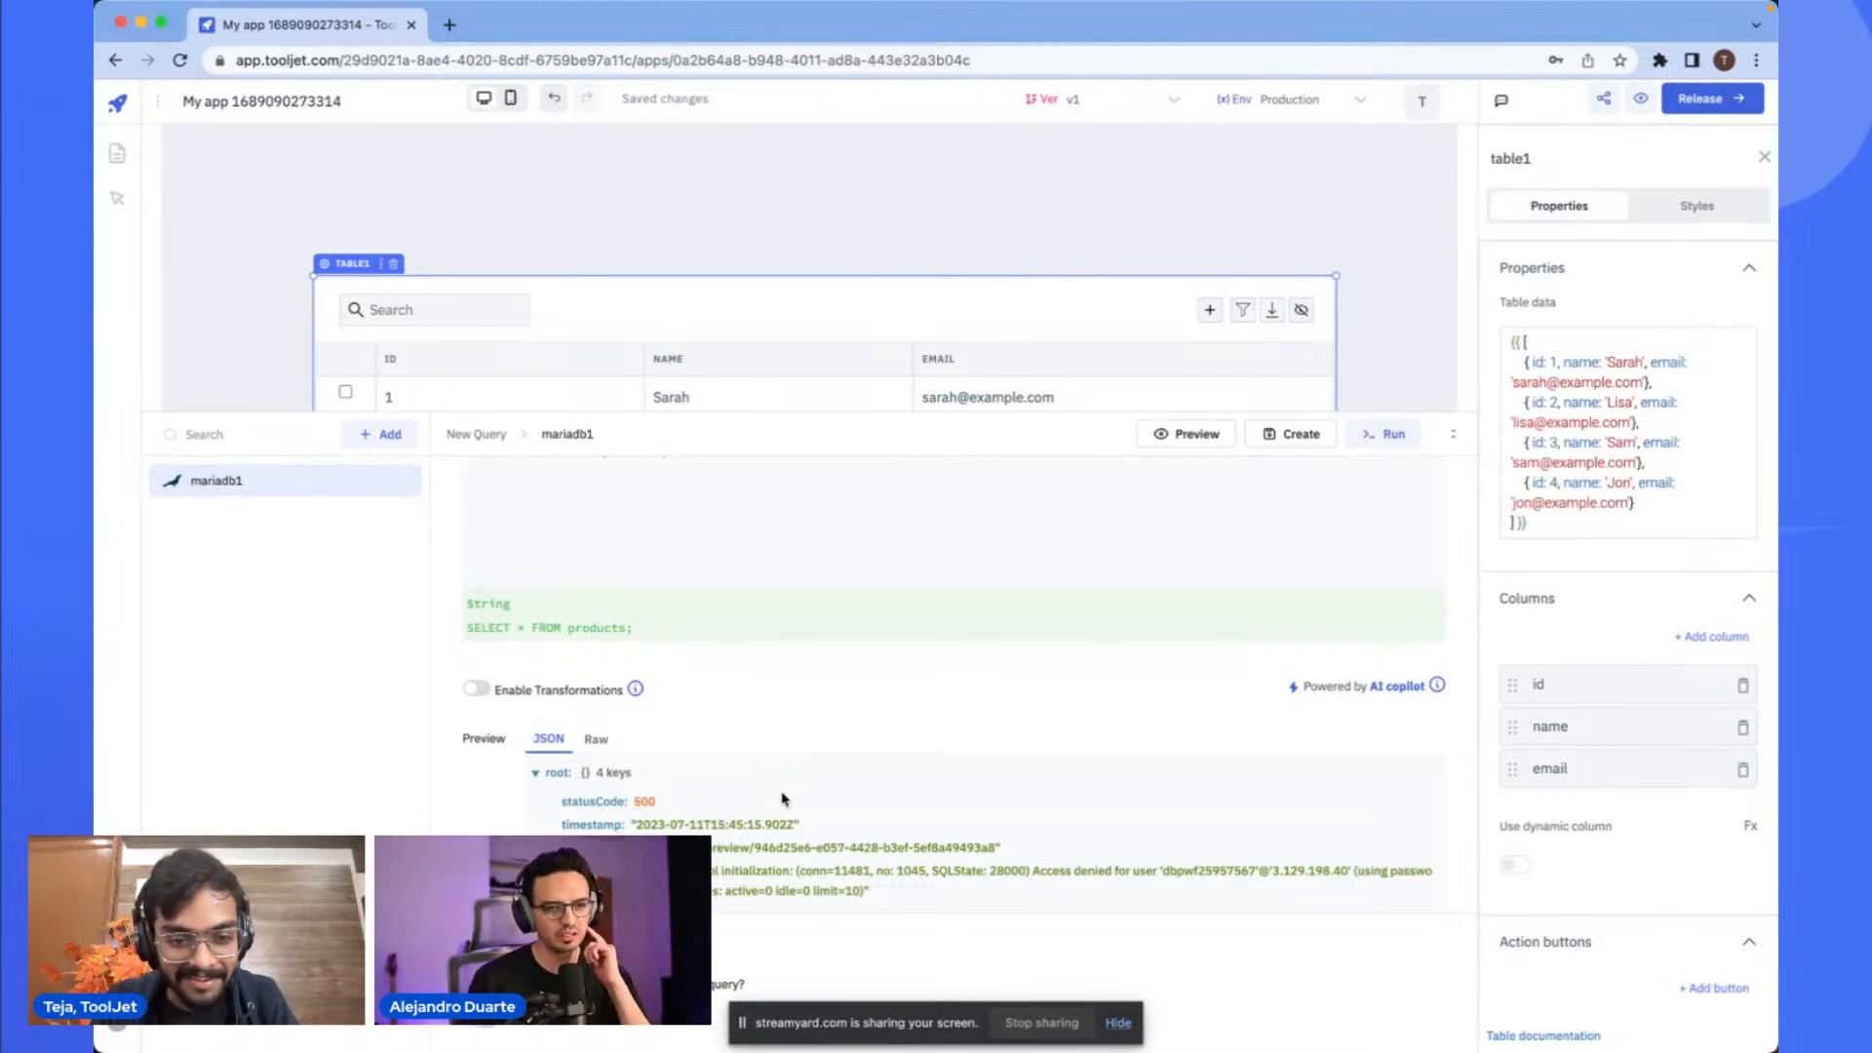
pyautogui.scroll(2, 781, 799)
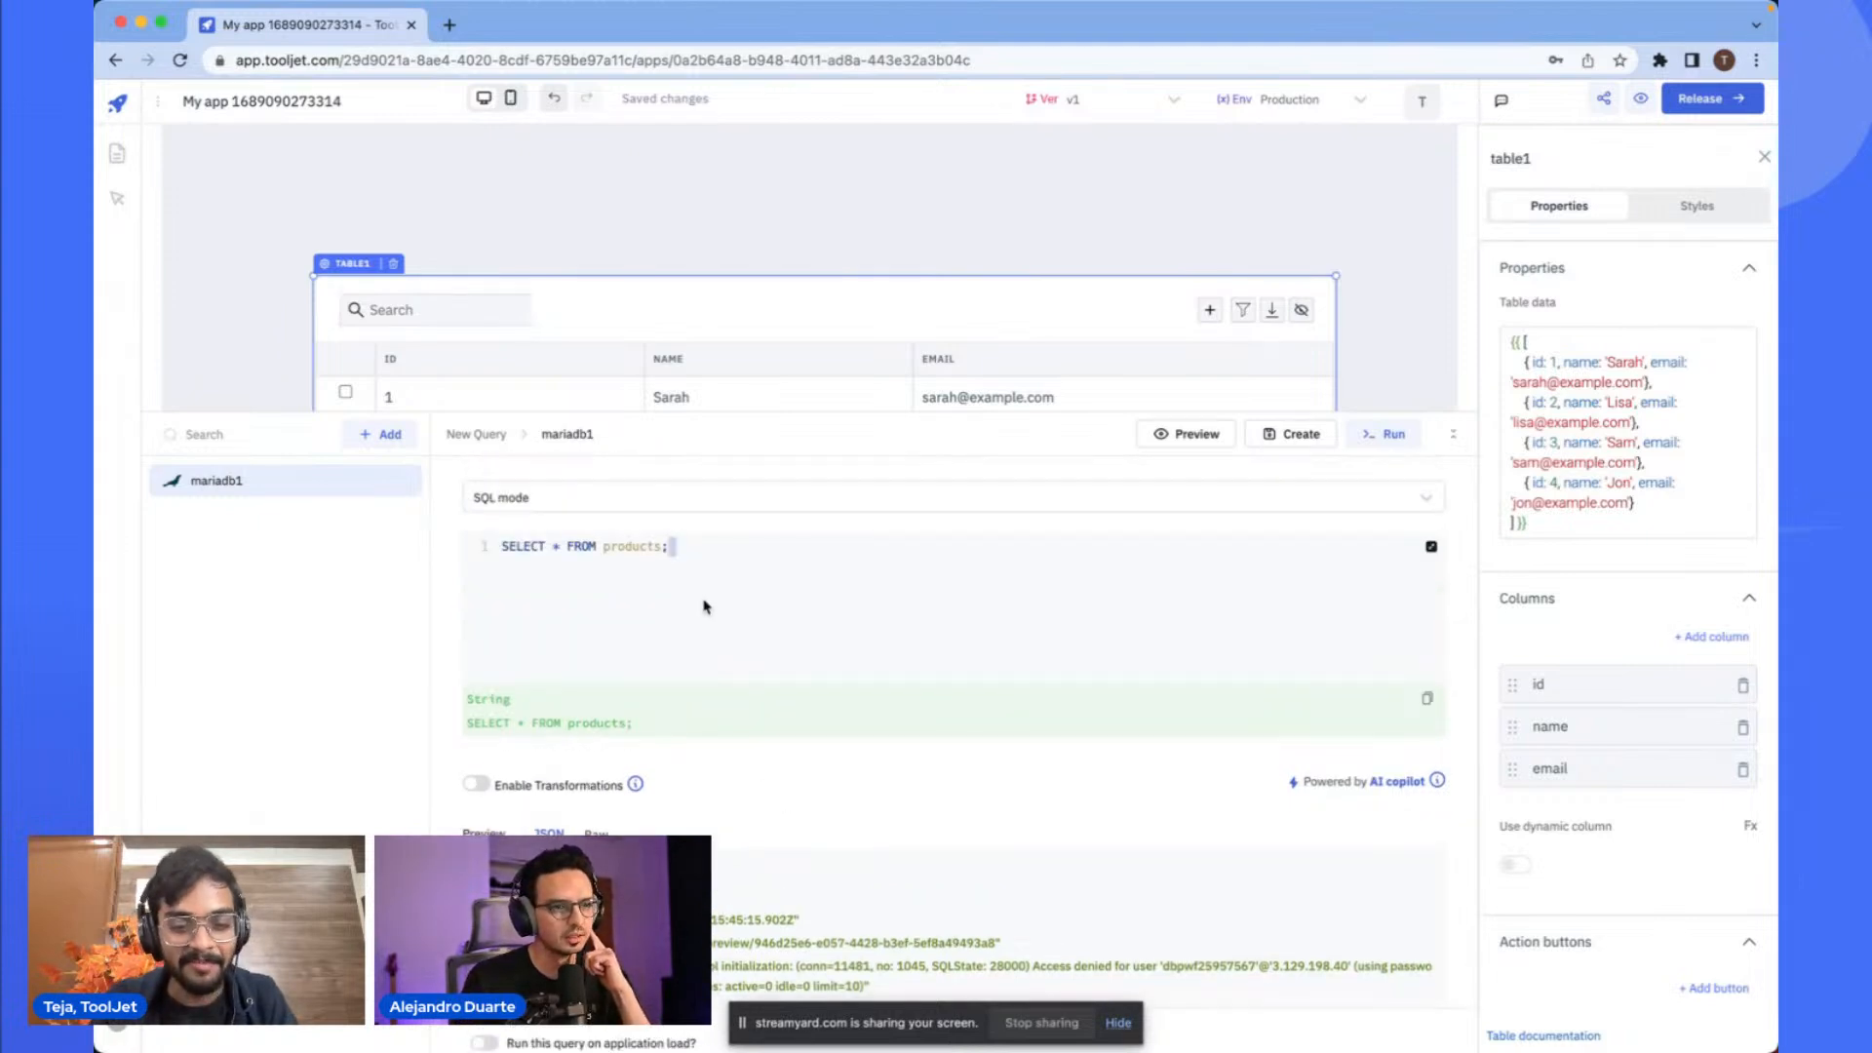
# - Open the ToolJet dashboard in a new browser tab and return to the app tab
pyautogui.hotkey('ctrl', 't')
pyautogui.write('ap')
pyautogui.press('Return')
pyautogui.hotkey('ctrl', 'shift', 'Tab')
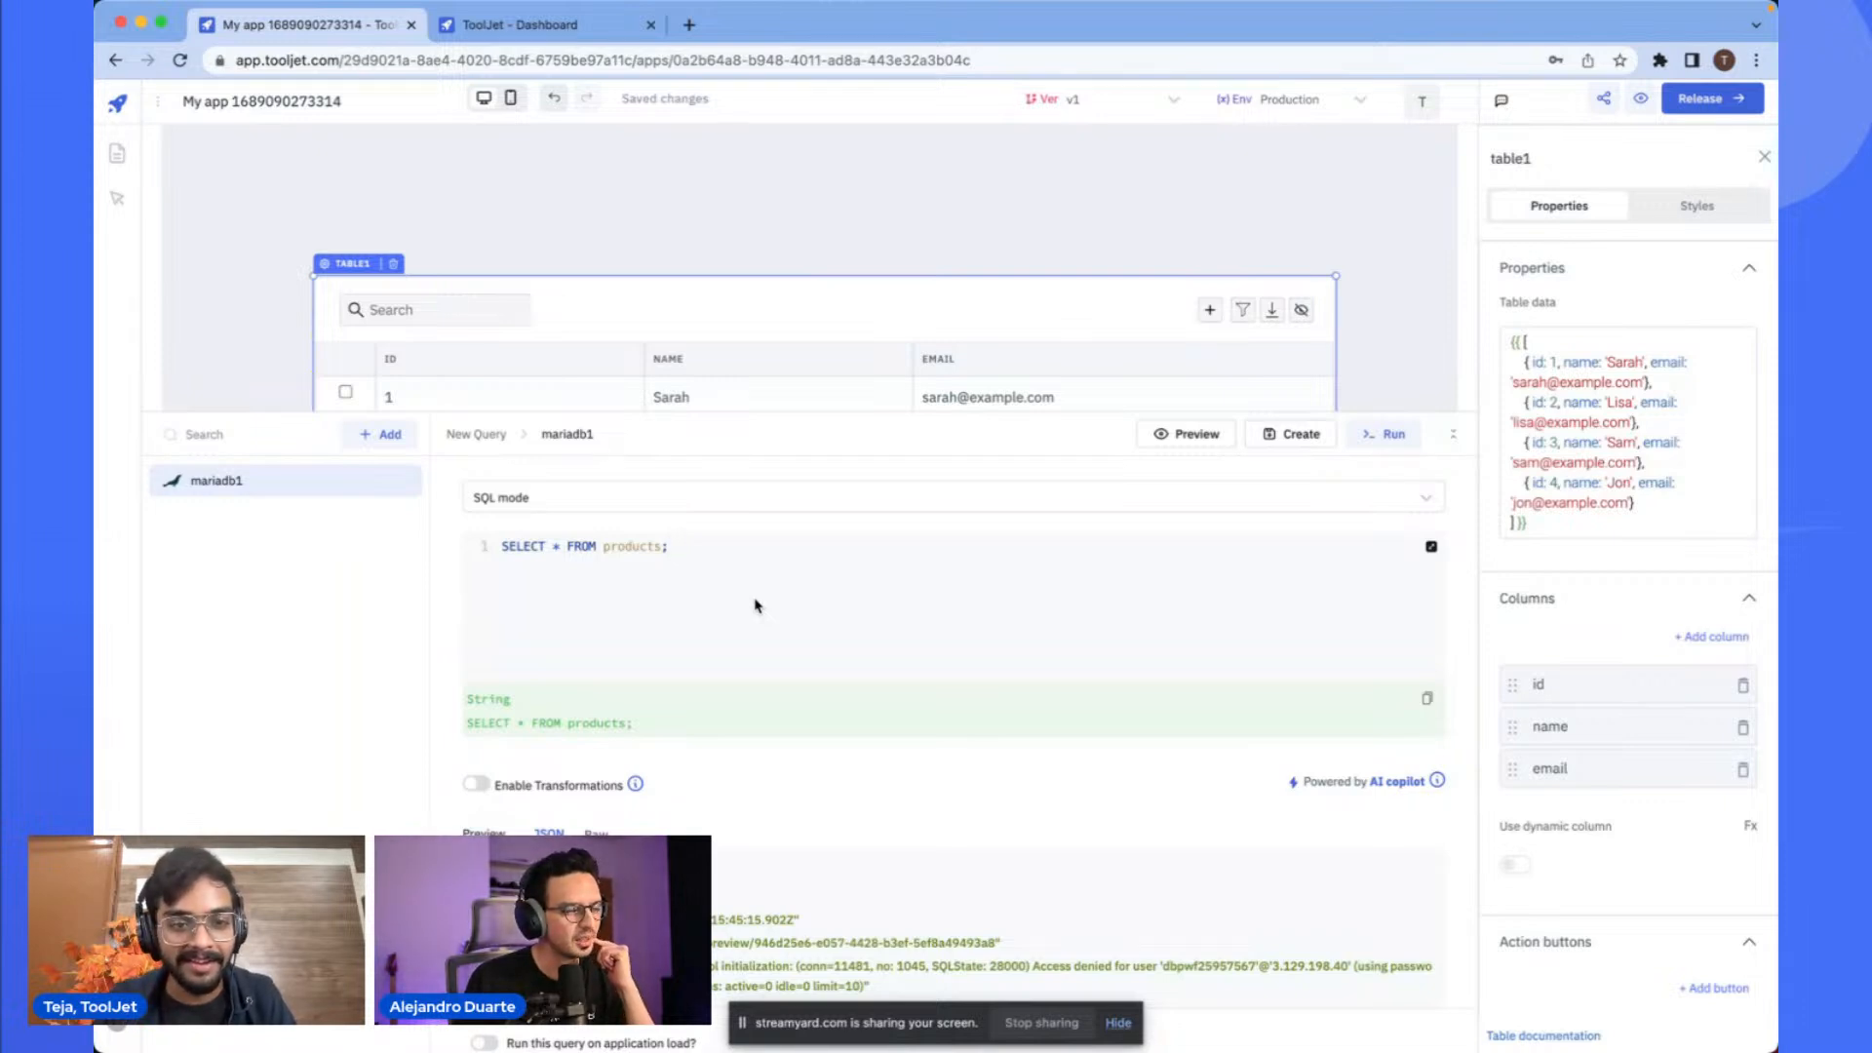
# - Preview the products query again
pyautogui.scroll(-3, 757, 607)
pyautogui.scroll(3, 756, 608)
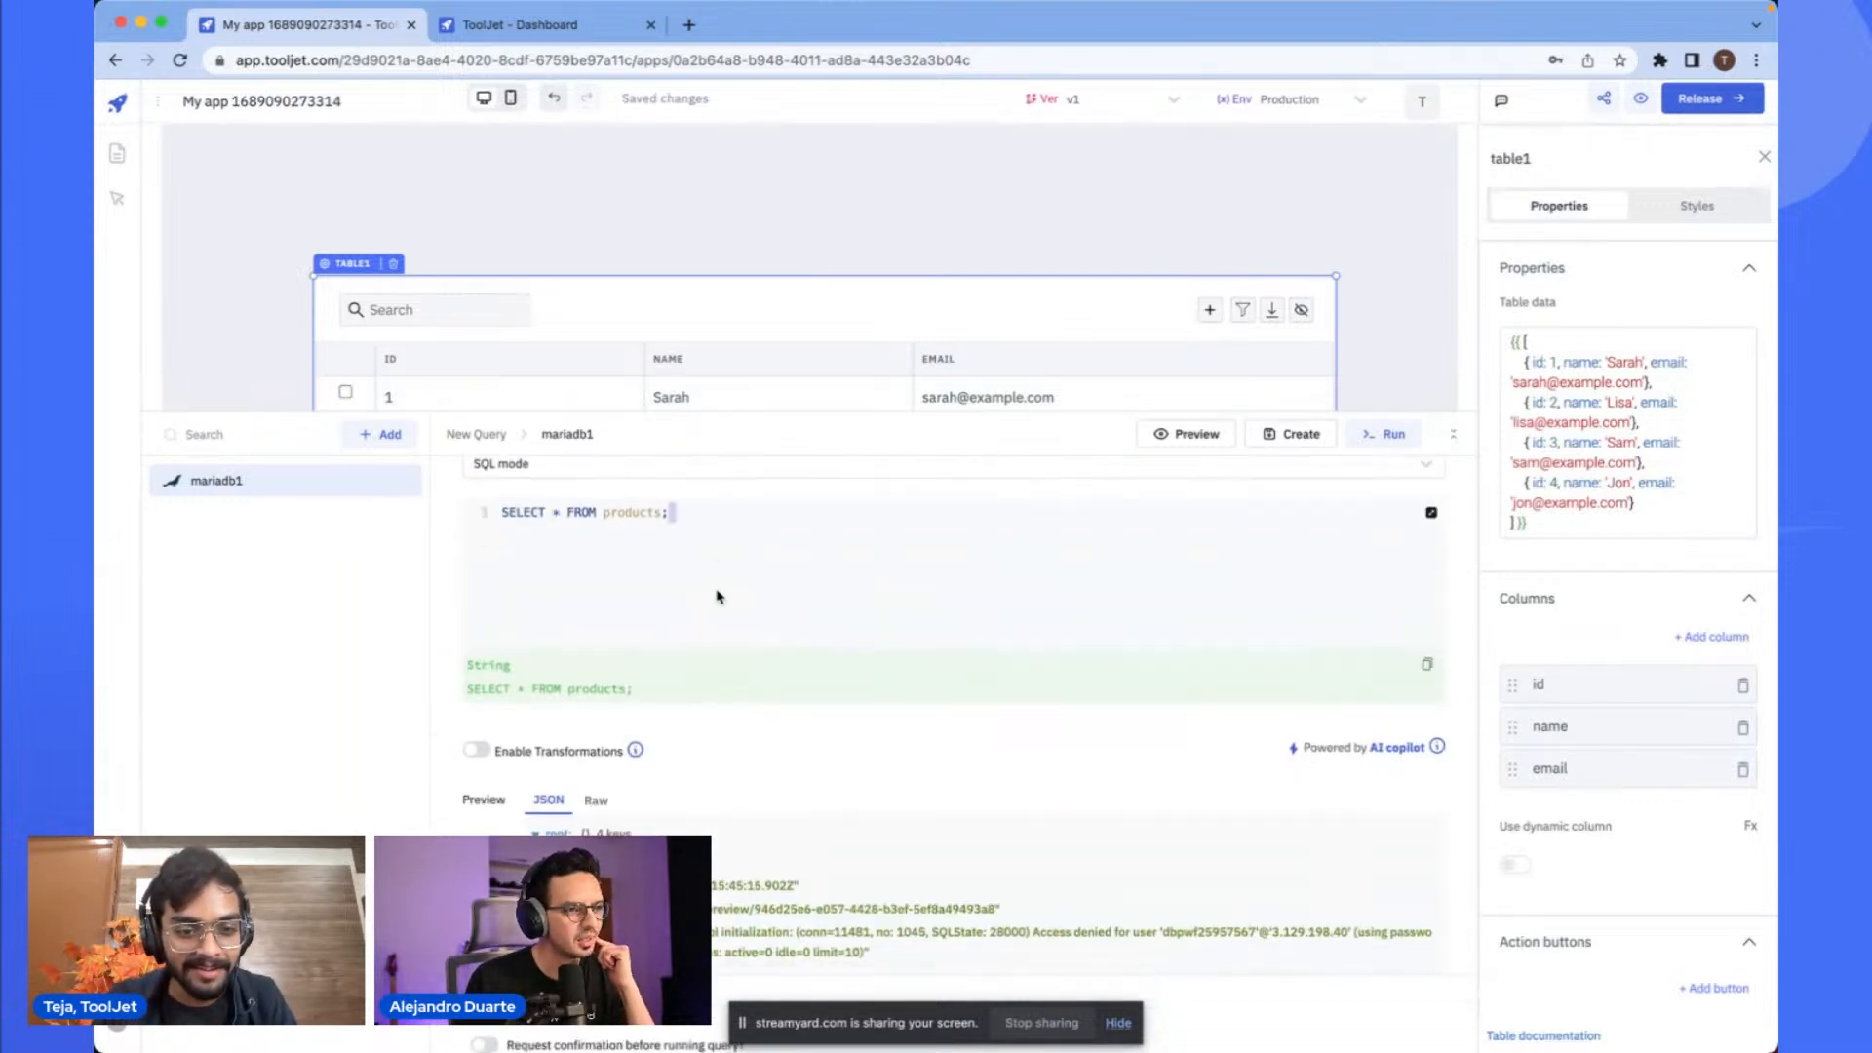
pyautogui.scroll(-3, 1120, 534)
pyautogui.scroll(3, 1146, 509)
pyautogui.click(1195, 436)
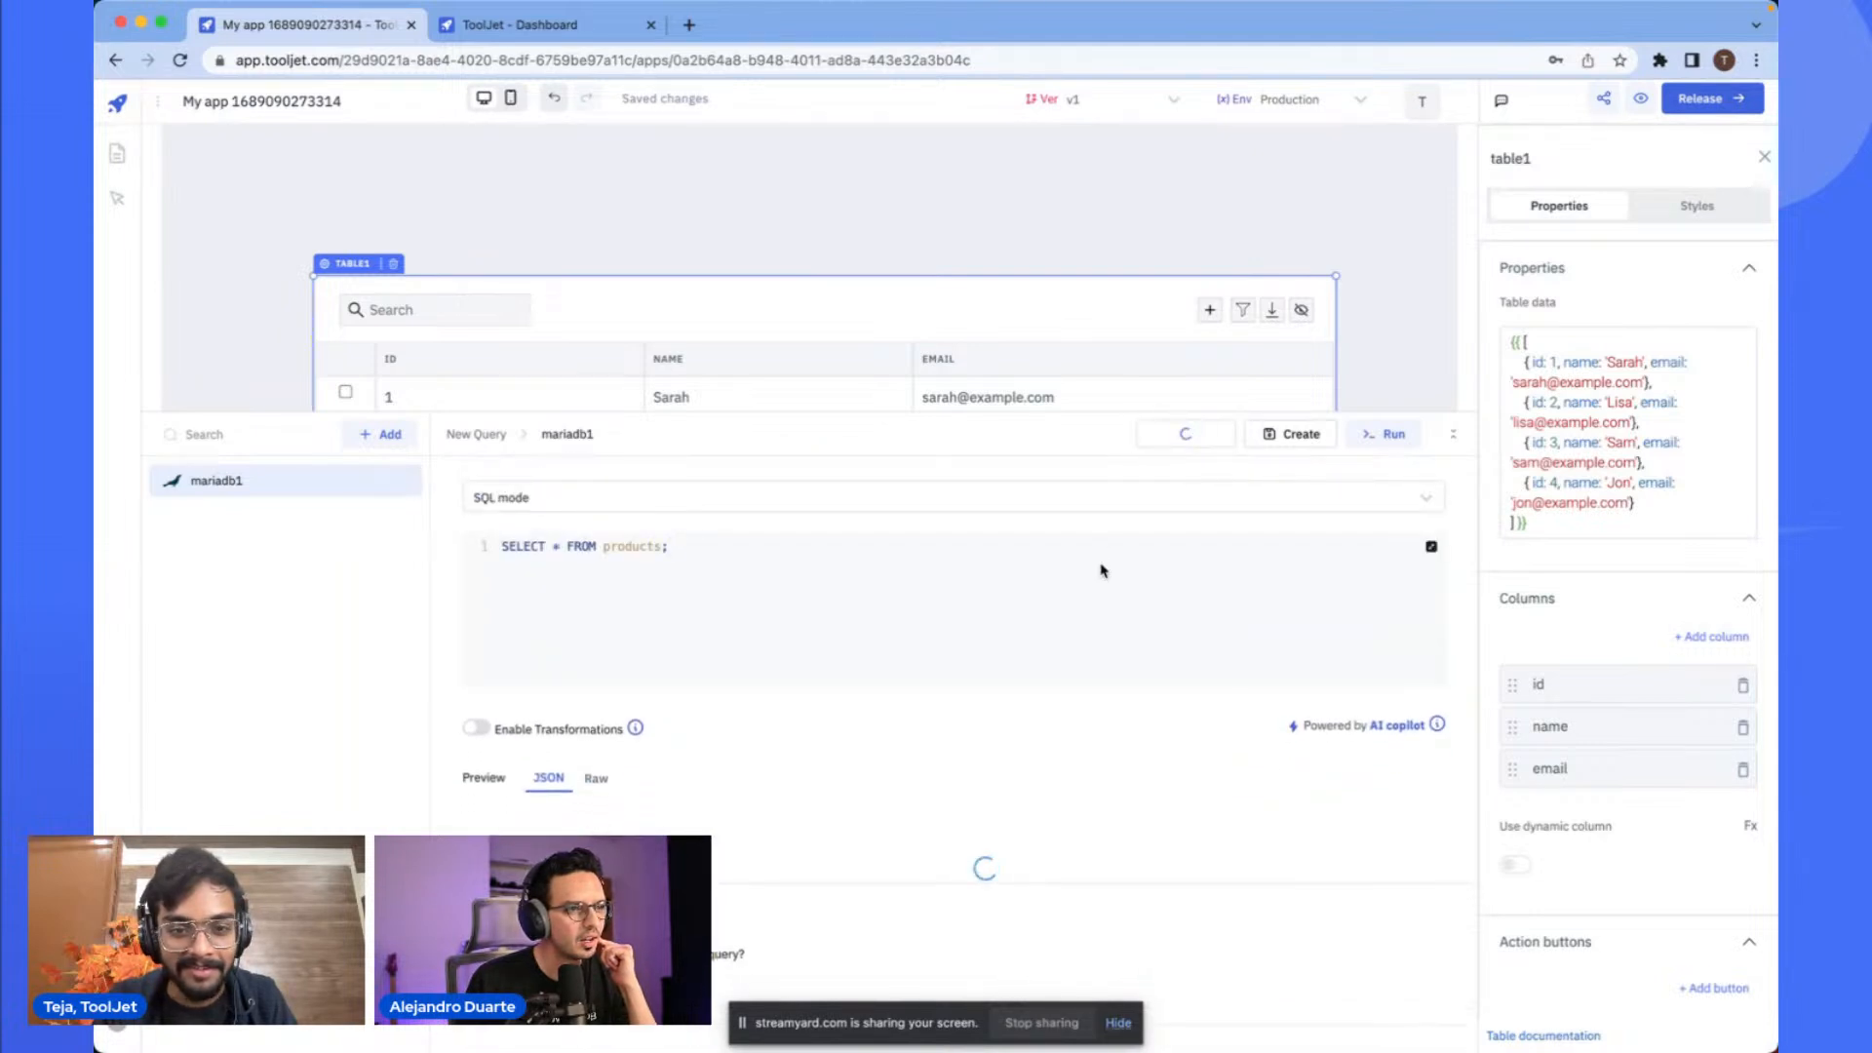
# - Open the global MariaDB datasource in the dashboard tab and test its connection
pyautogui.hotkey('ctrl', 'Tab')
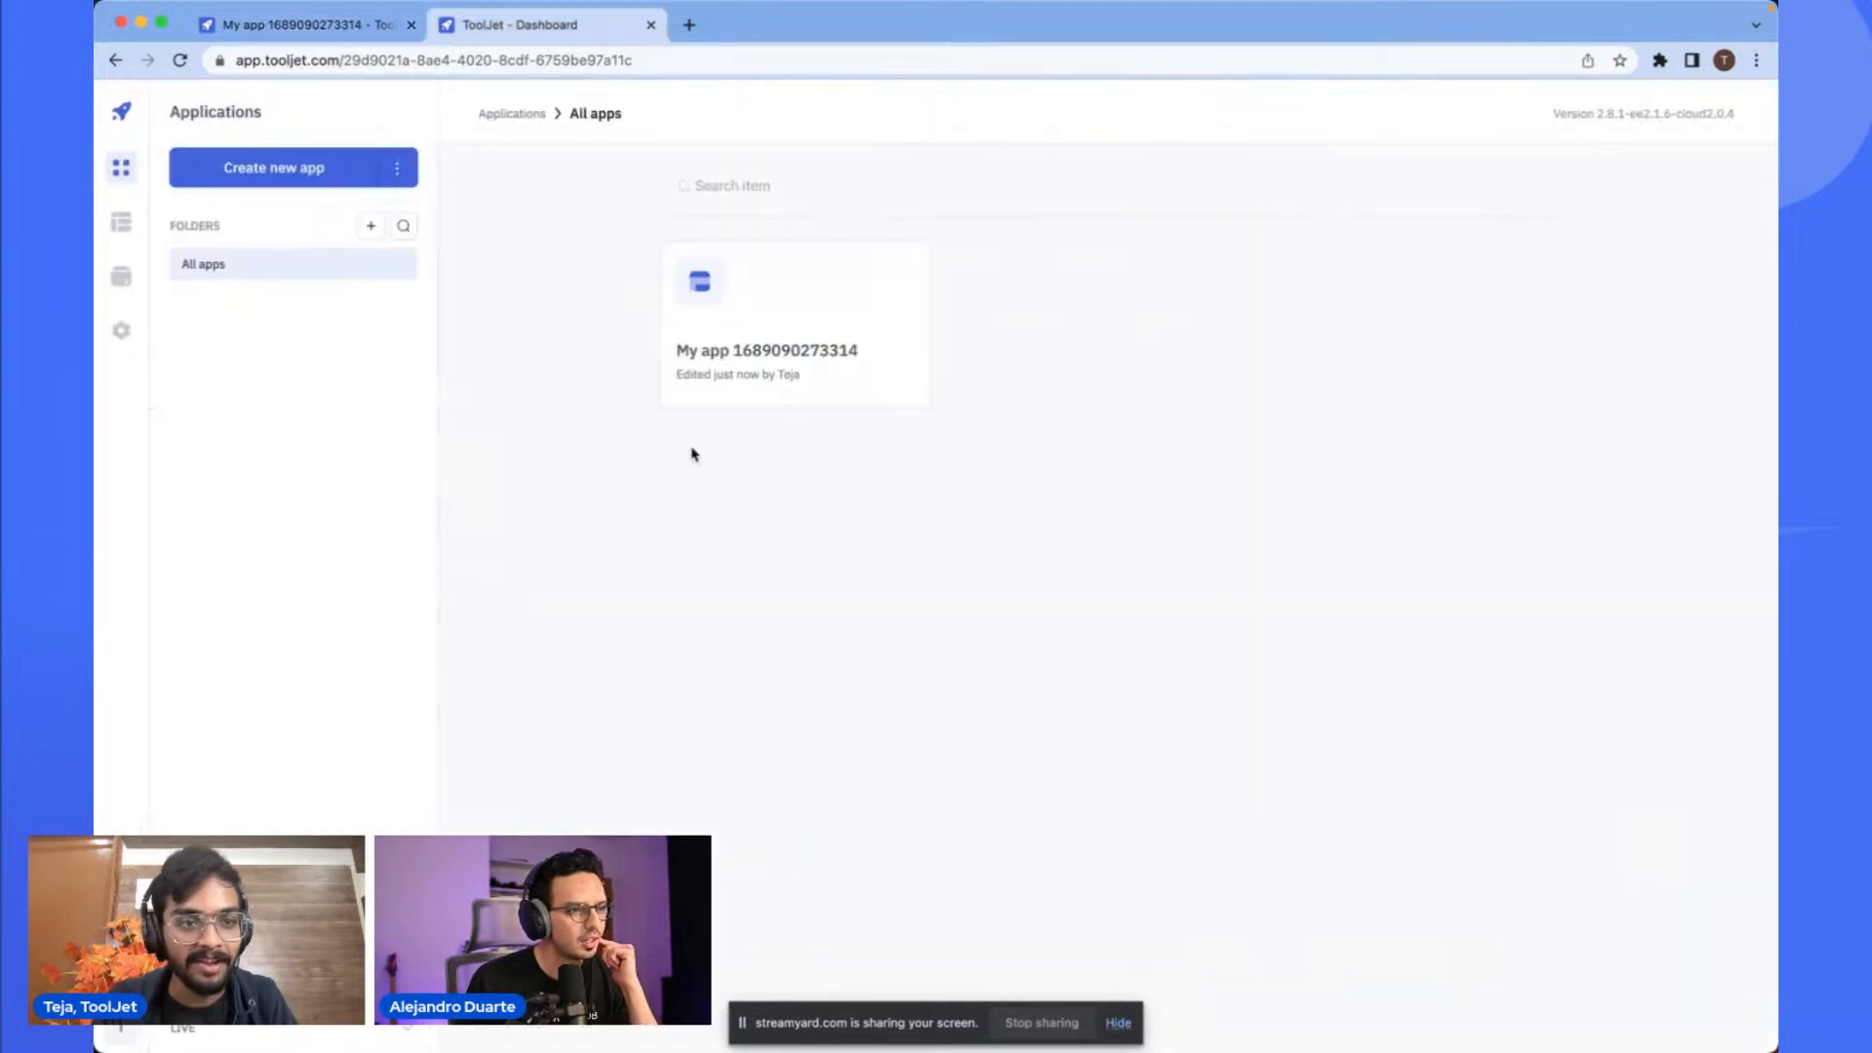
pyautogui.click(123, 283)
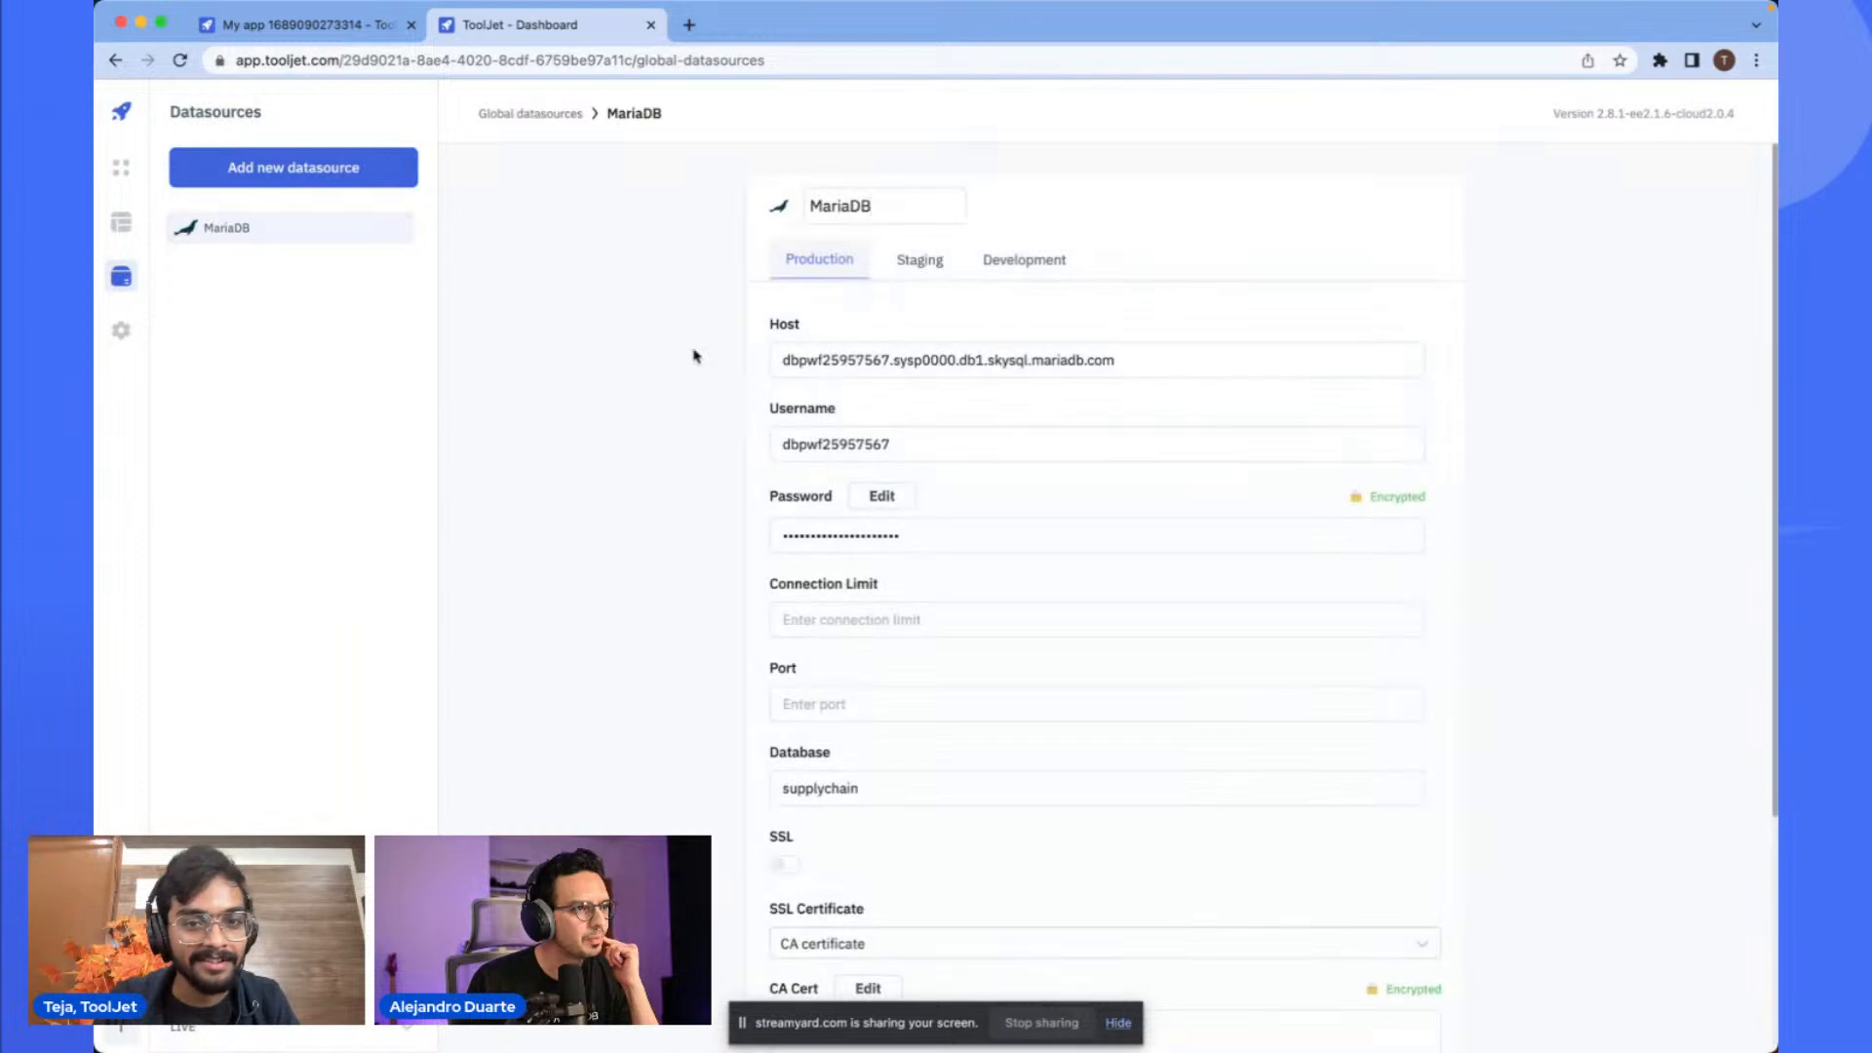
pyautogui.scroll(-3, 936, 556)
pyautogui.click(1256, 979)
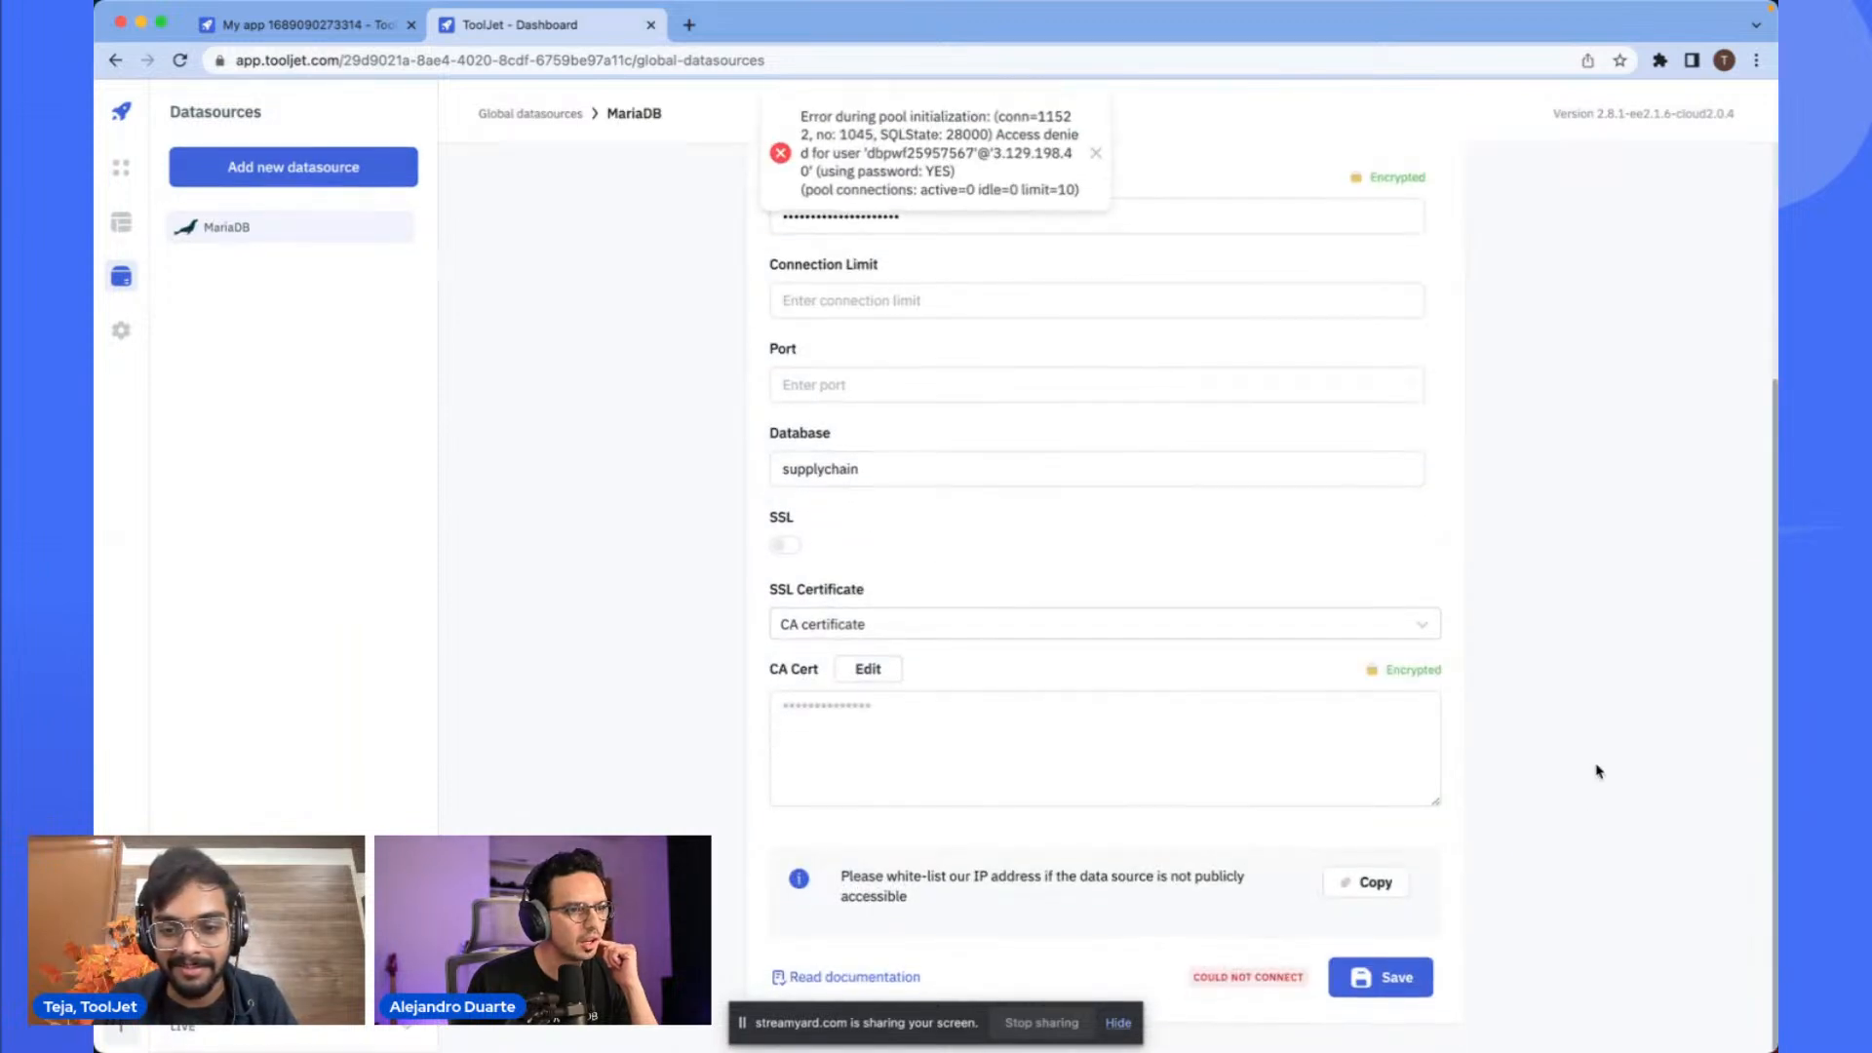
# - Enable SSL on the datasource, test the connection, and save it
pyautogui.scroll(1, 1596, 771)
pyautogui.scroll(-1, 1596, 771)
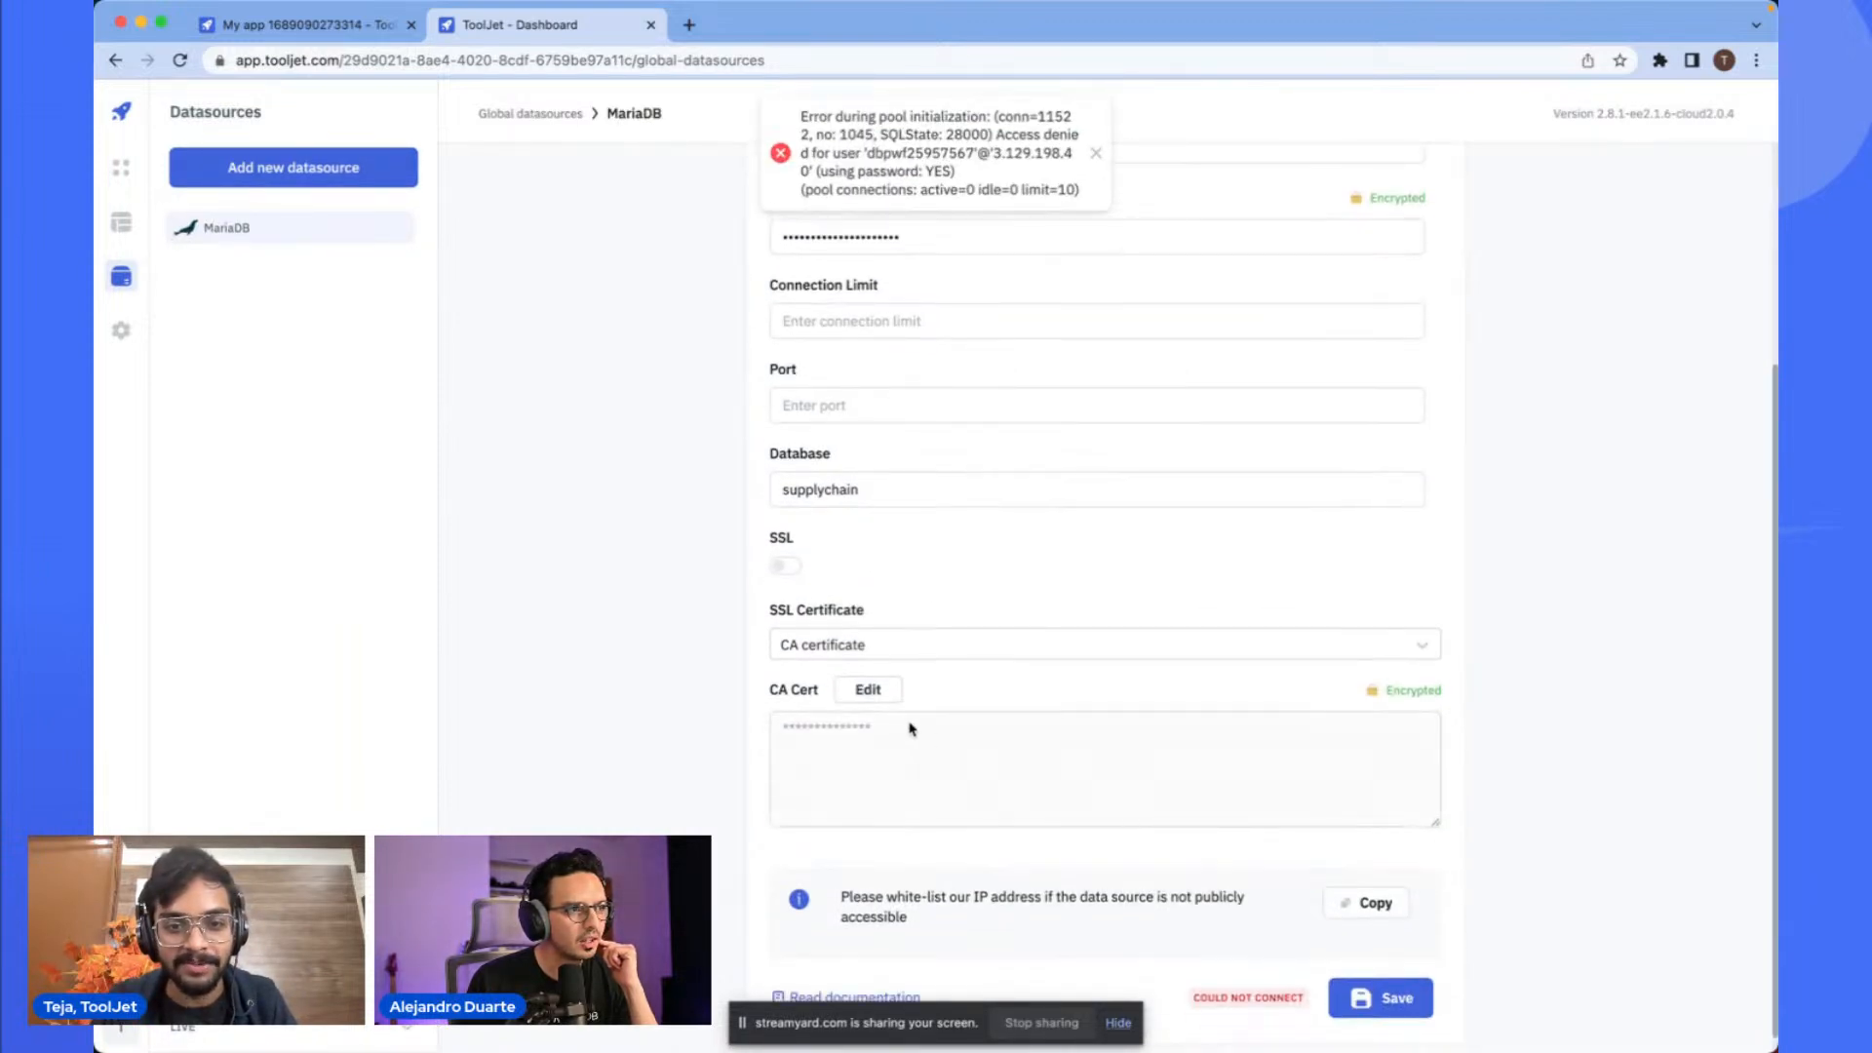
pyautogui.click(785, 566)
pyautogui.scroll(-1, 911, 583)
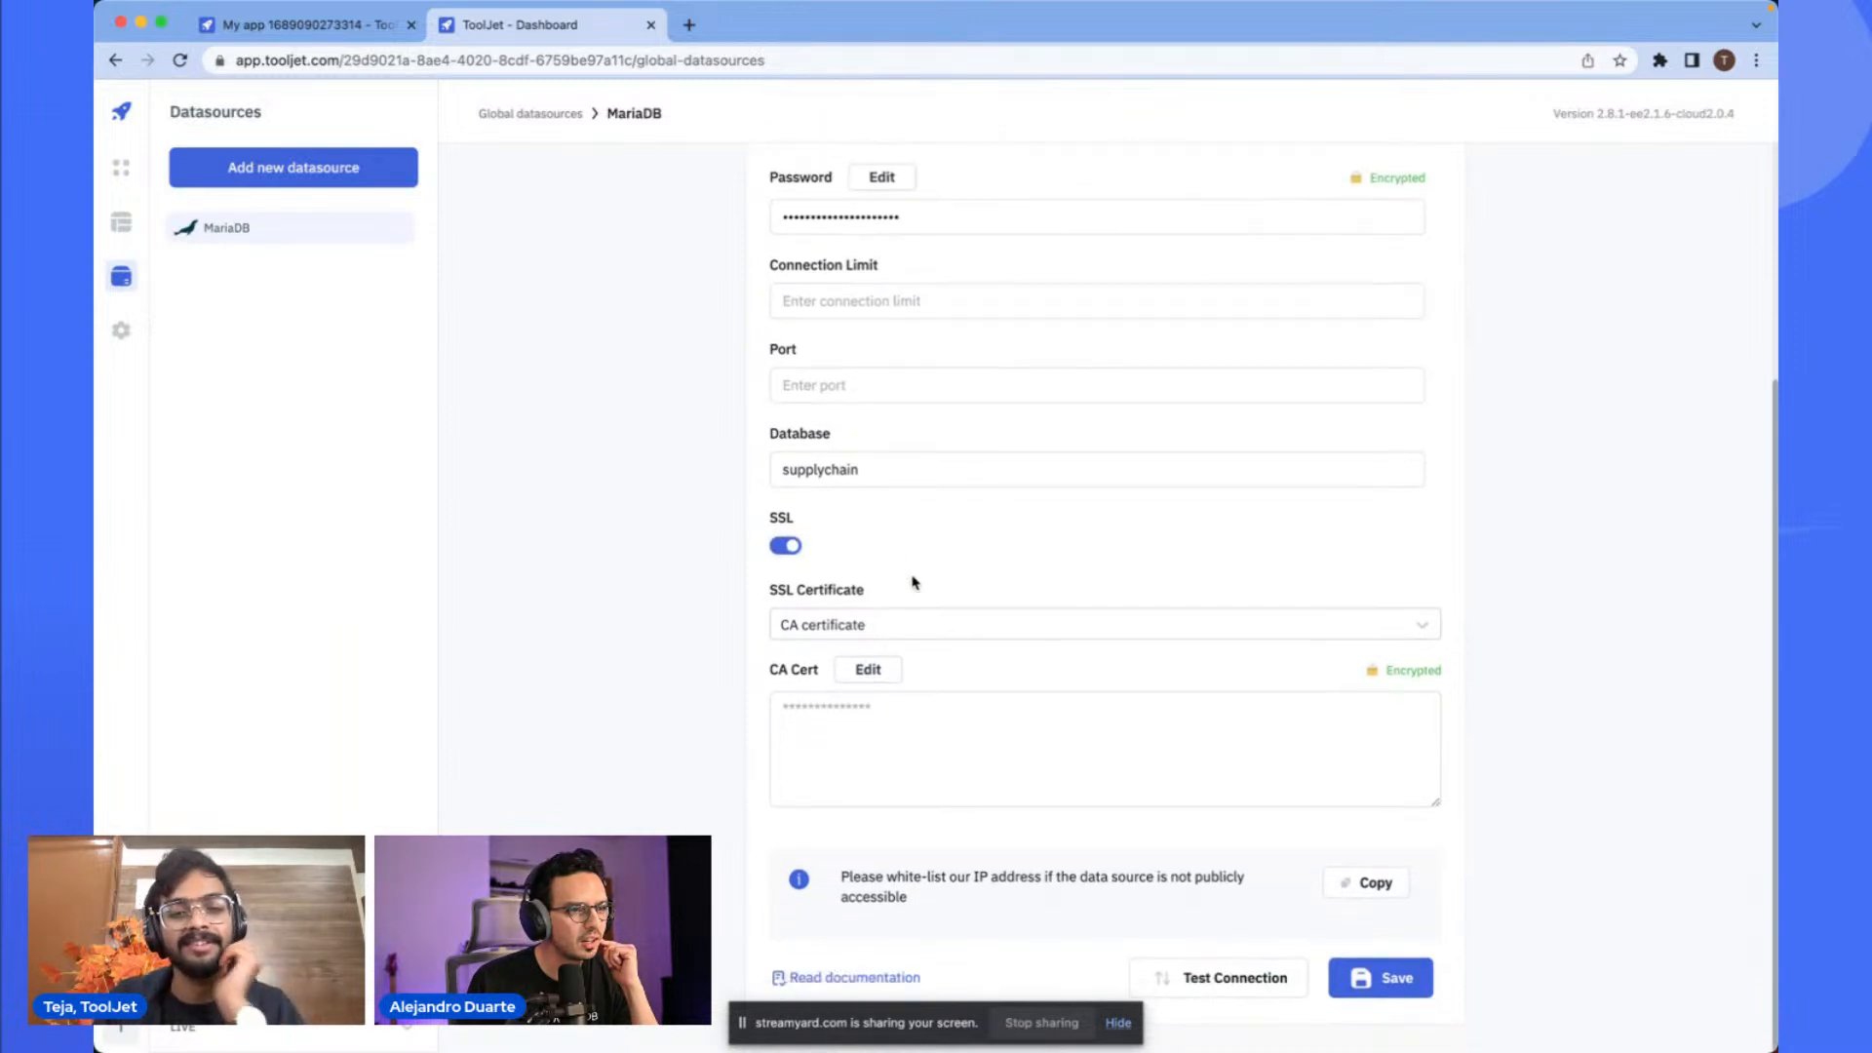
pyautogui.click(1230, 978)
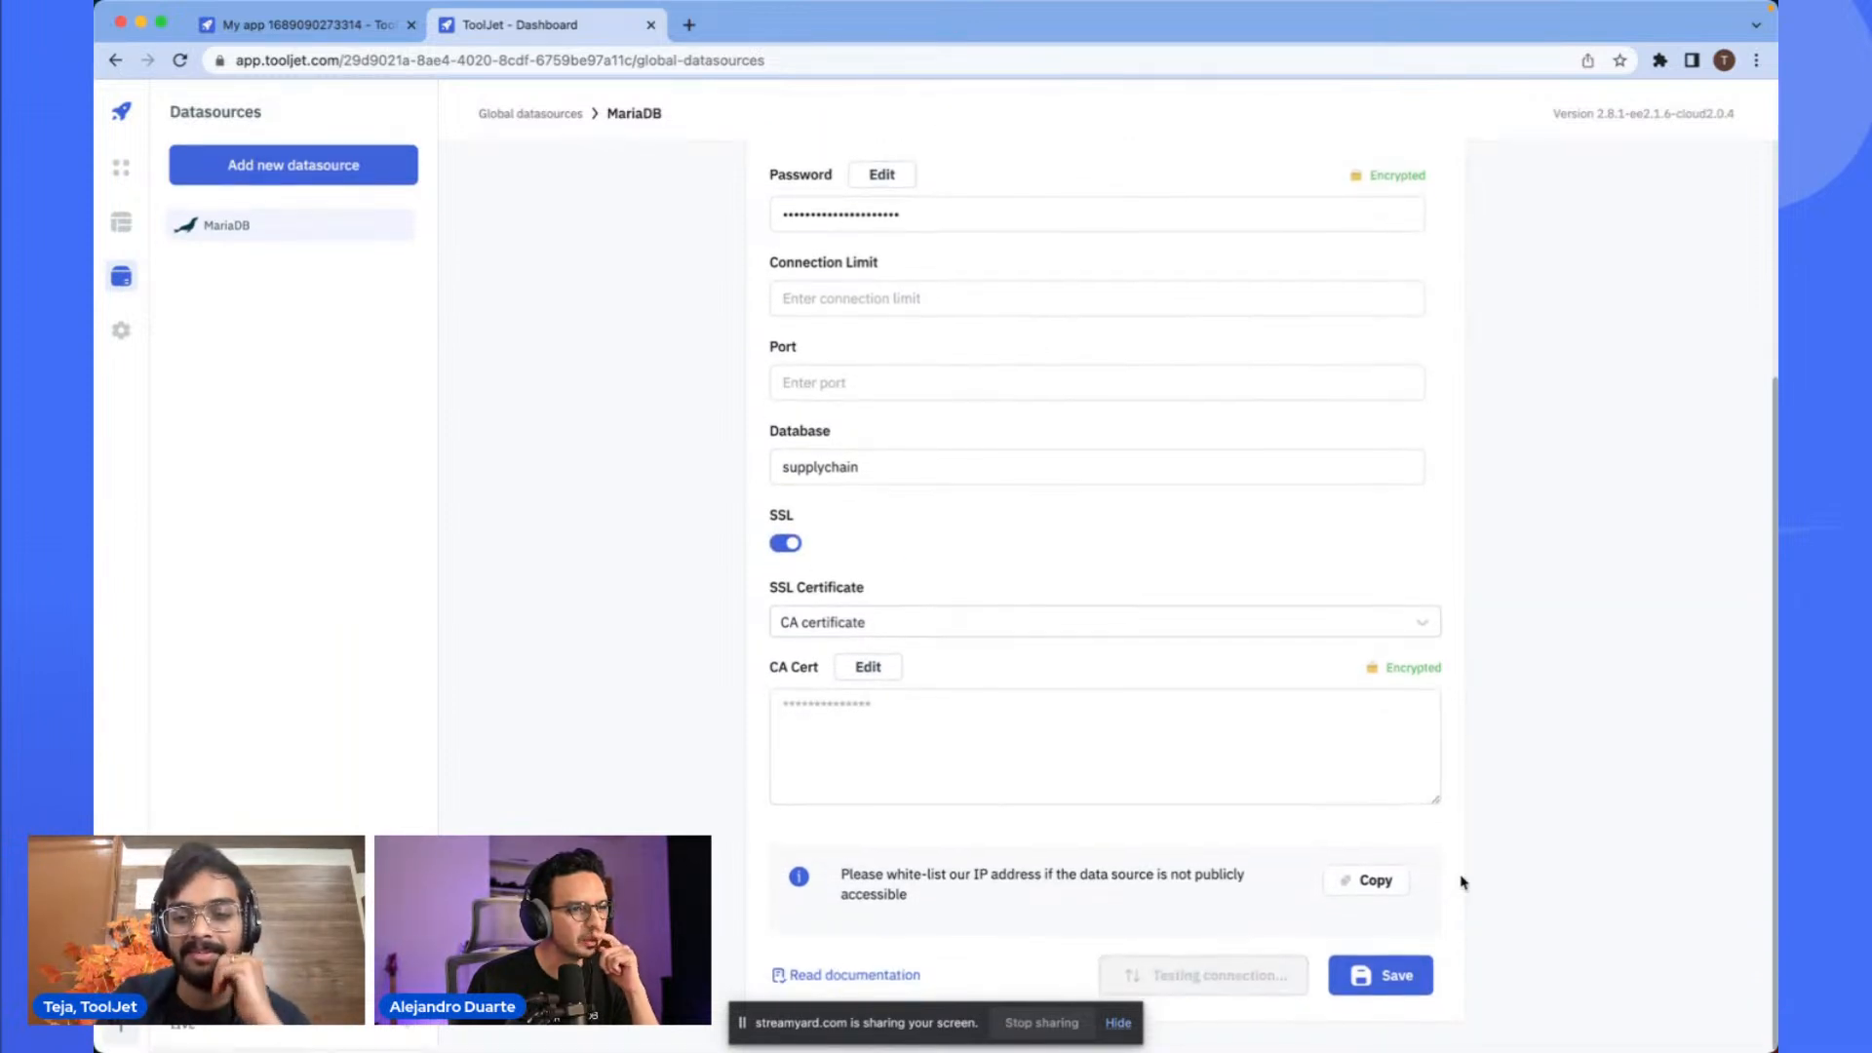
pyautogui.click(1384, 976)
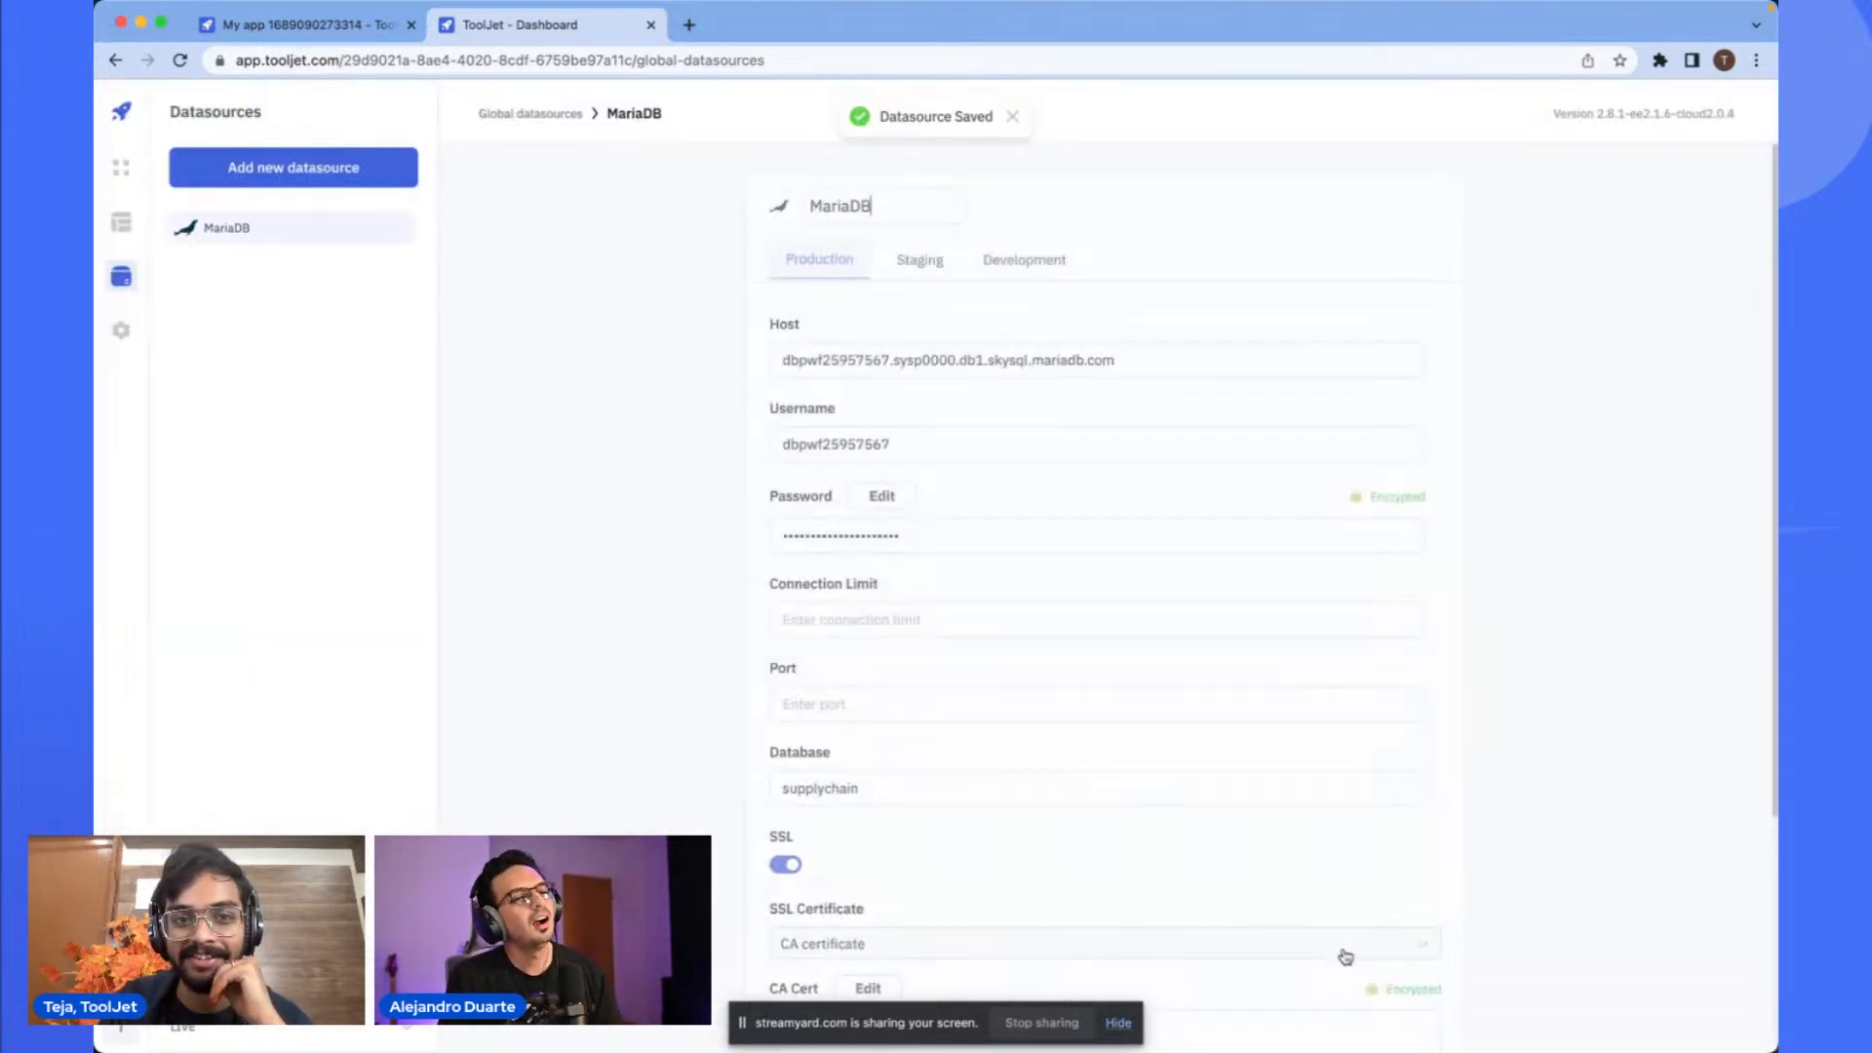
# - Review the saved datasource settings and switch back to the app's tab
pyautogui.scroll(-3, 1319, 822)
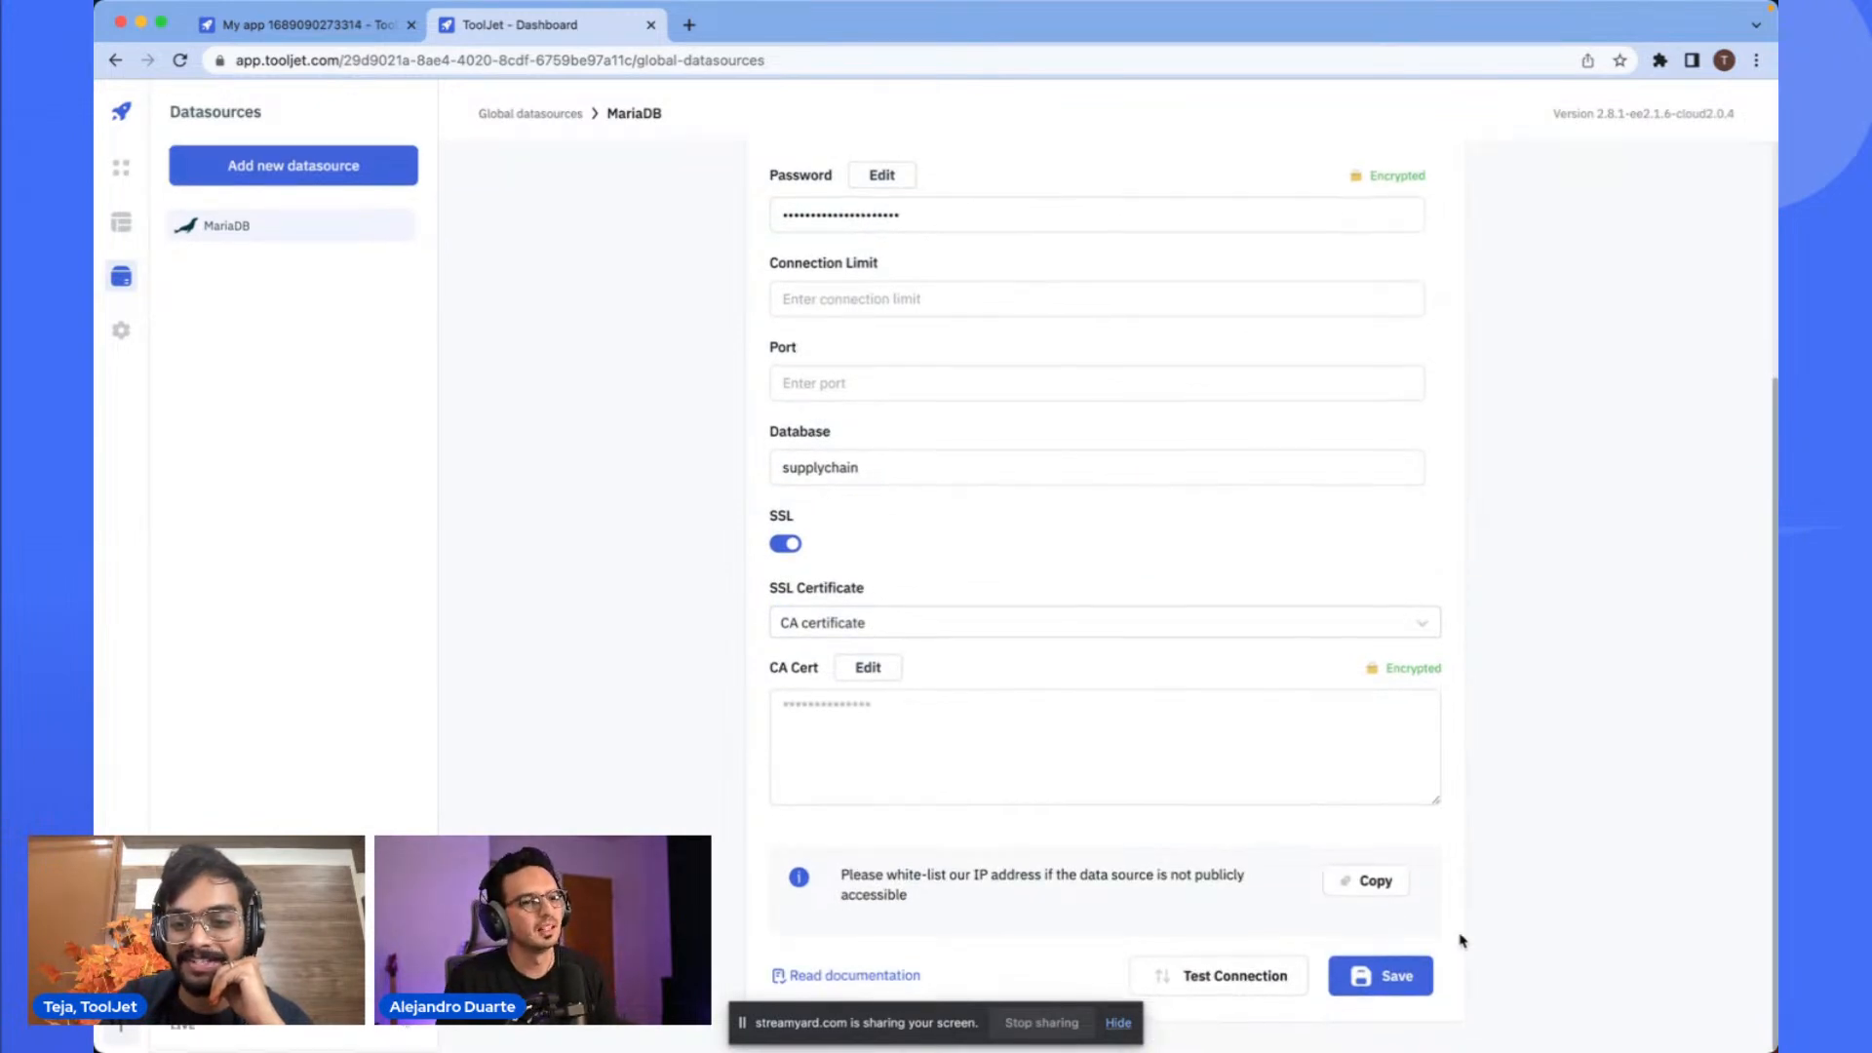
pyautogui.scroll(5, 1416, 936)
pyautogui.scroll(1, 1423, 991)
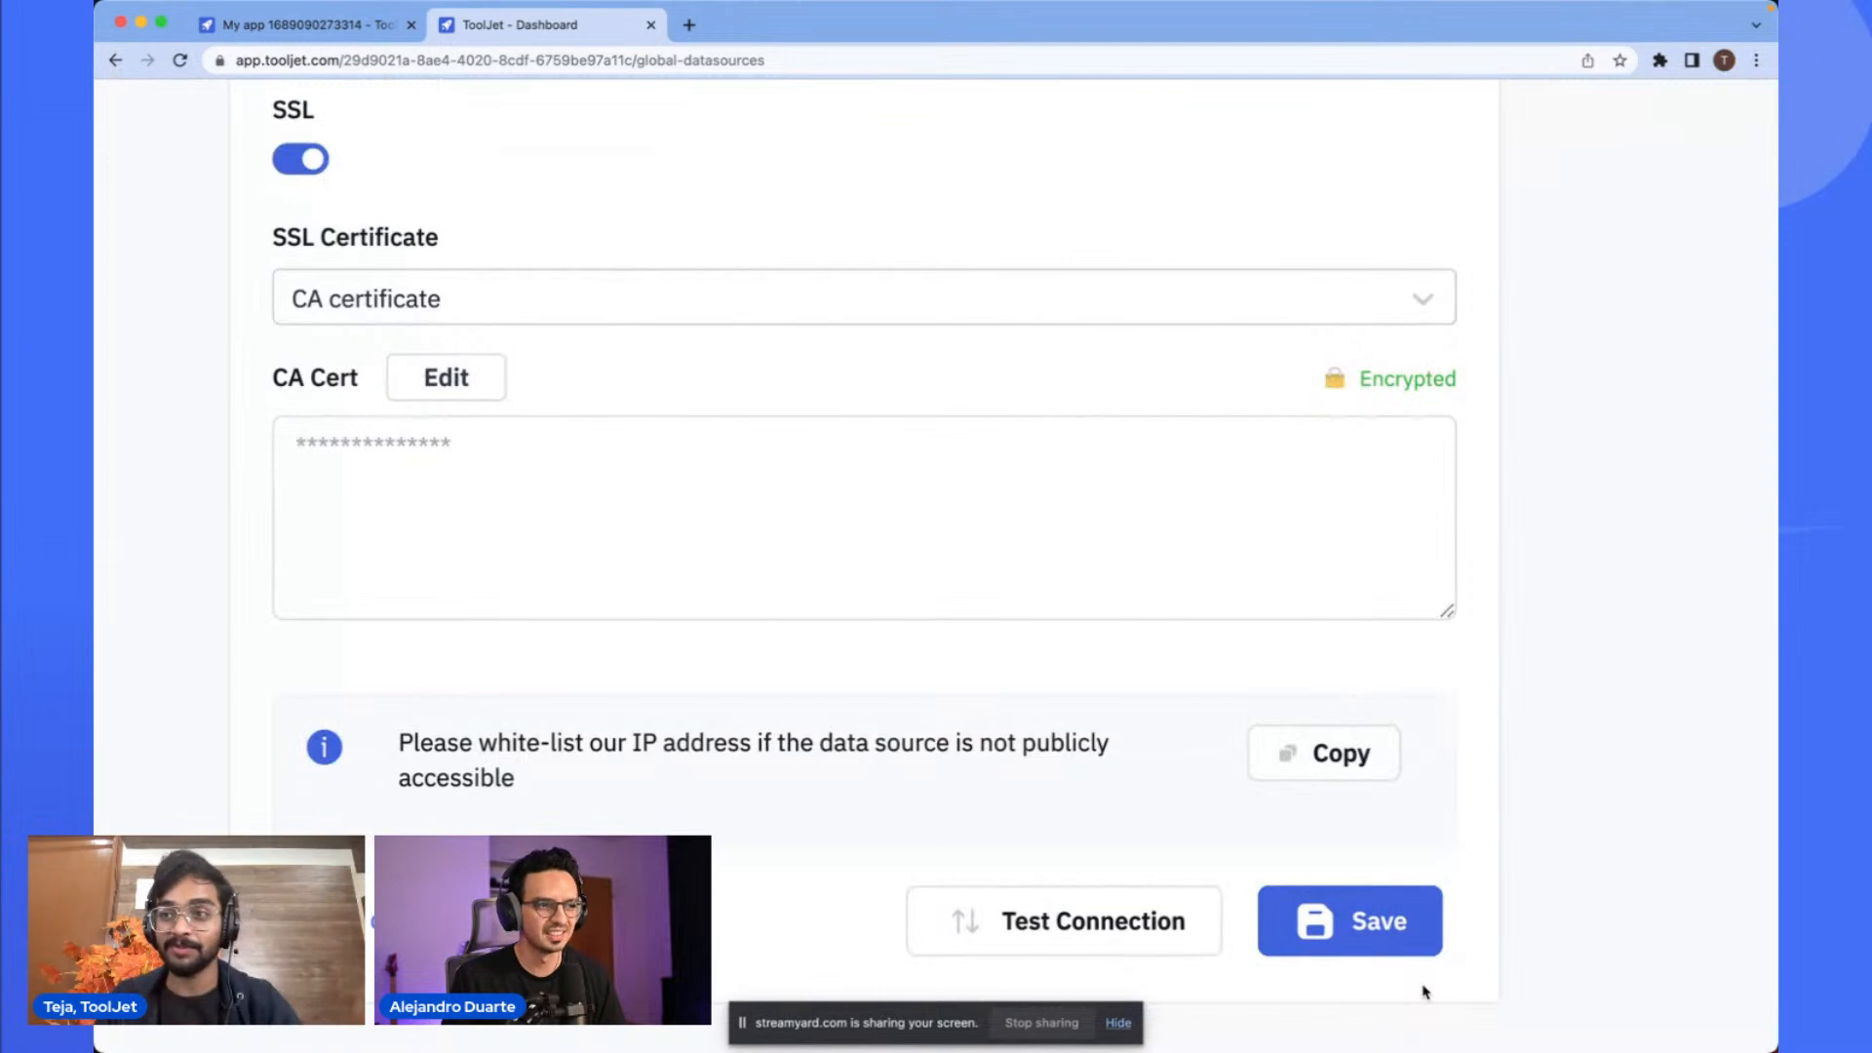
pyautogui.scroll(-5, 1376, 921)
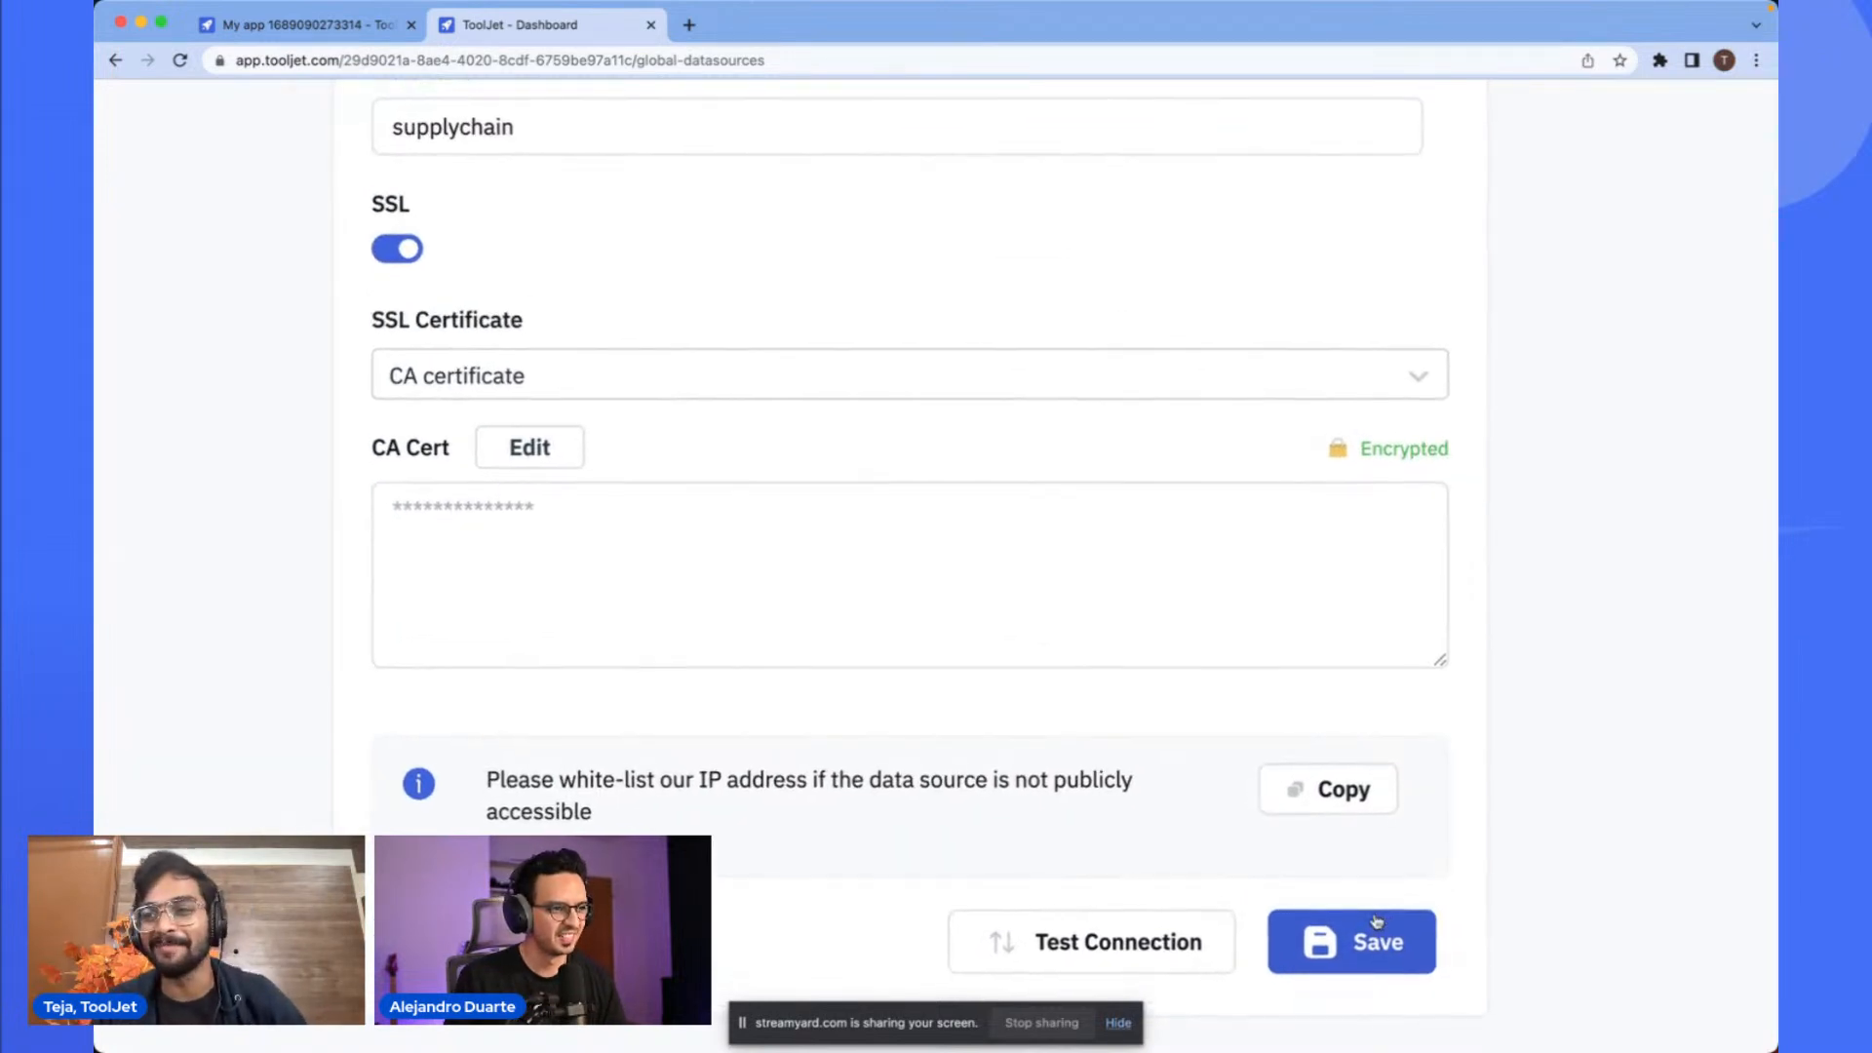
pyautogui.scroll(-3, 1376, 921)
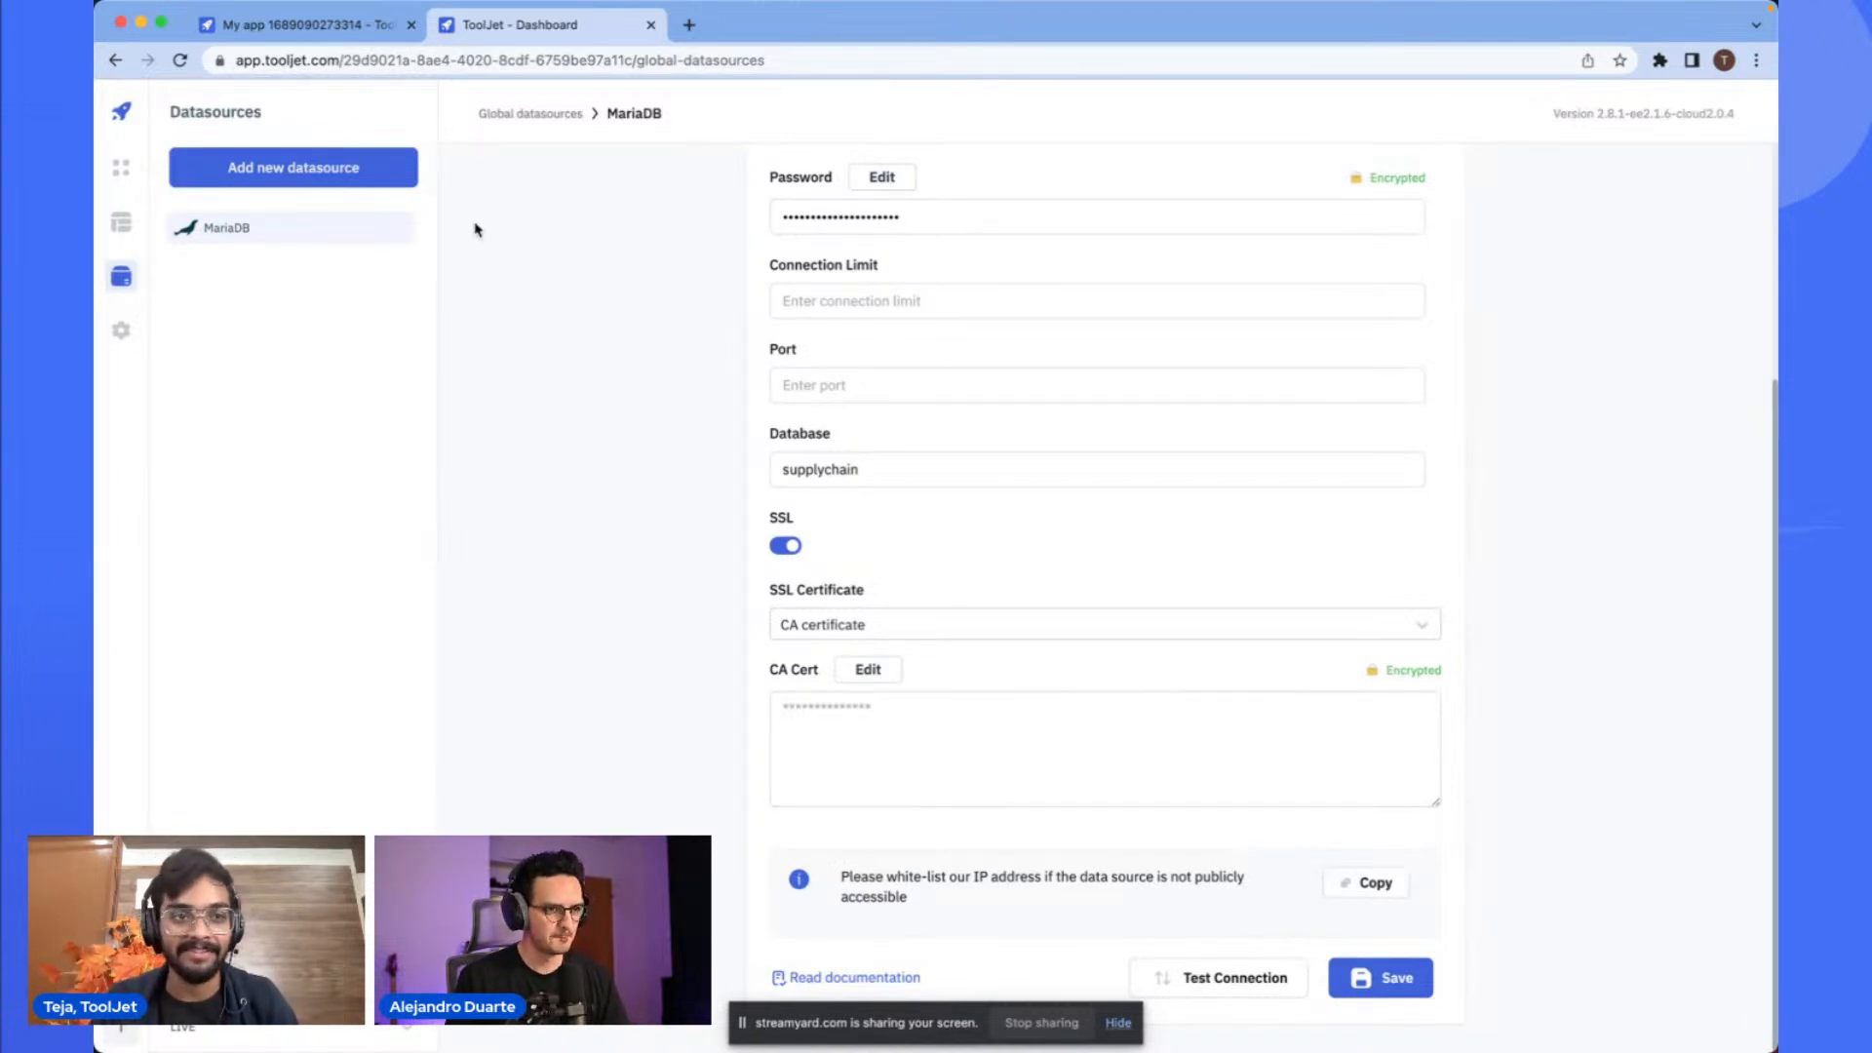
pyautogui.click(348, 40)
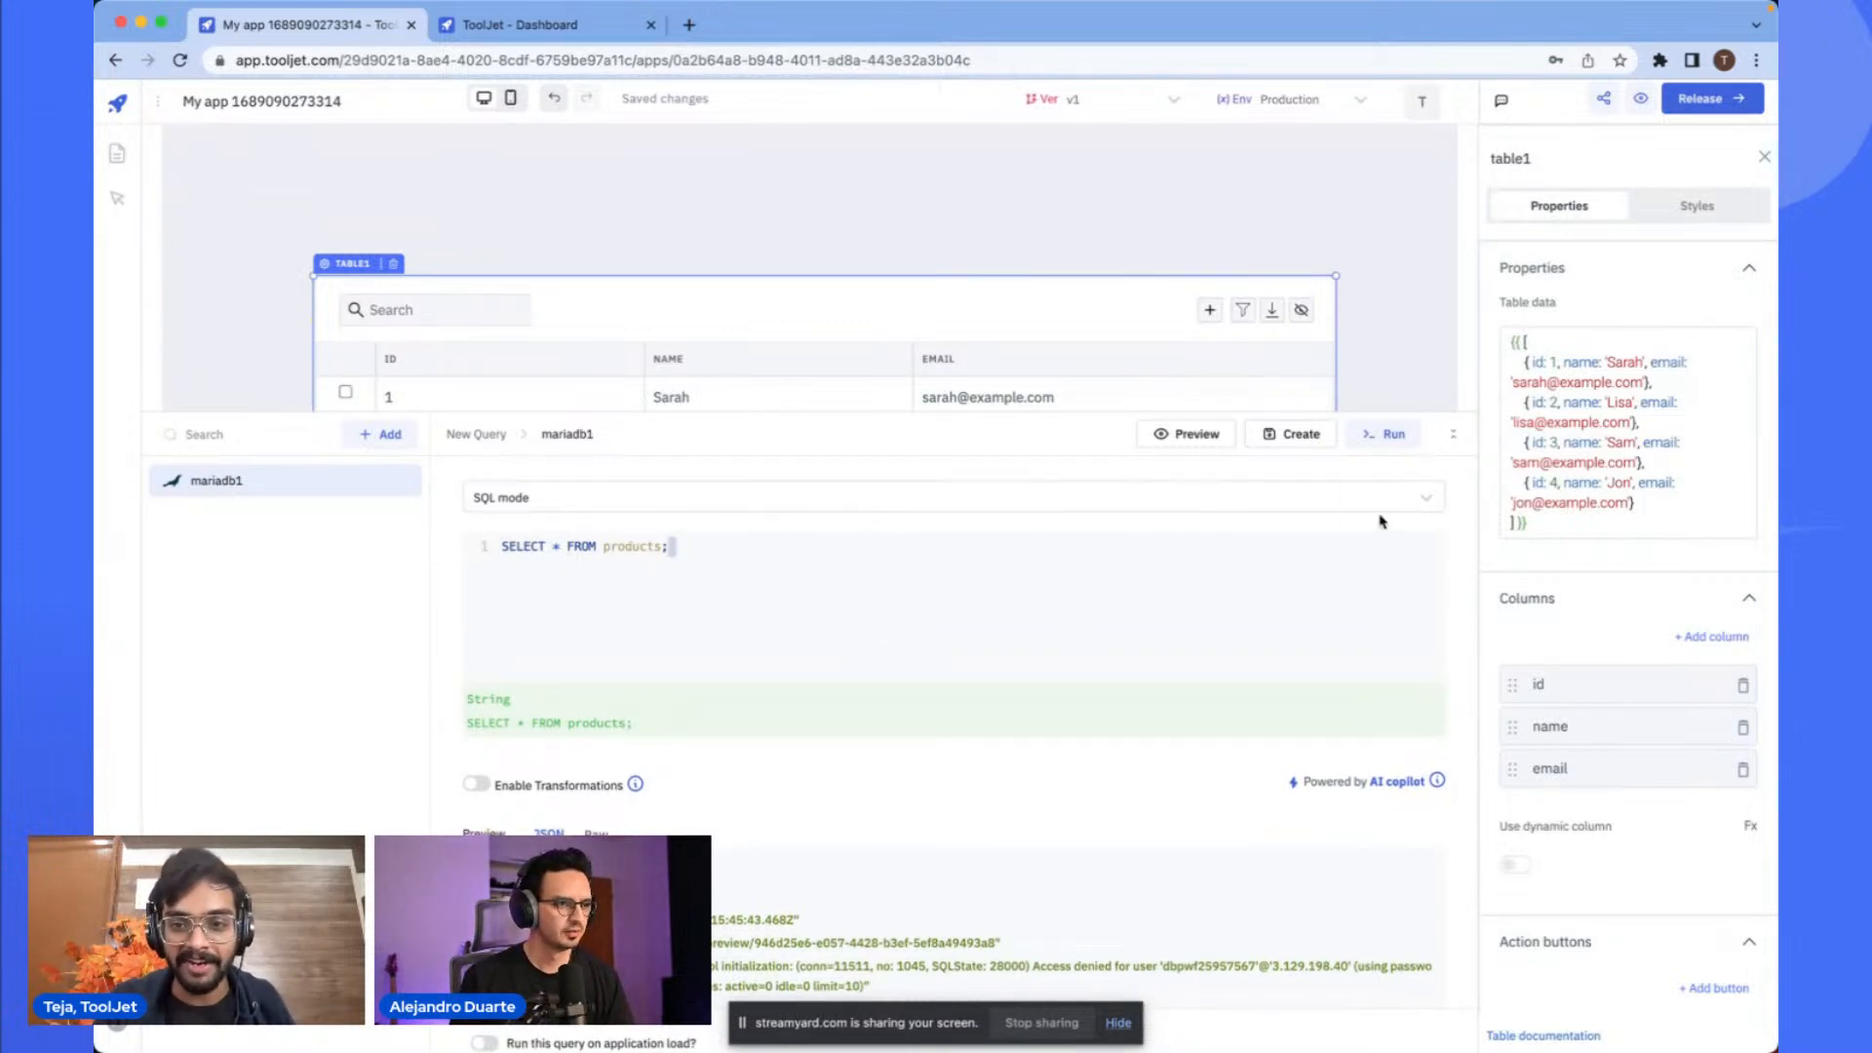
# - Create the mariadb1 query and preview its results, expanding the first records in the JSON view
pyautogui.click(1289, 435)
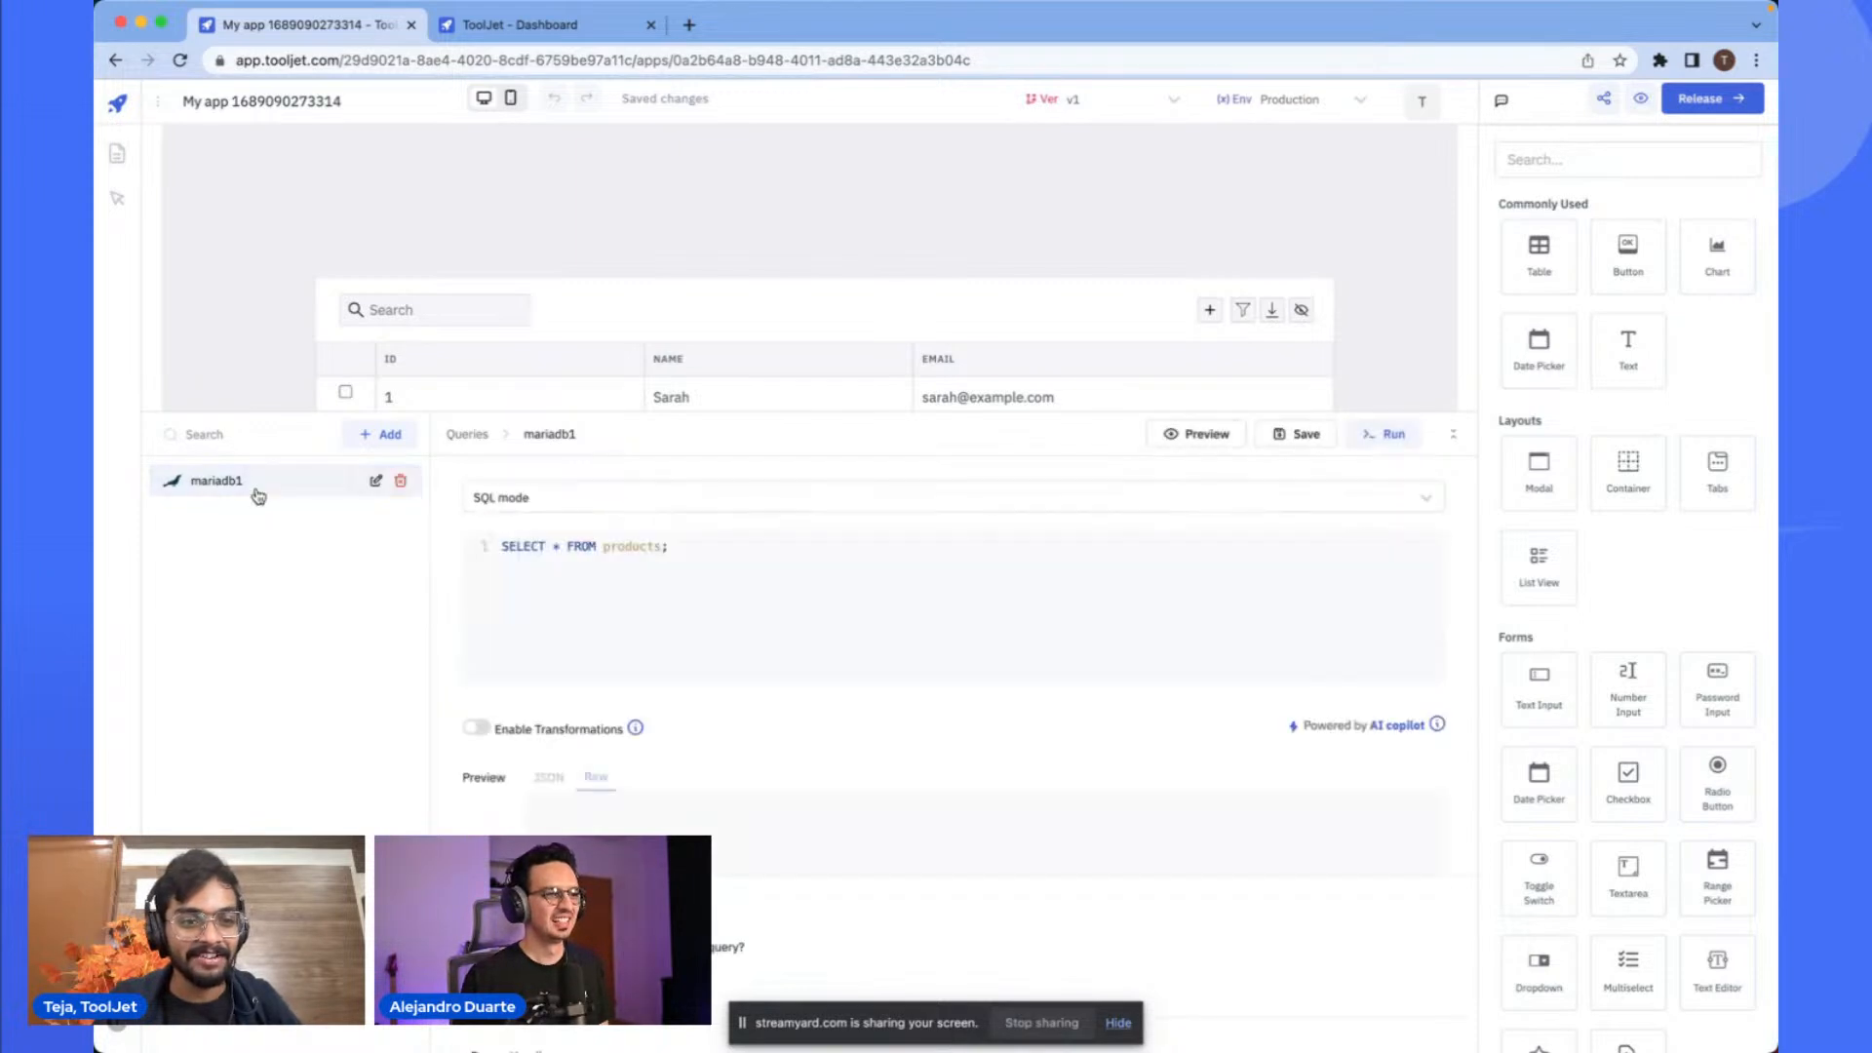
pyautogui.scroll(4, 567, 566)
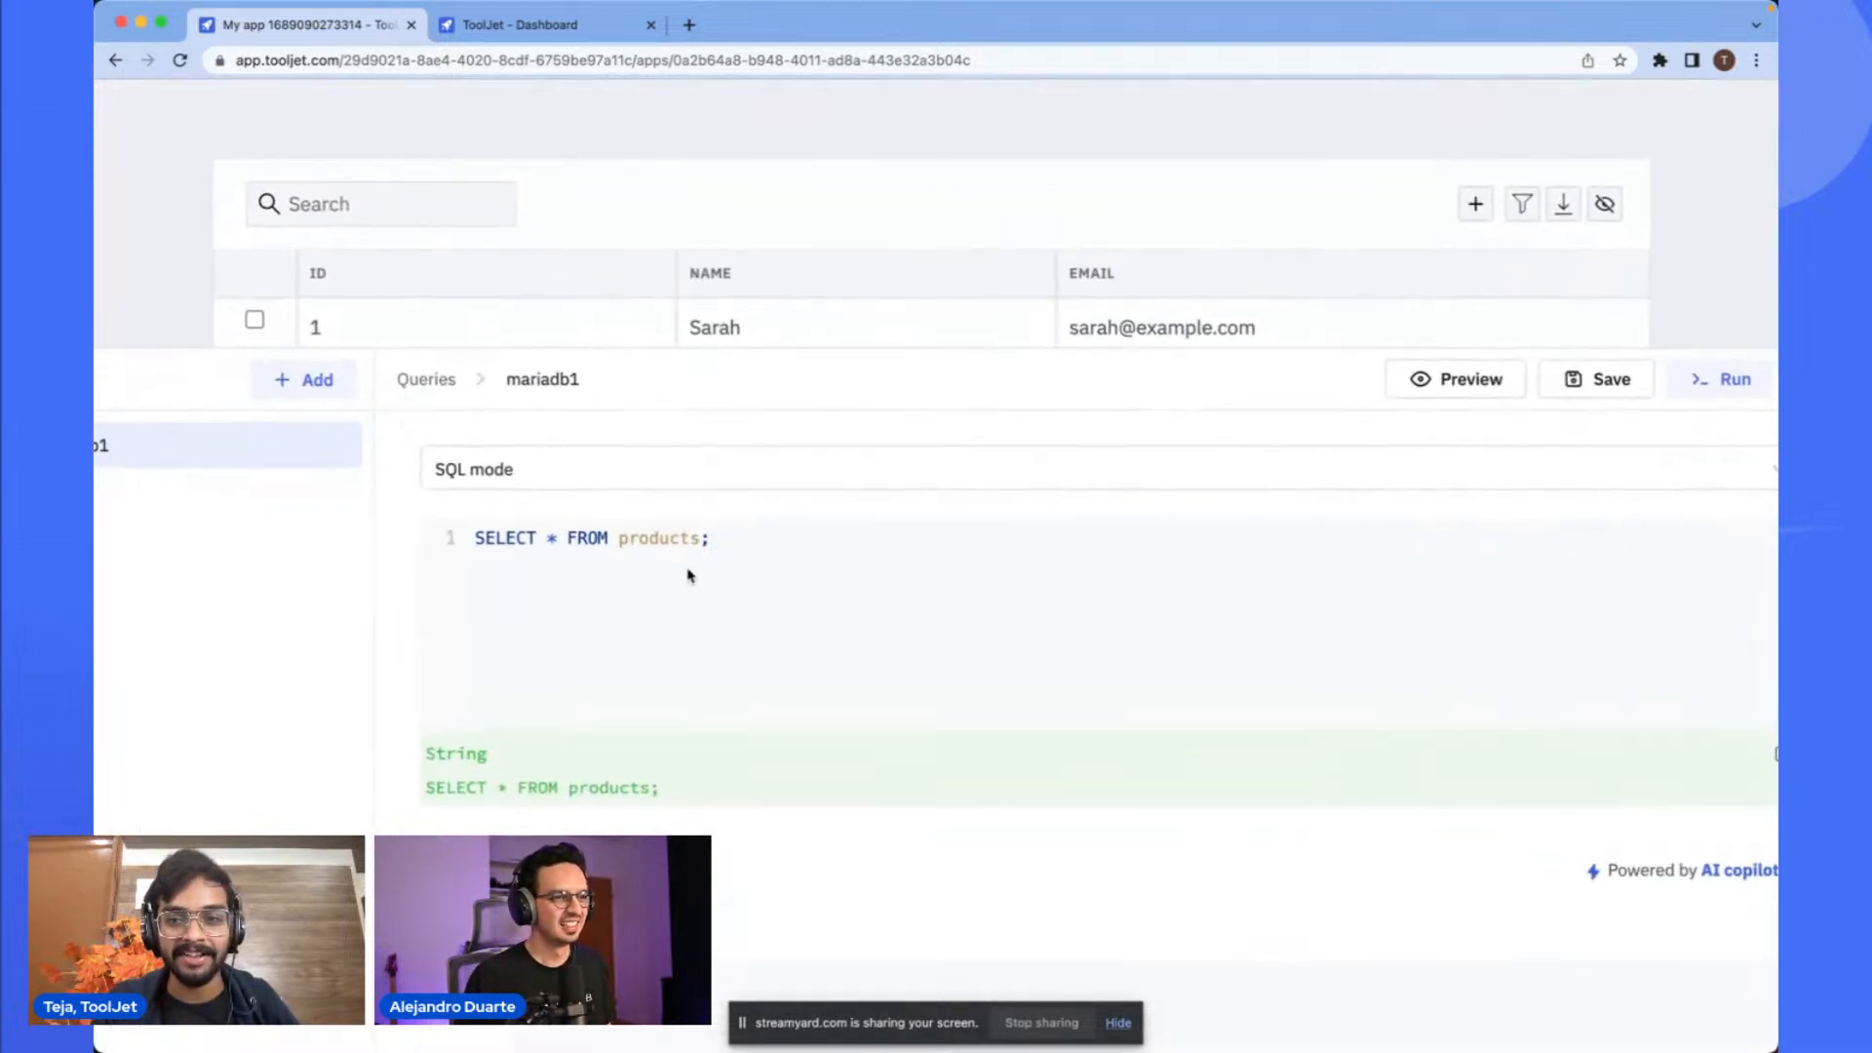
pyautogui.click(1453, 383)
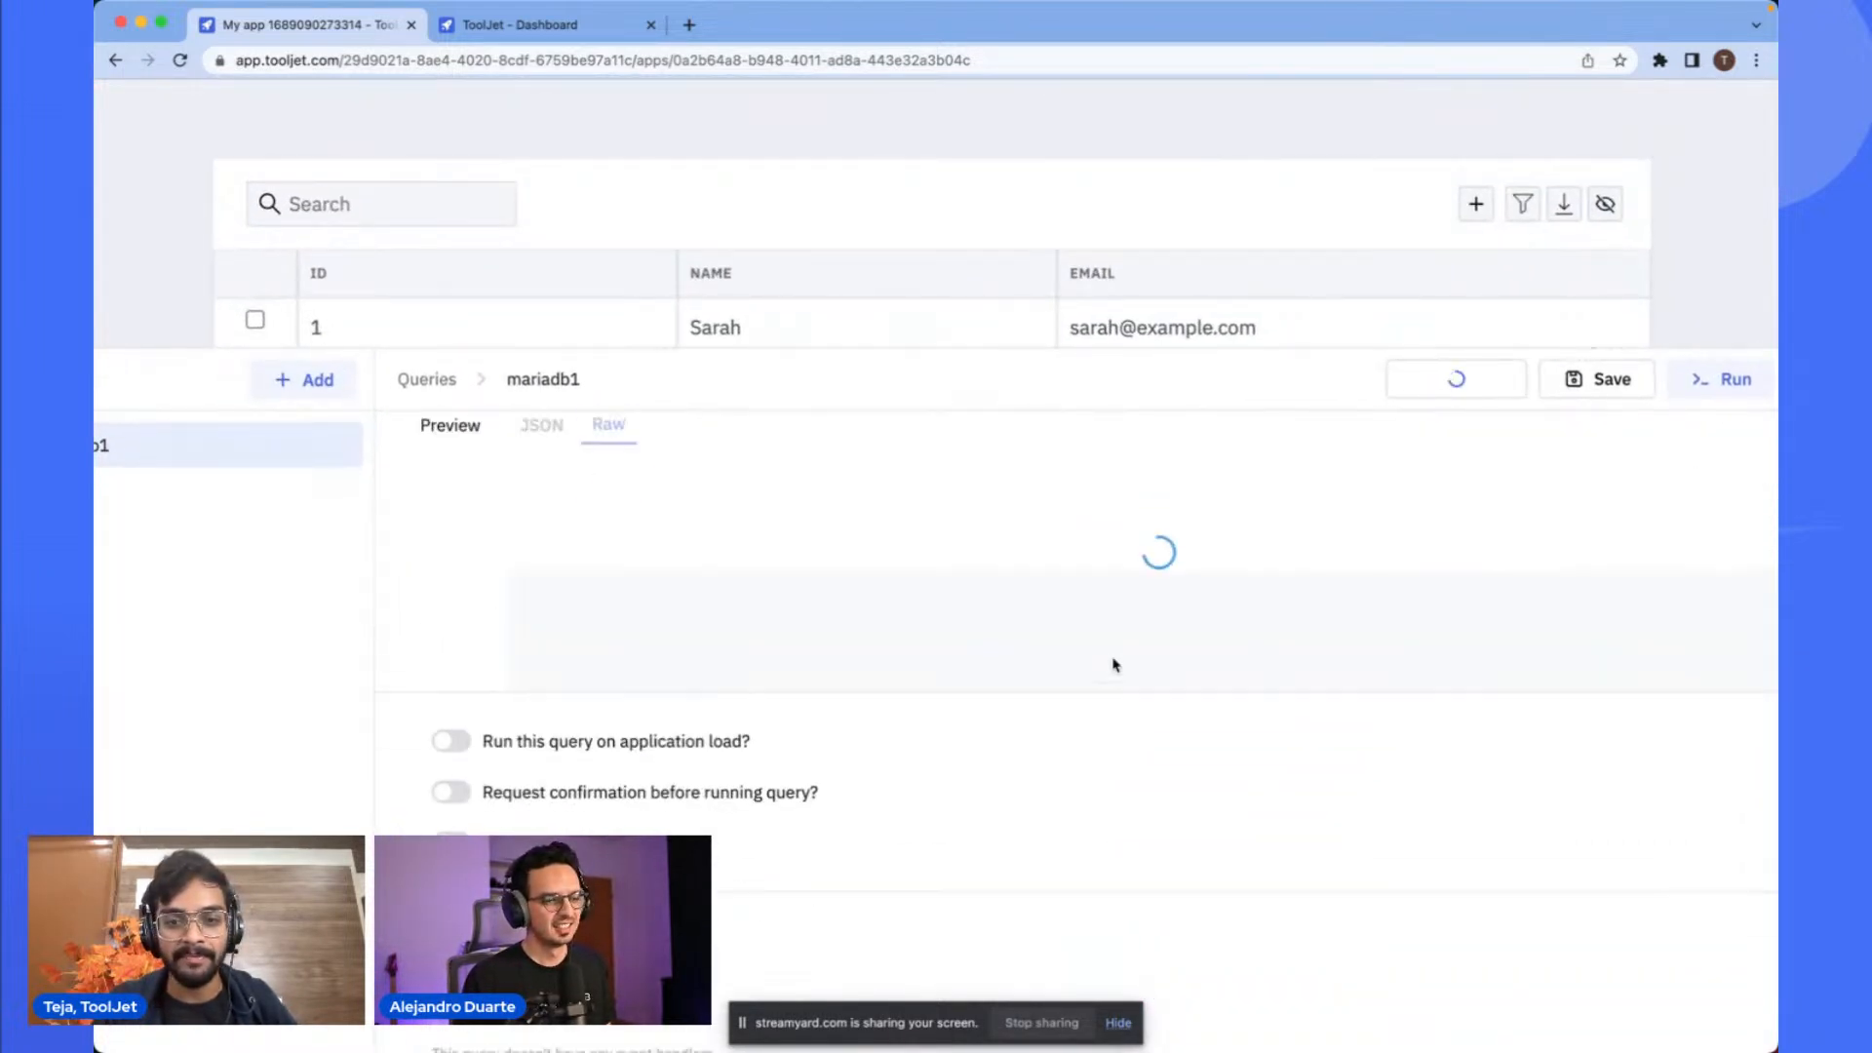
pyautogui.scroll(-3, 1112, 661)
pyautogui.scroll(3, 1114, 664)
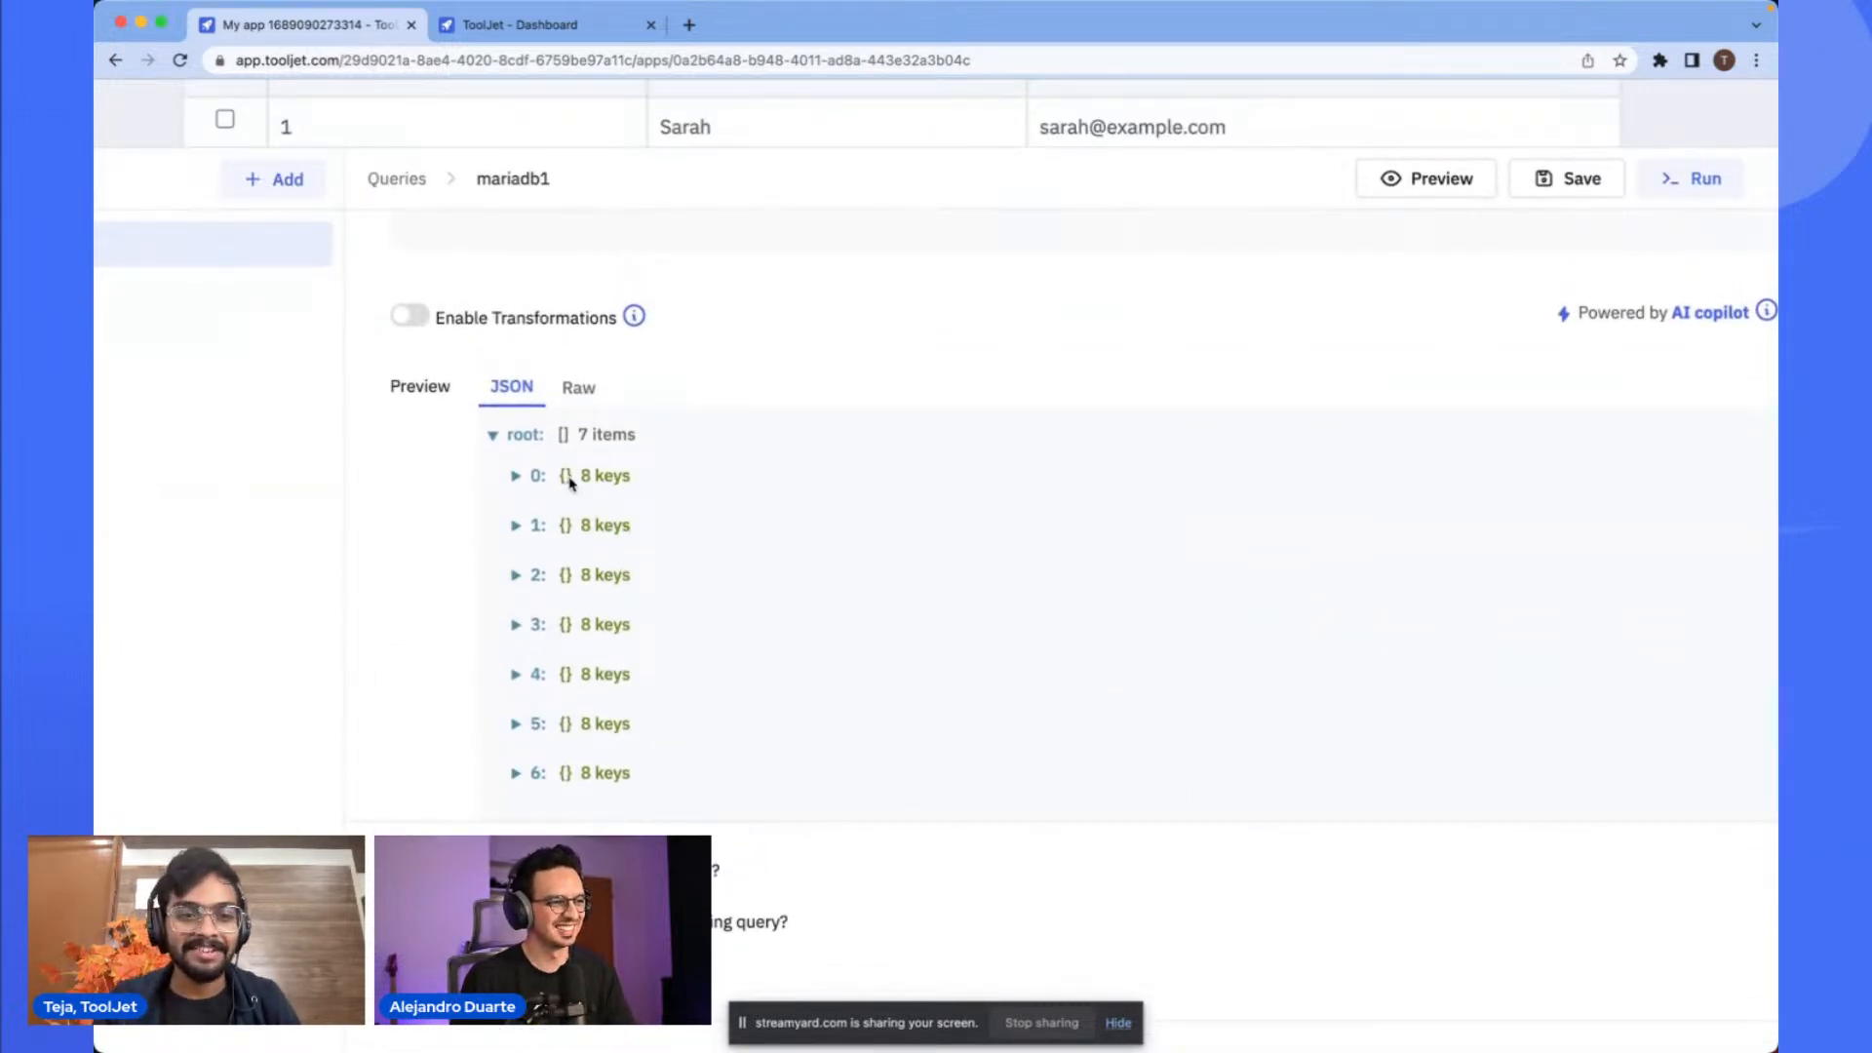
pyautogui.click(570, 483)
pyautogui.click(570, 482)
pyautogui.click(583, 526)
pyautogui.click(589, 527)
pyautogui.click(617, 576)
pyautogui.click(619, 575)
pyautogui.scroll(3, 673, 595)
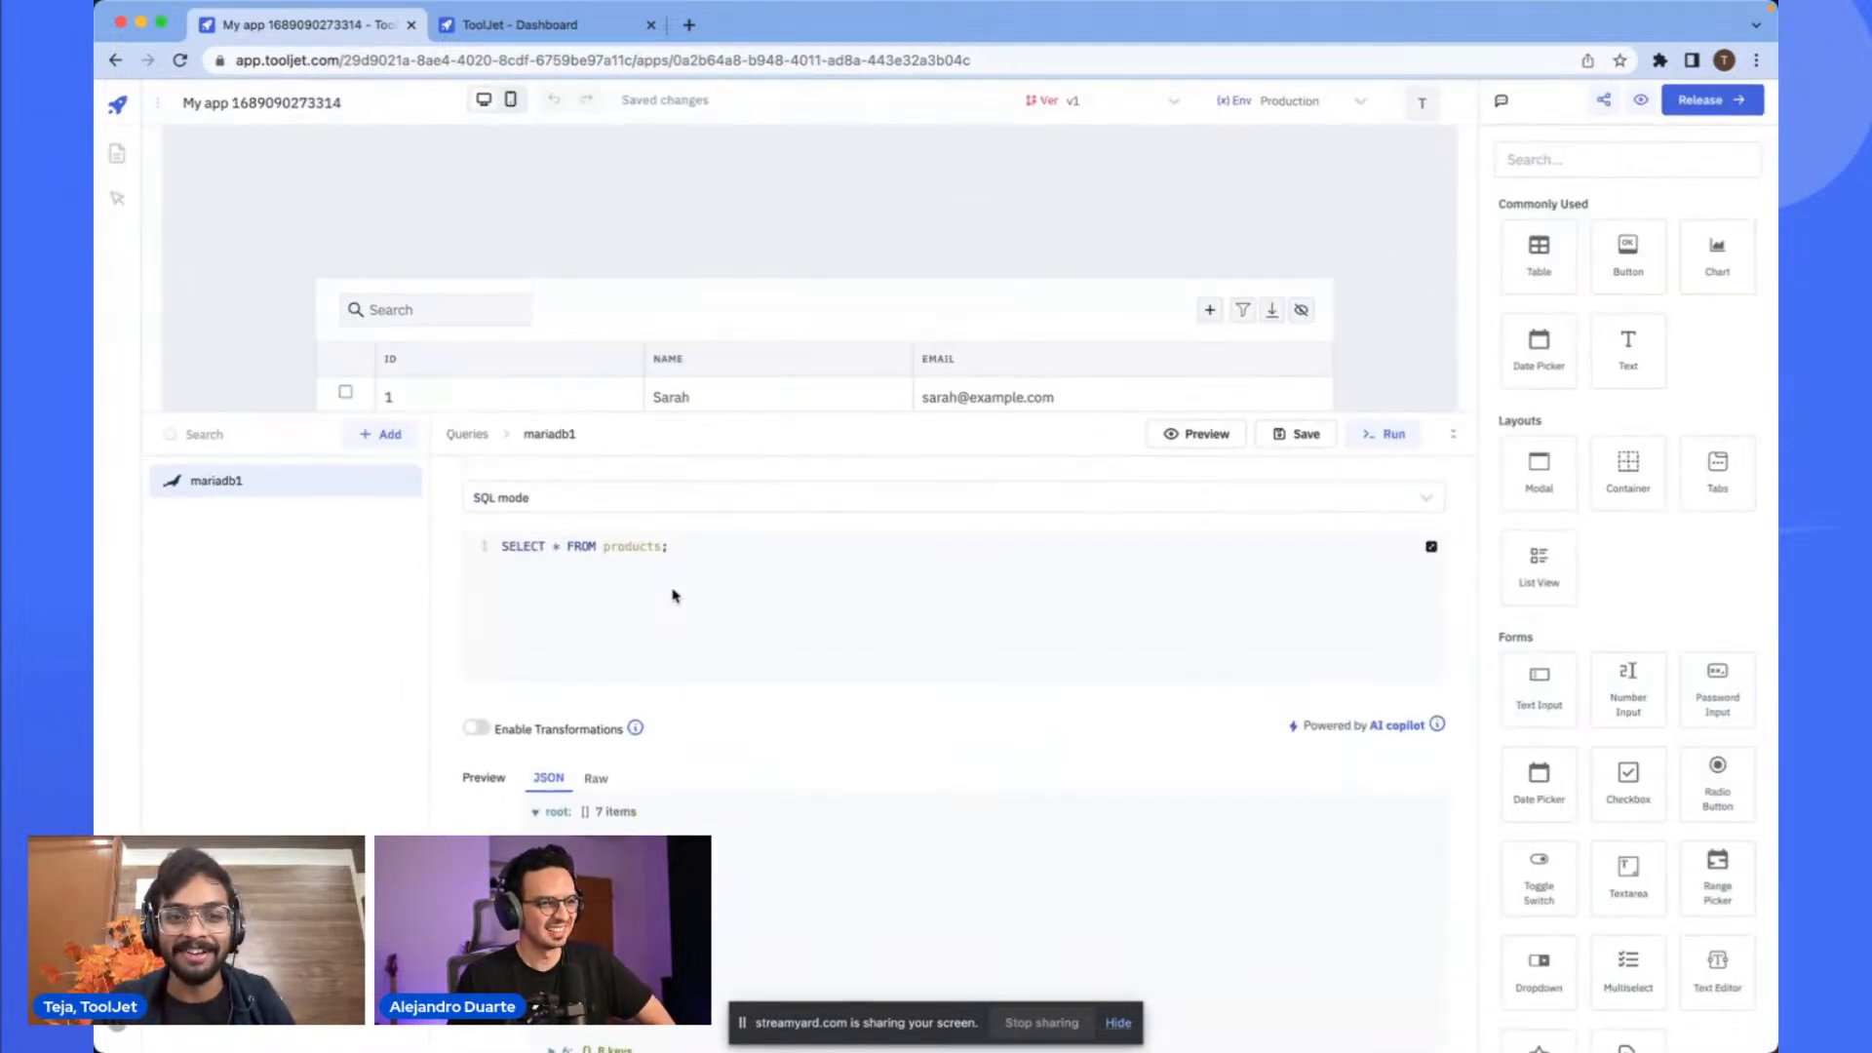
# - Inspect the returned product records in the query's JSON preview
pyautogui.moveTo(843, 414); pyautogui.dragTo(850, 595)
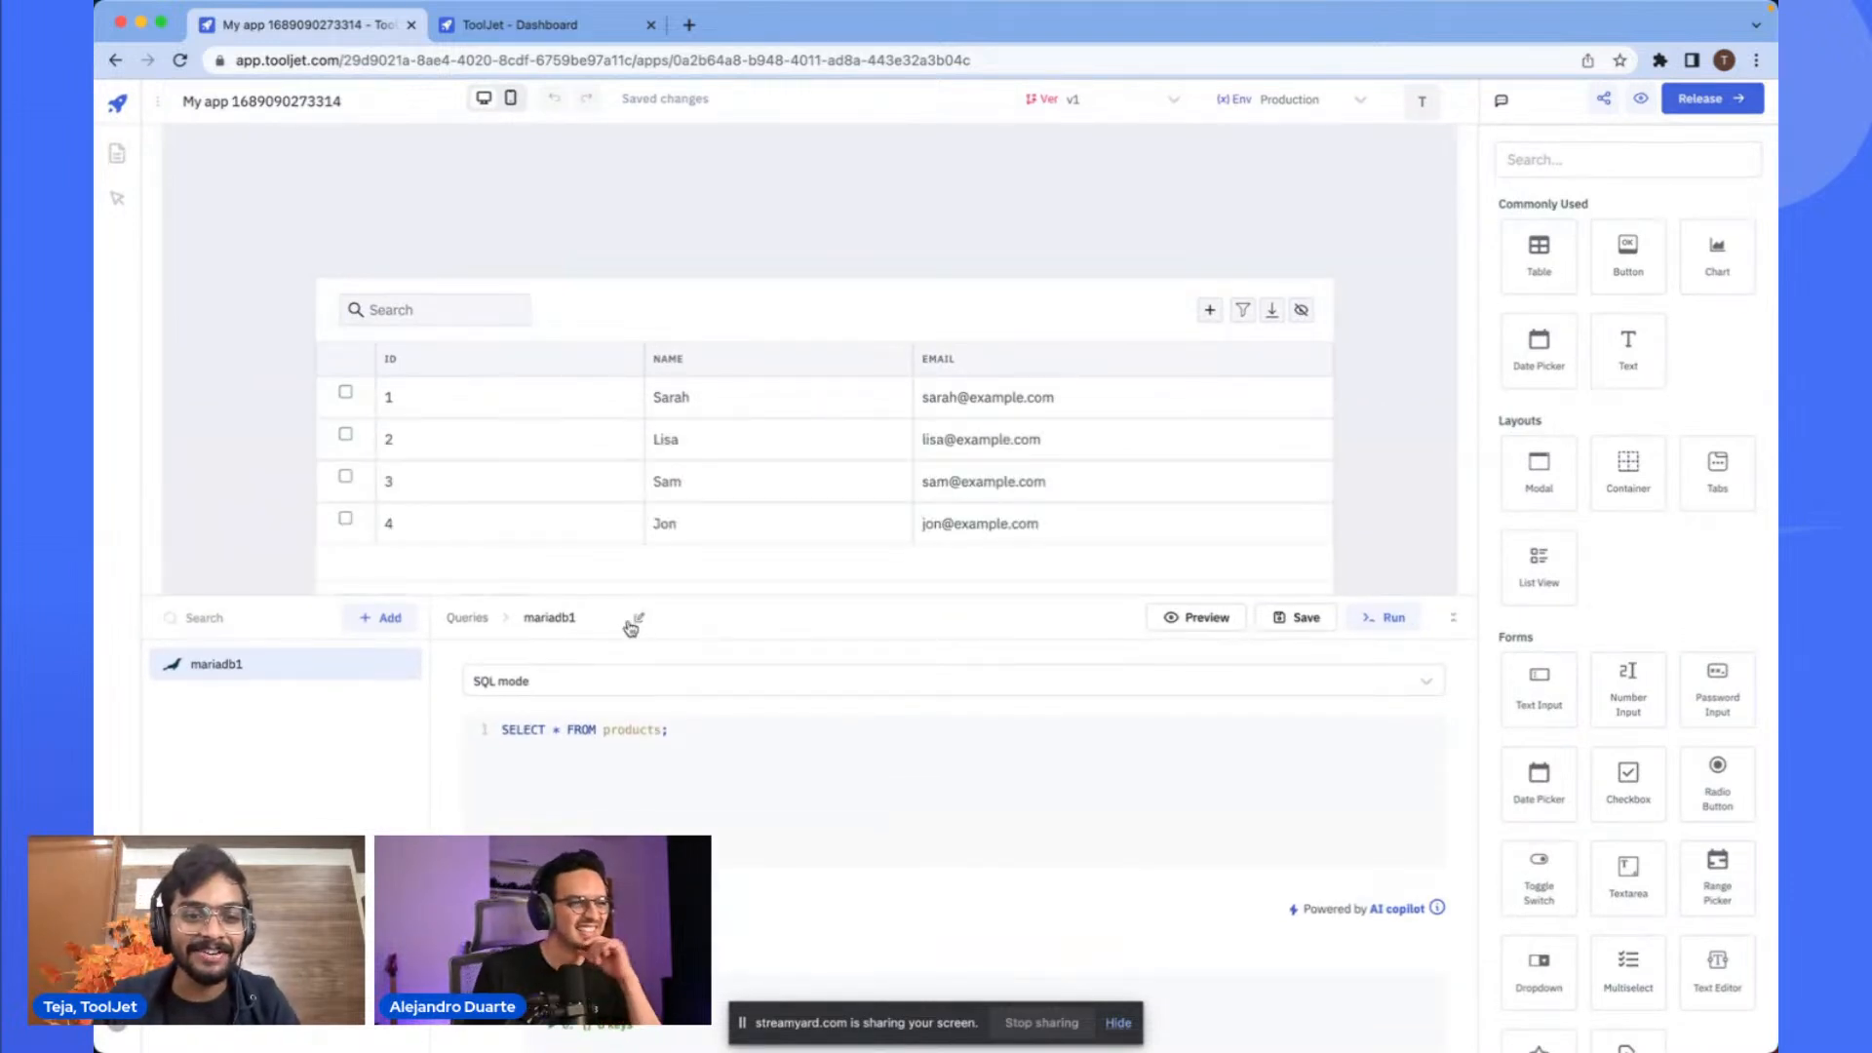
pyautogui.click(650, 758)
pyautogui.scroll(-5, 698, 758)
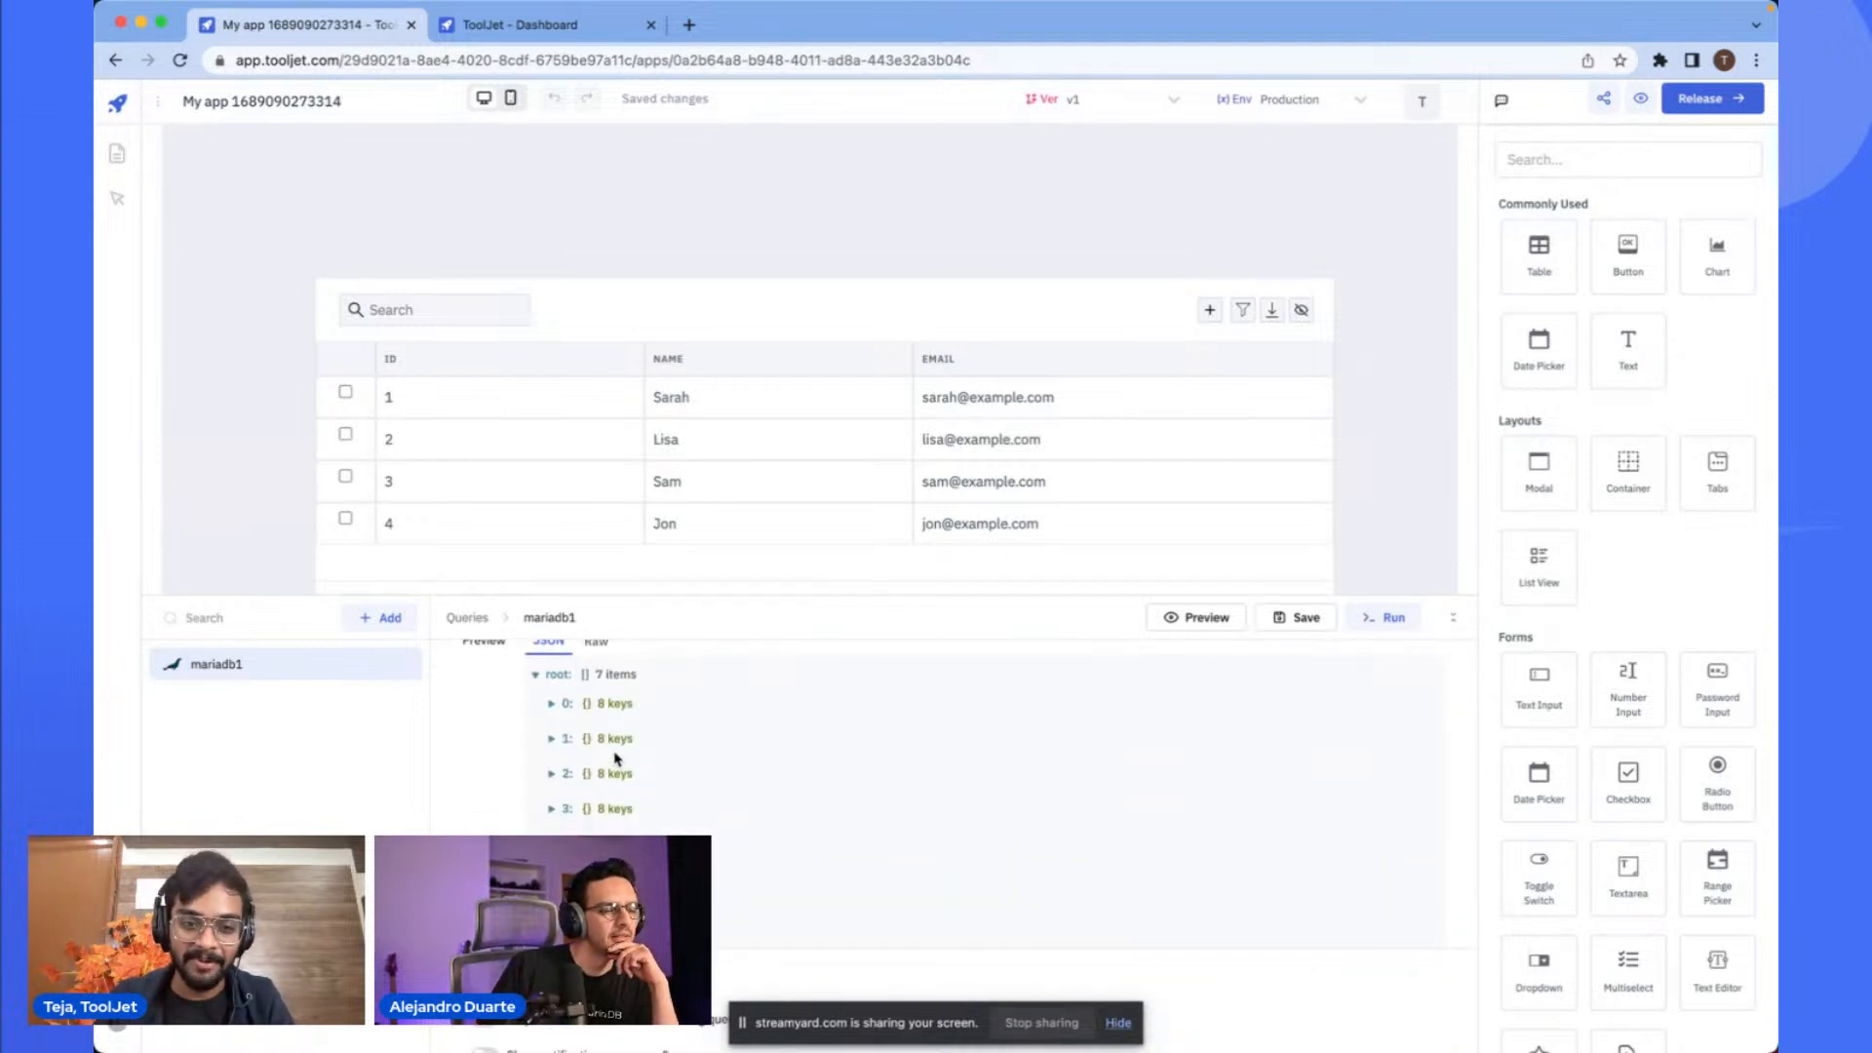
pyautogui.click(619, 775)
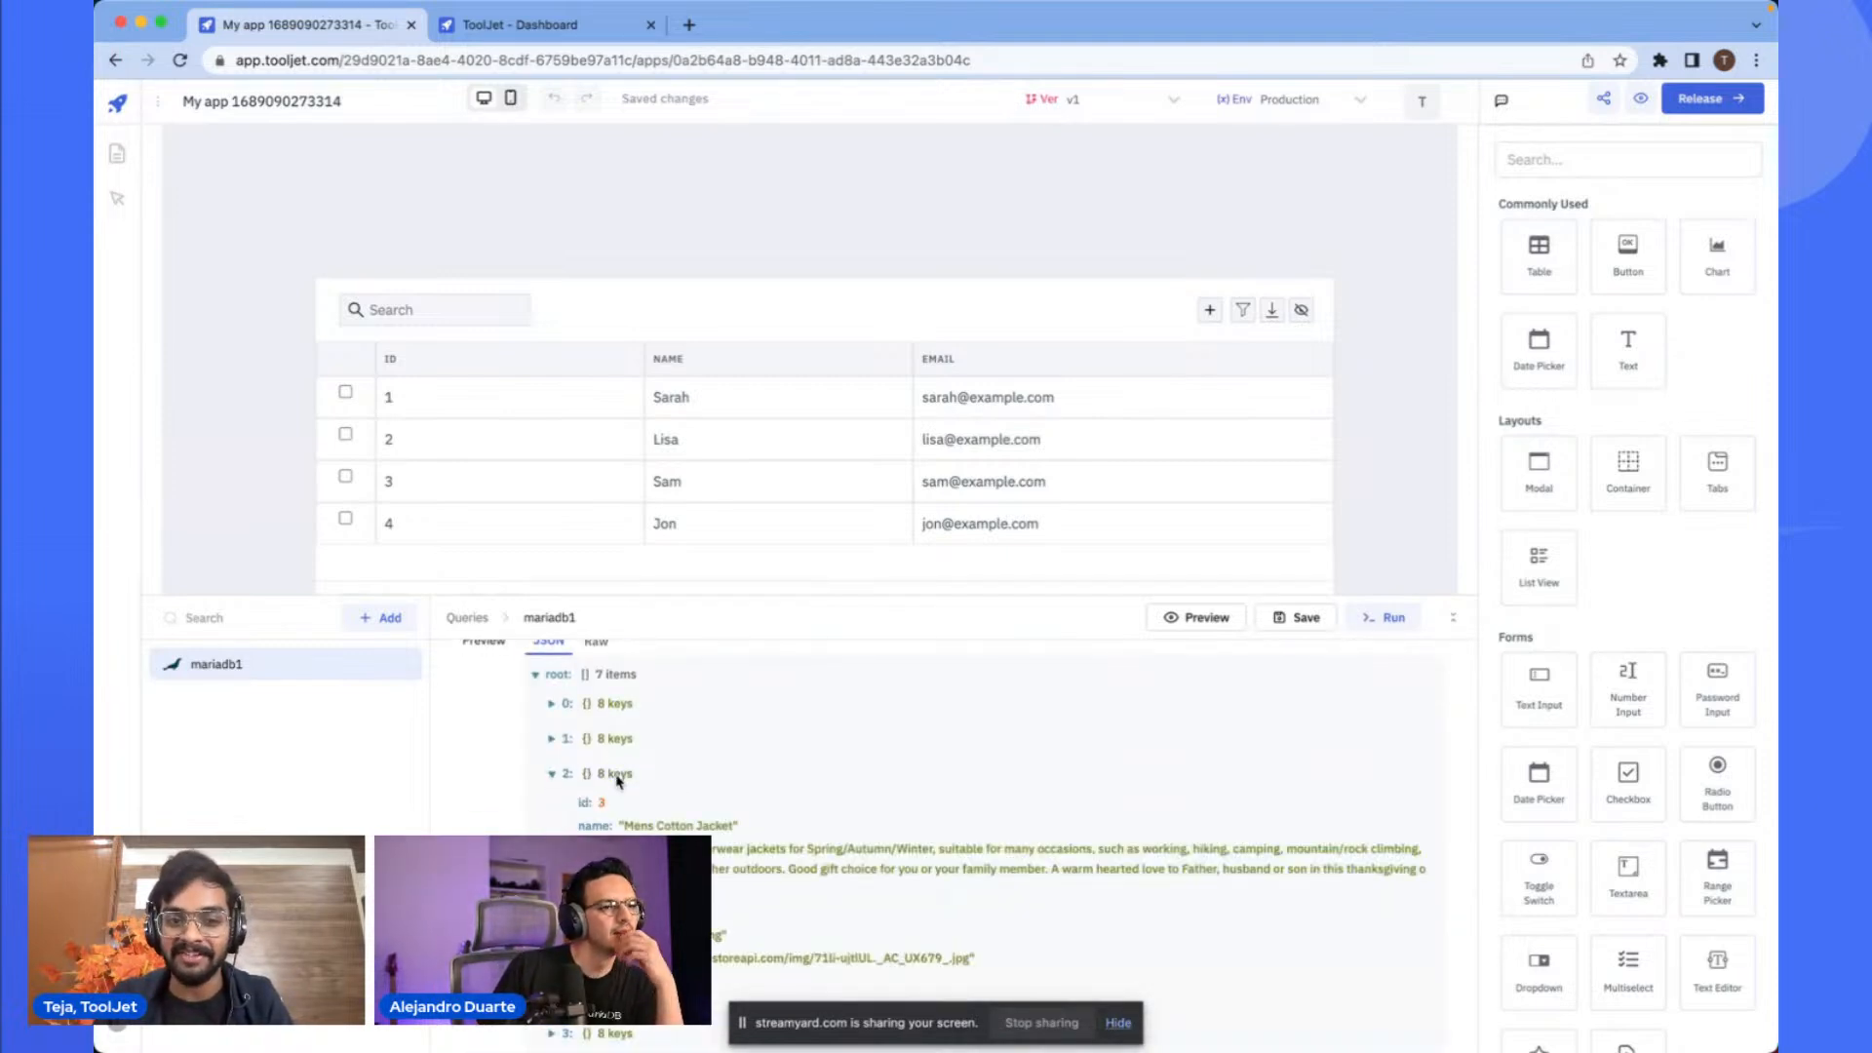
pyautogui.click(618, 775)
pyautogui.scroll(5, 769, 777)
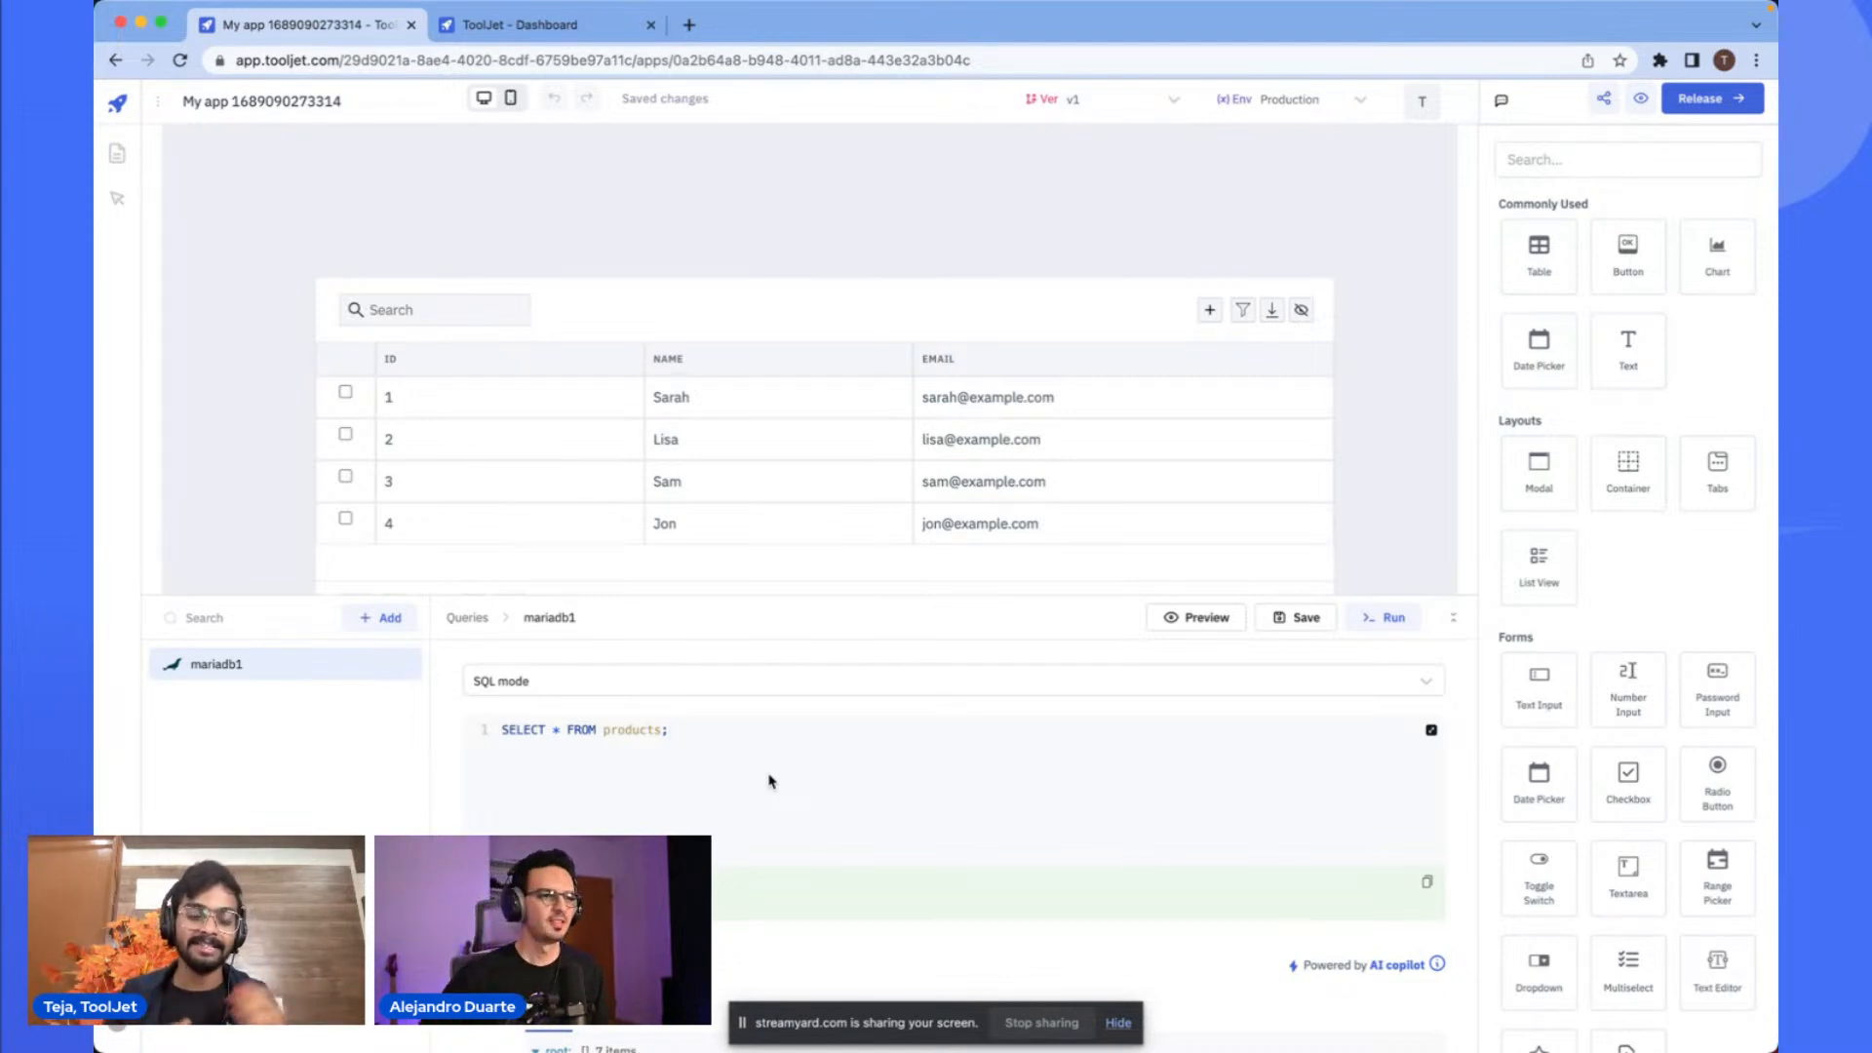
pyautogui.moveTo(669, 733); pyautogui.dragTo(723, 740)
pyautogui.scroll(-1, 724, 739)
pyautogui.scroll(-1, 723, 740)
pyautogui.scroll(1, 996, 741)
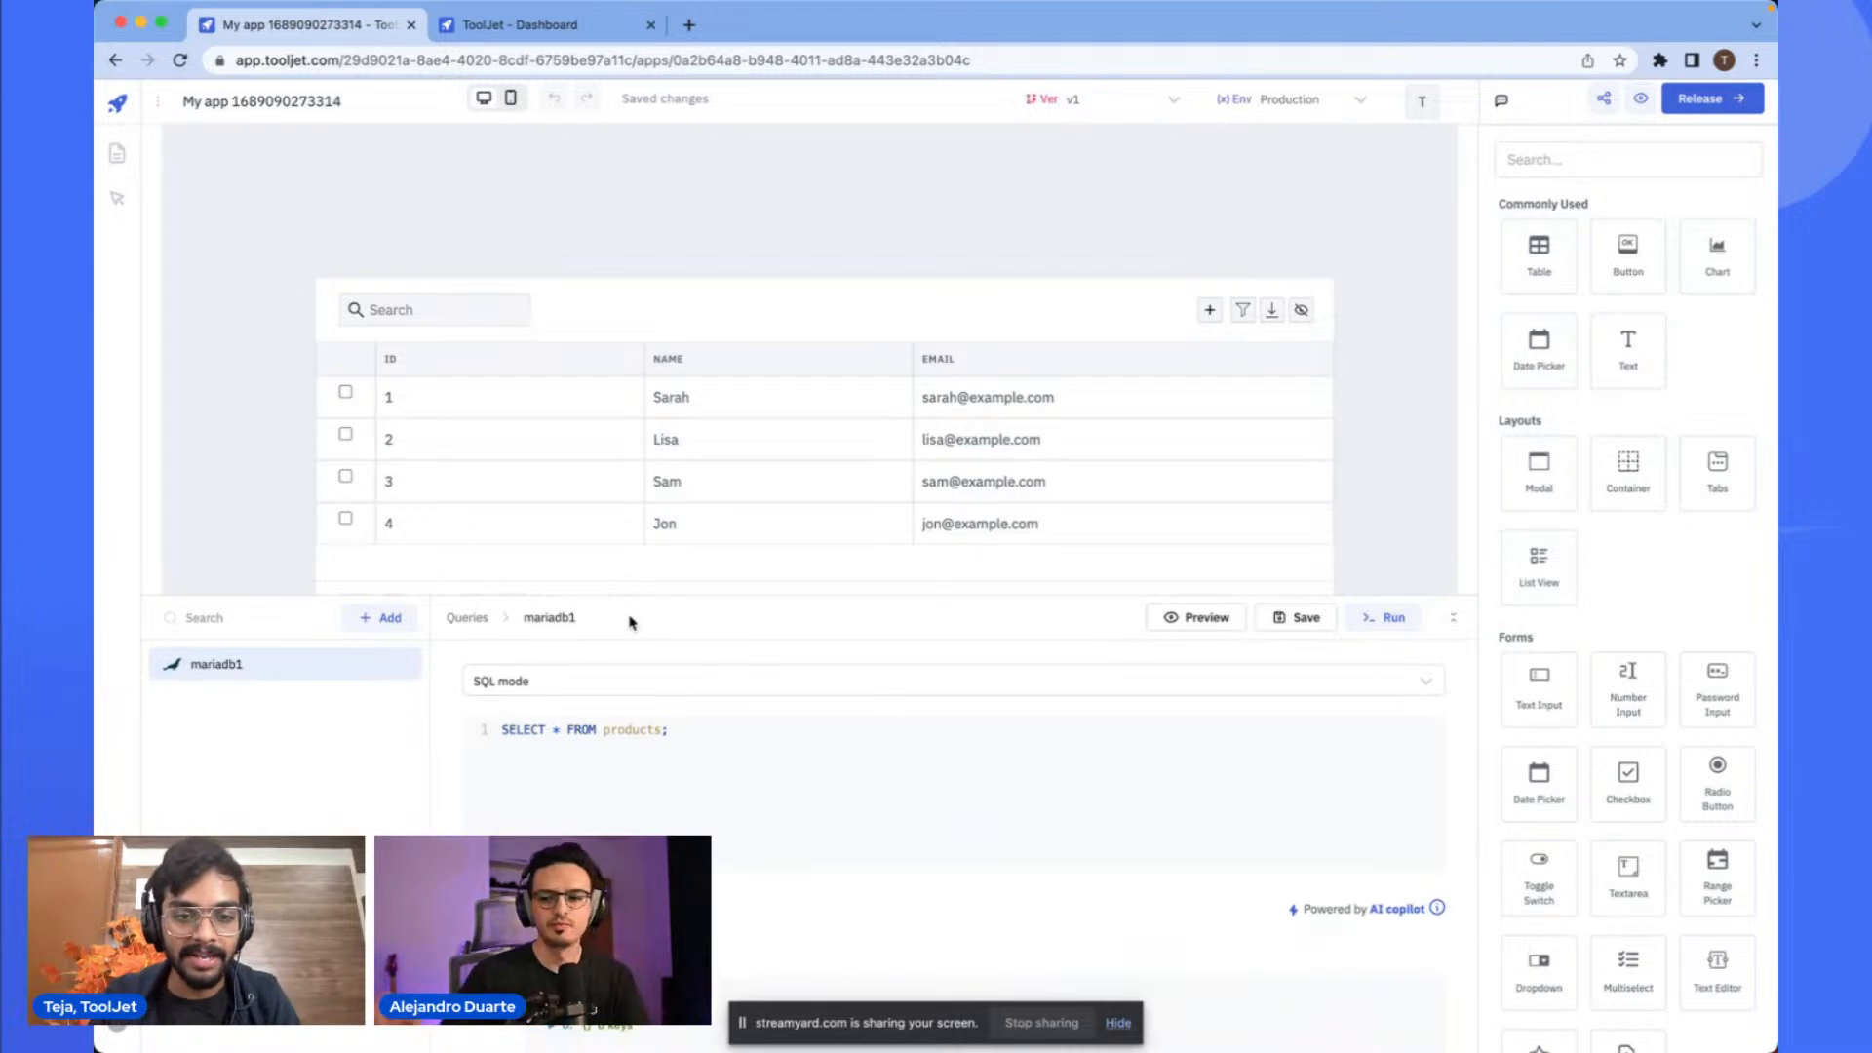
# - Rename the query to getProducts
pyautogui.click(631, 620)
pyautogui.write('getProducsts')
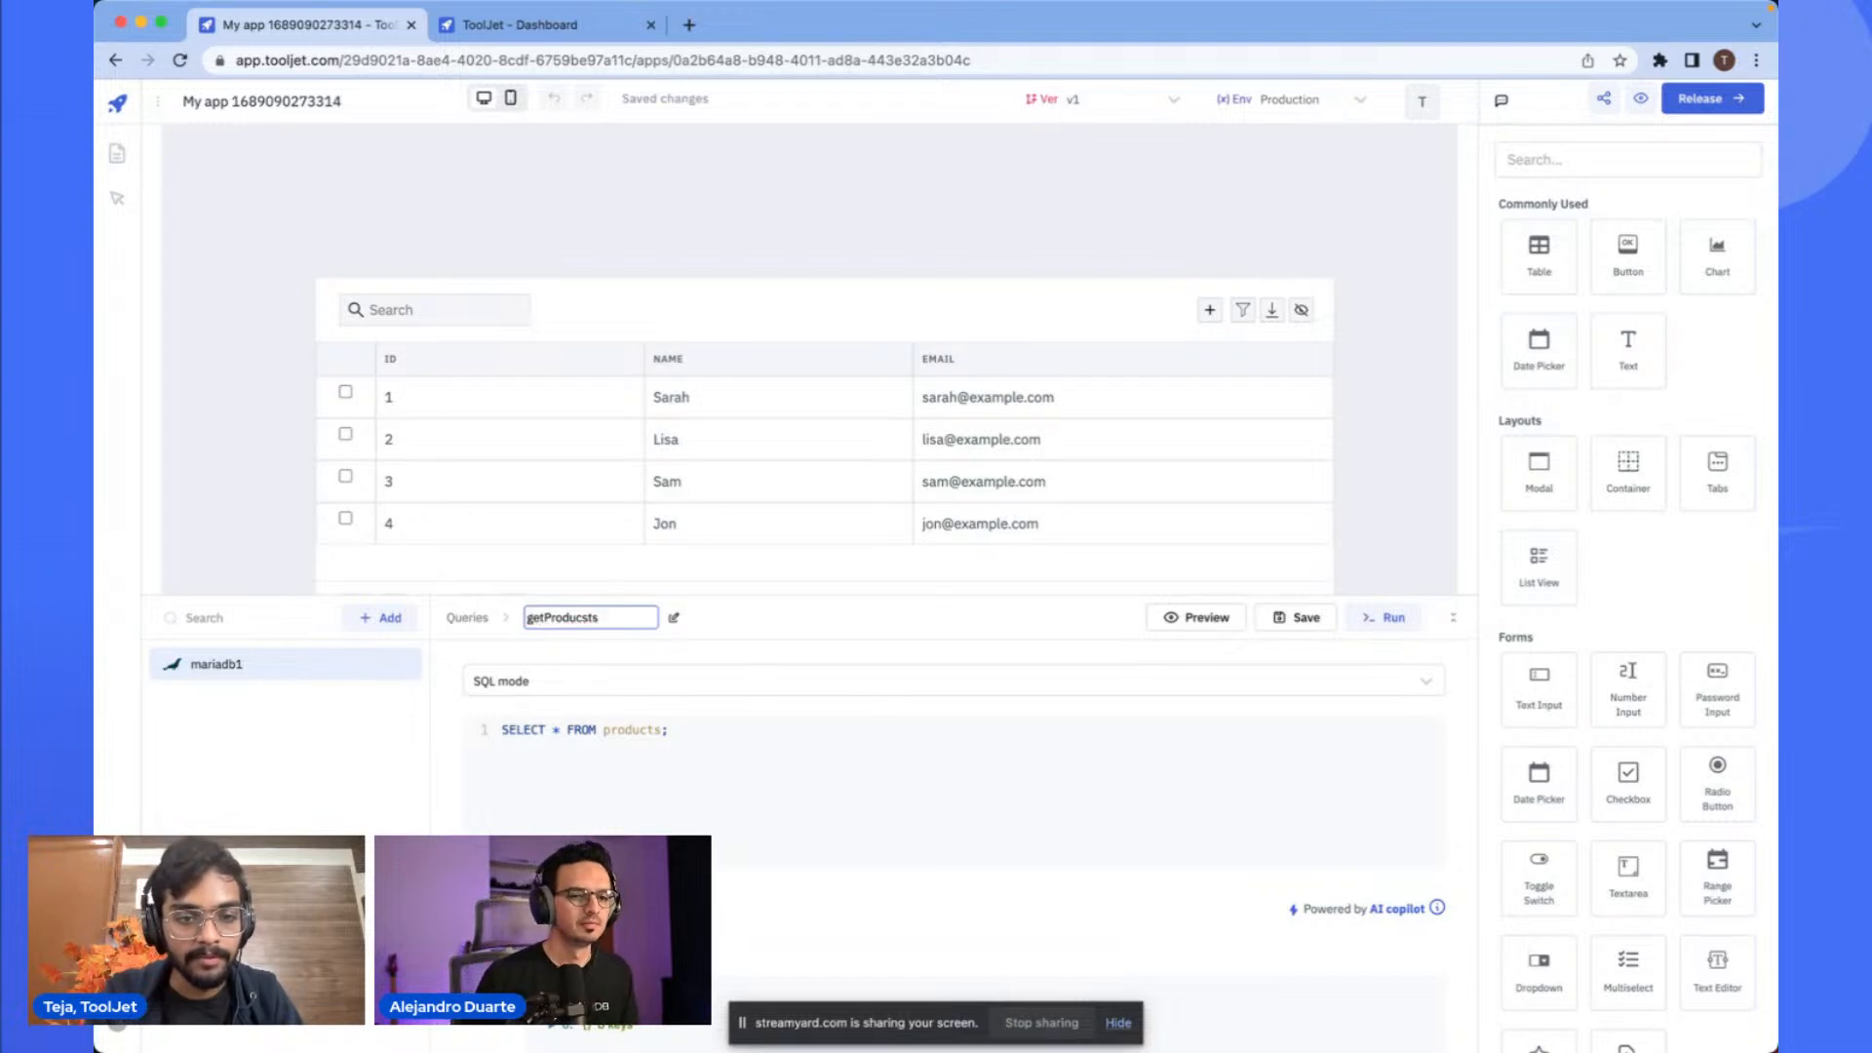
pyautogui.click(819, 641)
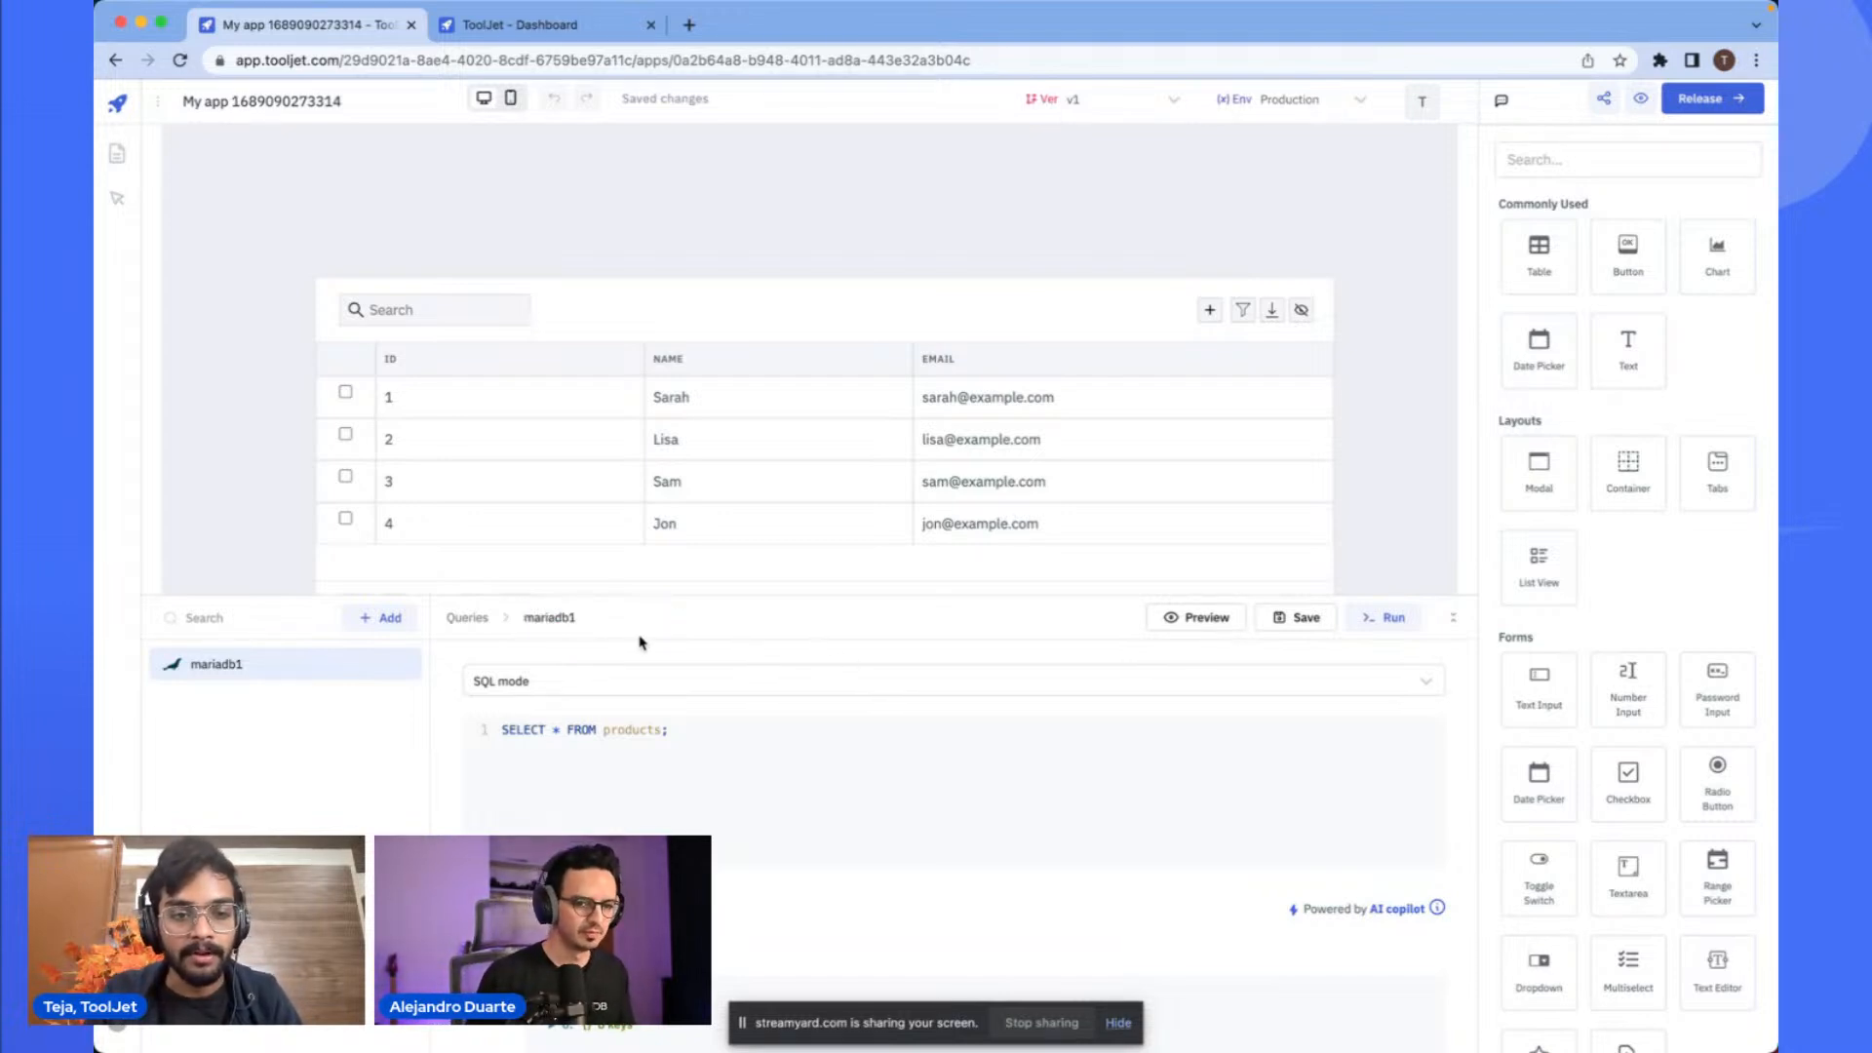
pyautogui.scroll(5, 596, 642)
pyautogui.scroll(-4, 597, 642)
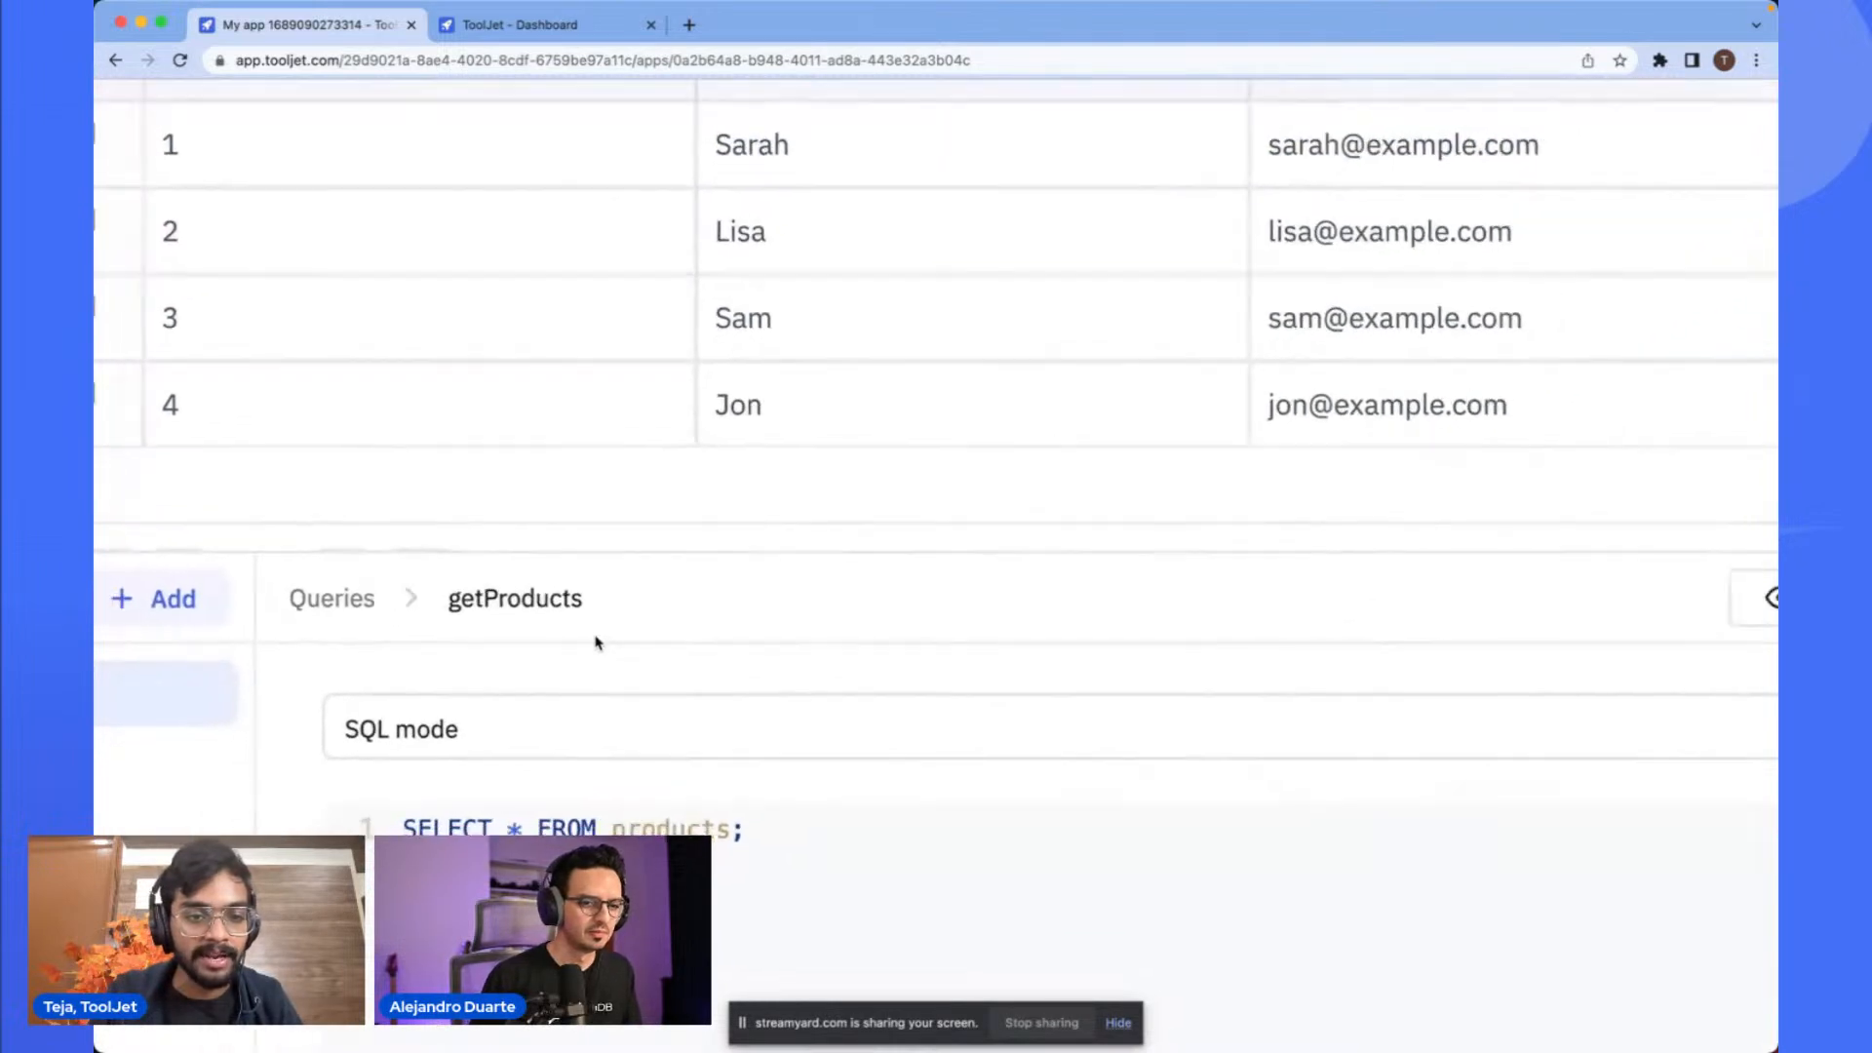
pyautogui.scroll(-3, 597, 642)
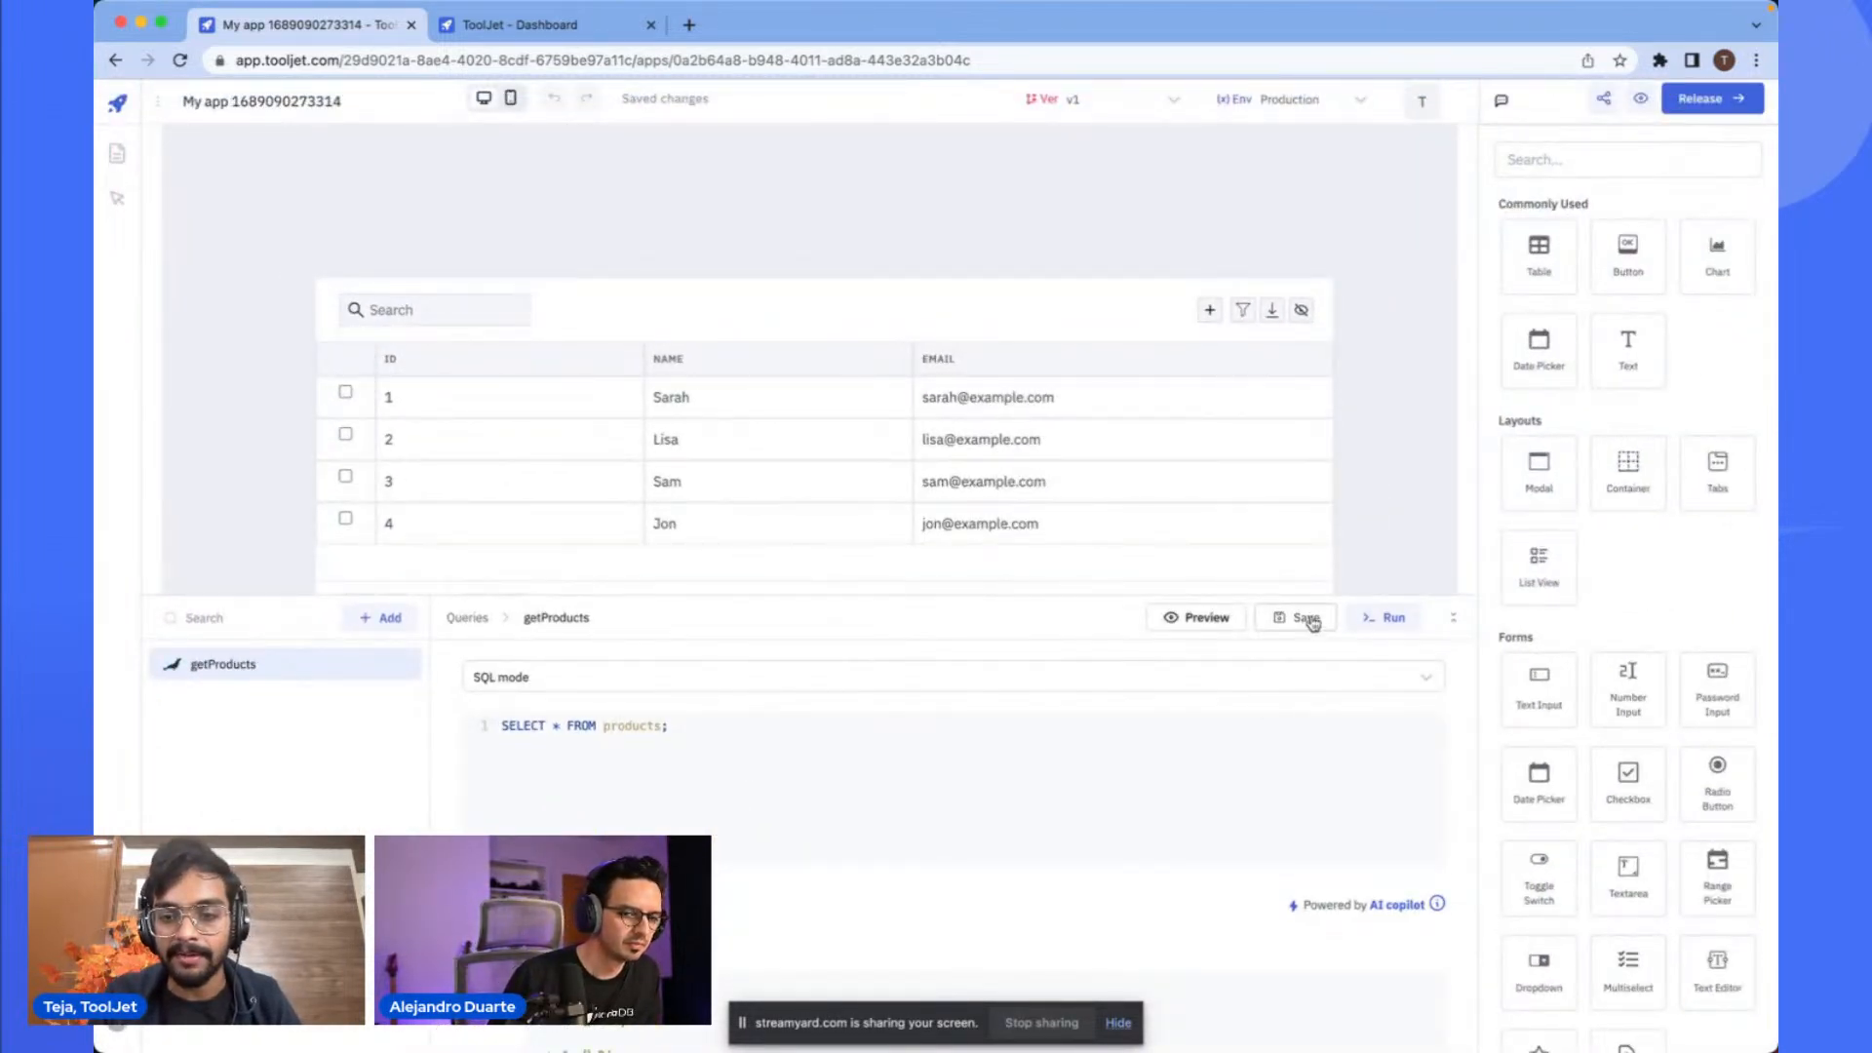
# - Move and enlarge the table, and set its table data to {{queries.getProducts.data}}
pyautogui.moveTo(881, 302); pyautogui.dragTo(827, 225)
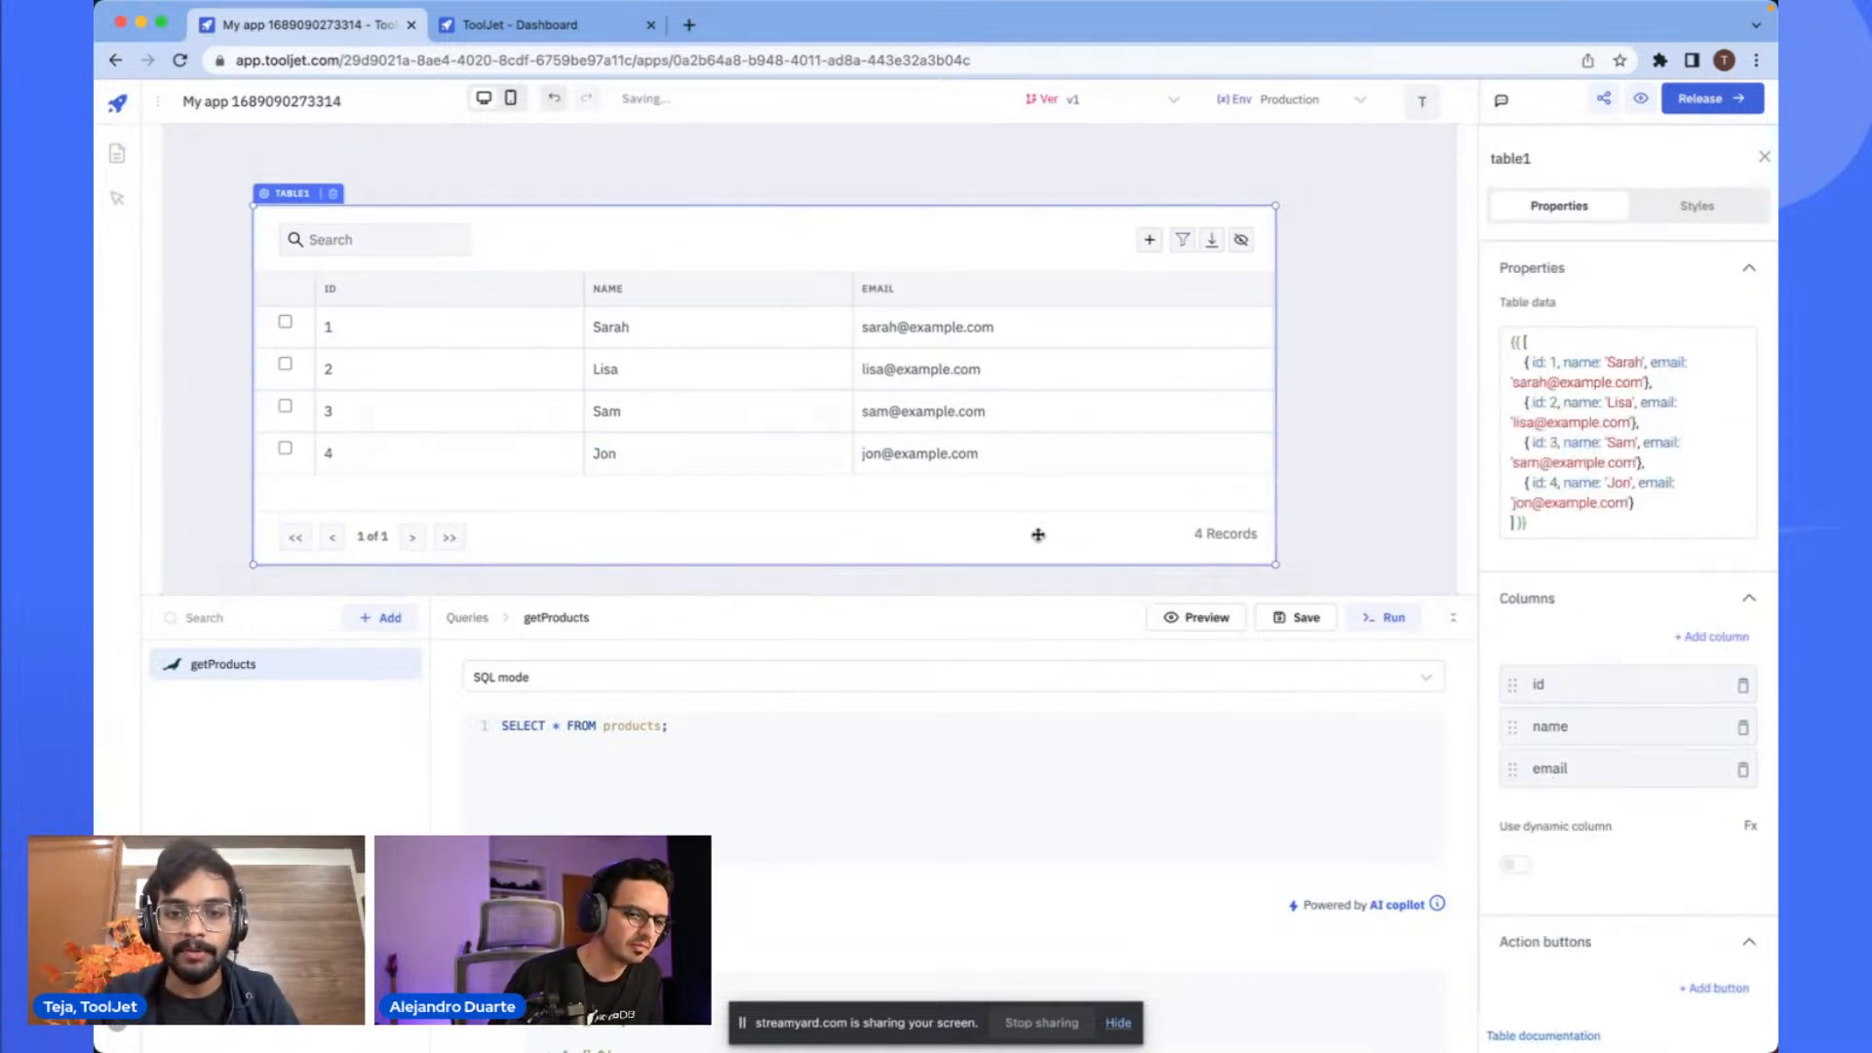
pyautogui.moveTo(1044, 565); pyautogui.dragTo(1058, 655)
pyautogui.click(1604, 429)
pyautogui.press('super+a')
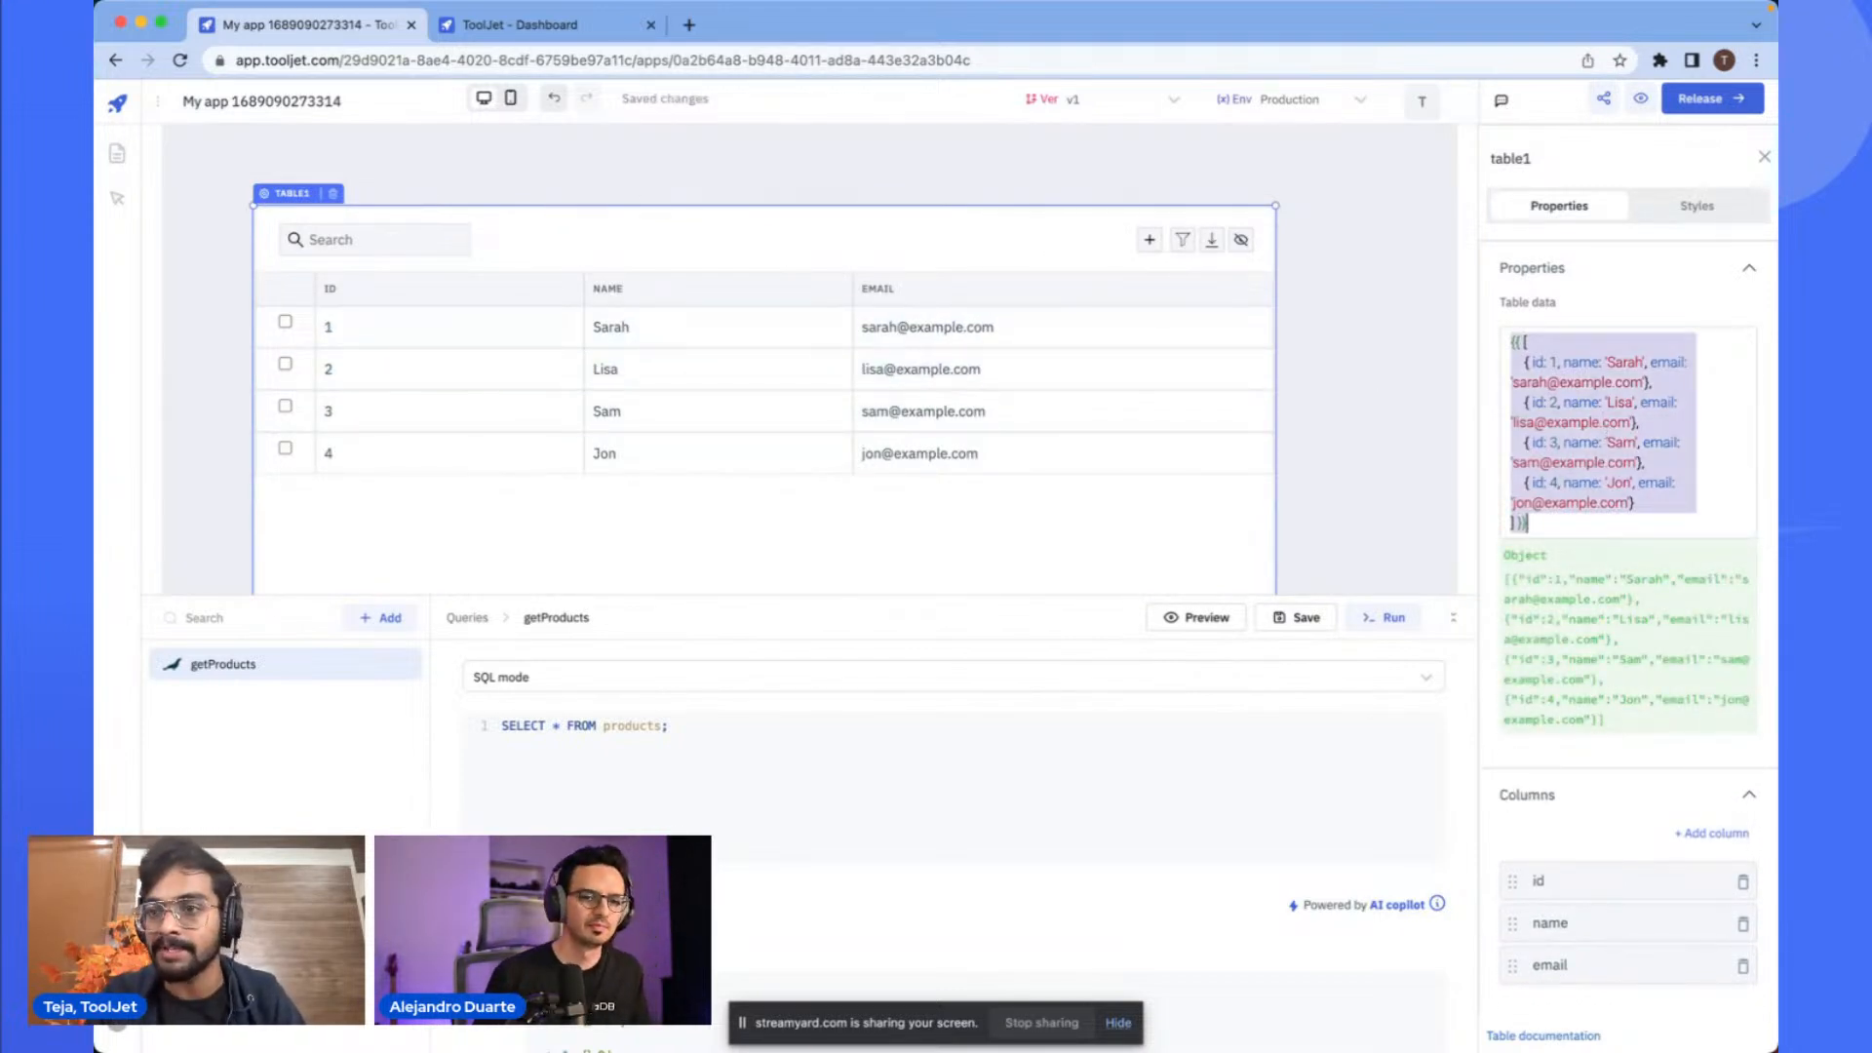
pyautogui.scroll(5, 1711, 297)
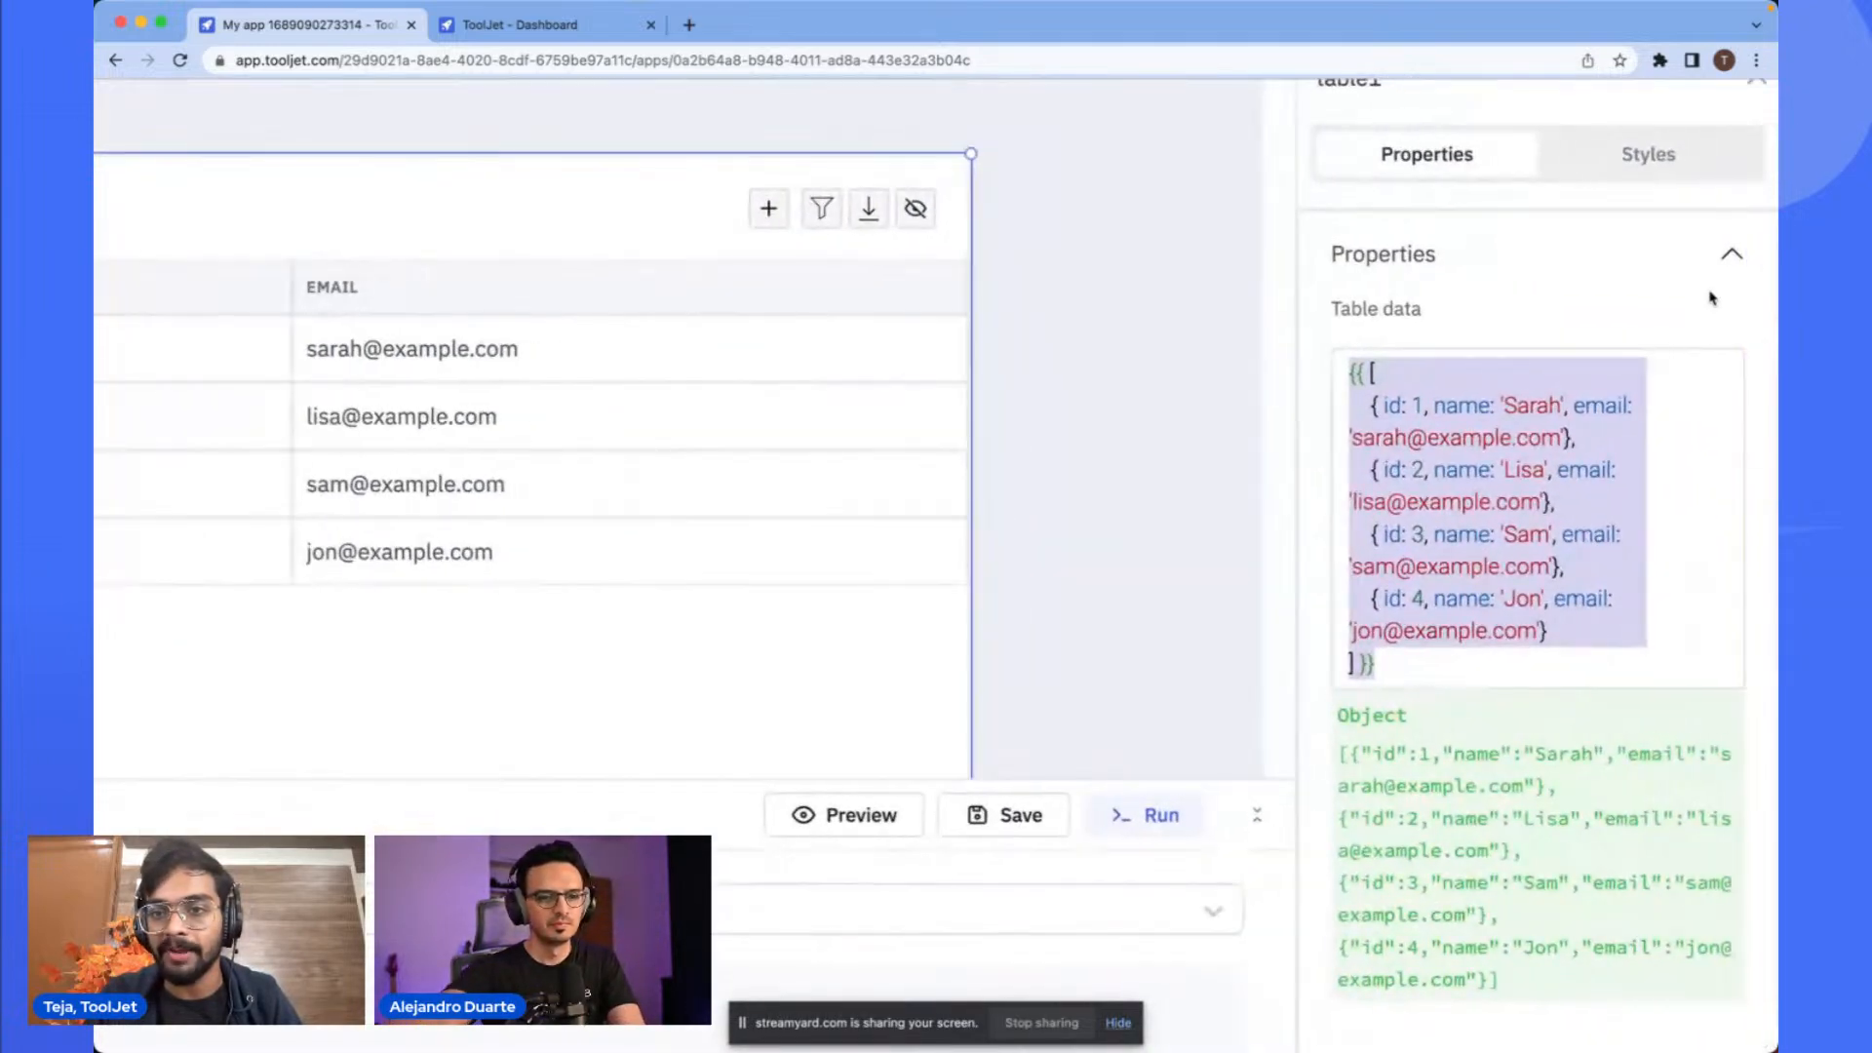
pyautogui.scroll(-5, 1765, 274)
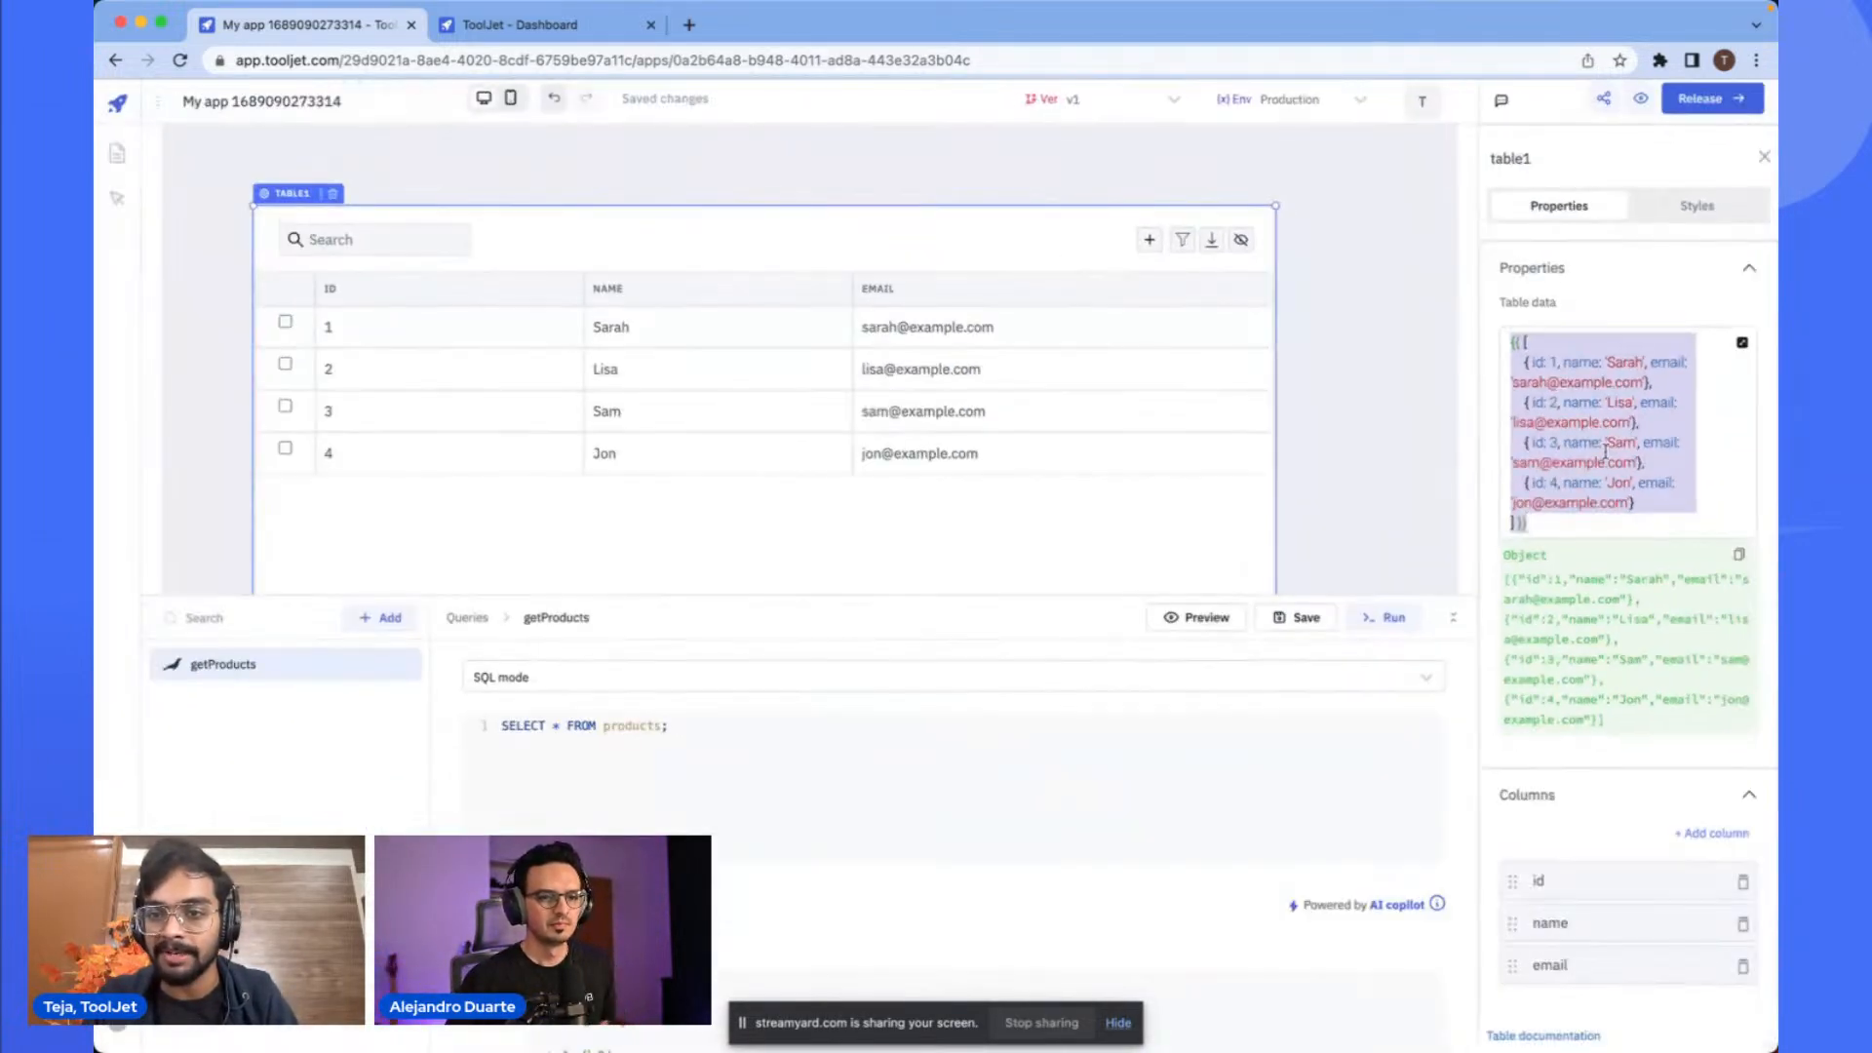
pyautogui.press('BackSpace')
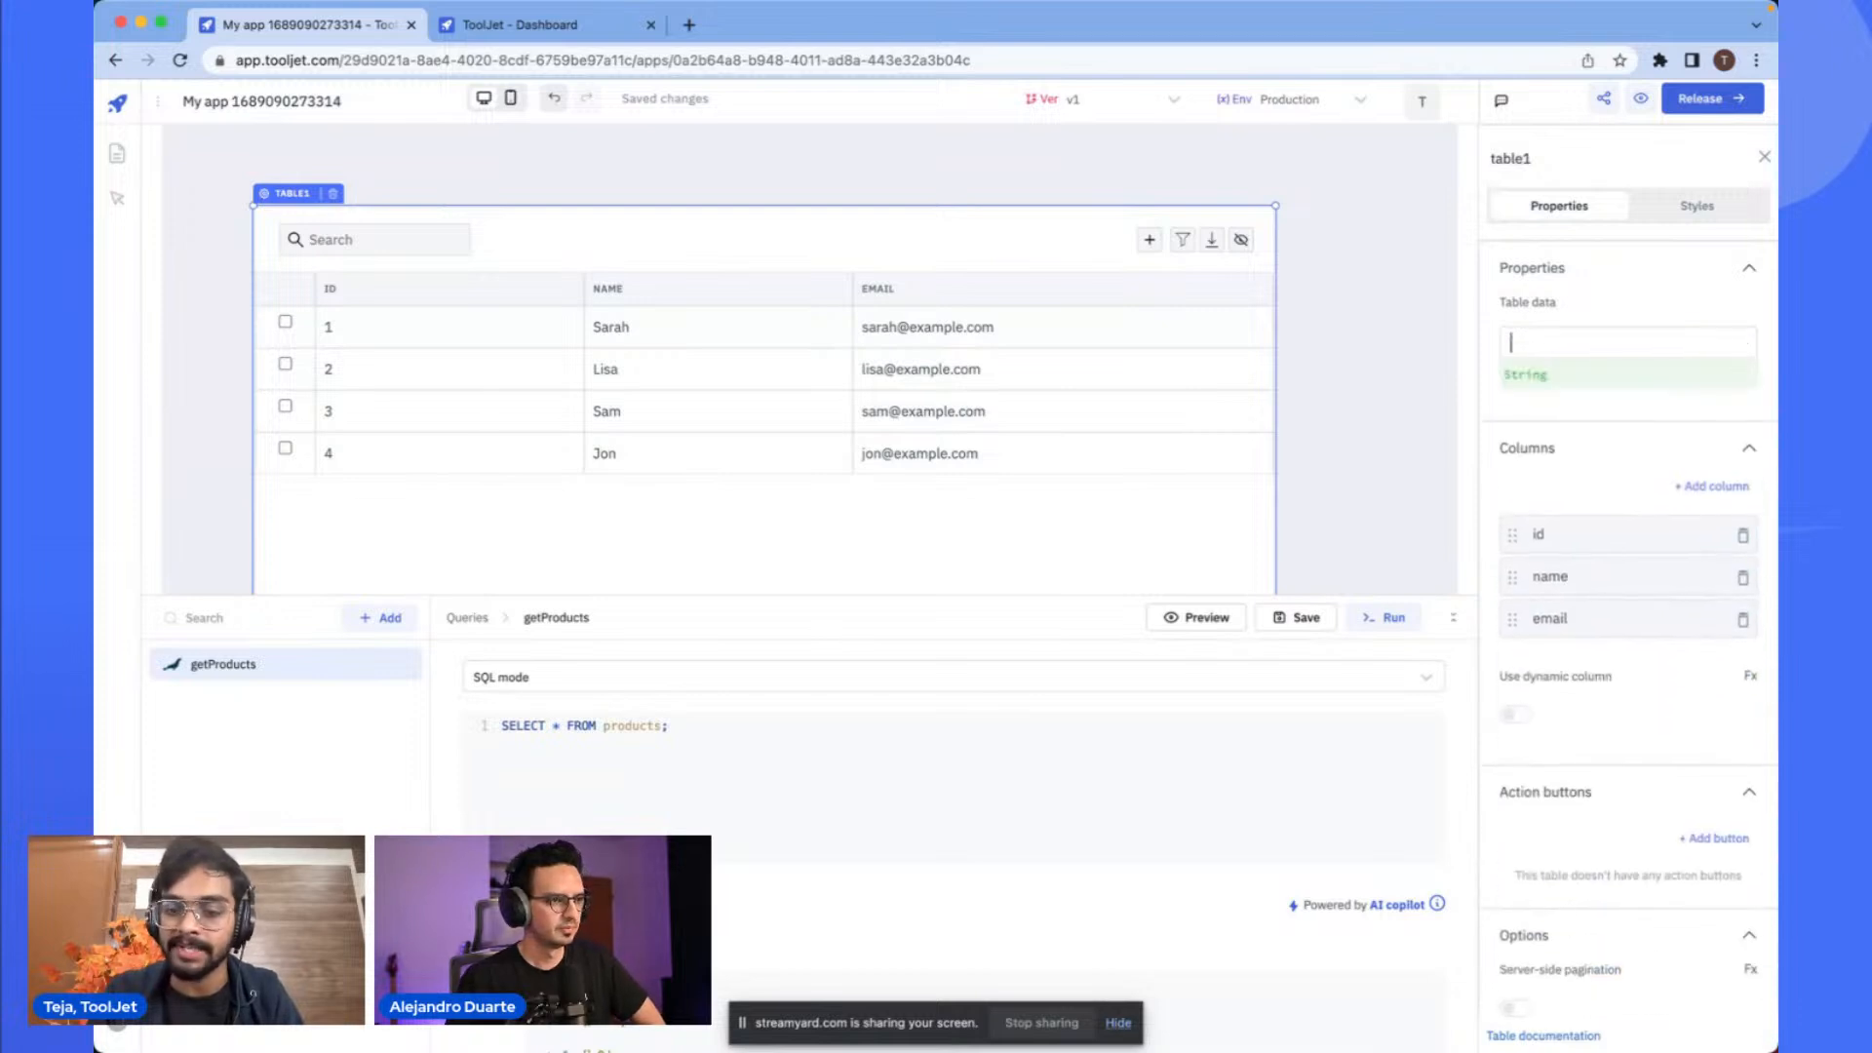
pyautogui.write('queries.getProducts.')
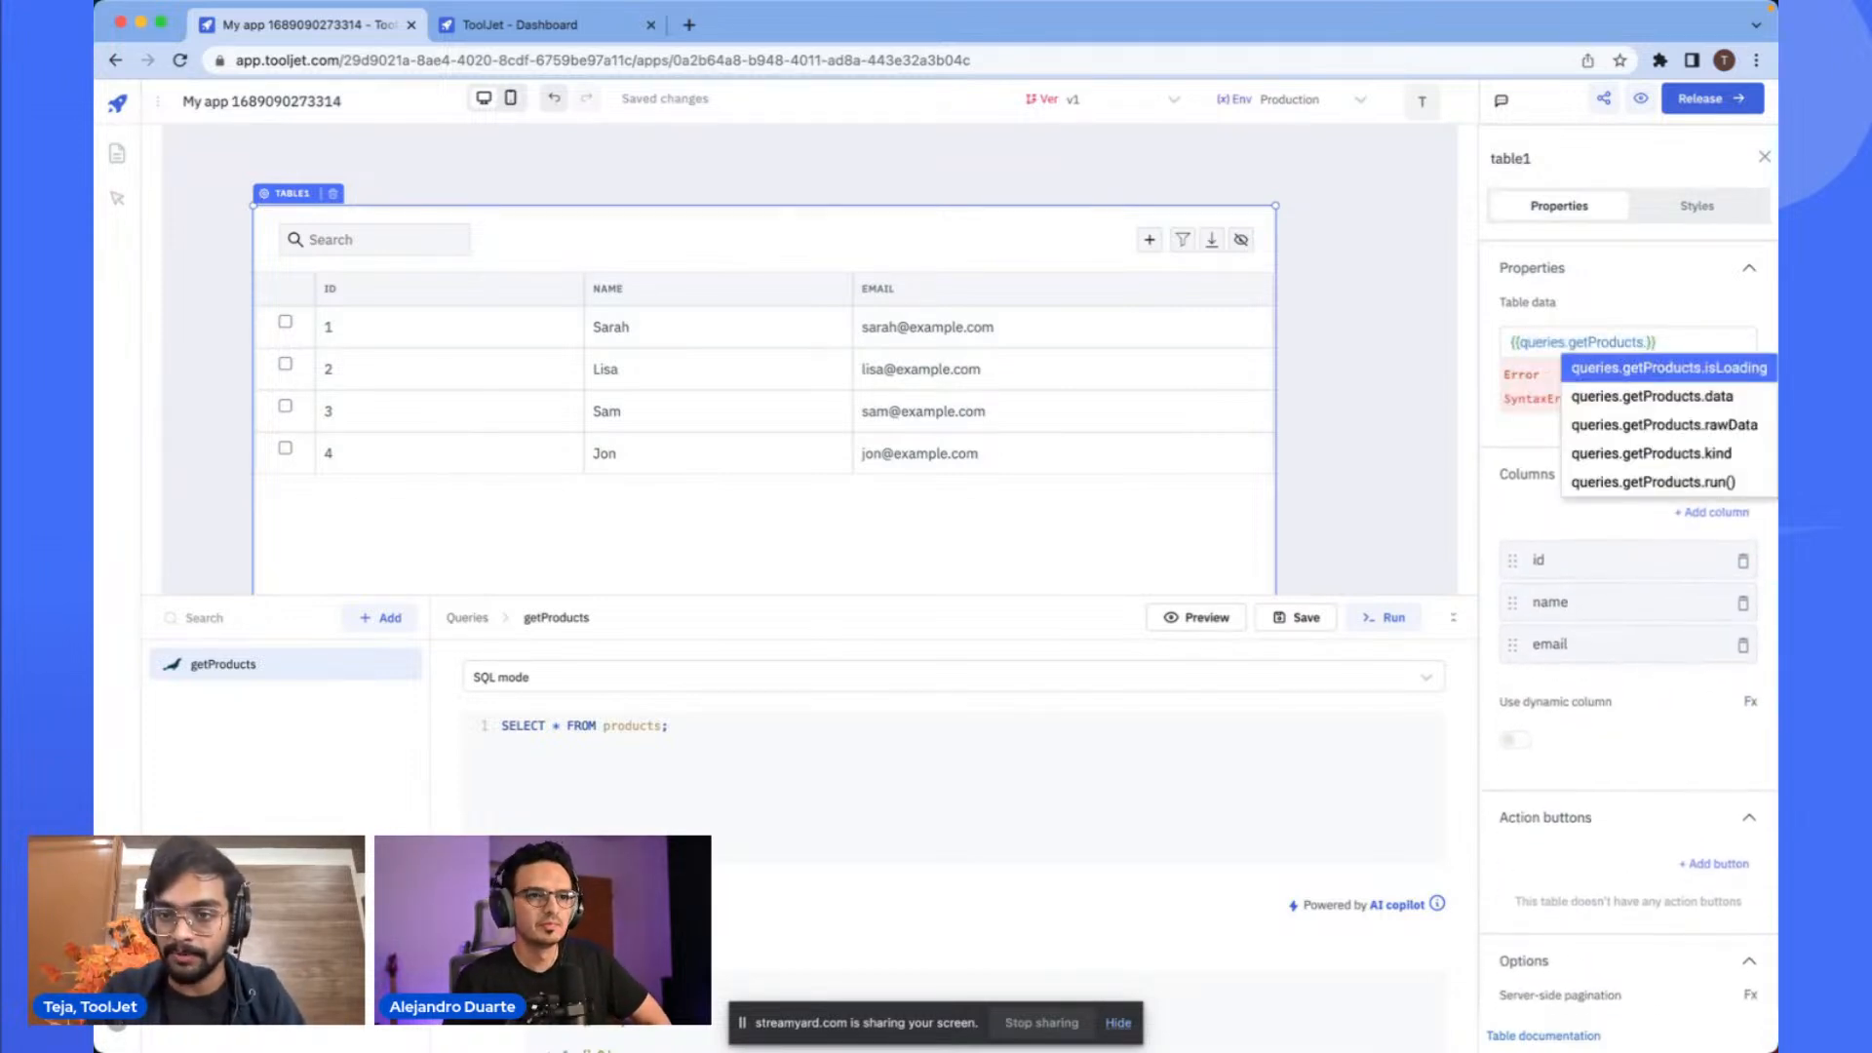
pyautogui.hotkey('alt', 'shift', 'Left')
pyautogui.hotkey('alt', 'shift', 'Left')
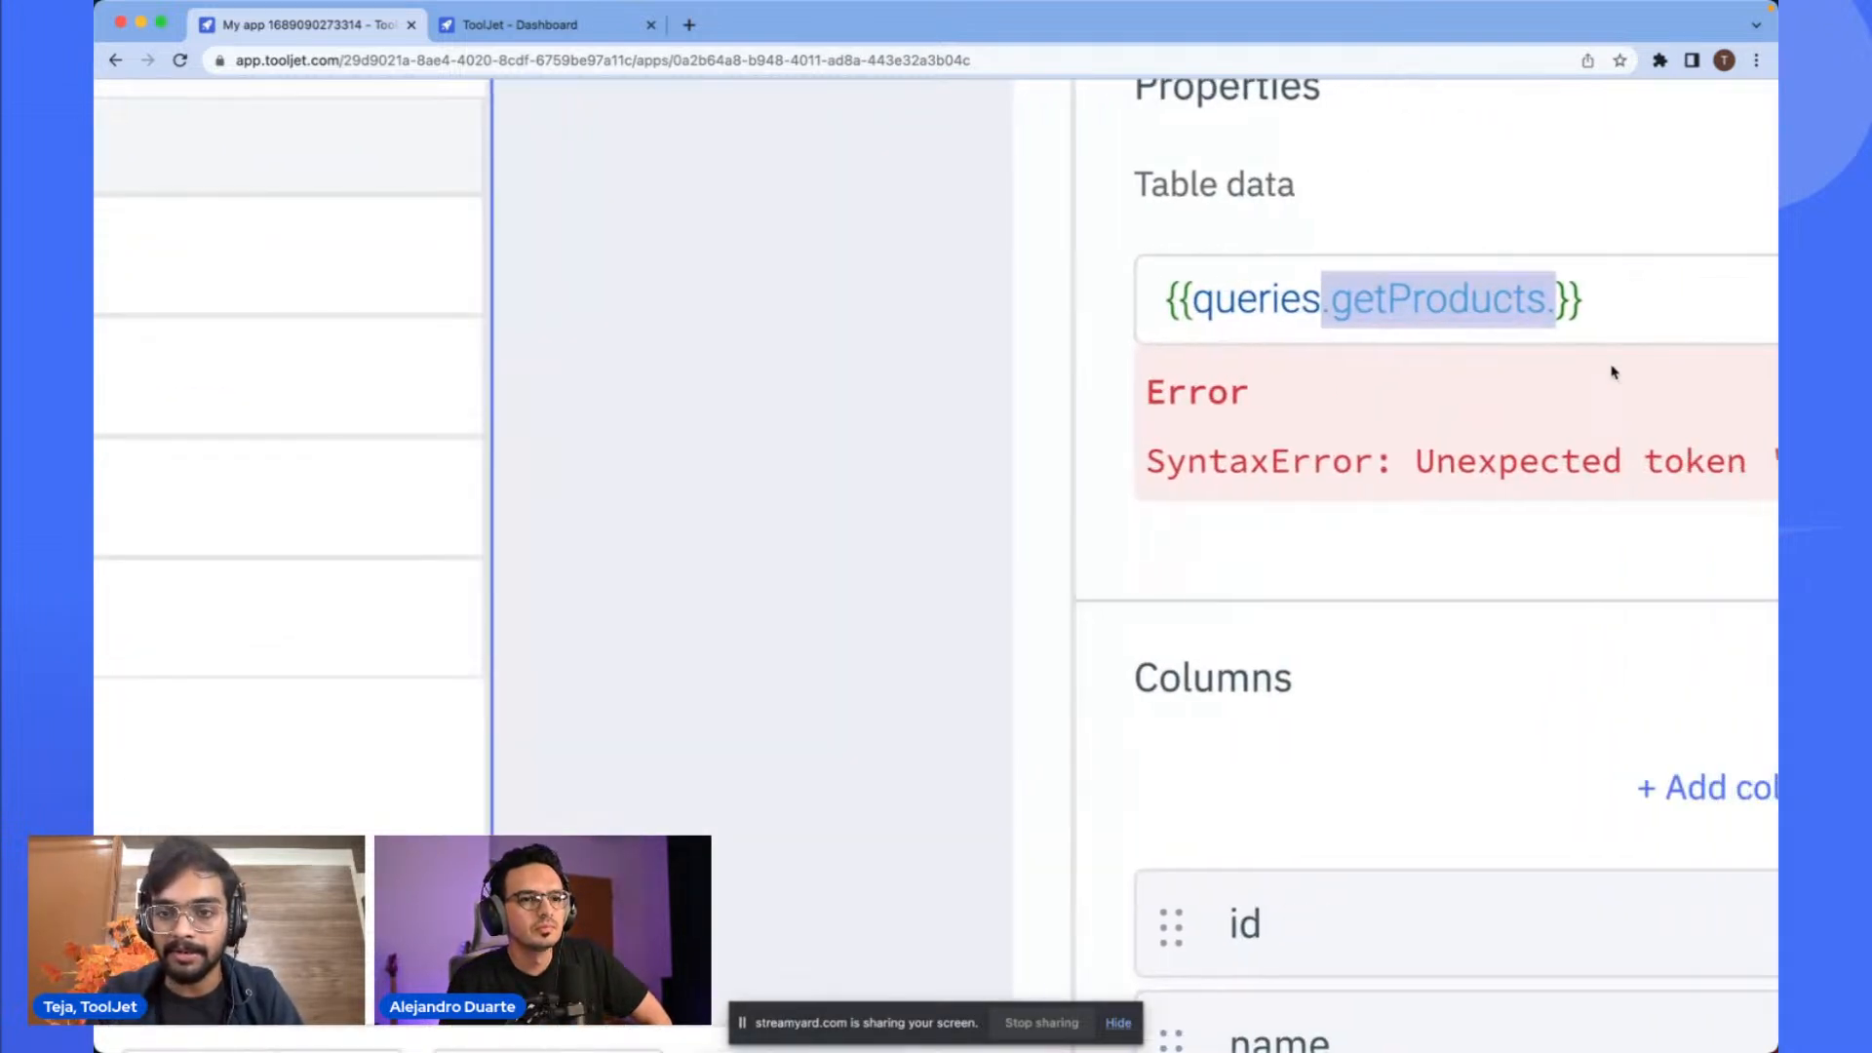
pyautogui.press('Right')
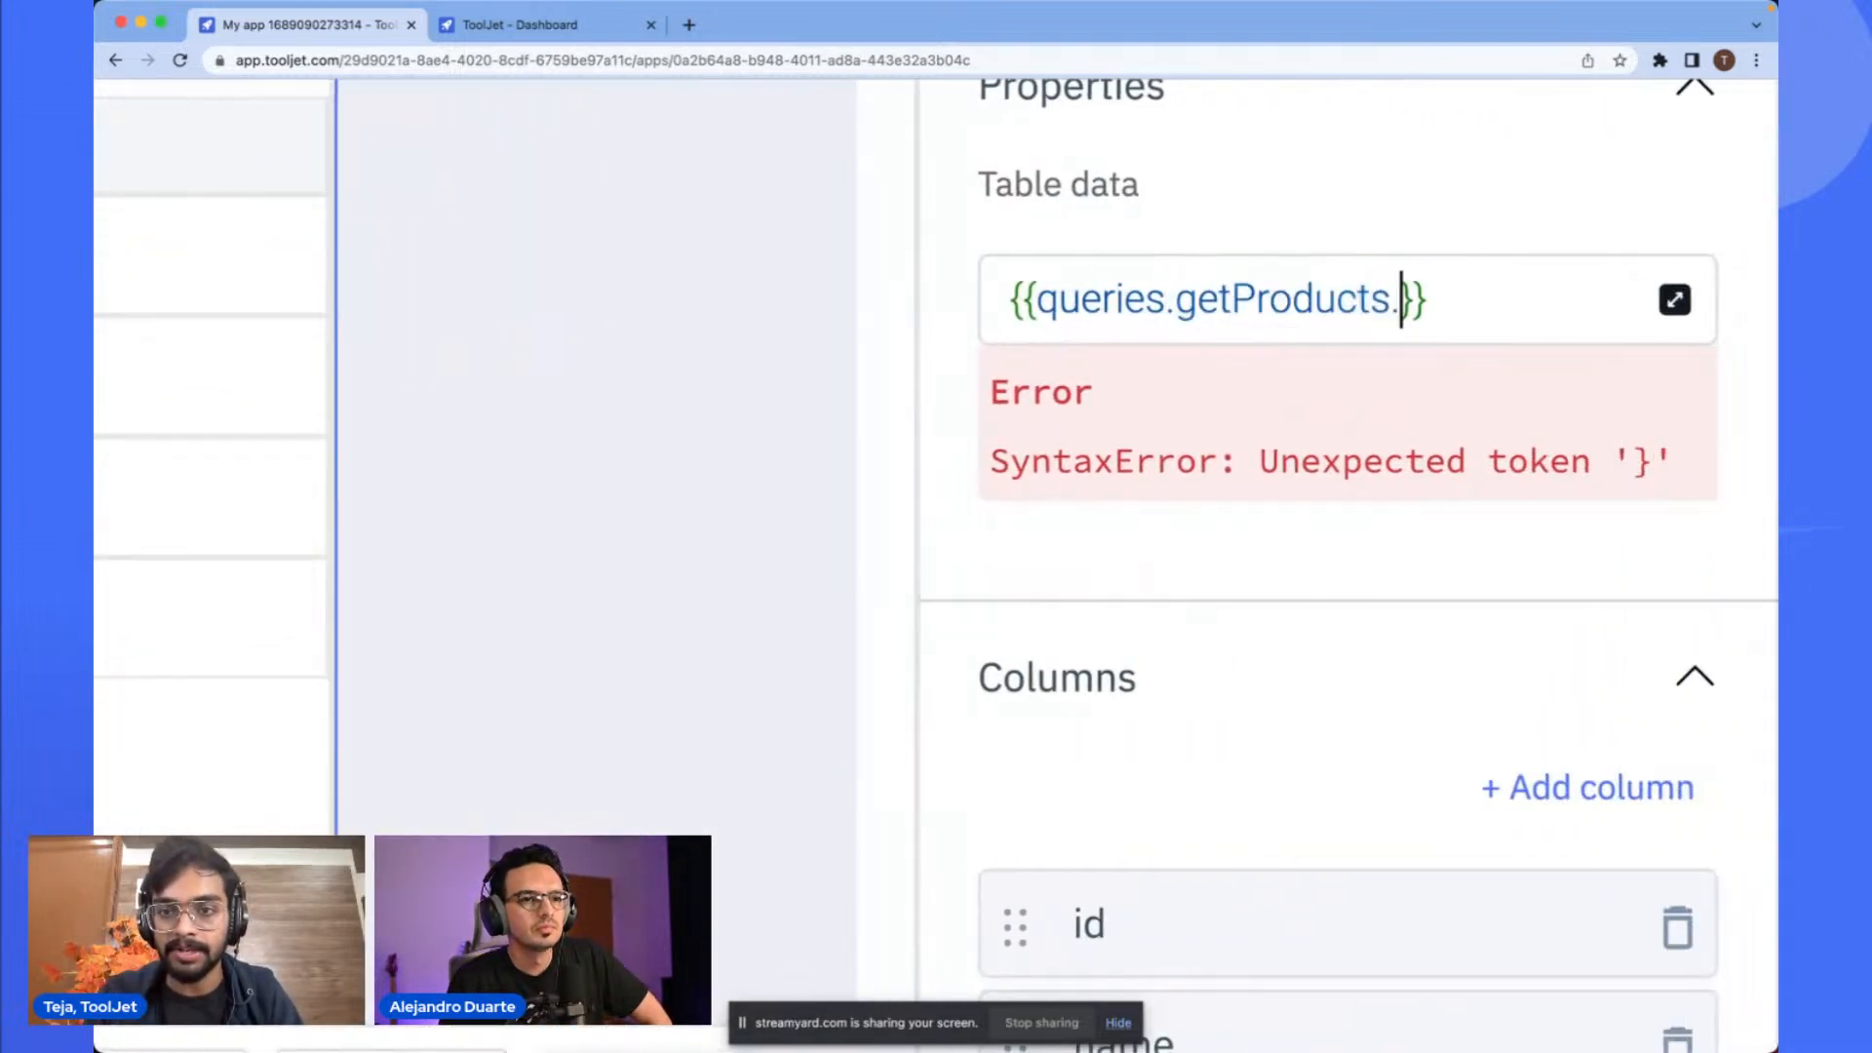
pyautogui.press('Down')
pyautogui.press('Return')
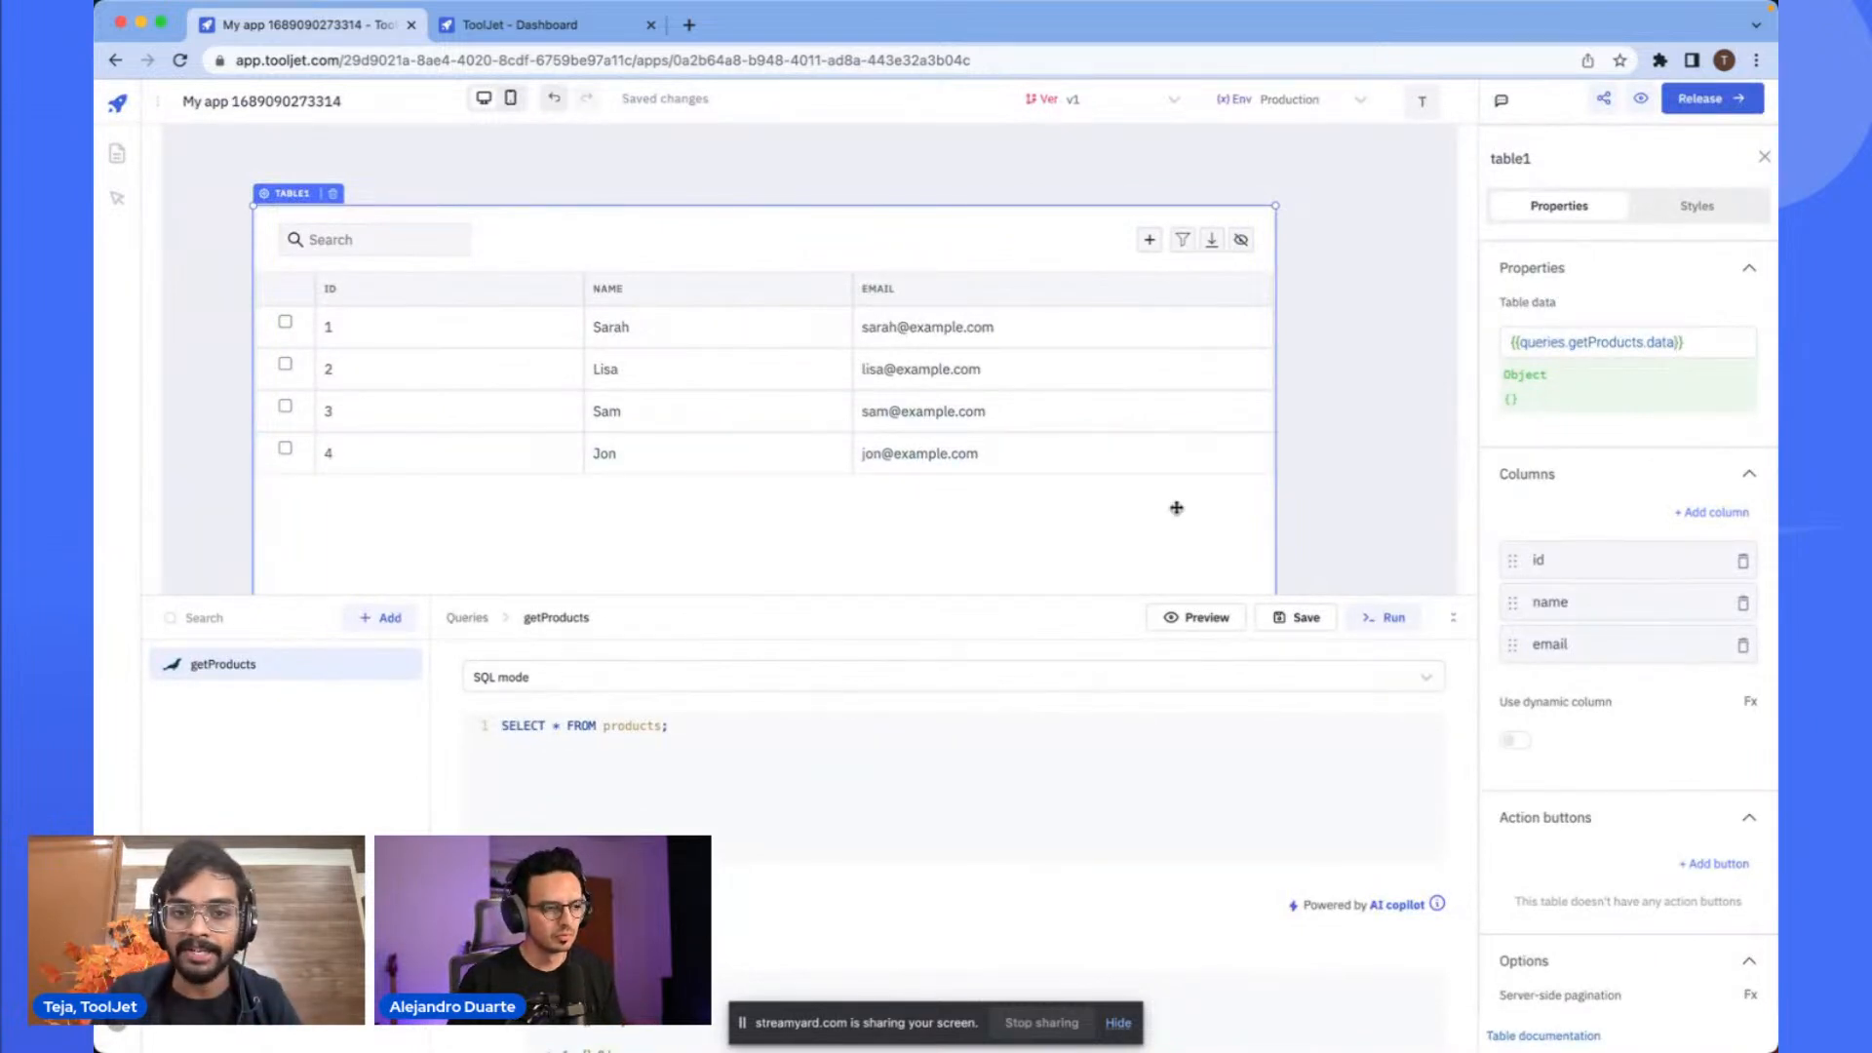
# - Run the getProducts query and widen the table slightly
pyautogui.click(1389, 617)
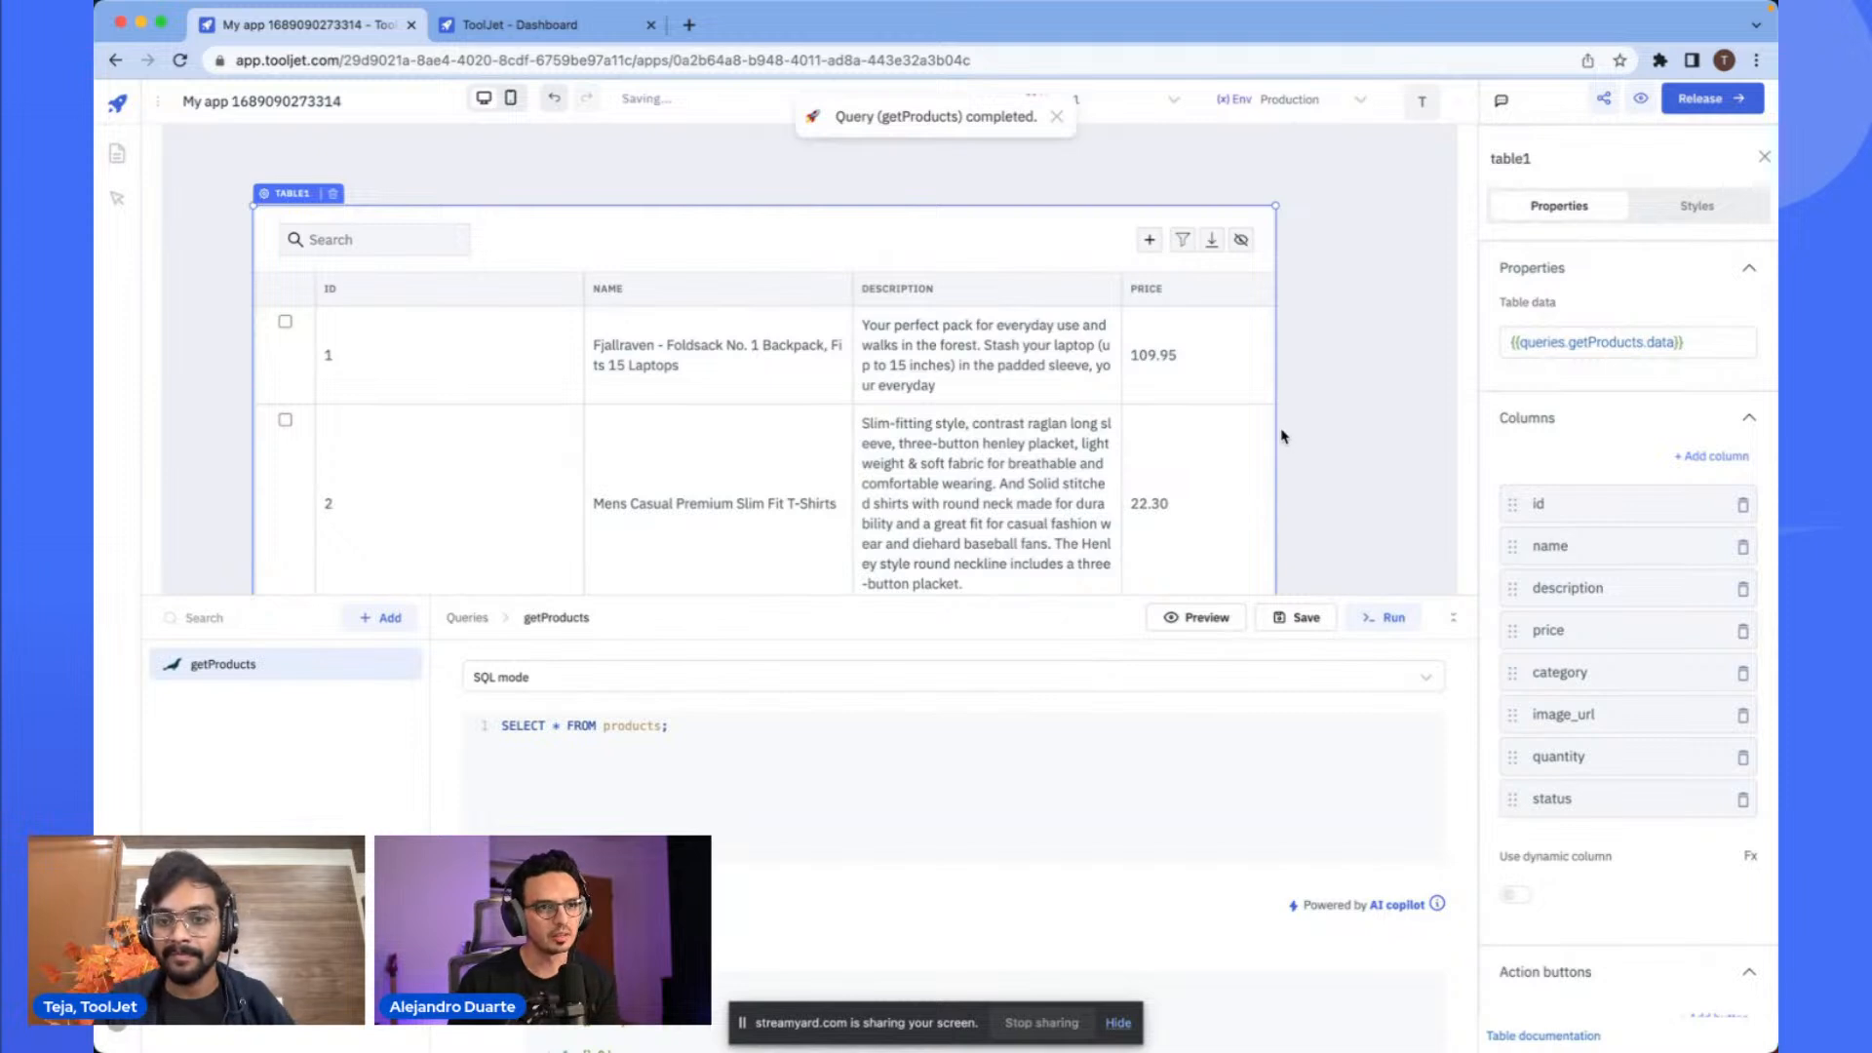
pyautogui.moveTo(1273, 425); pyautogui.dragTo(1309, 423)
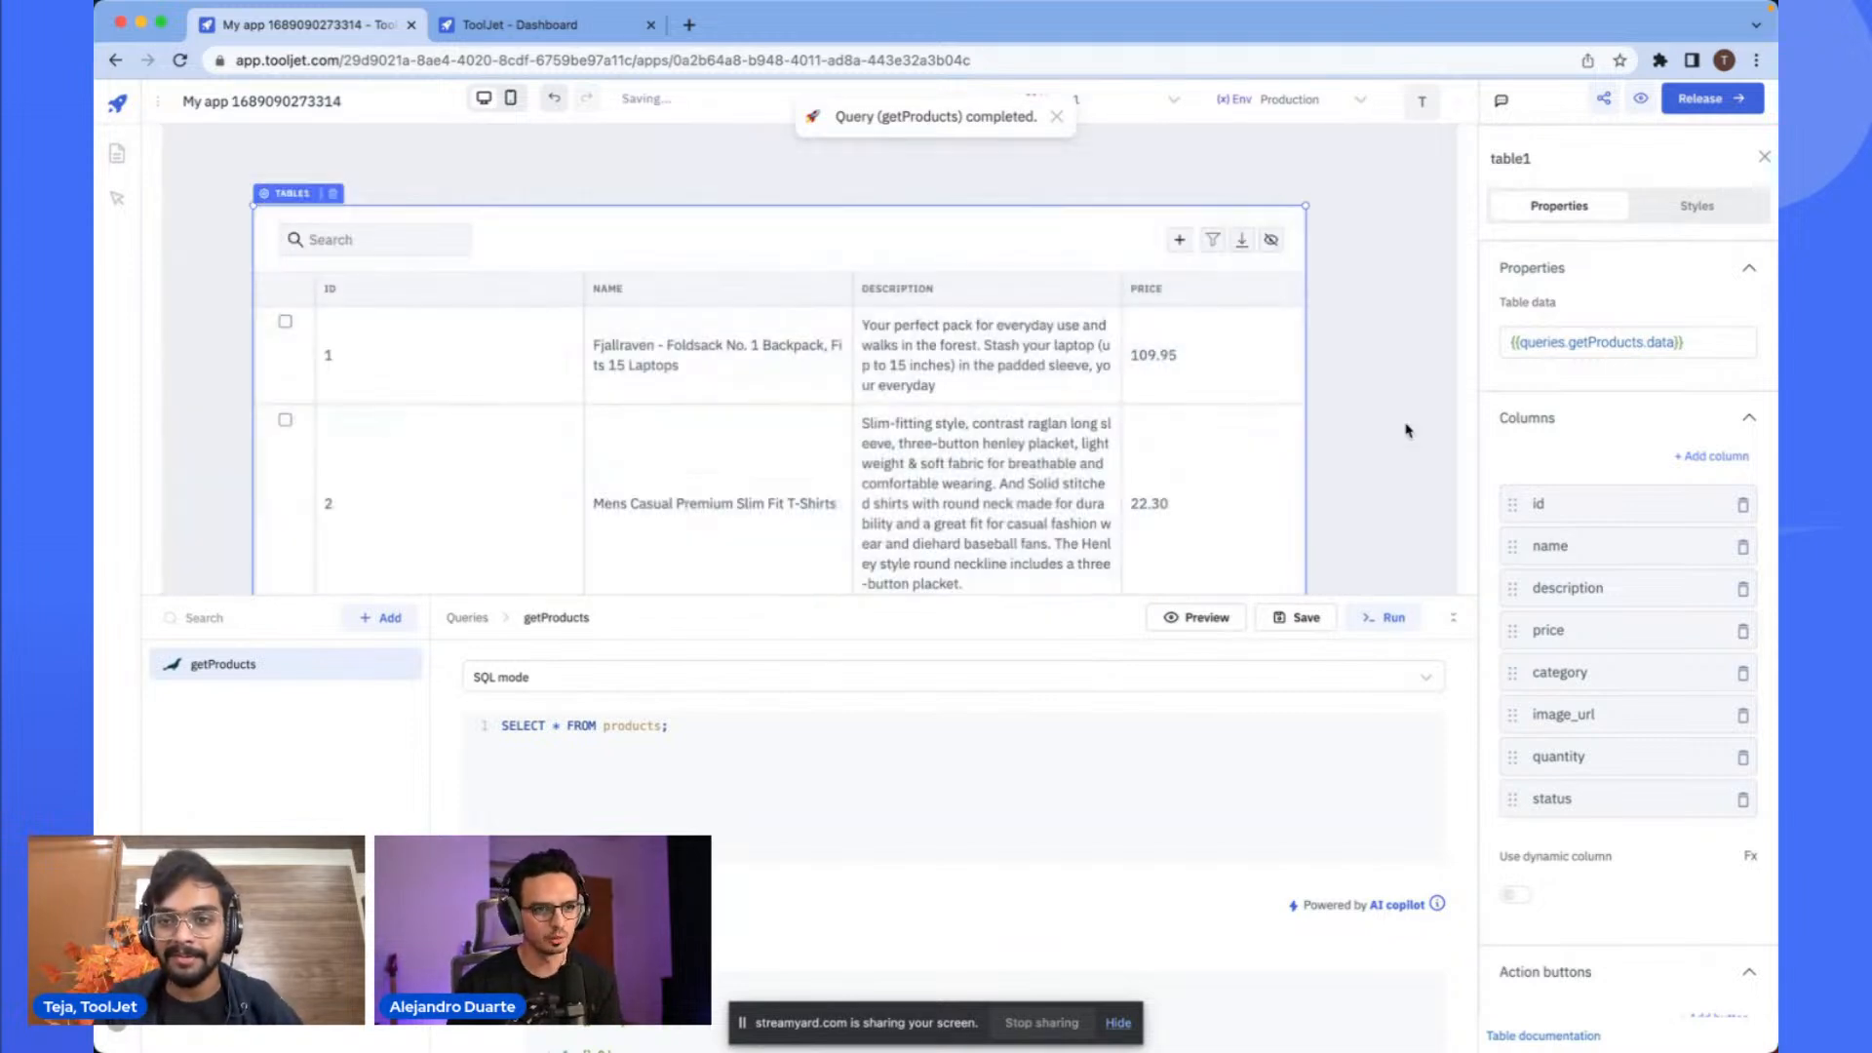
# - Browse the autocomplete suggestions for the table data and reselect queries.getProducts.data
pyautogui.click(1626, 343)
pyautogui.moveTo(1648, 343); pyautogui.dragTo(1671, 342)
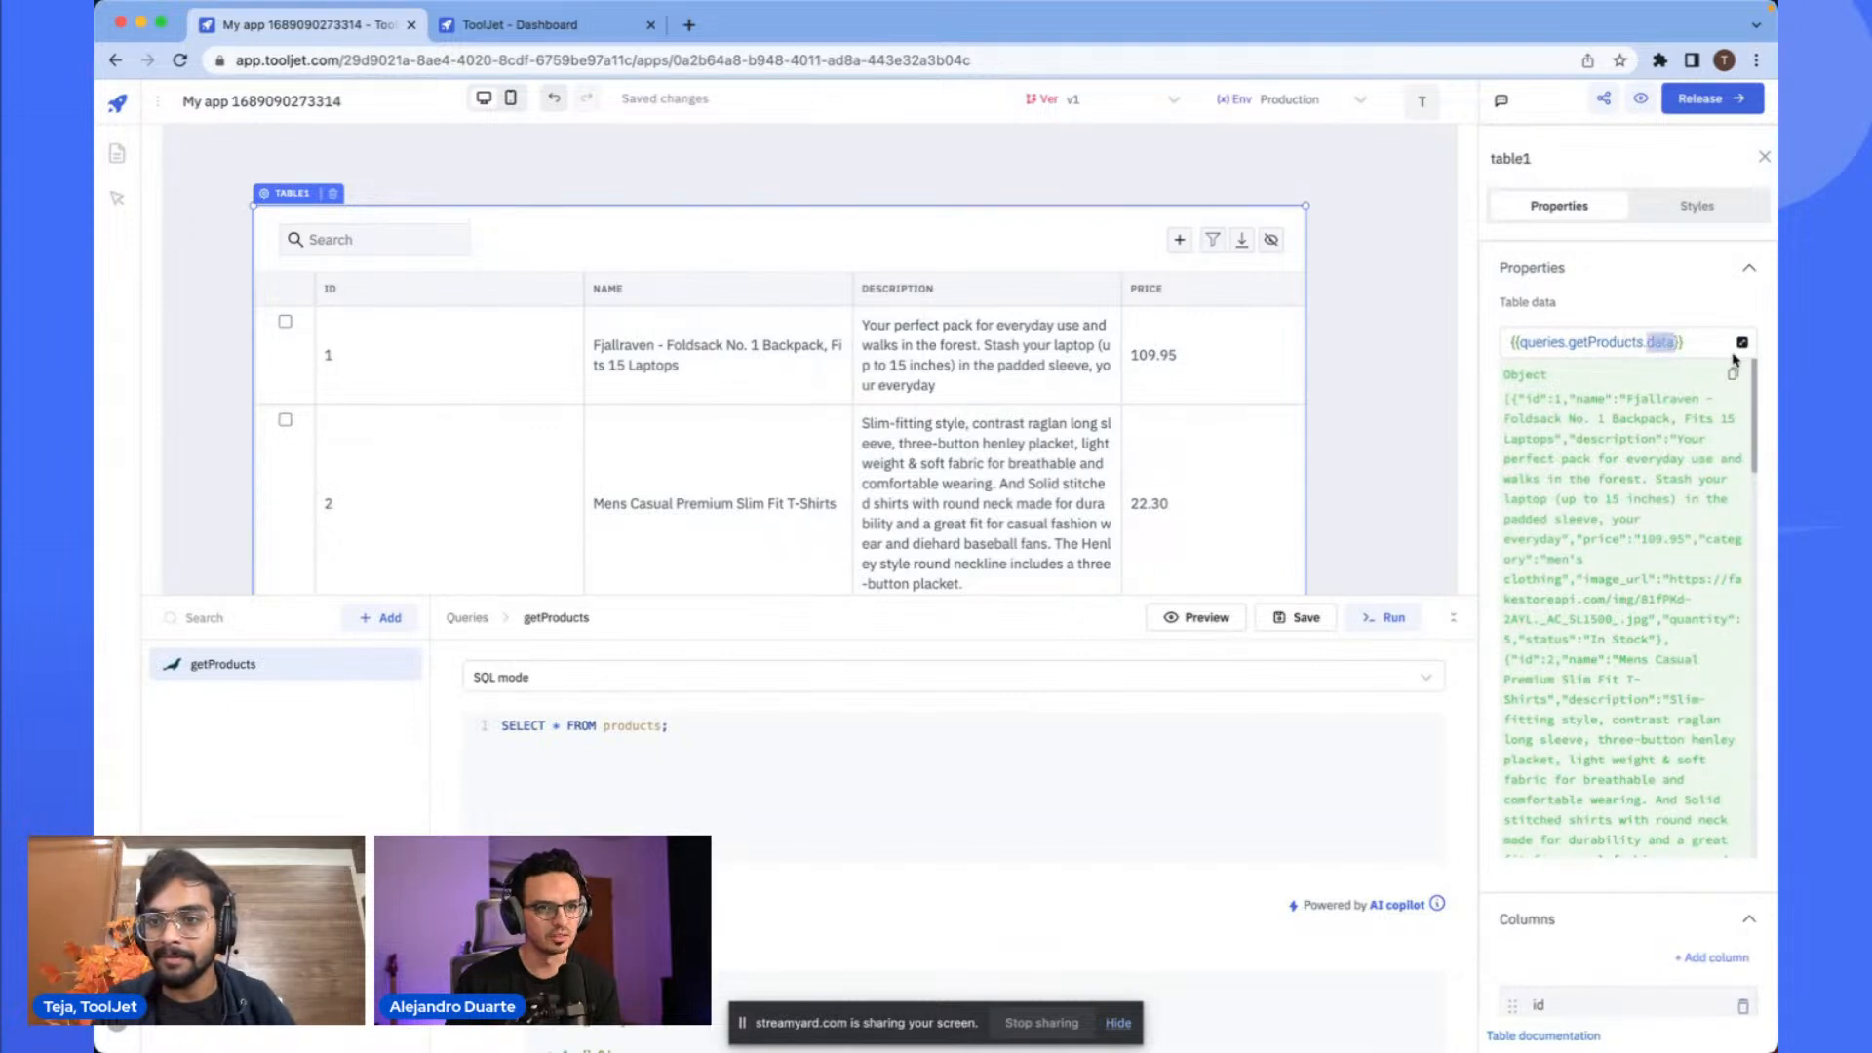
pyautogui.press('BackSpace')
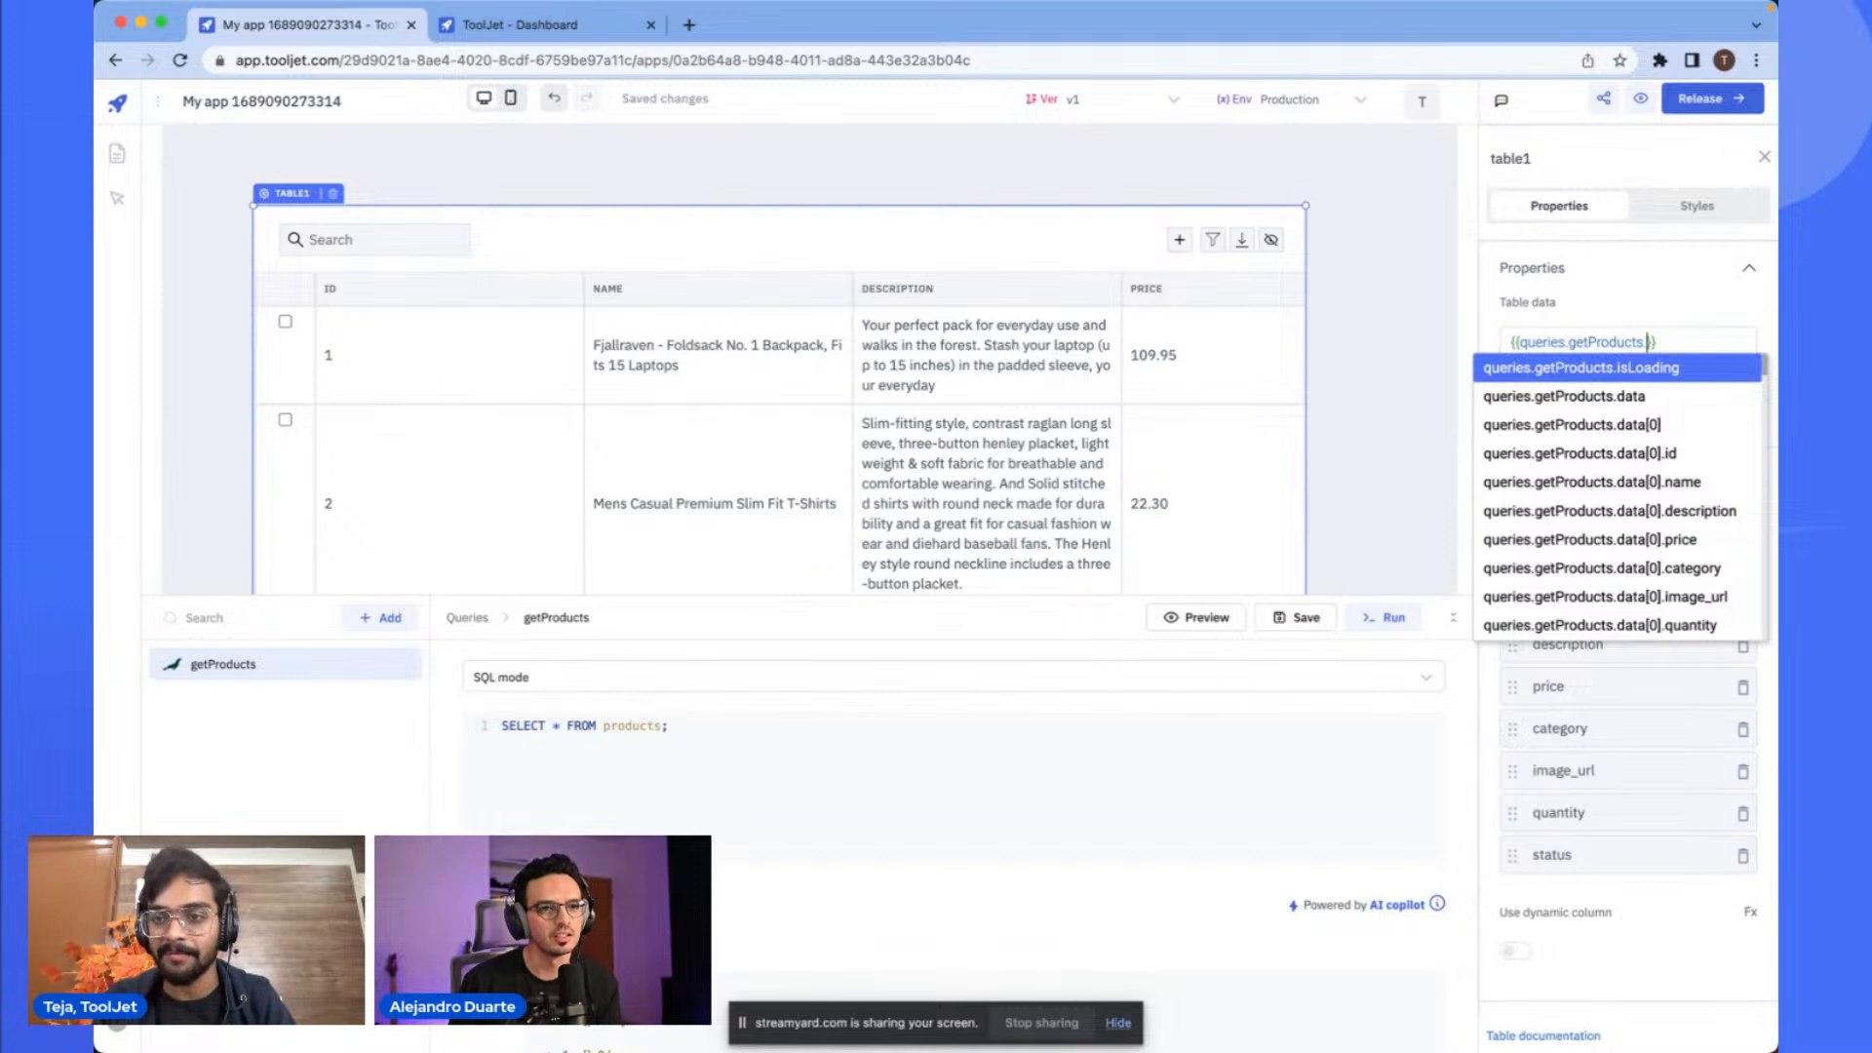
pyautogui.press('Down')
pyautogui.press('Down')
pyautogui.press('Down')
pyautogui.press('Down')
pyautogui.press('Down')
pyautogui.press('Up')
pyautogui.press('Up')
pyautogui.press('Up')
pyautogui.press('Up')
pyautogui.press('Up')
pyautogui.press('Down')
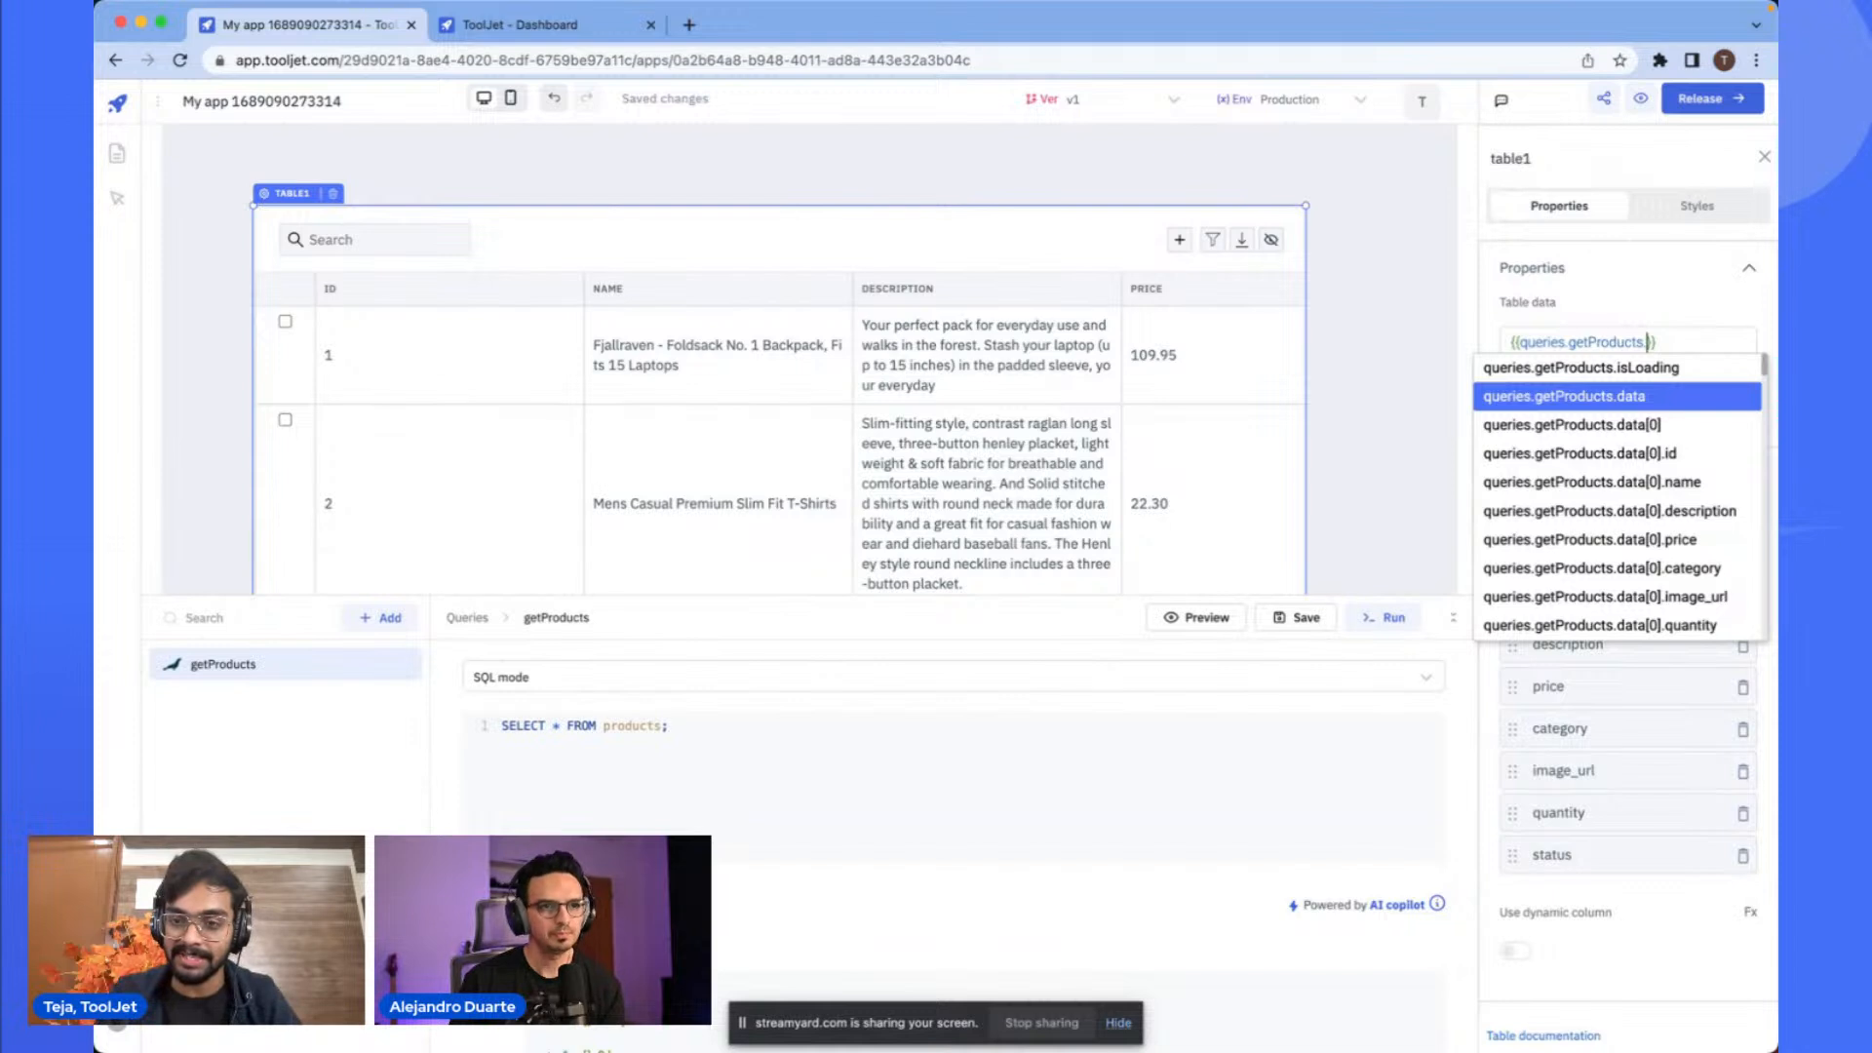
pyautogui.press('Down')
pyautogui.press('Down')
pyautogui.press('Down')
pyautogui.press('Down')
pyautogui.press('Down')
pyautogui.press('Down')
pyautogui.press('Down')
pyautogui.press('Down')
pyautogui.press('Down')
pyautogui.press('Down')
pyautogui.press('Down')
pyautogui.press('Down')
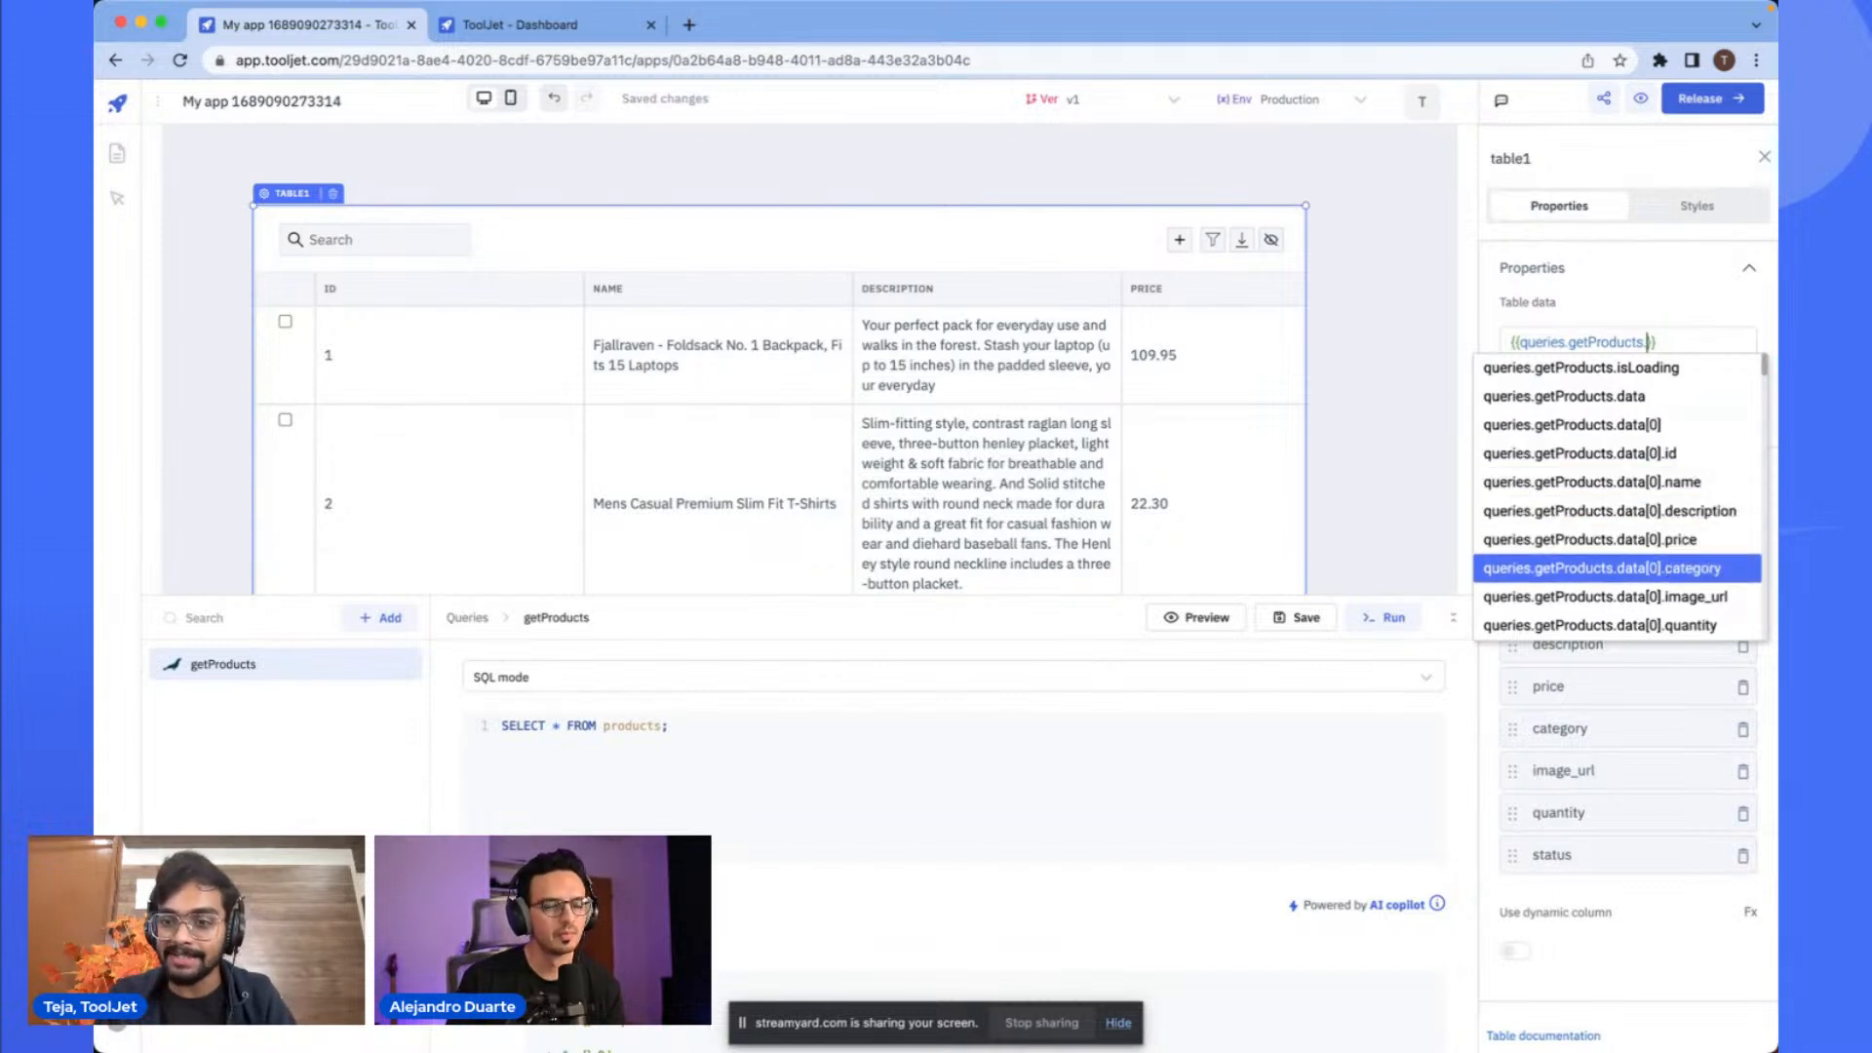
pyautogui.press('Down')
pyautogui.press('Down')
pyautogui.press('Down')
pyautogui.press('Down')
pyautogui.press('Down')
pyautogui.press('Down')
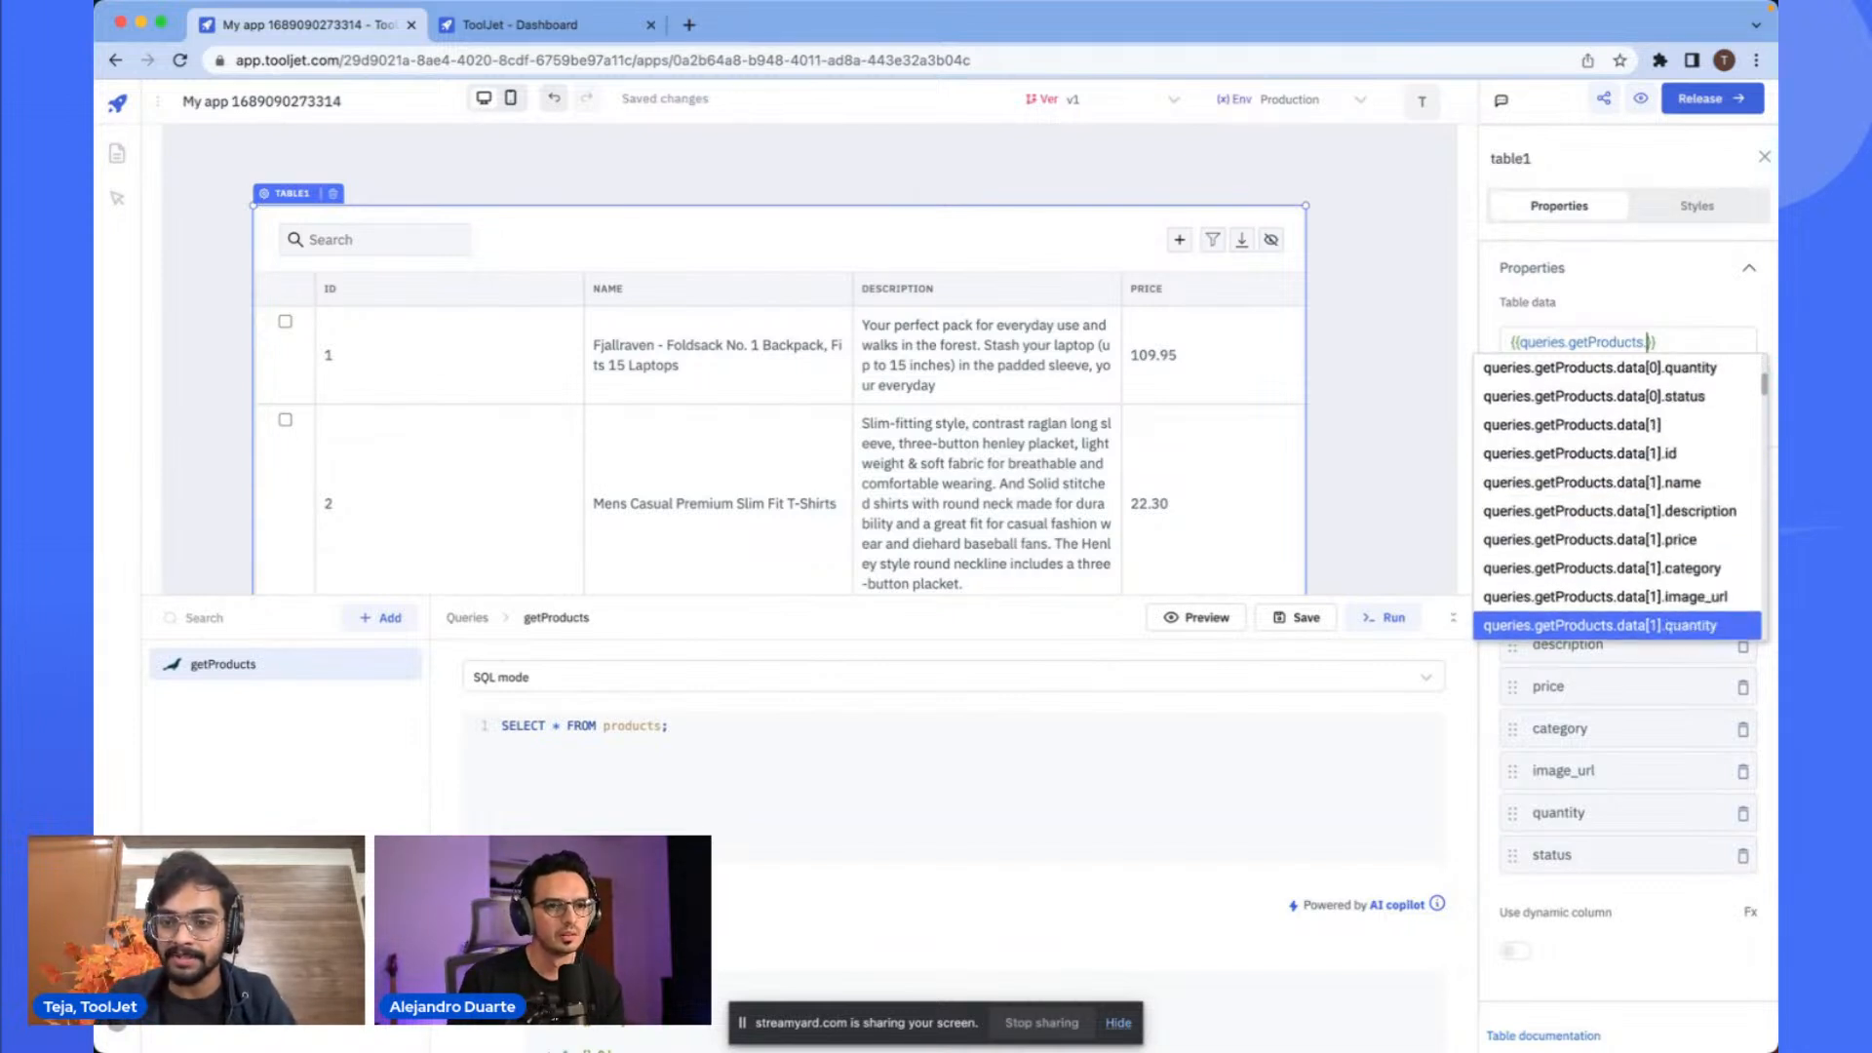
pyautogui.press('Up')
pyautogui.press('Up')
pyautogui.press('Up')
pyautogui.press('Up')
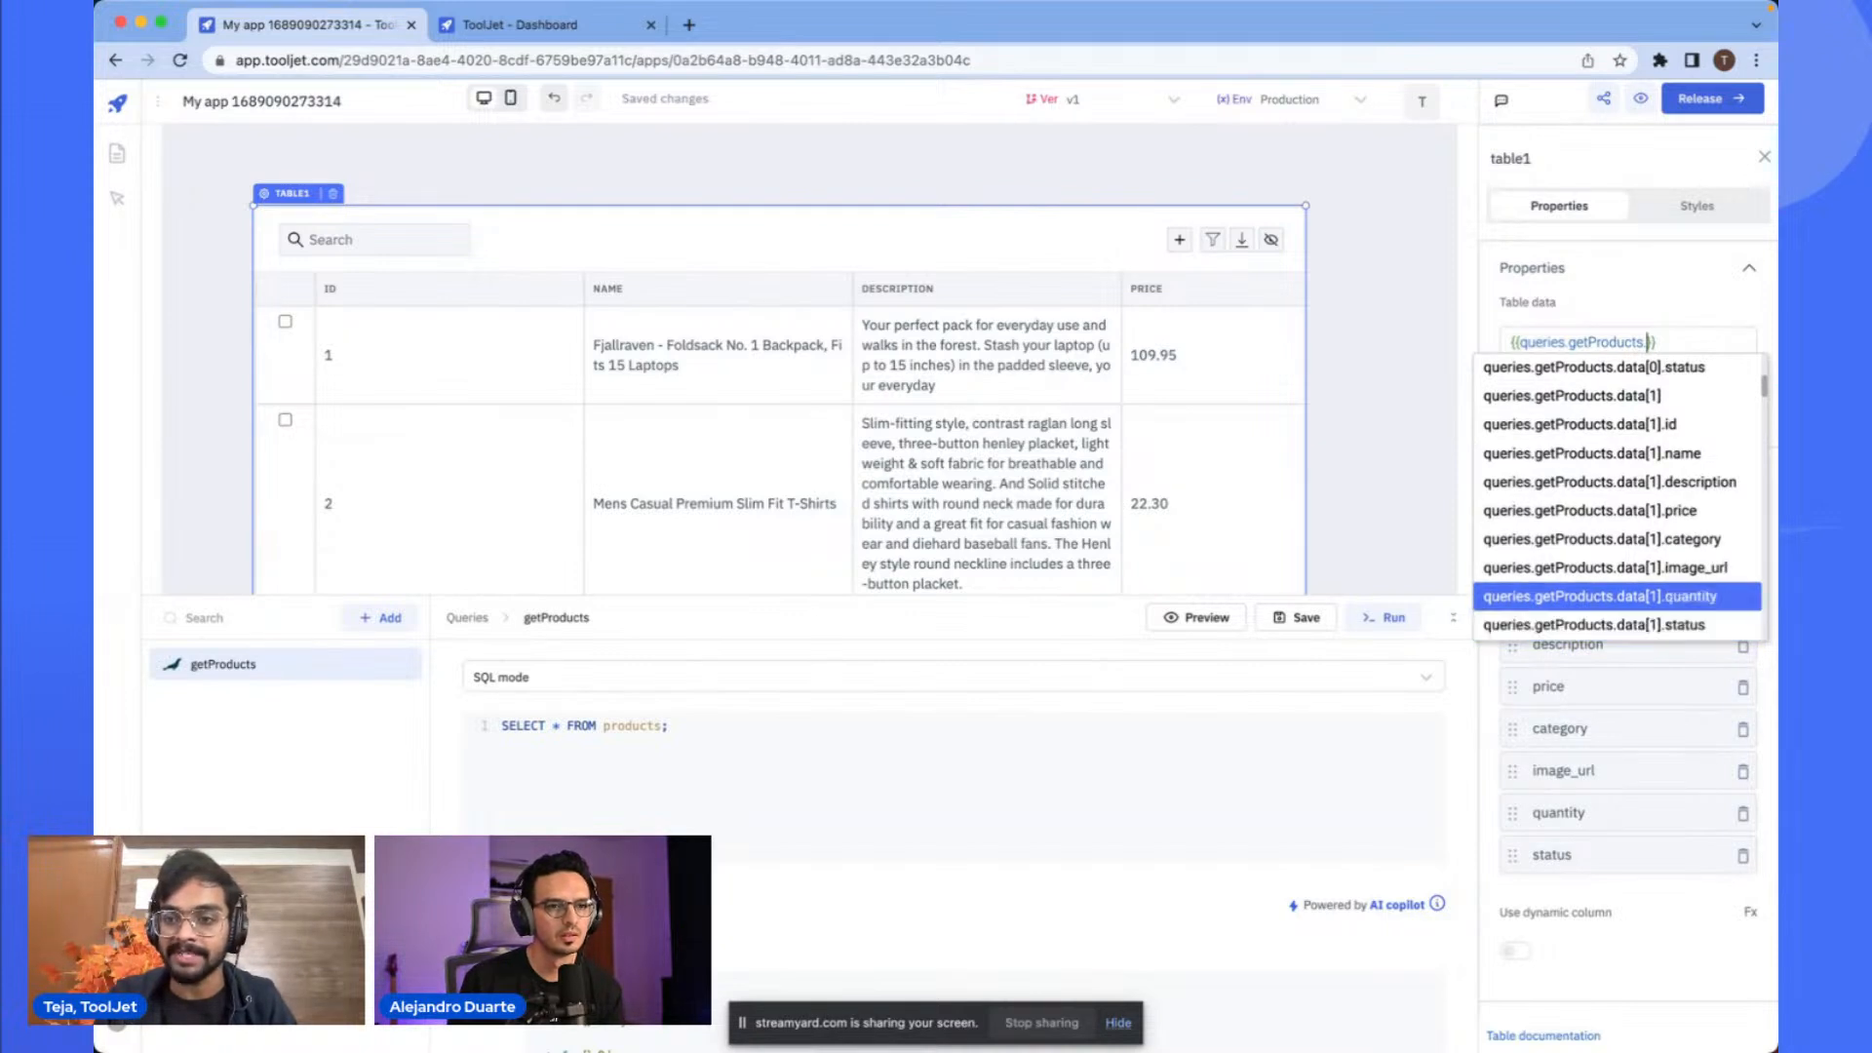
pyautogui.scroll(5, 1694, 445)
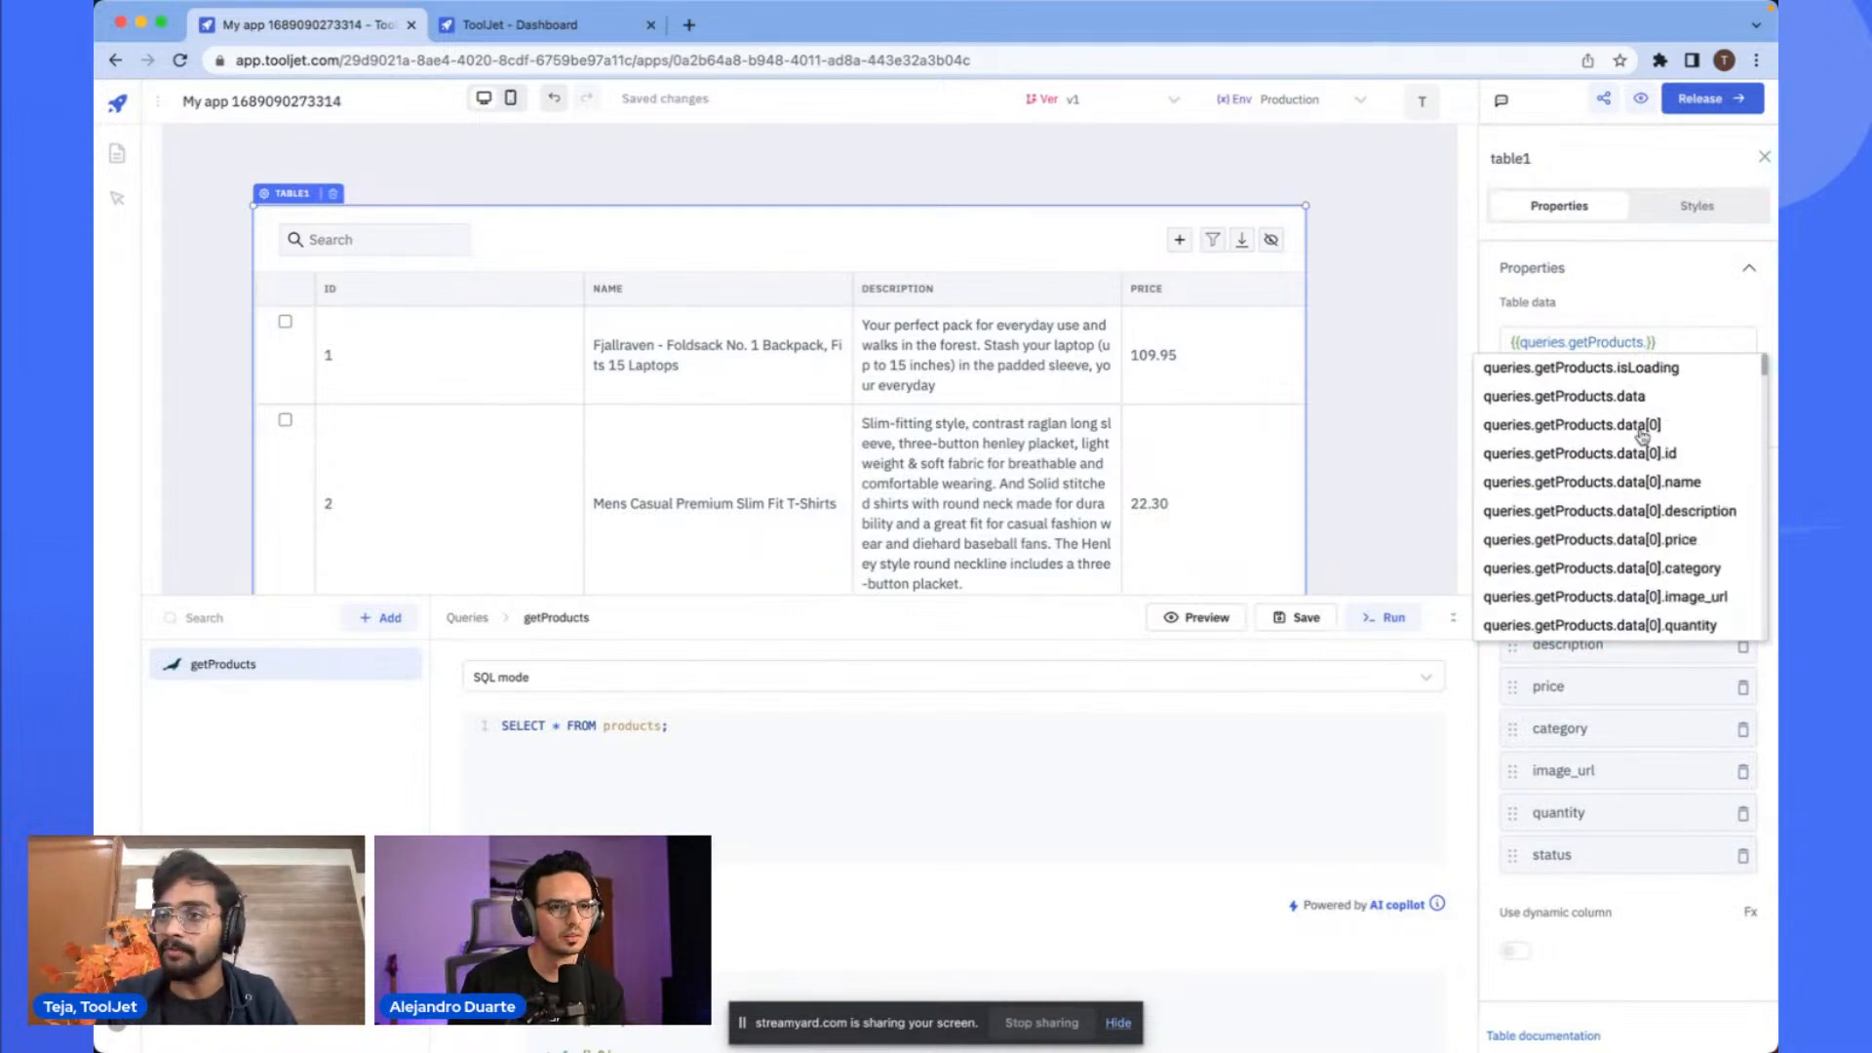
pyautogui.click(1616, 398)
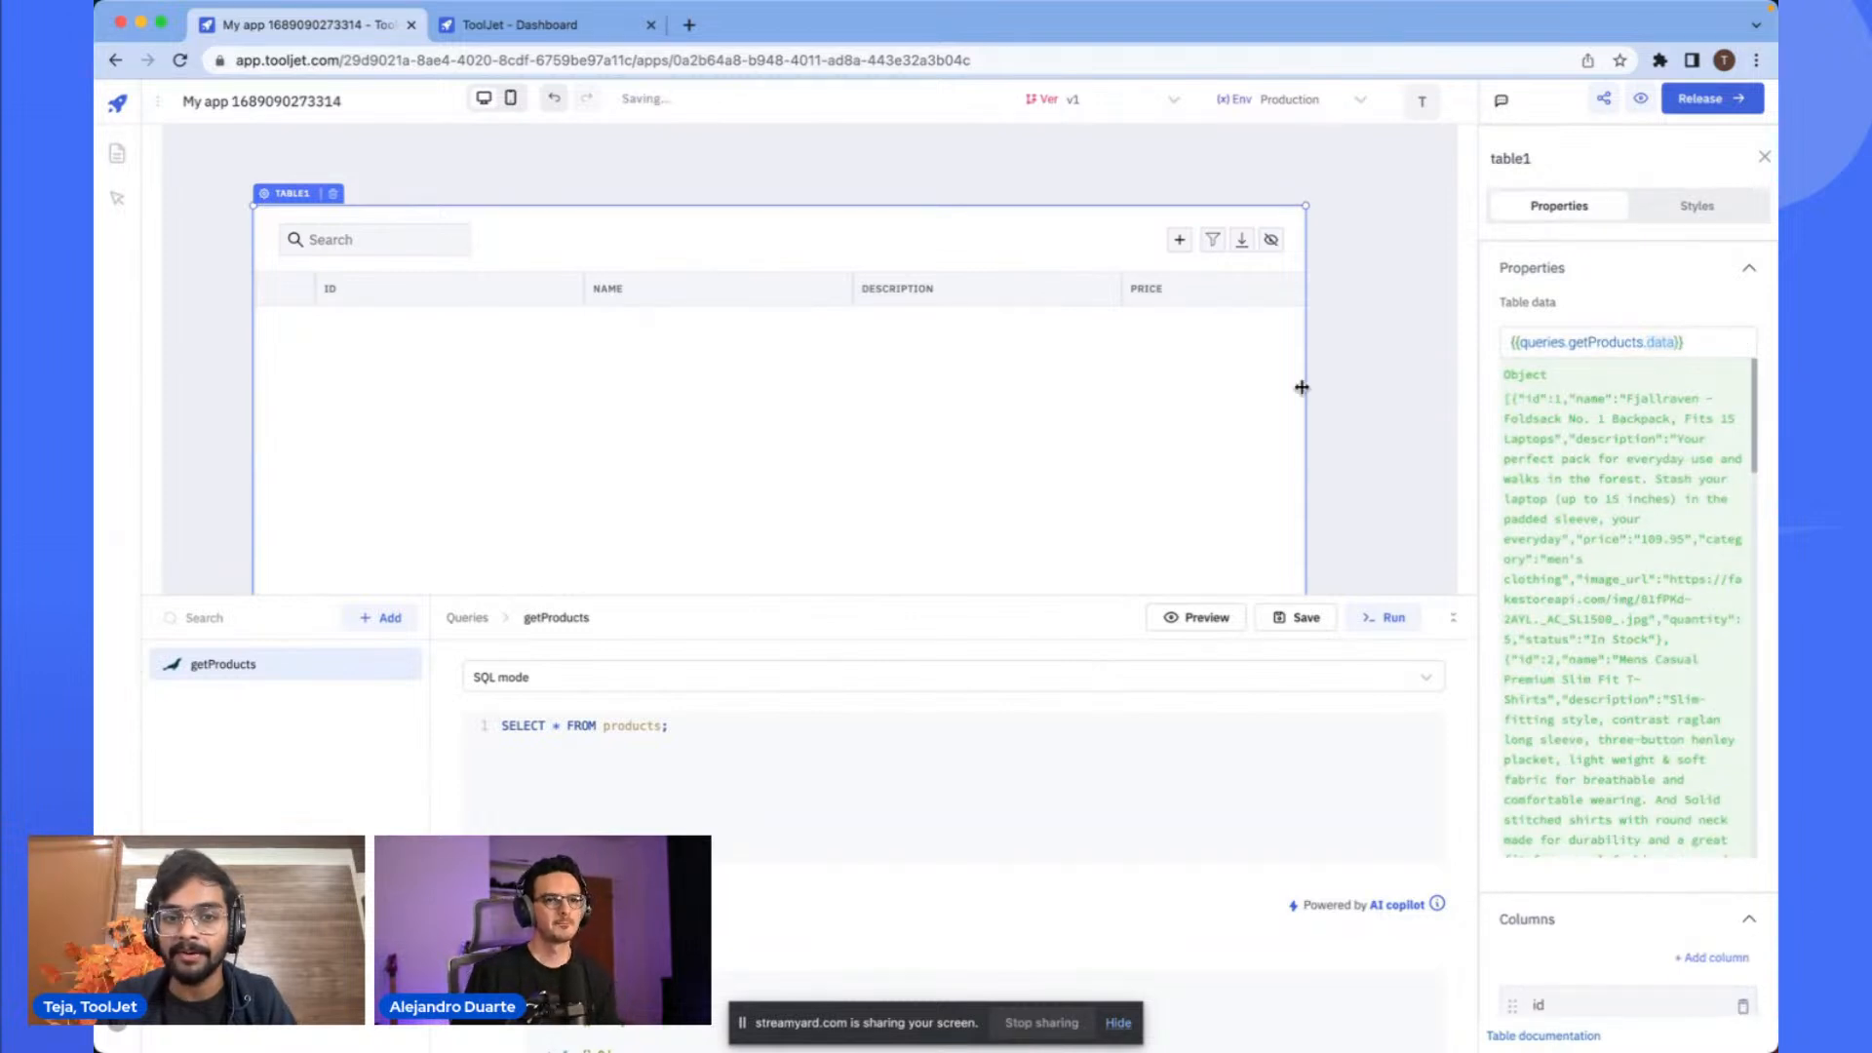
# - Widen the table on both sides and scroll through its product rows
pyautogui.hscroll(10, 1117, 431)
pyautogui.hscroll(-10, 1112, 430)
pyautogui.moveTo(1305, 371); pyautogui.dragTo(1404, 373)
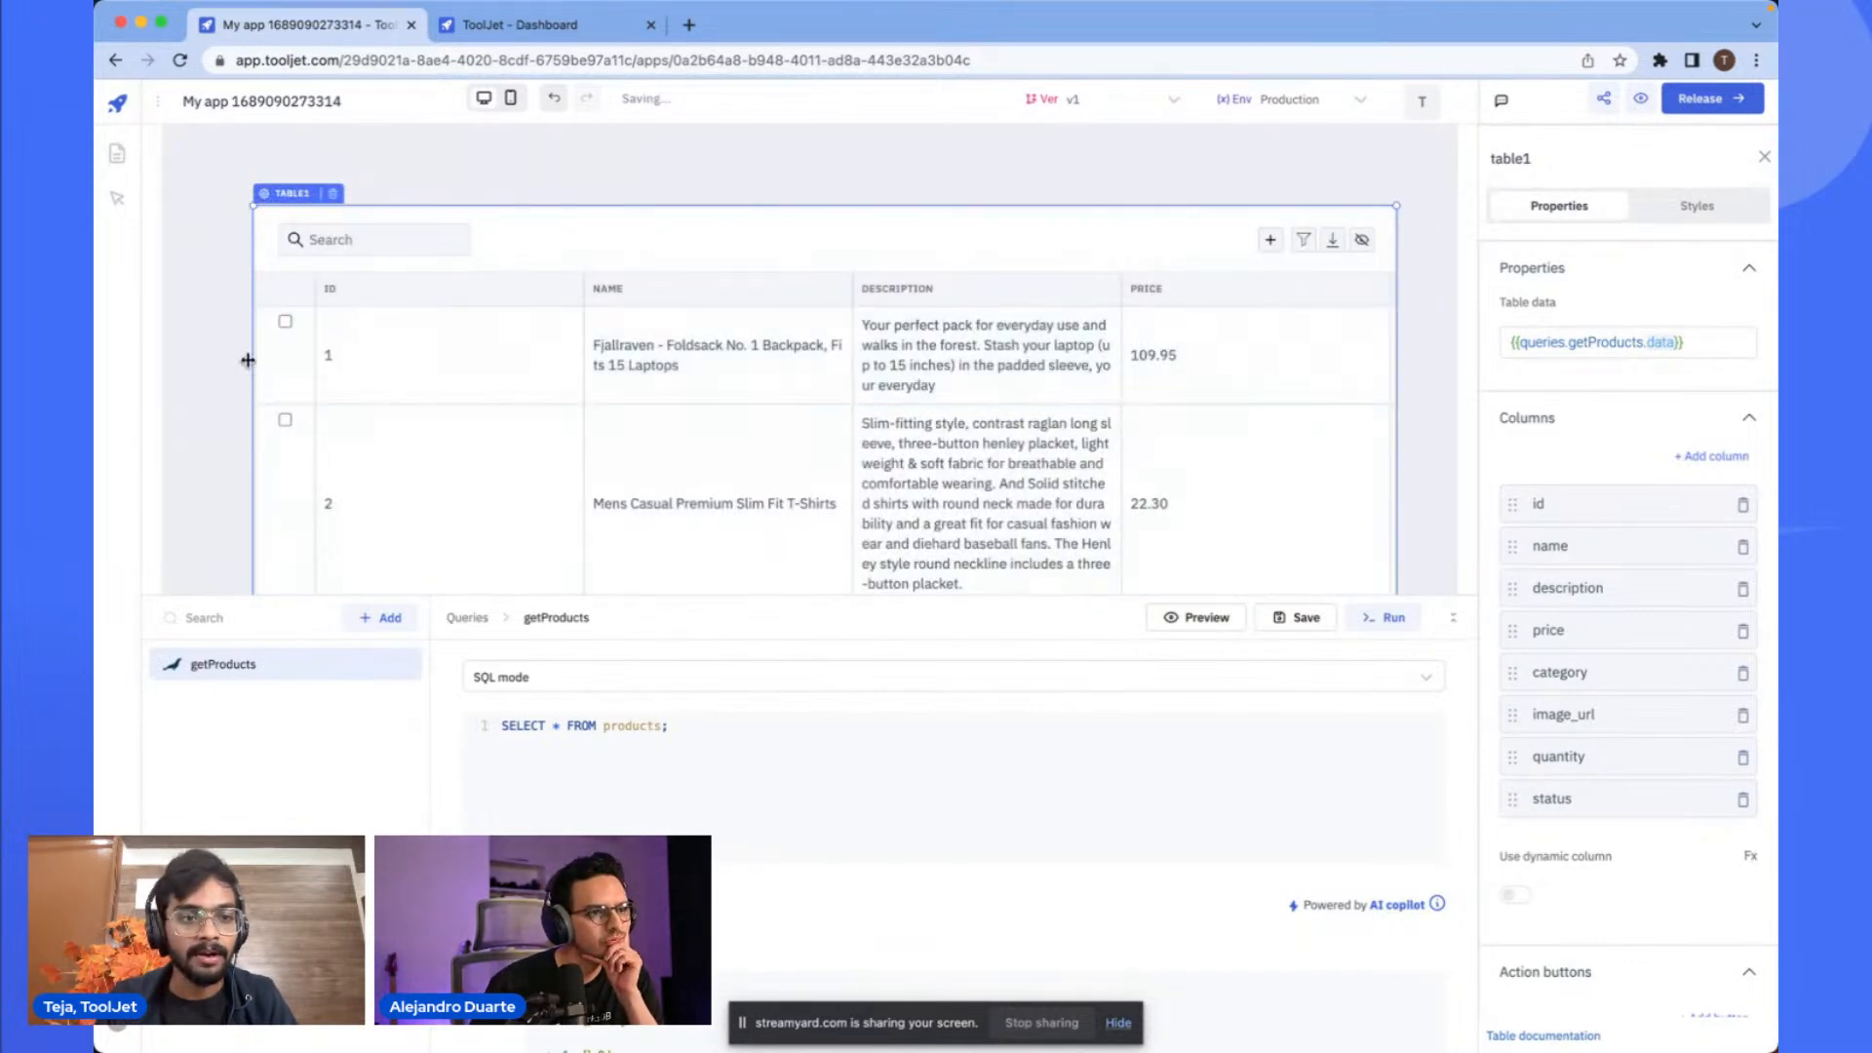
pyautogui.moveTo(252, 363); pyautogui.dragTo(225, 353)
pyautogui.scroll(-3, 814, 358)
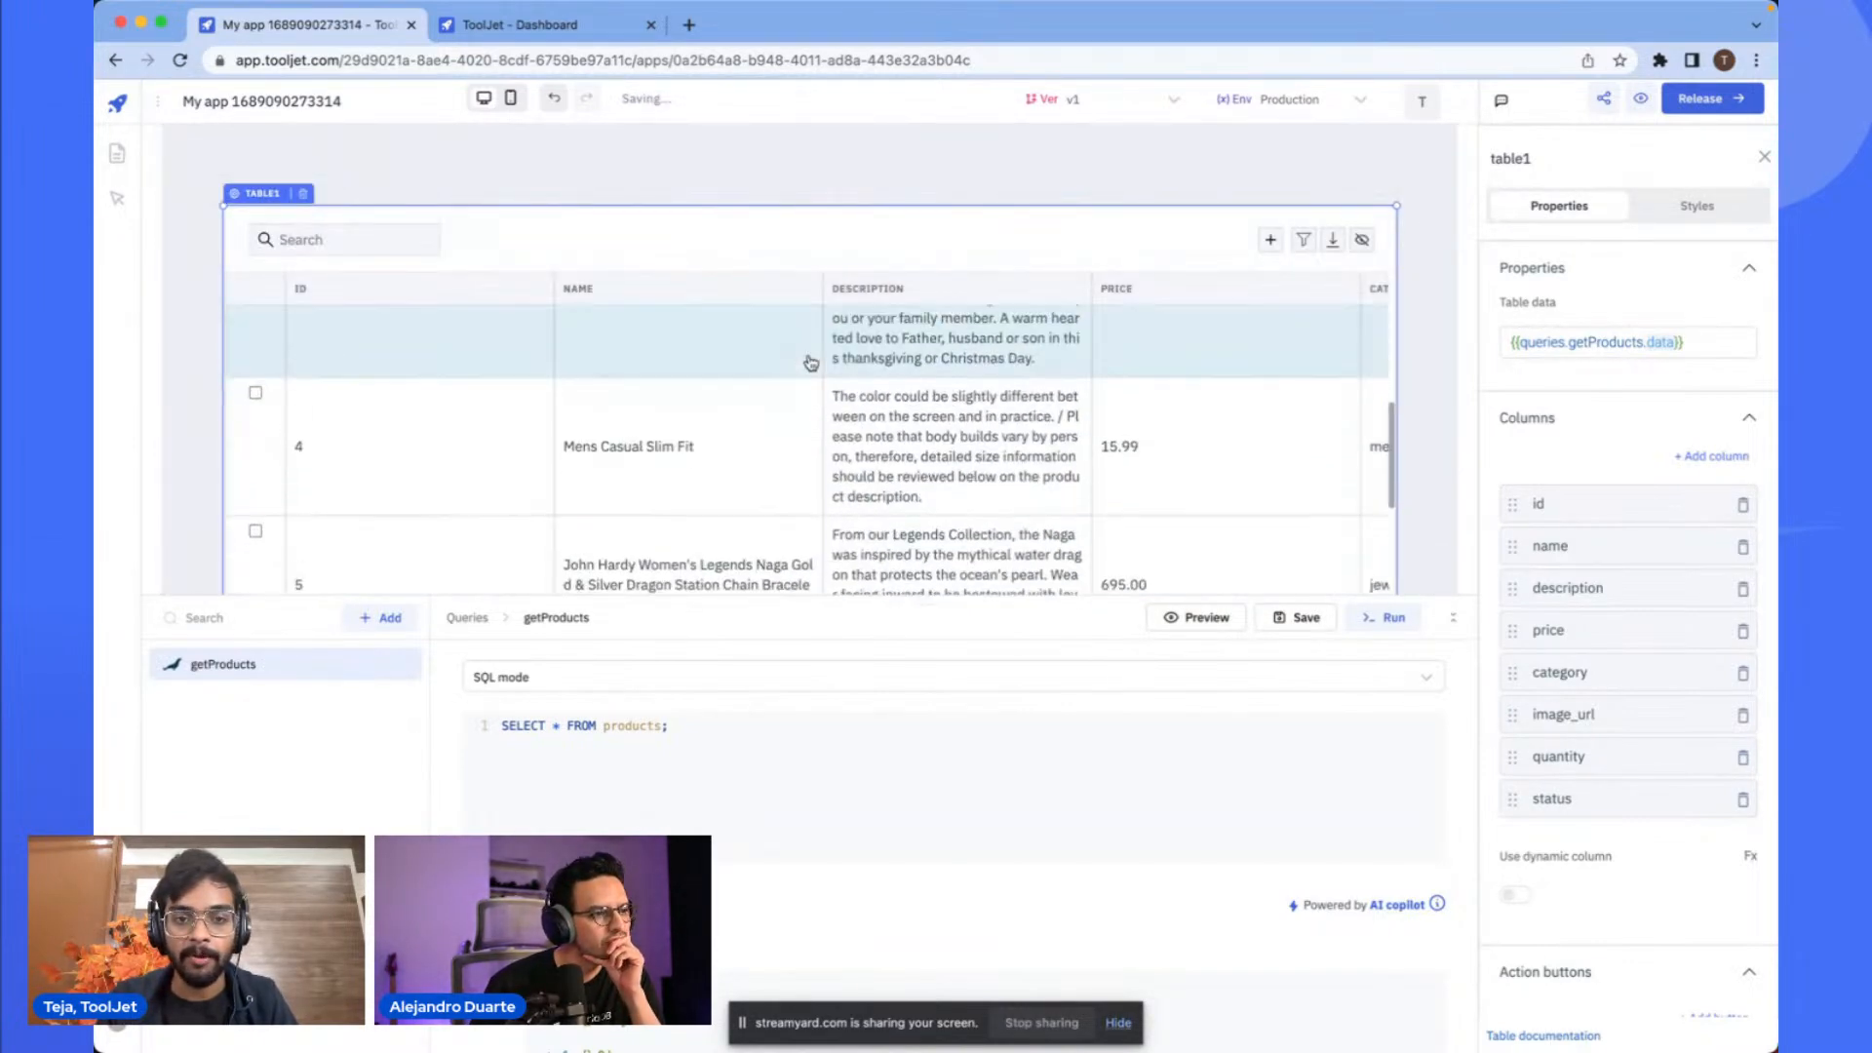
# - Enable running the getProducts query on application load and save the query
pyautogui.moveTo(809, 597); pyautogui.dragTo(819, 353)
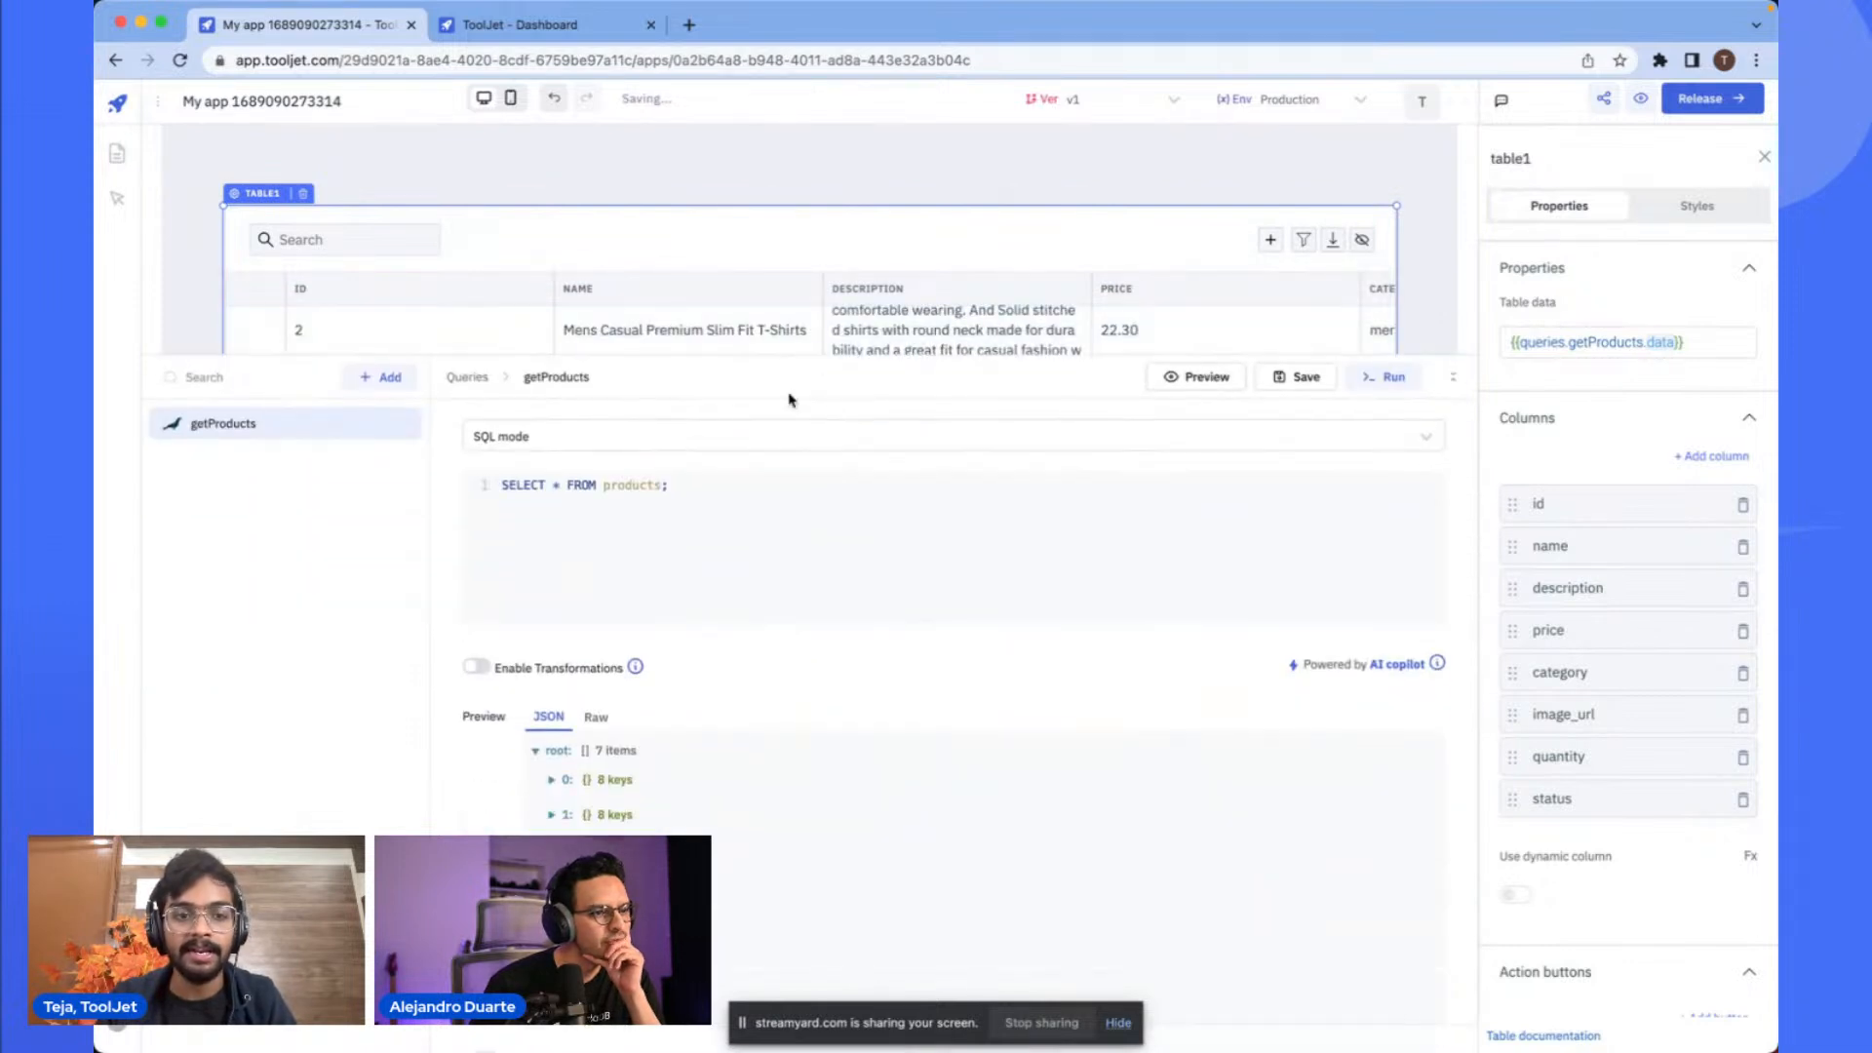
pyautogui.rightClick(738, 585)
pyautogui.click(830, 503)
pyautogui.scroll(-5, 828, 600)
pyautogui.scroll(5, 856, 627)
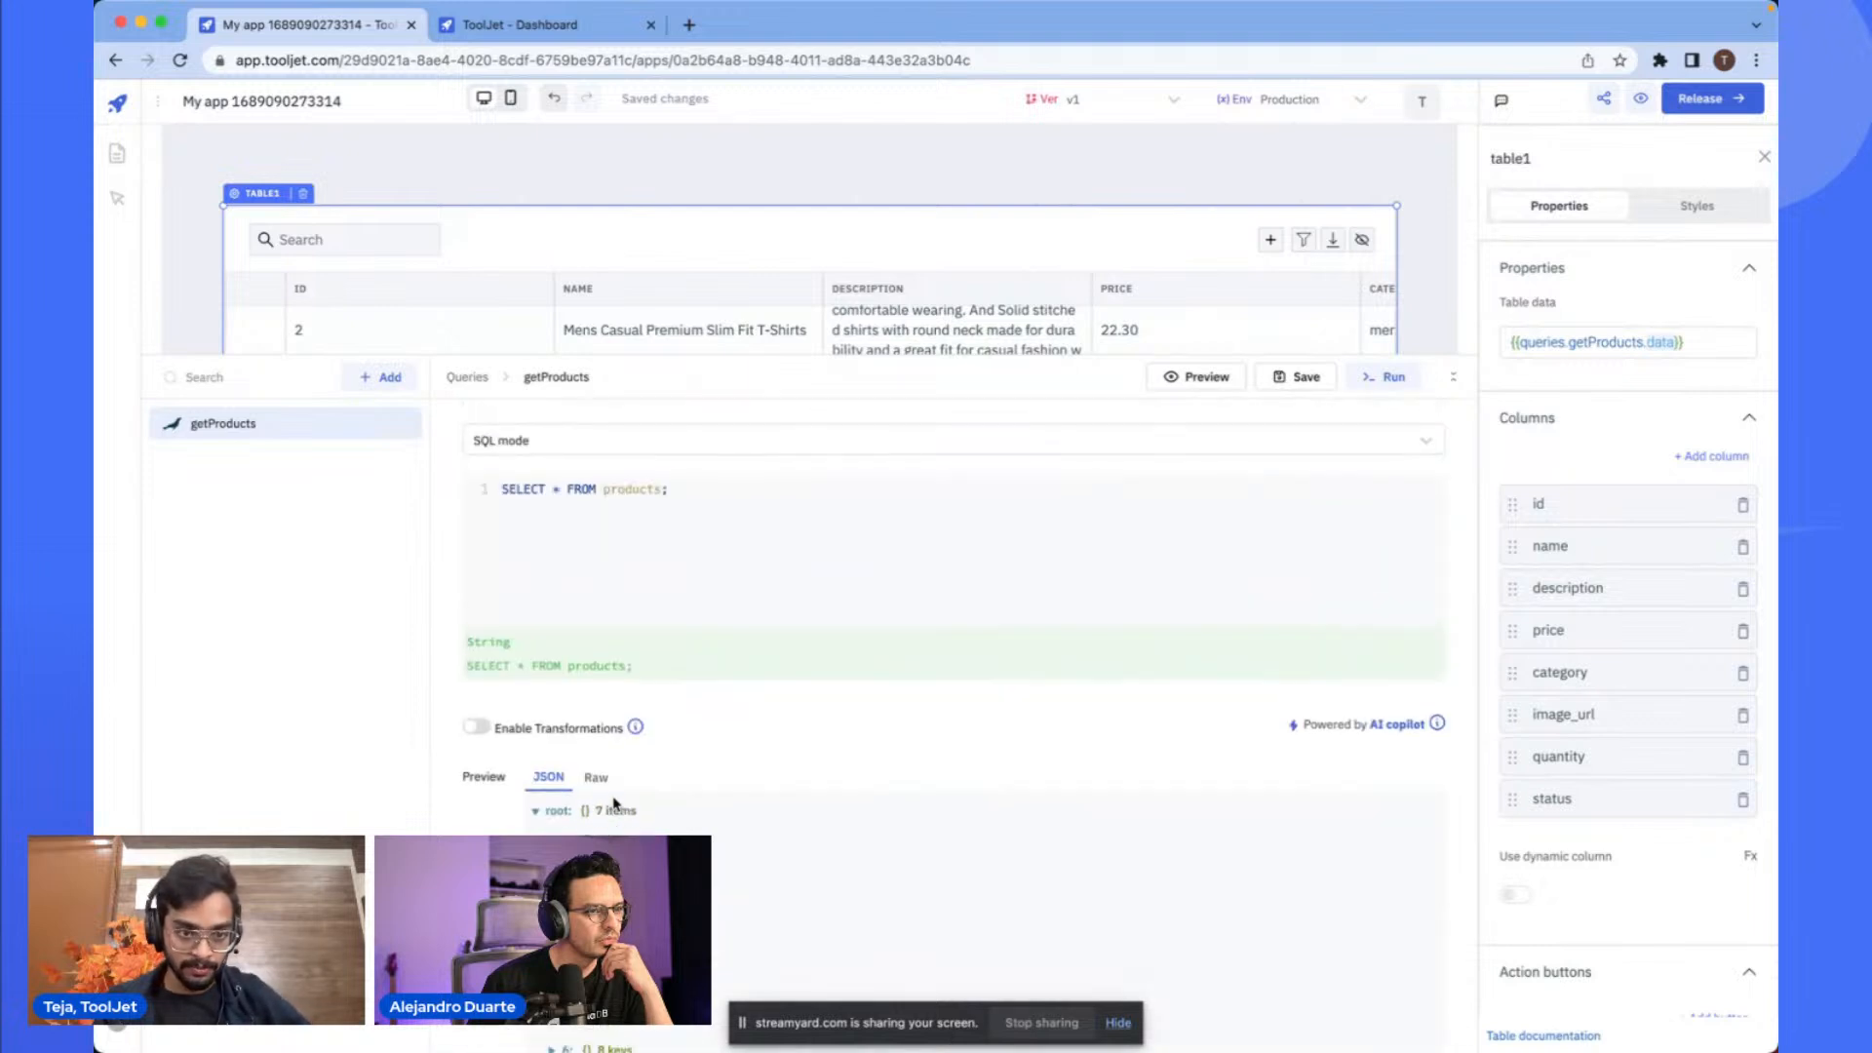
pyautogui.scroll(-5, 614, 803)
pyautogui.scroll(5, 481, 790)
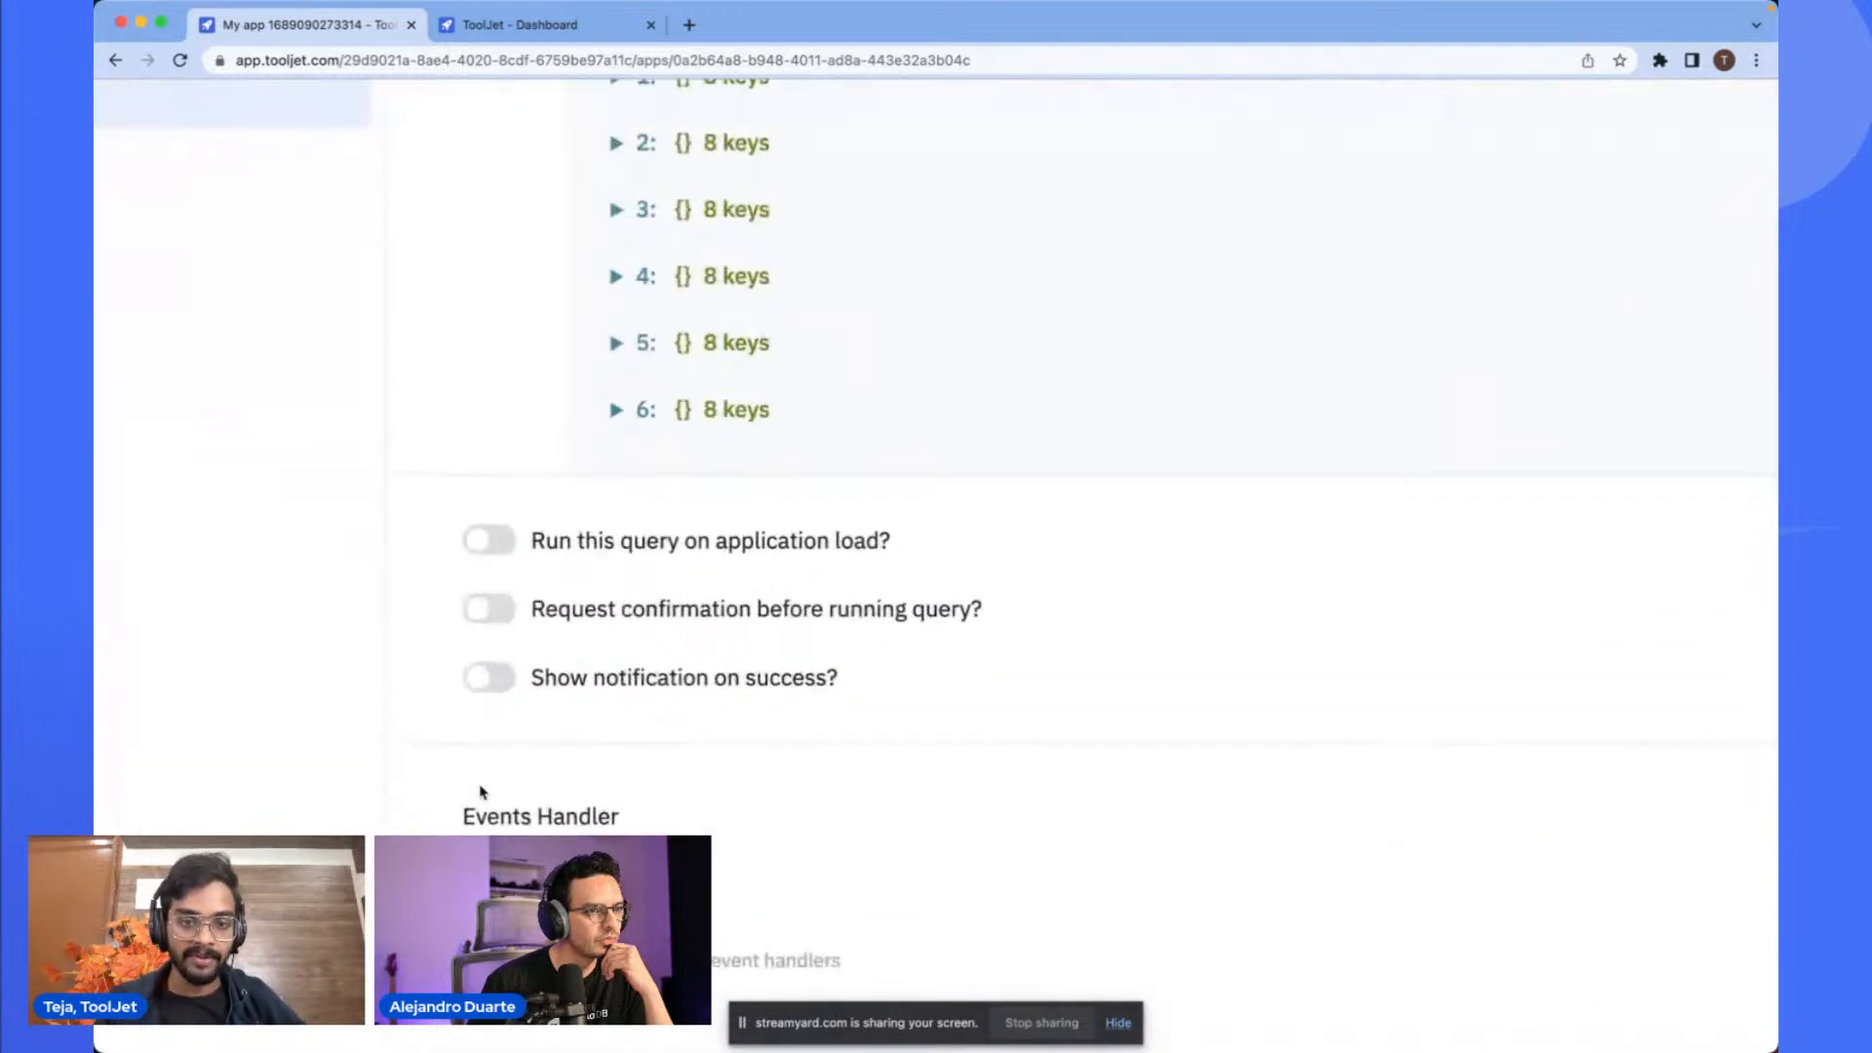
pyautogui.click(499, 544)
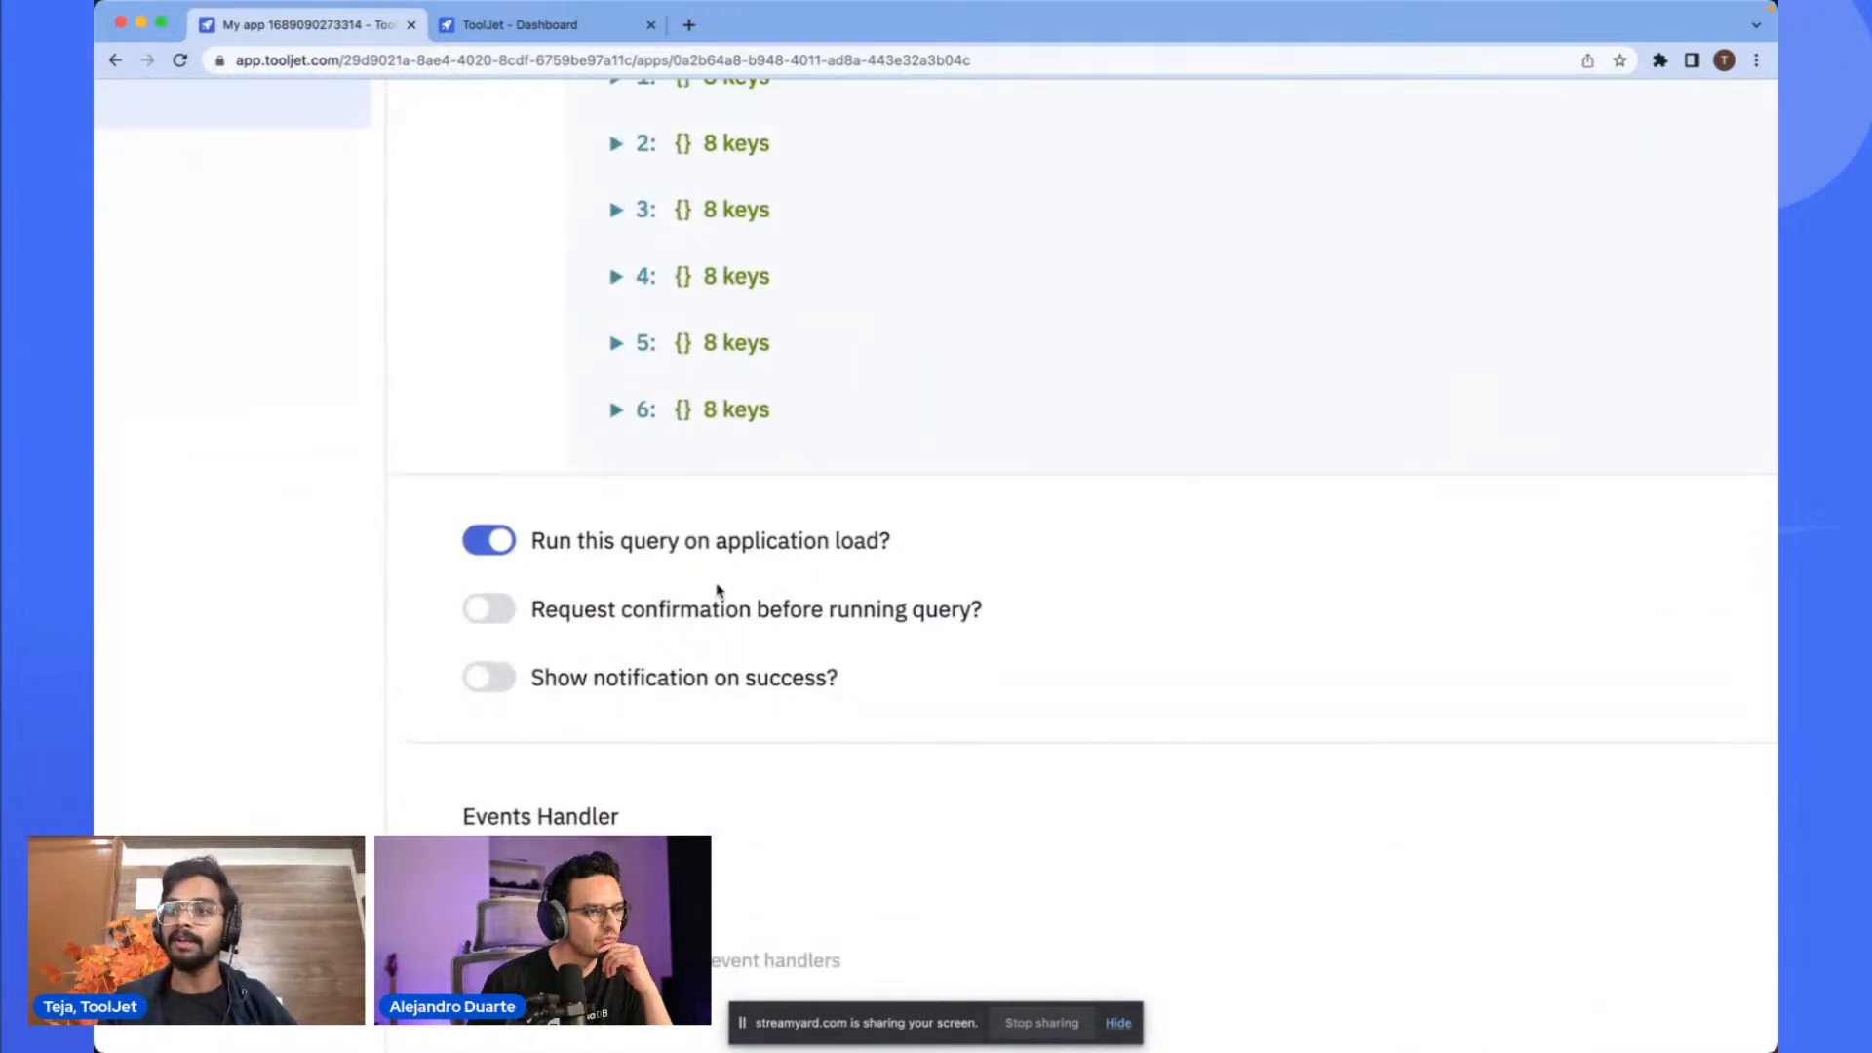
pyautogui.scroll(-5, 716, 589)
pyautogui.scroll(5, 828, 571)
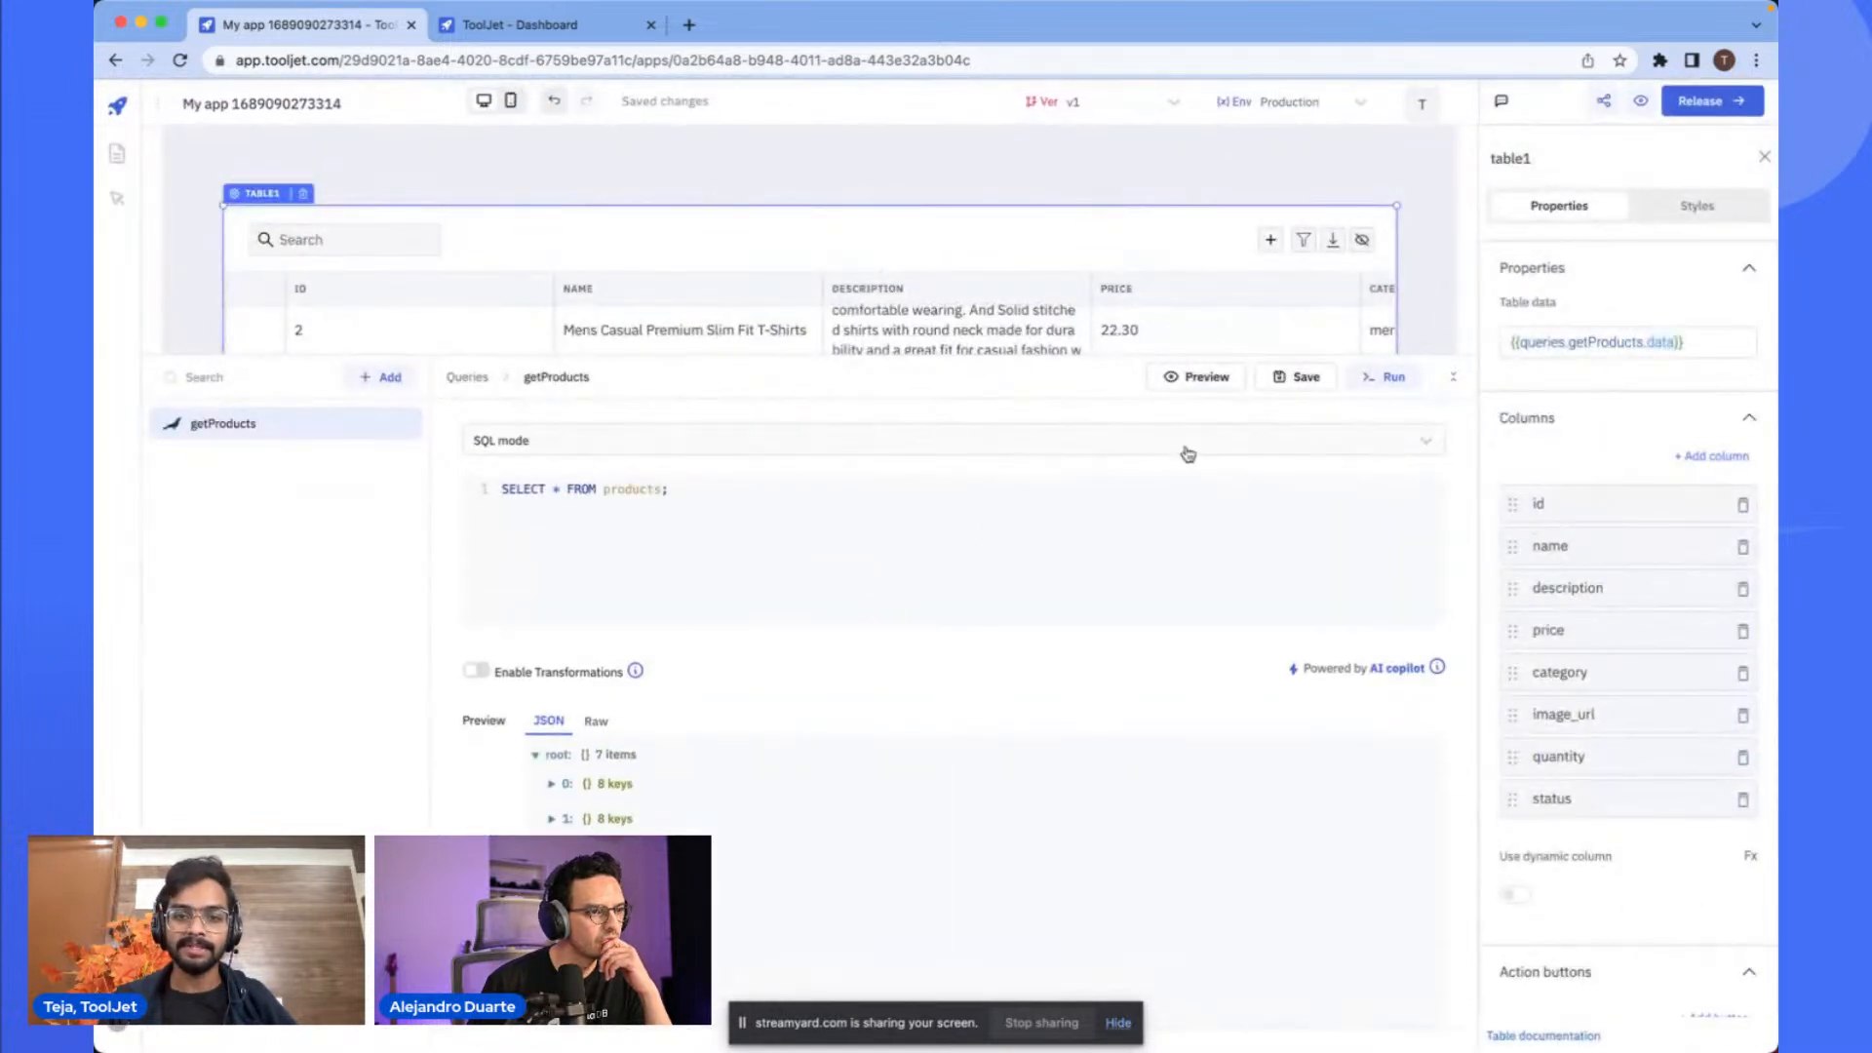
pyautogui.click(1296, 376)
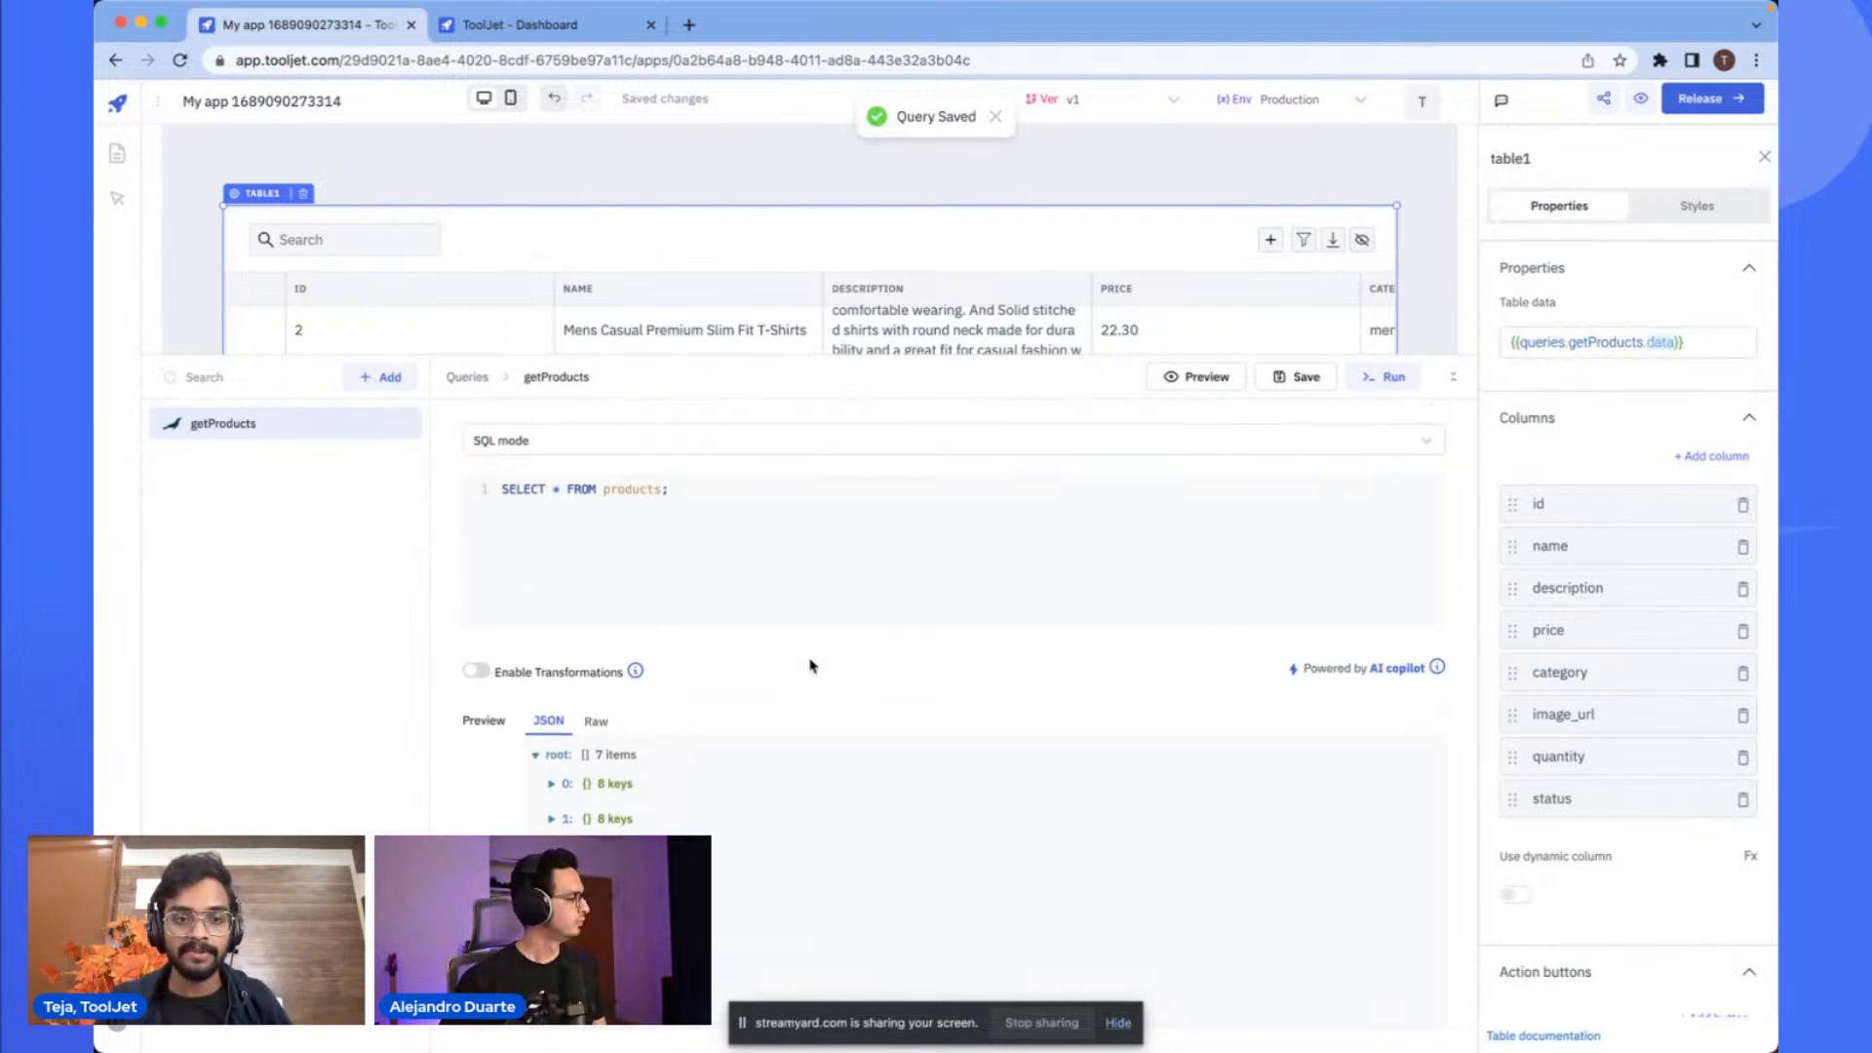
# - Collapse the query panel, extend the table's height downward and nudge it slightly upward
pyautogui.scroll(-4, 745, 624)
pyautogui.scroll(-1, 747, 629)
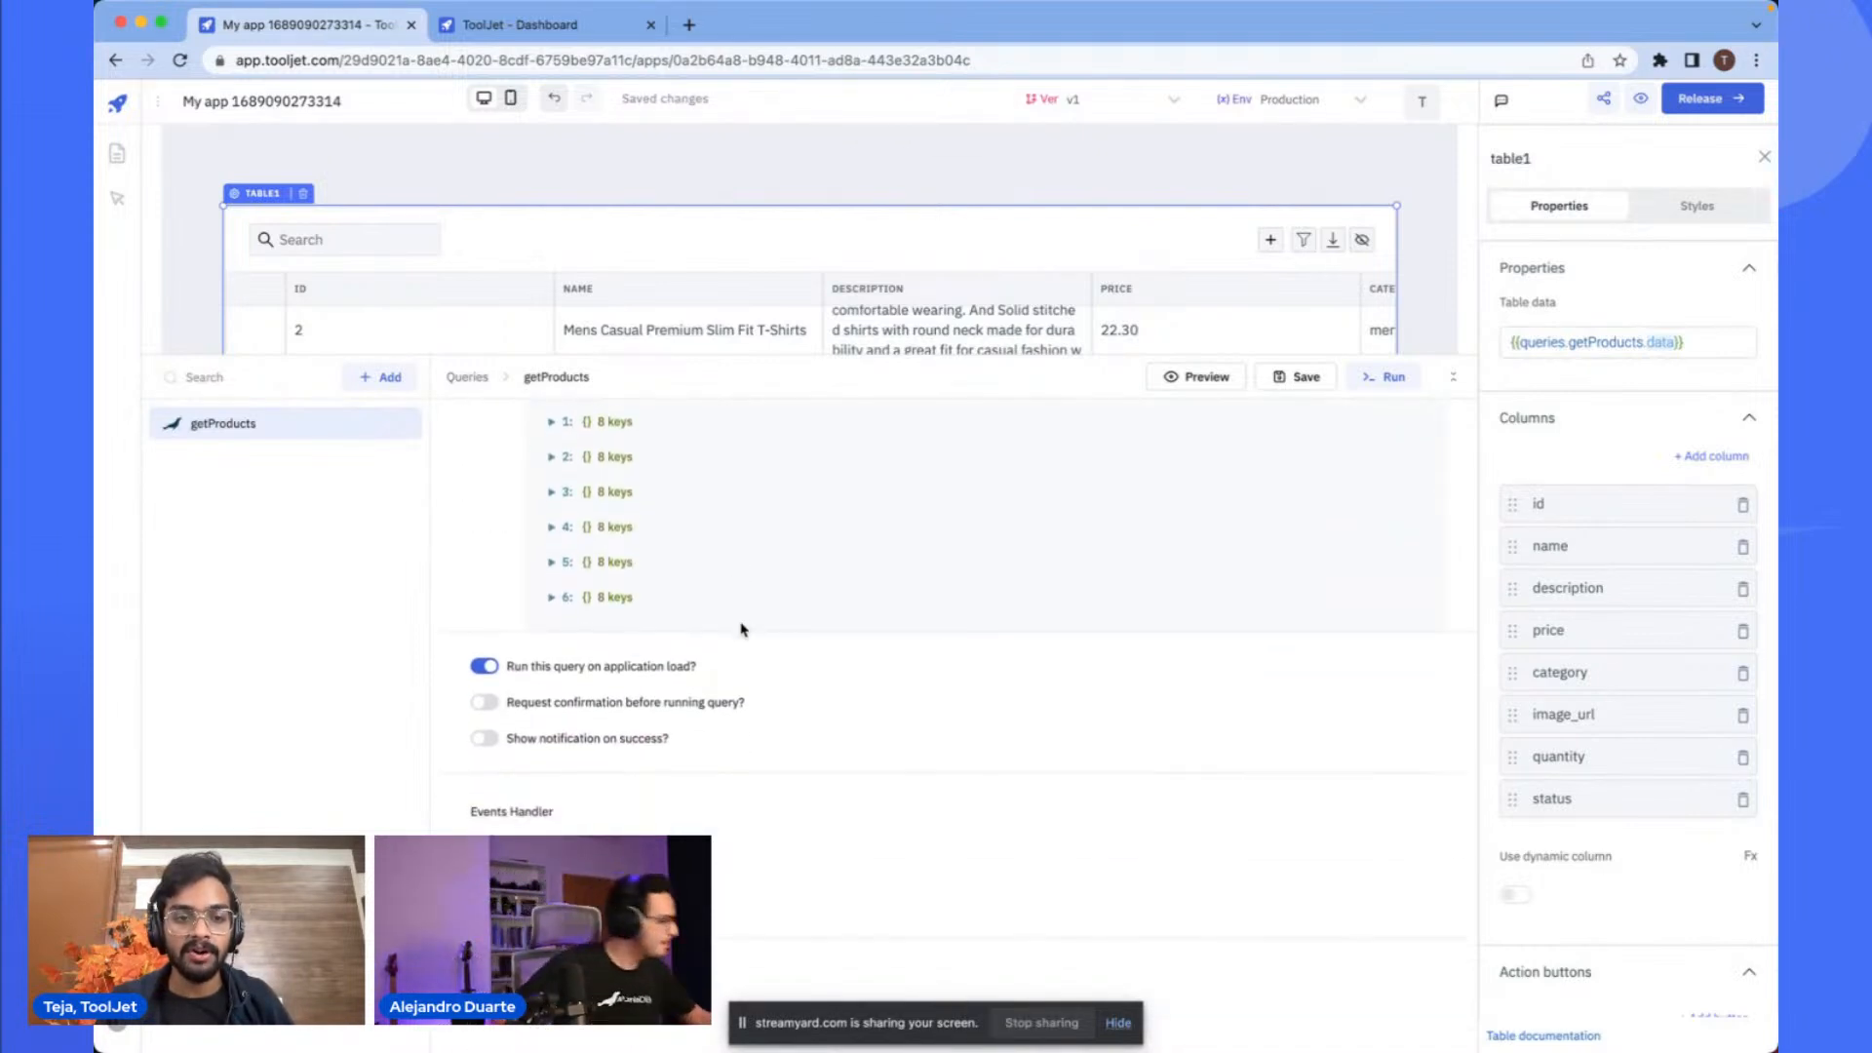
pyautogui.scroll(5, 835, 648)
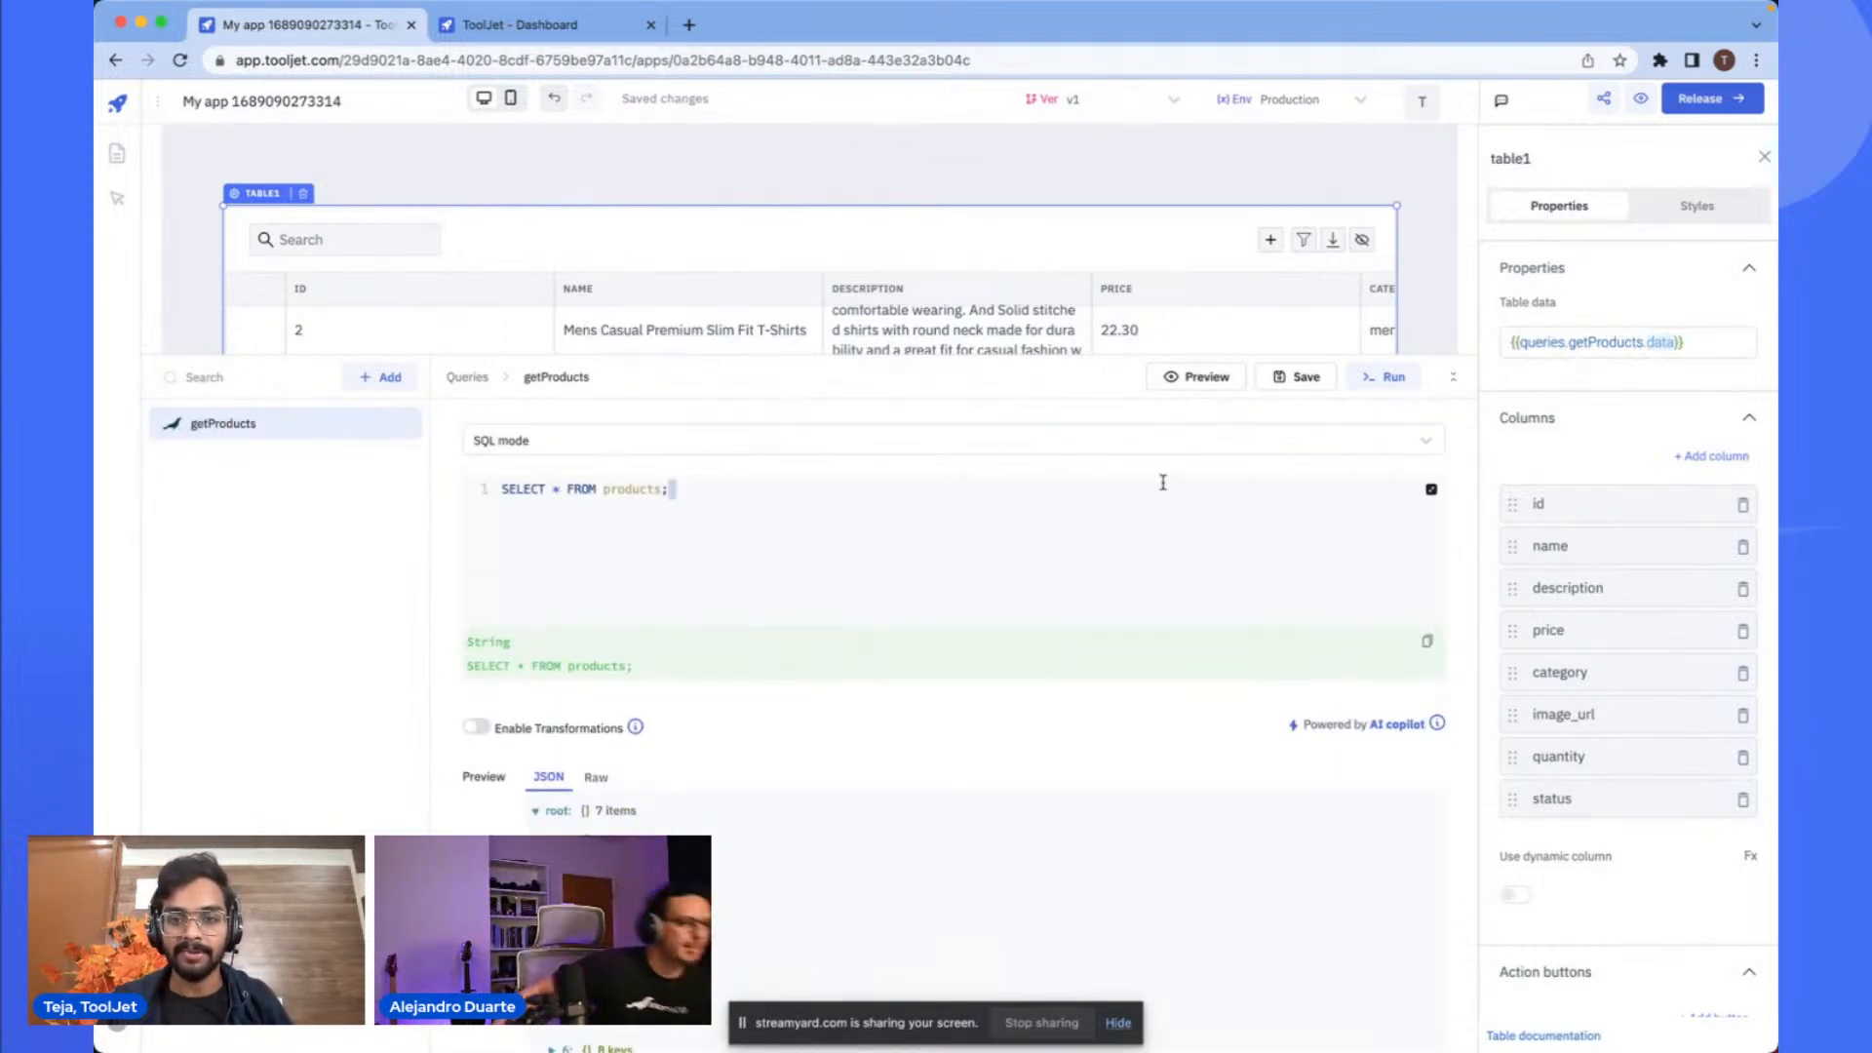
pyautogui.click(1111, 237)
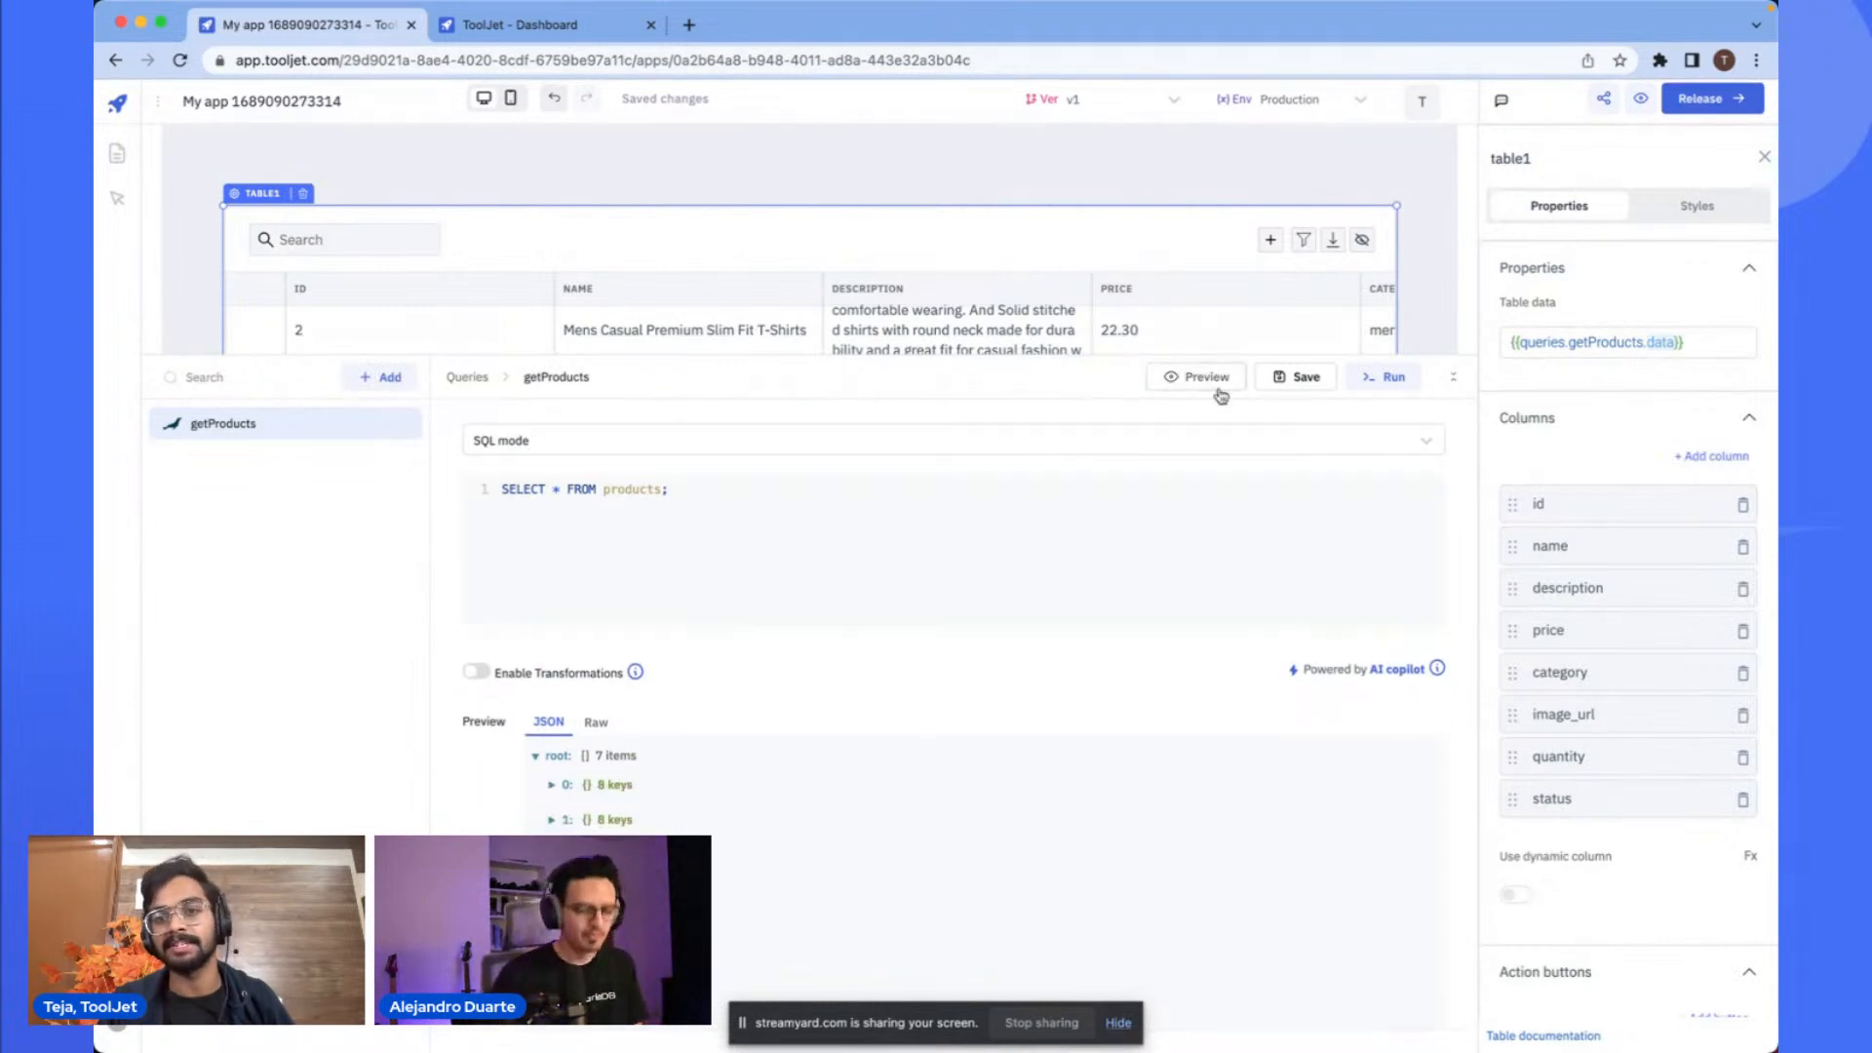
pyautogui.click(1453, 380)
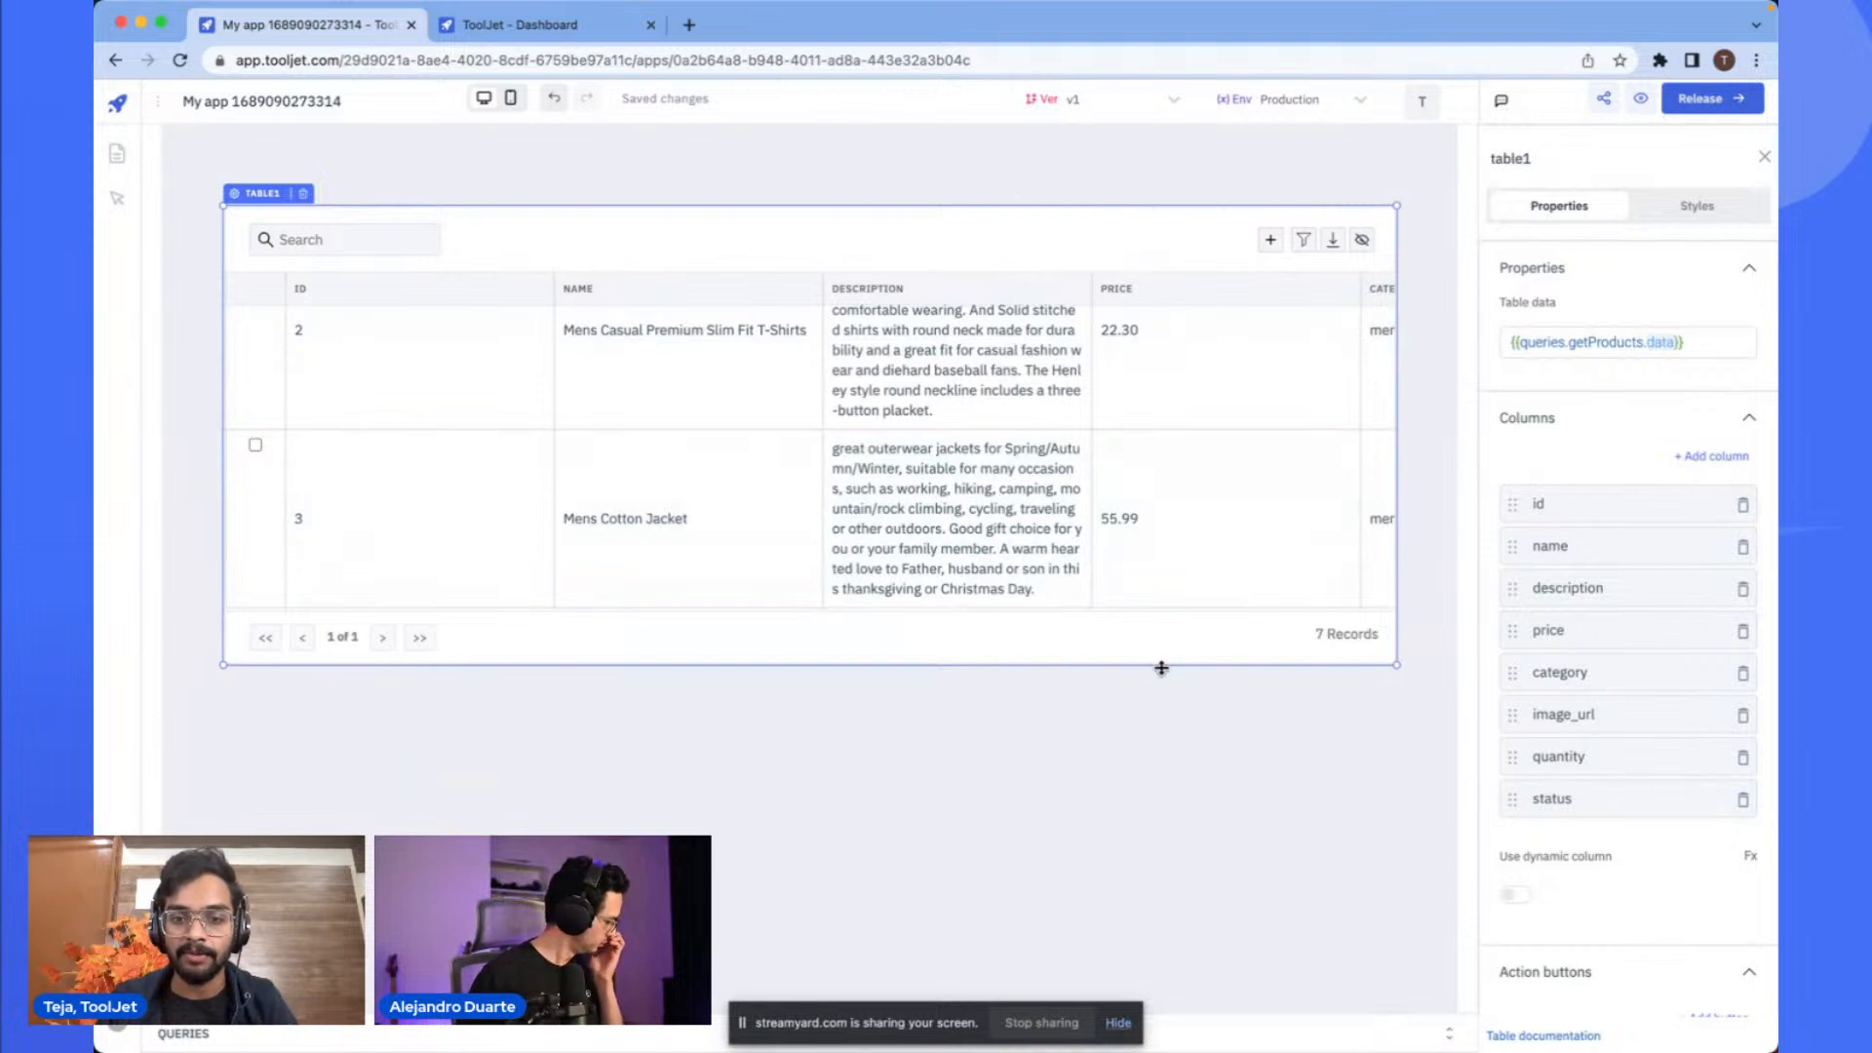
pyautogui.moveTo(1161, 667); pyautogui.dragTo(1147, 912)
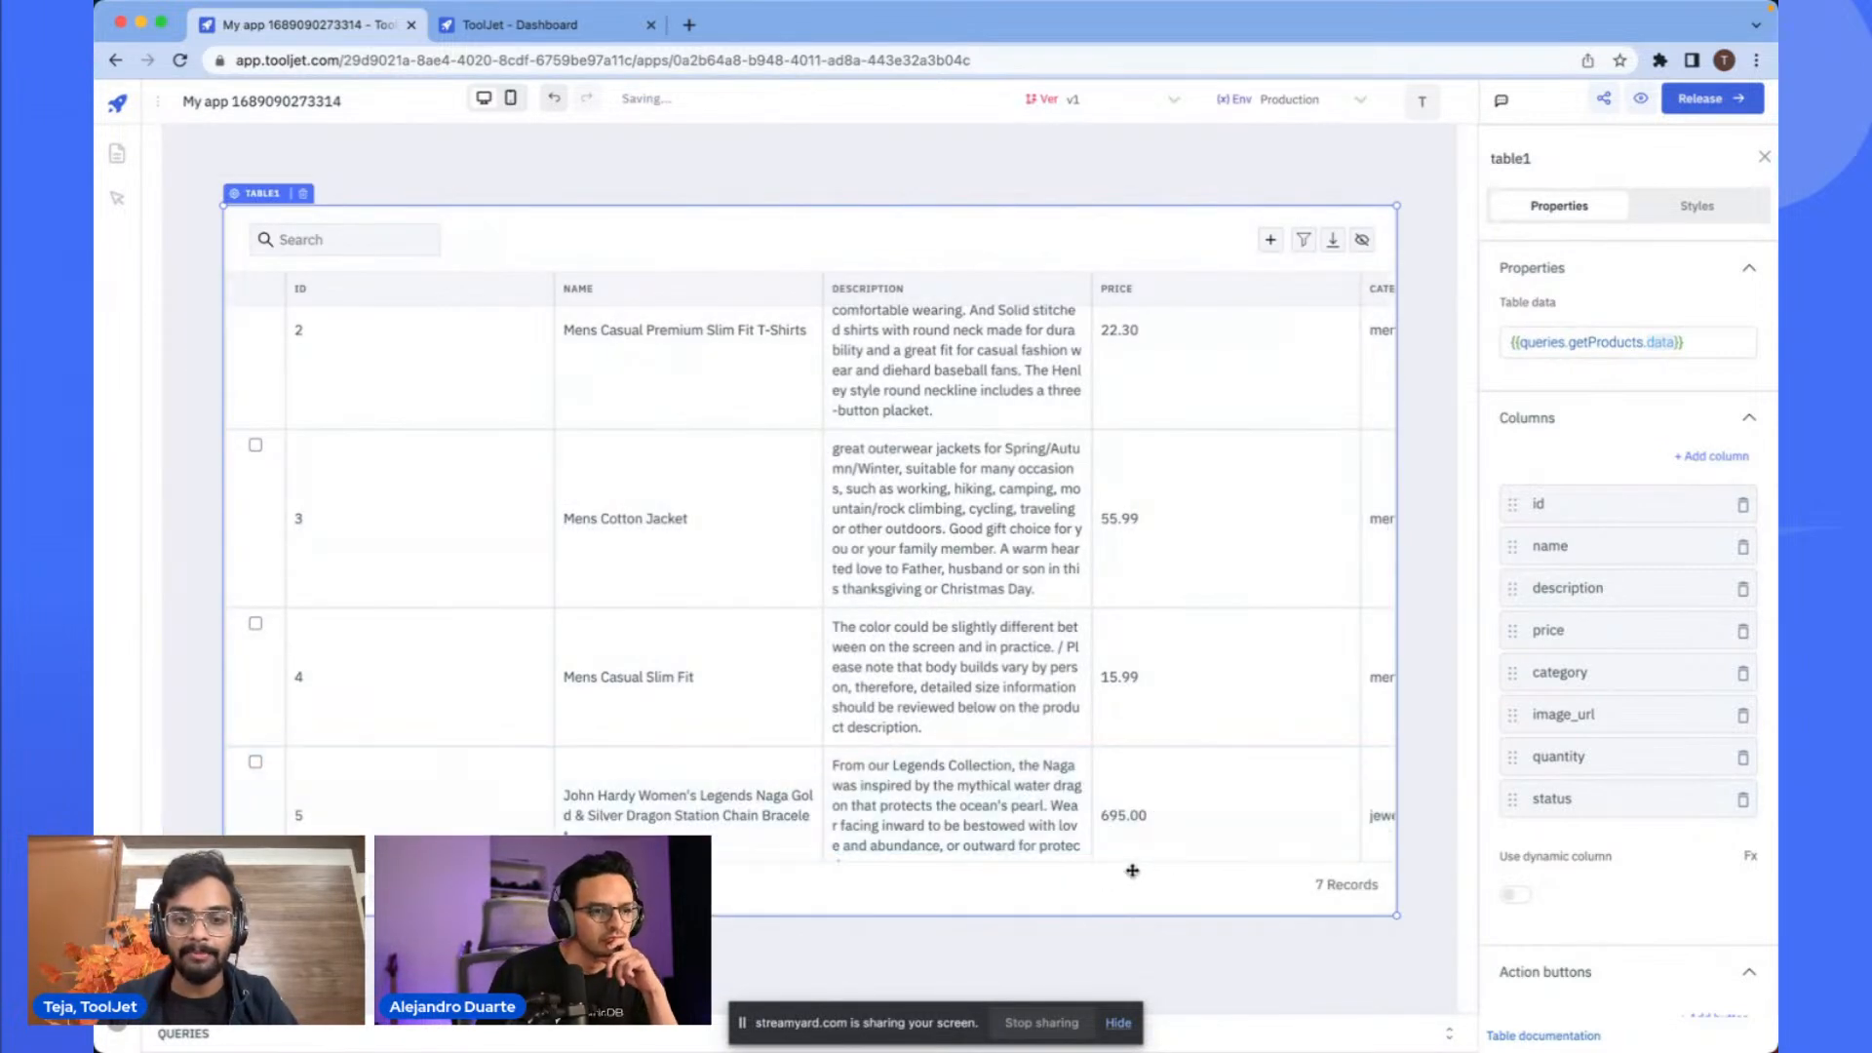
pyautogui.moveTo(1072, 225); pyautogui.dragTo(1060, 181)
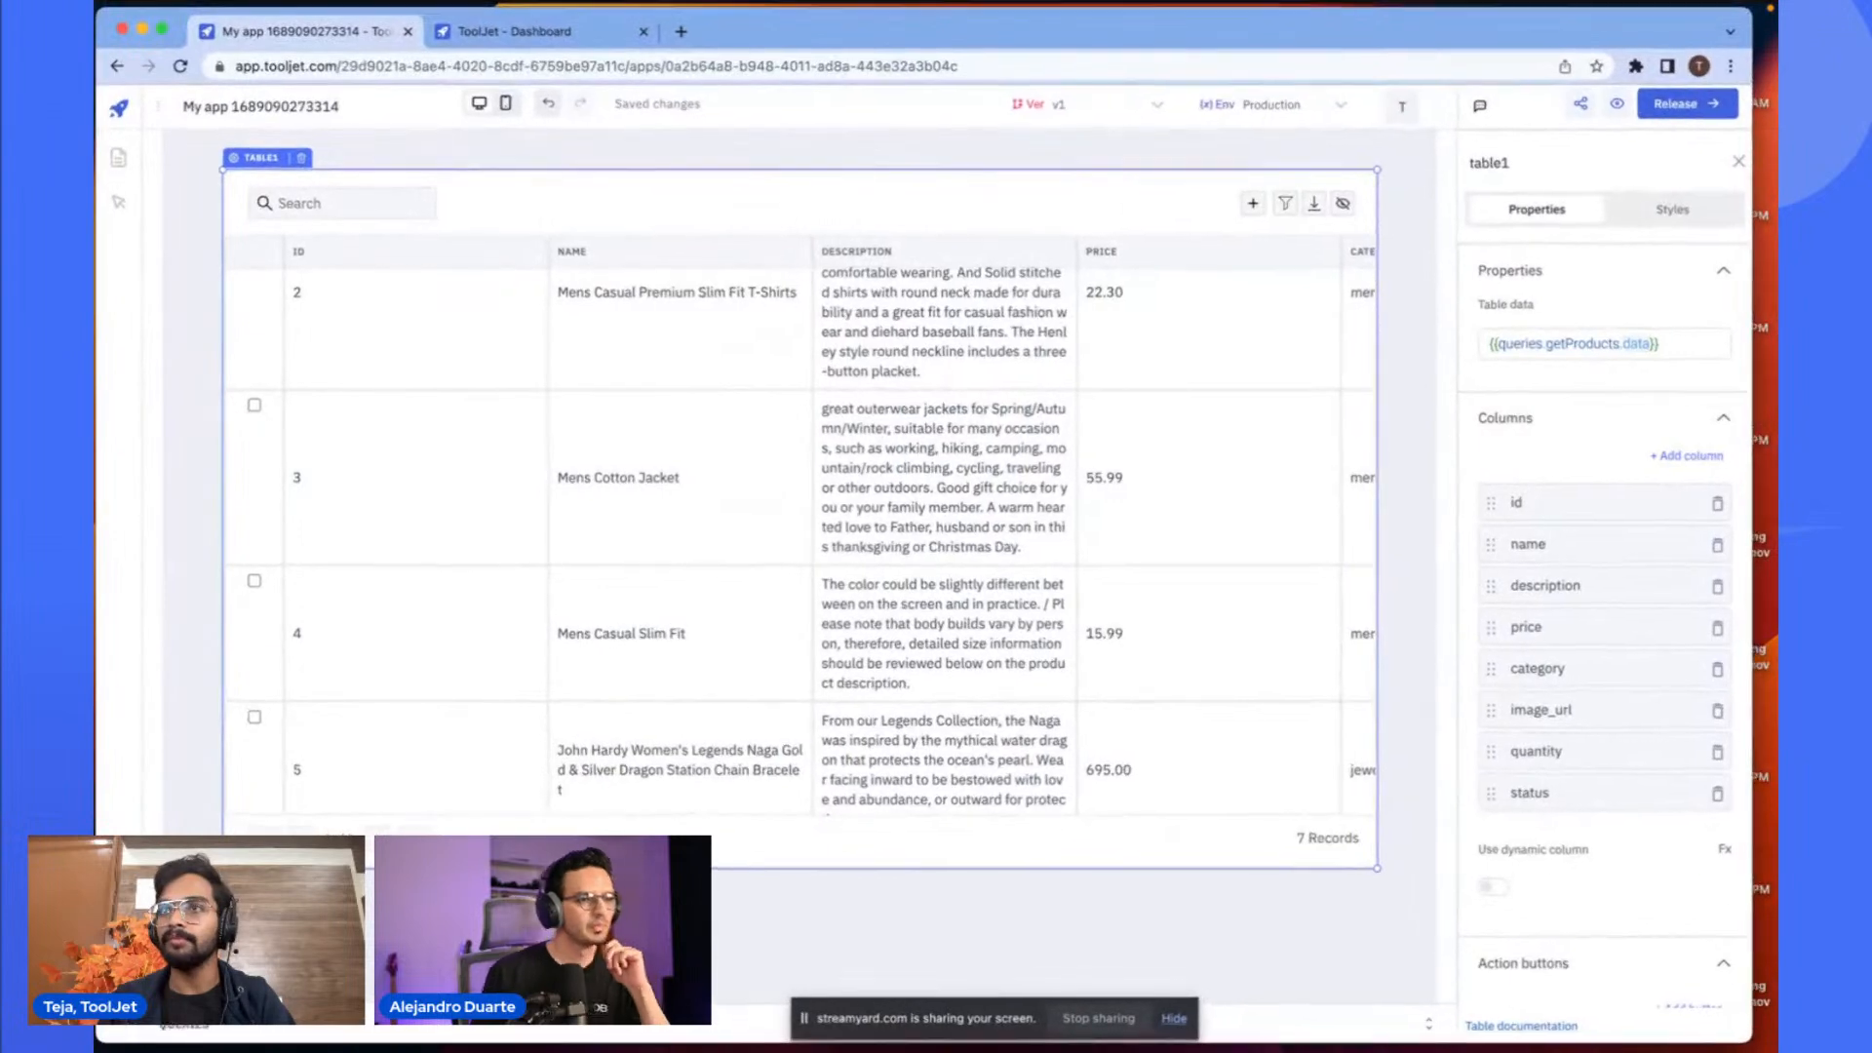
# - Lengthen the table further and move it lower on the canvas
pyautogui.hotkey('ctrl', 'Up')
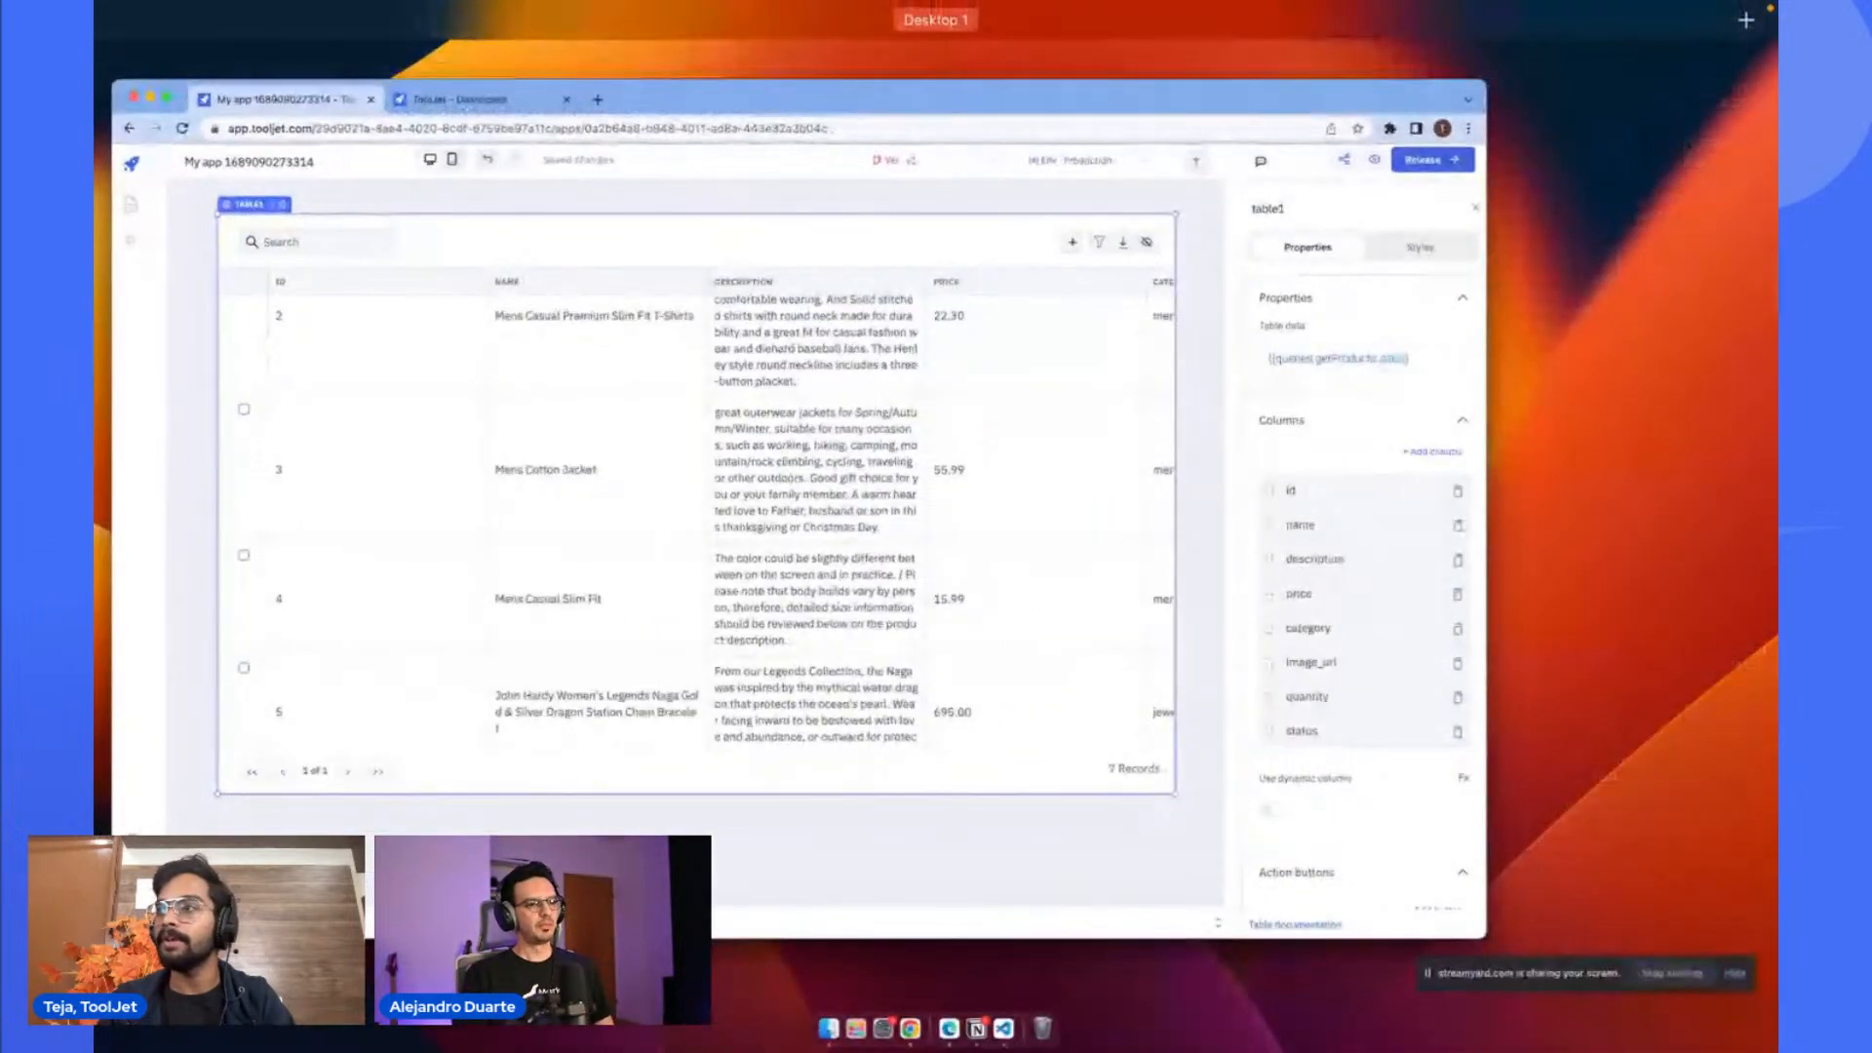
pyautogui.hotkey('ctrl', 'Up')
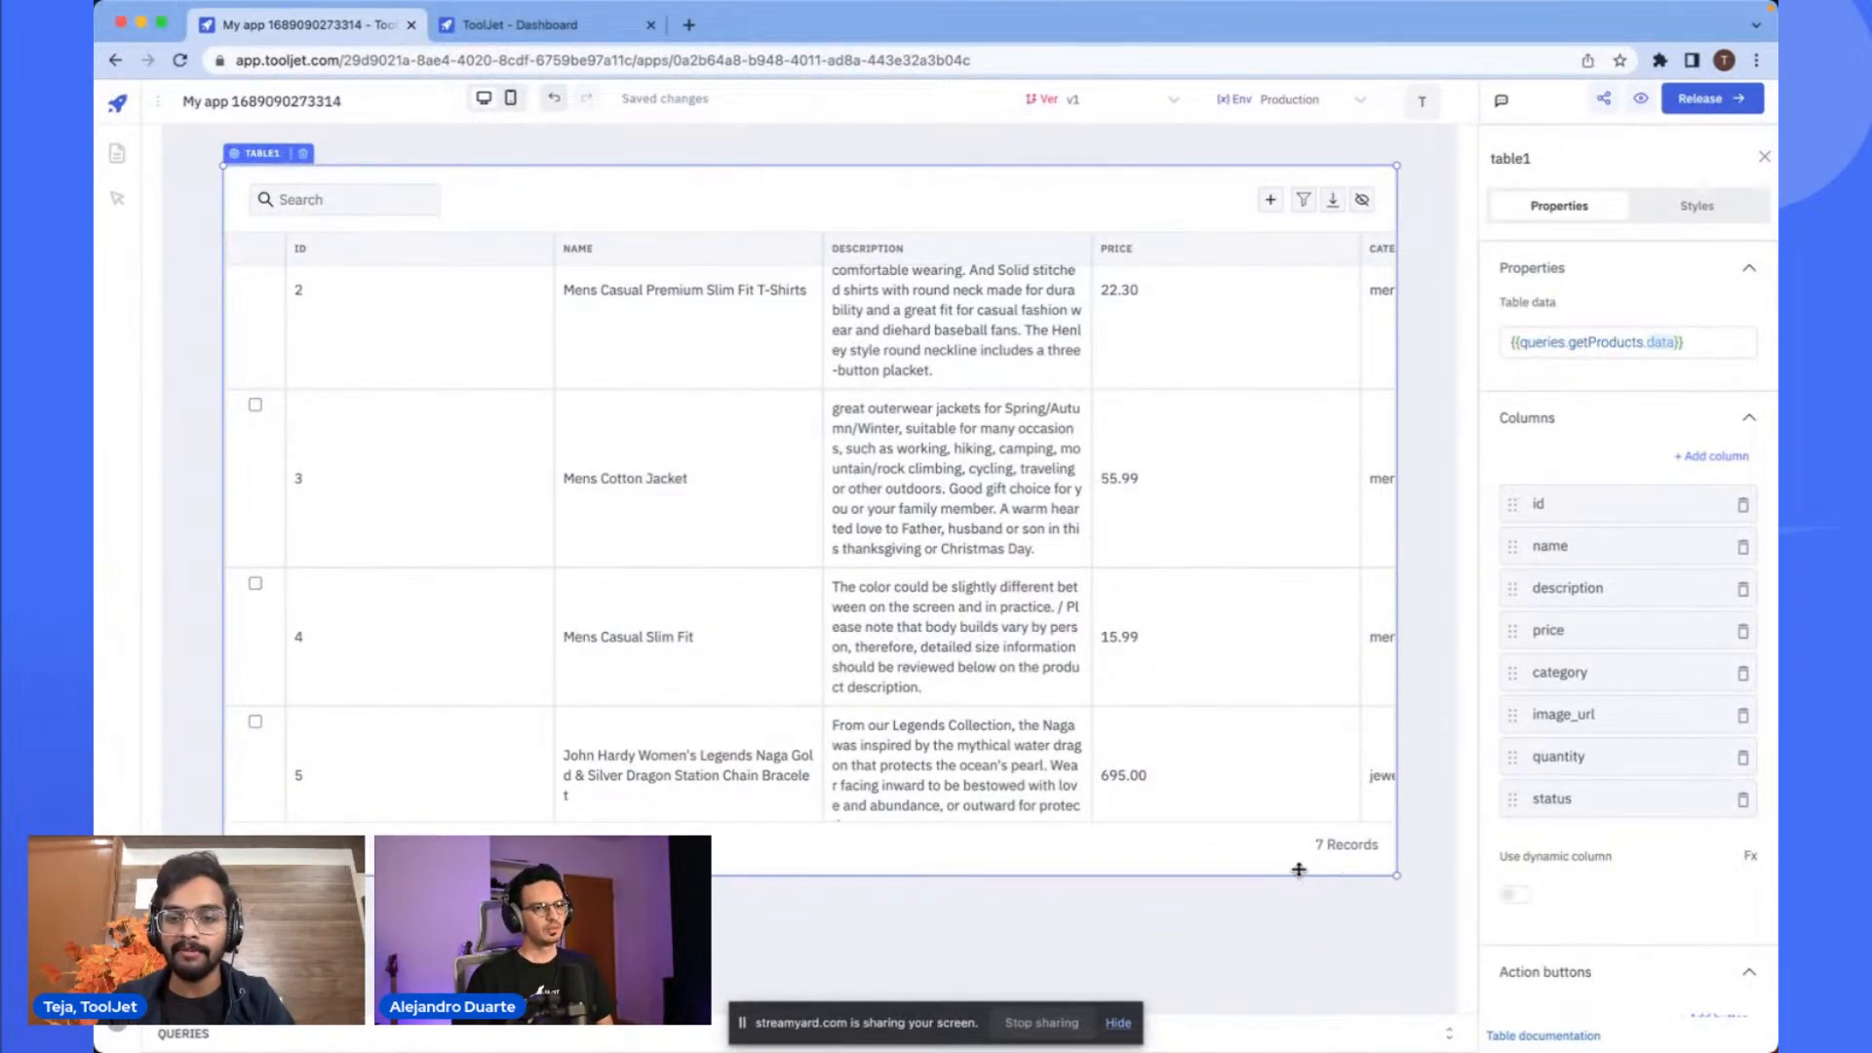
pyautogui.moveTo(1299, 874); pyautogui.dragTo(1294, 924)
pyautogui.click(1289, 955)
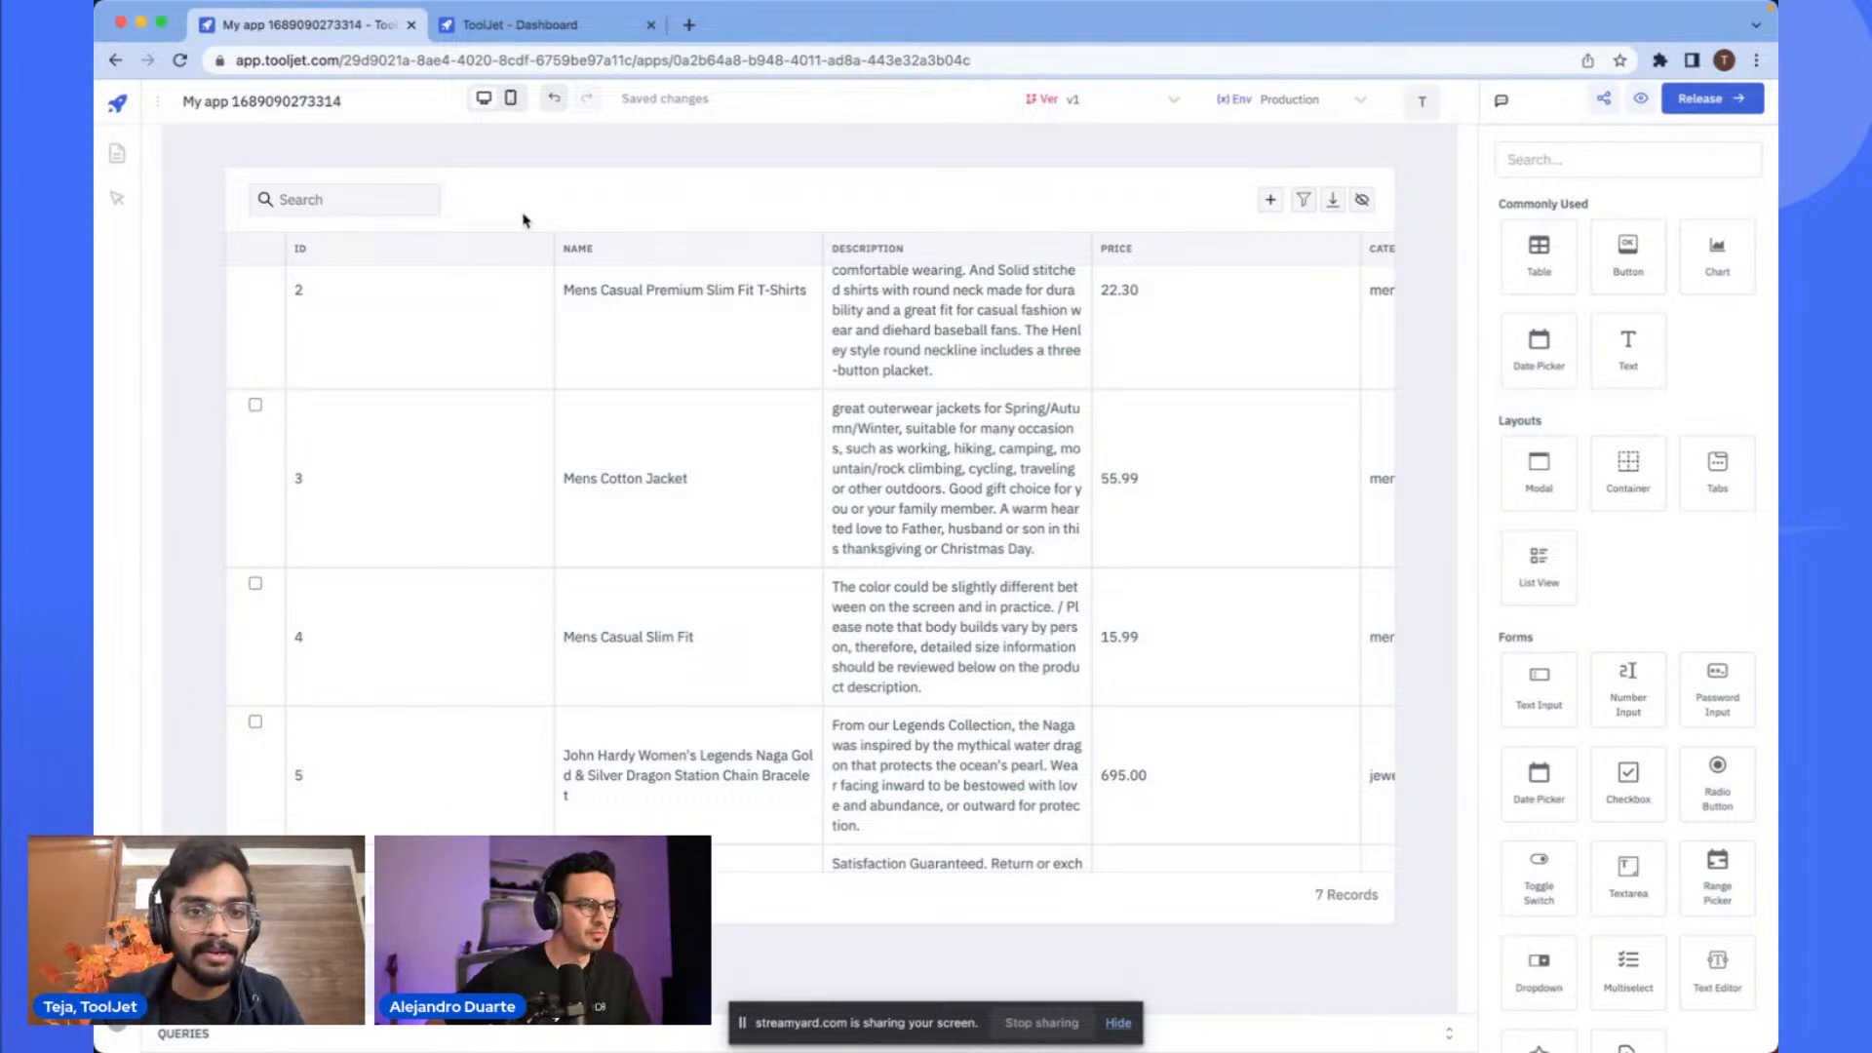
pyautogui.click(590, 196)
pyautogui.moveTo(591, 196); pyautogui.dragTo(610, 231)
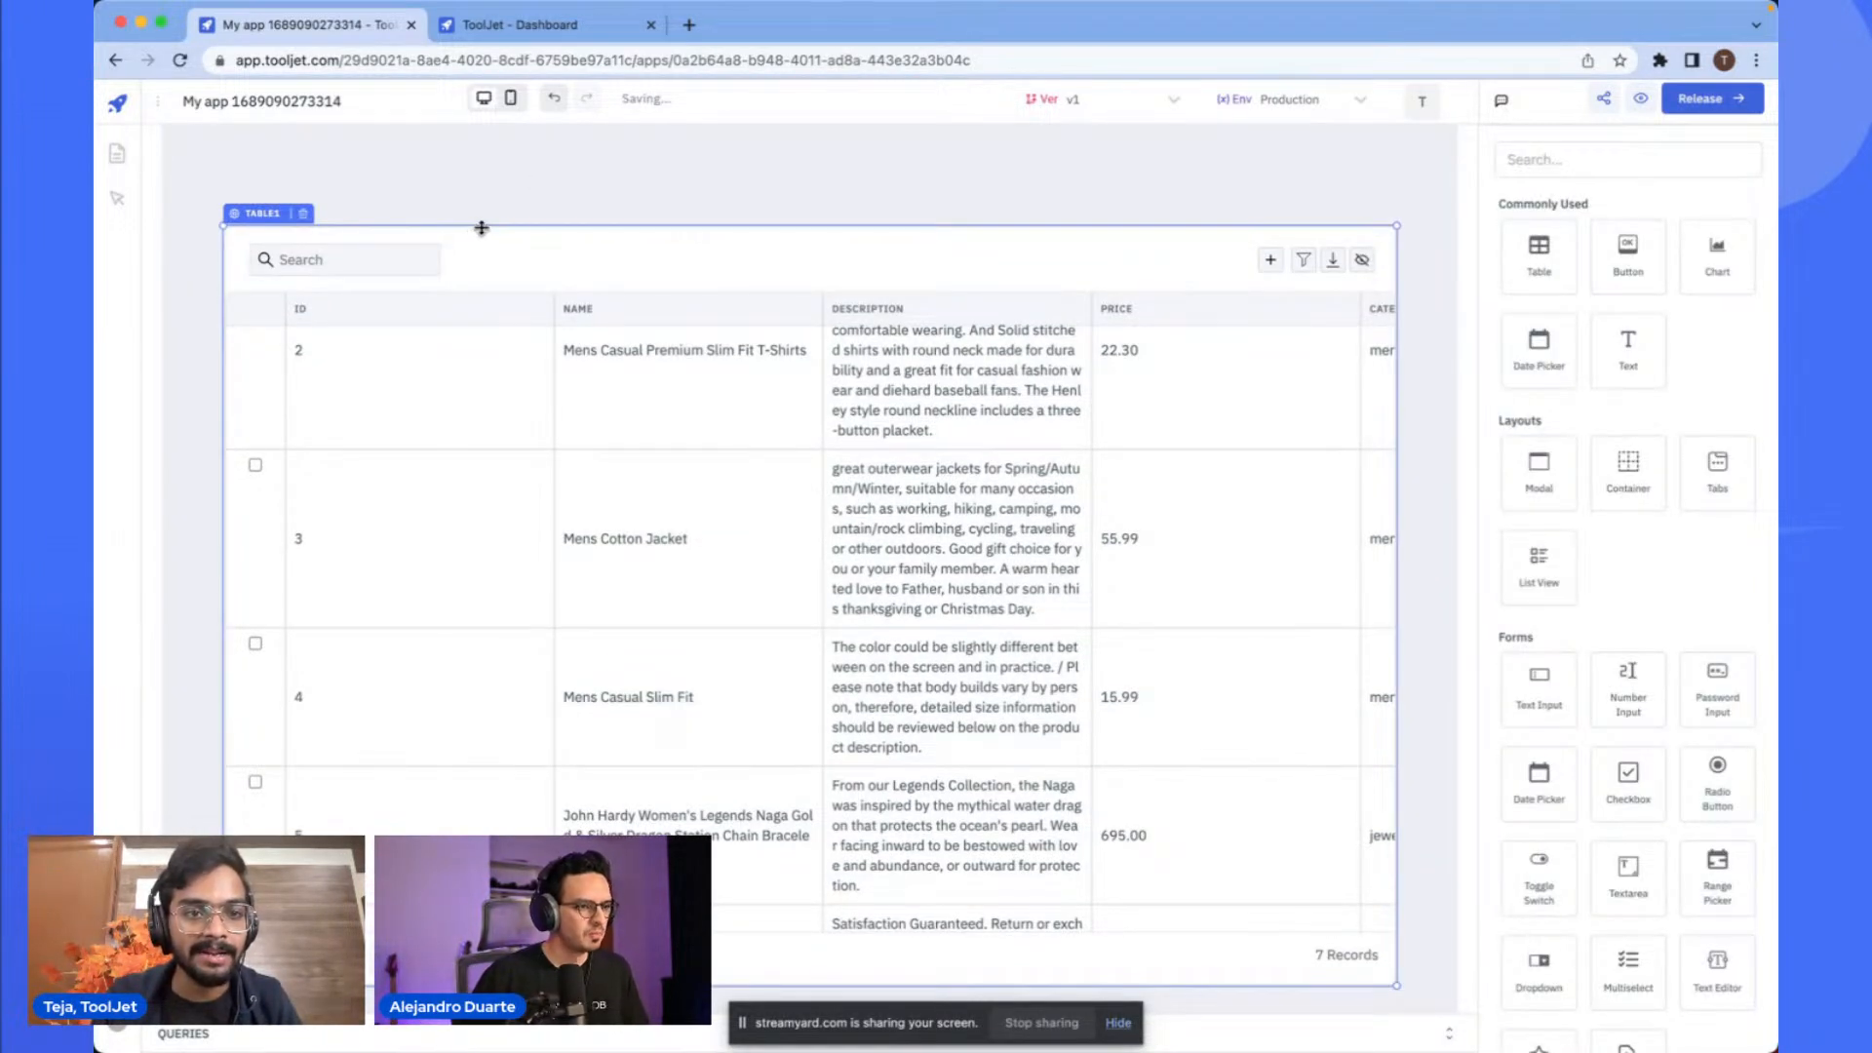
pyautogui.moveTo(481, 229); pyautogui.dragTo(480, 327)
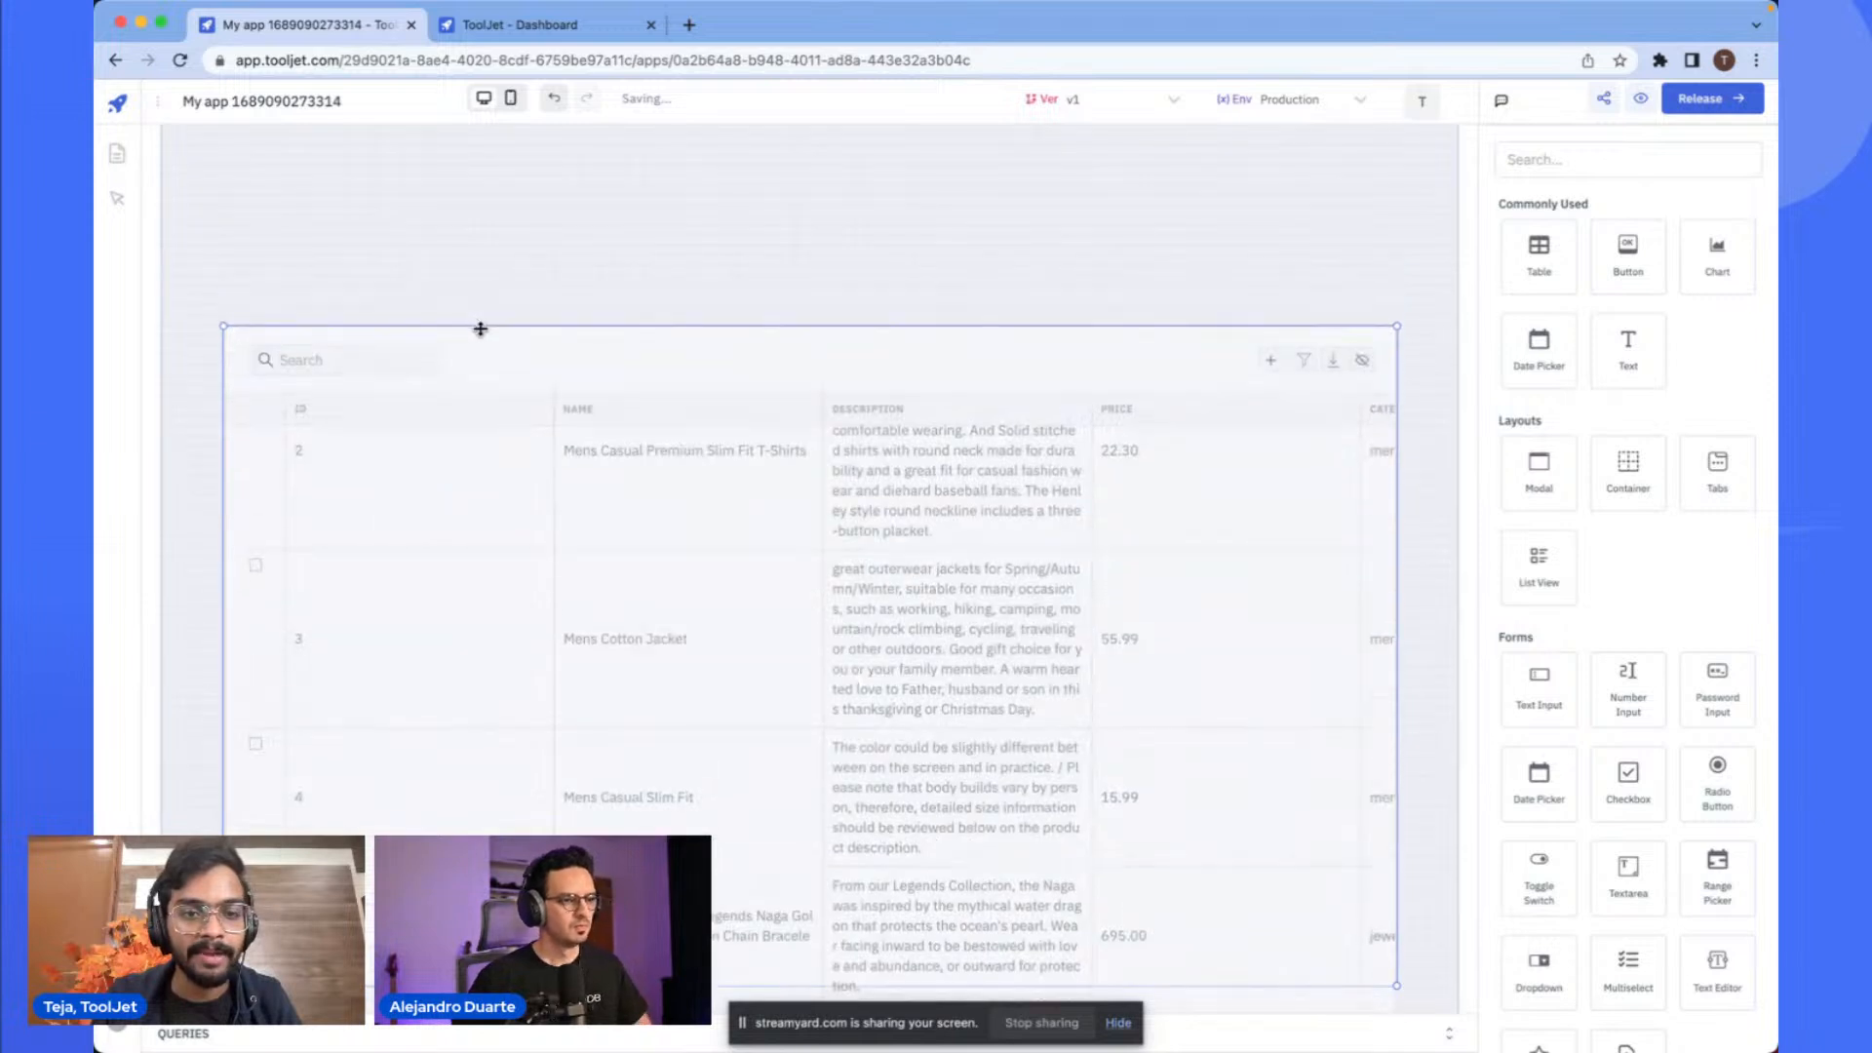
# - Lighten the canvas background color in the app's global settings
pyautogui.click(160, 103)
pyautogui.click(339, 405)
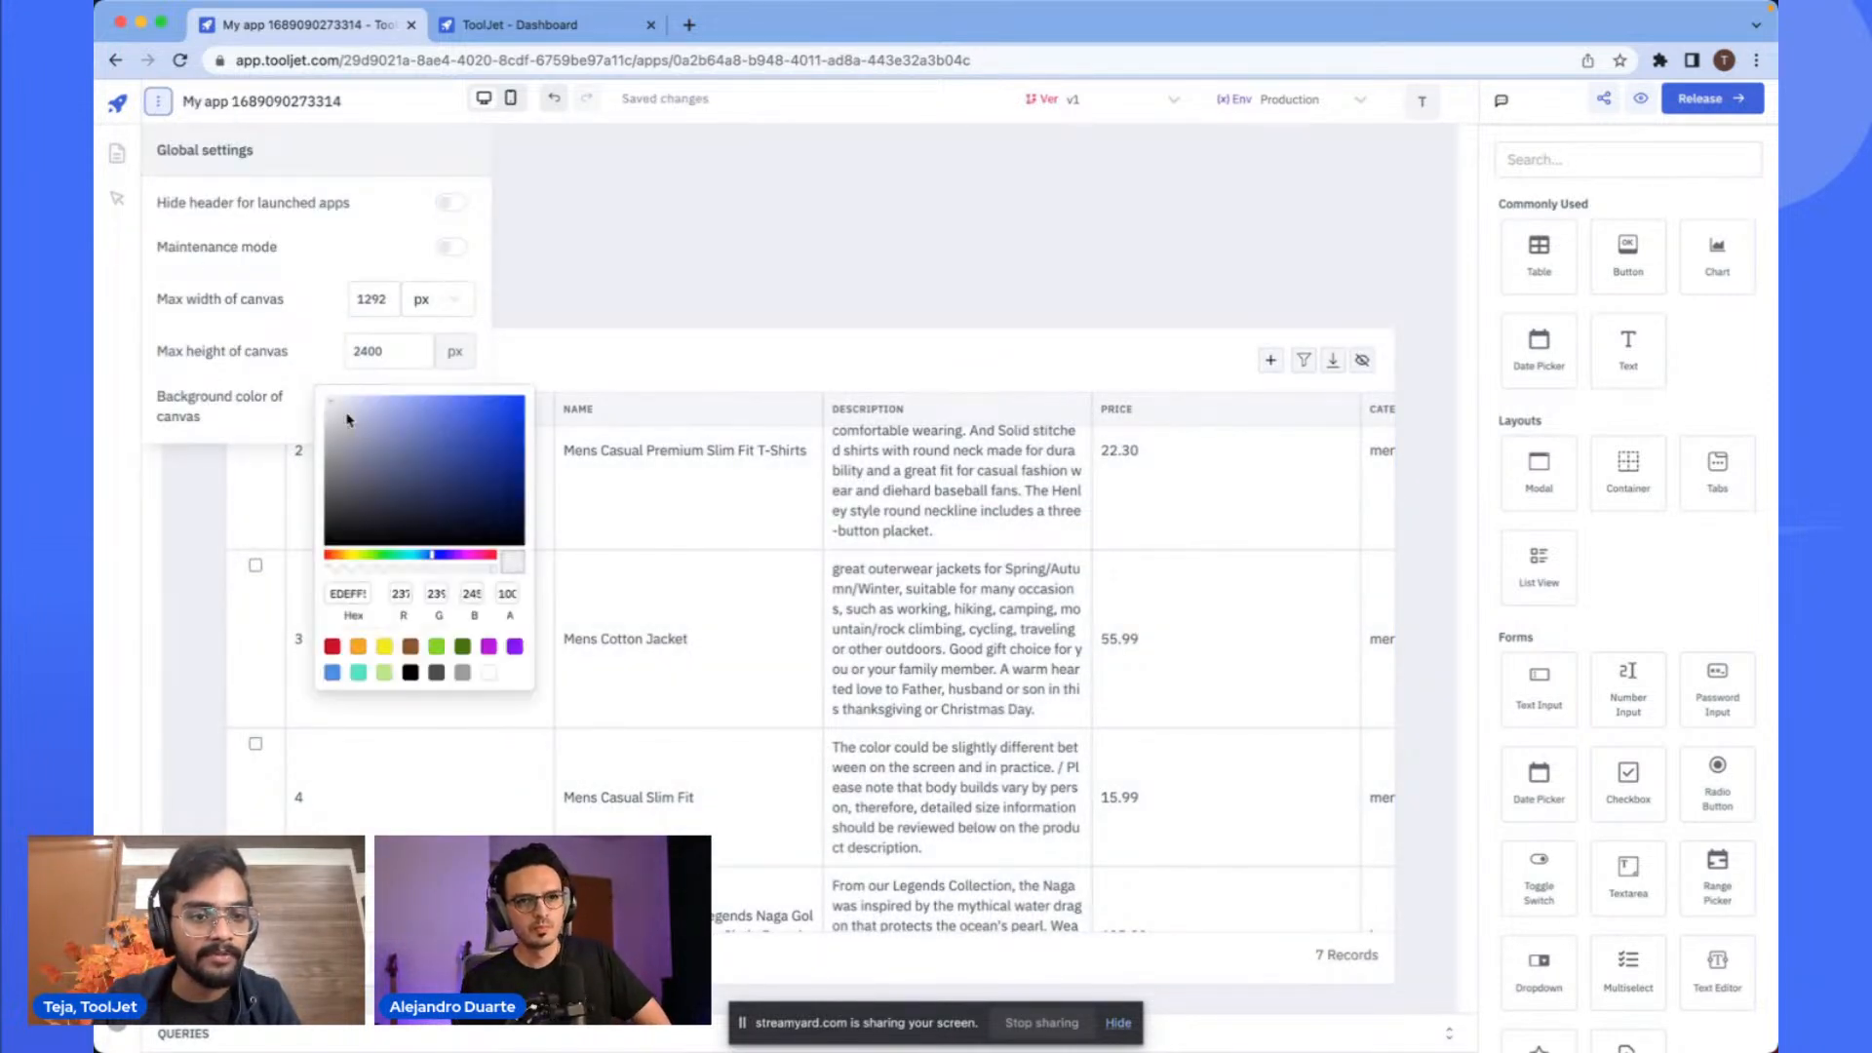
pyautogui.moveTo(334, 412); pyautogui.dragTo(286, 380)
pyautogui.click(594, 303)
pyautogui.moveTo(585, 347); pyautogui.dragTo(603, 277)
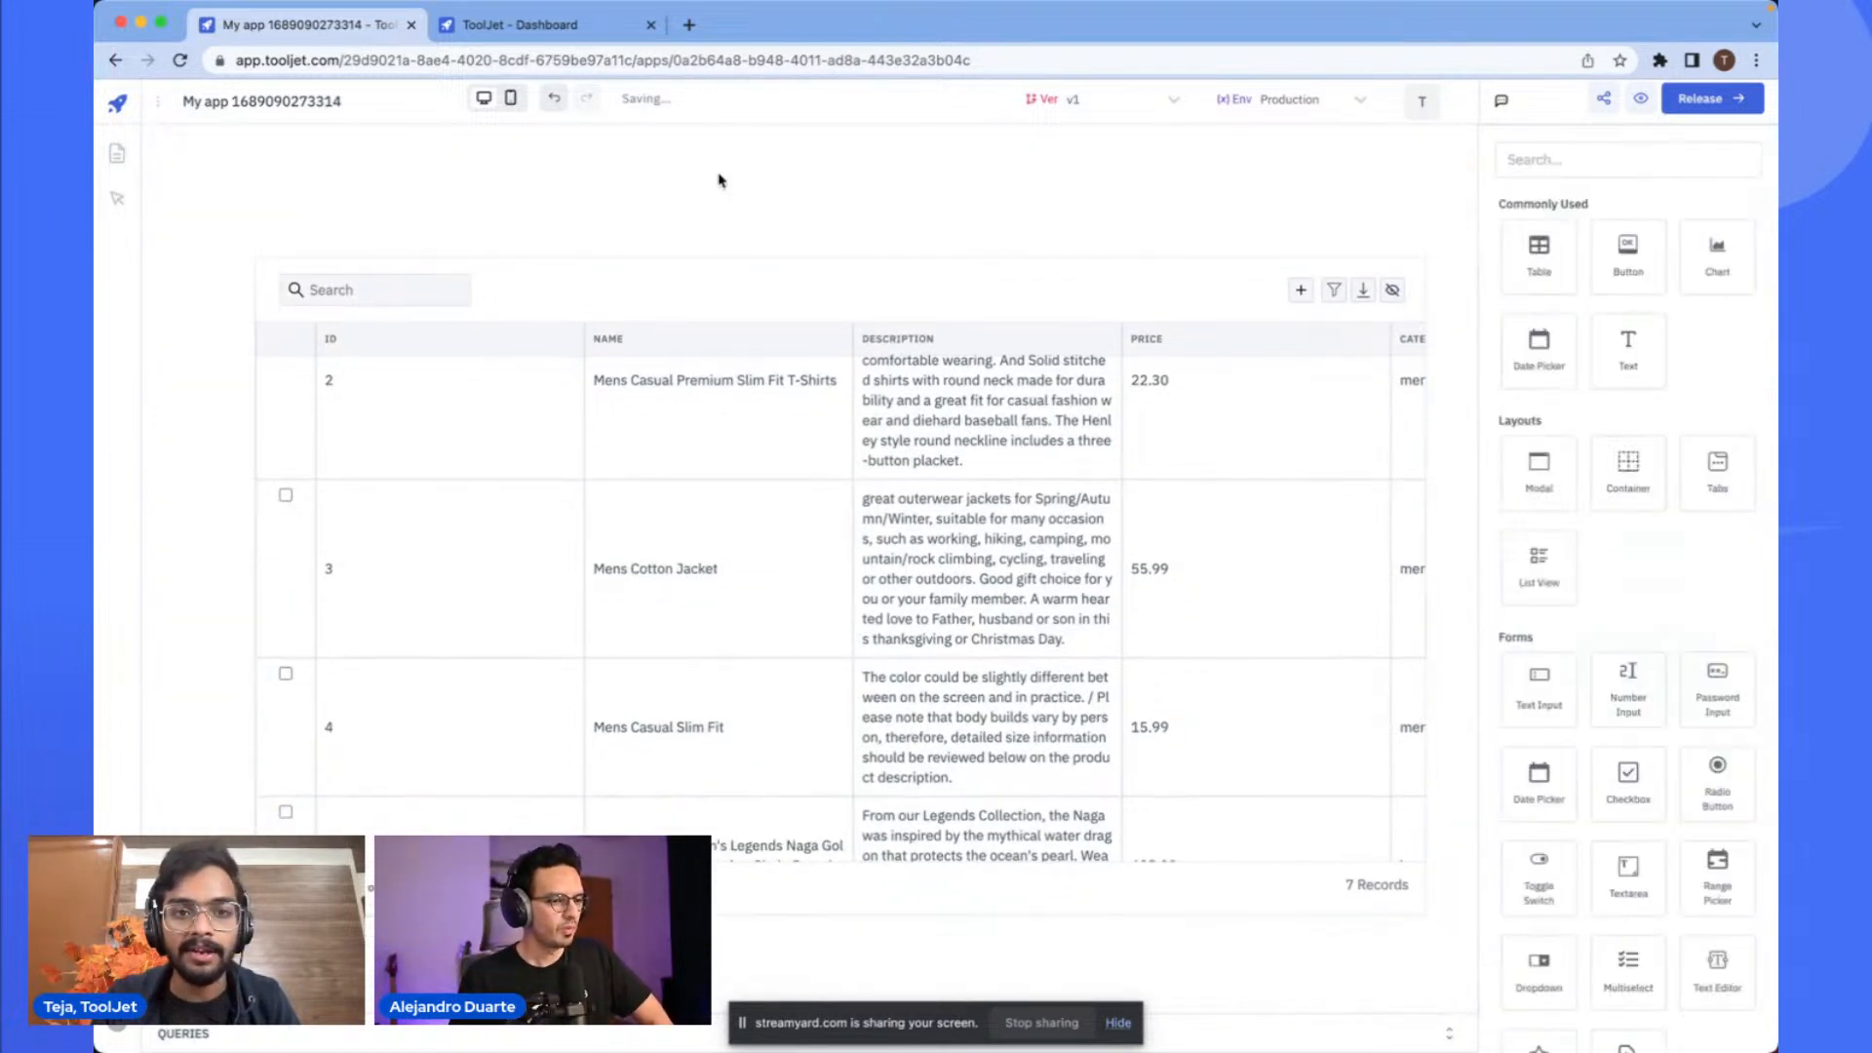
# - Add a container at the canvas's left edge and stretch it into a tall, narrow sidebar
pyautogui.click(1526, 160)
pyautogui.write('cont')
pyautogui.moveTo(1528, 226); pyautogui.dragTo(220, 146)
pyautogui.moveTo(312, 189); pyautogui.dragTo(230, 193)
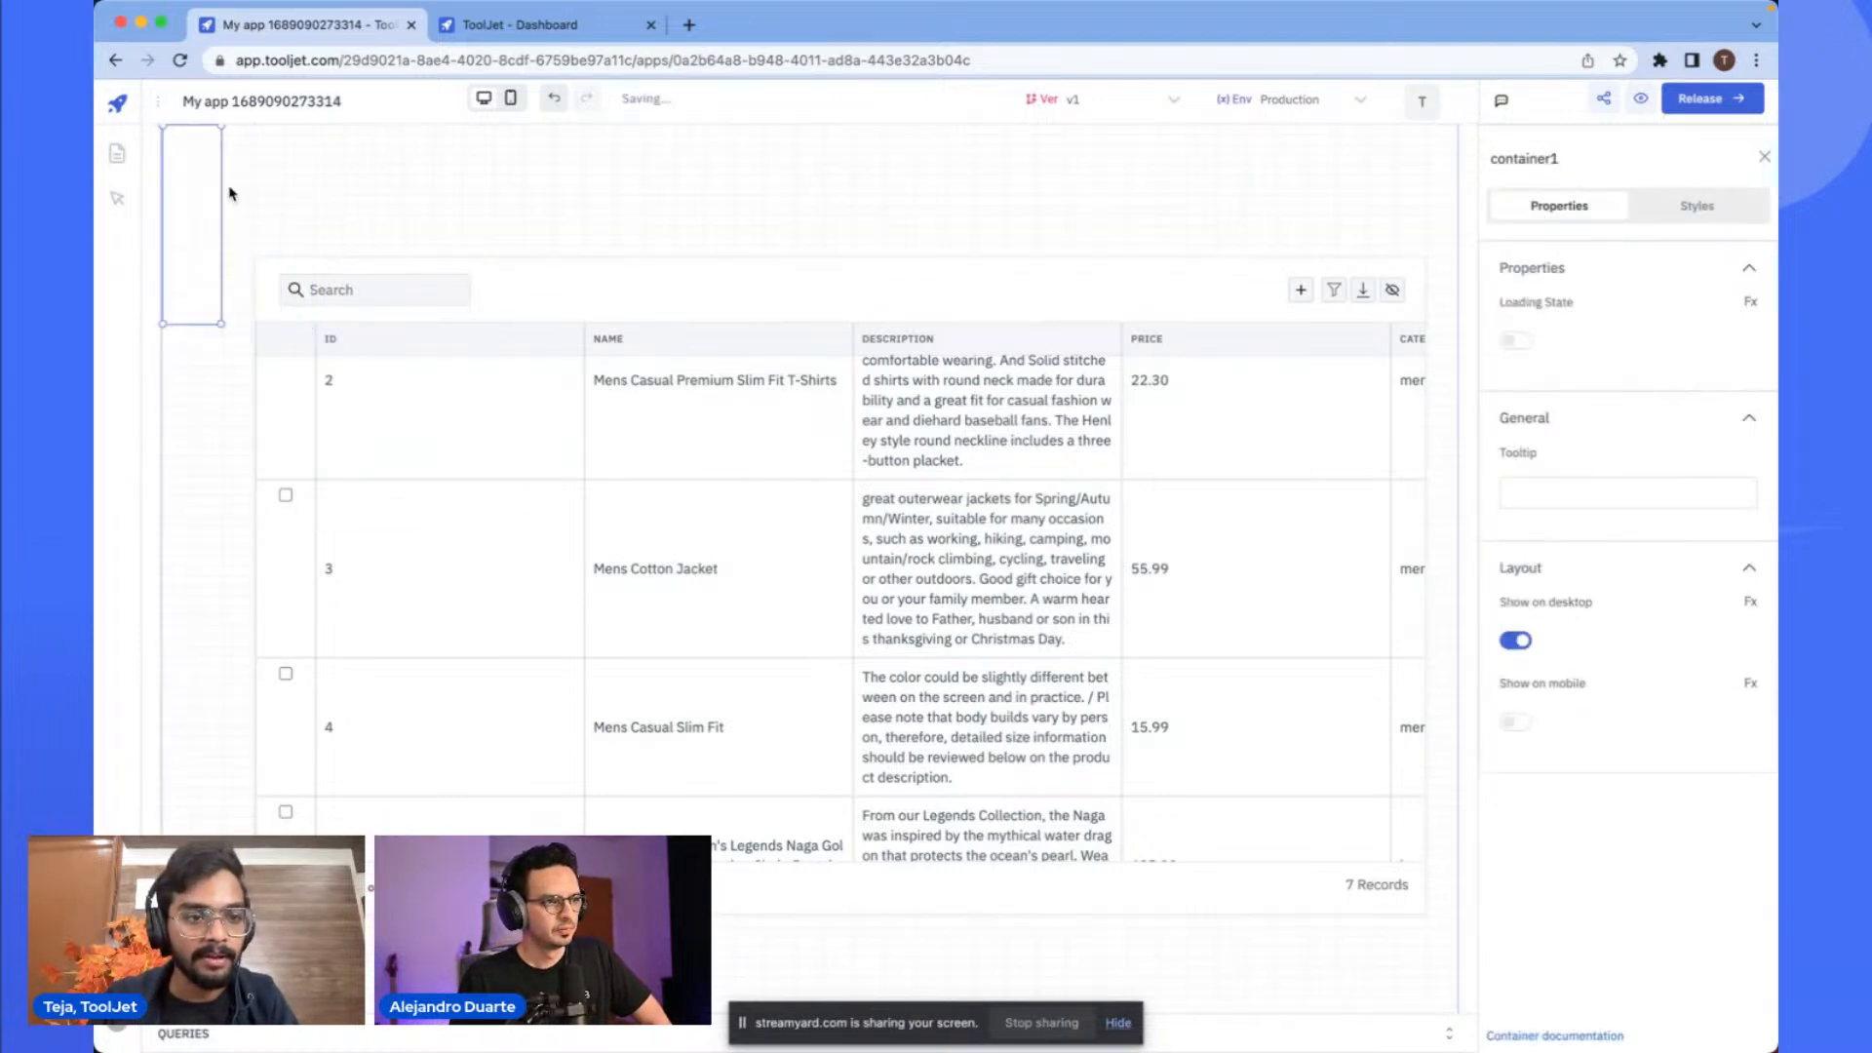
pyautogui.moveTo(200, 334); pyautogui.dragTo(199, 986)
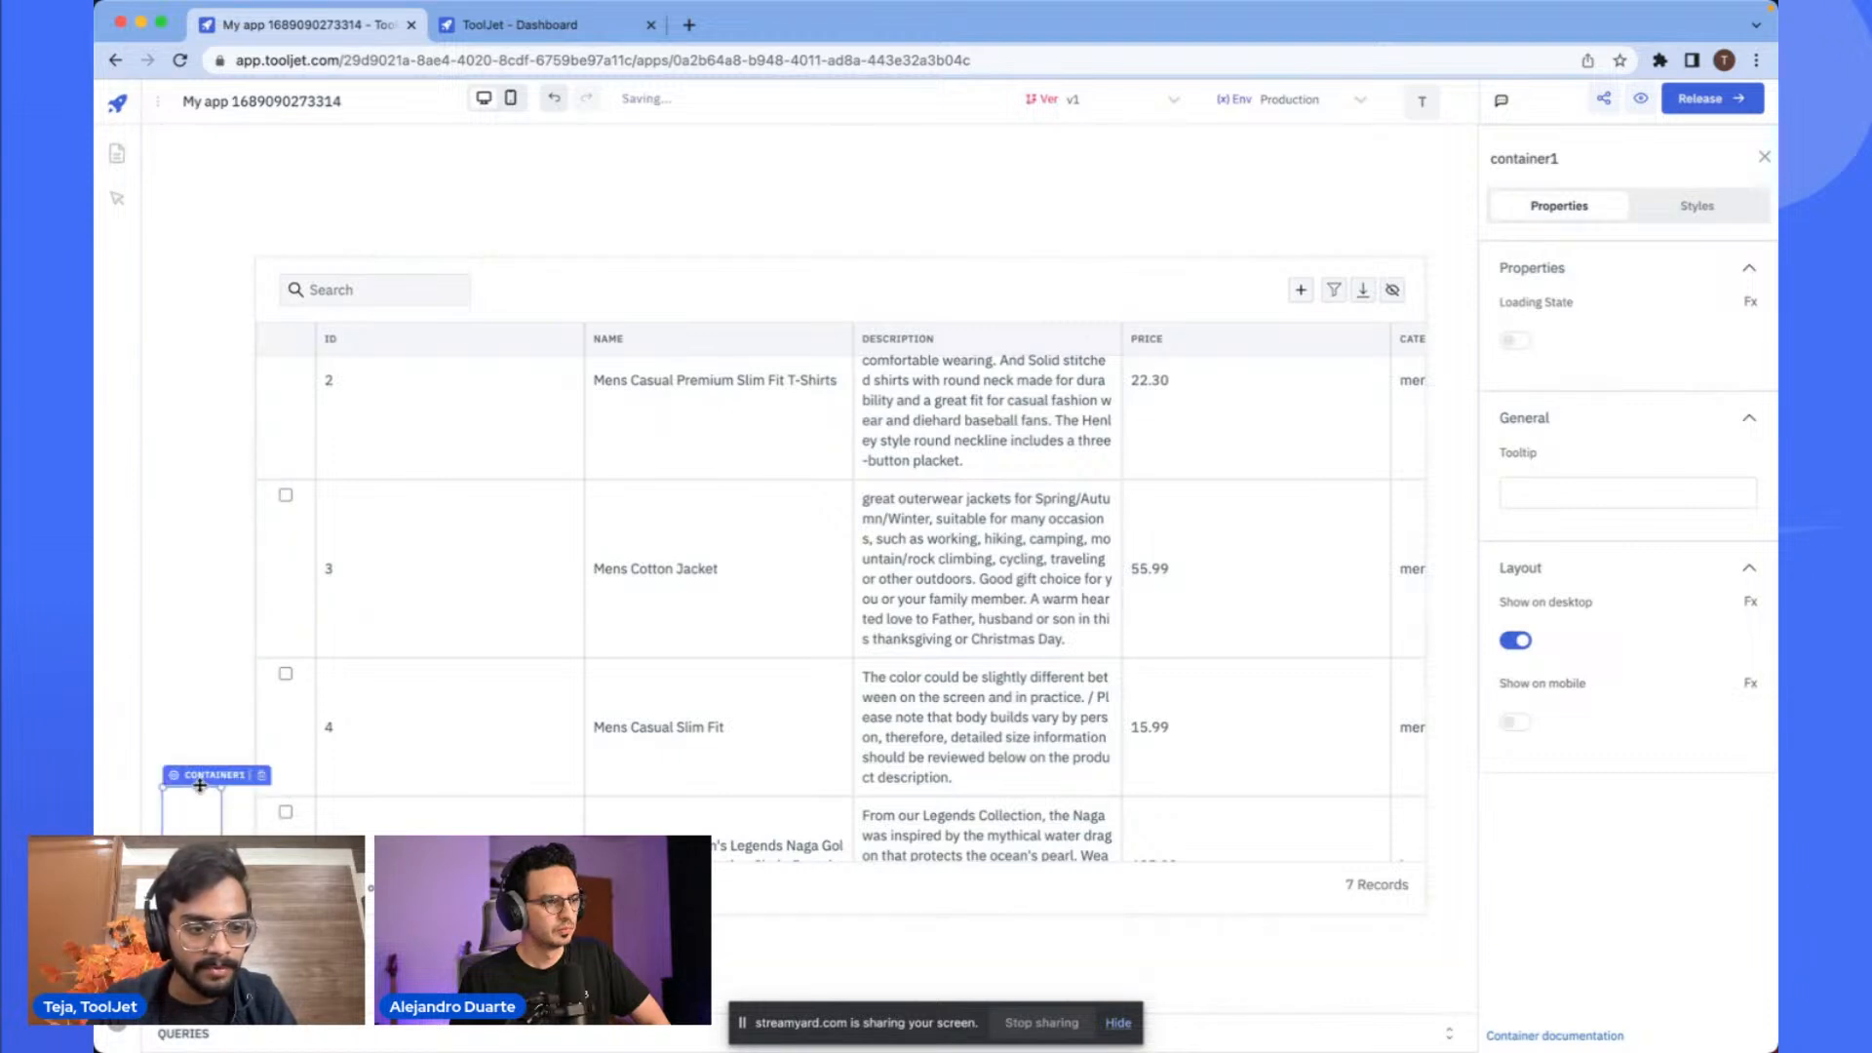
pyautogui.moveTo(192, 777); pyautogui.dragTo(216, 117)
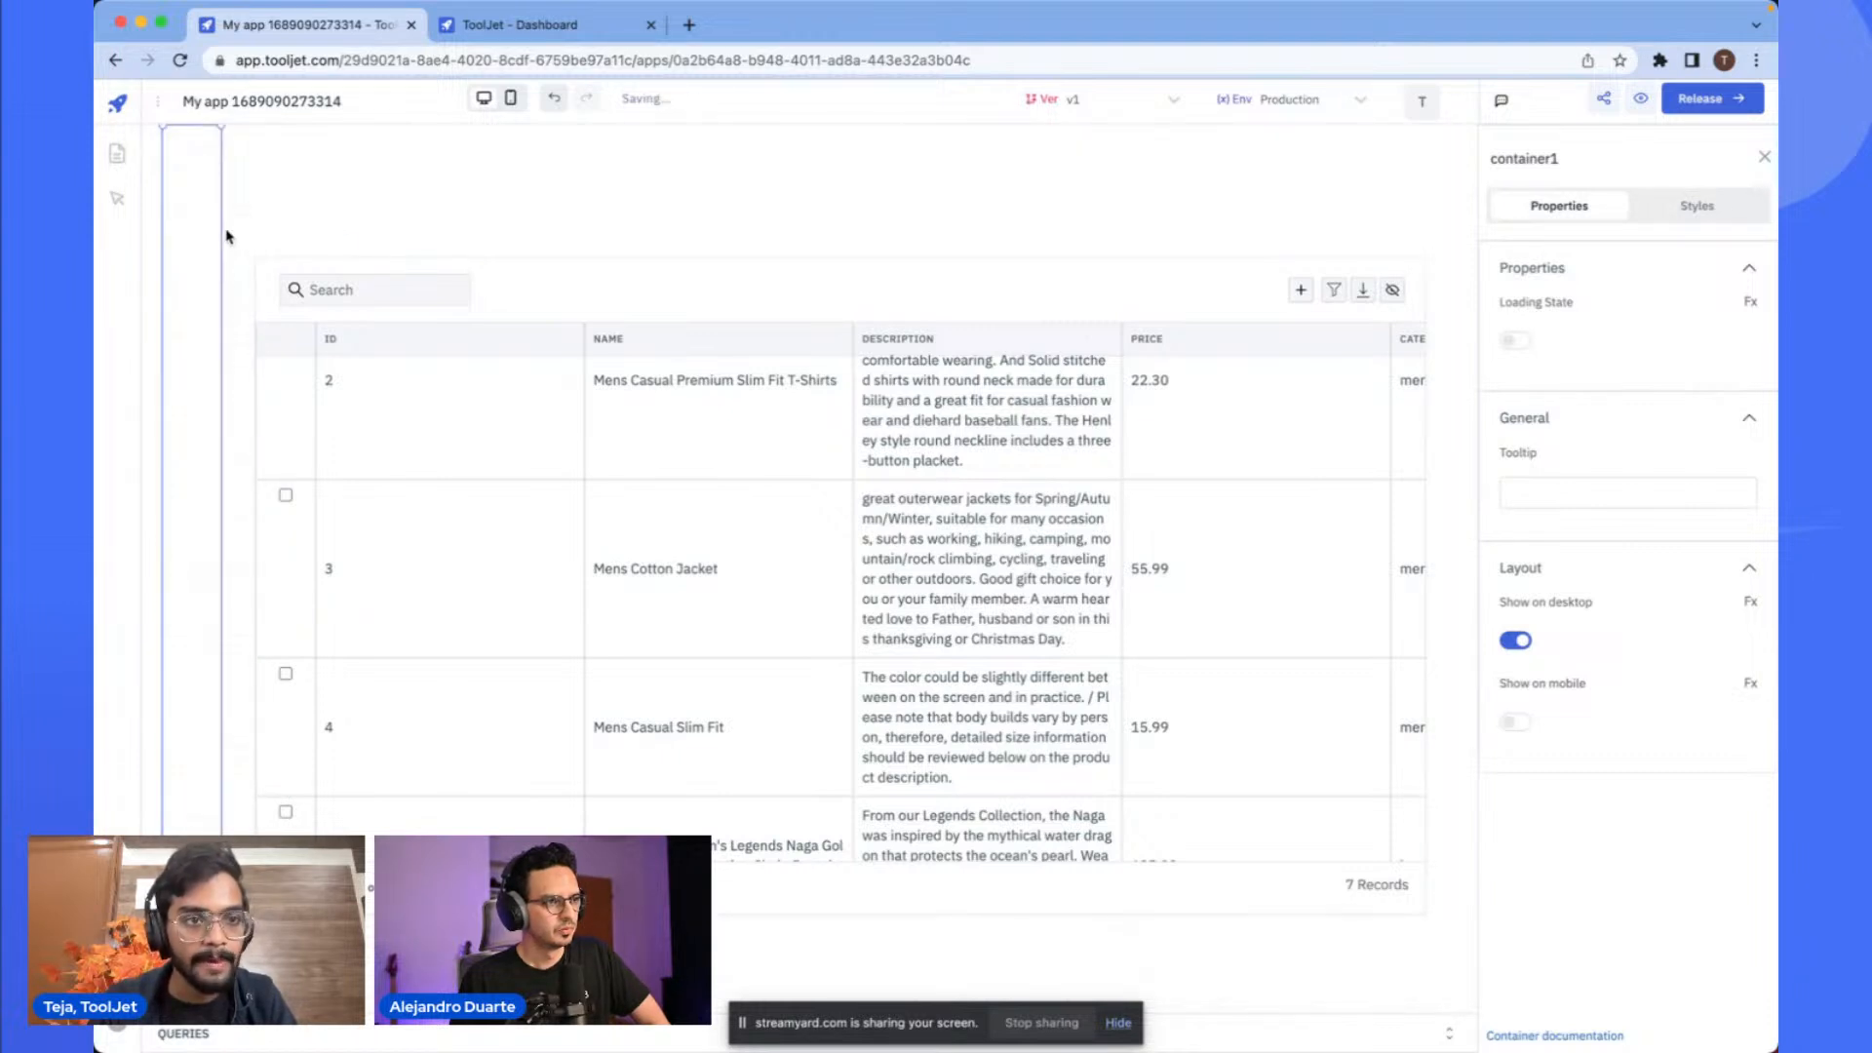
# - Set the container's background color to #237a6fff
pyautogui.click(1678, 208)
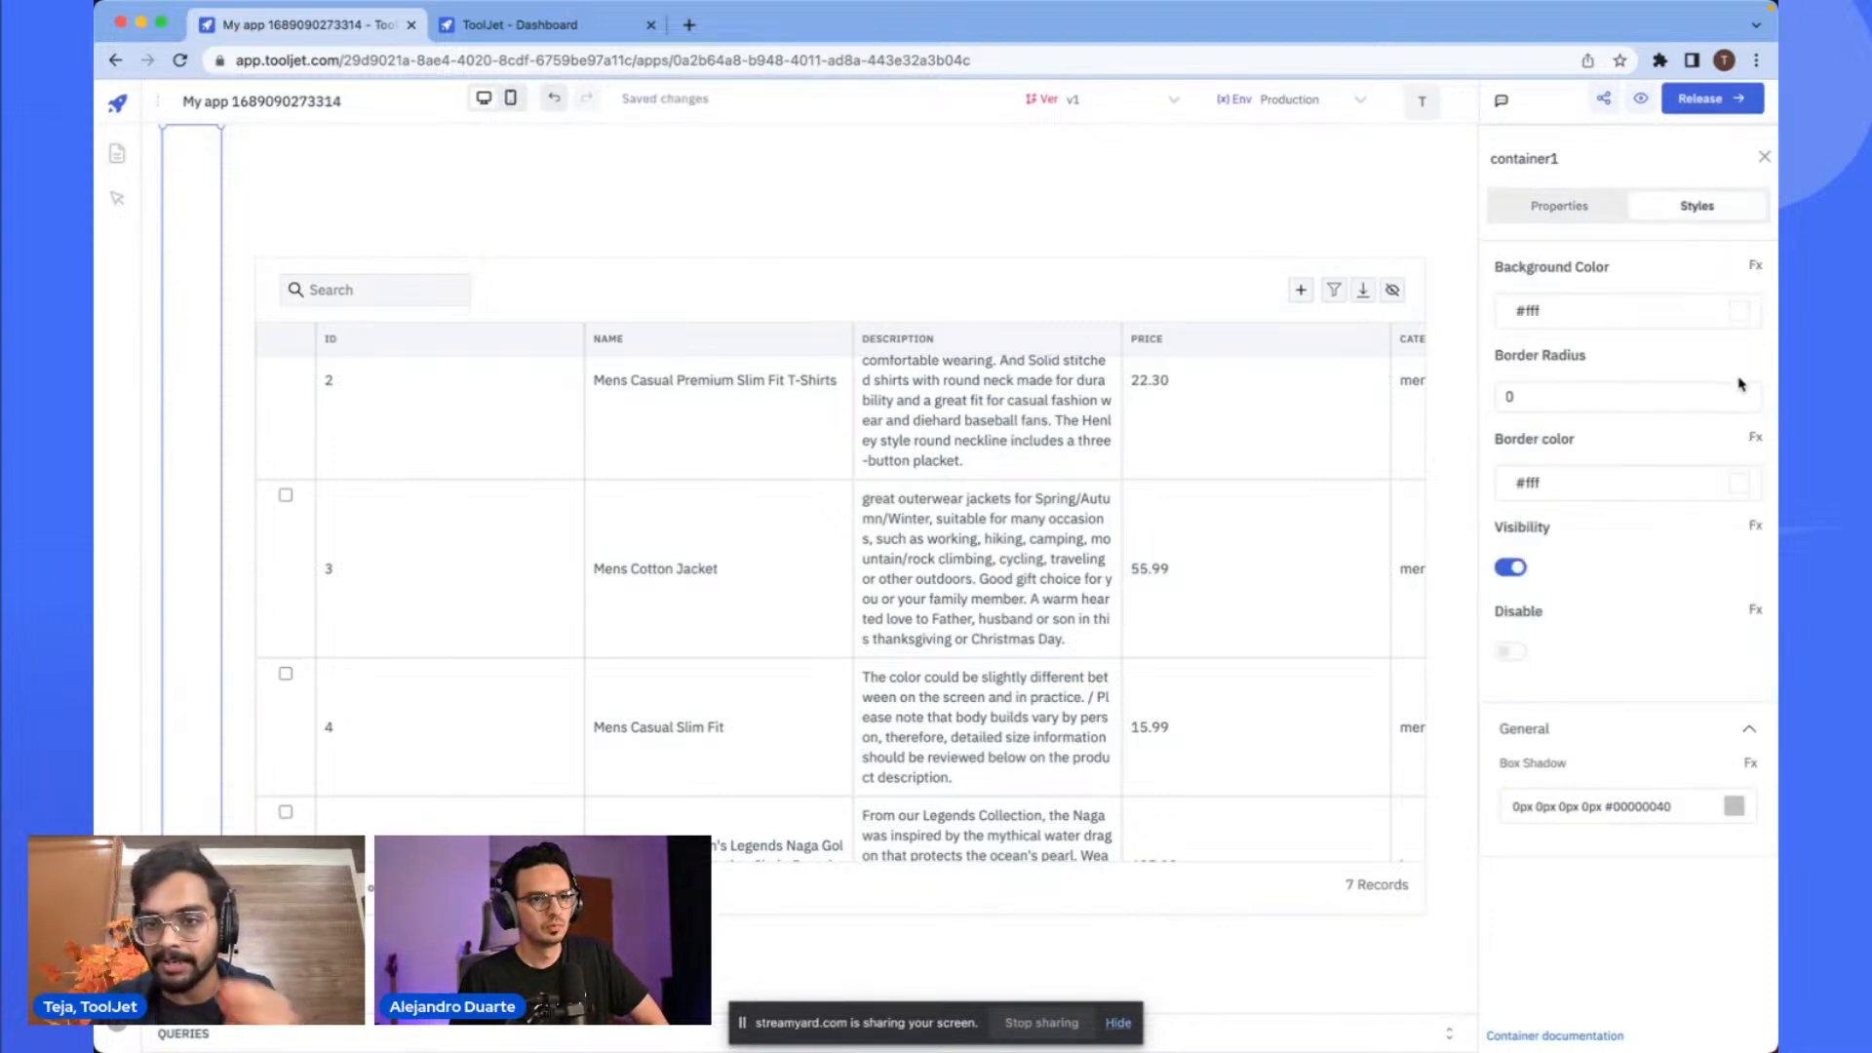
pyautogui.click(1738, 314)
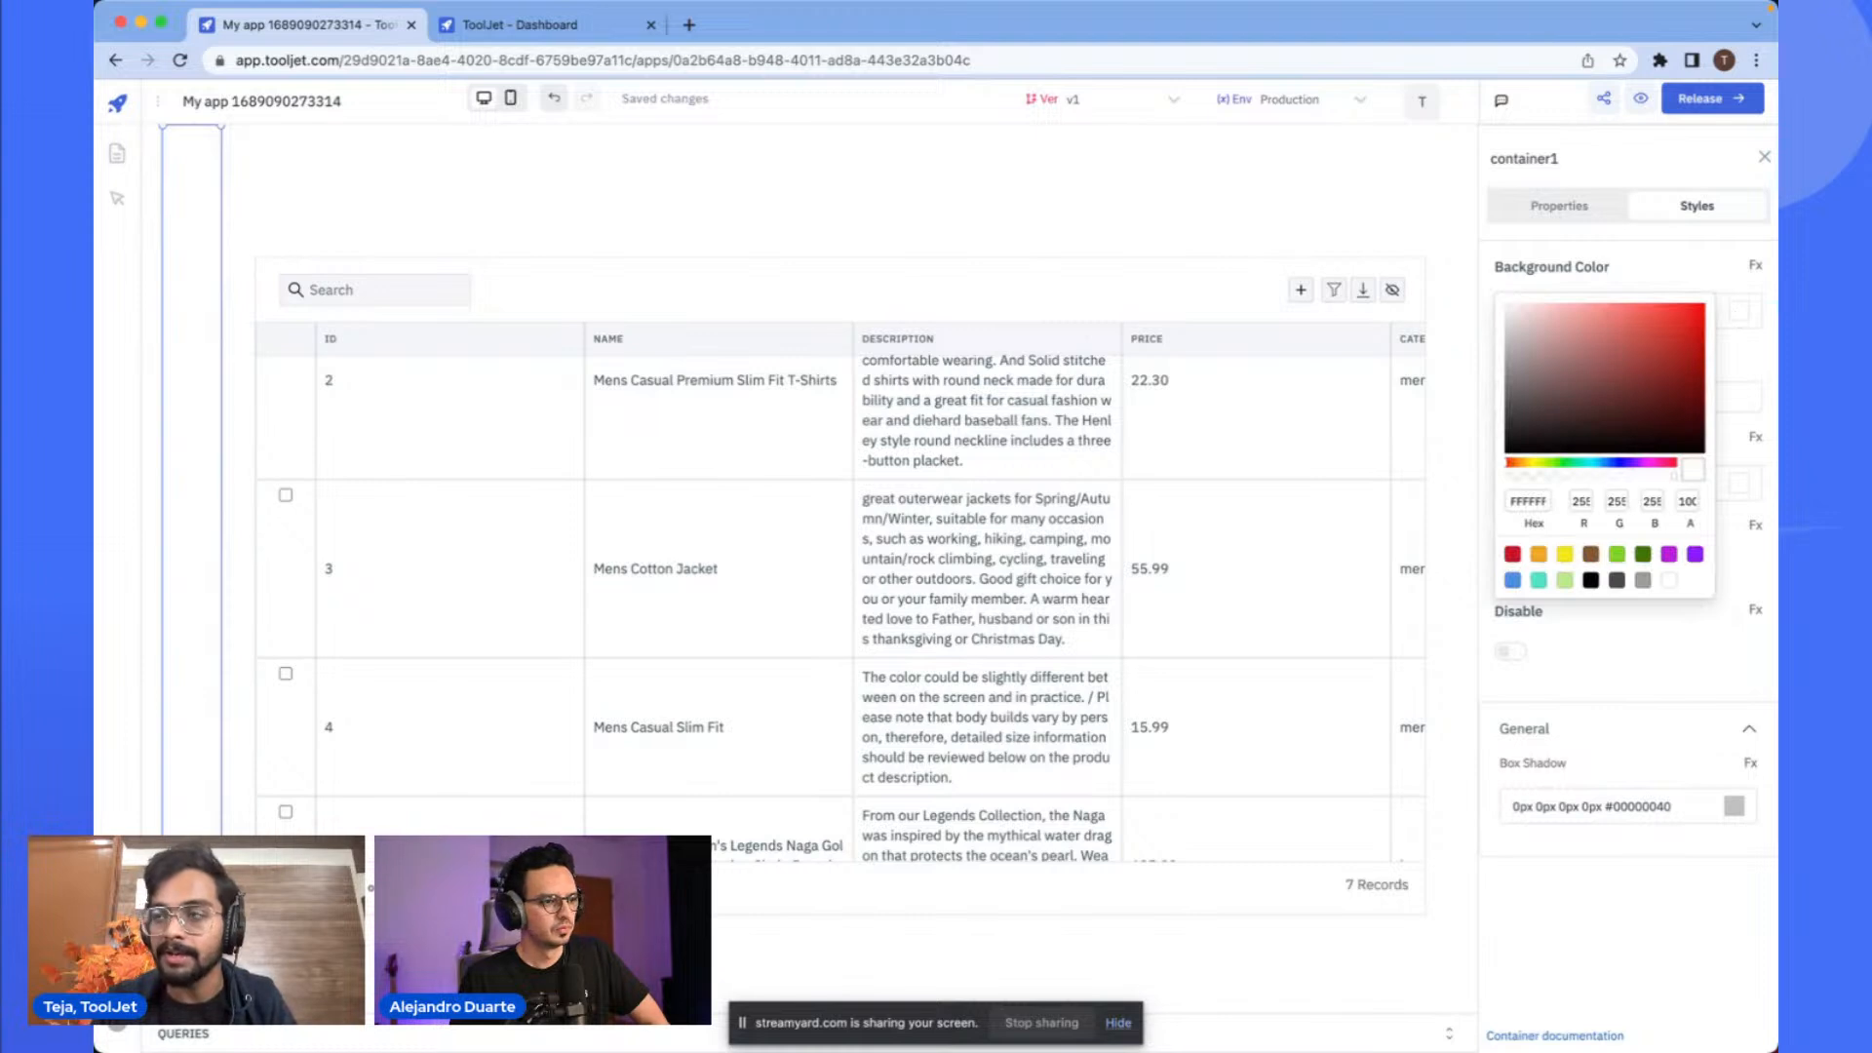
pyautogui.press('super+Tab')
pyautogui.press('super+Tab')
pyautogui.press('super+Tab')
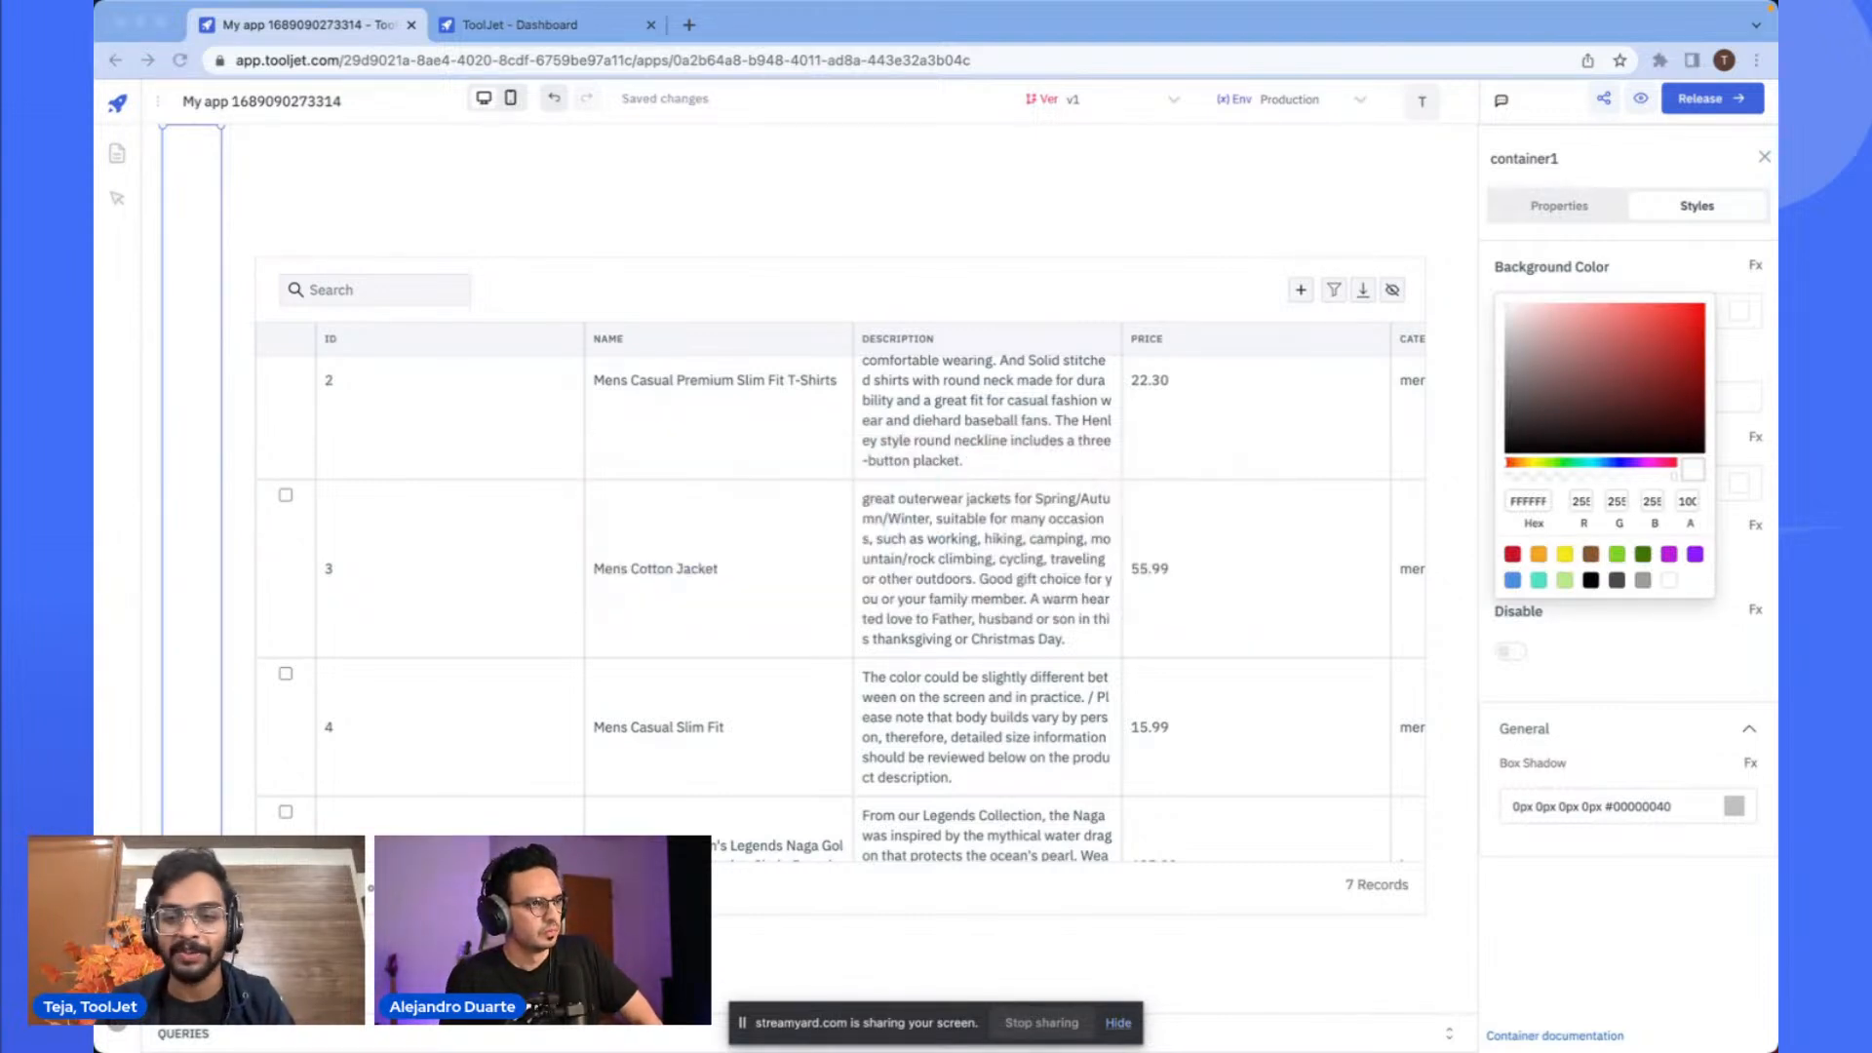
pyautogui.doubleClick(1536, 500)
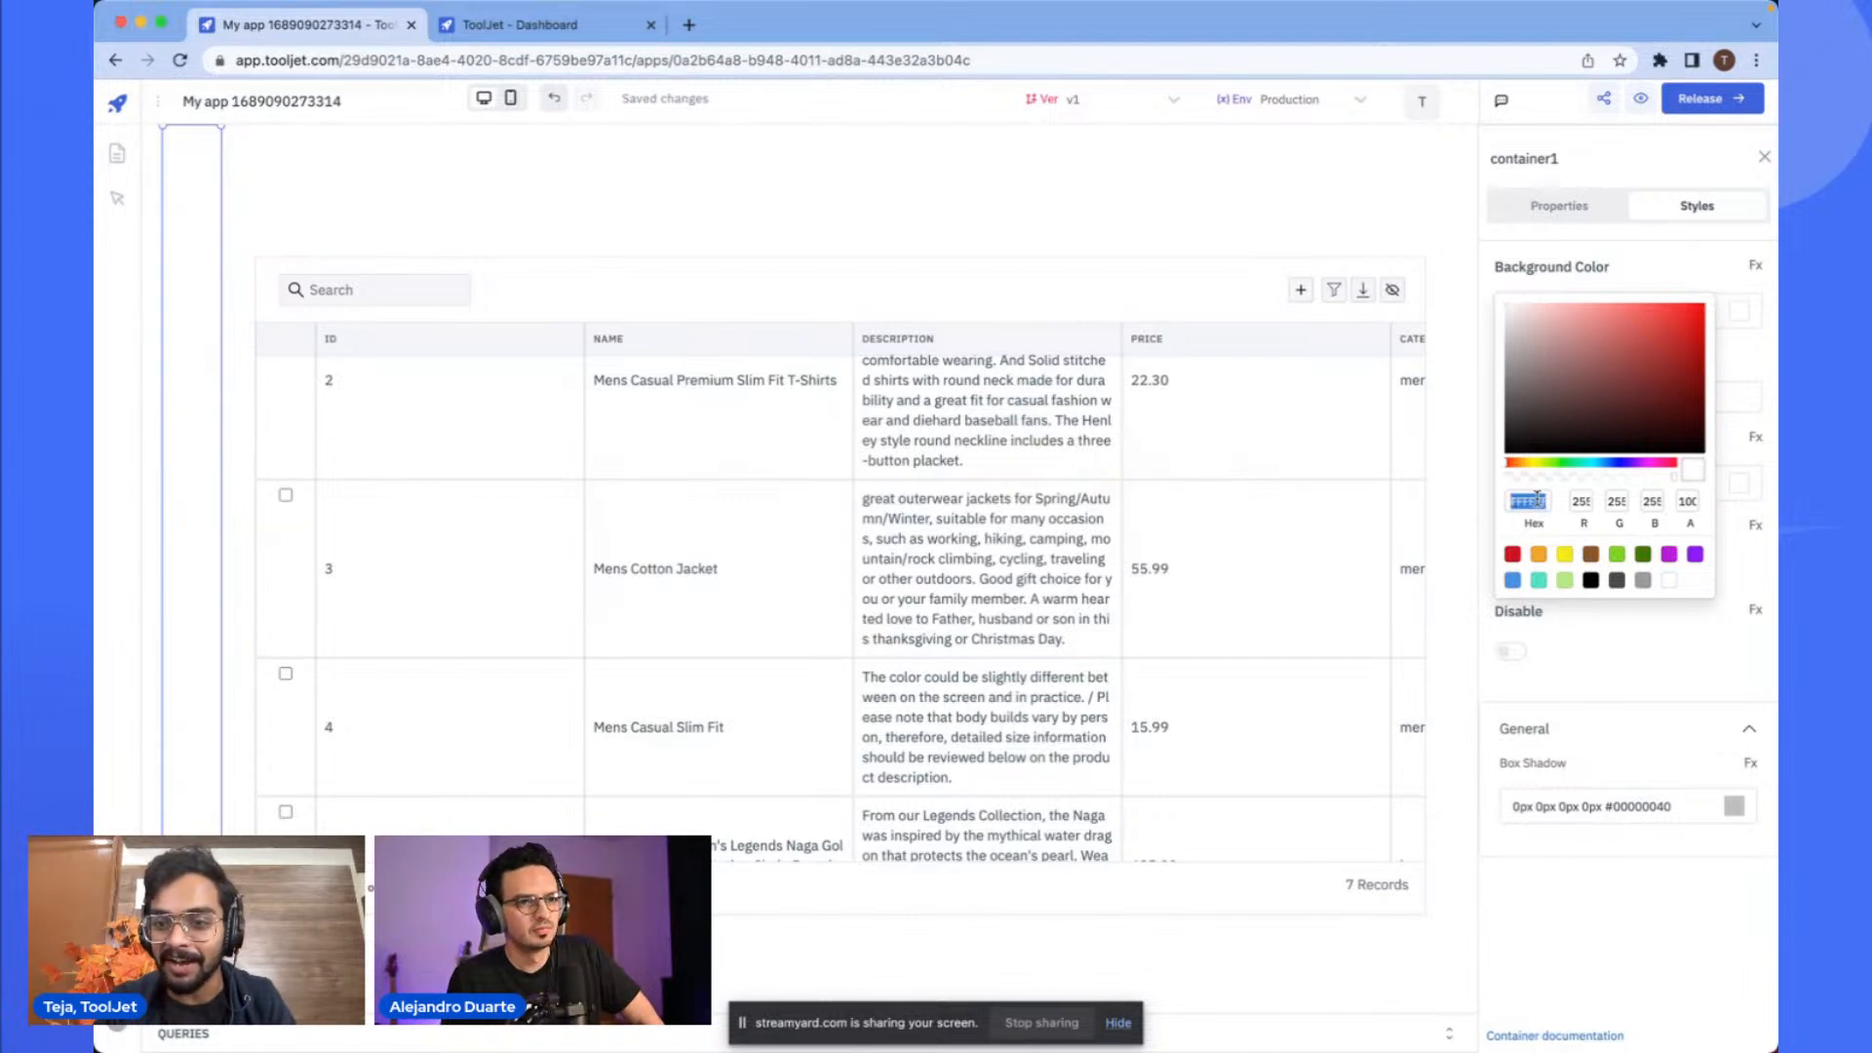
pyautogui.write('#237a6f')
pyautogui.click(1587, 629)
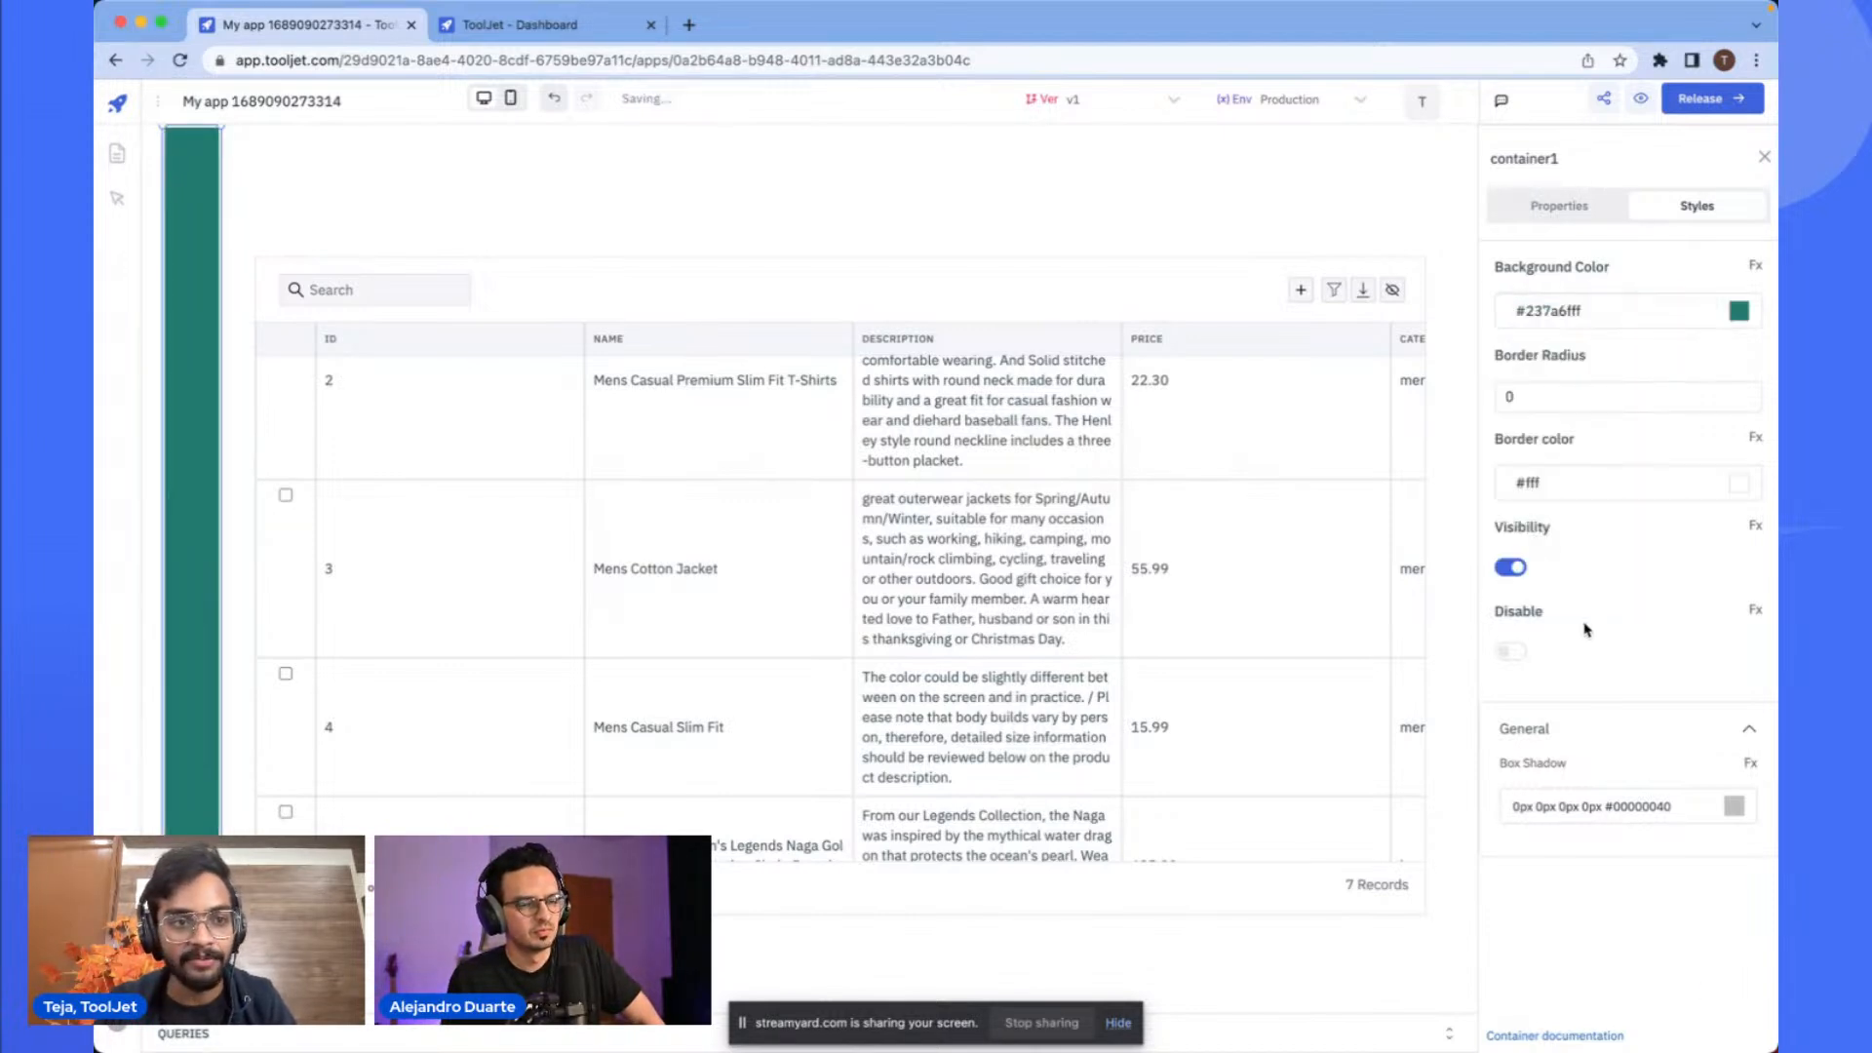
# - Move the table slightly lower on the canvas
pyautogui.click(383, 178)
pyautogui.click(210, 192)
pyautogui.click(282, 195)
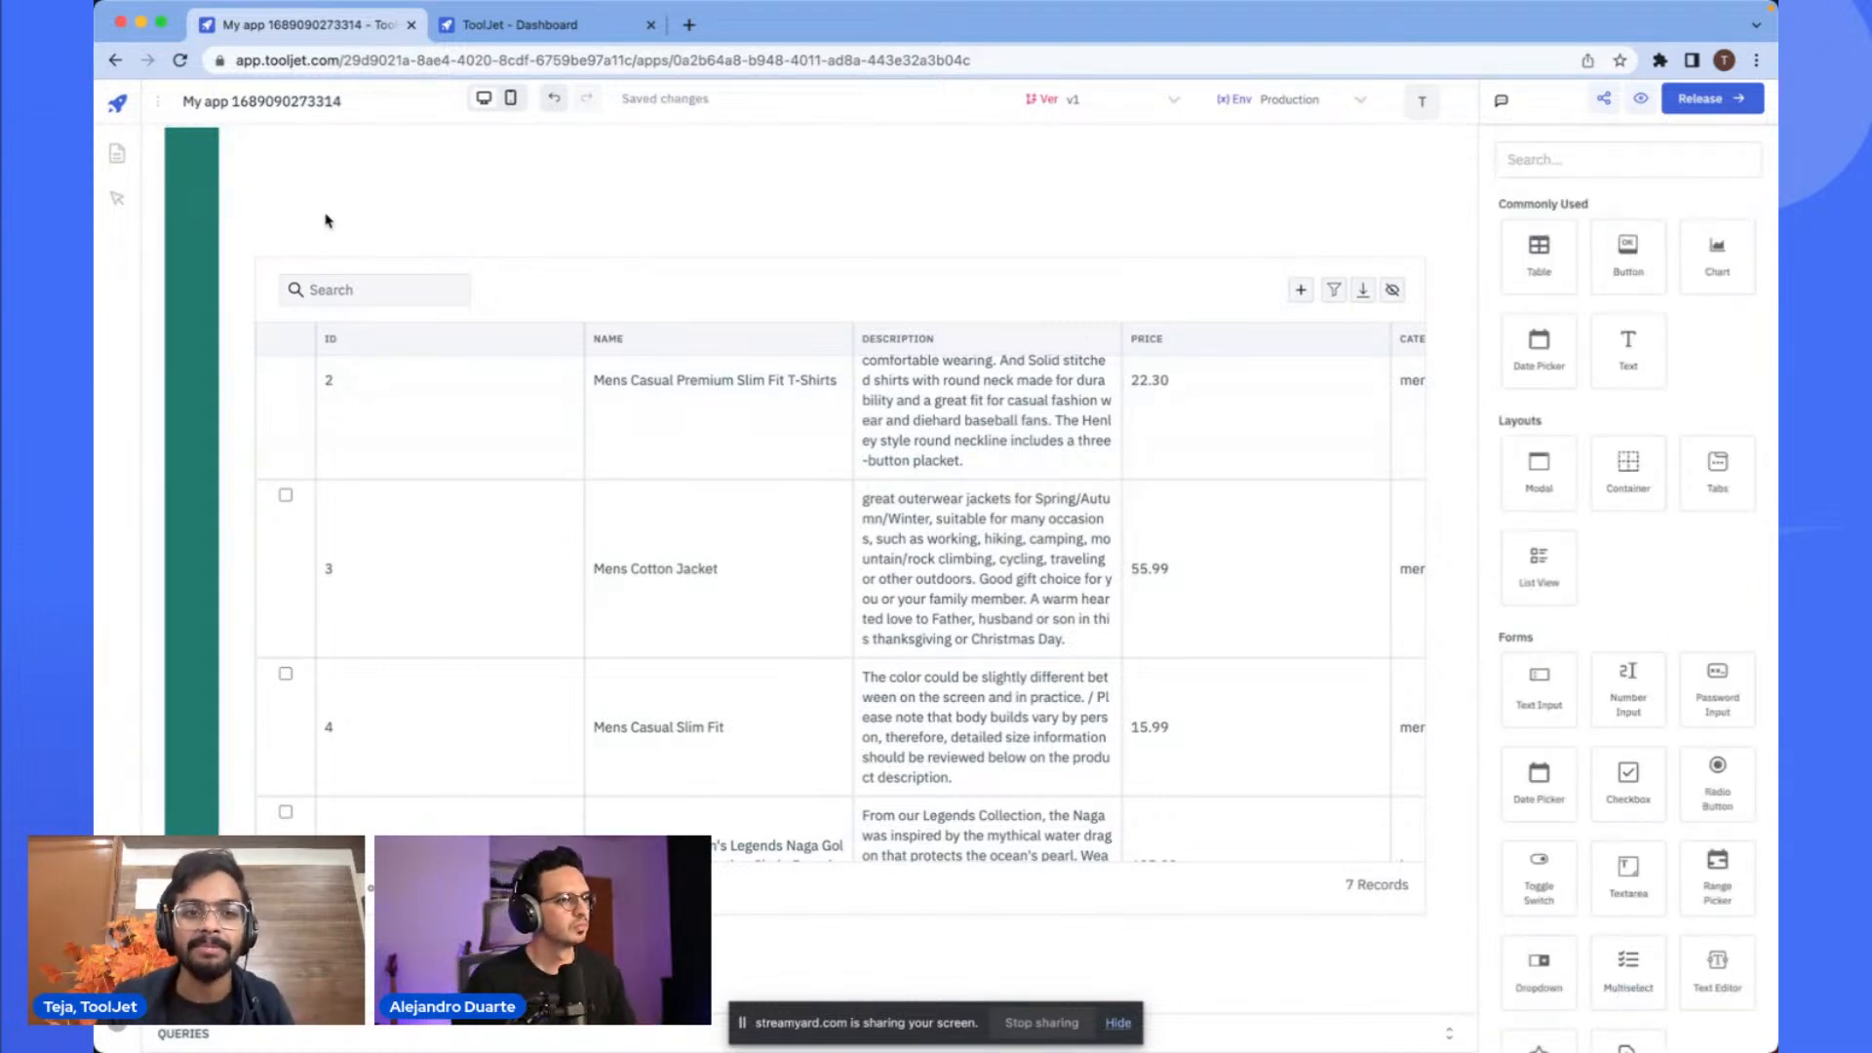
pyautogui.moveTo(573, 297); pyautogui.dragTo(588, 354)
pyautogui.click(699, 234)
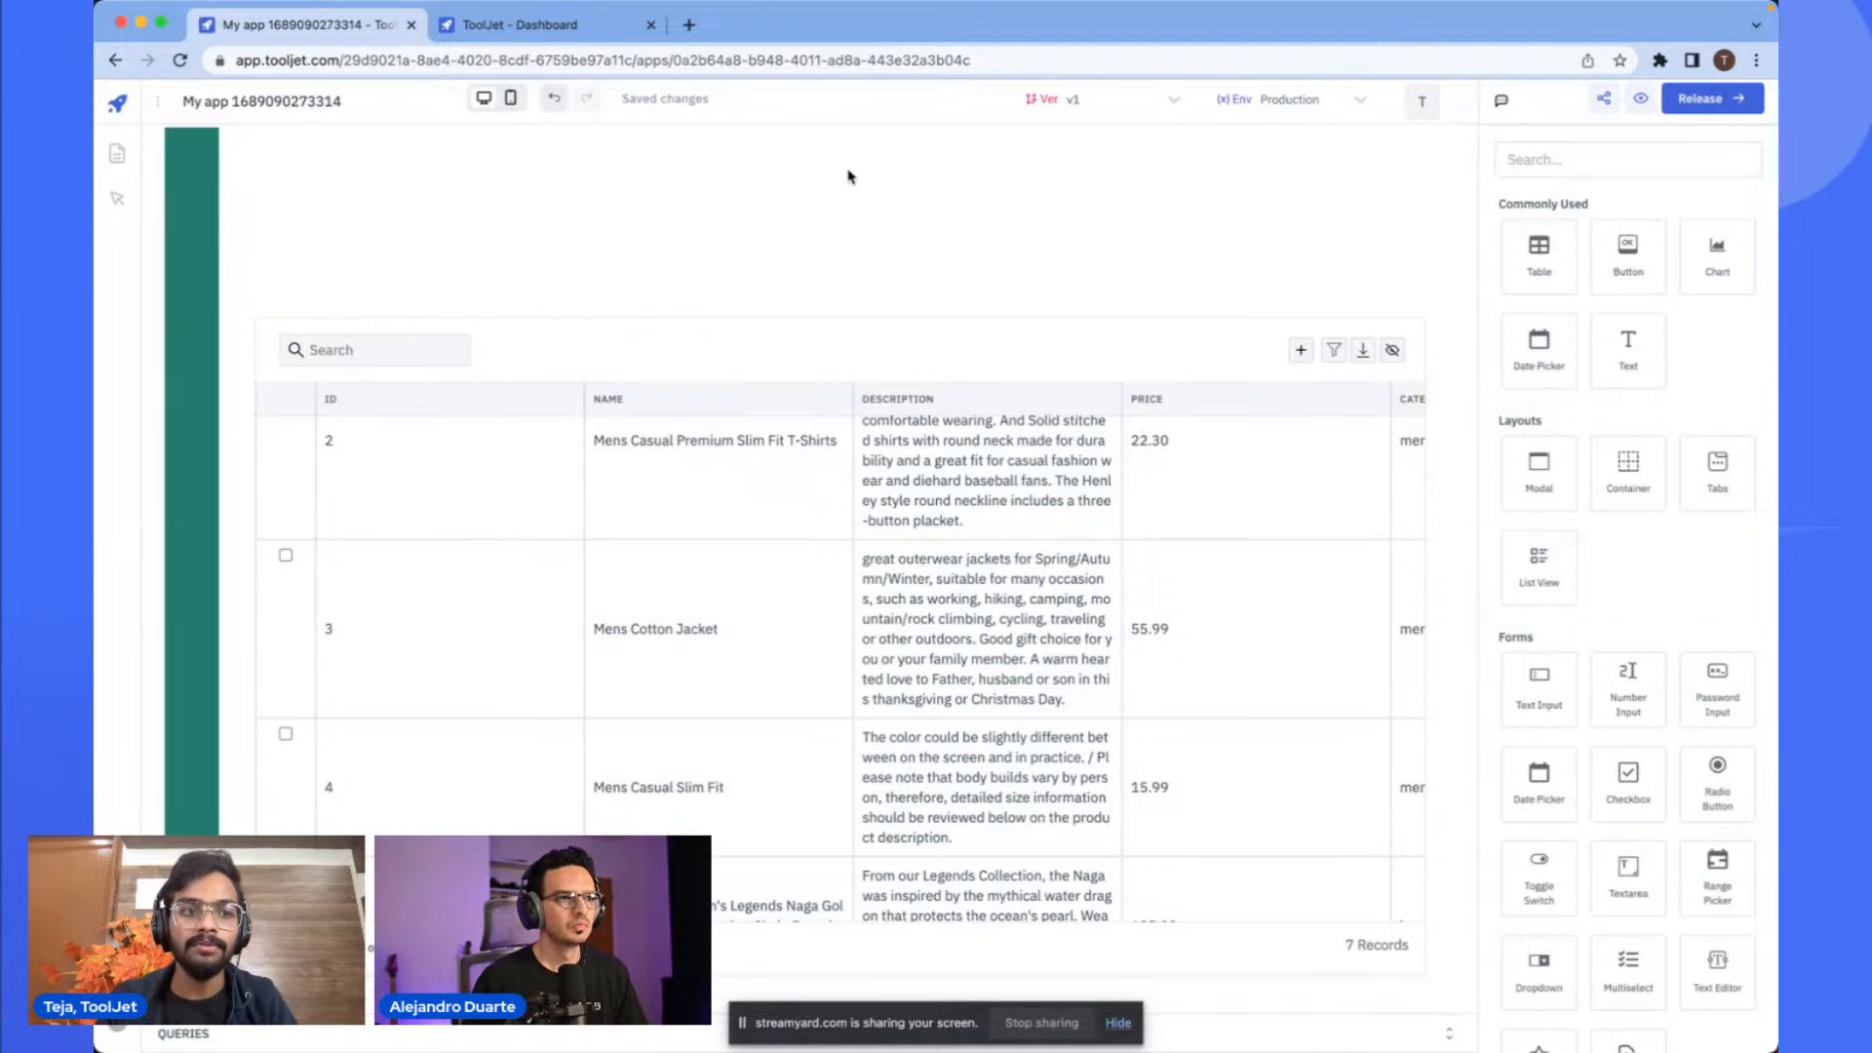
# - Add an Icon widget at the top of the sidebar container and widen the container
pyautogui.click(202, 175)
pyautogui.click(532, 198)
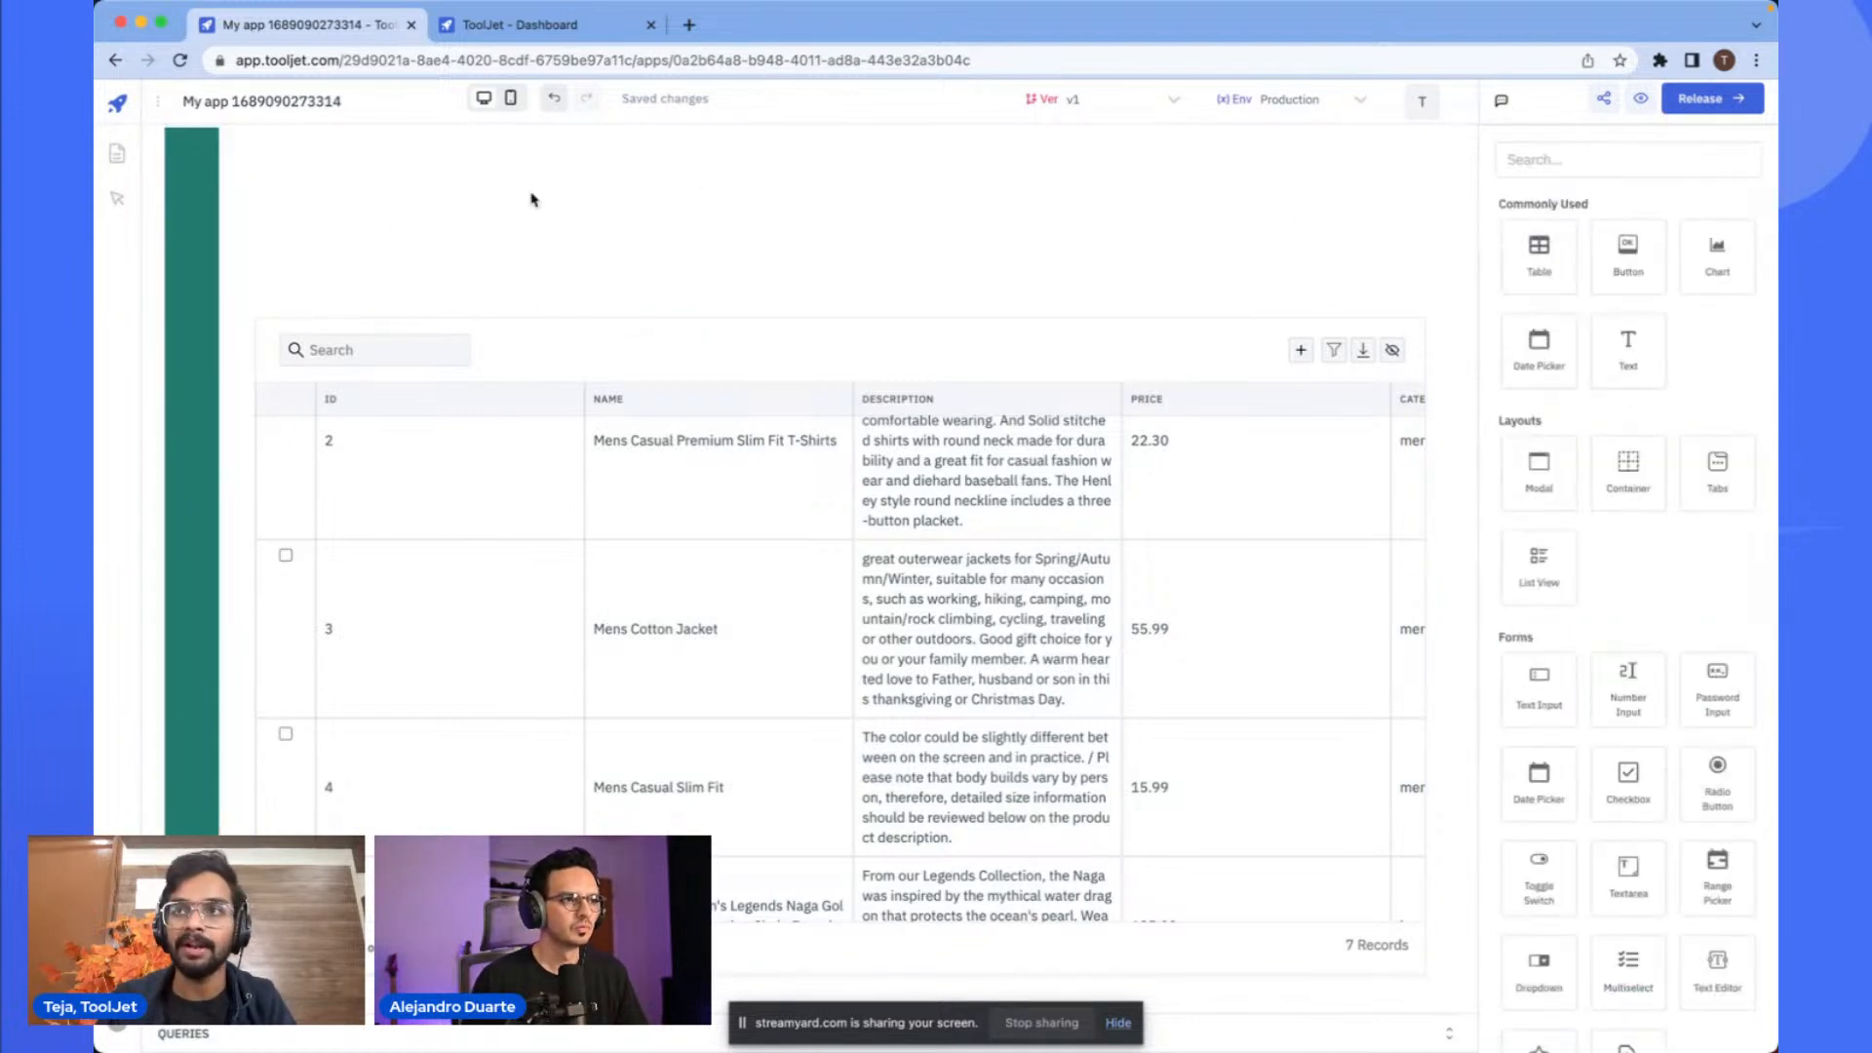
pyautogui.click(1569, 158)
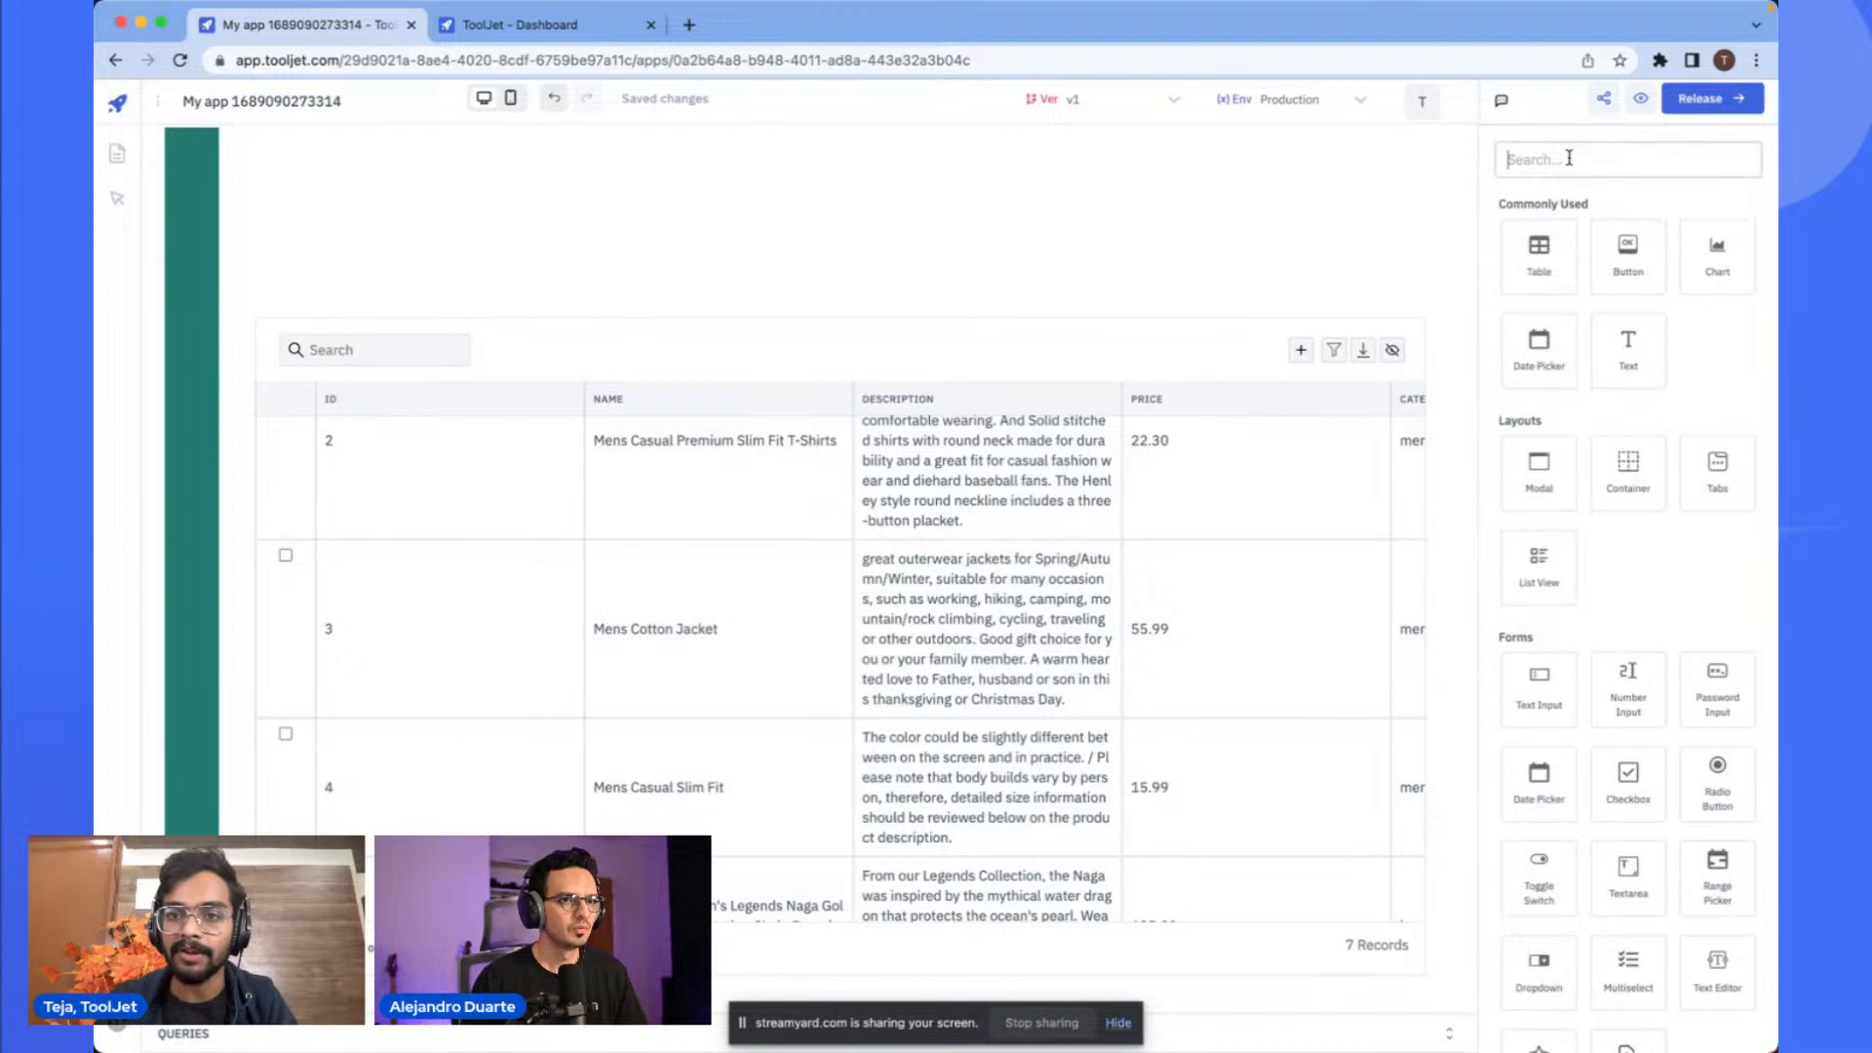
pyautogui.write('ico')
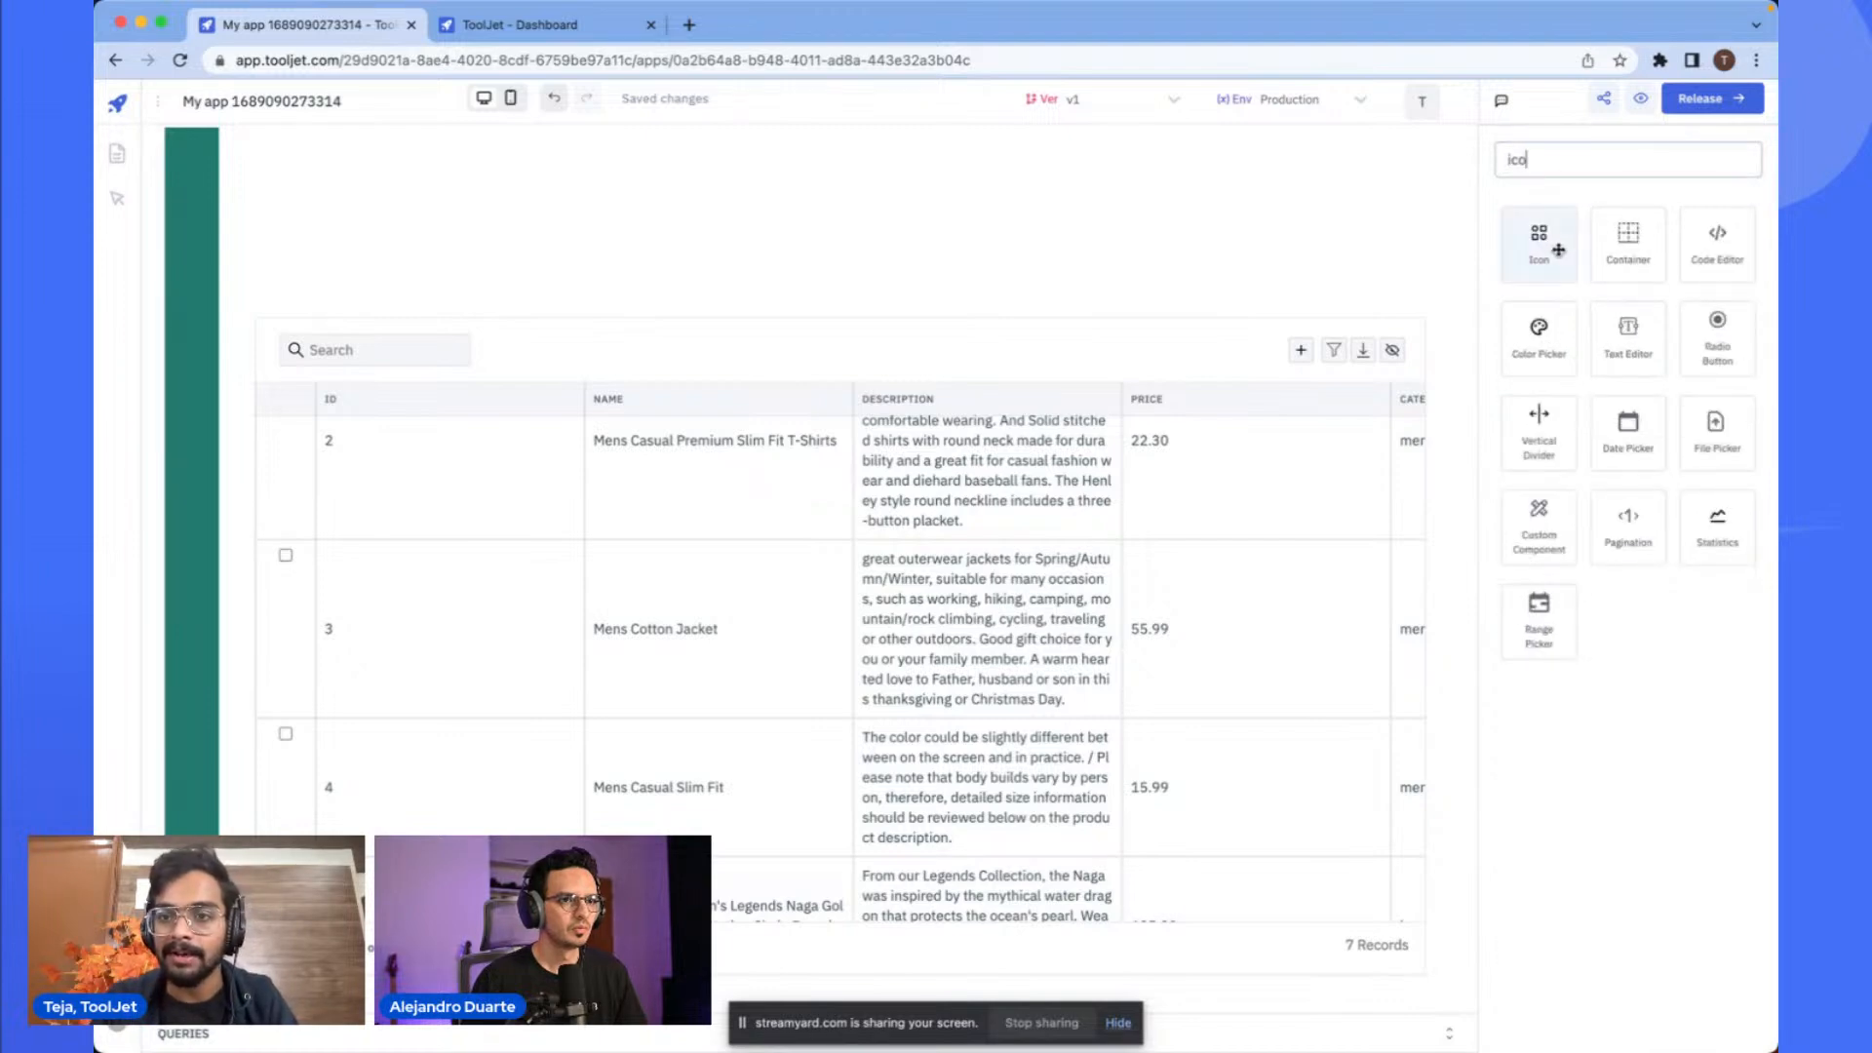
pyautogui.scroll(8, 1558, 251)
pyautogui.scroll(-8, 1558, 251)
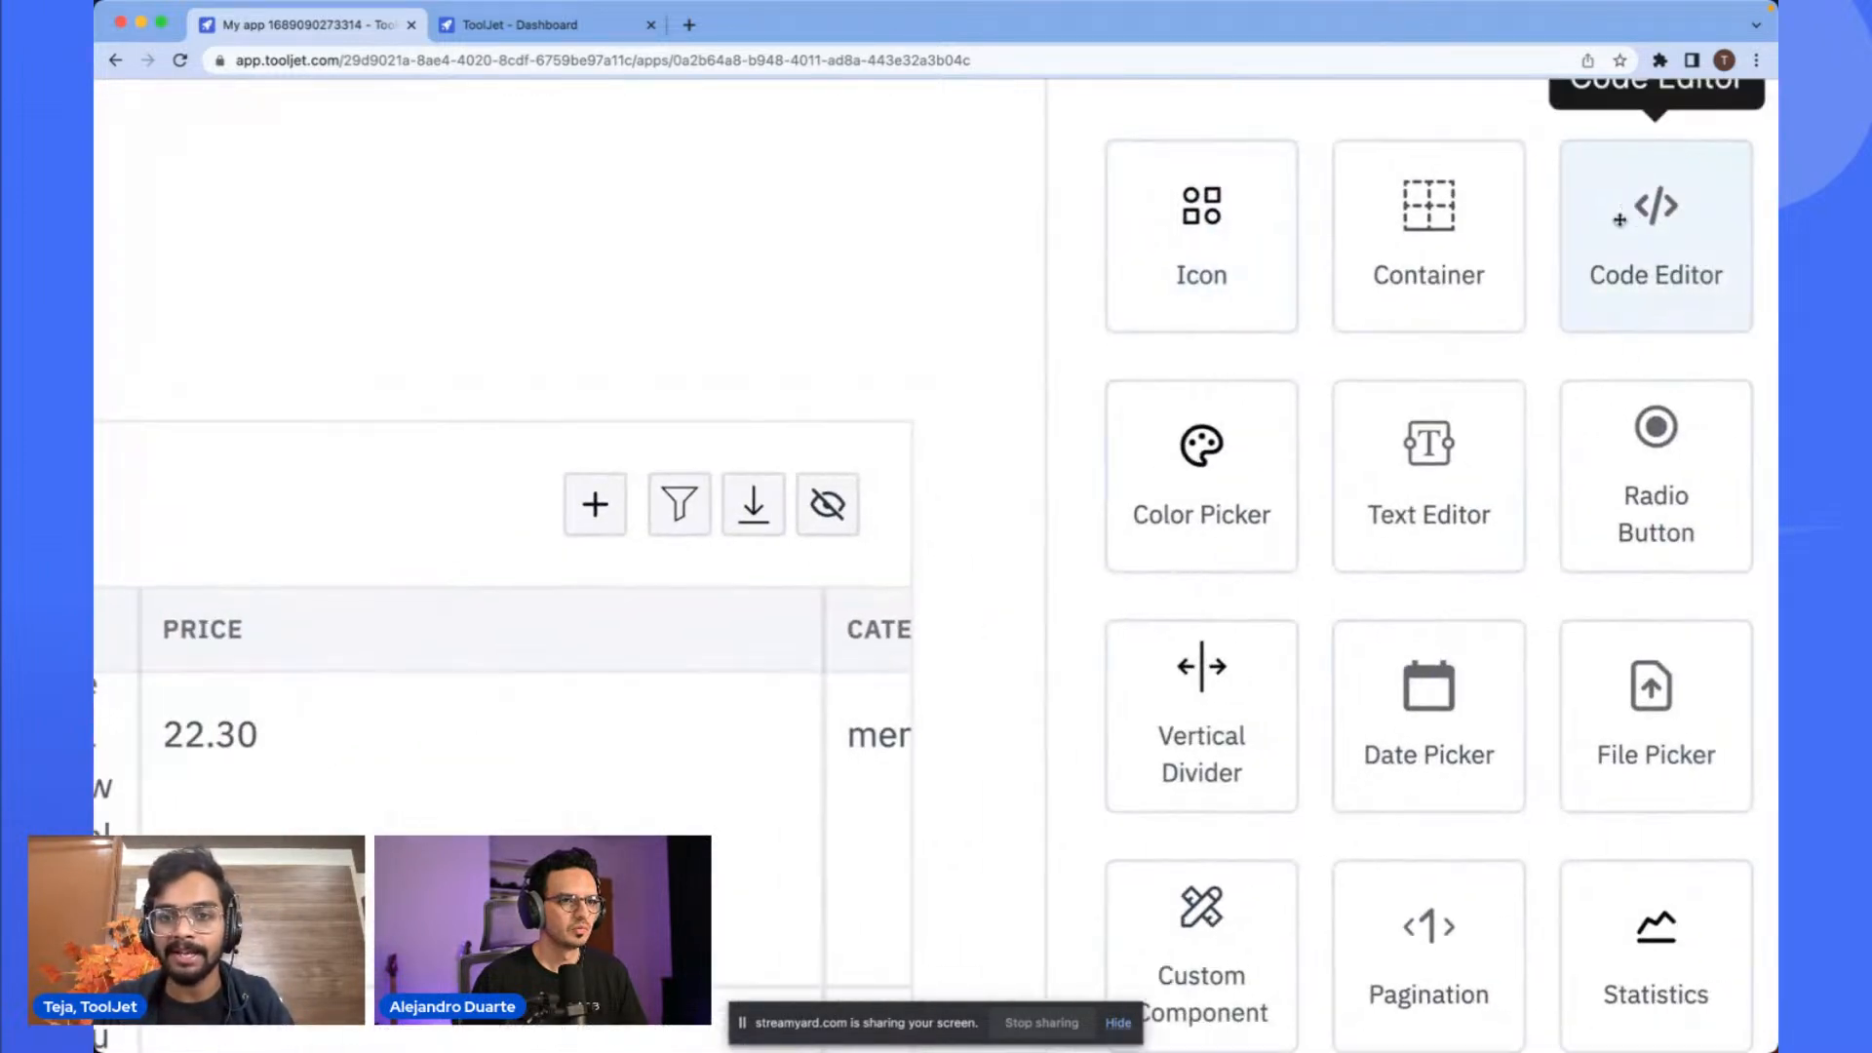
pyautogui.moveTo(1538, 239); pyautogui.dragTo(197, 171)
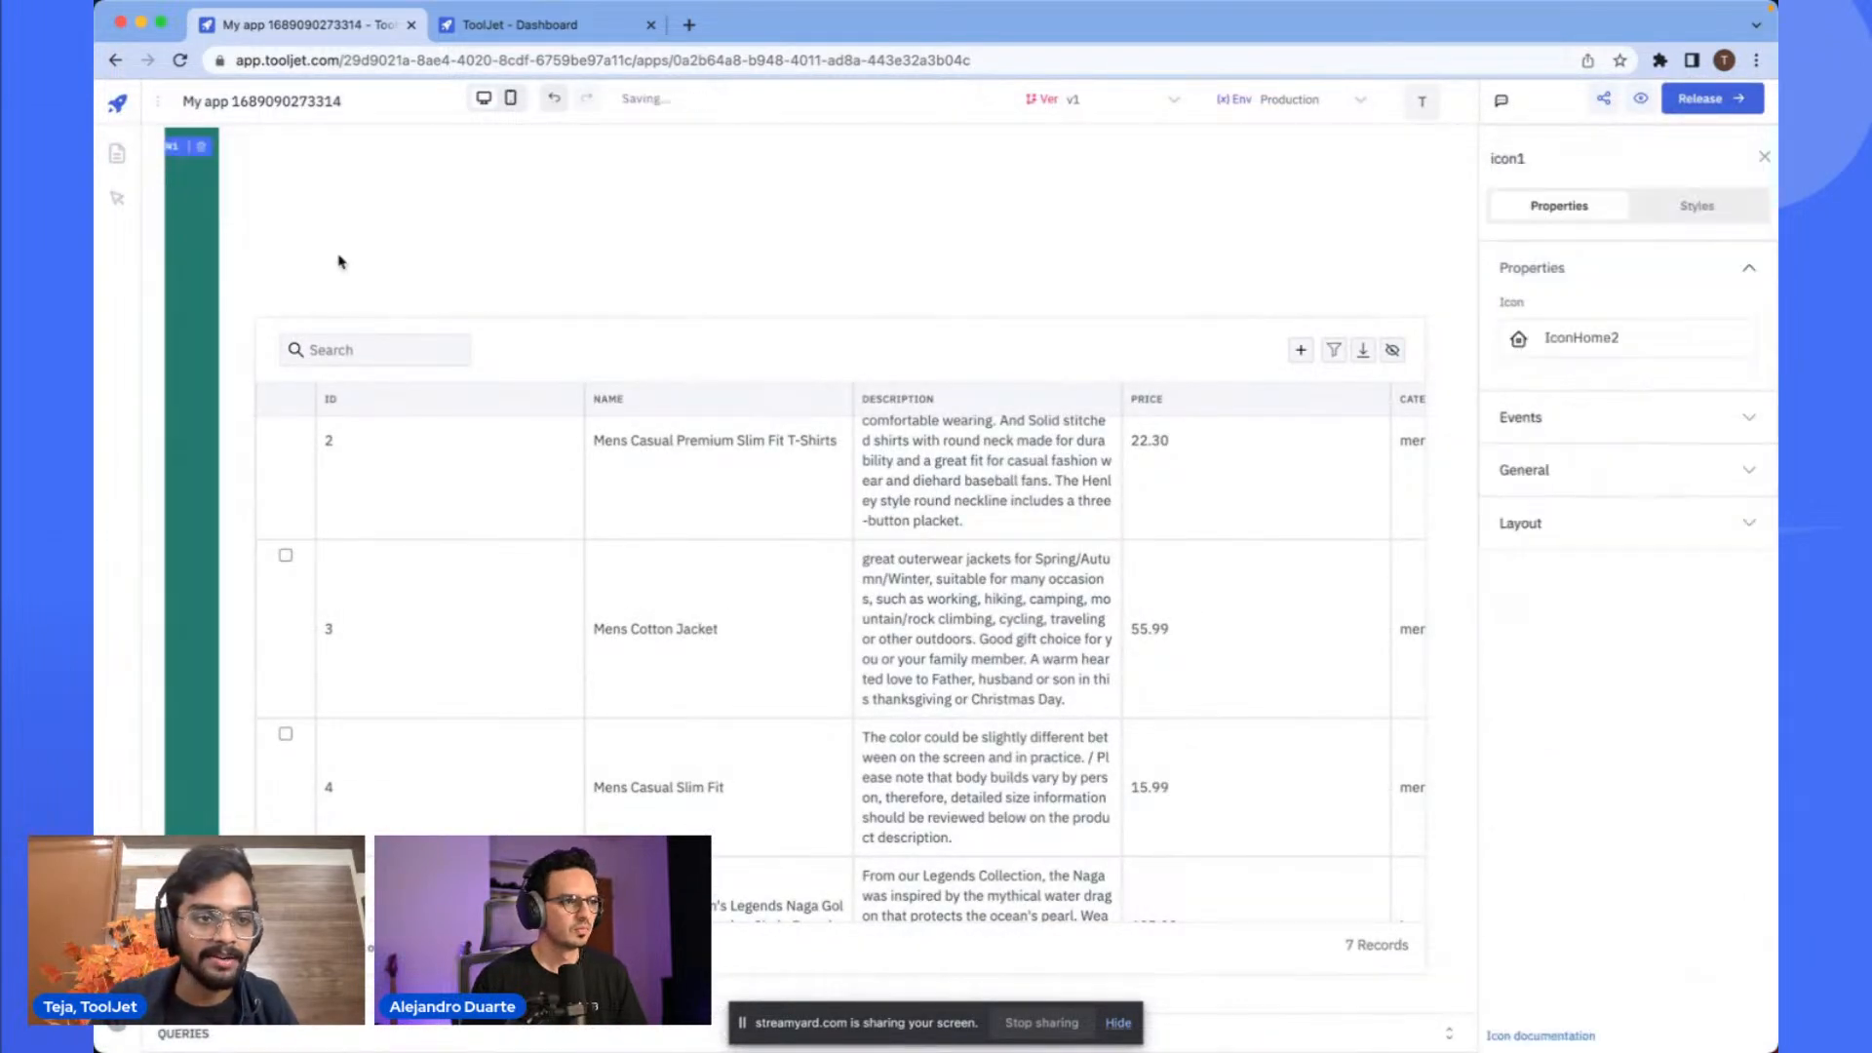
pyautogui.moveTo(218, 181); pyautogui.dragTo(277, 176)
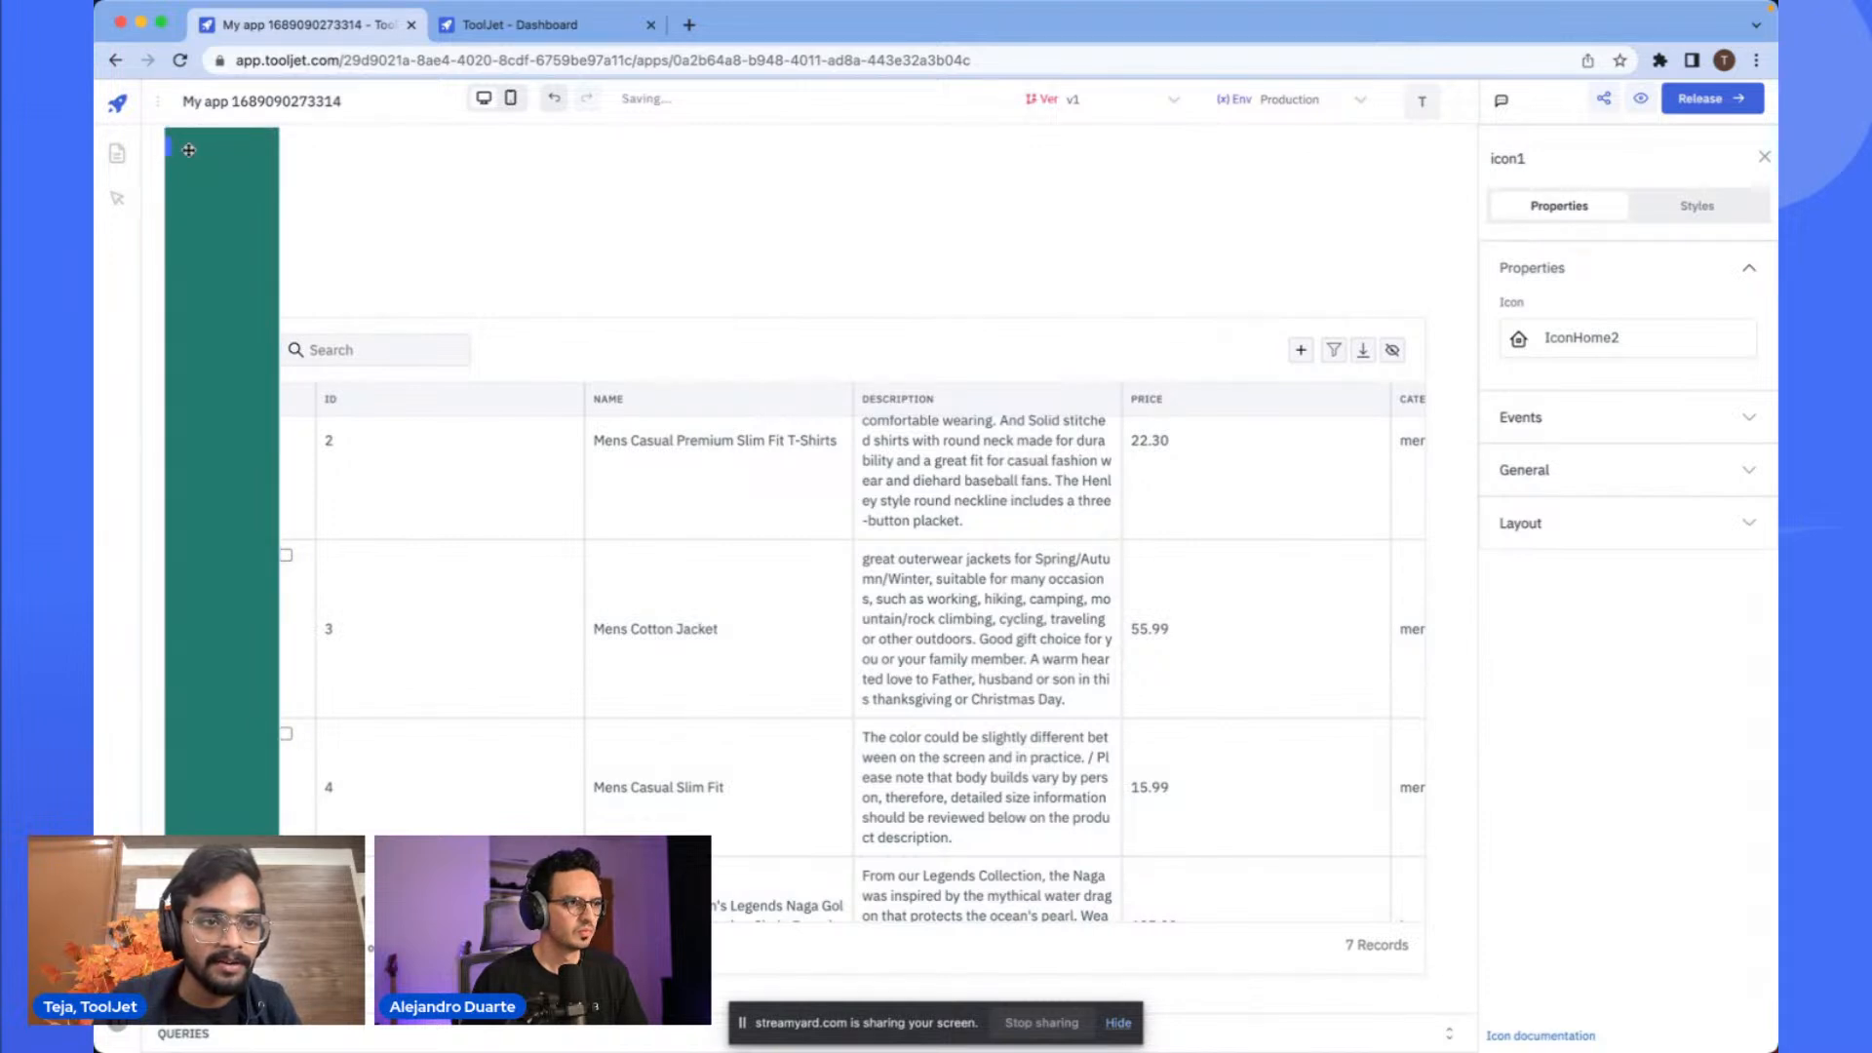
# - Paste the copied icon into the sidebar container and place it near the container's top
pyautogui.moveTo(276, 207); pyautogui.dragTo(309, 243)
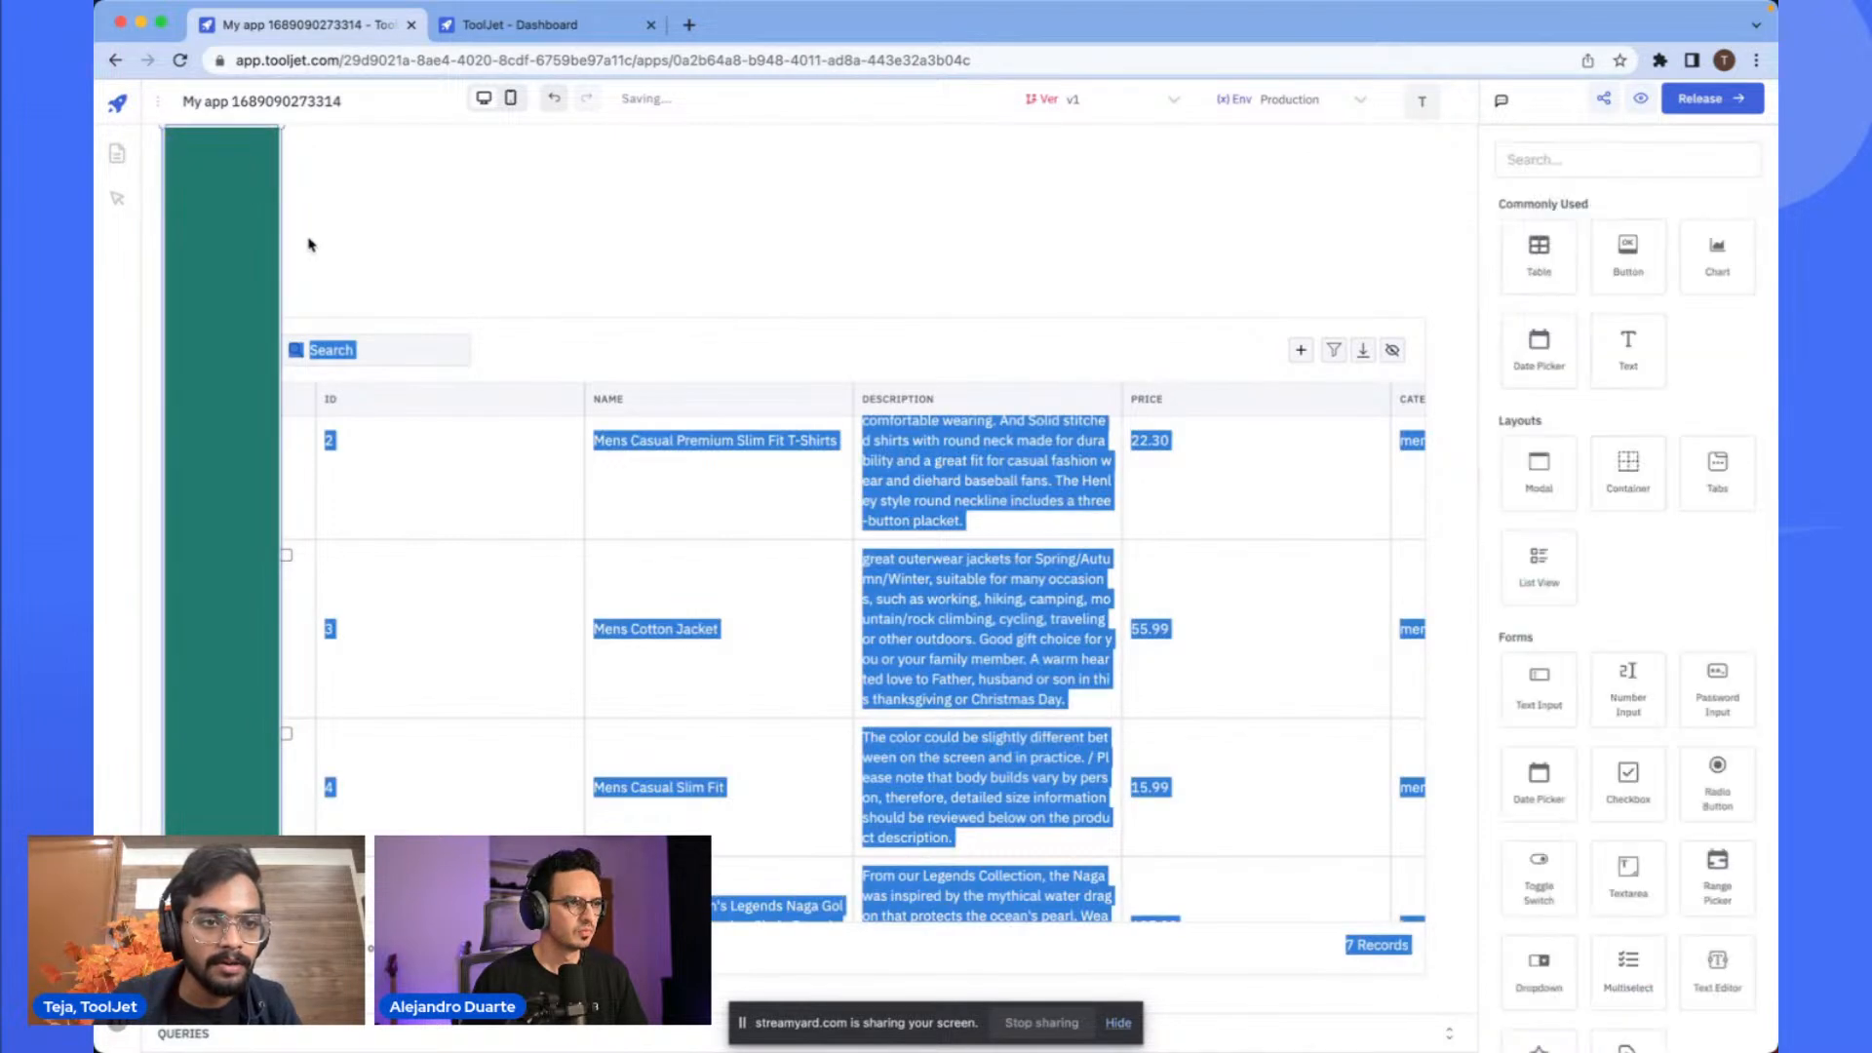
pyautogui.click(233, 307)
pyautogui.click(415, 246)
pyautogui.click(253, 234)
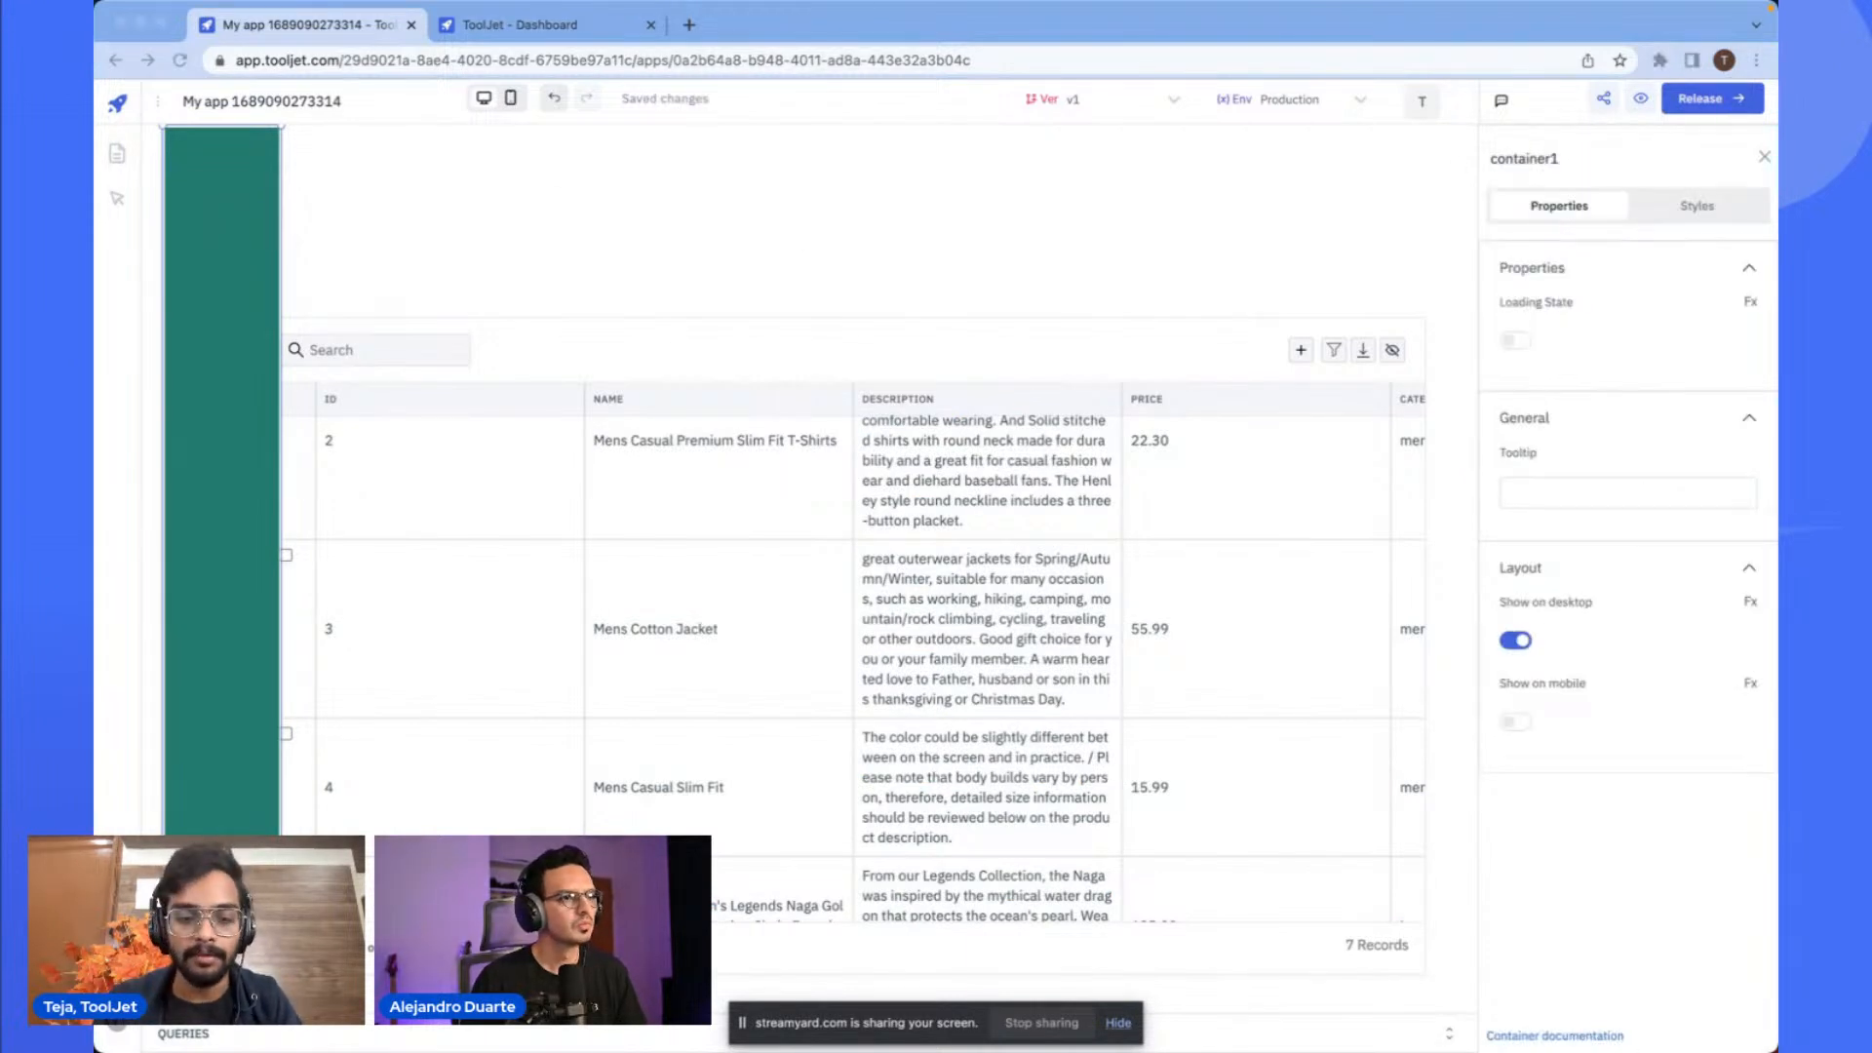
pyautogui.press('super+v')
pyautogui.moveTo(189, 160)
pyautogui.mouseDown()
pyautogui.moveTo(251, 186)
pyautogui.moveTo(245, 215)
pyautogui.moveTo(191, 184)
pyautogui.mouseUp()
pyautogui.click(400, 231)
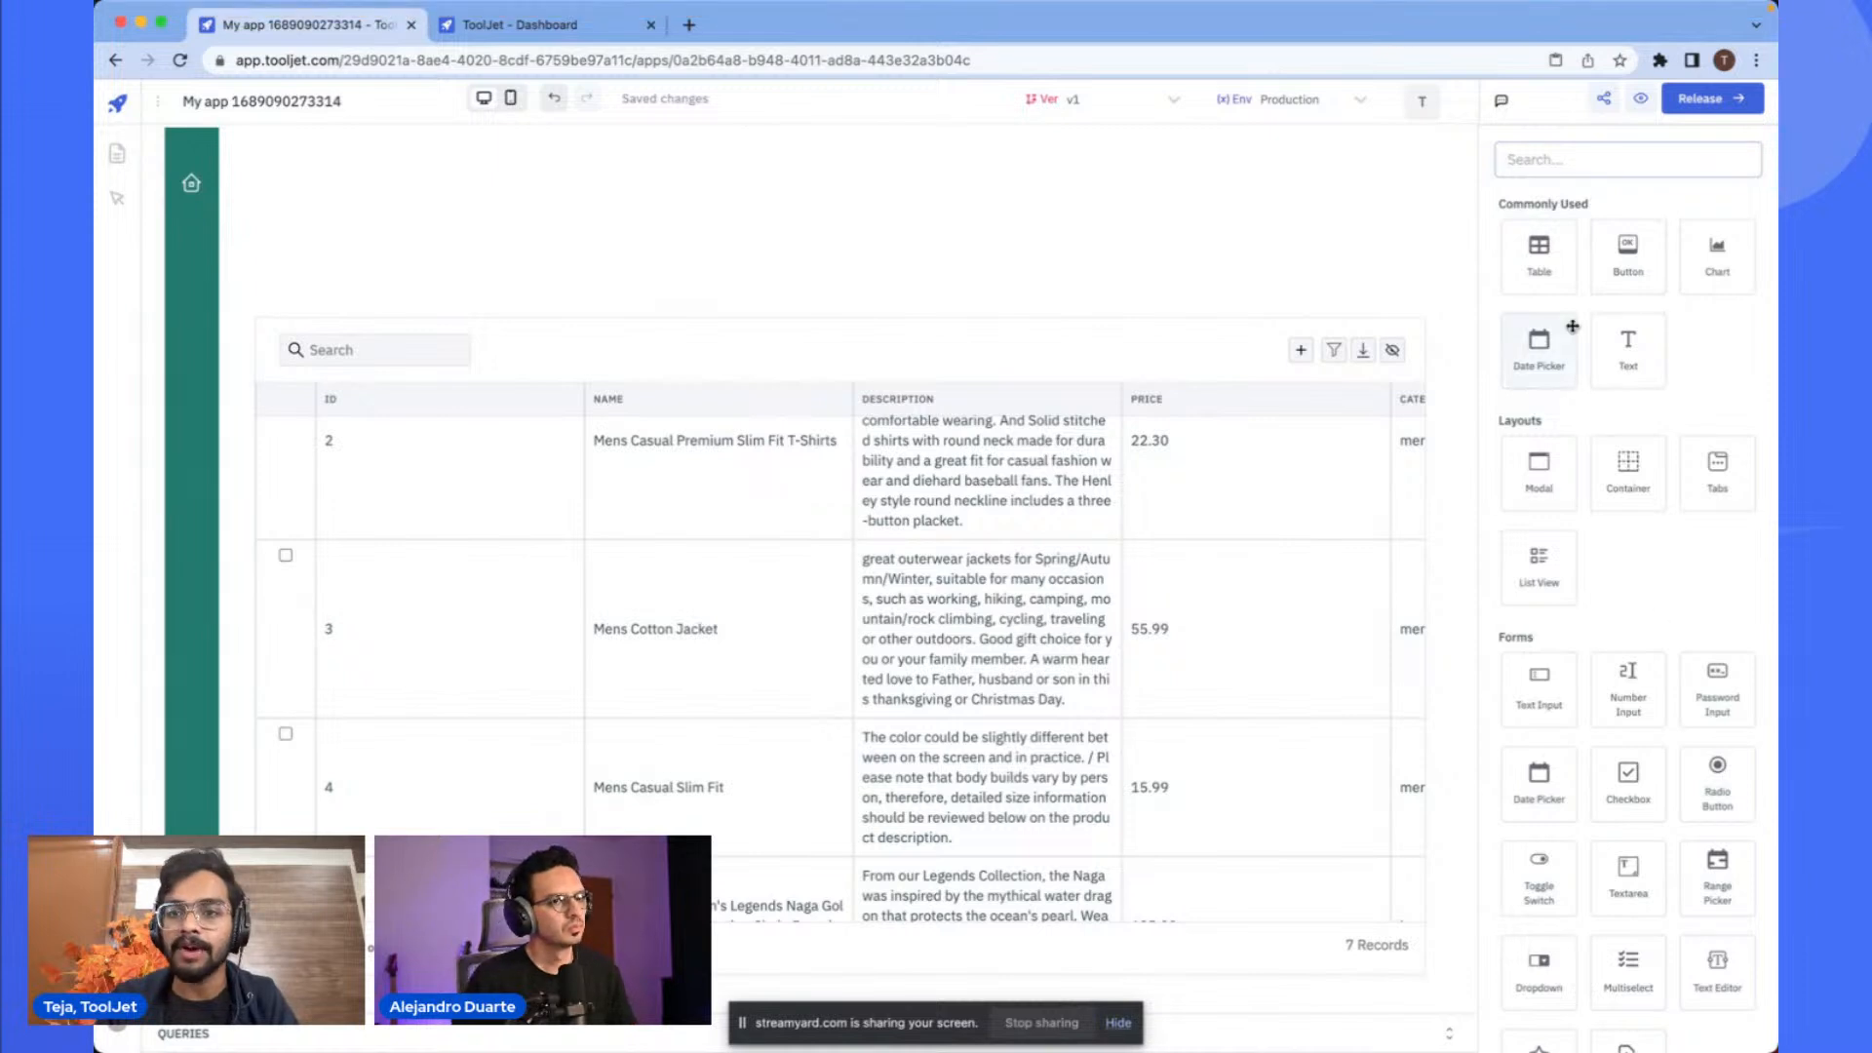
# - Add a second Icon widget below the home icon in the sidebar and set its icon to IconPackage
pyautogui.write('icon')
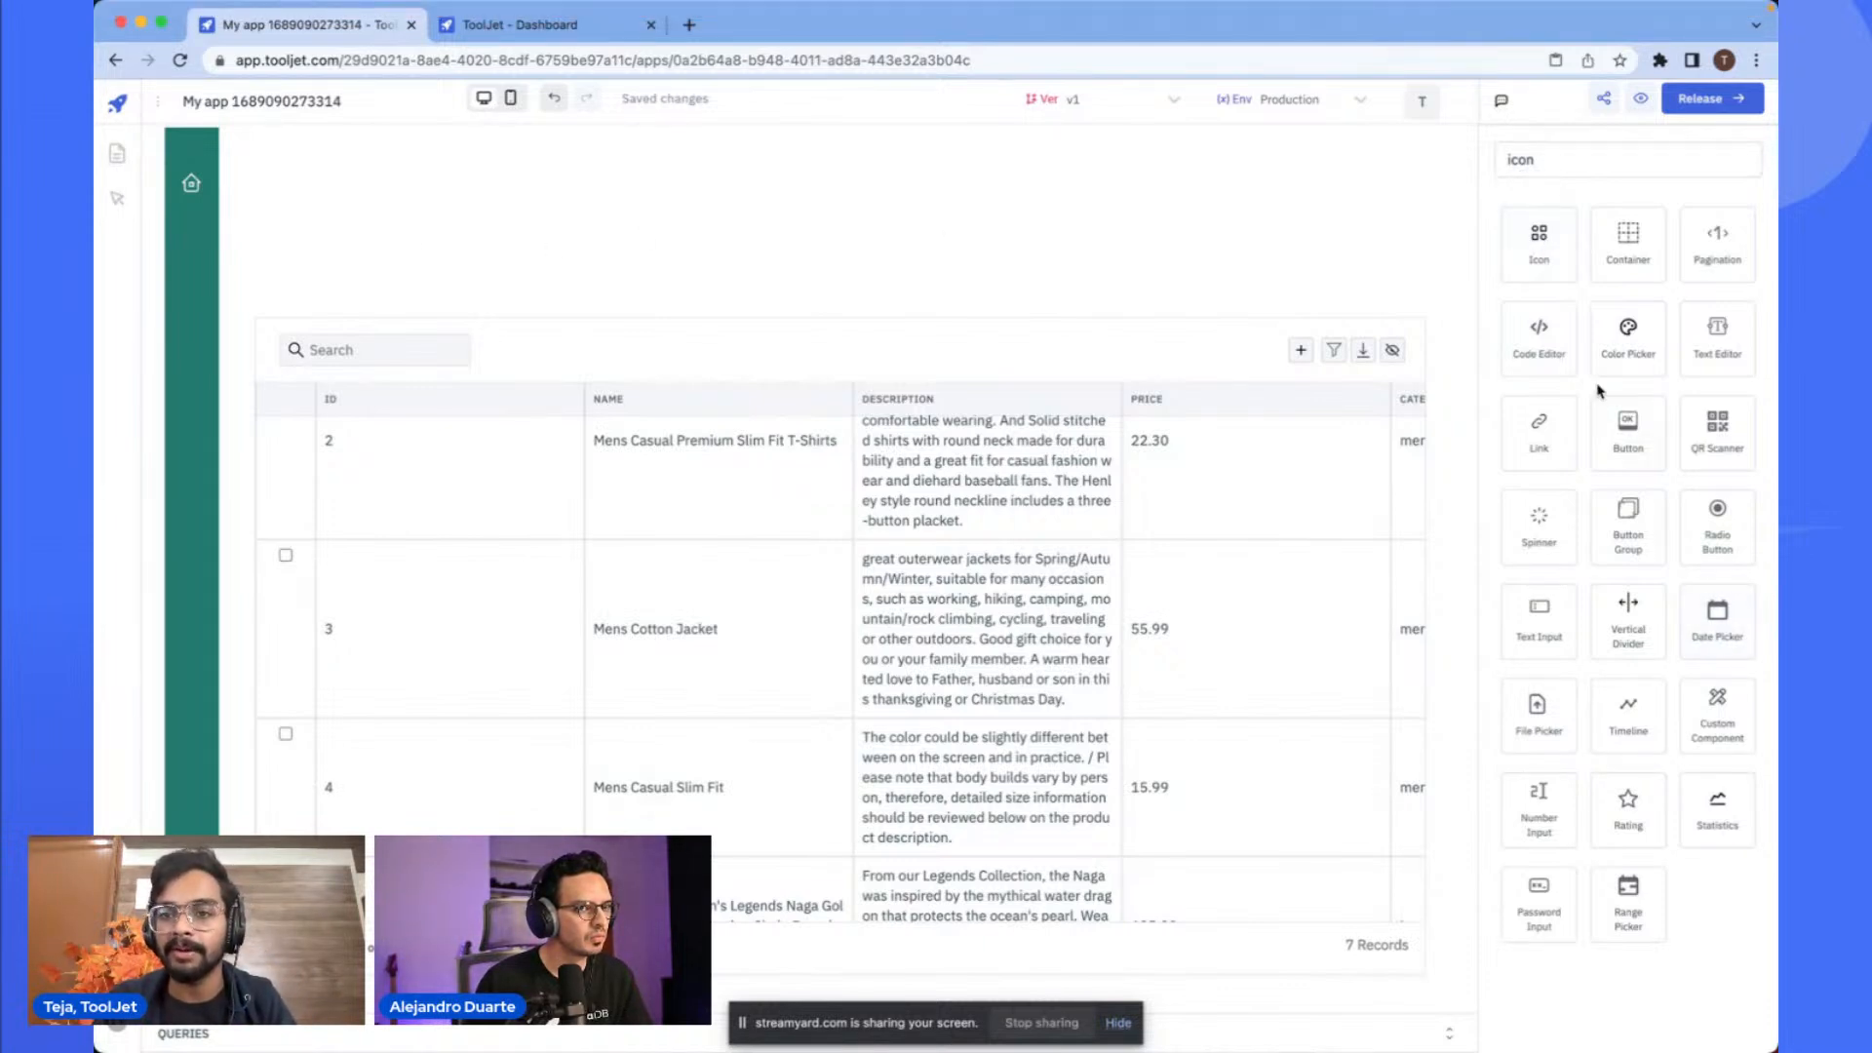
pyautogui.moveTo(1539, 239); pyautogui.dragTo(200, 266)
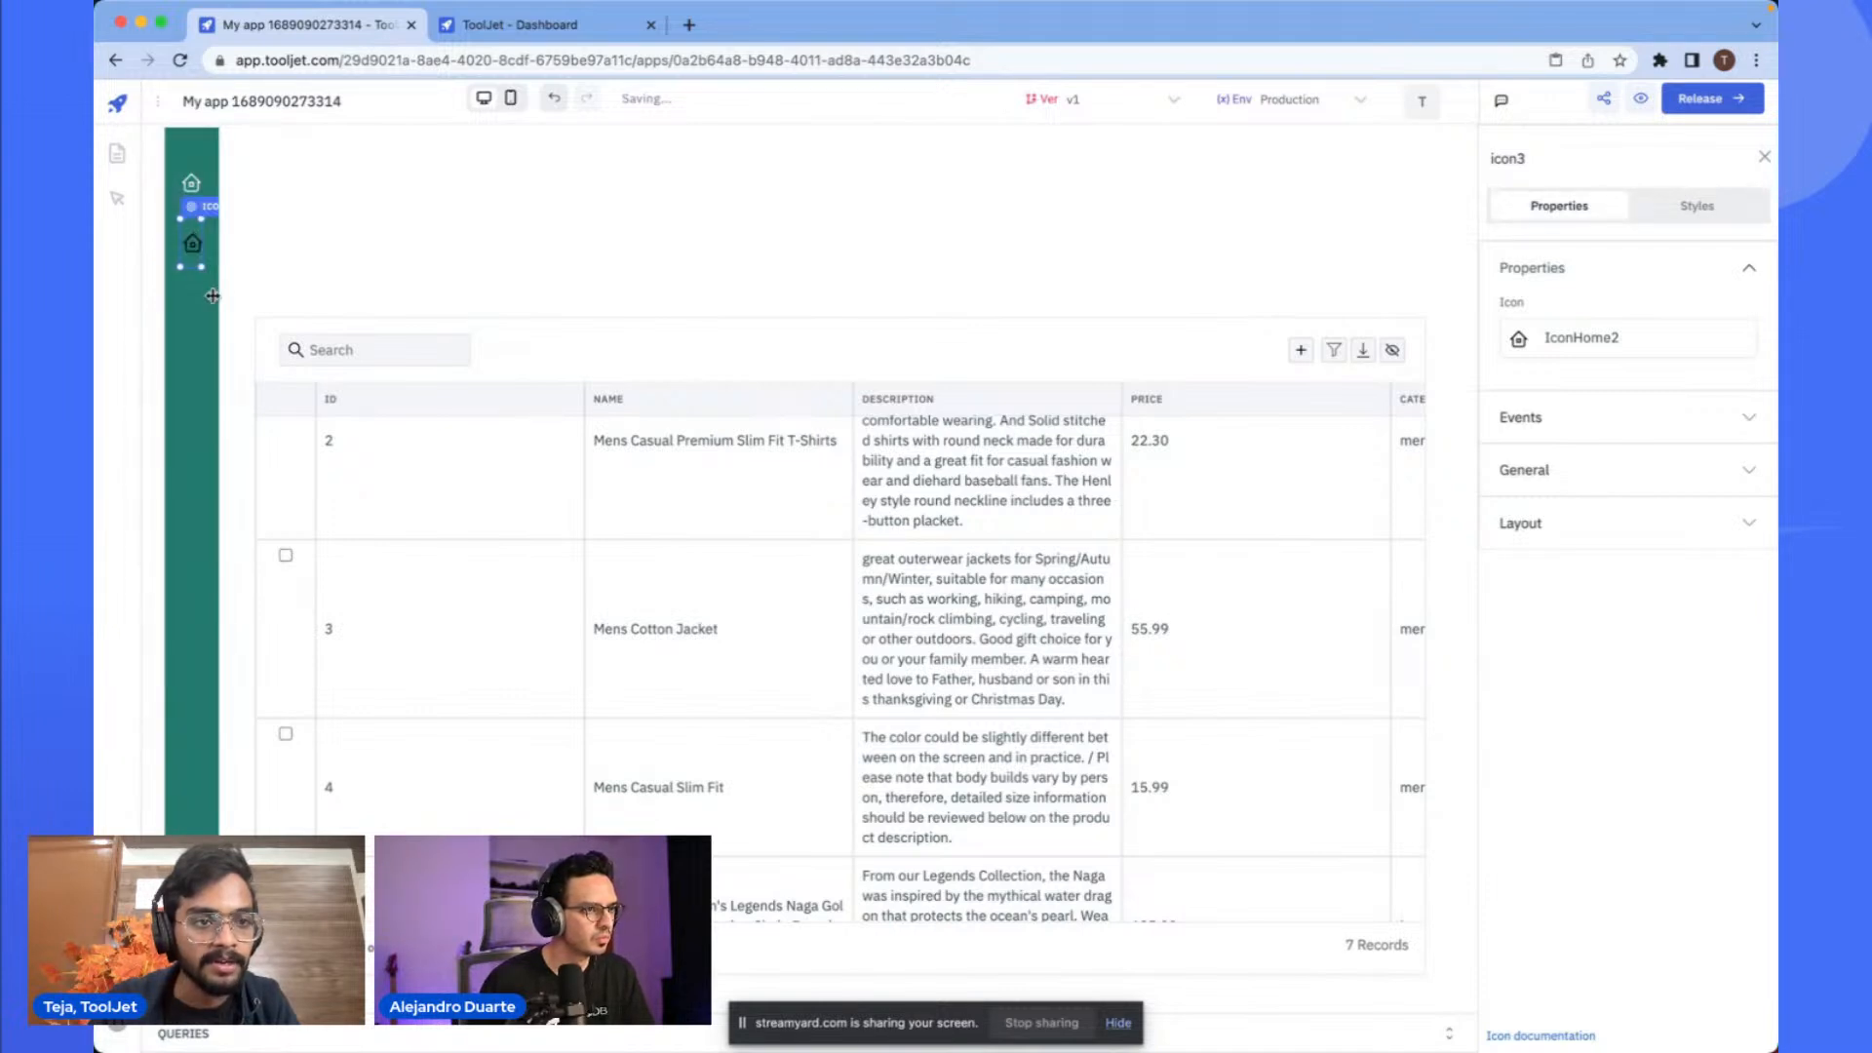
pyautogui.click(1696, 206)
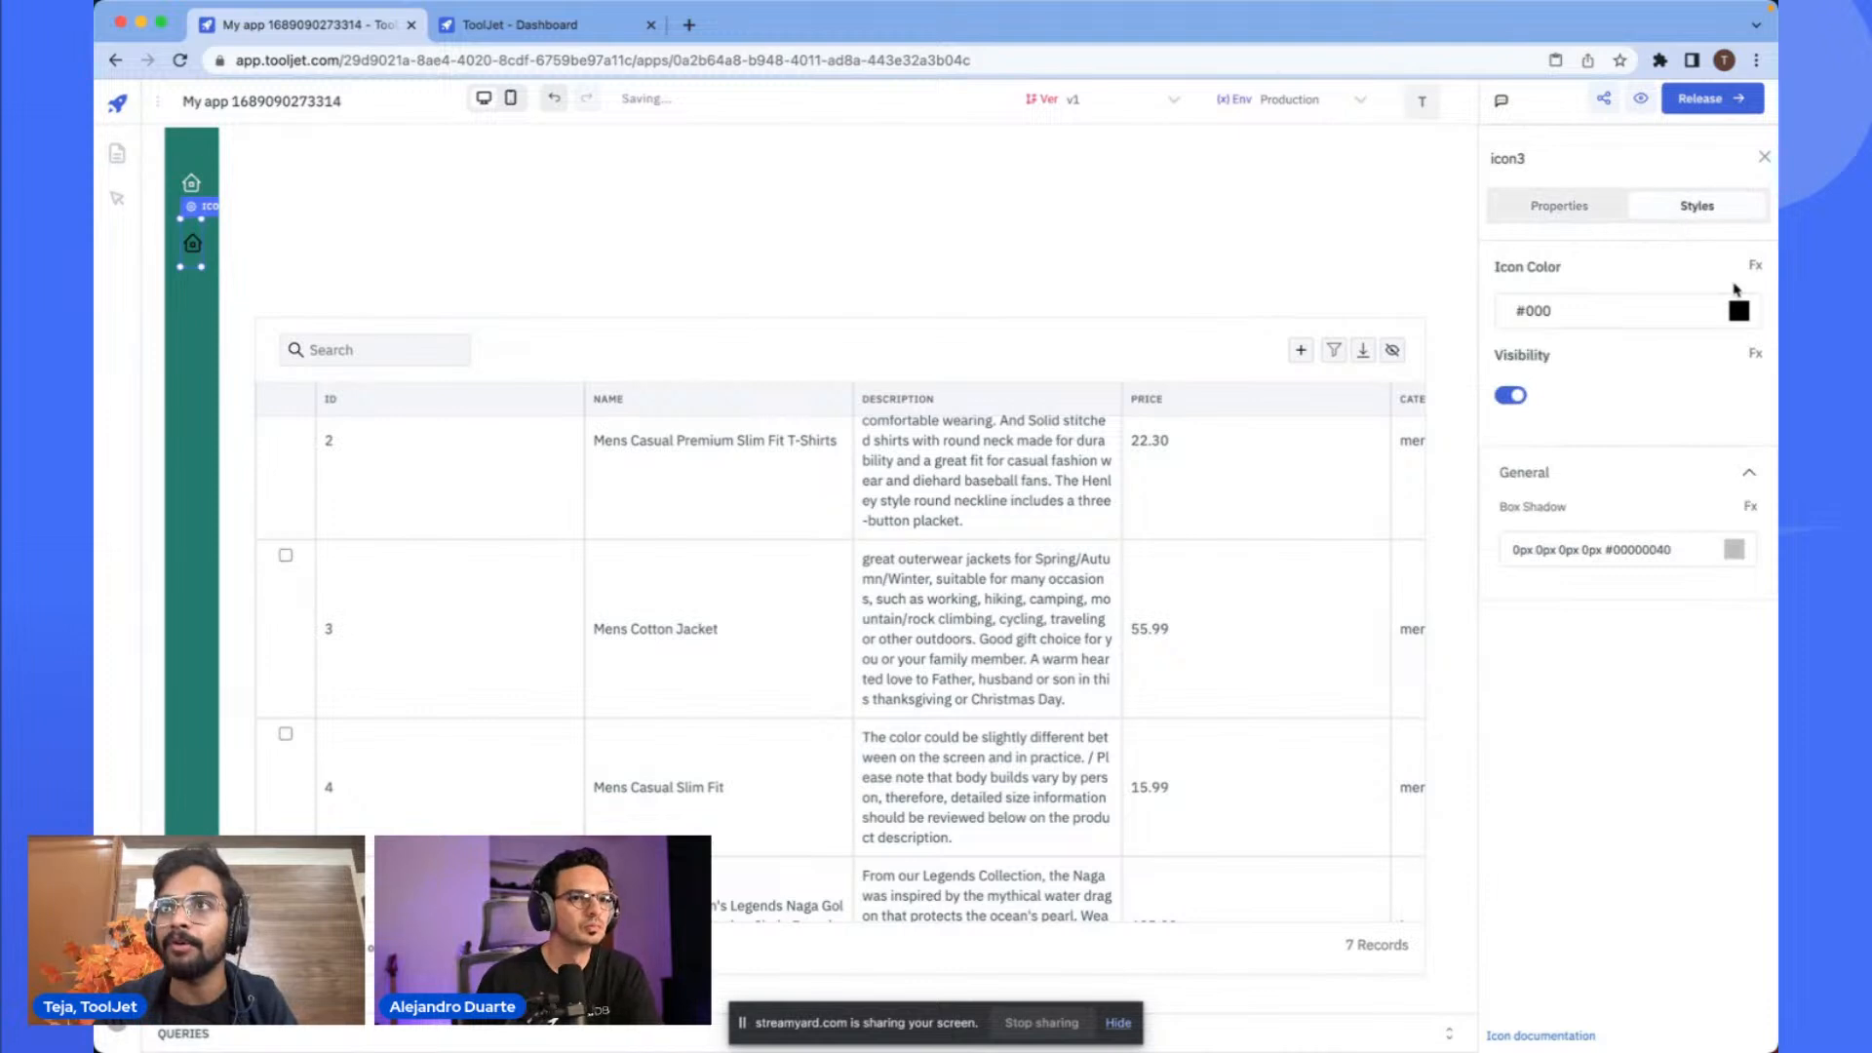
pyautogui.click(1564, 206)
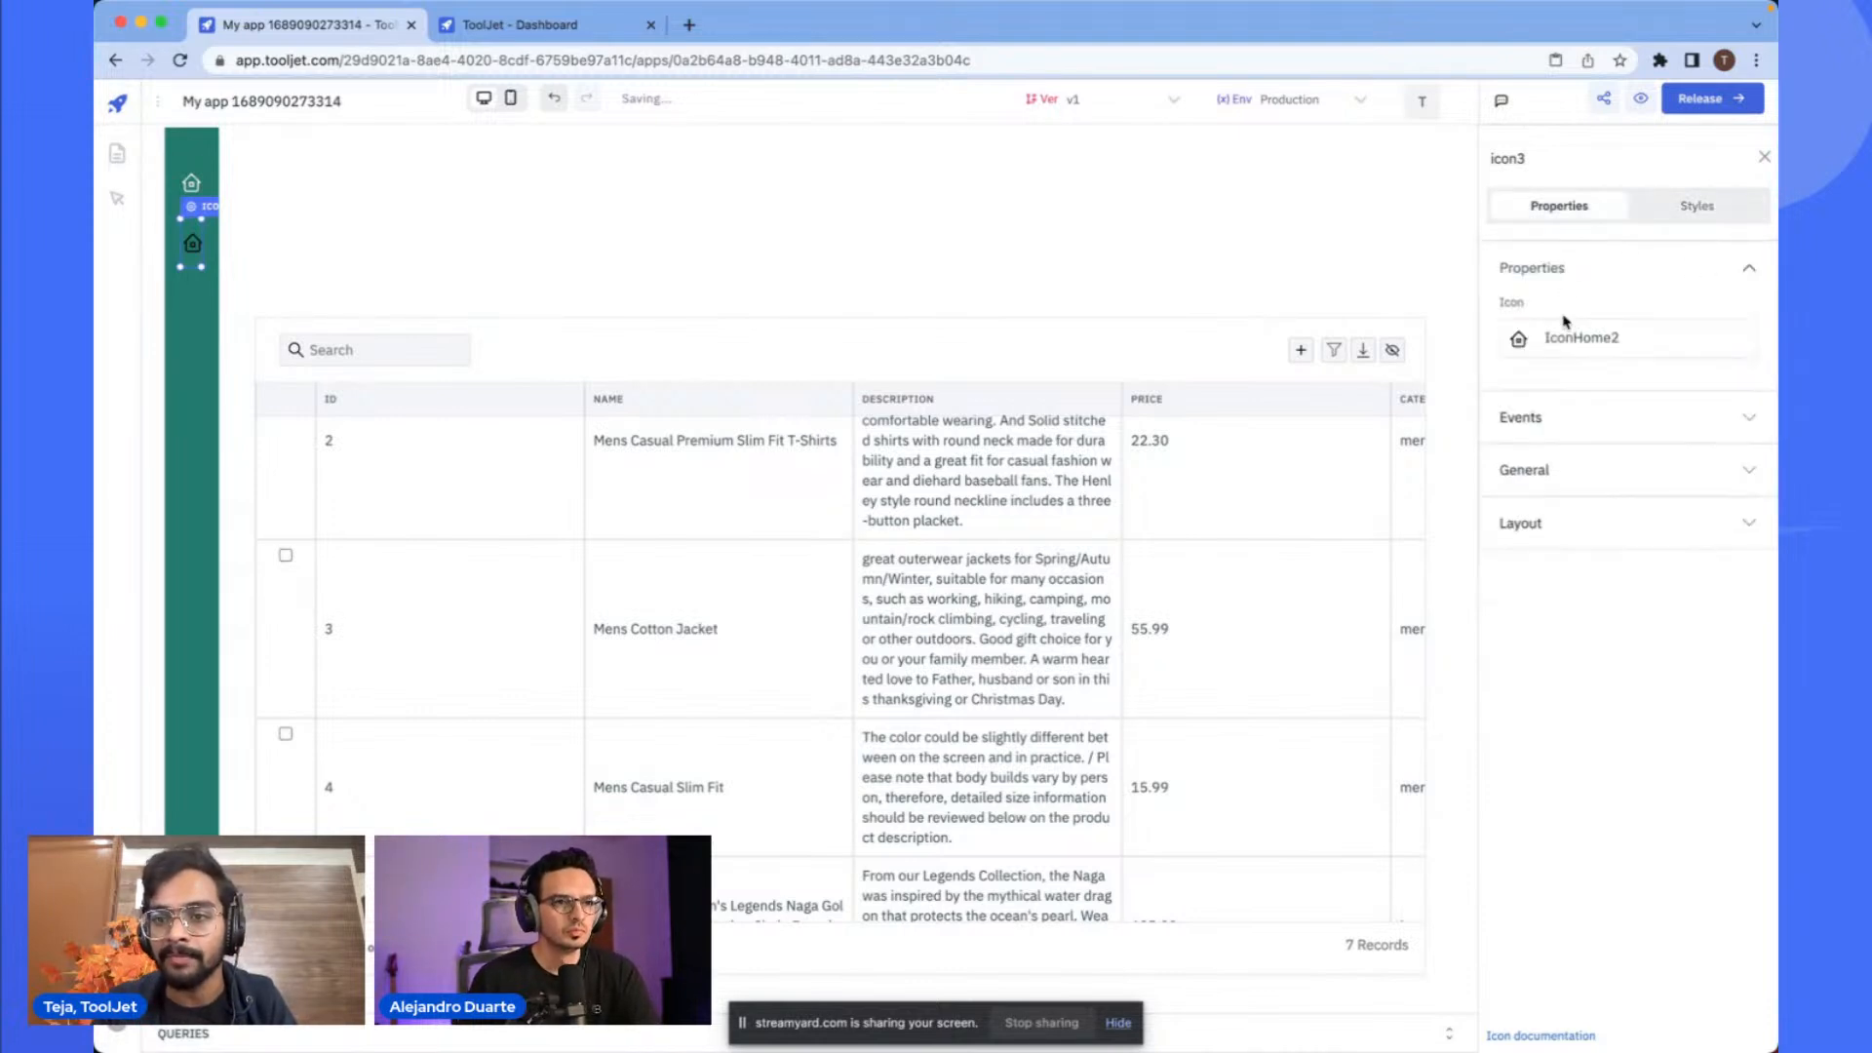
pyautogui.click(1547, 343)
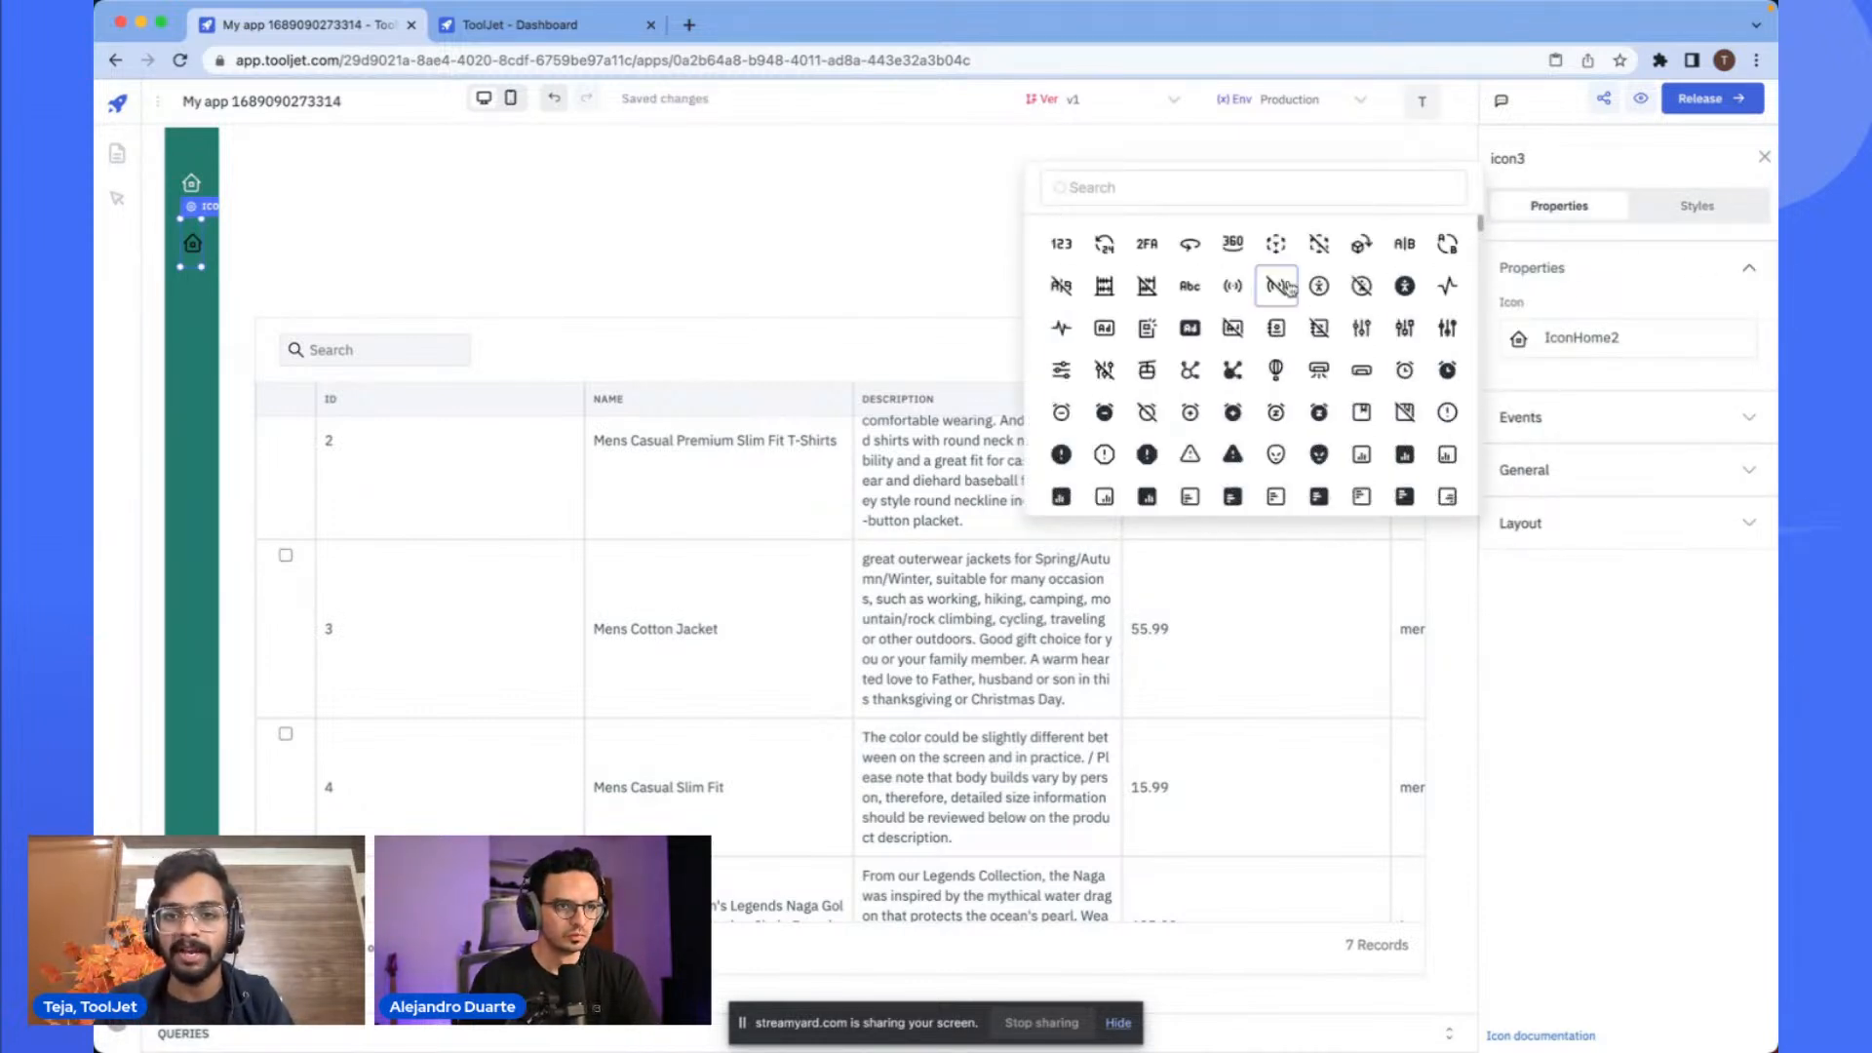
pyautogui.click(1184, 192)
pyautogui.write('pack')
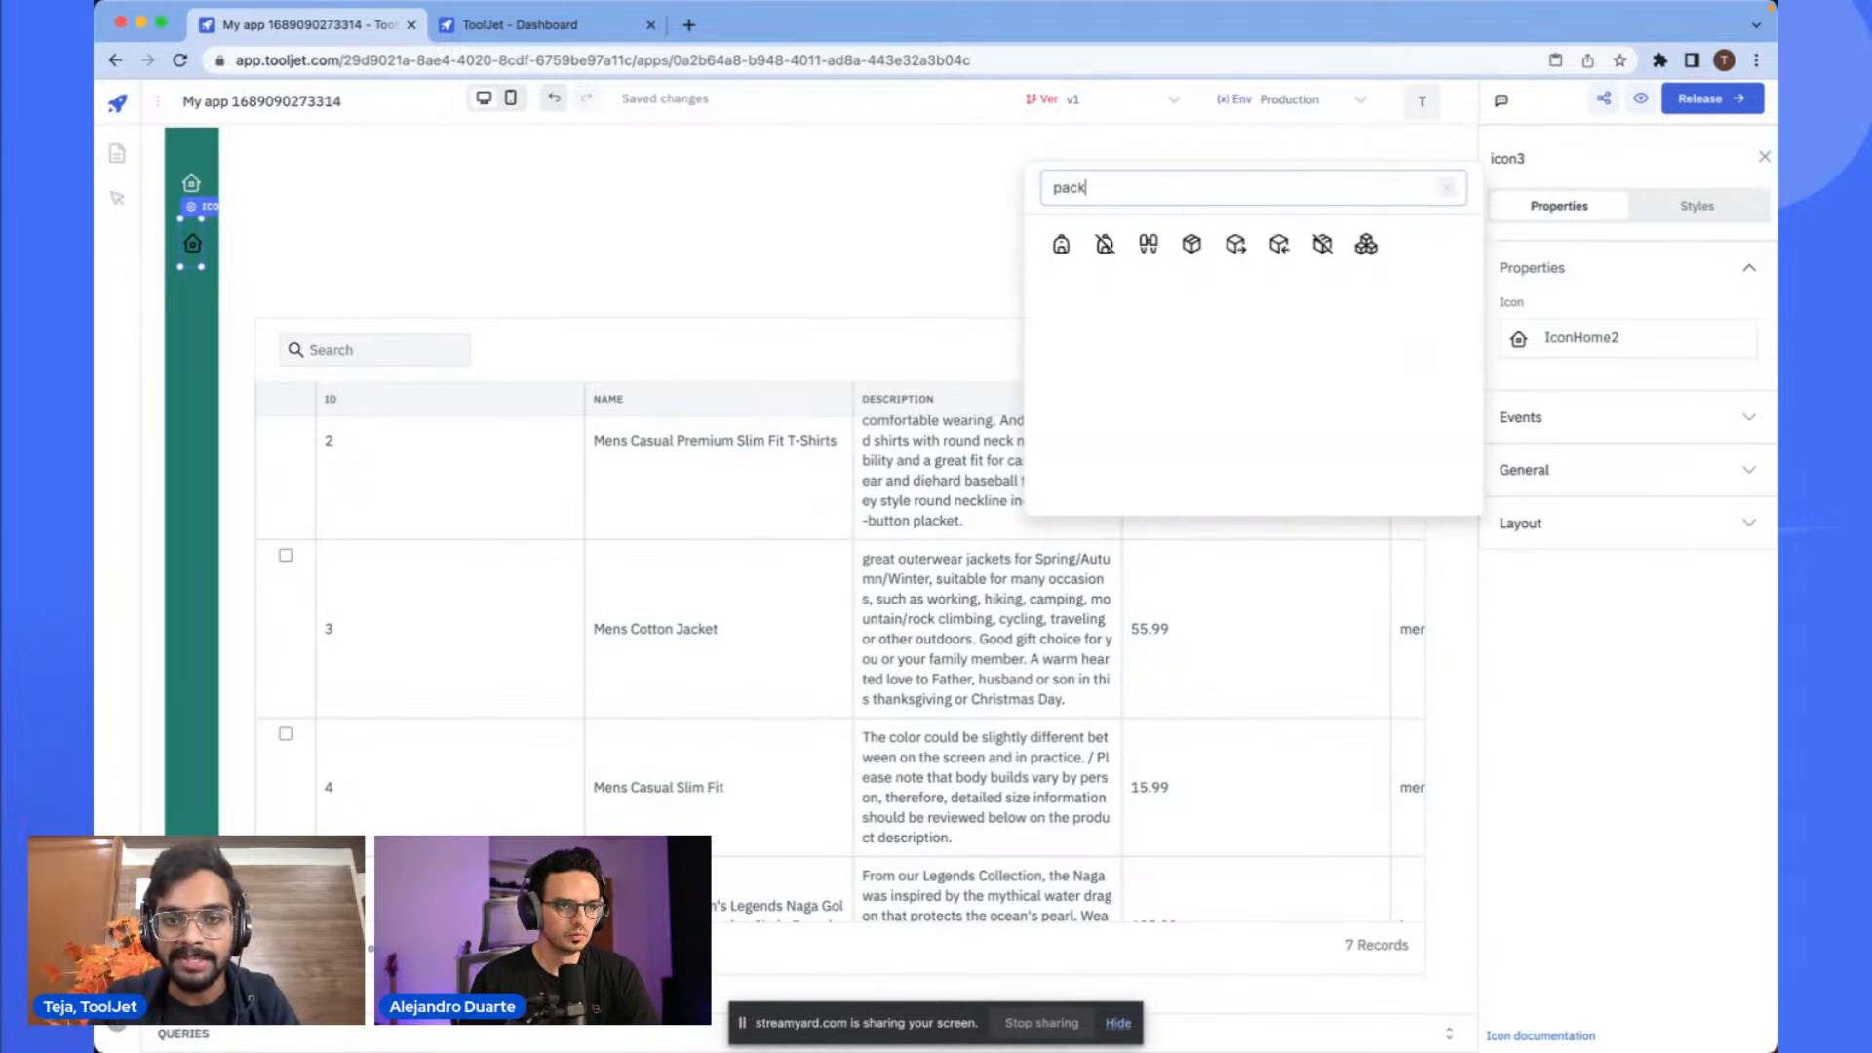
pyautogui.click(1194, 250)
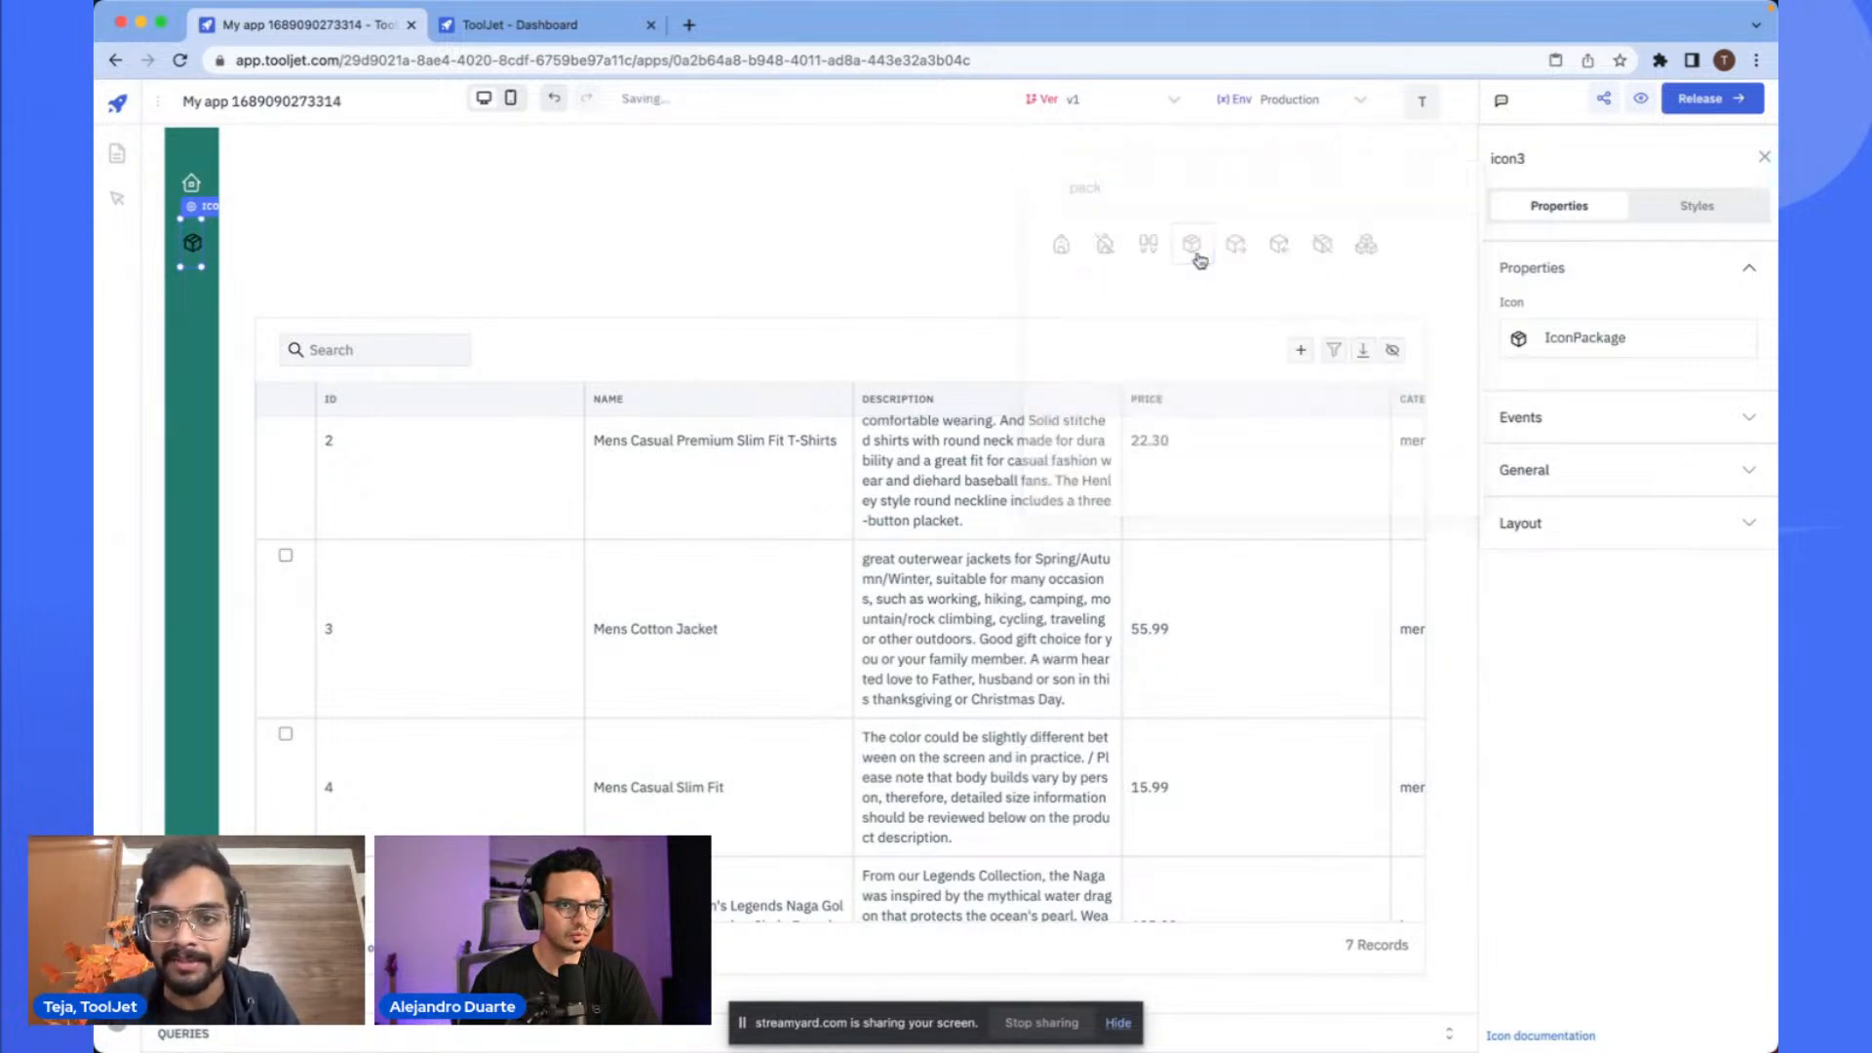
# - Set the package icon's color to white (FFFFFF)
pyautogui.click(1686, 208)
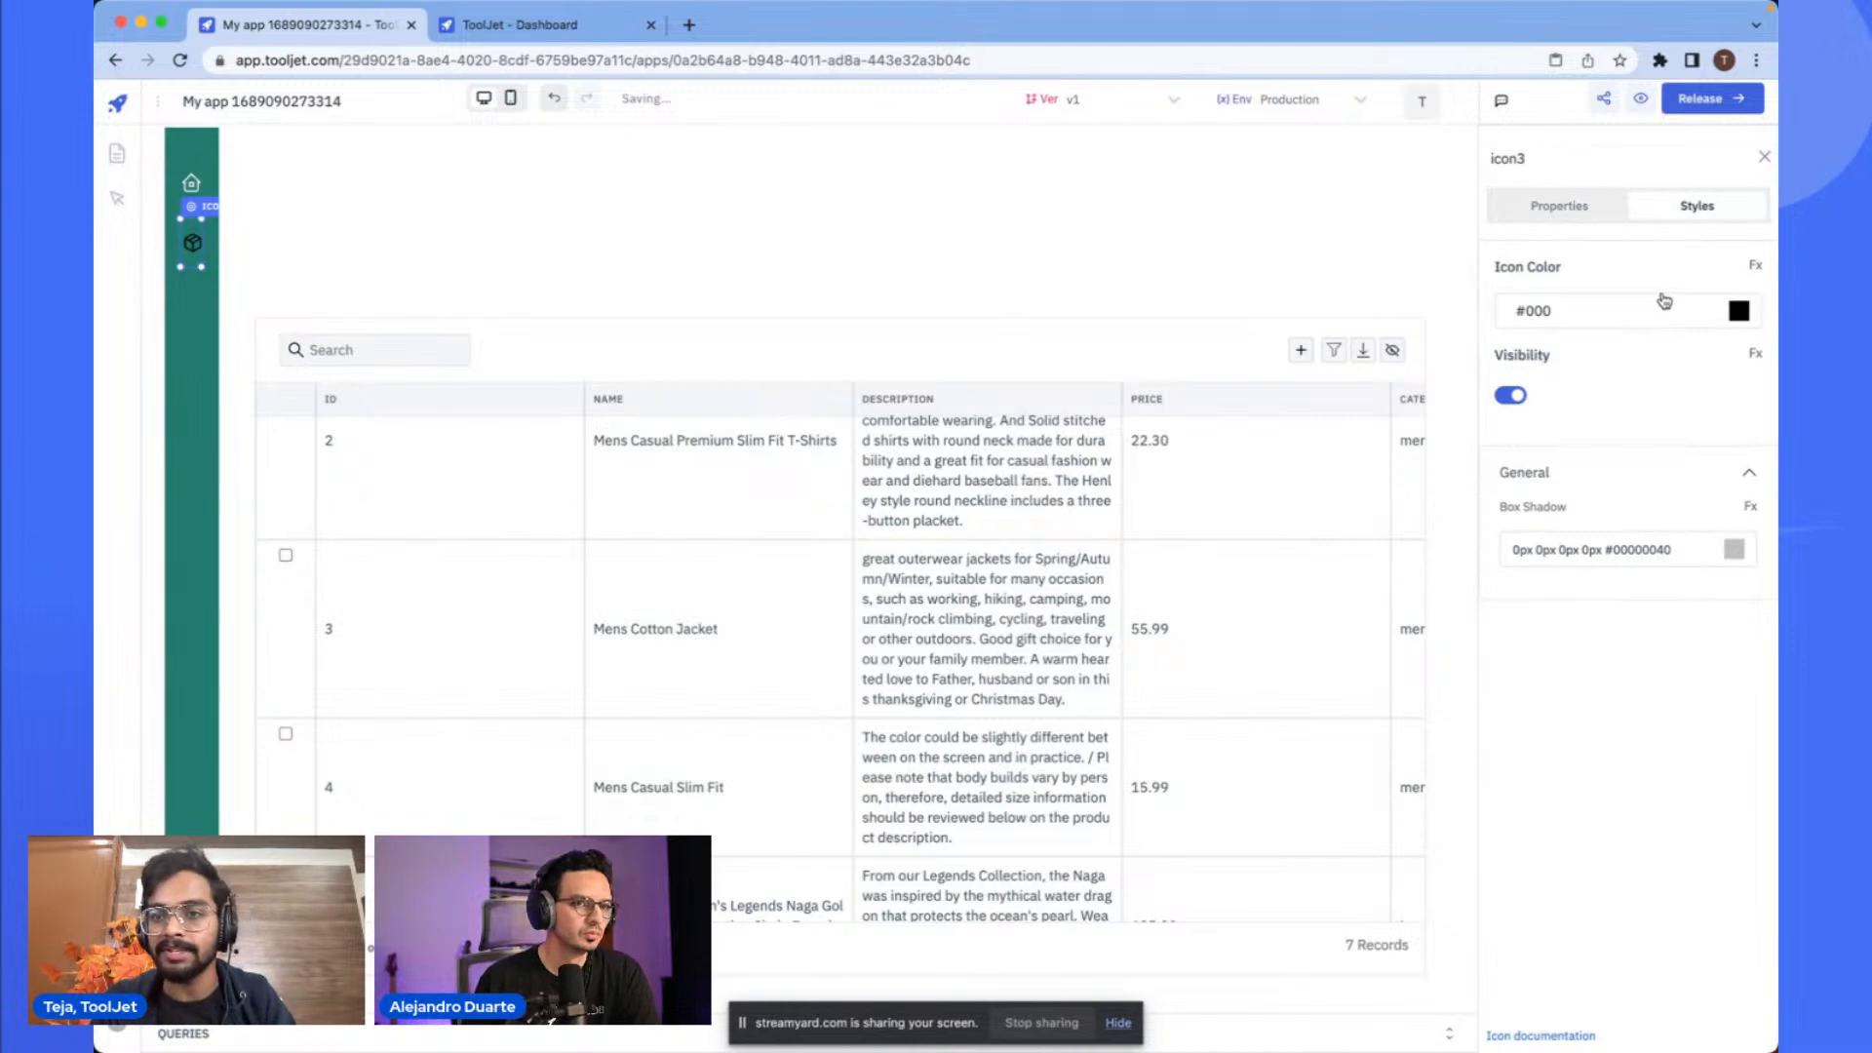
pyautogui.click(1738, 310)
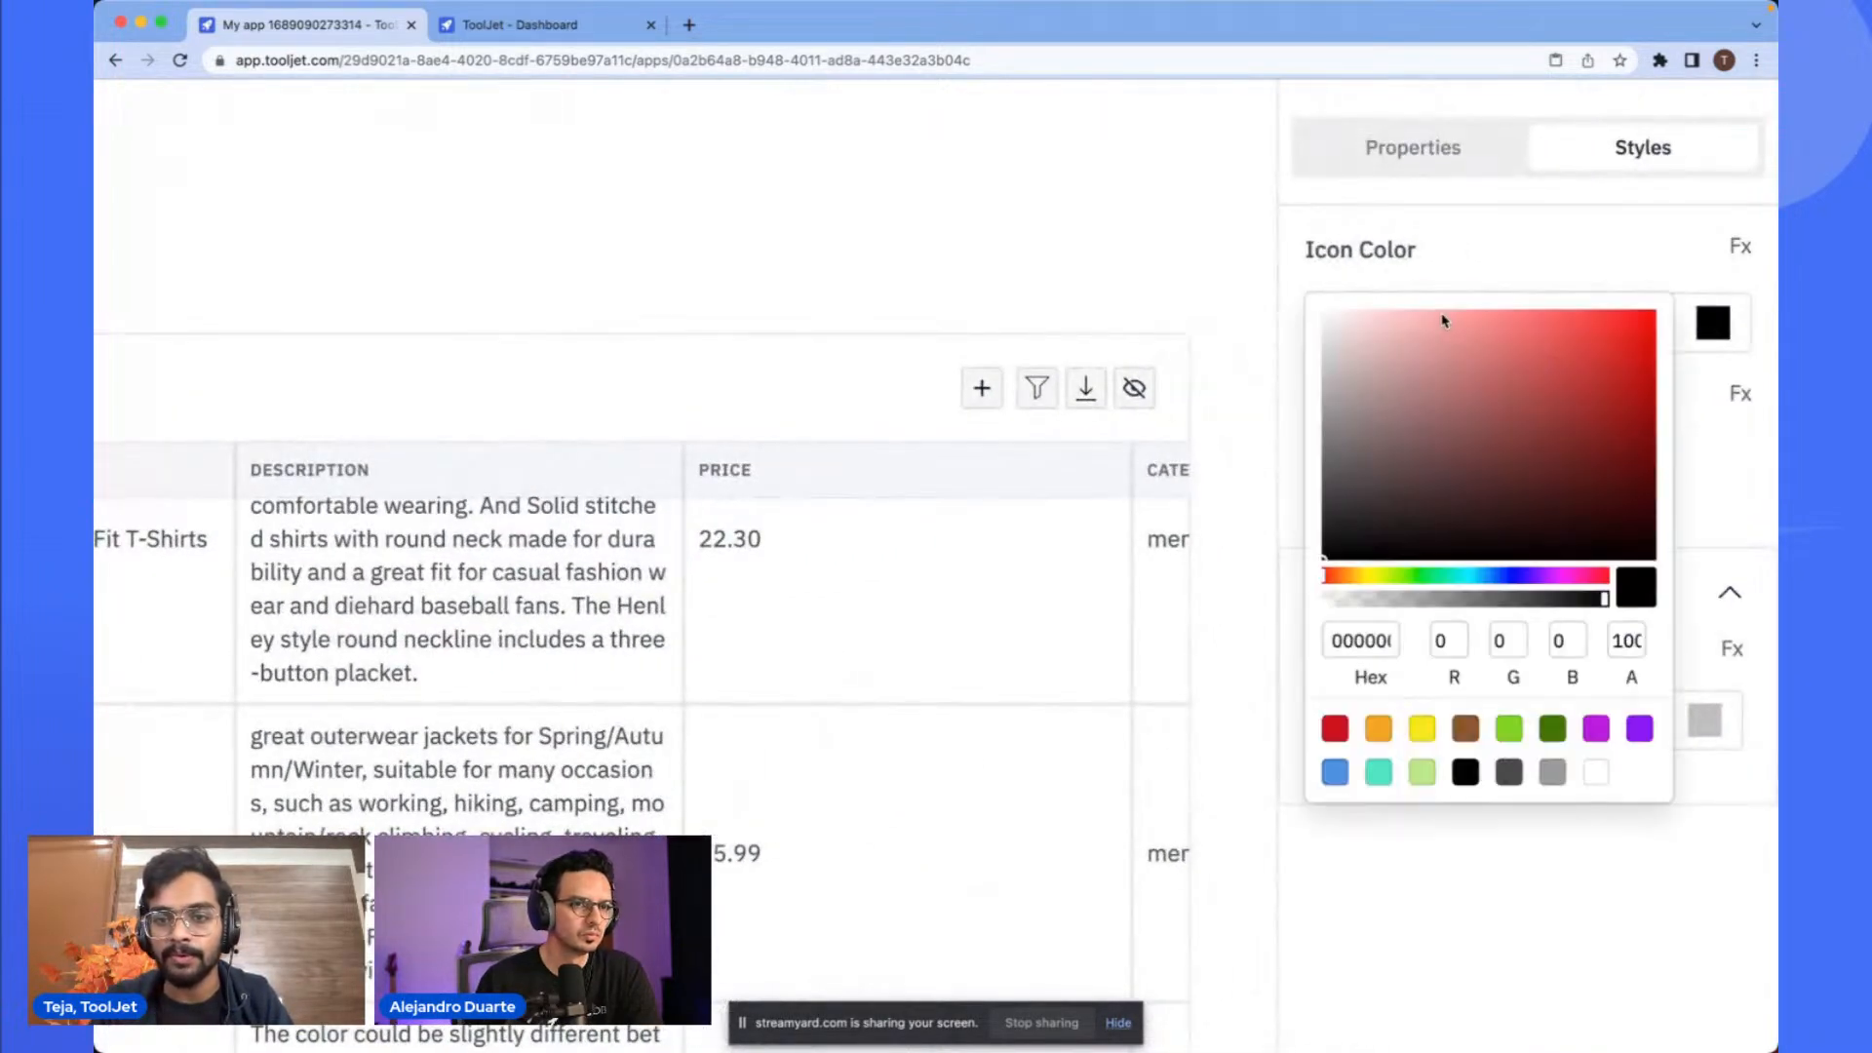
pyautogui.moveTo(1444, 320); pyautogui.dragTo(1244, 306)
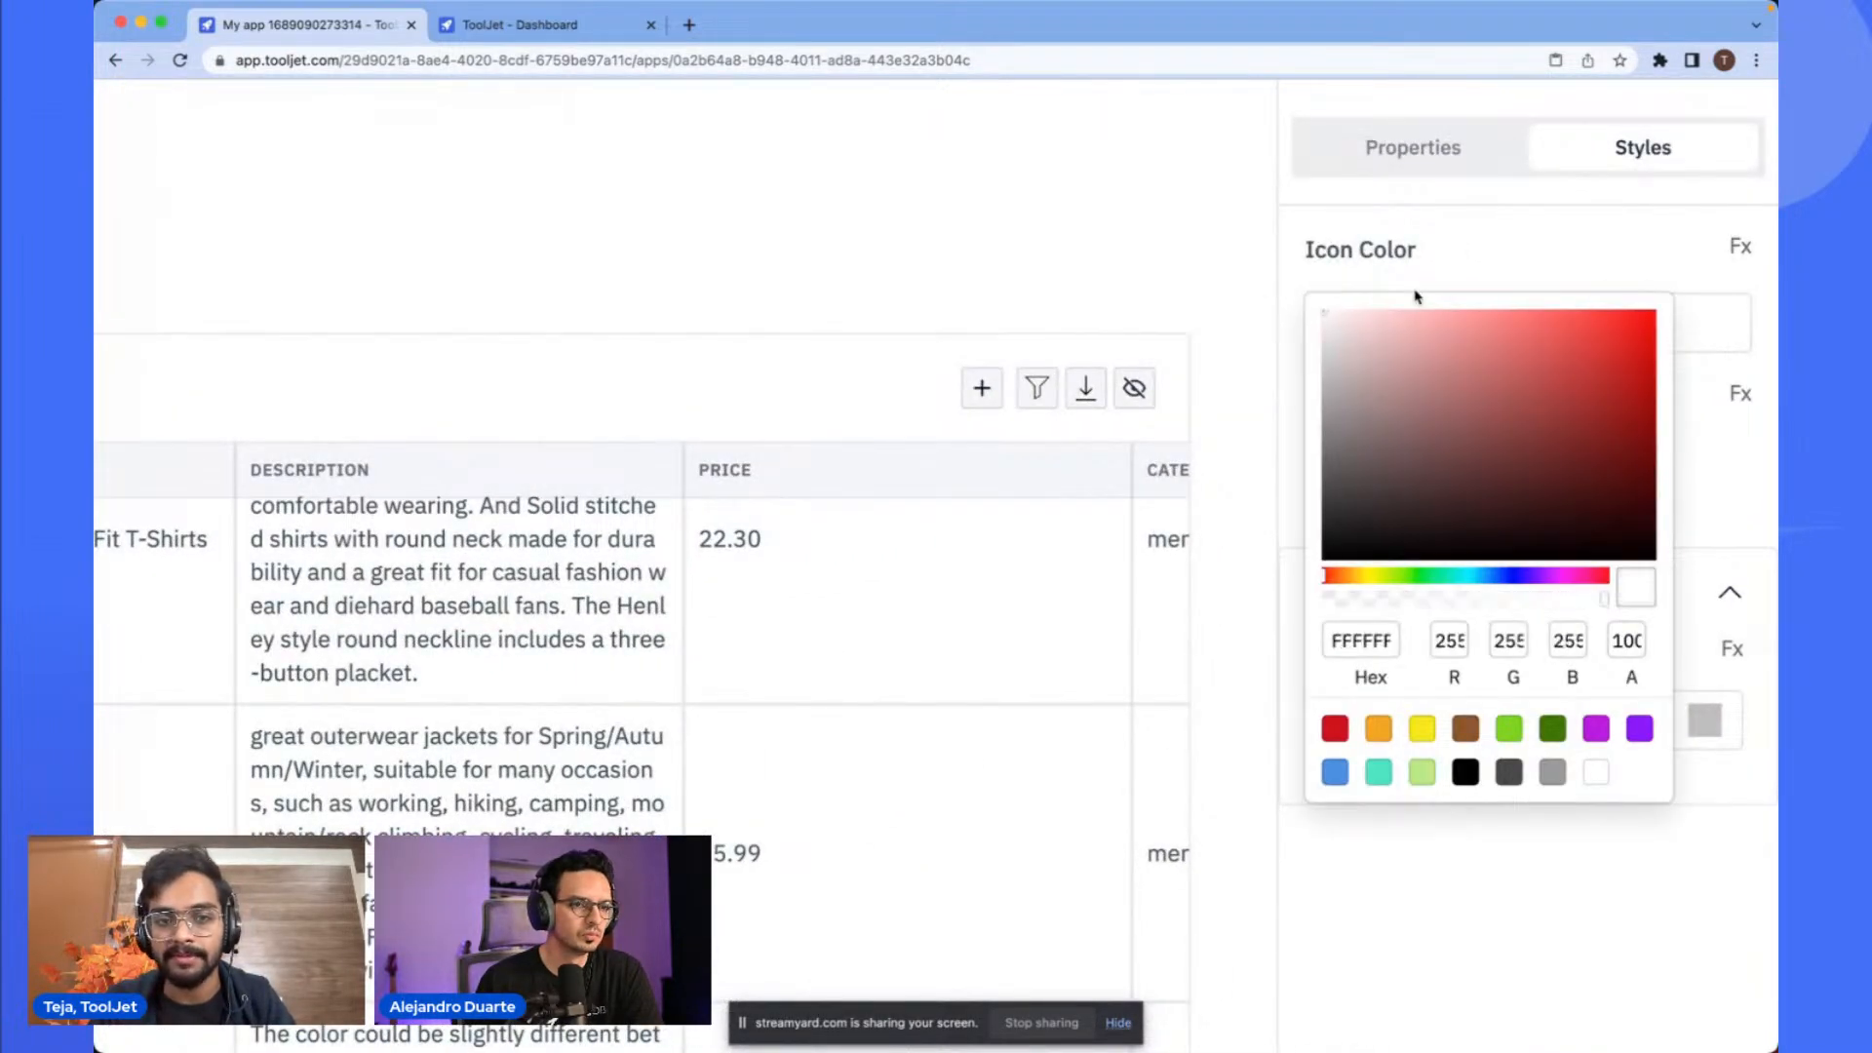
pyautogui.scroll(-5, 1416, 297)
pyautogui.click(244, 208)
# - Paste a shopping cart icon into the sidebar below the package icon
pyautogui.click(191, 292)
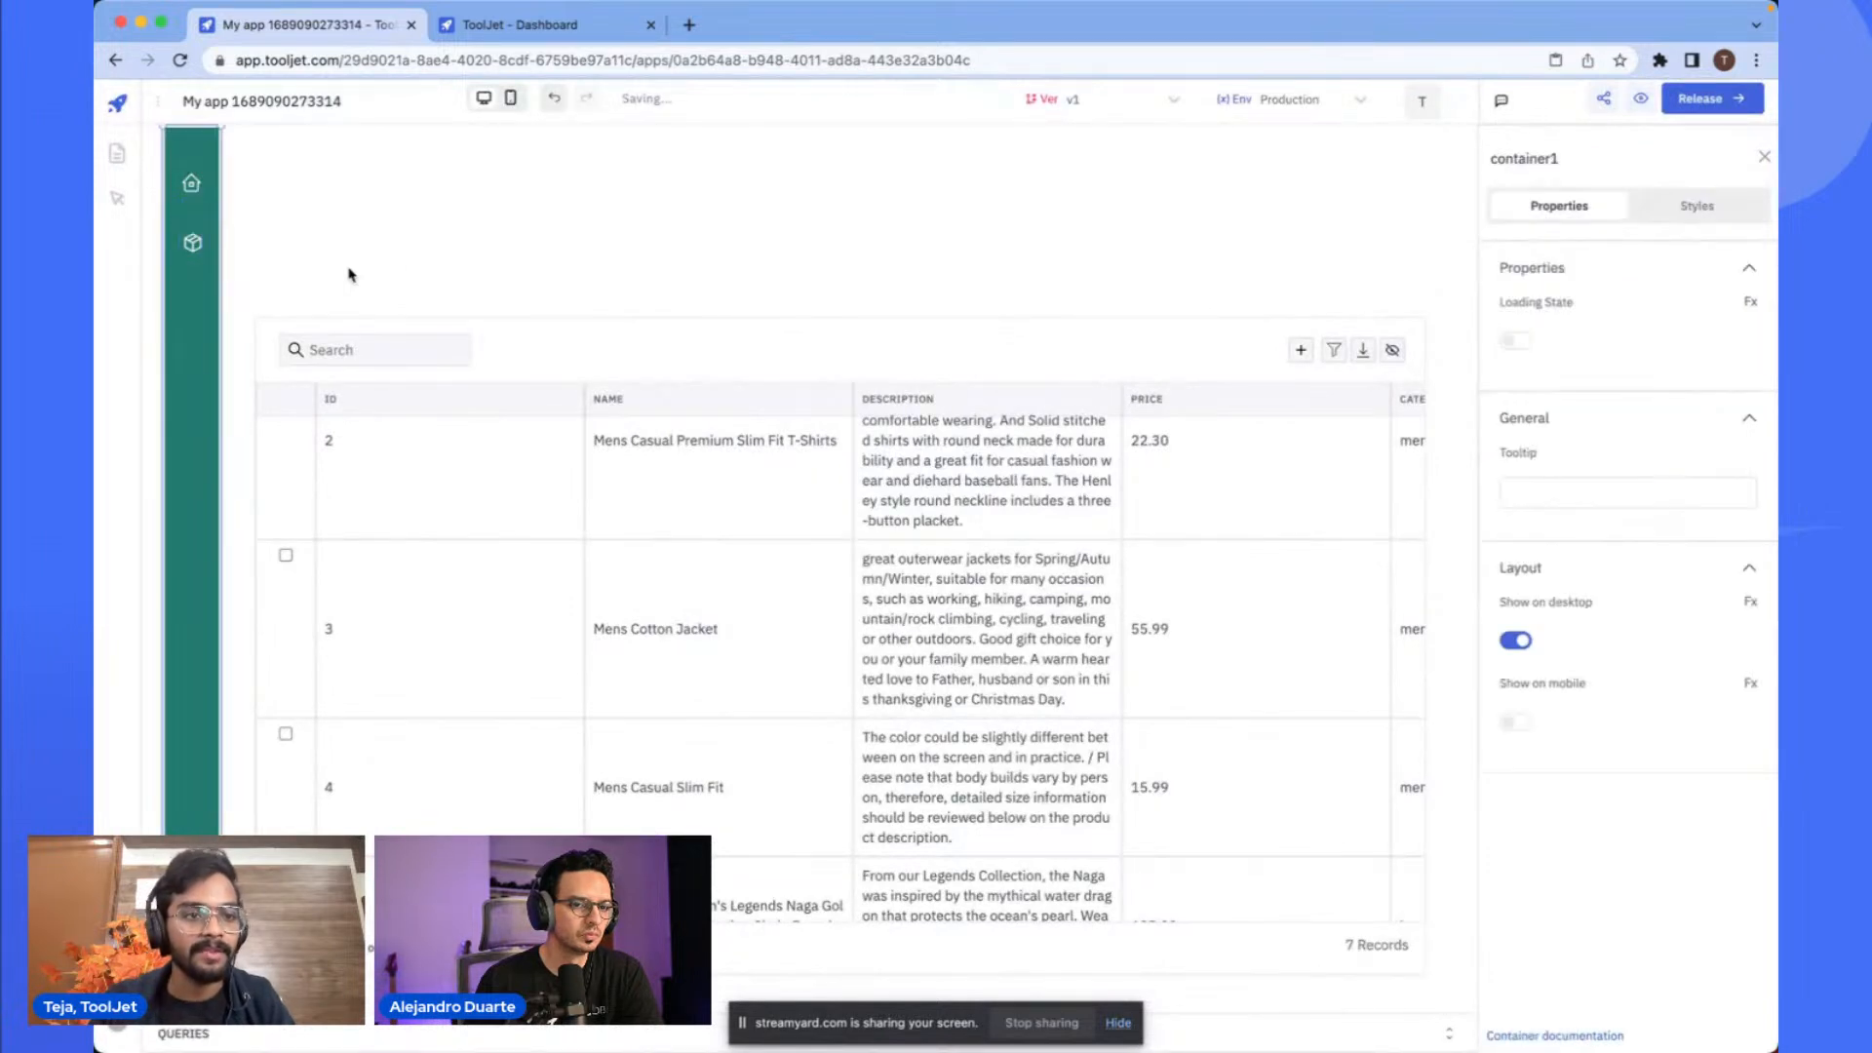
pyautogui.click(400, 263)
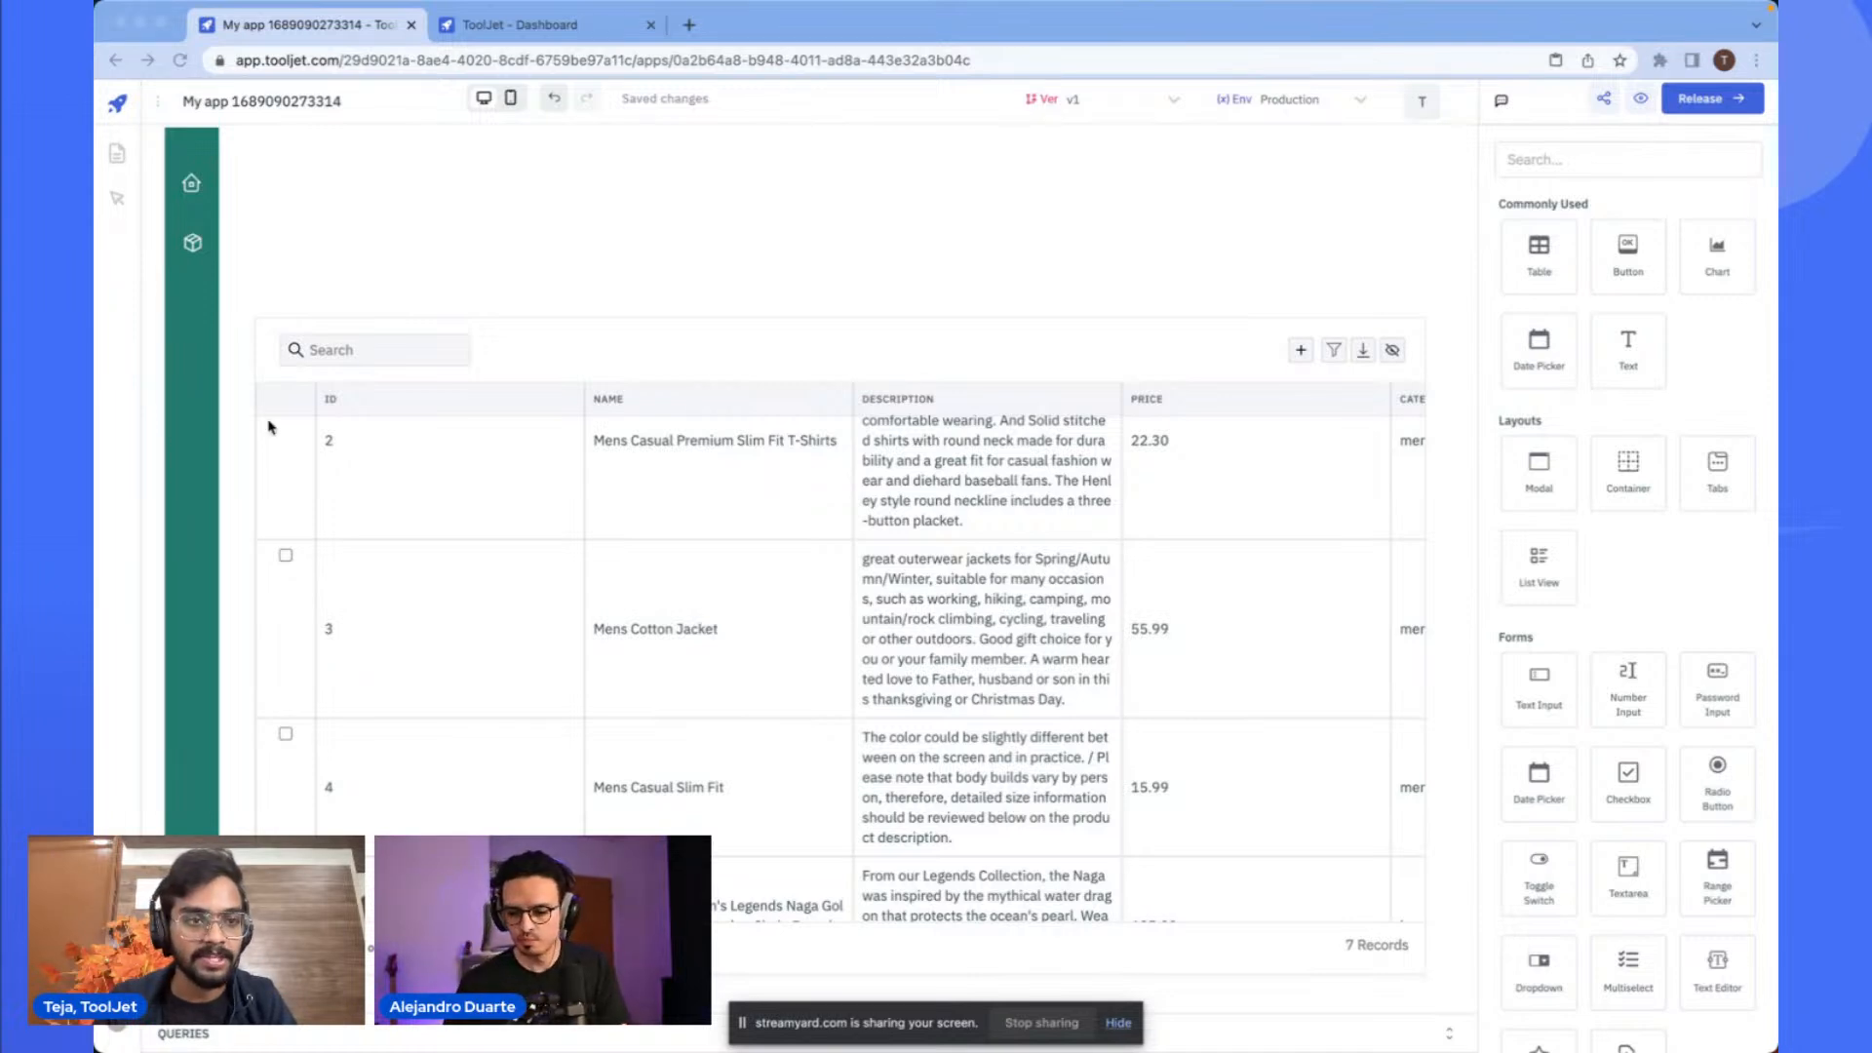
pyautogui.click(197, 305)
pyautogui.press('super+v')
pyautogui.moveTo(187, 160); pyautogui.dragTo(206, 298)
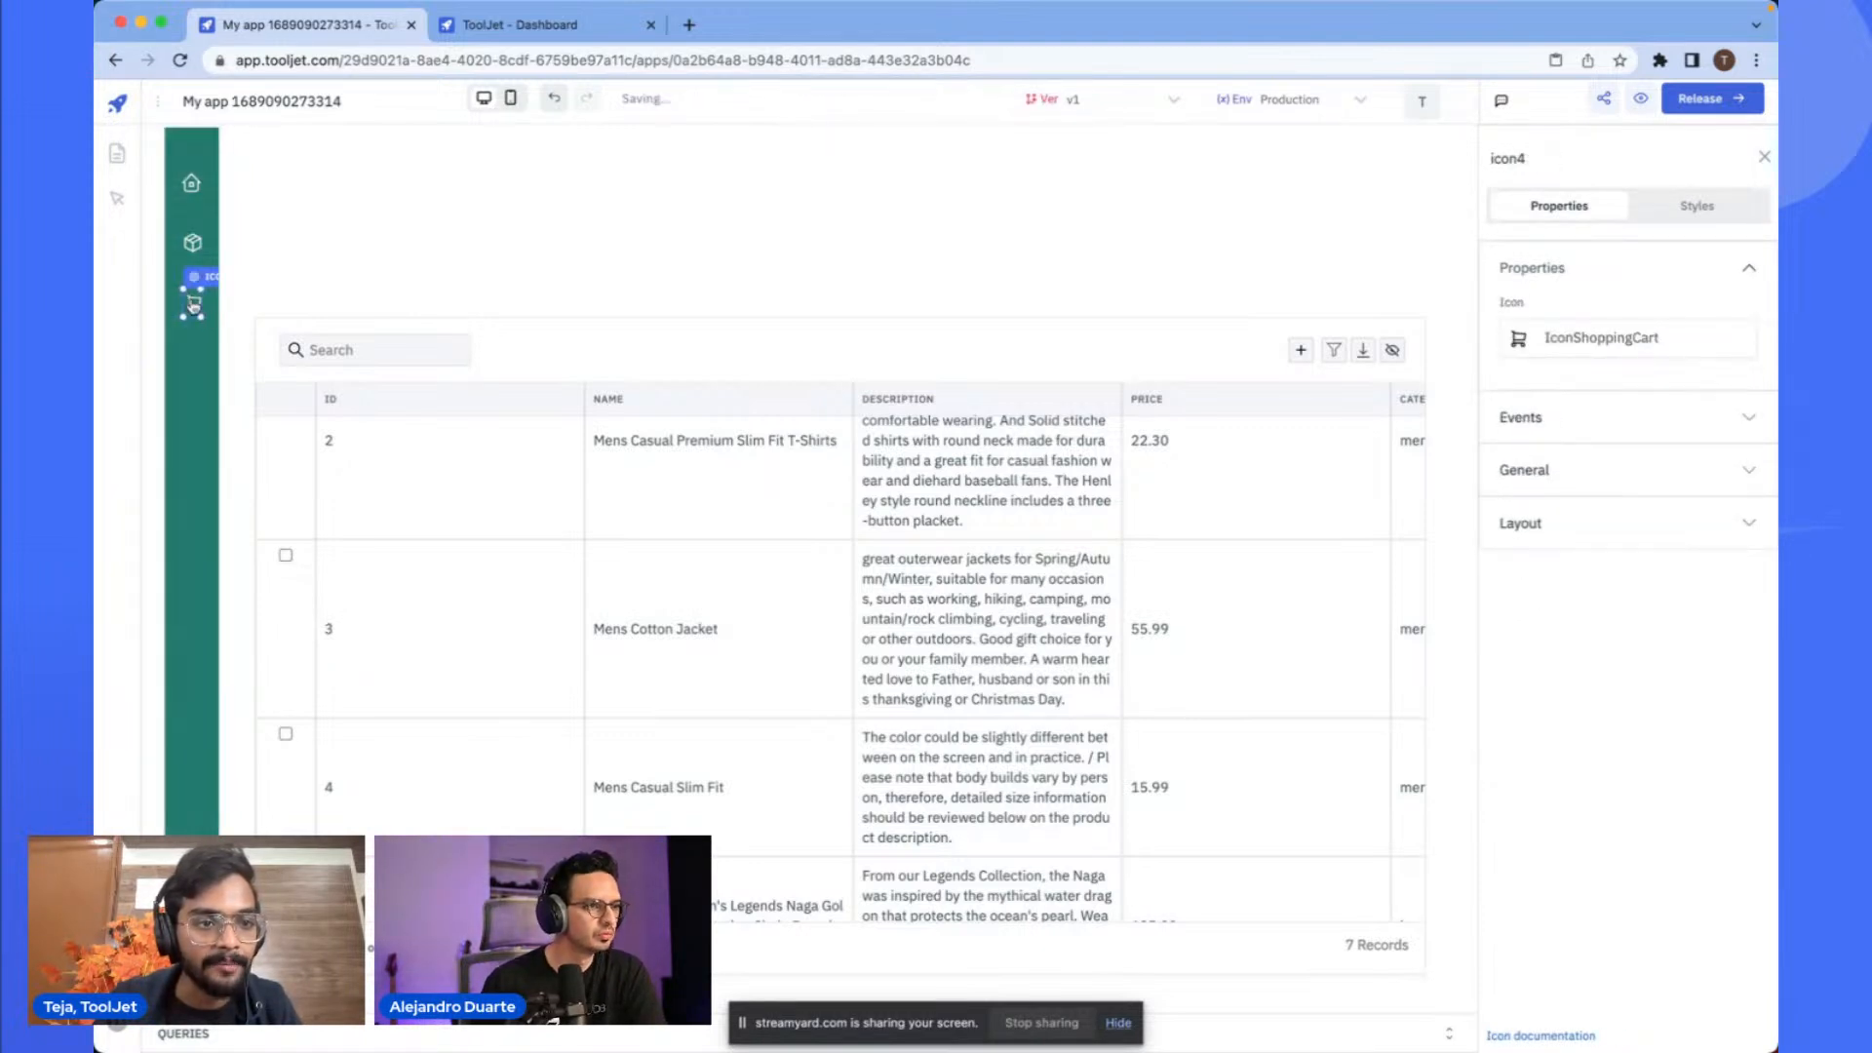
# - Move the package and shopping cart icons up so all three sidebar icons are evenly spaced
pyautogui.click(297, 260)
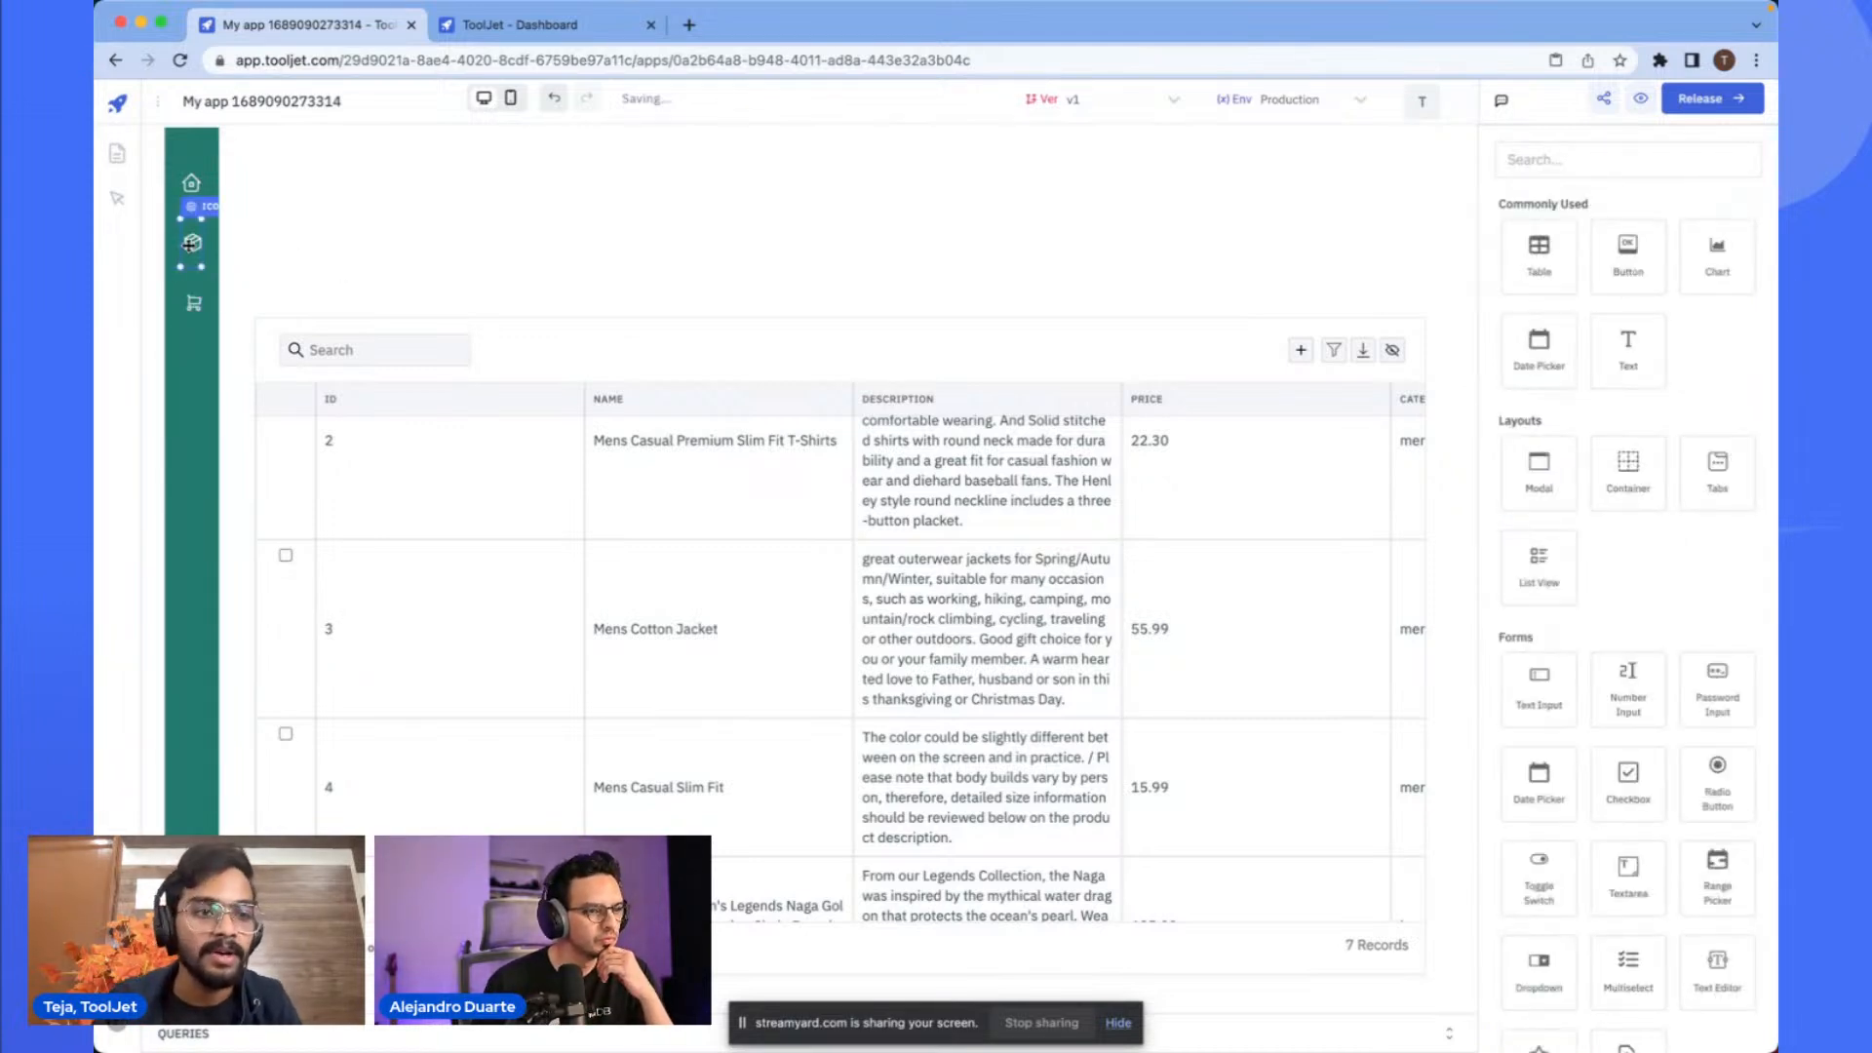
pyautogui.click(202, 209)
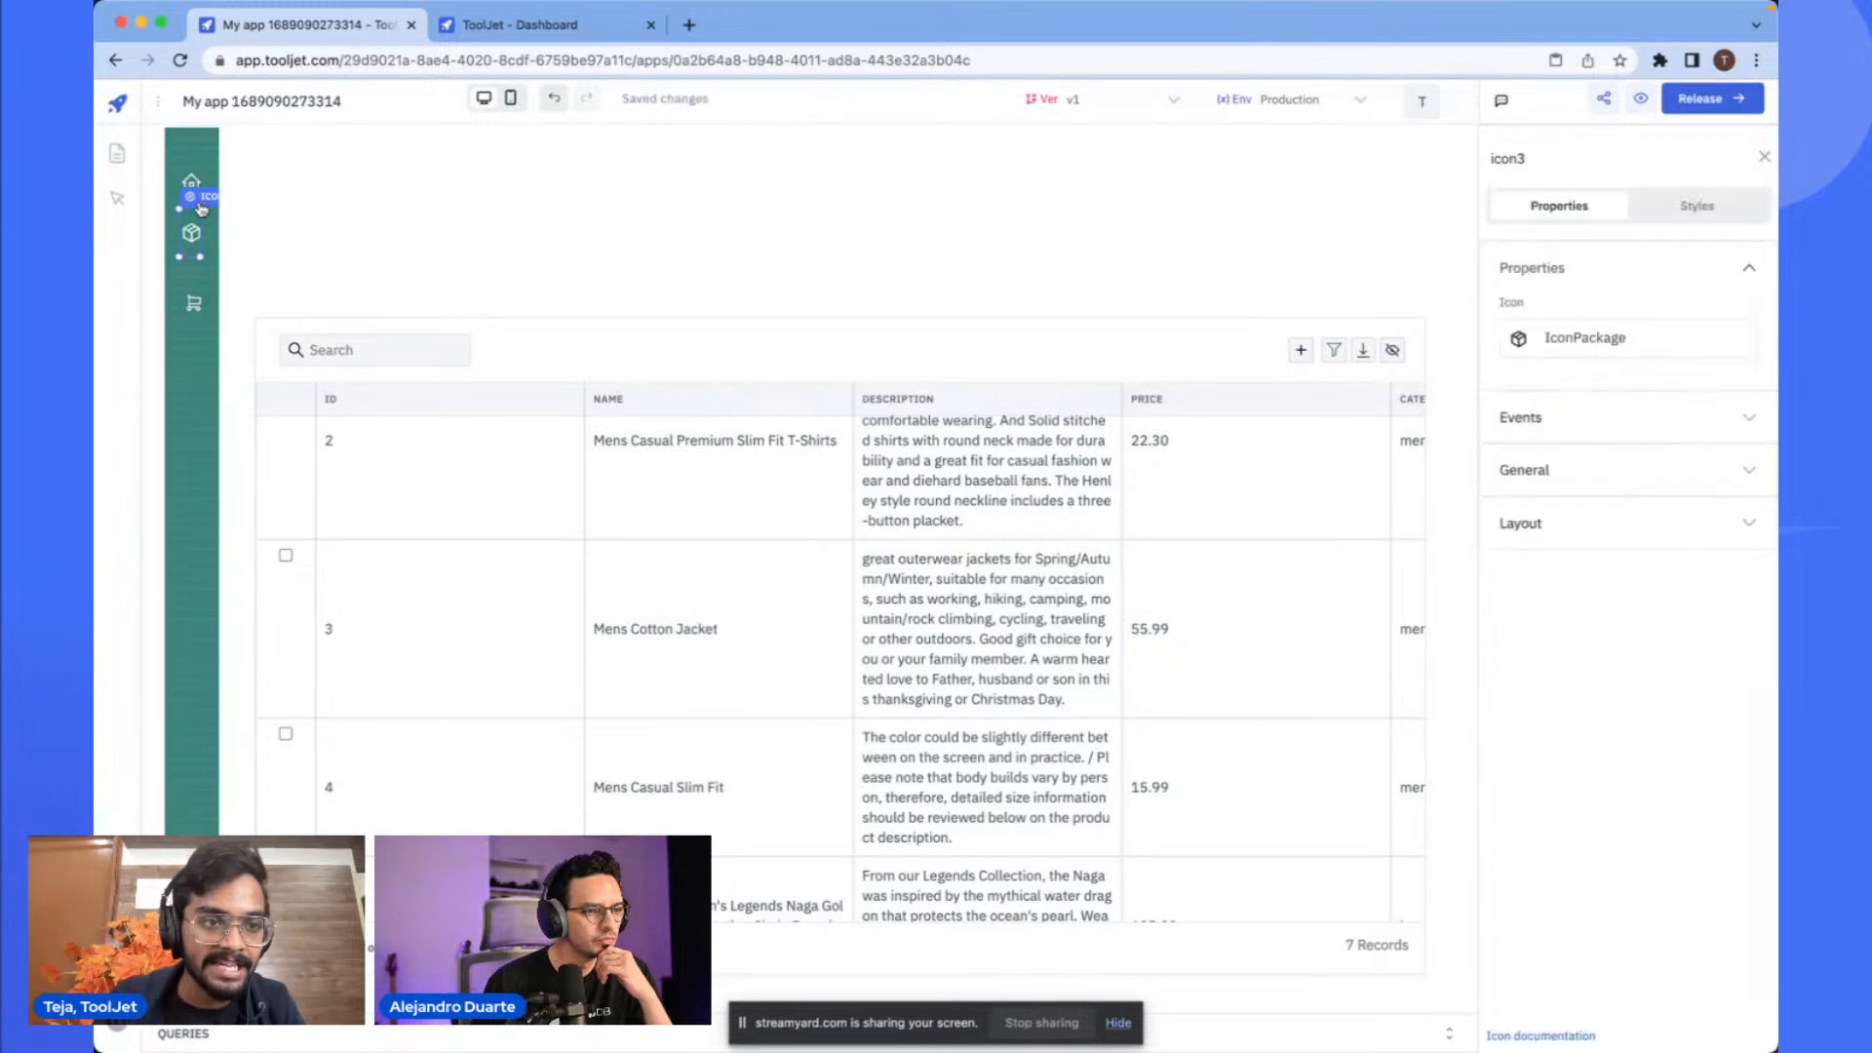
pyautogui.click(206, 281)
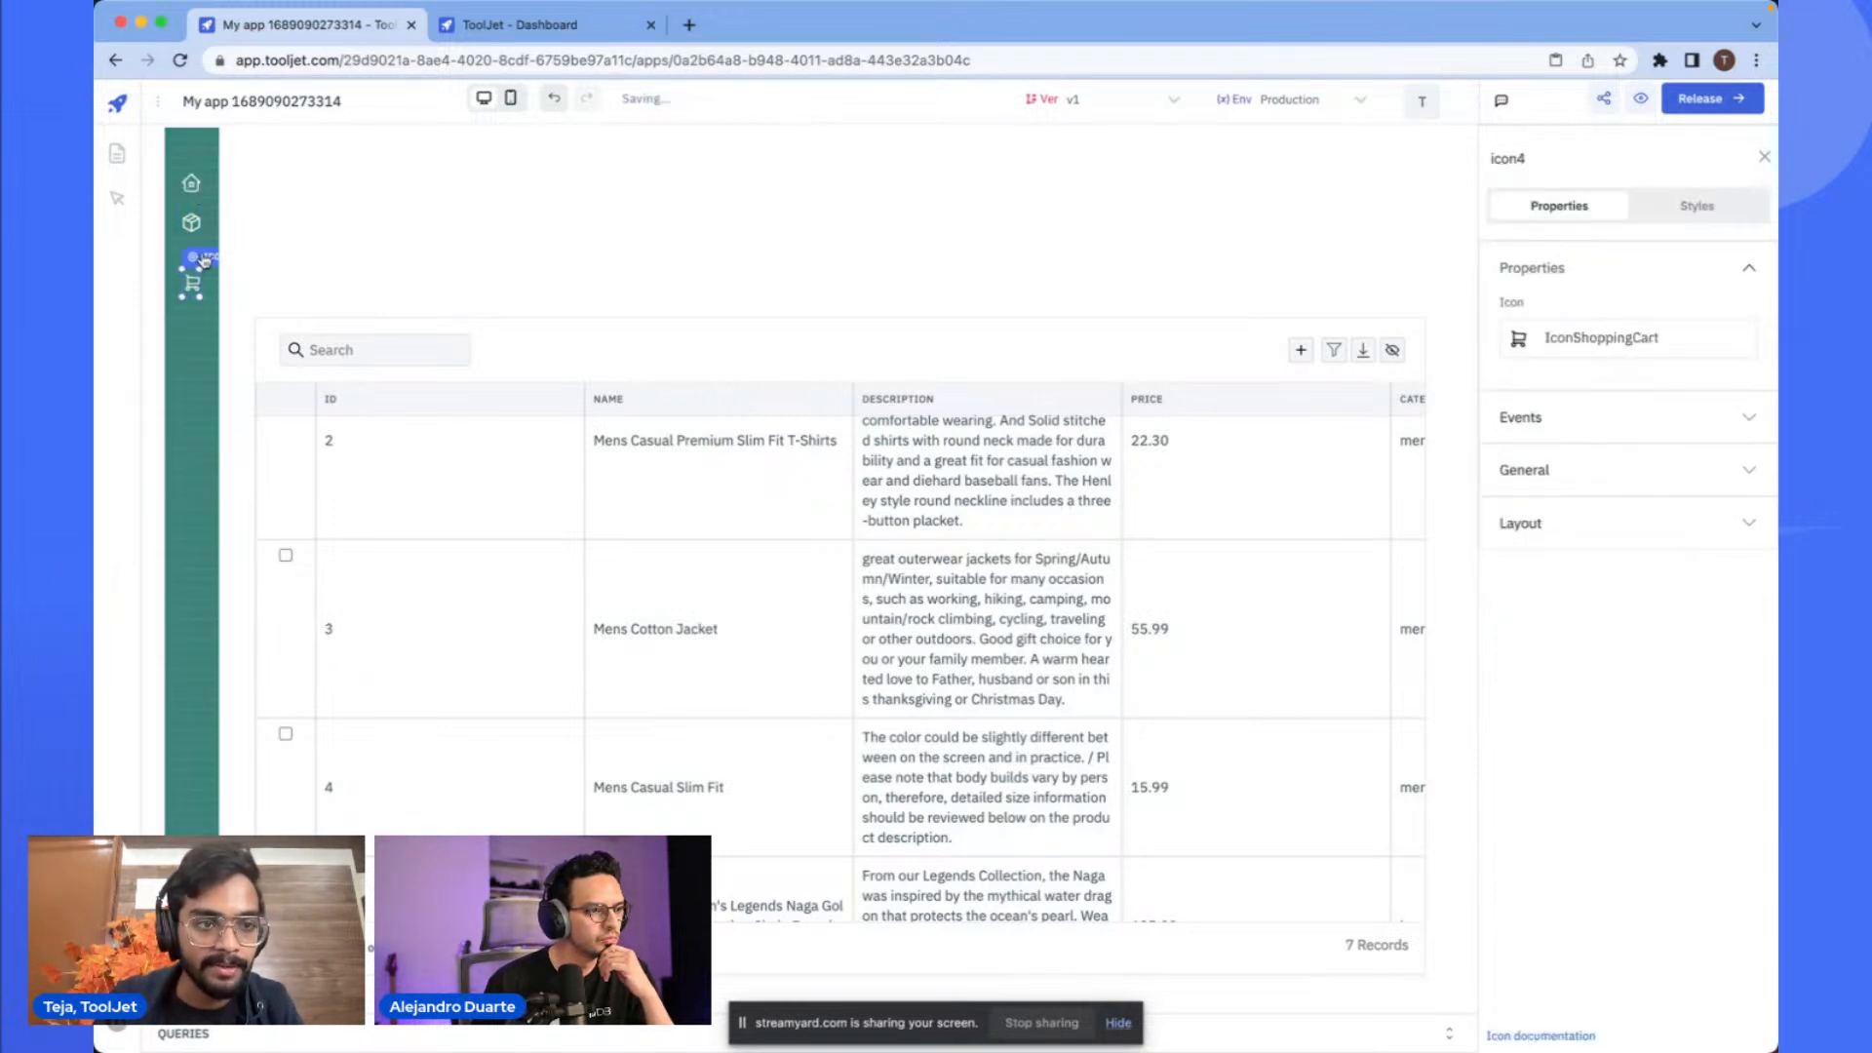
pyautogui.moveTo(203, 259); pyautogui.dragTo(205, 250)
pyautogui.click(426, 275)
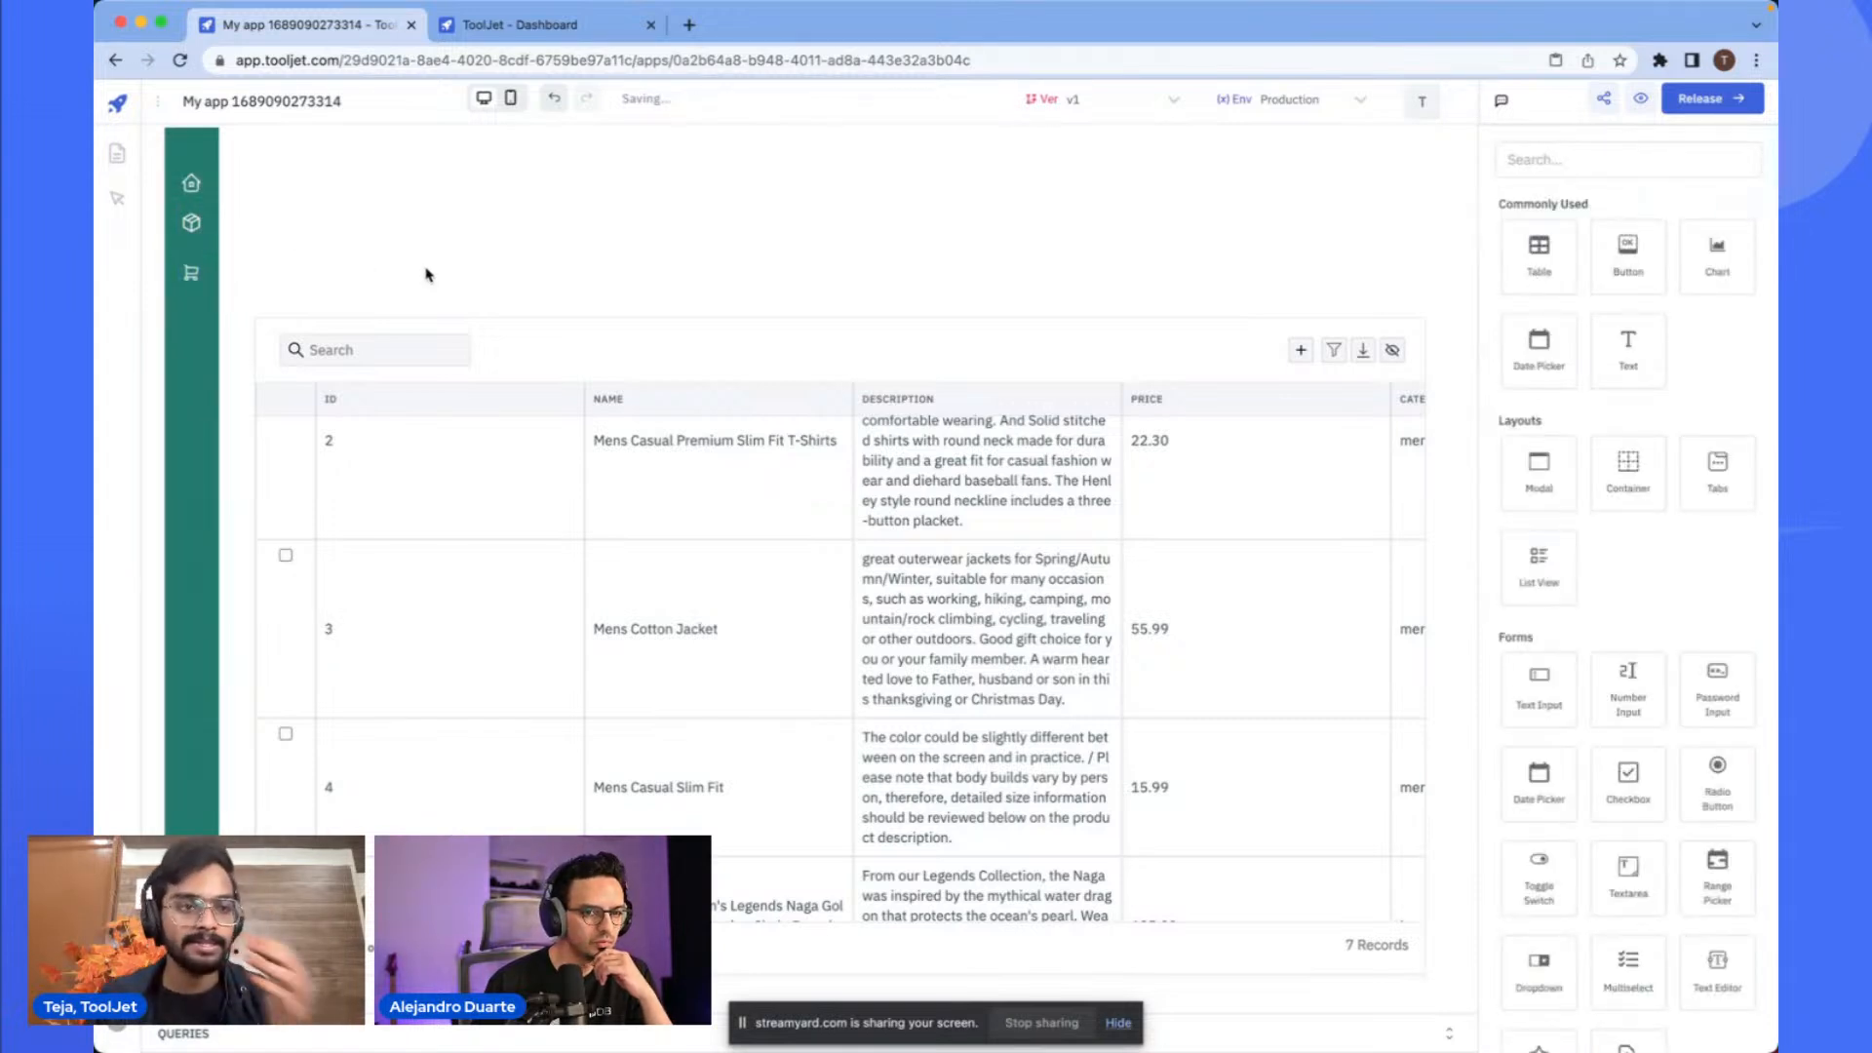
pyautogui.click(197, 254)
pyautogui.click(312, 268)
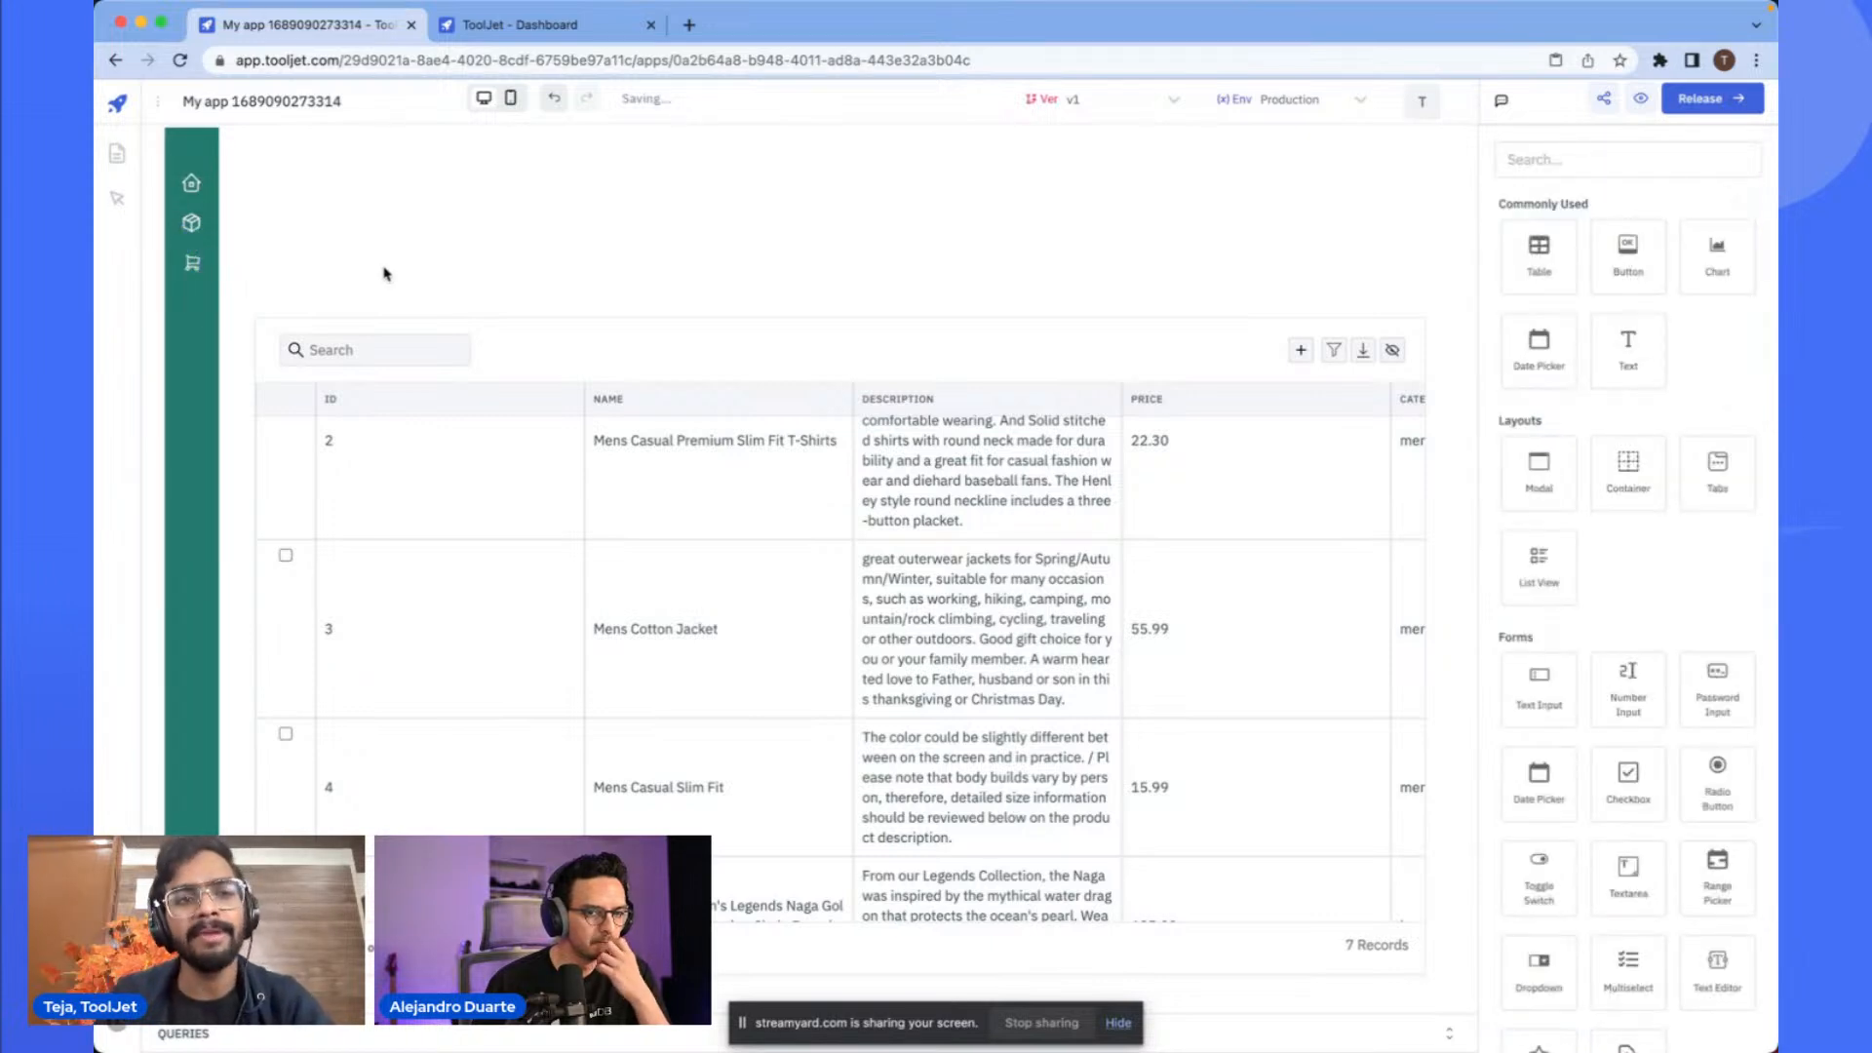
pyautogui.click(531, 348)
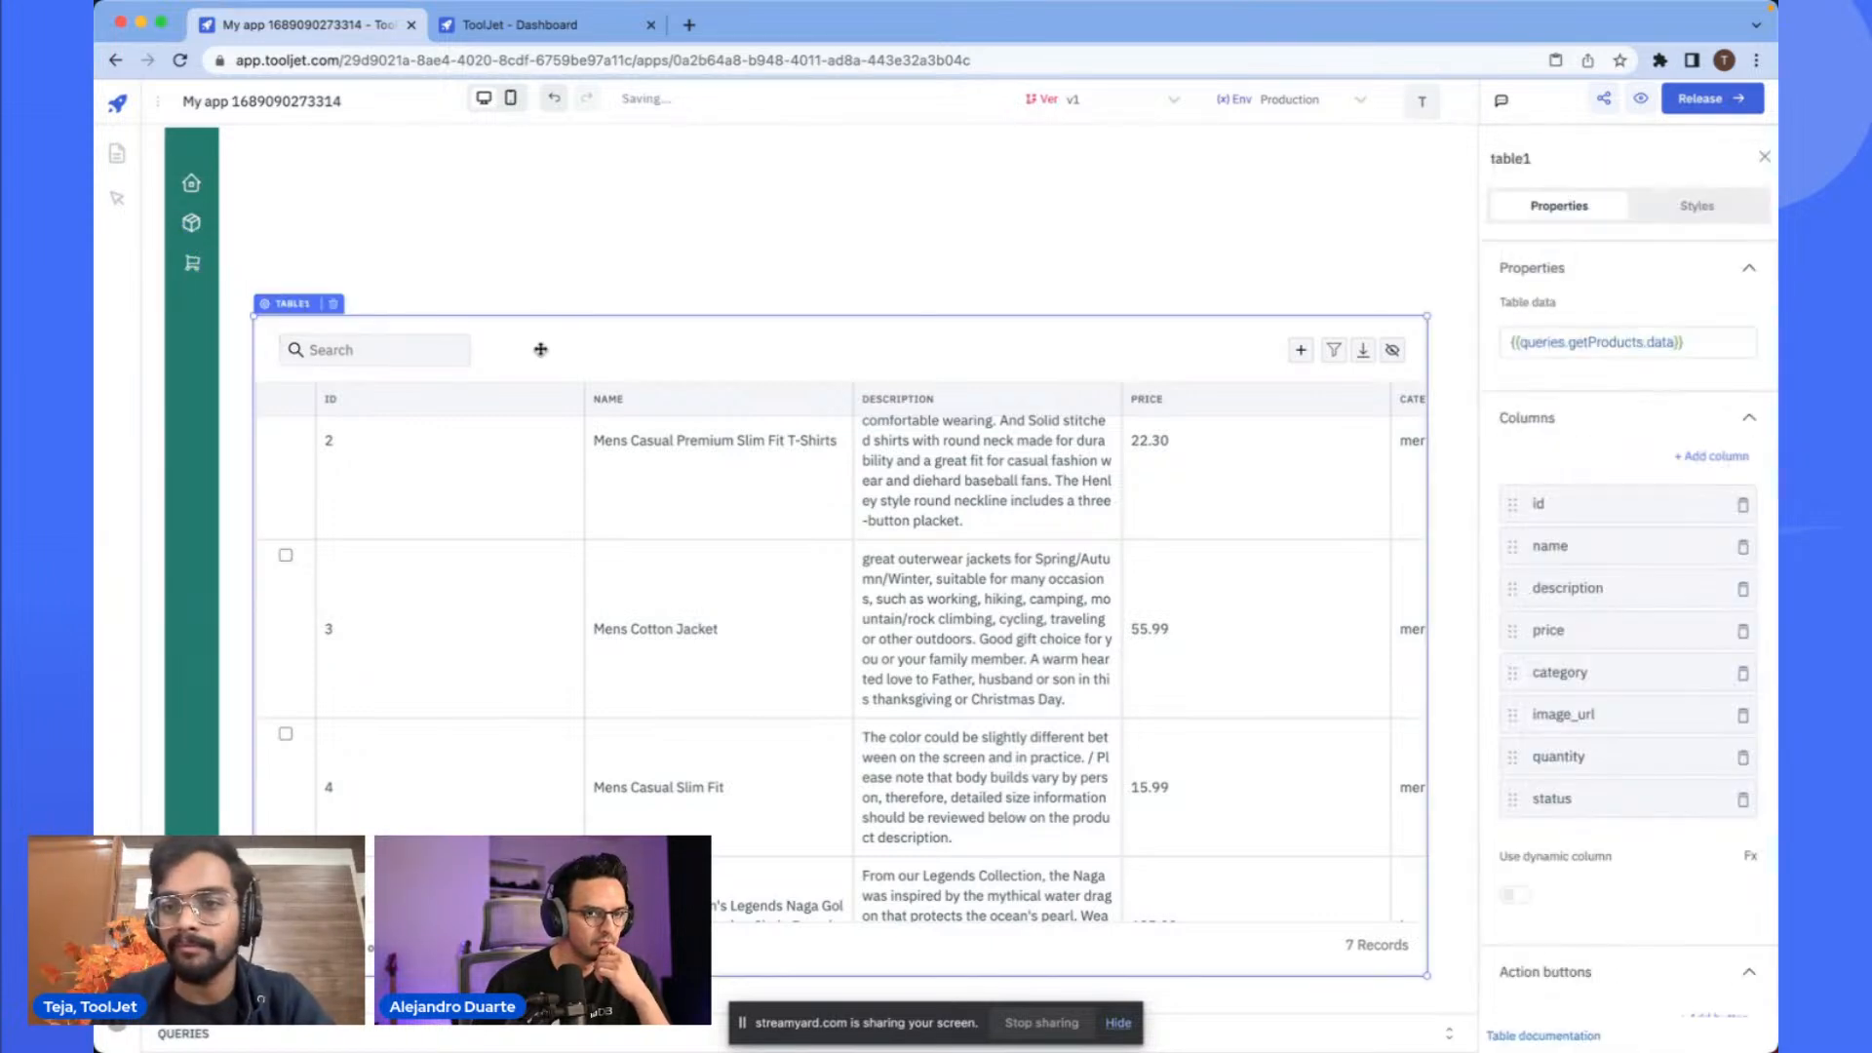
pyautogui.click(819, 261)
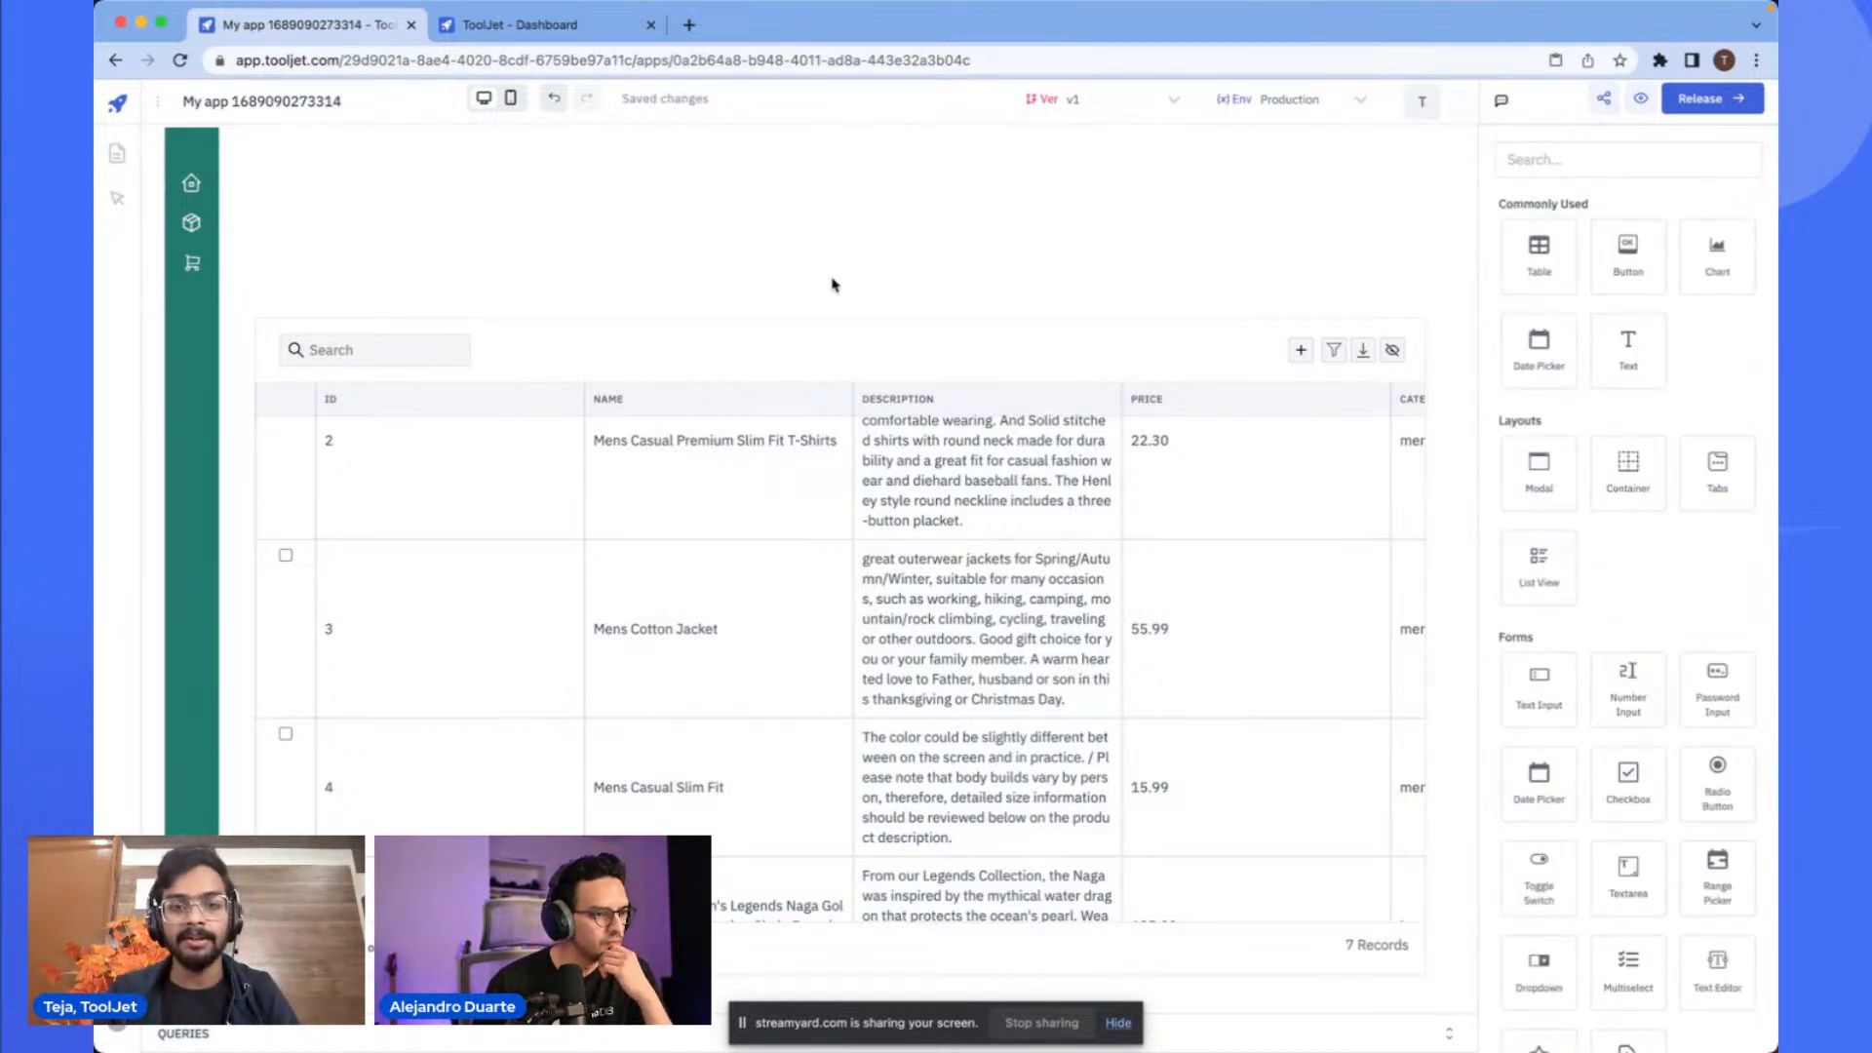
pyautogui.click(946, 316)
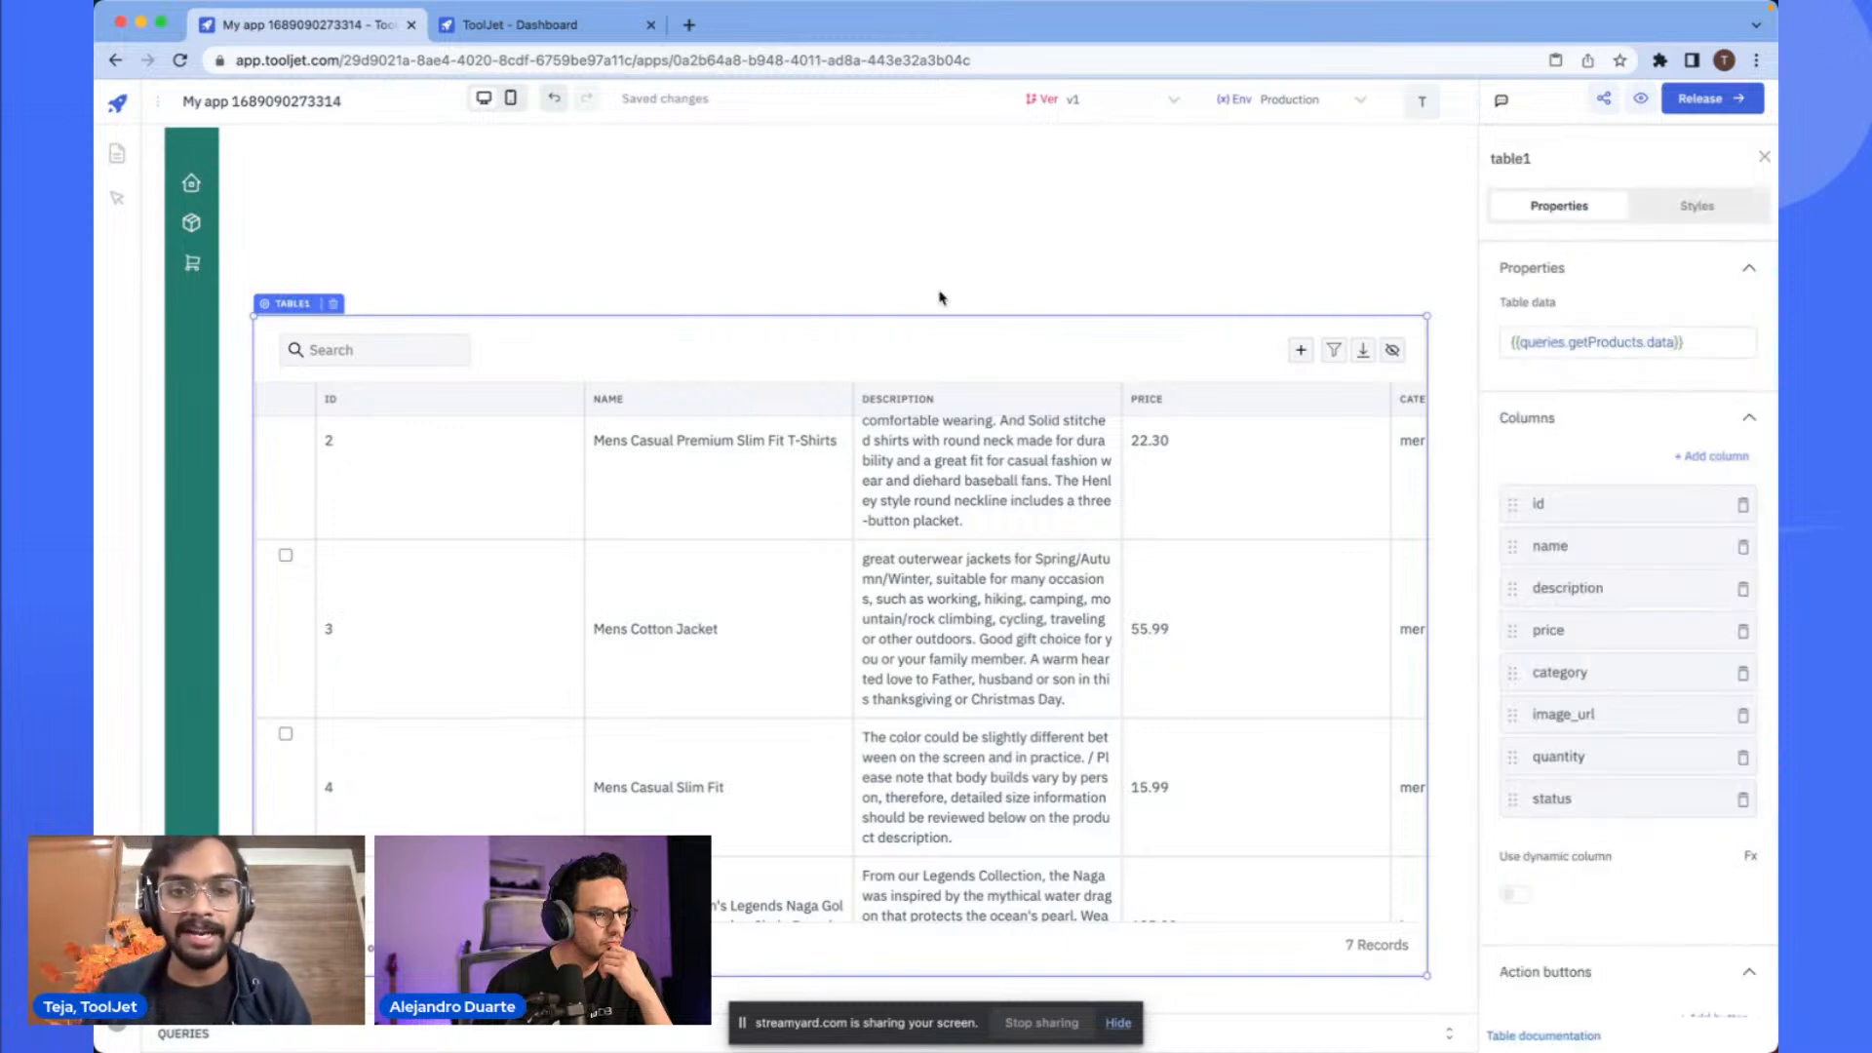
pyautogui.click(437, 227)
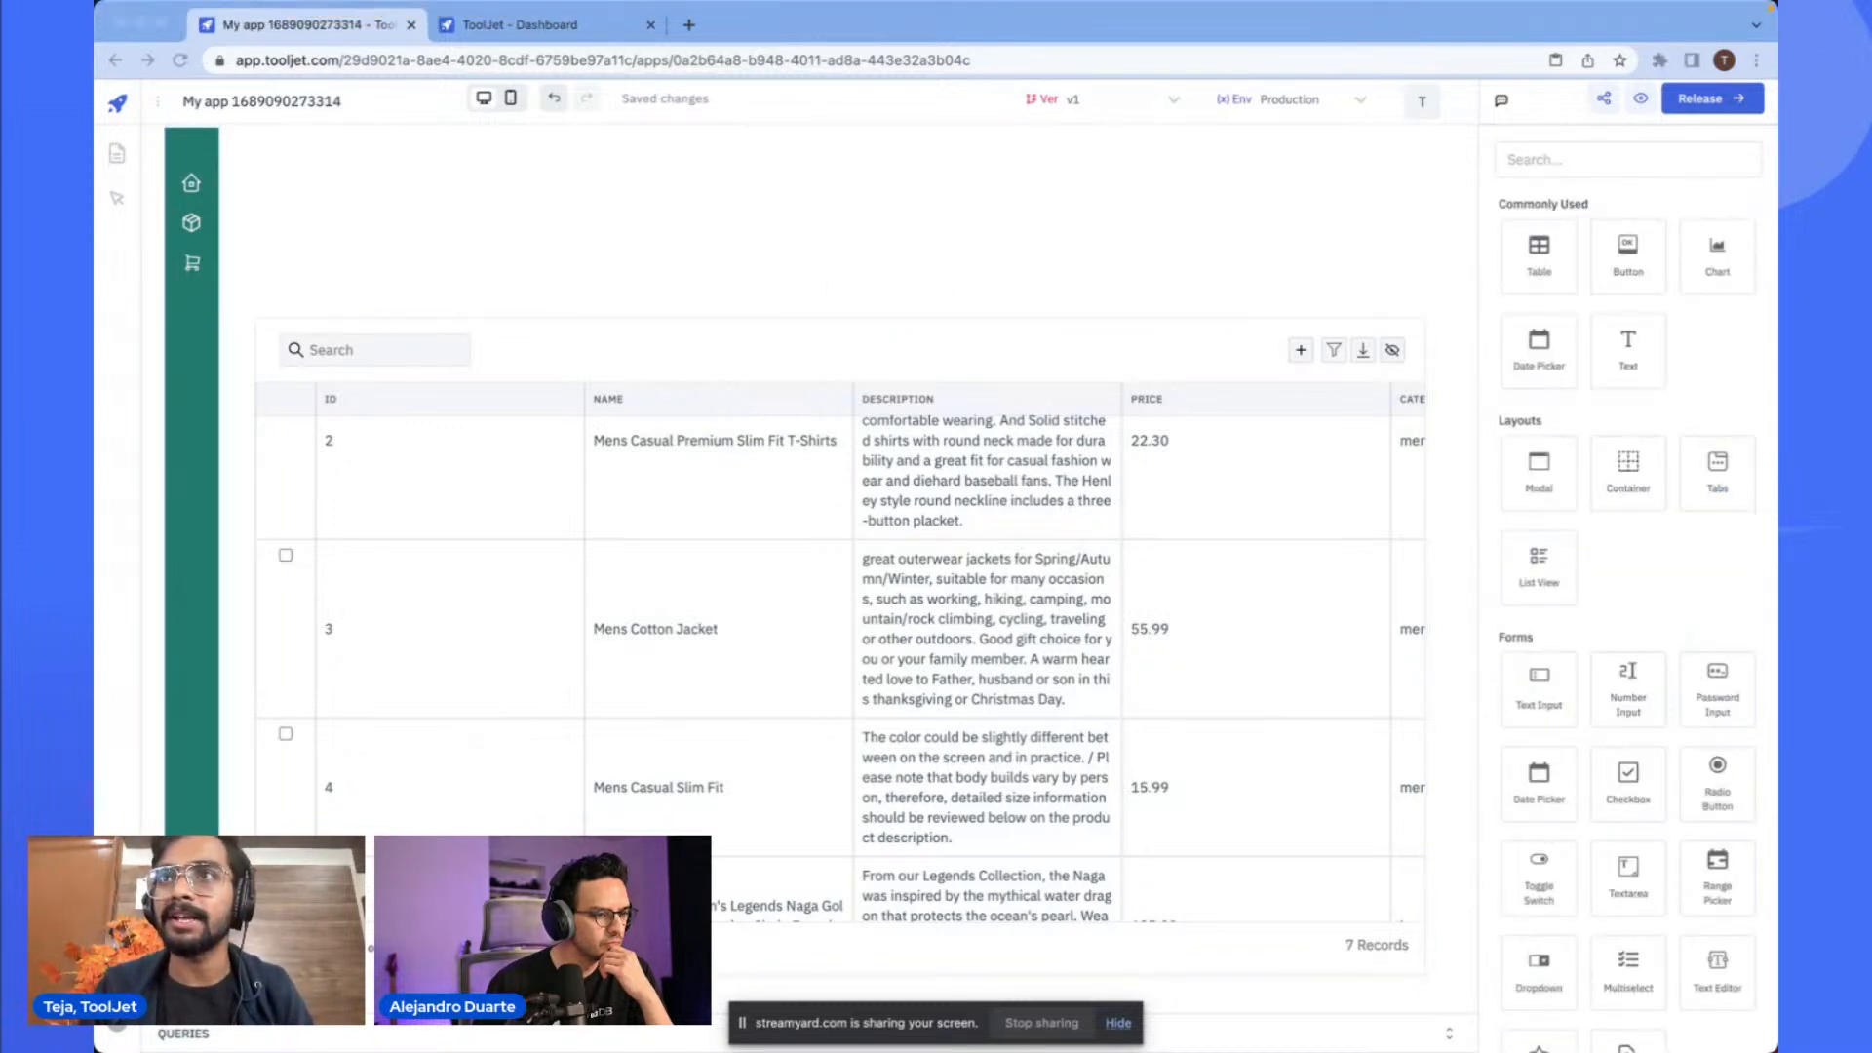
pyautogui.click(177, 147)
pyautogui.press('super+v')
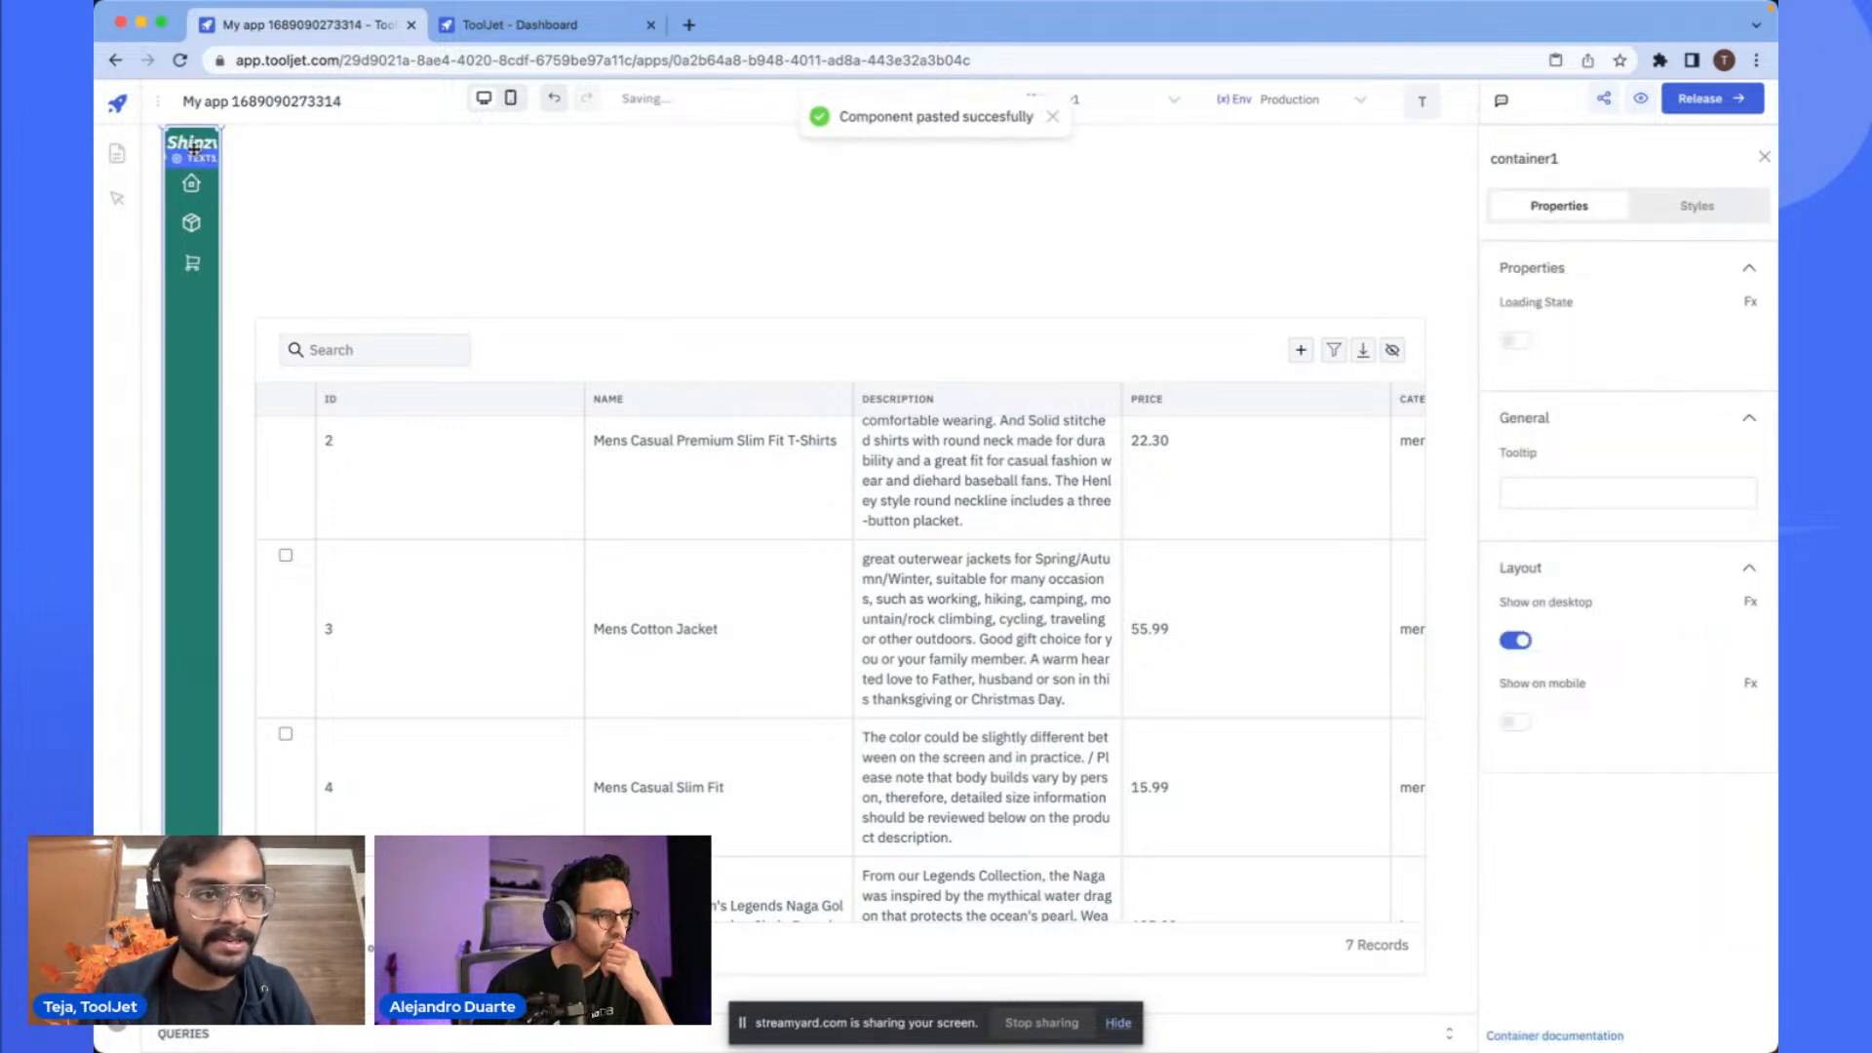
pyautogui.moveTo(224, 175); pyautogui.dragTo(234, 167)
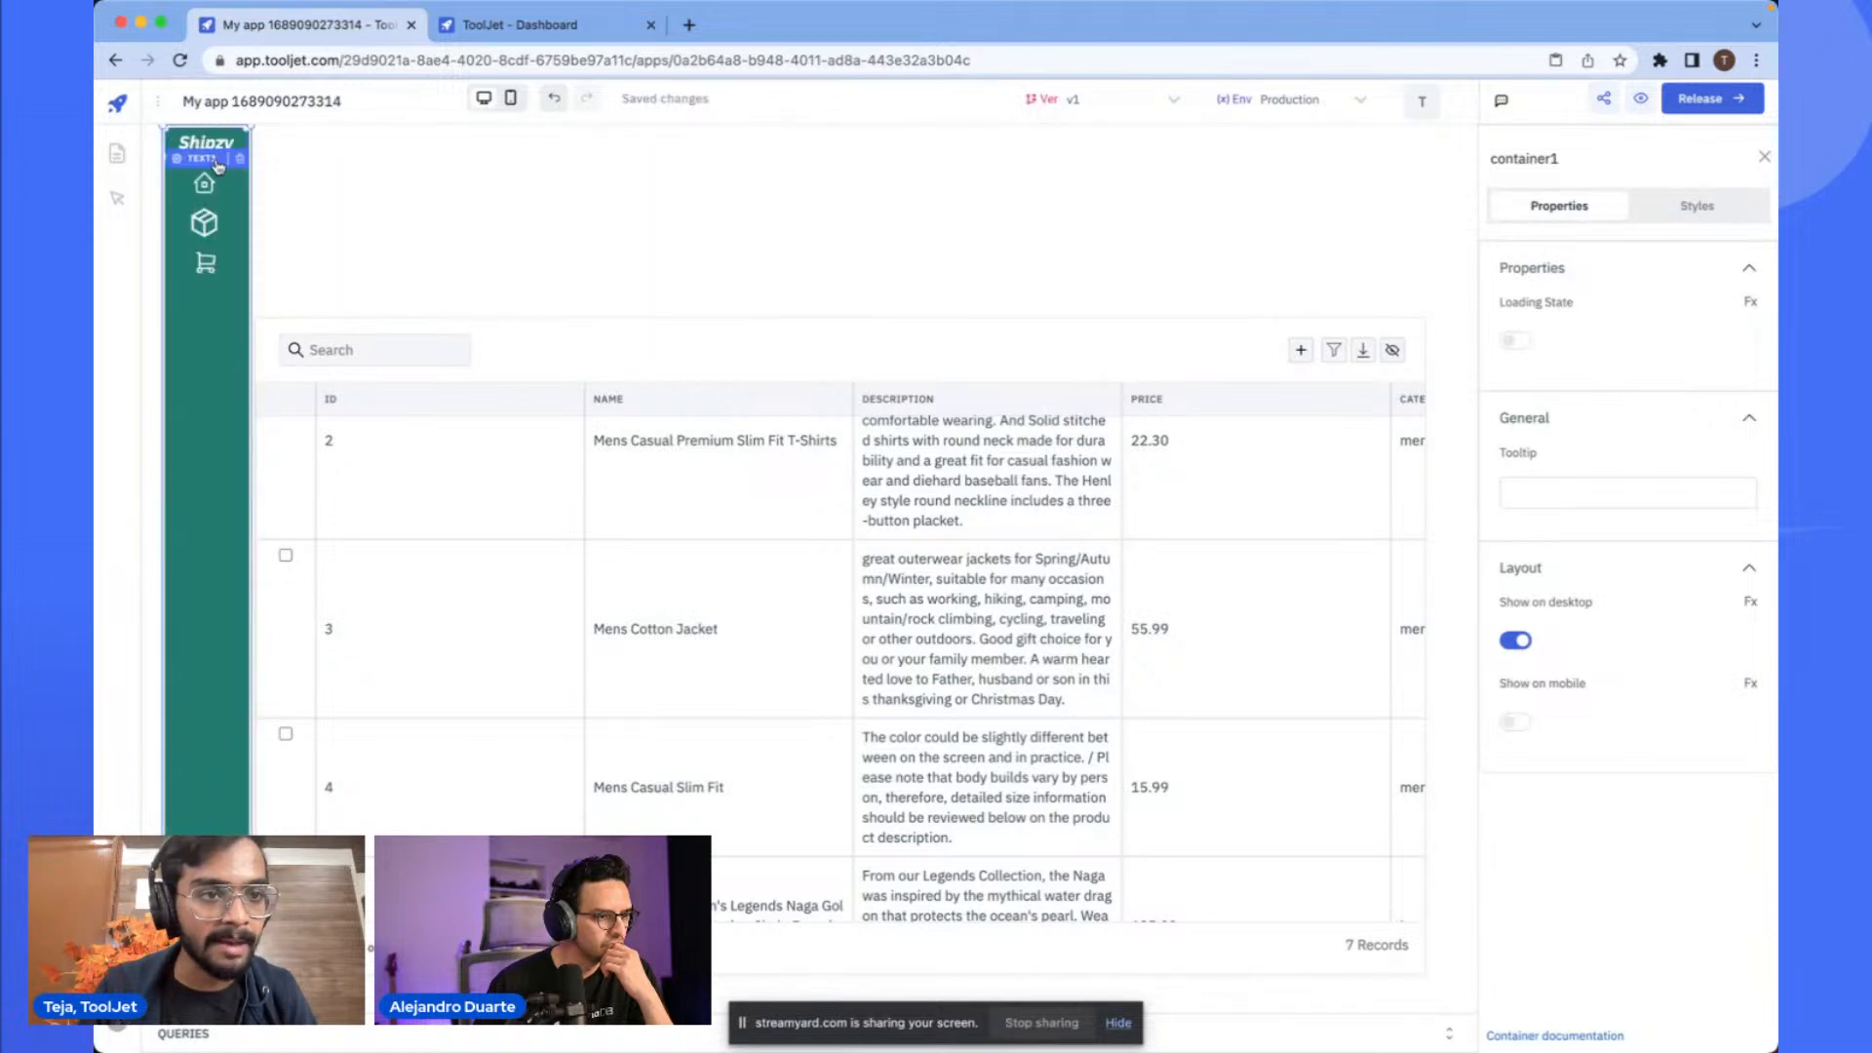
pyautogui.click(284, 184)
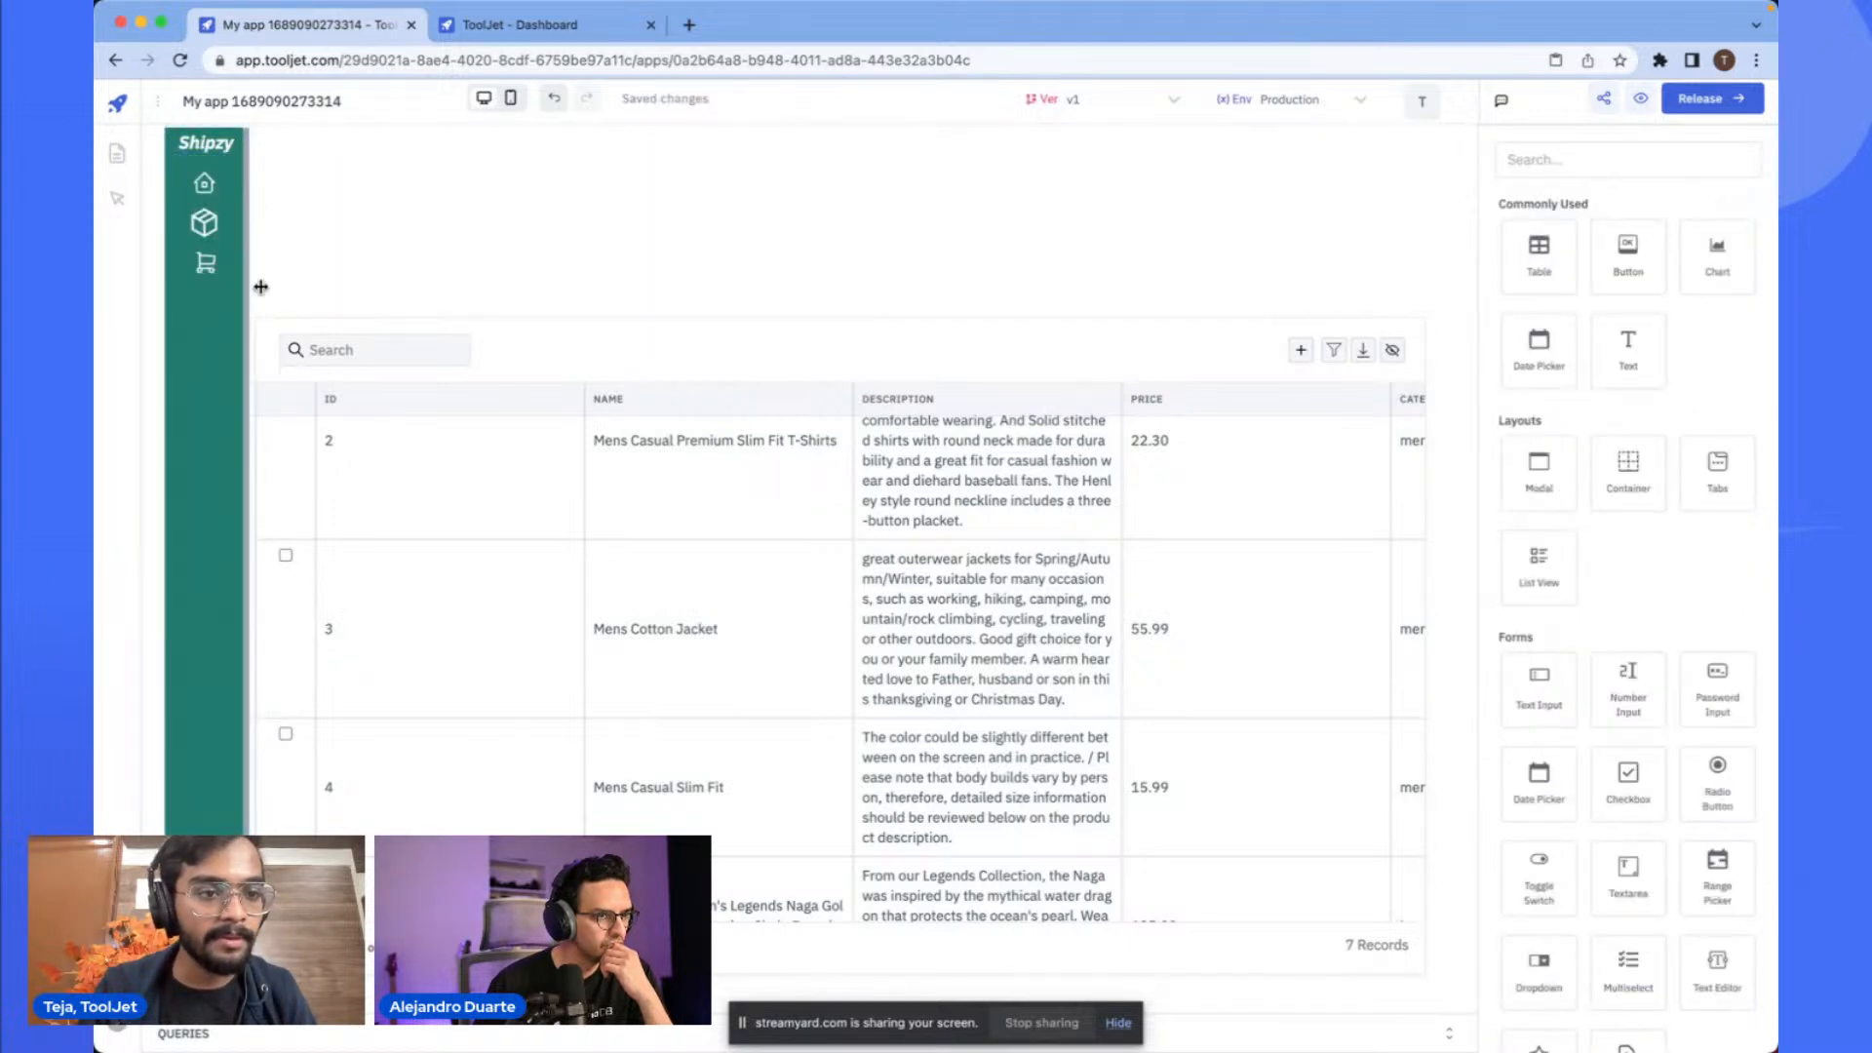
pyautogui.moveTo(245, 200); pyautogui.dragTo(258, 213)
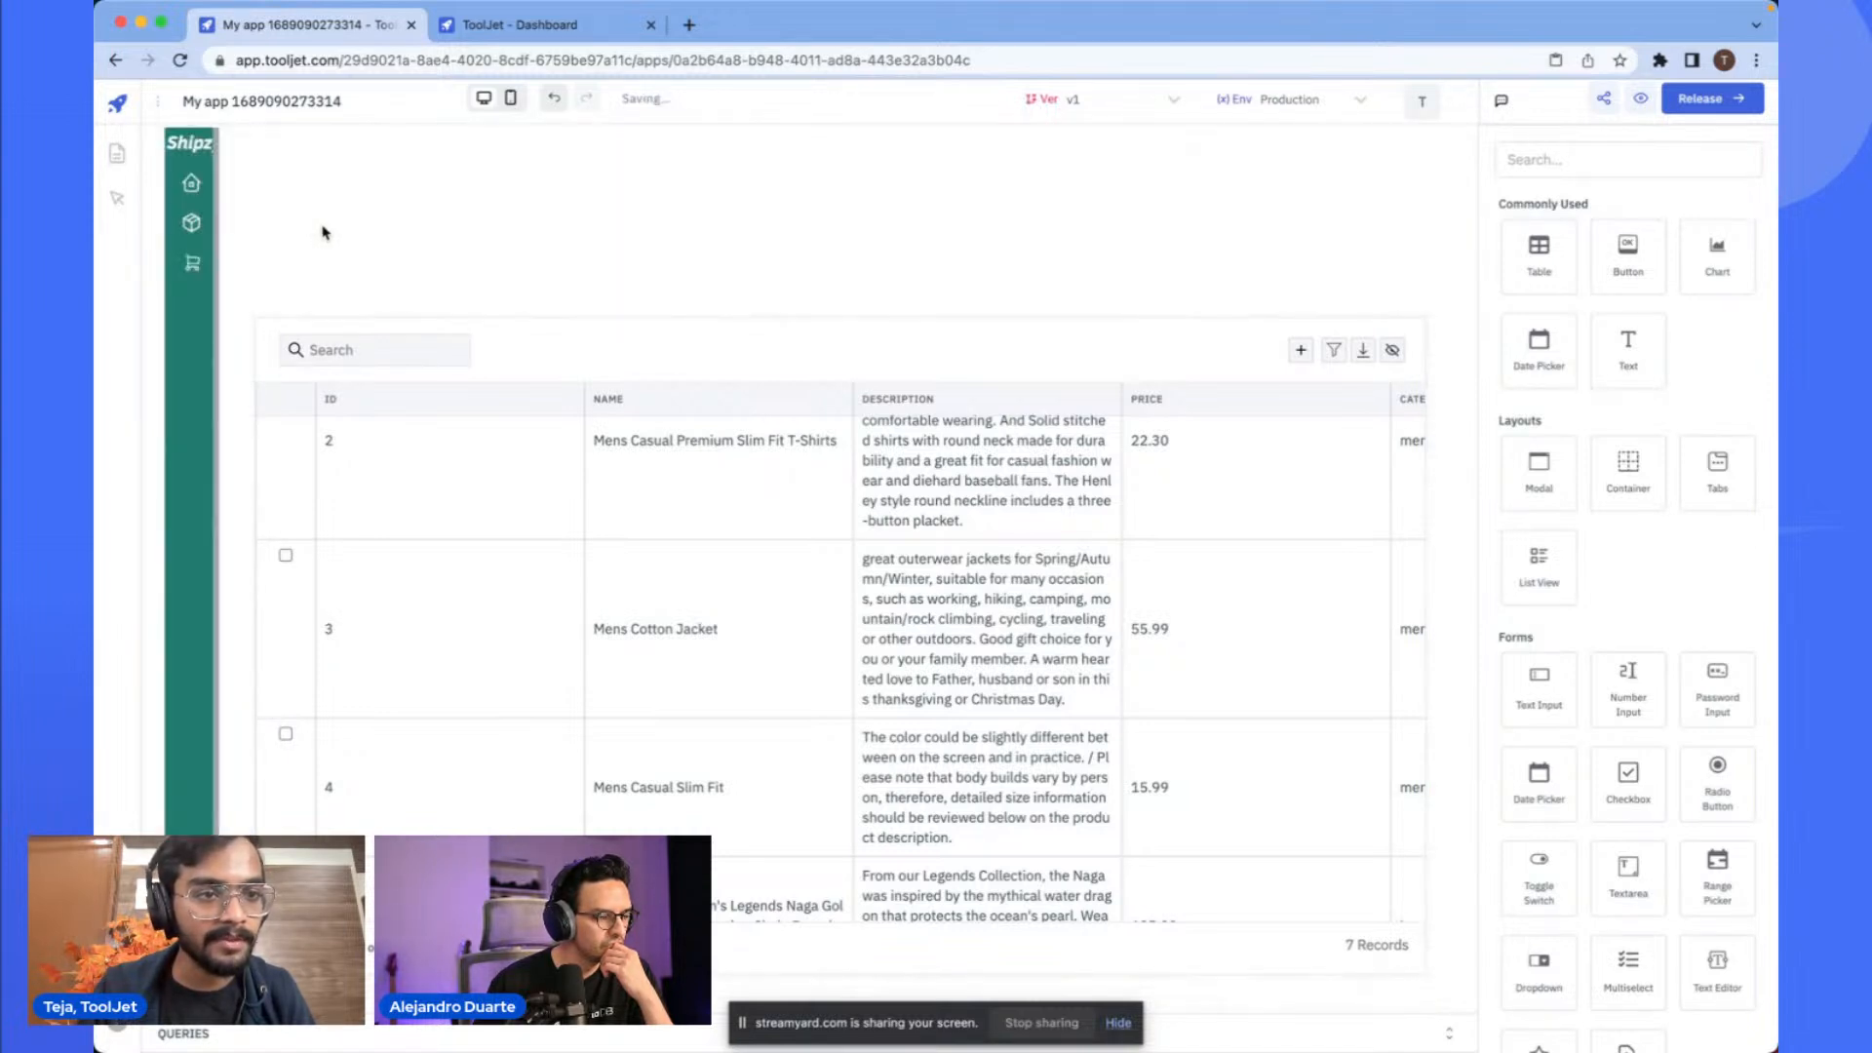
pyautogui.click(192, 143)
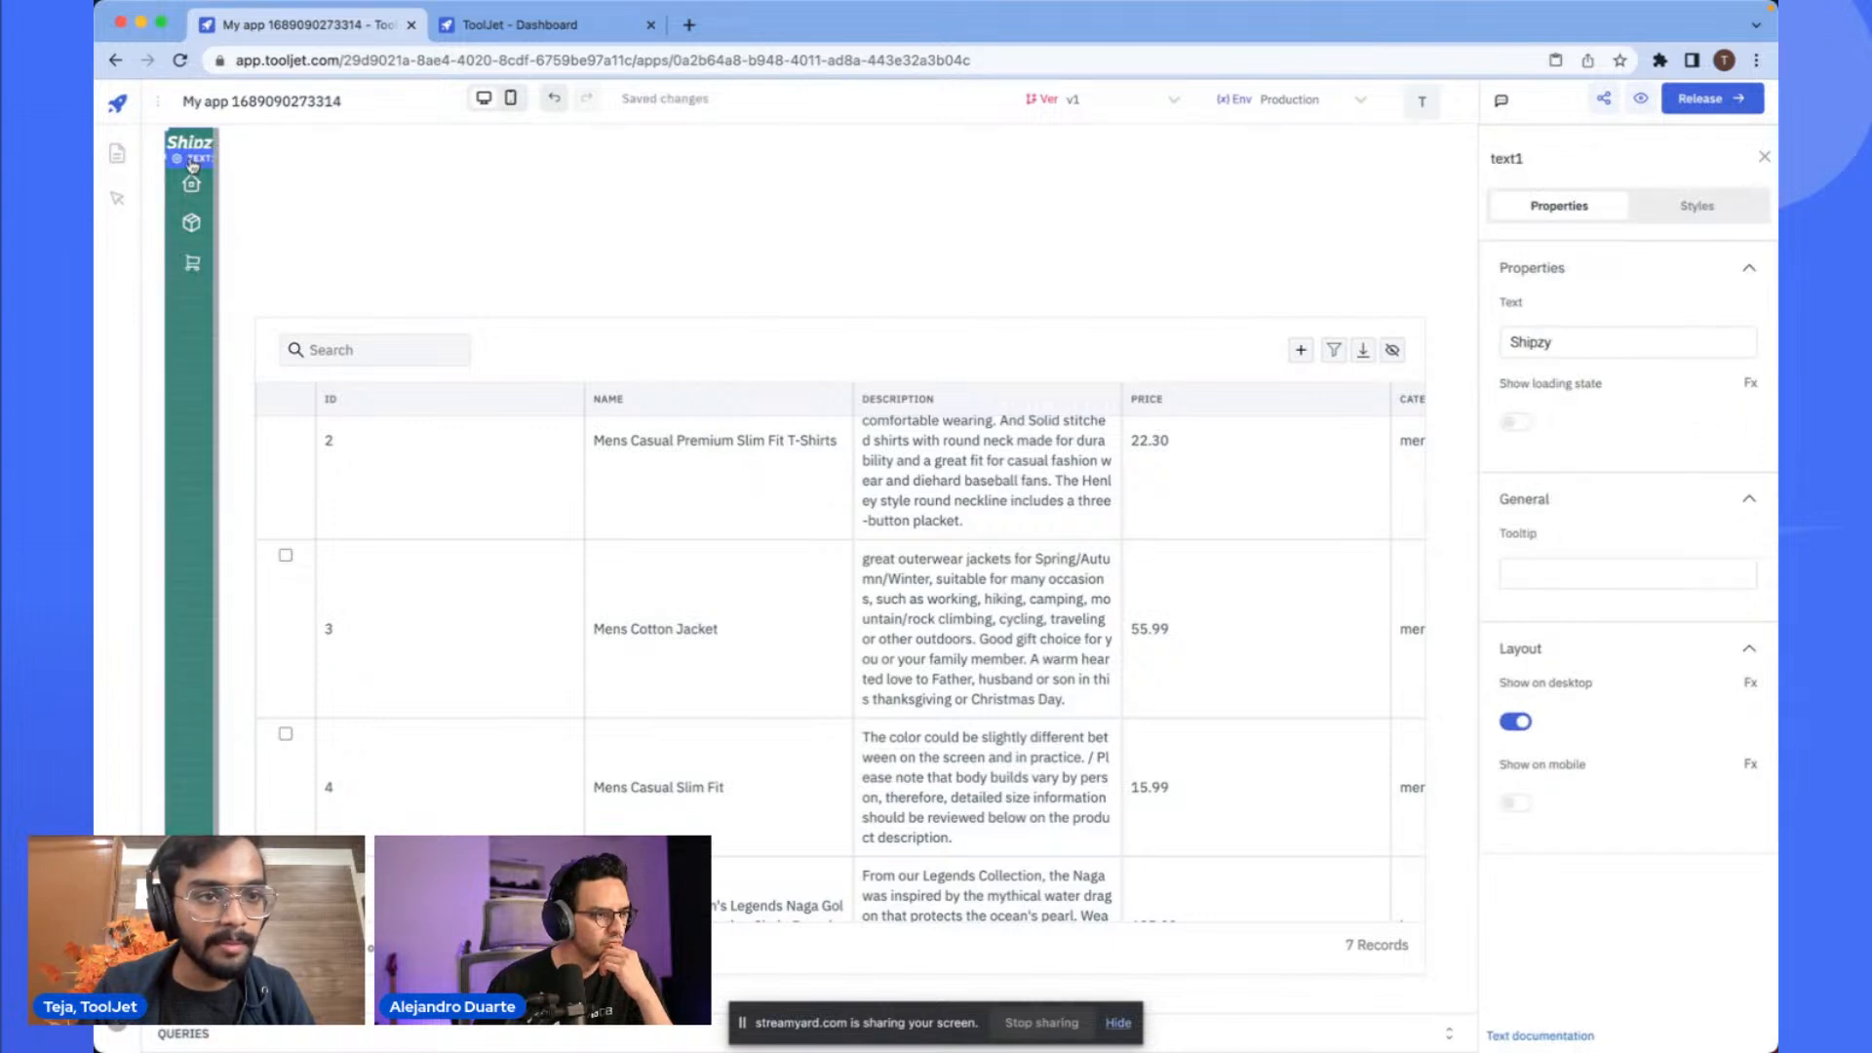
pyautogui.press('BackSpace')
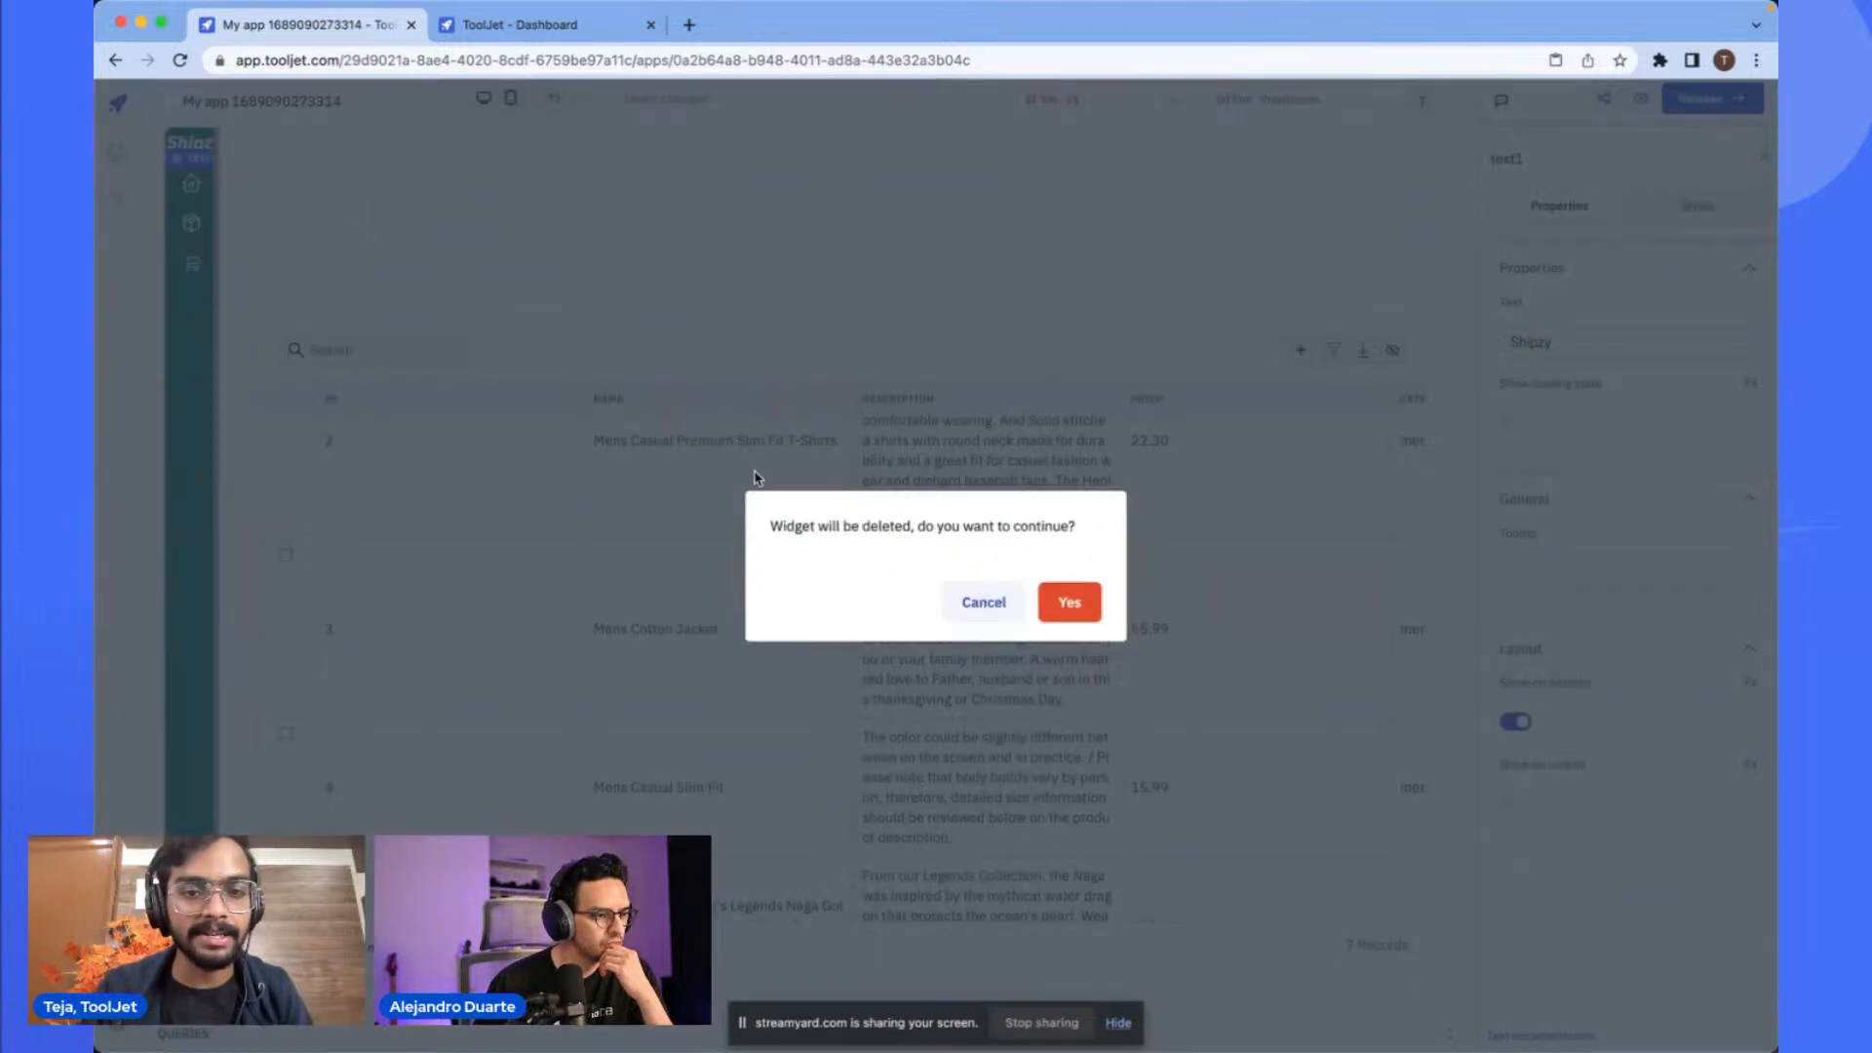
pyautogui.click(1070, 602)
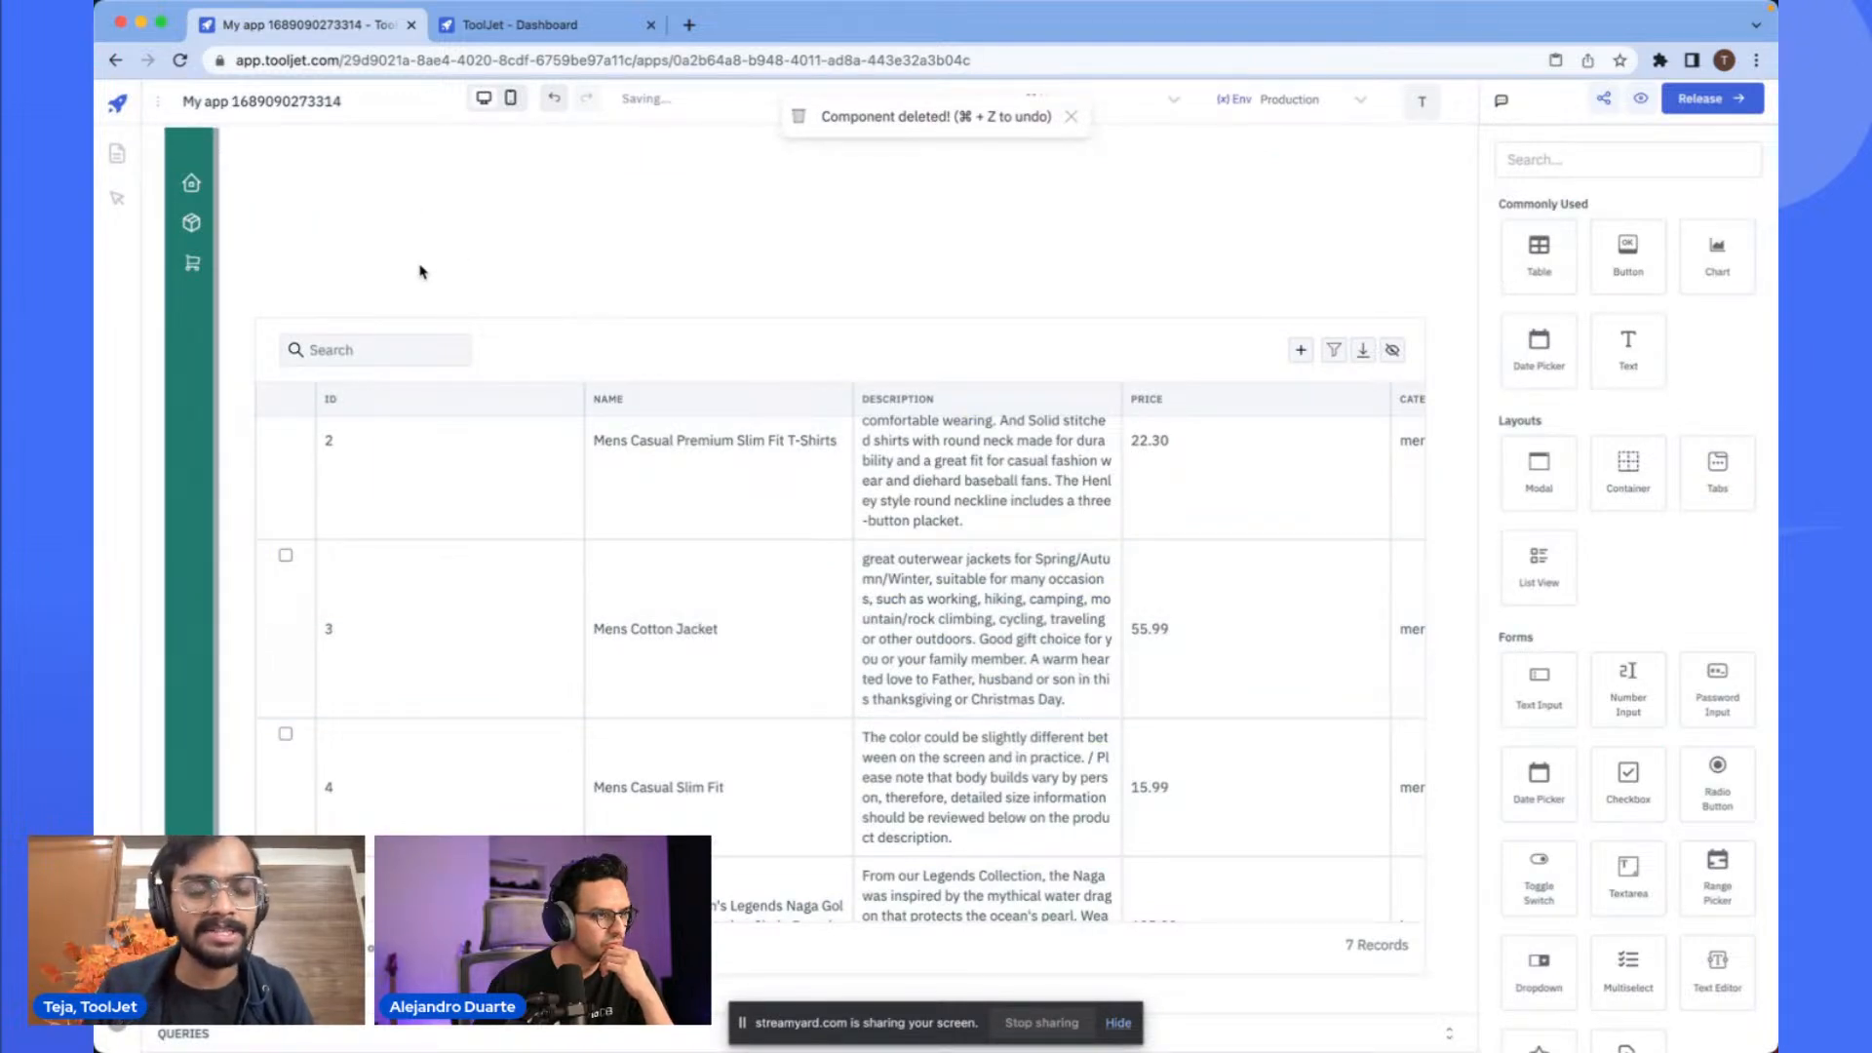
# - Add a new app page named Inventory
pyautogui.click(119, 158)
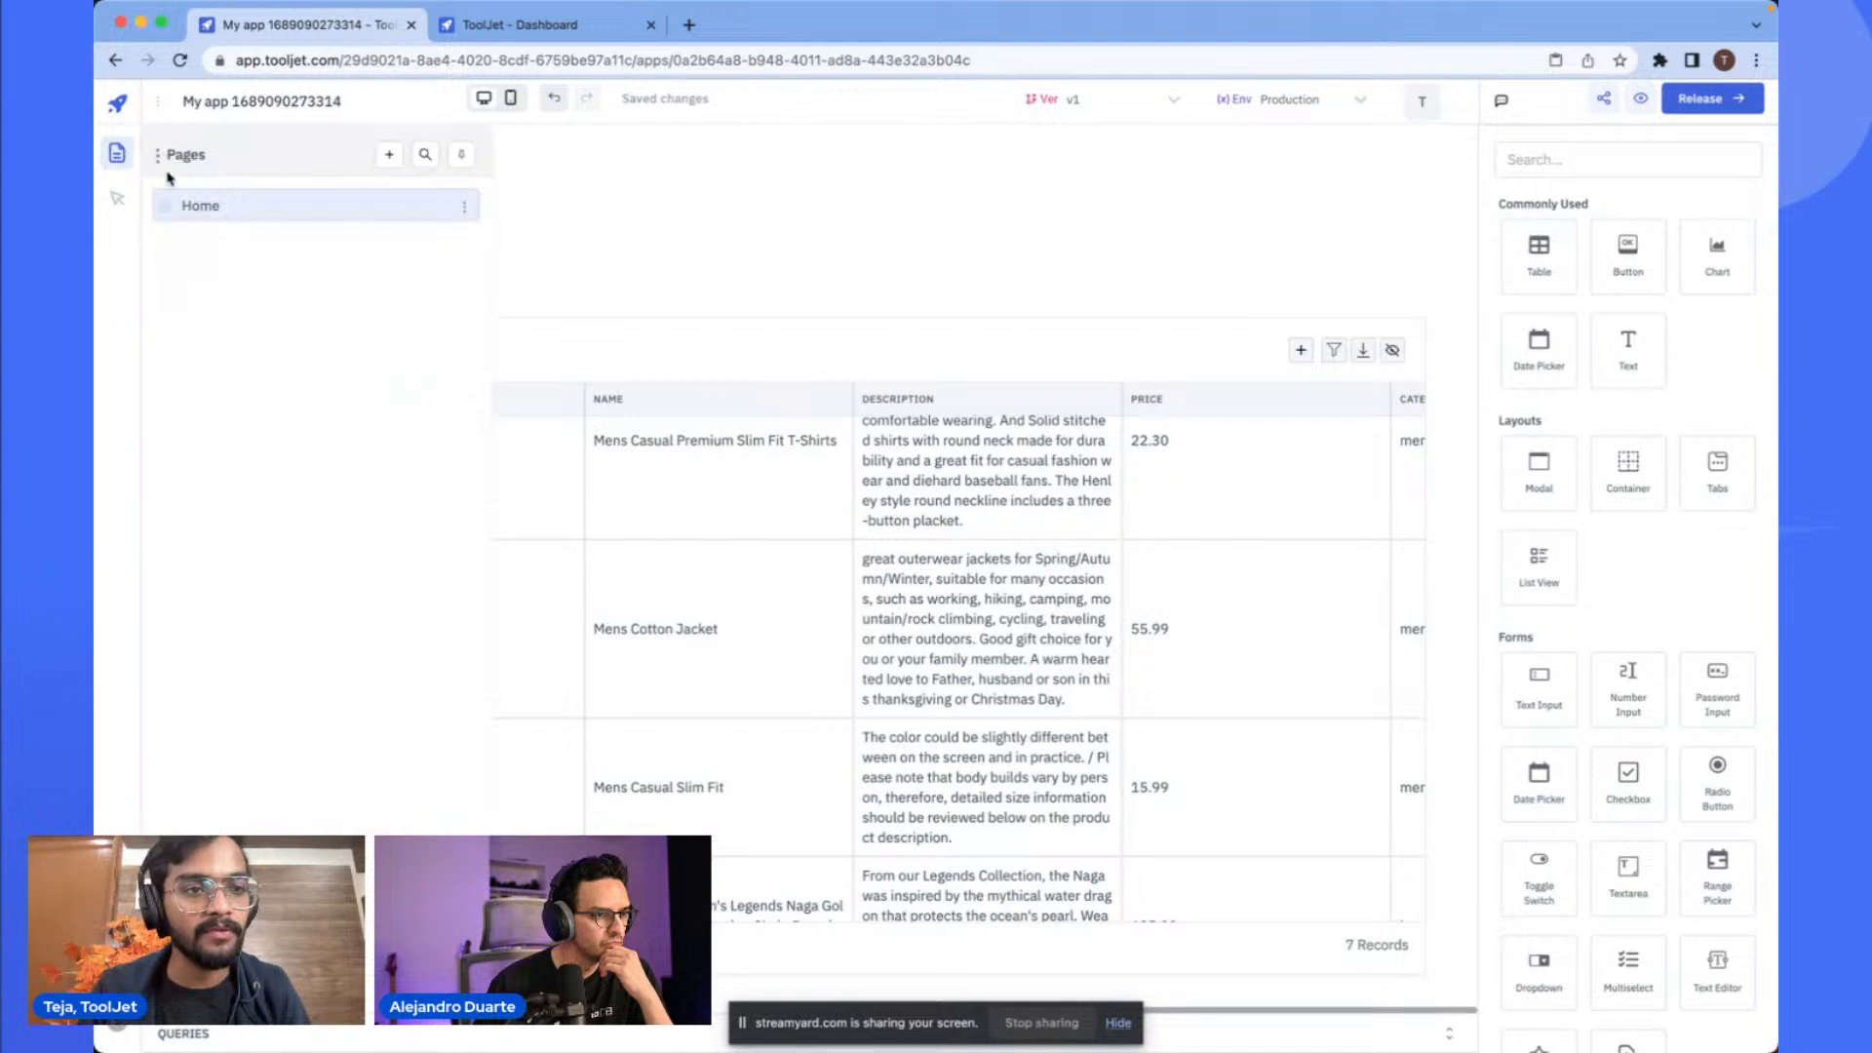
pyautogui.click(562, 227)
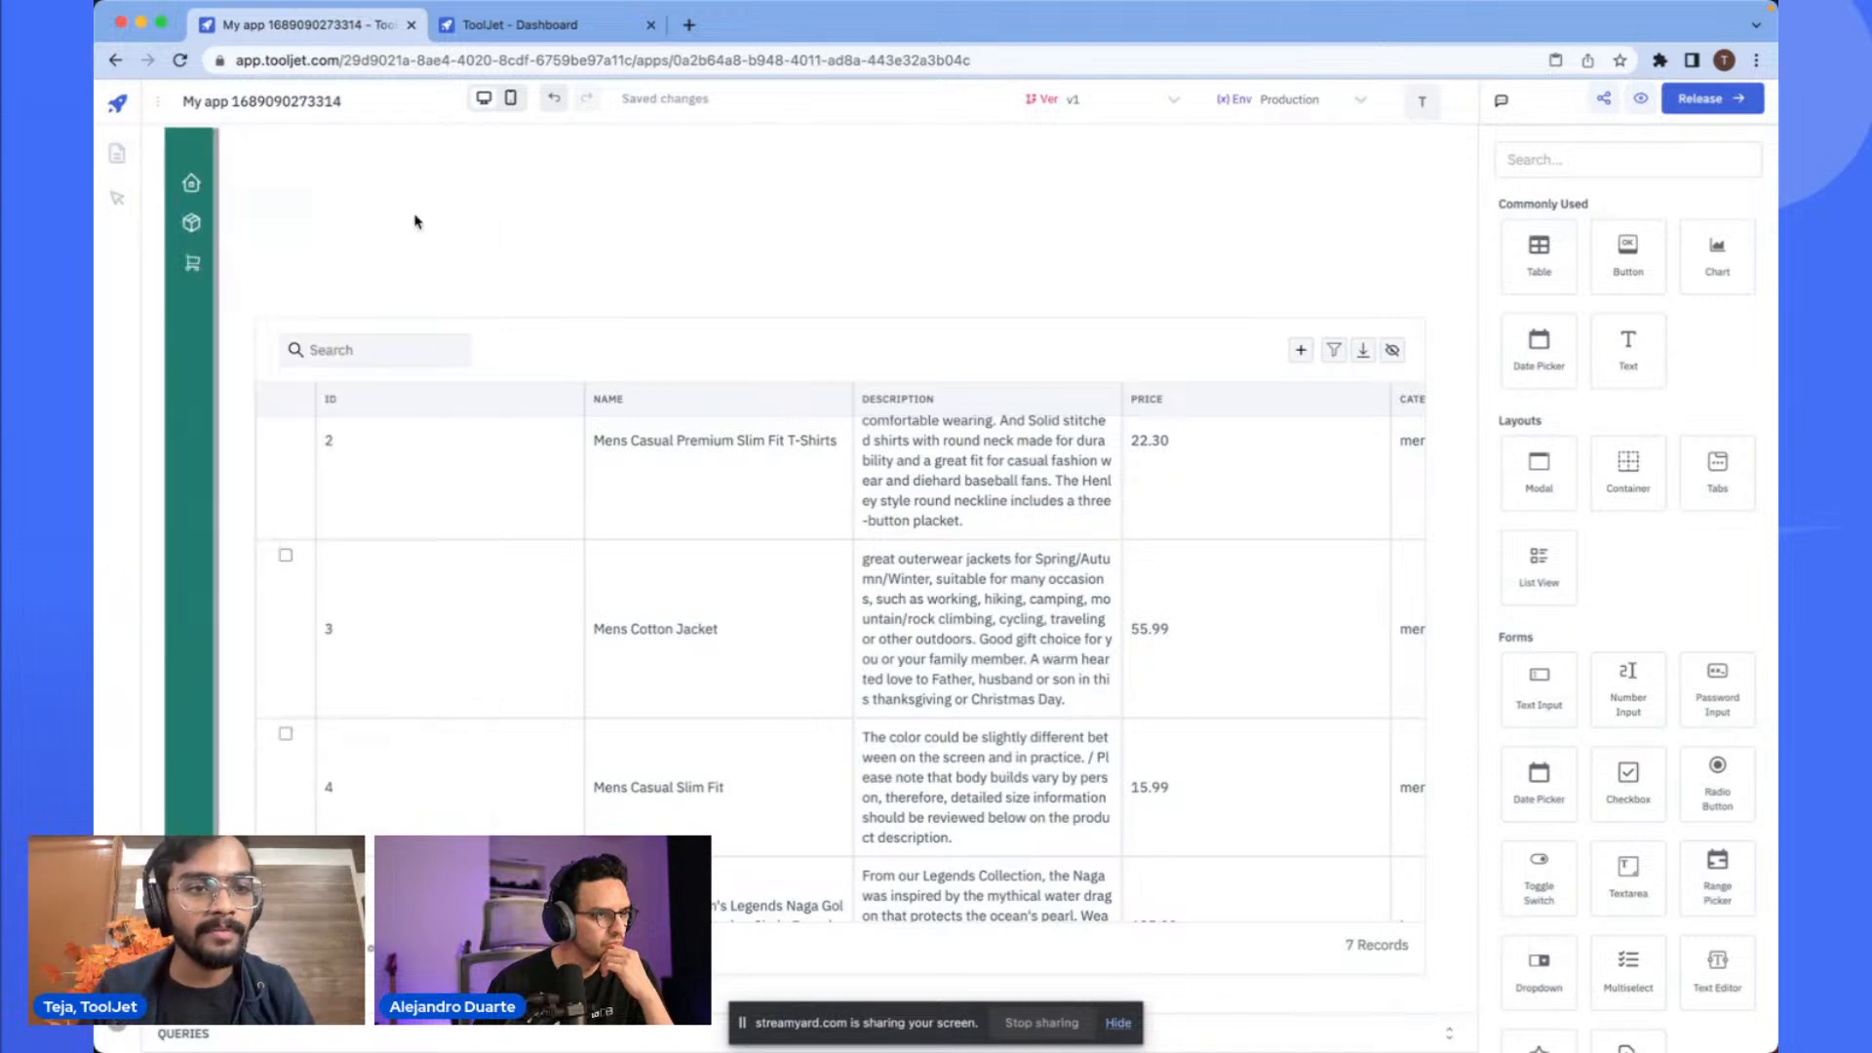
pyautogui.click(118, 166)
pyautogui.click(389, 154)
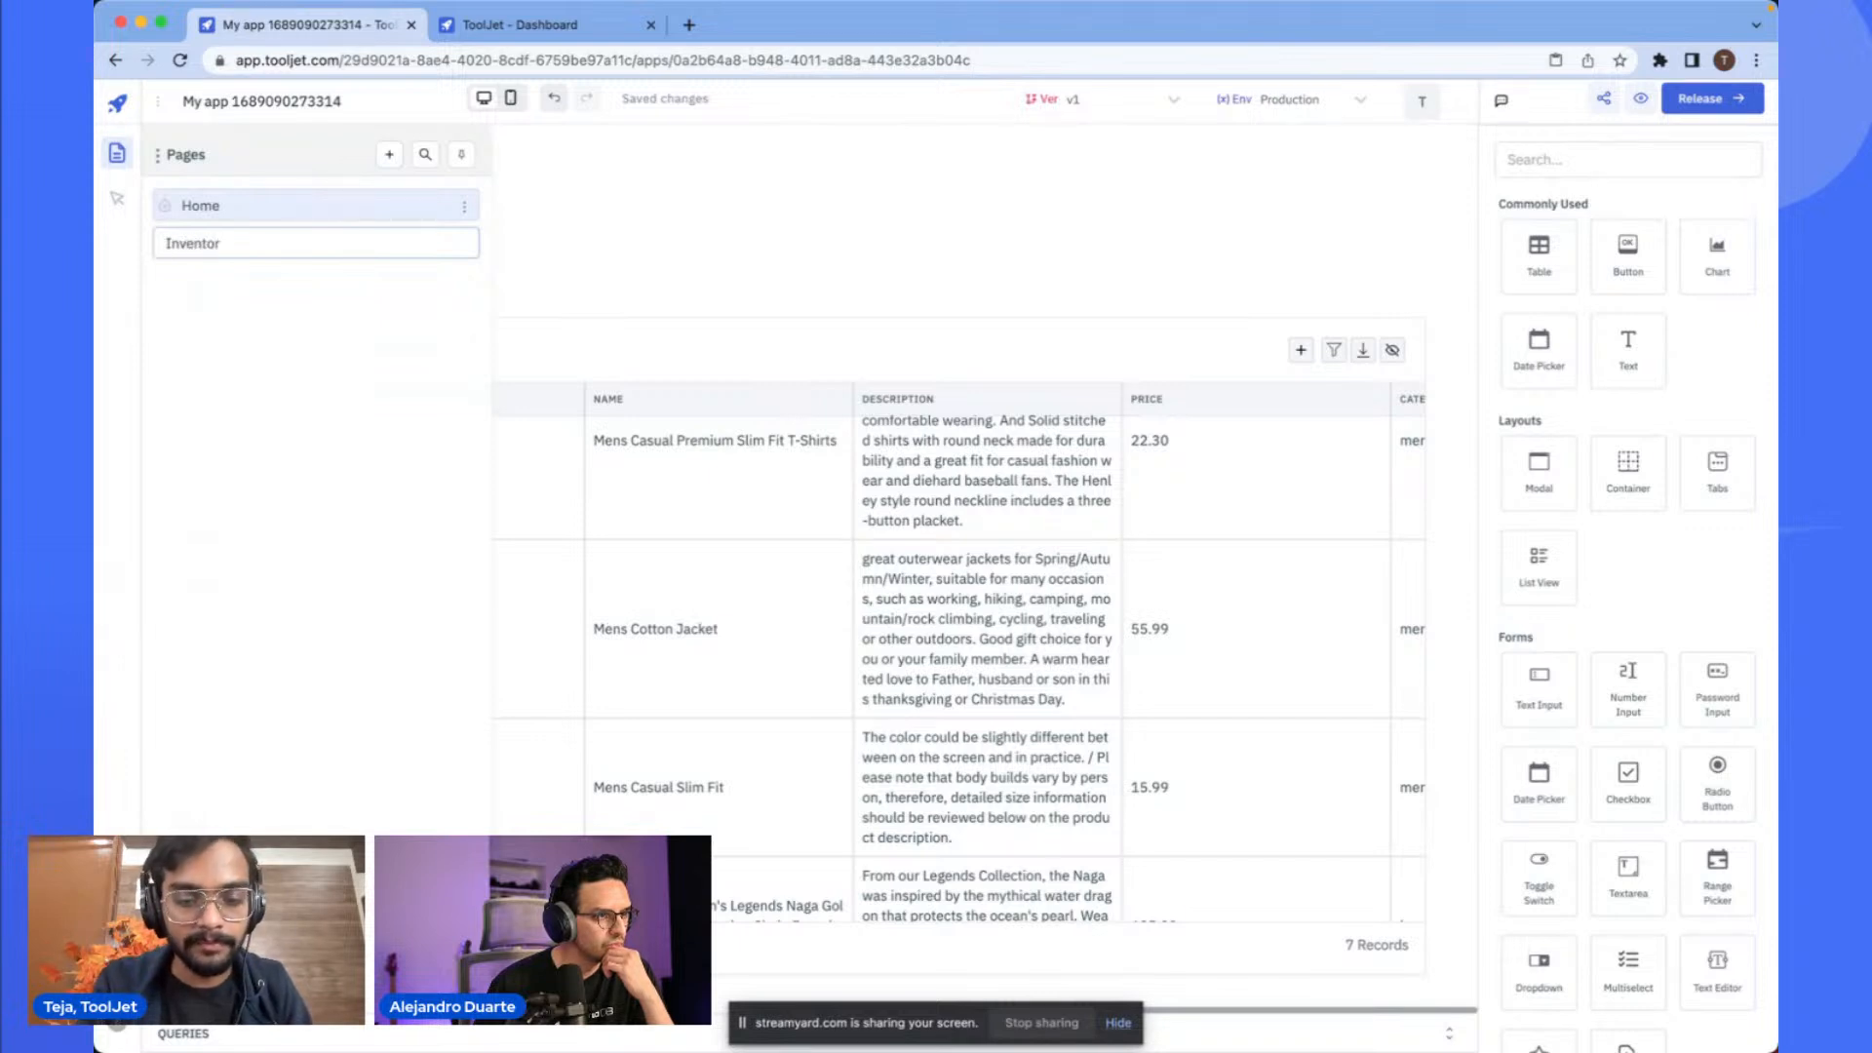
pyautogui.press('Return')
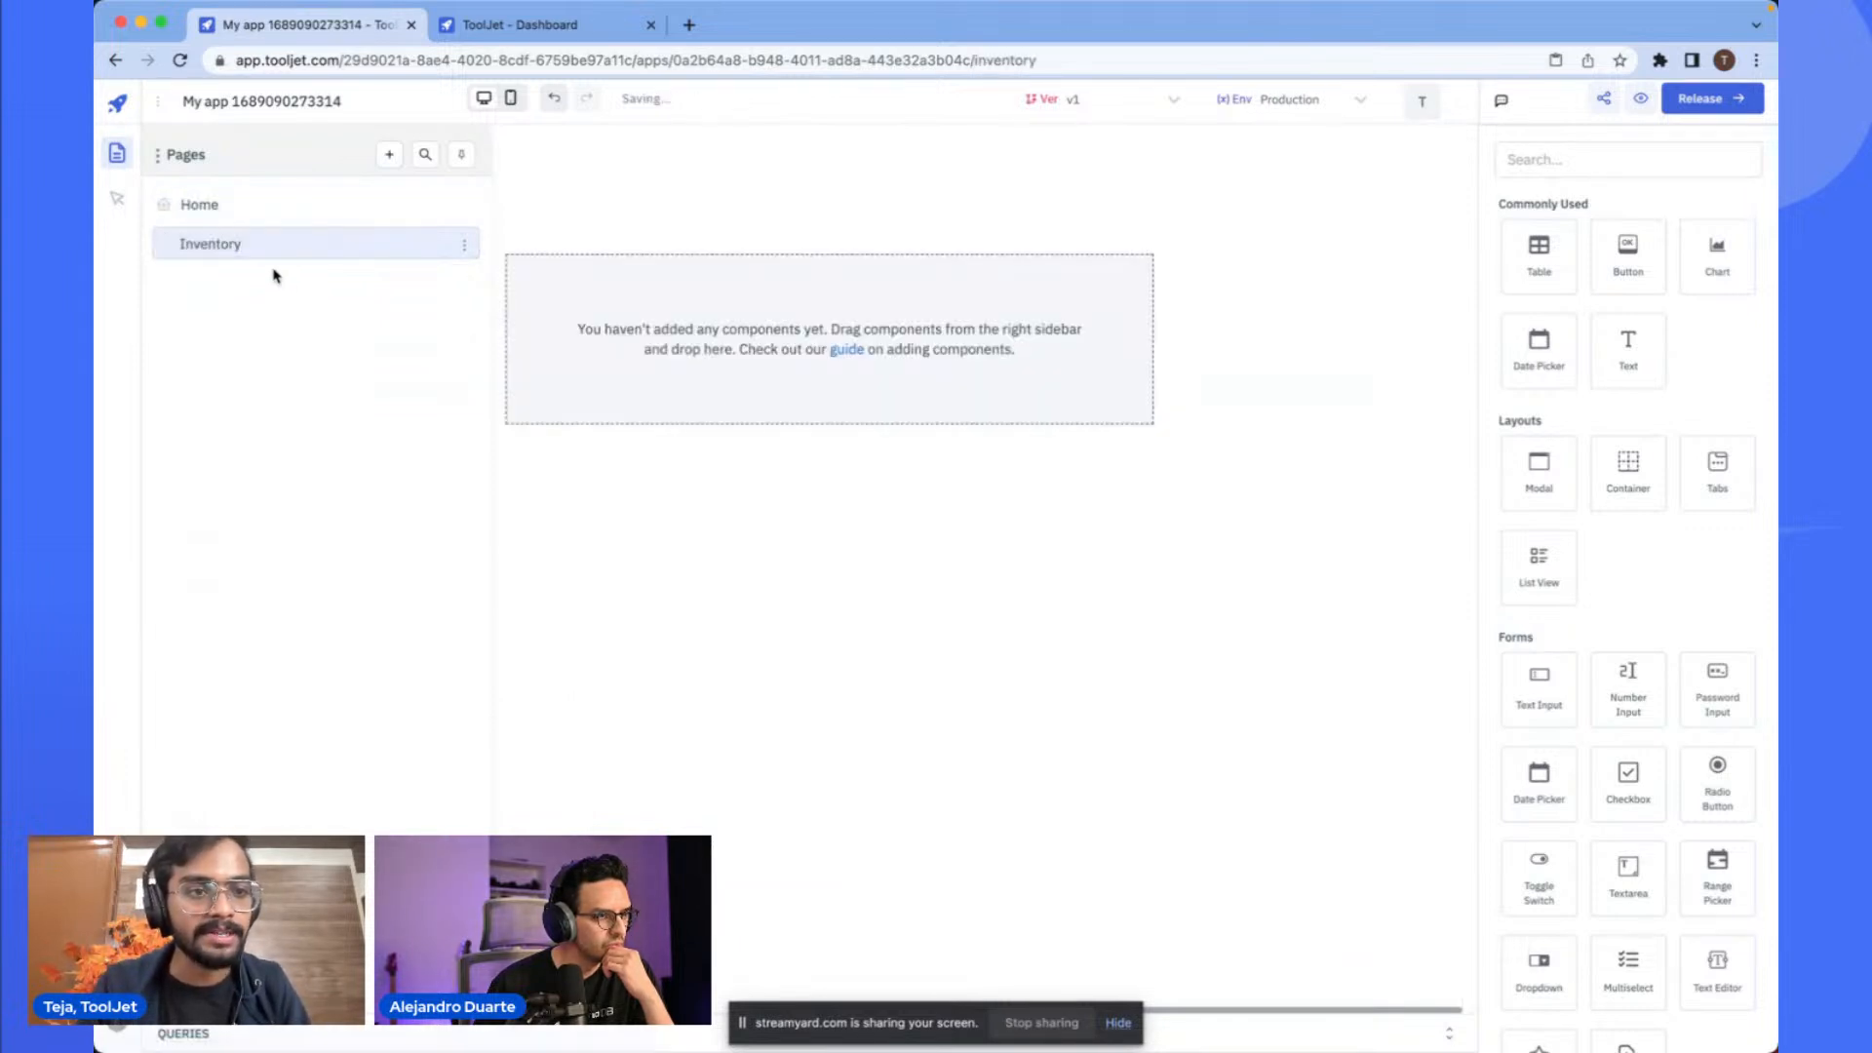
# - Copy the sidebar container from the Home page and paste it at the top-left corner of the Inventory page
pyautogui.click(308, 222)
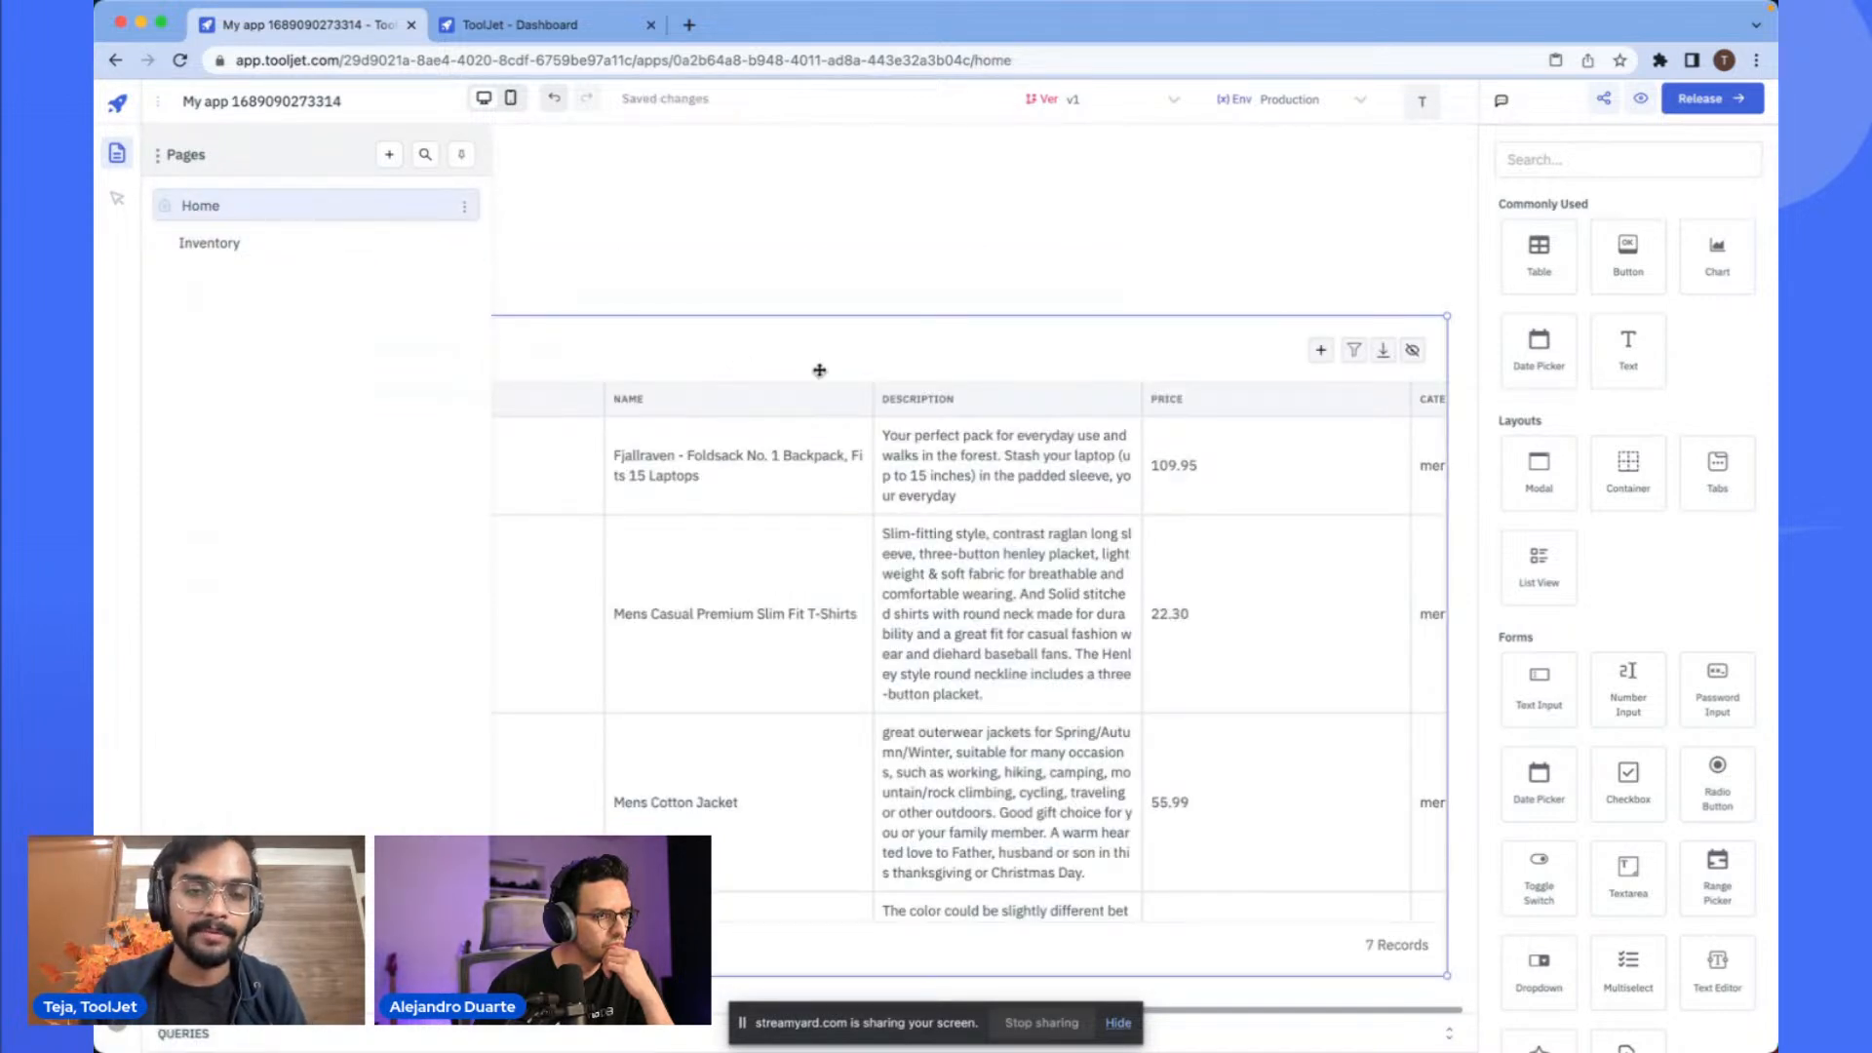
pyautogui.click(621, 275)
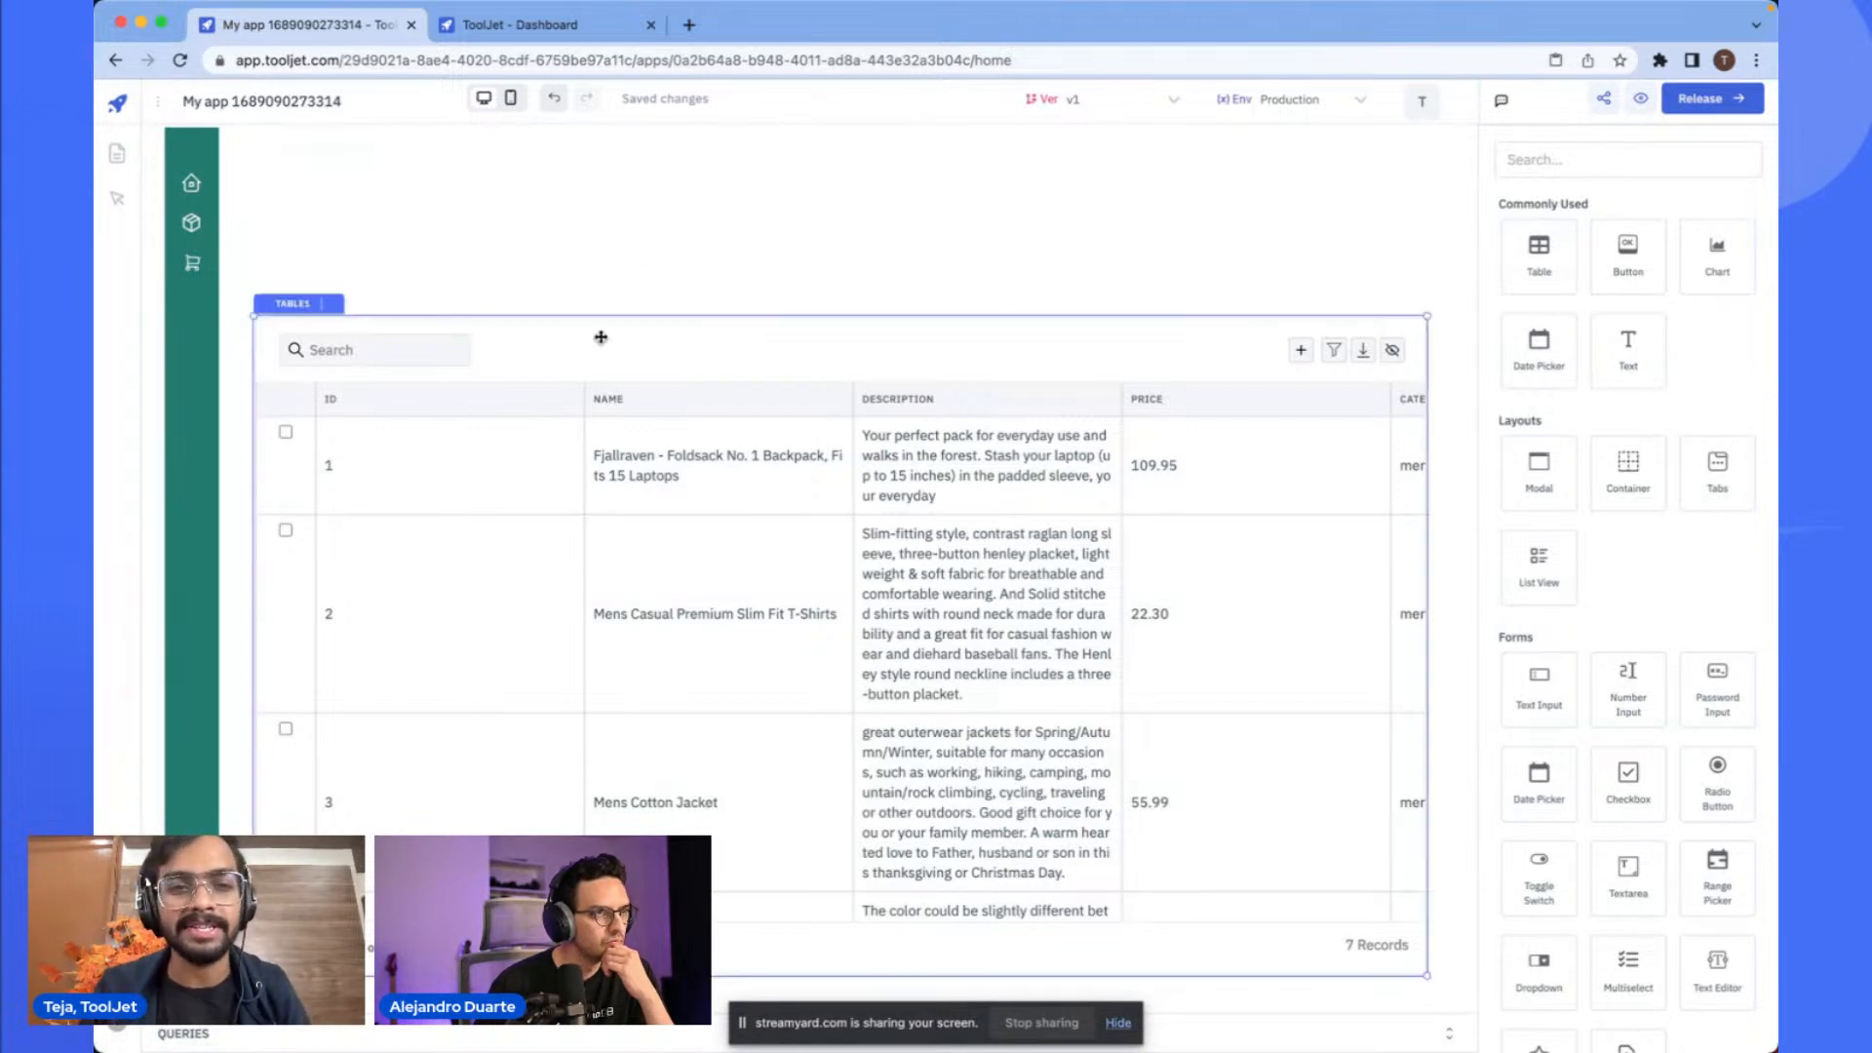
pyautogui.click(118, 156)
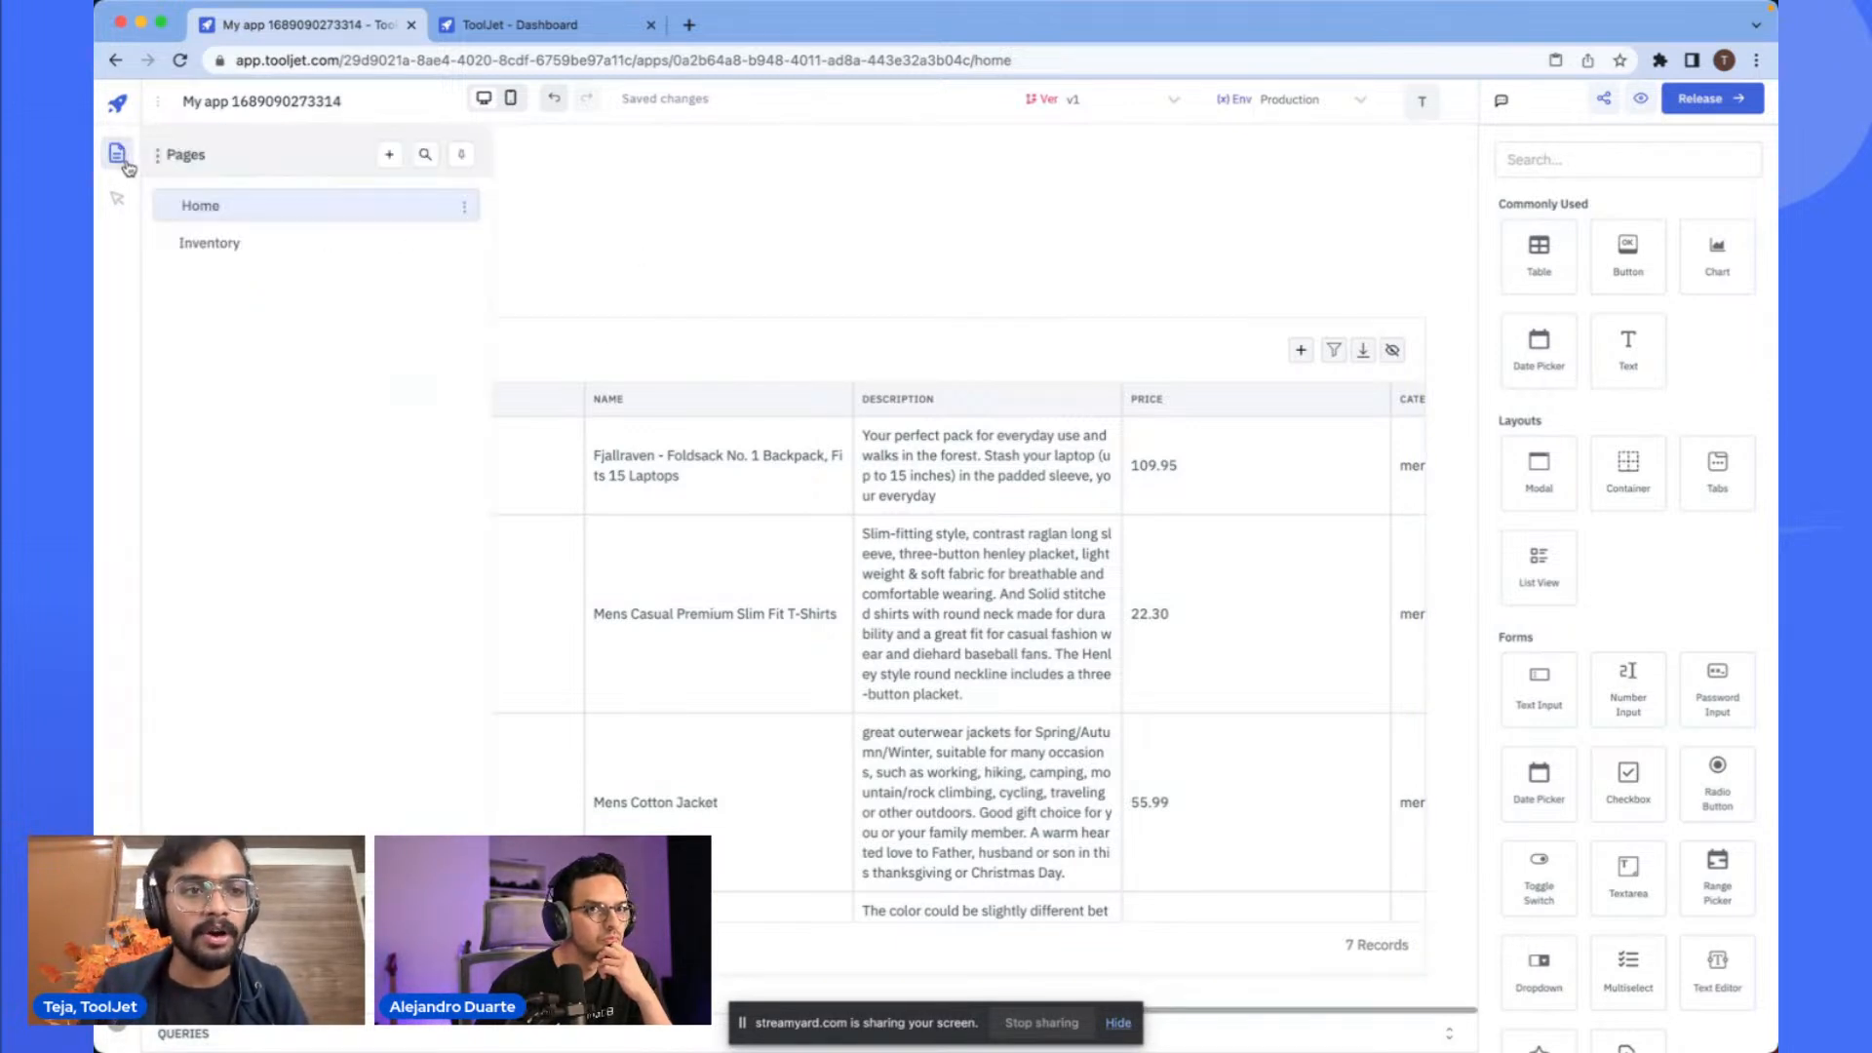
pyautogui.click(297, 256)
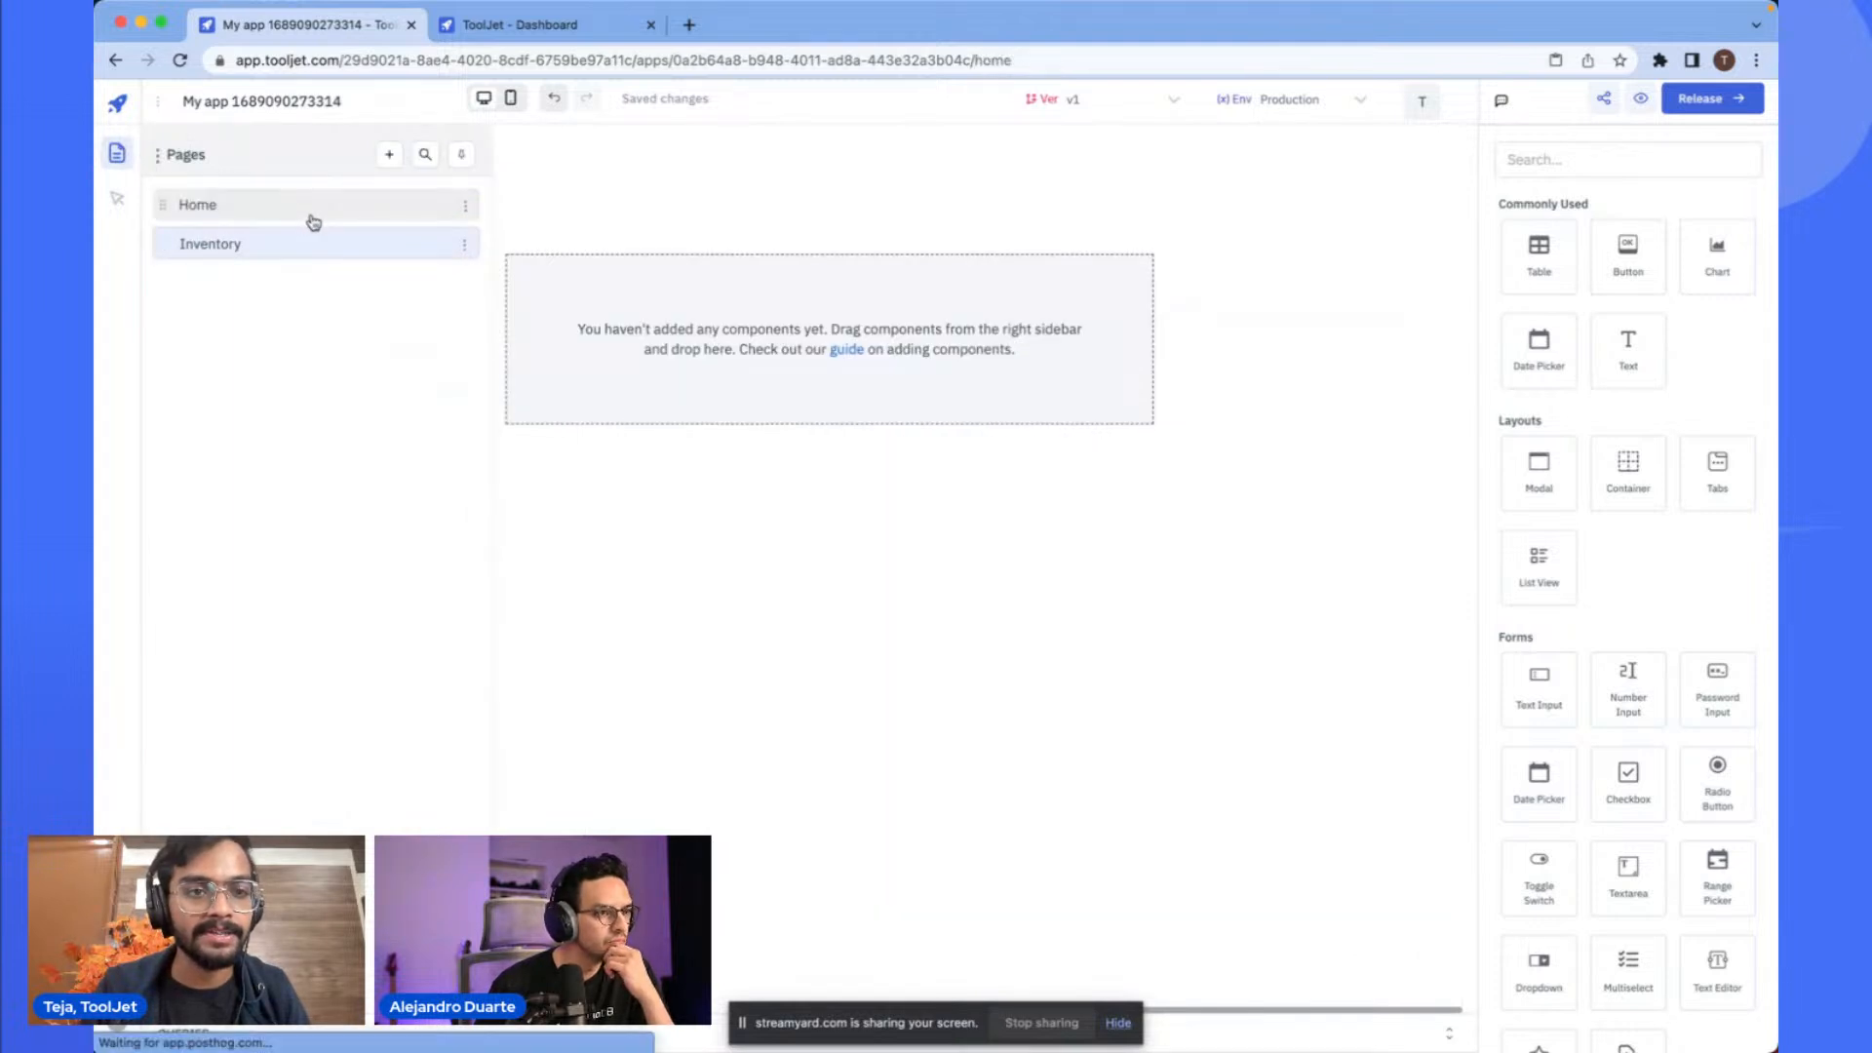
pyautogui.click(308, 217)
pyautogui.click(190, 327)
pyautogui.hotkey('ctrl', 'c')
pyautogui.hotkey('ctrl', 'c')
pyautogui.click(190, 328)
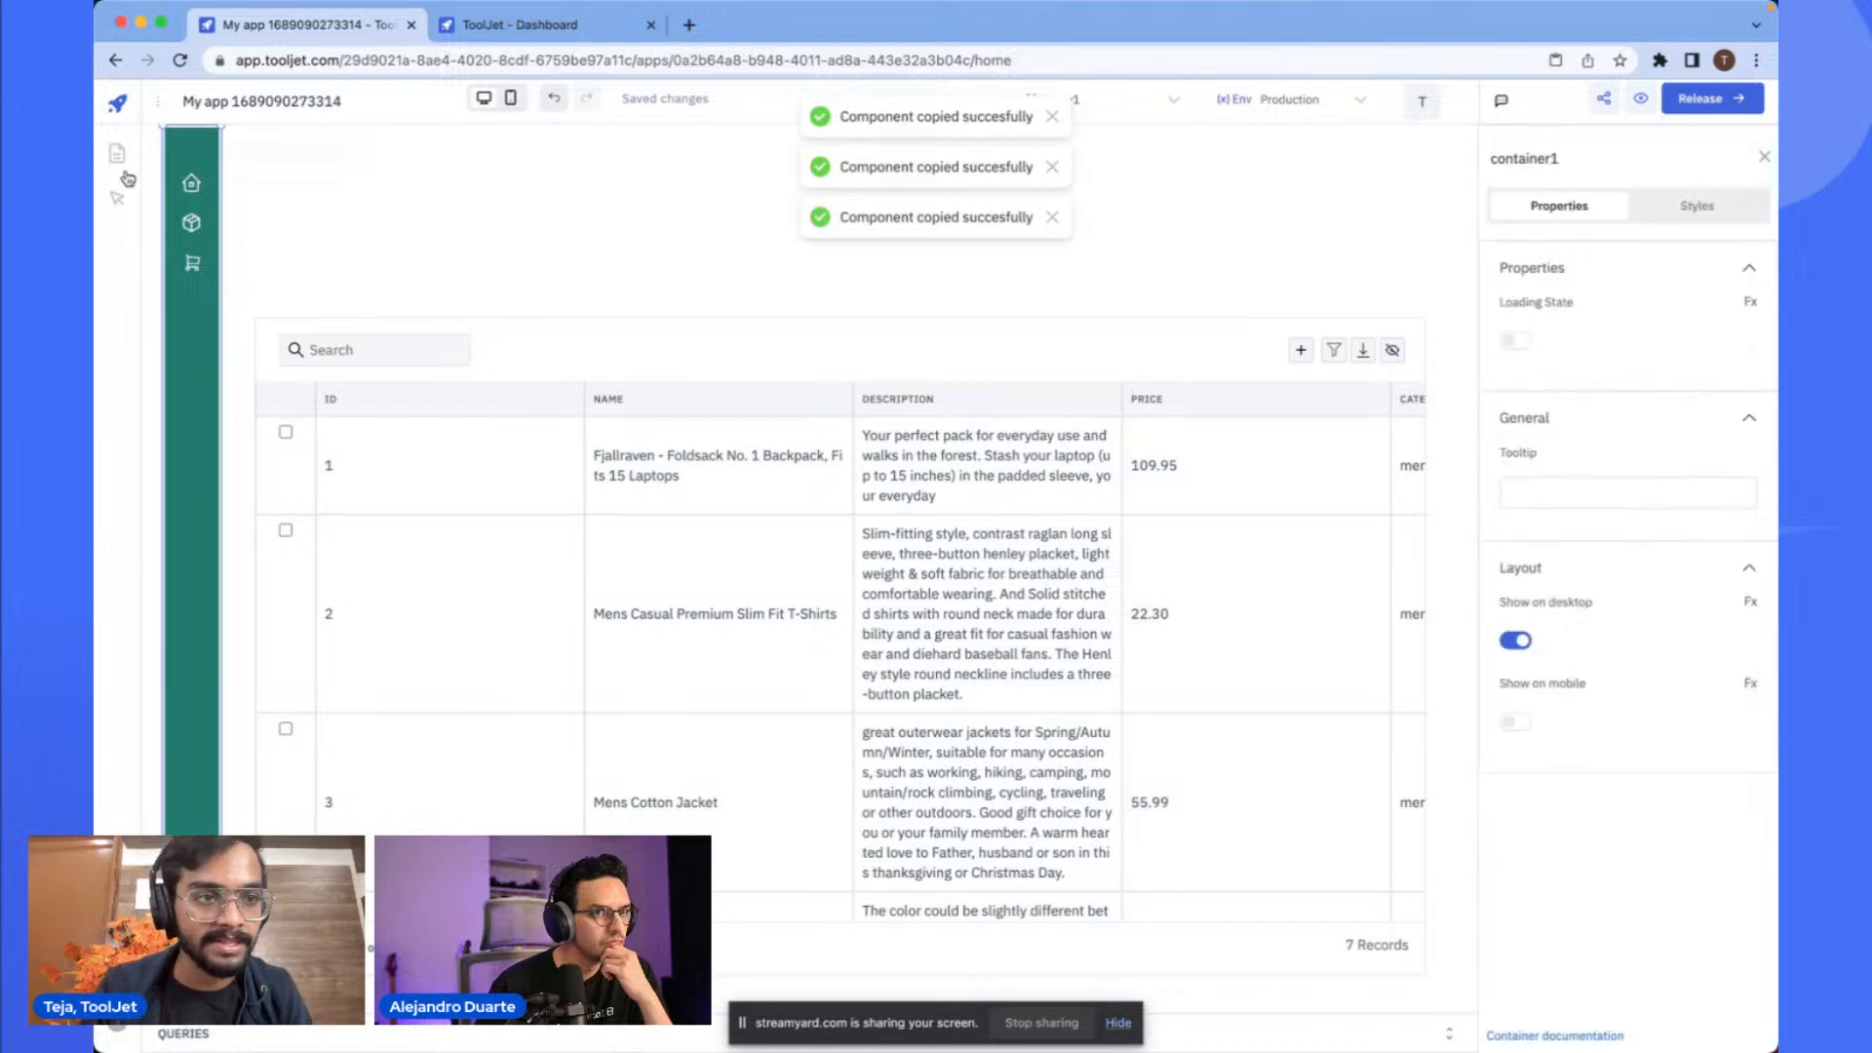
pyautogui.click(117, 154)
pyautogui.click(207, 241)
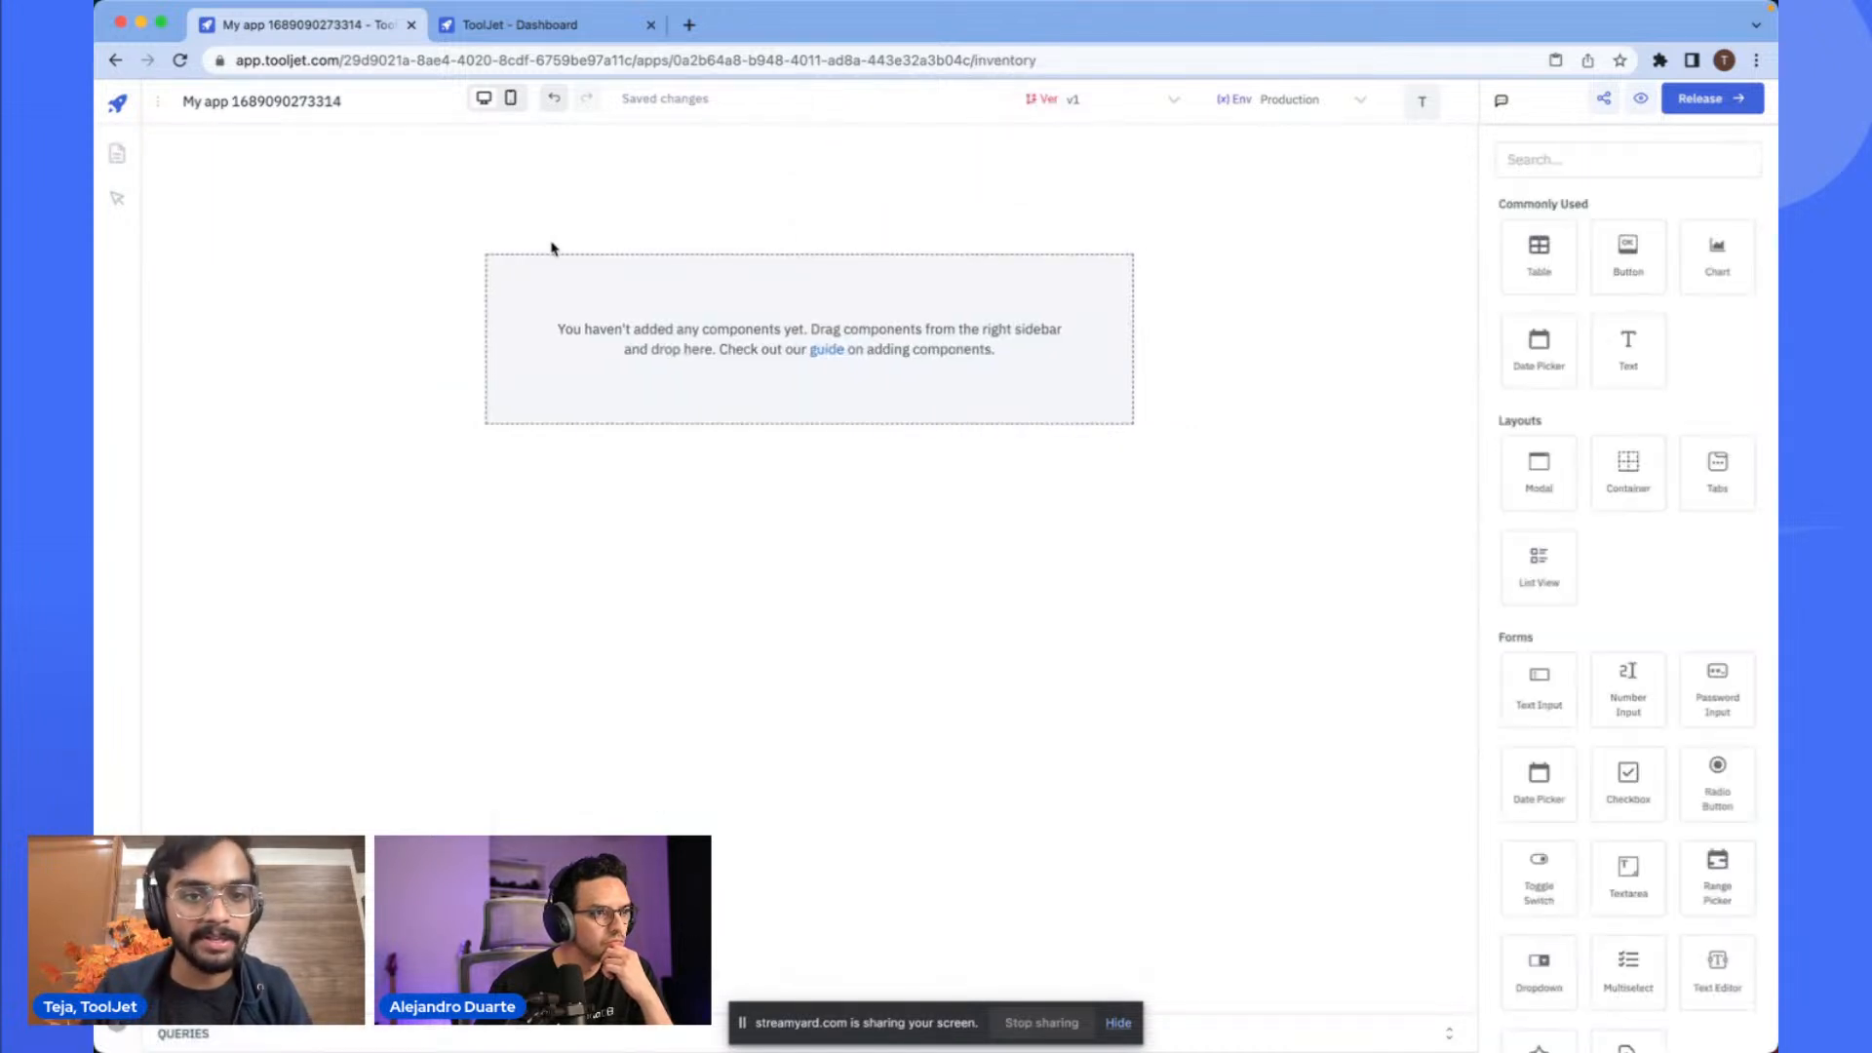
pyautogui.hotkey('ctrl', 'v')
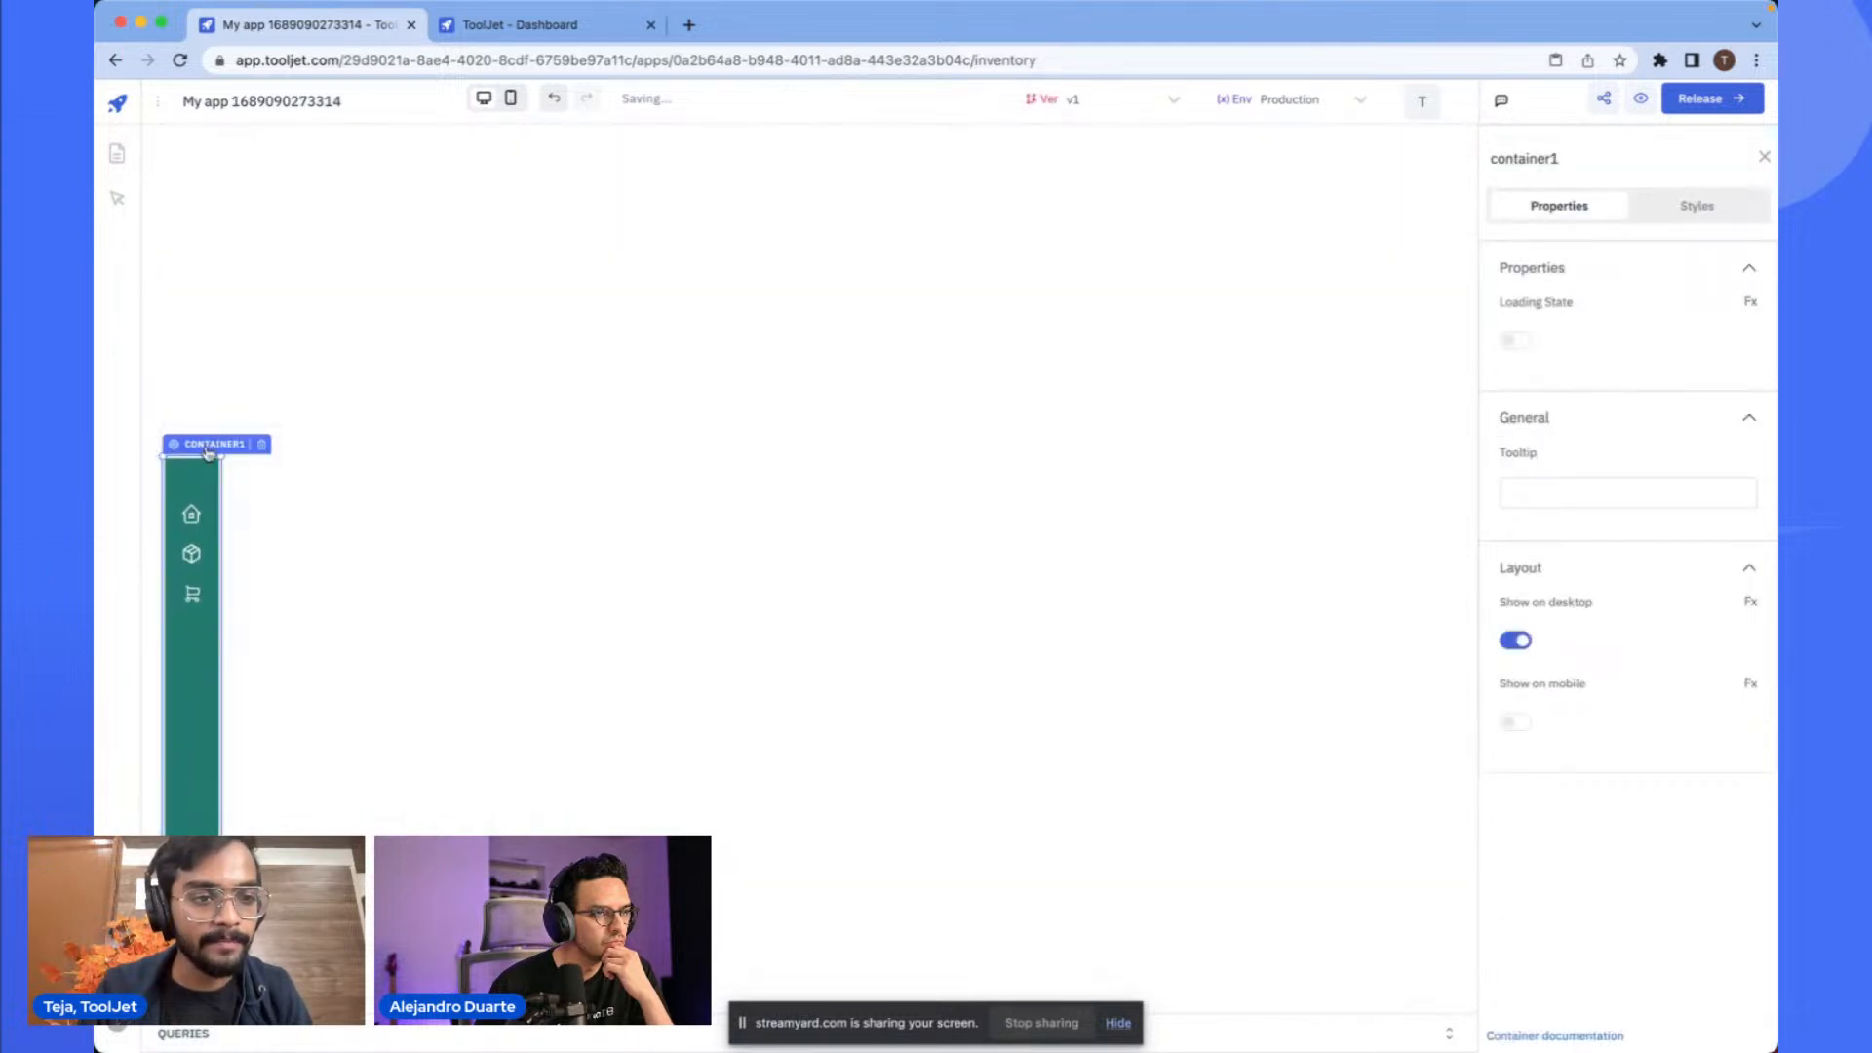
pyautogui.moveTo(188, 346); pyautogui.dragTo(160, 105)
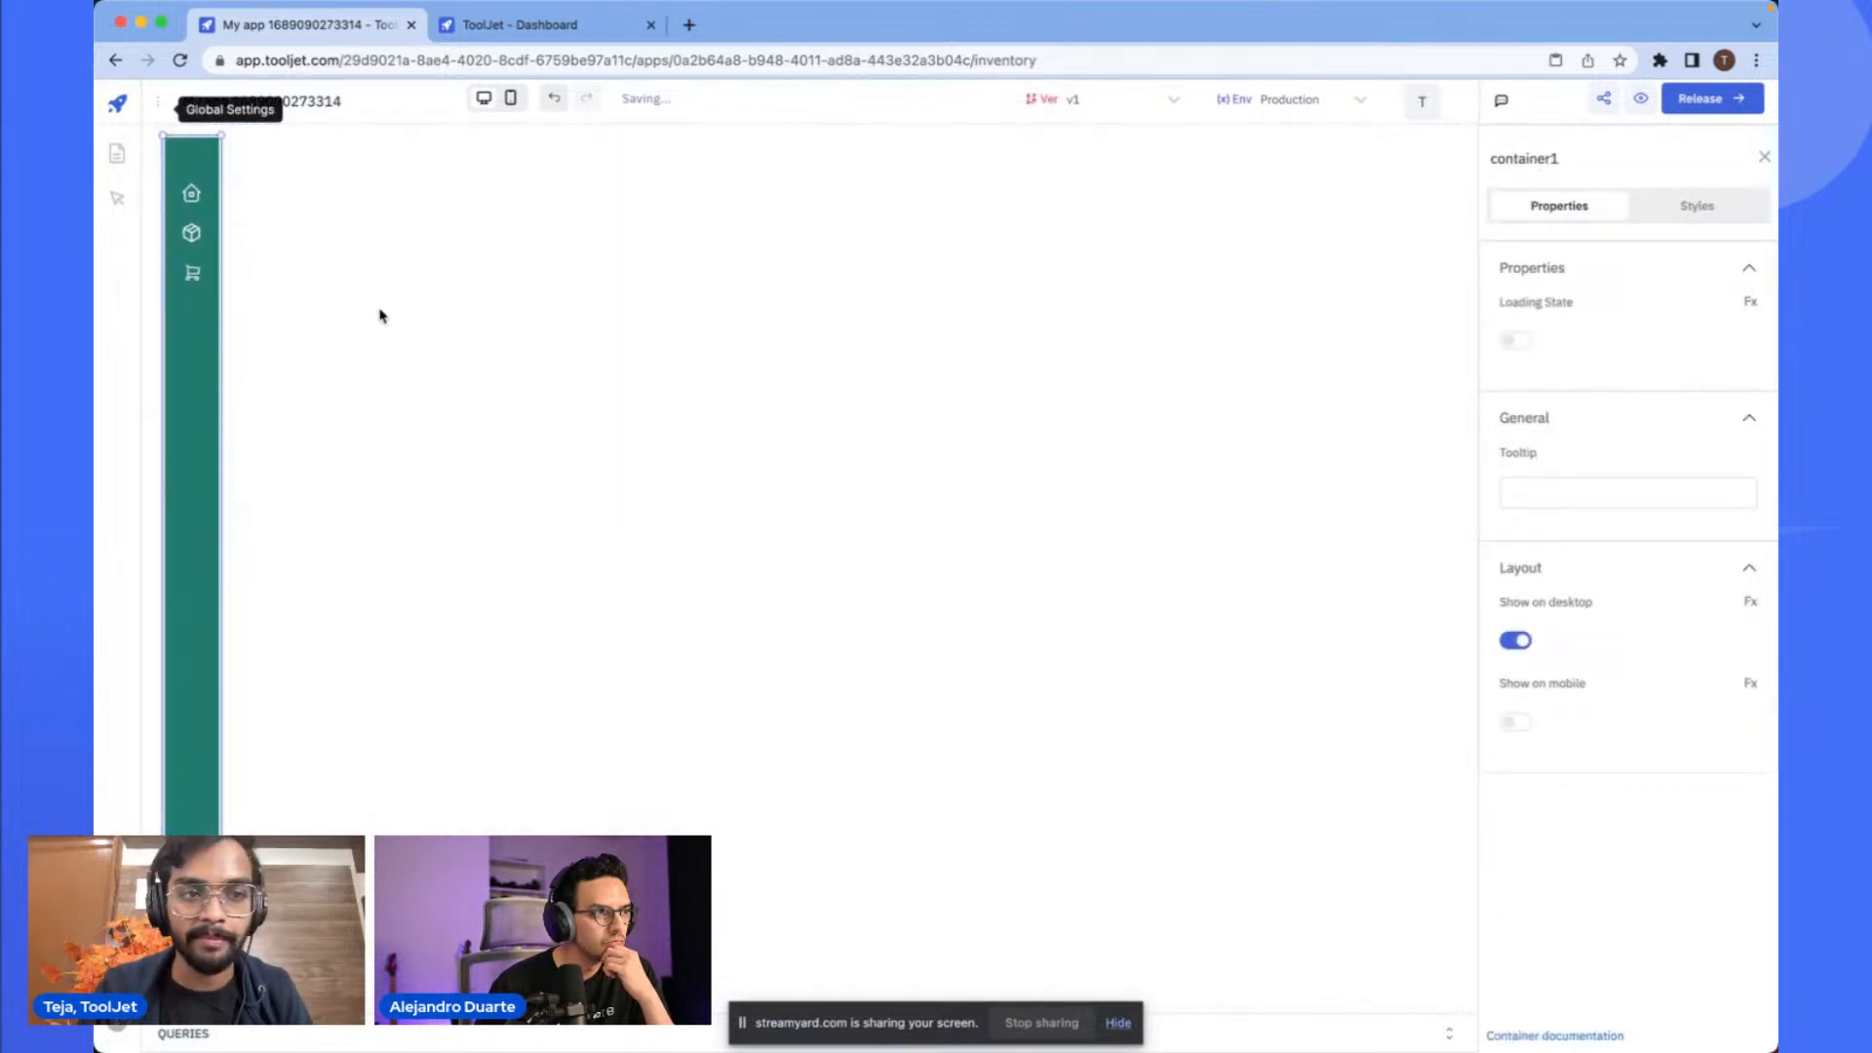
pyautogui.click(381, 313)
# - Copy the products table from the Home page and paste it onto the Inventory page
pyautogui.click(117, 153)
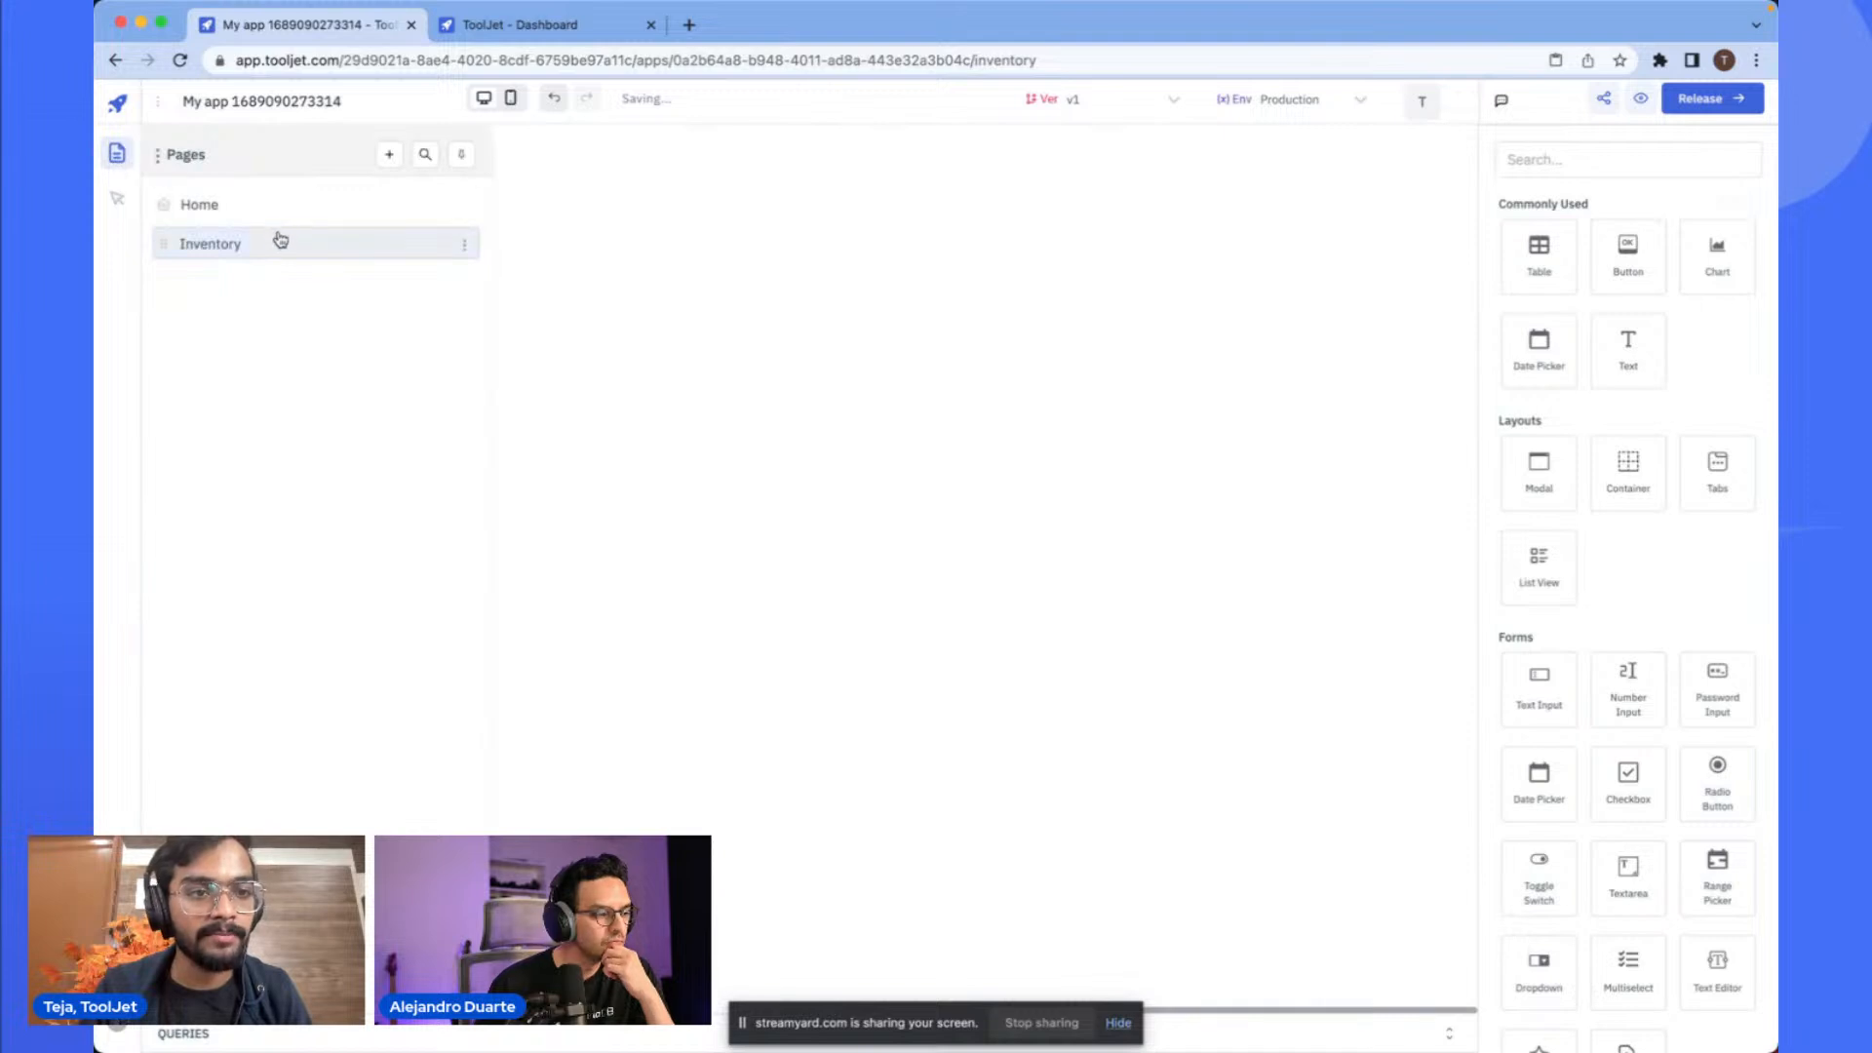
pyautogui.click(313, 216)
pyautogui.click(777, 359)
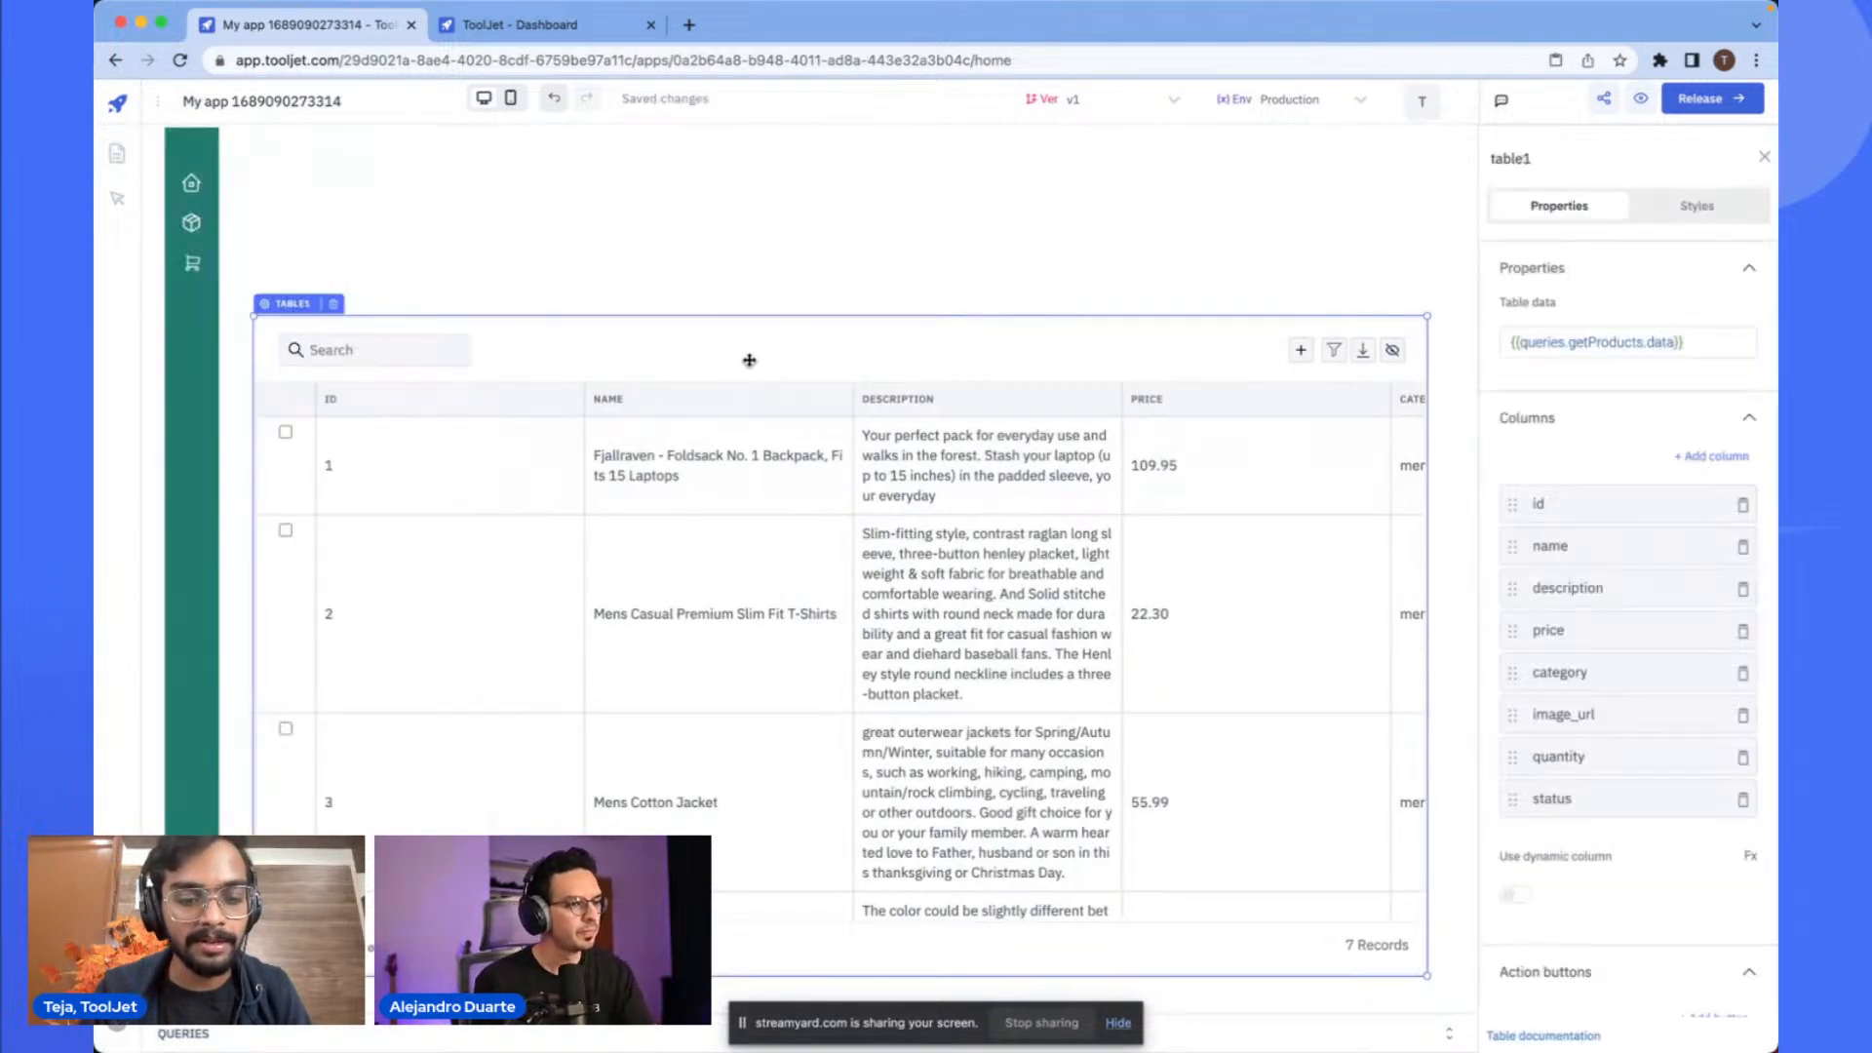
pyautogui.click(117, 153)
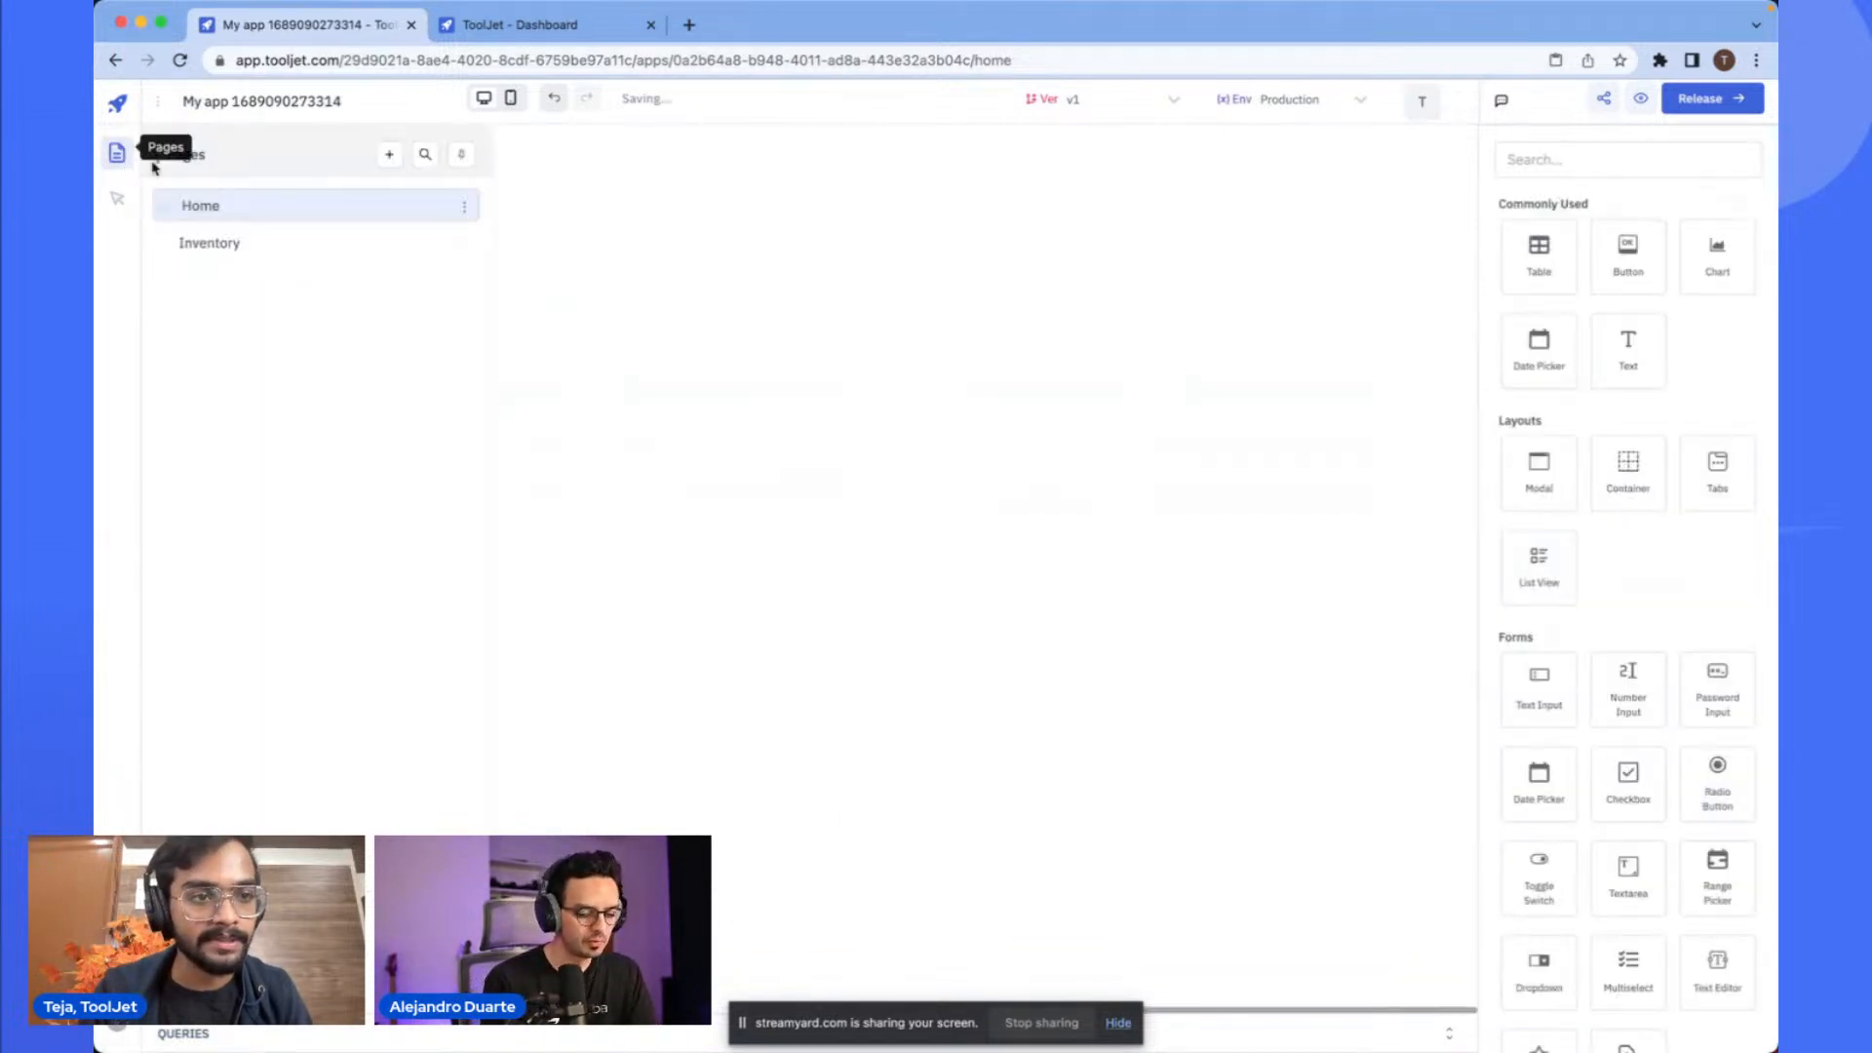
pyautogui.click(230, 242)
pyautogui.hotkey('ctrl', 'v')
pyautogui.moveTo(761, 359)
pyautogui.mouseDown()
pyautogui.moveTo(758, 319)
pyautogui.moveTo(752, 367)
pyautogui.mouseUp()
pyautogui.click(827, 289)
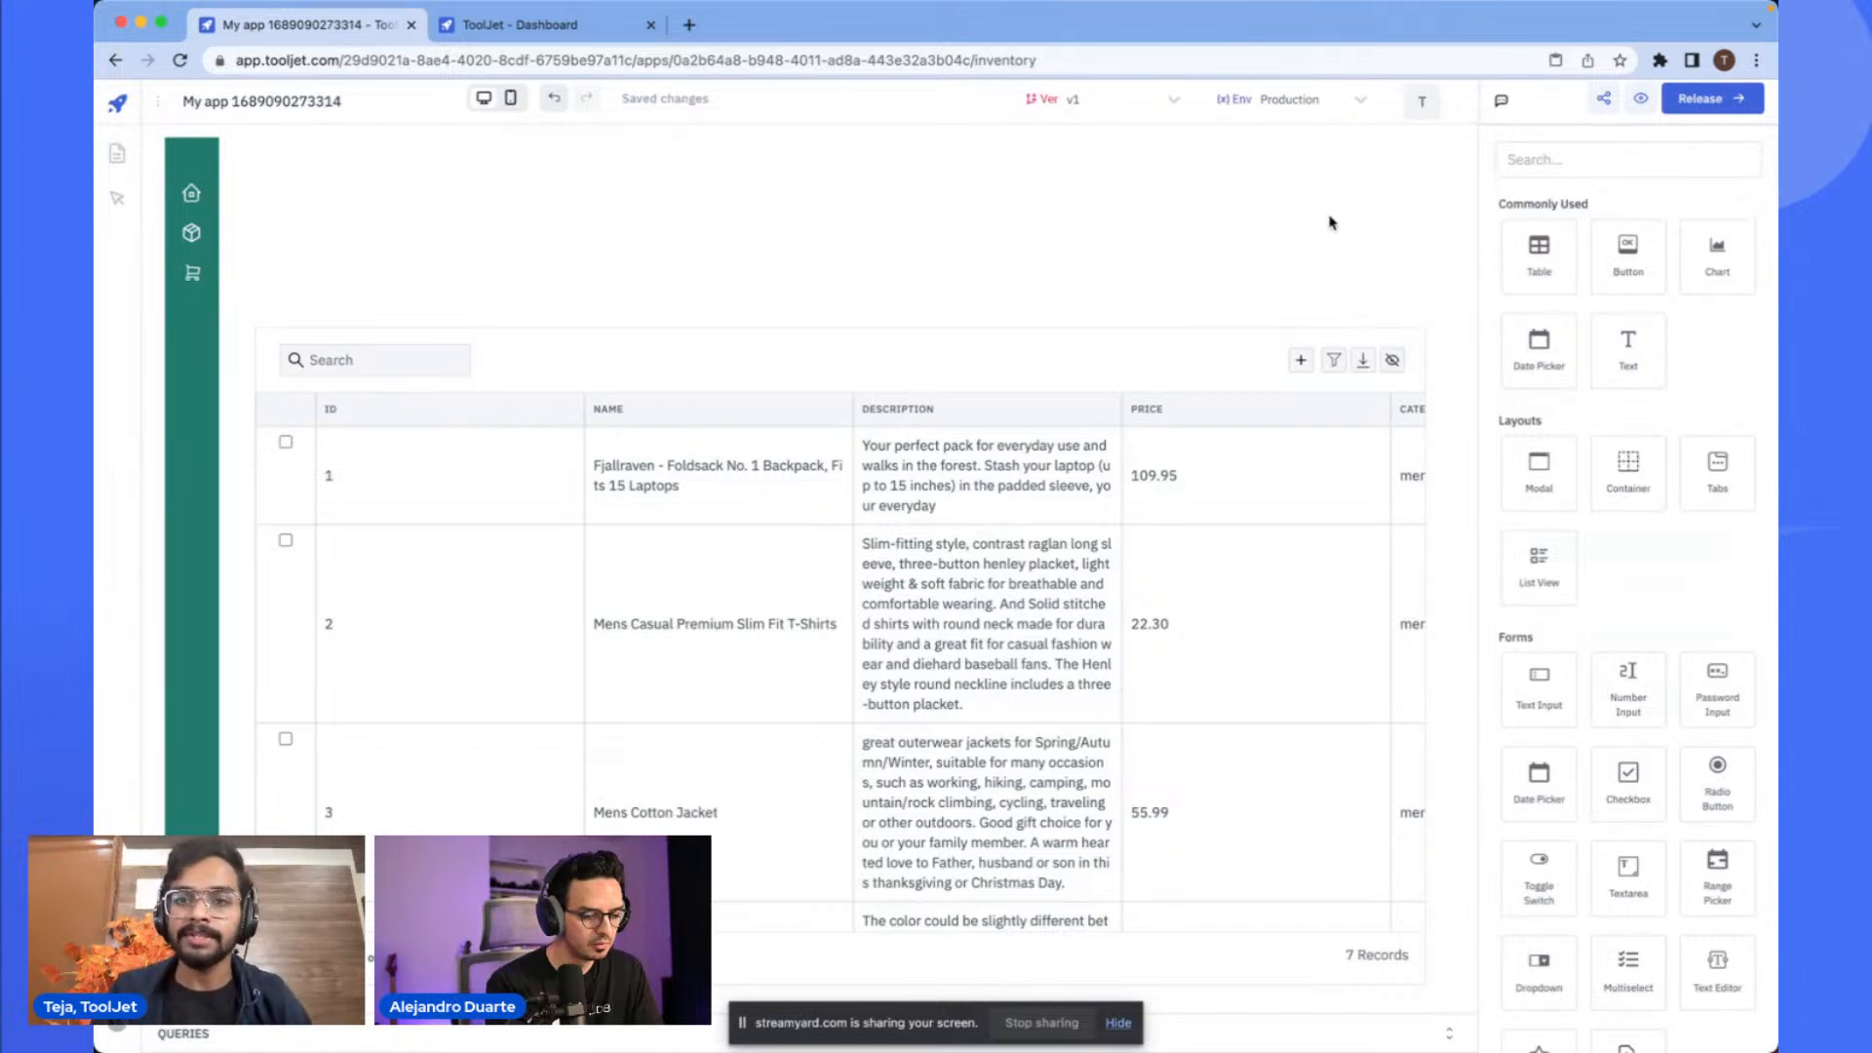
# - Add a text component above the table on the Inventory page reading Product Inventory
pyautogui.moveTo(1627, 348); pyautogui.dragTo(1178, 223)
pyautogui.press('BackSpace')
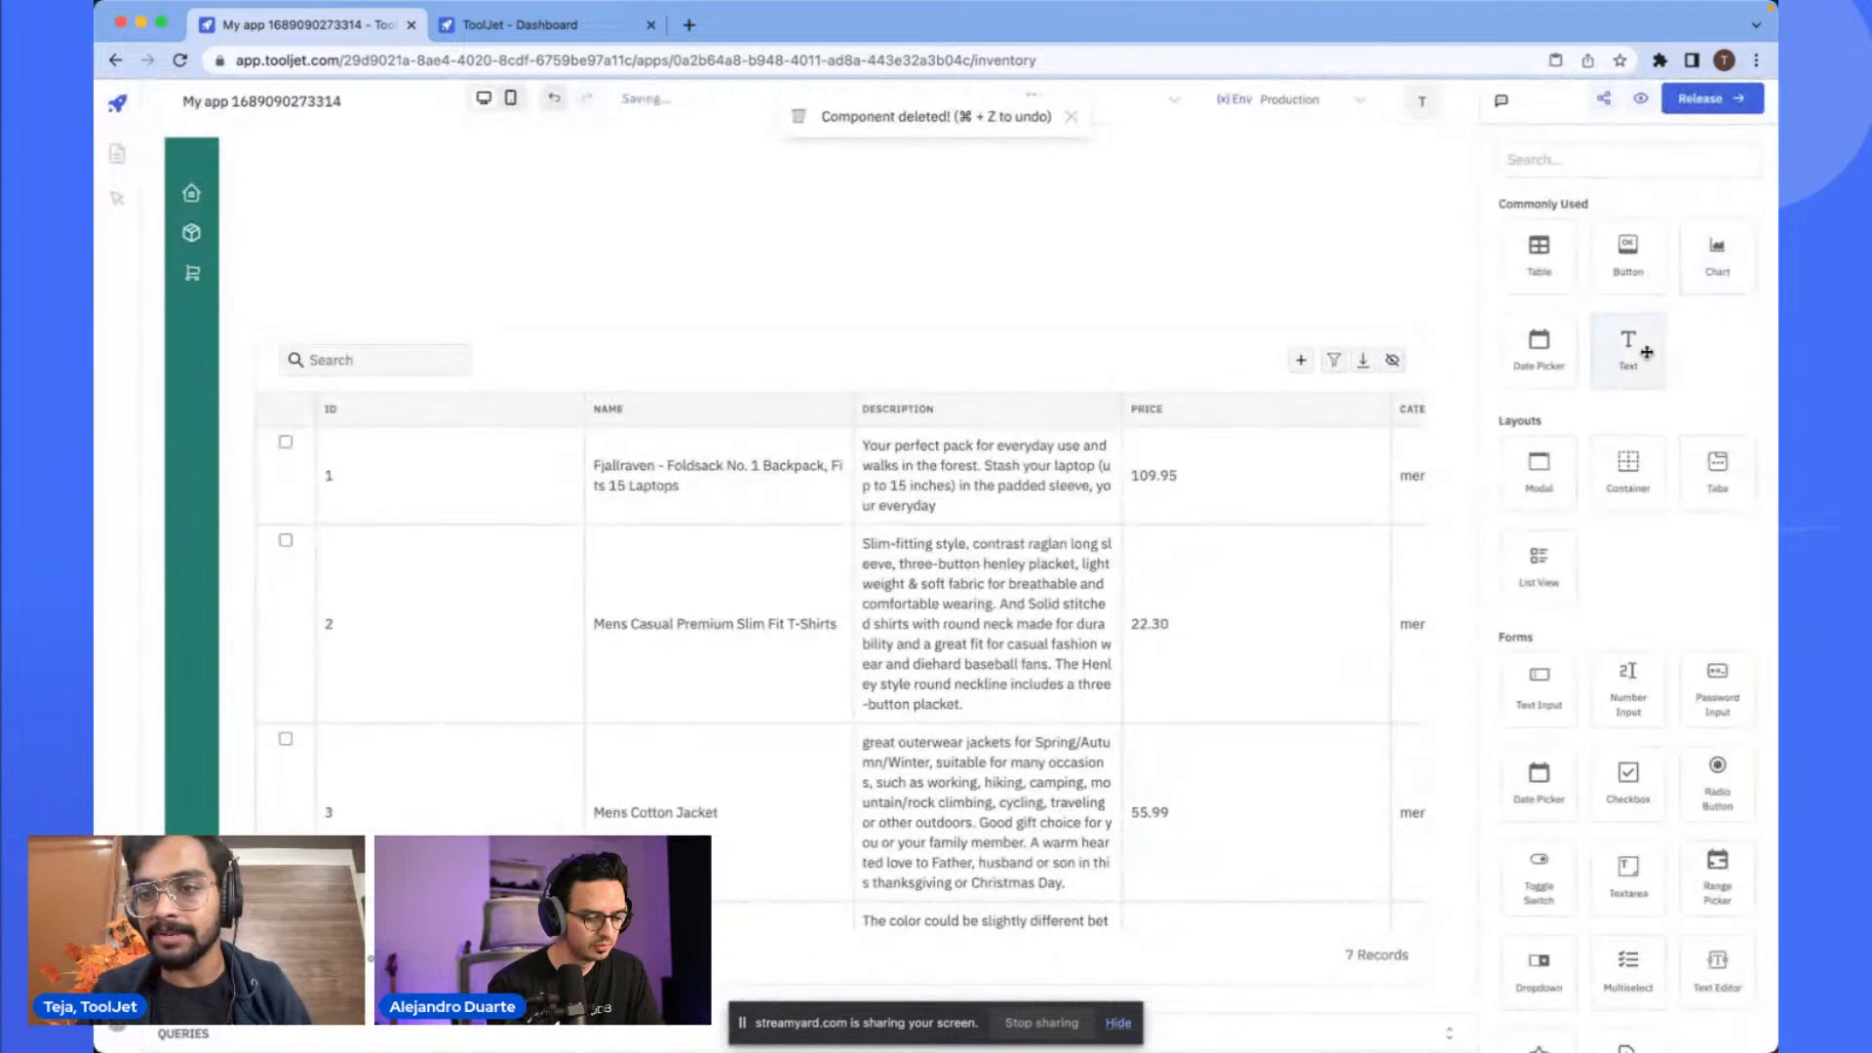
pyautogui.moveTo(1646, 353); pyautogui.dragTo(340, 221)
pyautogui.moveTo(311, 207); pyautogui.dragTo(313, 208)
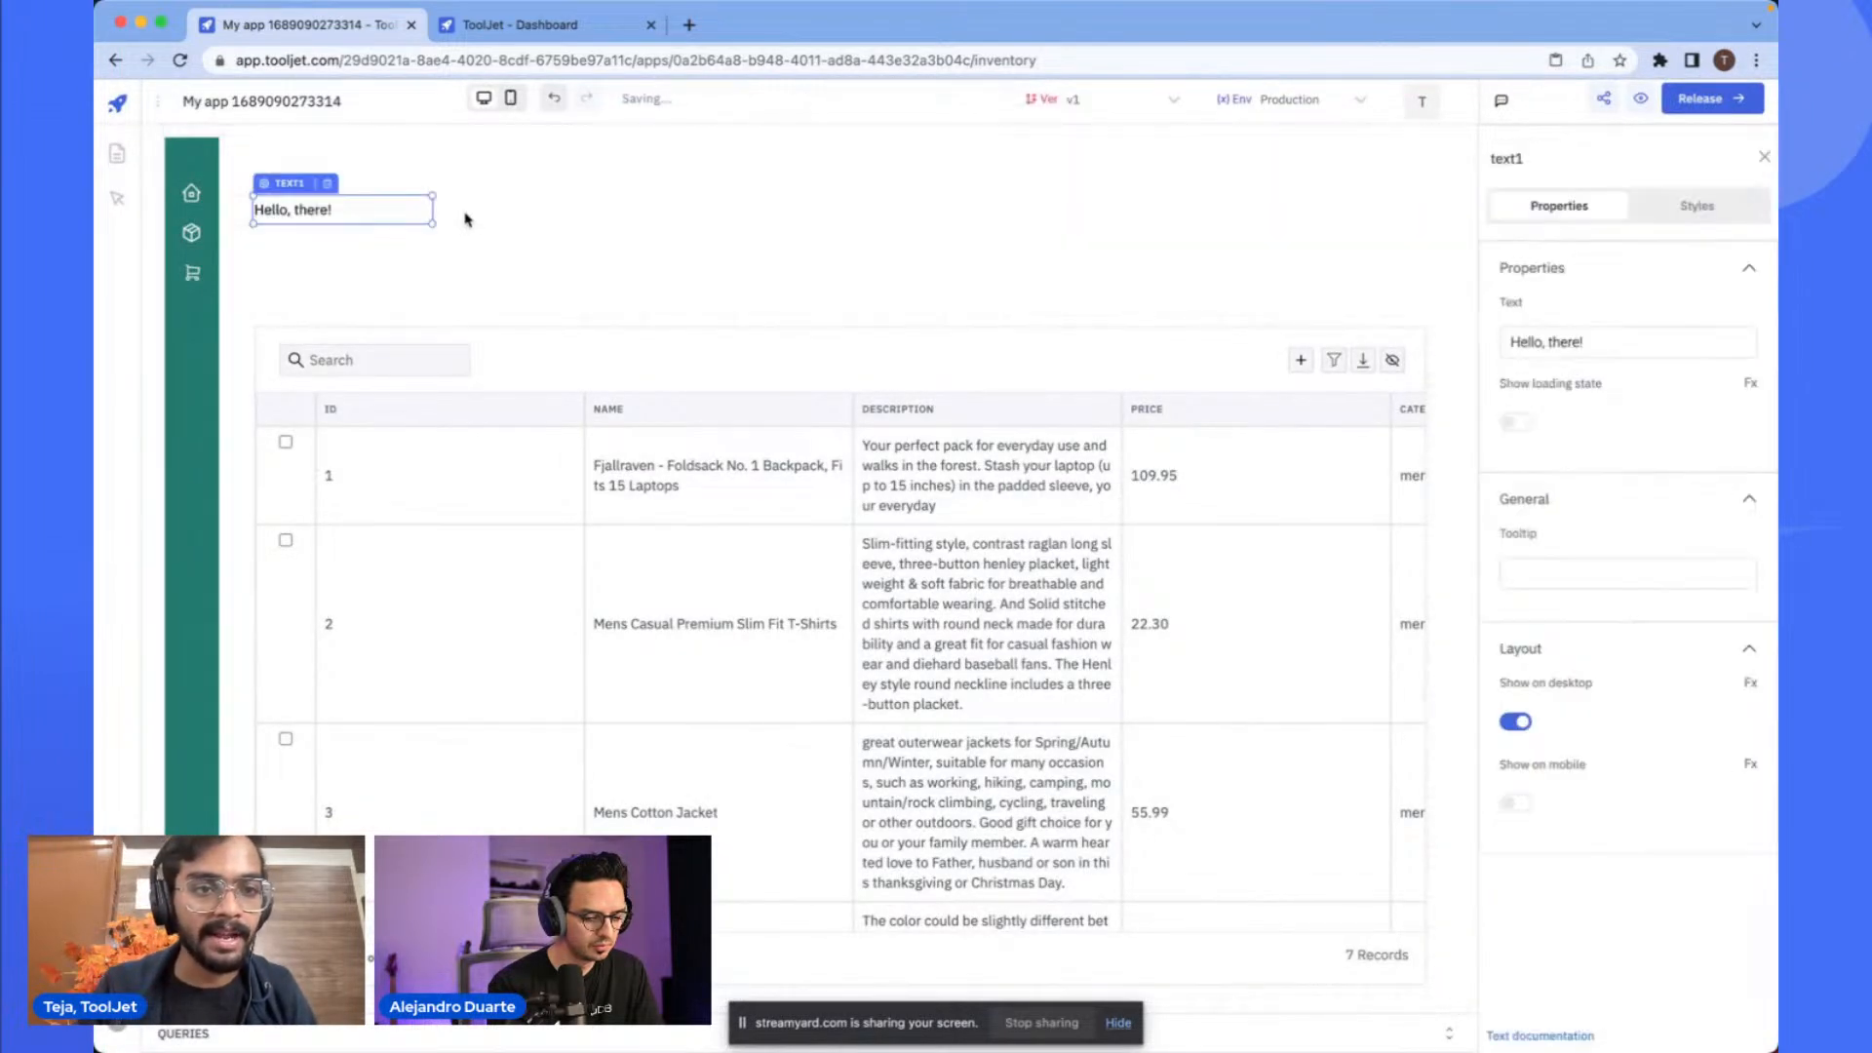
pyautogui.click(1528, 341)
pyautogui.hotkey('ctrl', 'a')
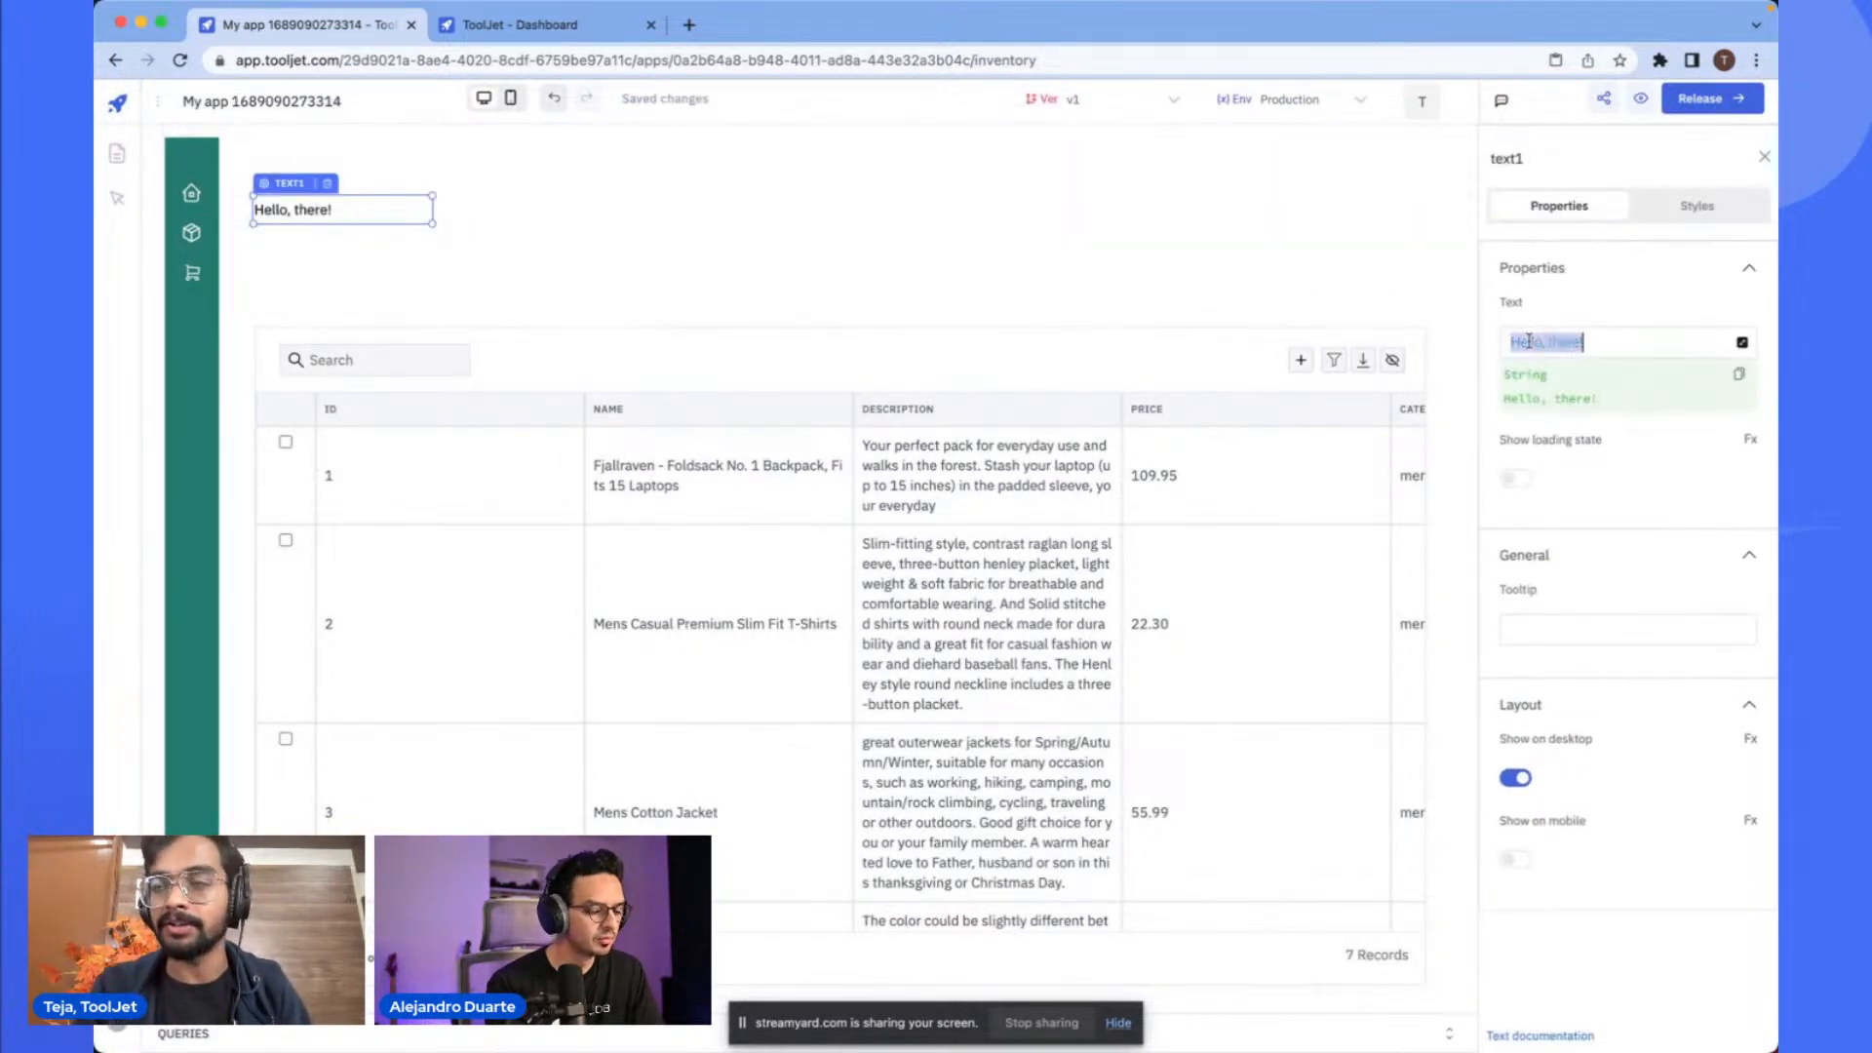
pyautogui.write('Pr')
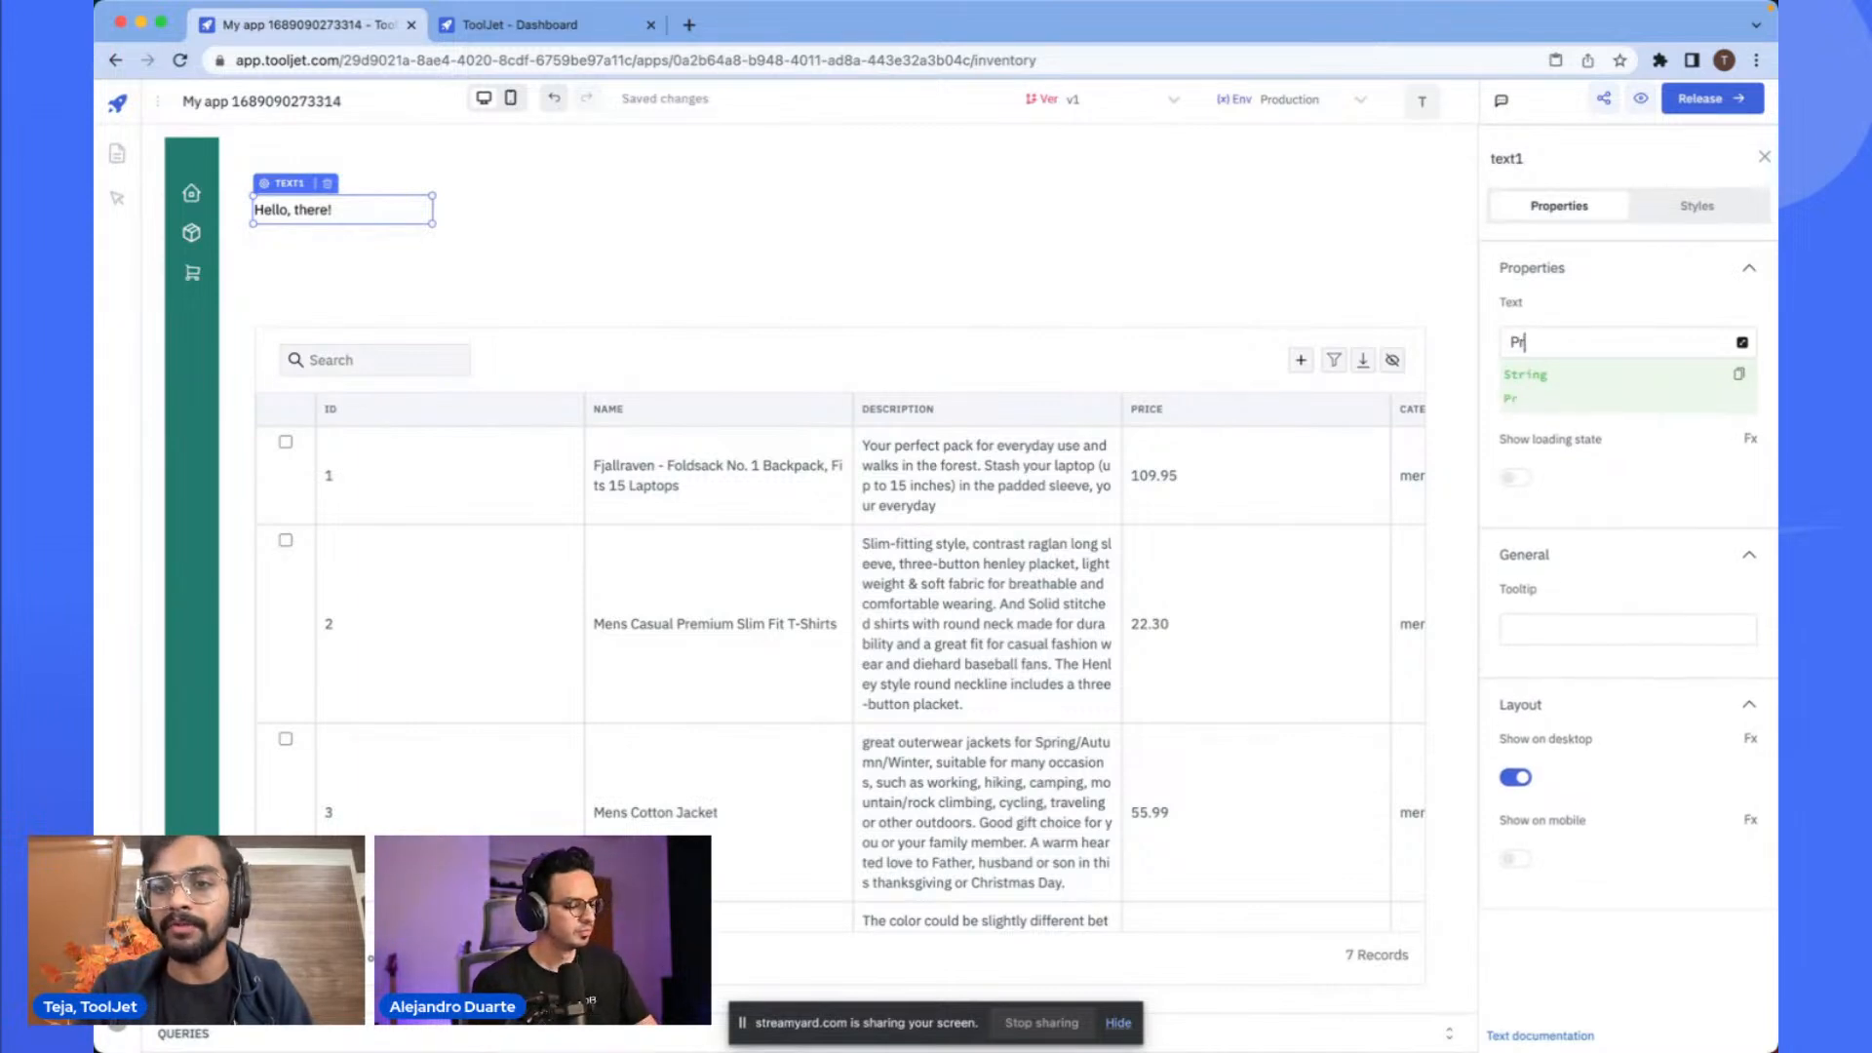
pyautogui.write('oduct Inventory')
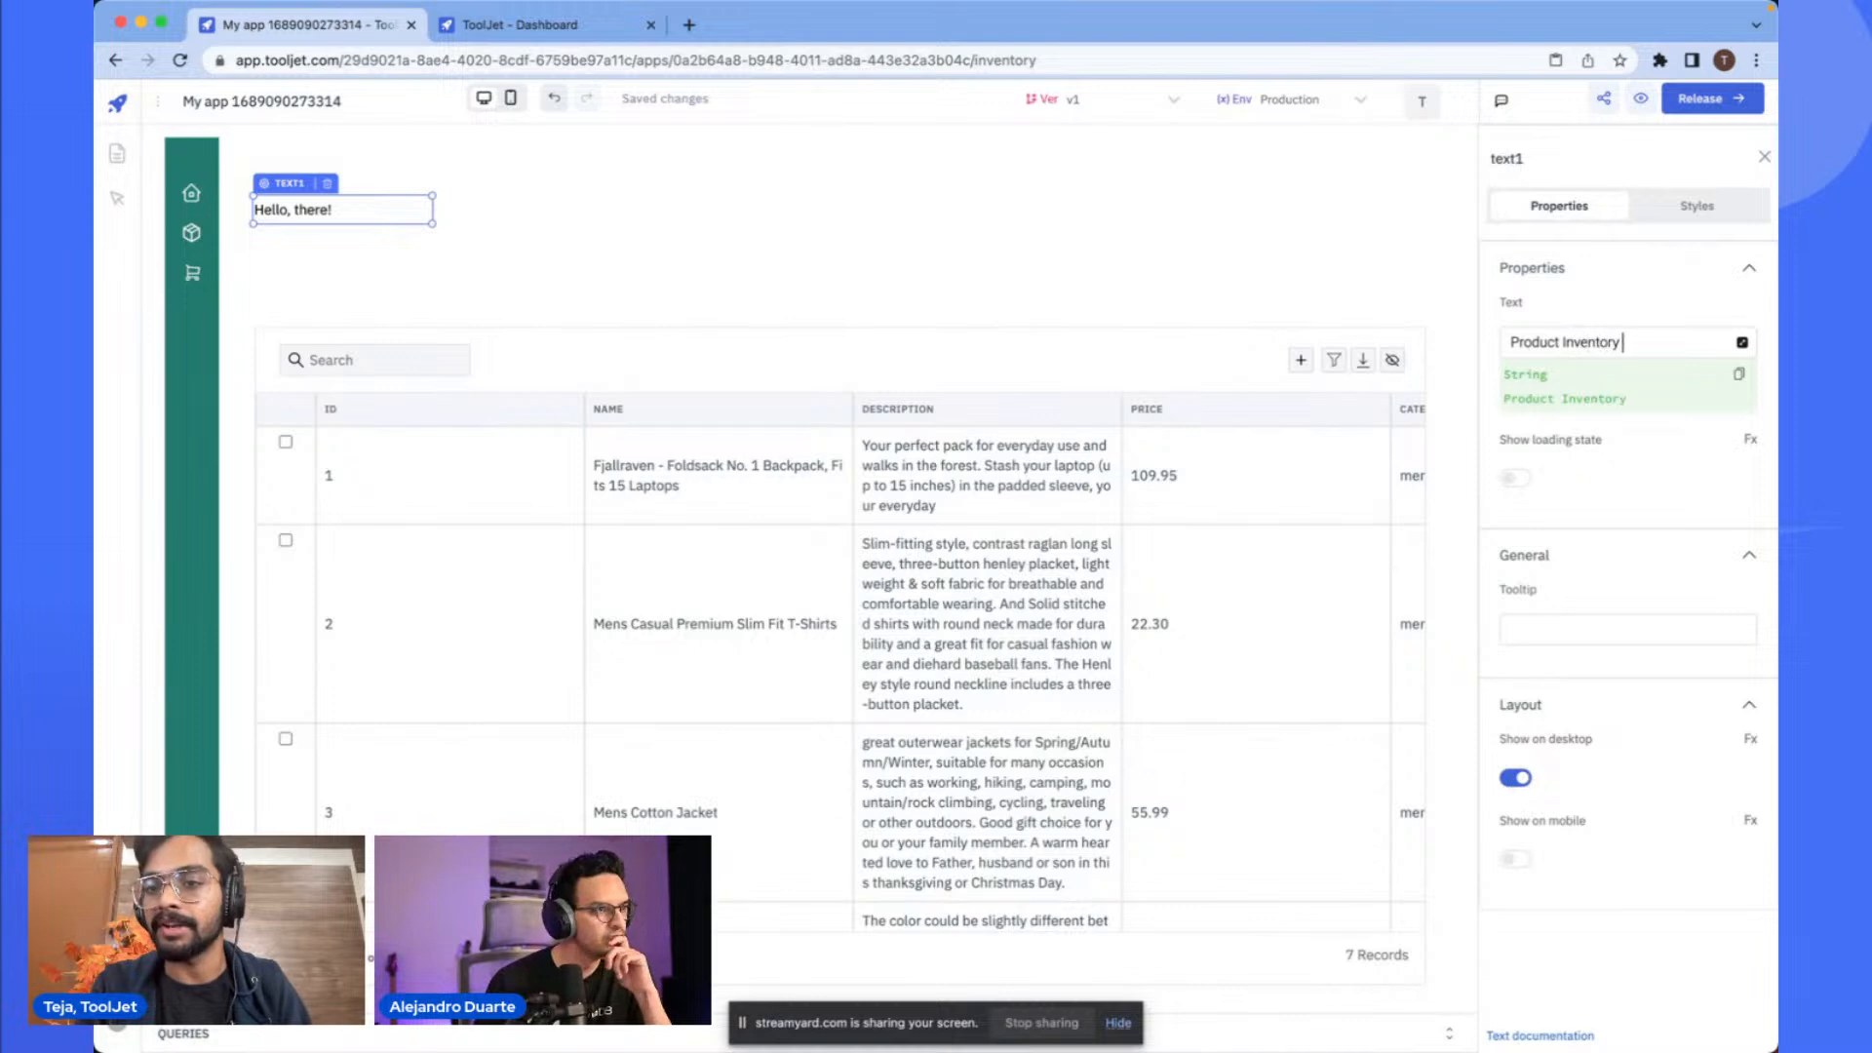
pyautogui.click(1004, 229)
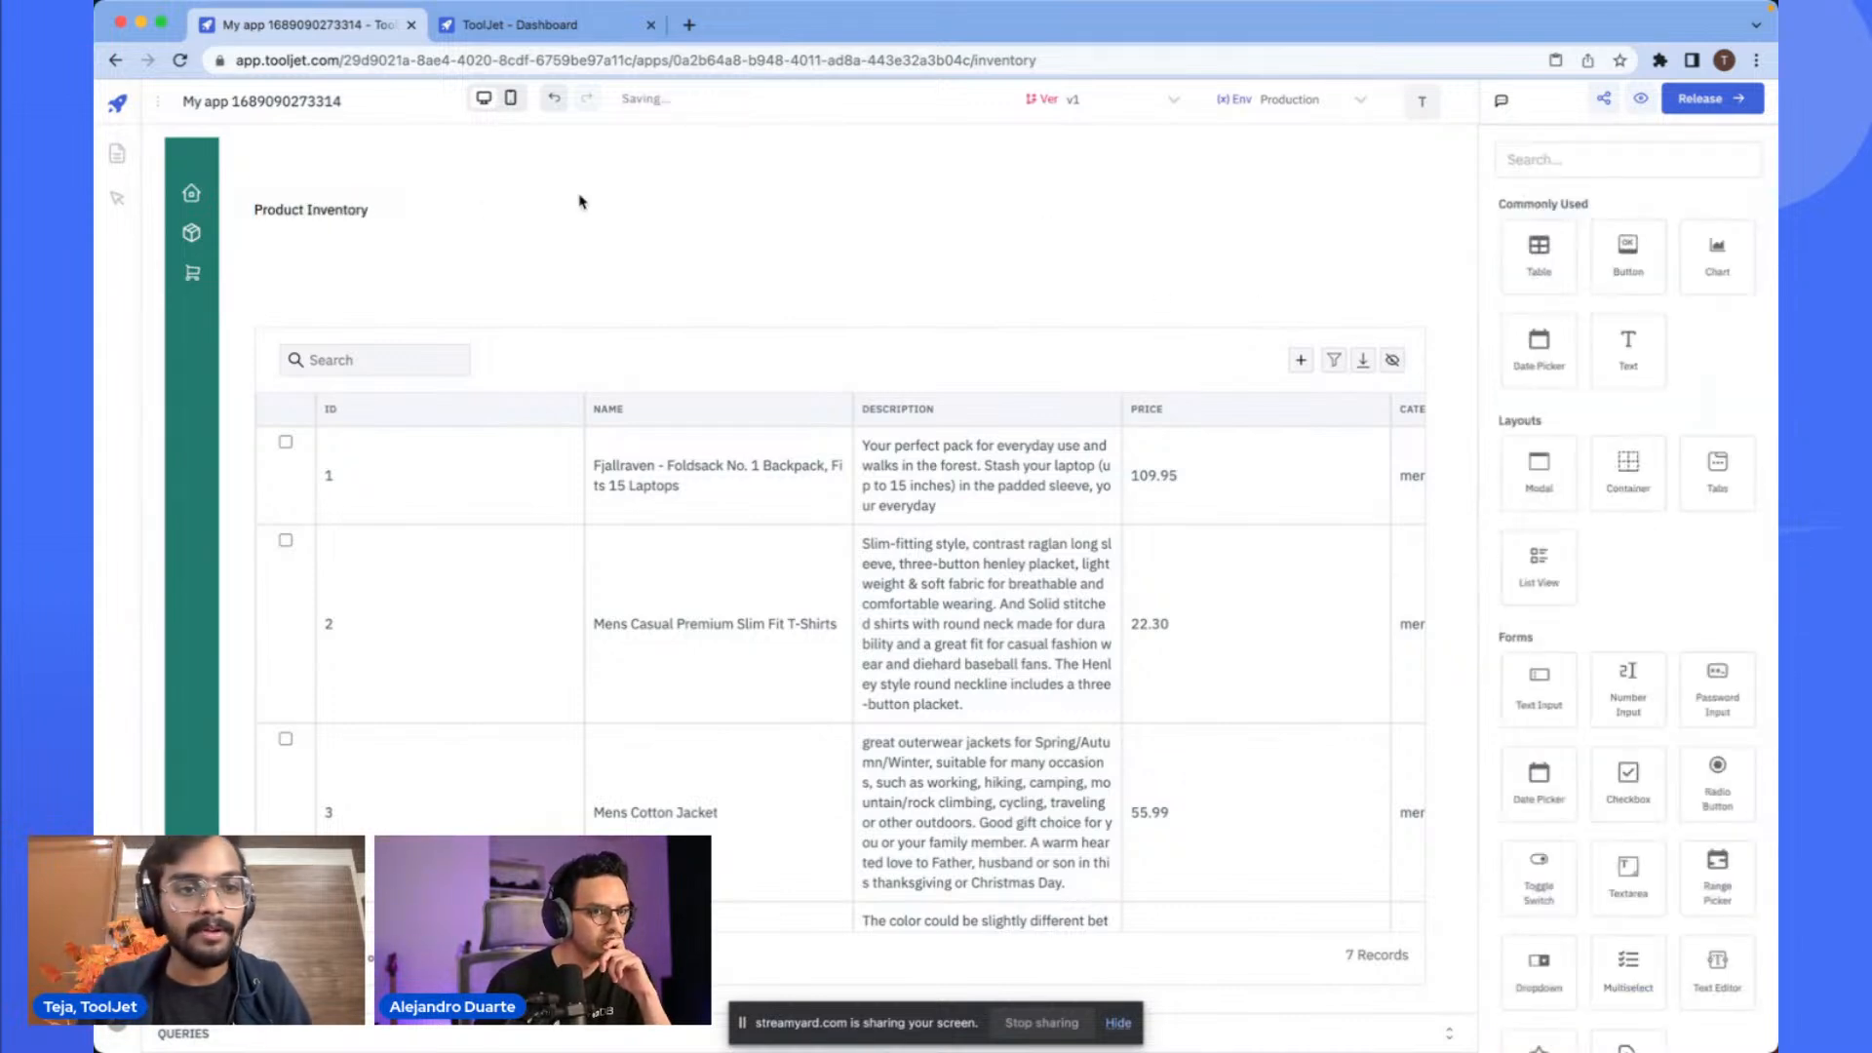
# - Style the Product Inventory heading with bold font weight and text size 22
pyautogui.click(375, 195)
pyautogui.click(1696, 205)
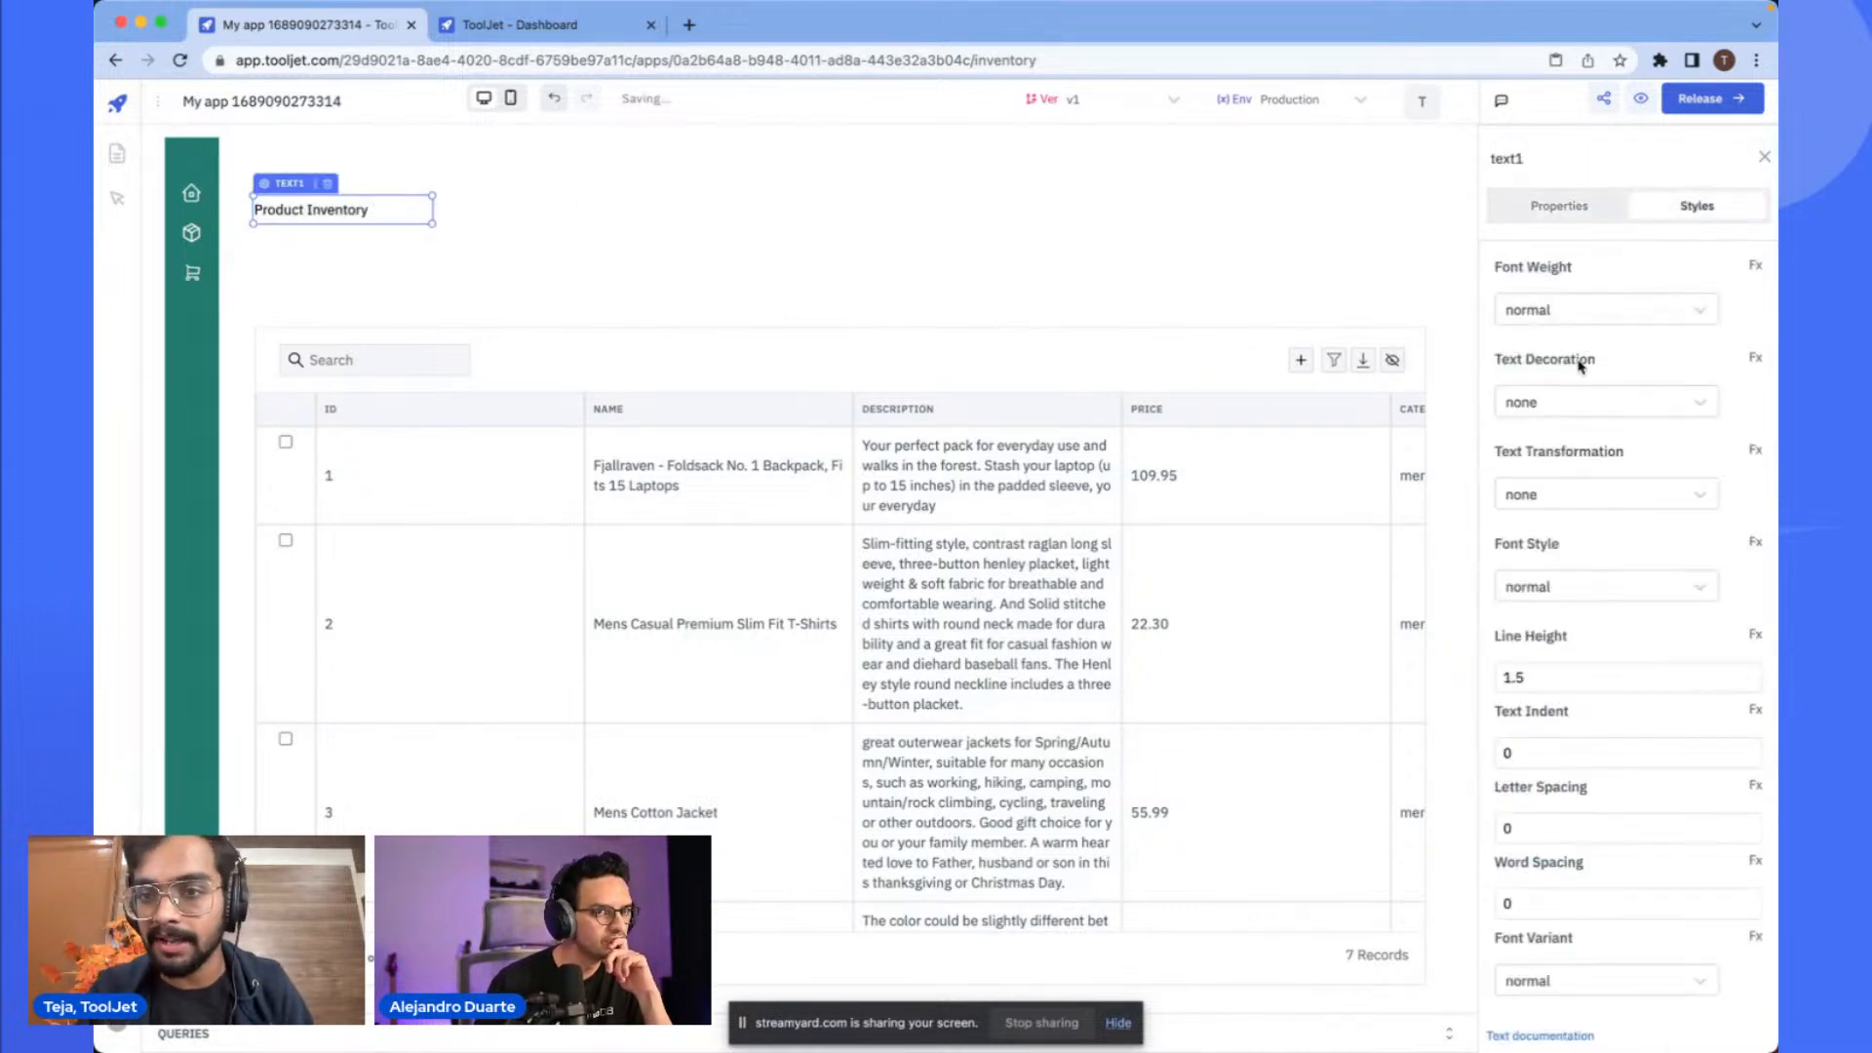
pyautogui.click(1610, 317)
pyautogui.click(1604, 359)
pyautogui.click(1582, 313)
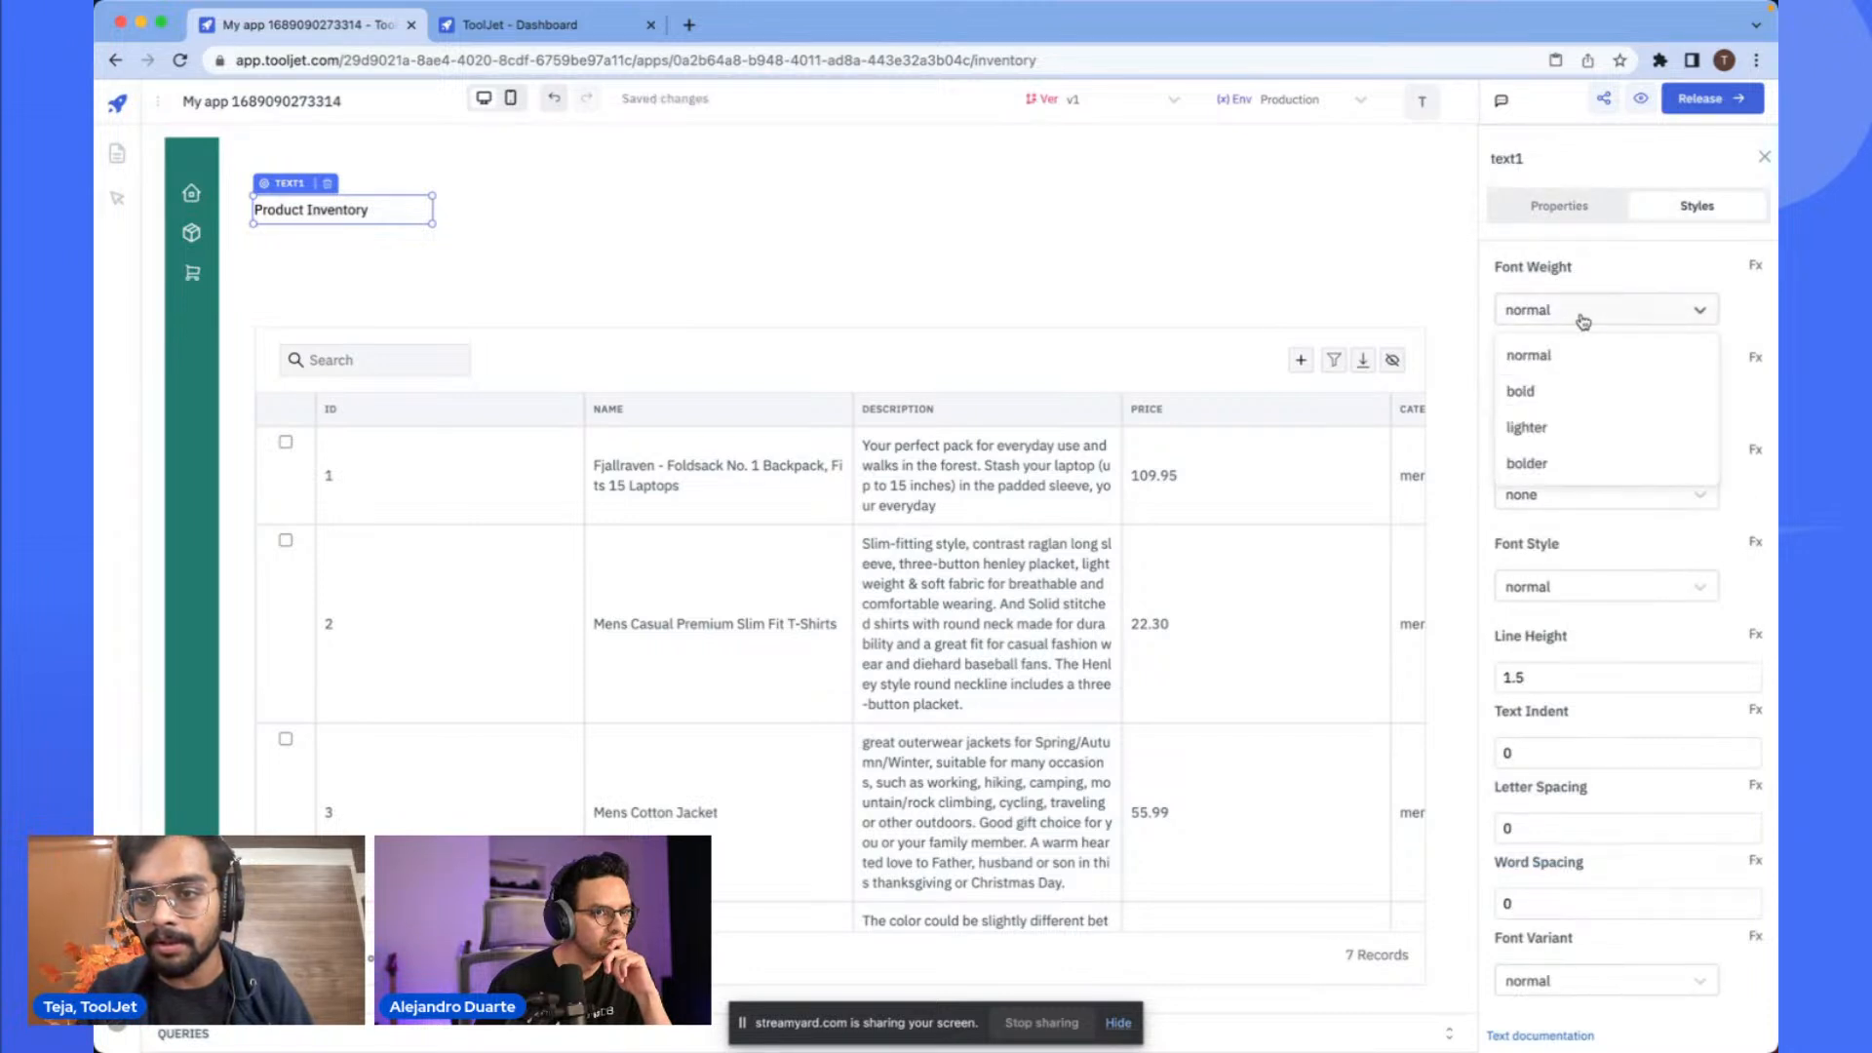
pyautogui.click(1581, 388)
pyautogui.scroll(-3, 1577, 468)
pyautogui.scroll(-3, 1580, 551)
pyautogui.write('22')
pyautogui.click(879, 166)
# - Widen the heading's text box so the full title fits
pyautogui.click(410, 193)
pyautogui.moveTo(431, 201); pyautogui.dragTo(520, 197)
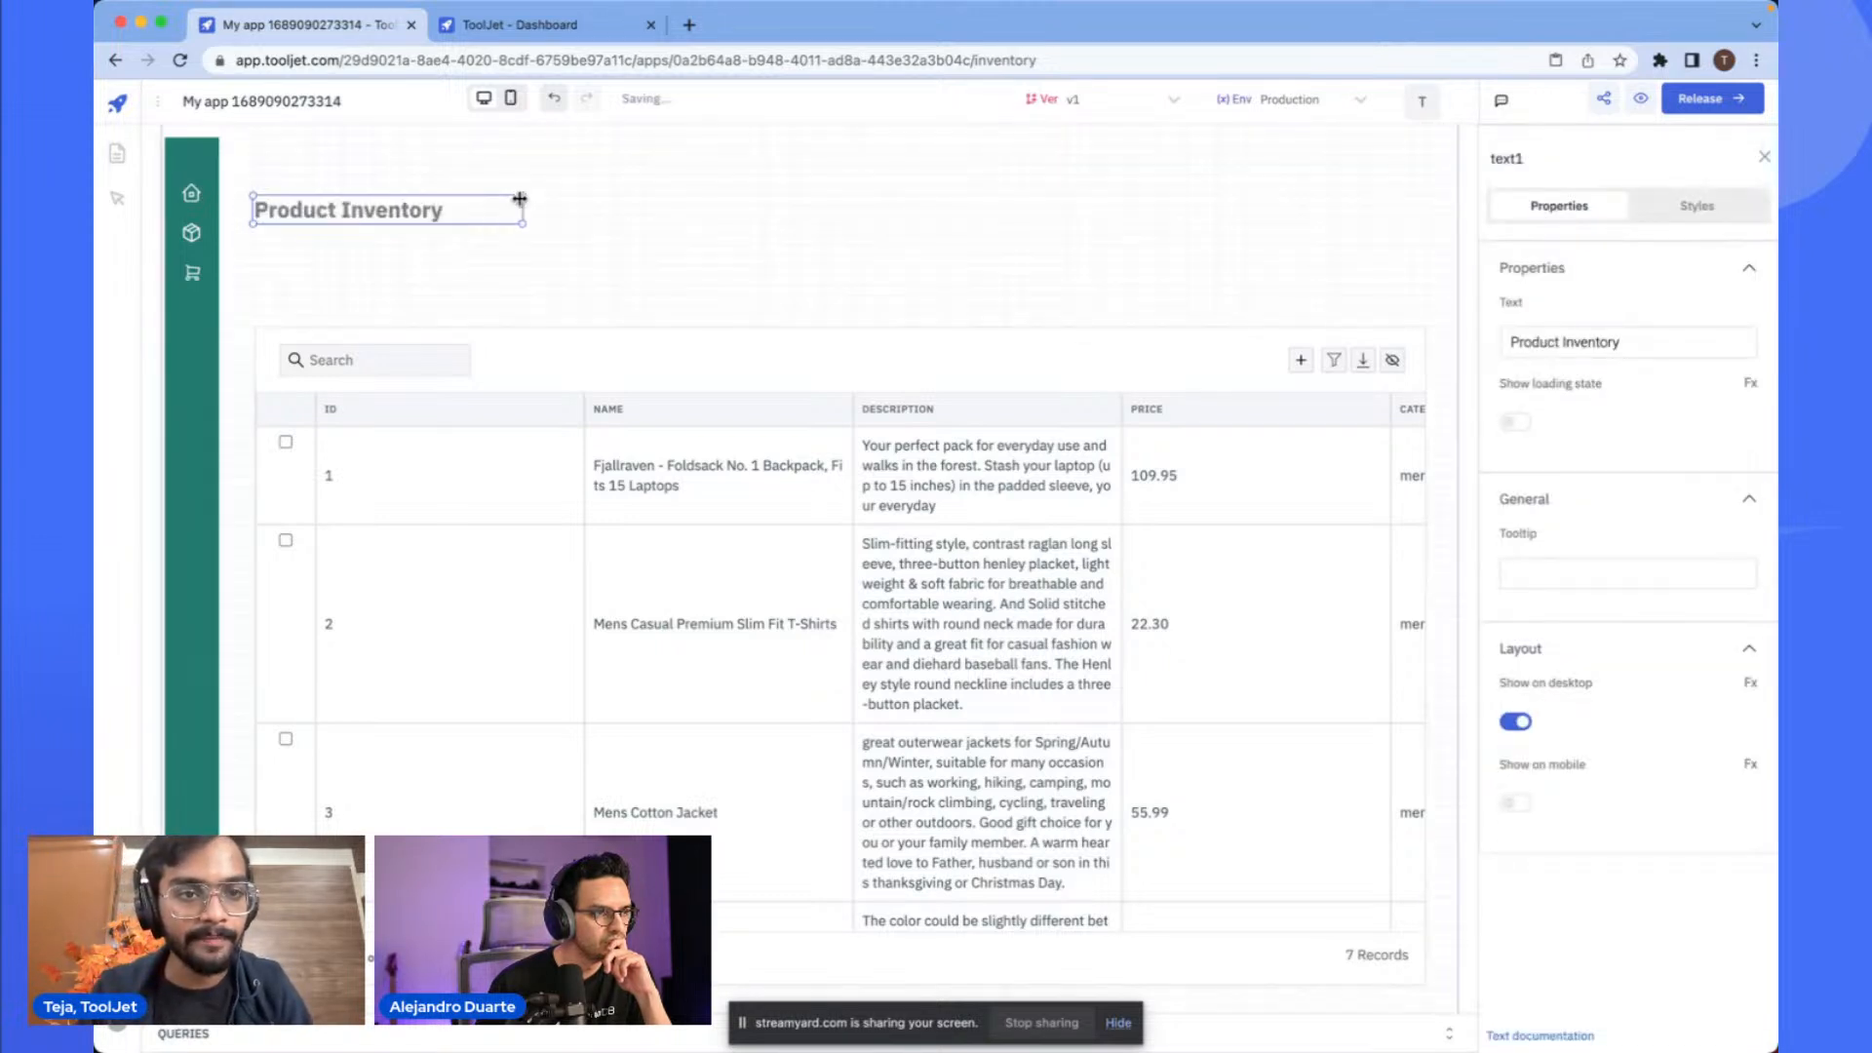
pyautogui.click(626, 213)
# - Set the heading's text color to the sidebar's green, #237a6f
pyautogui.click(408, 215)
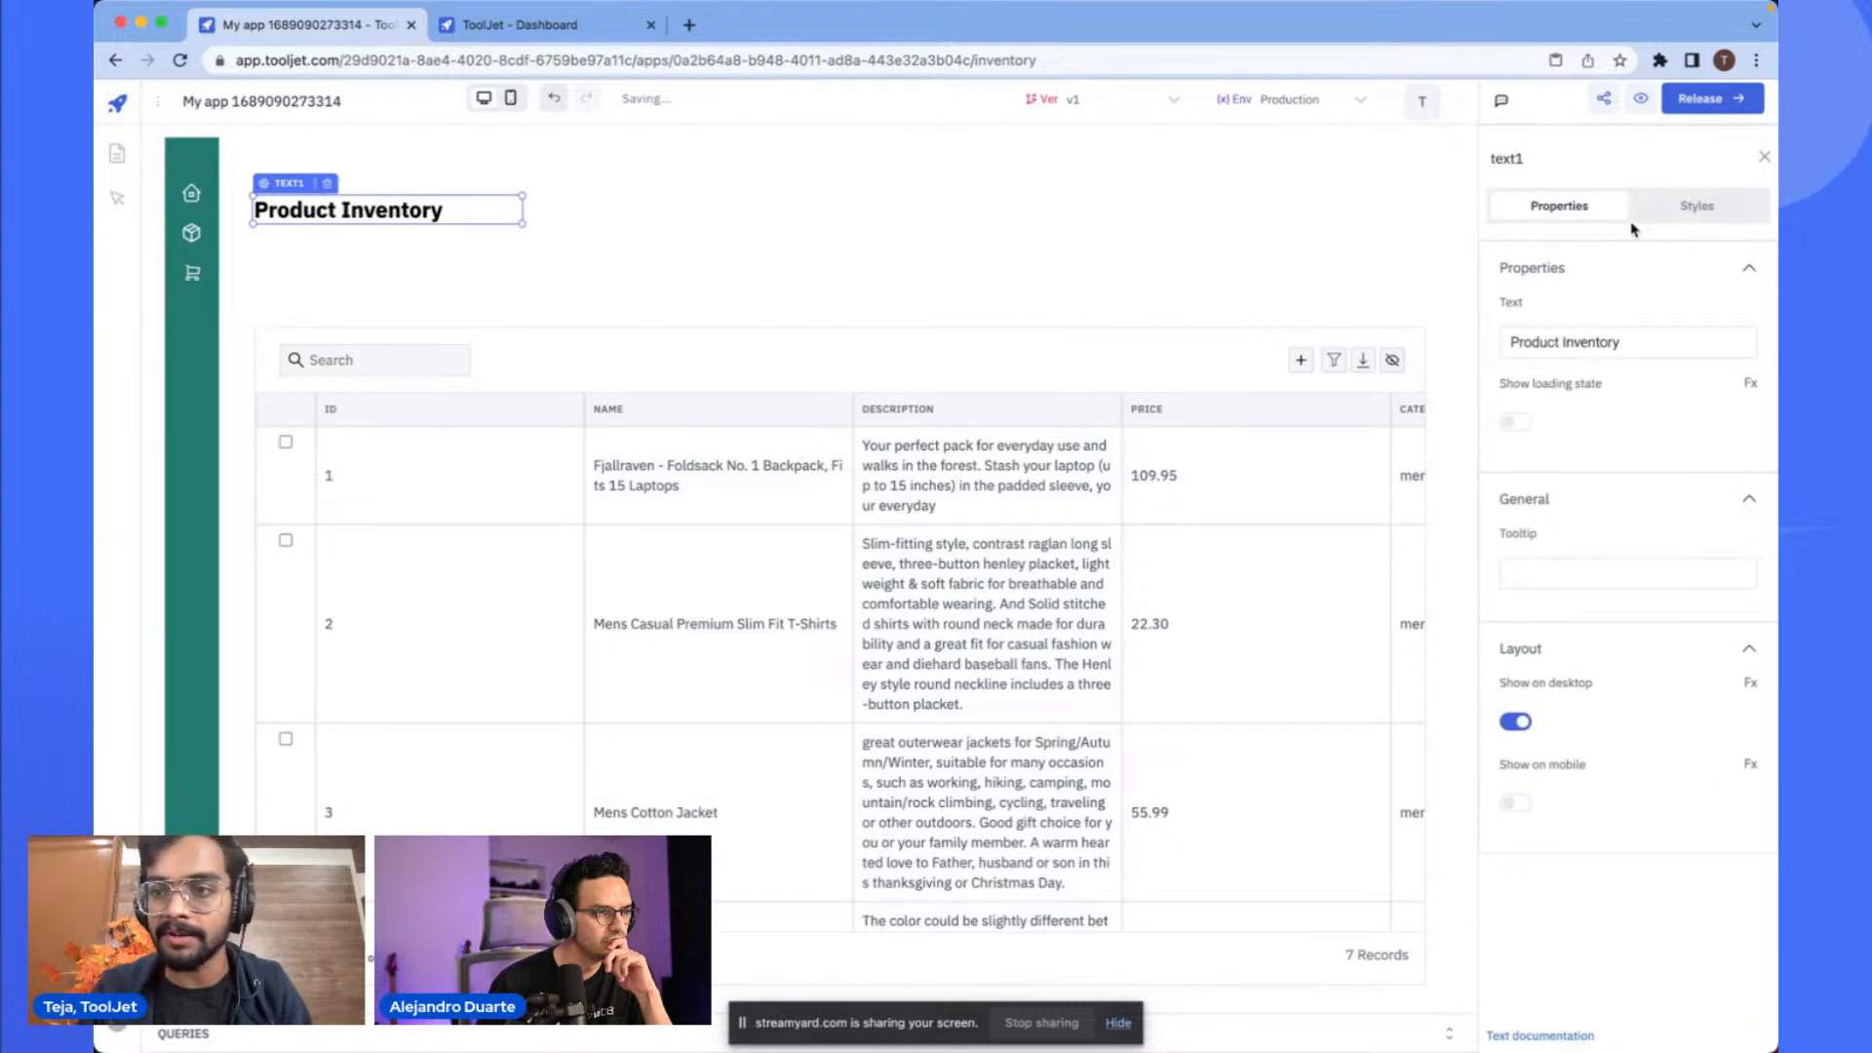
pyautogui.click(1682, 208)
pyautogui.press('super+Tab')
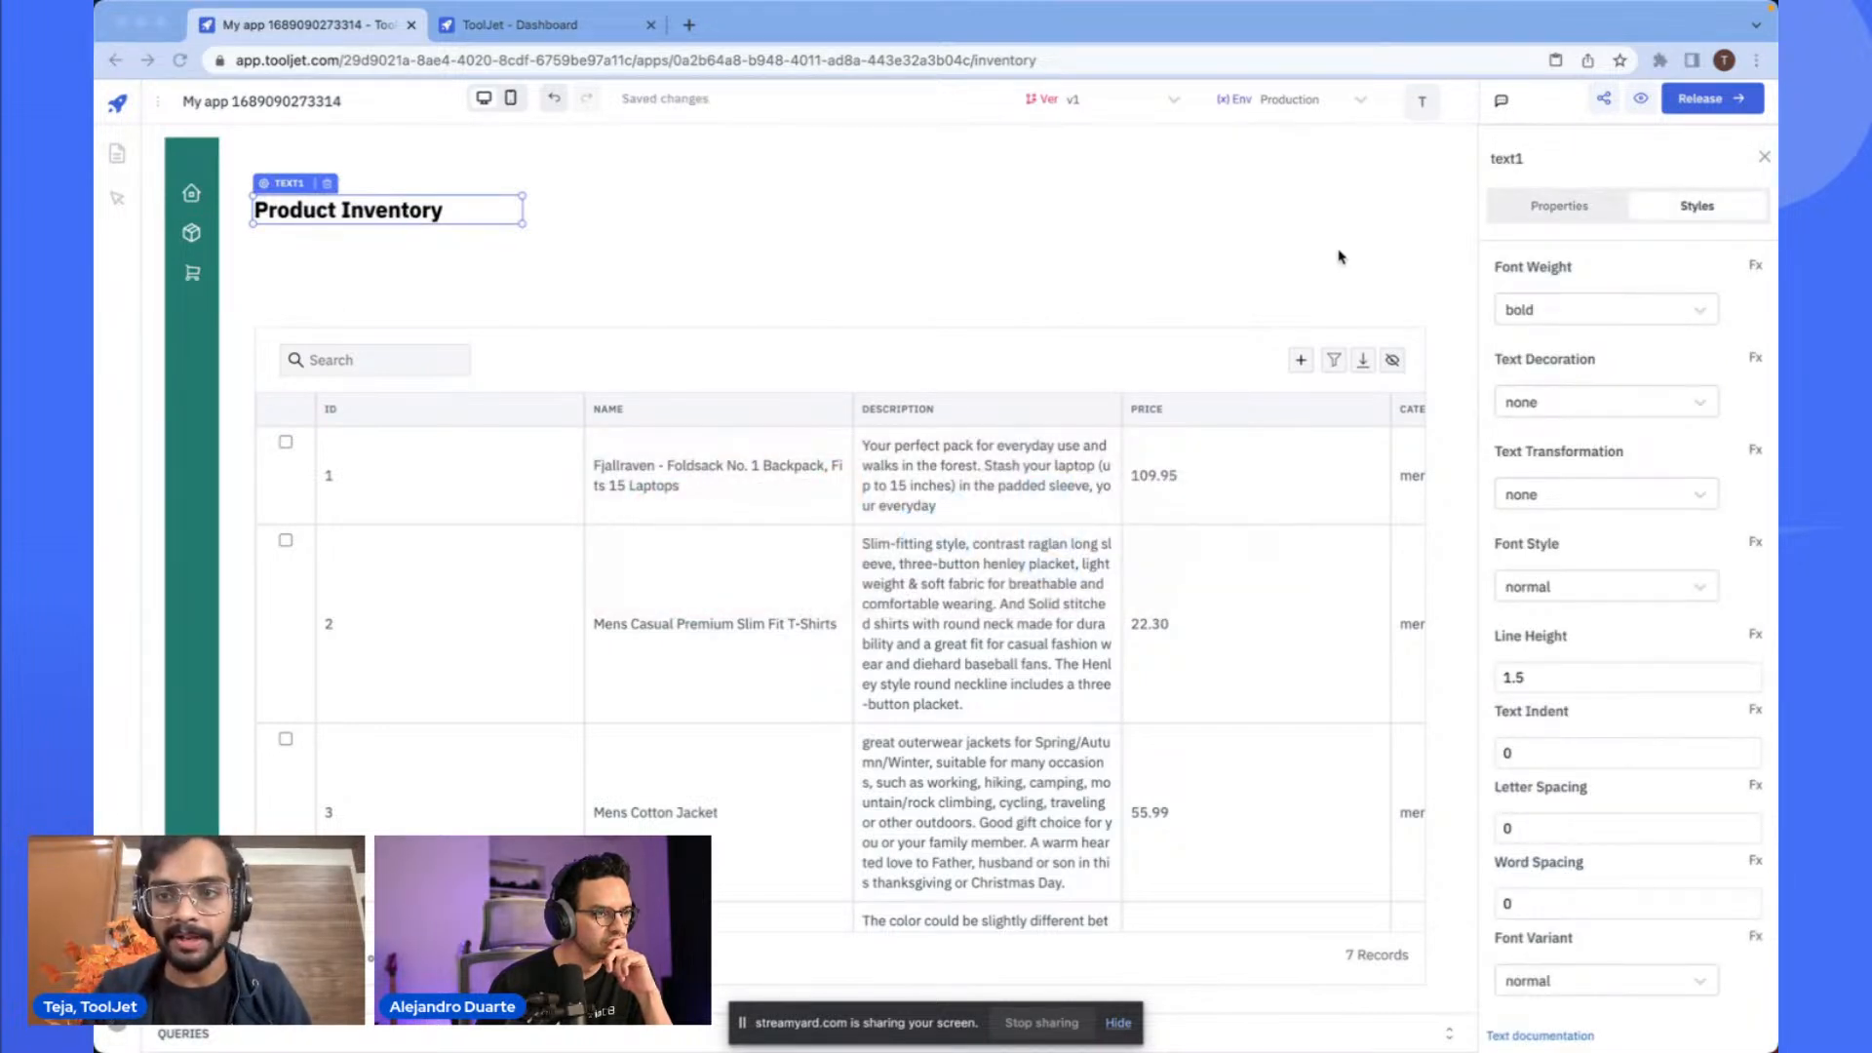
pyautogui.click(1741, 218)
pyautogui.scroll(-8, 1579, 386)
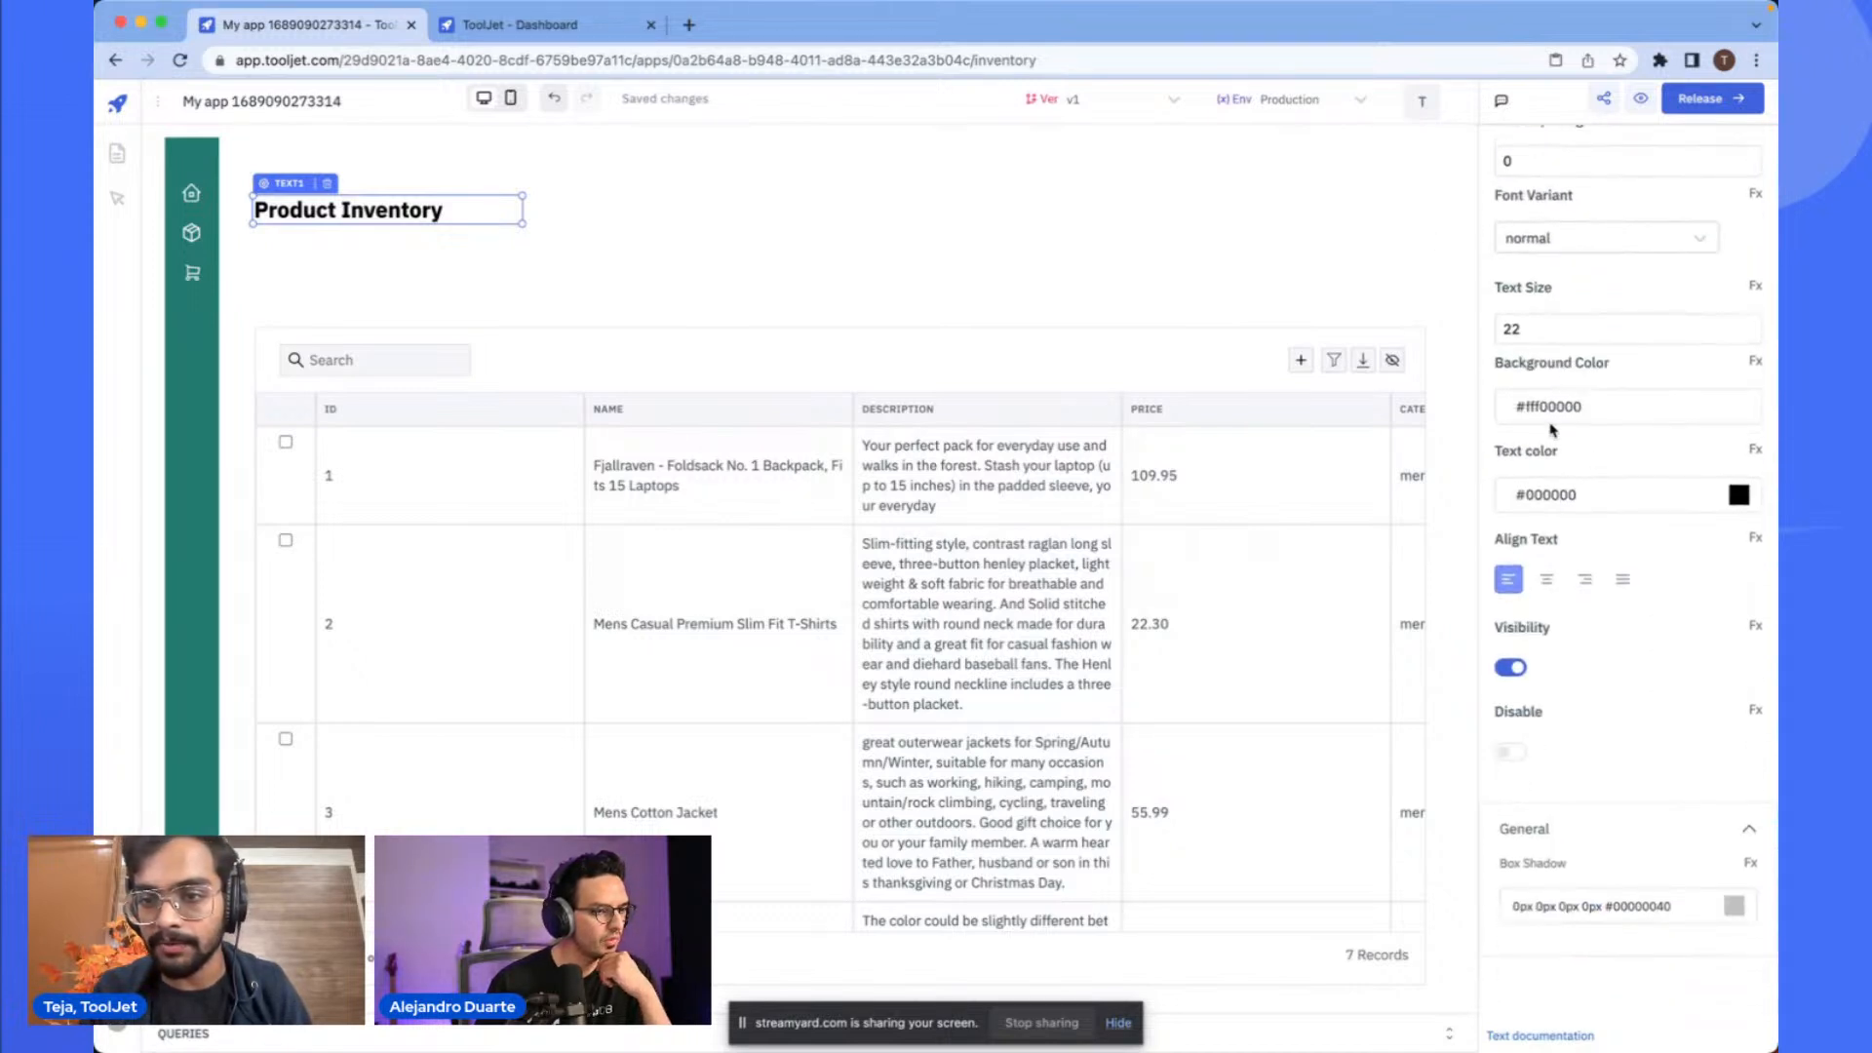
pyautogui.scroll(8, 1550, 443)
pyautogui.scroll(-5, 1595, 574)
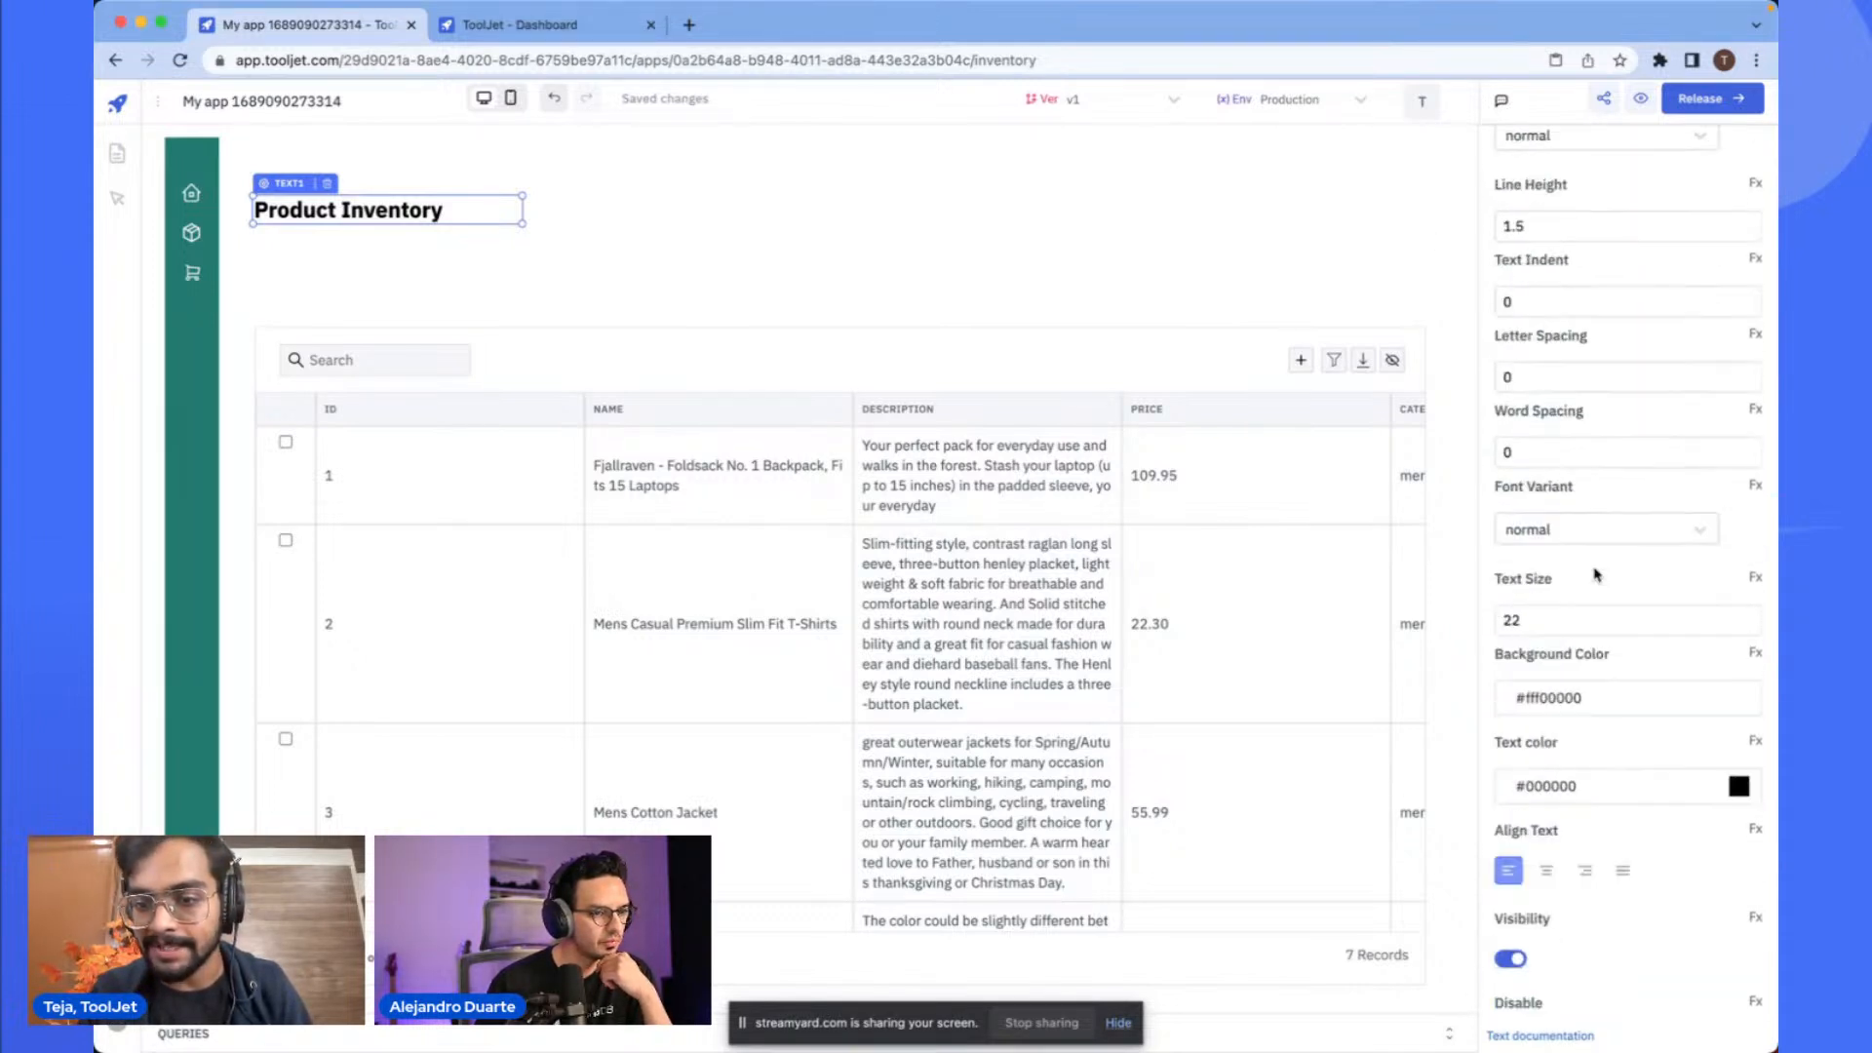
pyautogui.scroll(-1, 1596, 575)
pyautogui.click(1663, 667)
pyautogui.press('Escape')
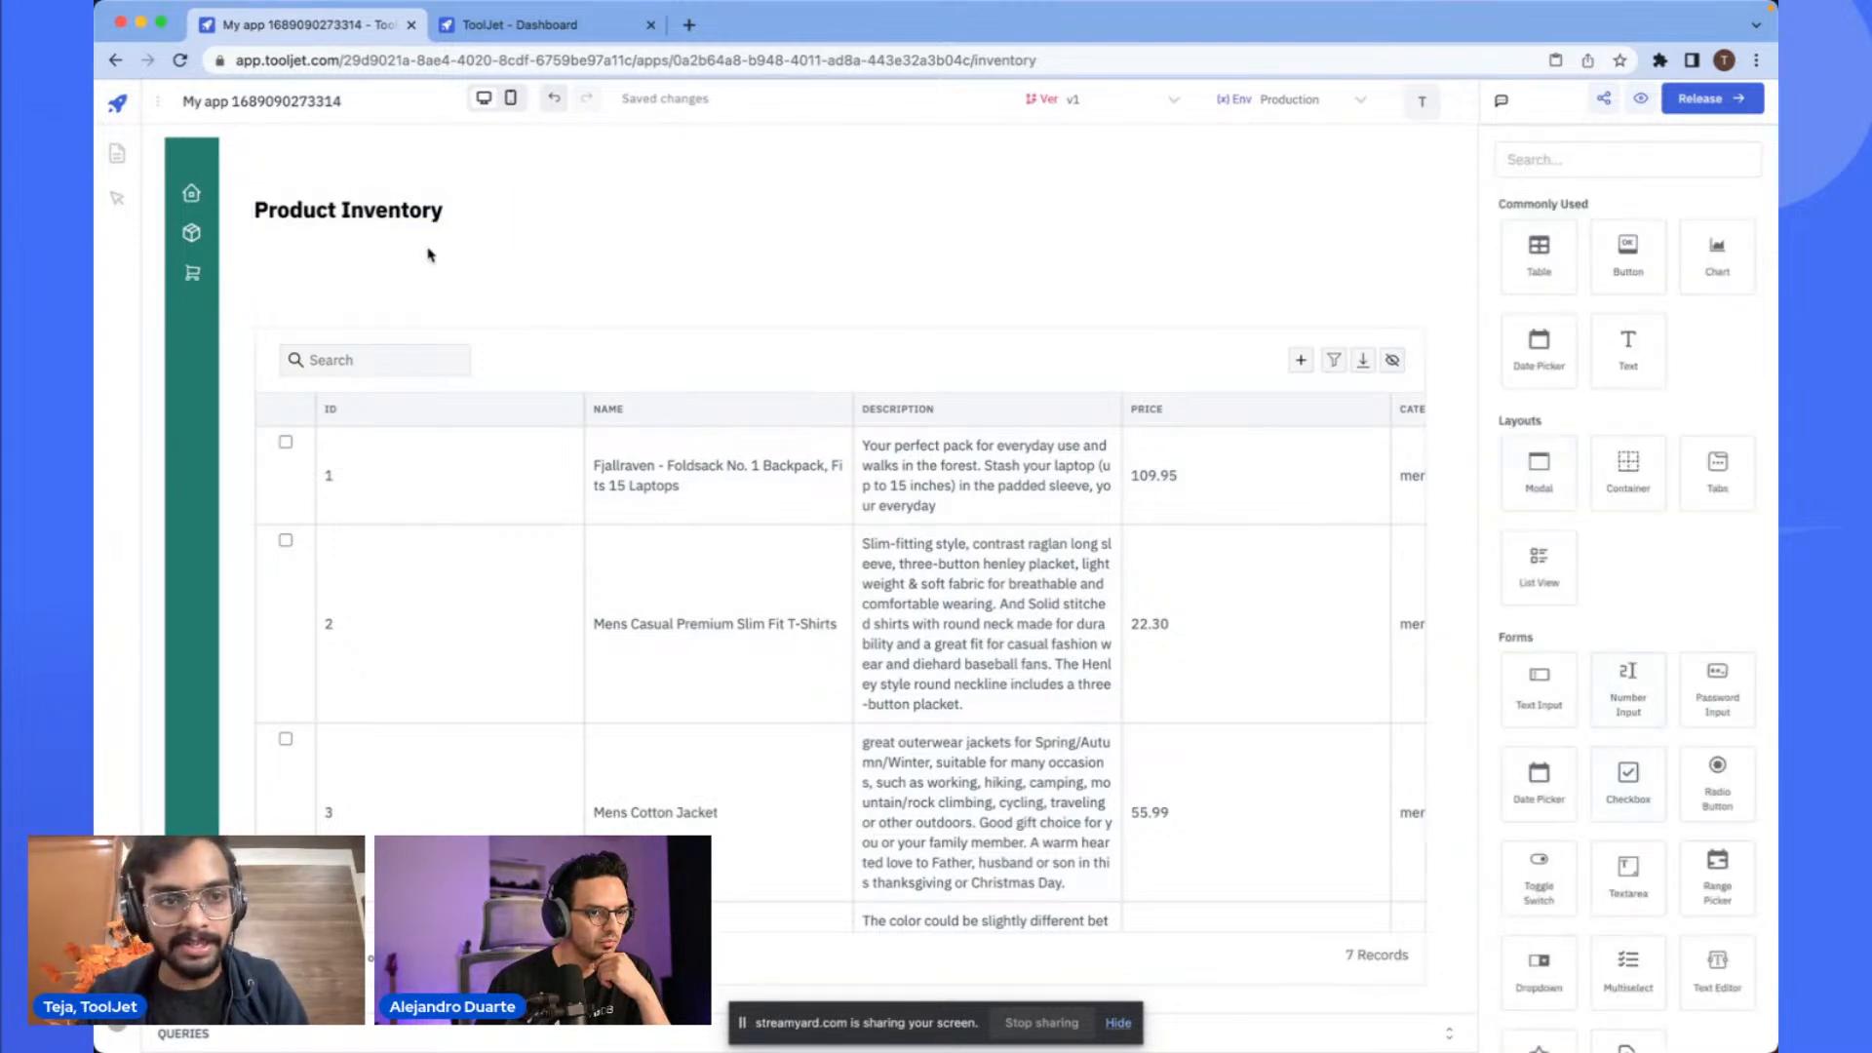
pyautogui.click(388, 213)
pyautogui.click(1696, 206)
pyautogui.scroll(-6, 1619, 585)
pyautogui.click(1642, 722)
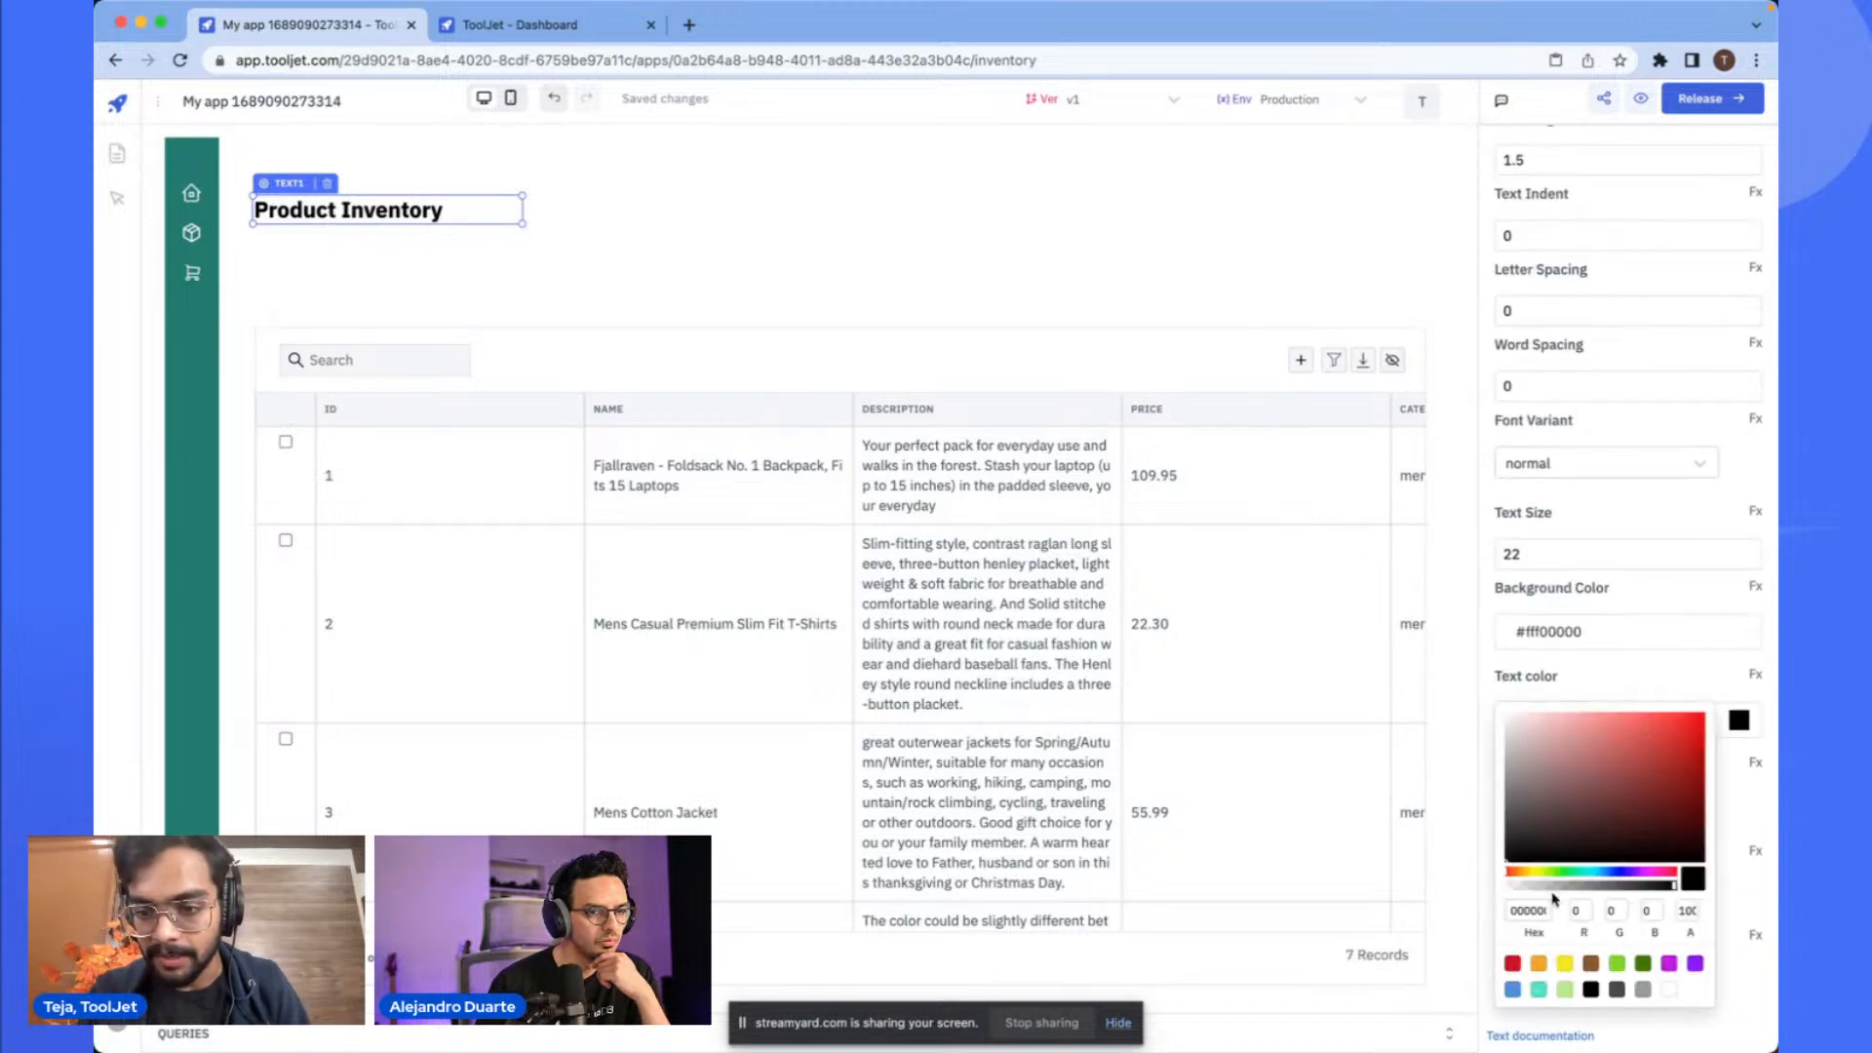
pyautogui.press('super+v')
pyautogui.click(1073, 310)
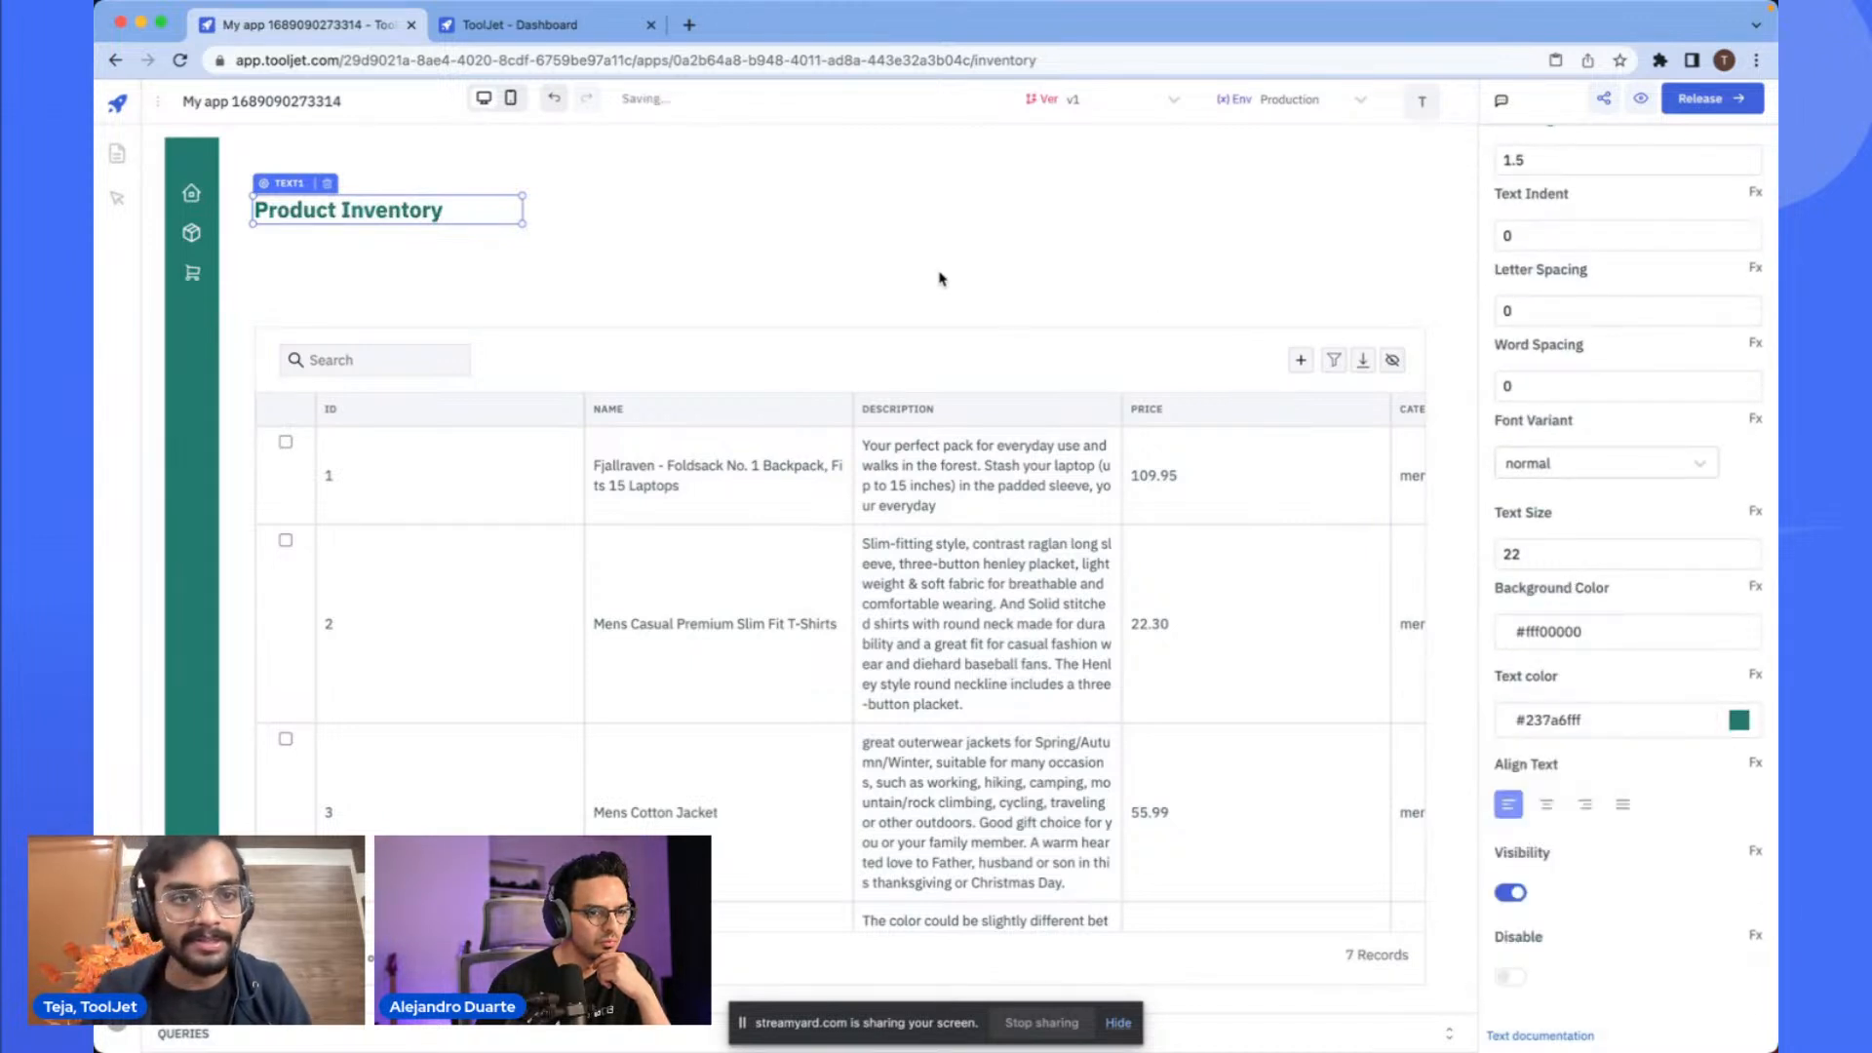
pyautogui.click(949, 282)
# - Add a divider below the heading and stretch it across the full width of the table
pyautogui.click(1579, 159)
pyautogui.write('div')
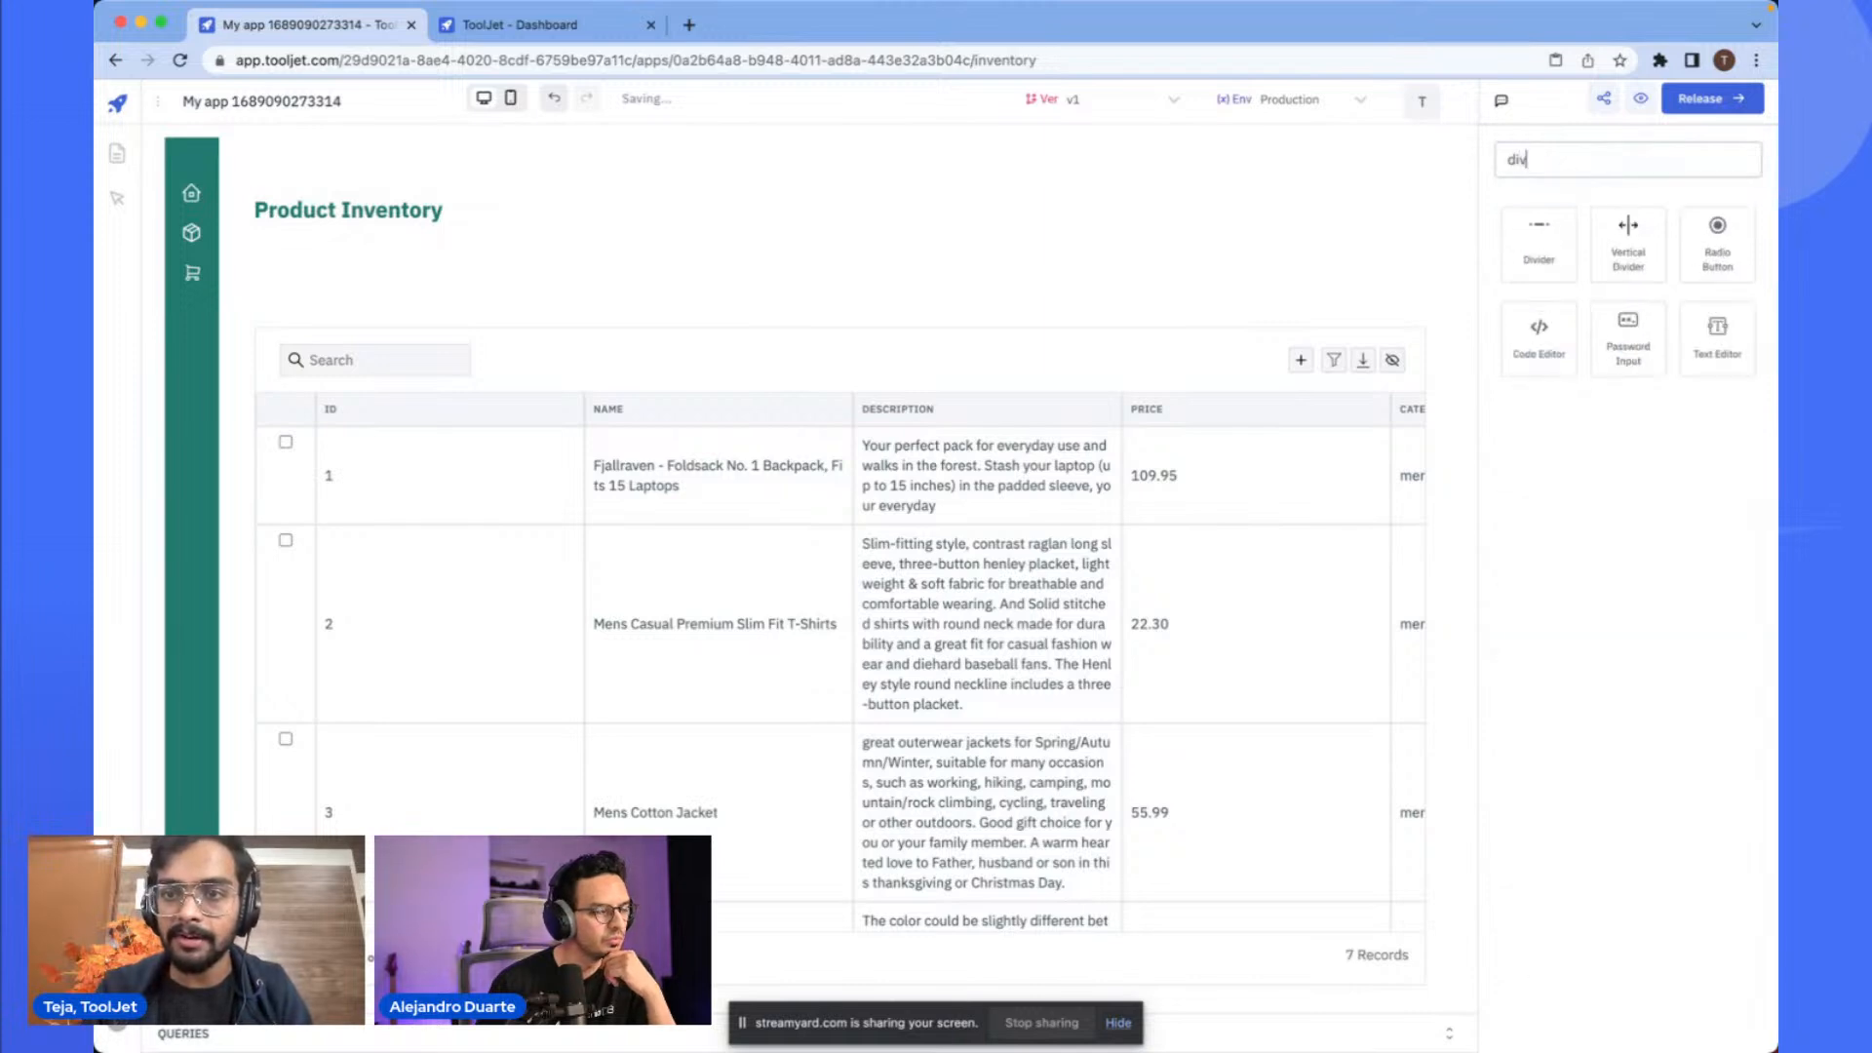
pyautogui.moveTo(1538, 234); pyautogui.dragTo(810, 246)
pyautogui.moveTo(626, 217); pyautogui.dragTo(286, 256)
pyautogui.click(474, 262)
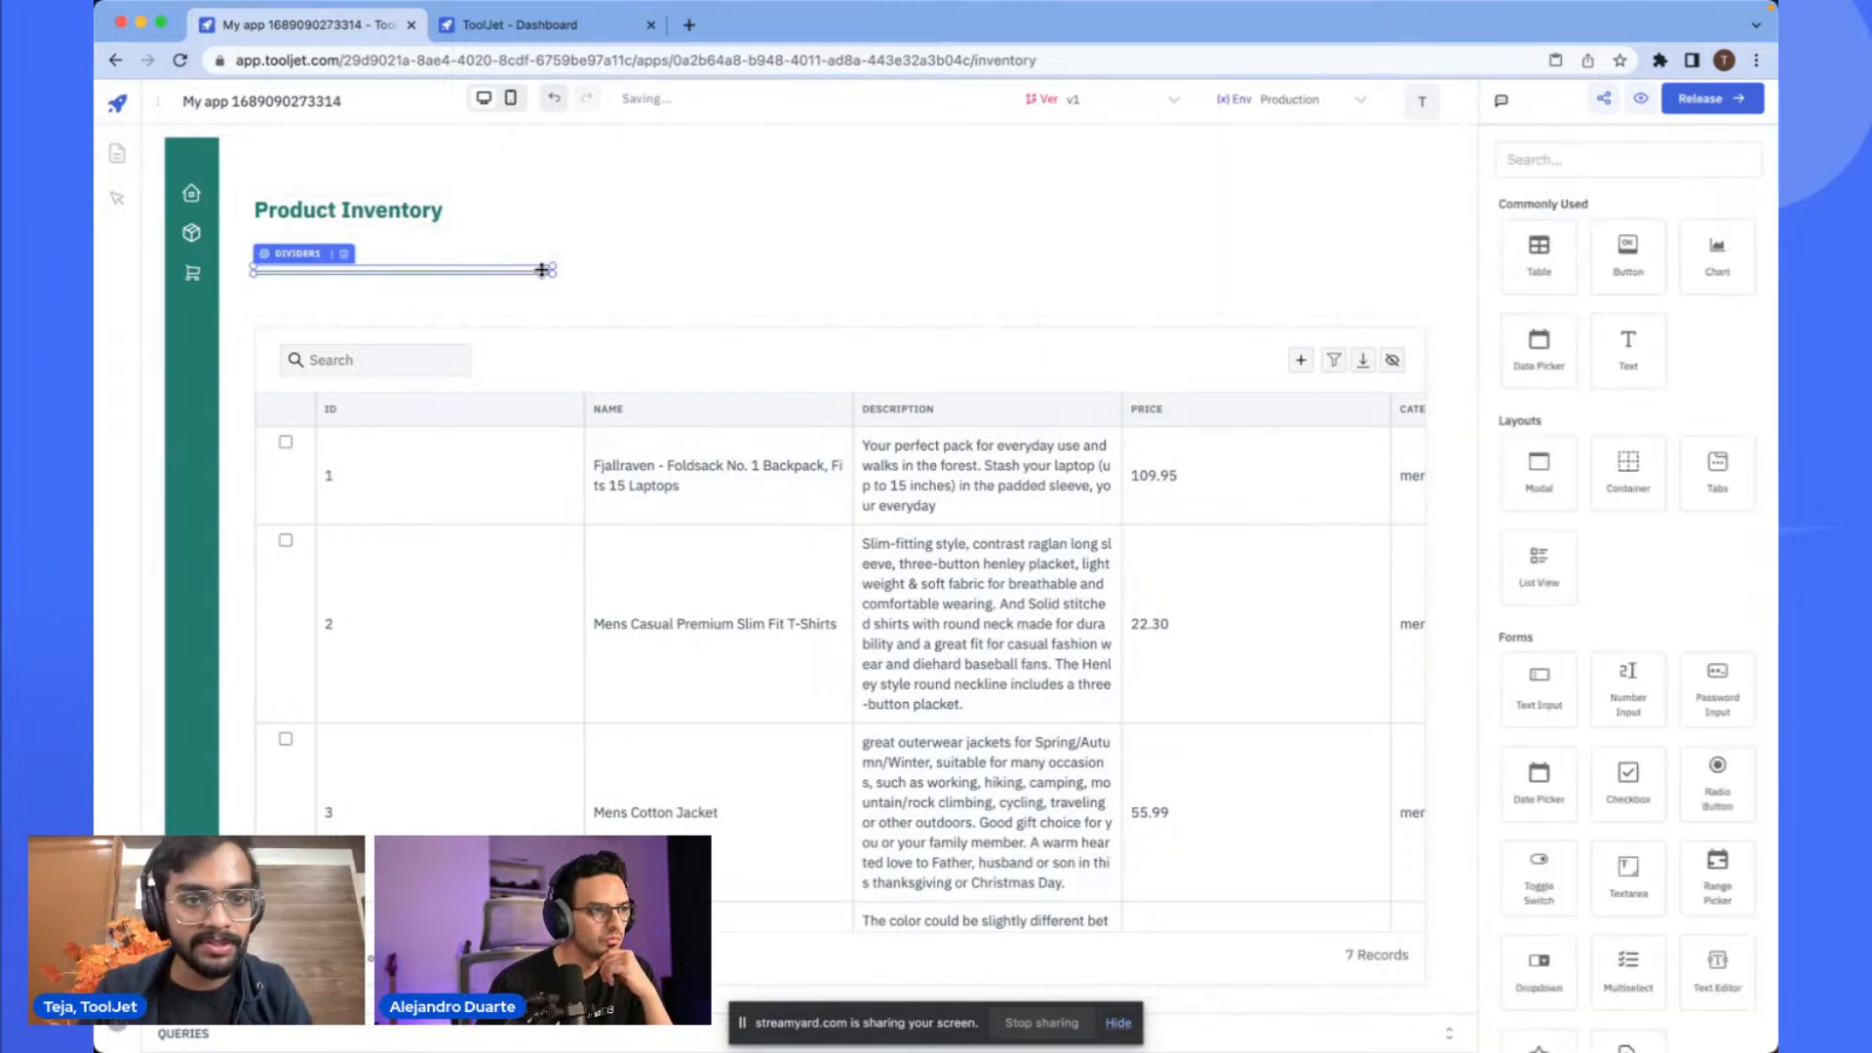
pyautogui.moveTo(551, 270); pyautogui.dragTo(880, 262)
pyautogui.moveTo(553, 267); pyautogui.dragTo(1421, 261)
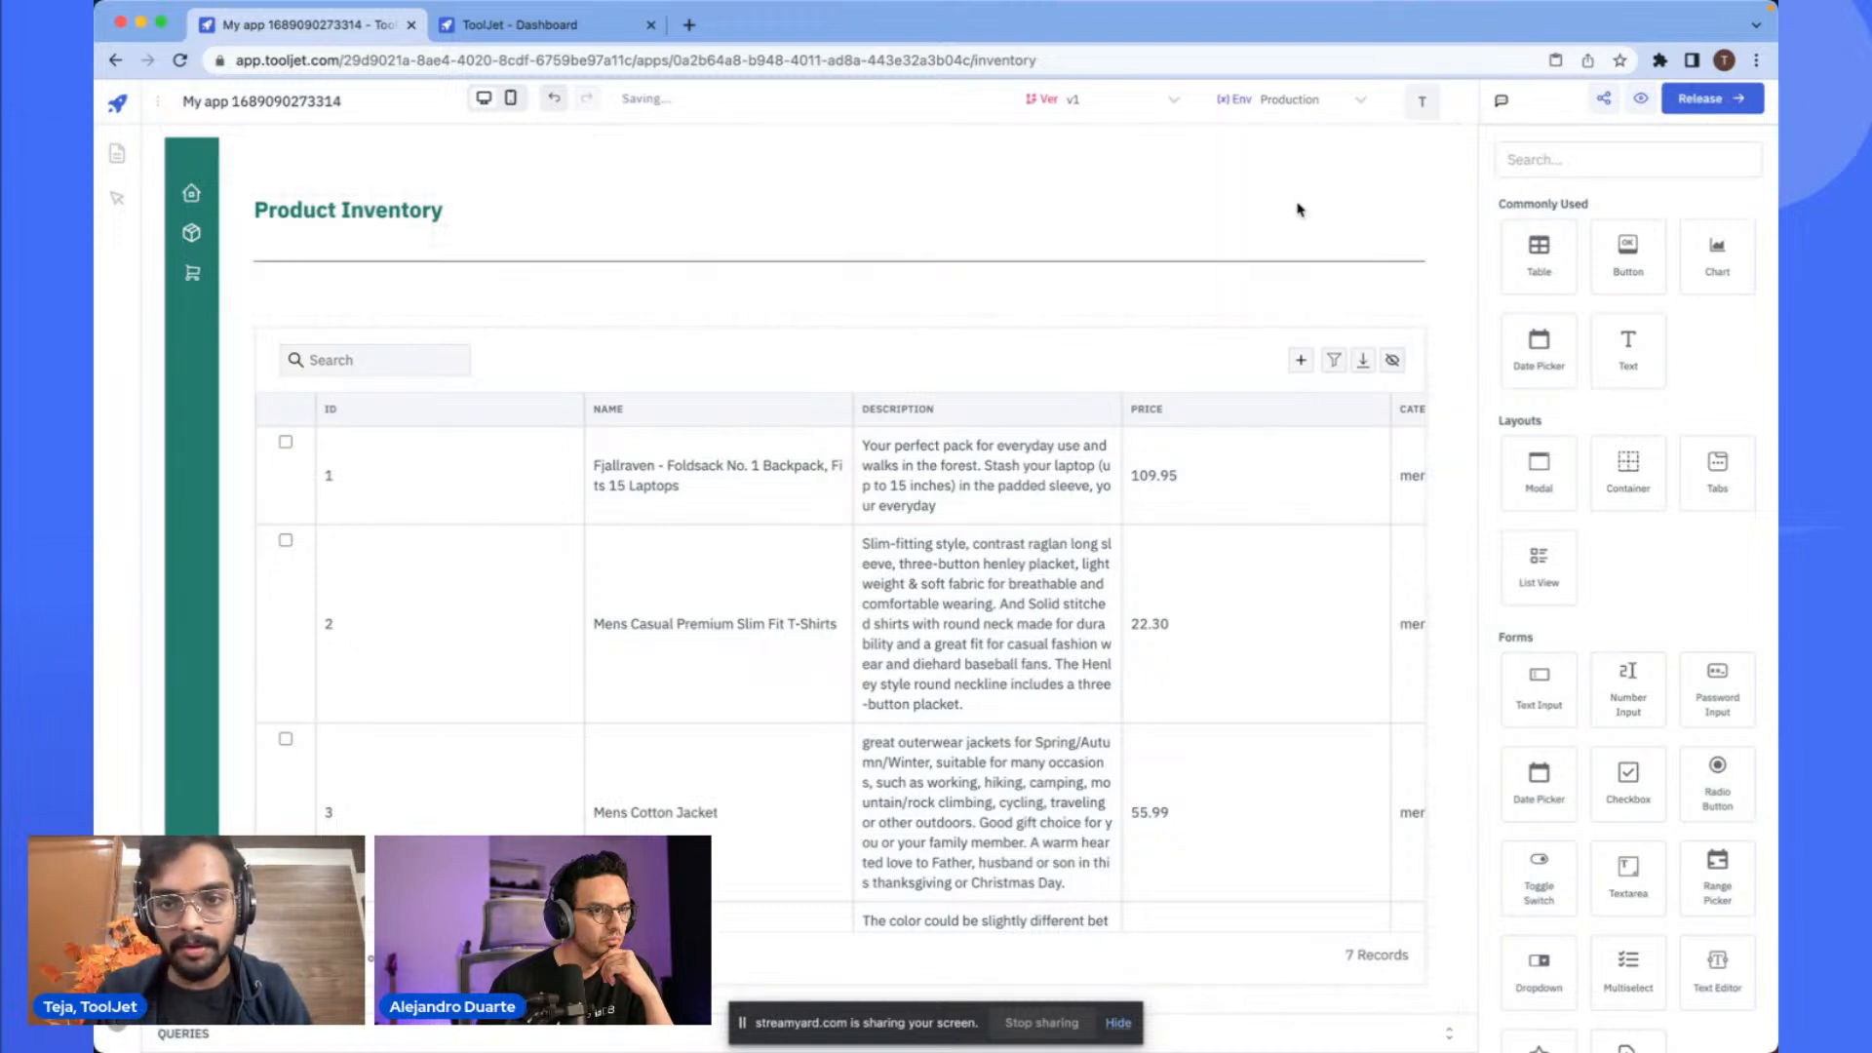
pyautogui.click(1071, 374)
# - Move the table up closer to the divider
pyautogui.moveTo(307, 319); pyautogui.dragTo(310, 331)
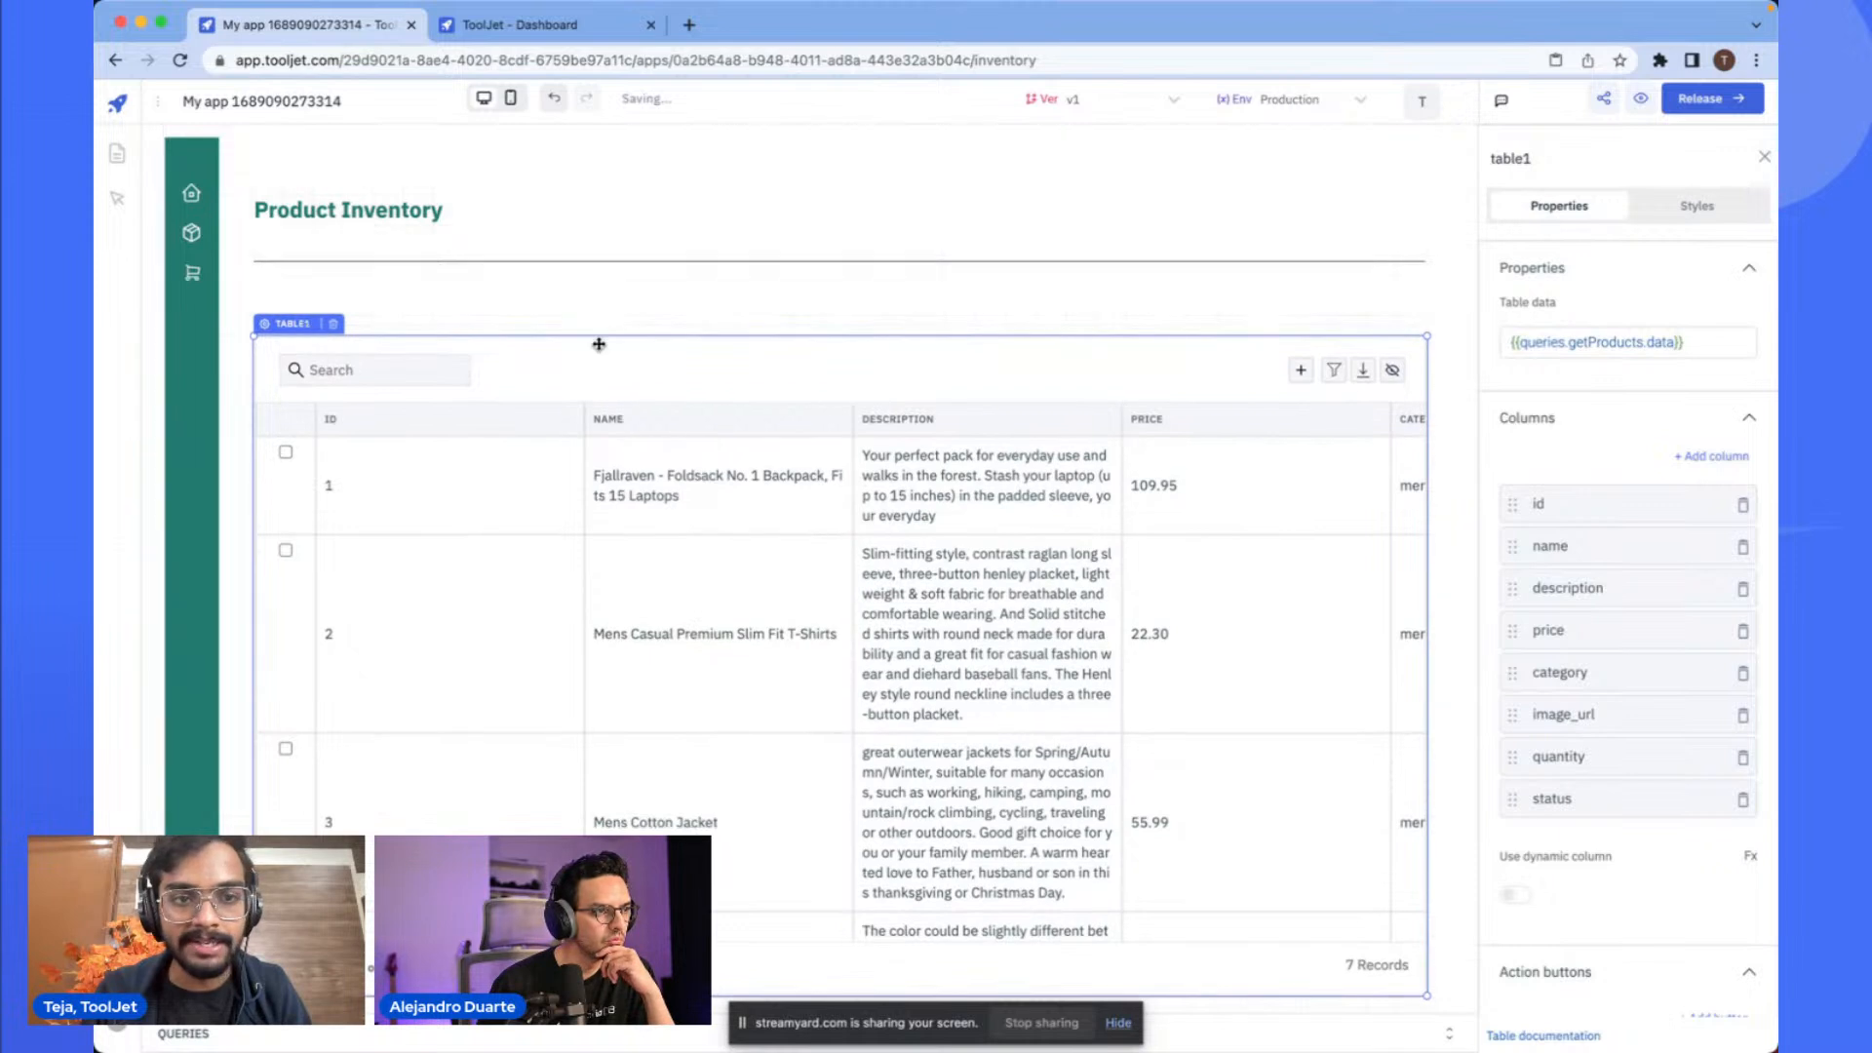
pyautogui.click(971, 310)
pyautogui.click(1150, 282)
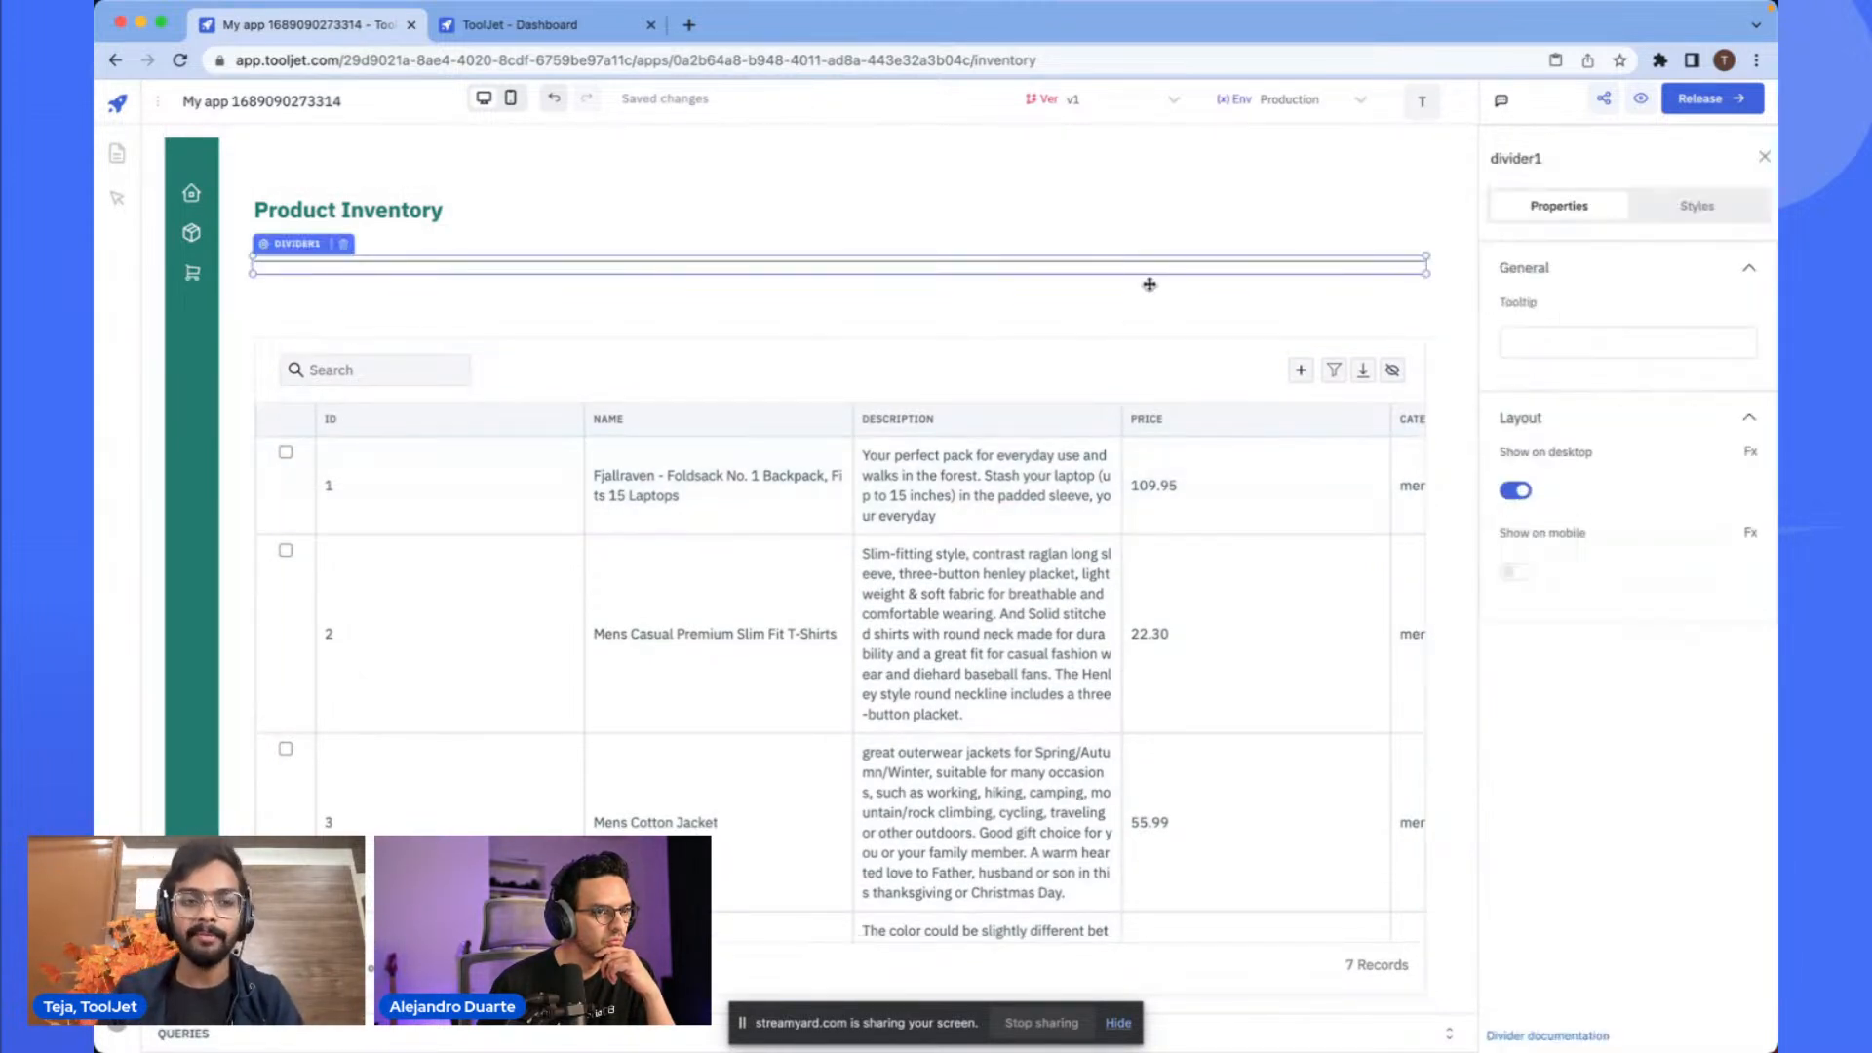
pyautogui.click(1100, 309)
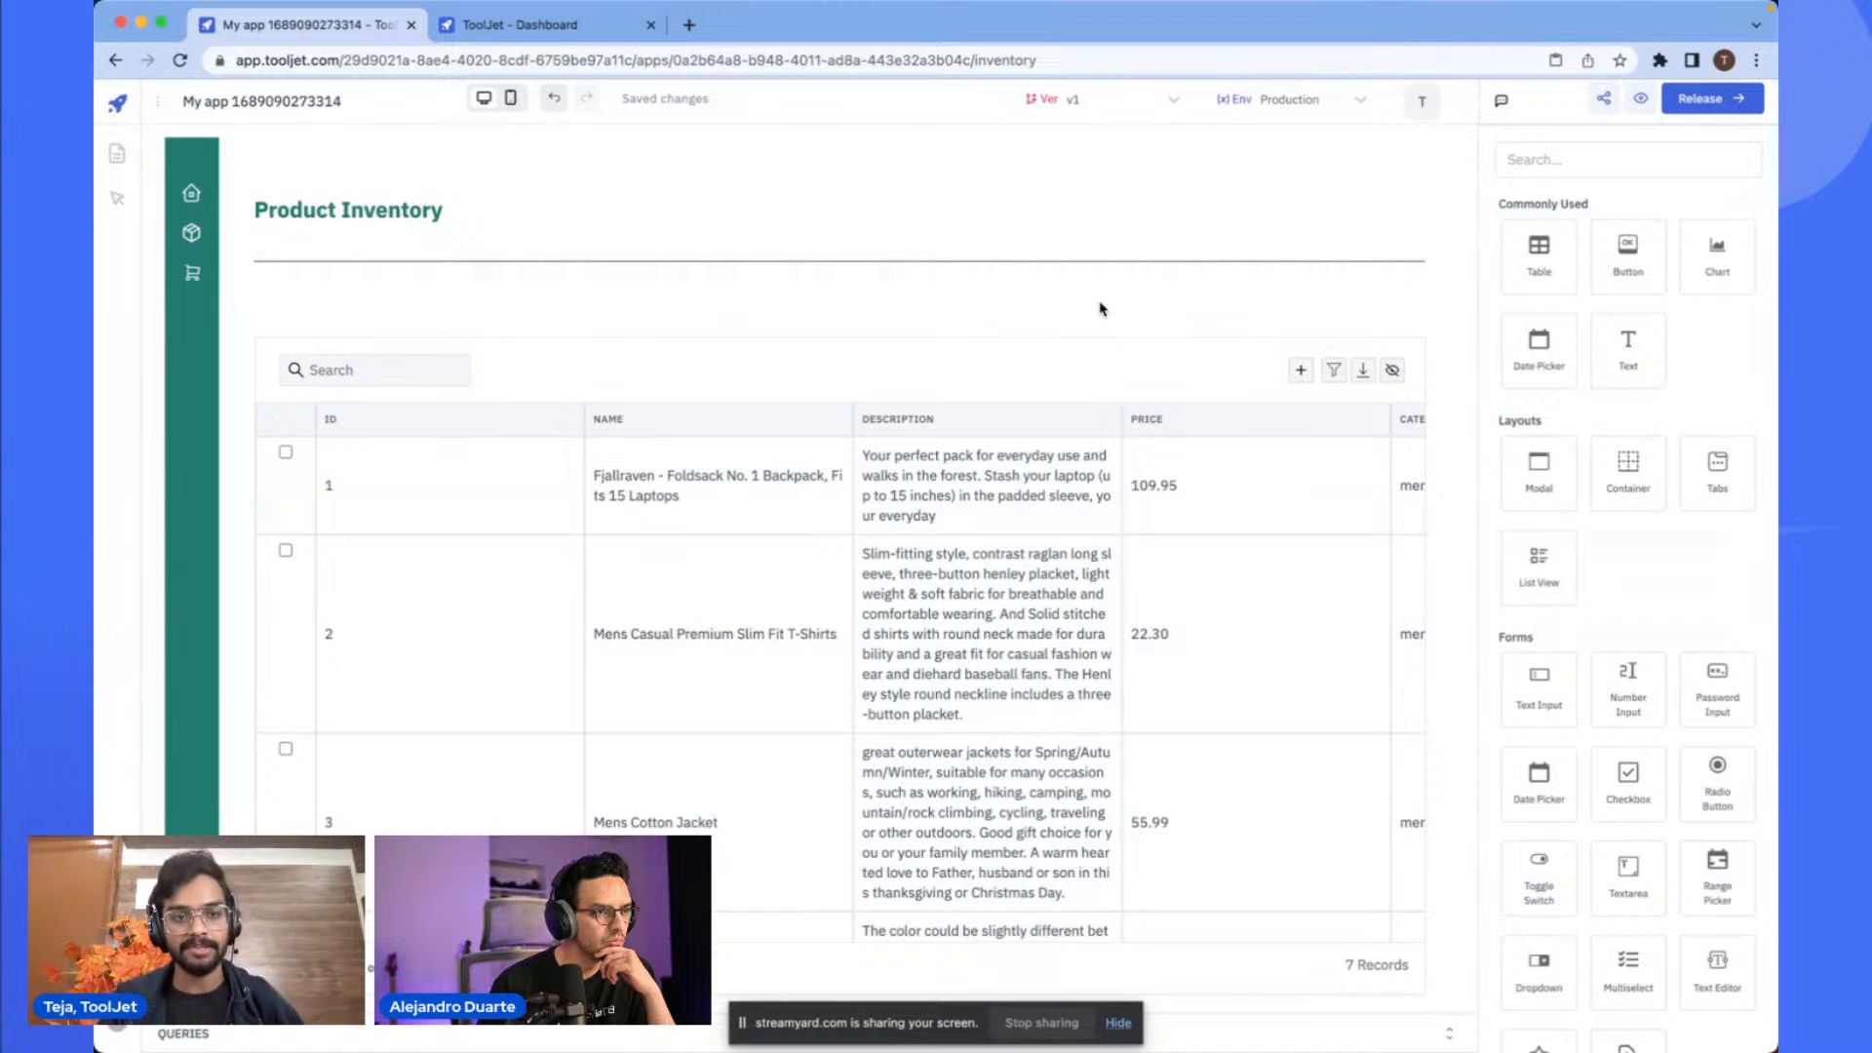
pyautogui.moveTo(969, 379); pyautogui.dragTo(947, 324)
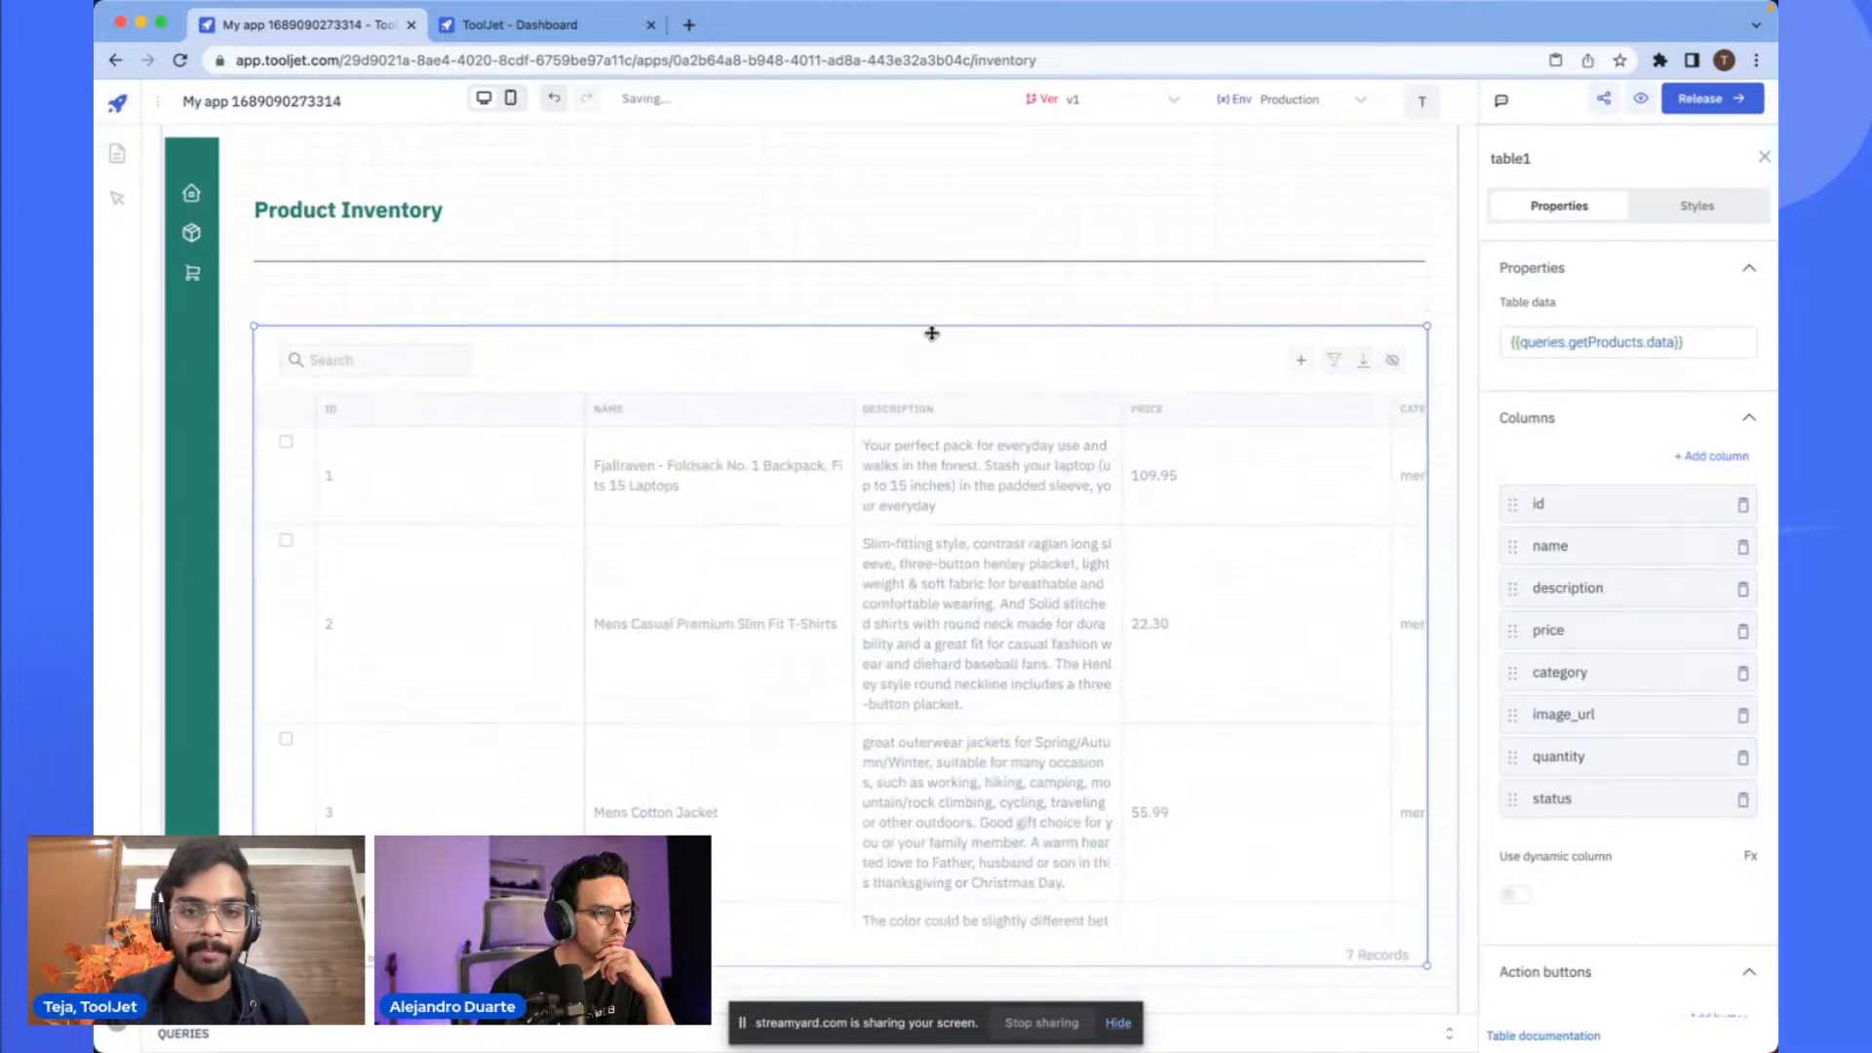
# - Move the table down to leave room between it and the divider
pyautogui.click(960, 312)
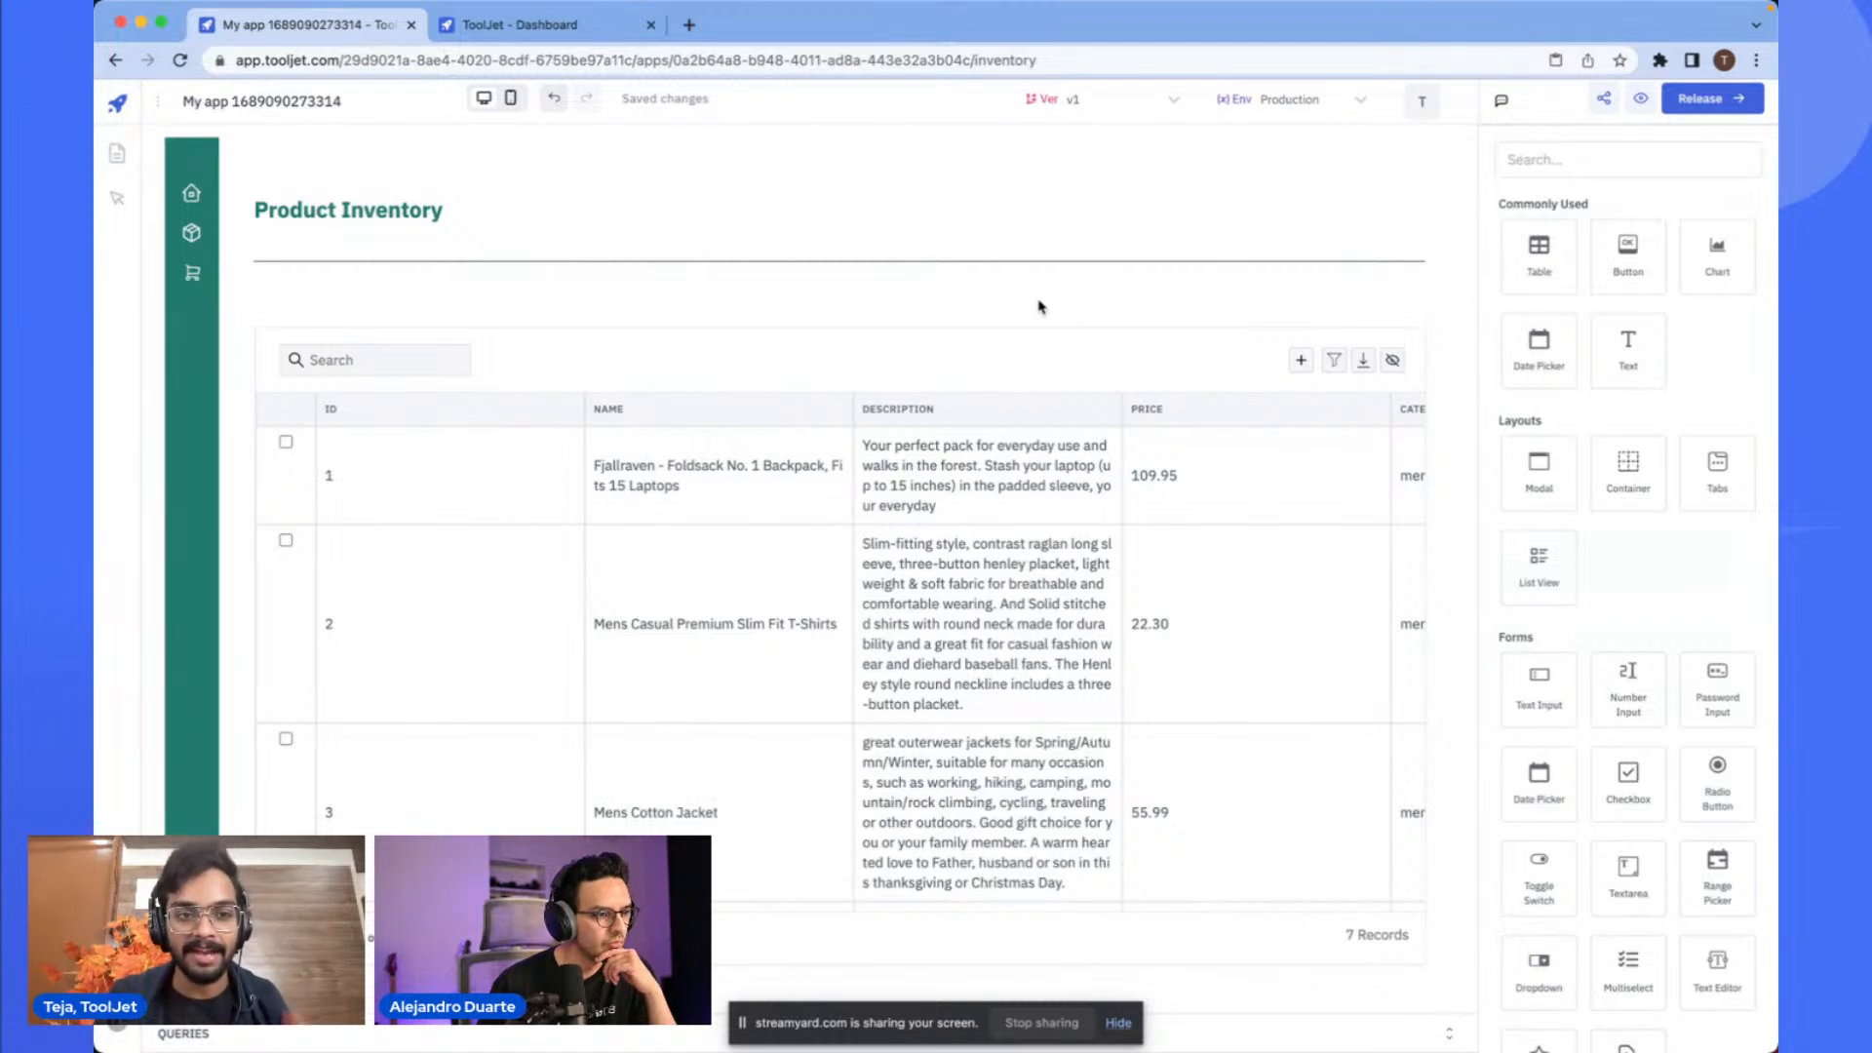
pyautogui.click(998, 325)
pyautogui.moveTo(994, 322); pyautogui.dragTo(1011, 347)
pyautogui.click(1011, 347)
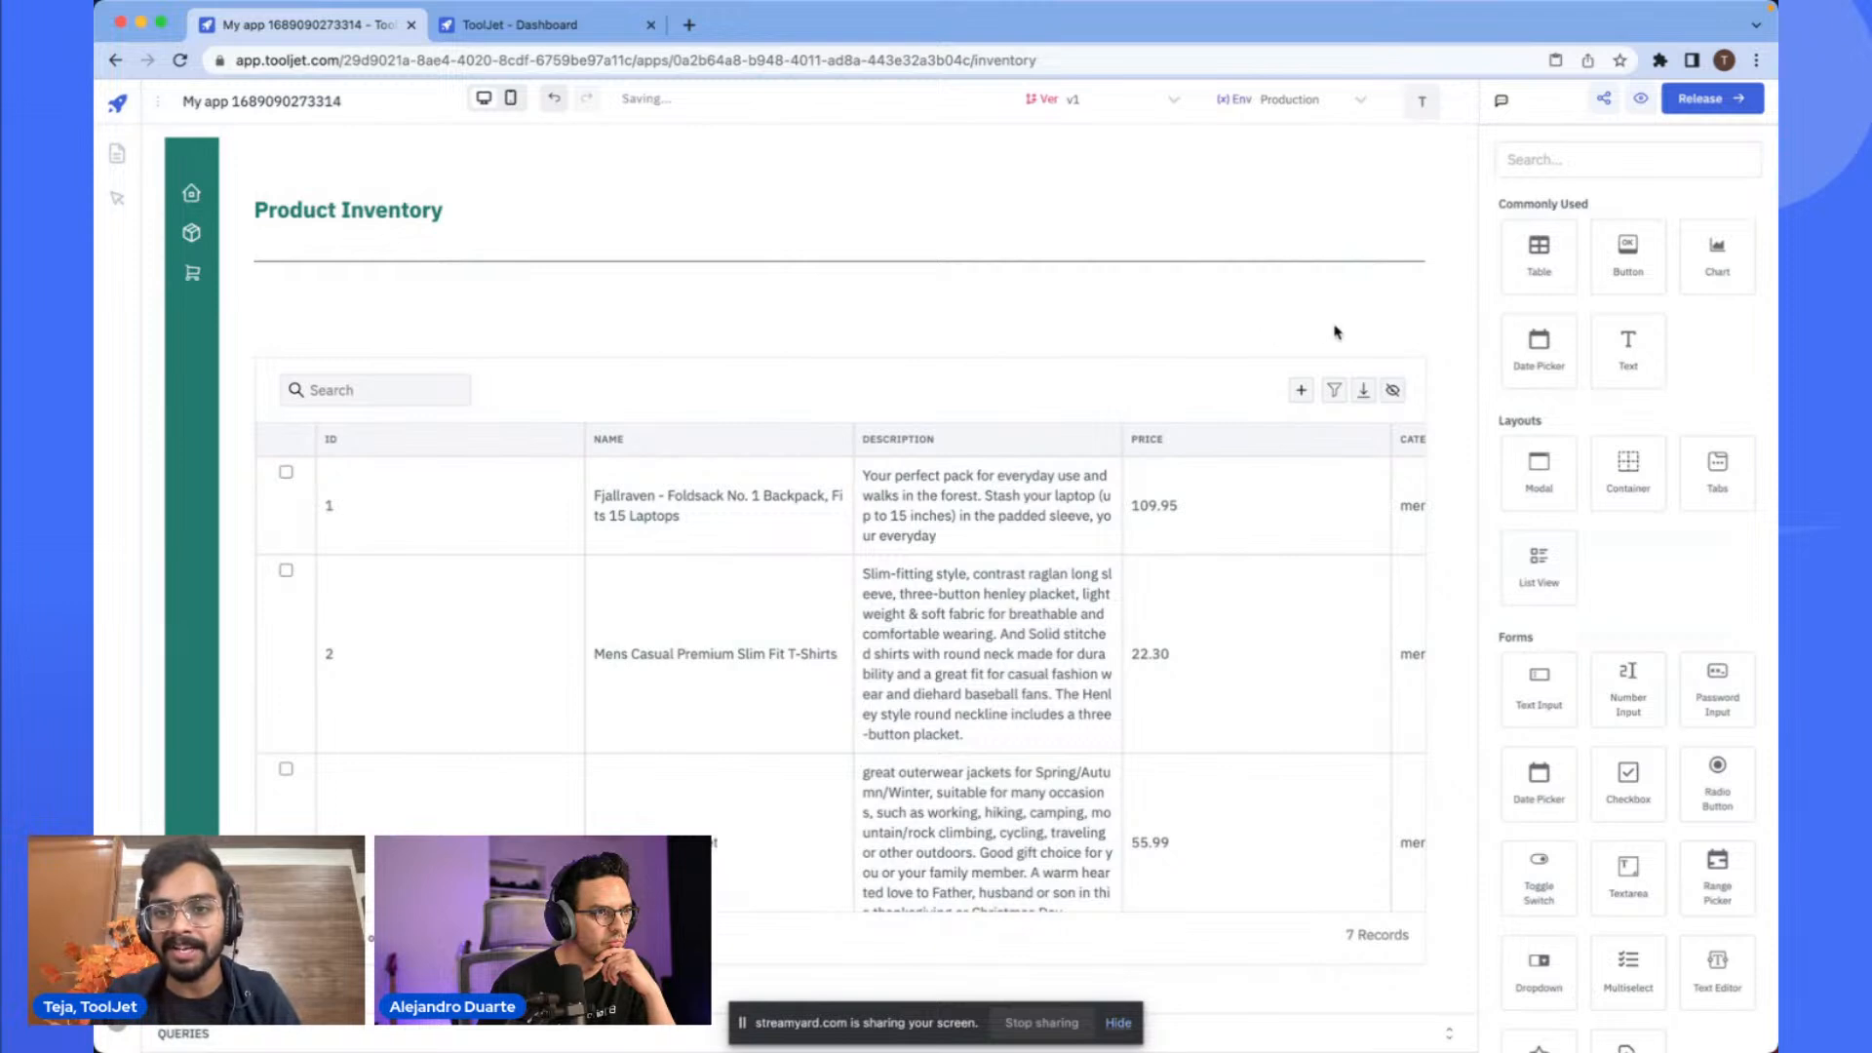
pyautogui.moveTo(1628, 343); pyautogui.dragTo(290, 304)
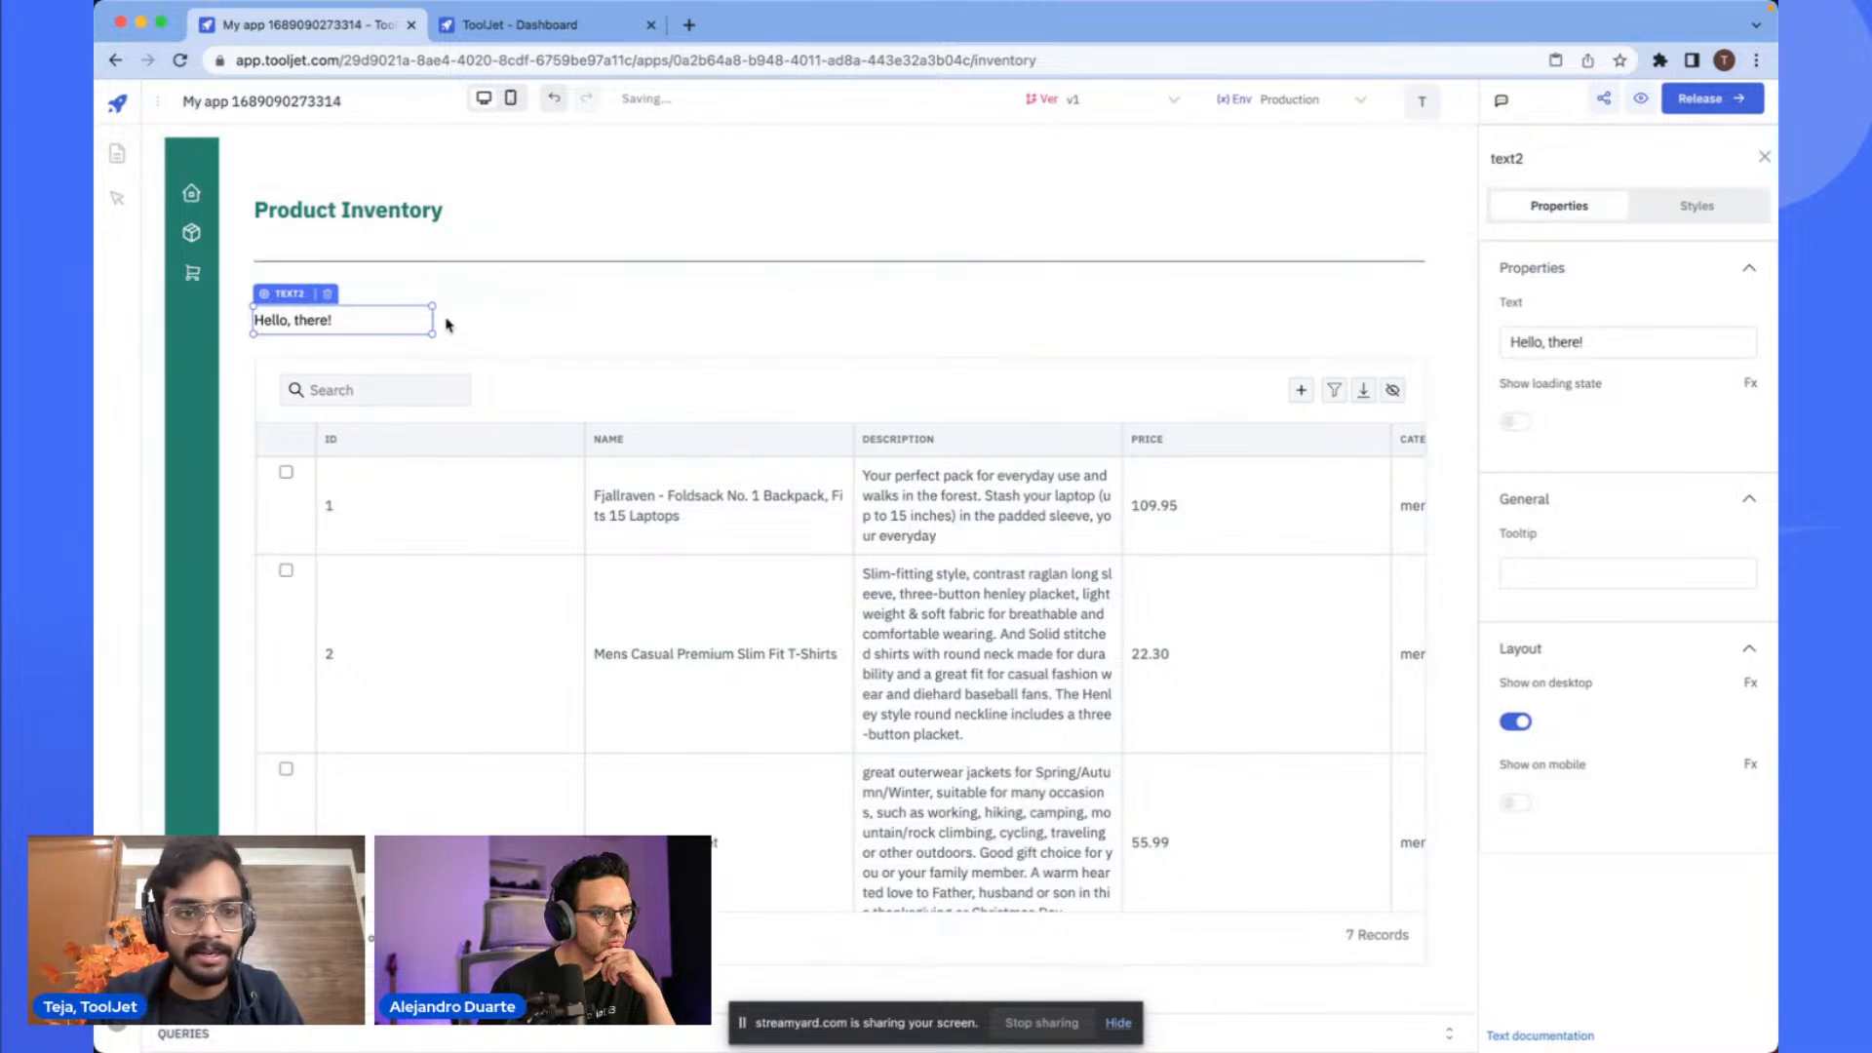
pyautogui.moveTo(432, 316); pyautogui.dragTo(462, 347)
pyautogui.click(1701, 207)
pyautogui.scroll(-1, 1599, 409)
pyautogui.scroll(1, 1605, 389)
pyautogui.scroll(-10, 1665, 423)
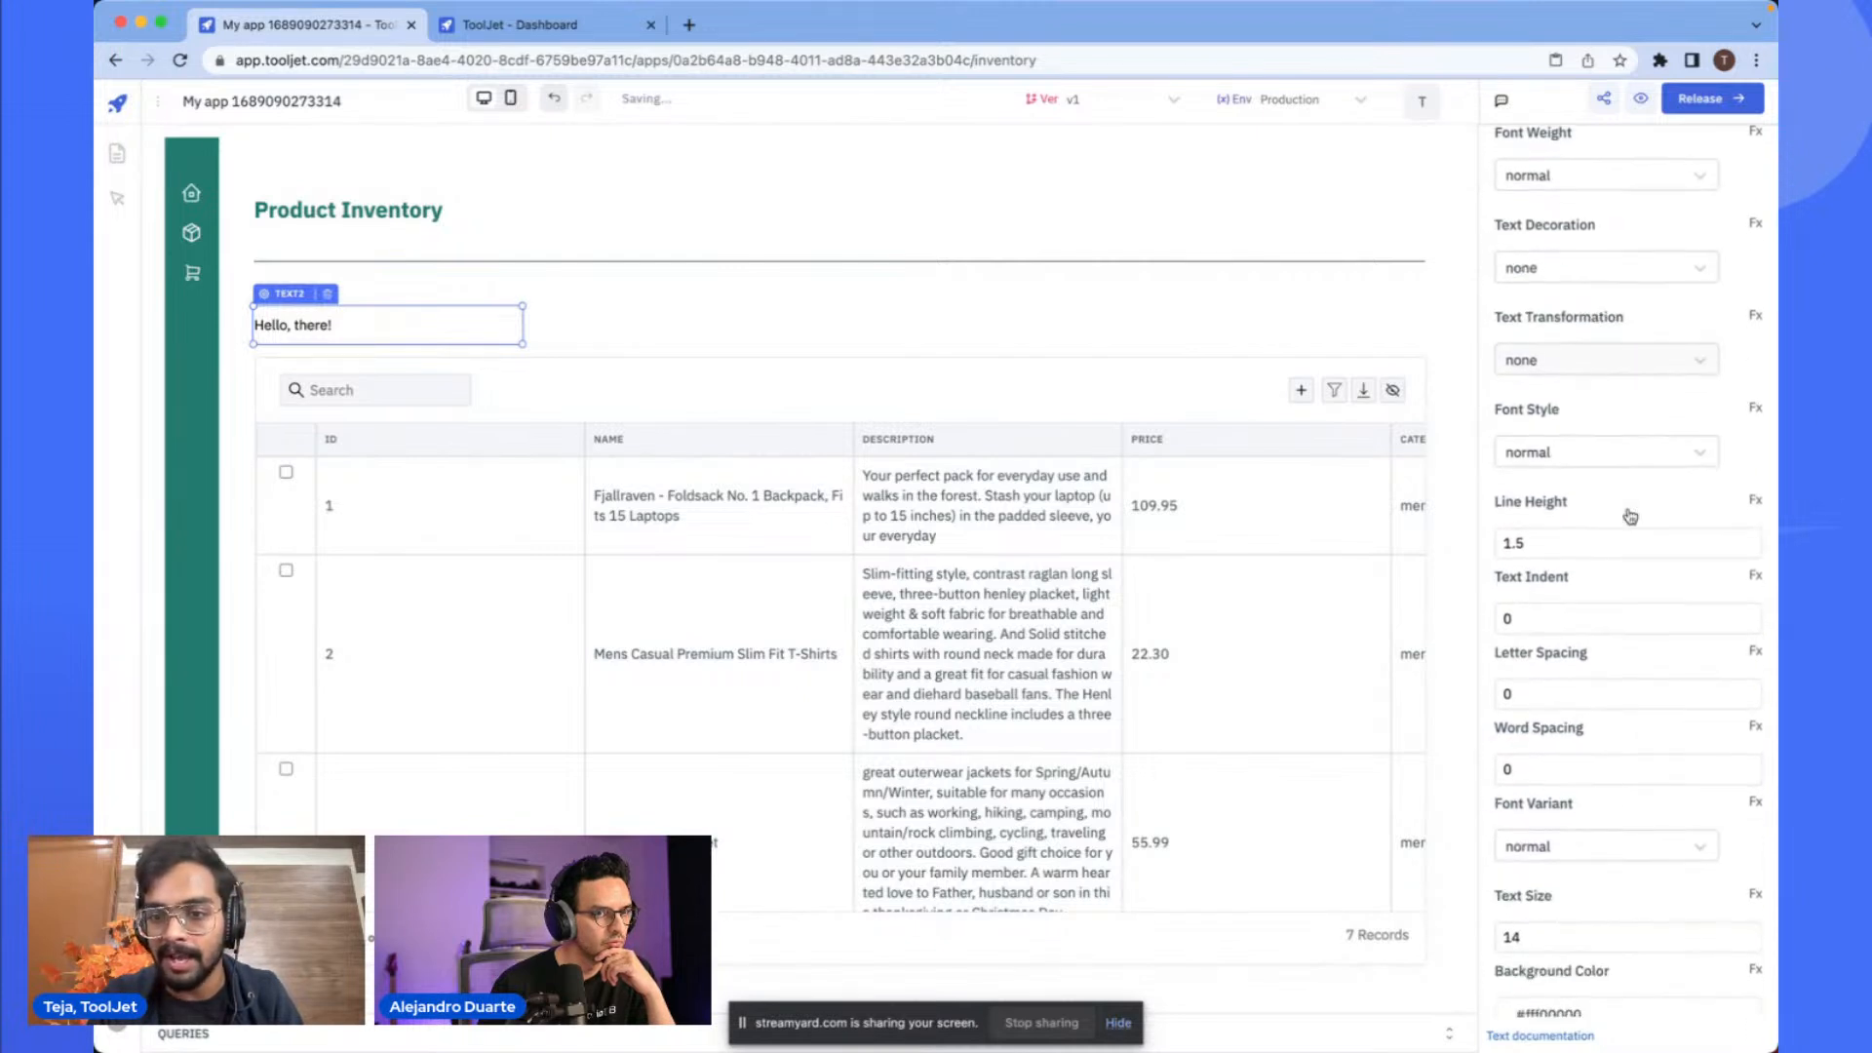
pyautogui.scroll(6, 1627, 508)
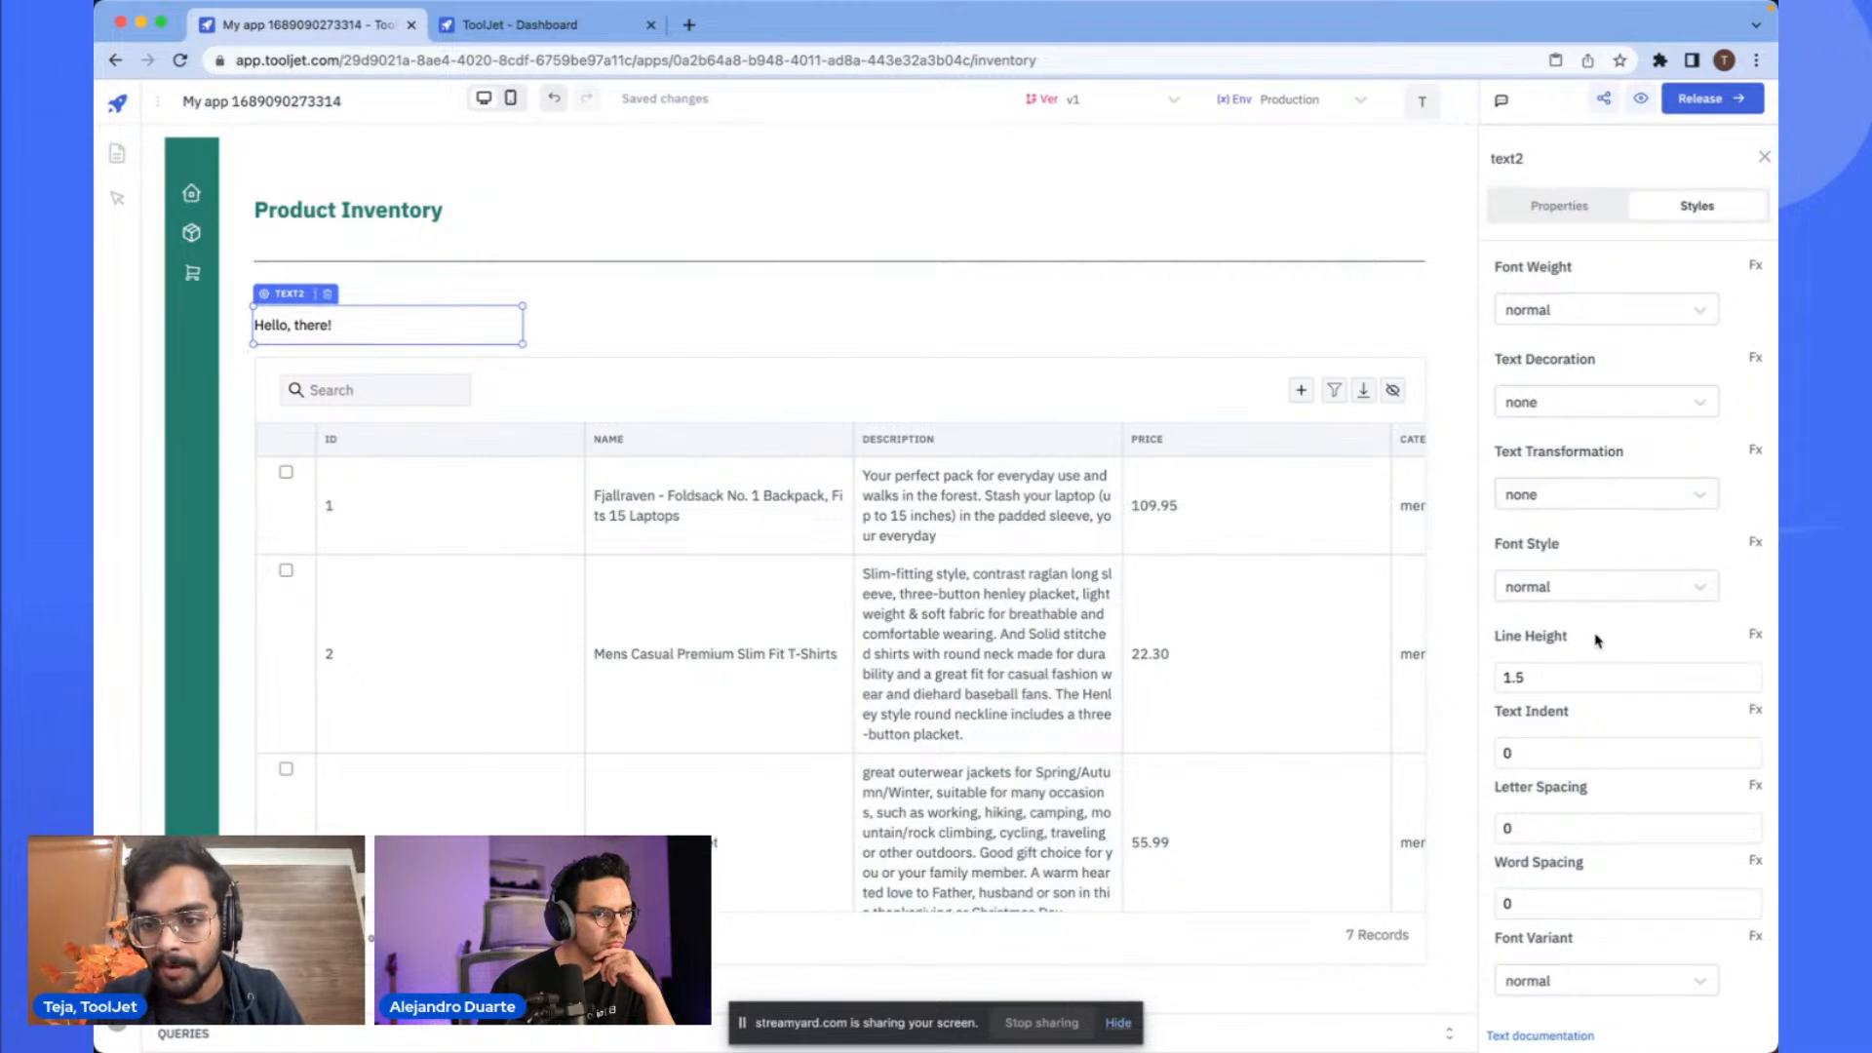
pyautogui.scroll(-2, 1599, 631)
pyautogui.scroll(3, 1589, 487)
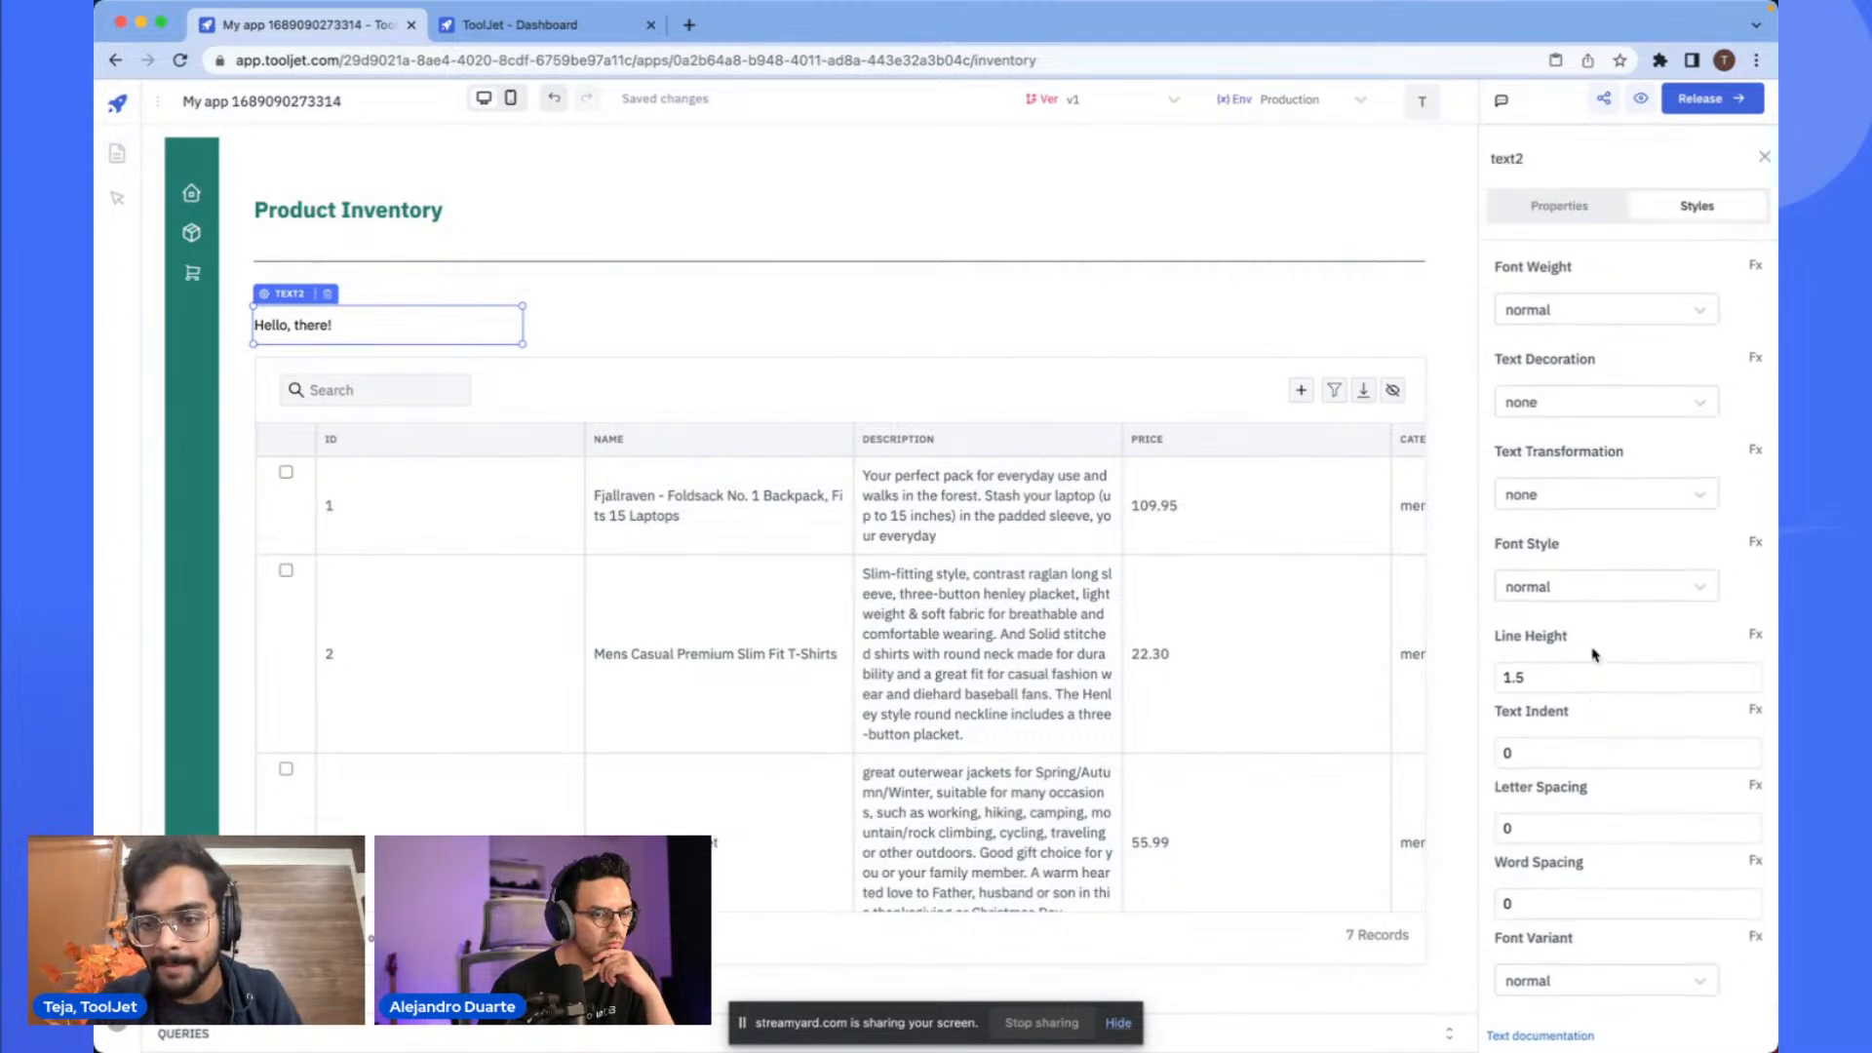
pyautogui.click(1564, 208)
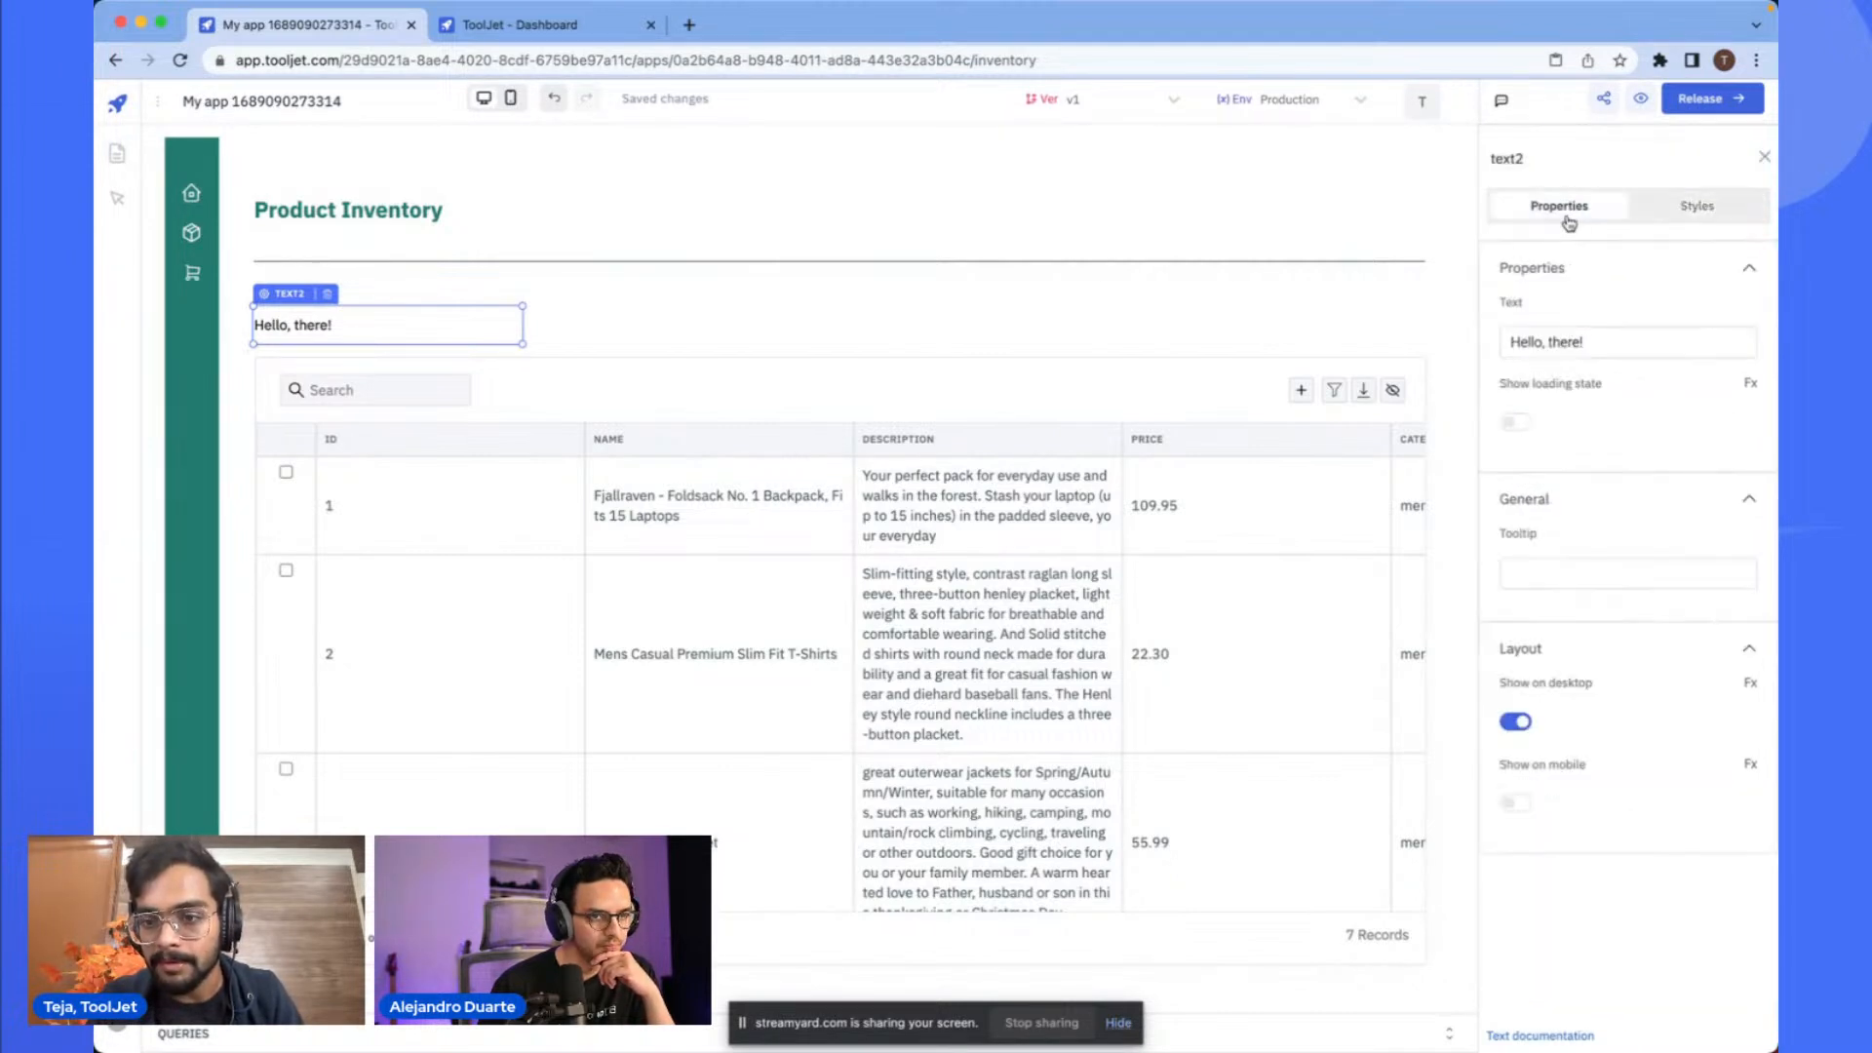
pyautogui.click(1673, 208)
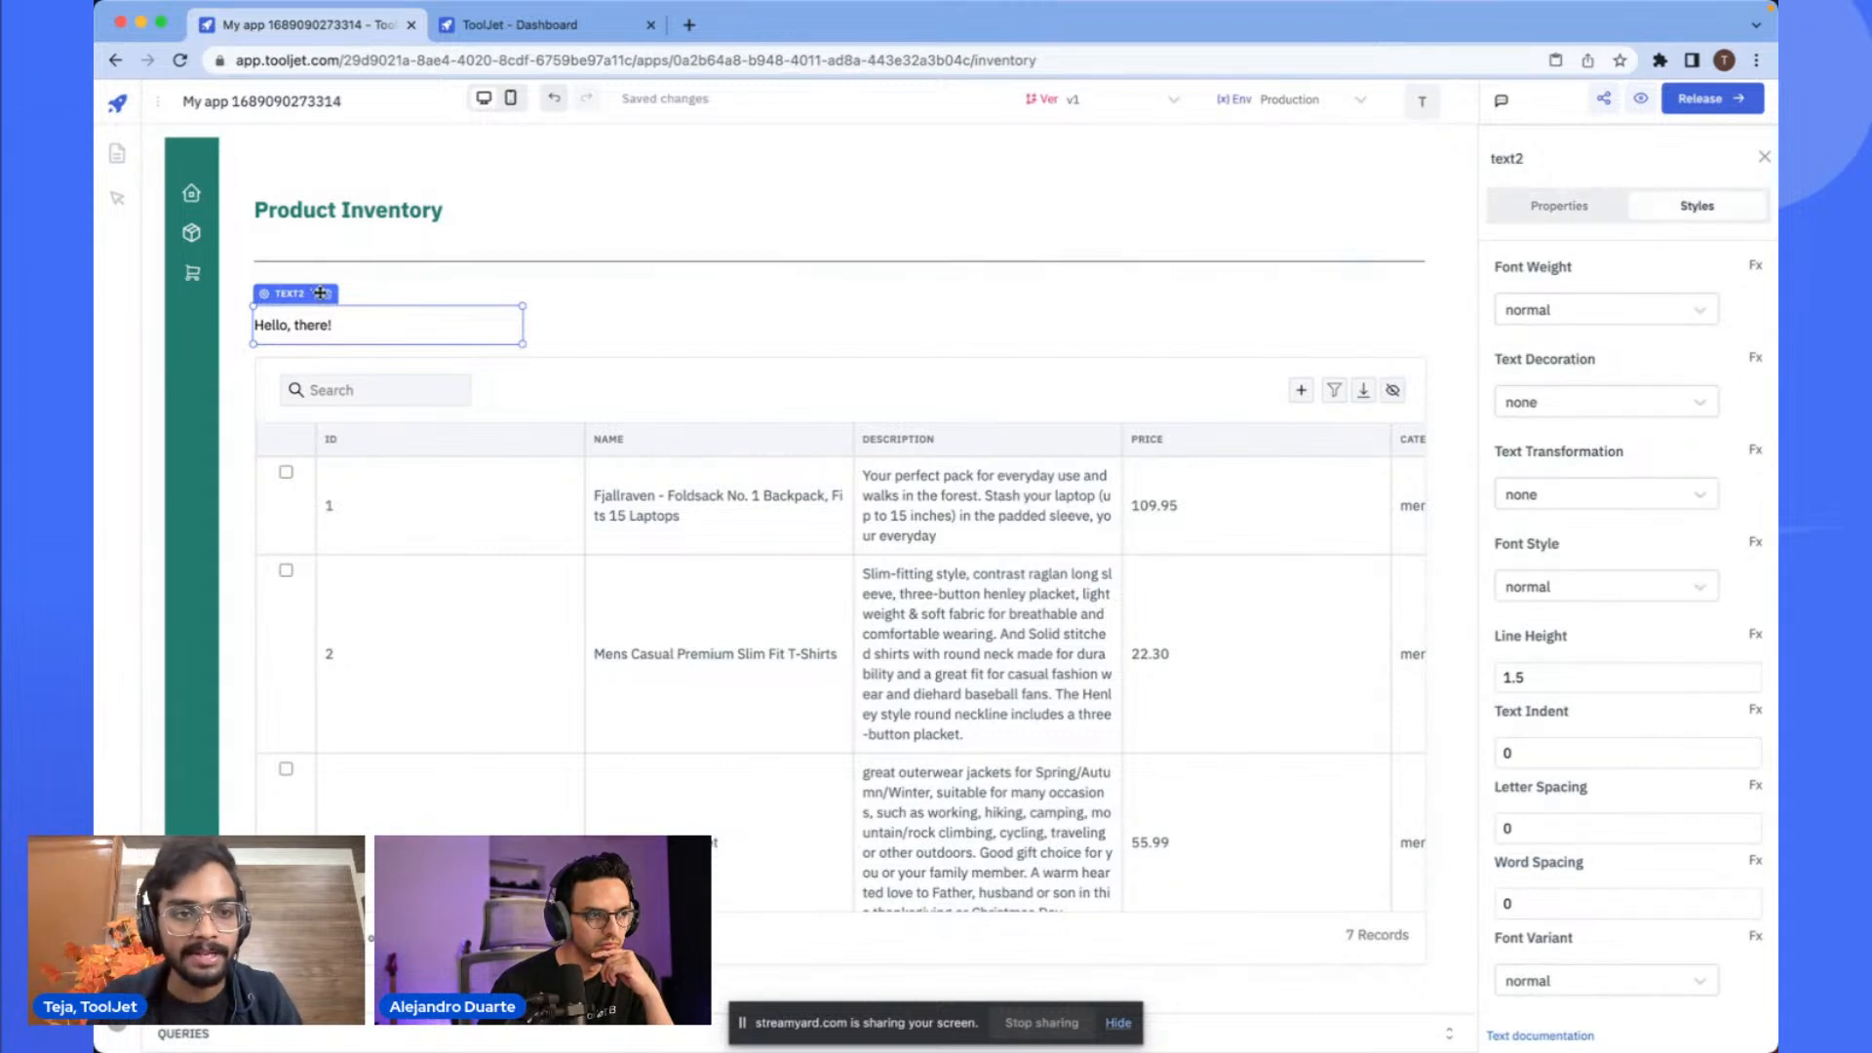
pyautogui.press('Delete')
# - Add a text input between the divider and the table at the left, and widen it
pyautogui.write('text i')
pyautogui.moveTo(1538, 238); pyautogui.dragTo(316, 299)
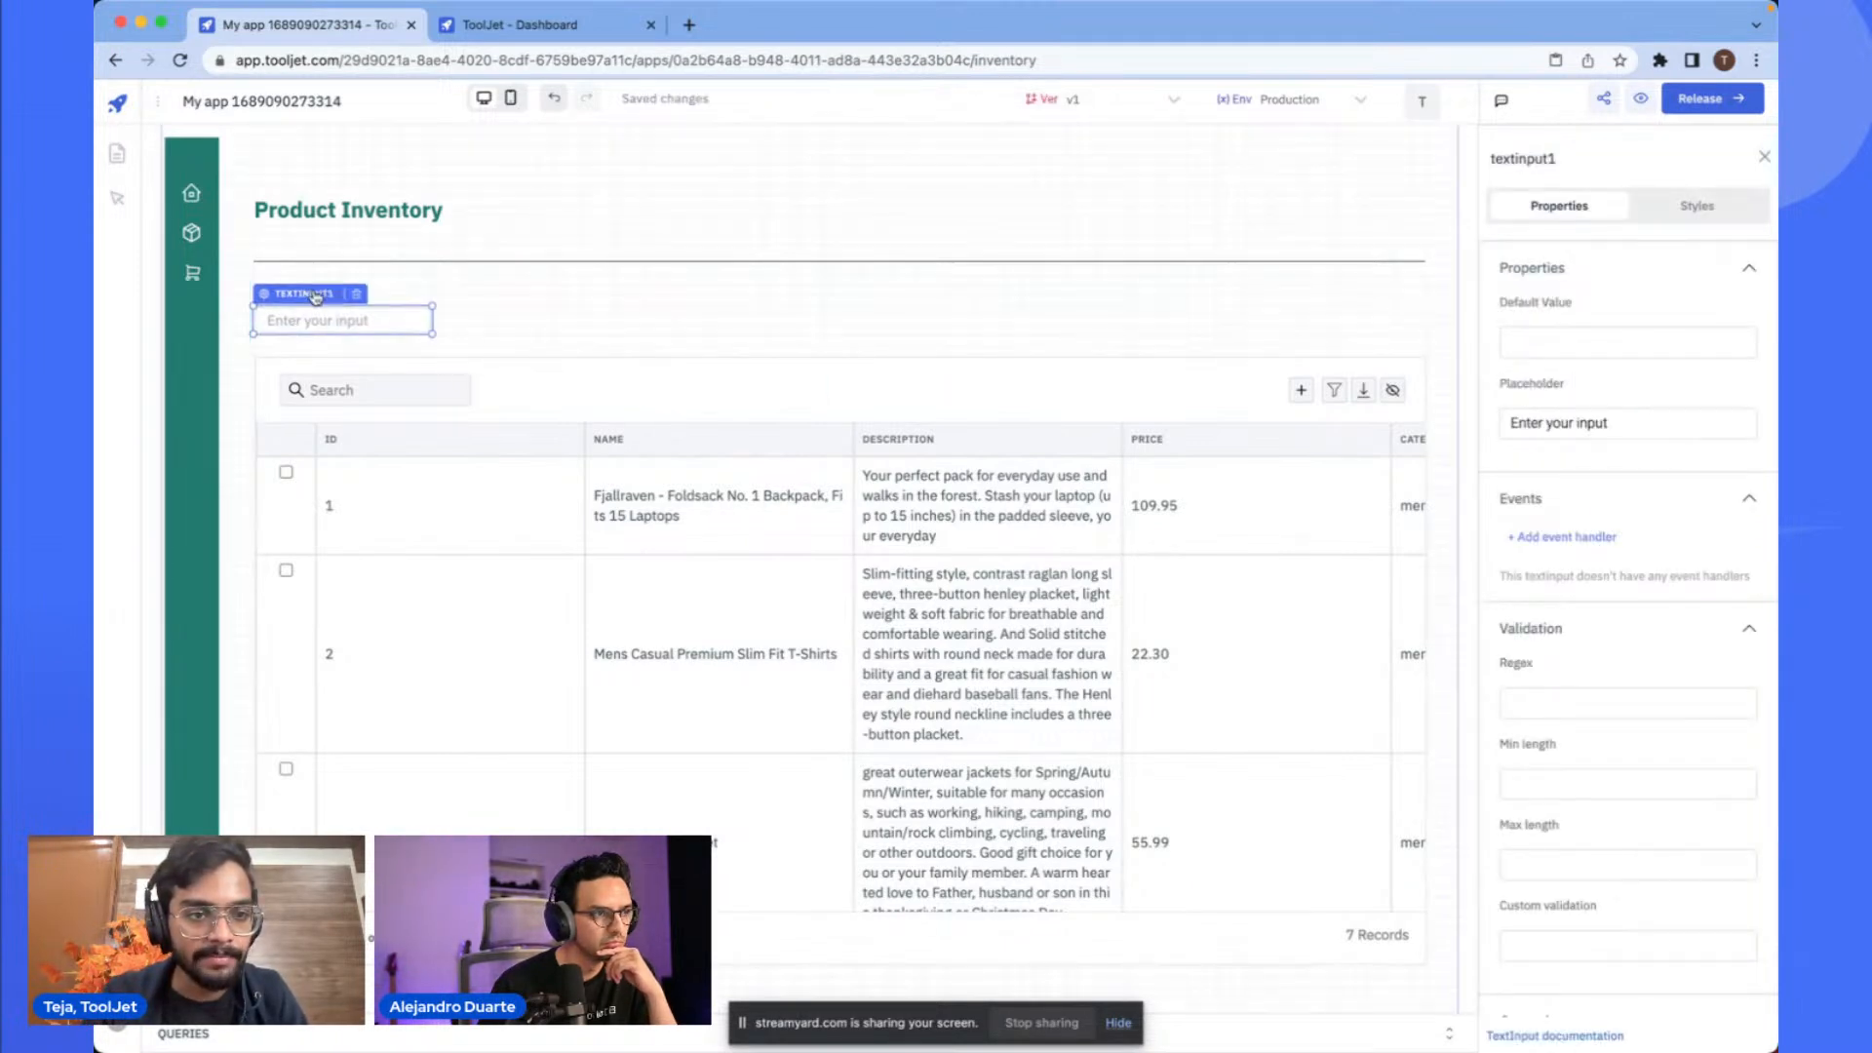
pyautogui.moveTo(434, 321)
pyautogui.mouseDown()
pyautogui.moveTo(484, 320)
pyautogui.moveTo(430, 292)
pyautogui.mouseUp()
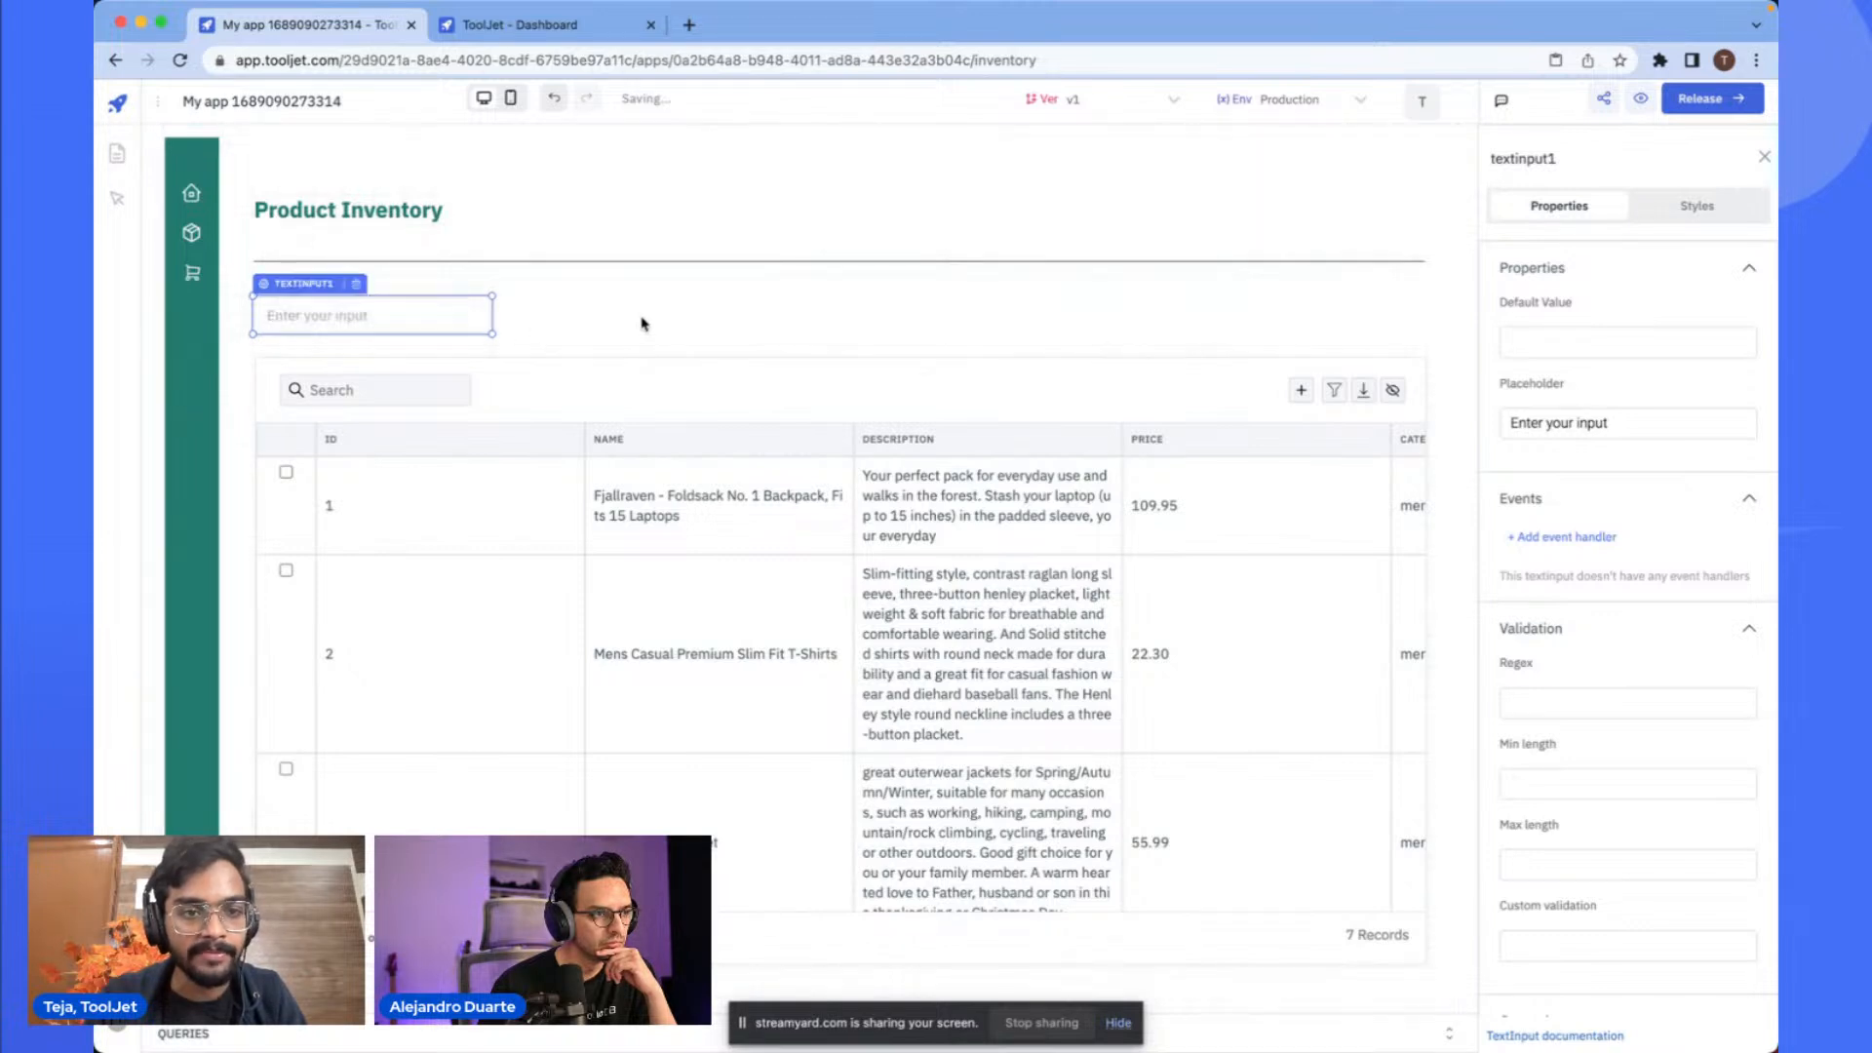
pyautogui.moveTo(489, 310); pyautogui.dragTo(517, 310)
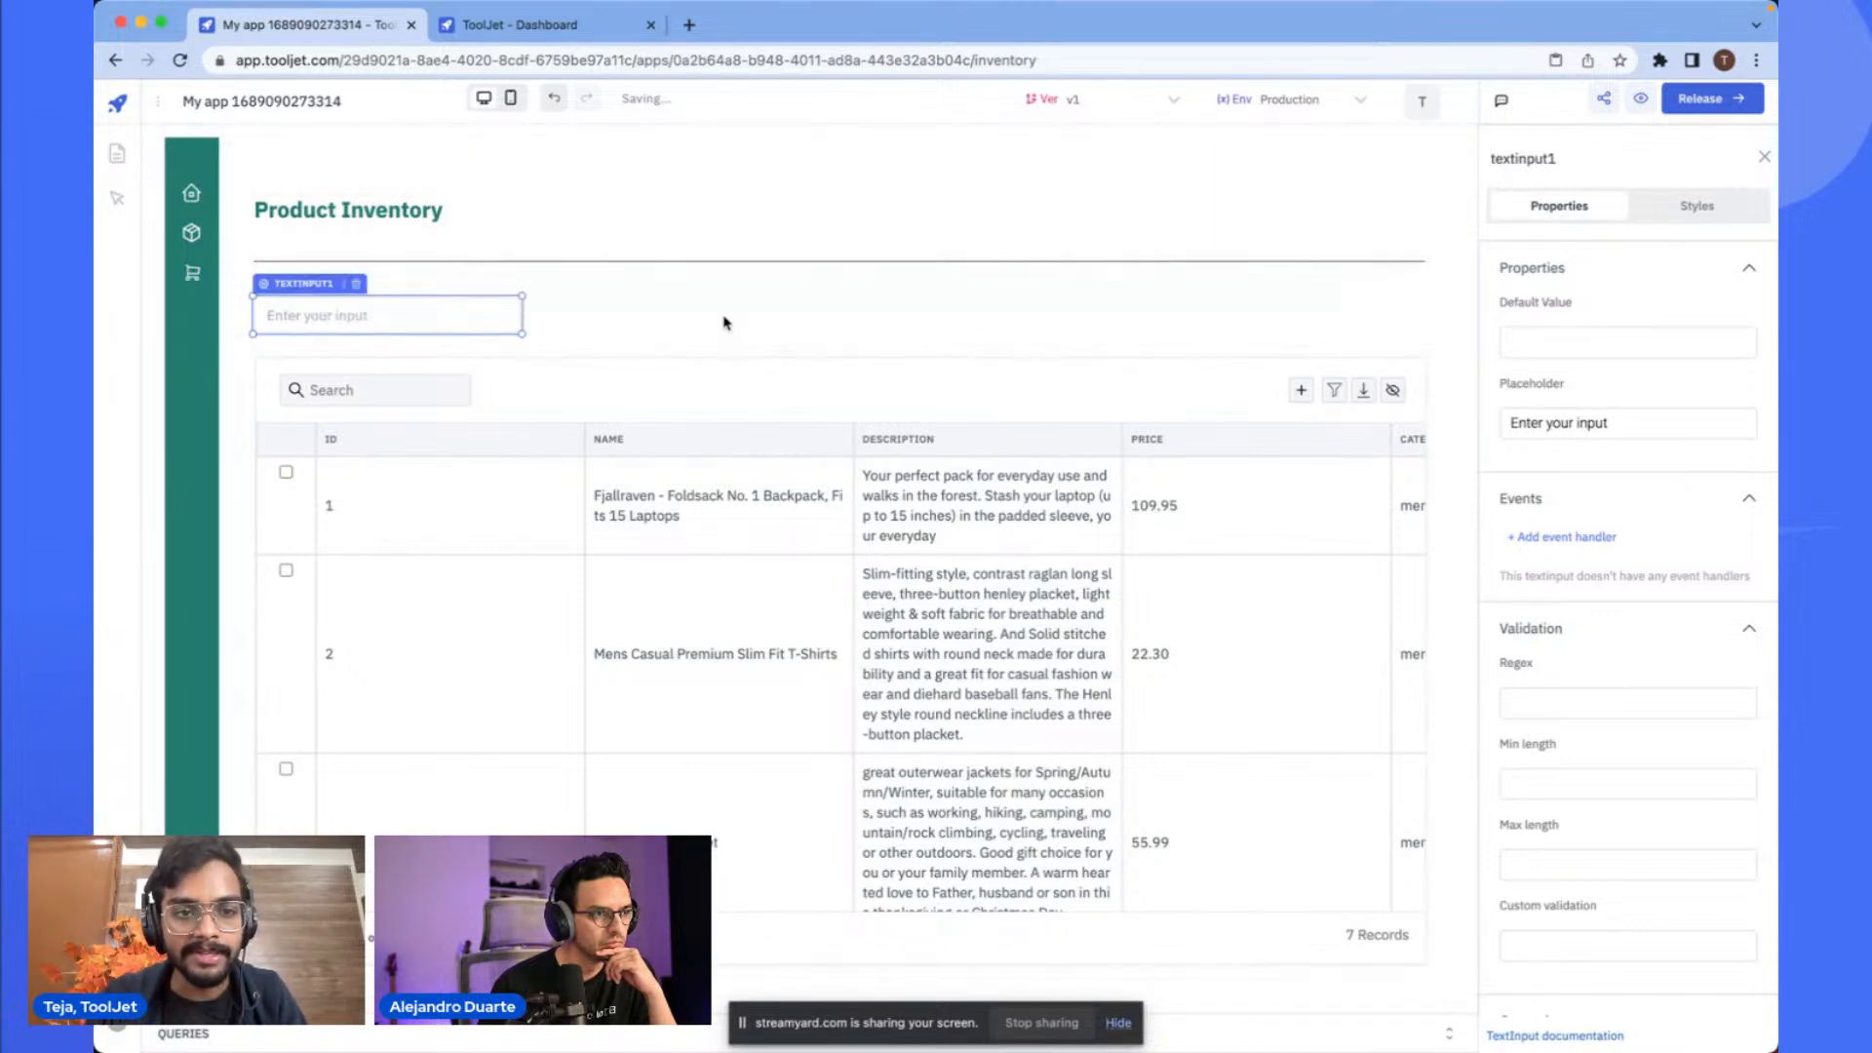
# - Inspect the text input's style settings, including its border radius
pyautogui.click(1689, 211)
pyautogui.scroll(-2, 1576, 481)
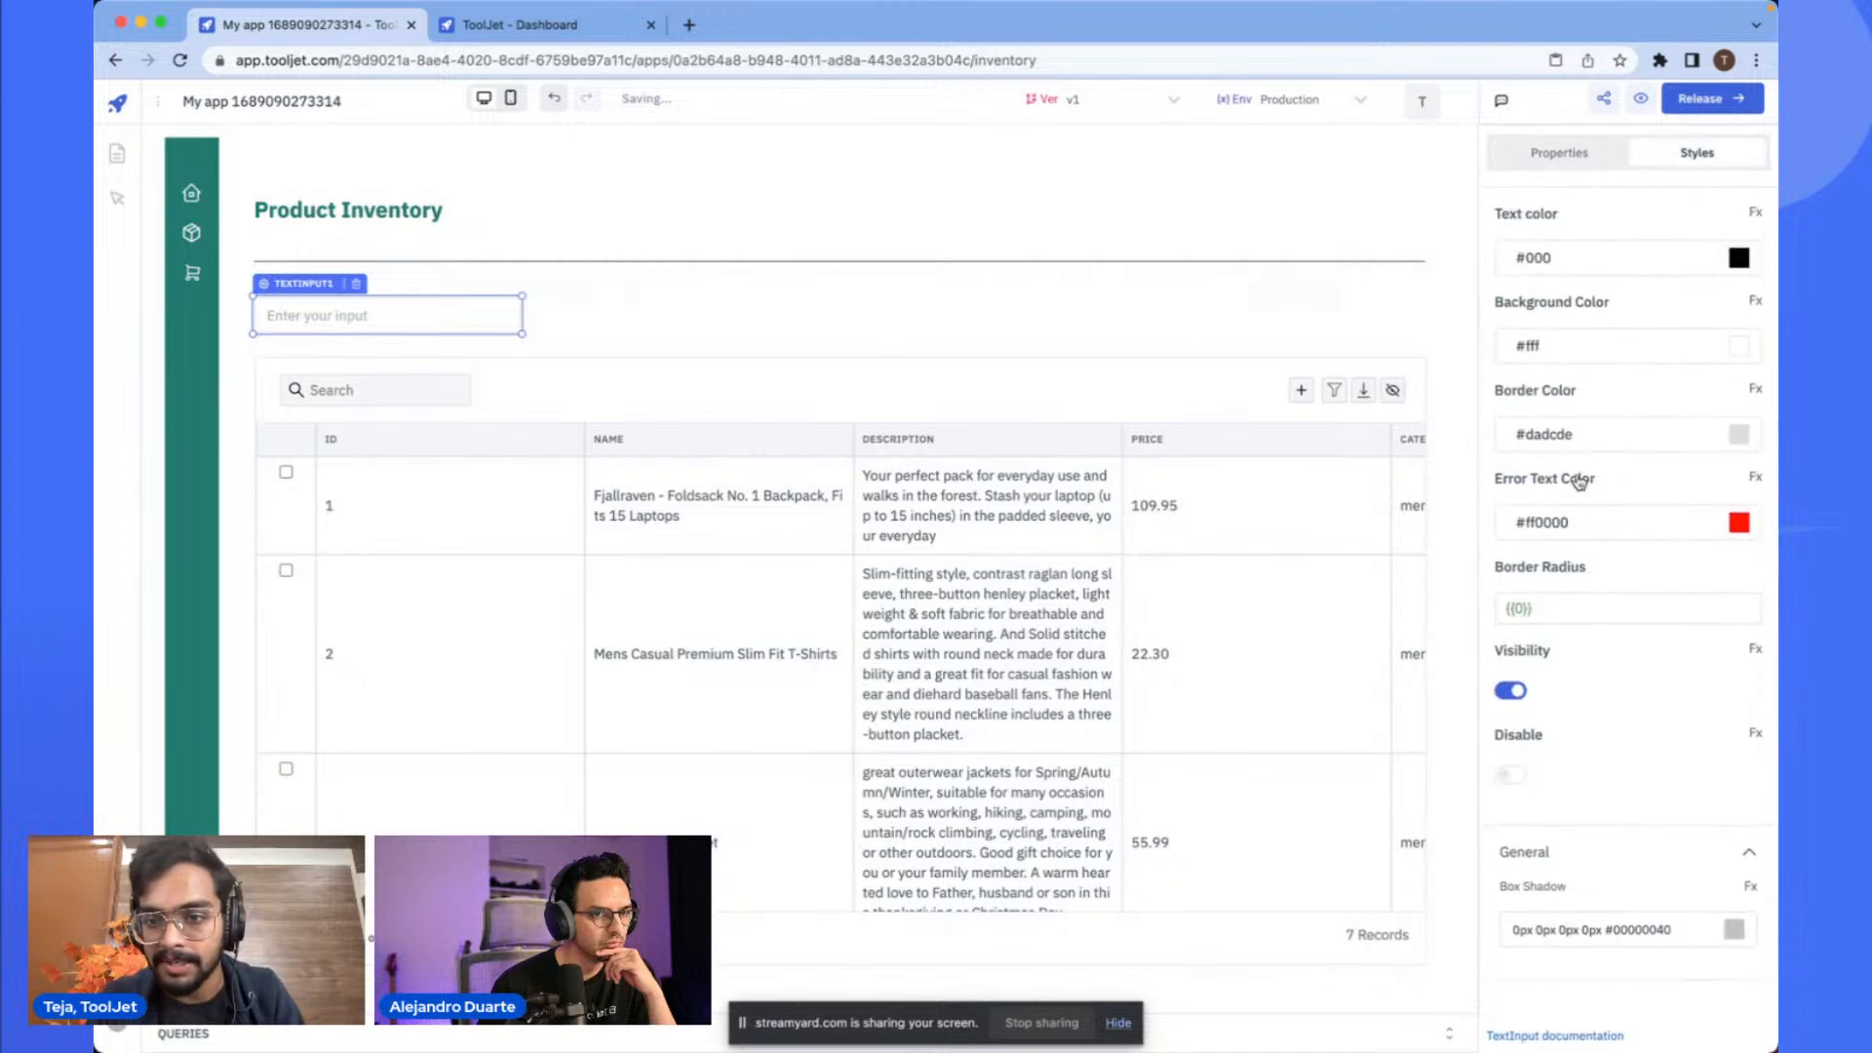
pyautogui.click(1546, 585)
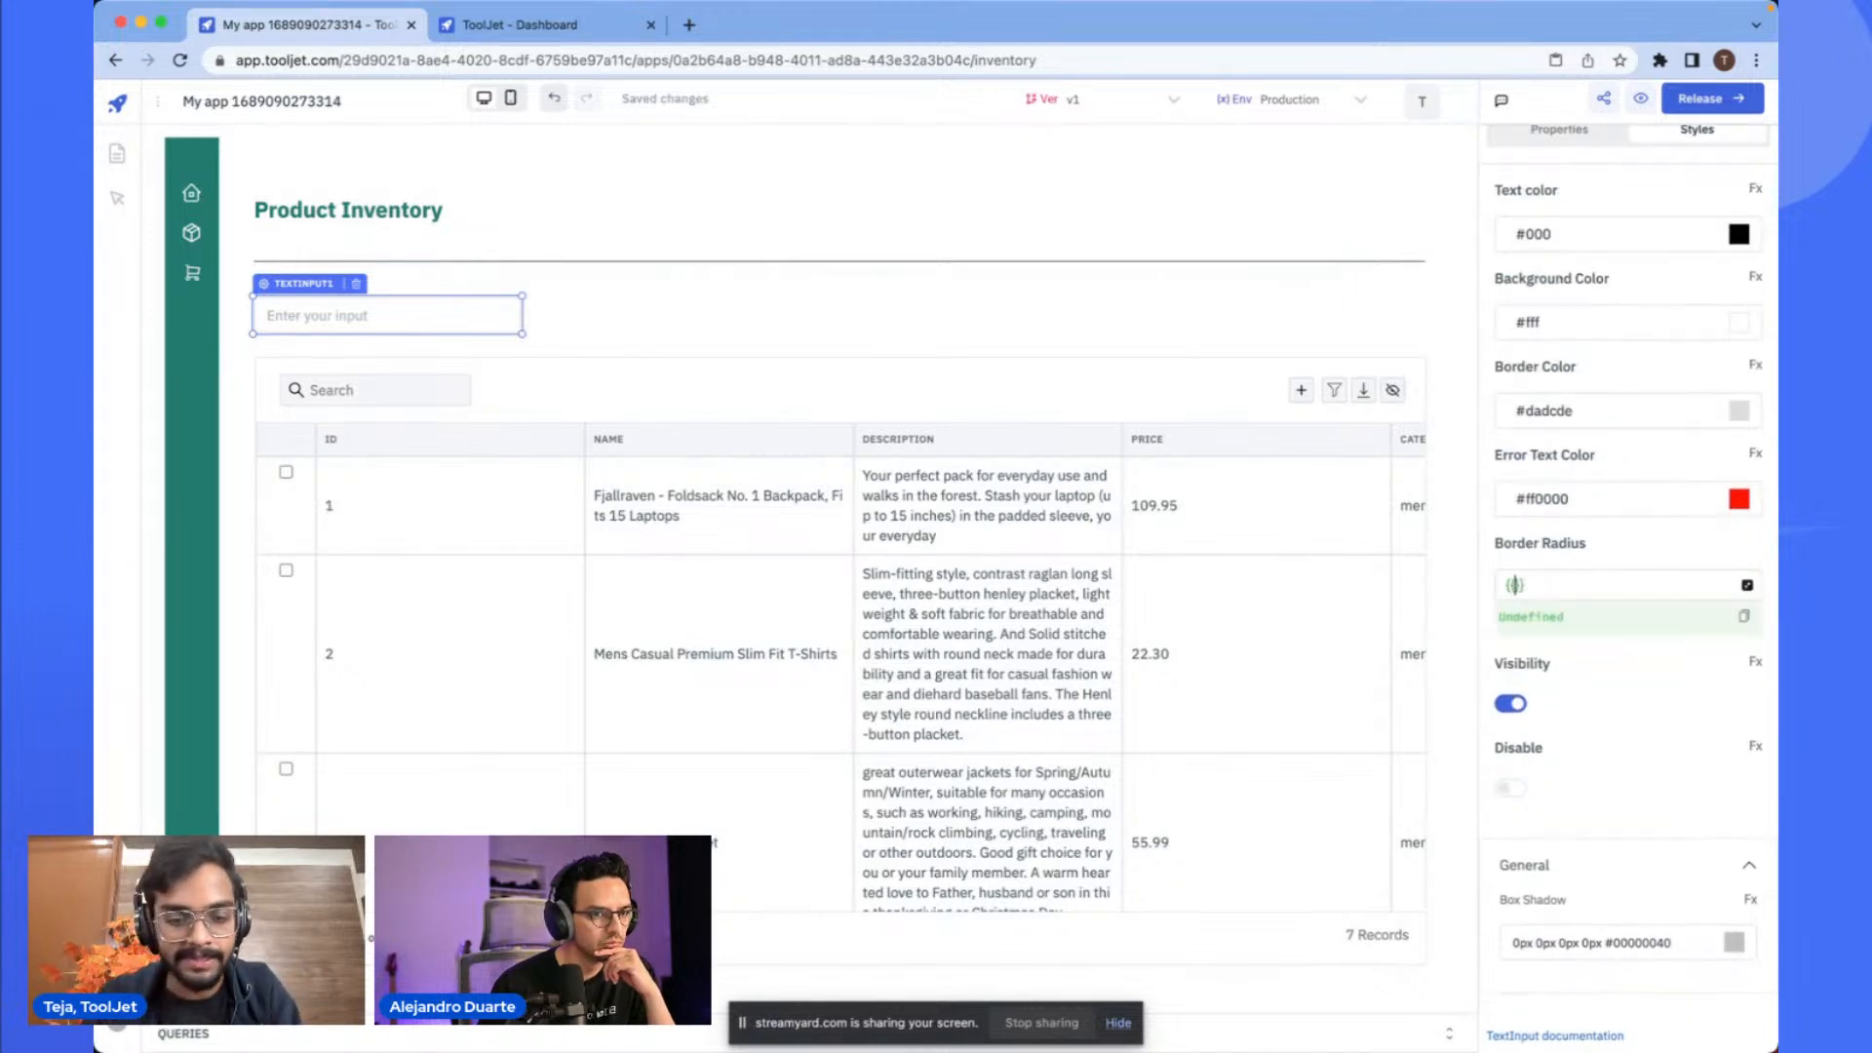
pyautogui.click(576, 261)
pyautogui.click(499, 318)
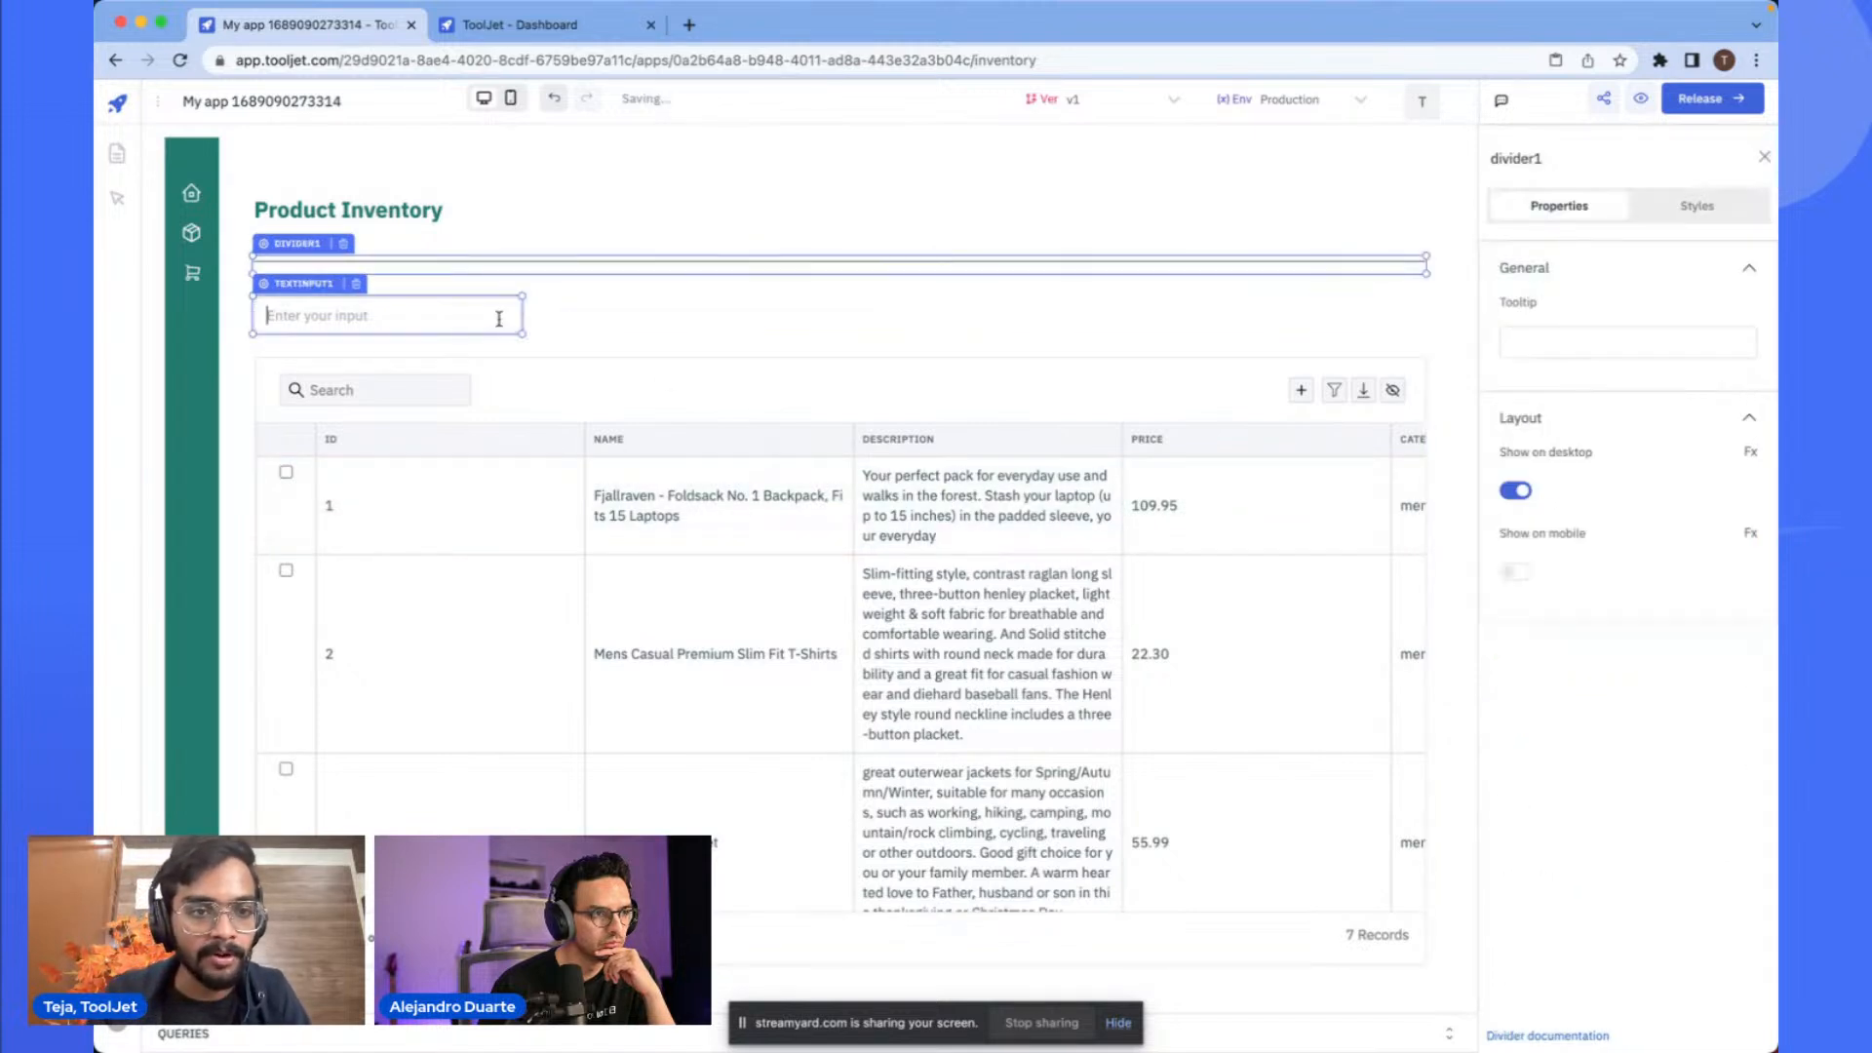
pyautogui.click(546, 325)
# - Add a button next to the text input and align it with the input
pyautogui.click(1580, 159)
pyautogui.write('button')
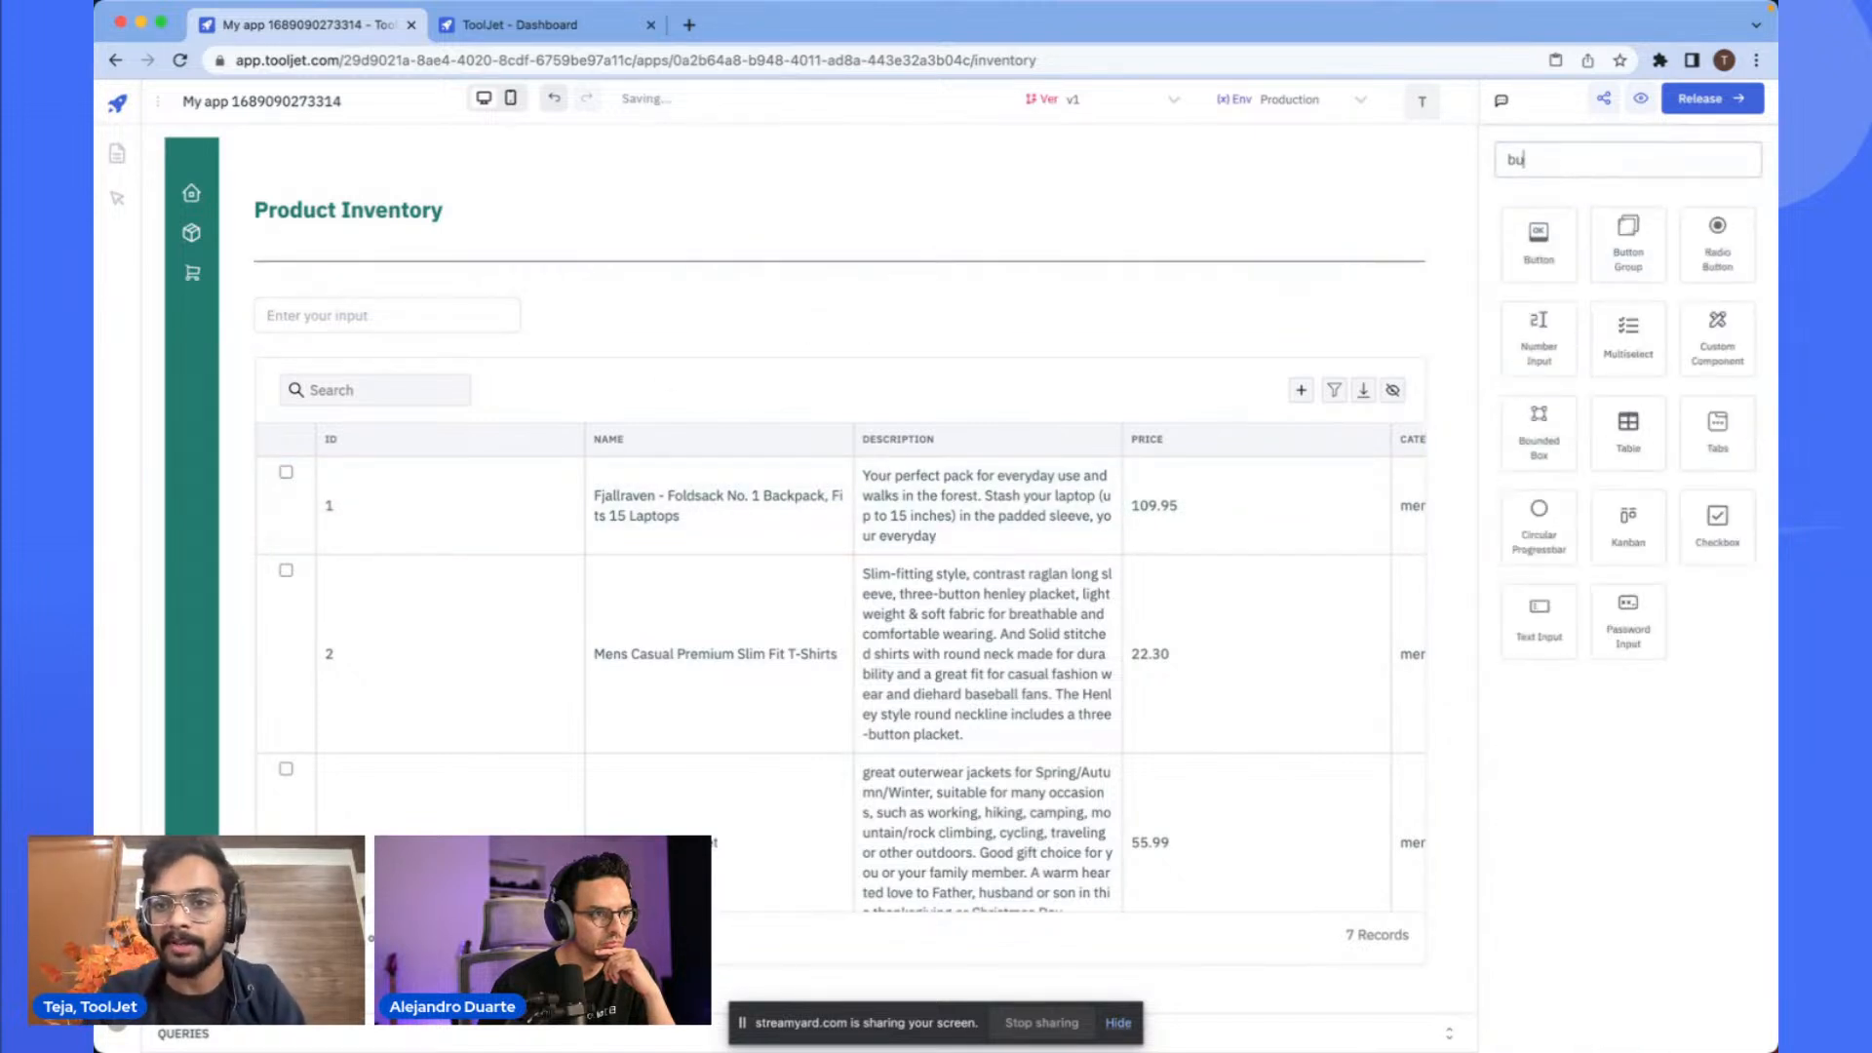
pyautogui.moveTo(1538, 239); pyautogui.dragTo(597, 317)
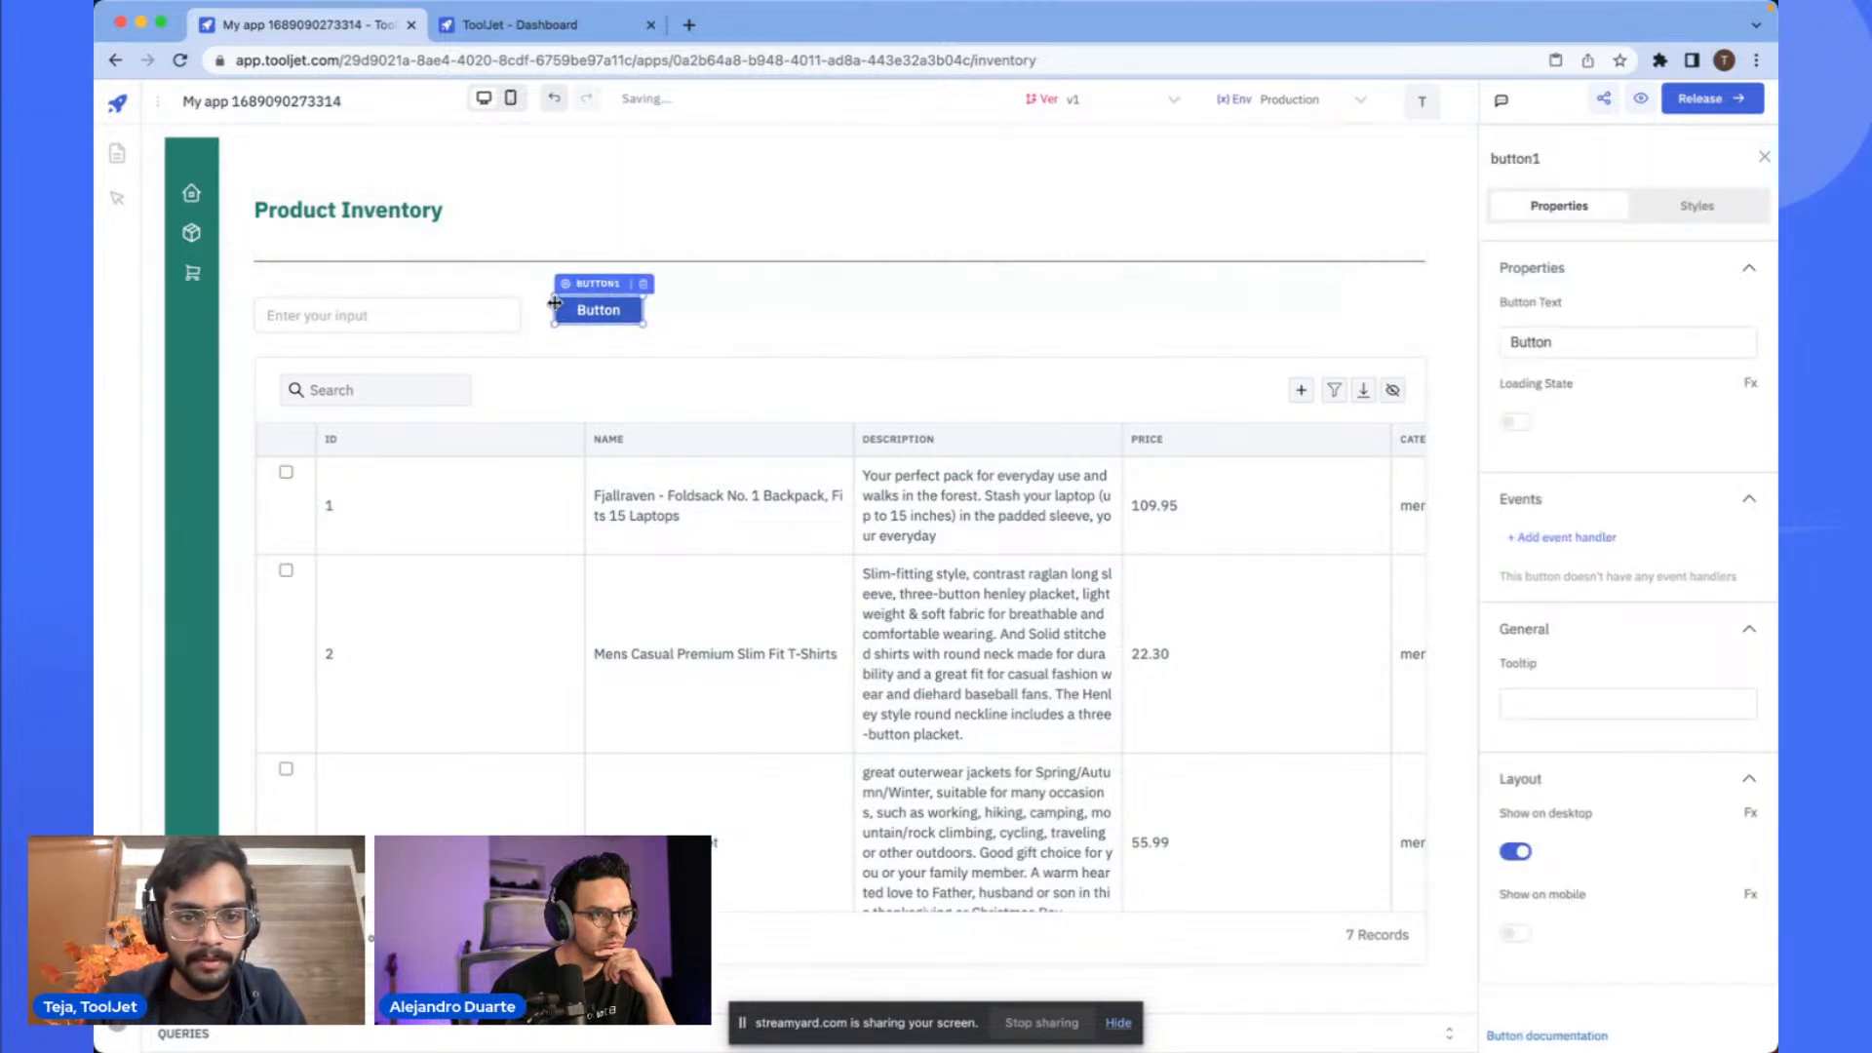
pyautogui.moveTo(553, 306)
pyautogui.mouseDown()
pyautogui.moveTo(582, 334)
pyautogui.moveTo(661, 310)
pyautogui.moveTo(585, 291)
pyautogui.mouseUp()
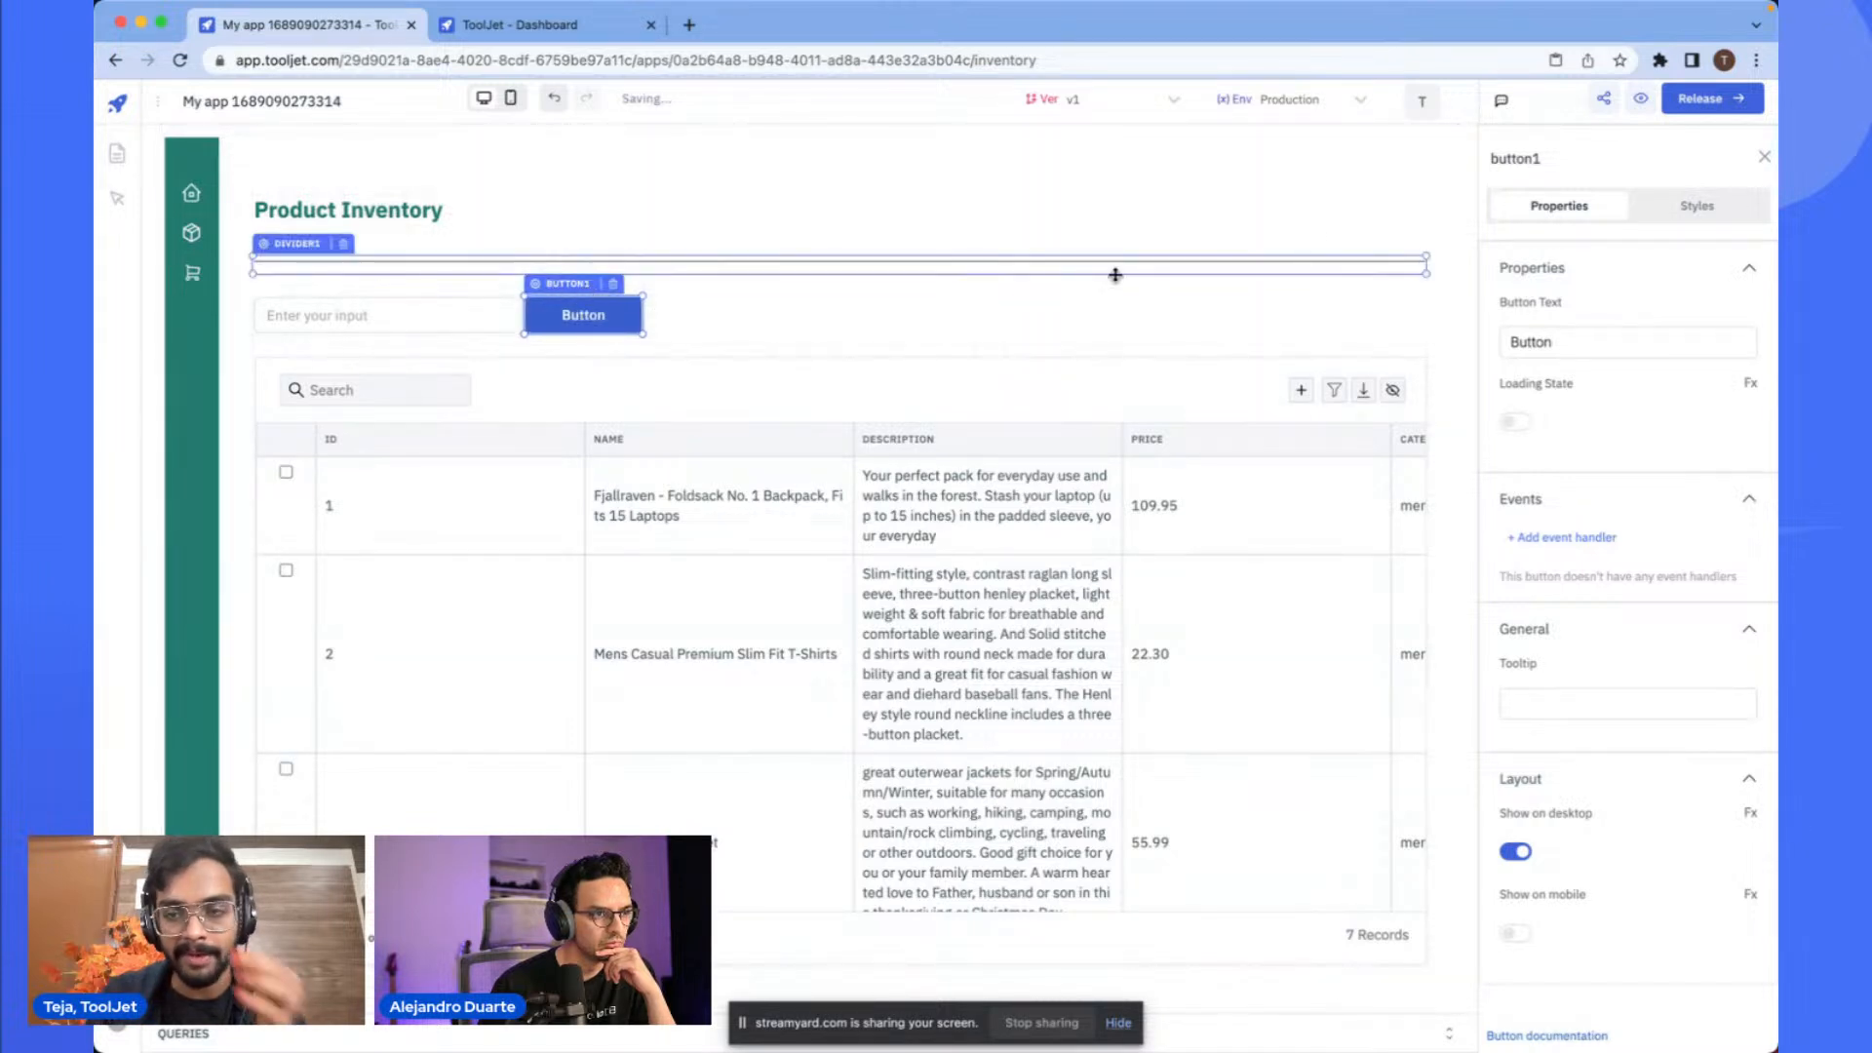
# - Set the button's background color to the sidebar green, #237a6f
pyautogui.click(1734, 216)
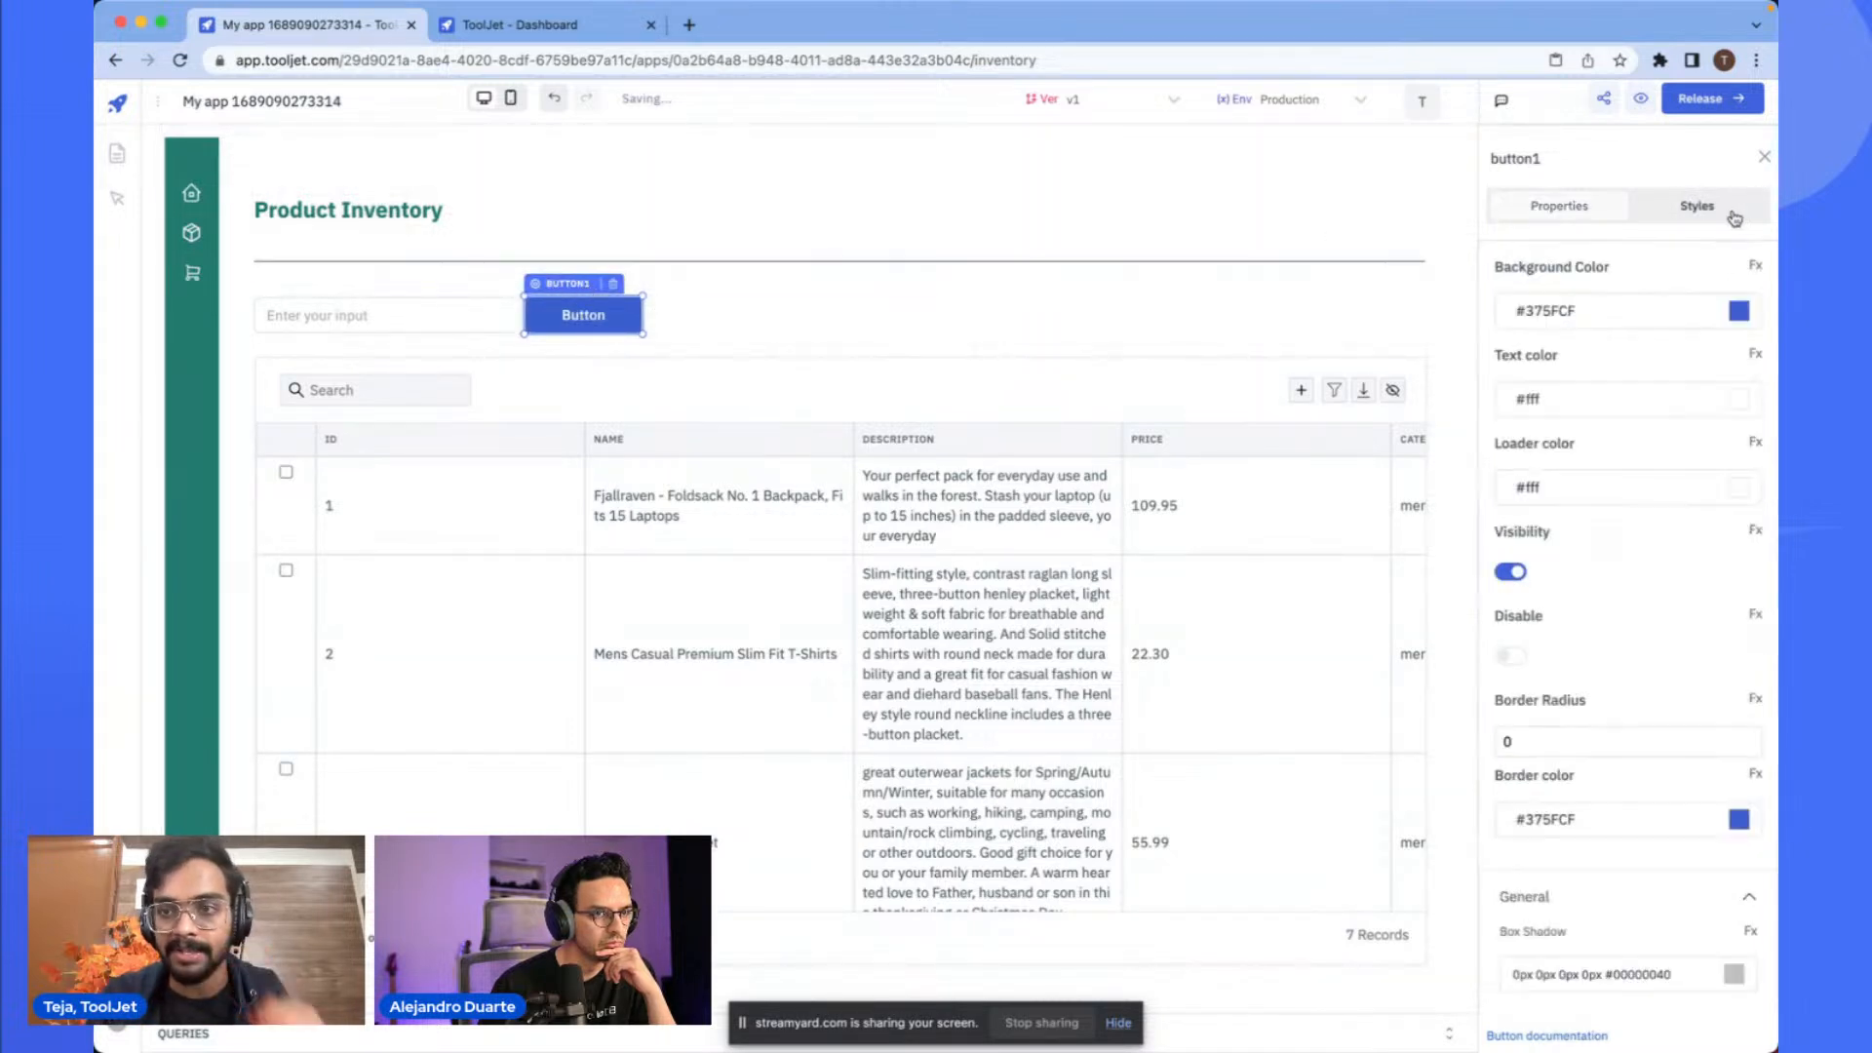
pyautogui.click(1682, 306)
pyautogui.doubleClick(1524, 500)
pyautogui.write('237a6f')
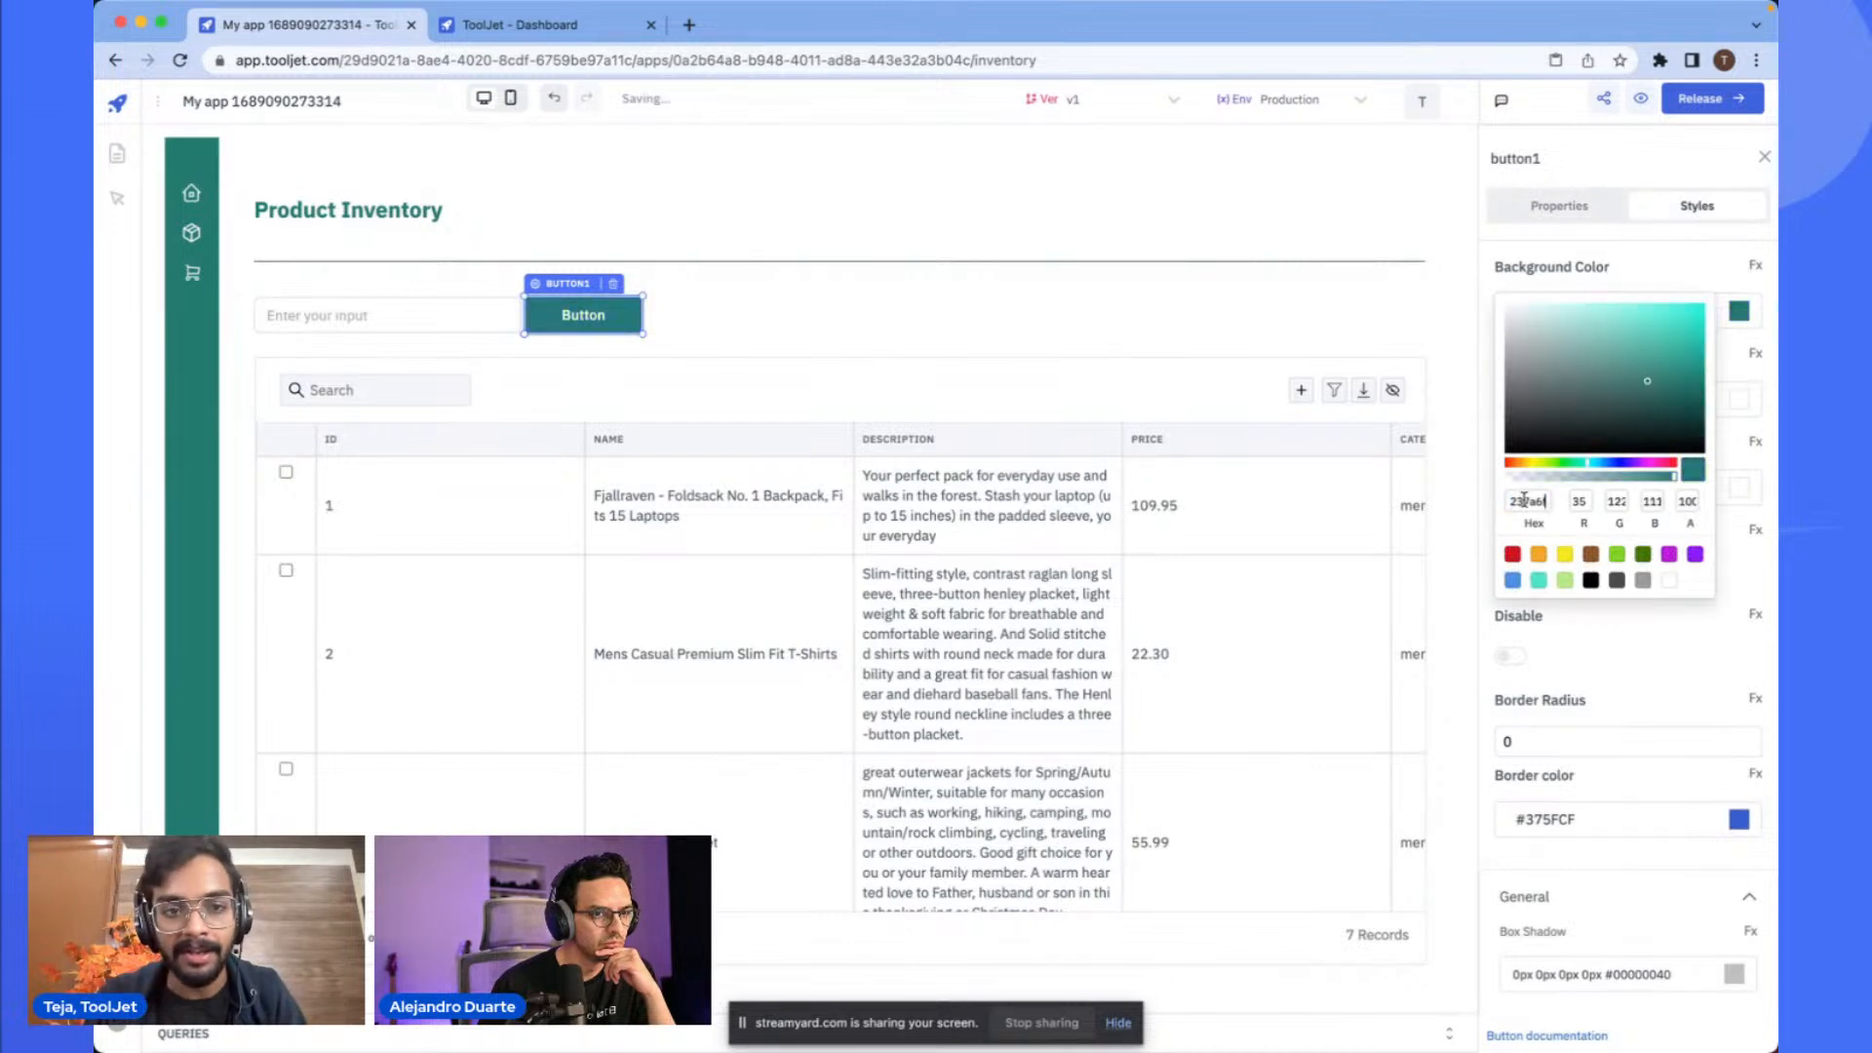
pyautogui.click(1287, 348)
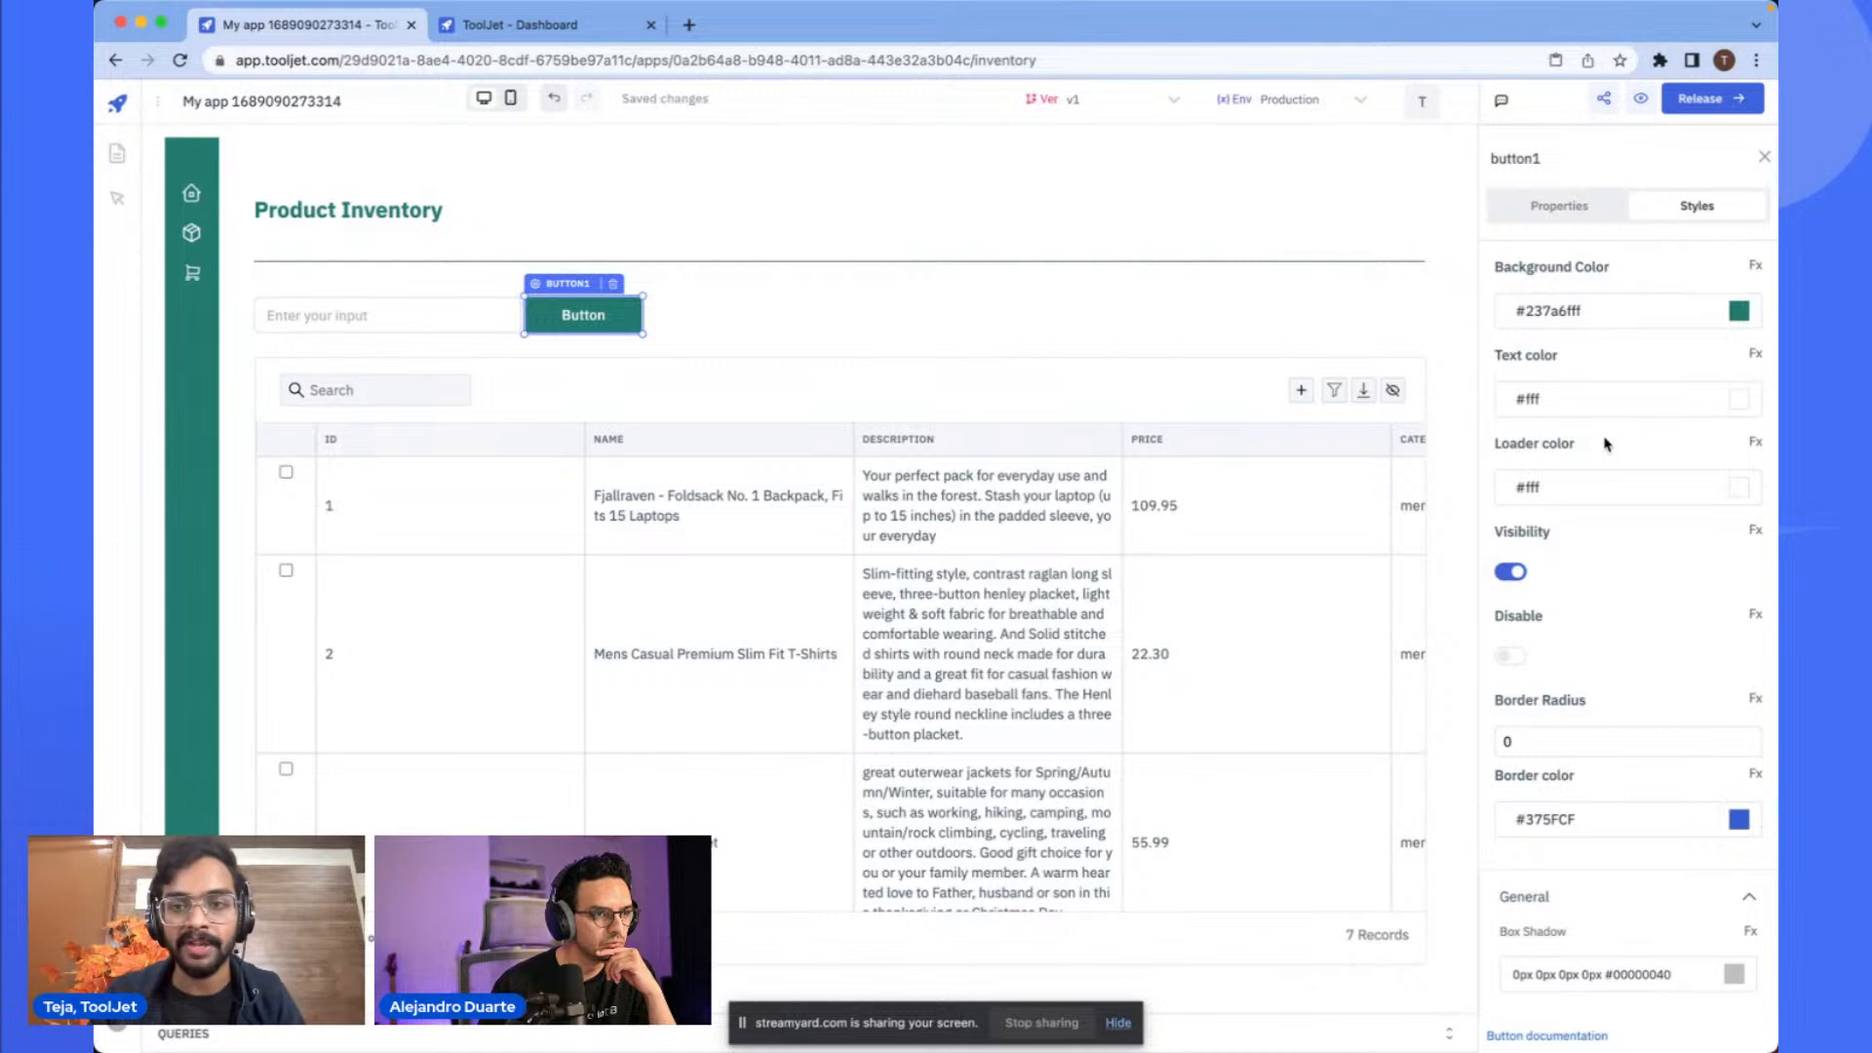
# - Set the button's border radius to 6
pyautogui.click(1561, 213)
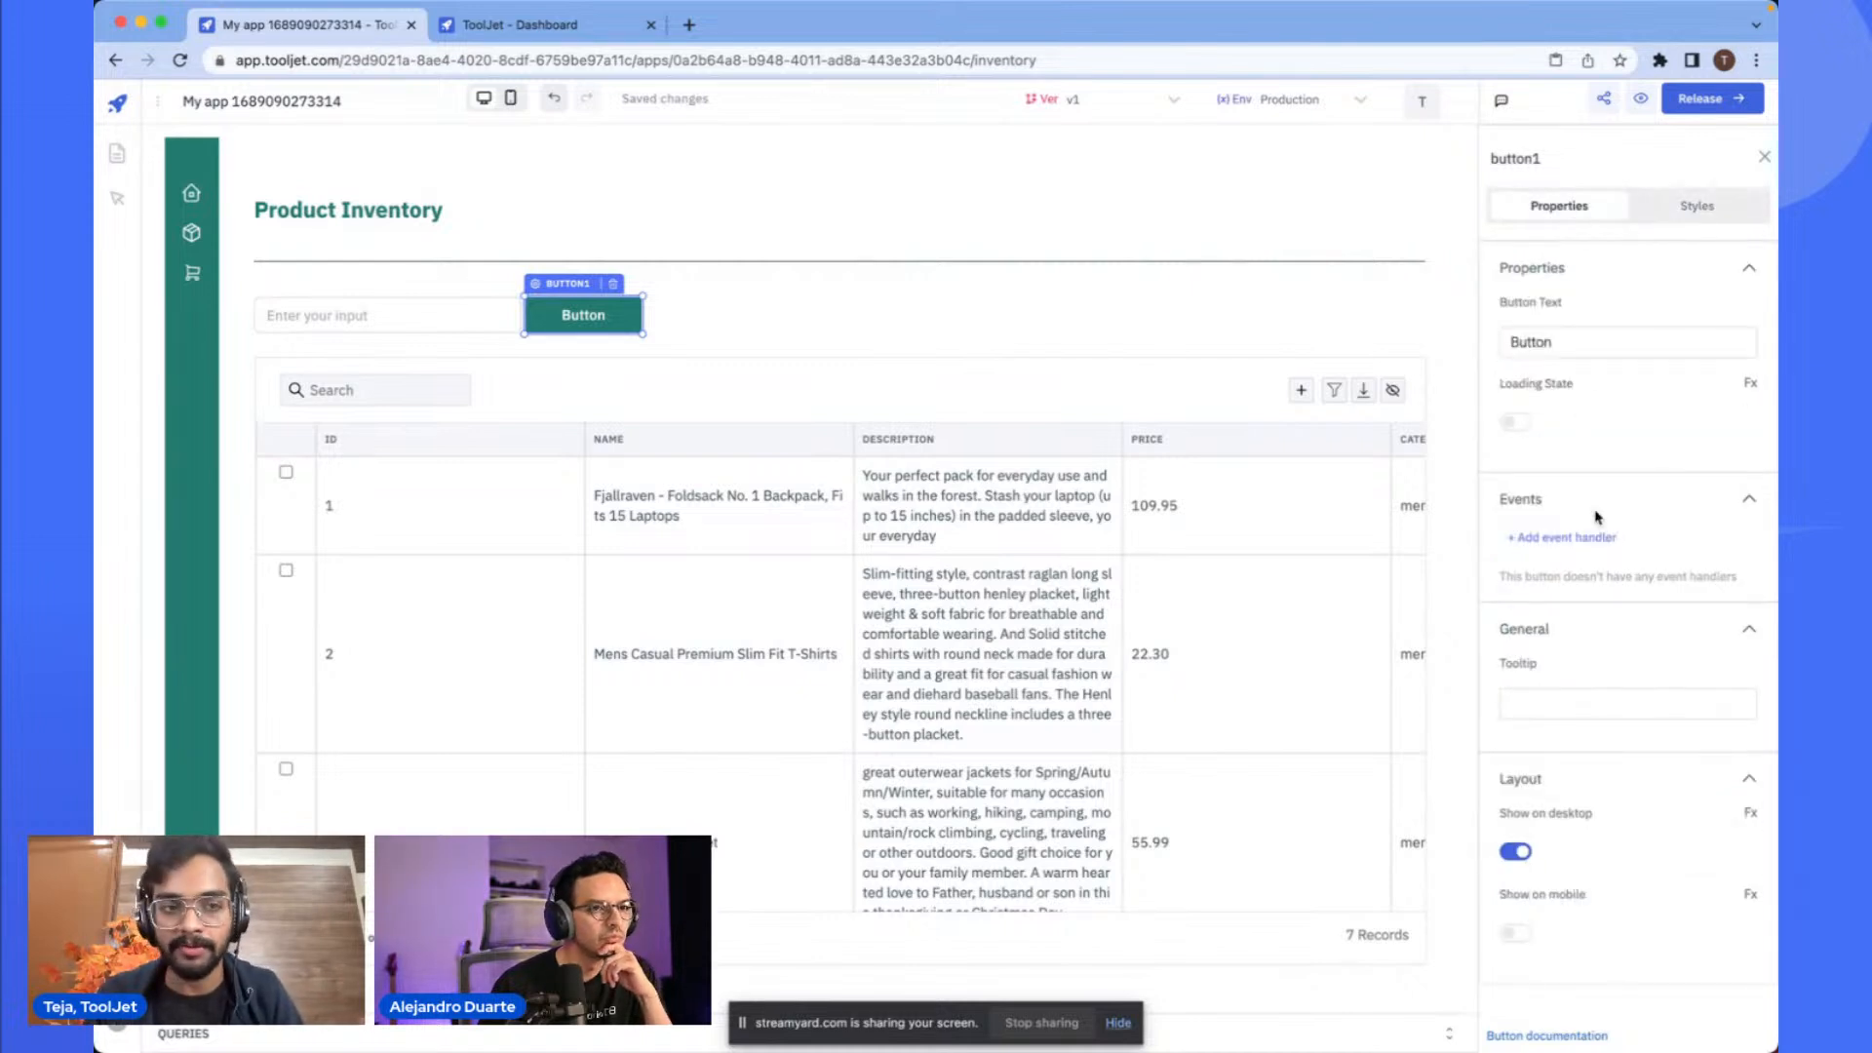
pyautogui.click(1669, 200)
pyautogui.scroll(-1, 1608, 390)
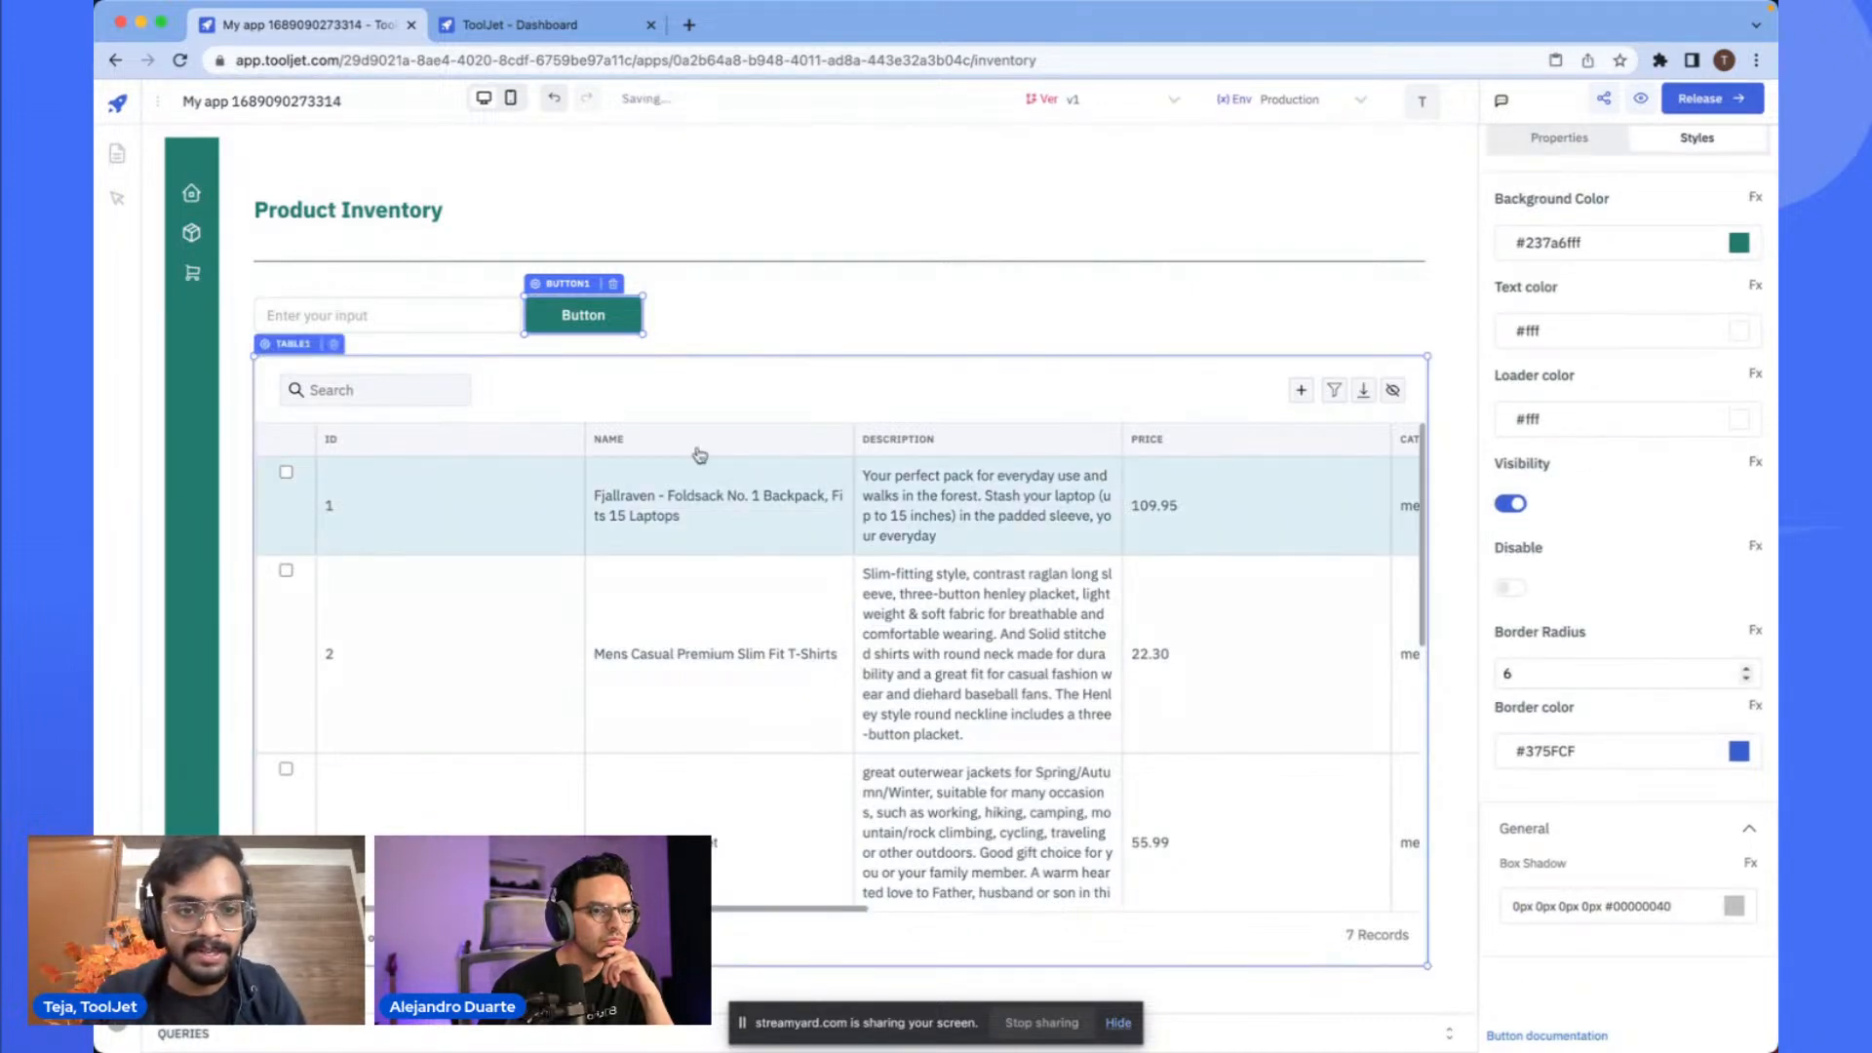
pyautogui.click(740, 301)
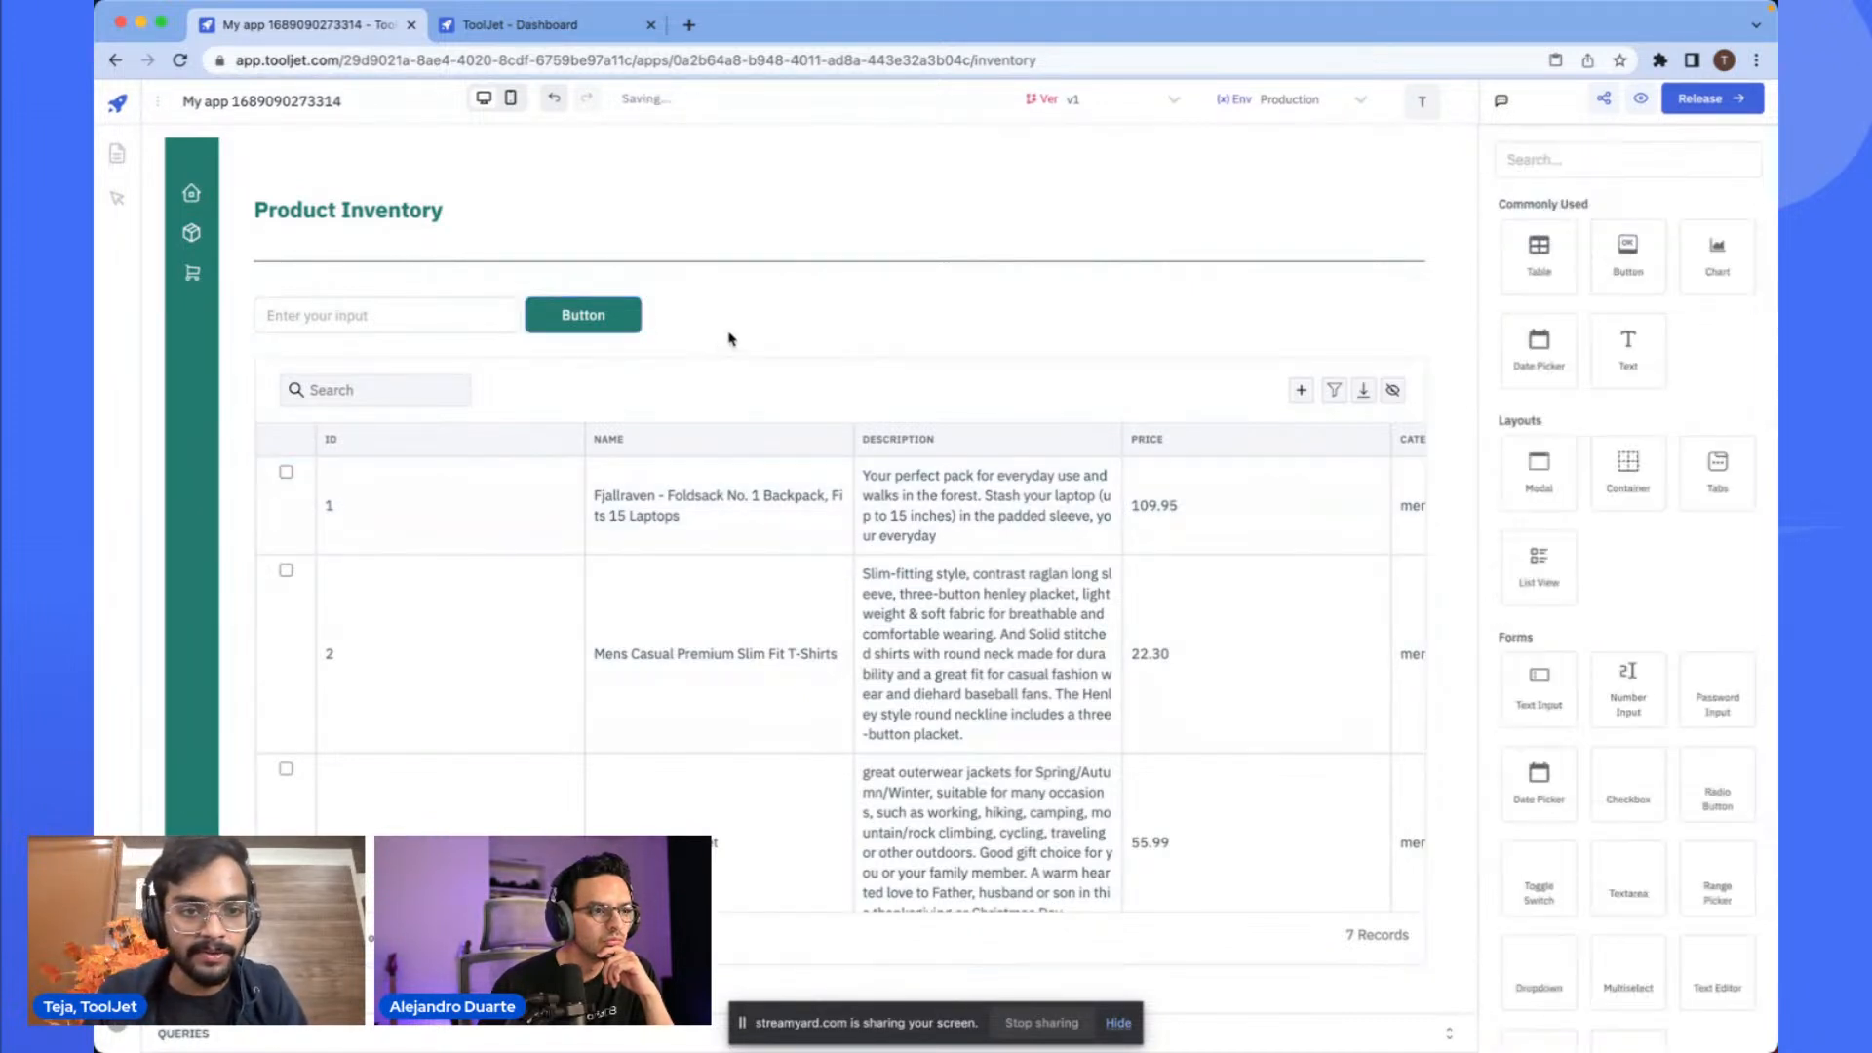
# - Set the text input's placeholder to Search
pyautogui.click(401, 314)
pyautogui.tripleClick(1592, 426)
pyautogui.write('Search')
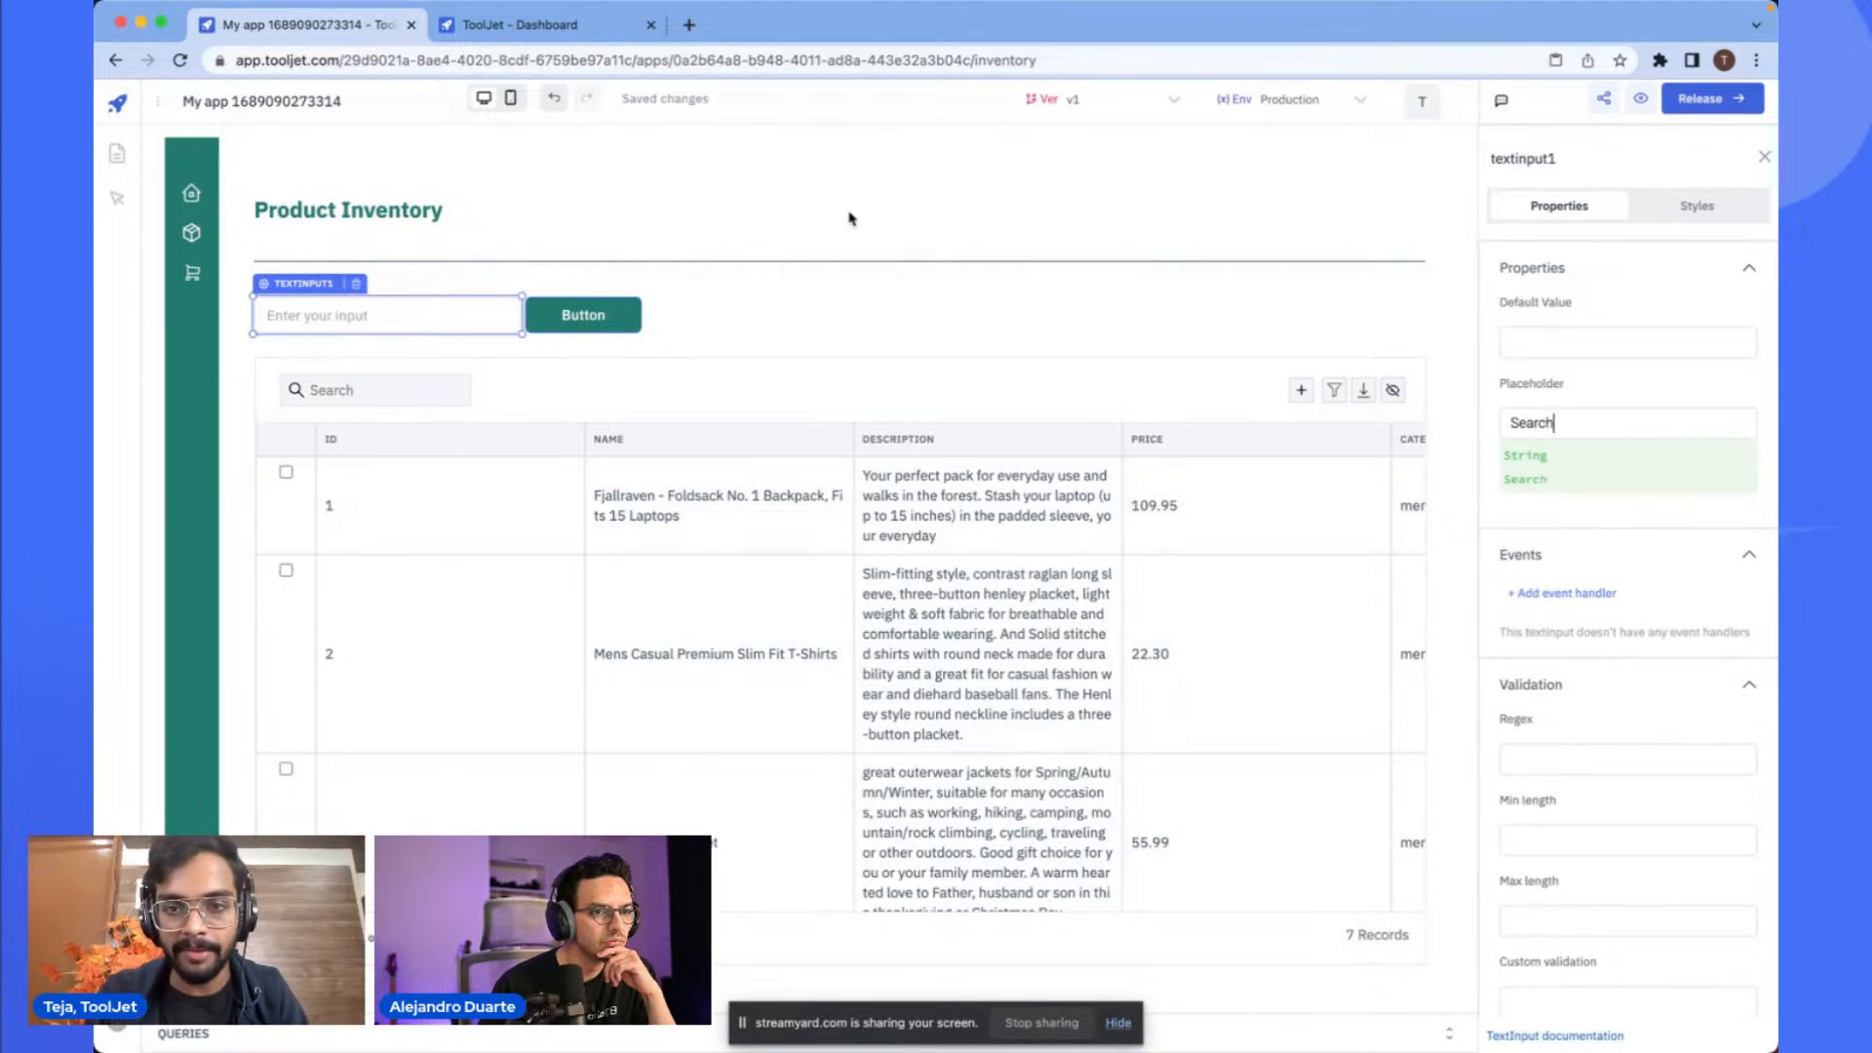
pyautogui.click(917, 304)
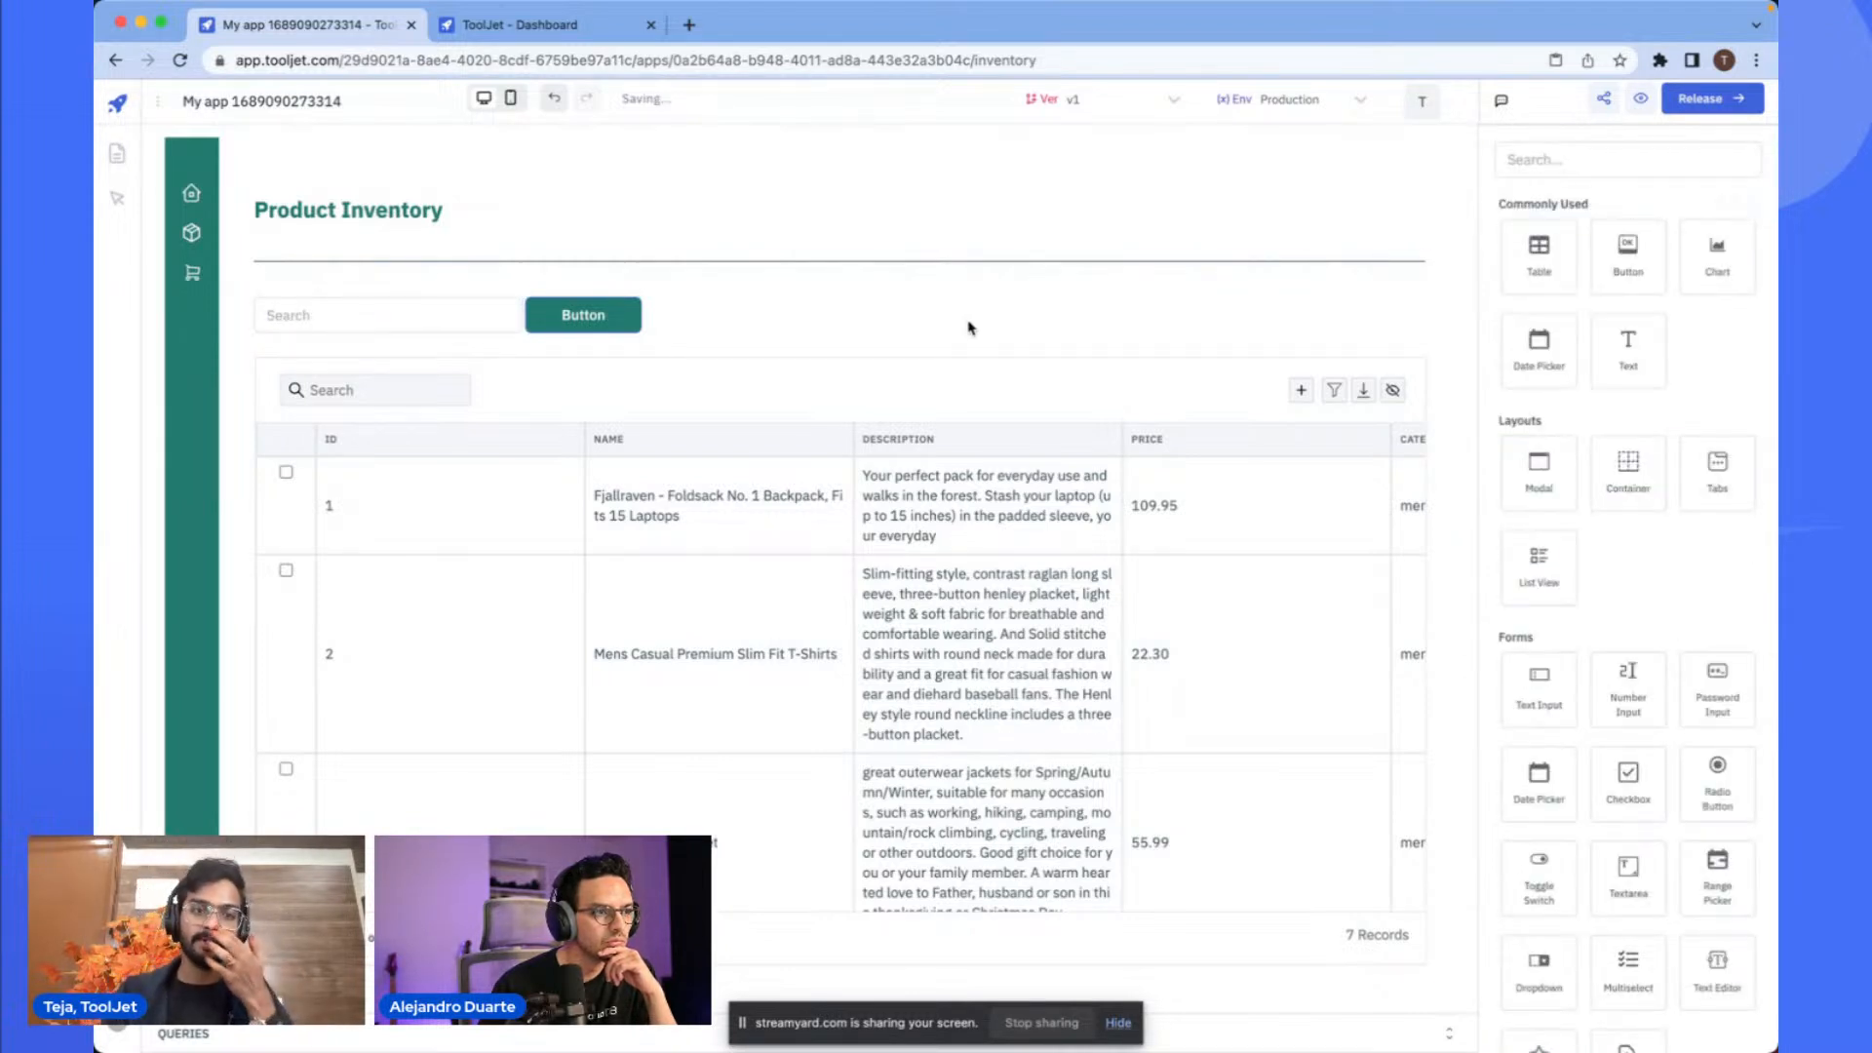
# - Set the table's border radius to 10
pyautogui.click(903, 403)
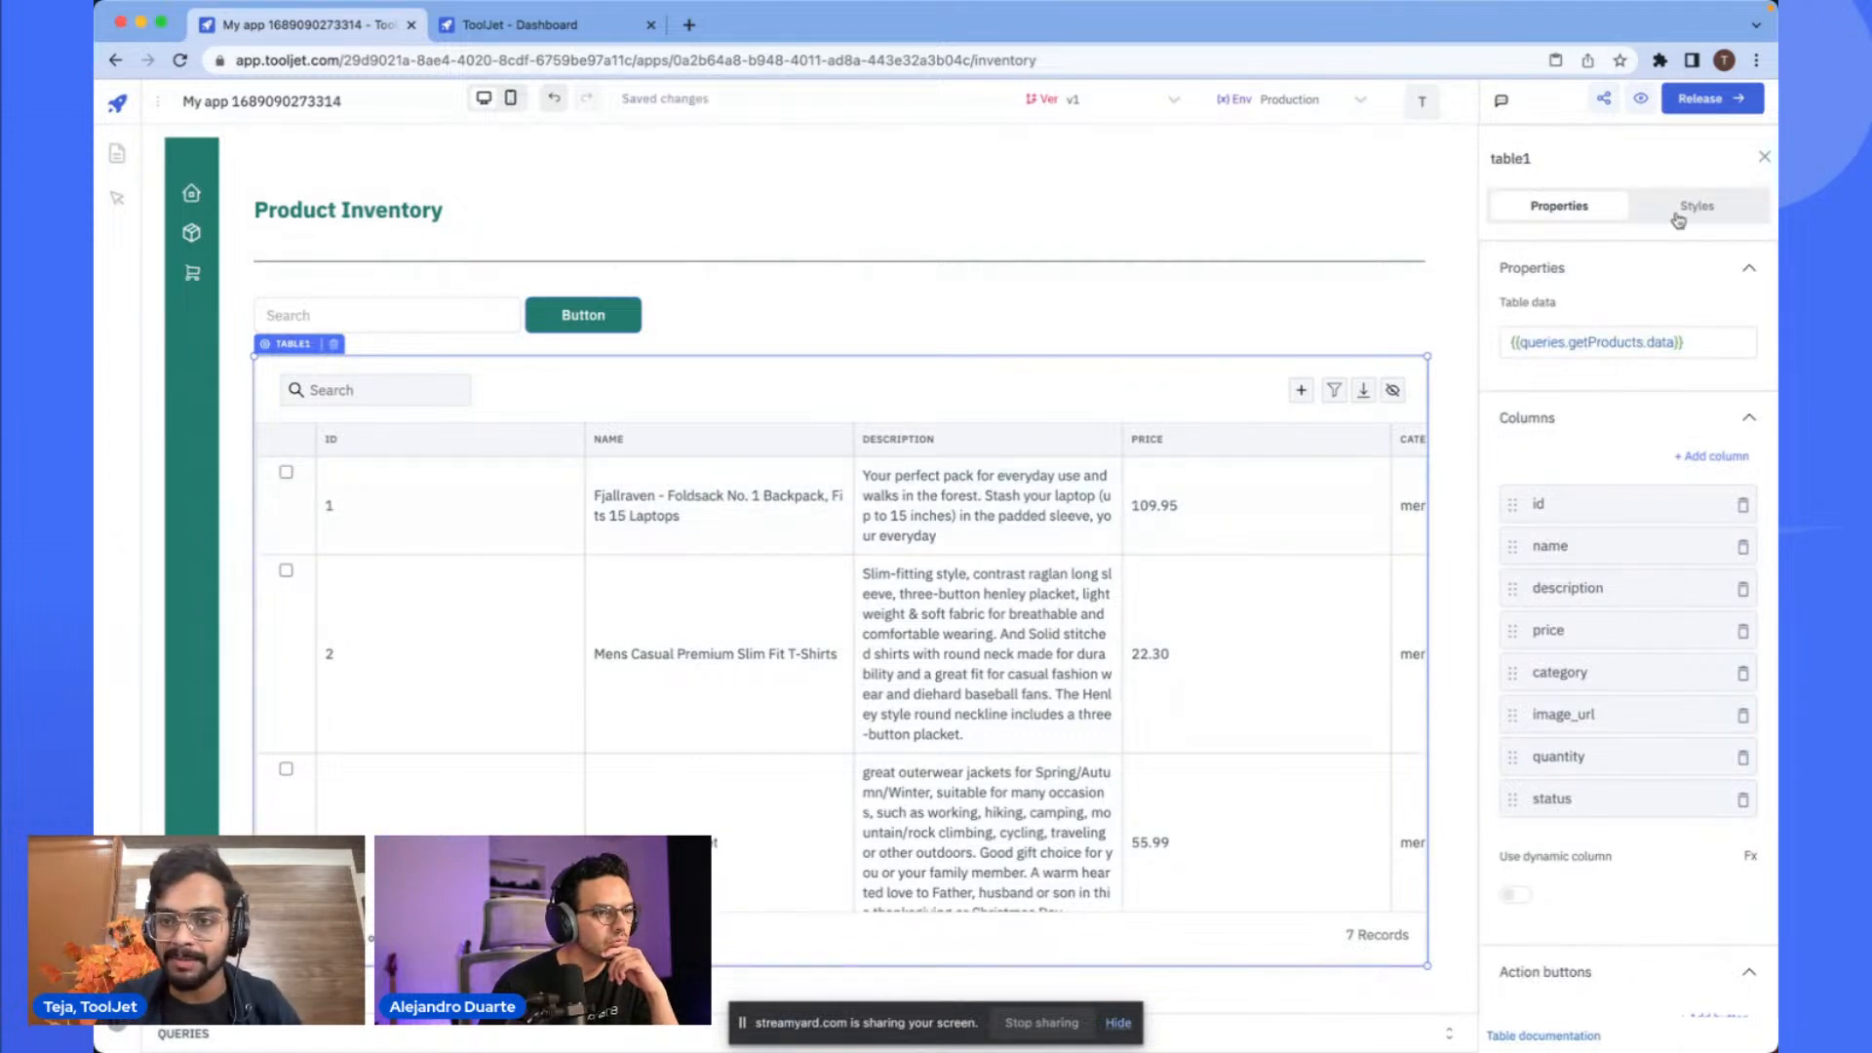
pyautogui.click(1681, 211)
pyautogui.scroll(-3, 1653, 525)
pyautogui.click(1562, 585)
pyautogui.press('BackSpace')
pyautogui.write('10')
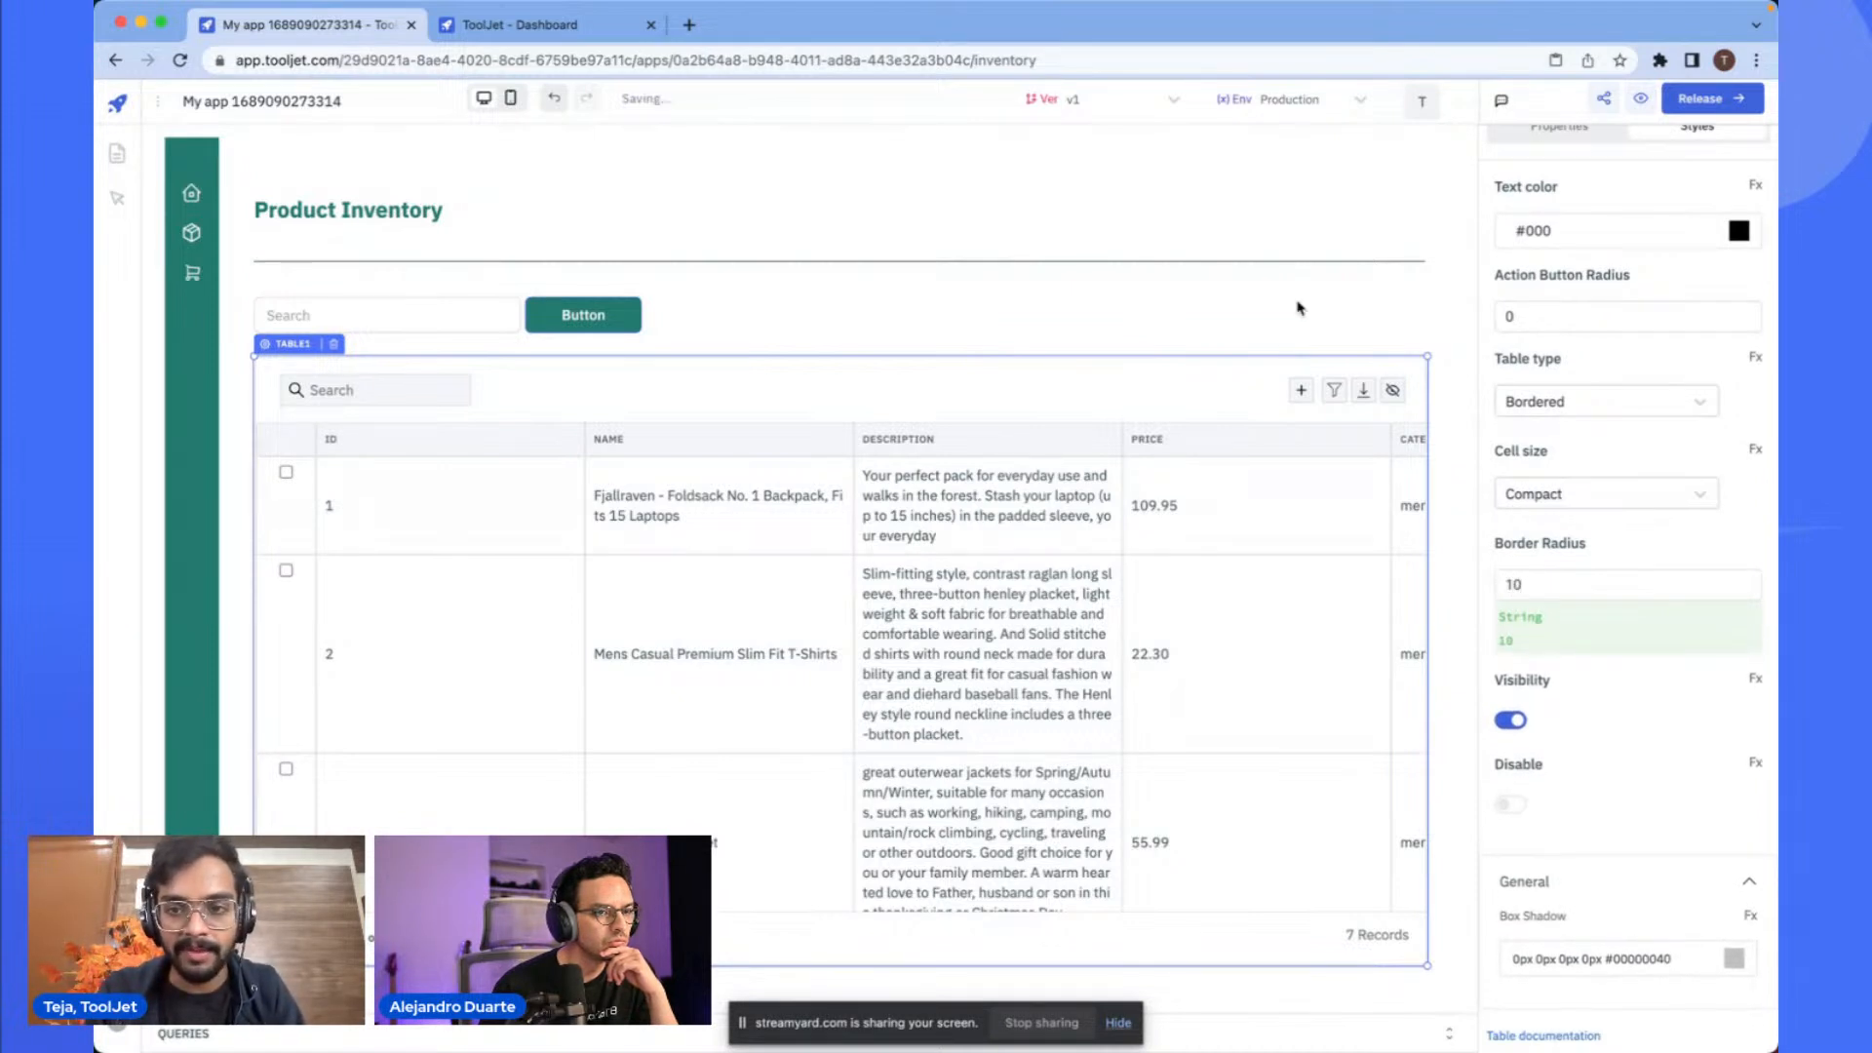
pyautogui.click(1296, 307)
# - Move the image_url column to the first position in the table's column list
pyautogui.click(1163, 395)
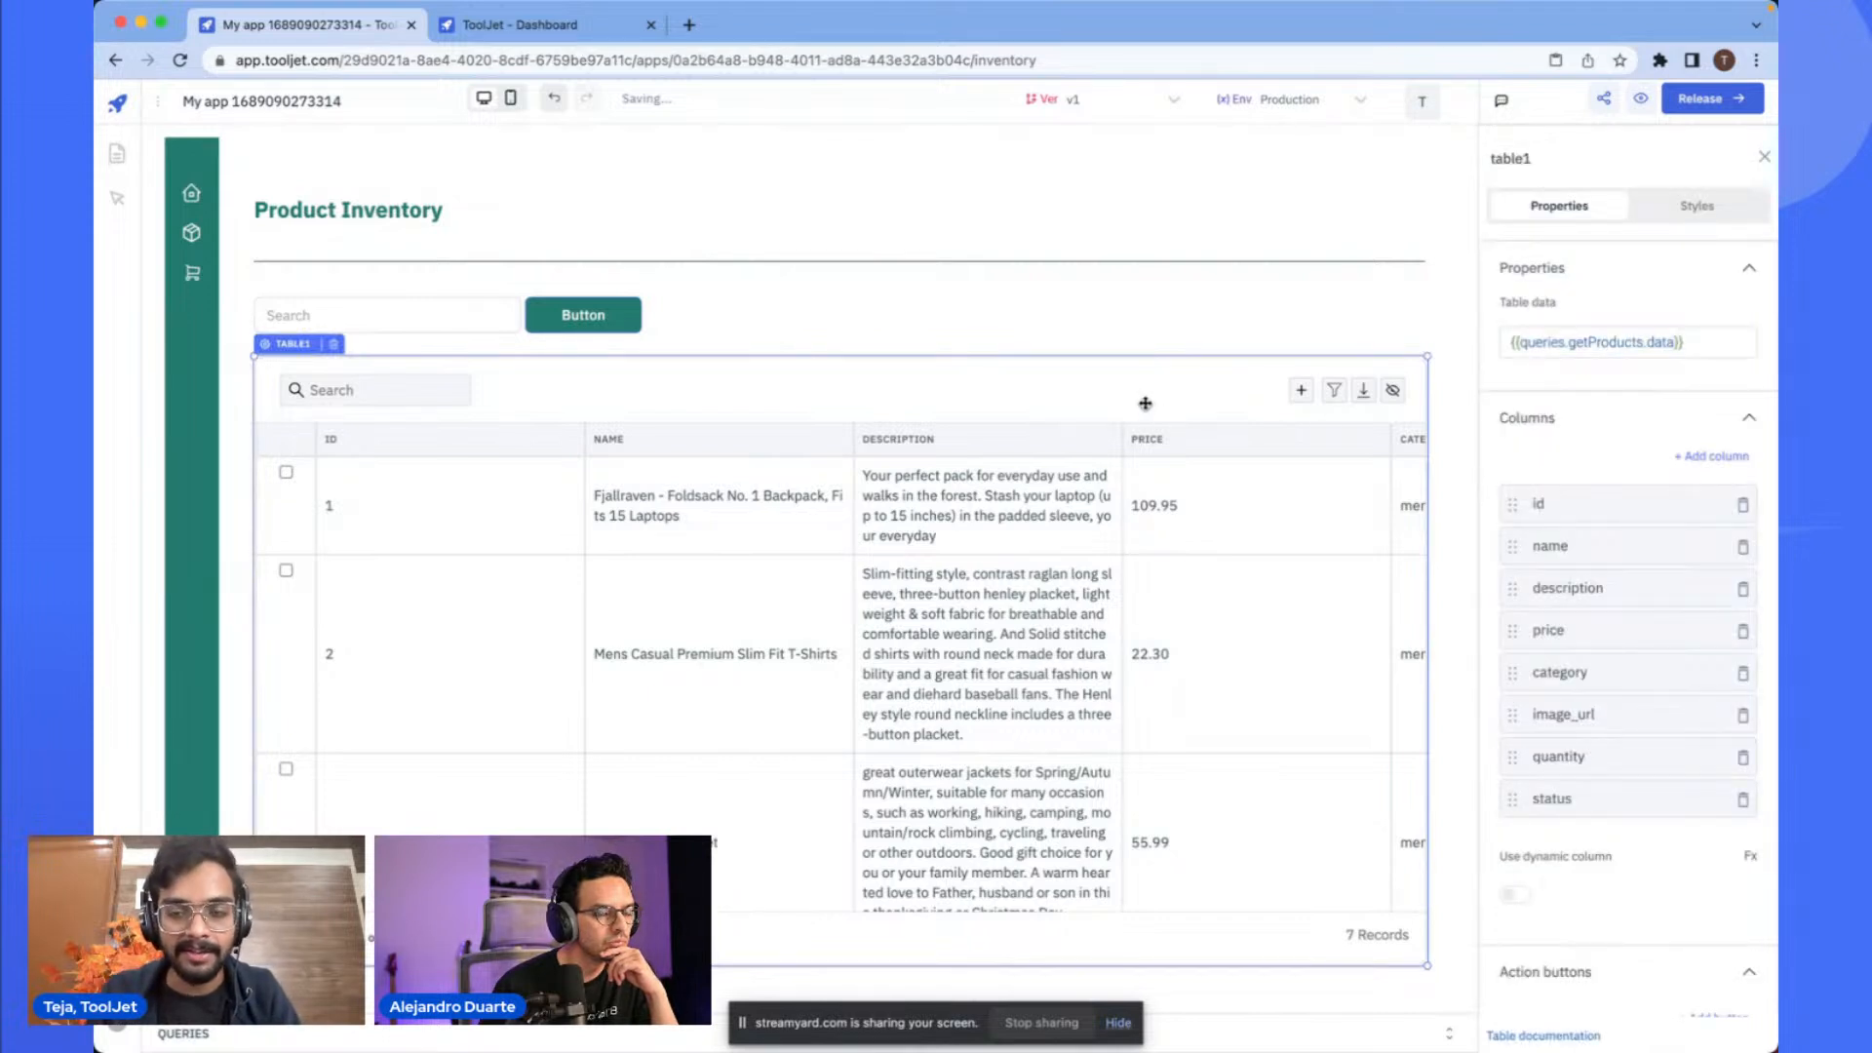
pyautogui.scroll(-1, 1560, 556)
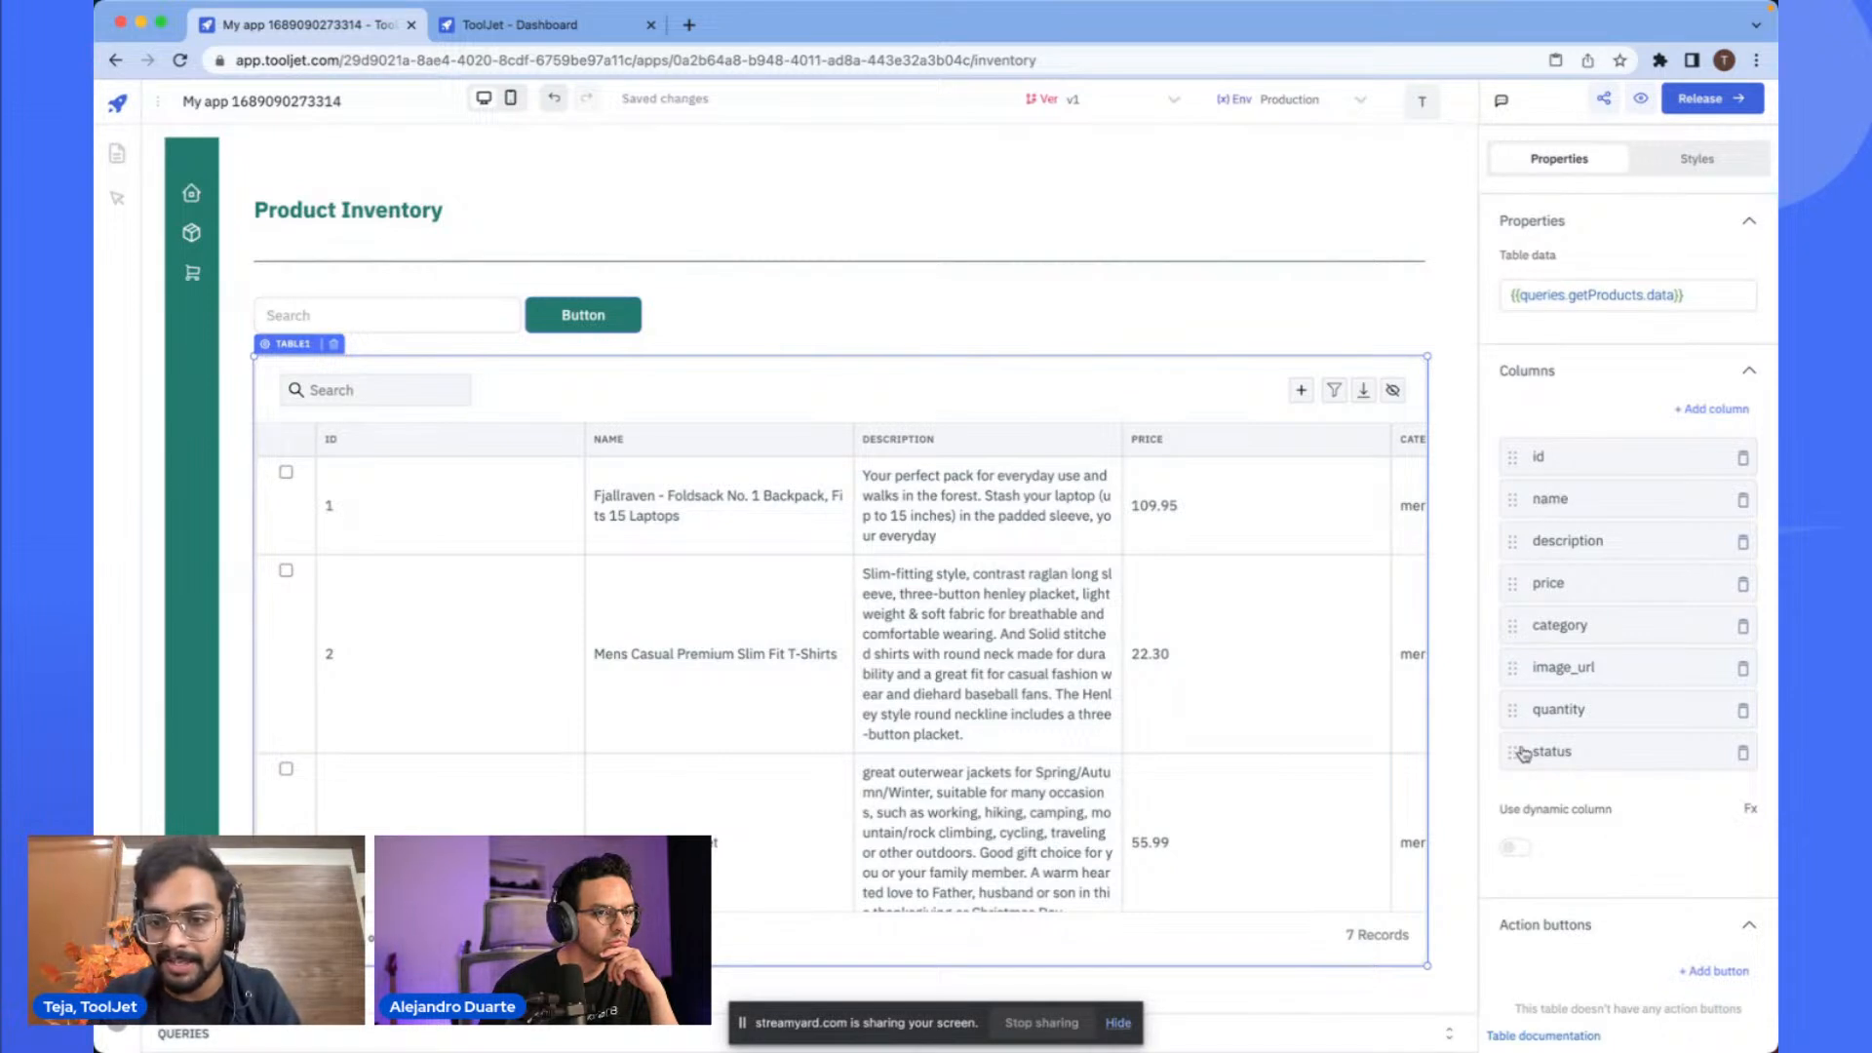
pyautogui.moveTo(1519, 681); pyautogui.dragTo(1518, 462)
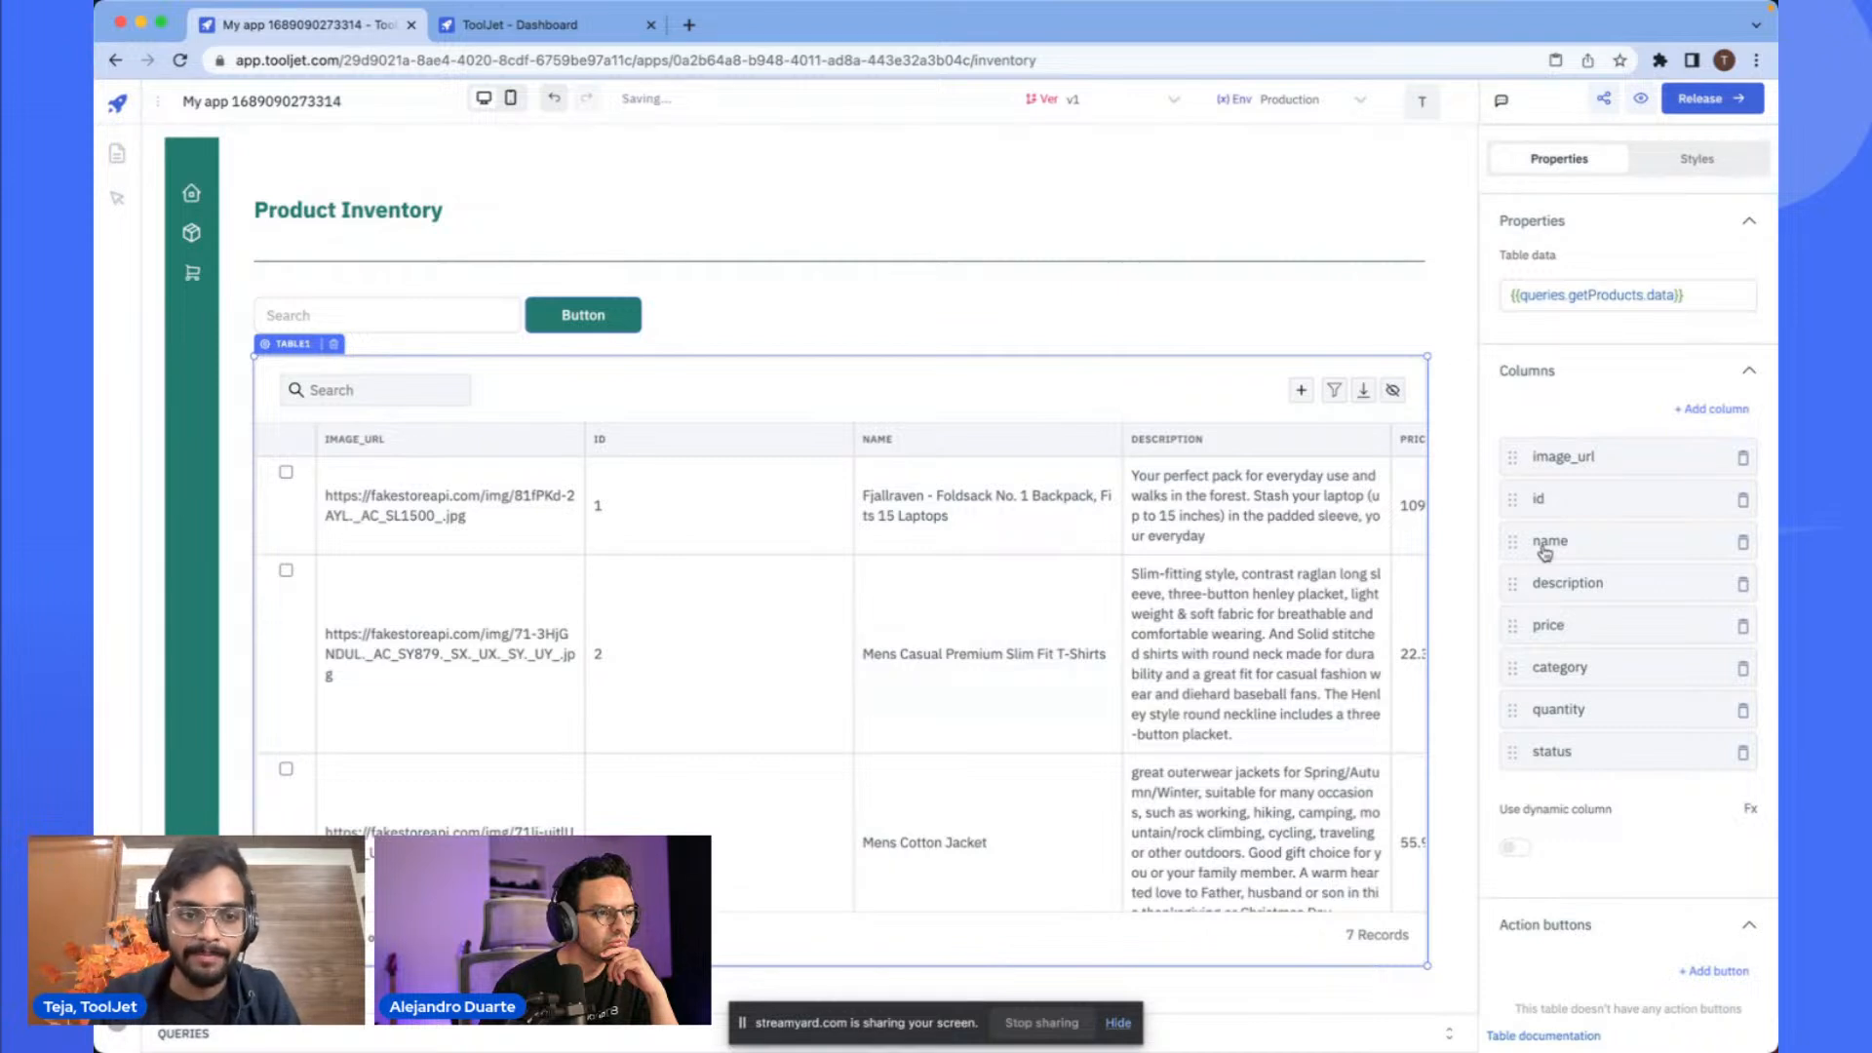
# - Change the image_url column's type to Image
pyautogui.scroll(-2, 1555, 482)
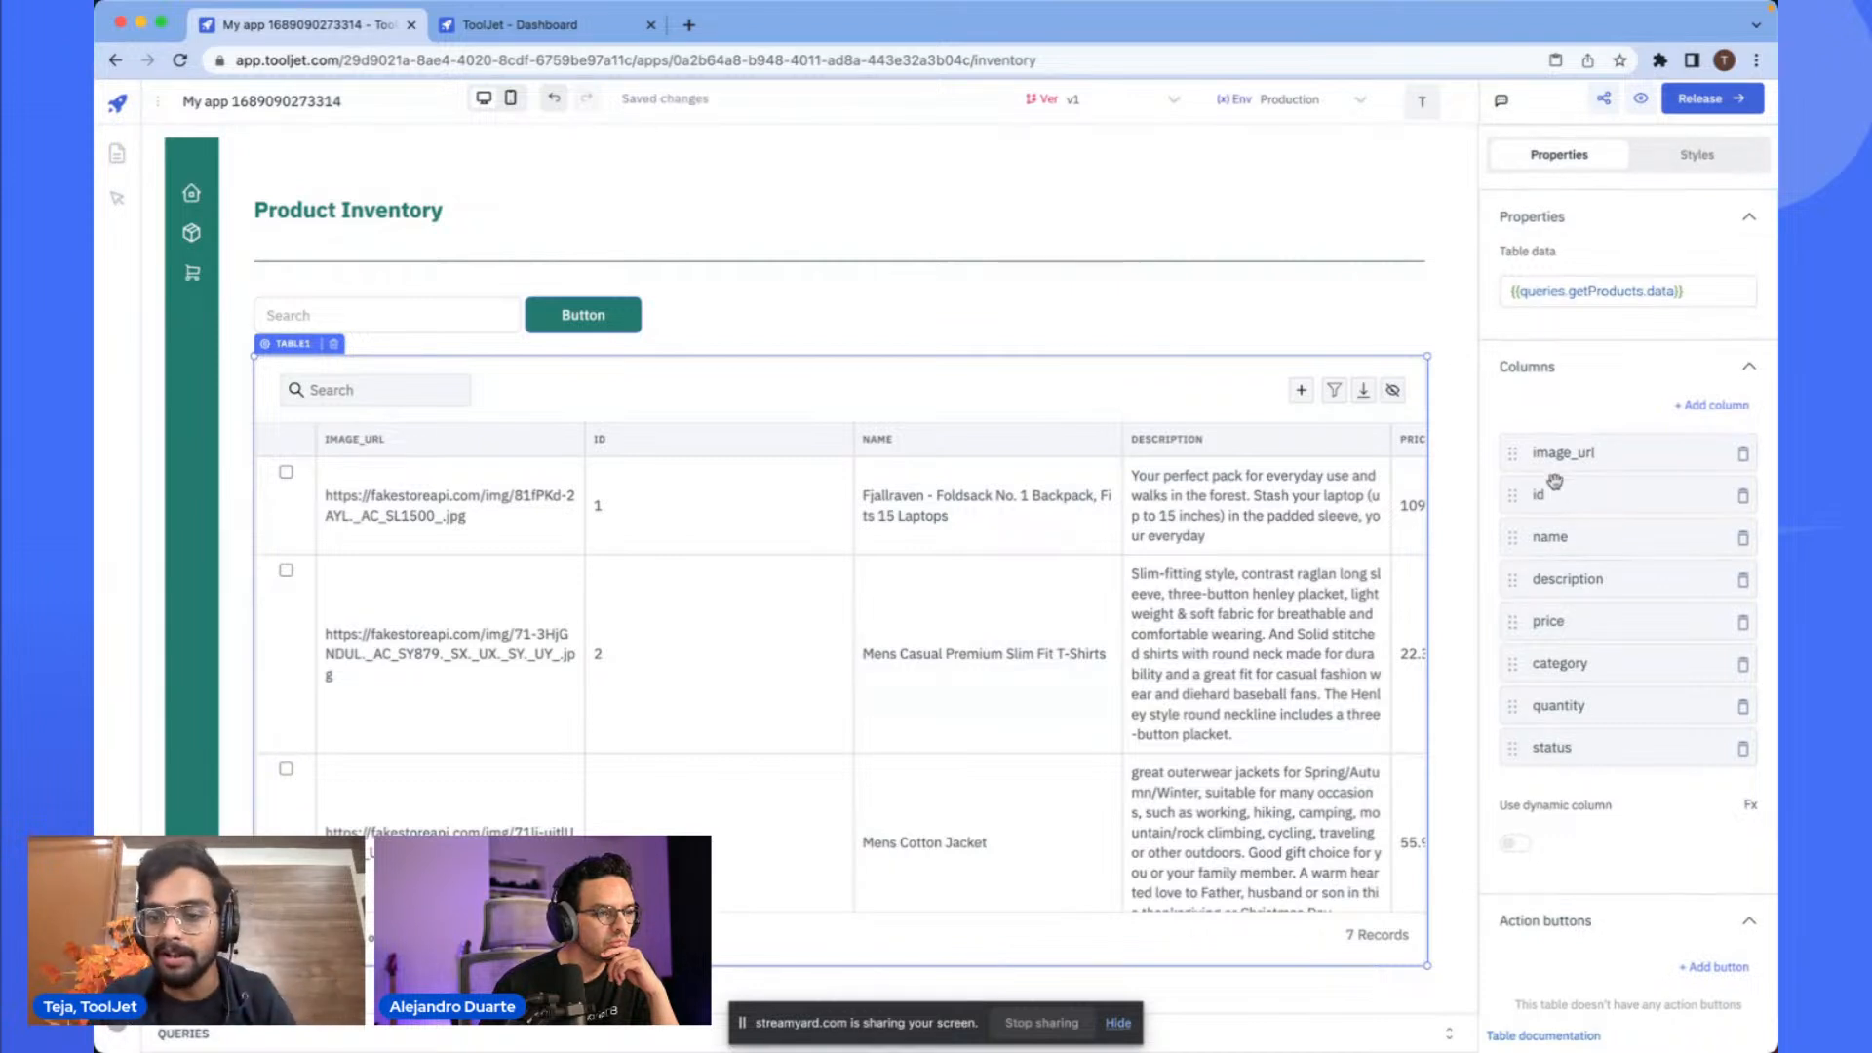
pyautogui.scroll(1, 1555, 483)
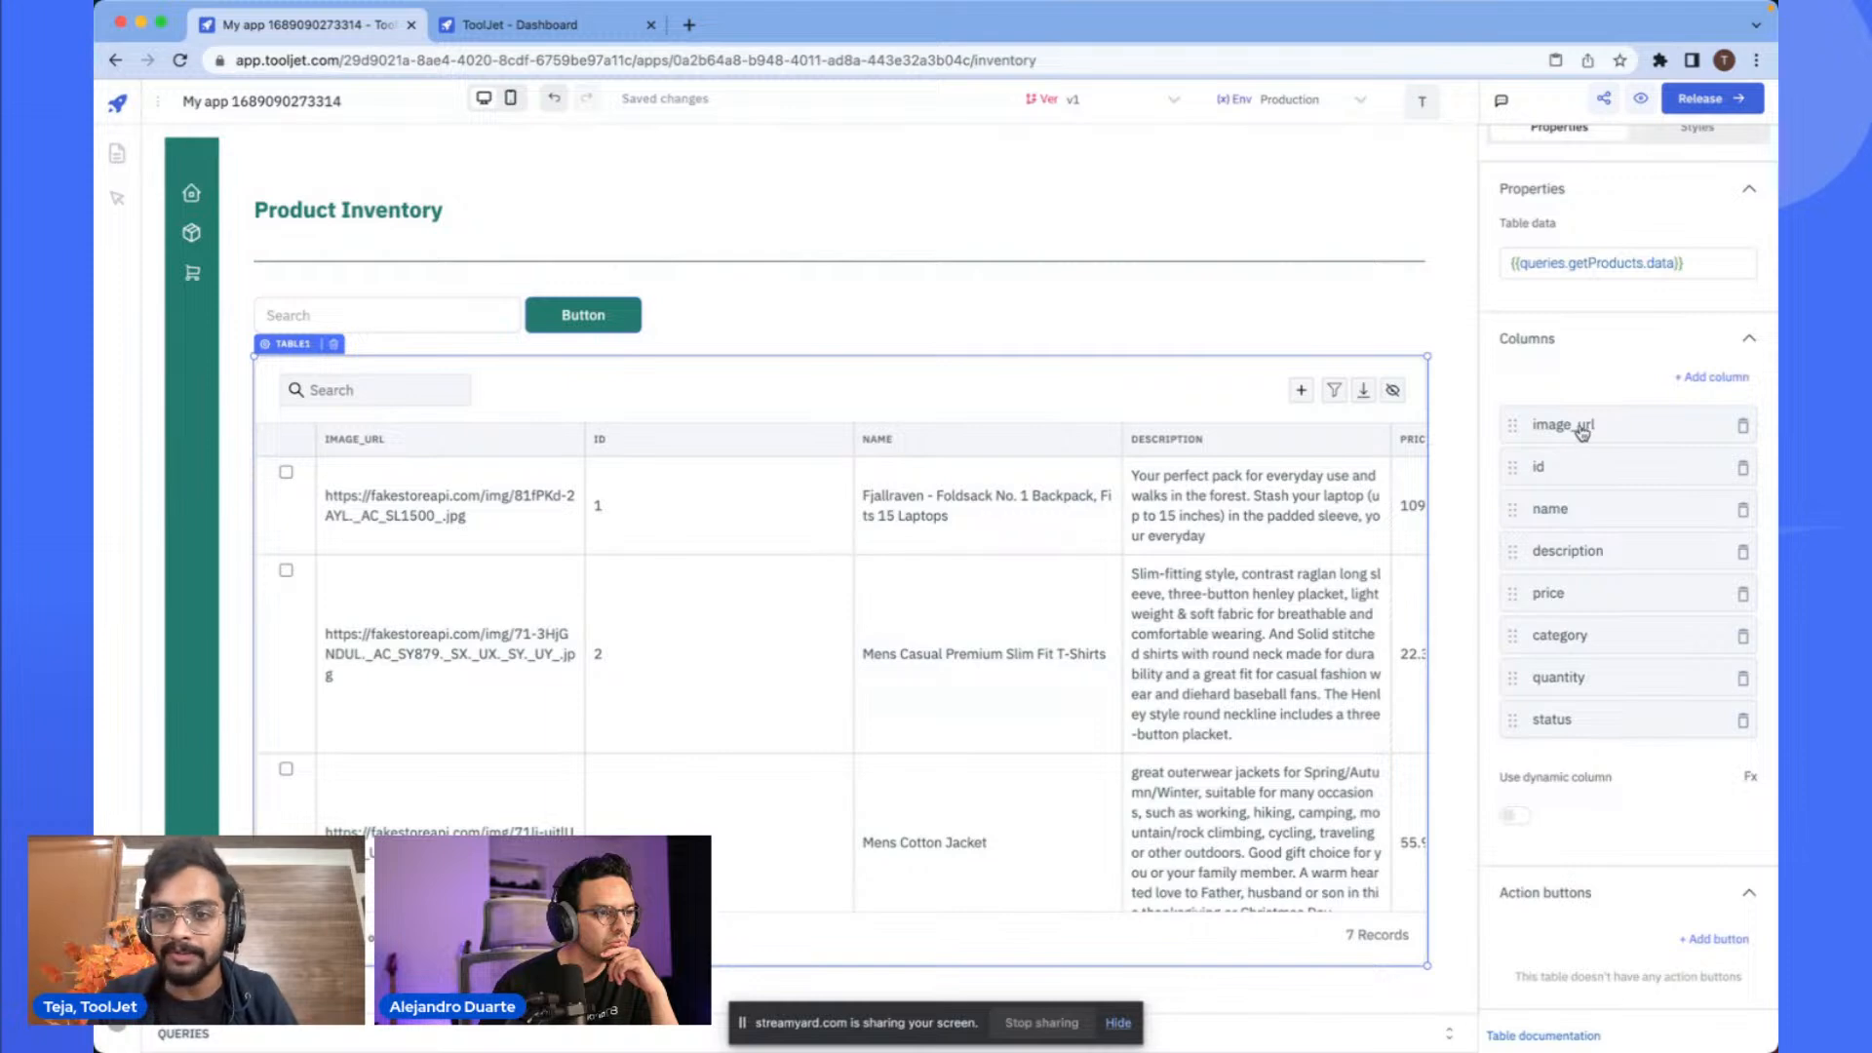
pyautogui.click(1581, 432)
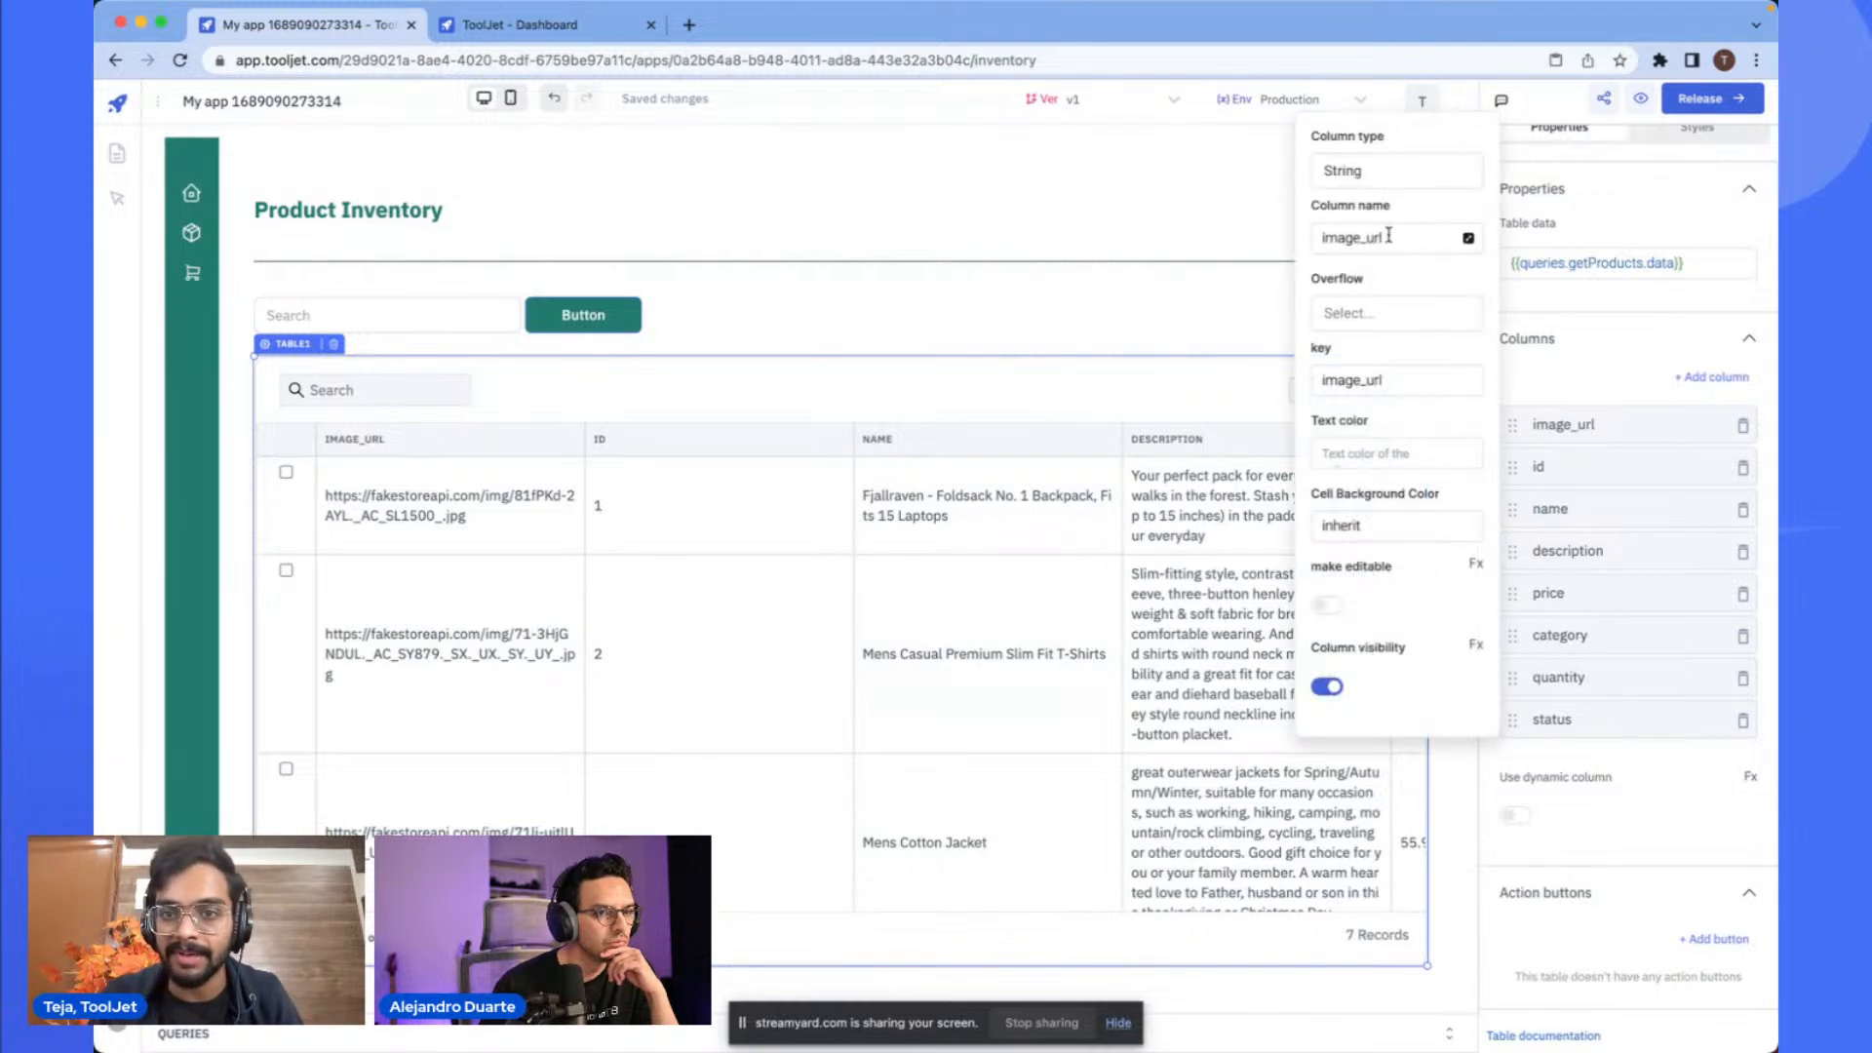
pyautogui.scroll(5, 1373, 156)
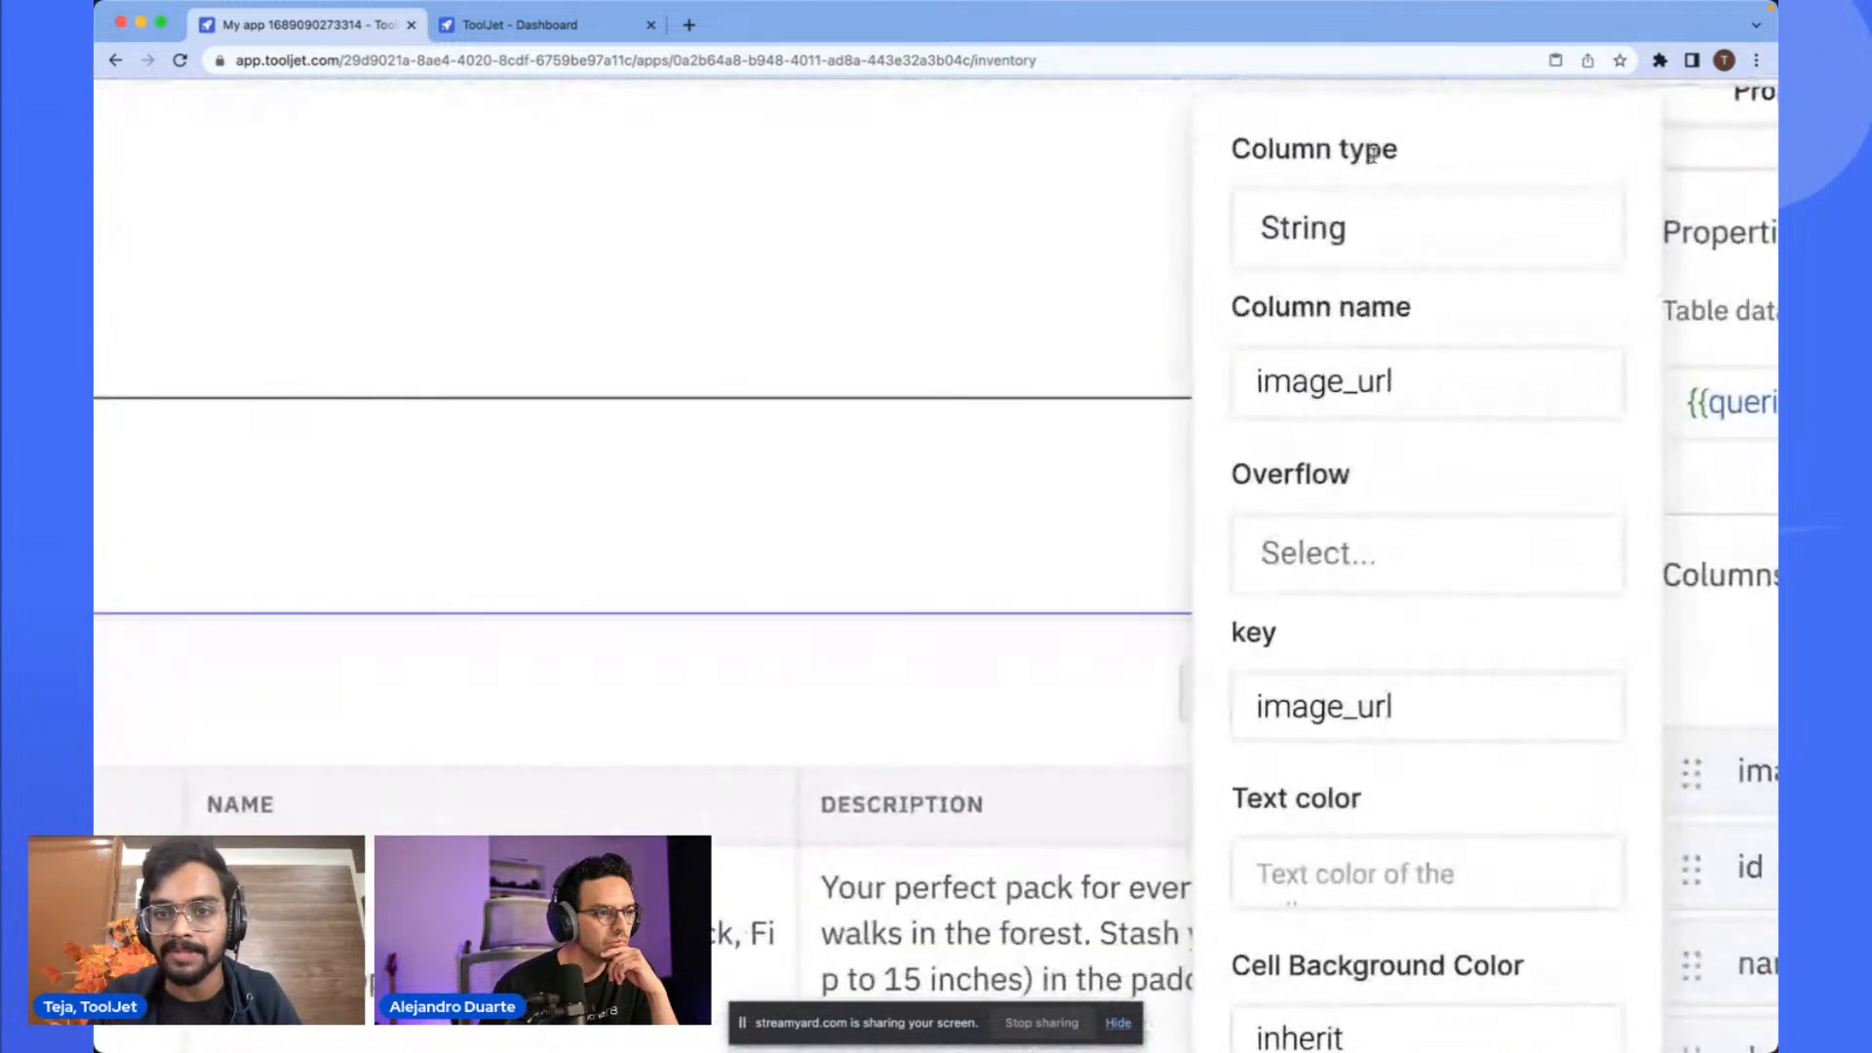
pyautogui.click(1342, 221)
pyautogui.scroll(-5, 1371, 610)
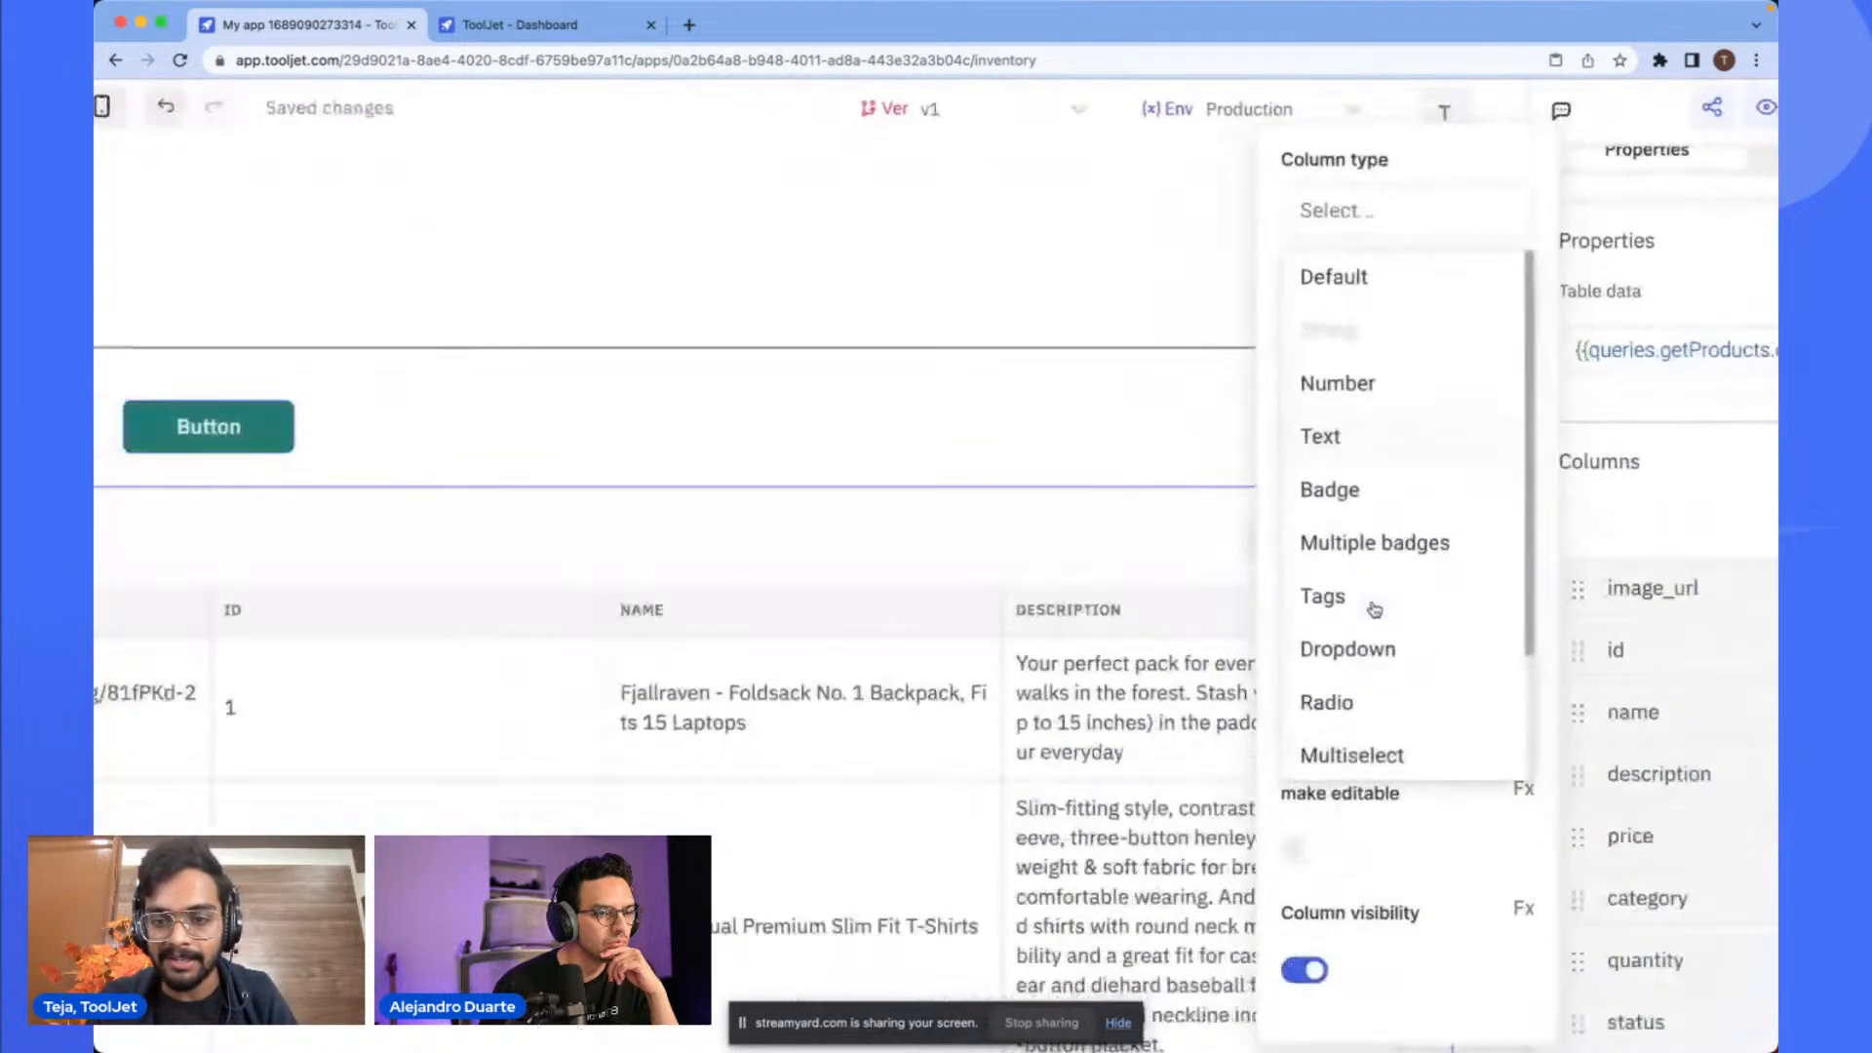
pyautogui.scroll(-3, 1374, 434)
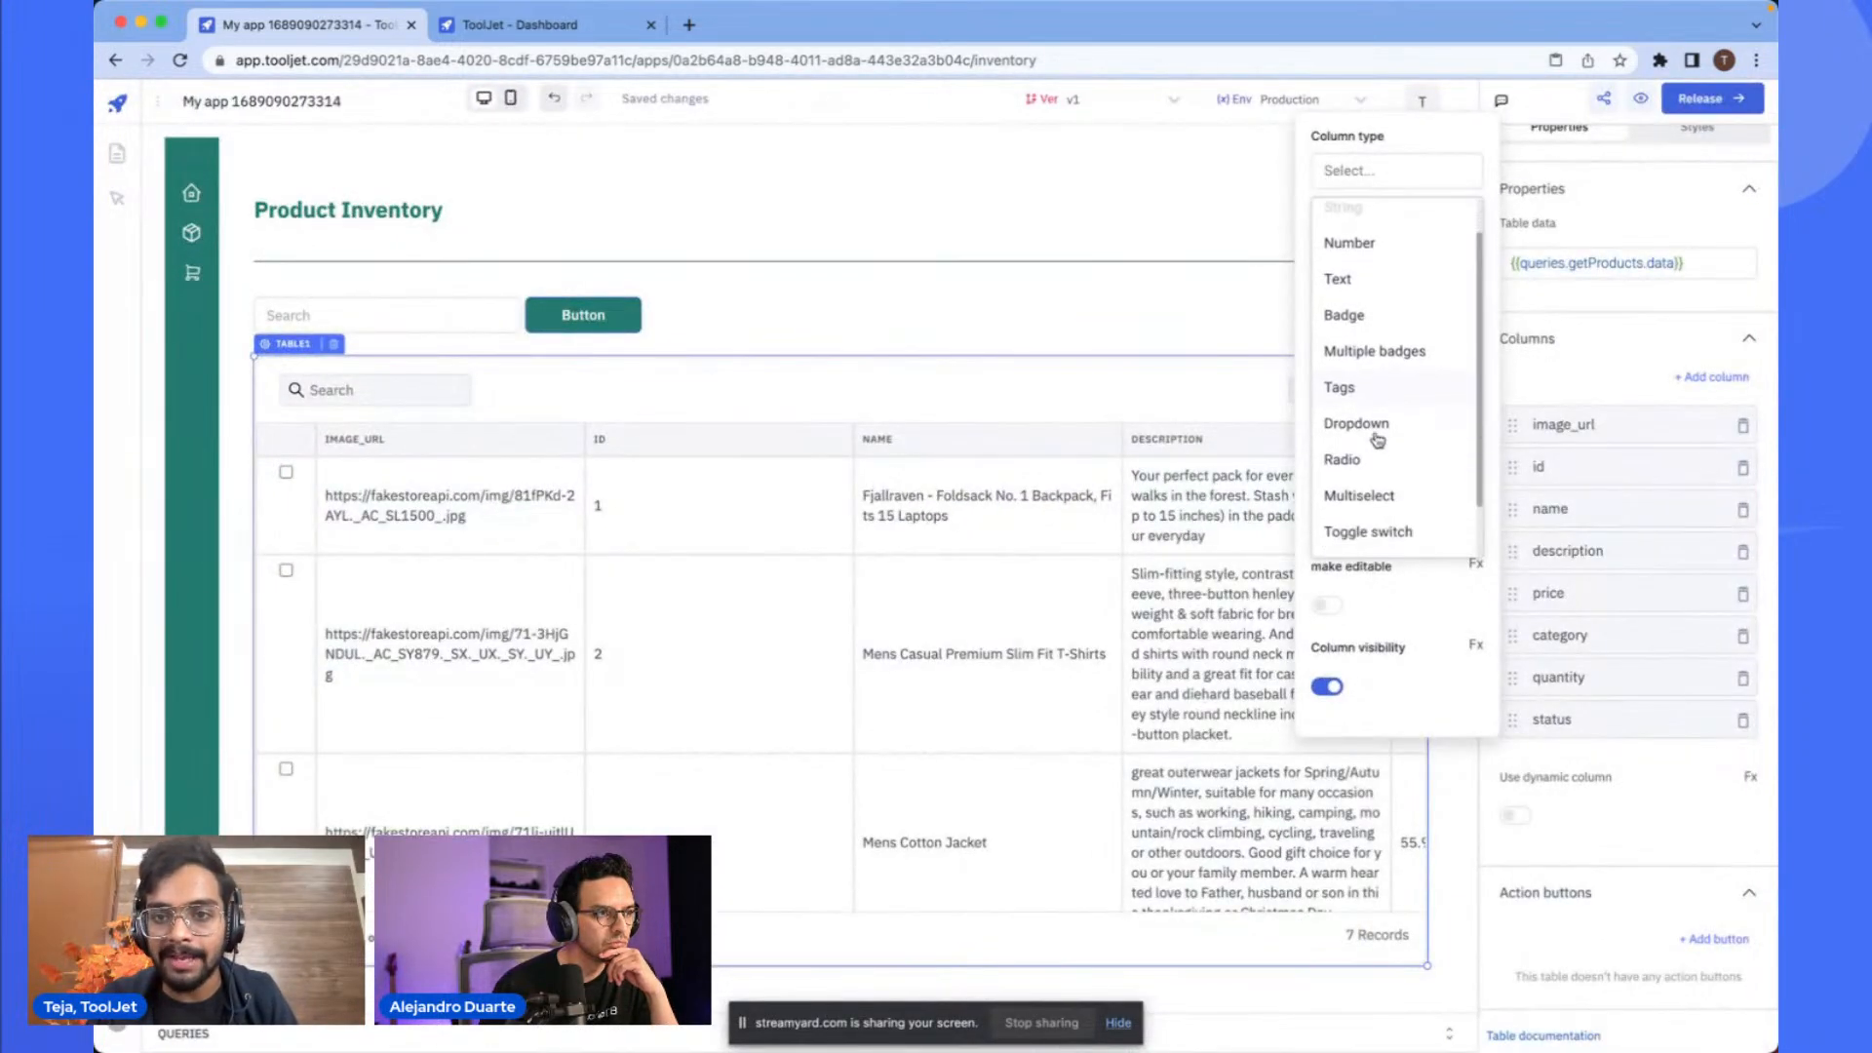
pyautogui.click(1349, 537)
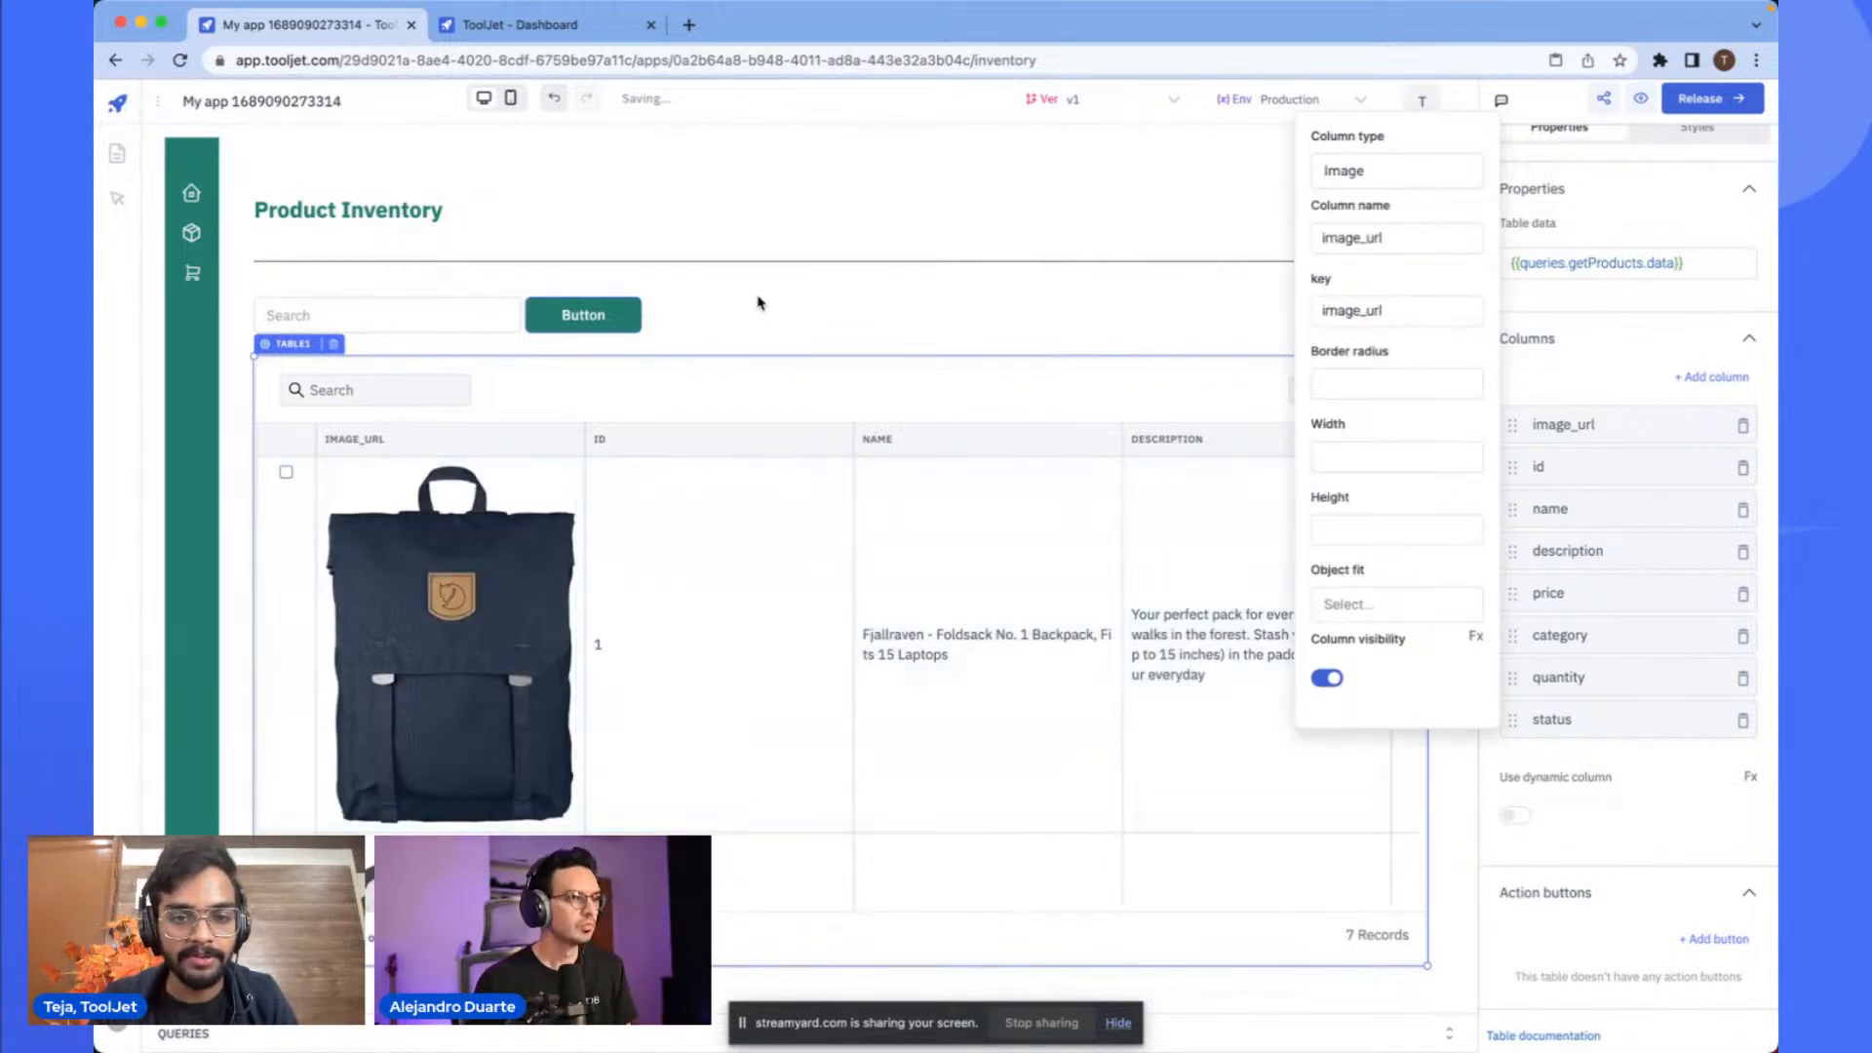
pyautogui.click(759, 299)
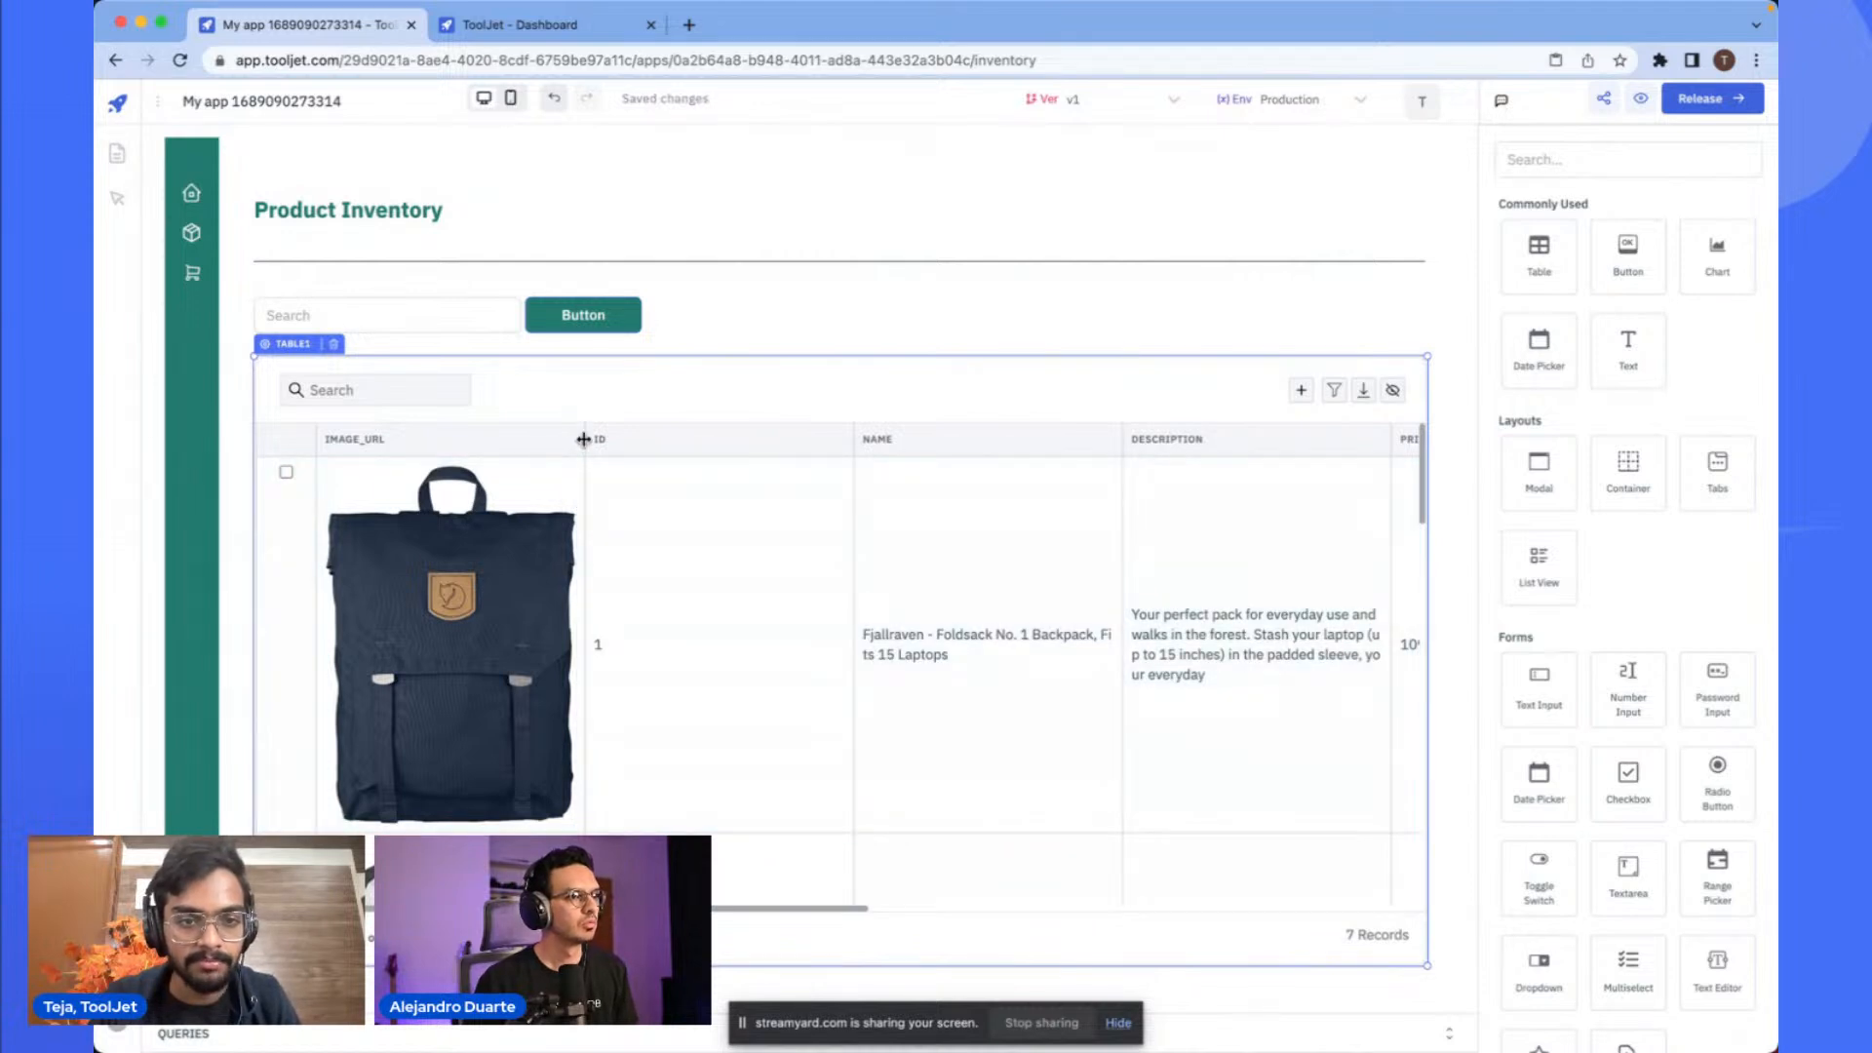
# - Narrow the image_url column to fit the thumbnails and remove the id column from the table
pyautogui.moveTo(583, 440); pyautogui.dragTo(415, 449)
pyautogui.hscroll(1, 1061, 506)
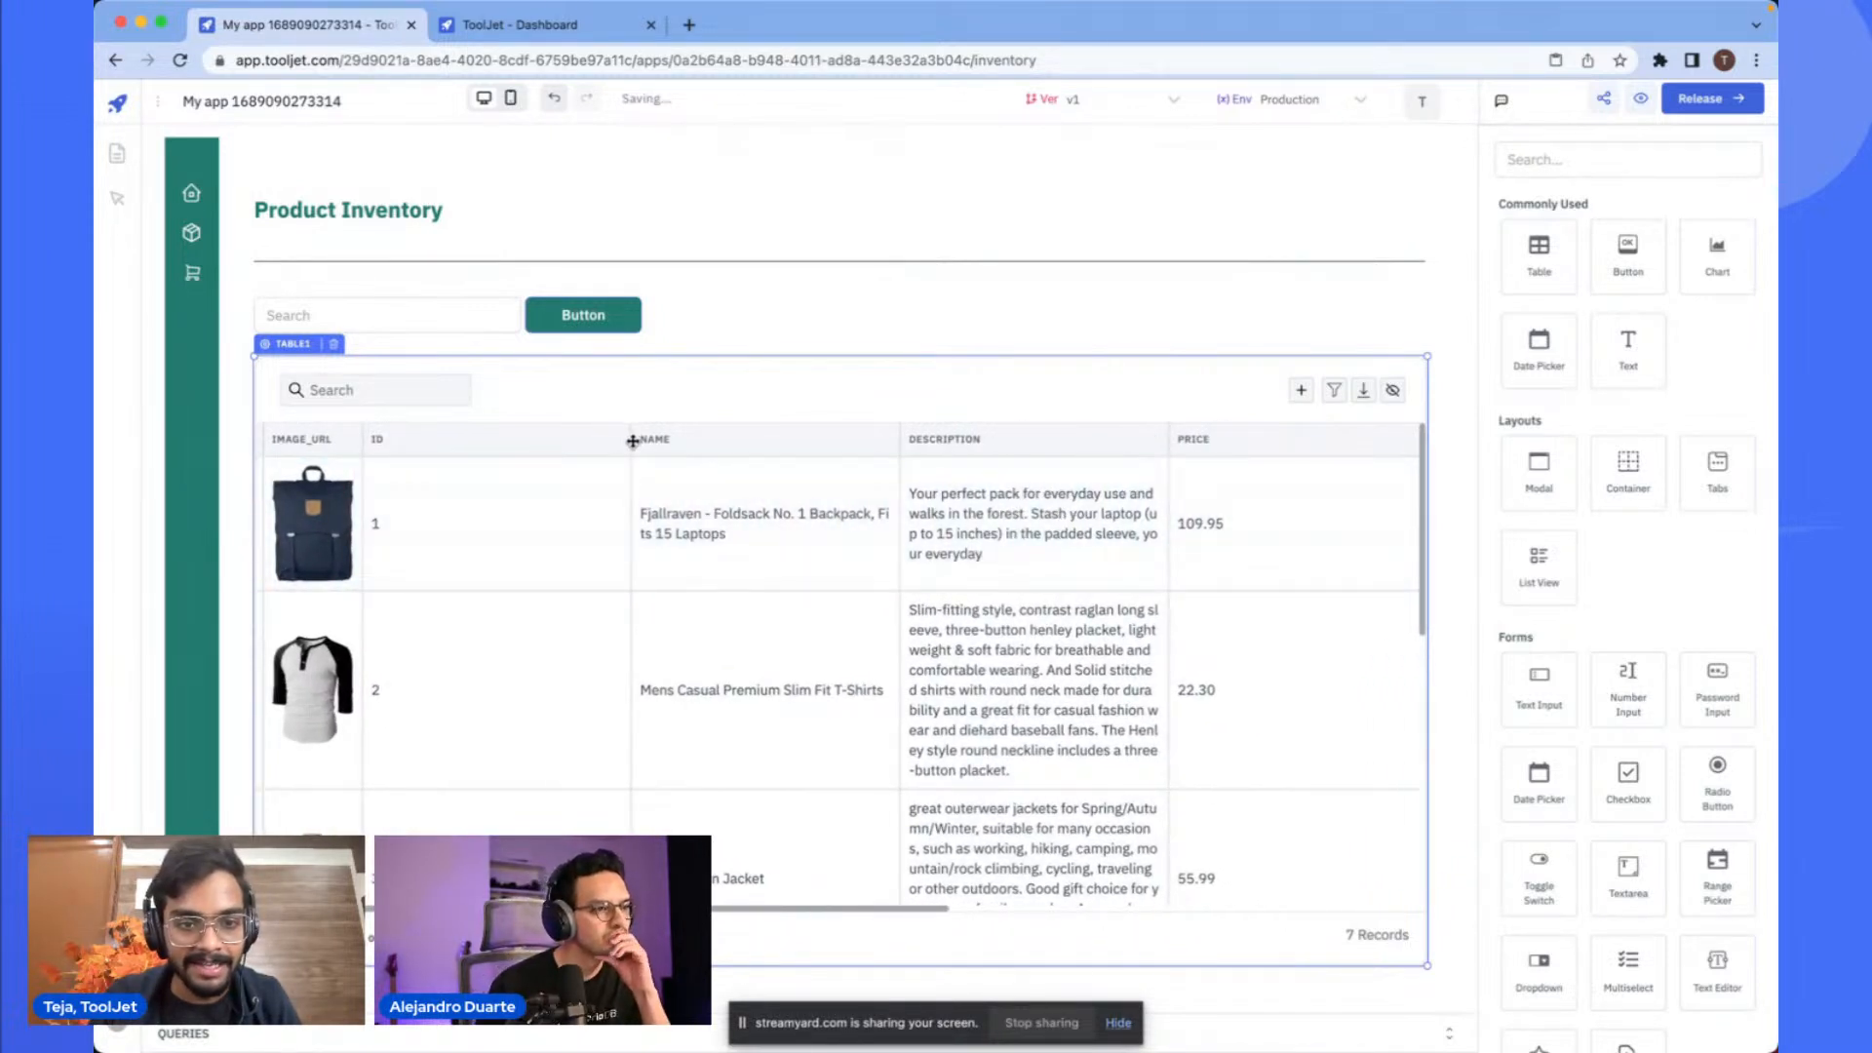
pyautogui.click(782, 440)
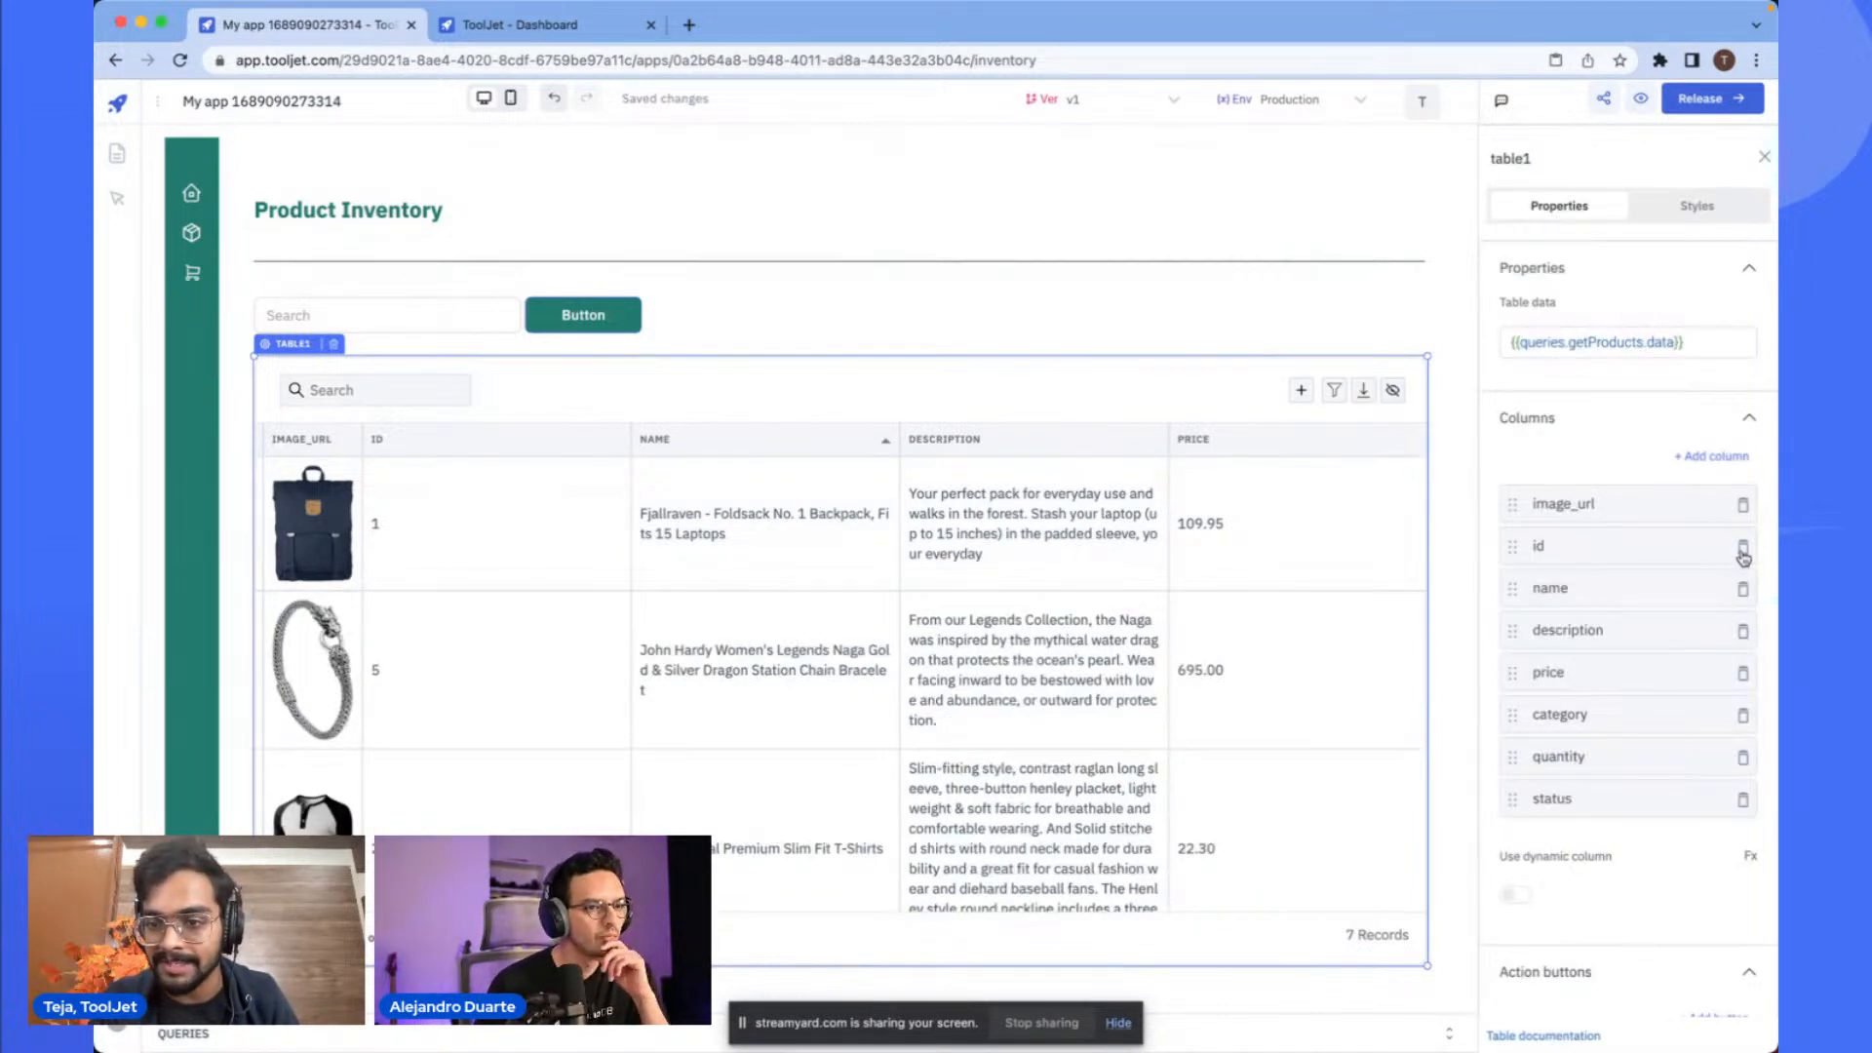
pyautogui.click(1742, 548)
# - Reorder the table columns to image_url, name, quantity, status, price, category, description
pyautogui.scroll(-2, 1655, 637)
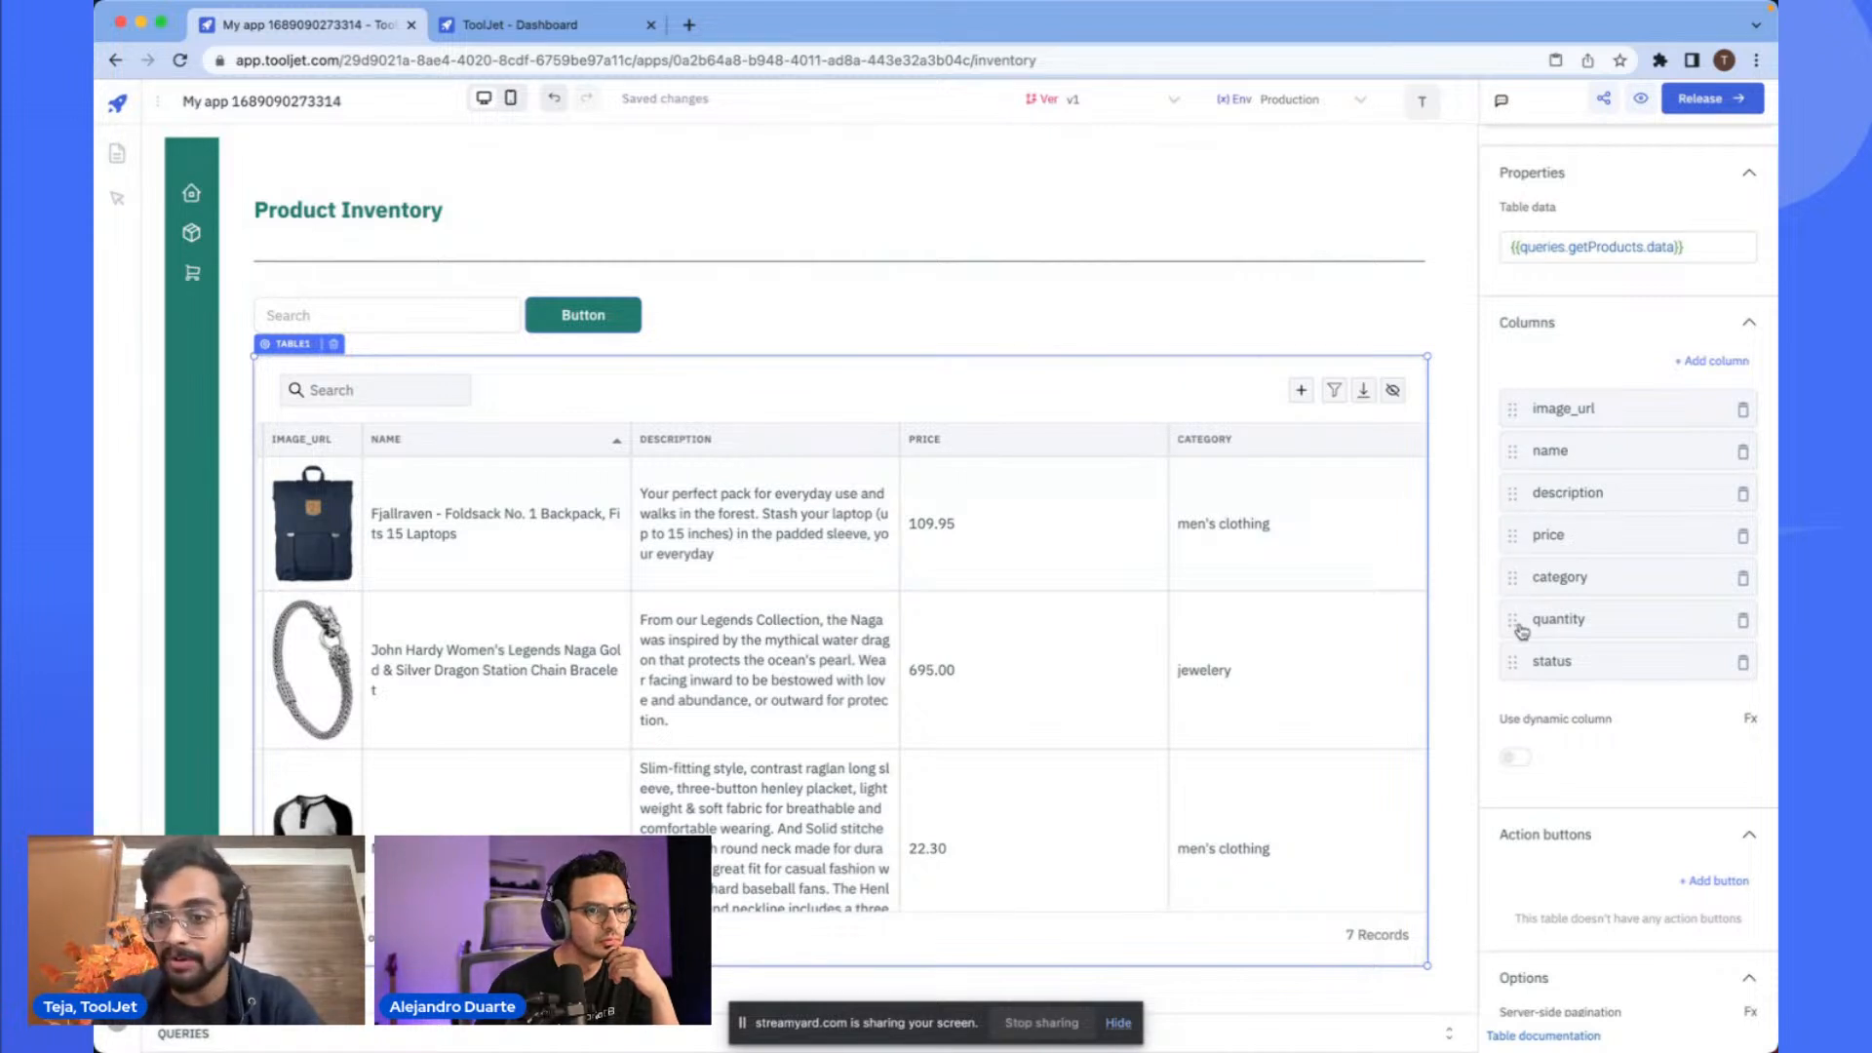
pyautogui.moveTo(1512, 620); pyautogui.dragTo(1512, 452)
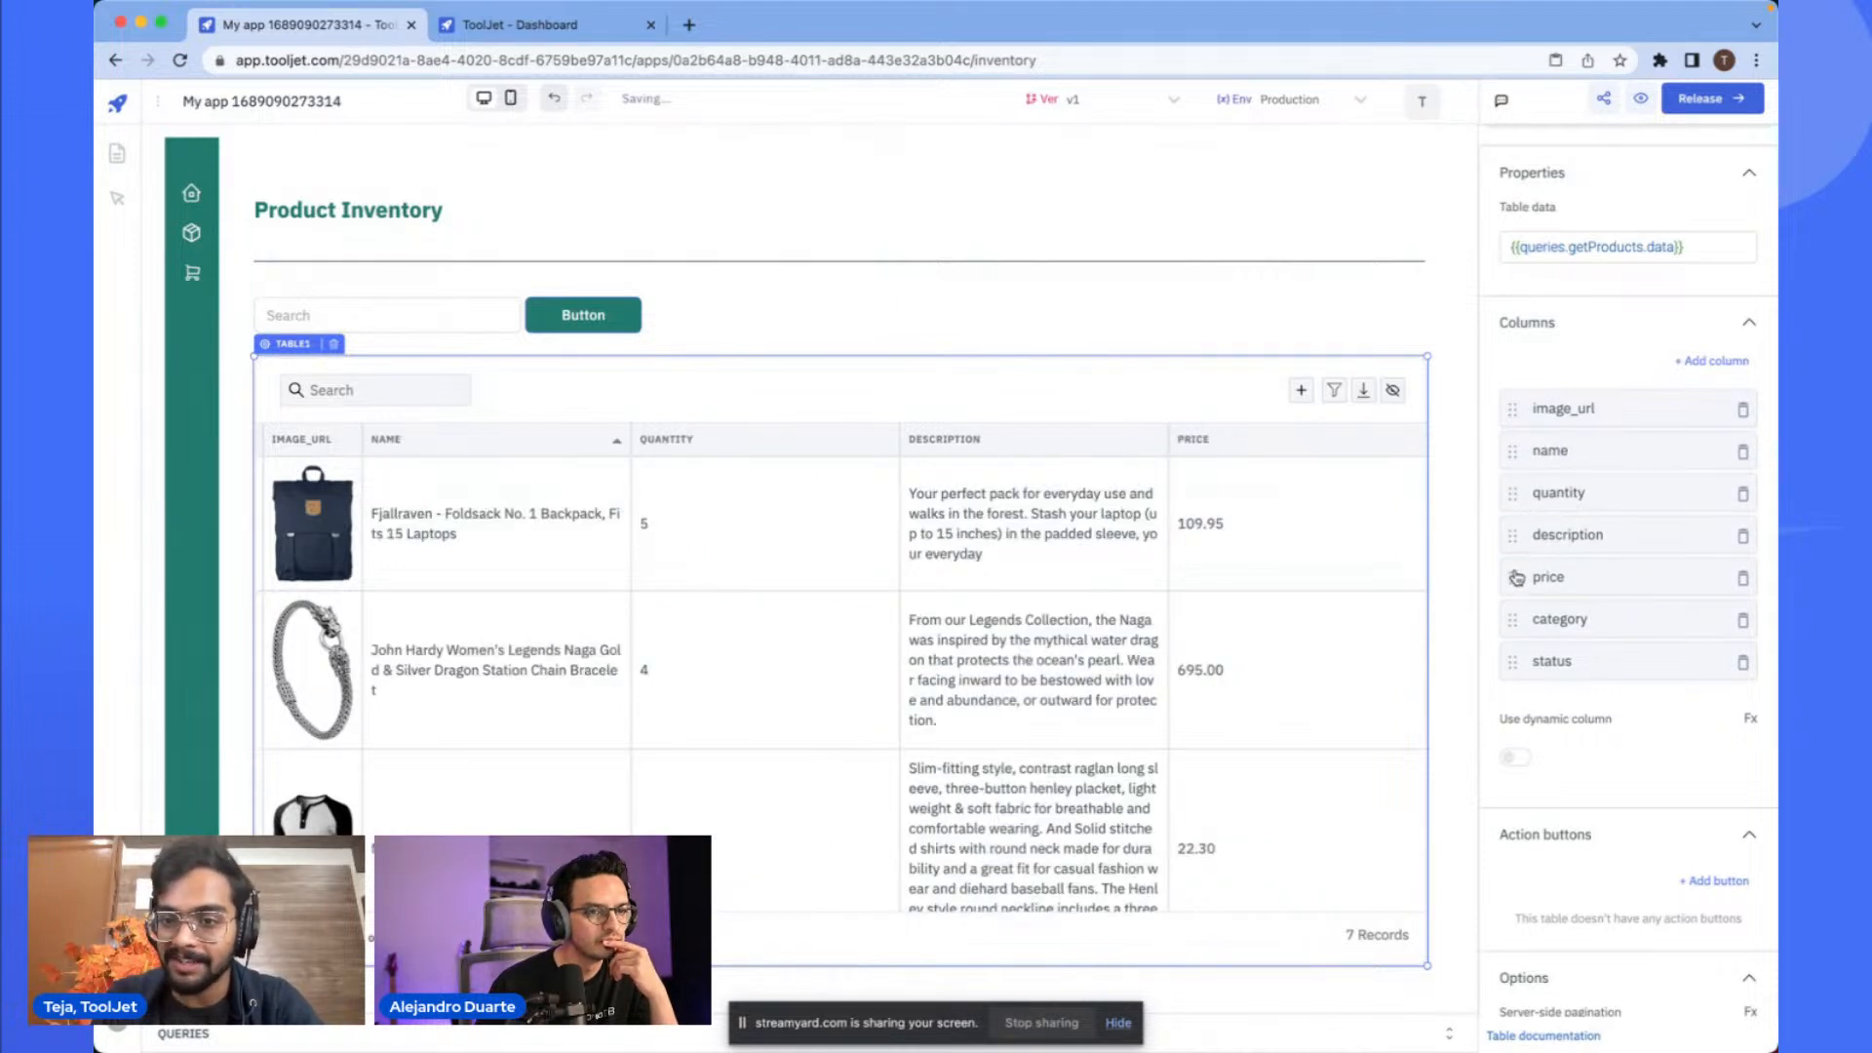
pyautogui.moveTo(1512, 577); pyautogui.dragTo(1512, 534)
pyautogui.moveTo(1512, 620); pyautogui.dragTo(1512, 575)
pyautogui.moveTo(1510, 665); pyautogui.dragTo(1510, 527)
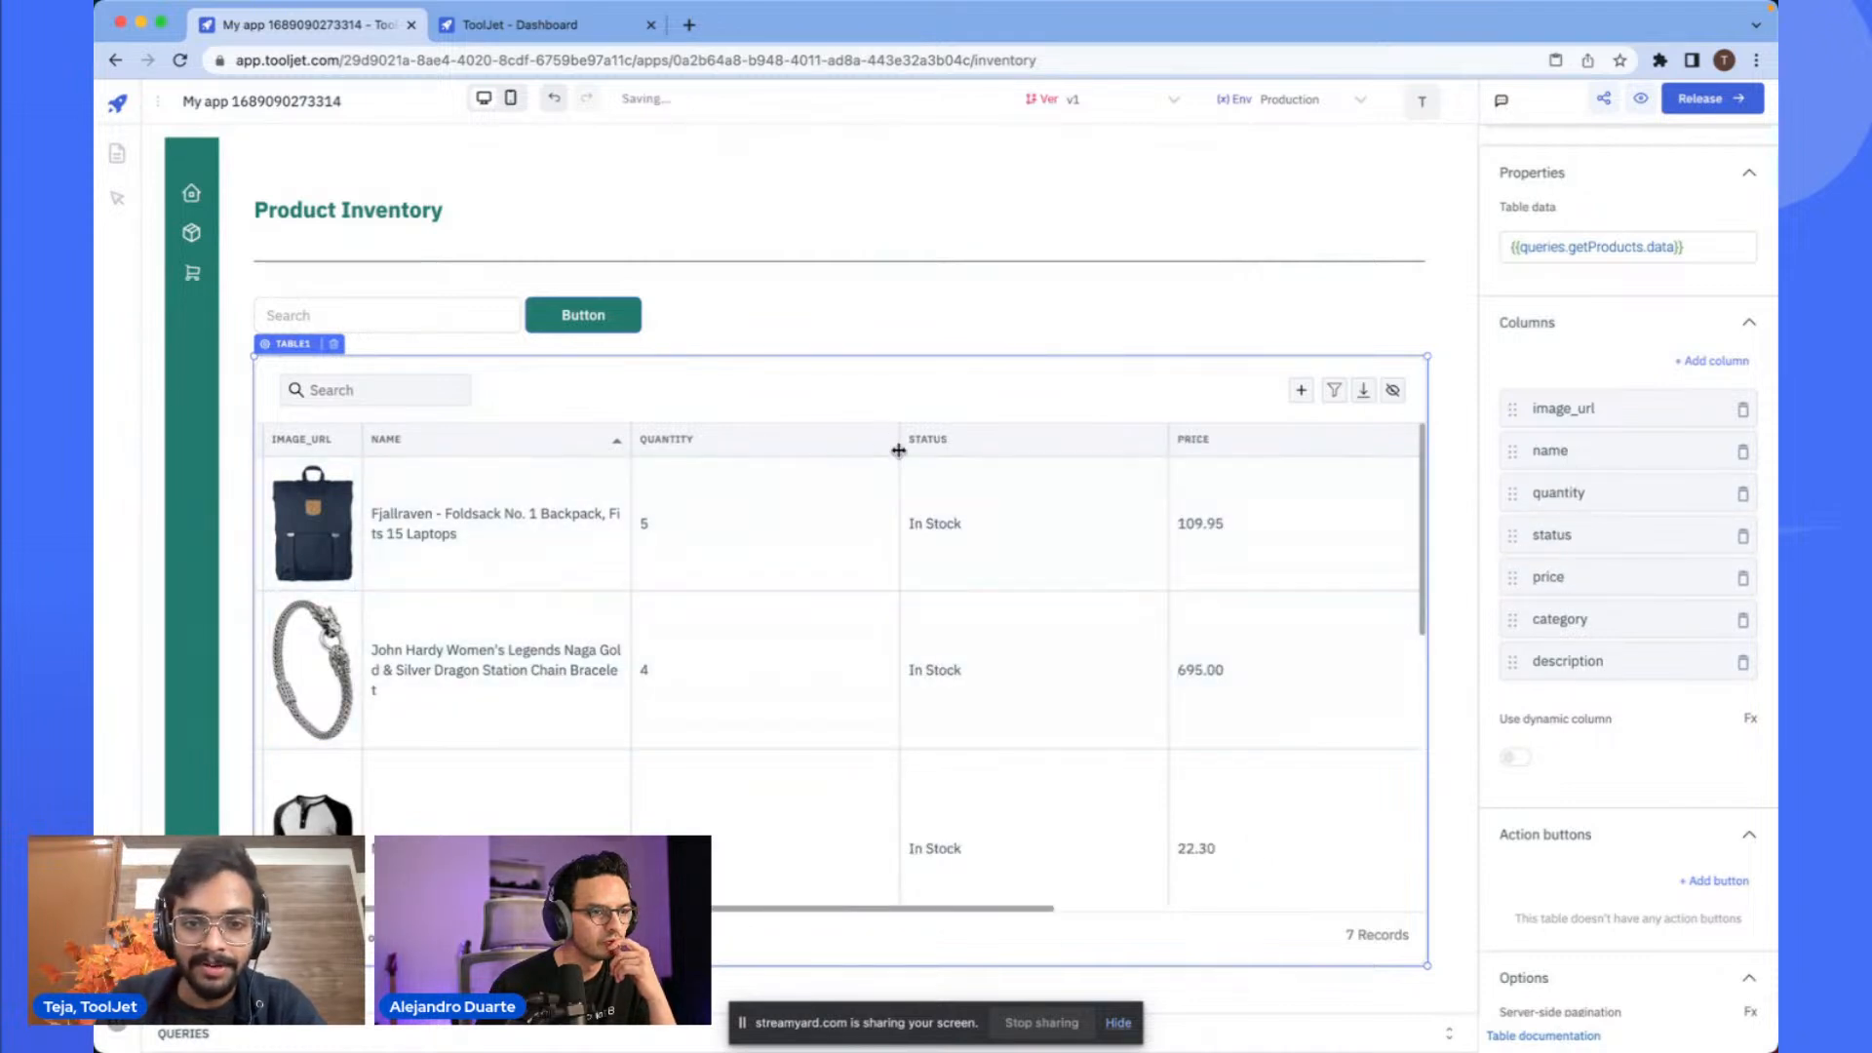
# - Narrow the quantity, status, price and category columns to fit their contents
pyautogui.moveTo(897, 439); pyautogui.dragTo(718, 440)
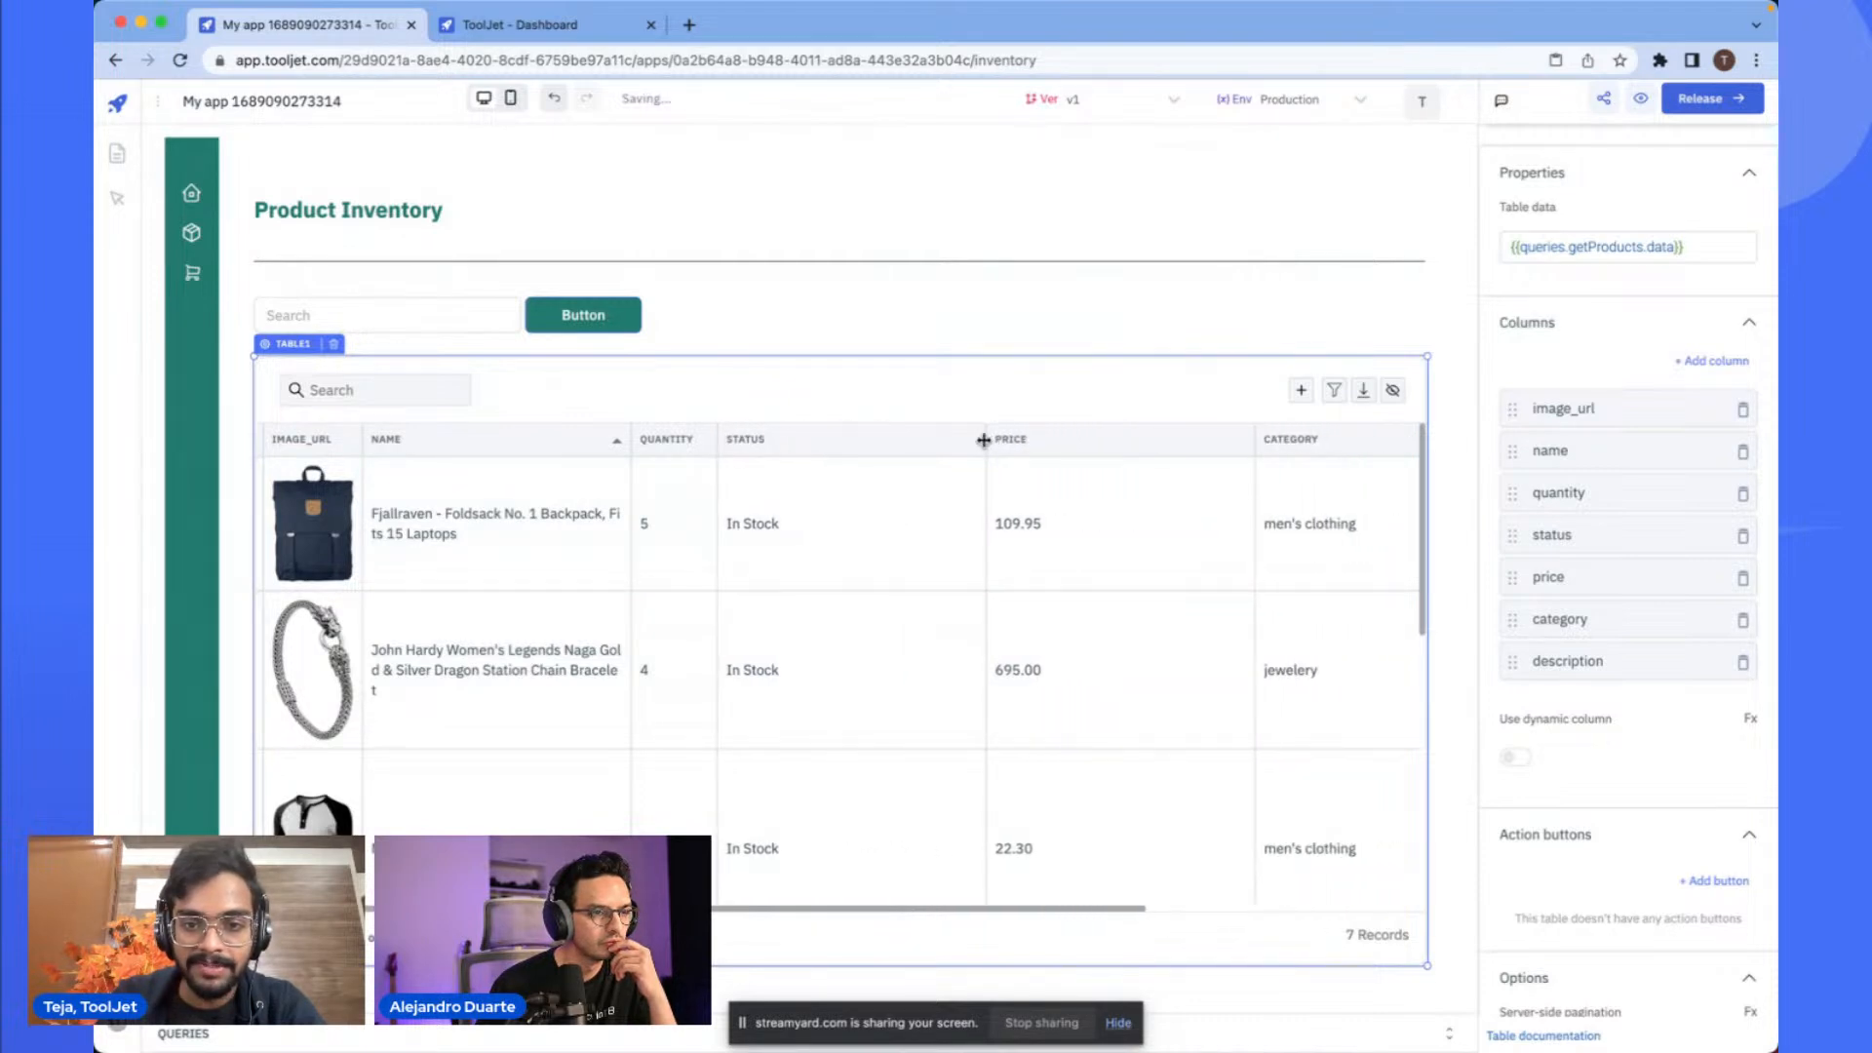
pyautogui.moveTo(984, 440); pyautogui.dragTo(824, 440)
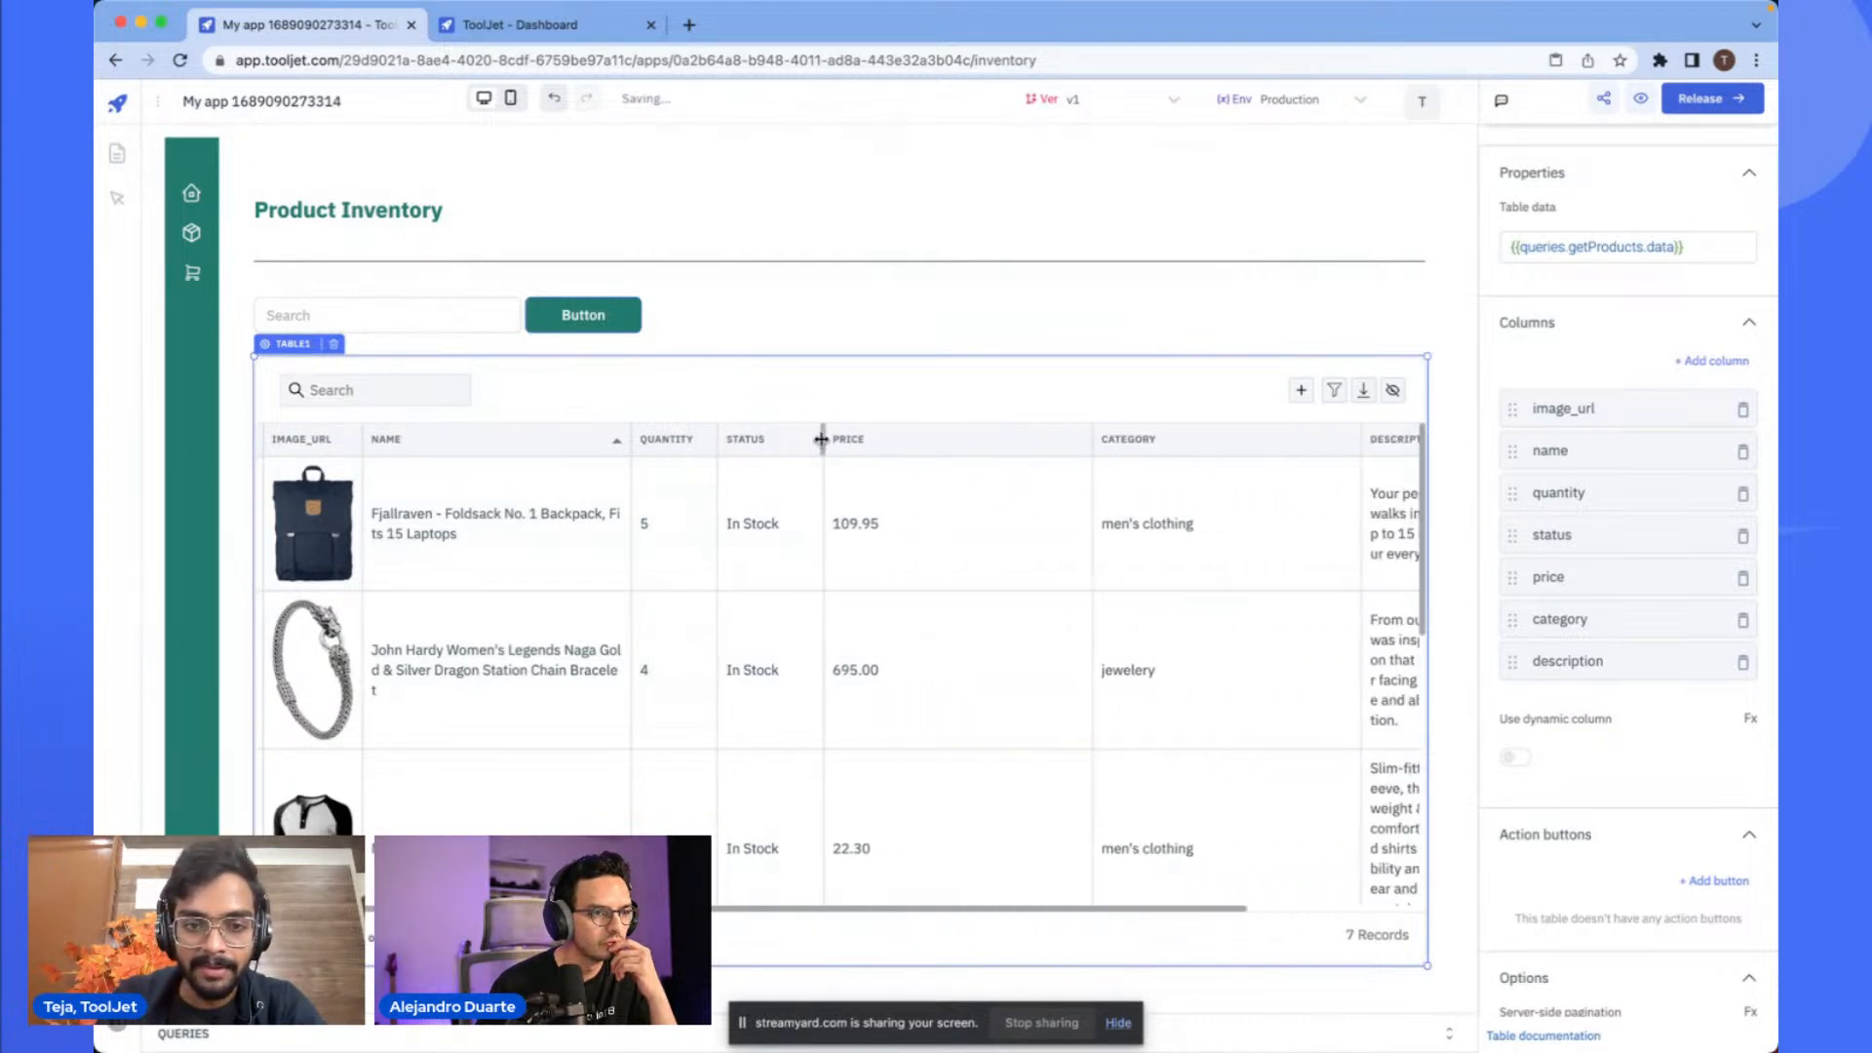
pyautogui.moveTo(1090, 440); pyautogui.dragTo(929, 440)
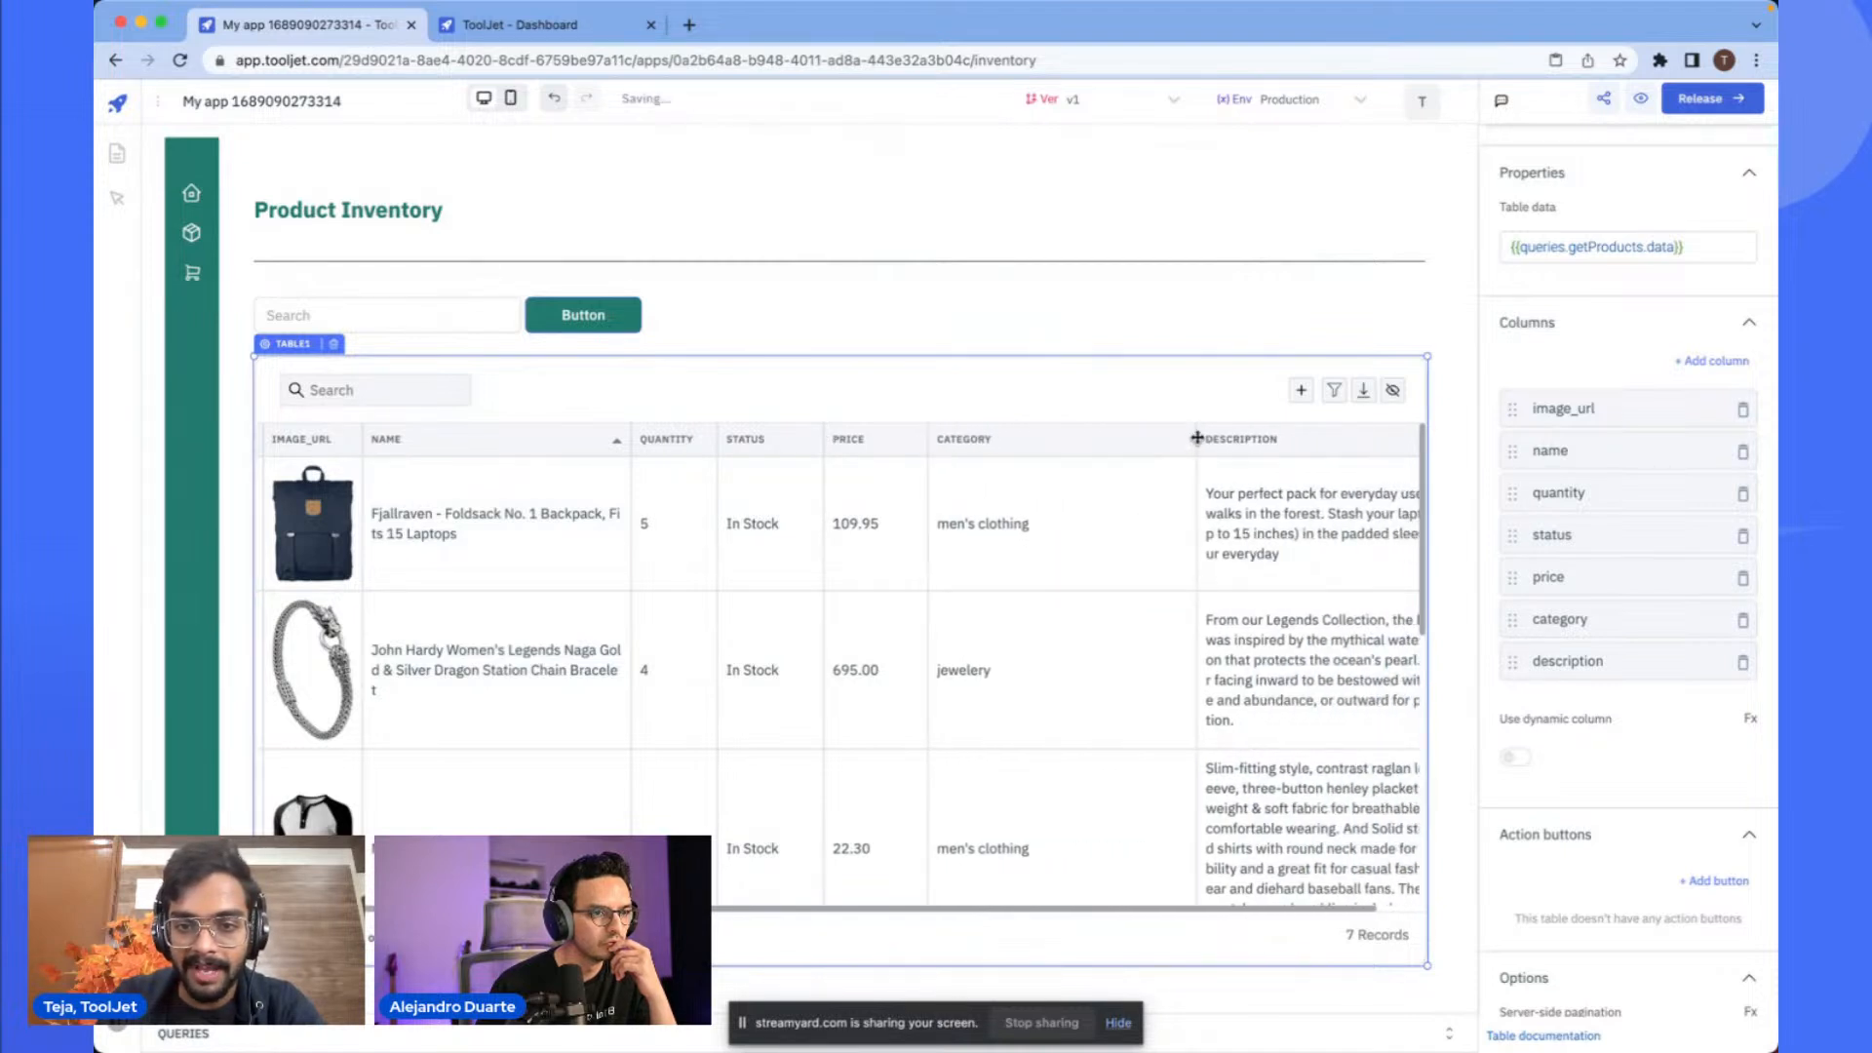
pyautogui.moveTo(1153, 440); pyautogui.dragTo(1041, 440)
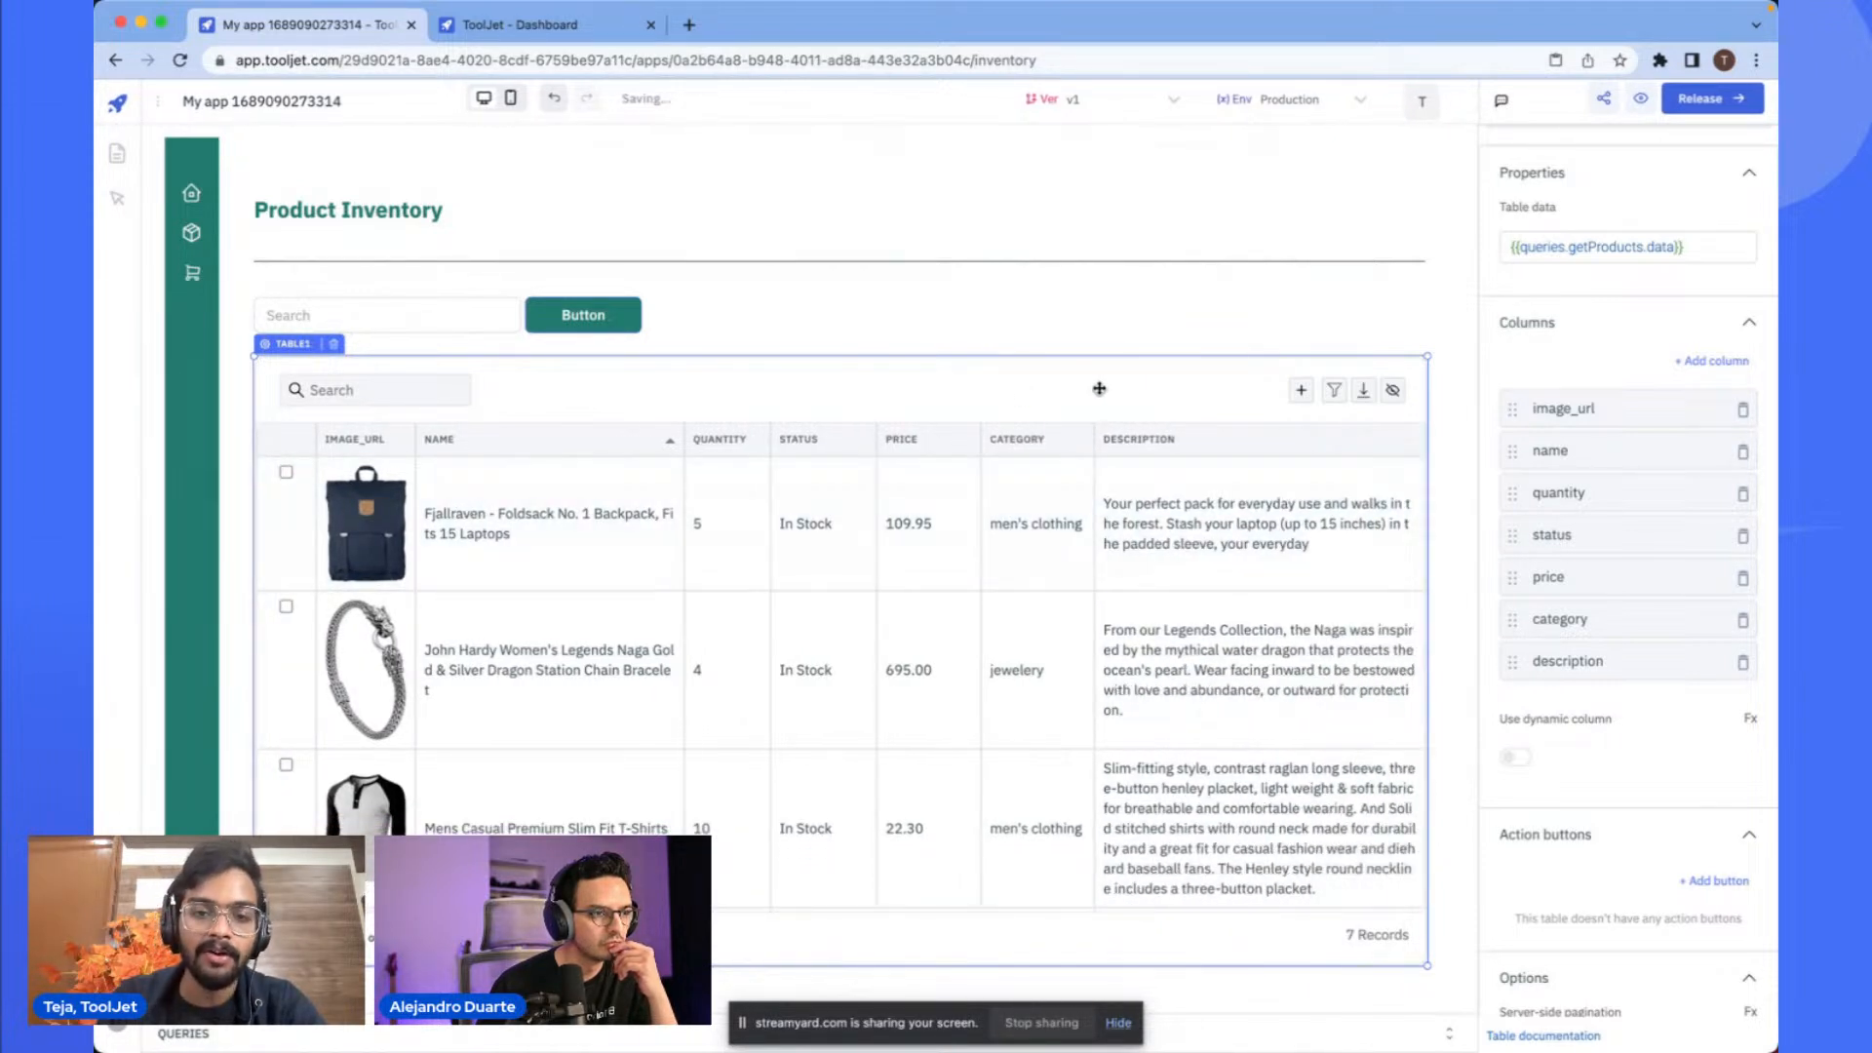
# - Set the table's style type to Classic
pyautogui.scroll(3, 1610, 329)
pyautogui.click(1684, 220)
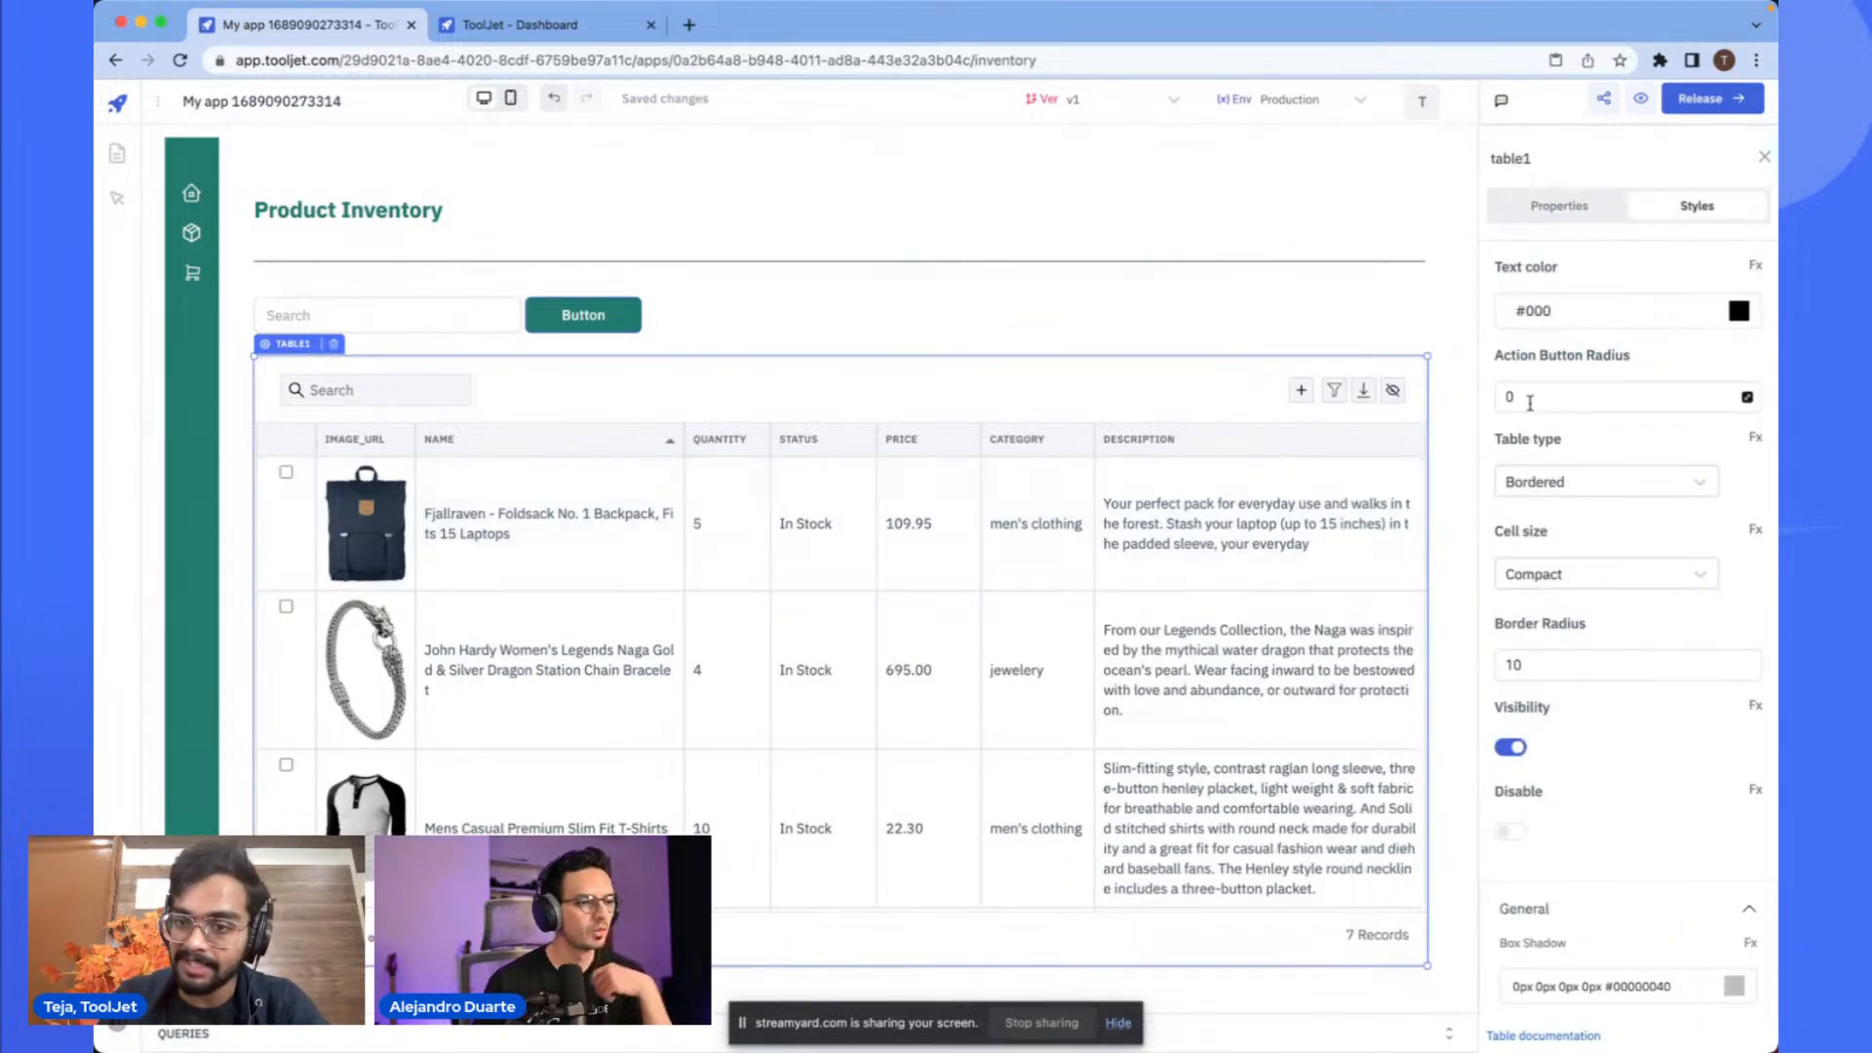
pyautogui.click(1540, 484)
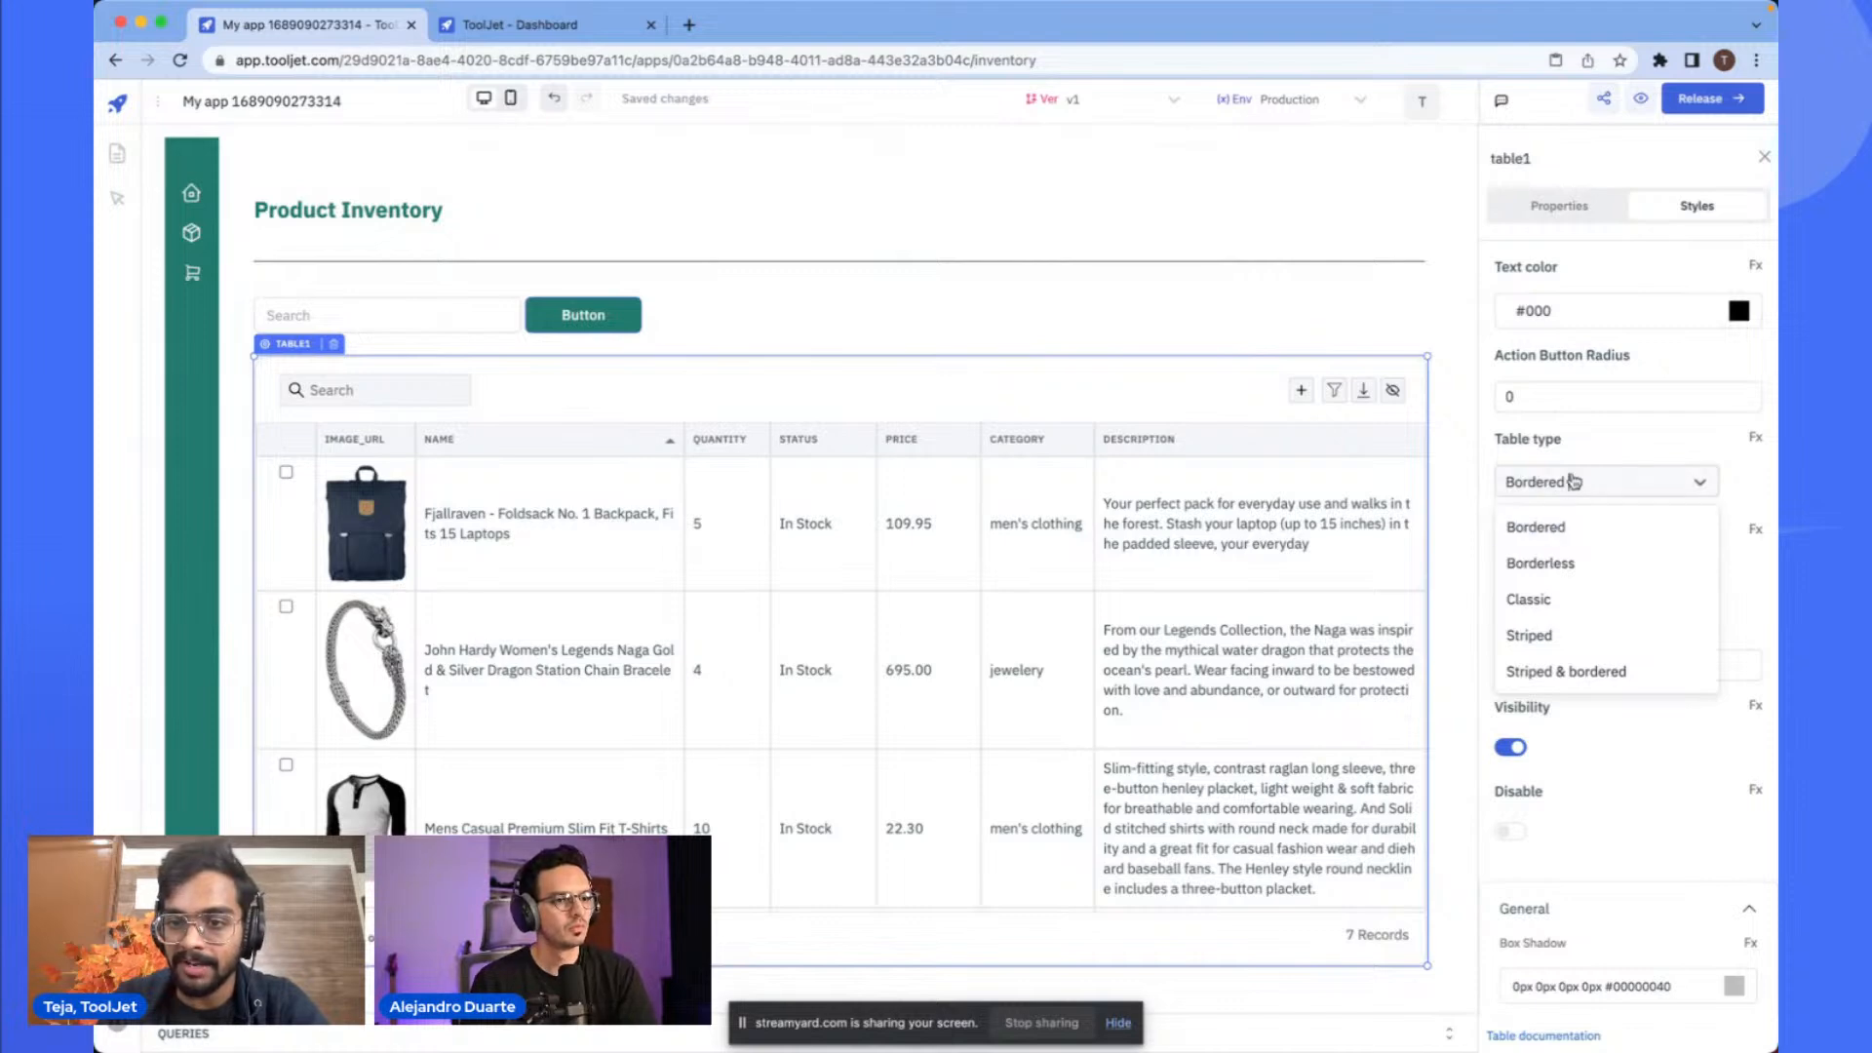
pyautogui.click(1529, 598)
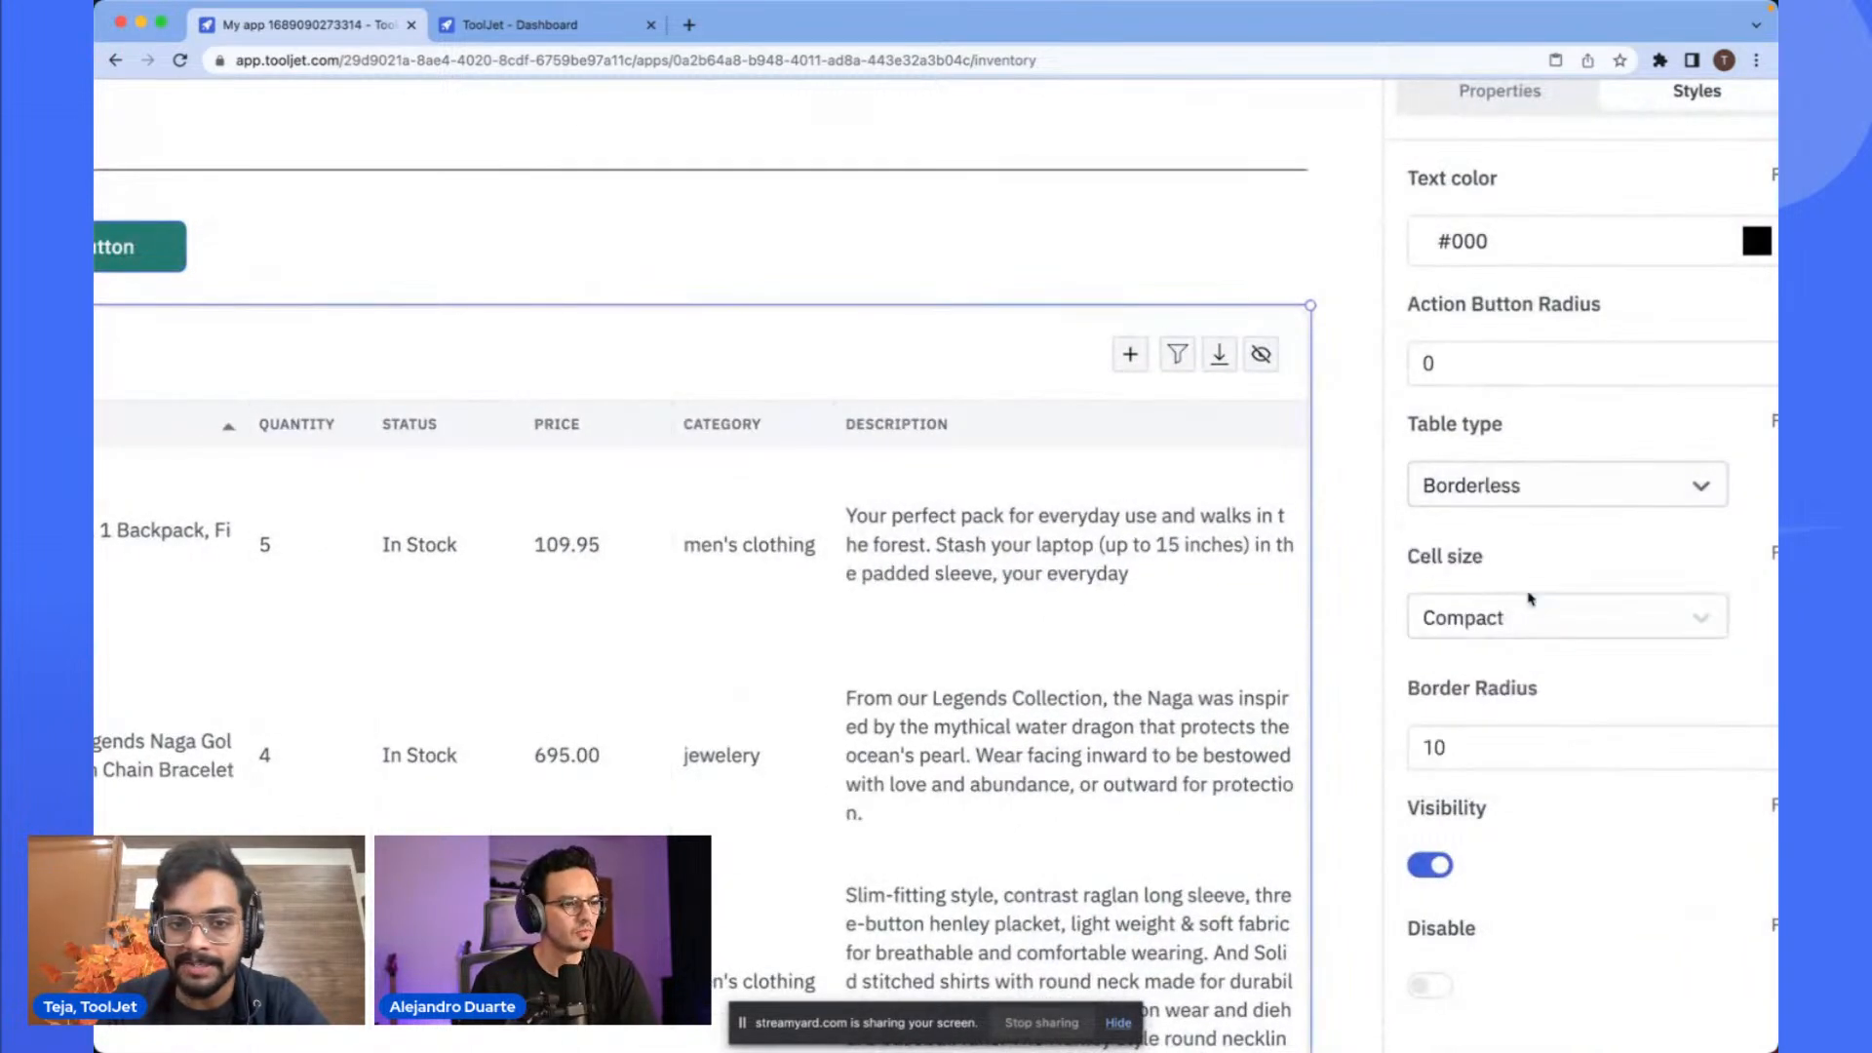
pyautogui.click(1560, 502)
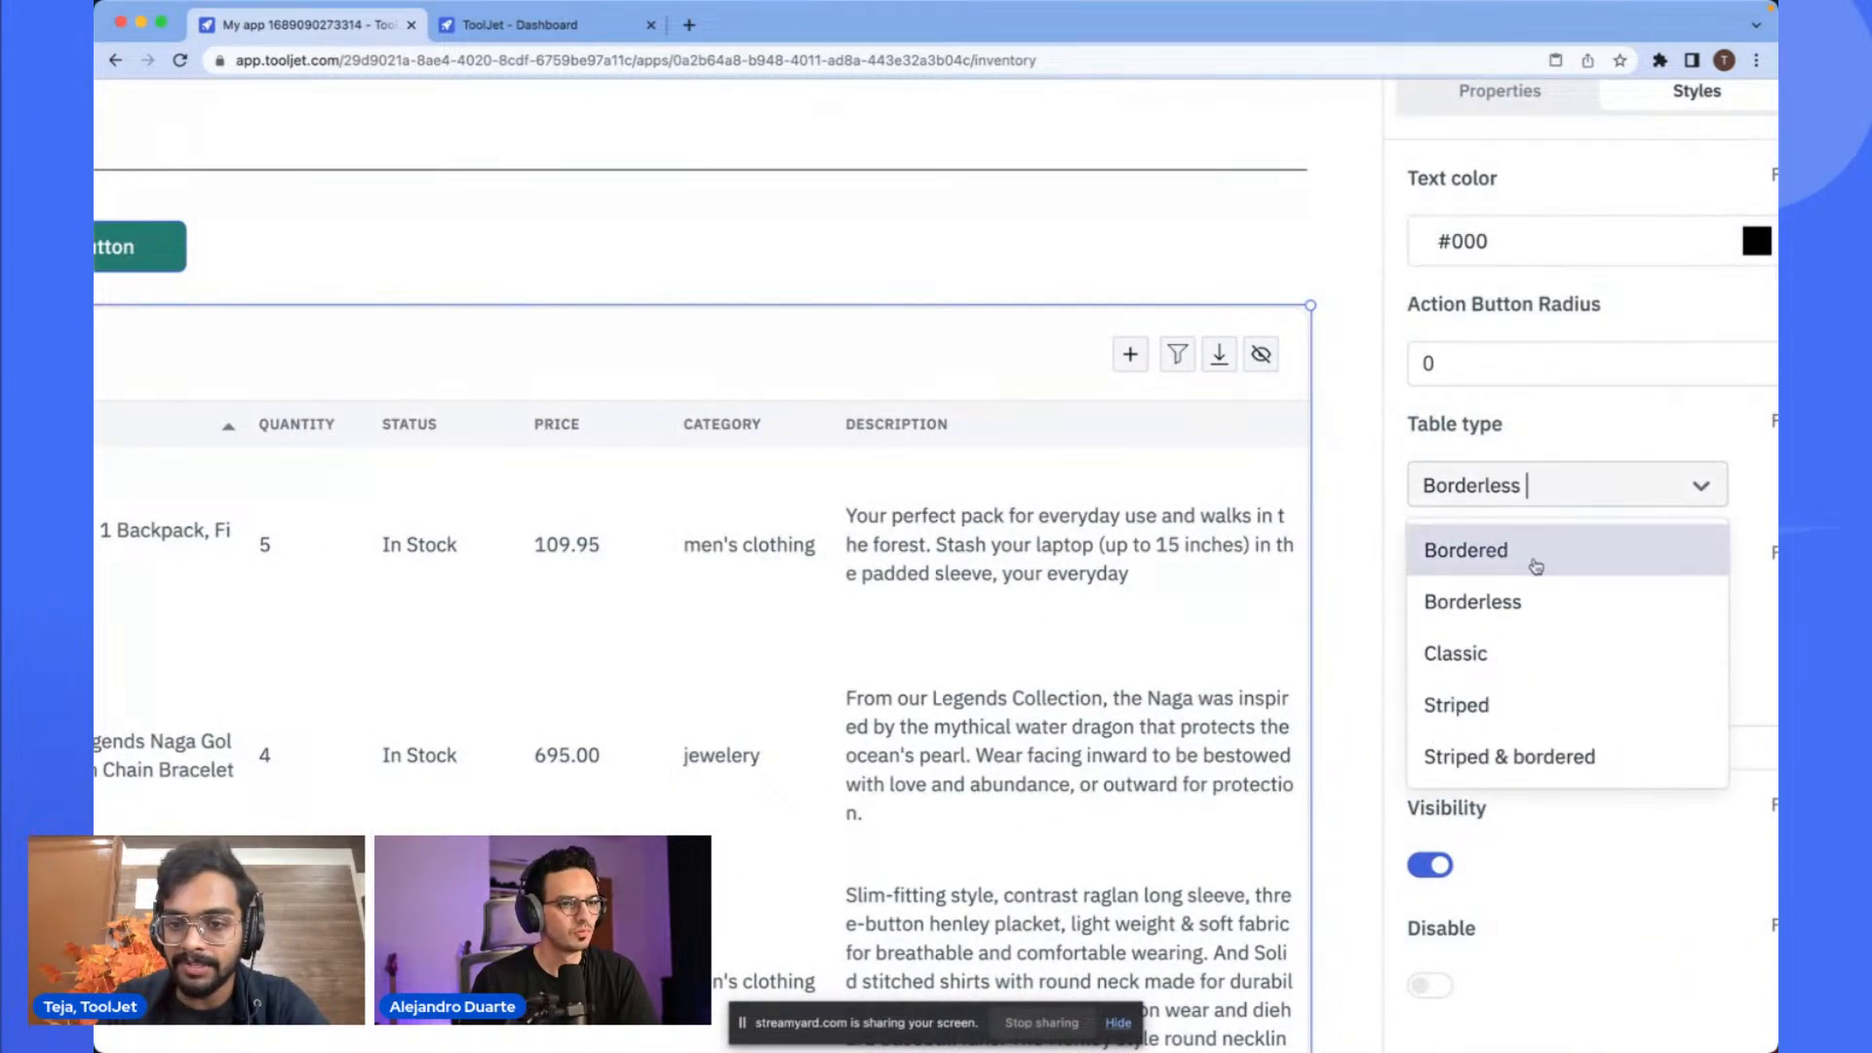
pyautogui.click(1537, 655)
pyautogui.scroll(-3, 1425, 686)
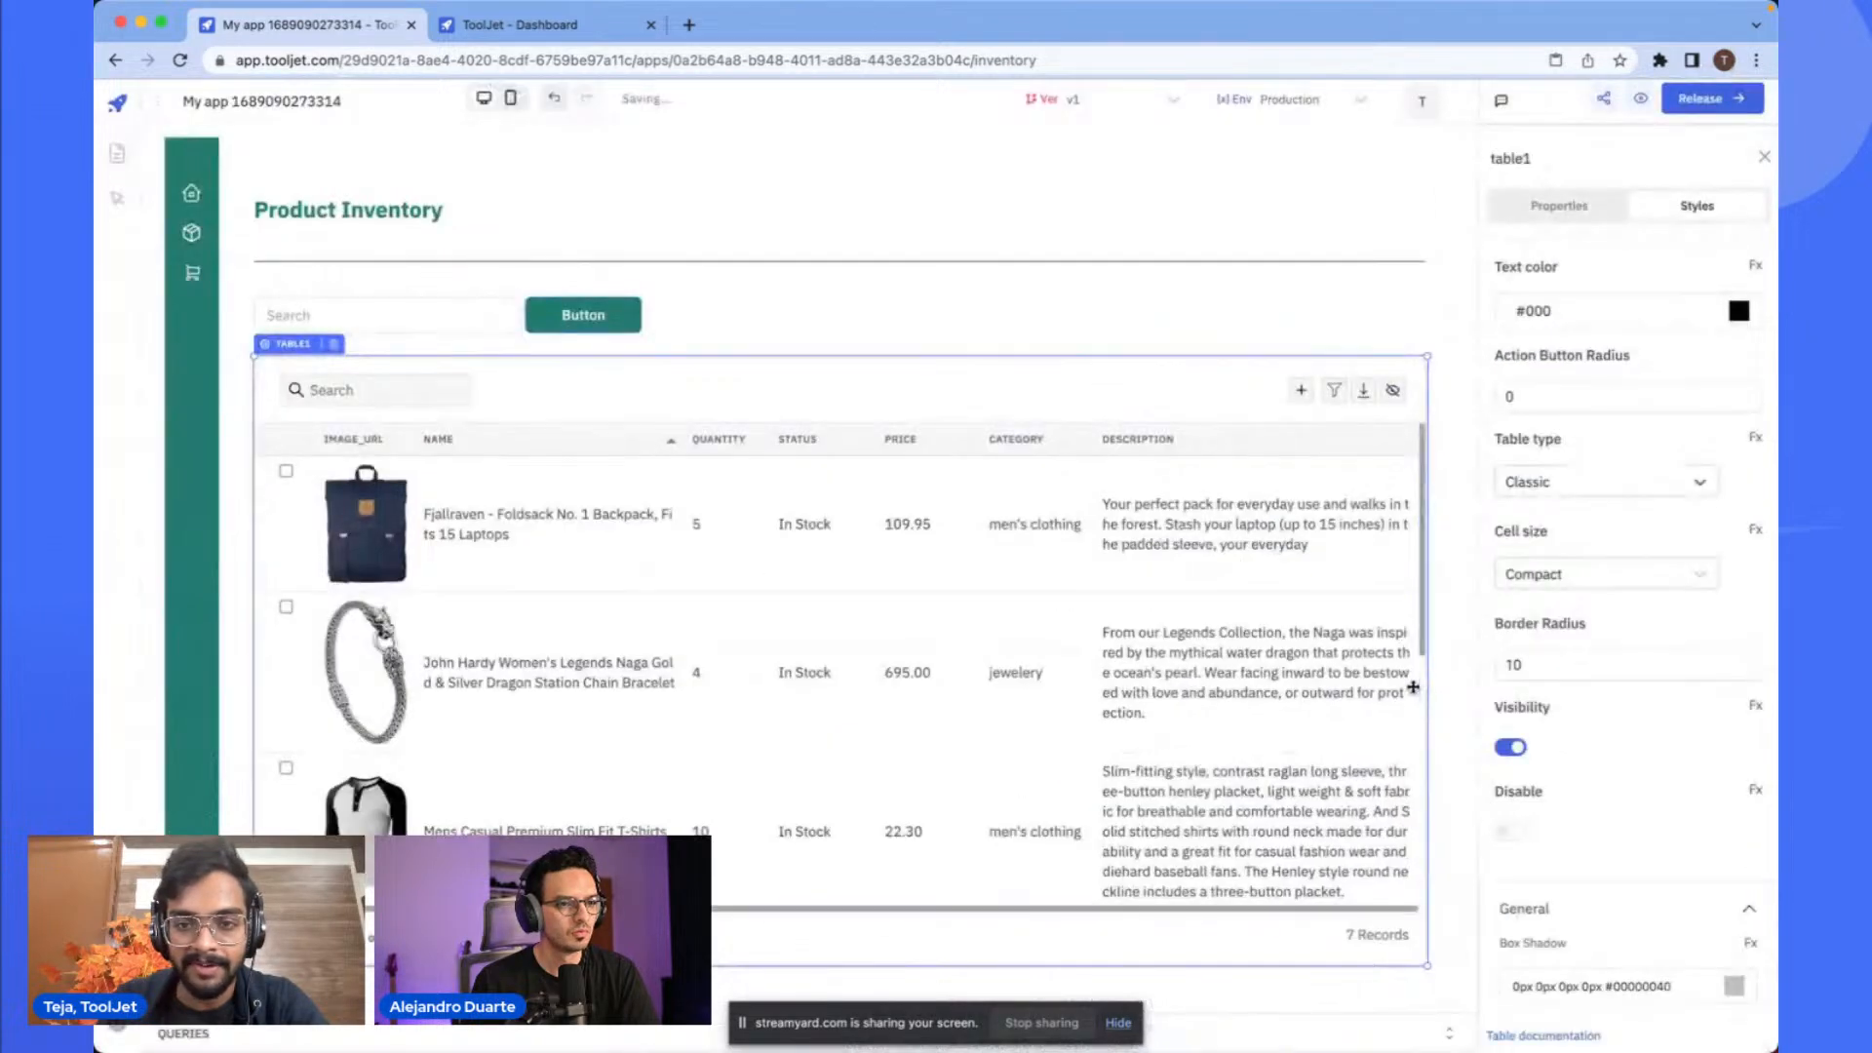
pyautogui.click(1360, 258)
pyautogui.click(1367, 196)
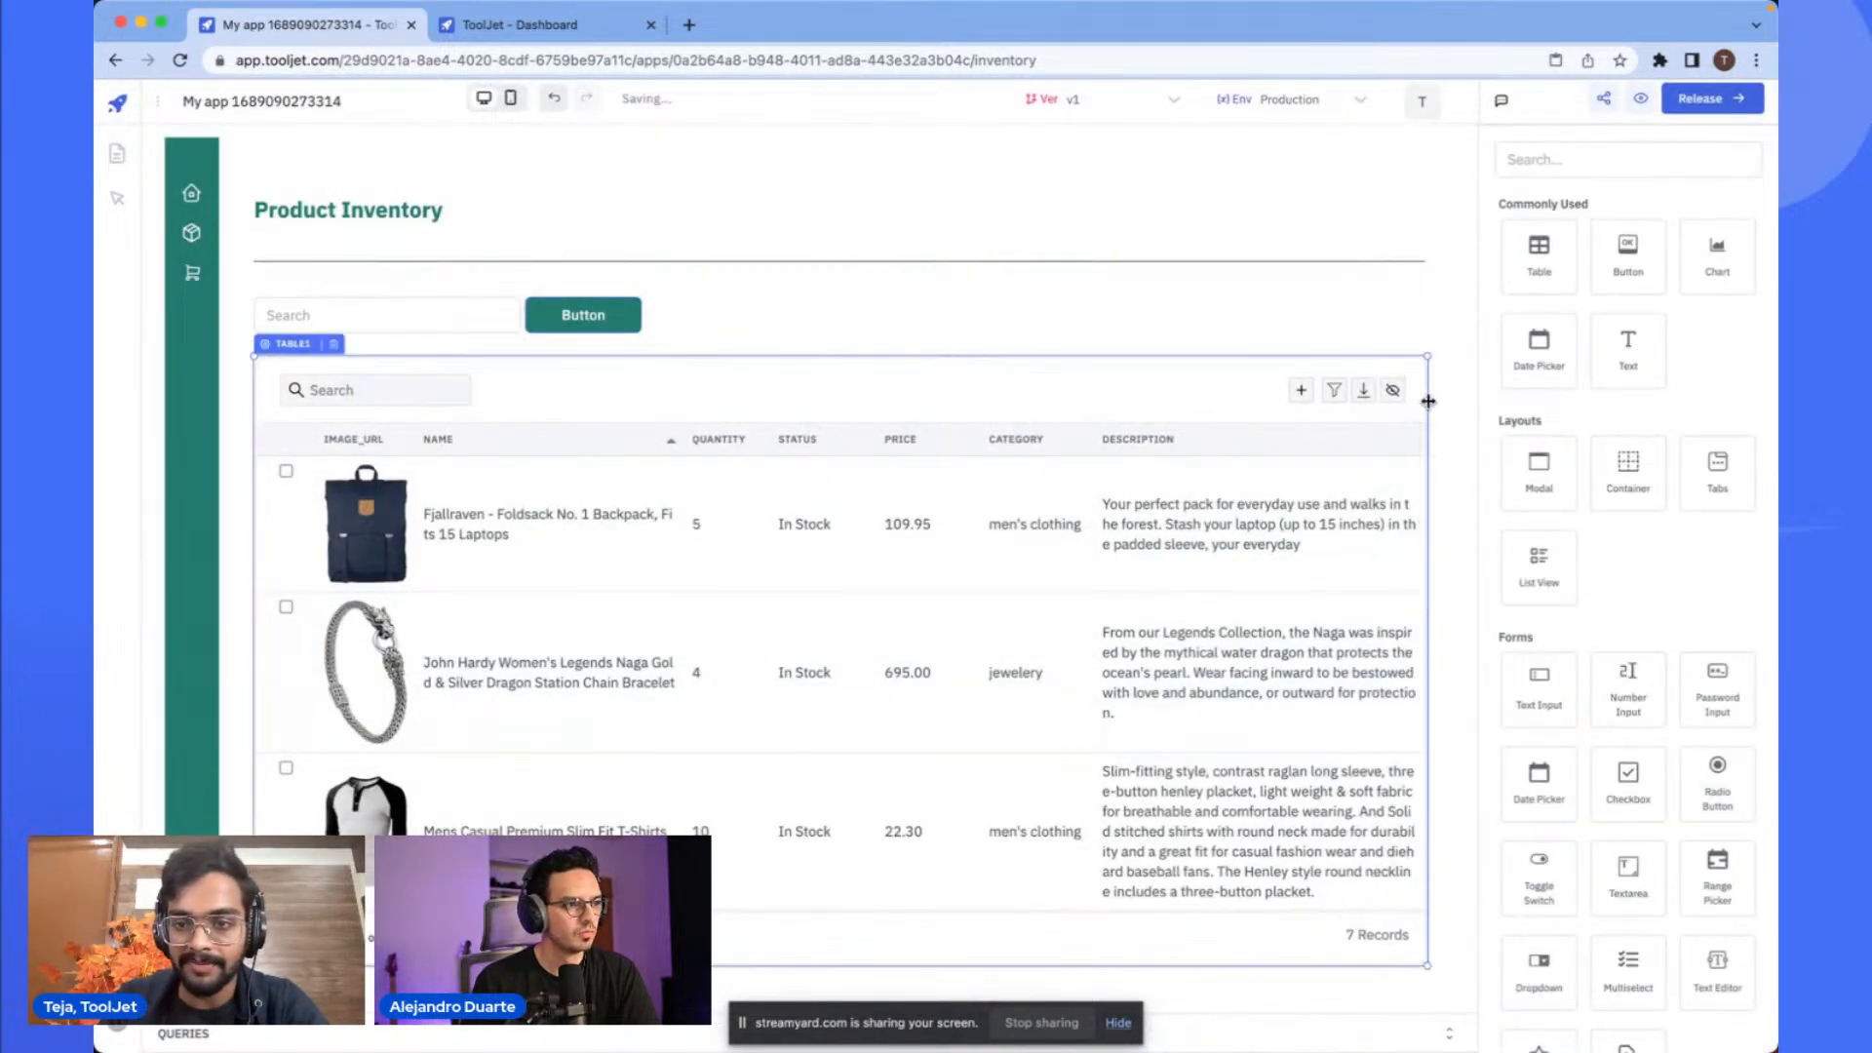
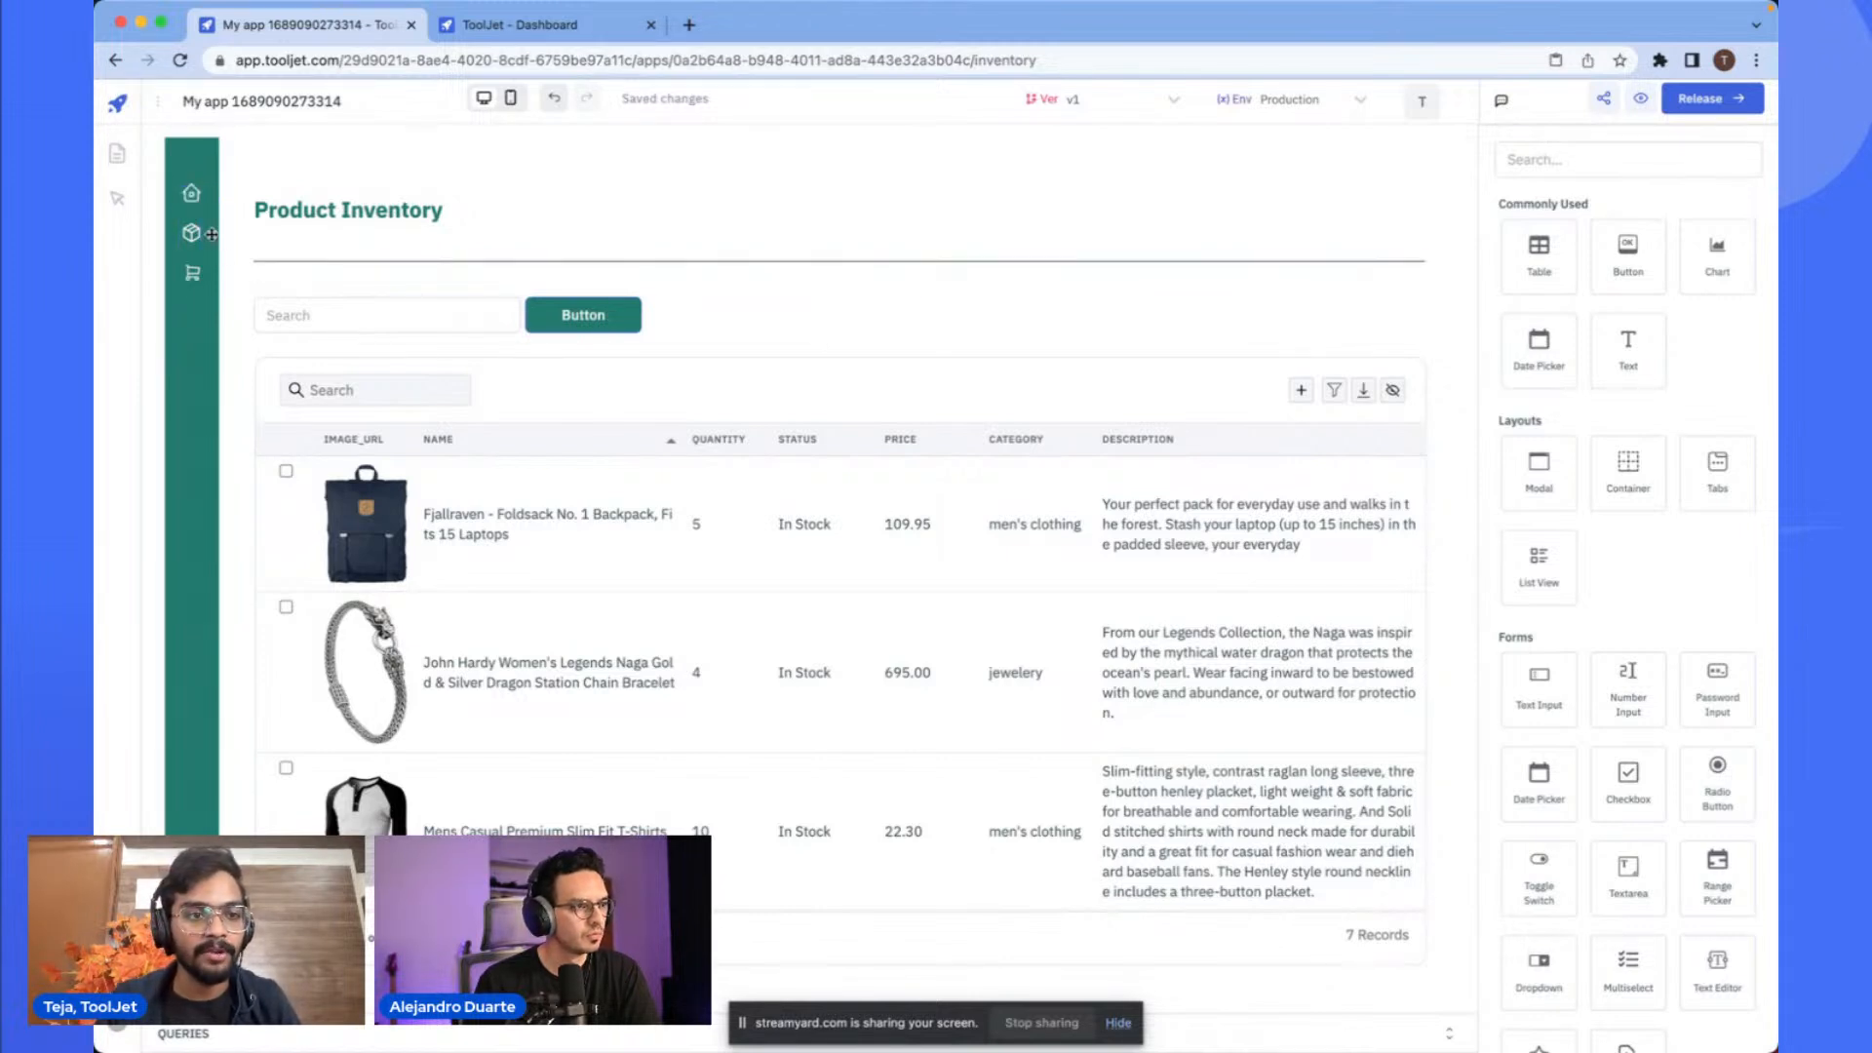
# - Inspect the sidebar icons and their container by selecting each one
pyautogui.scroll(5, 190, 207)
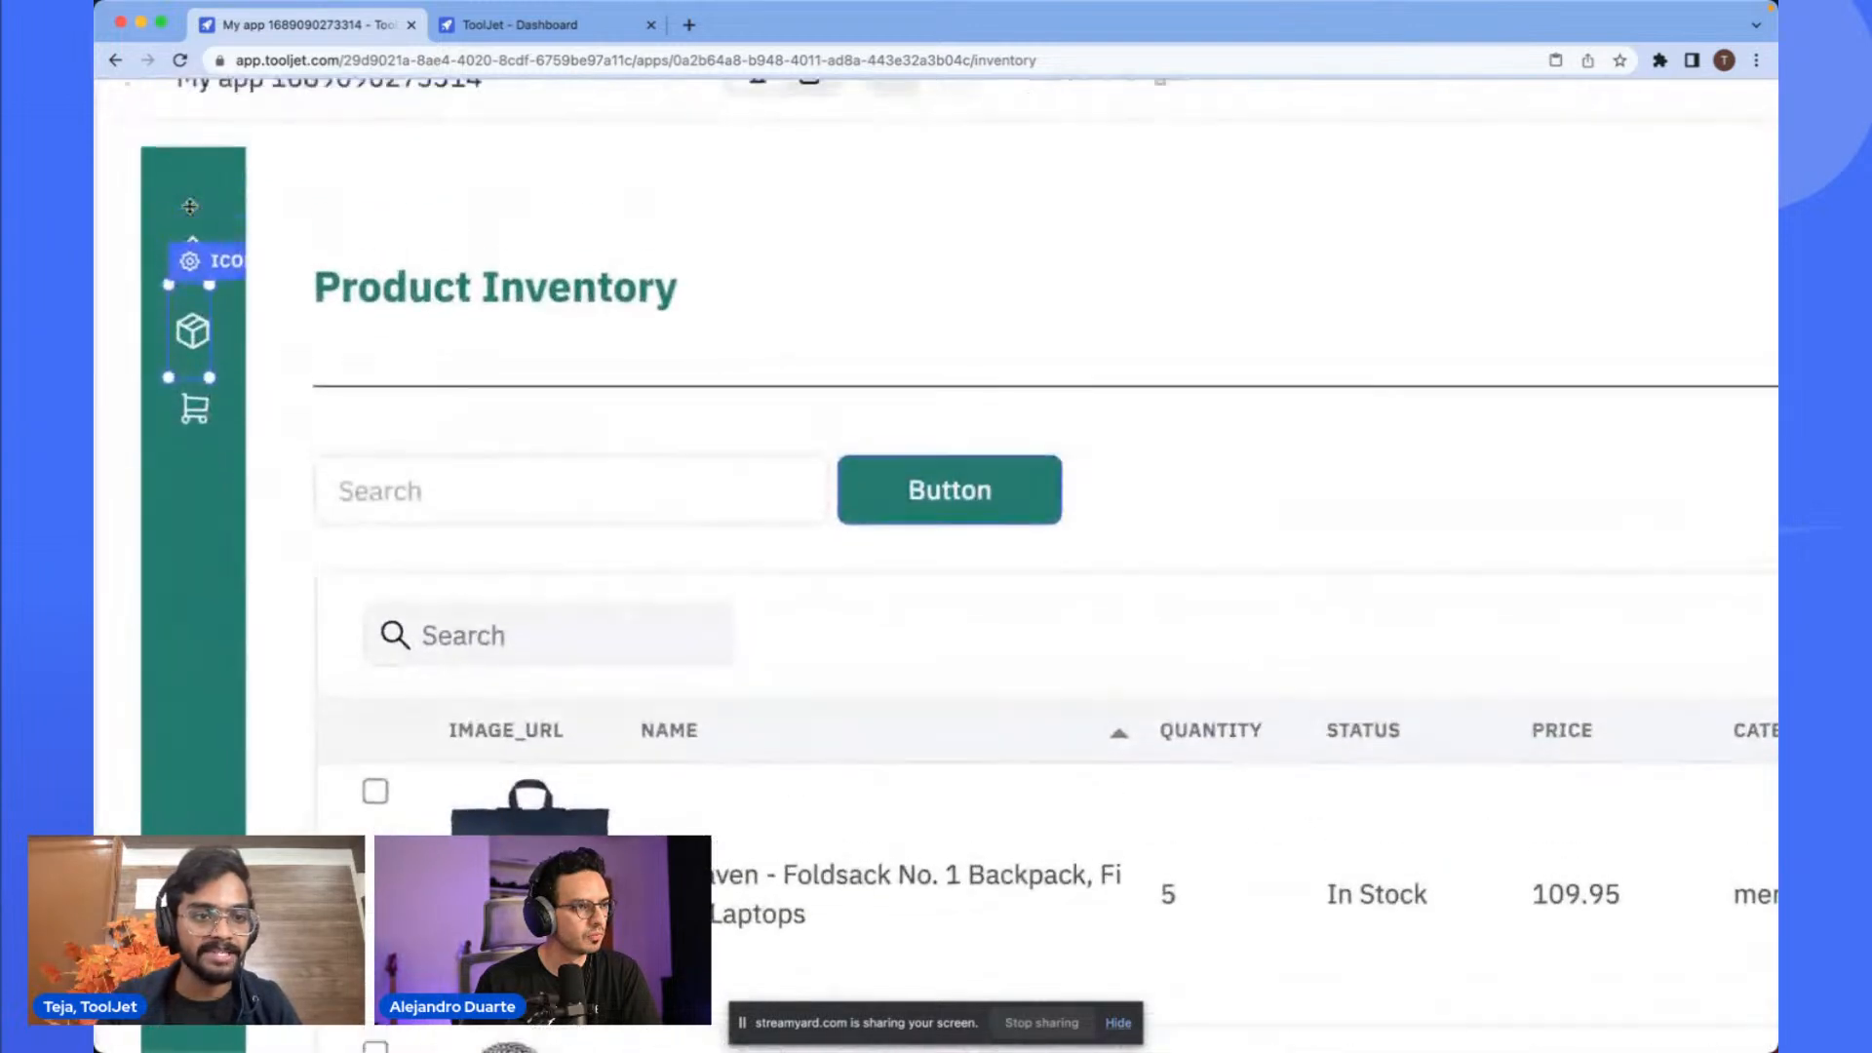
pyautogui.scroll(-5, 190, 207)
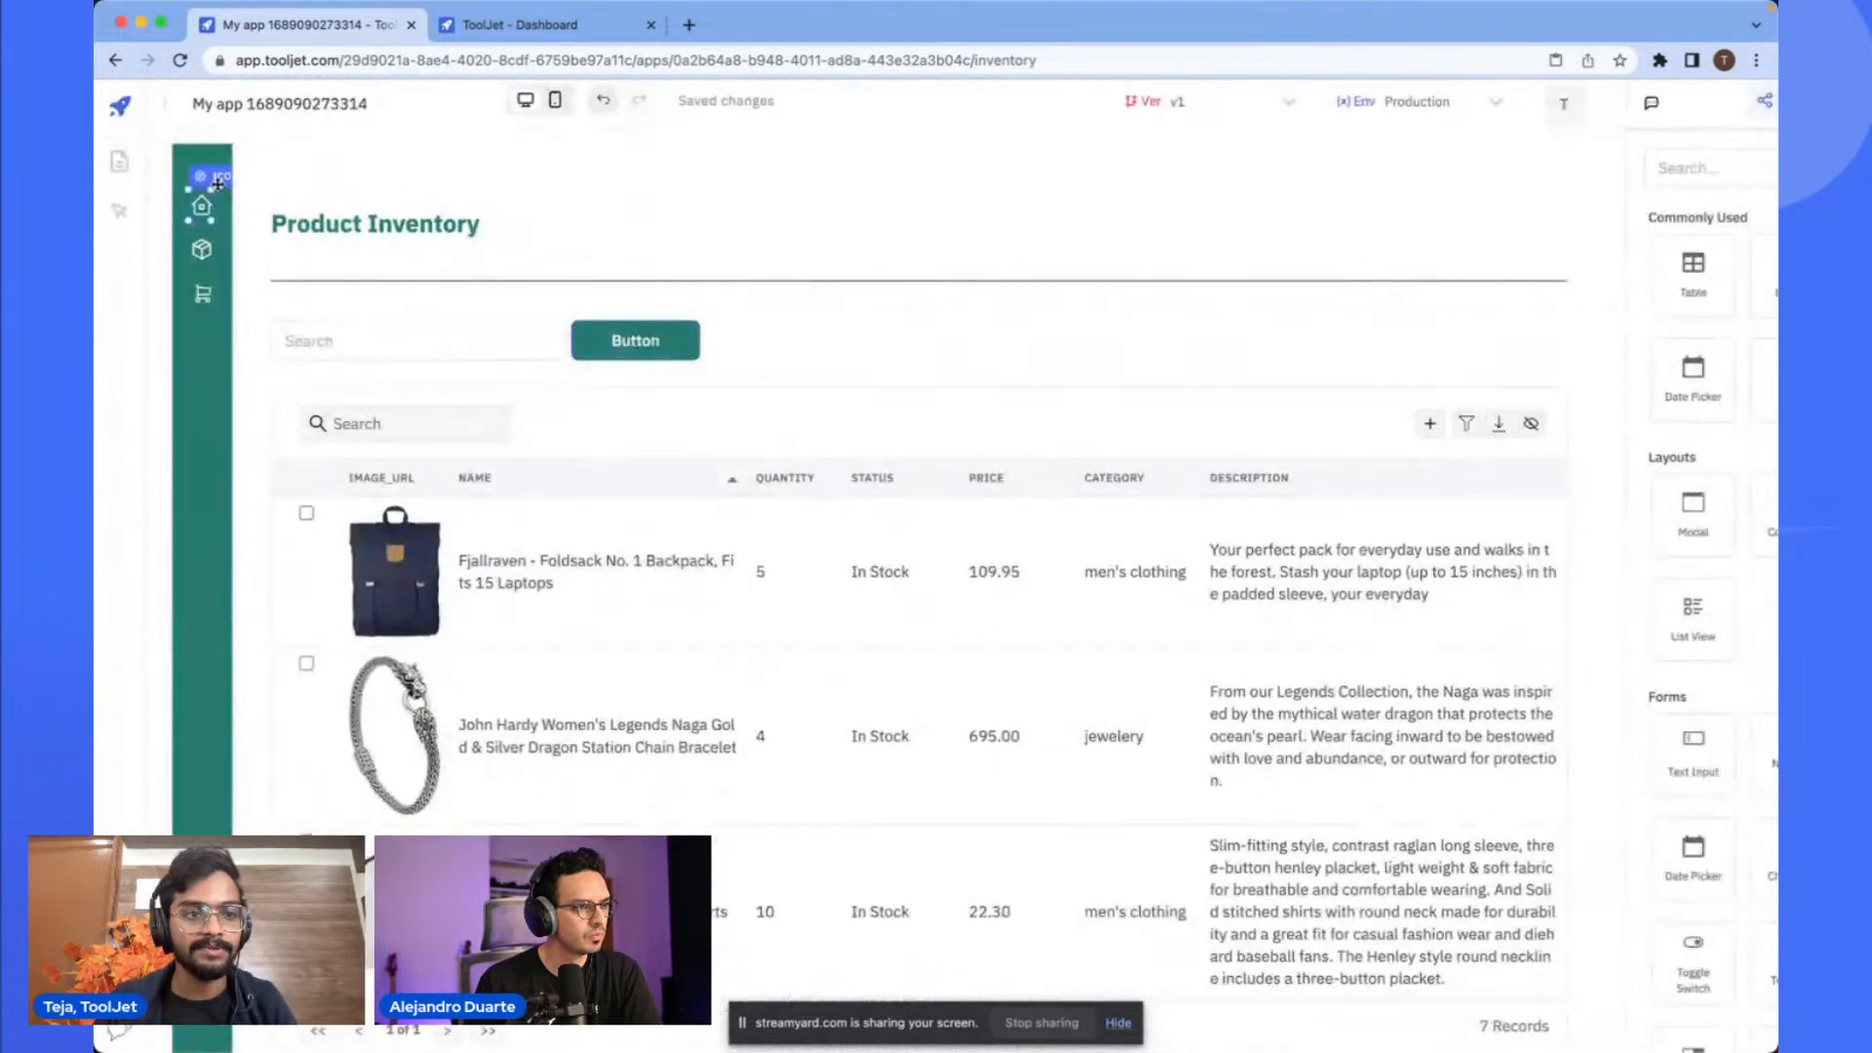
pyautogui.click(199, 204)
pyautogui.scroll(-1, 199, 205)
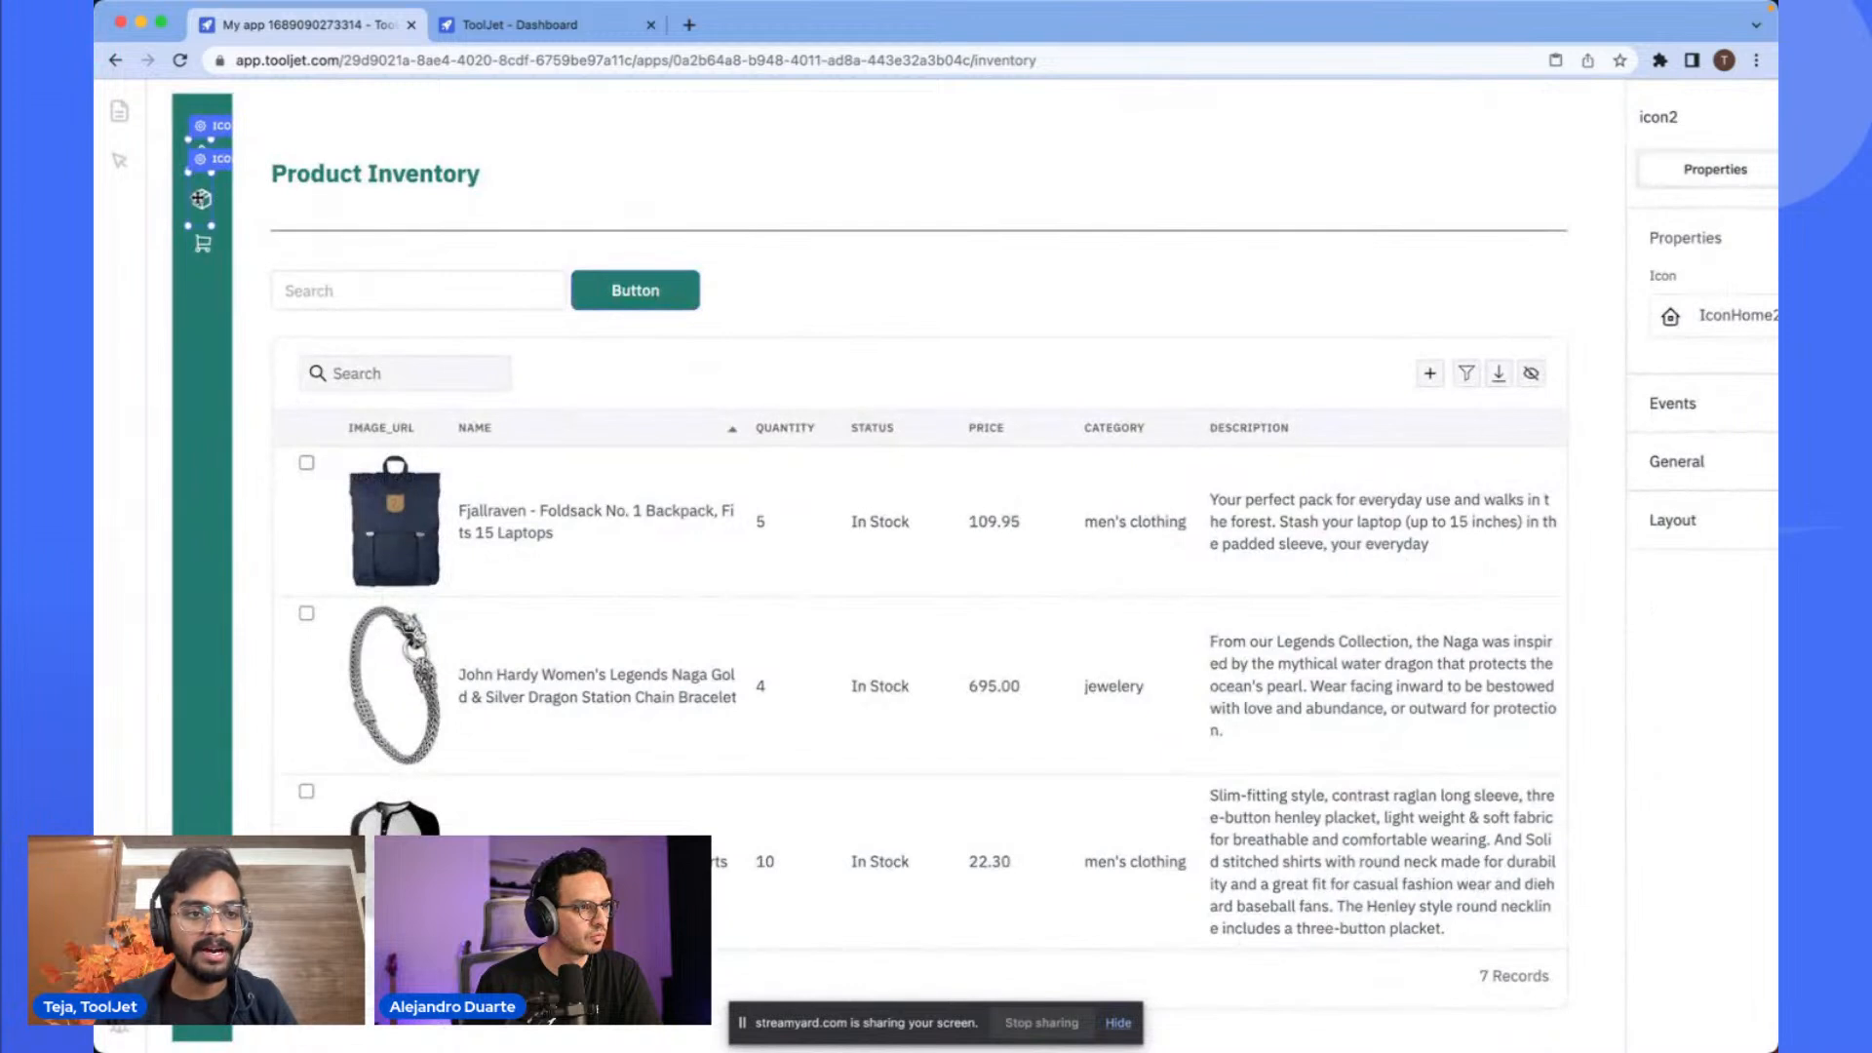
pyautogui.click(202, 198)
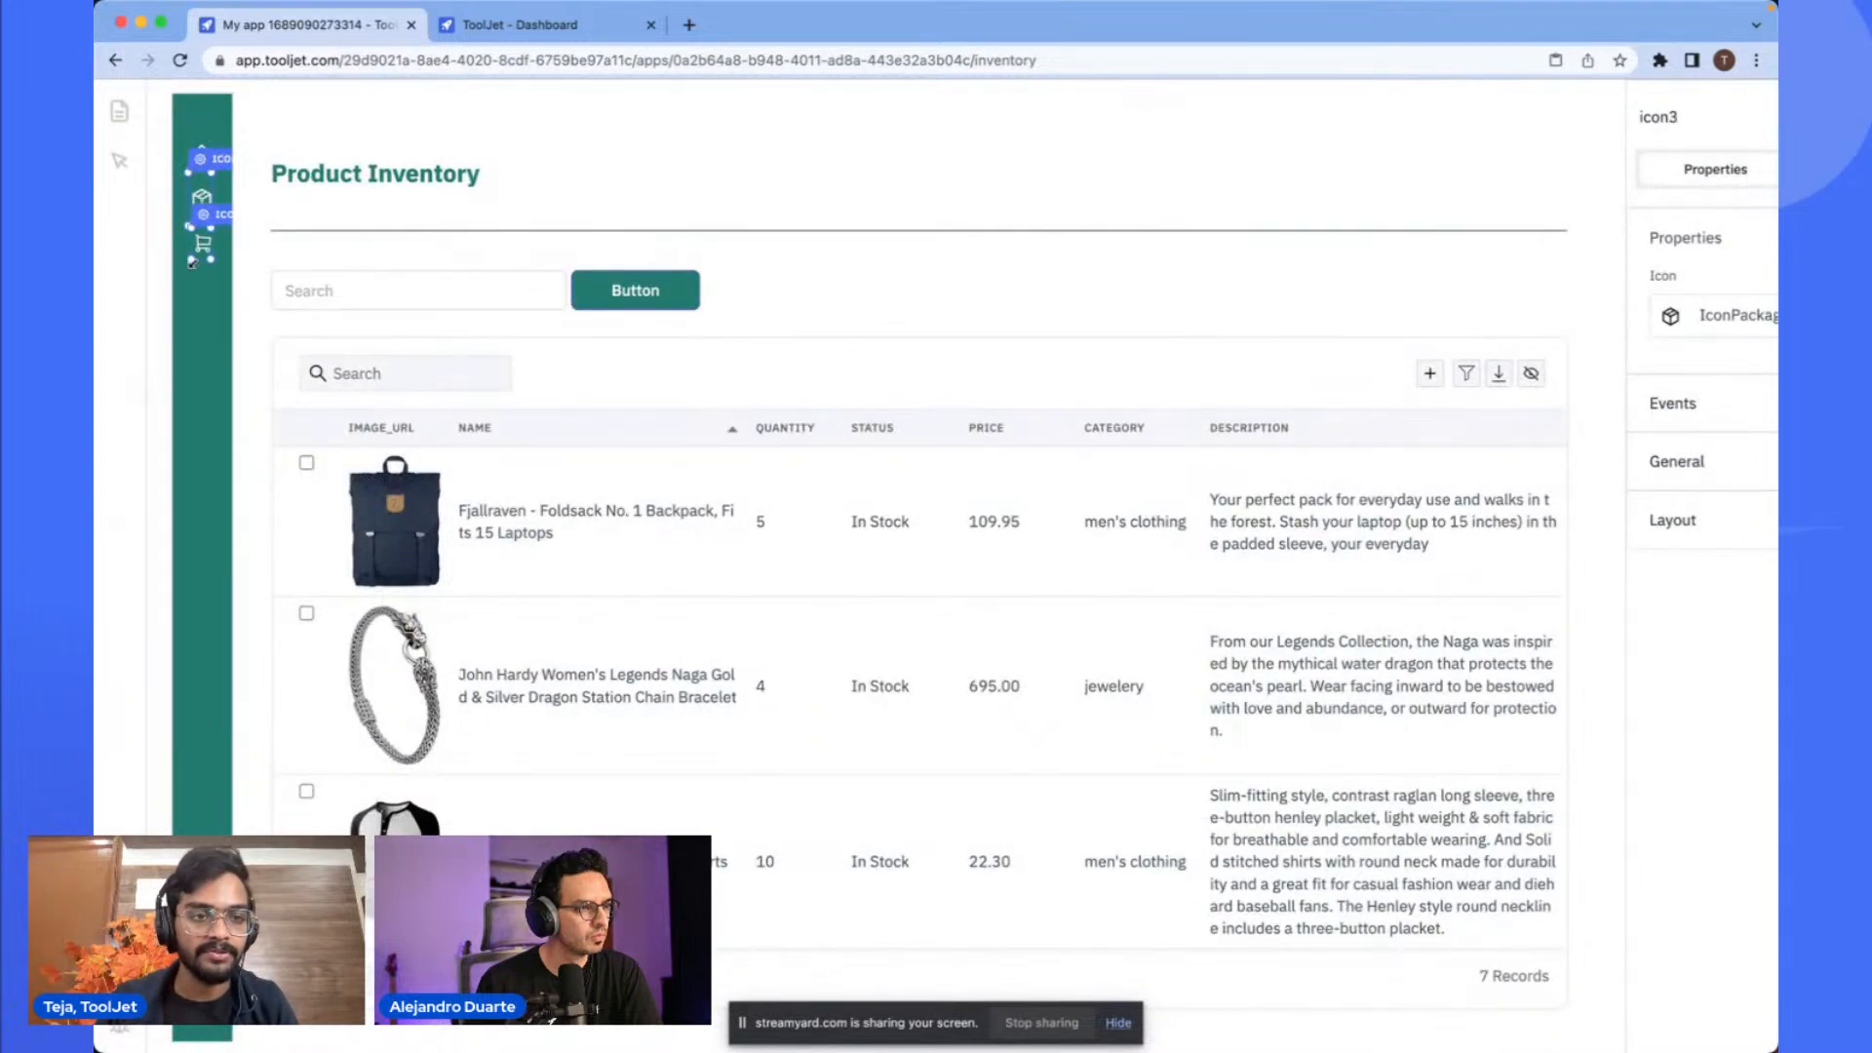
pyautogui.click(198, 303)
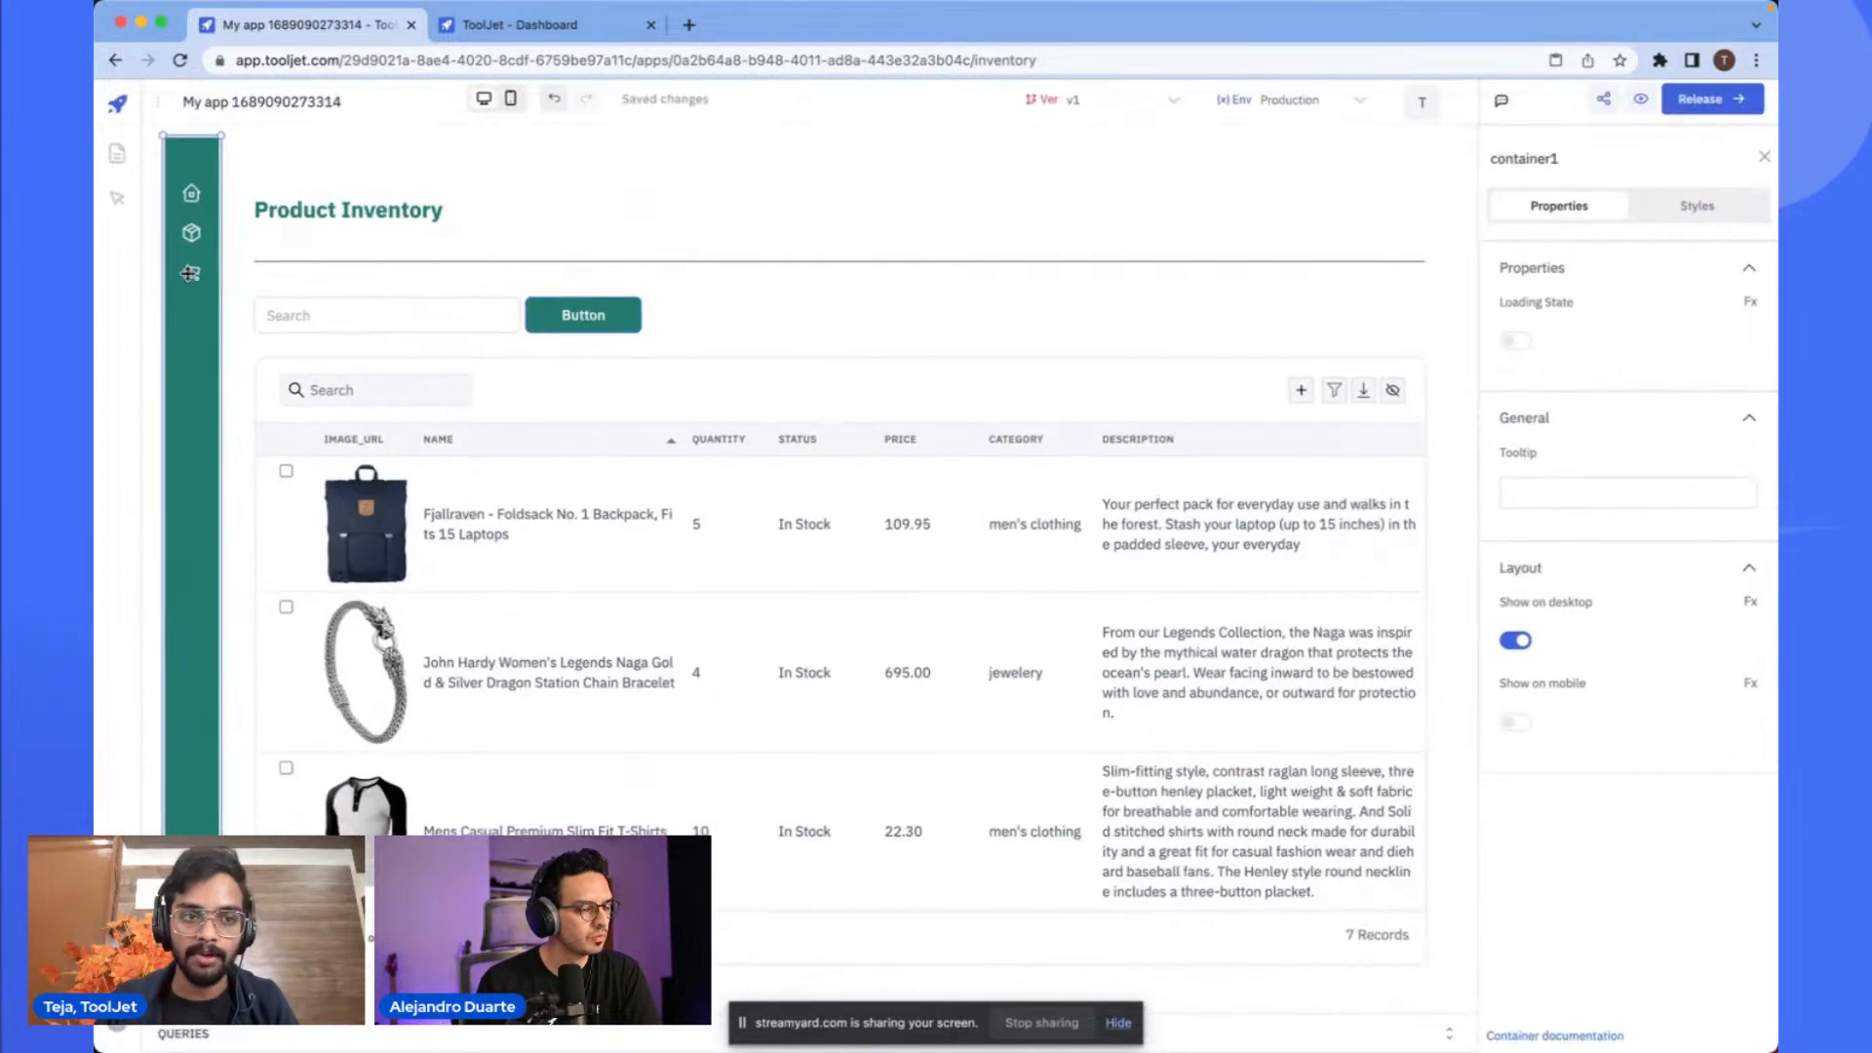
pyautogui.click(193, 198)
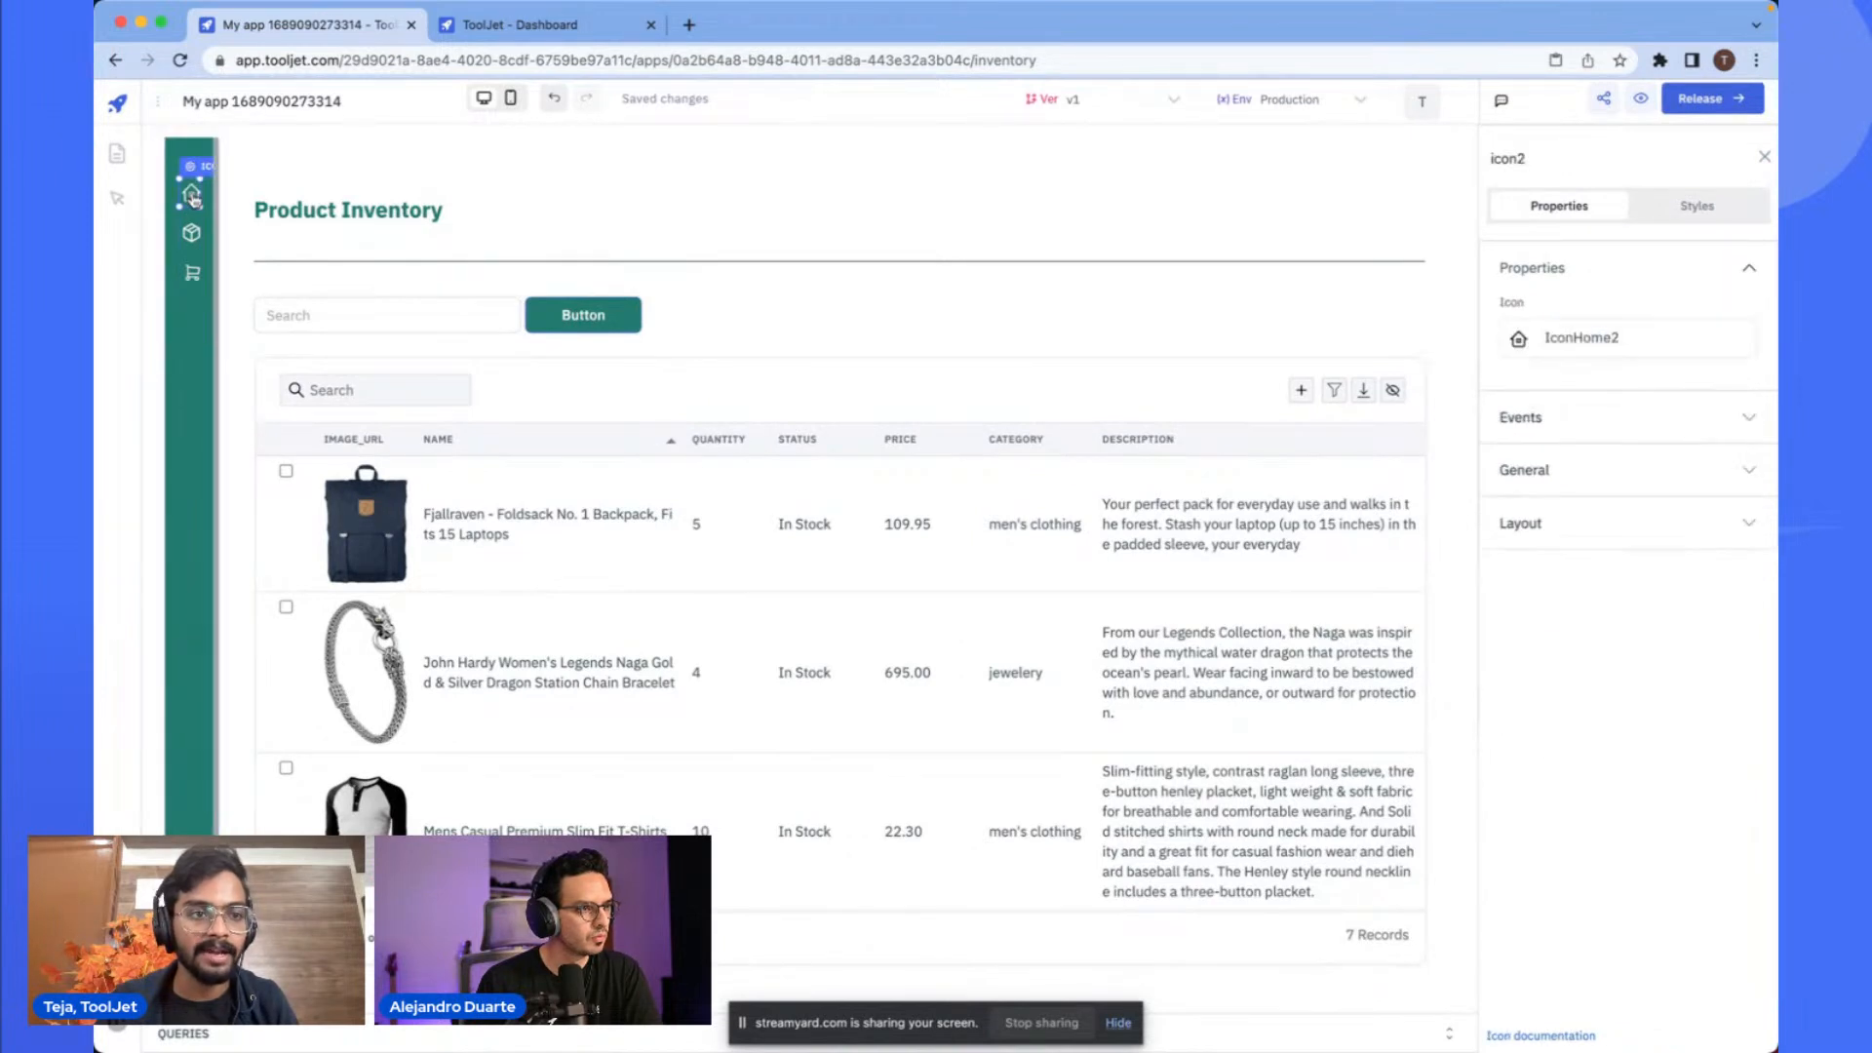
# - Add a new app page named Orders
pyautogui.click(117, 153)
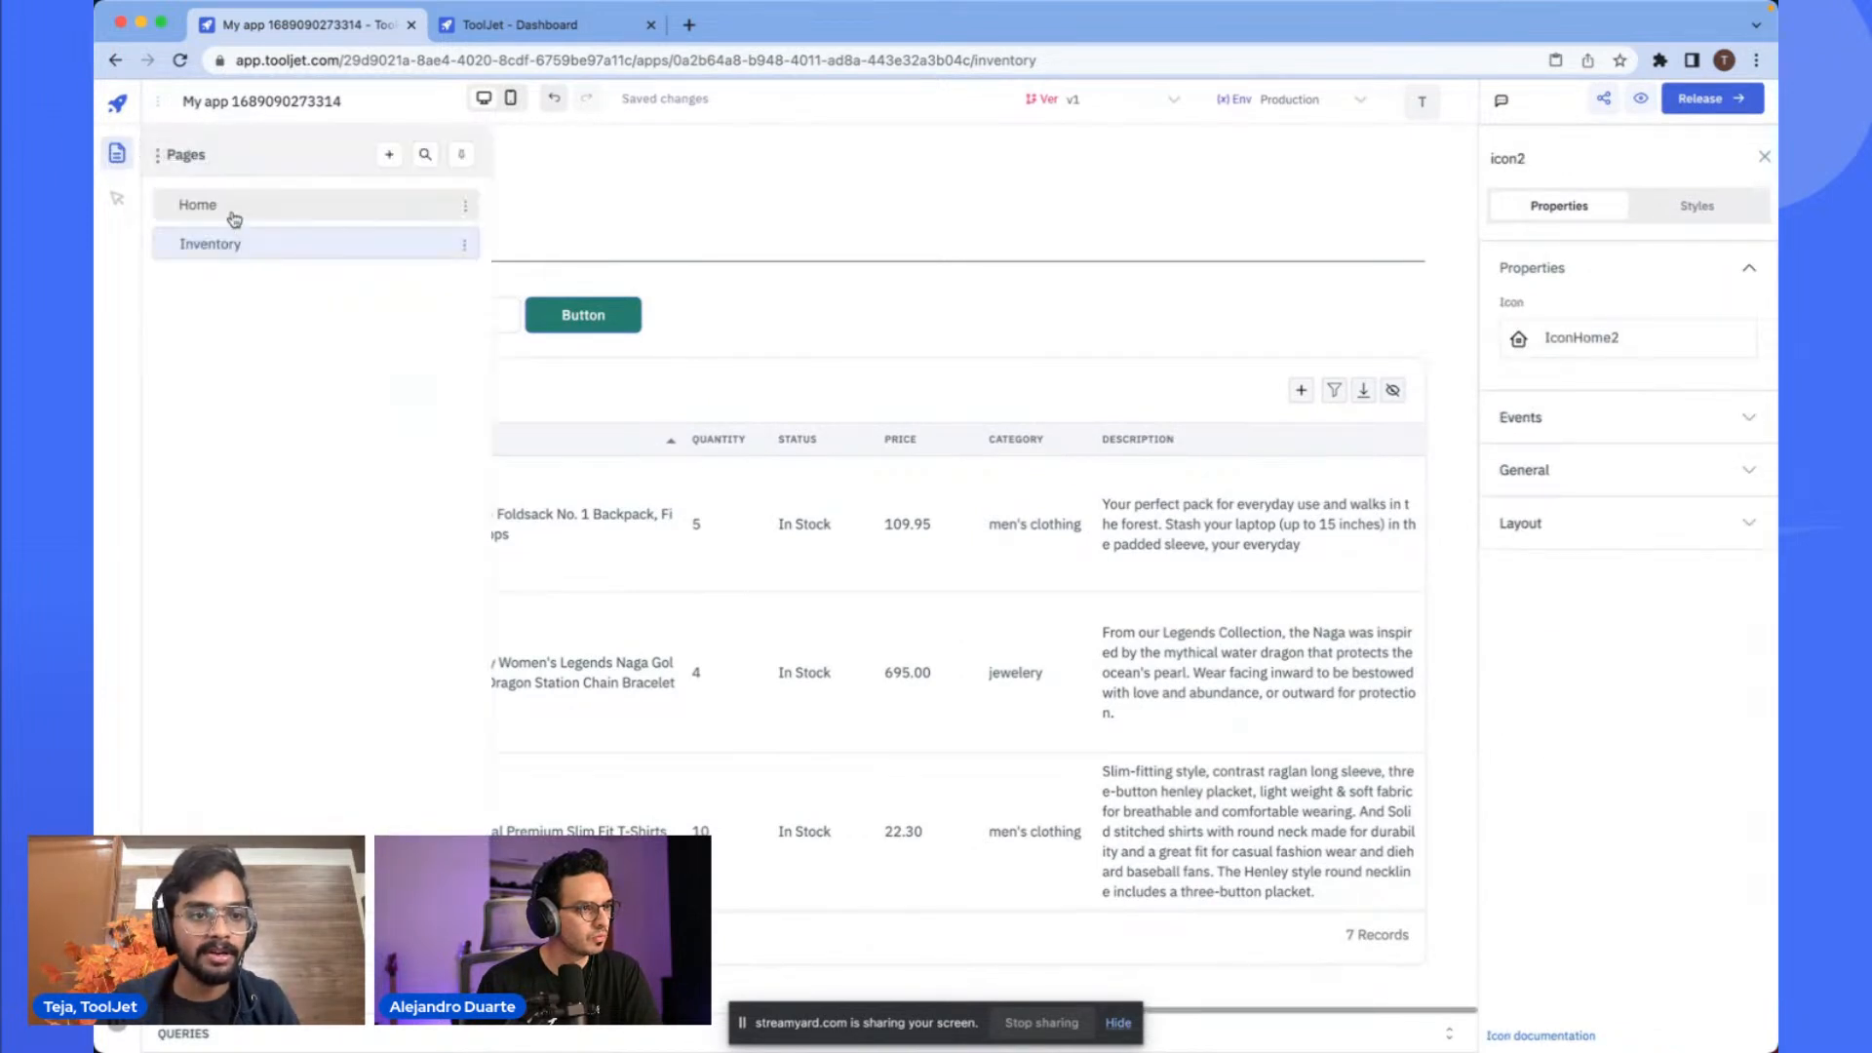
pyautogui.click(389, 154)
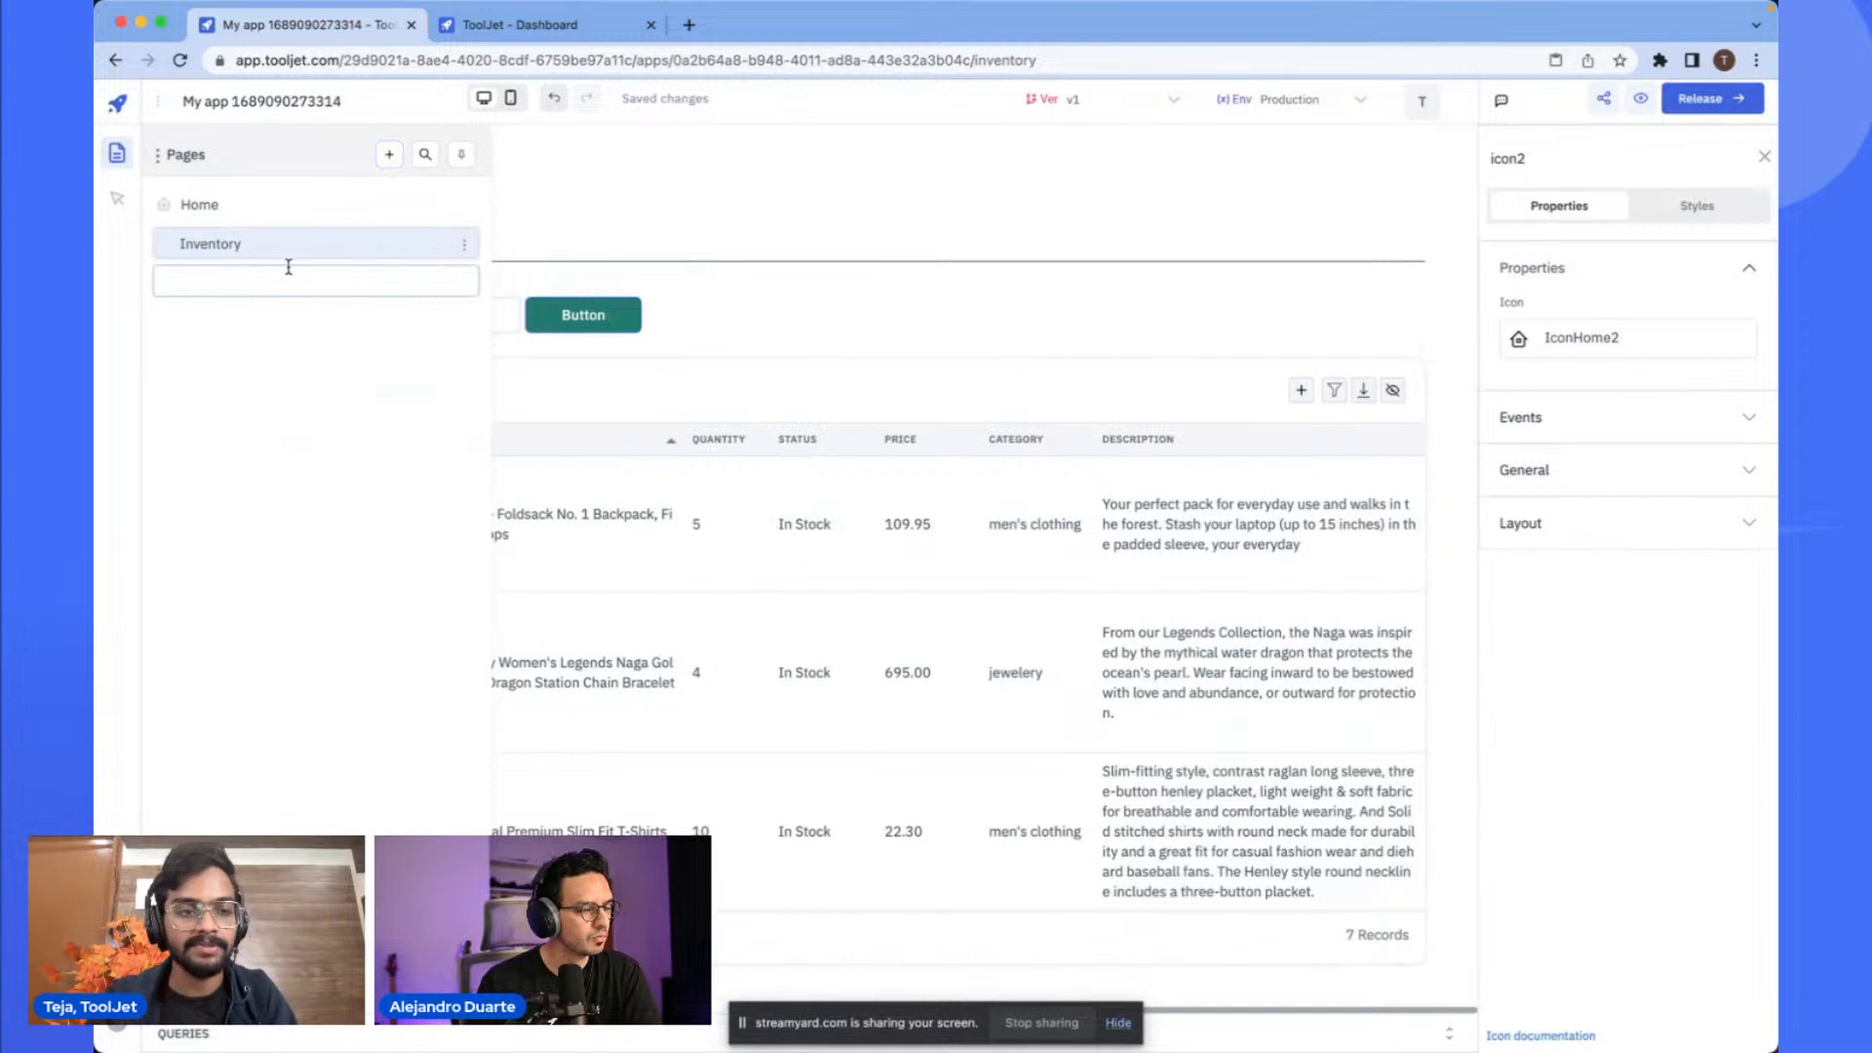
pyautogui.write('Orders')
pyautogui.press('Return')
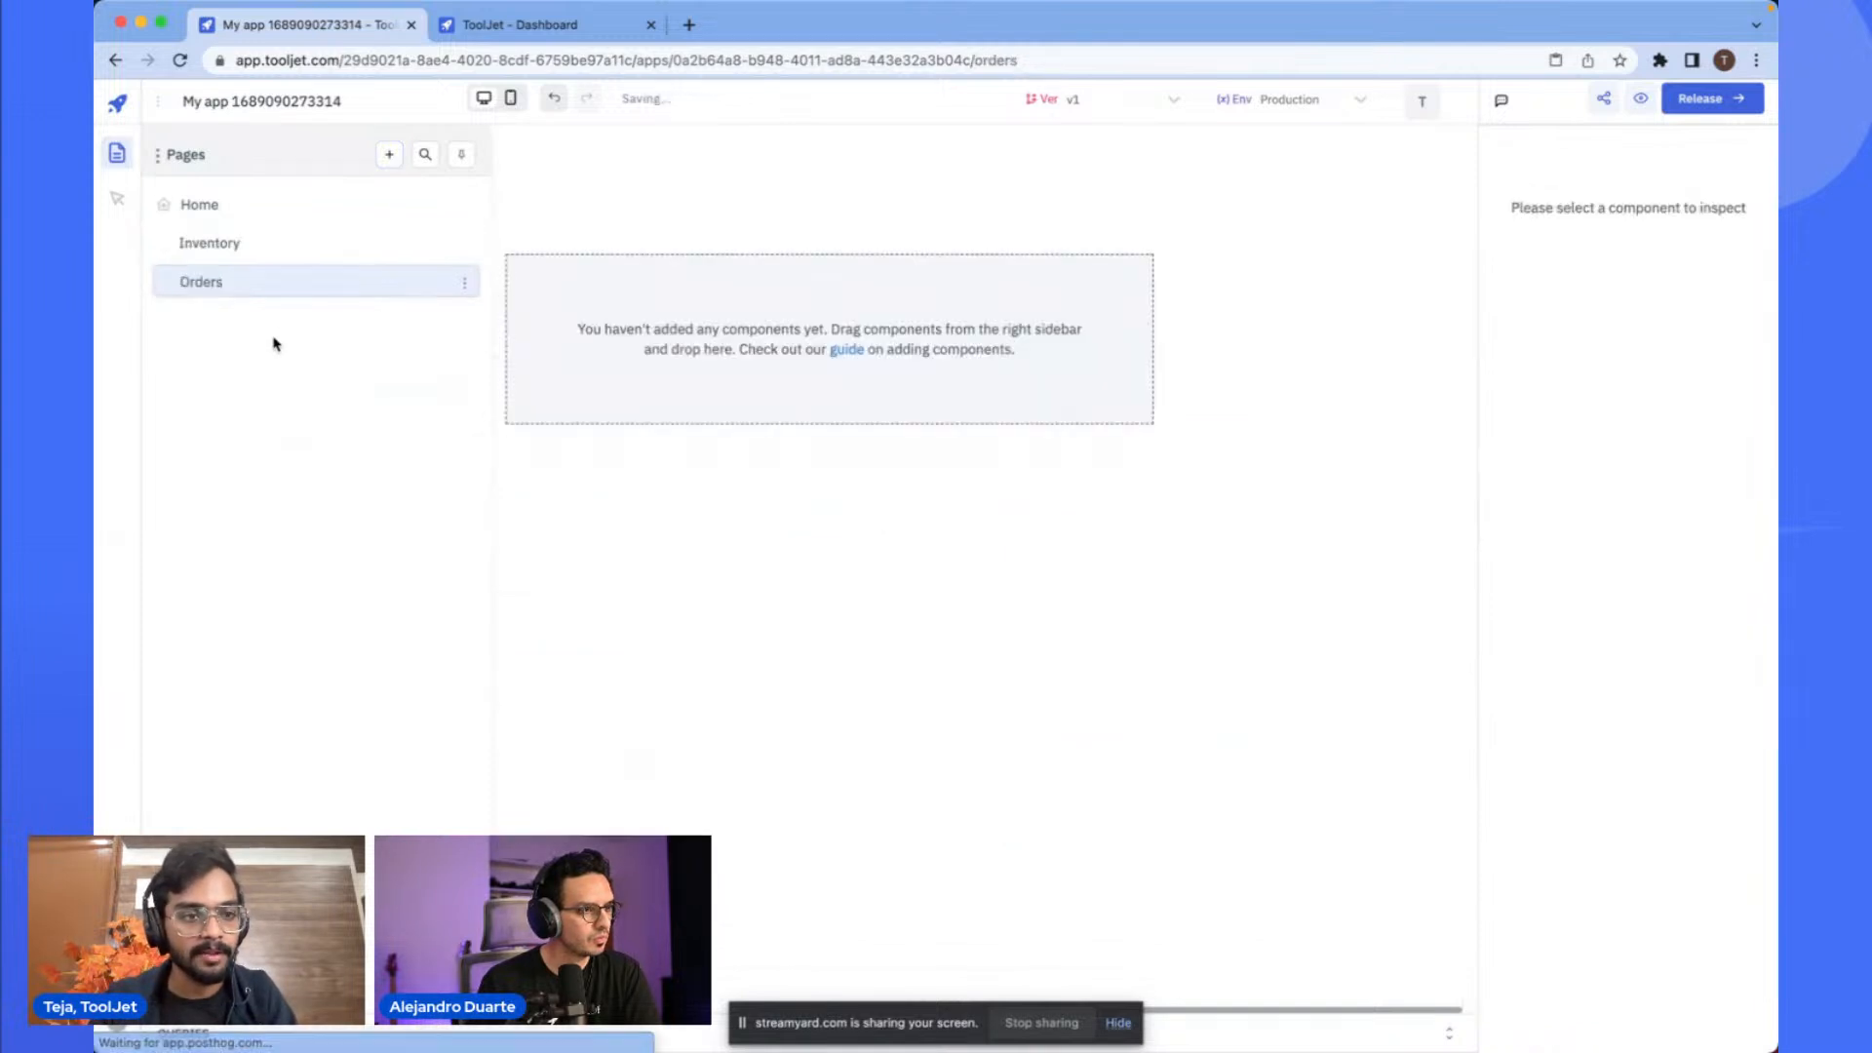
# - Switch between the Home, Inventory and Orders pages and return to the Inventory page
pyautogui.click(313, 221)
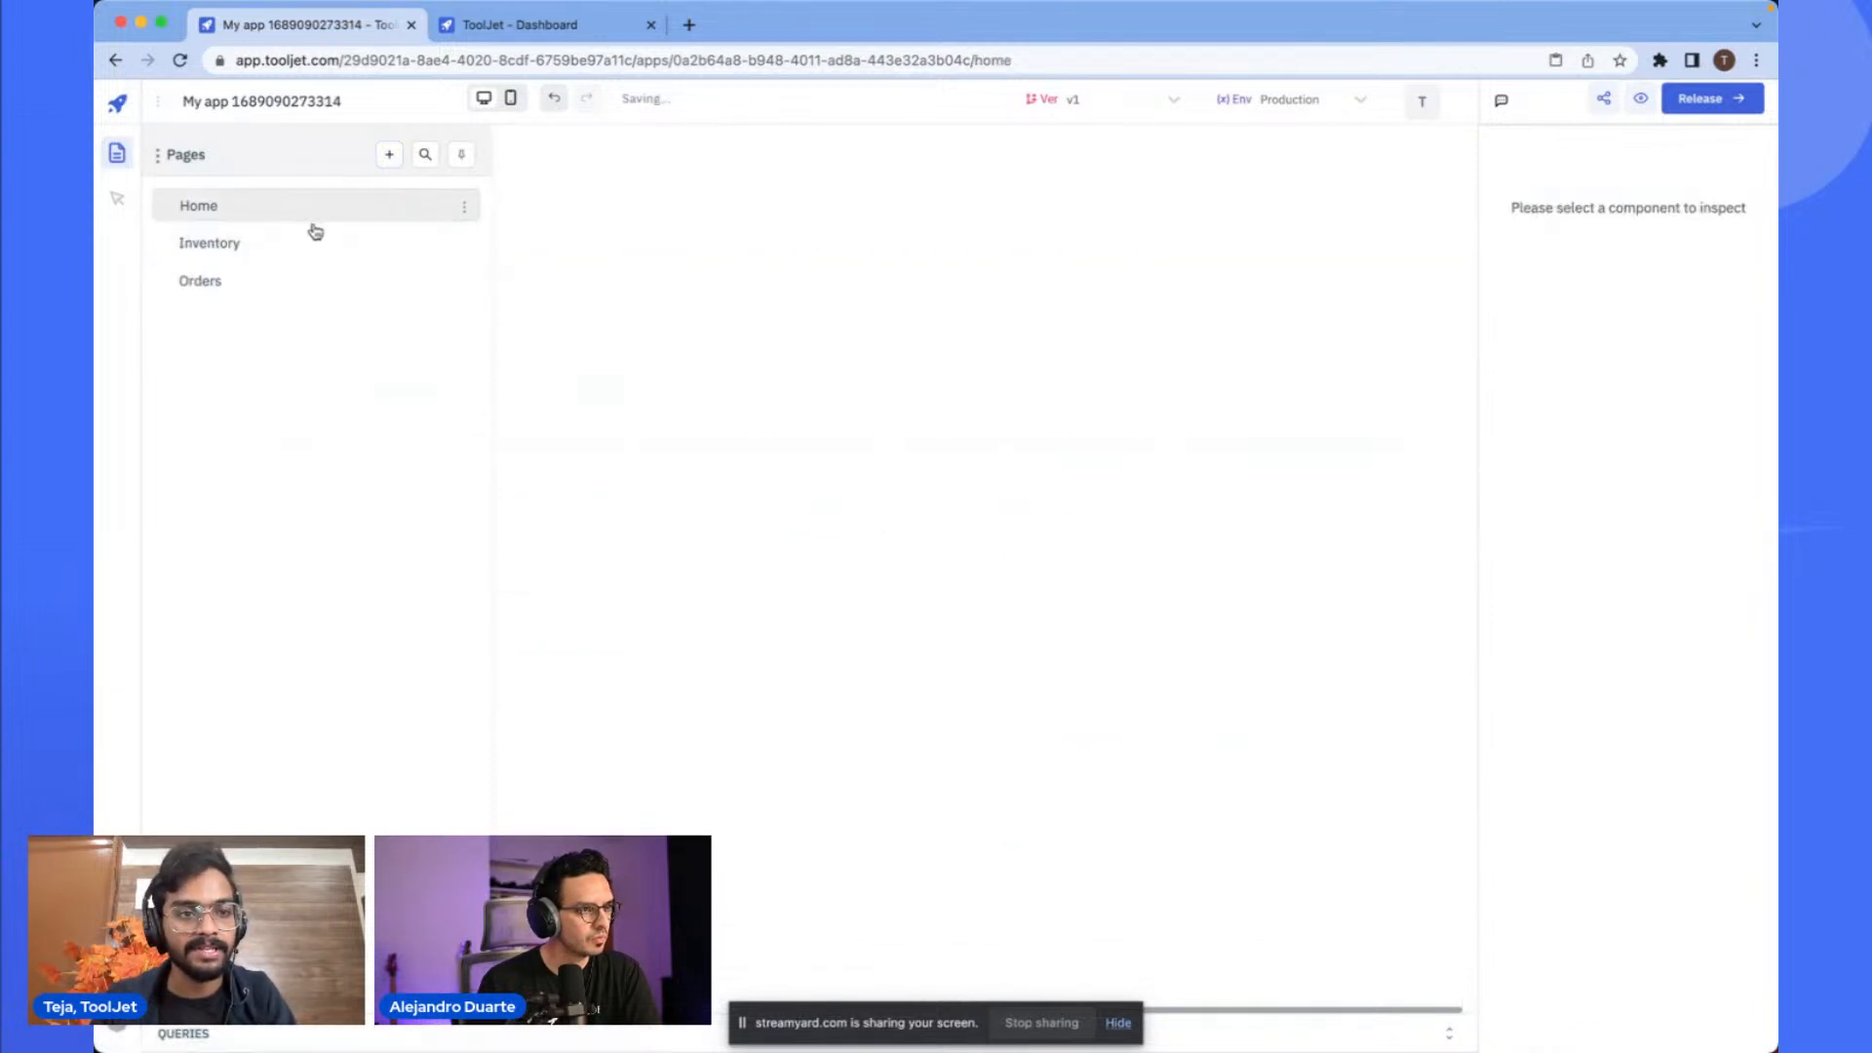
pyautogui.click(309, 239)
pyautogui.click(336, 282)
pyautogui.click(389, 255)
pyautogui.scroll(5, 188, 265)
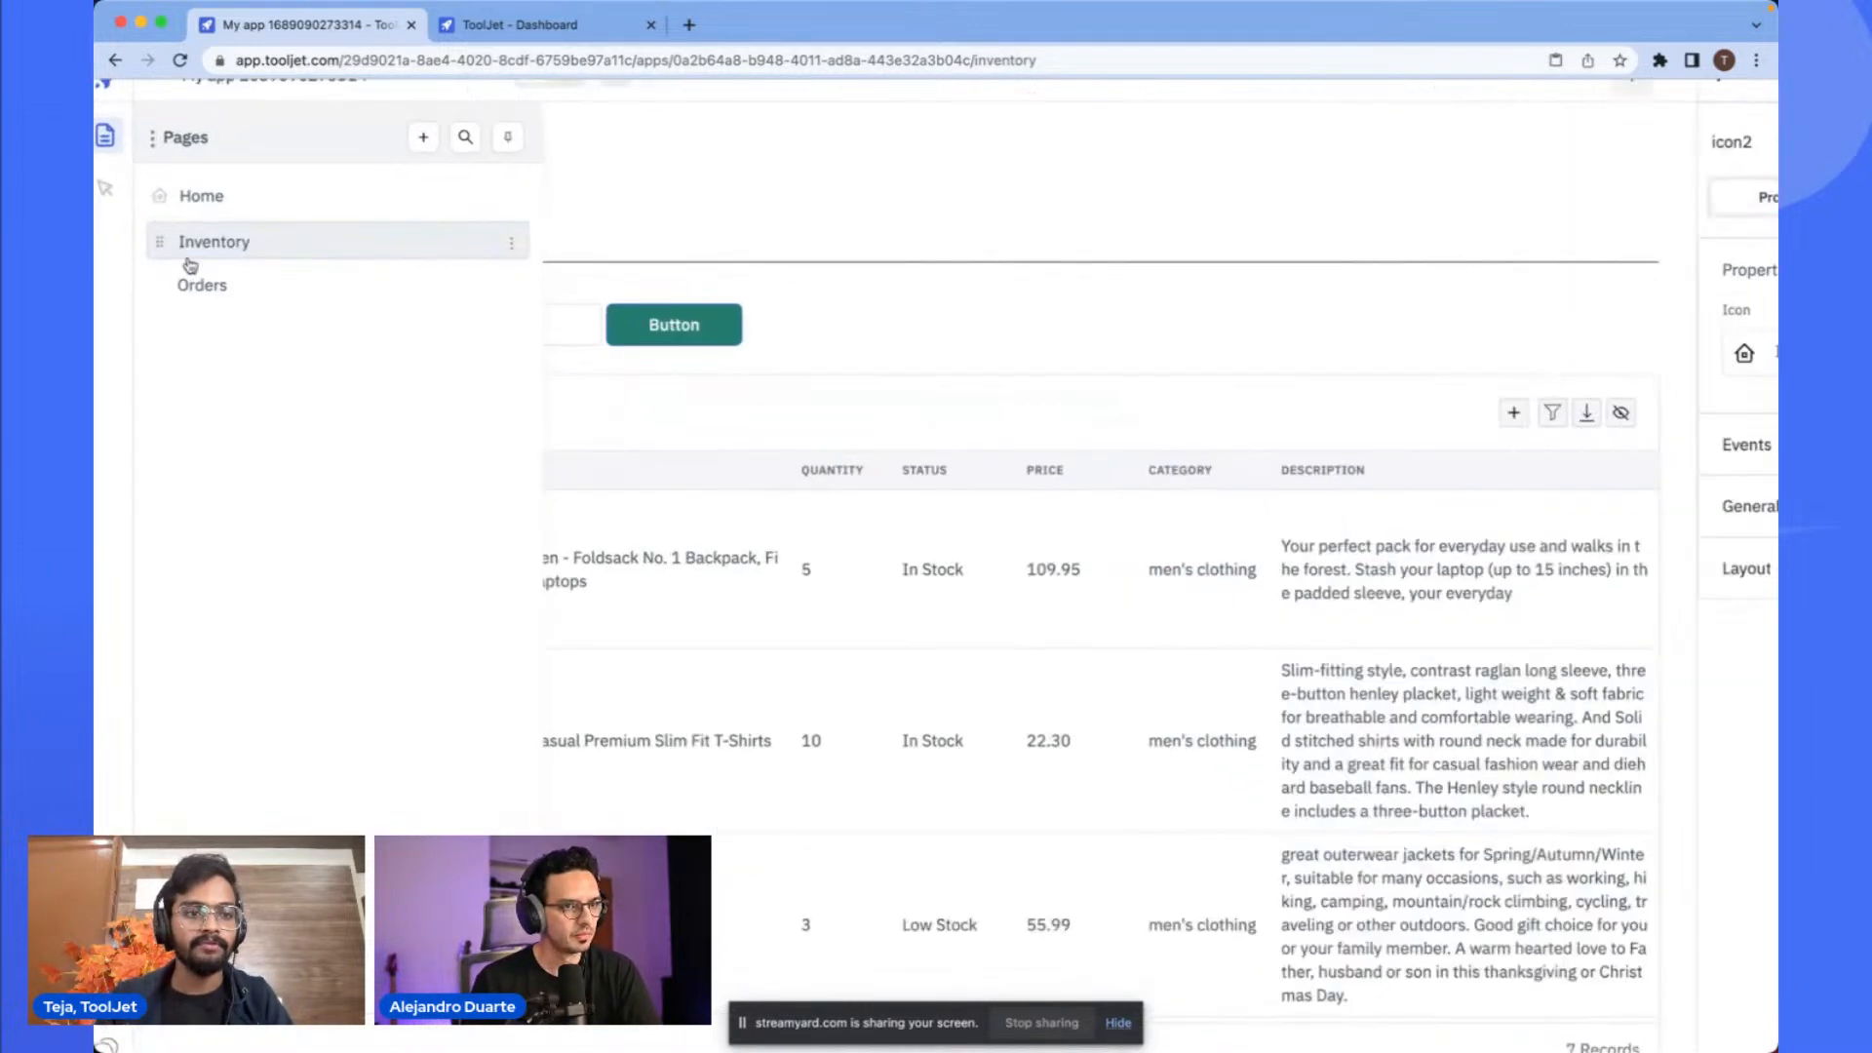
pyautogui.scroll(-5, 188, 265)
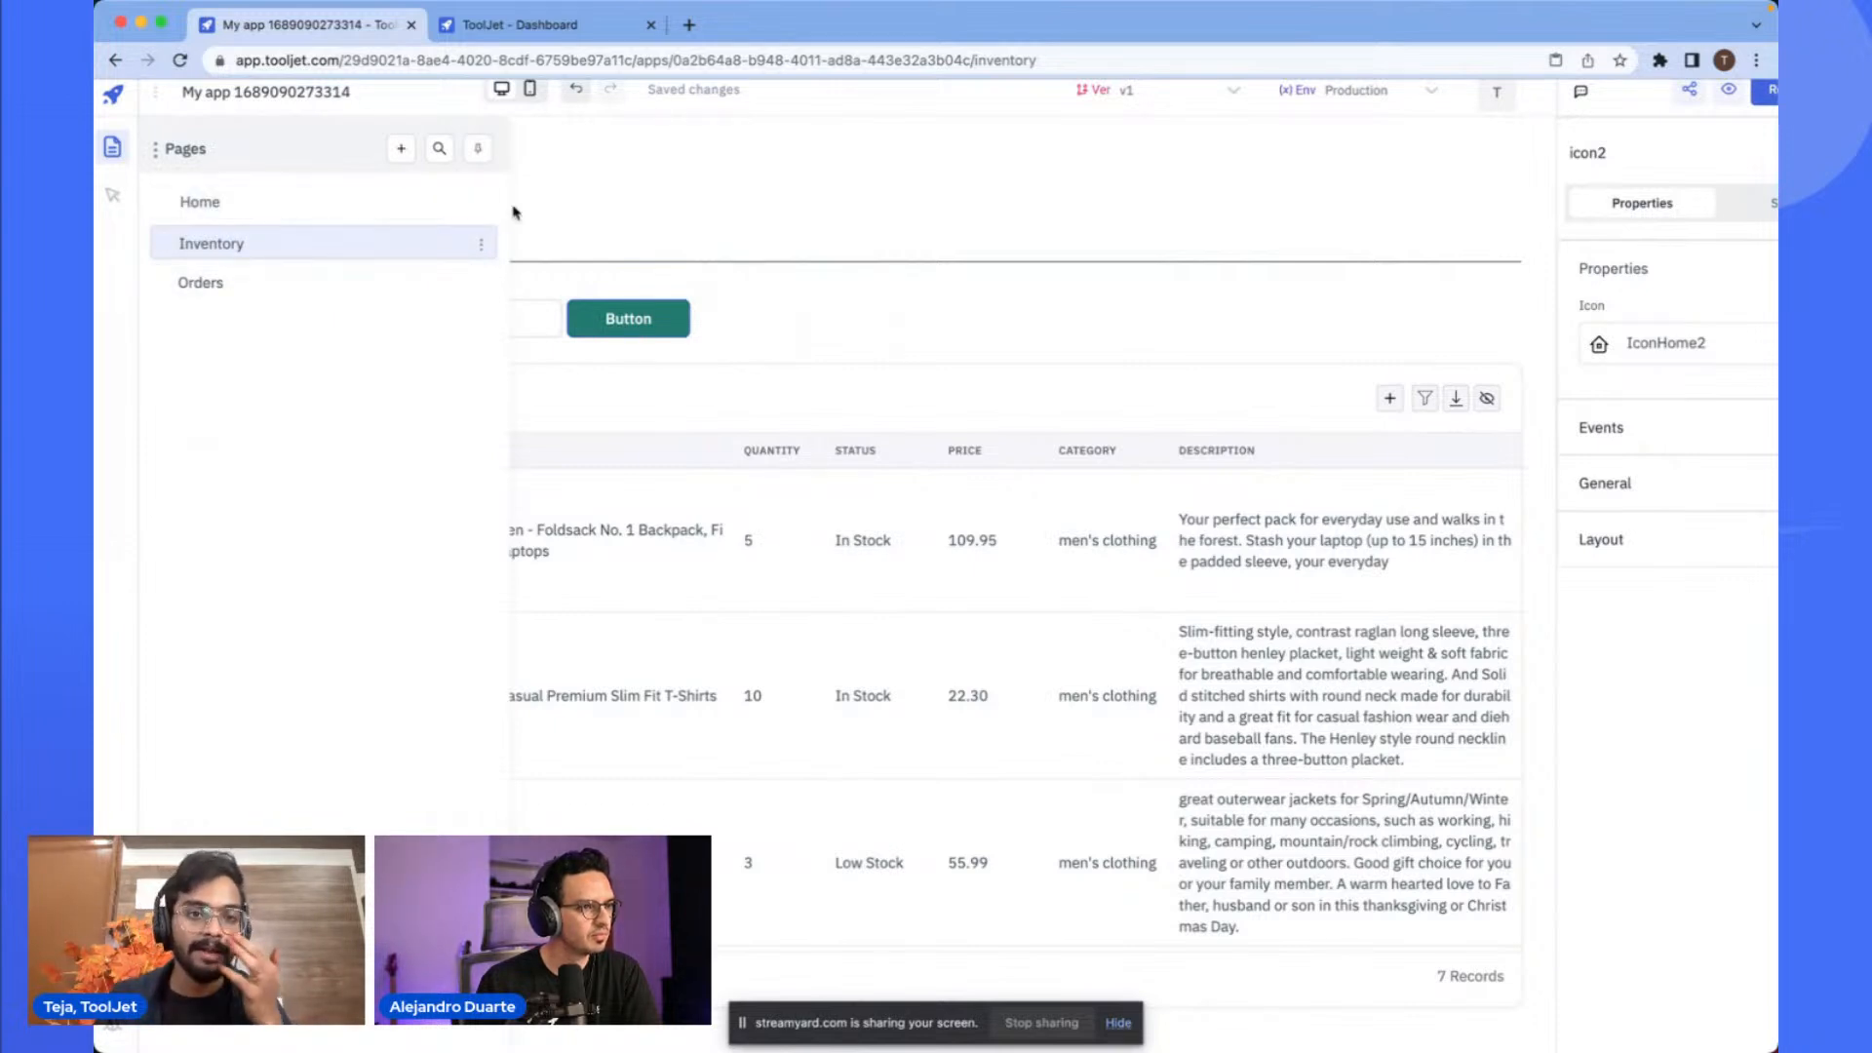
pyautogui.click(590, 192)
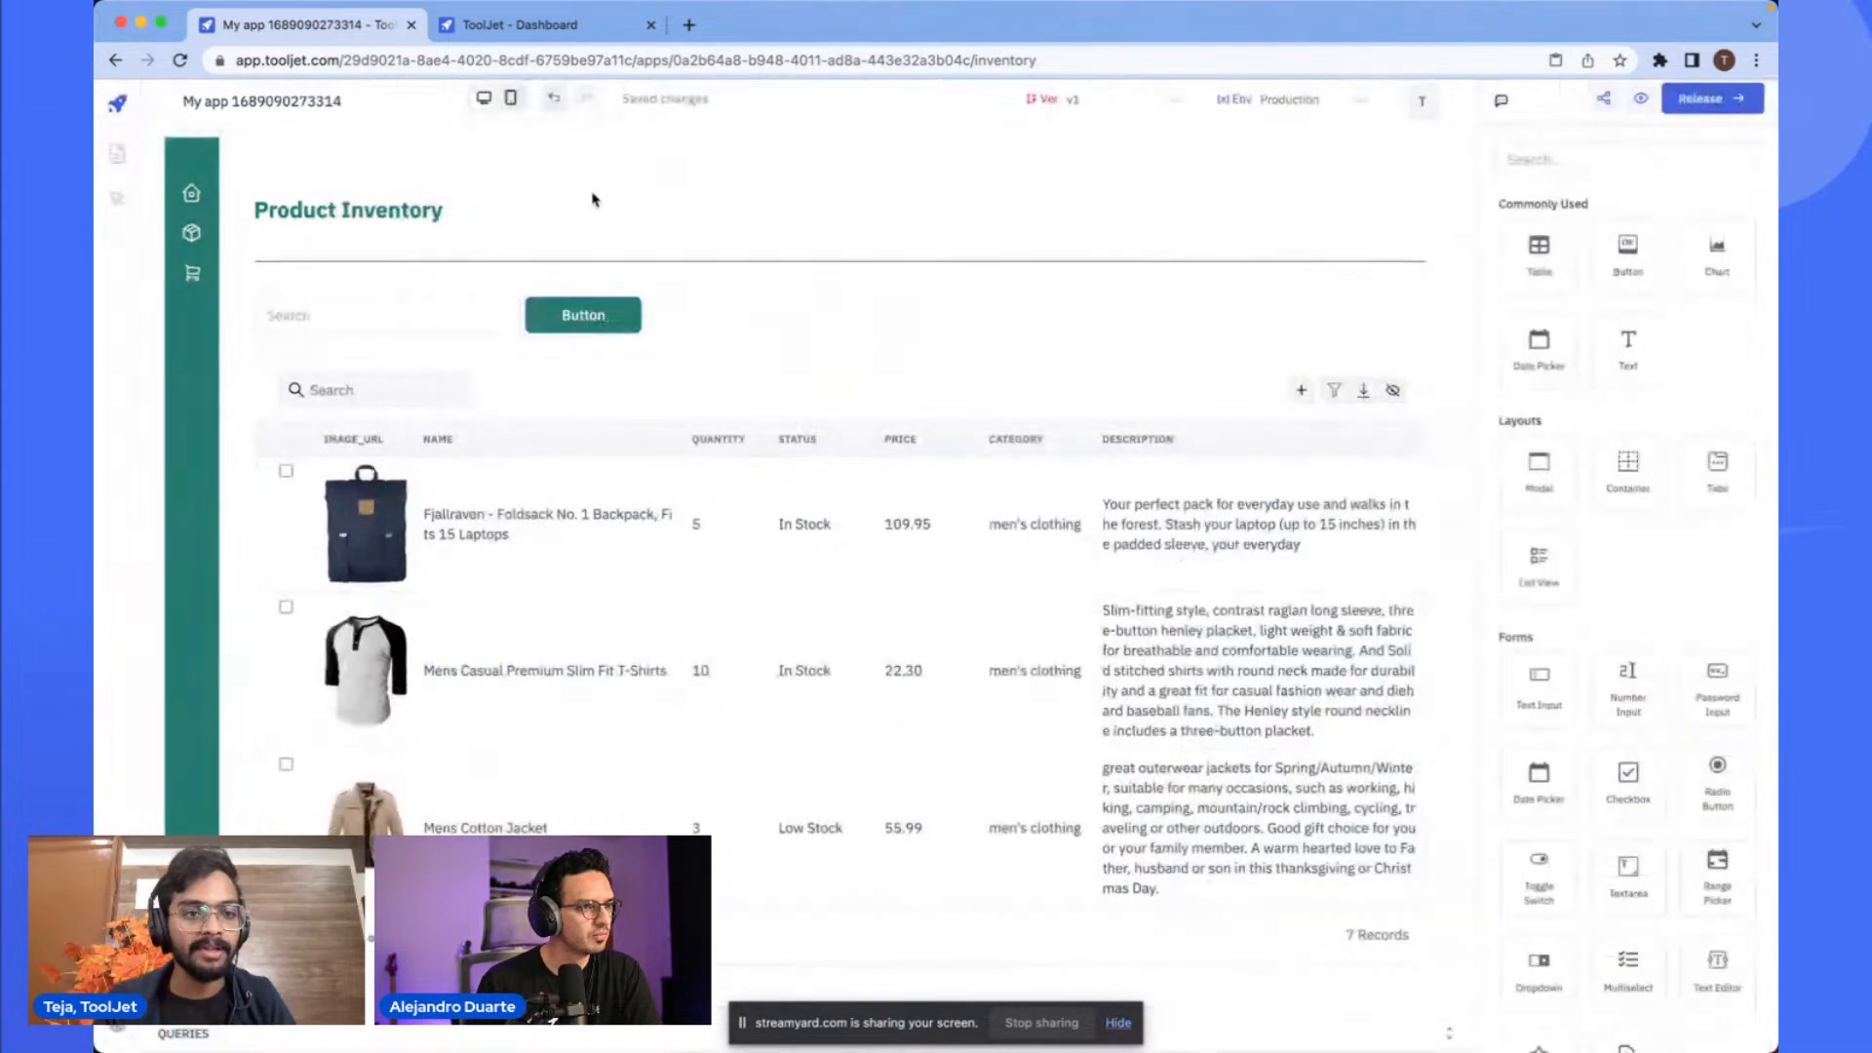
# - Select the products table to review its column list
pyautogui.click(844, 392)
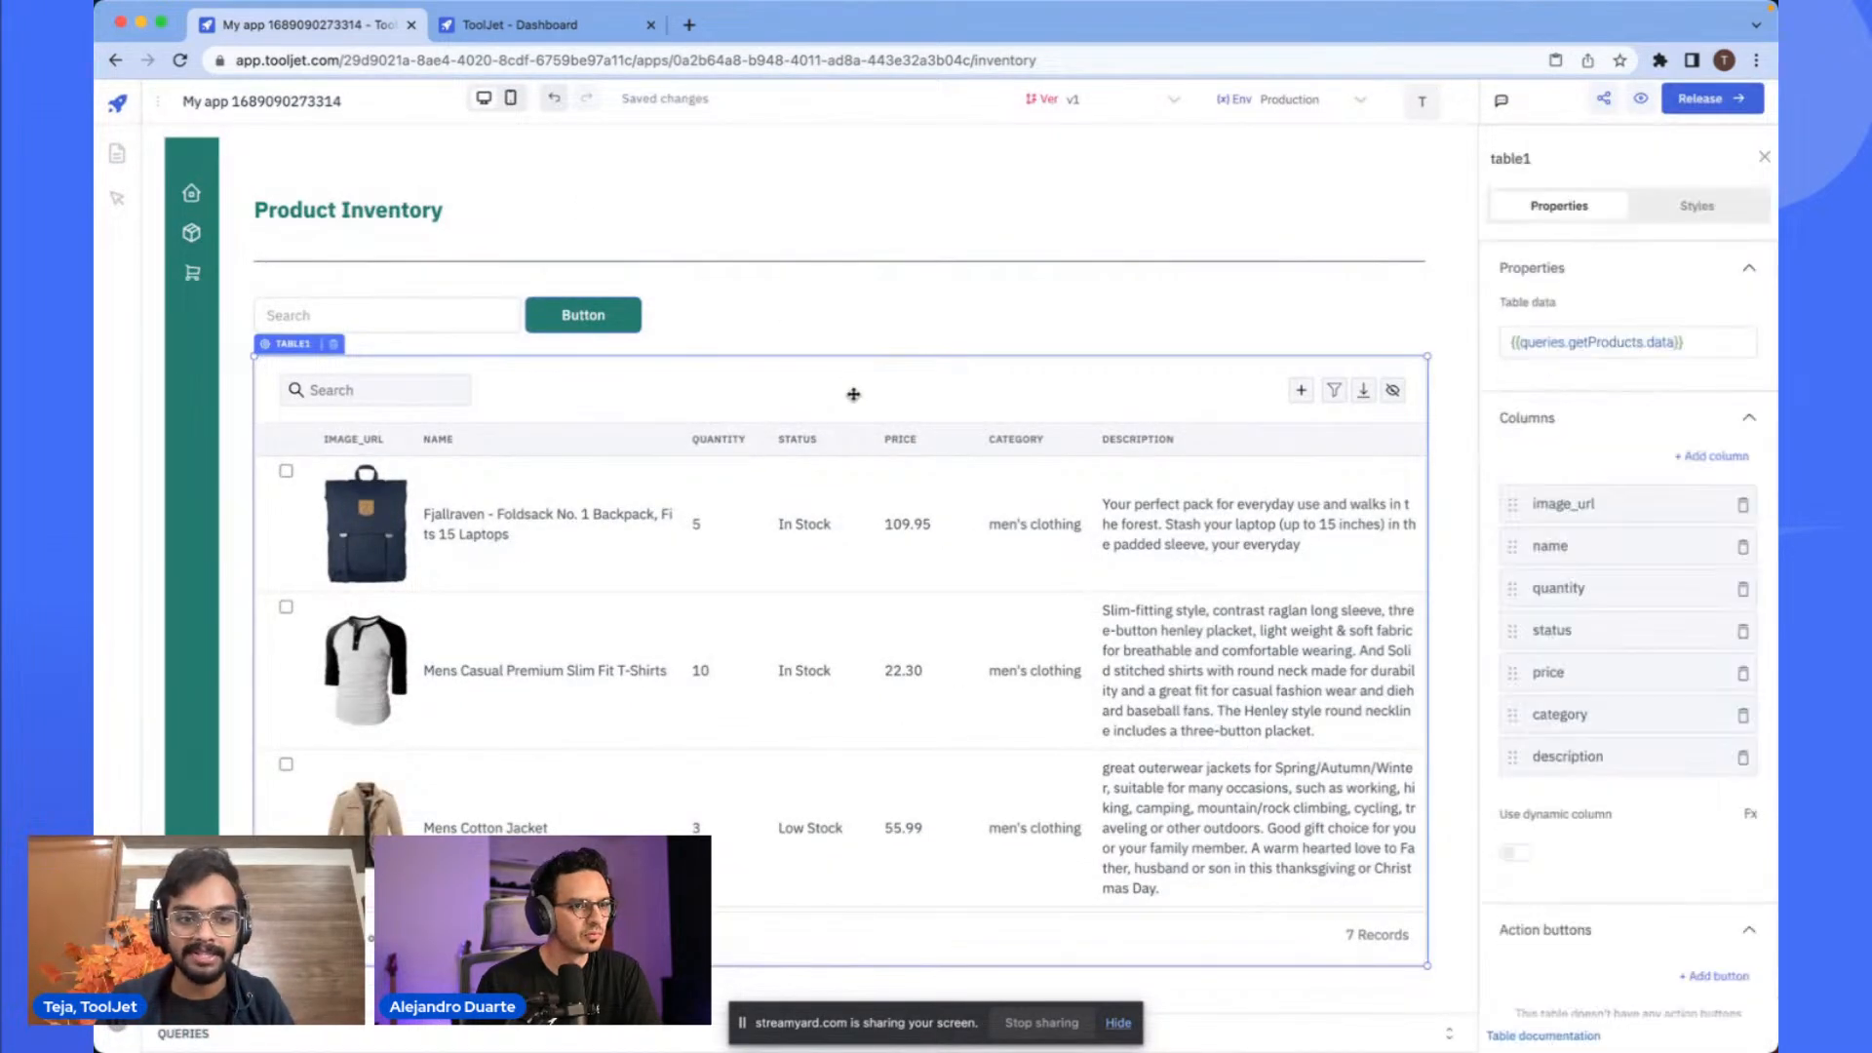
pyautogui.scroll(-5, 768, 636)
pyautogui.scroll(5, 765, 619)
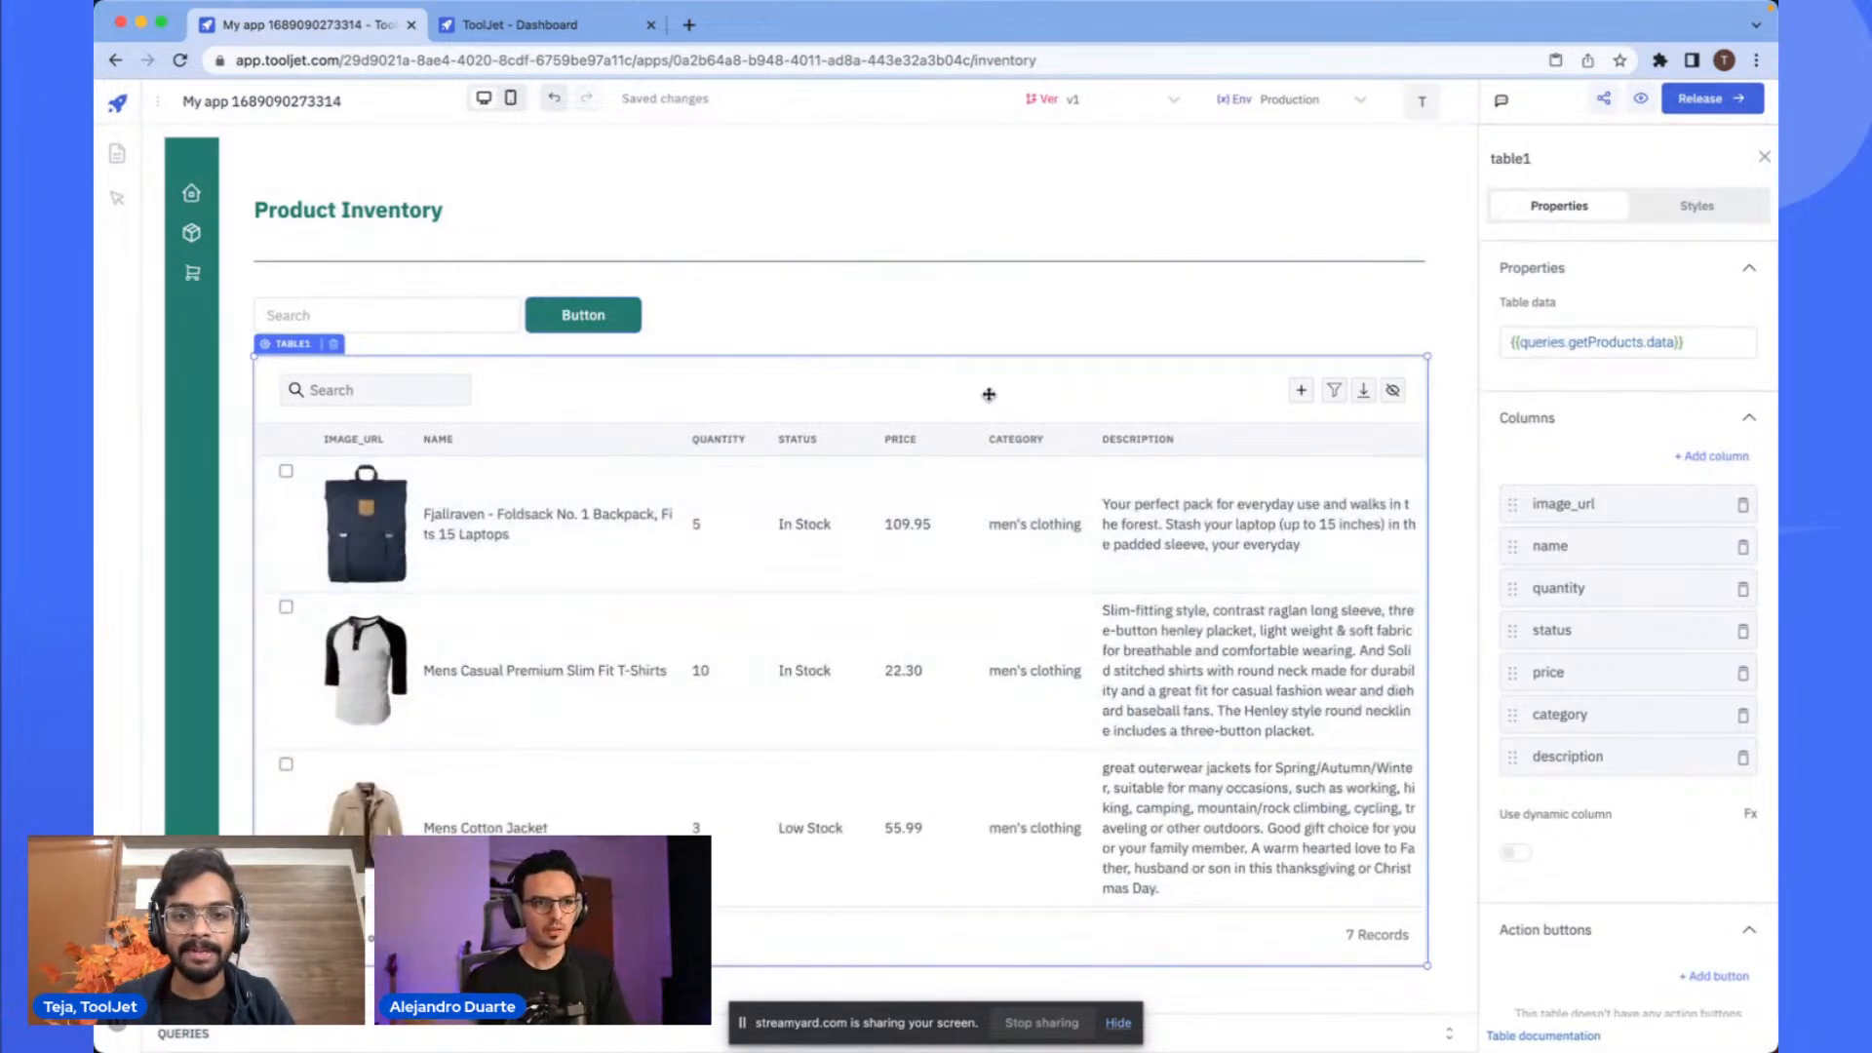
pyautogui.click(1031, 338)
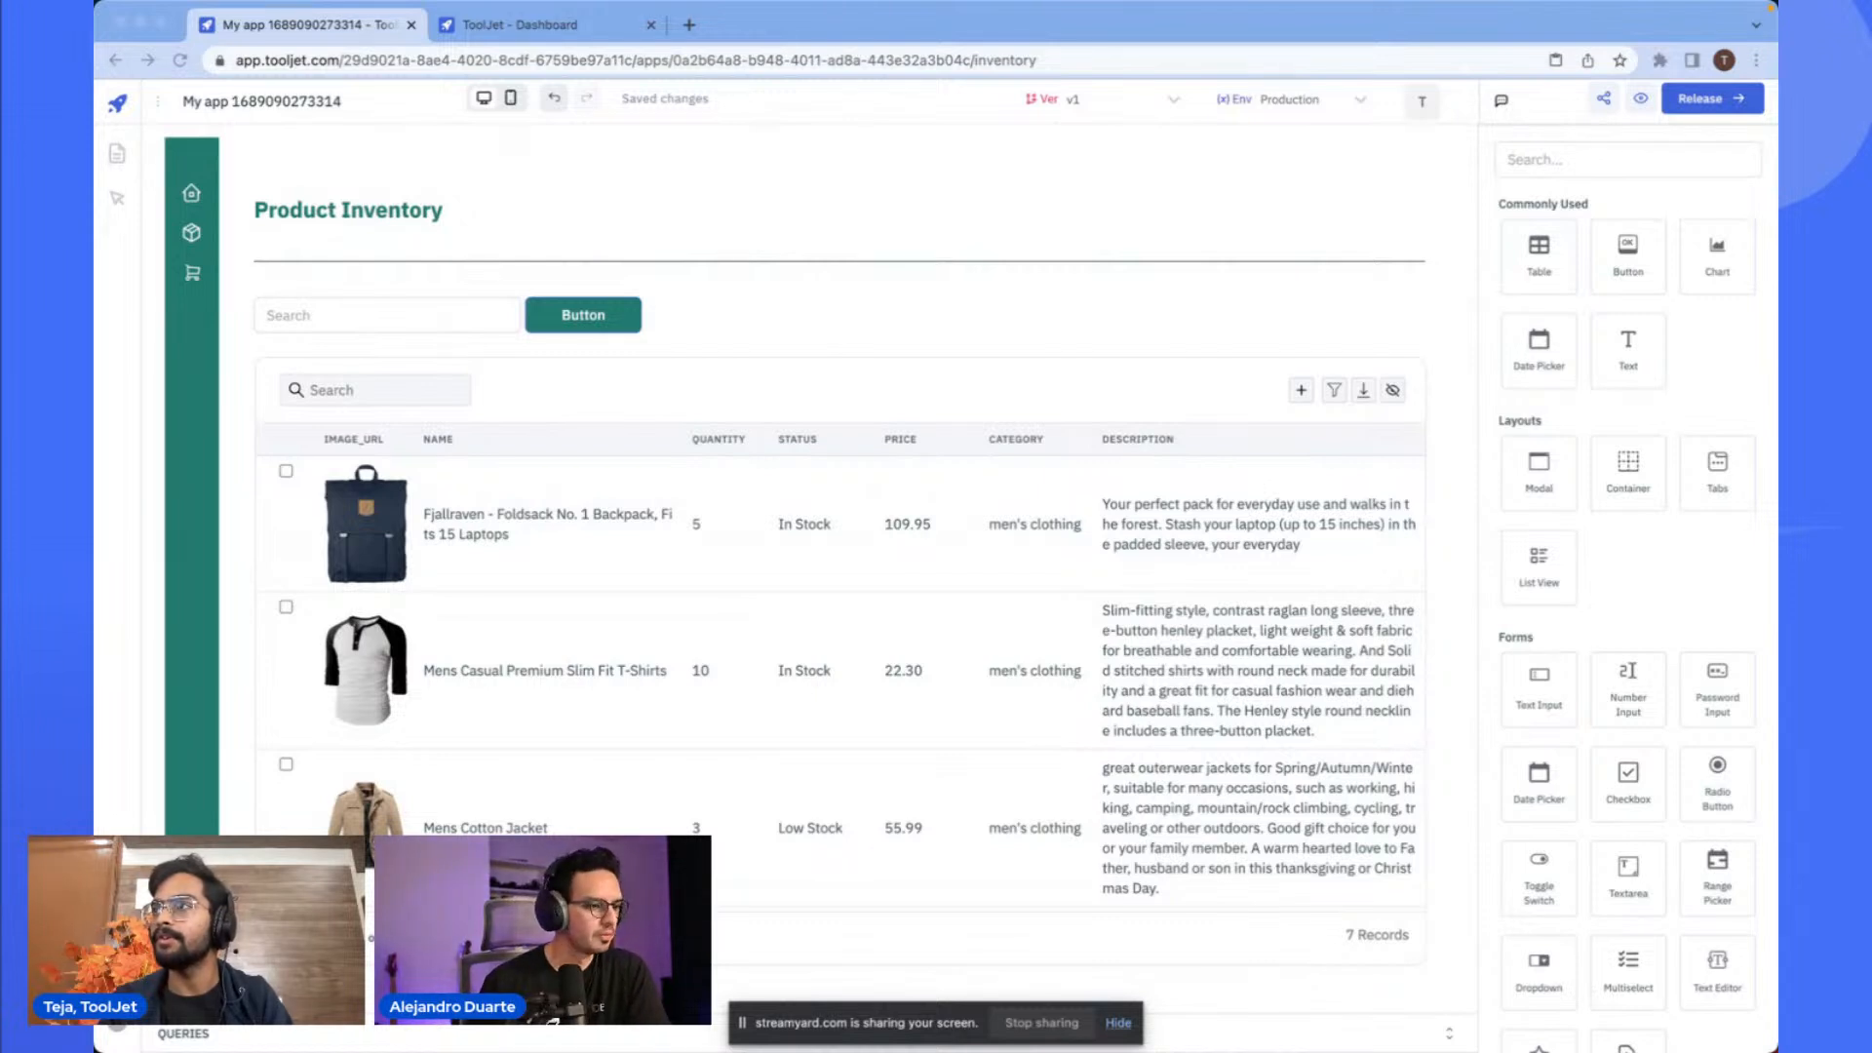
# - Paste a copied stats card onto the Inventory page and move it to the top, beside the title
pyautogui.click(1061, 202)
pyautogui.press('super+v')
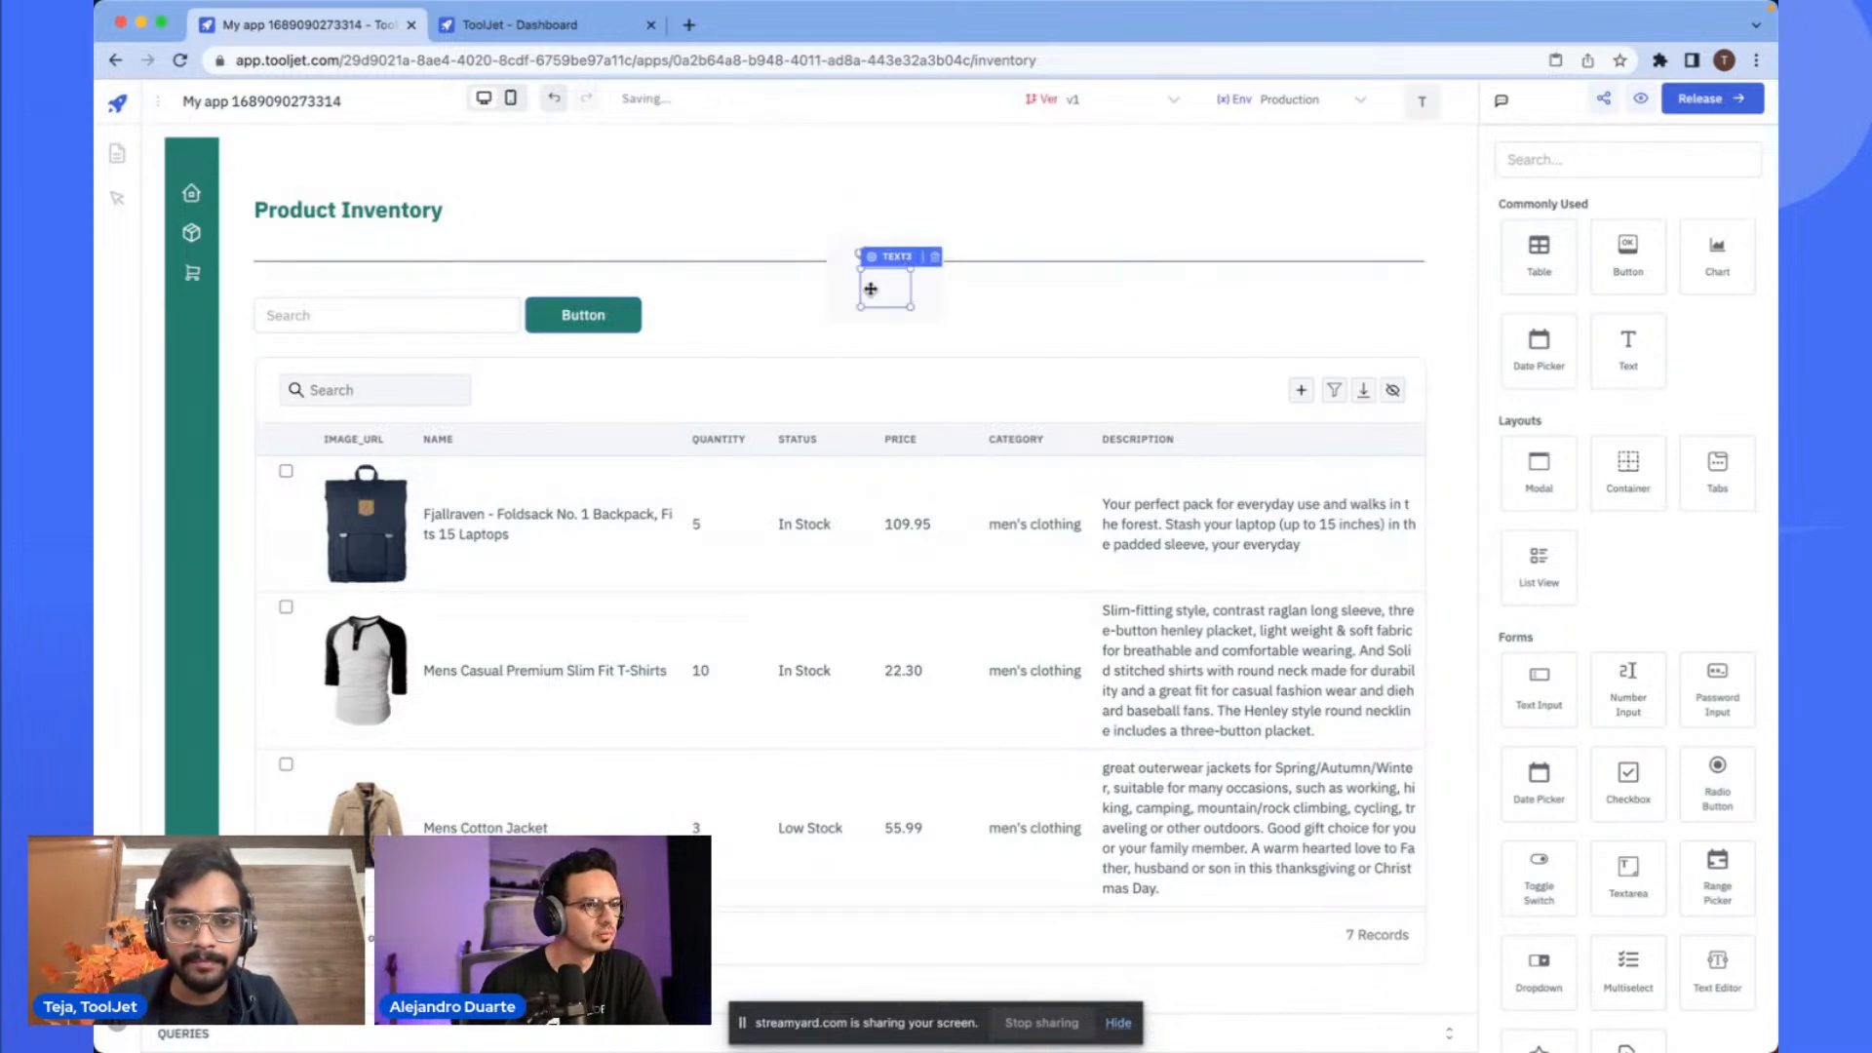
pyautogui.click(870, 289)
pyautogui.click(867, 232)
pyautogui.moveTo(874, 230); pyautogui.dragTo(971, 154)
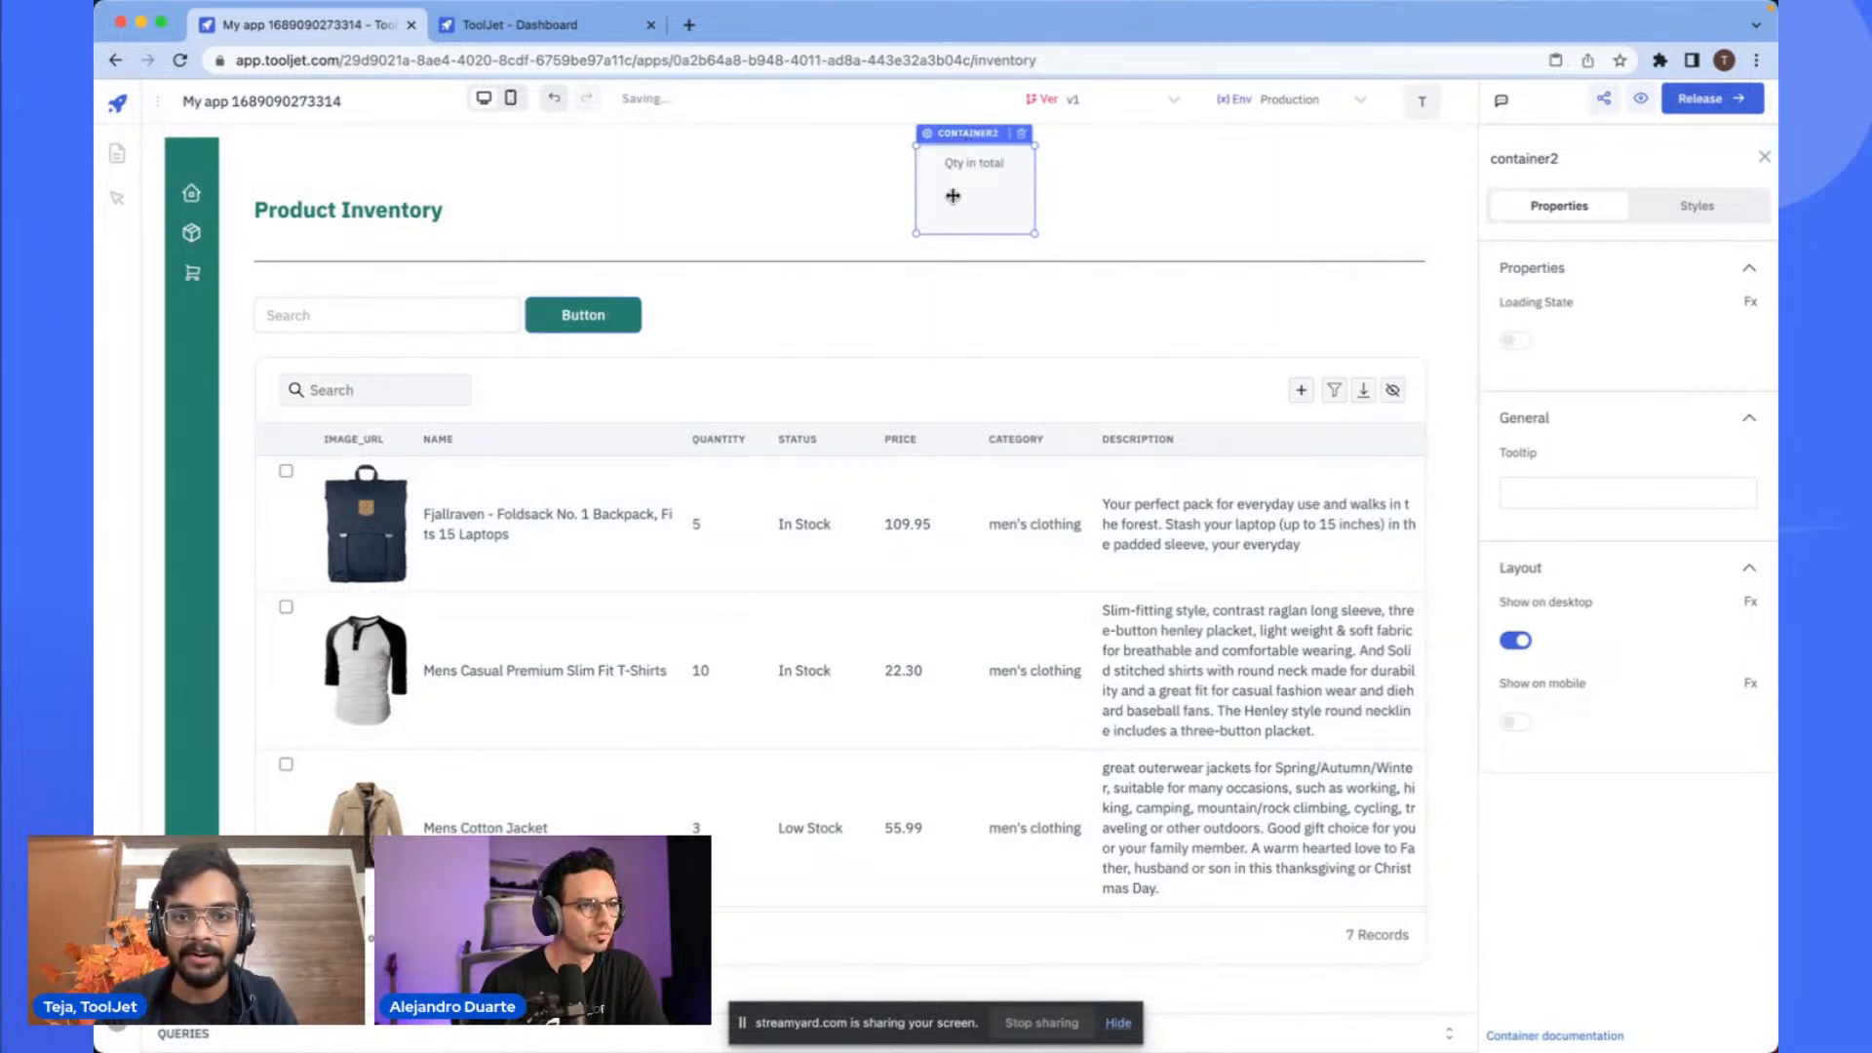
# - Clear the card value's text binding and its show-loading-state binding
pyautogui.click(1000, 156)
pyautogui.click(989, 162)
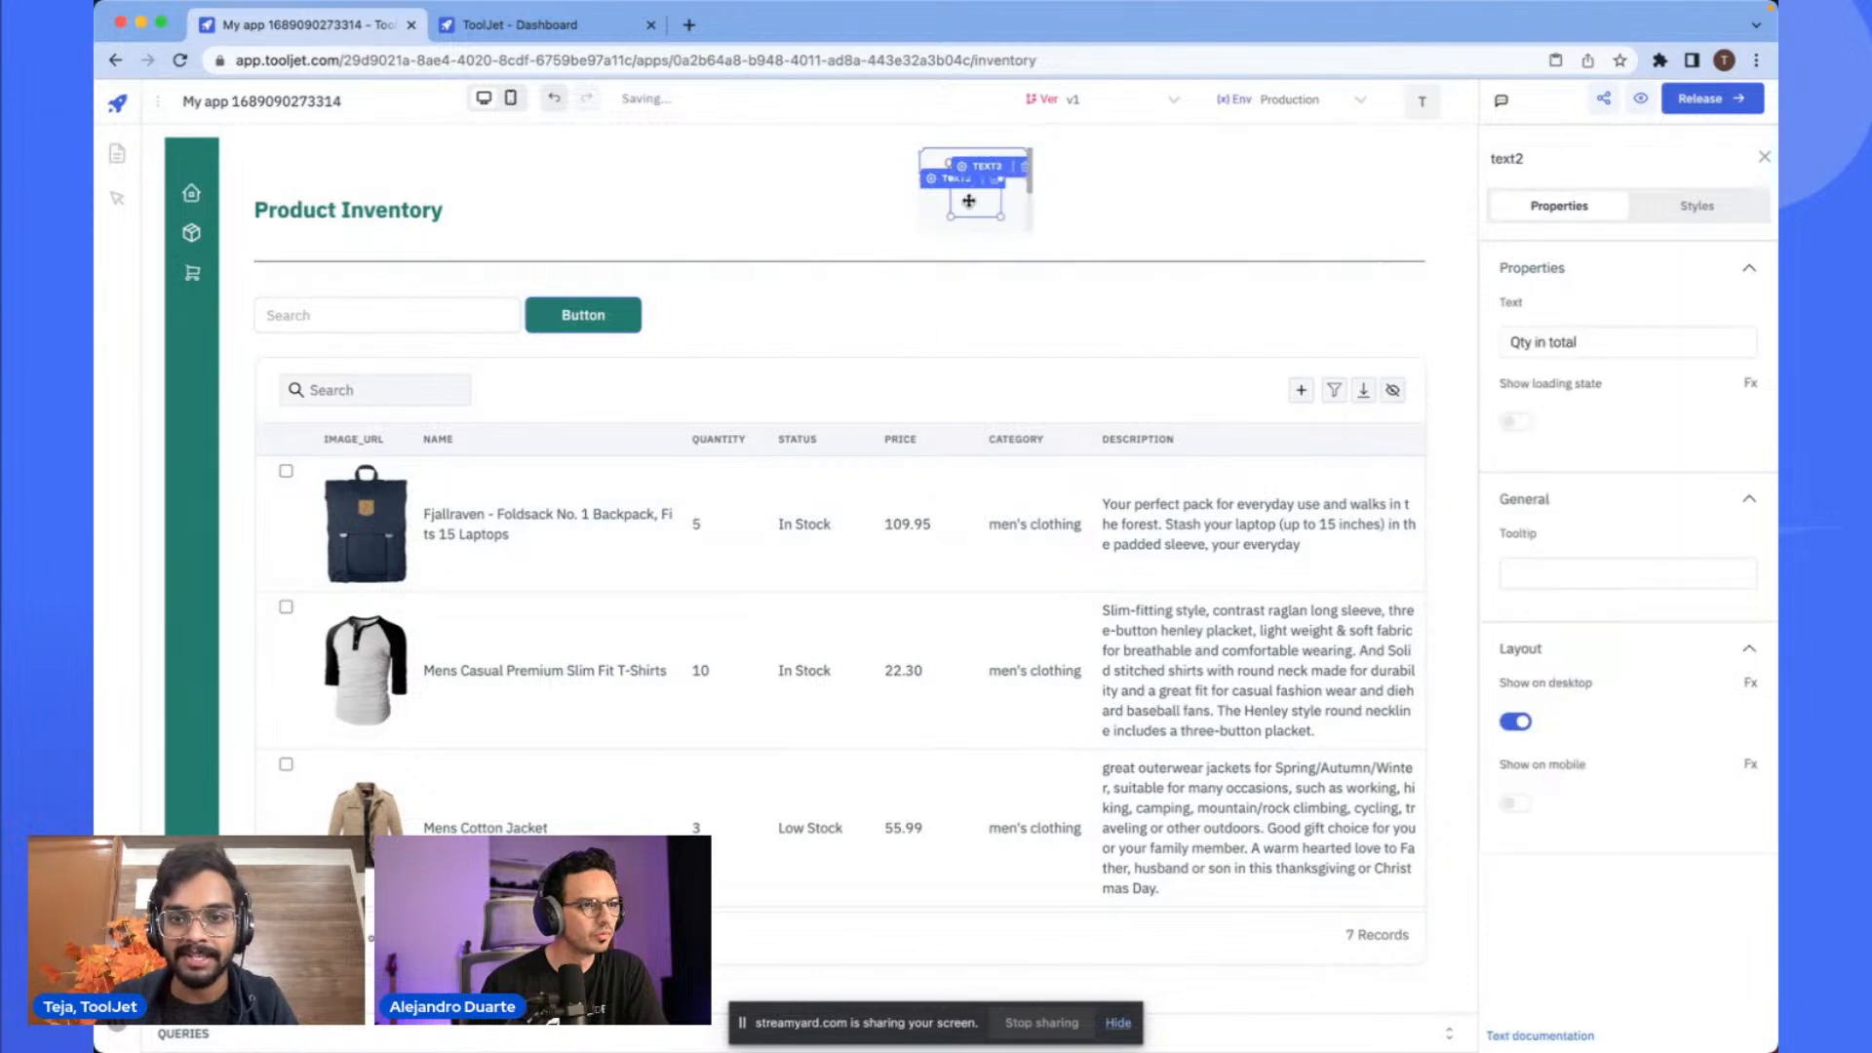
pyautogui.click(970, 200)
pyautogui.click(1609, 367)
pyautogui.press('super+a')
pyautogui.press('BackSpace')
pyautogui.click(1599, 487)
pyautogui.press('super+a')
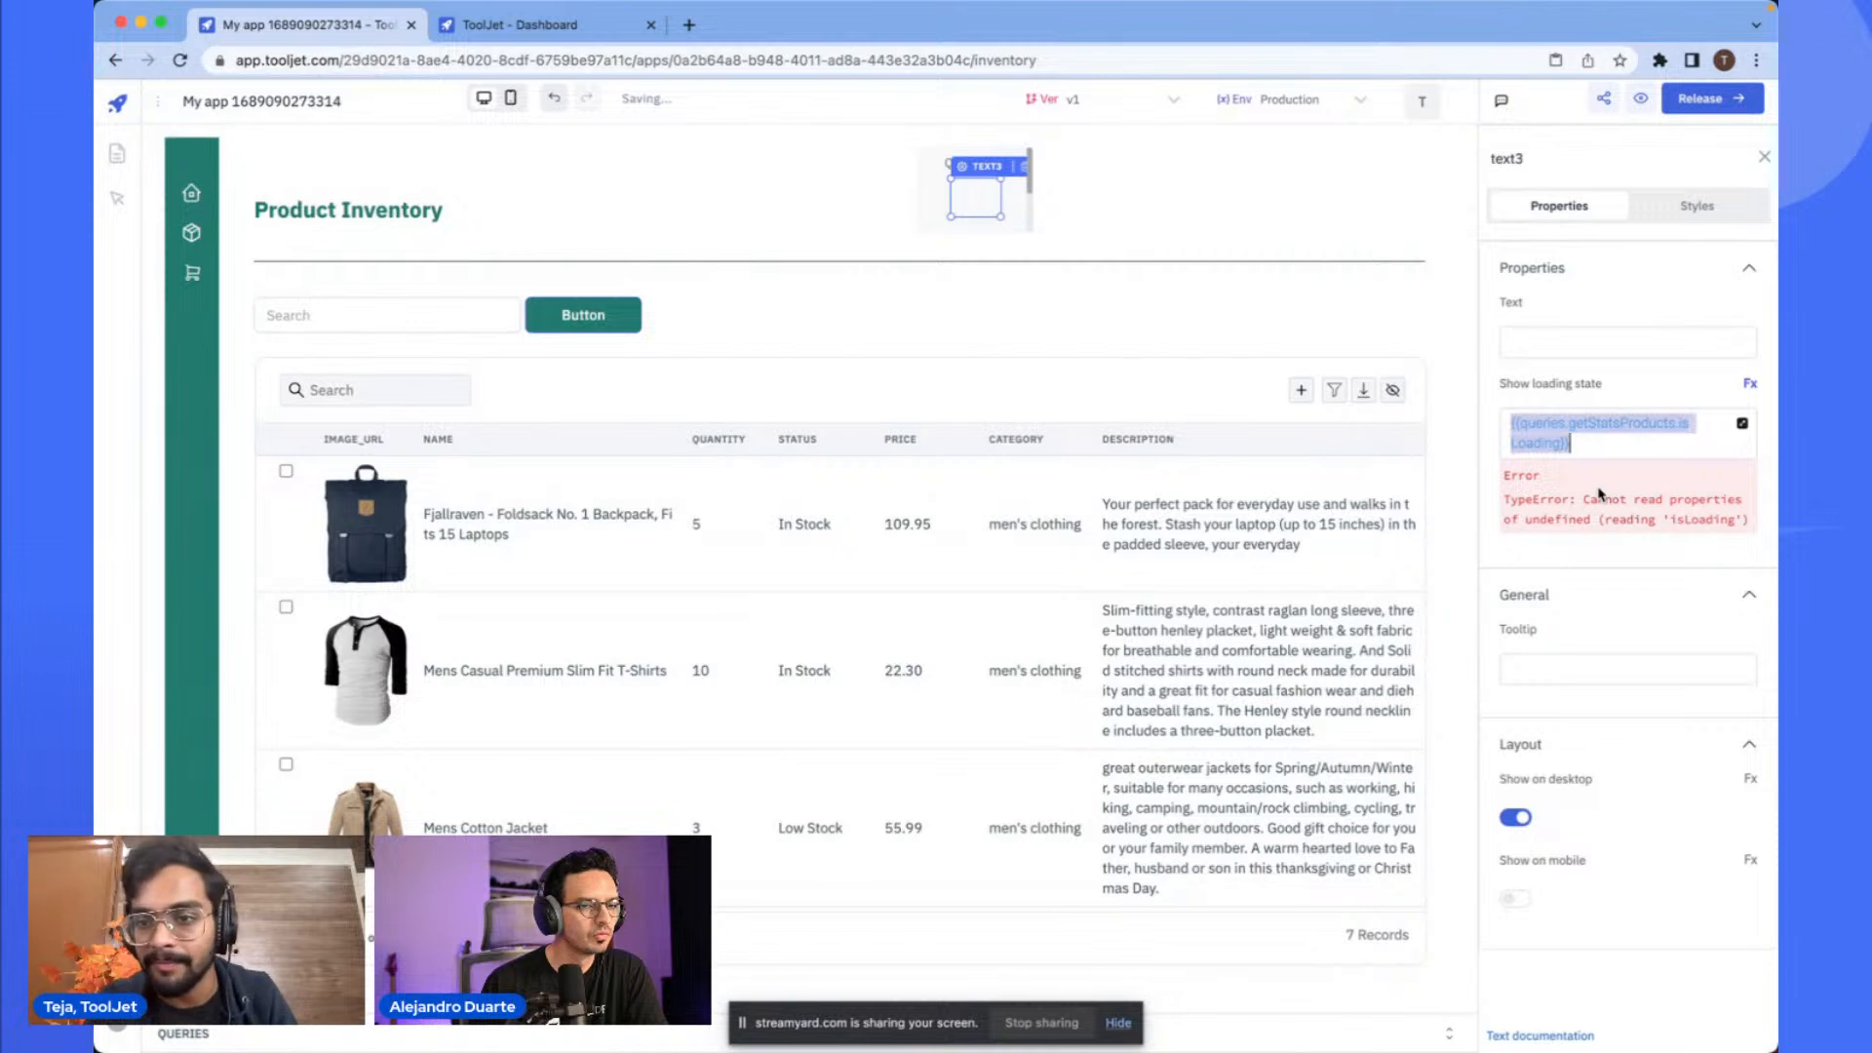
pyautogui.press('BackSpace')
# - Set the card value's text to 9
pyautogui.click(1083, 197)
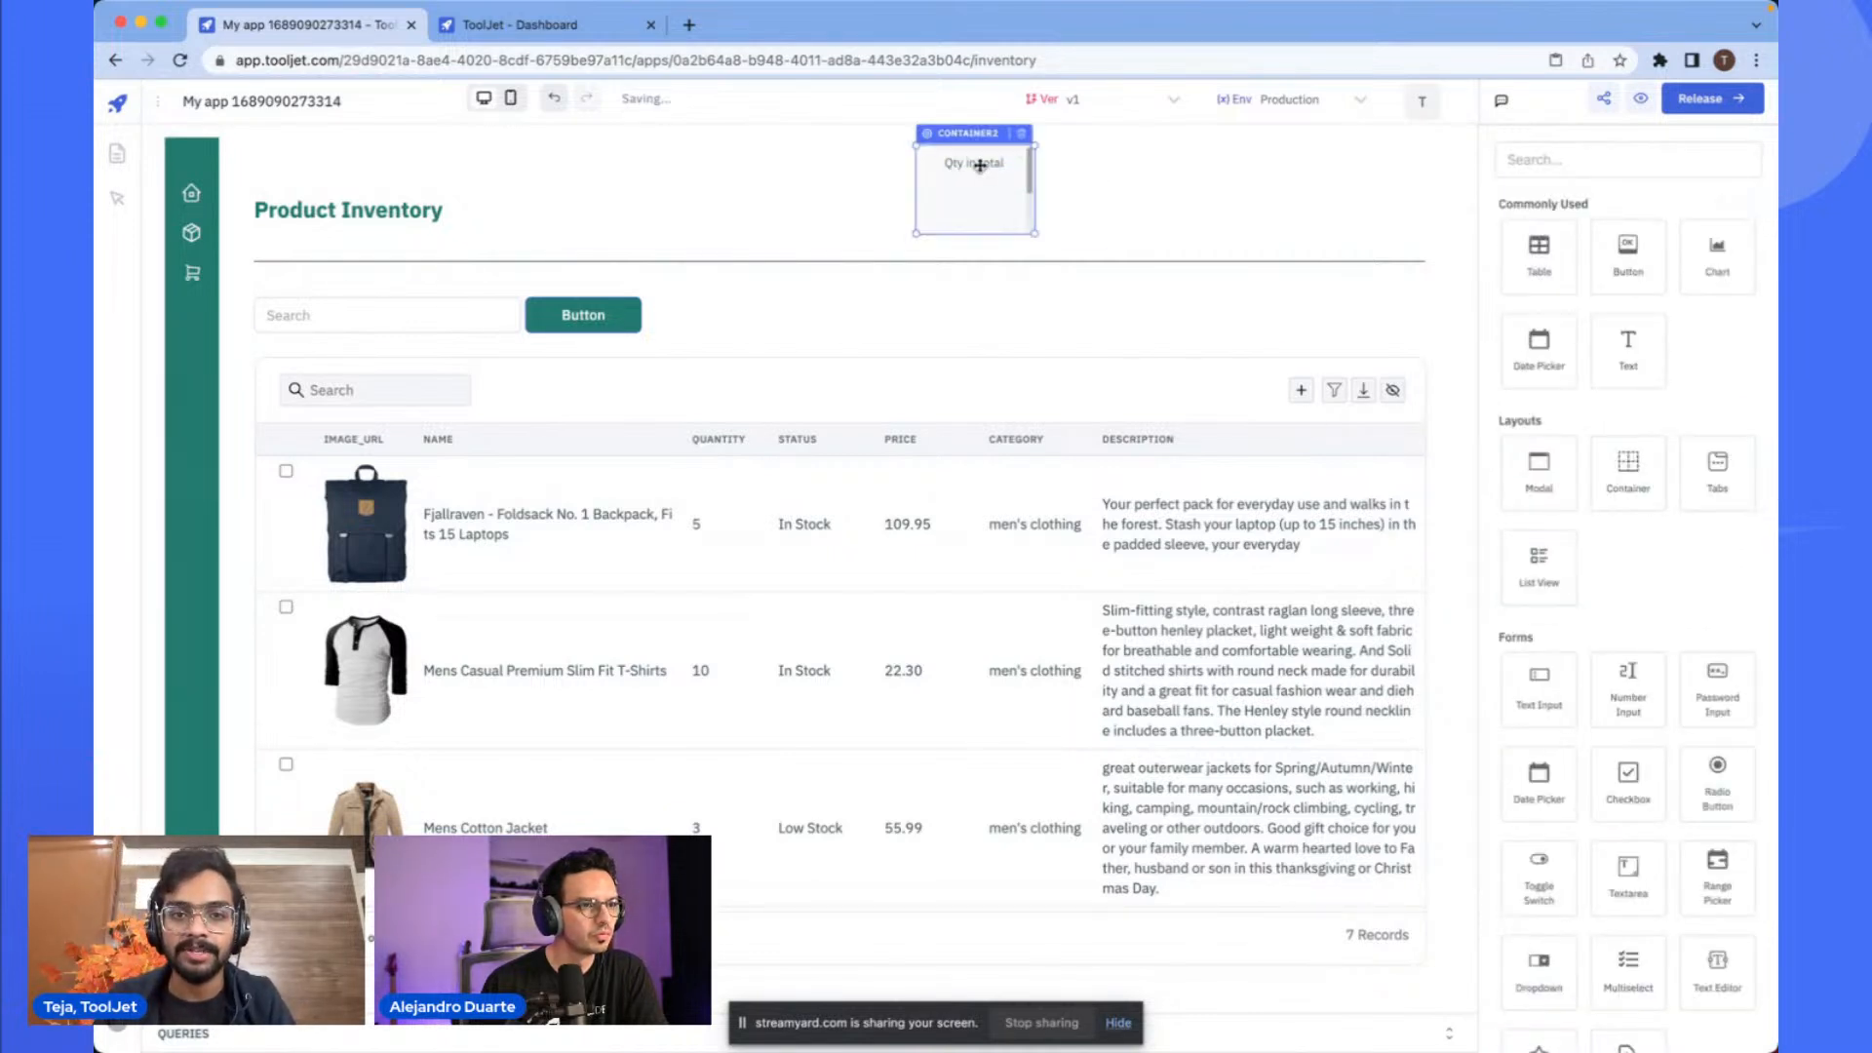
pyautogui.click(977, 193)
pyautogui.click(1525, 342)
pyautogui.write('9')
pyautogui.click(1199, 249)
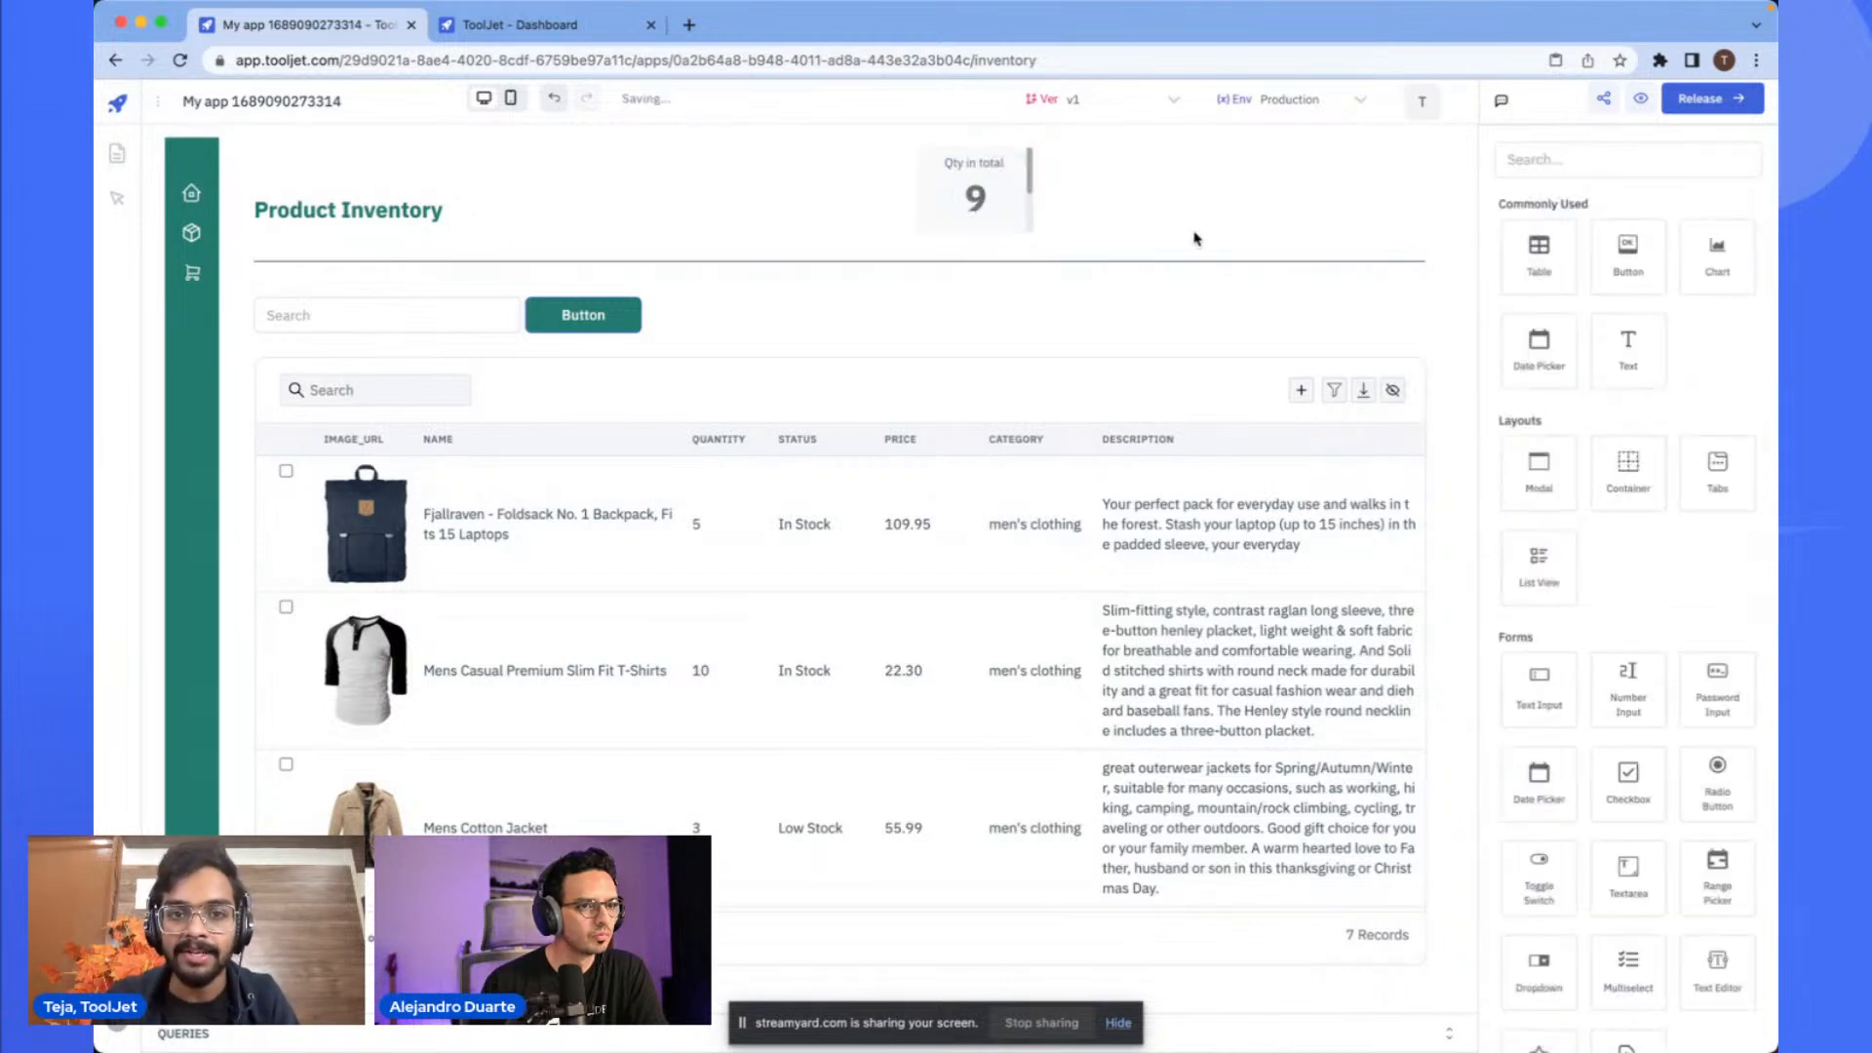
# - Paste a second stats card and place it at the top to the right of the first card
pyautogui.click(1004, 146)
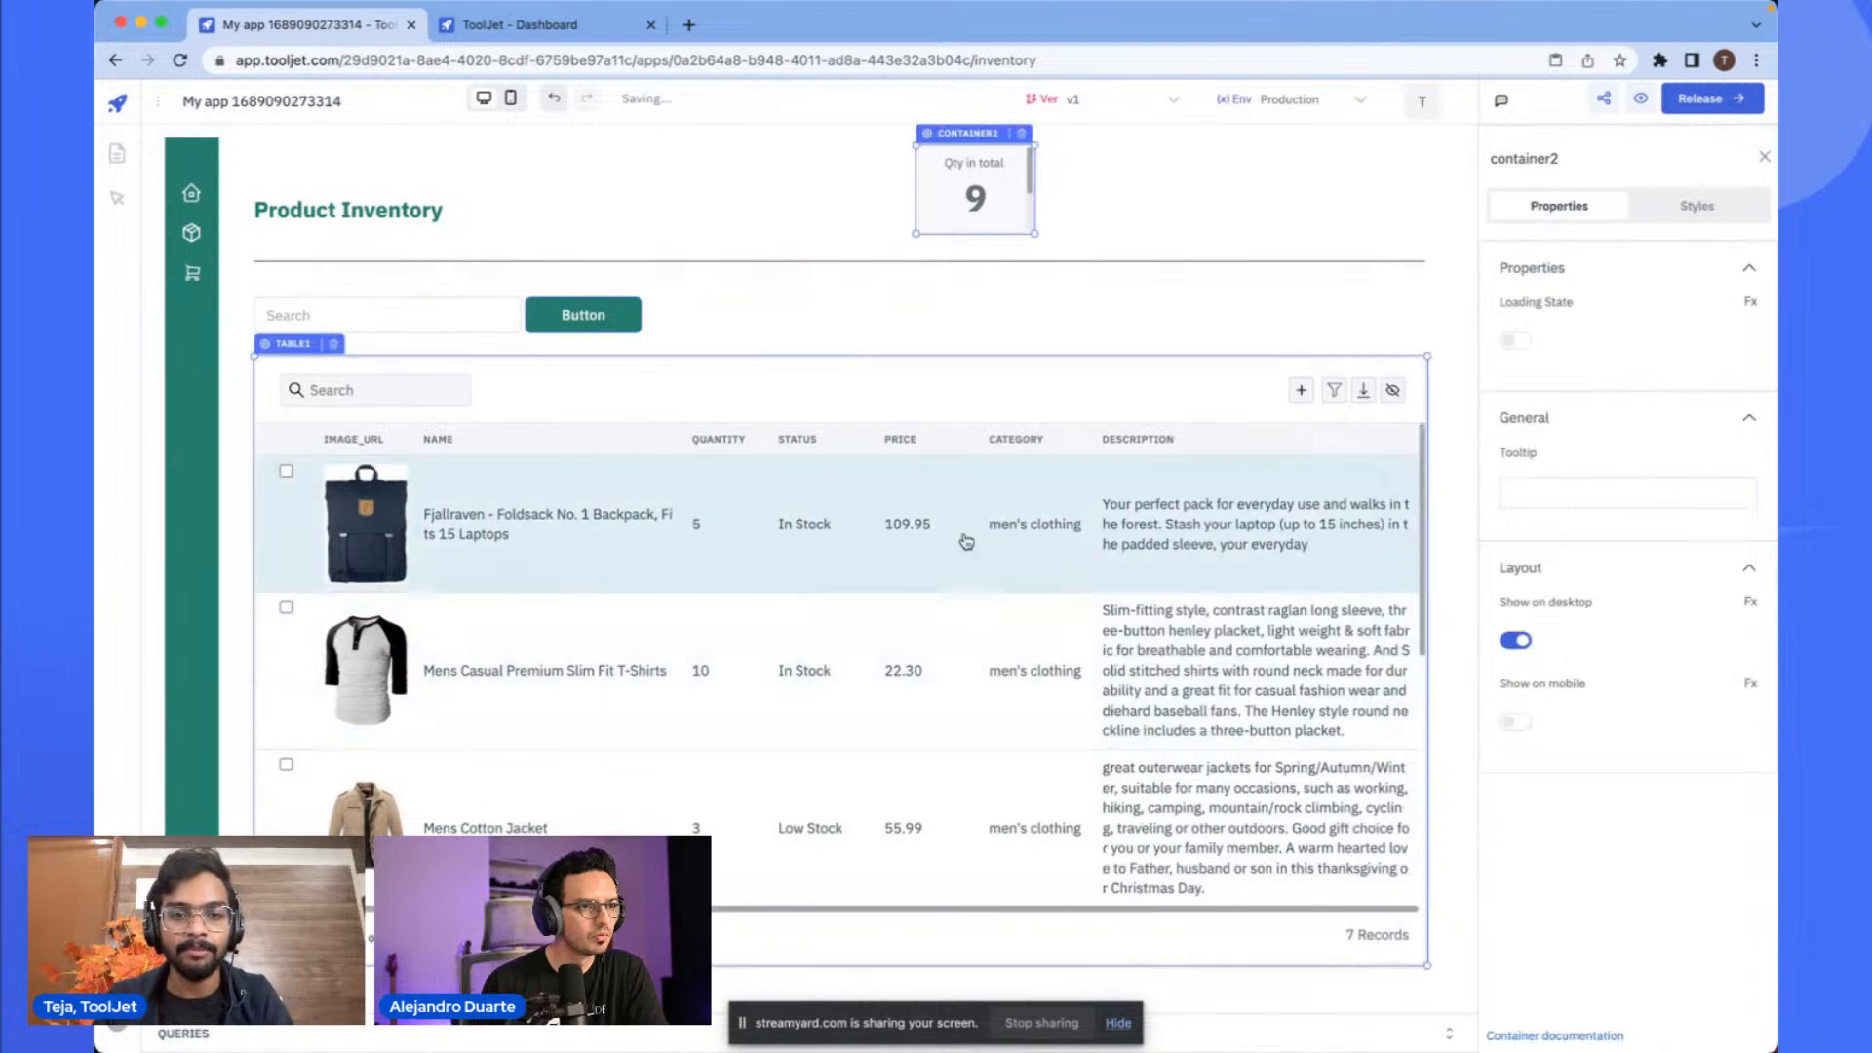
pyautogui.click(1124, 188)
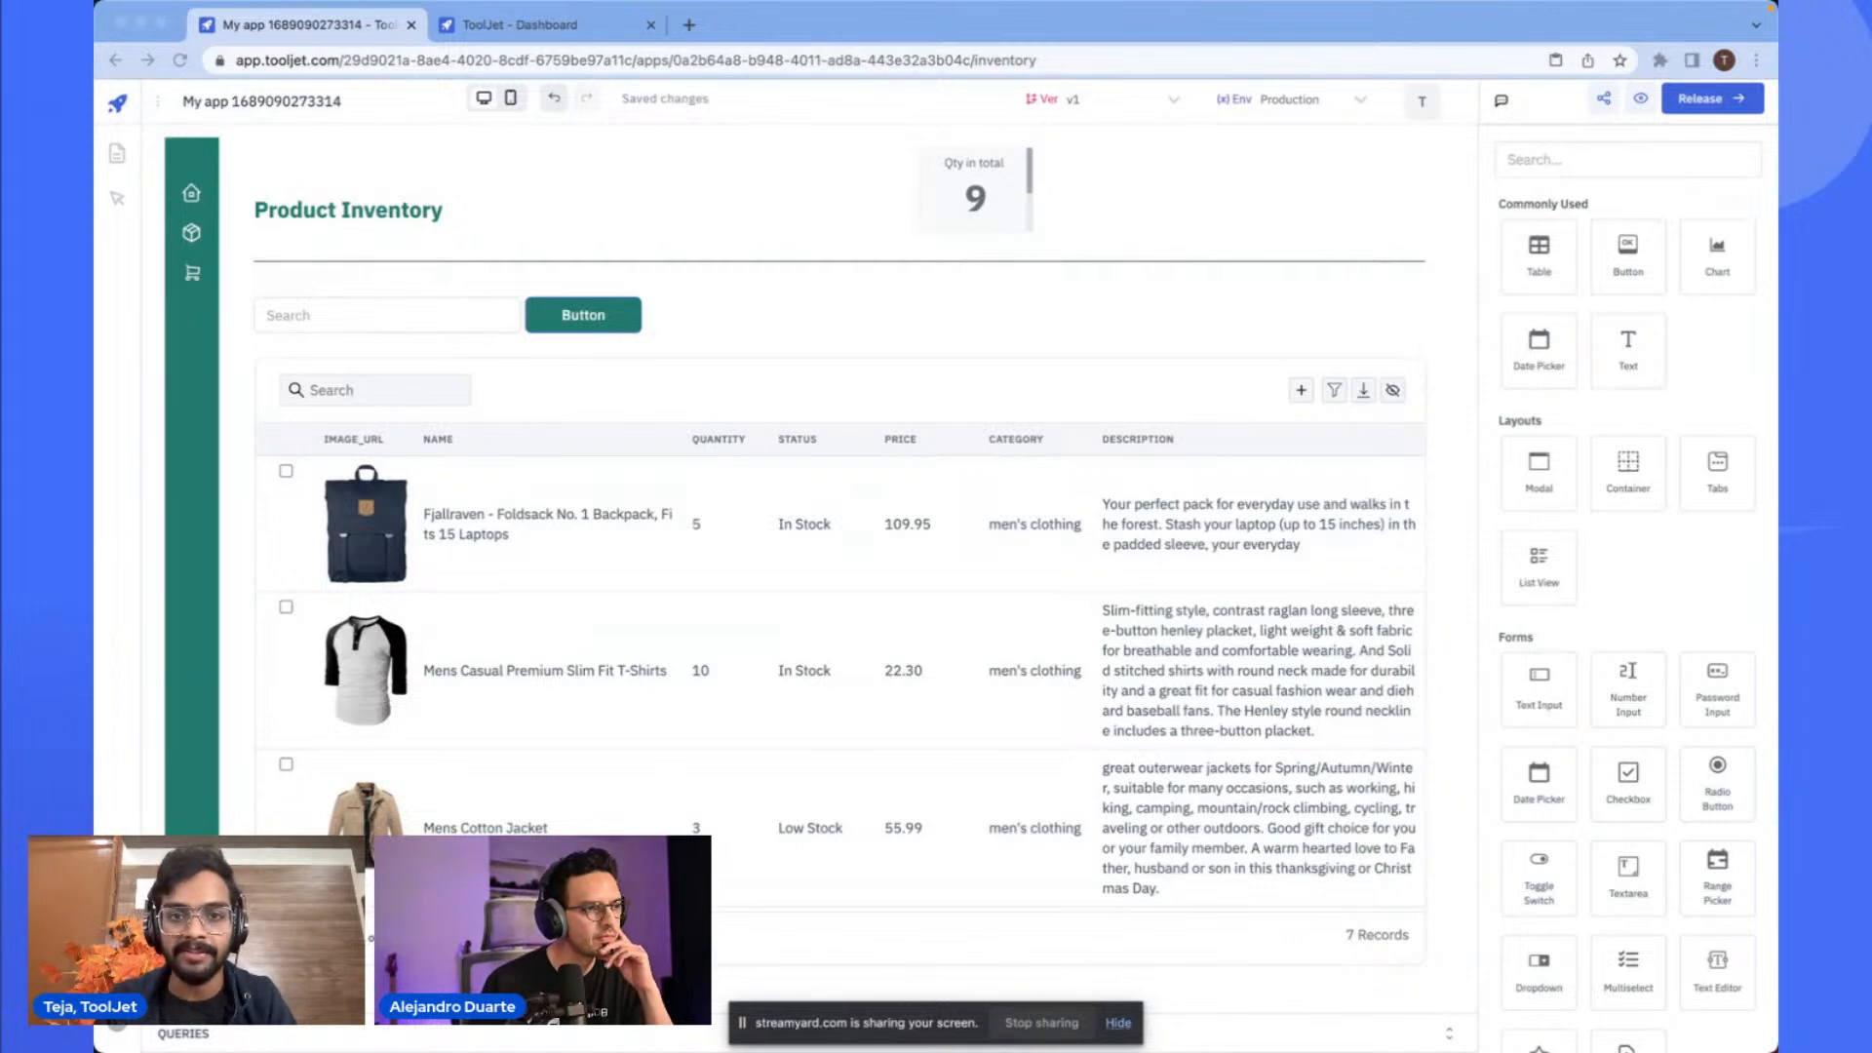
pyautogui.click(1258, 182)
pyautogui.press('super+v')
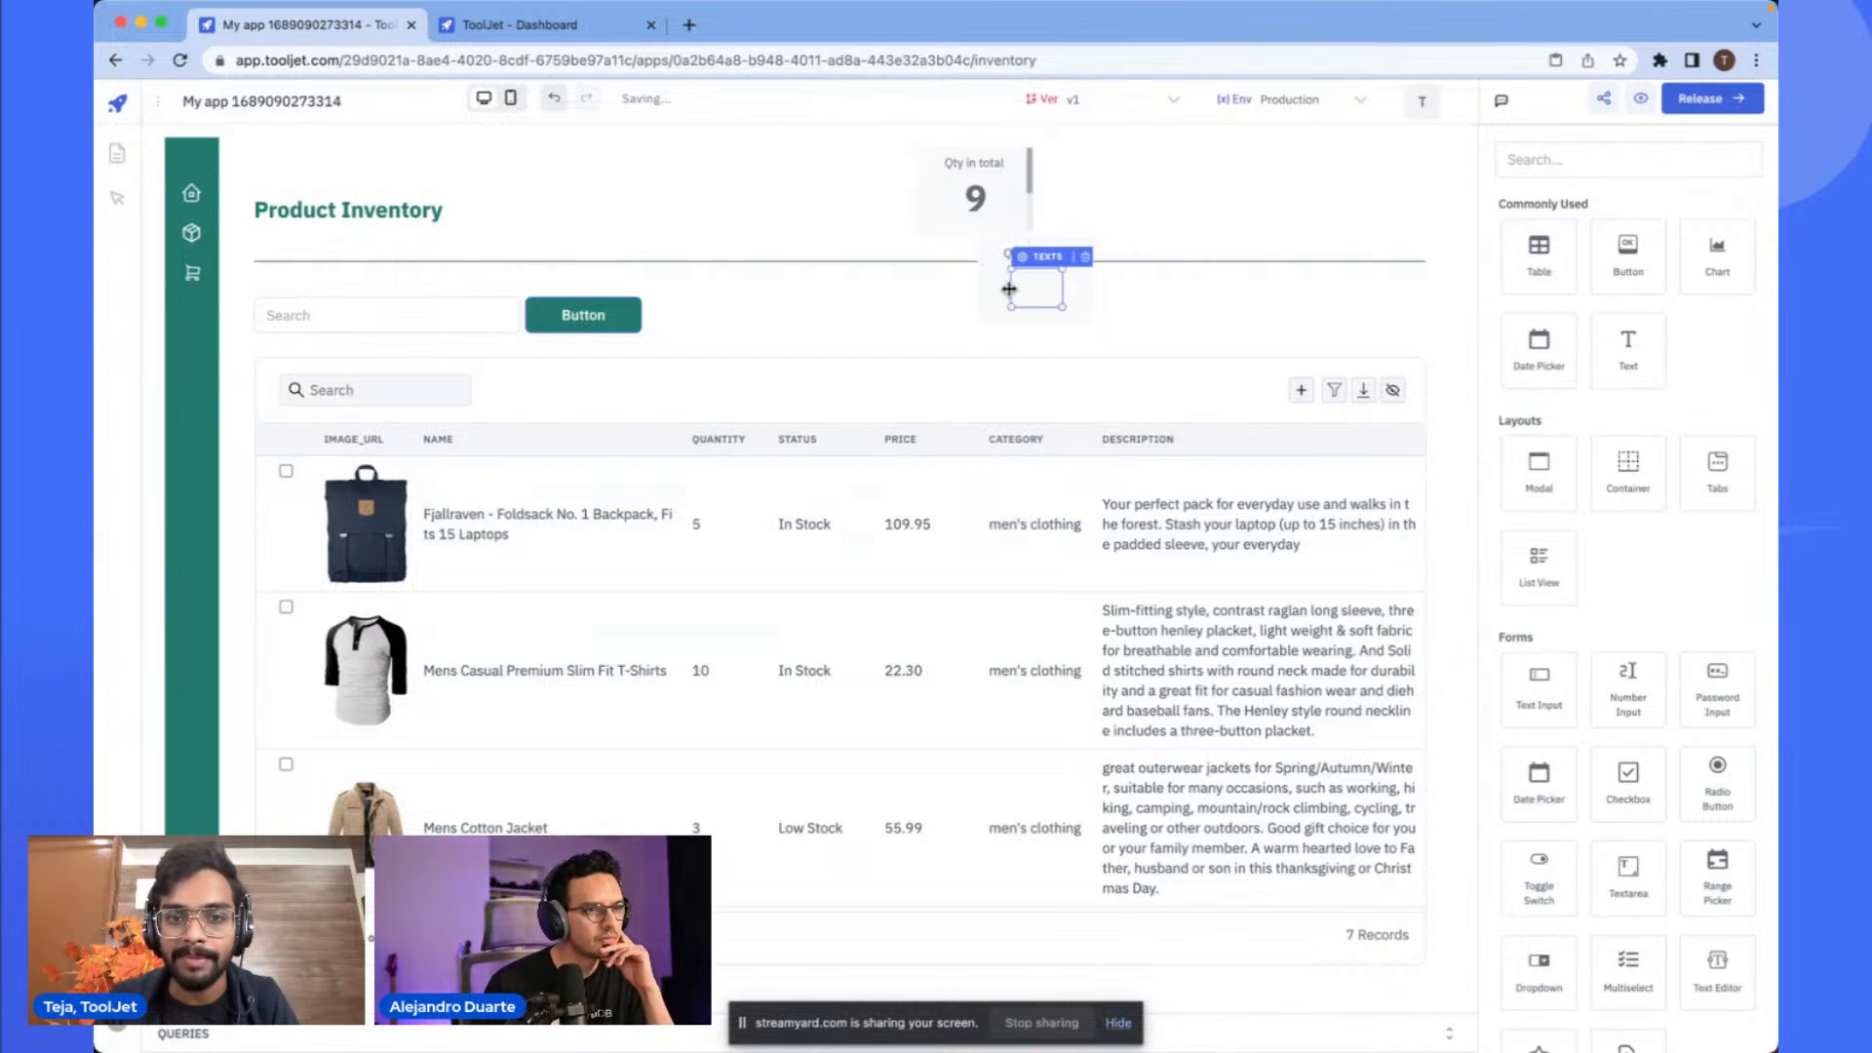
pyautogui.click(998, 288)
pyautogui.moveTo(1040, 230); pyautogui.dragTo(1119, 142)
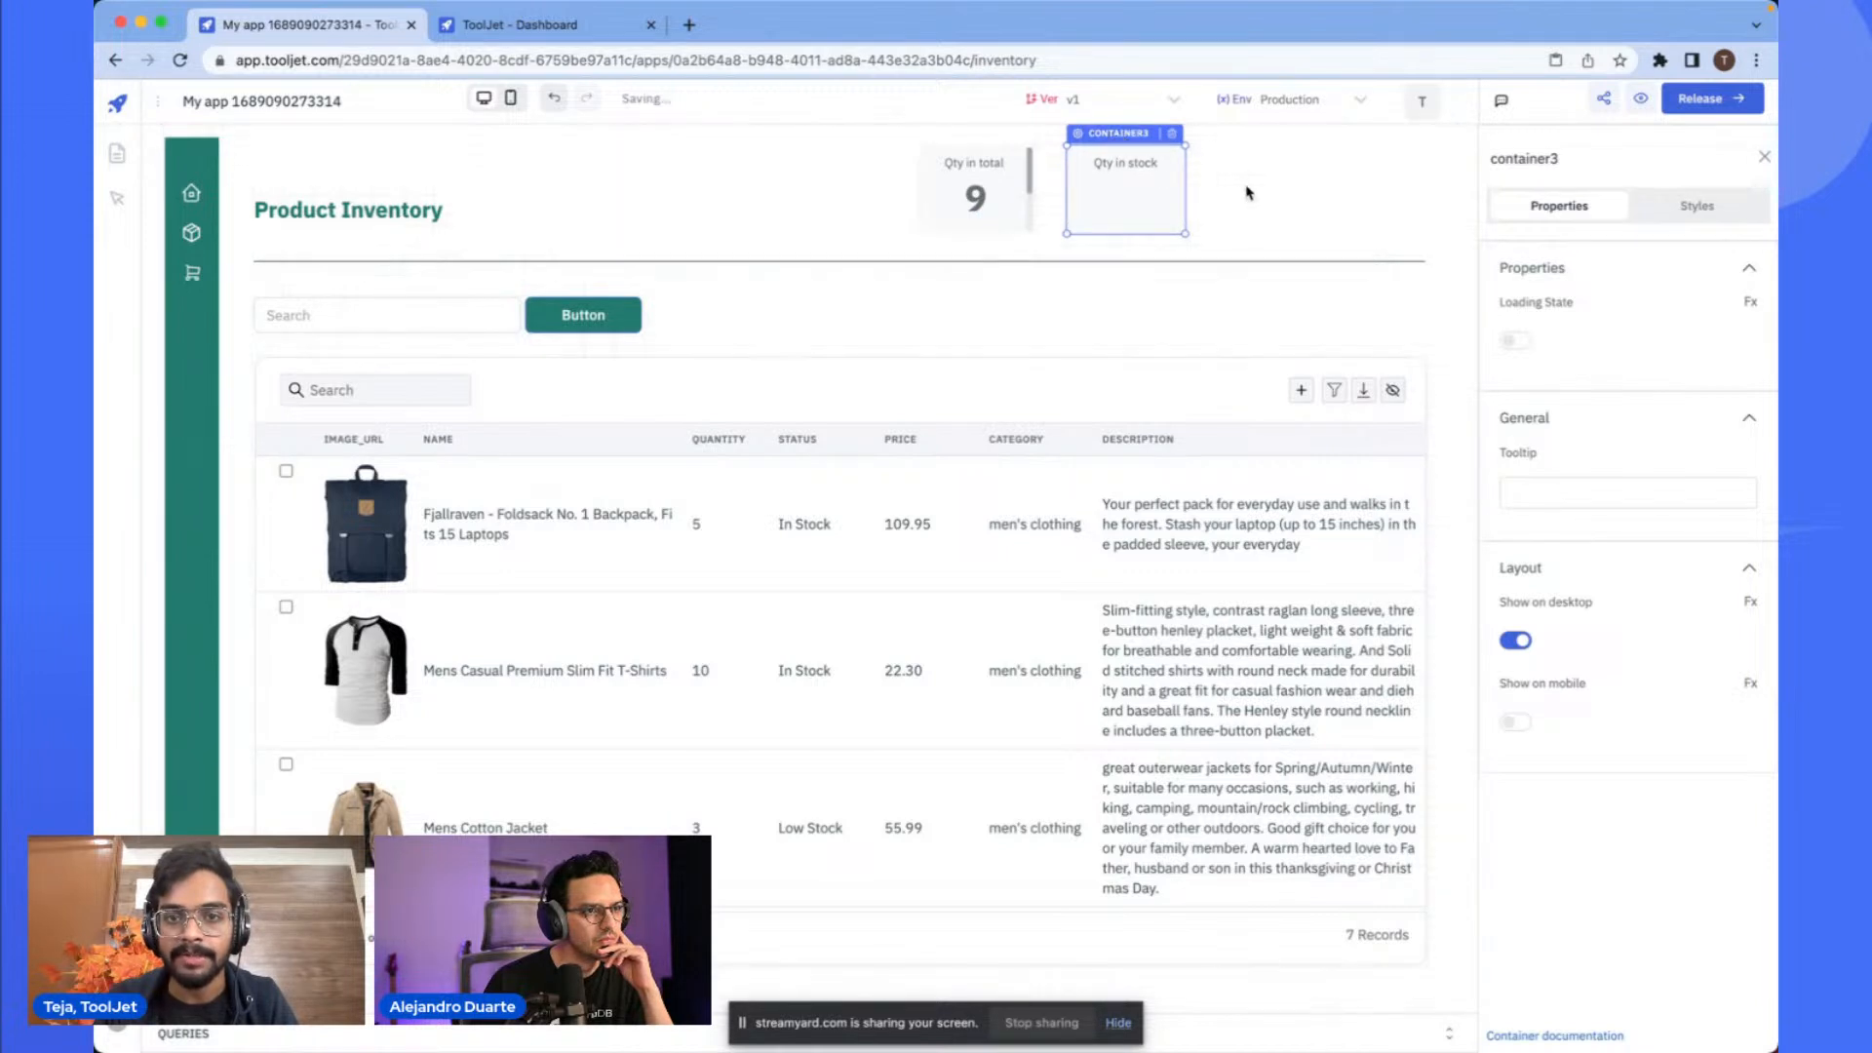
# - Set the second card's value text to 10 and clear its show-loading-state binding
pyautogui.click(1109, 201)
pyautogui.click(1584, 366)
pyautogui.hotkey('ctrl', 'a')
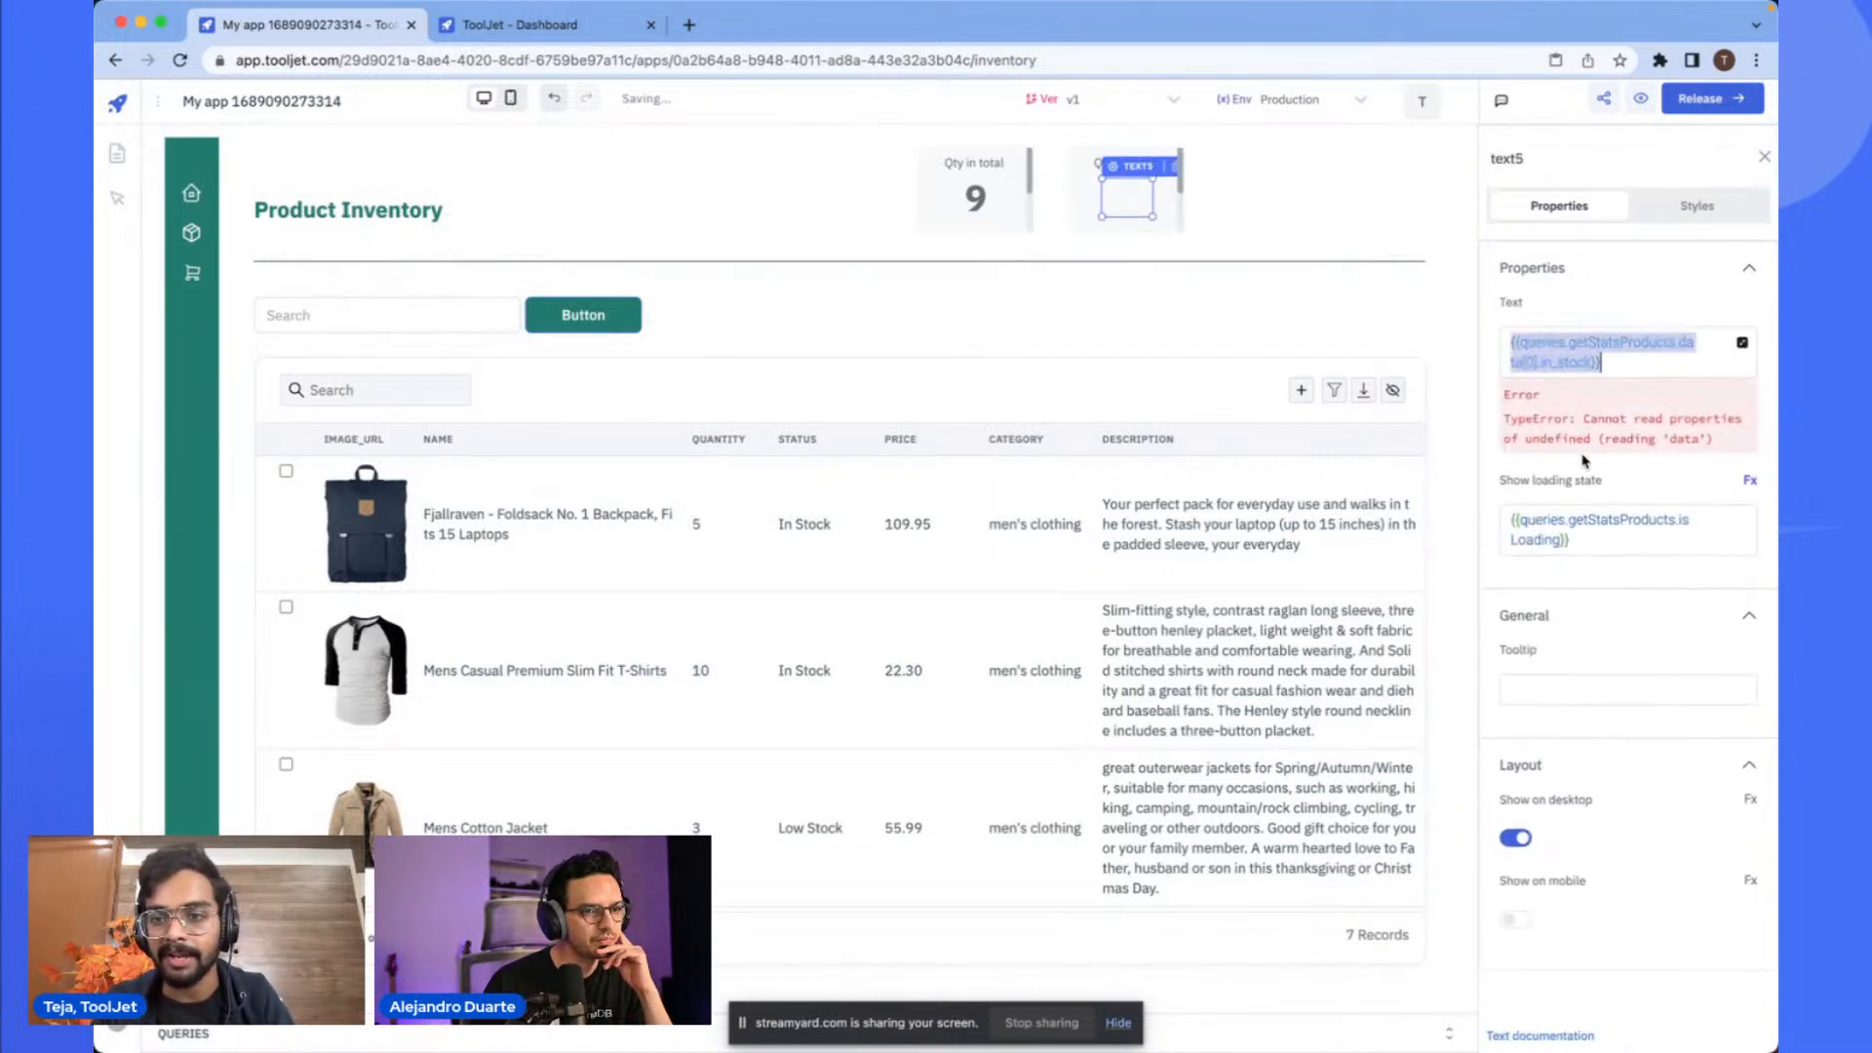
pyautogui.write('10')
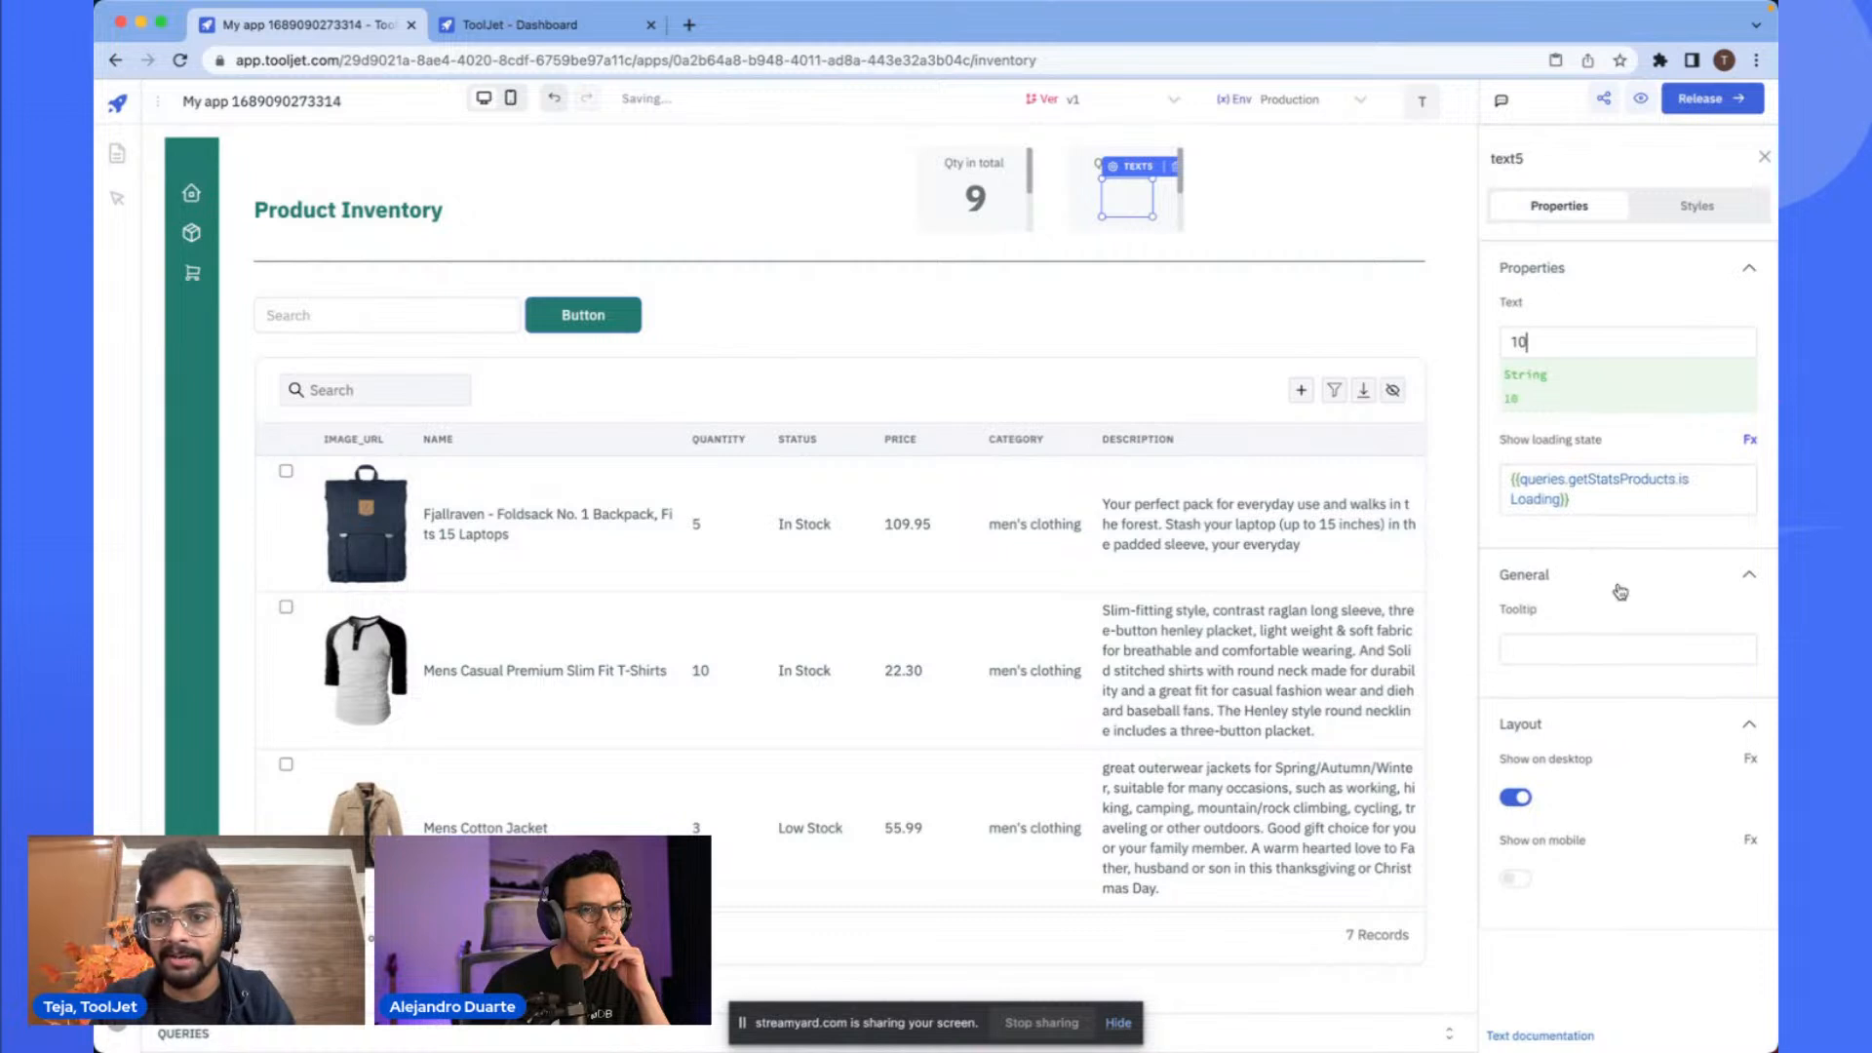
pyautogui.click(1618, 493)
pyautogui.hotkey('ctrl', 'a')
pyautogui.press('BackSpace')
pyautogui.click(1303, 202)
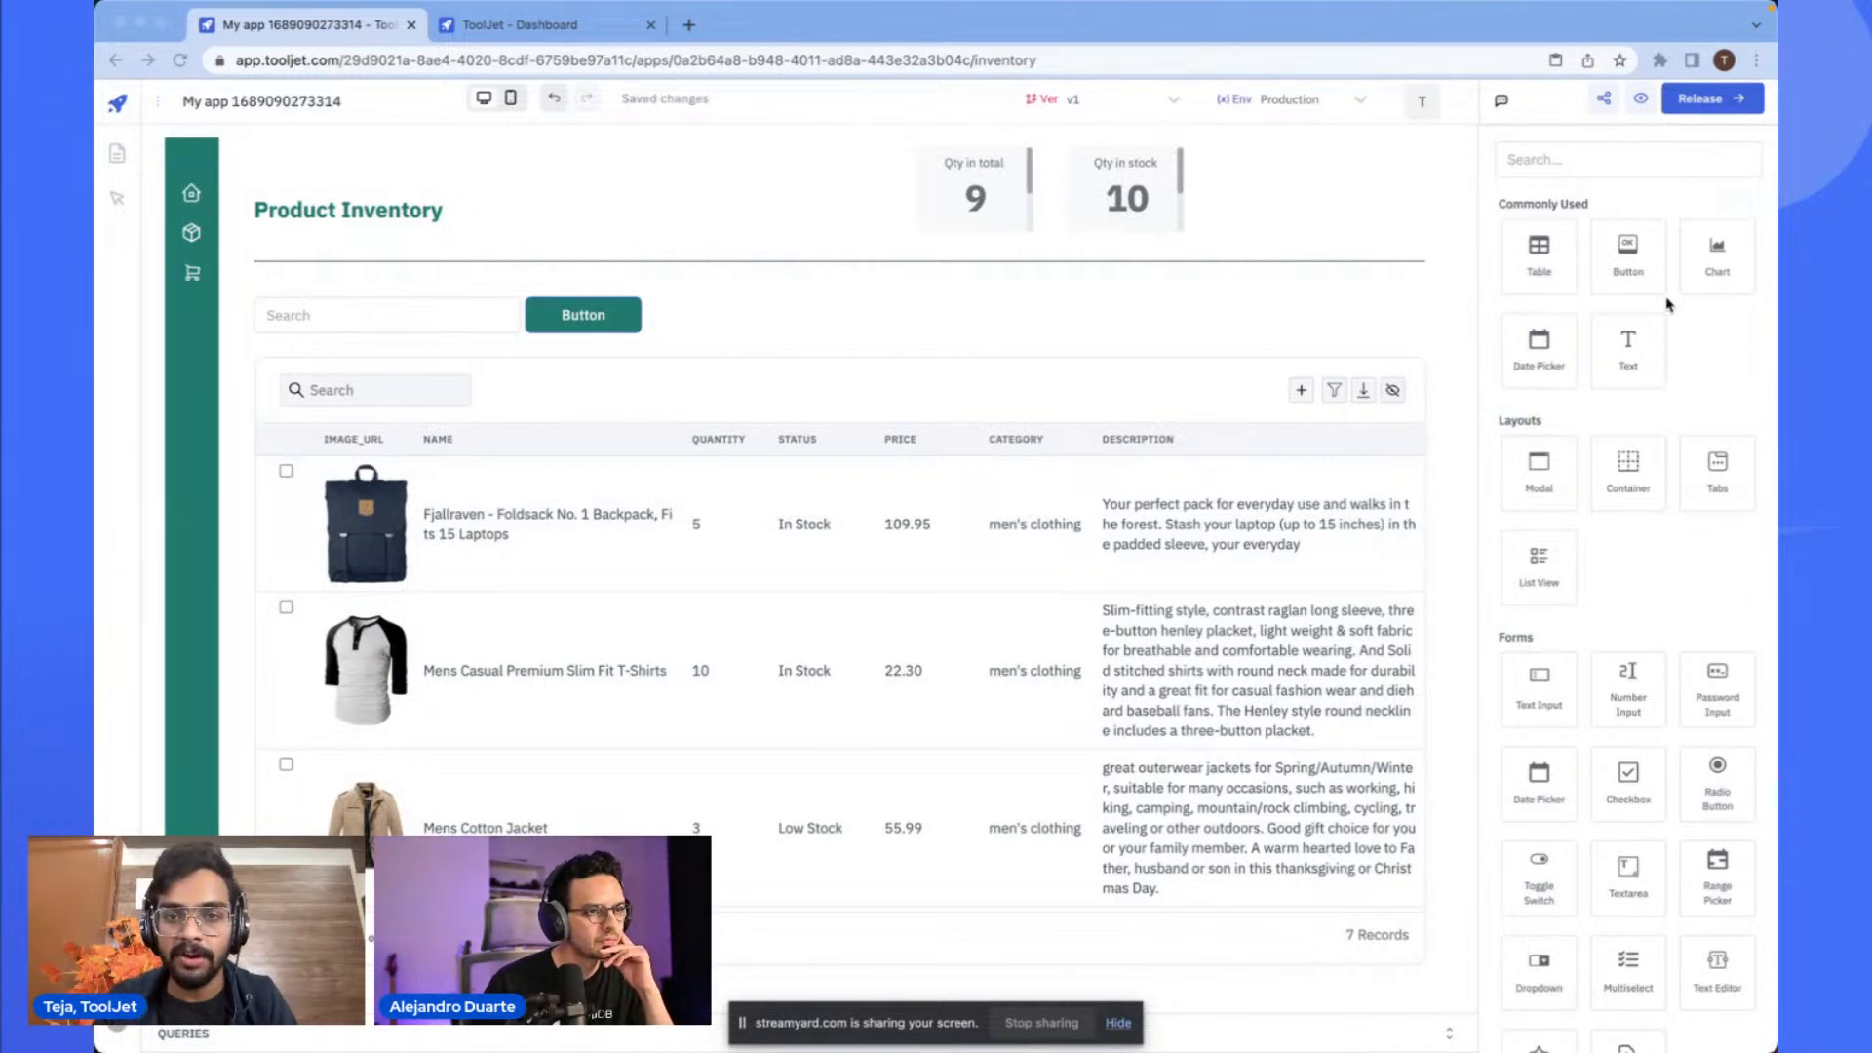
# - Paste a third stats card and place it to the right of the second card
pyautogui.click(1384, 202)
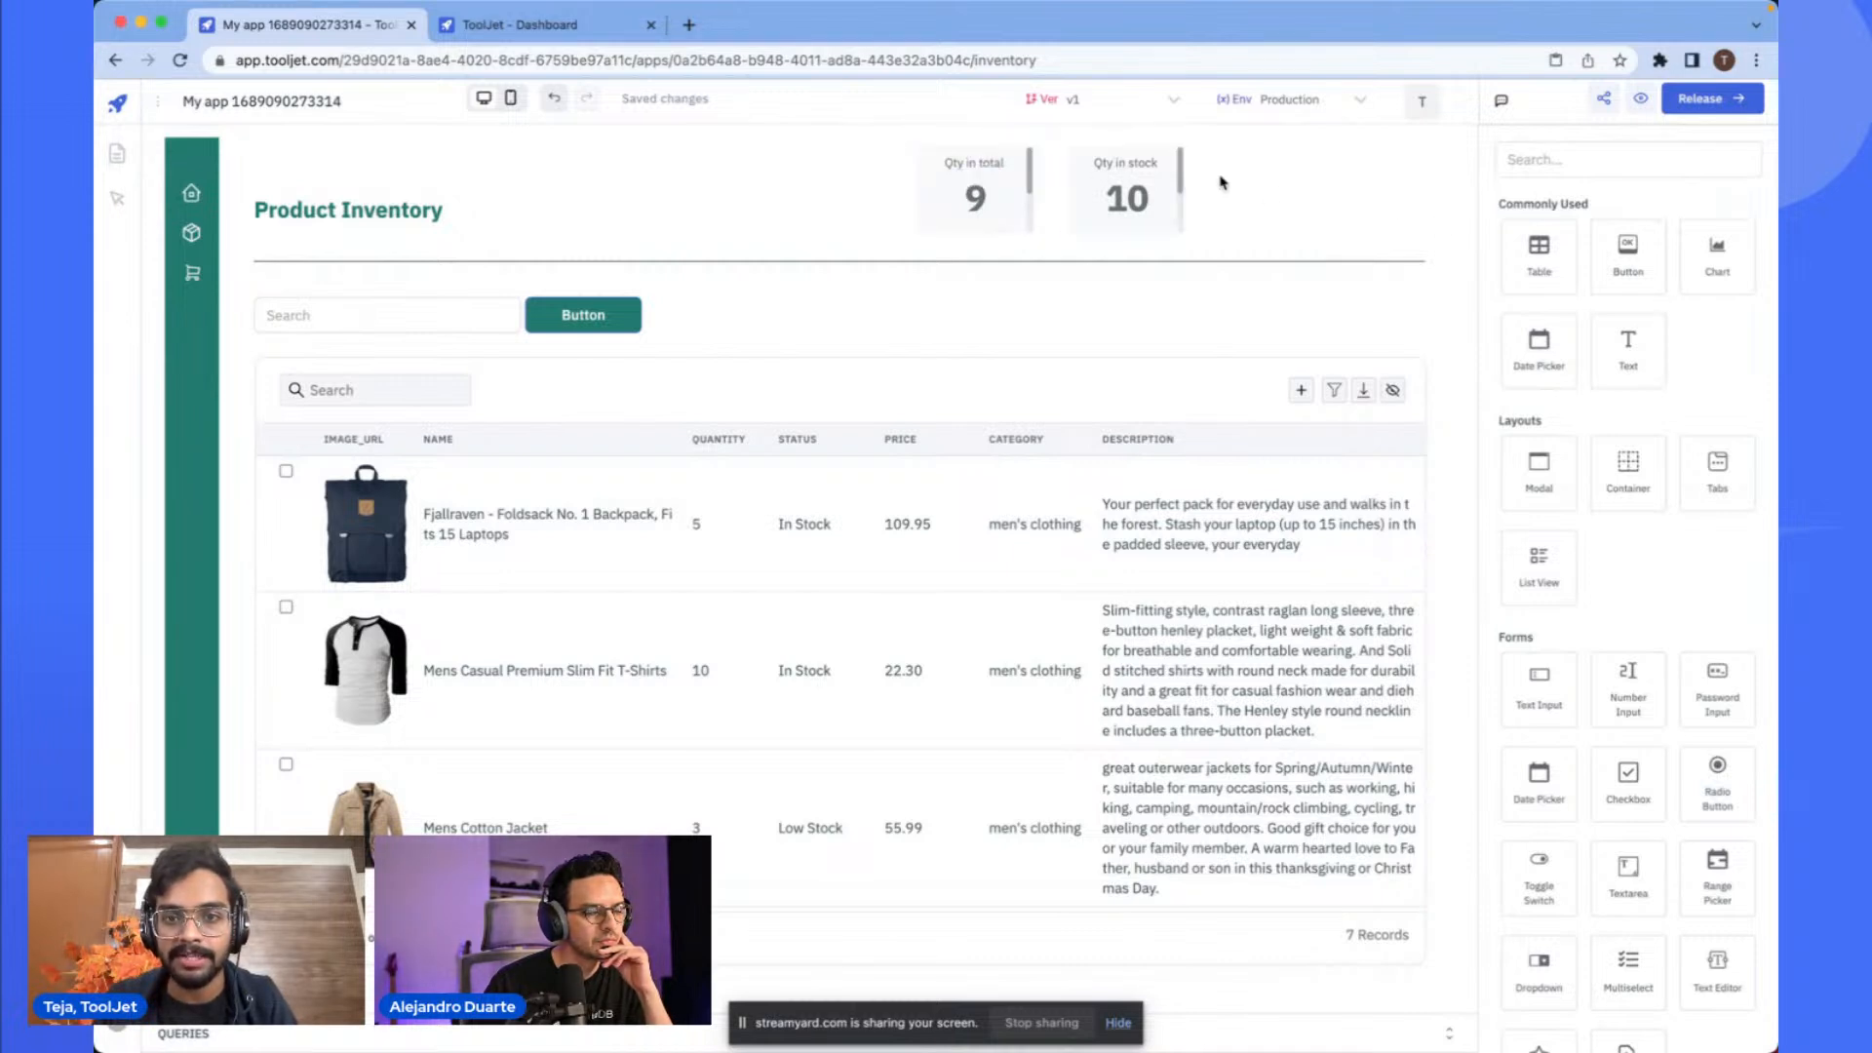
pyautogui.press('super+v')
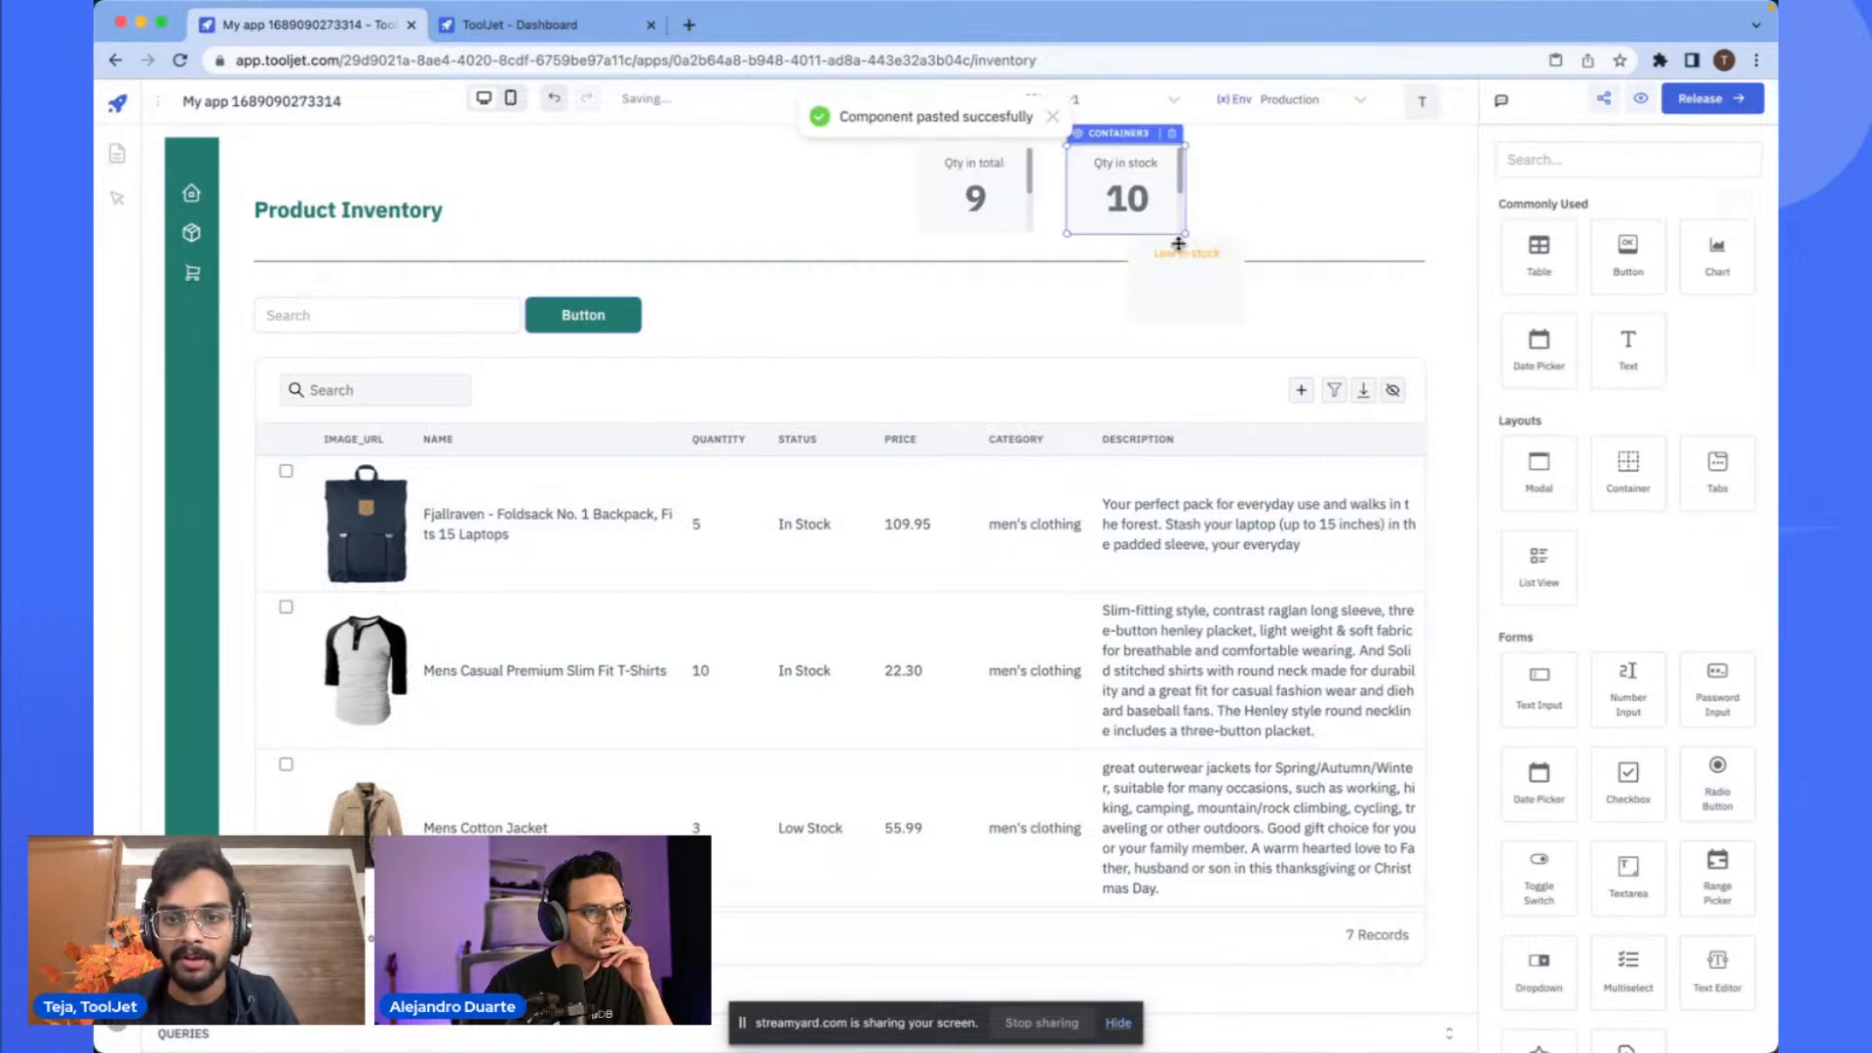
pyautogui.click(1156, 296)
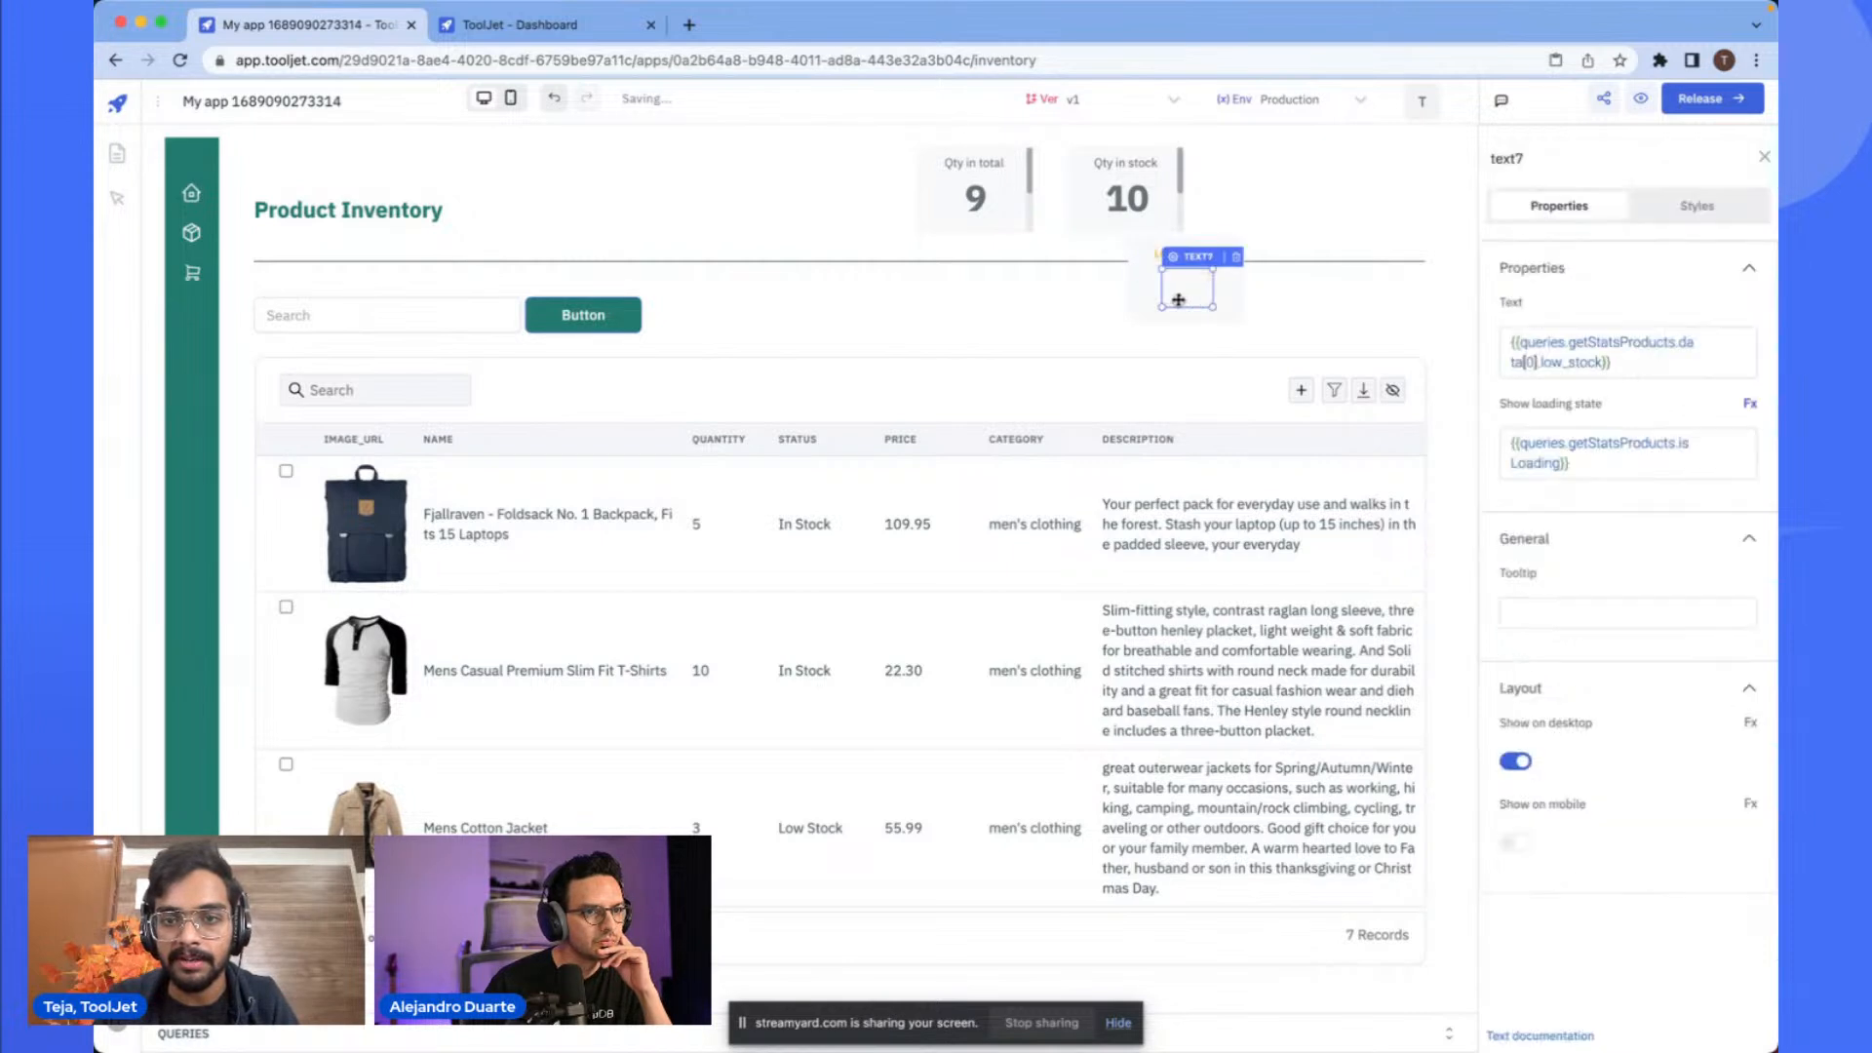
pyautogui.moveTo(1192, 230); pyautogui.dragTo(1281, 139)
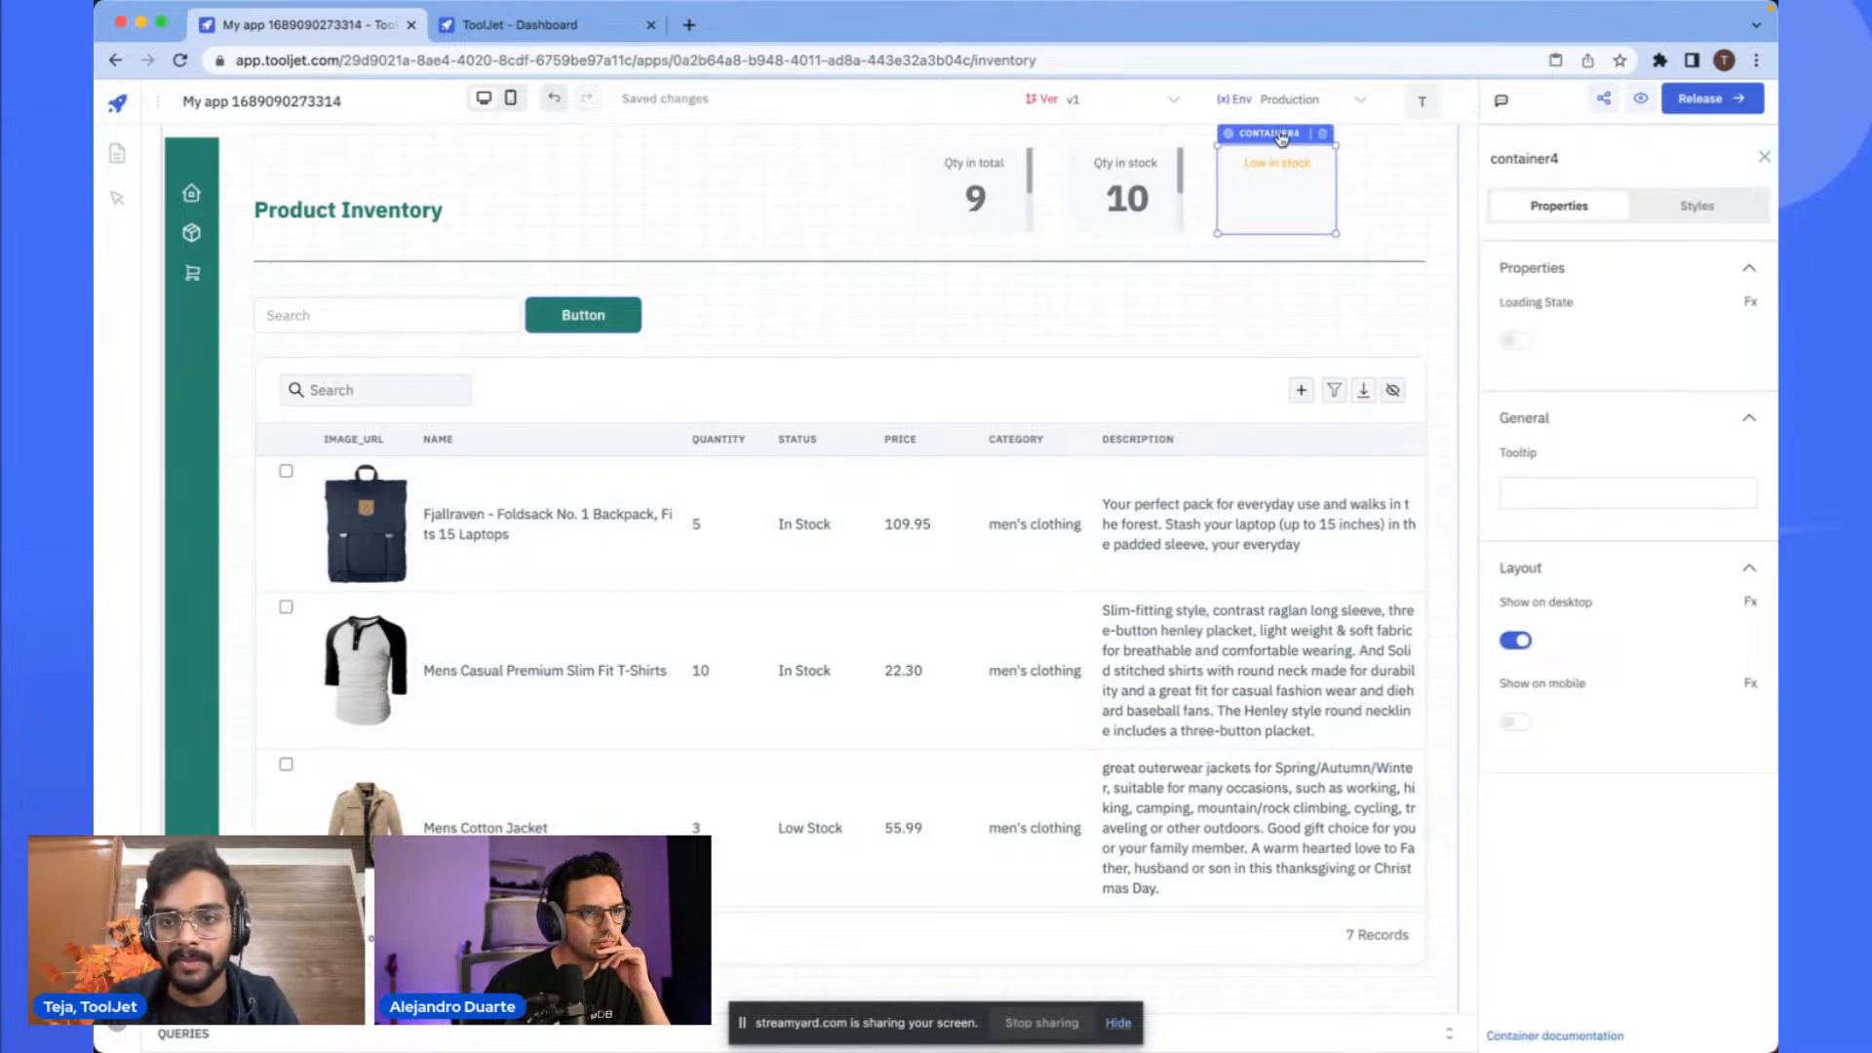
# - Set the third card's value text to 6 and replace its show-loading-state binding with 6
pyautogui.click(1378, 192)
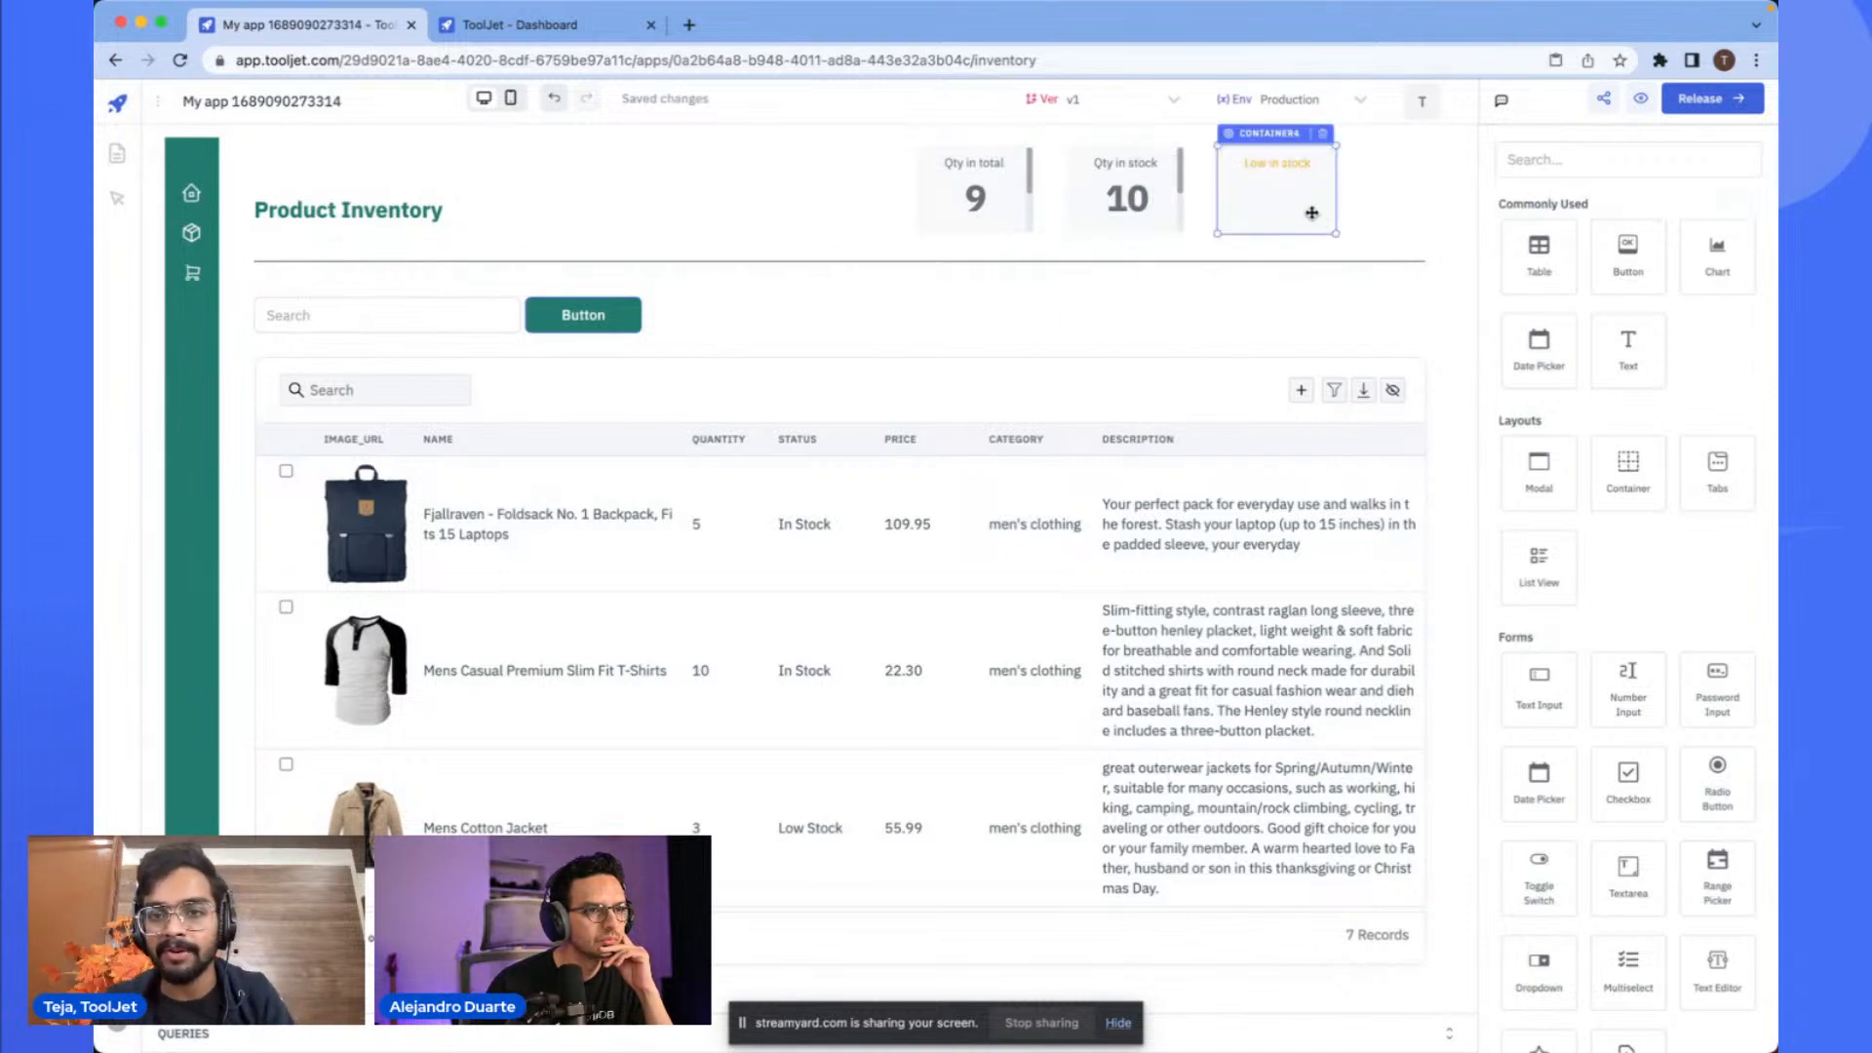
pyautogui.click(1283, 200)
pyautogui.press('super+a')
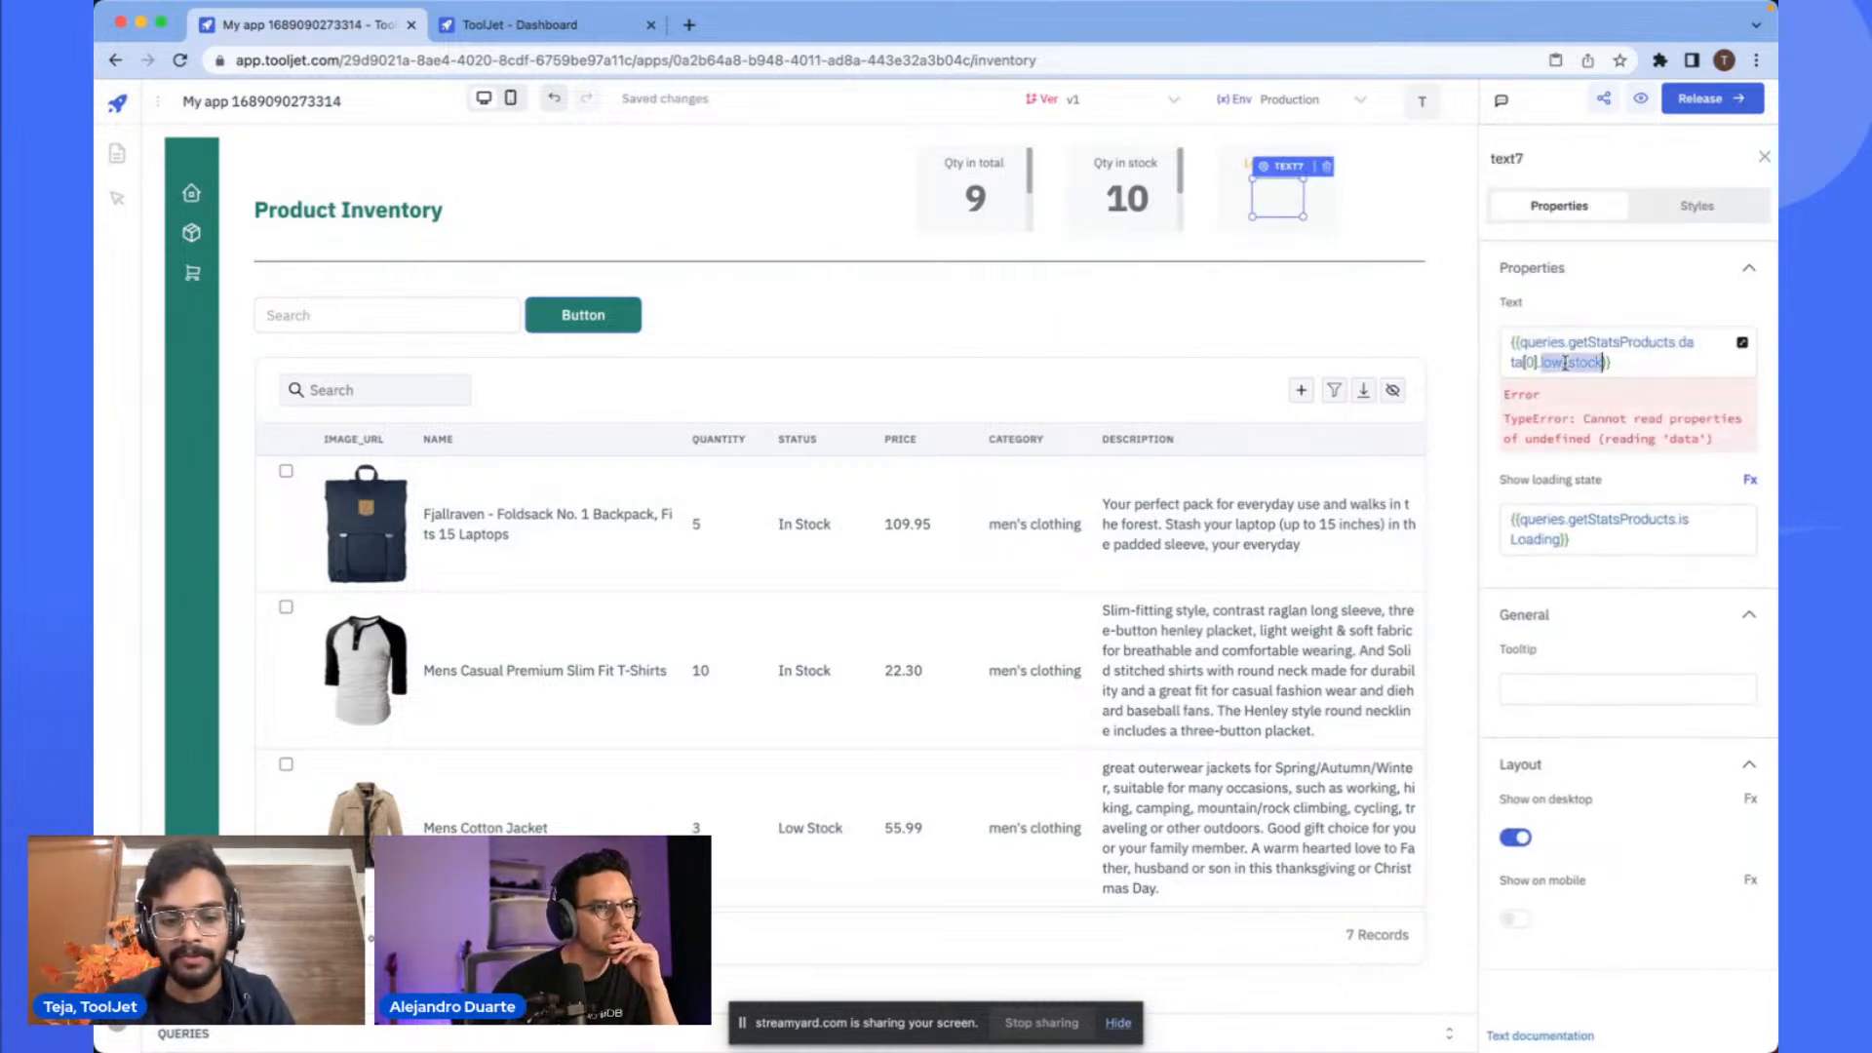
pyautogui.press('BackSpace')
pyautogui.click(1569, 463)
pyautogui.press('super+a')
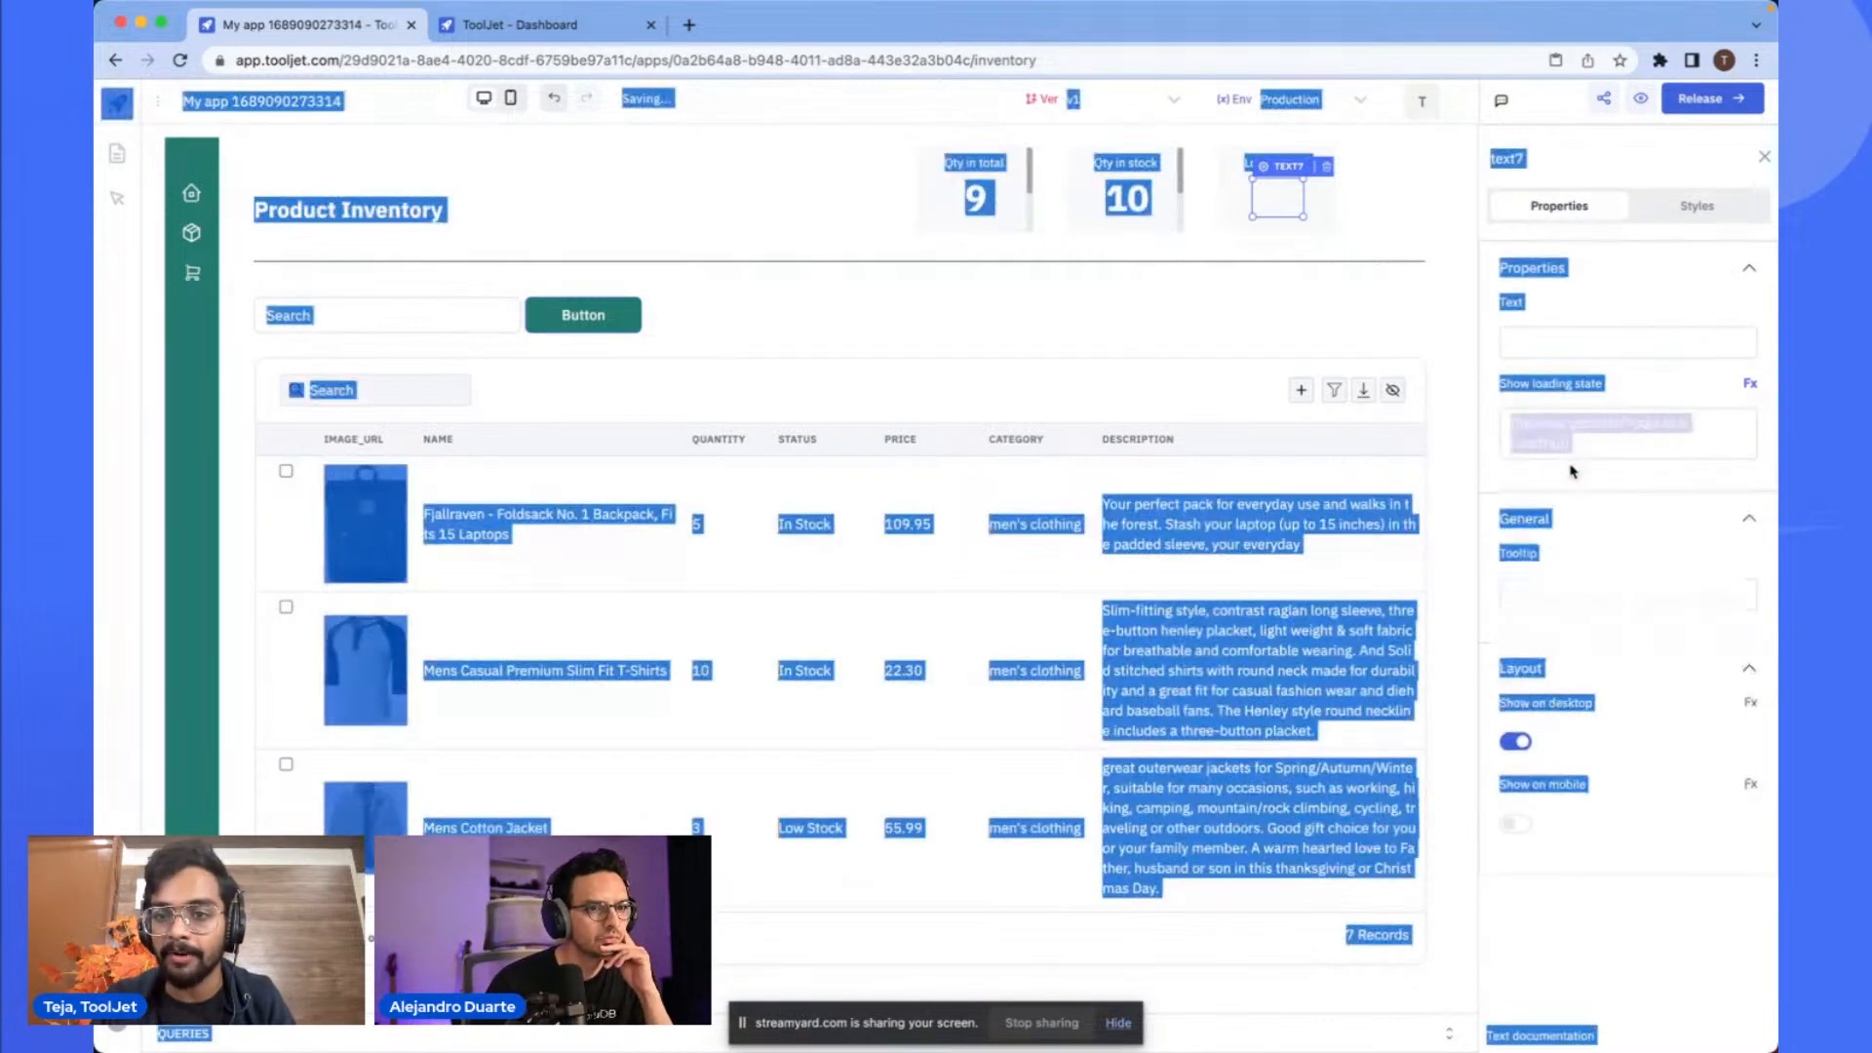
pyautogui.doubleClick(1592, 427)
pyautogui.press('super+a')
pyautogui.press('BackSpace')
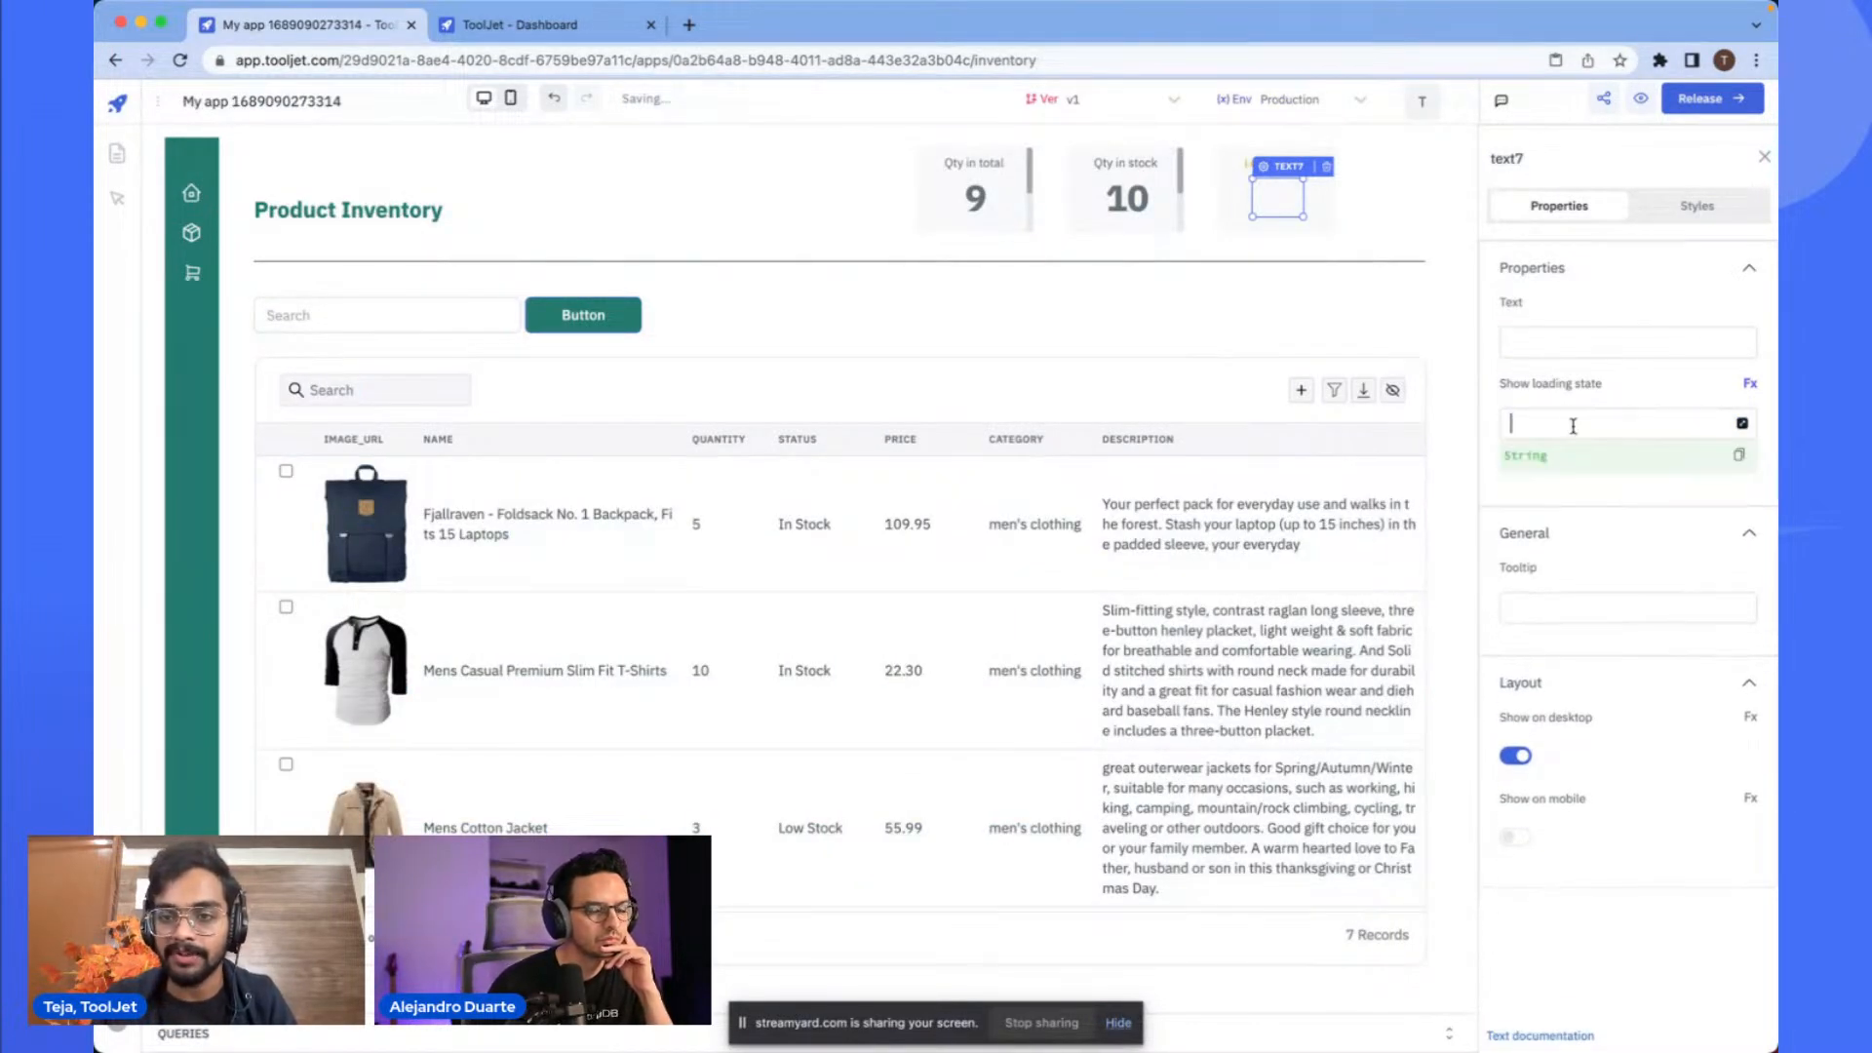
pyautogui.click(1564, 340)
pyautogui.write('6')
pyautogui.click(1579, 463)
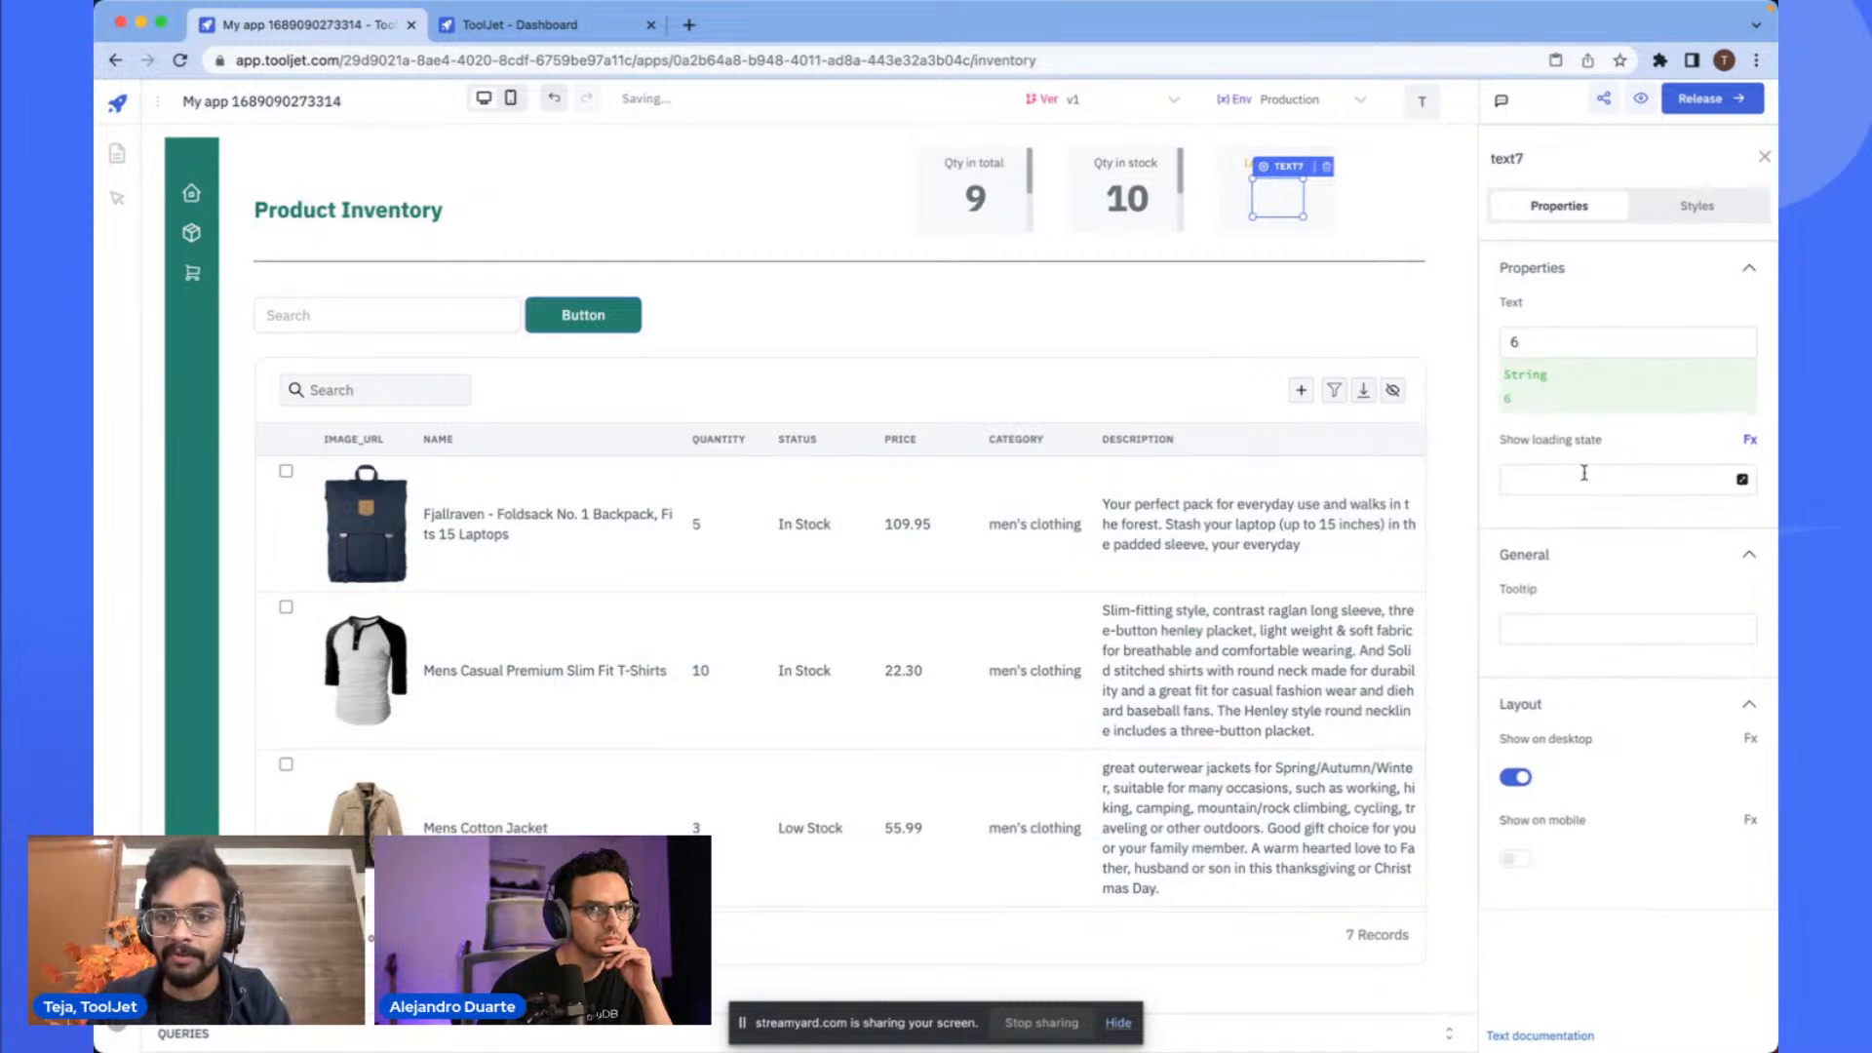
pyautogui.write('7')
pyautogui.press('BackSpace')
pyautogui.write('6')
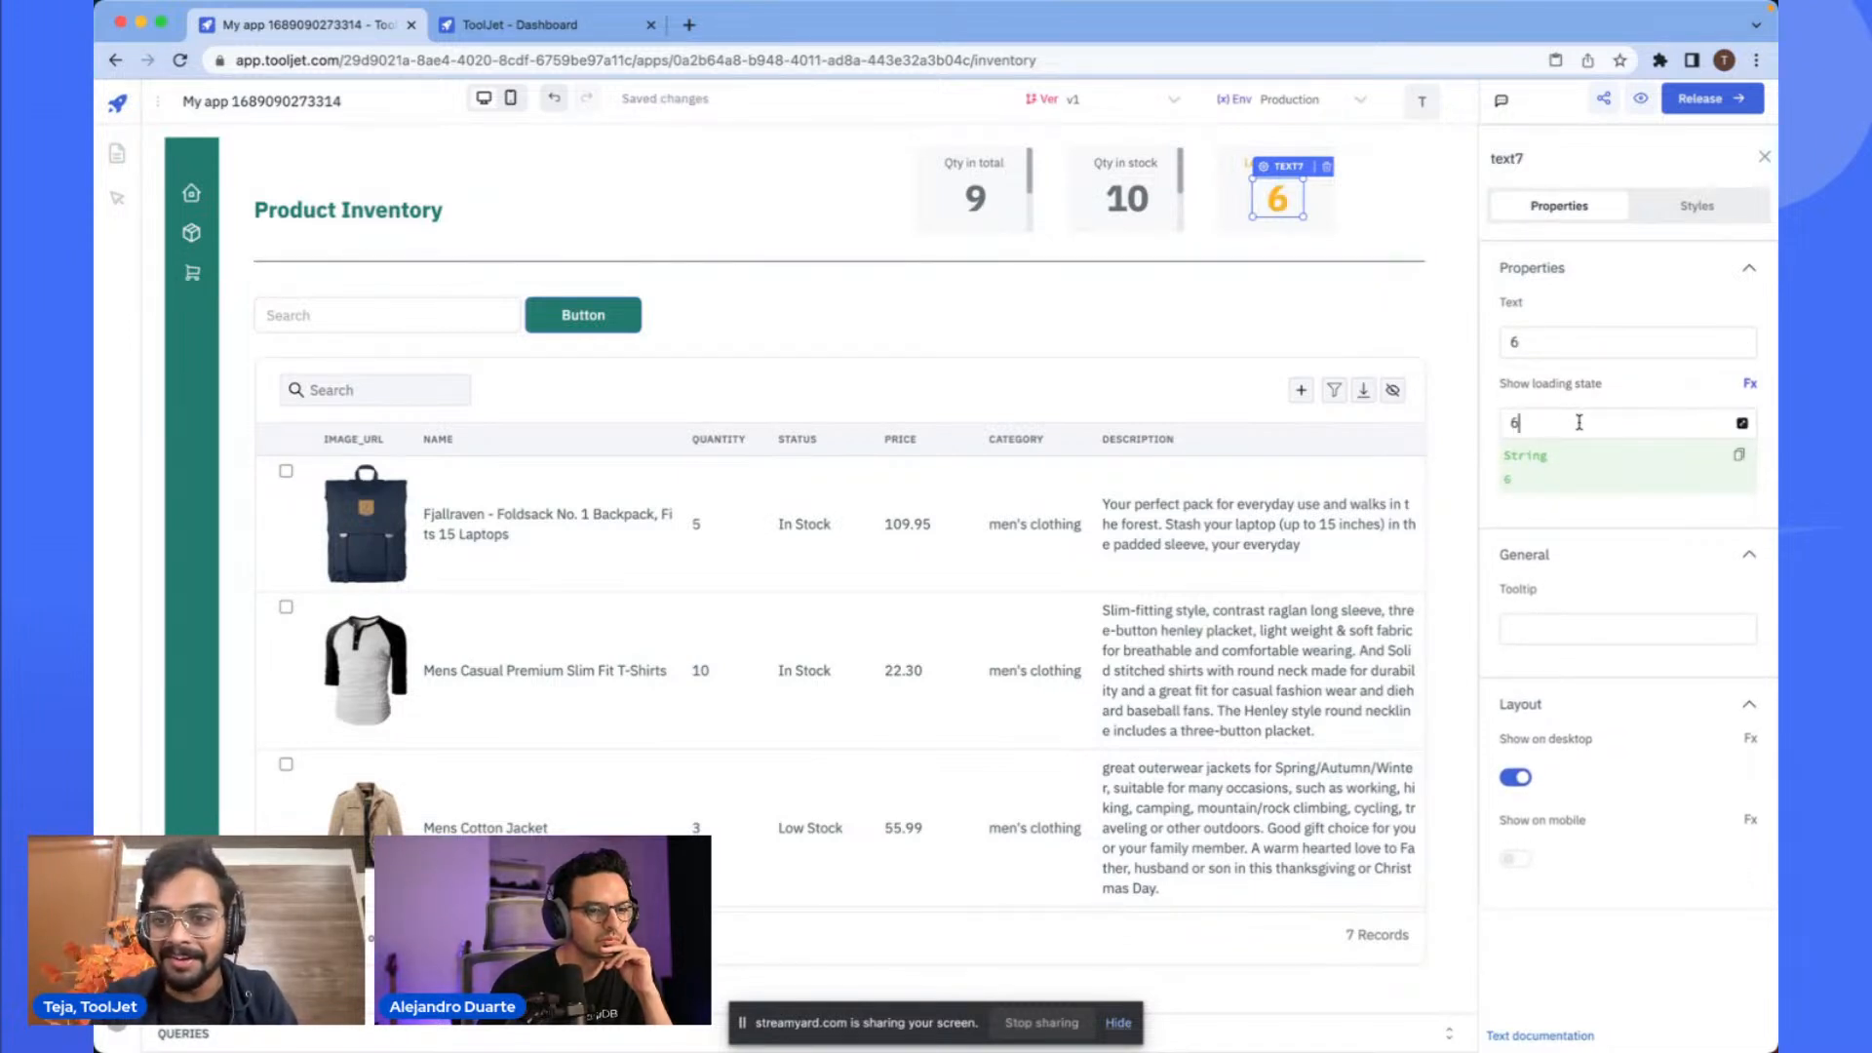
pyautogui.click(1439, 242)
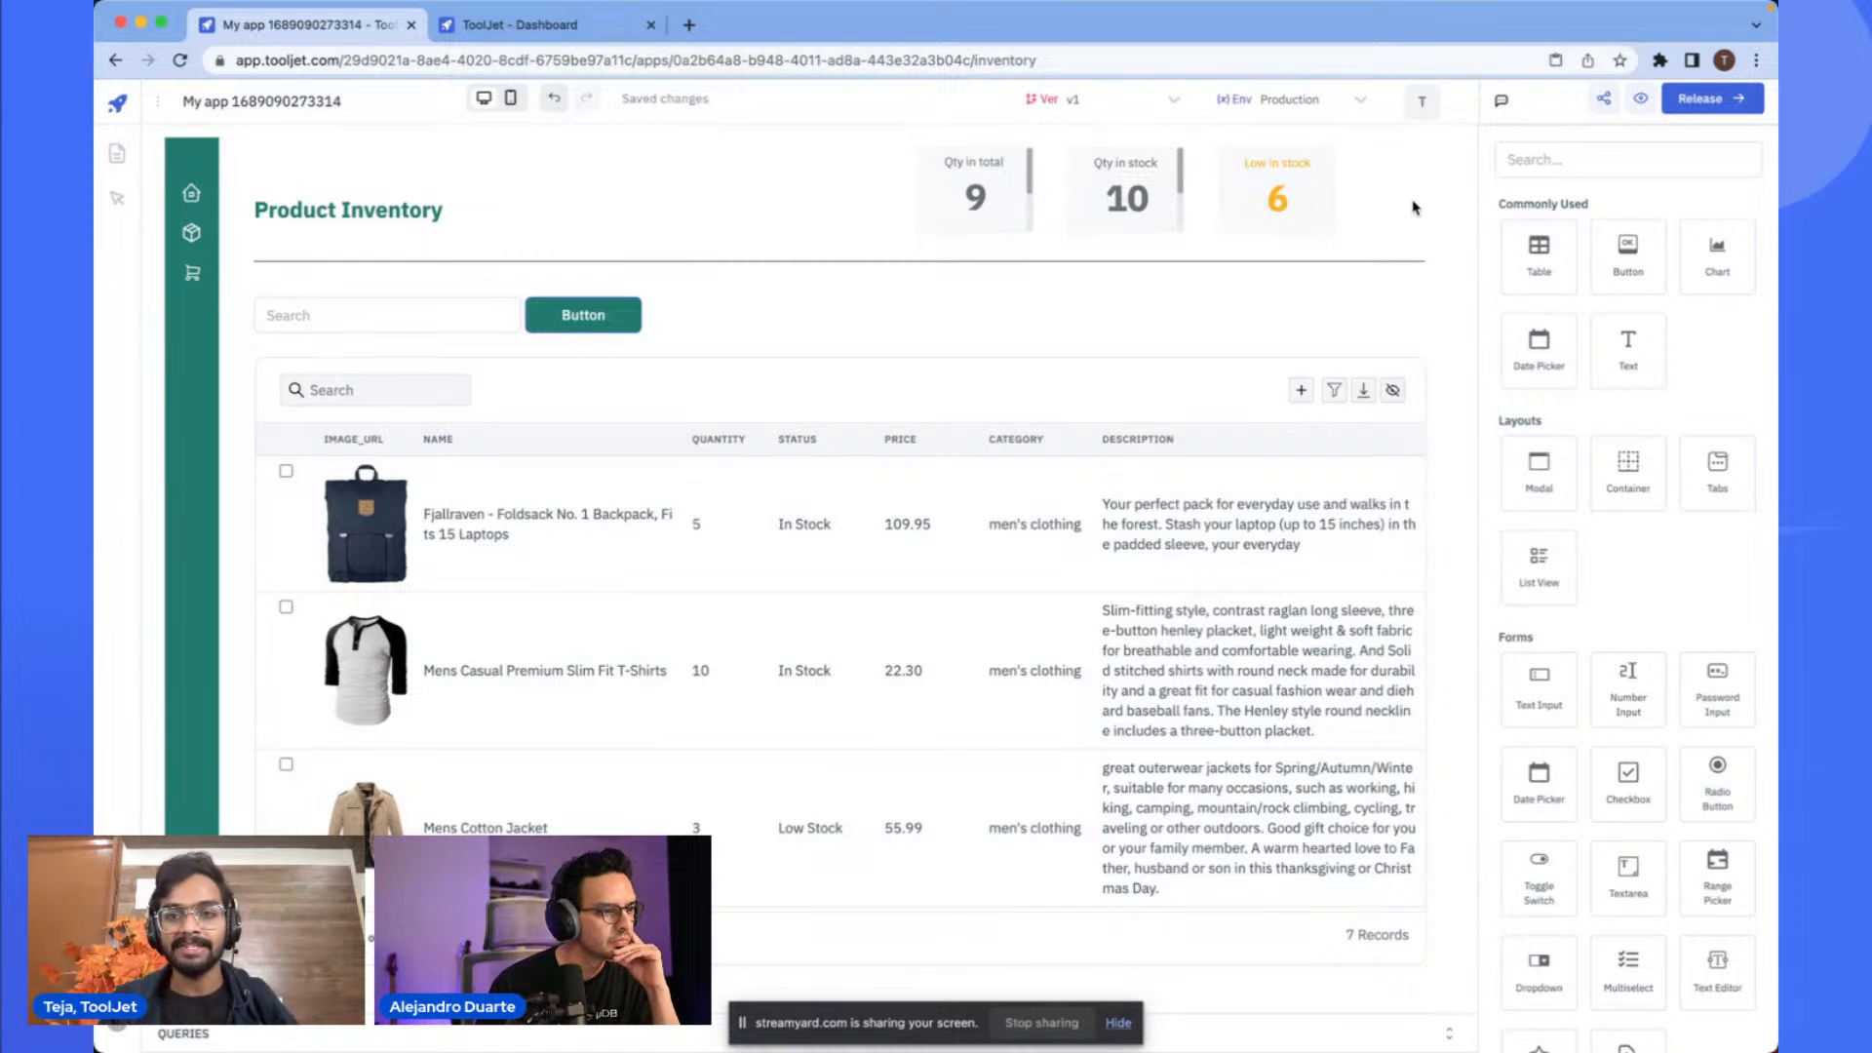
# - Preview the app, then turn on the Disable Menu page setting to hide the page navigation sidebar
pyautogui.click(1641, 98)
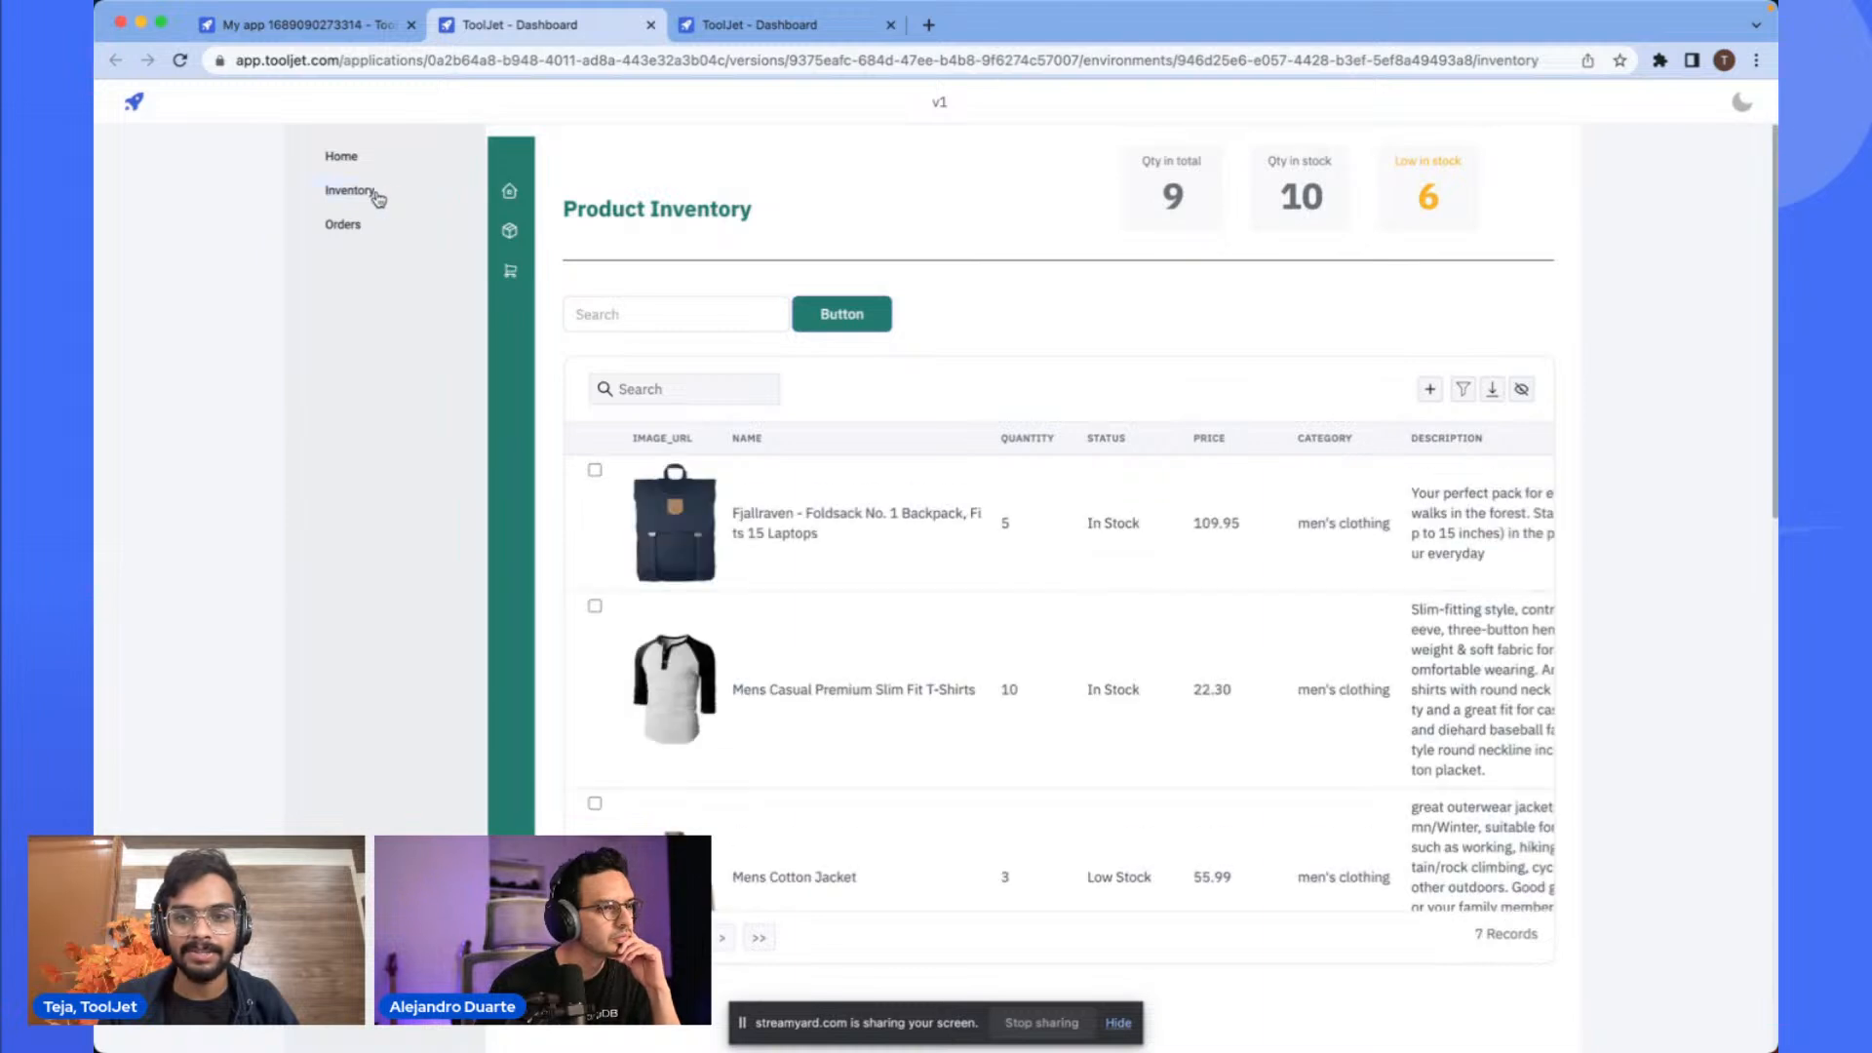
pyautogui.click(312, 25)
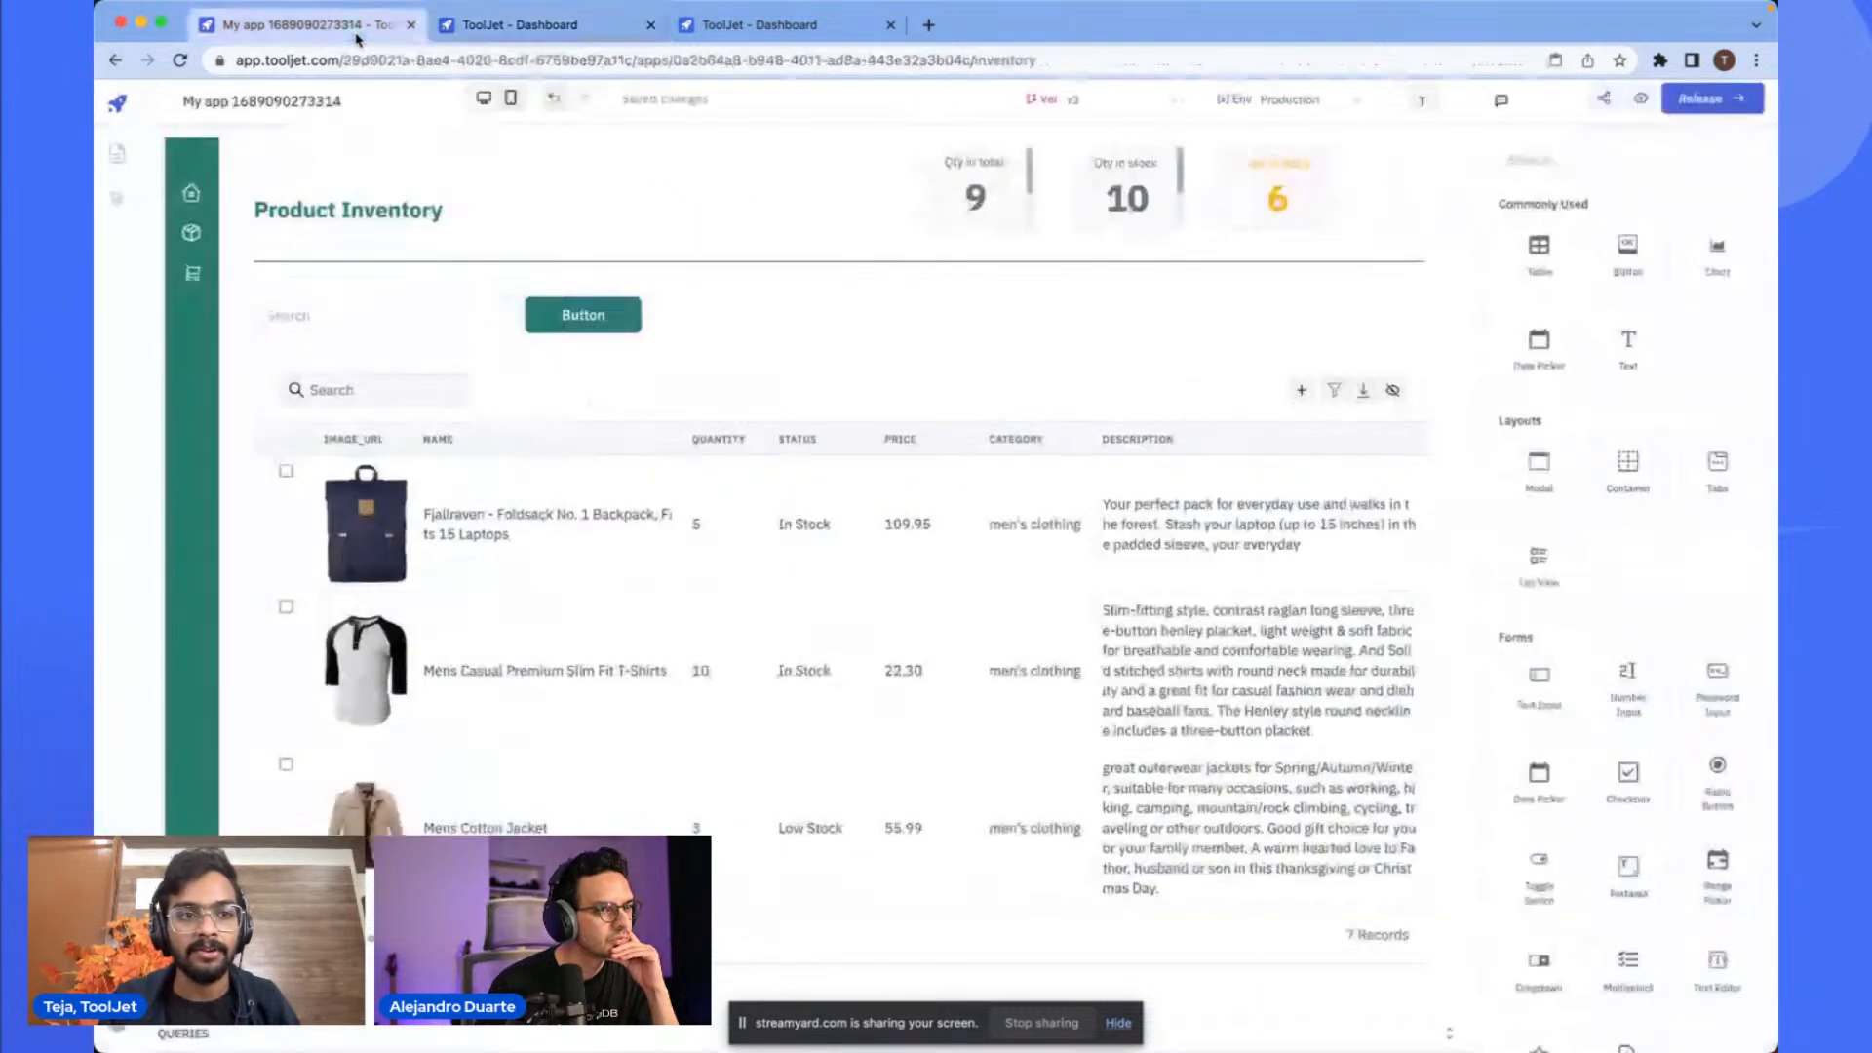
pyautogui.click(117, 153)
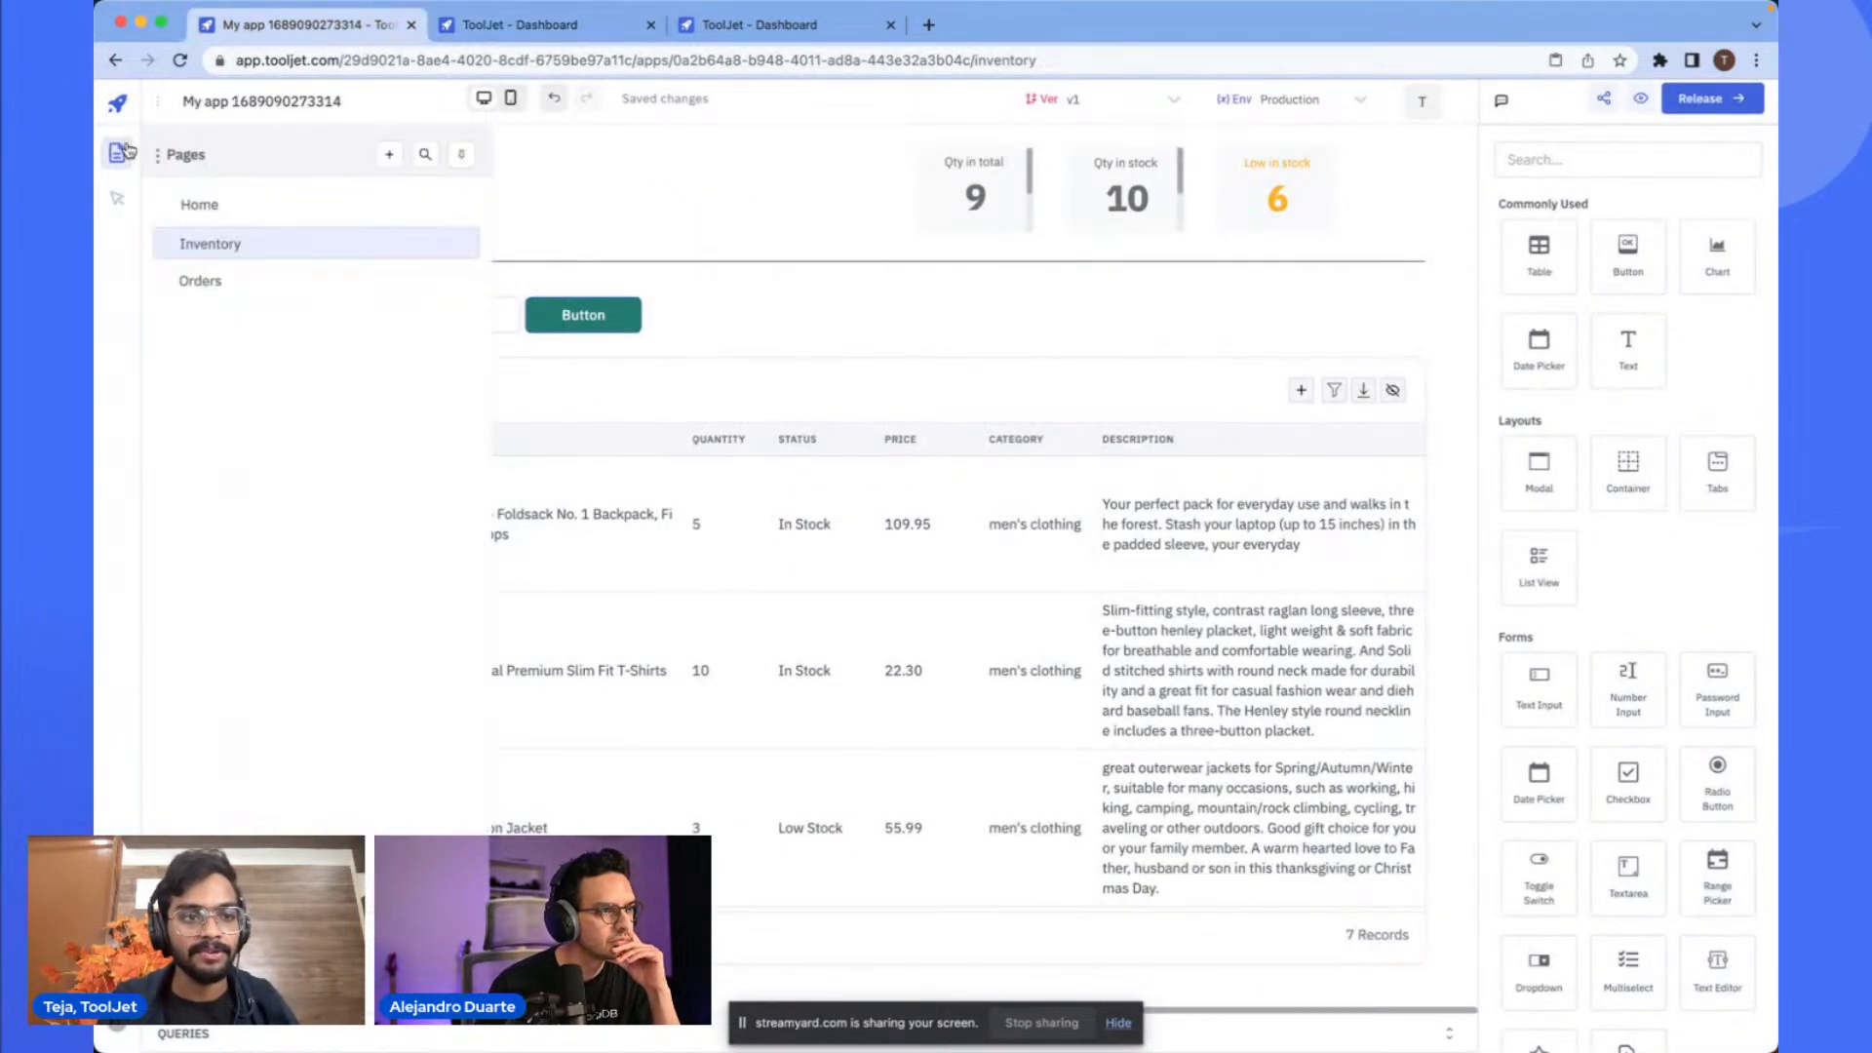
pyautogui.click(157, 155)
pyautogui.click(129, 255)
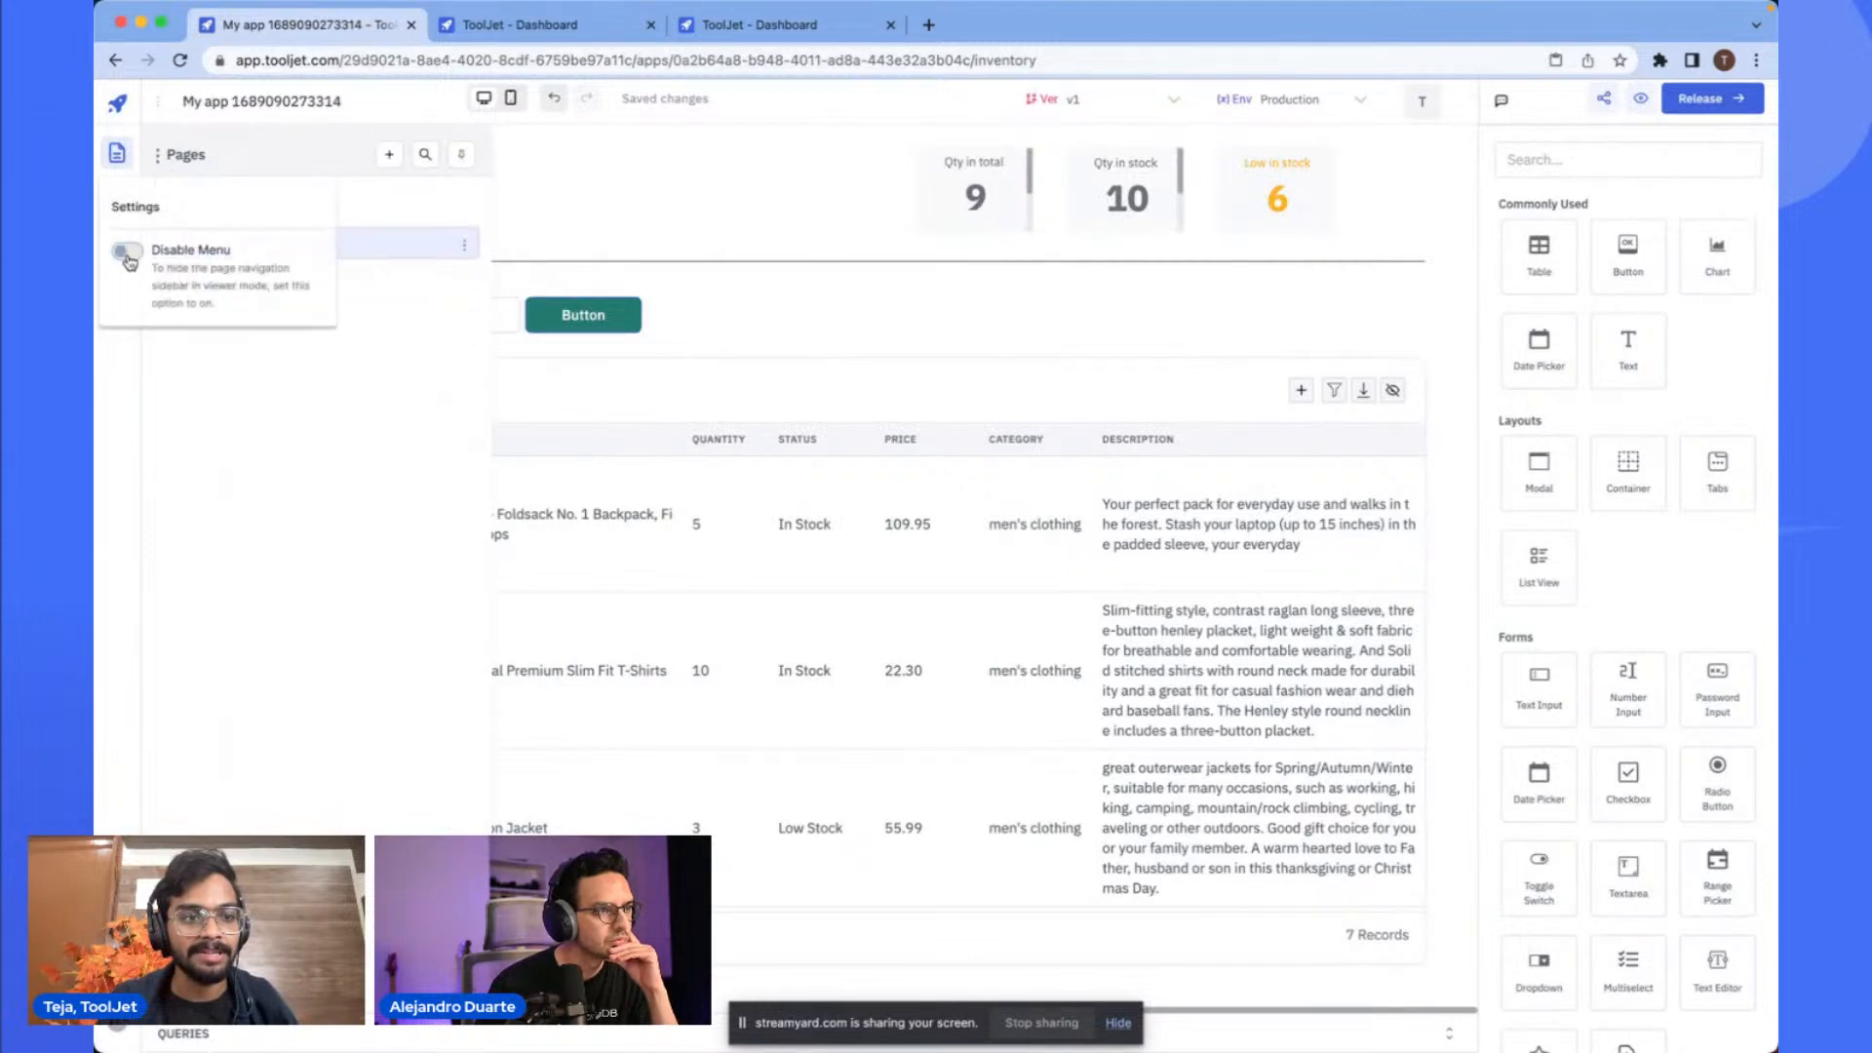
pyautogui.scroll(5, 127, 257)
pyautogui.scroll(-5, 131, 261)
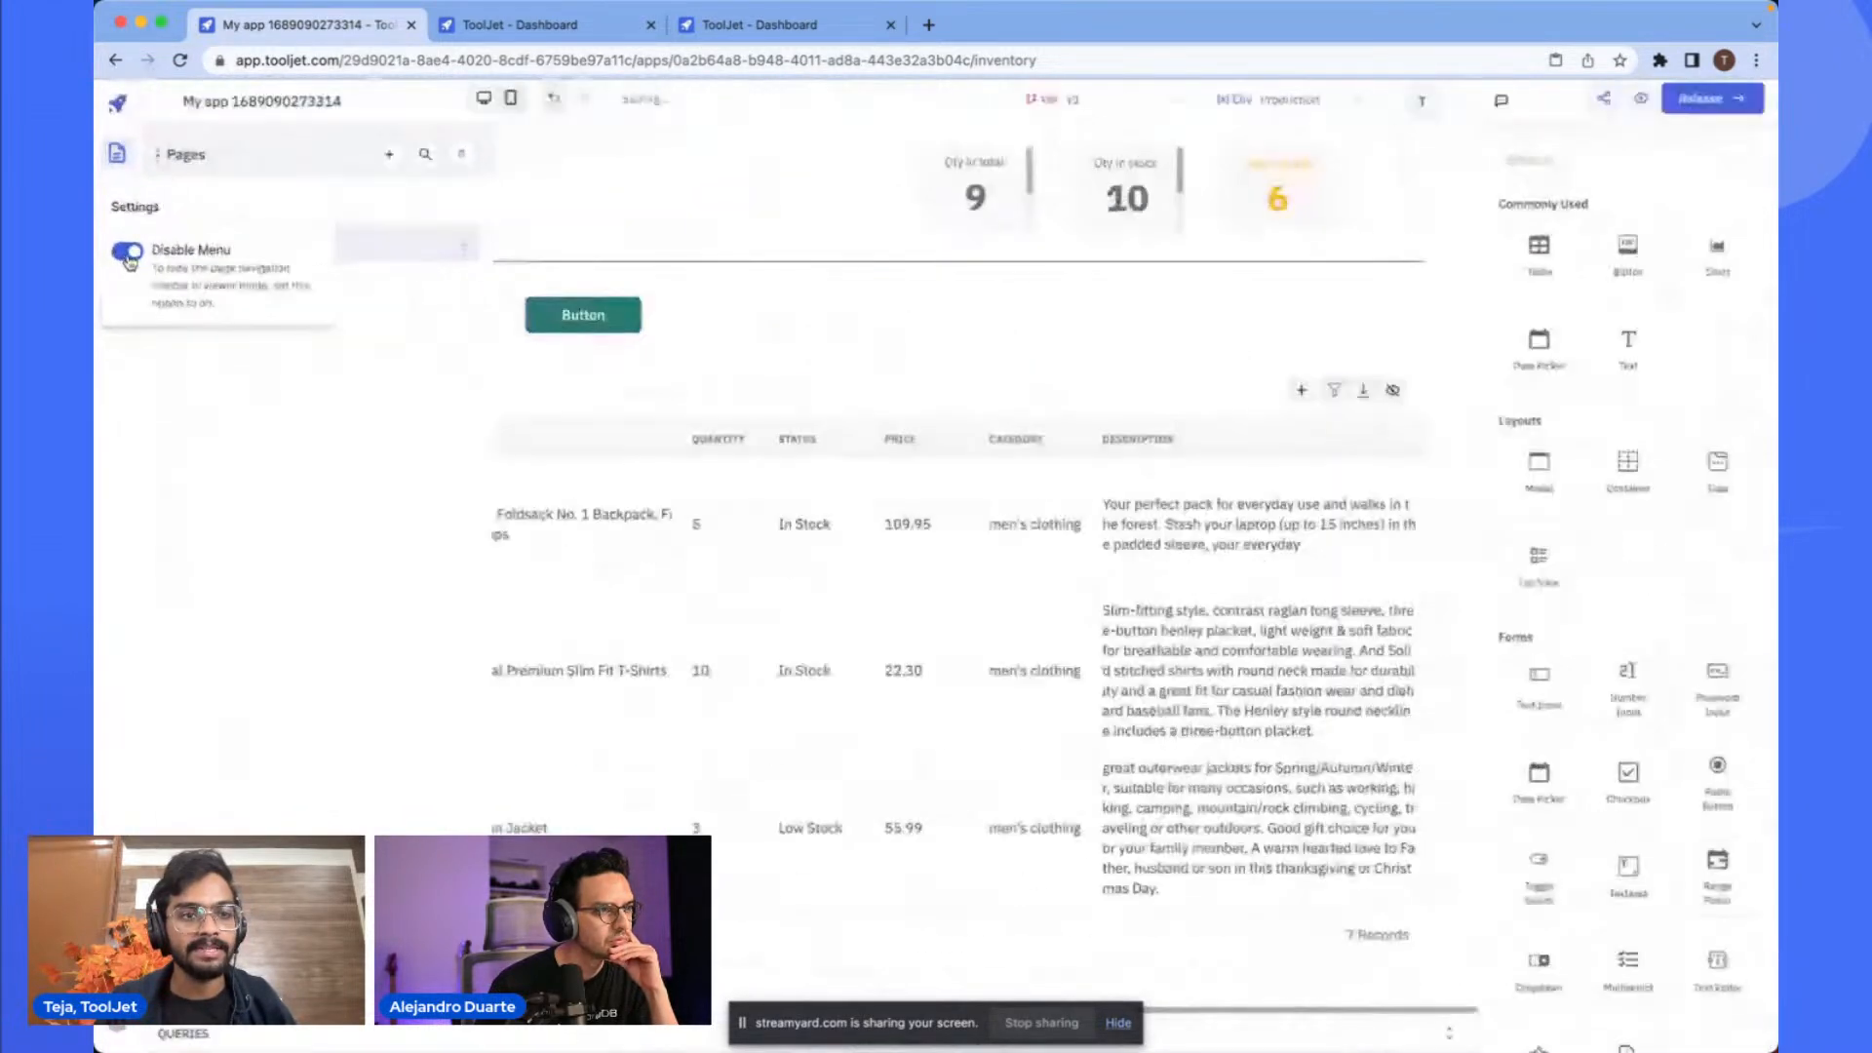
pyautogui.click(524, 160)
# - Compare the preview tab with the editor's pages panel, then close the preview tab
pyautogui.click(535, 37)
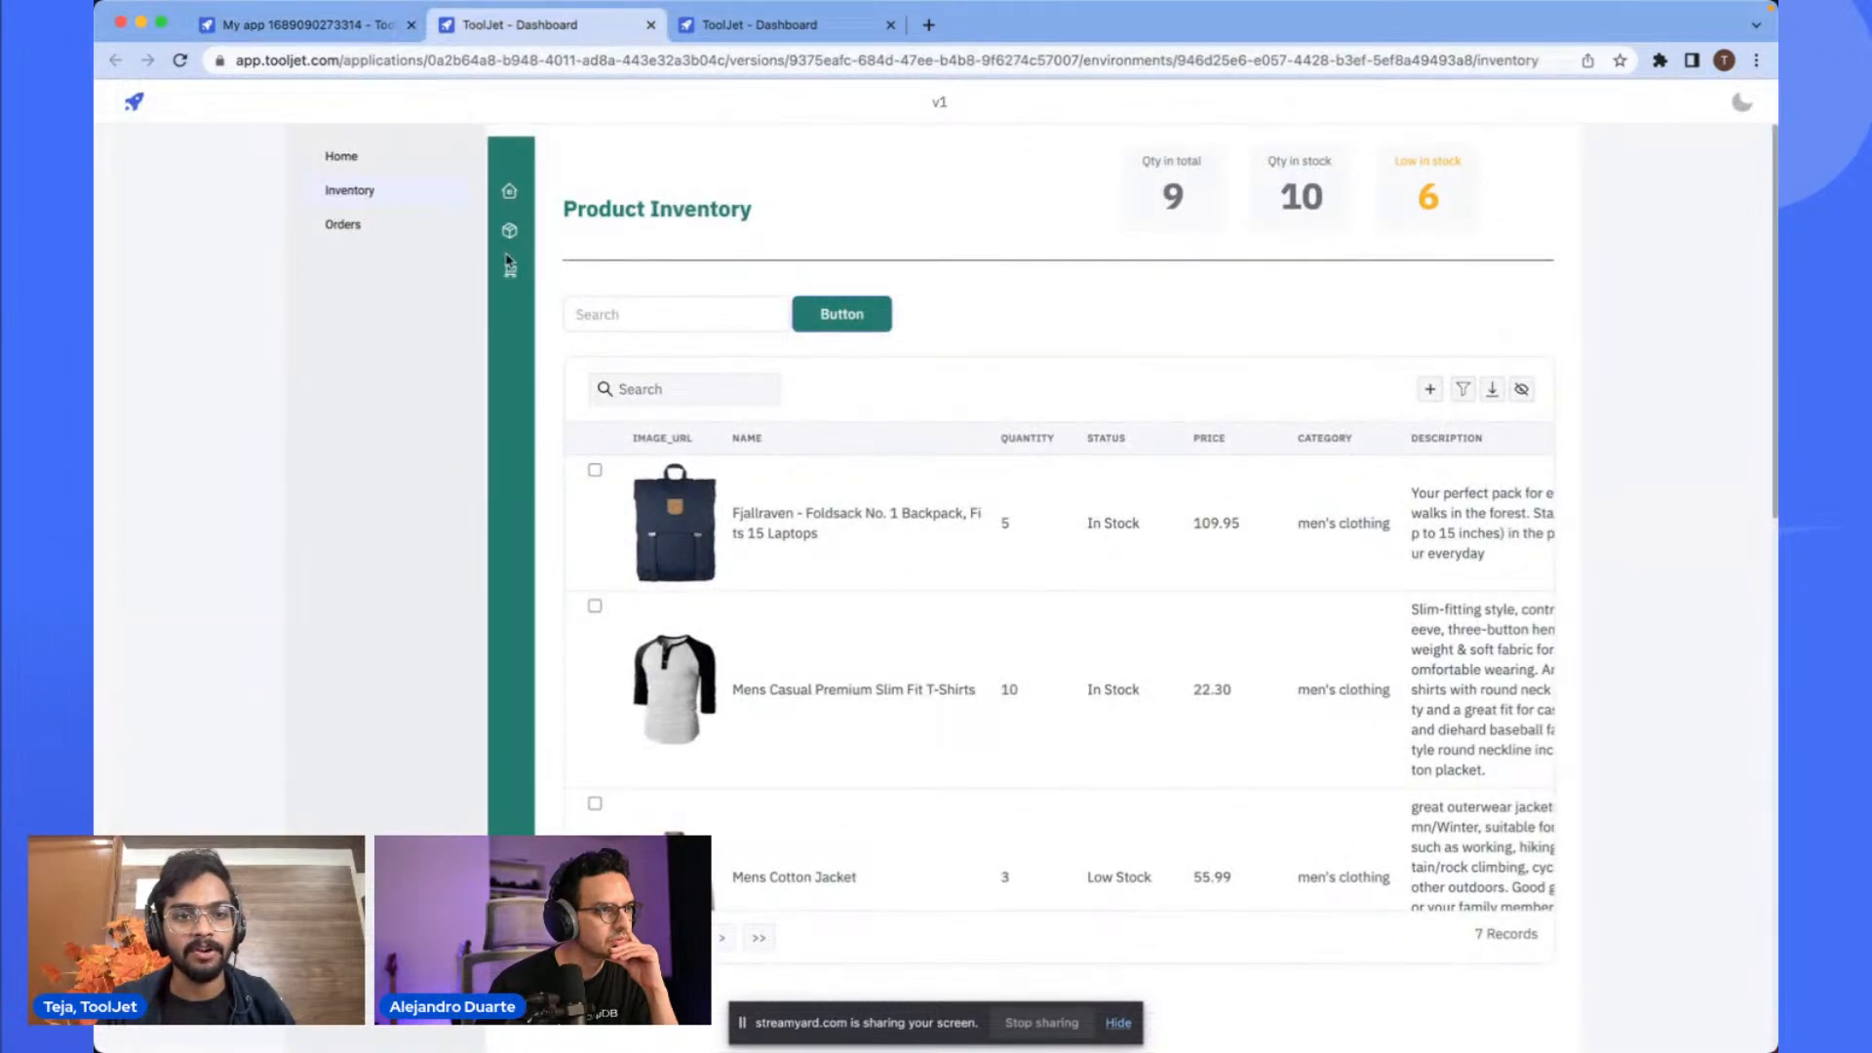
pyautogui.click(332, 26)
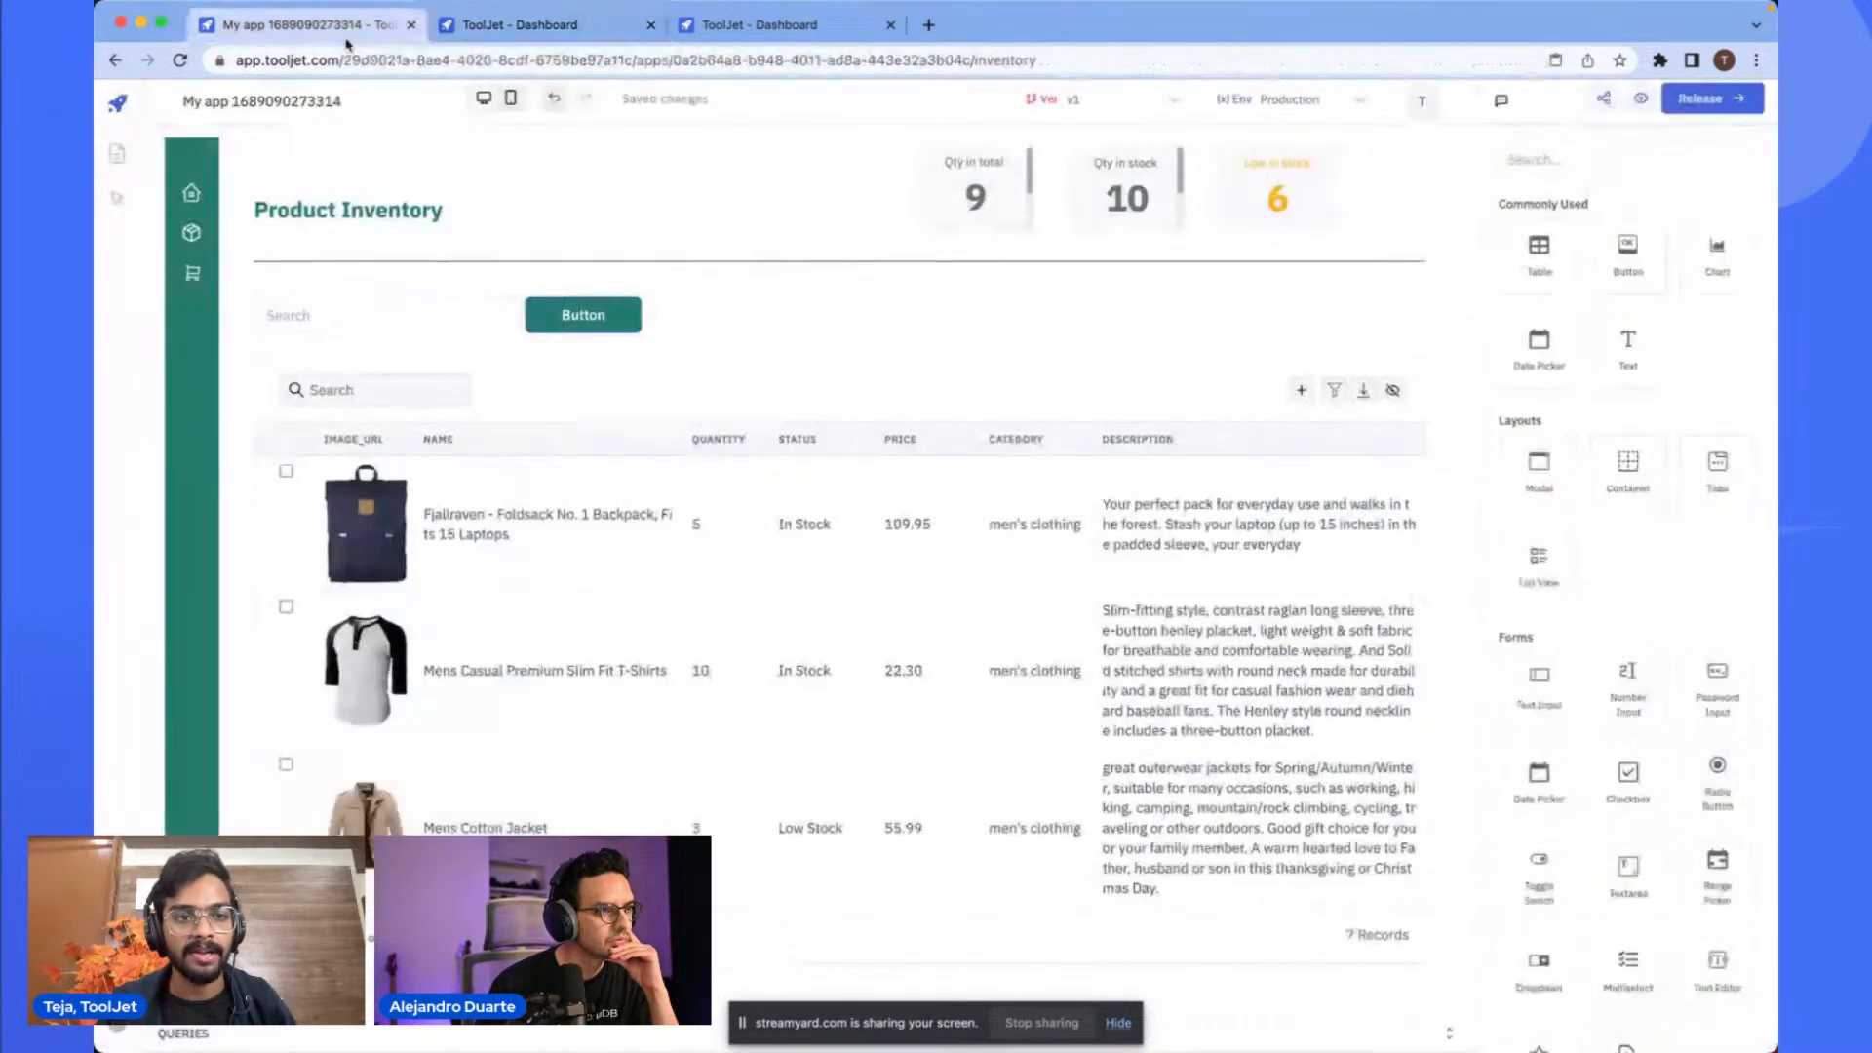
pyautogui.click(324, 255)
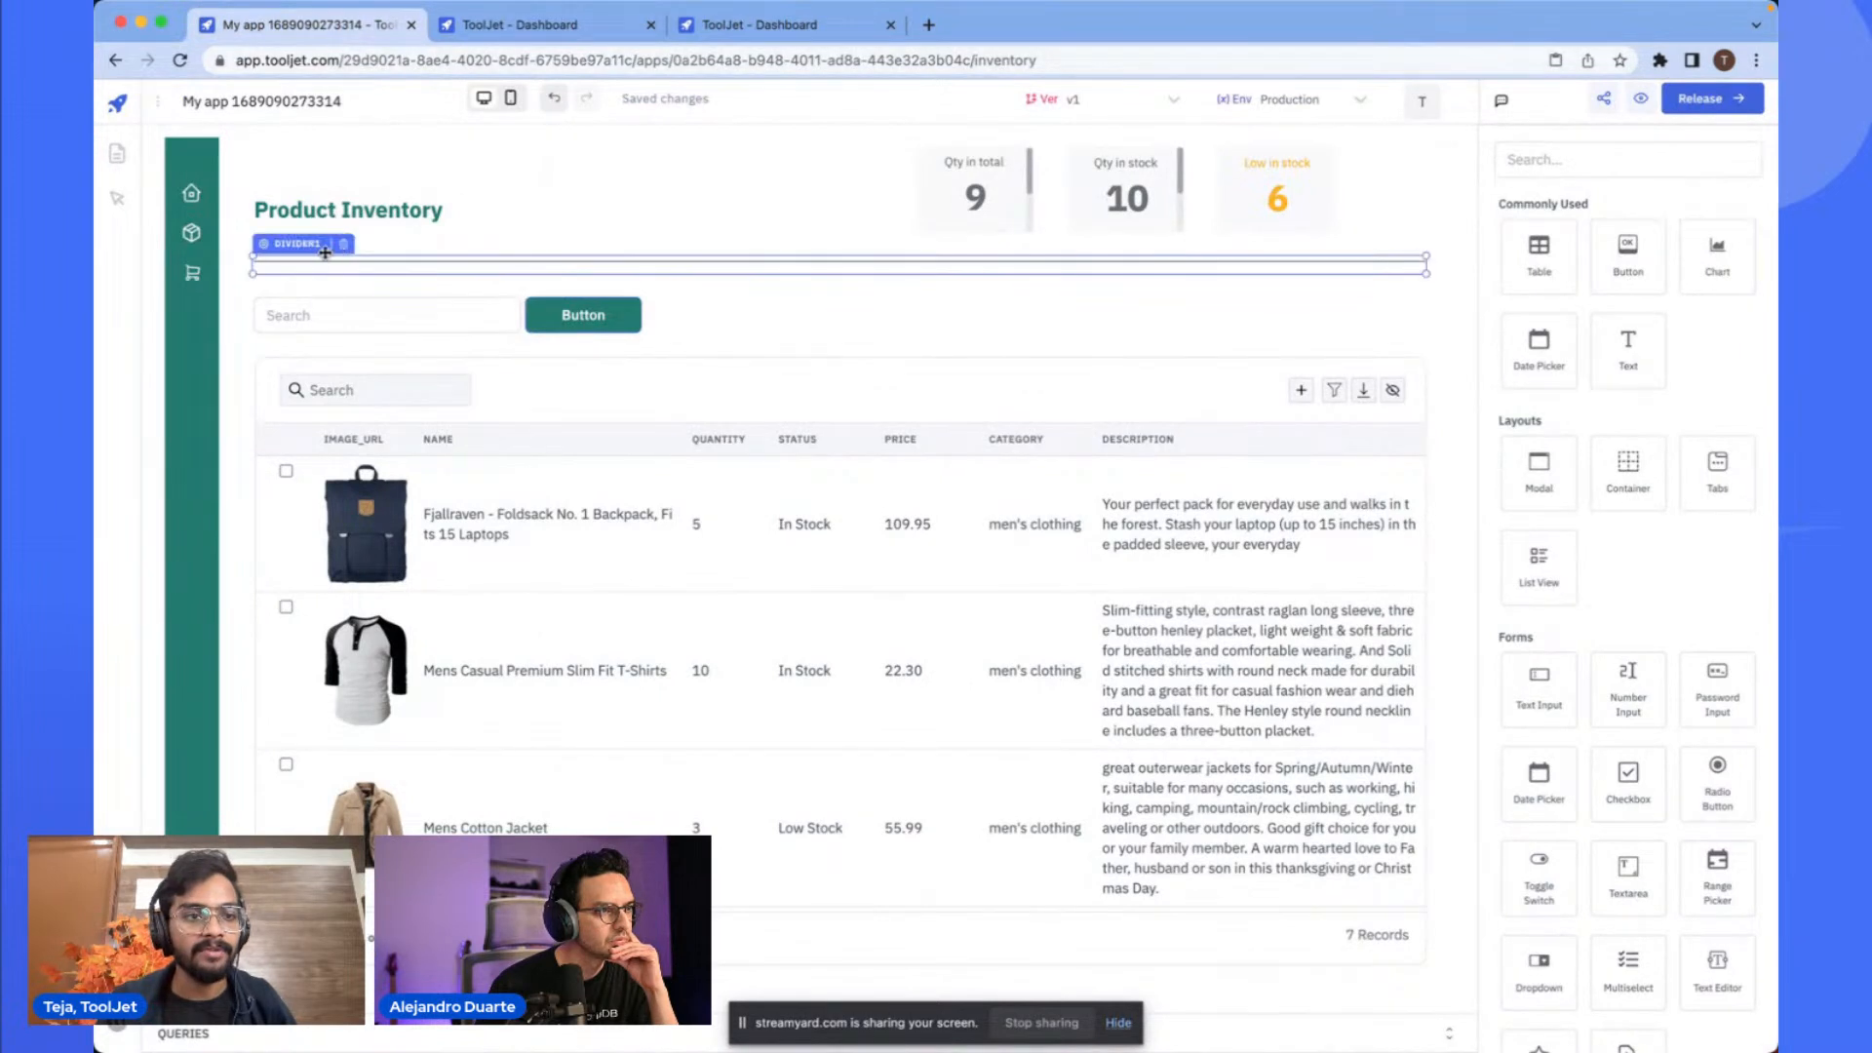
pyautogui.click(117, 153)
pyautogui.click(656, 214)
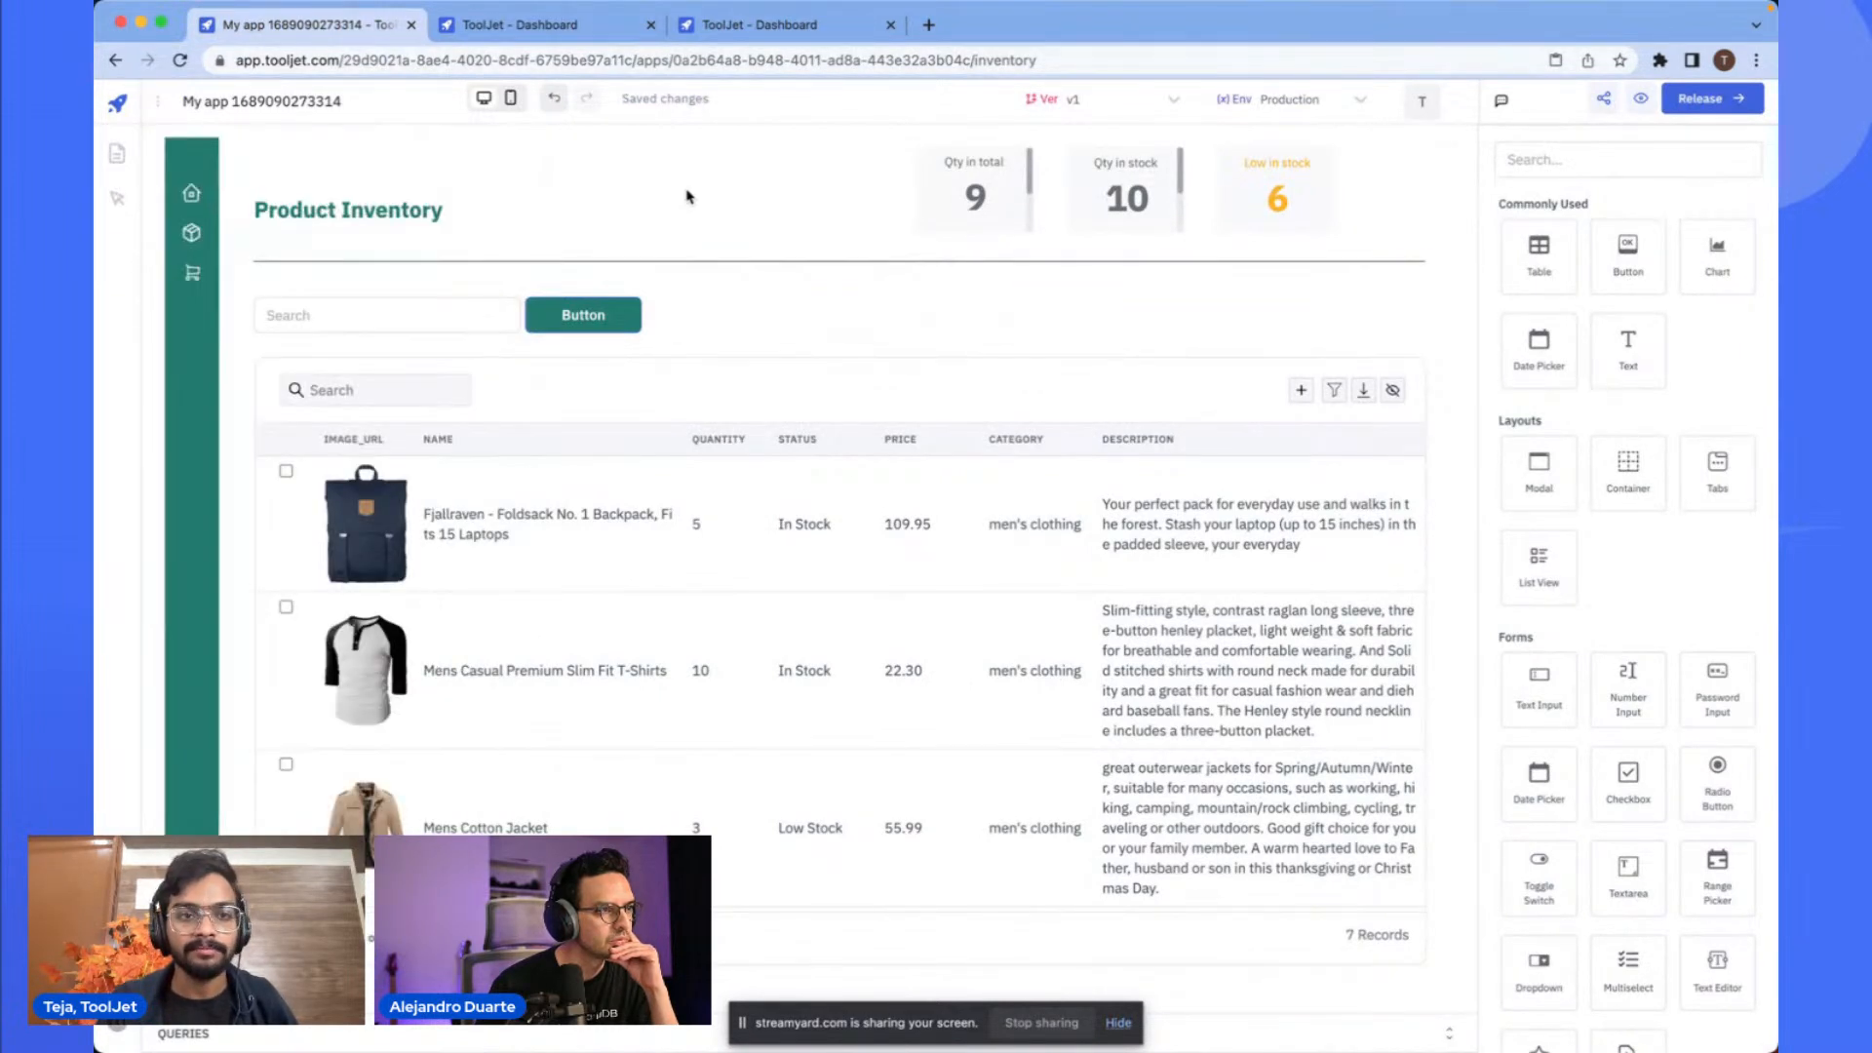
pyautogui.click(651, 24)
# - Raise the maximum canvas width in global settings to a very large pixel value
pyautogui.click(158, 100)
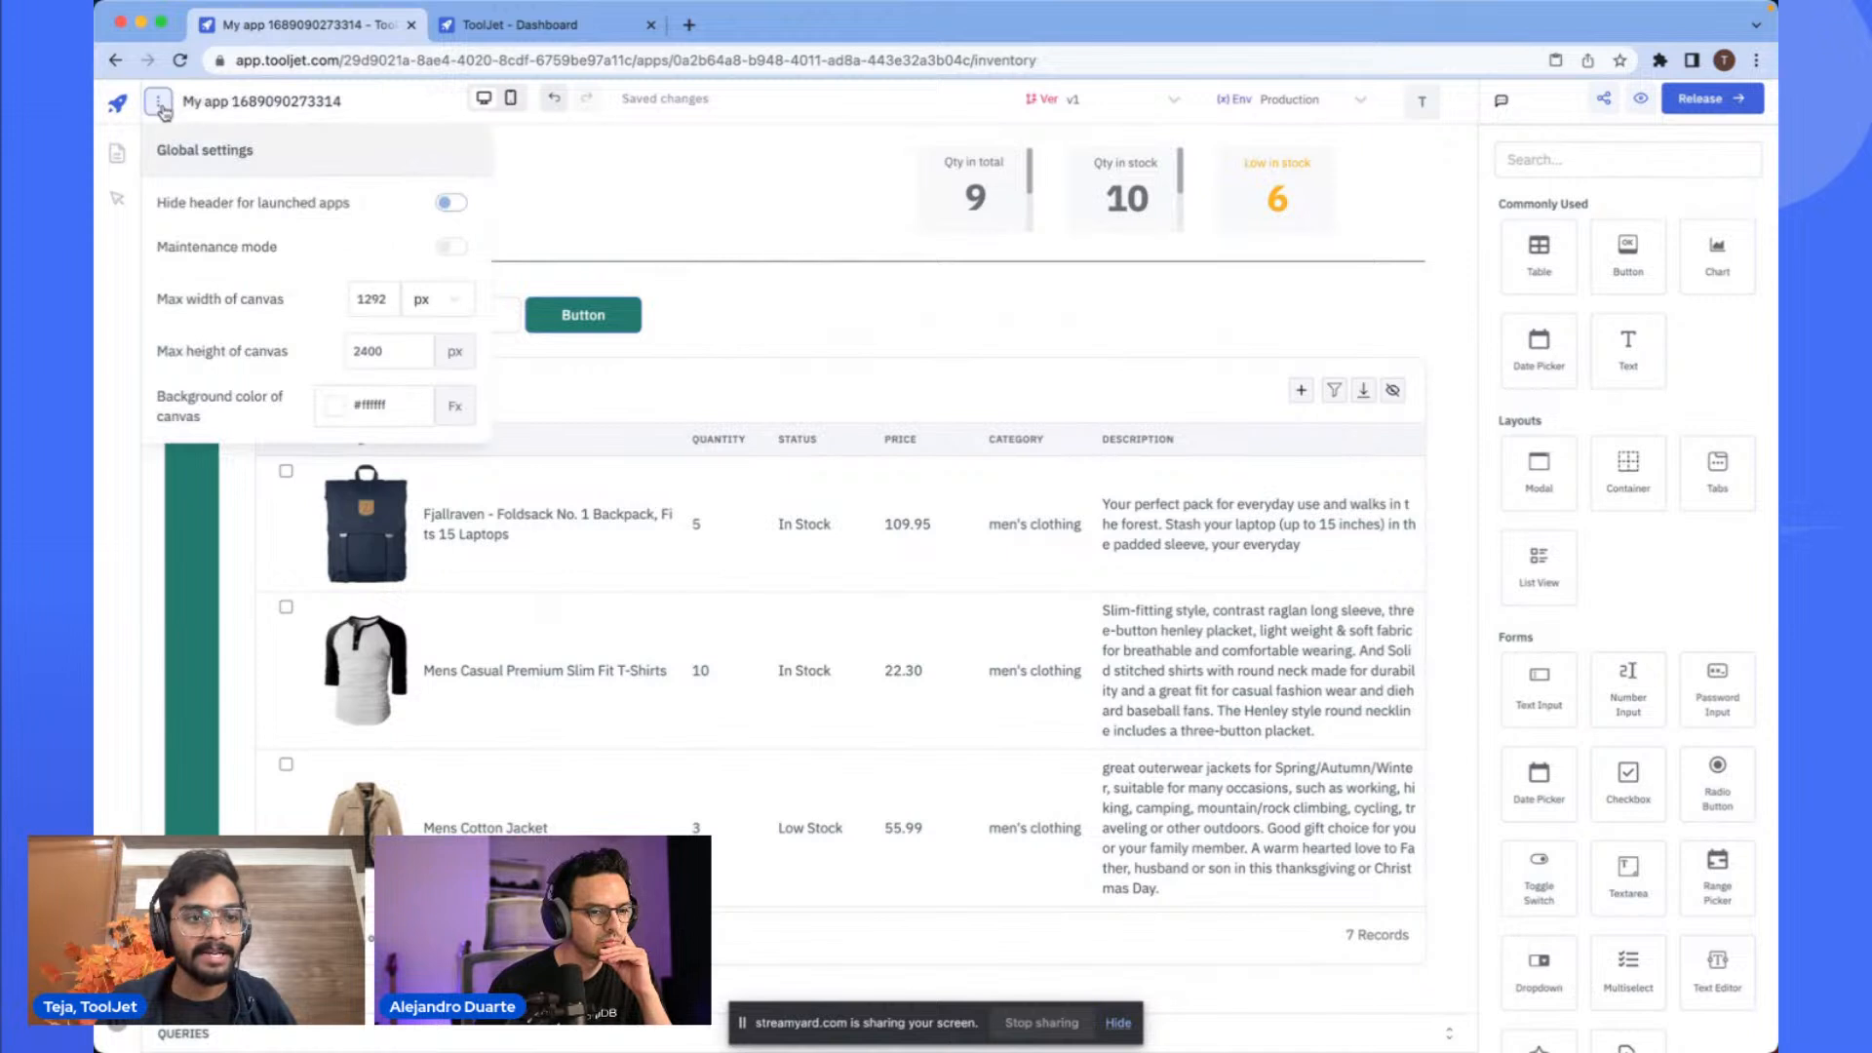
pyautogui.doubleClick(371, 298)
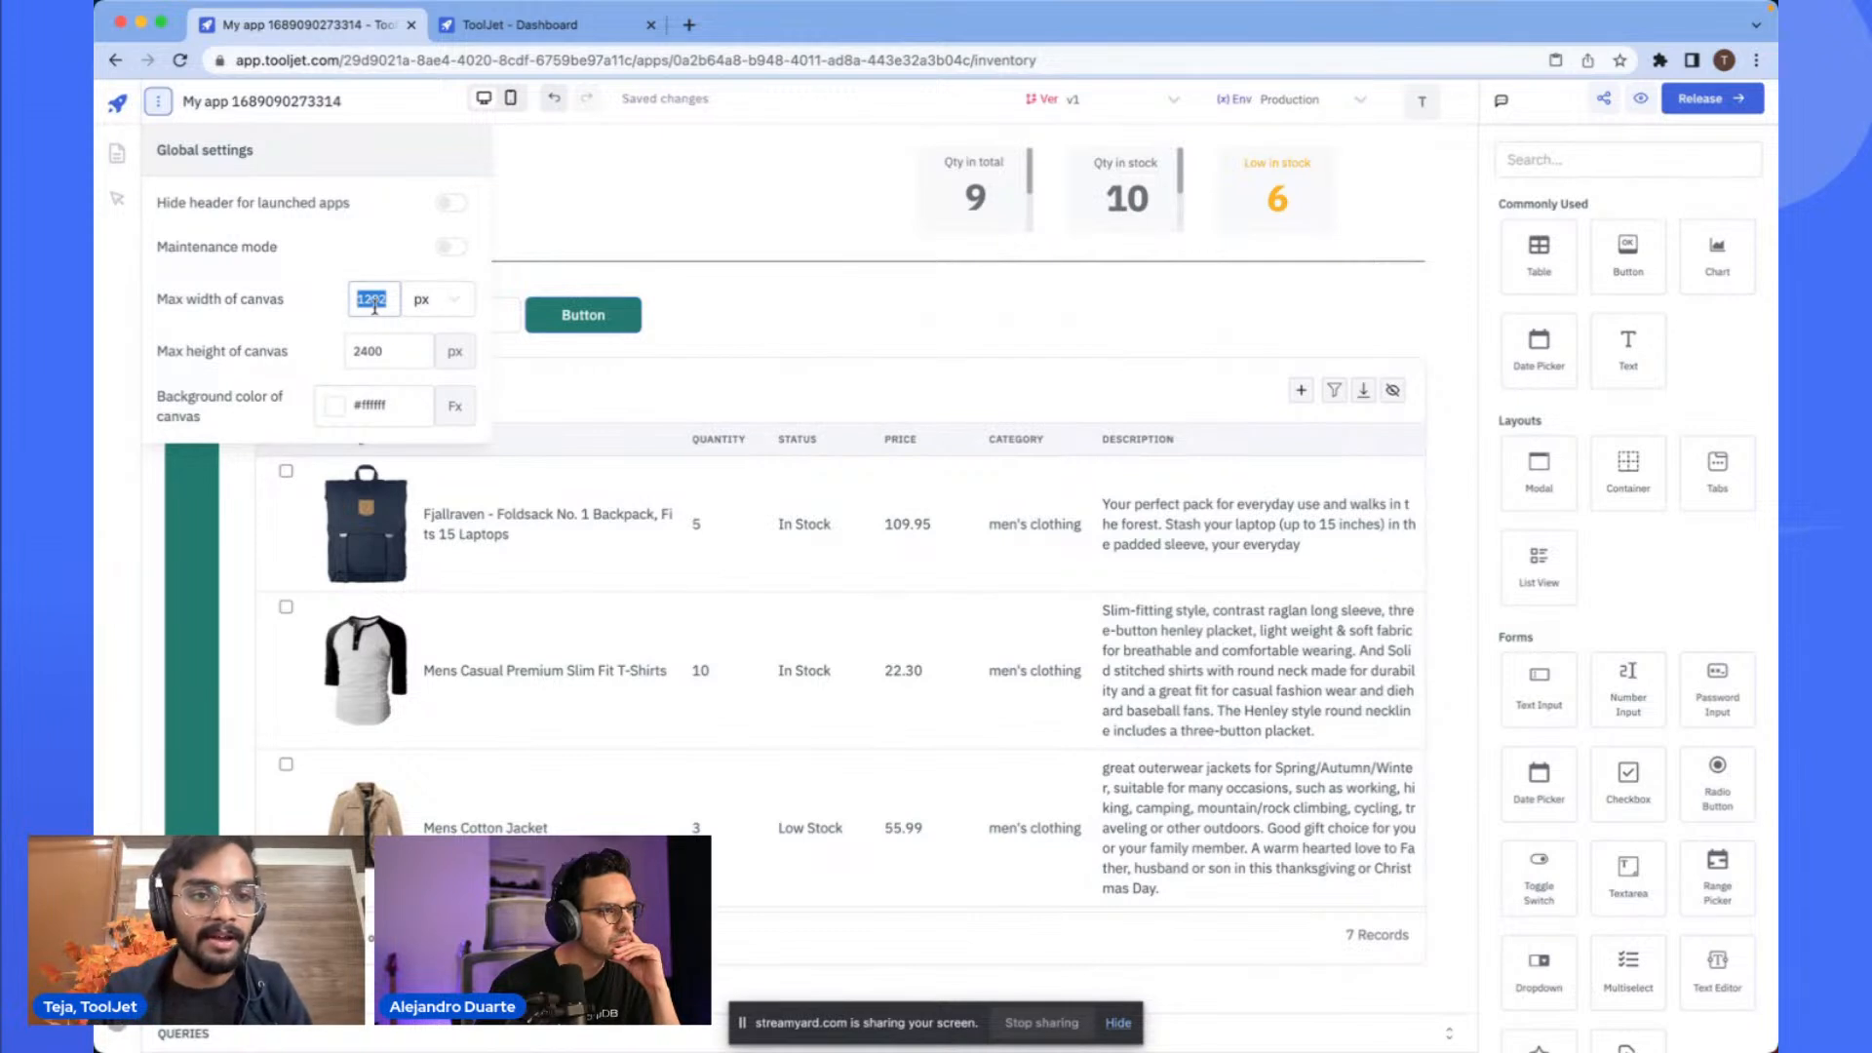
pyautogui.press('Right')
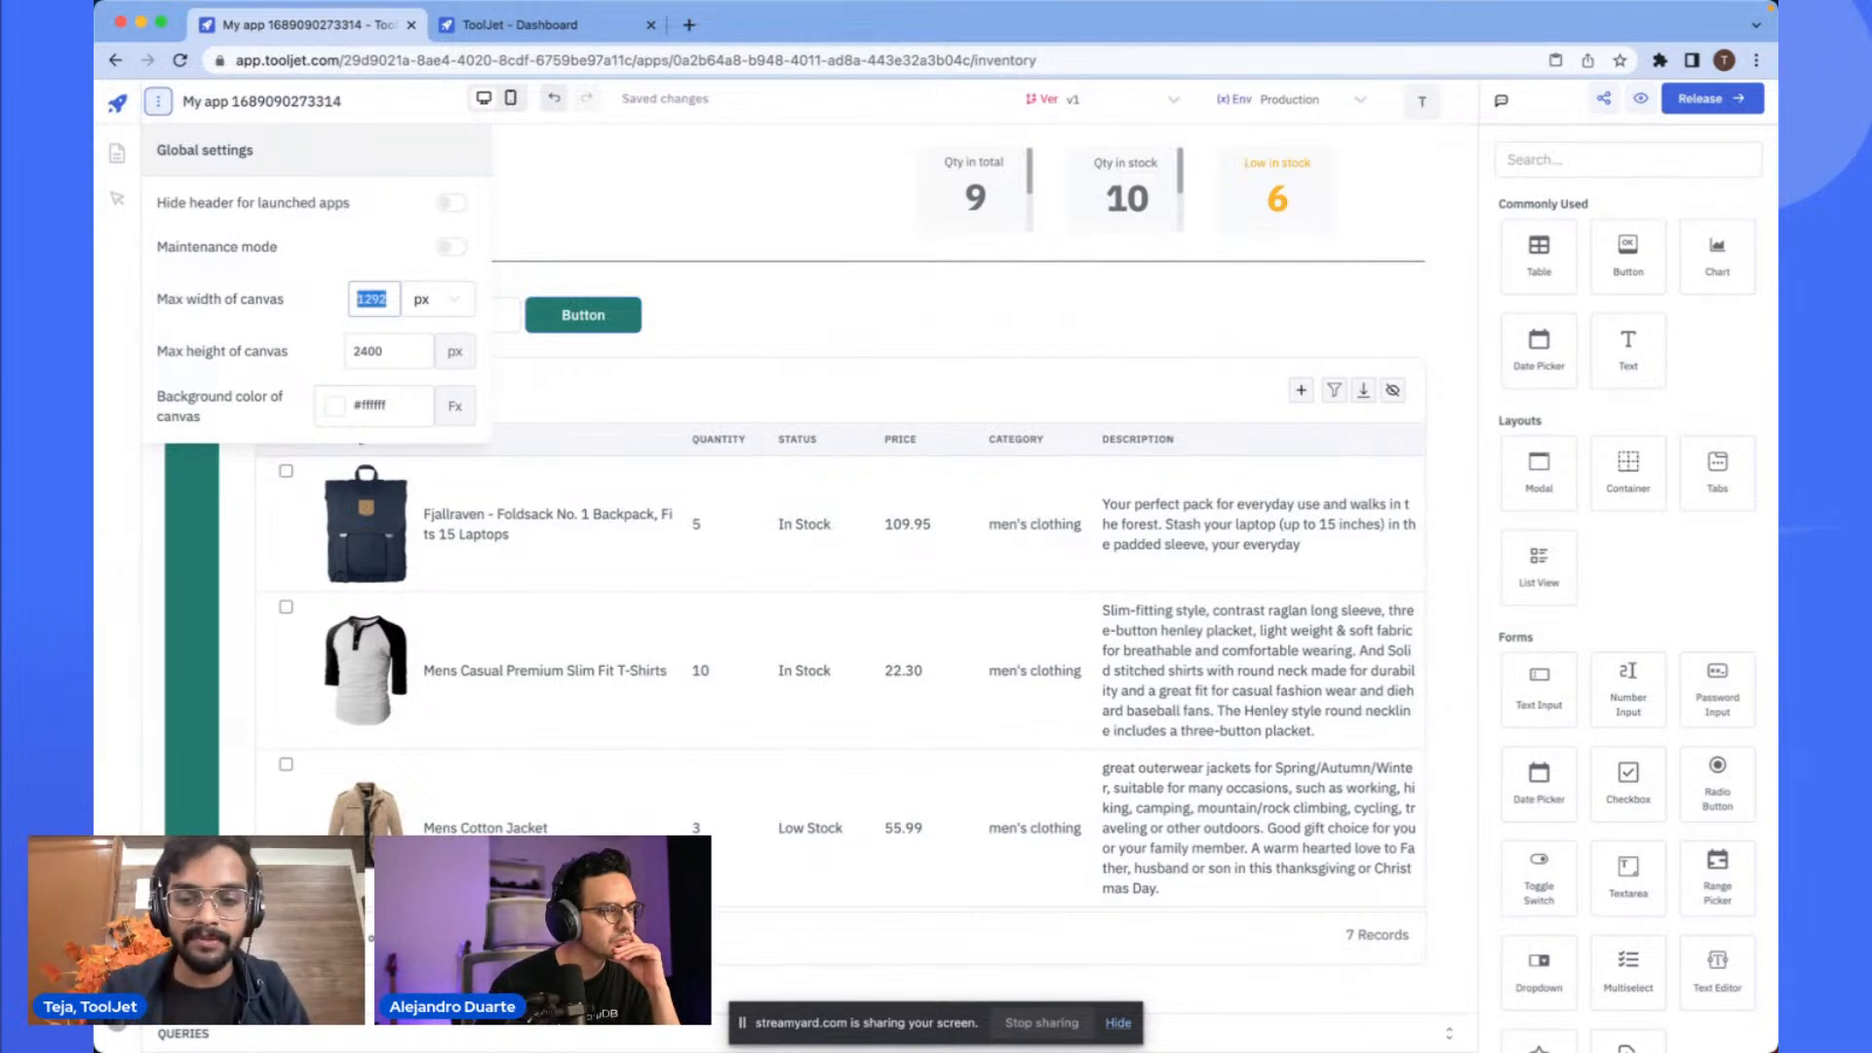
pyautogui.write('100000')
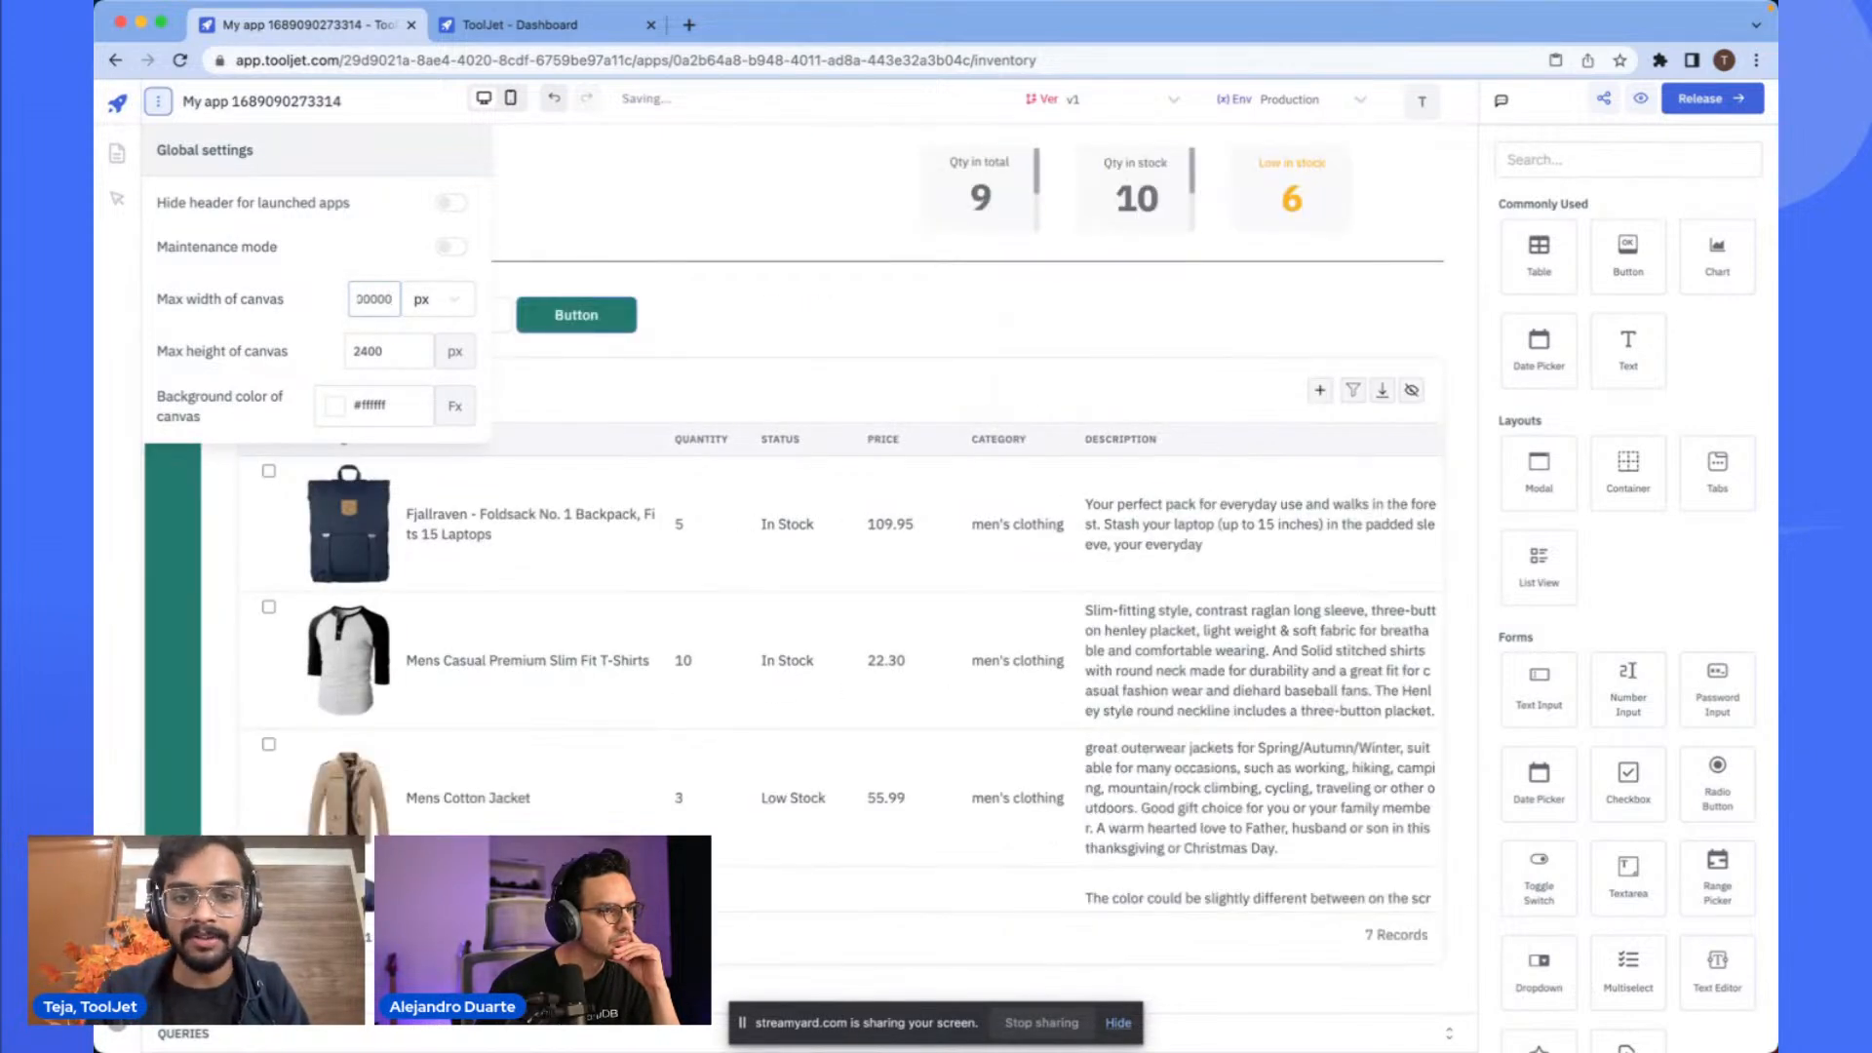
pyautogui.click(733, 219)
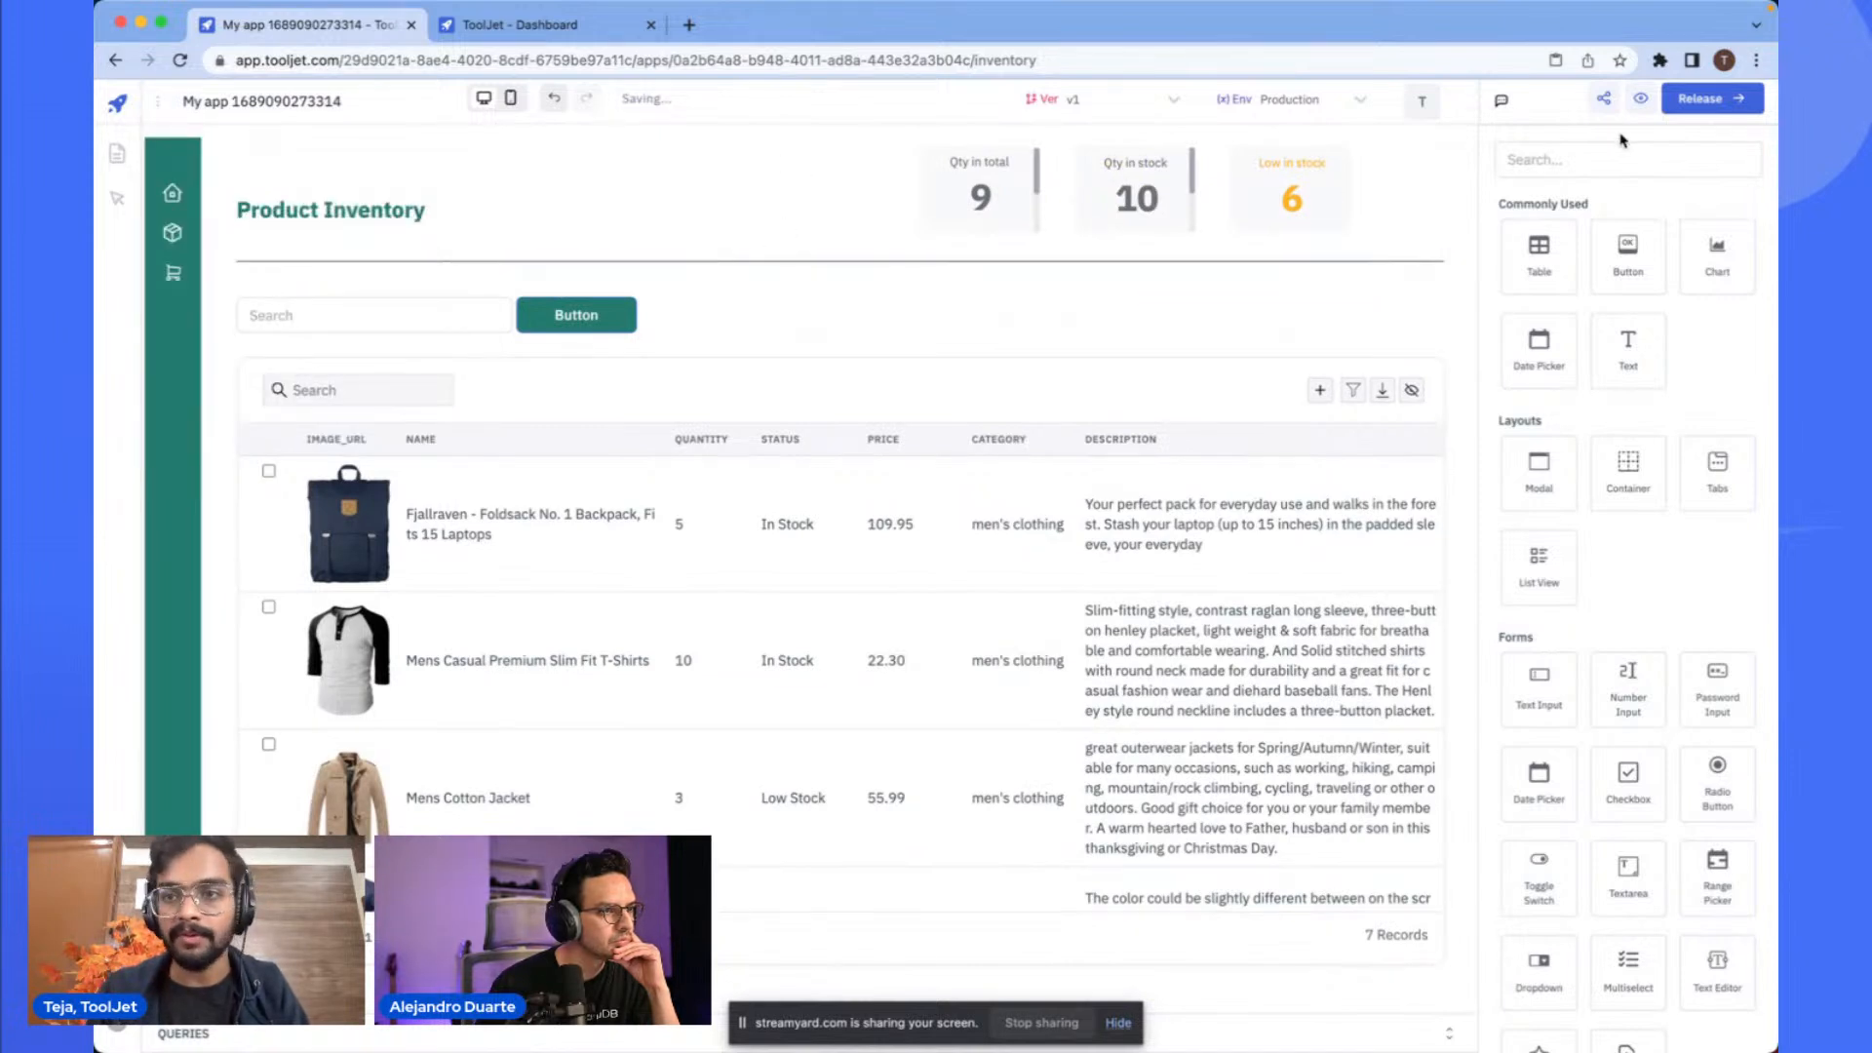
# - Preview the app again and inspect the widened inventory page layout
pyautogui.click(1641, 98)
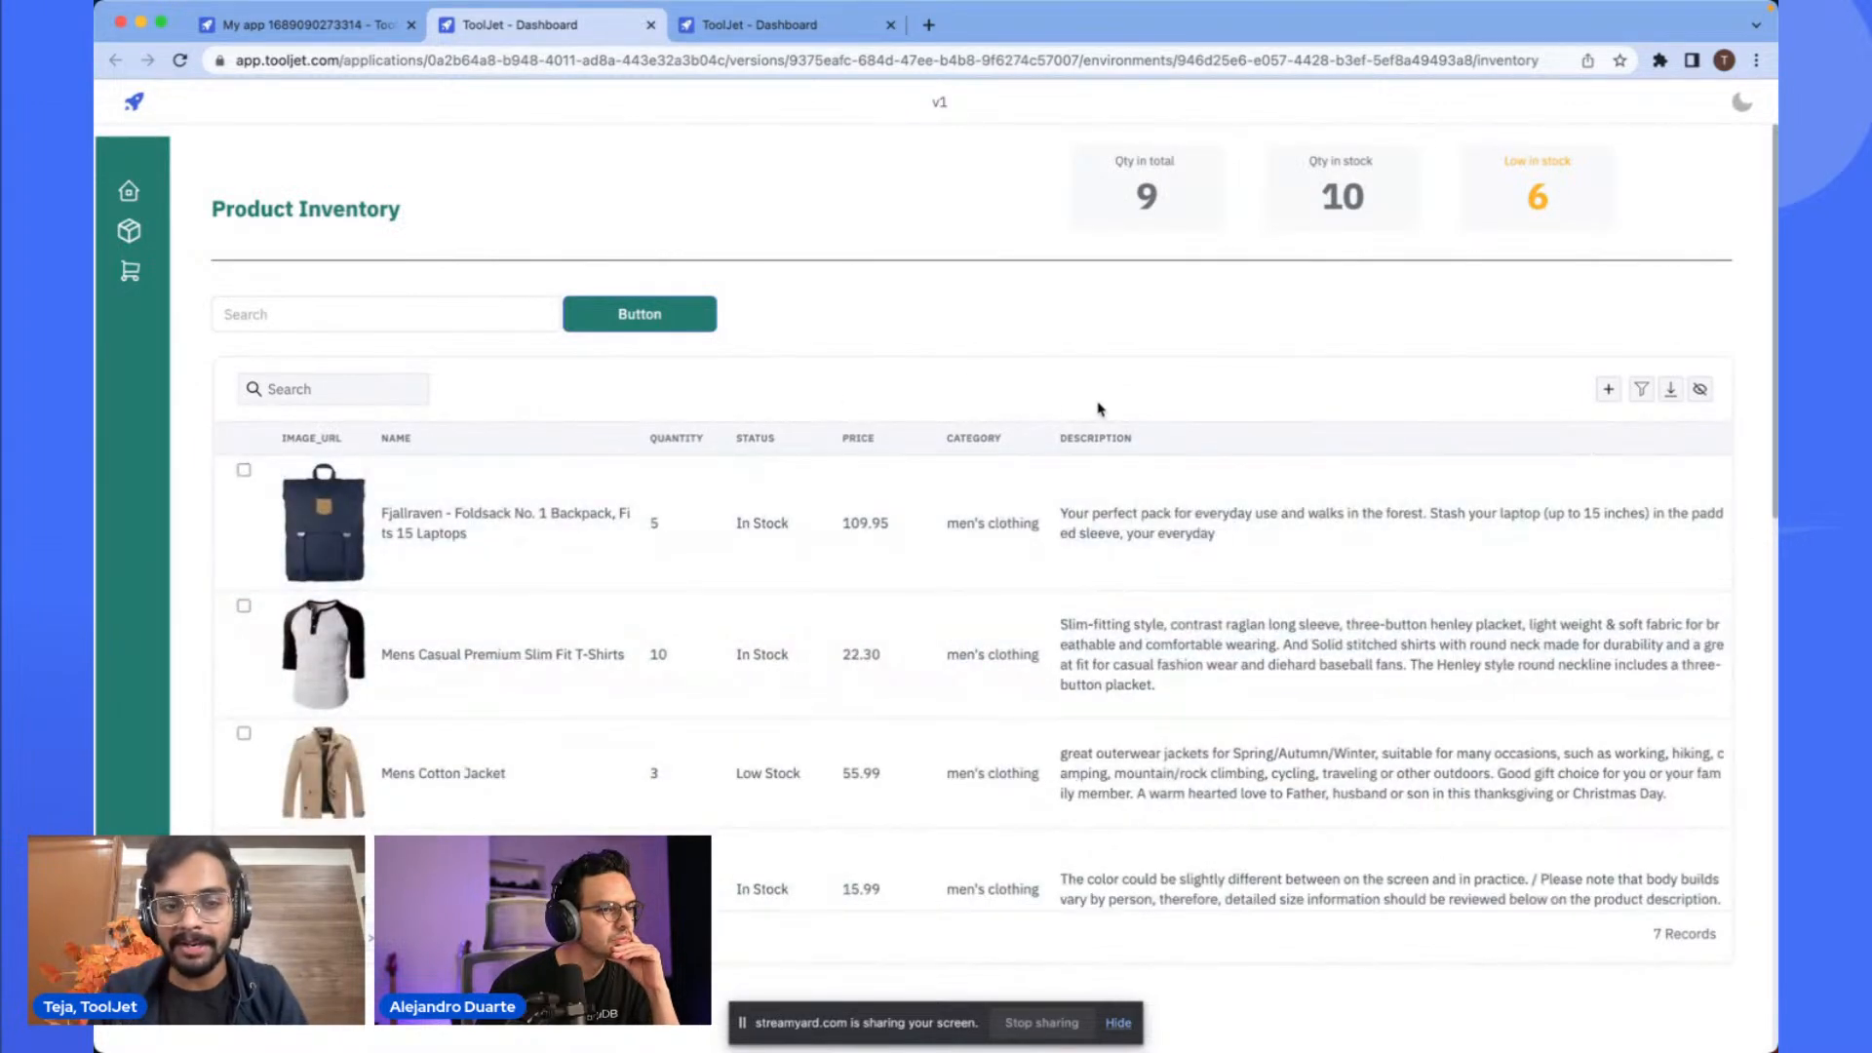
pyautogui.scroll(-1, 880, 634)
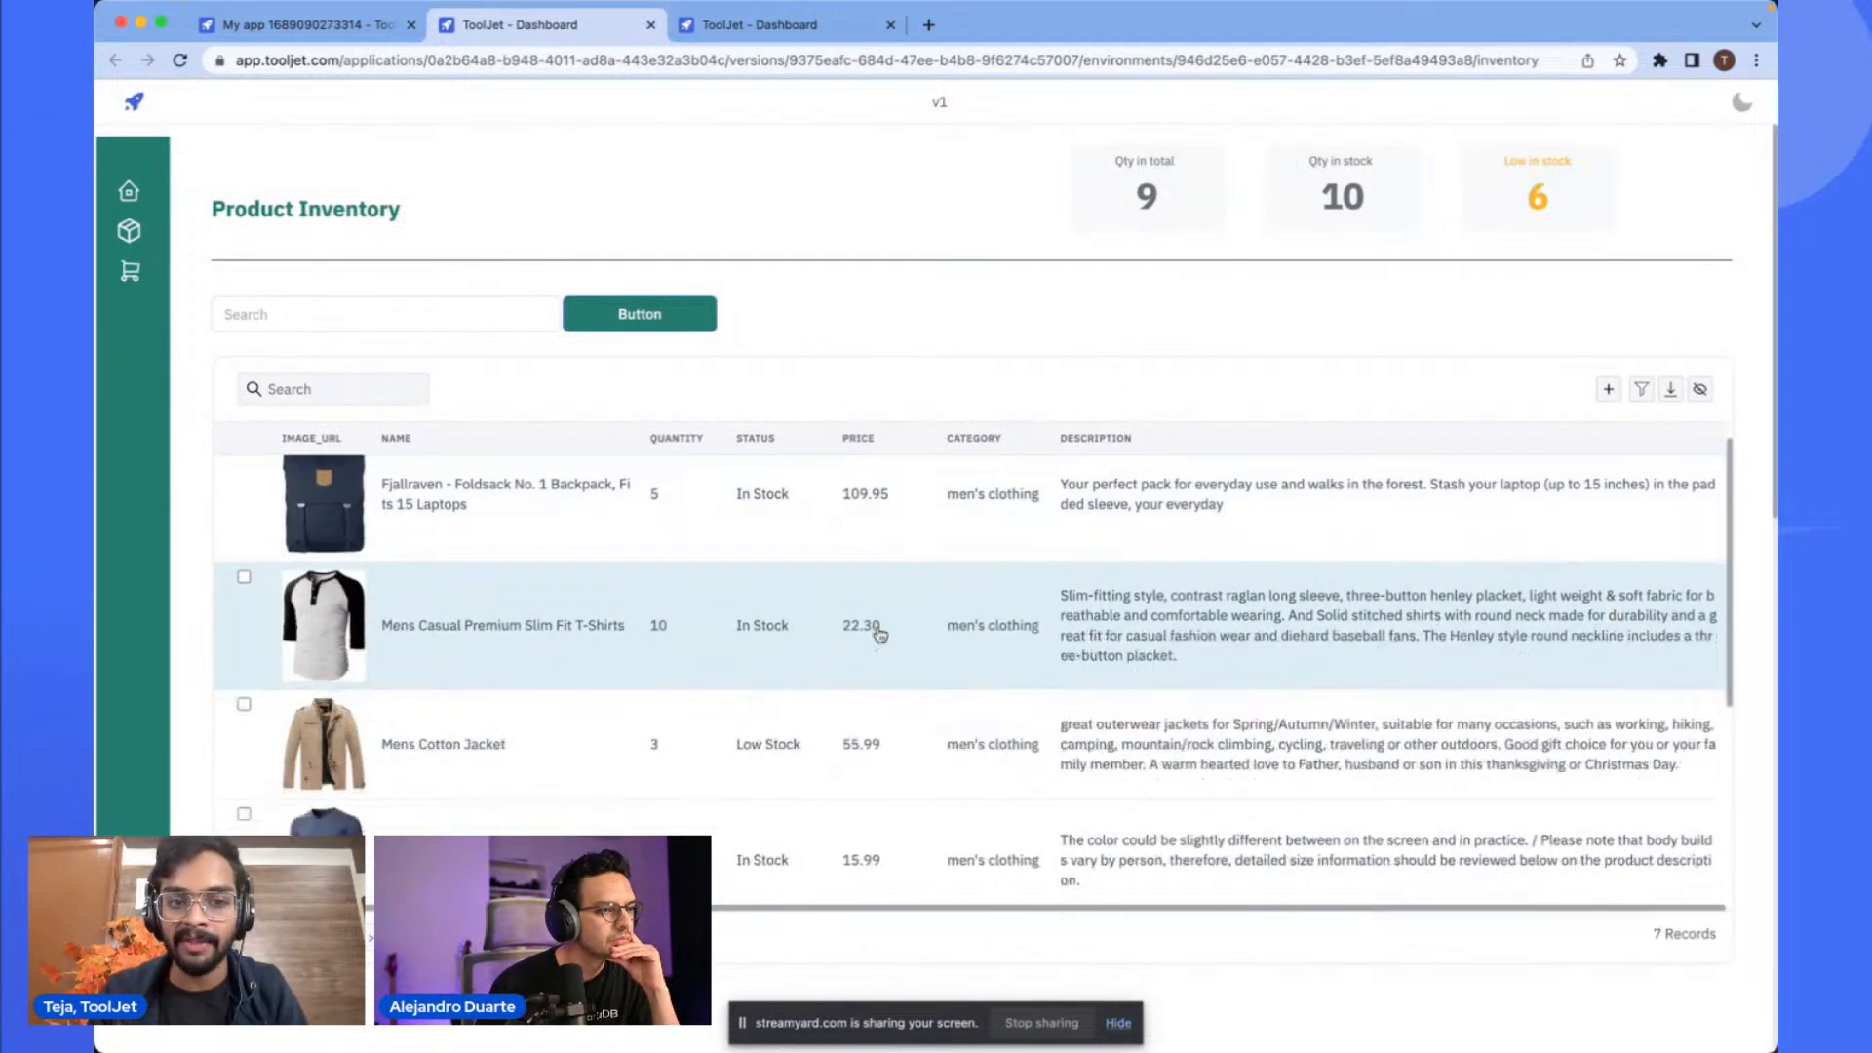
pyautogui.scroll(1, 881, 635)
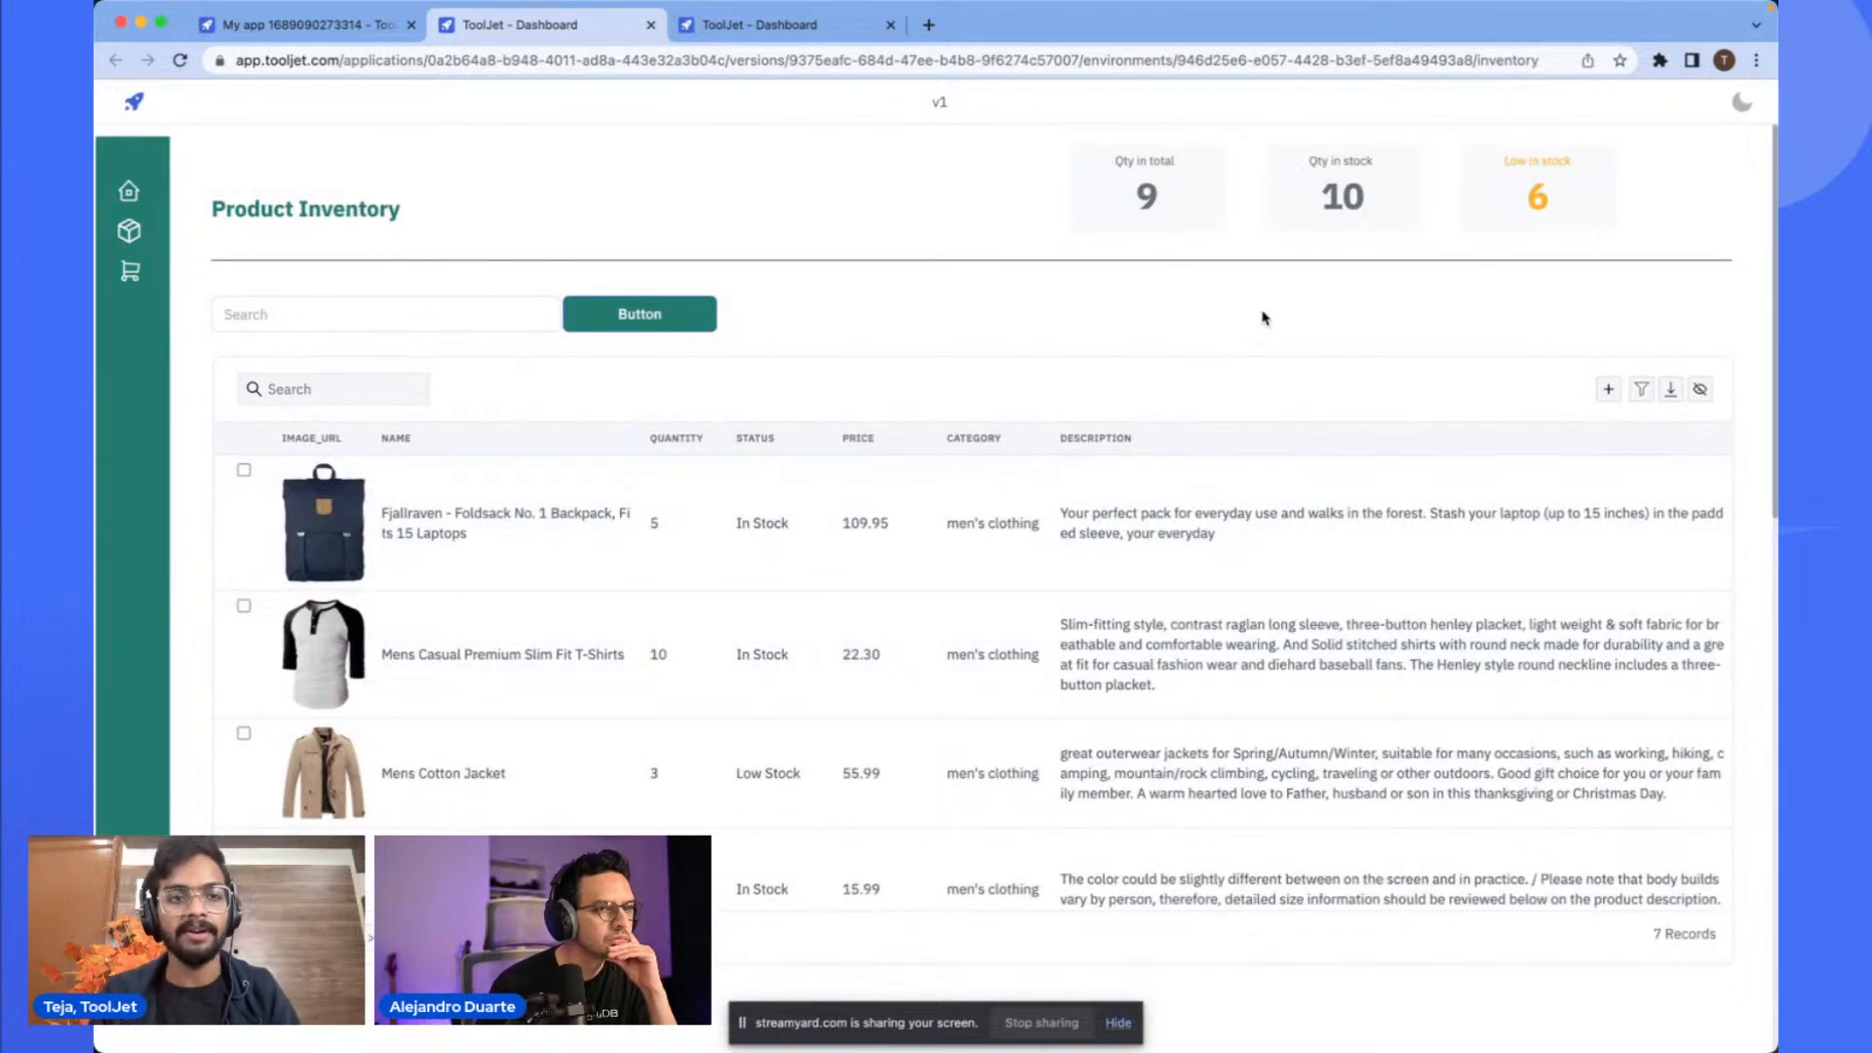
pyautogui.hotkey('ctrl', 'shift', 'Tab')
pyautogui.click(937, 275)
pyautogui.click(1073, 317)
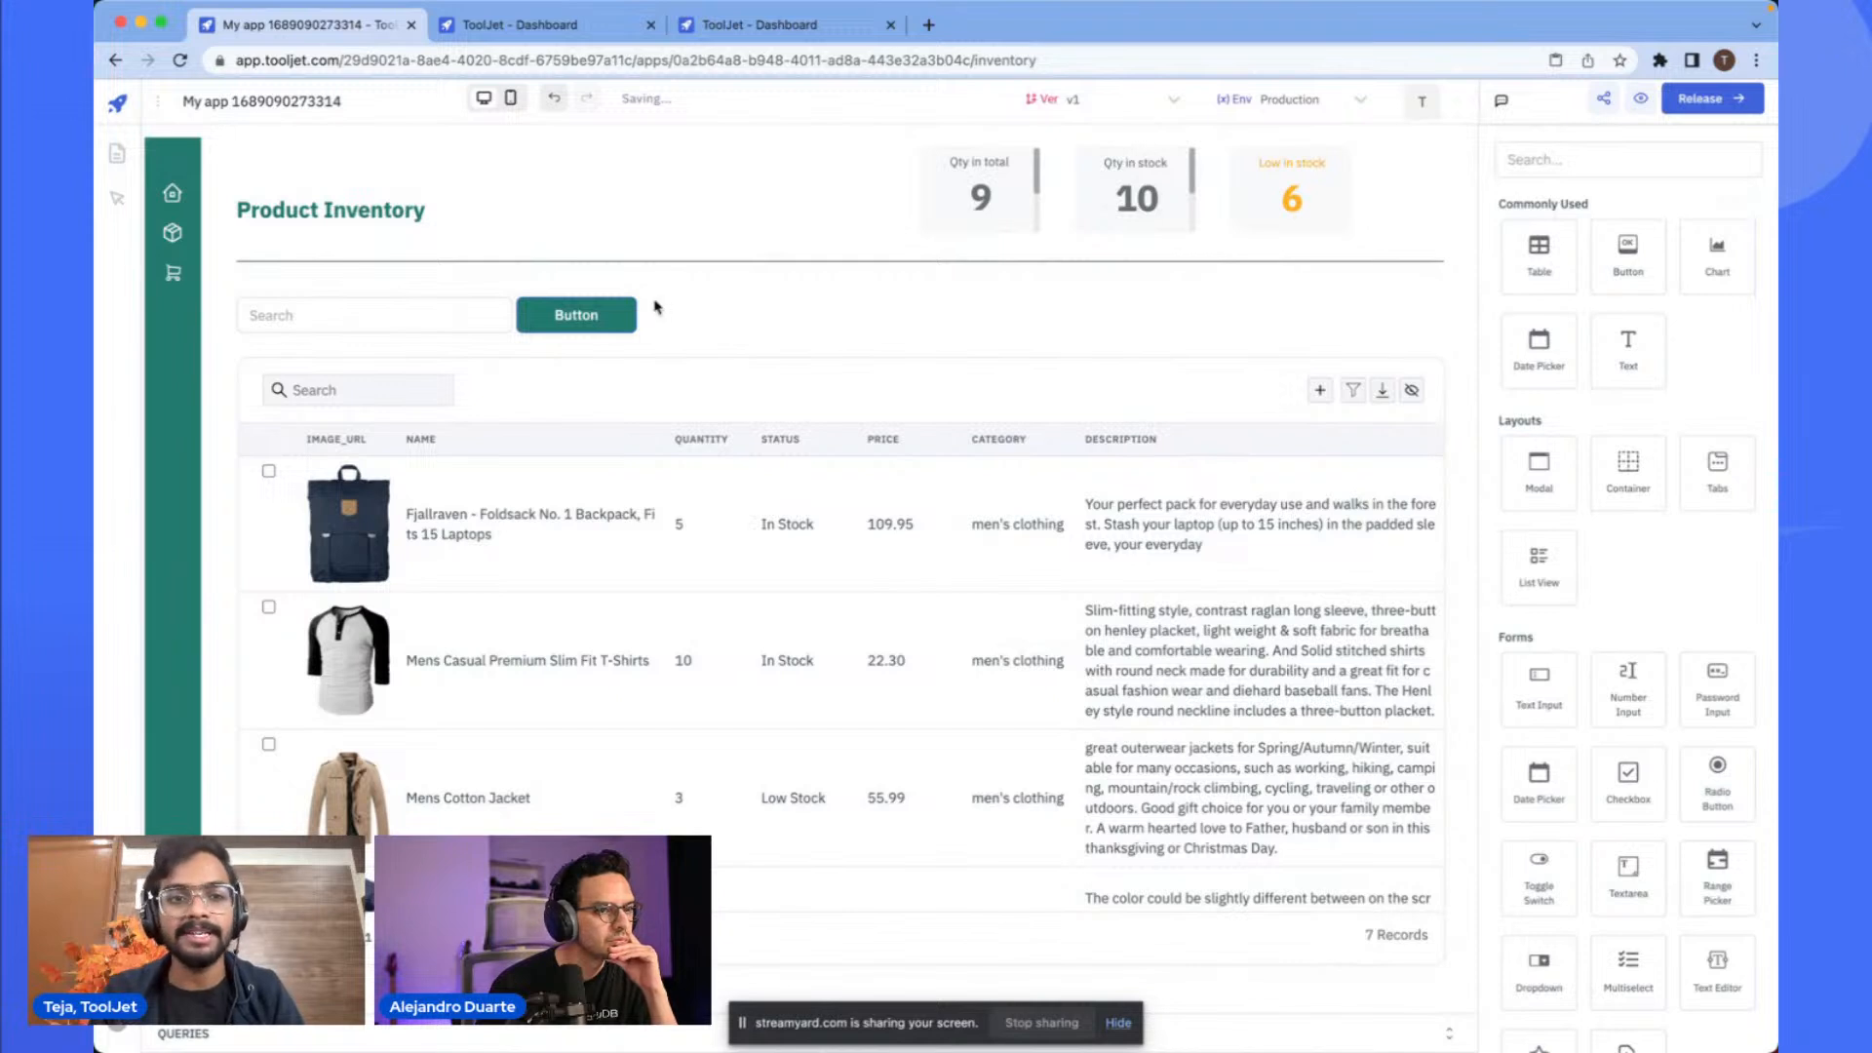
# - Copy the search button and place the duplicate at the right end of the search row
pyautogui.click(563, 289)
pyautogui.press('super+c')
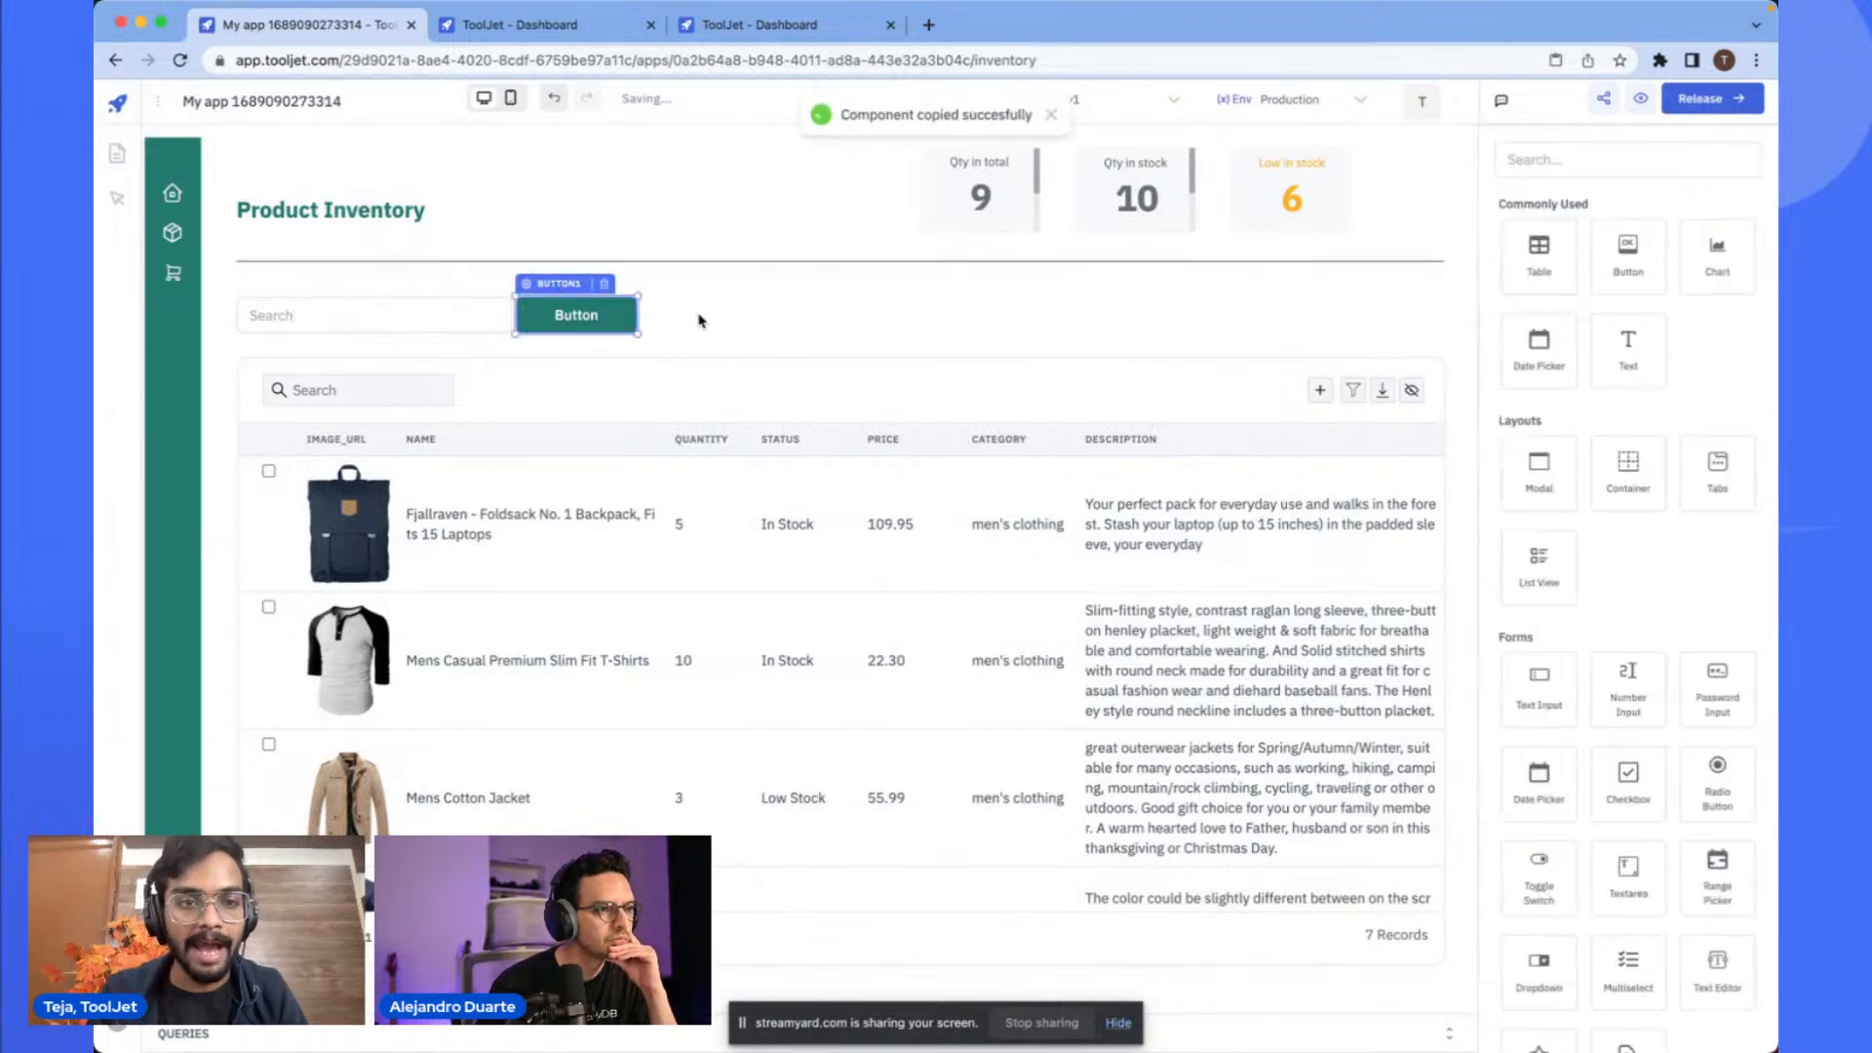
pyautogui.press('super+v')
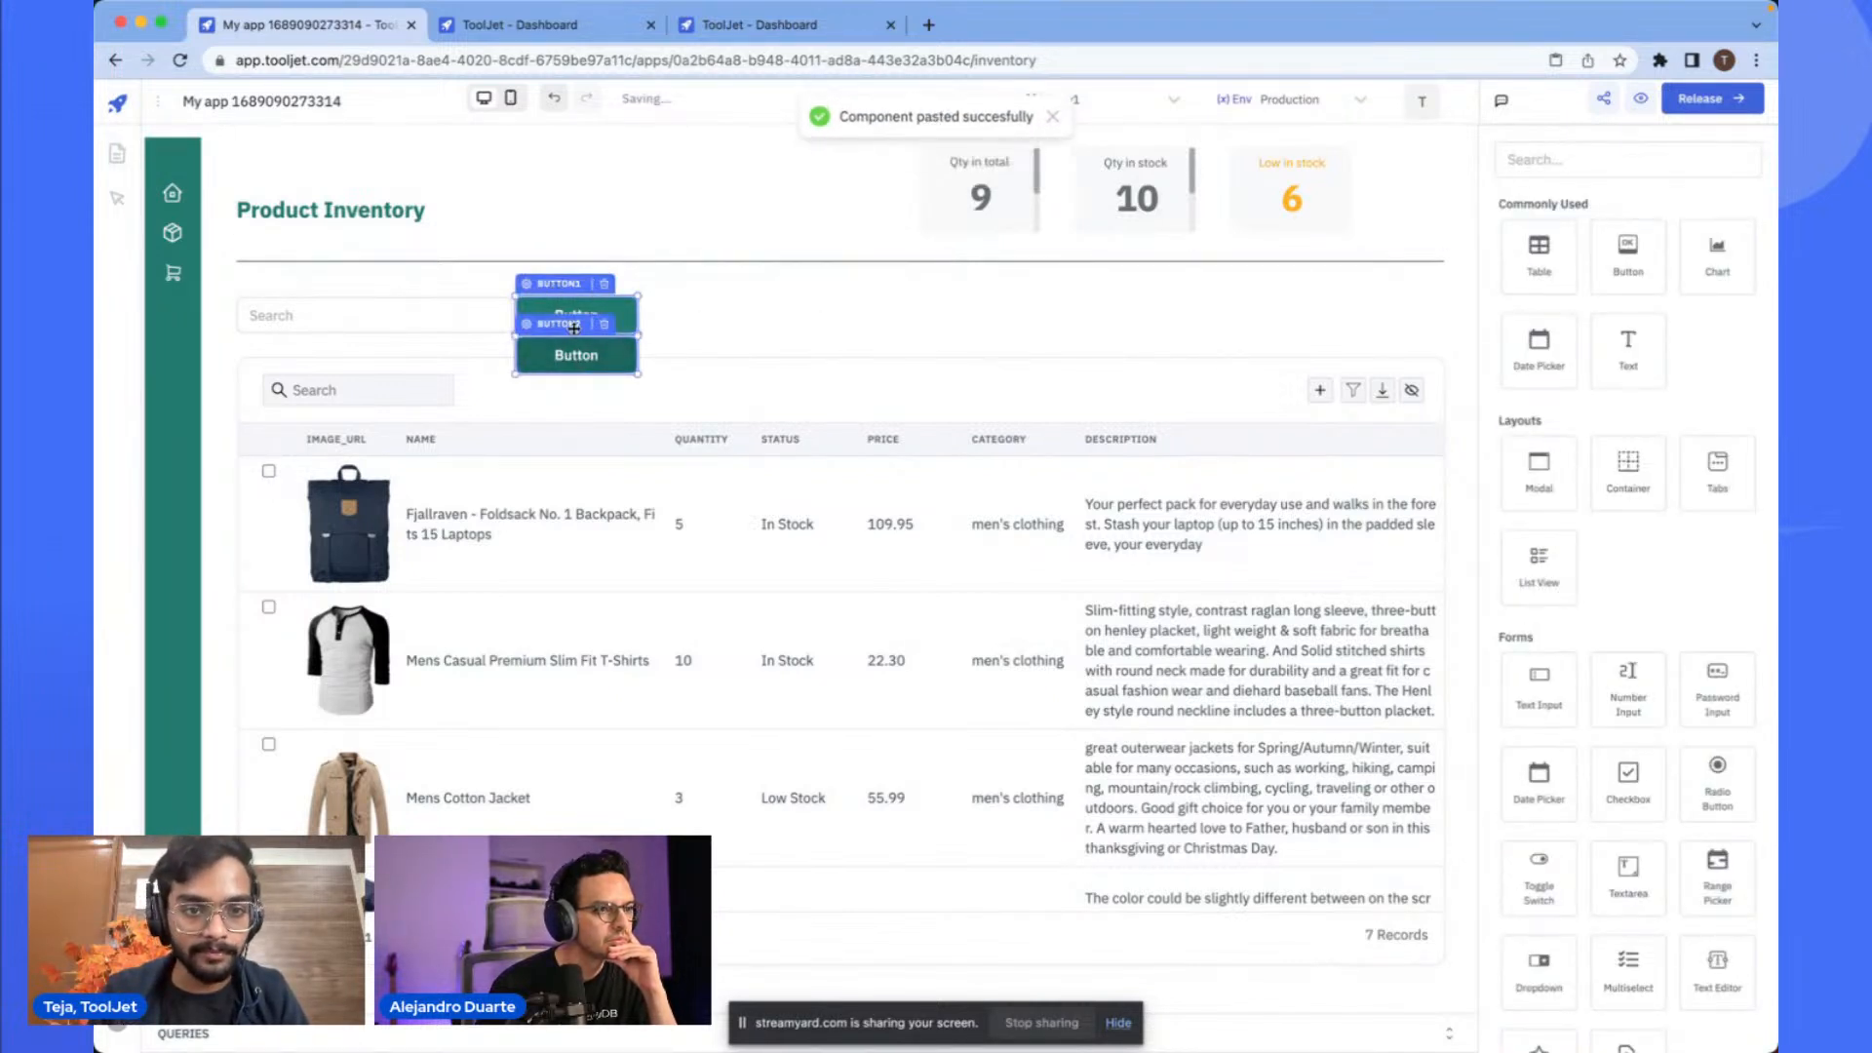
pyautogui.moveTo(576, 351); pyautogui.dragTo(1375, 286)
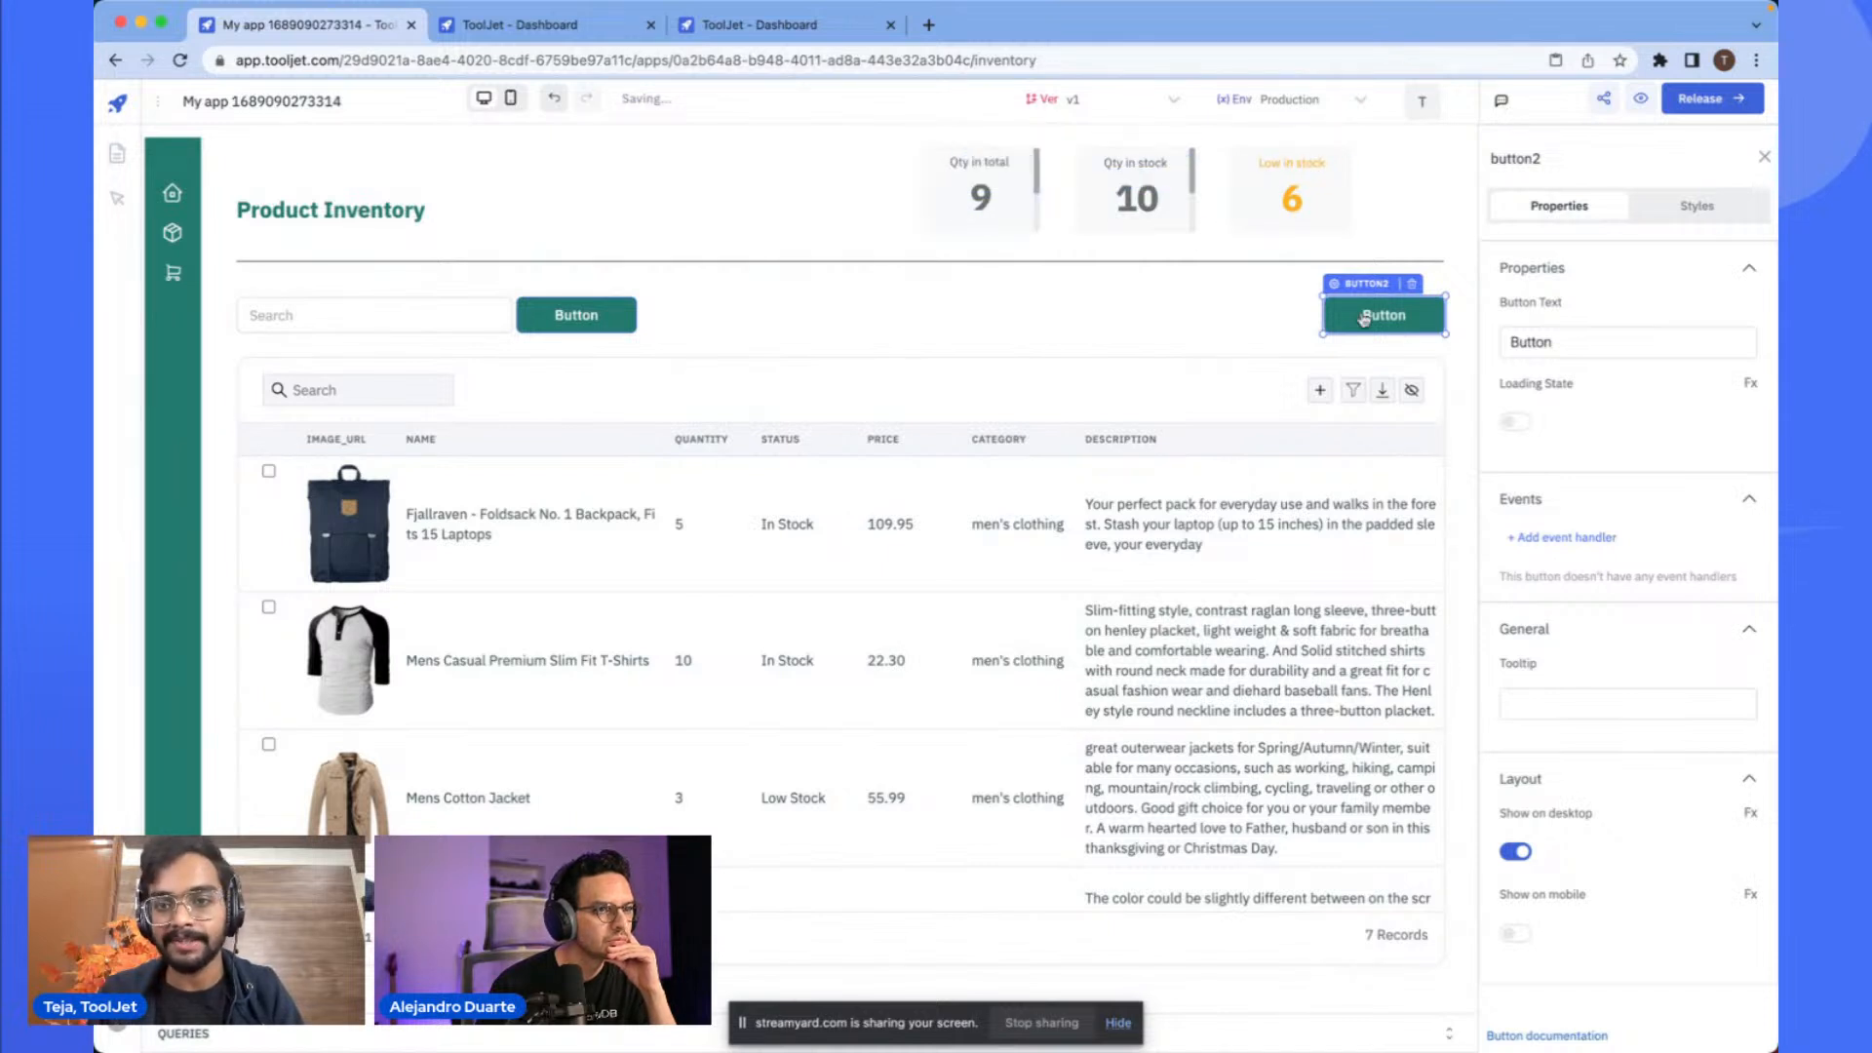
# - Set the duplicate button's text to Add a product and widen it toward the left
pyautogui.doubleClick(1538, 342)
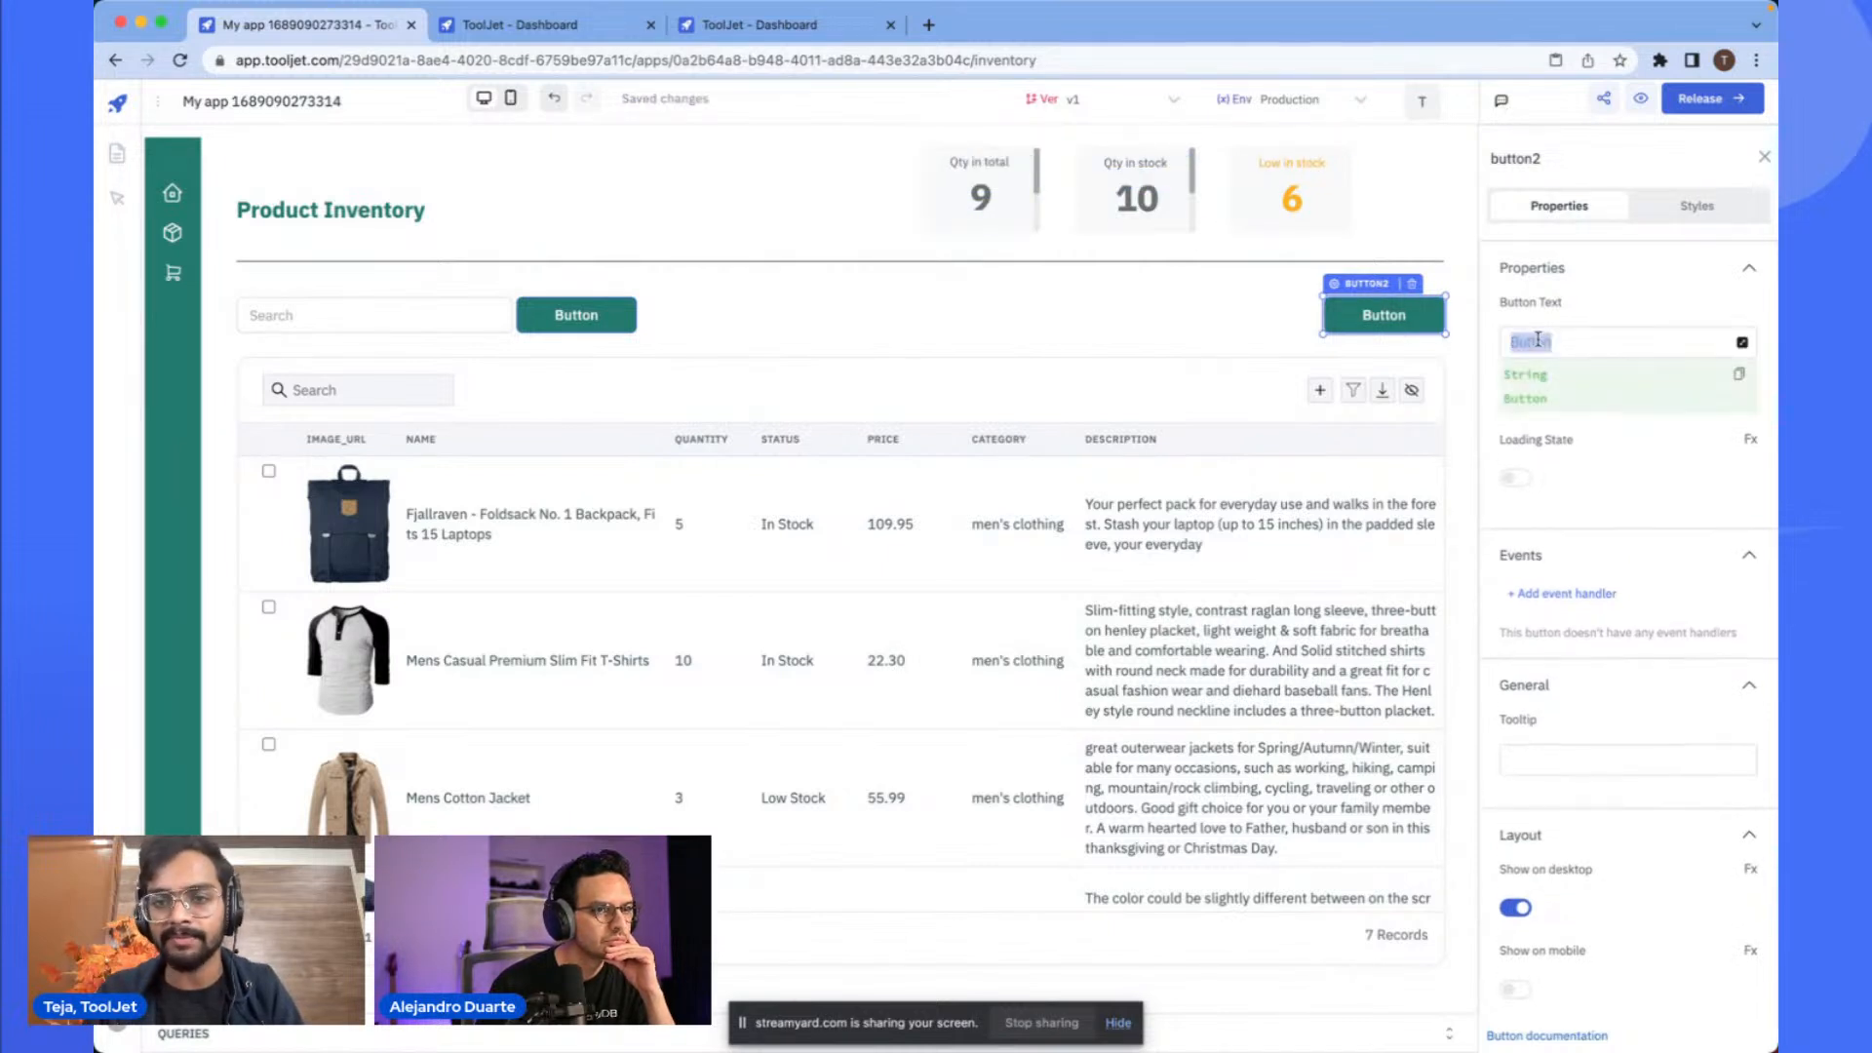
pyautogui.write('Add')
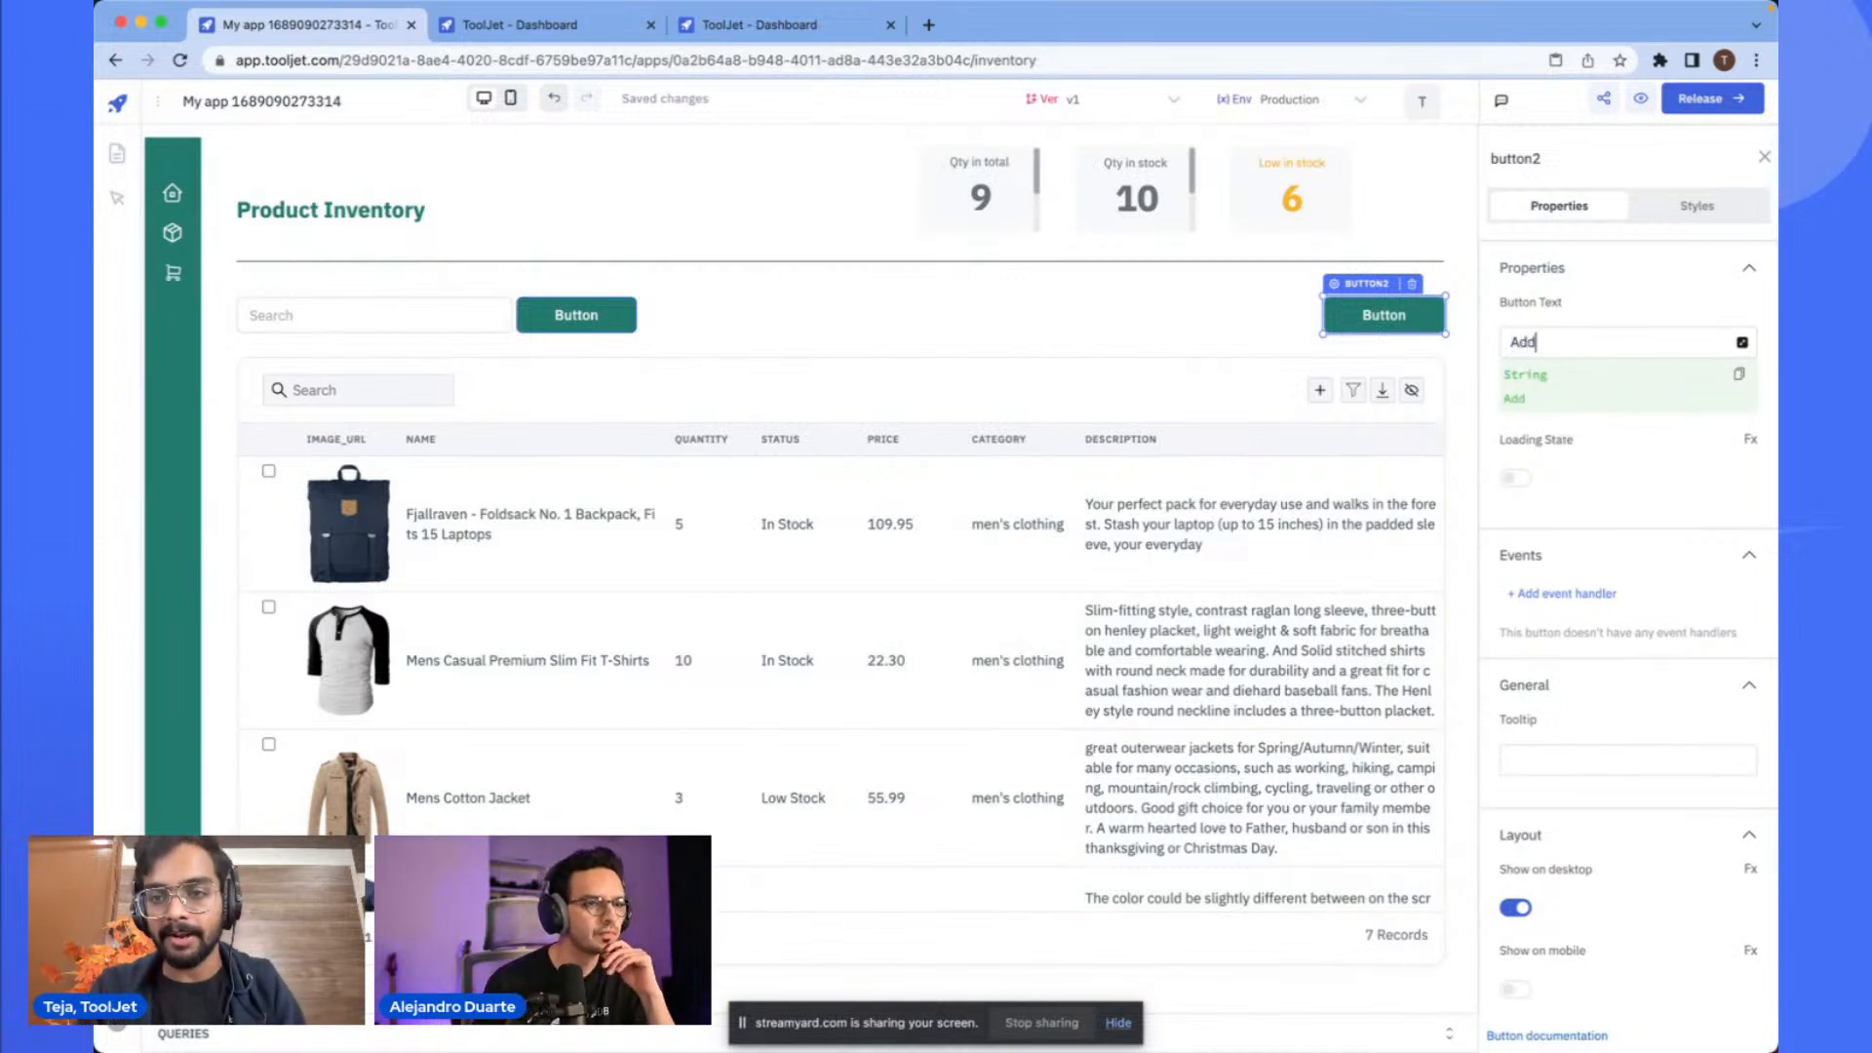
pyautogui.write(' a product')
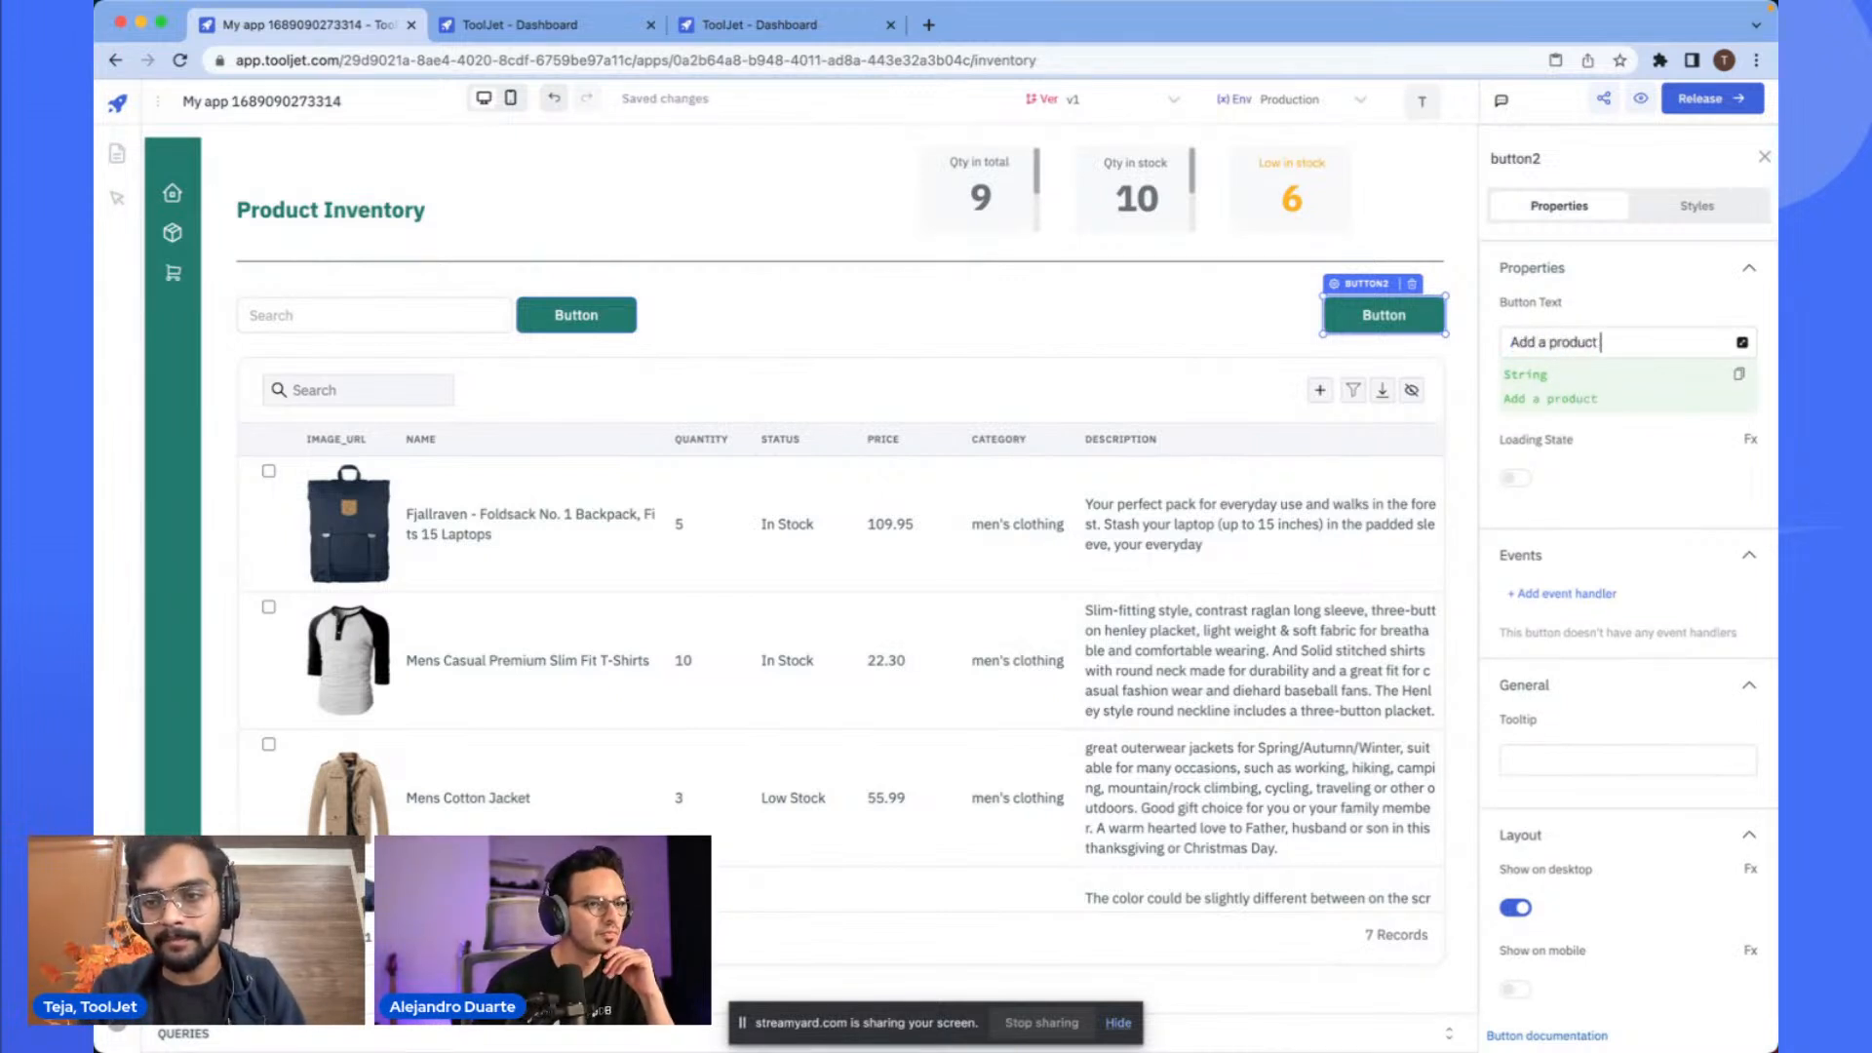
pyautogui.click(1174, 315)
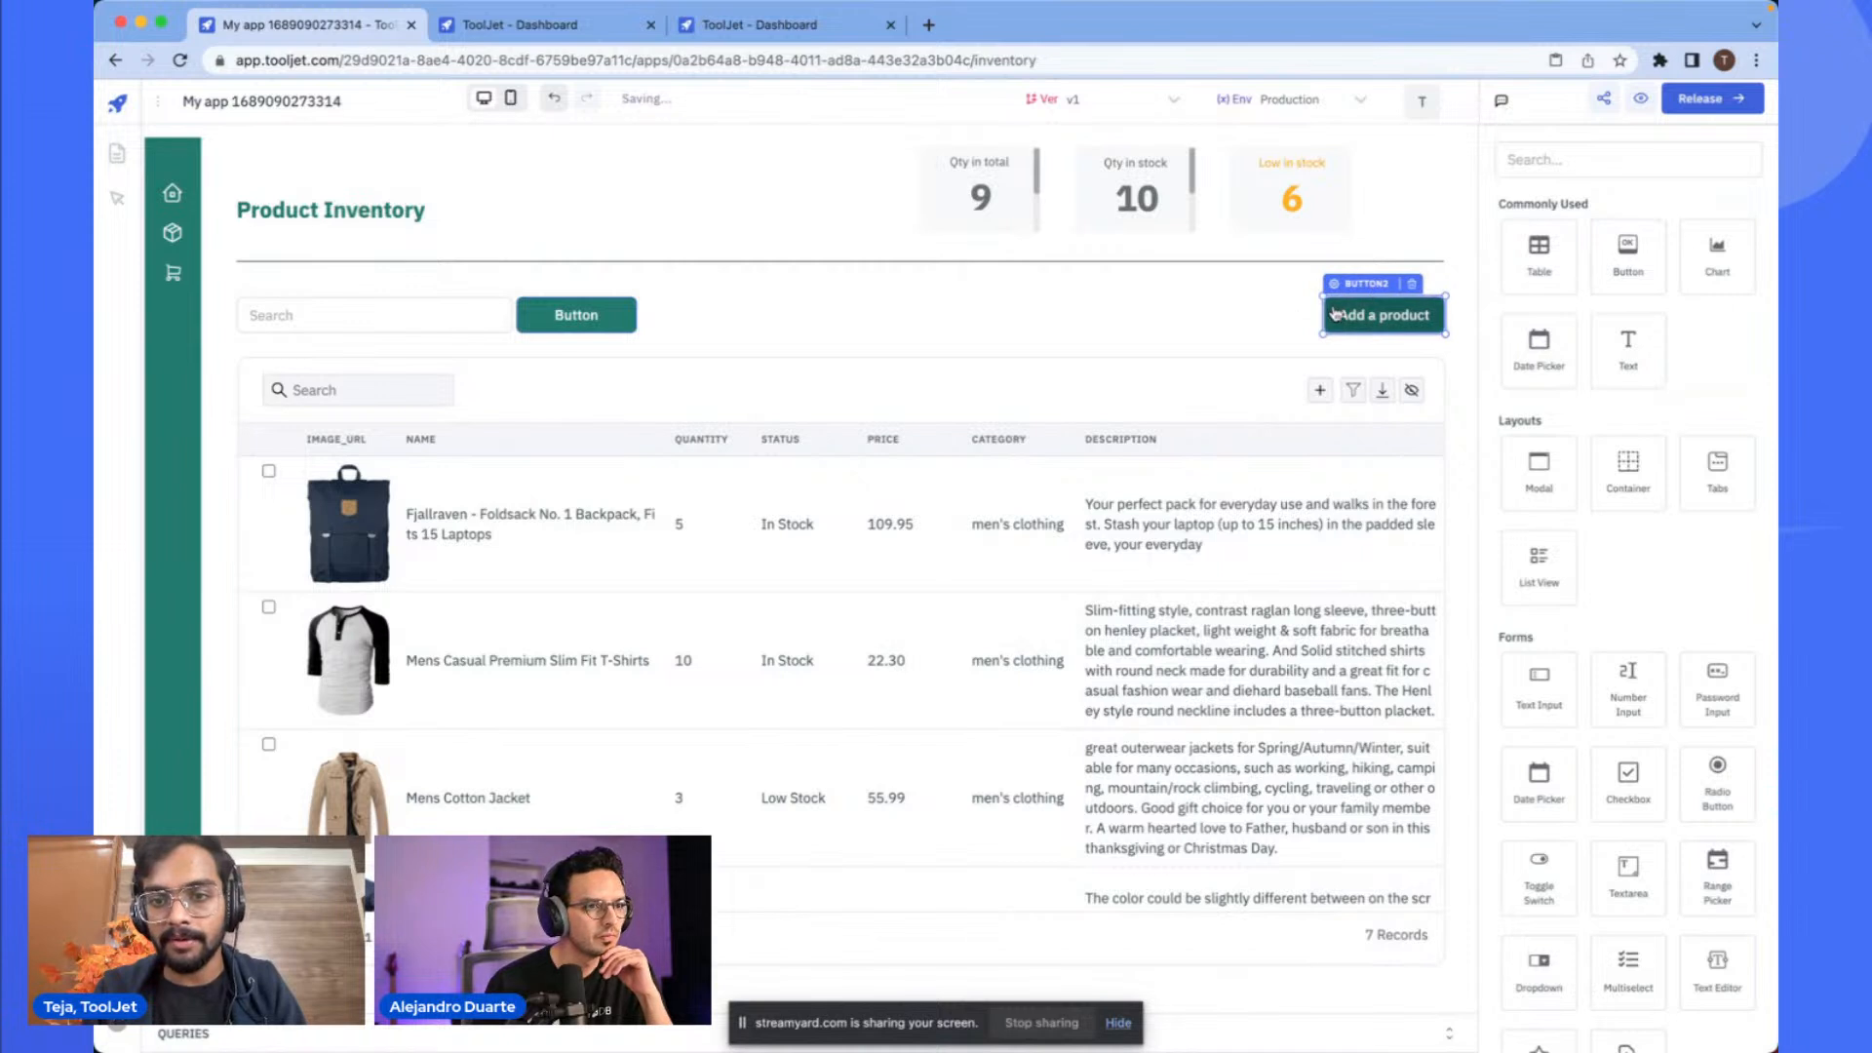
pyautogui.moveTo(1325, 311); pyautogui.dragTo(1255, 314)
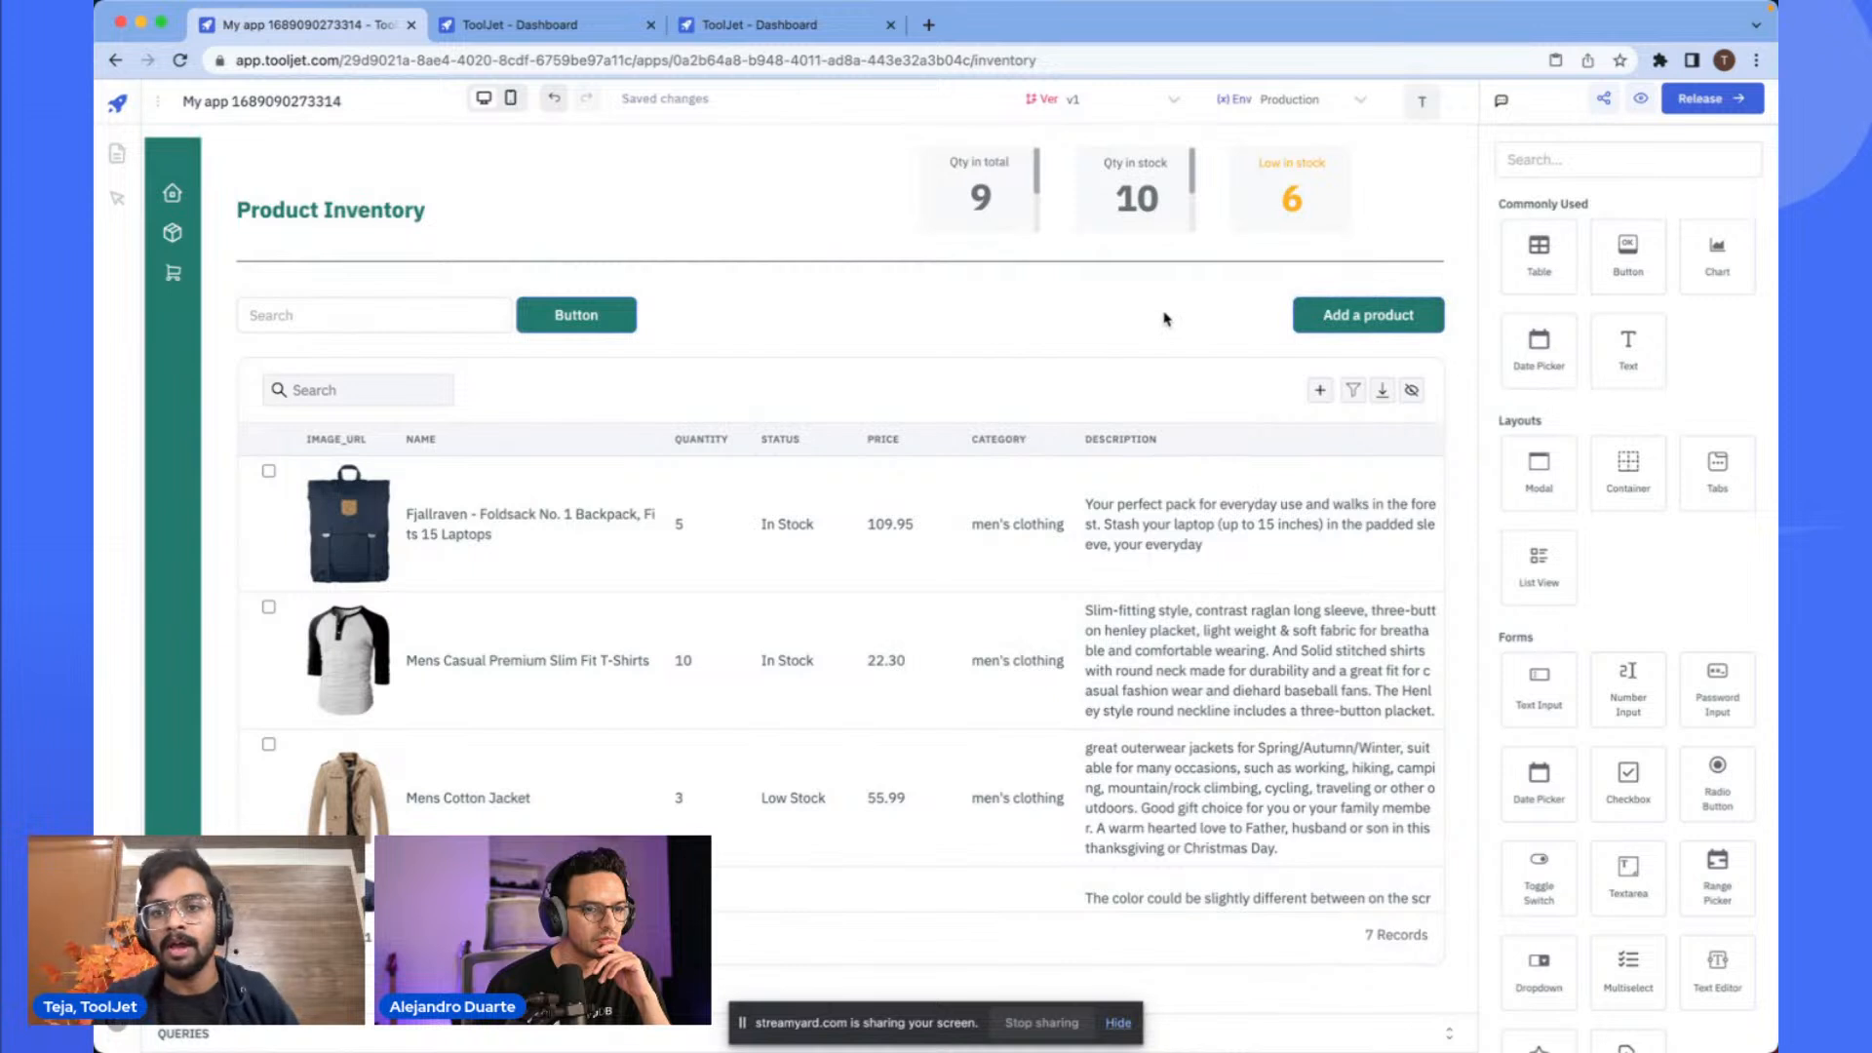
# - Open the queries panel to view the getProducts query
pyautogui.scroll(-1, 1141, 468)
pyautogui.scroll(1, 1140, 468)
pyautogui.click(1070, 285)
pyautogui.click(1017, 203)
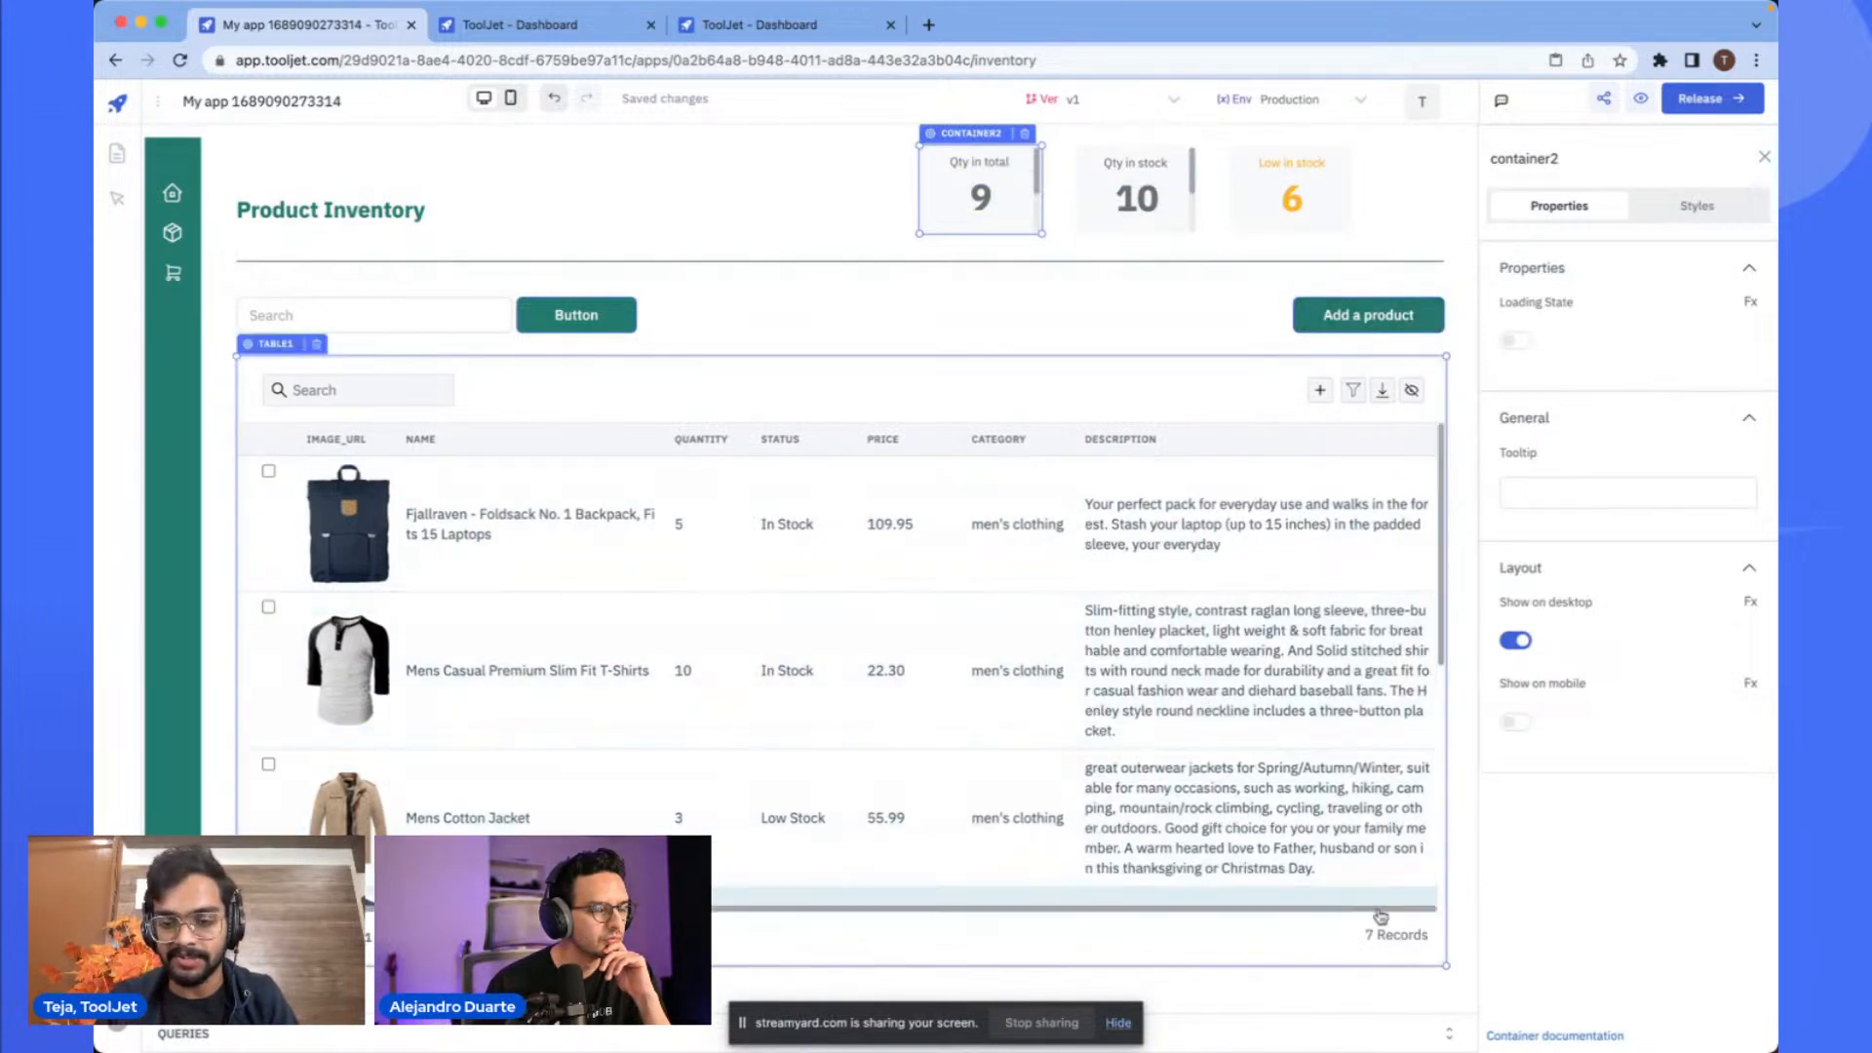
pyautogui.click(1449, 1034)
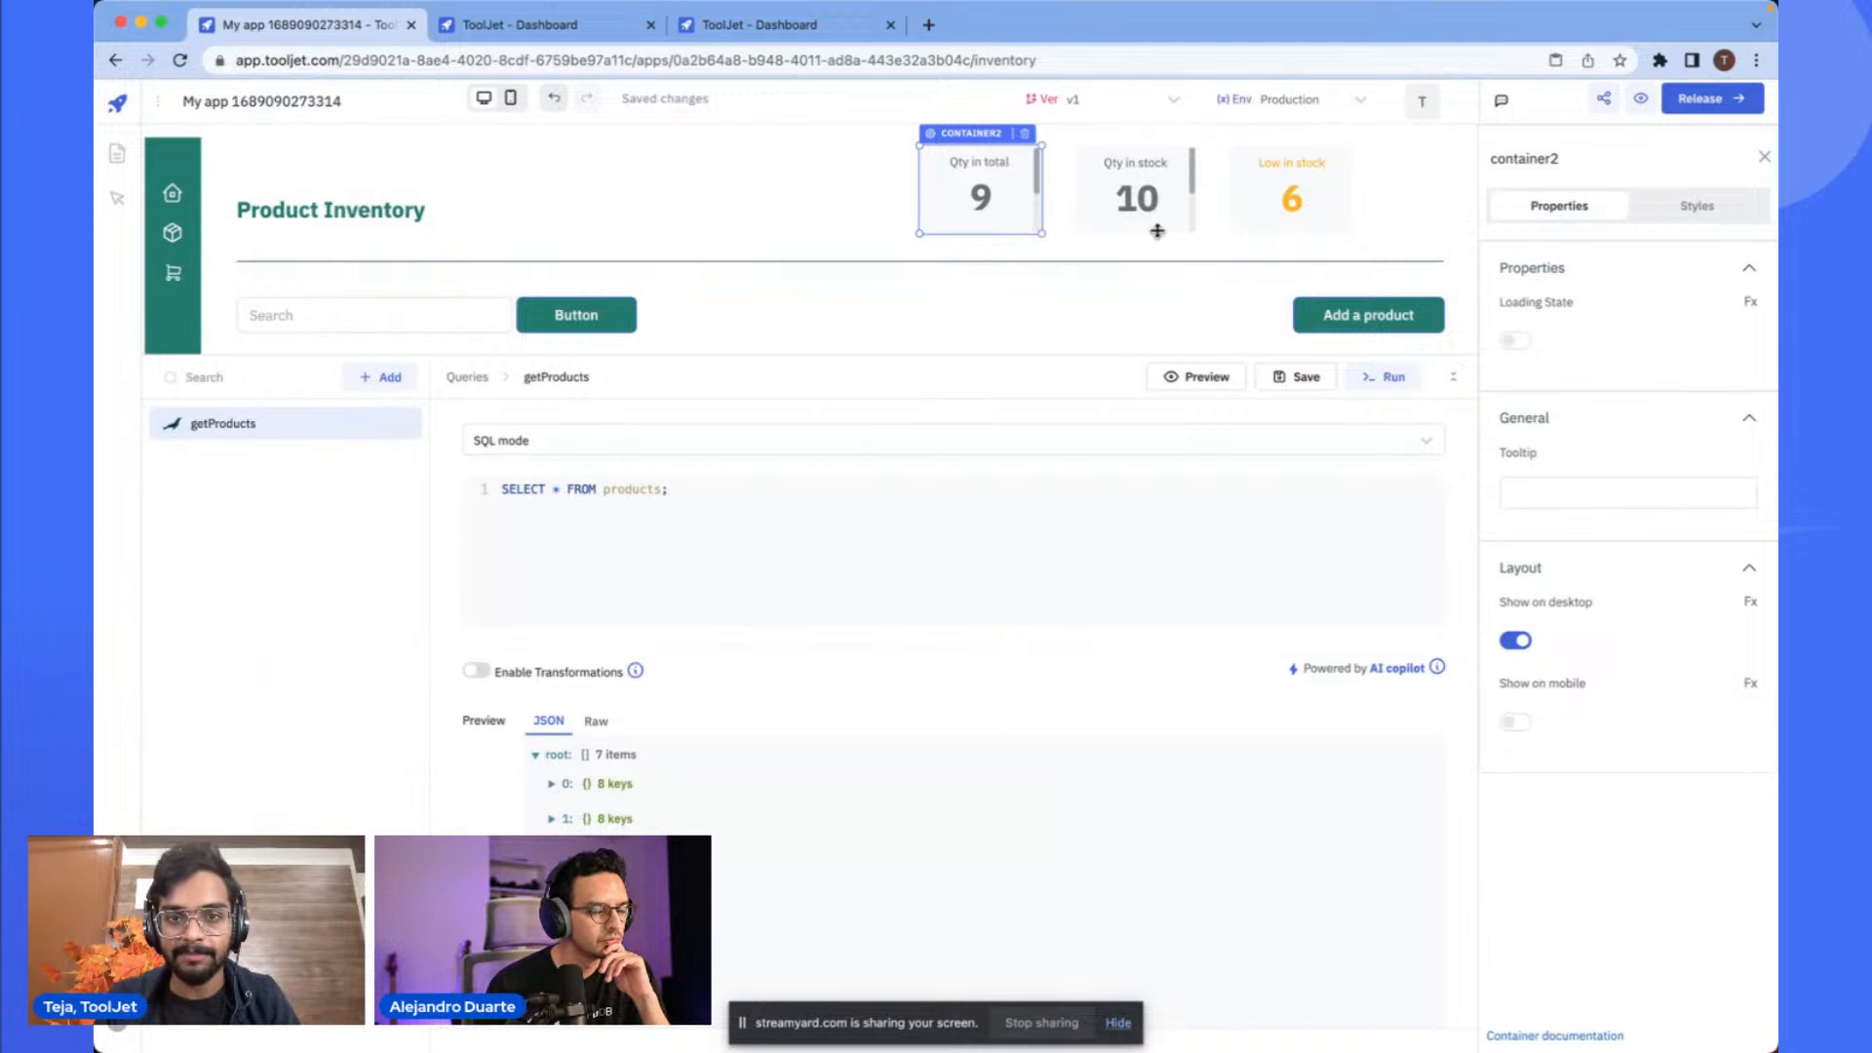
# - Save the getProducts query and run it
pyautogui.click(392, 388)
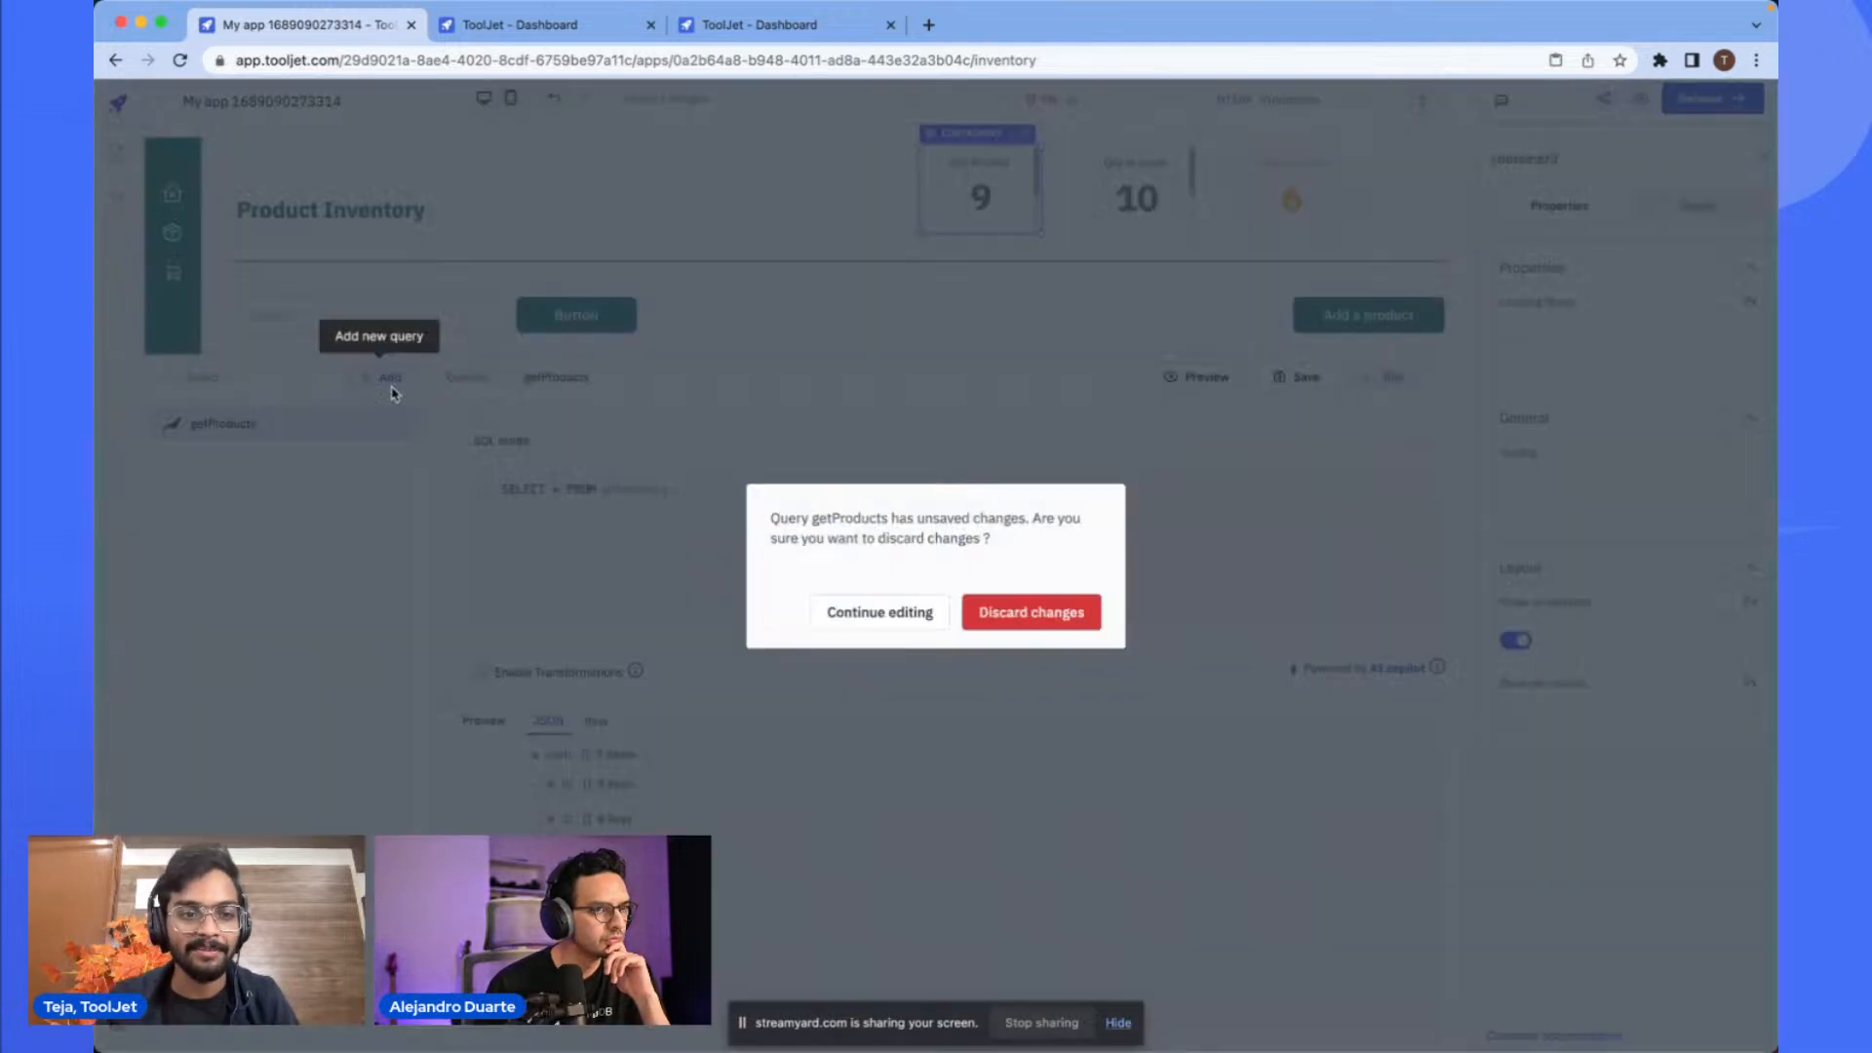
pyautogui.click(893, 704)
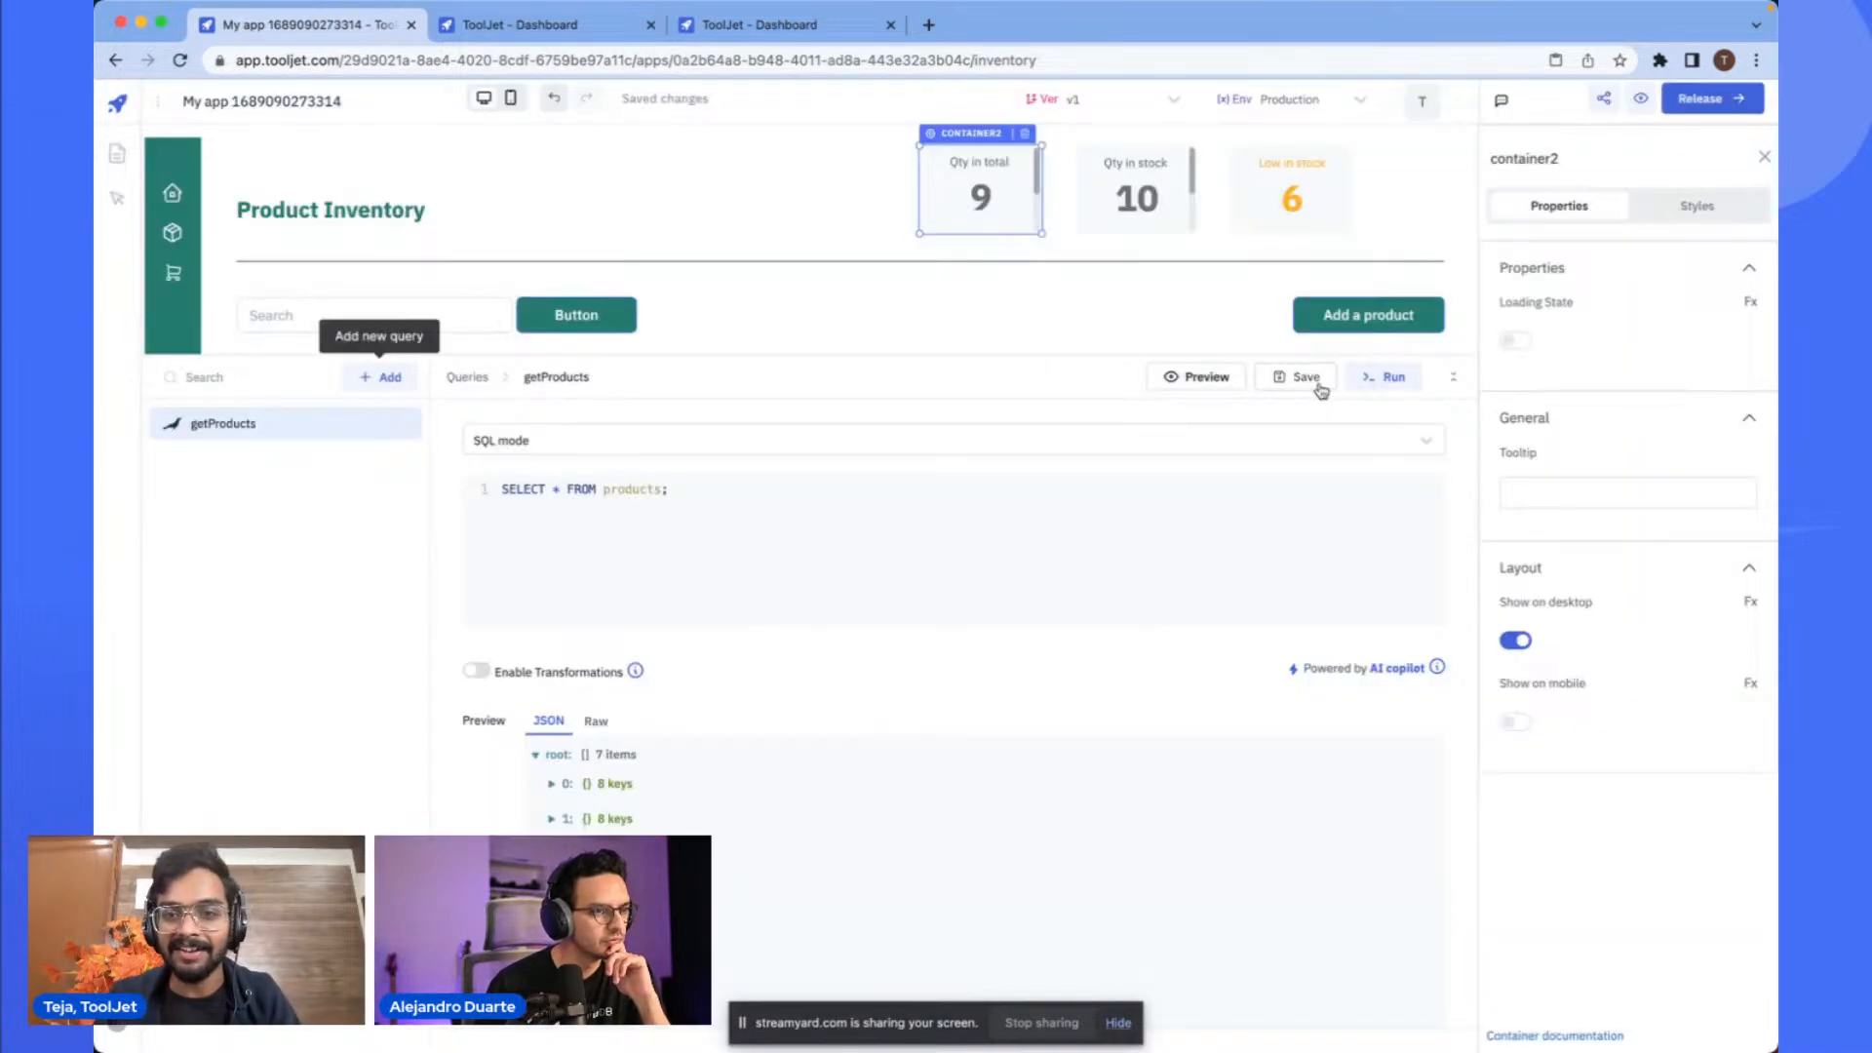
pyautogui.click(1315, 387)
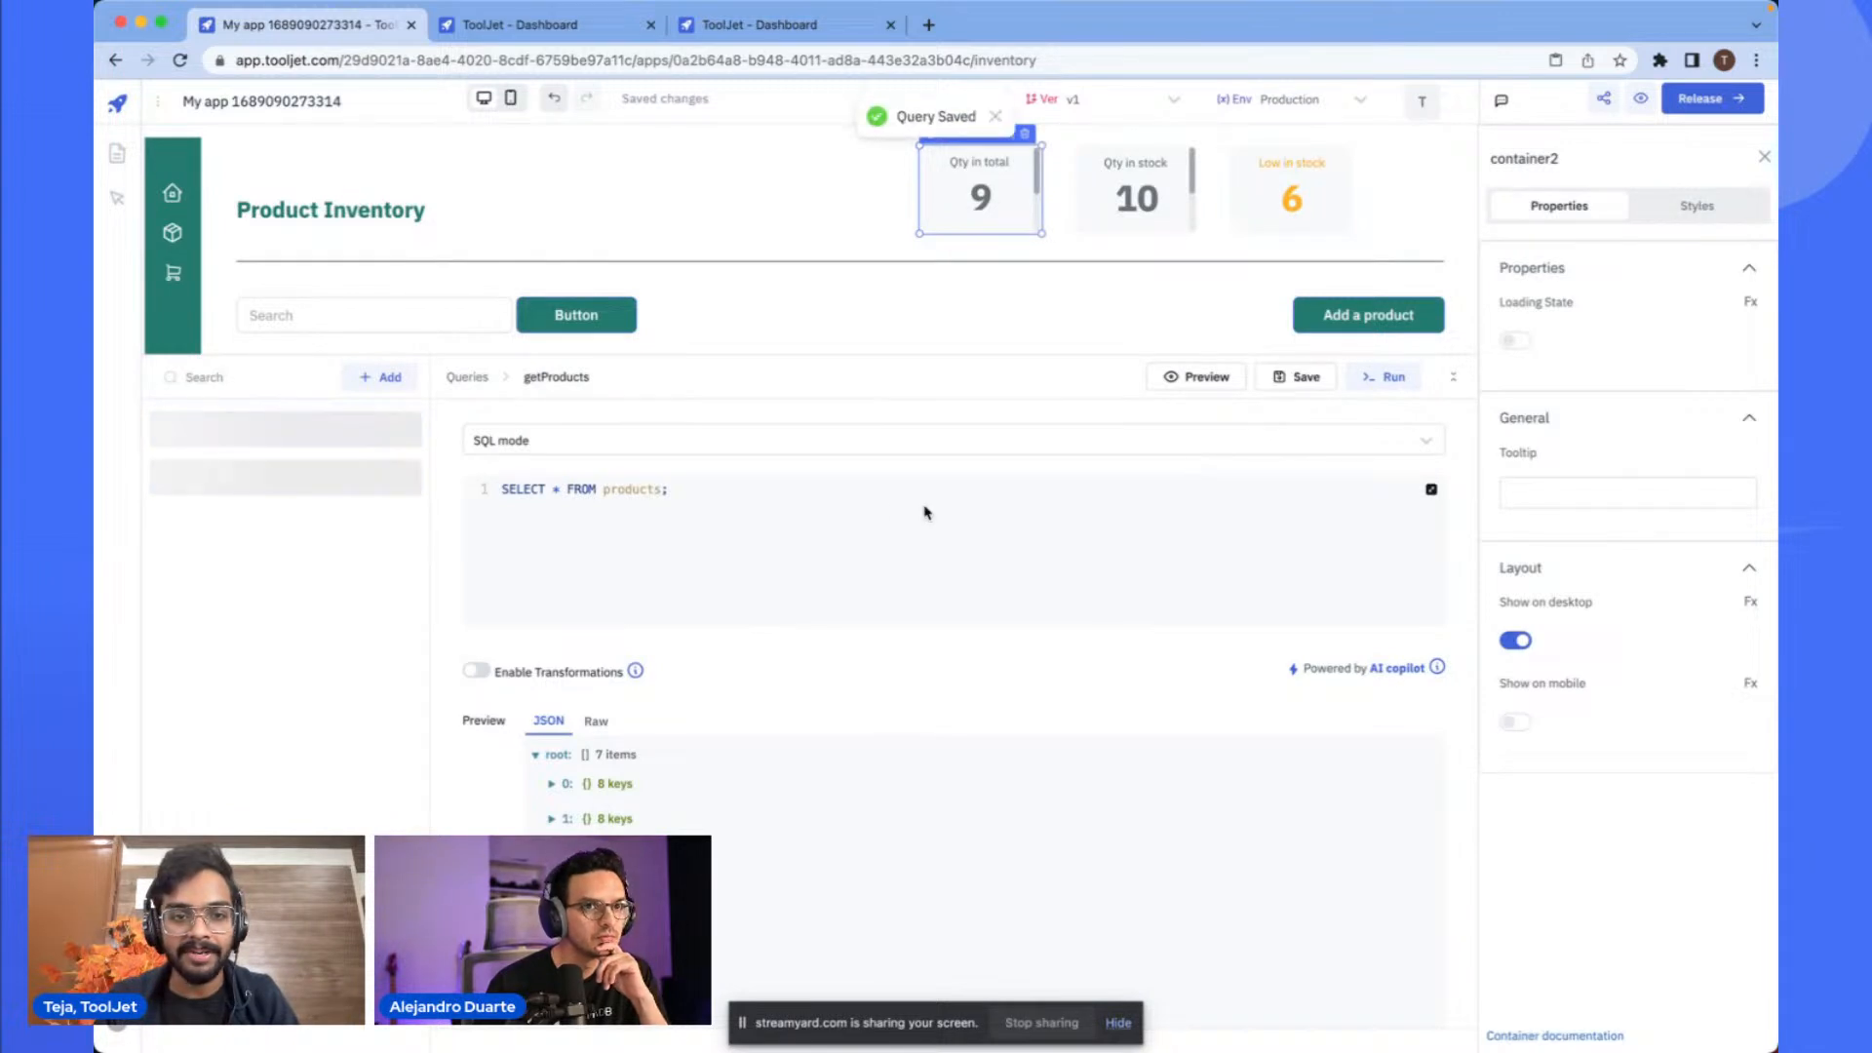
pyautogui.click(659, 551)
pyautogui.click(385, 378)
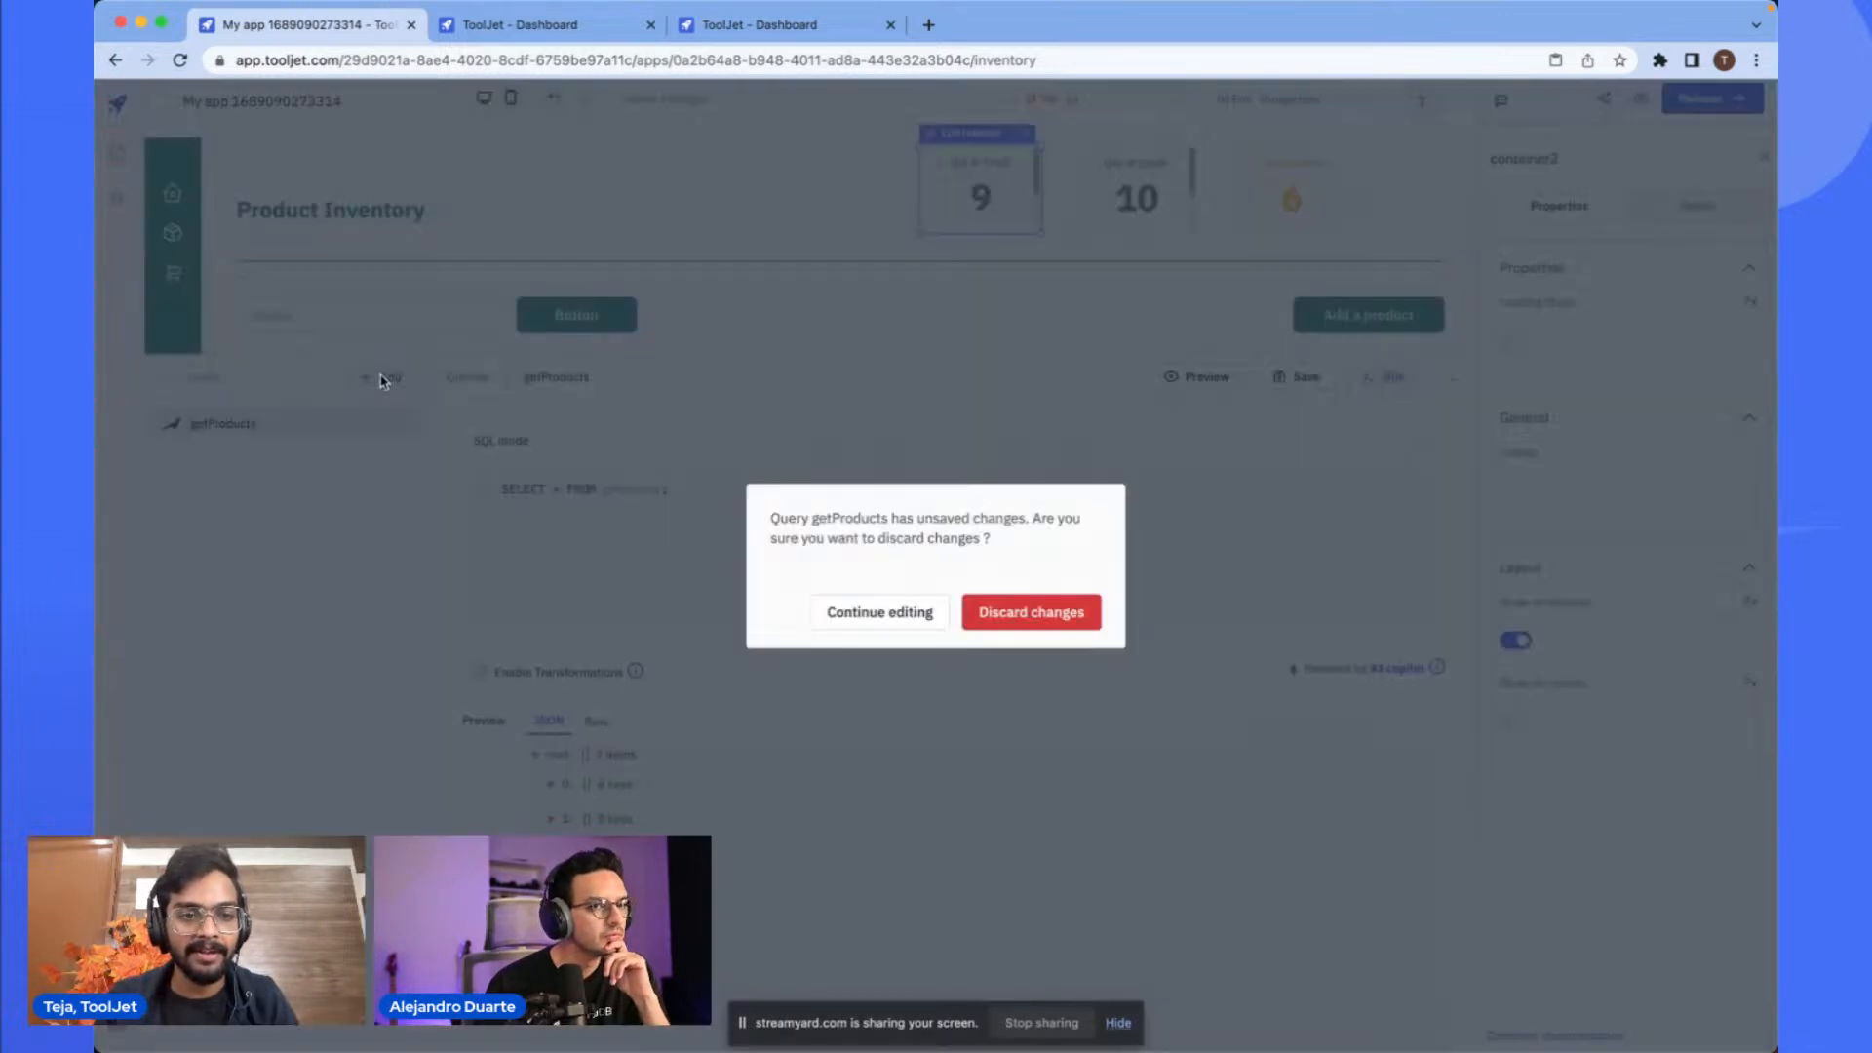
pyautogui.click(880, 613)
pyautogui.click(1326, 386)
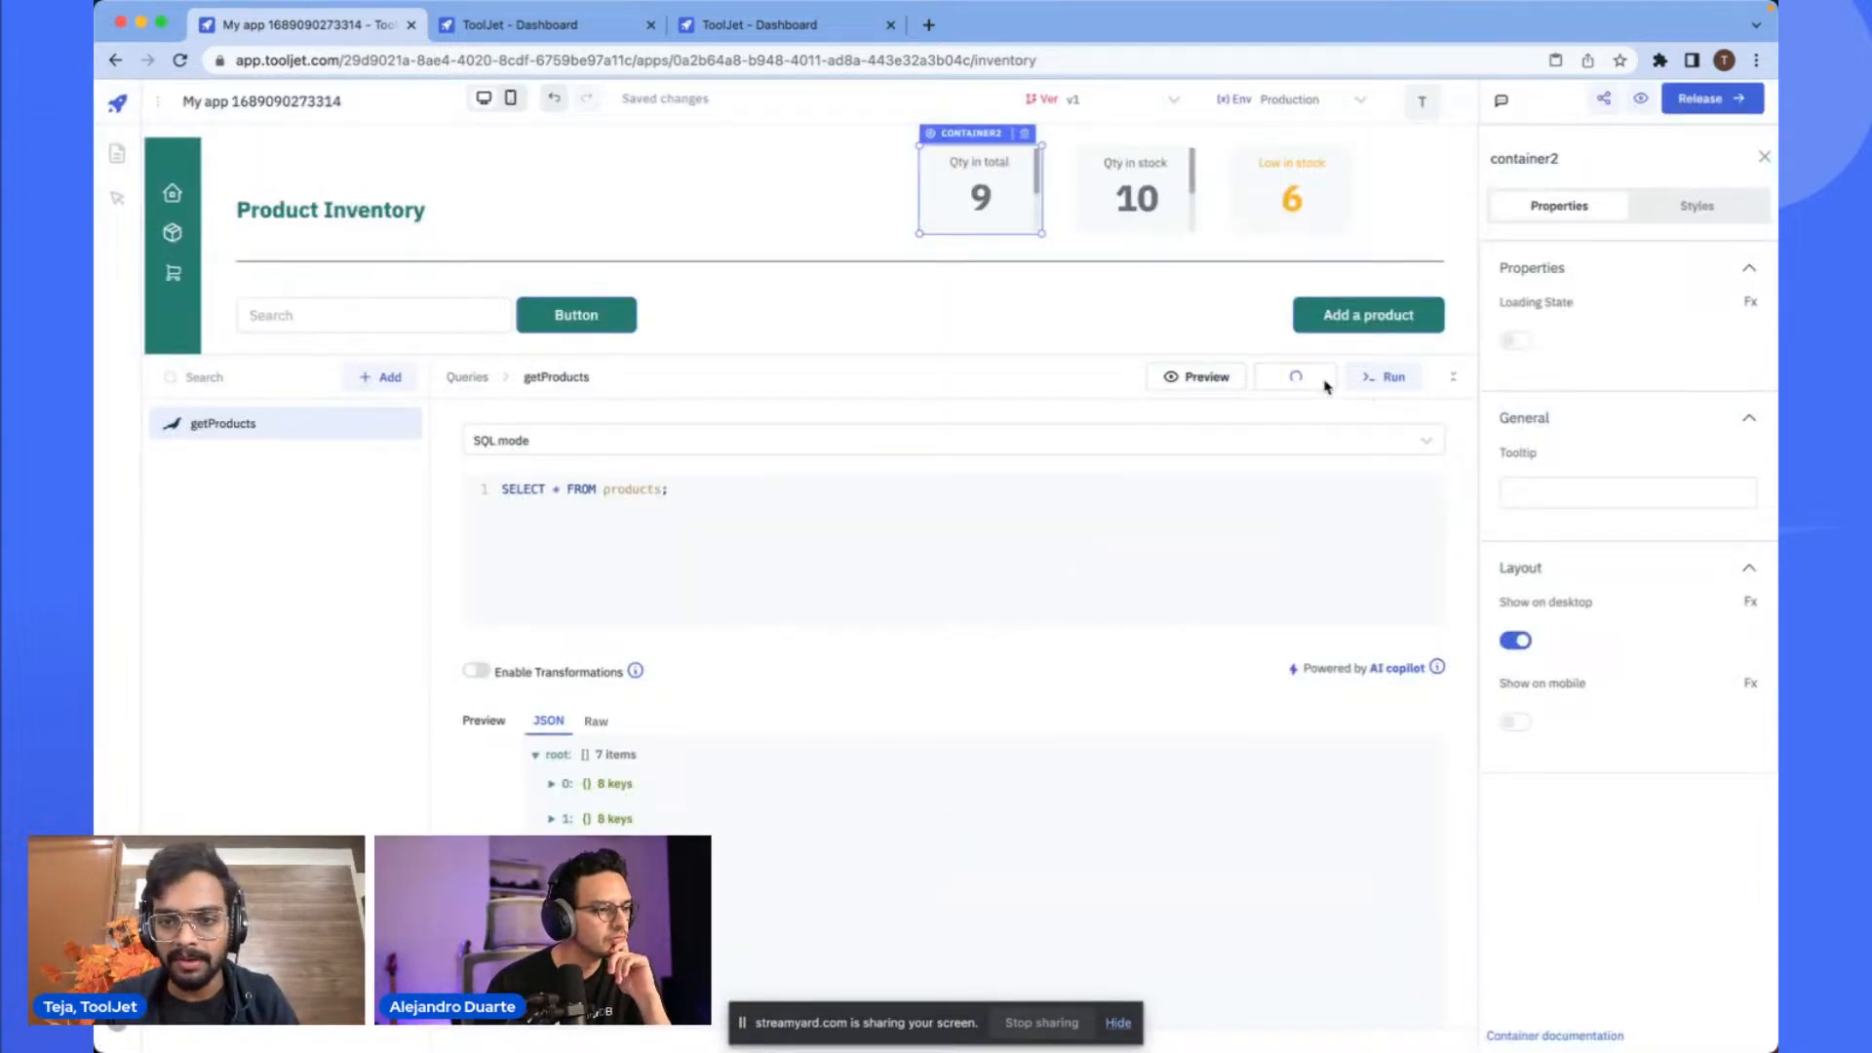
pyautogui.click(1375, 393)
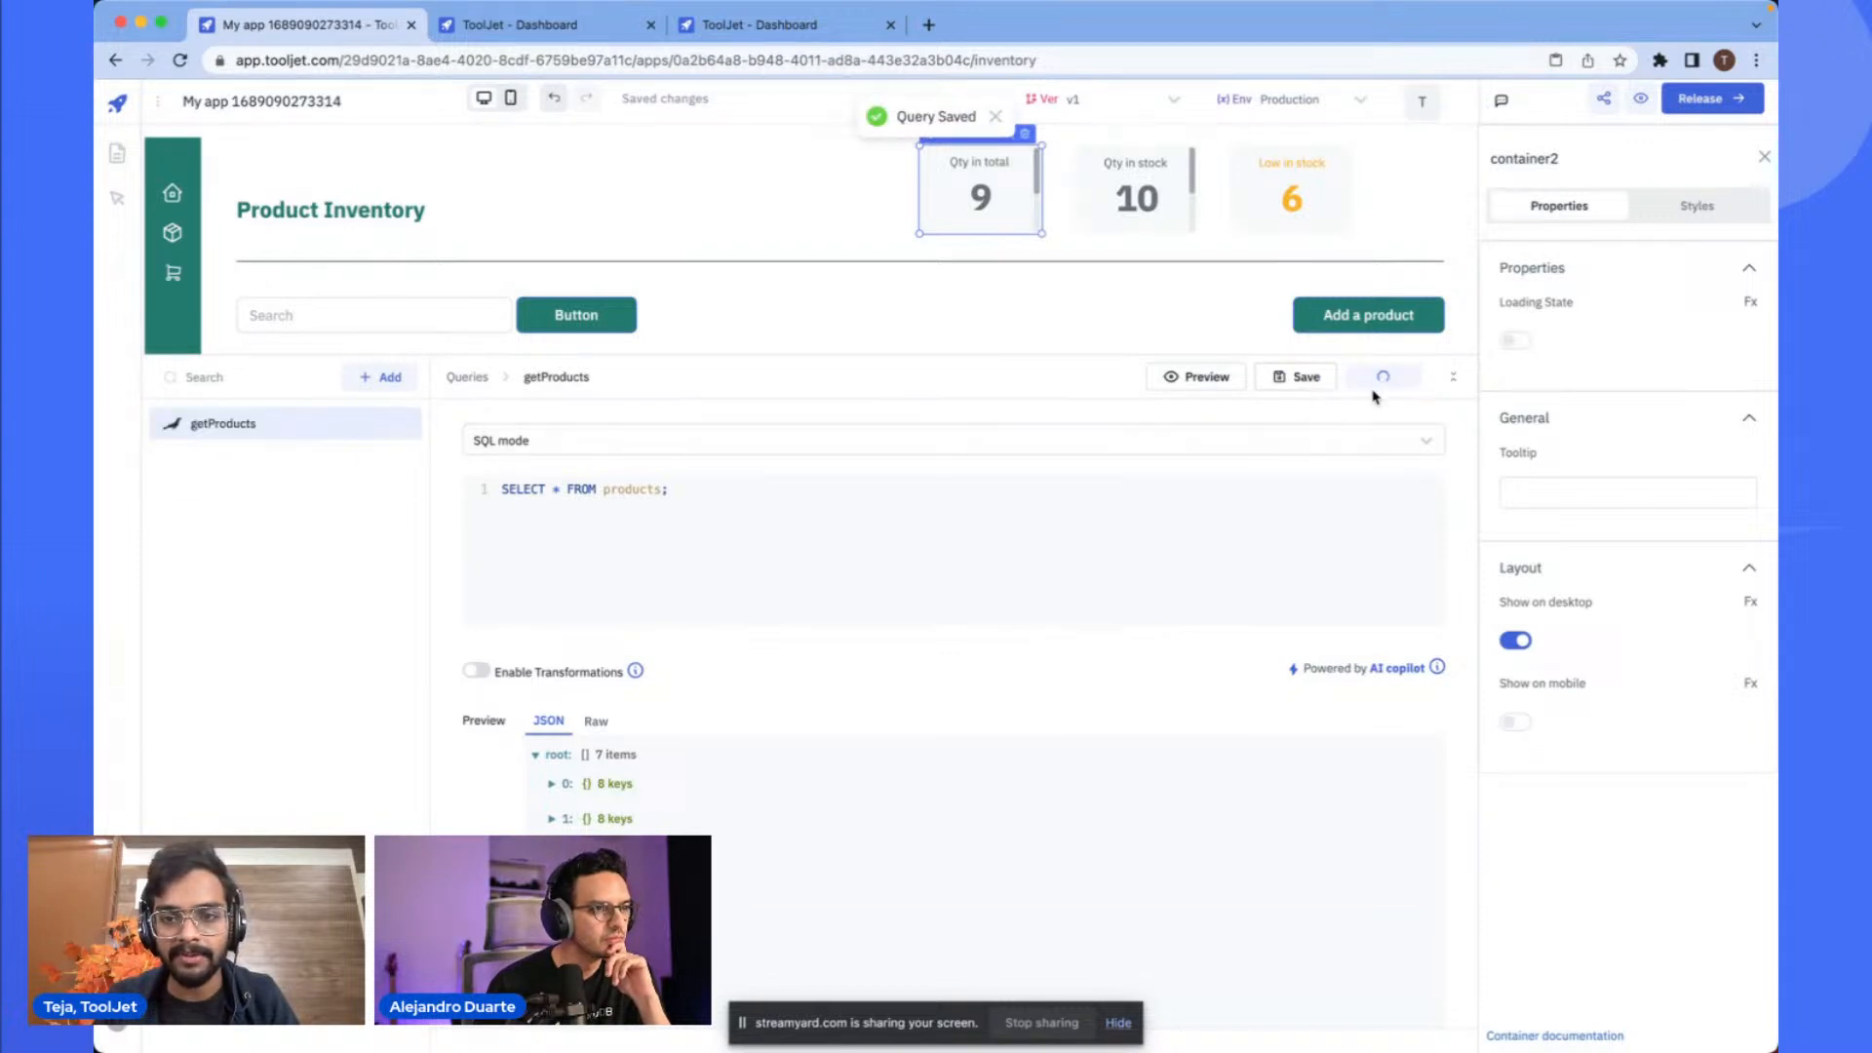
# - Add a new MariaDB query and paste SQL counting In Stock, Low Stock and total products from DUAL
pyautogui.click(372, 375)
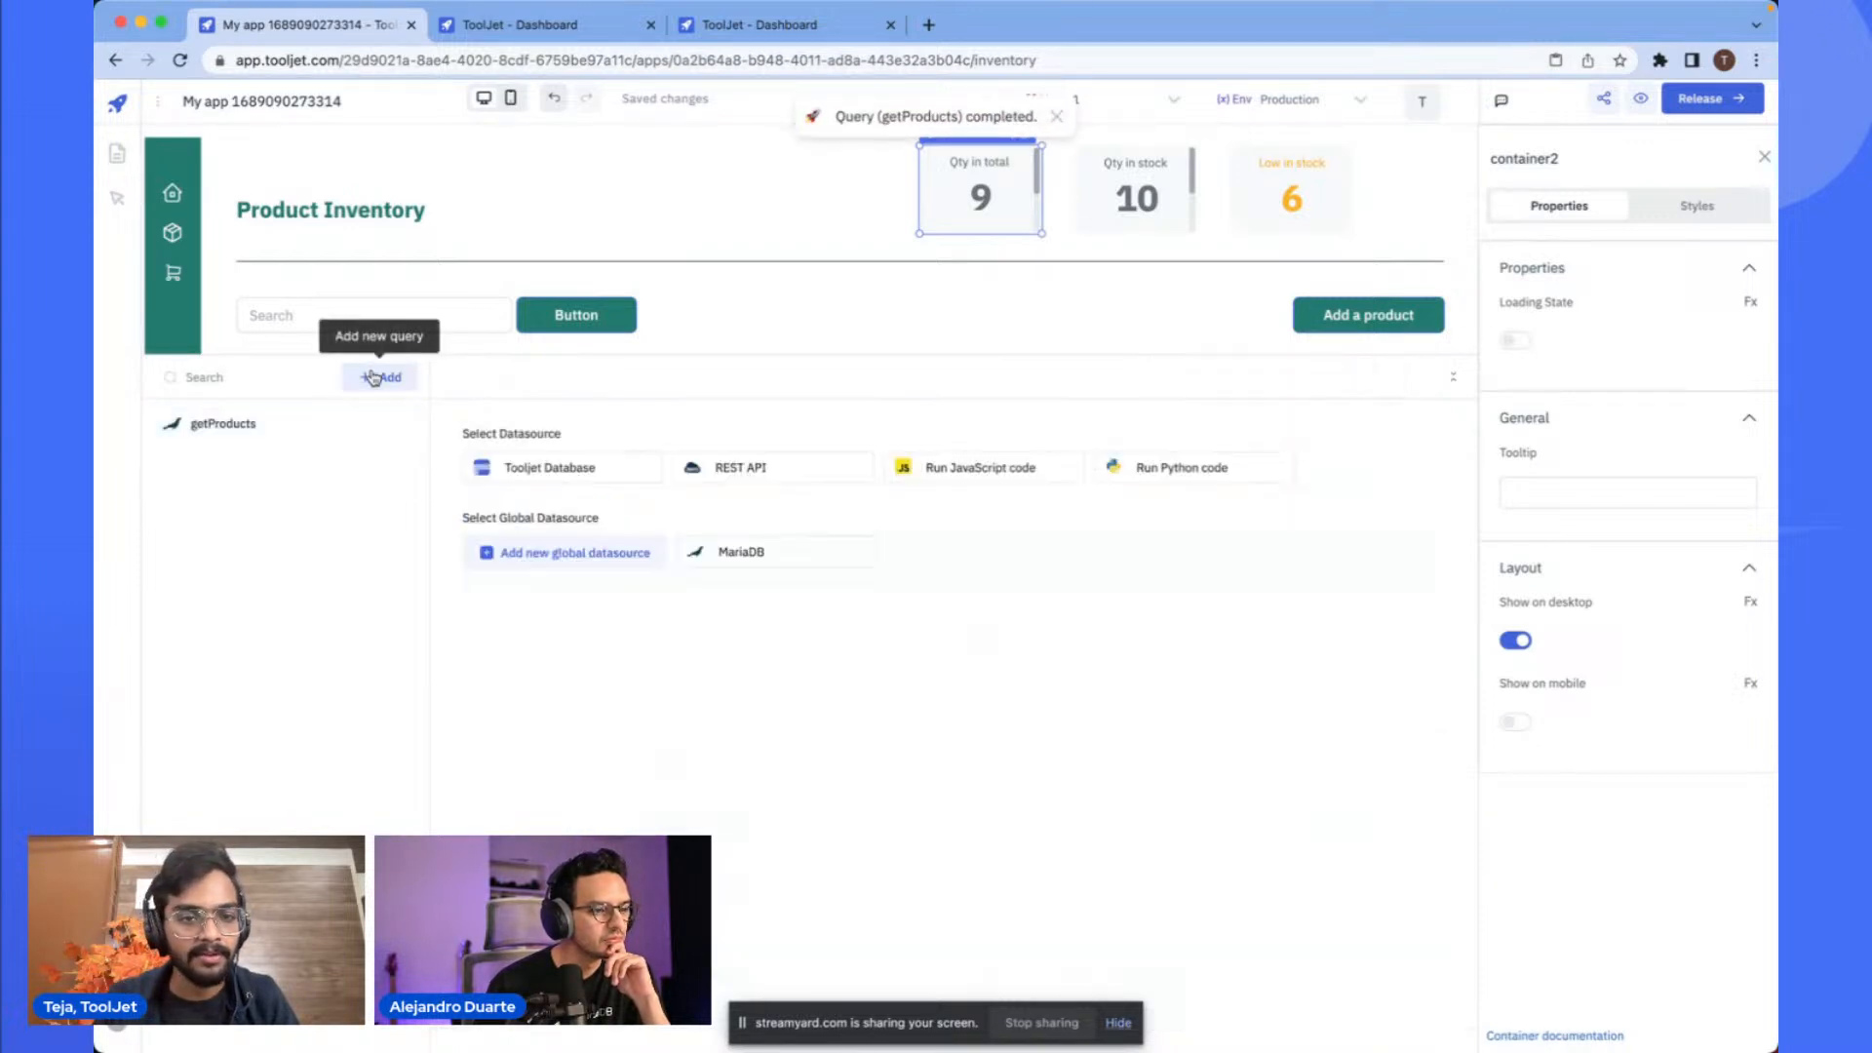
pyautogui.click(772, 566)
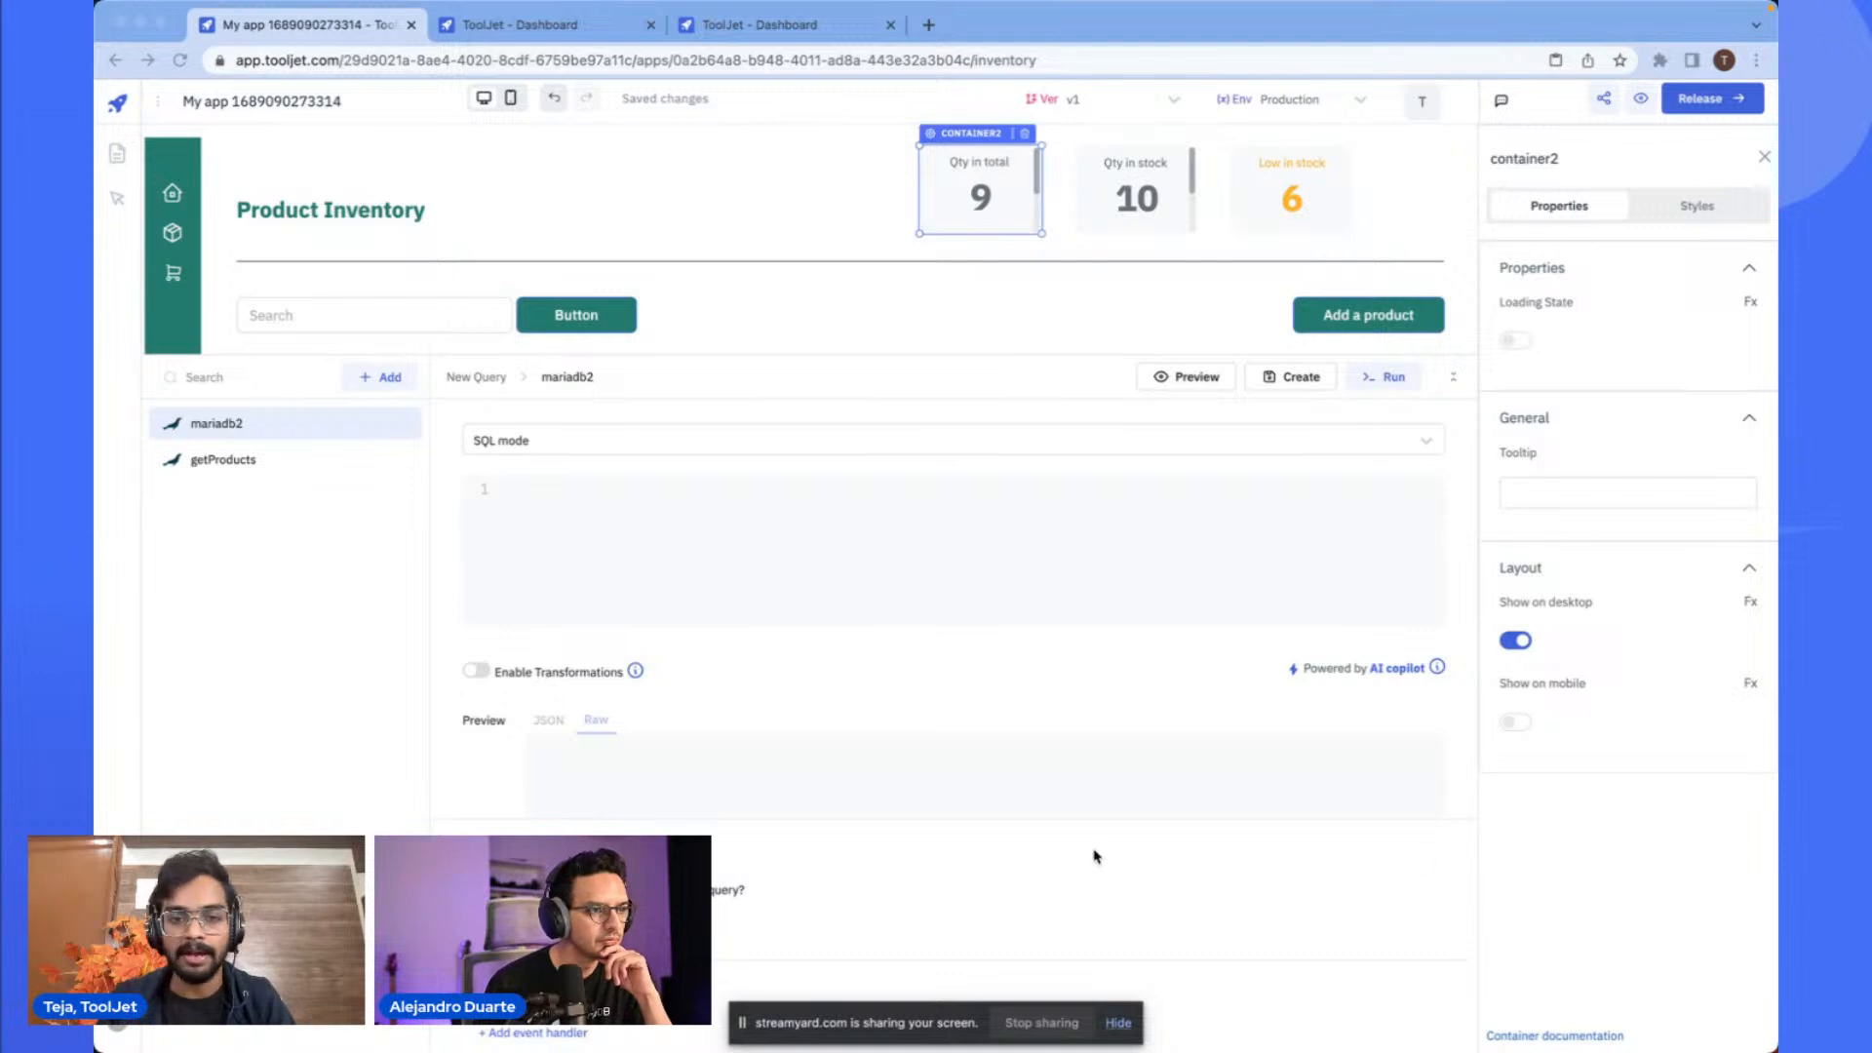
pyautogui.click(736, 568)
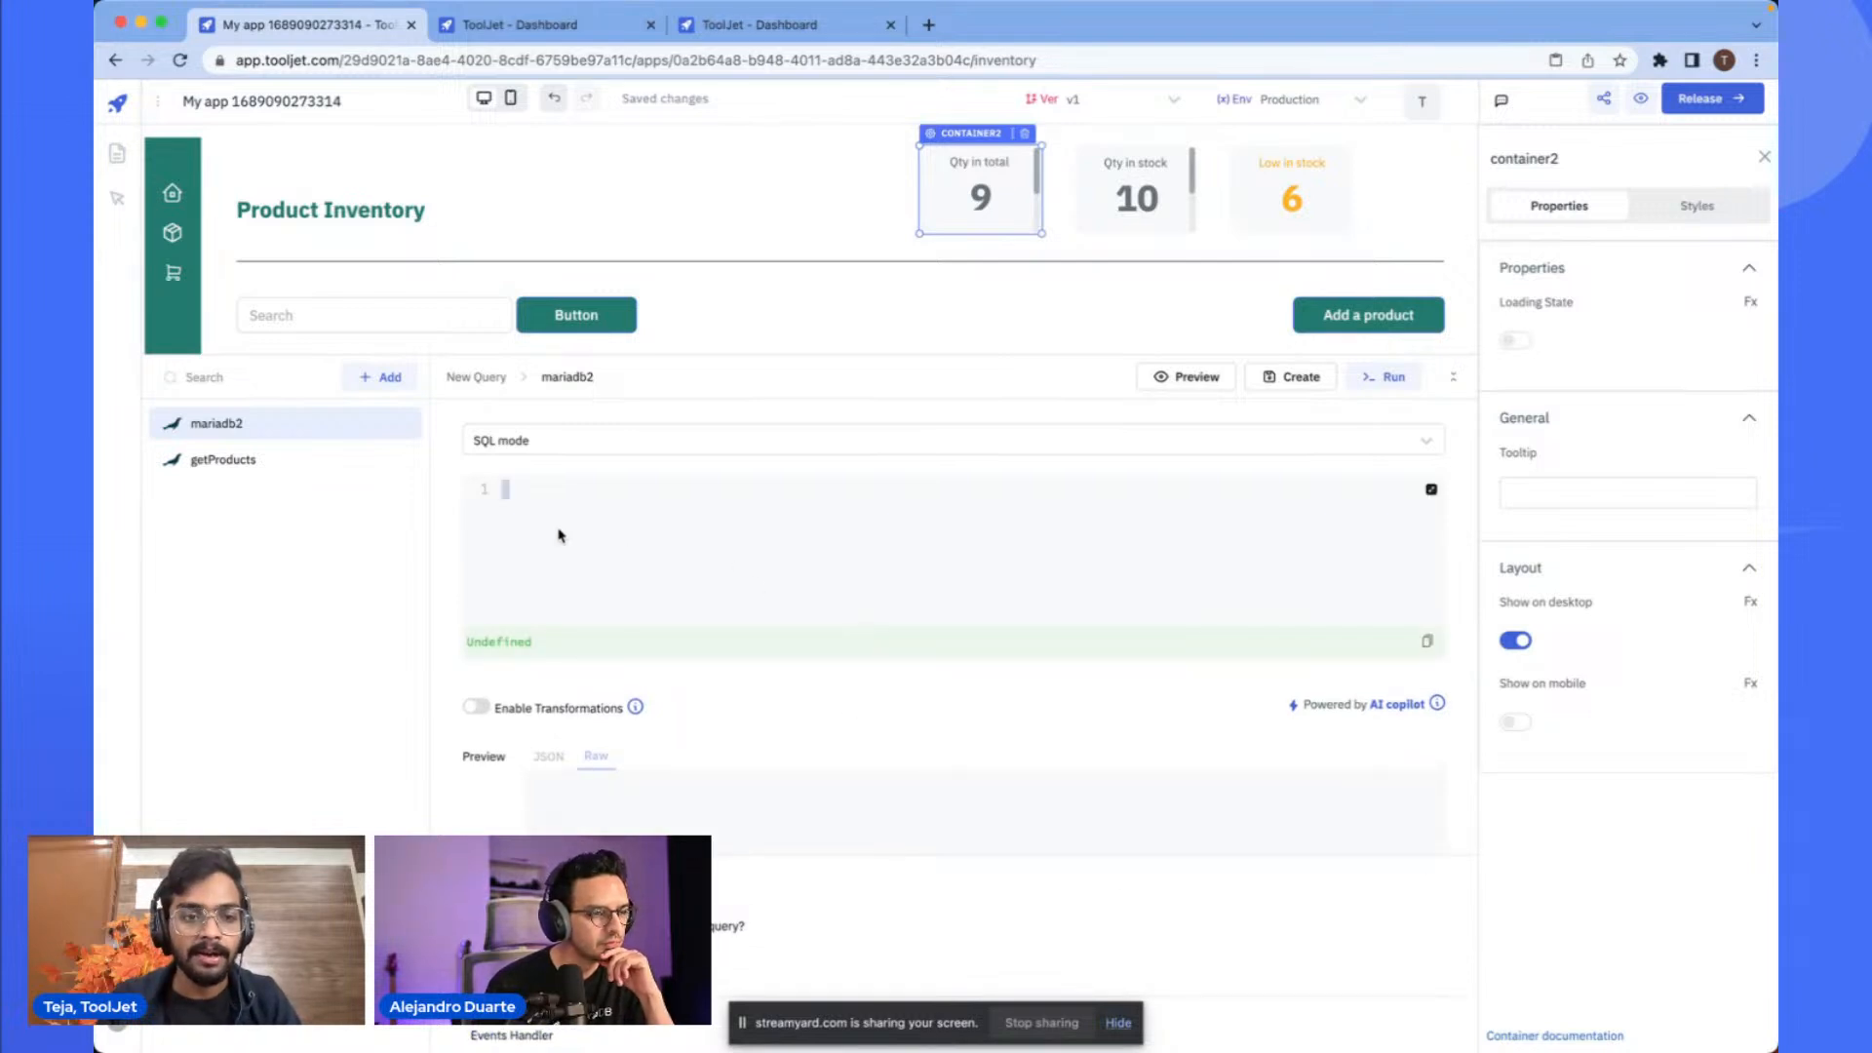
pyautogui.scroll(5, 560, 530)
pyautogui.press('super+v')
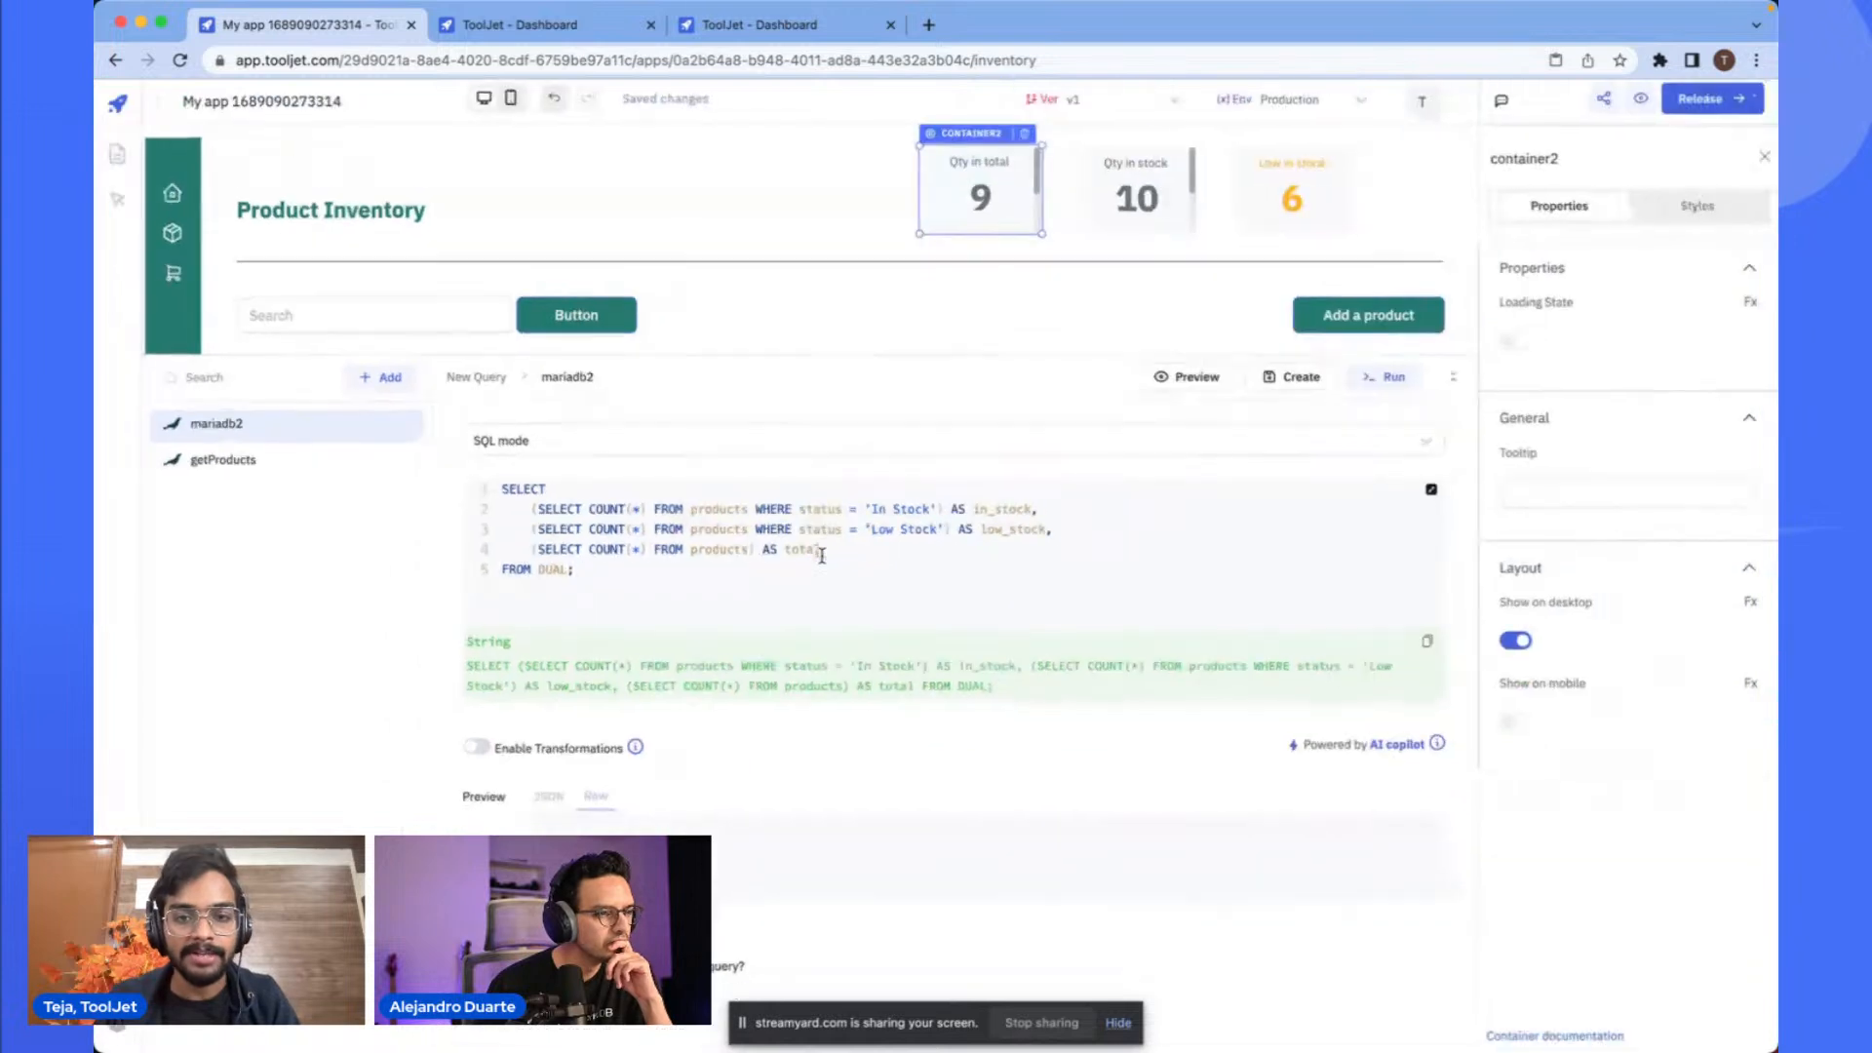
# - Preview the new query's result, then rename the query to getStats and create it
pyautogui.click(1195, 380)
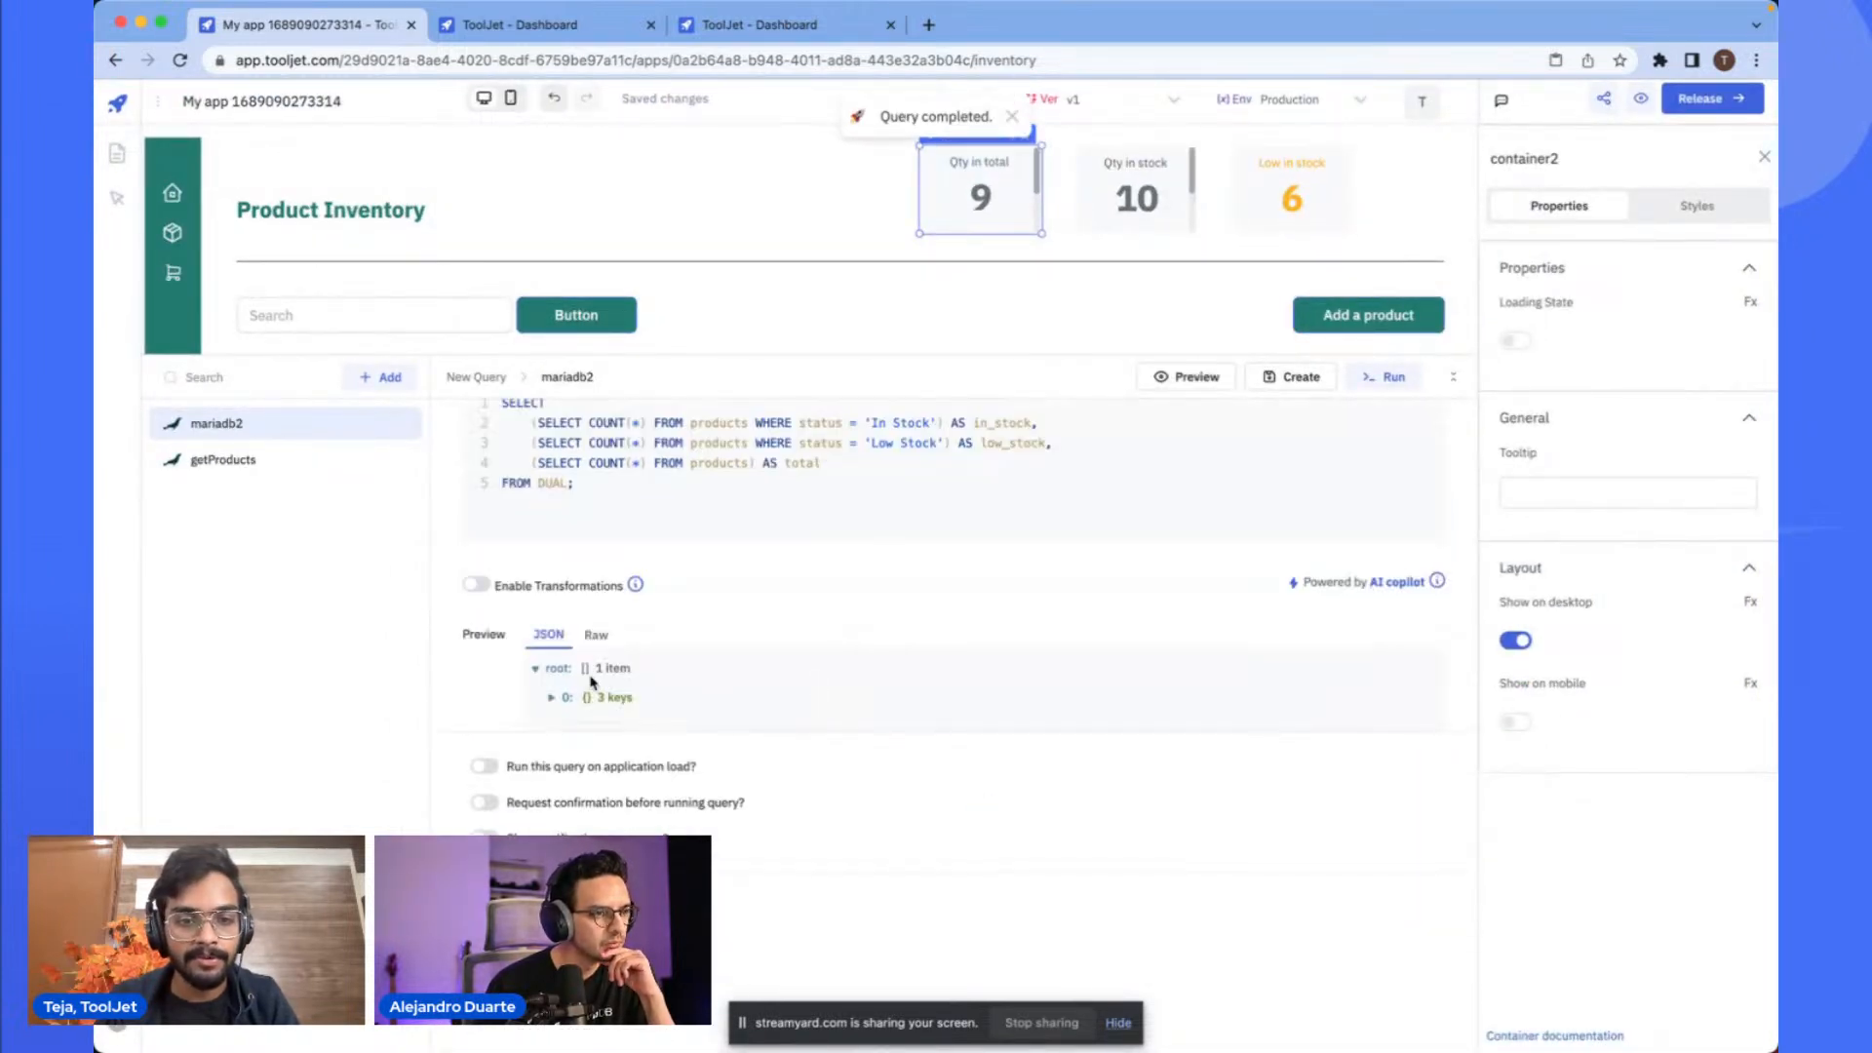
pyautogui.click(553, 697)
pyautogui.scroll(-2, 661, 733)
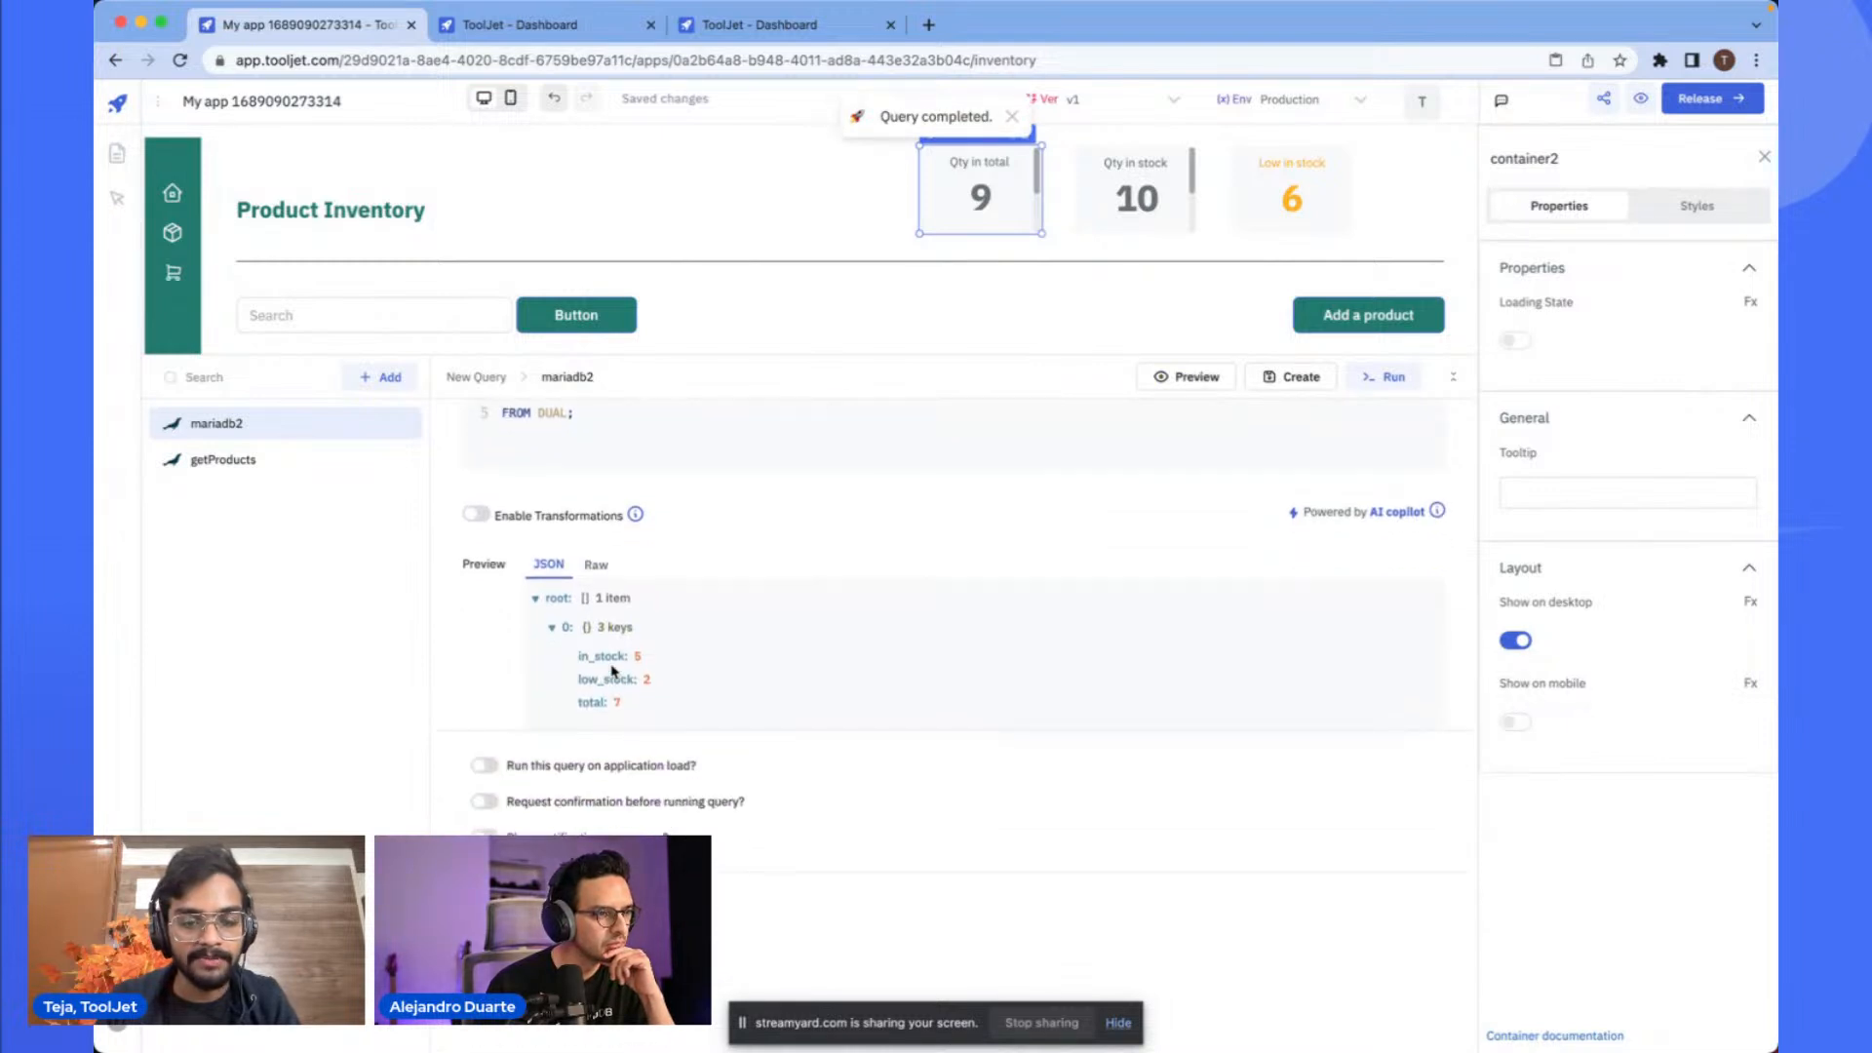
pyautogui.scroll(3, 591, 664)
pyautogui.scroll(3, 758, 690)
pyautogui.scroll(2, 1192, 174)
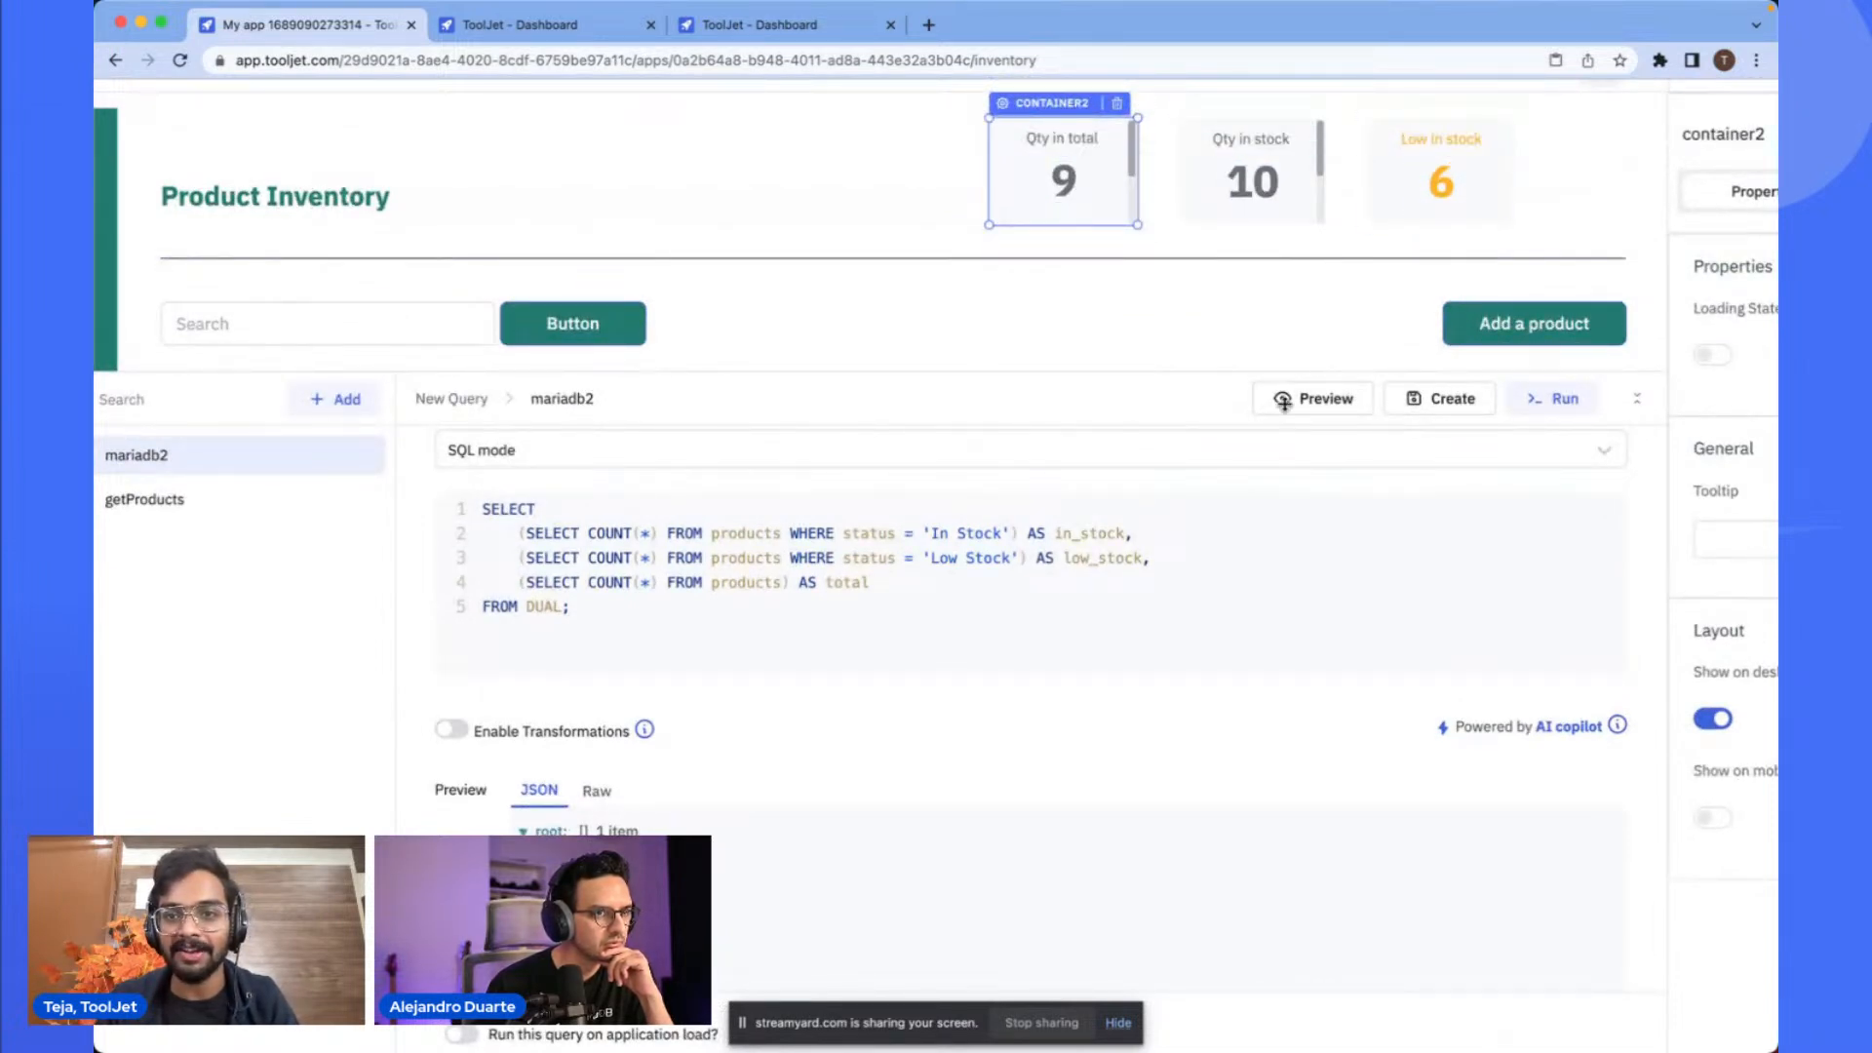
pyautogui.press('super+minus')
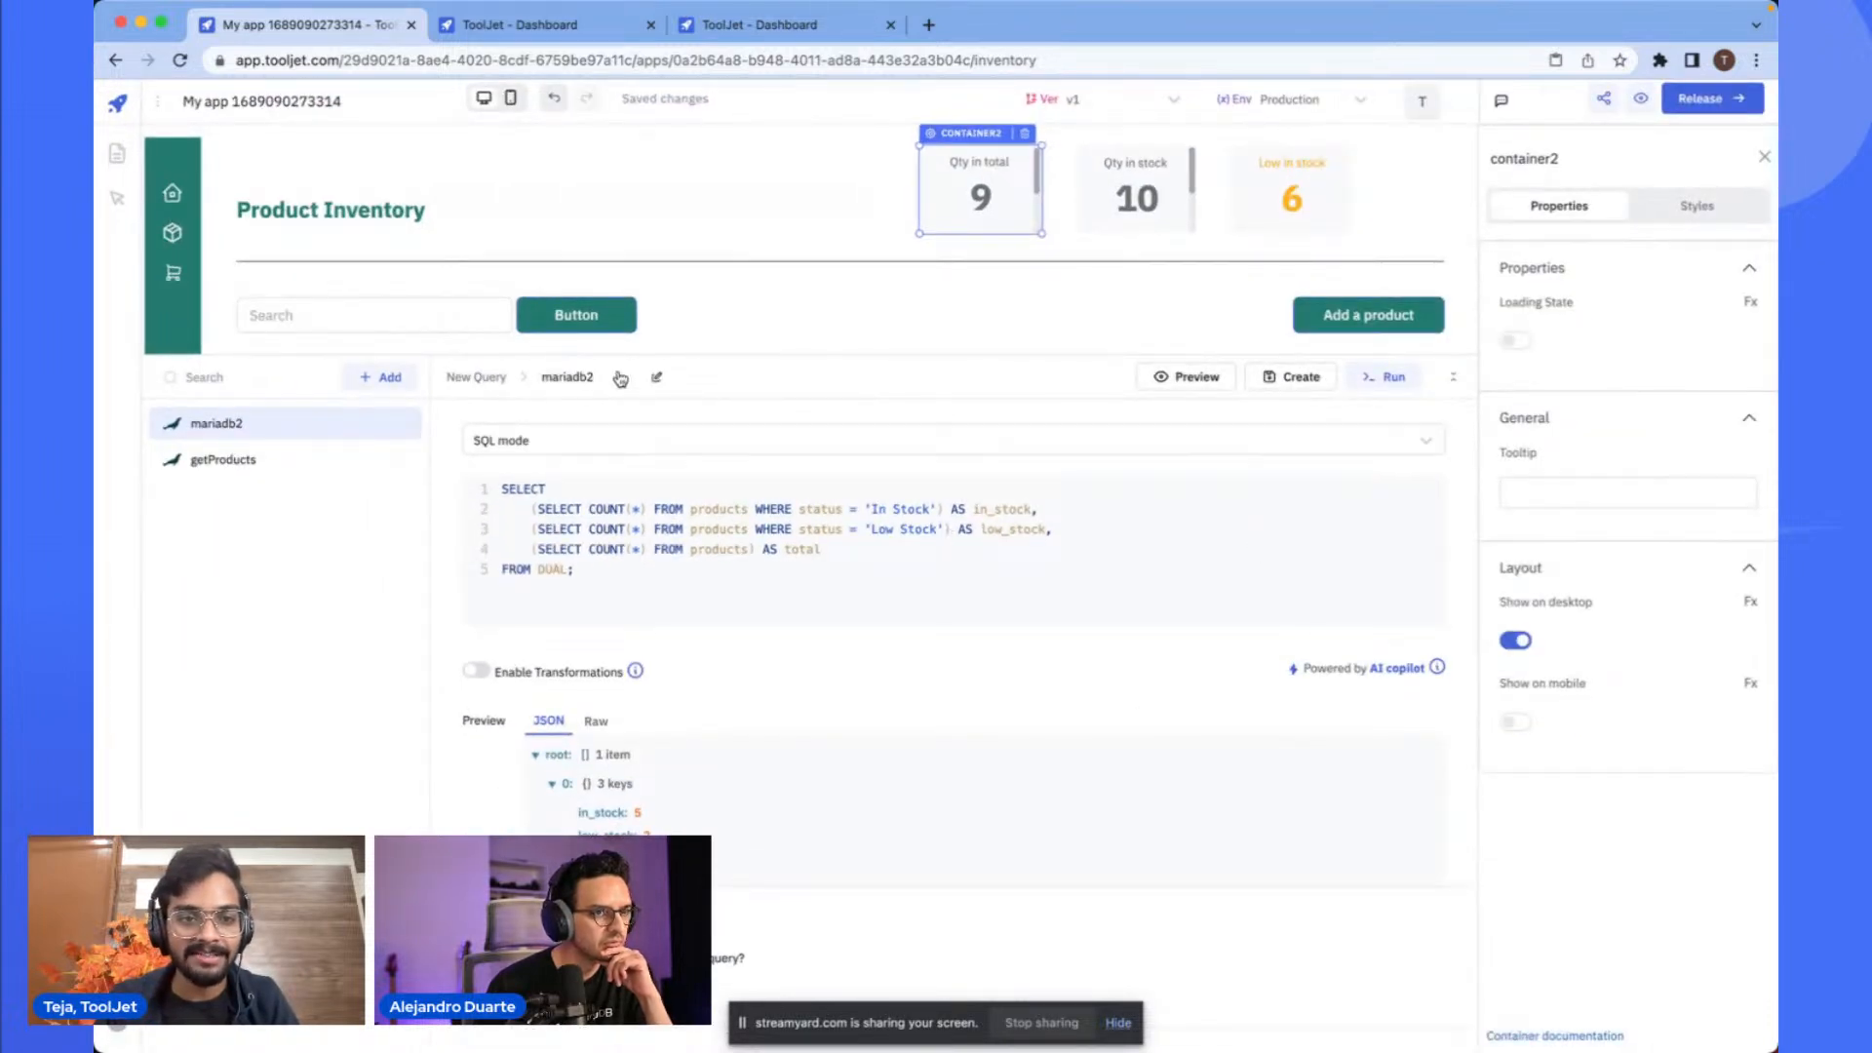
pyautogui.click(654, 380)
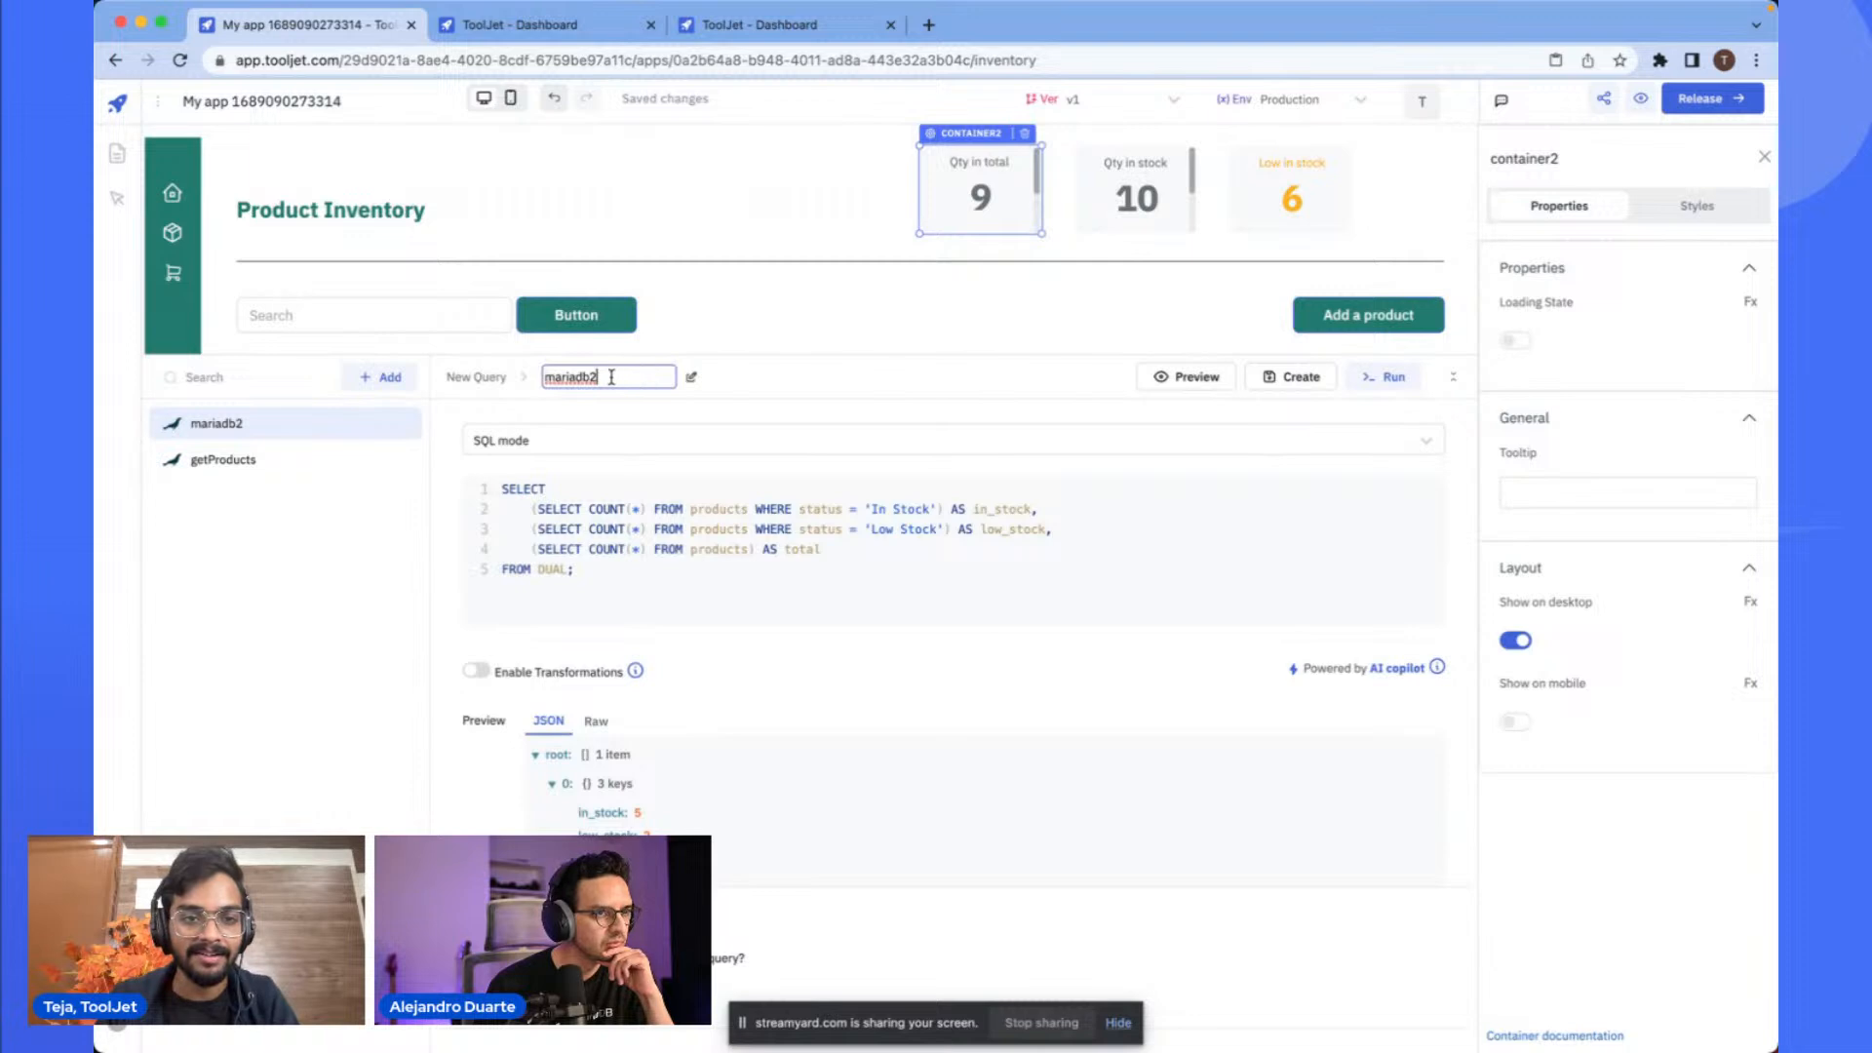
pyautogui.click(695, 379)
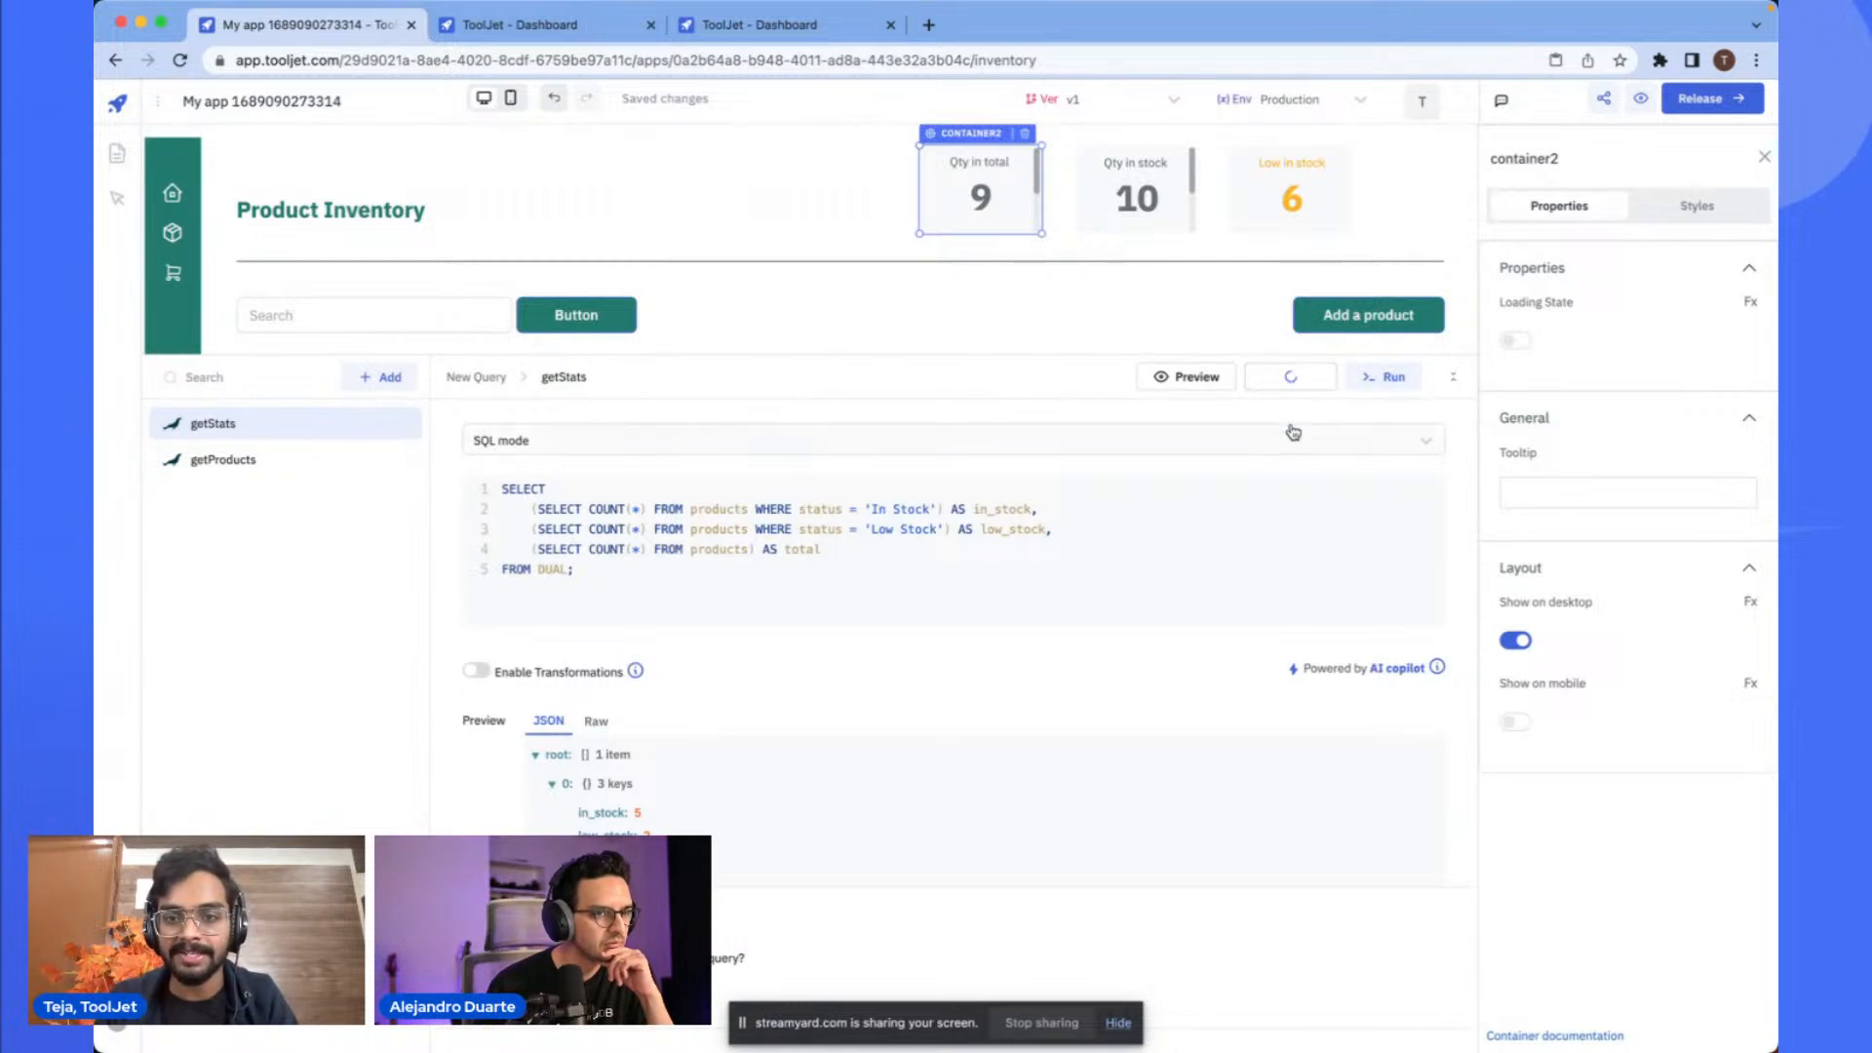
# - Bind the Qty in total number's text to {{queries.getStats.data}}
pyautogui.click(986, 196)
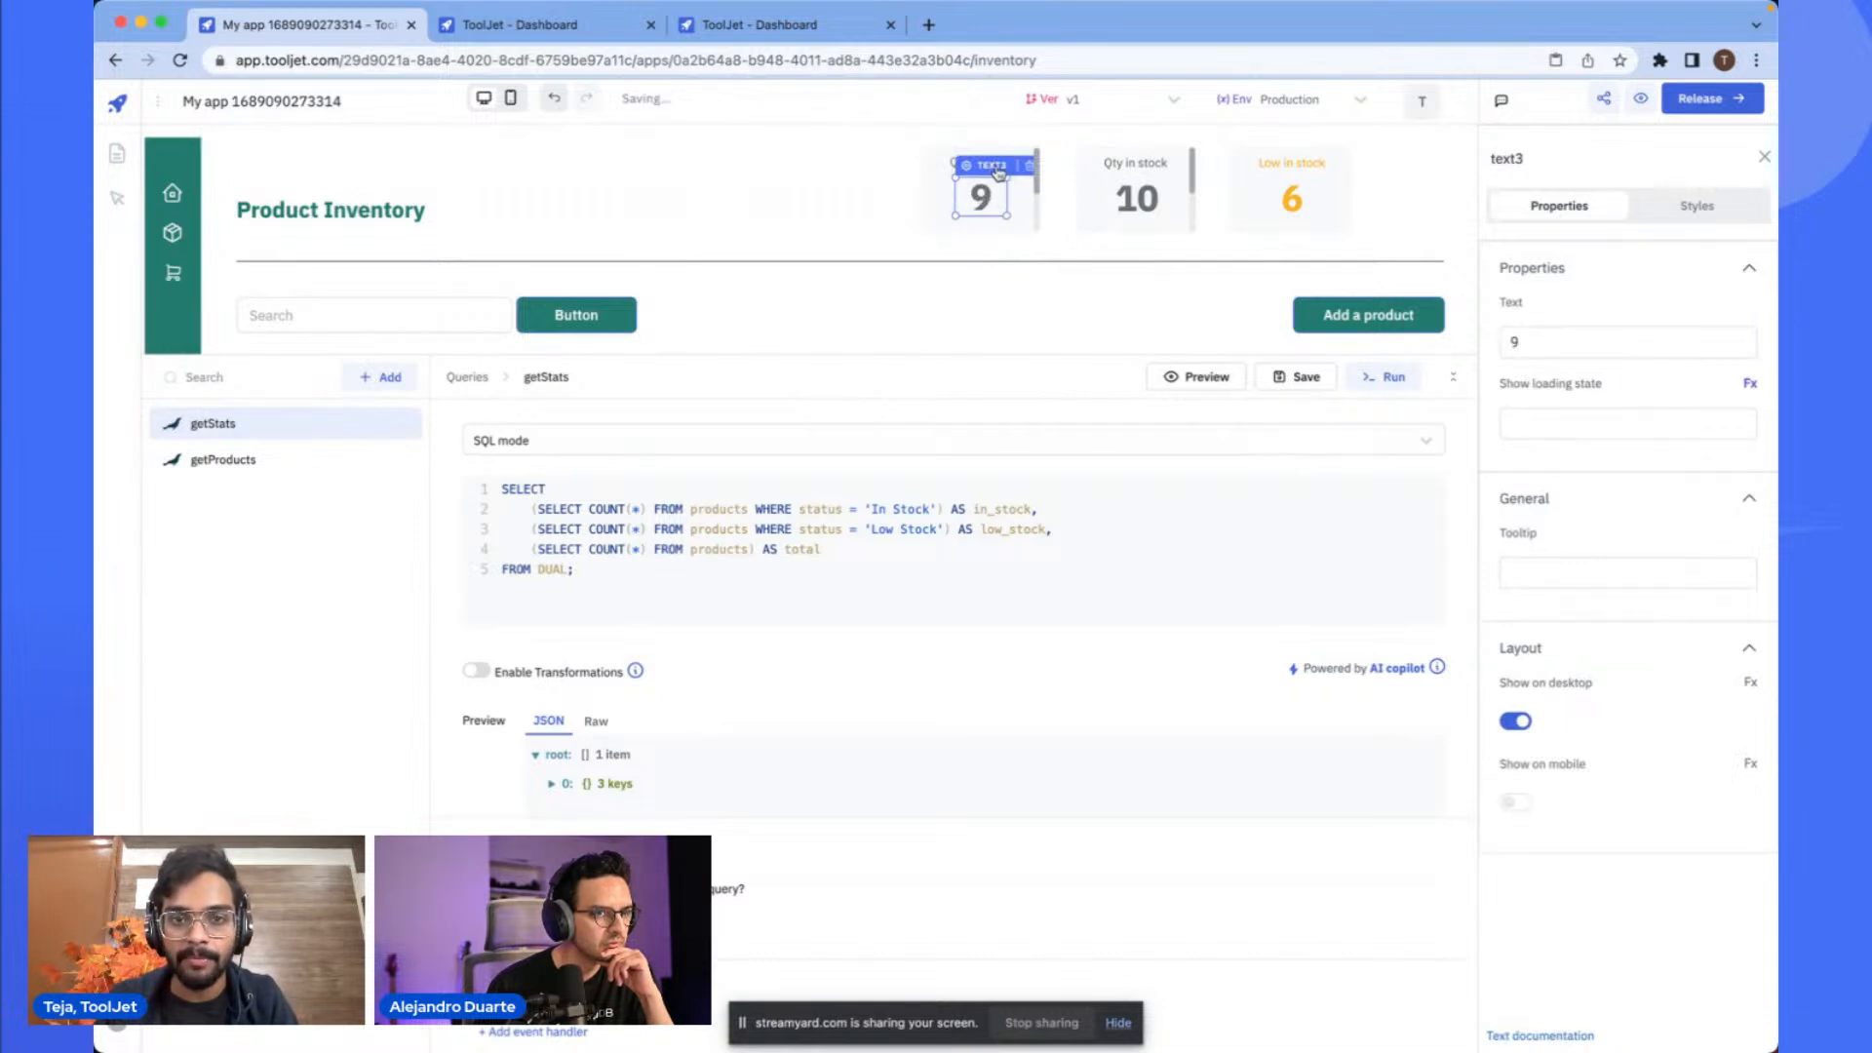
pyautogui.click(1648, 341)
pyautogui.press('BackSpace')
pyautogui.write('{{')
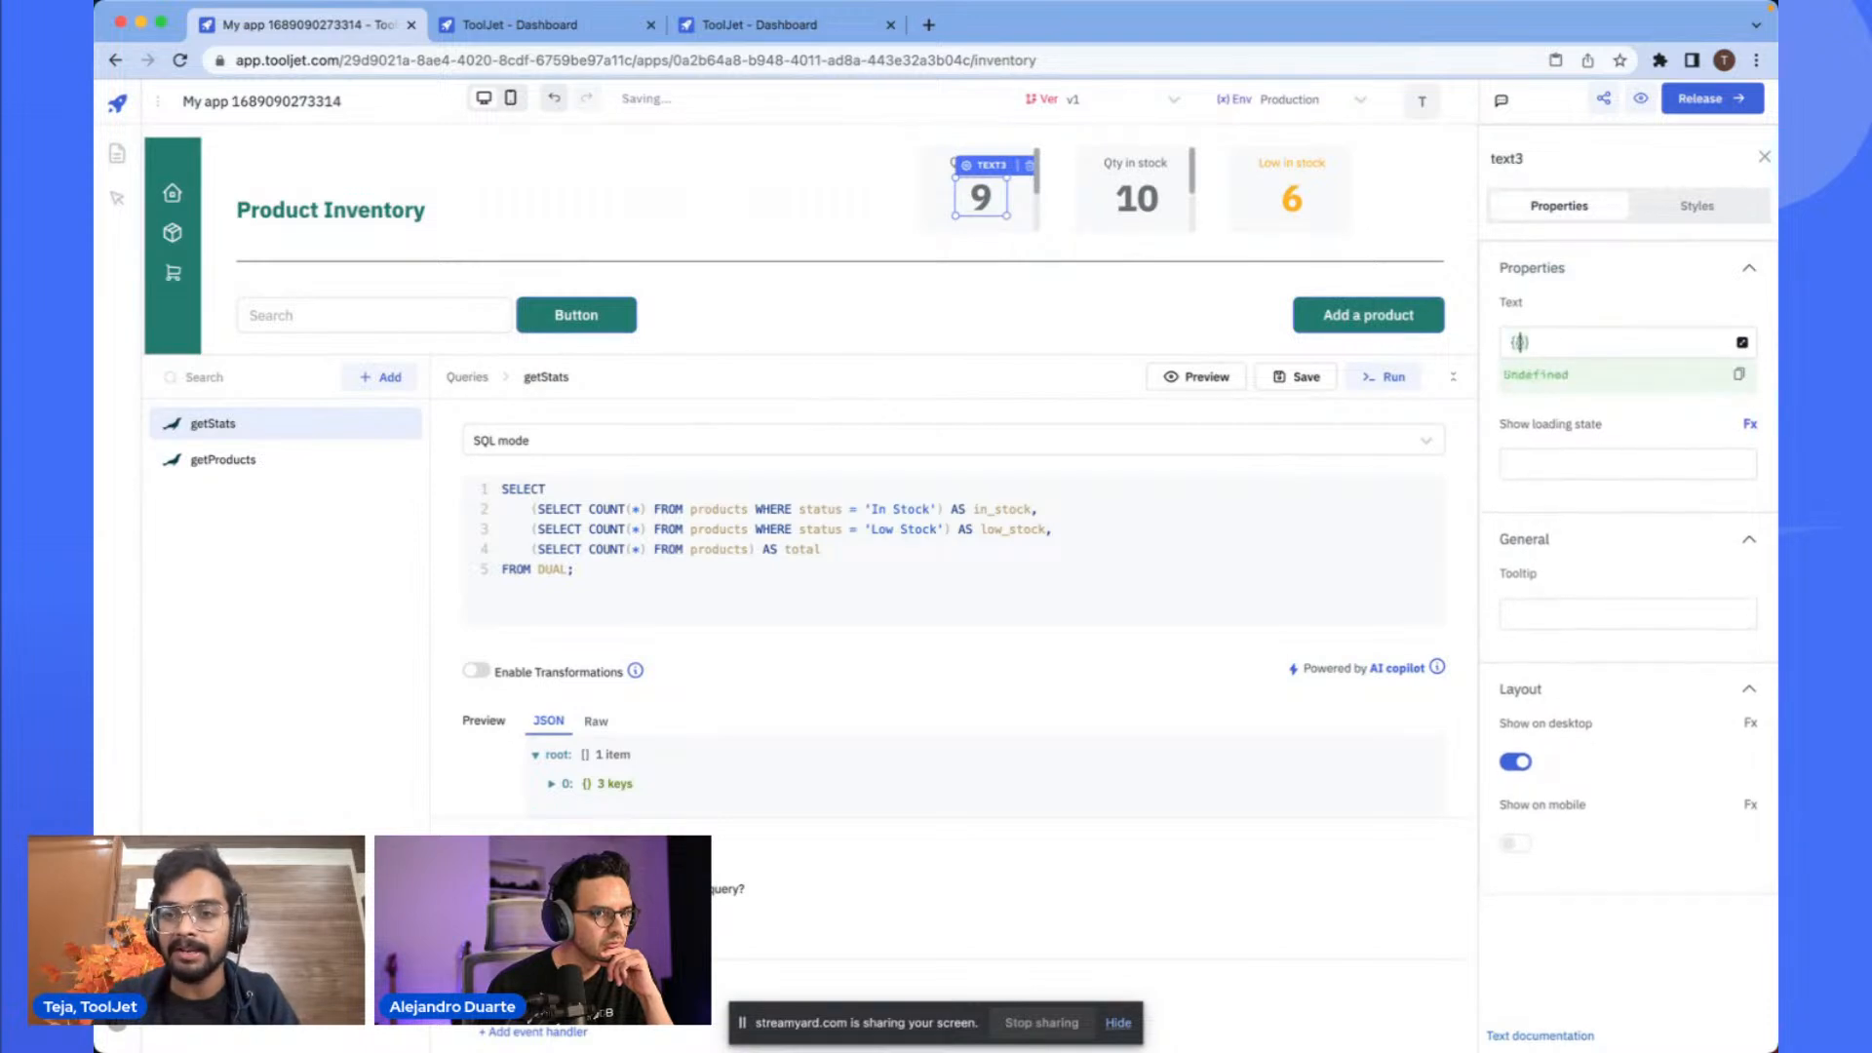
pyautogui.scroll(5, 1585, 375)
pyautogui.scroll(2, 1585, 375)
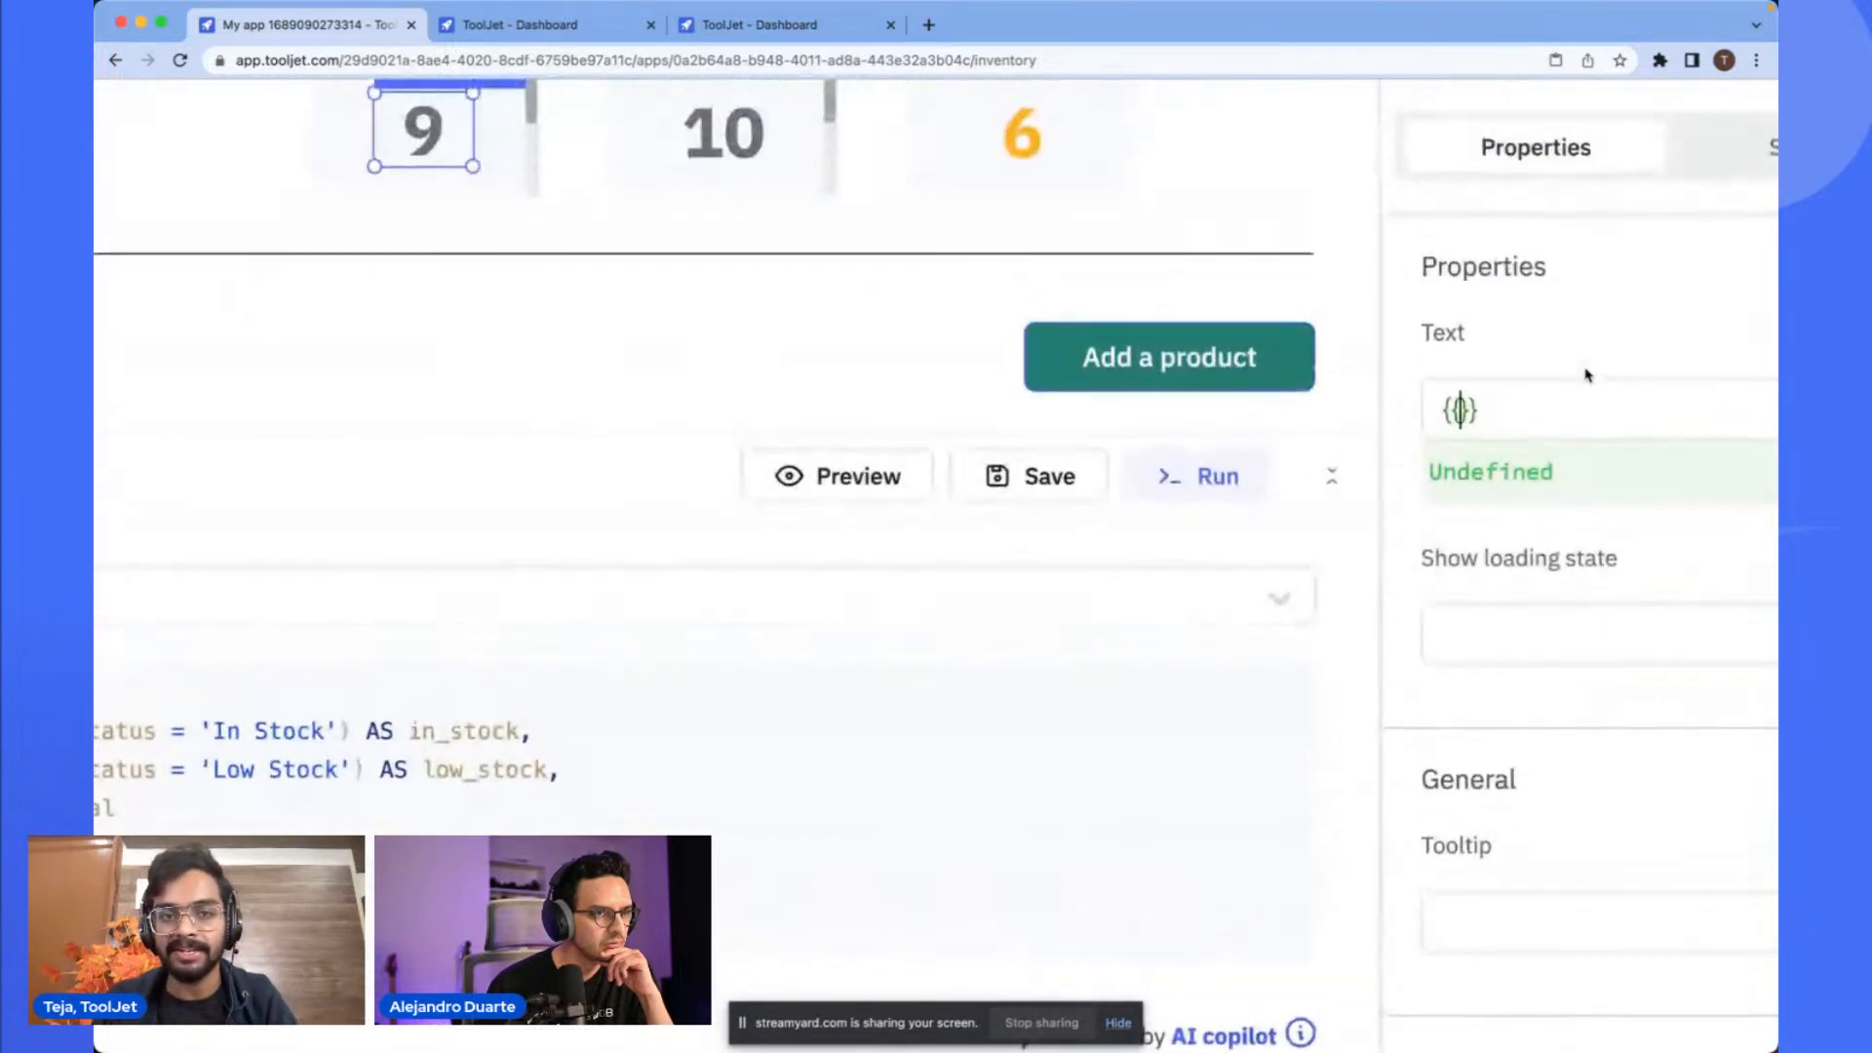
pyautogui.hscroll(3, 1588, 376)
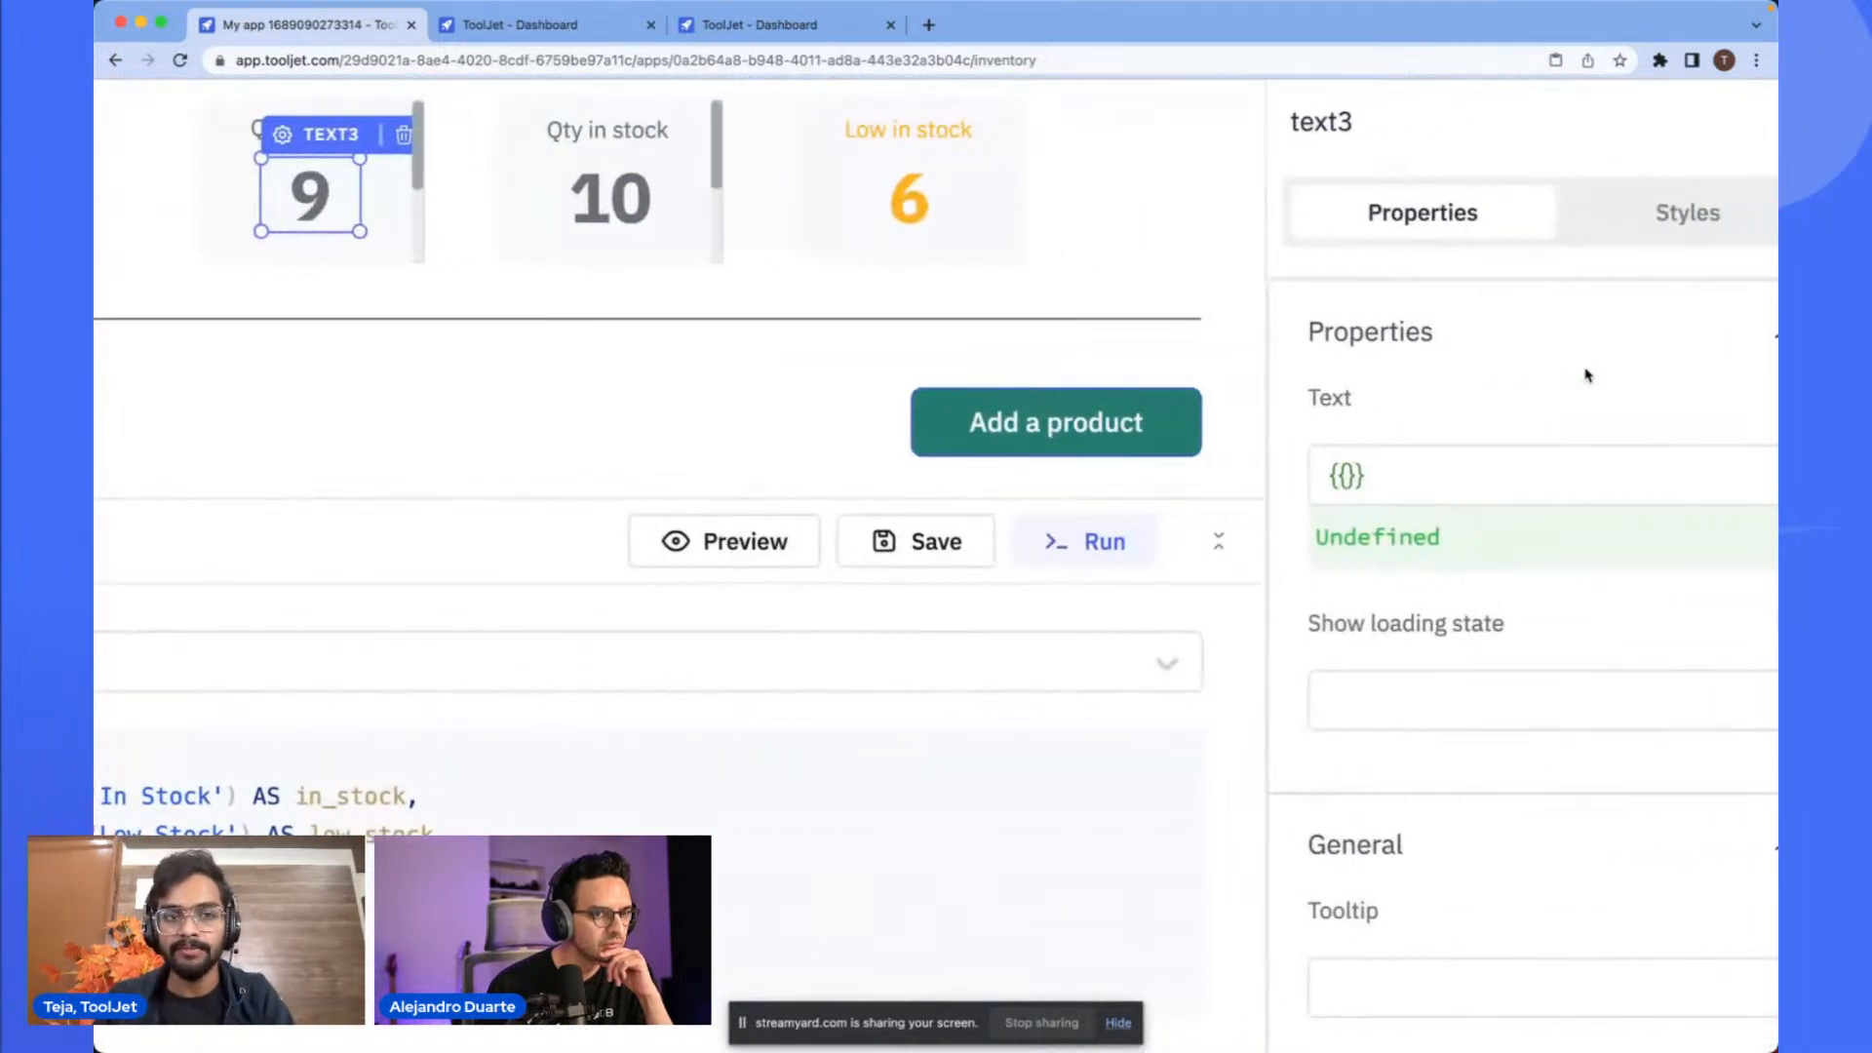
pyautogui.write('q')
pyautogui.press('Down')
pyautogui.press('Return')
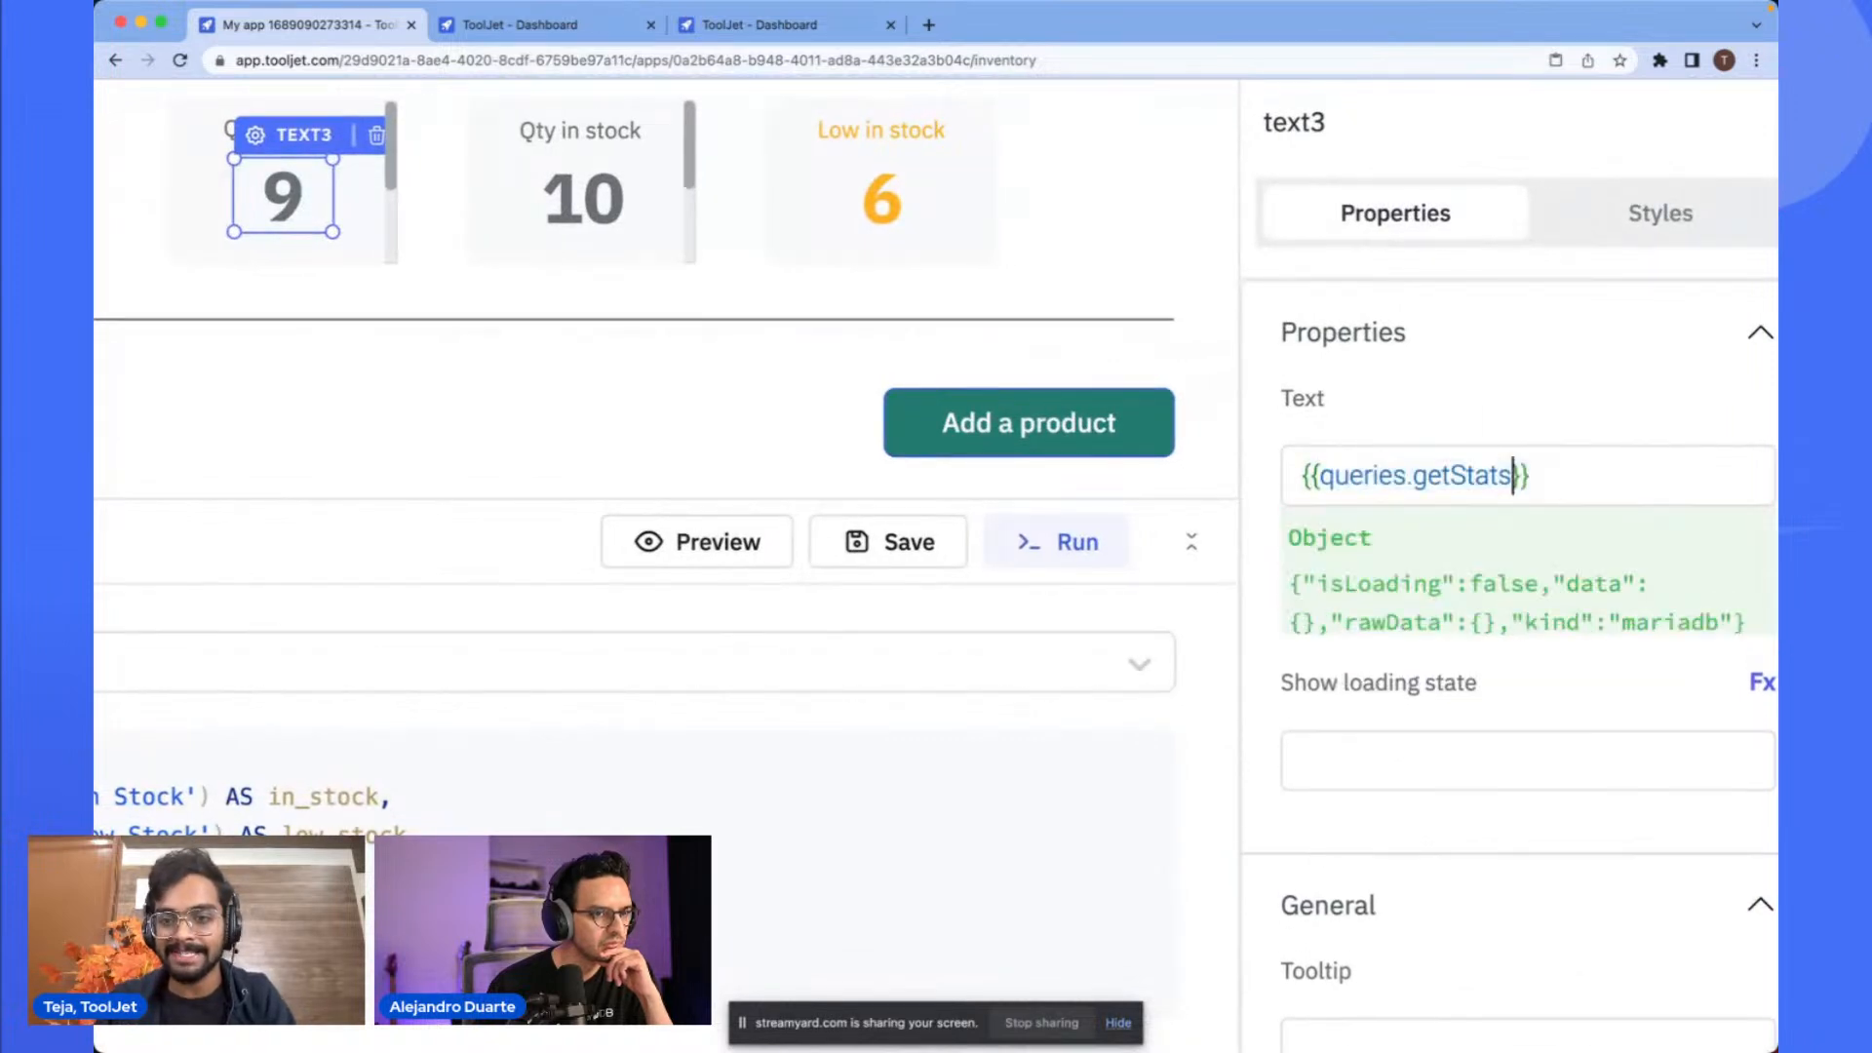
pyautogui.write('.data')
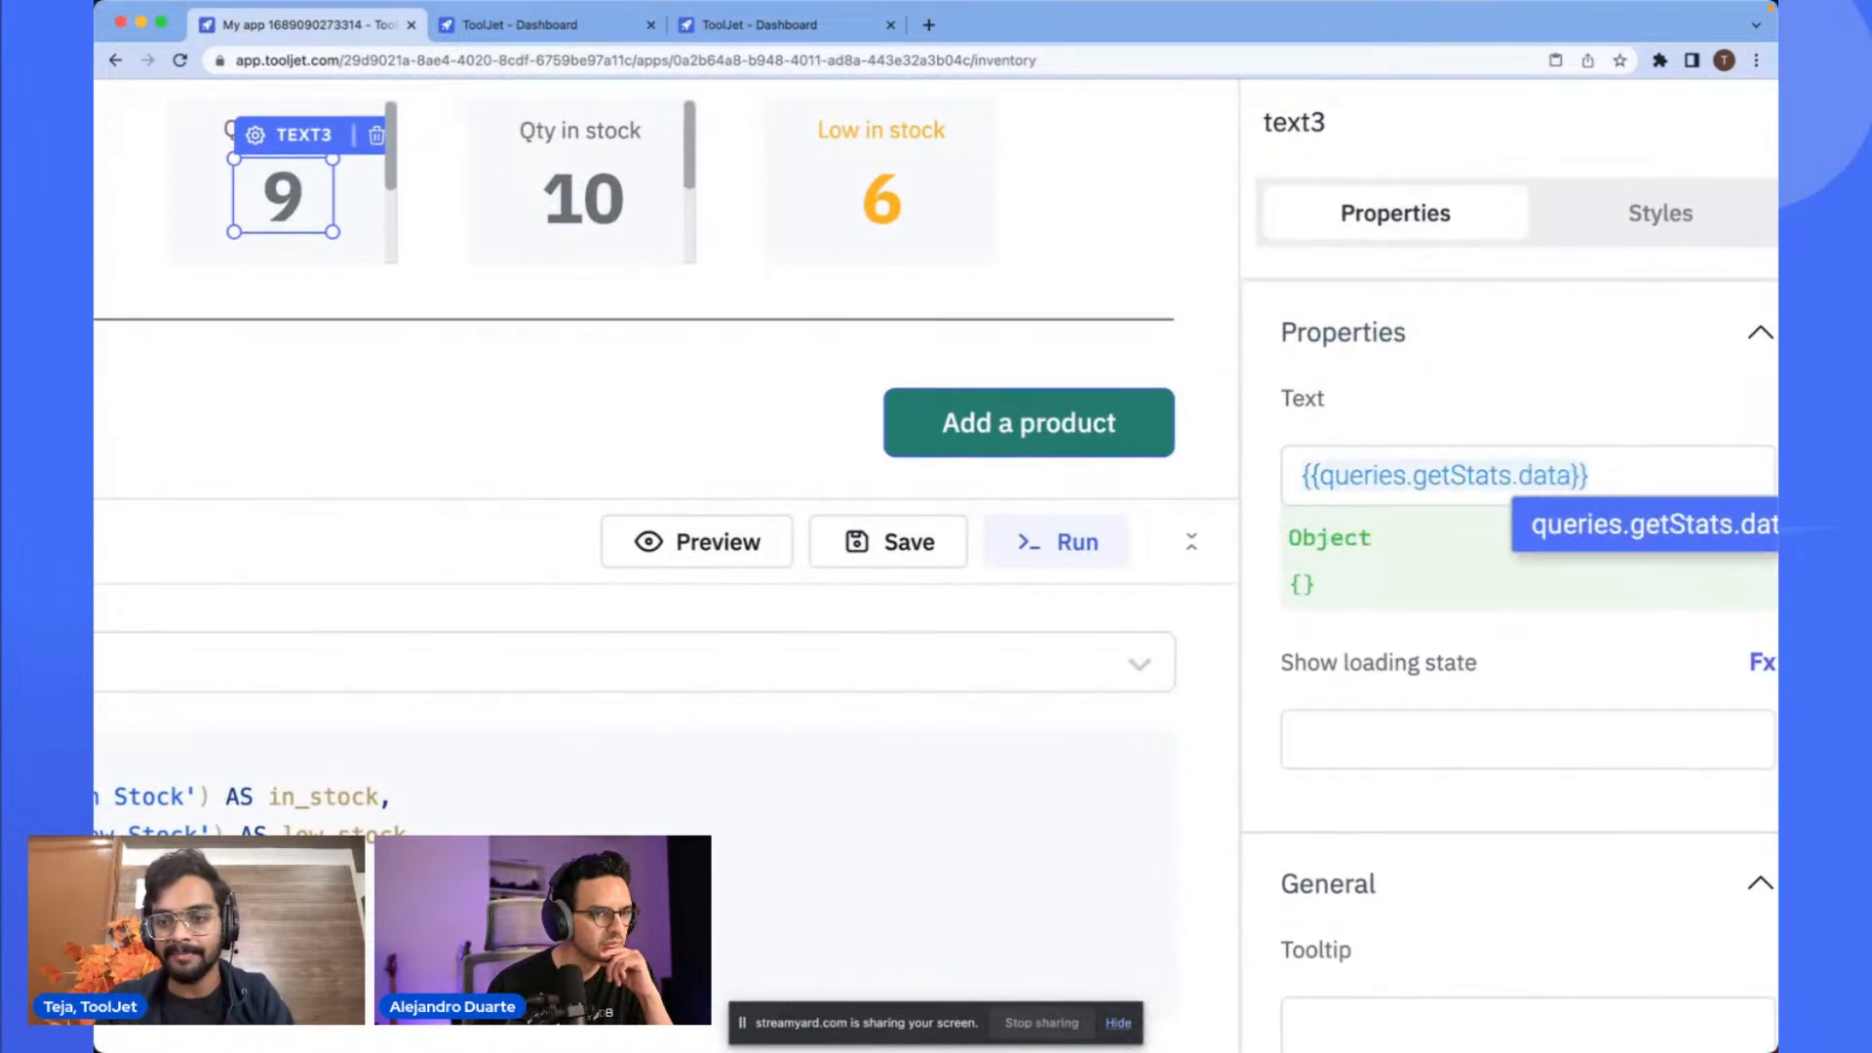
# - Run the getStats query and preview its output
pyautogui.scroll(-5, 1270, 358)
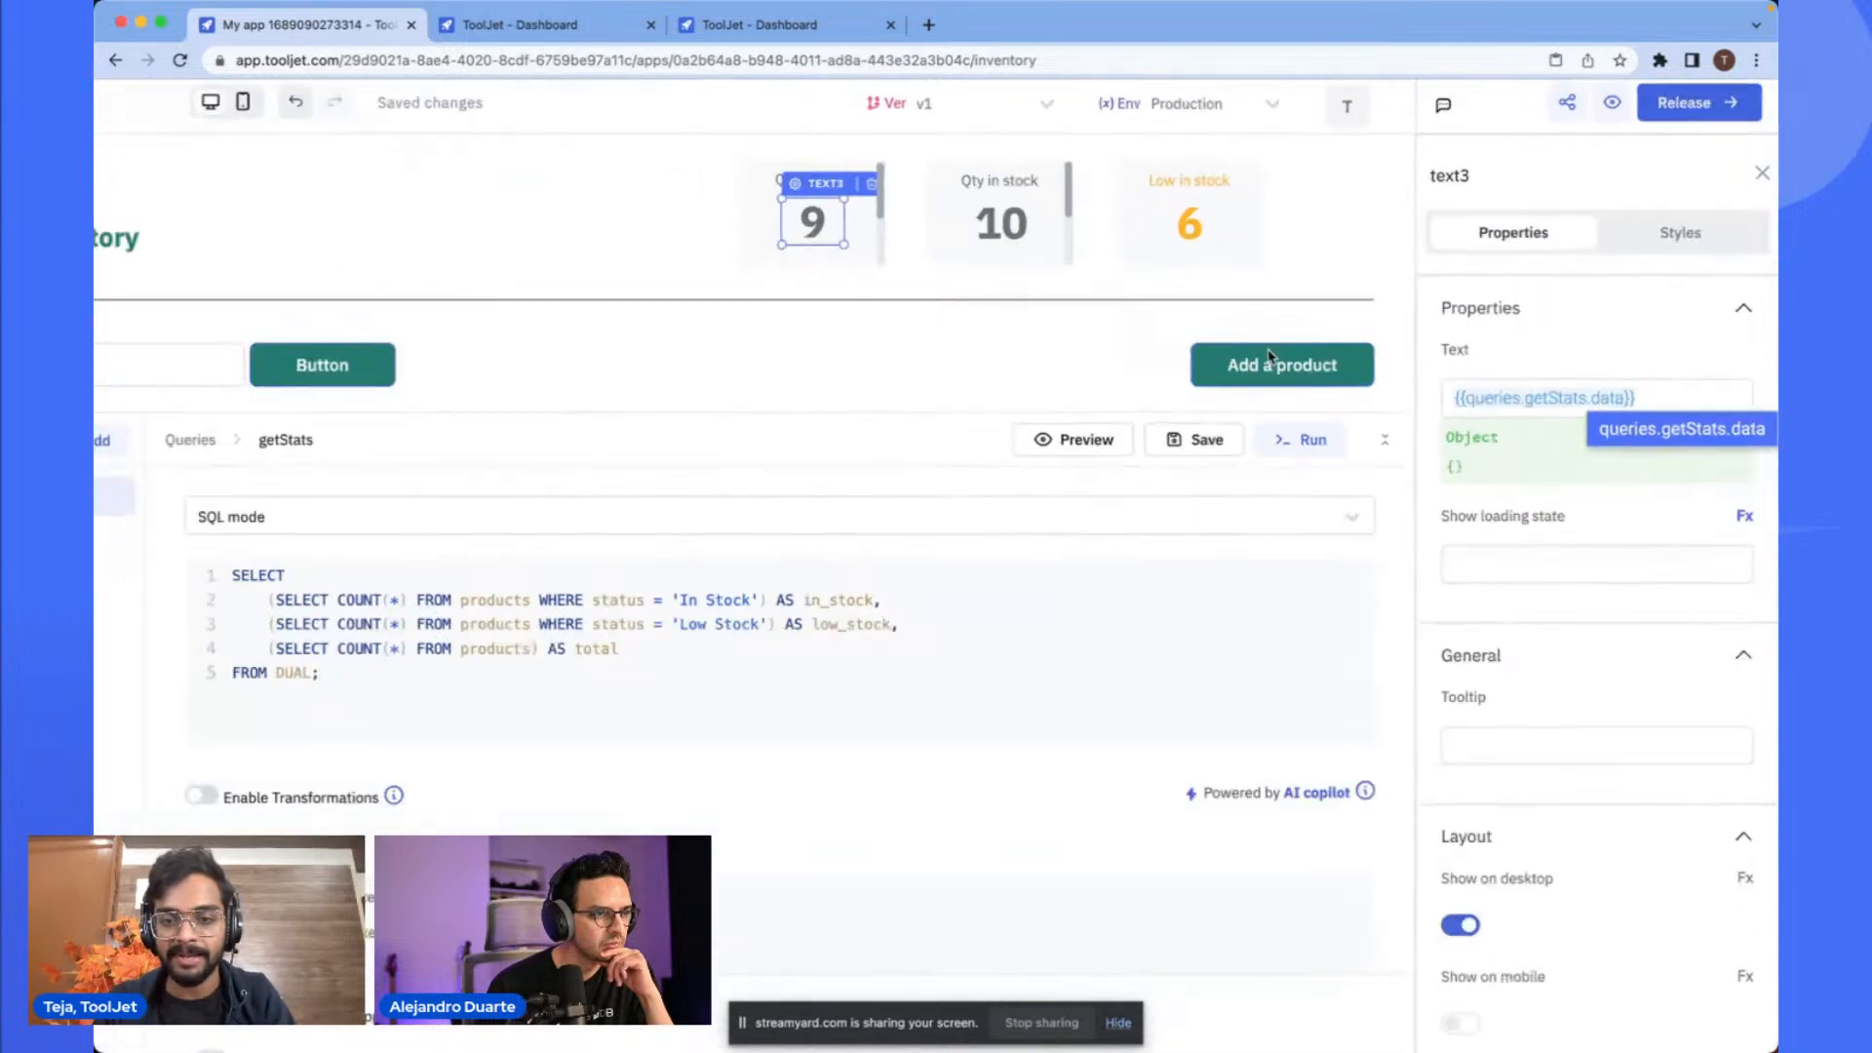
pyautogui.click(1346, 420)
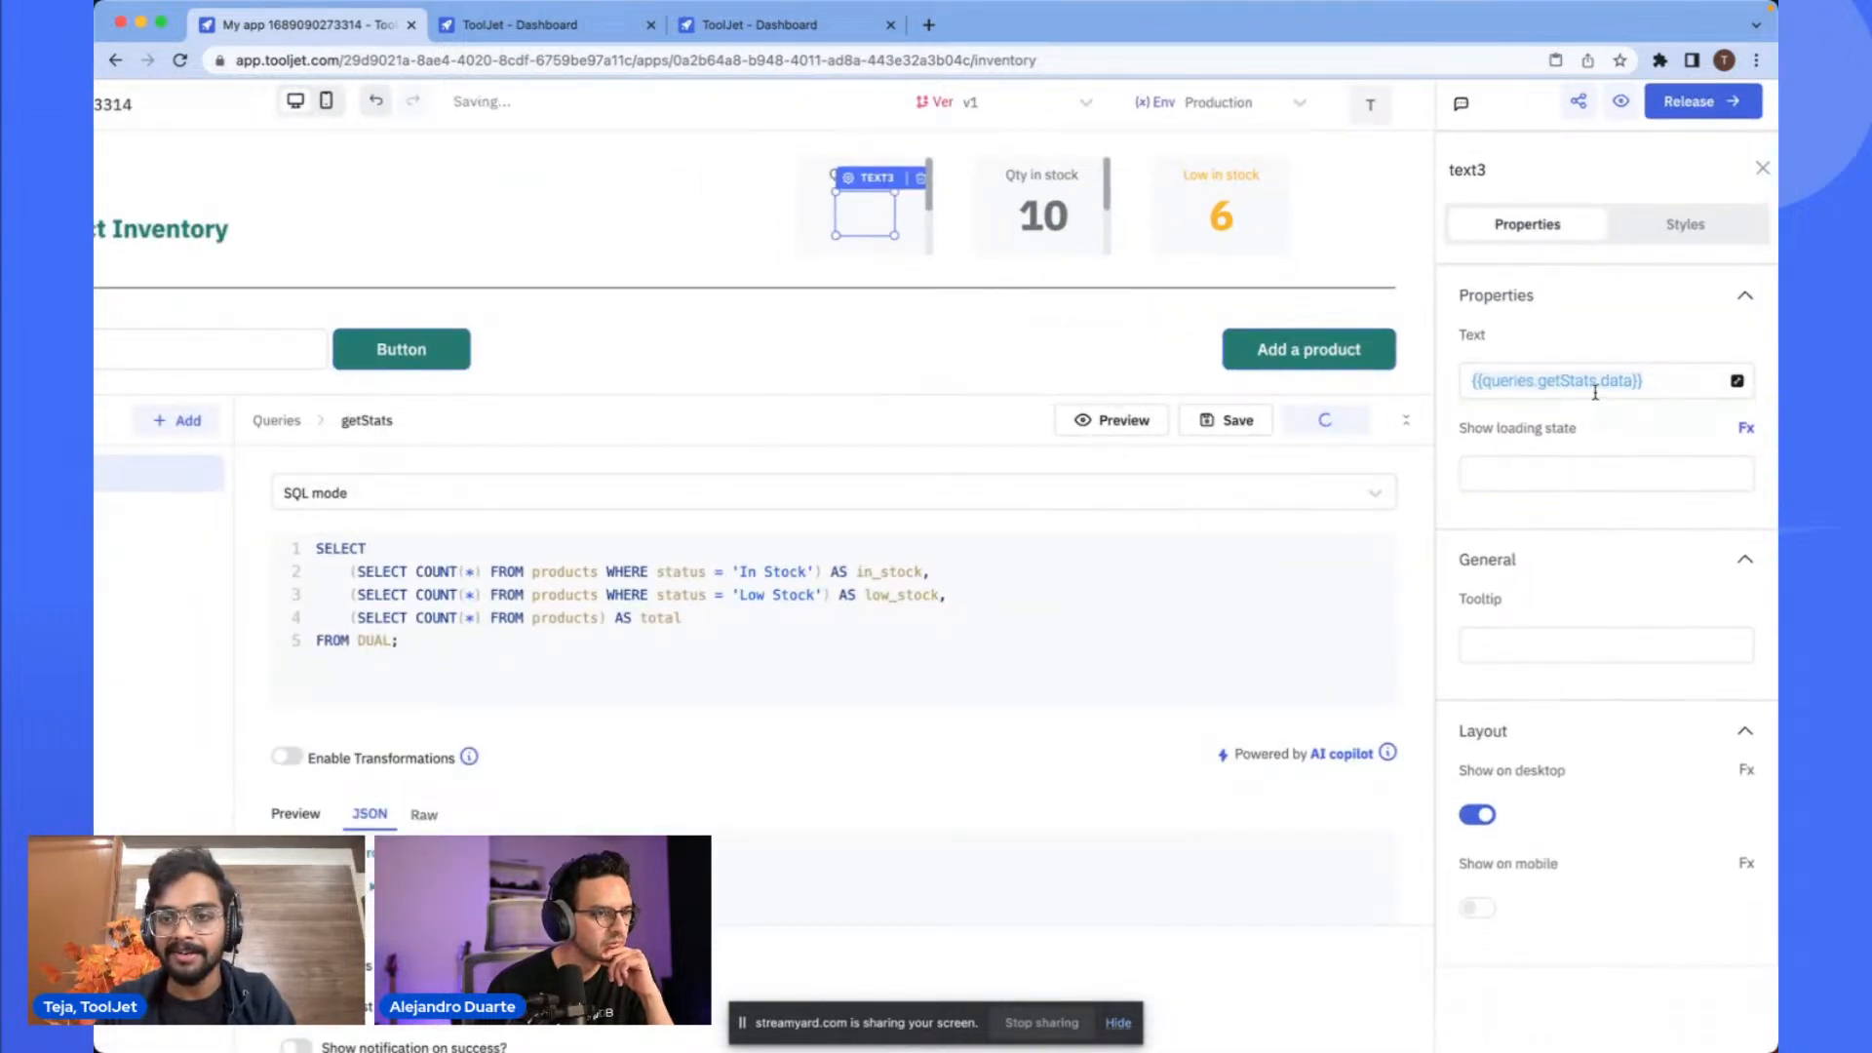
pyautogui.click(1628, 382)
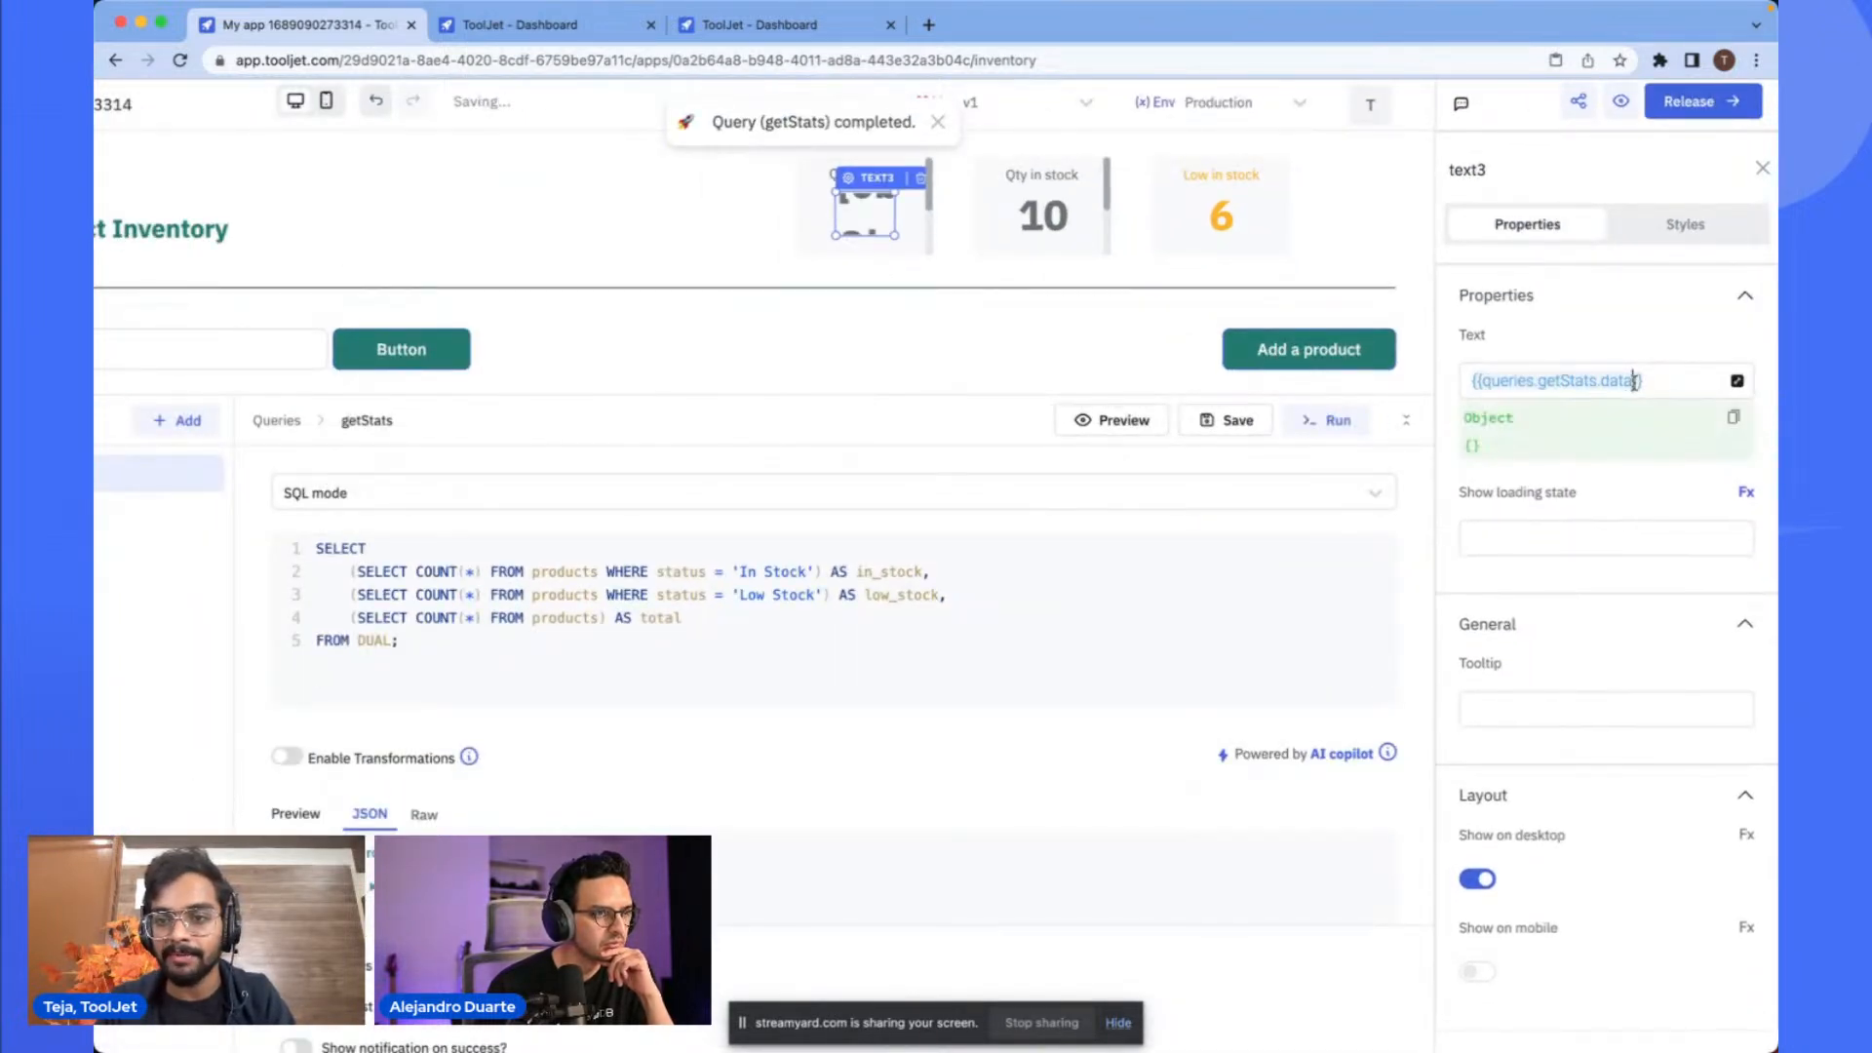
pyautogui.click(1112, 421)
pyautogui.scroll(-3, 1680, 393)
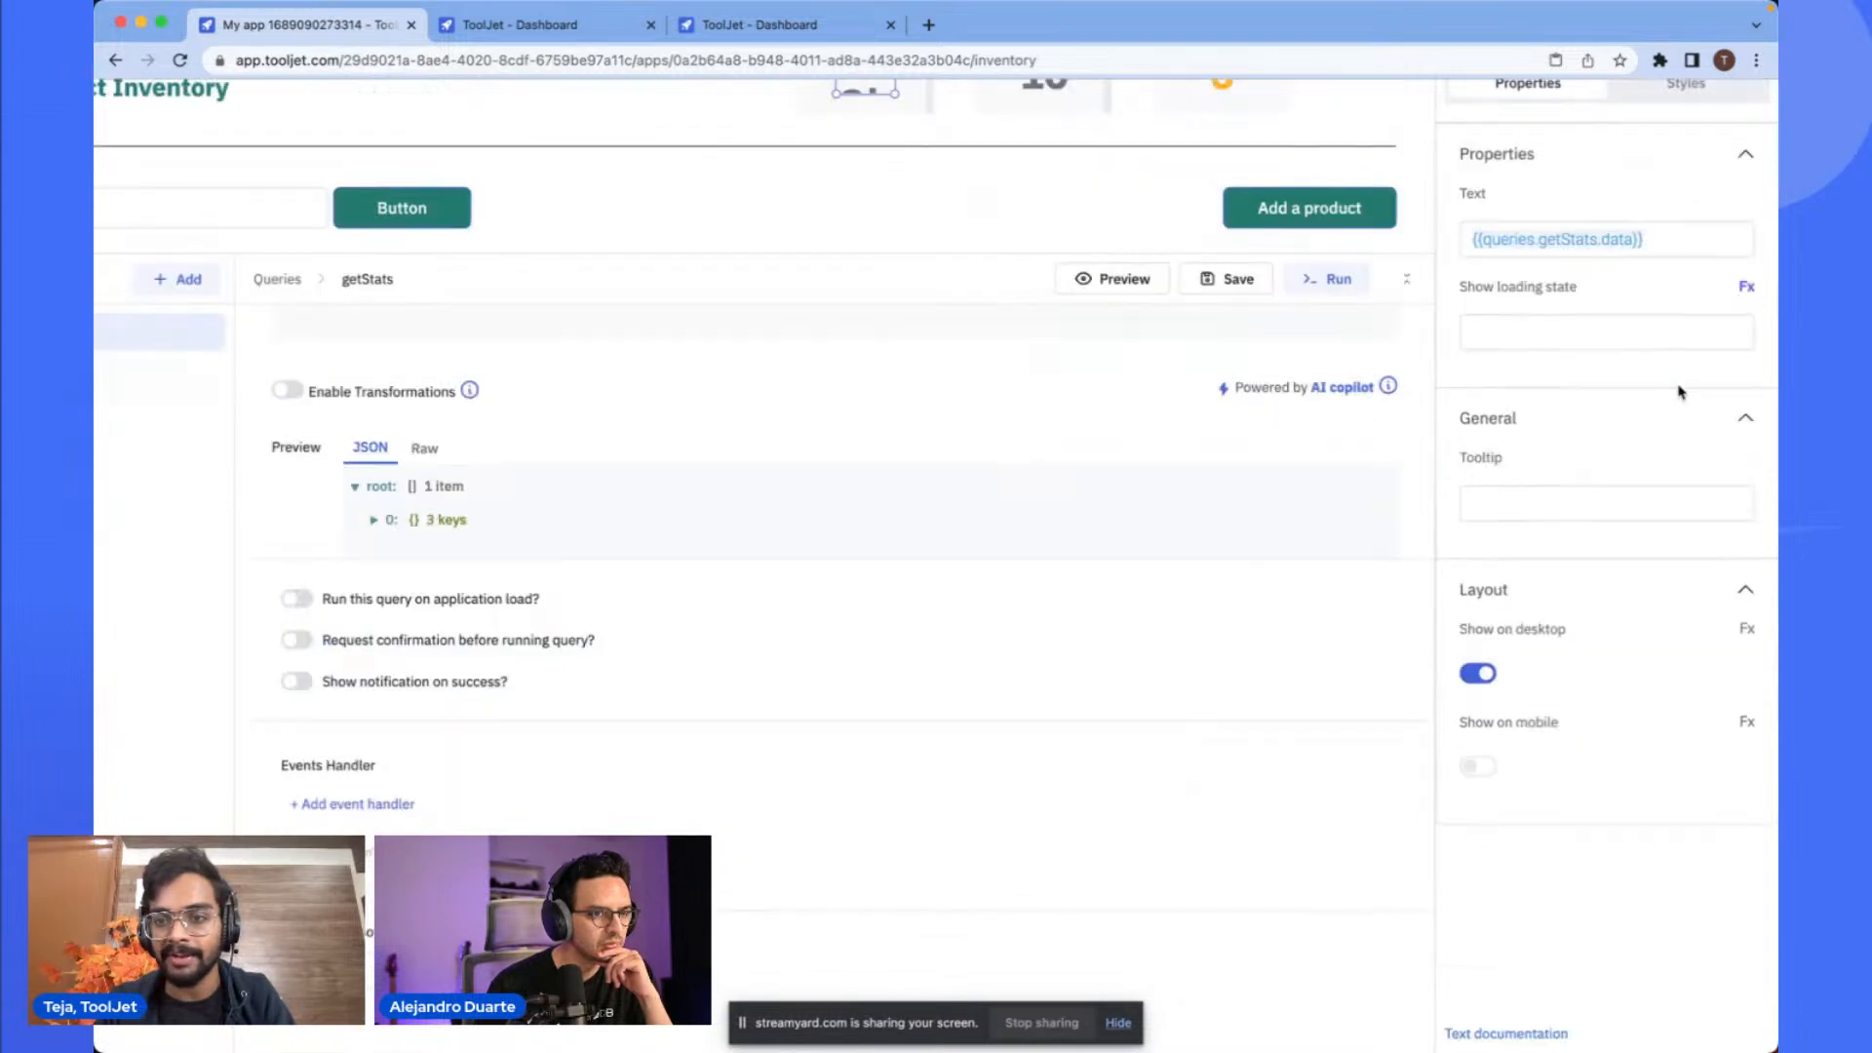
pyautogui.scroll(3, 1473, 401)
pyautogui.click(1621, 383)
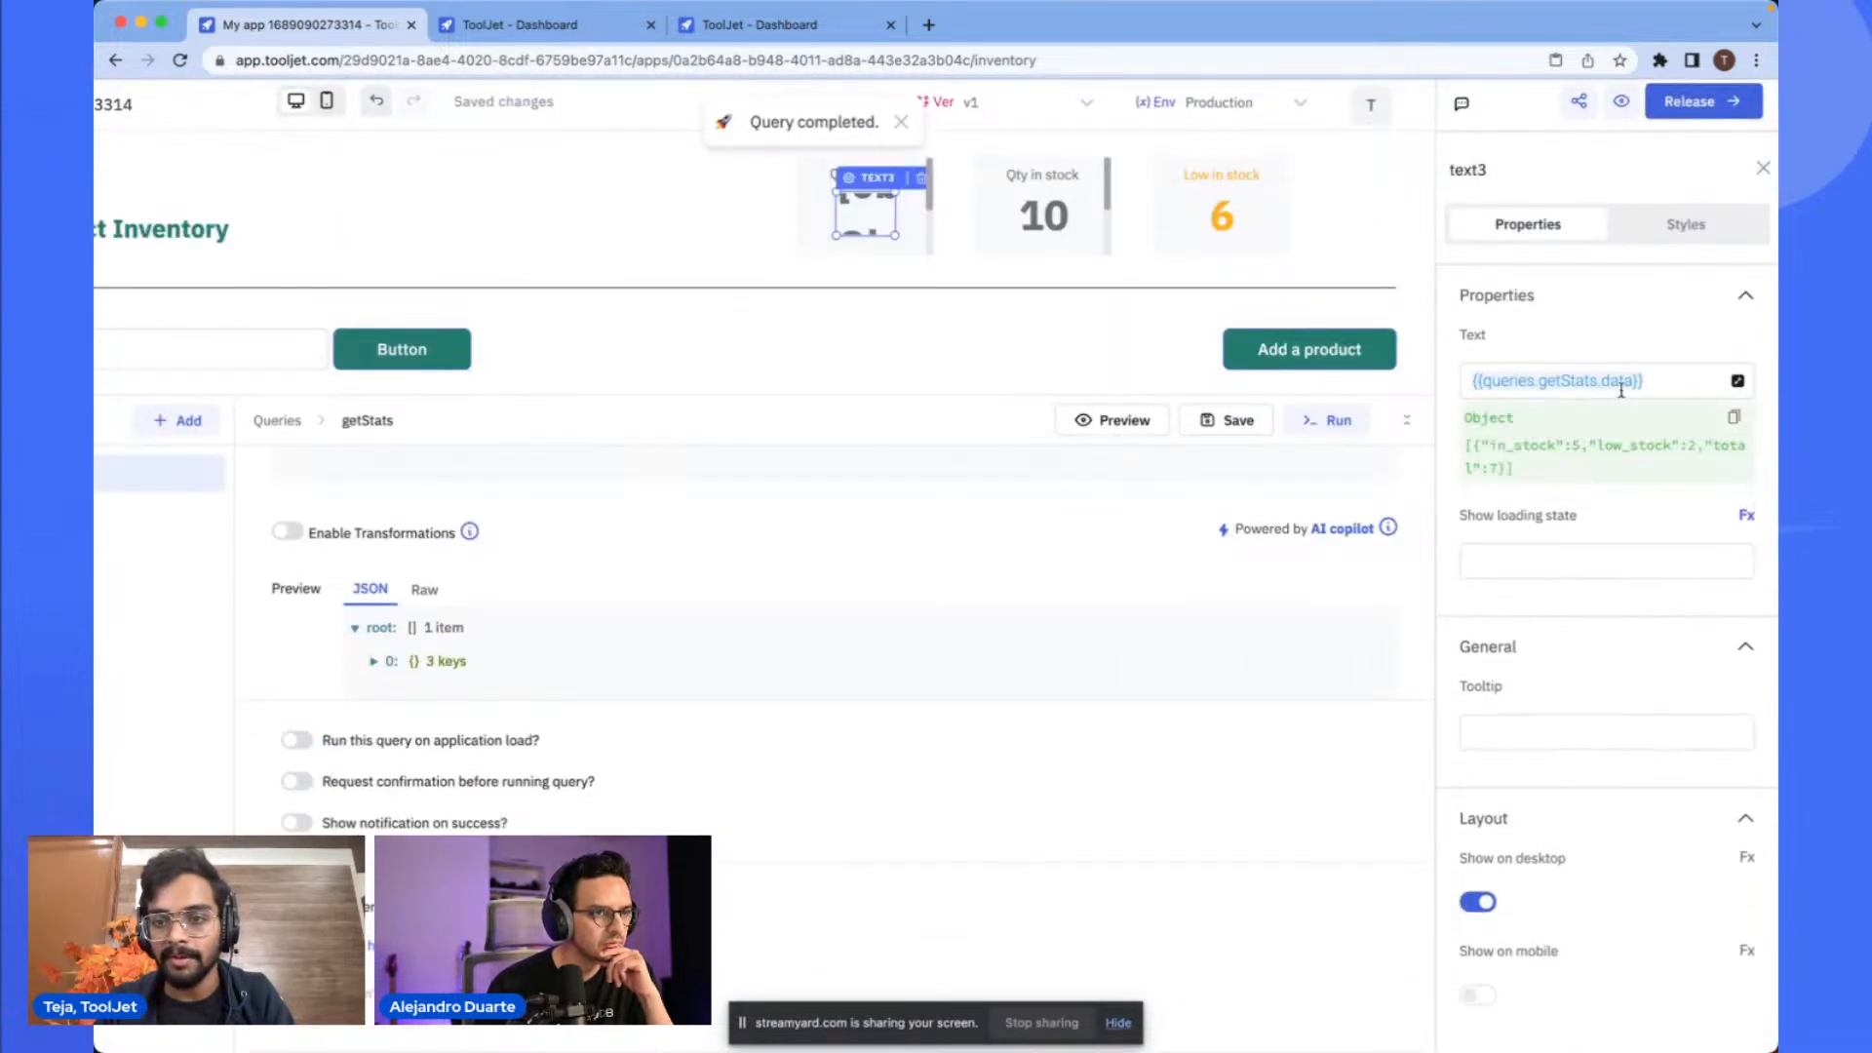
# - Change the Qty in total number's text to {{queries.getStats.data[0].total}}
pyautogui.scroll(2, 1616, 377)
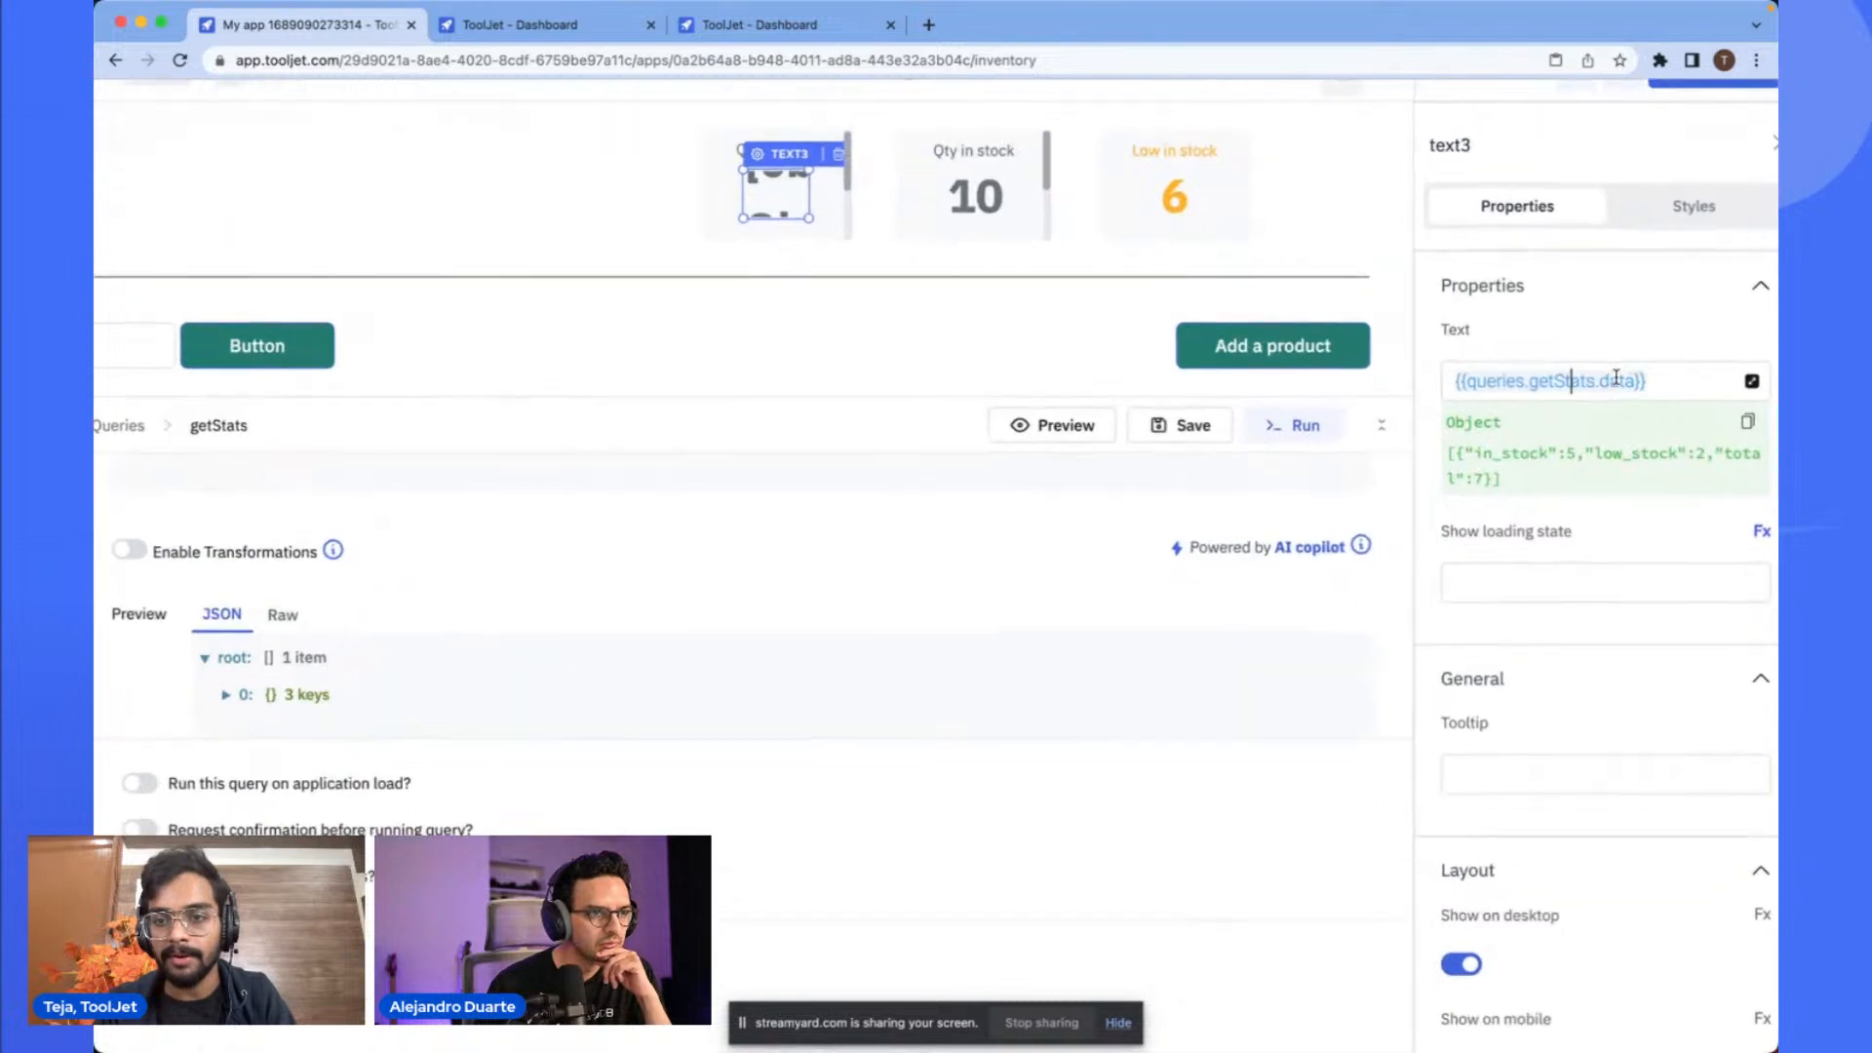
pyautogui.scroll(3, 1562, 383)
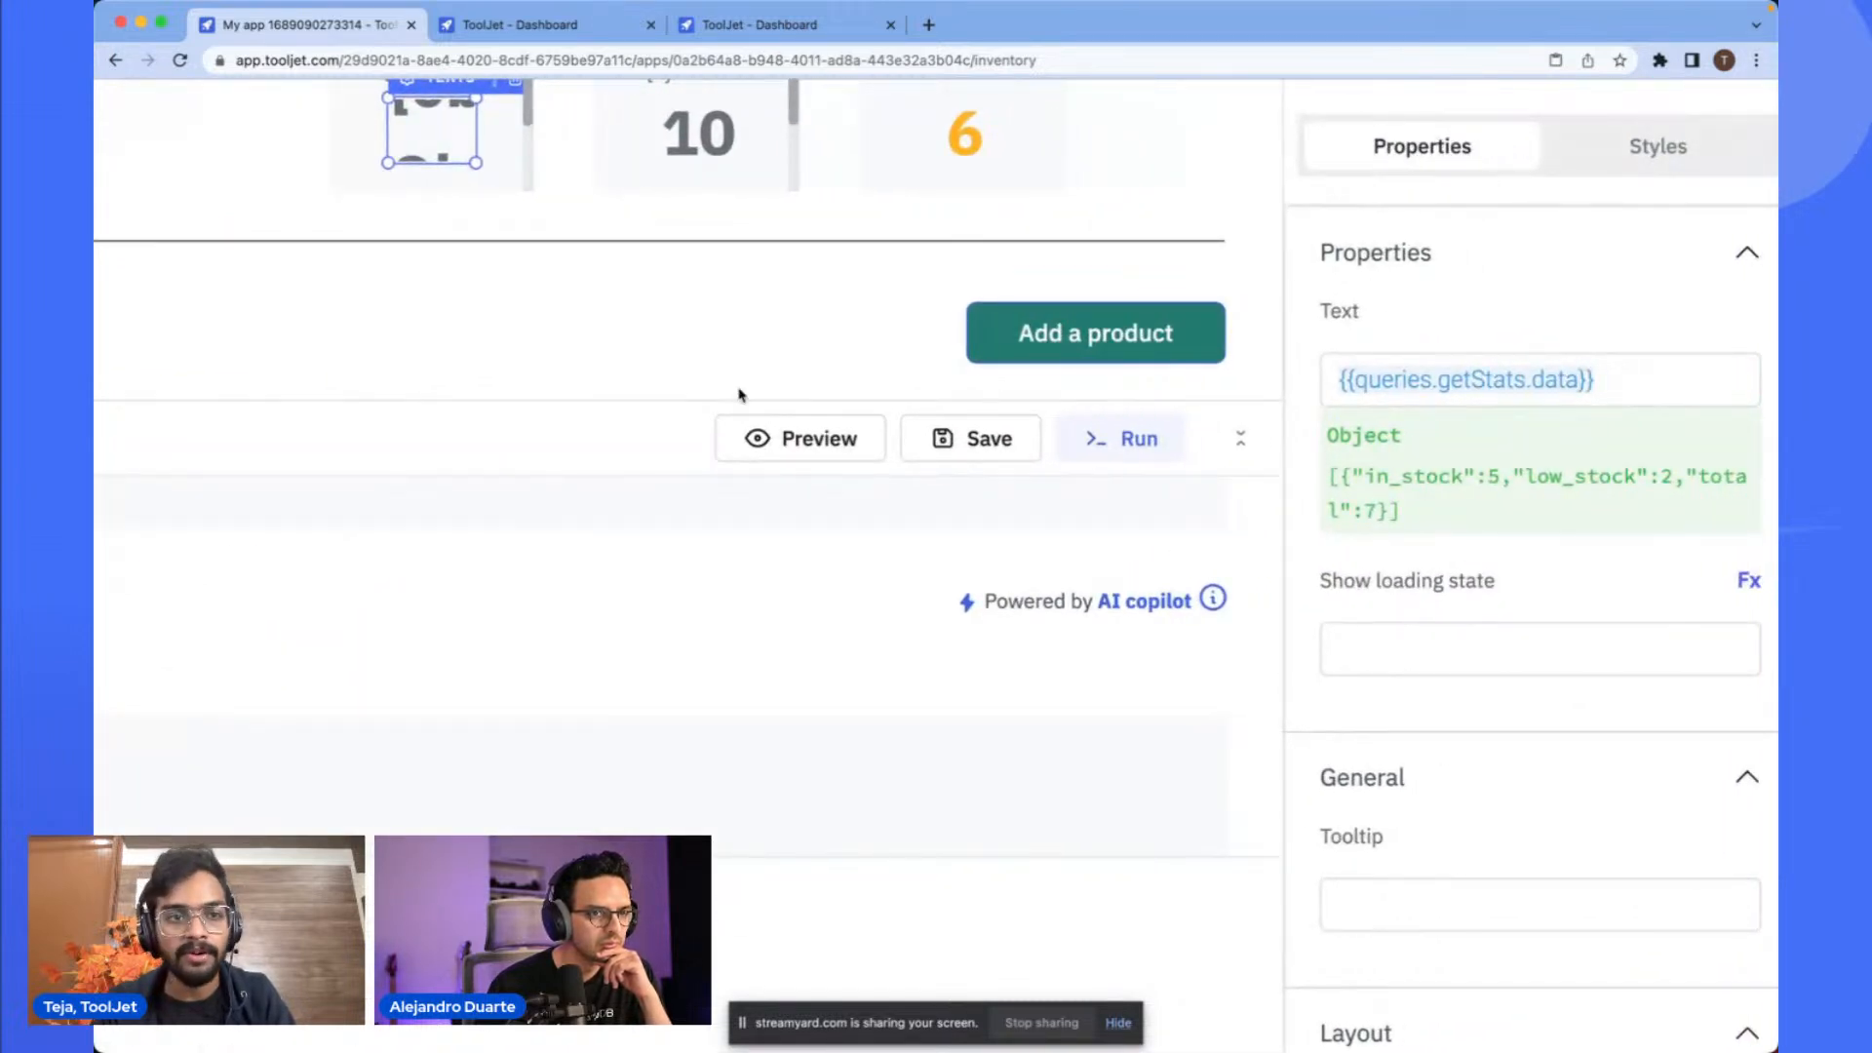
pyautogui.scroll(2, 731, 397)
pyautogui.click(468, 192)
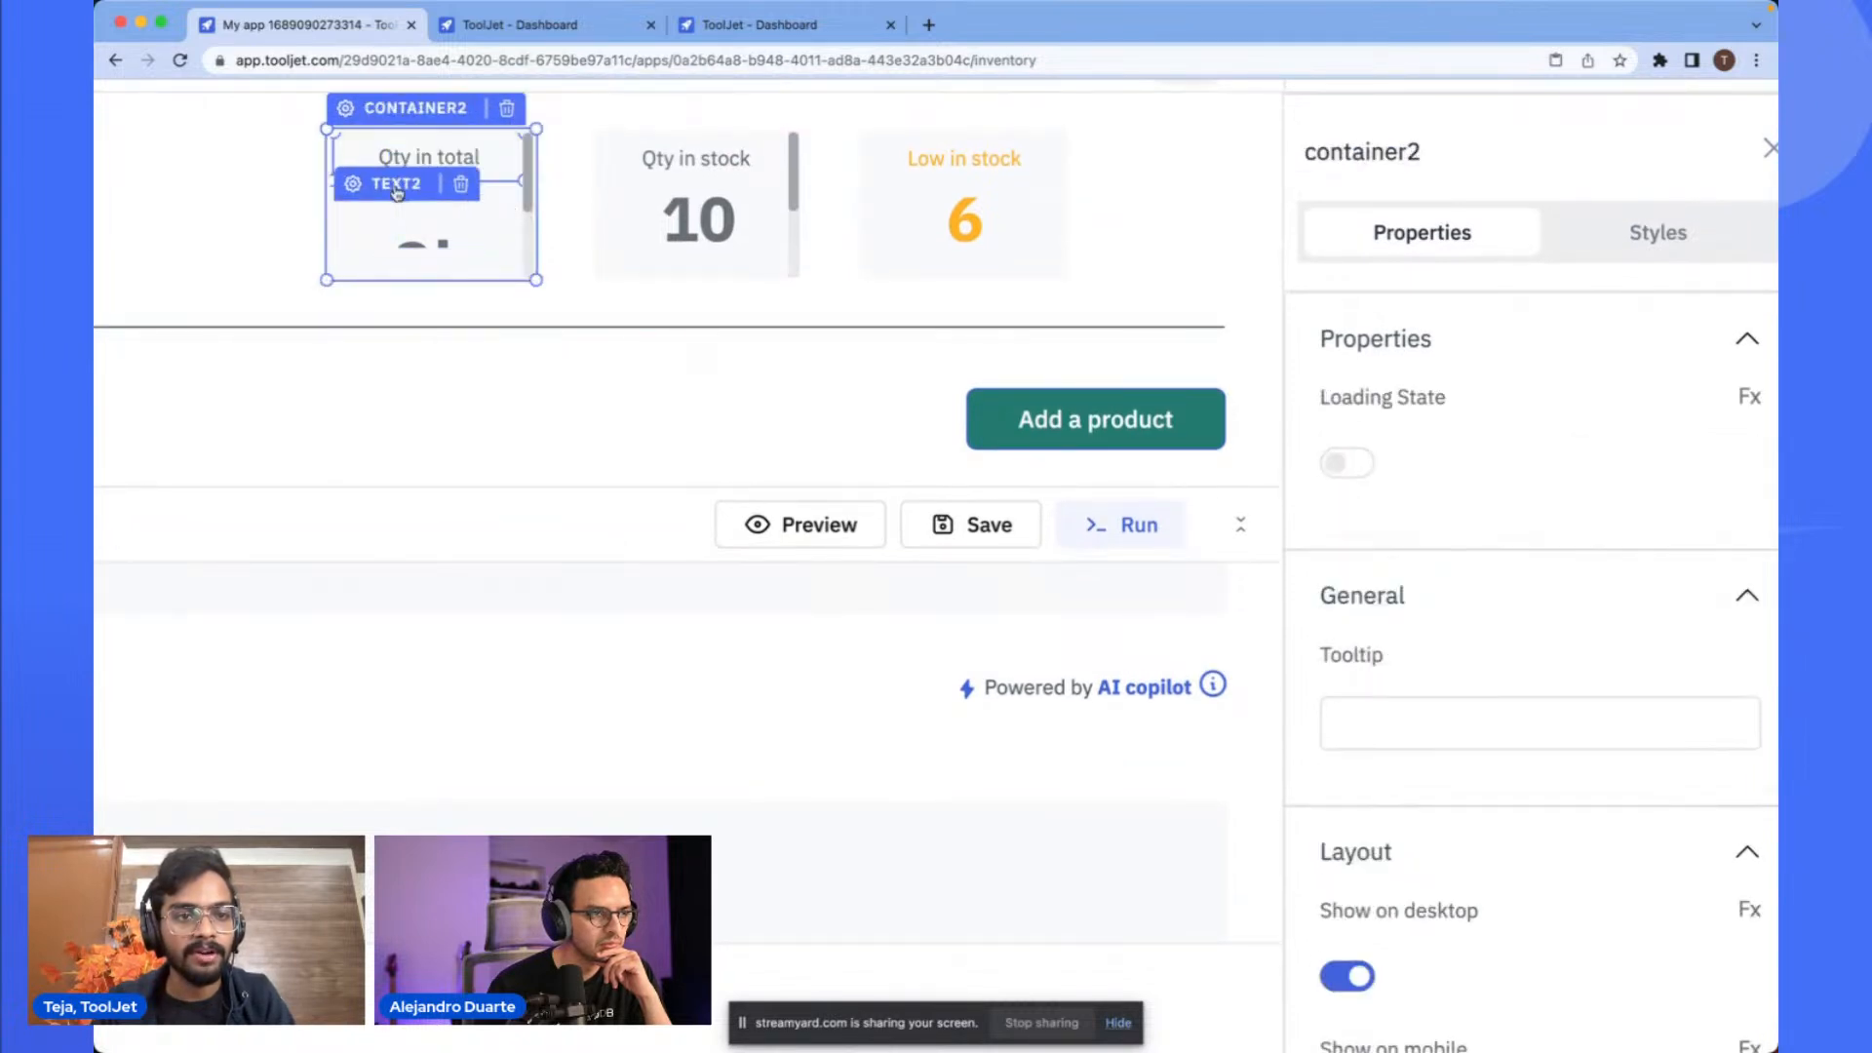
pyautogui.click(432, 232)
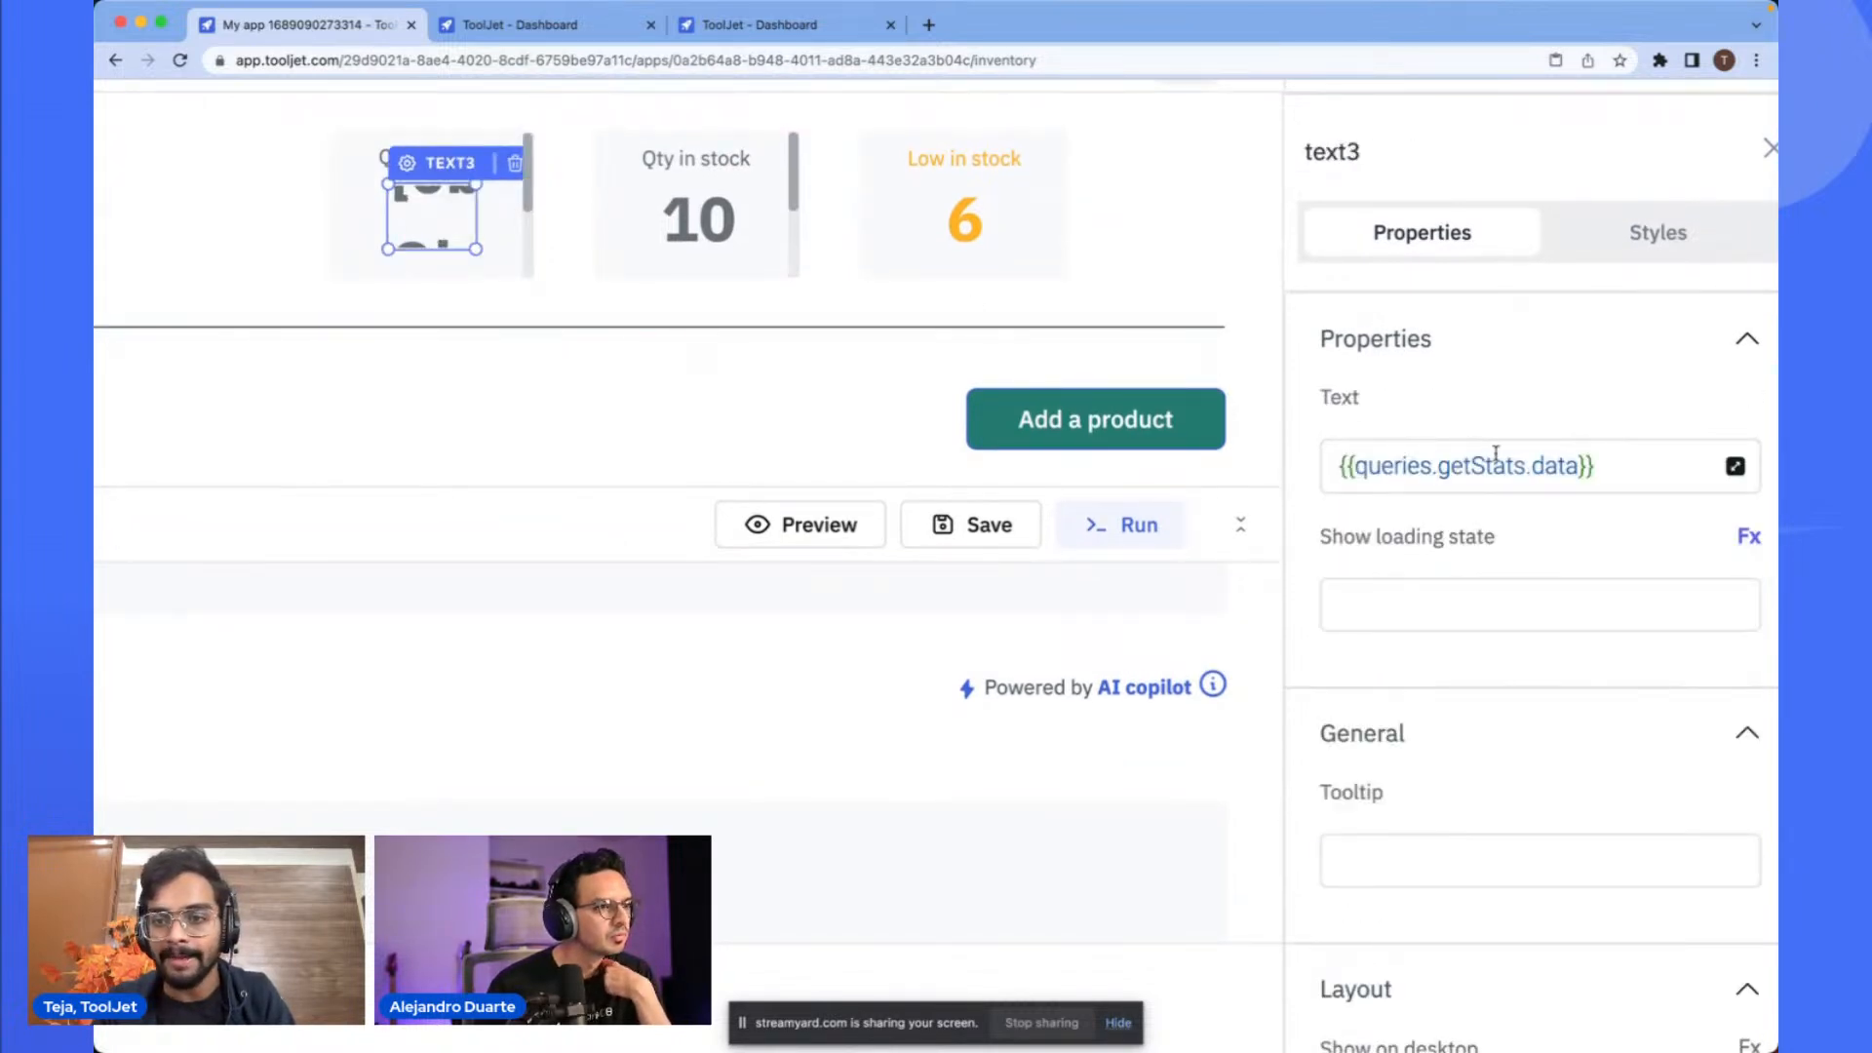
pyautogui.click(1564, 466)
pyautogui.write('[0]')
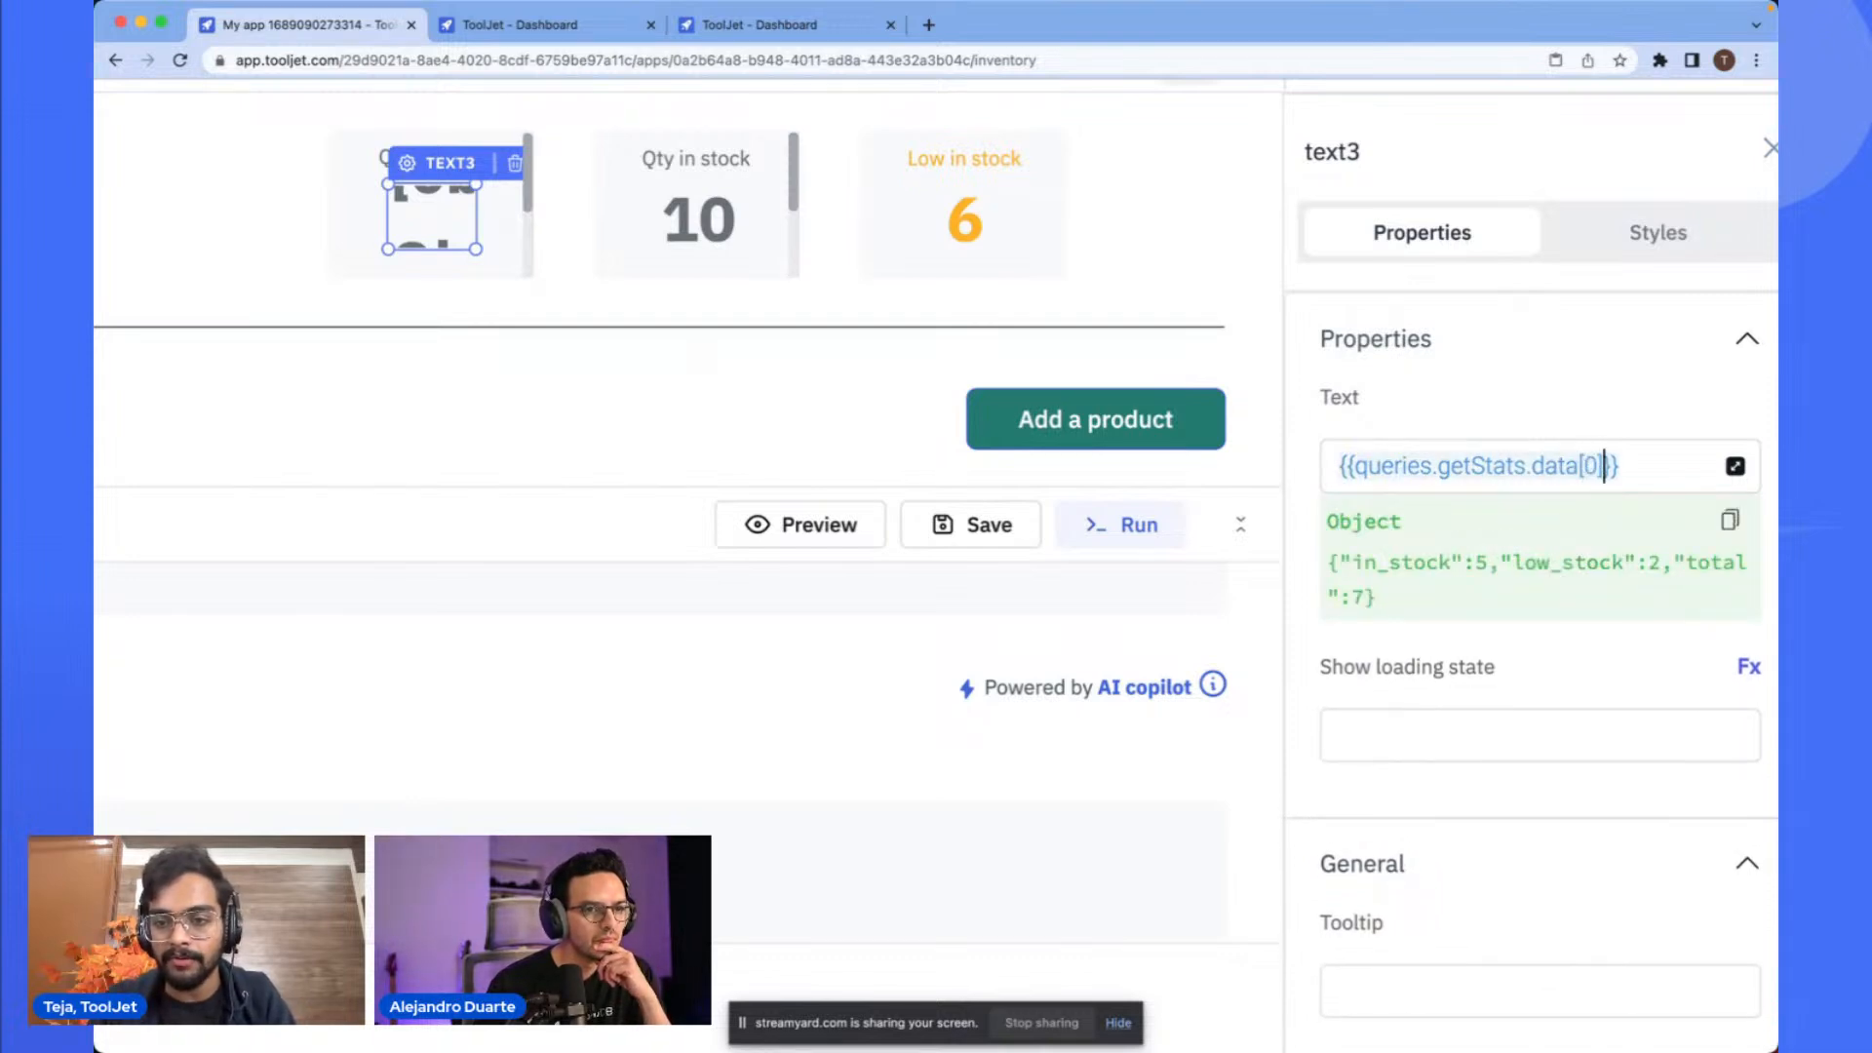
pyautogui.write('.t')
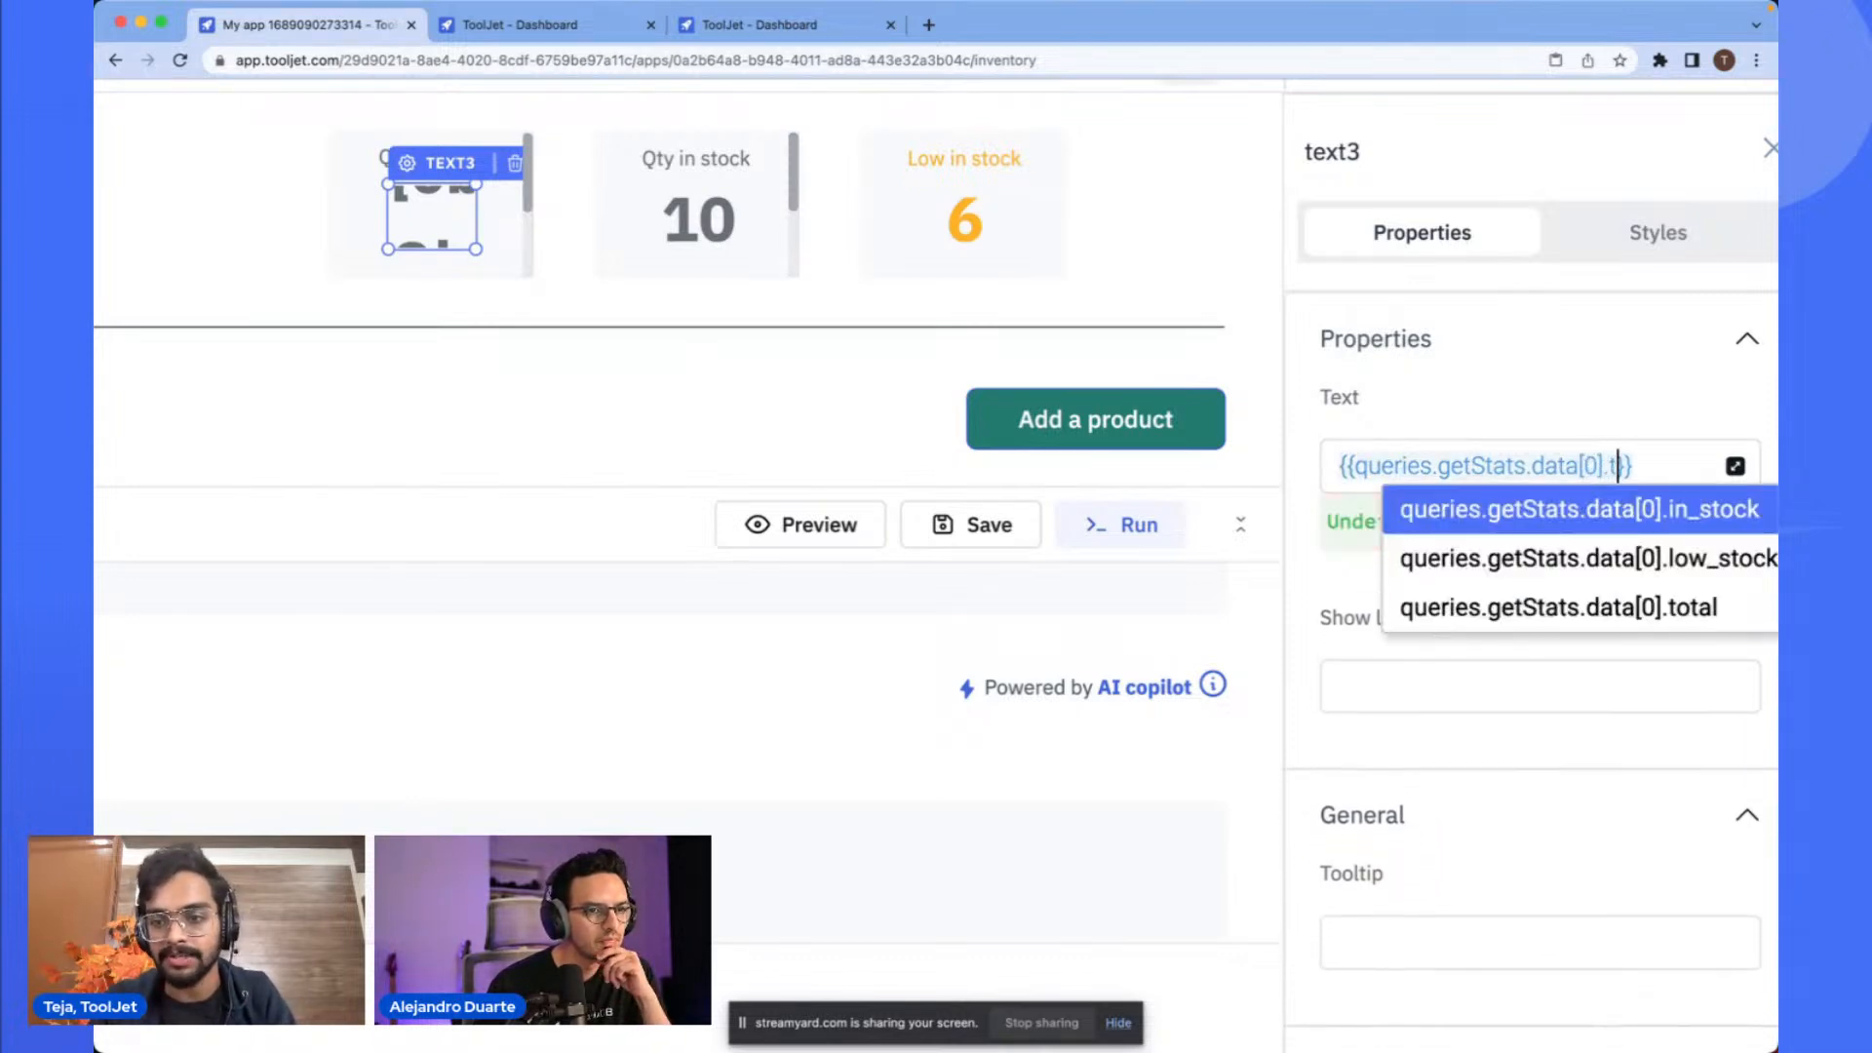
pyautogui.press('Return')
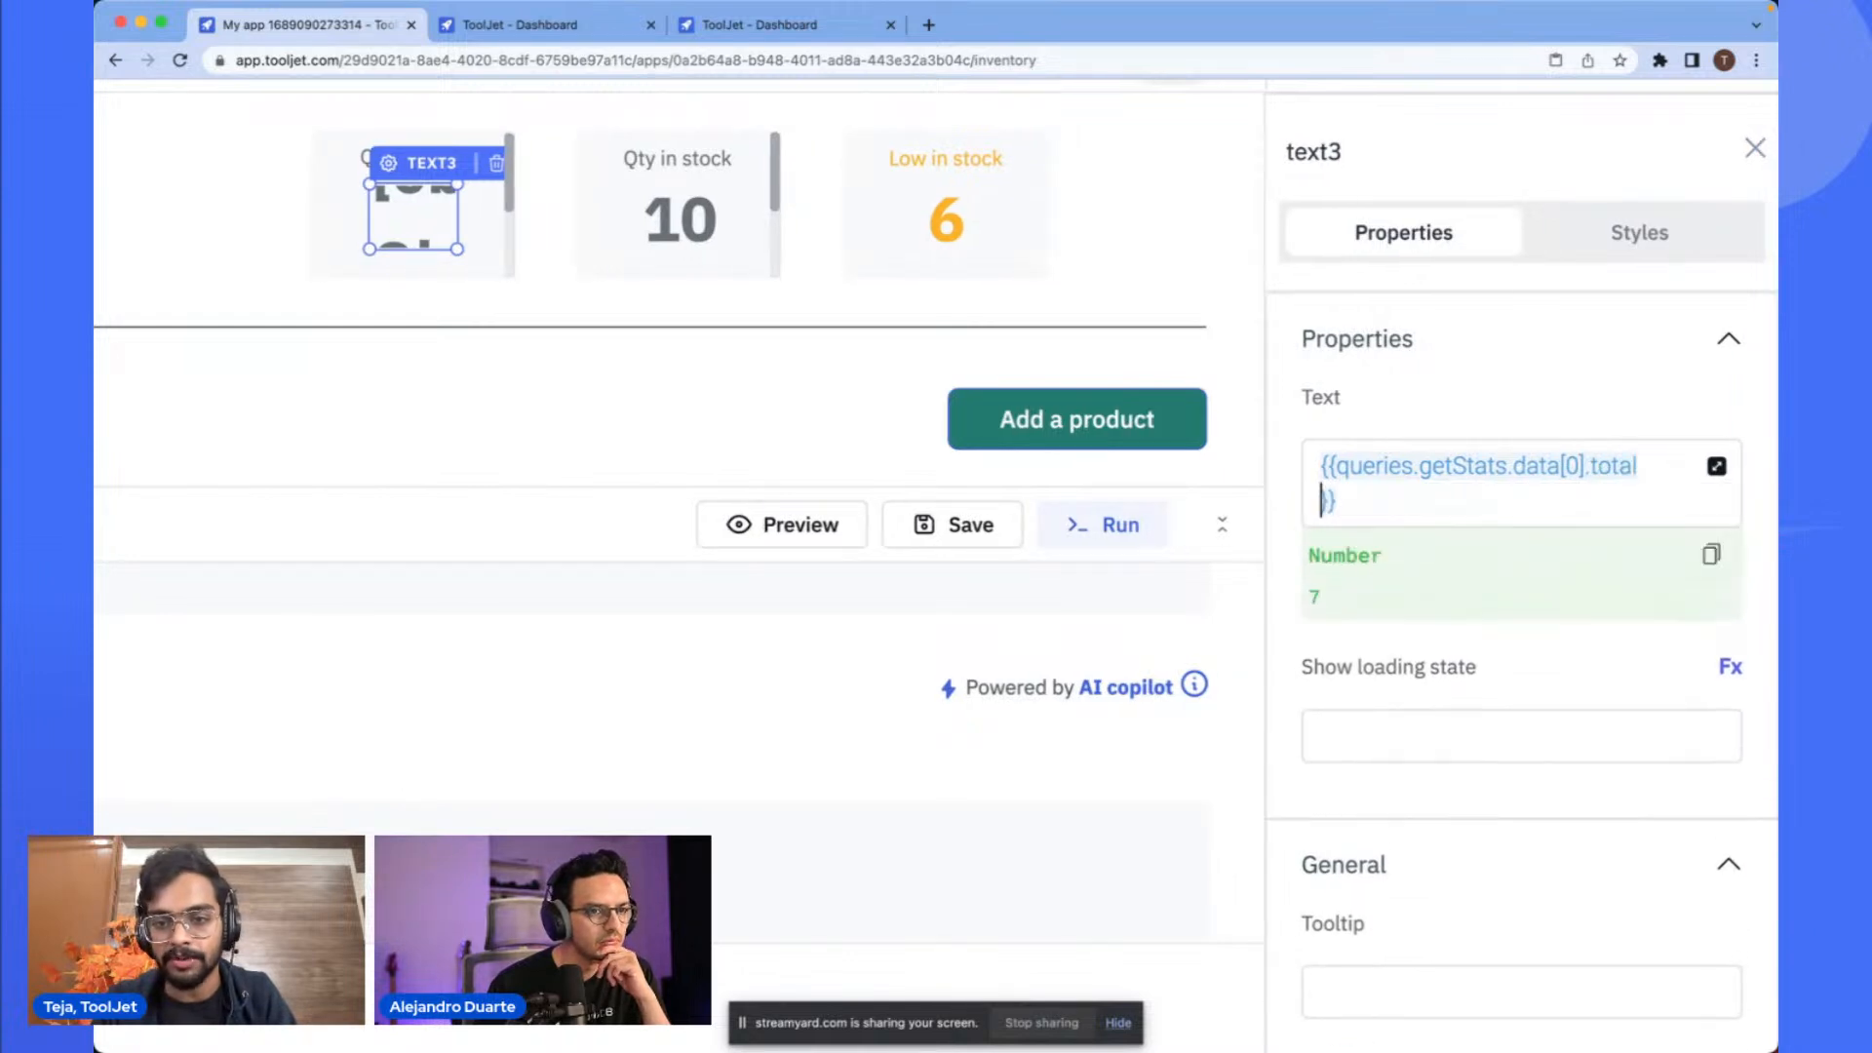
pyautogui.click(751, 336)
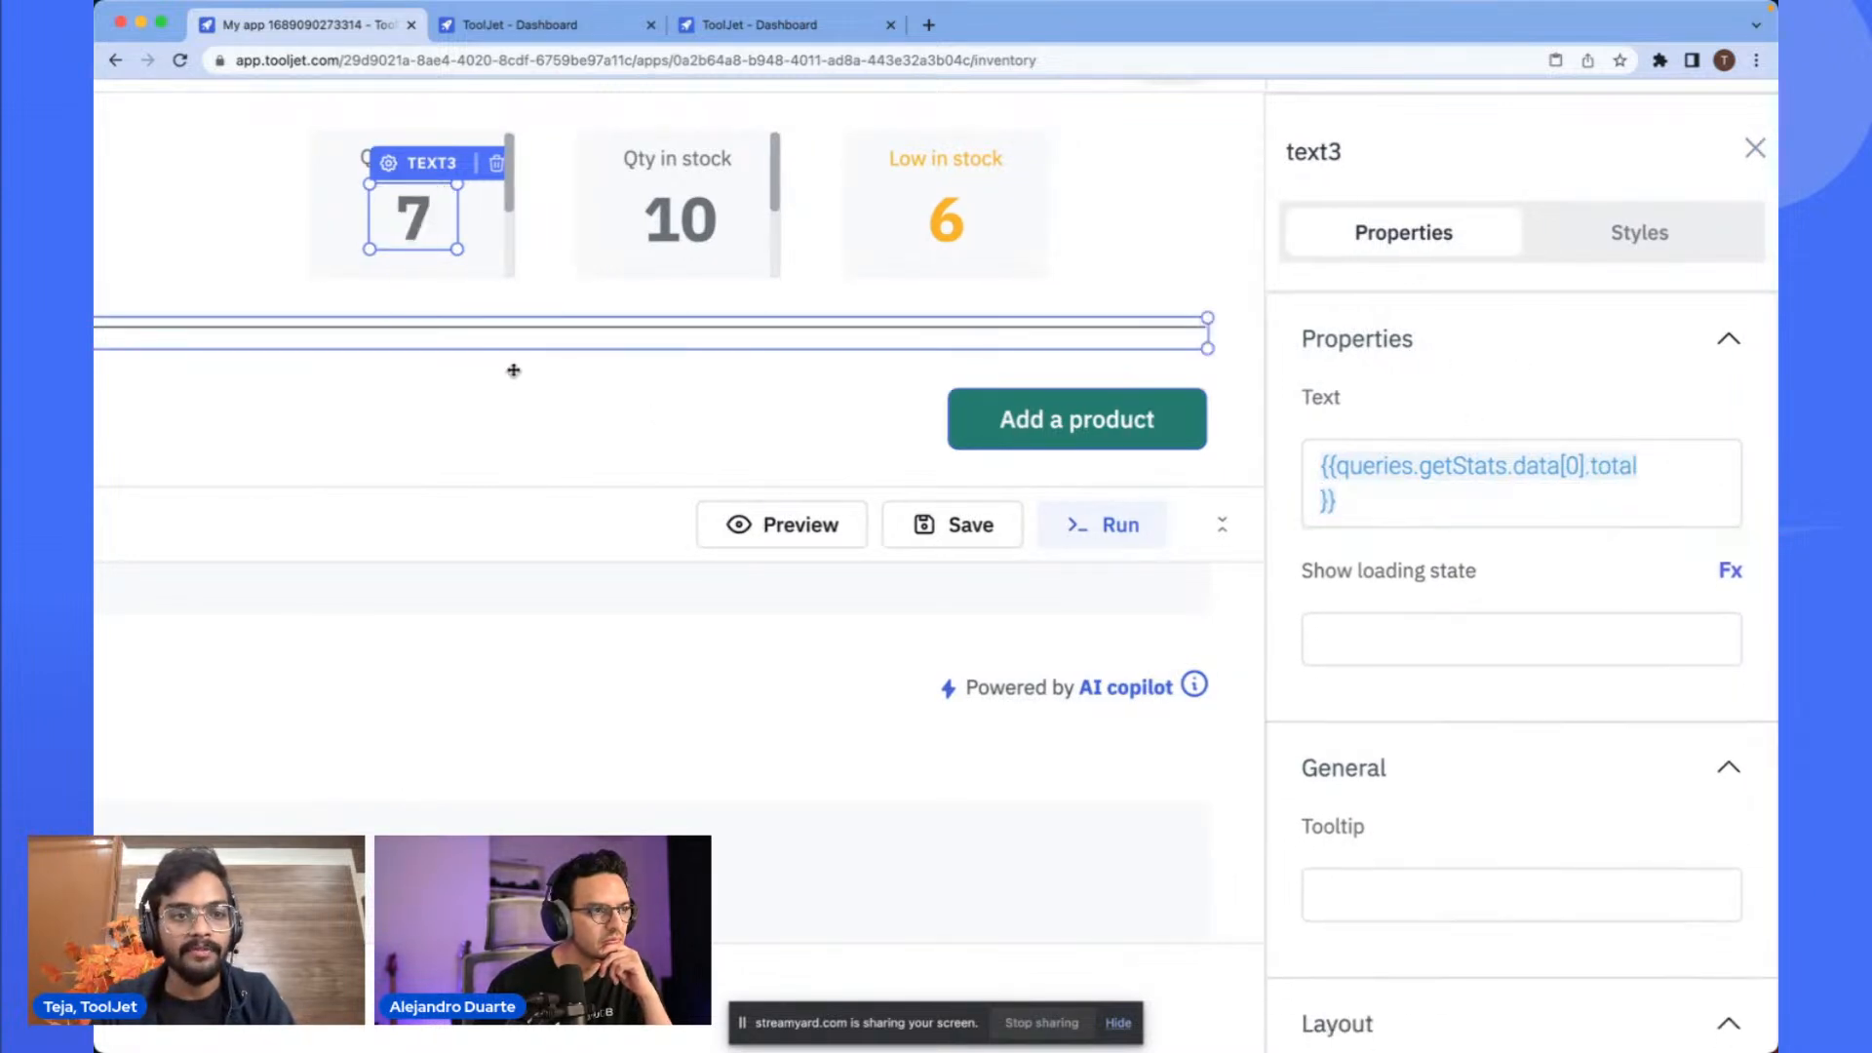
# - Set the Qty in total number's loading state to {{queries.getStats.isLoading}}
pyautogui.click(448, 234)
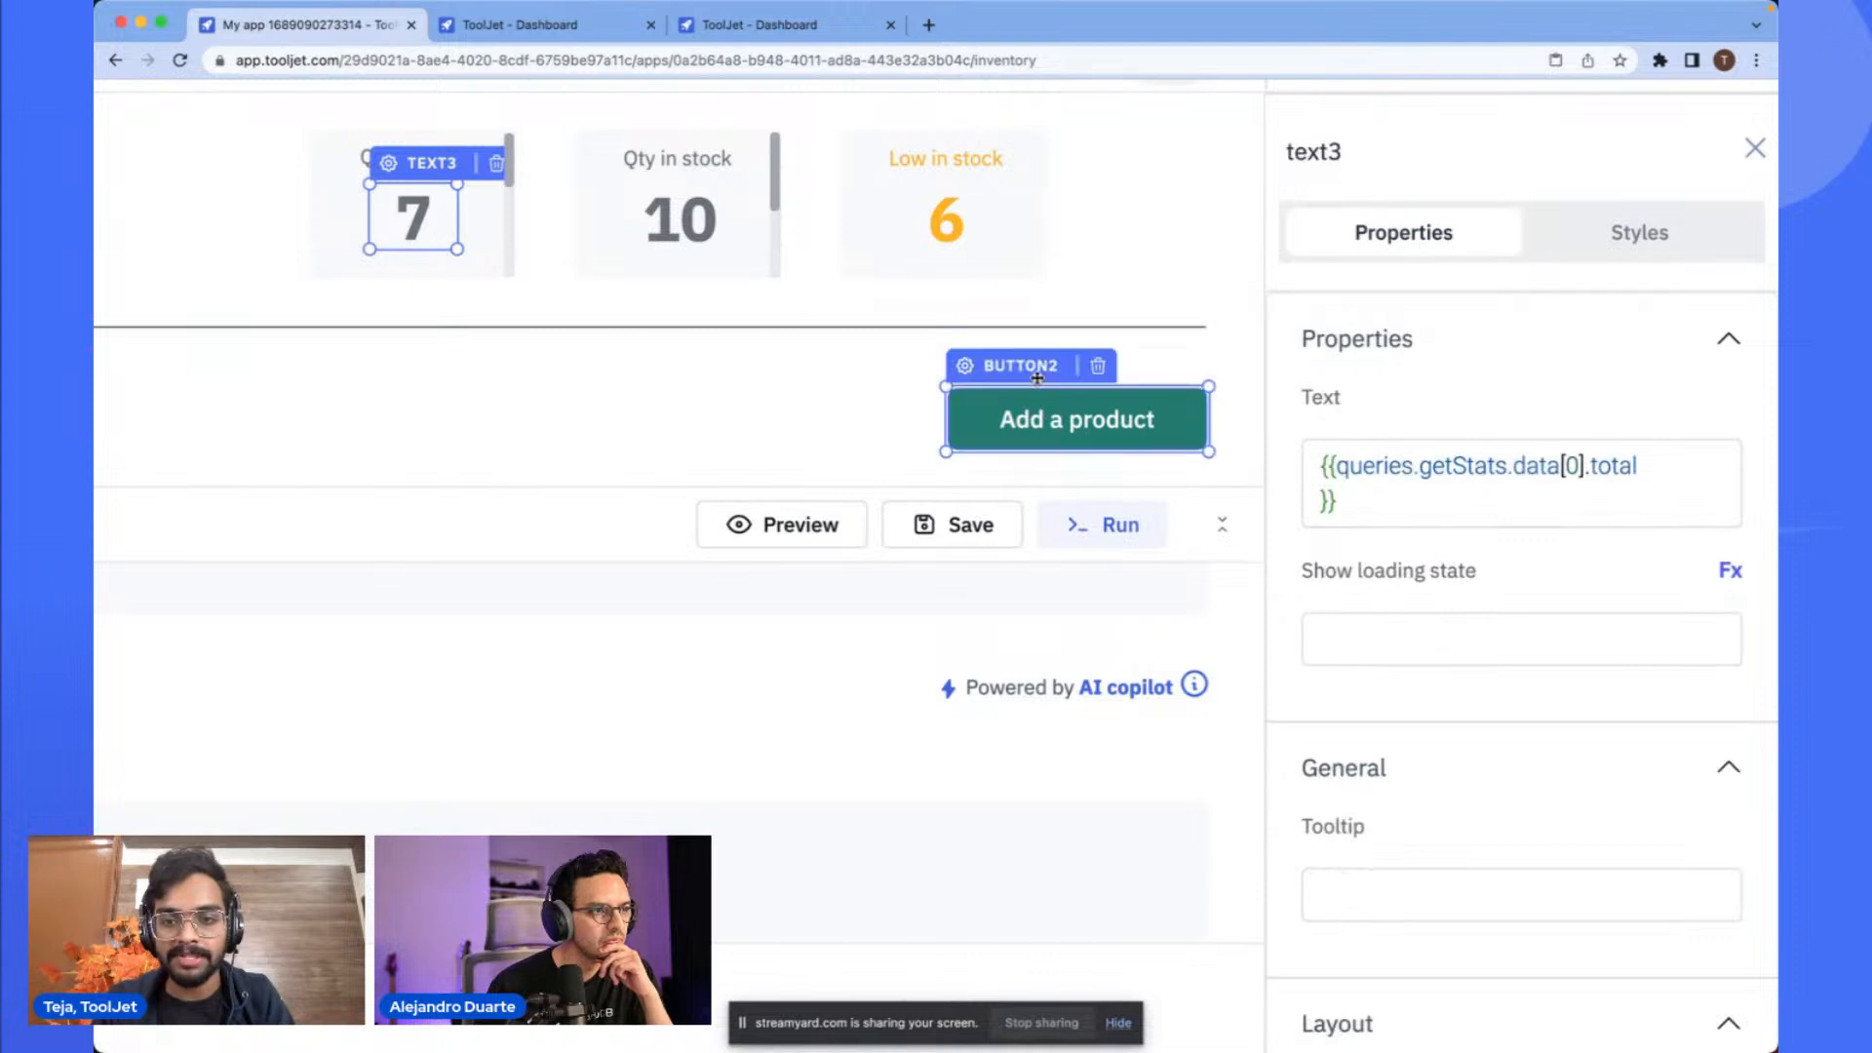
pyautogui.click(1433, 639)
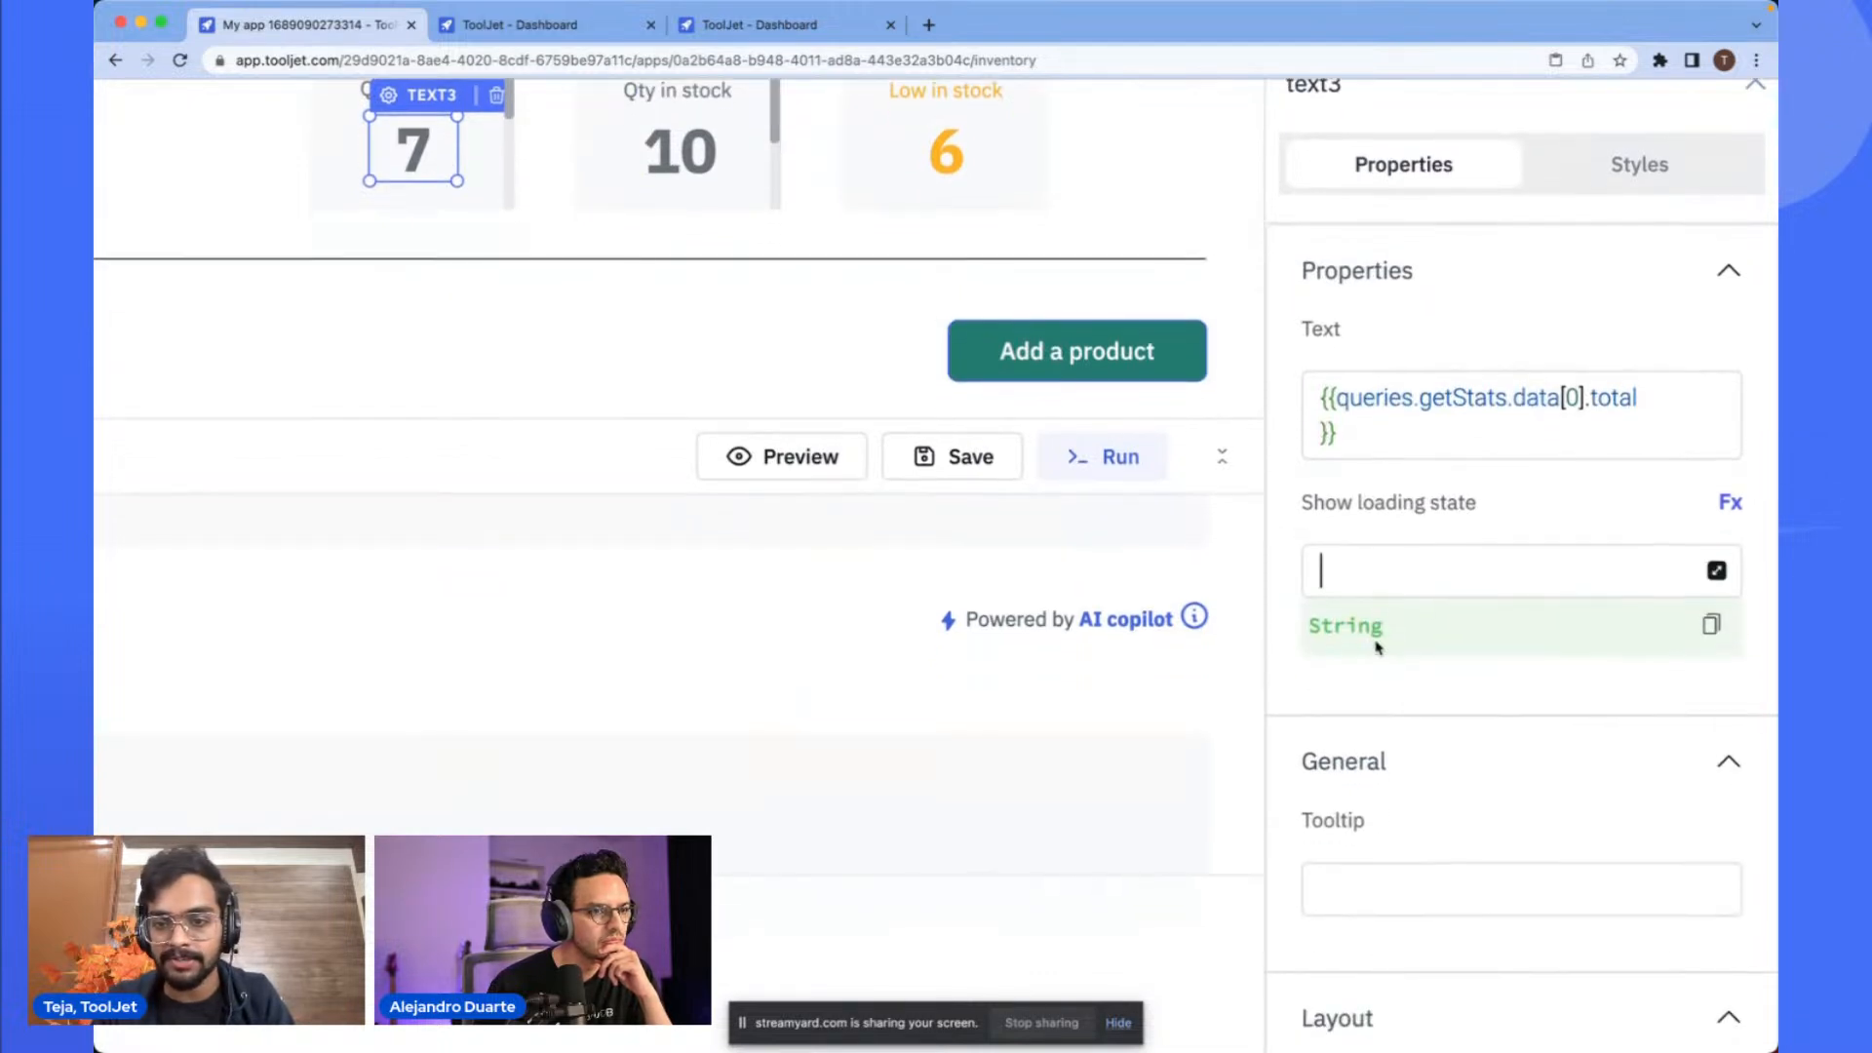
pyautogui.write('{{q')
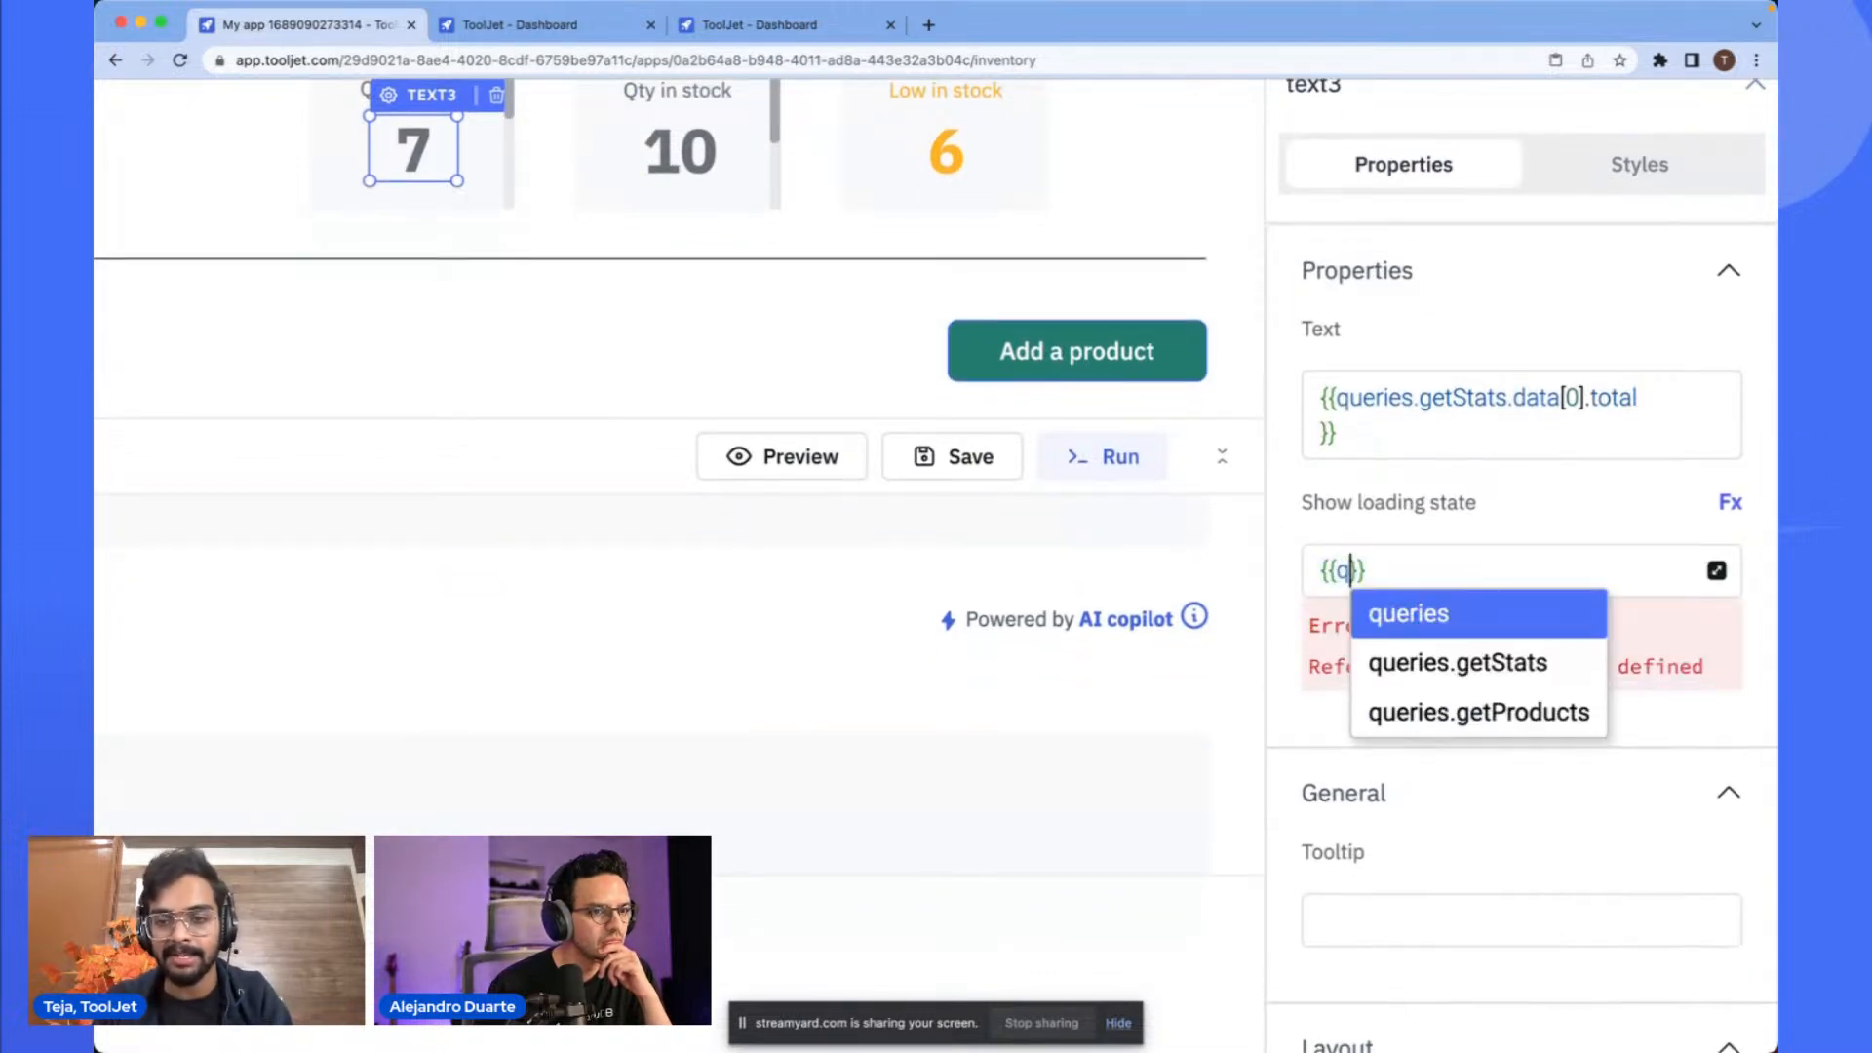
pyautogui.press('Down')
pyautogui.press('Return')
pyautogui.write('.getStats.')
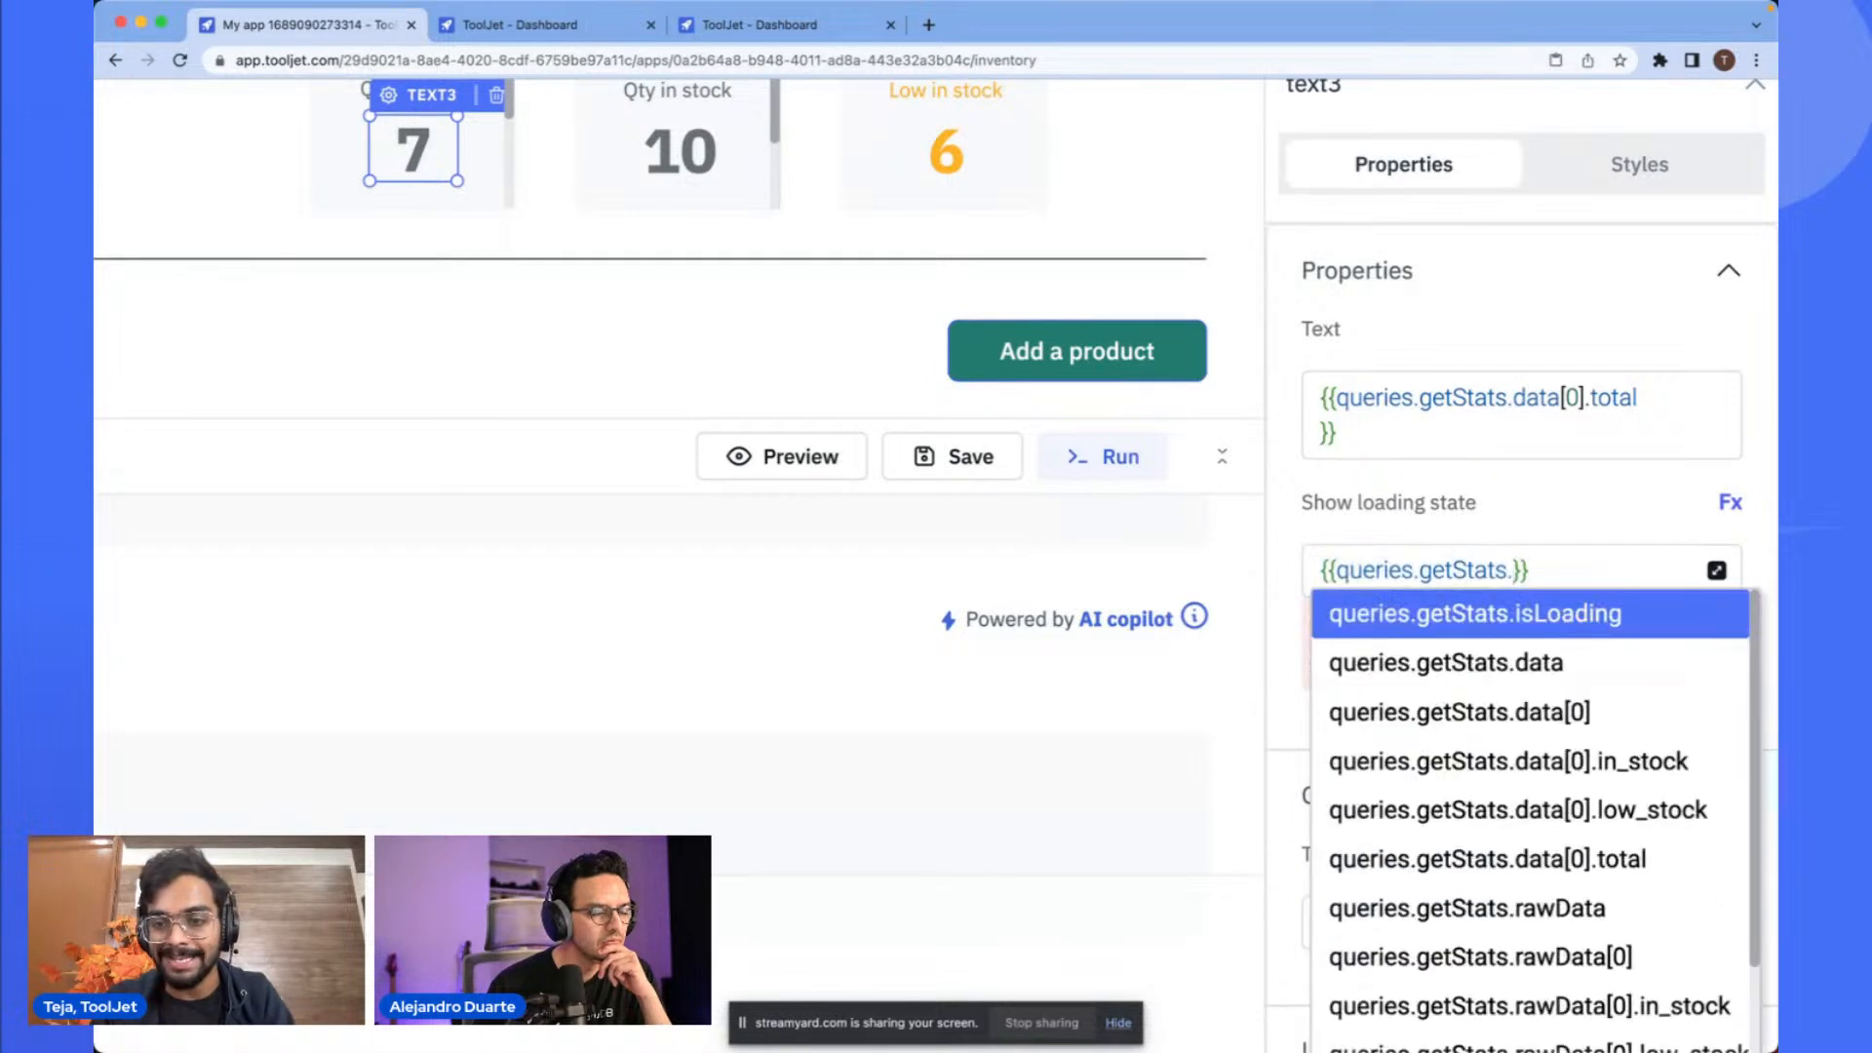
pyautogui.press('Return')
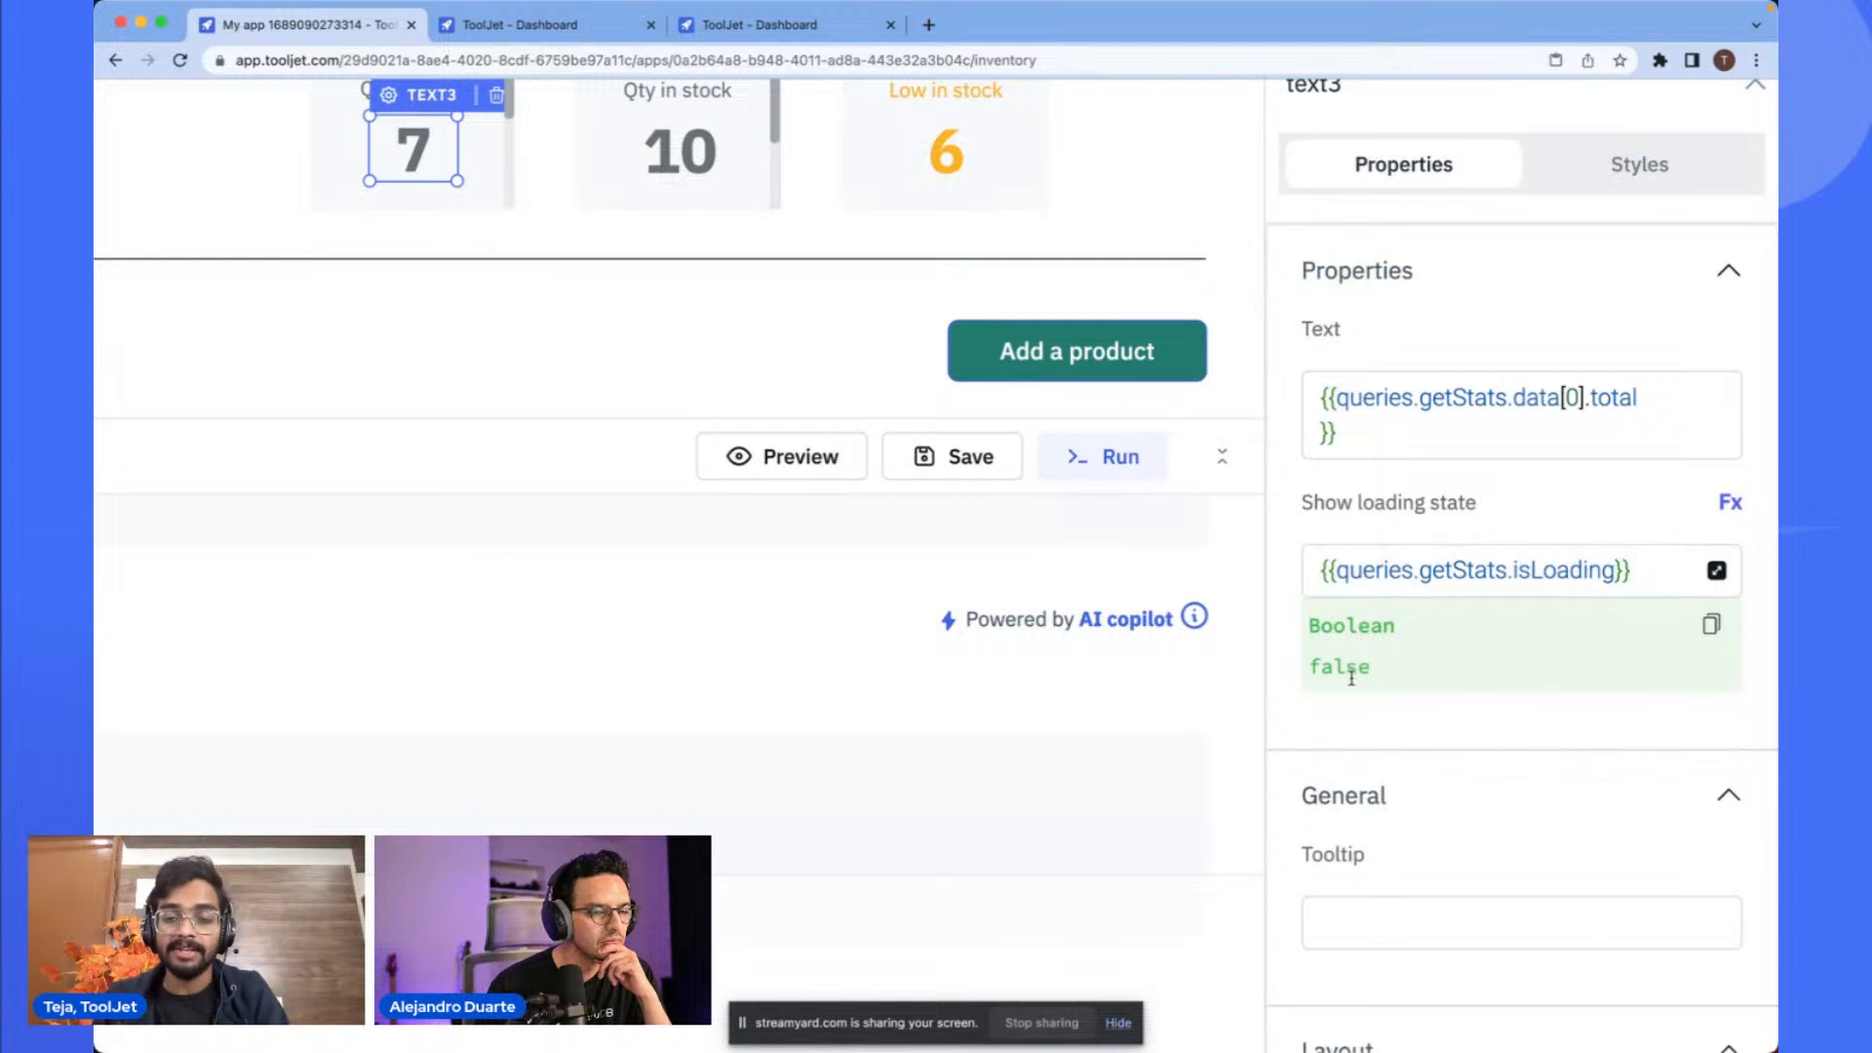
pyautogui.scroll(-3, 1368, 654)
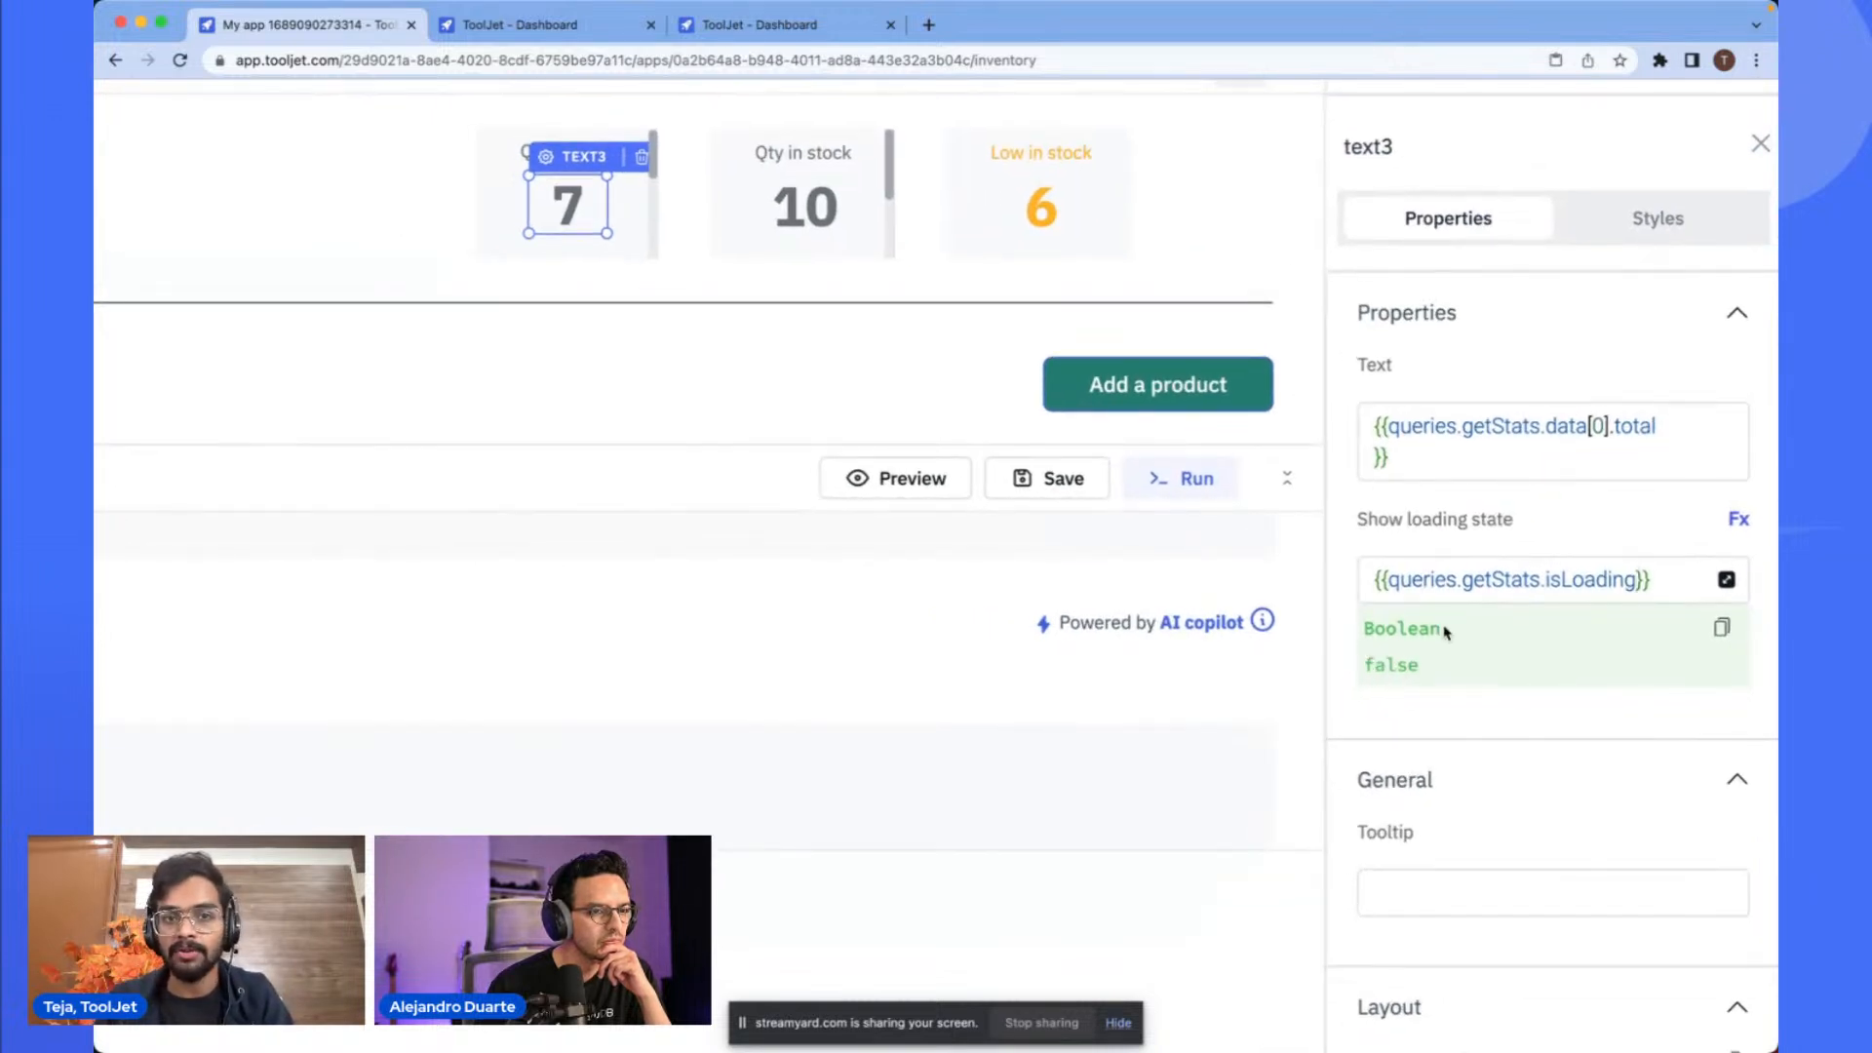
pyautogui.click(1534, 543)
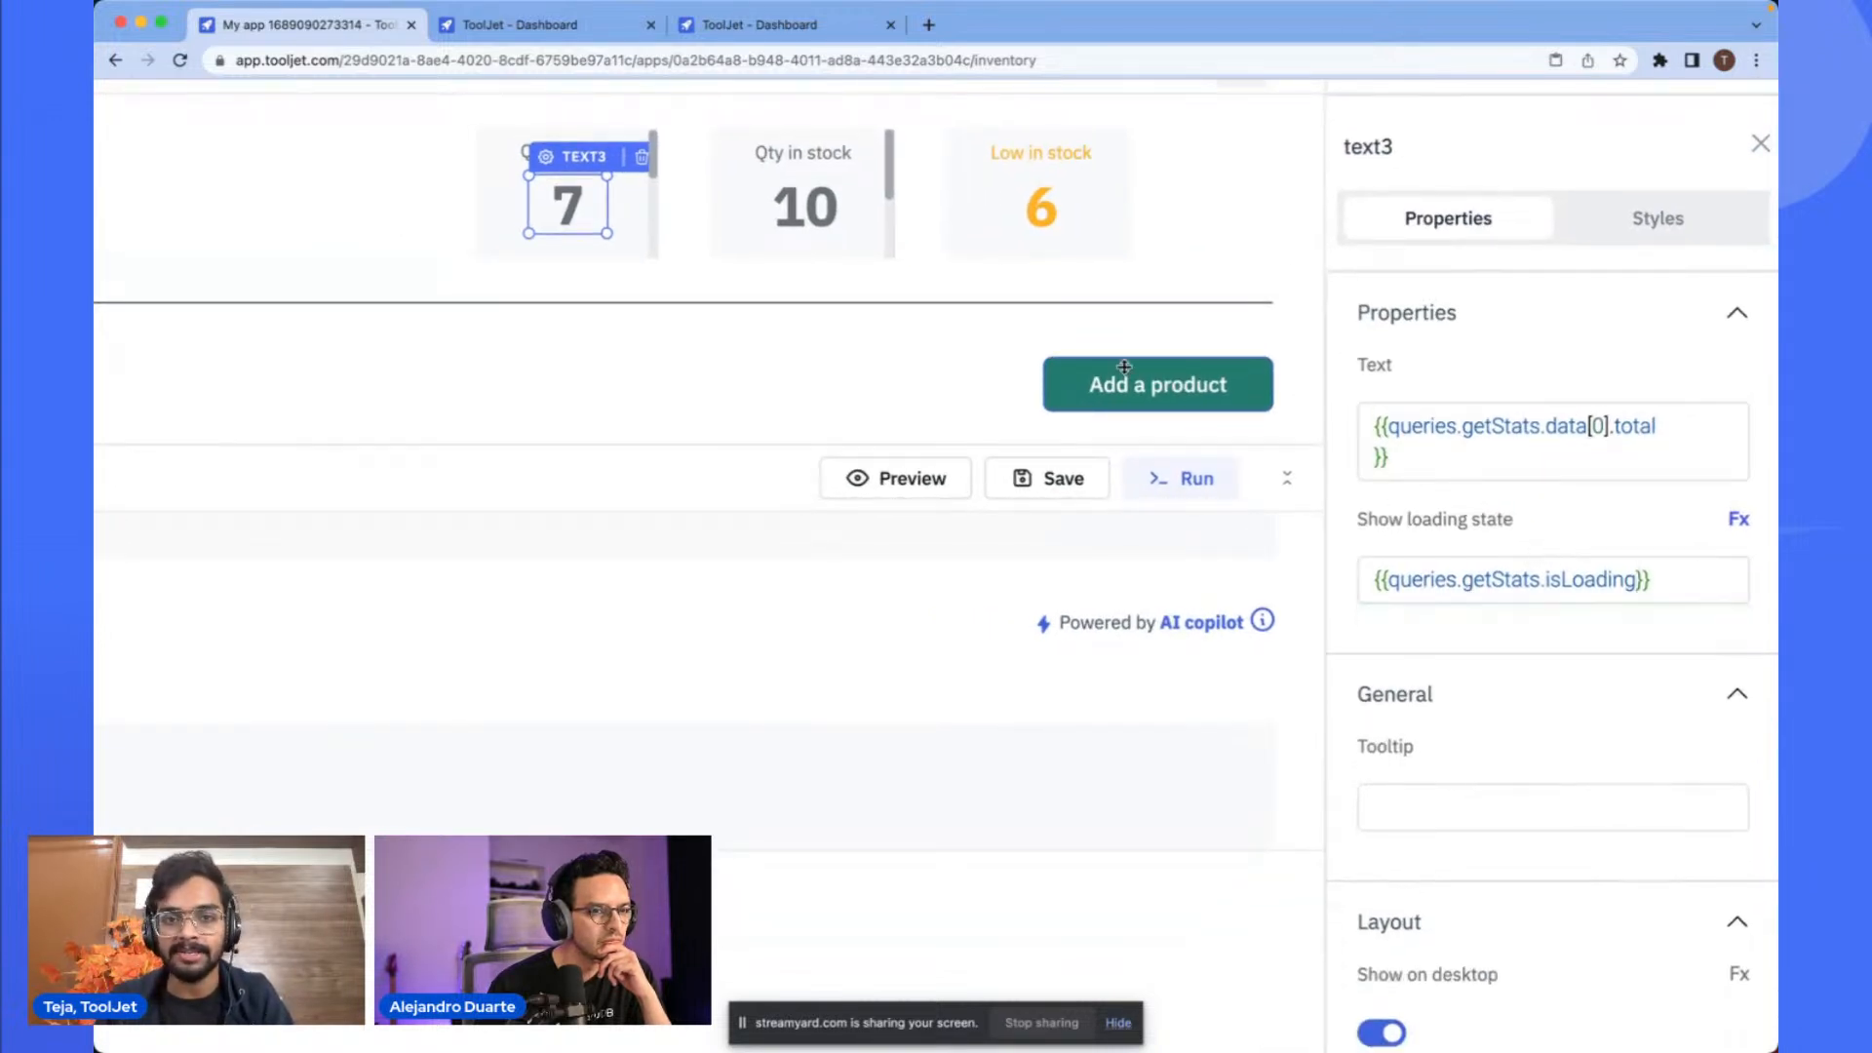
# - Copy the total binding into the Qty in stock number's text and change it to {{queries.getStats.data[0].in_stock}}
pyautogui.click(1039, 197)
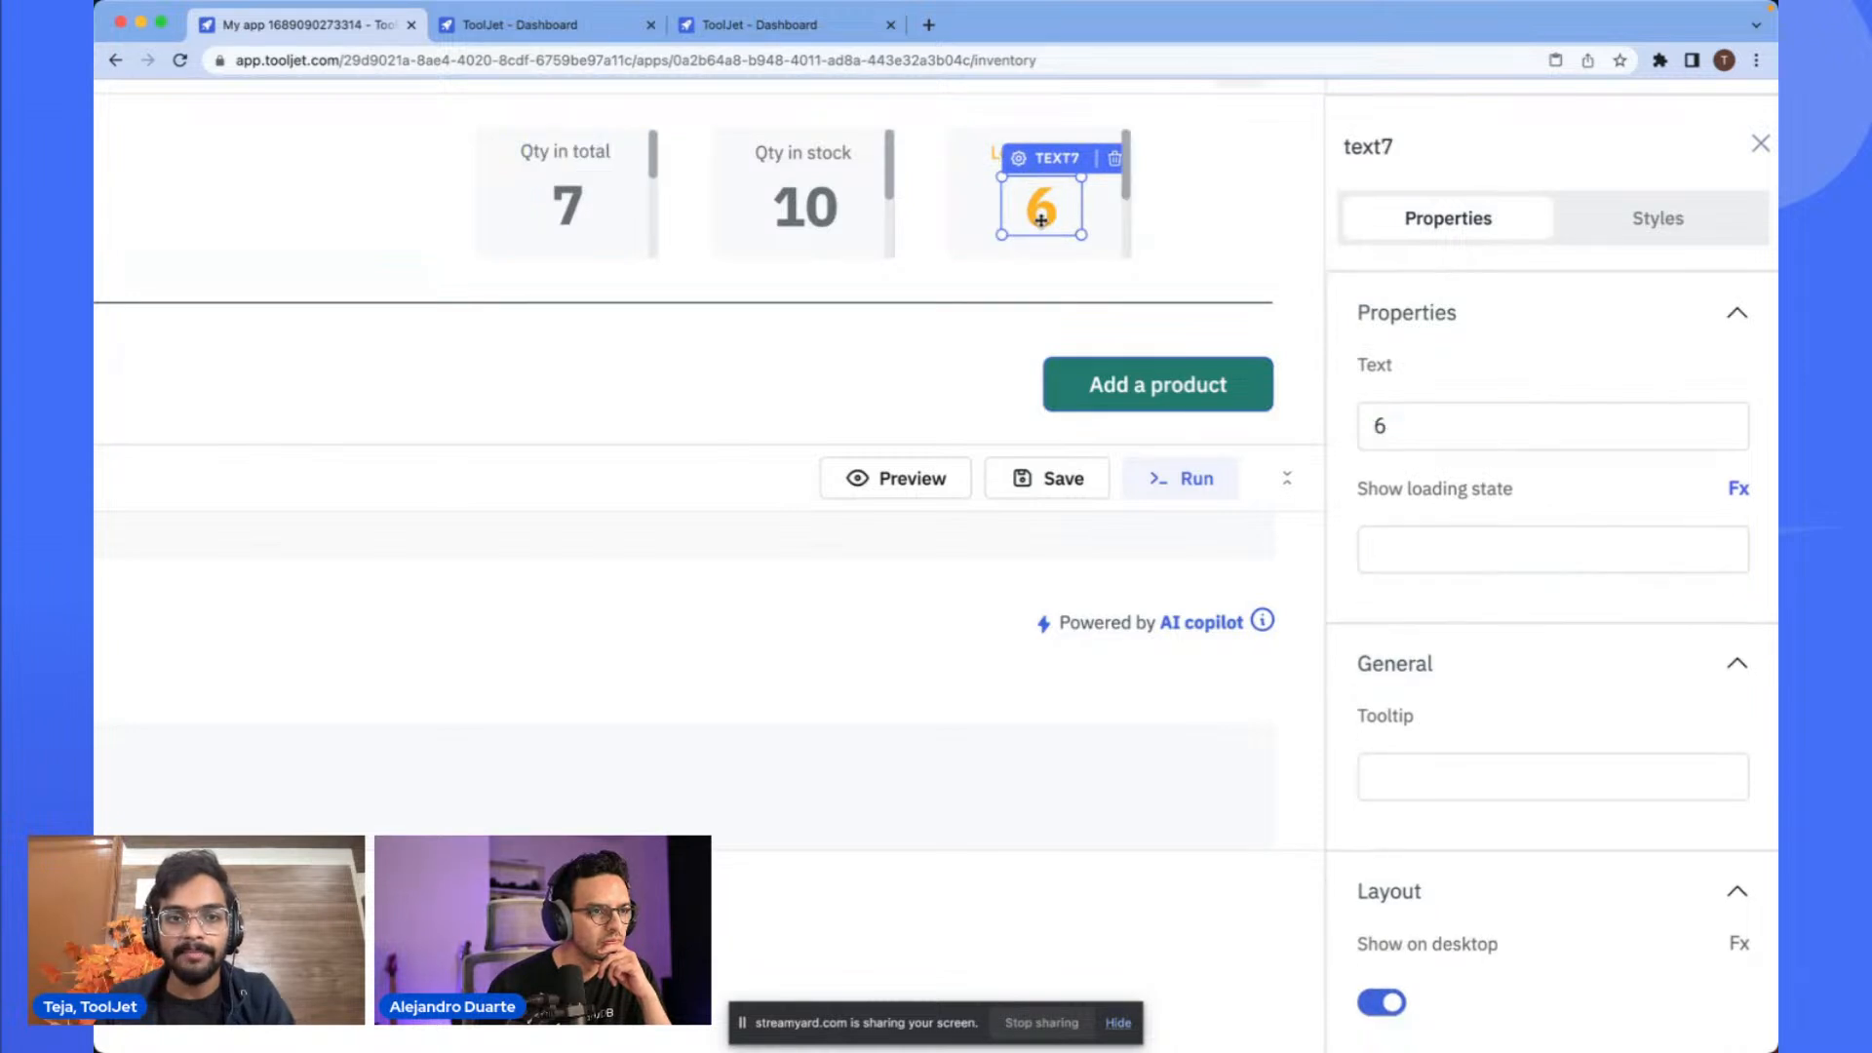
pyautogui.click(822, 209)
pyautogui.click(580, 202)
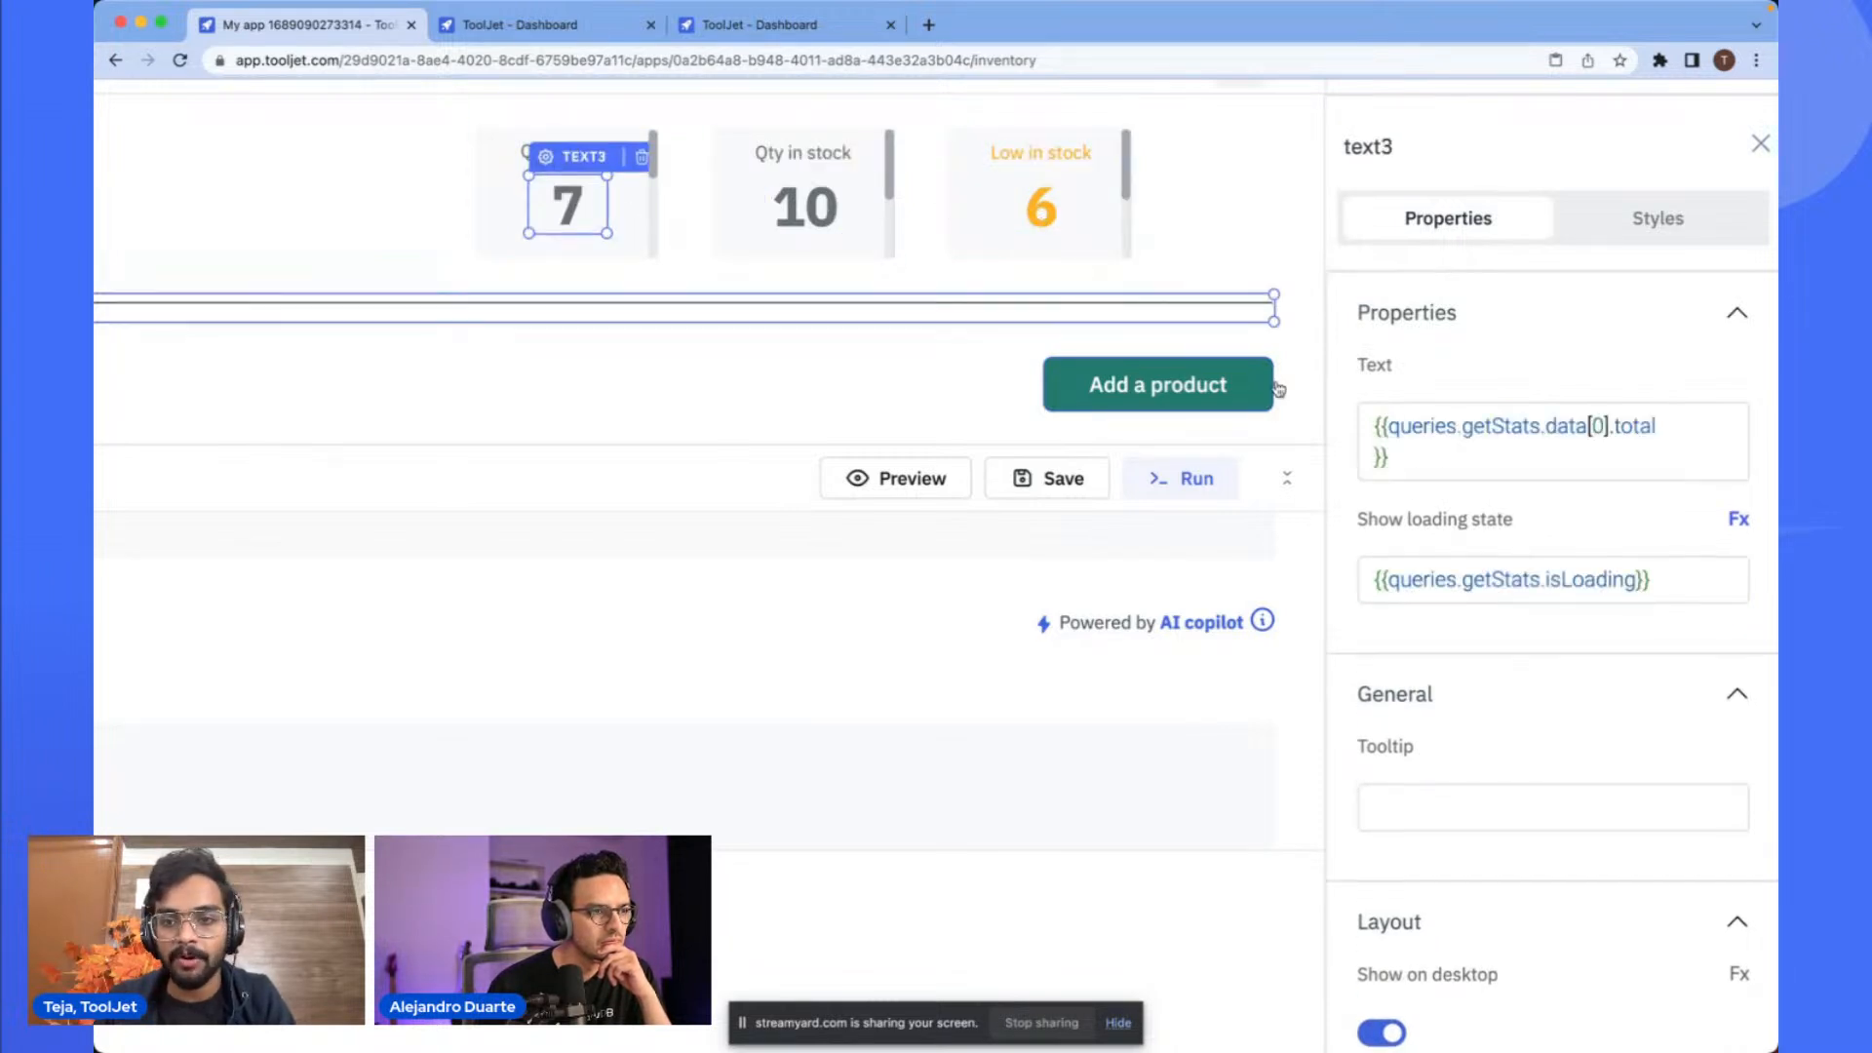
pyautogui.tripleClick(1408, 417)
pyautogui.hotkey('ctrl', 'c')
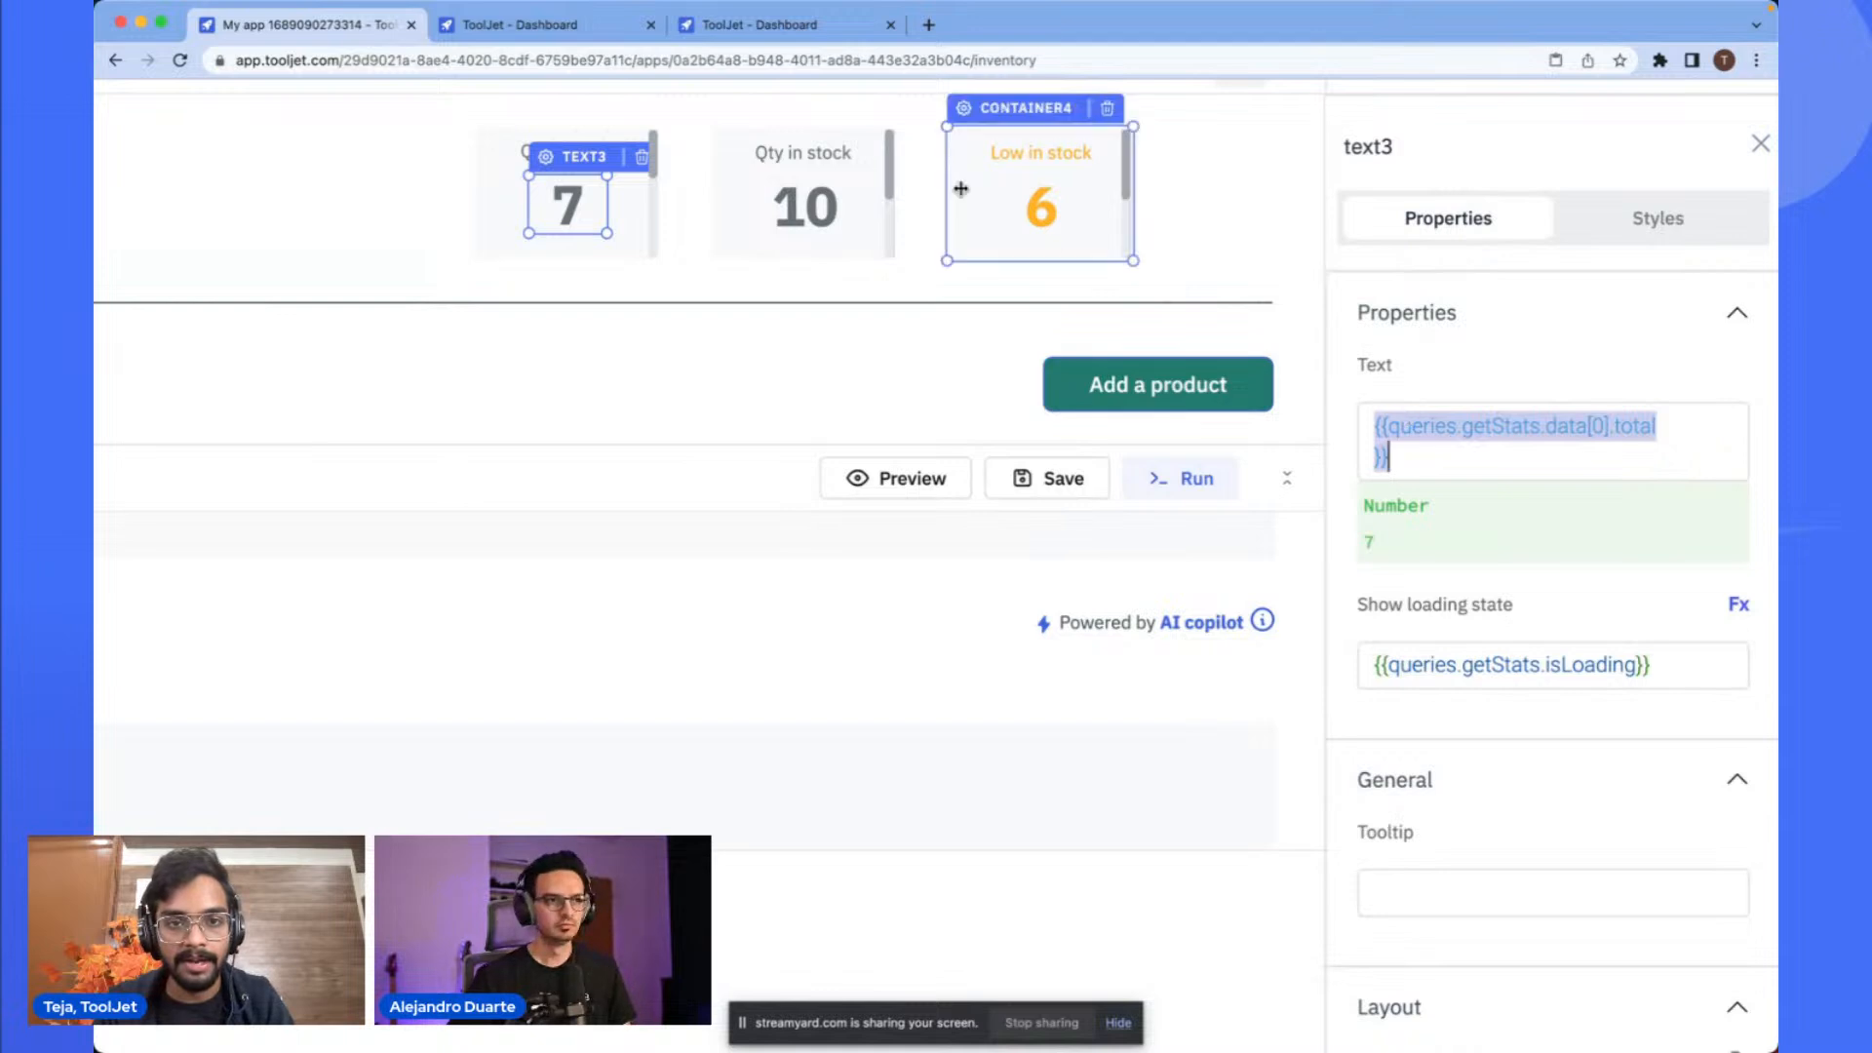
pyautogui.click(787, 202)
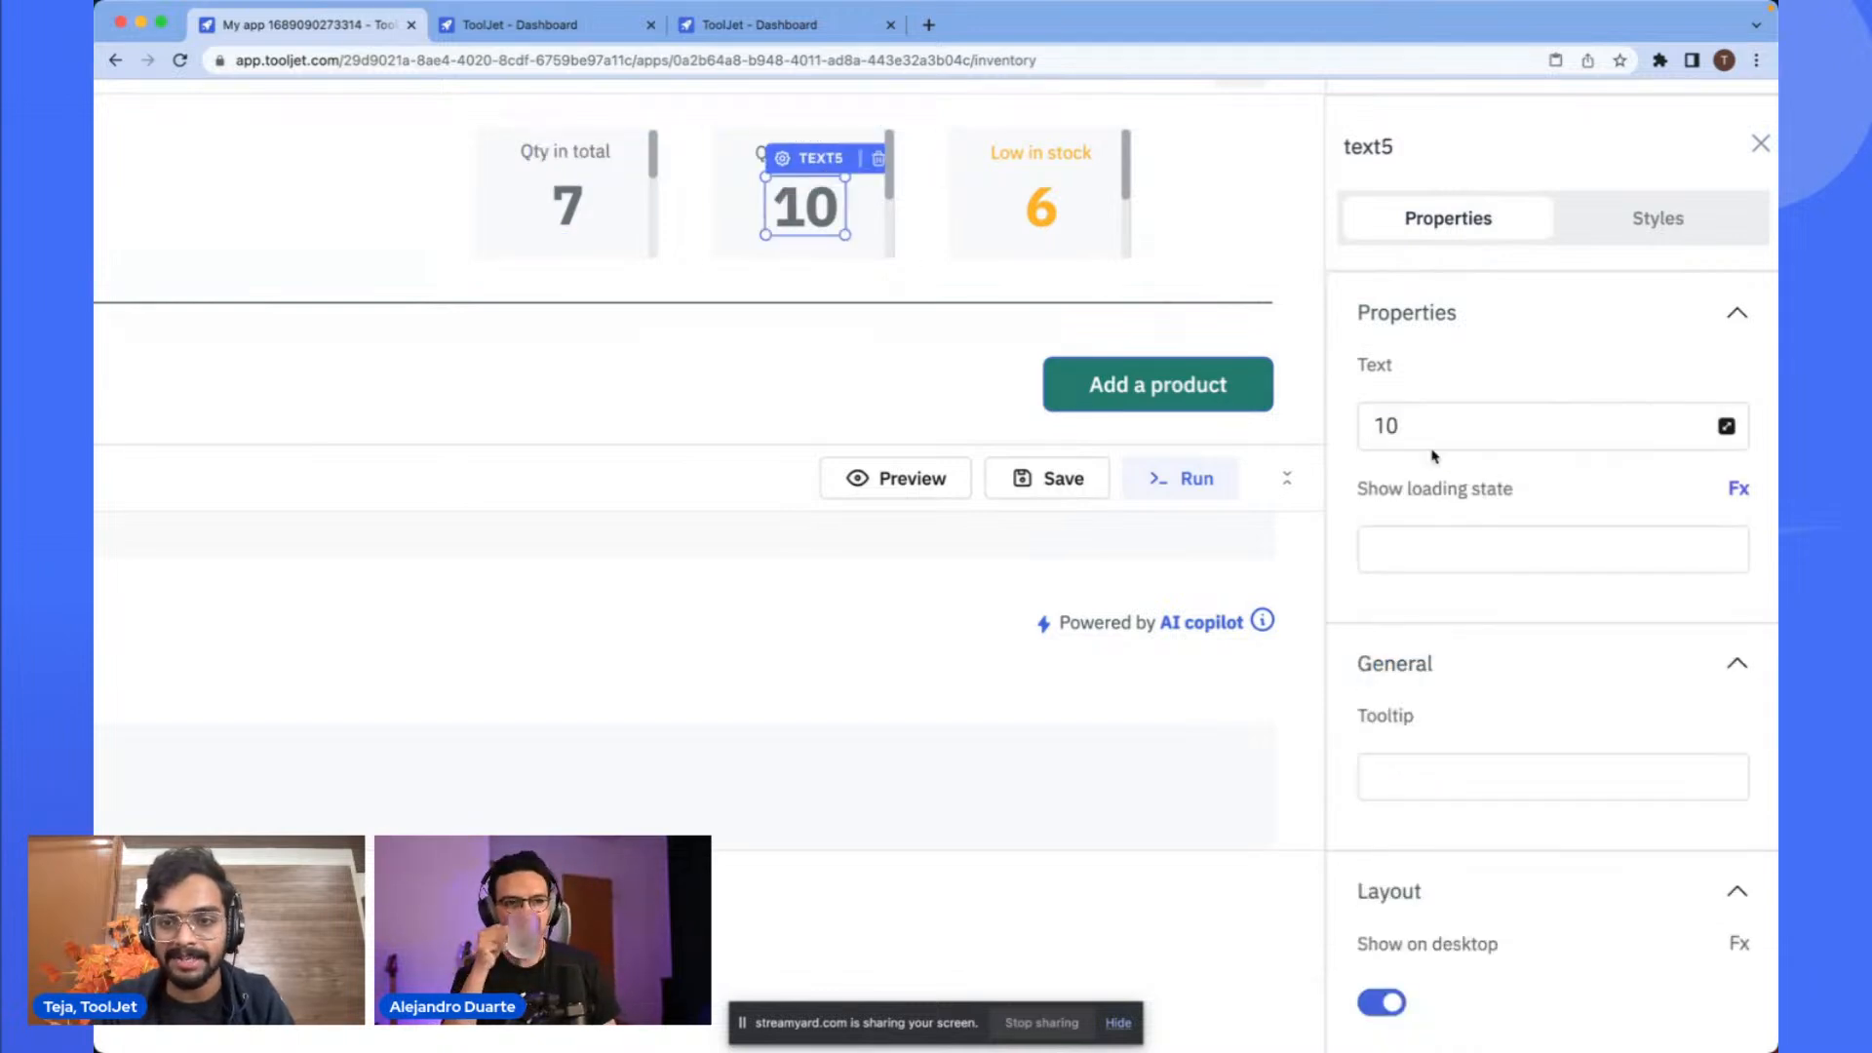
pyautogui.click(1404, 420)
pyautogui.hotkey('ctrl', 'a')
pyautogui.press('BackSpace')
pyautogui.hotkey('ctrl', 'v')
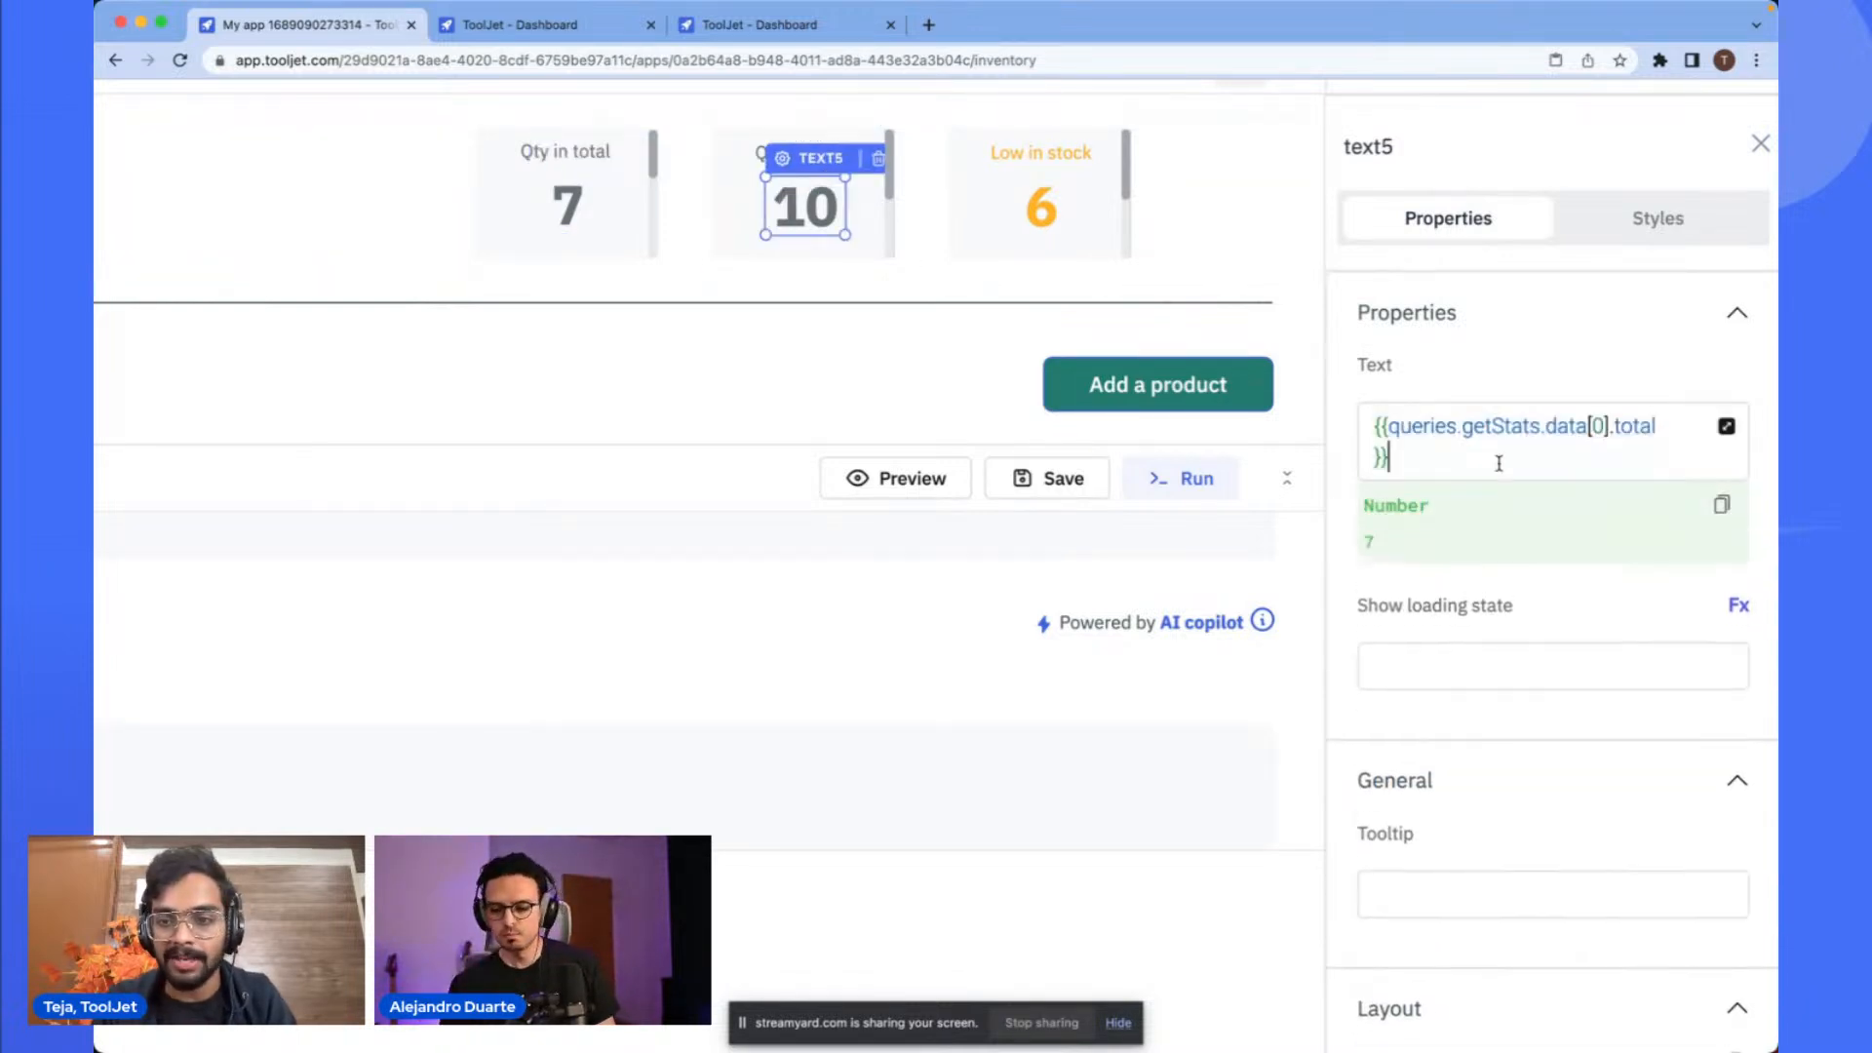
pyautogui.doubleClick(1626, 420)
pyautogui.press('BackSpace')
pyautogui.press('BackSpace')
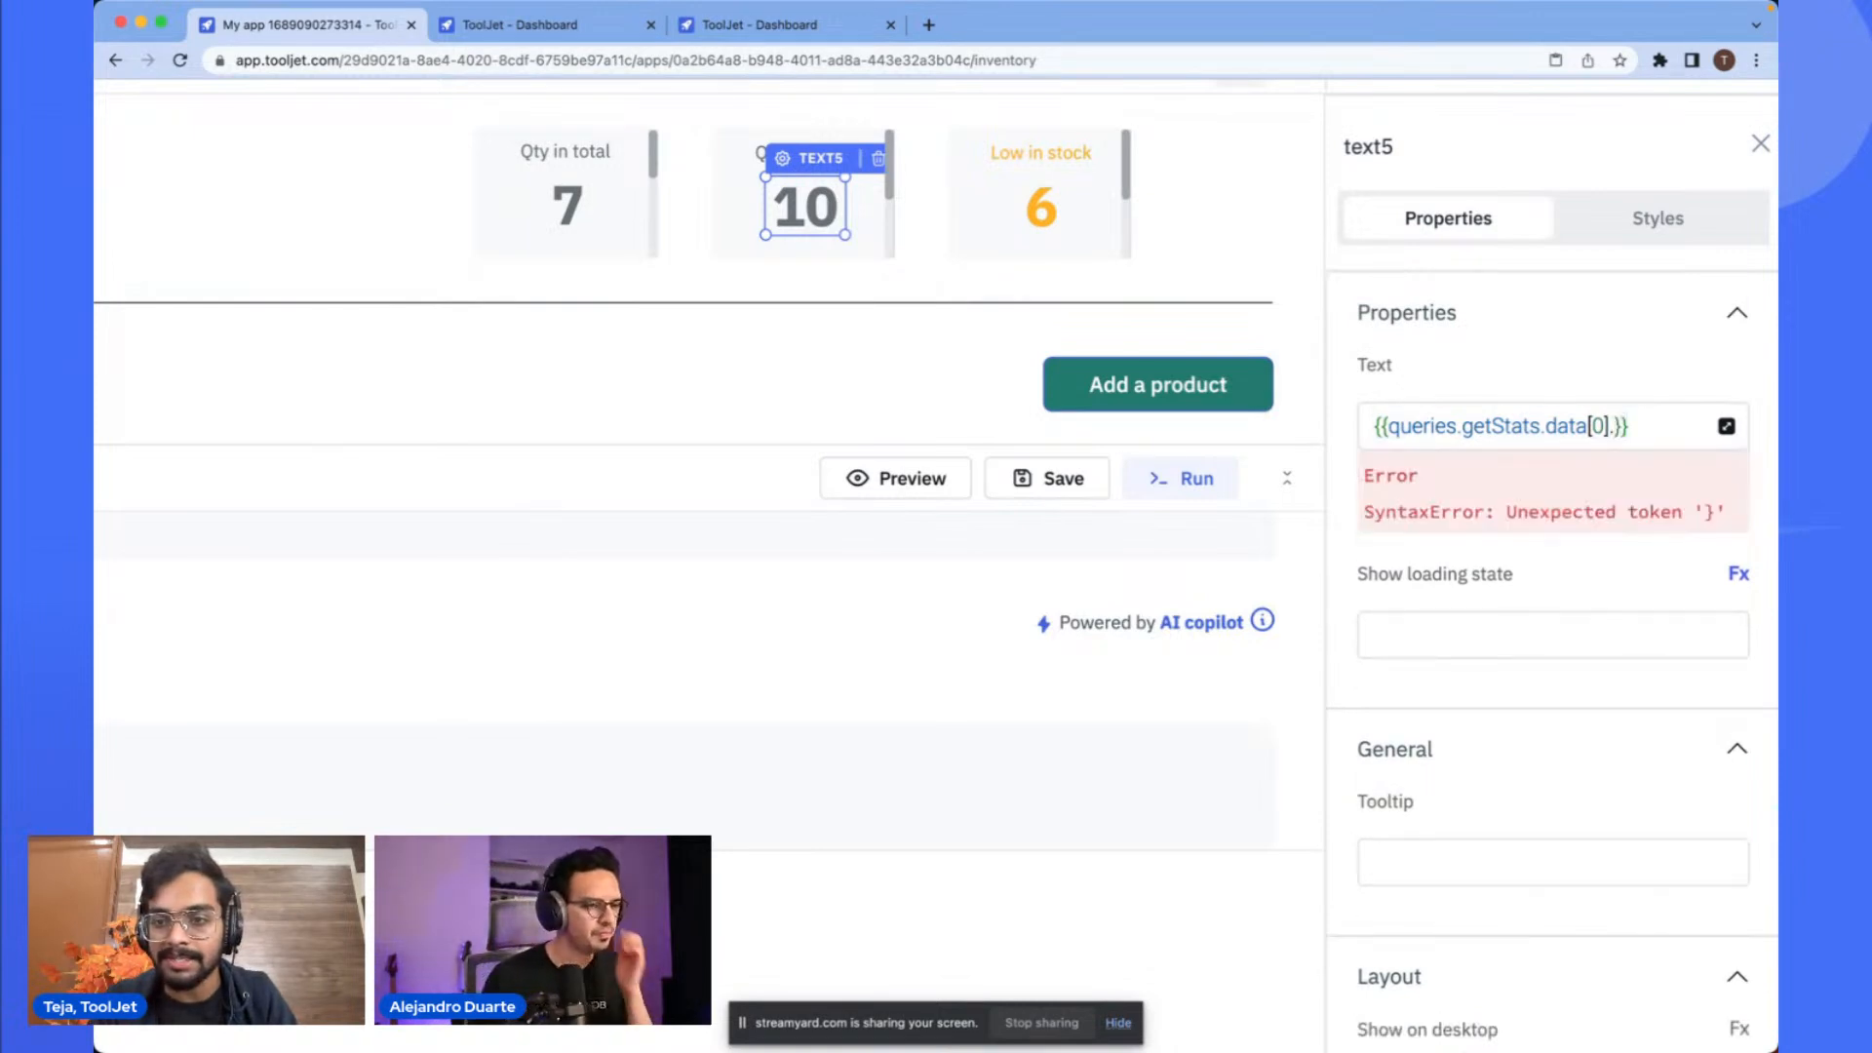
pyautogui.write('.')
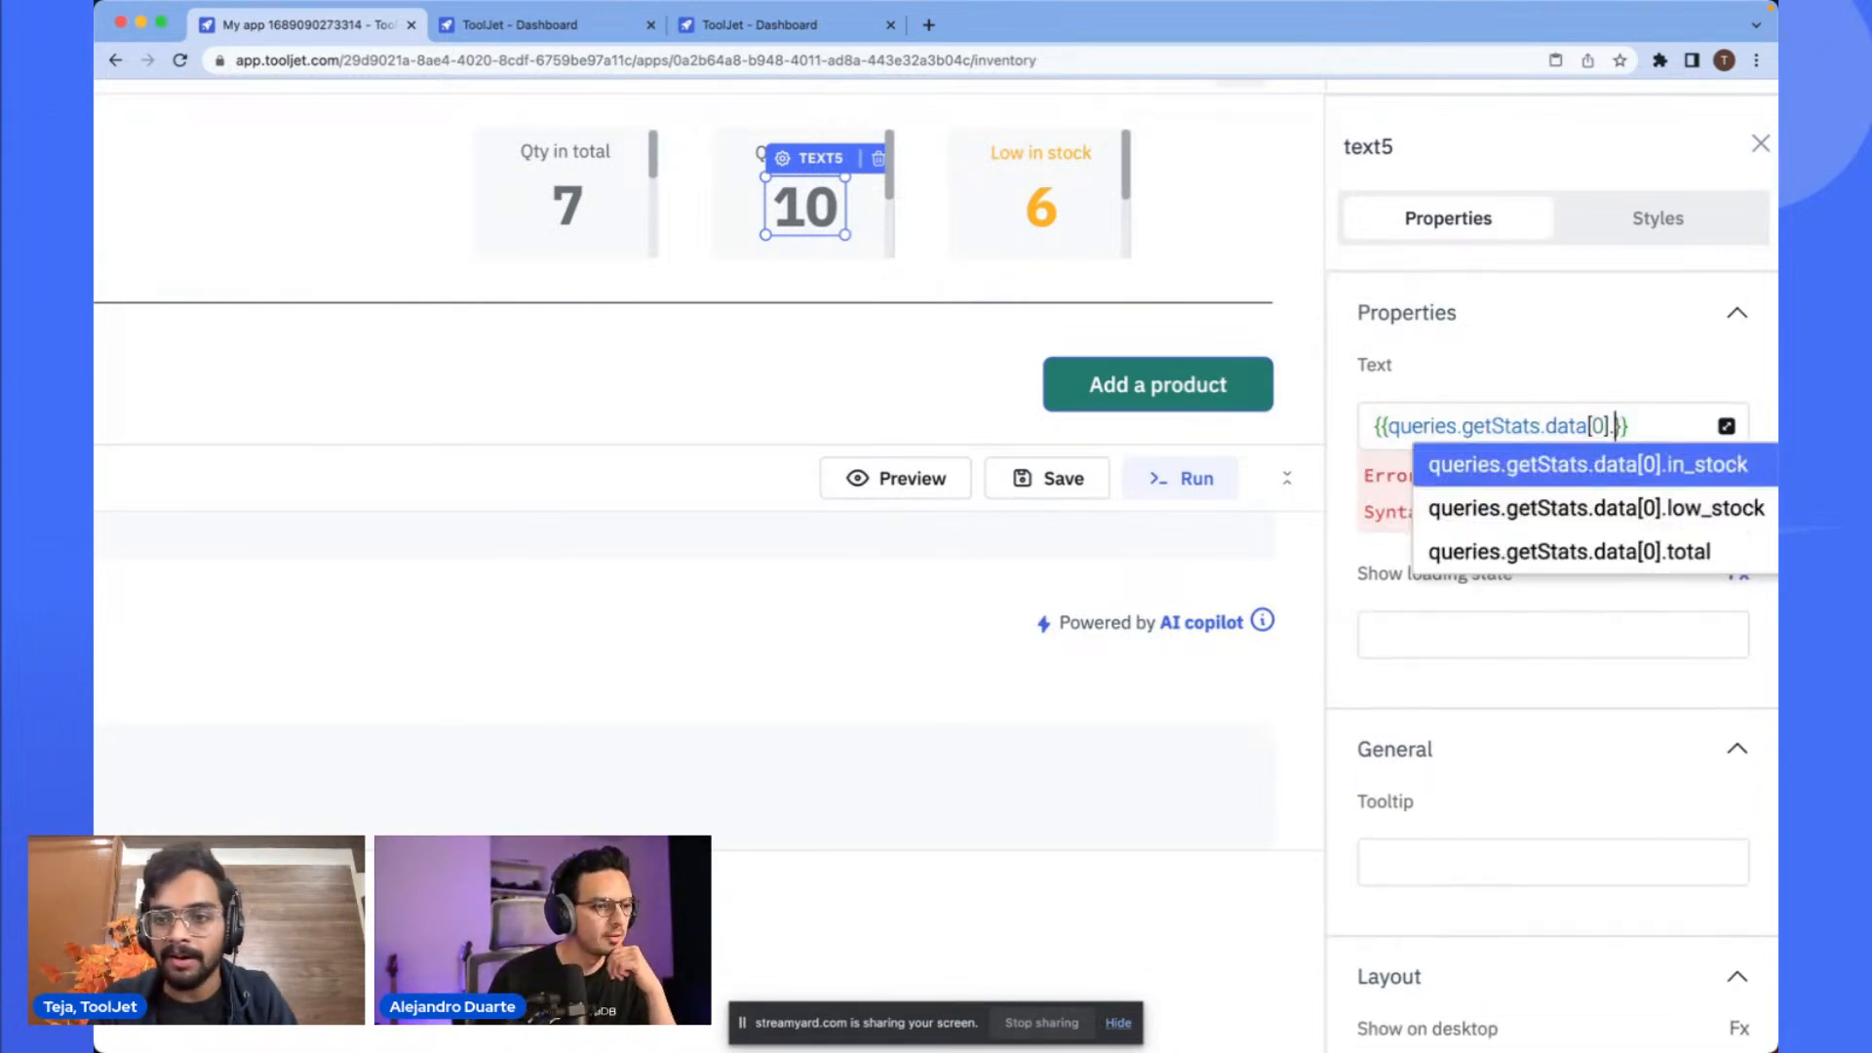
pyautogui.click(1600, 458)
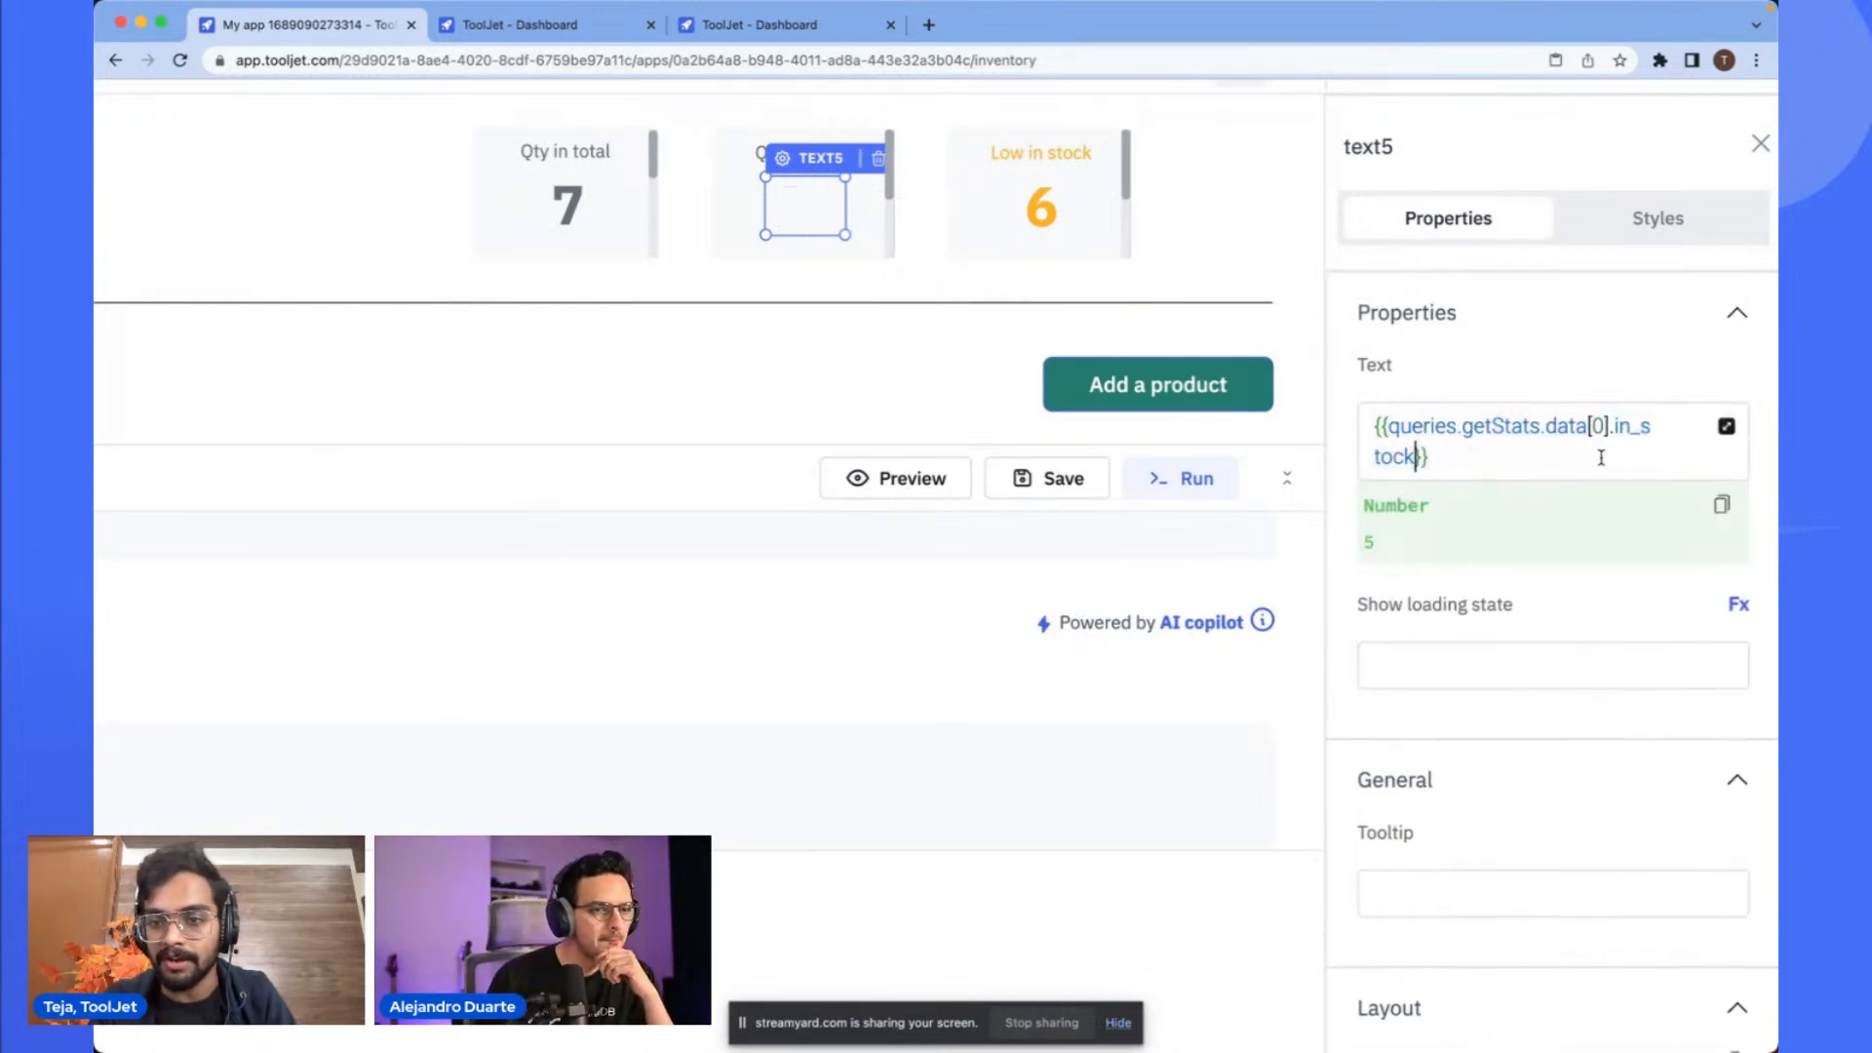
# - Set the Qty in stock number's loading state to {{queries.getStats.isLoading}}
pyautogui.click(1459, 663)
pyautogui.write('{{q')
pyautogui.press('Down')
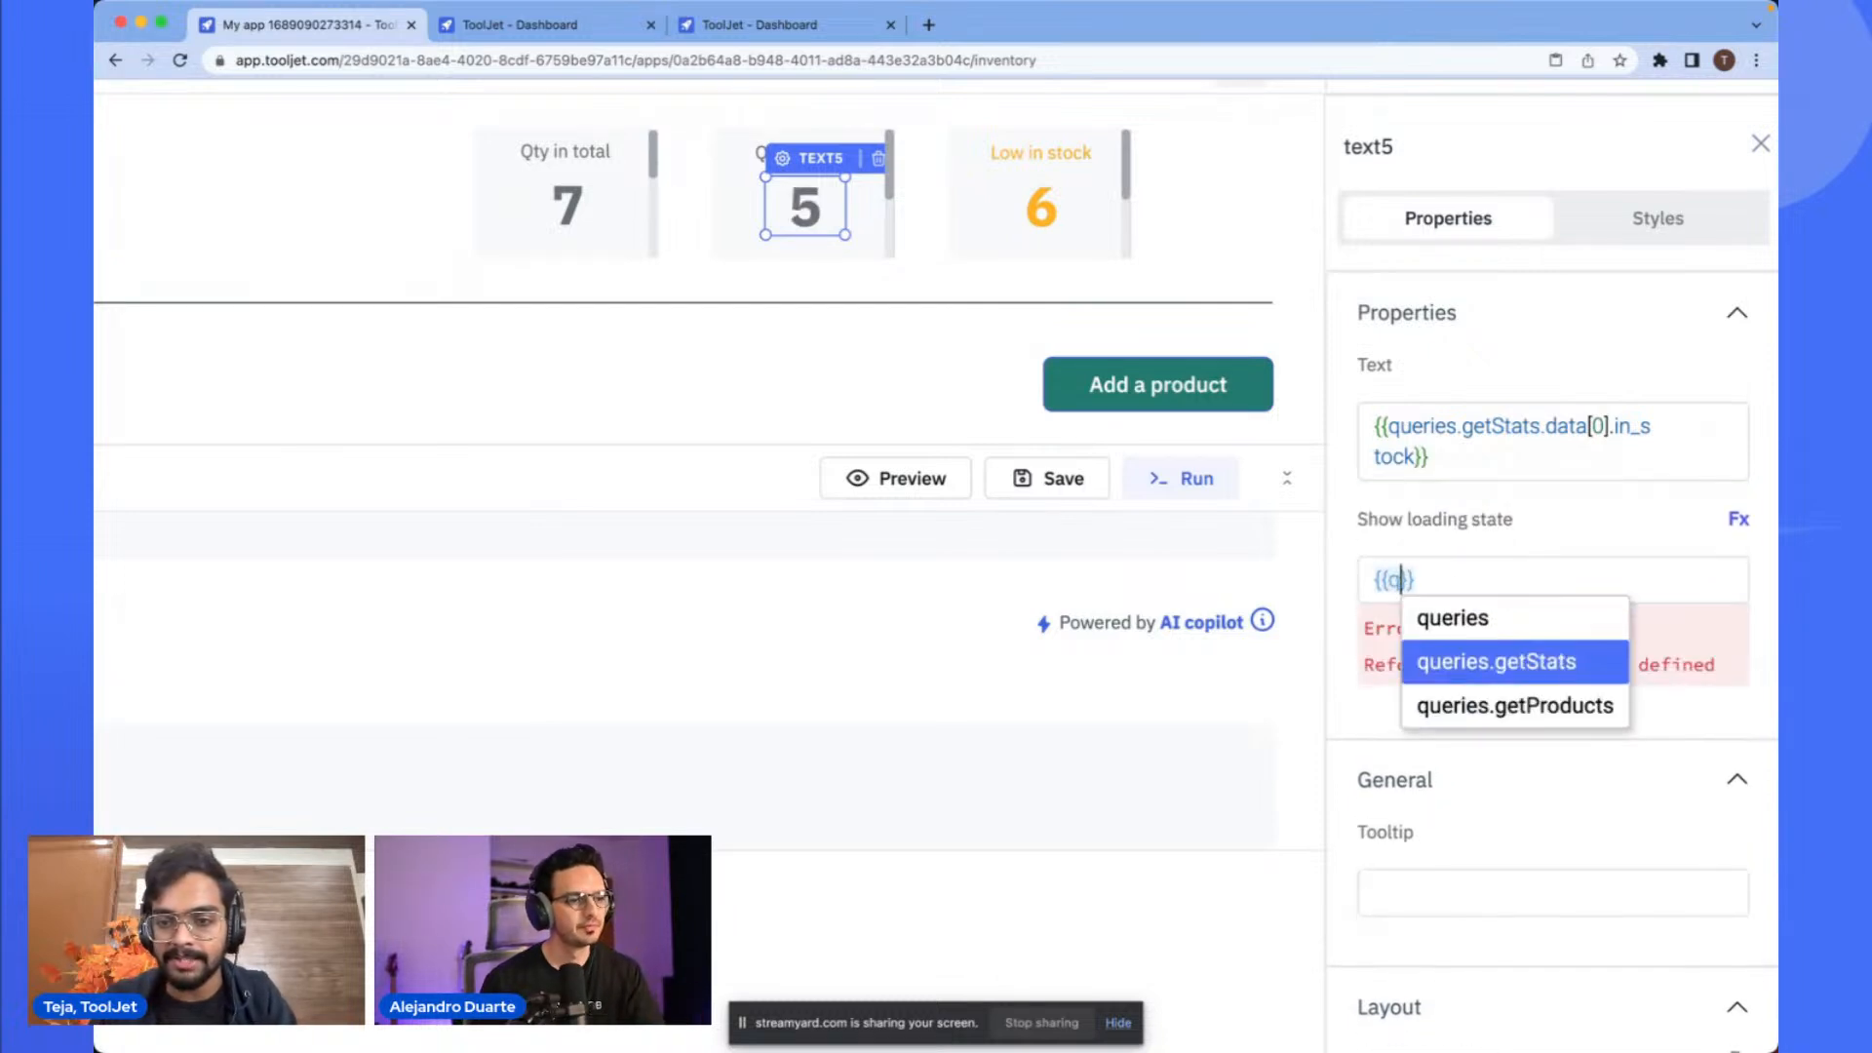
pyautogui.press('Return')
pyautogui.write('.is')
pyautogui.press('Return')
pyautogui.click(1566, 529)
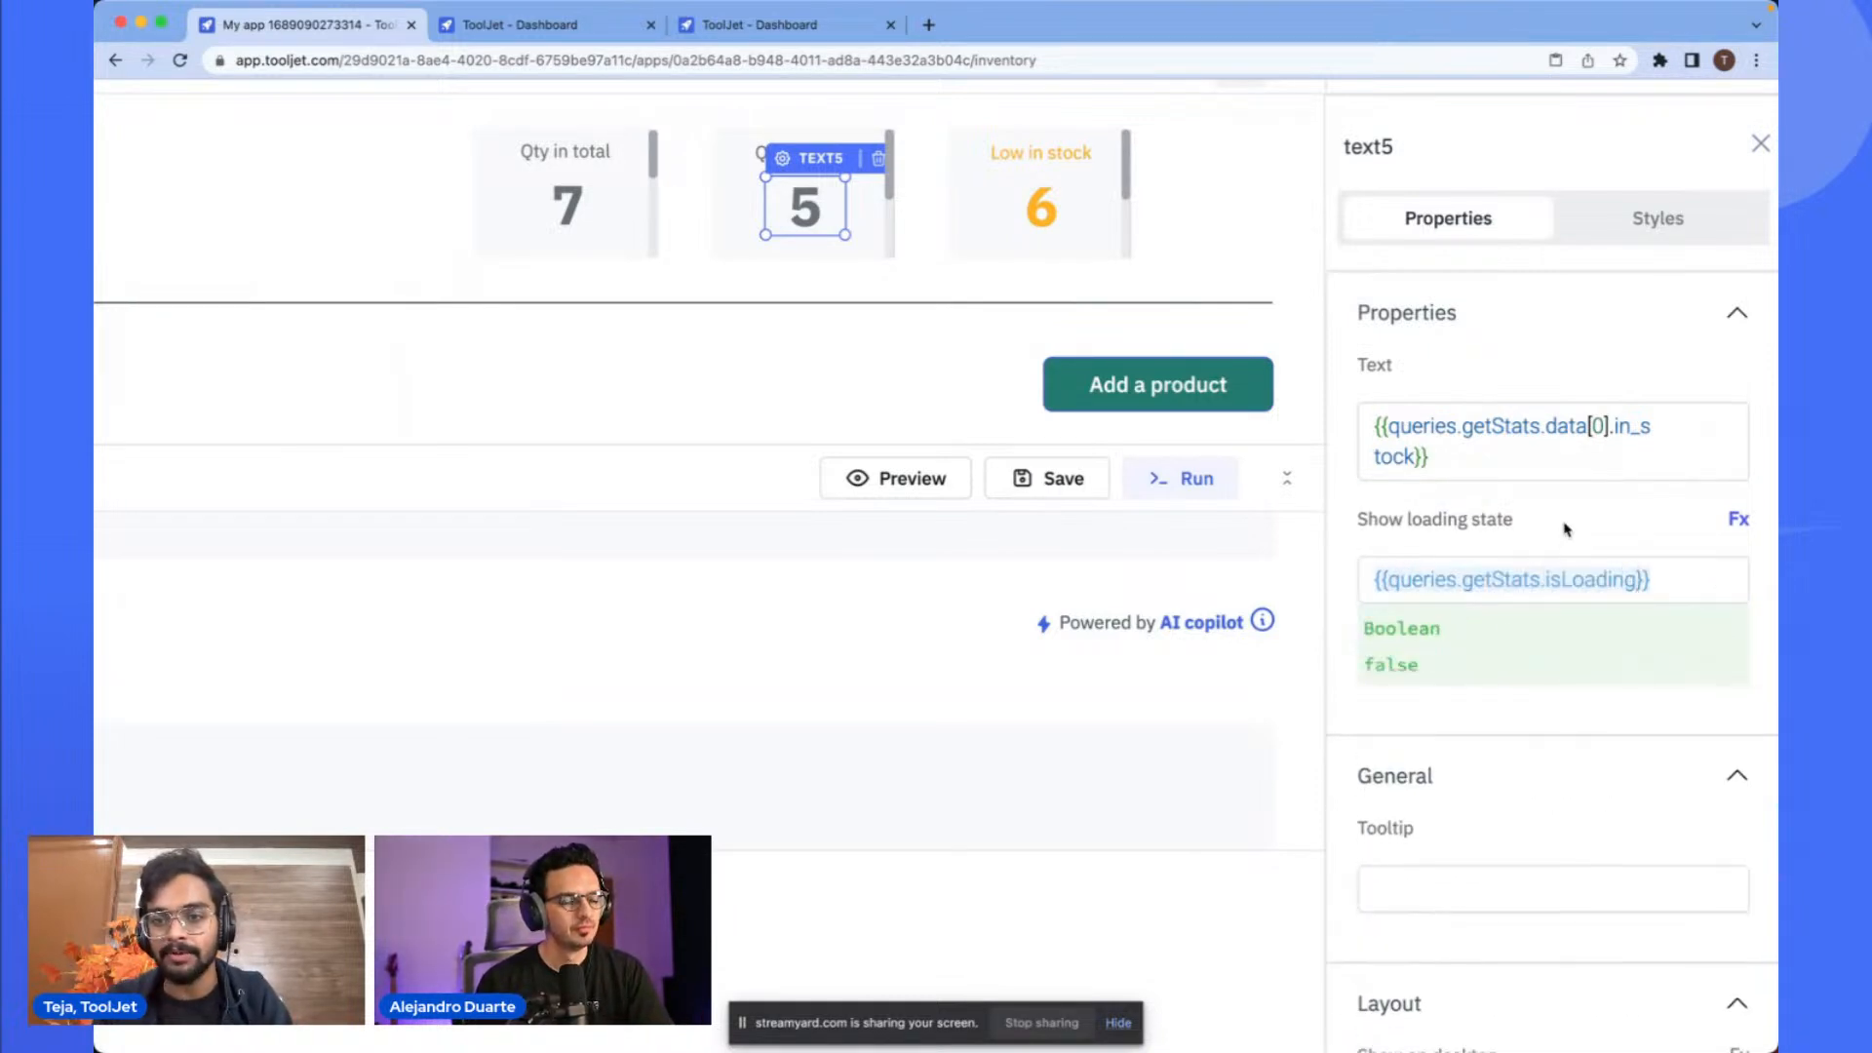
# - Bind the Low in stock number's text to {{queries.getStats.data[0].low_stock}}
pyautogui.click(1057, 206)
pyautogui.click(1458, 429)
pyautogui.press('BackSpace')
pyautogui.press('super+v')
pyautogui.moveTo(1612, 426); pyautogui.dragTo(1657, 426)
pyautogui.press('BackSpace')
pyautogui.press('BackSpace')
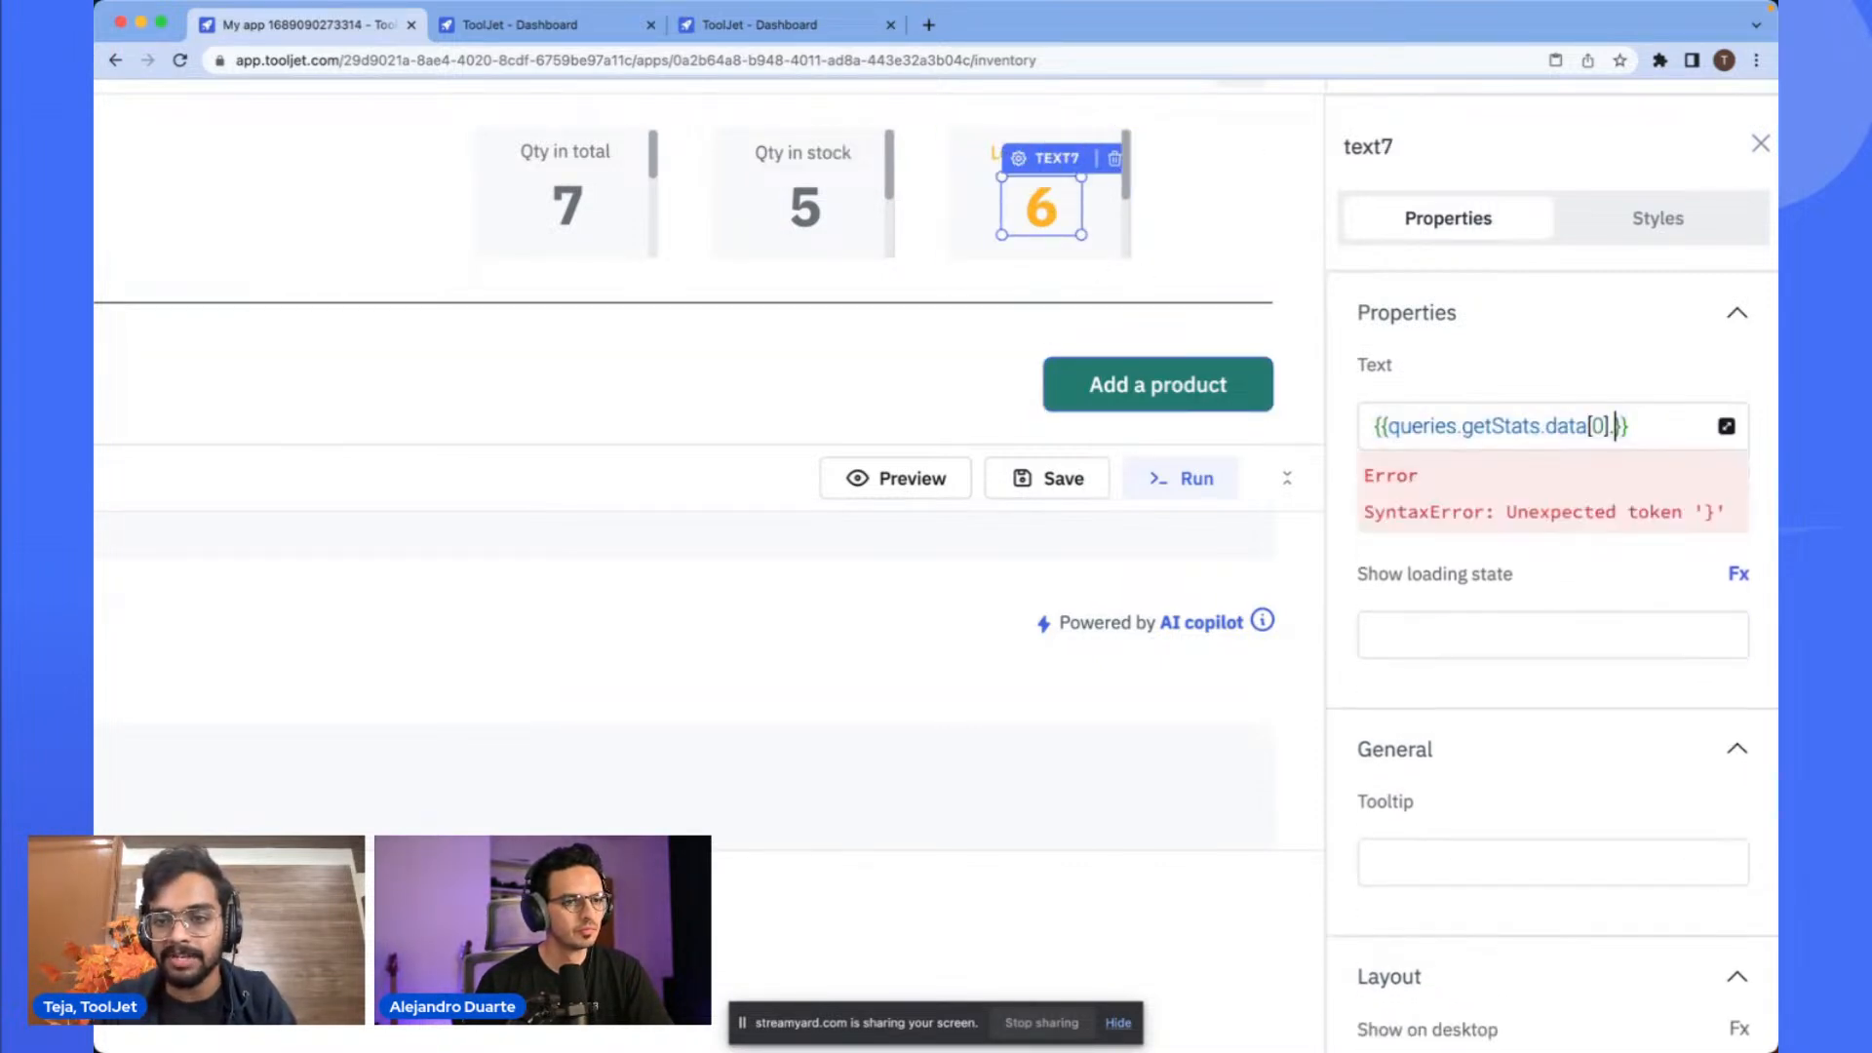
pyautogui.write('.low_stock')
pyautogui.press('Return')
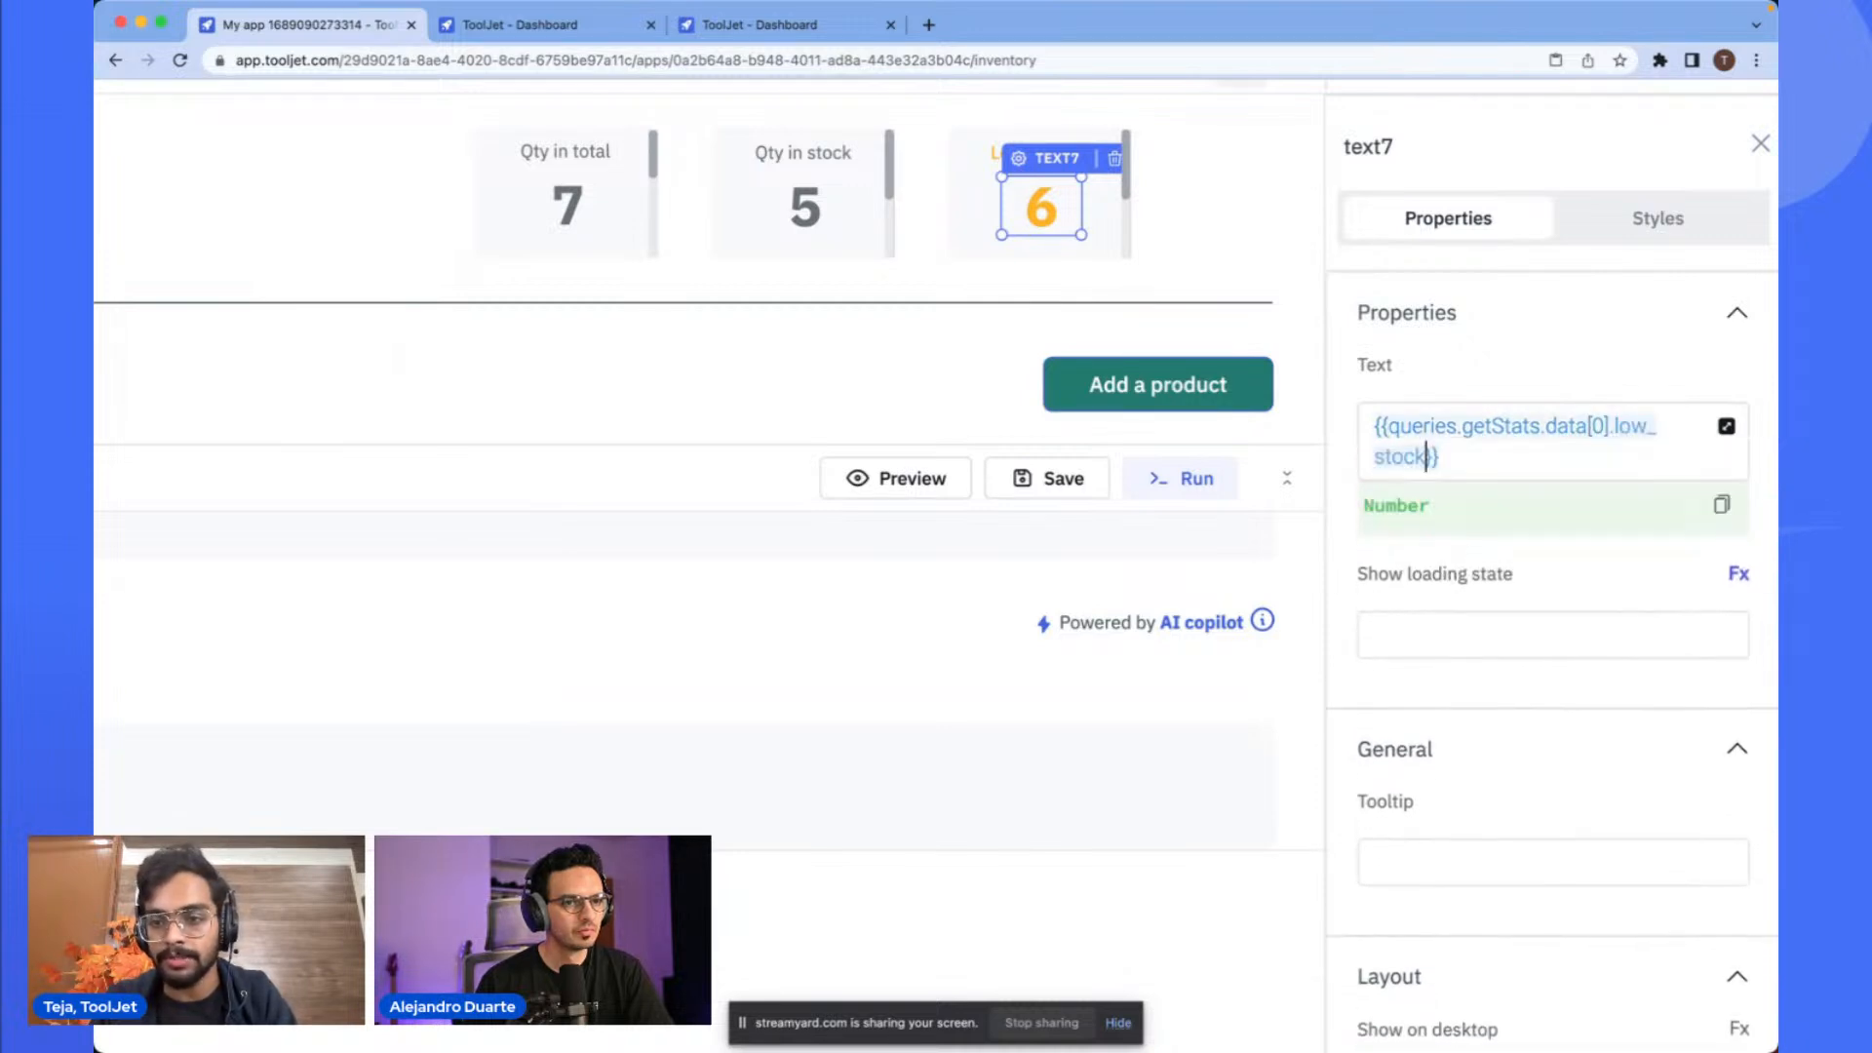
# - Set the Low in stock number's loading state to {{queries.getStats.isLoading}}
pyautogui.click(1489, 659)
pyautogui.write('{{queries.getStats')
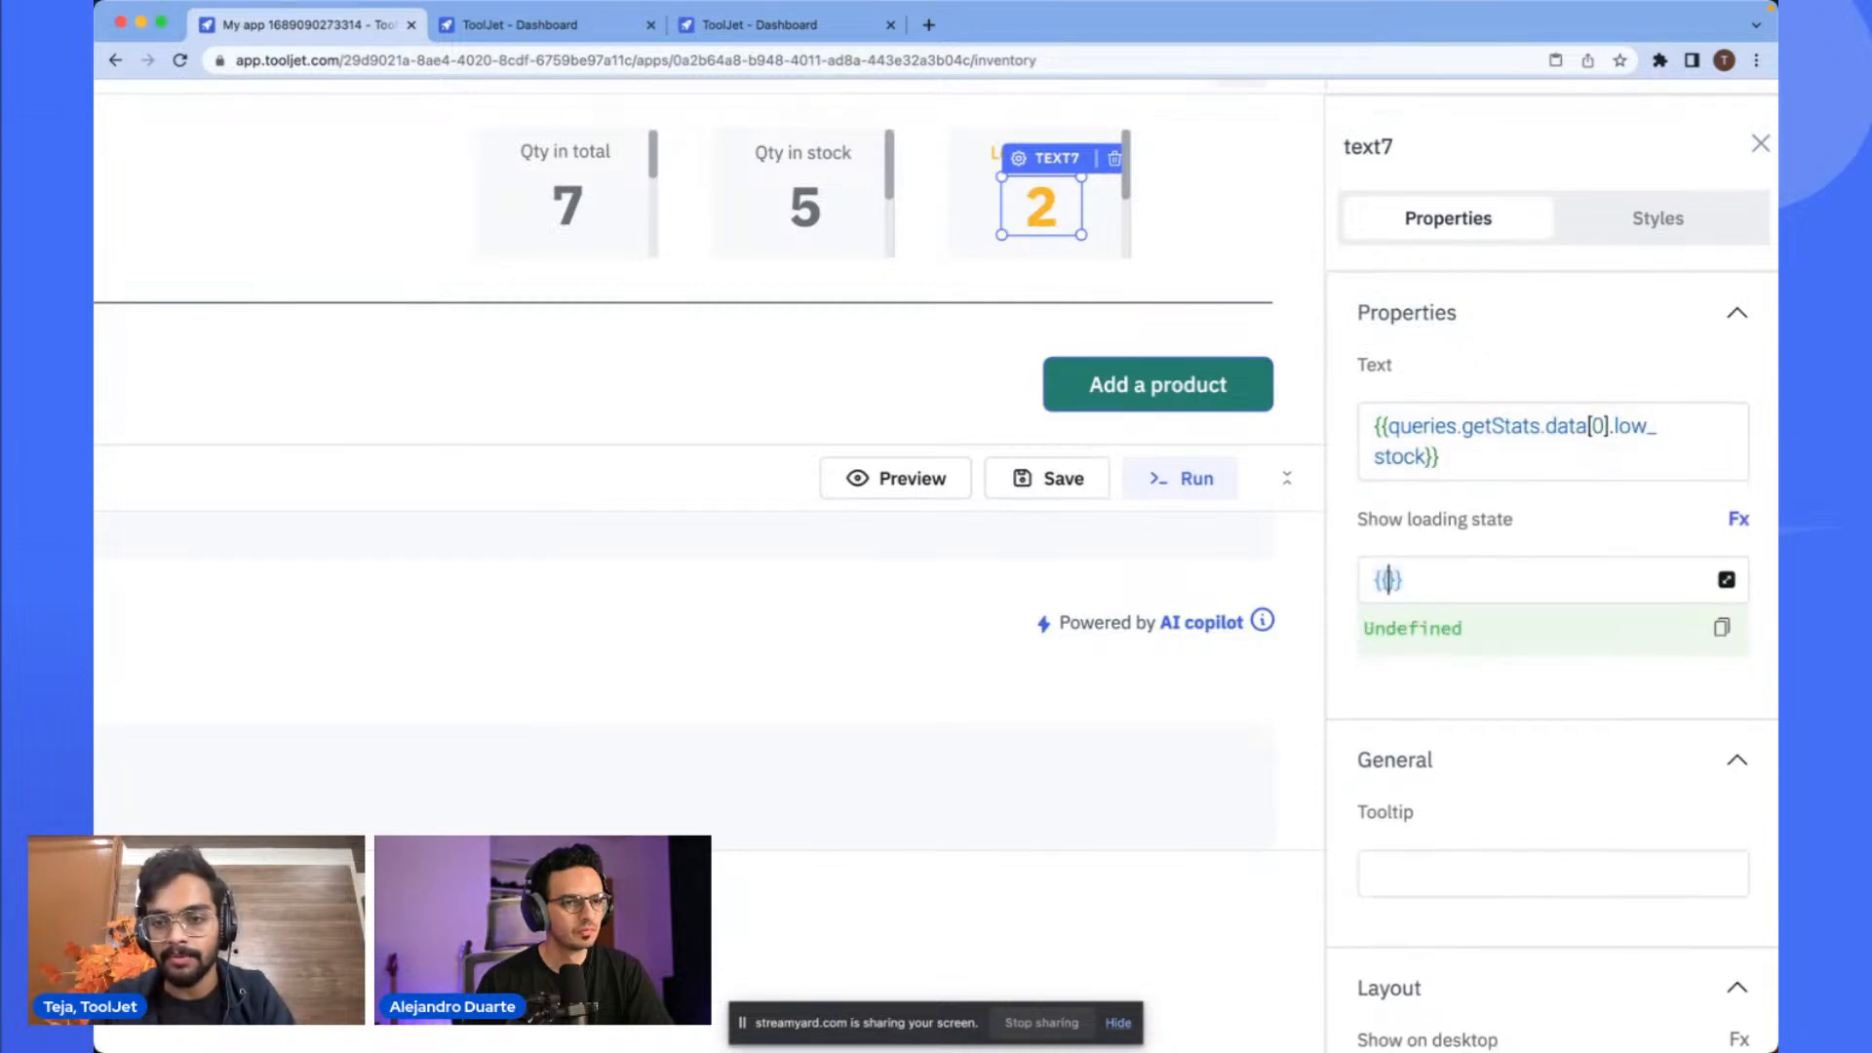
pyautogui.press('Down')
pyautogui.press('Return')
pyautogui.write('.isLoading')
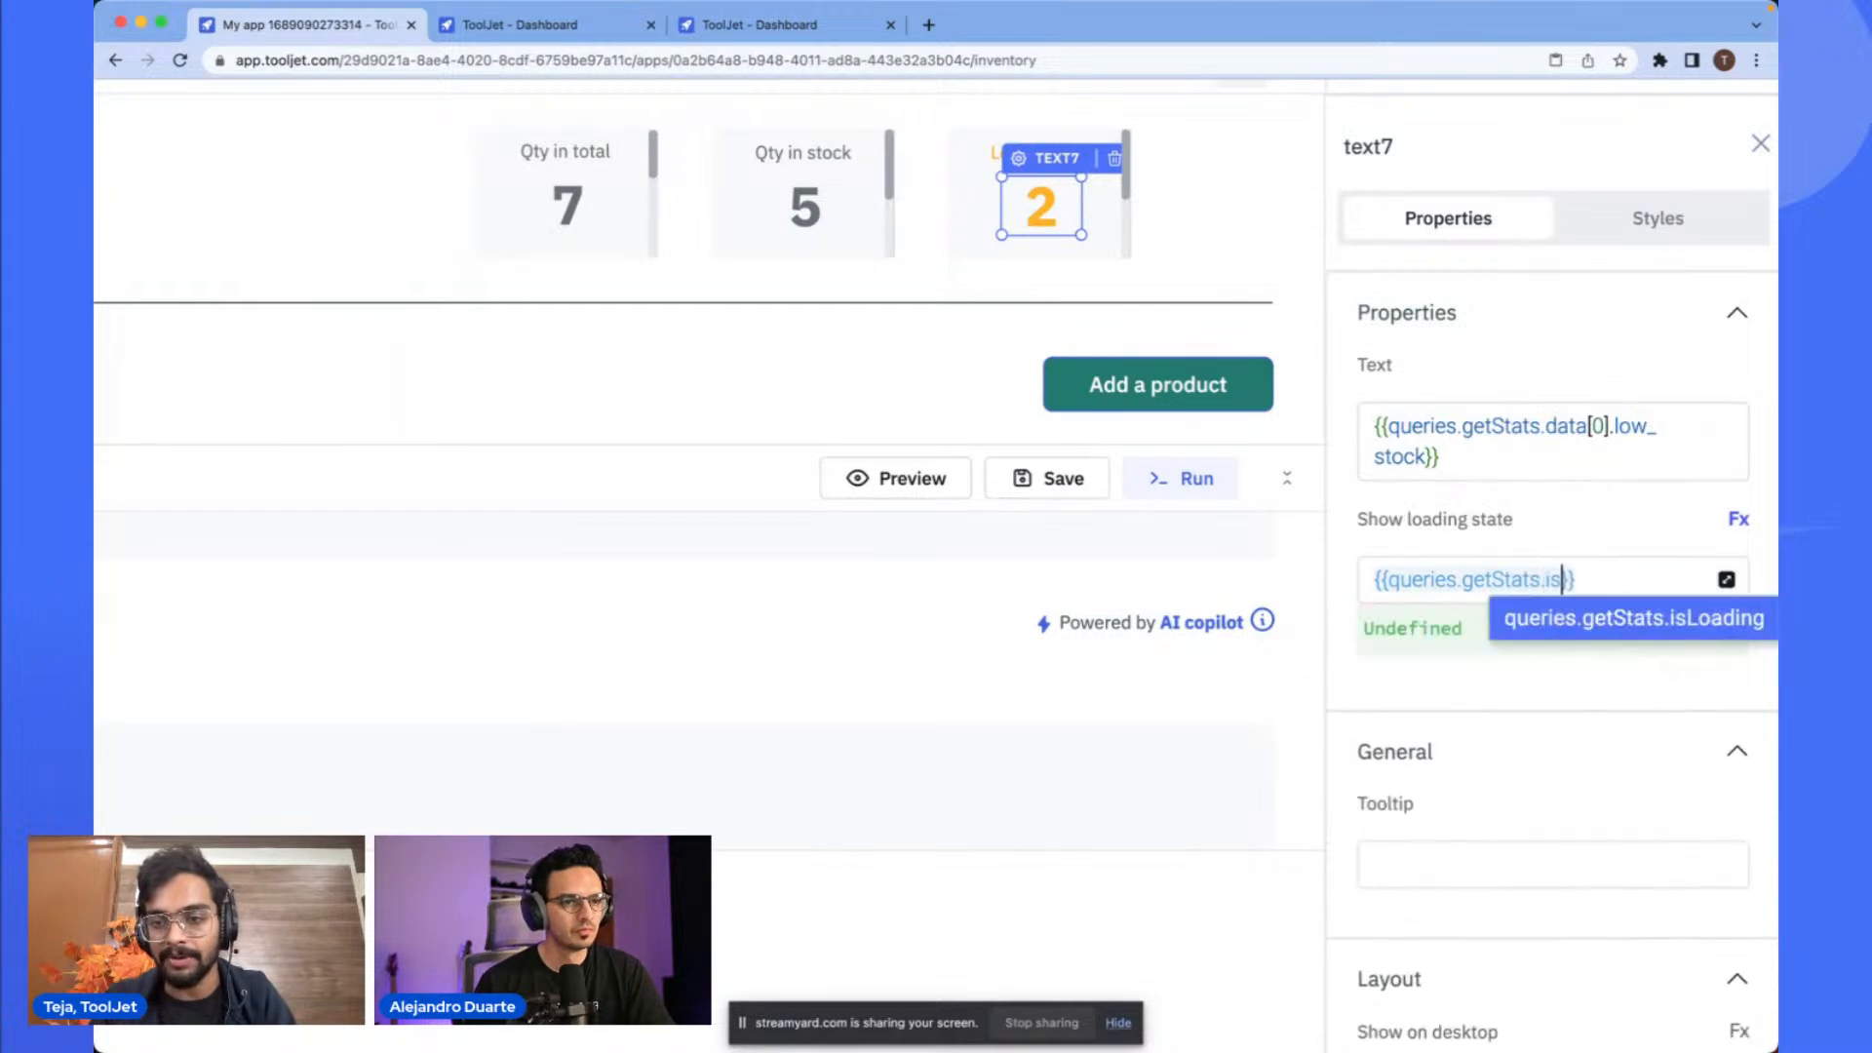
pyautogui.press('Return')
pyautogui.click(1486, 531)
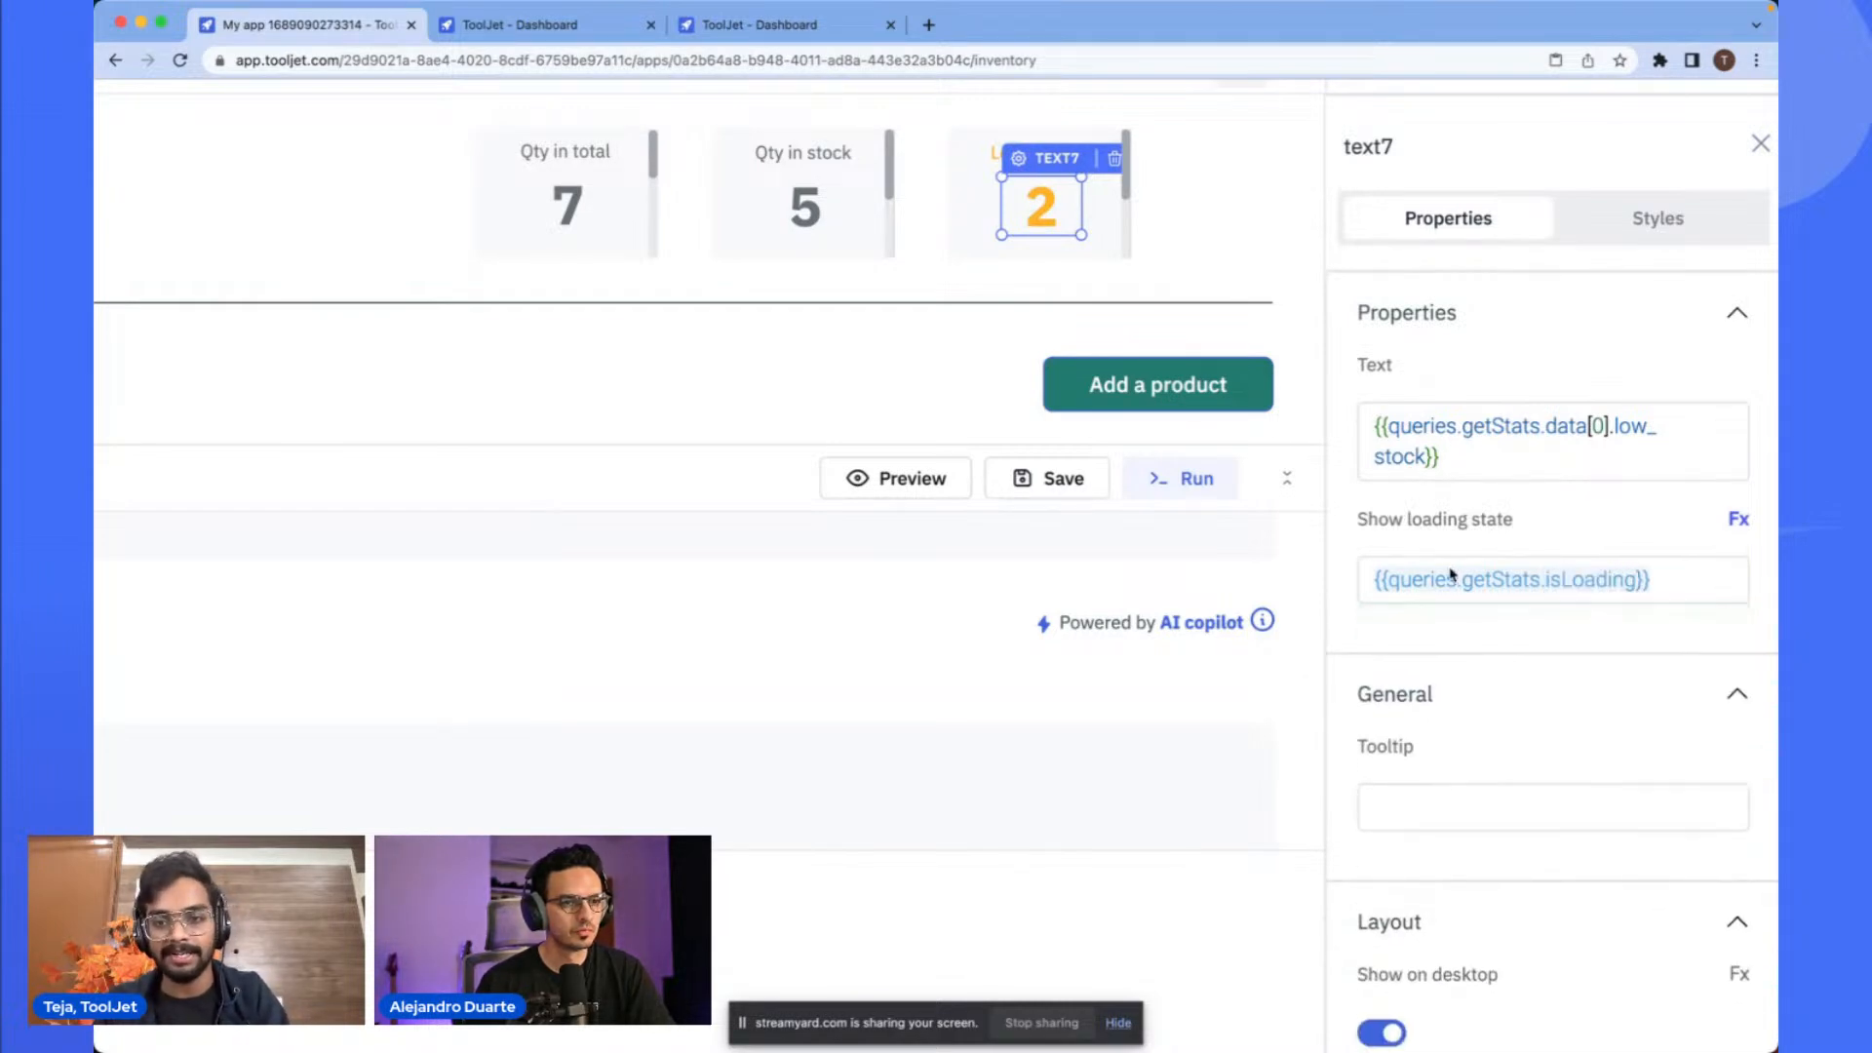
# - Set the products table's loading state to {{queries.getProducts.isLoading}}
pyautogui.click(1287, 299)
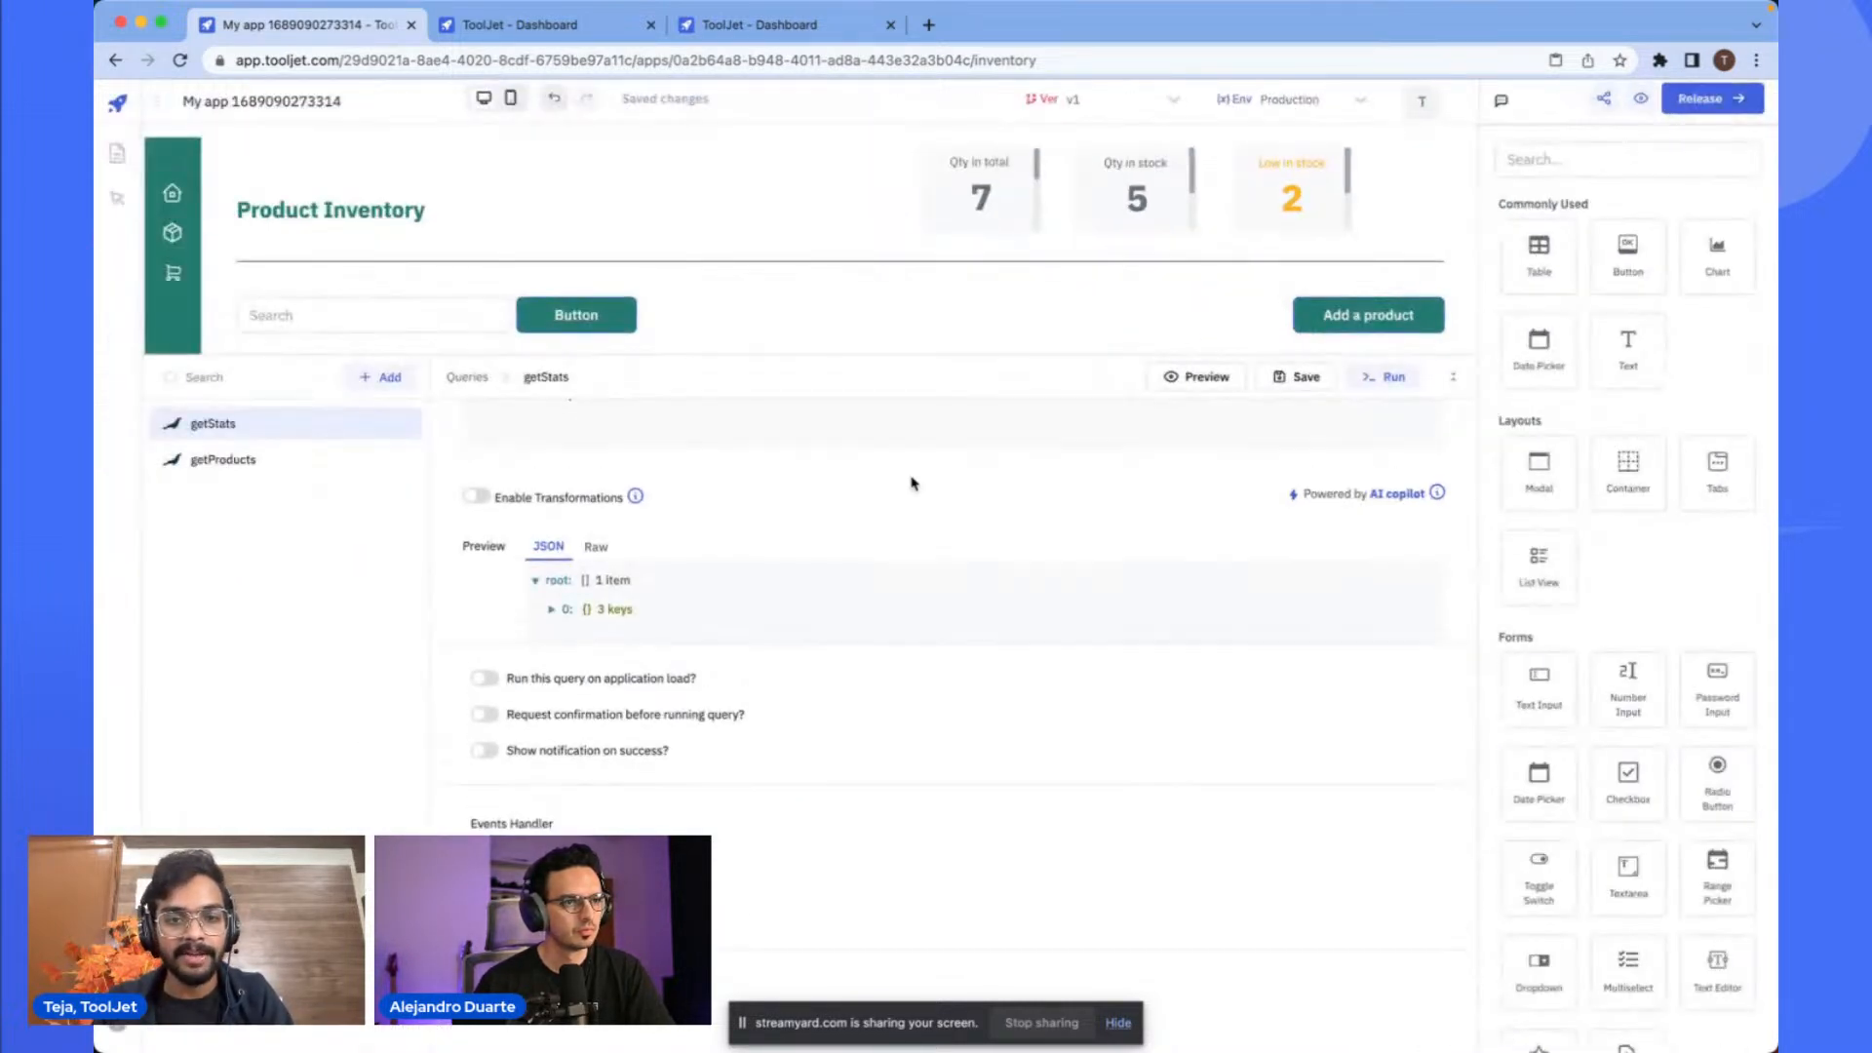
pyautogui.click(1452, 377)
pyautogui.click(1197, 411)
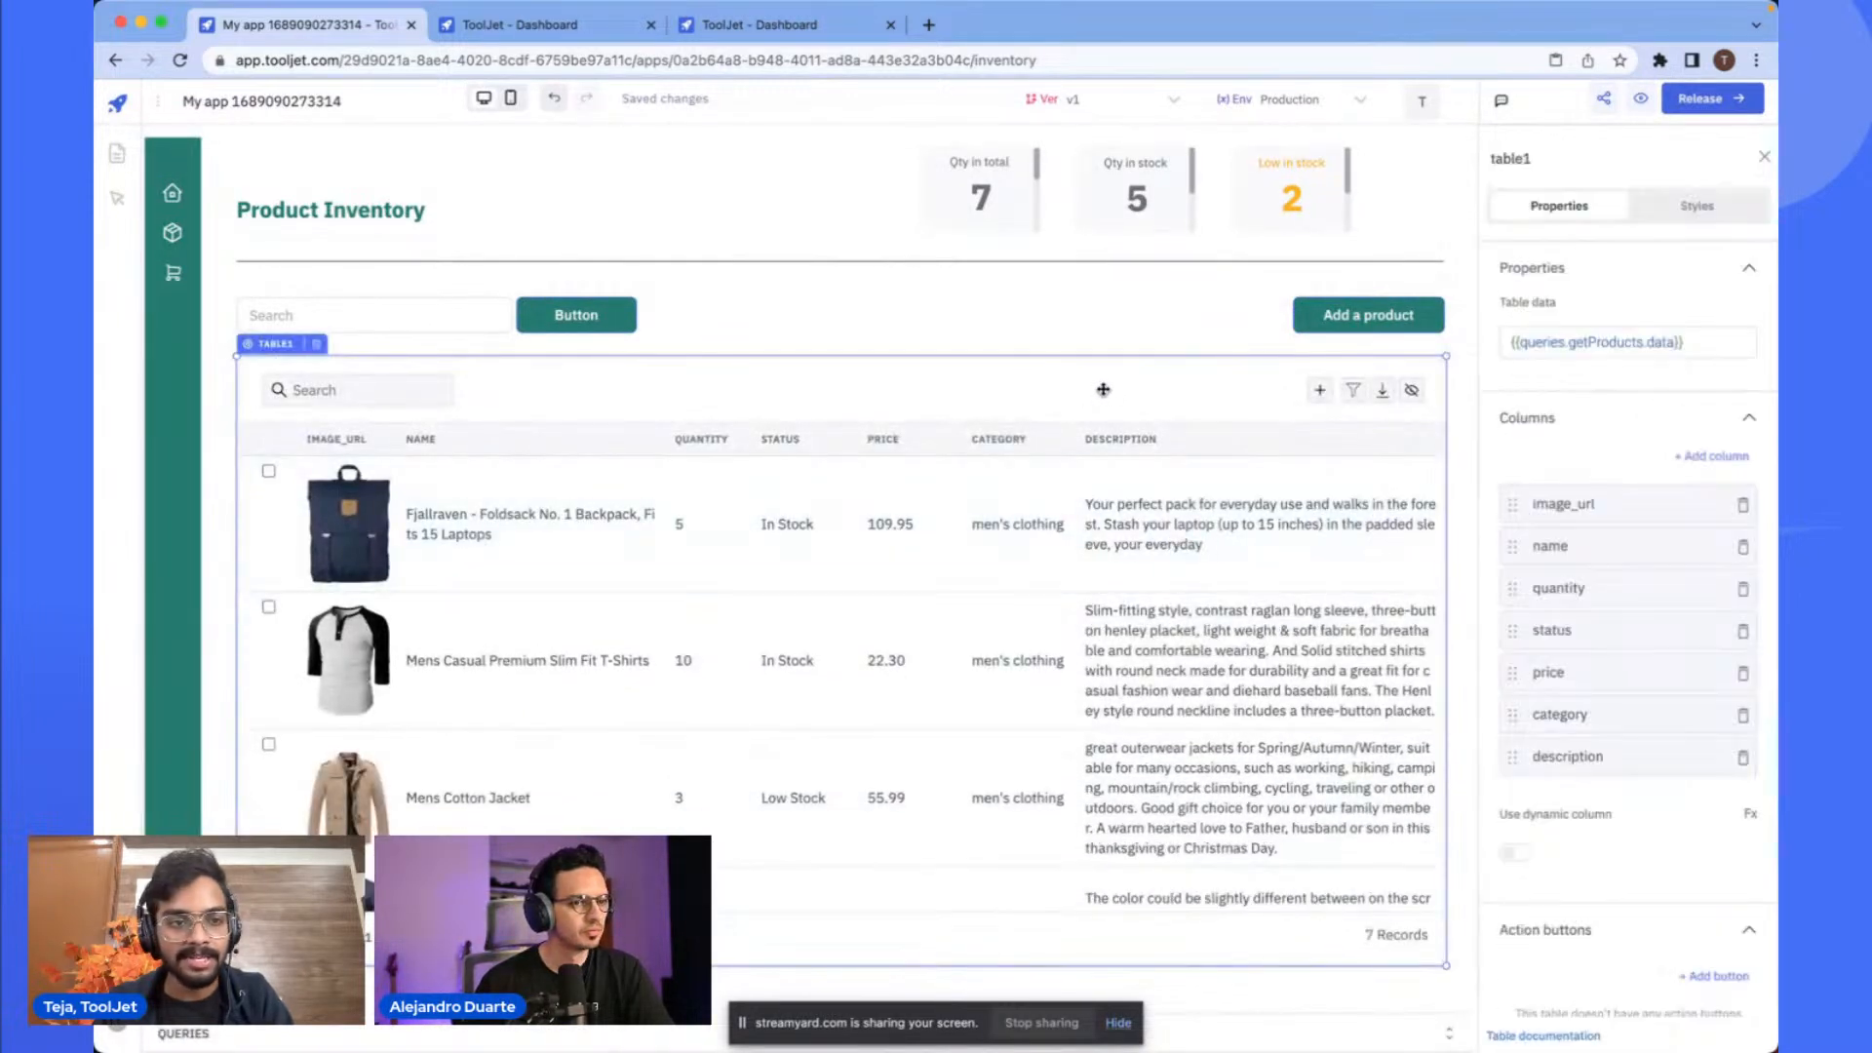
pyautogui.scroll(-10, 1524, 618)
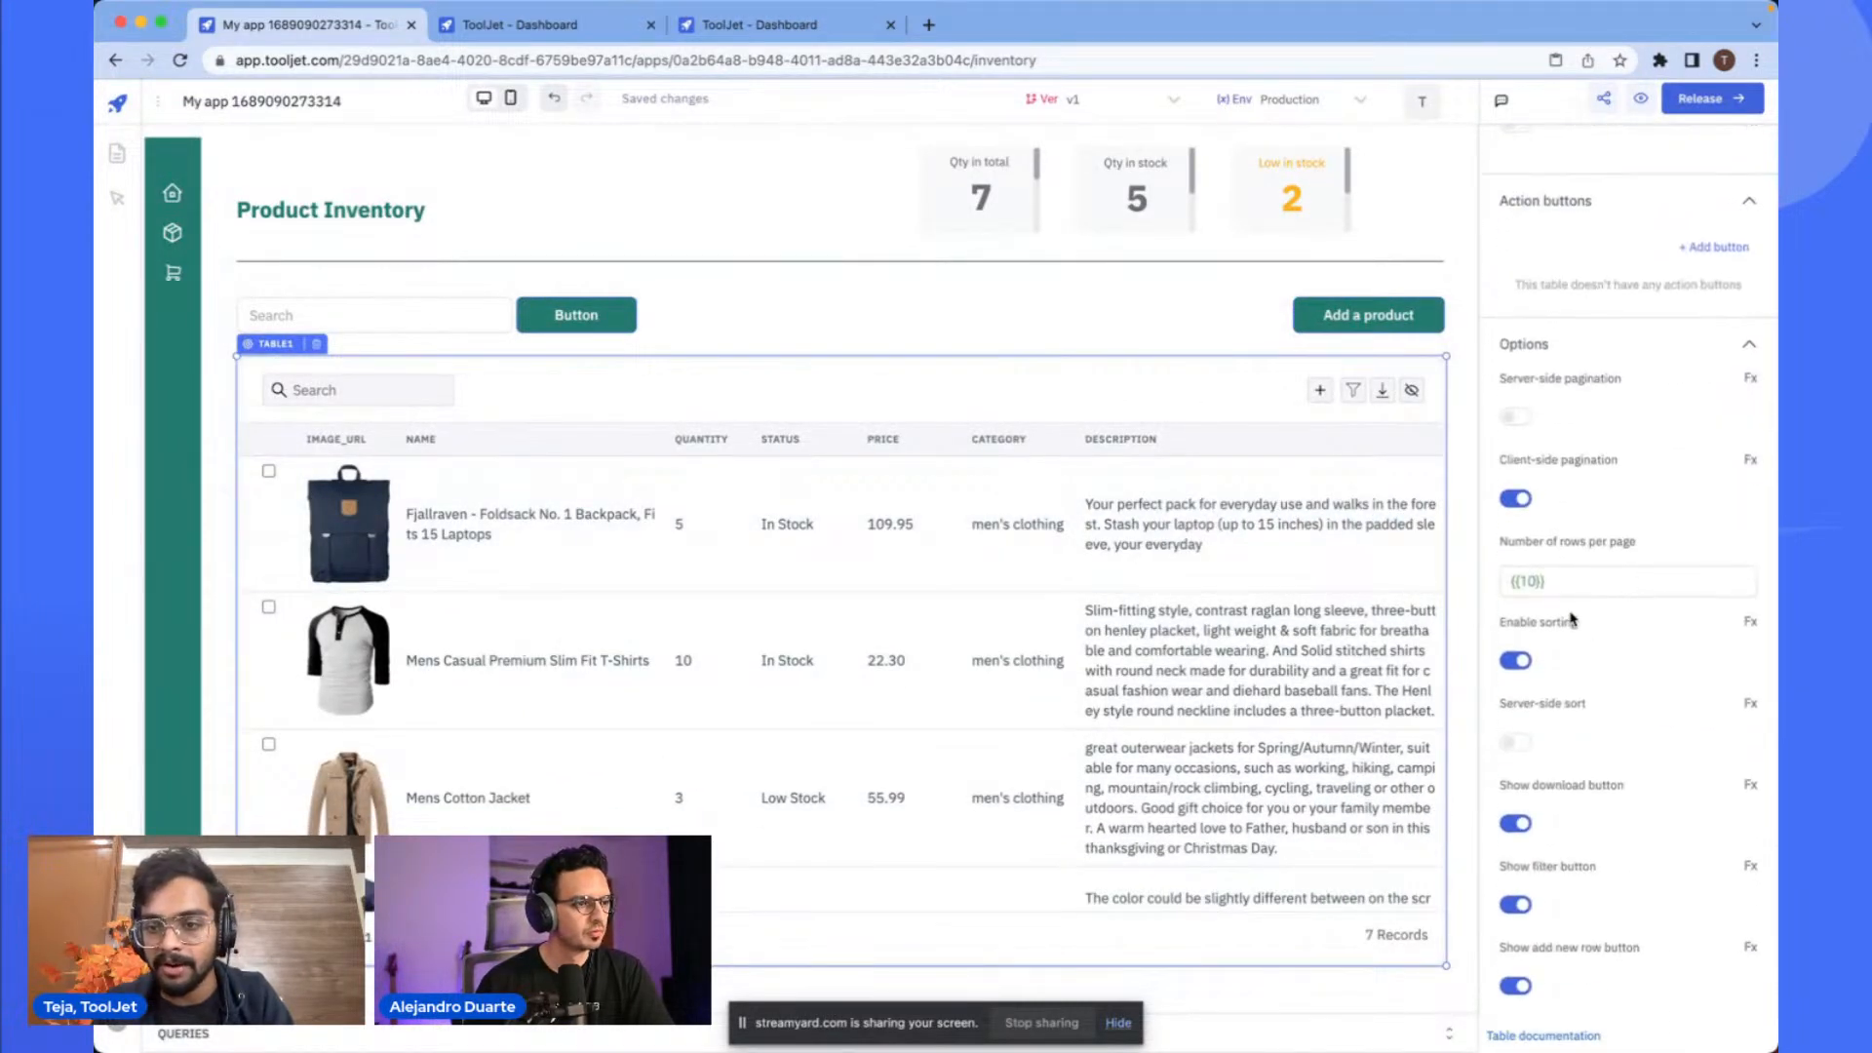
pyautogui.scroll(-6, 1571, 618)
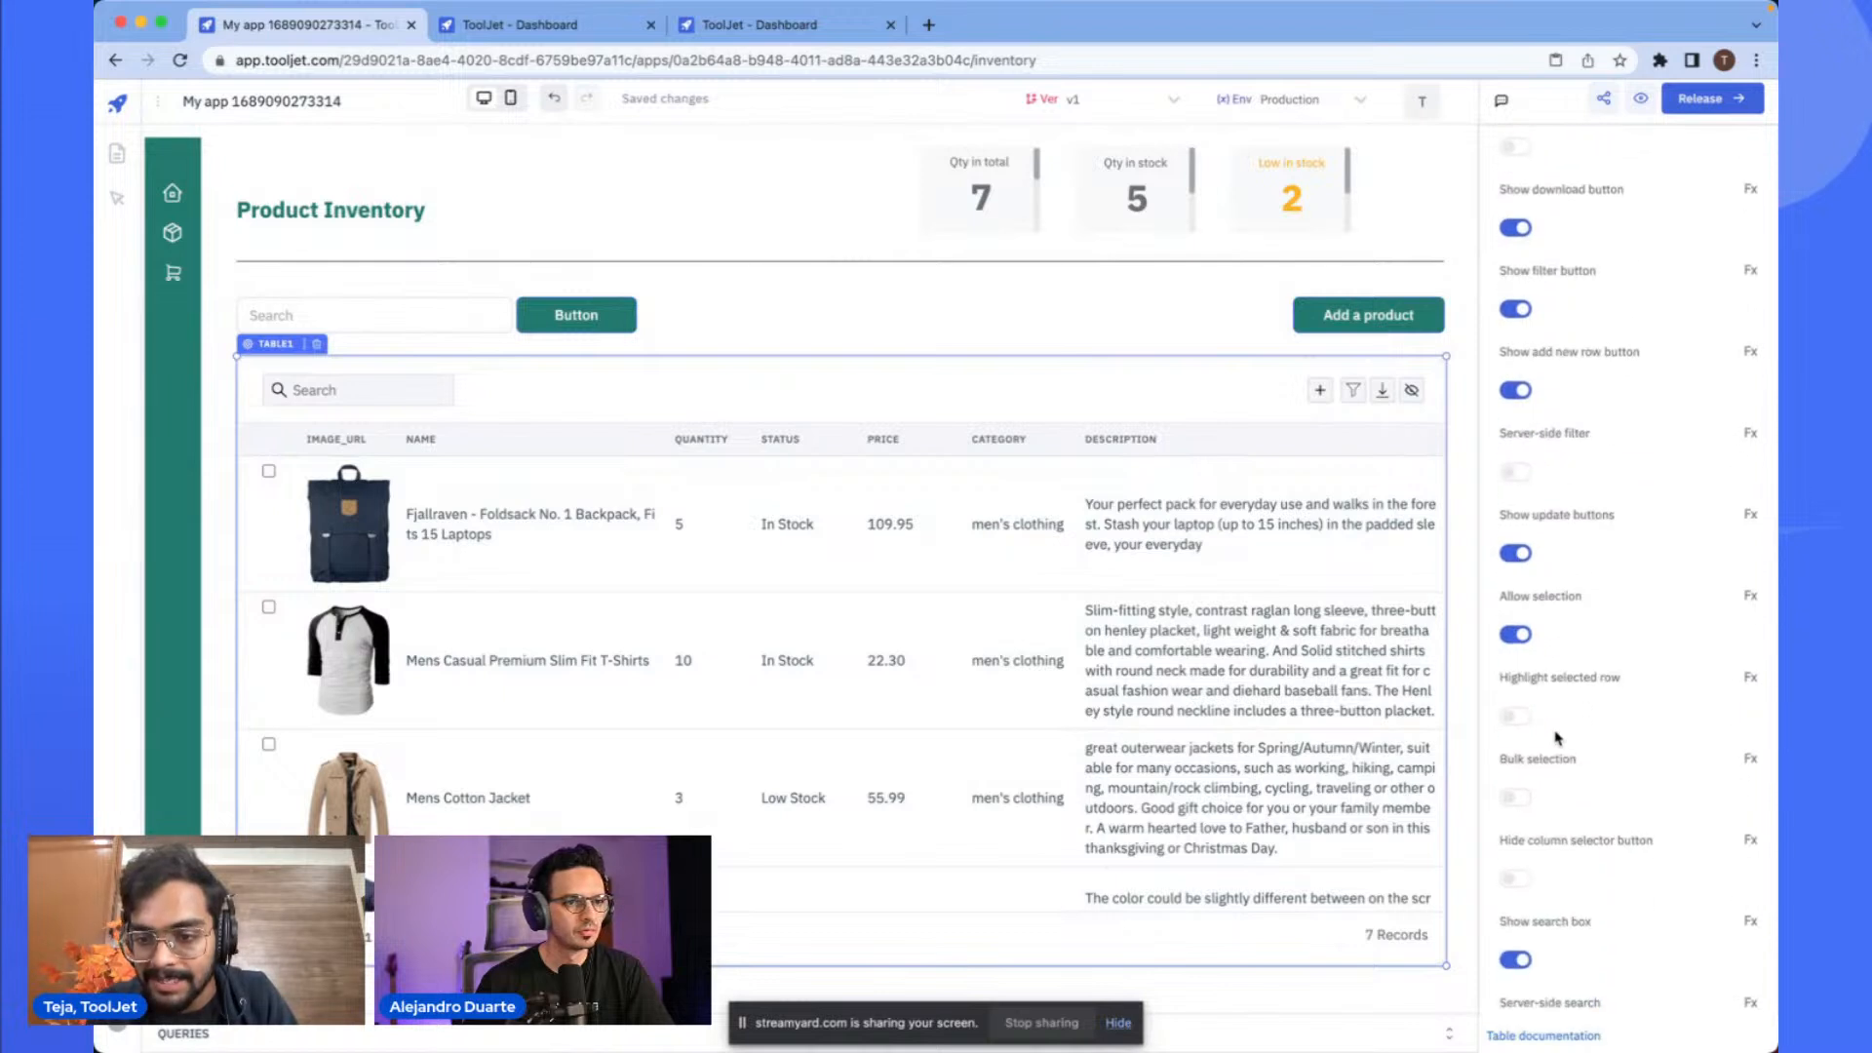
pyautogui.scroll(-3, 1556, 738)
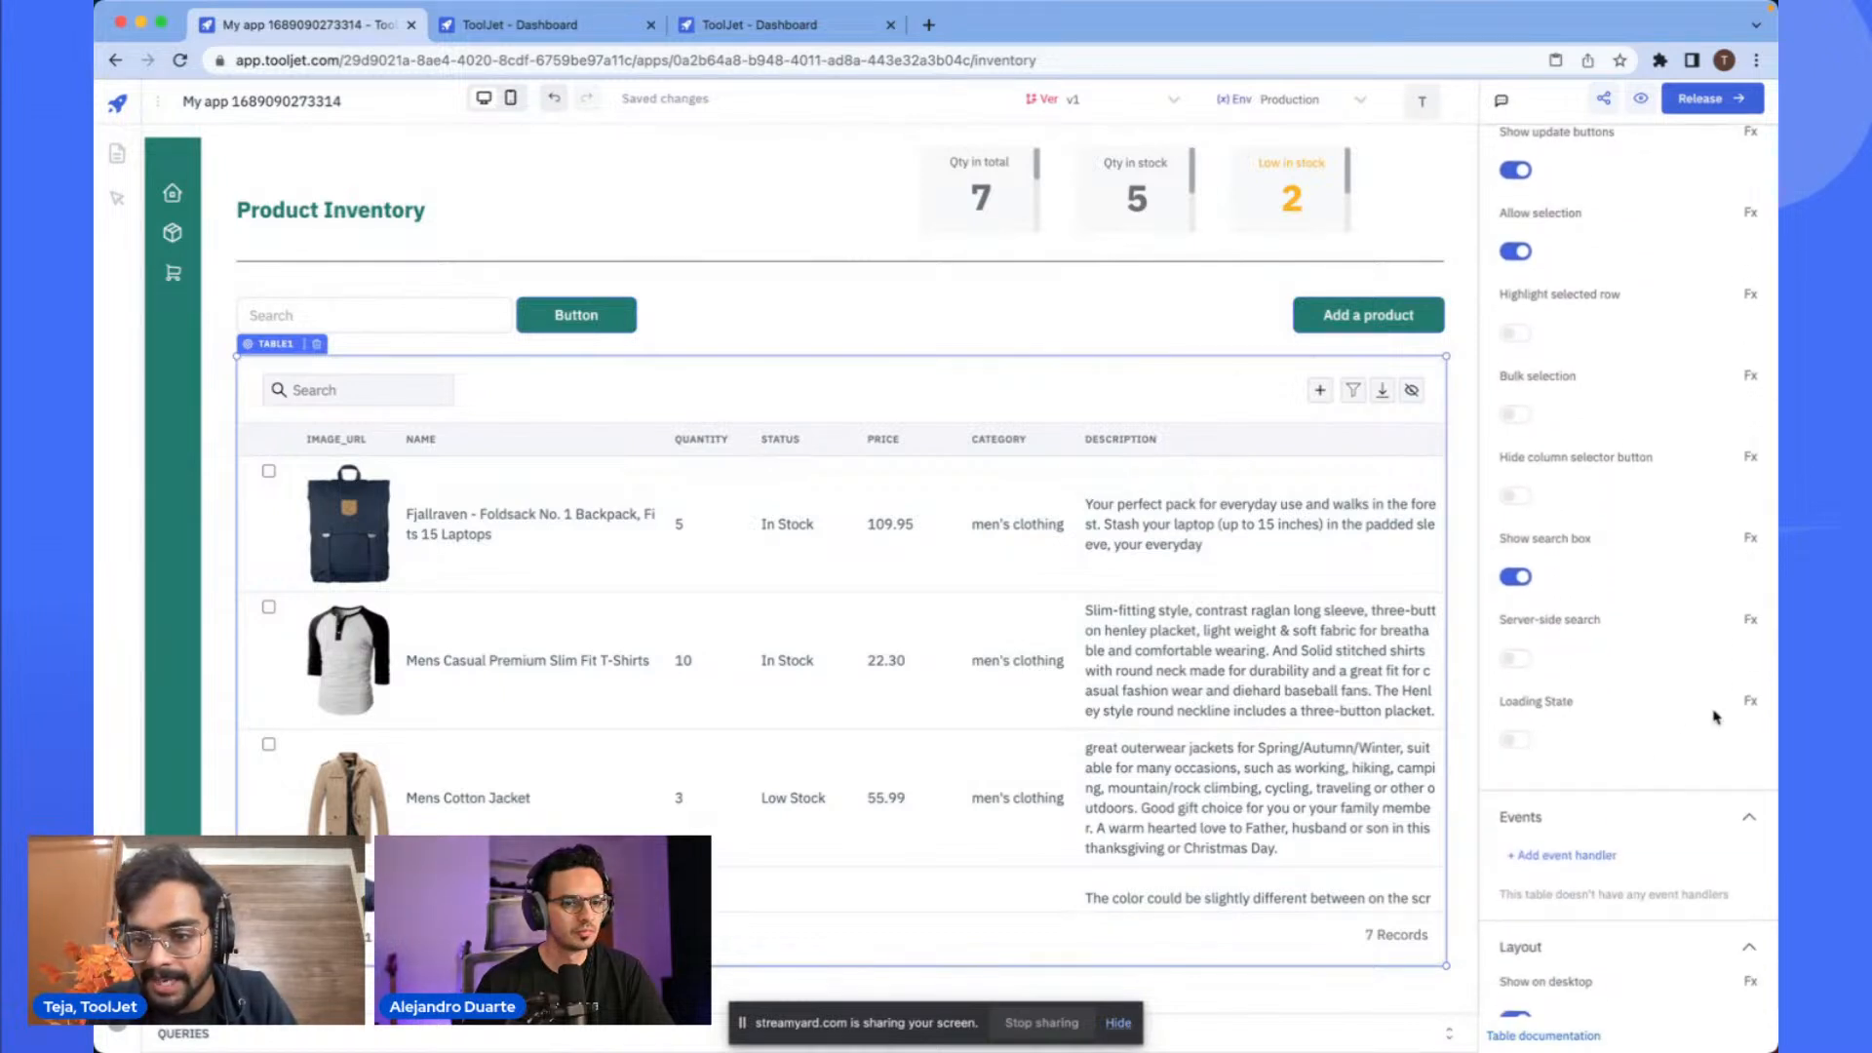
pyautogui.click(1750, 703)
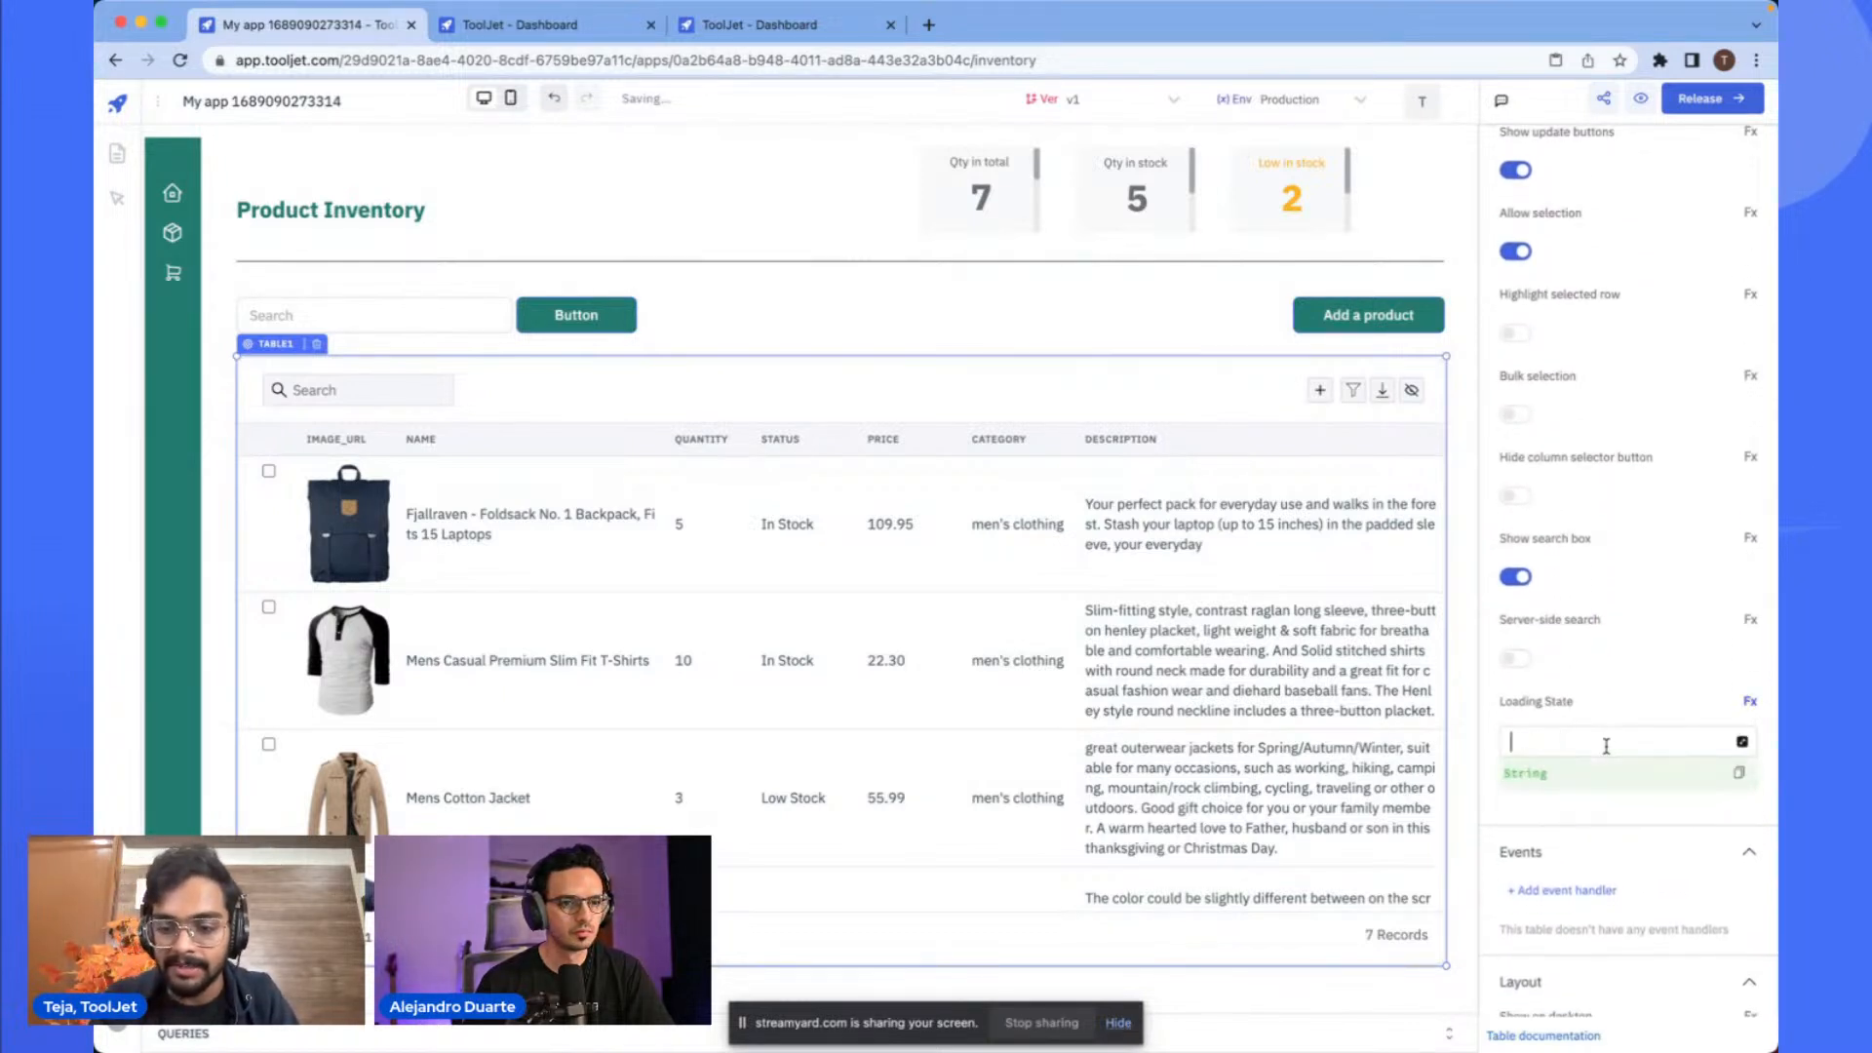
pyautogui.write('queries.')
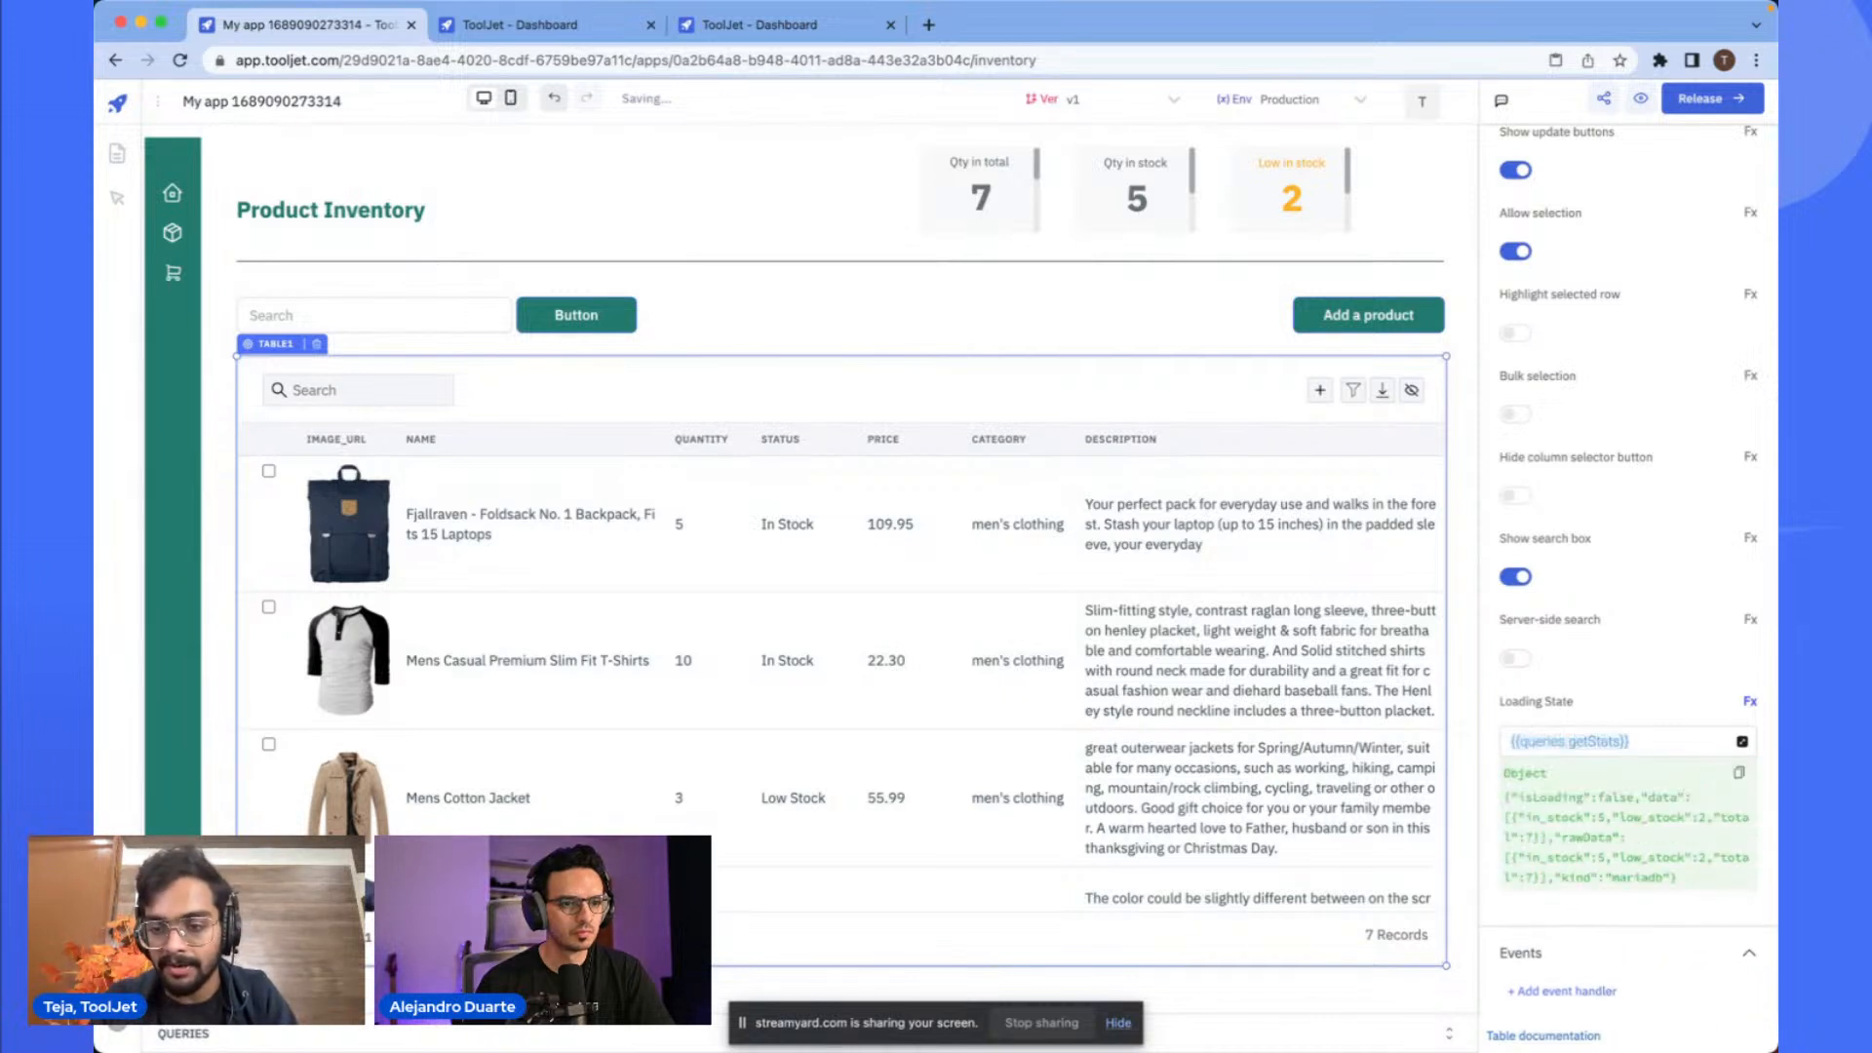
pyautogui.write('g')
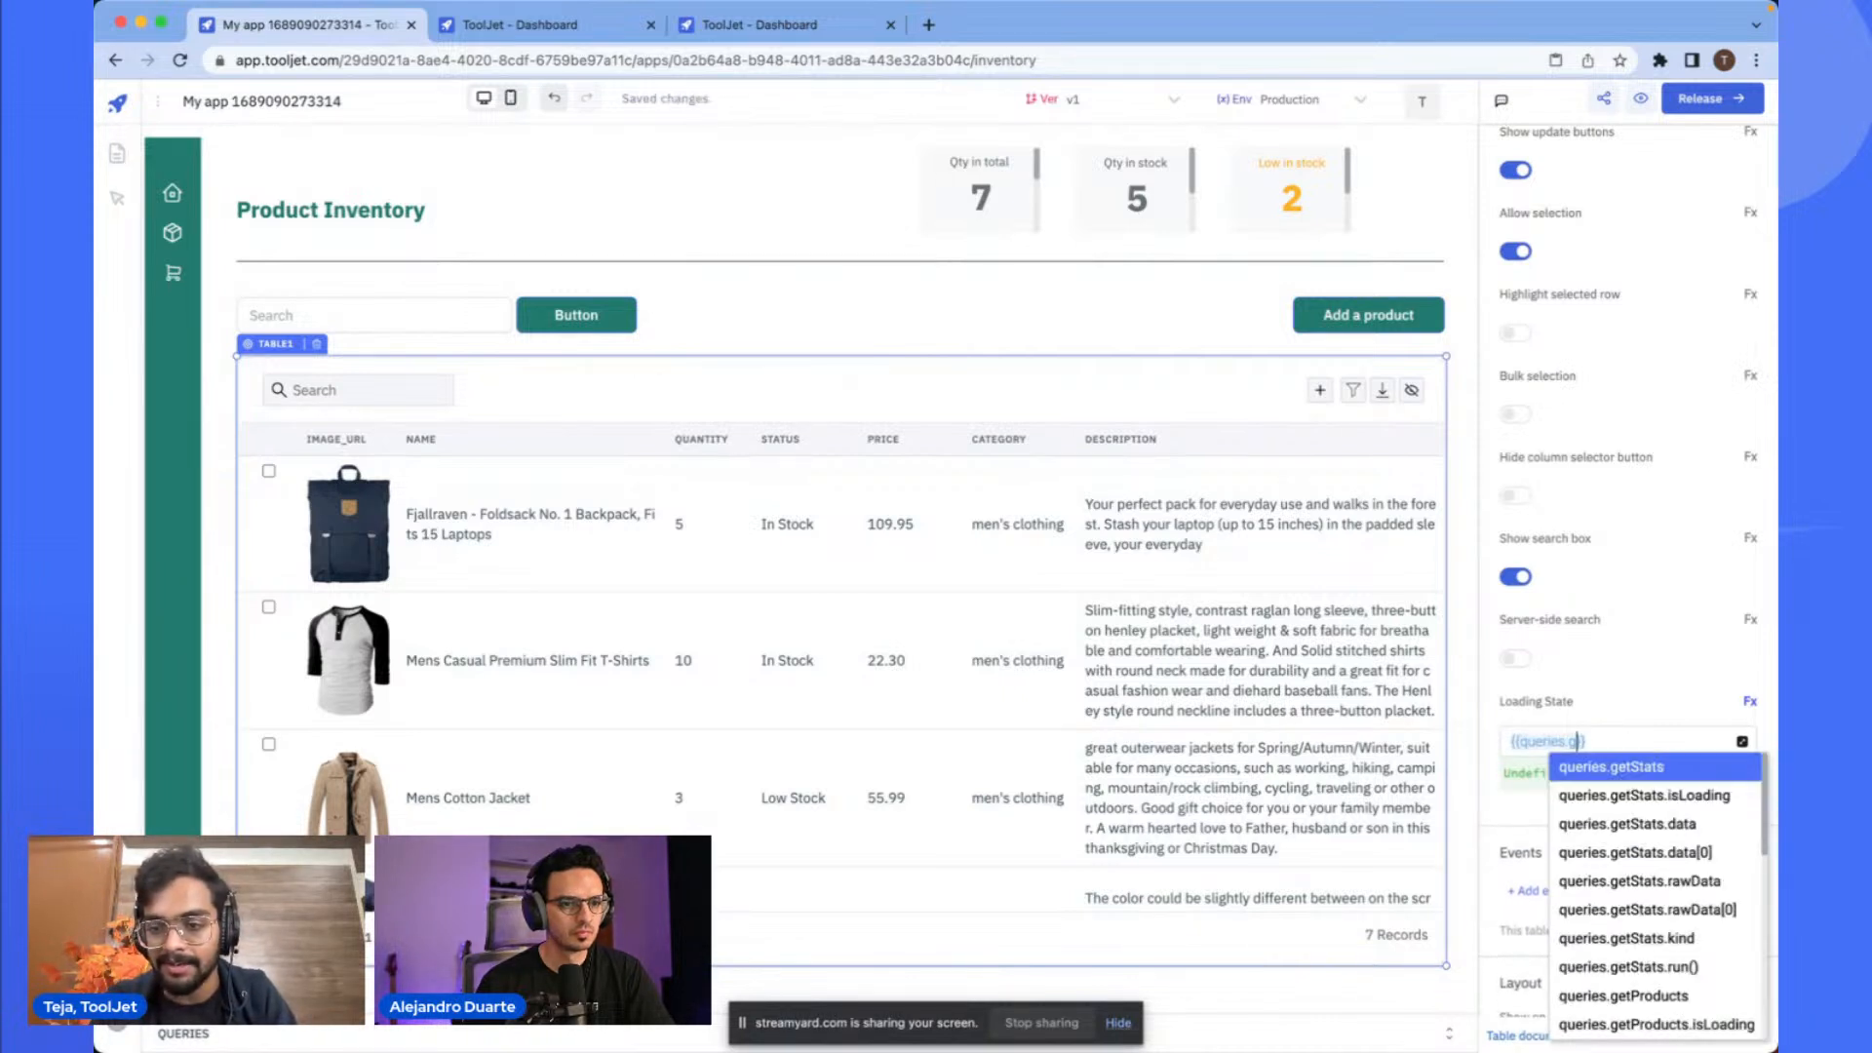
pyautogui.write('etProducts')
pyautogui.press('Return')
pyautogui.write('.isLoading')
pyautogui.press('Return')
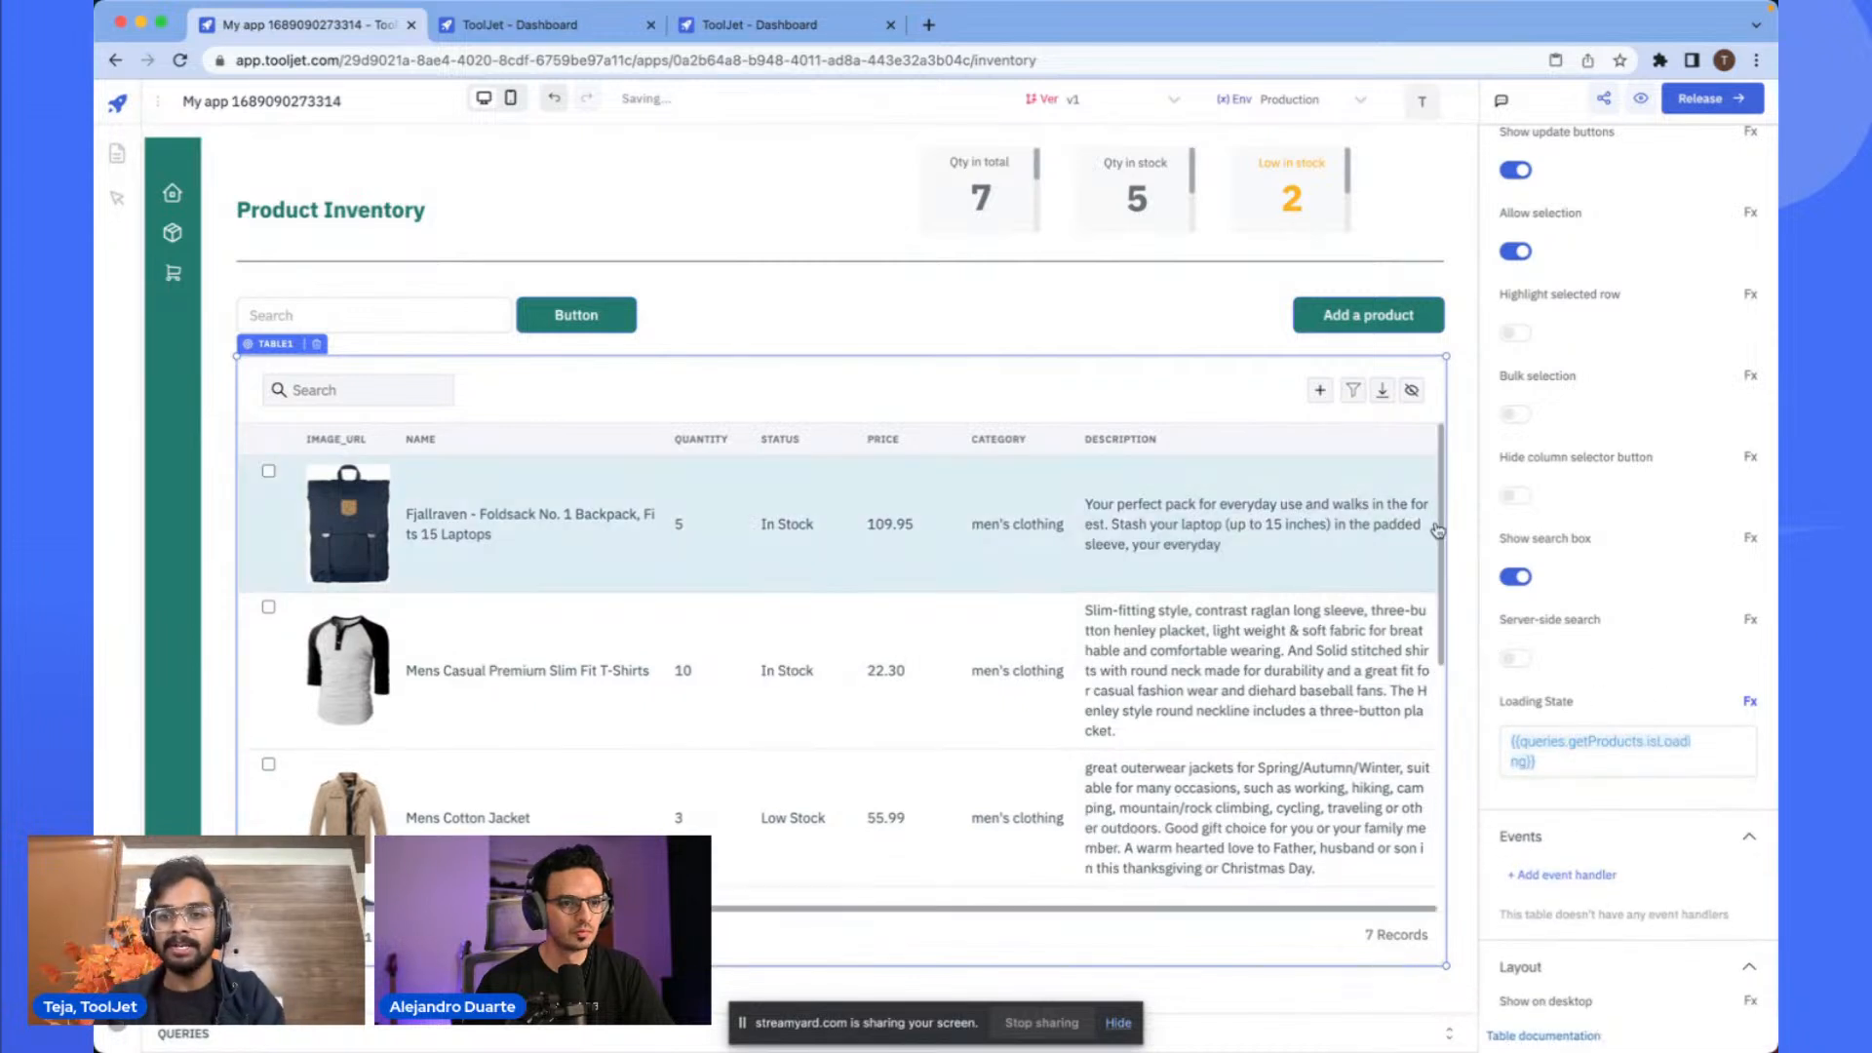
# - Reload the app editor to check the stats cards and table while loading
pyautogui.click(1465, 480)
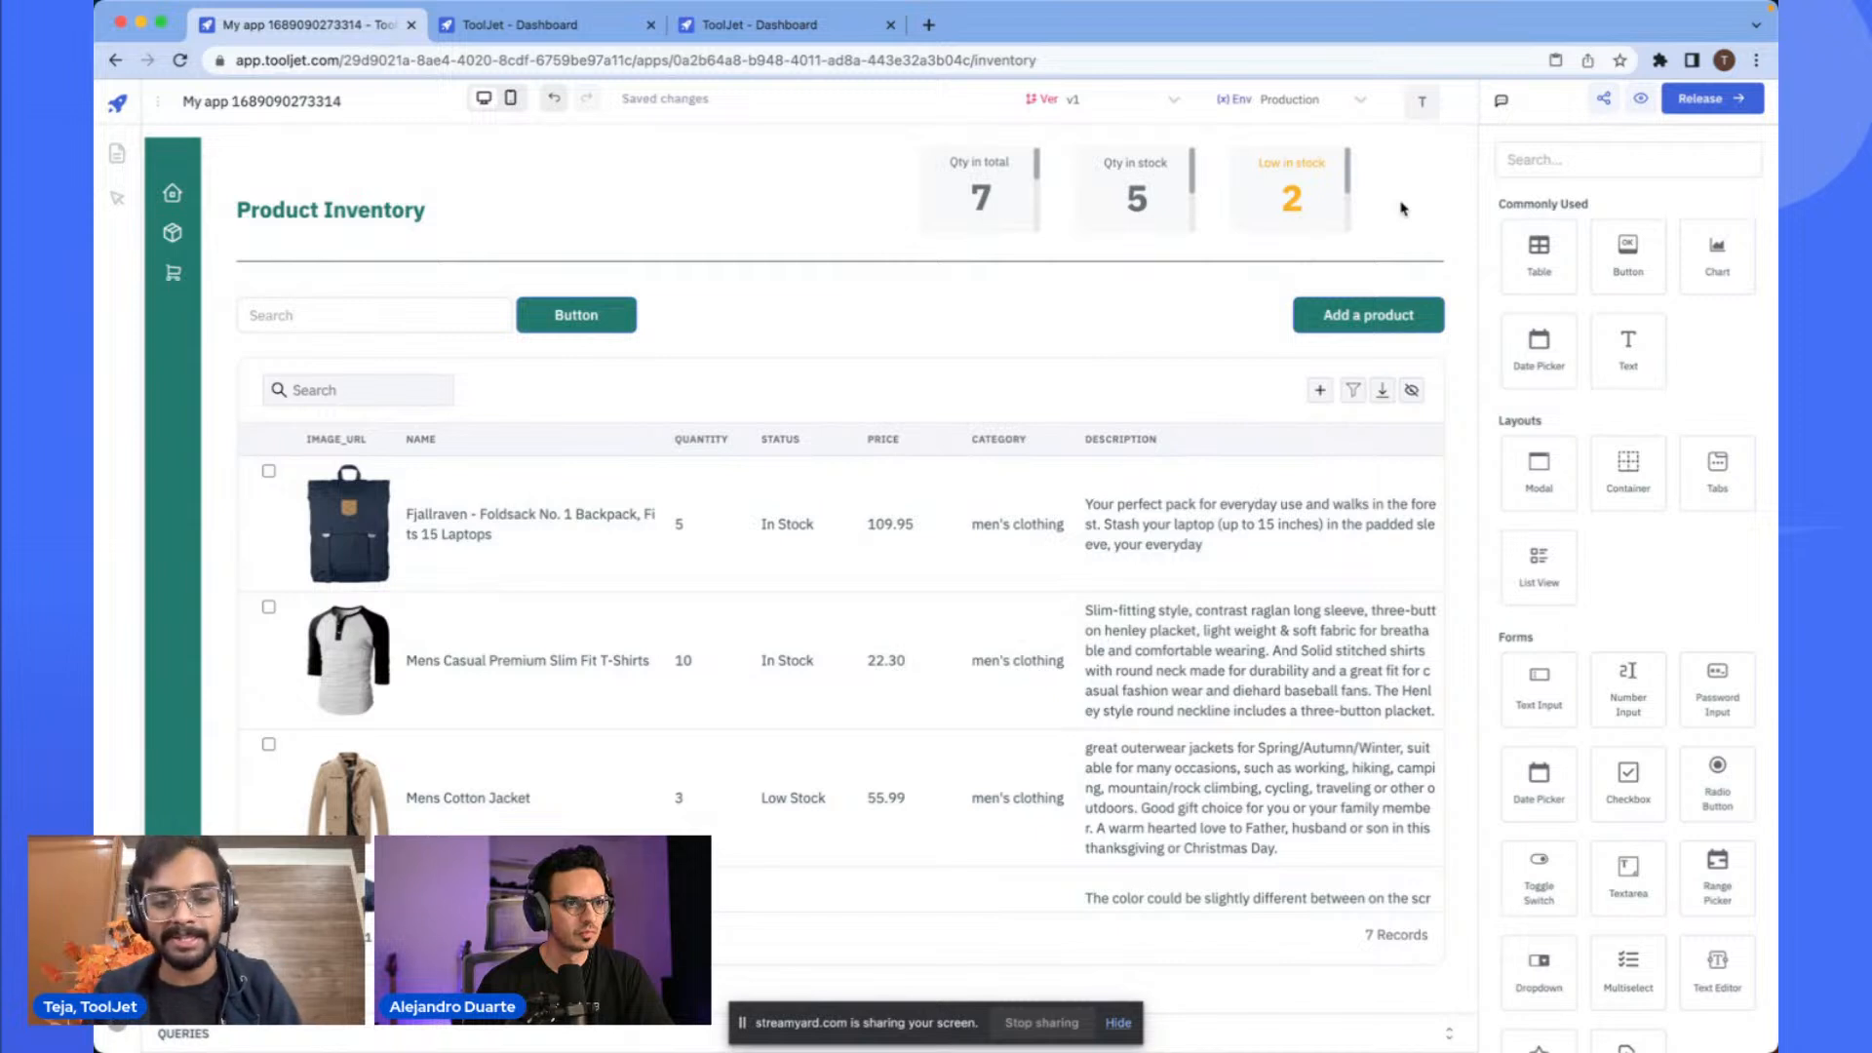
pyautogui.press('super+r')
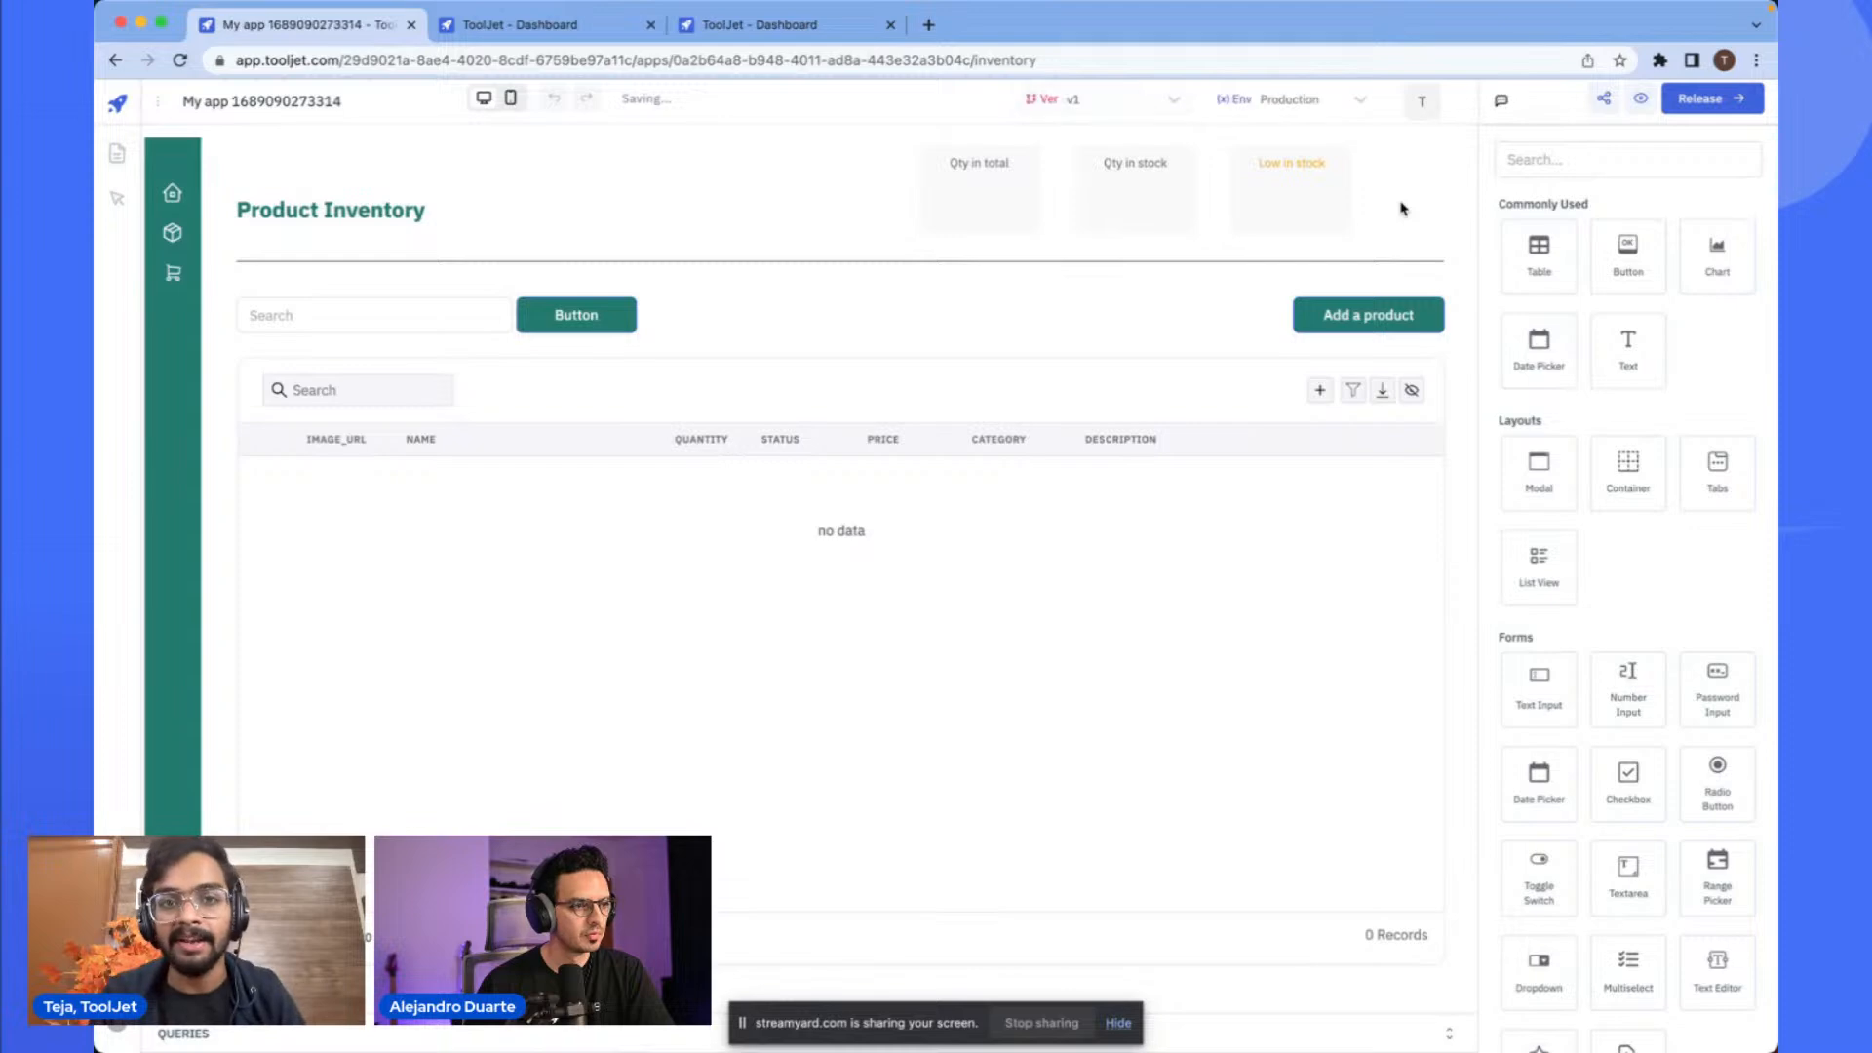
pyautogui.scroll(5, 844, 548)
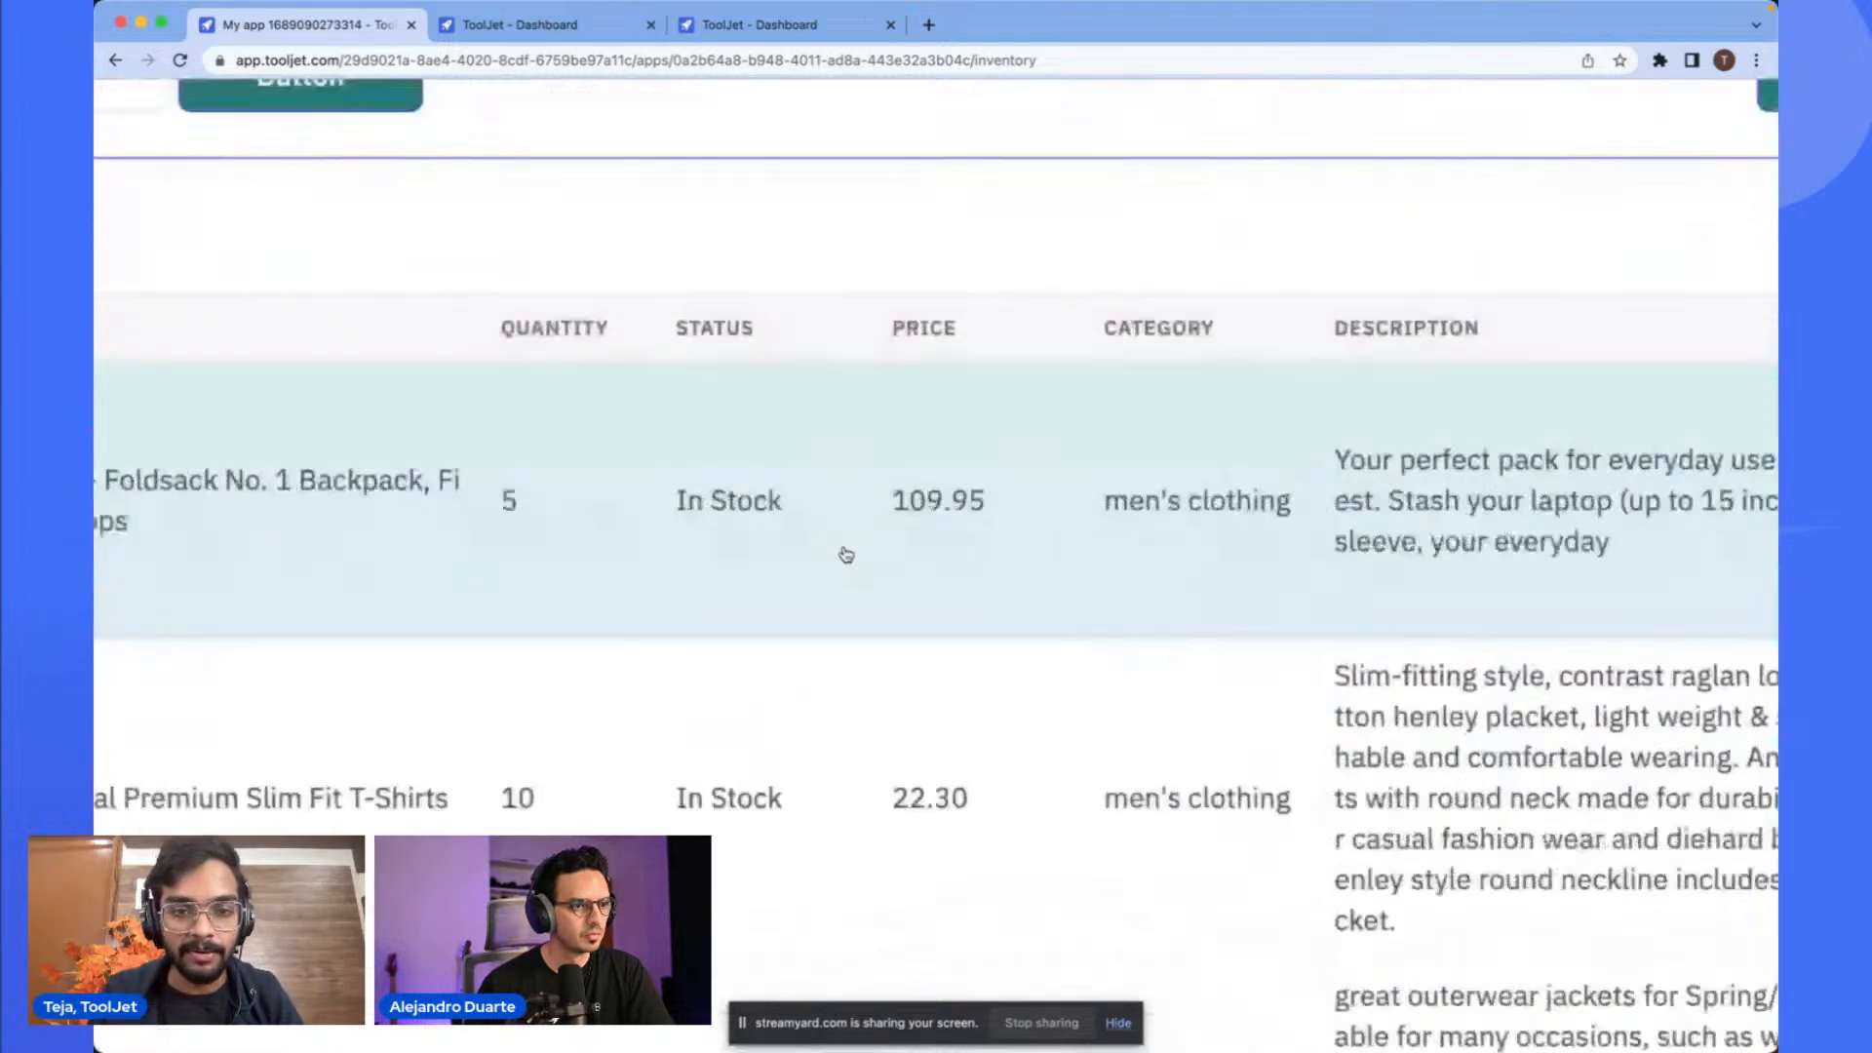
pyautogui.scroll(-5, 844, 549)
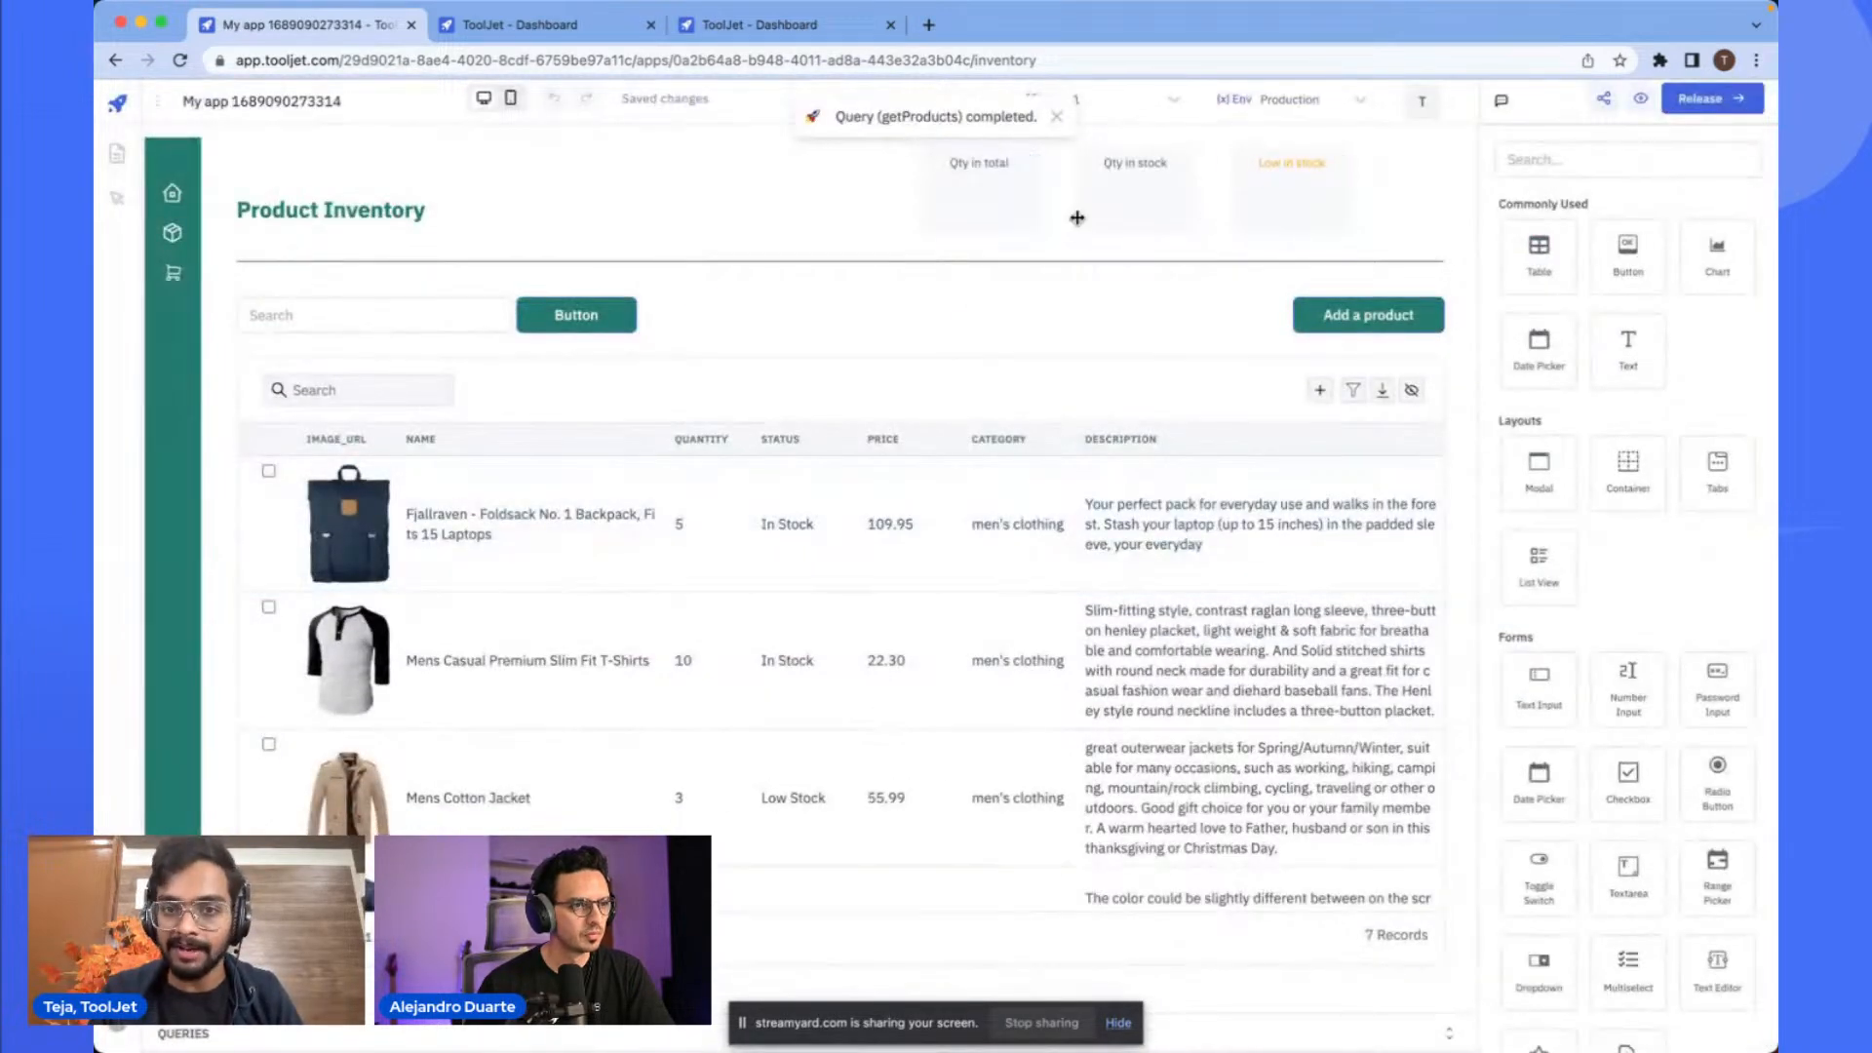
# - Enable the getStats query to run on application load and save it
pyautogui.click(1448, 1035)
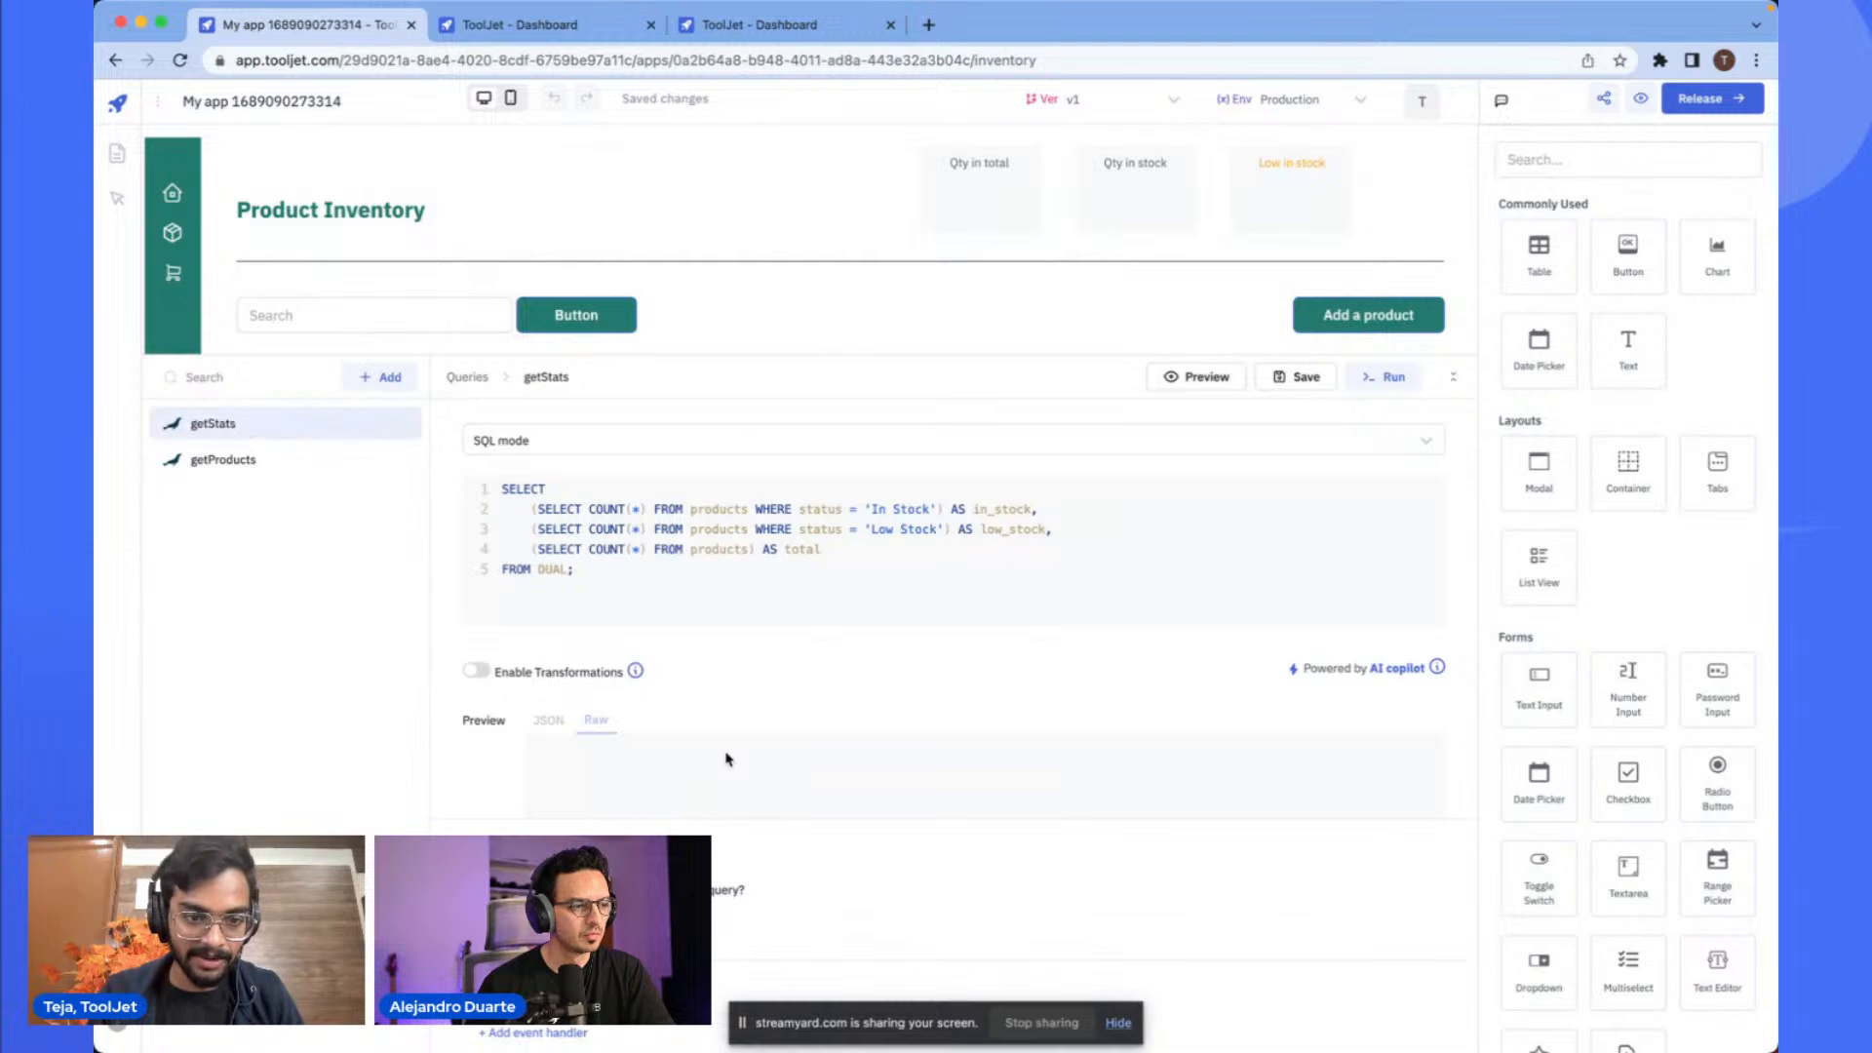
pyautogui.scroll(-3, 726, 759)
pyautogui.scroll(5, 480, 658)
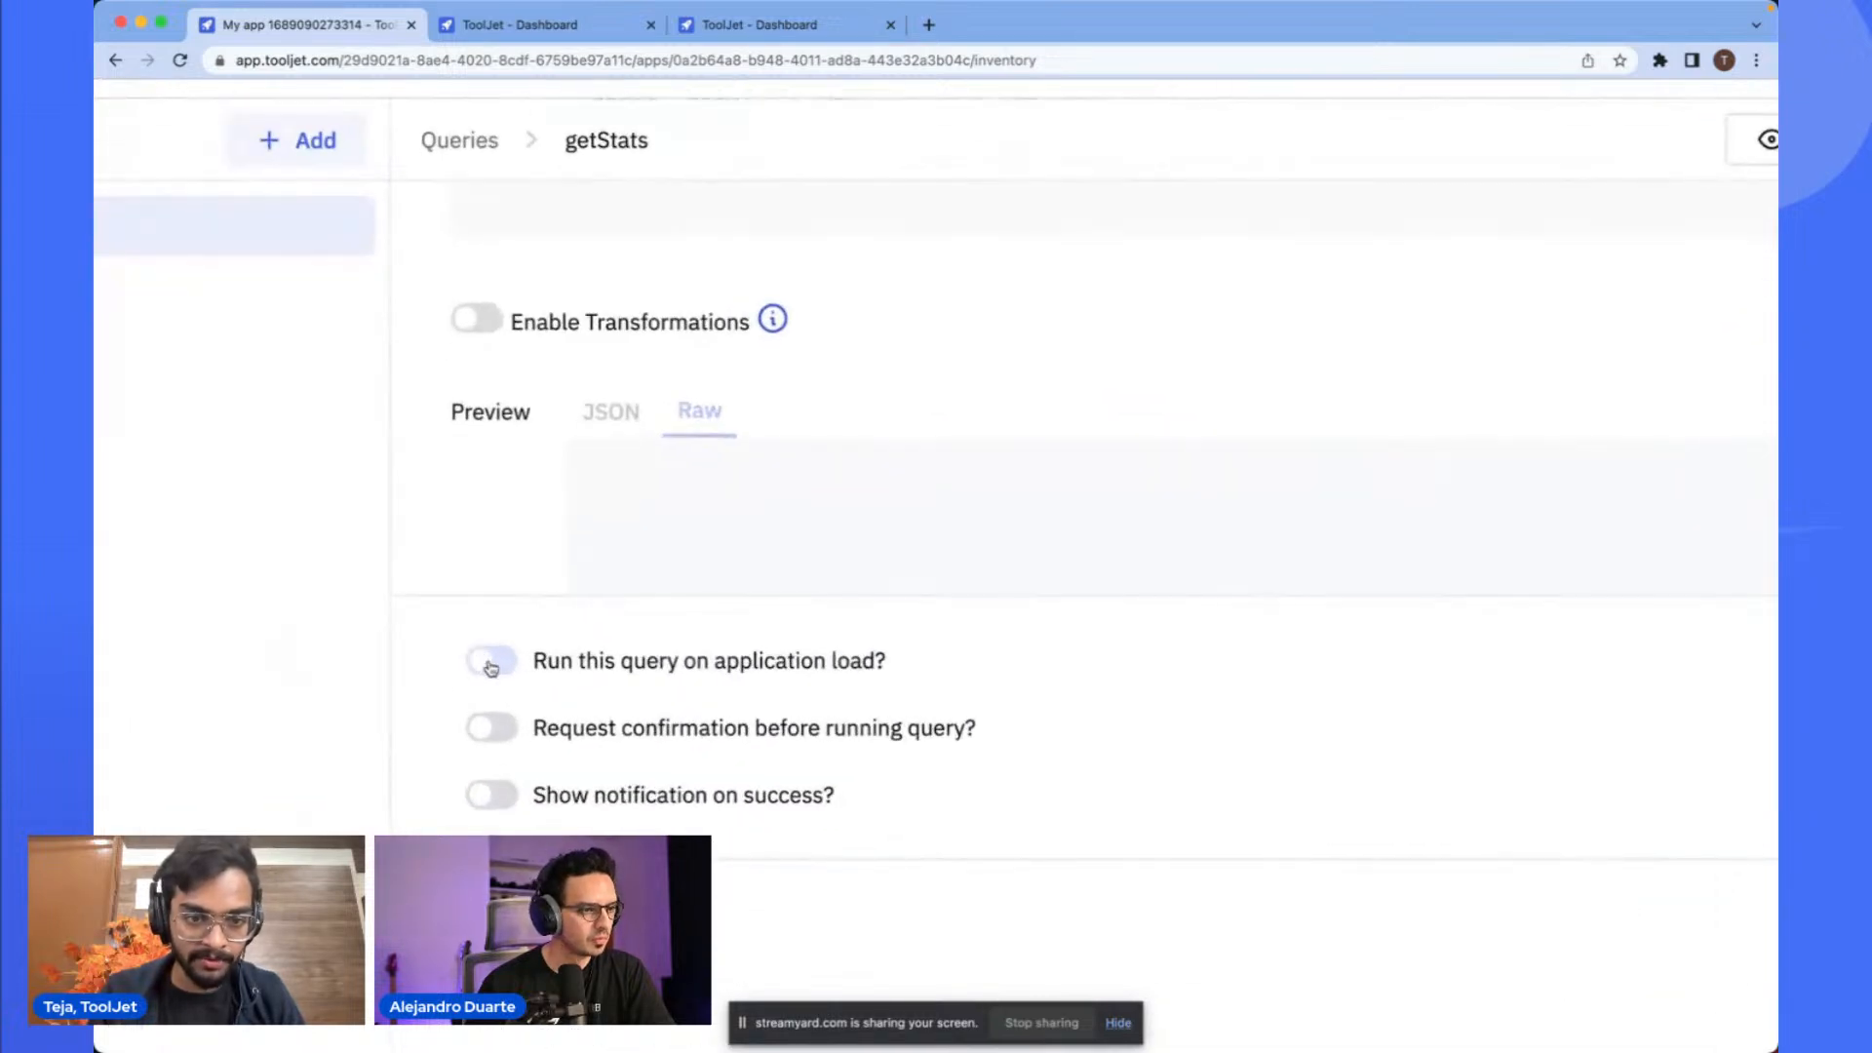
pyautogui.click(491, 666)
pyautogui.scroll(-5, 753, 671)
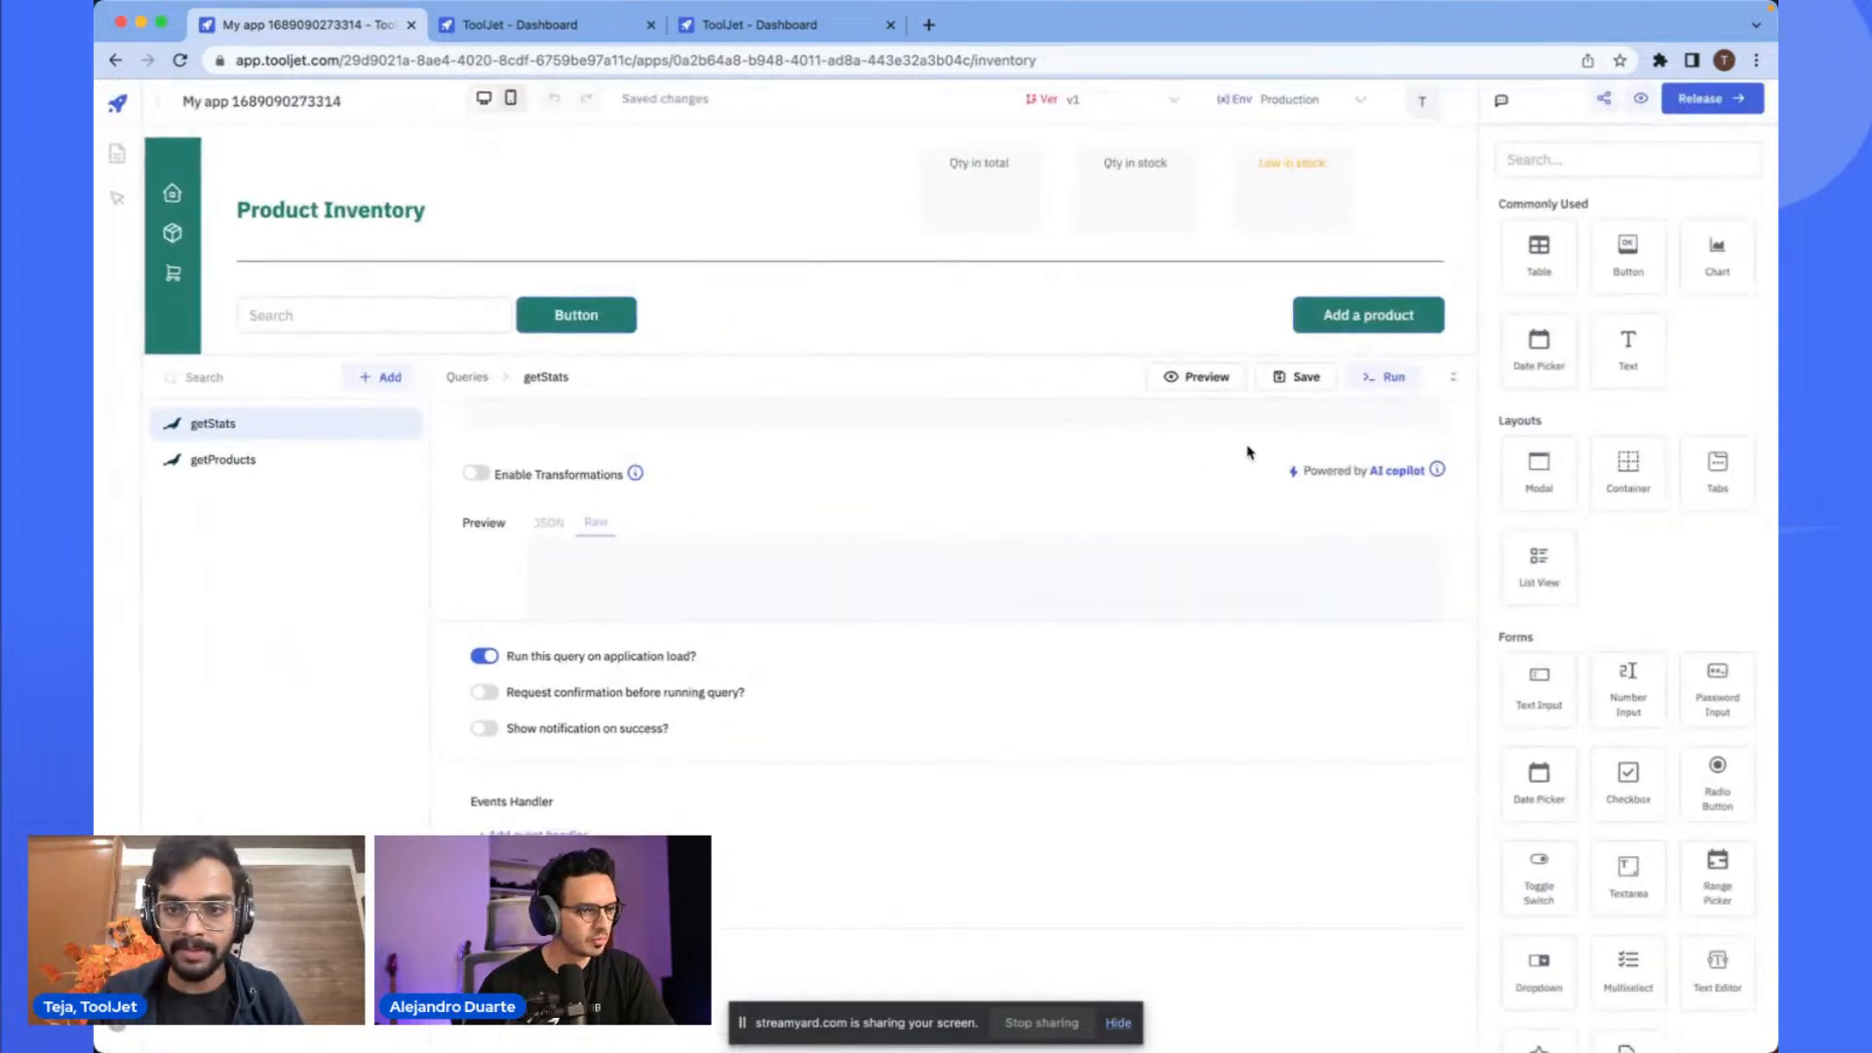
pyautogui.click(1453, 381)
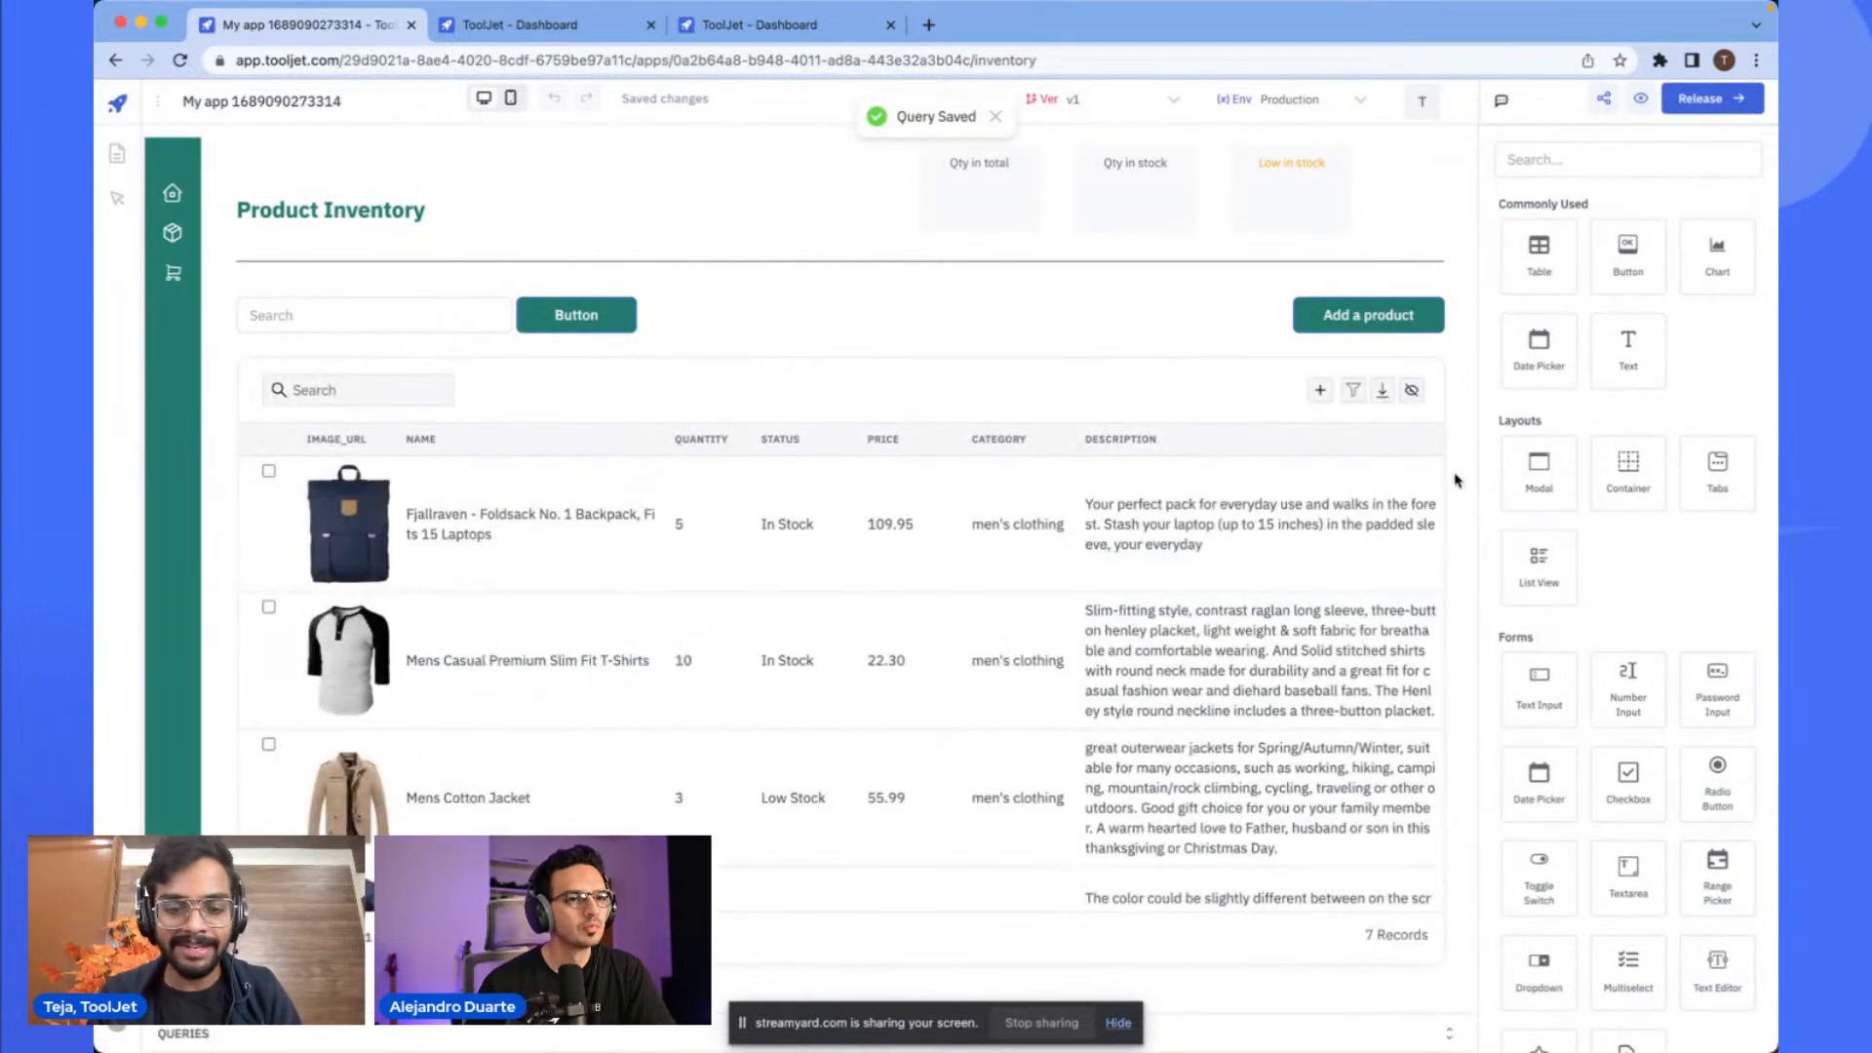
# - Reload the app editor and inspect the stats cards and products table after loading
pyautogui.press('super+r')
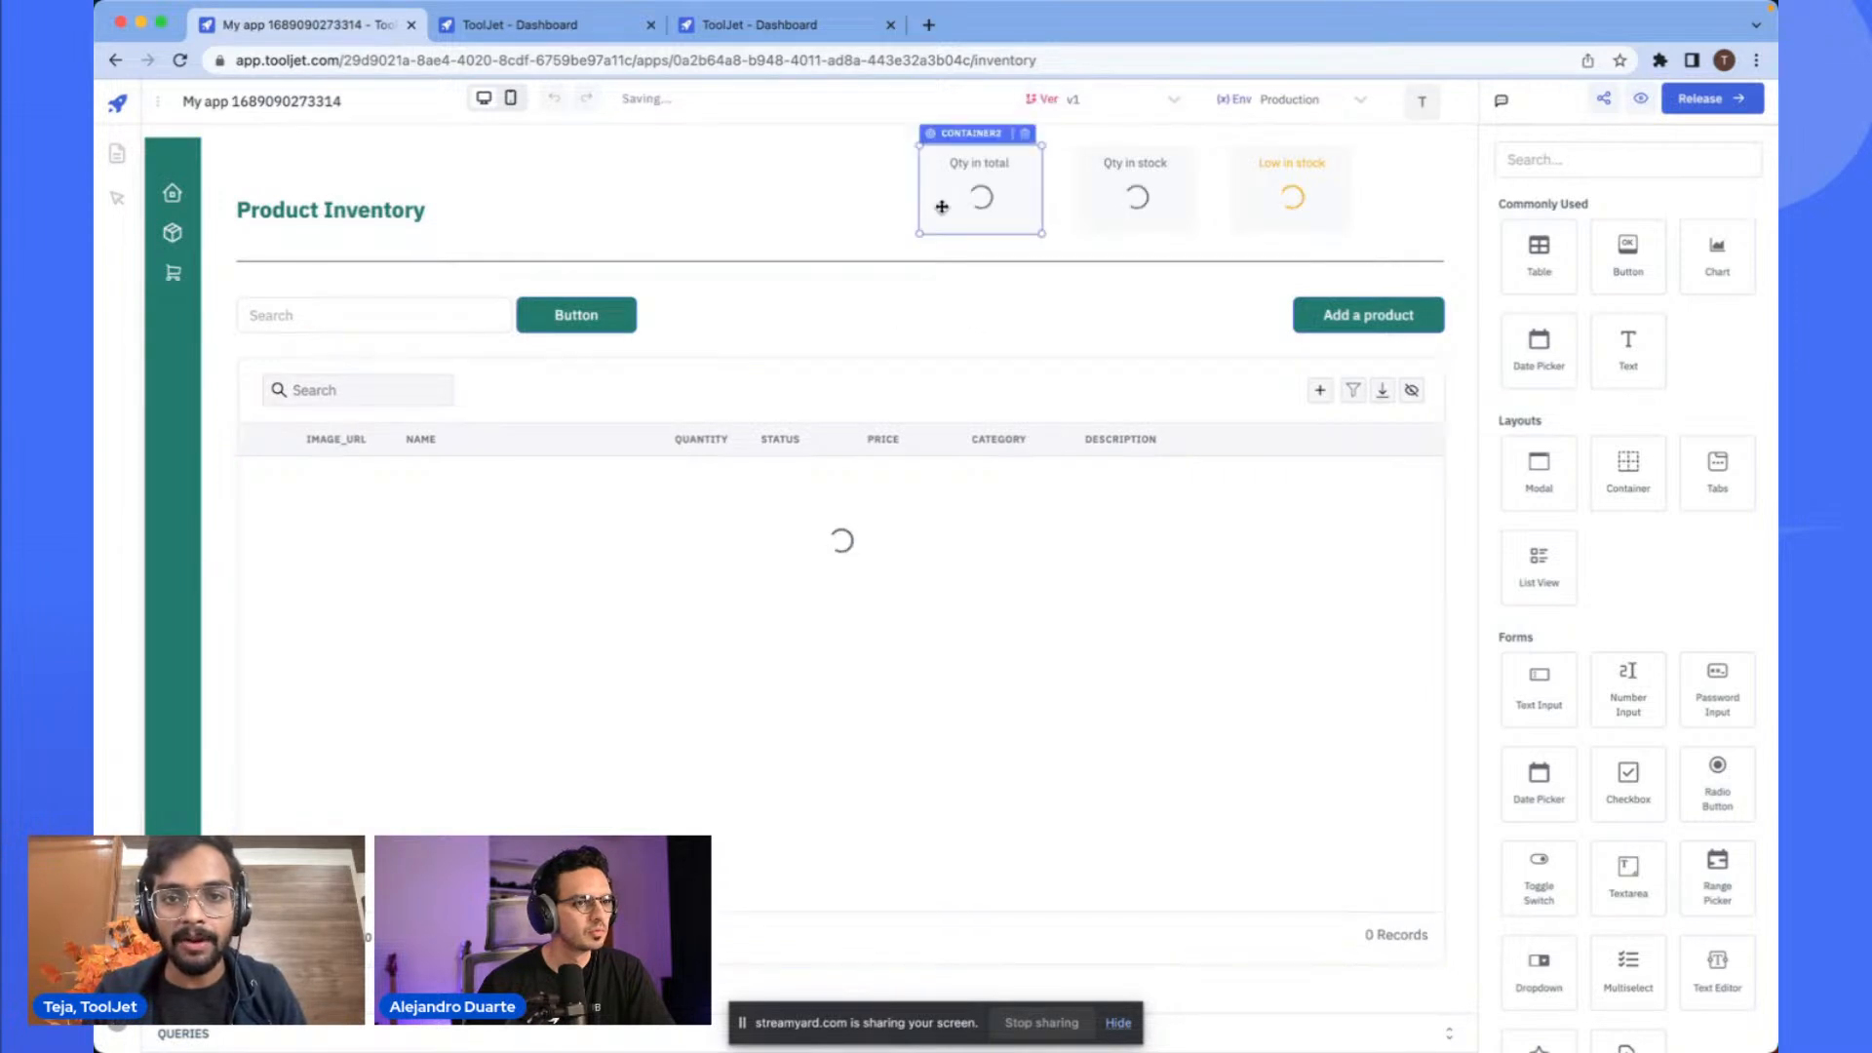
pyautogui.click(1288, 225)
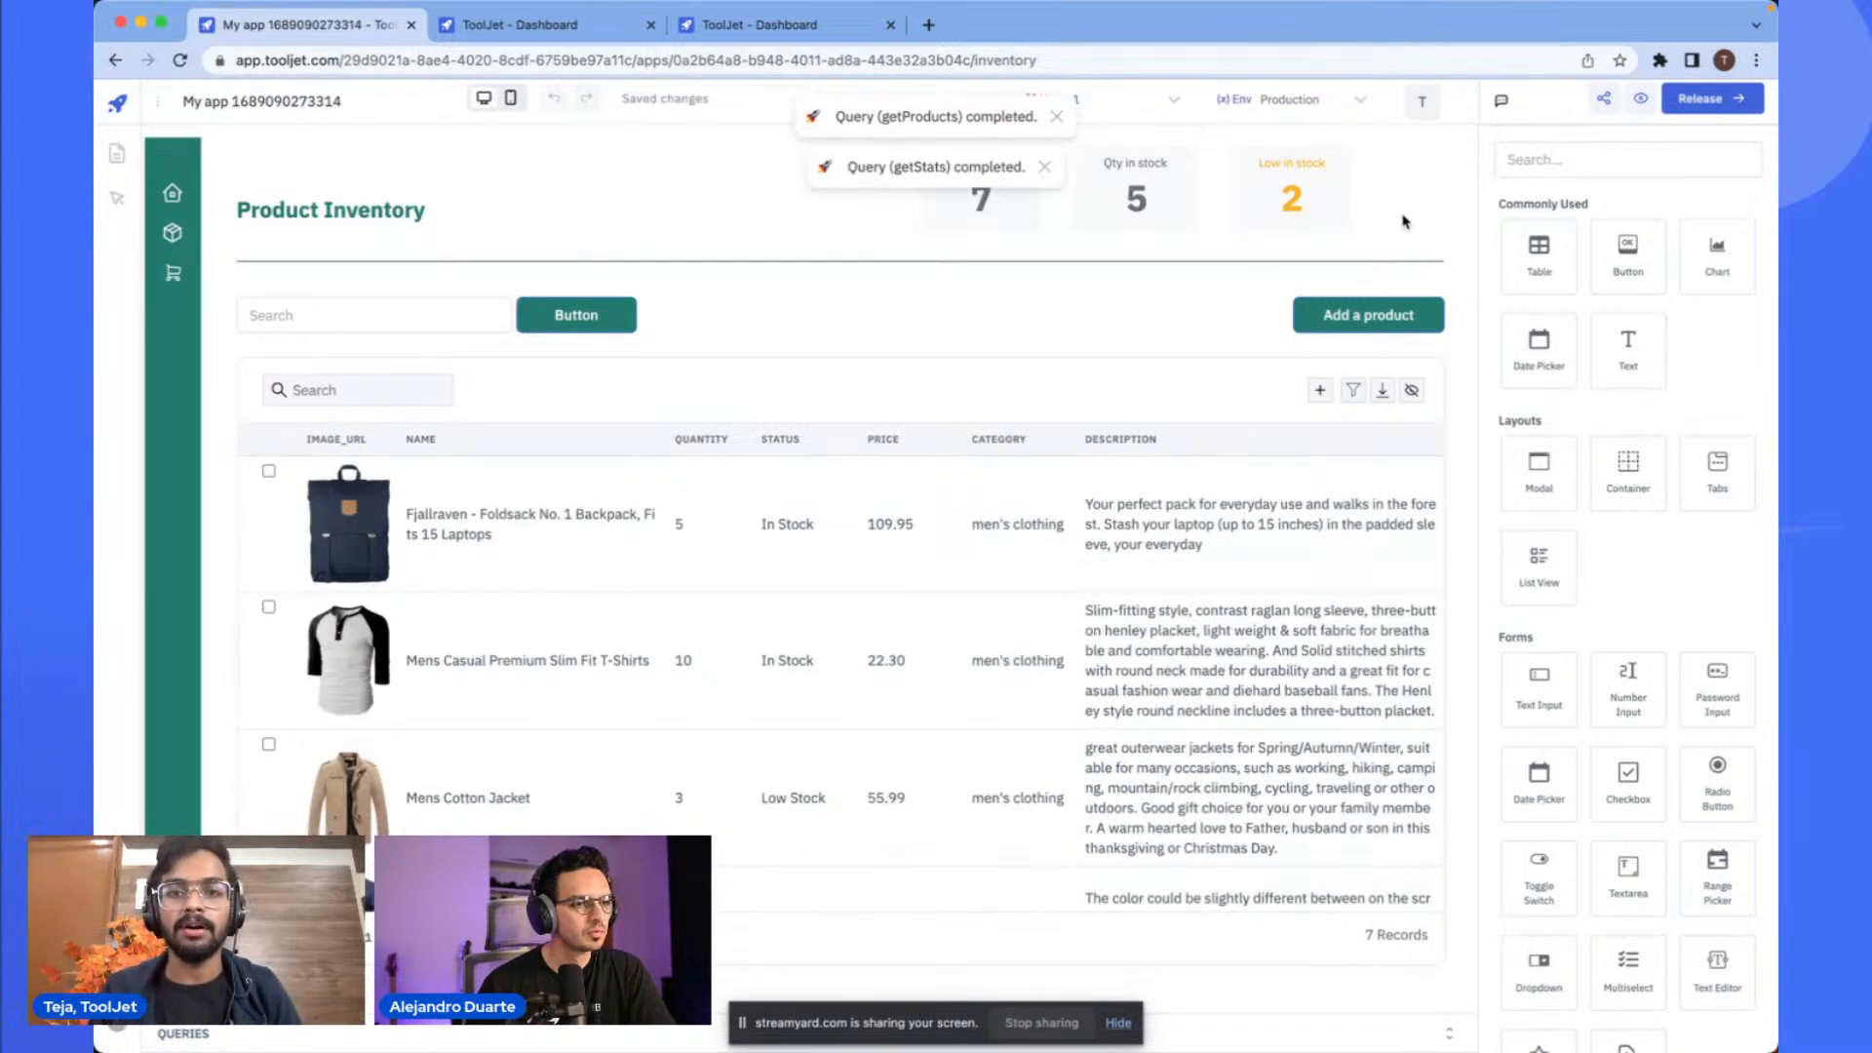
pyautogui.click(912, 639)
pyautogui.scroll(-5, 911, 639)
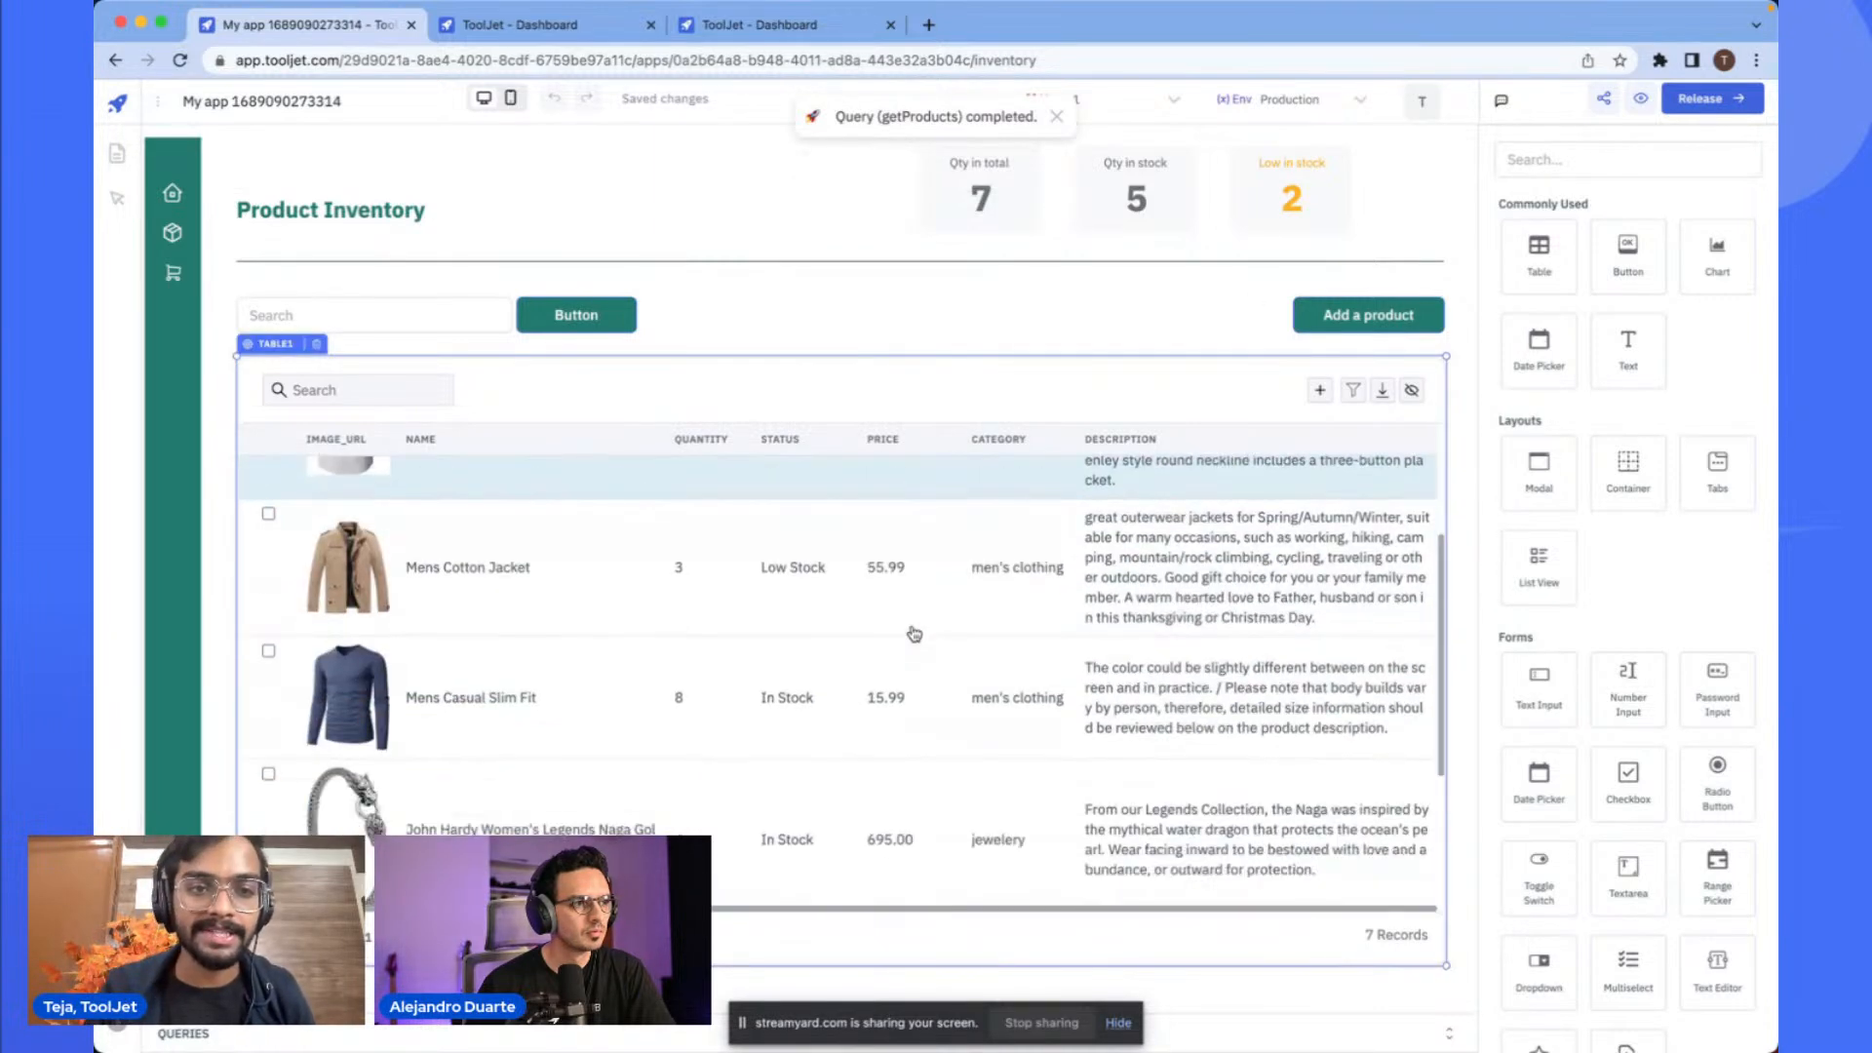
pyautogui.scroll(5, 736, 419)
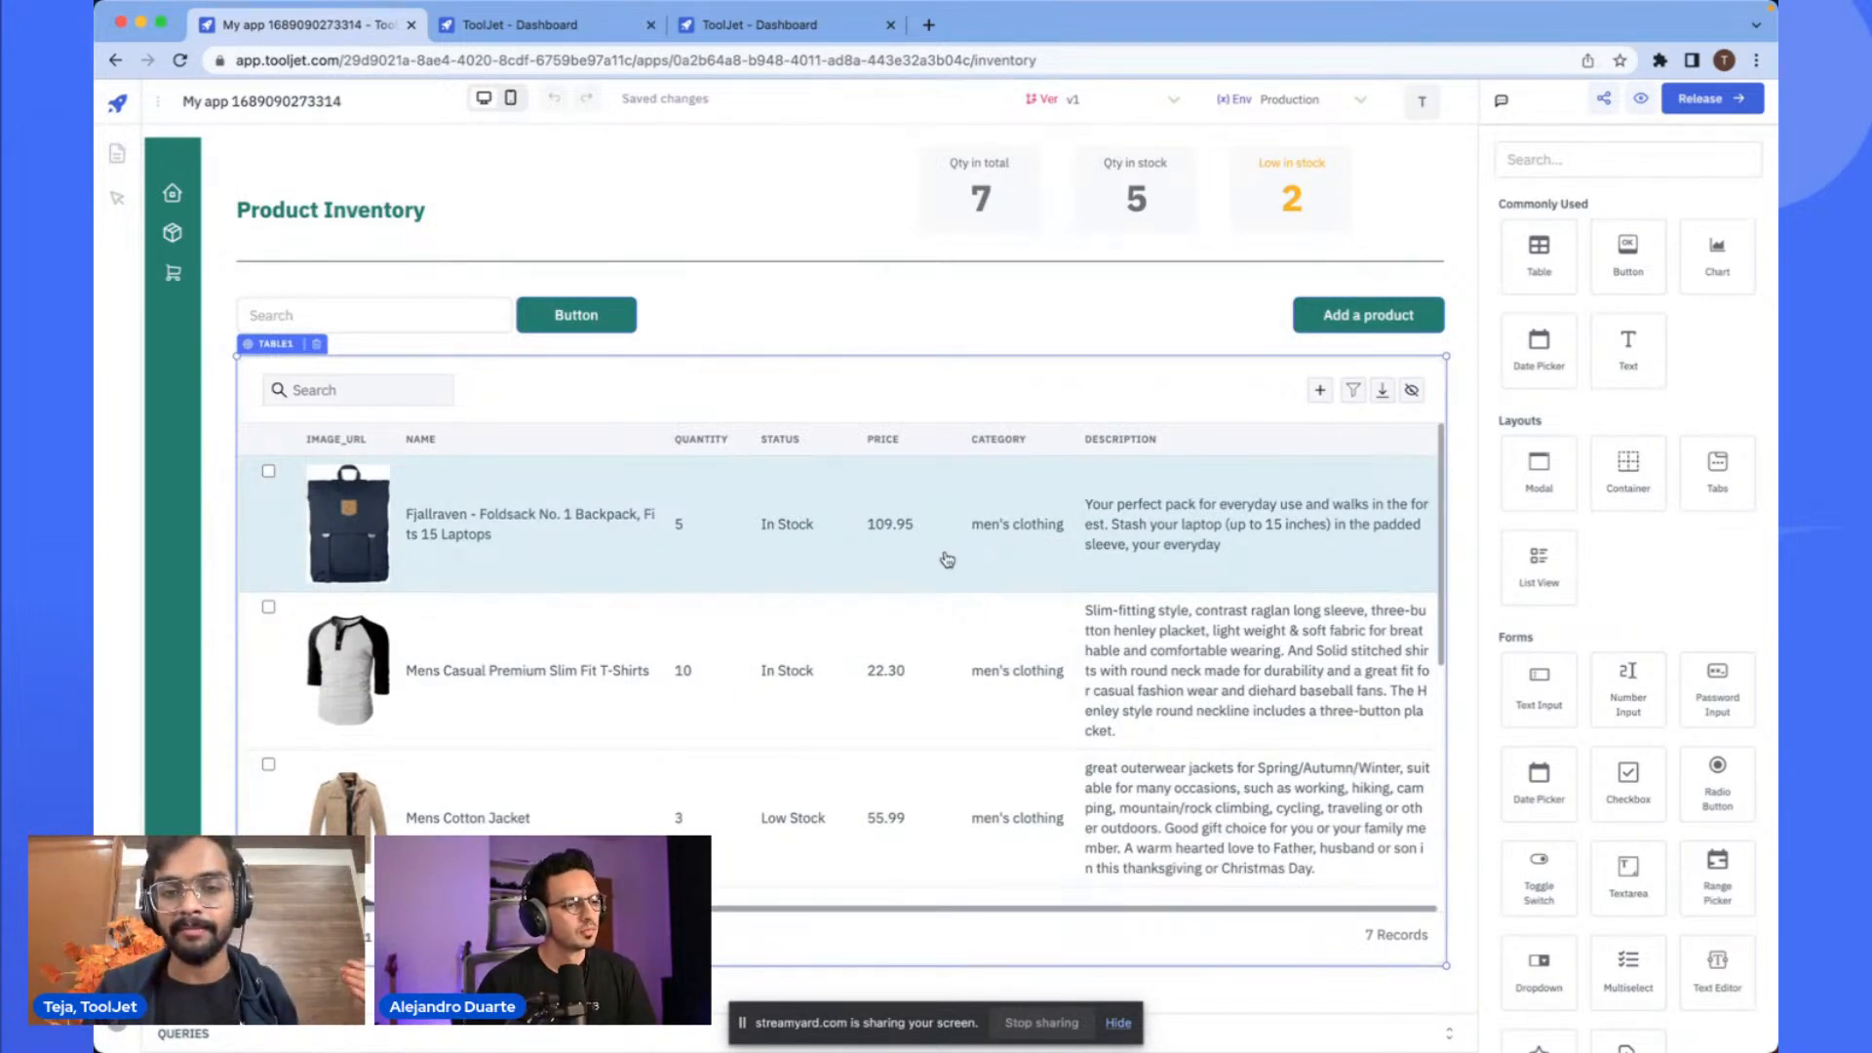
pyautogui.click(965, 385)
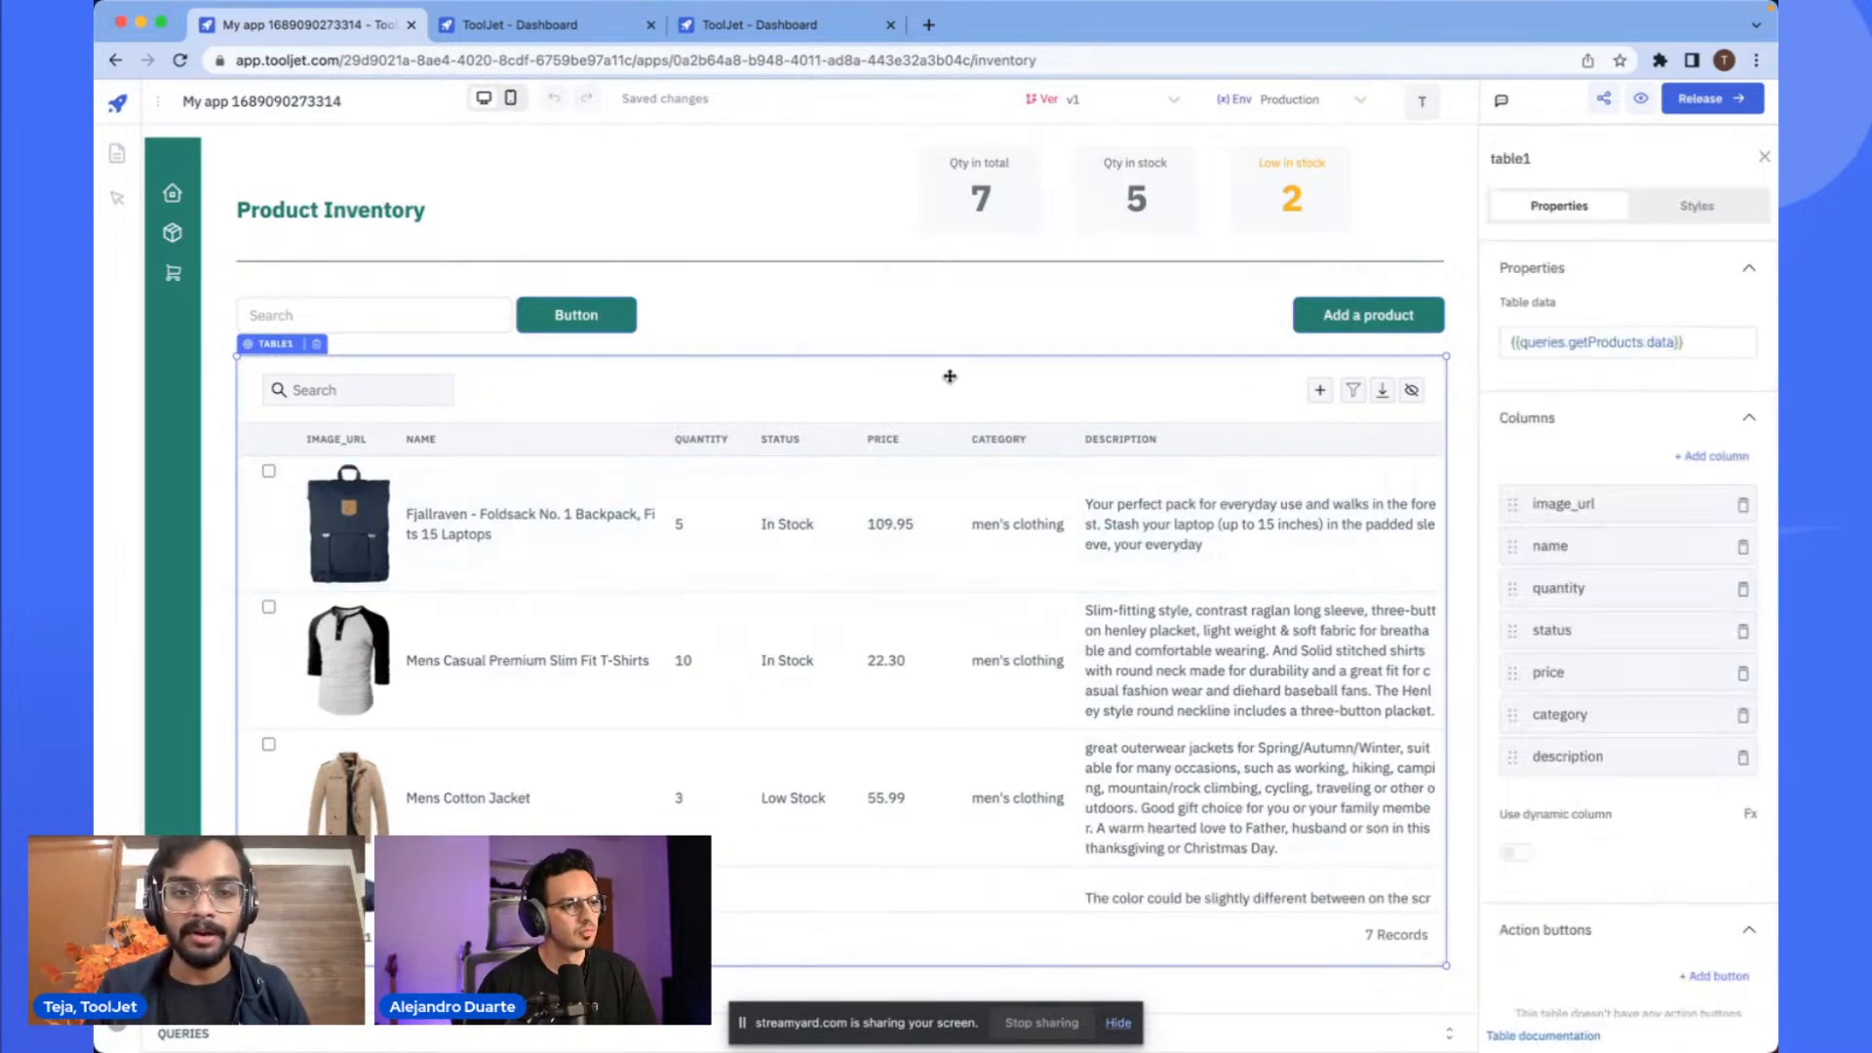
pyautogui.click(957, 332)
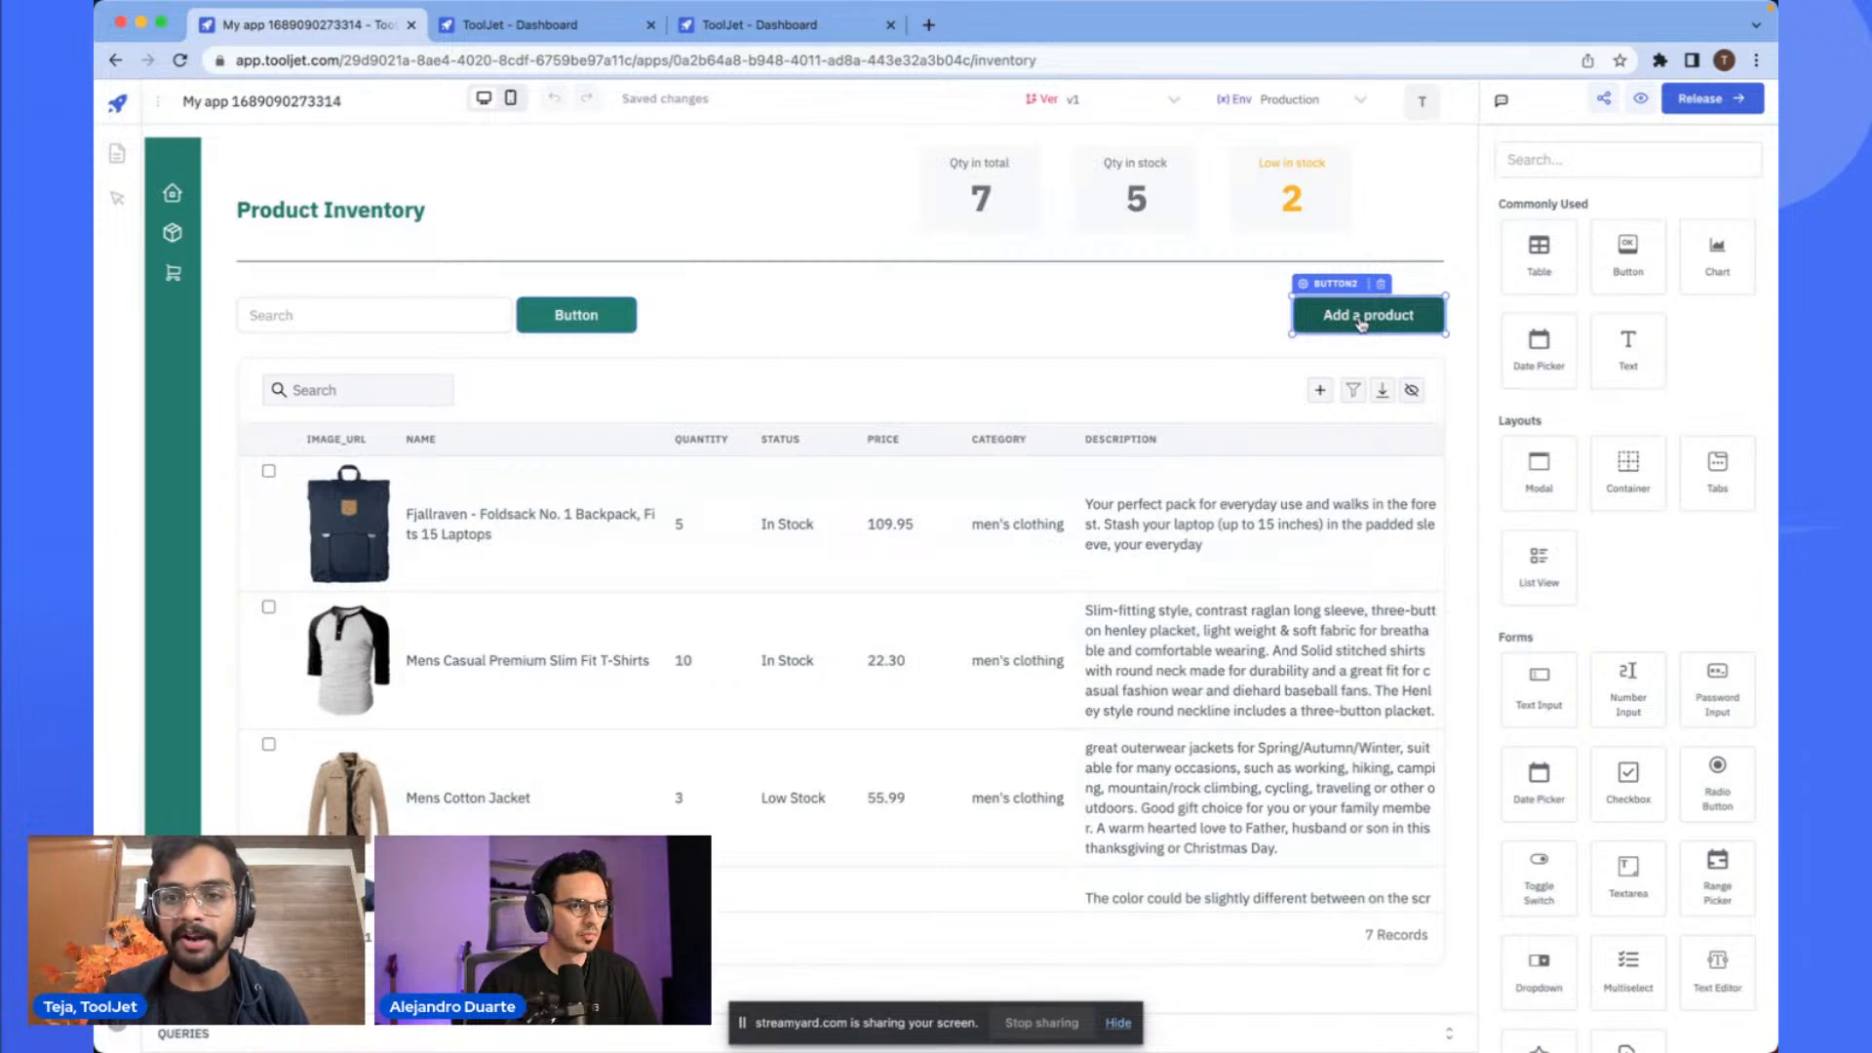
pyautogui.click(1450, 1034)
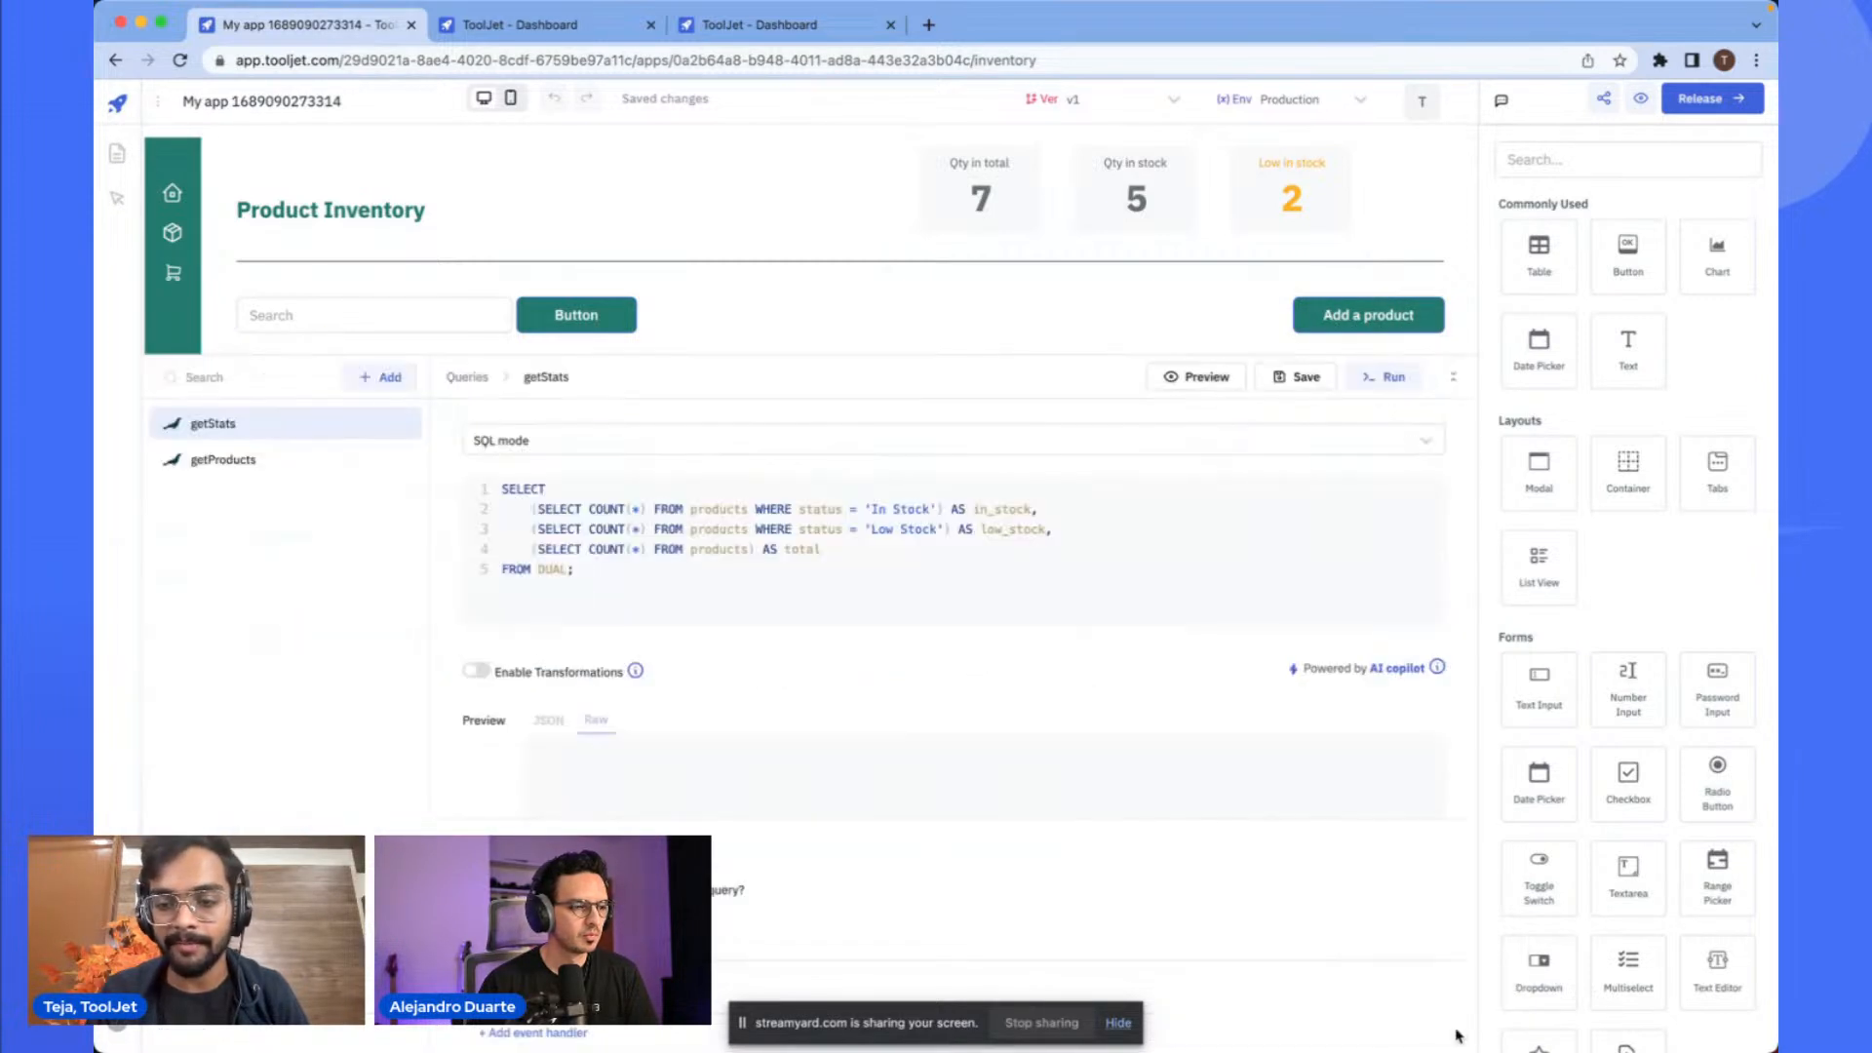
pyautogui.click(379, 378)
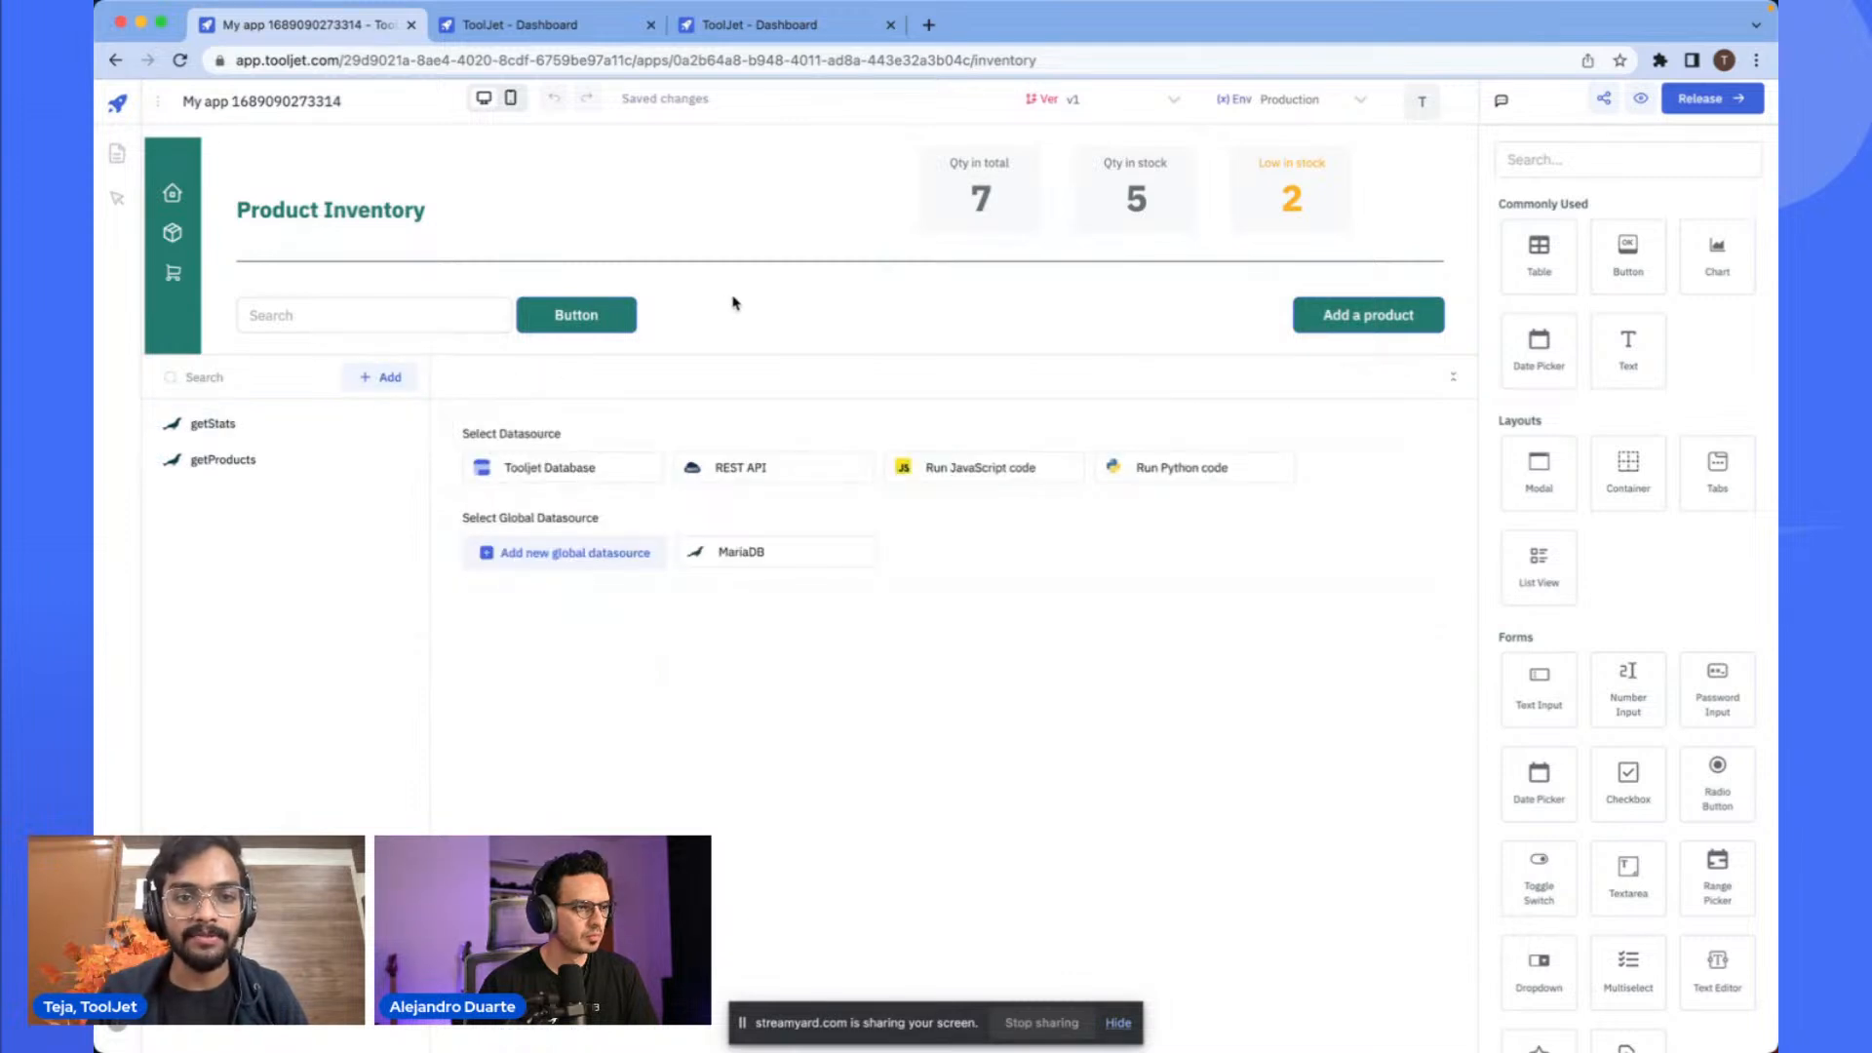
pyautogui.click(1453, 379)
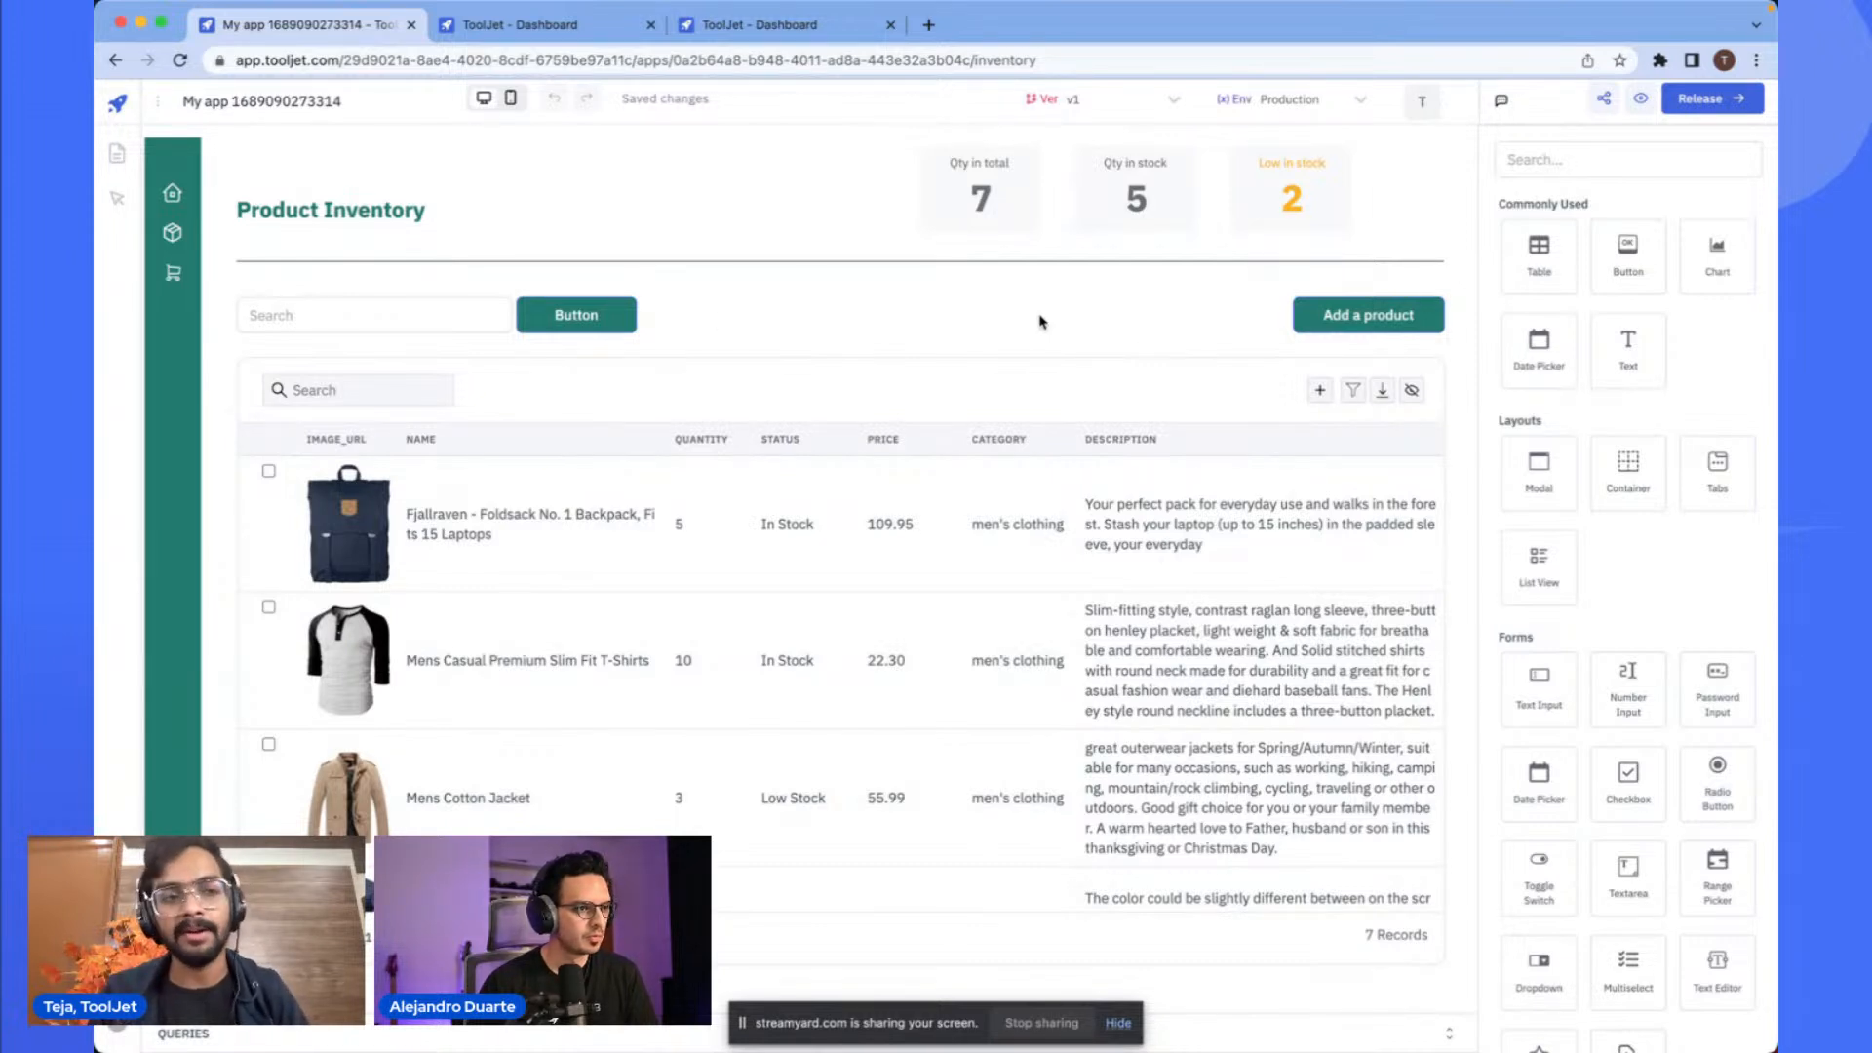
# - Add a Modal component to the canvas below the products table
pyautogui.click(1336, 326)
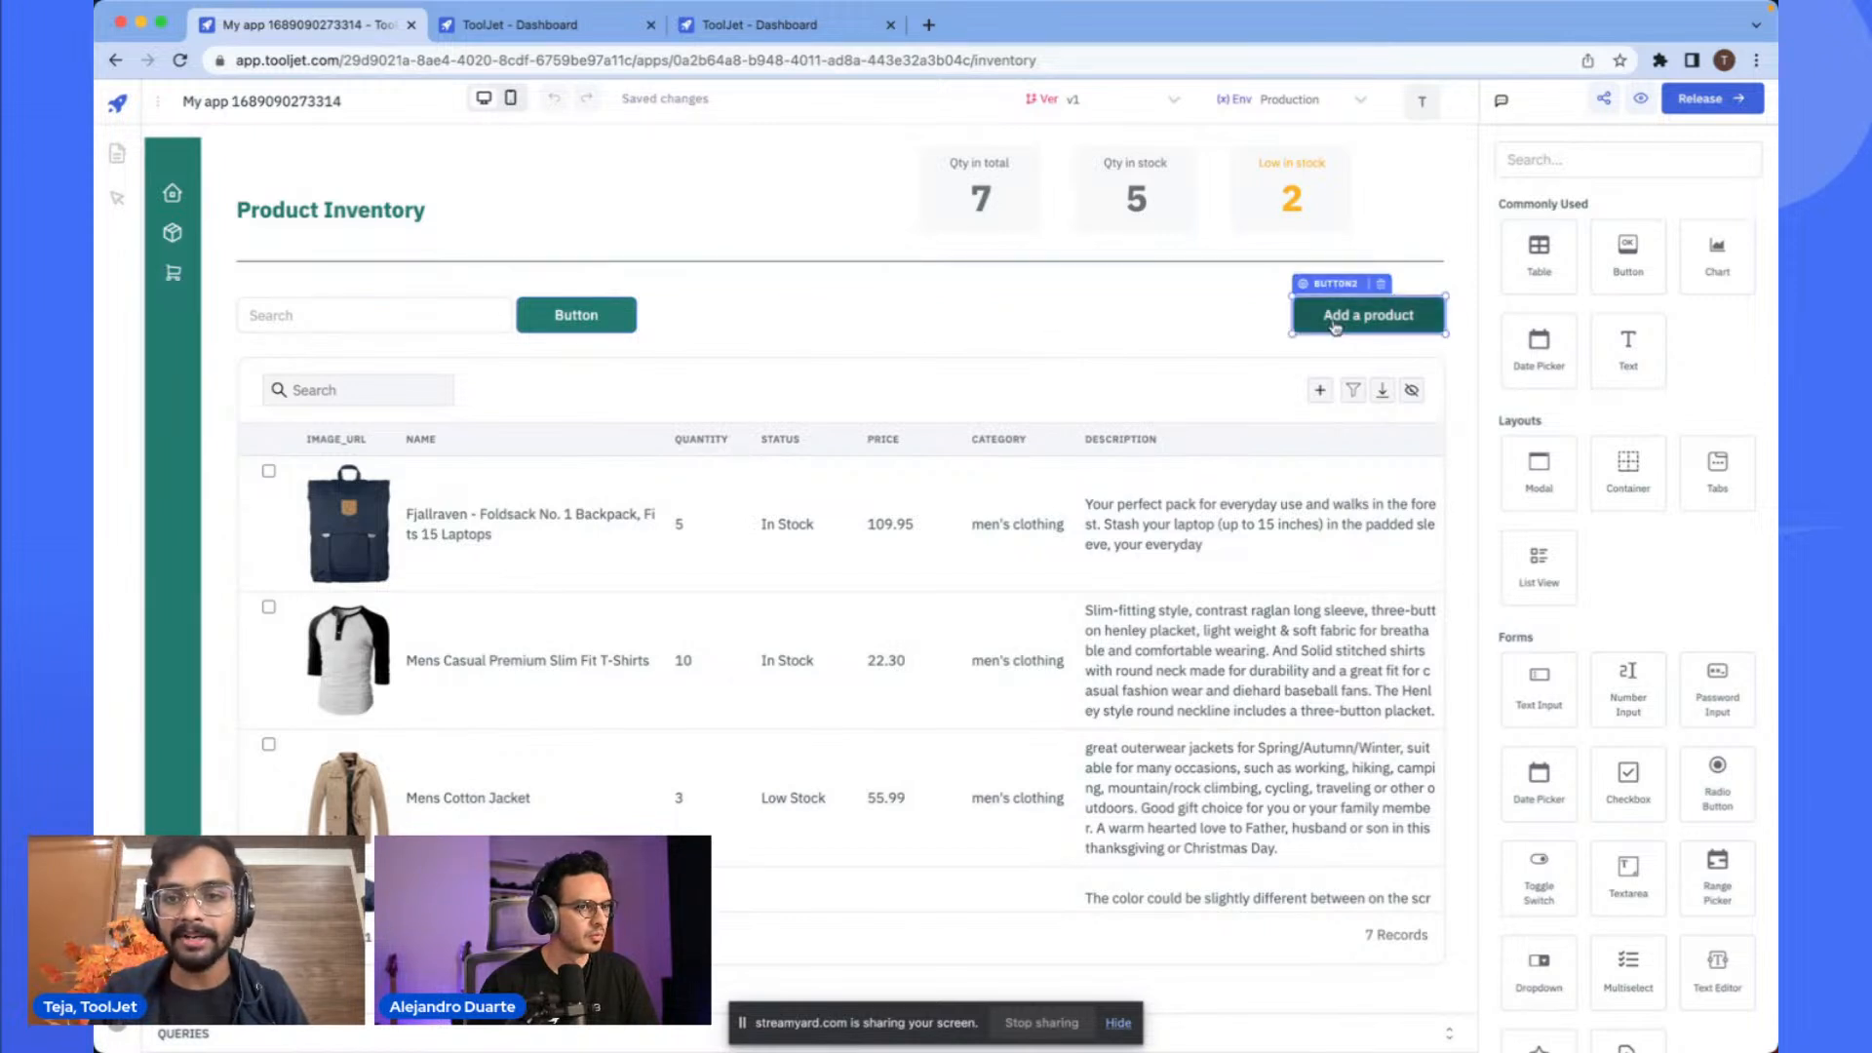
pyautogui.click(1291, 371)
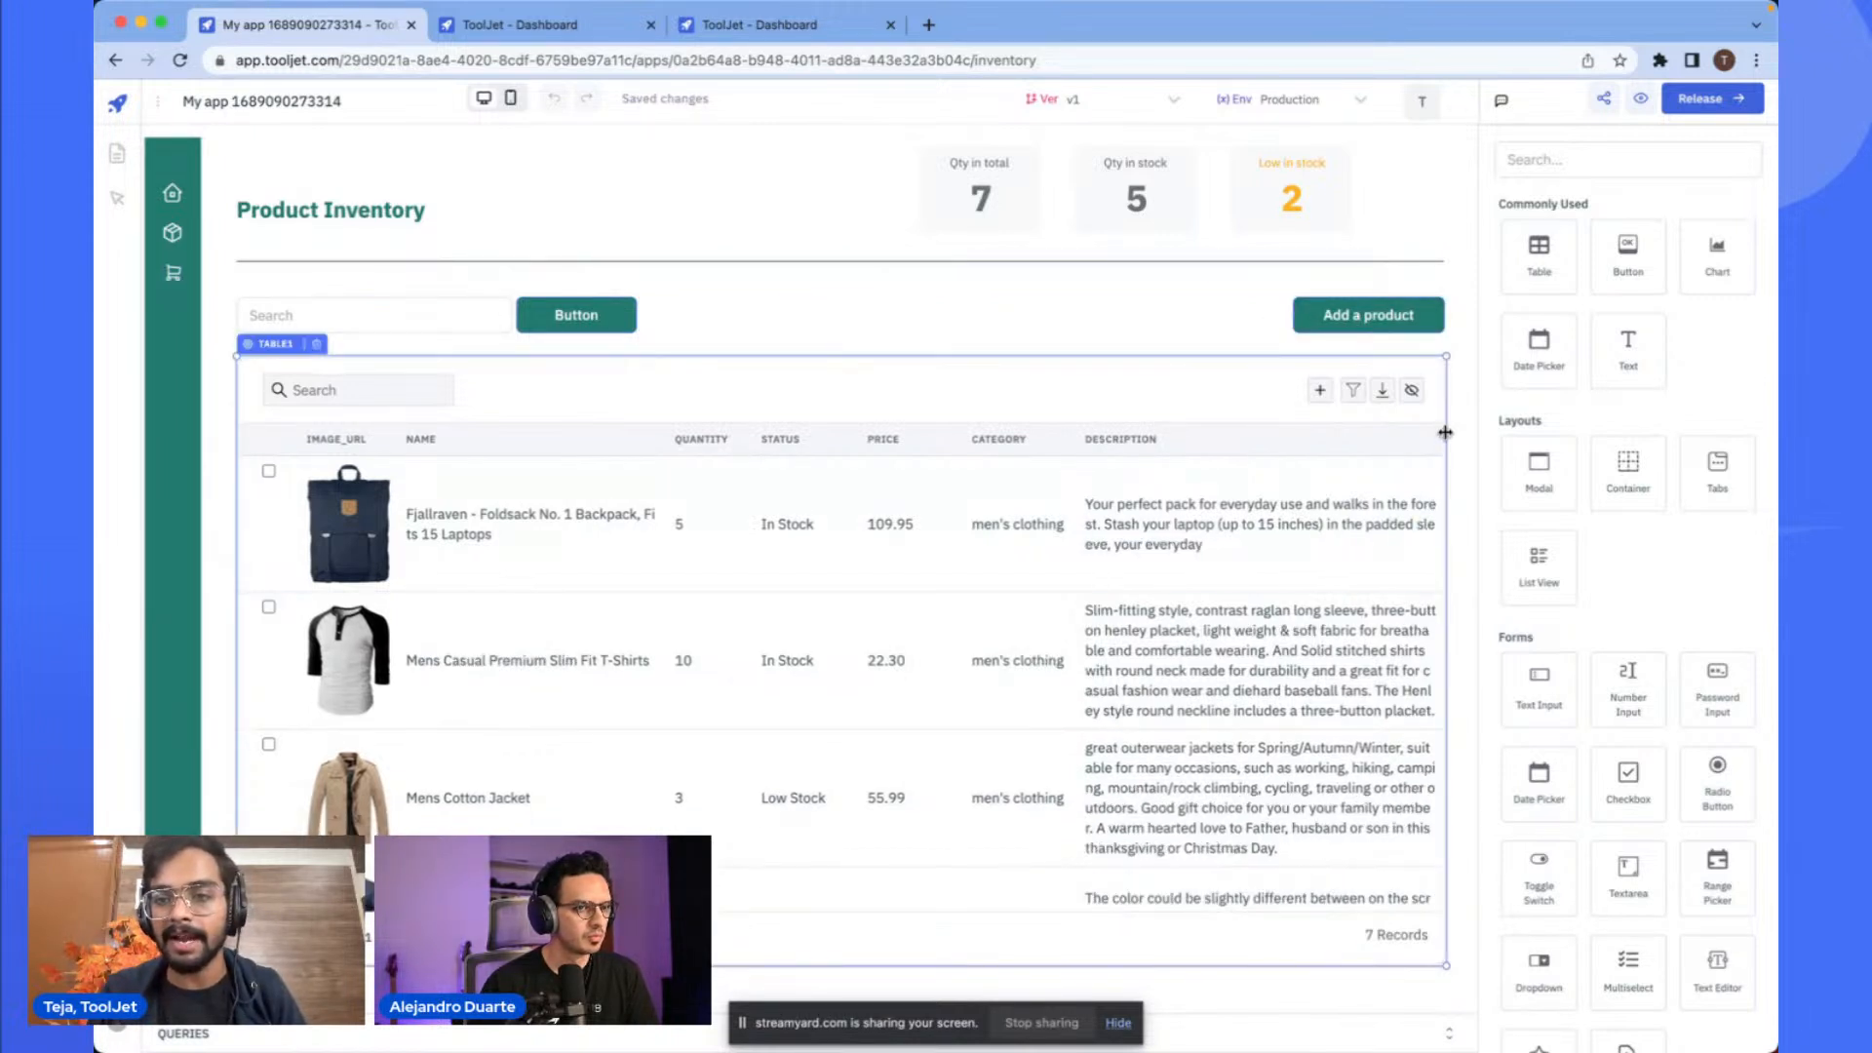
pyautogui.click(1572, 168)
pyautogui.write('moda')
pyautogui.scroll(-5, 1236, 309)
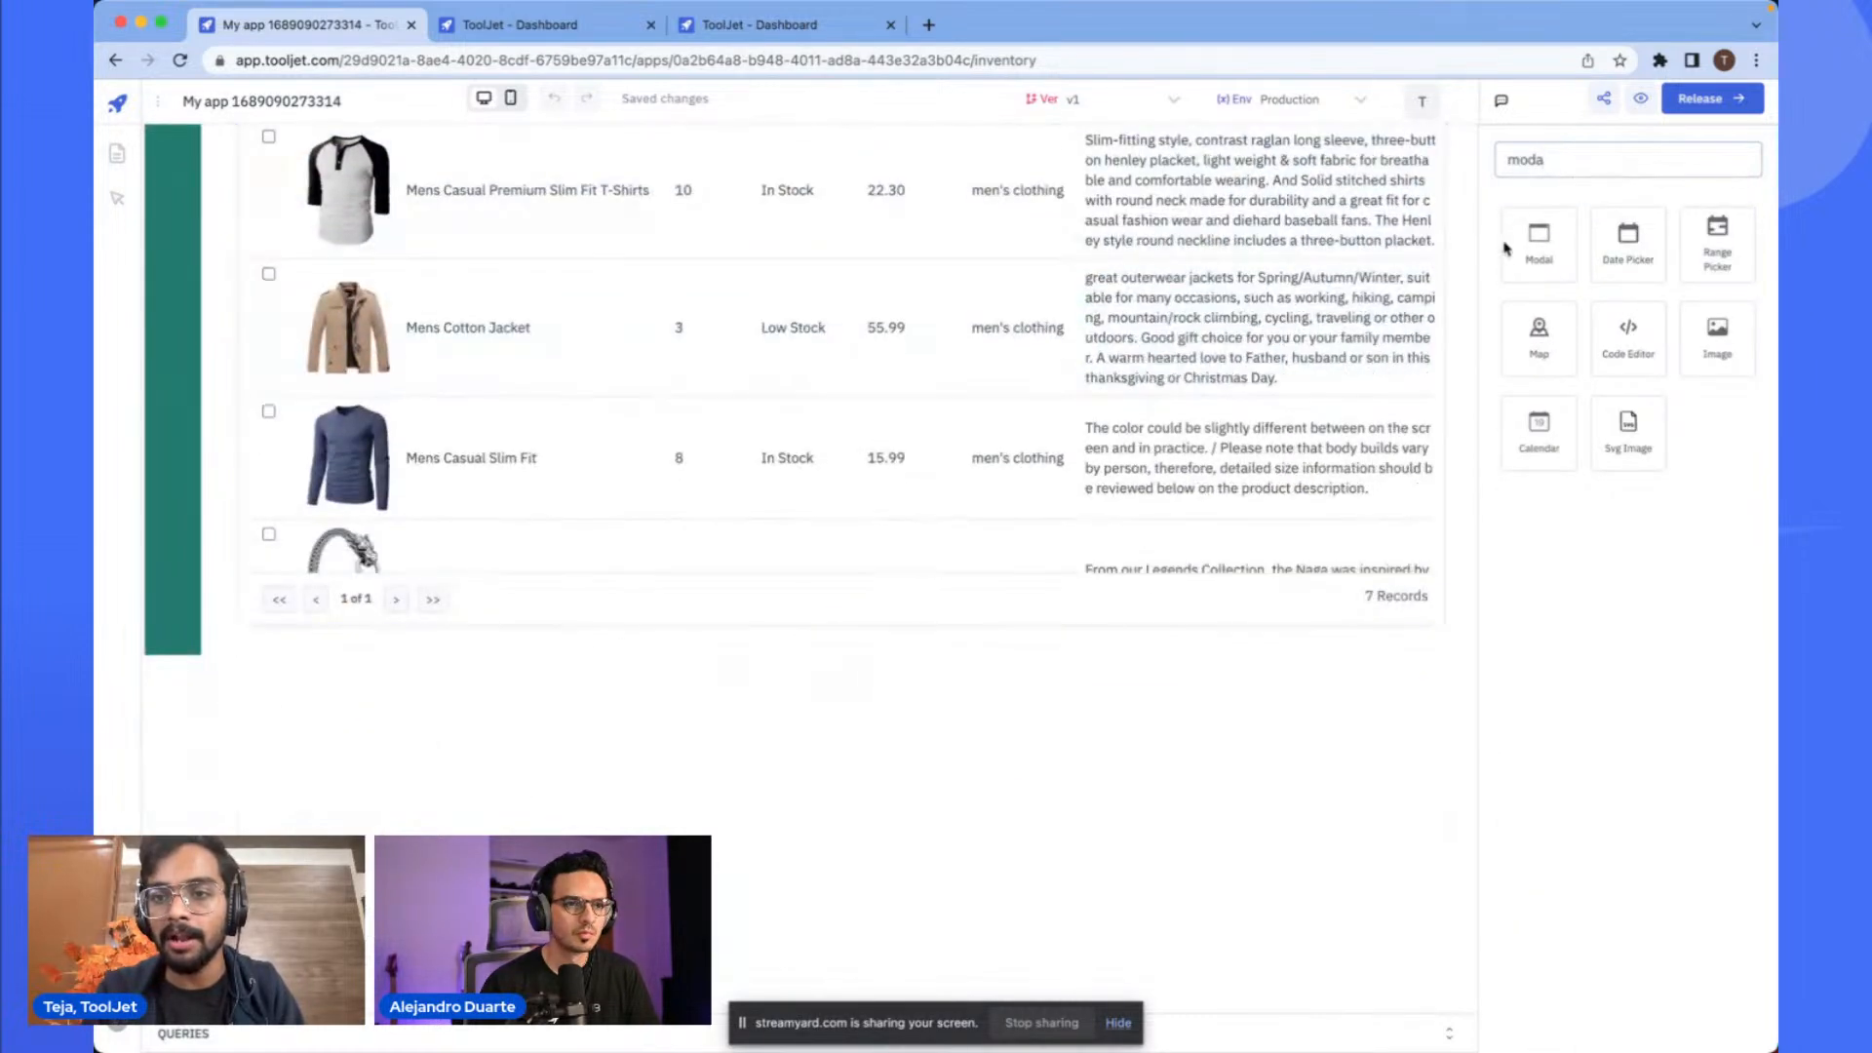
pyautogui.moveTo(1533, 249); pyautogui.dragTo(1173, 727)
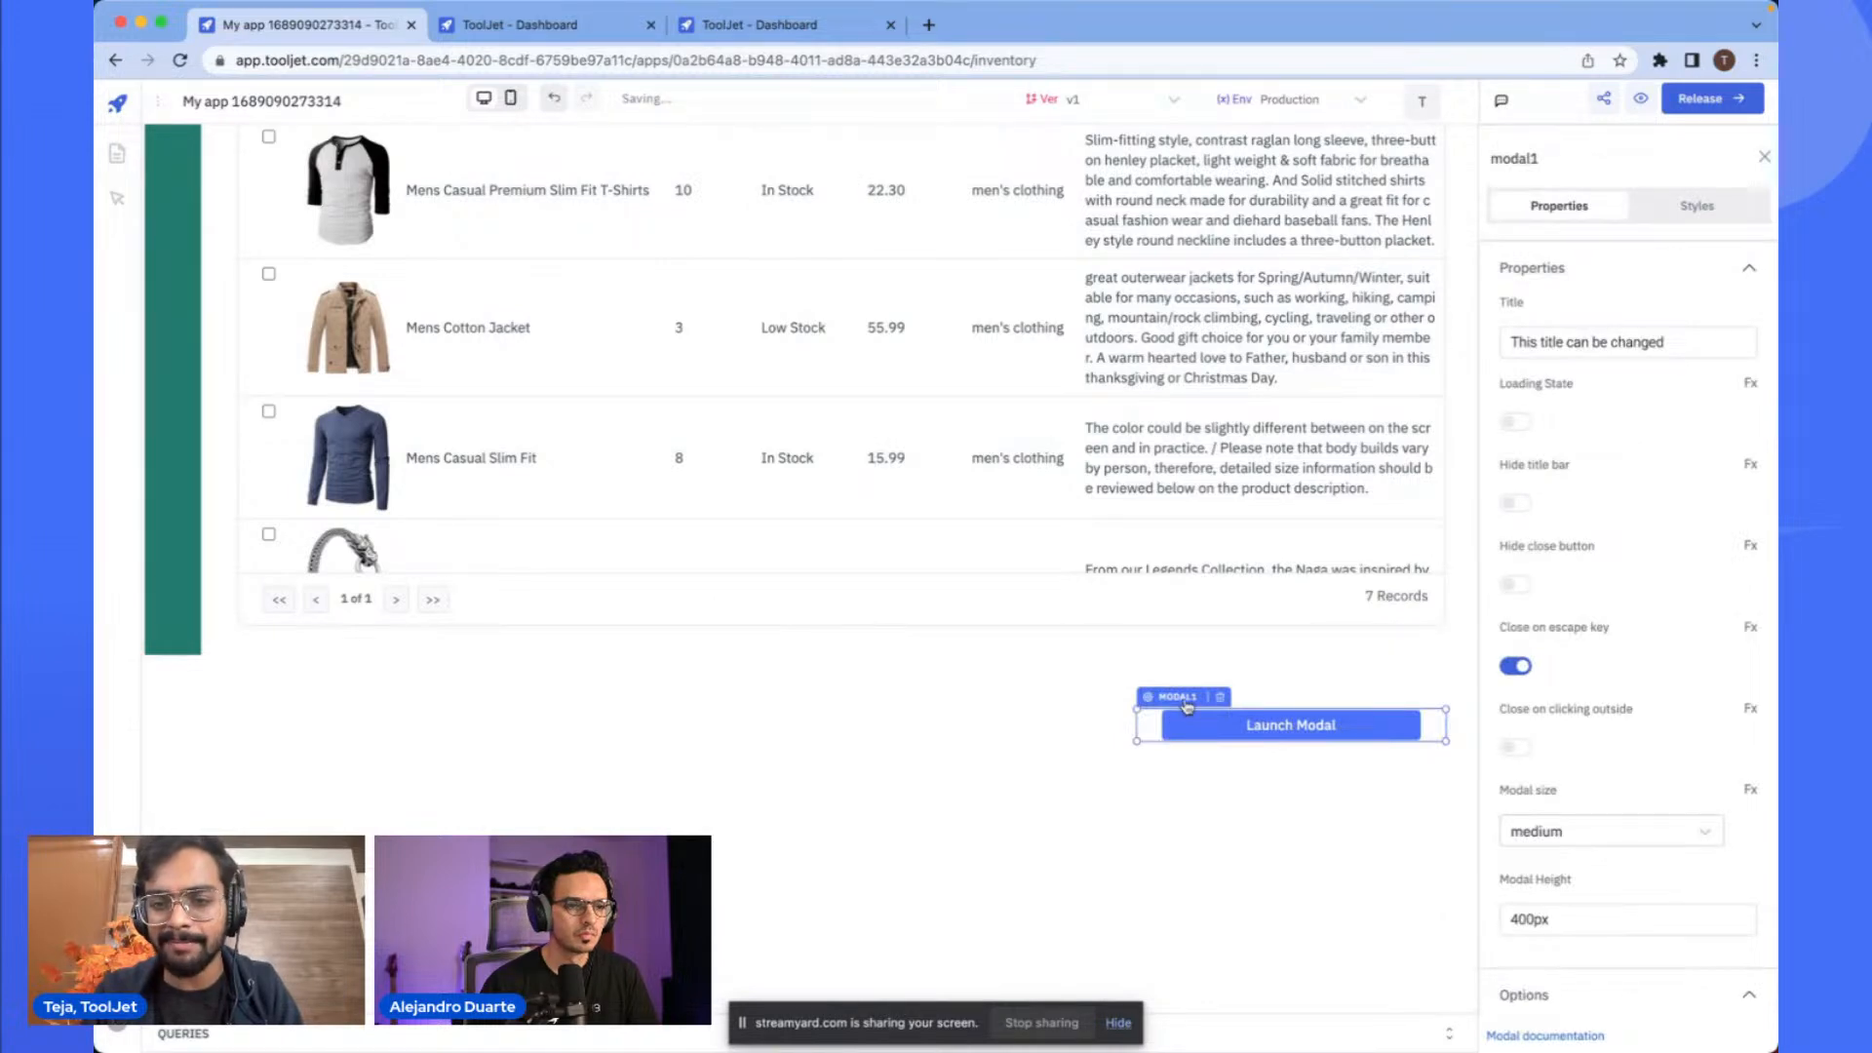
# - Add an On click handler to the Add a product button with the Show Modal action targeting modal1
pyautogui.scroll(5, 1186, 706)
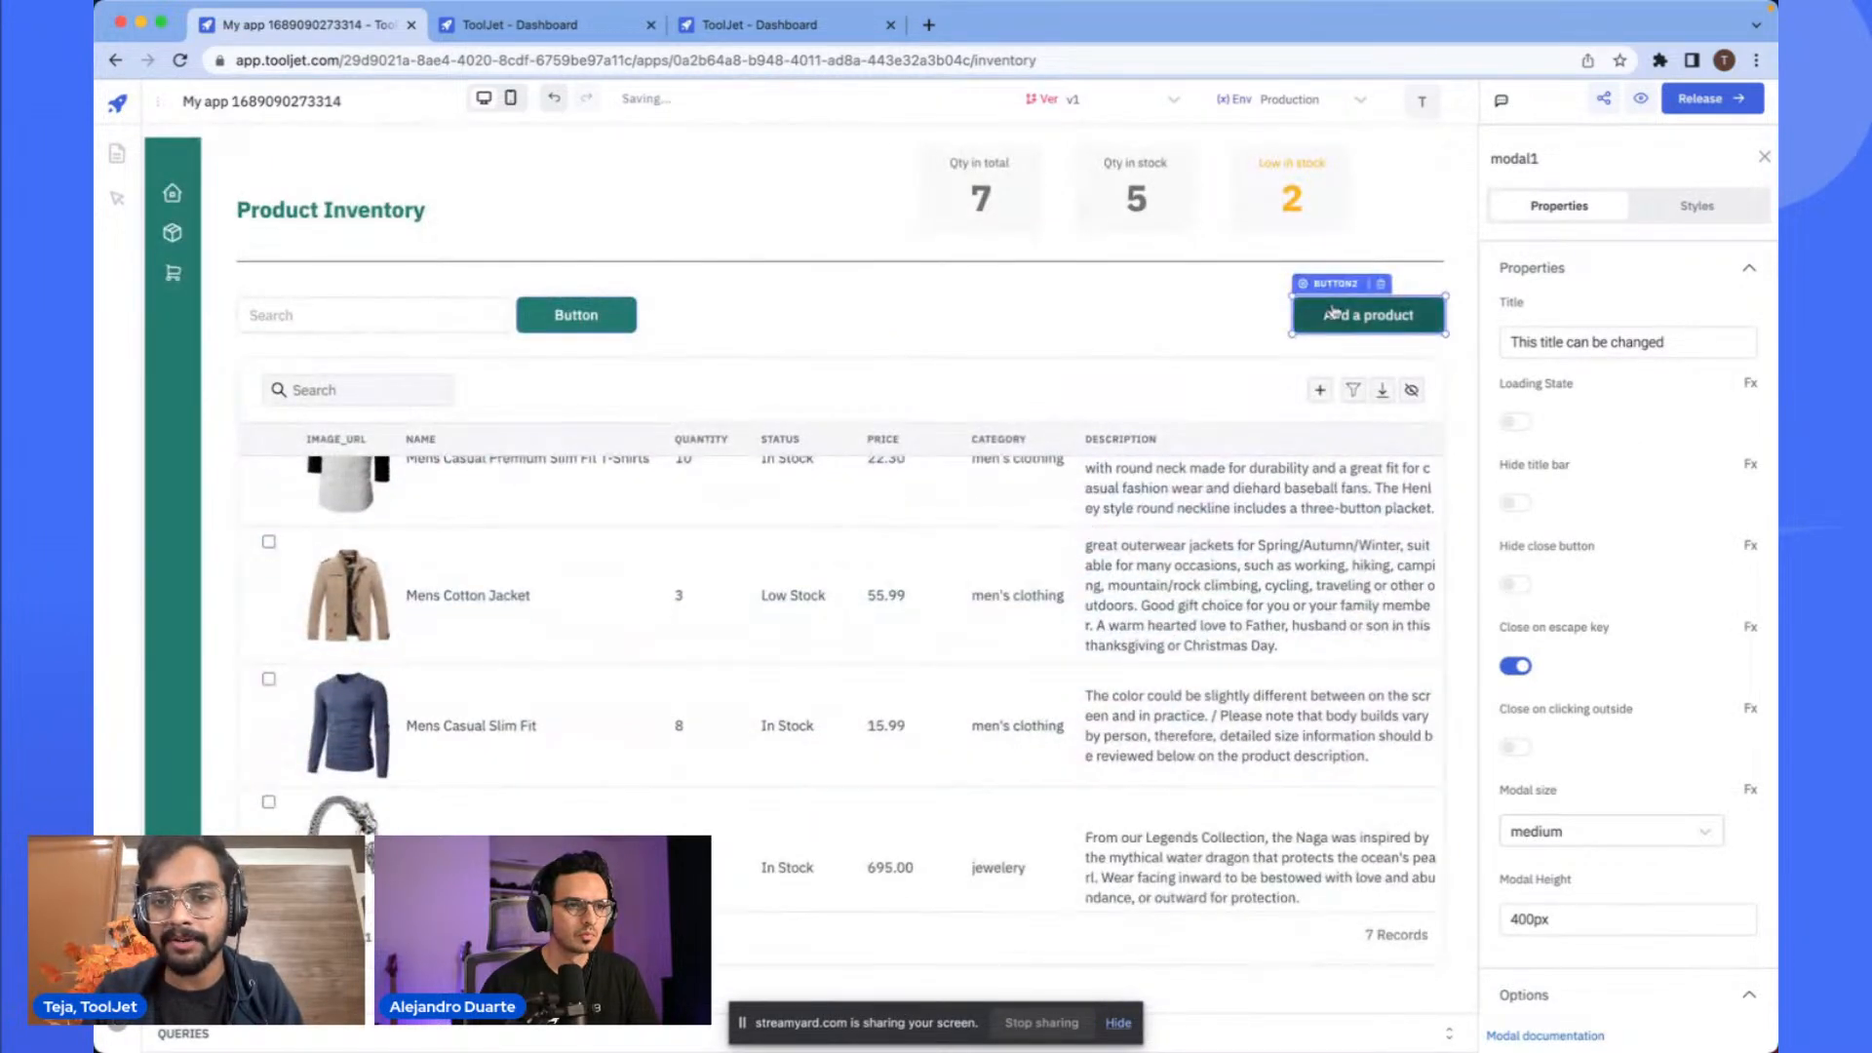
pyautogui.scroll(-5, 1379, 317)
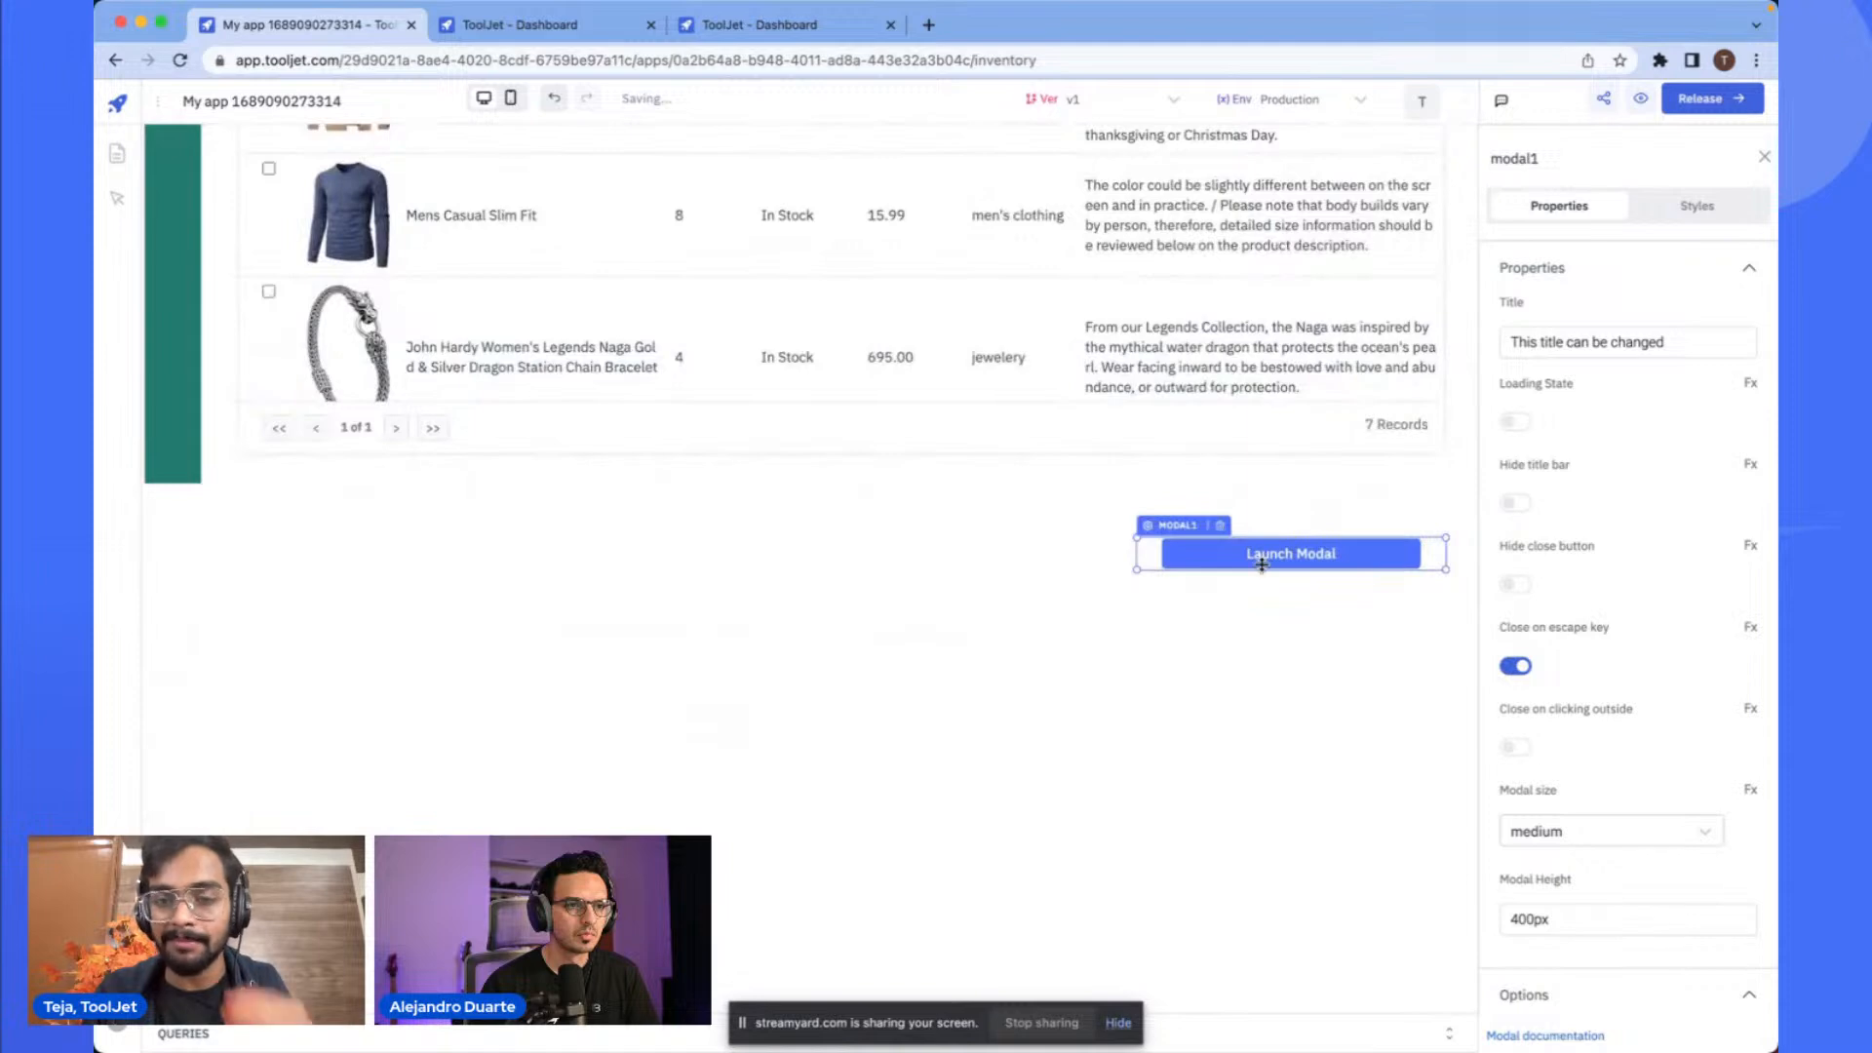
pyautogui.scroll(5, 1262, 564)
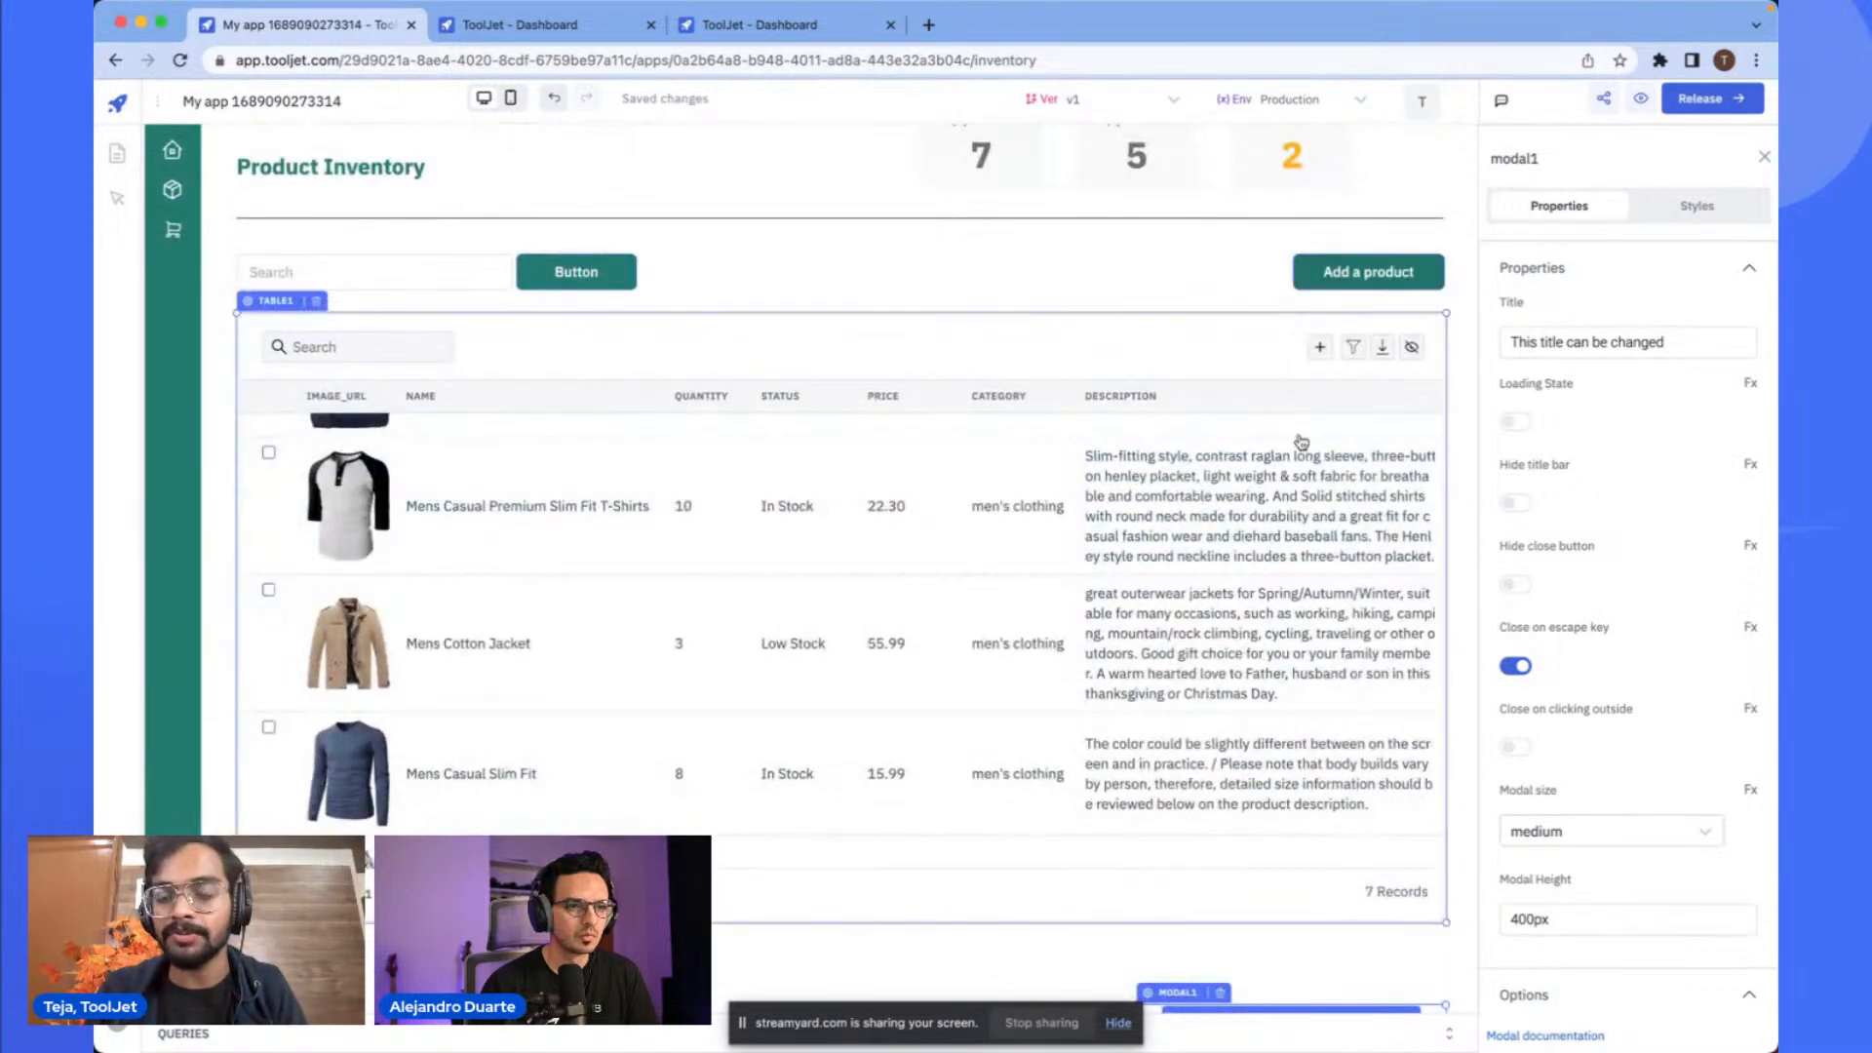
pyautogui.scroll(-3, 1257, 624)
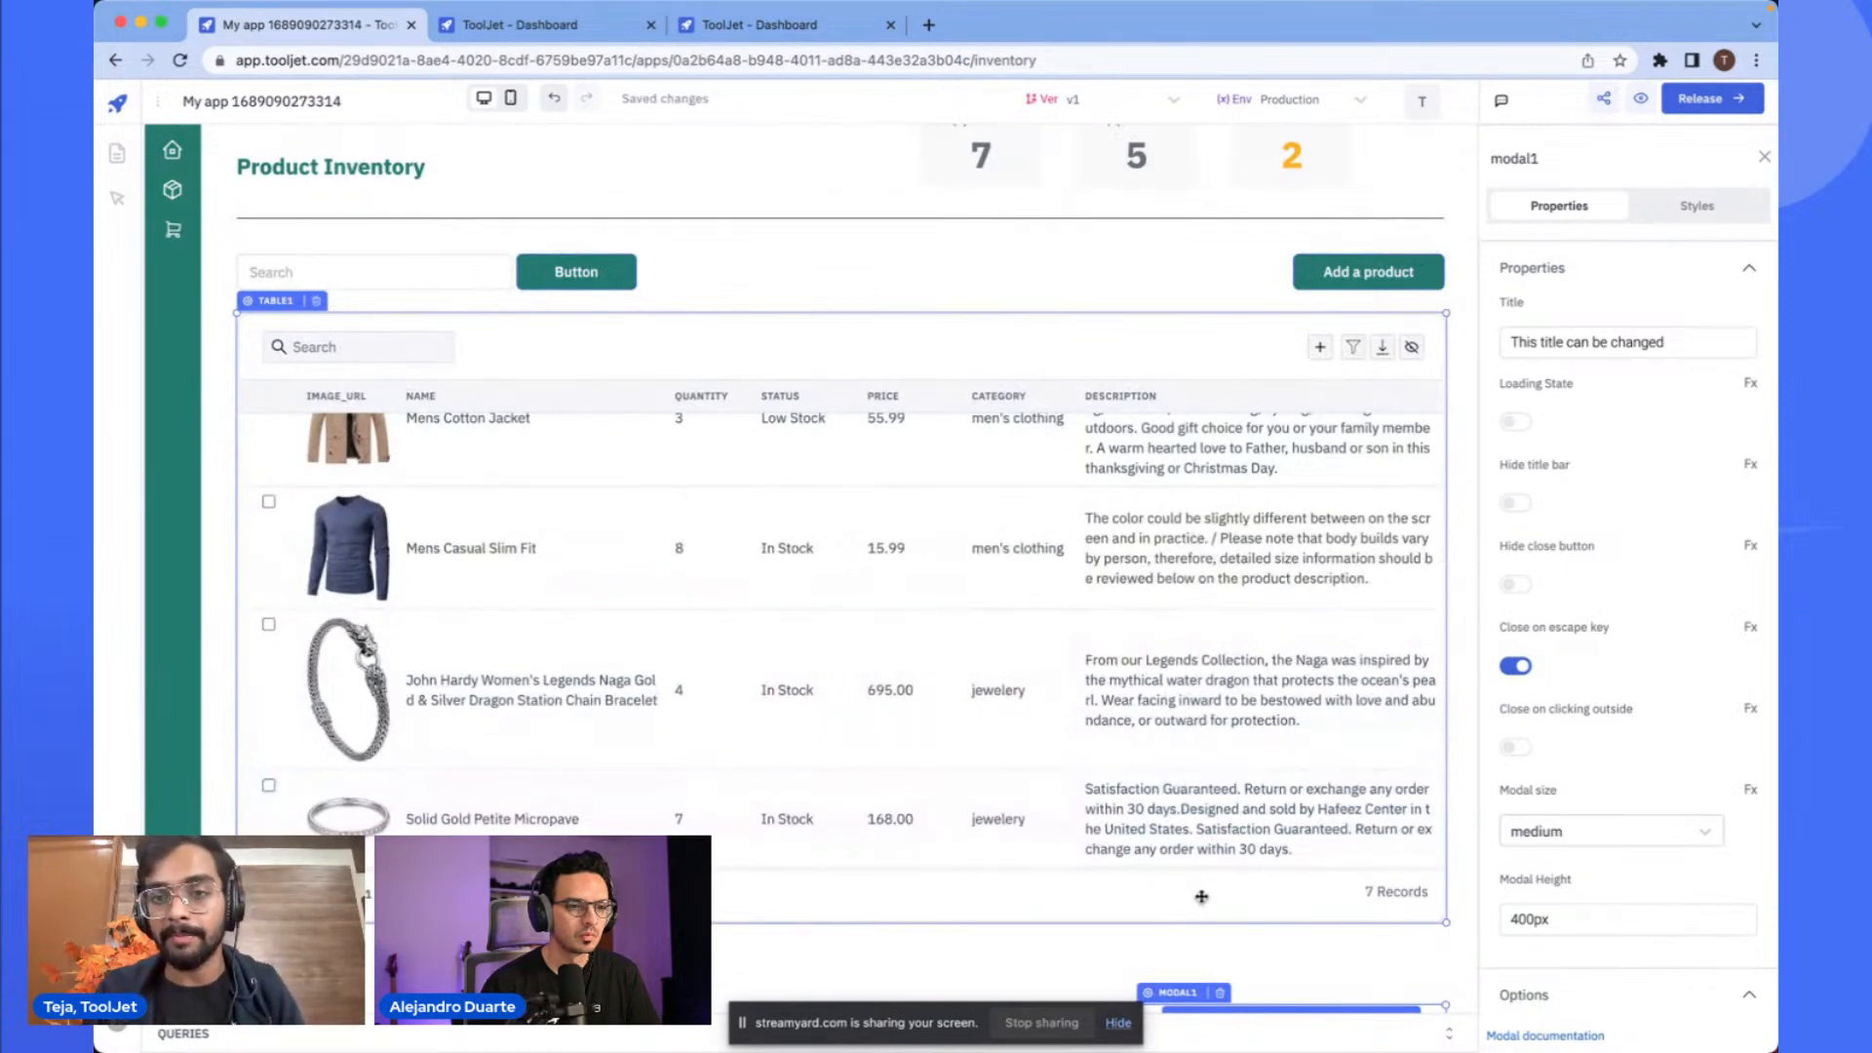
pyautogui.scroll(-3, 1241, 869)
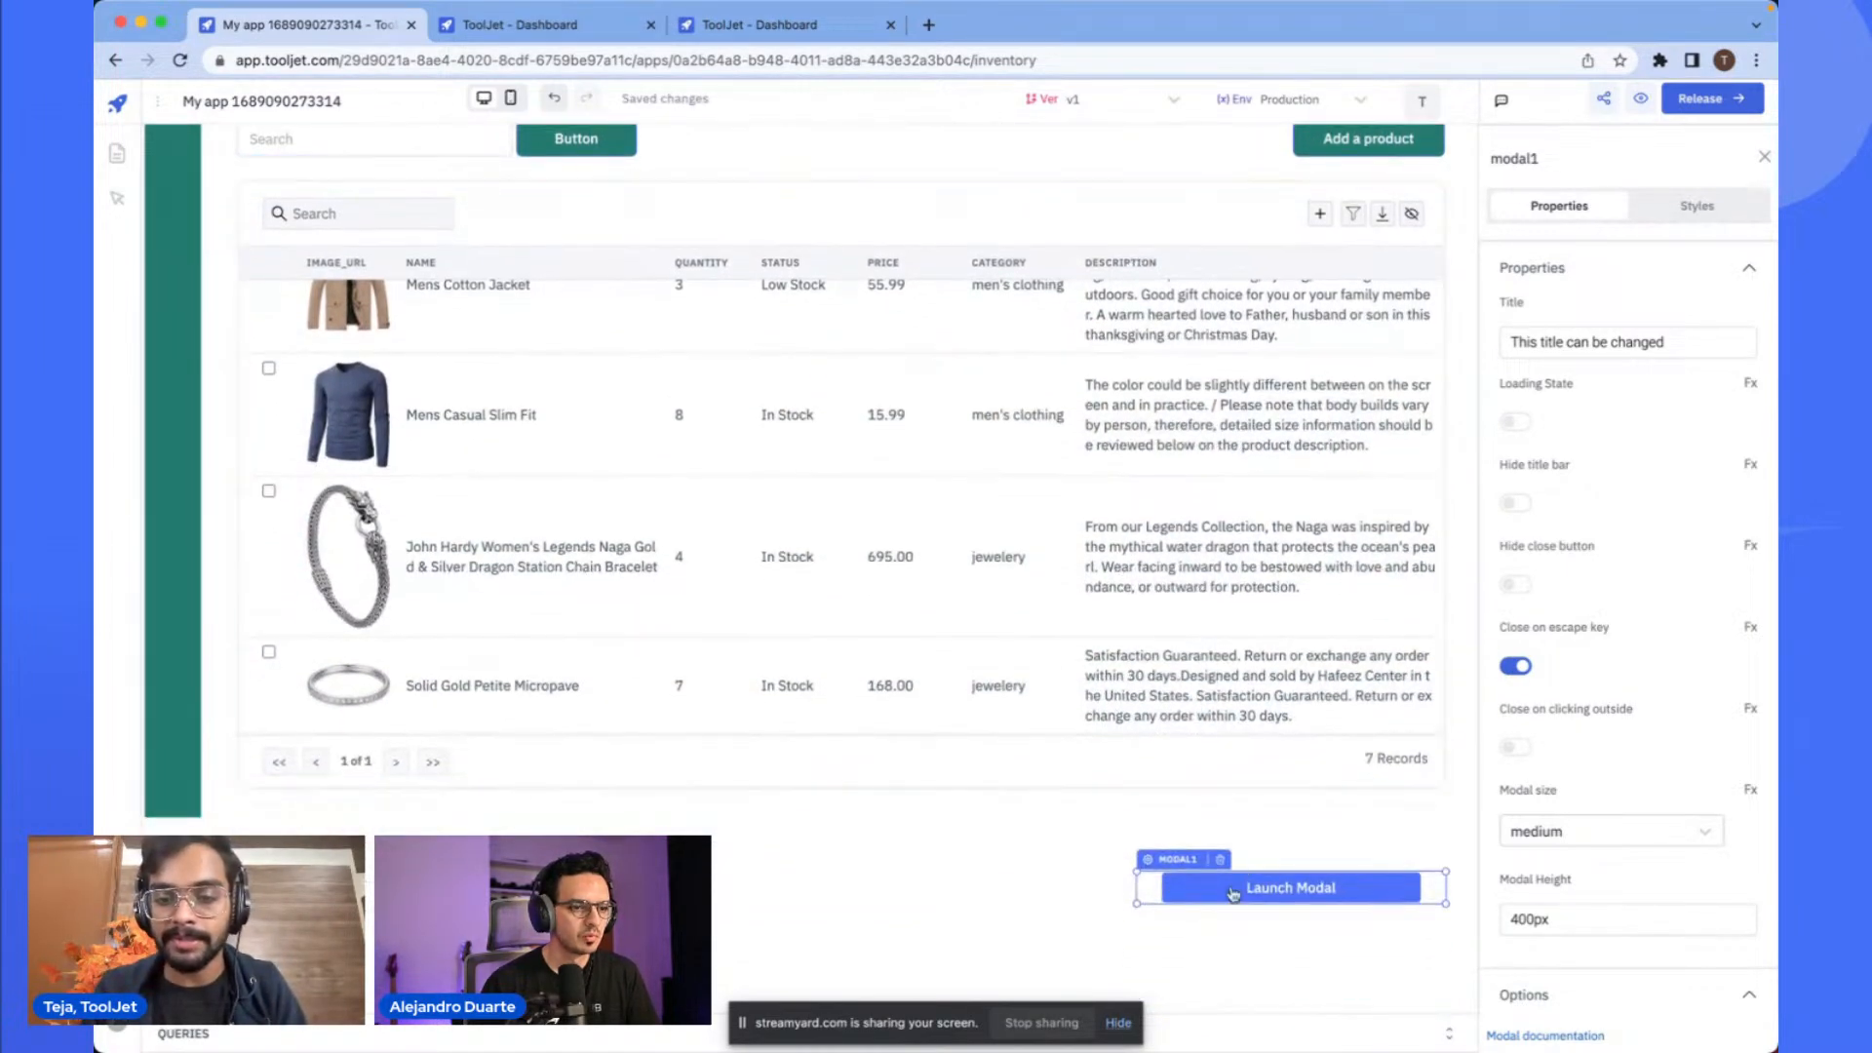
pyautogui.scroll(5, 1324, 520)
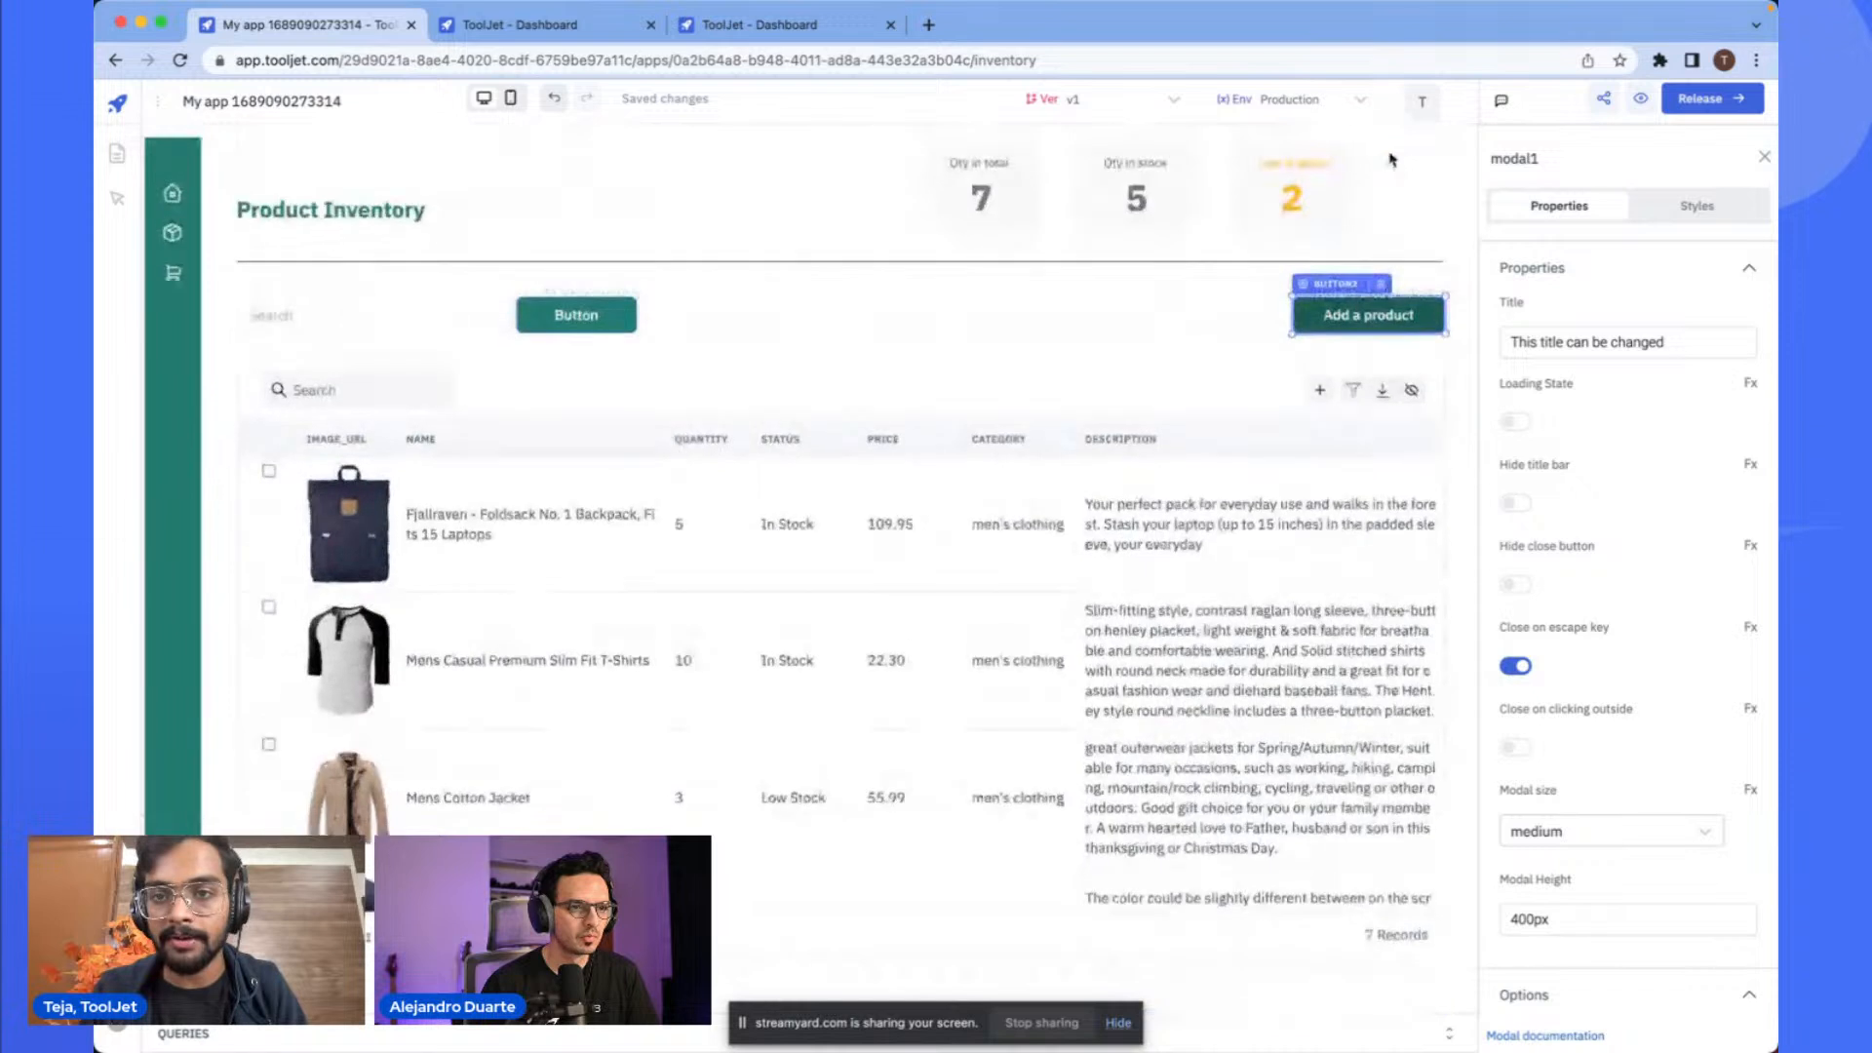
pyautogui.click(1342, 285)
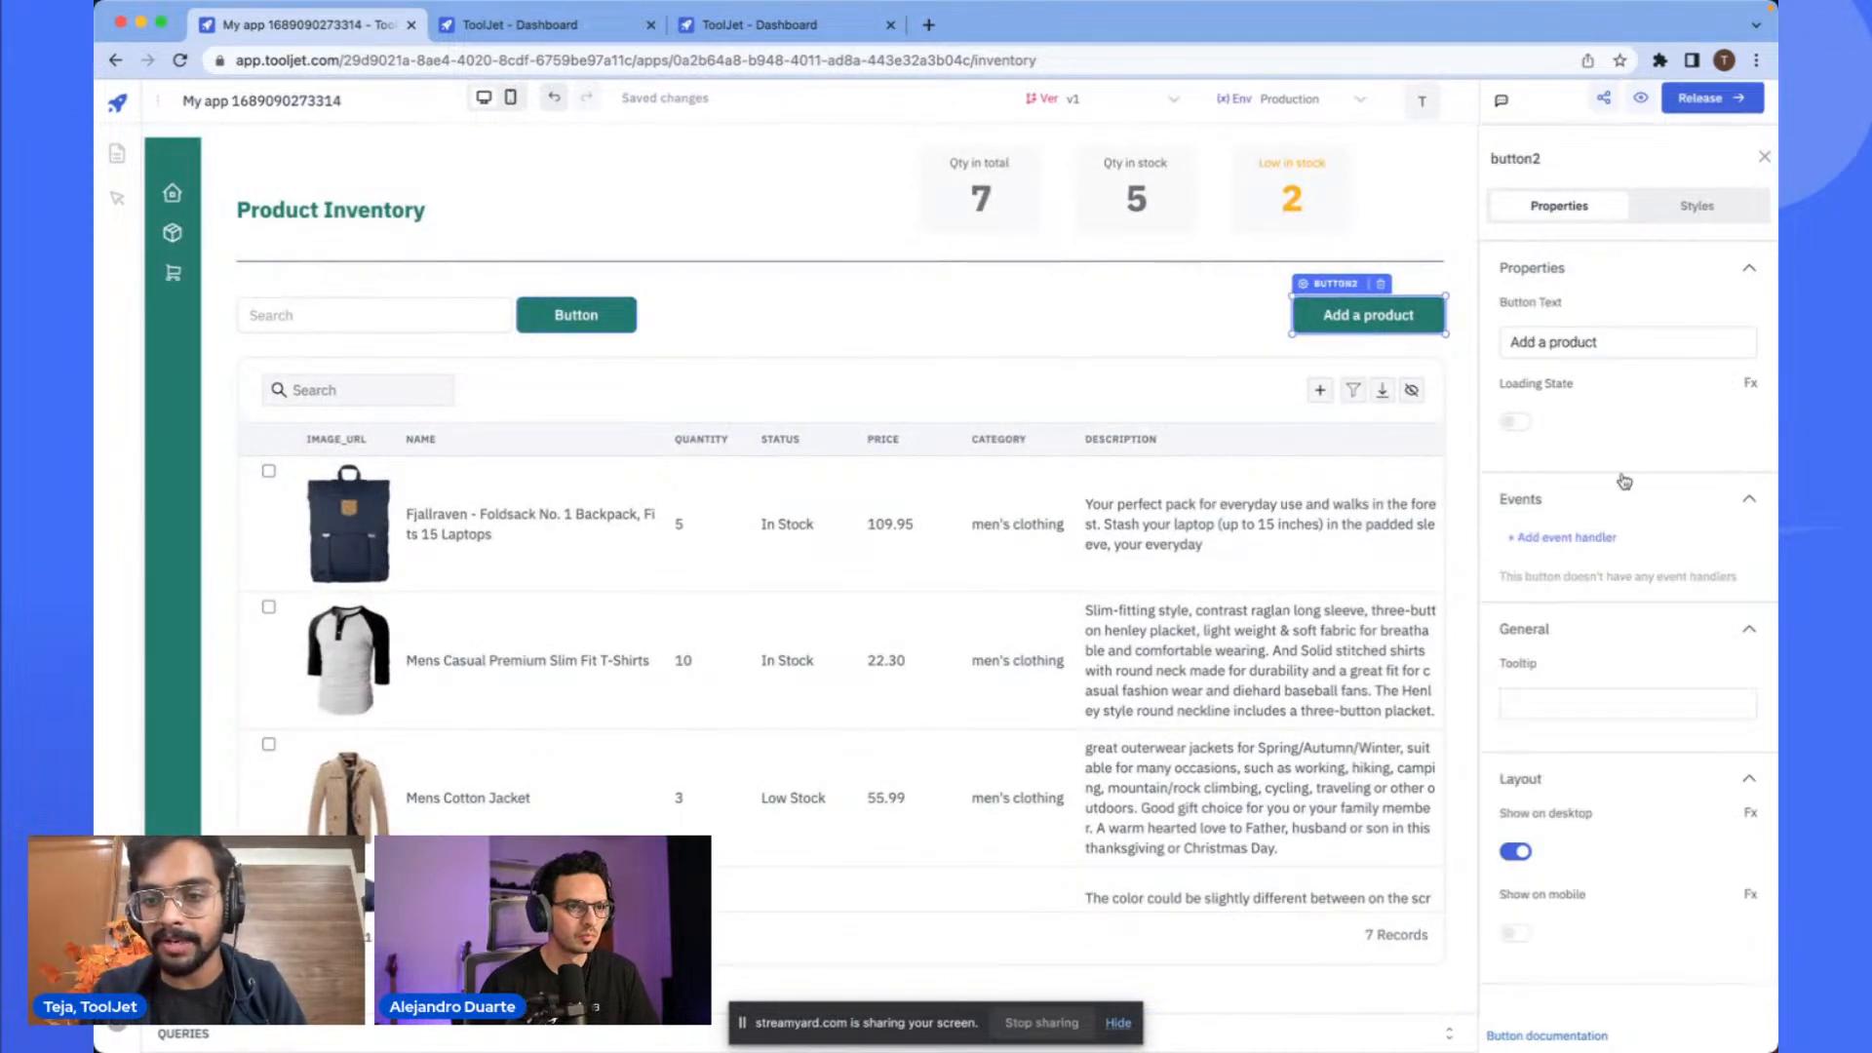
pyautogui.click(1560, 537)
pyautogui.click(1557, 585)
pyautogui.click(1335, 520)
pyautogui.write('show')
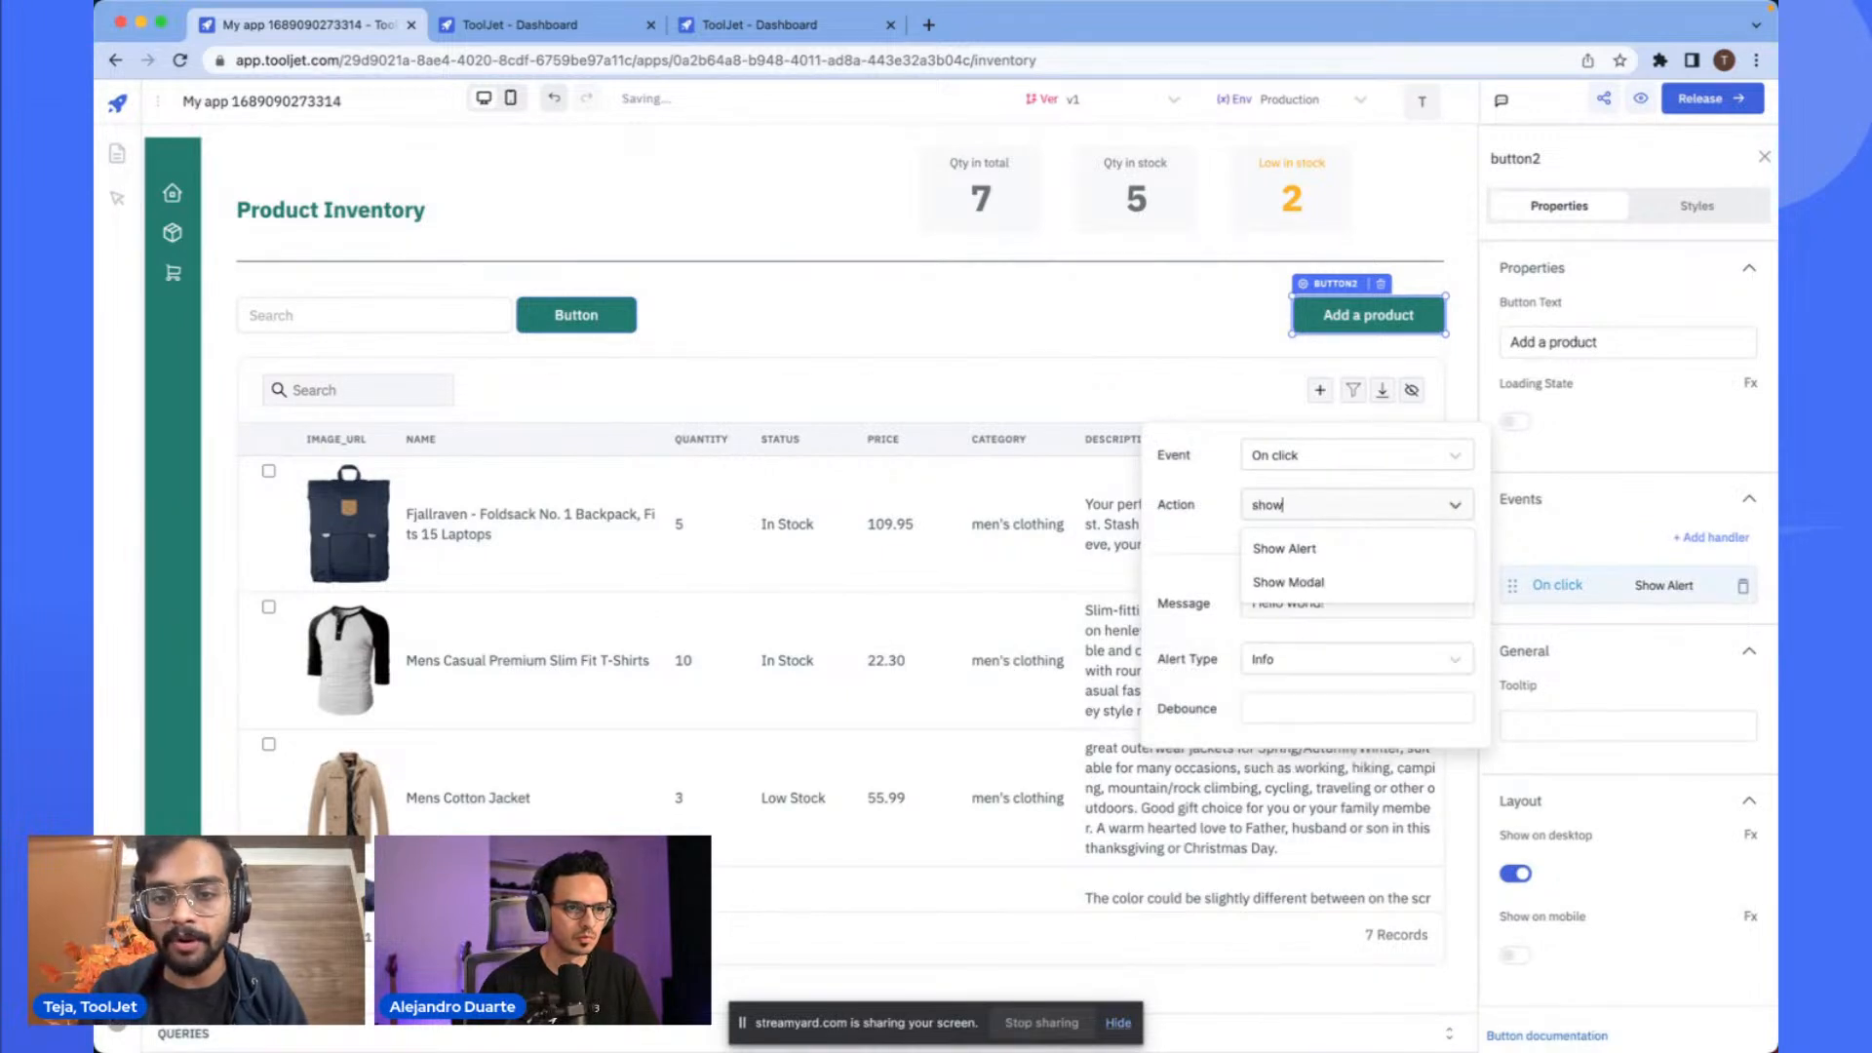
pyautogui.click(1332, 577)
pyautogui.click(1332, 604)
pyautogui.click(1302, 648)
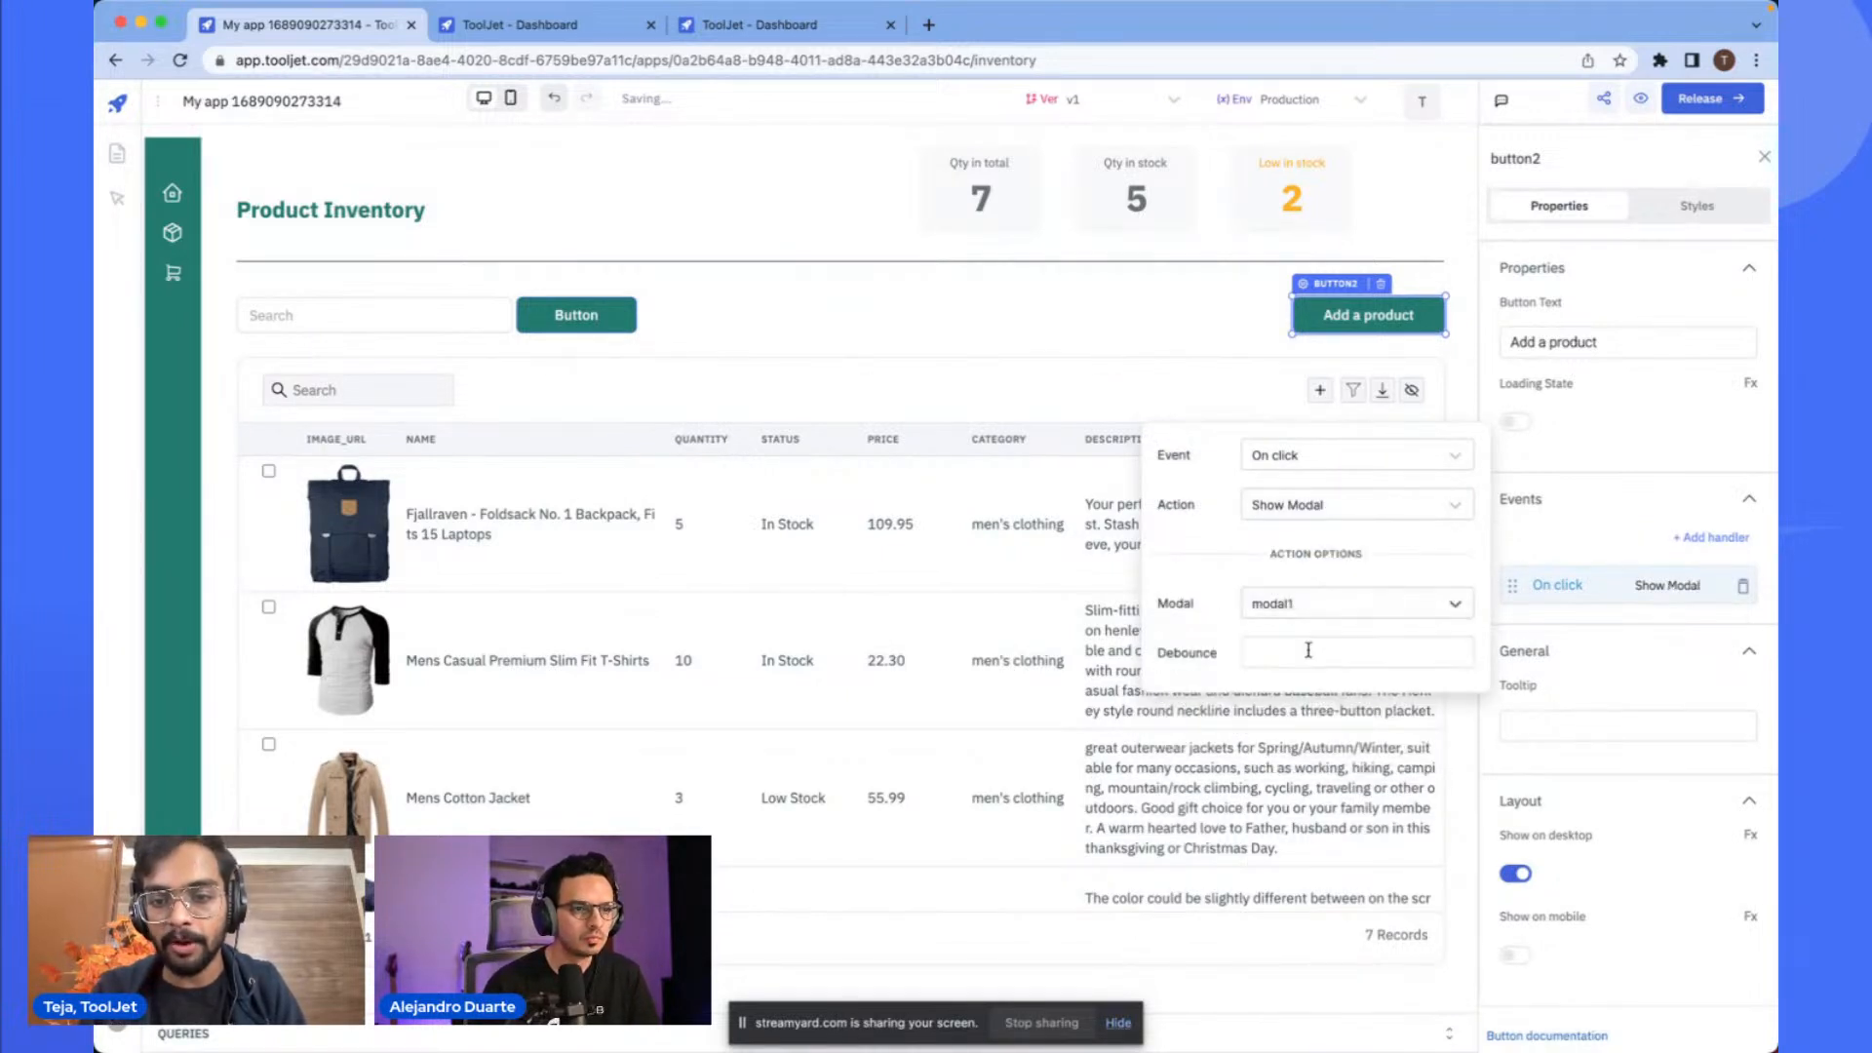
pyautogui.click(1256, 353)
pyautogui.click(1338, 316)
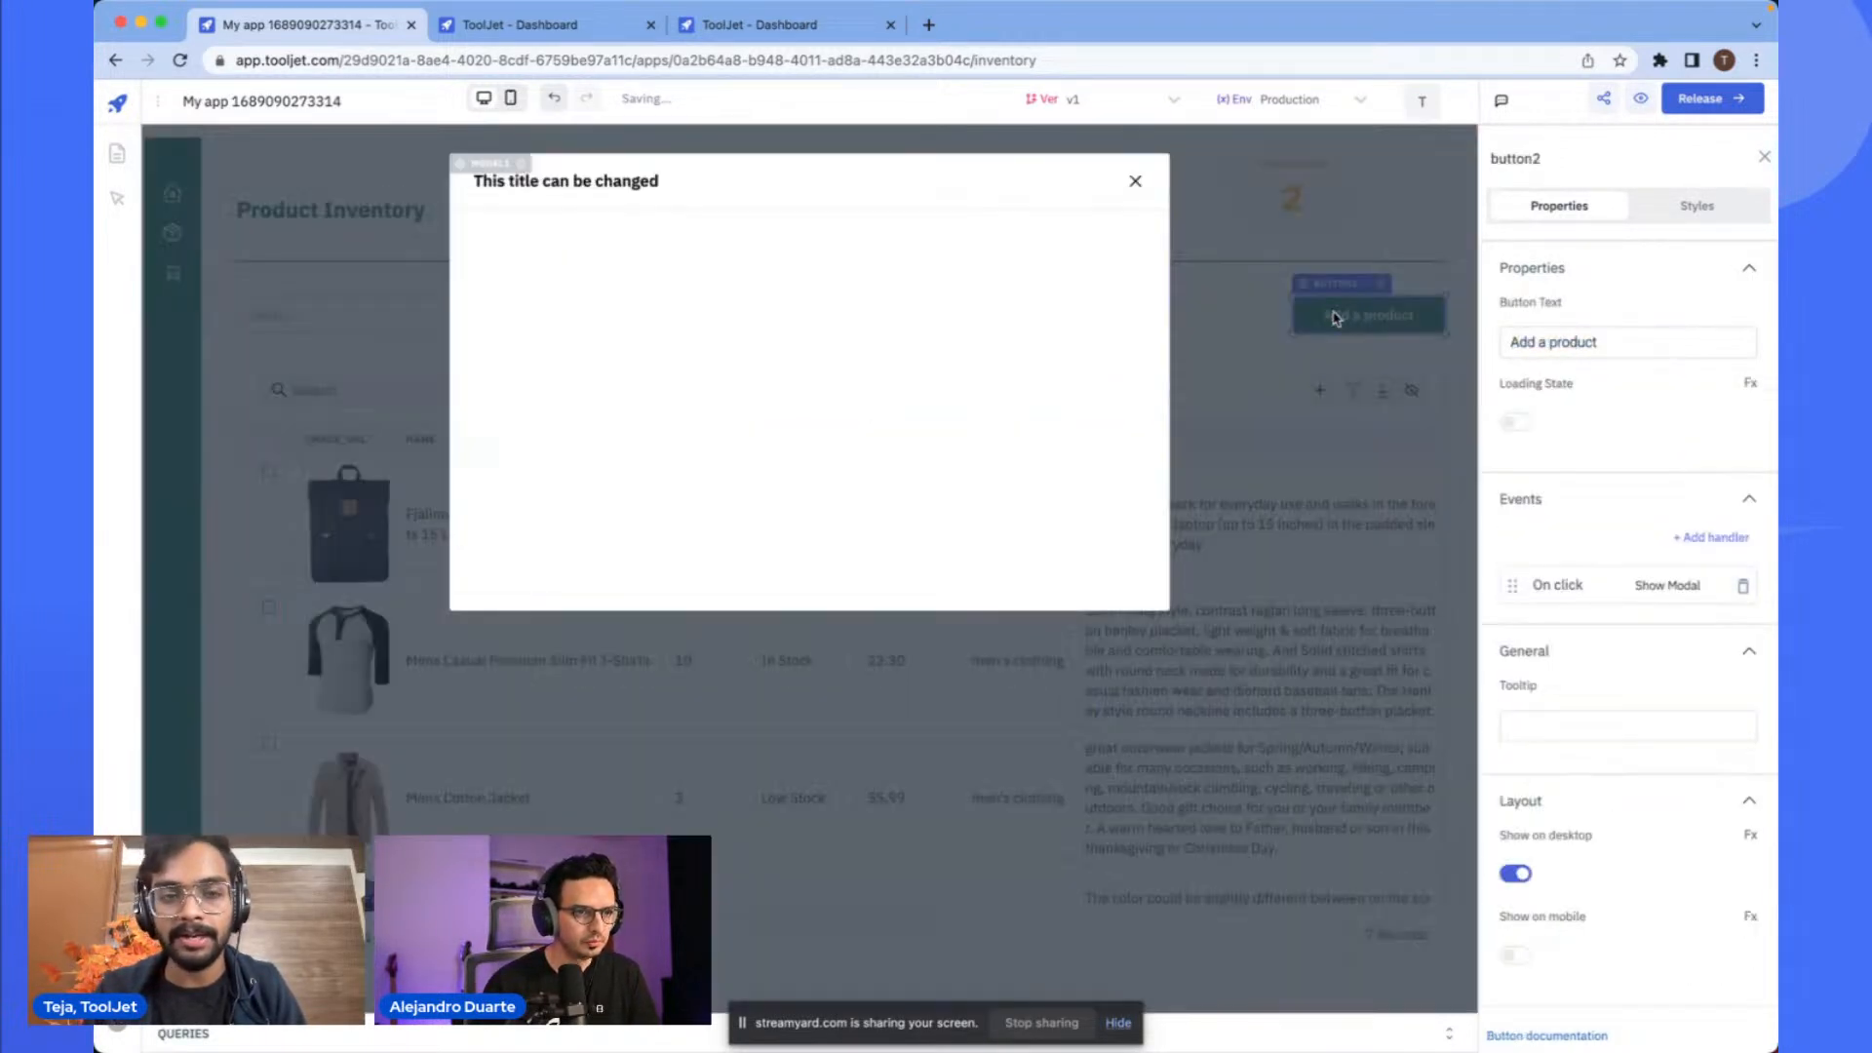
# - Retype the Add a product button's text as Add a product
pyautogui.click(1560, 342)
pyautogui.press('super+a')
pyautogui.write('P')
pyautogui.press('BackSpace')
pyautogui.write('add')
pyautogui.press('BackSpace')
pyautogui.press('BackSpace')
pyautogui.press('BackSpace')
pyautogui.write('Add a product')
pyautogui.click(598, 244)
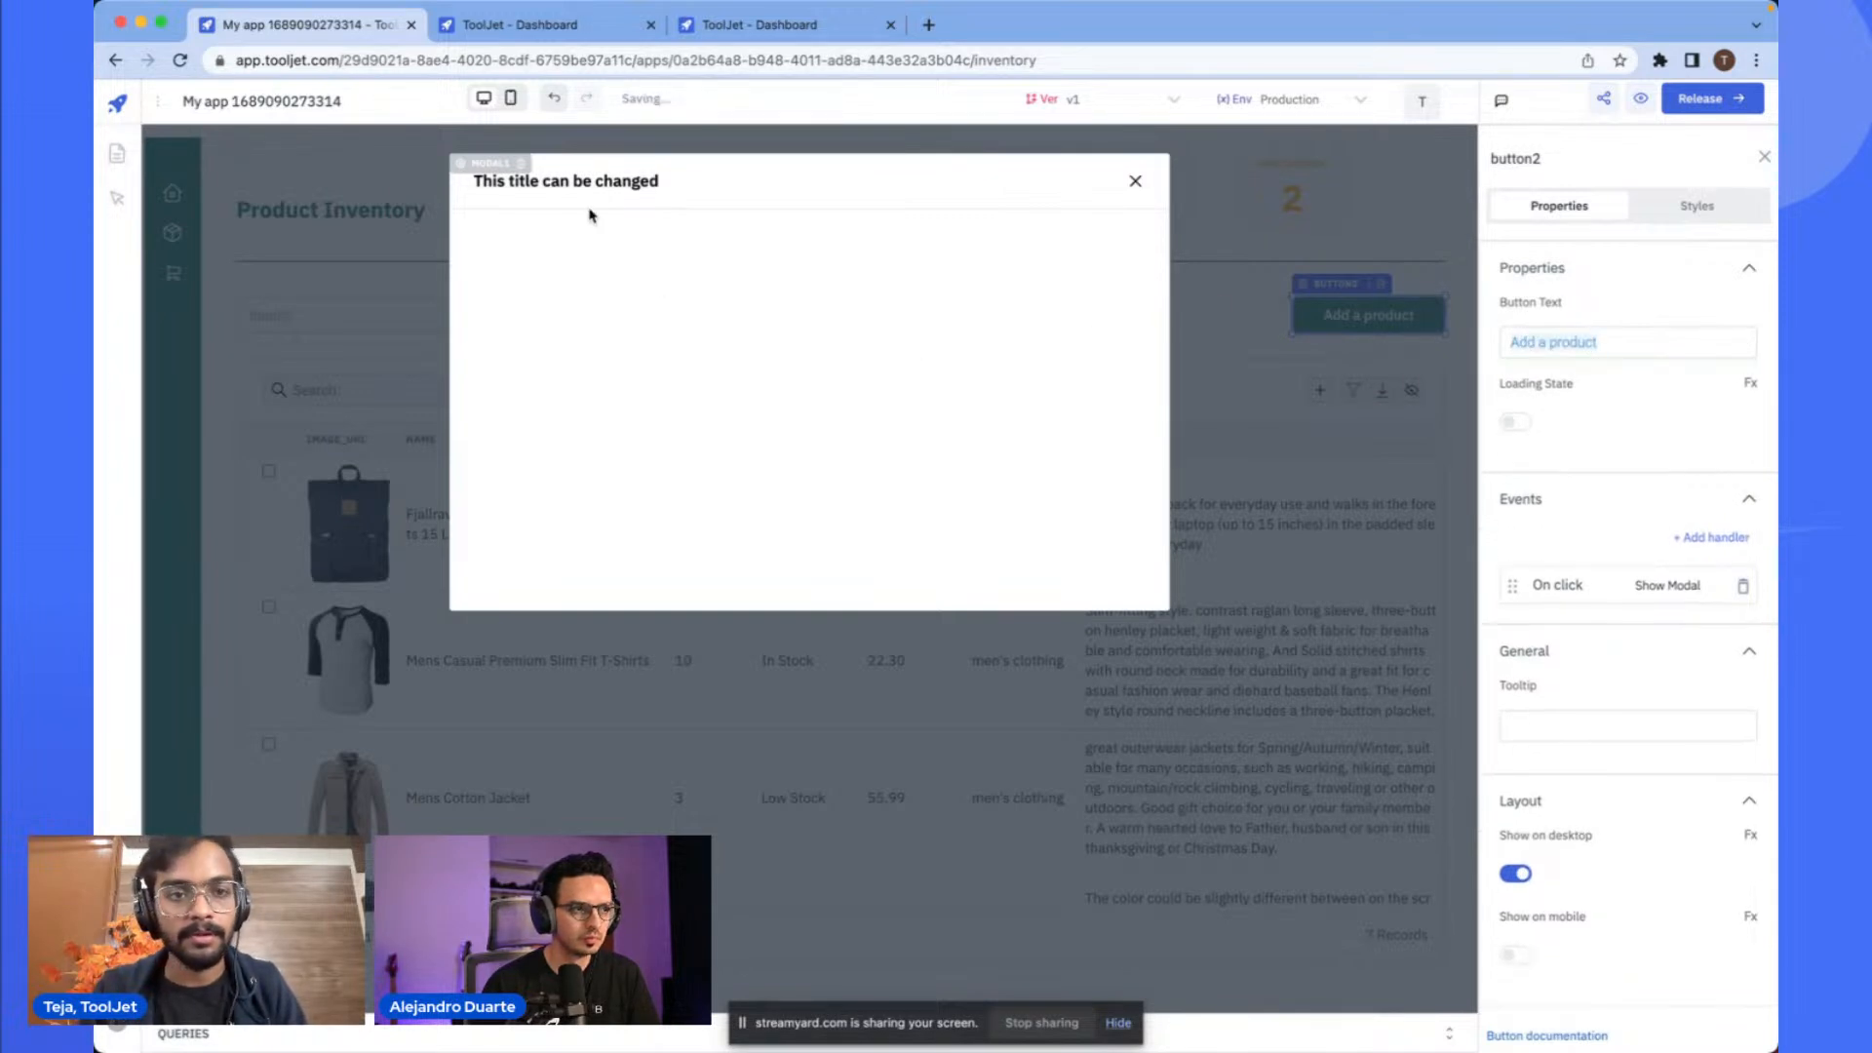
pyautogui.click(1558, 343)
pyautogui.press('super+a')
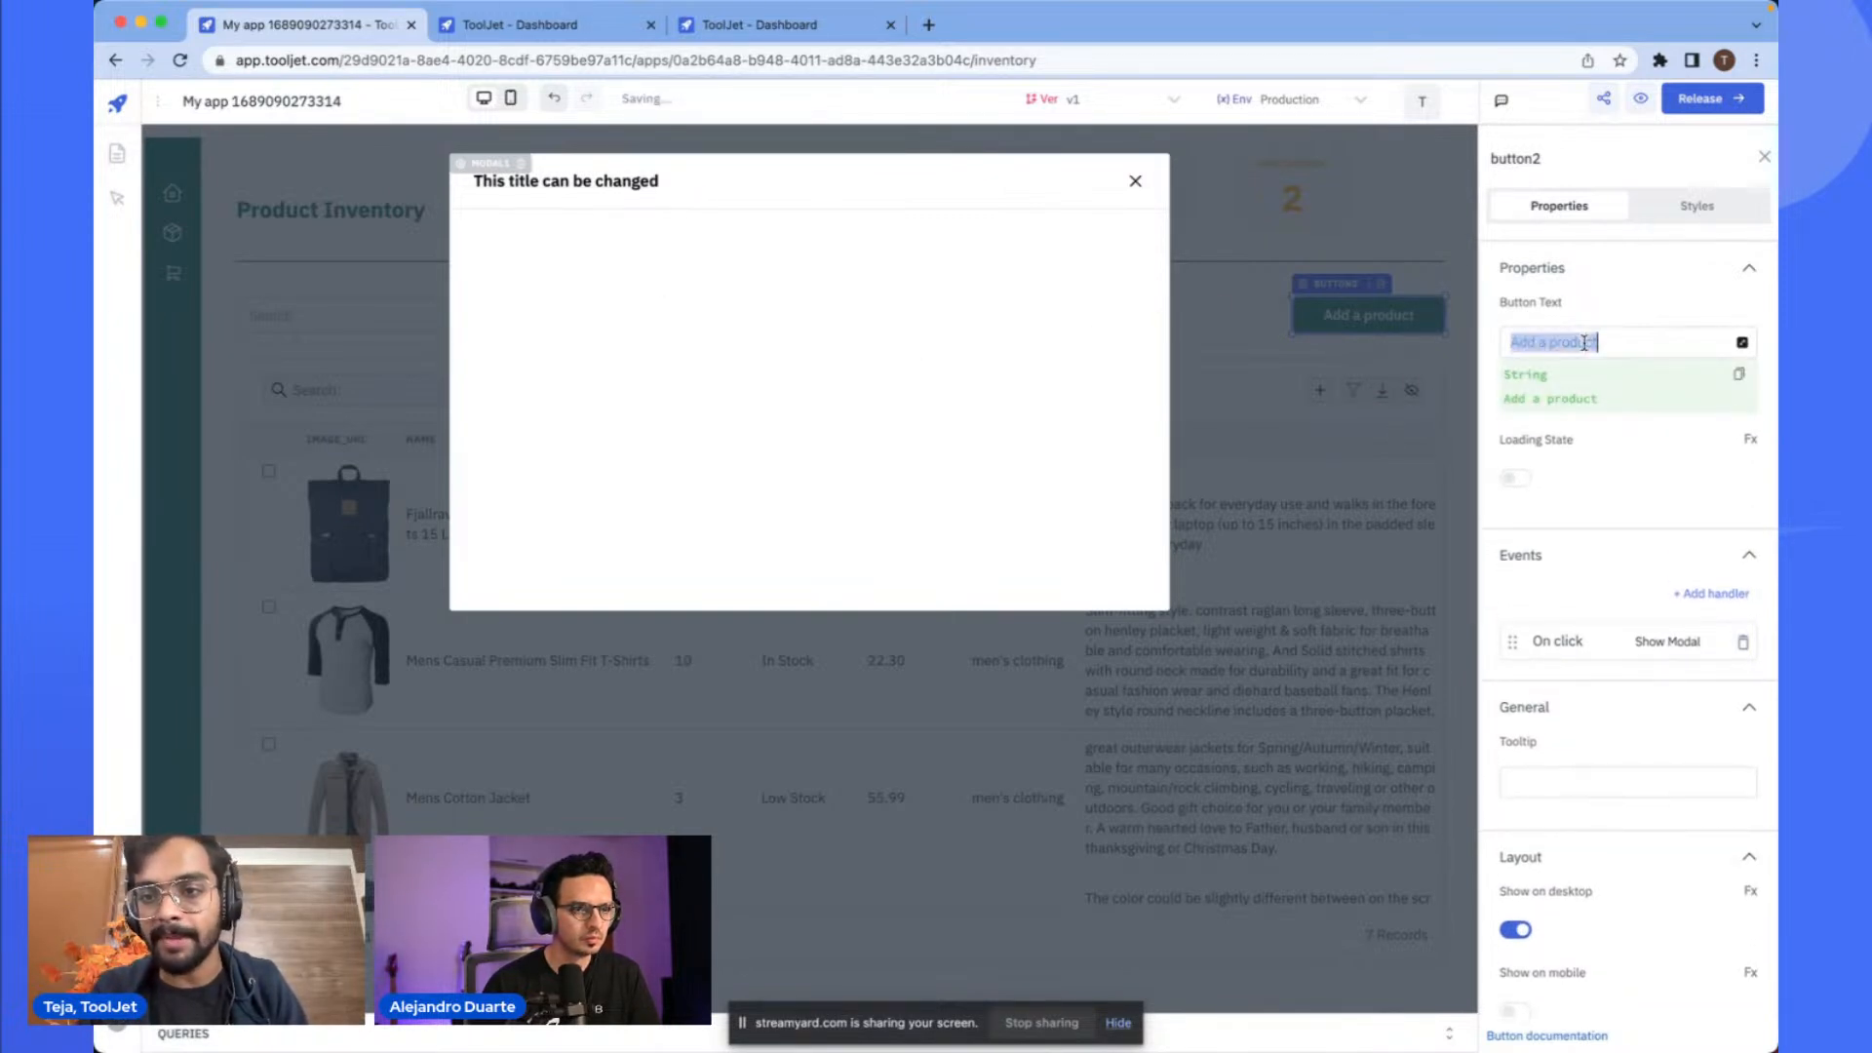
# - Select the modal1 component and delete it from the canvas
pyautogui.click(567, 182)
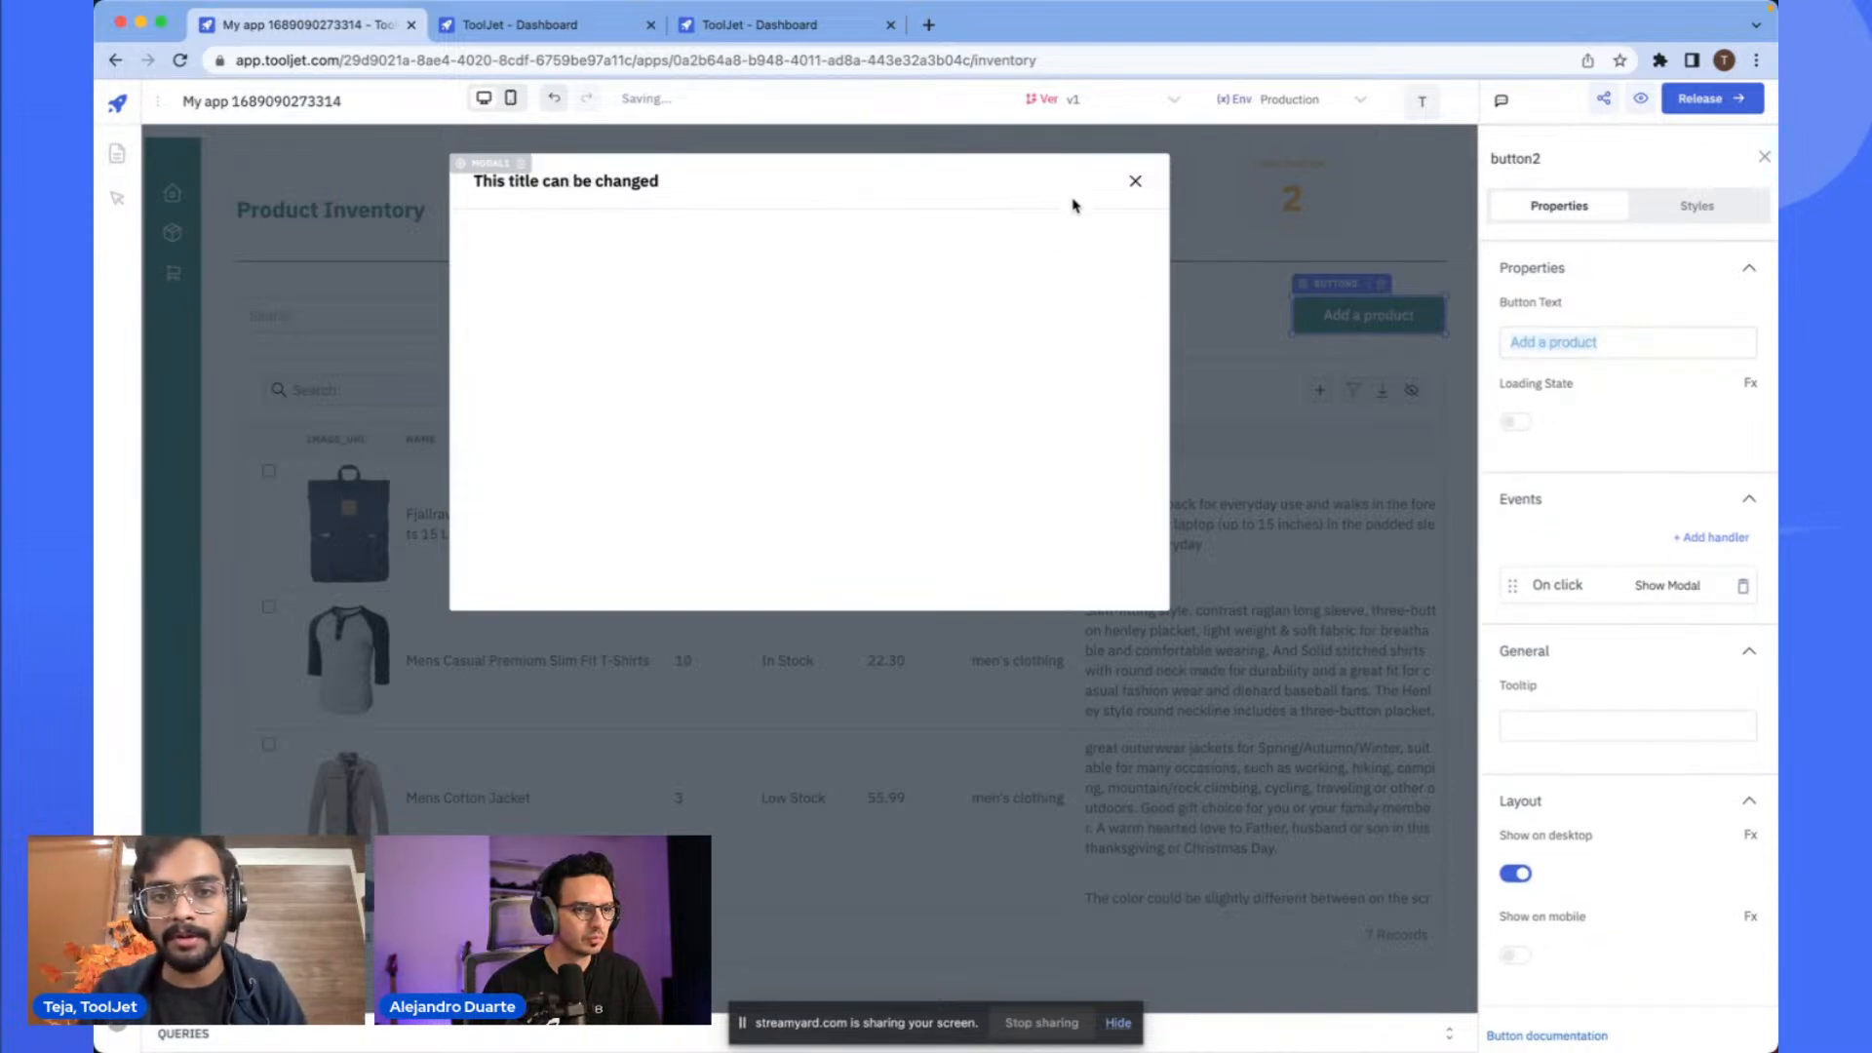
pyautogui.click(486, 165)
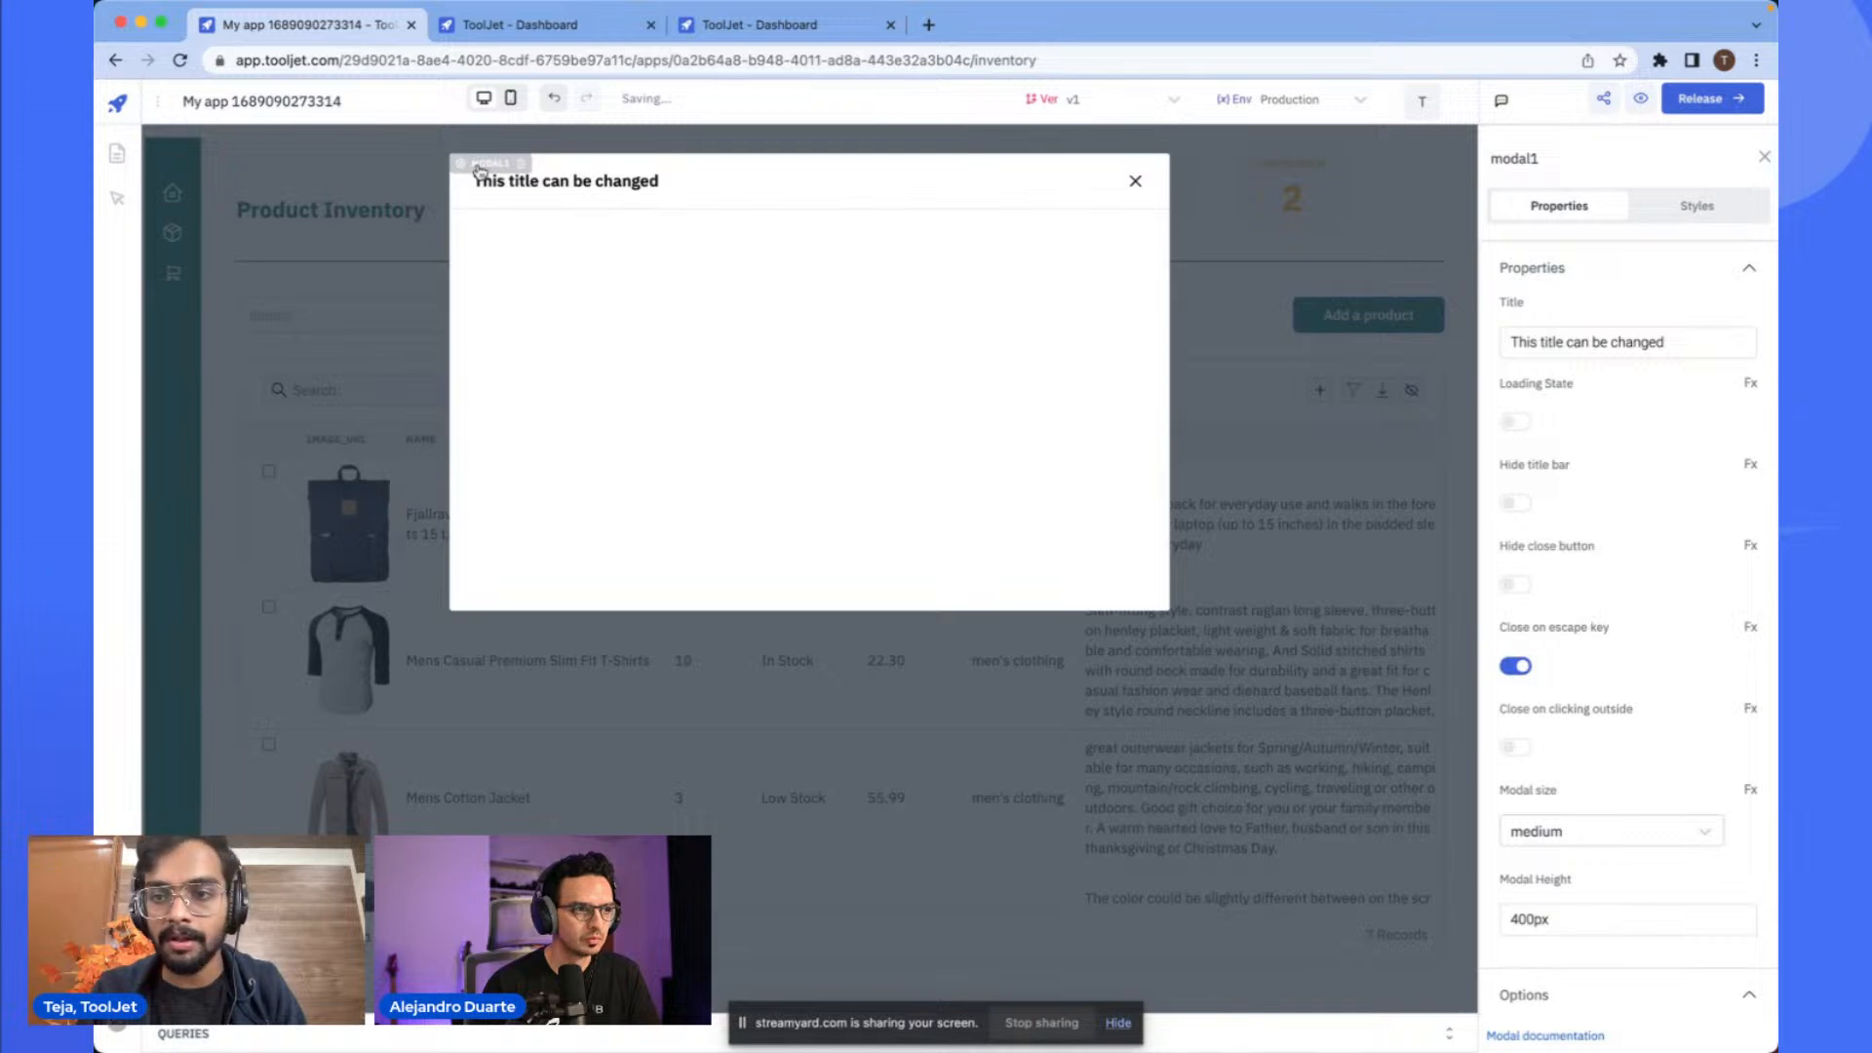
pyautogui.click(1134, 181)
pyautogui.scroll(-10, 1154, 397)
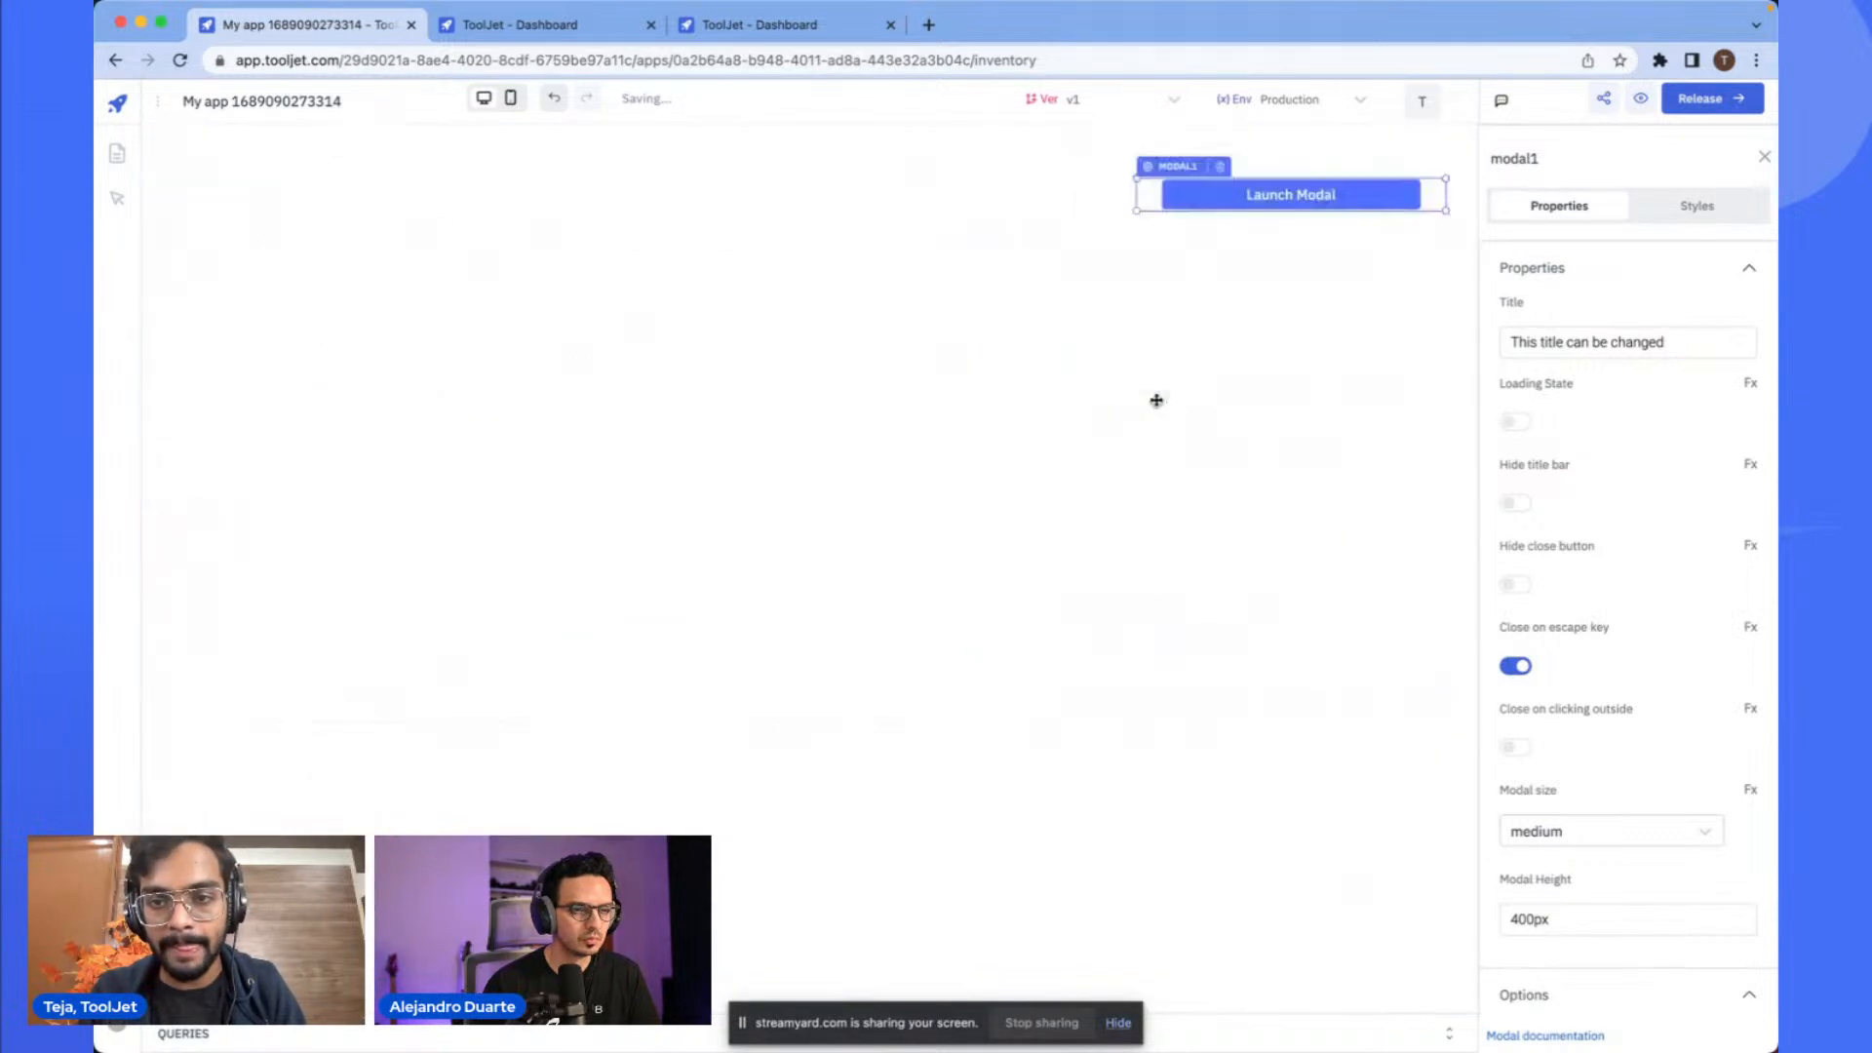
pyautogui.click(1242, 228)
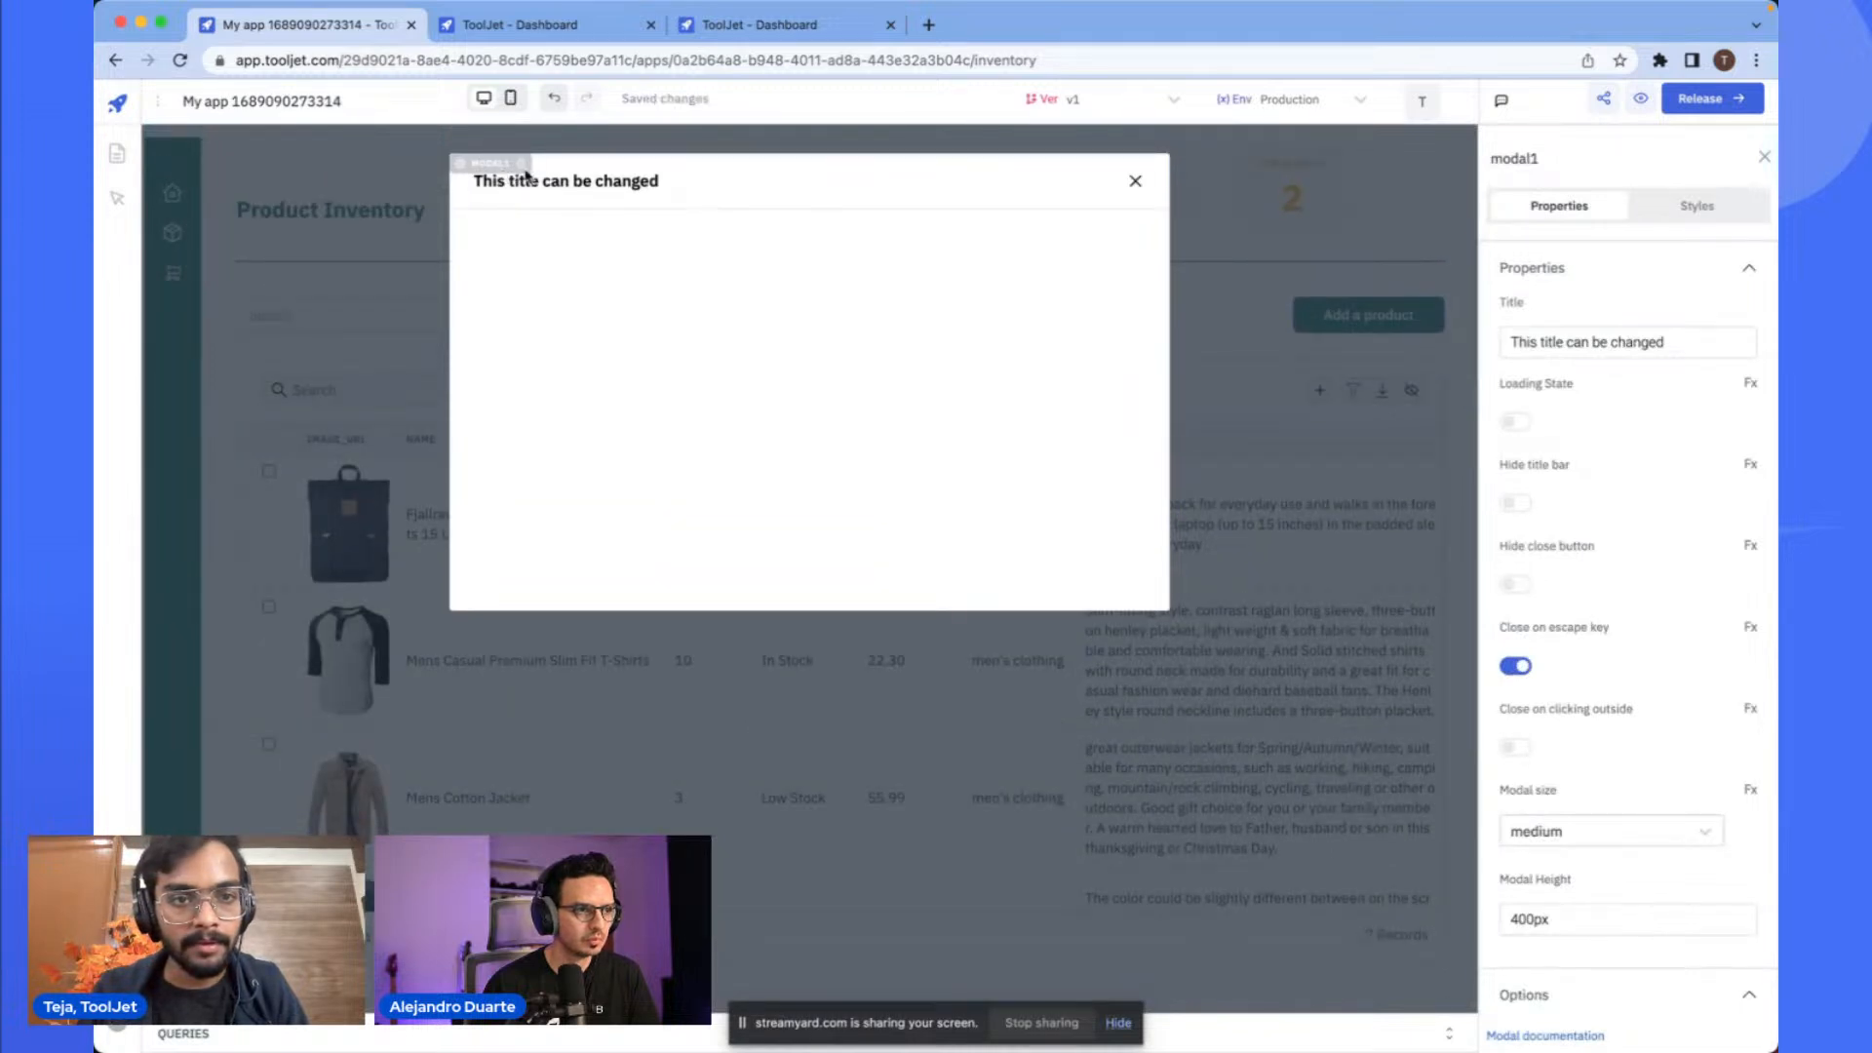
pyautogui.click(519, 165)
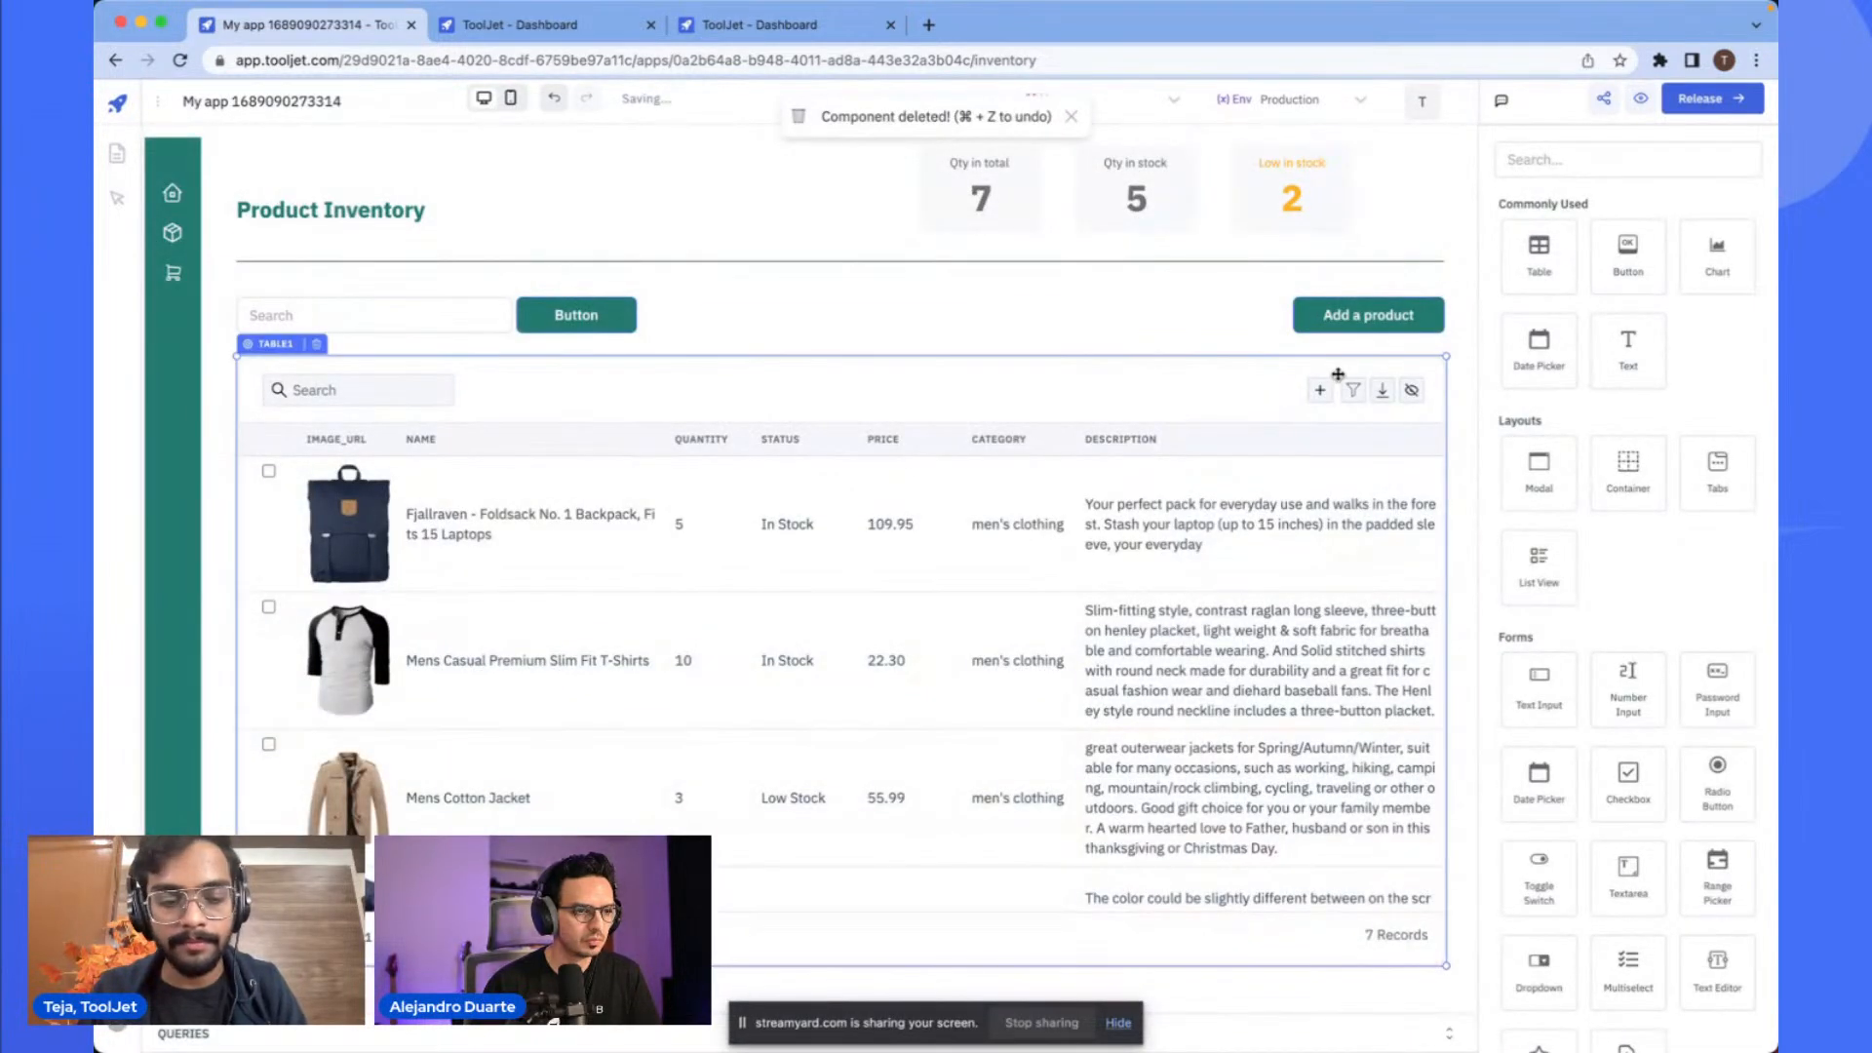
pyautogui.scroll(-5, 1350, 395)
pyautogui.click(1374, 315)
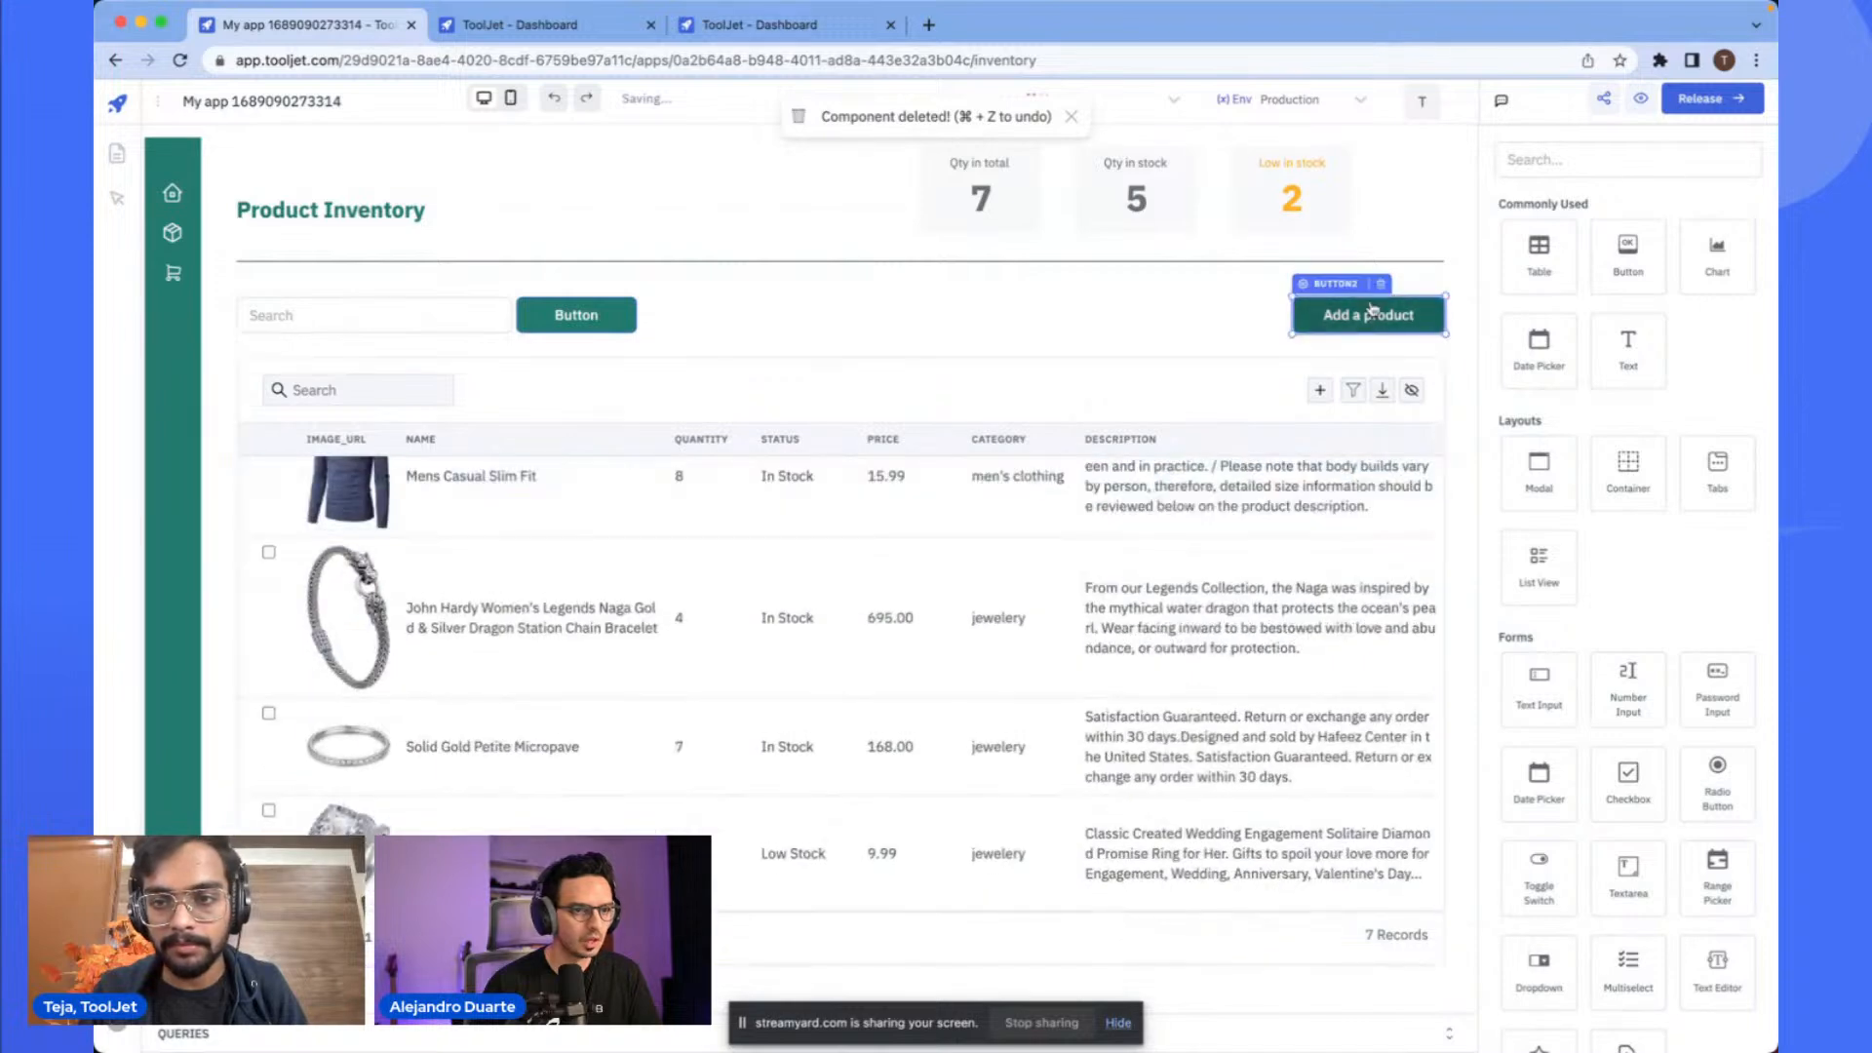
# - Delete the Add a product button and place a new Modal component in its spot above the table's upper right corner
pyautogui.click(1379, 285)
pyautogui.click(1573, 160)
pyautogui.write('modal')
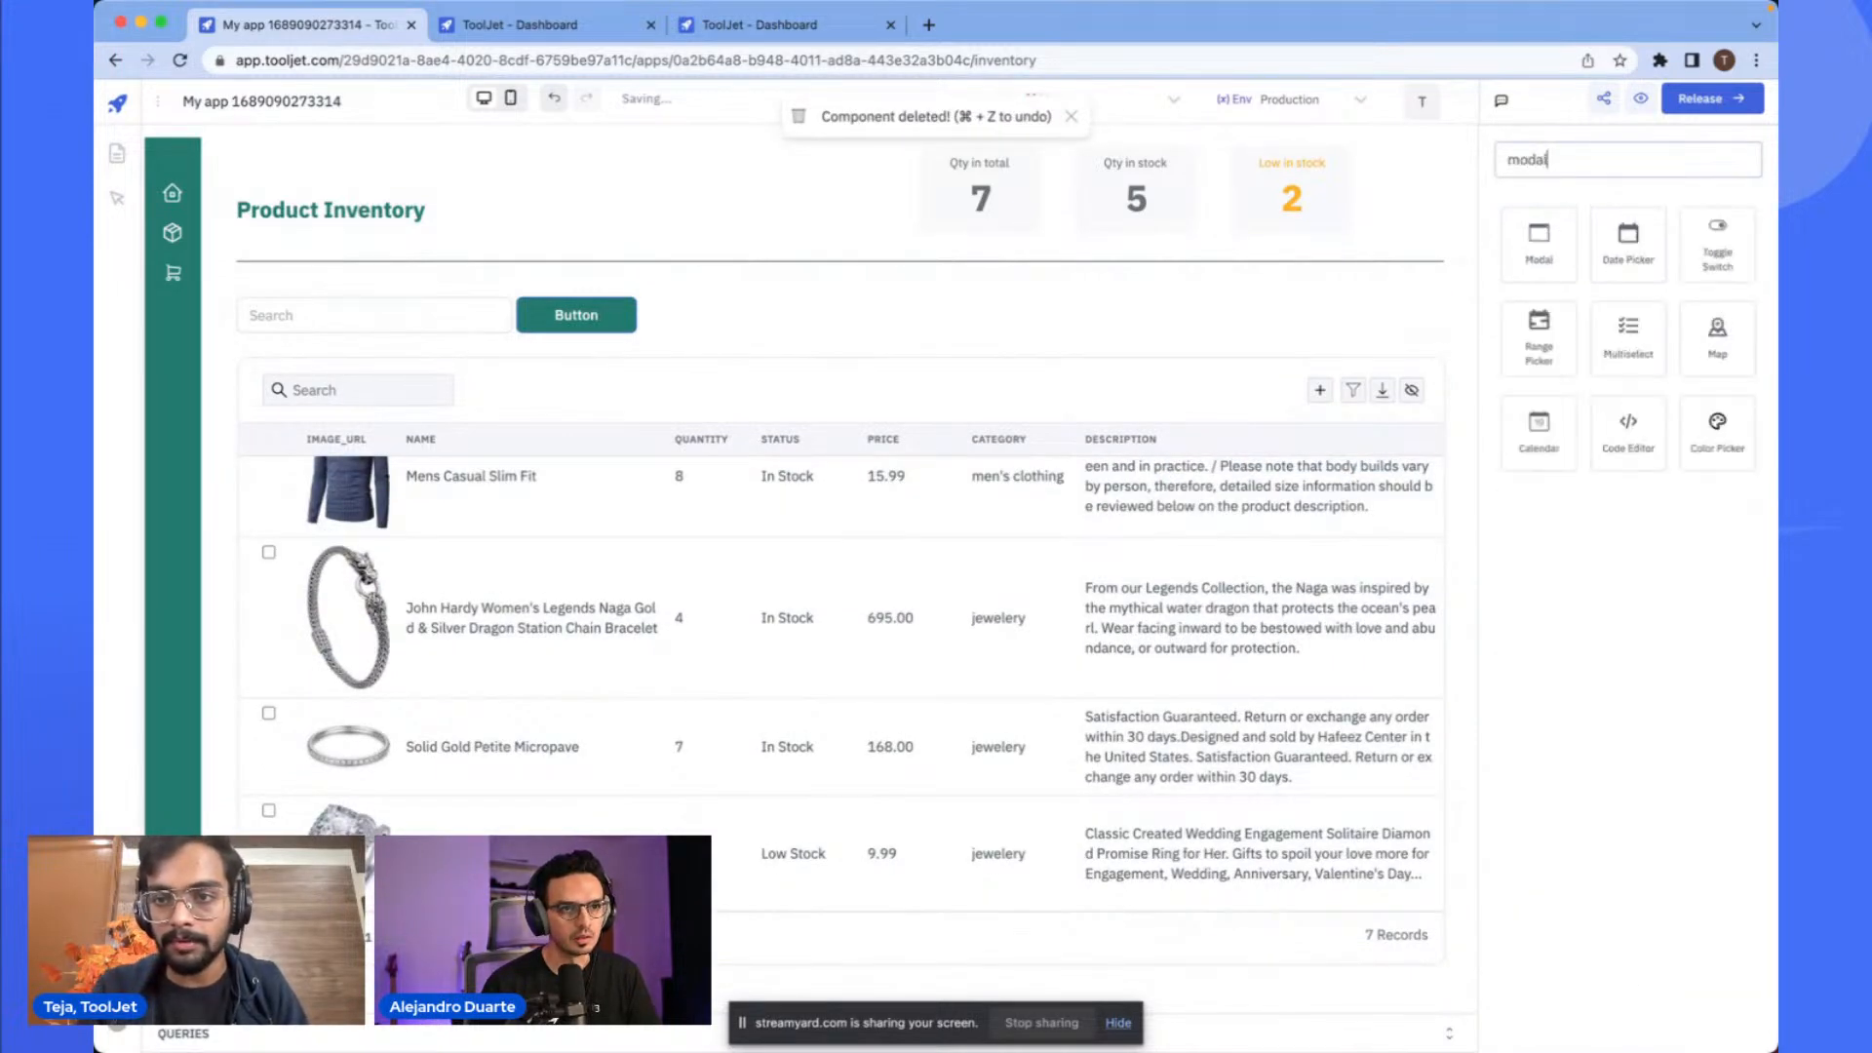
pyautogui.moveTo(1538, 239); pyautogui.dragTo(1297, 298)
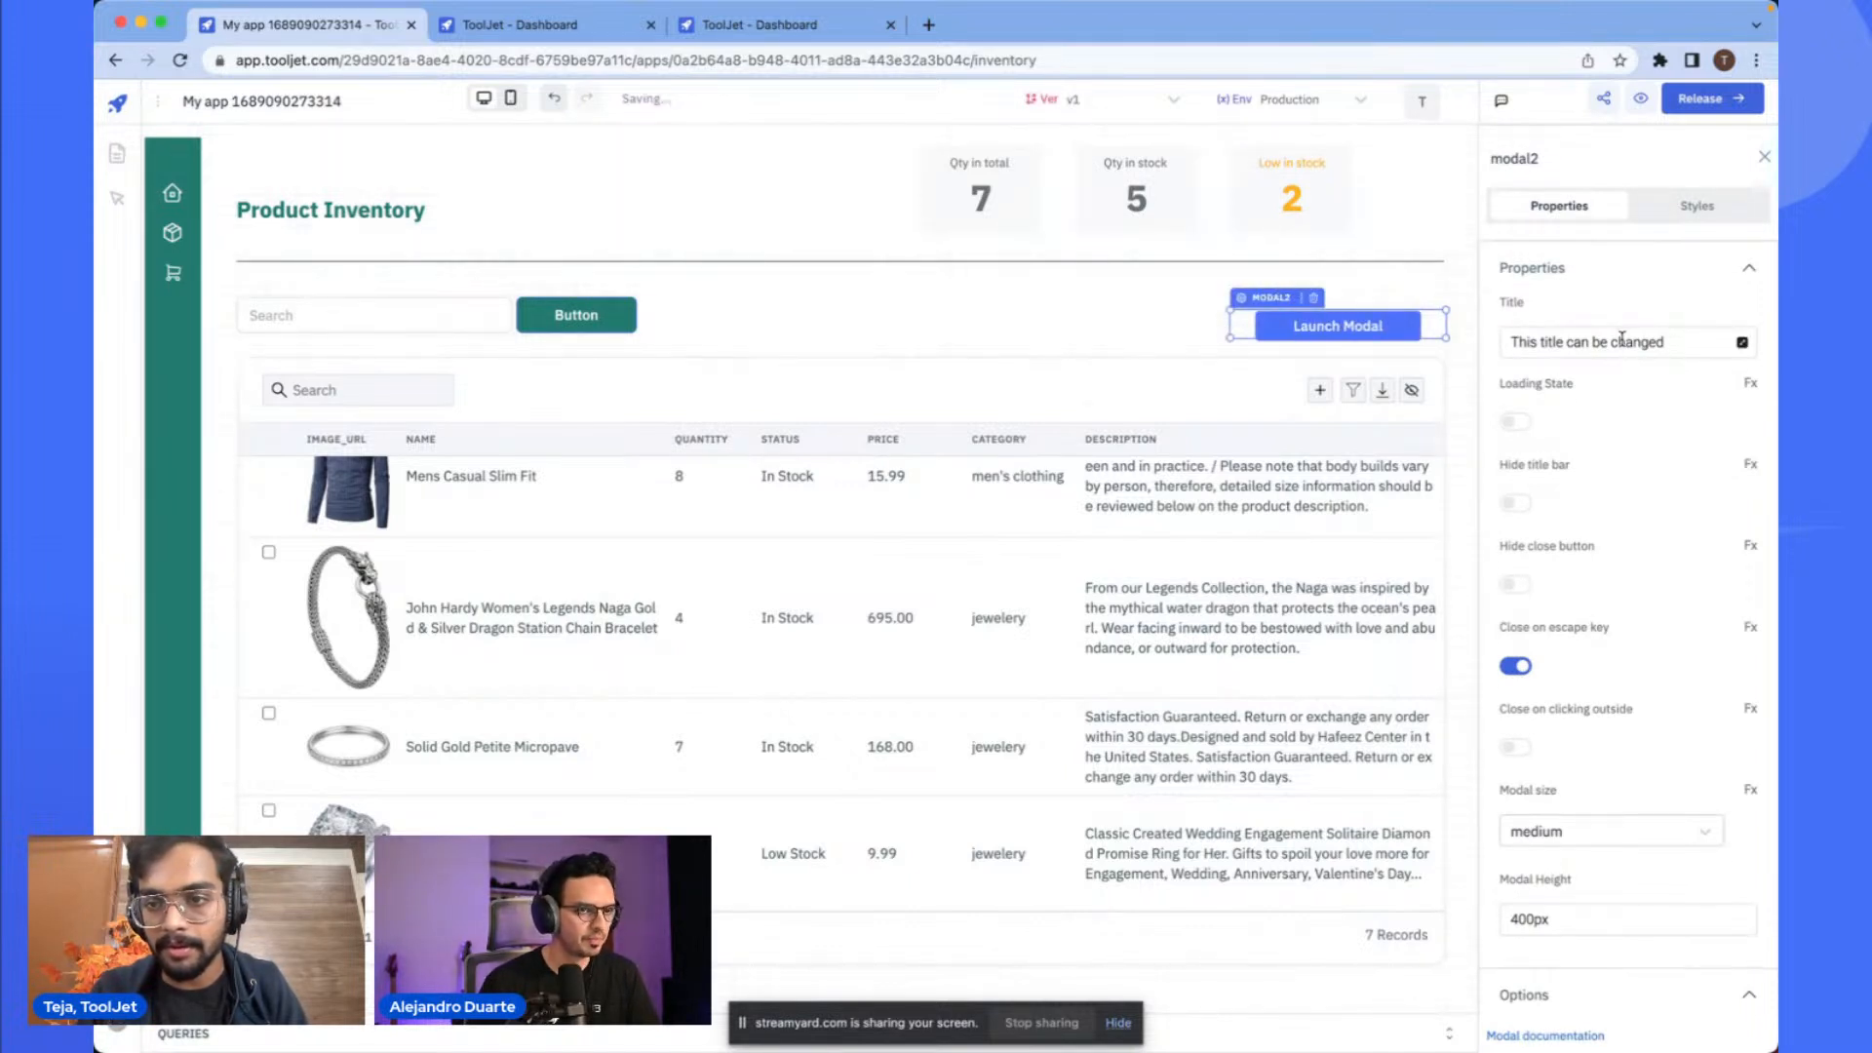
# - Set the modal's title to Add a modal
pyautogui.tripleClick(1621, 338)
pyautogui.write('Add a modal')
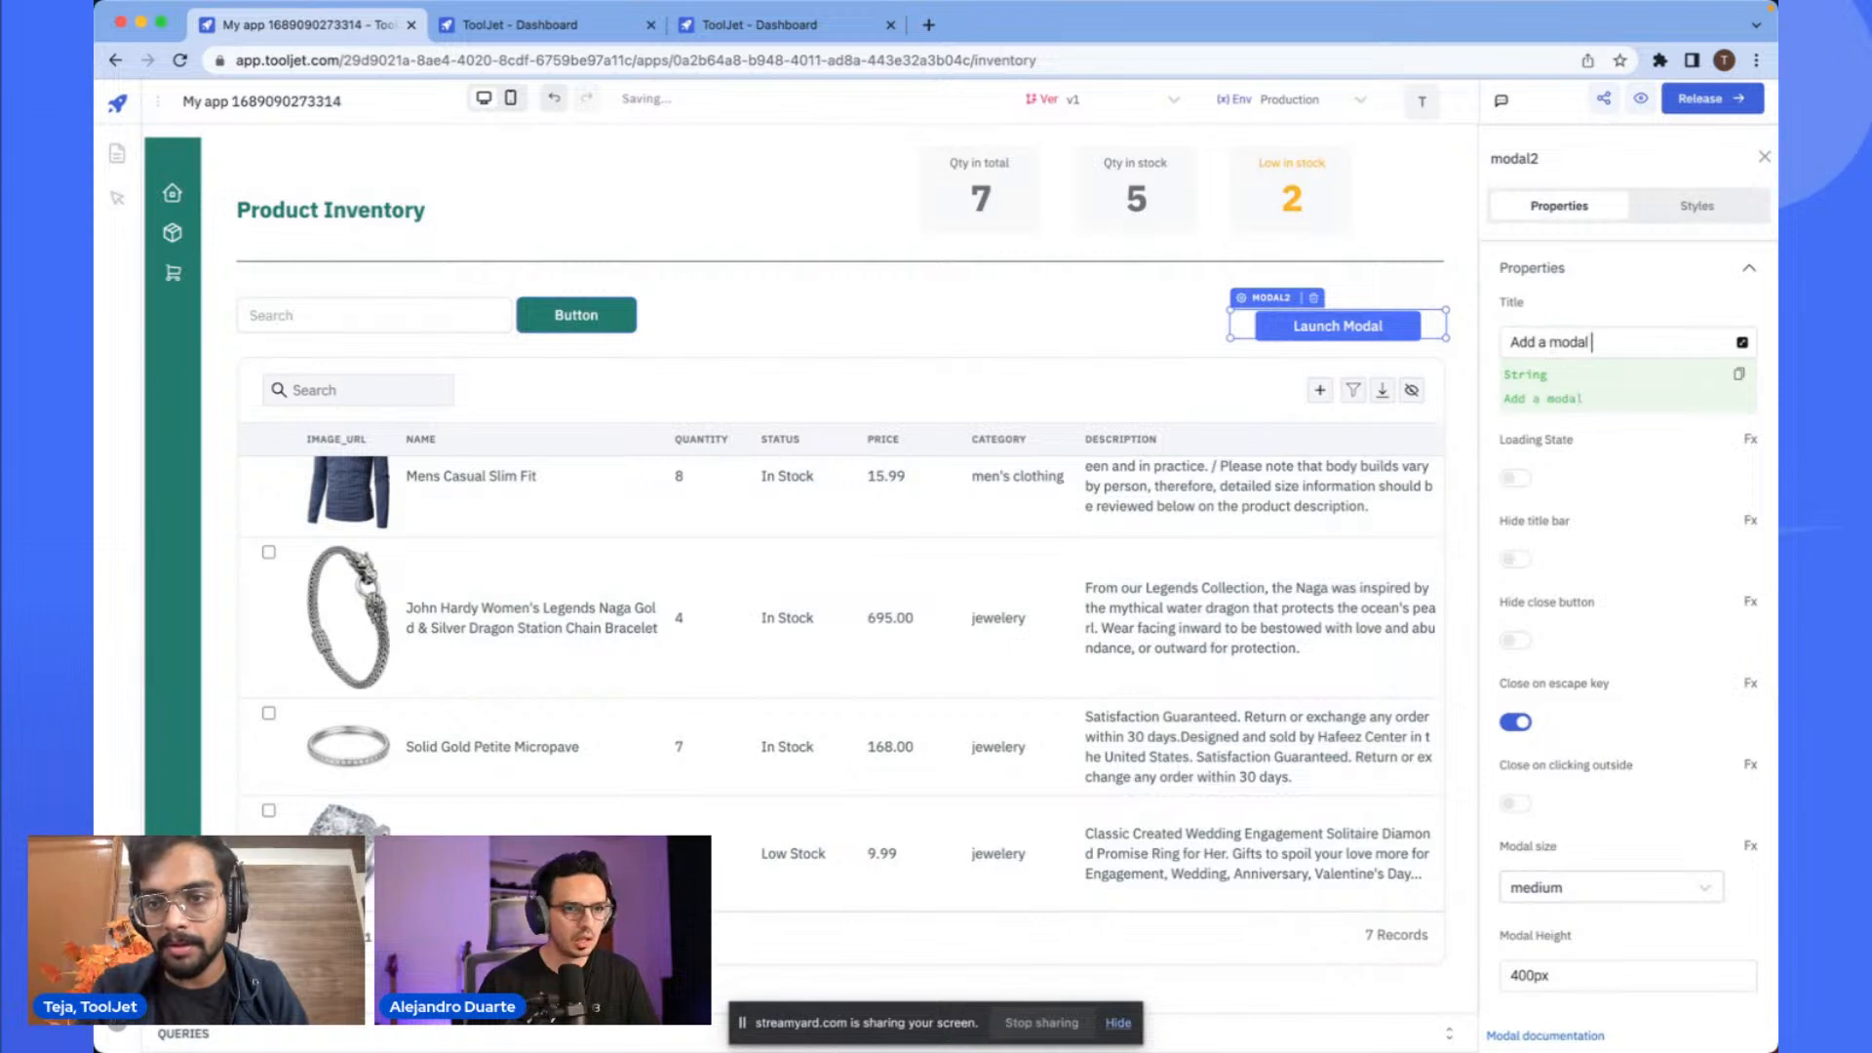
# - Set the modal's trigger button background colour to #237a6fff
pyautogui.press('super+Tab')
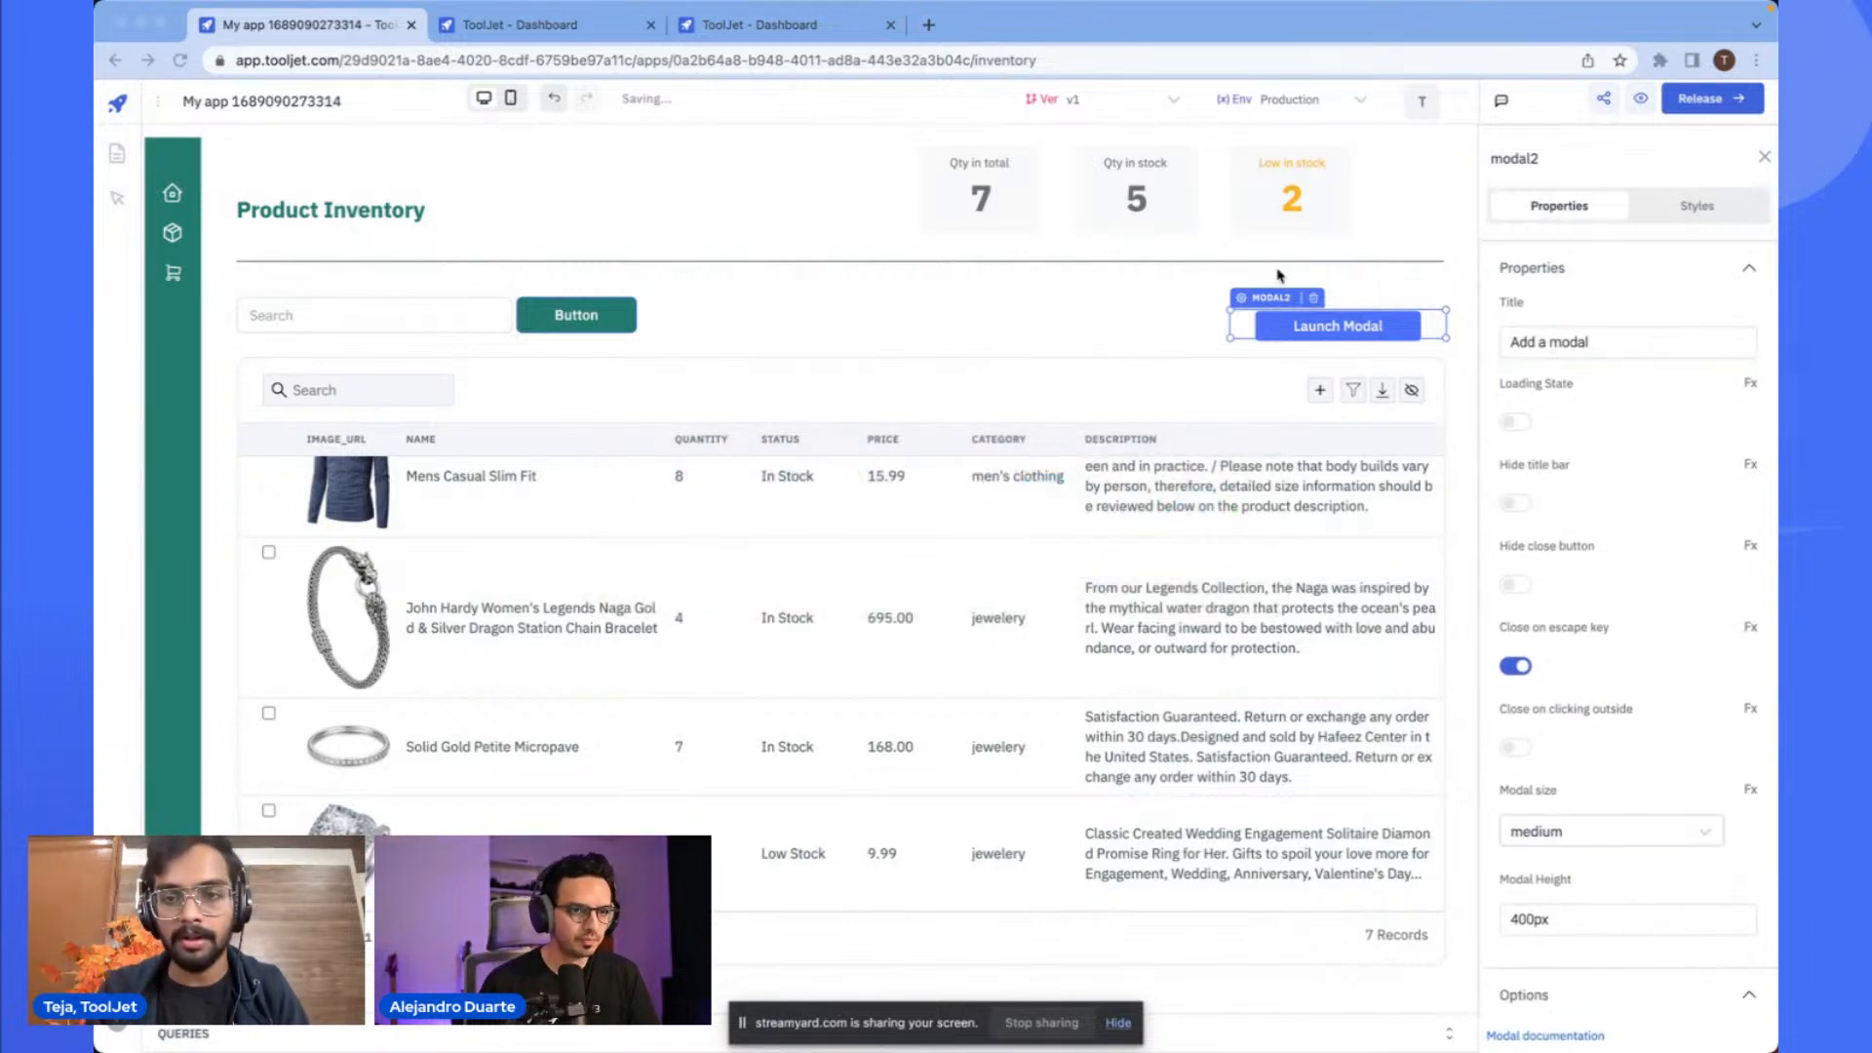
pyautogui.press('super+Tab')
pyautogui.click(1679, 236)
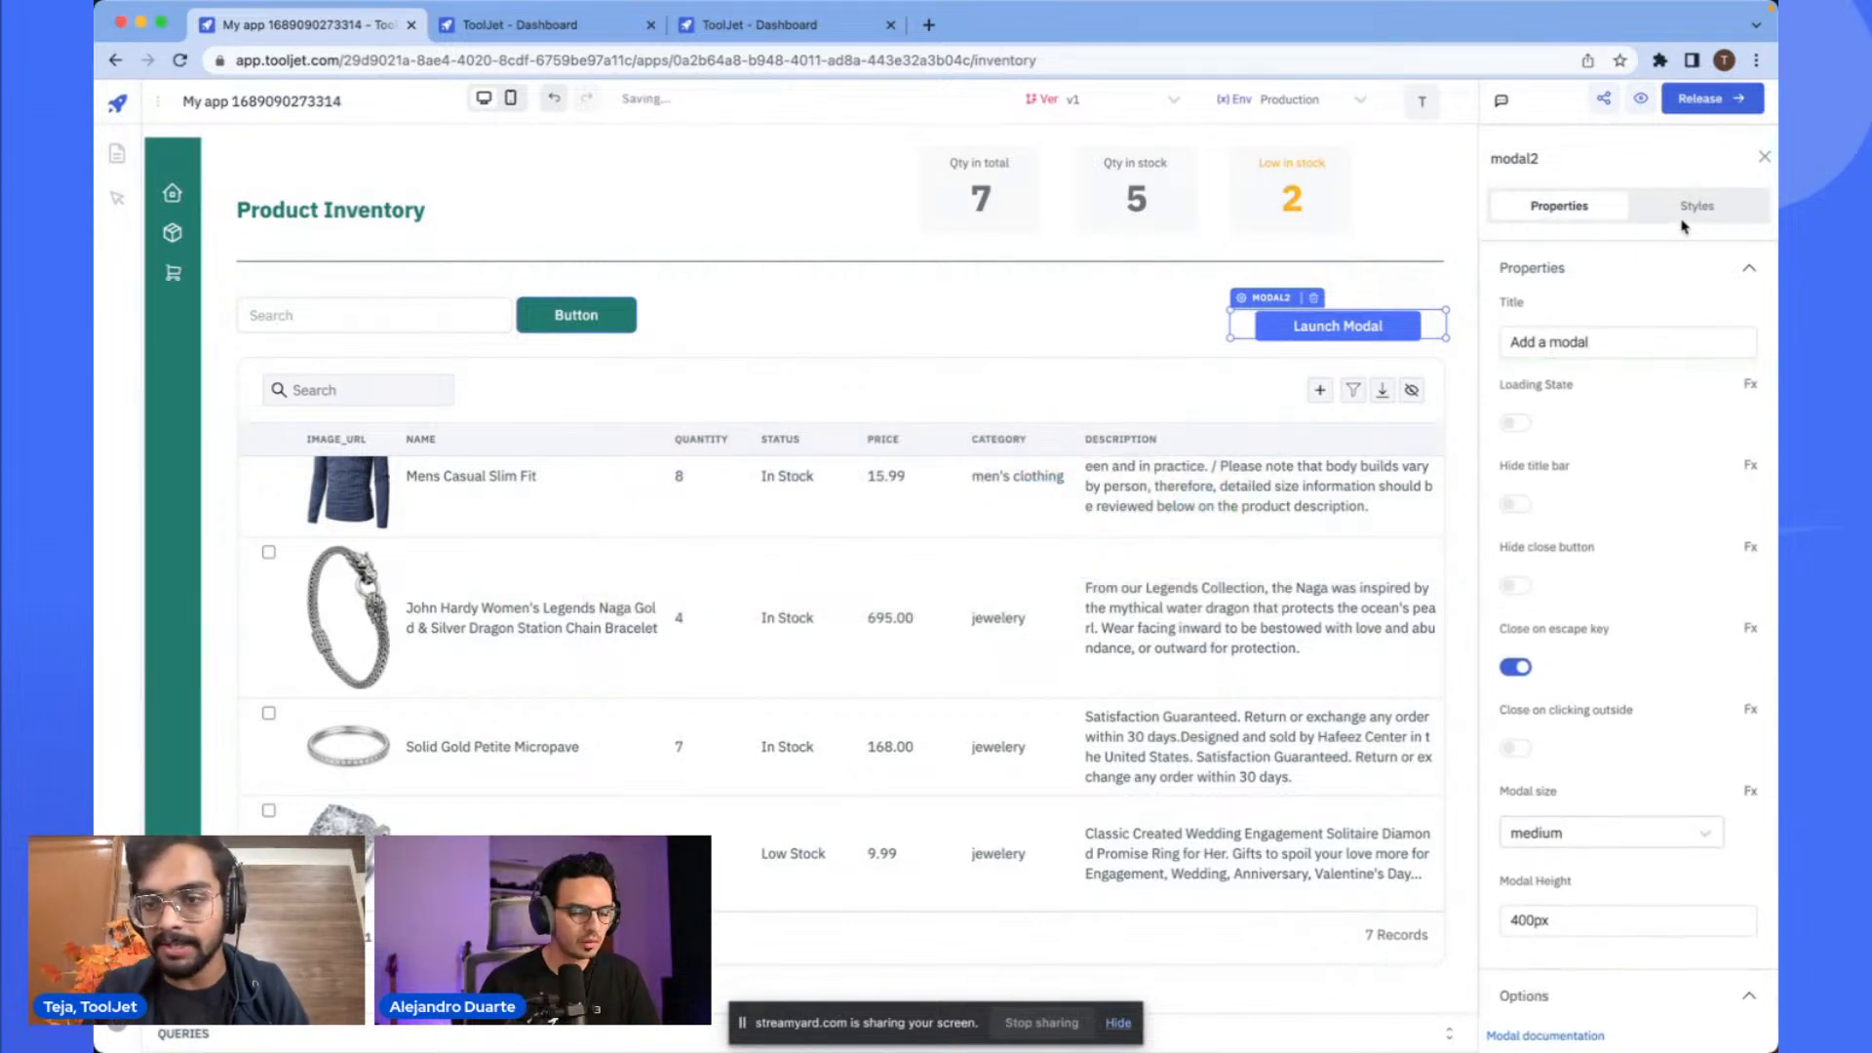
pyautogui.click(1696, 216)
pyautogui.scroll(-1, 1584, 543)
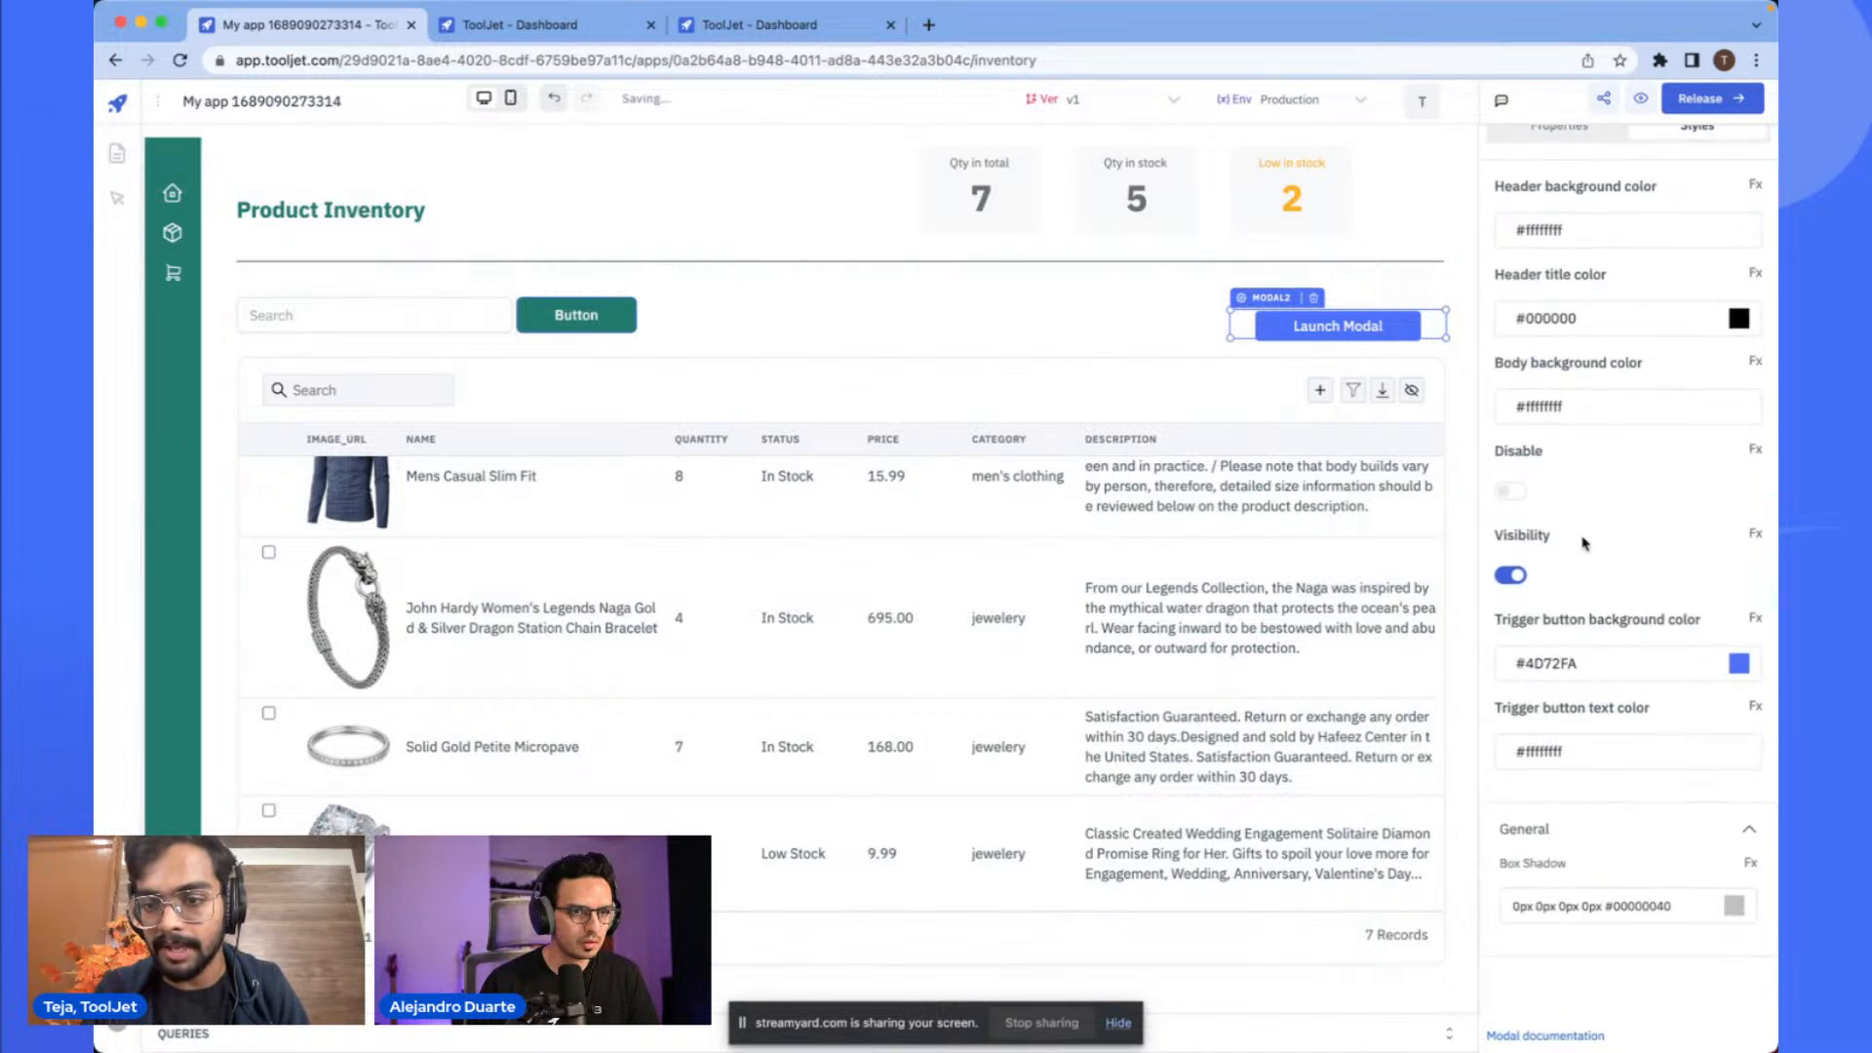
pyautogui.click(1675, 667)
pyautogui.doubleClick(1527, 854)
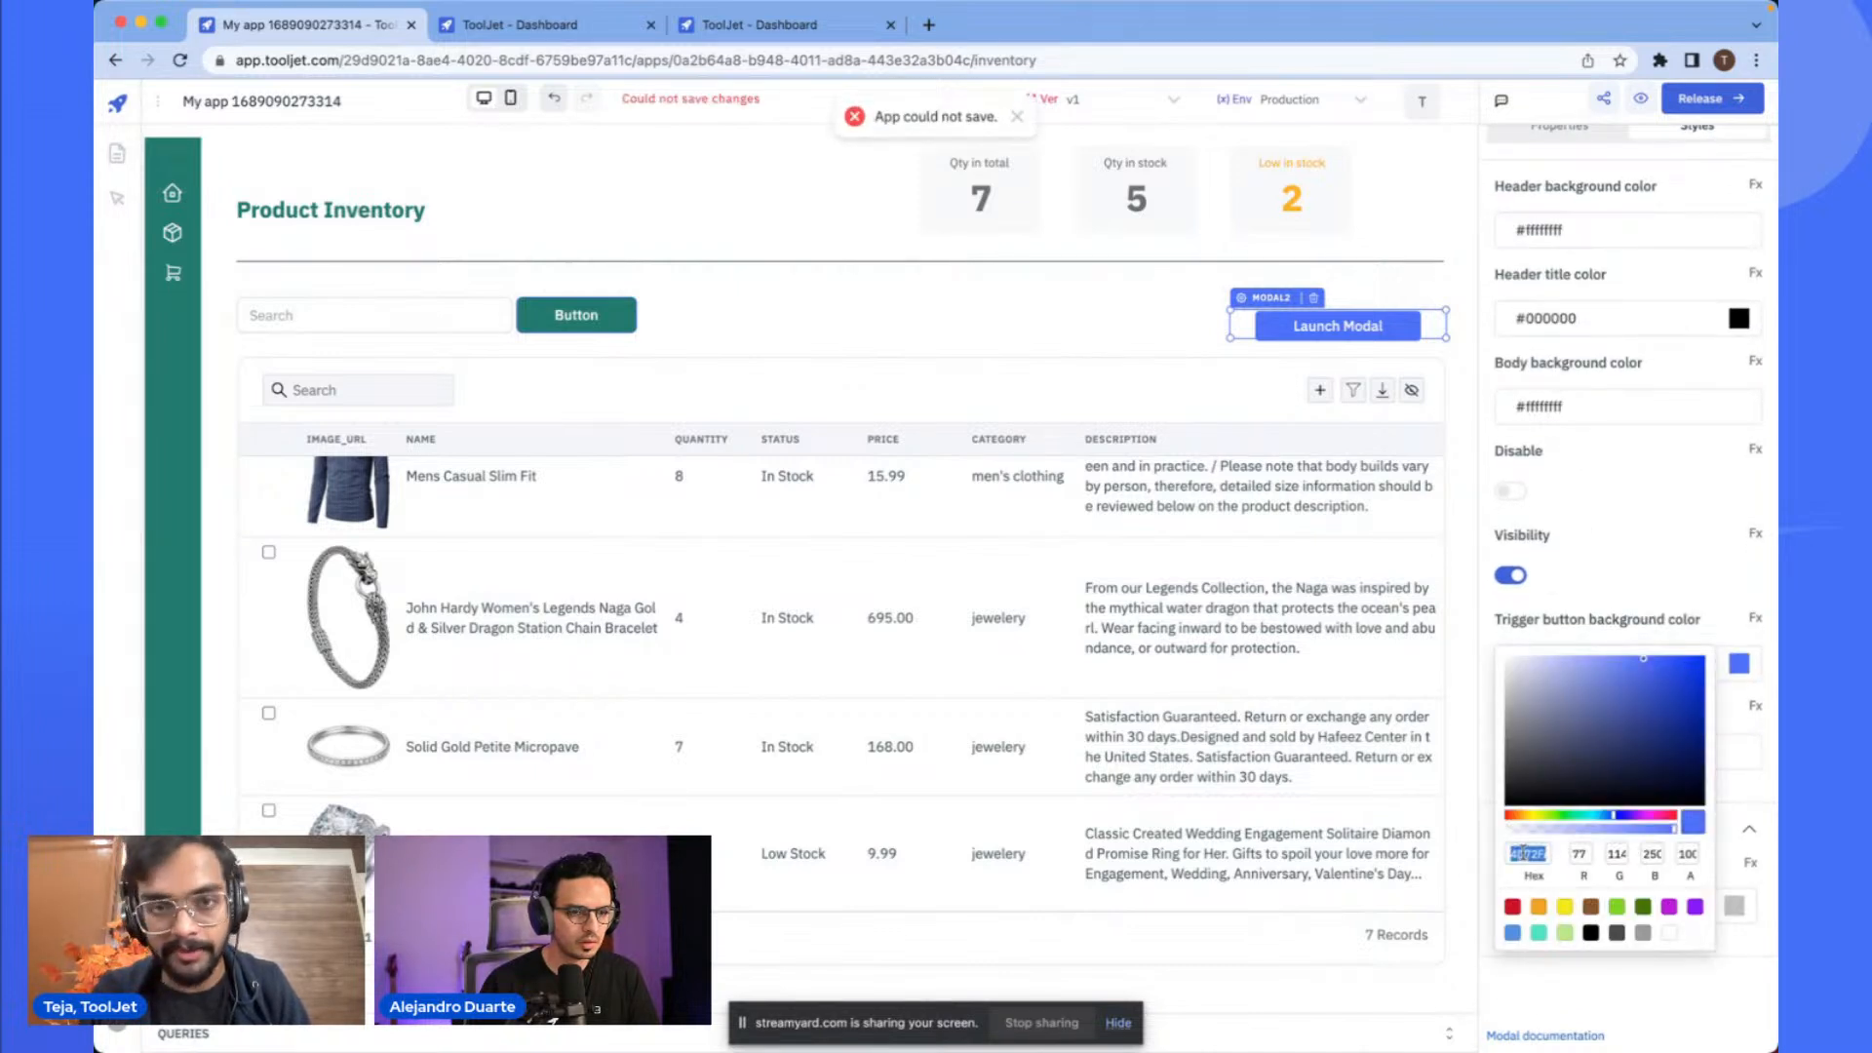
pyautogui.write('237a6f')
pyautogui.click(1621, 508)
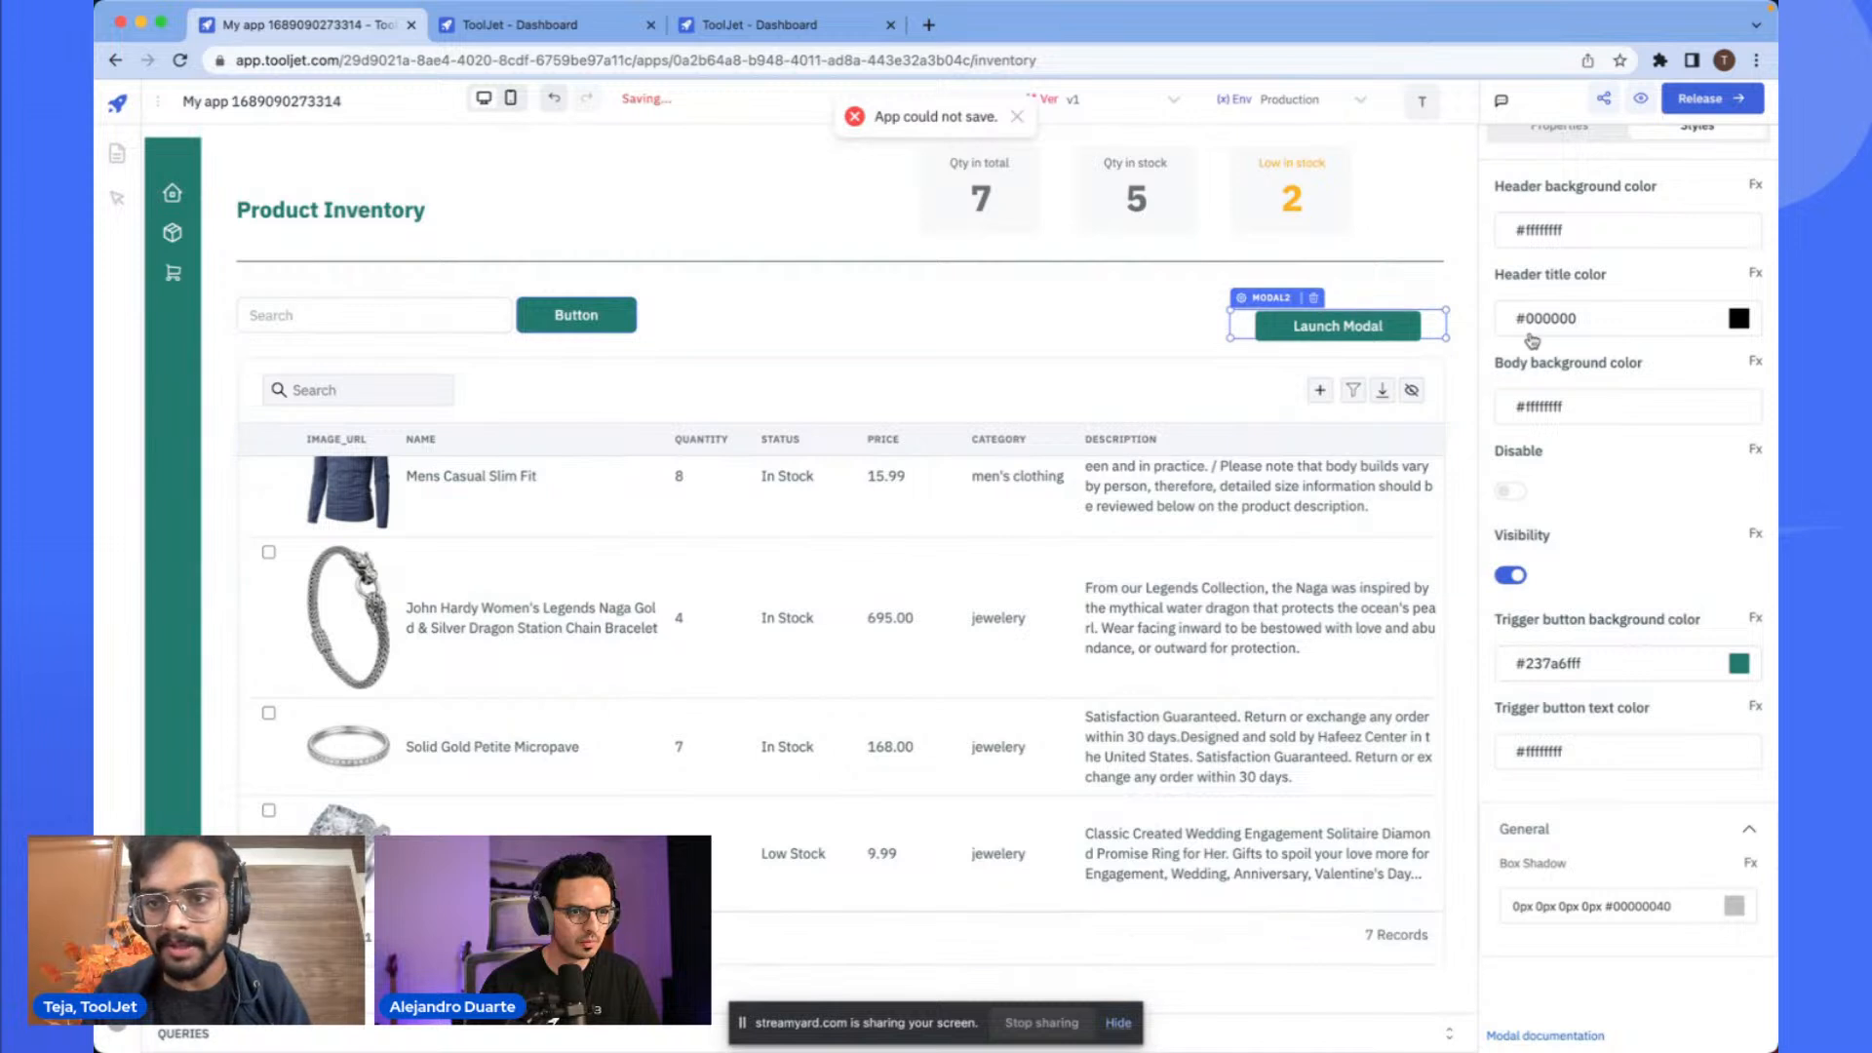
# - Change the modal's title to Add a Product
pyautogui.scroll(1, 1532, 342)
pyautogui.click(1559, 205)
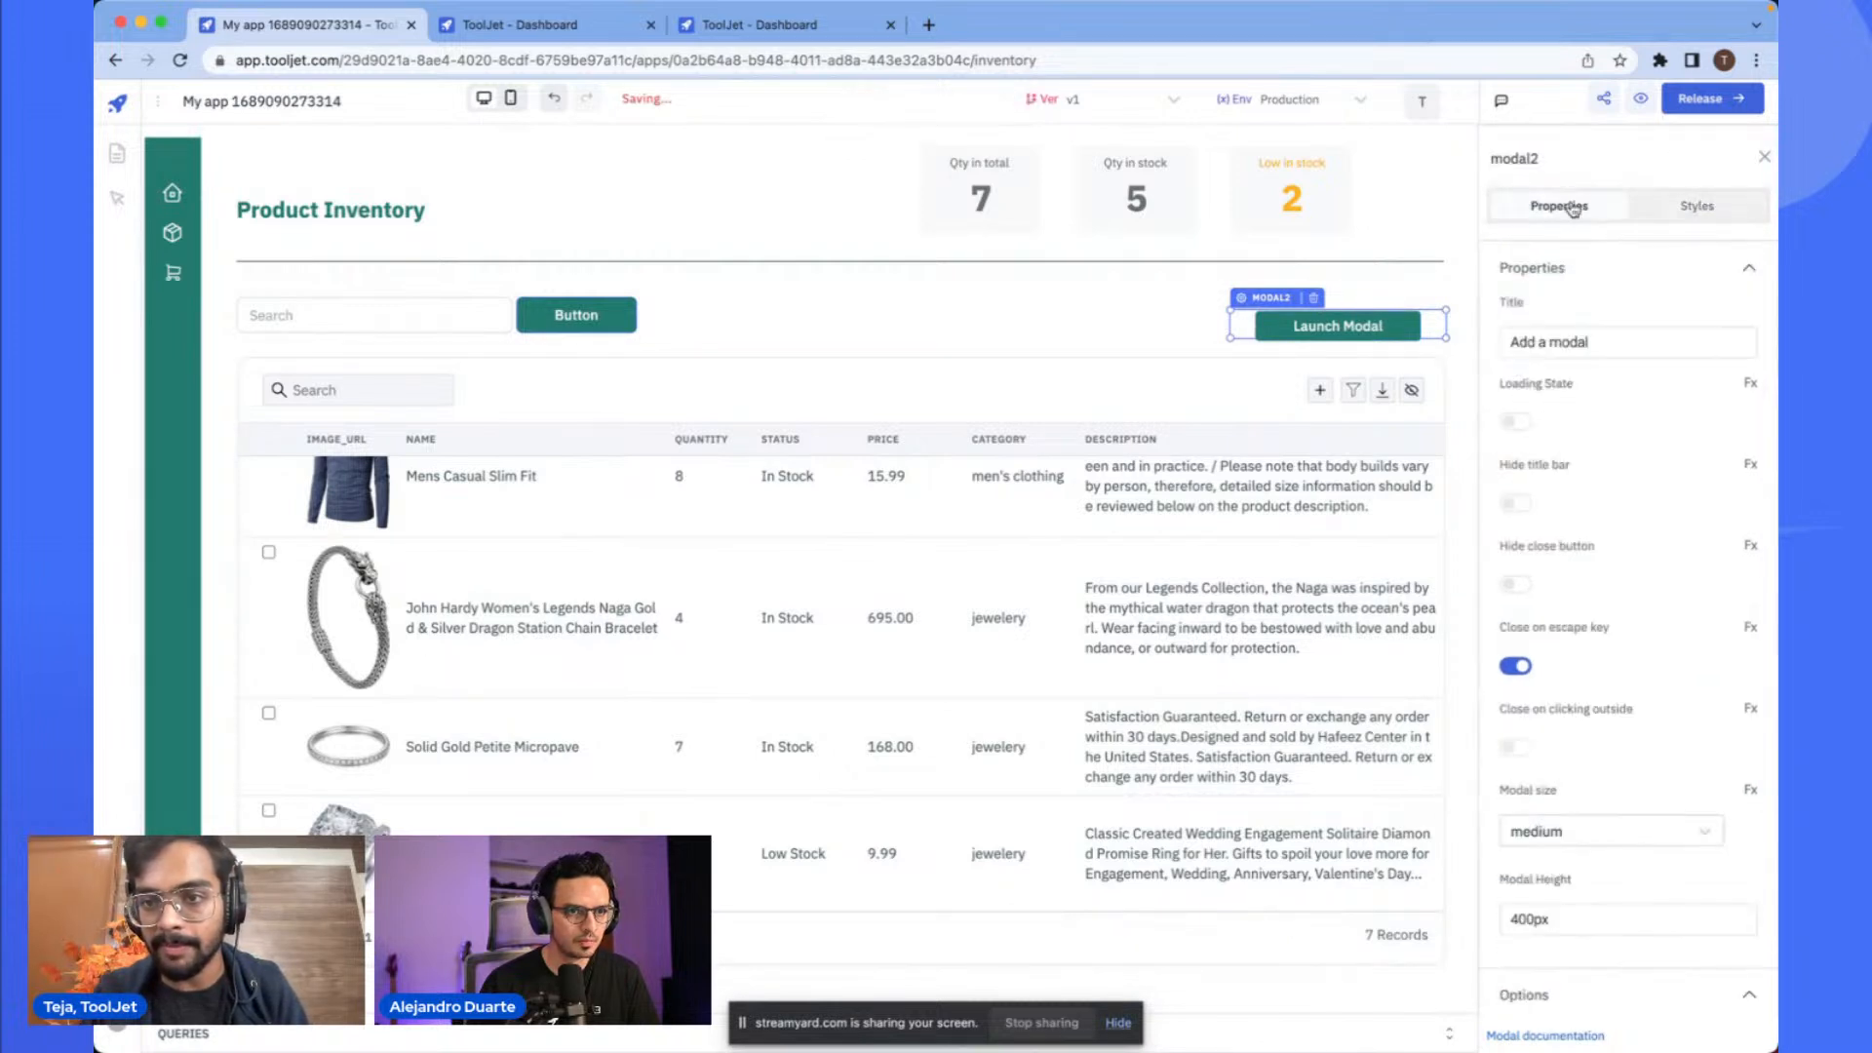
pyautogui.tripleClick(1541, 343)
pyautogui.click(1542, 343)
pyautogui.doubleClick(1567, 342)
pyautogui.write('Product')
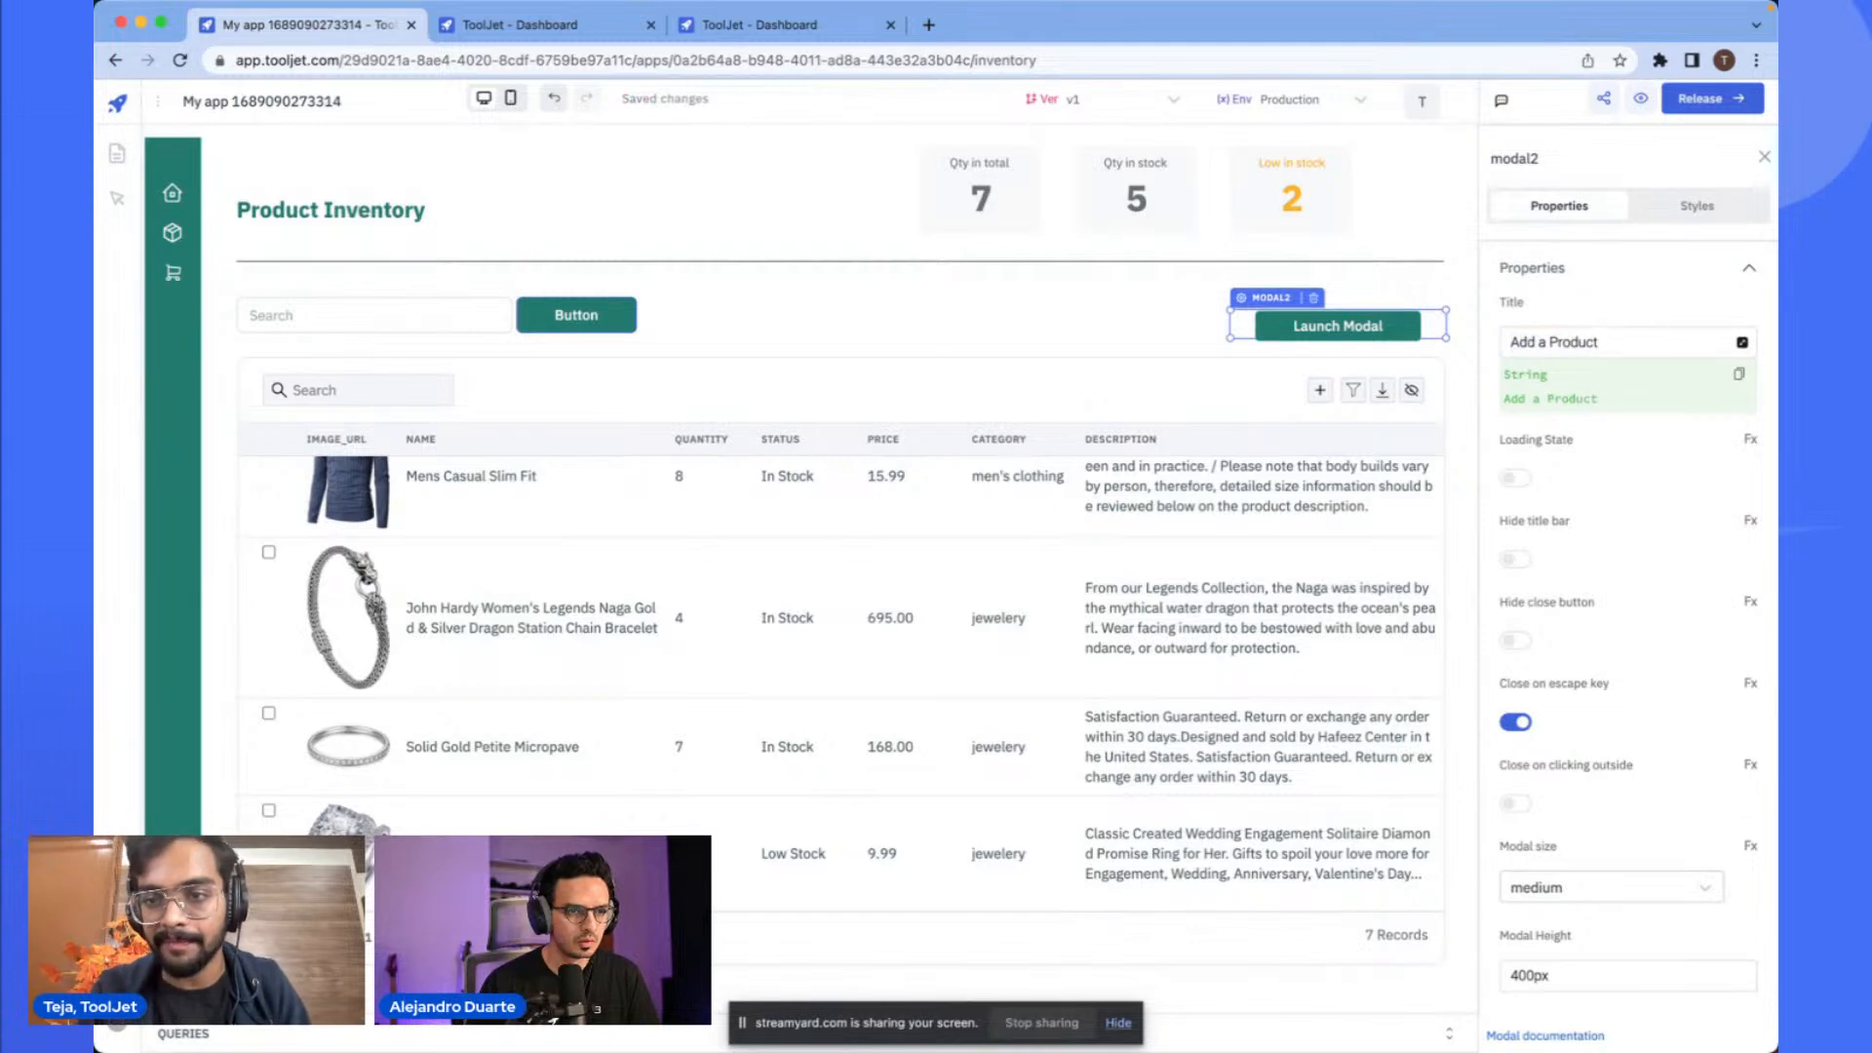
# - Set the modal's trigger button label to Add a Product
pyautogui.click(1210, 318)
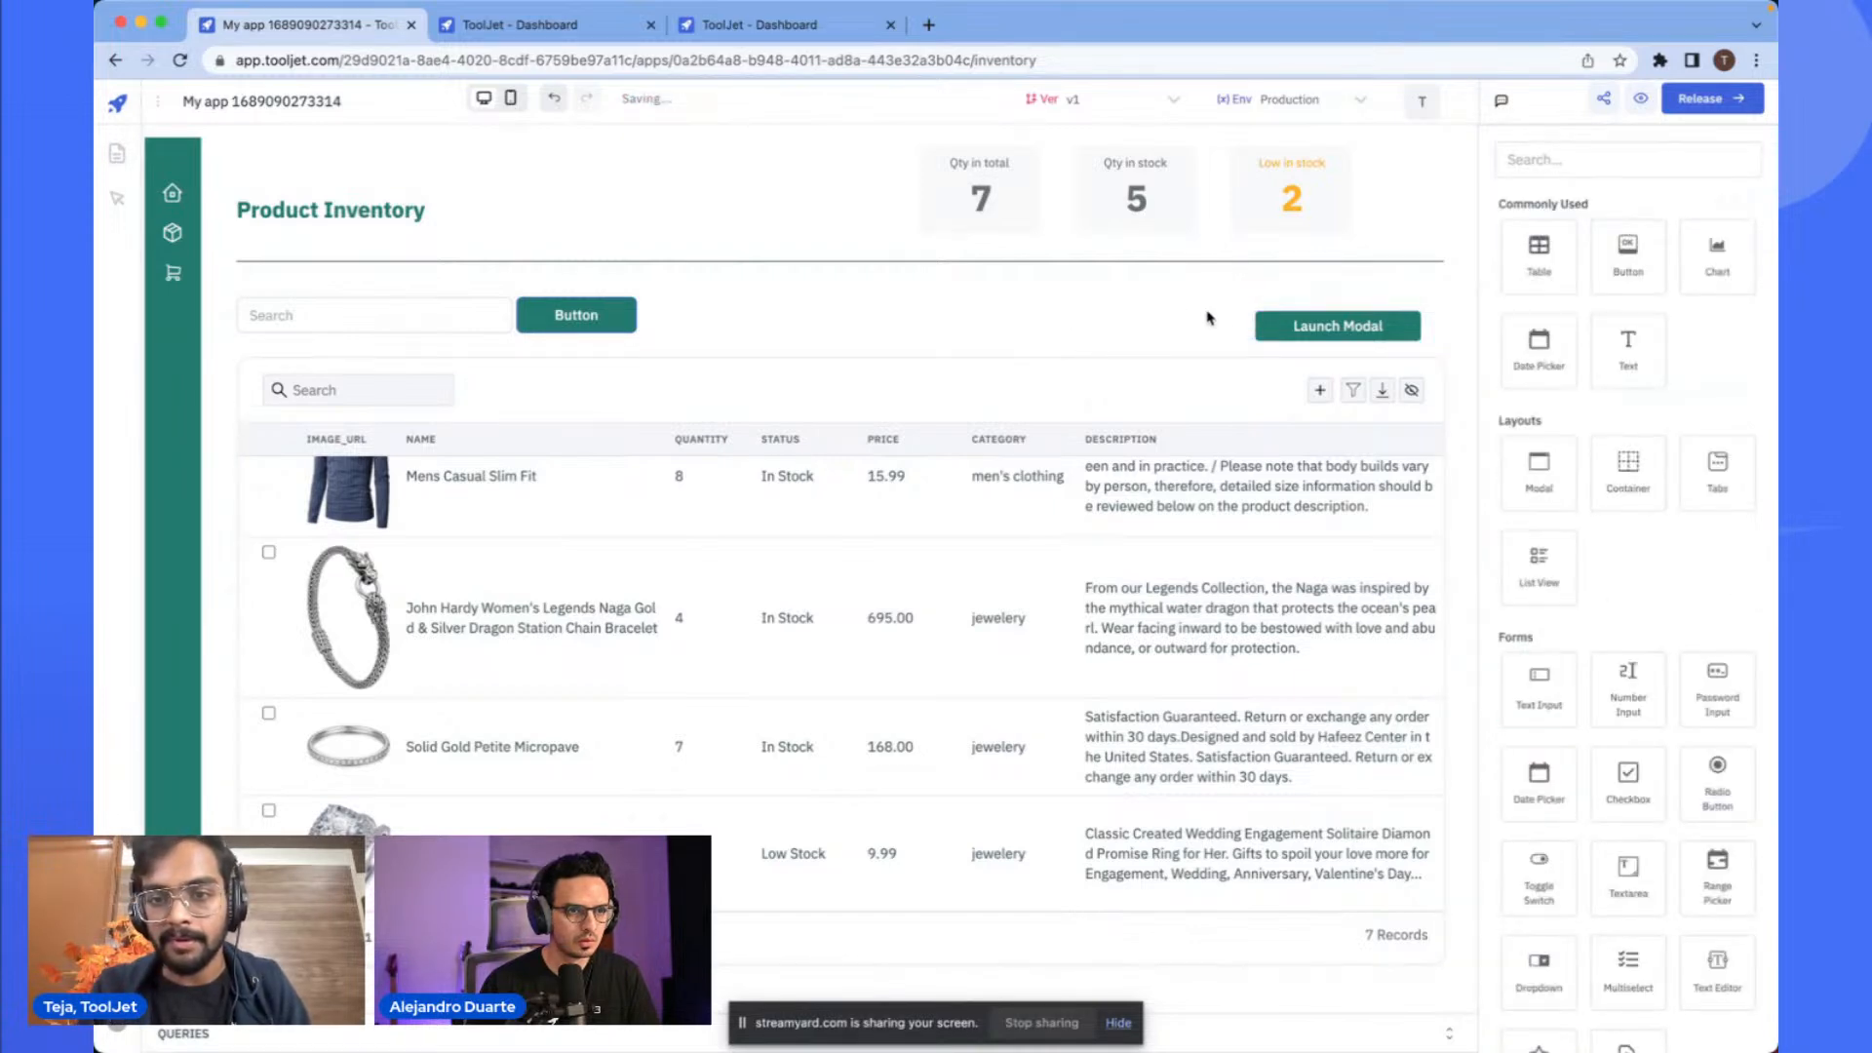
pyautogui.click(1285, 330)
pyautogui.click(1135, 181)
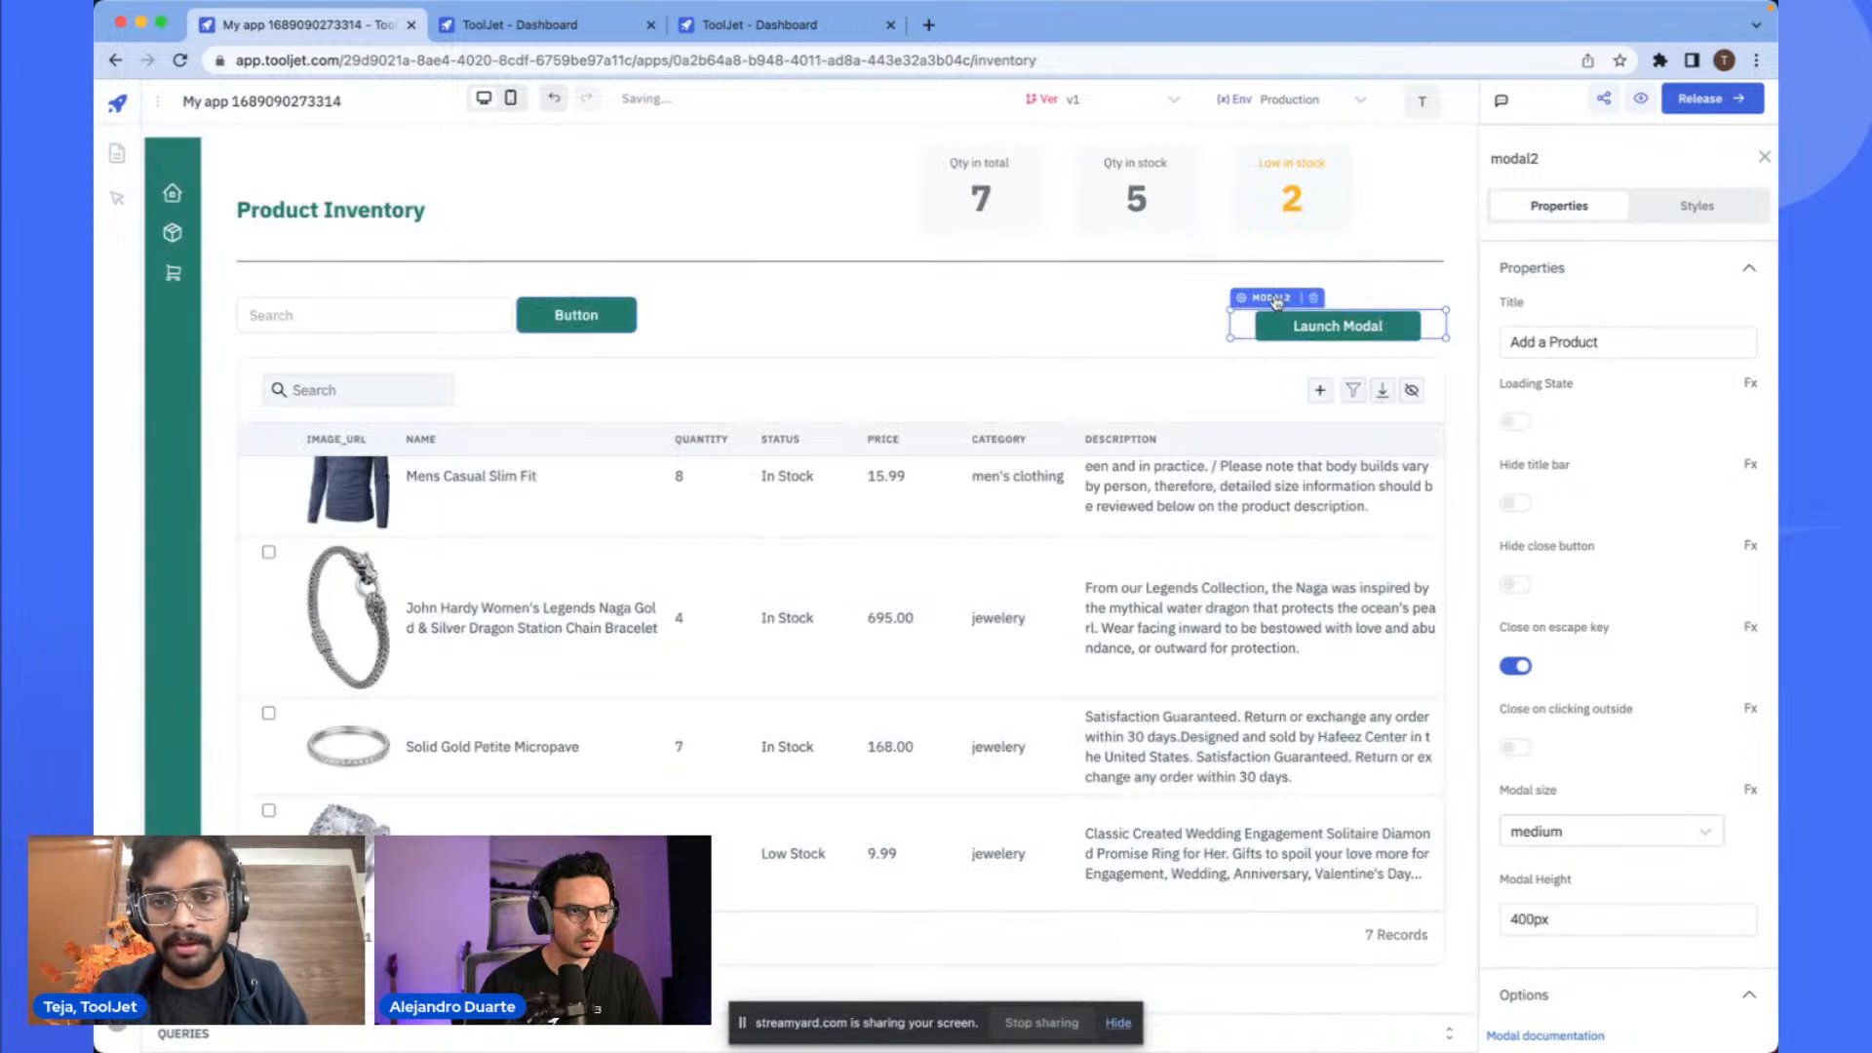
pyautogui.click(1592, 342)
pyautogui.tripleClick(1592, 341)
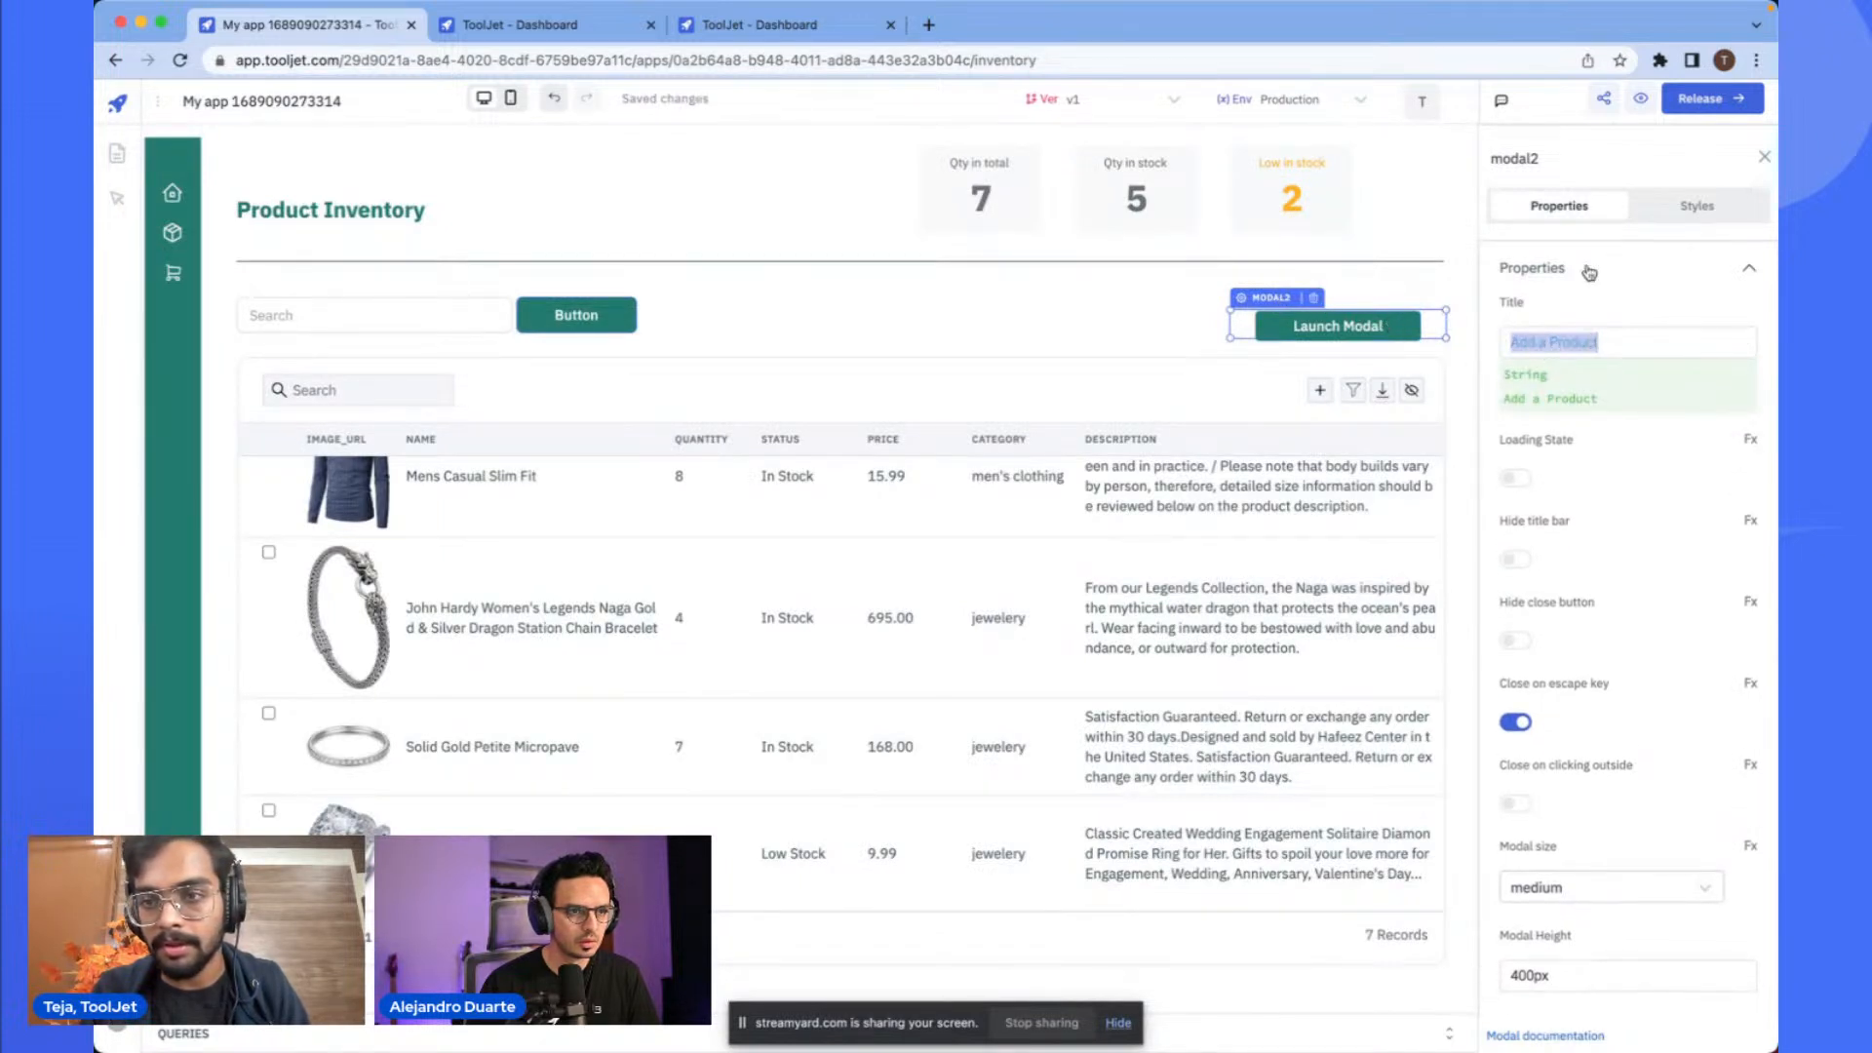
pyautogui.scroll(-3, 1579, 351)
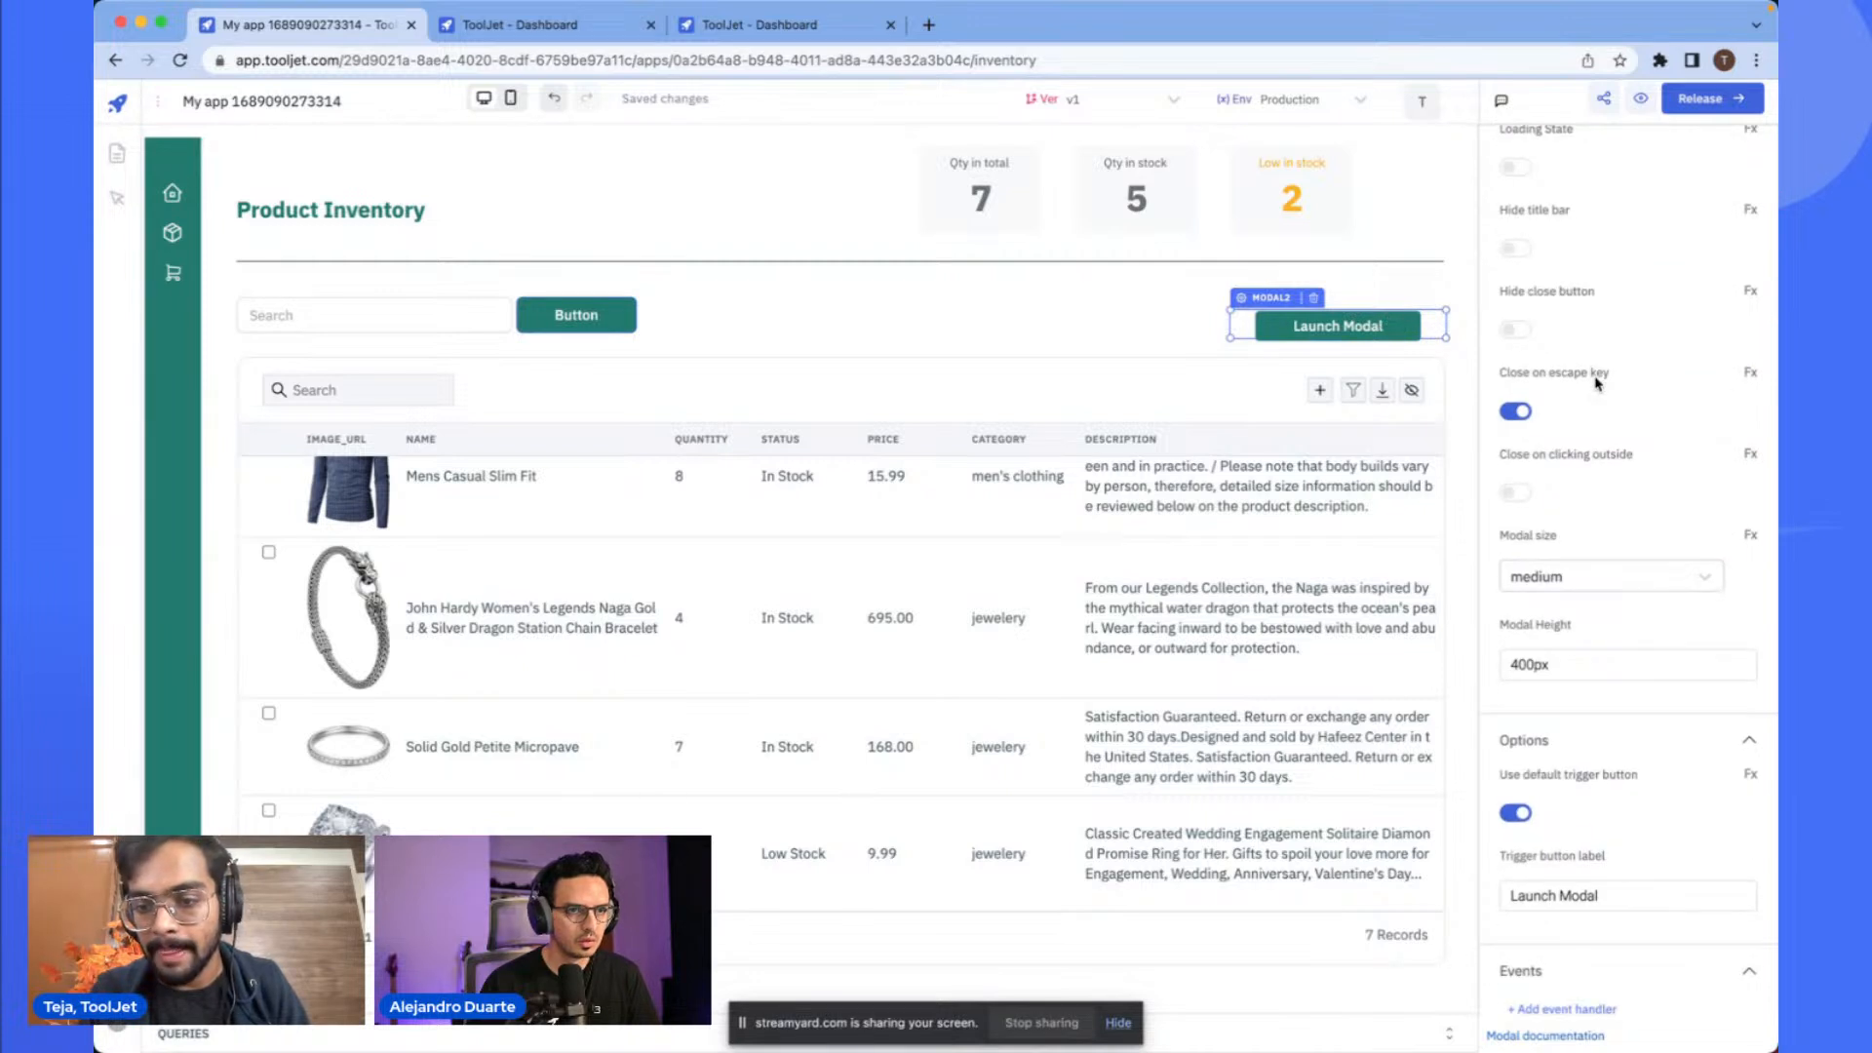
pyautogui.scroll(-3, 1580, 688)
pyautogui.tripleClick(1555, 665)
pyautogui.write('Add')
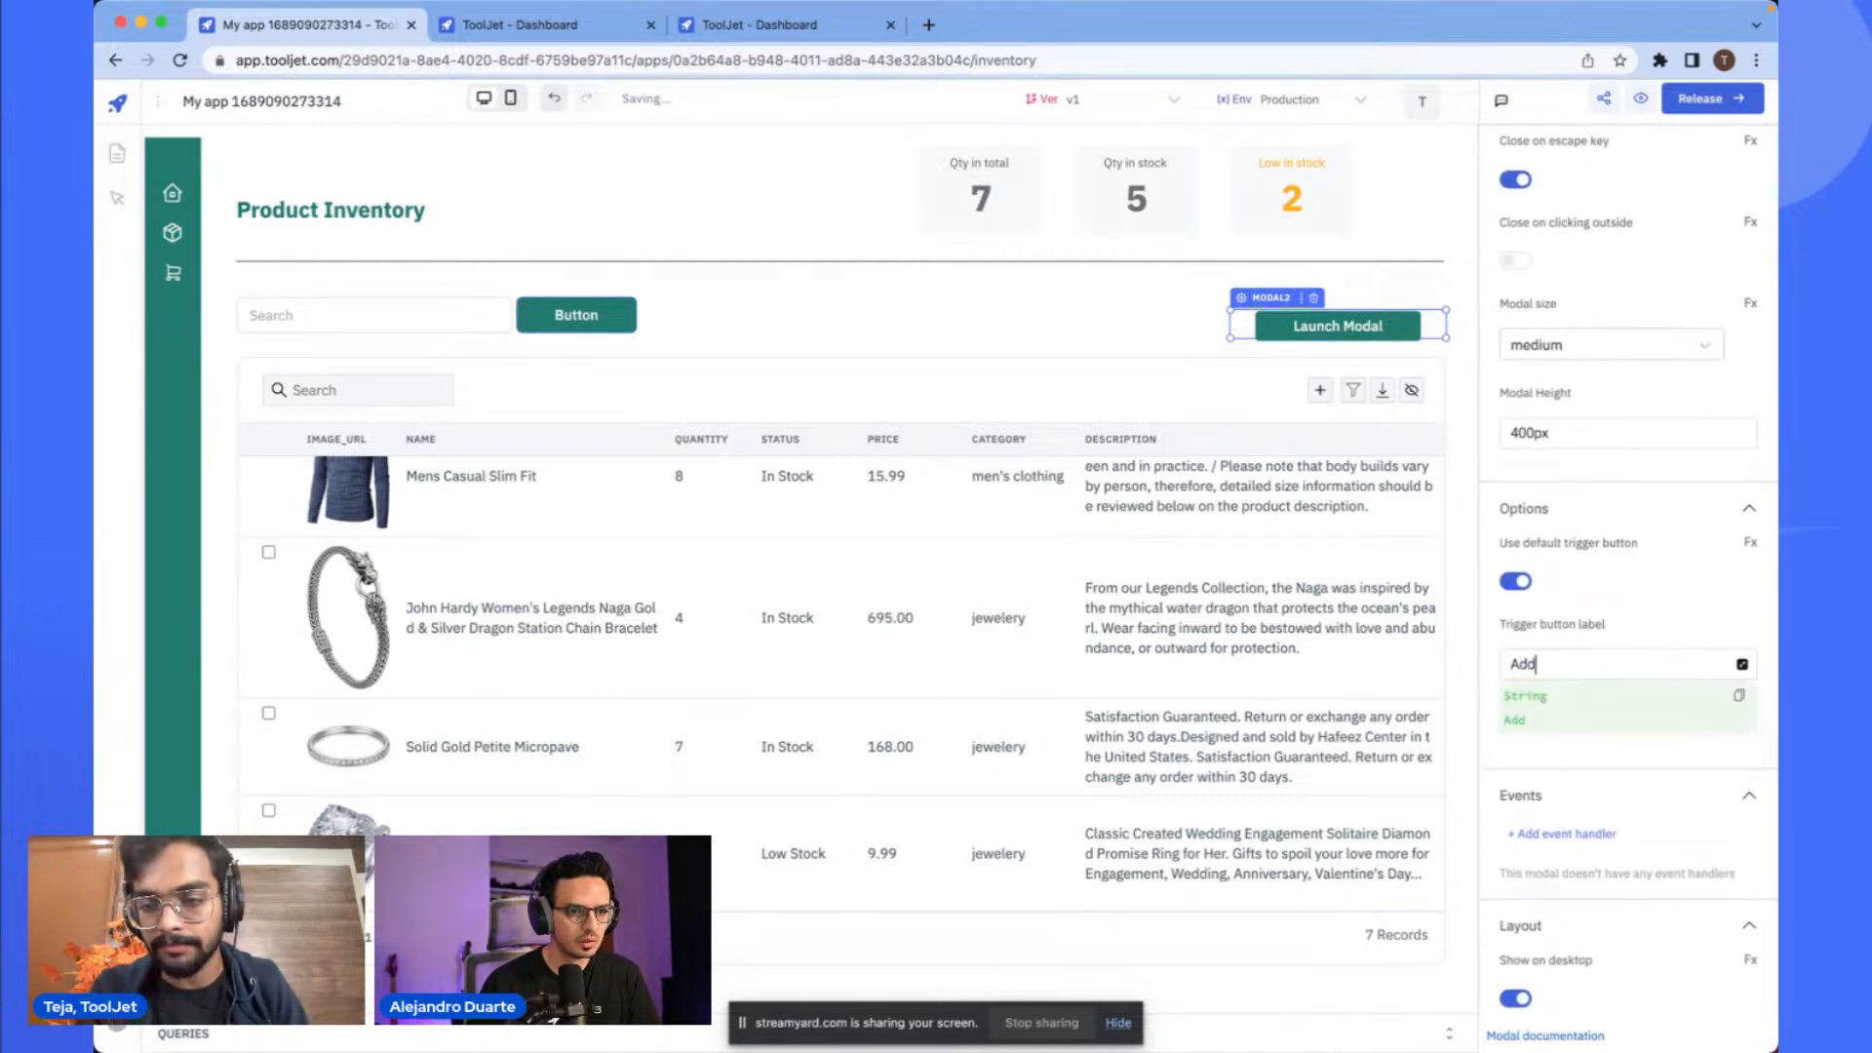
pyautogui.write(' a Product')
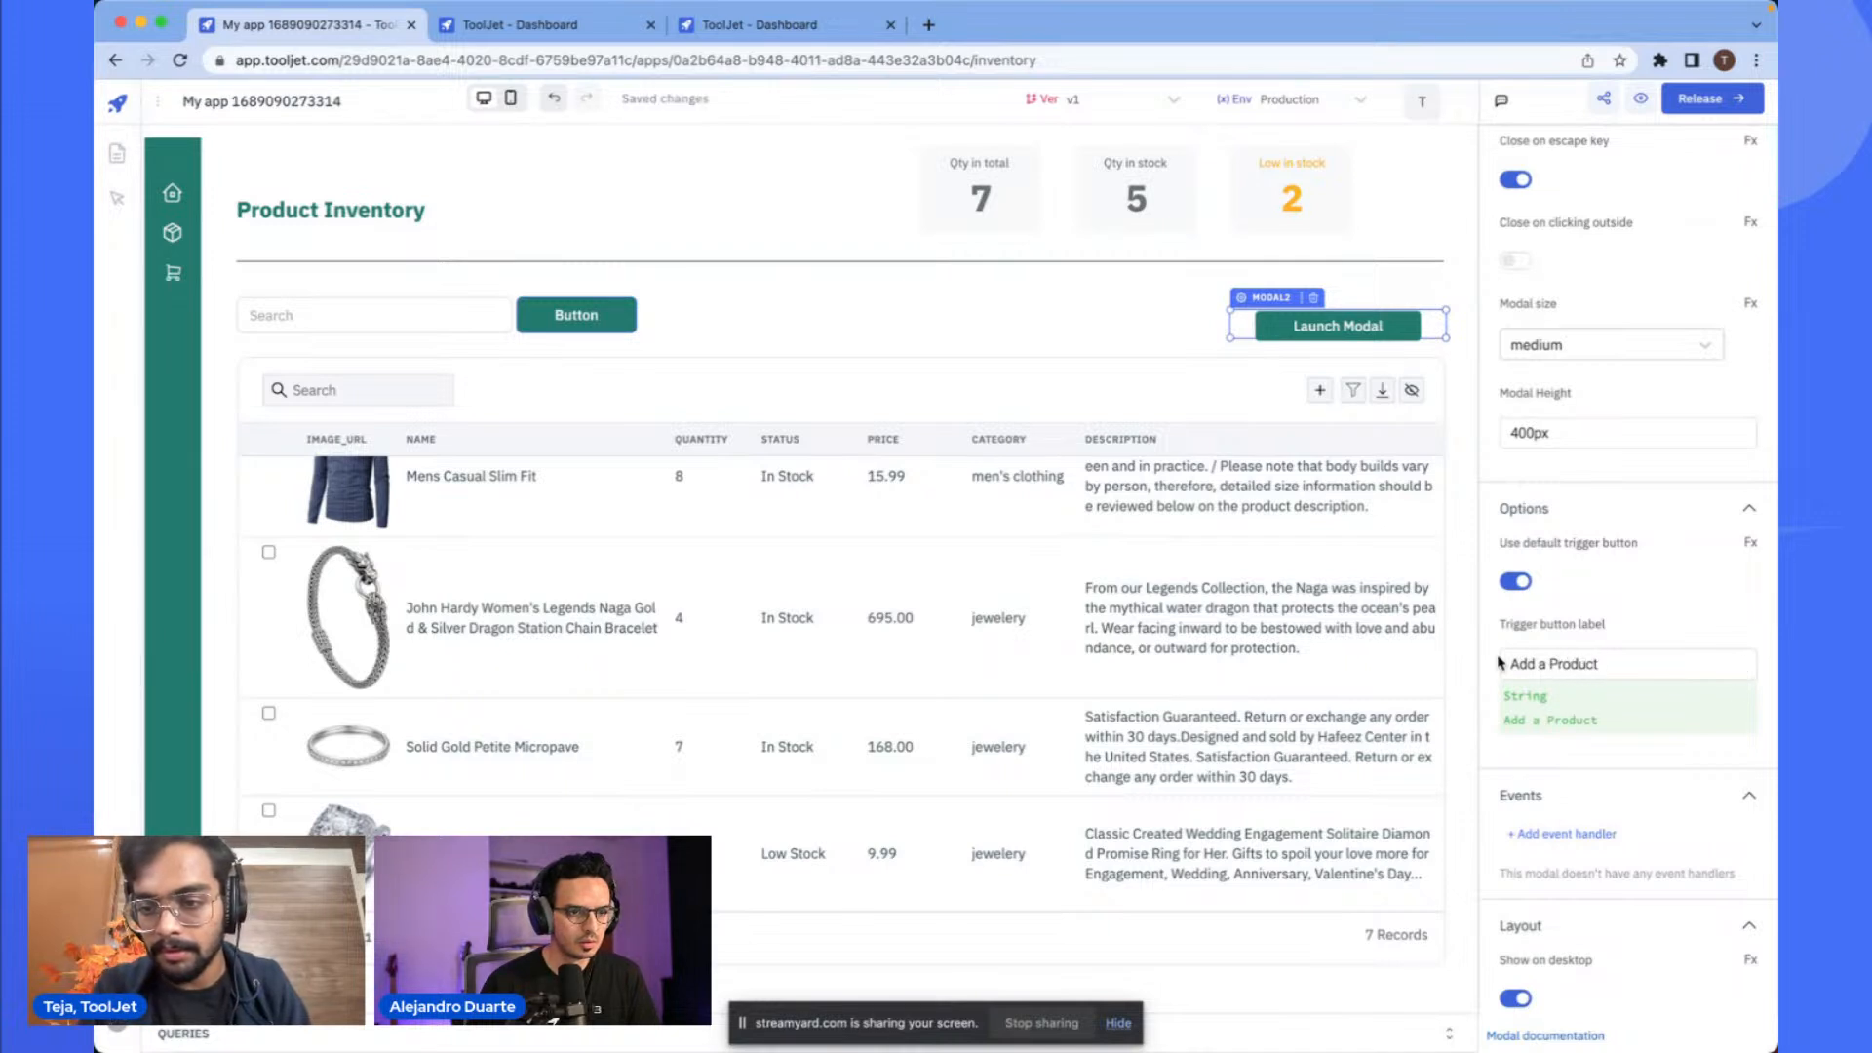
# - Open the Add a Product modal on the canvas through its trigger button
pyautogui.click(1102, 273)
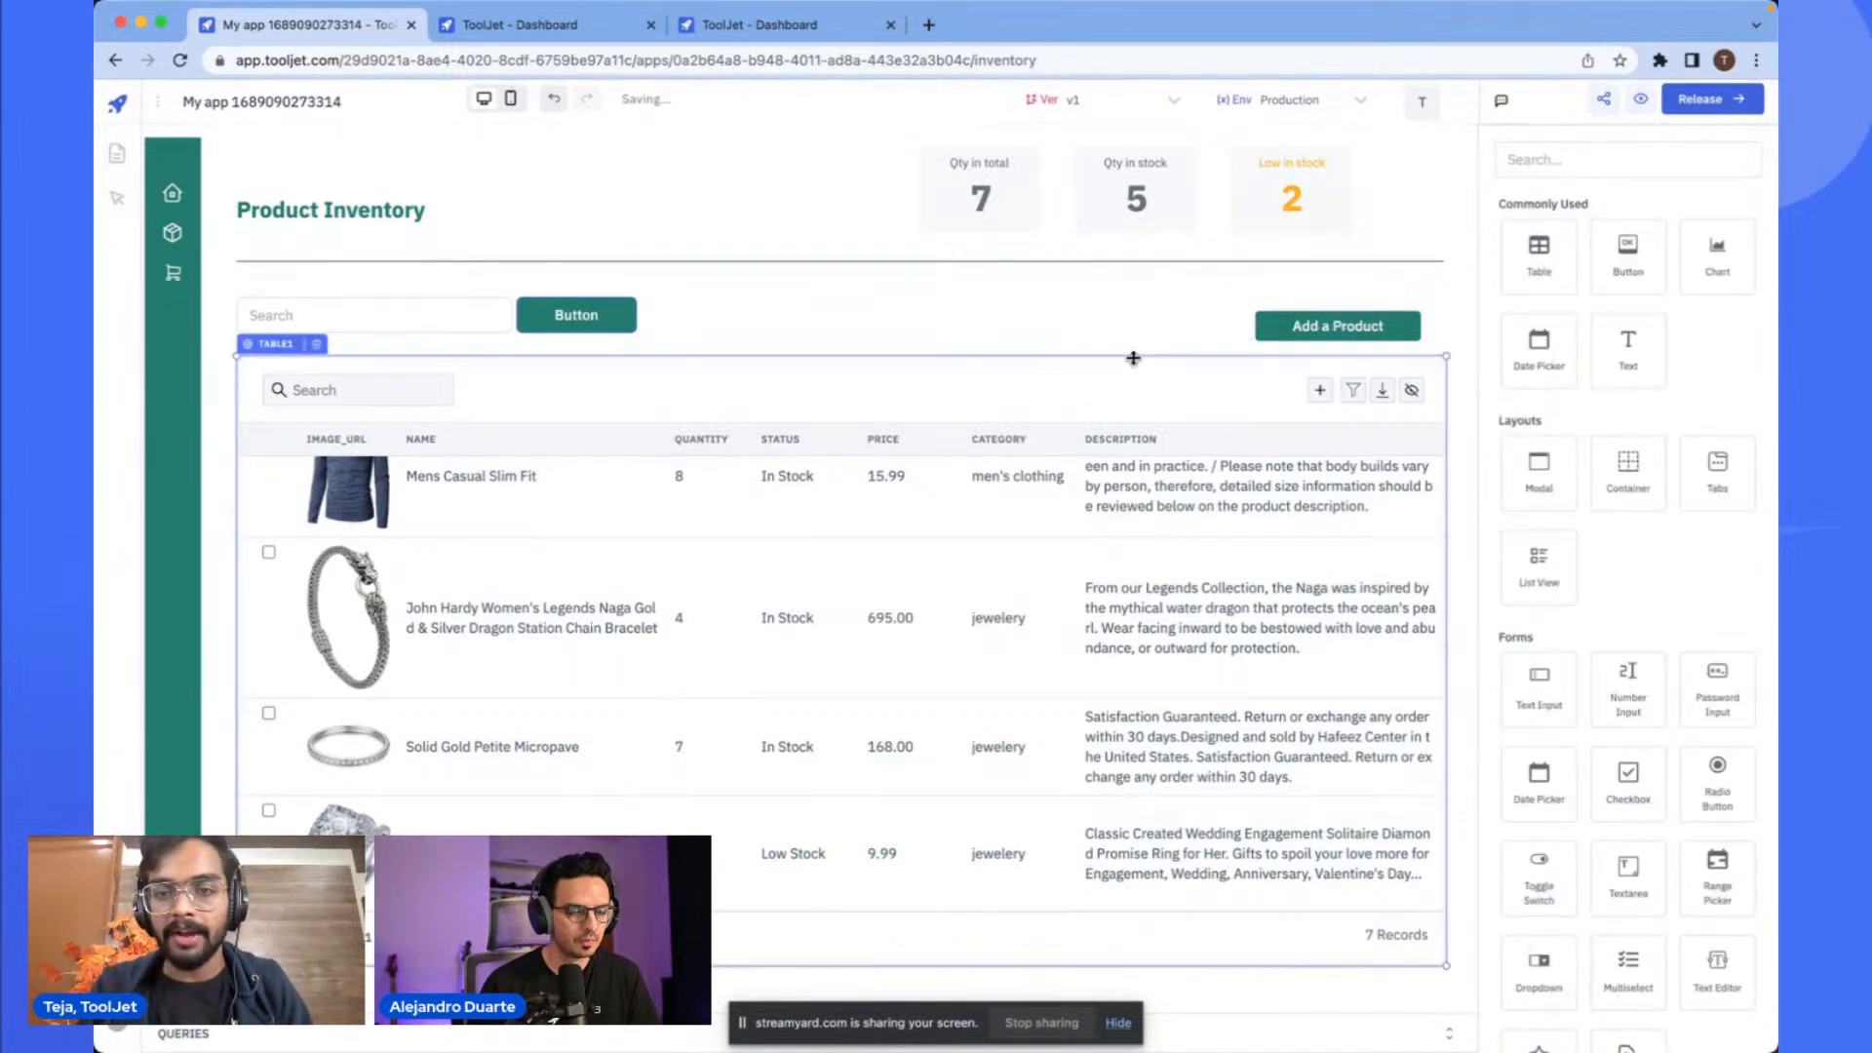
pyautogui.click(1328, 331)
pyautogui.click(1318, 328)
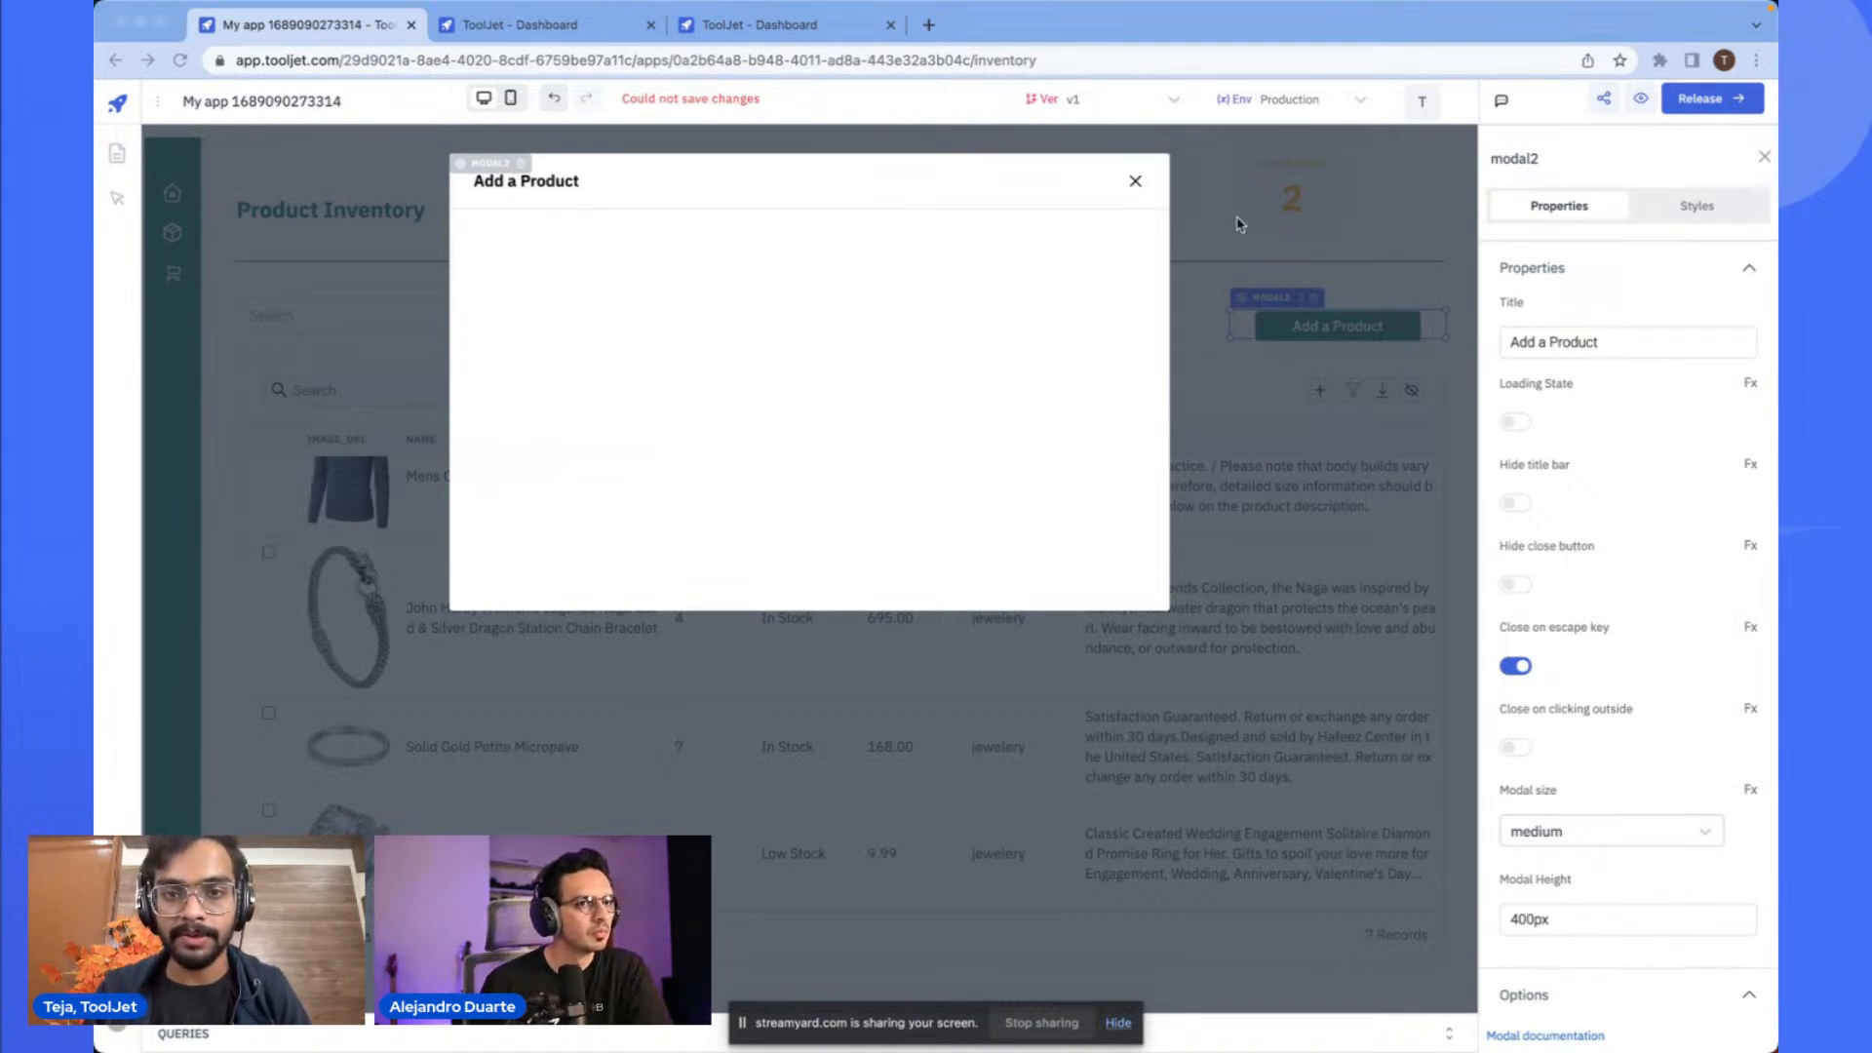
pyautogui.click(1099, 280)
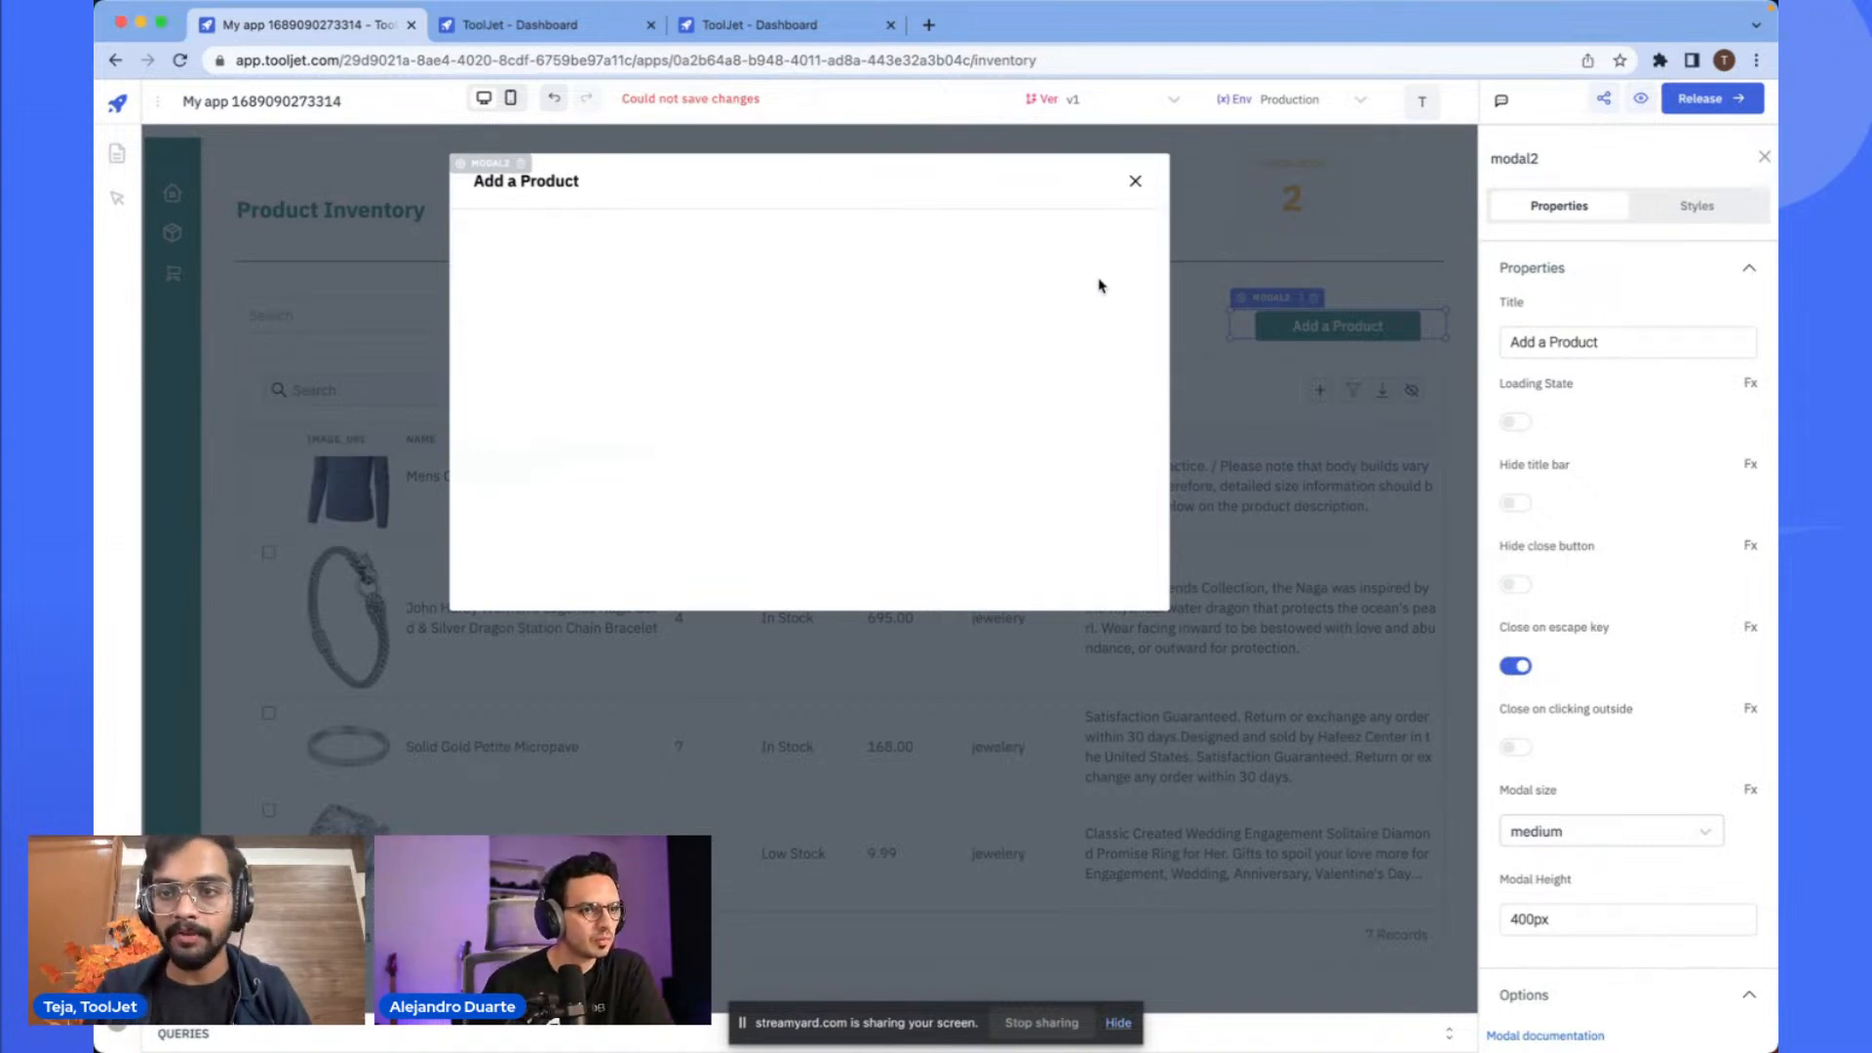
pyautogui.click(1762, 164)
pyautogui.moveTo(1648, 339); pyautogui.dragTo(868, 256)
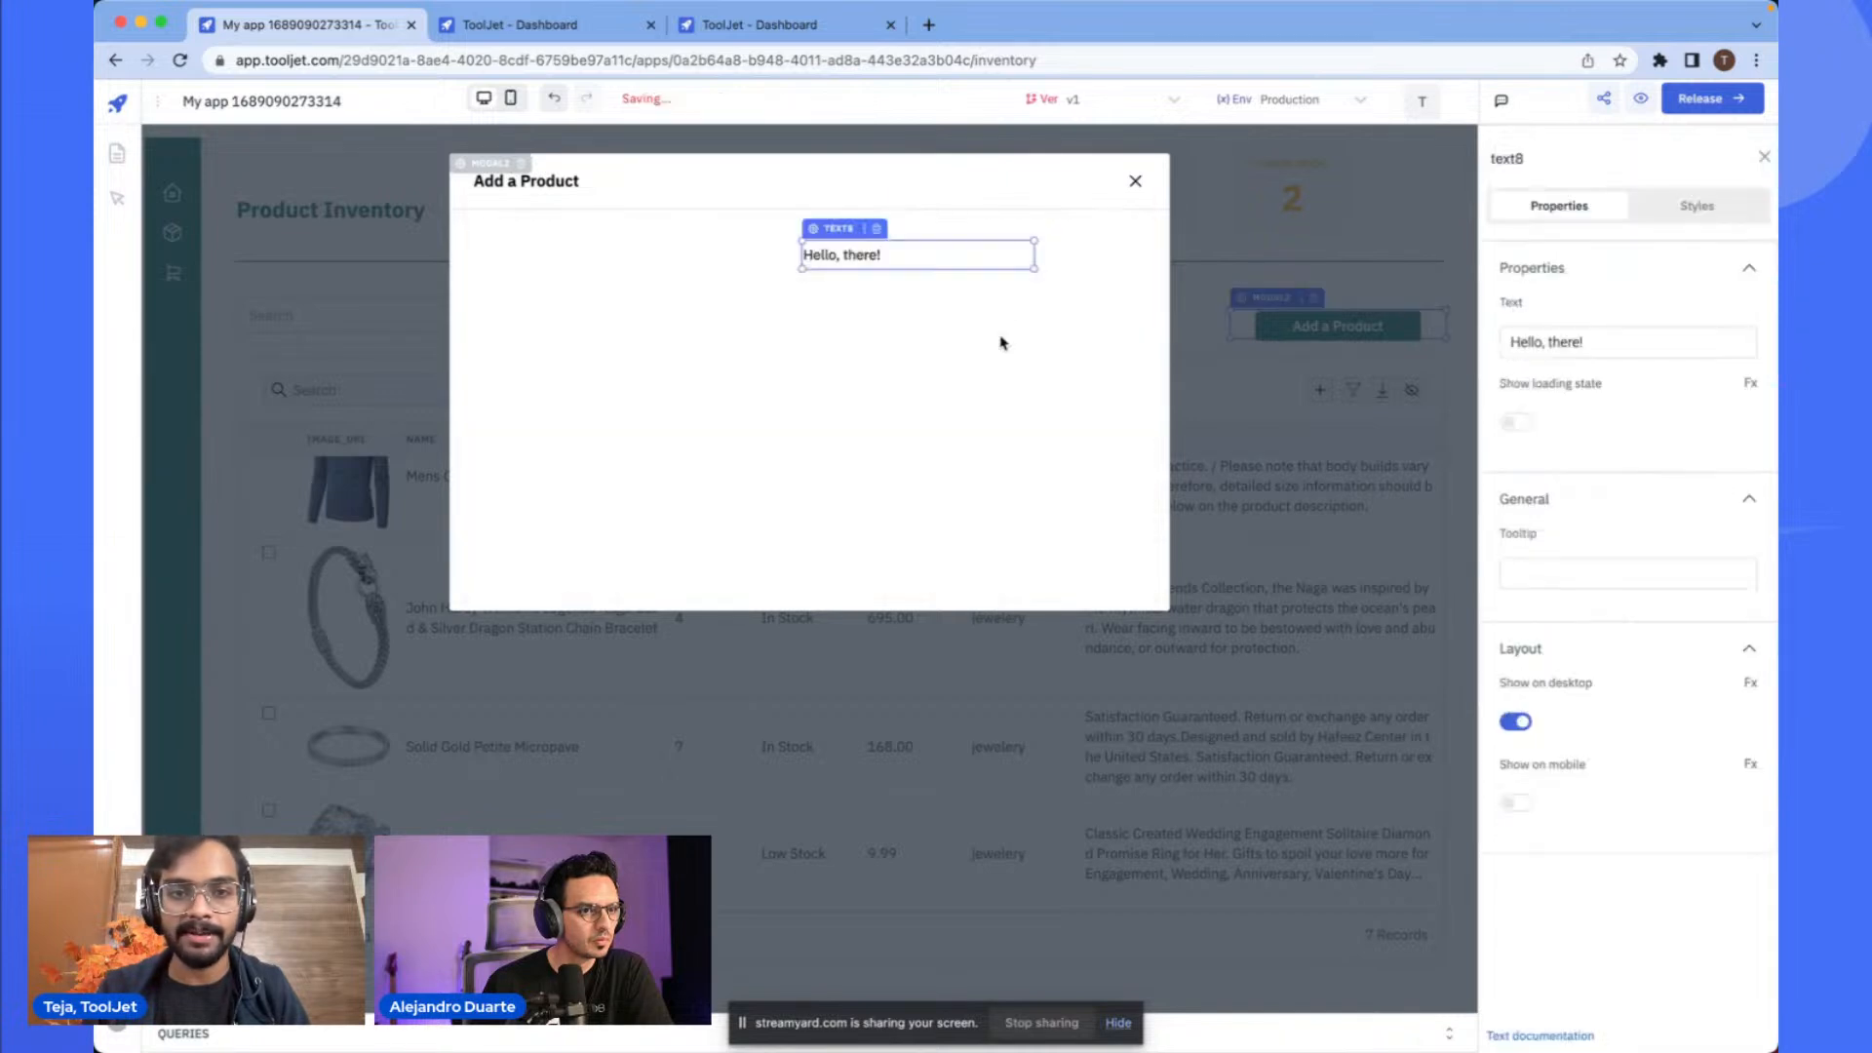
pyautogui.click(878, 231)
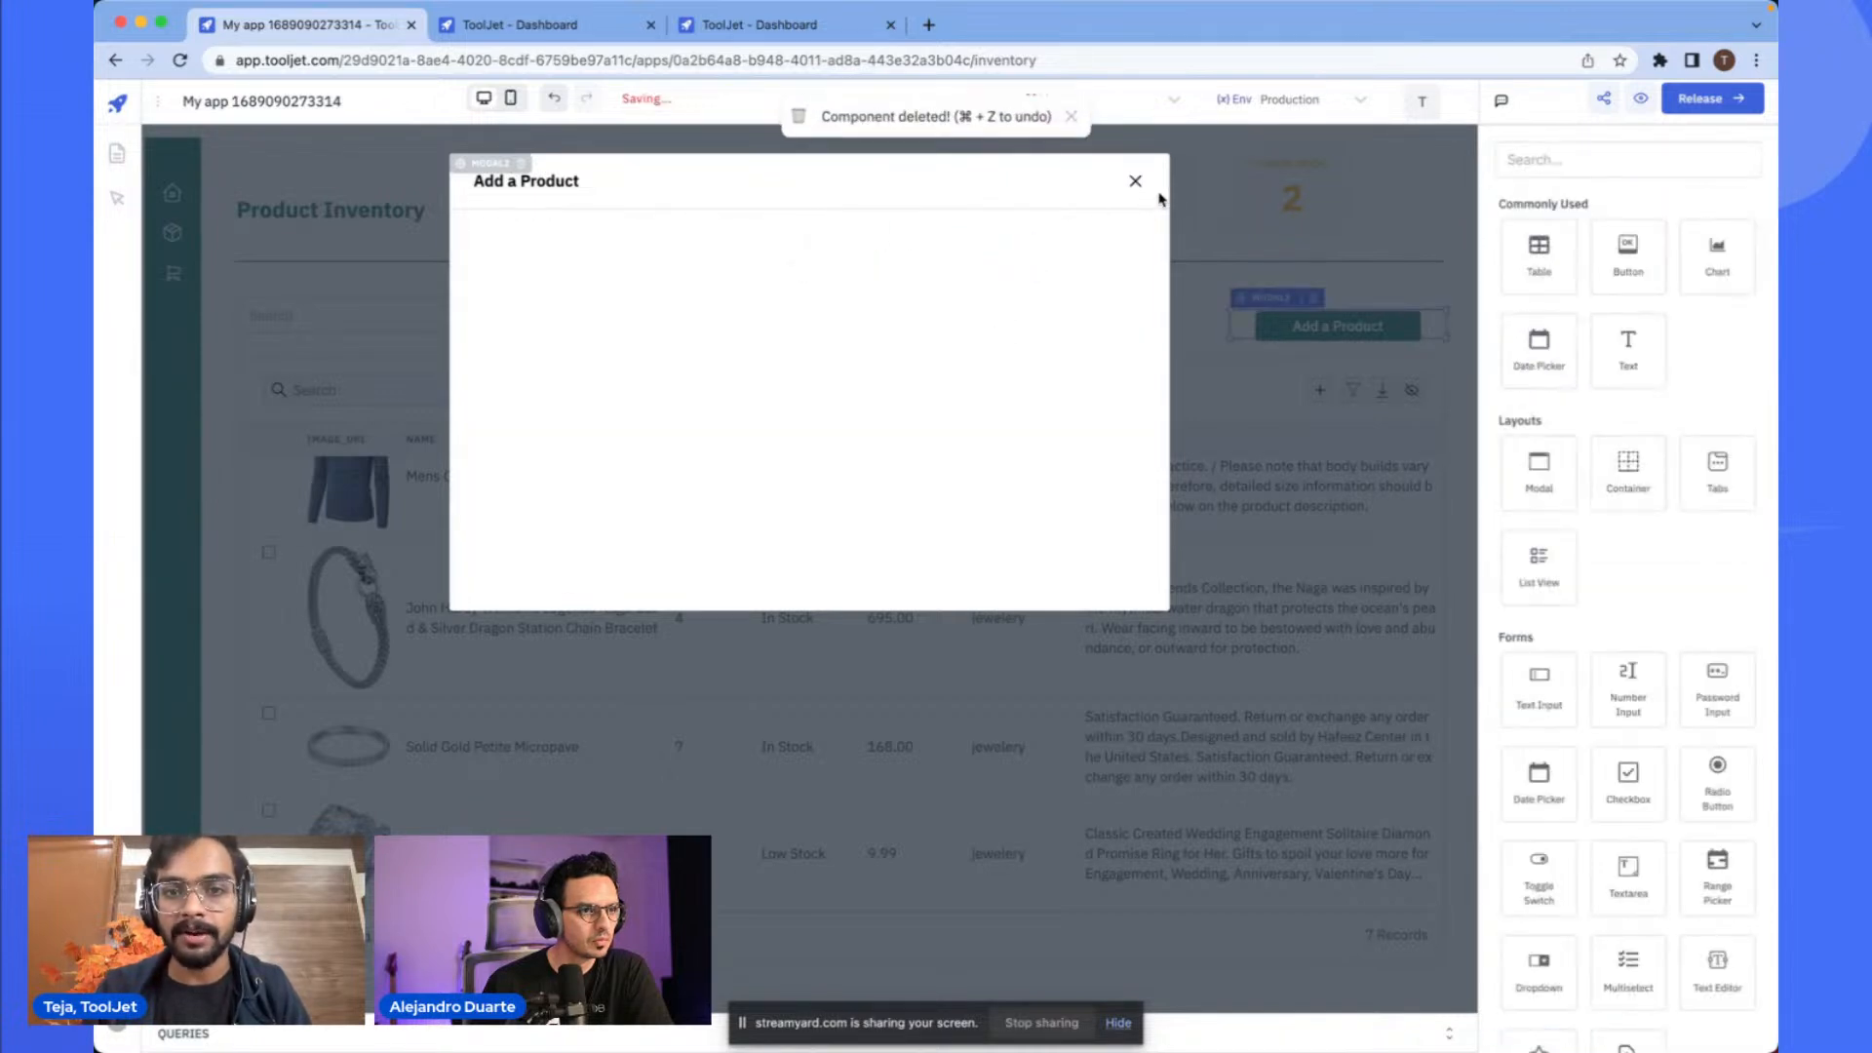
pyautogui.click(1136, 185)
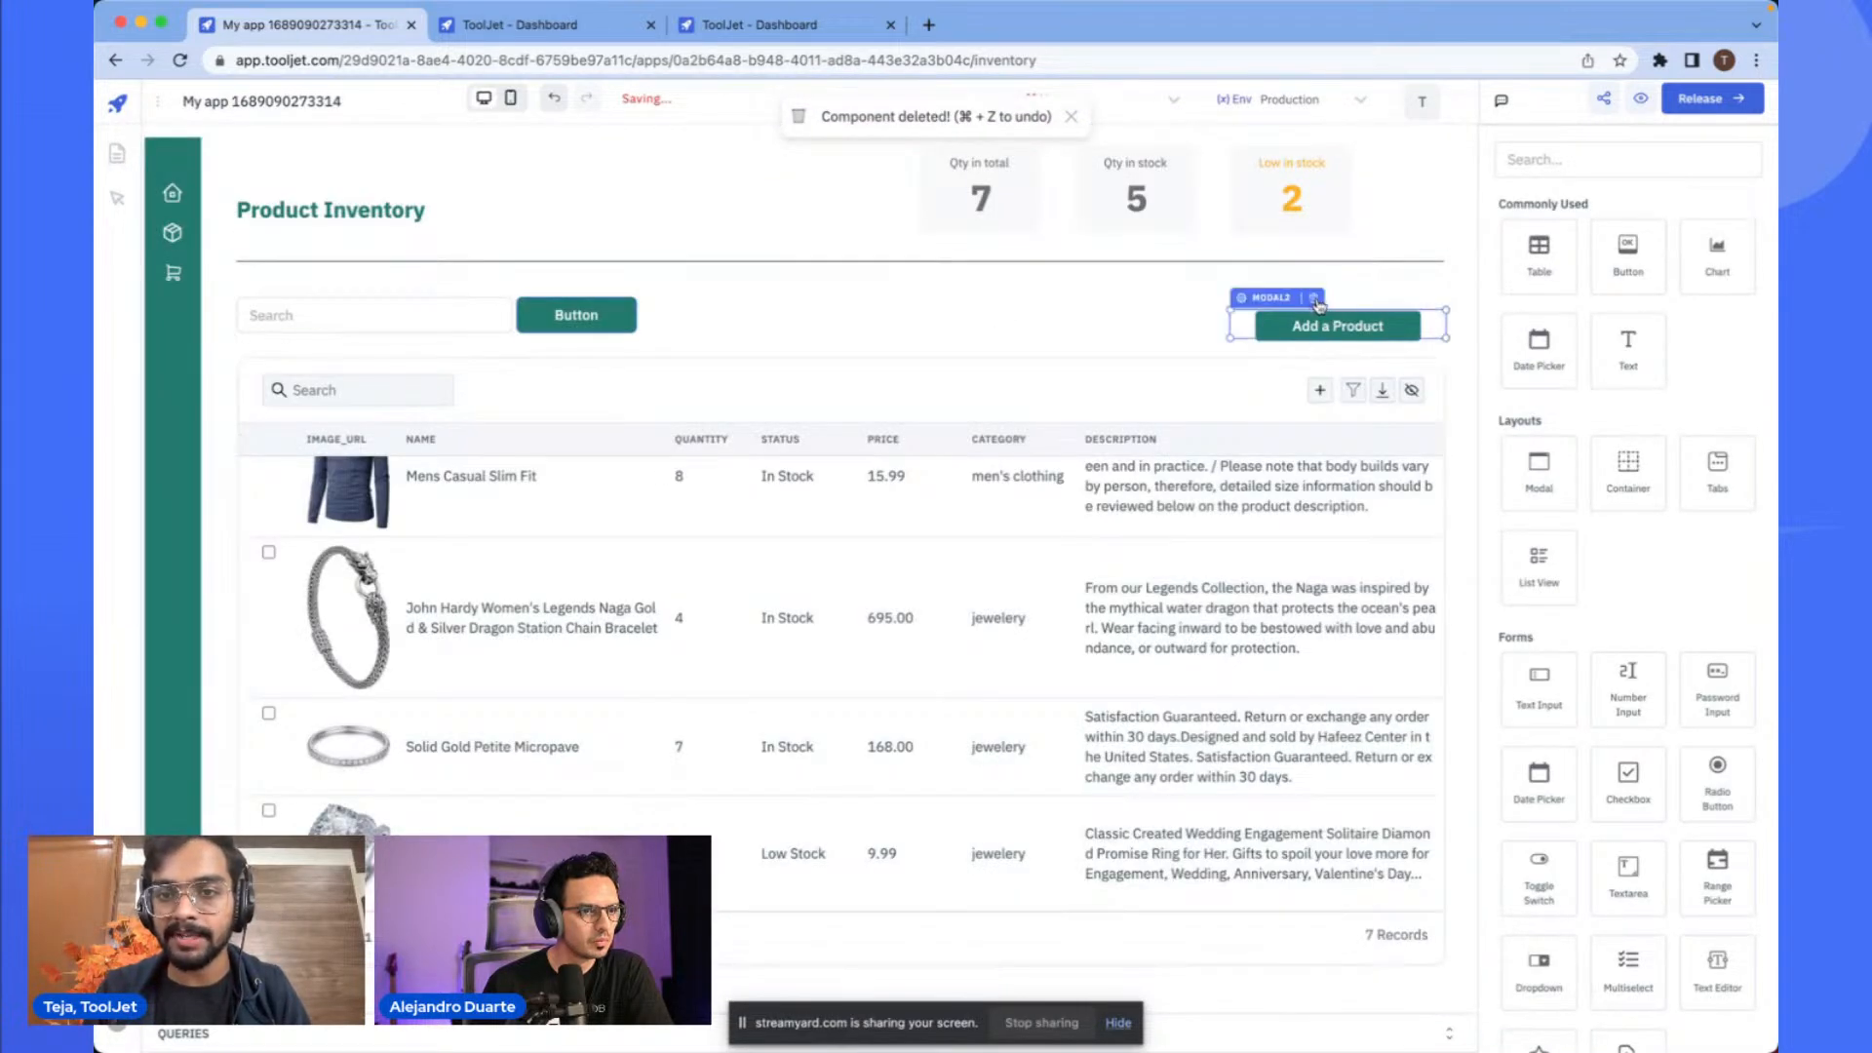
# - Delete modal2 and paste the prepared Add a Product modal from the clipboard into the page
pyautogui.click(1315, 299)
pyautogui.press('super+v')
pyautogui.click(1348, 833)
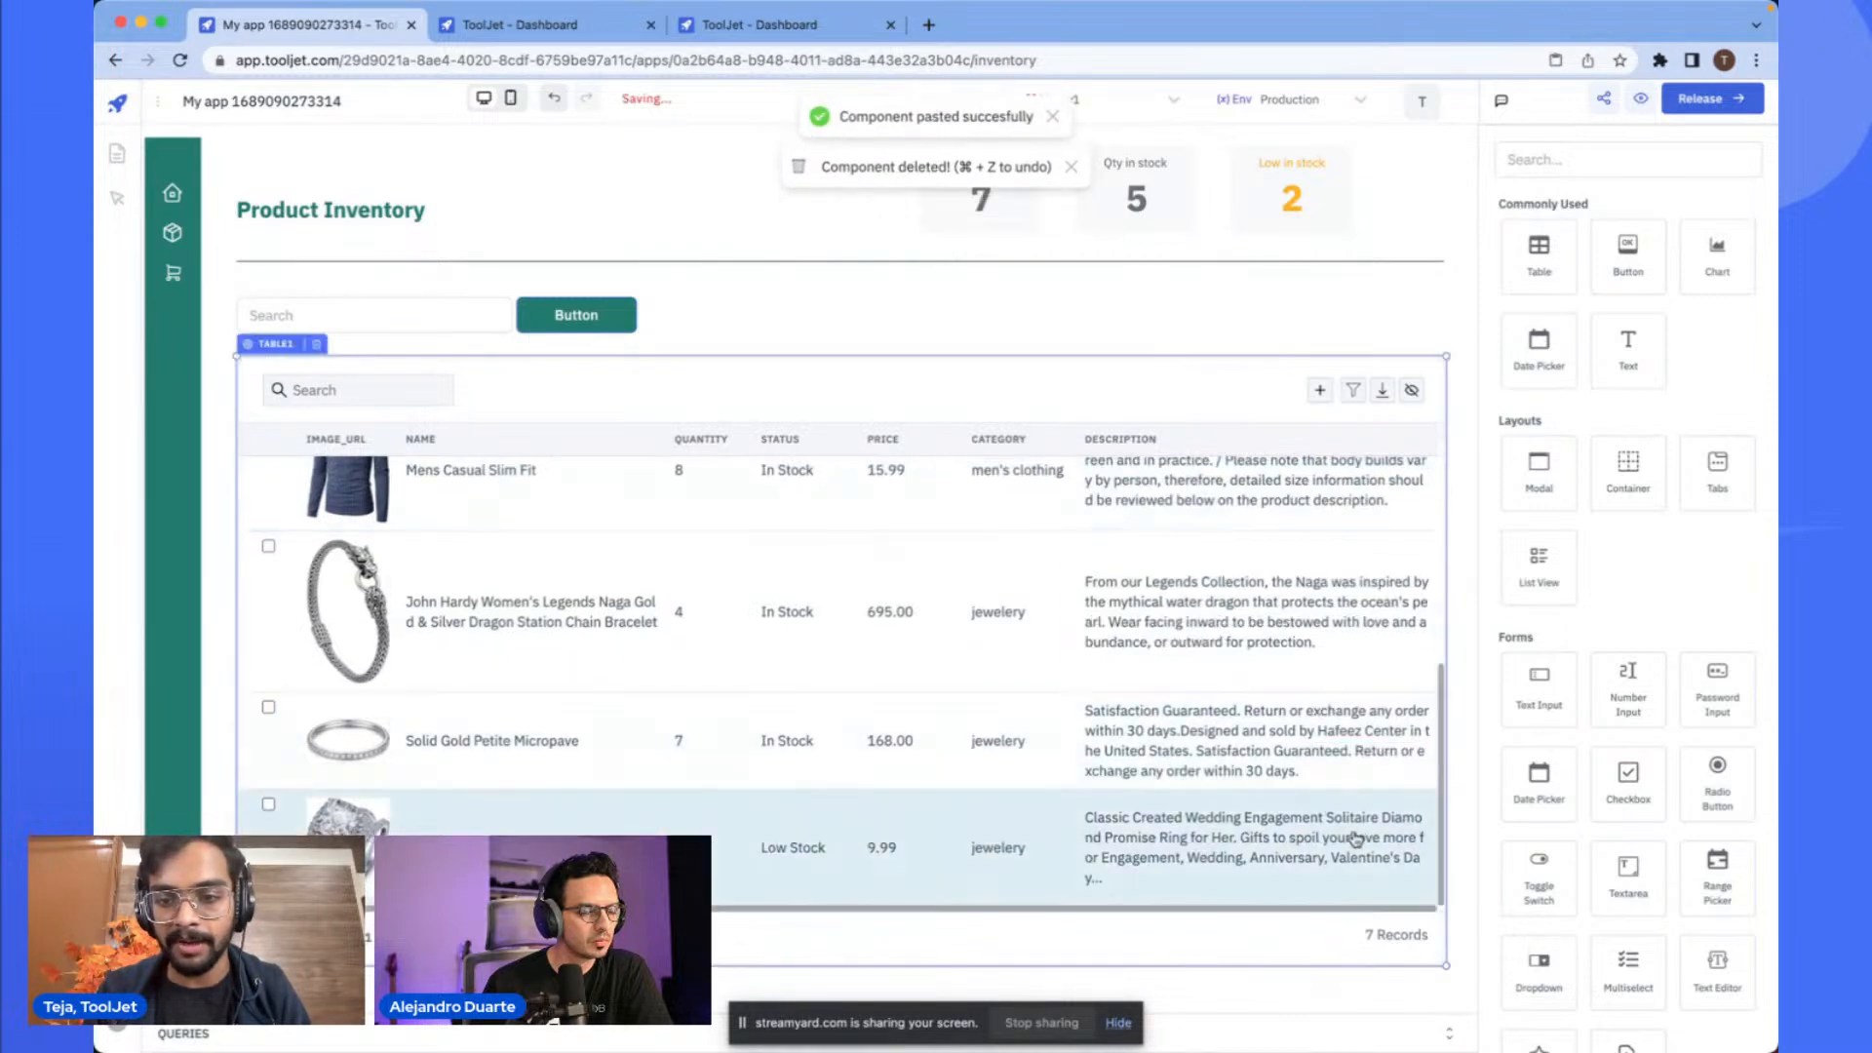
pyautogui.scroll(-5, 1356, 526)
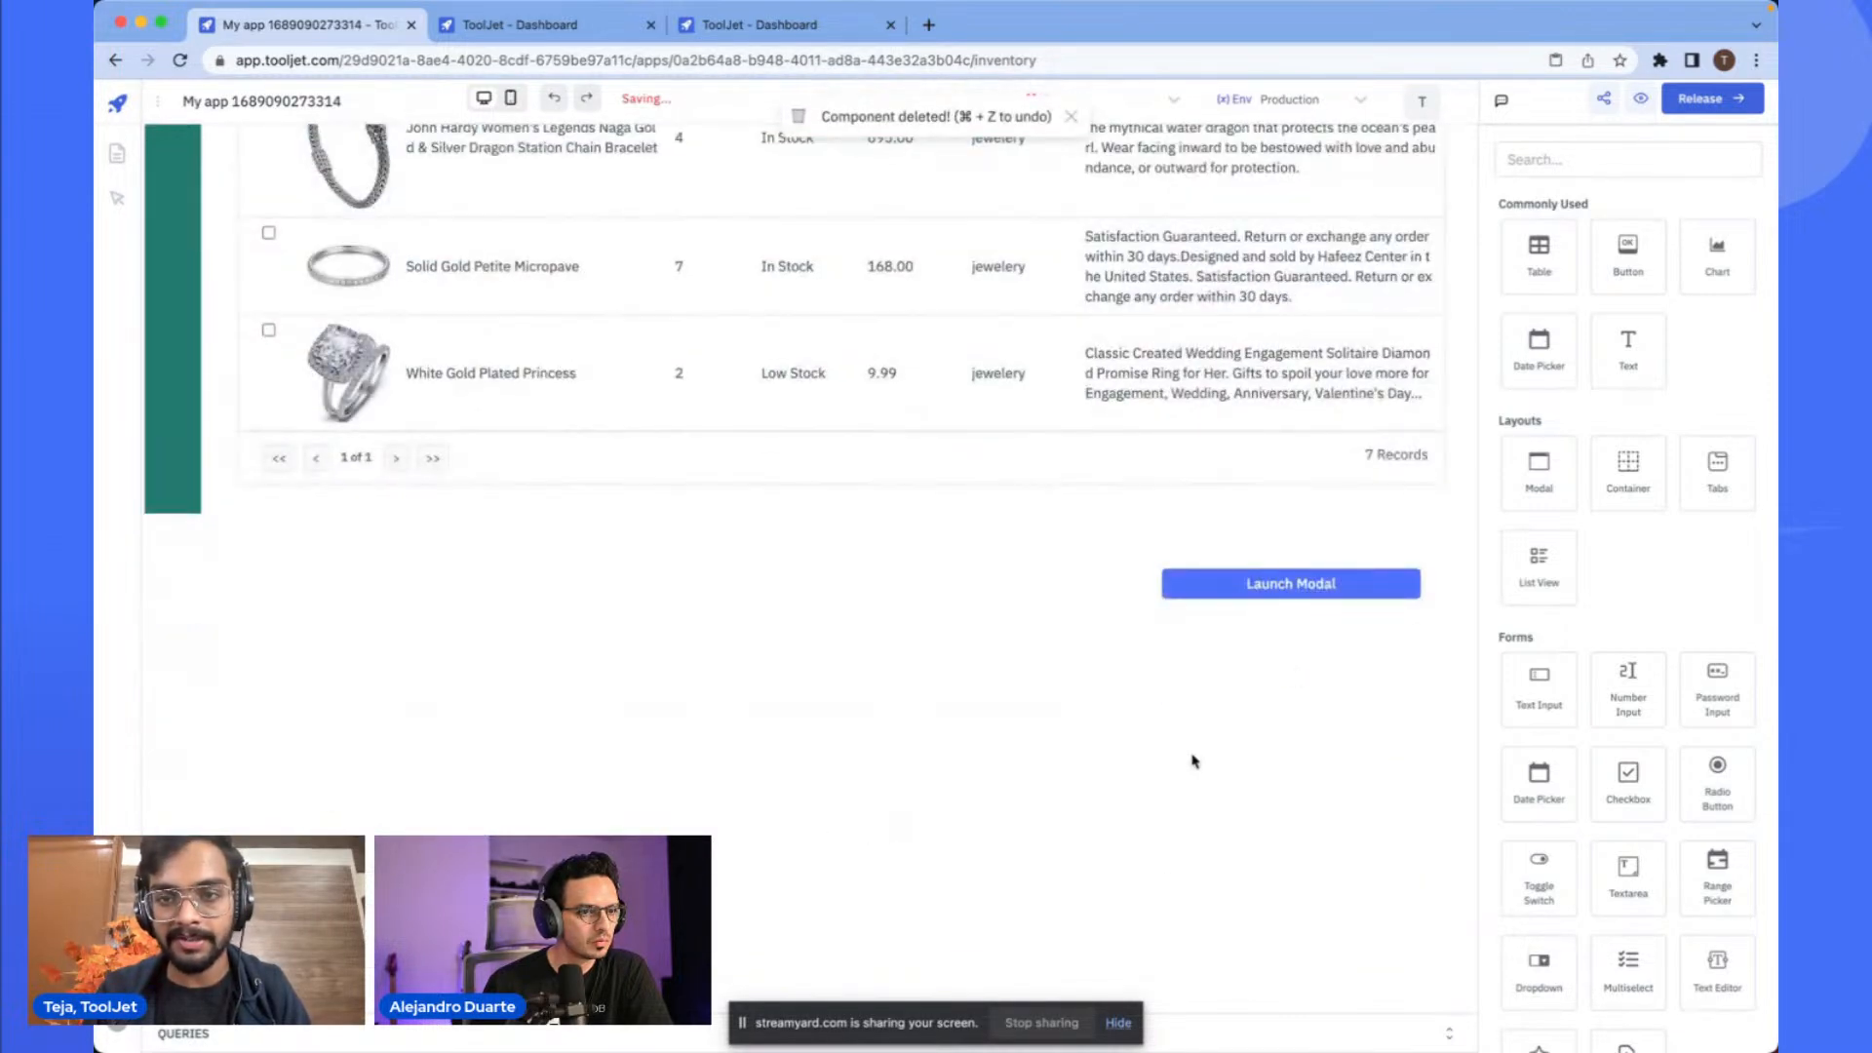
pyautogui.scroll(2, 1193, 760)
pyautogui.scroll(-3, 1028, 802)
pyautogui.press('super+v')
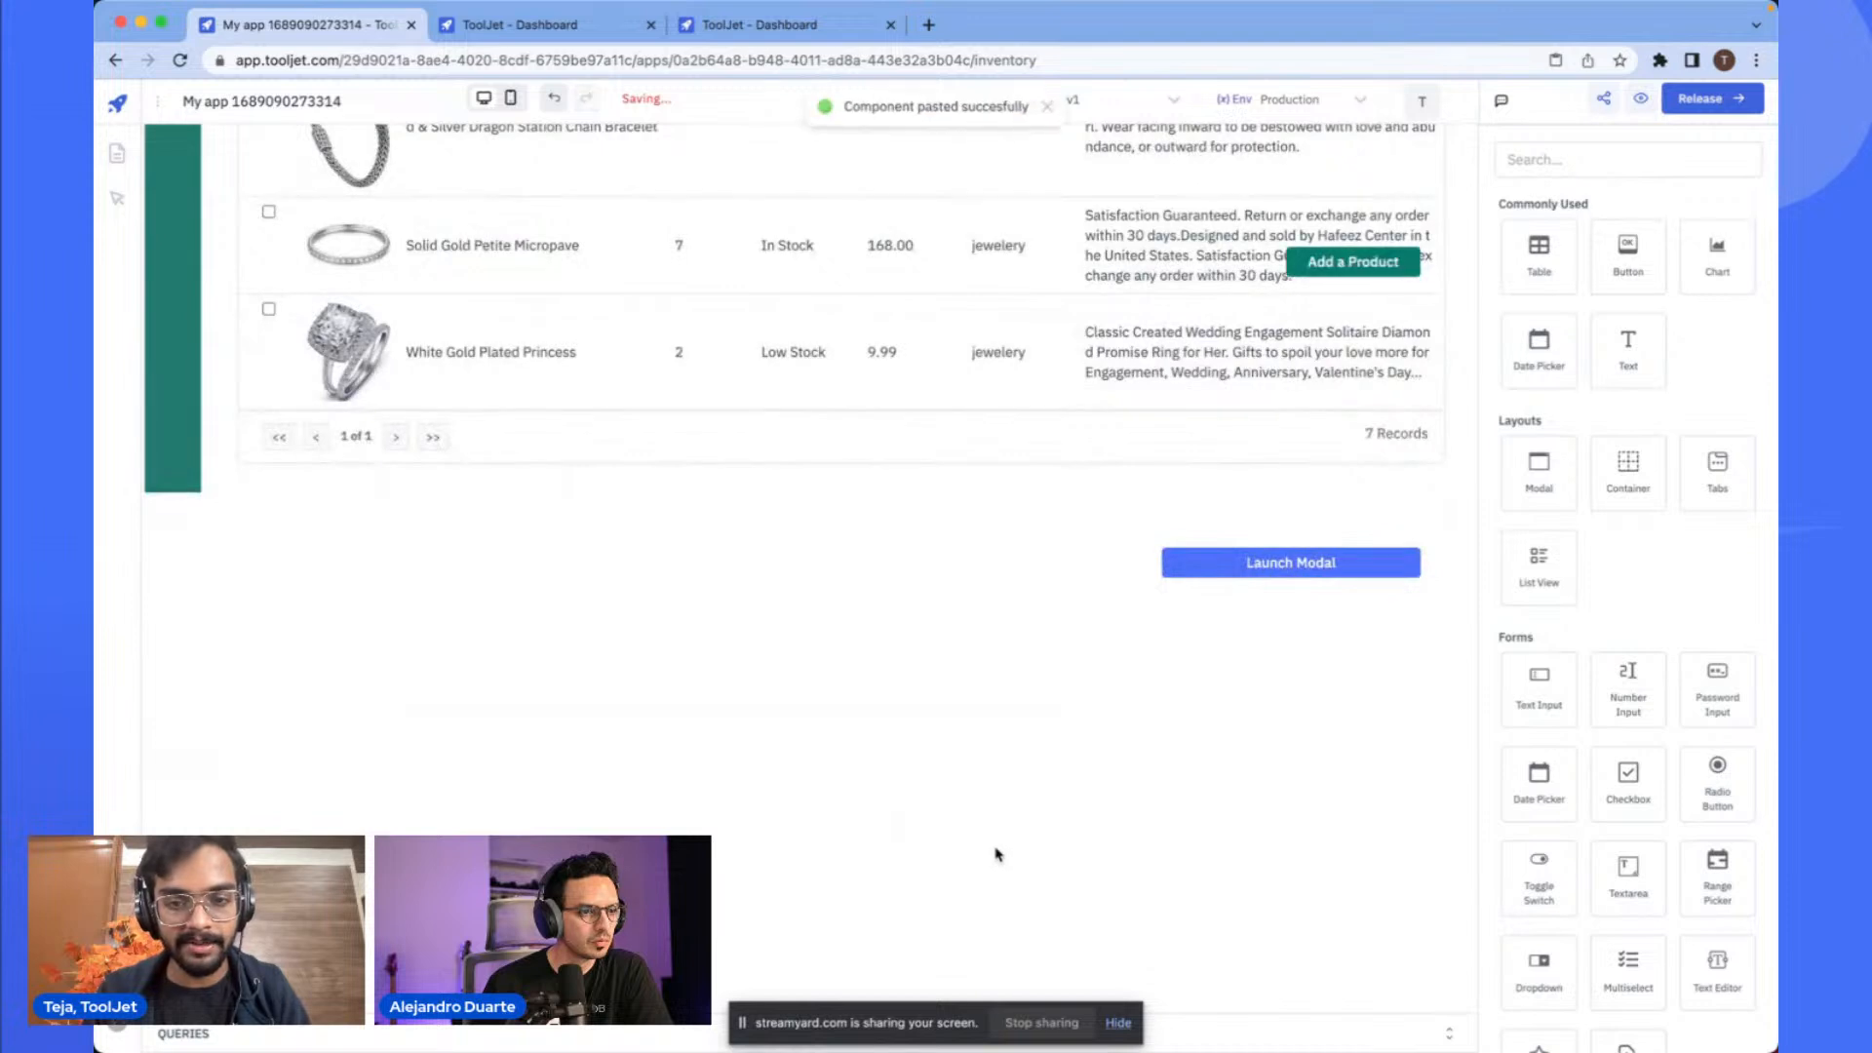
# - Move the pasted modal's Add a Product button back above the table's upper right corner
pyautogui.click(1369, 299)
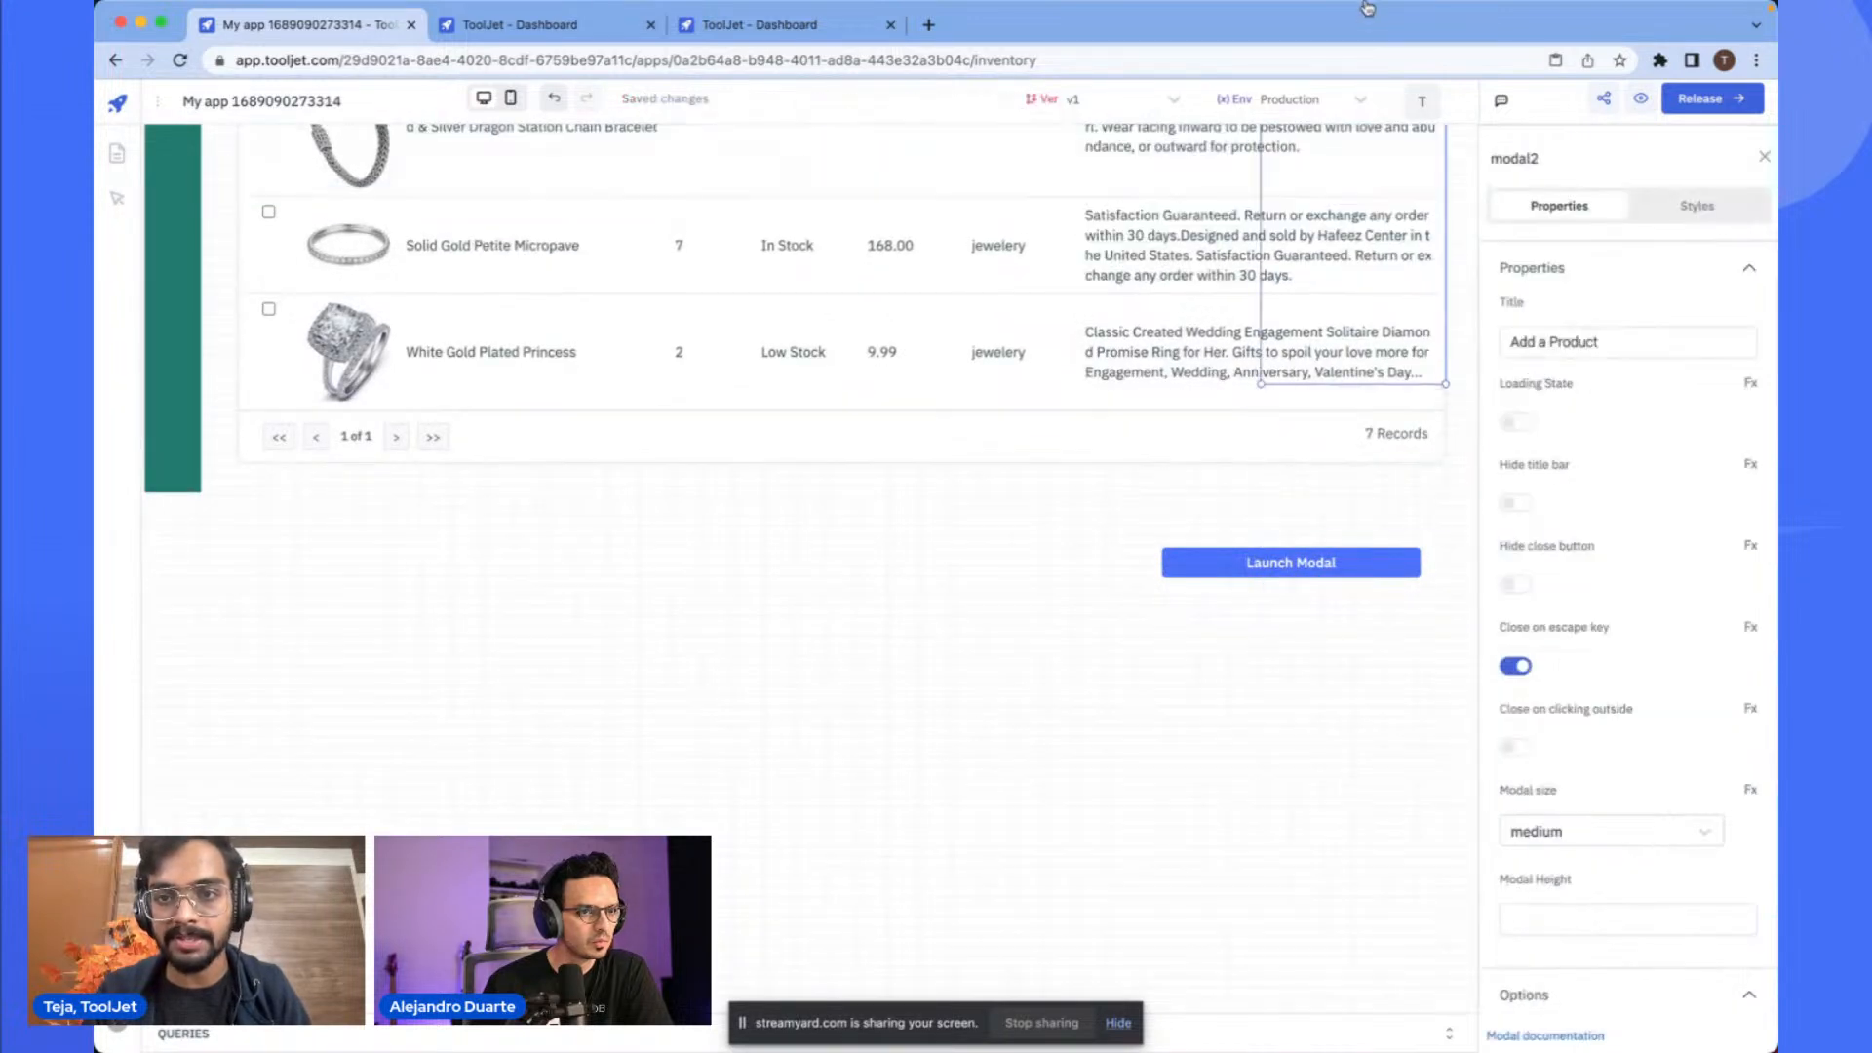
pyautogui.scroll(8, 1200, 322)
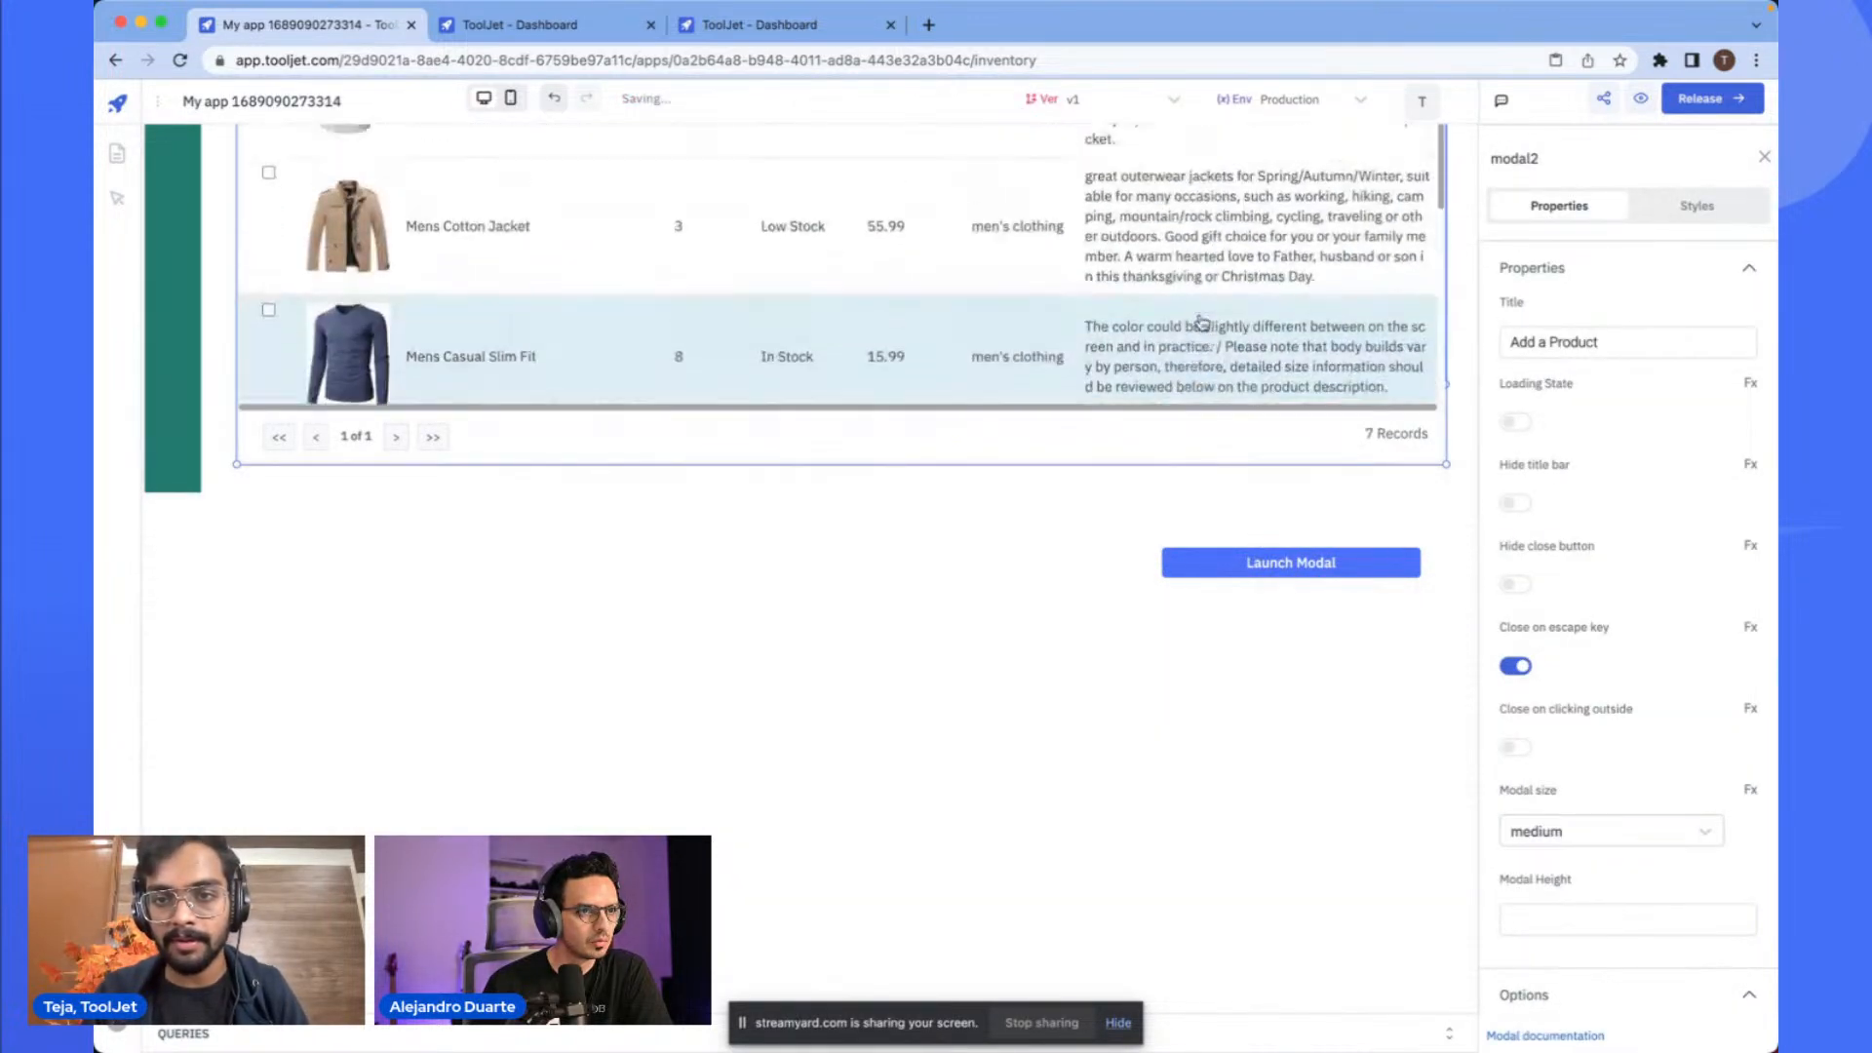
pyautogui.moveTo(1399, 598); pyautogui.dragTo(1419, 453)
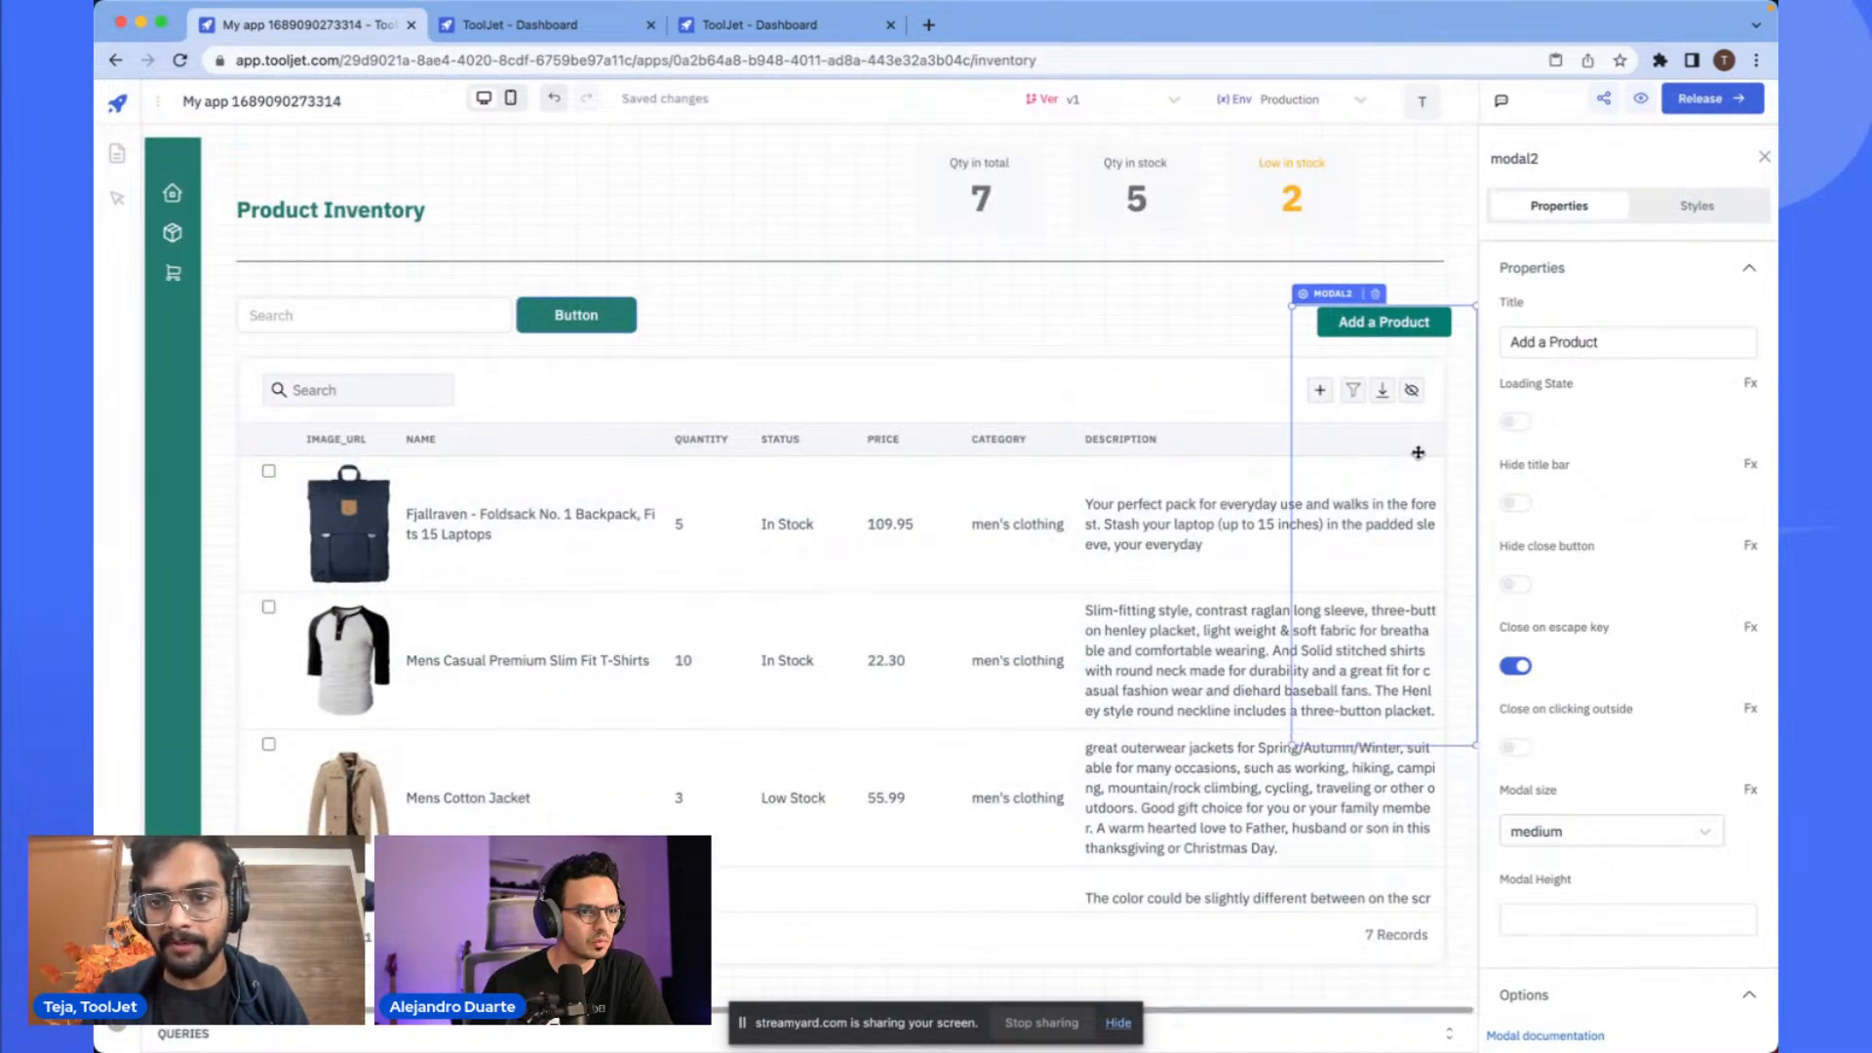
# - Open the Add a Product modal and inspect its labels, input fields and description text area
pyautogui.click(1253, 326)
pyautogui.click(1419, 322)
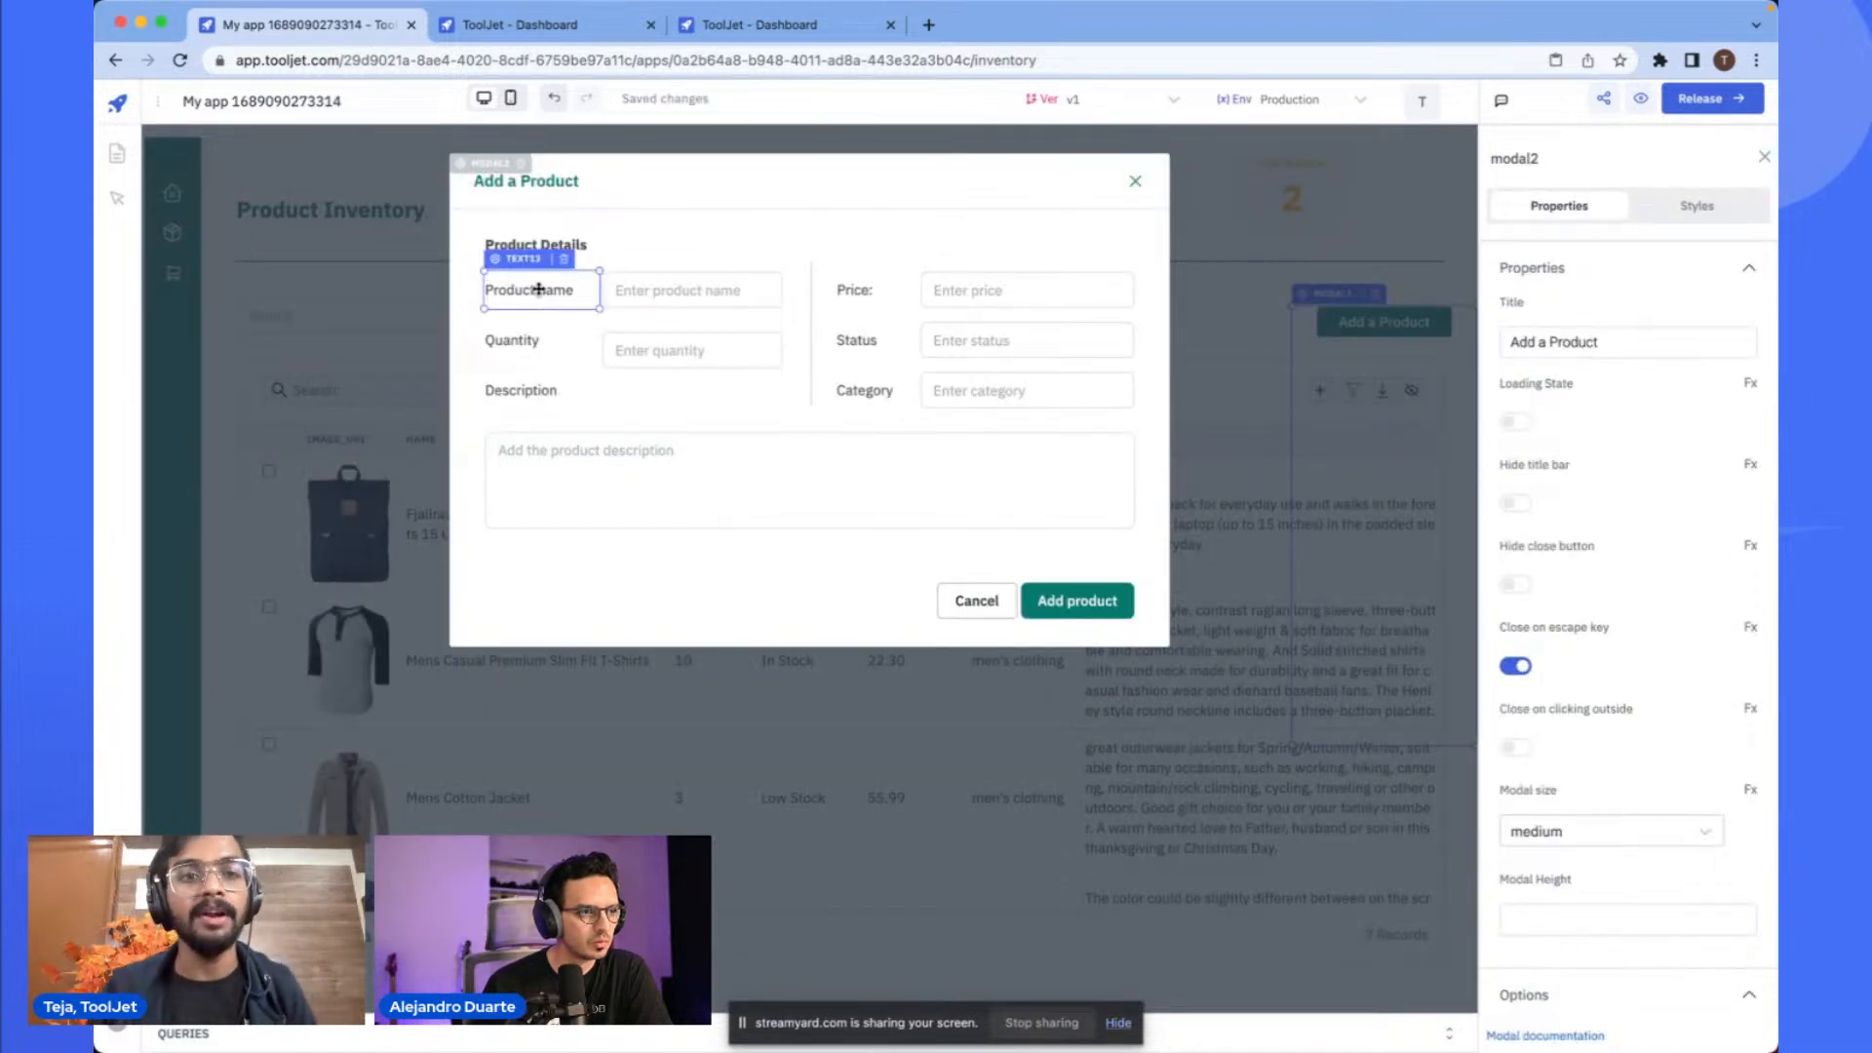
pyautogui.click(584, 245)
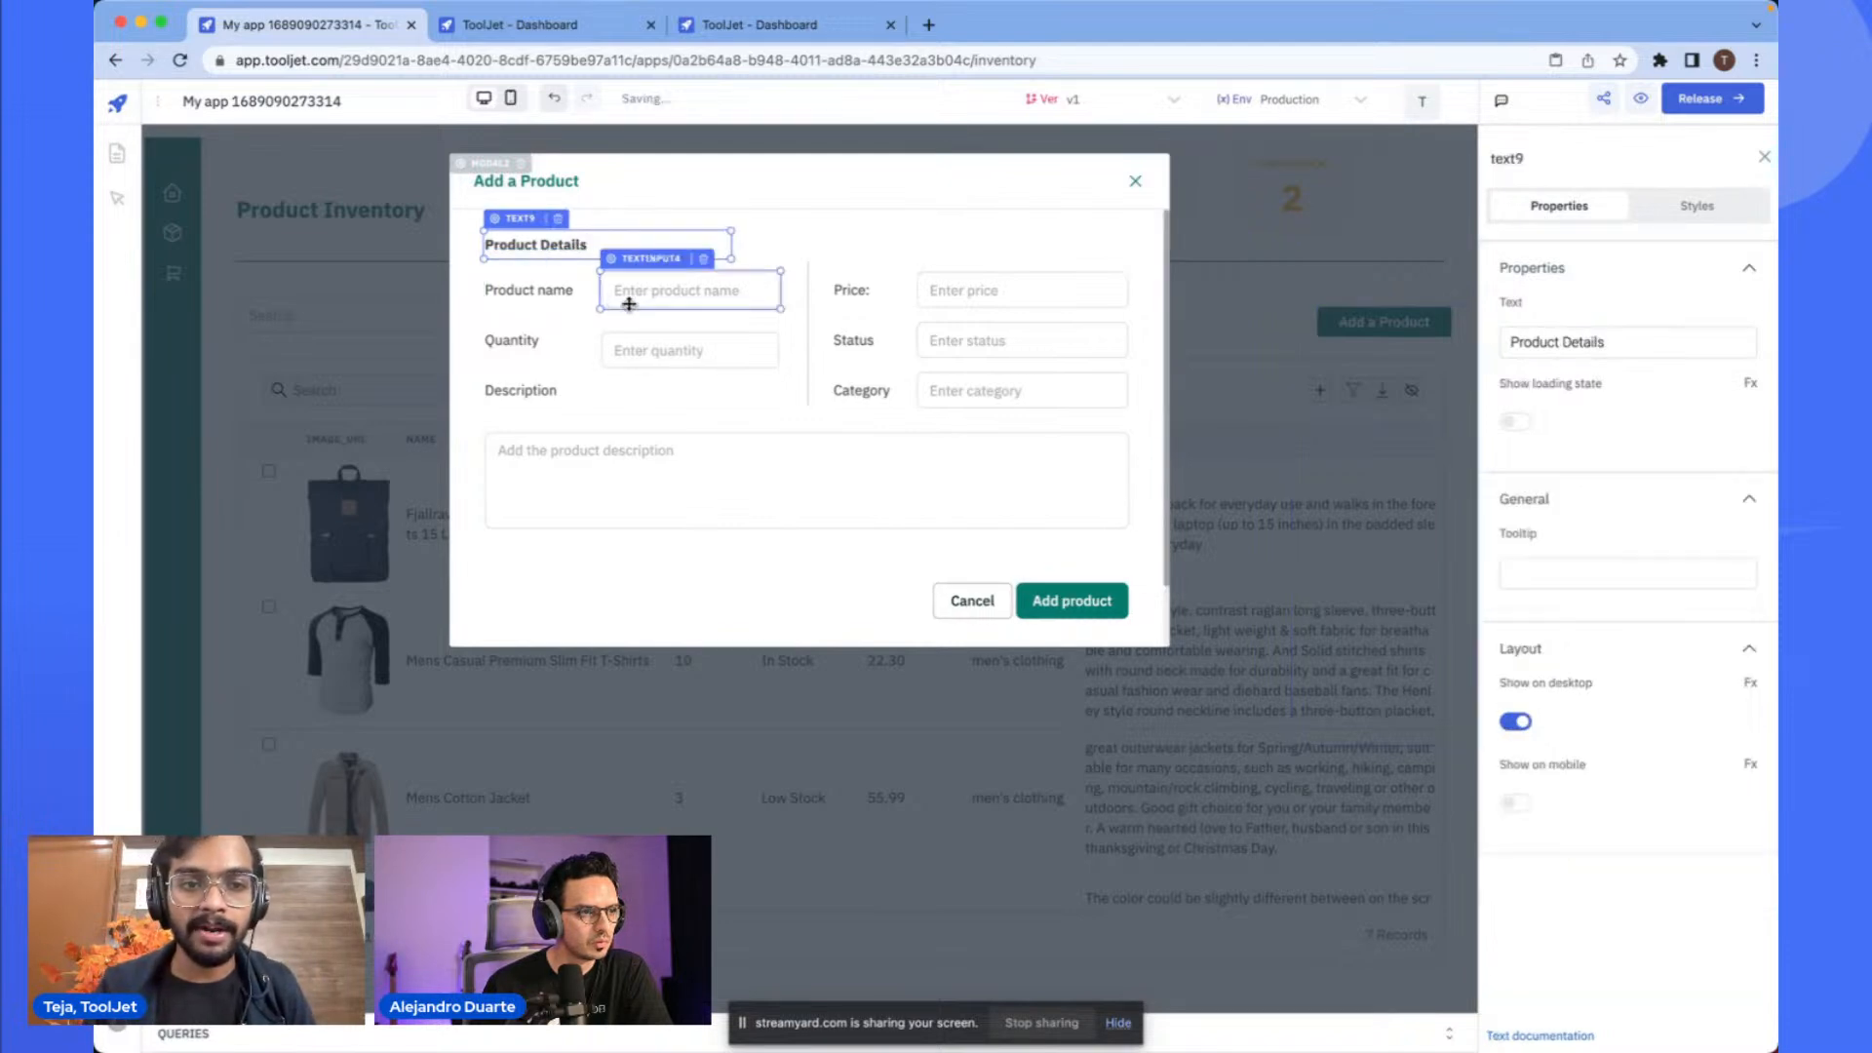
pyautogui.click(753, 340)
pyautogui.click(1068, 340)
pyautogui.click(1009, 390)
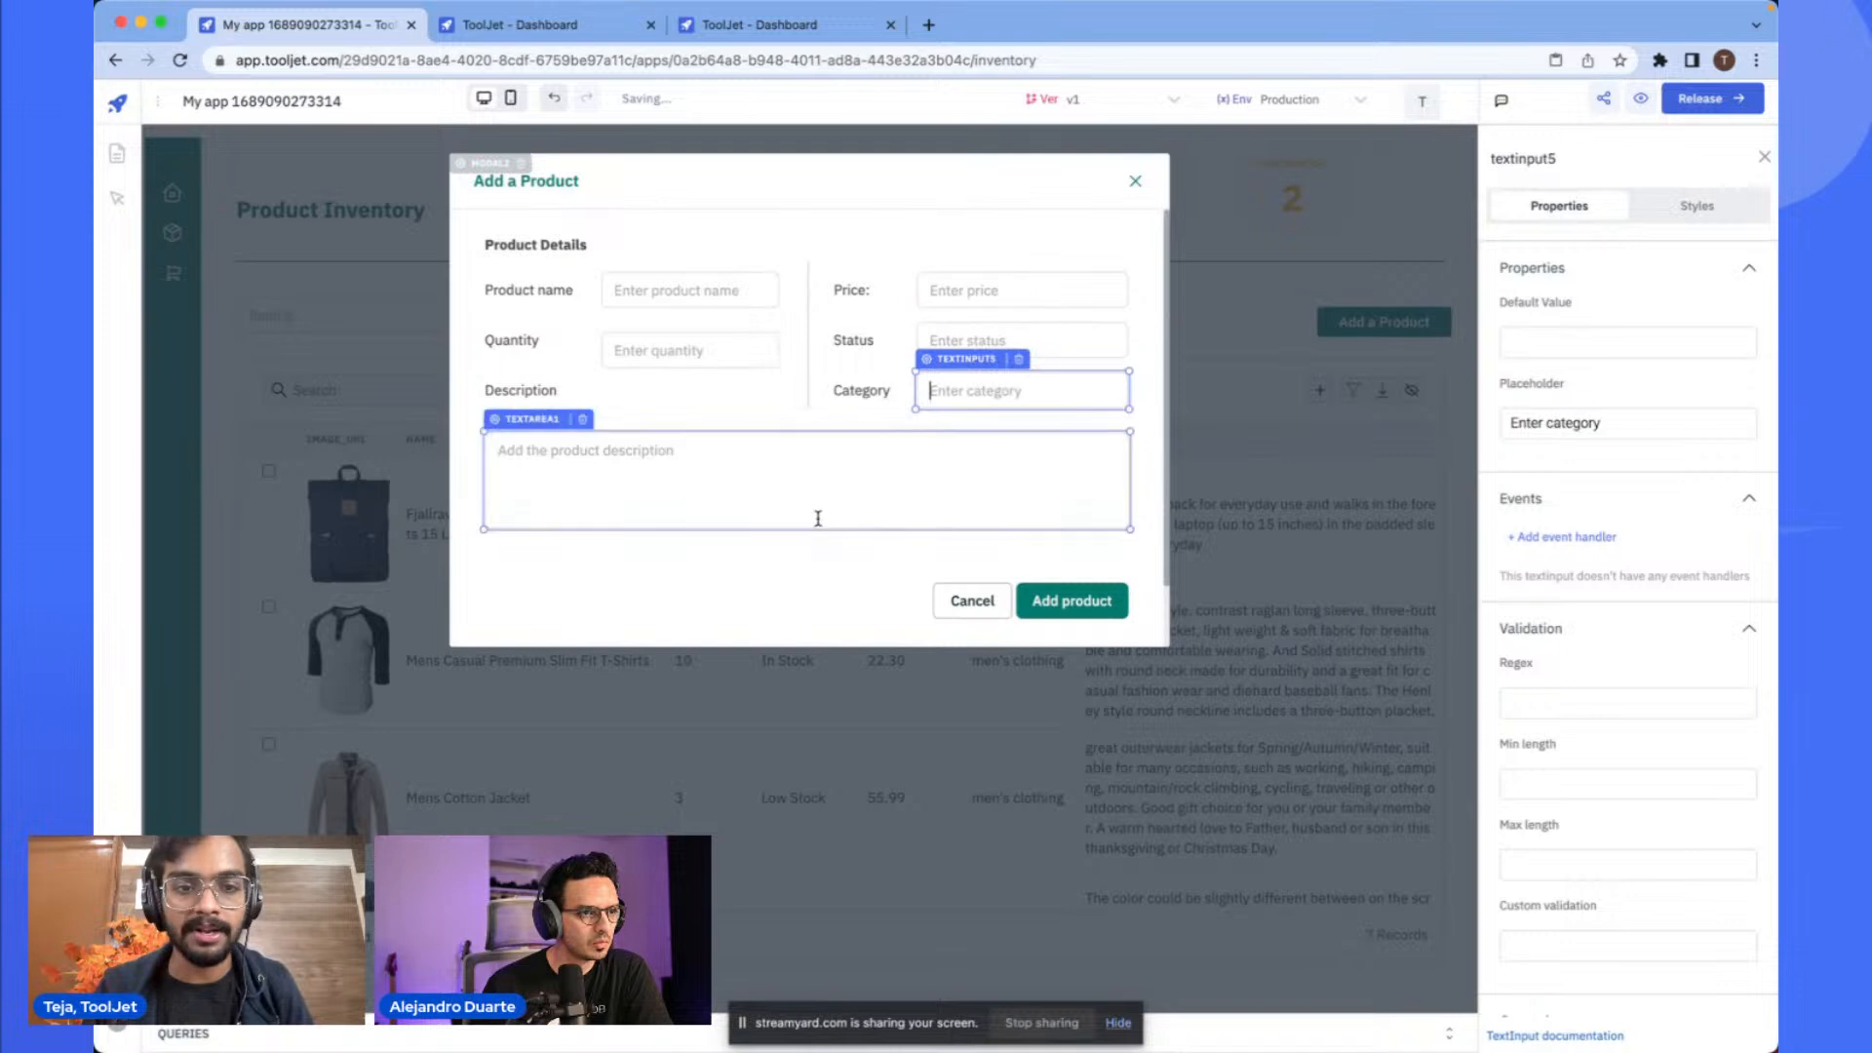
pyautogui.click(781, 527)
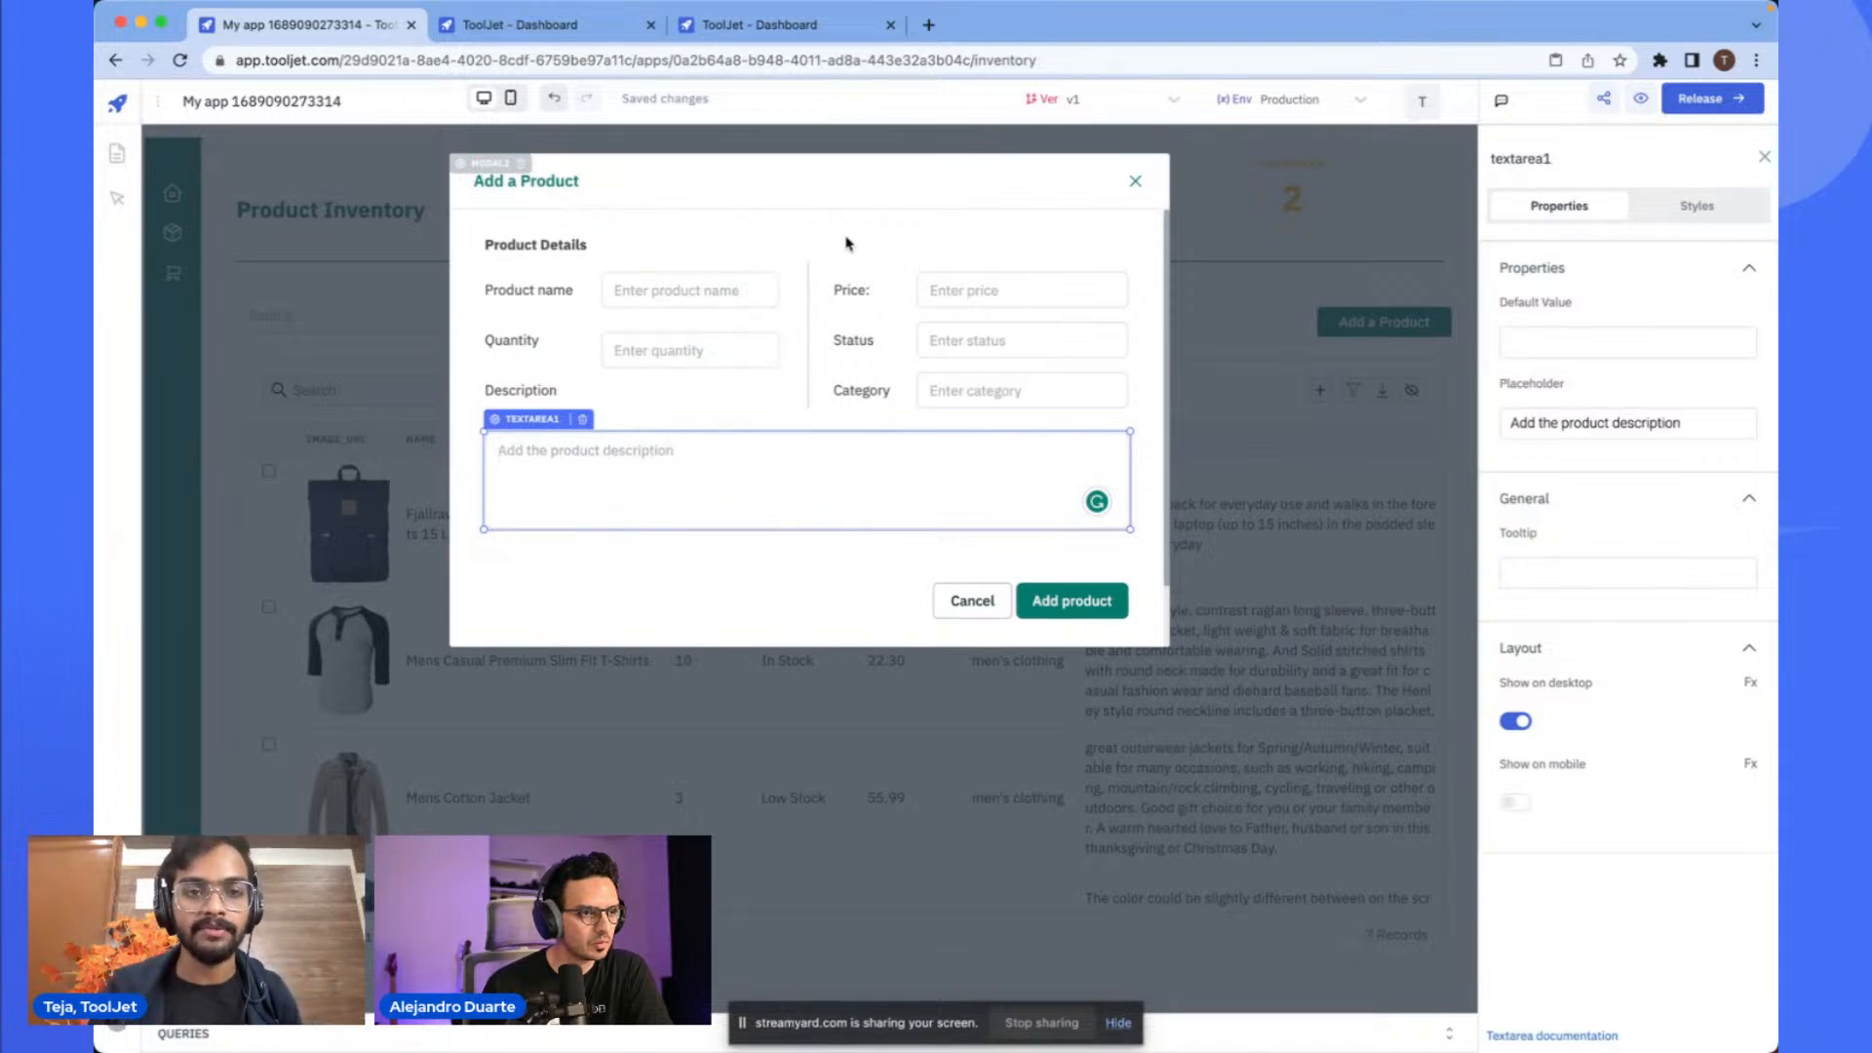
pyautogui.click(682, 380)
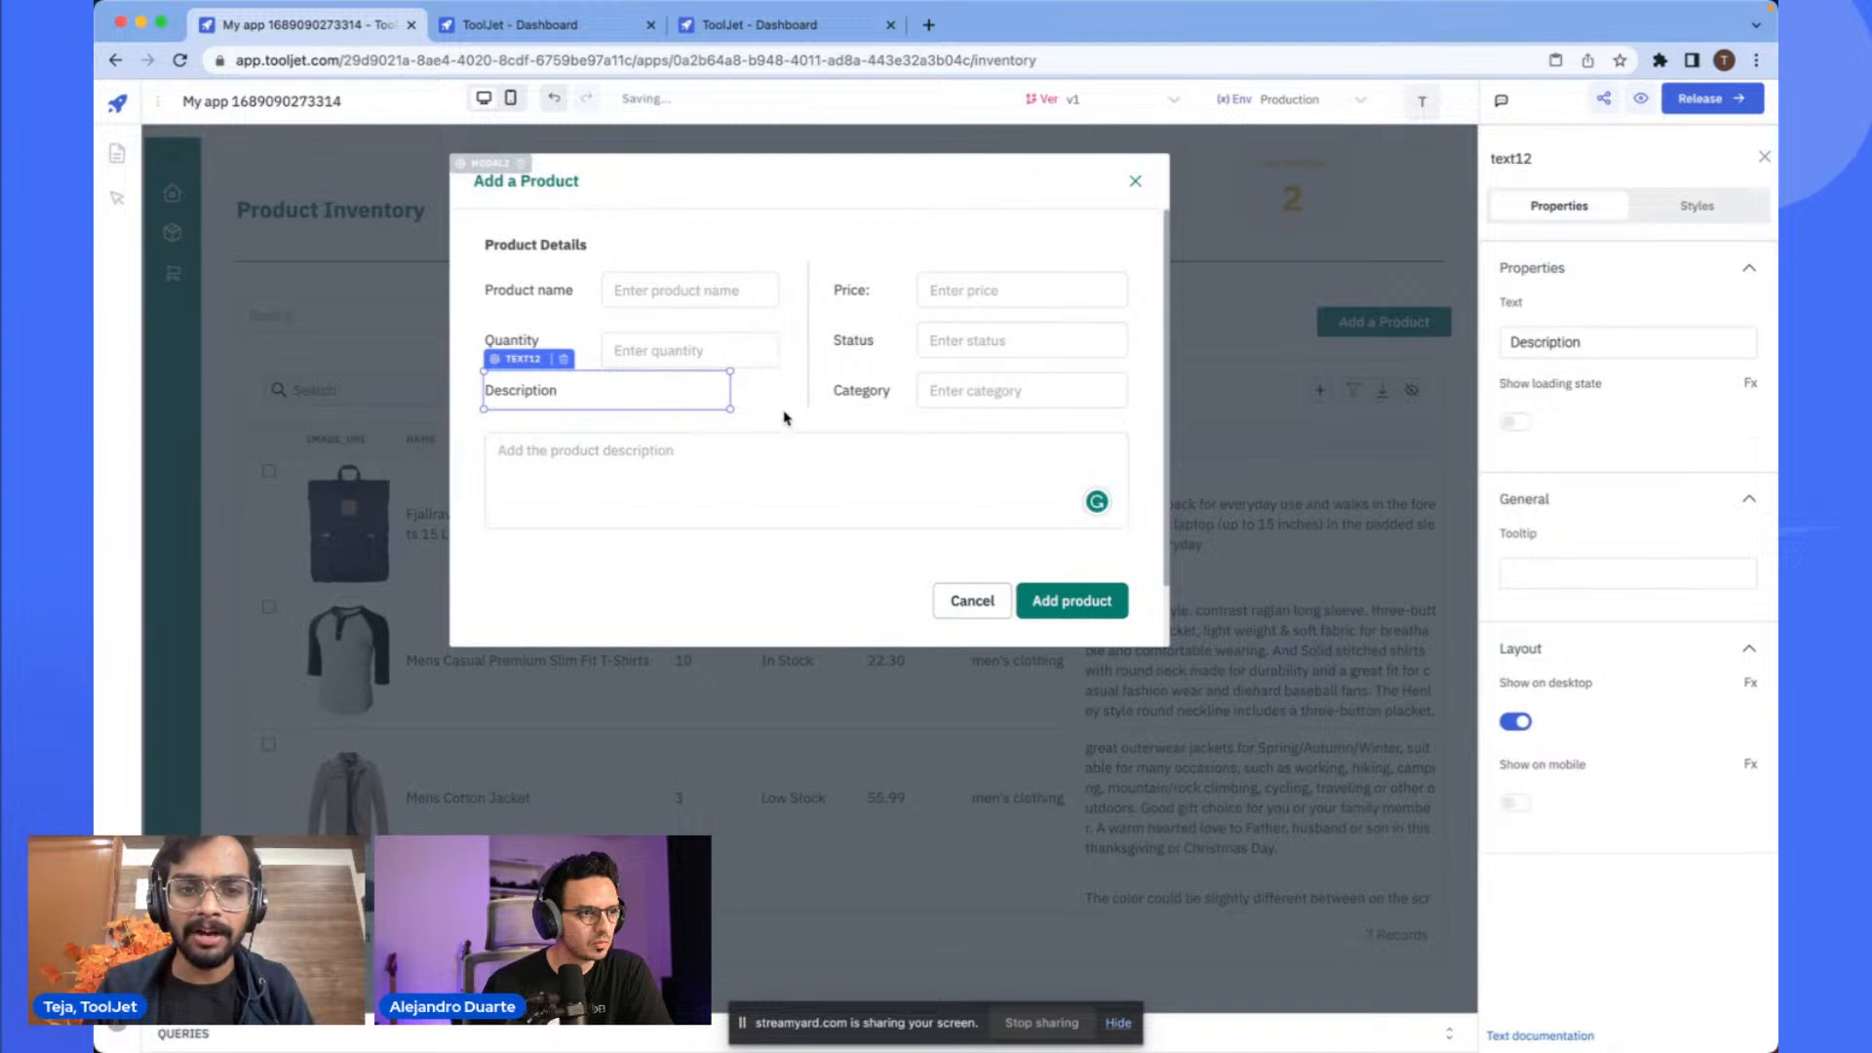
pyautogui.click(785, 454)
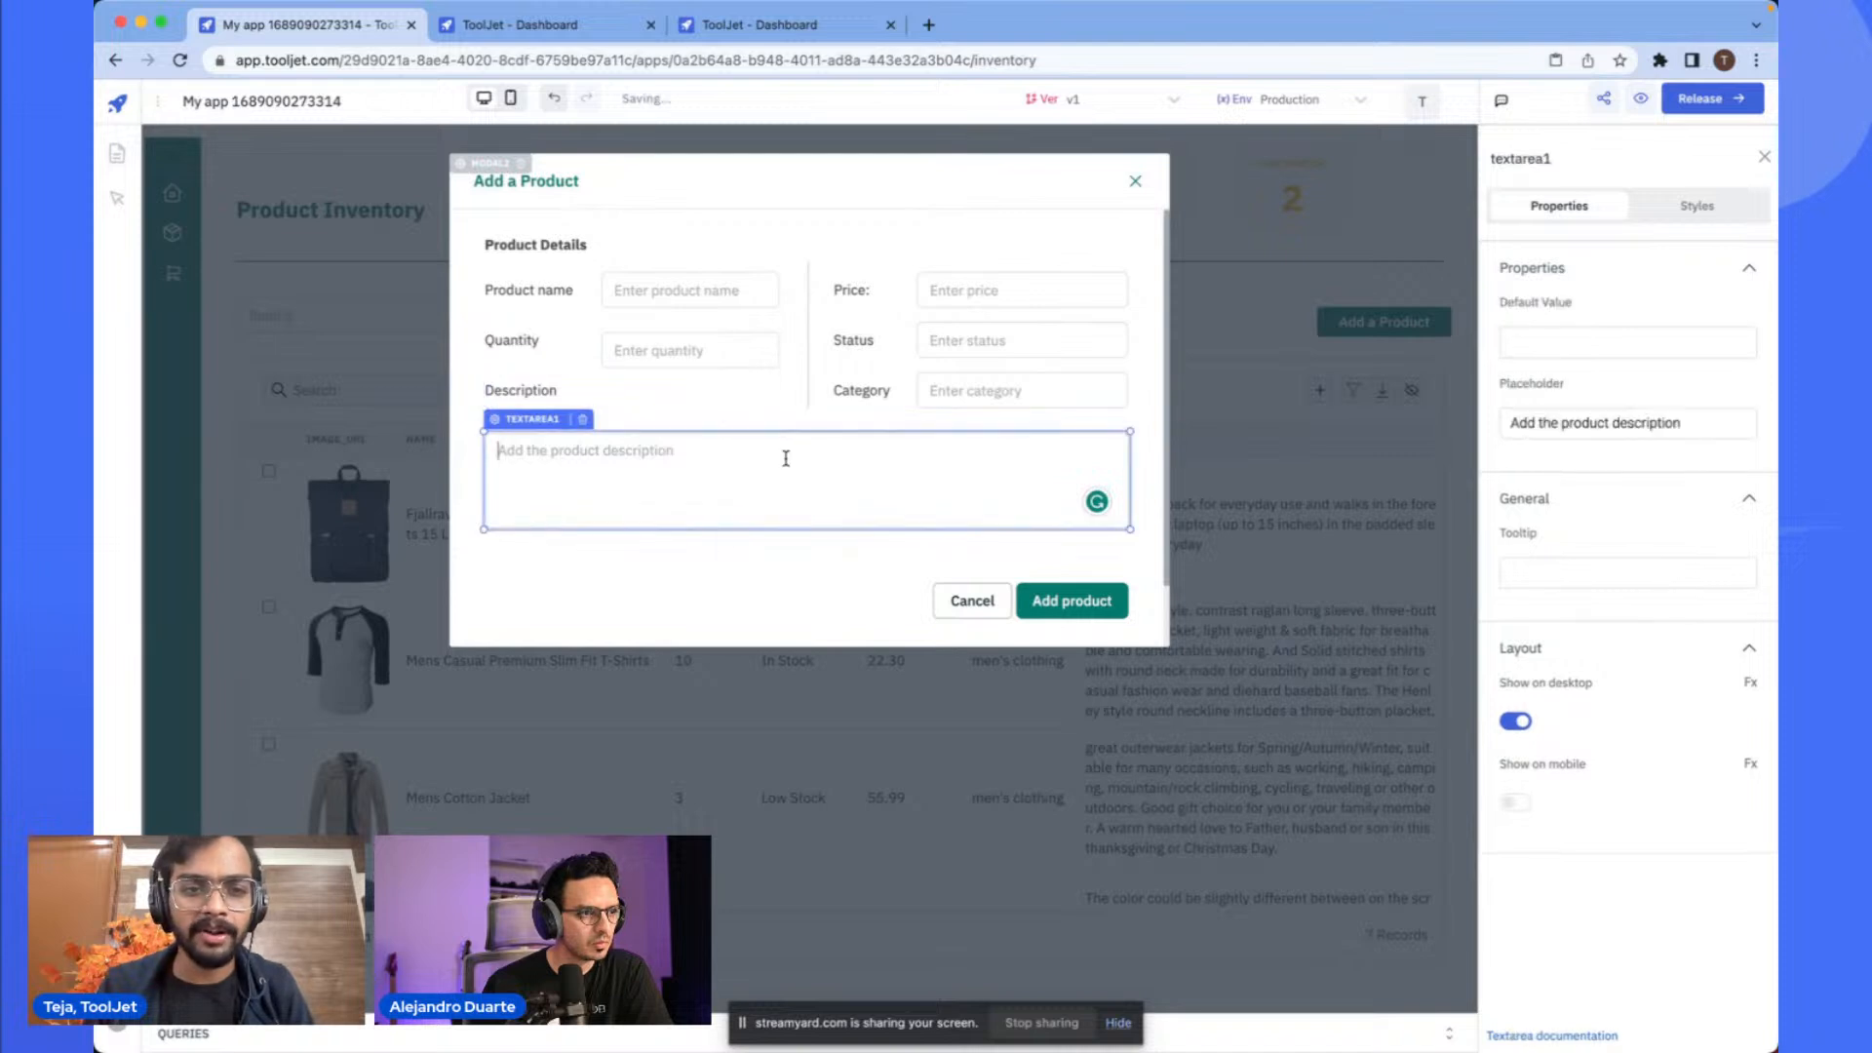
# - Open the query panel, create a new MariaDB query and paste the prepared INSERT INTO products statement into it
pyautogui.click(1450, 1030)
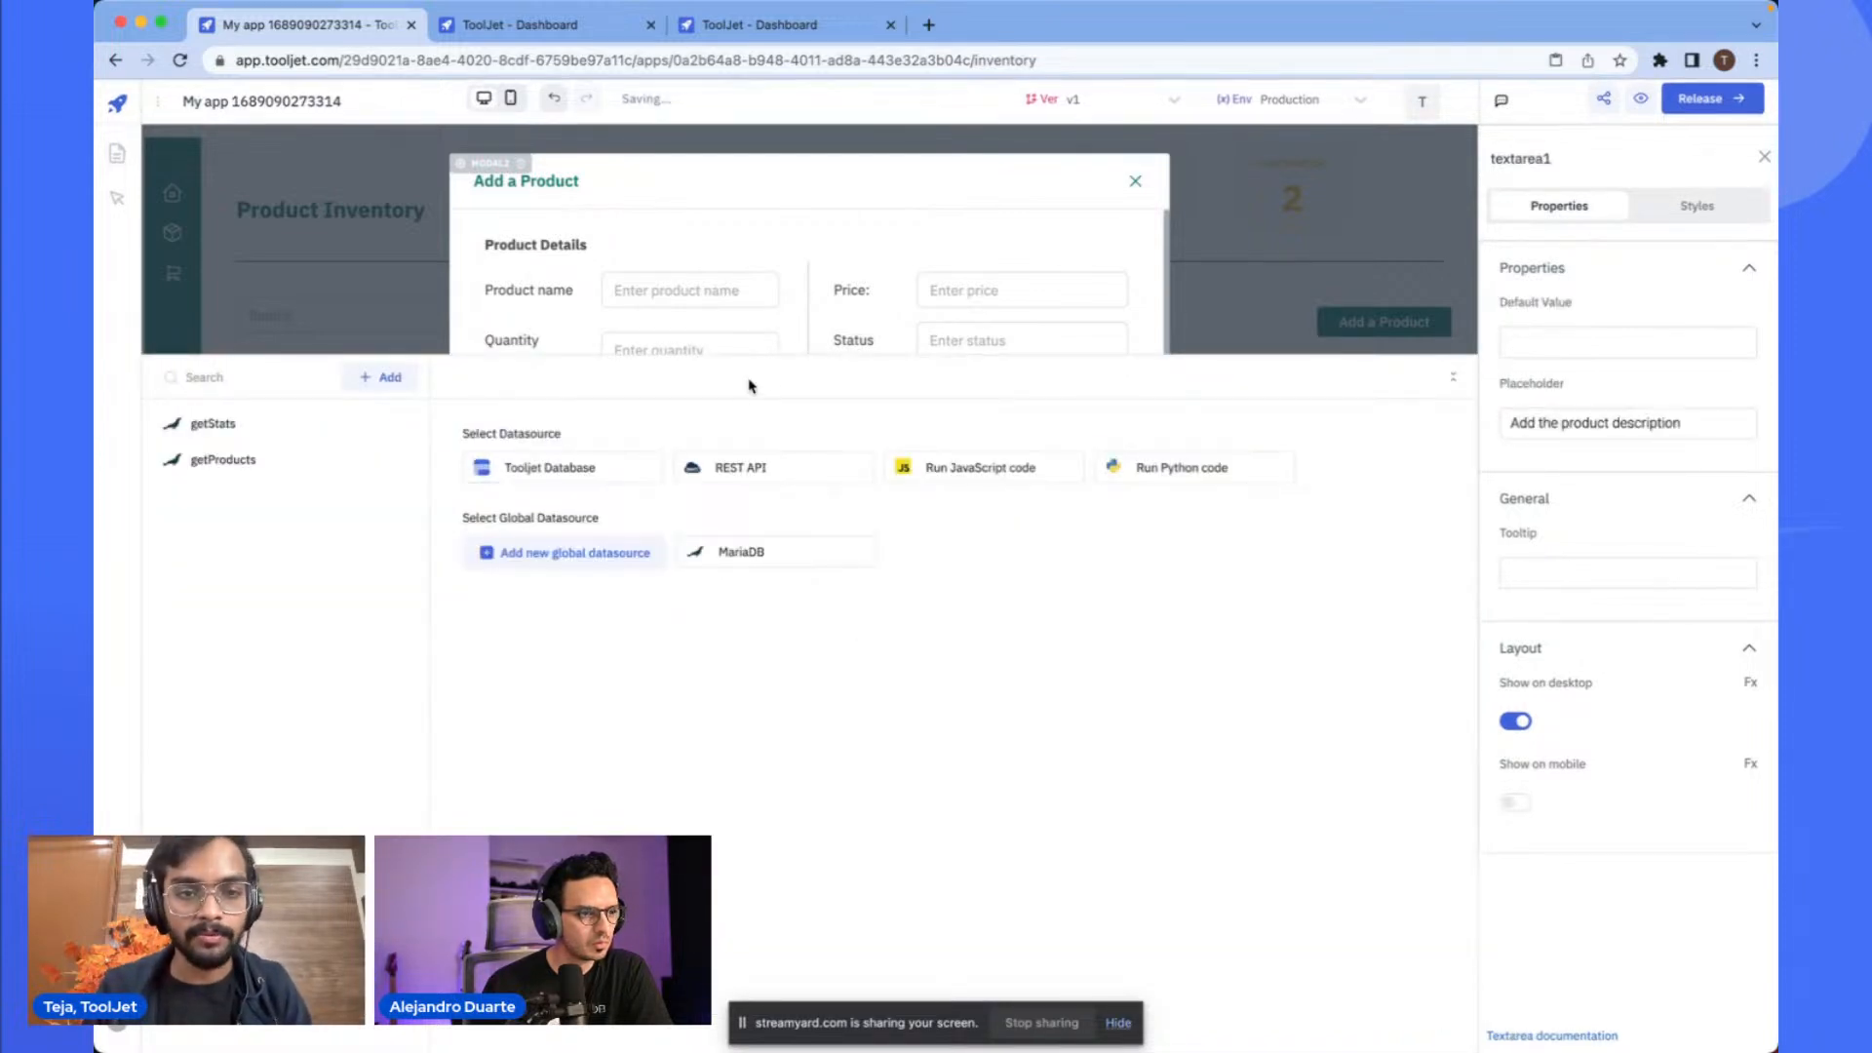
pyautogui.moveTo(785, 354); pyautogui.dragTo(786, 488)
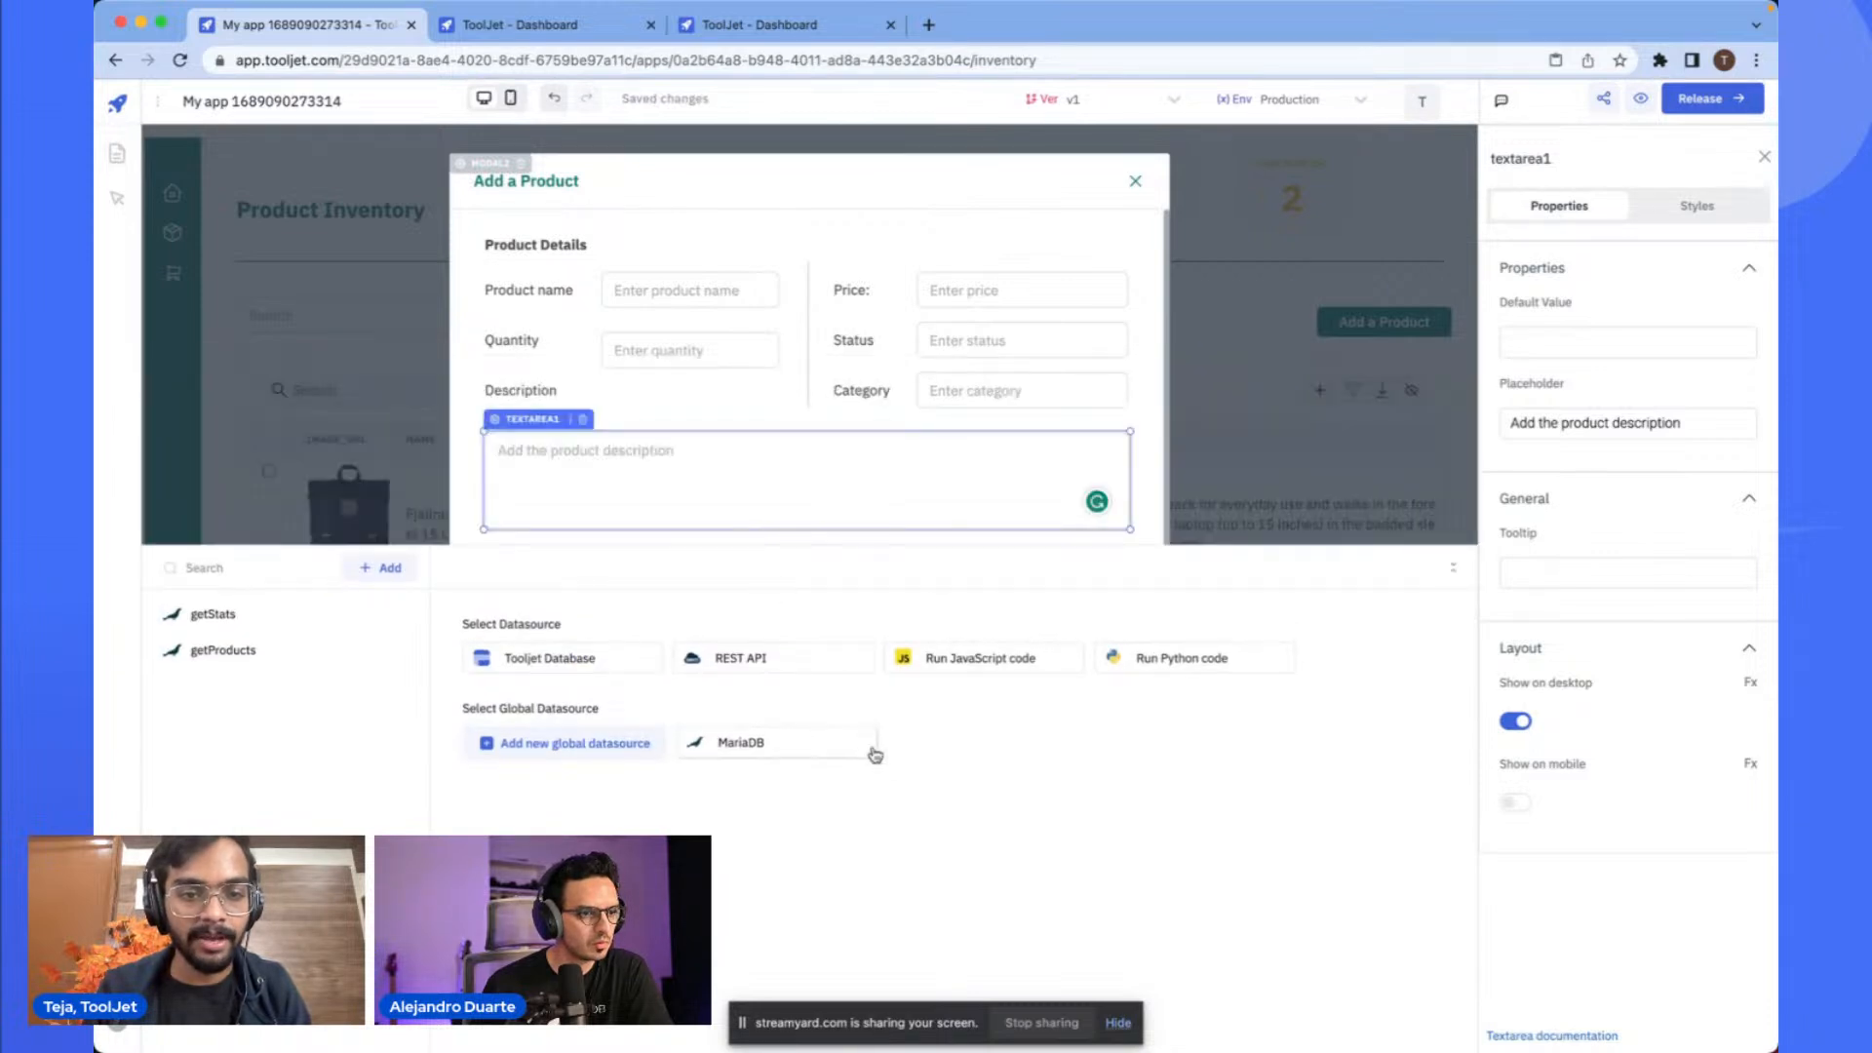
pyautogui.scroll(-3, 795, 390)
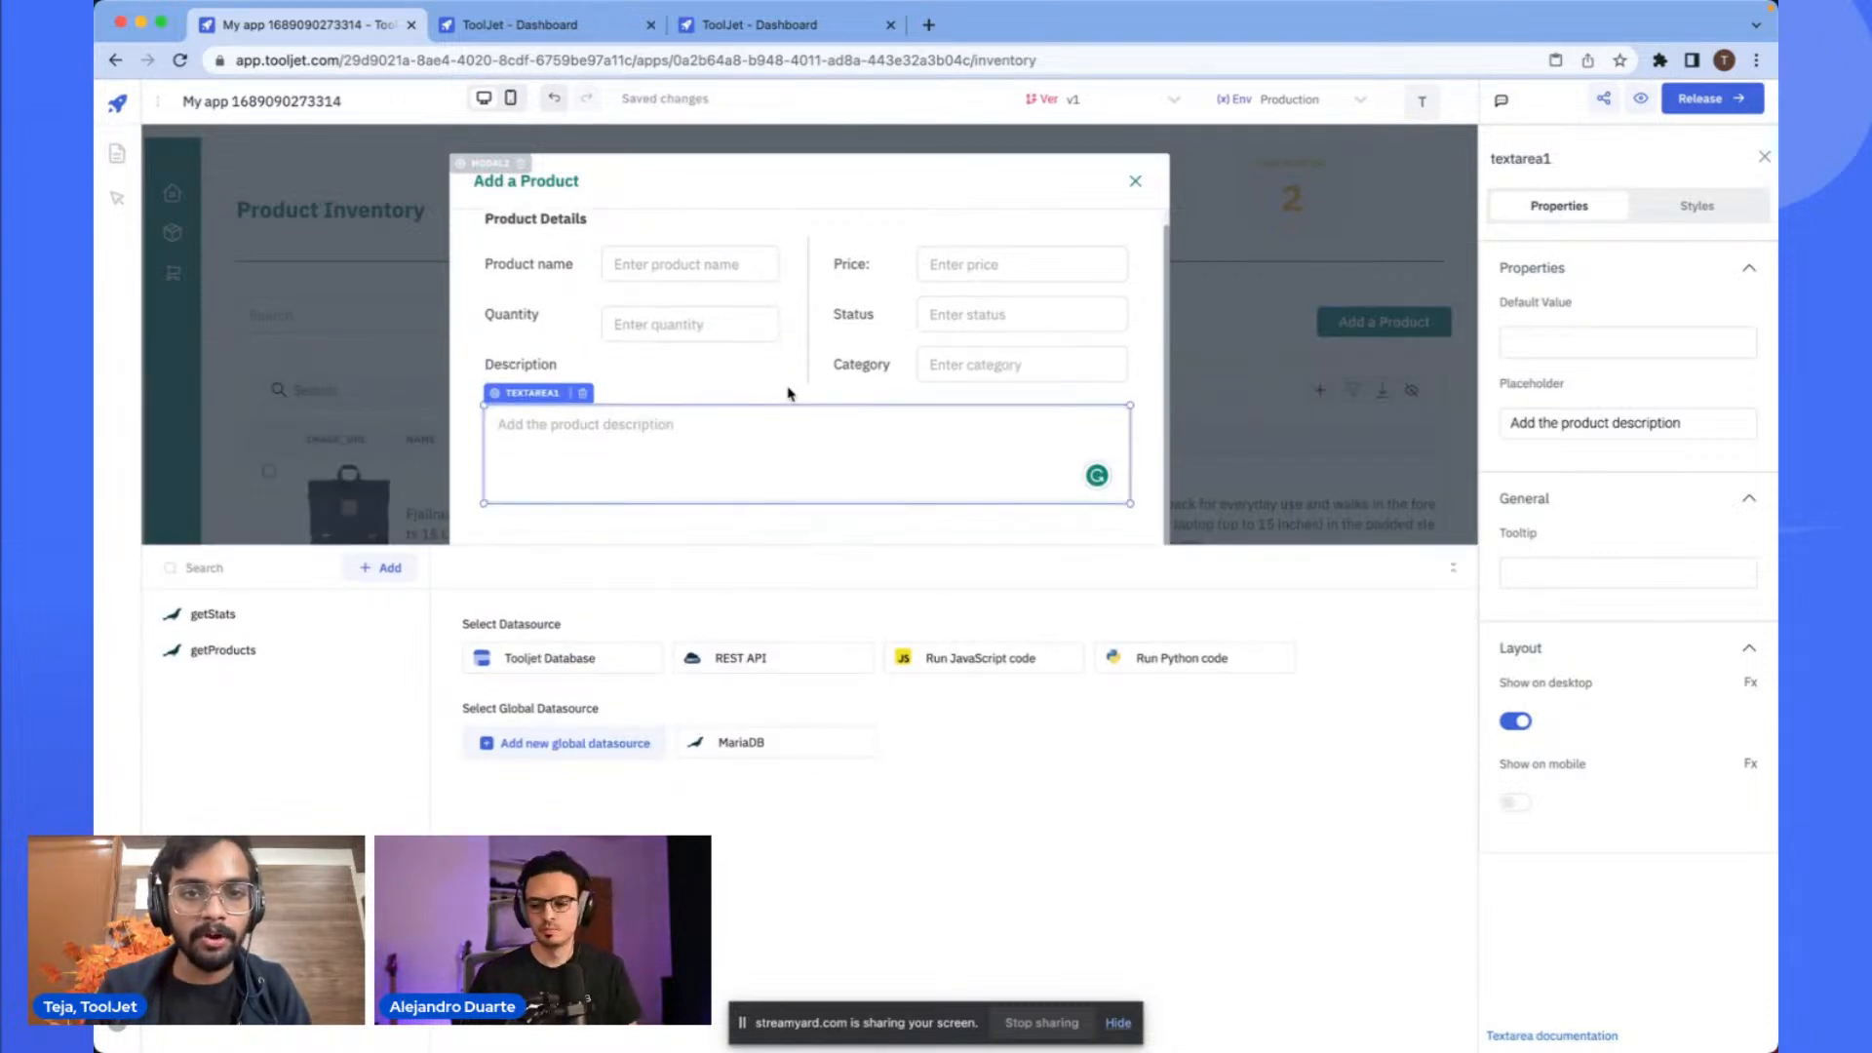
pyautogui.scroll(-1, 830, 422)
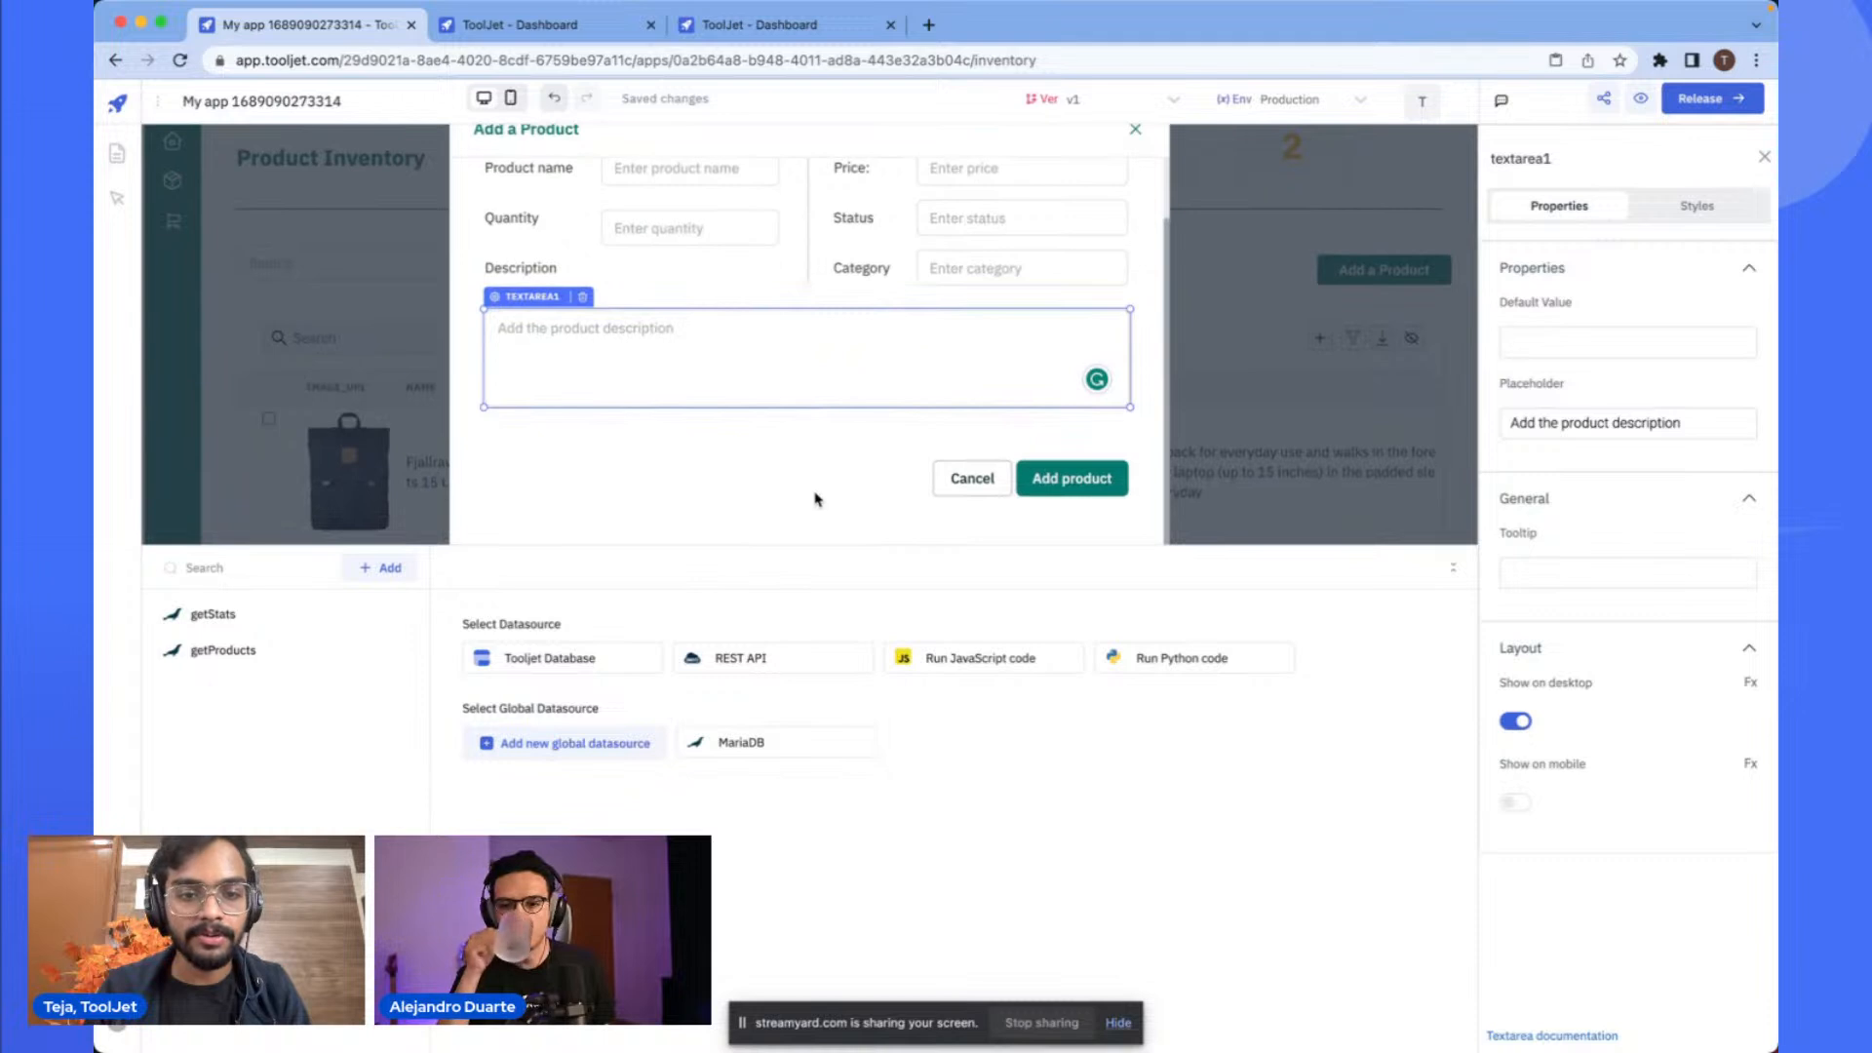
pyautogui.click(726, 746)
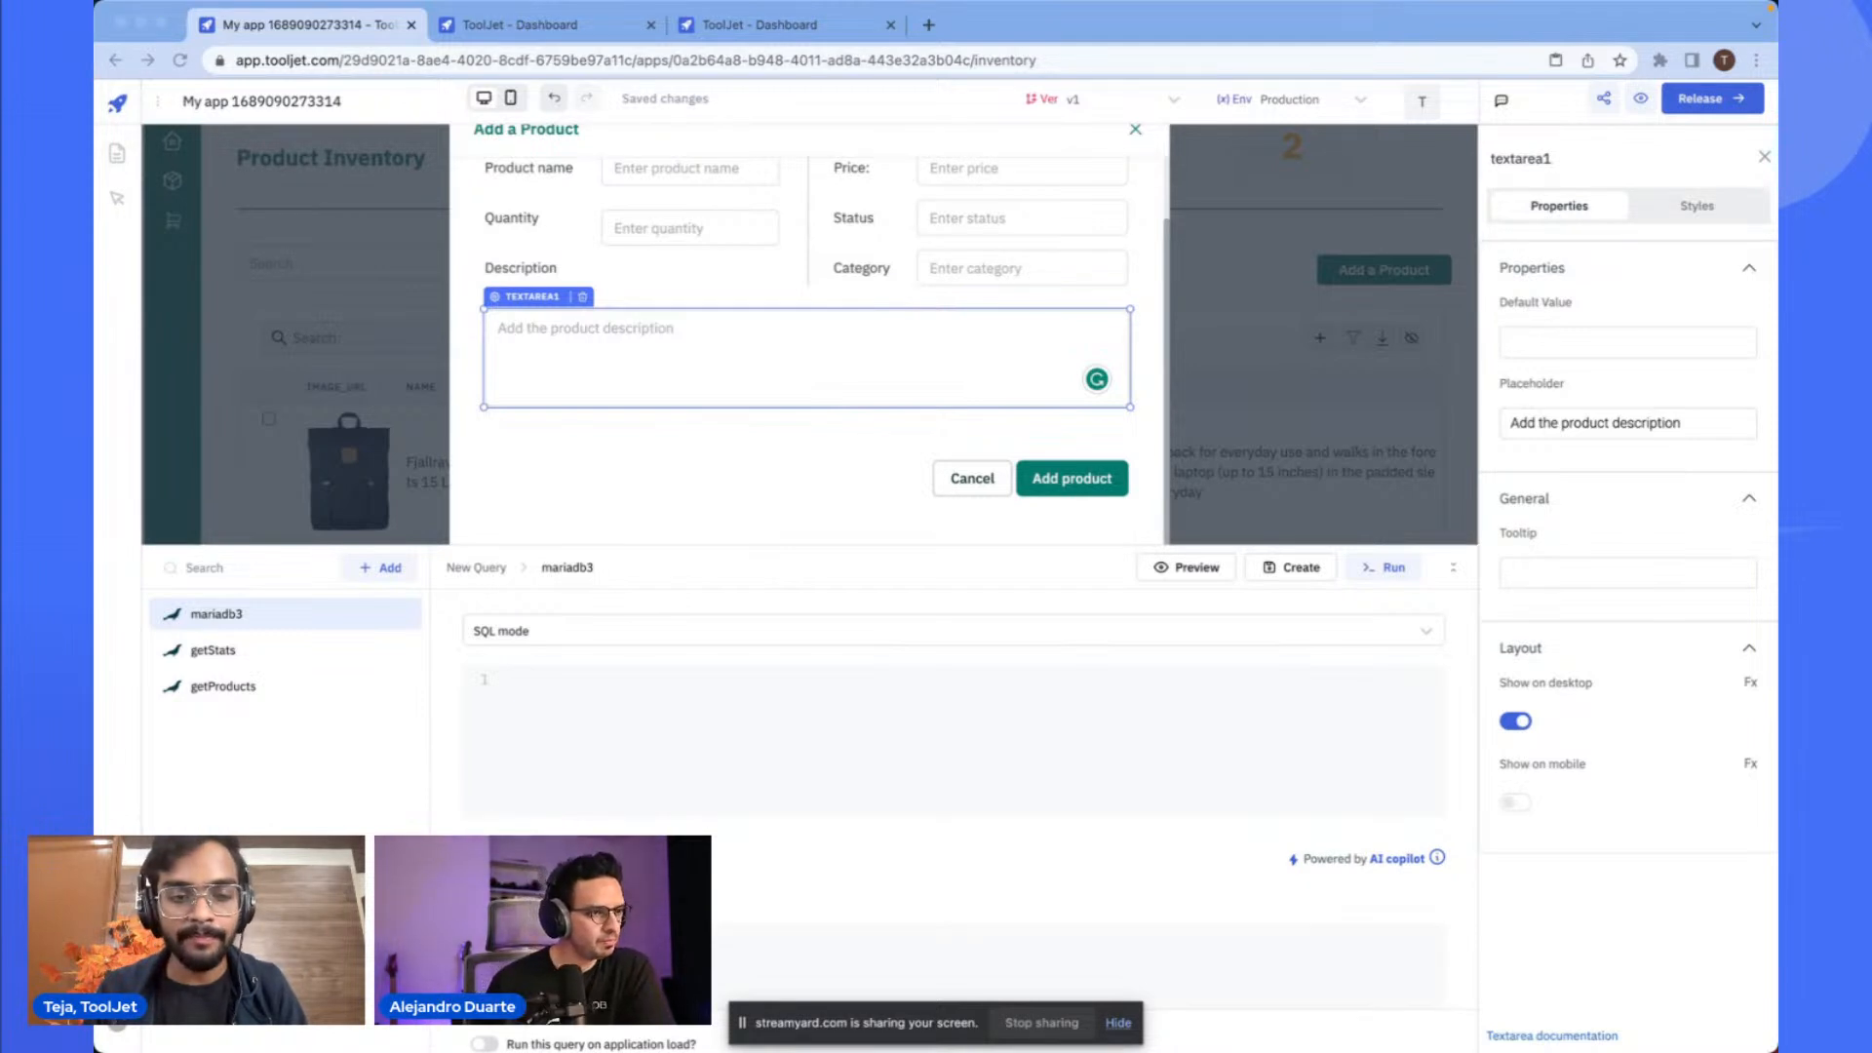
pyautogui.click(1052, 738)
pyautogui.write('INSERT INTO products (id, name, description, price, category, image_url, quantity, status) VALUES     (15, "{{components.textinput4.value}}", "{{components.textarea2.value}}", "{{components.textinput2.value}}", "{{components.textinput5.value}}", "https://fakestoreapi.com/img/81fPKd-2AYL._AC_SL1500_.jpg", {{components.textinput6.value}}, "{{components.textinput3.value}}");')
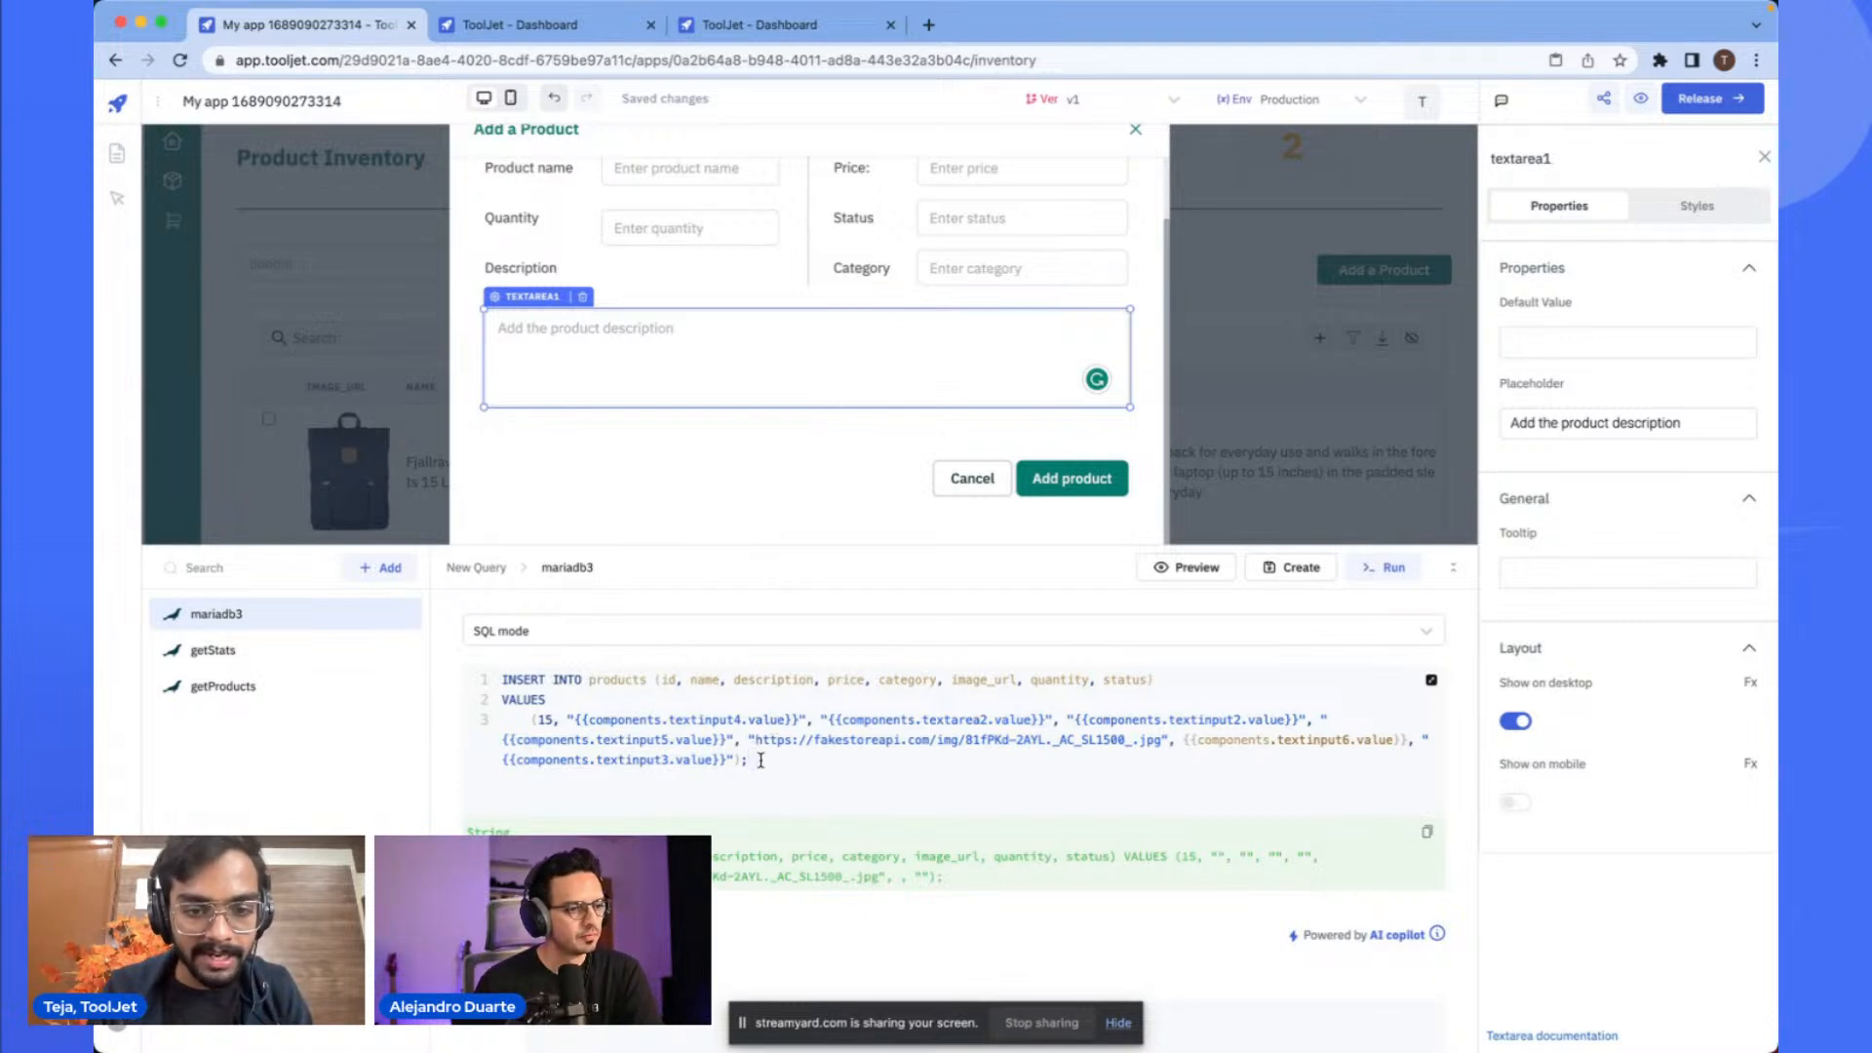
# - Examine the pasted INSERT statement and compare its component references with the modal's Product name field
pyautogui.click(605, 698)
pyautogui.moveTo(505, 679); pyautogui.dragTo(588, 679)
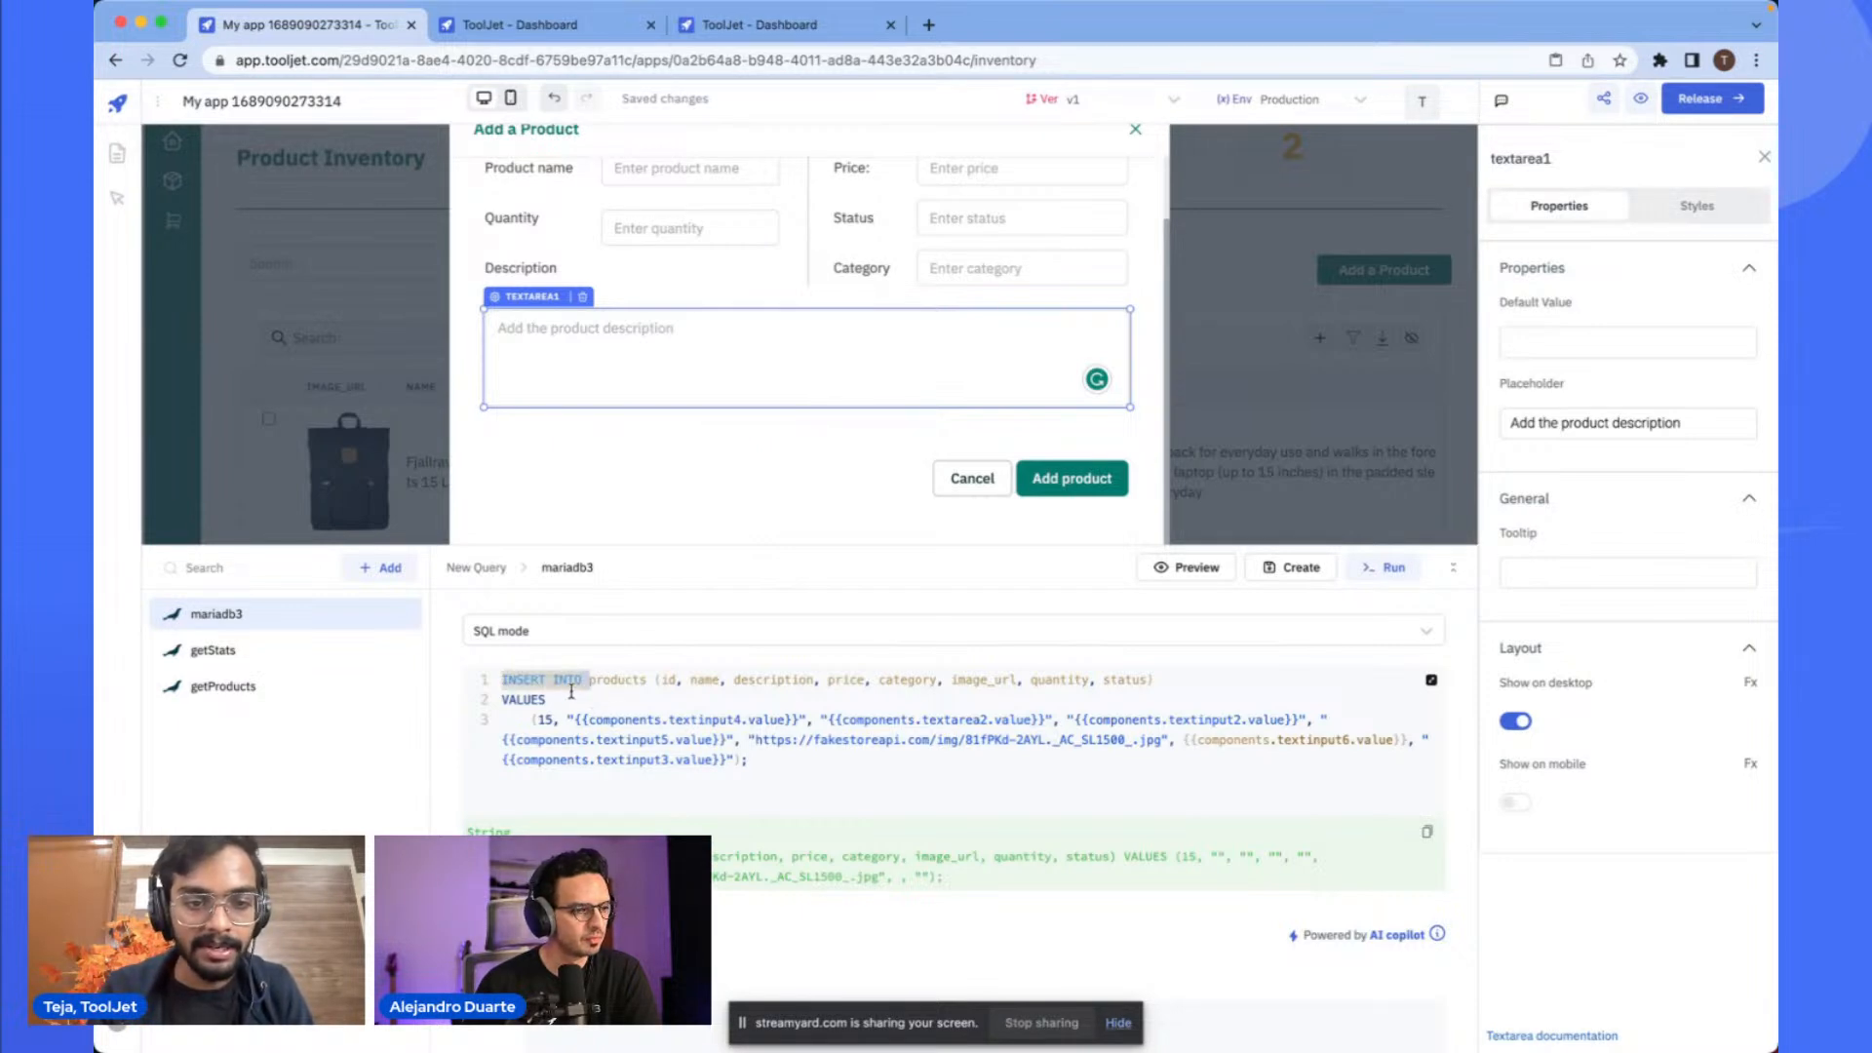
pyautogui.doubleClick(618, 679)
pyautogui.click(693, 685)
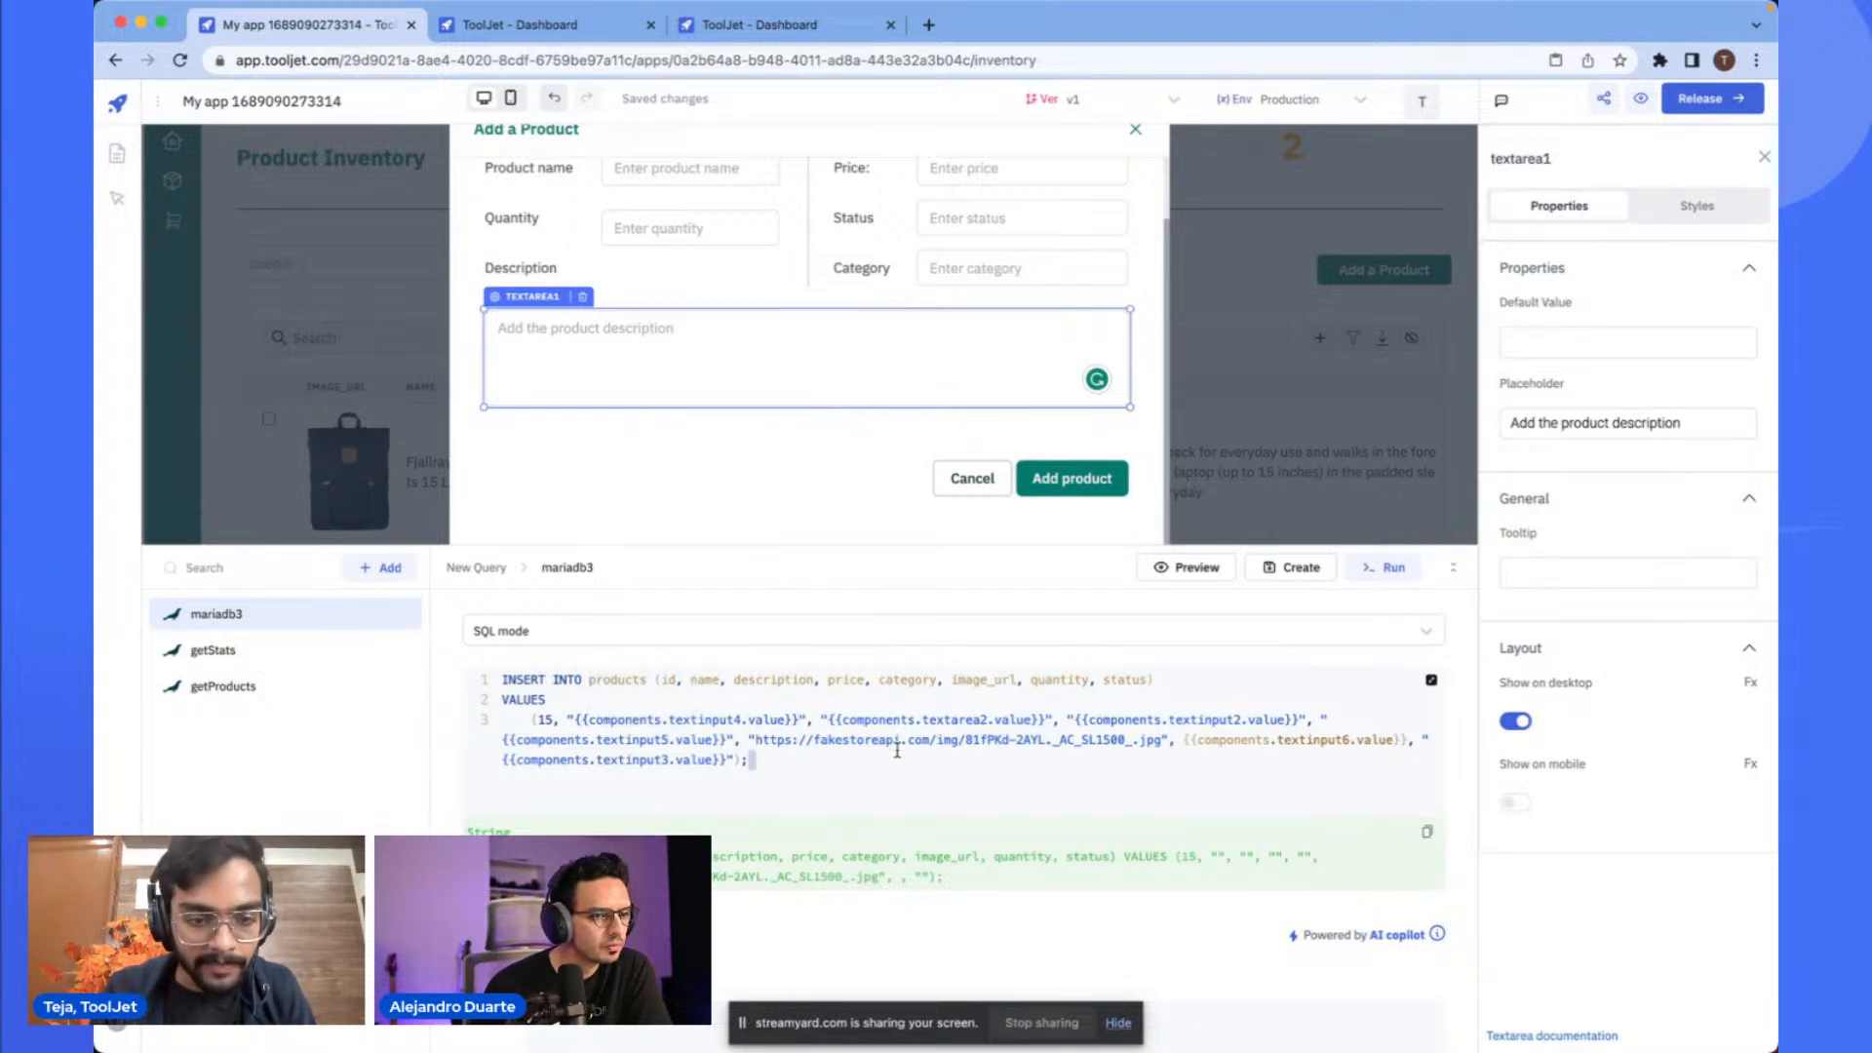
pyautogui.scroll(2, 643, 429)
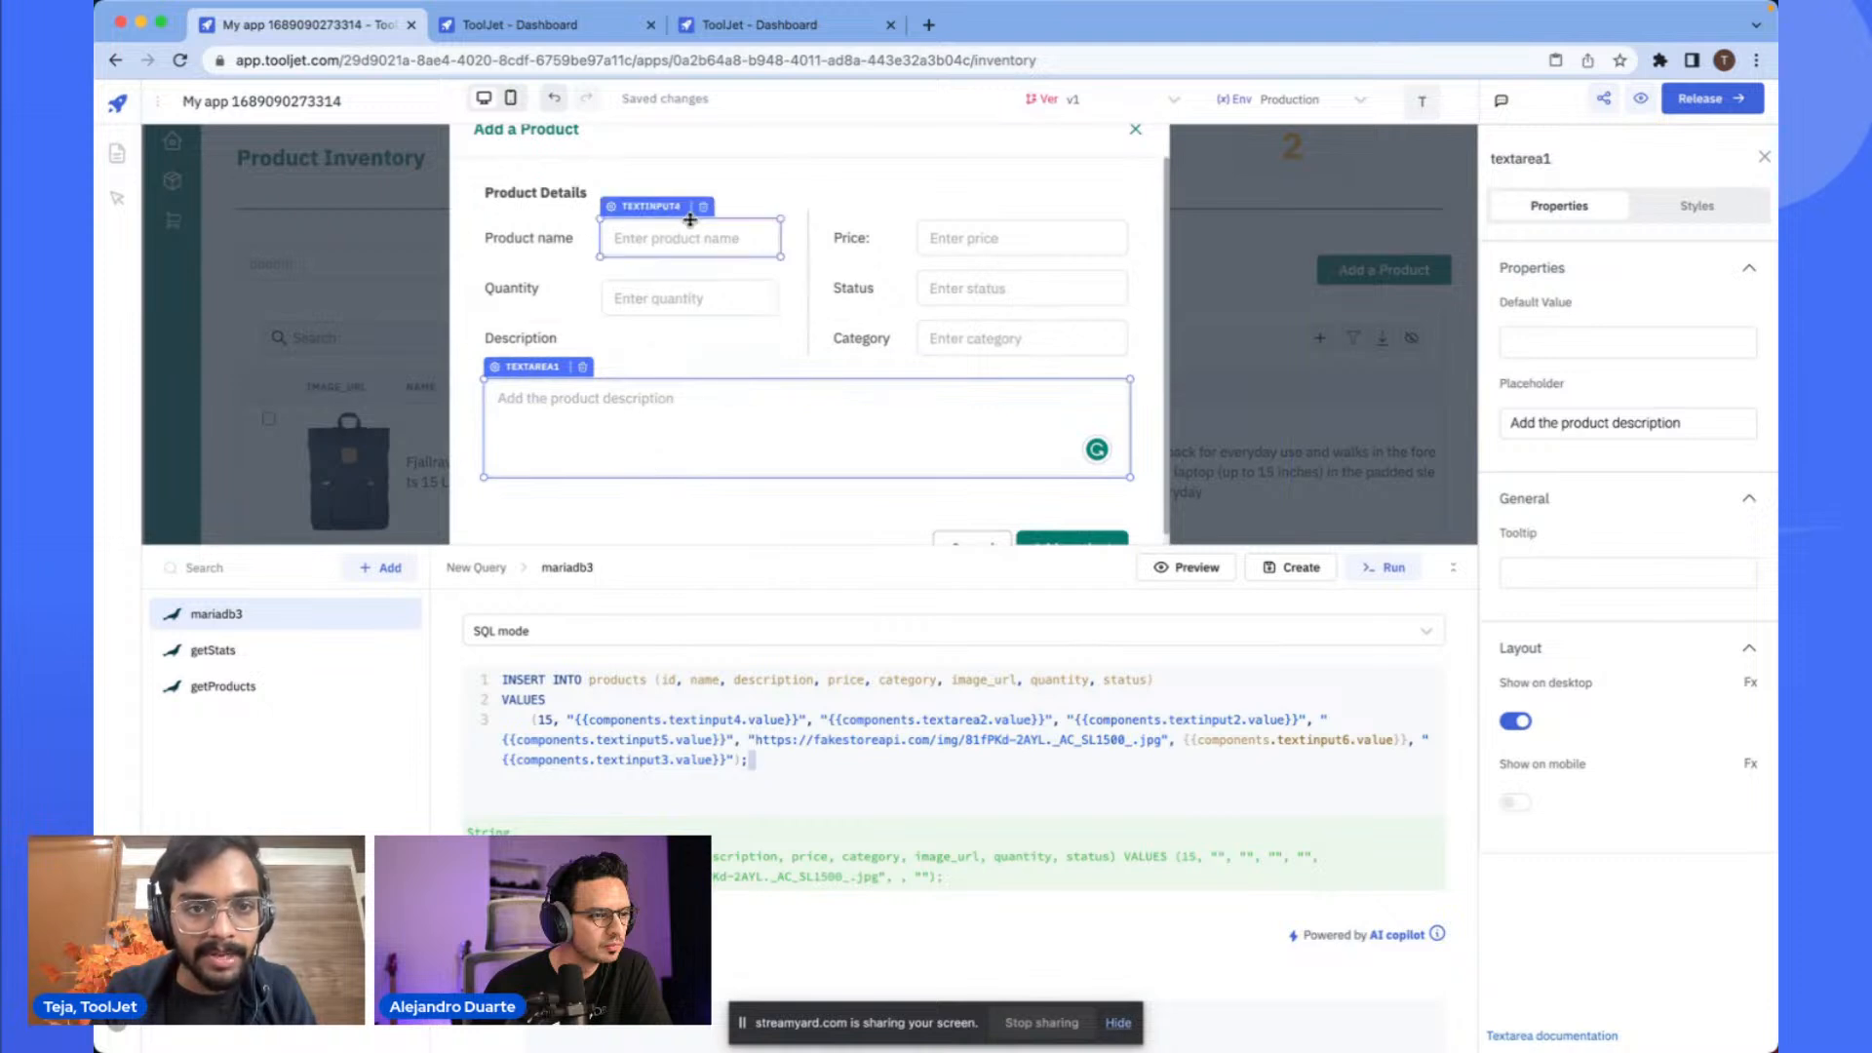
pyautogui.click(691, 227)
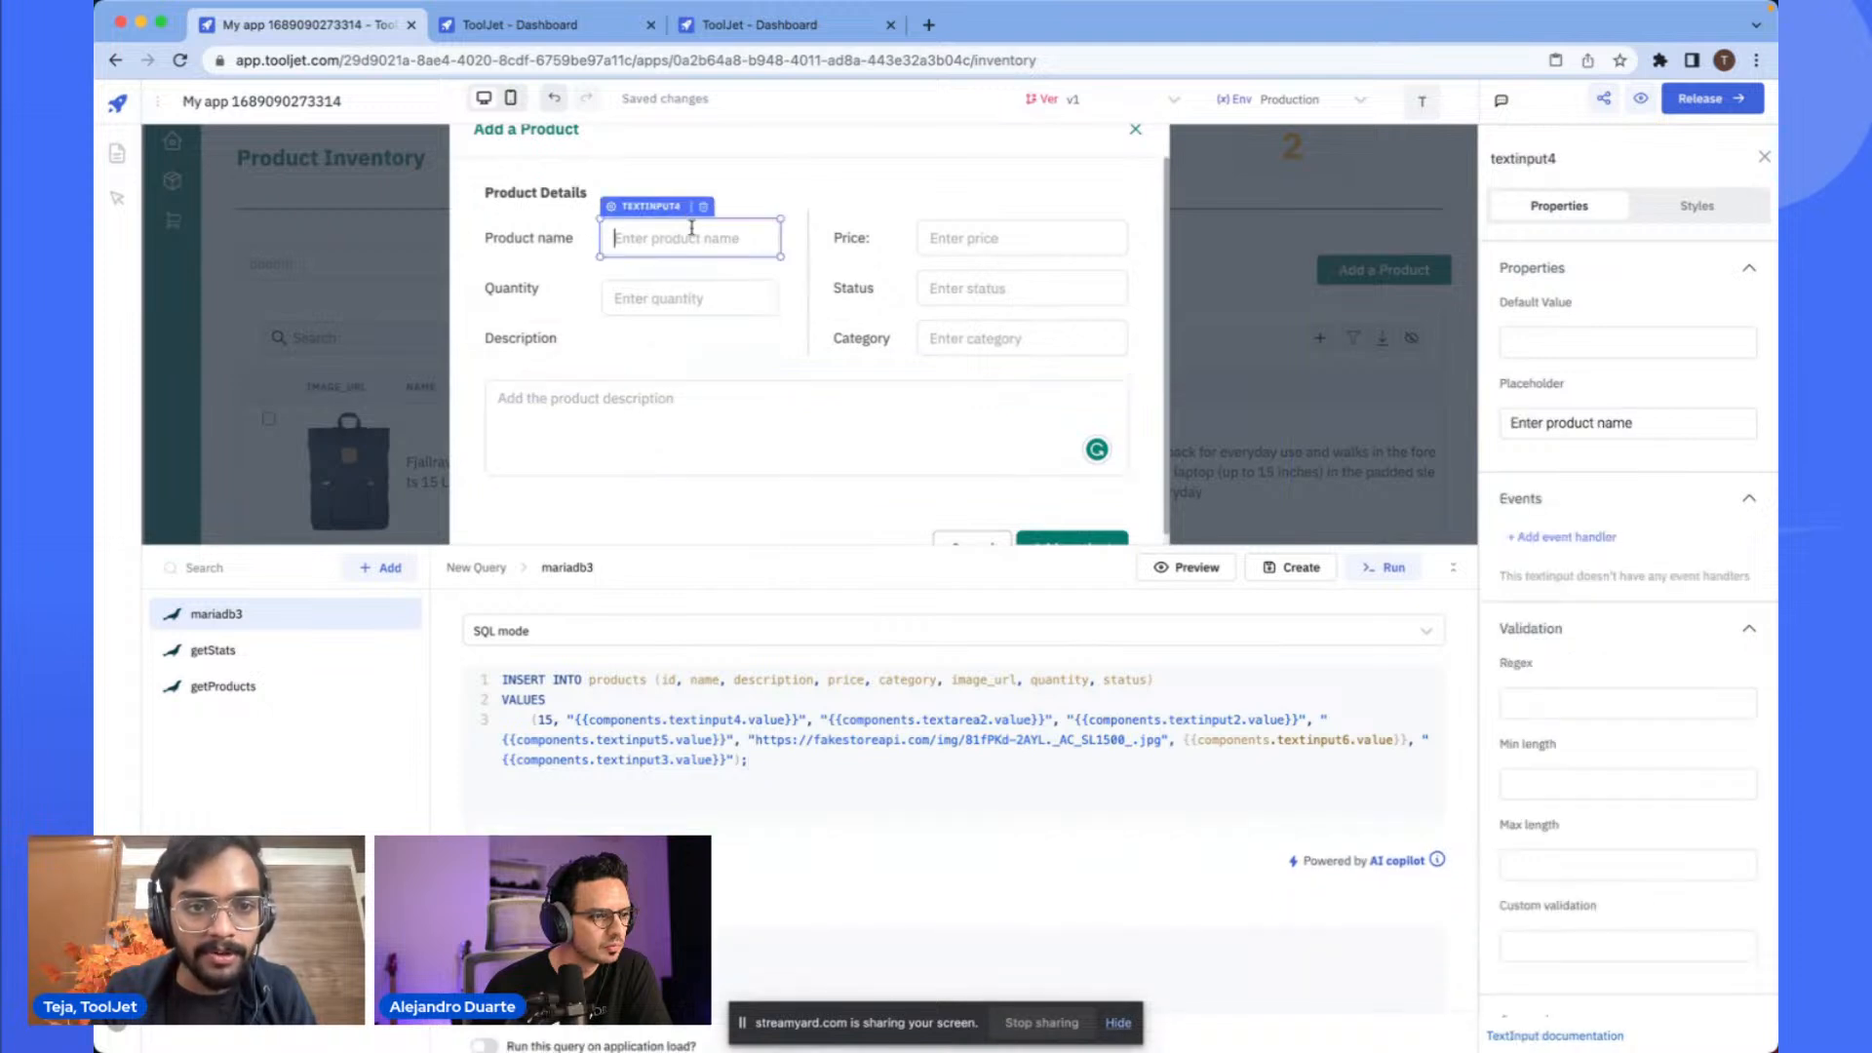
pyautogui.doubleClick(713, 720)
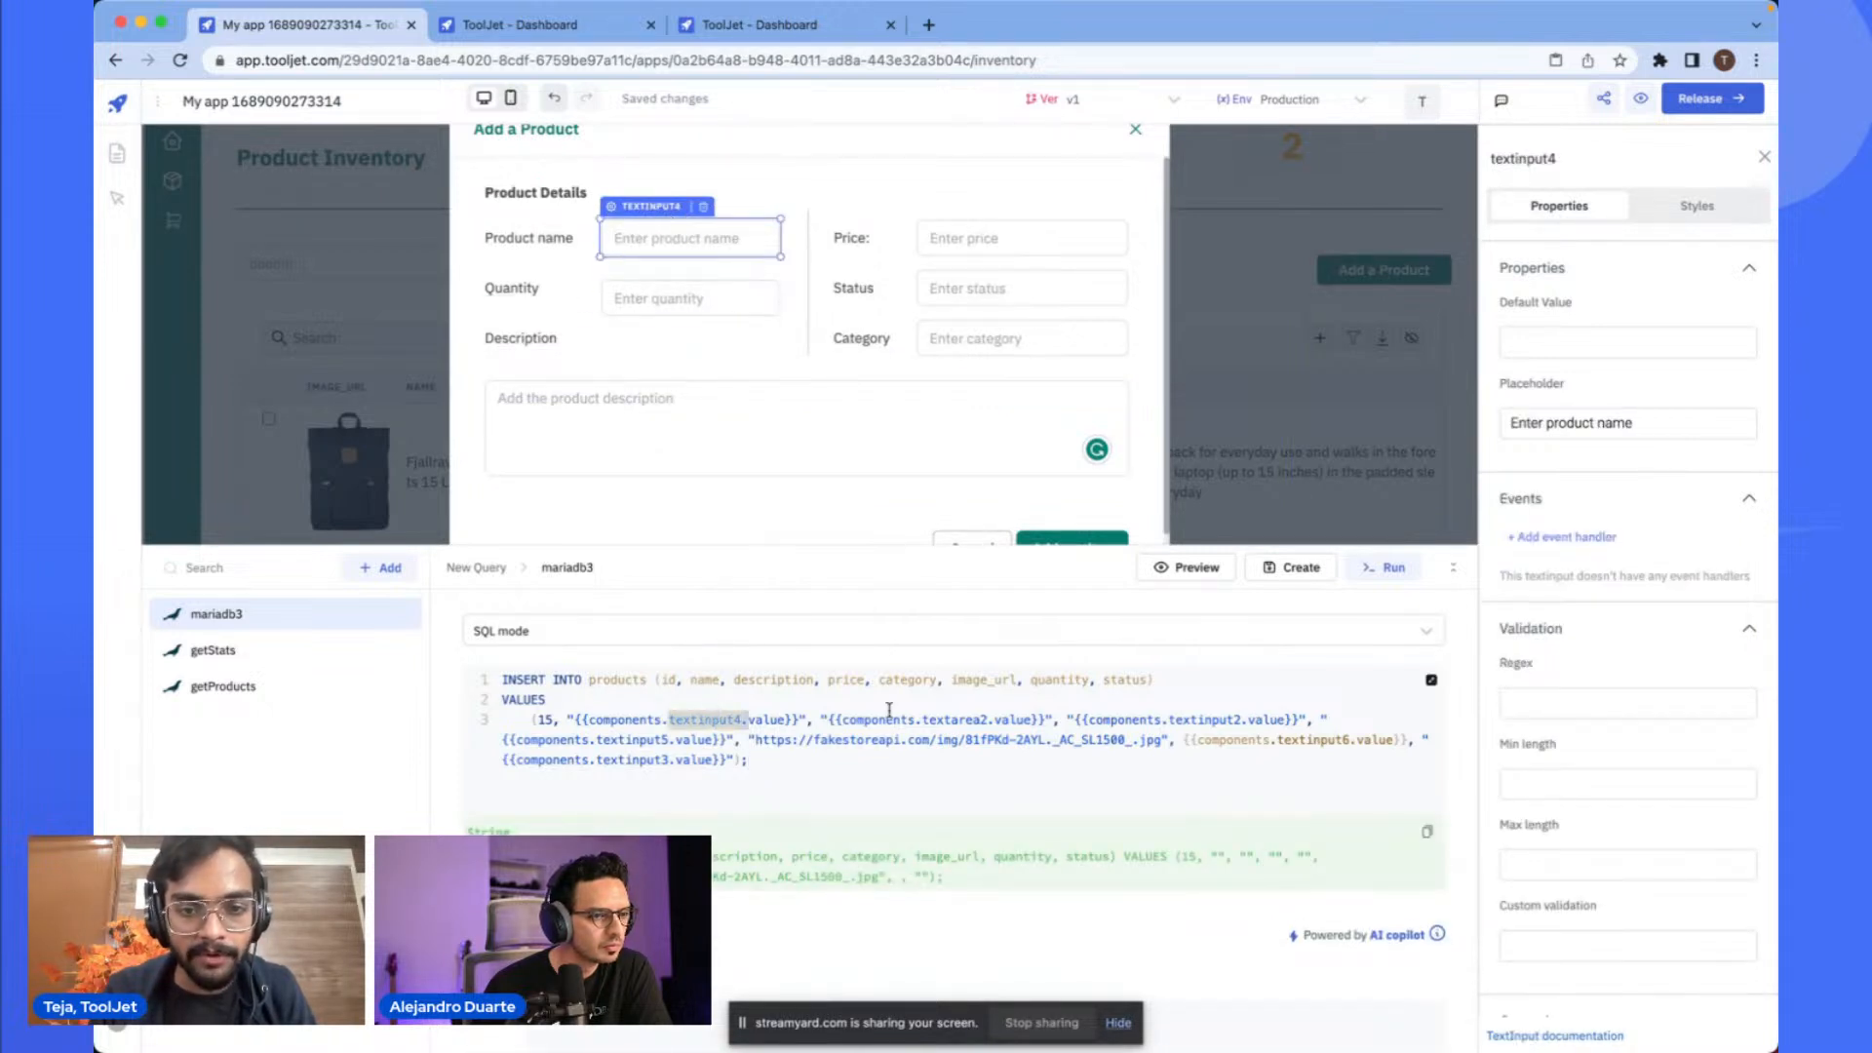
pyautogui.doubleClick(957, 719)
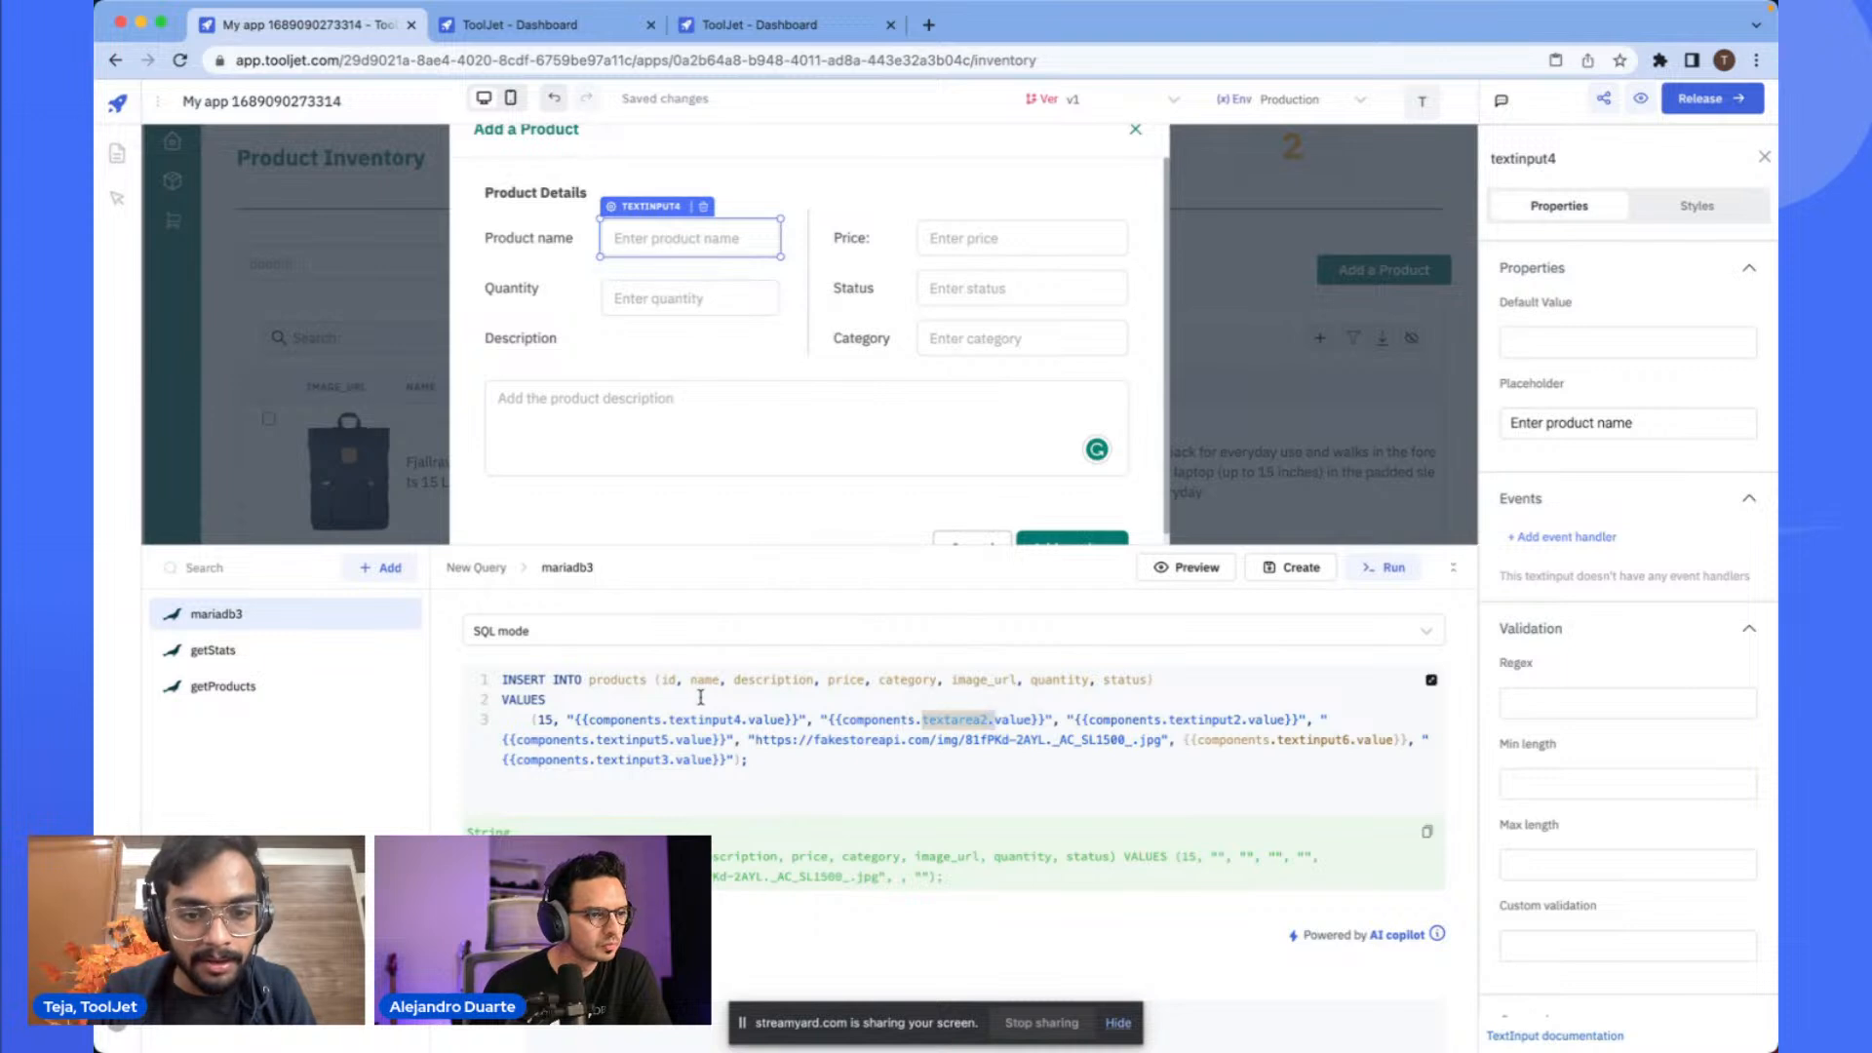
# - Set the inserted id value in the query to 10
pyautogui.click(547, 719)
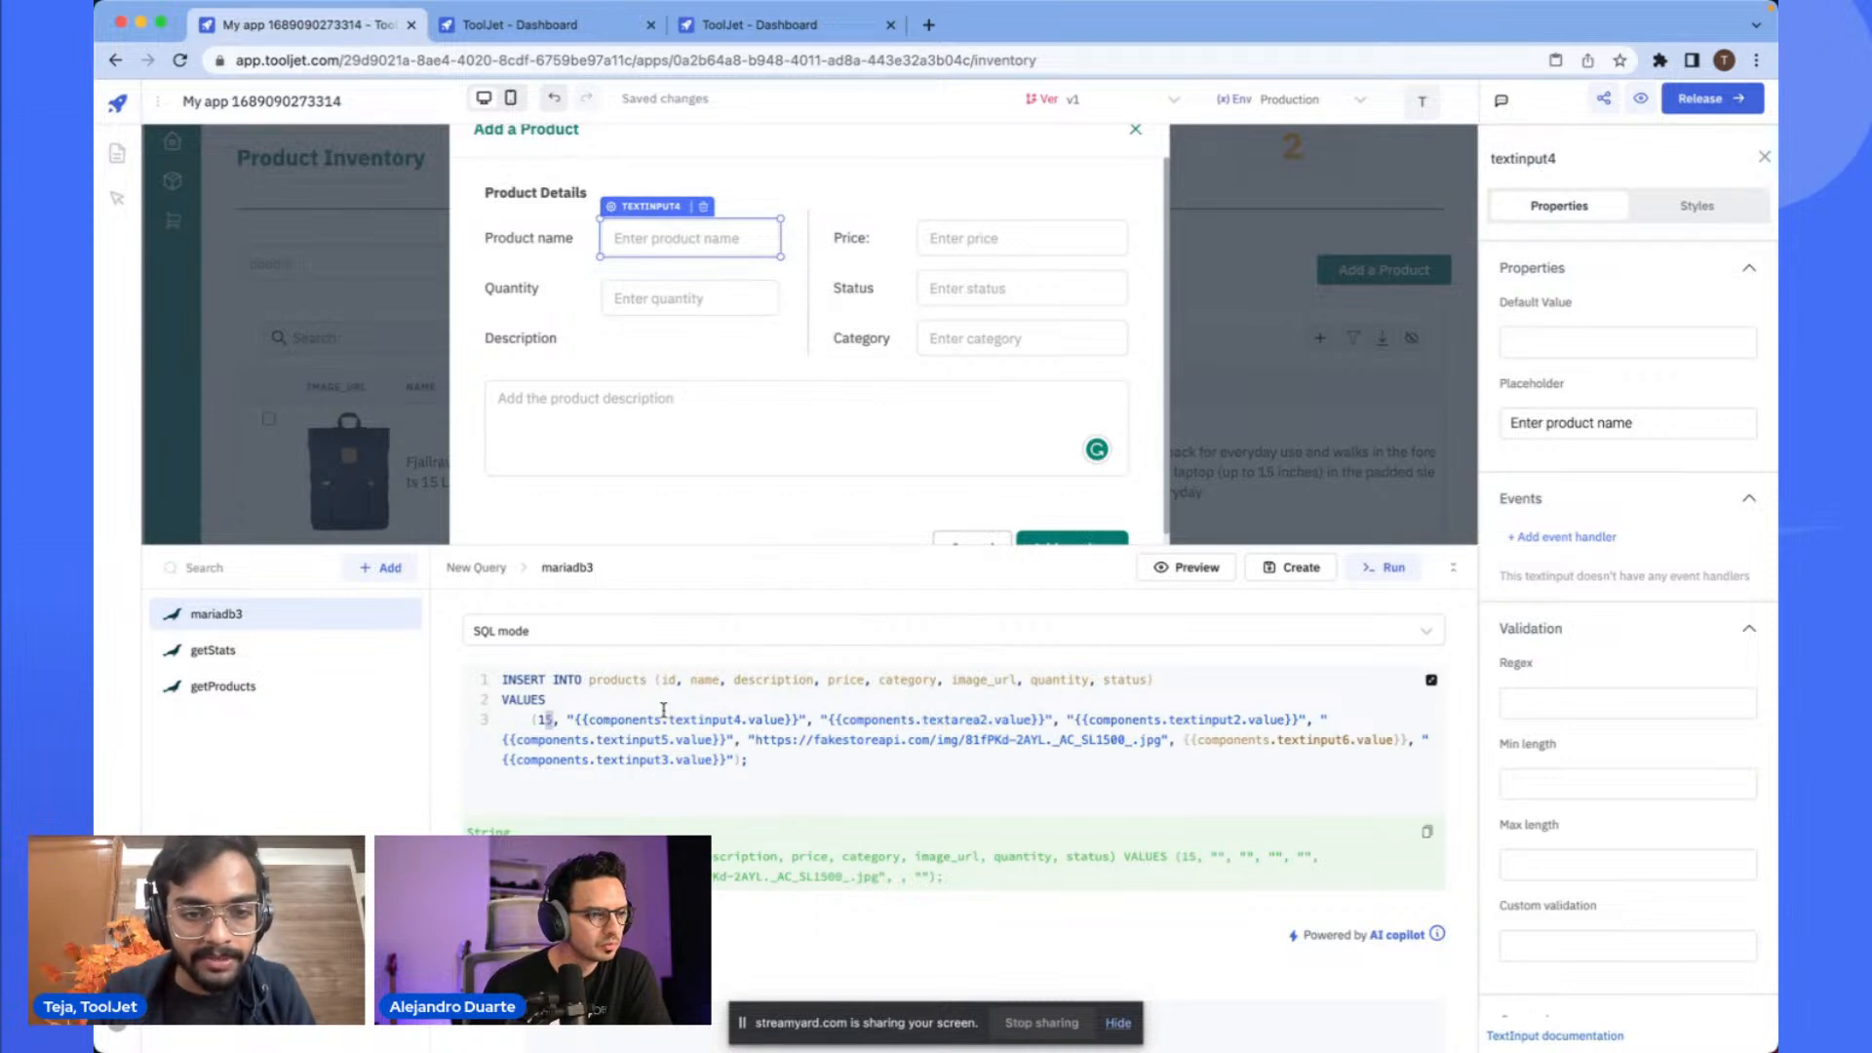
pyautogui.press('BackSpace')
pyautogui.write('0')
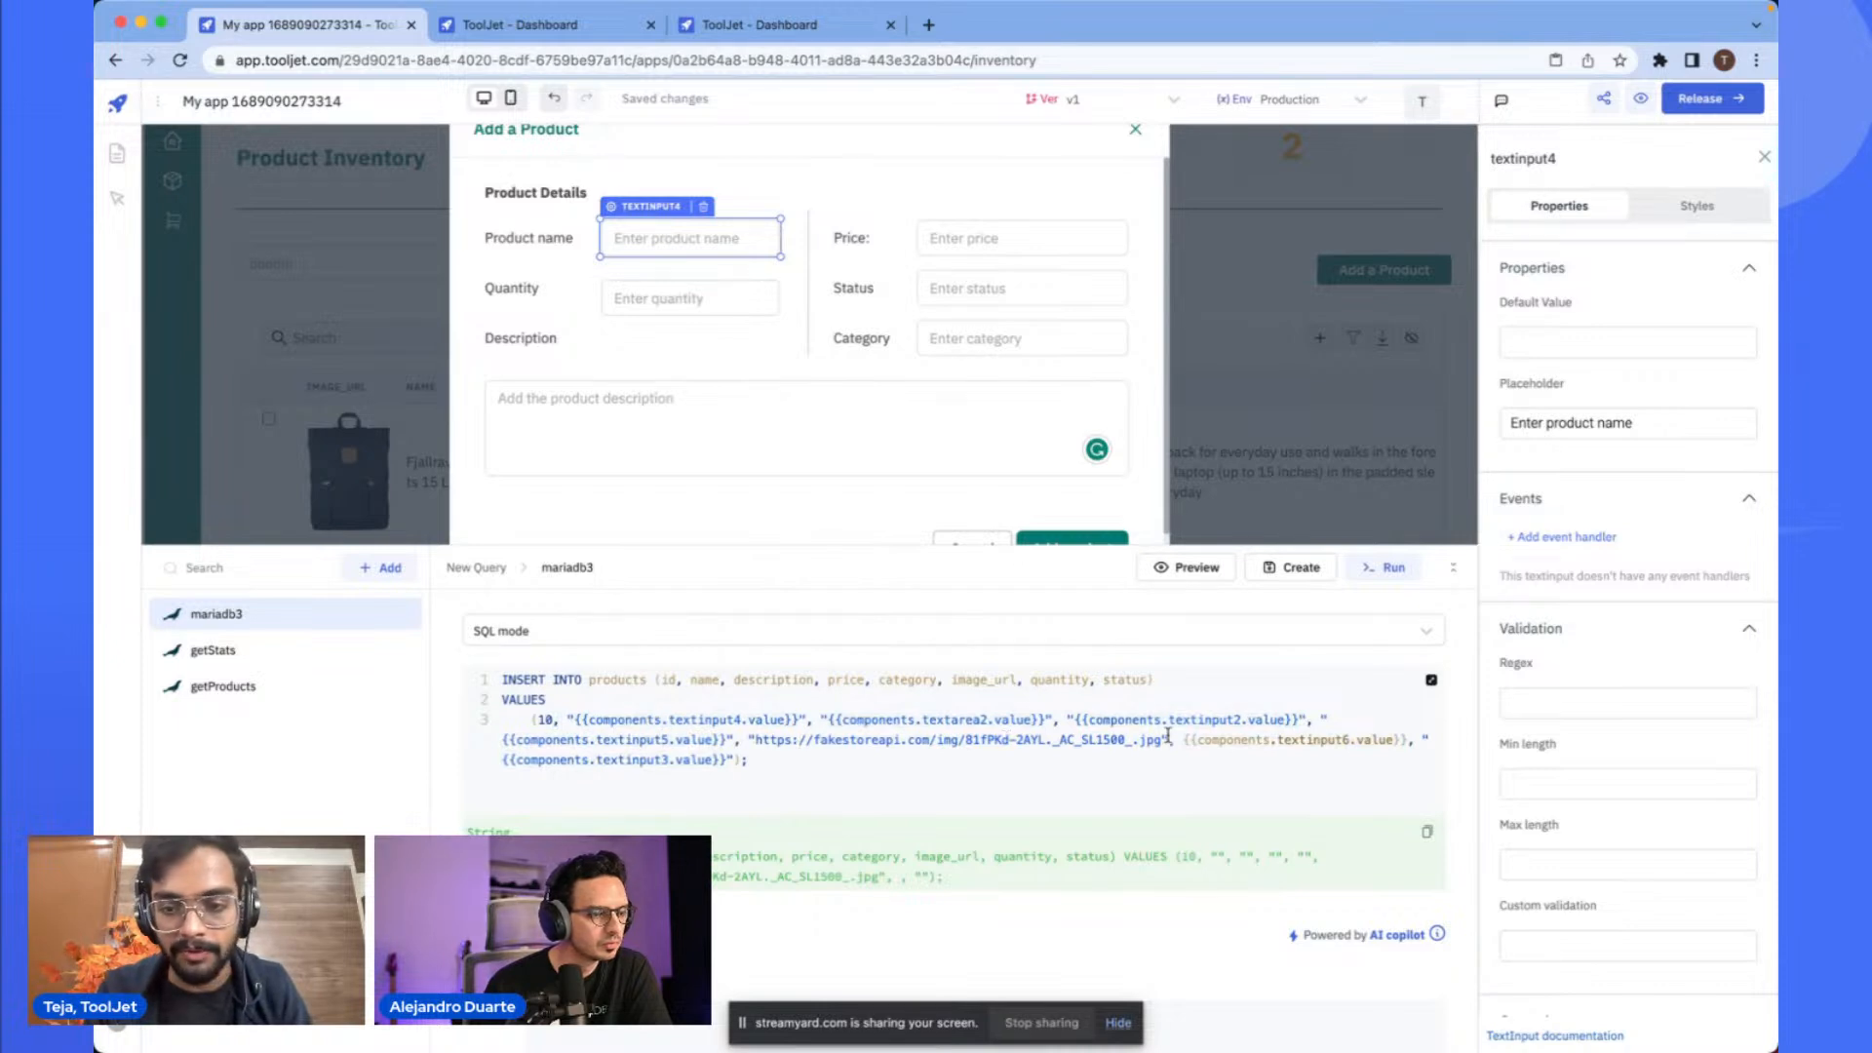
# - Remove the id column from the INSERT column list and its value from the VALUES list
pyautogui.scroll(-1, 1128, 792)
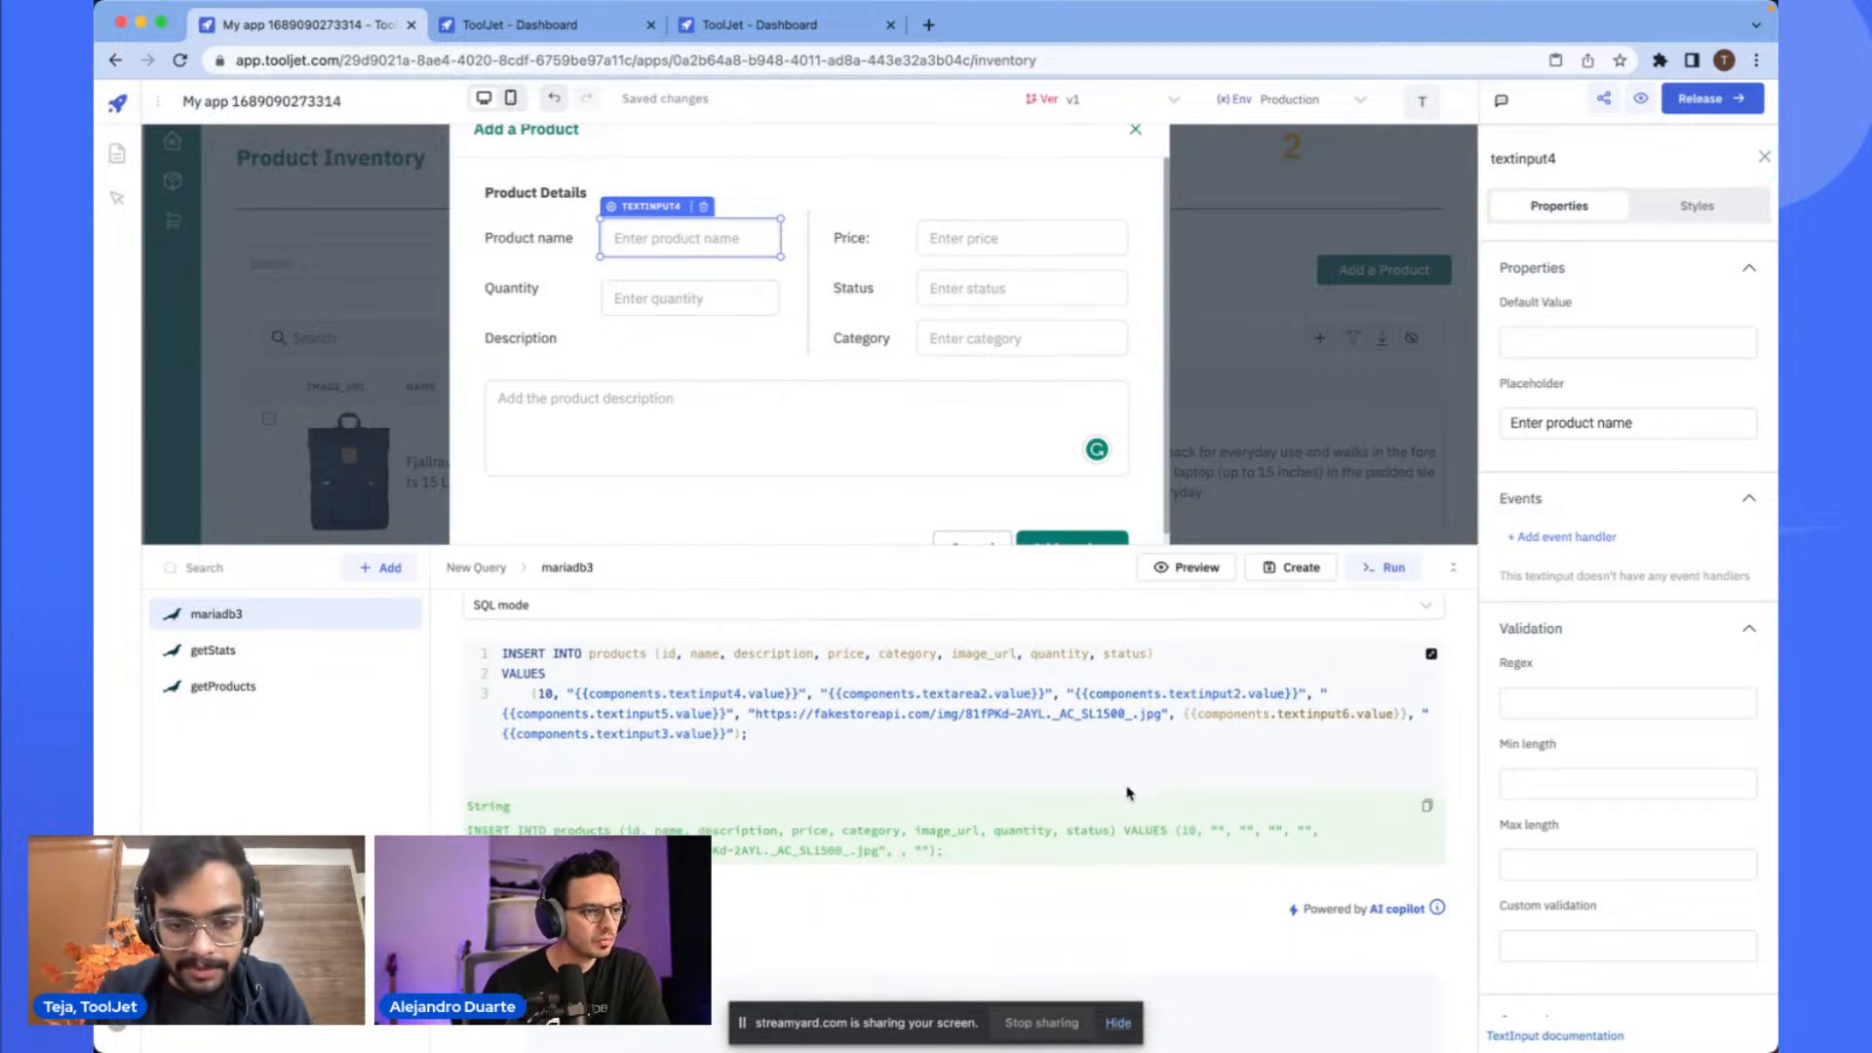
pyautogui.scroll(1, 1205, 776)
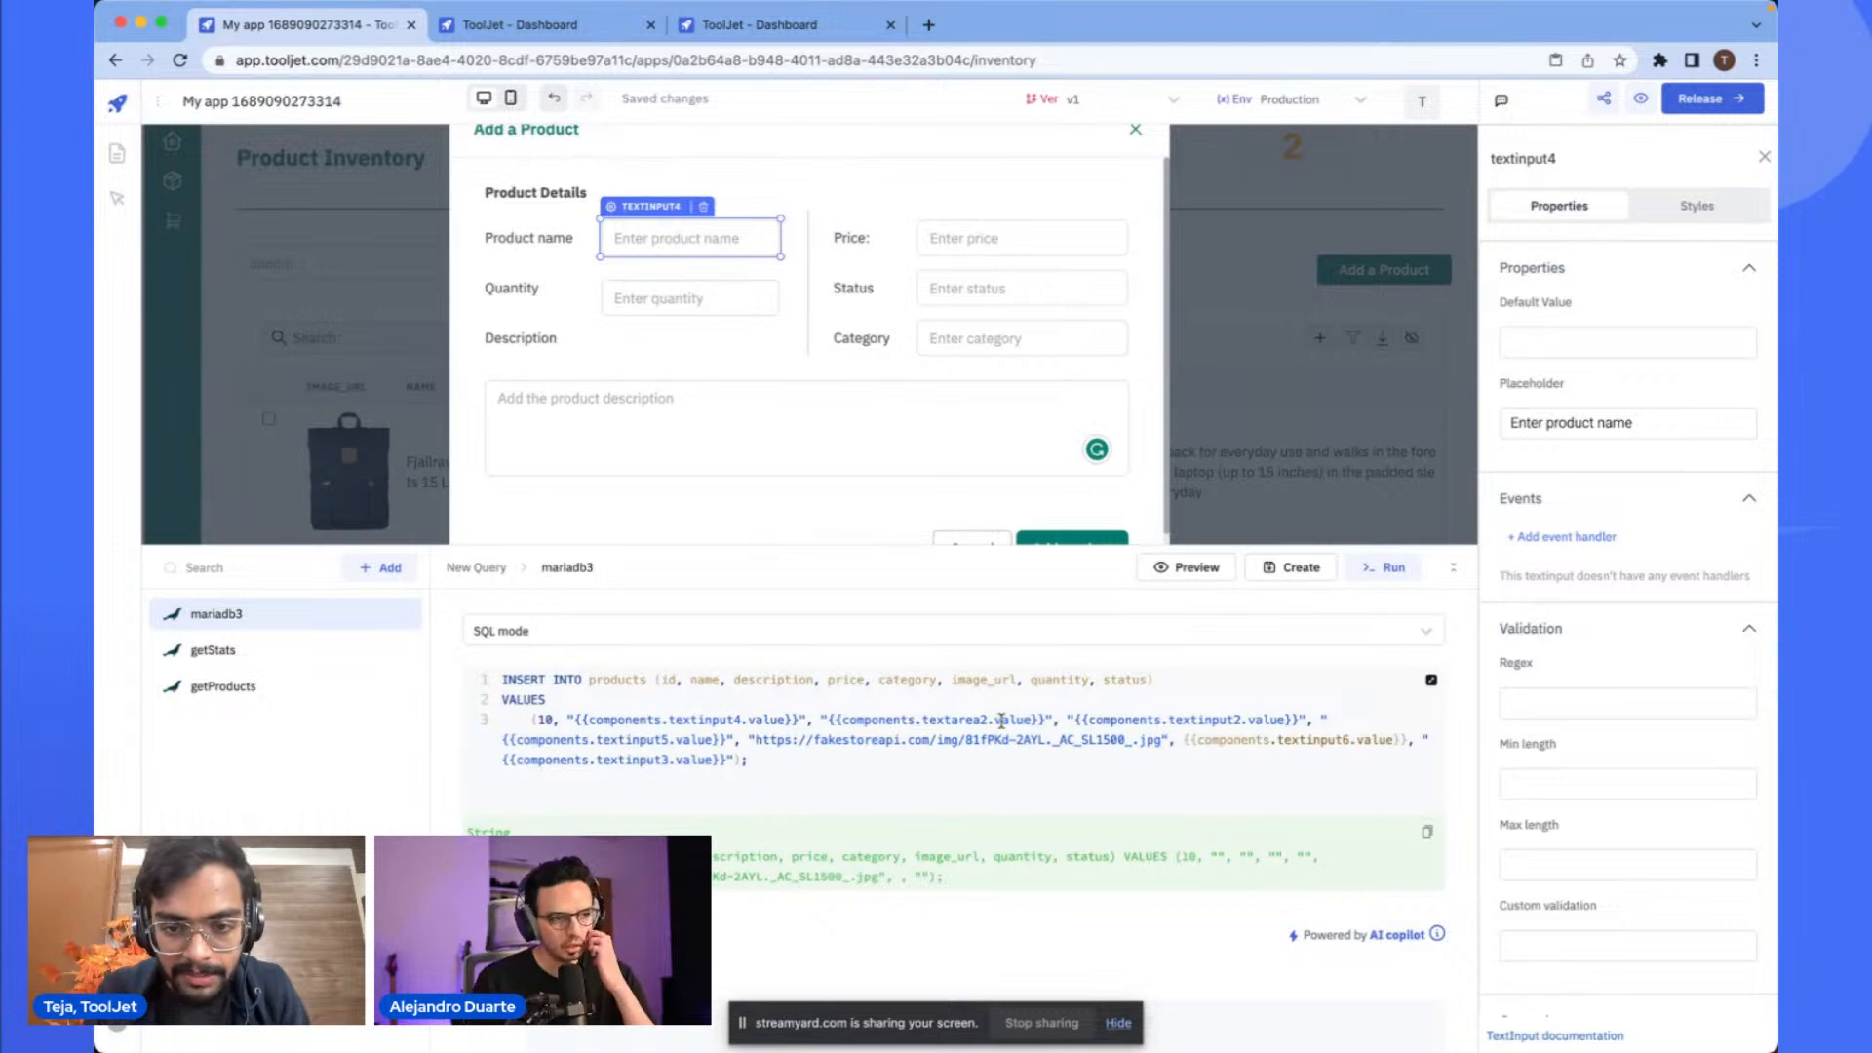
pyautogui.doubleClick(1199, 722)
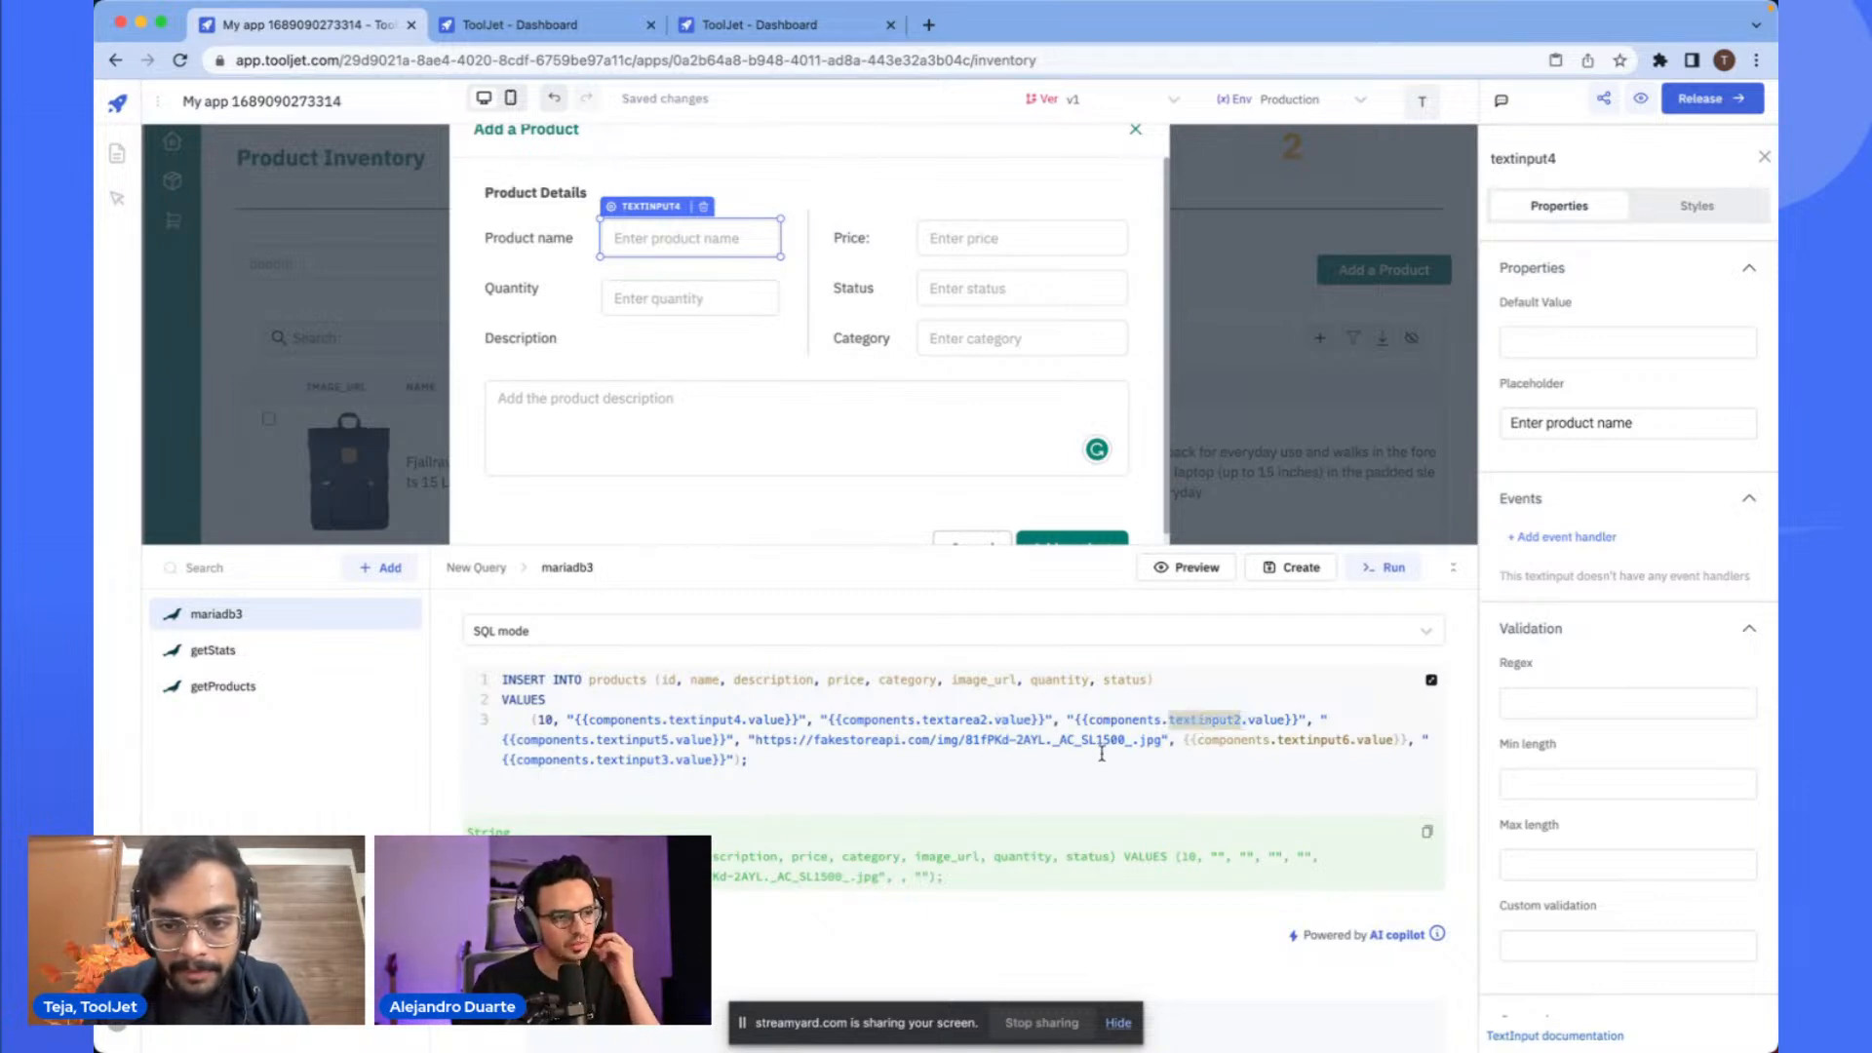
pyautogui.click(1102, 748)
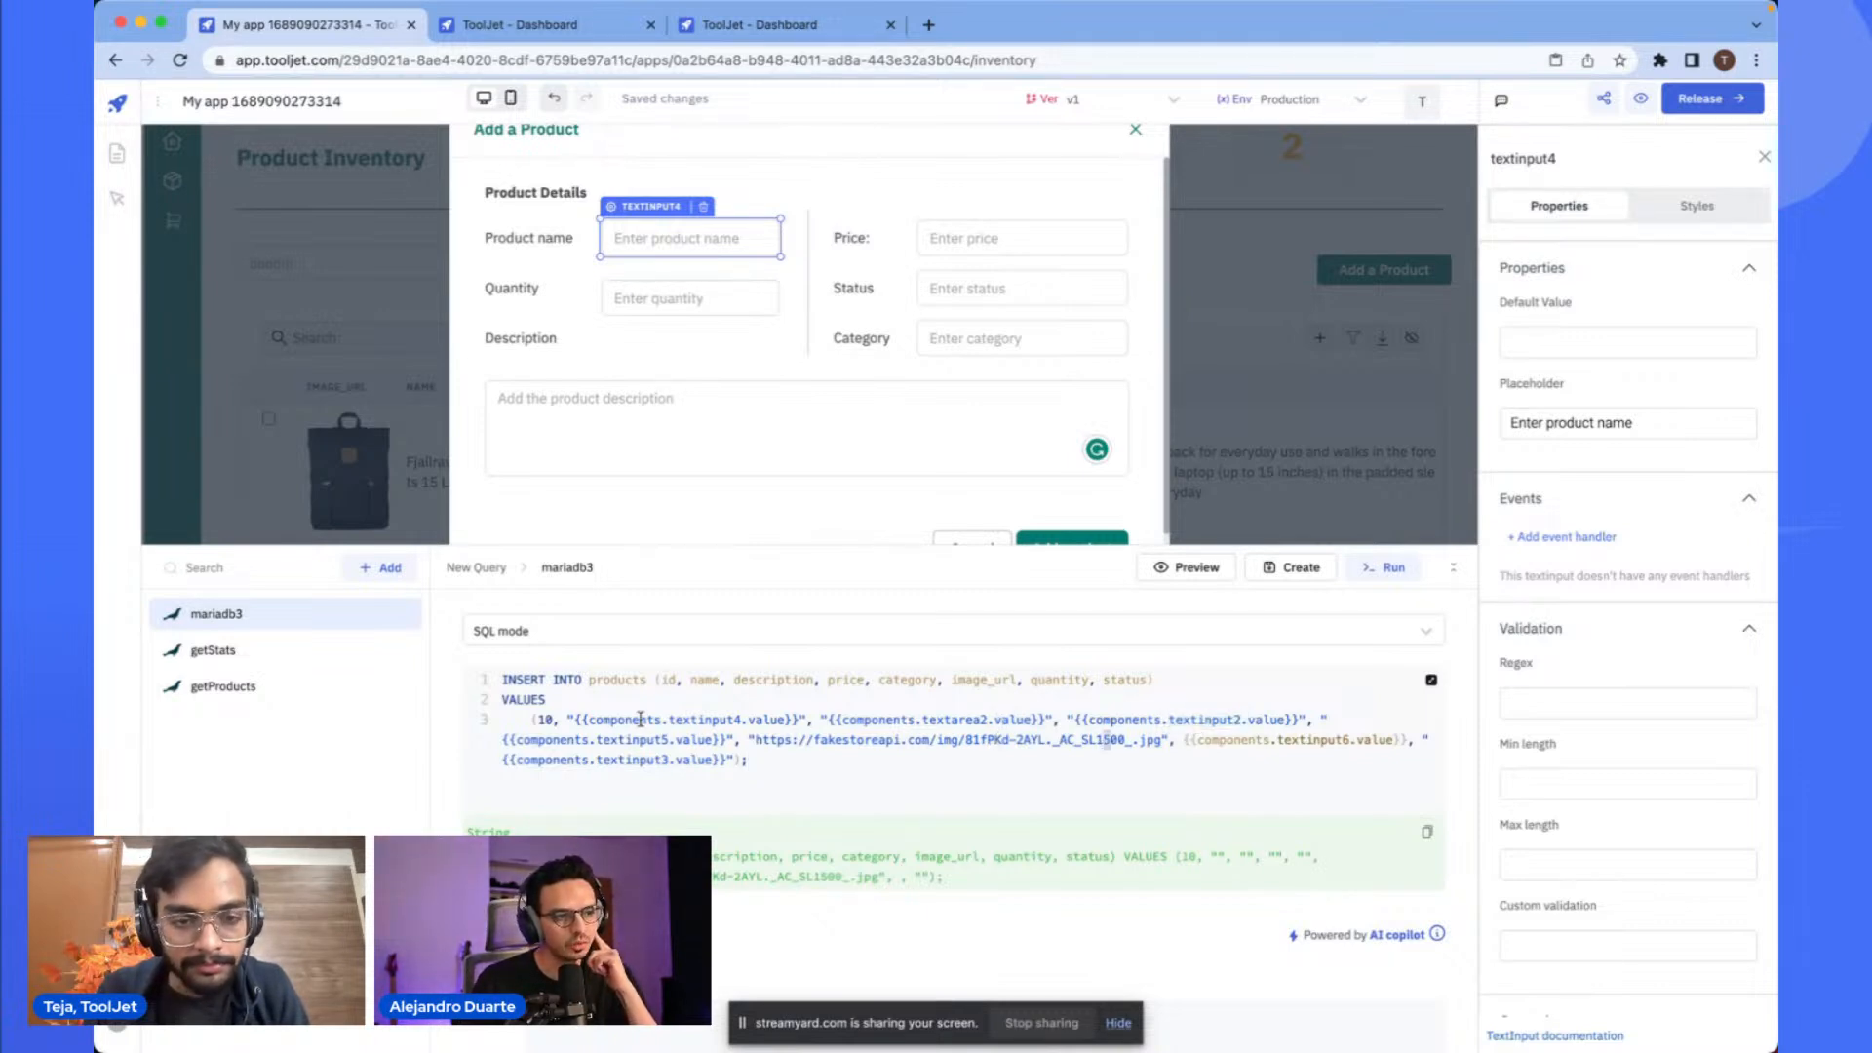
pyautogui.doubleClick(546, 720)
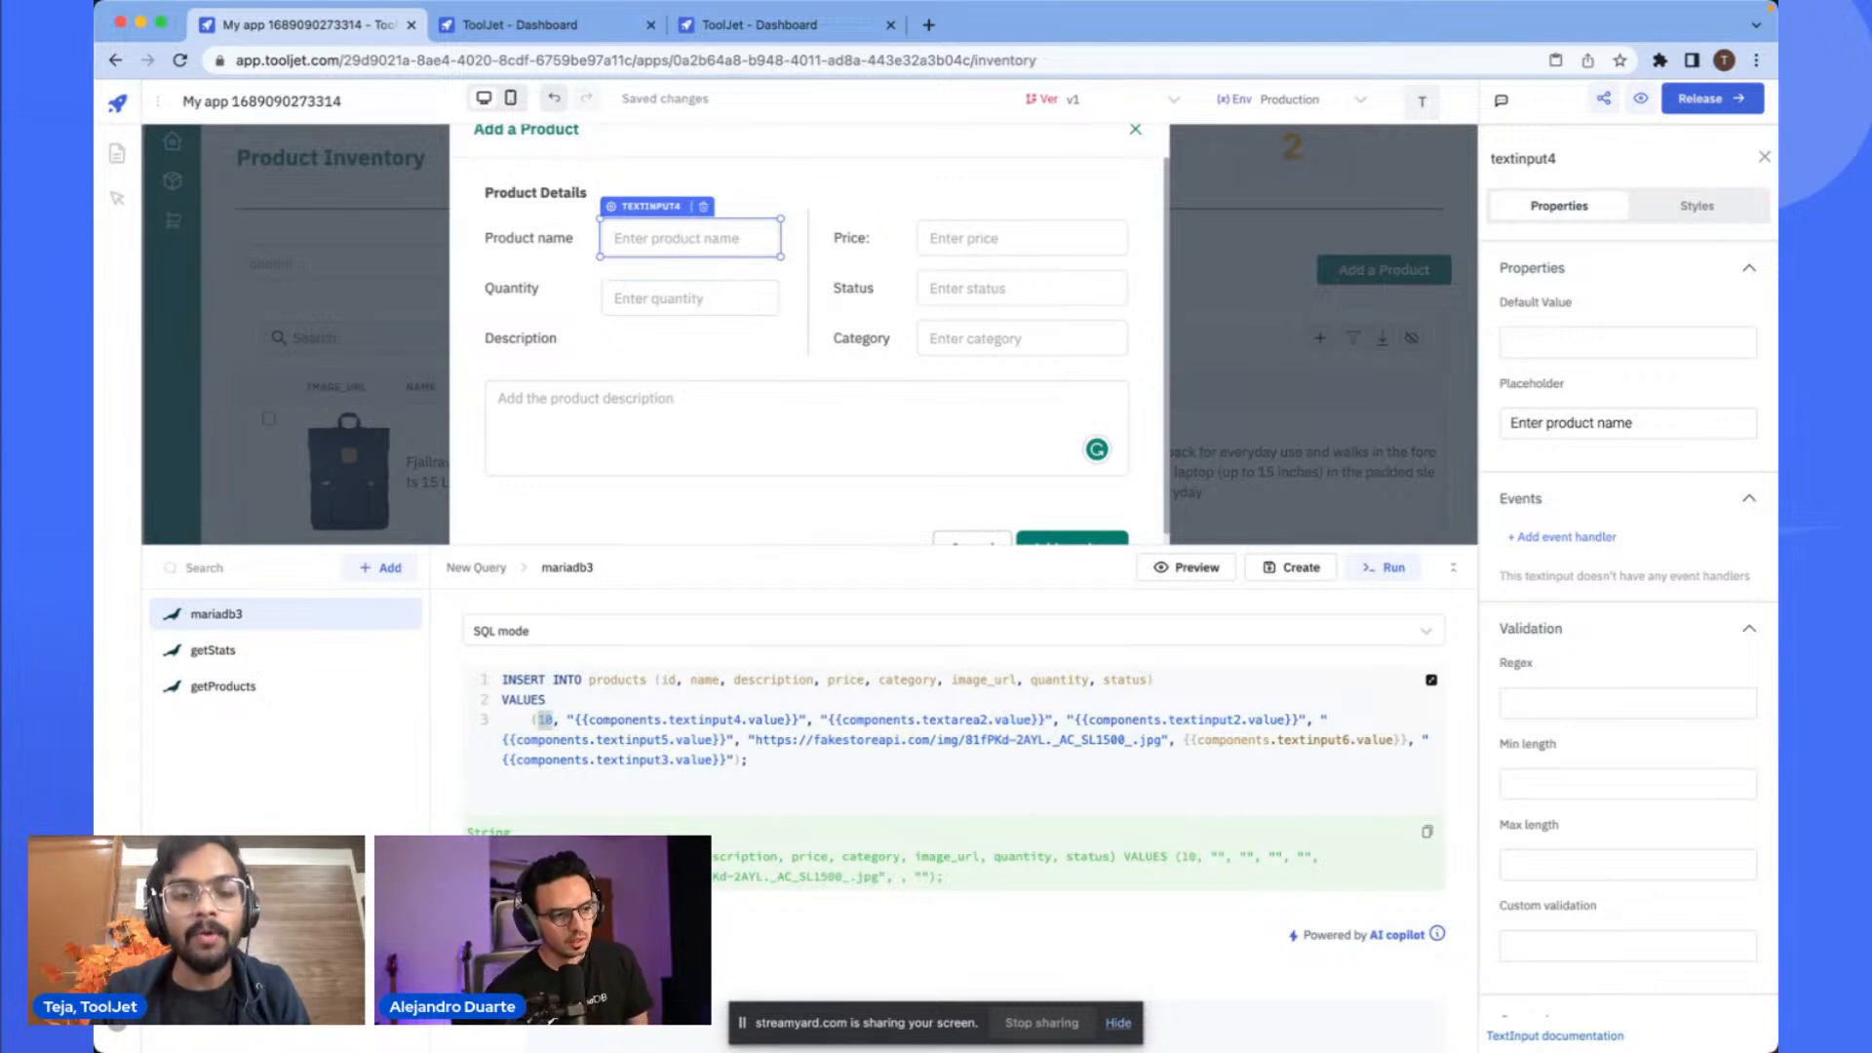
pyautogui.press('BackSpace')
pyautogui.press('Delete')
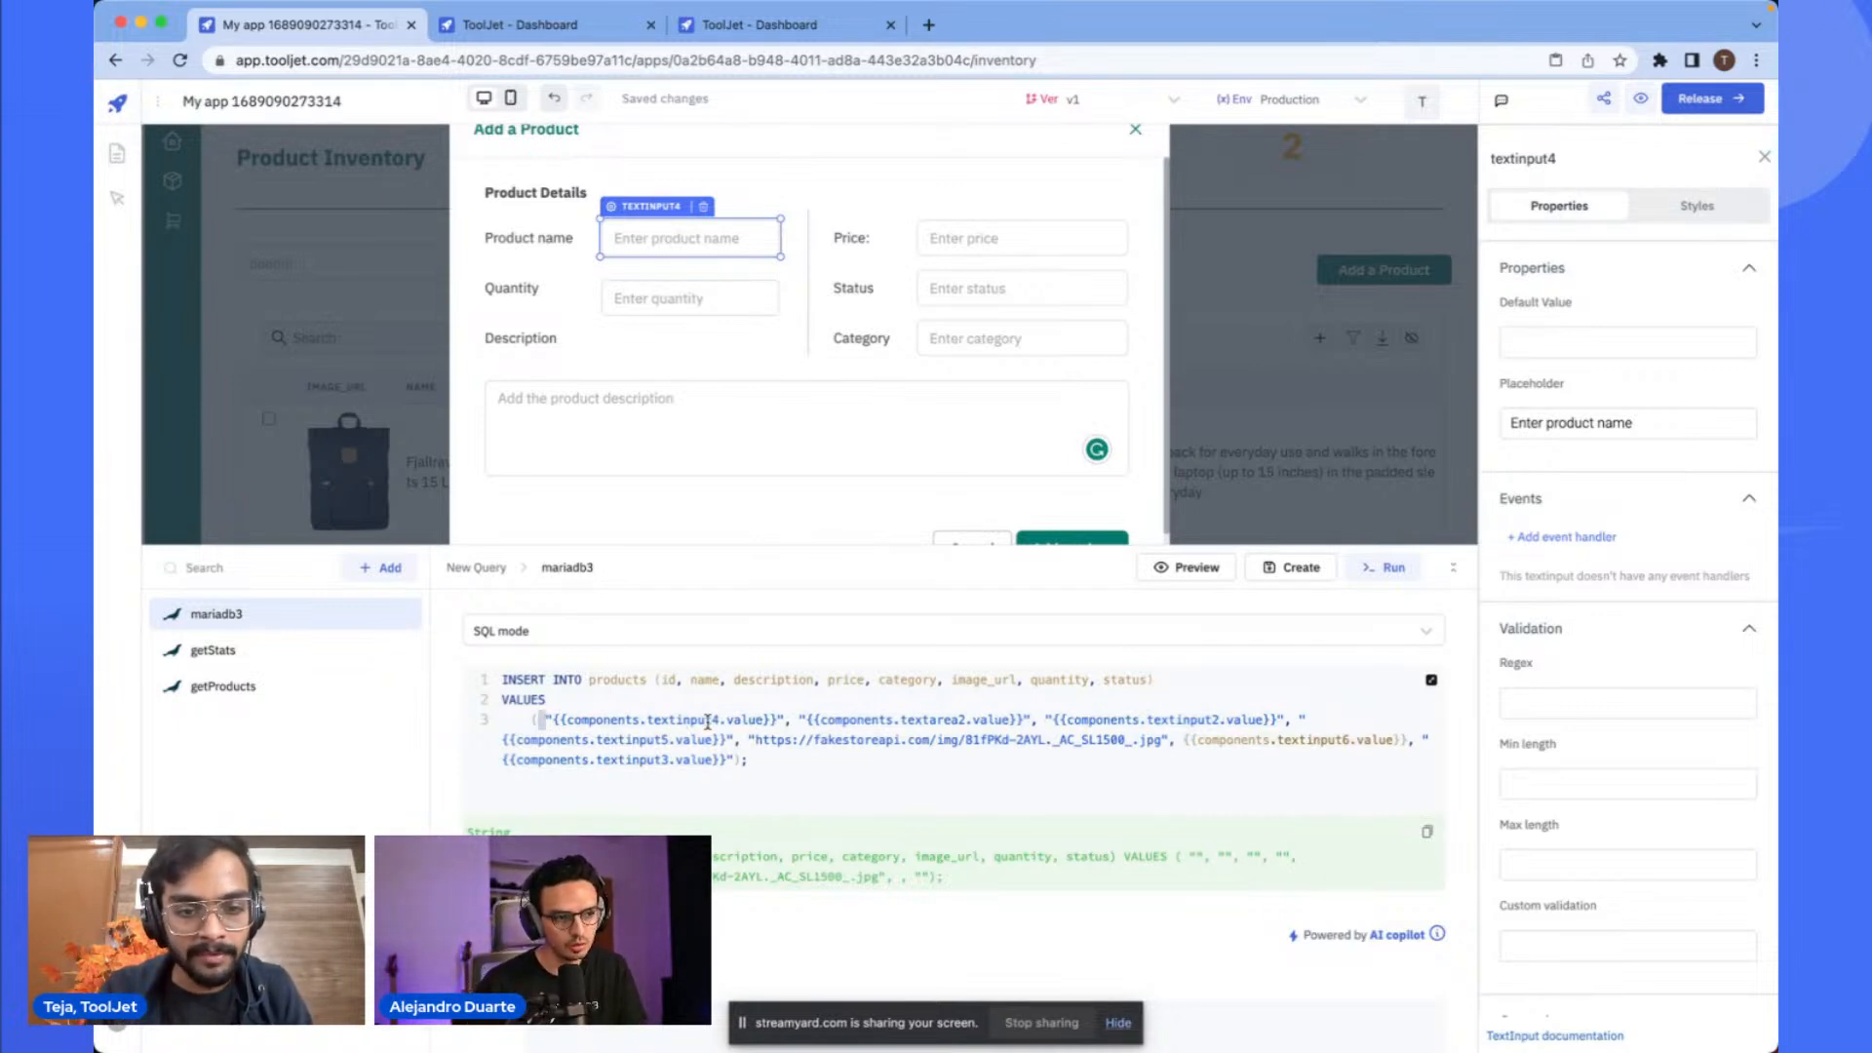
pyautogui.press('BackSpace')
pyautogui.moveTo(685, 680); pyautogui.dragTo(658, 680)
pyautogui.press('BackSpace')
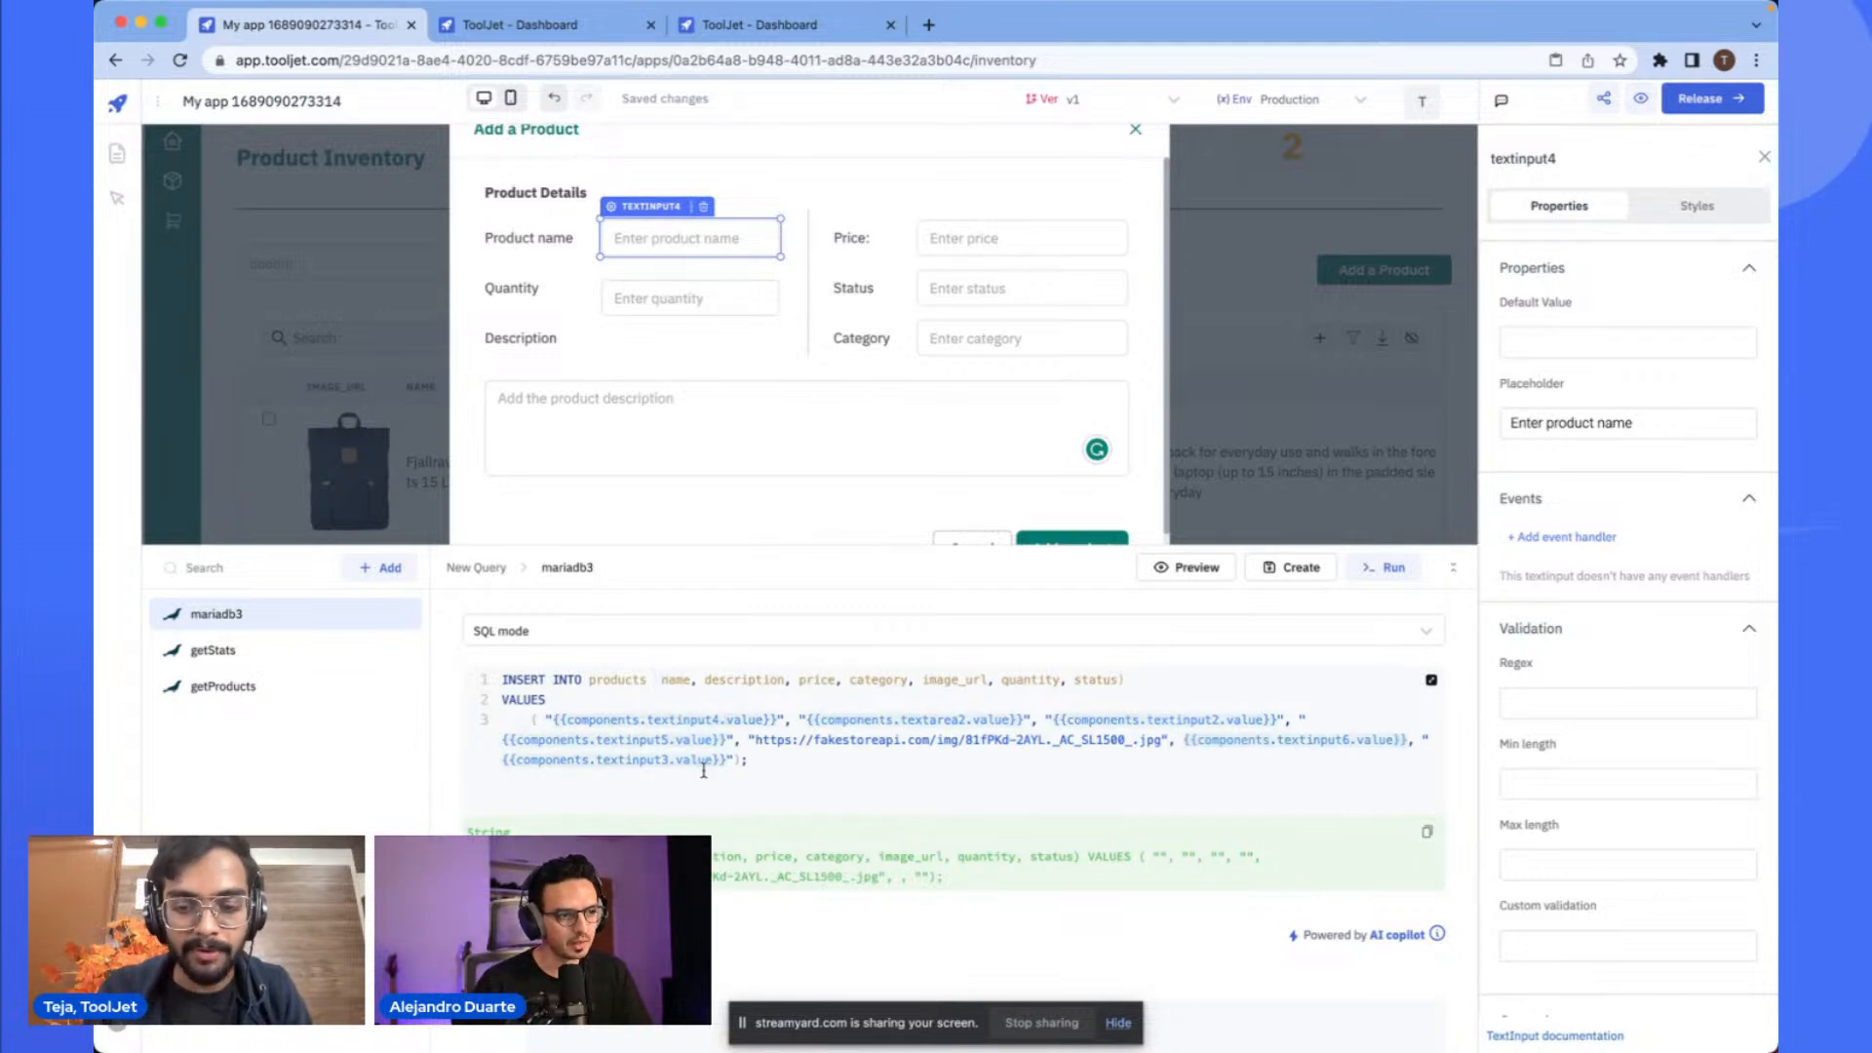
pyautogui.write('(')
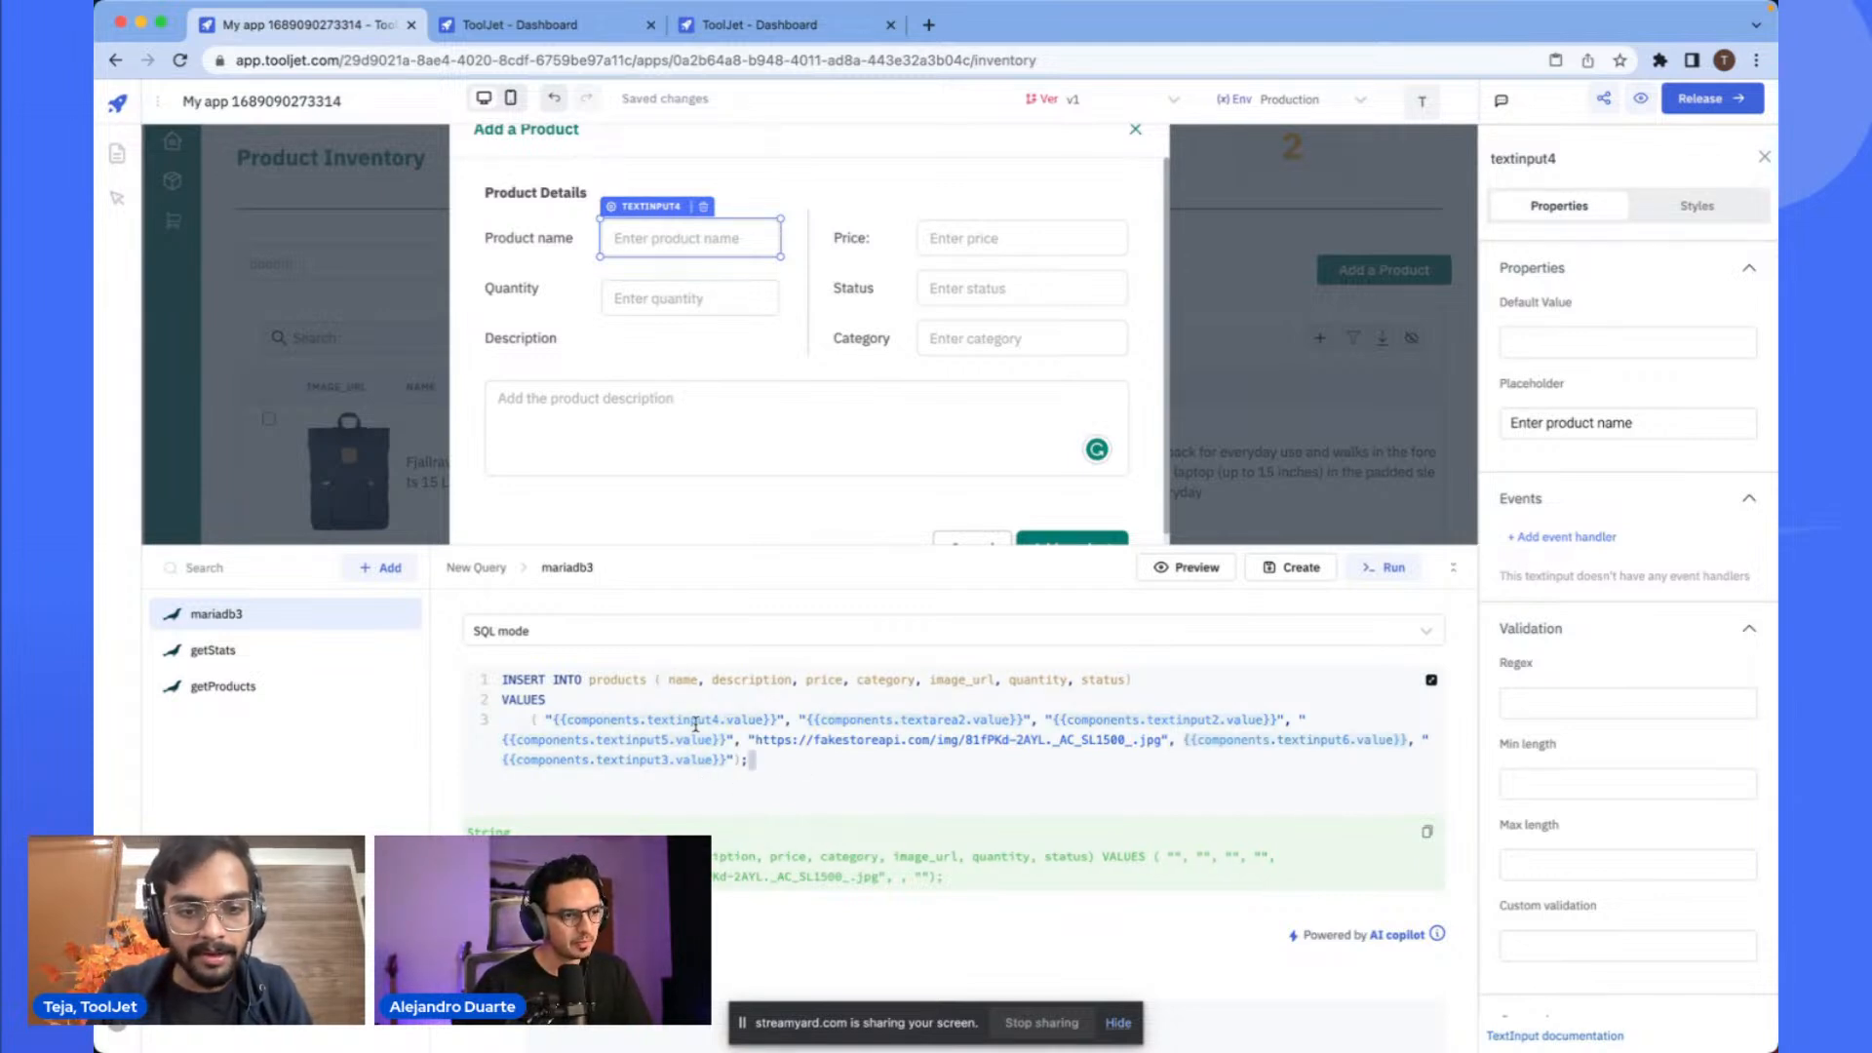
pyautogui.press('BackSpace')
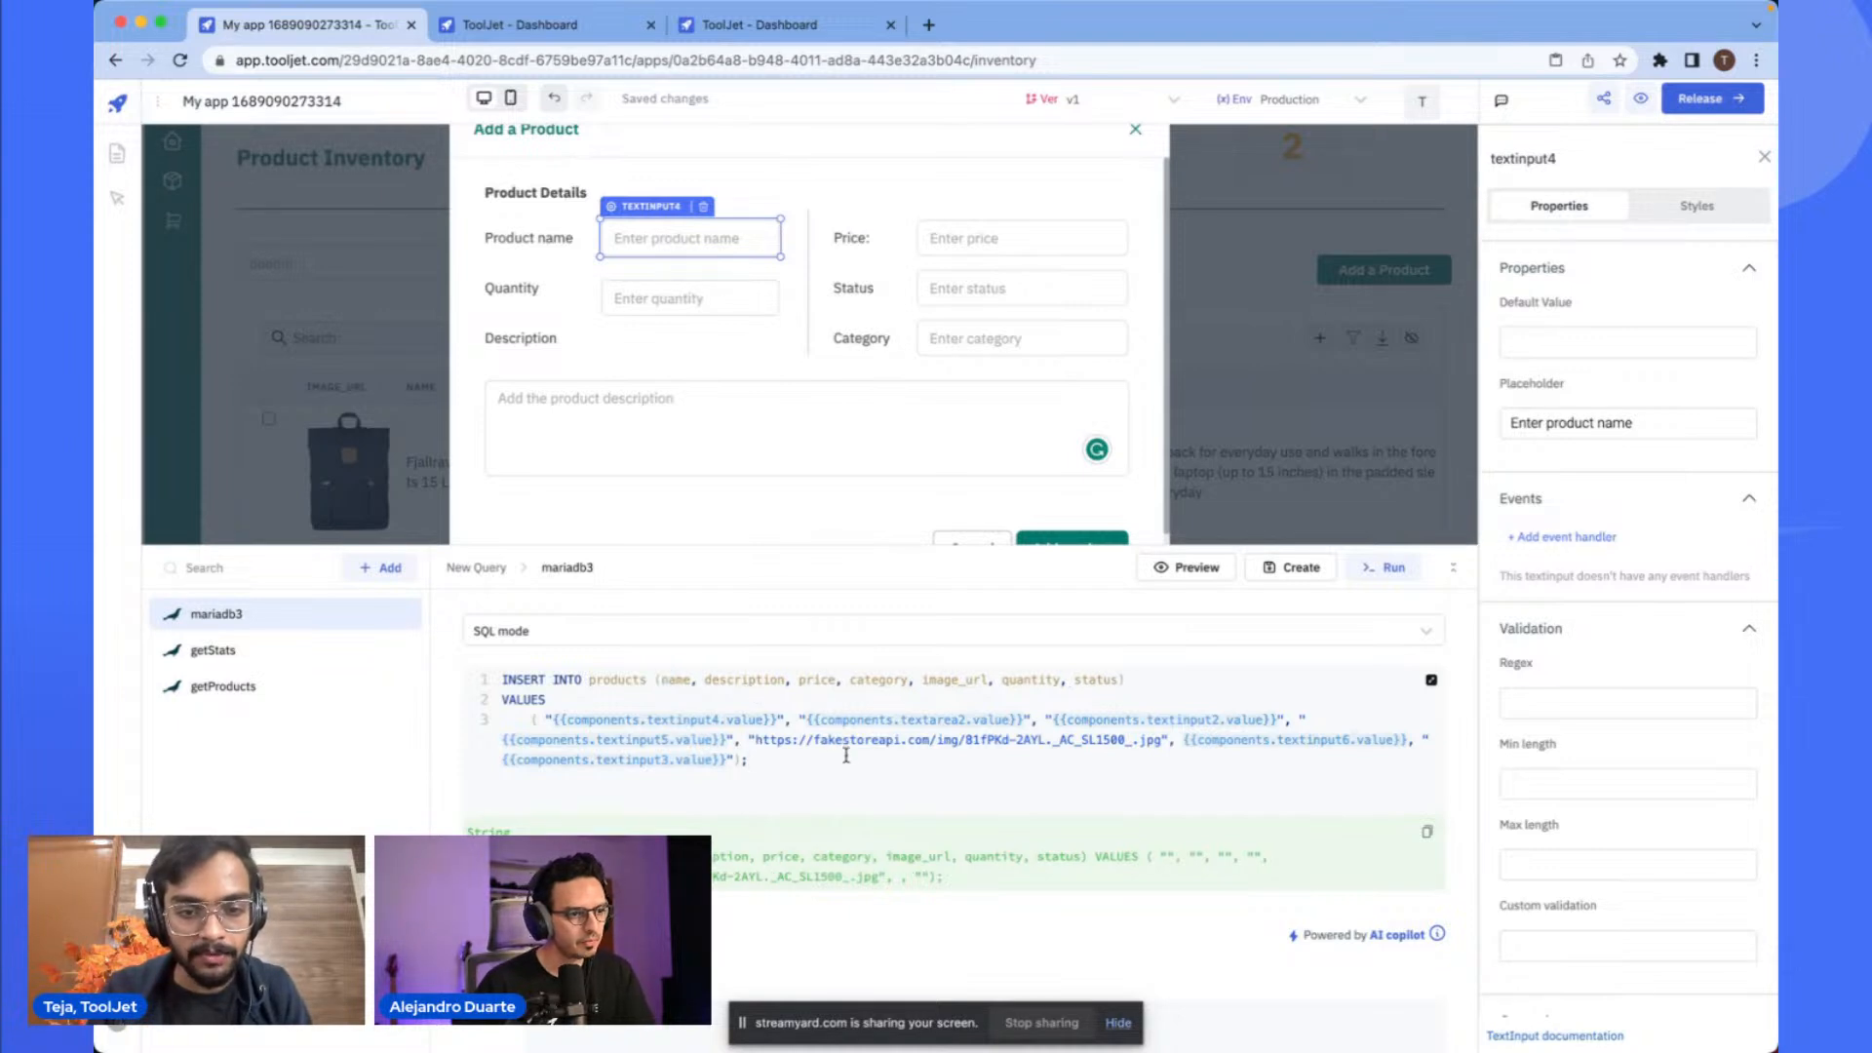
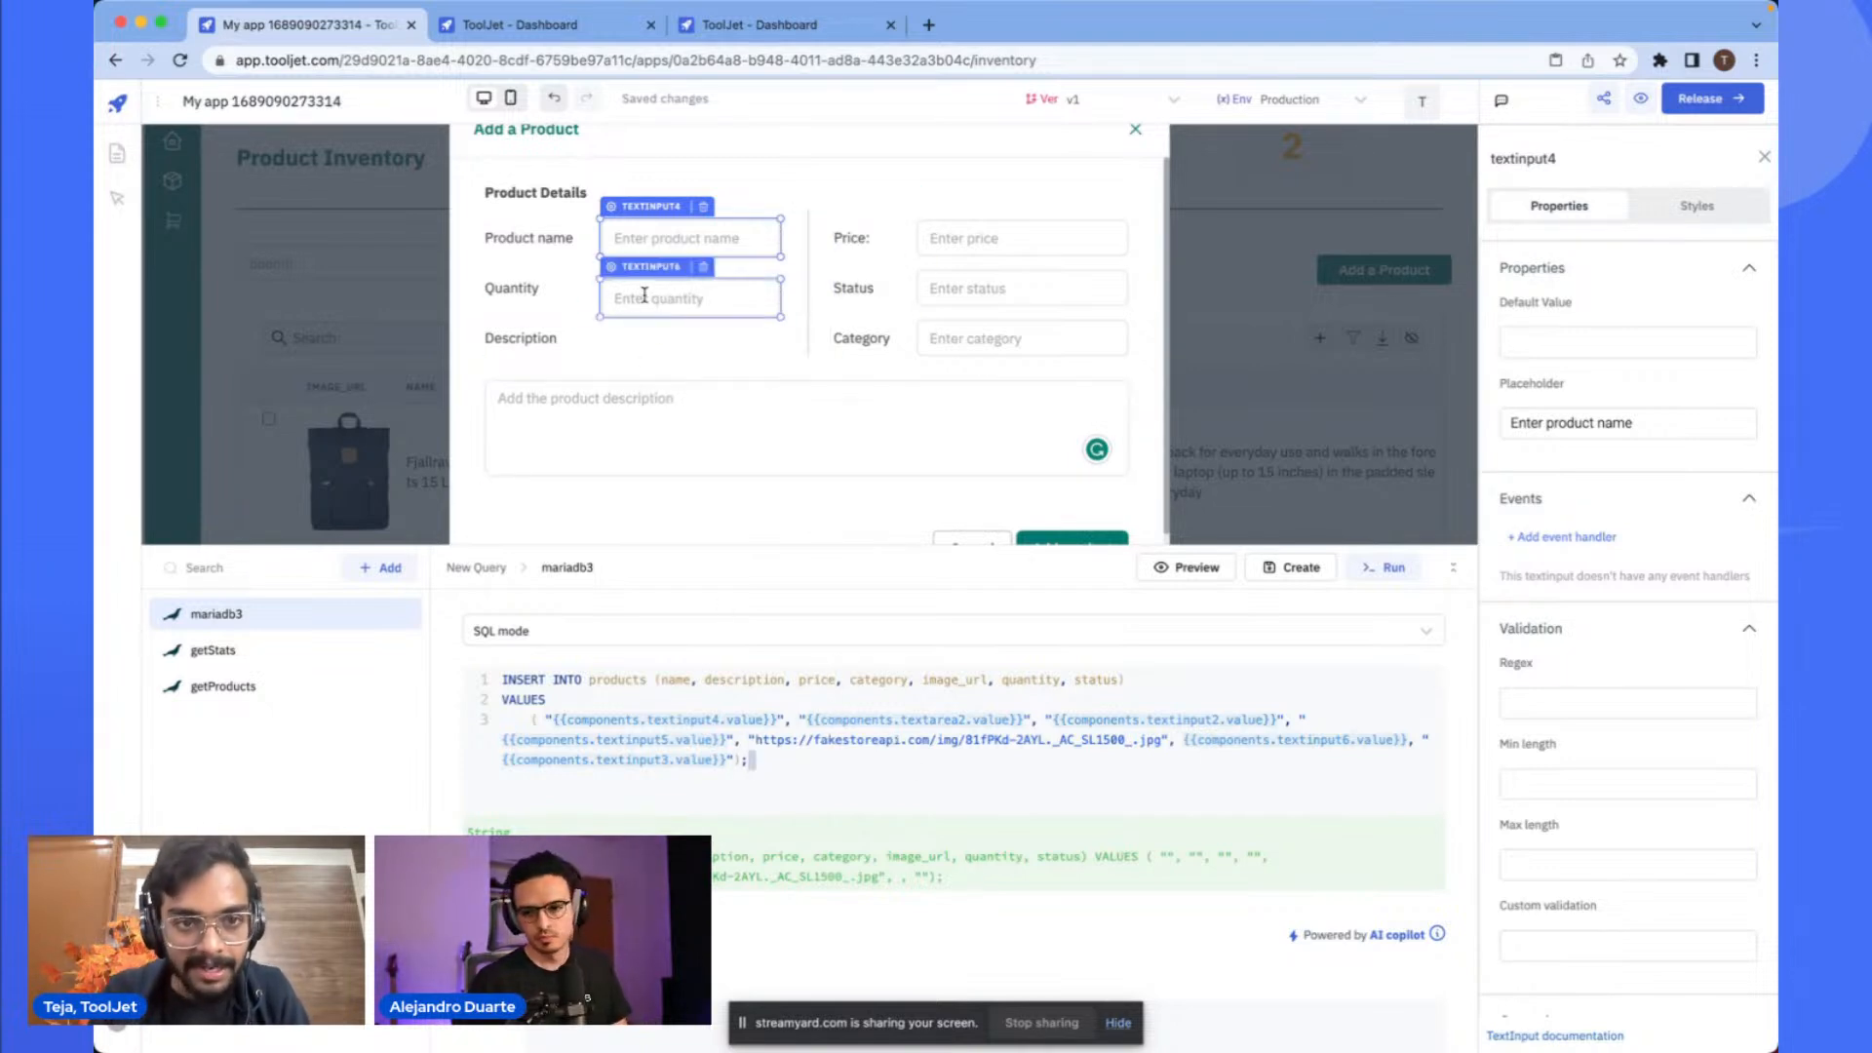
# - Fill the Add a Product modal with test values: product name Blue t-shirt, price 100, quantity 10
pyautogui.click(680, 235)
pyautogui.write('Blue t-shirt')
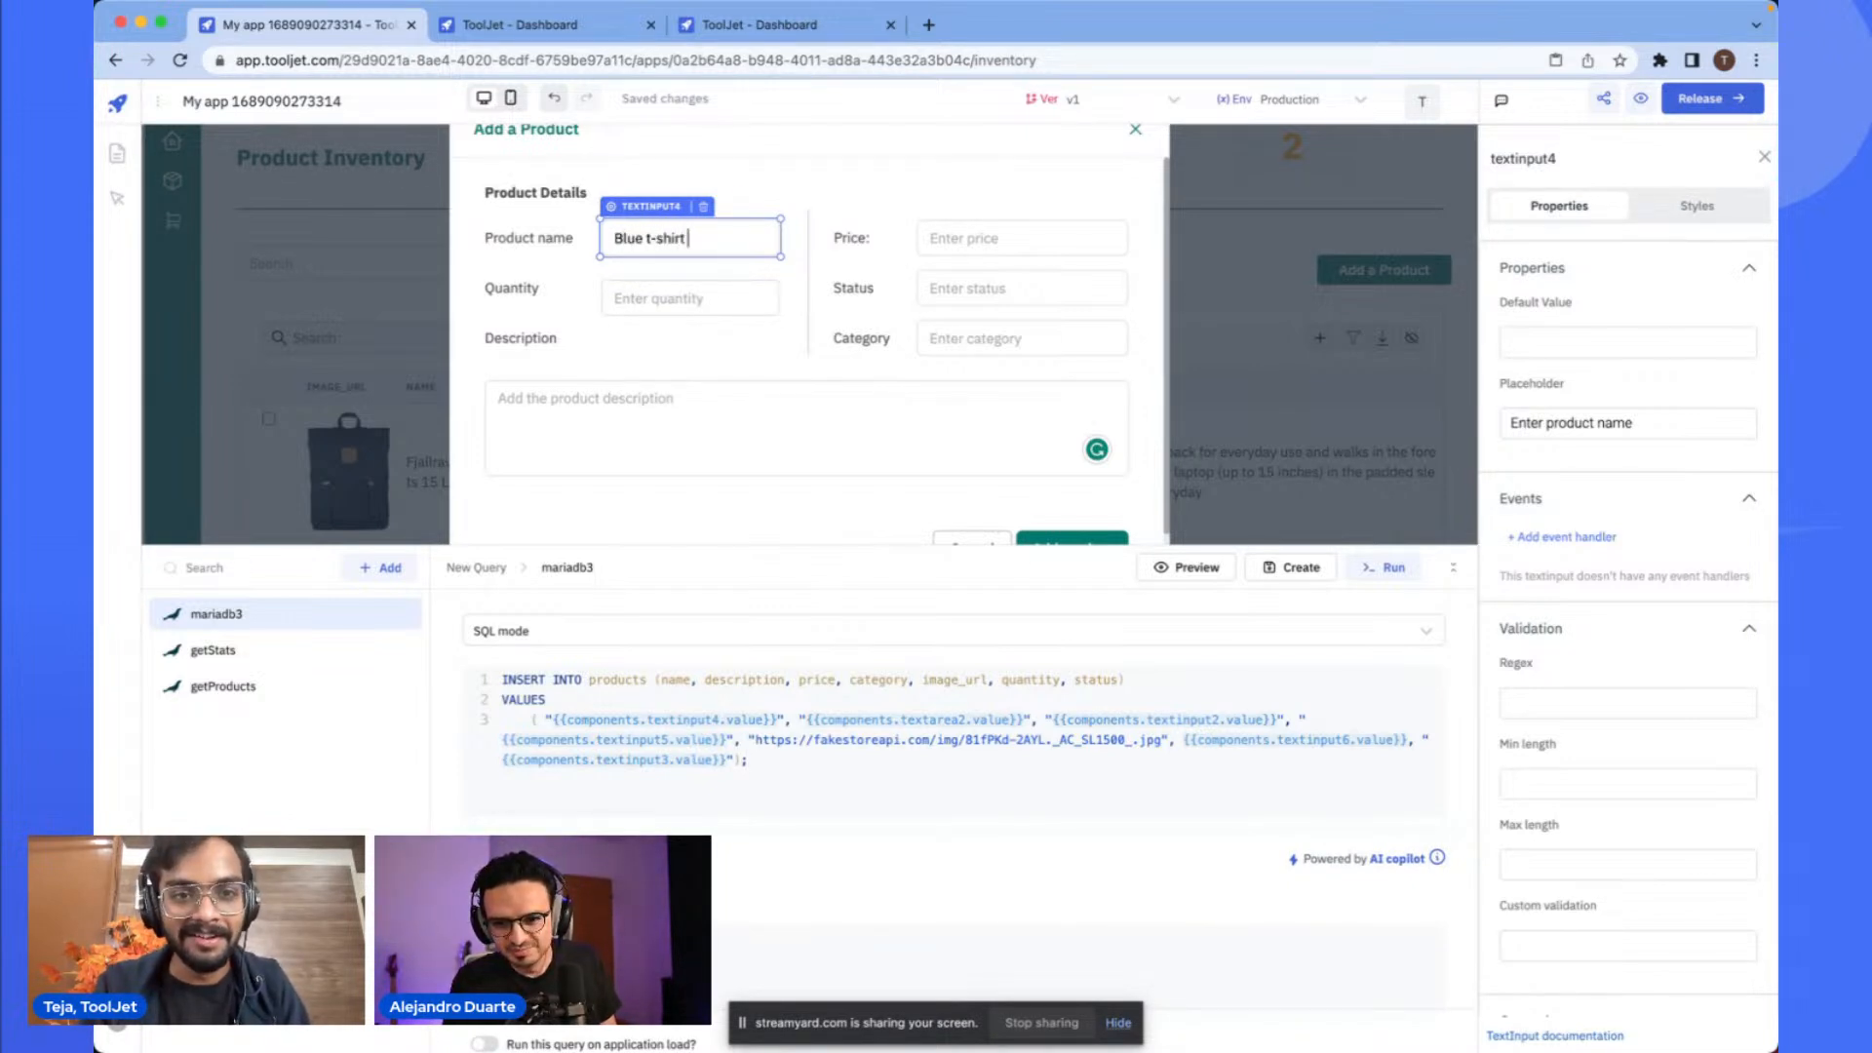
pyautogui.click(957, 241)
pyautogui.write('100')
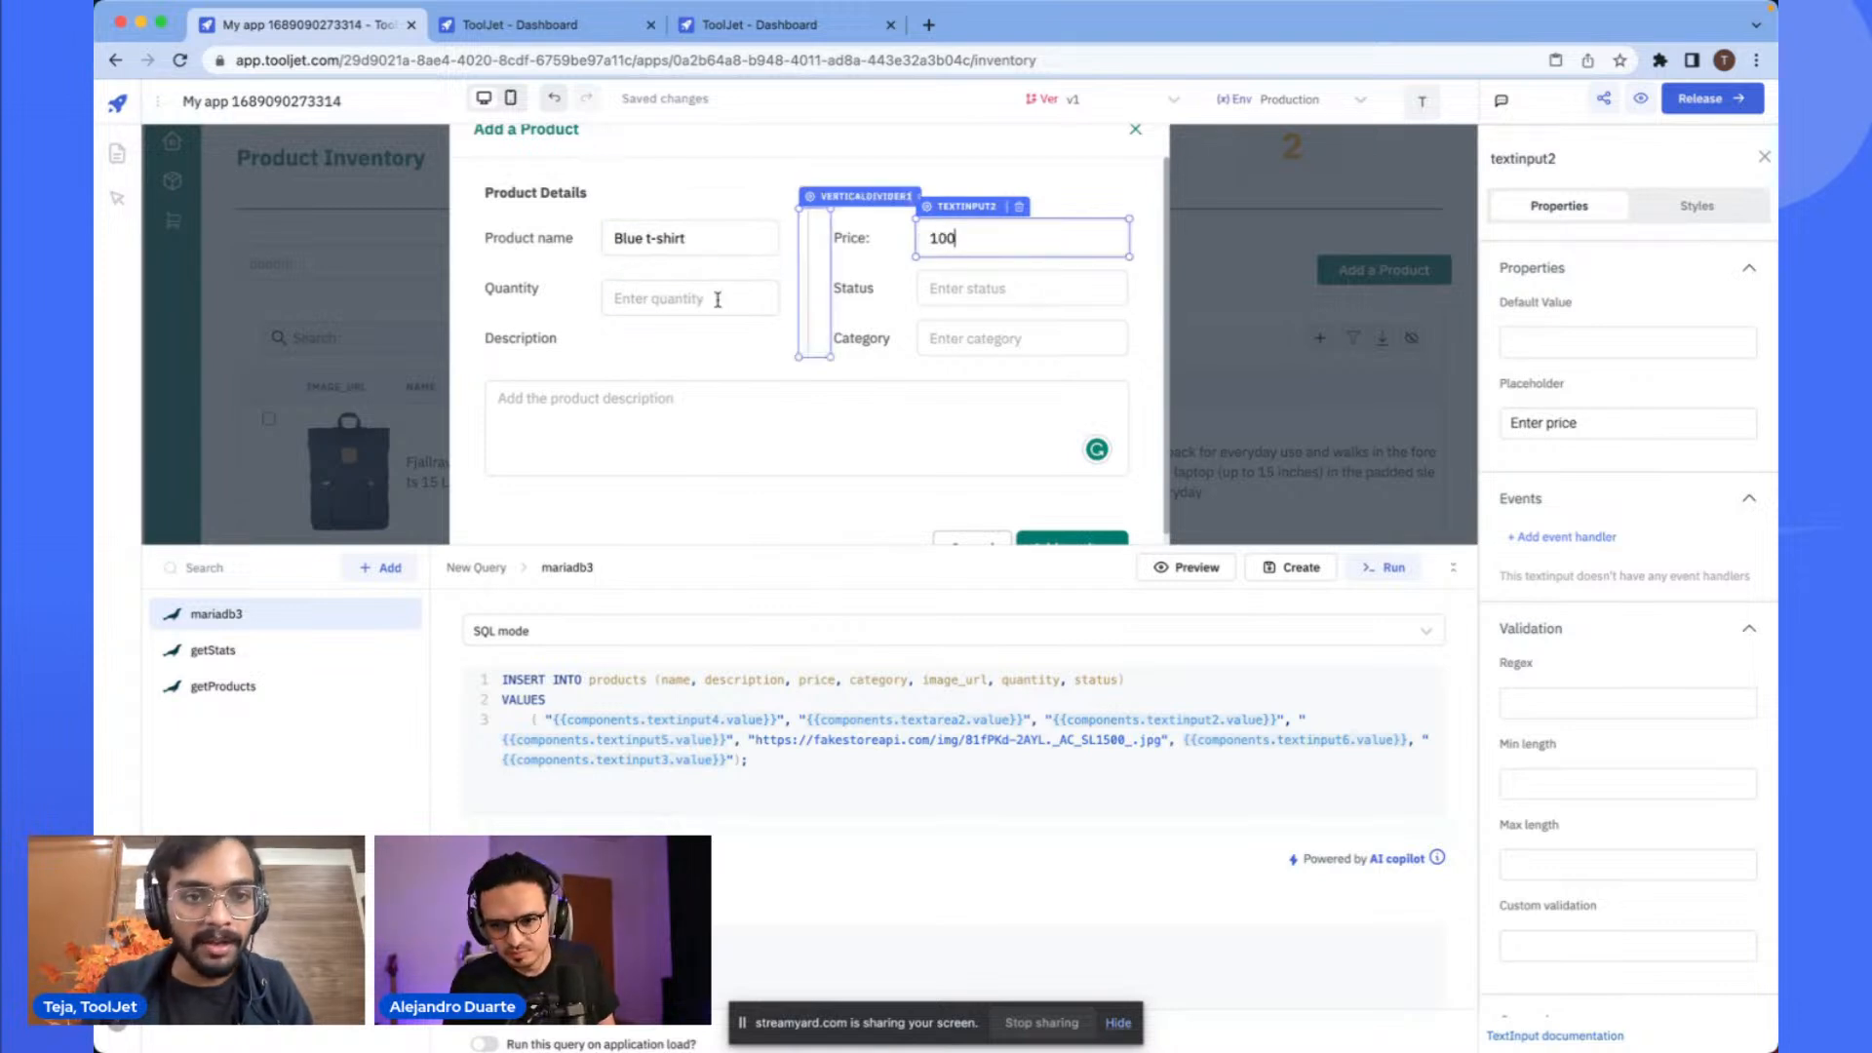
pyautogui.click(772, 288)
pyautogui.write('10')
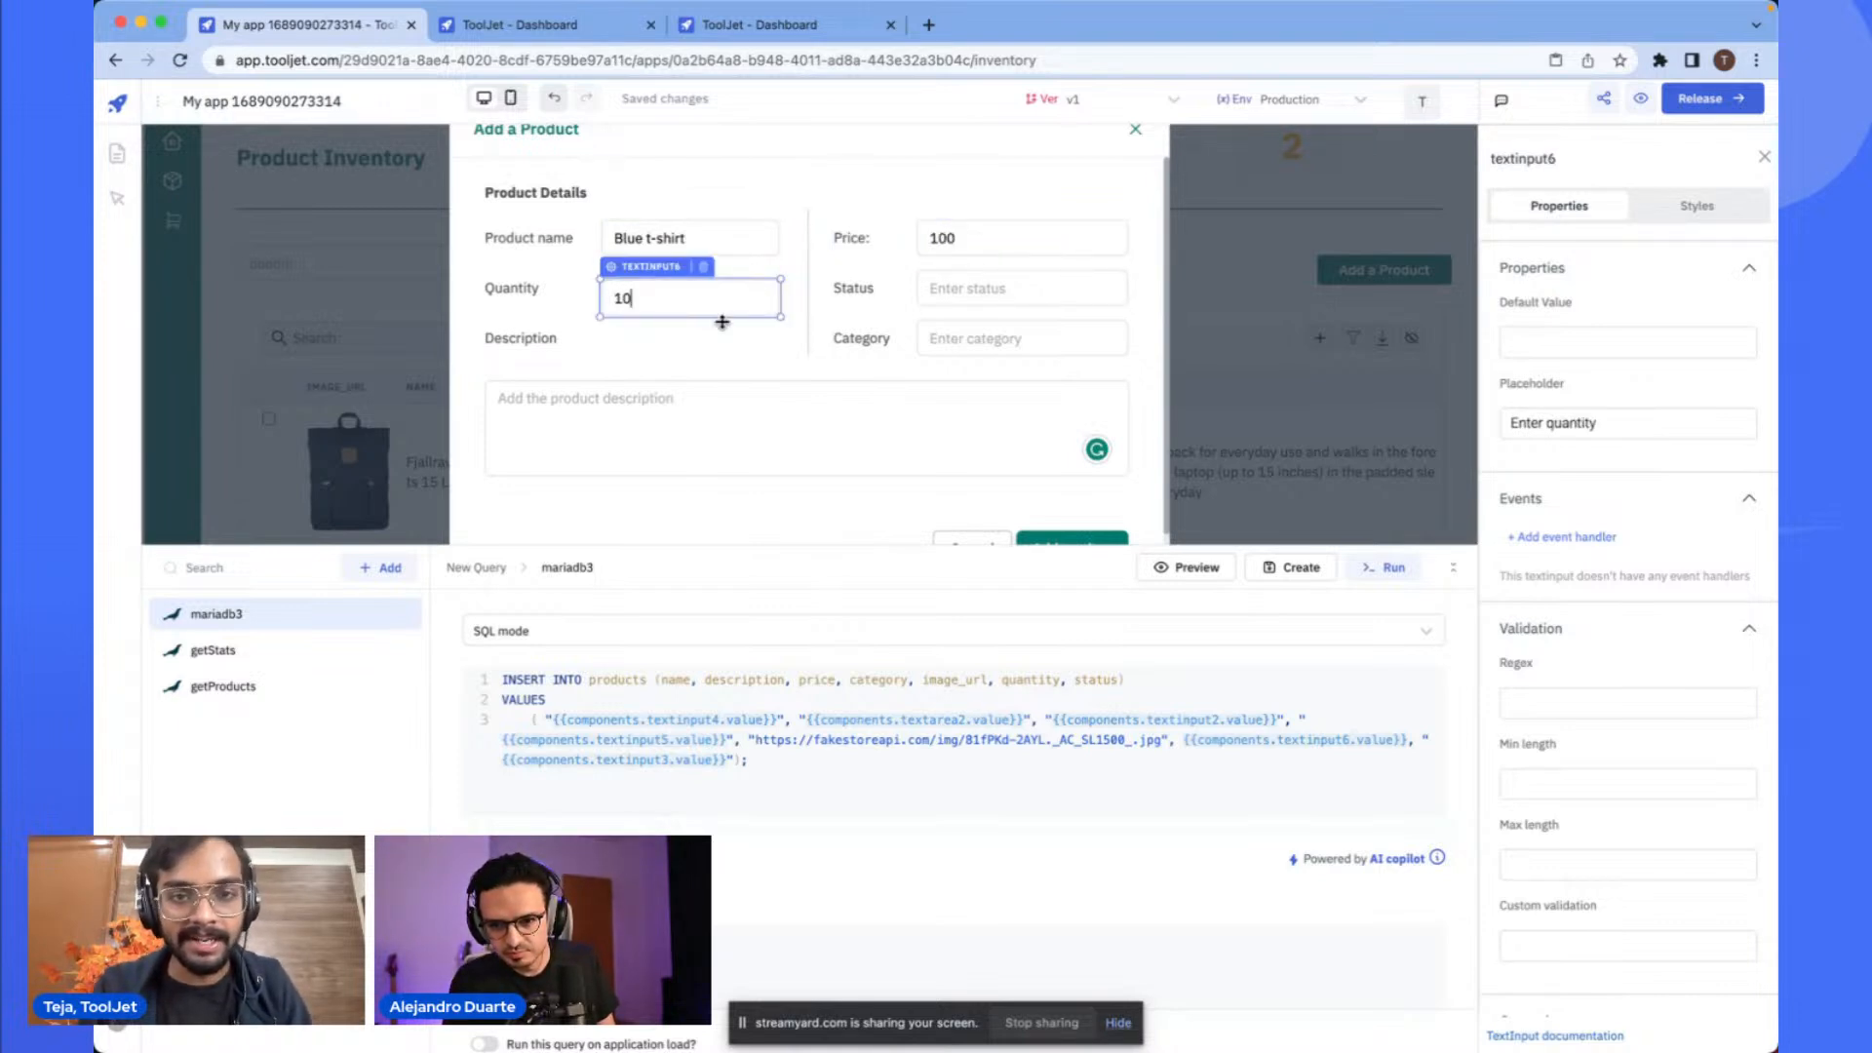
# - Enter status In Stock, description A blue shirt with white dots, and category Mens Clothing in the modal
pyautogui.click(993, 285)
pyautogui.write('In Stock')
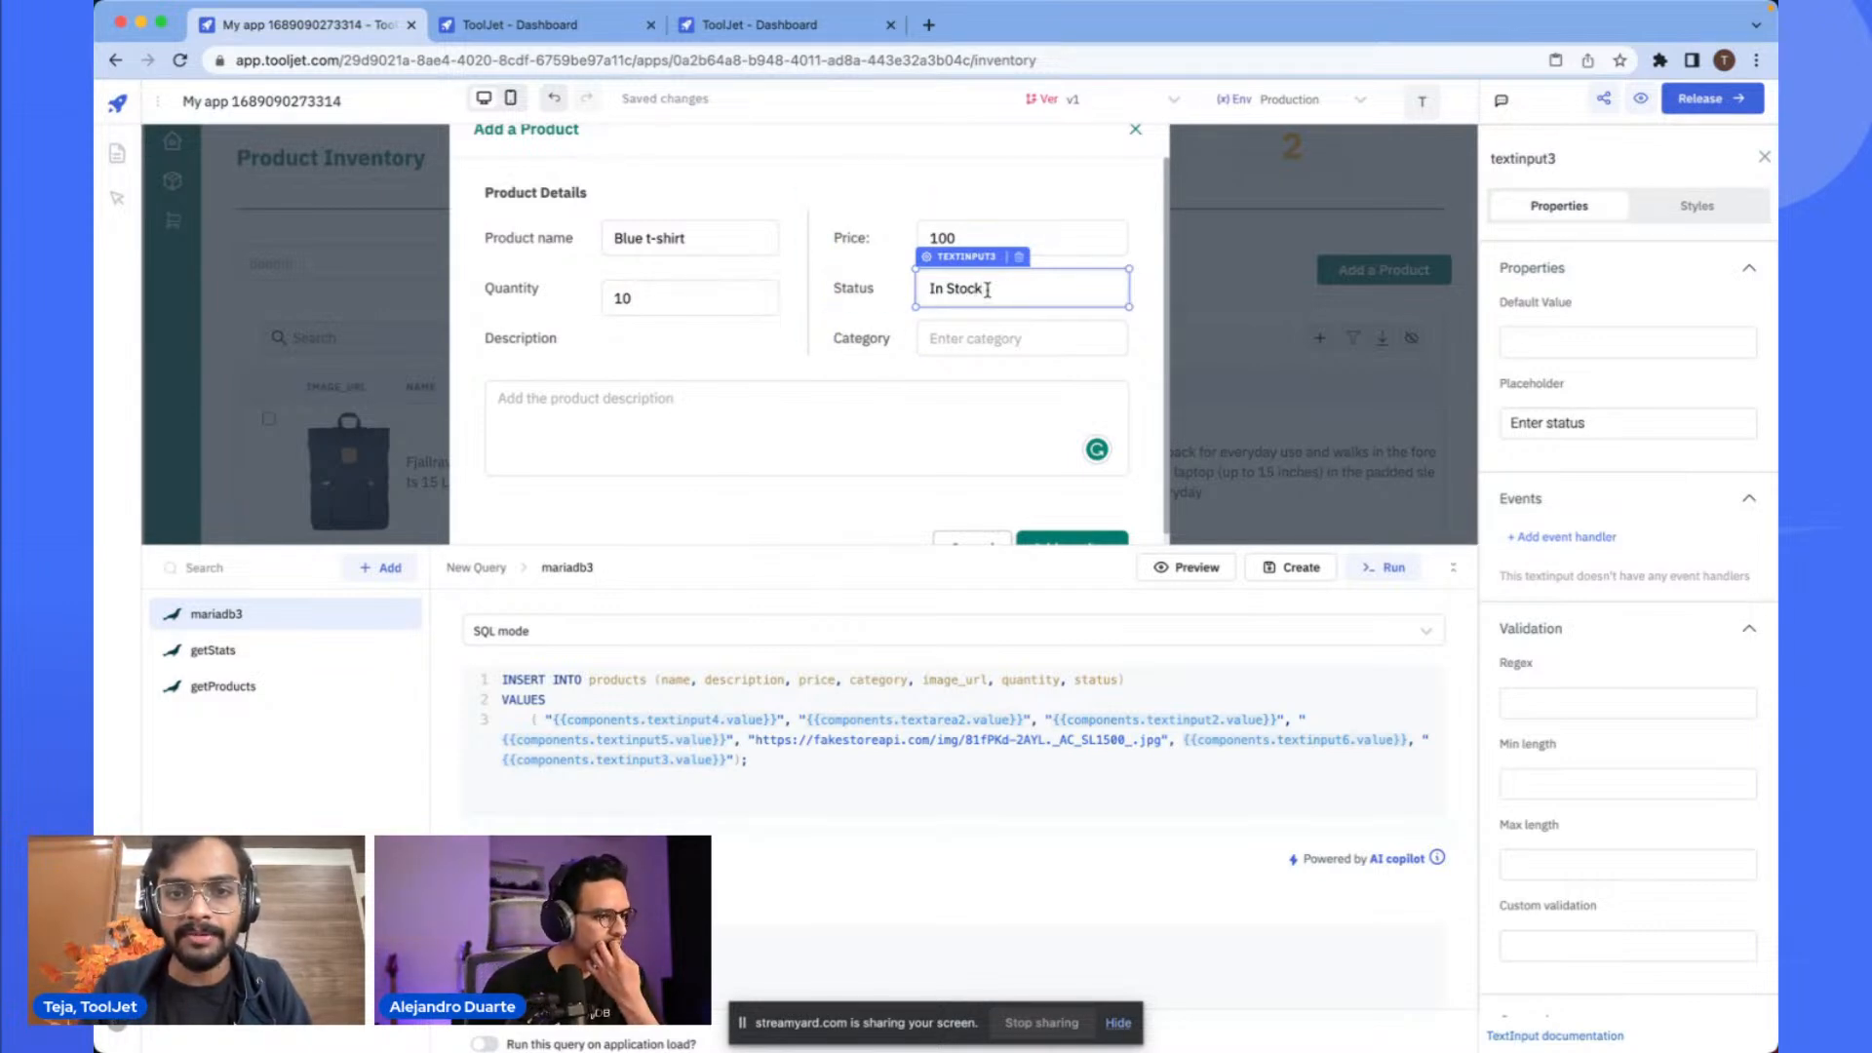
pyautogui.click(696, 427)
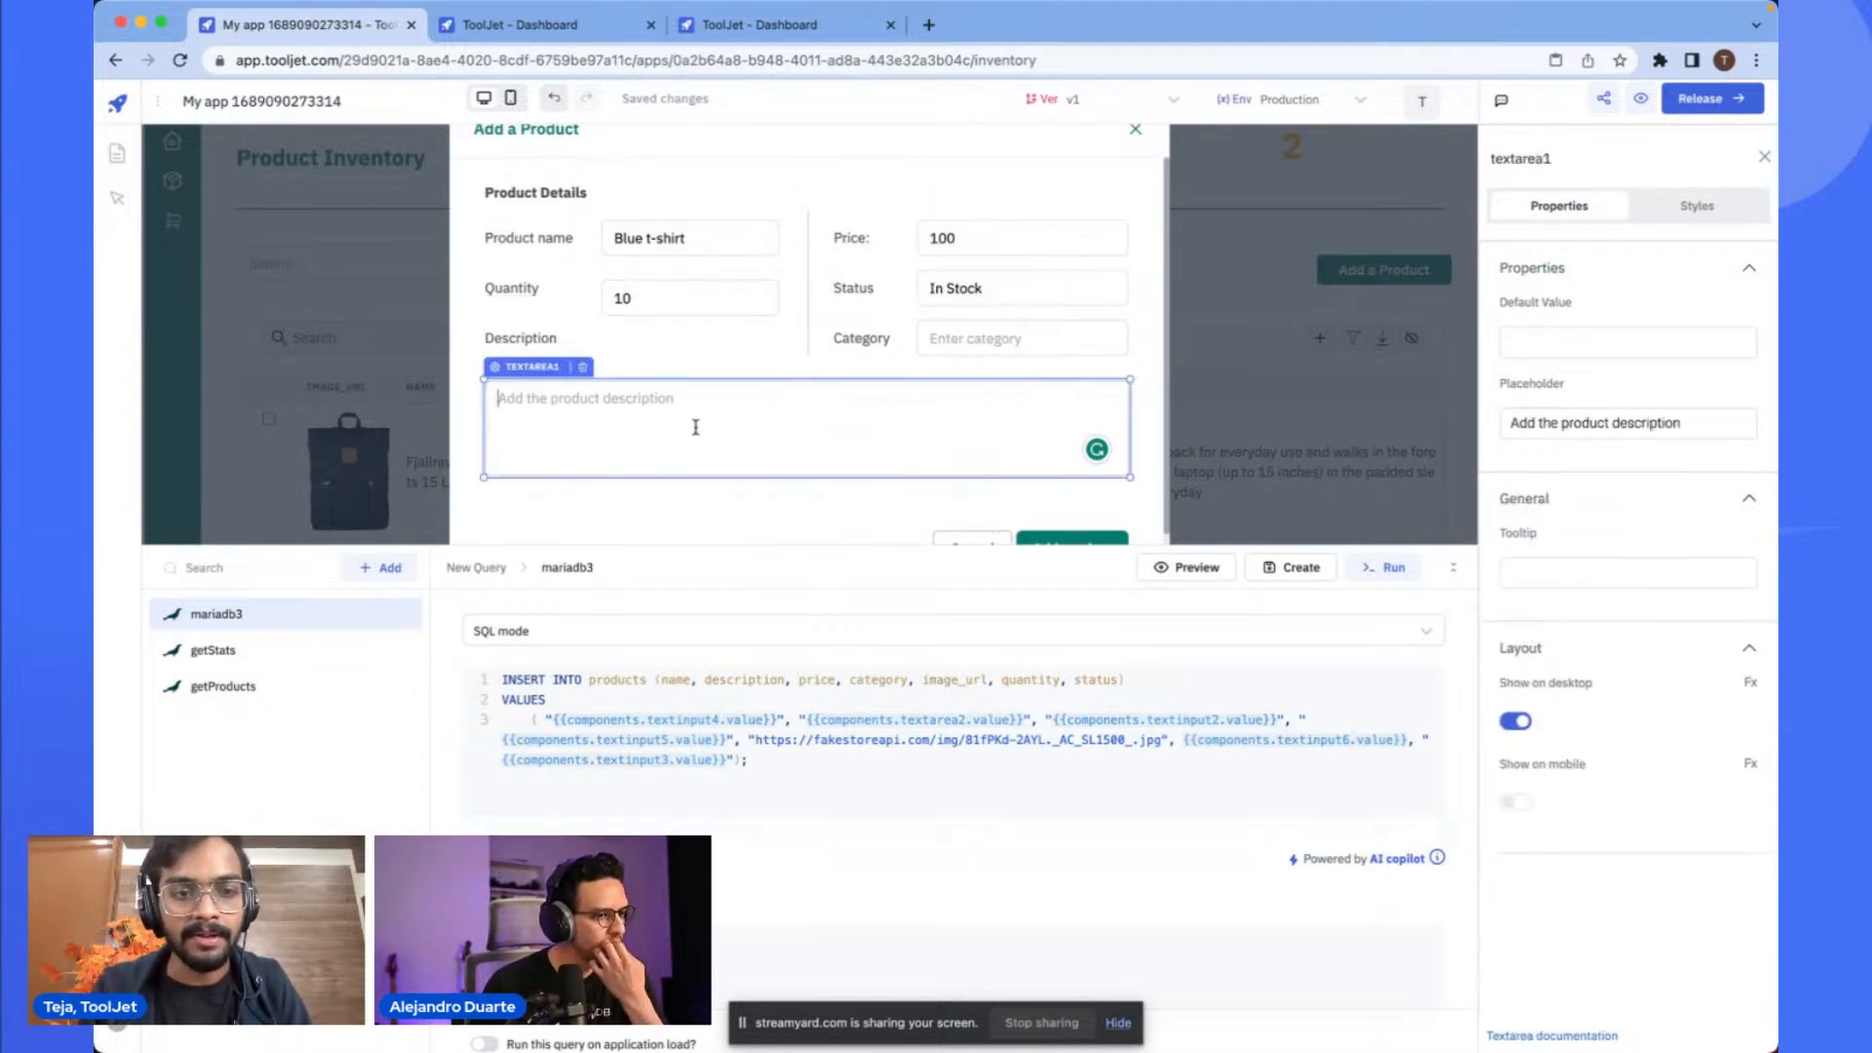
pyautogui.write('A blue shirt with white dots')
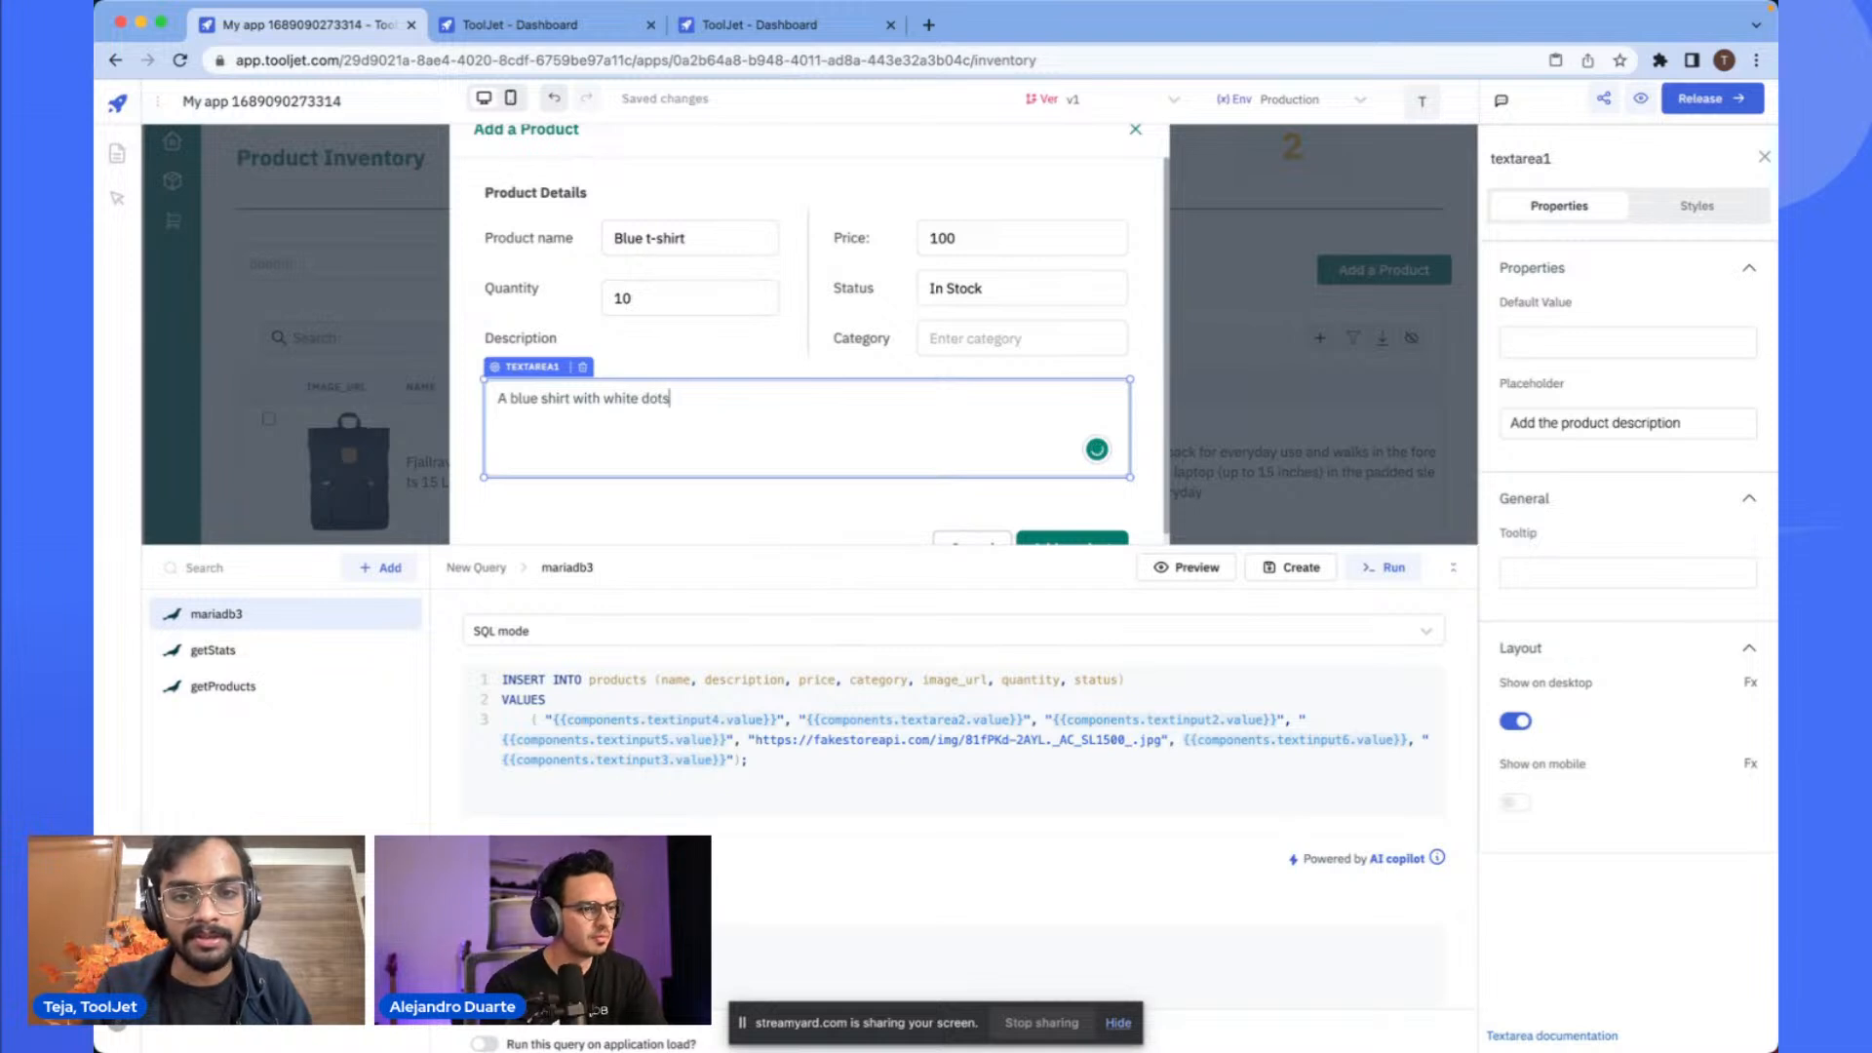
pyautogui.click(983, 339)
pyautogui.write('Mens')
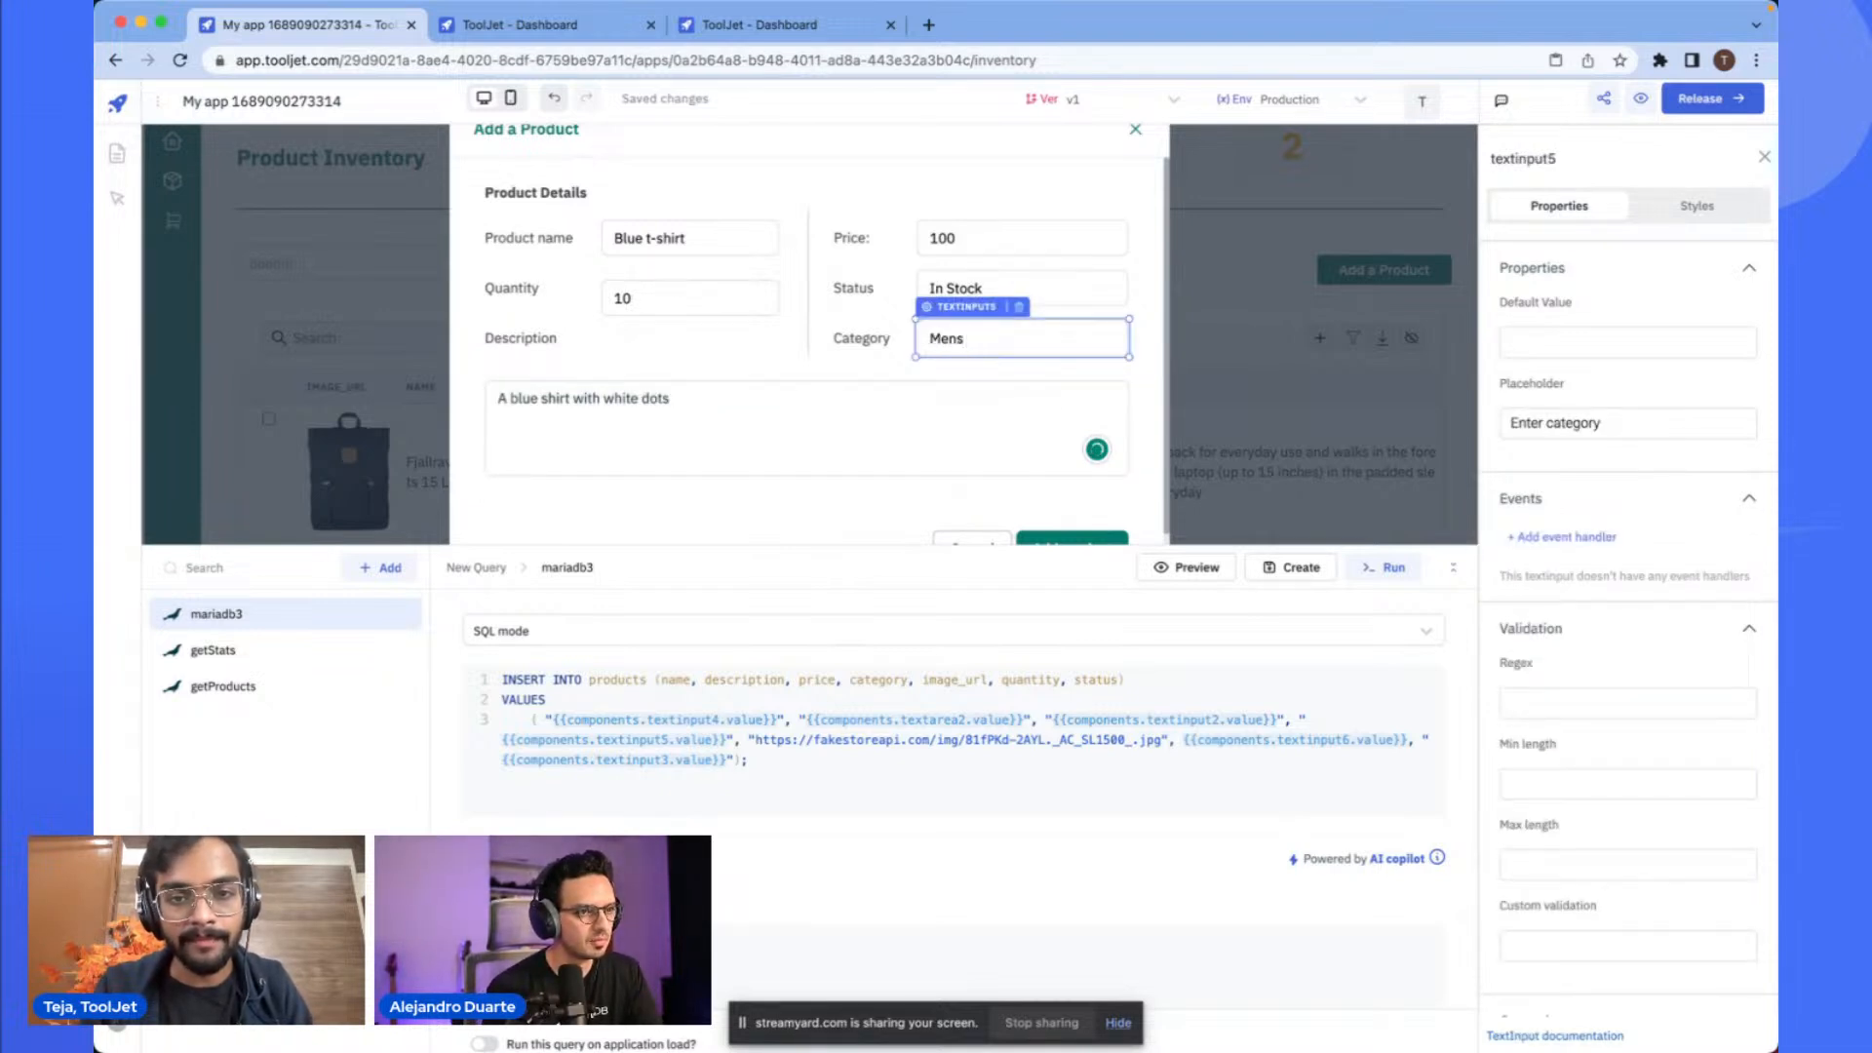
pyautogui.write(' Clothi')
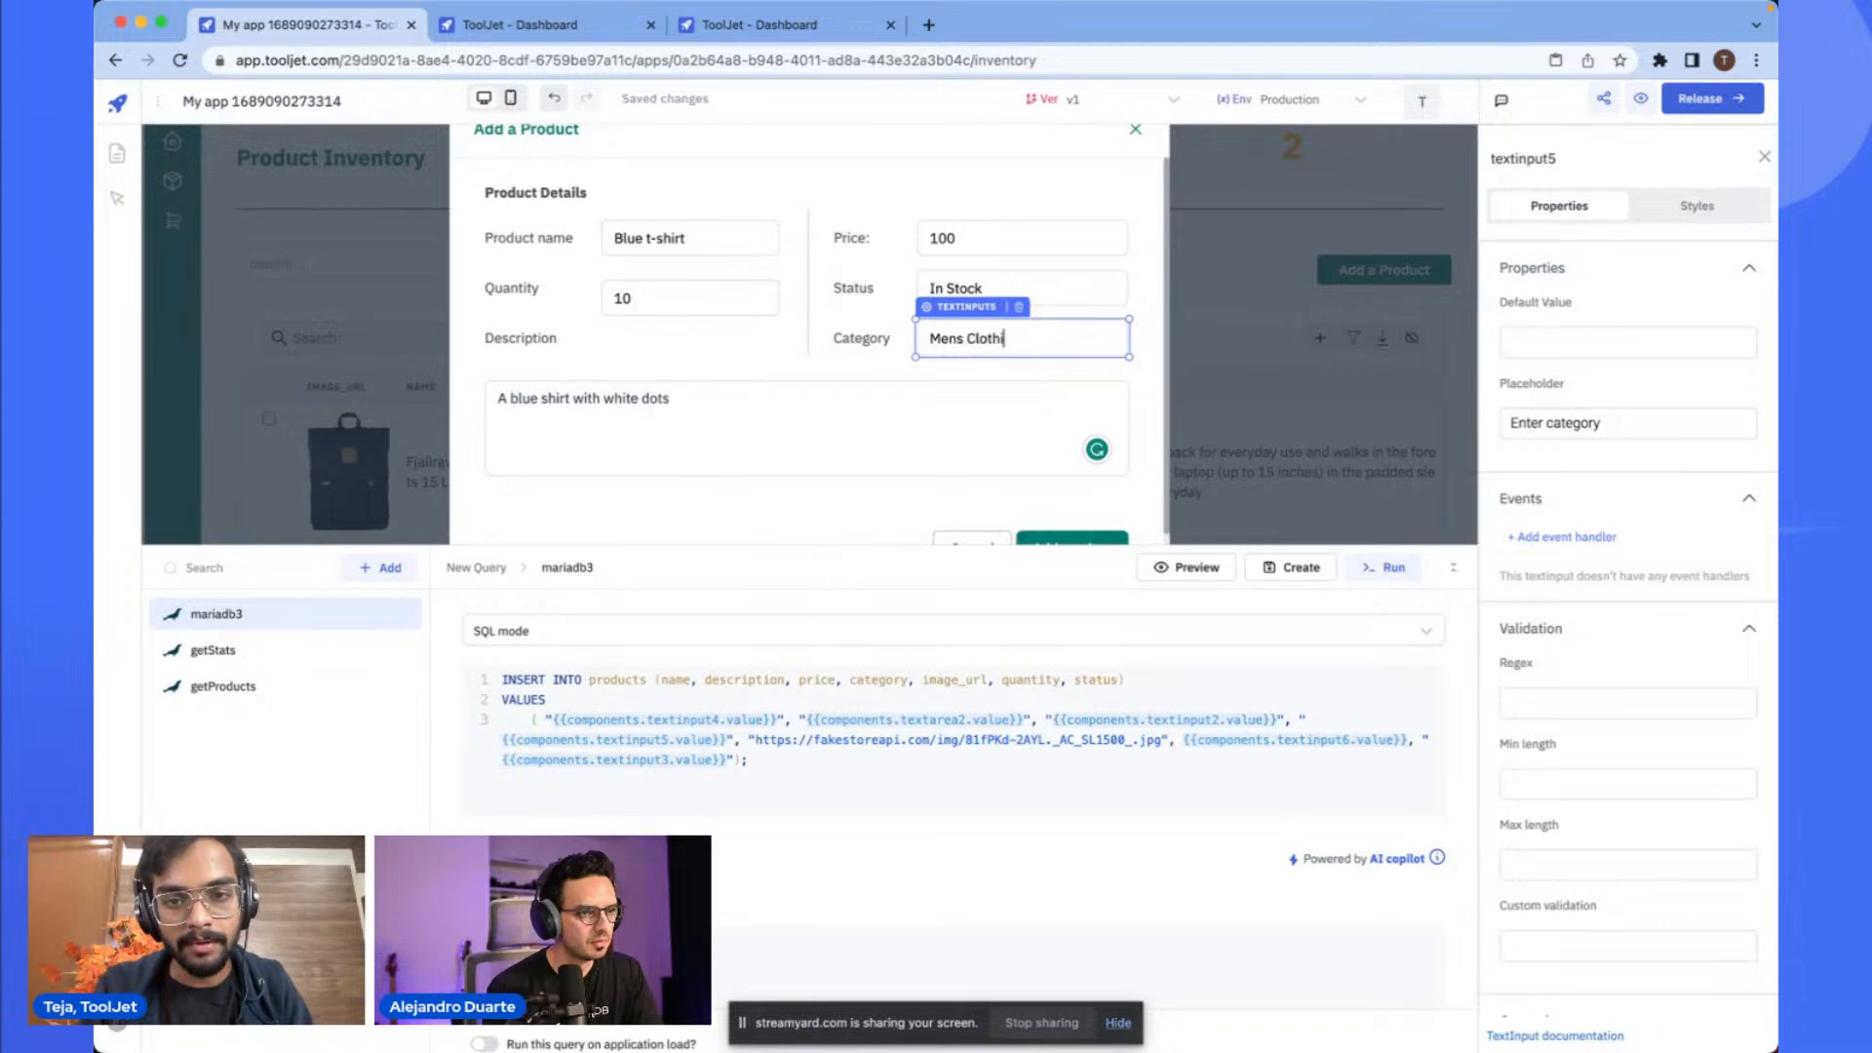
# - Correct the description reference in the INSERT query from textarea2 to textarea1
pyautogui.click(927, 408)
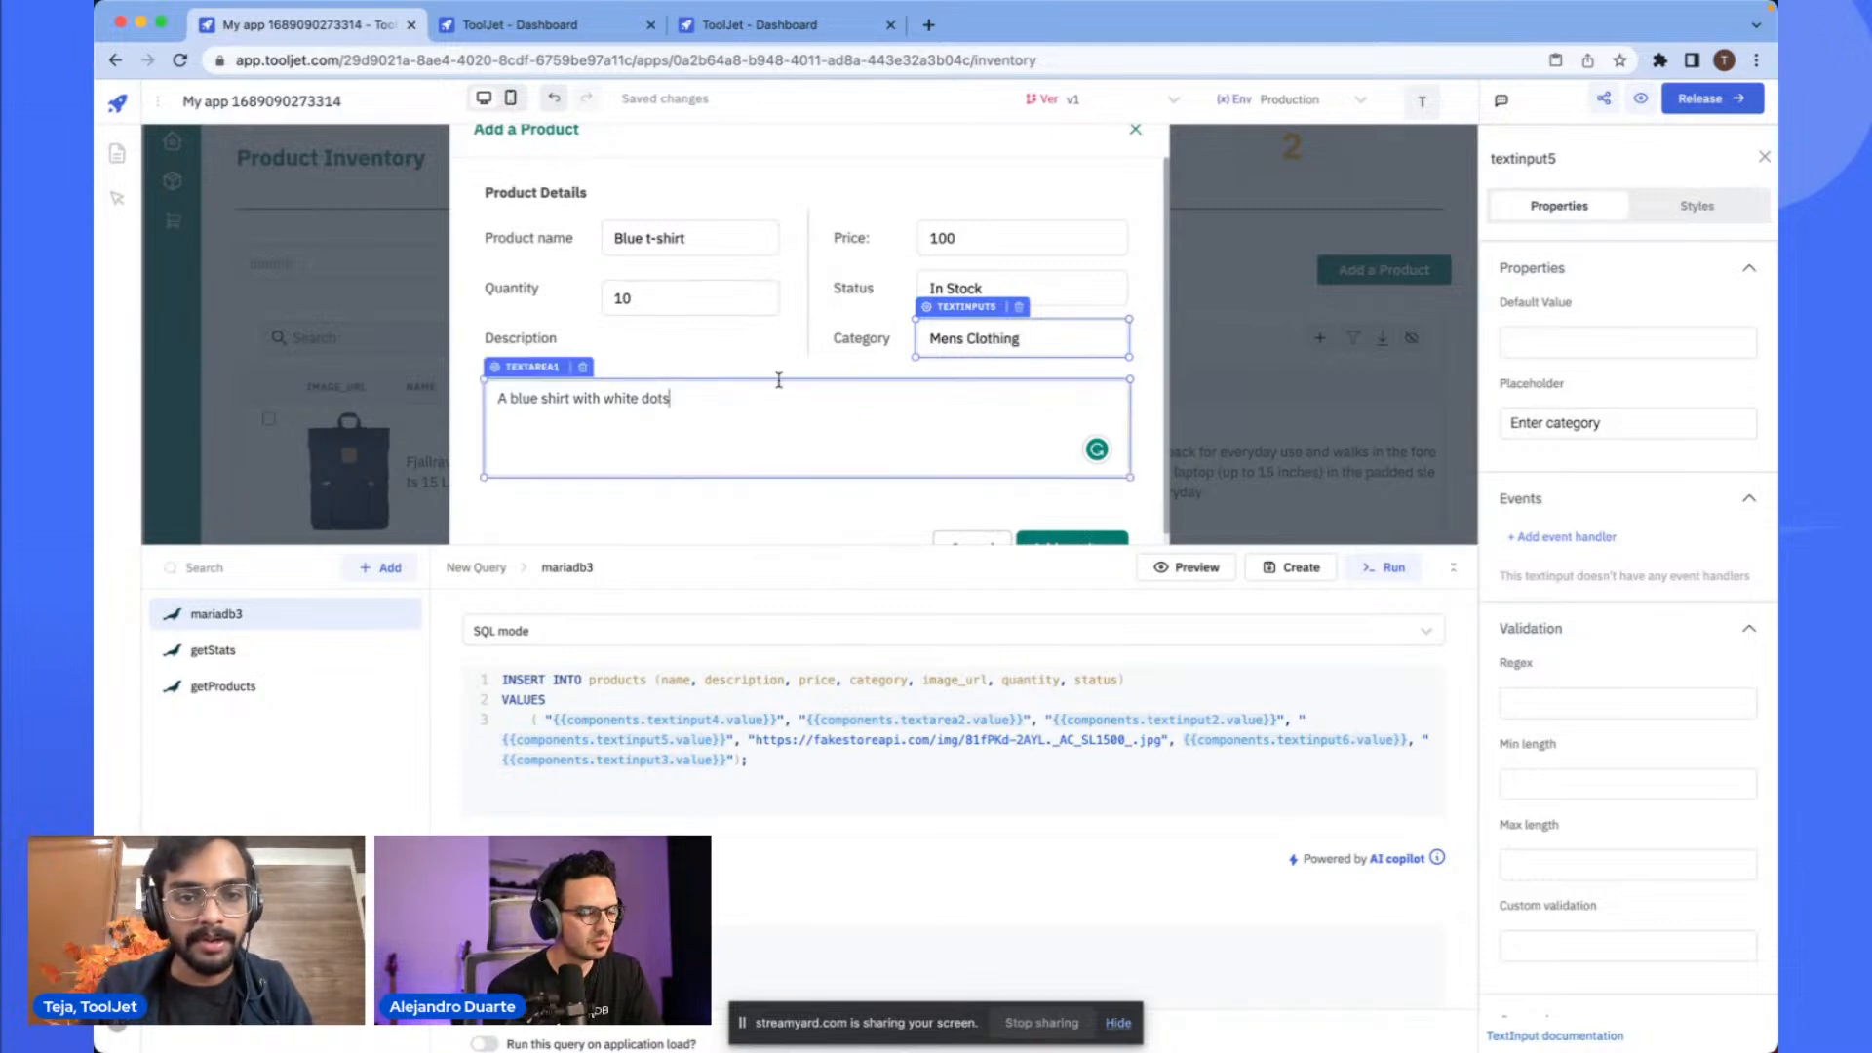
pyautogui.click(777, 757)
pyautogui.scroll(-1, 816, 788)
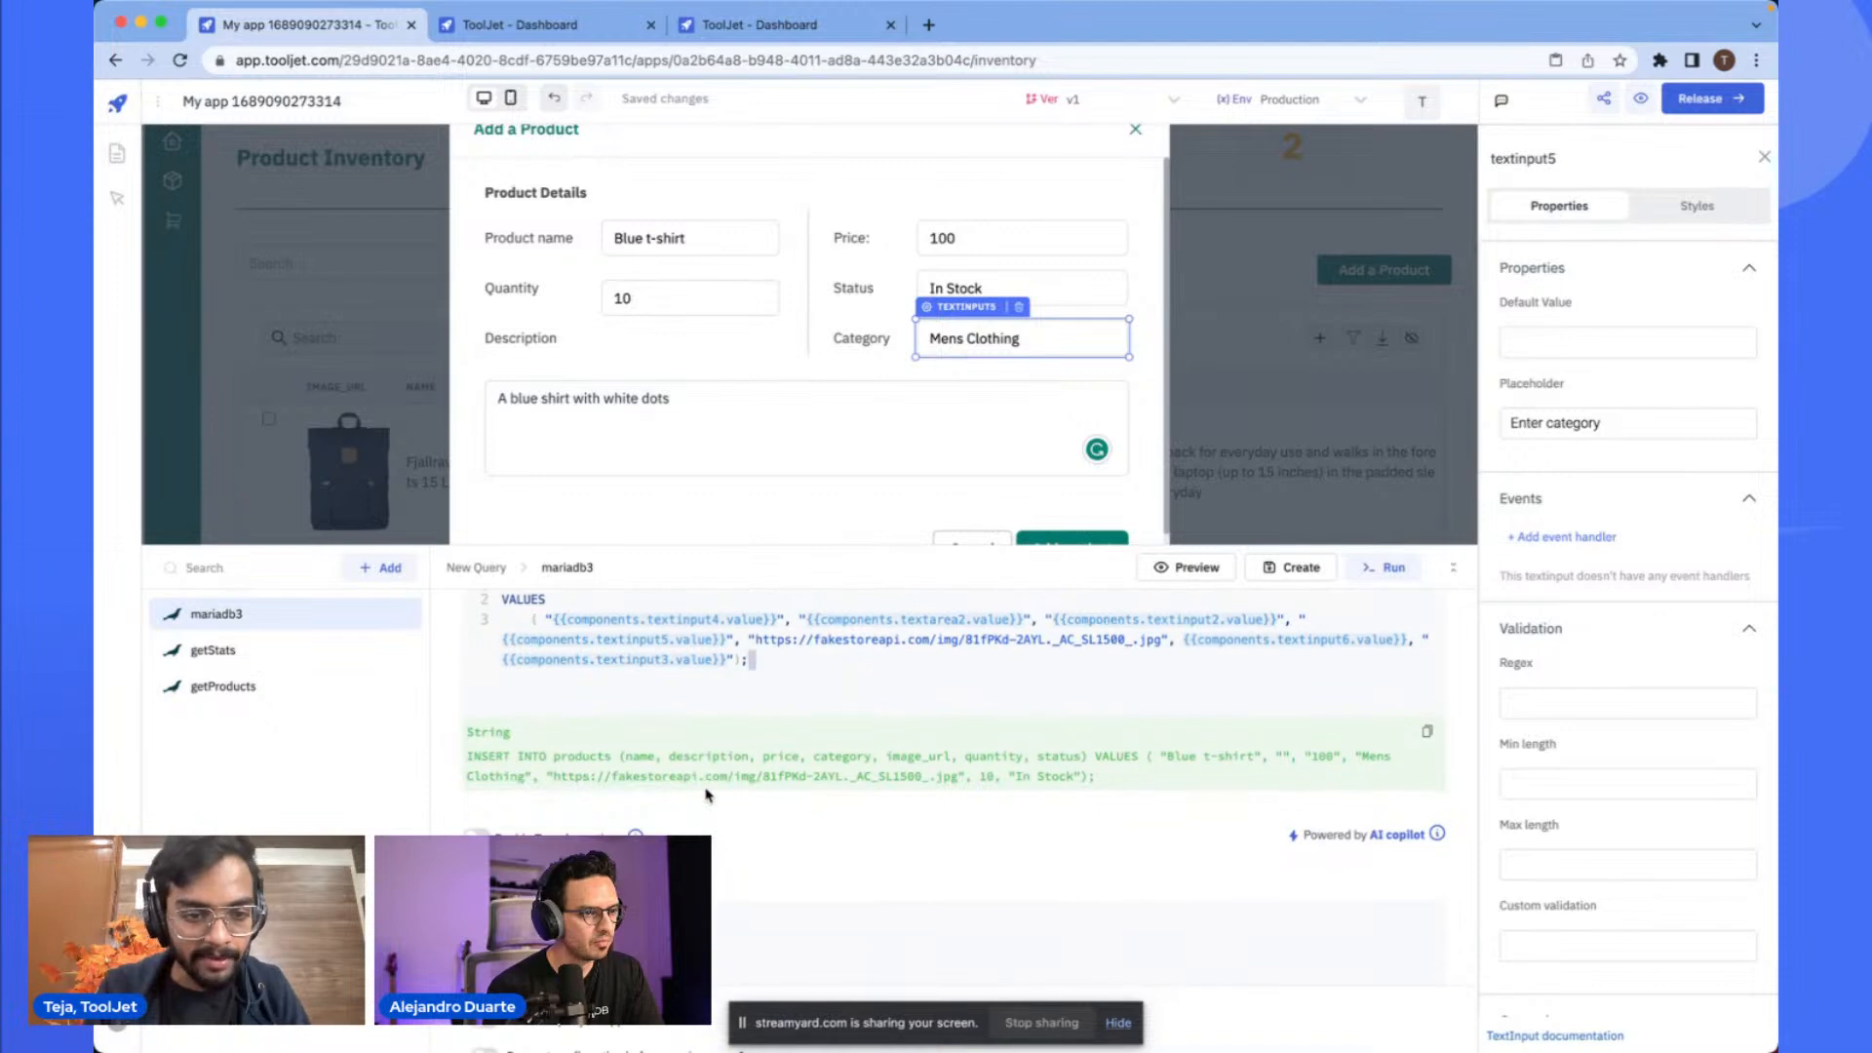
pyautogui.scroll(5, 706, 791)
pyautogui.scroll(1, 326, 746)
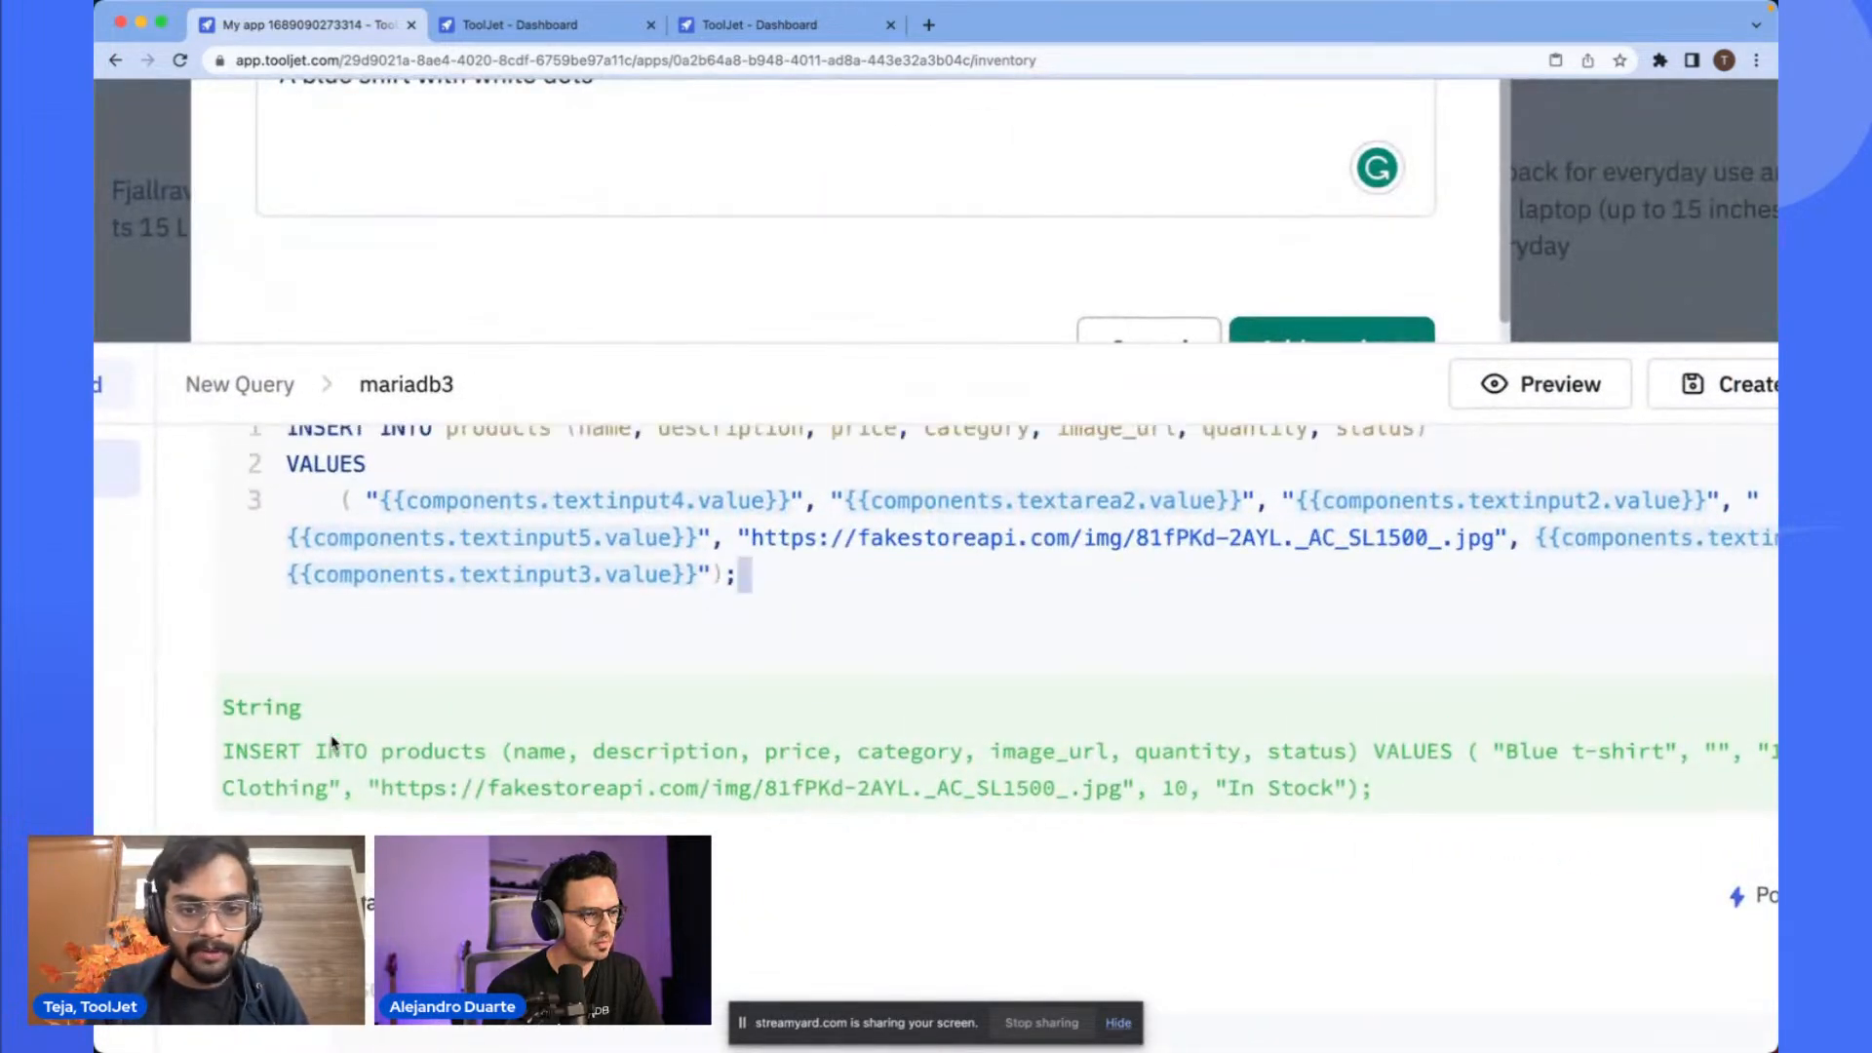
pyautogui.scroll(-3, 780, 571)
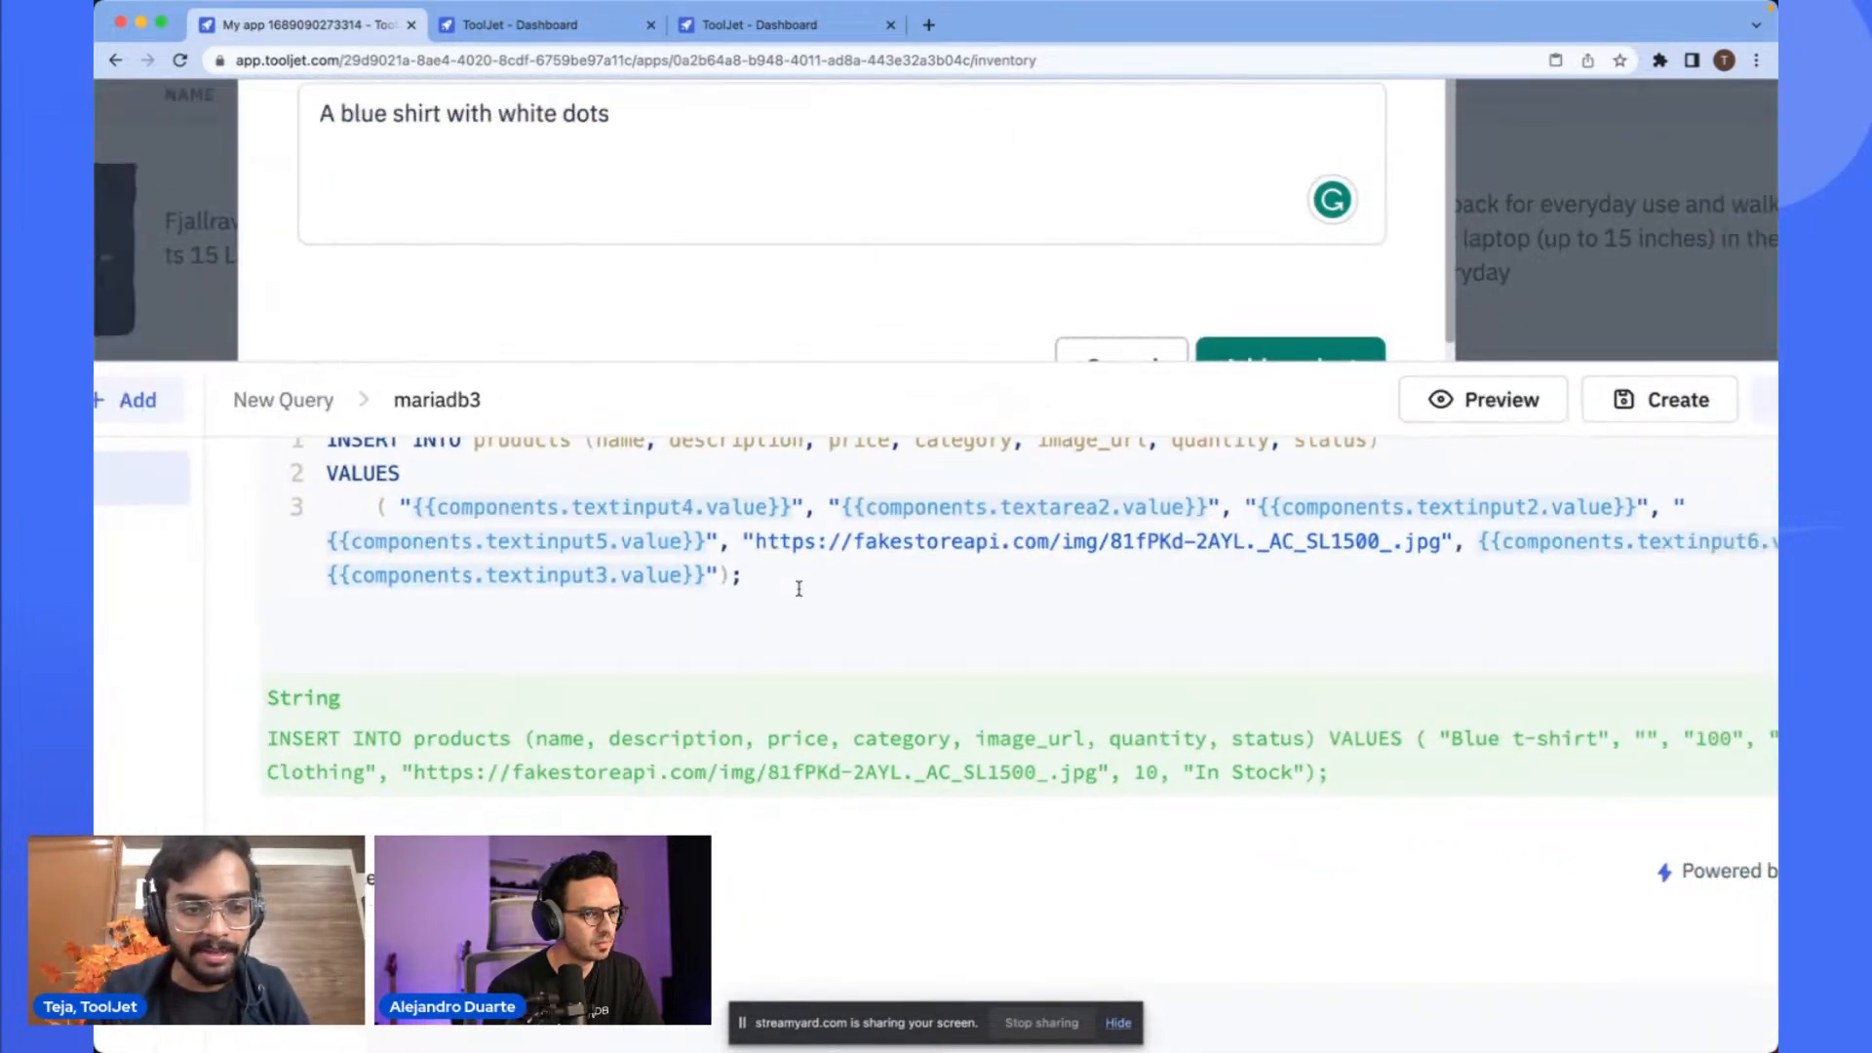
pyautogui.hscroll(3, 624, 726)
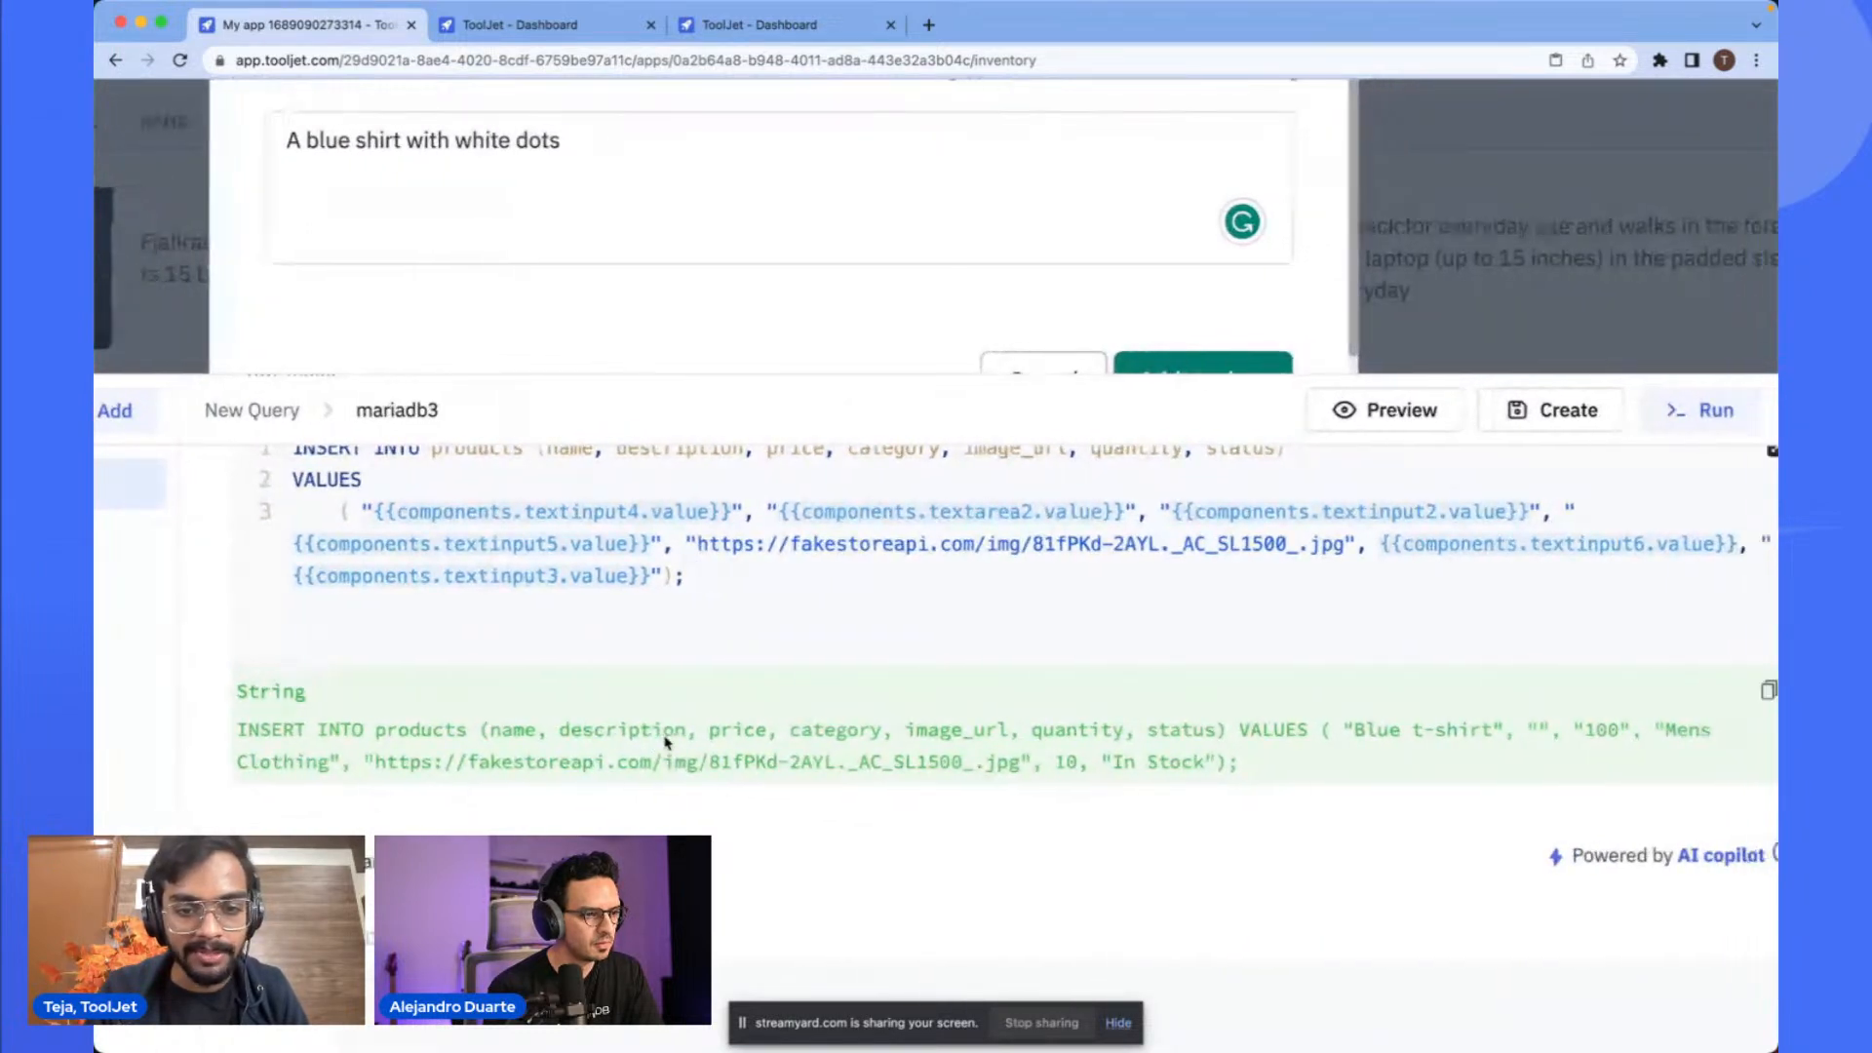
pyautogui.hscroll(1, 1056, 734)
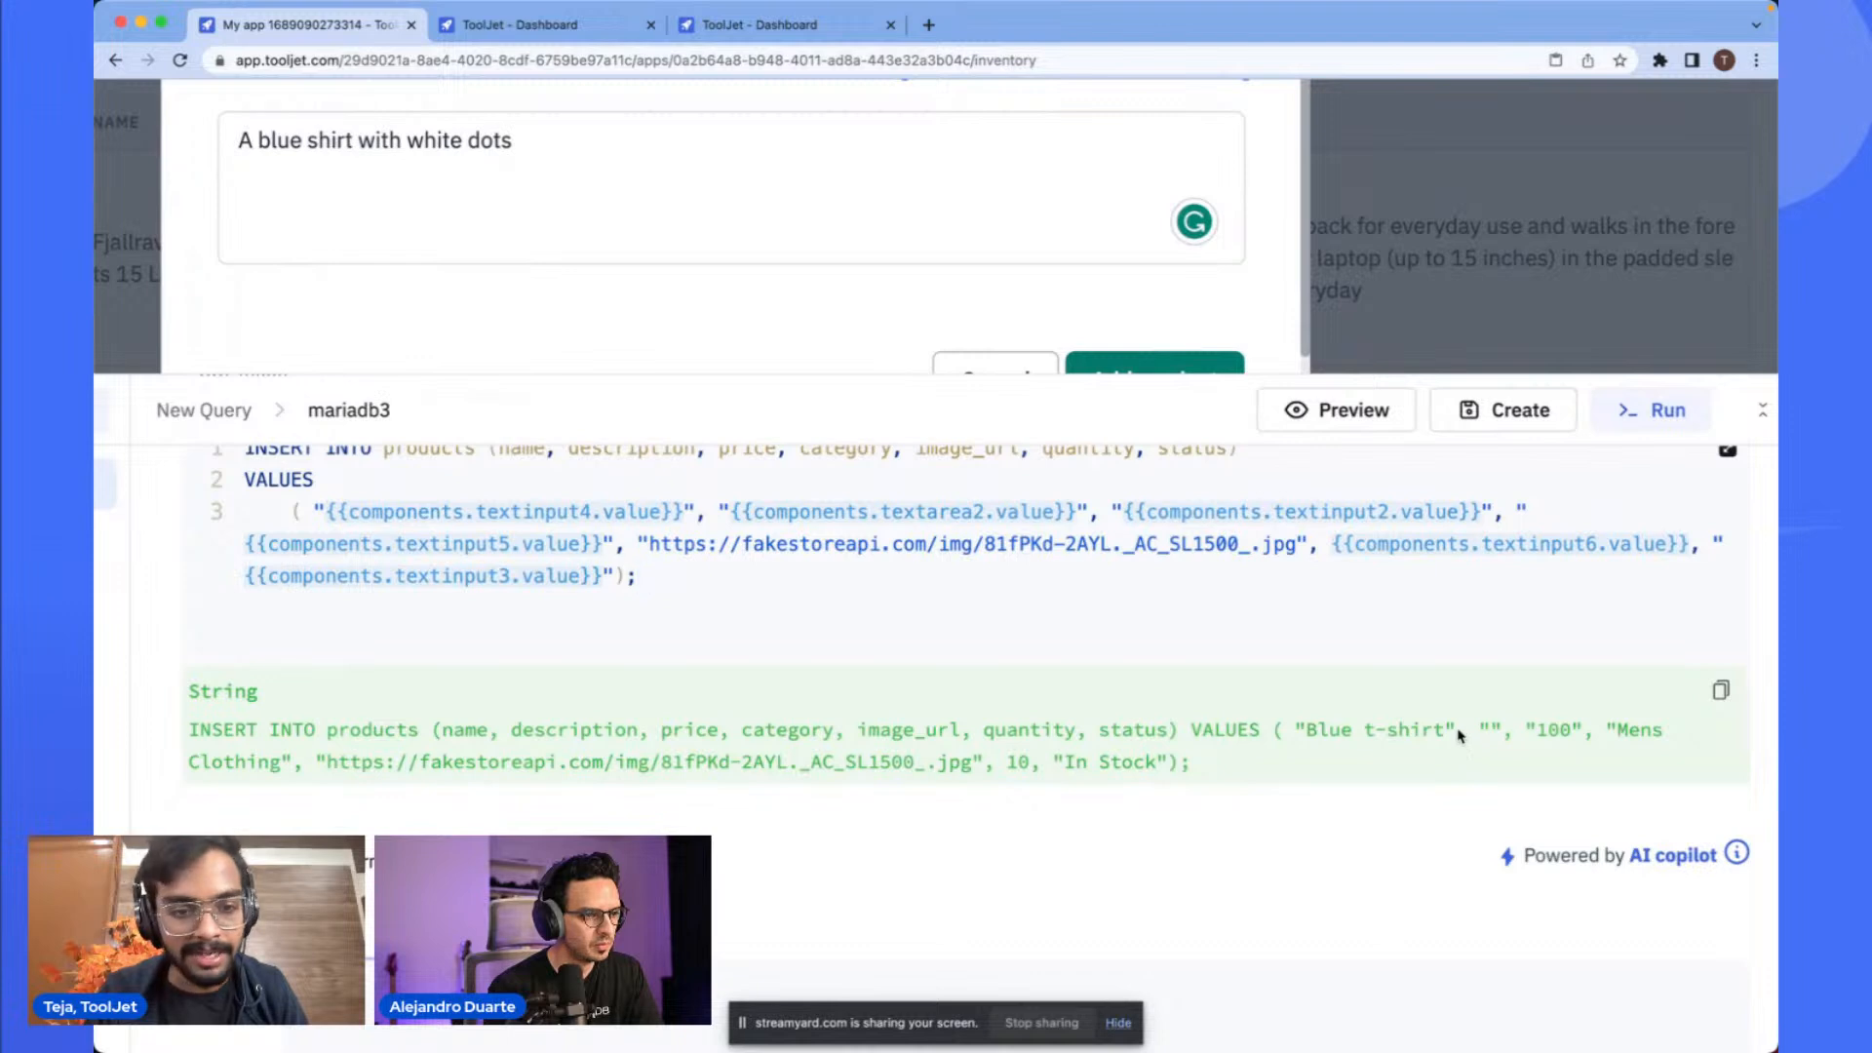
pyautogui.scroll(-3, 1485, 741)
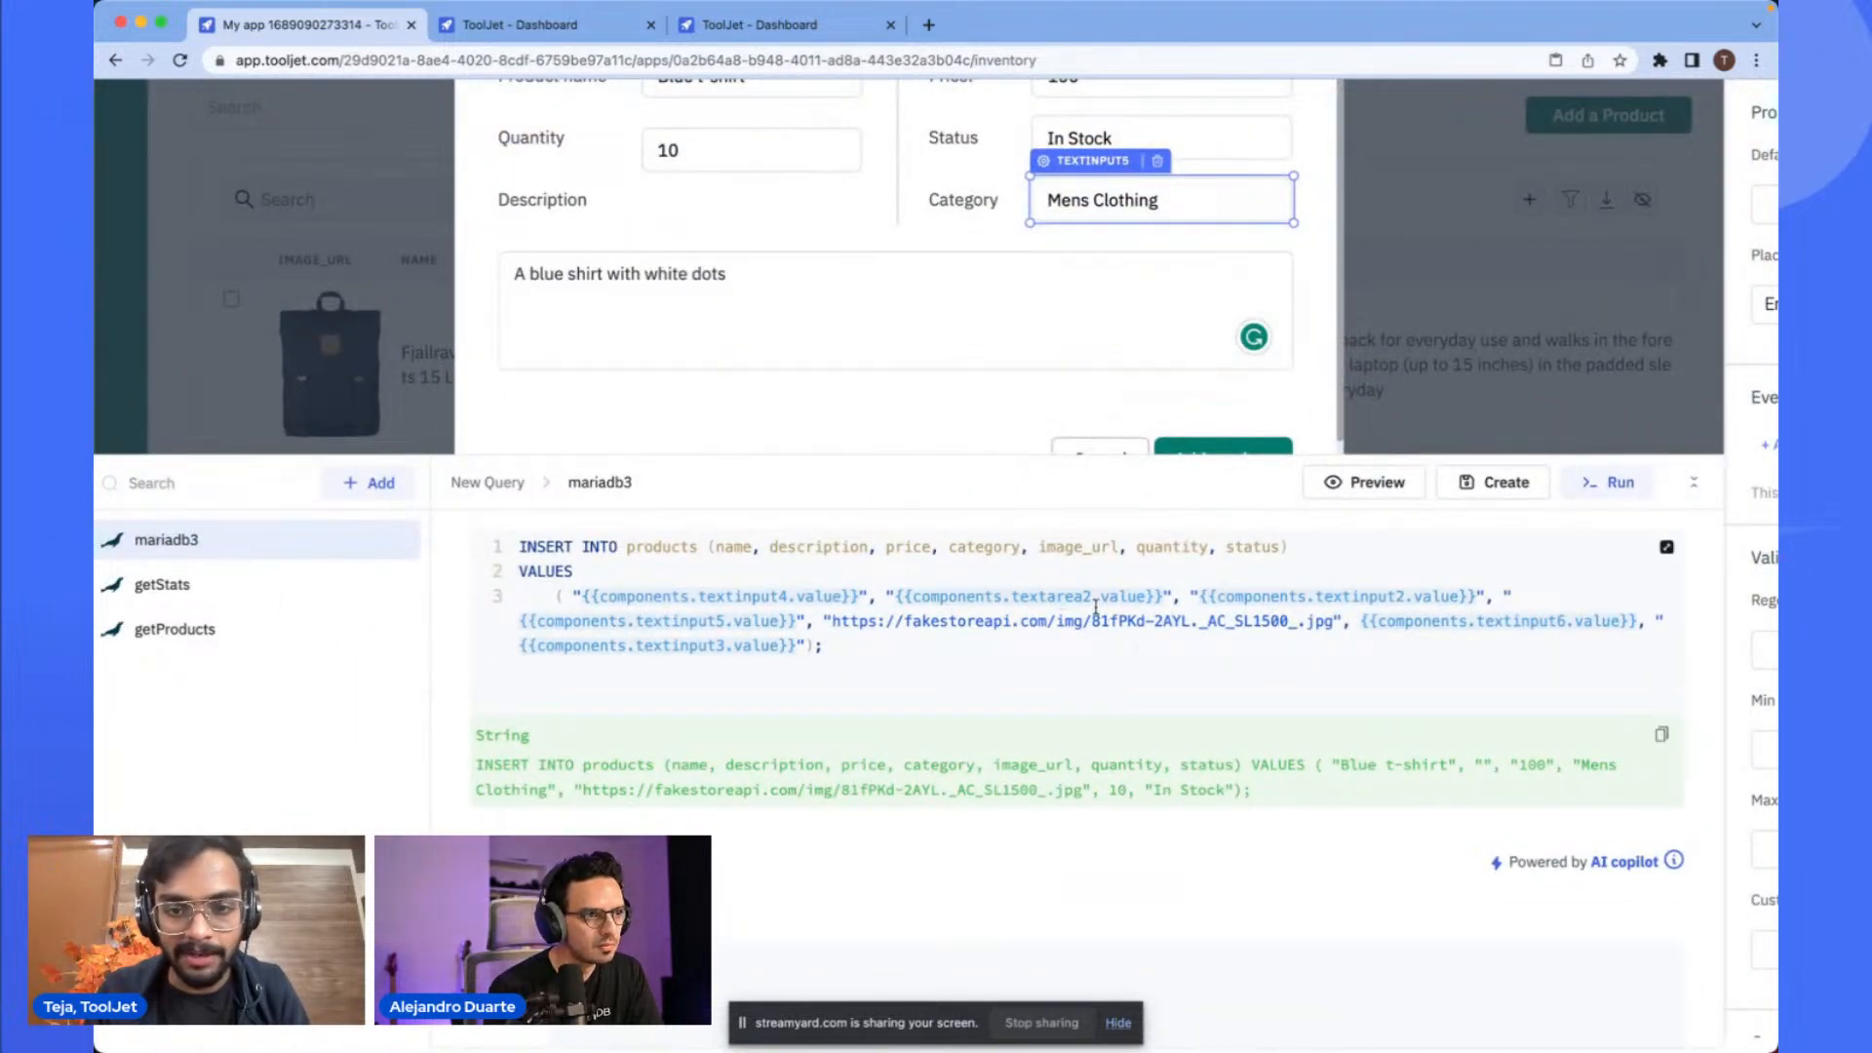
pyautogui.write('1')
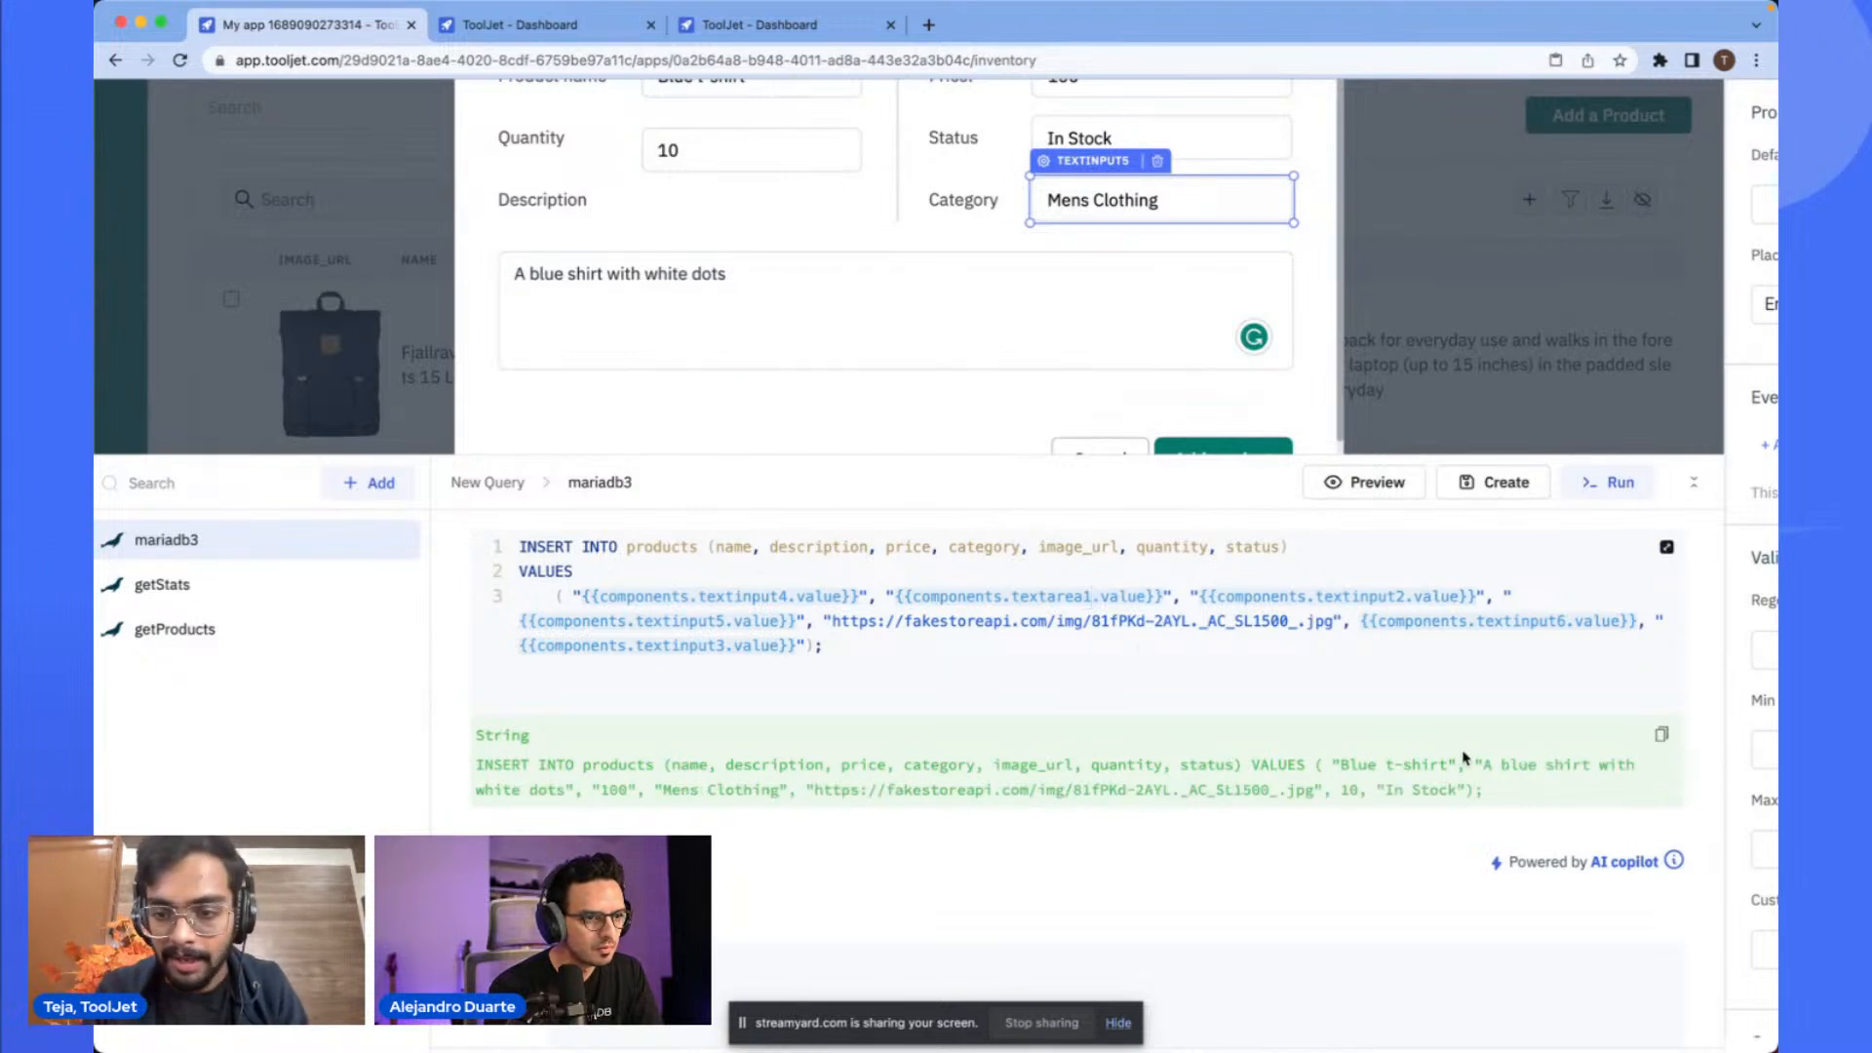
# - Examine the query's column list and component references against the modal's fields, including the quantity input
pyautogui.doubleClick(908, 547)
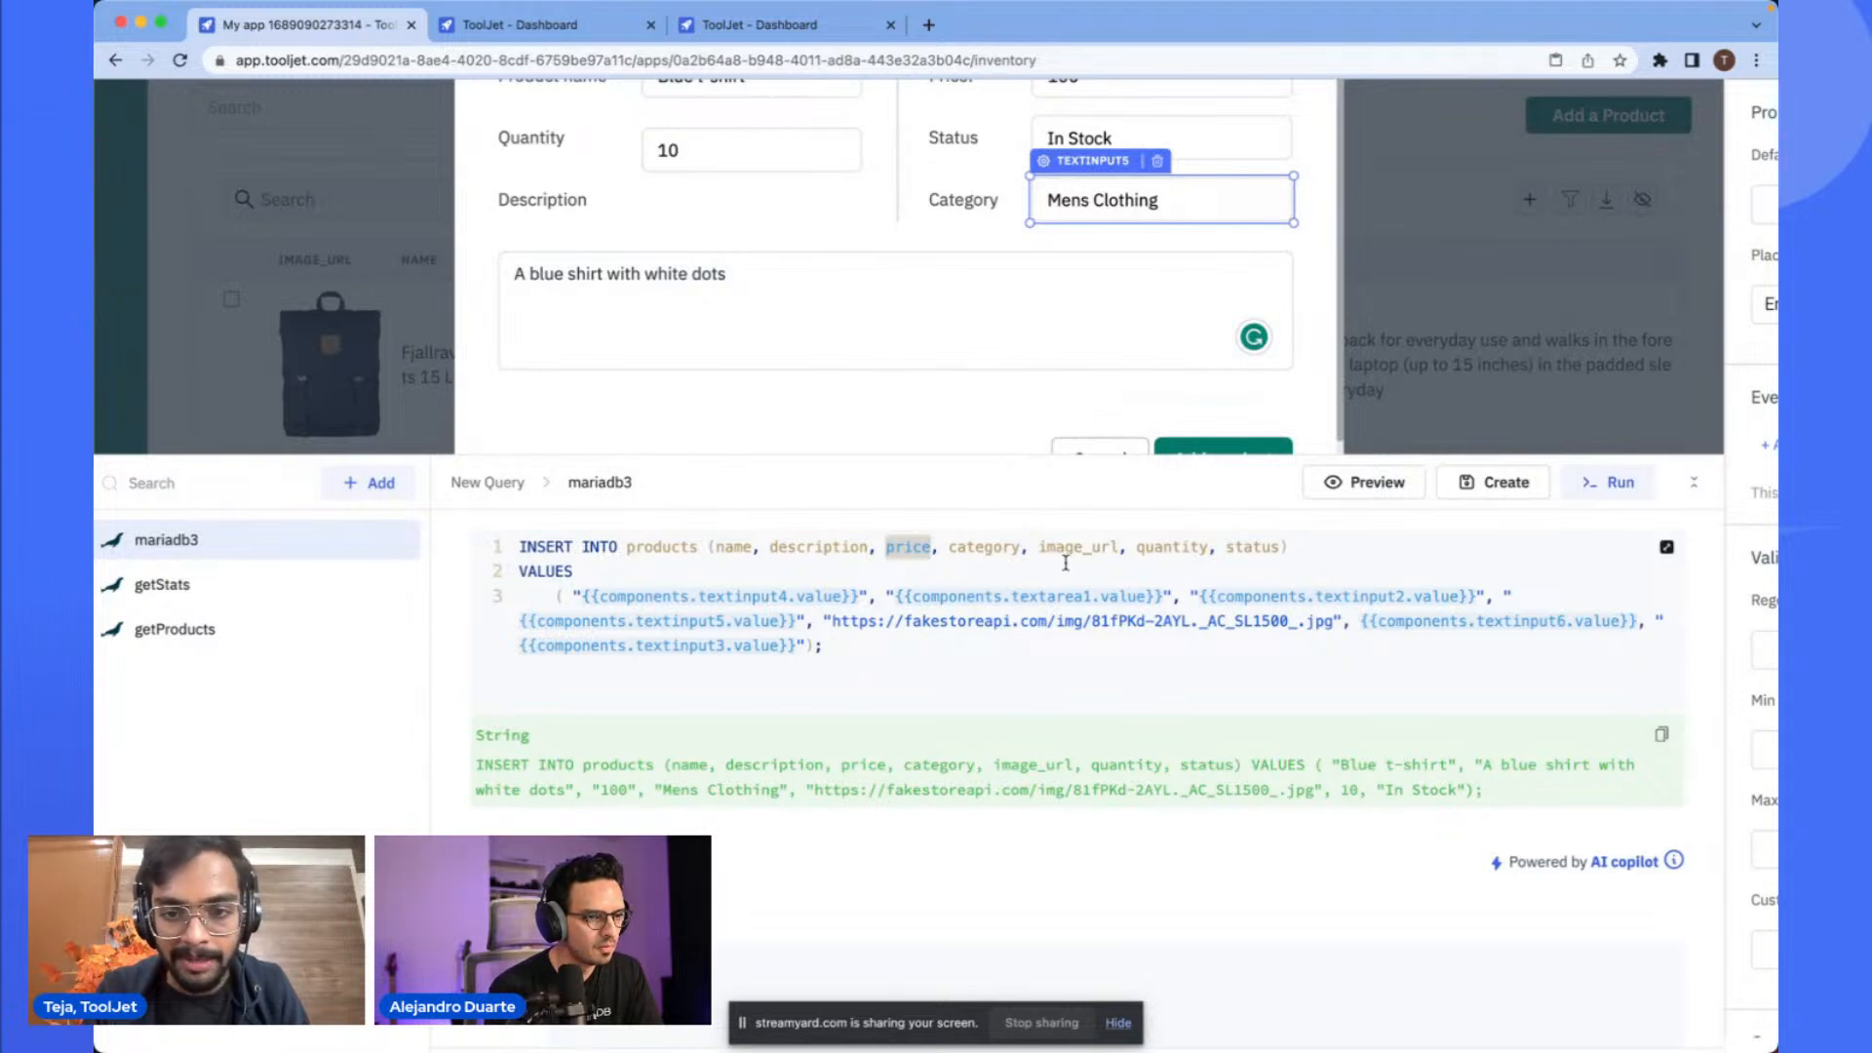
pyautogui.moveTo(833, 622); pyautogui.dragTo(1343, 624)
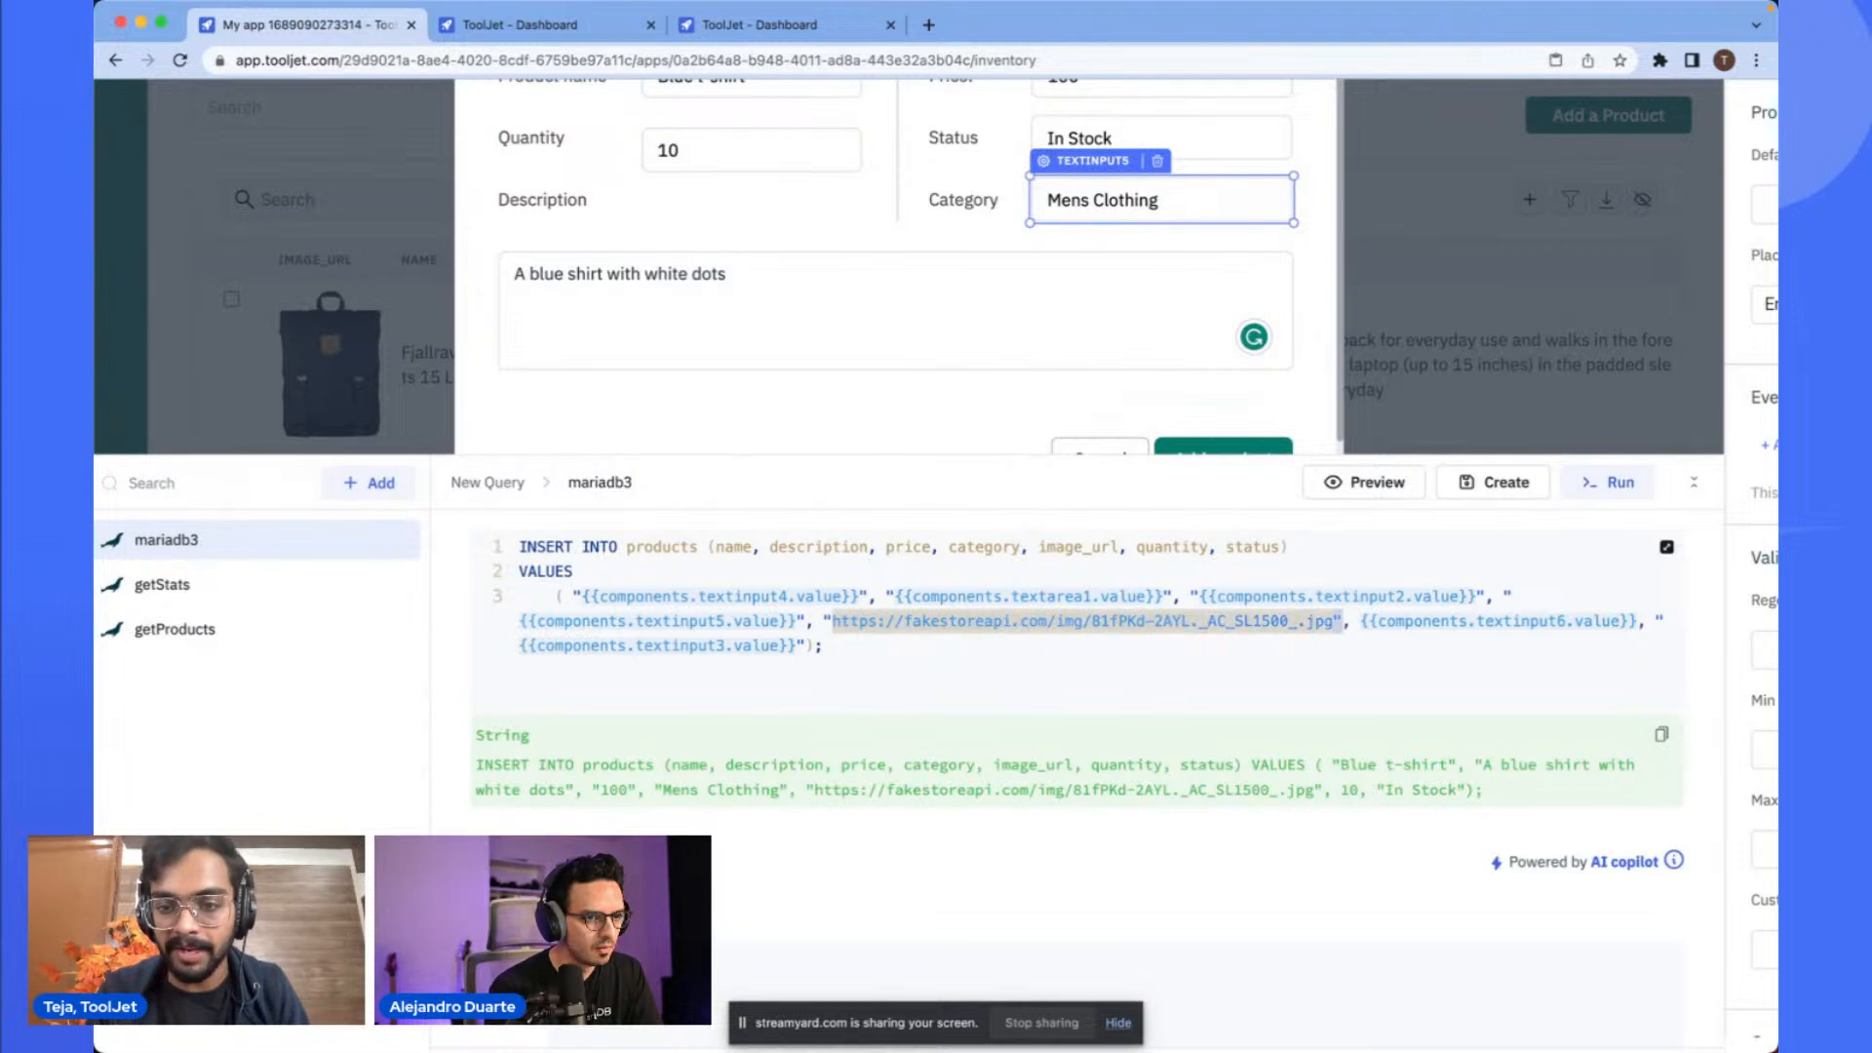
pyautogui.scroll(1, 879, 353)
pyautogui.hotkey('shift', 'Left')
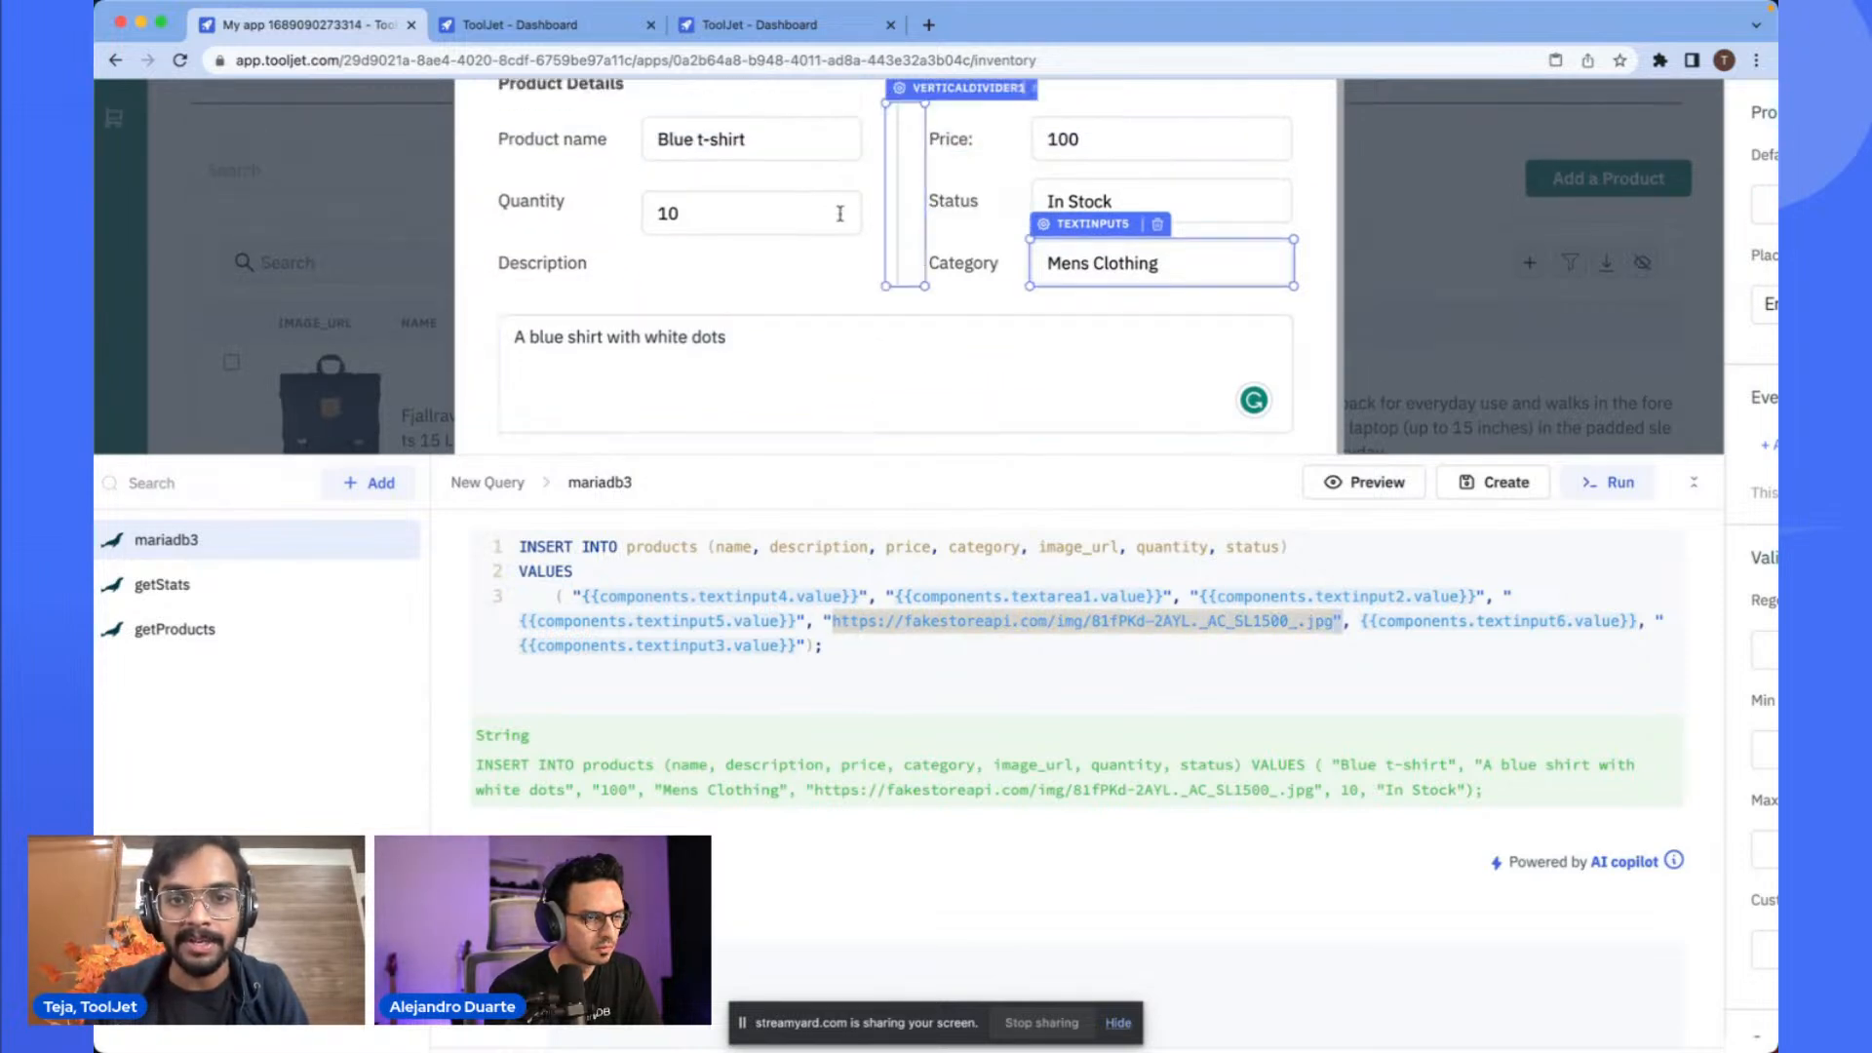
pyautogui.scroll(-1, 904, 335)
pyautogui.scroll(-1, 904, 334)
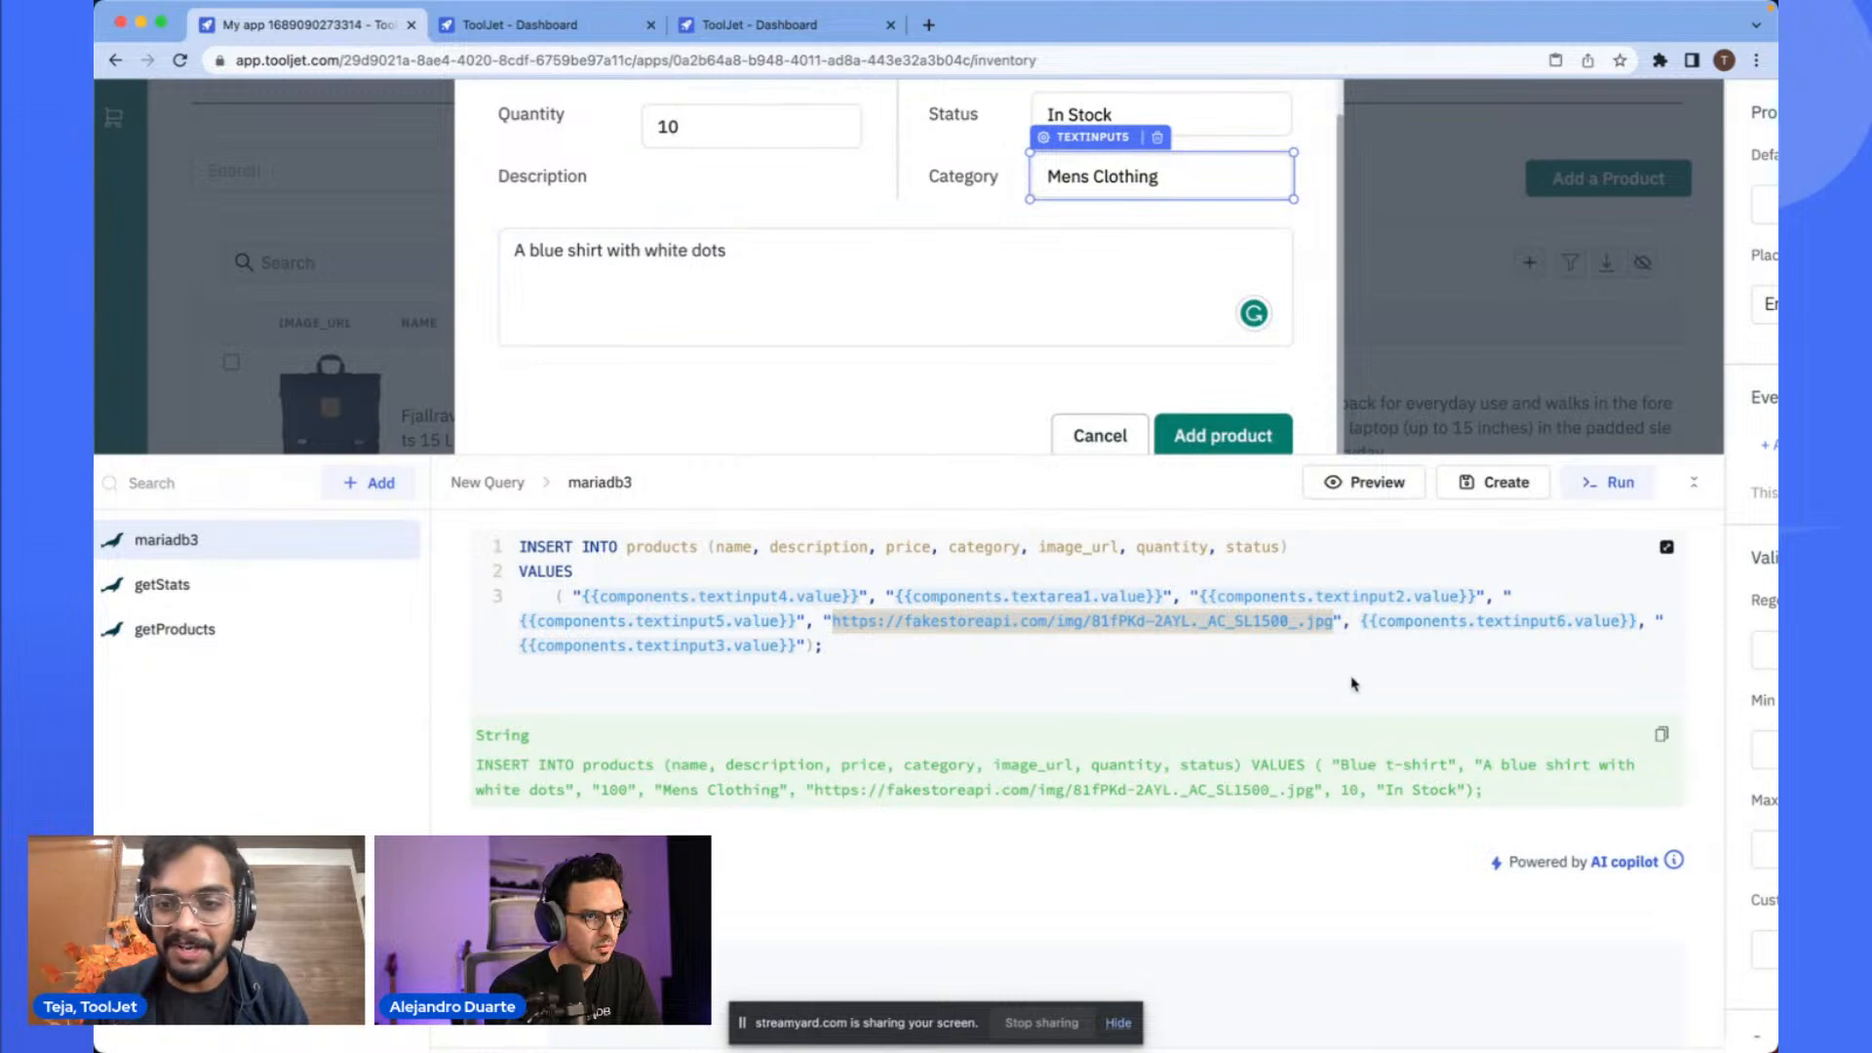
pyautogui.click(1437, 622)
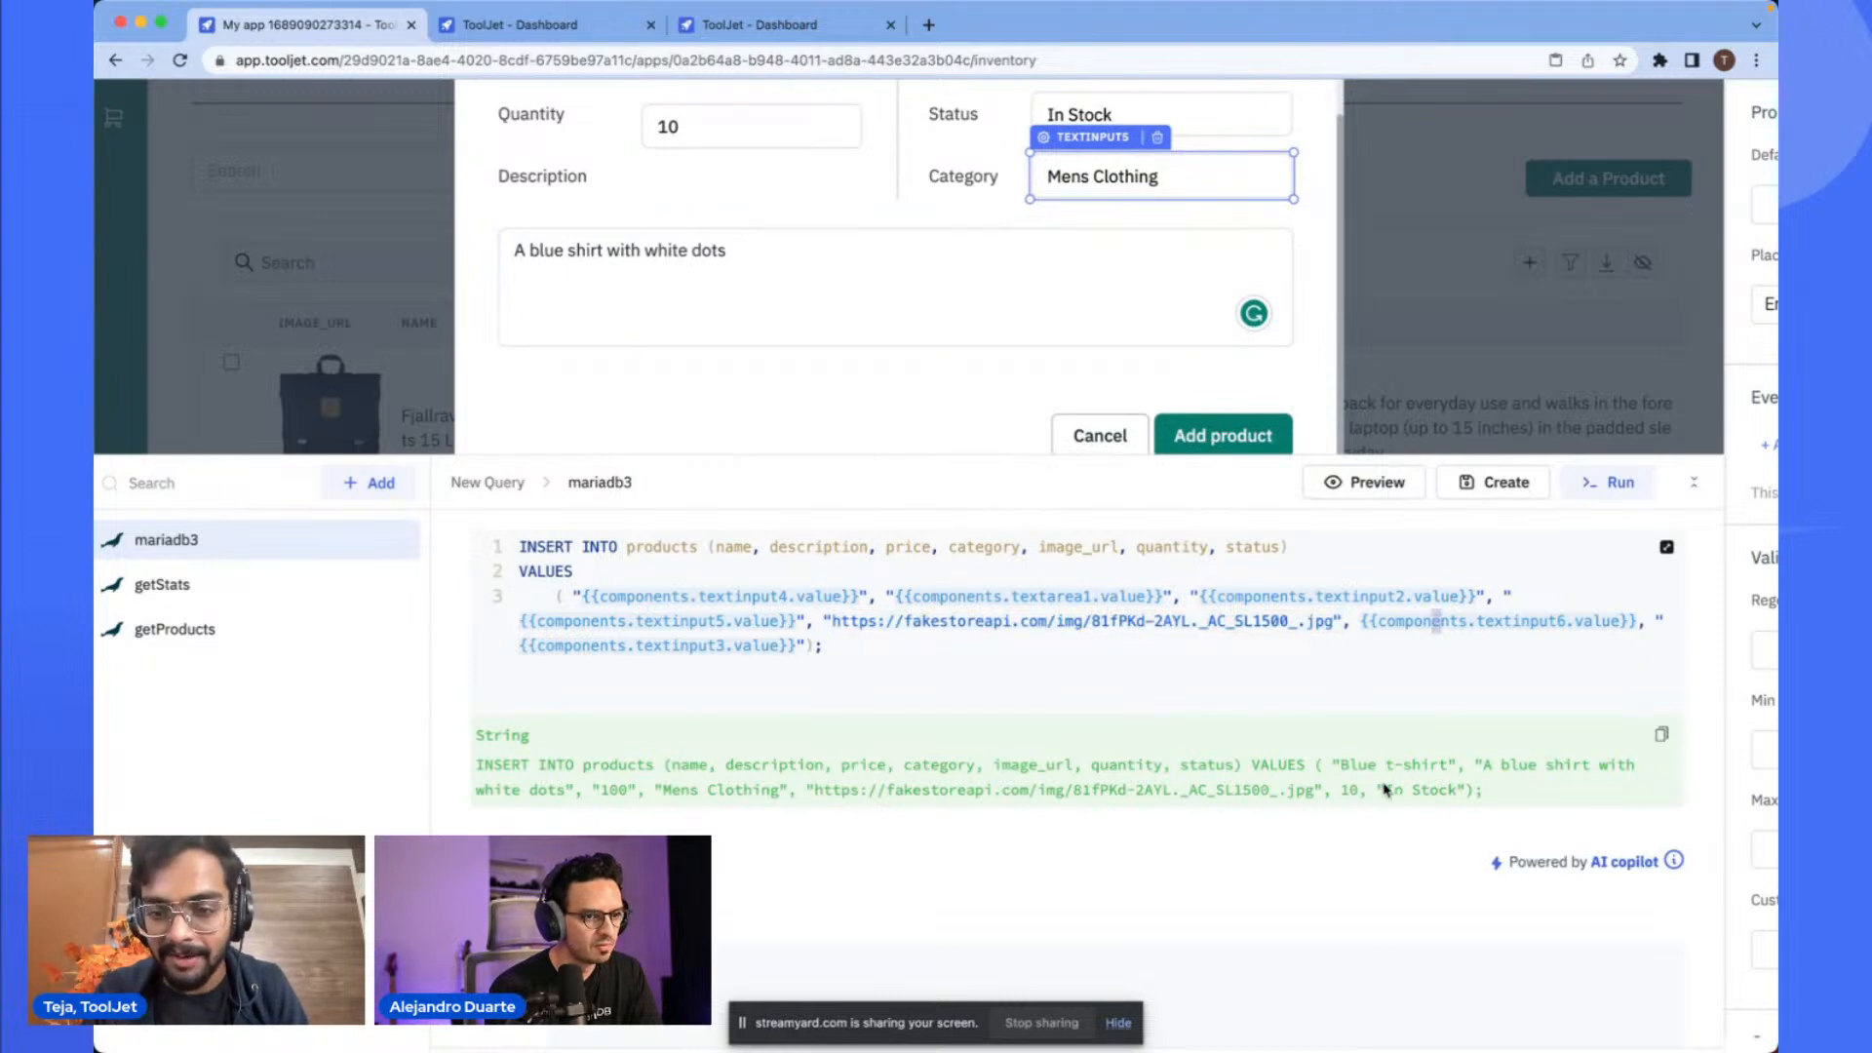
pyautogui.doubleClick(1502, 622)
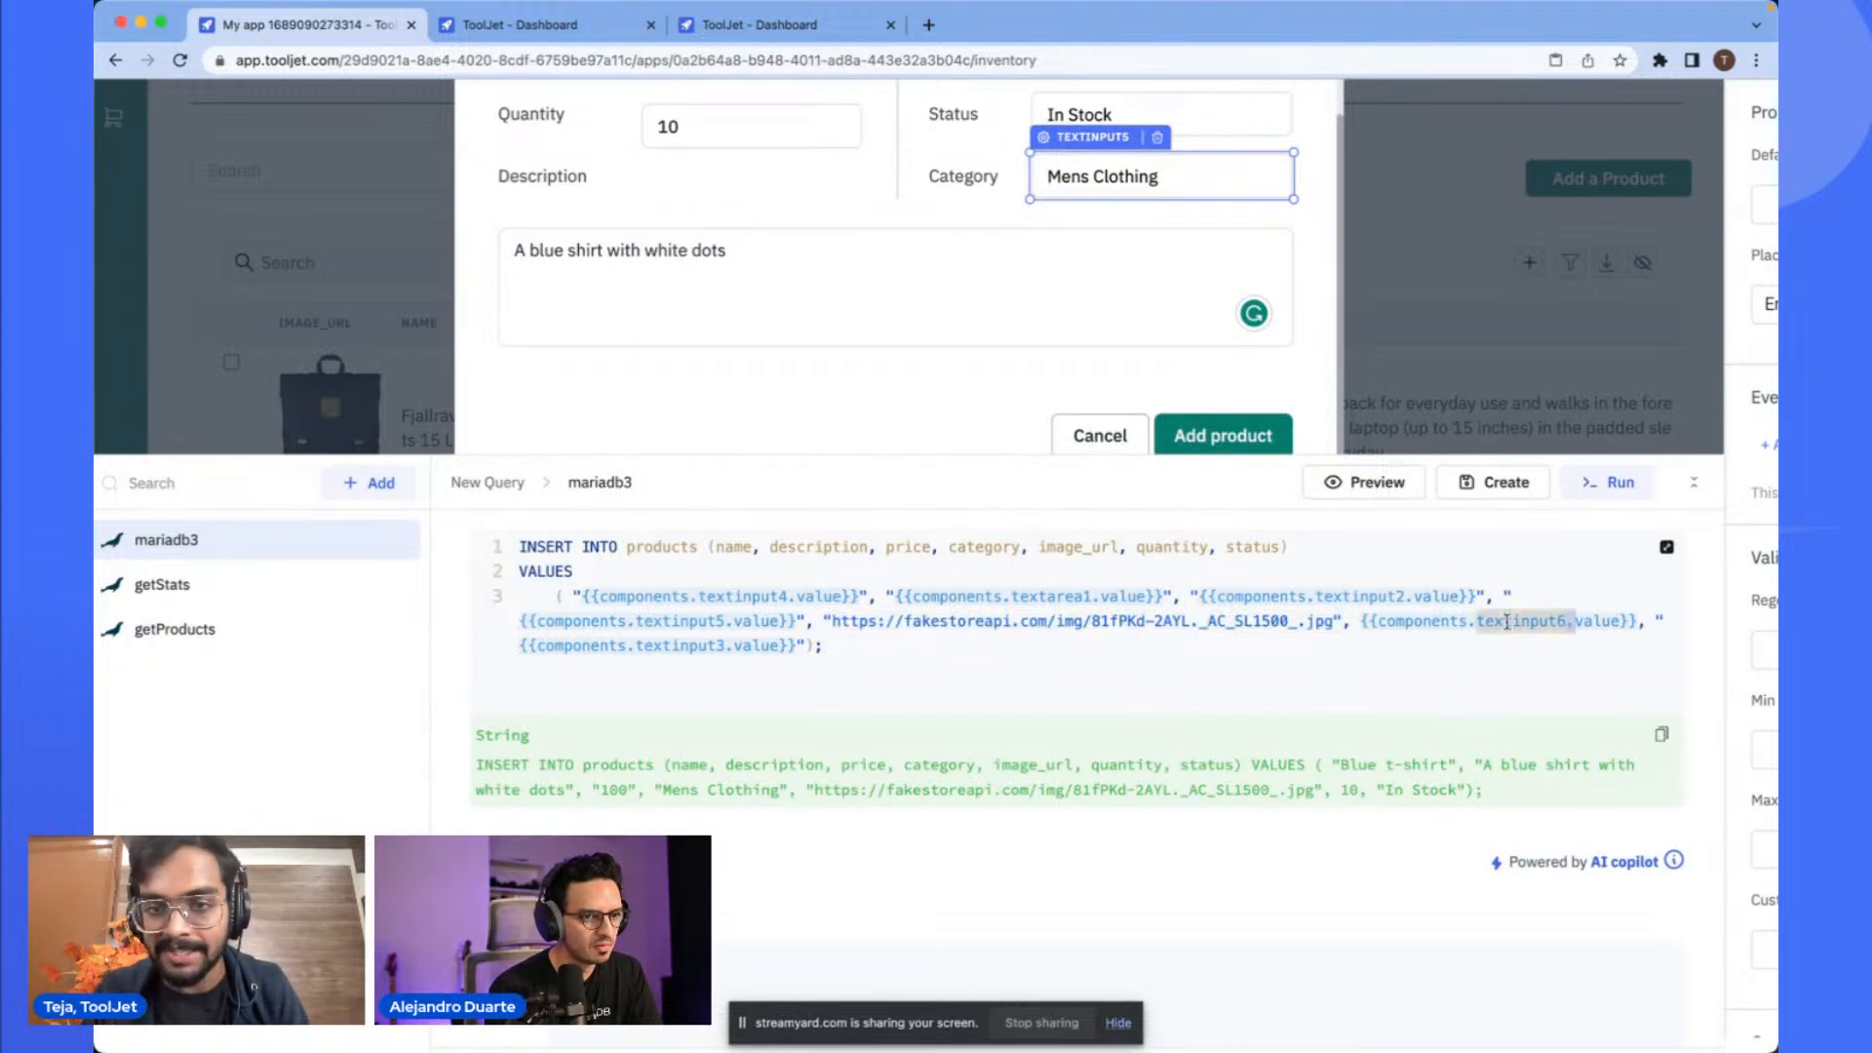
pyautogui.scroll(4, 944, 258)
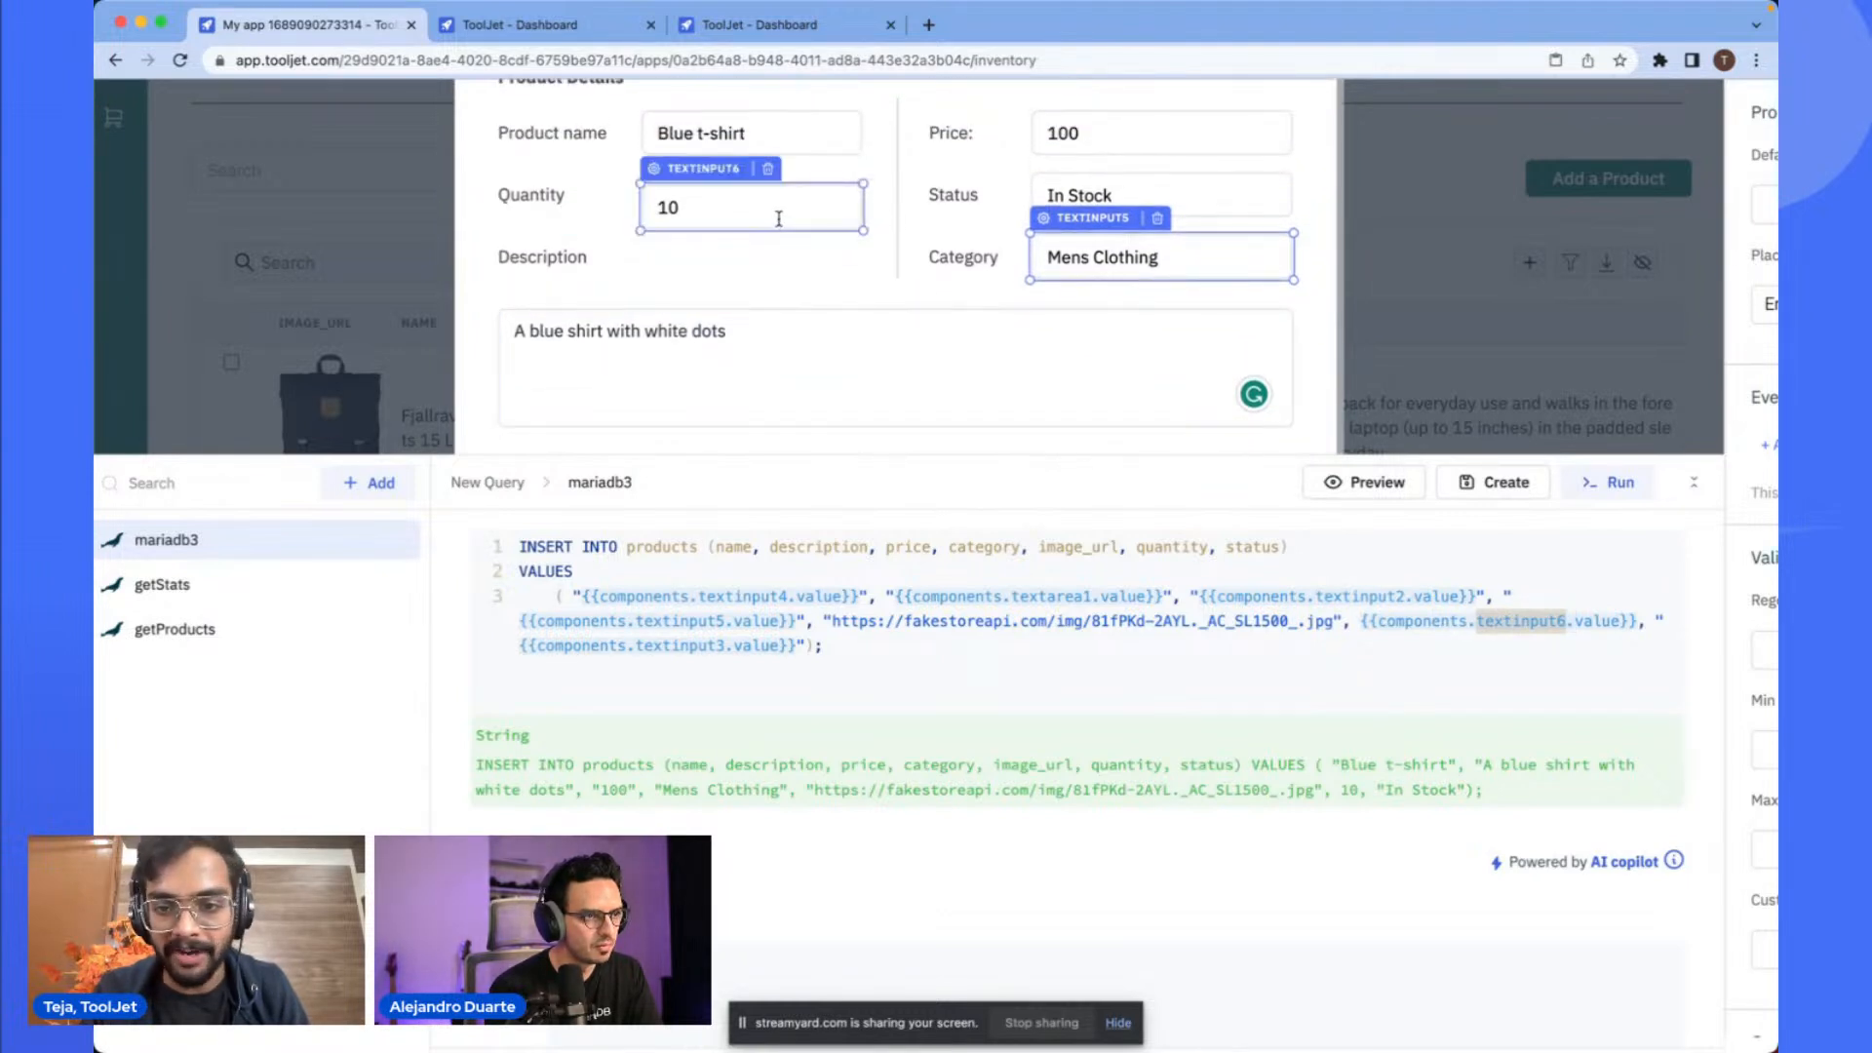
pyautogui.click(1122, 195)
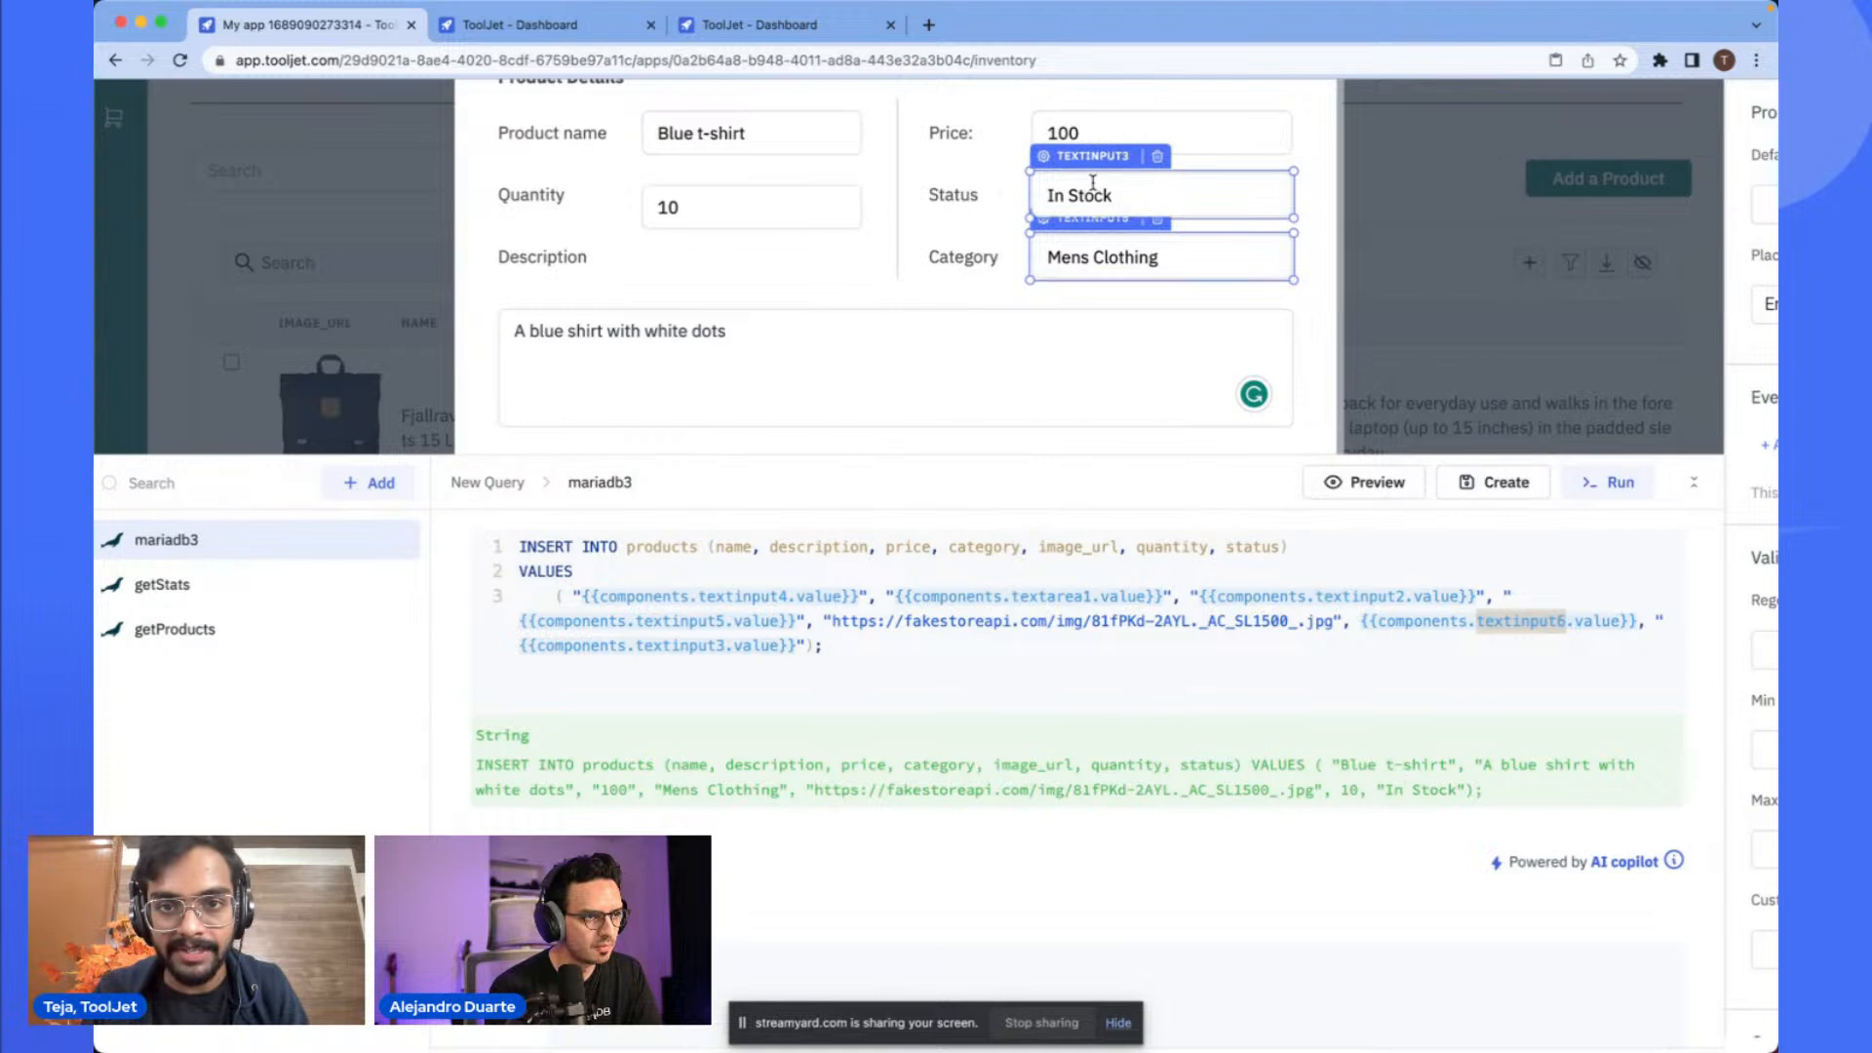
pyautogui.click(962, 605)
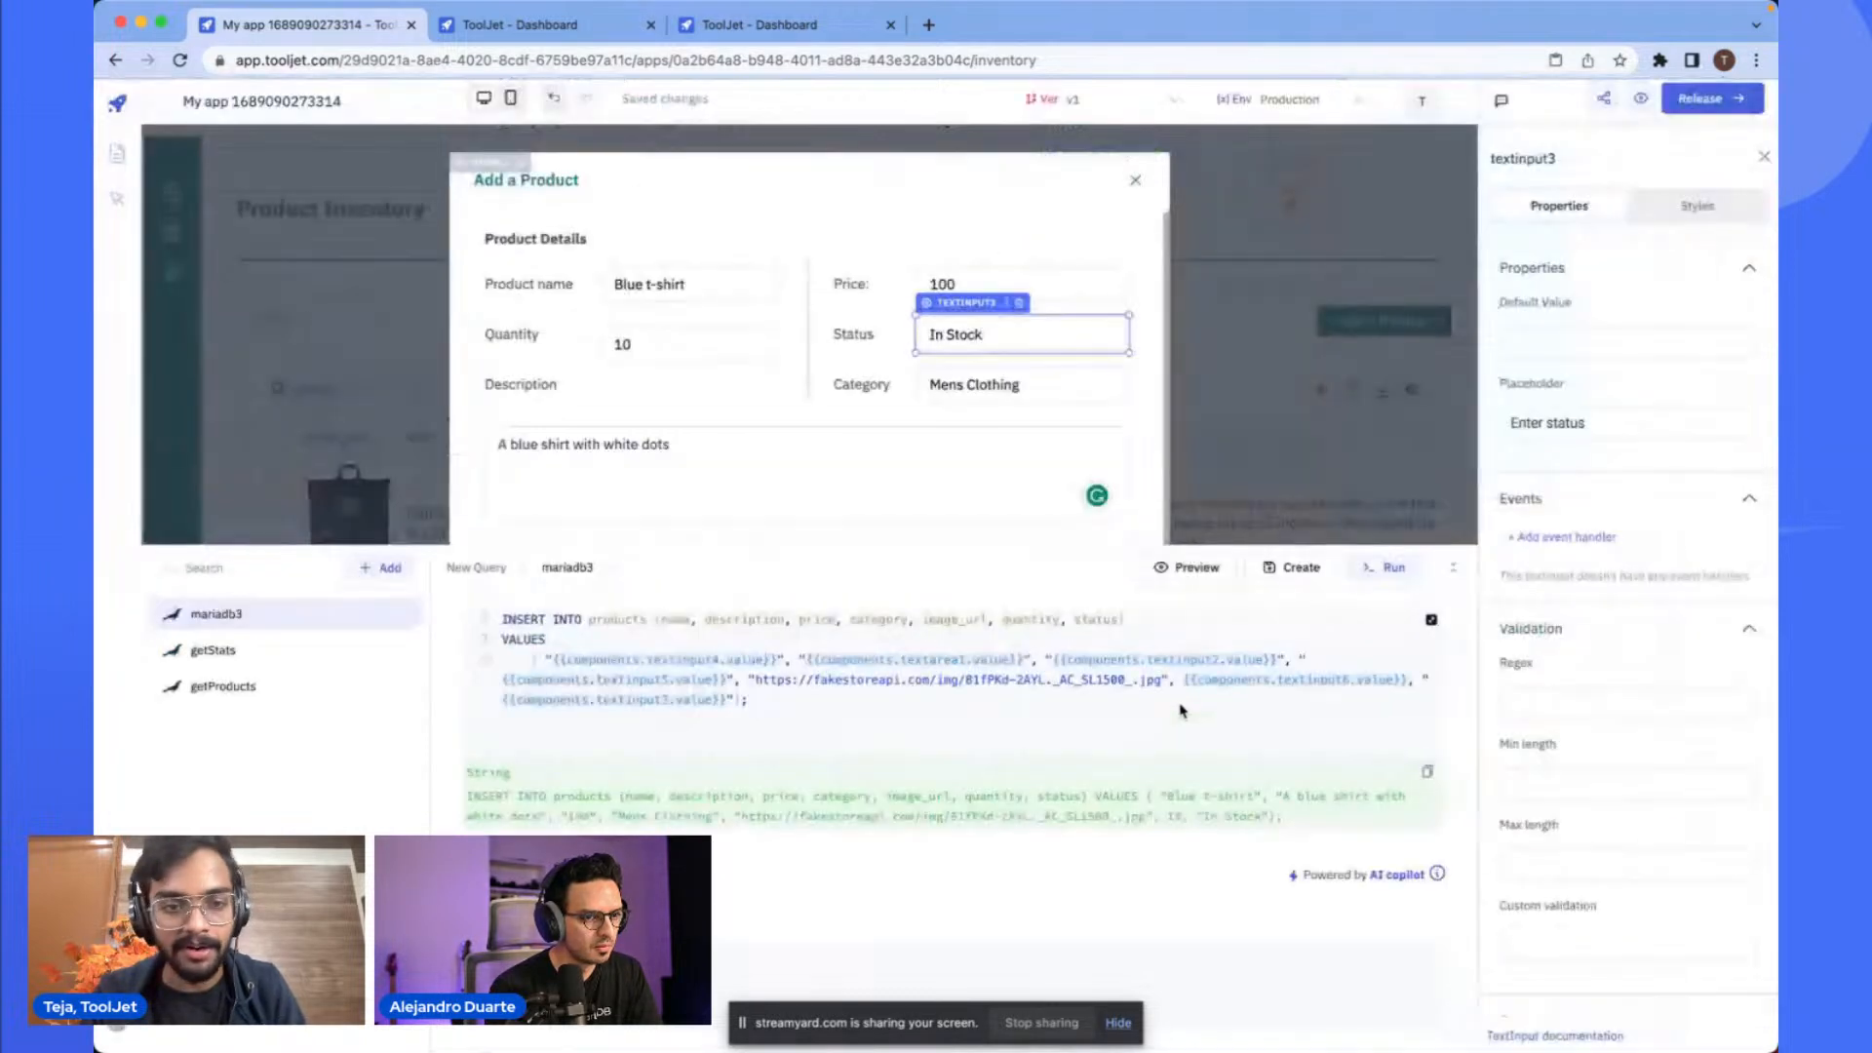
# - Create and save the mariadb3 insert query
pyautogui.scroll(-1, 1015, 752)
pyautogui.scroll(1, 1015, 751)
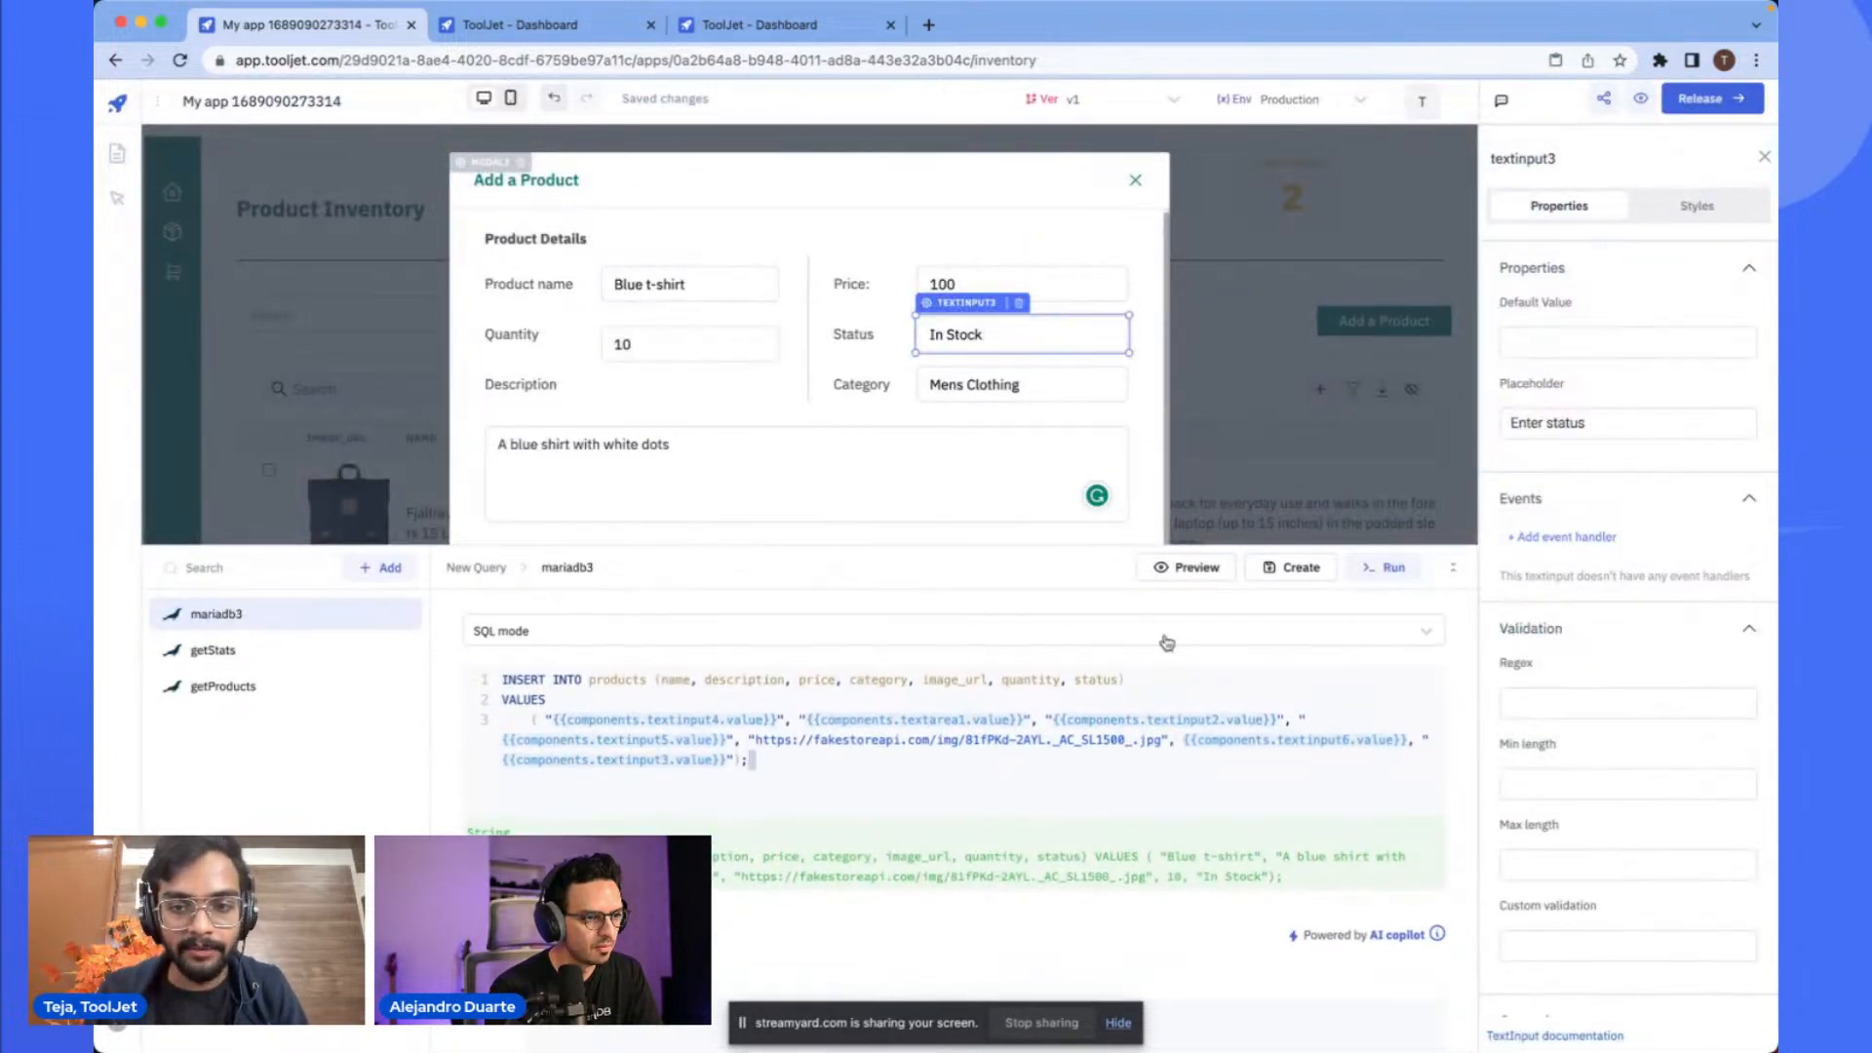
pyautogui.click(1288, 573)
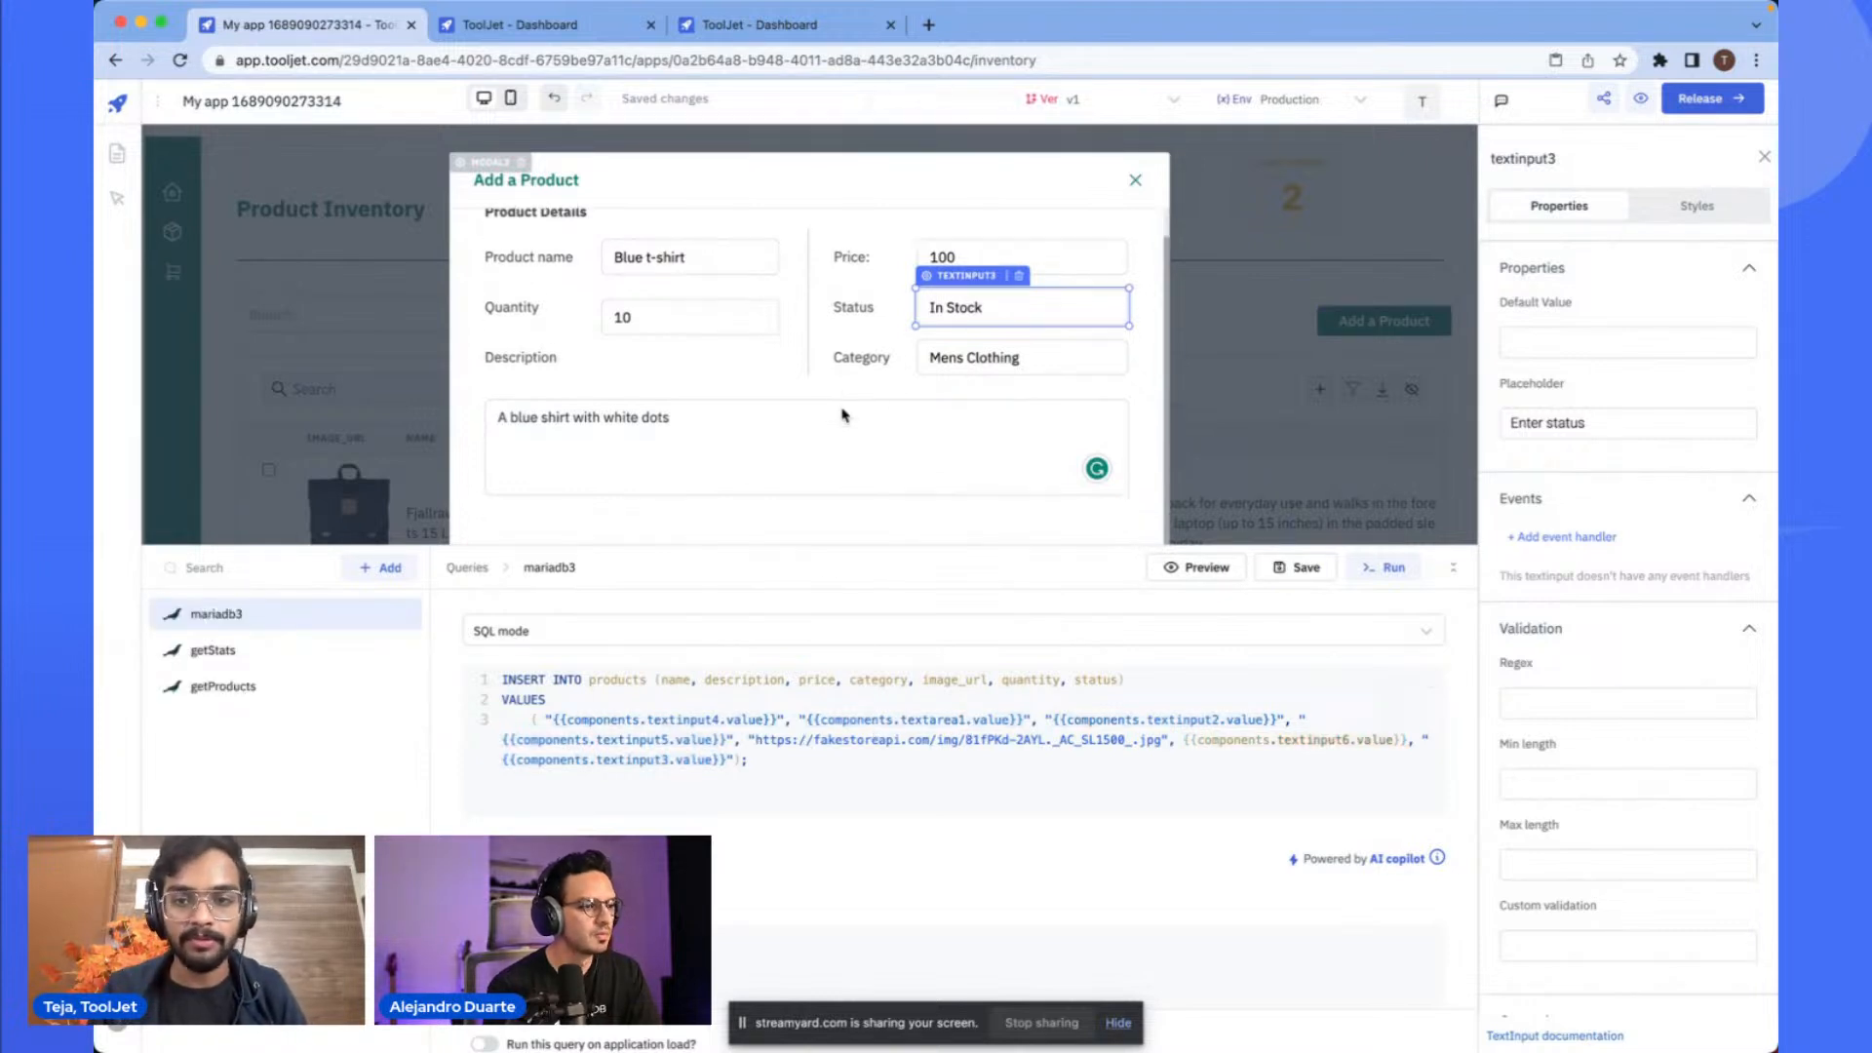
# - Select the modal's Add product button and delete its existing event handler
pyautogui.scroll(-1, 739, 456)
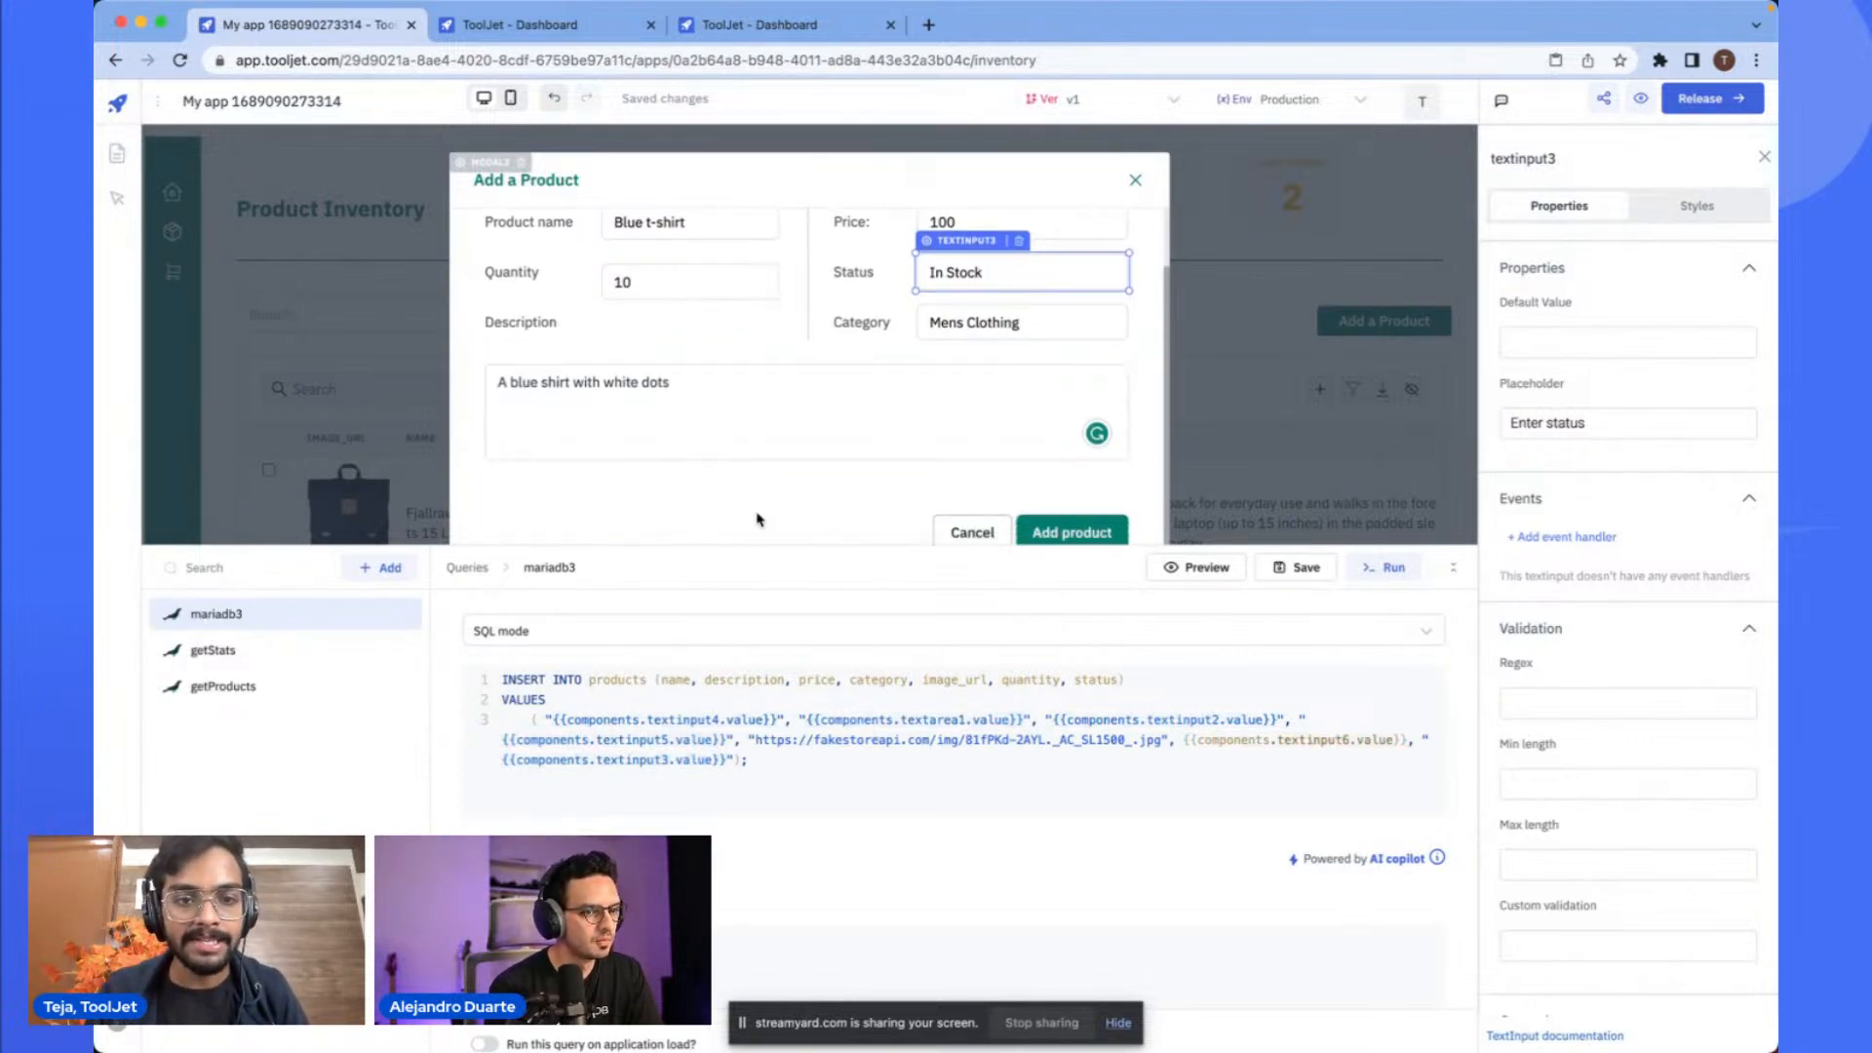
pyautogui.scroll(-1, 855, 501)
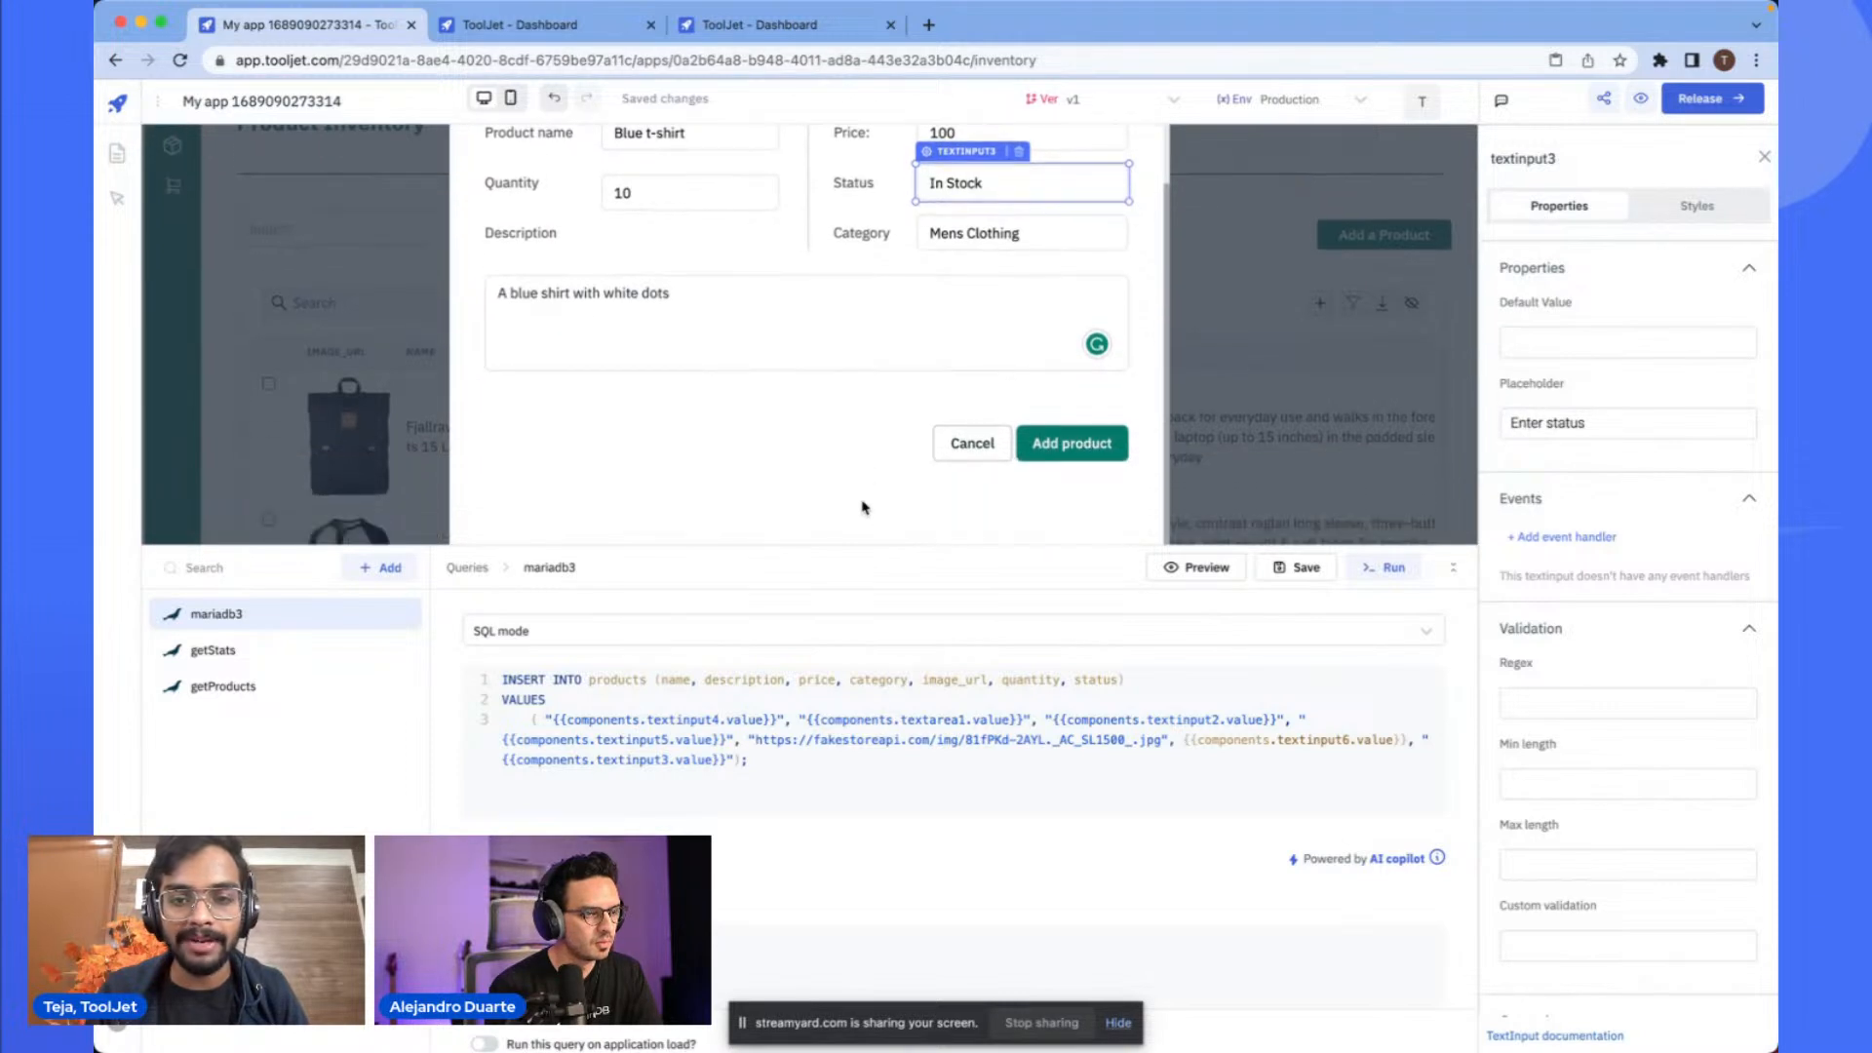
pyautogui.scroll(-1, 1072, 444)
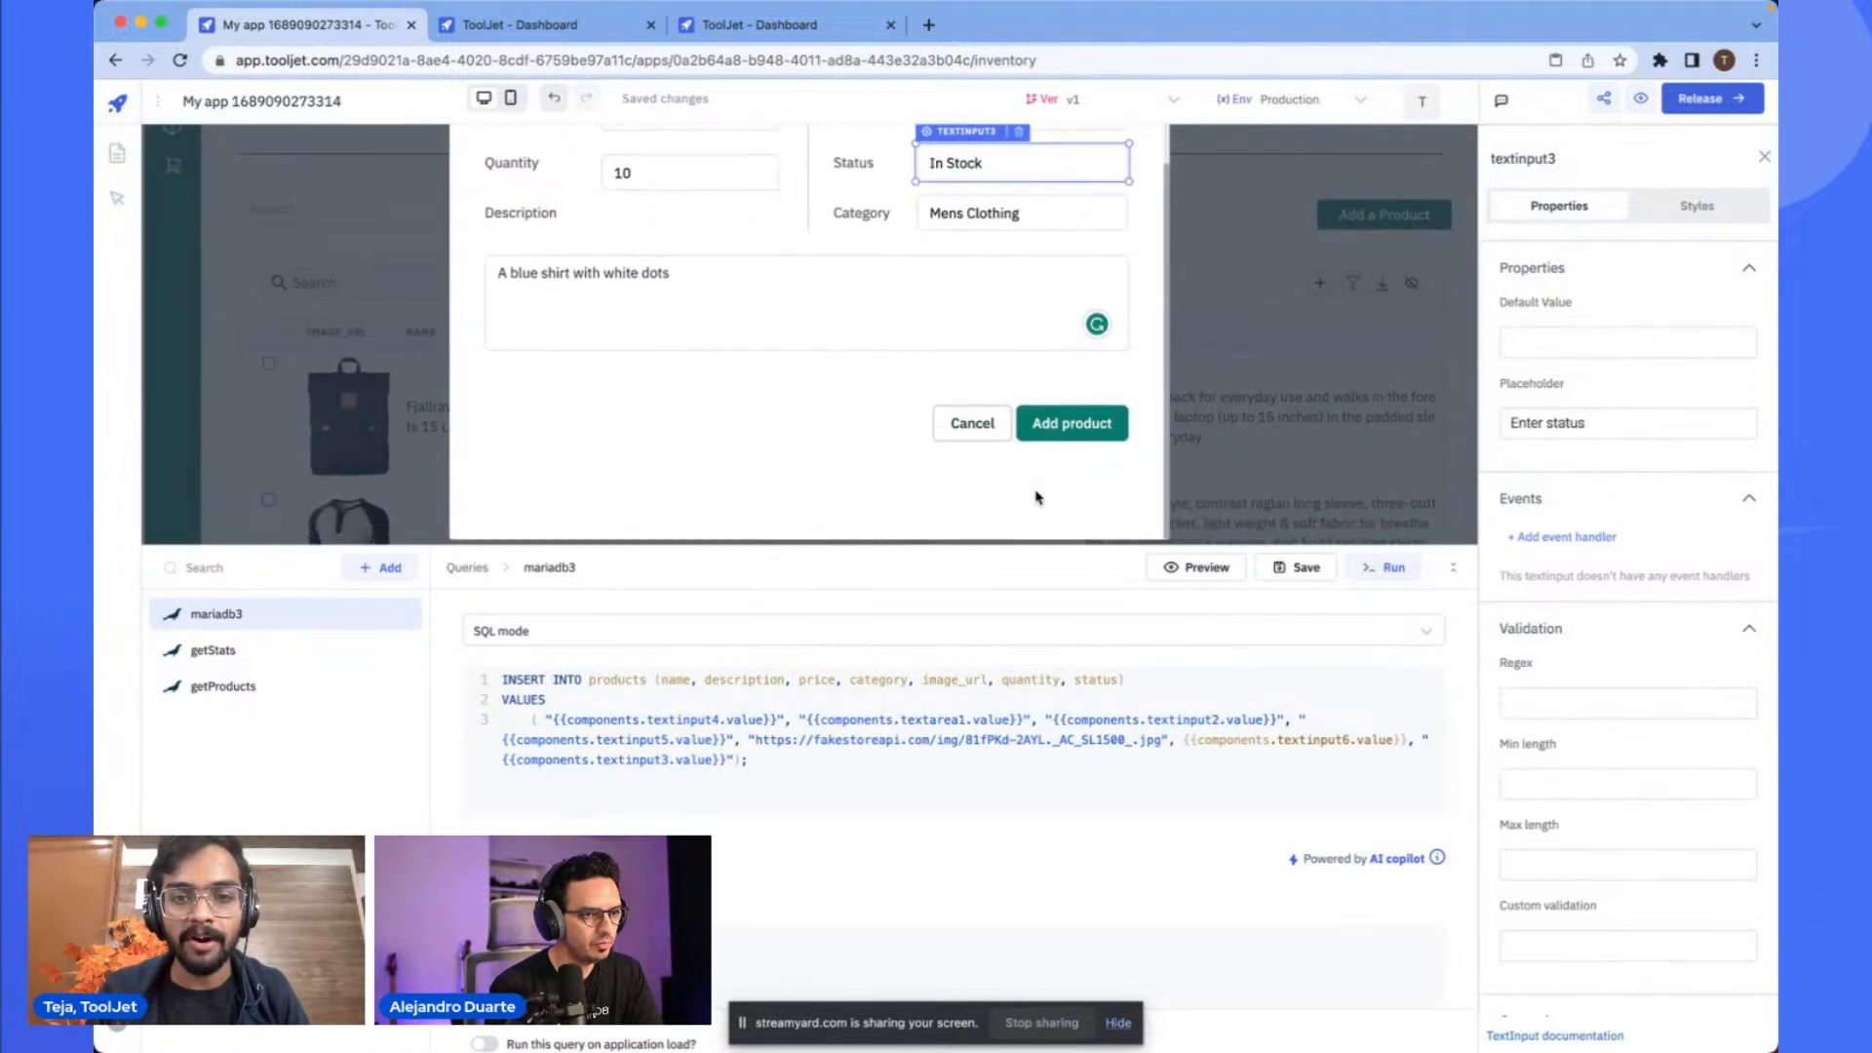
pyautogui.click(1081, 433)
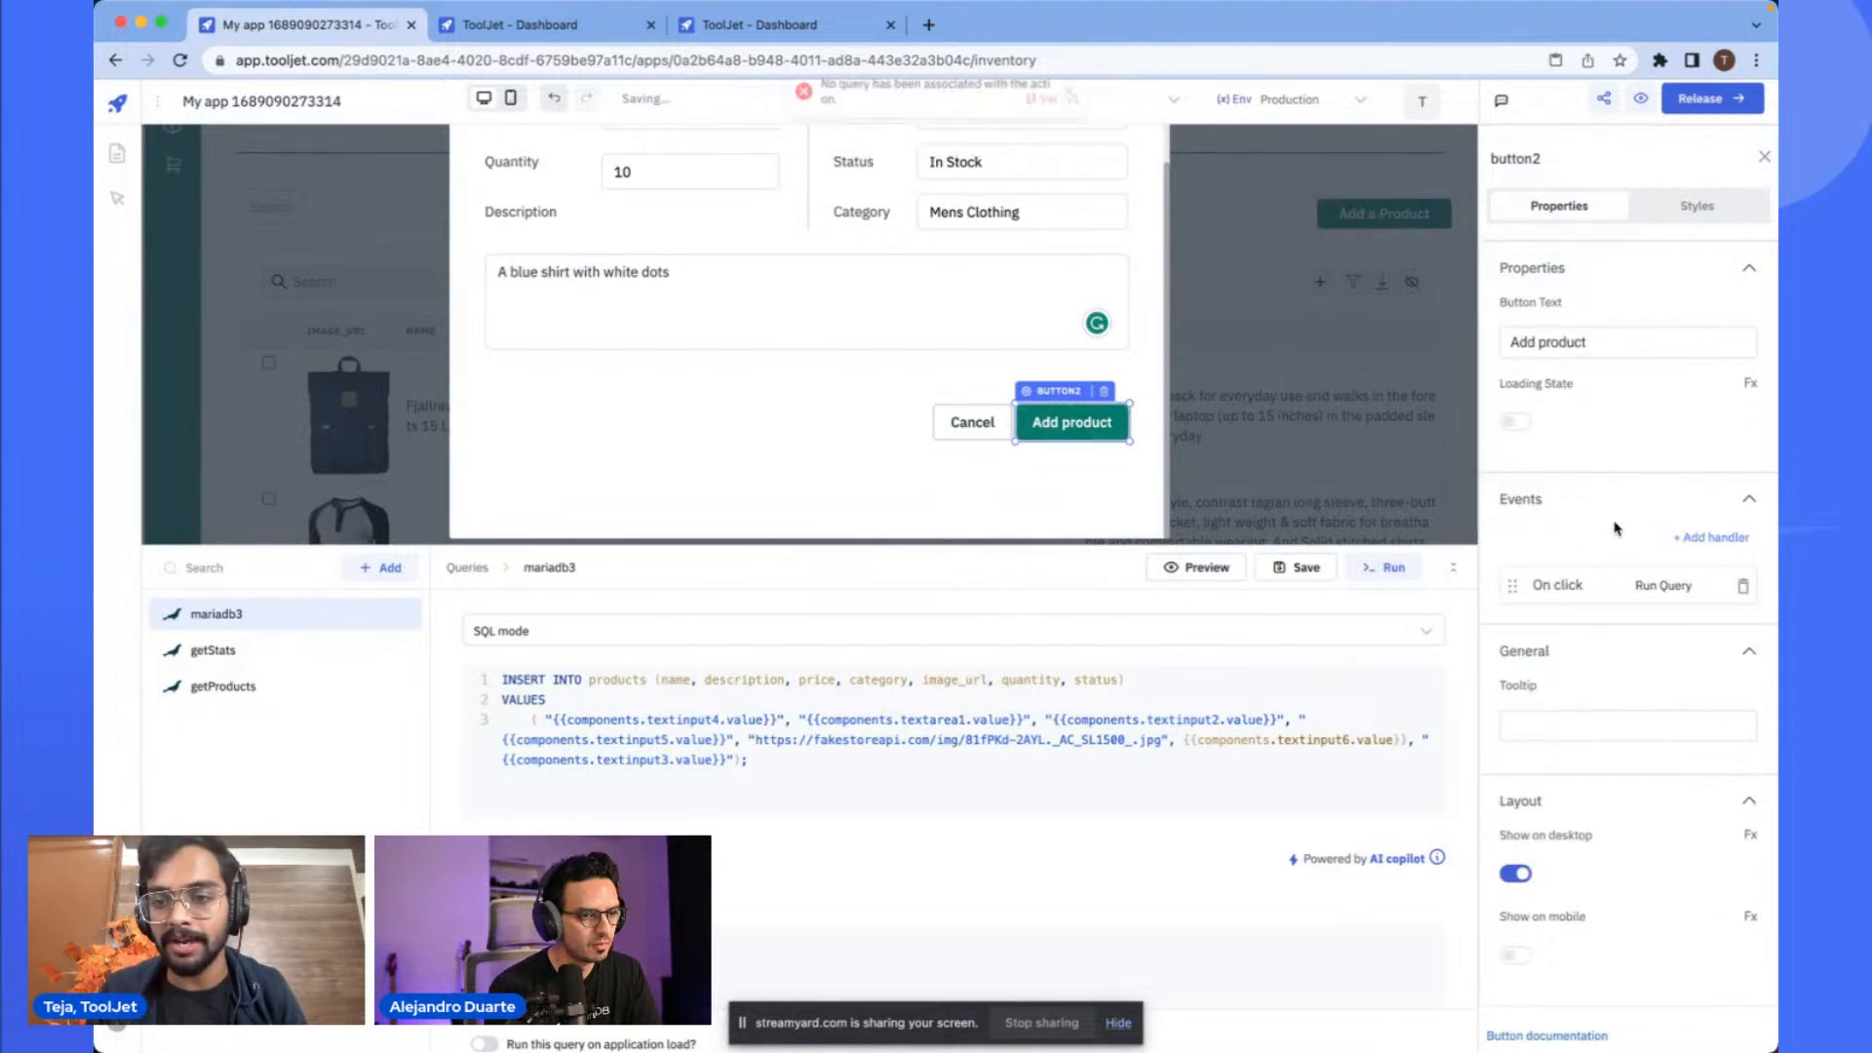
pyautogui.click(1743, 588)
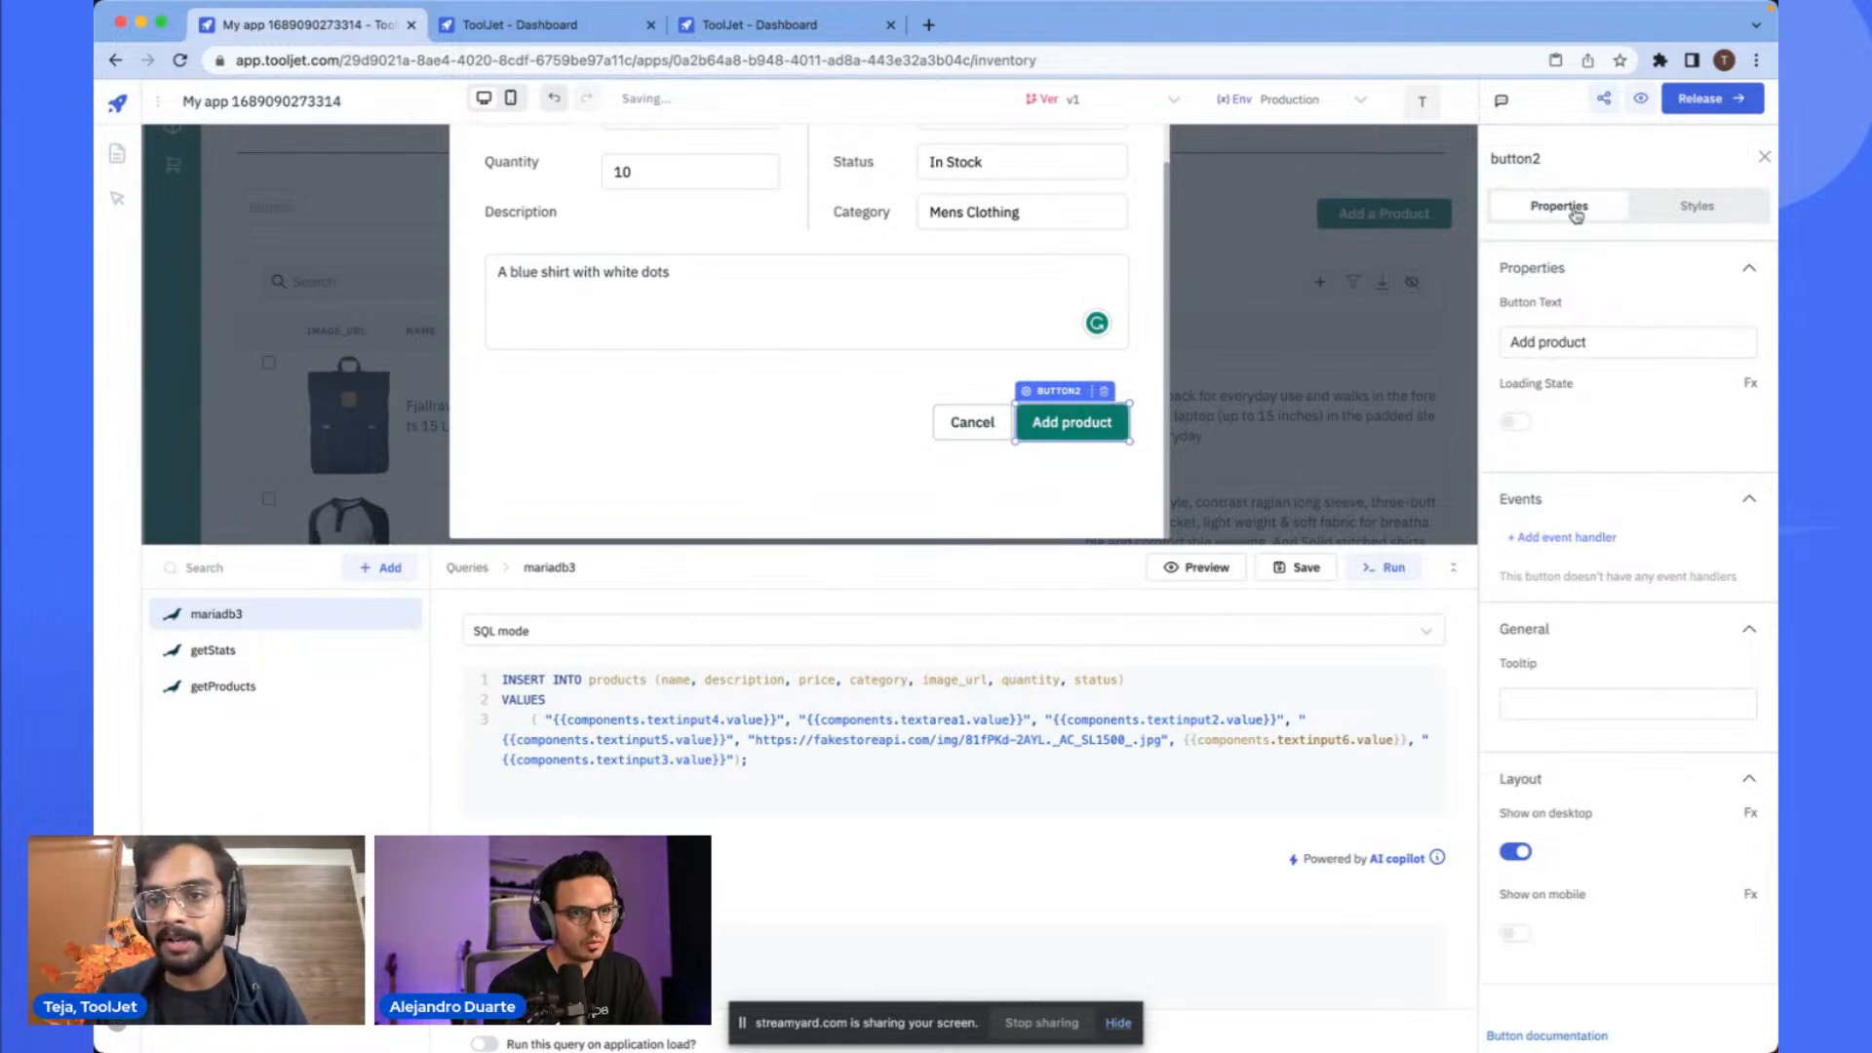
# - Add an On click event handler to the modal's Add product button that runs the mariadb3 query
pyautogui.scroll(5, 1535, 515)
pyautogui.scroll(-5, 1536, 514)
pyautogui.click(1551, 539)
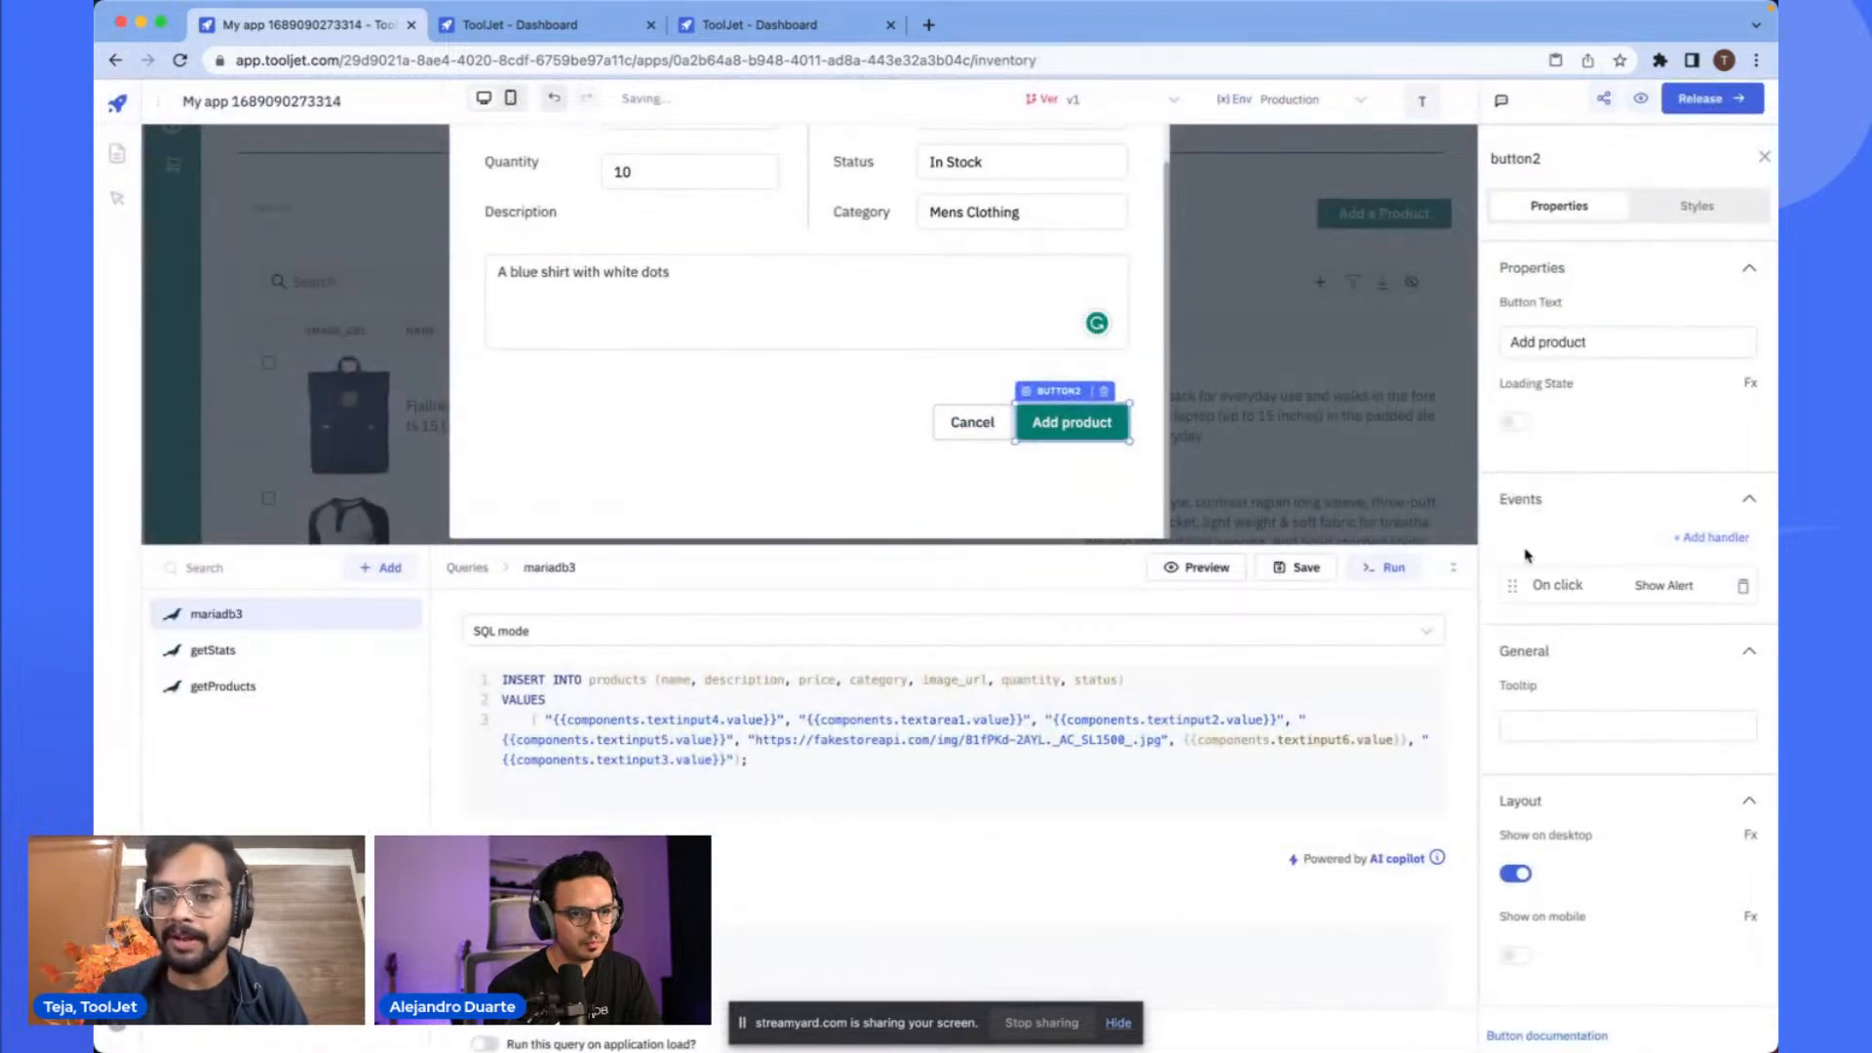
pyautogui.click(1554, 585)
pyautogui.click(1361, 508)
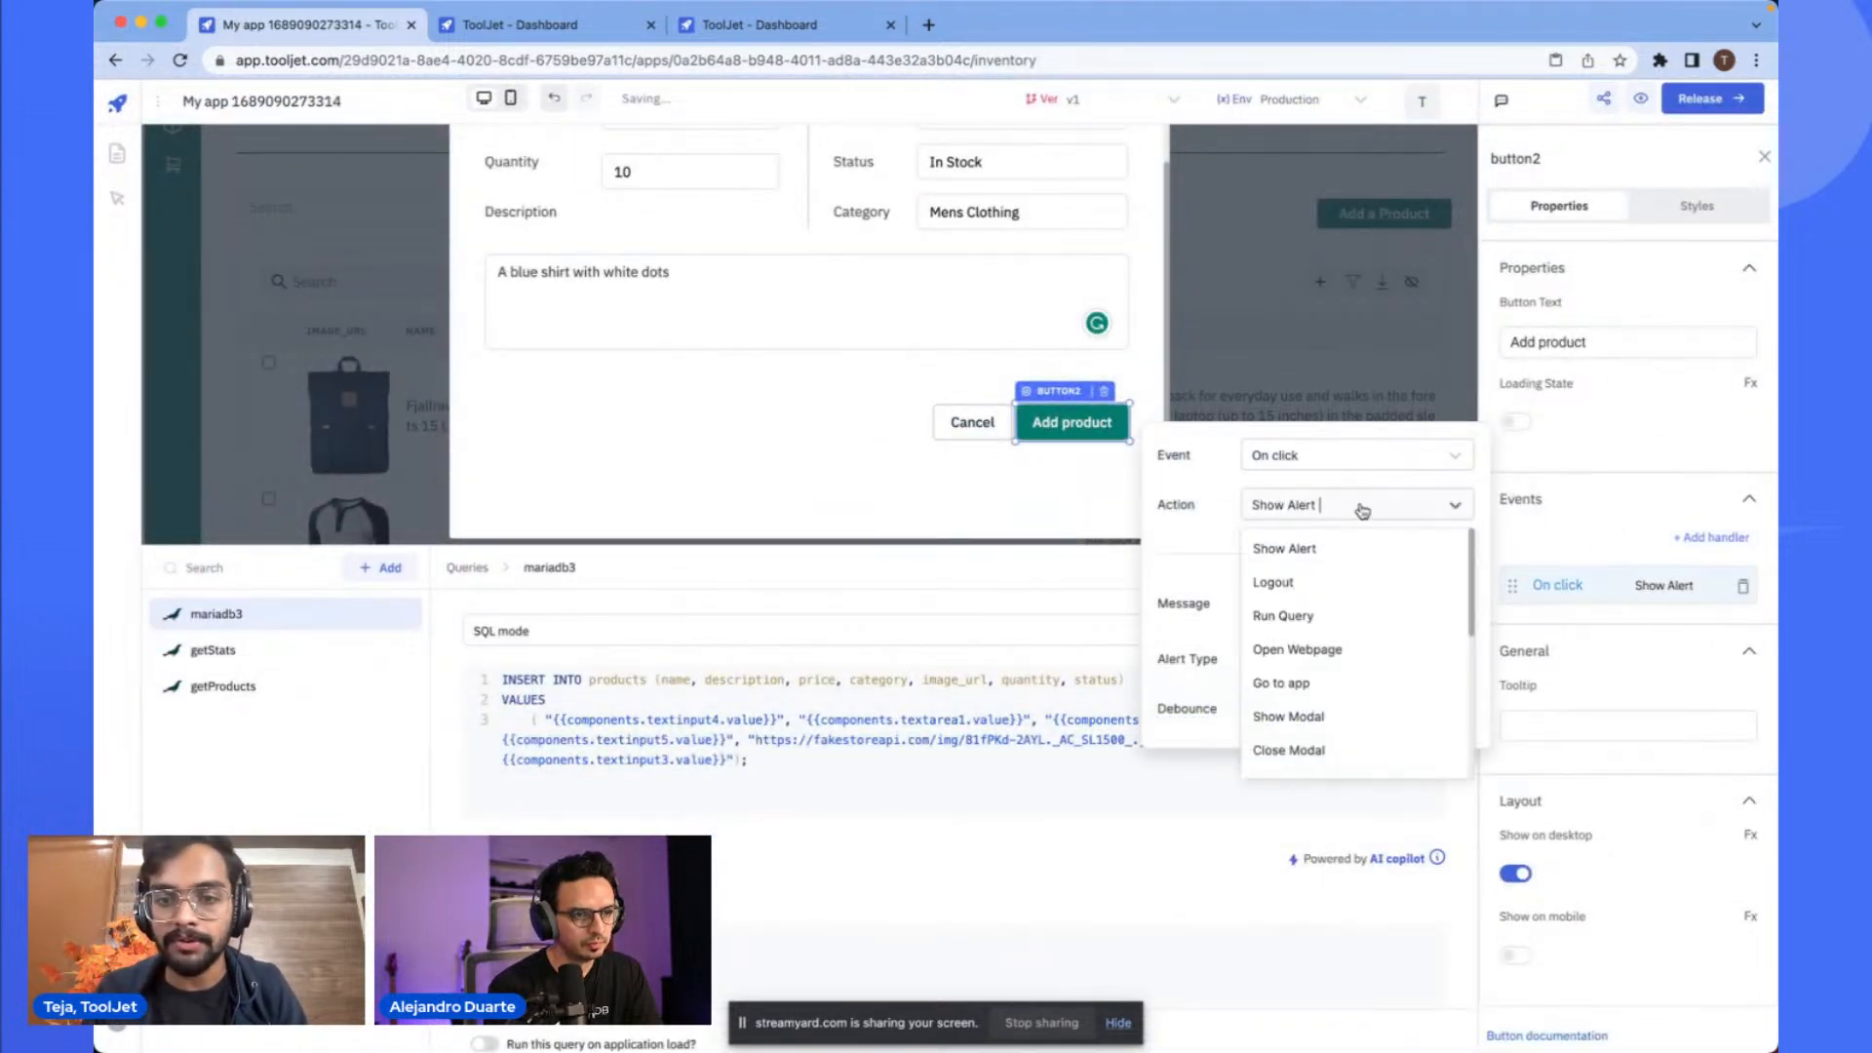
pyautogui.click(1341, 620)
pyautogui.click(1283, 605)
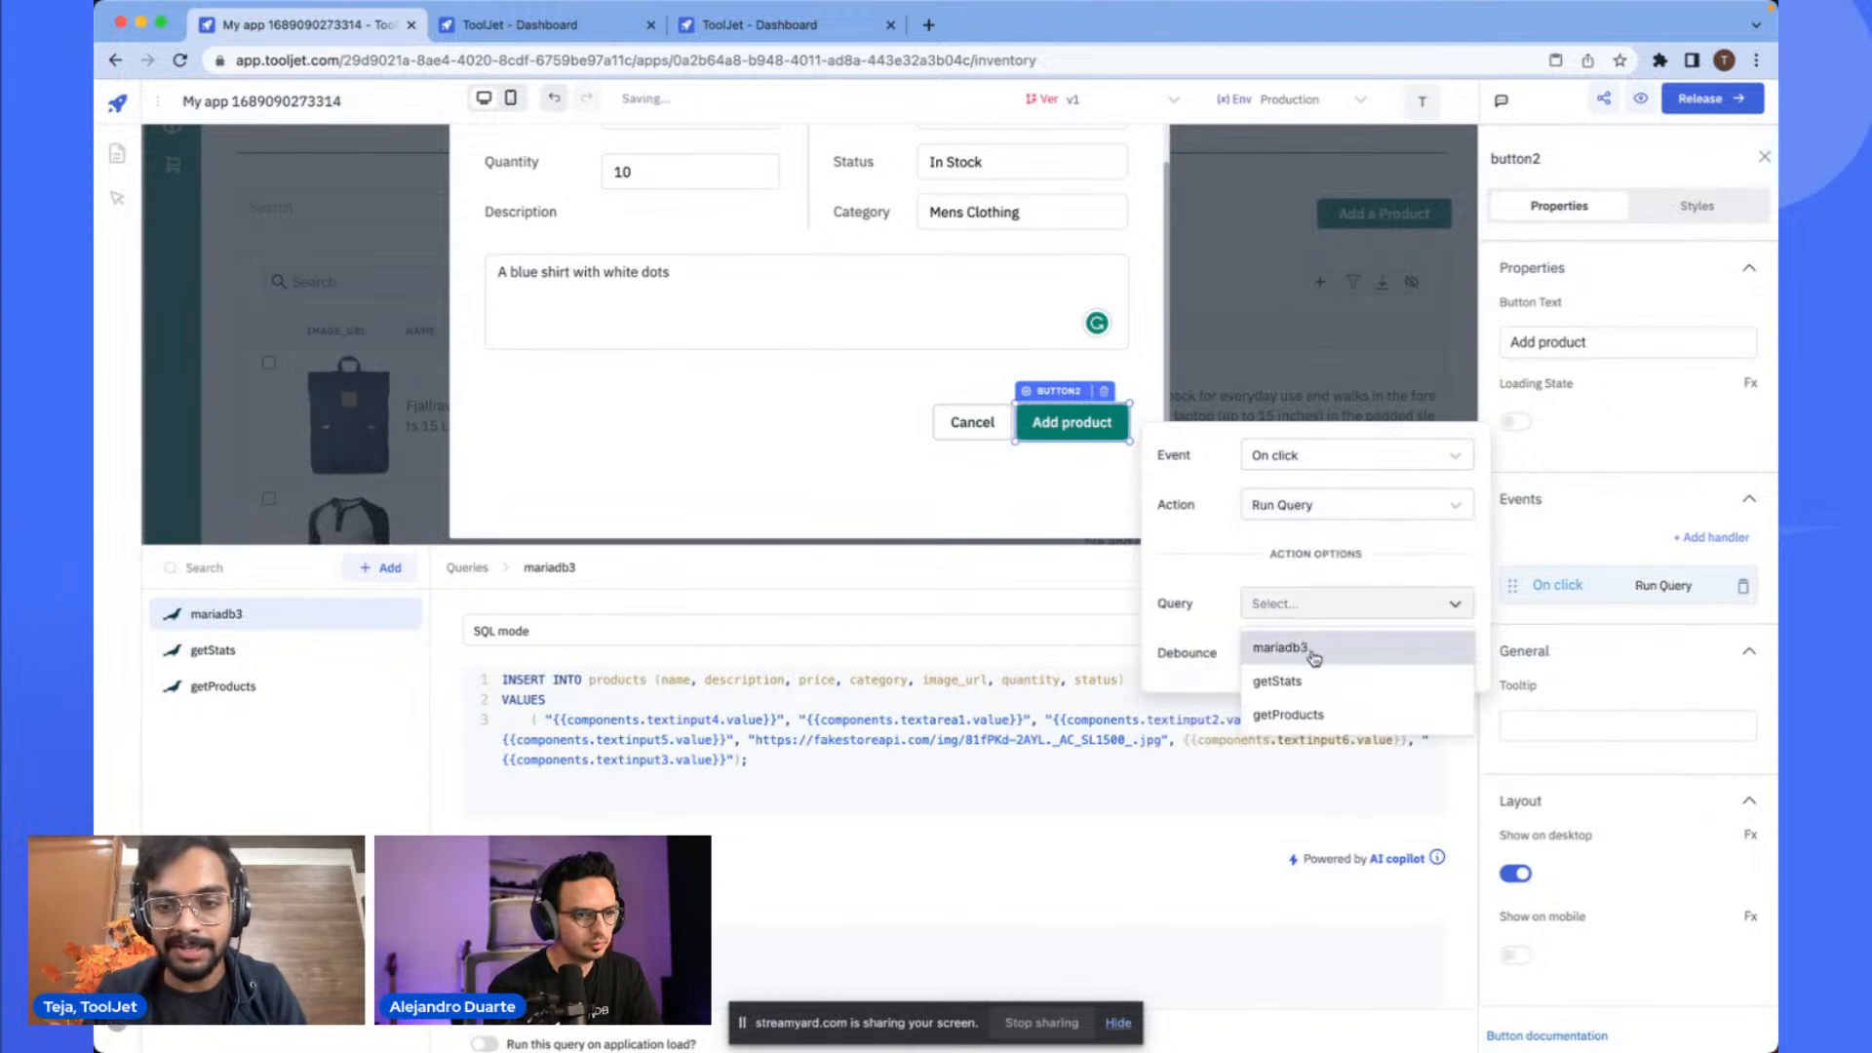
pyautogui.click(1313, 651)
# - Rename the mariadb3 query as addProducts
pyautogui.click(1048, 575)
pyautogui.doubleClick(598, 566)
pyautogui.write('addProducts')
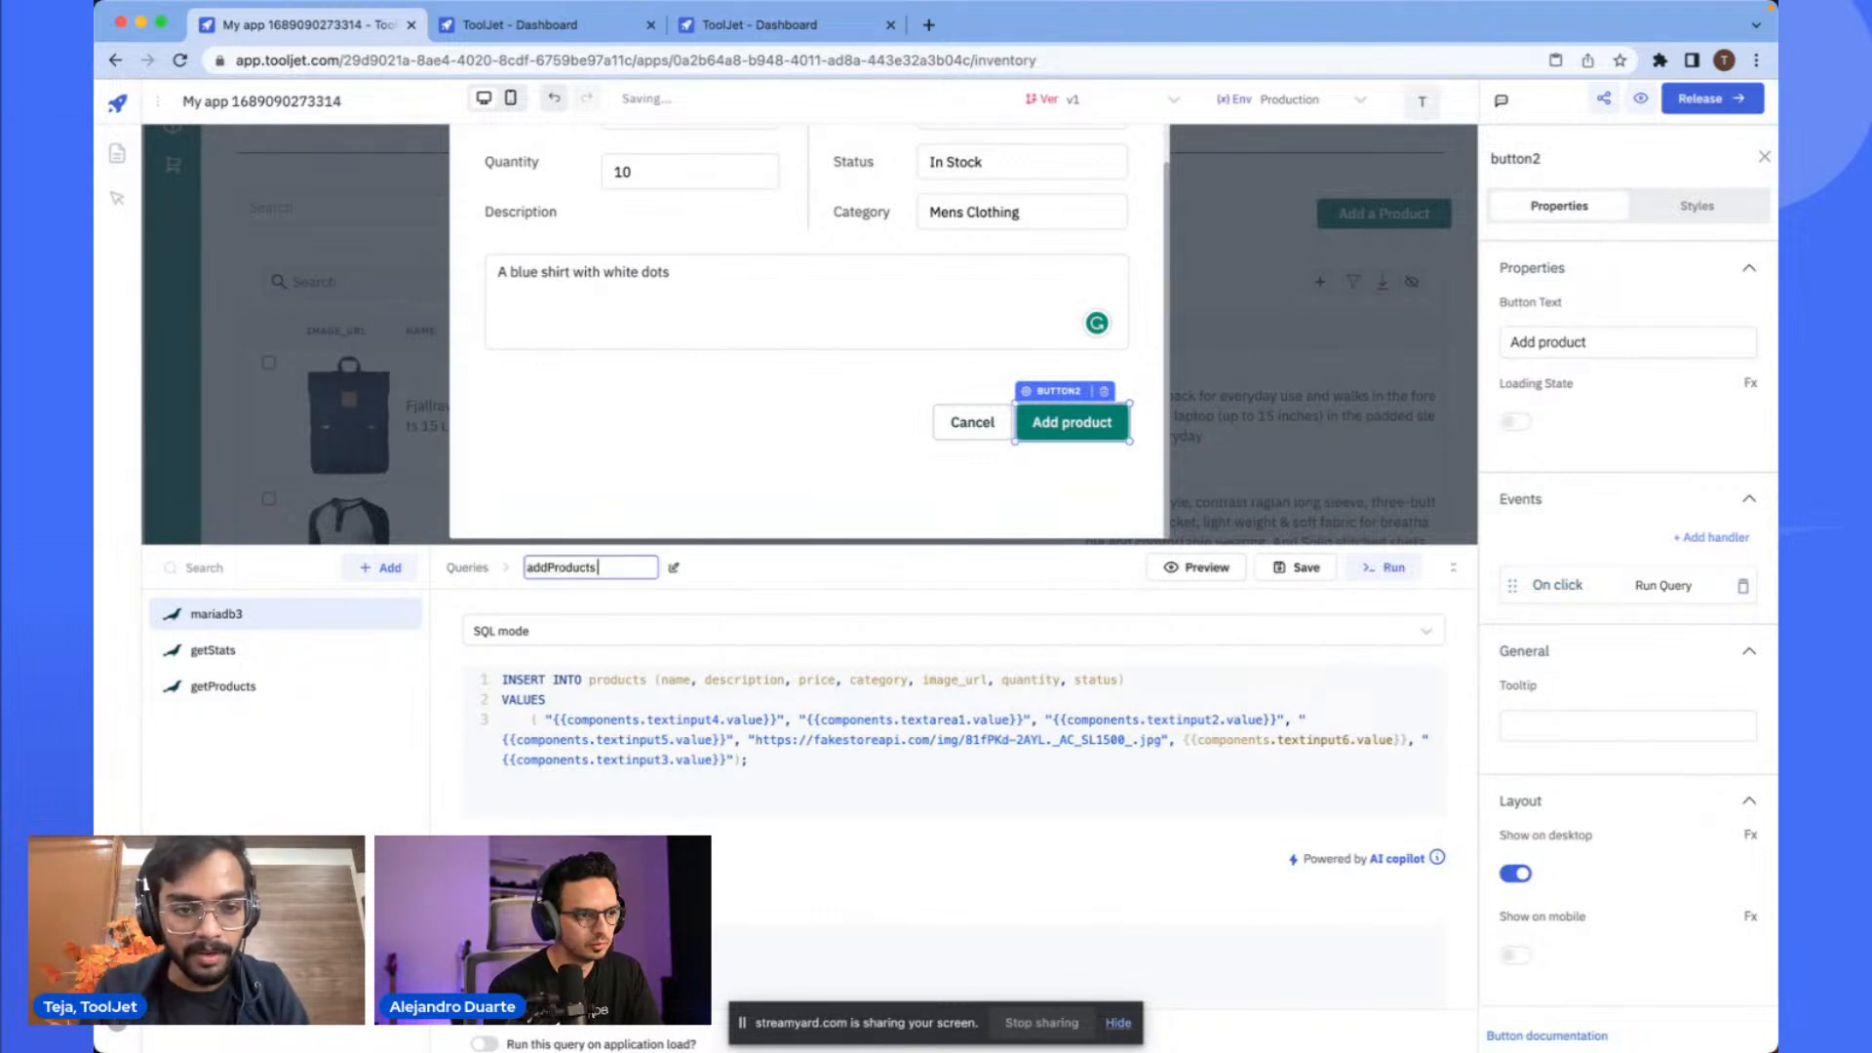
pyautogui.click(738, 574)
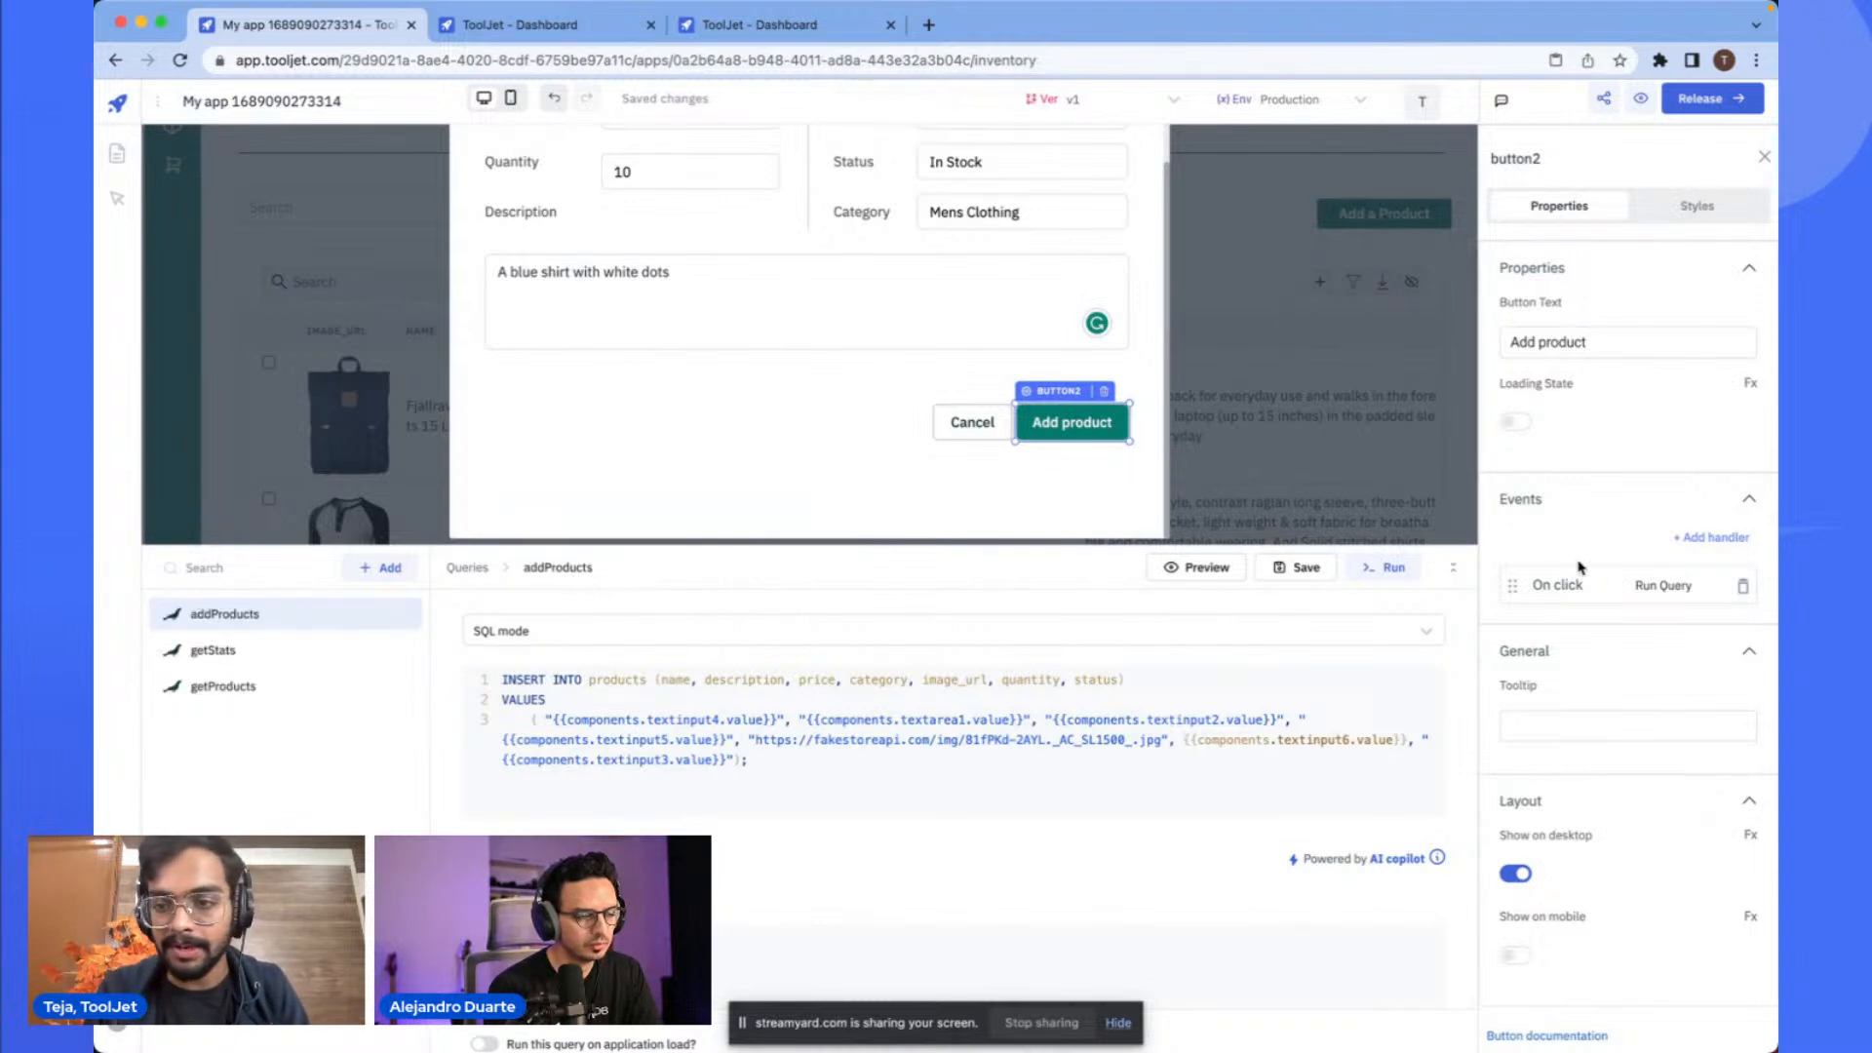
# - Reopen the Run Query handler on the Add product button to check which query it selects
pyautogui.click(1662, 588)
pyautogui.click(1301, 638)
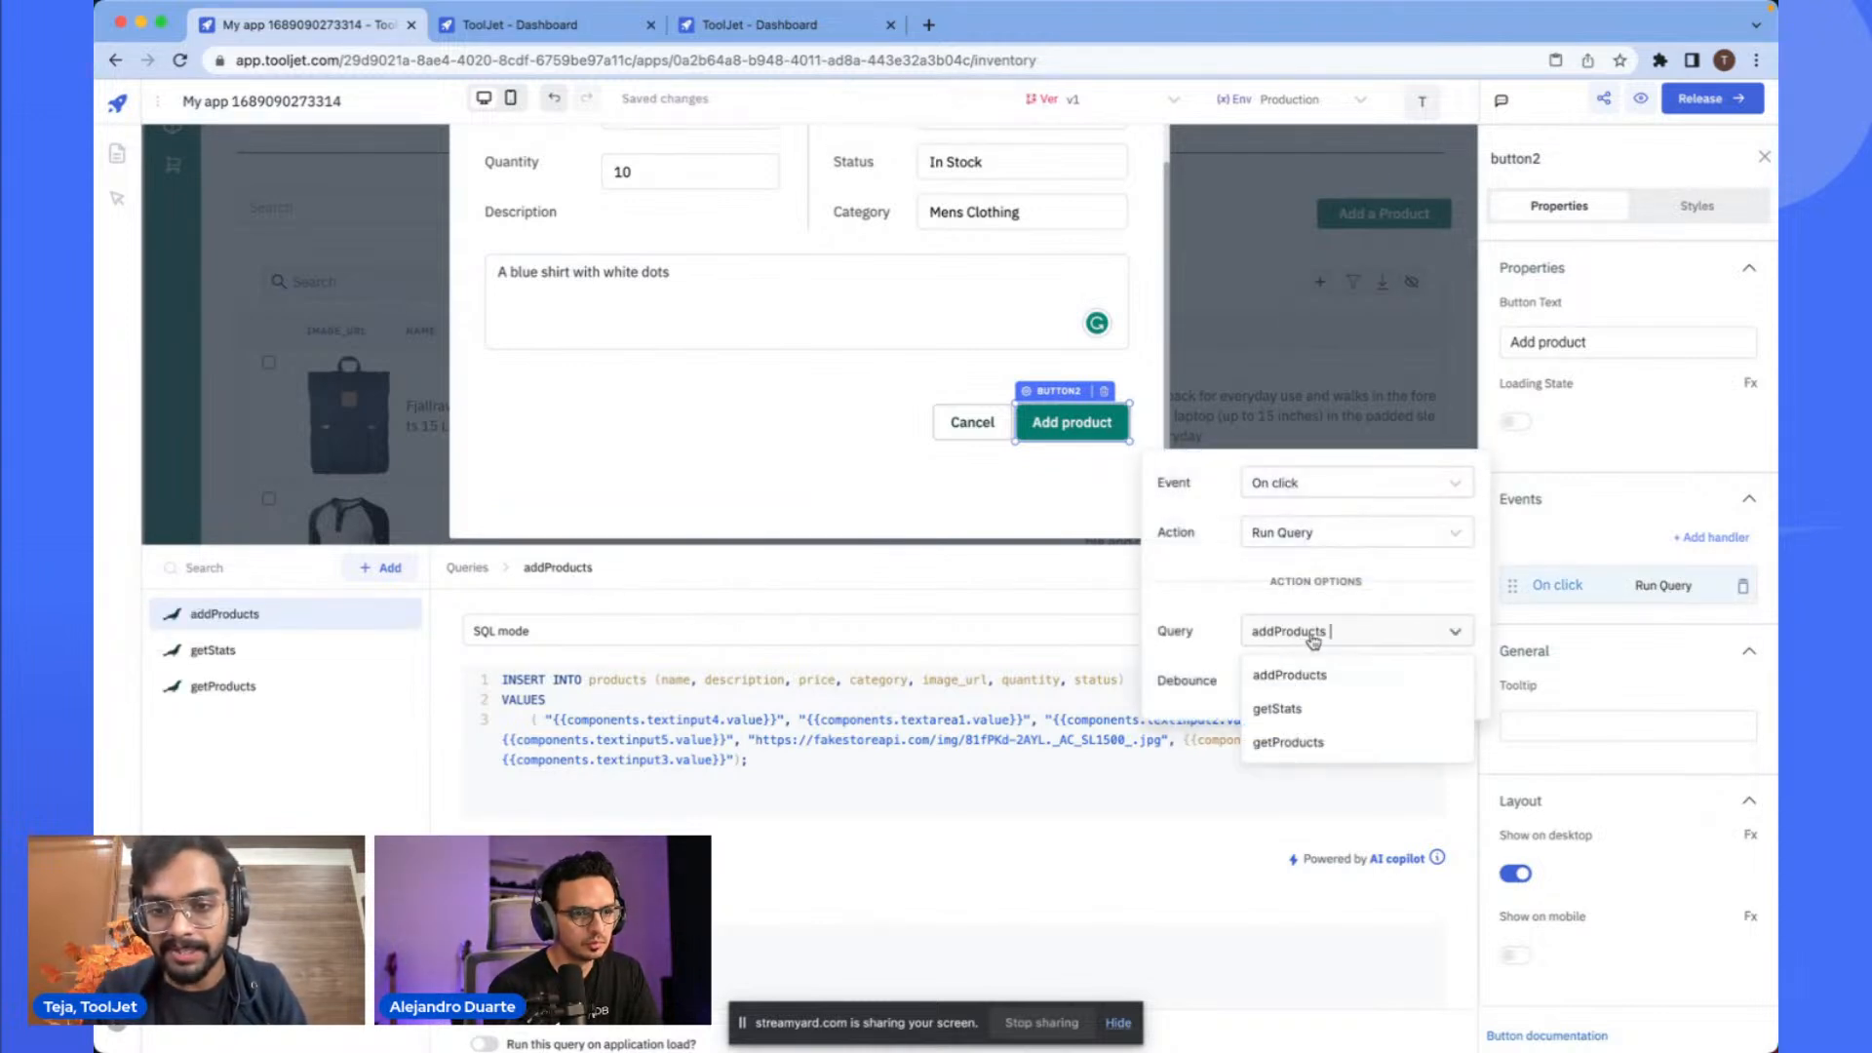
pyautogui.click(1039, 617)
pyautogui.click(1076, 425)
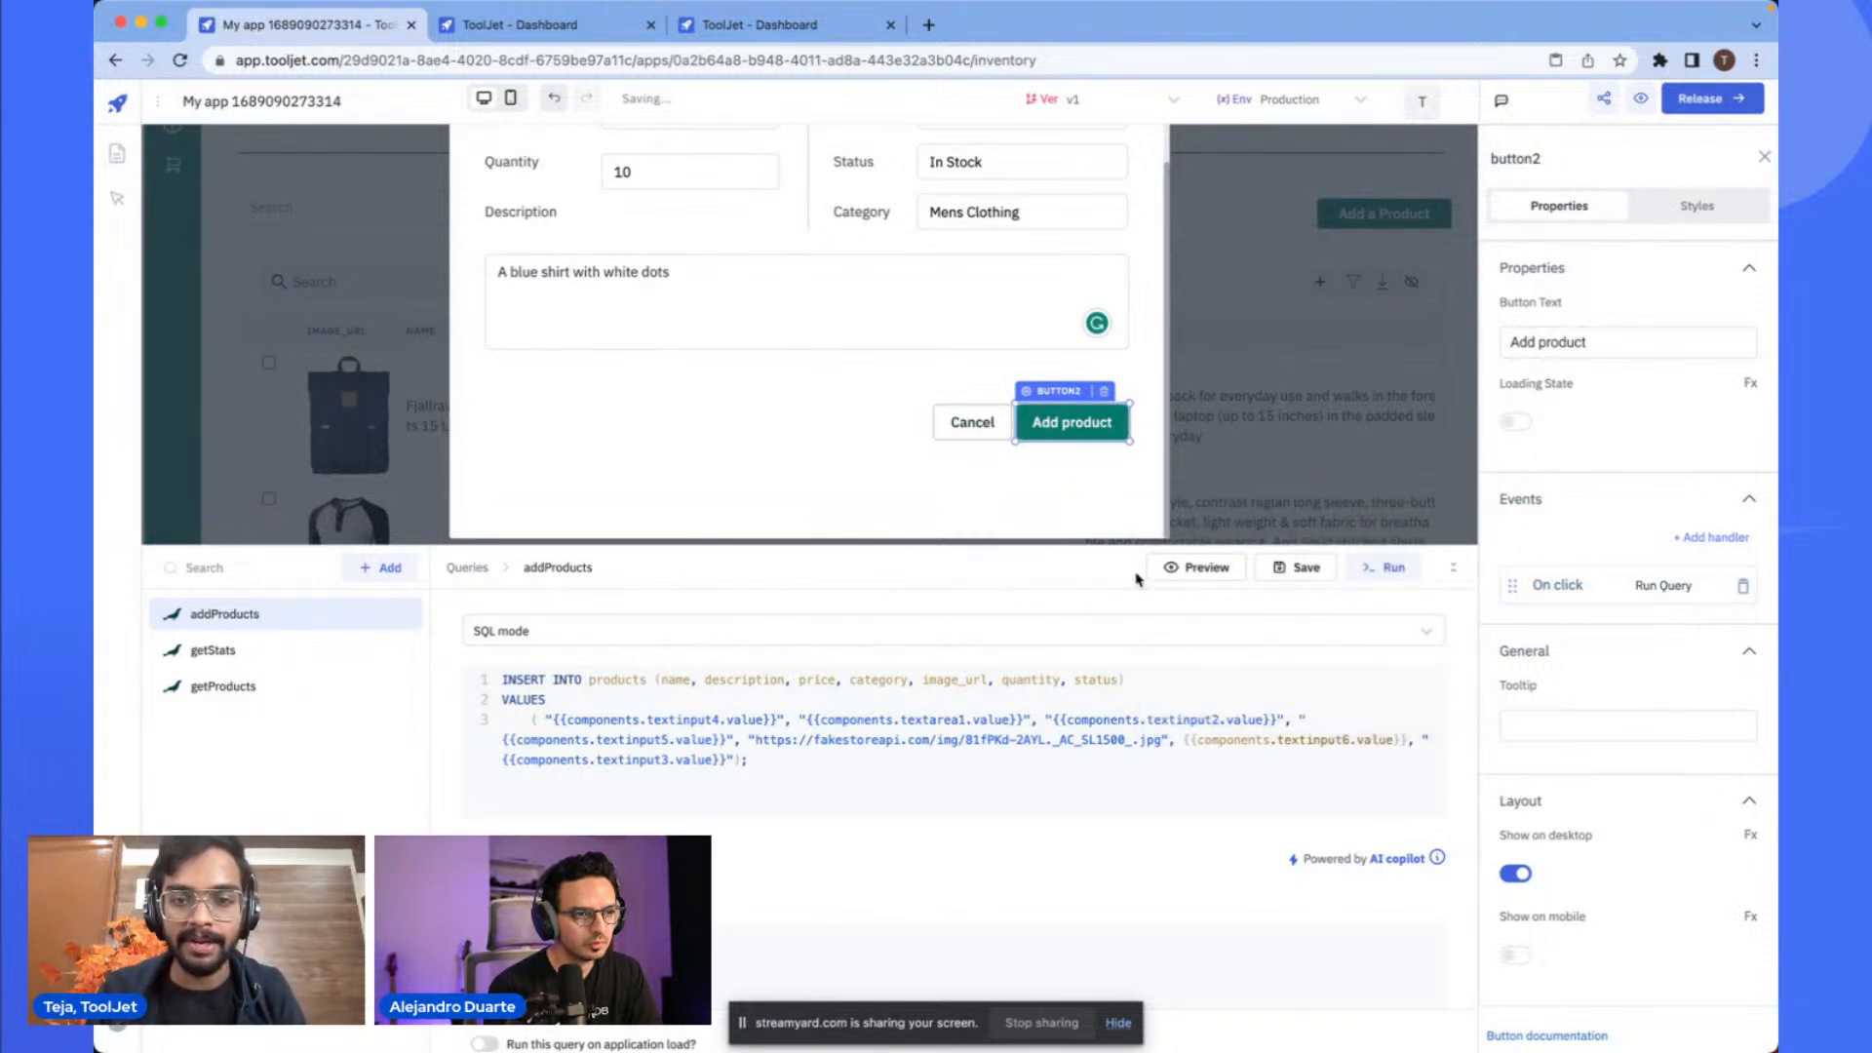
# - Add a second On click handler to the Add product button that closes modal2
pyautogui.scroll(1, 1098, 489)
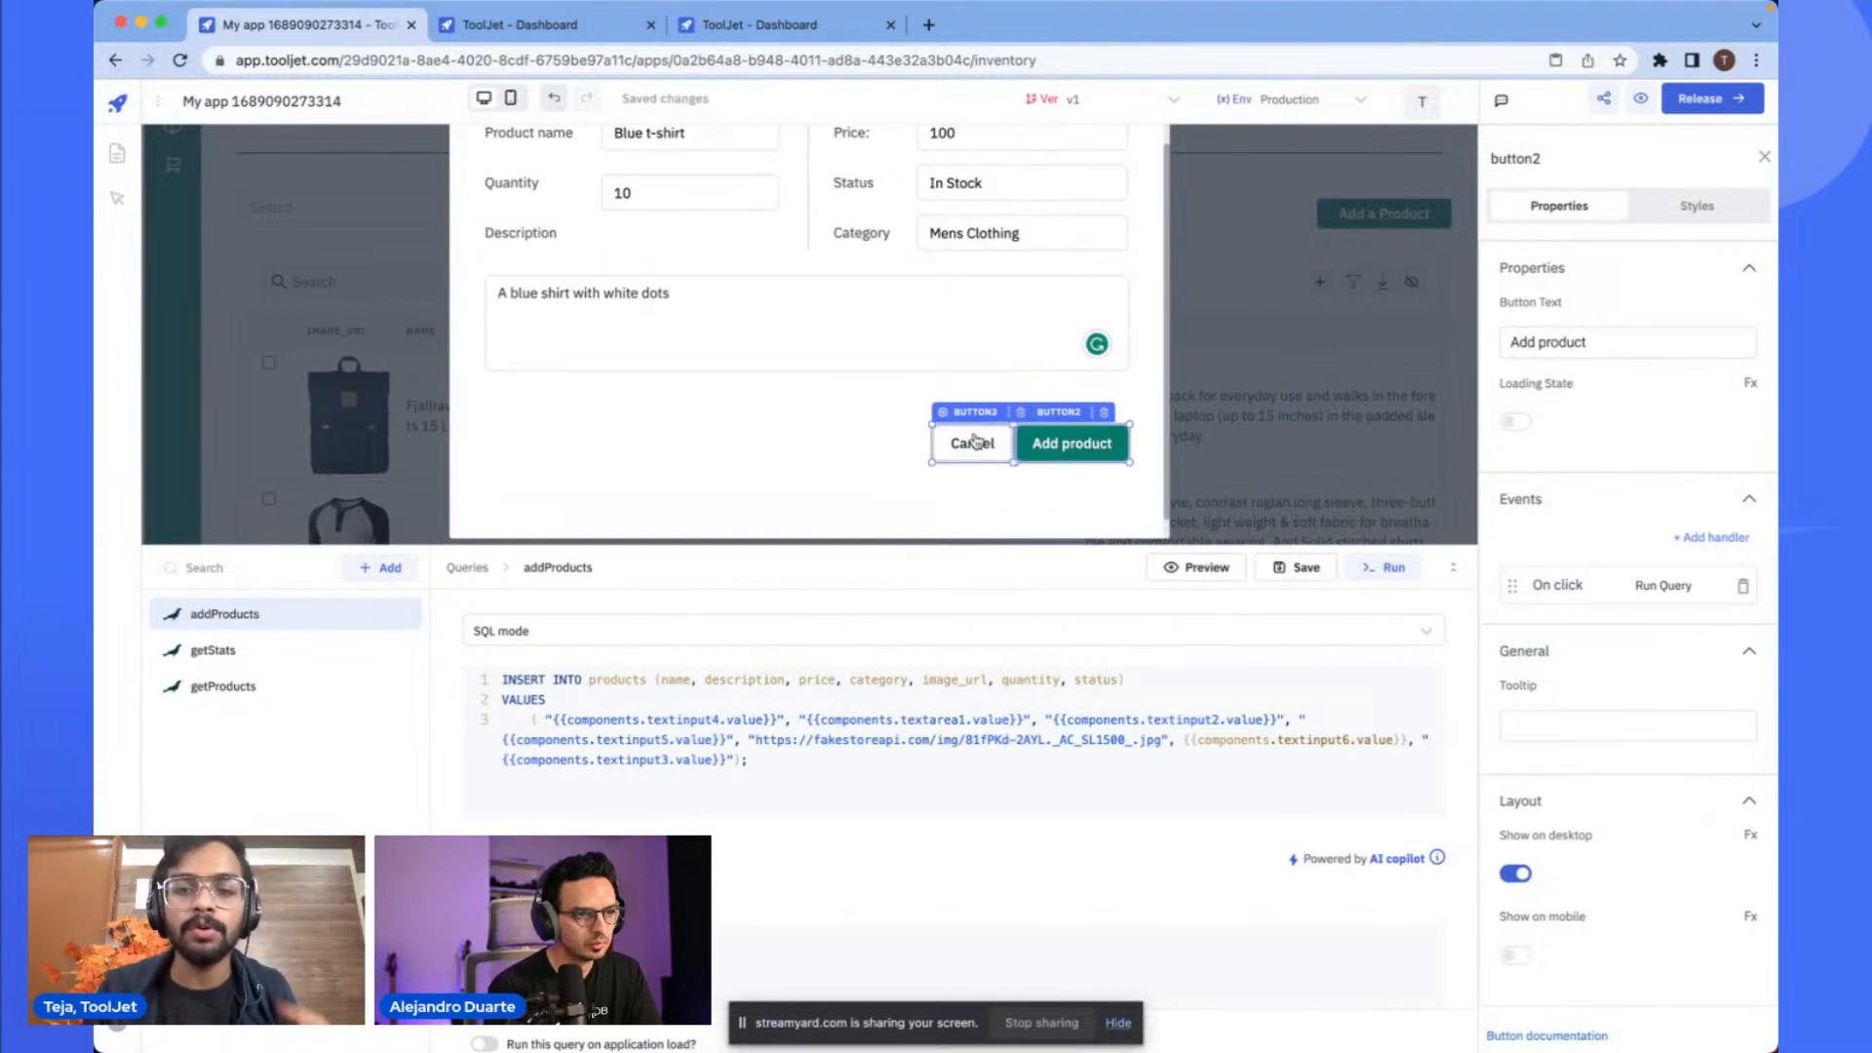
pyautogui.click(1706, 537)
pyautogui.click(1557, 628)
pyautogui.click(1399, 558)
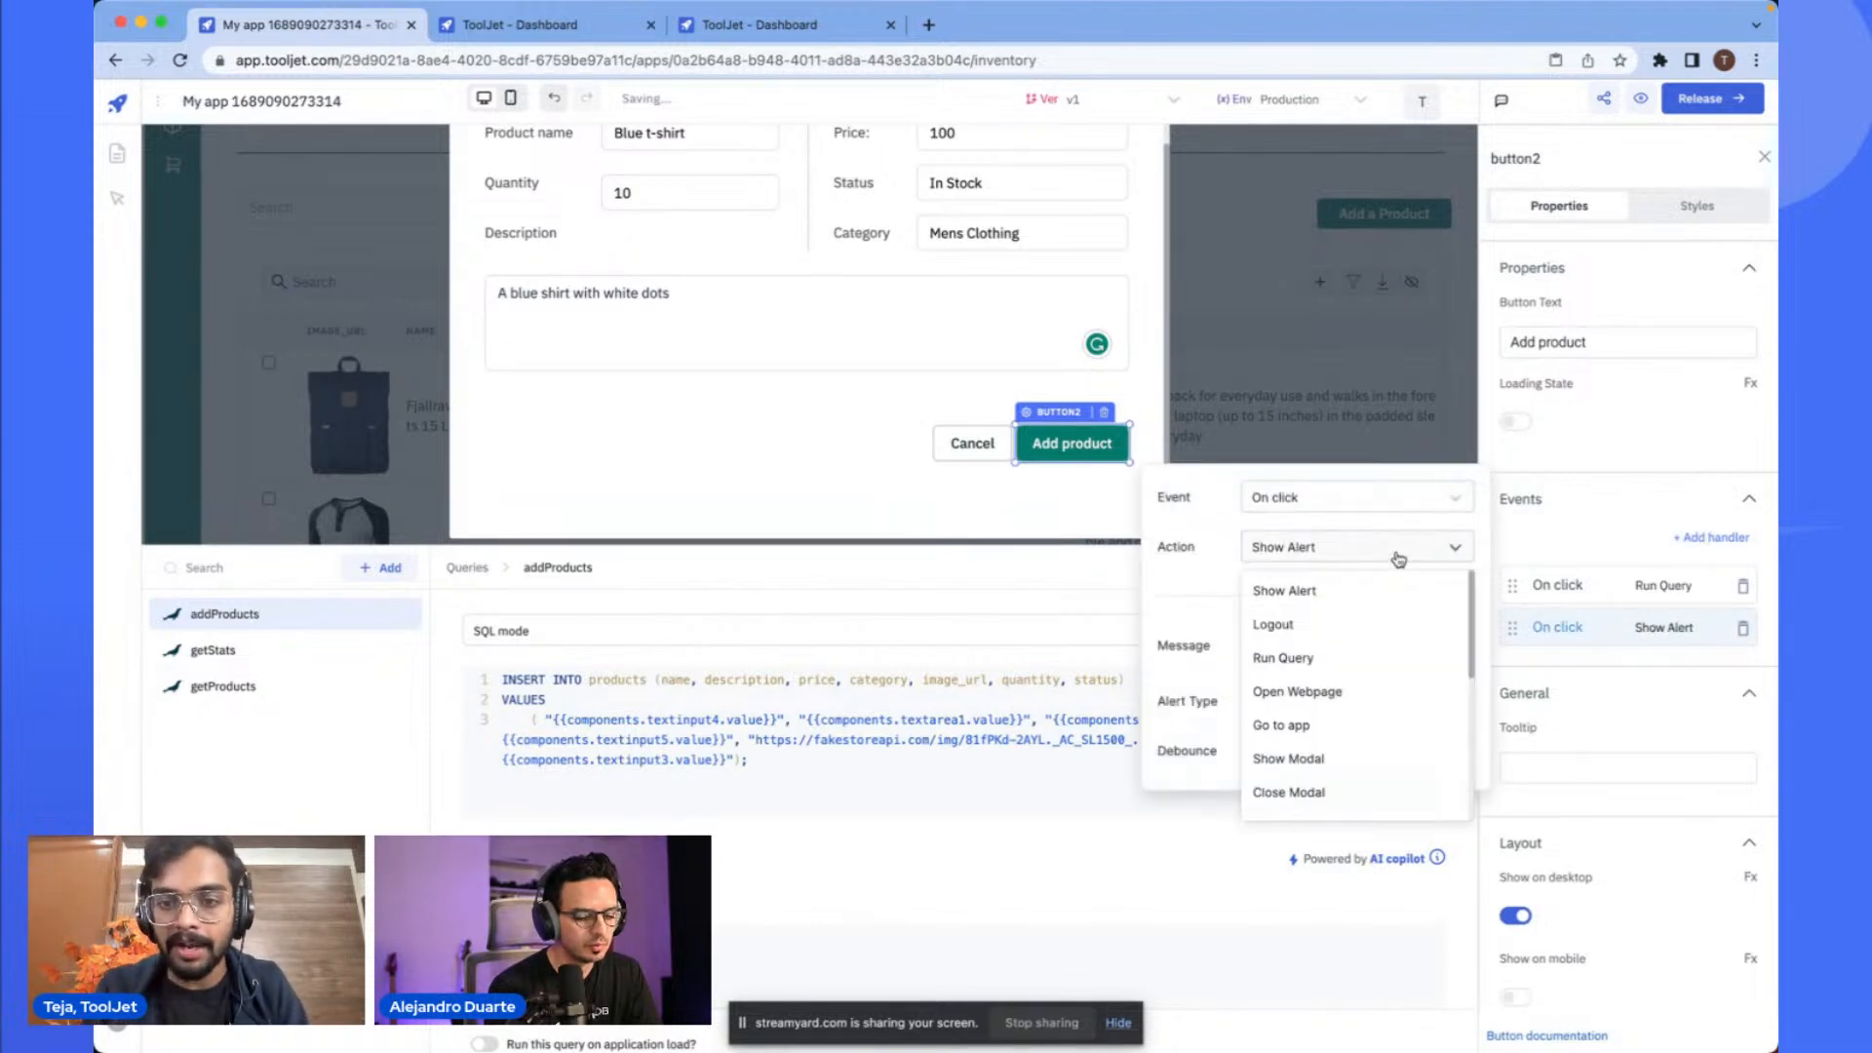
pyautogui.write('clo')
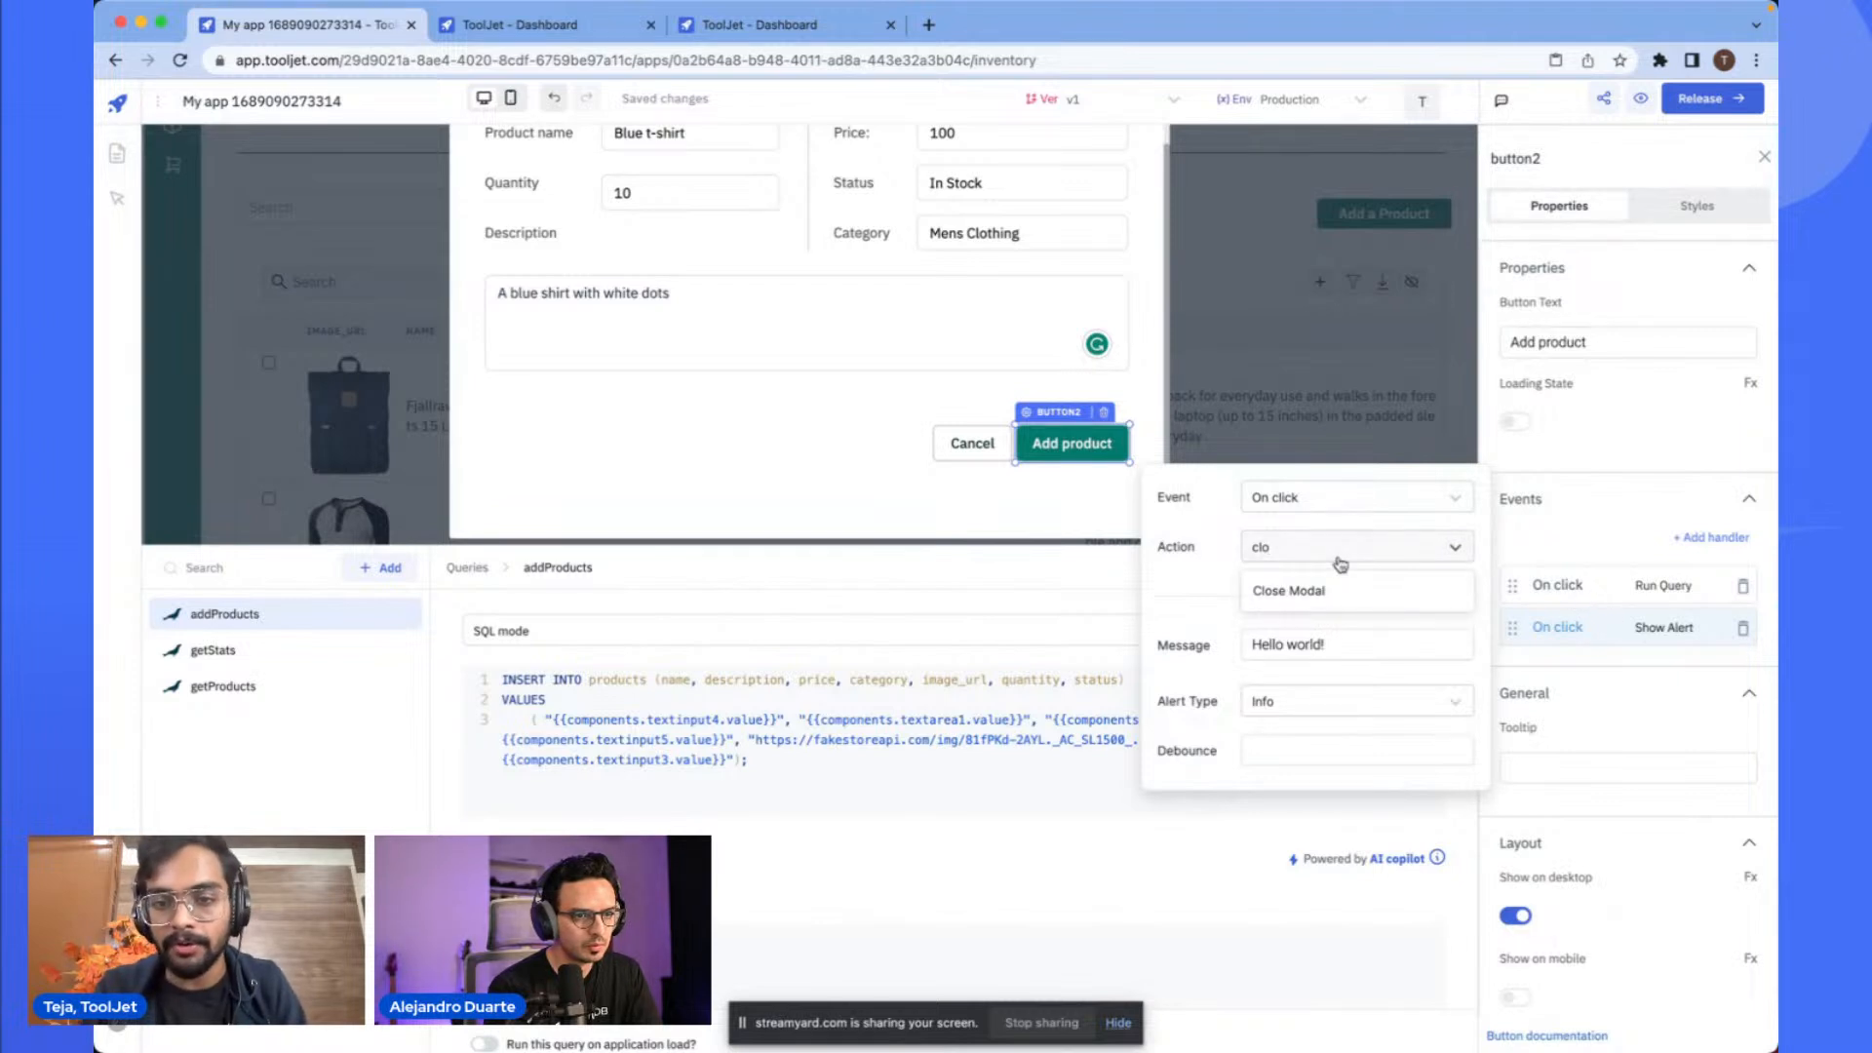
pyautogui.click(1301, 591)
pyautogui.click(1307, 643)
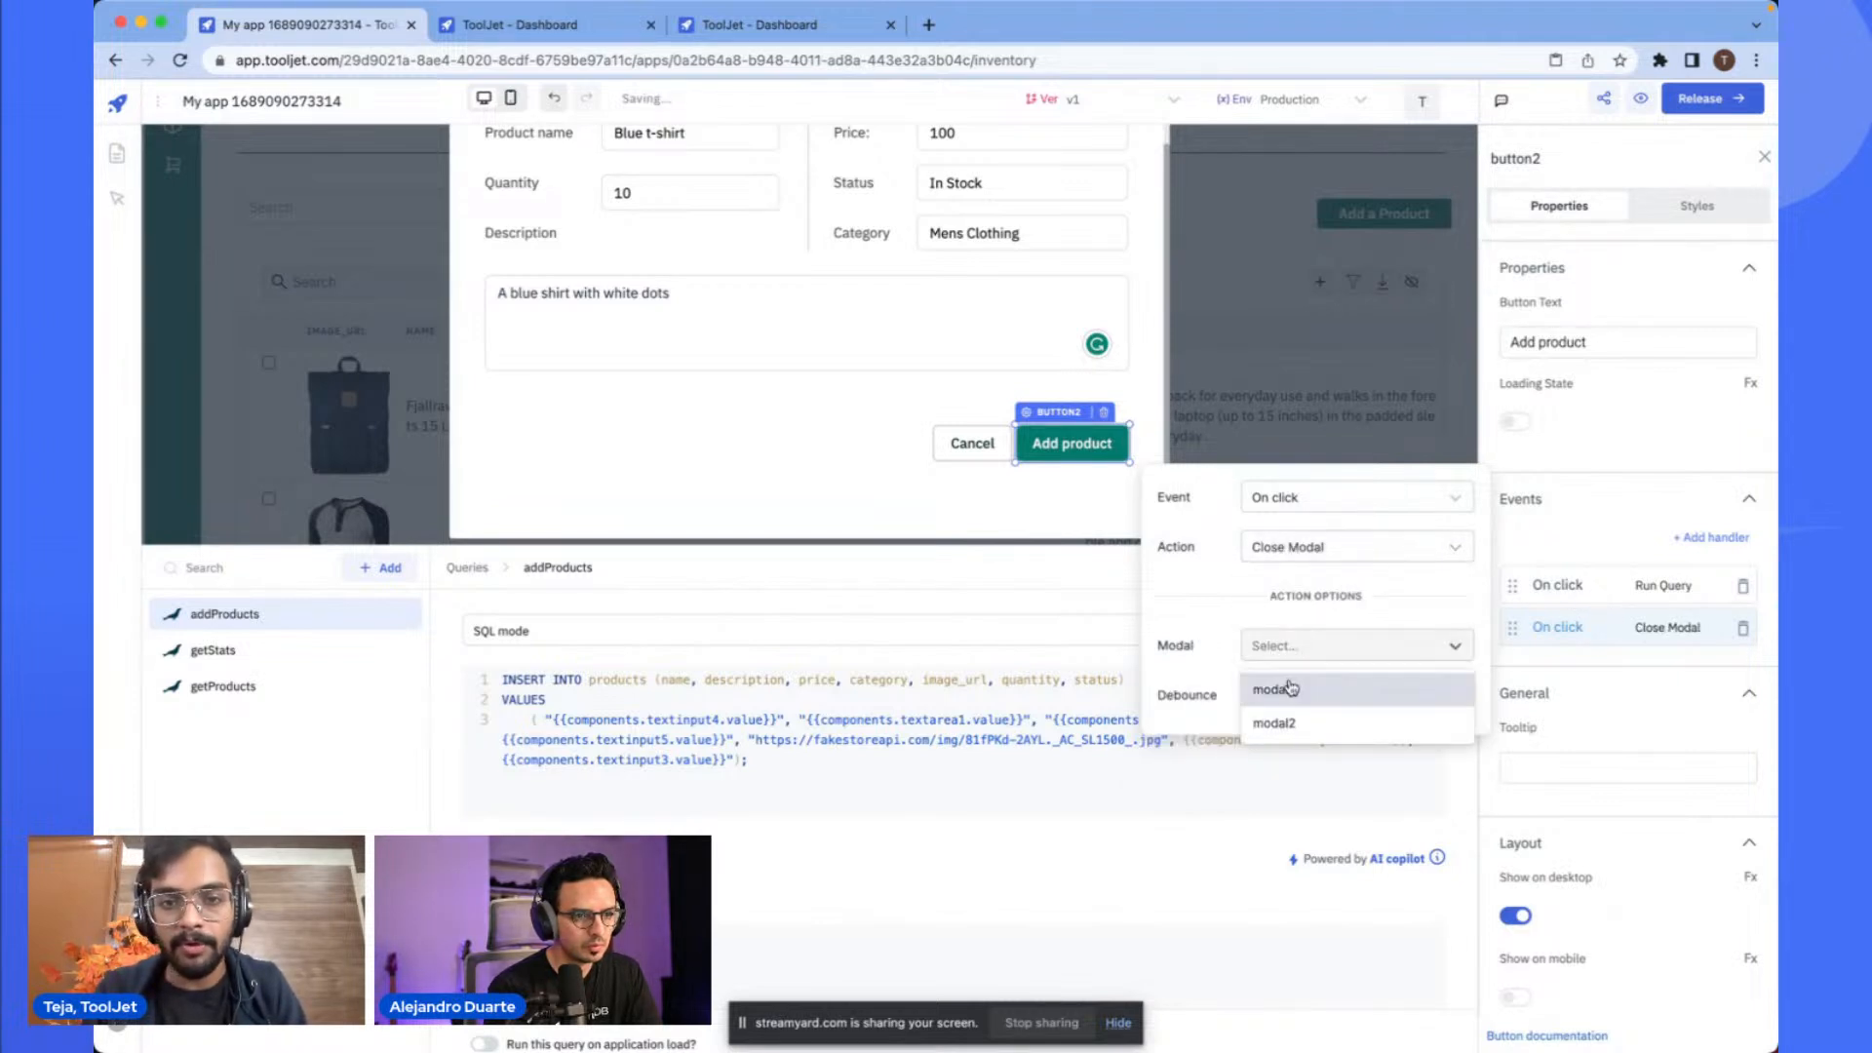
pyautogui.click(1290, 689)
pyautogui.scroll(2, 689, 251)
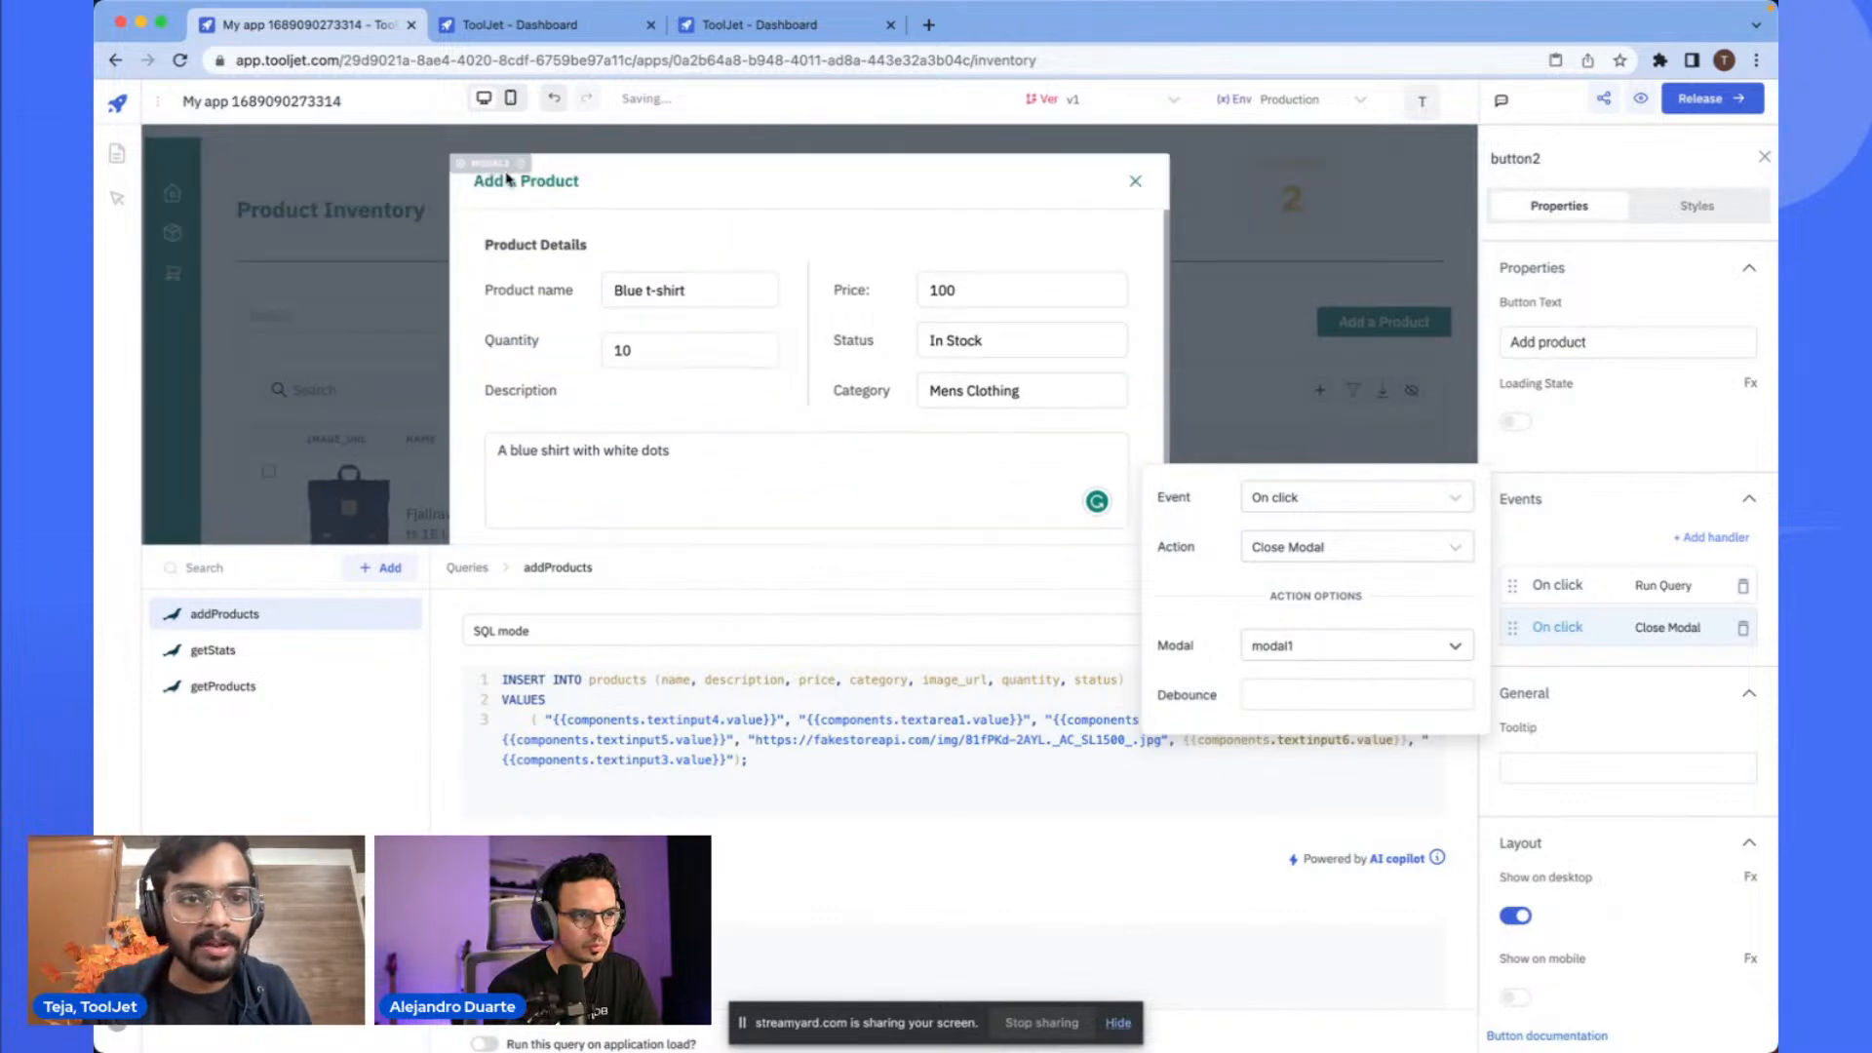
pyautogui.scroll(5, 506, 179)
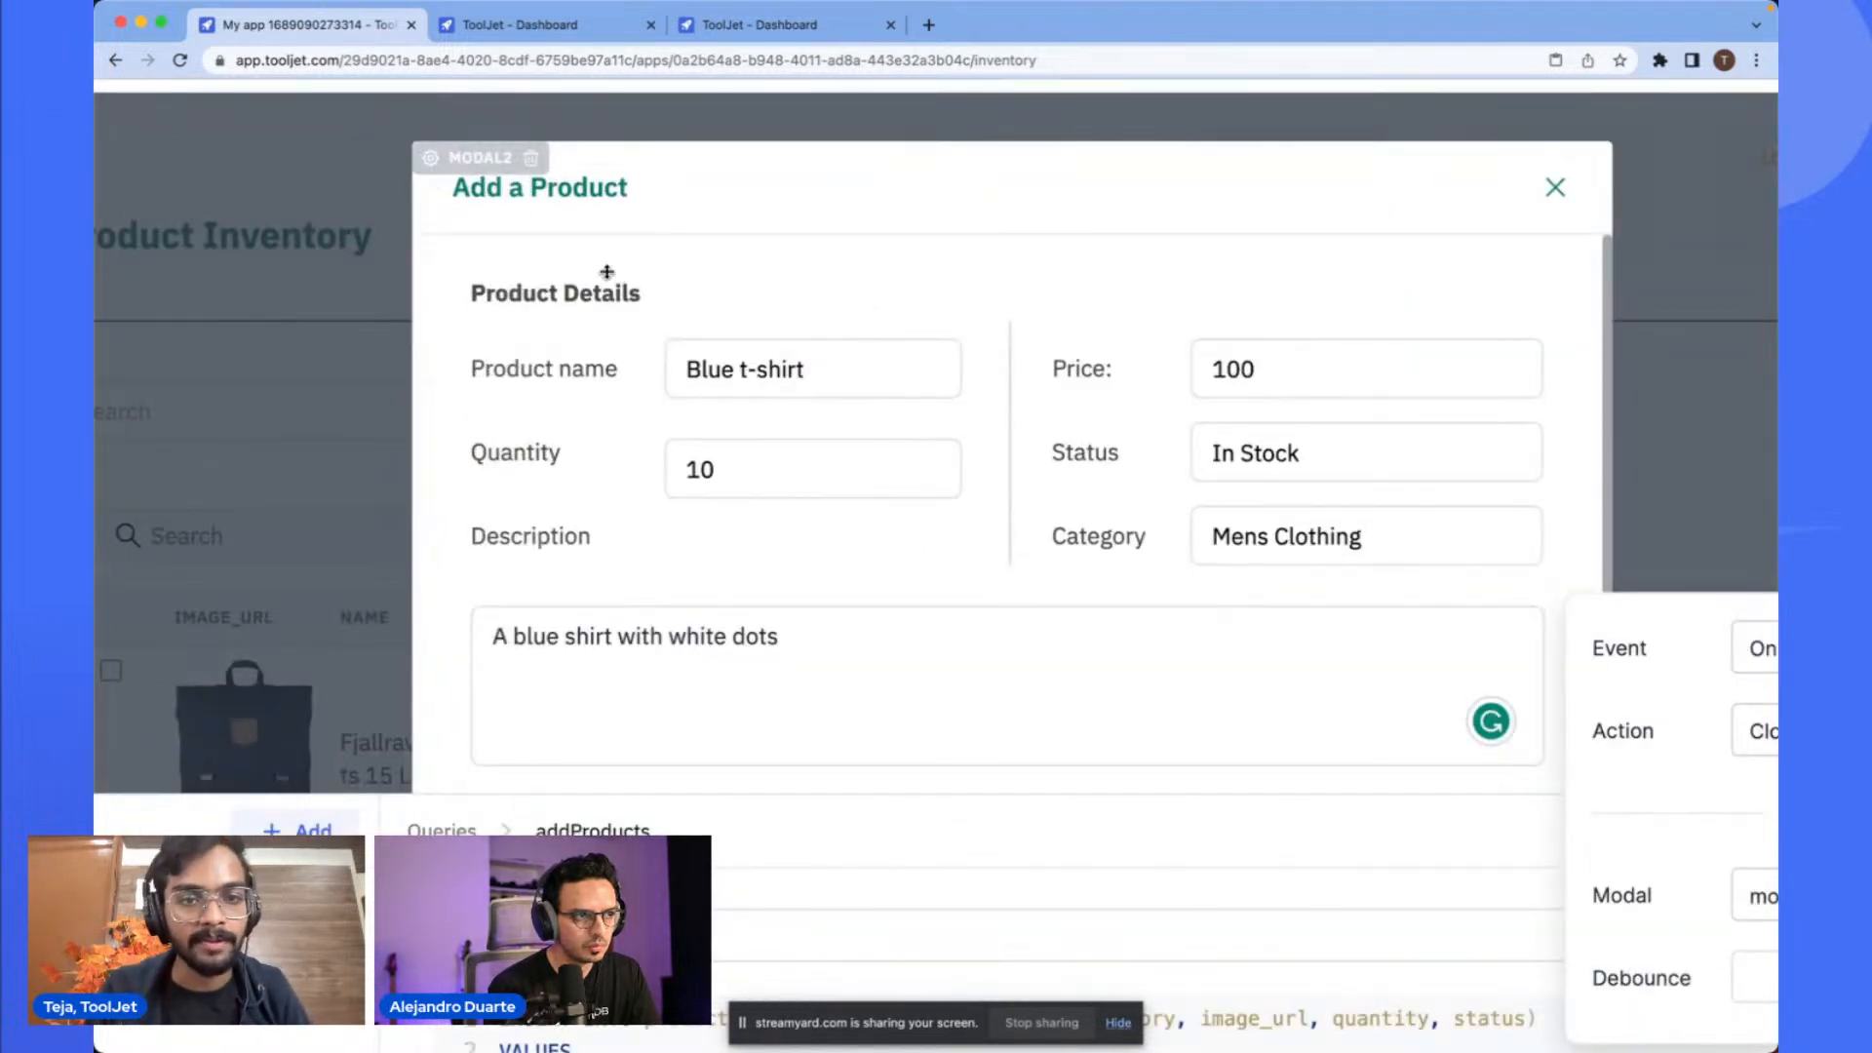
pyautogui.scroll(-5, 674, 266)
pyautogui.click(1349, 680)
pyautogui.click(1324, 757)
pyautogui.click(1146, 402)
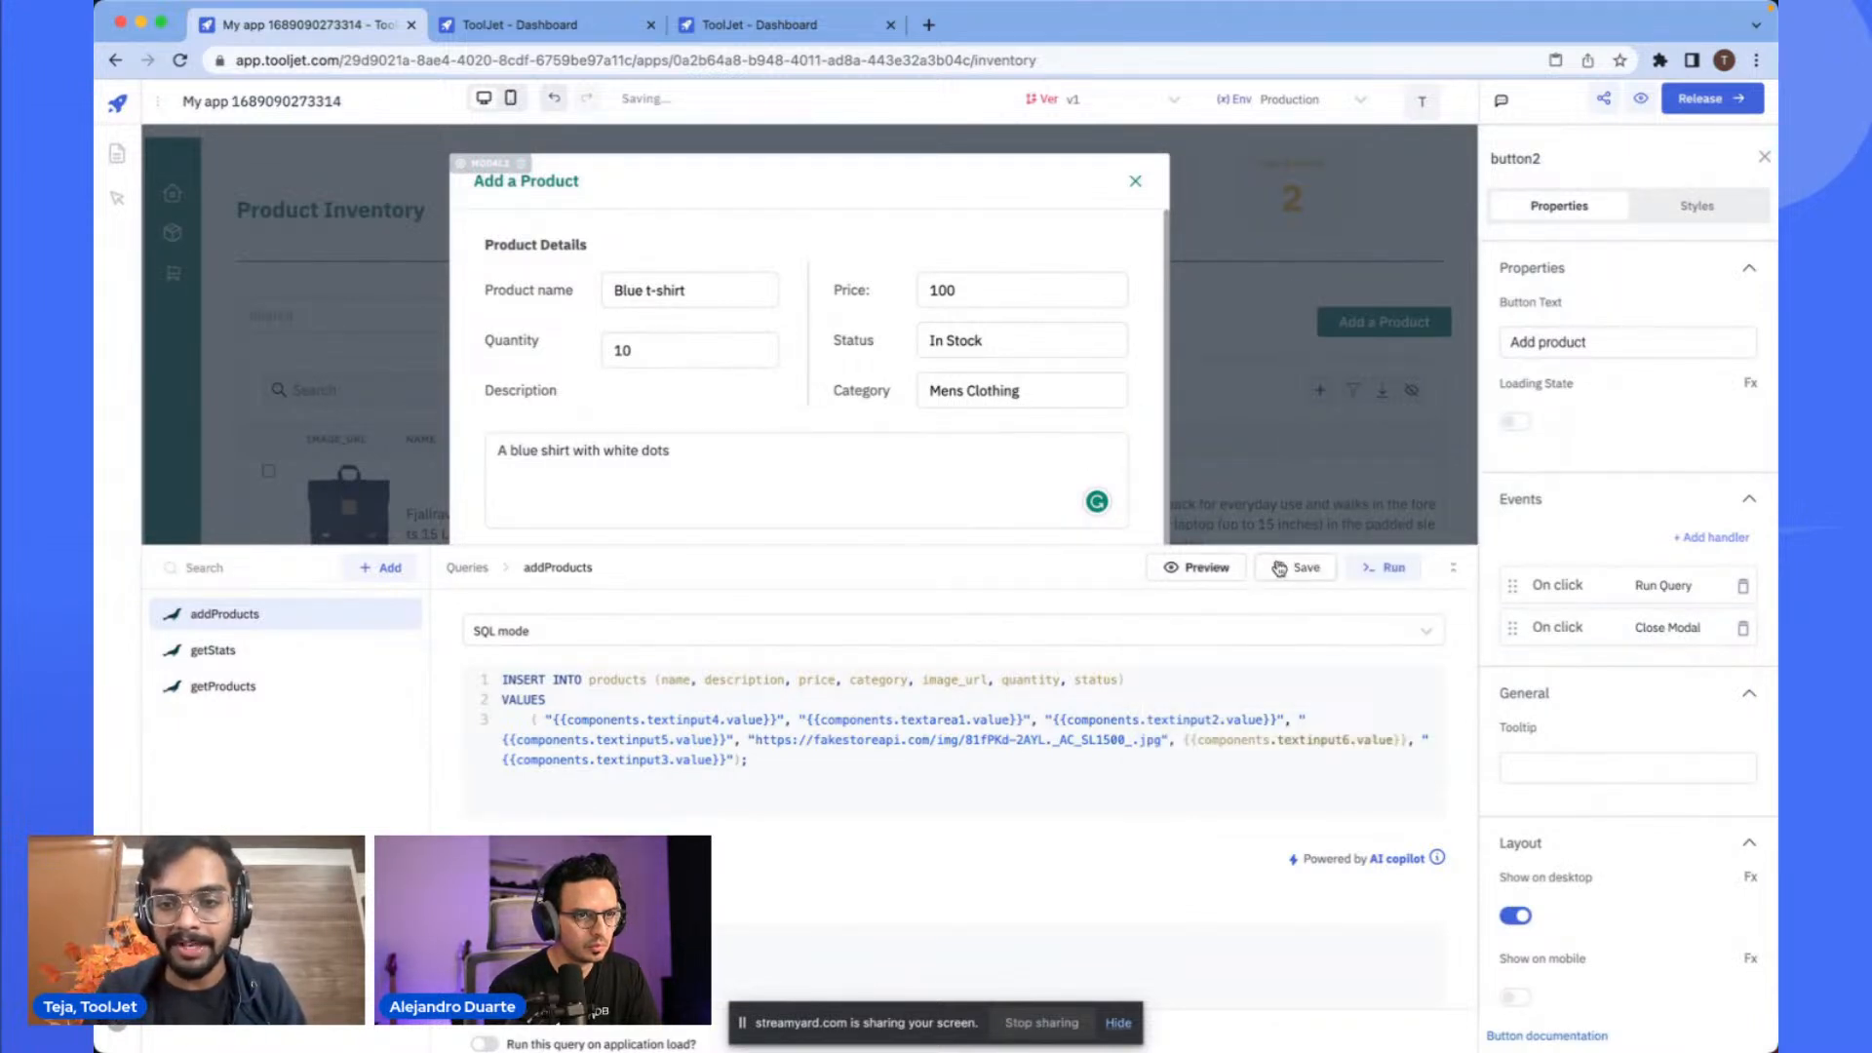
# - Test the Add product button with the filled-in Blue t-shirt product
pyautogui.scroll(-3, 1193, 532)
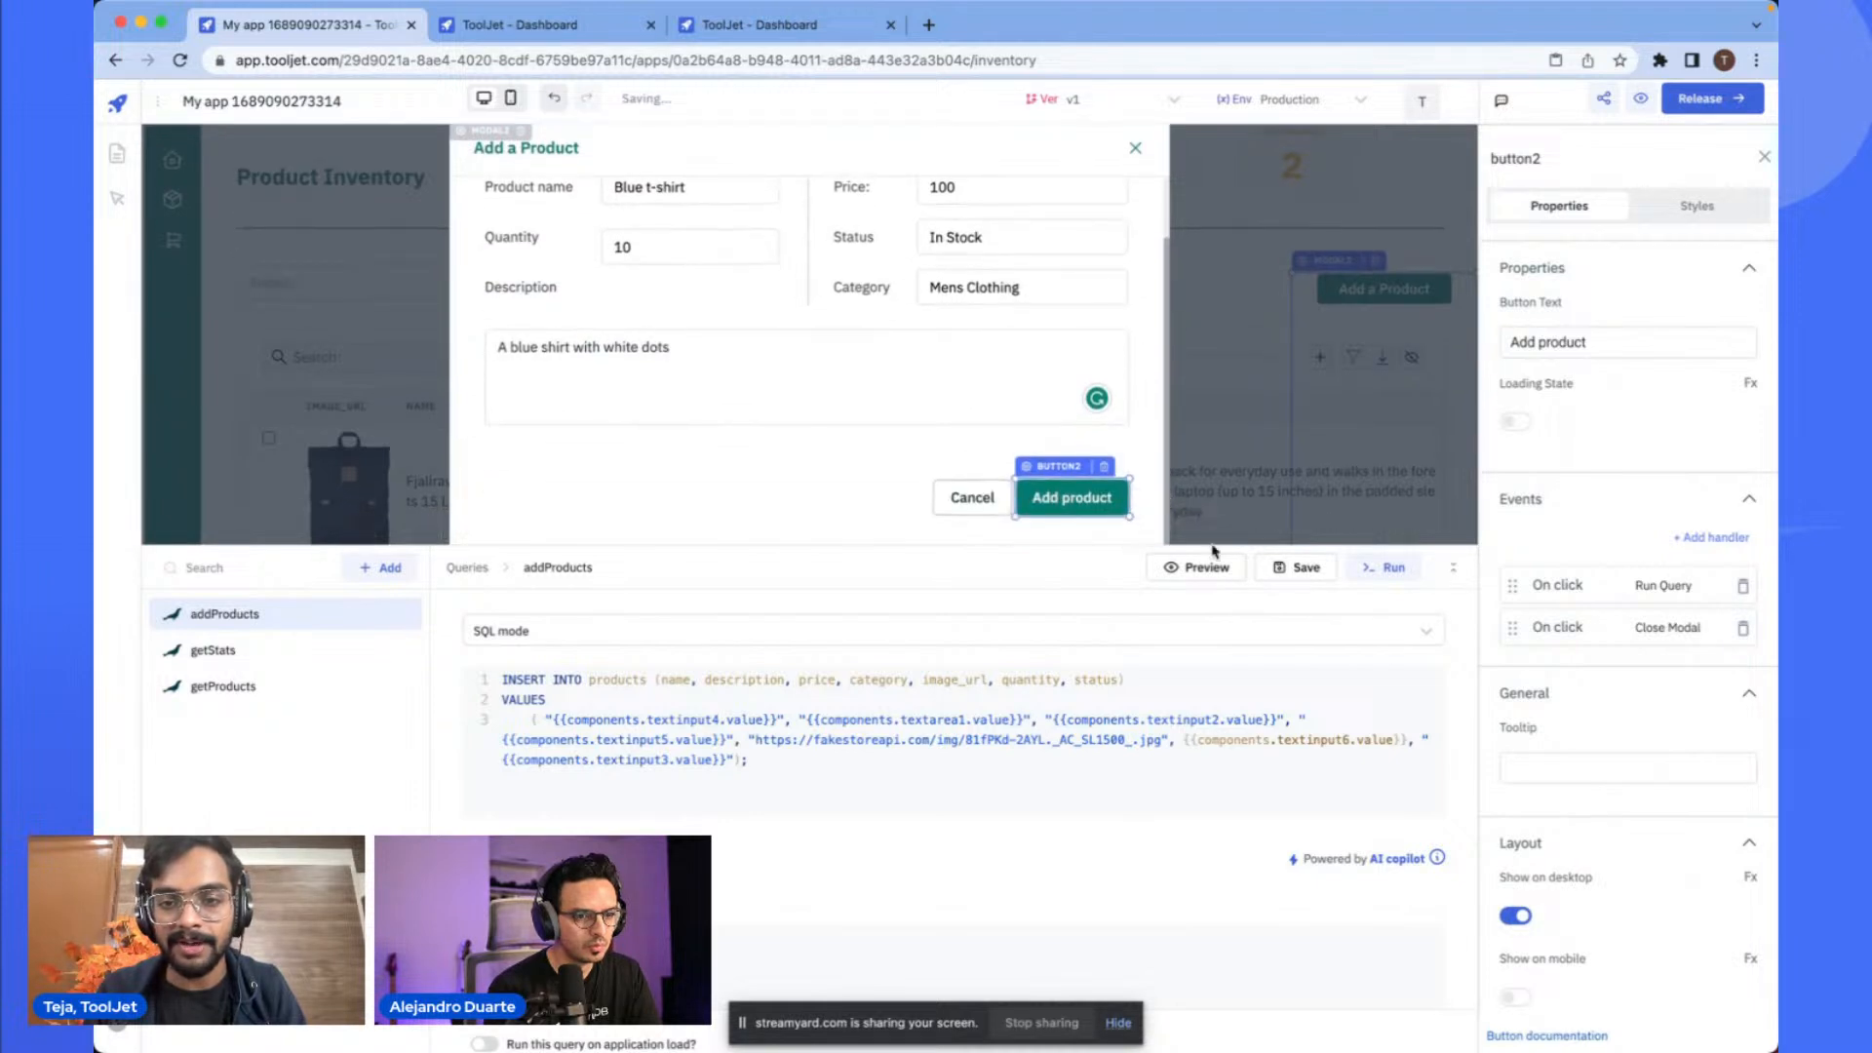
pyautogui.click(1453, 567)
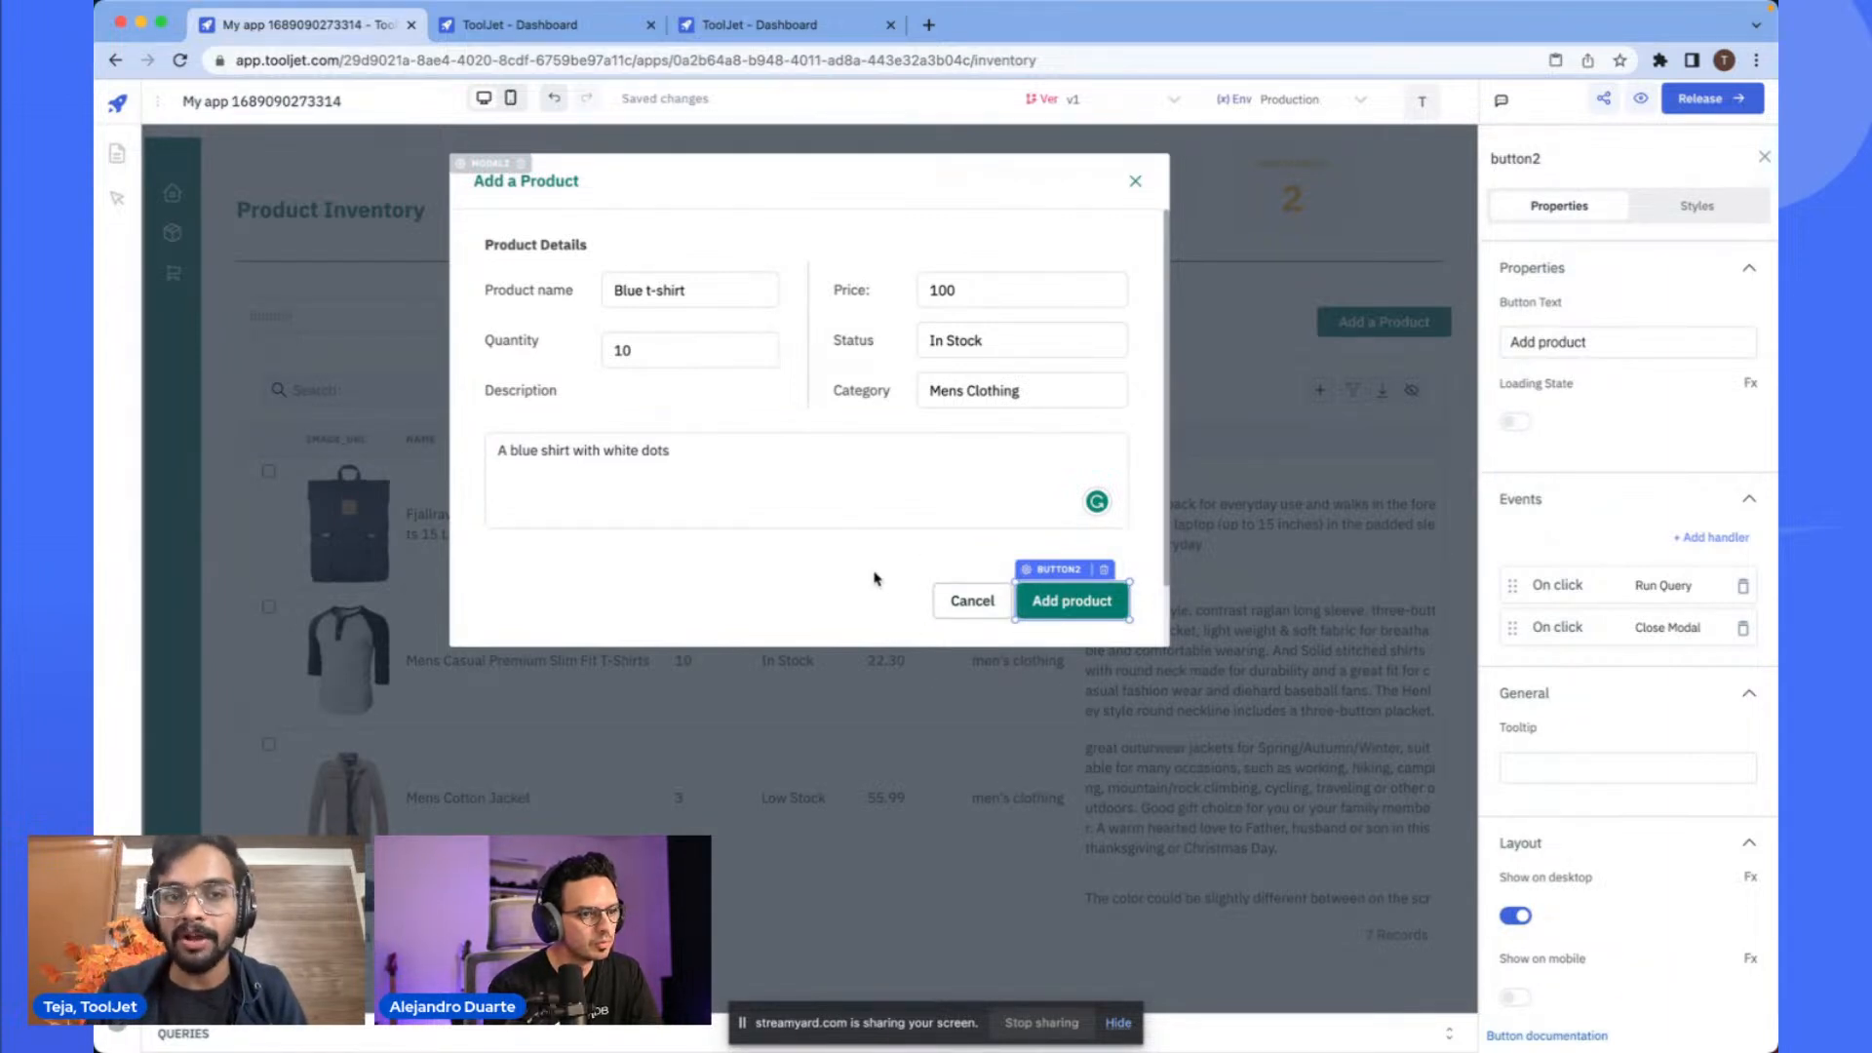
pyautogui.click(1081, 613)
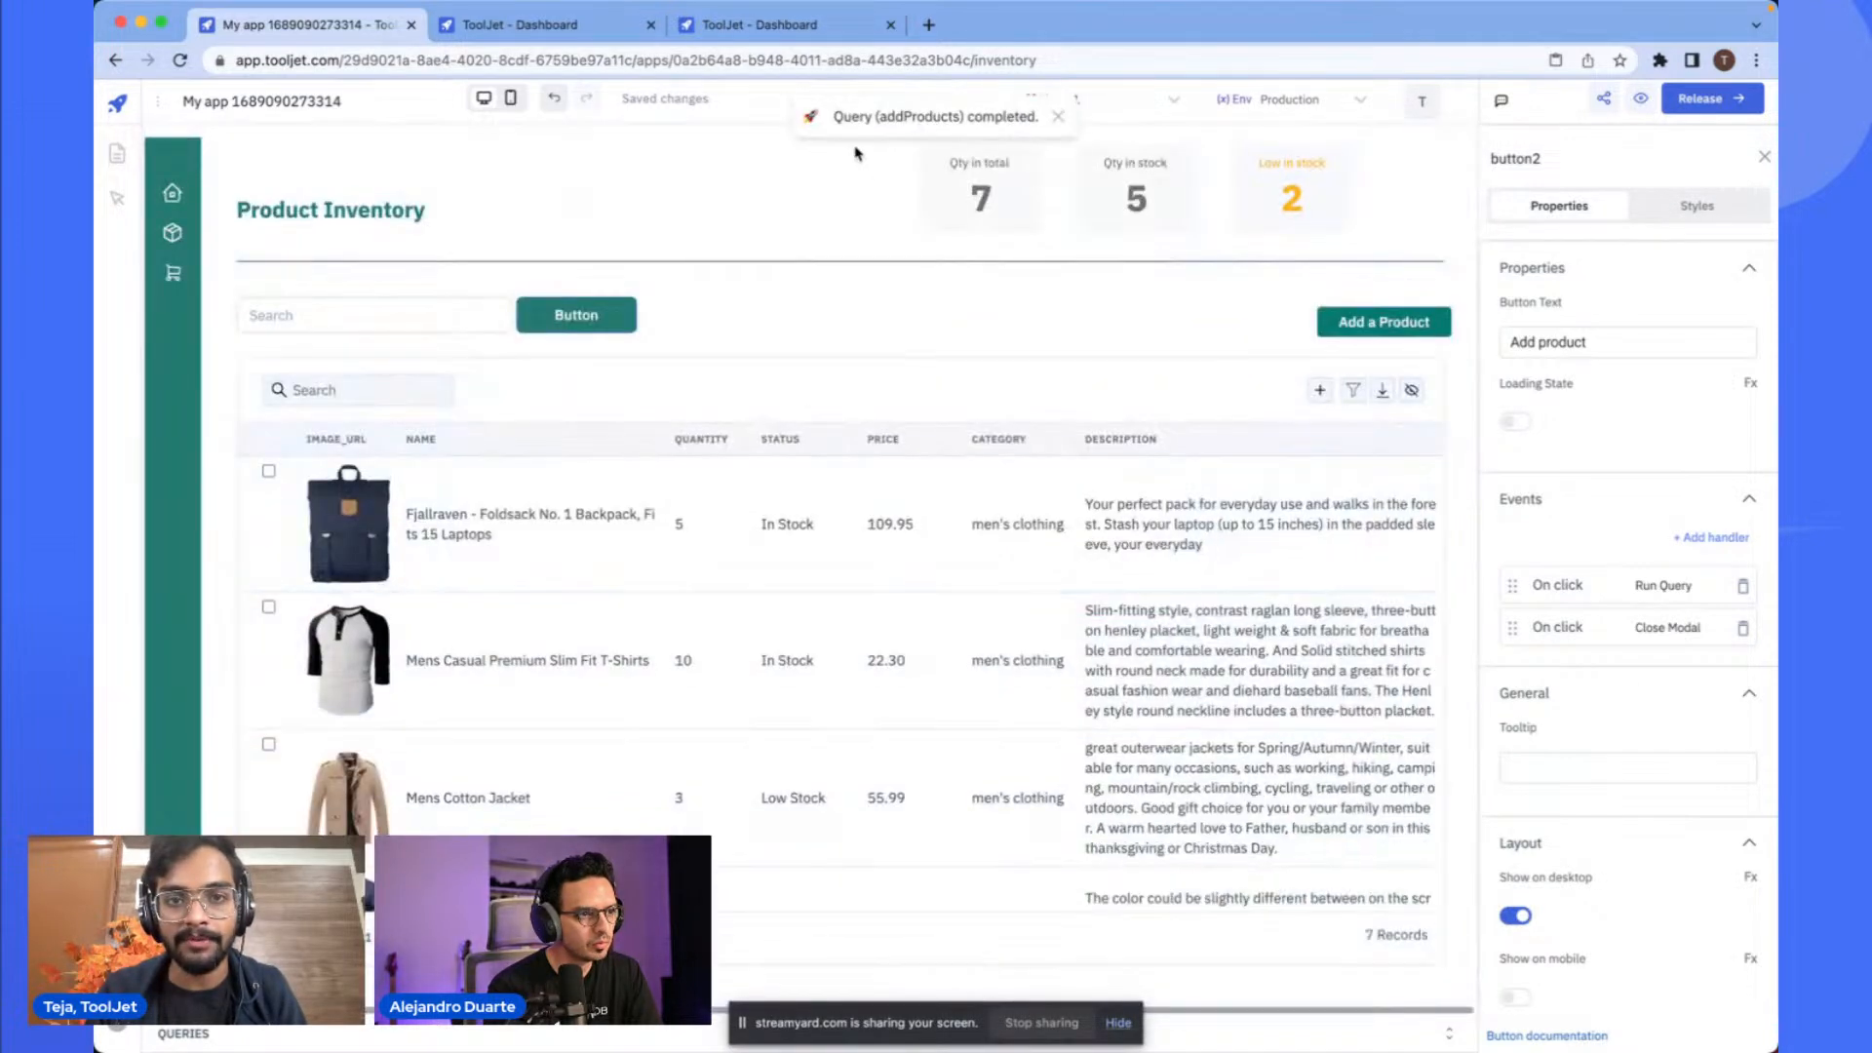
# - Scroll through the products table to look for the newly added record
pyautogui.scroll(-3, 786, 647)
pyautogui.scroll(3, 786, 648)
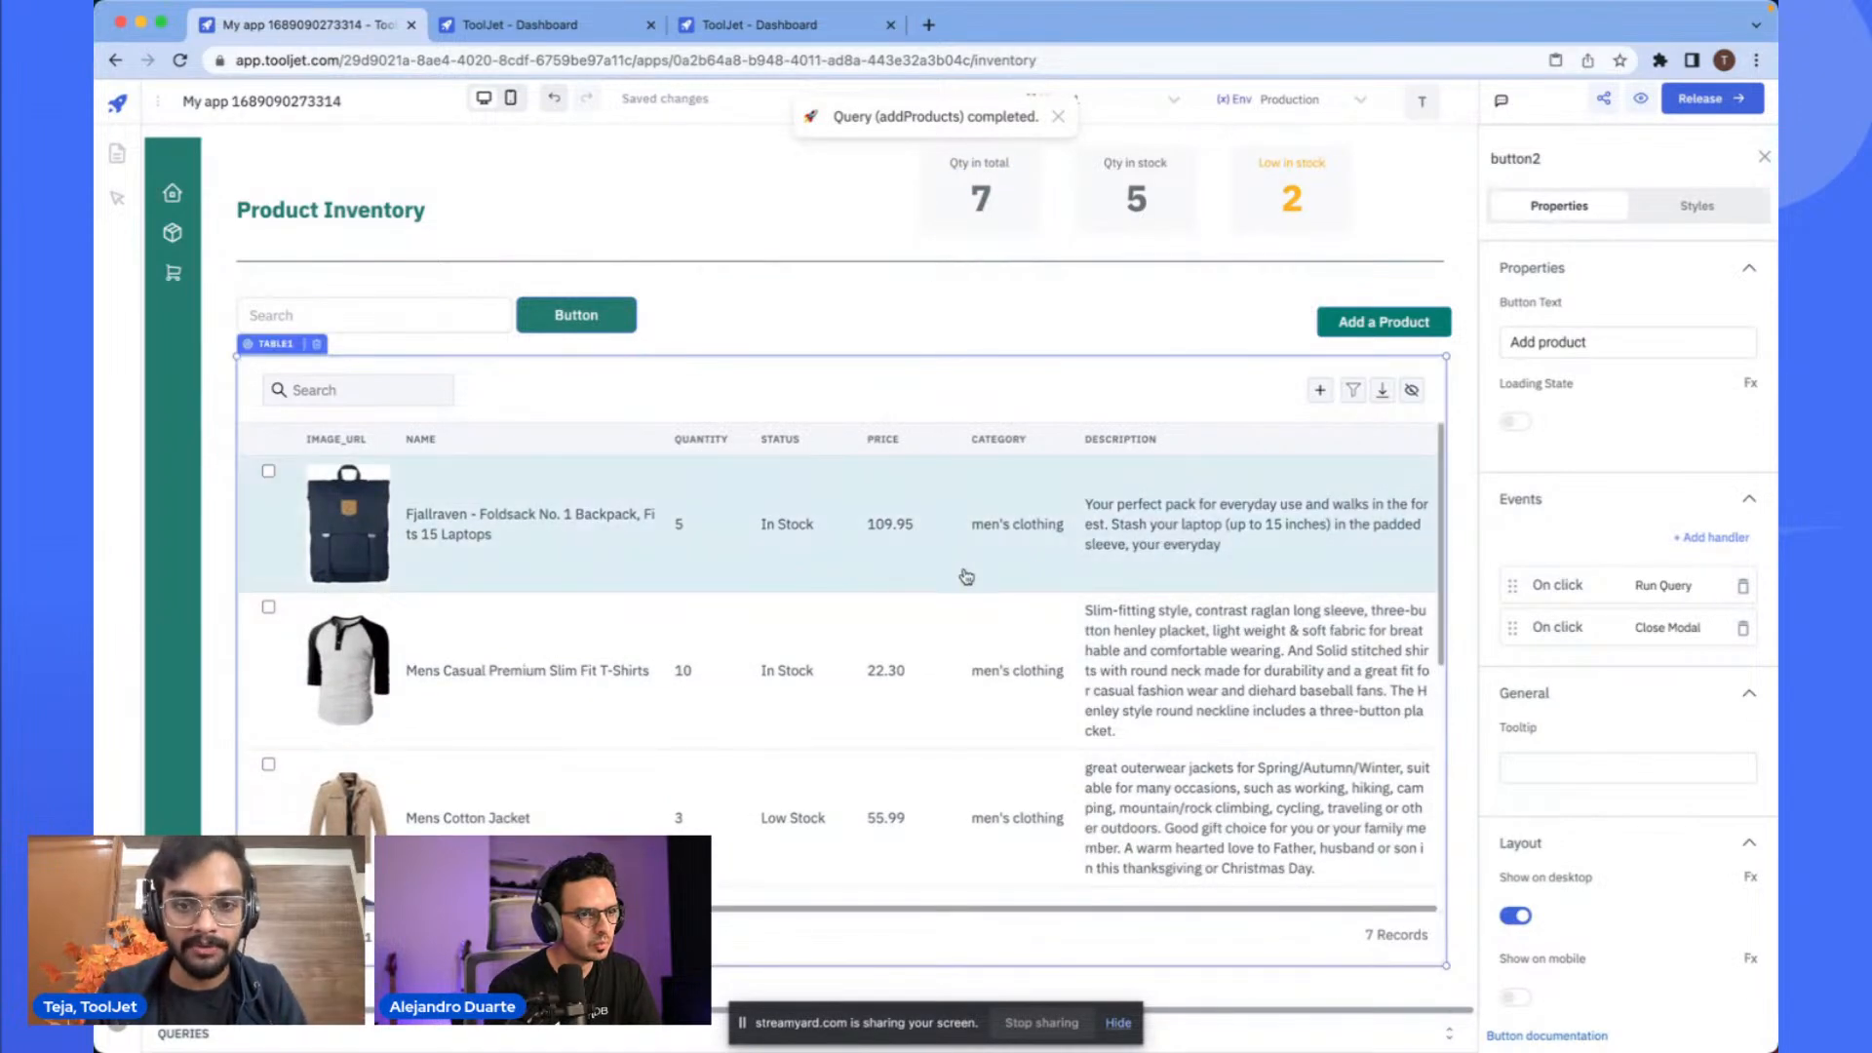
pyautogui.click(983, 394)
pyautogui.scroll(-5, 912, 719)
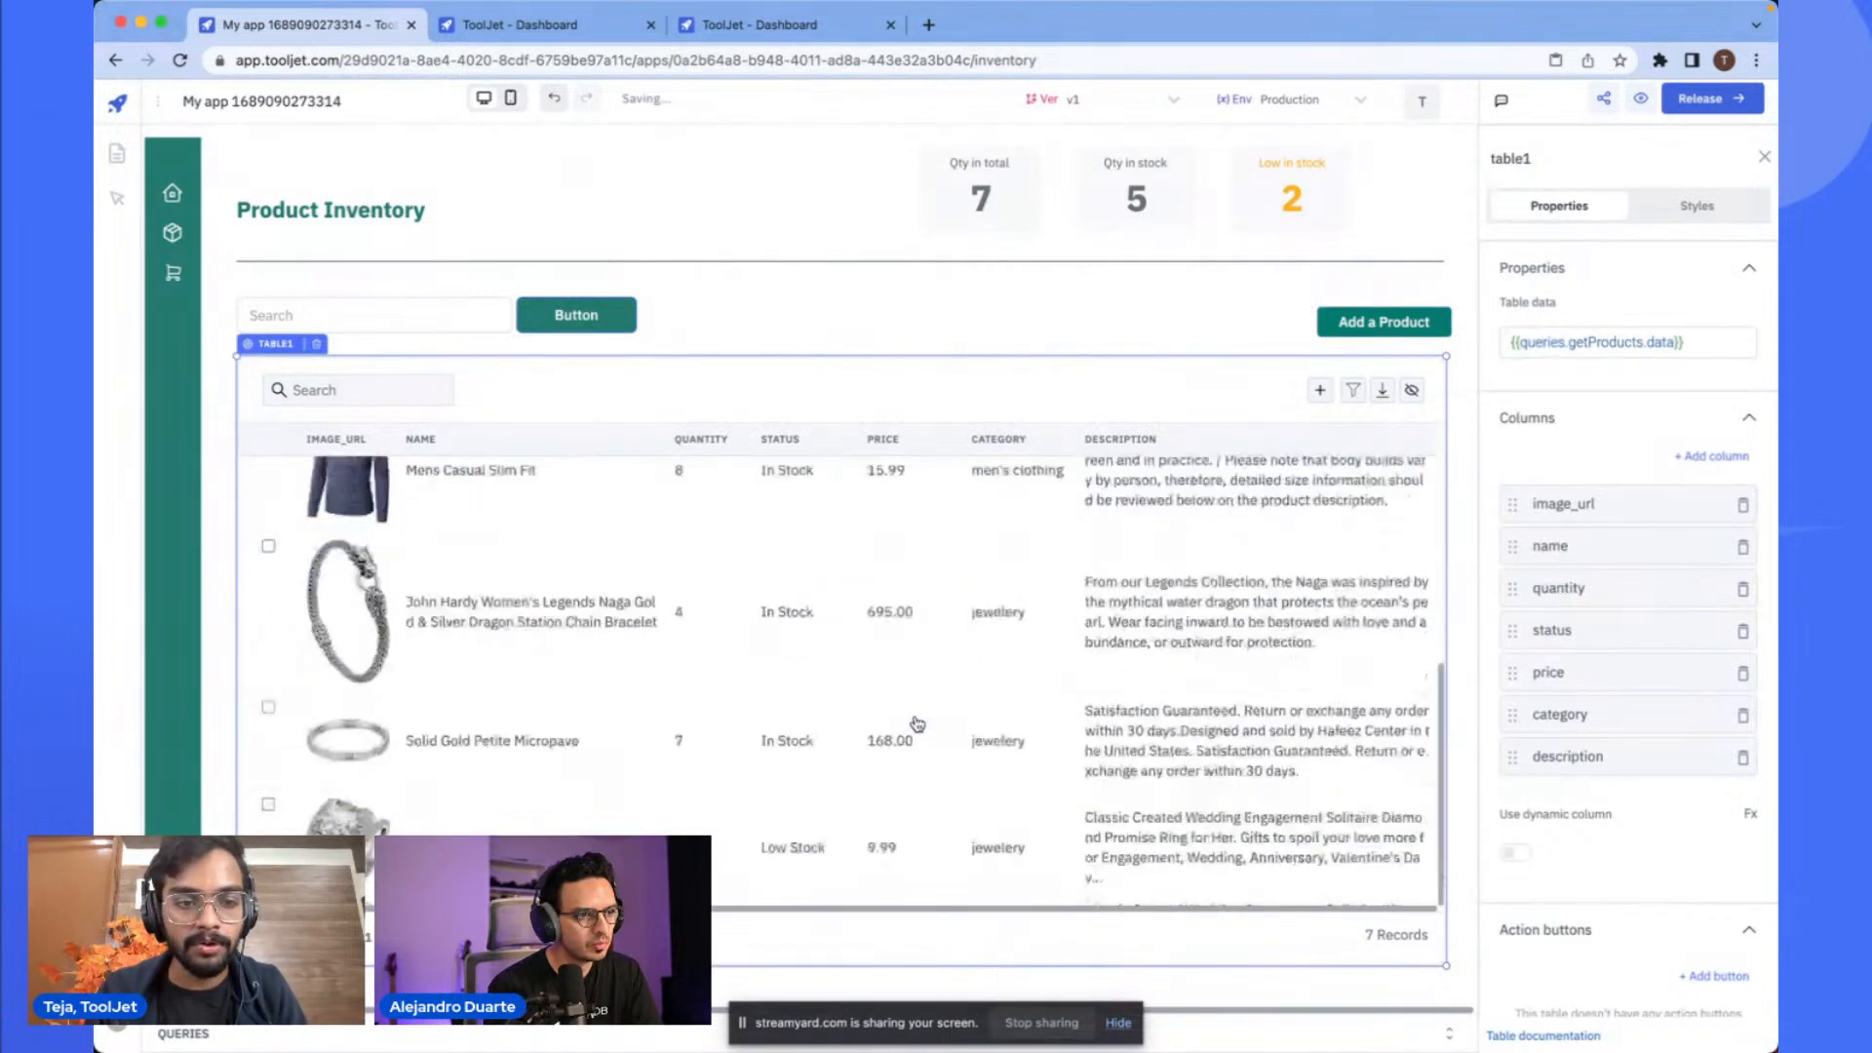
pyautogui.scroll(5, 852, 635)
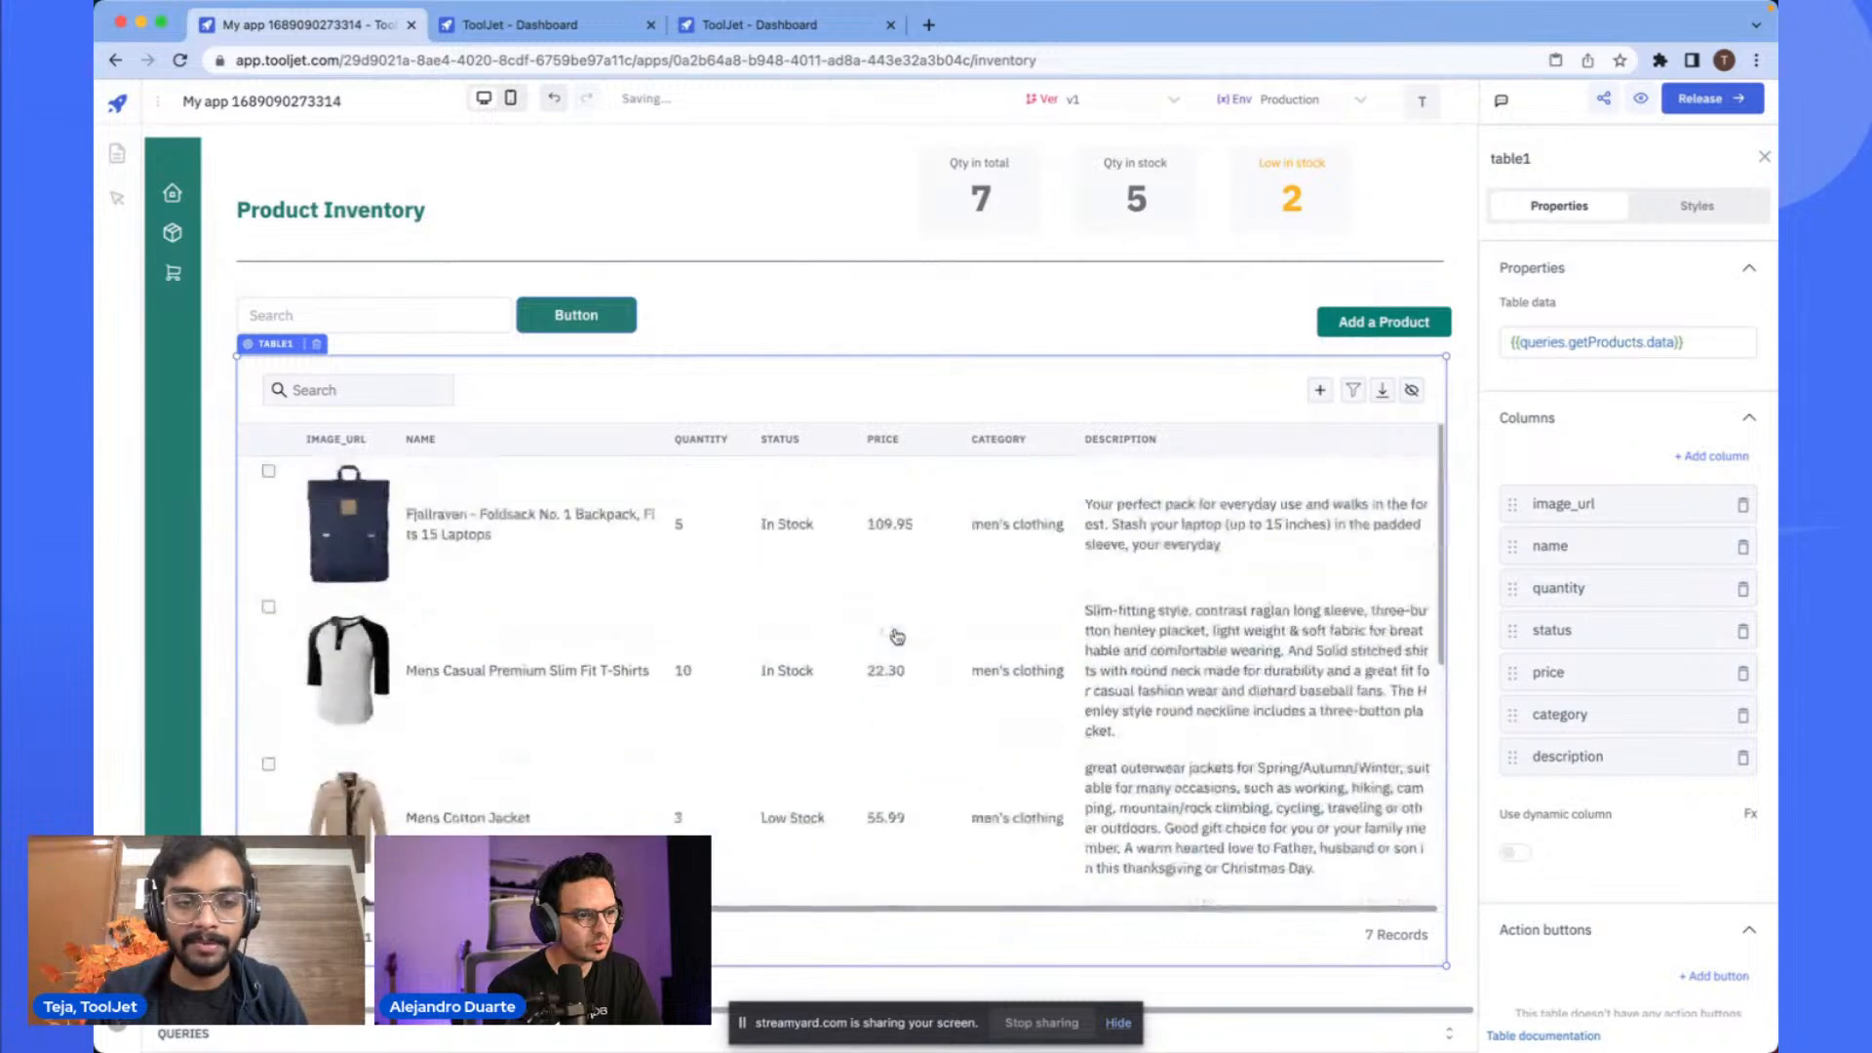
# - Open the Add a Product modal and add a third On click handler on its Add product button that runs a query
pyautogui.click(1453, 1035)
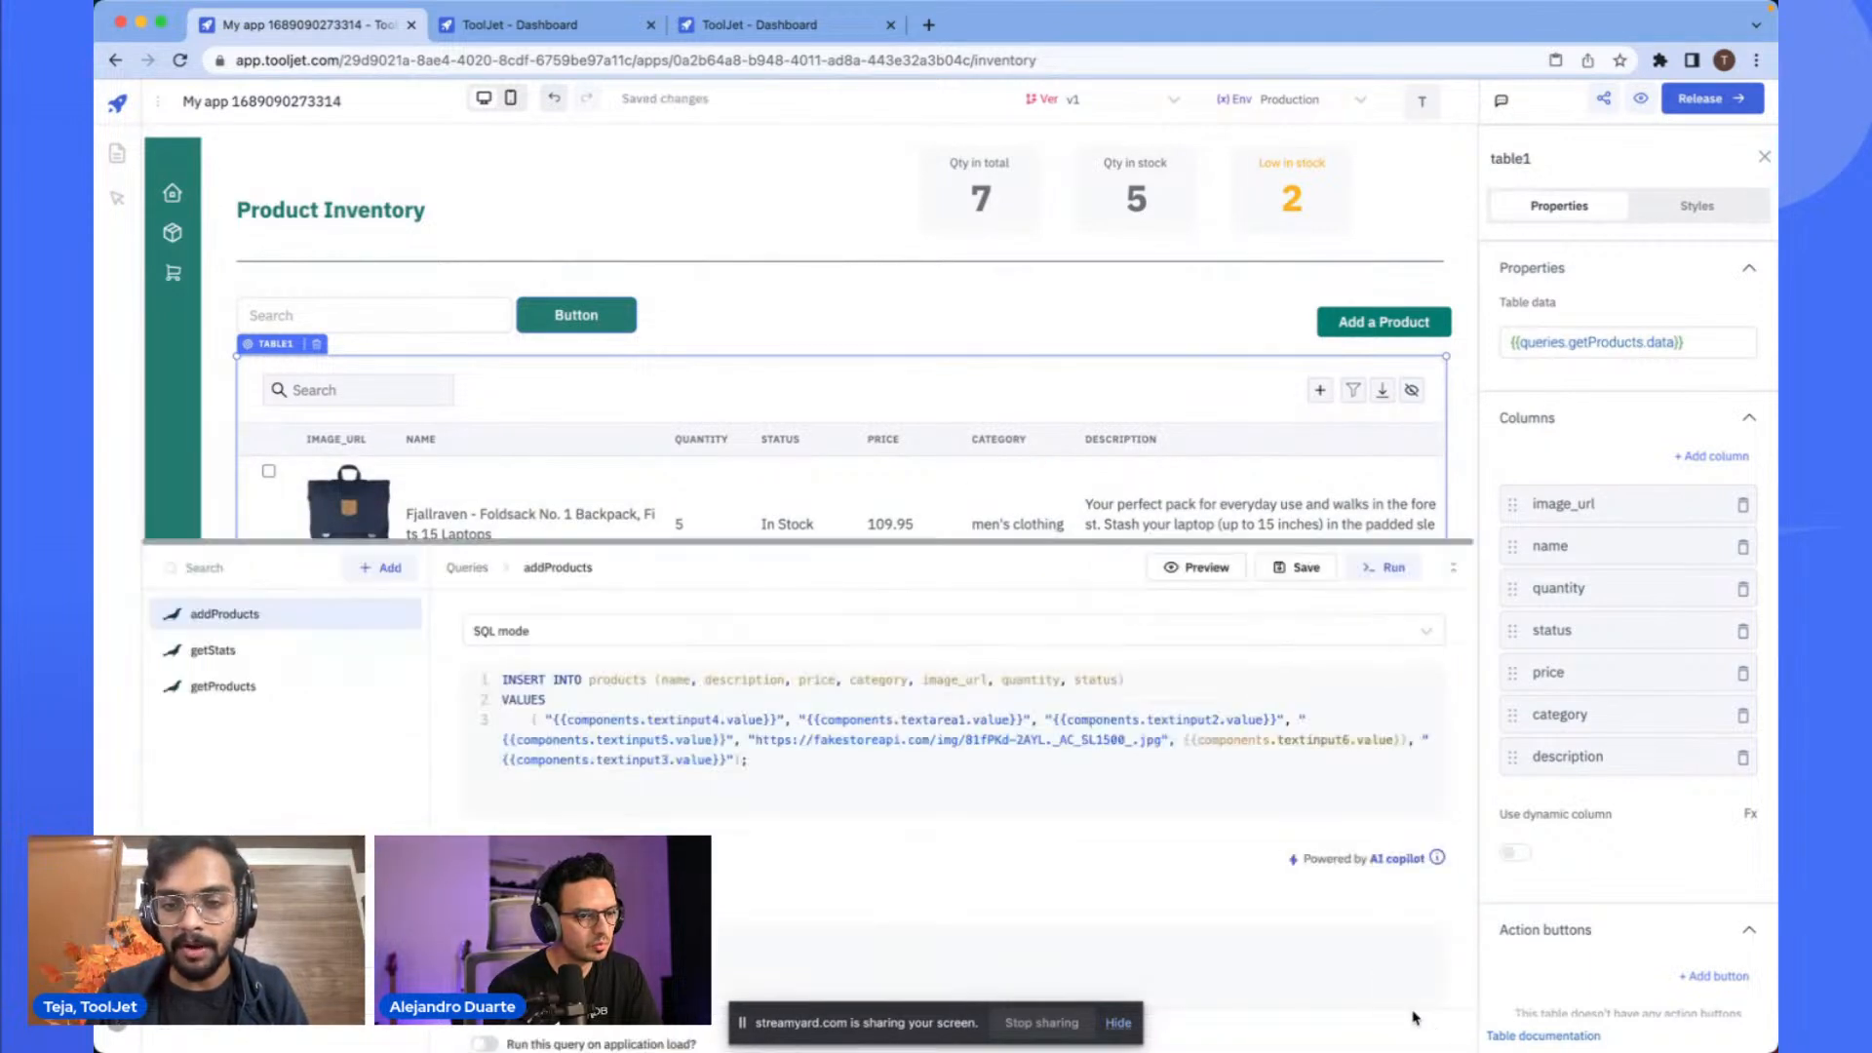
pyautogui.click(1360, 336)
pyautogui.scroll(-5, 940, 405)
pyautogui.scroll(4, 998, 237)
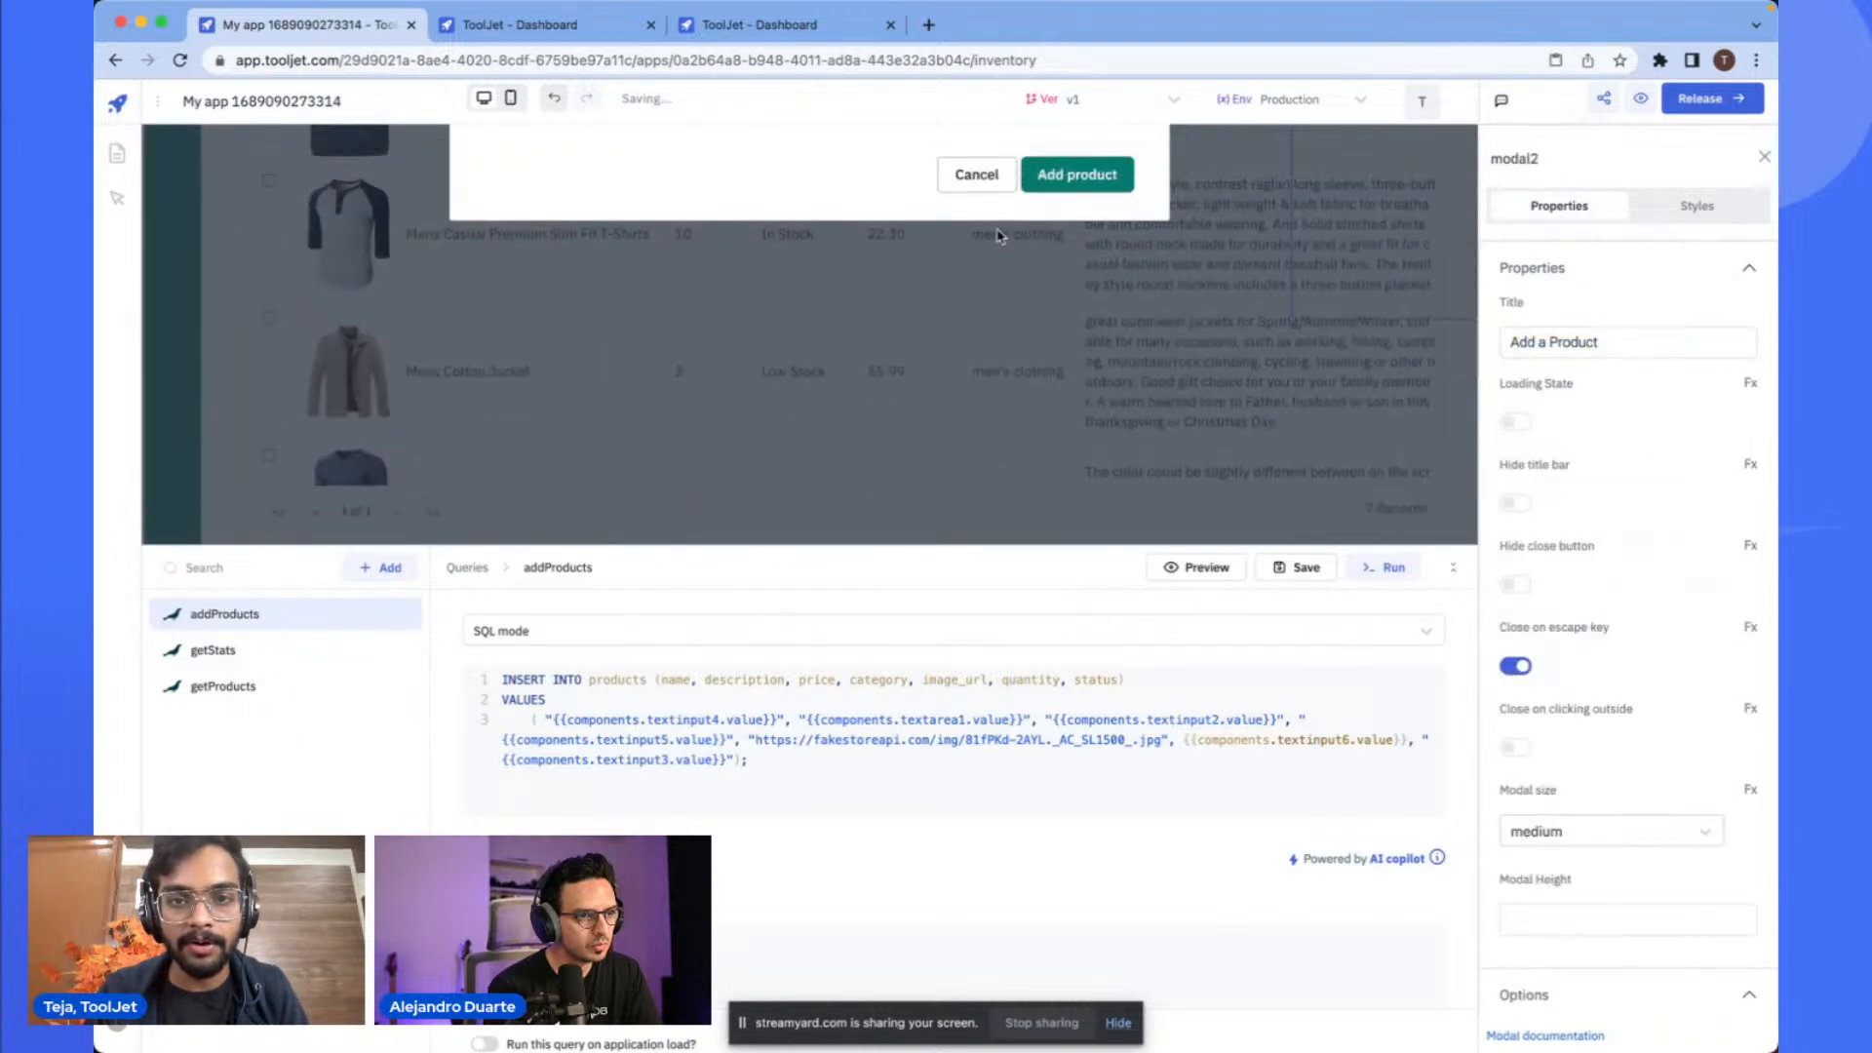
pyautogui.click(1068, 309)
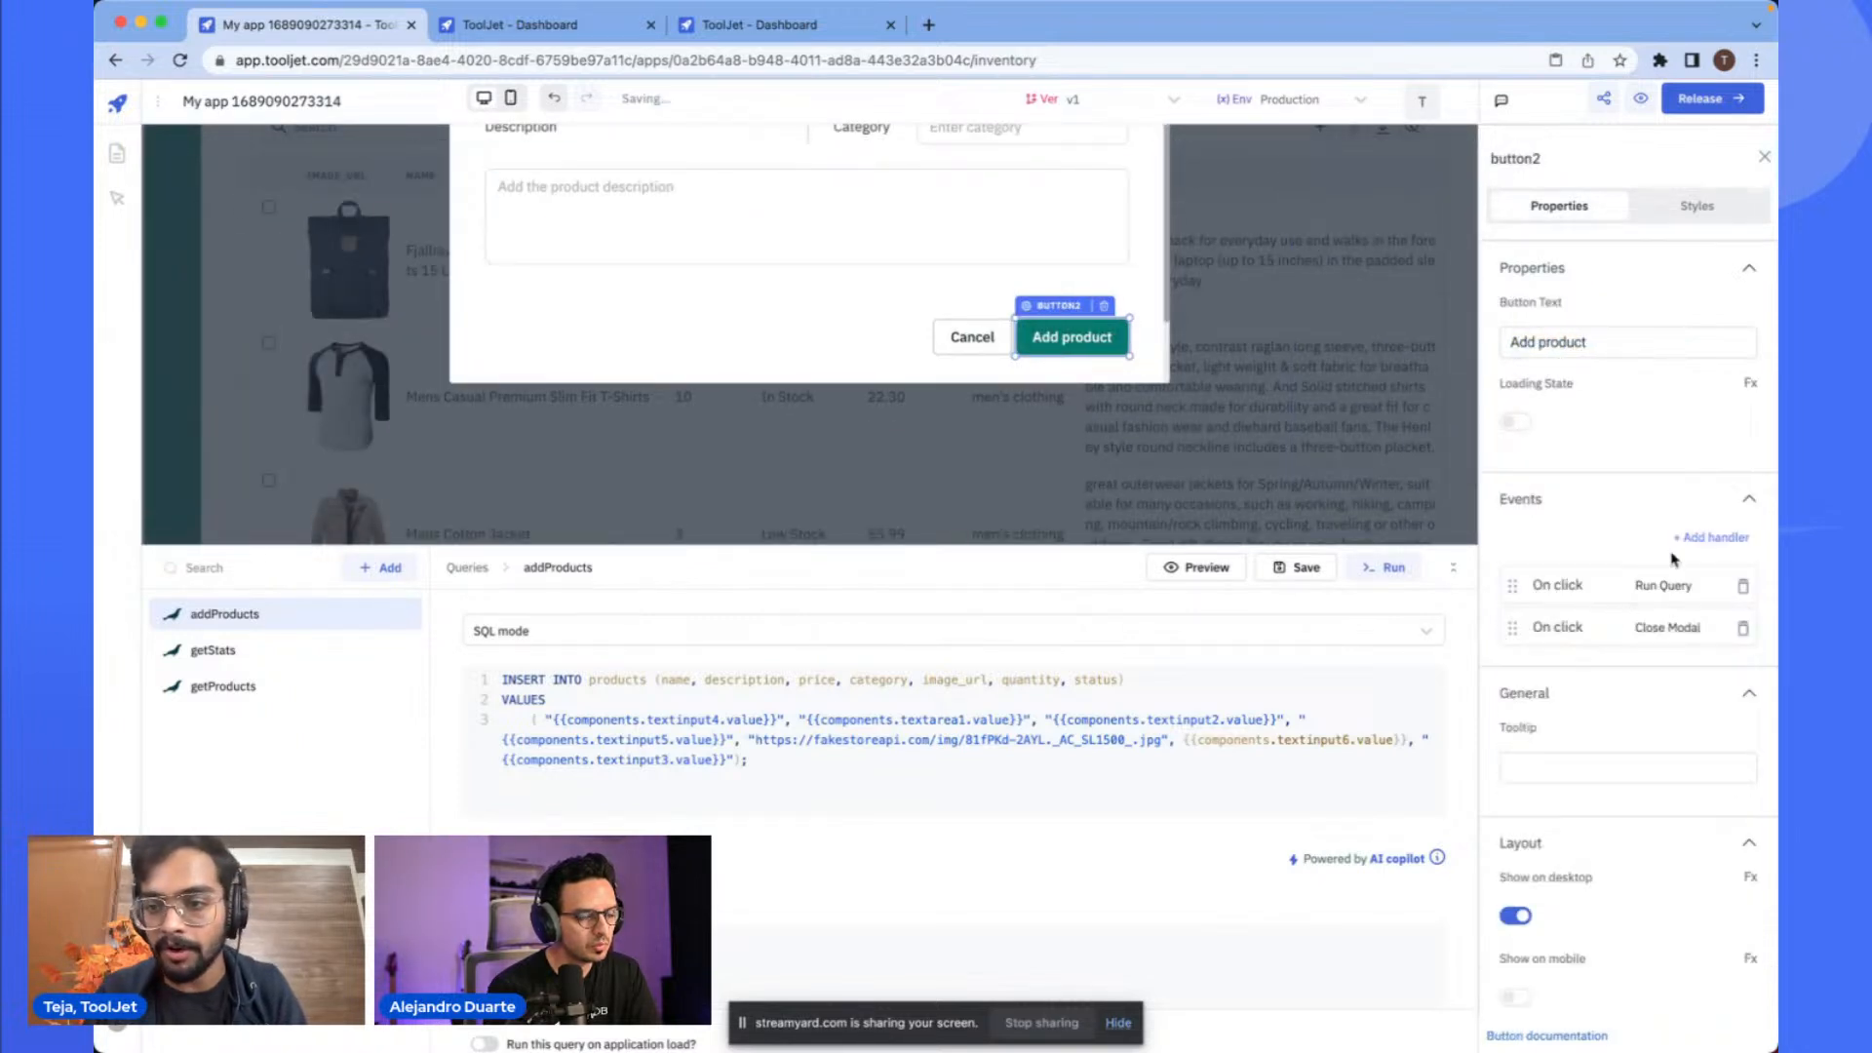
pyautogui.click(1697, 539)
pyautogui.click(1569, 680)
pyautogui.click(1396, 590)
pyautogui.write('ru')
pyautogui.click(1353, 623)
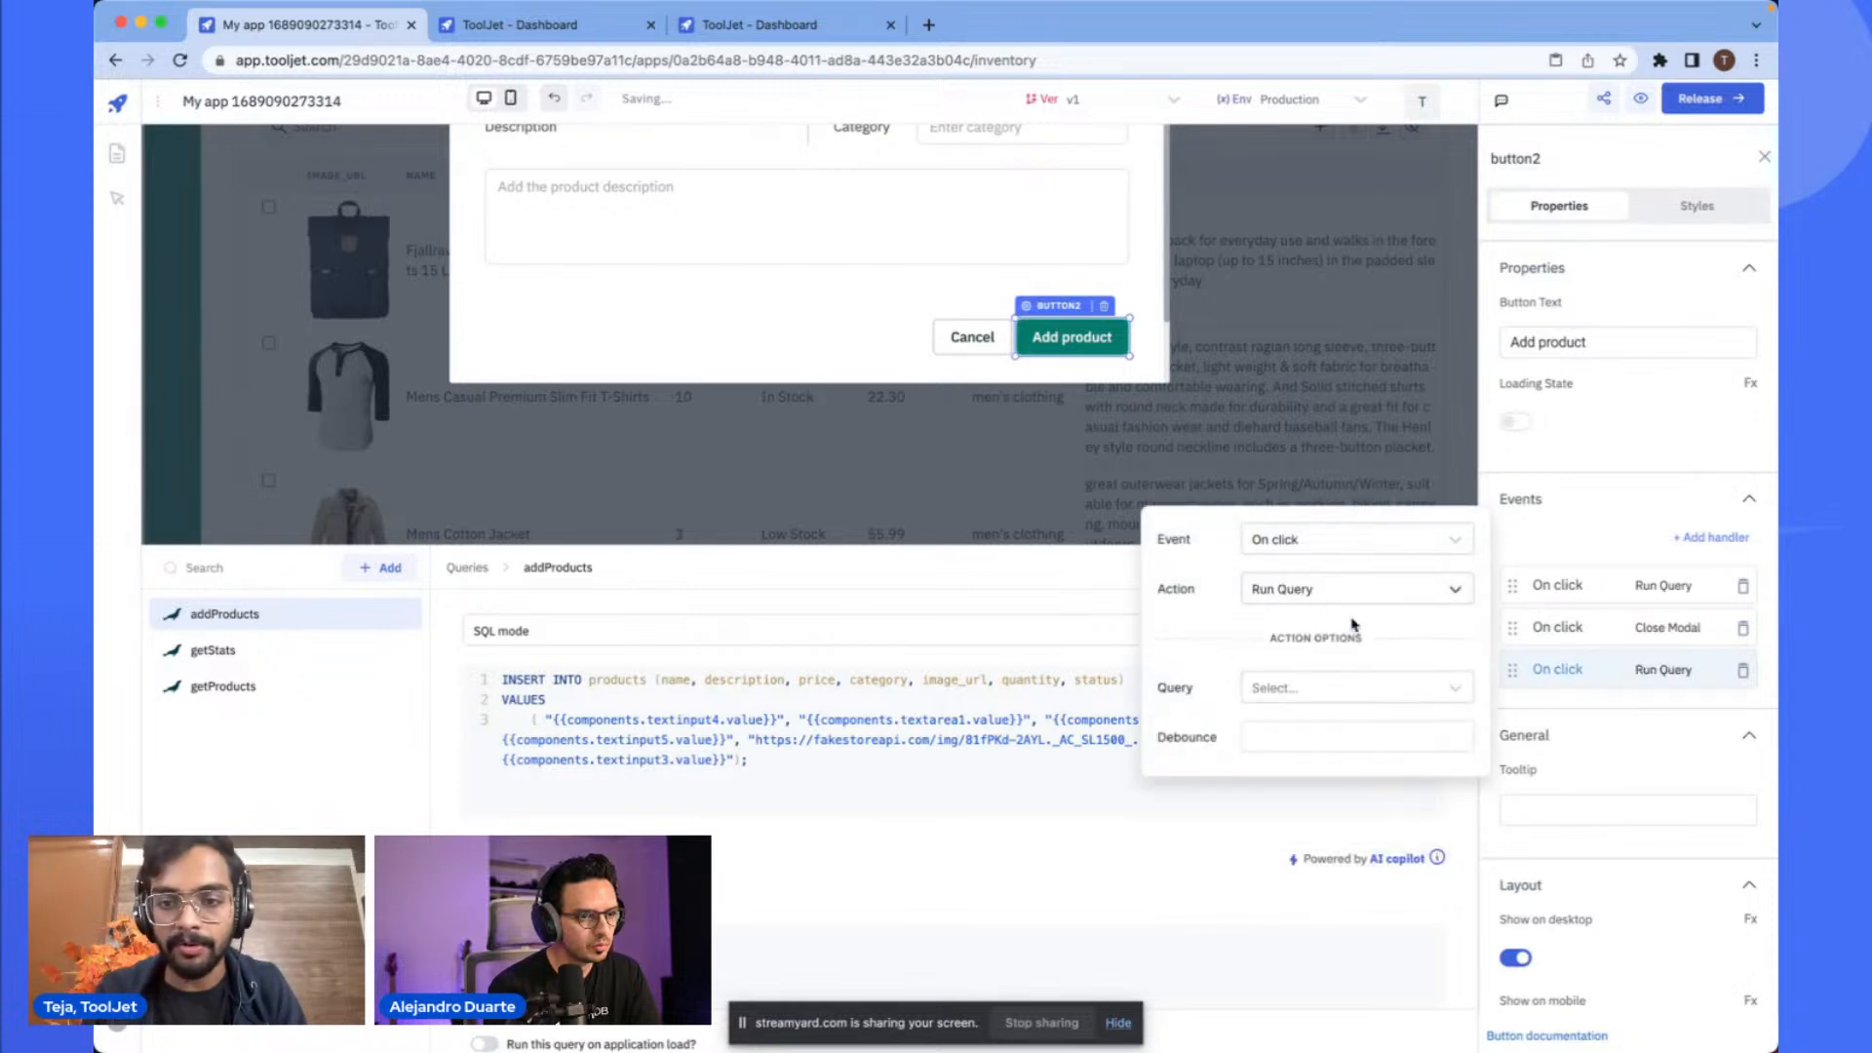
pyautogui.click(1311, 688)
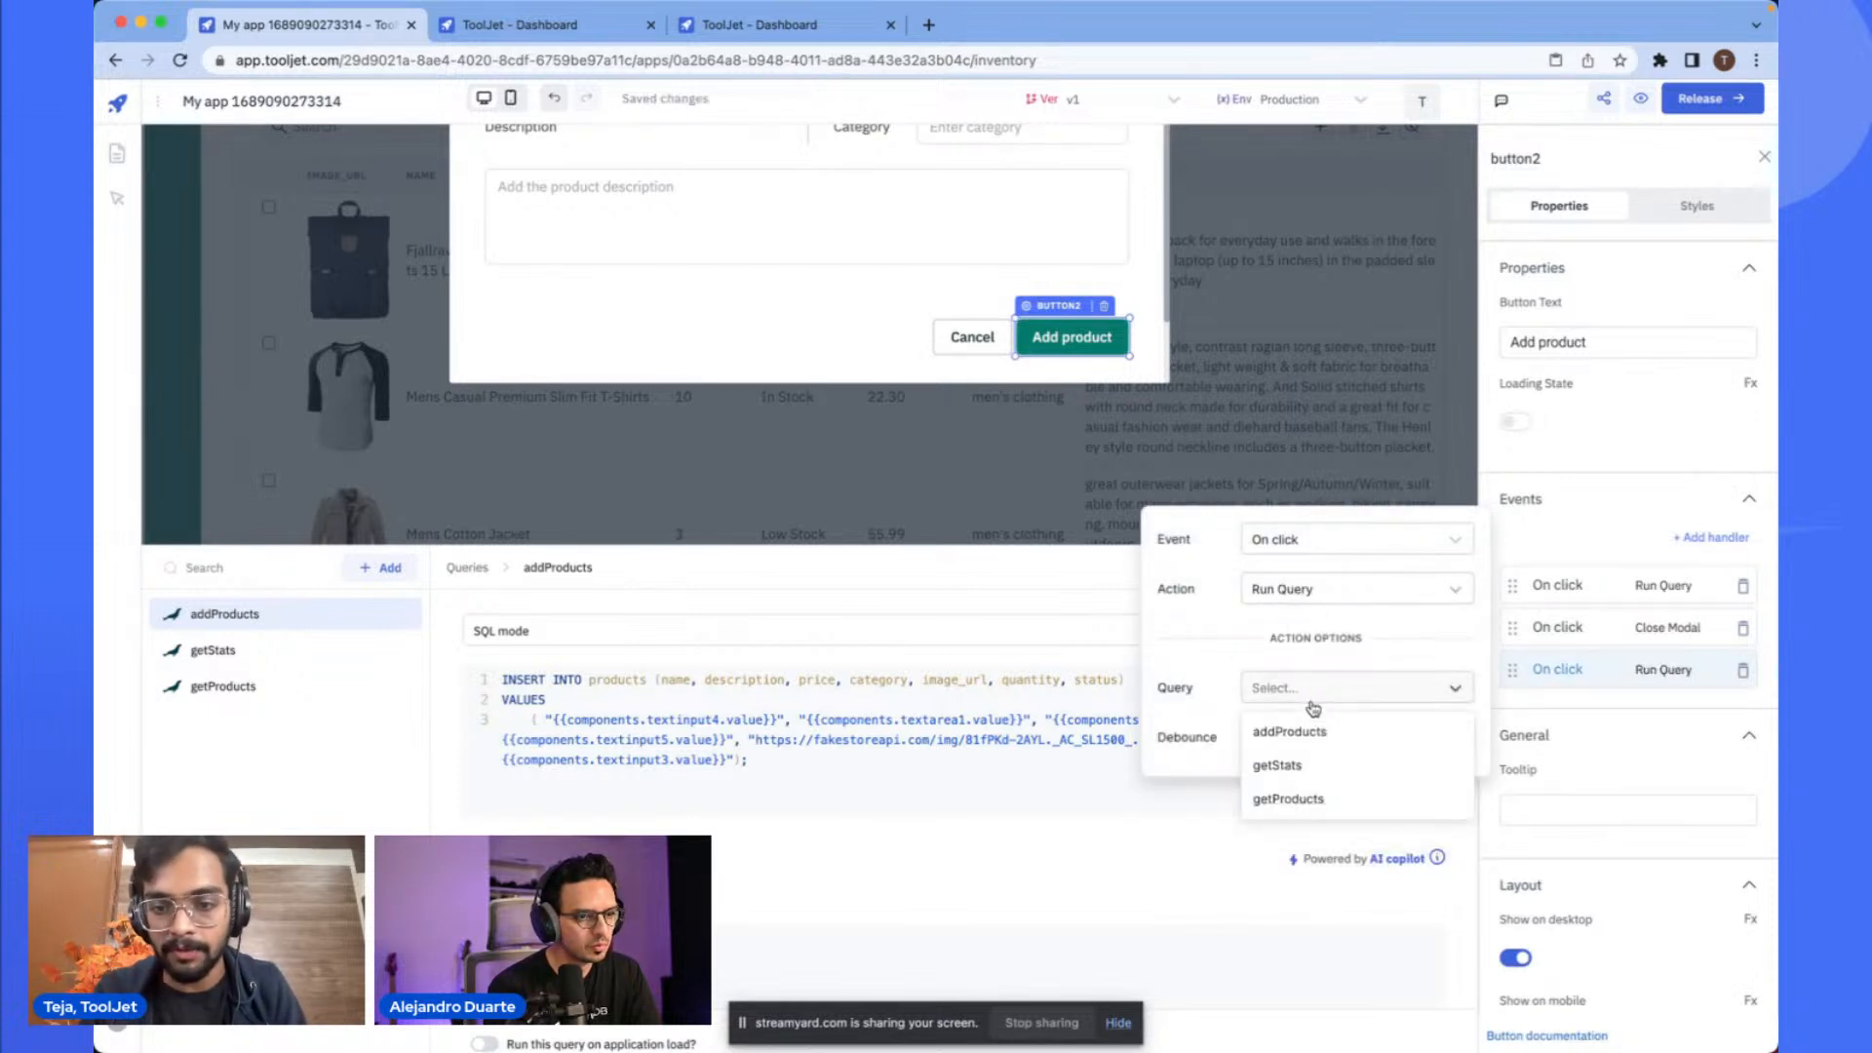
pyautogui.click(1316, 733)
pyautogui.click(823, 351)
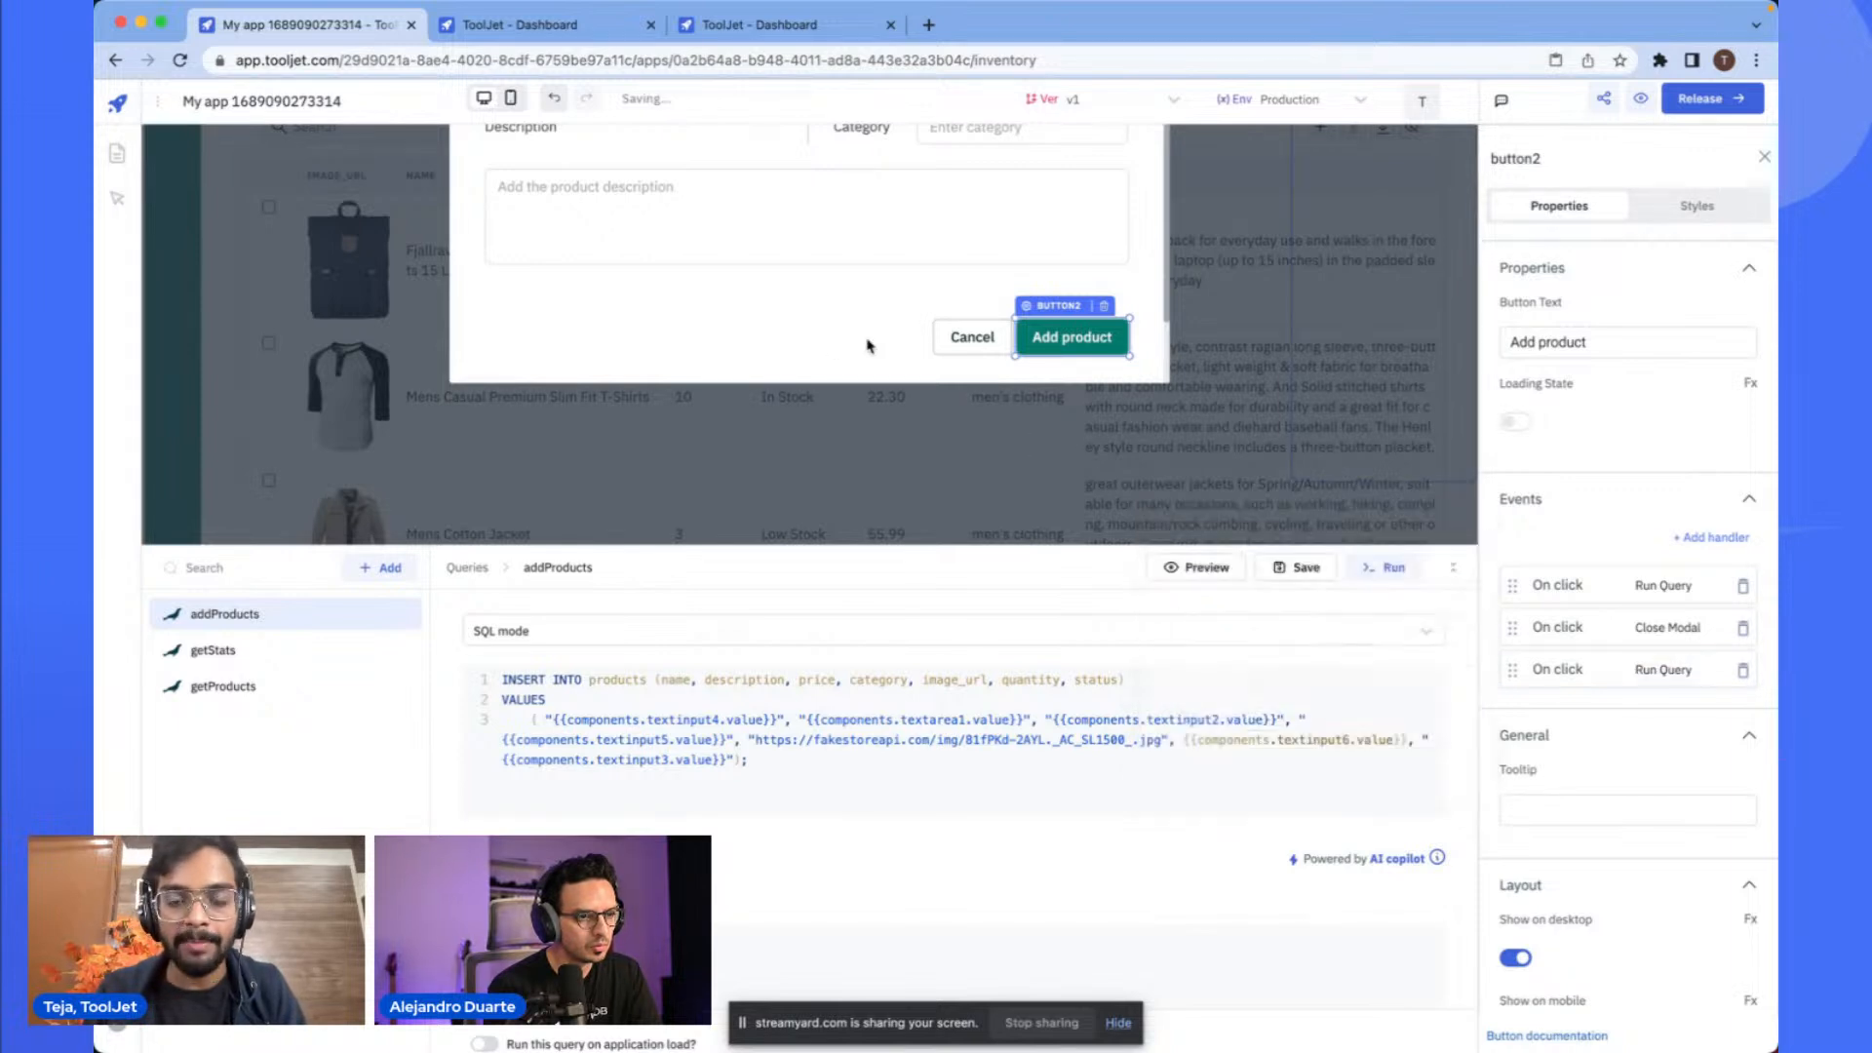
# - Enter product name White shirt, price 100 and quantity 3 in the Add a Product form
pyautogui.scroll(3, 683, 243)
pyautogui.click(704, 172)
pyautogui.write('W')
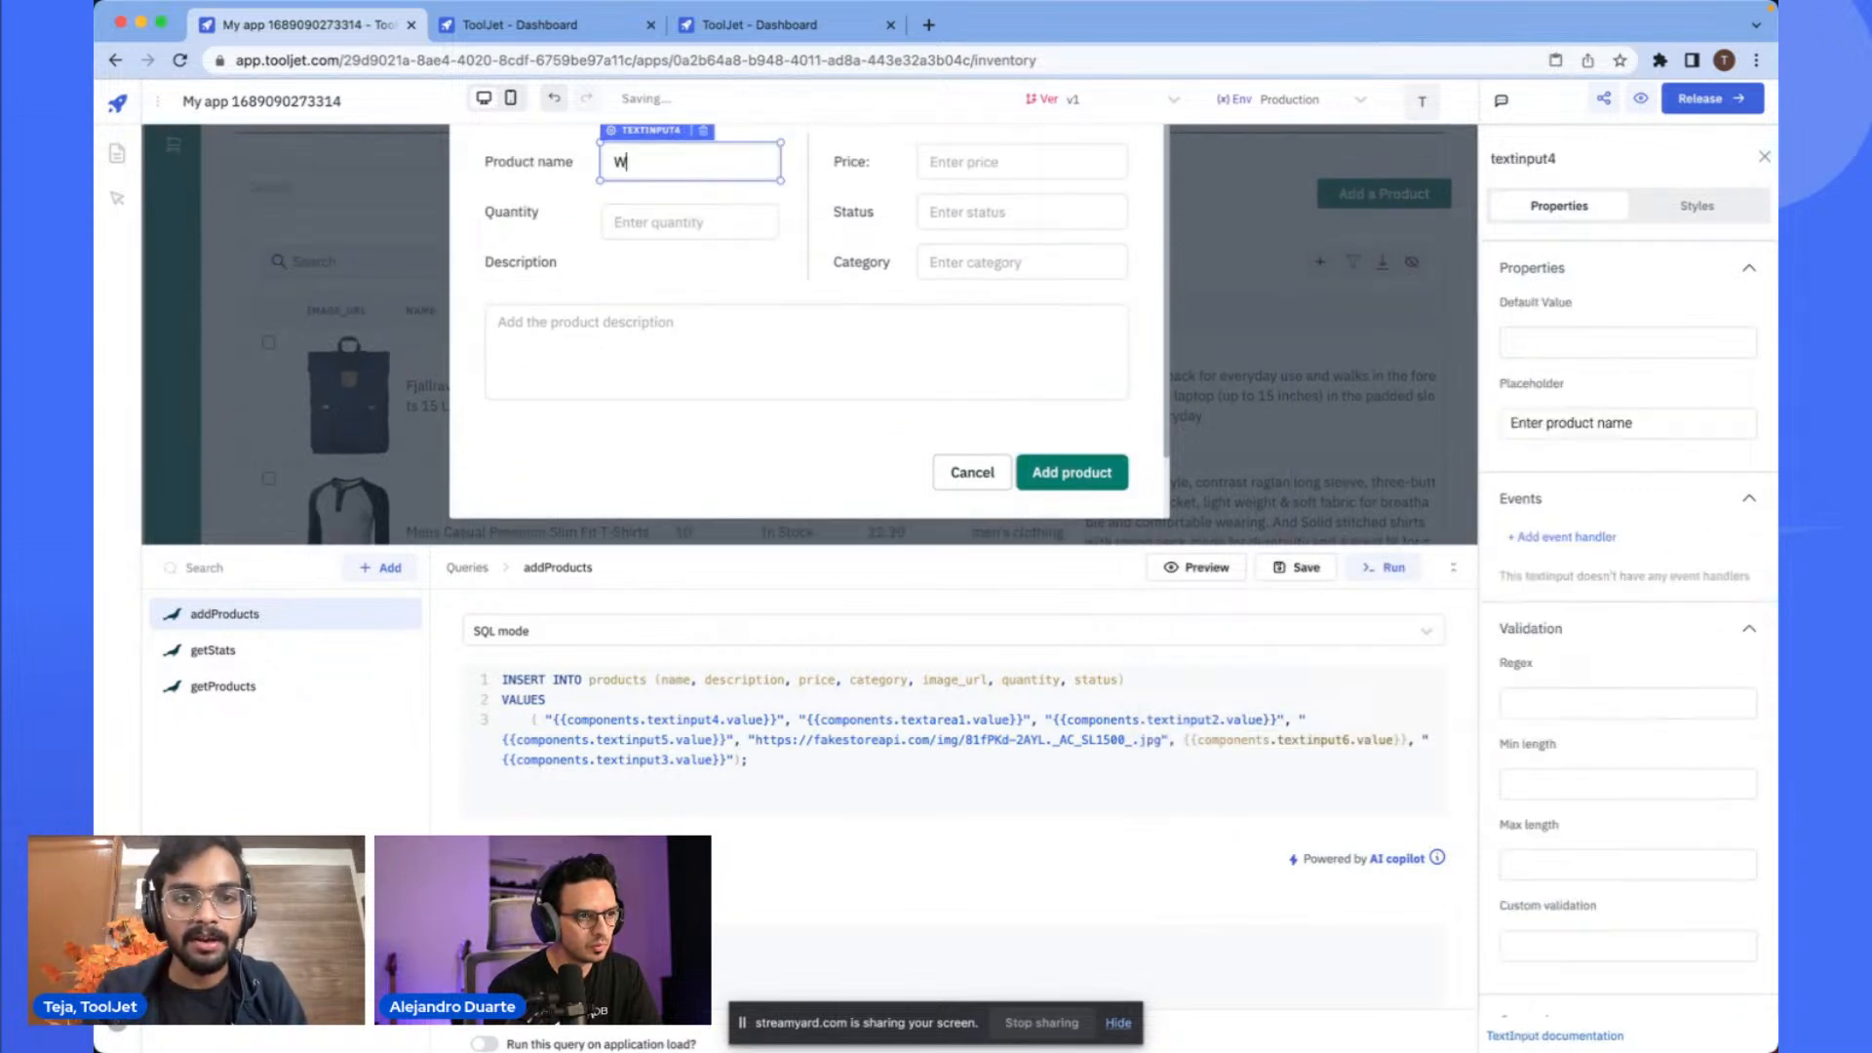
pyautogui.press('Tab')
pyautogui.write('100')
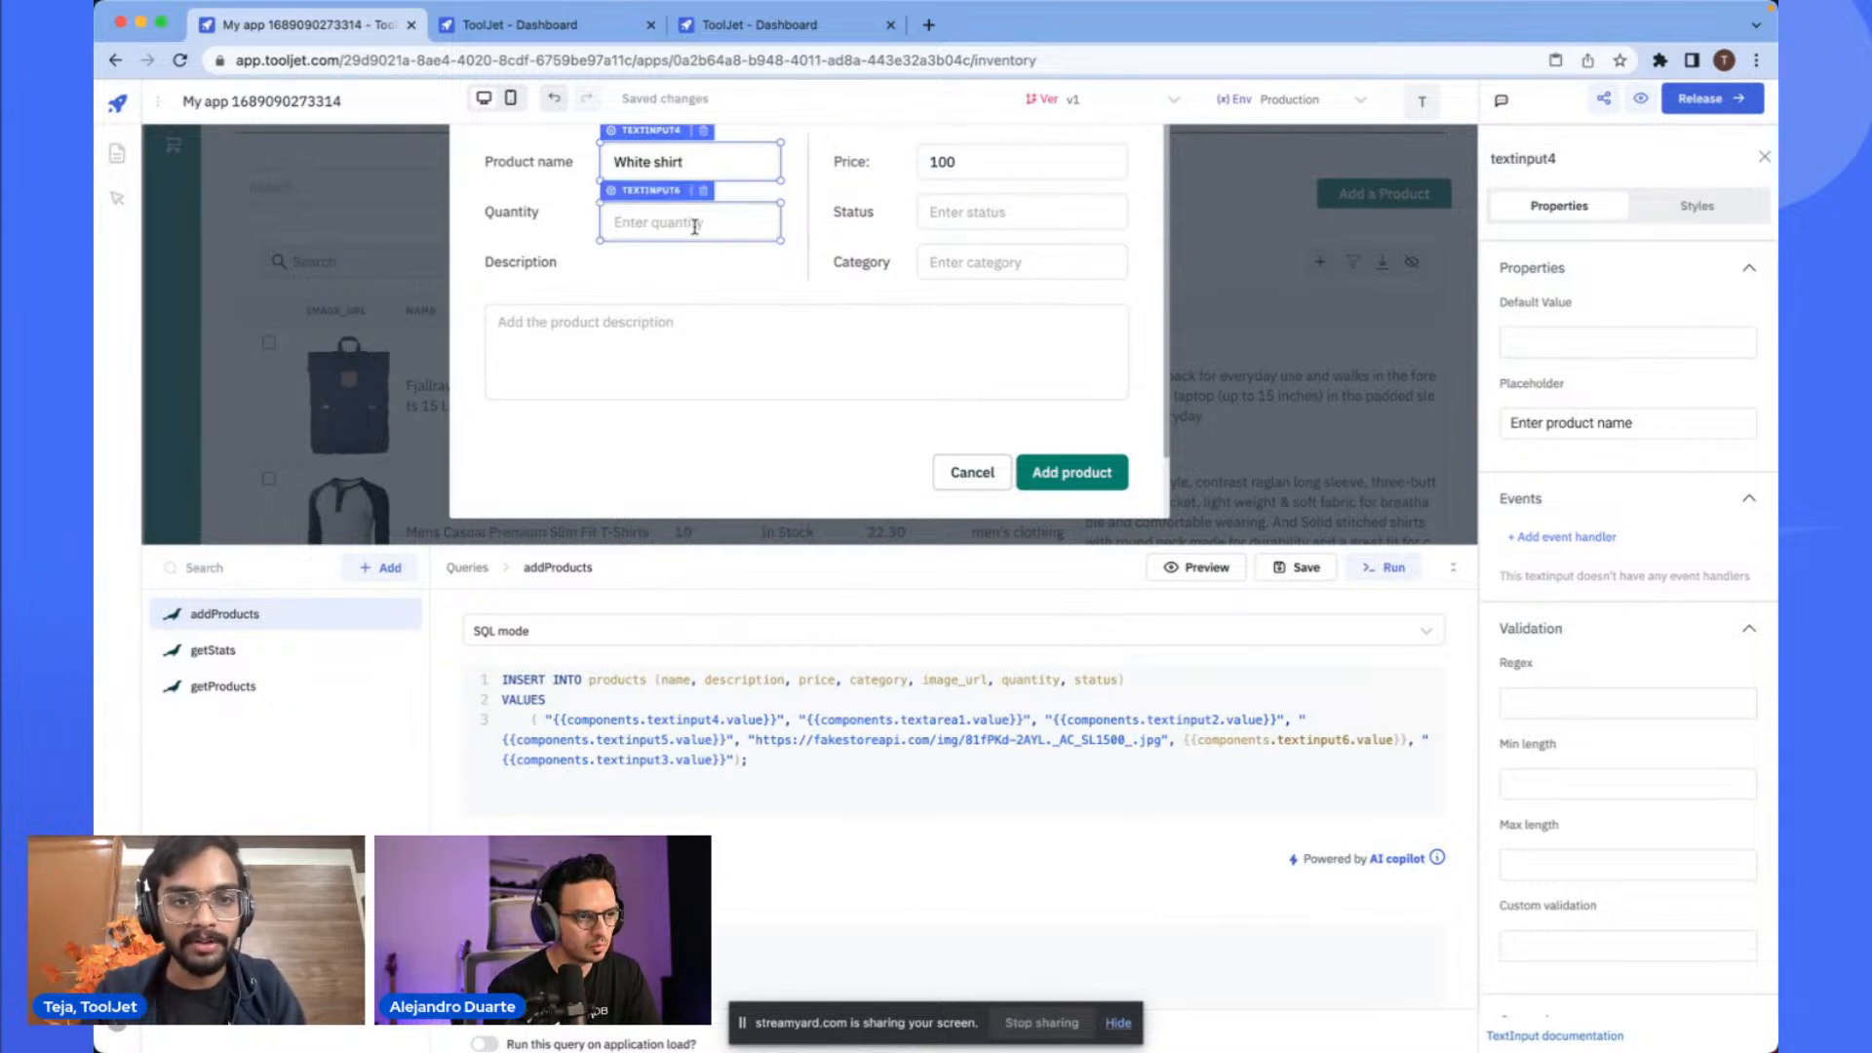
pyautogui.click(694, 227)
pyautogui.write('3')
# - Set status to In Stock, category to Mens clothing, and paste White shirt as the description
pyautogui.click(1087, 214)
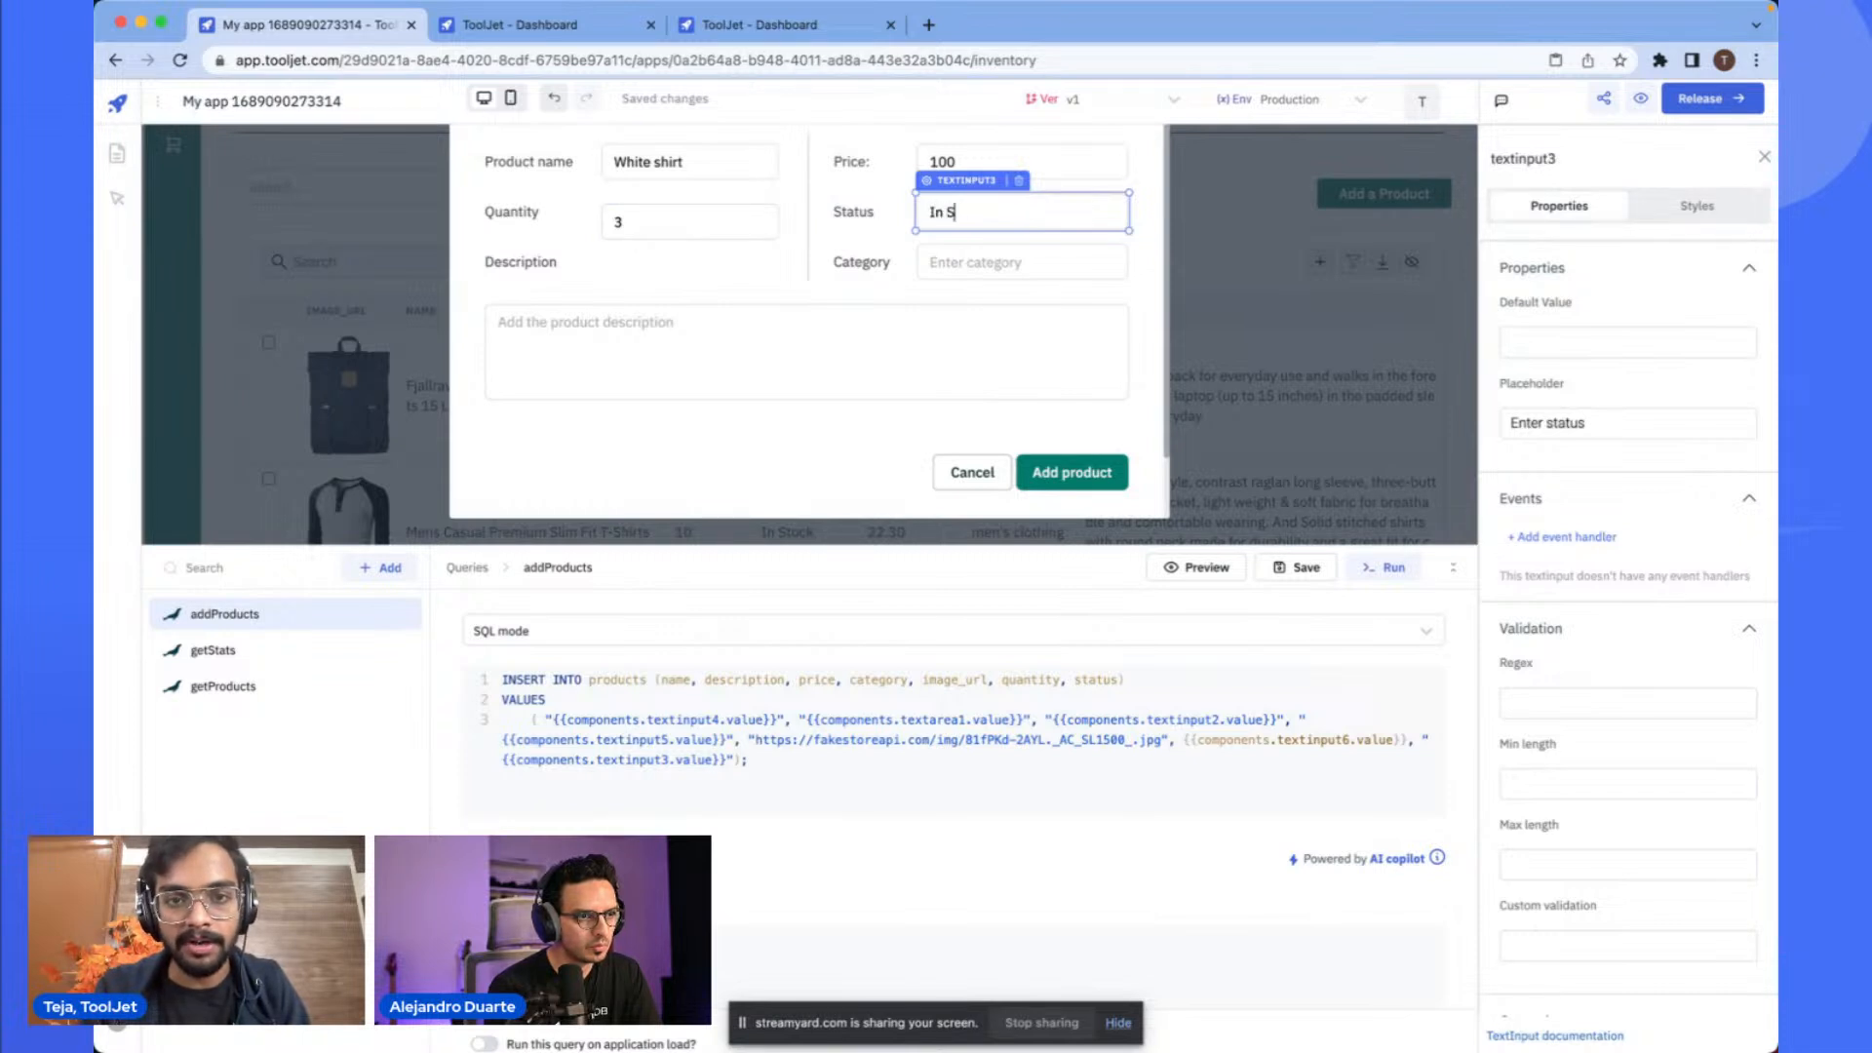
pyautogui.write('In Stock')
pyautogui.press('Tab')
pyautogui.write('Mens clothing')
pyautogui.press('Tab')
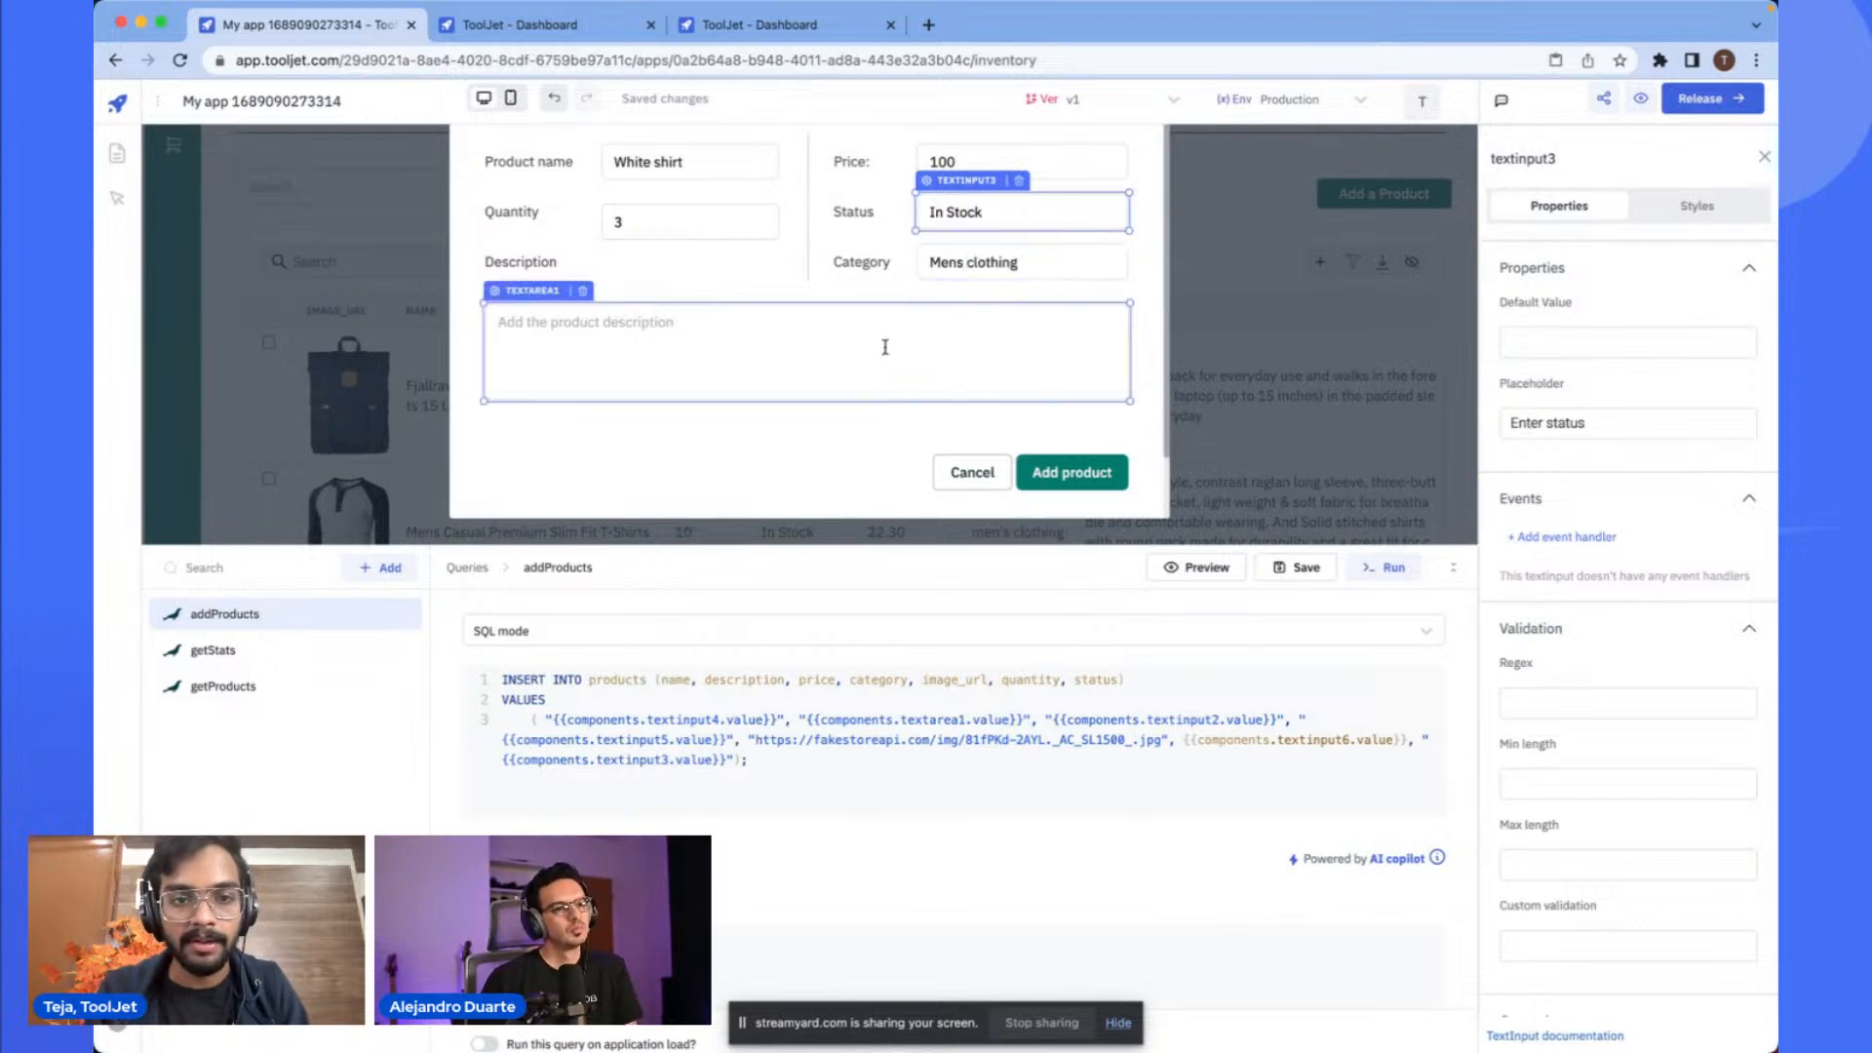
pyautogui.click(663, 162)
pyautogui.doubleClick(663, 162)
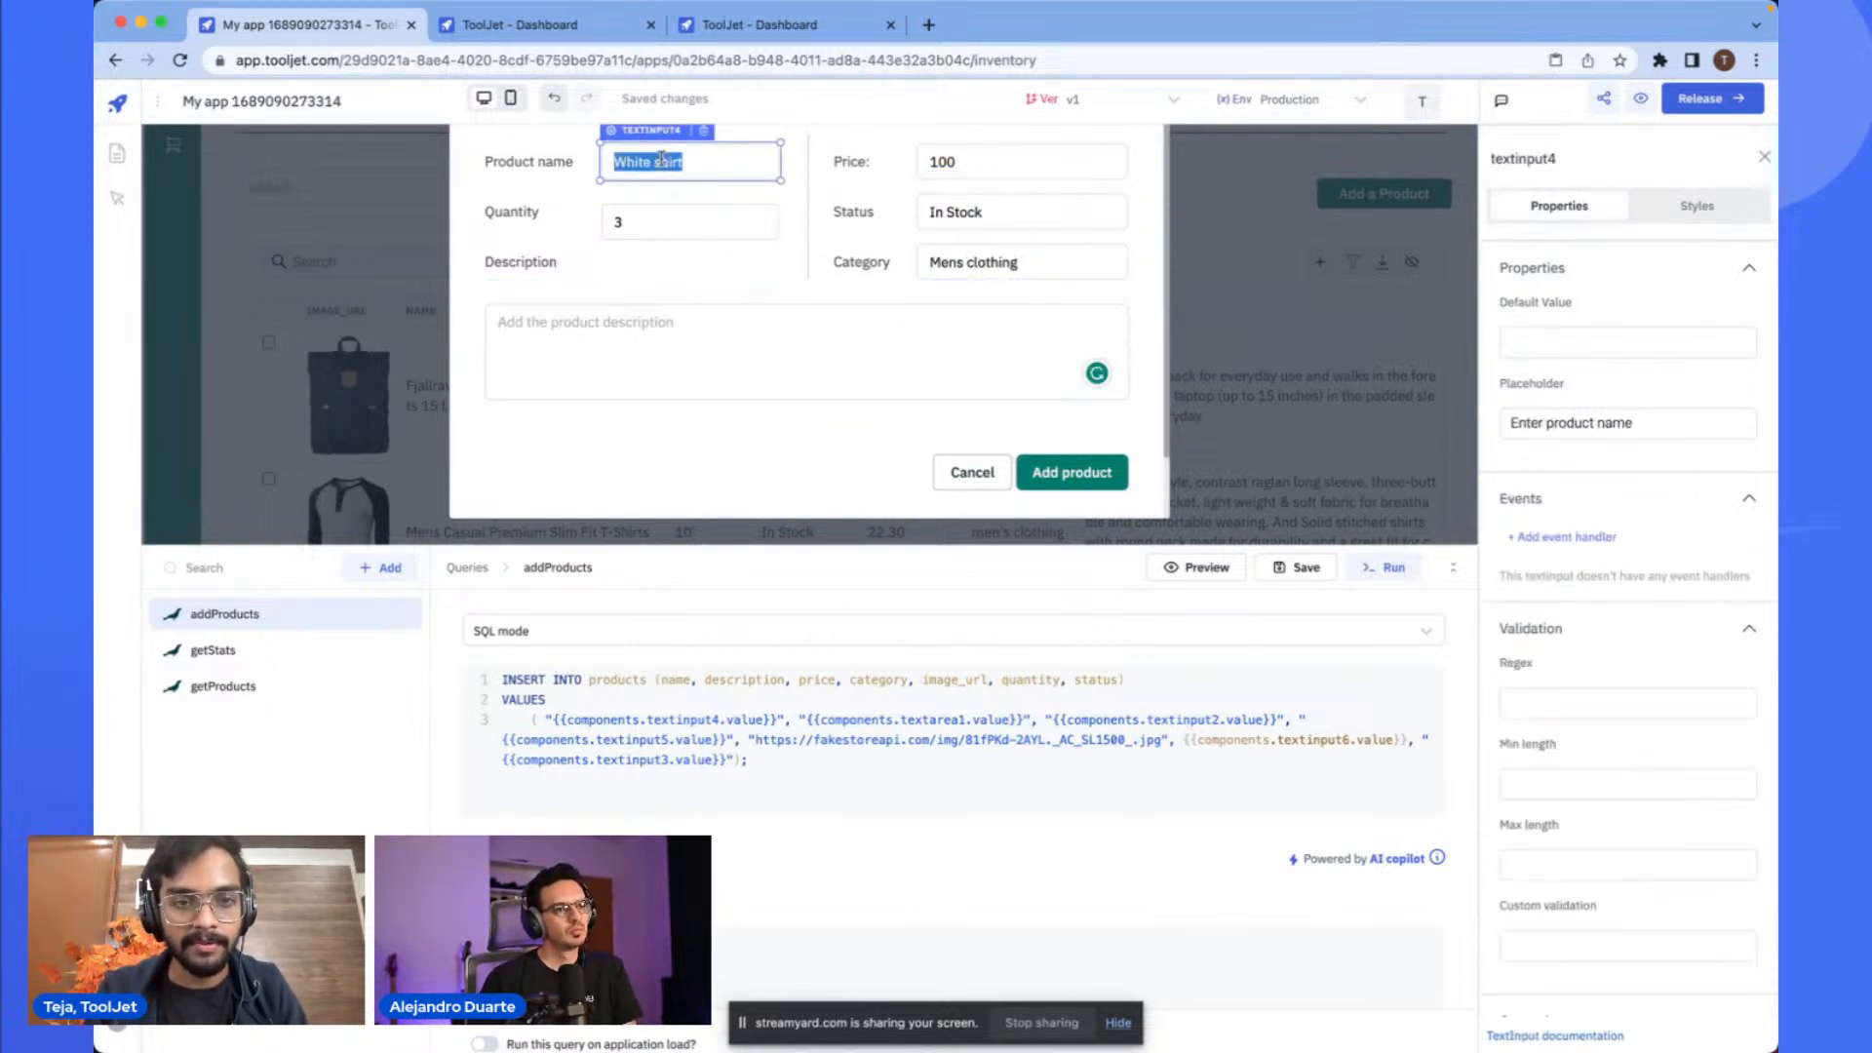
pyautogui.click(612, 368)
pyautogui.write('White shirt')
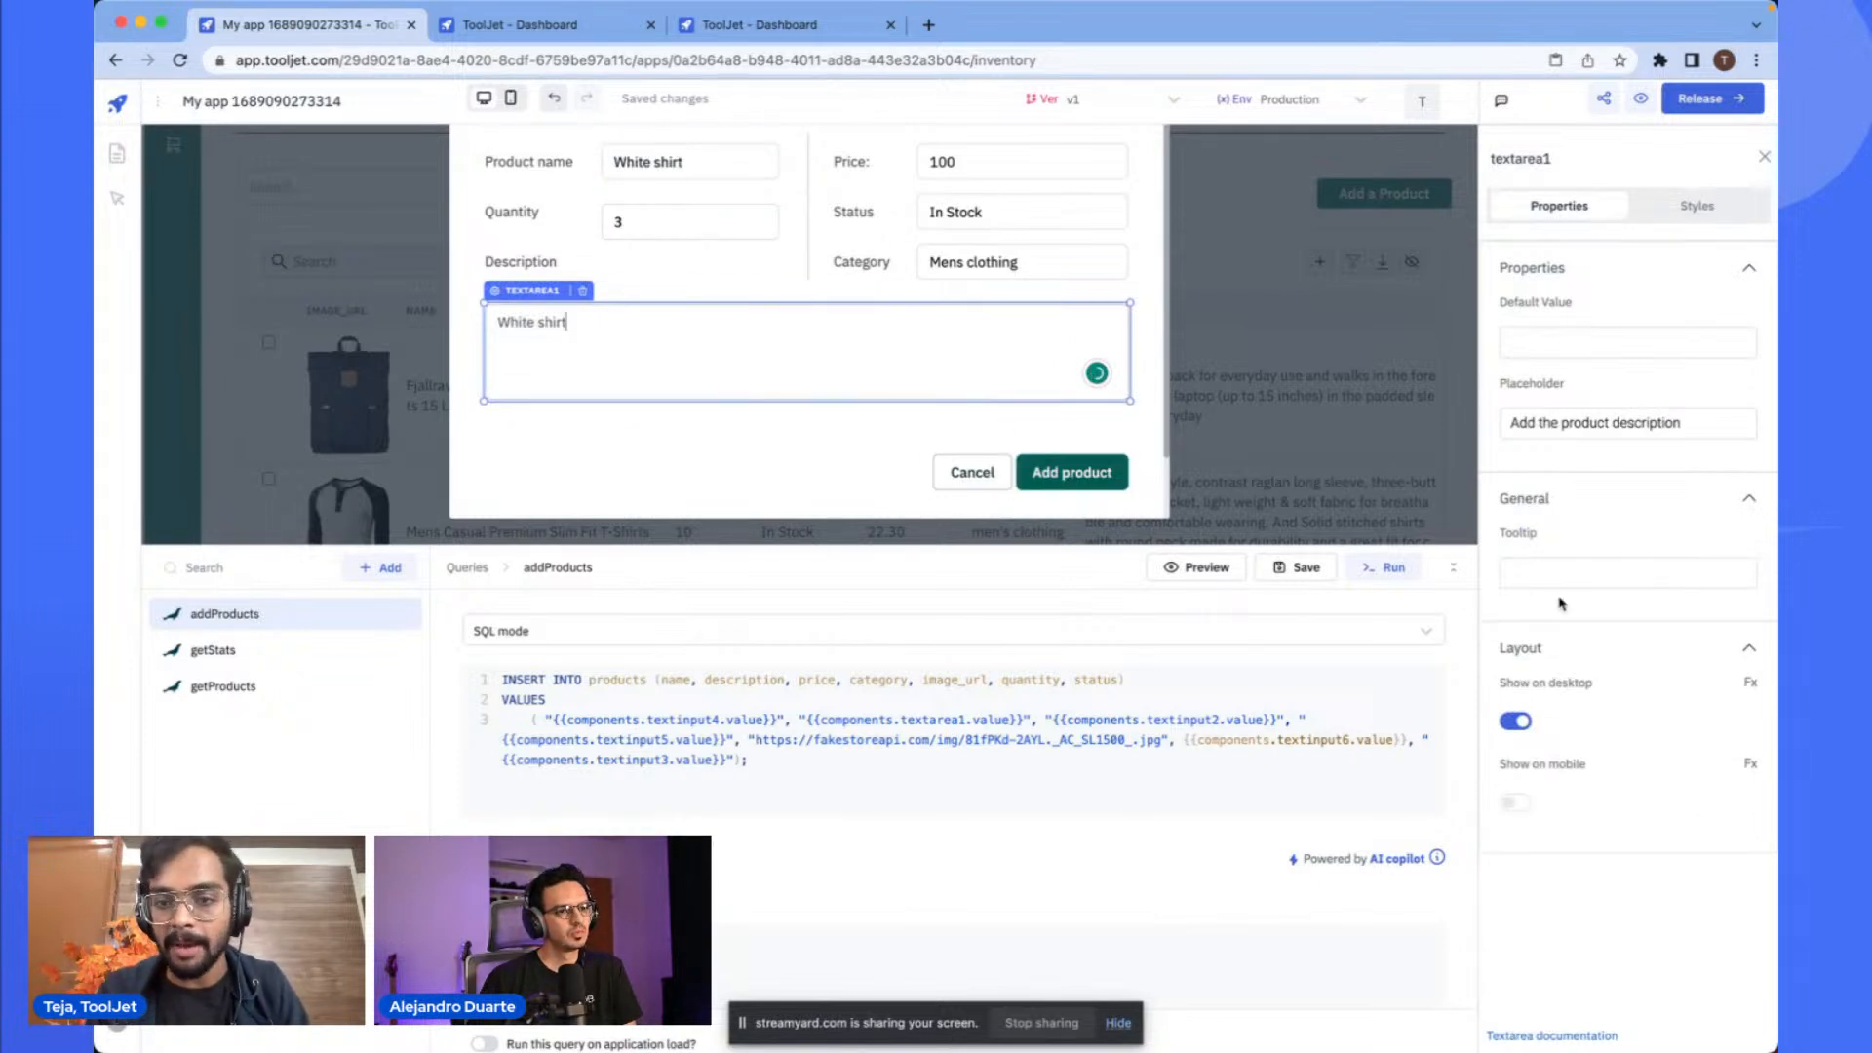
# - Submit the White shirt product and scroll the products table to review its records
pyautogui.click(1061, 448)
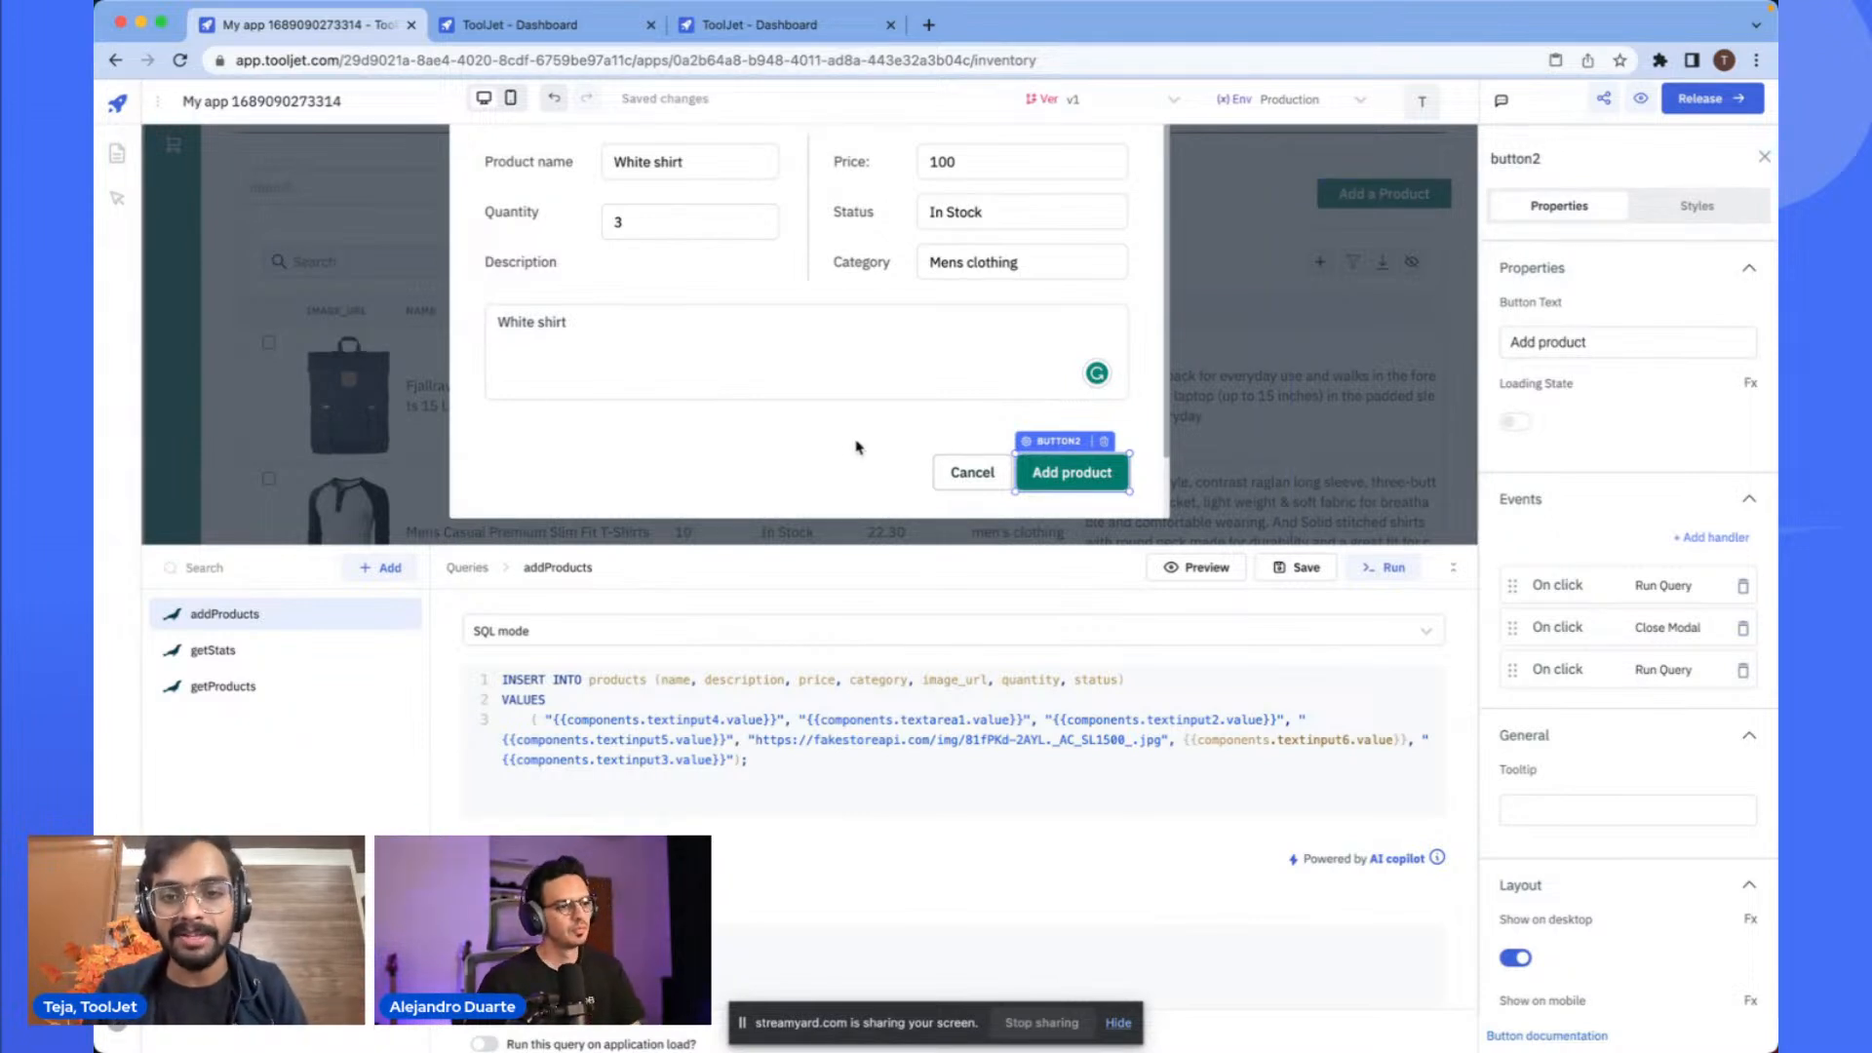
pyautogui.click(1089, 476)
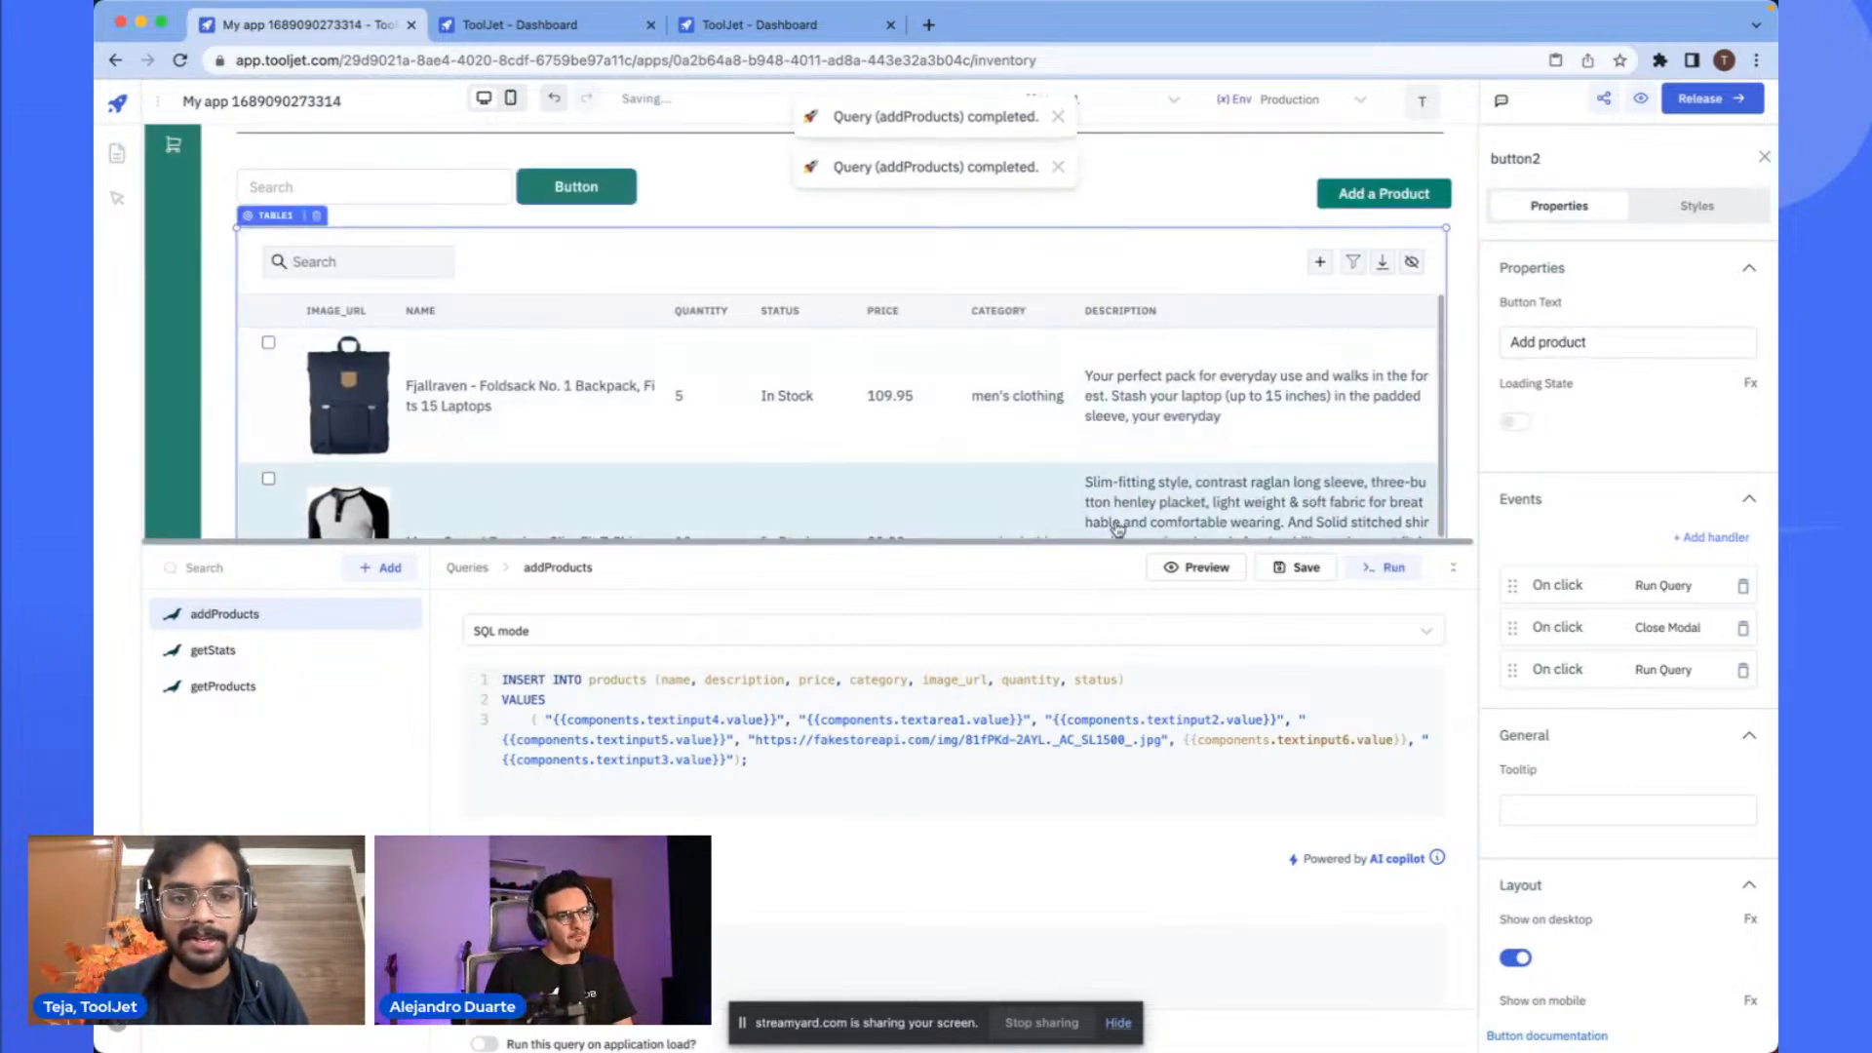
pyautogui.click(1451, 568)
pyautogui.scroll(-5, 641, 597)
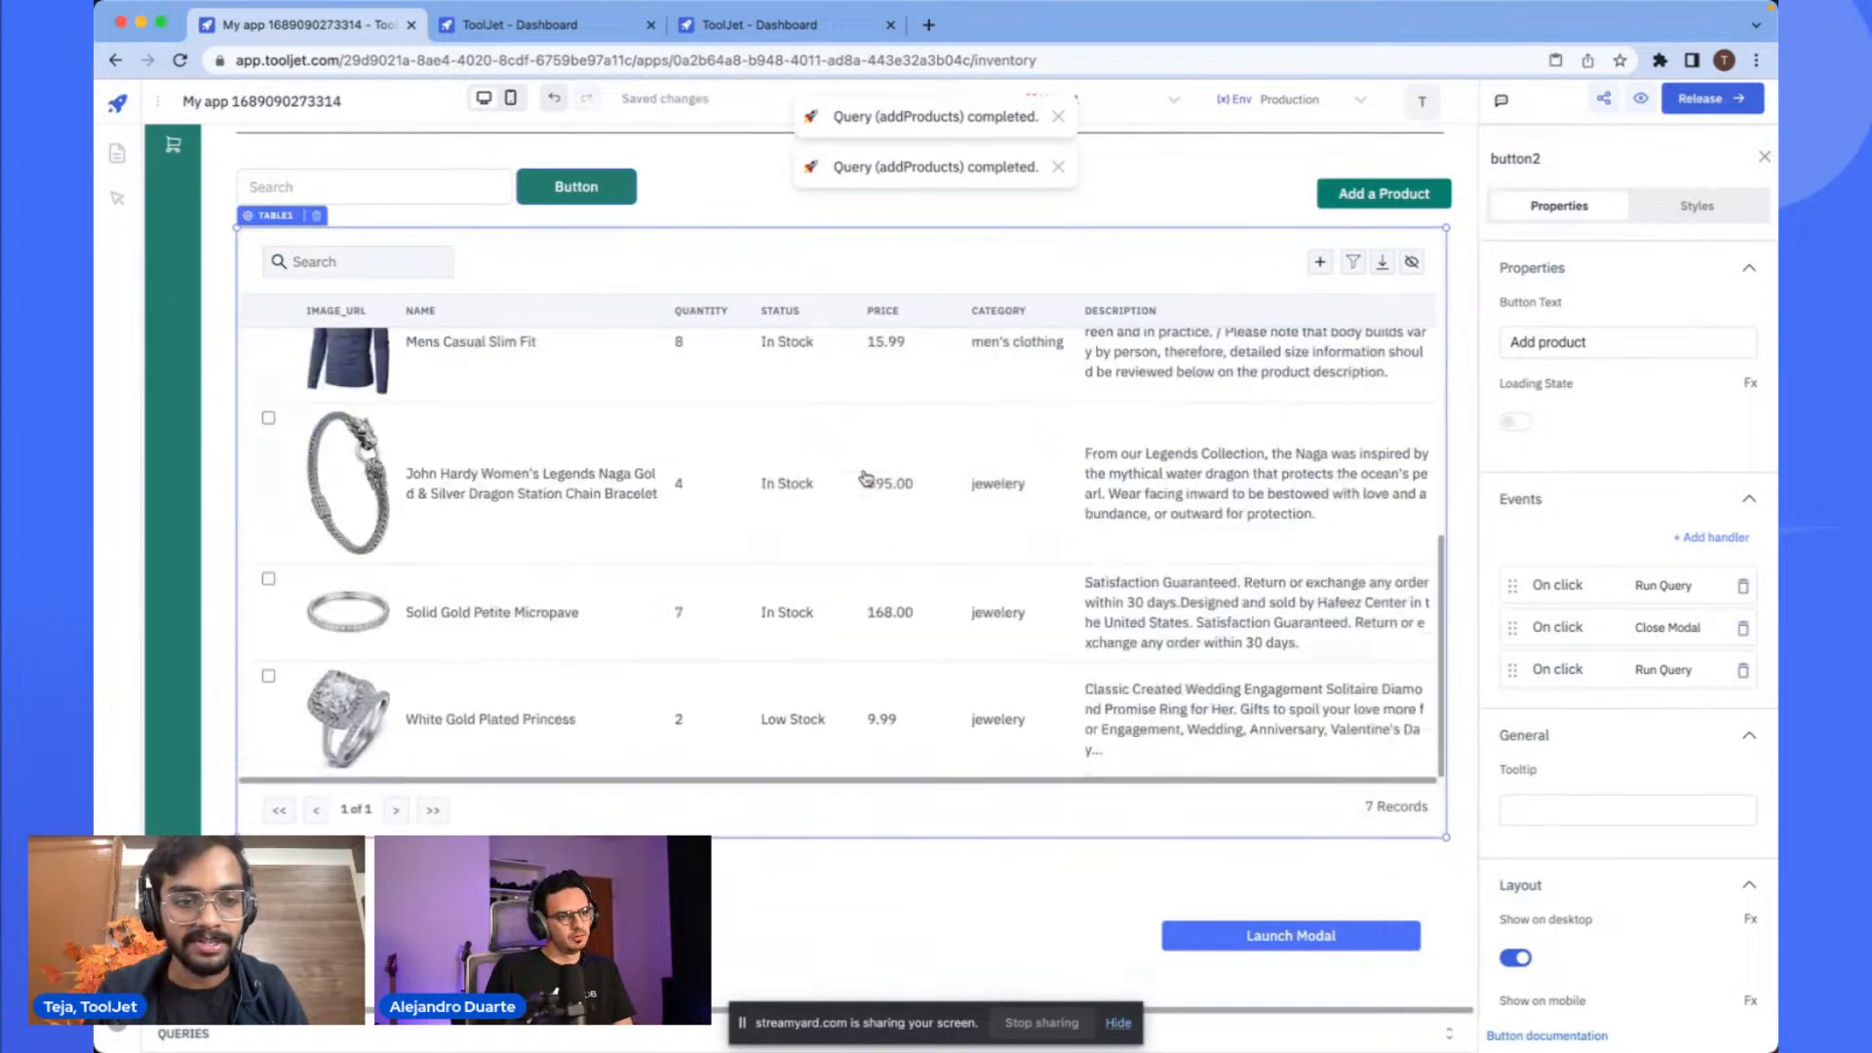
# - Set the products table's number of rows per page to 30
pyautogui.scroll(1, 419, 746)
pyautogui.click(396, 811)
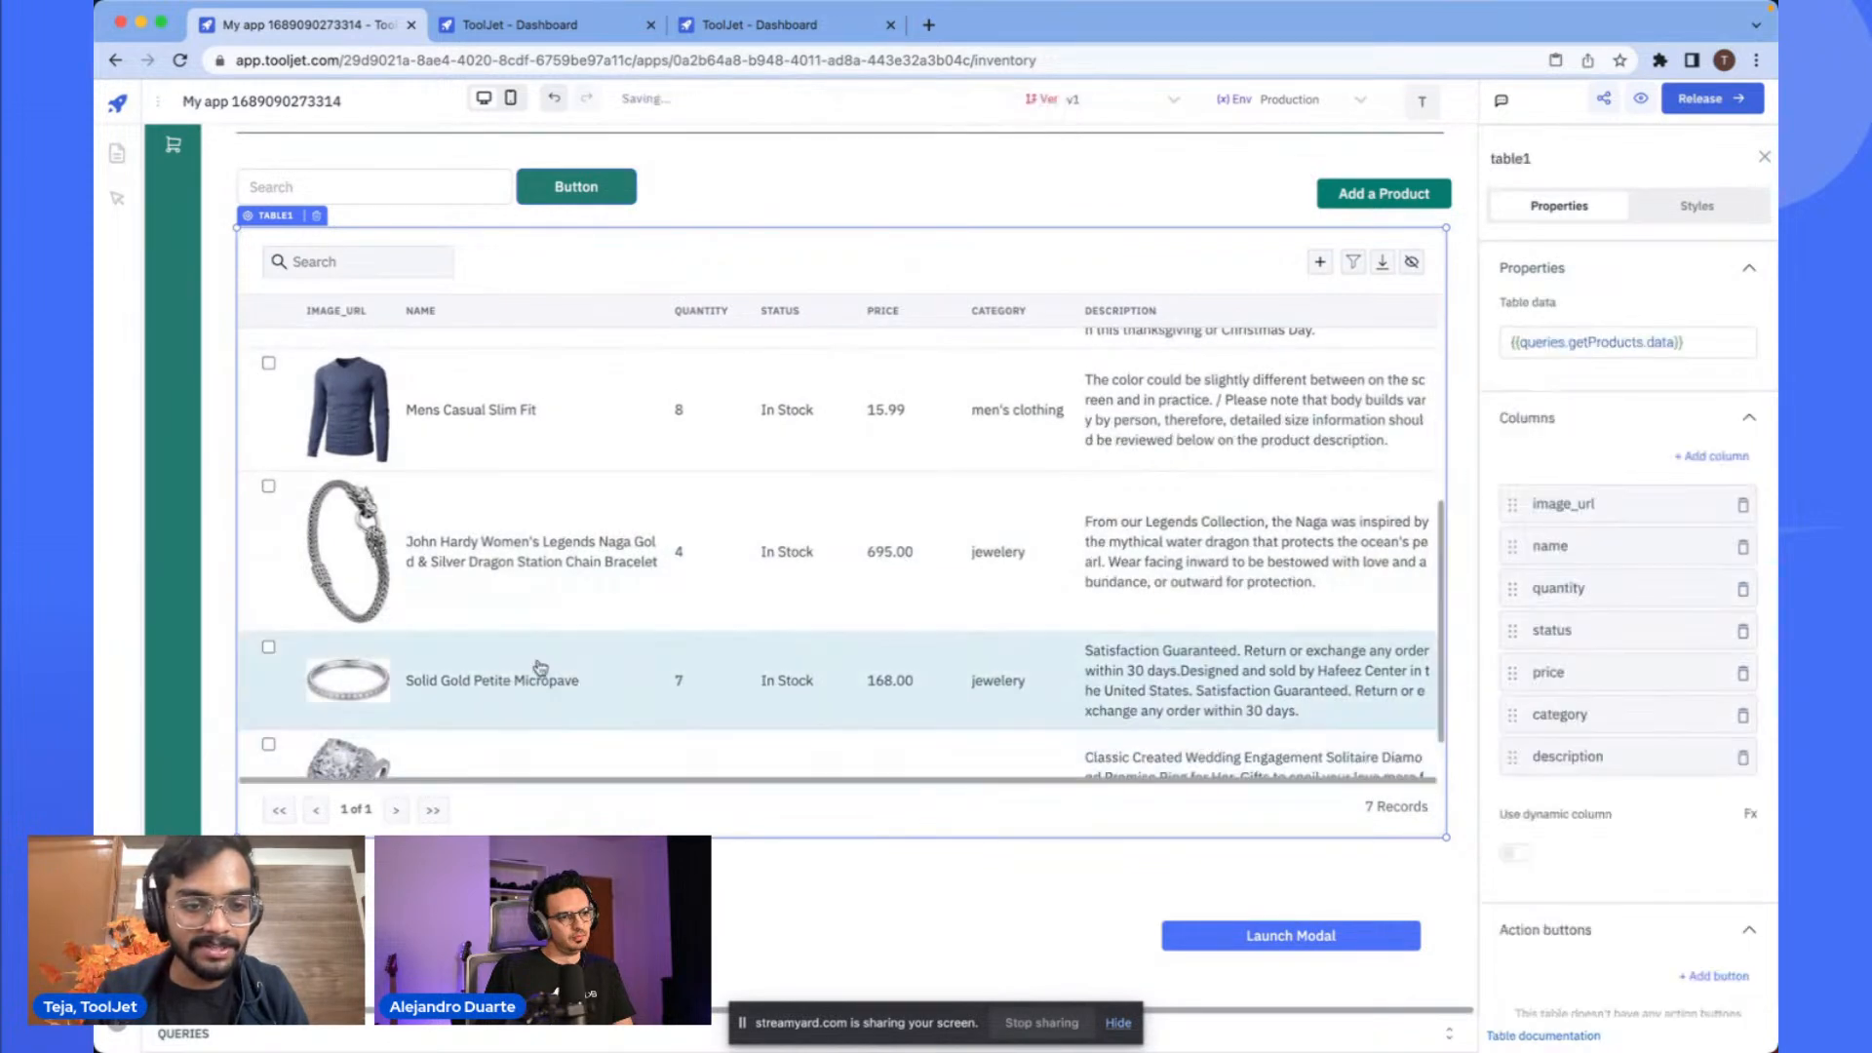
pyautogui.scroll(-1, 717, 727)
pyautogui.click(268, 423)
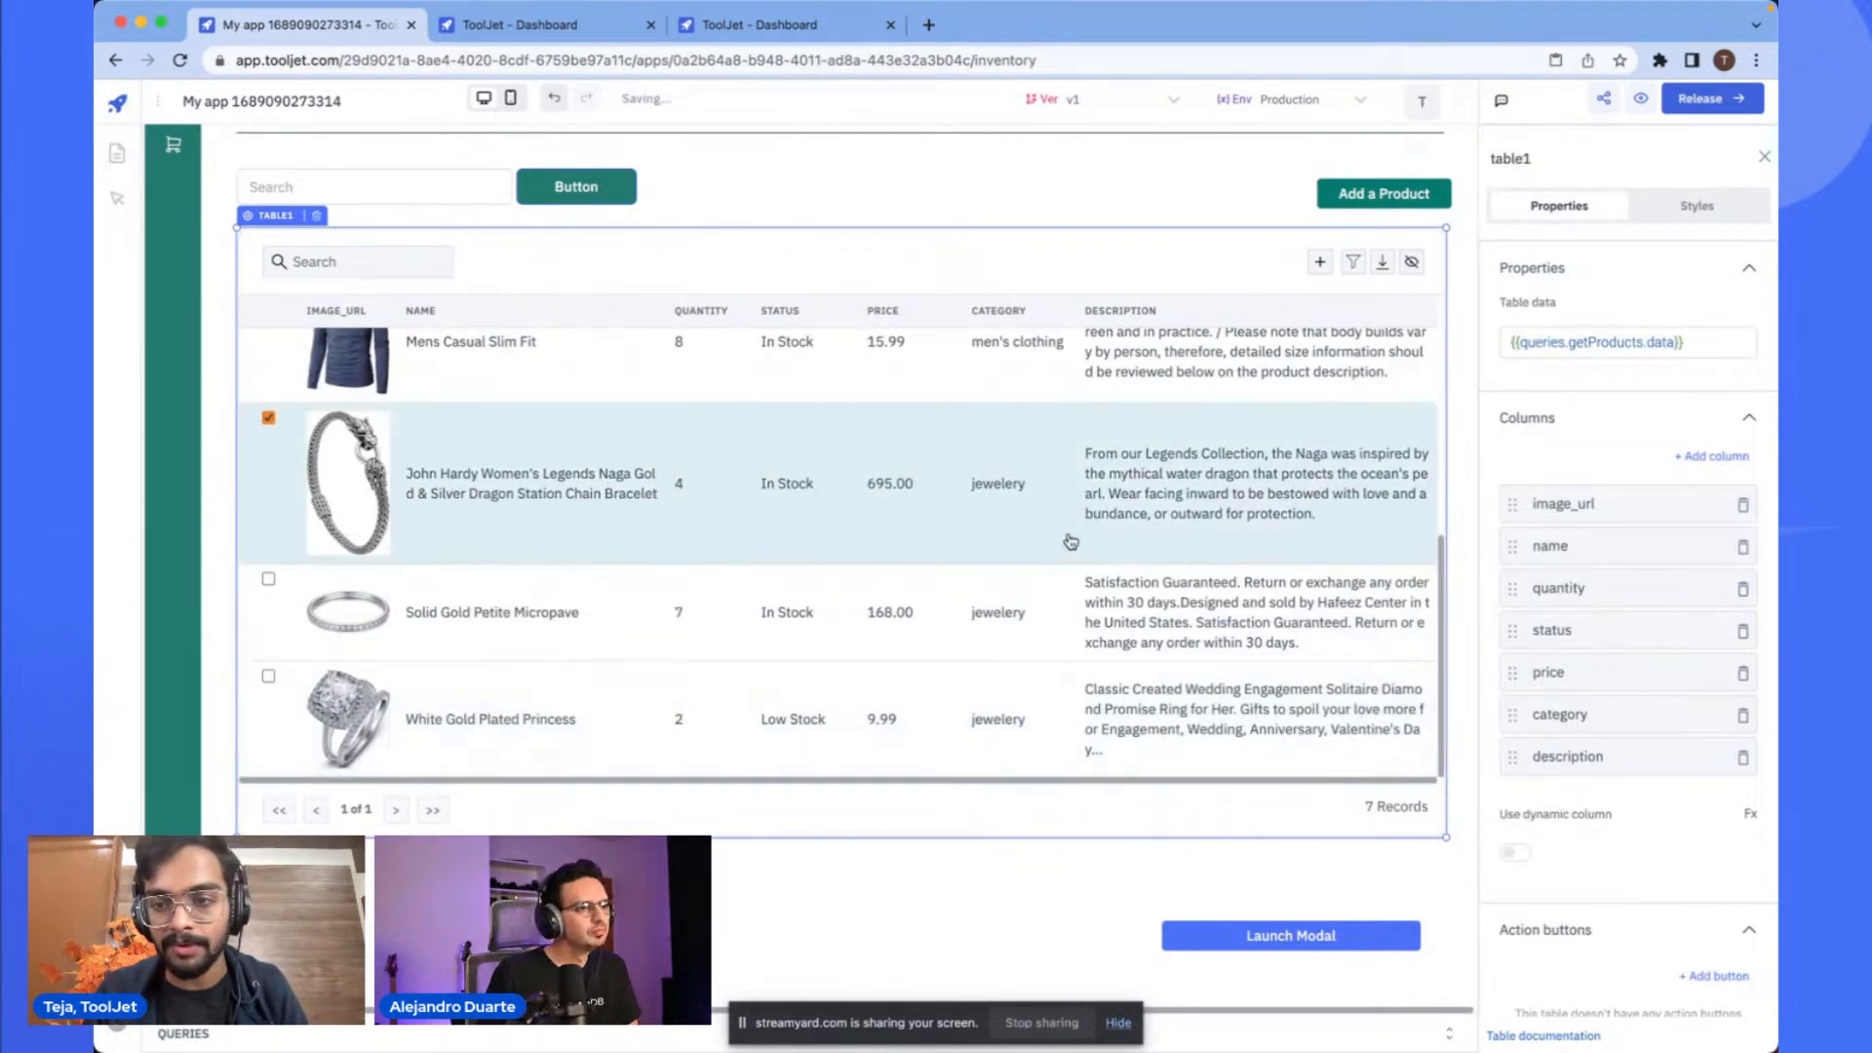
pyautogui.scroll(-7, 1655, 590)
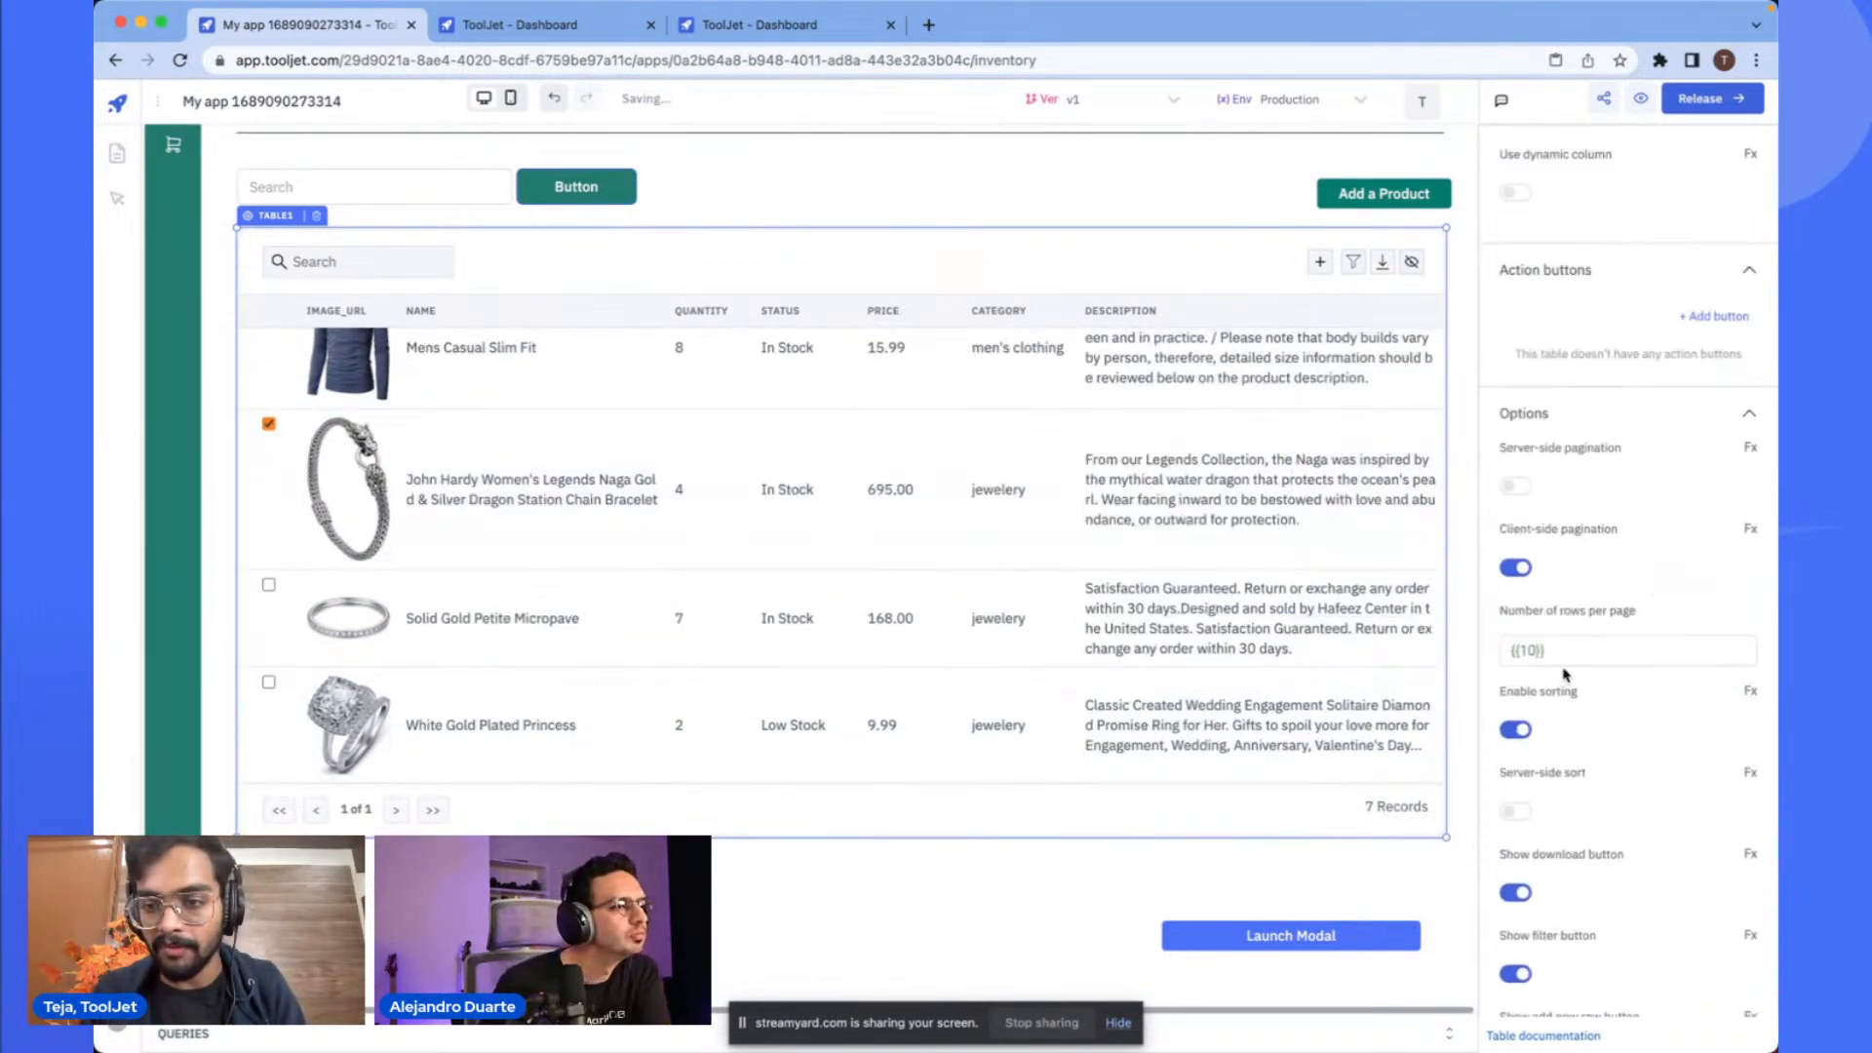
pyautogui.doubleClick(1527, 636)
pyautogui.write('3')
pyautogui.click(1073, 511)
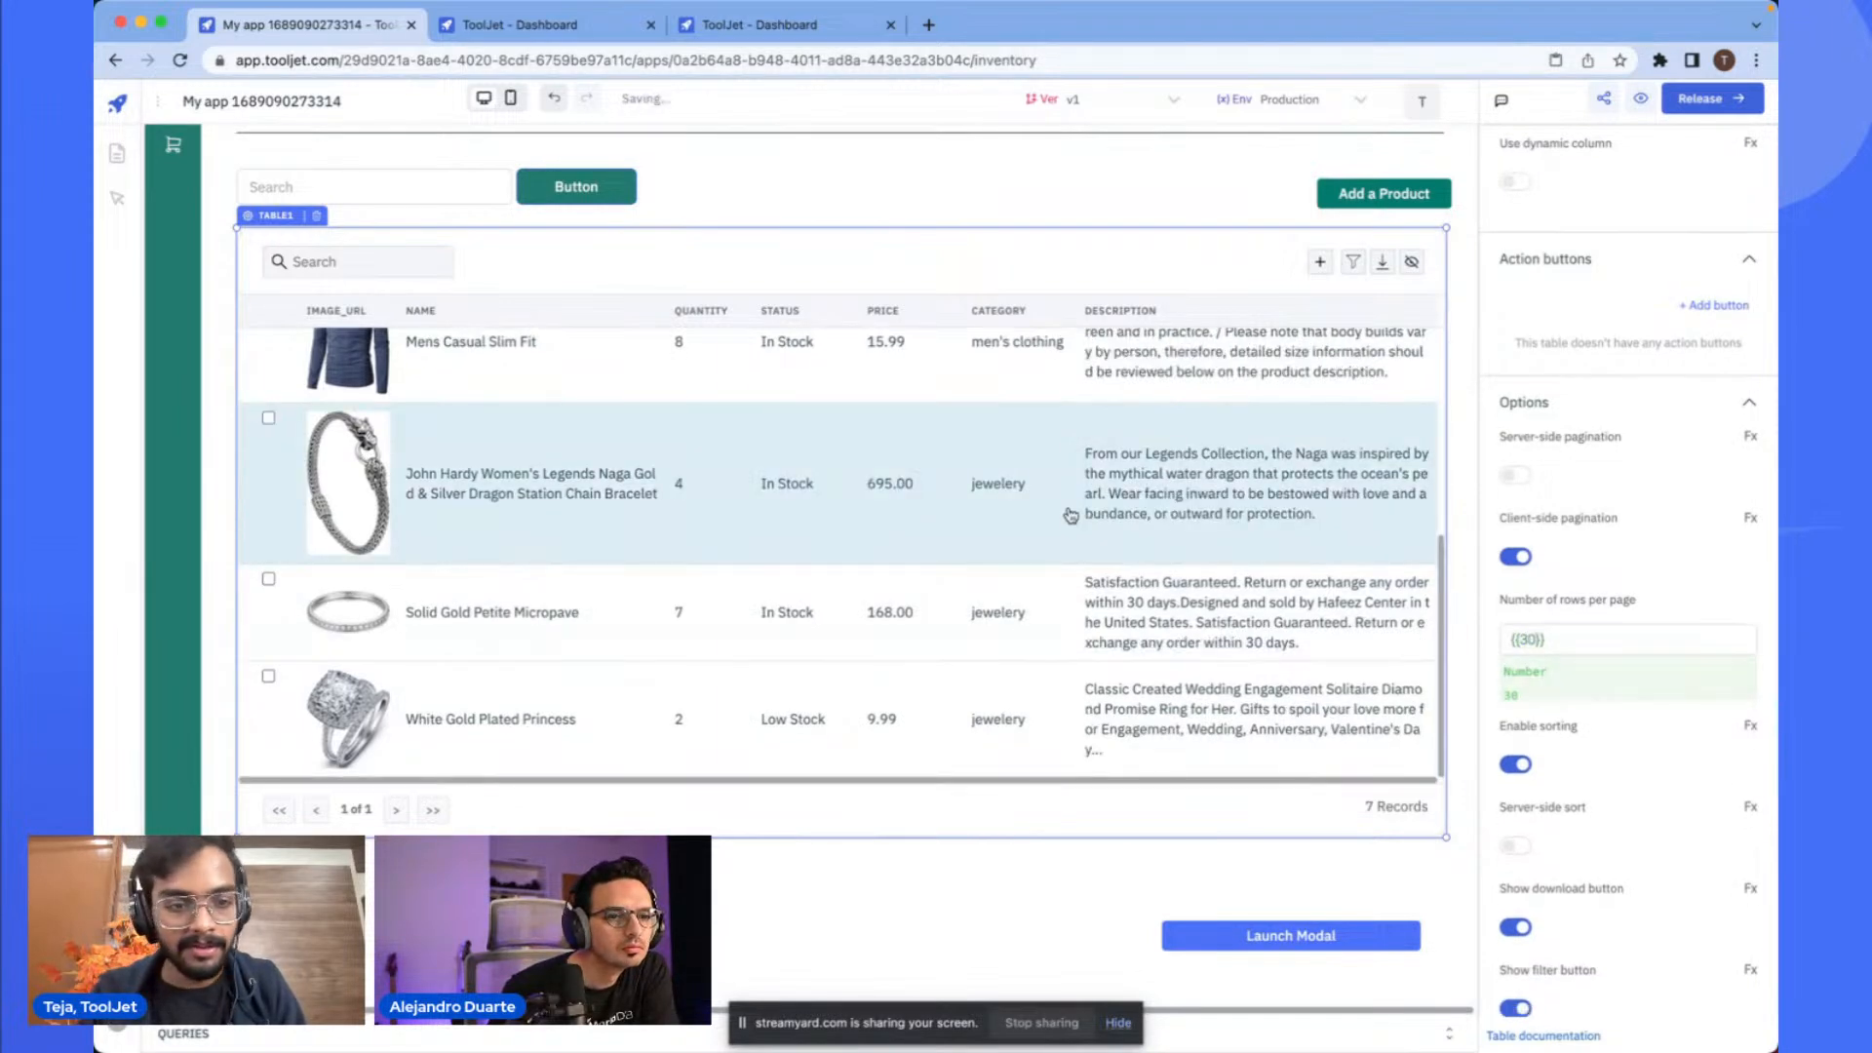
# - Scroll through the products table to review its records
pyautogui.scroll(-5, 1068, 511)
pyautogui.scroll(6, 1014, 639)
pyautogui.scroll(-6, 1105, 661)
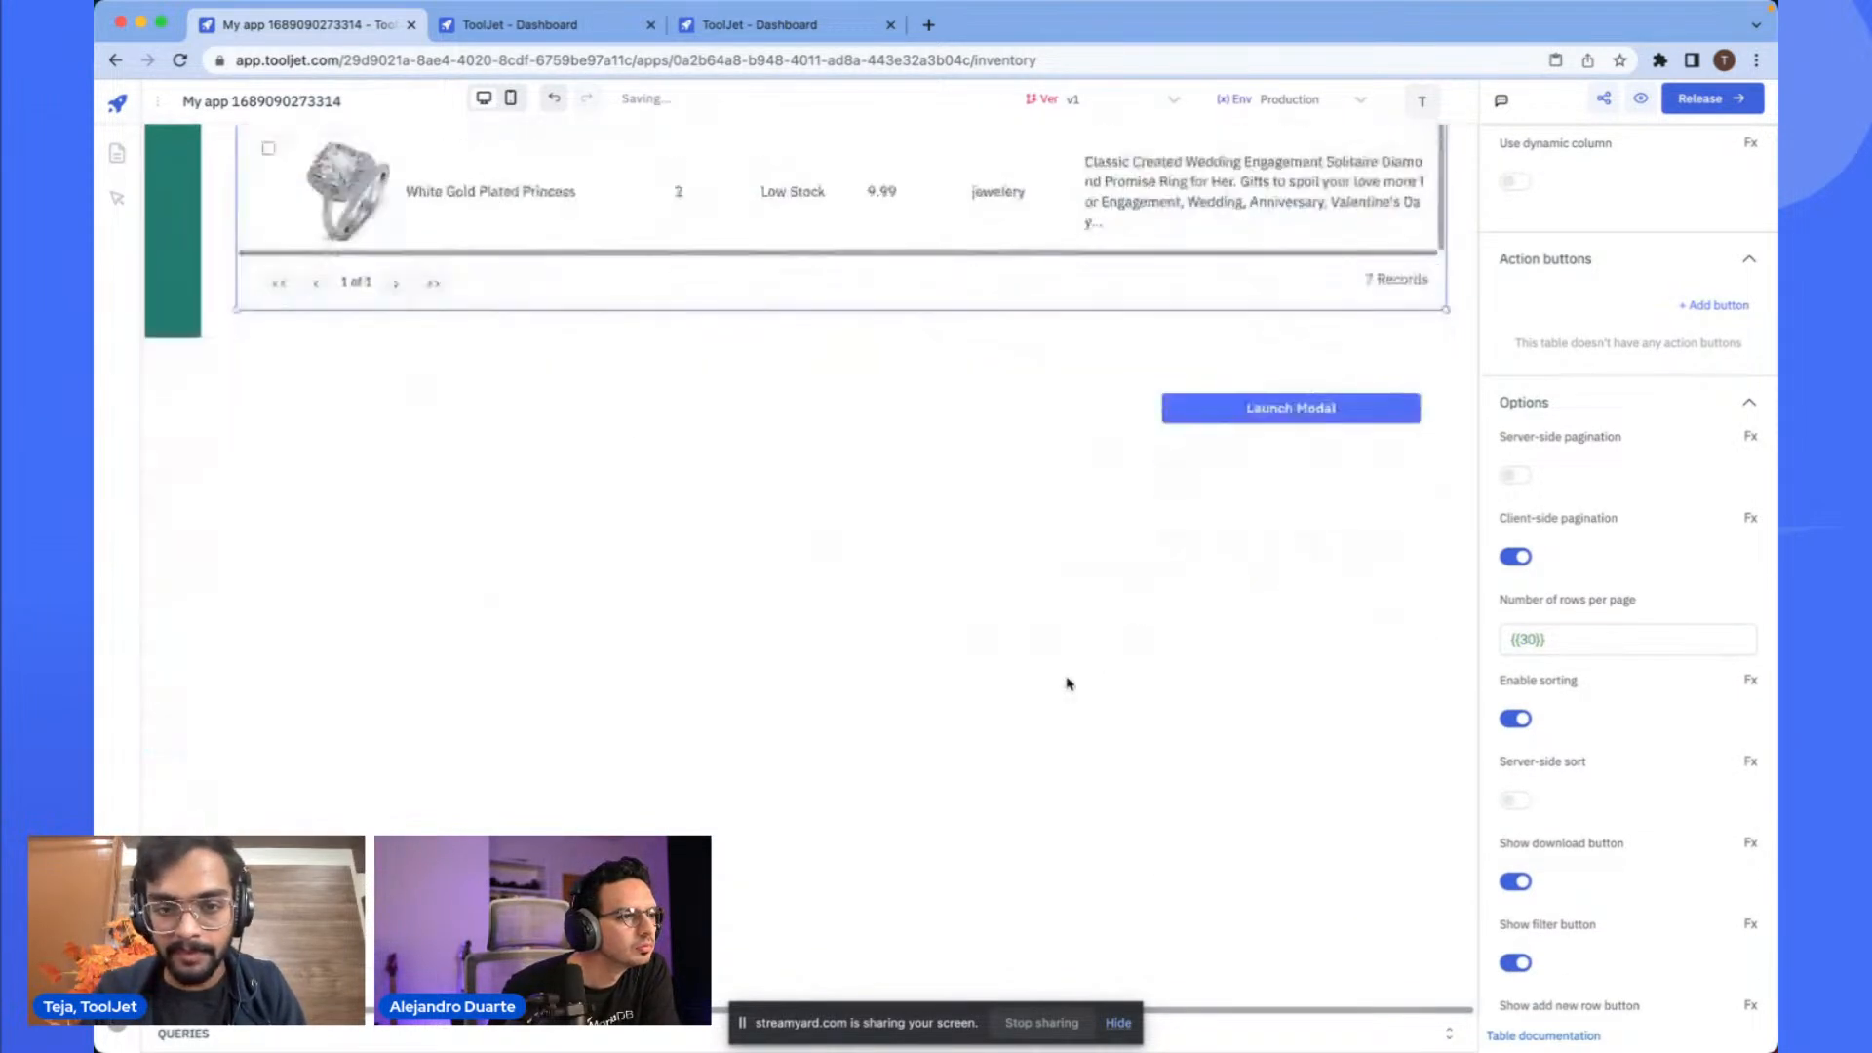
pyautogui.scroll(5, 1107, 656)
pyautogui.scroll(3, 841, 565)
pyautogui.scroll(5, 839, 566)
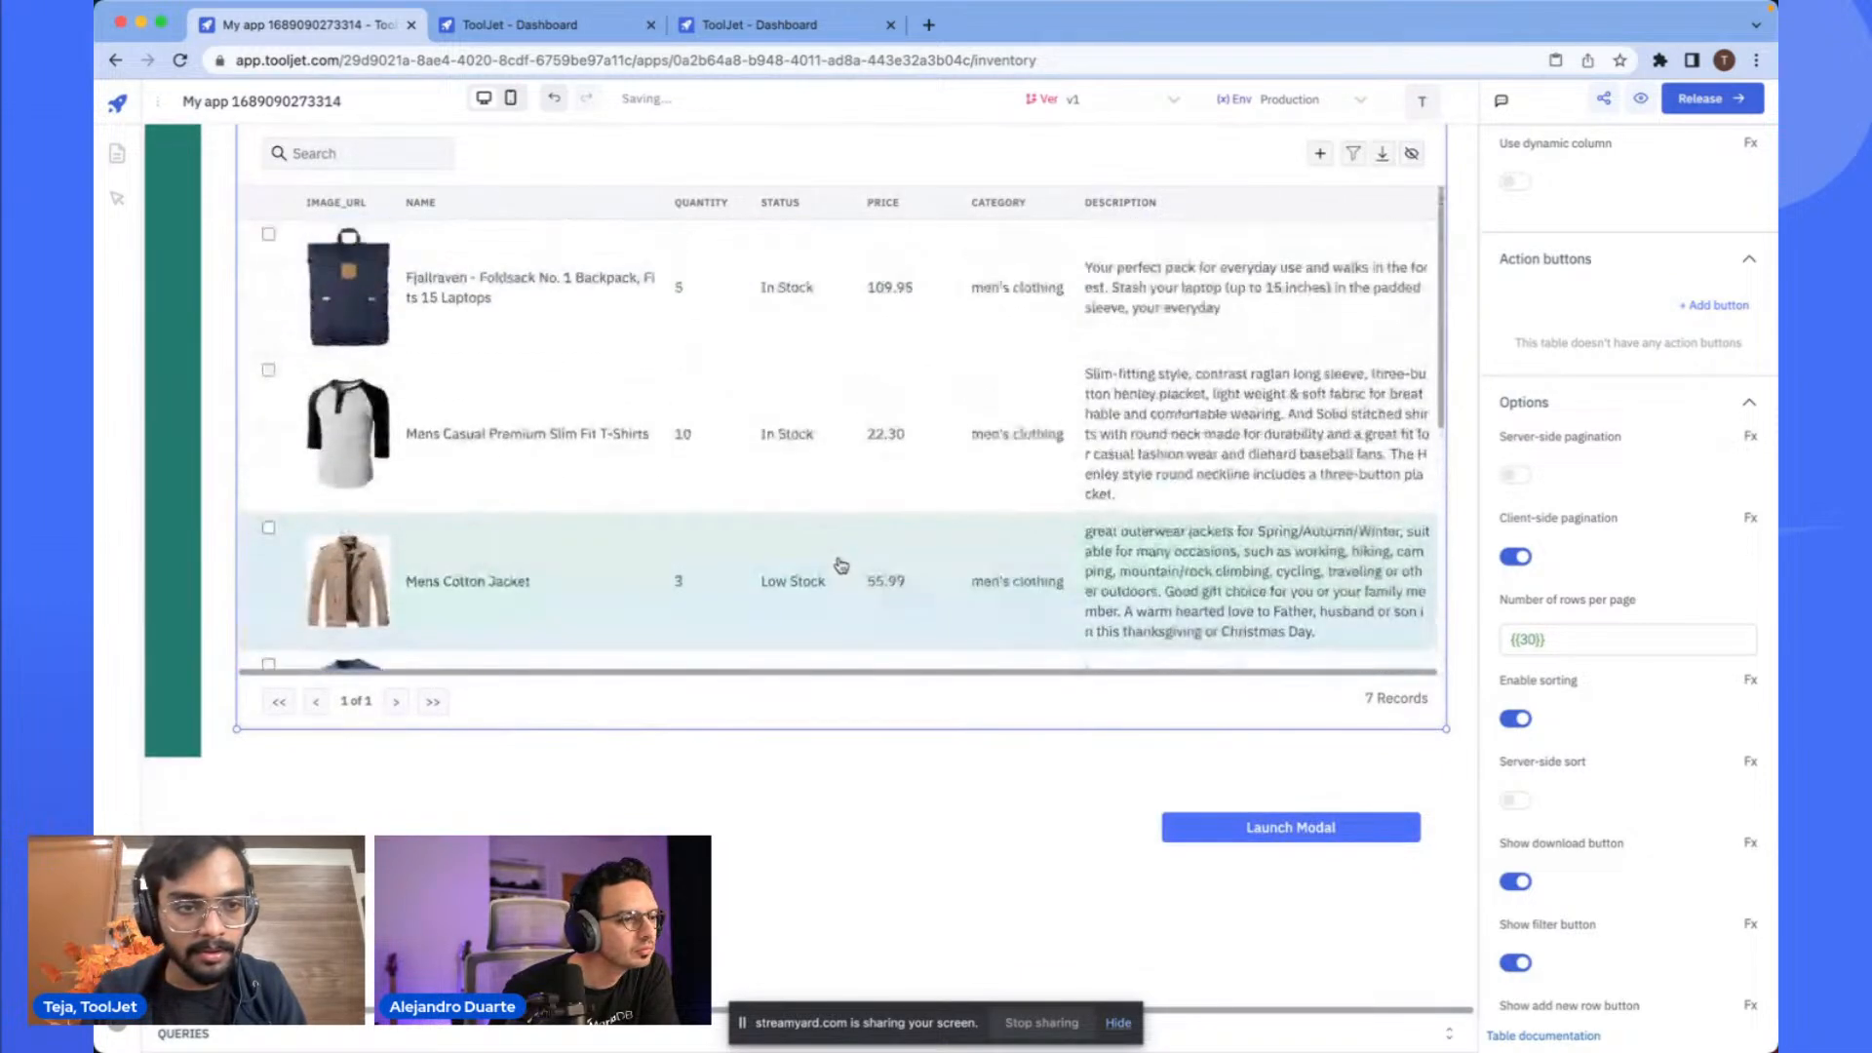
pyautogui.click(729, 798)
pyautogui.scroll(-5, 718, 681)
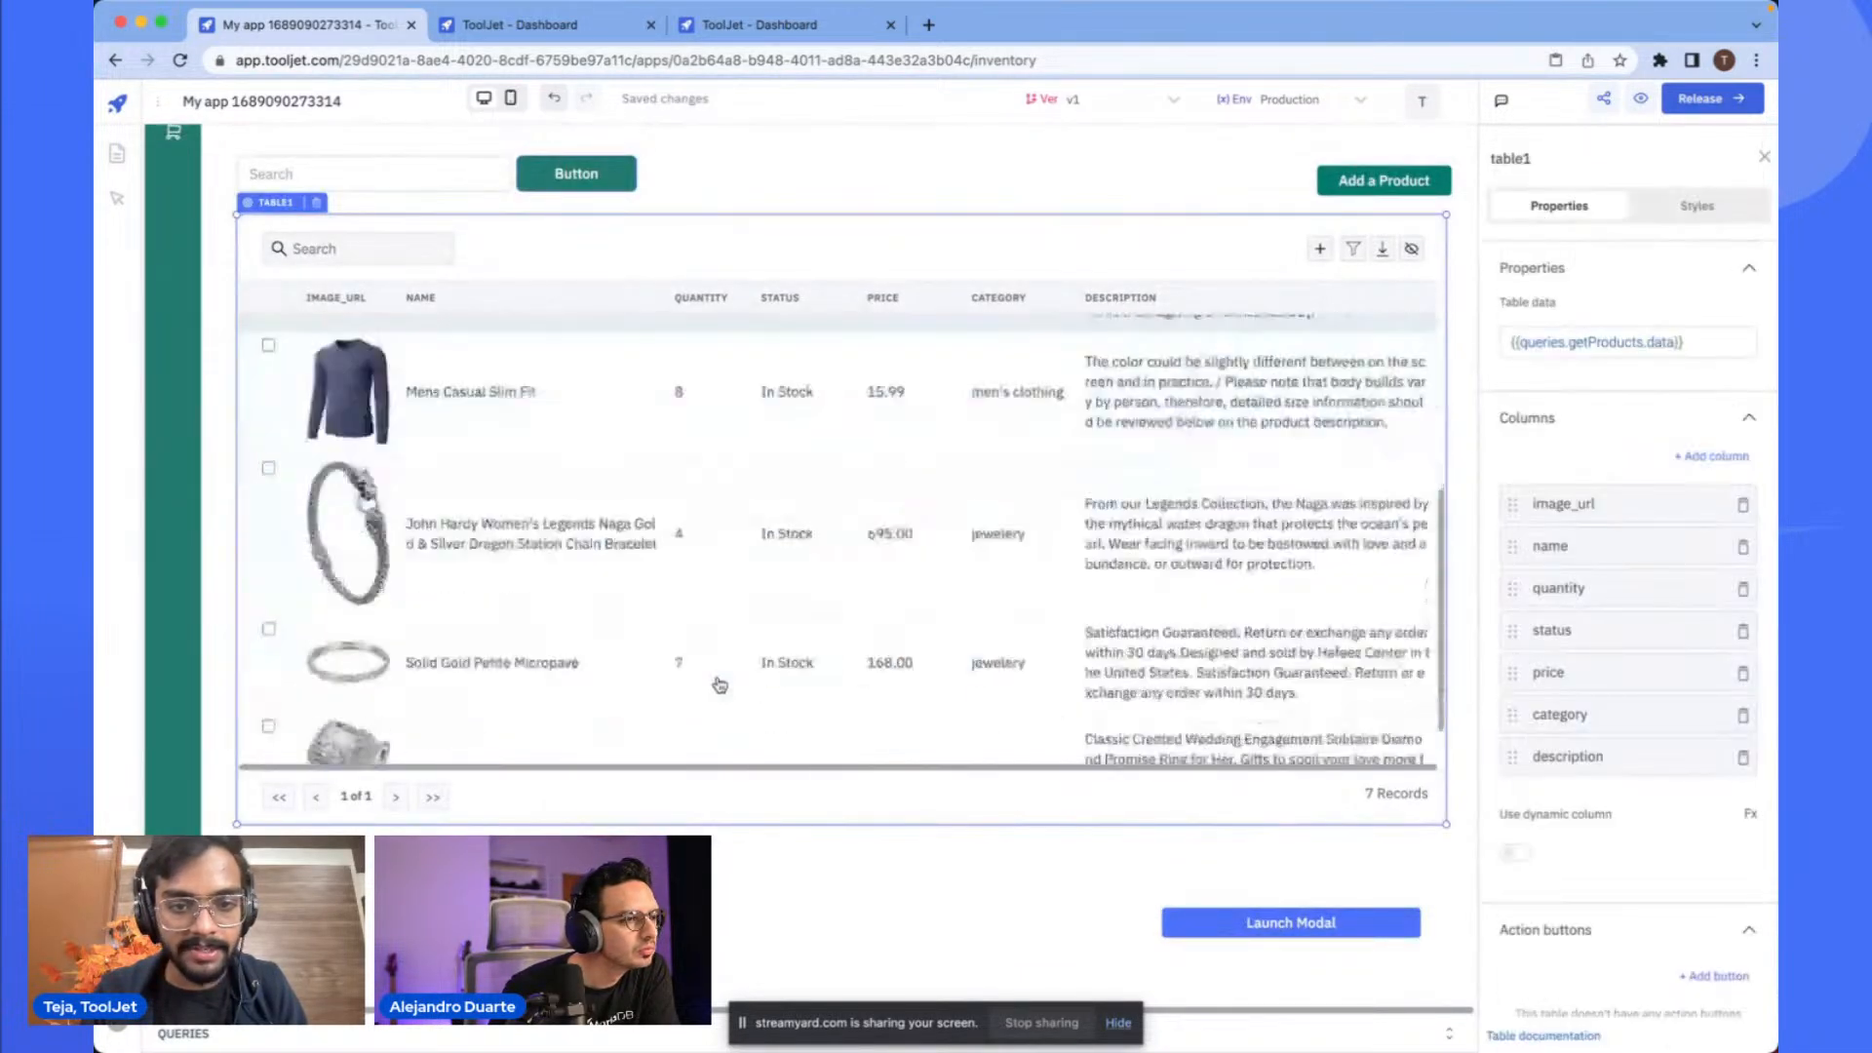
pyautogui.scroll(5, 647, 677)
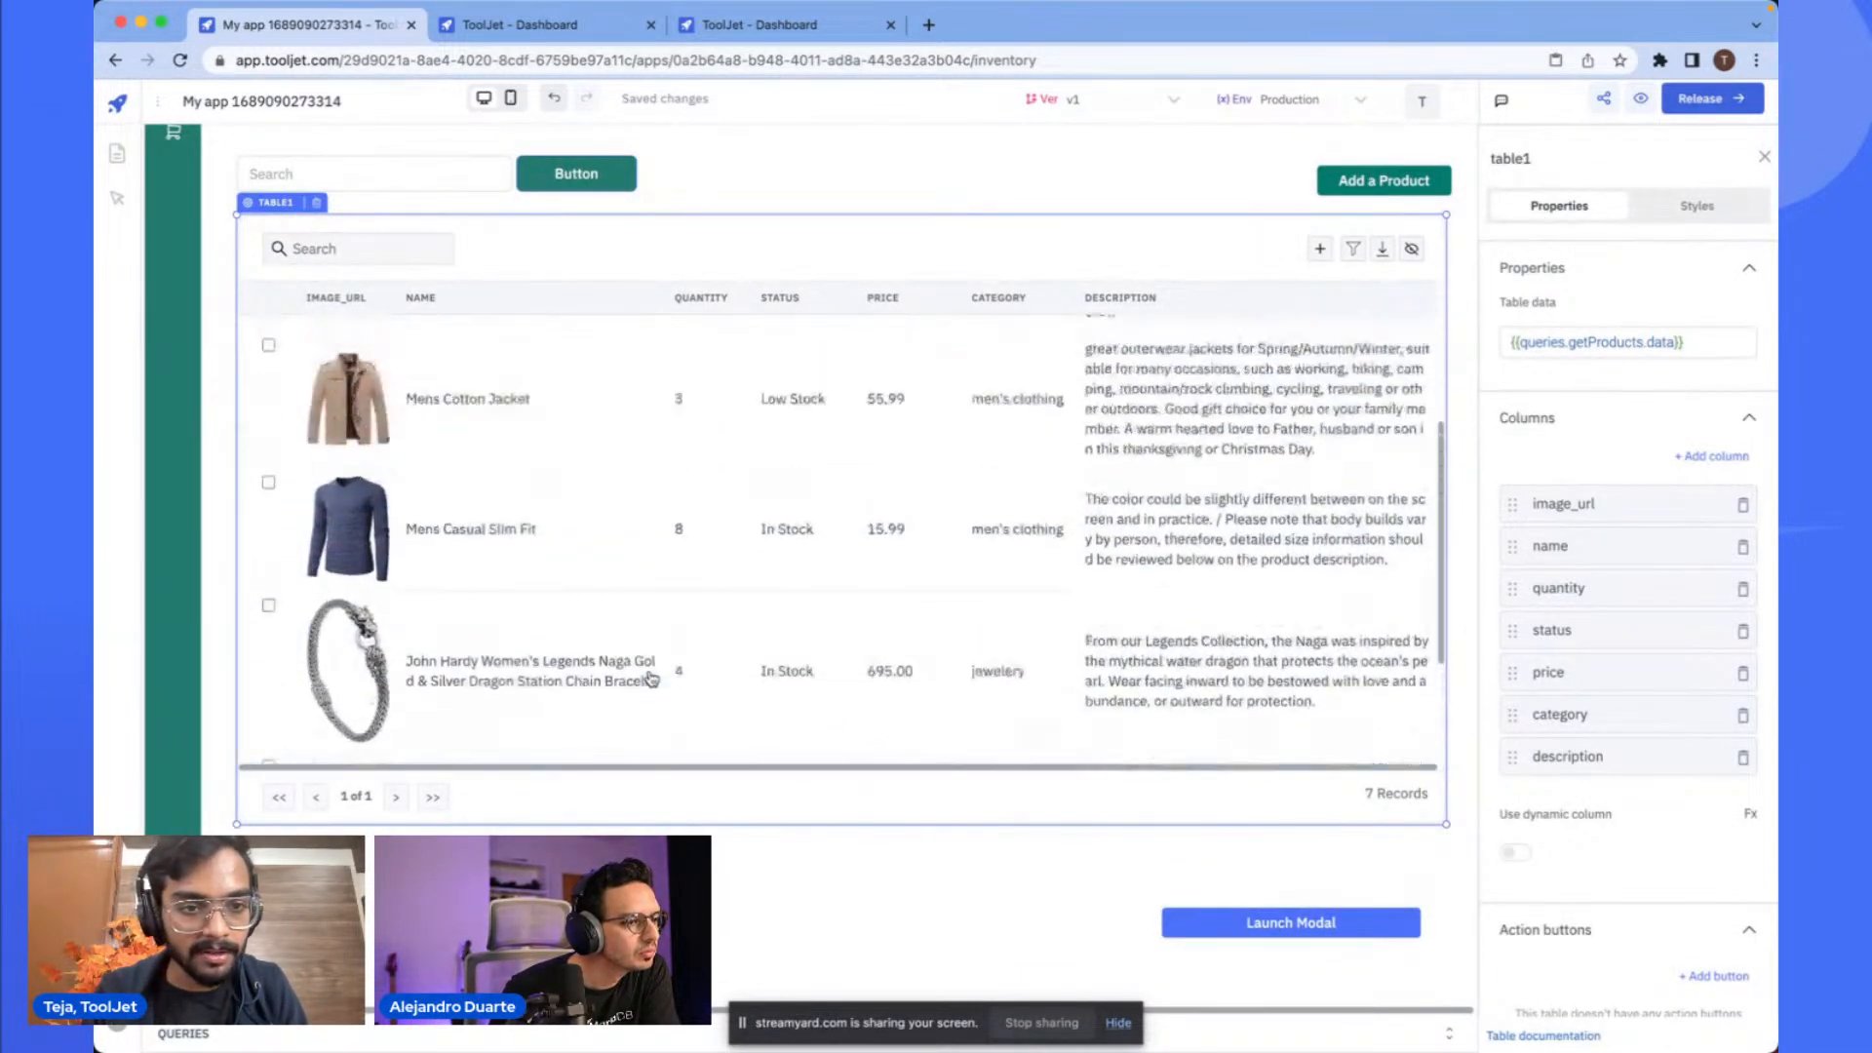
pyautogui.scroll(-5, 597, 666)
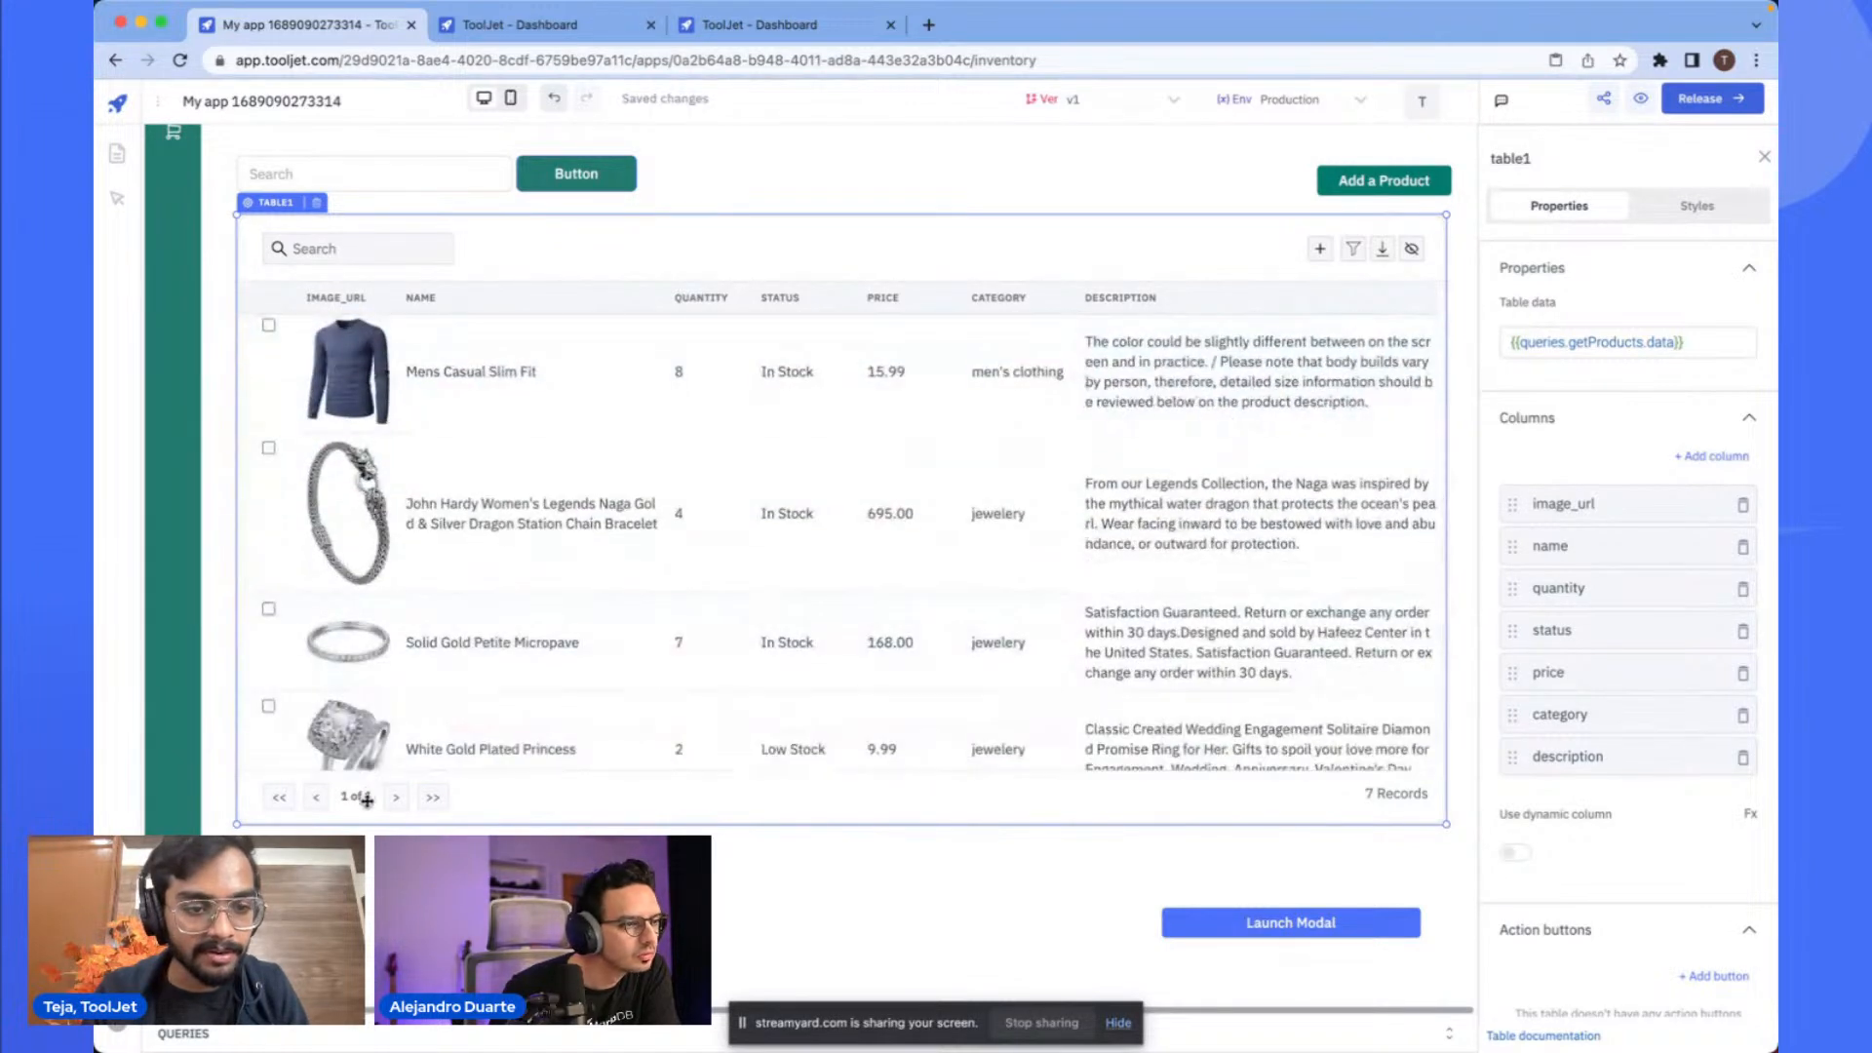
pyautogui.scroll(2, 400, 795)
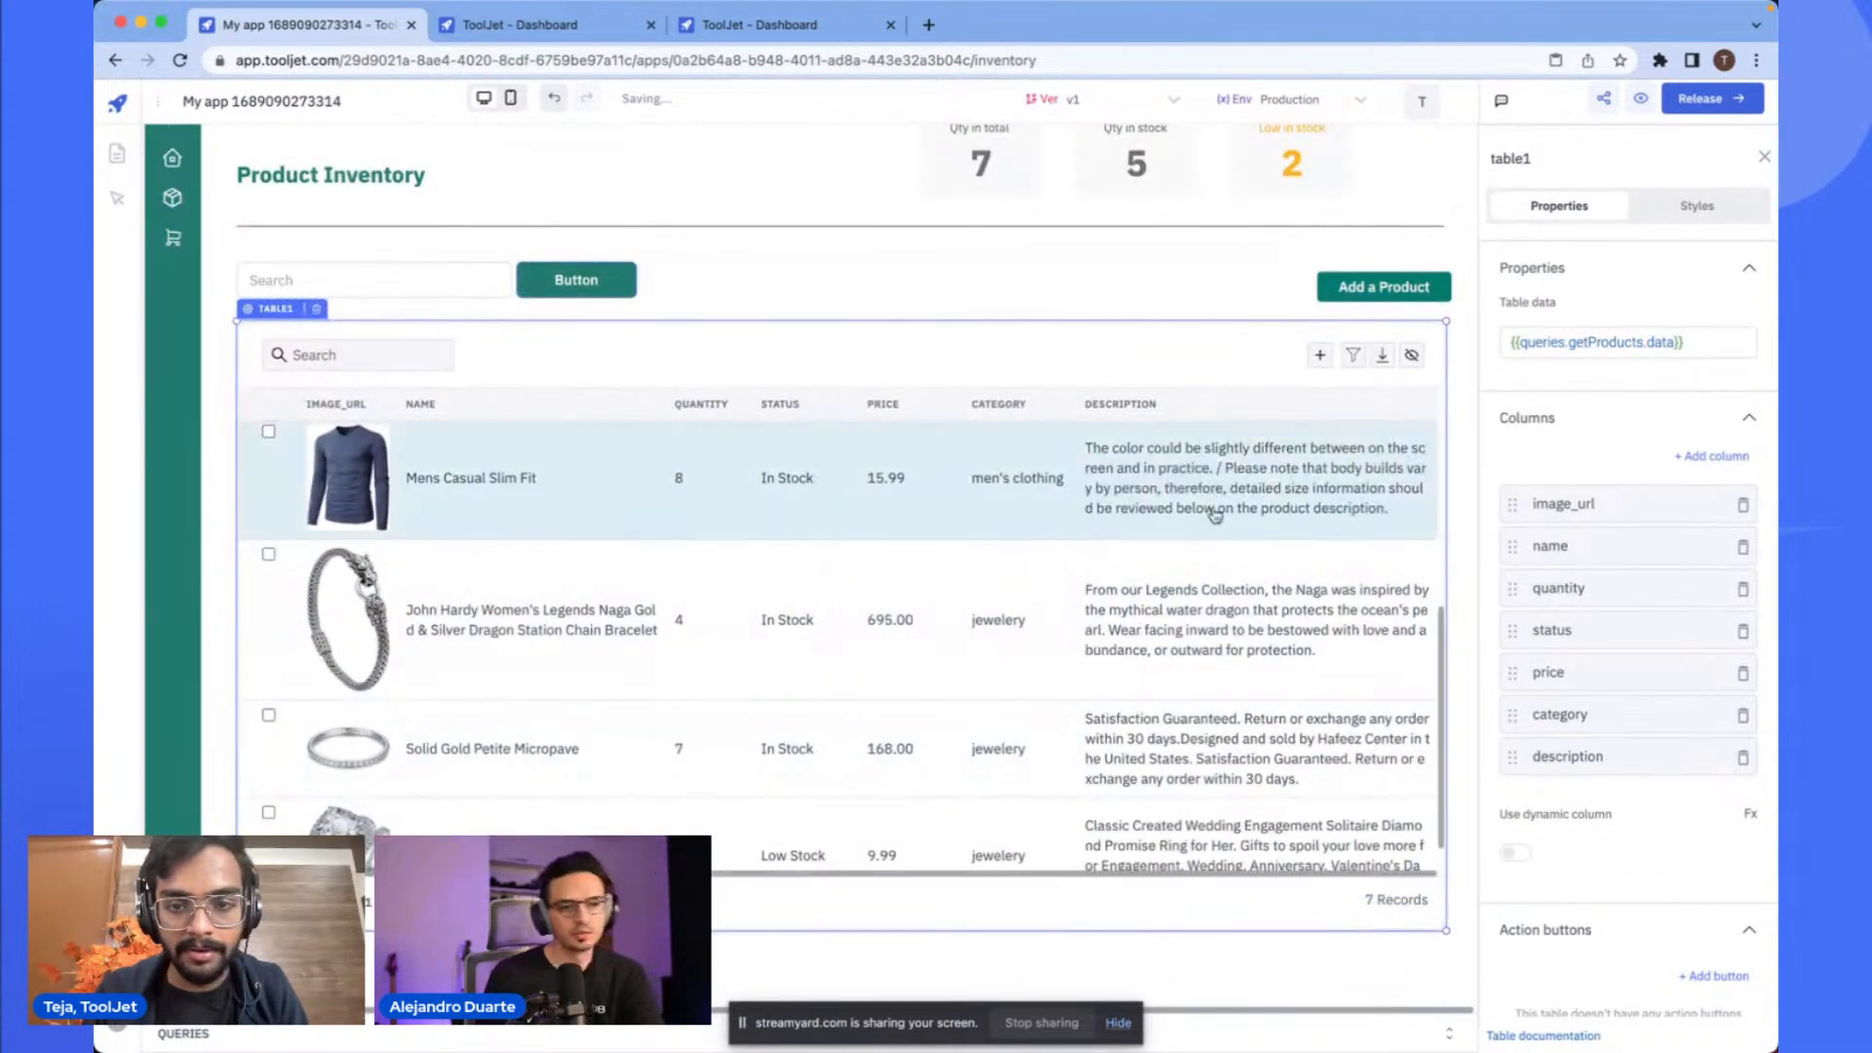
# - Open the query panel and run the addProducts insert query
pyautogui.click(1449, 1033)
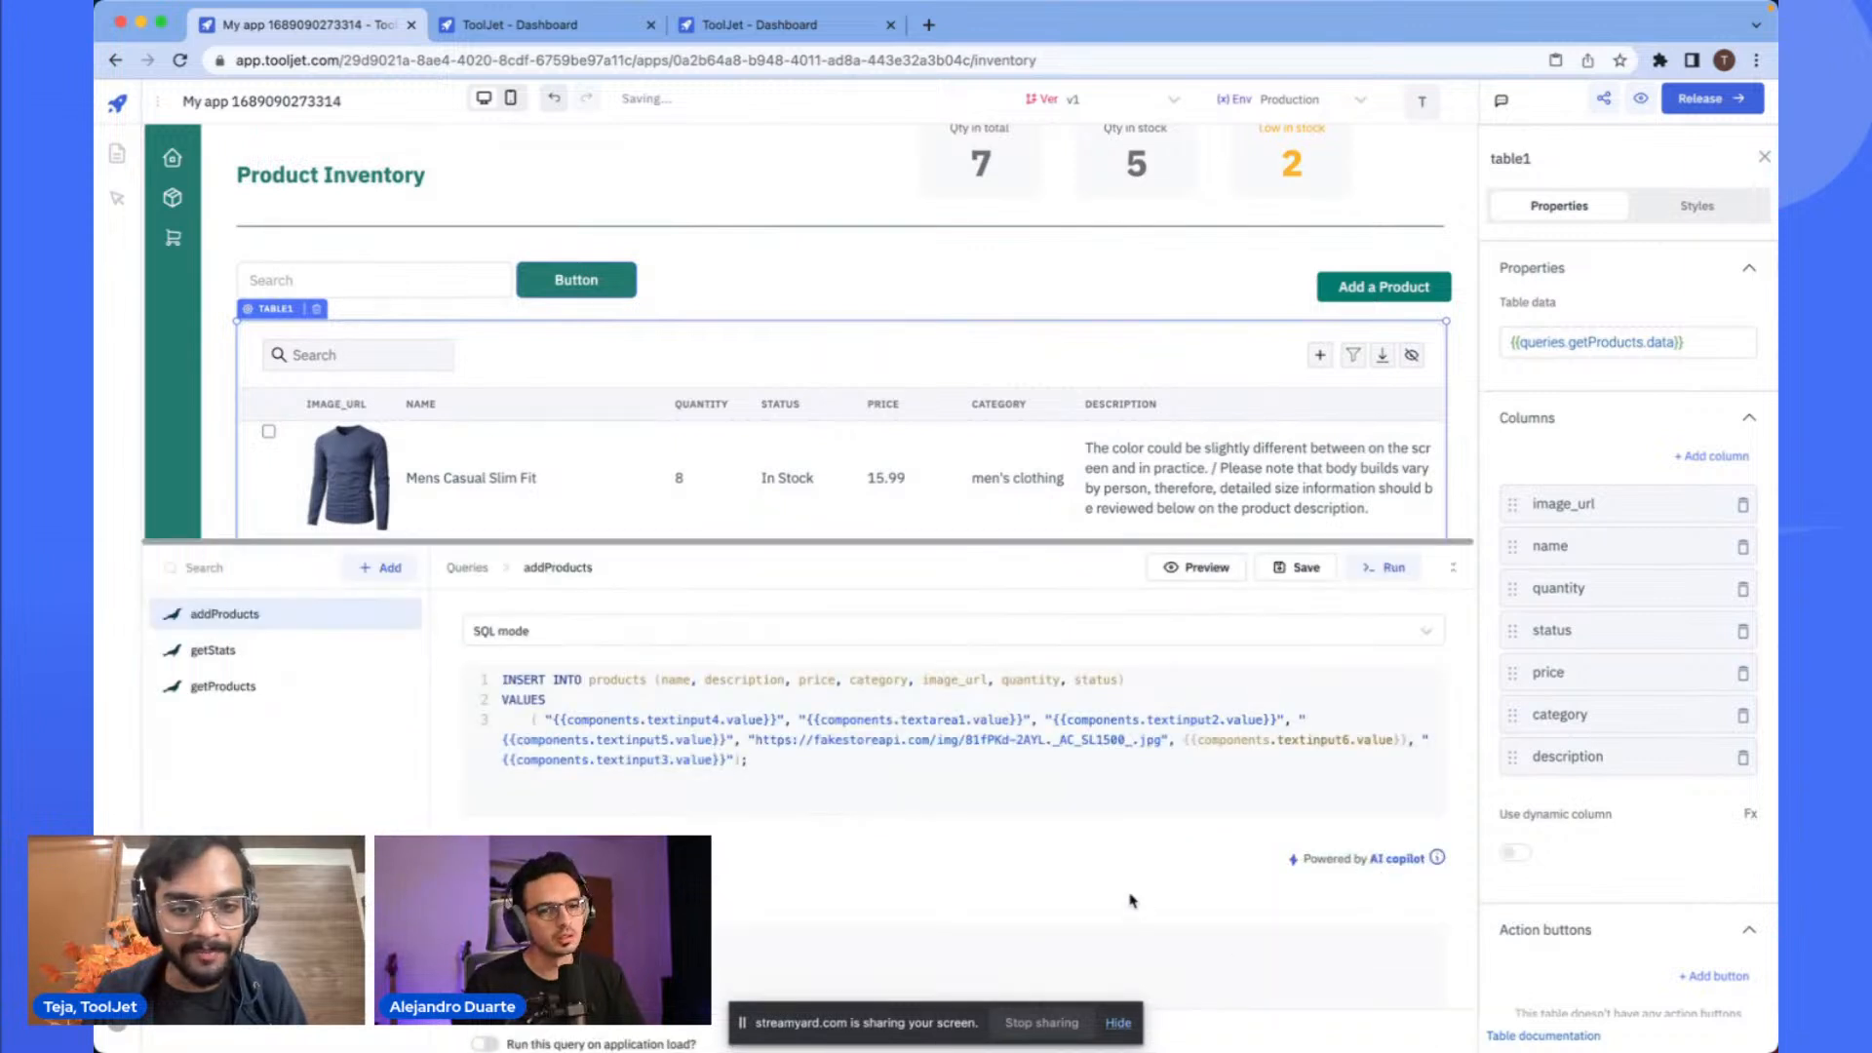
pyautogui.click(987, 781)
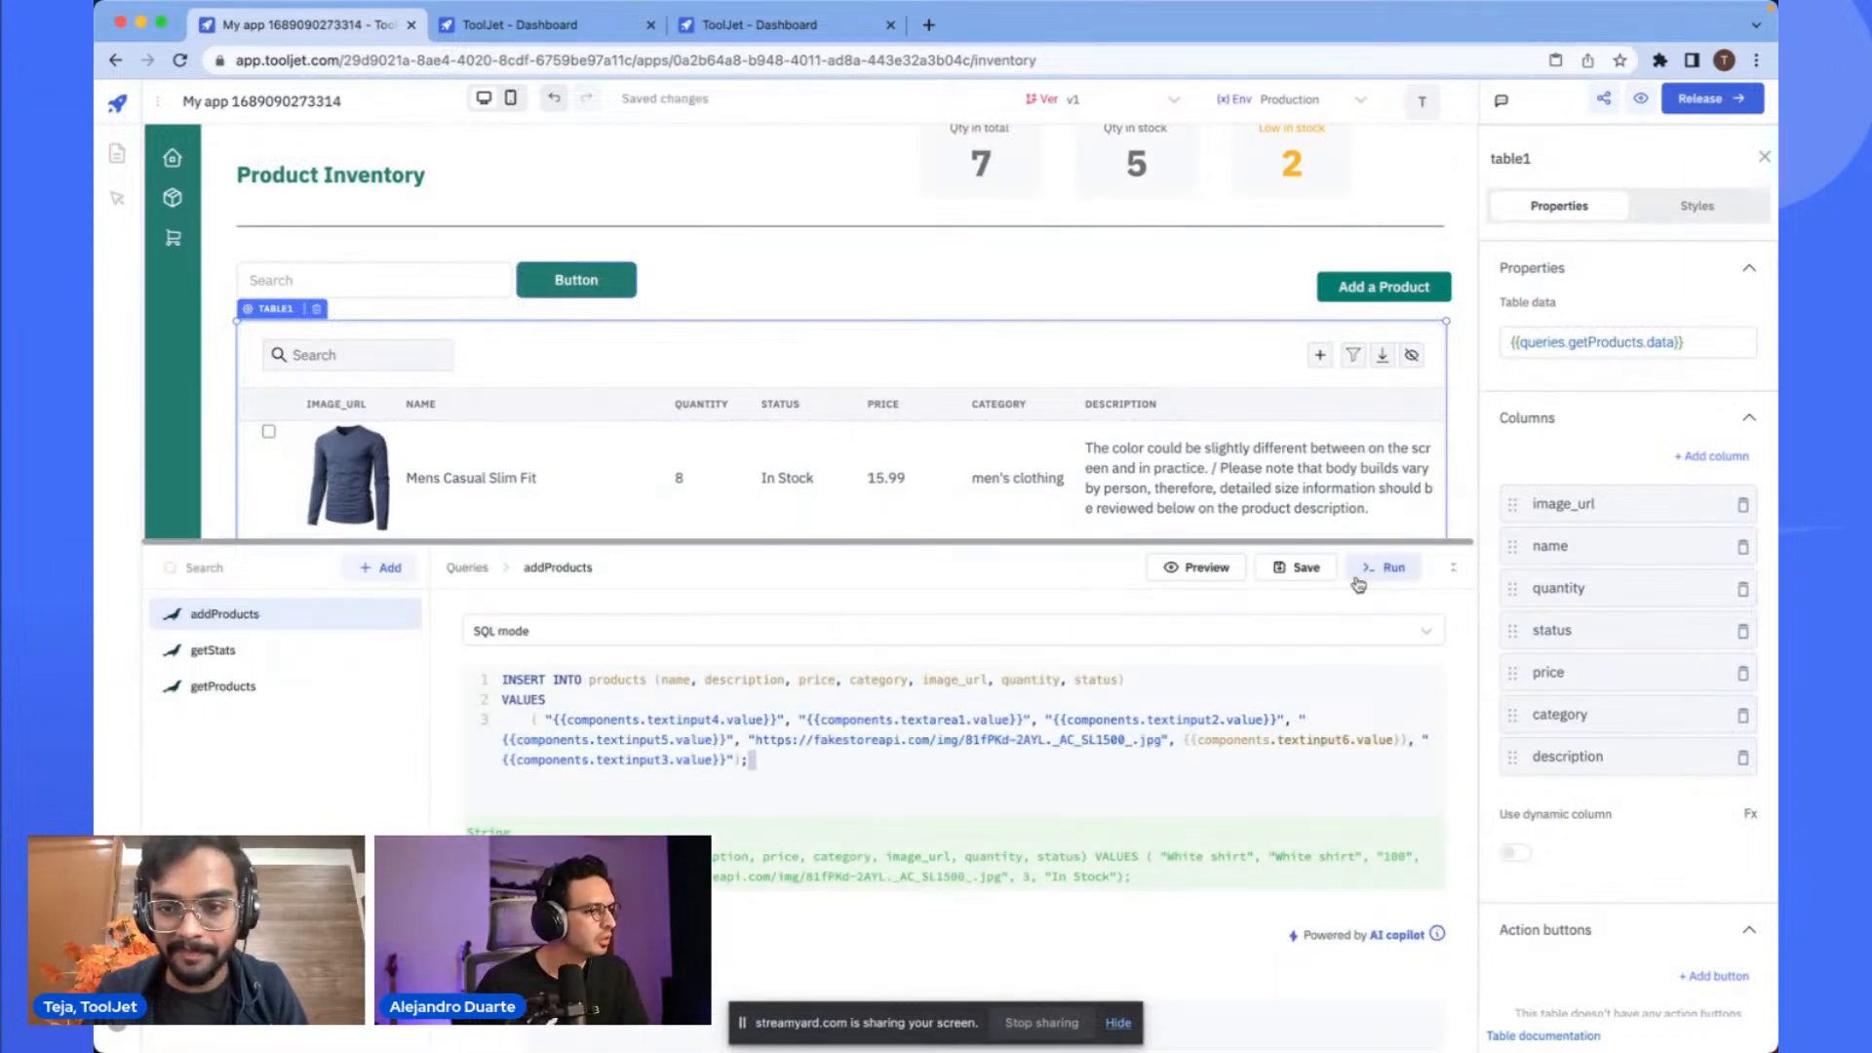
pyautogui.click(1219, 567)
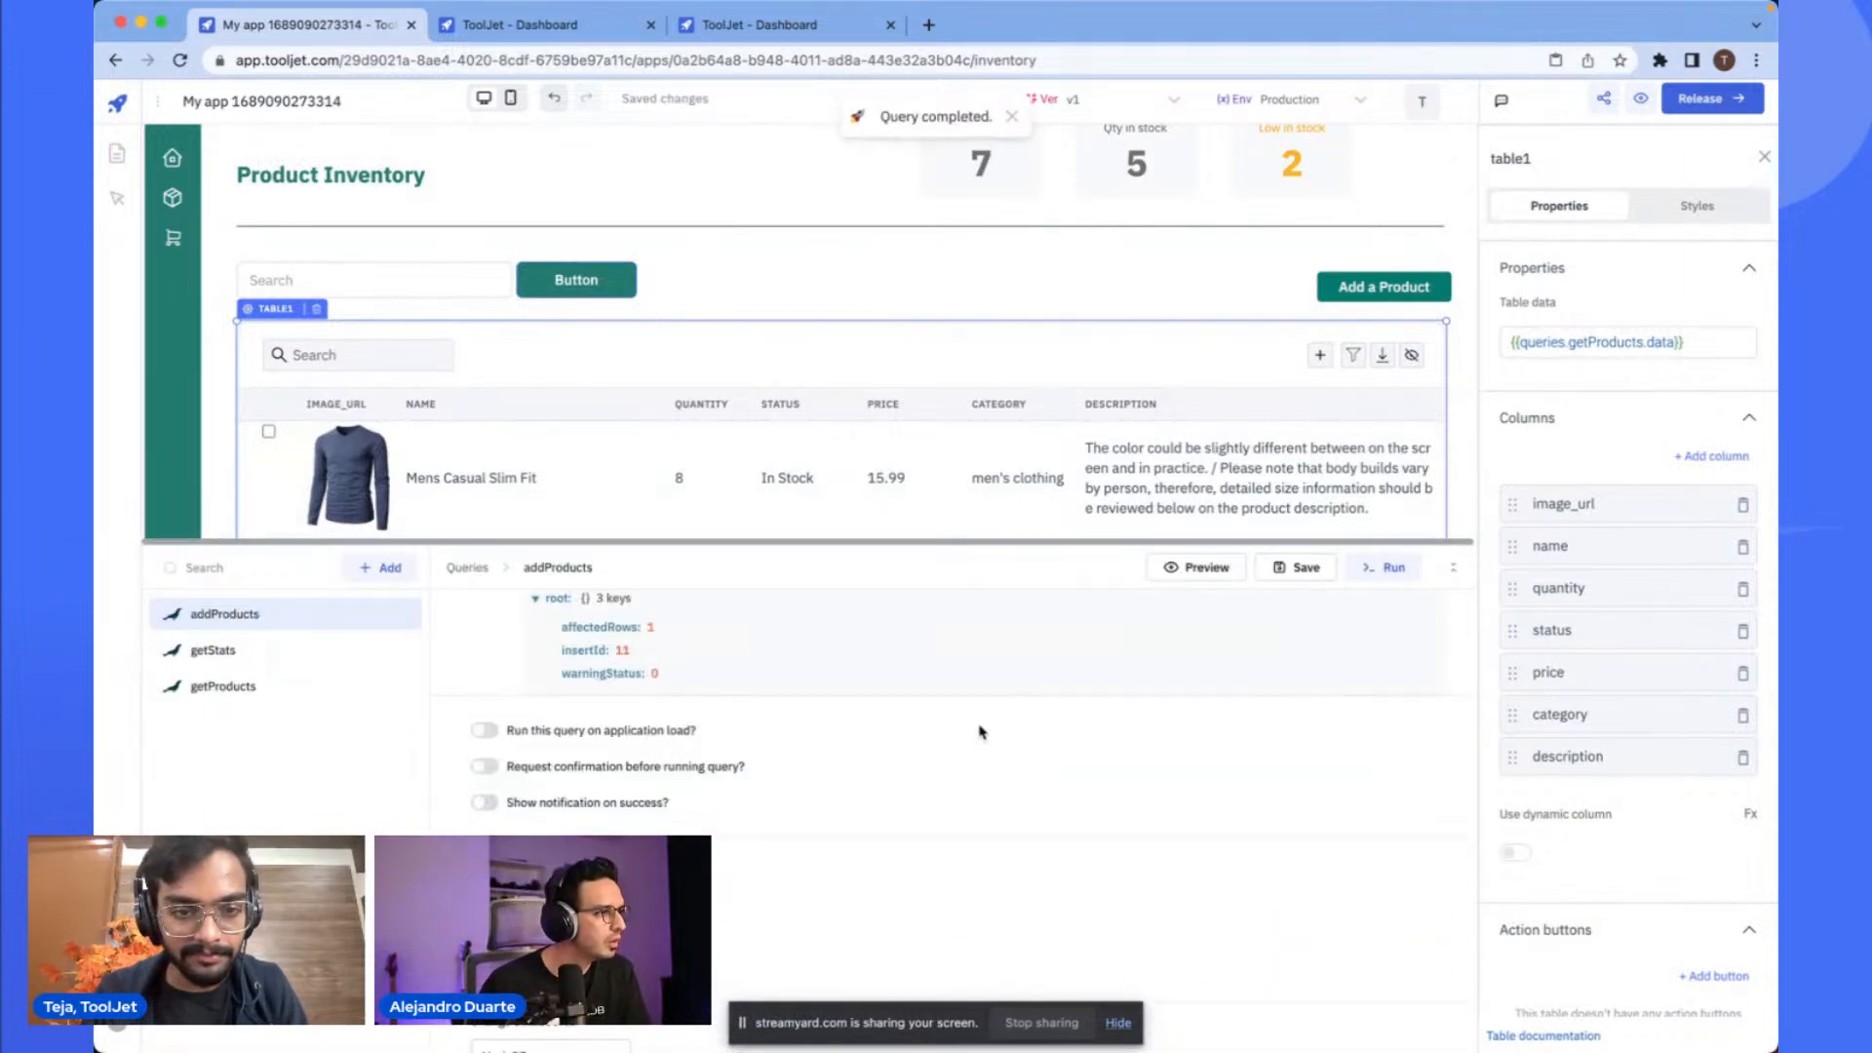
pyautogui.scroll(3, 907, 736)
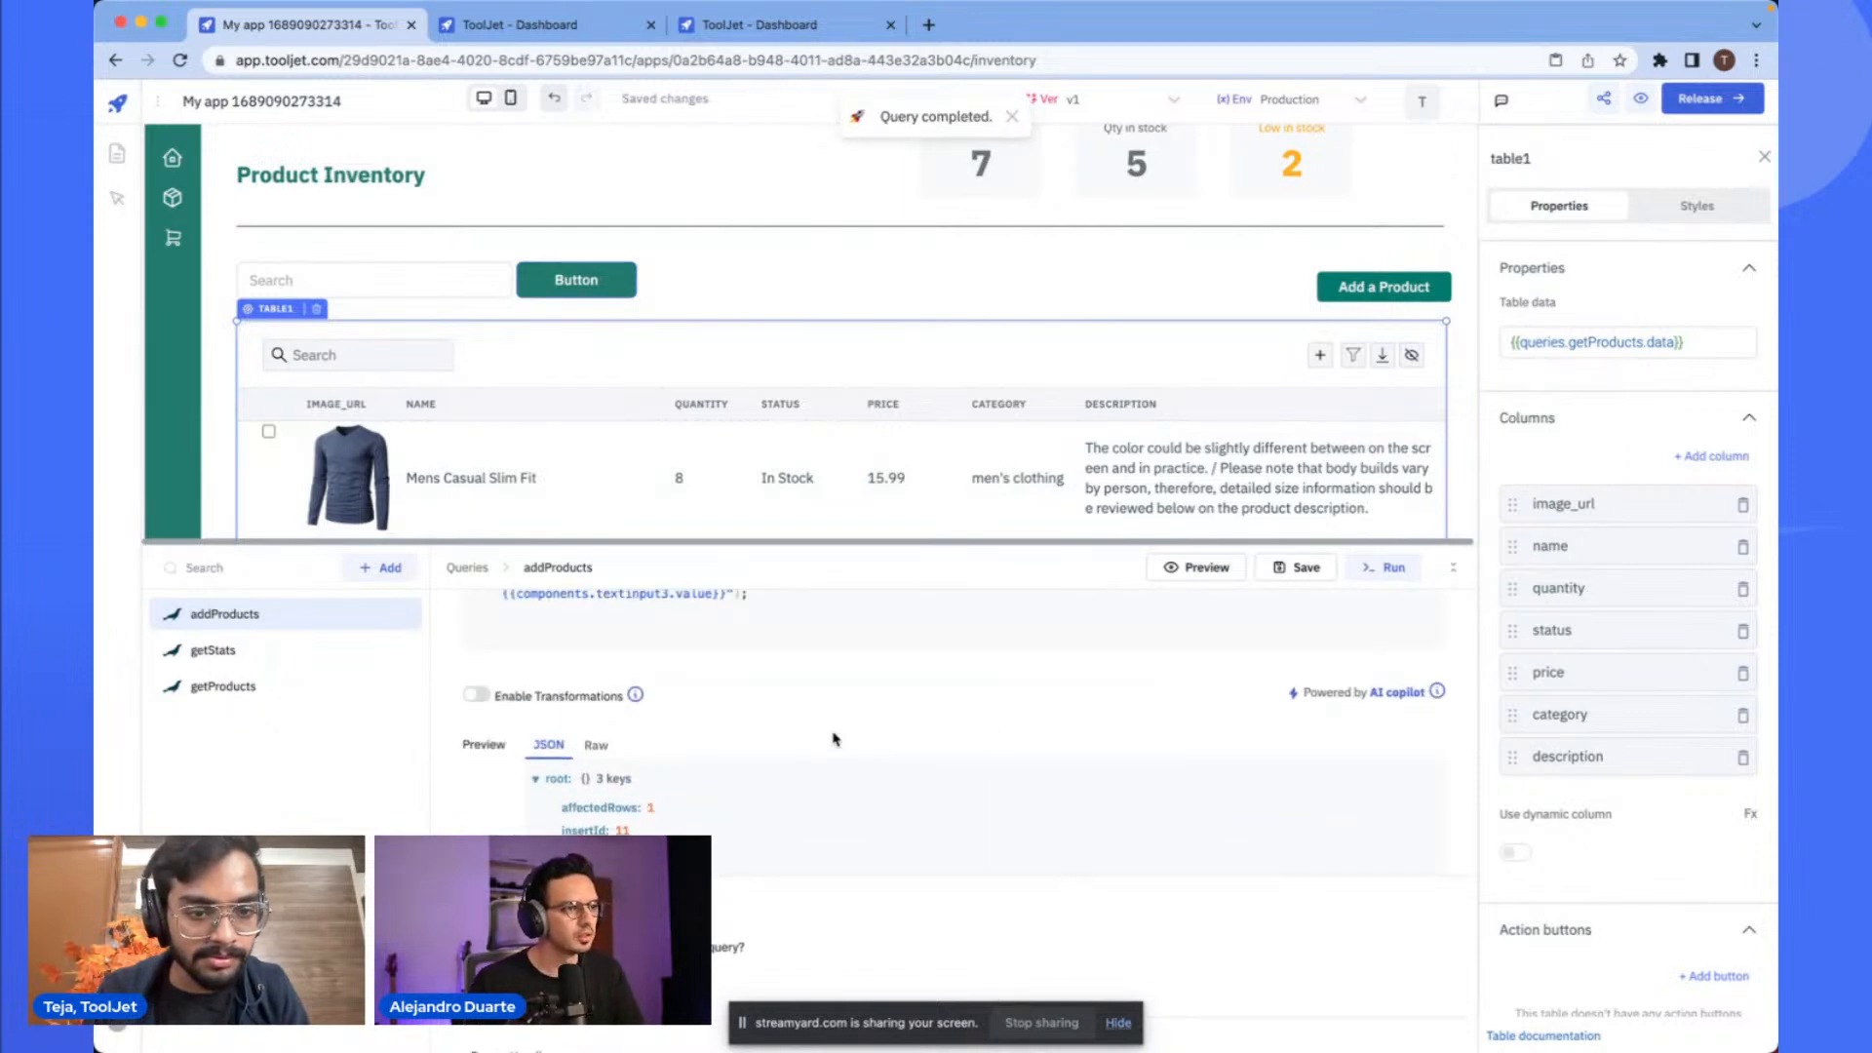
# - Preview the getProducts query and inspect the returned product rows
pyautogui.click(256, 687)
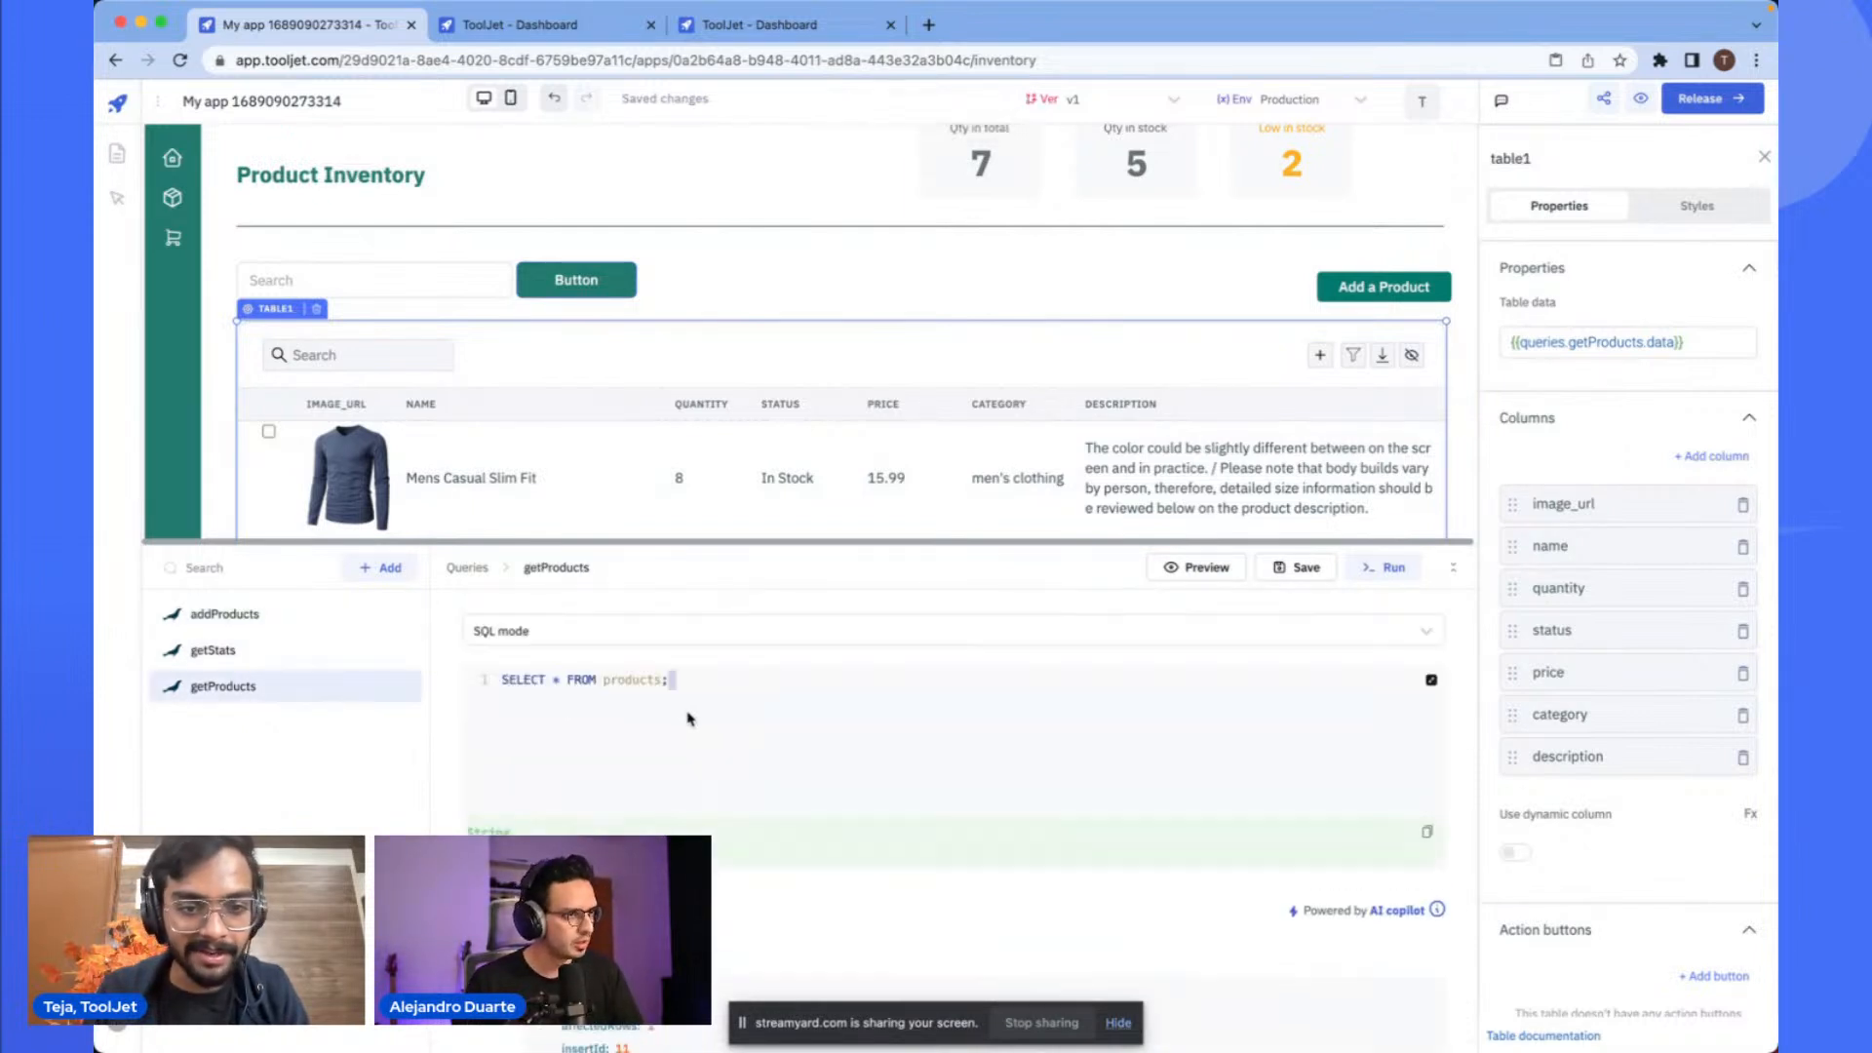
pyautogui.click(1193, 571)
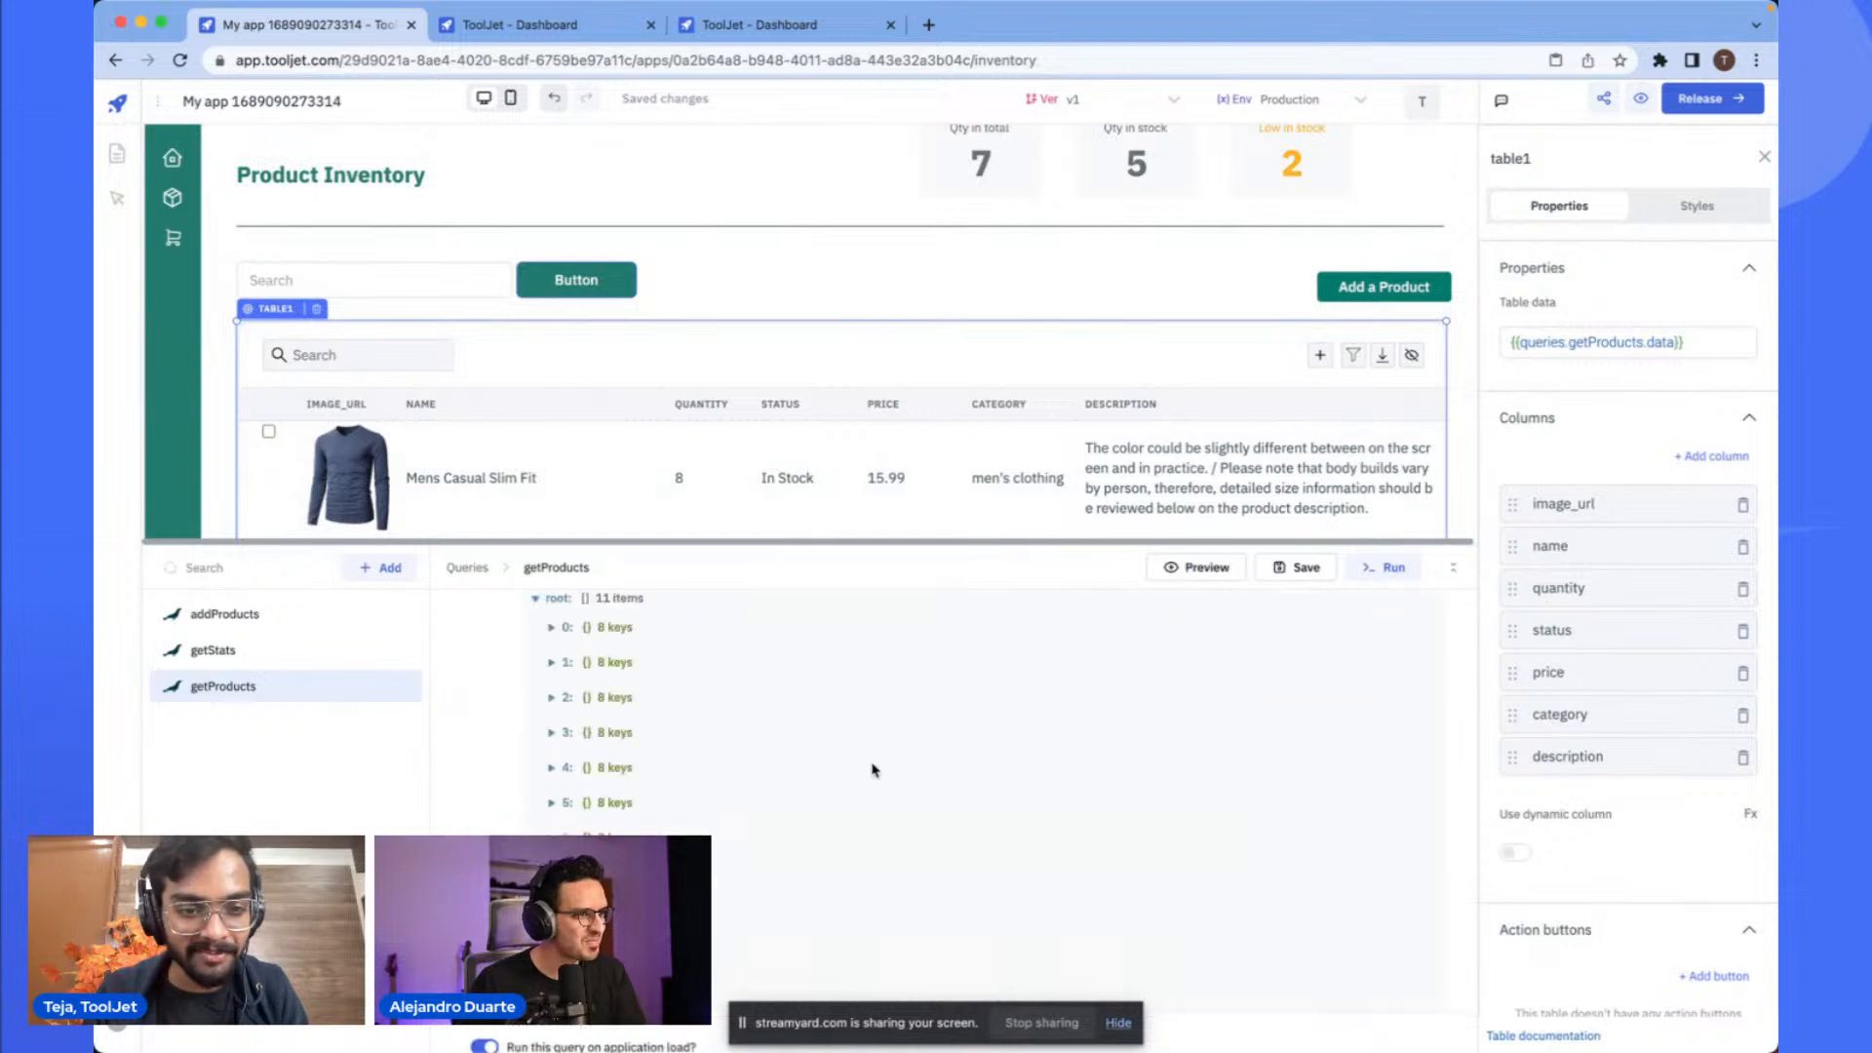
pyautogui.scroll(1, 875, 770)
pyautogui.scroll(-2, 667, 775)
pyautogui.scroll(-3, 667, 775)
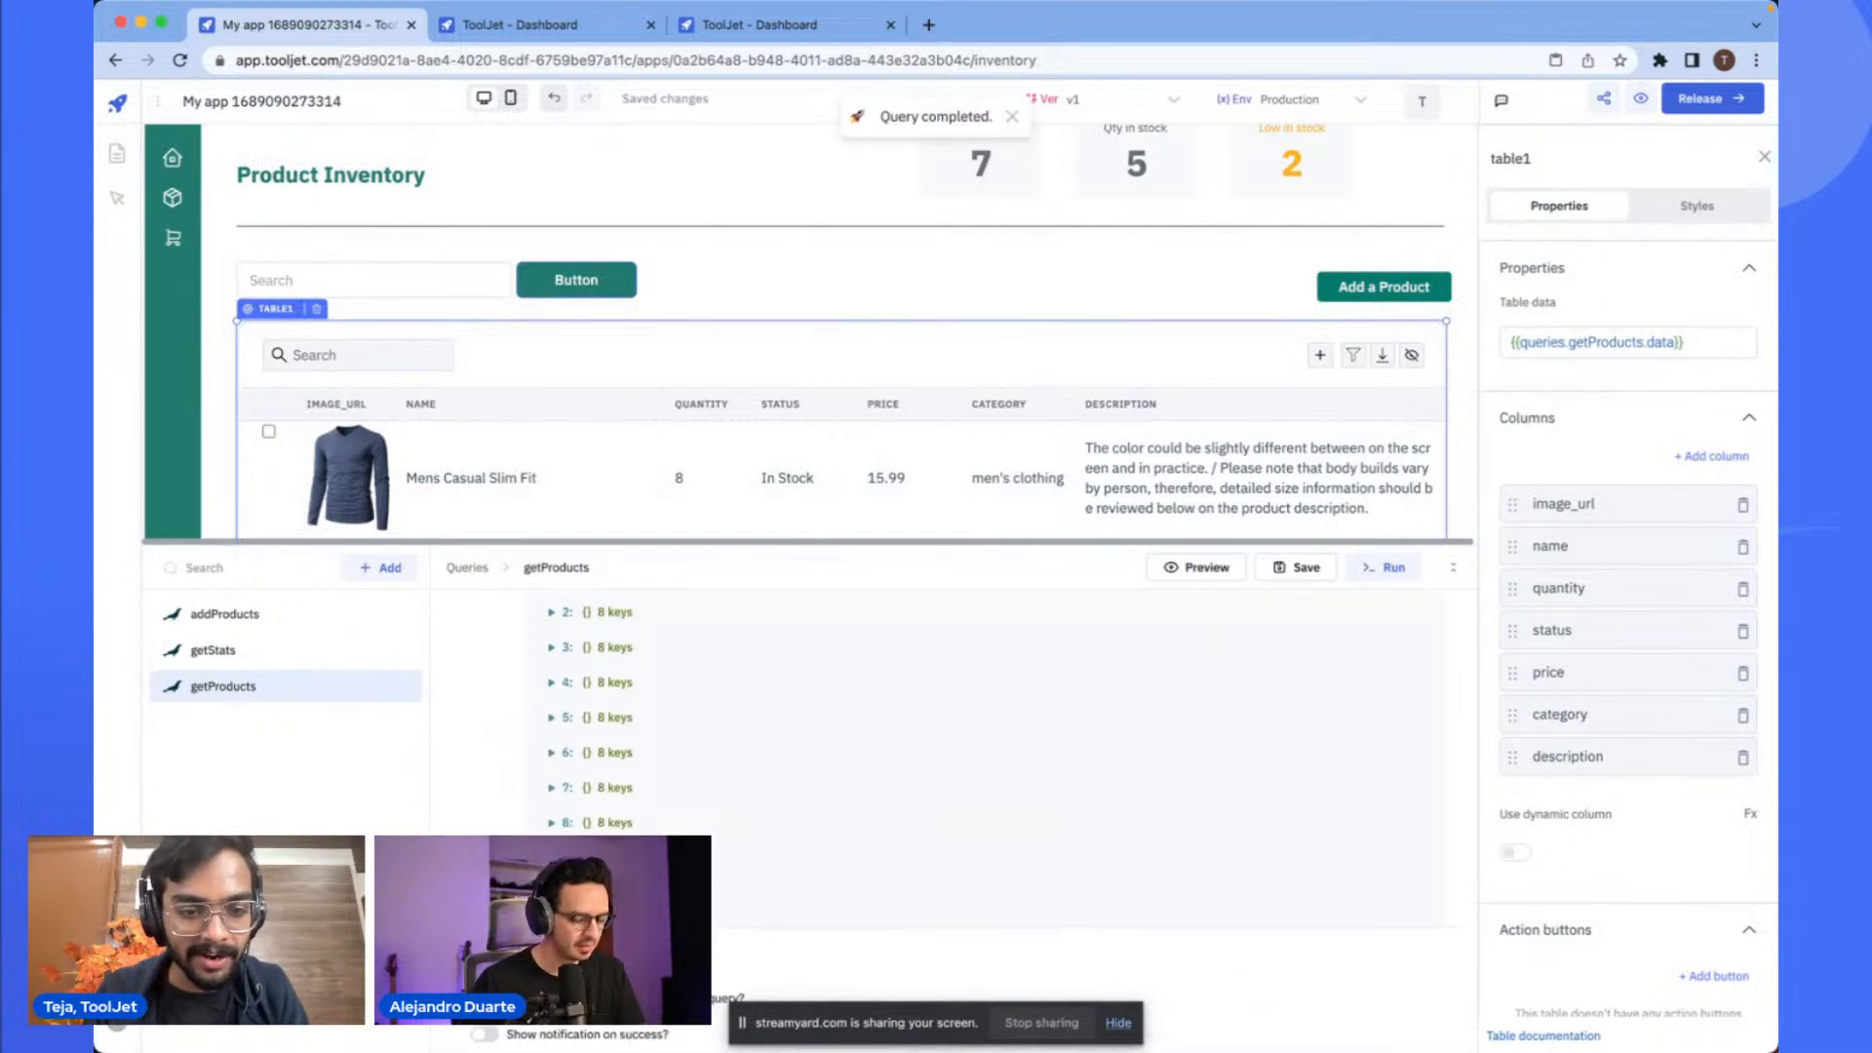
pyautogui.scroll(-2, 686, 761)
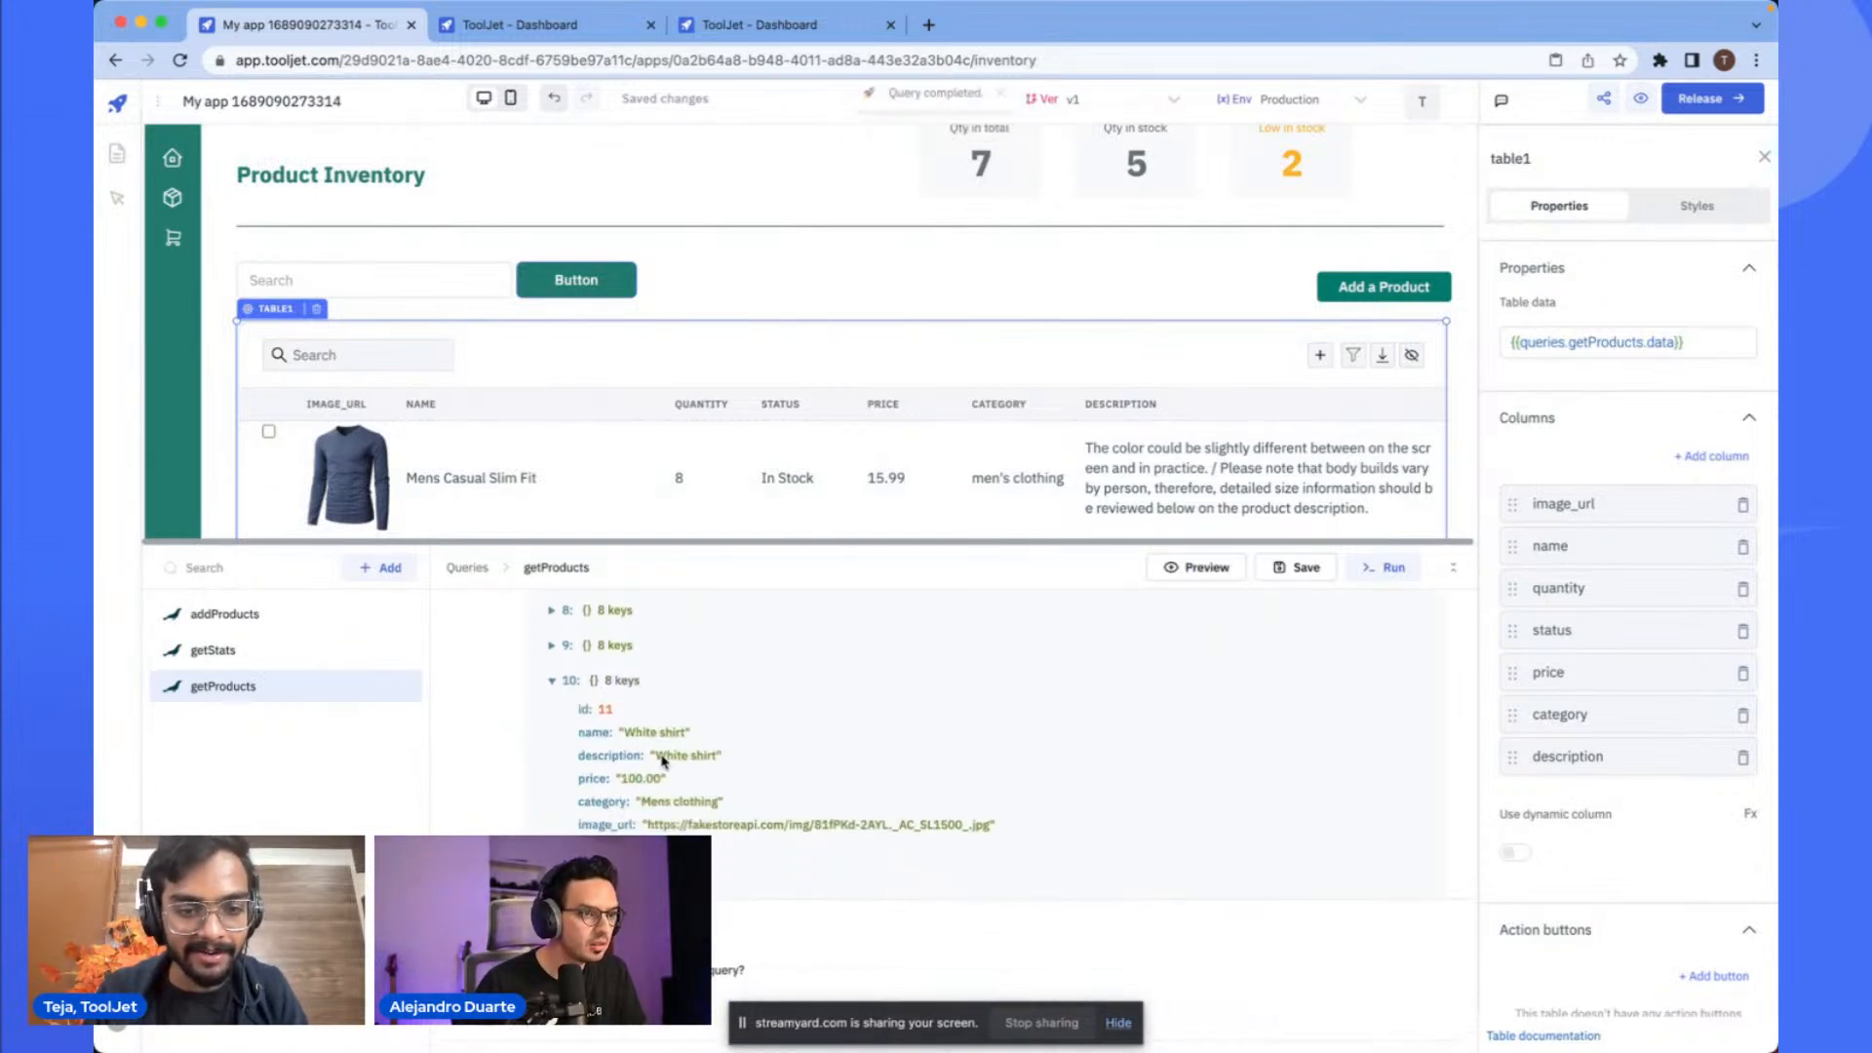
pyautogui.keyDown('ctrl'); pyautogui.scroll(5, 663, 755); pyautogui.keyUp('ctrl')
pyautogui.keyDown('ctrl'); pyautogui.scroll(-5, 631, 749); pyautogui.keyUp('ctrl')
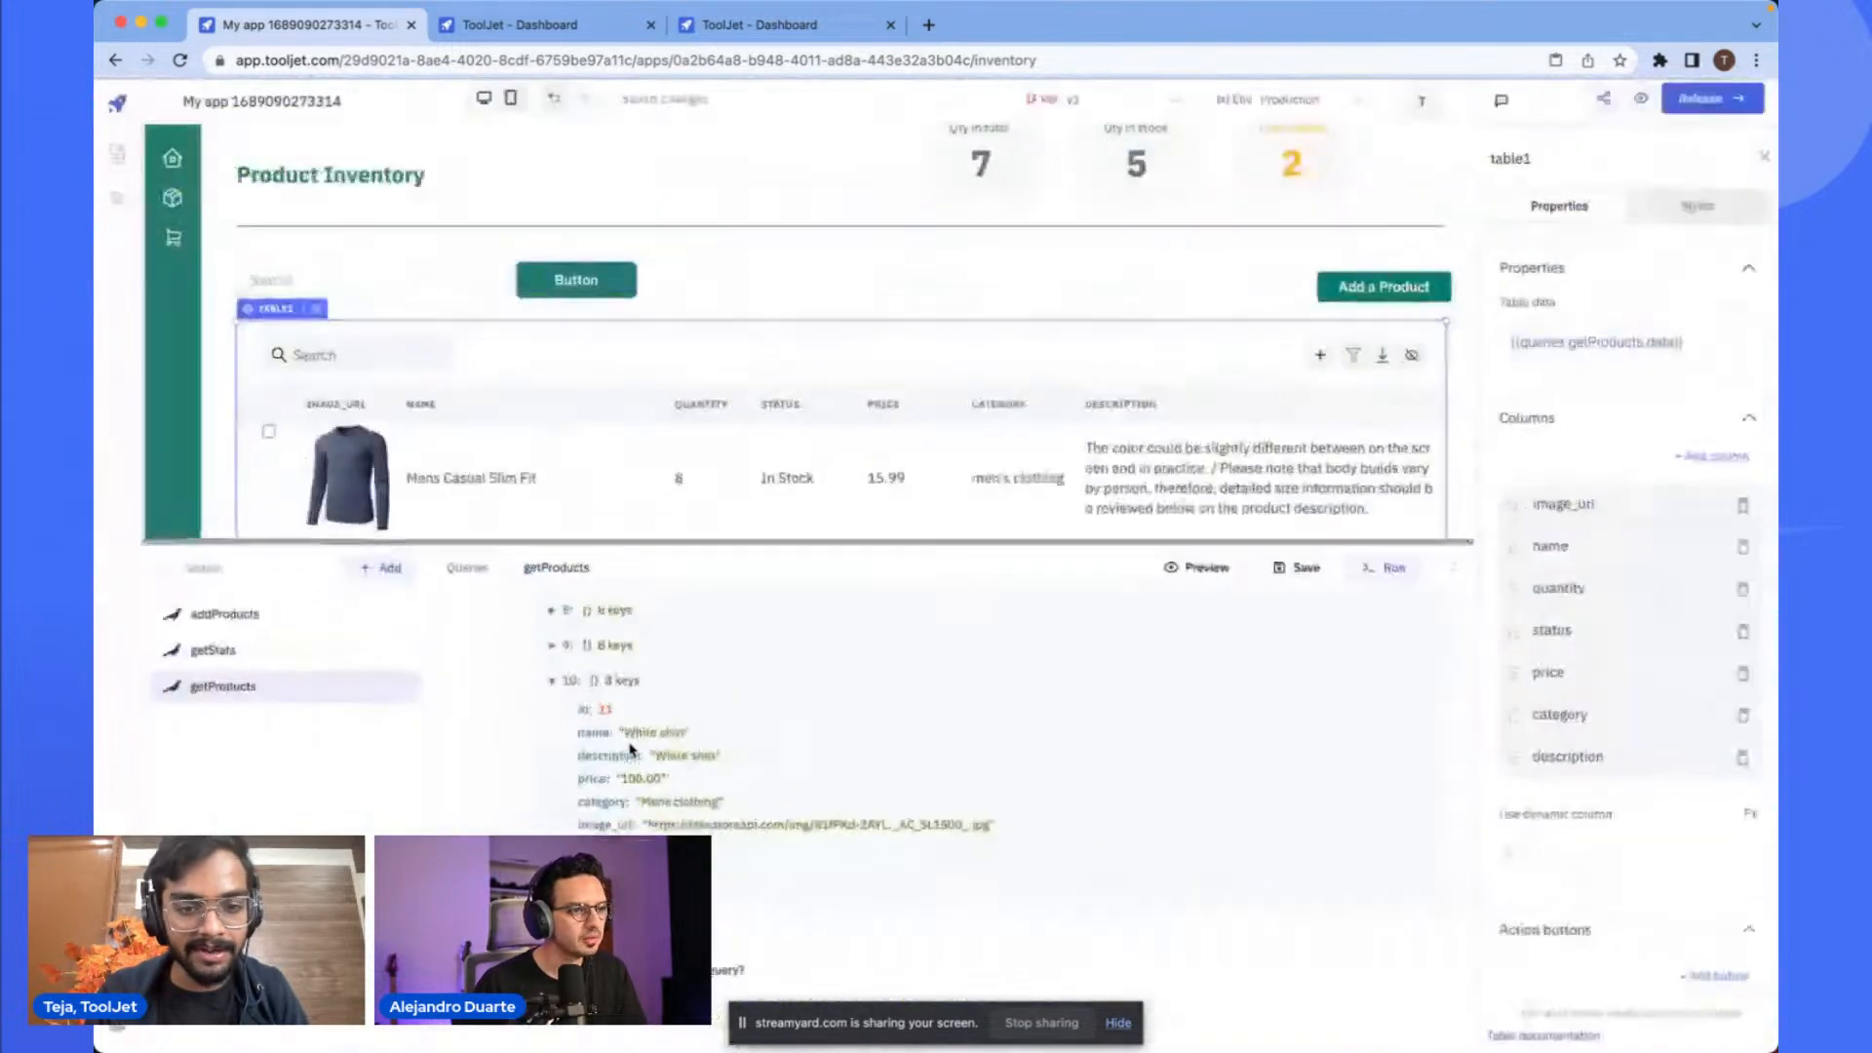
pyautogui.scroll(8, 995, 656)
# - Run the getProducts query to refresh the products table
pyautogui.click(1394, 570)
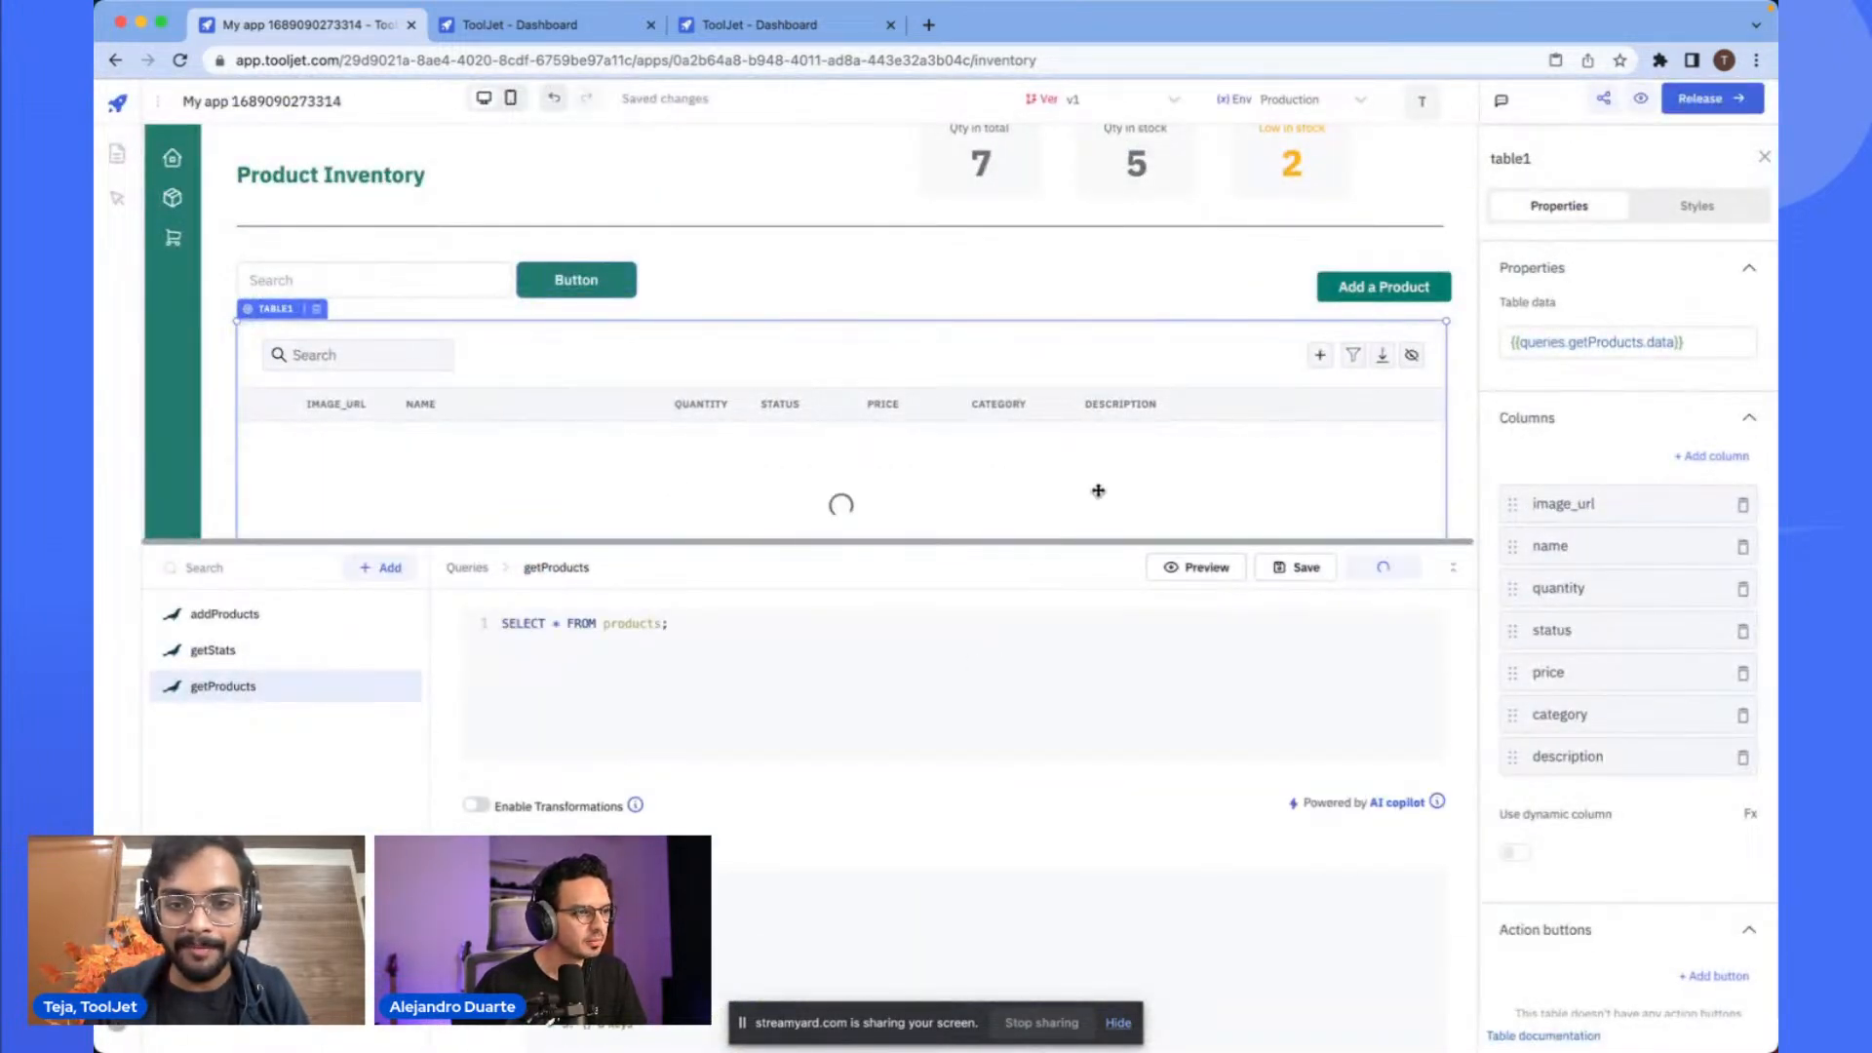
pyautogui.scroll(-5, 940, 442)
pyautogui.scroll(-10, 940, 451)
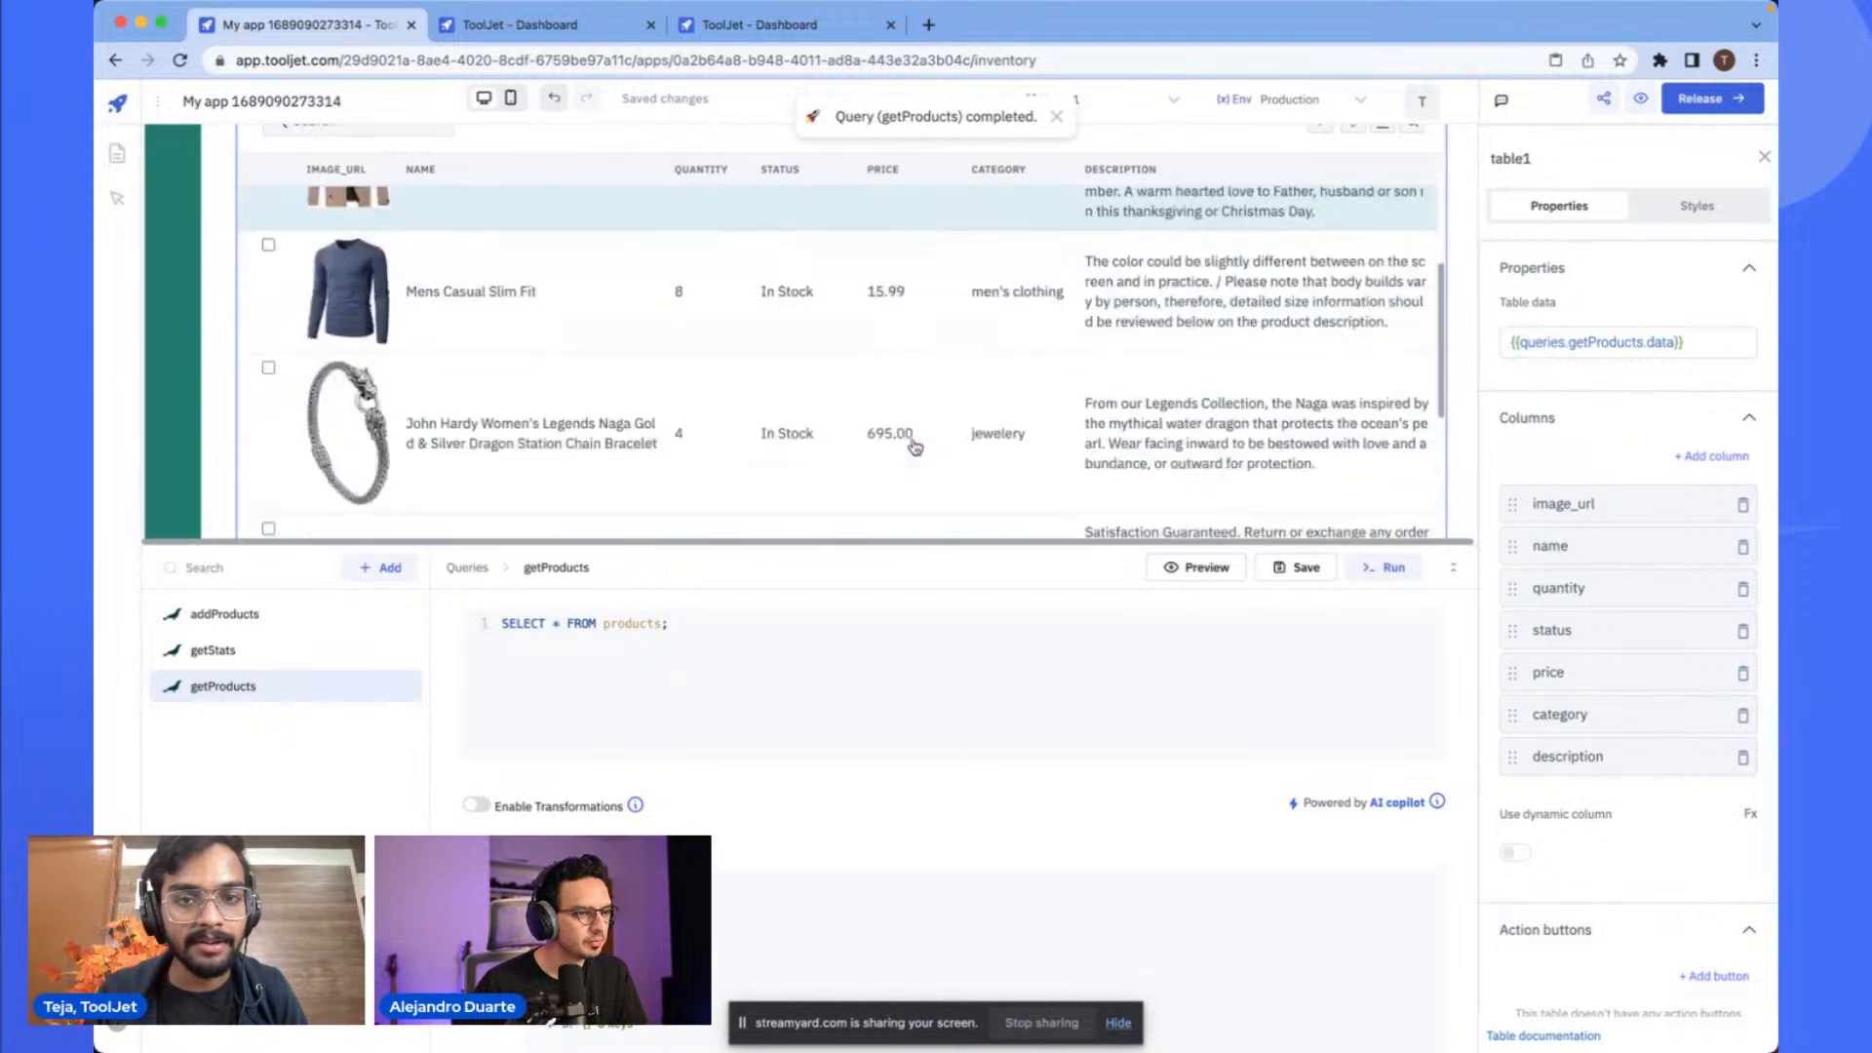
pyautogui.scroll(-2, 676, 466)
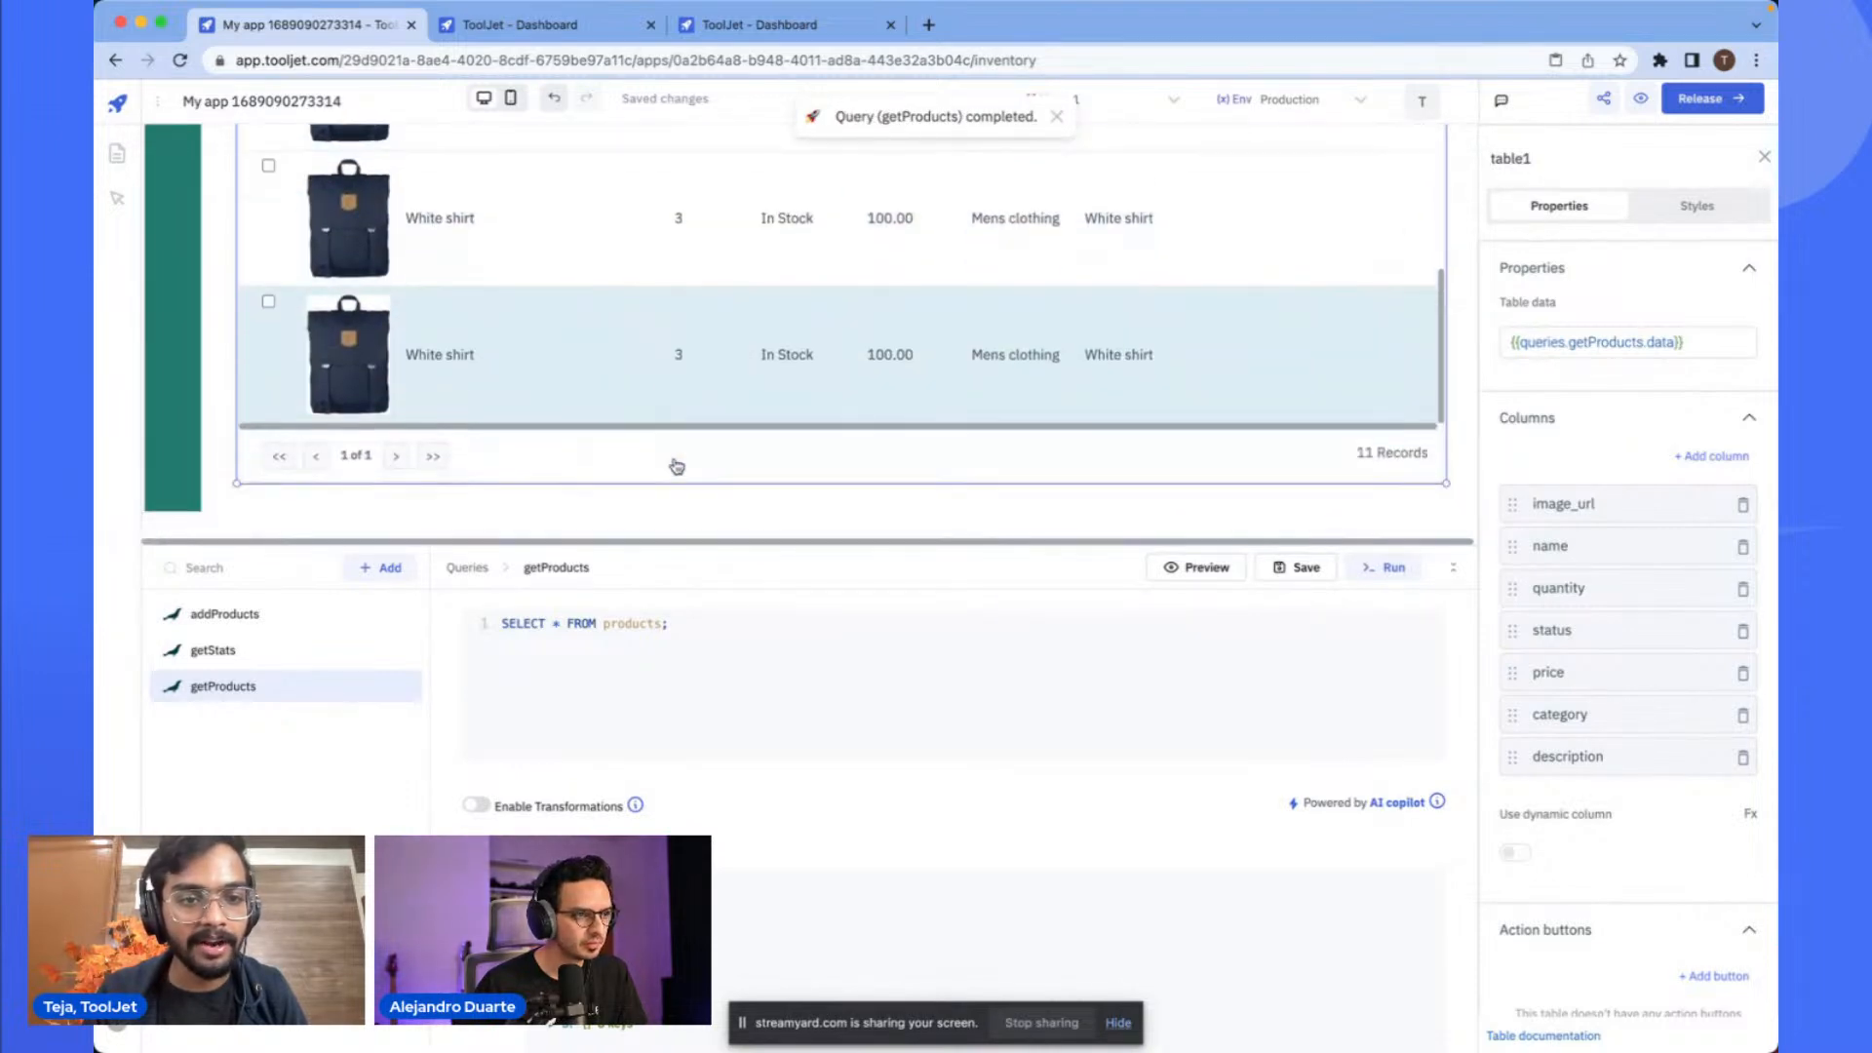
# - Close the query panel and scroll through the refreshed products table
pyautogui.click(1452, 568)
pyautogui.scroll(3, 1004, 662)
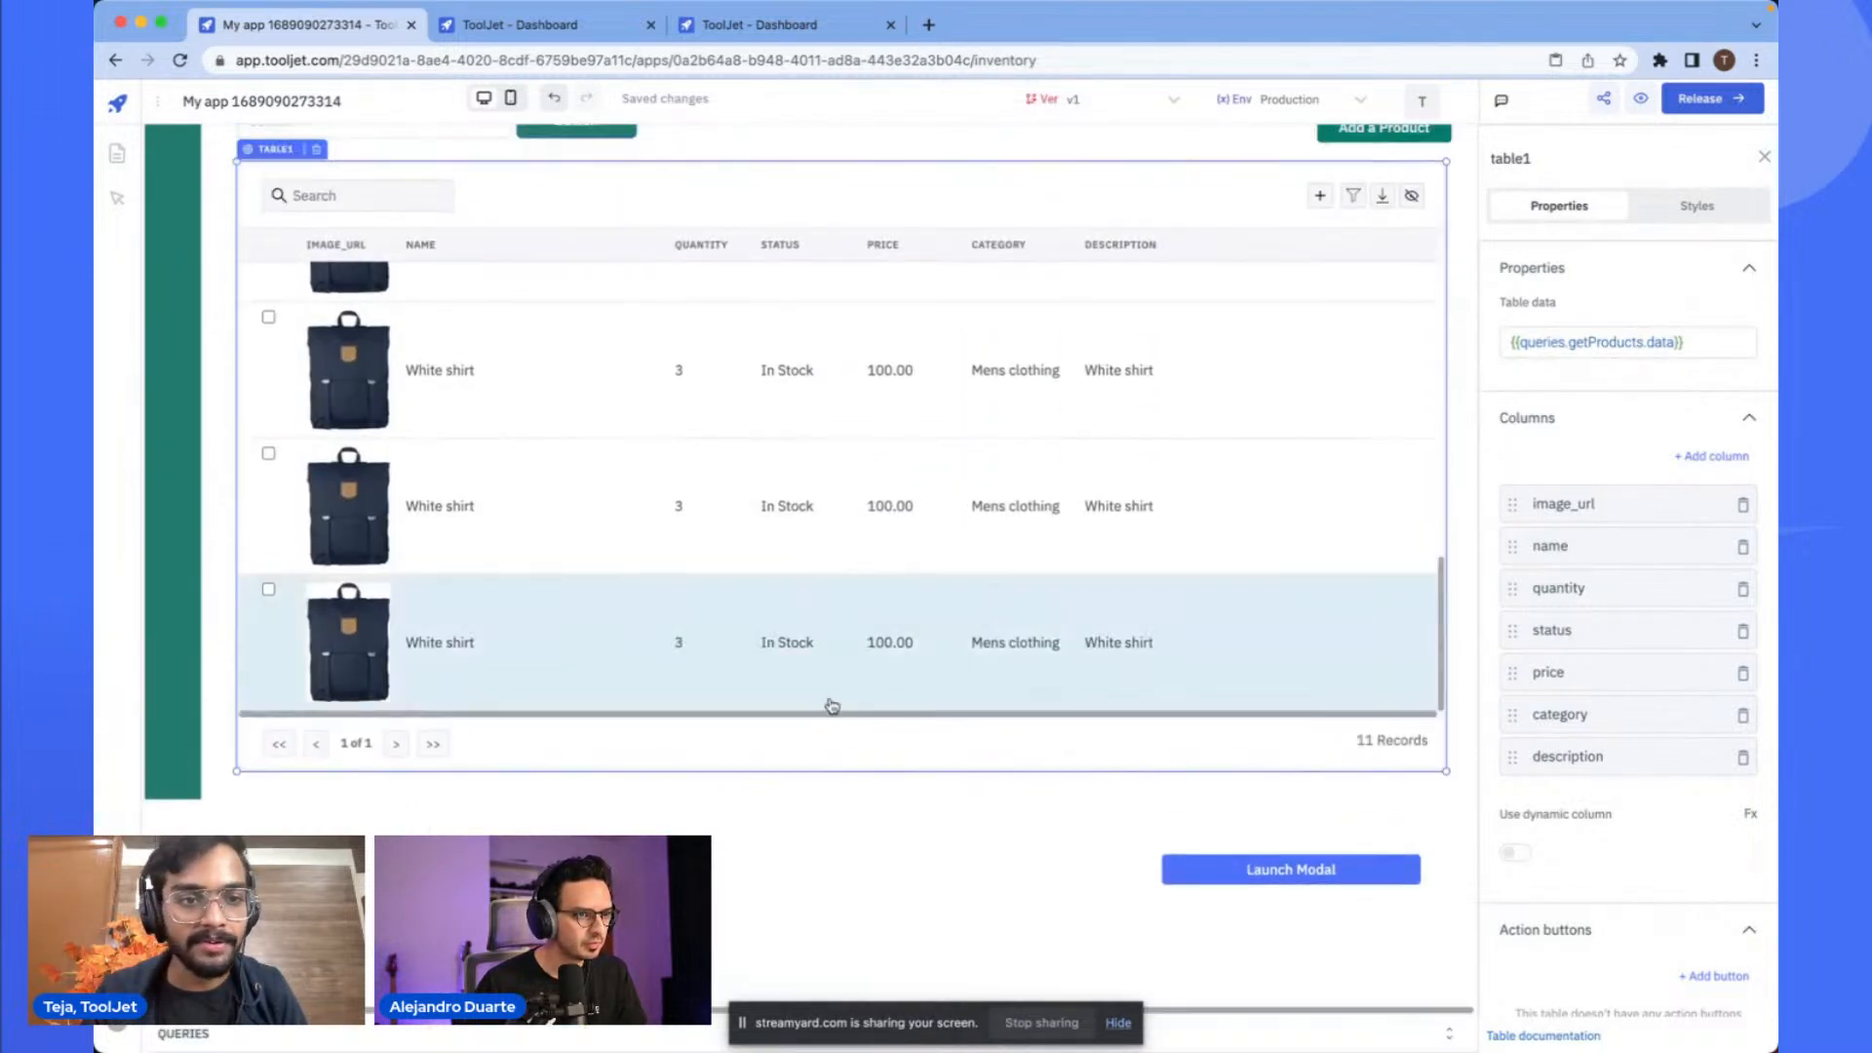
pyautogui.scroll(5, 847, 497)
pyautogui.scroll(-5, 694, 561)
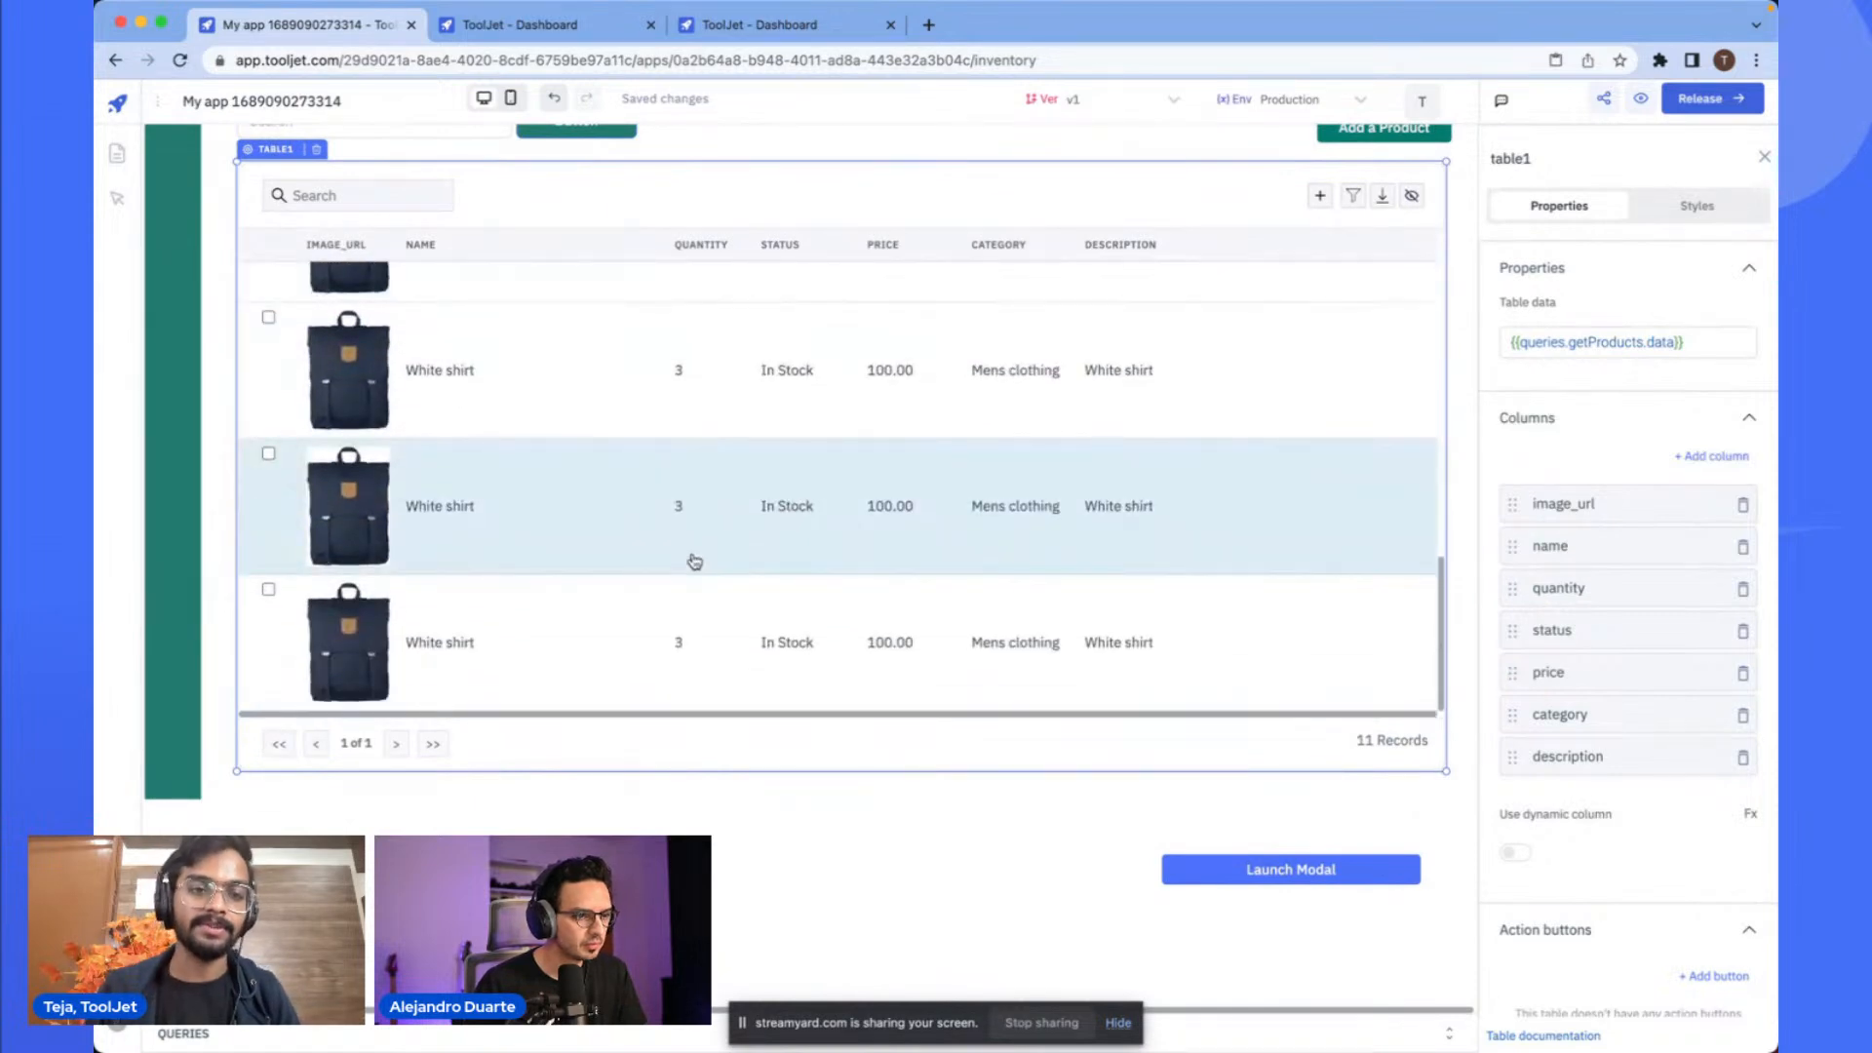
pyautogui.scroll(3, 669, 790)
pyautogui.scroll(-2, 761, 751)
pyautogui.scroll(2, 850, 719)
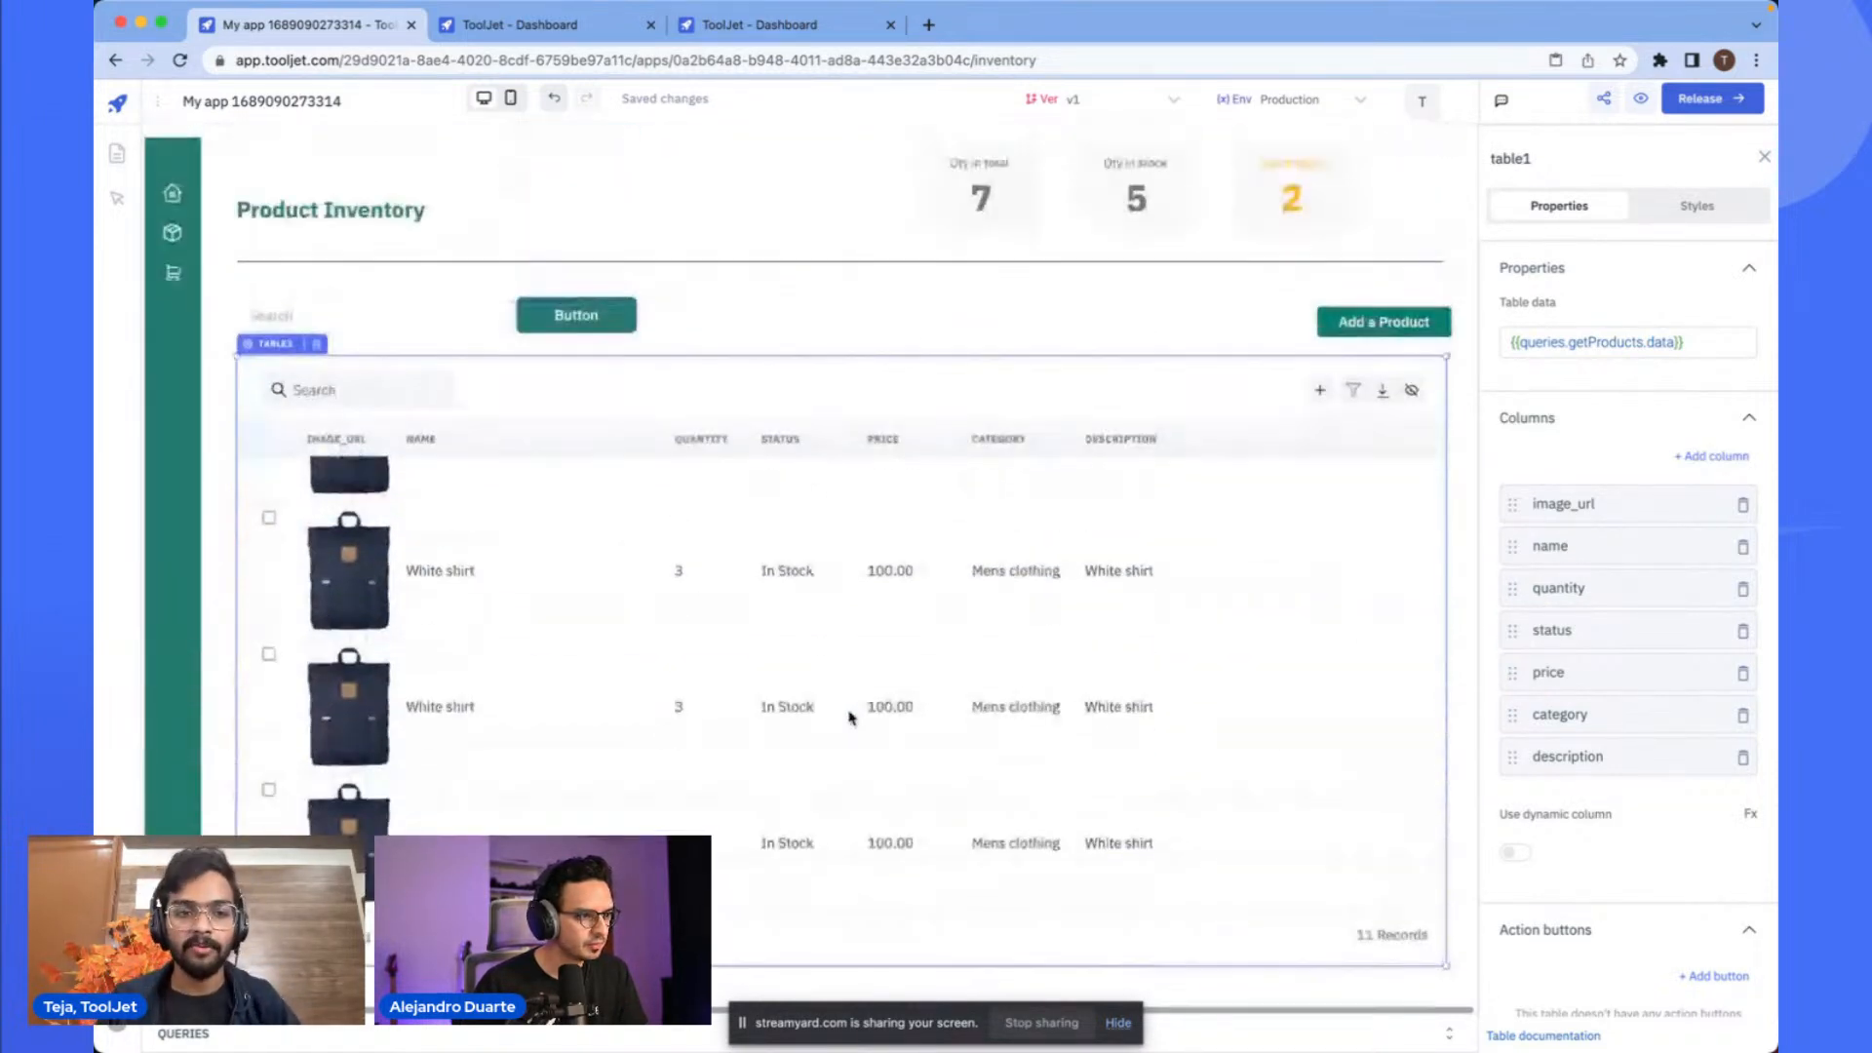
pyautogui.scroll(10, 834, 635)
pyautogui.scroll(-10, 834, 634)
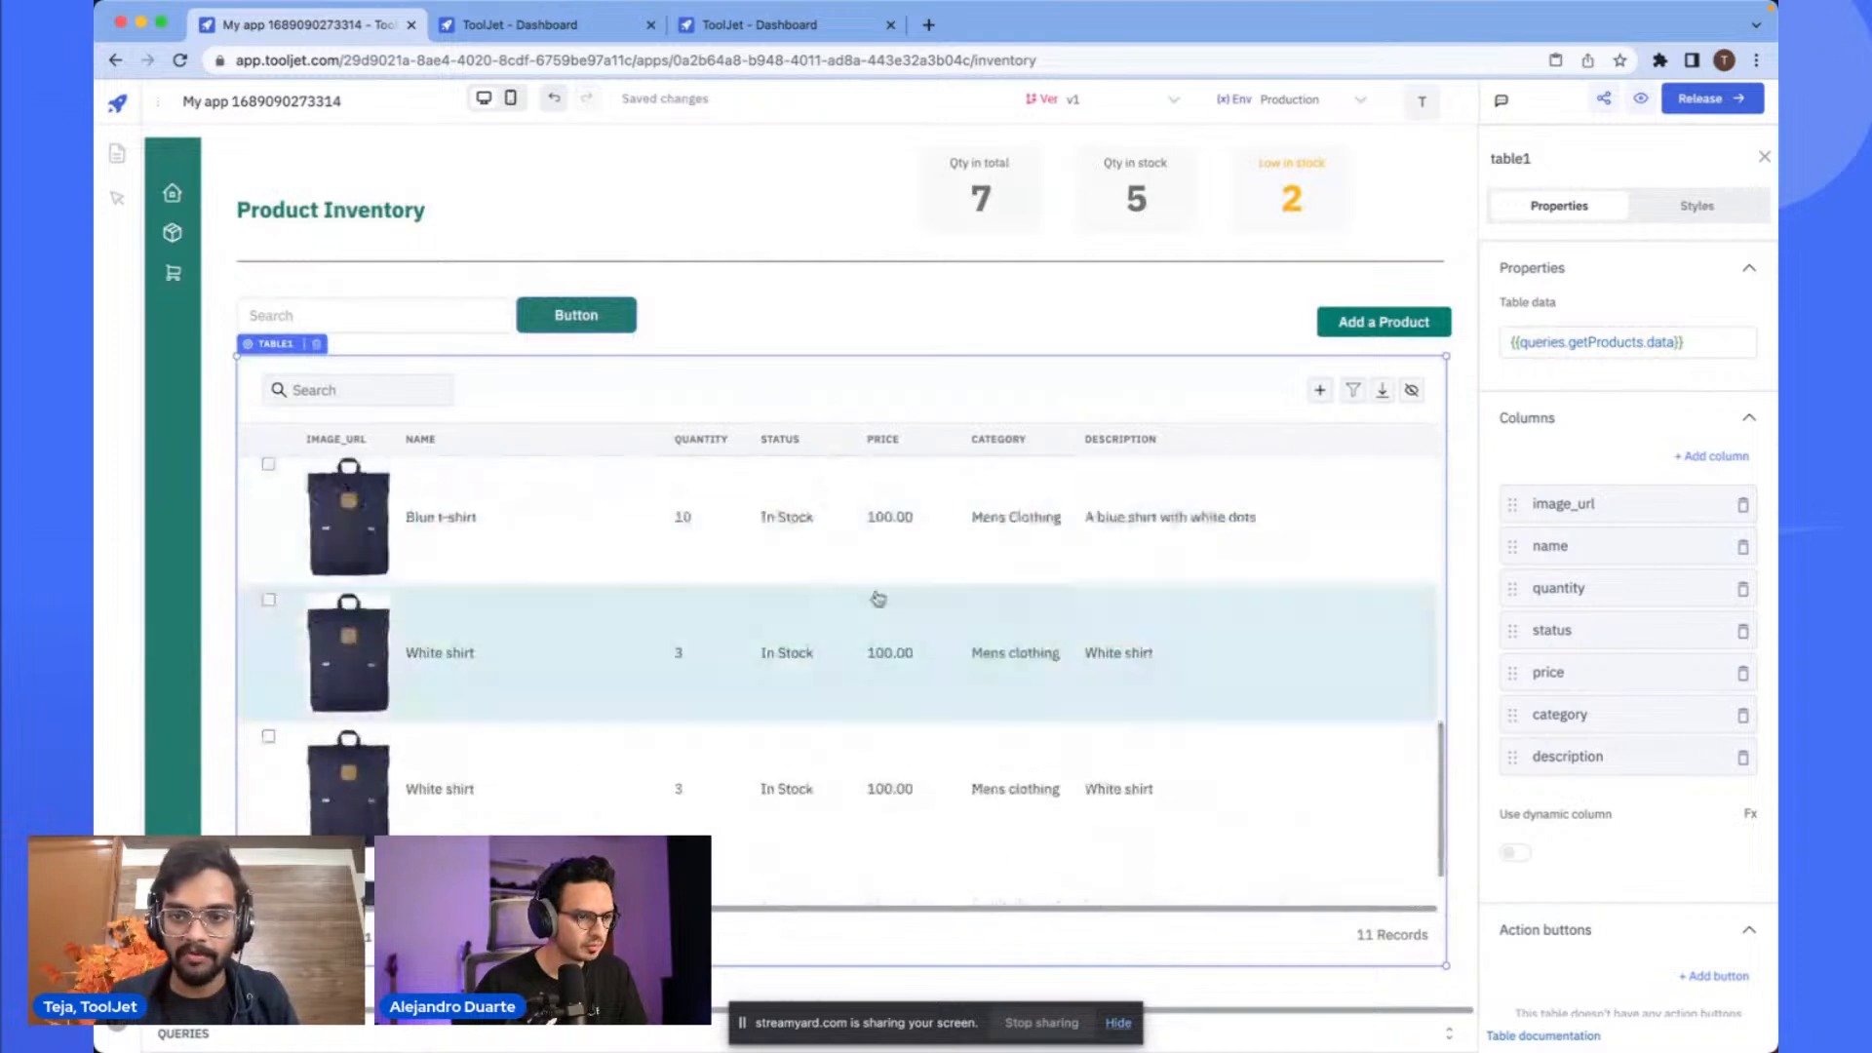
# - Inspect the Add a Product modal and the in-stock stat text's data binding
pyautogui.click(1314, 289)
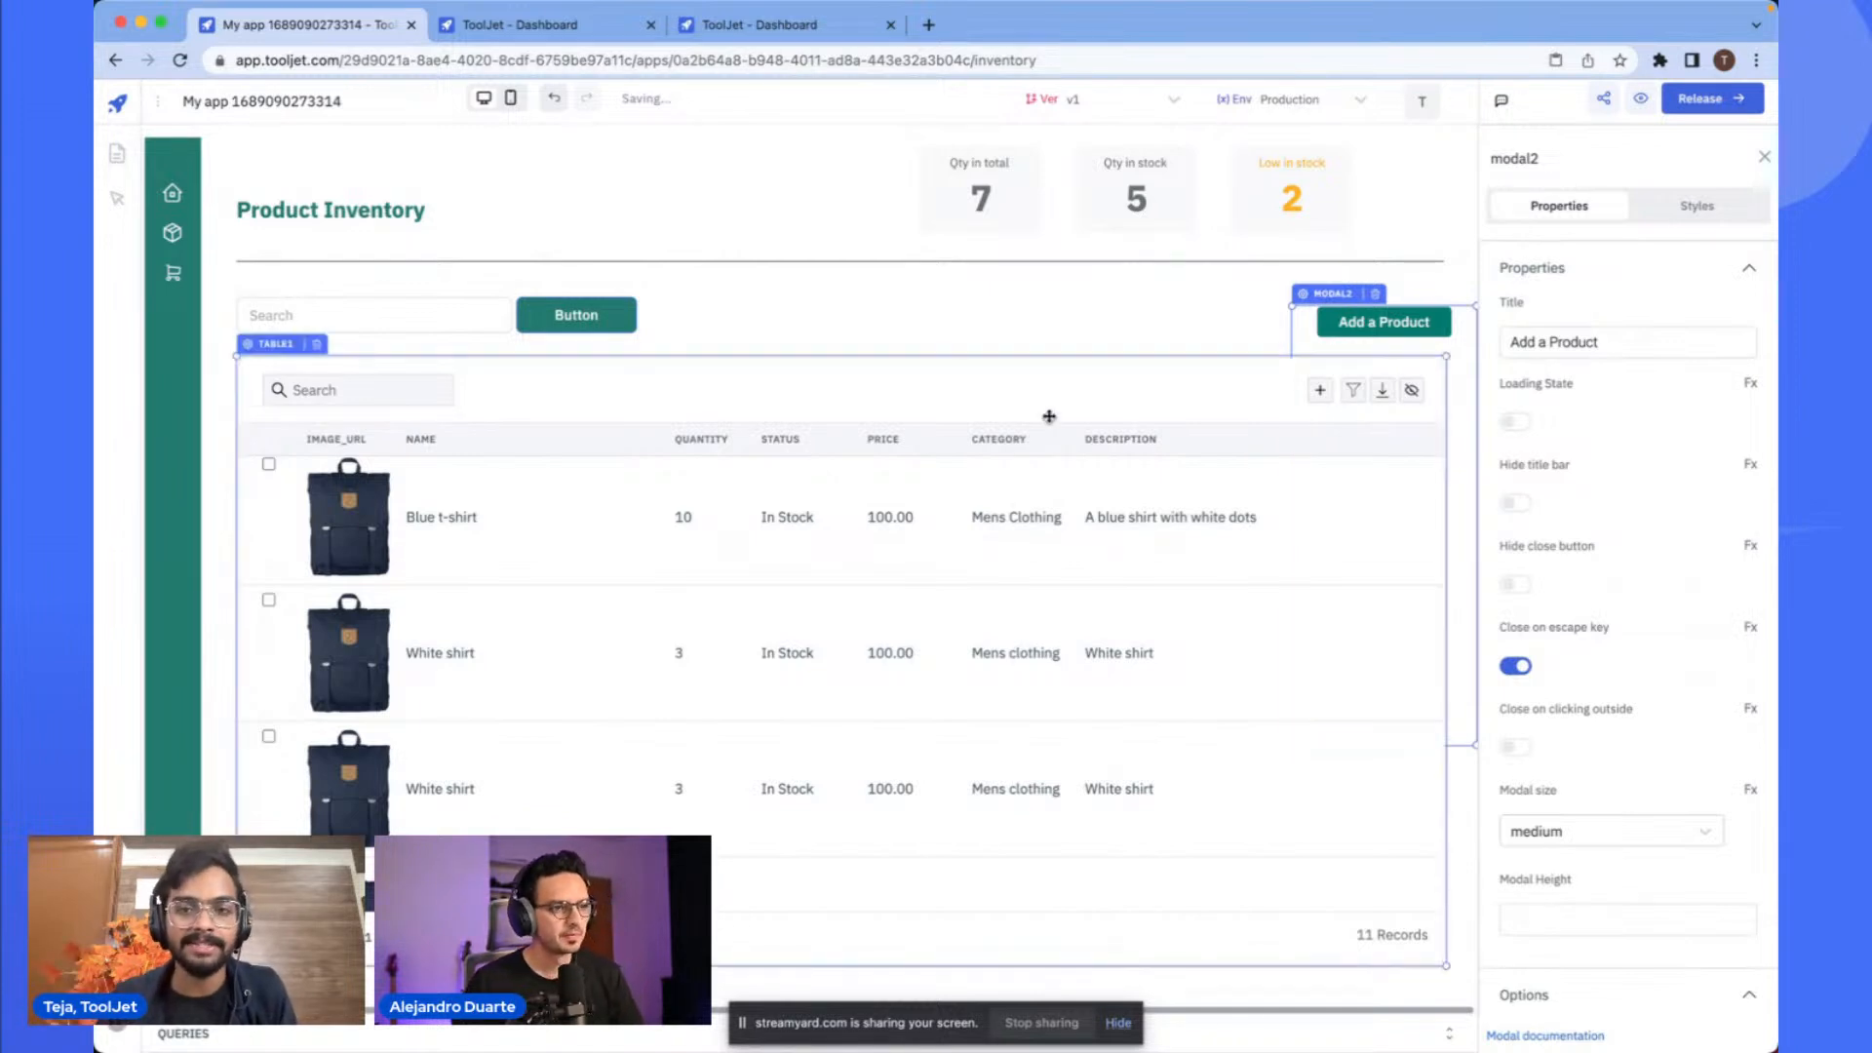
pyautogui.click(1108, 231)
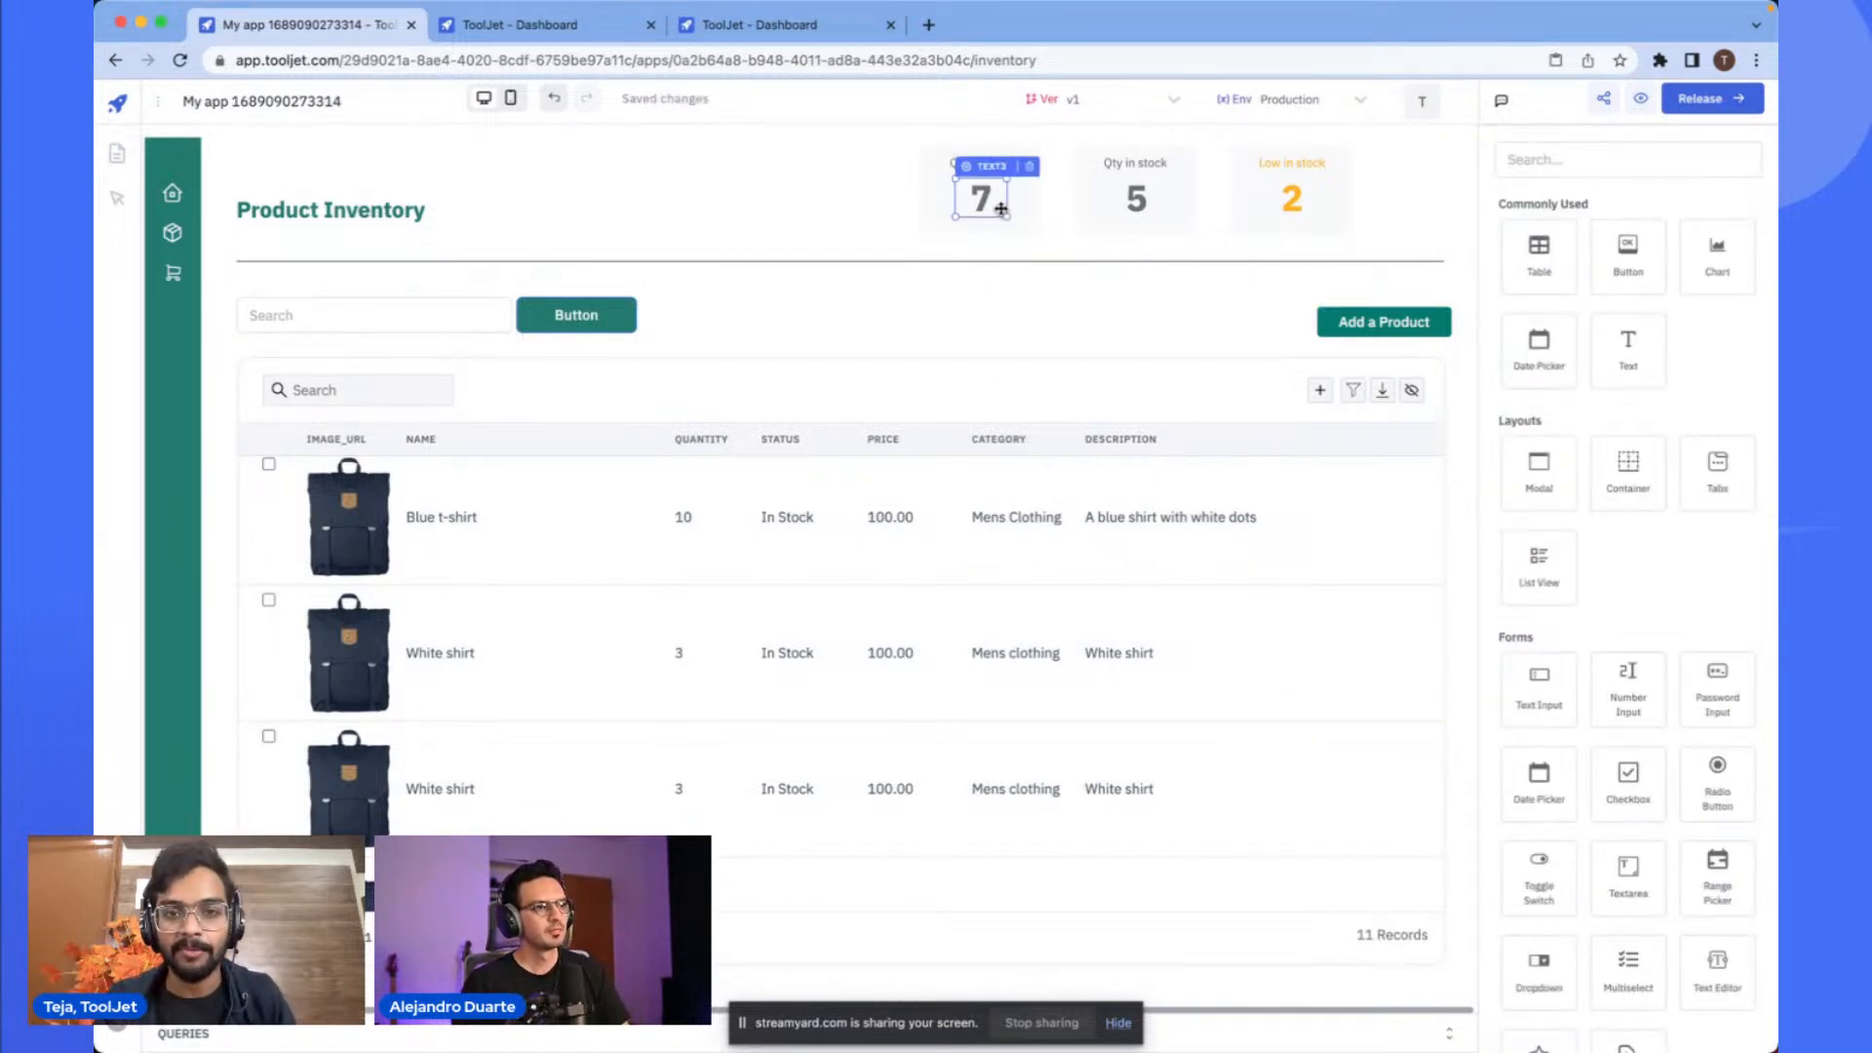
pyautogui.click(987, 201)
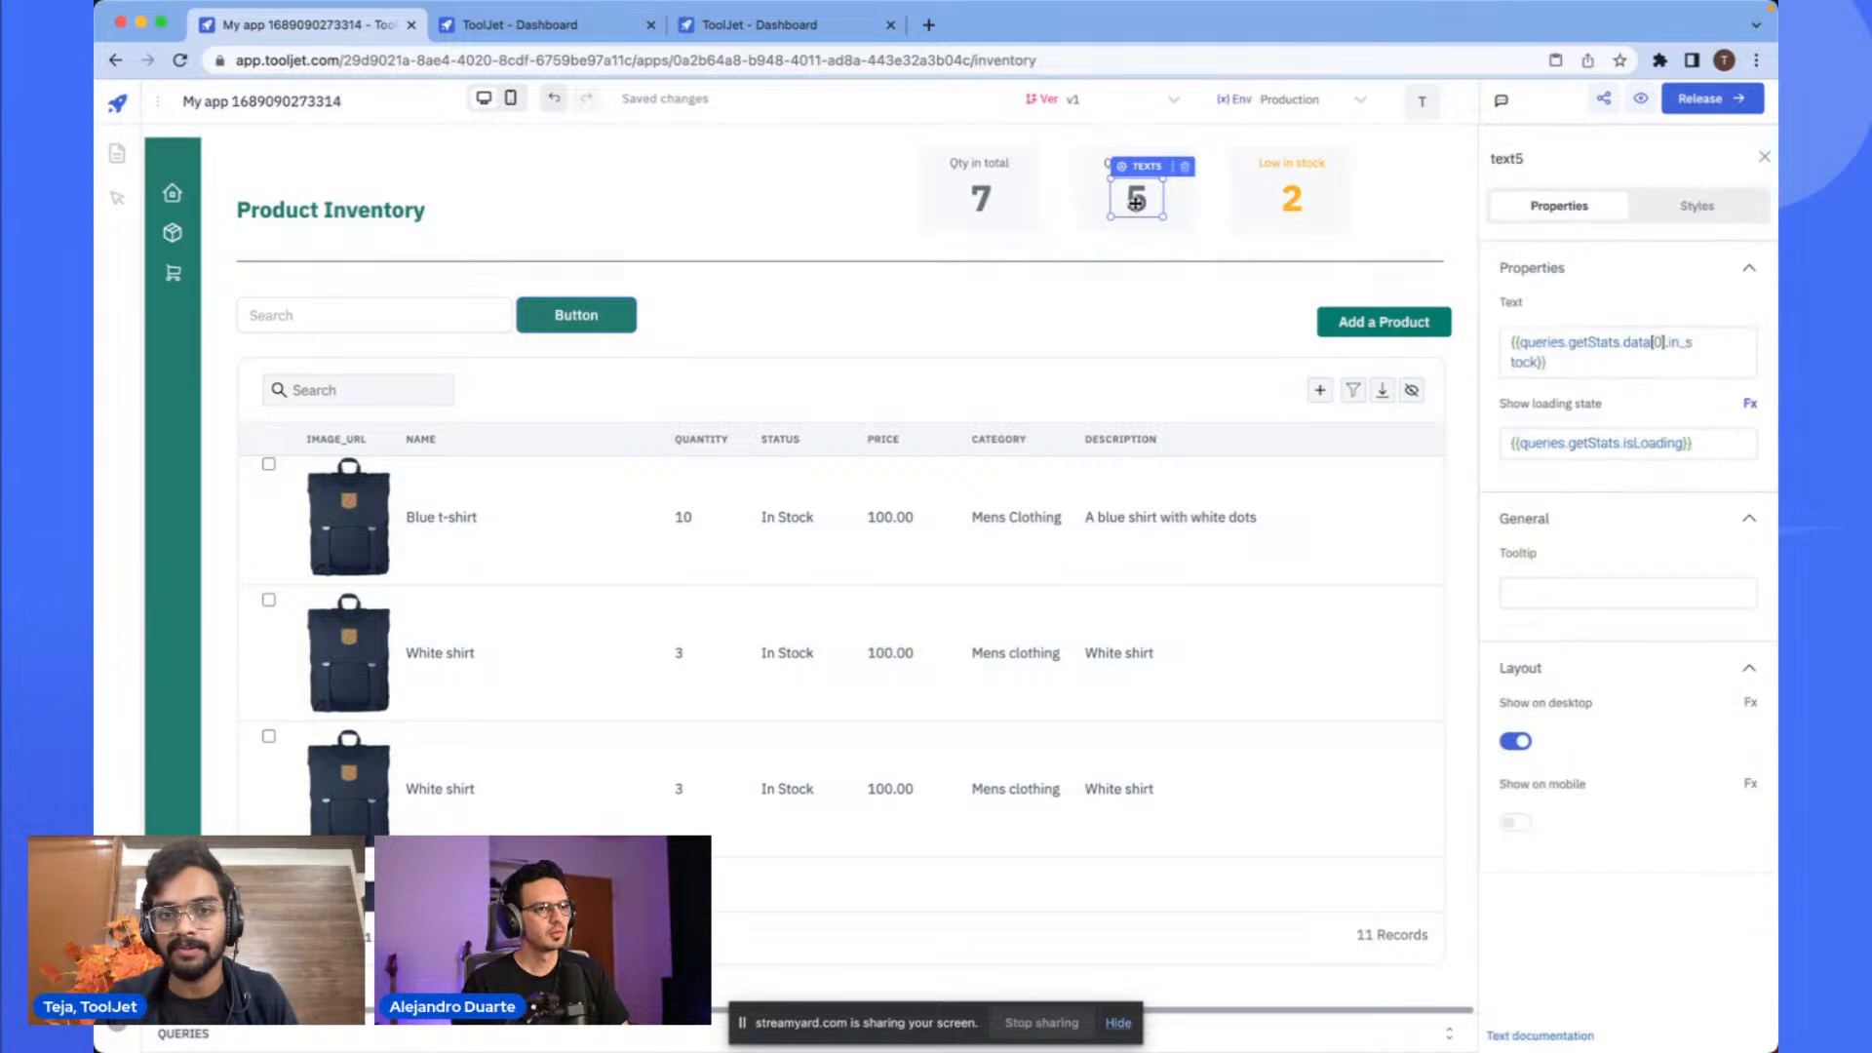
pyautogui.click(1152, 334)
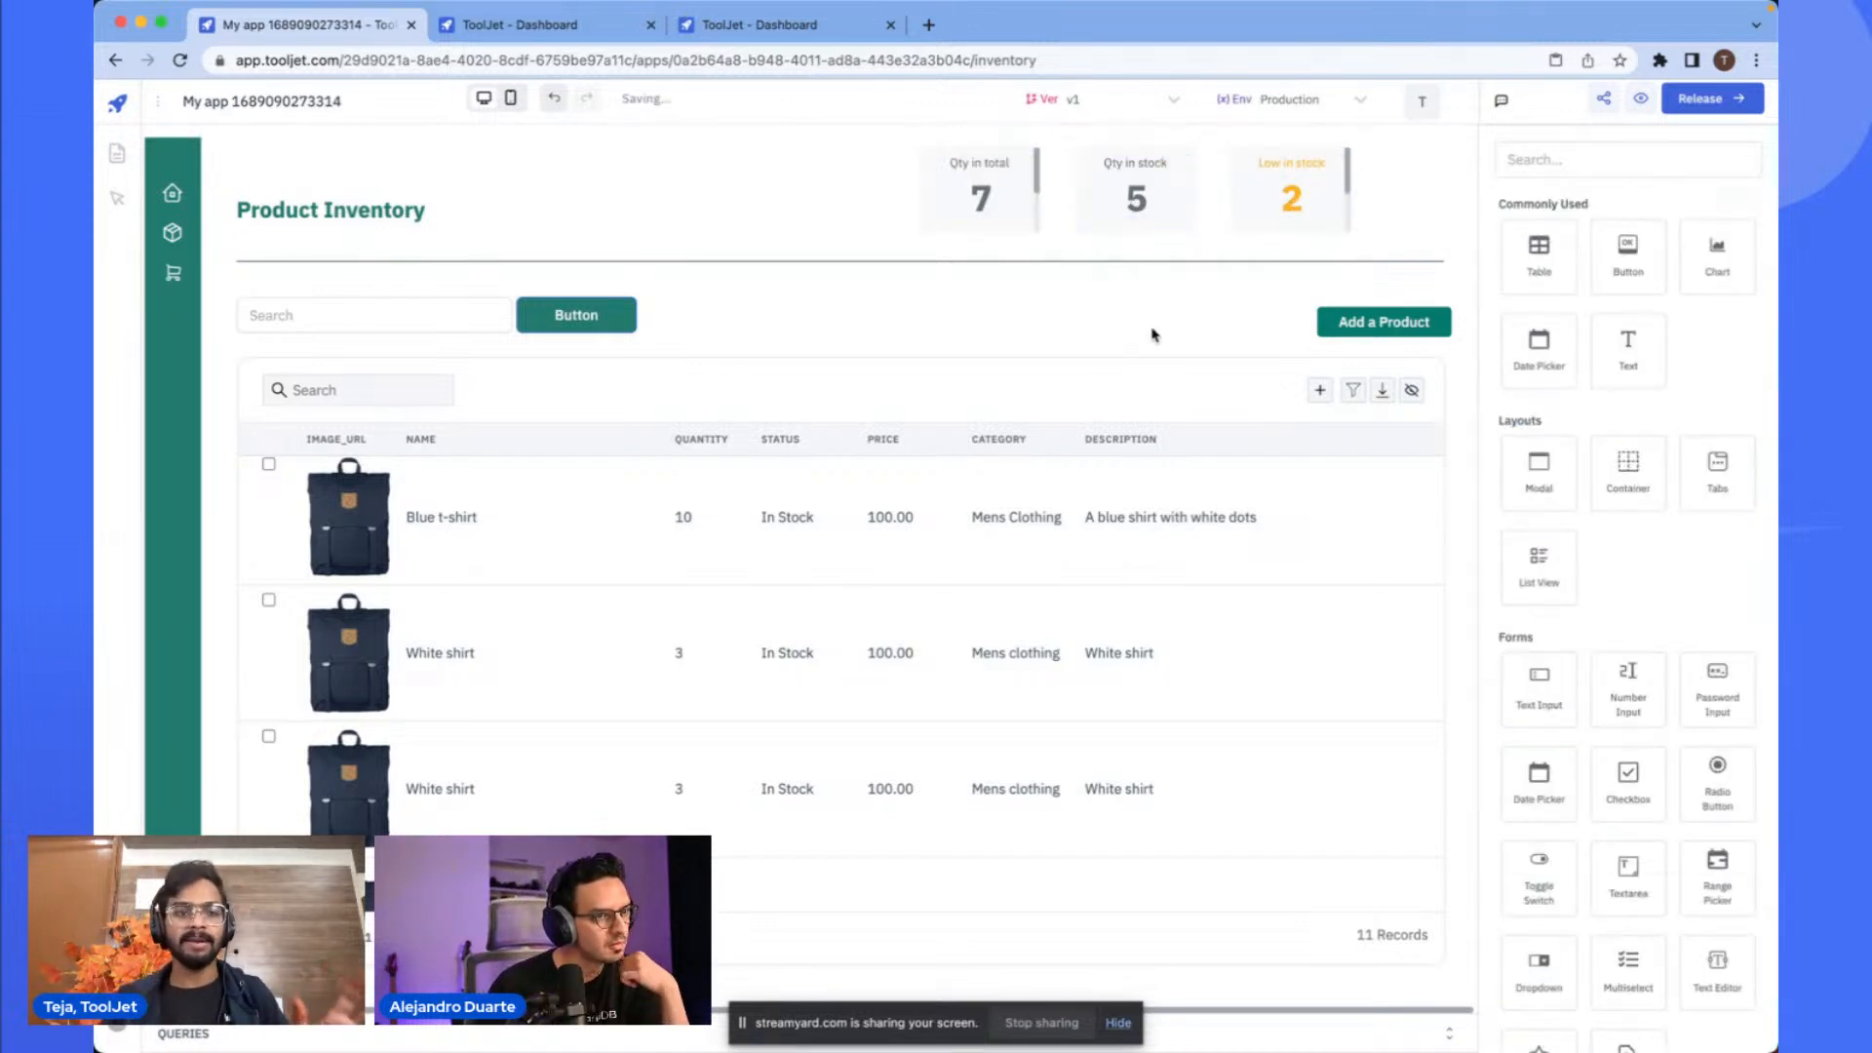
pyautogui.click(473, 317)
pyautogui.click(713, 307)
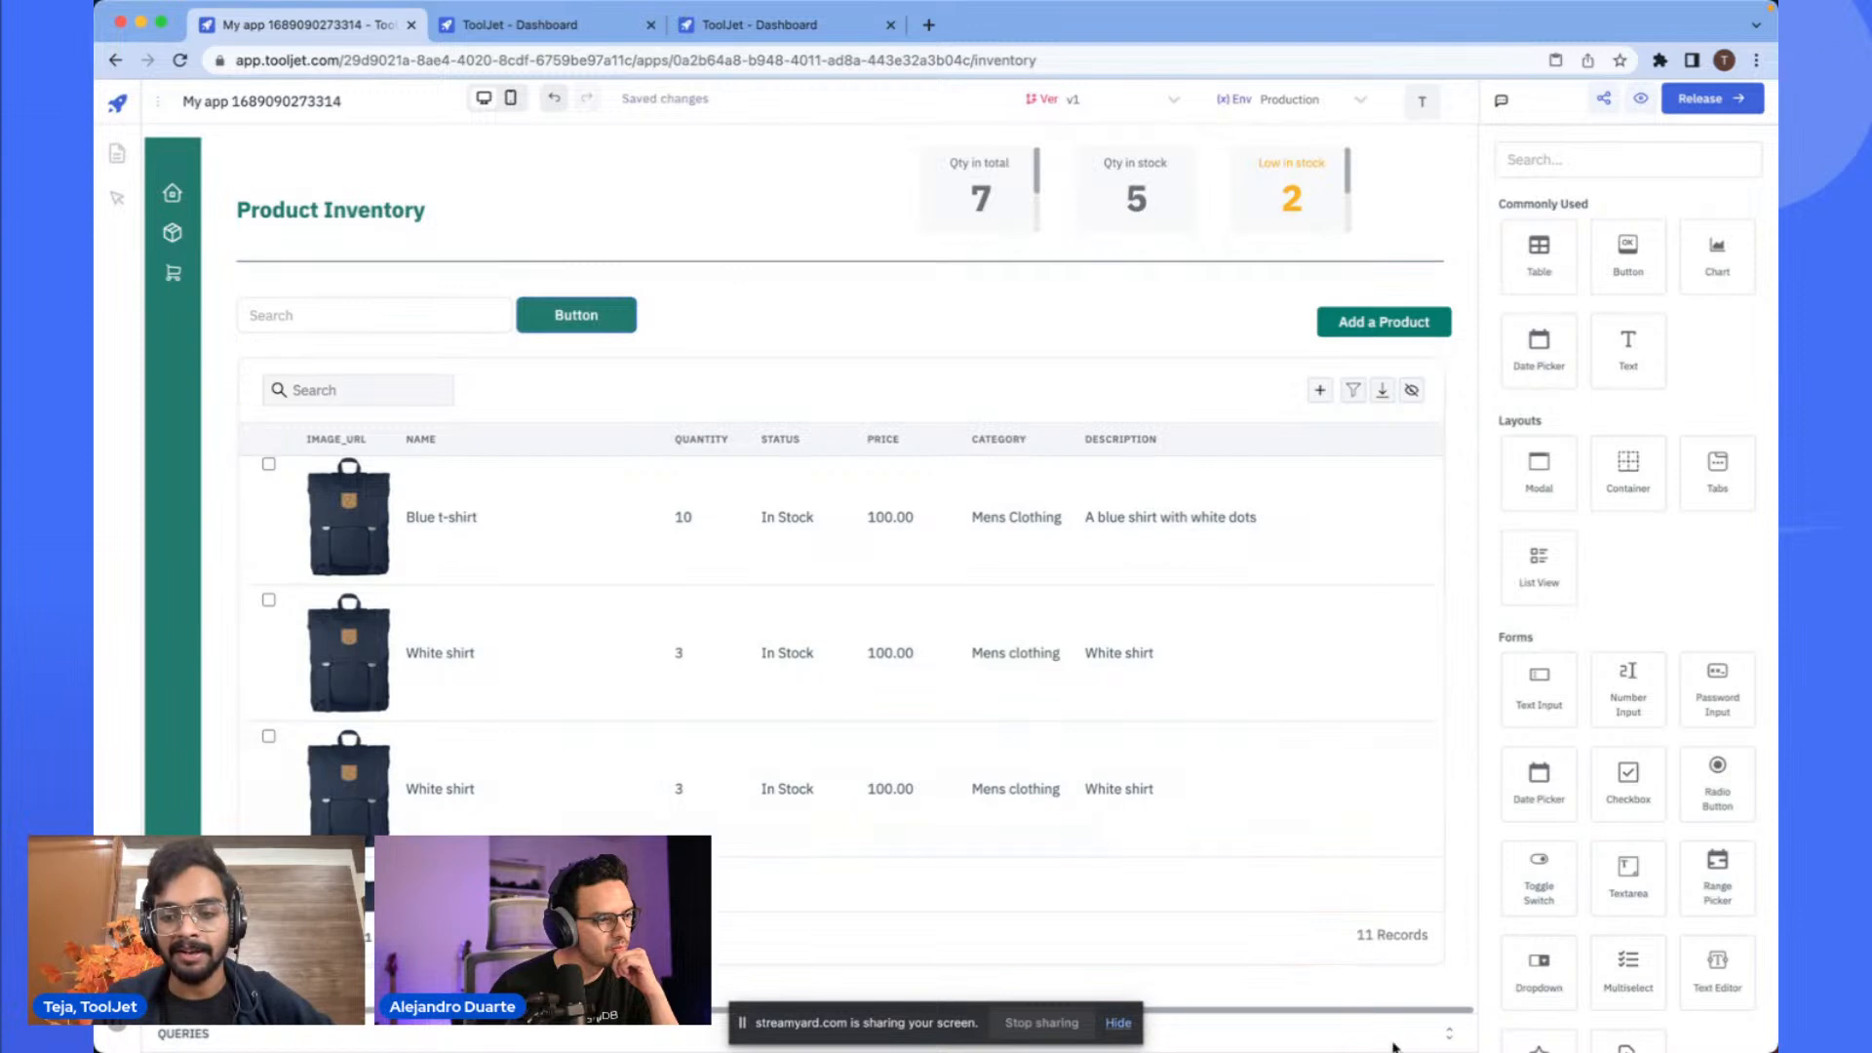
# - Enable transformations on the getProducts query
pyautogui.click(1449, 1033)
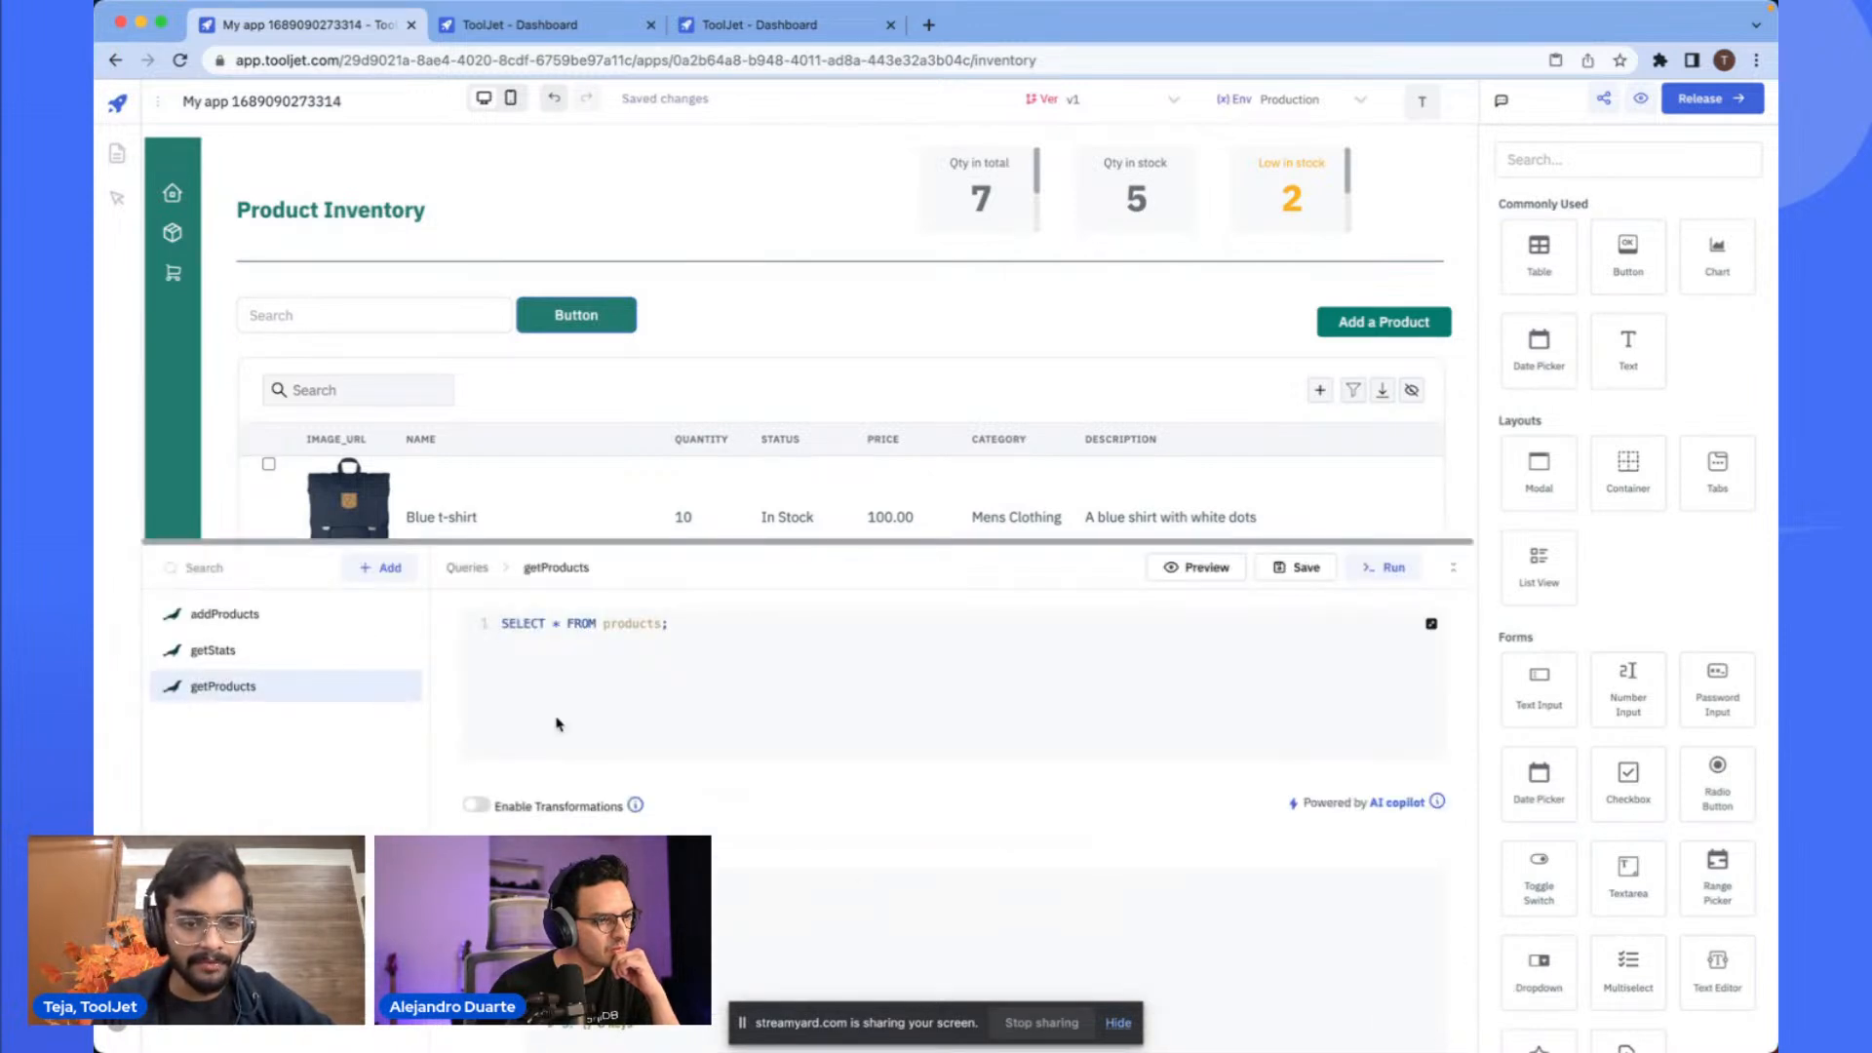
pyautogui.scroll(-2, 502, 729)
pyautogui.click(477, 719)
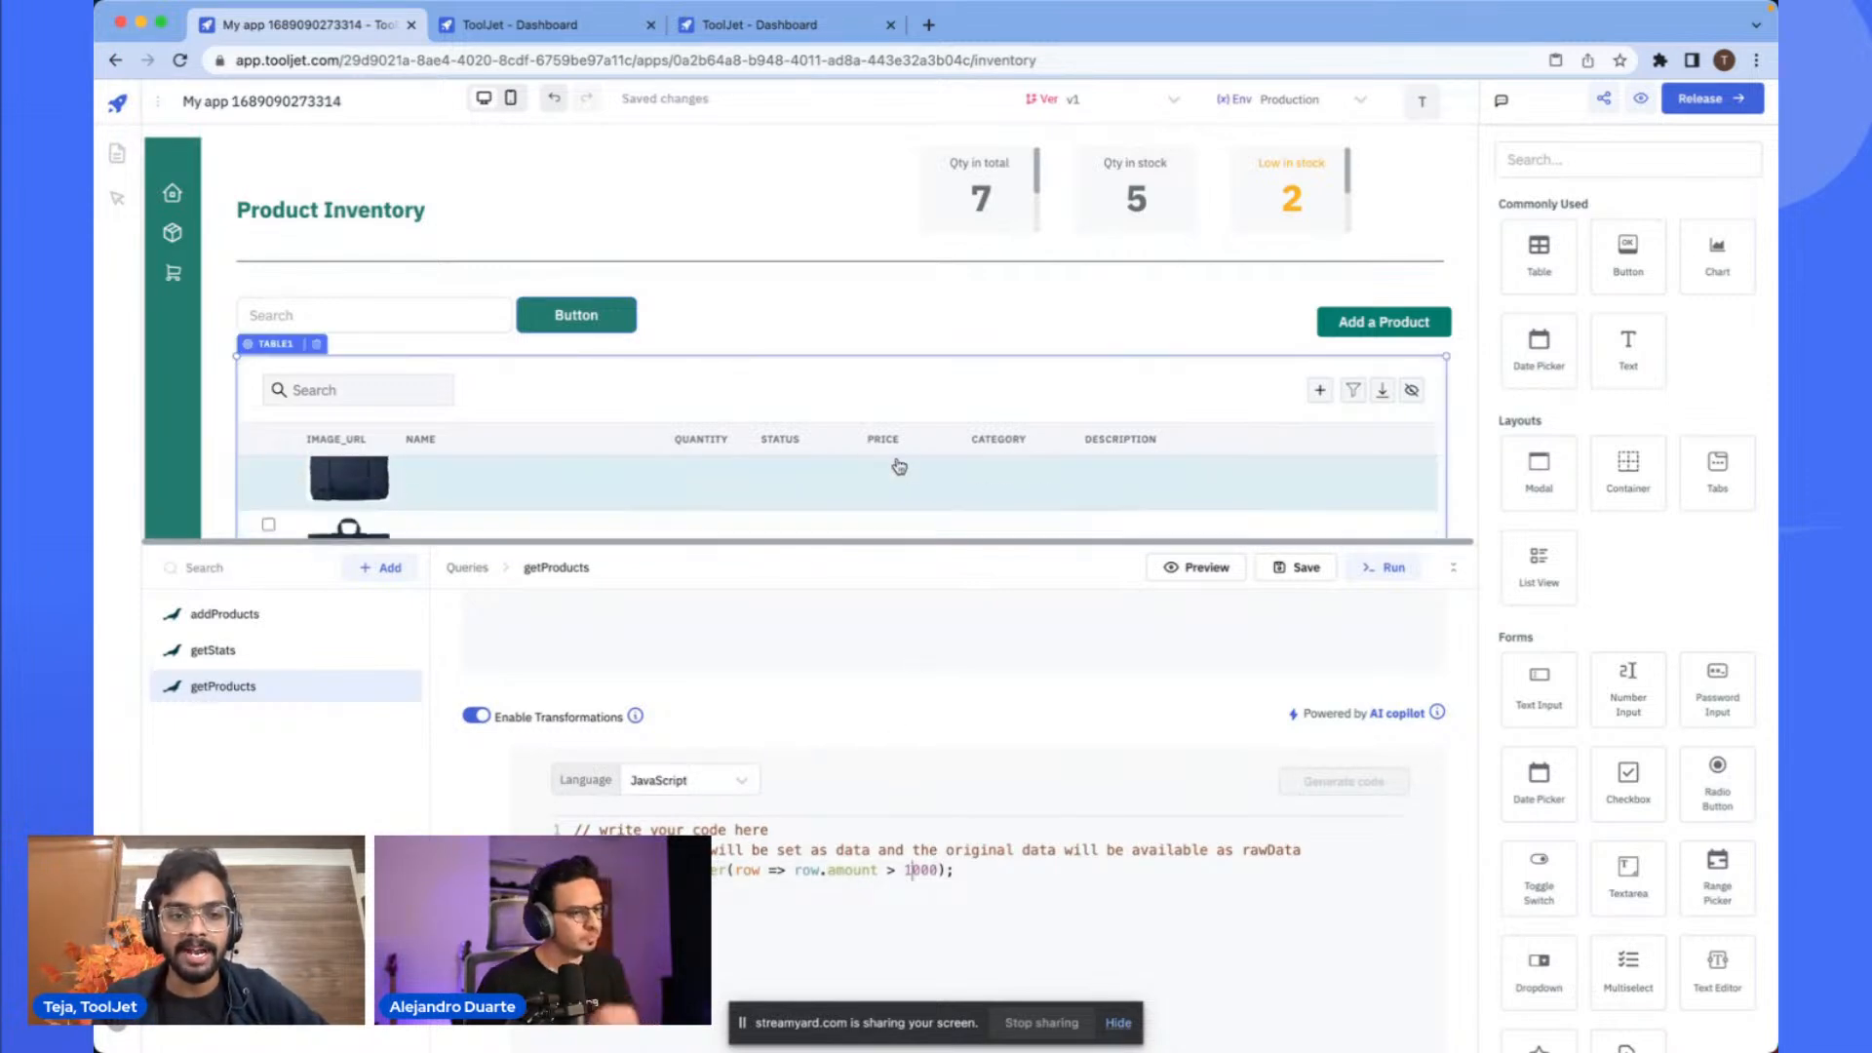
pyautogui.scroll(-3, 877, 331)
pyautogui.scroll(5, 800, 335)
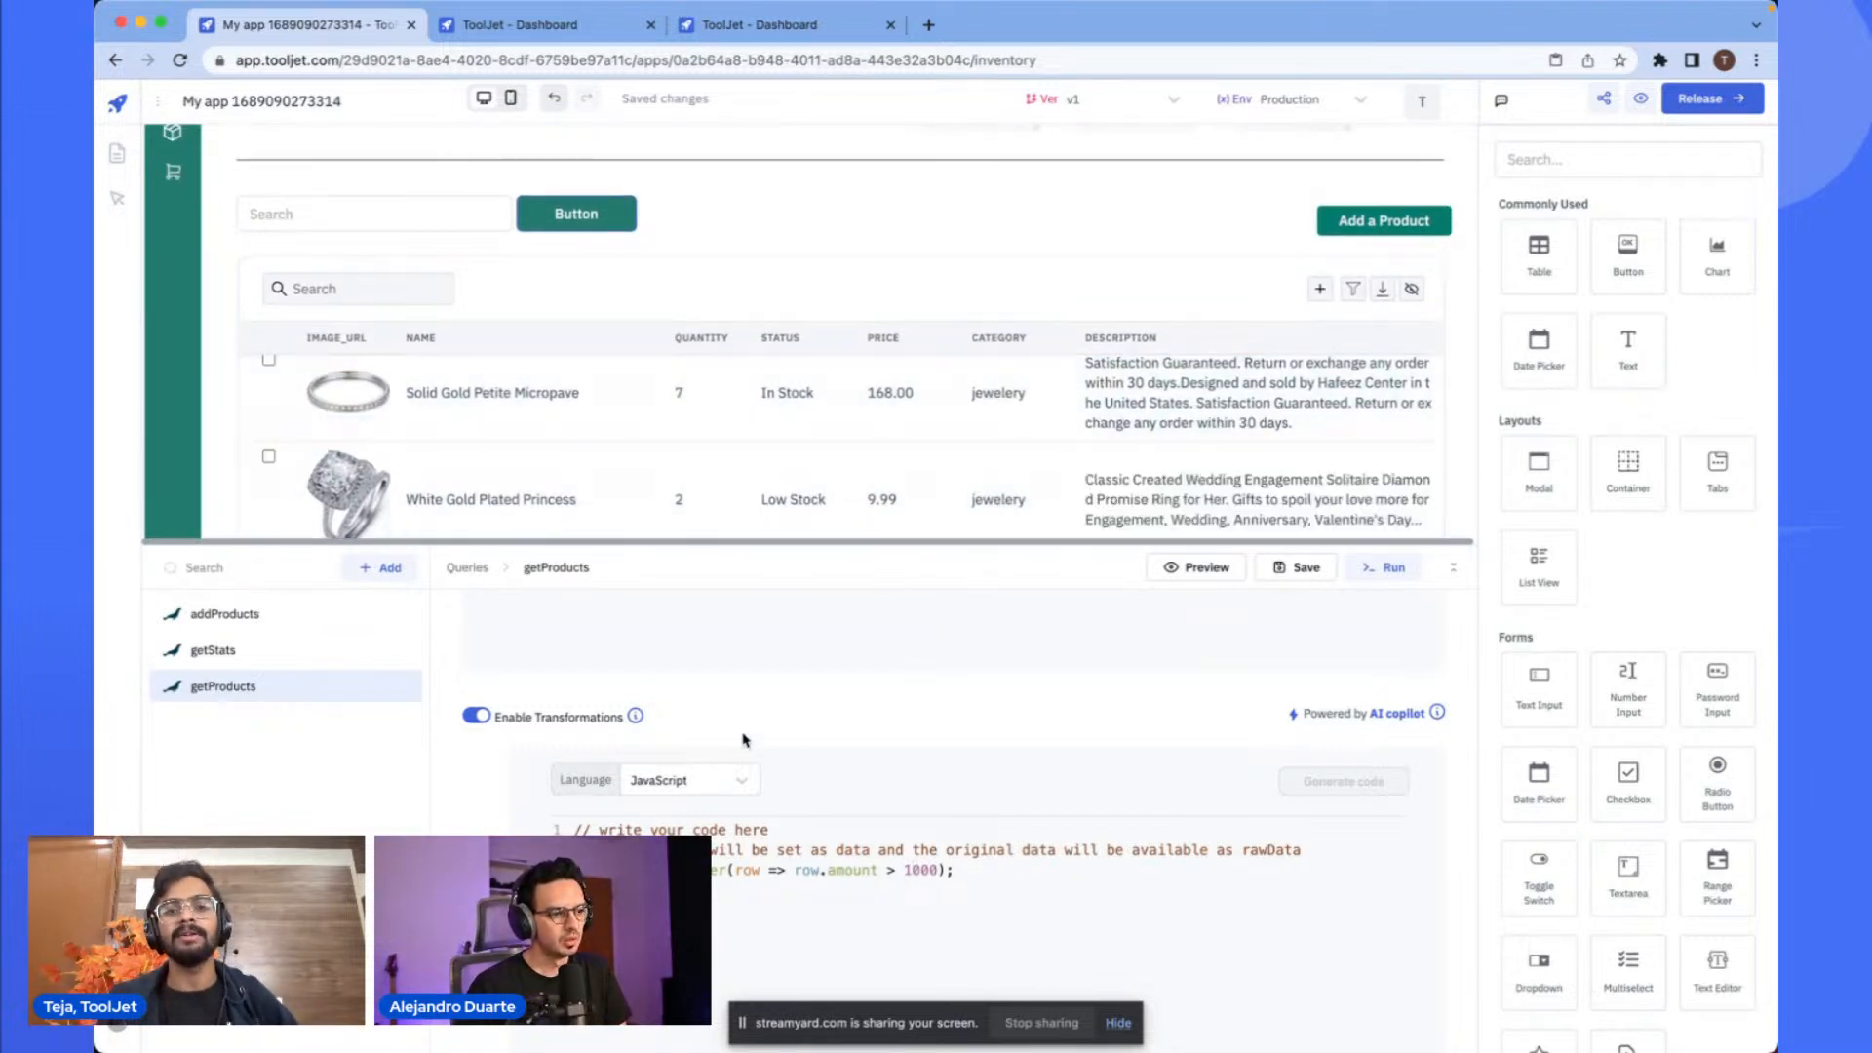
pyautogui.click(805, 676)
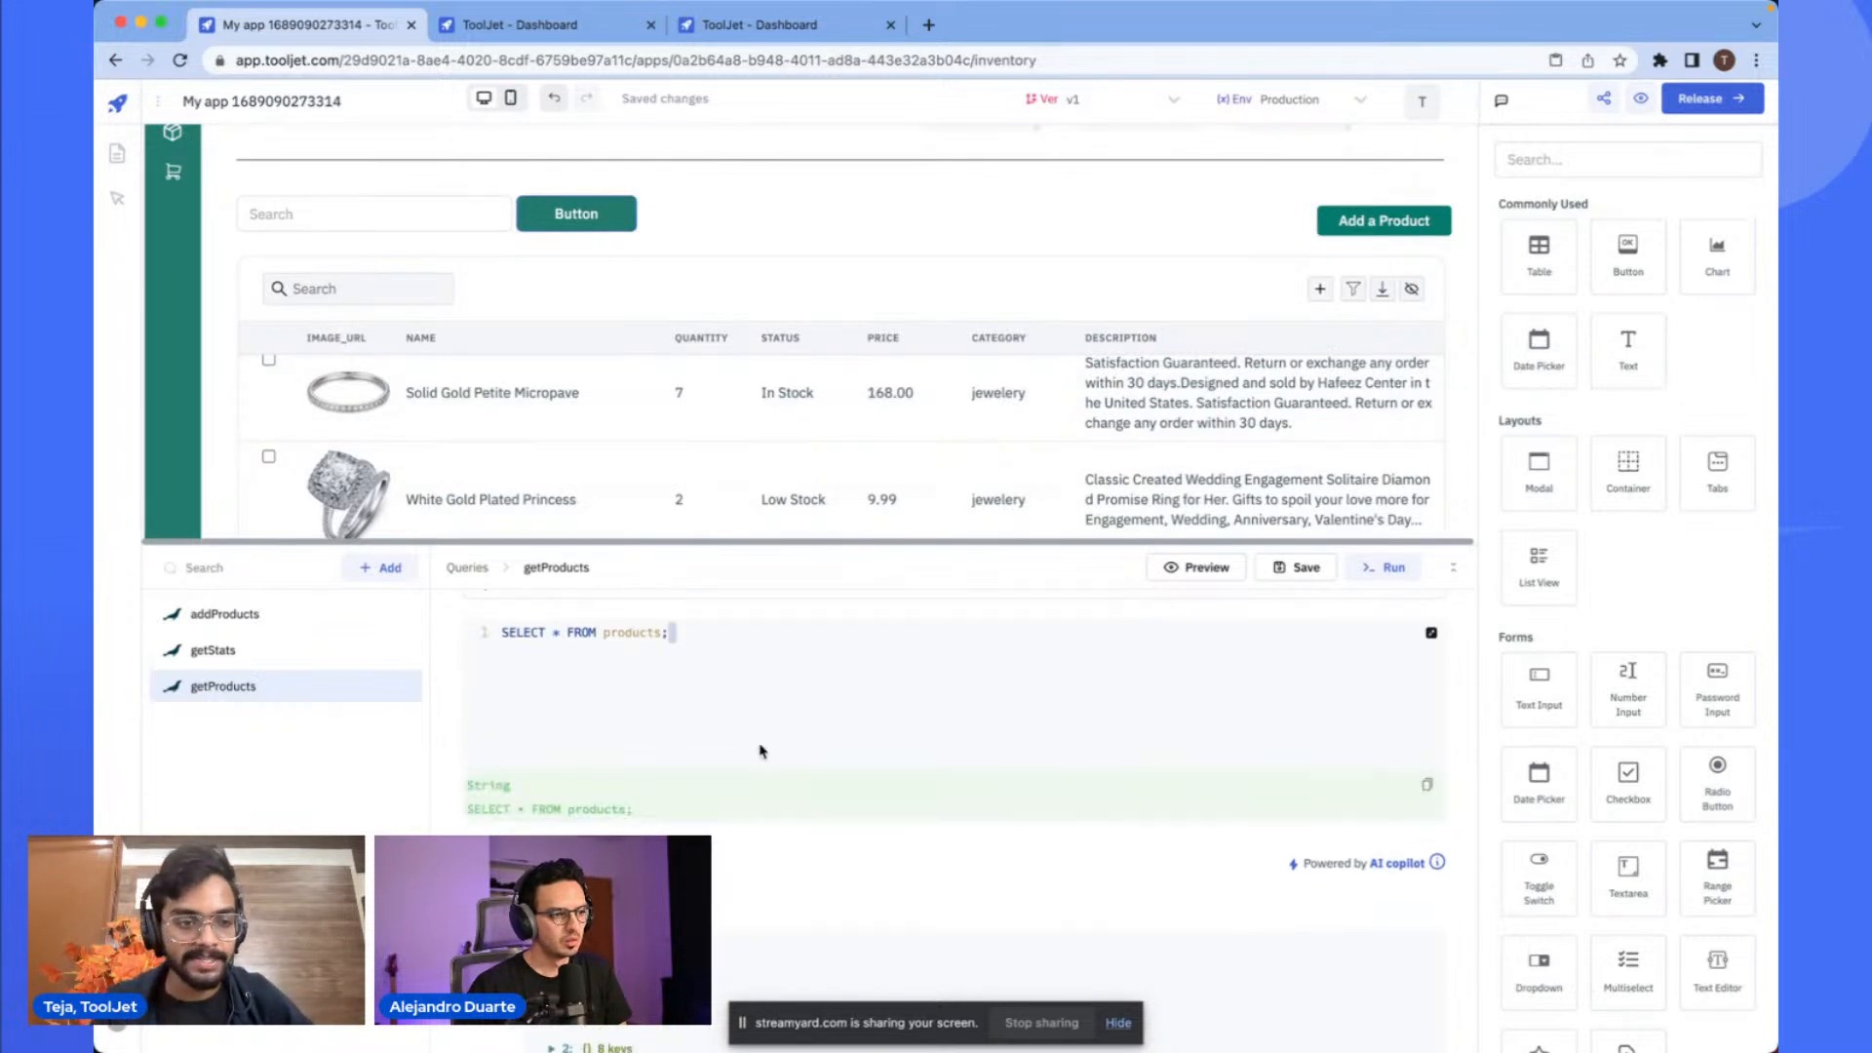
# - Open the getStats query, discarding the unsaved getProducts changes
pyautogui.click(279, 655)
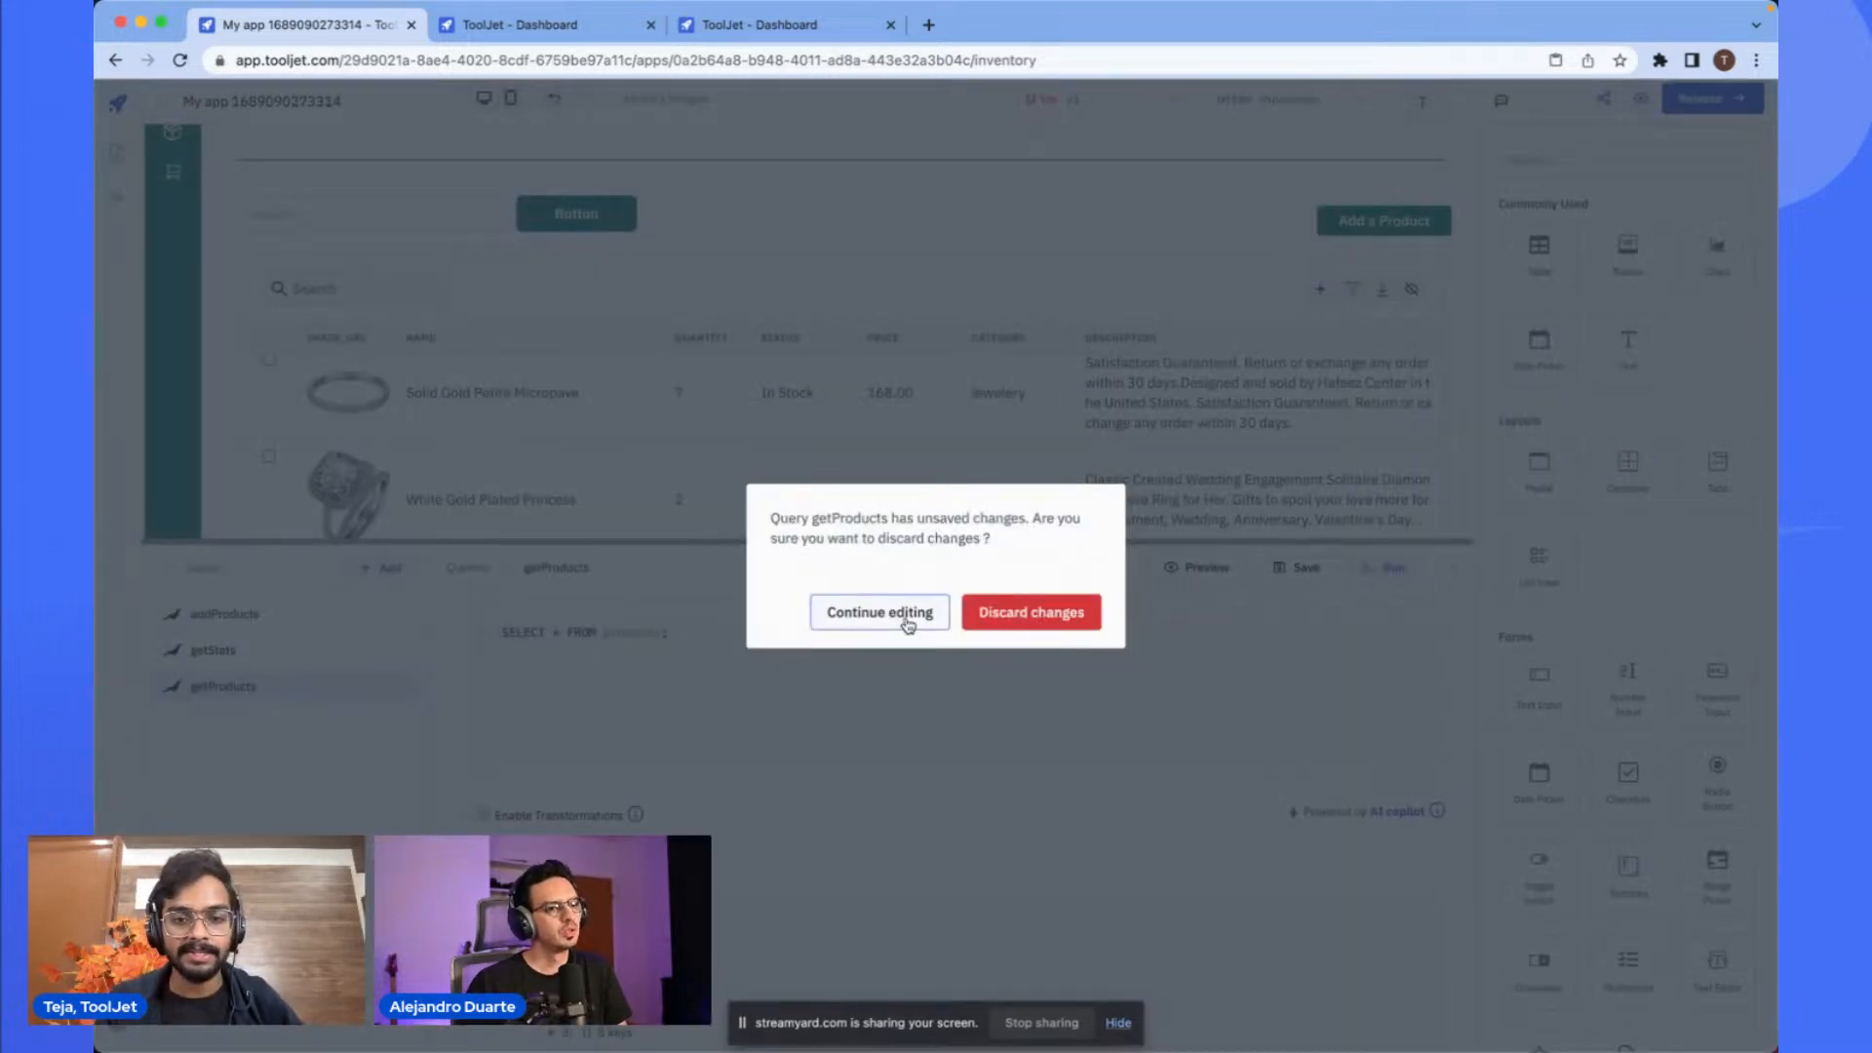
pyautogui.click(1004, 629)
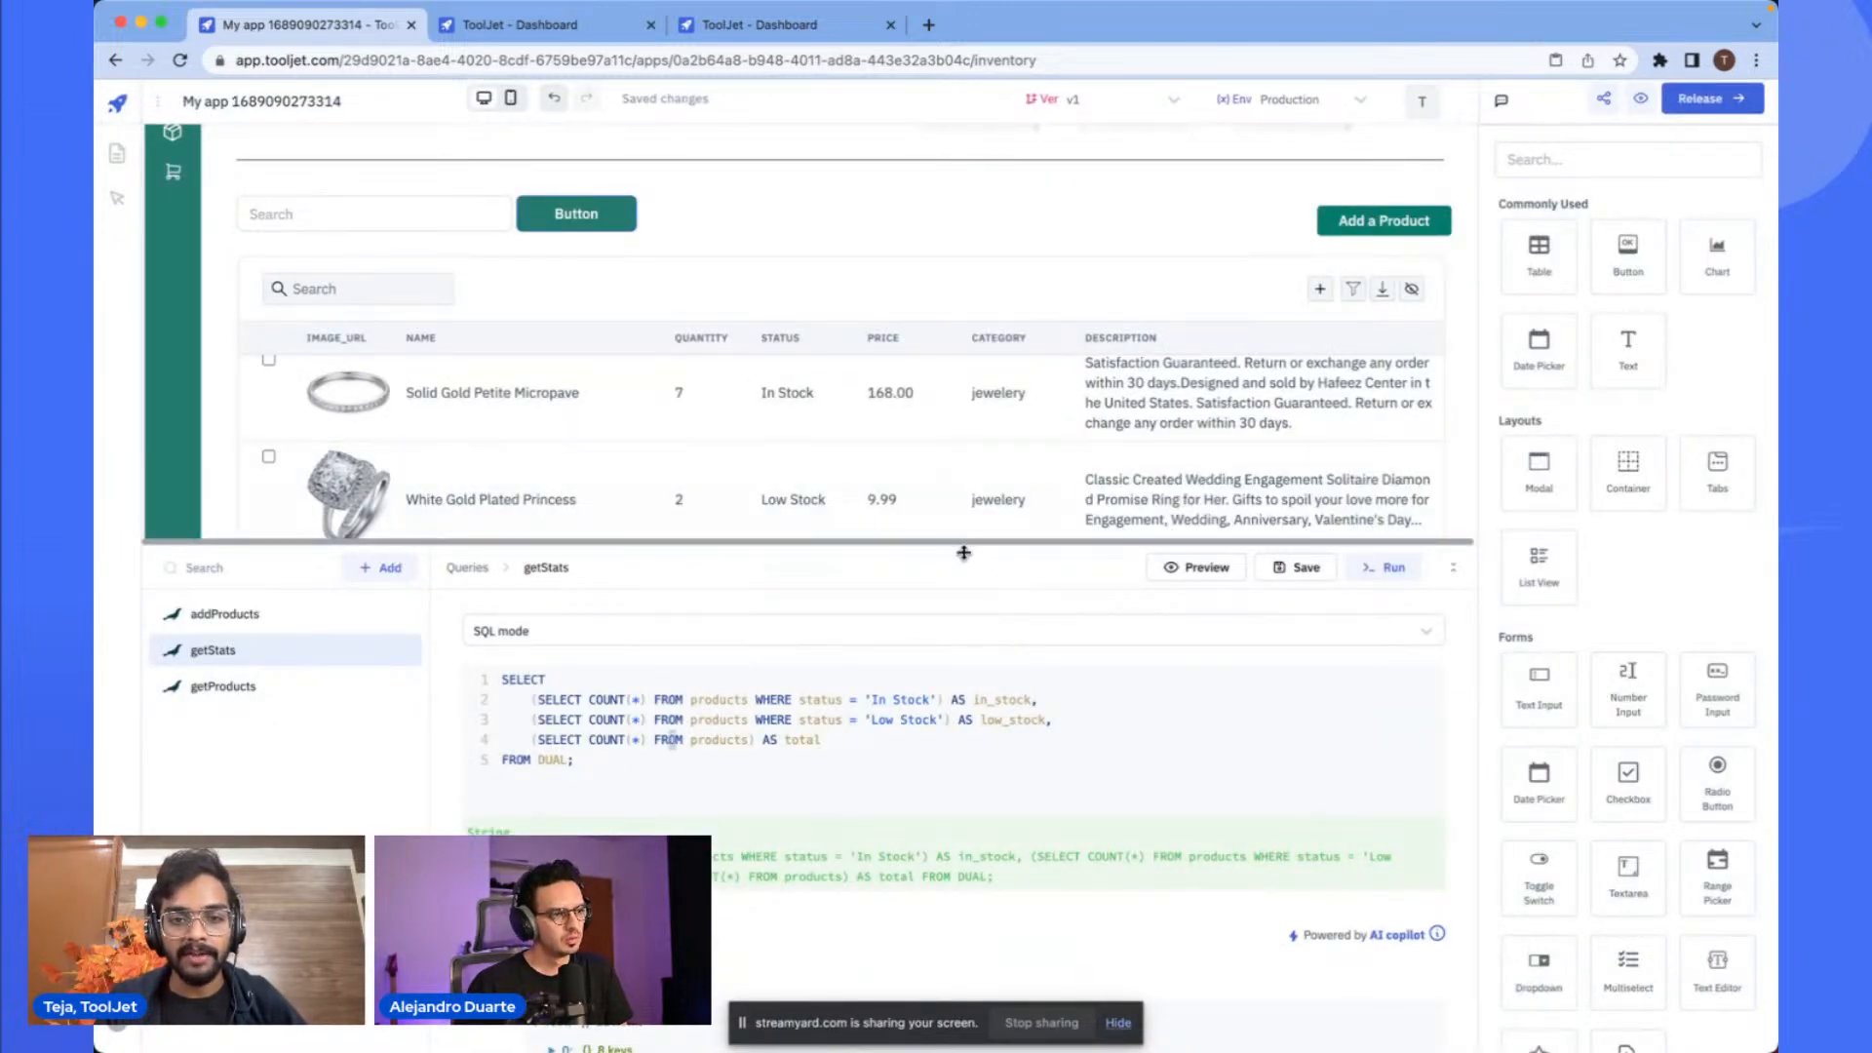
pyautogui.moveTo(964, 553); pyautogui.dragTo(932, 751)
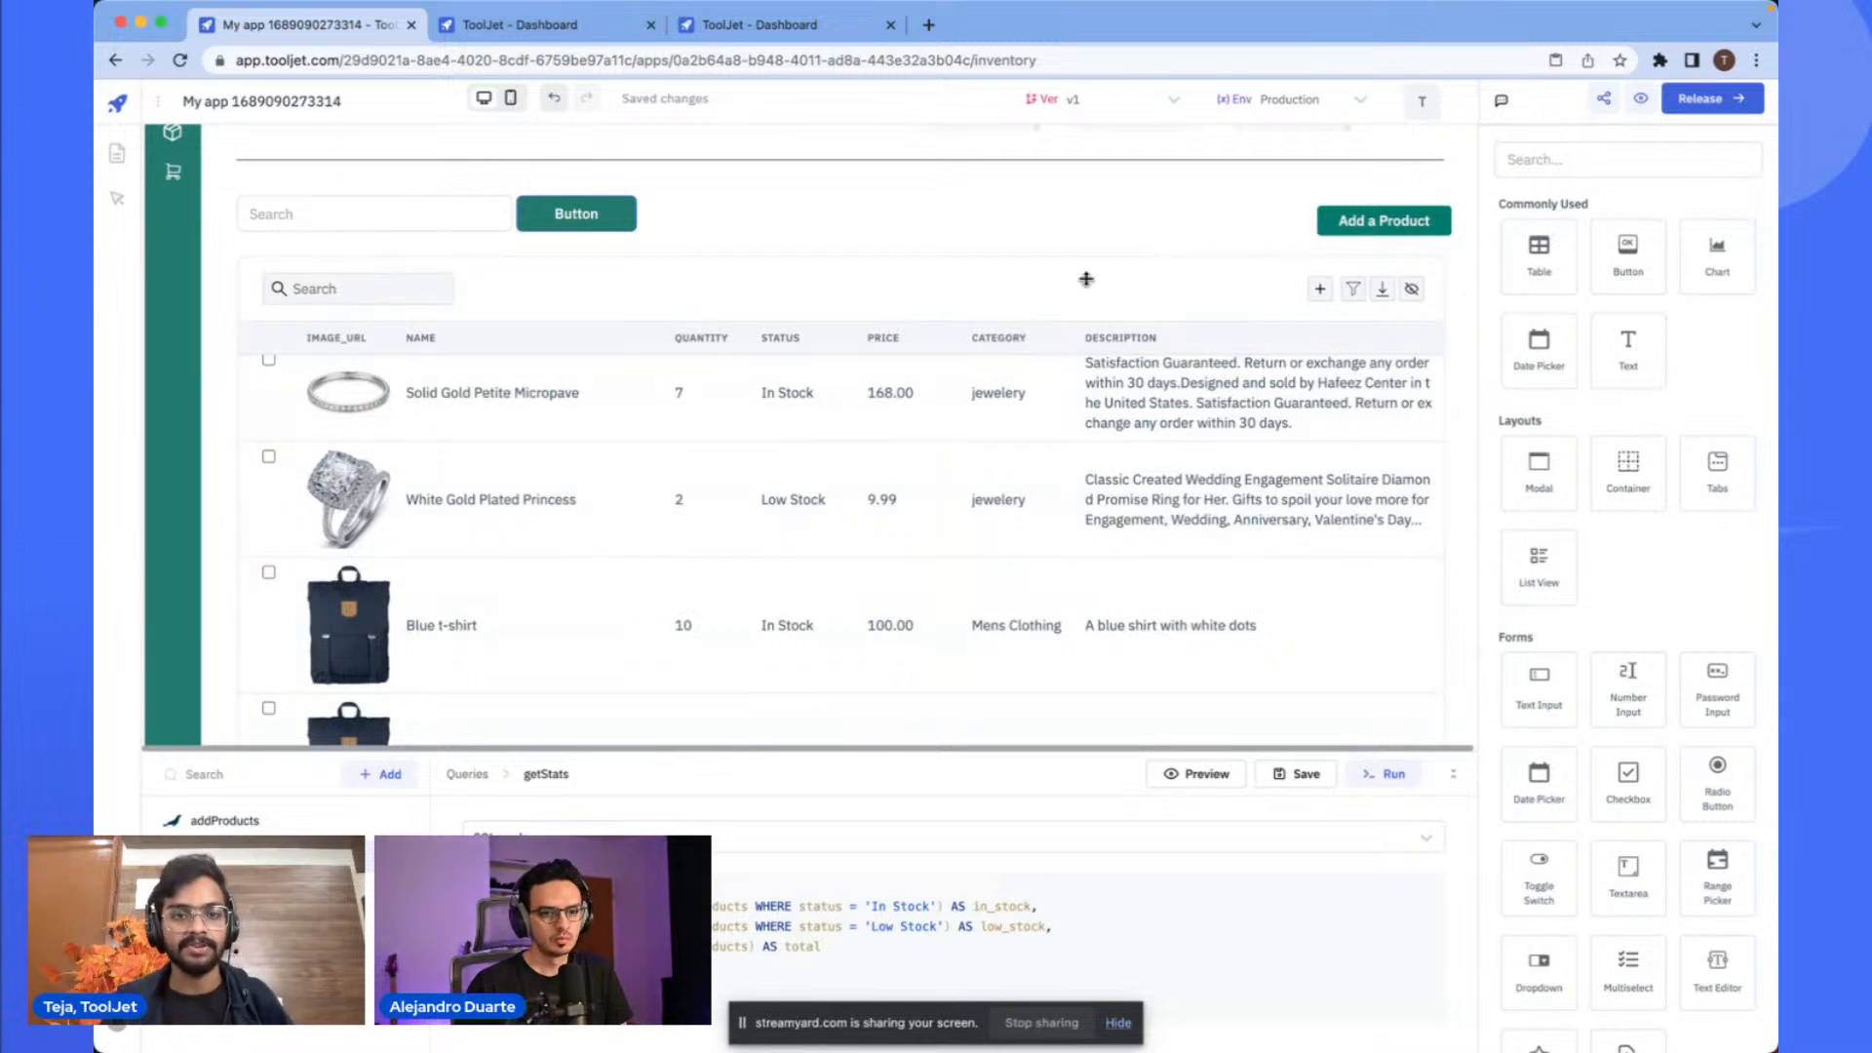
pyautogui.scroll(2, 1112, 234)
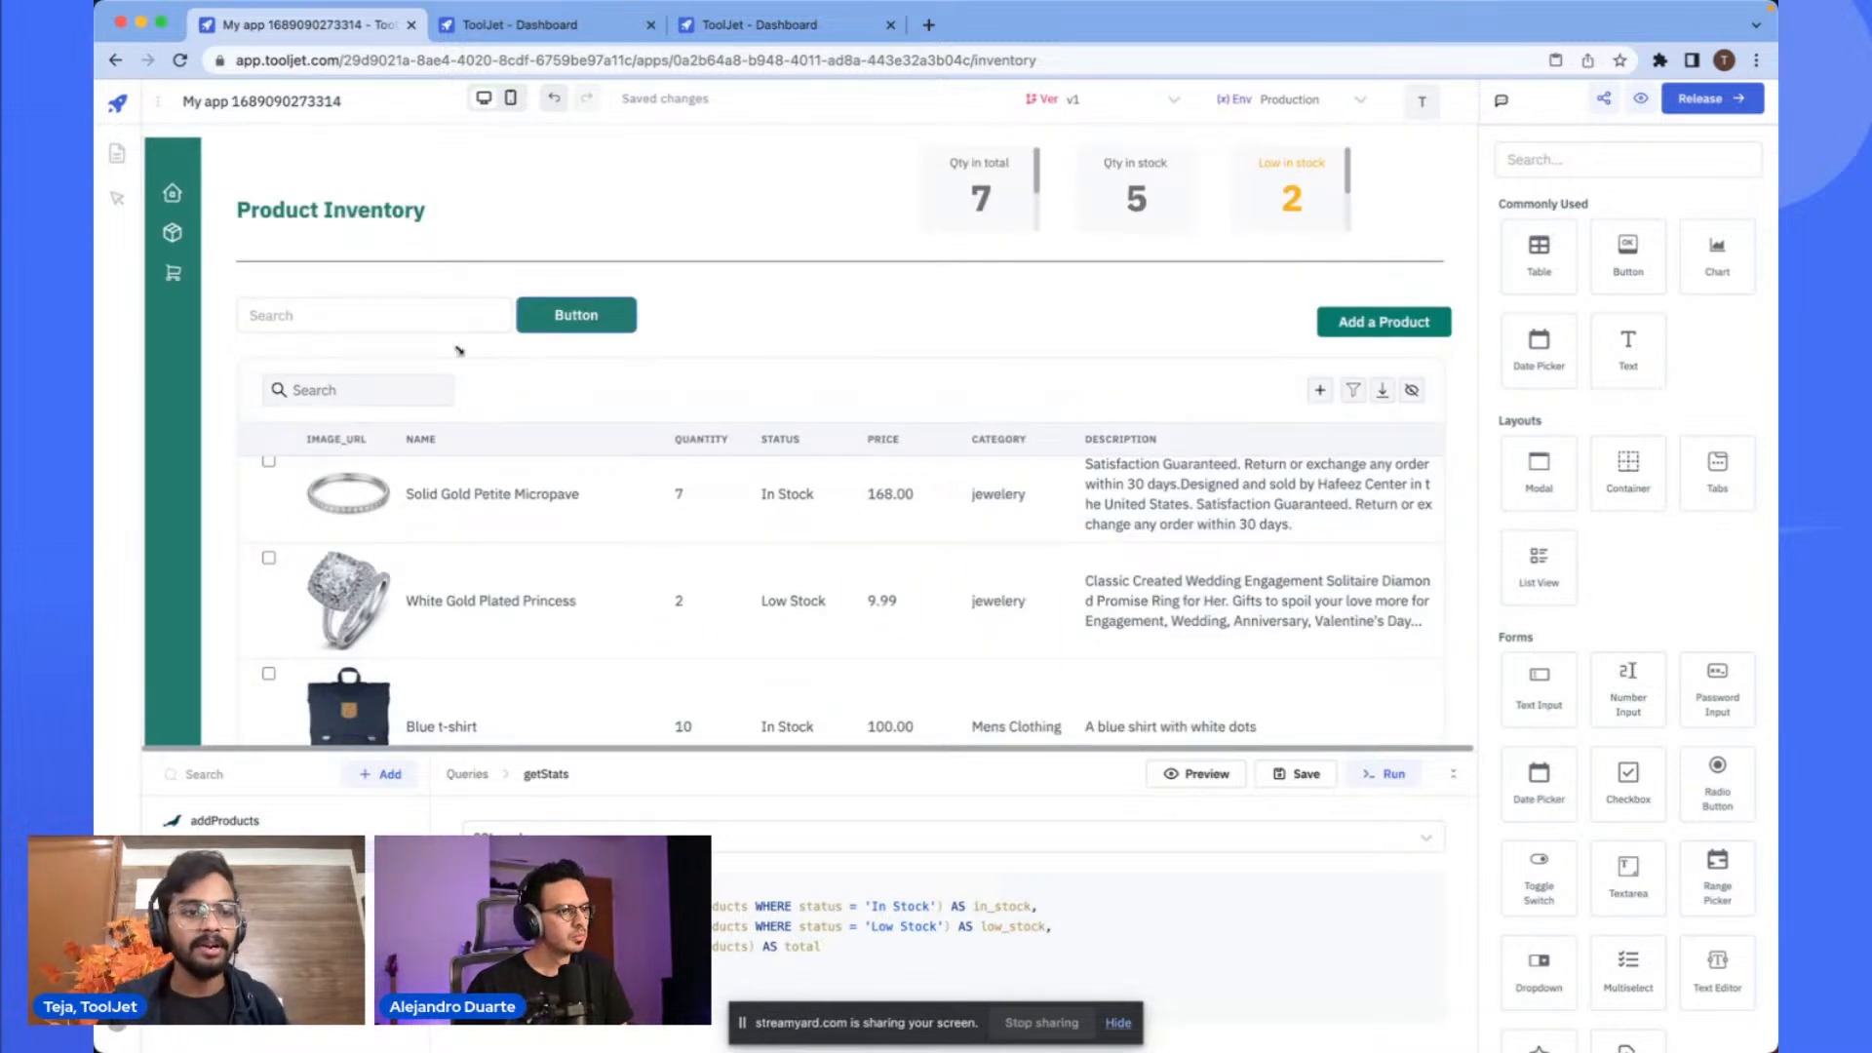
# - Set the cart icon's On click handler to switch page to Orders
pyautogui.click(174, 280)
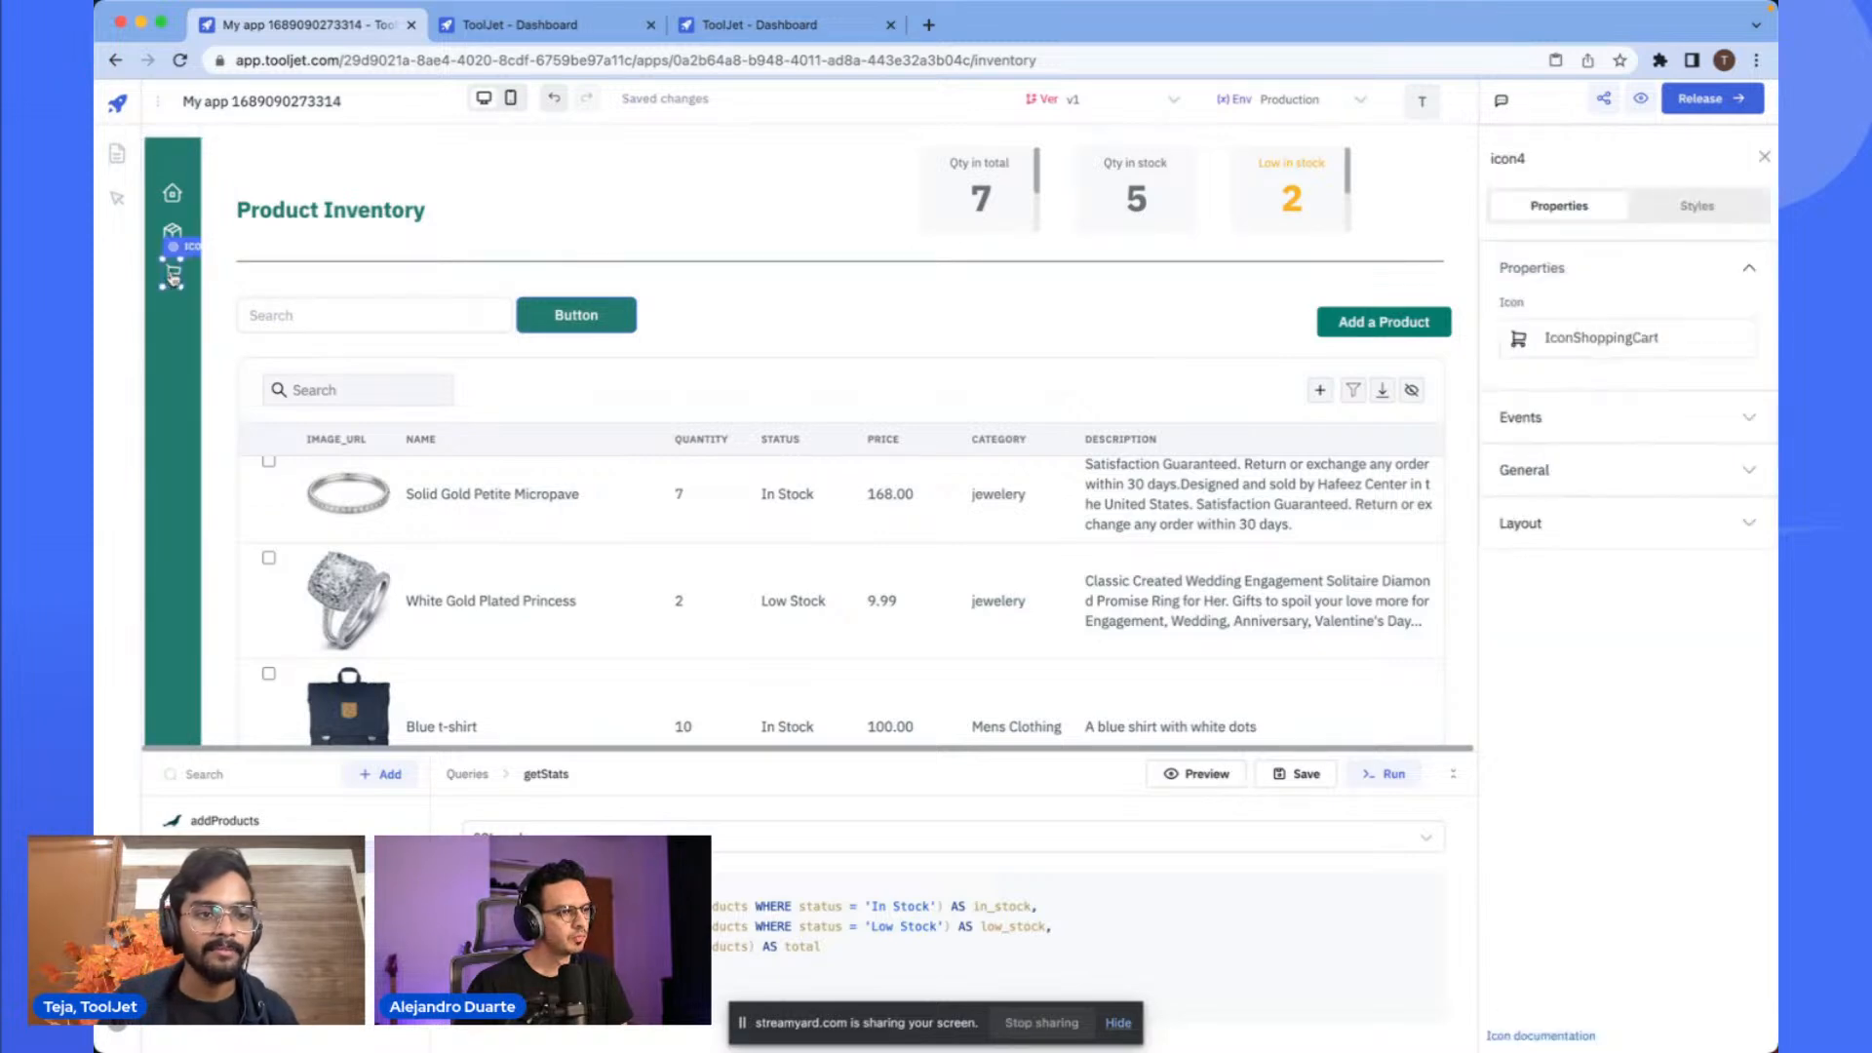
pyautogui.scroll(5, 171, 283)
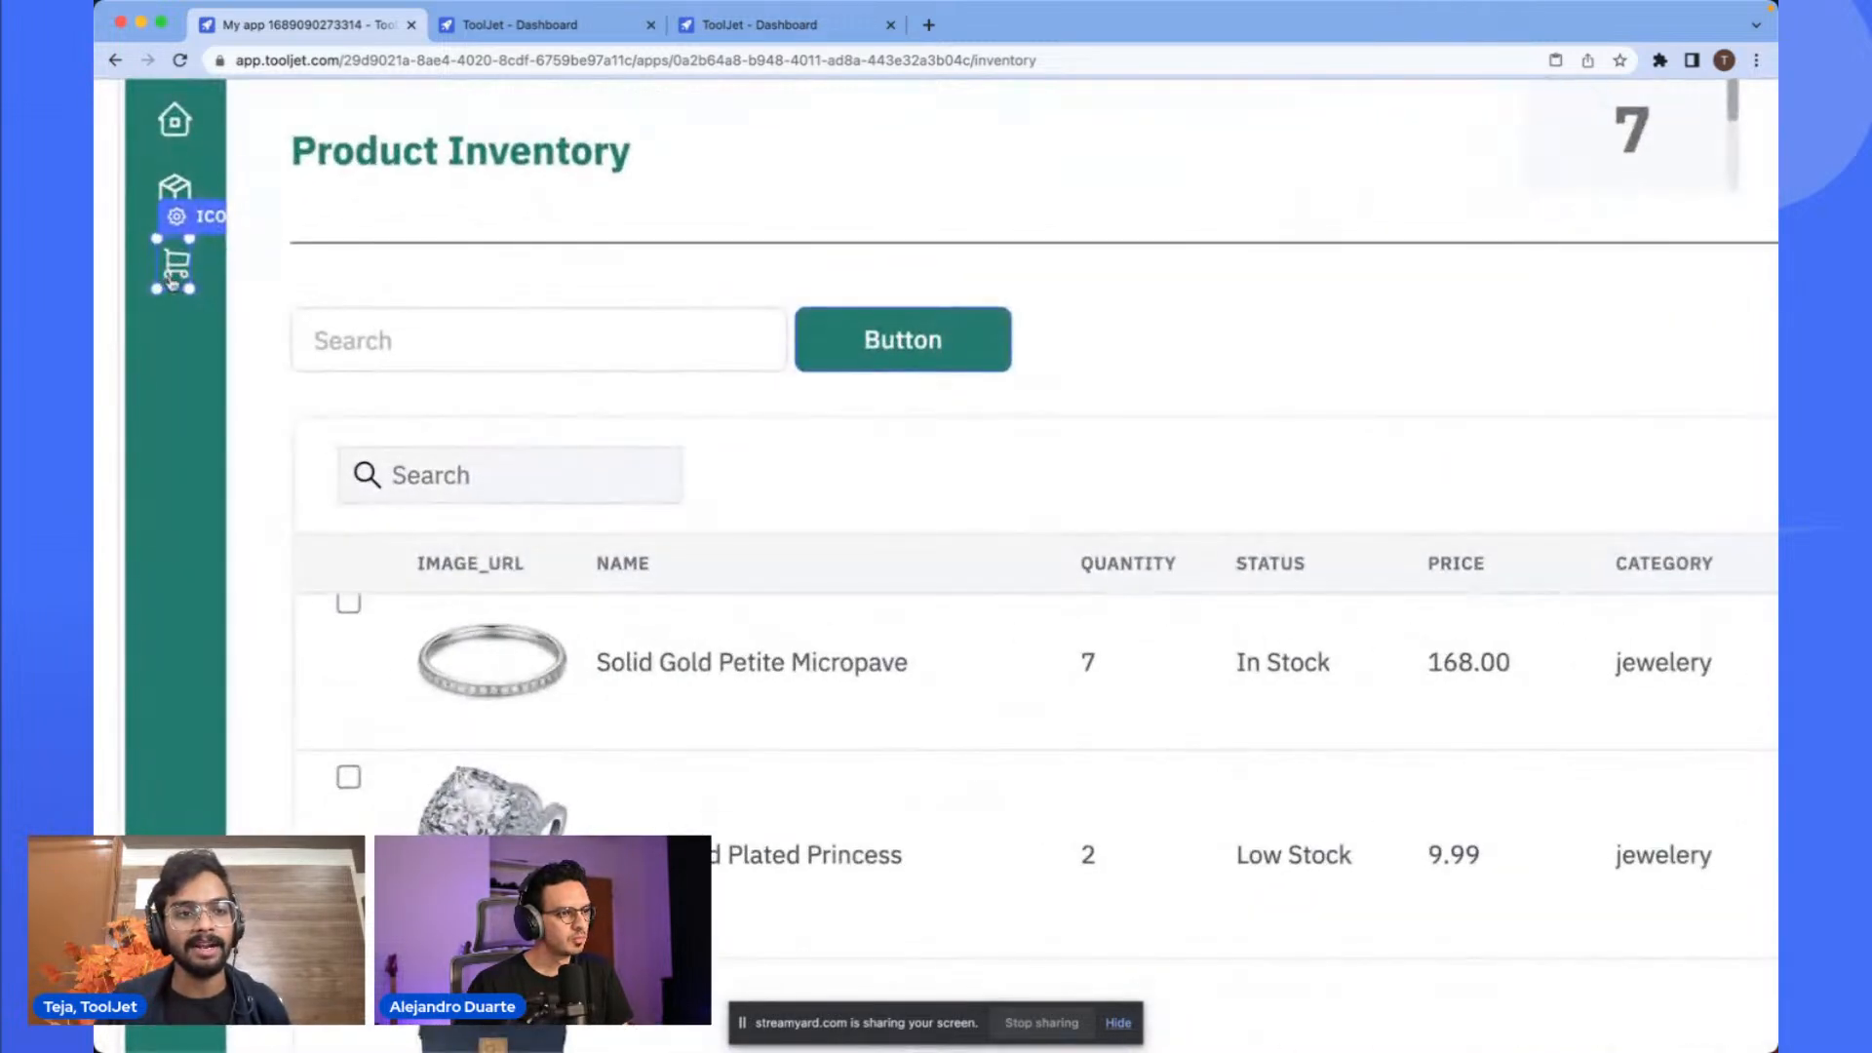
pyautogui.scroll(-5, 173, 280)
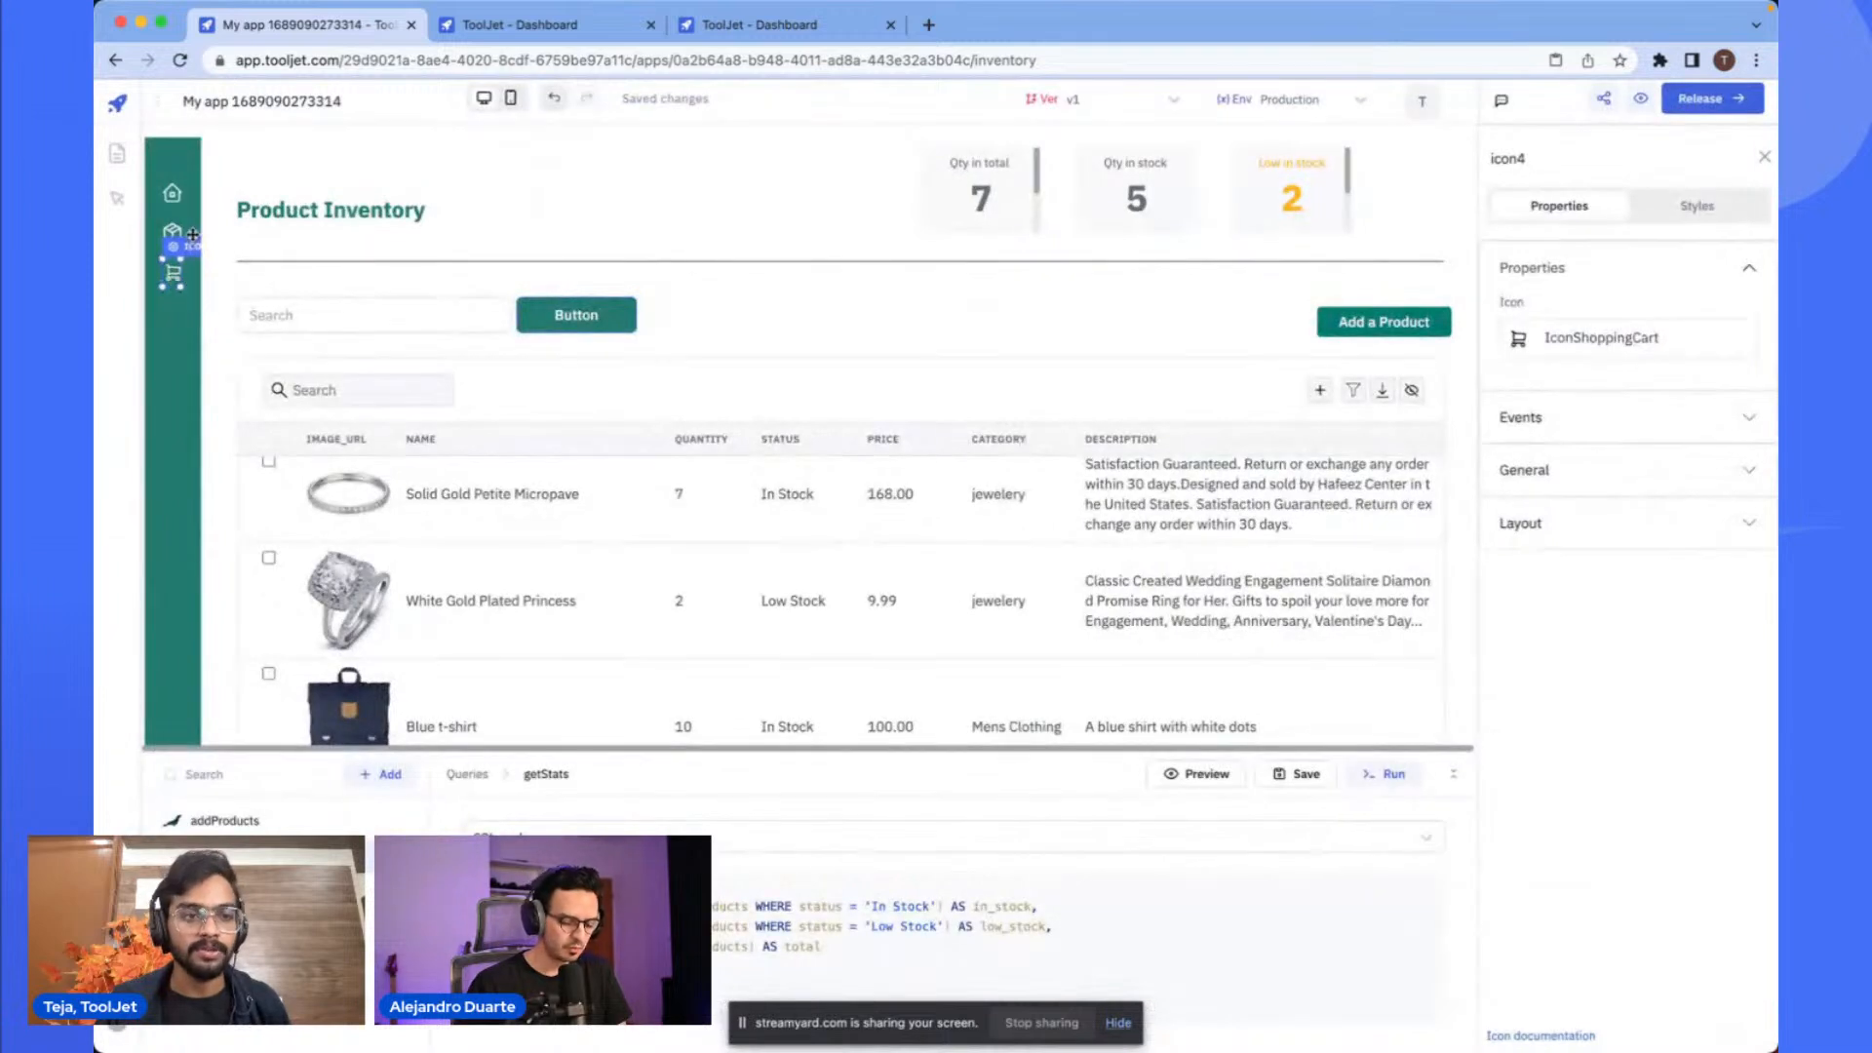
pyautogui.click(191, 252)
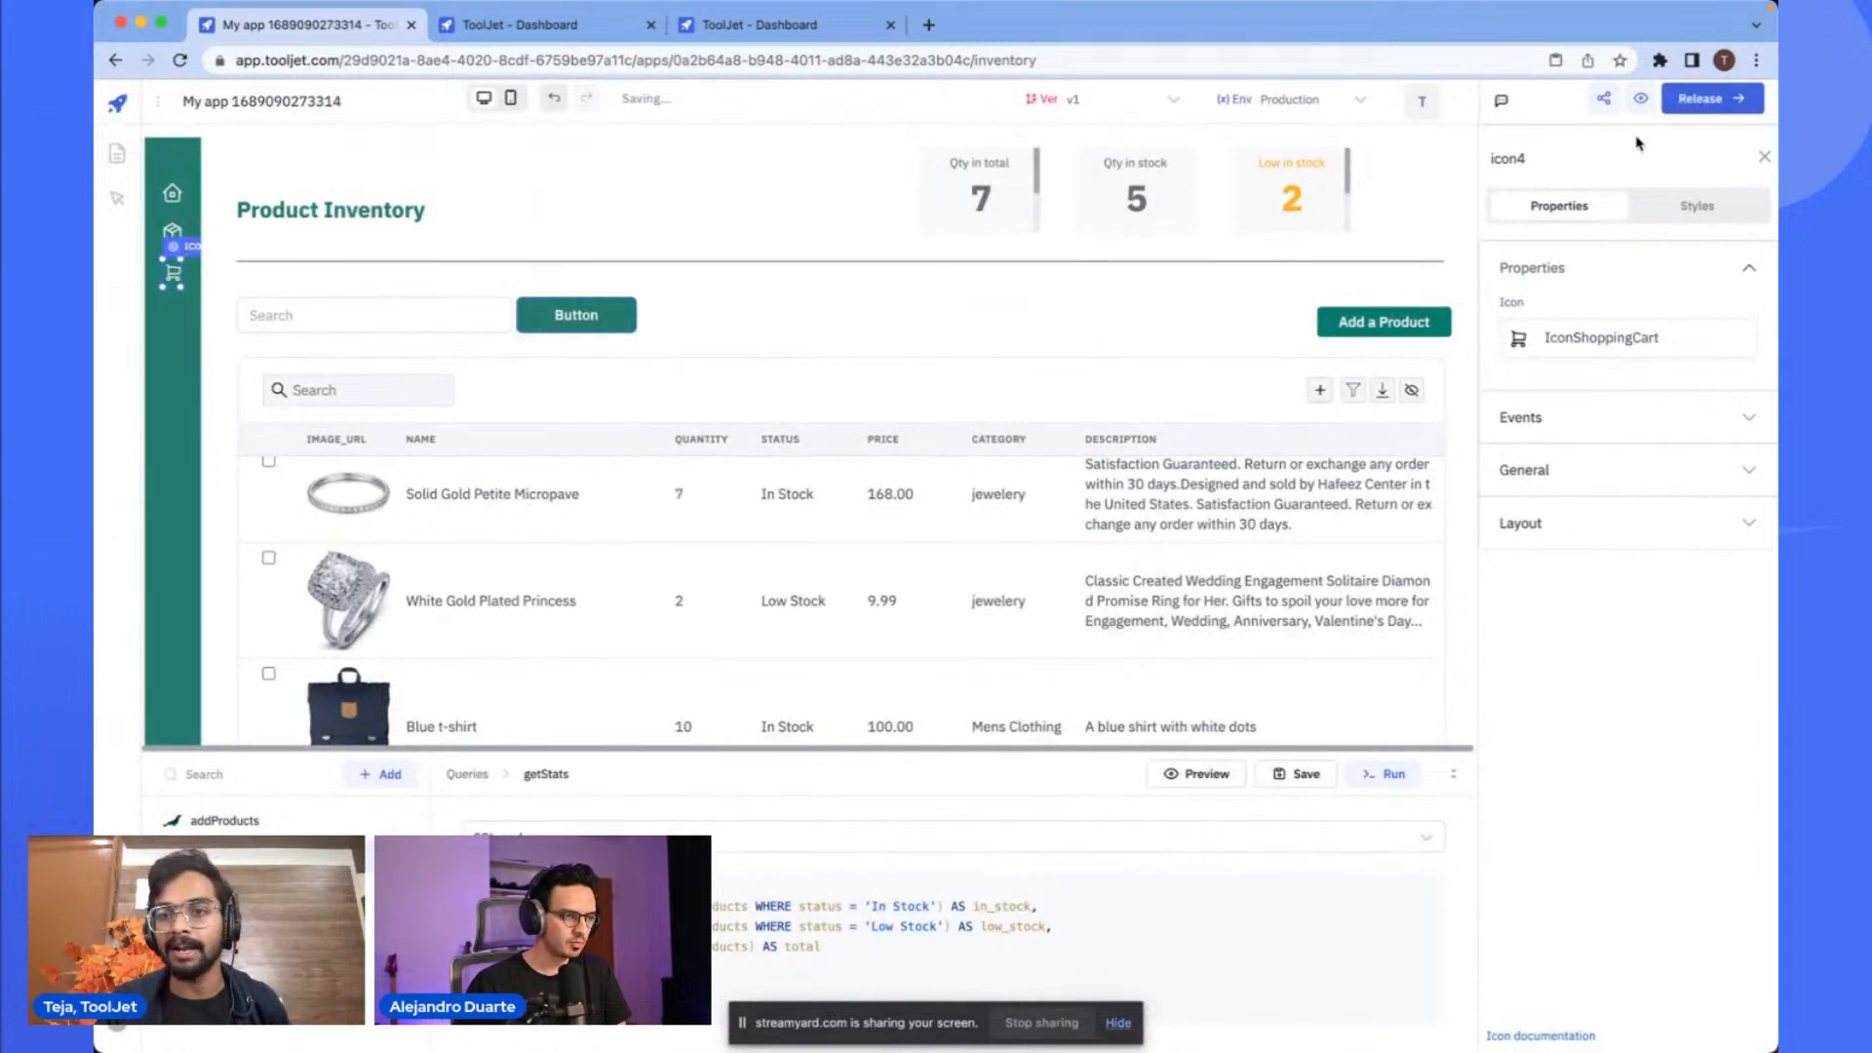
pyautogui.click(1565, 416)
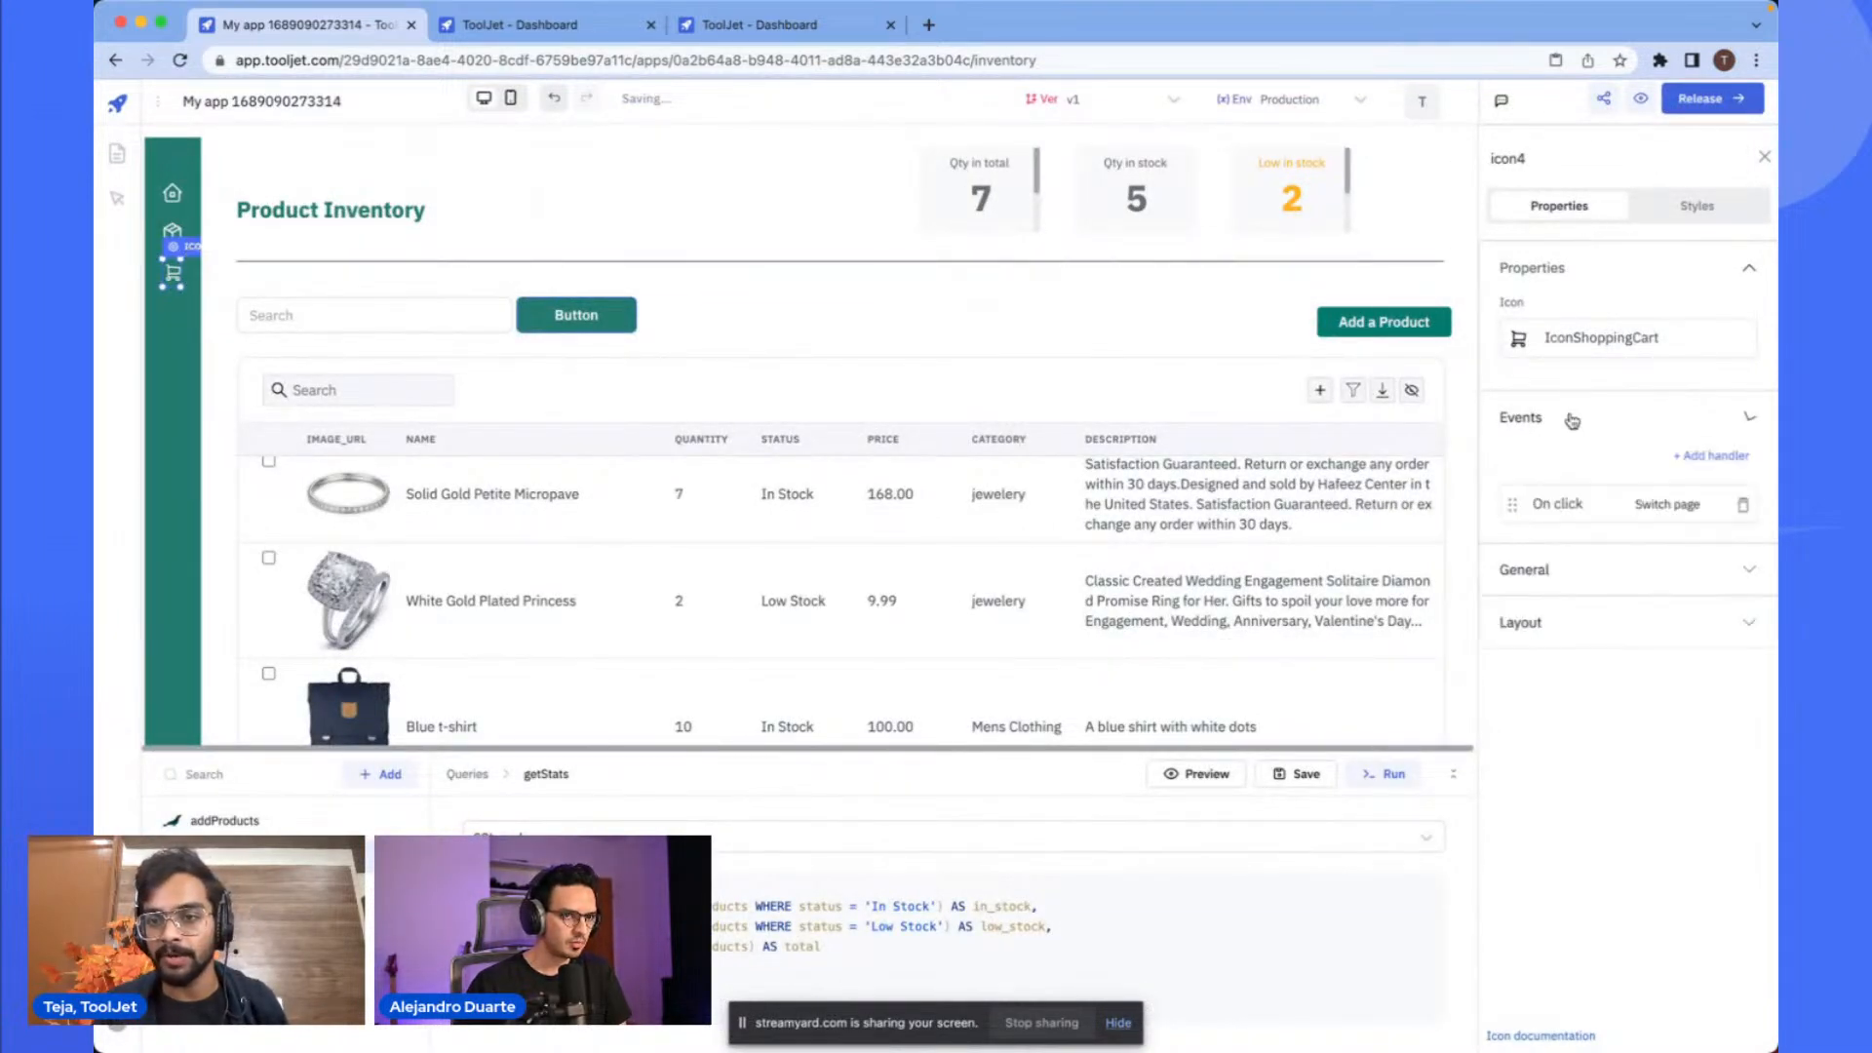
pyautogui.click(1628, 501)
pyautogui.click(1345, 405)
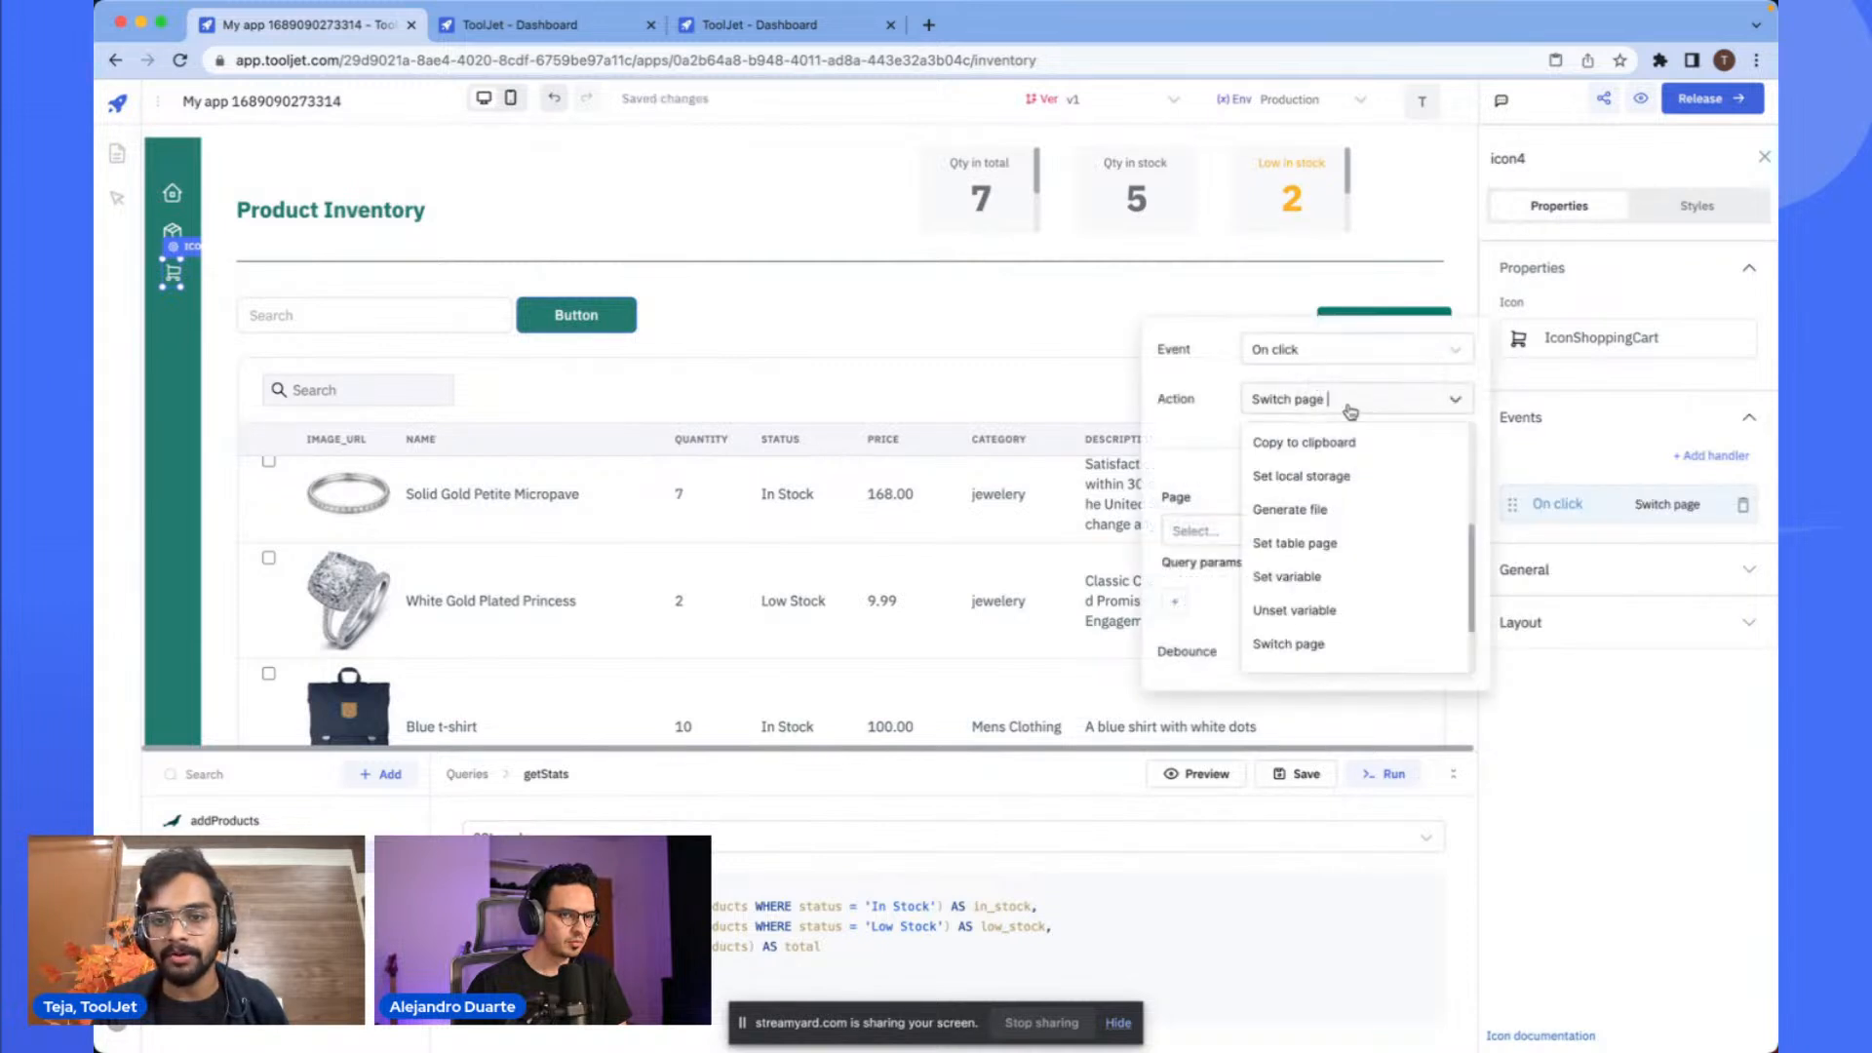
pyautogui.click(1209, 463)
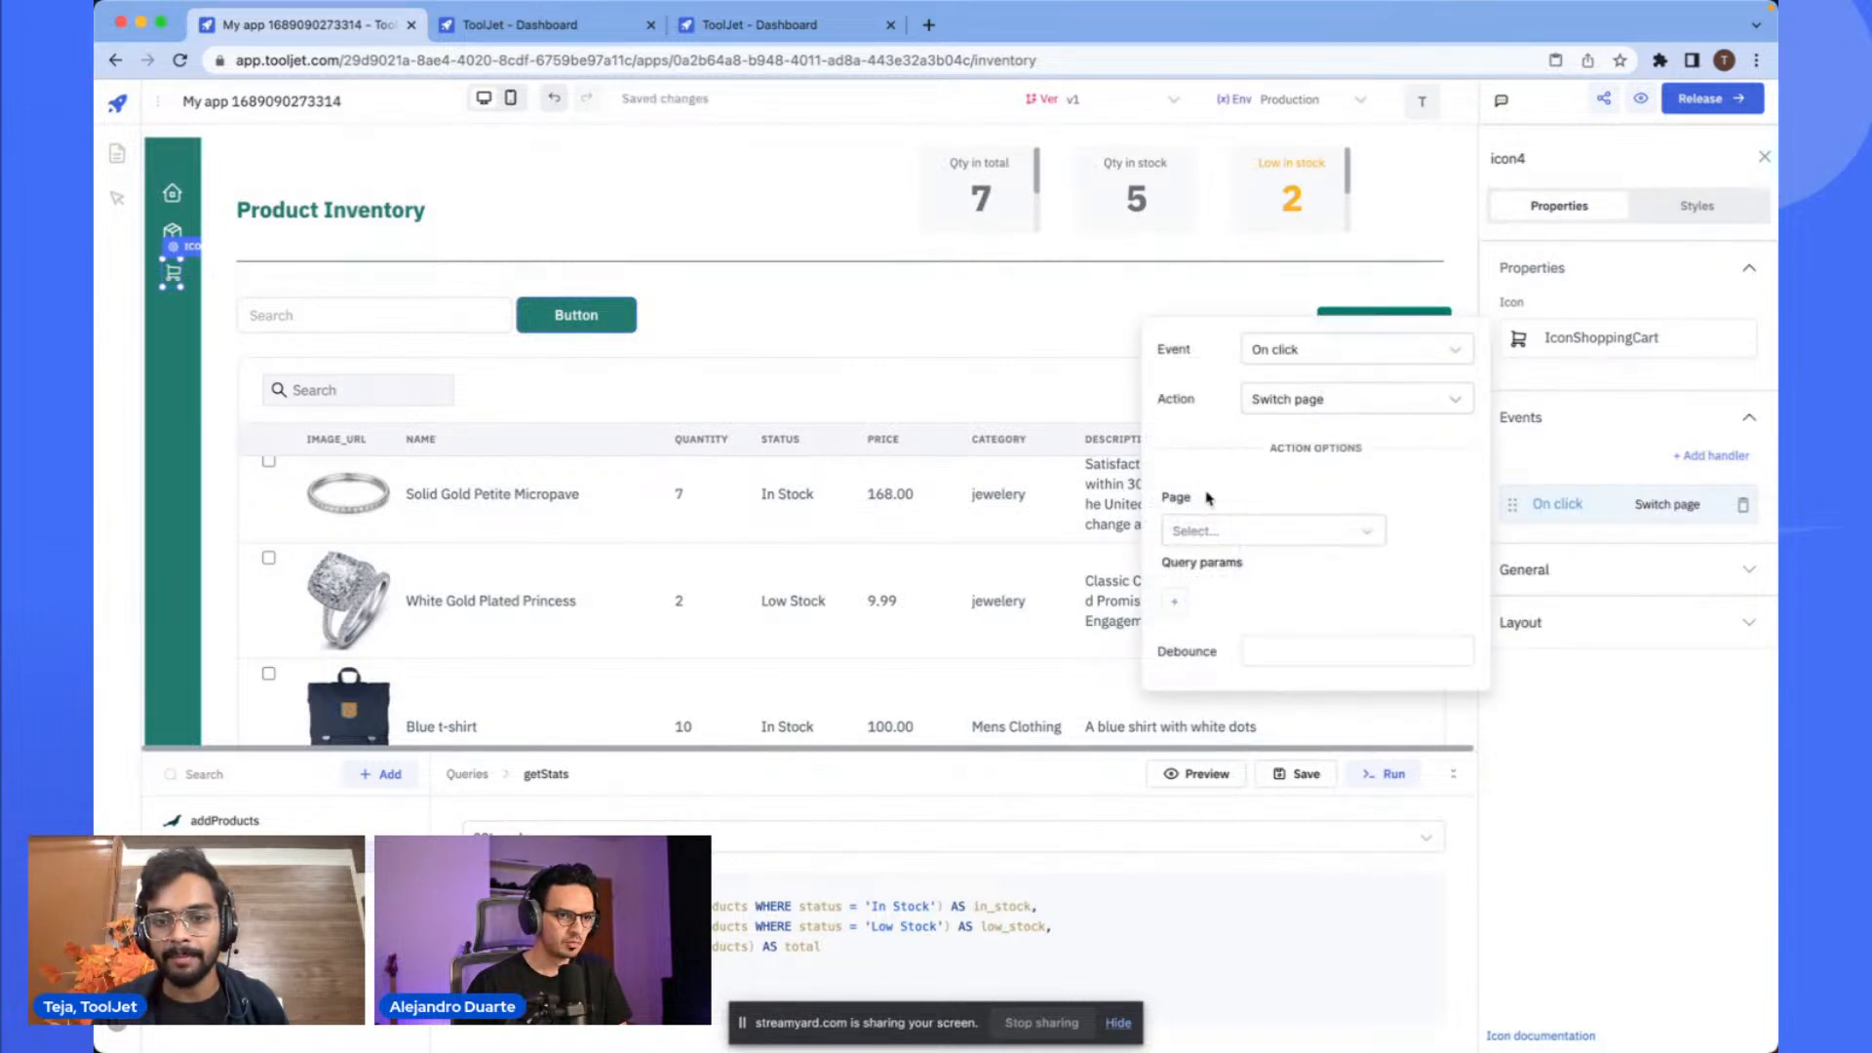
pyautogui.click(1223, 527)
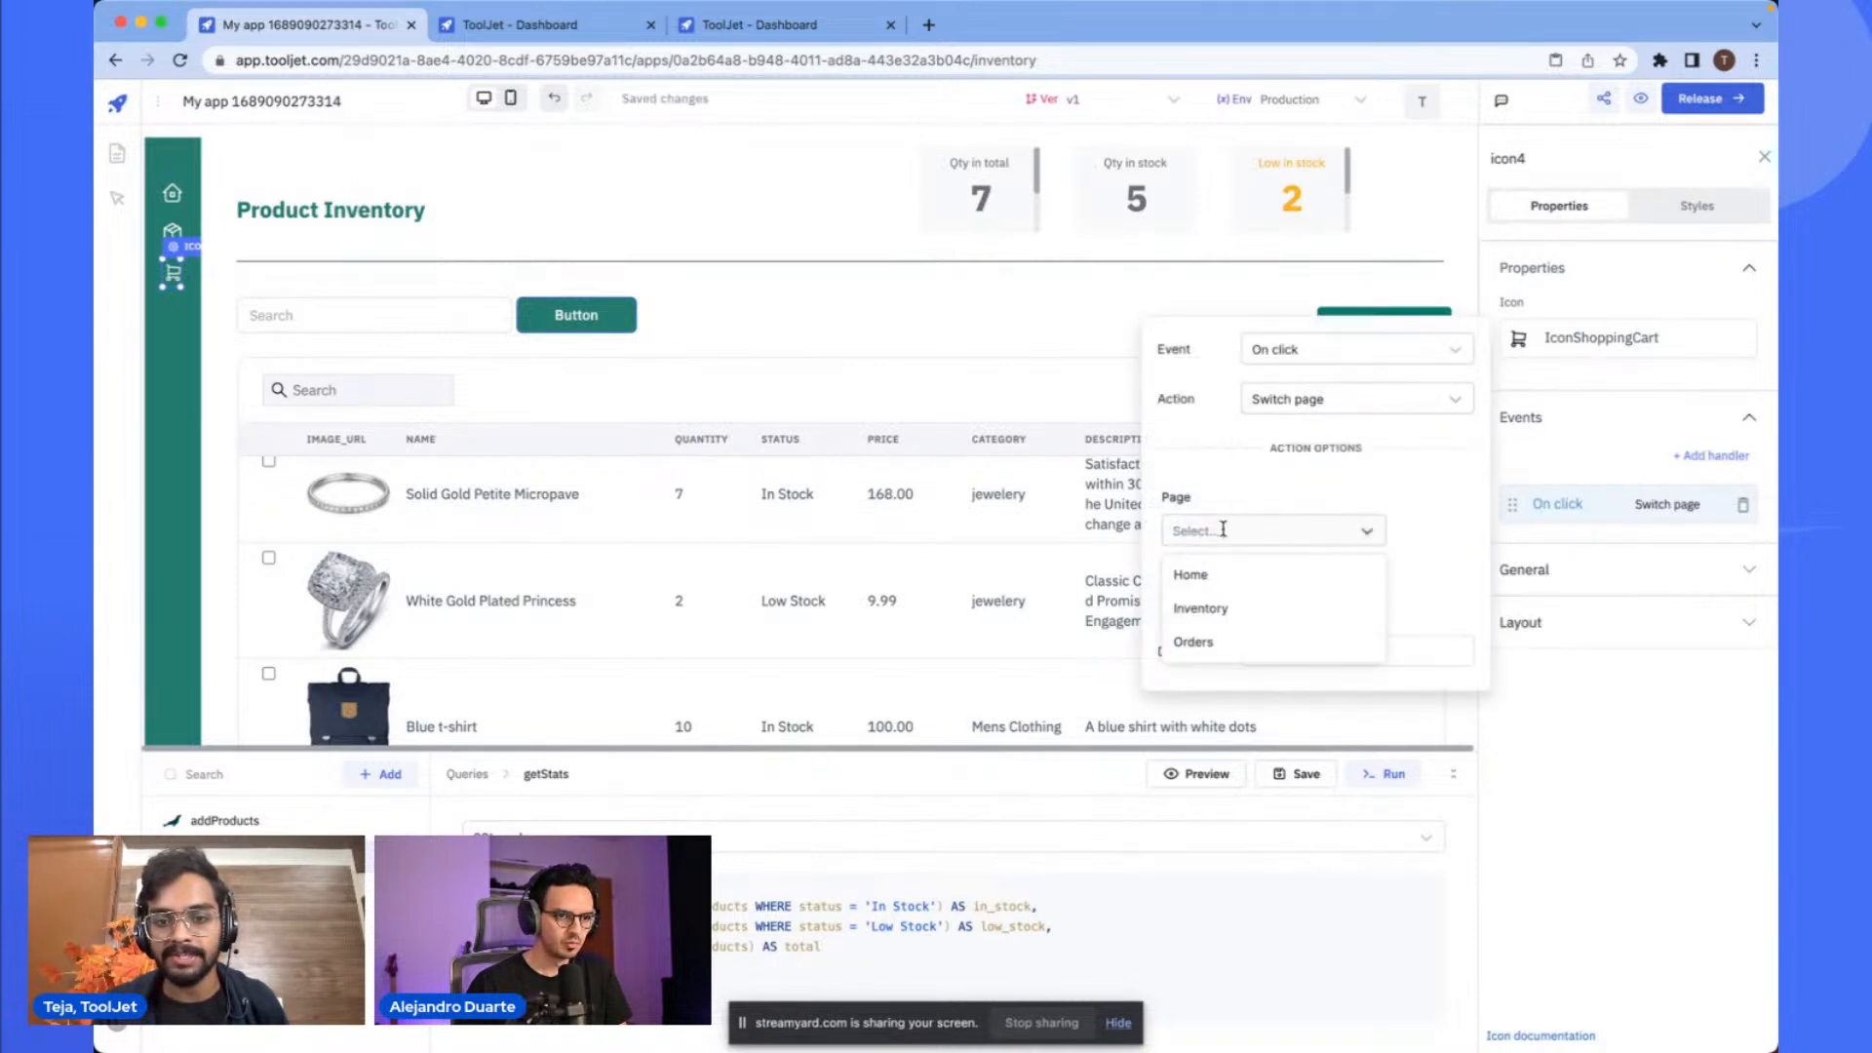
pyautogui.click(1223, 640)
pyautogui.click(773, 301)
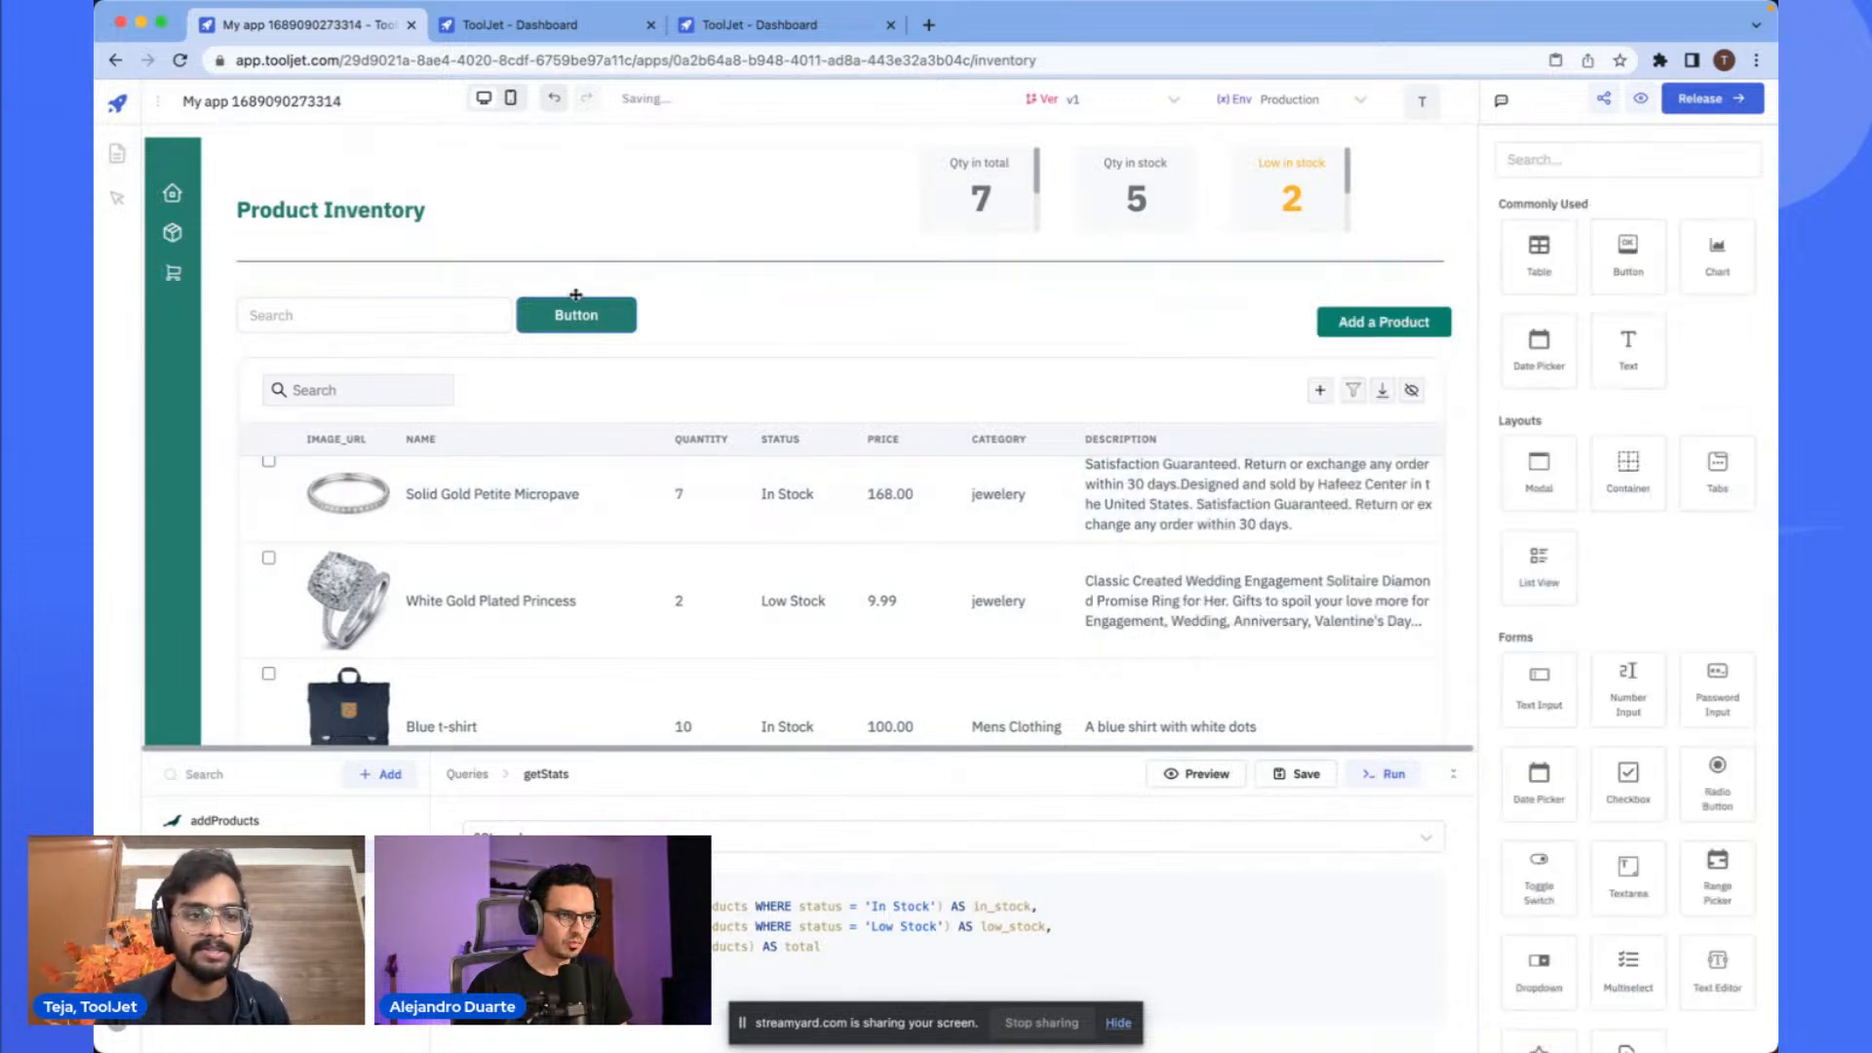
# - Copy the sidebar container from the Inventory page and paste it onto the Orders page
pyautogui.click(173, 279)
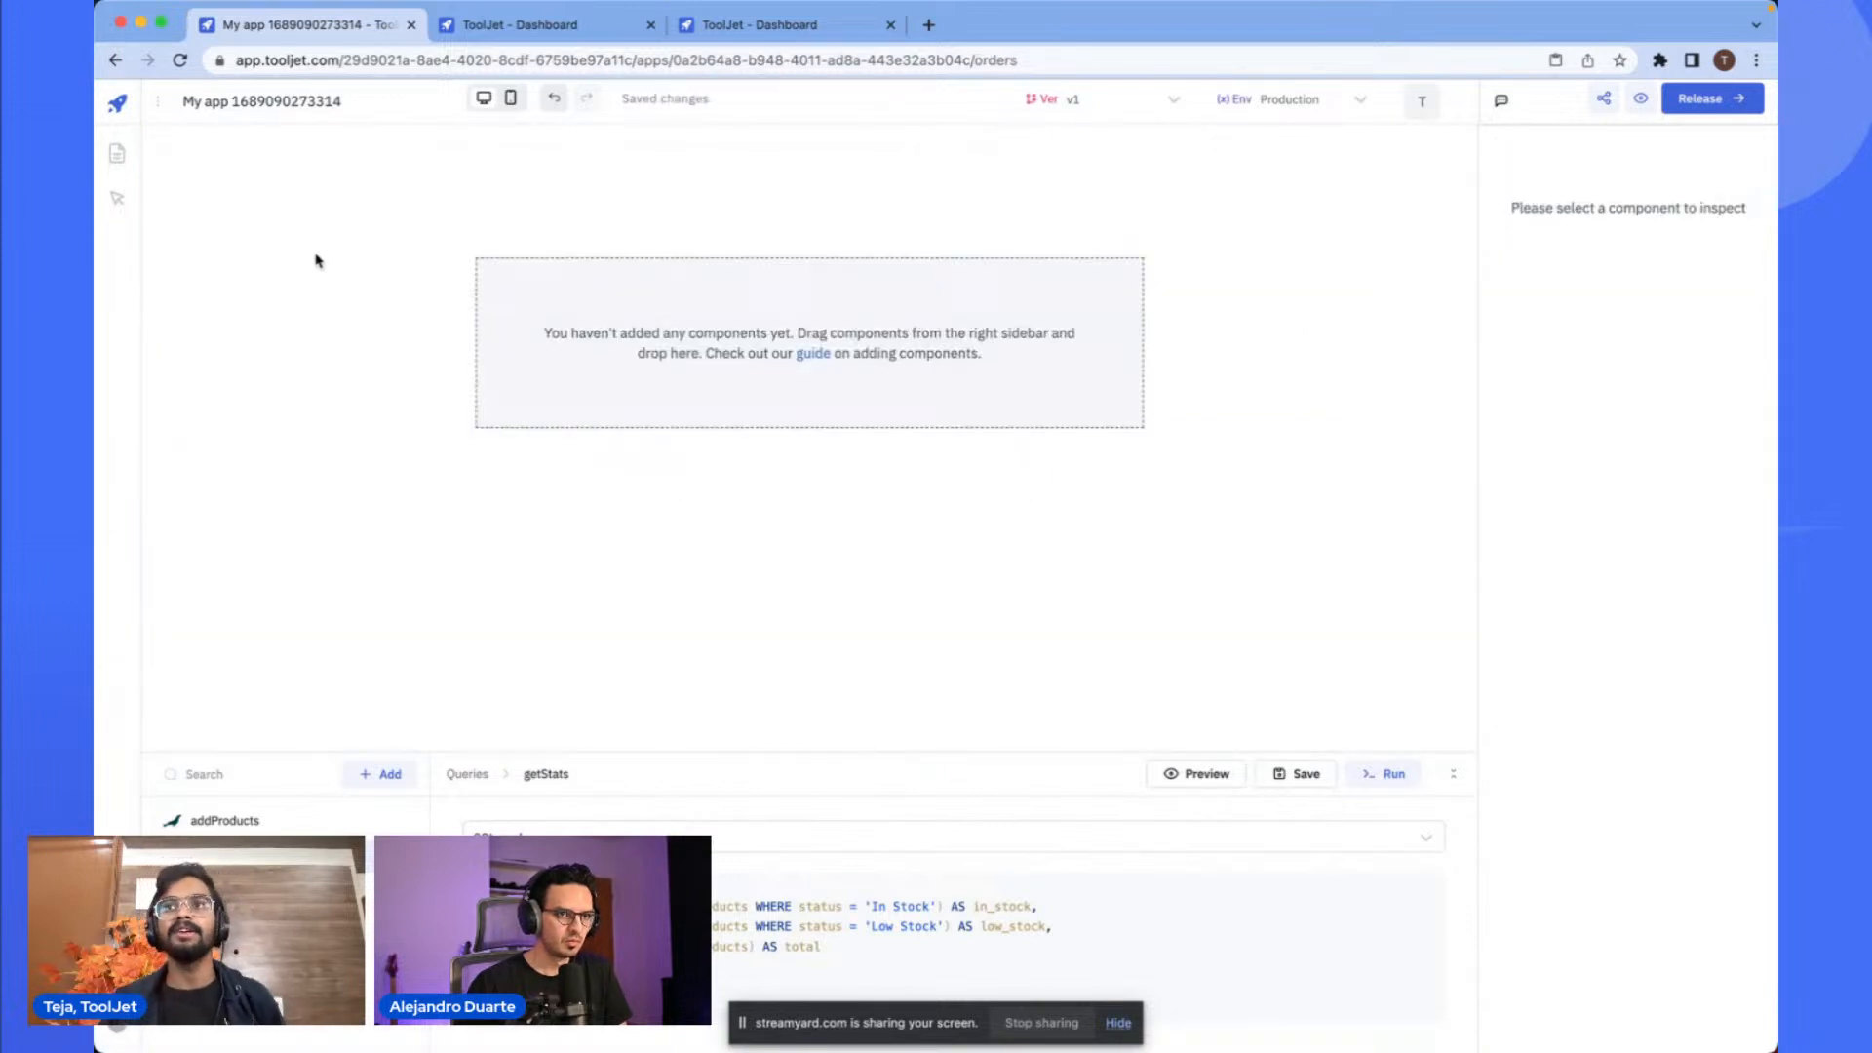
pyautogui.click(392, 283)
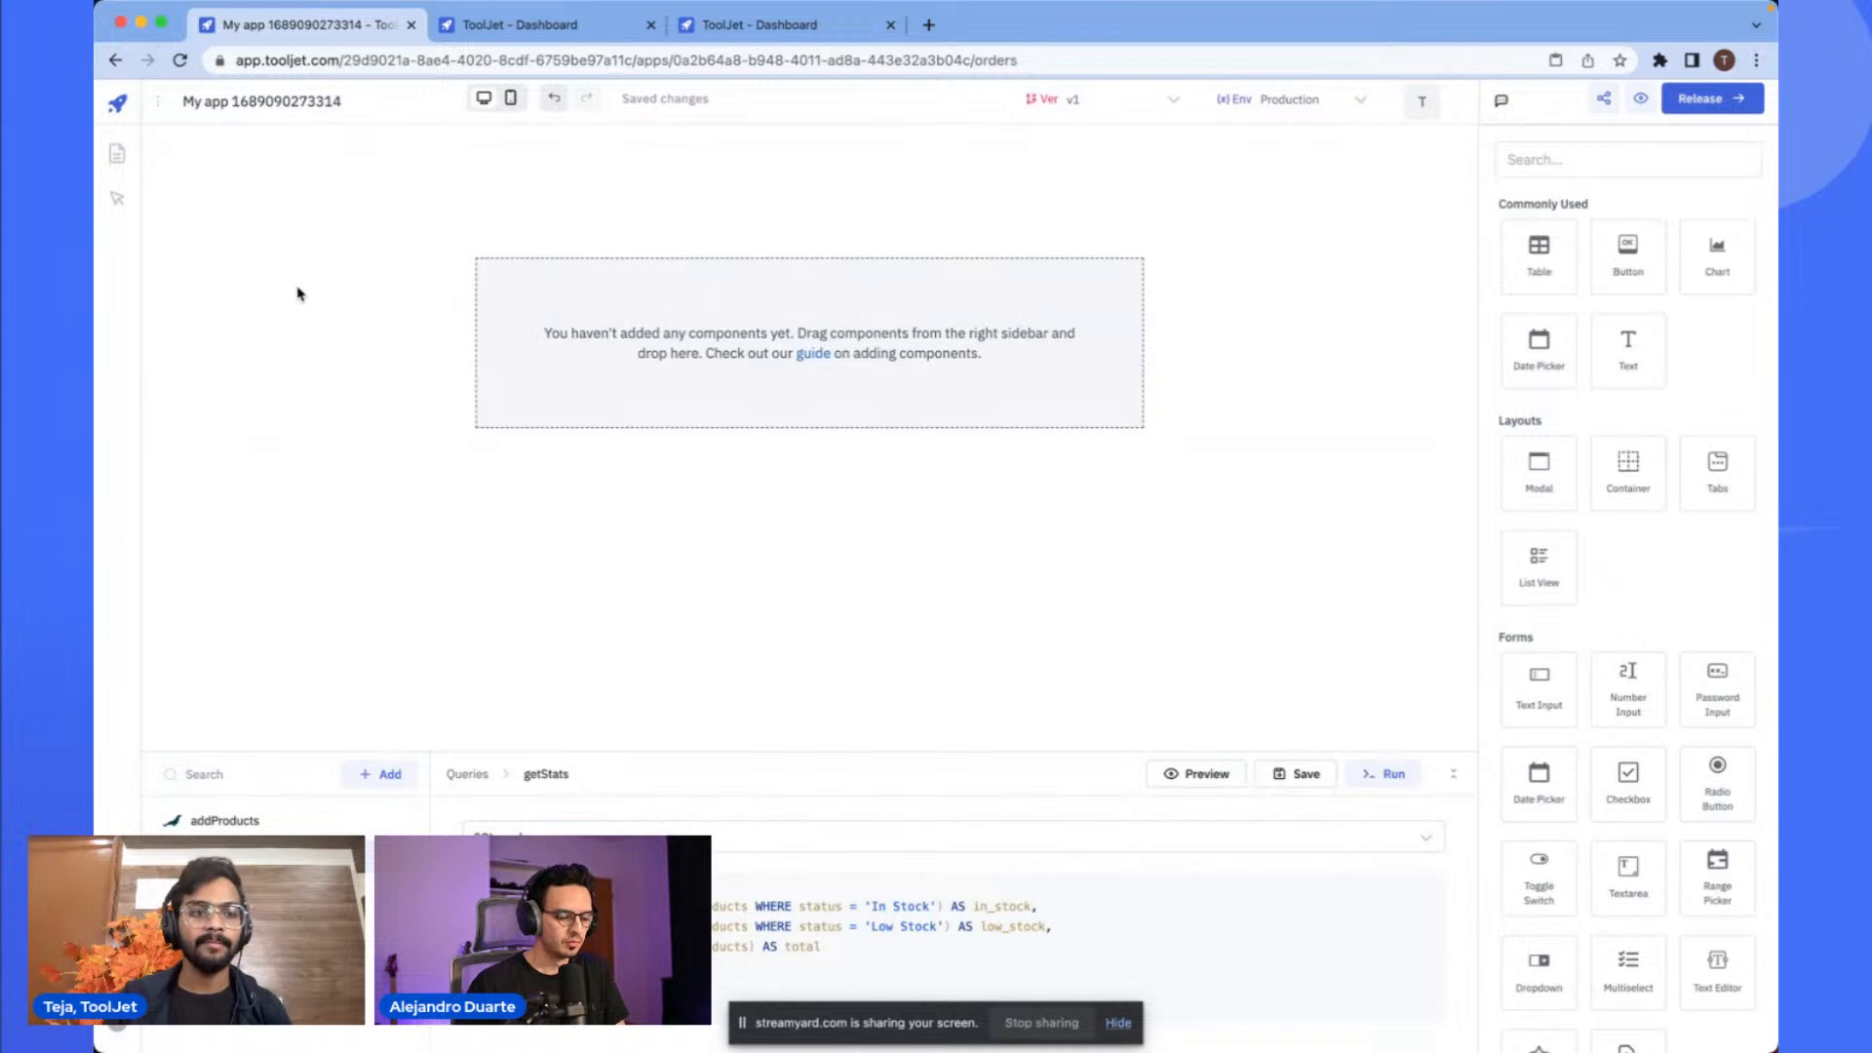
pyautogui.click(117, 153)
pyautogui.click(208, 243)
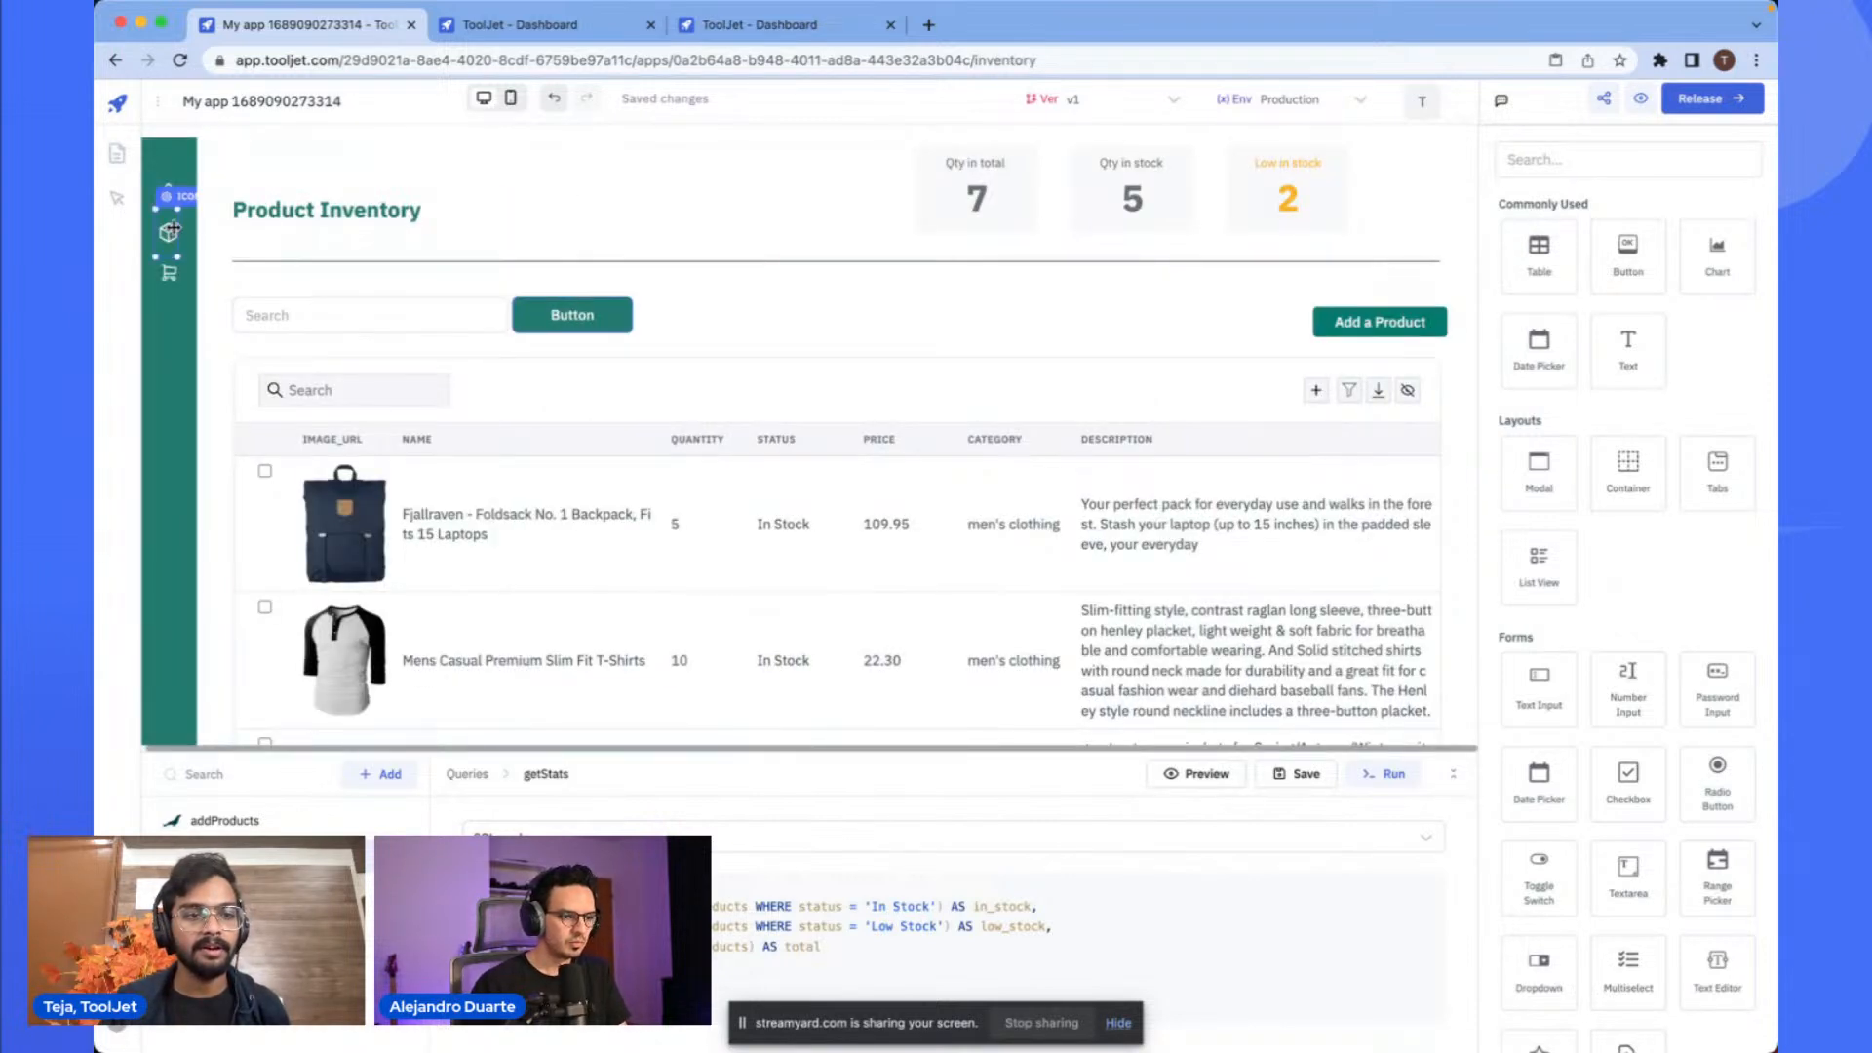
pyautogui.click(192, 146)
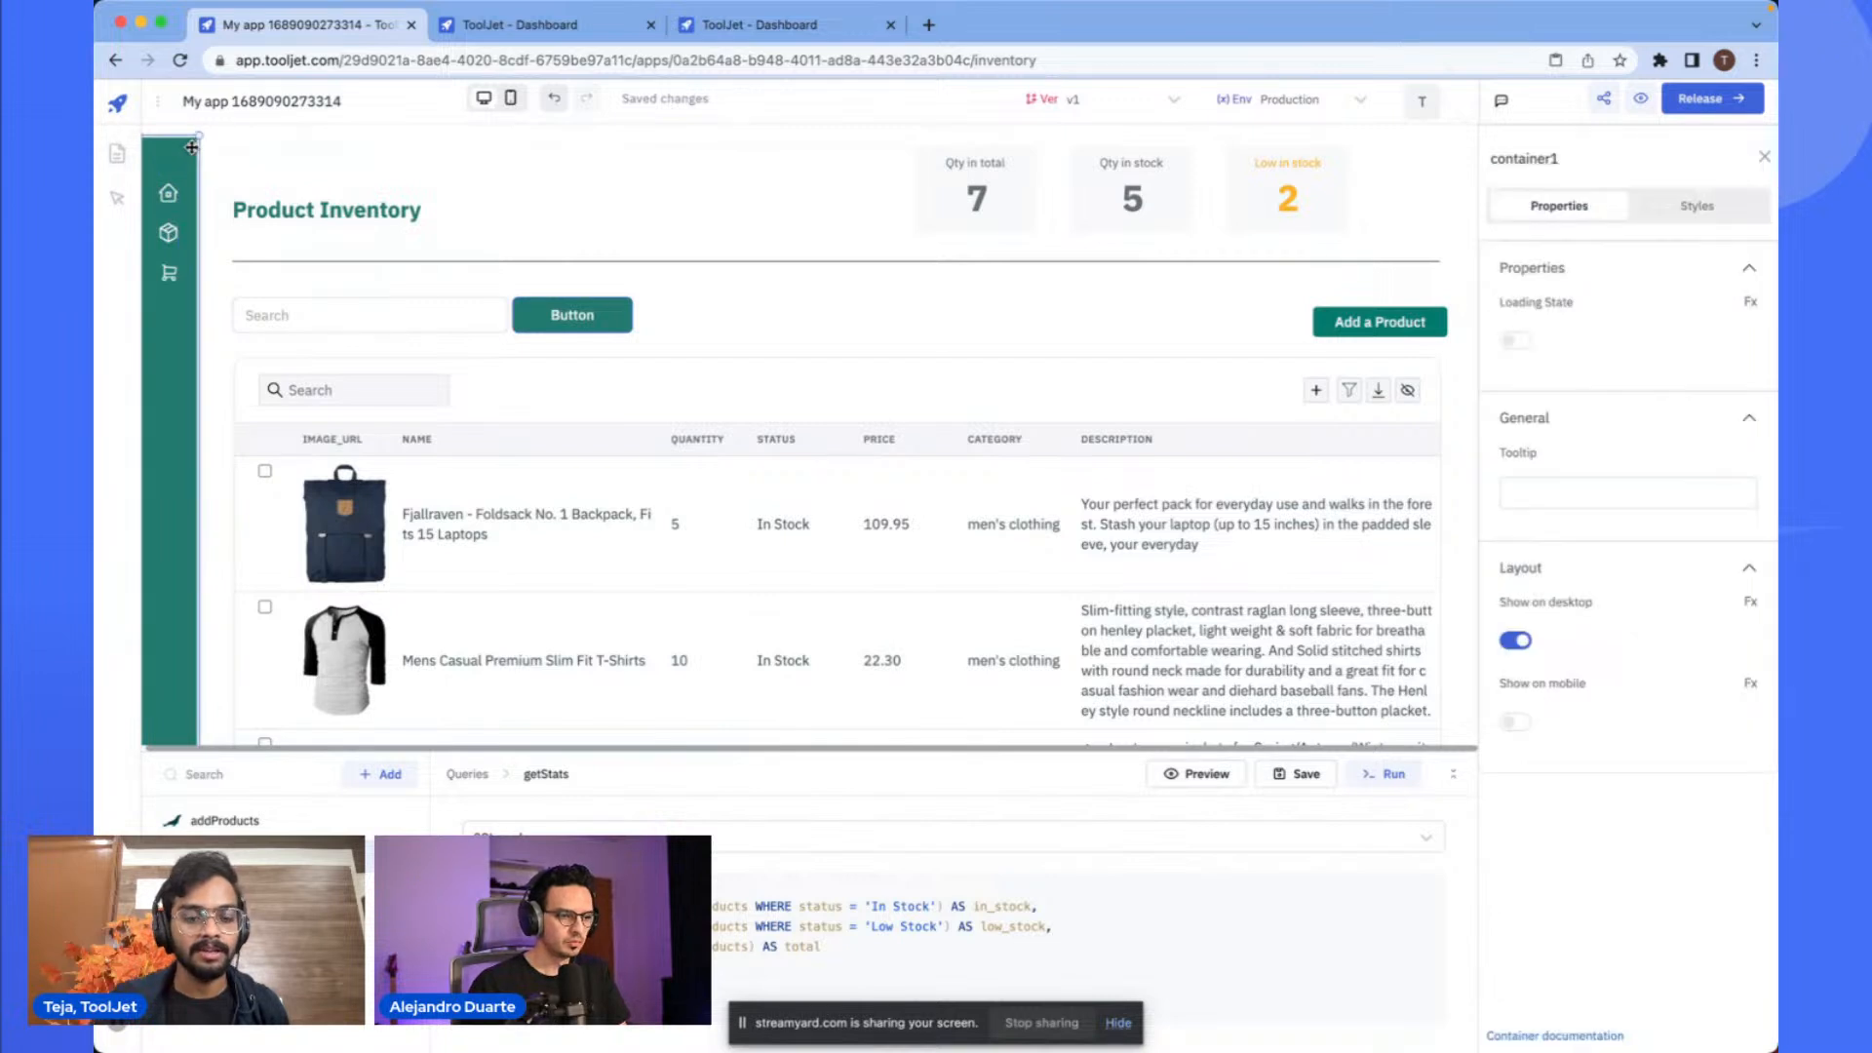
pyautogui.press('super+c')
pyautogui.press('super+c')
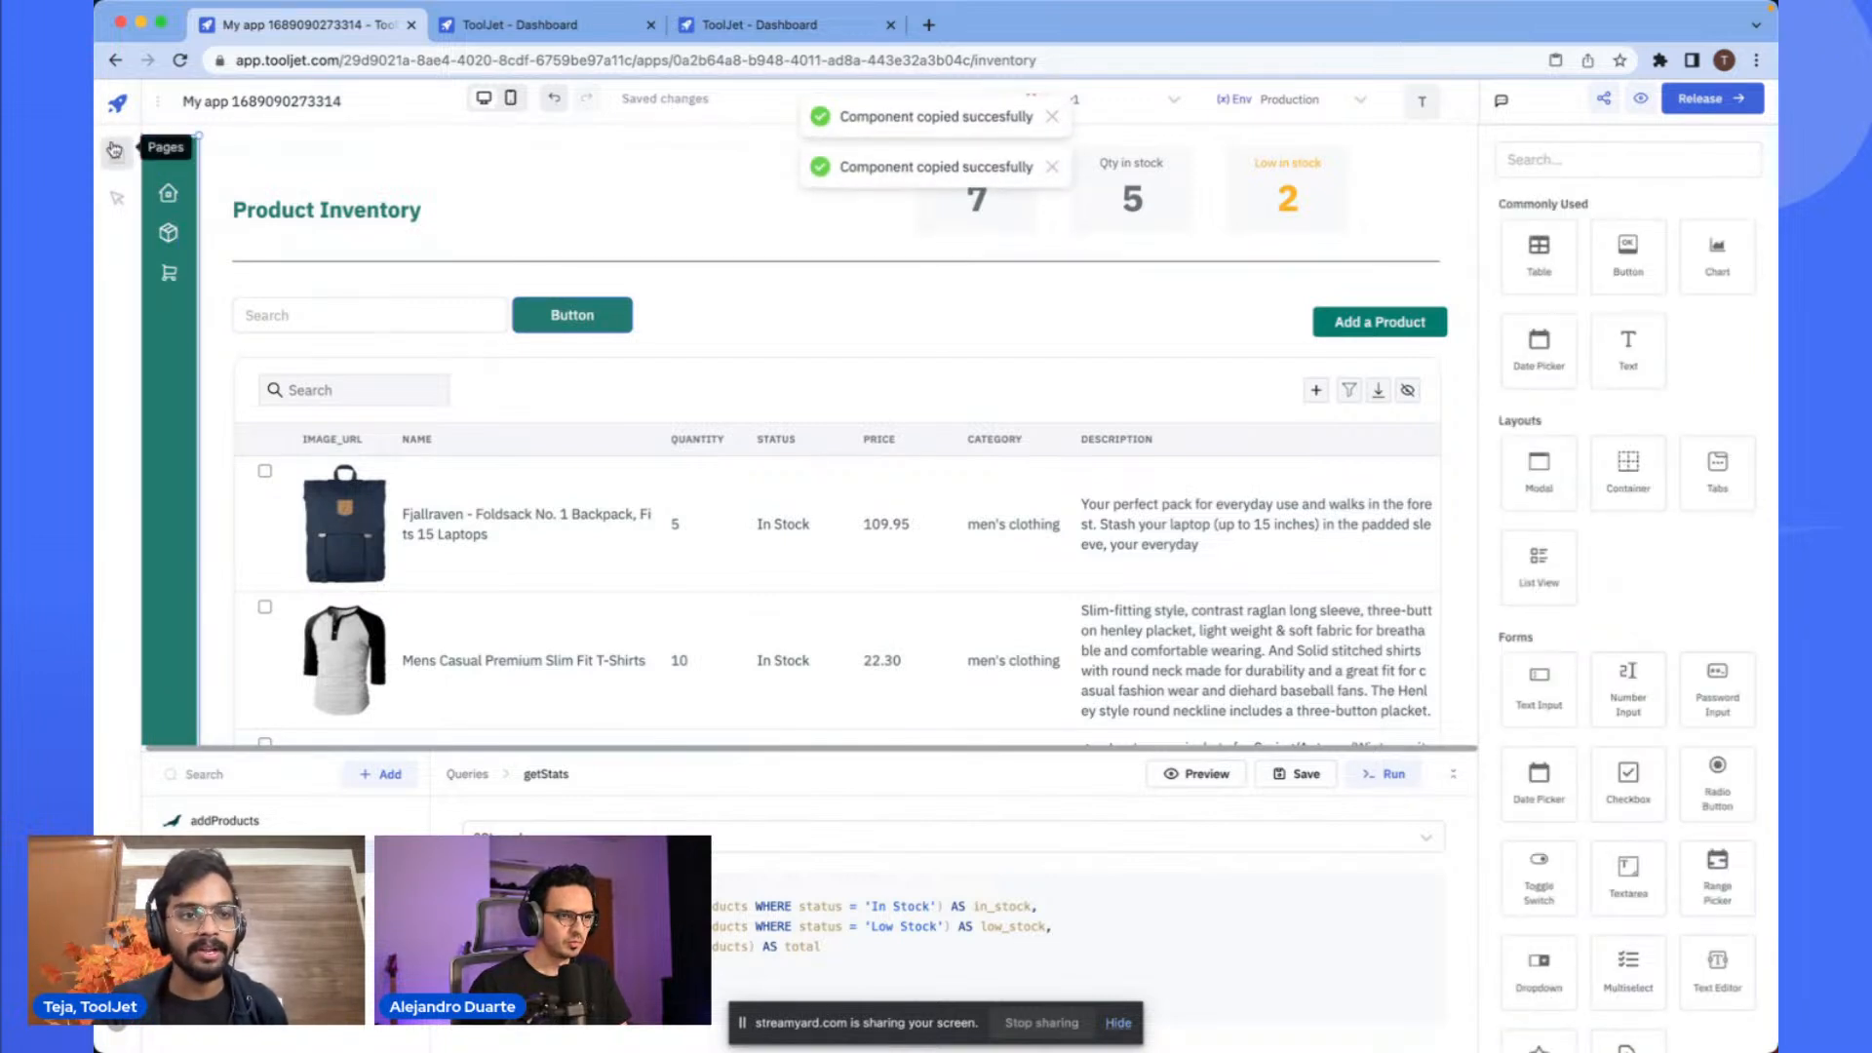
pyautogui.click(116, 162)
pyautogui.click(589, 167)
pyautogui.click(170, 272)
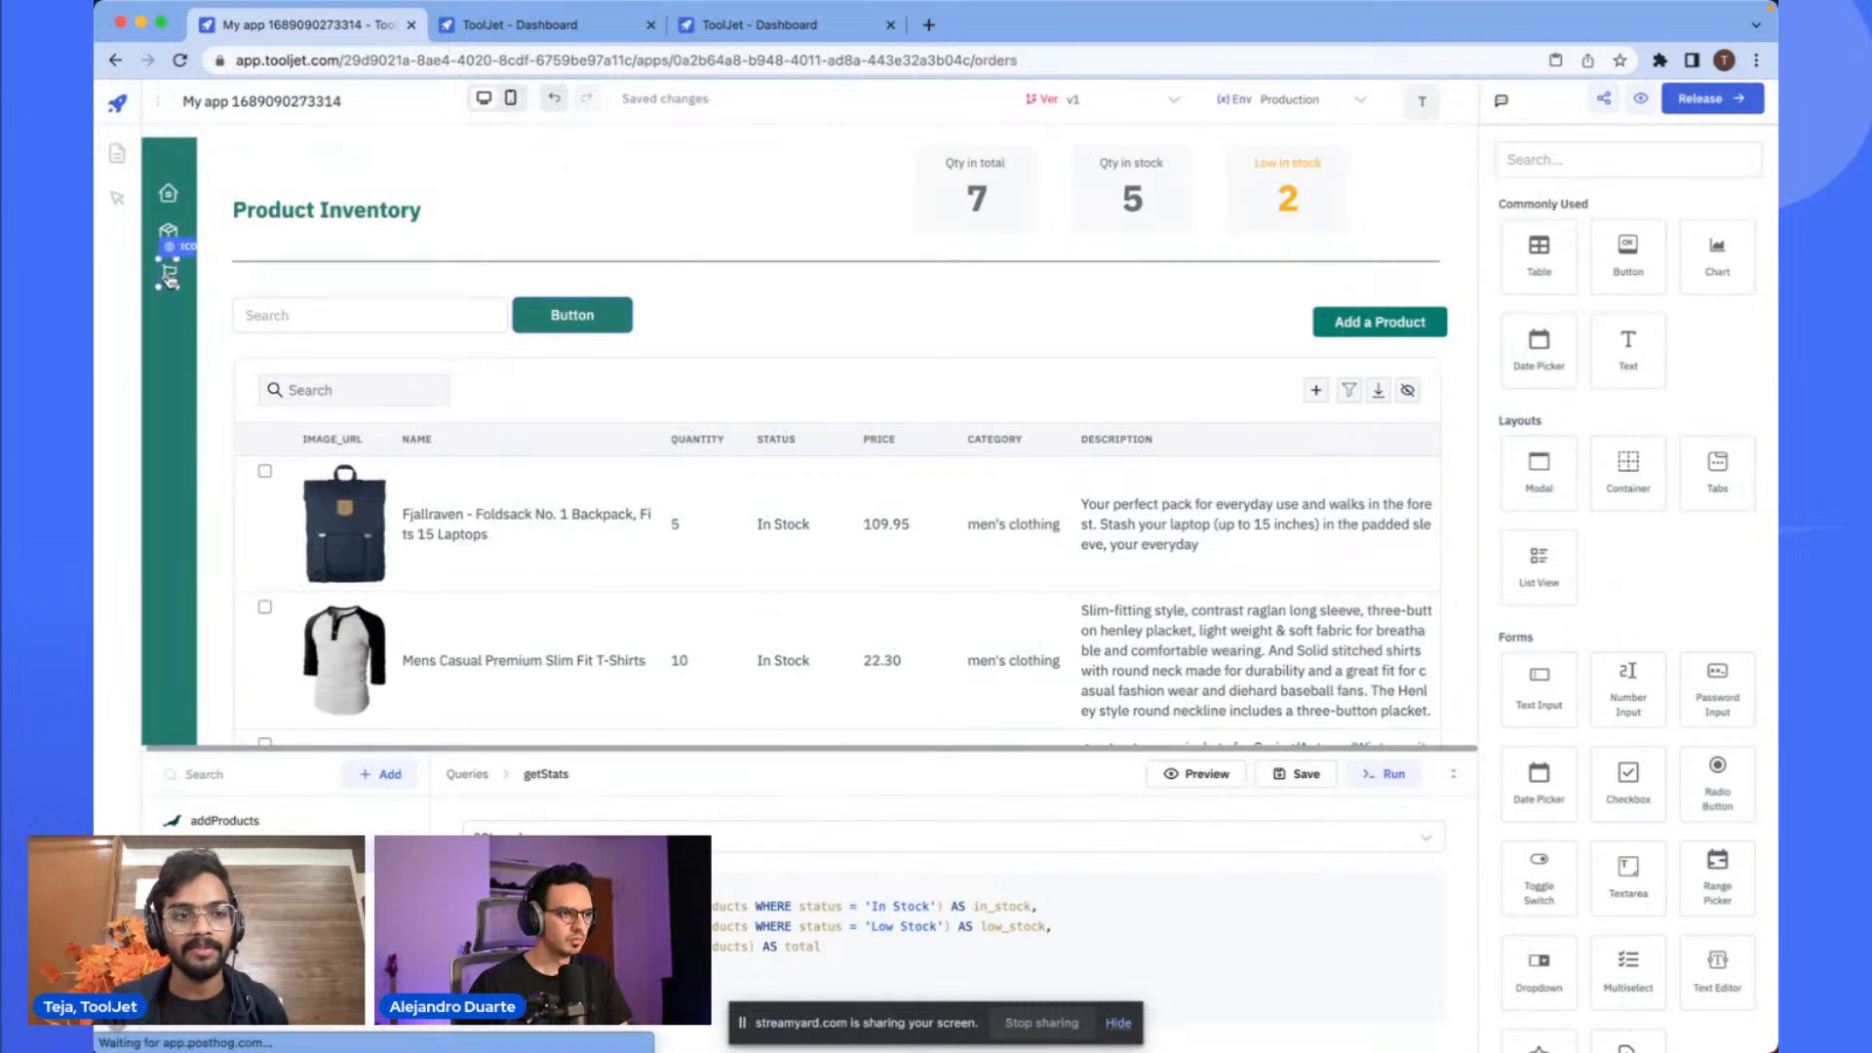
pyautogui.click(170, 277)
pyautogui.press('super+v')
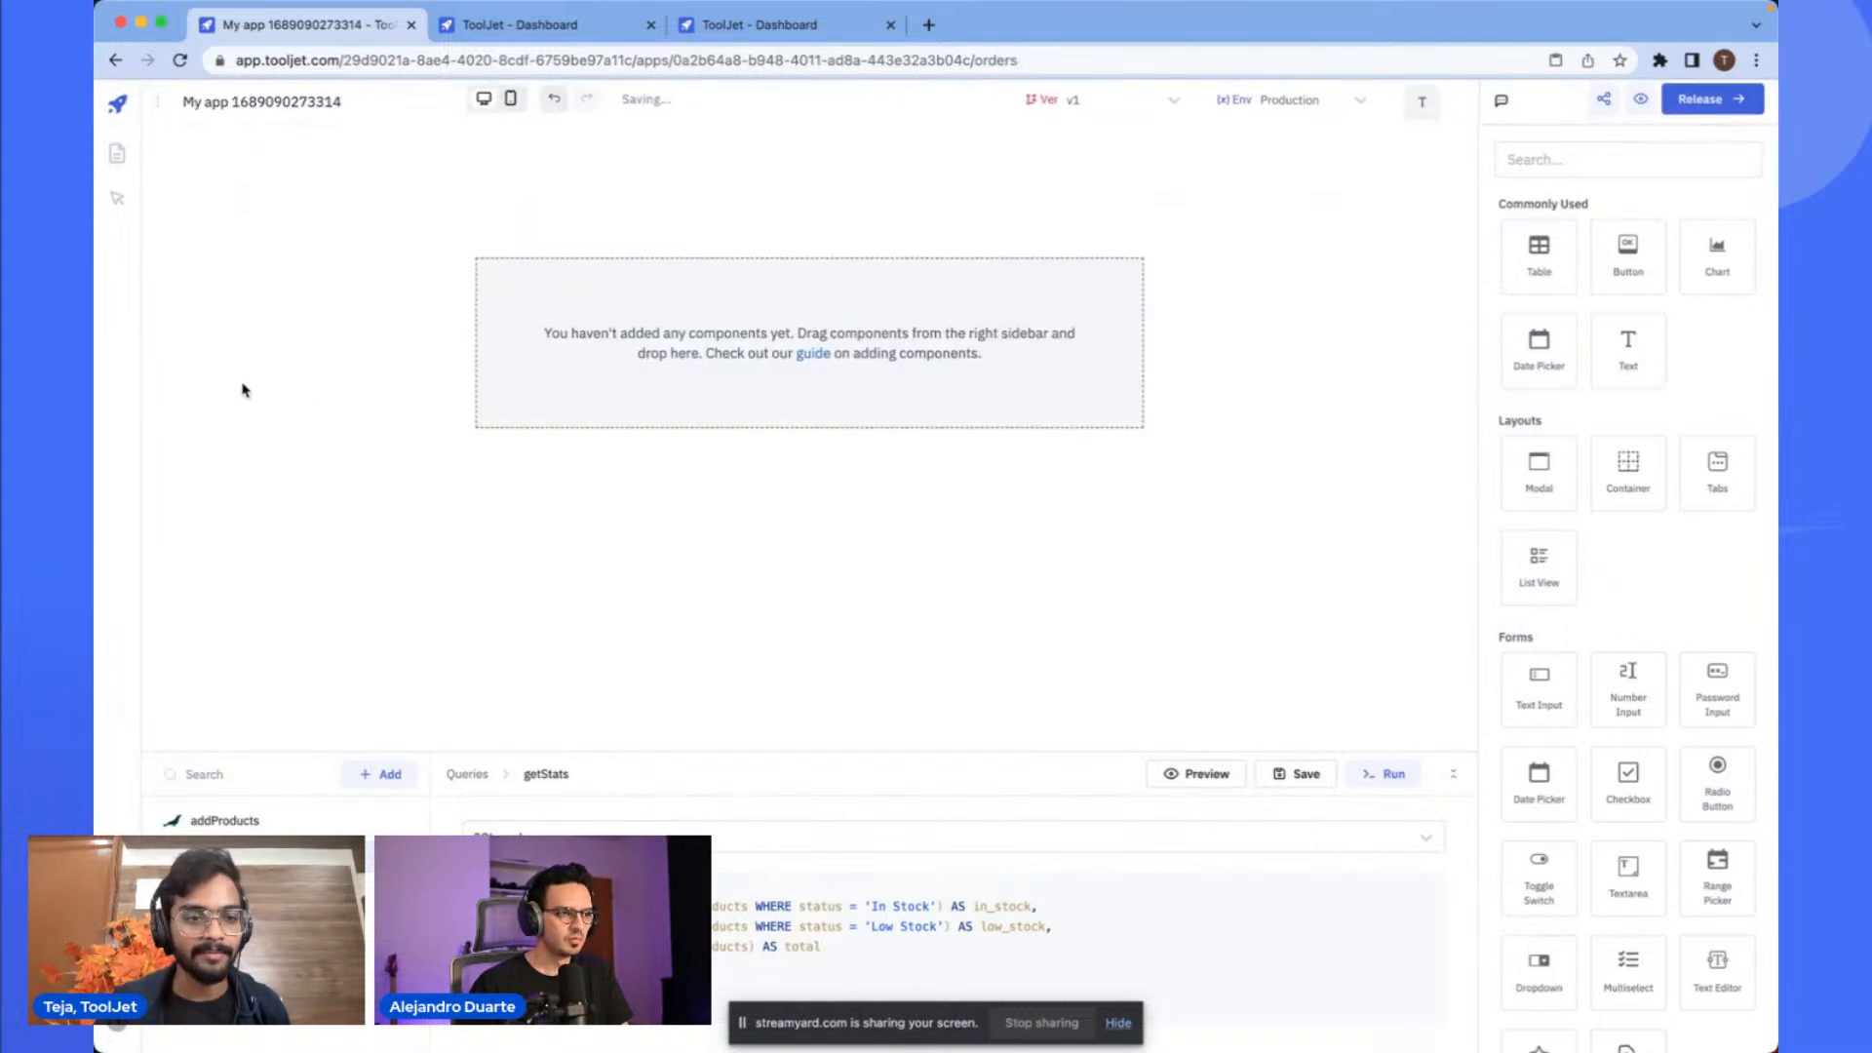
pyautogui.press('super+v')
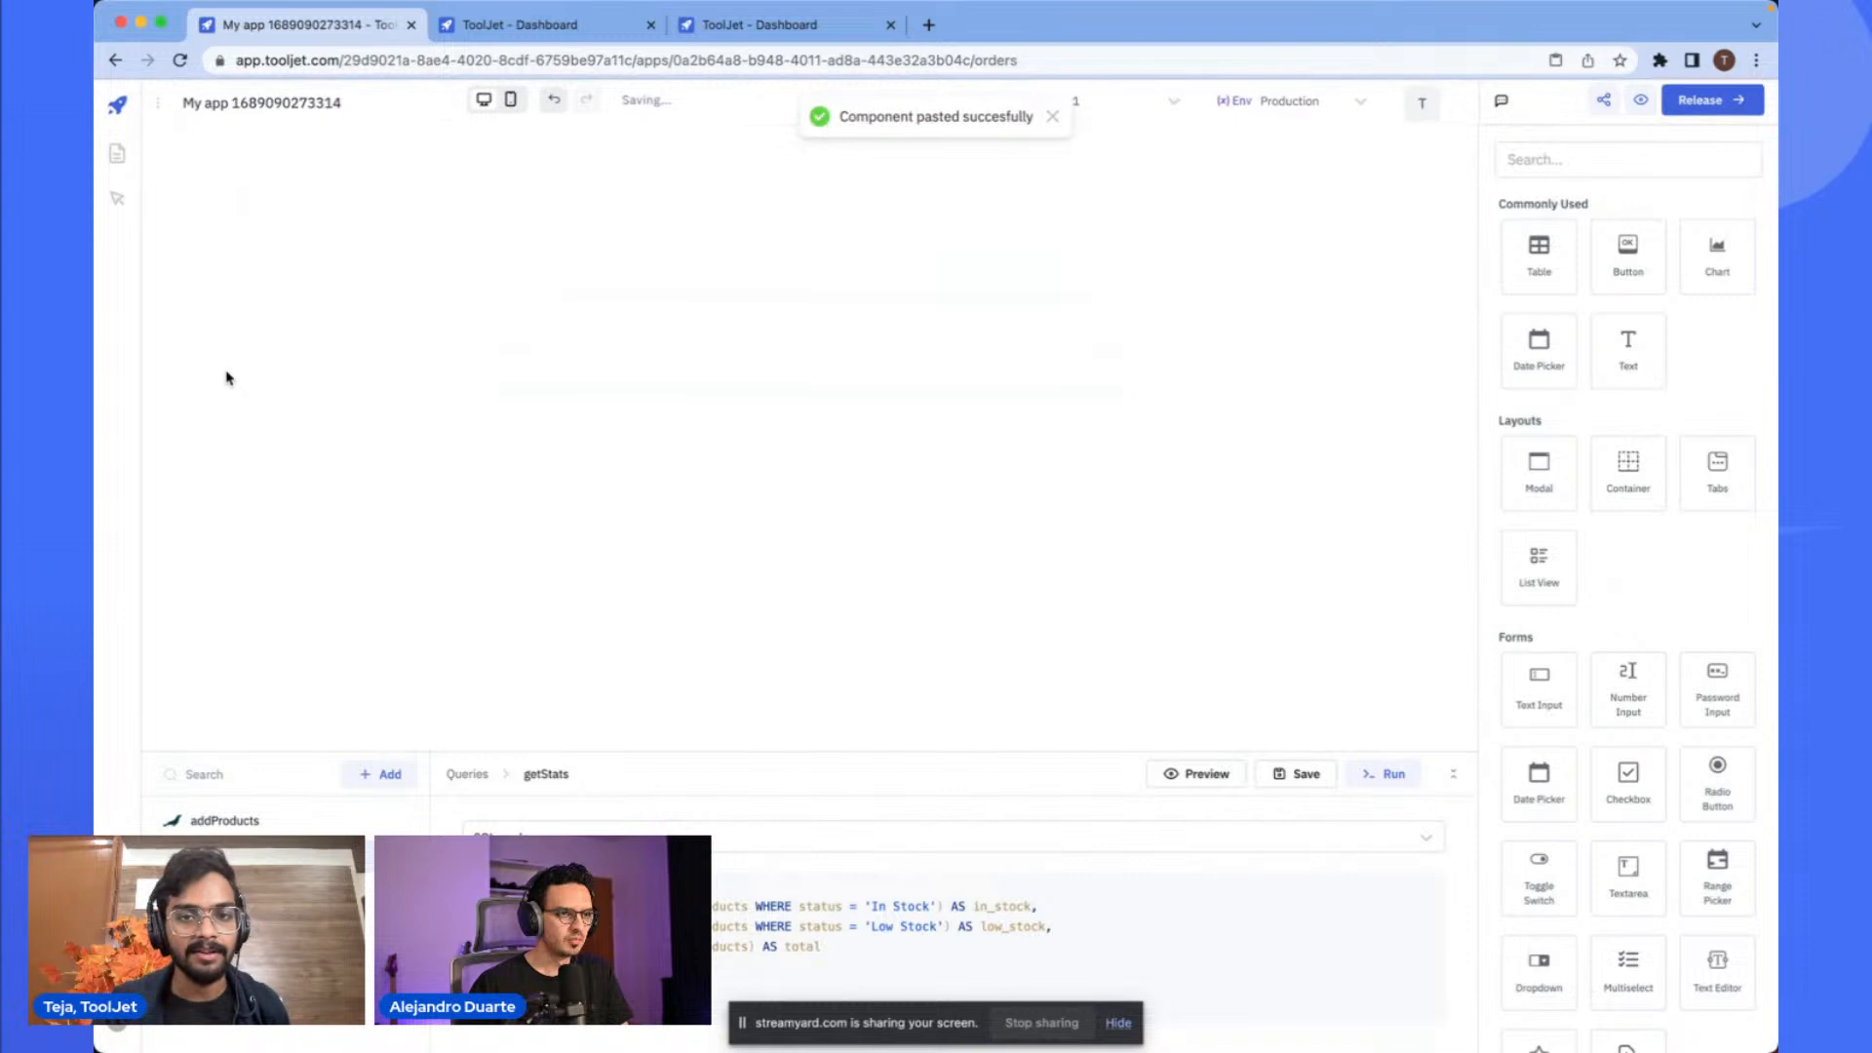
# - Move and resize the pasted sidebar to run full height along the Orders page's left edge
pyautogui.moveTo(184, 574)
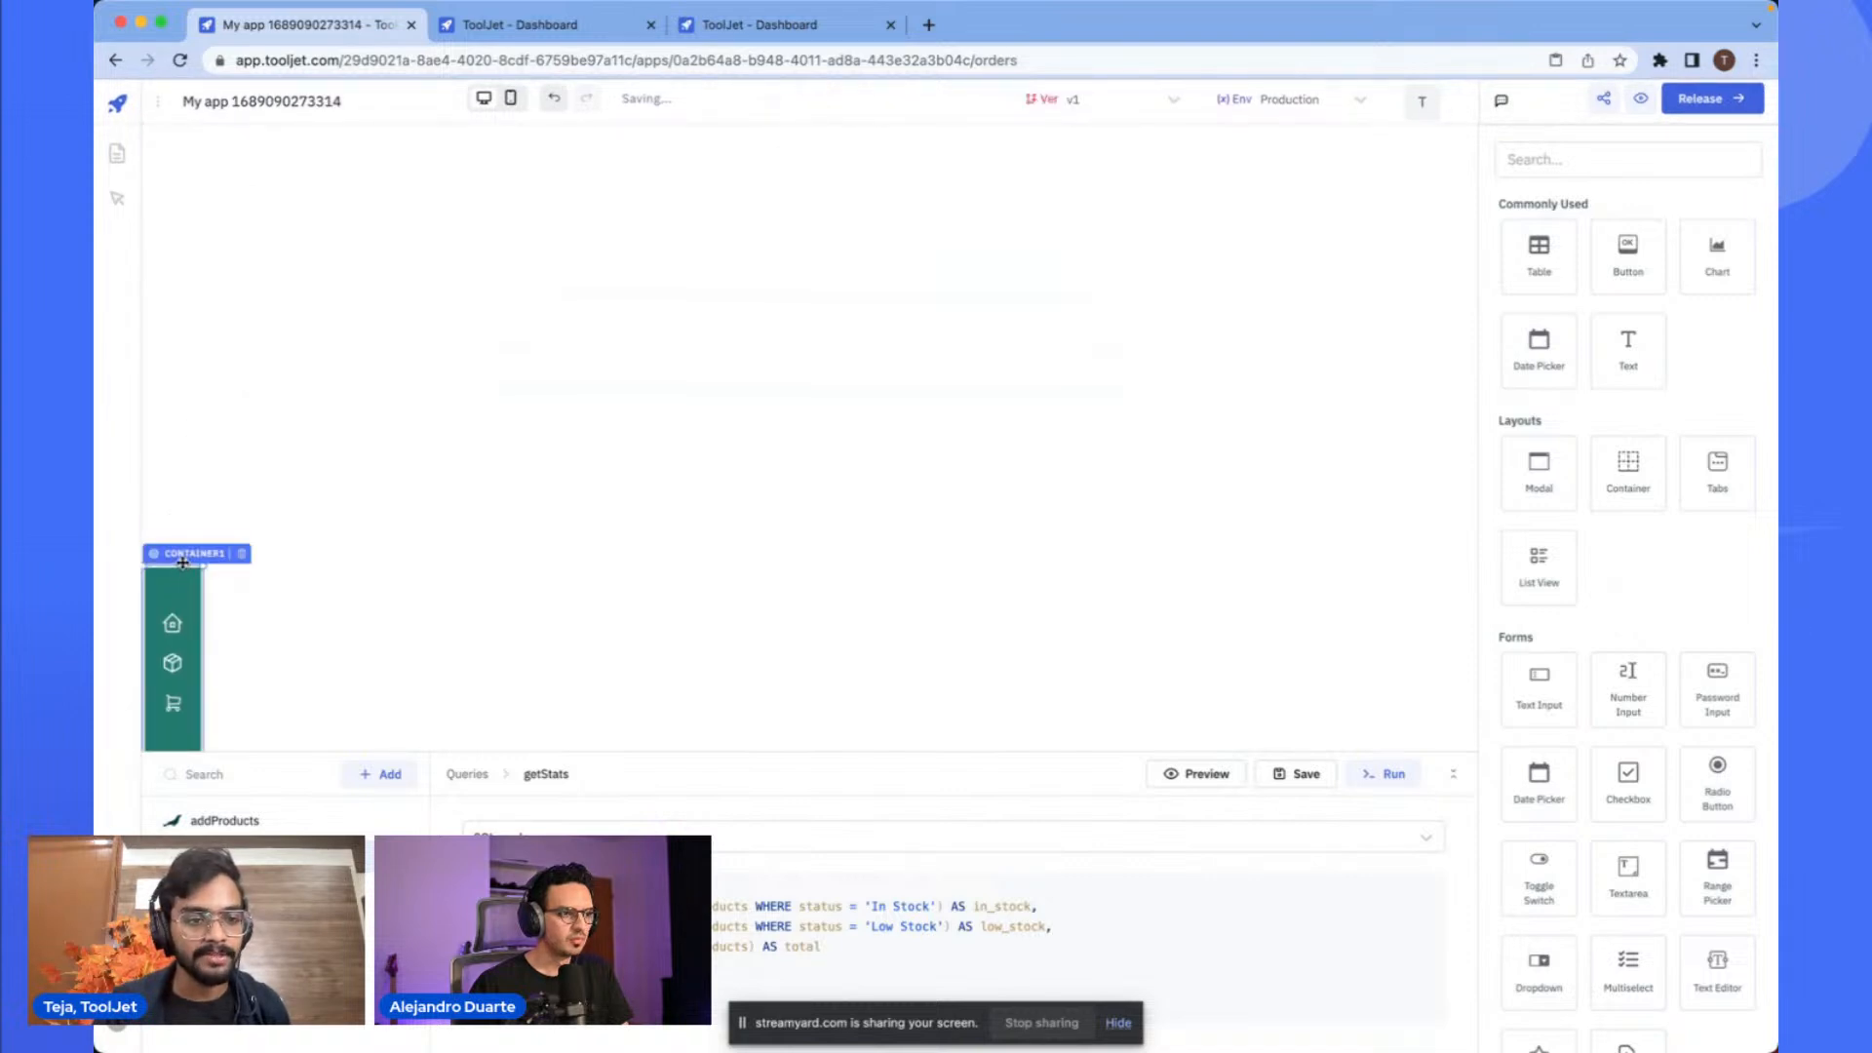
pyautogui.moveTo(182, 563); pyautogui.dragTo(186, 211)
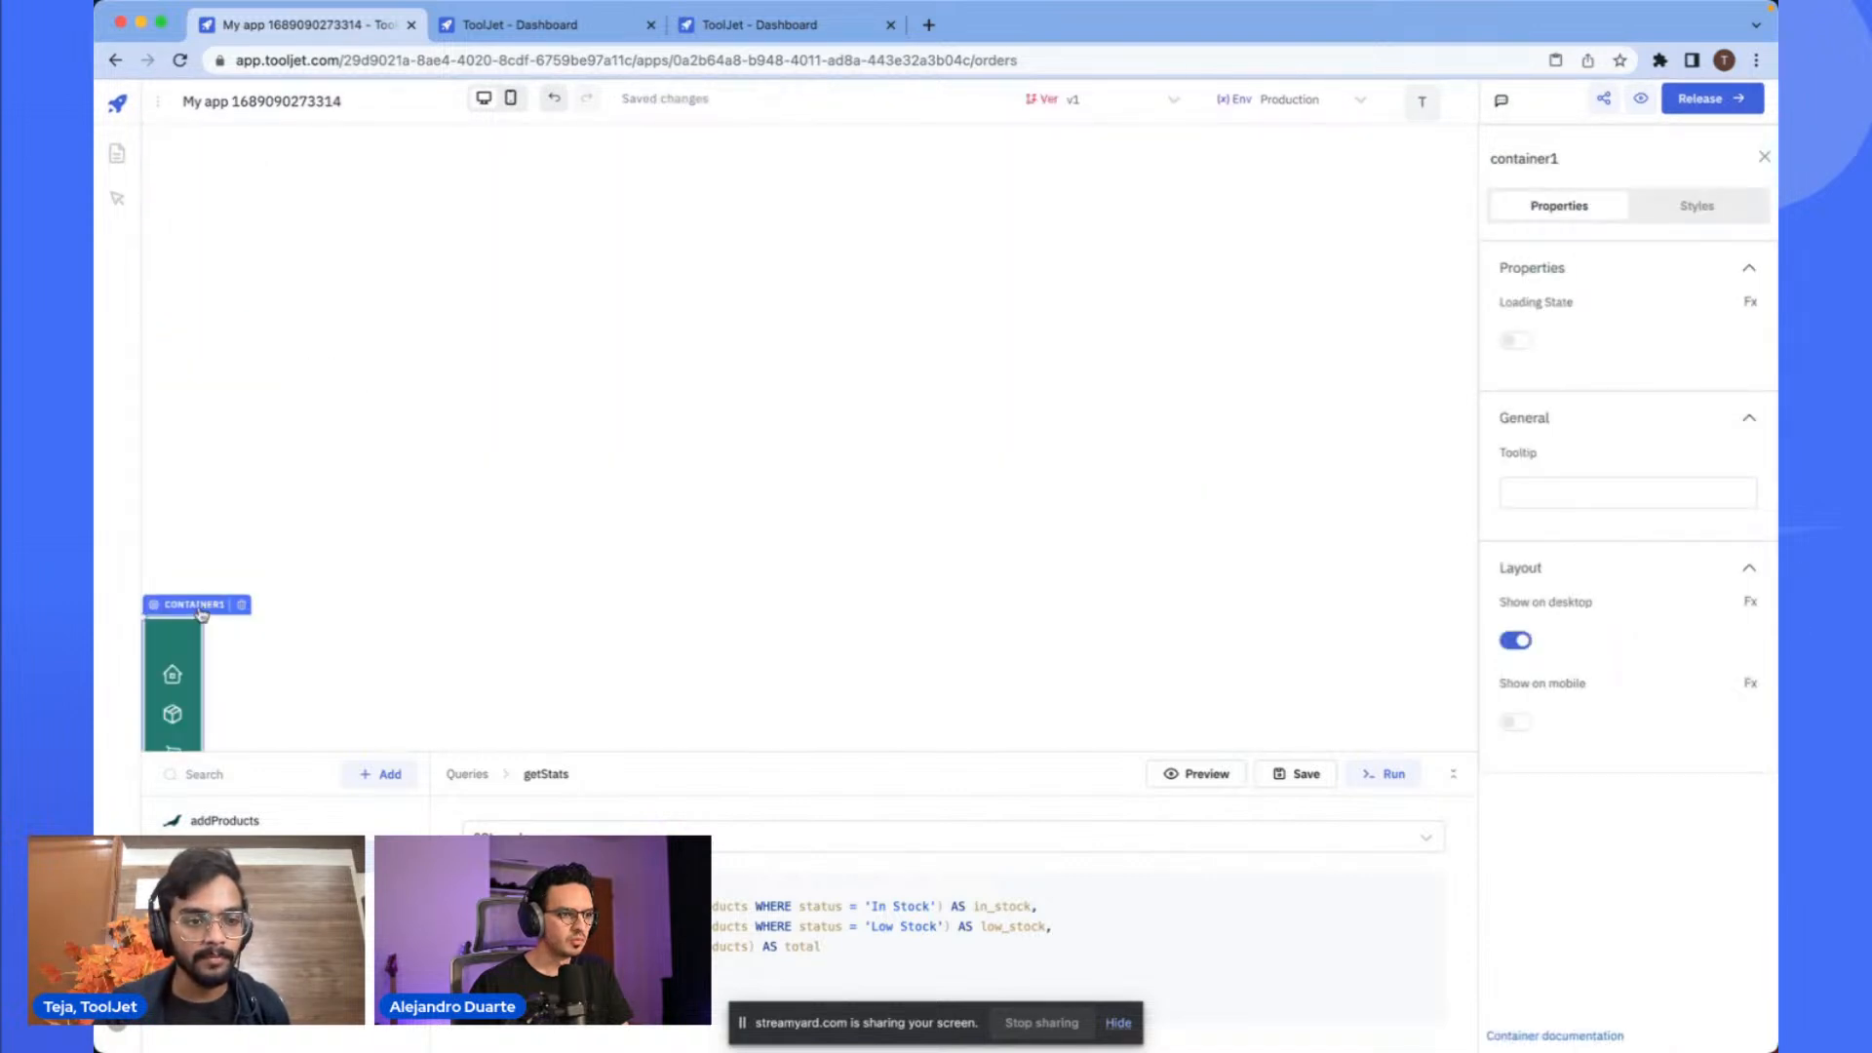
pyautogui.moveTo(199, 612); pyautogui.dragTo(231, 122)
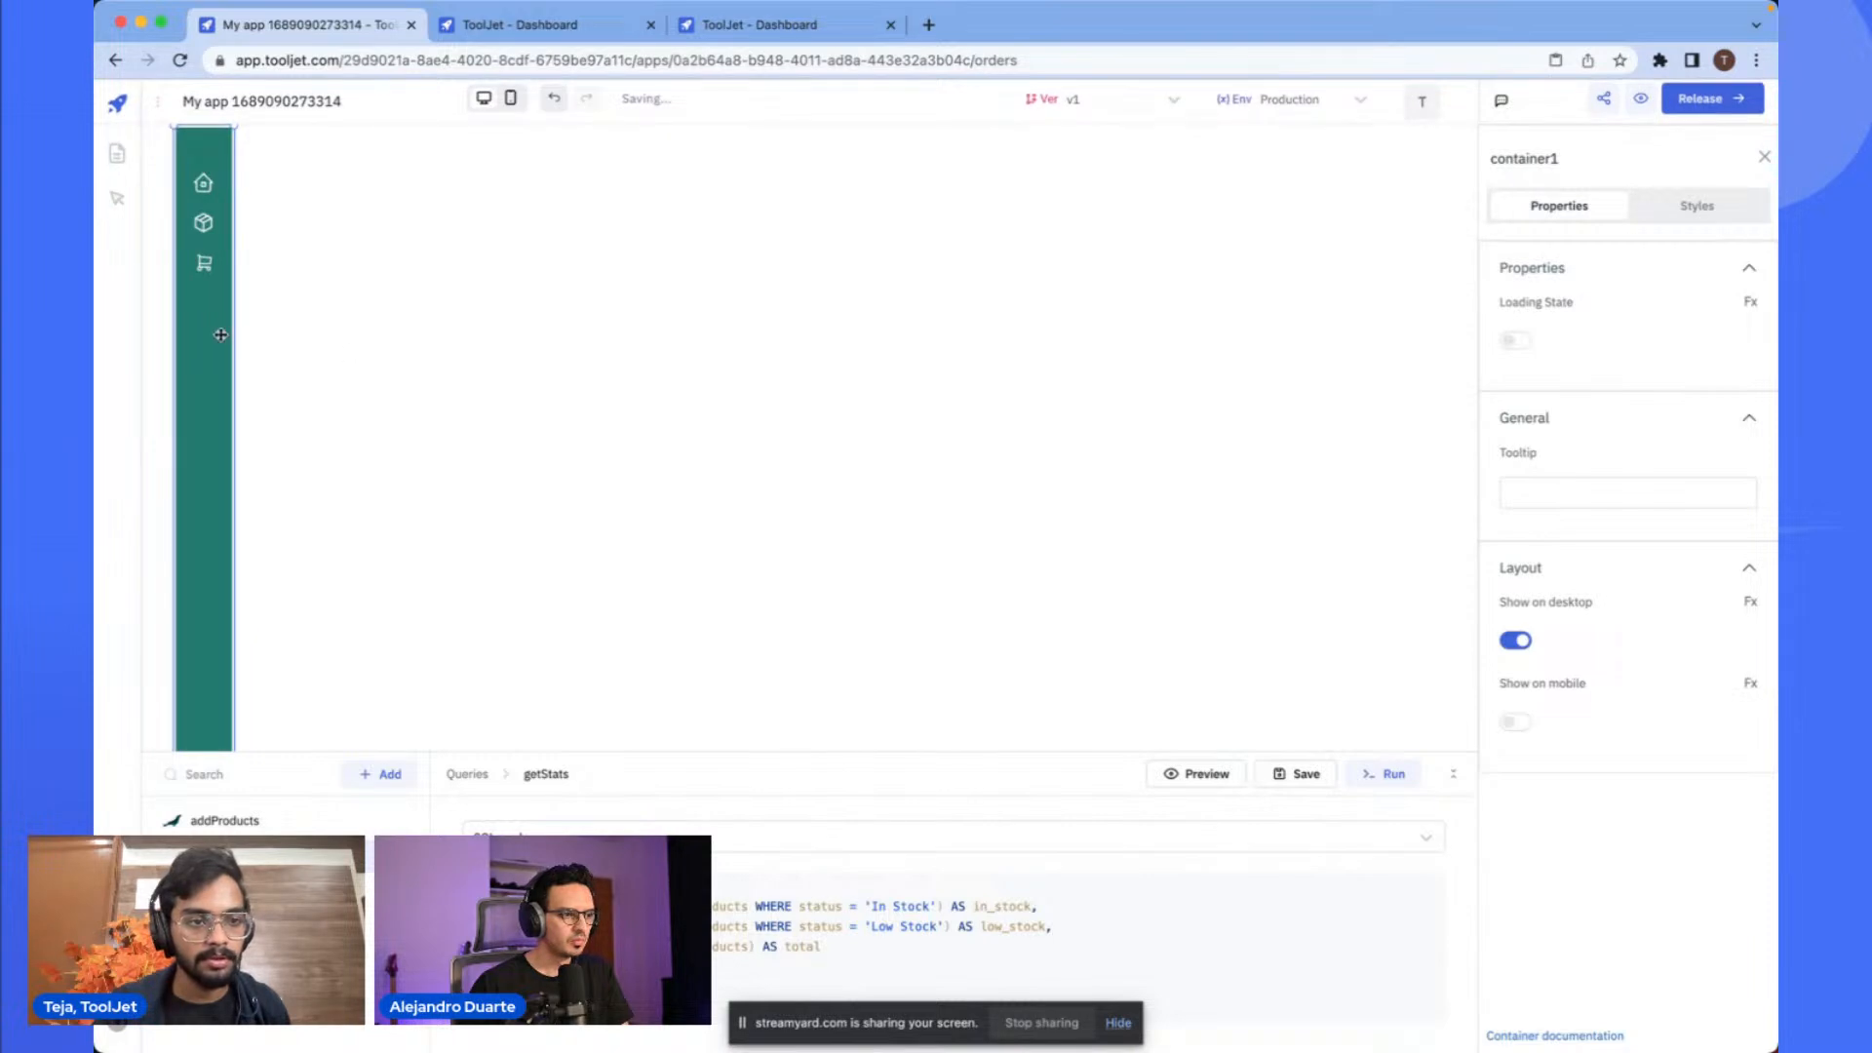
pyautogui.scroll(-5, 219, 561)
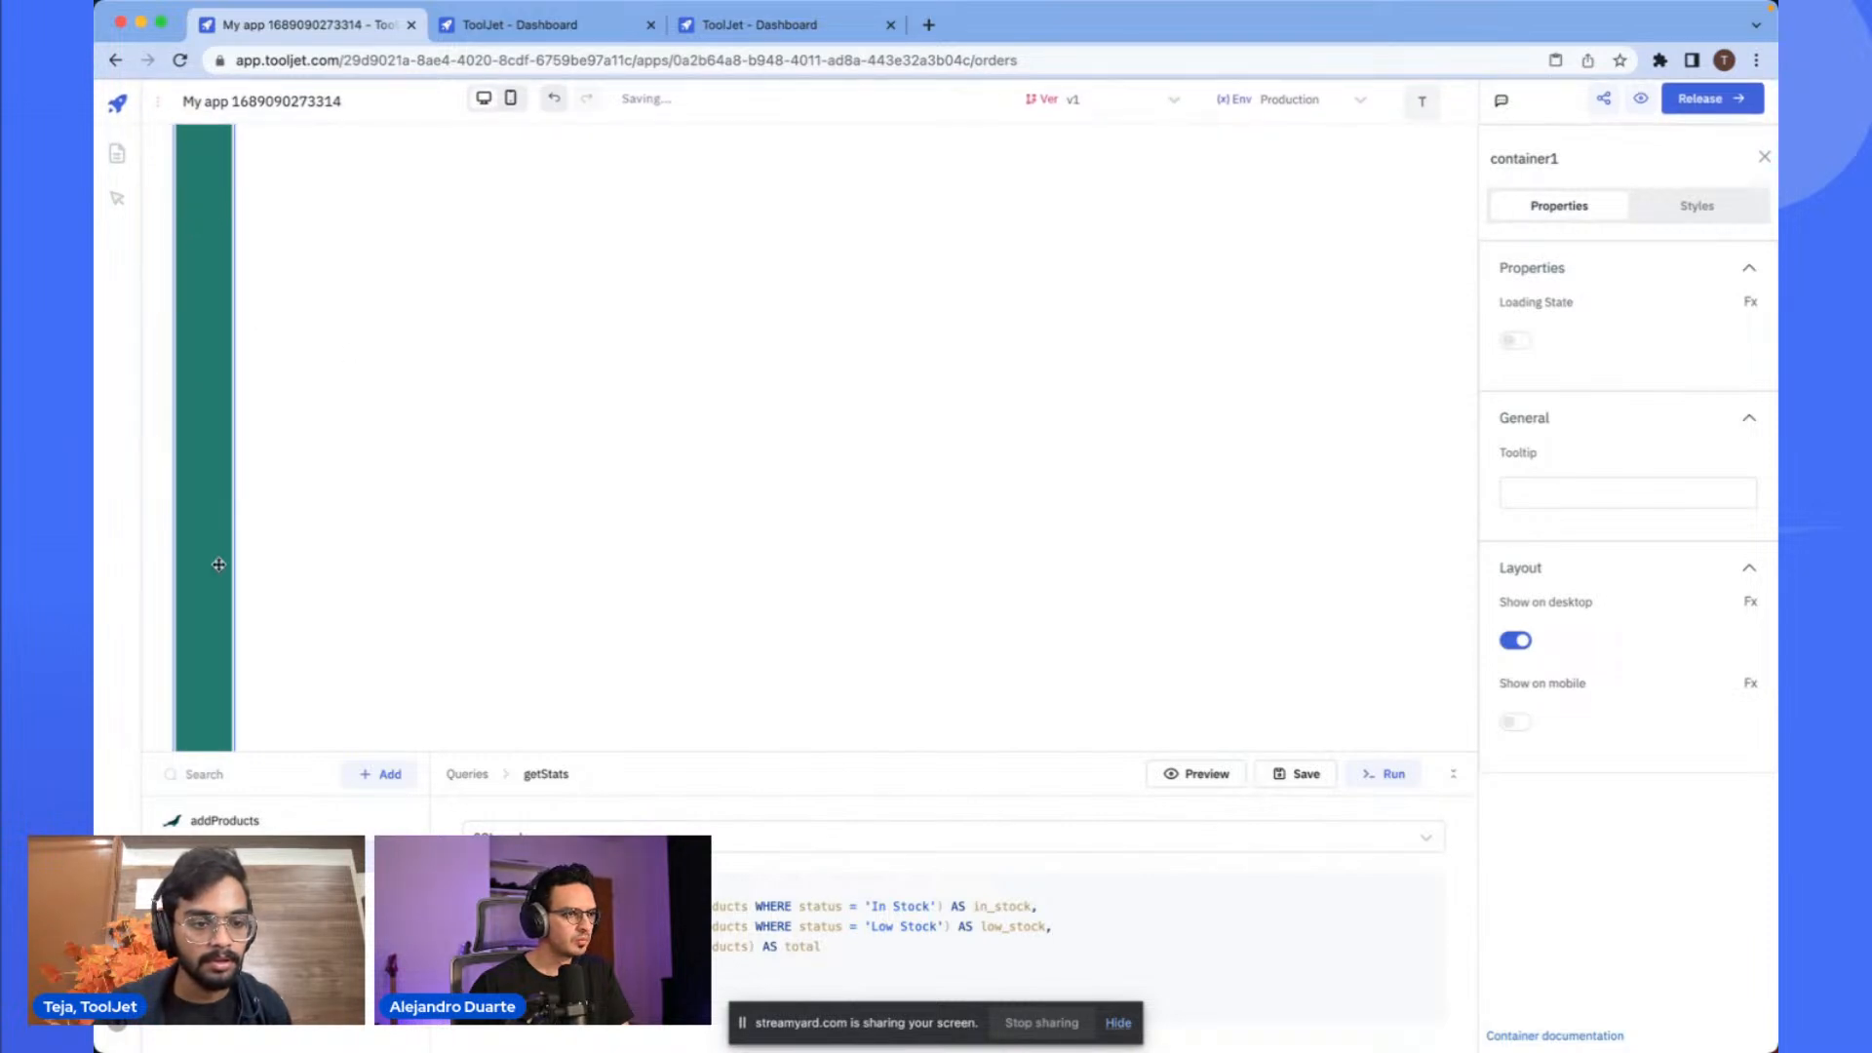
pyautogui.moveTo(220, 582); pyautogui.dragTo(189, 583)
pyautogui.scroll(5, 376, 418)
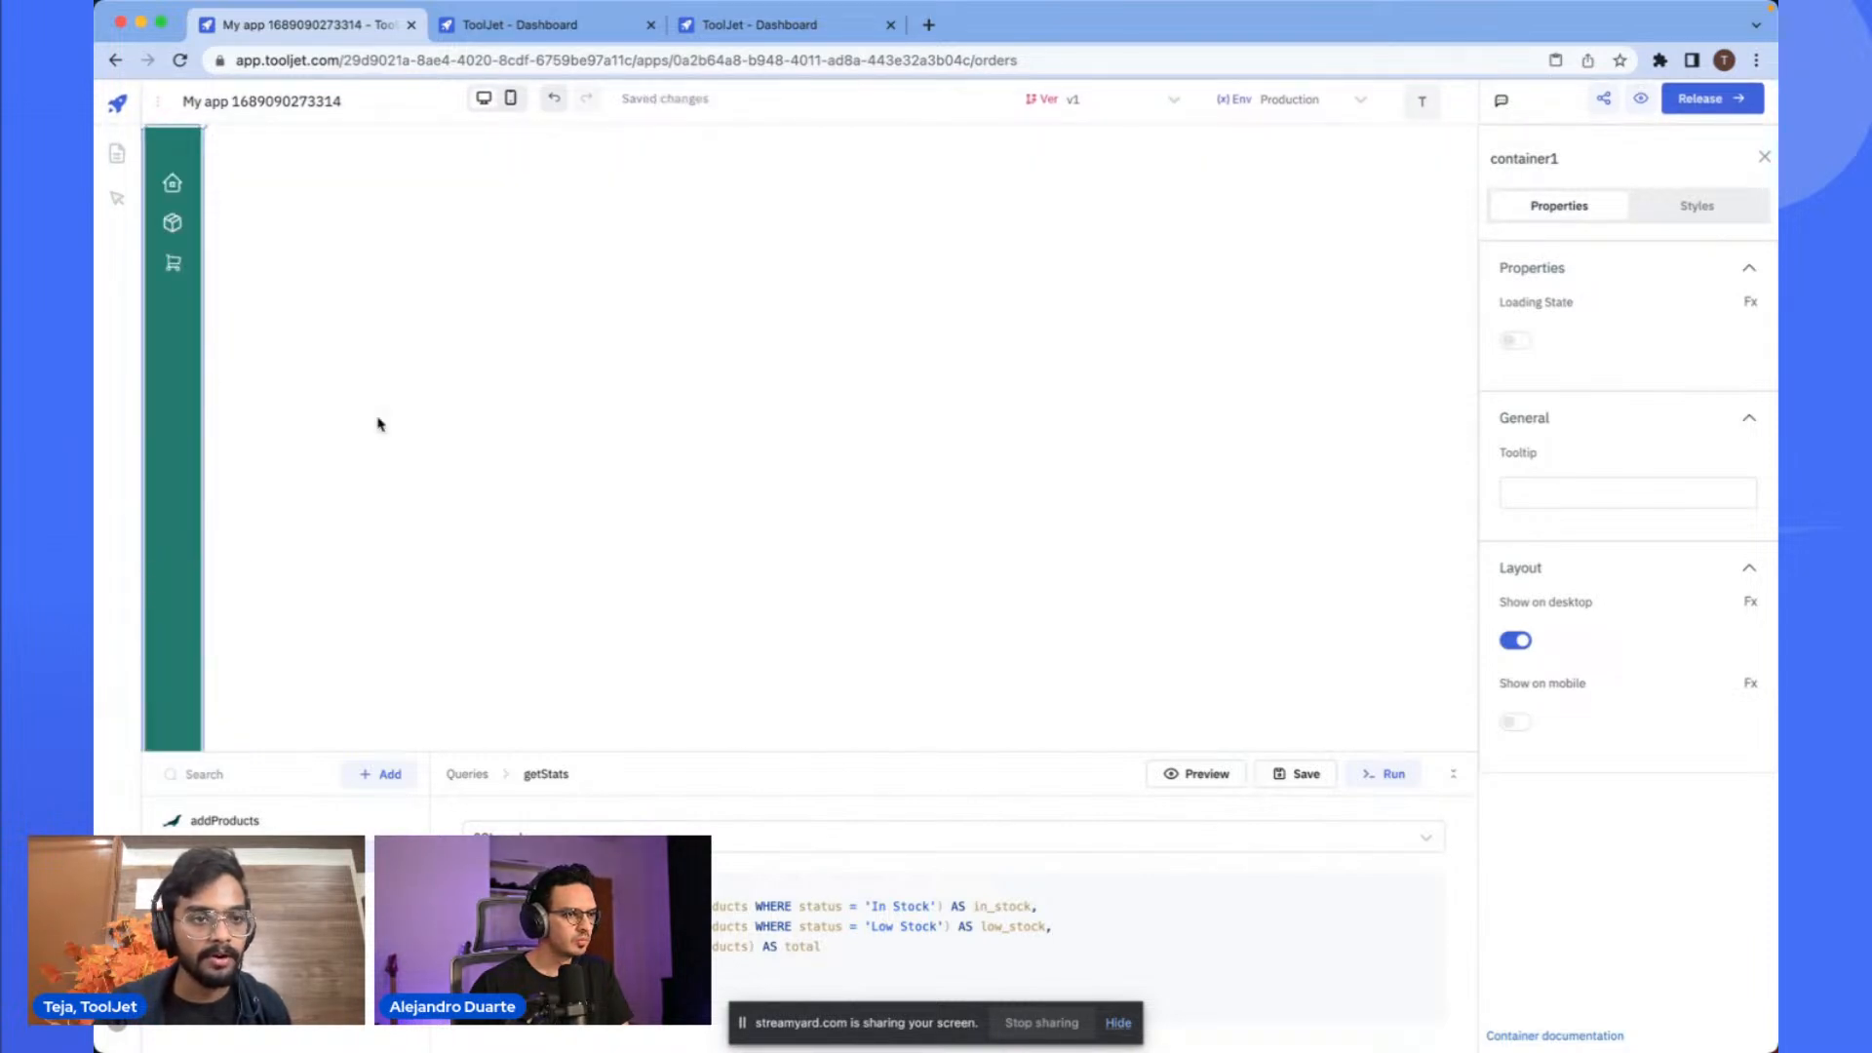
pyautogui.click(367, 347)
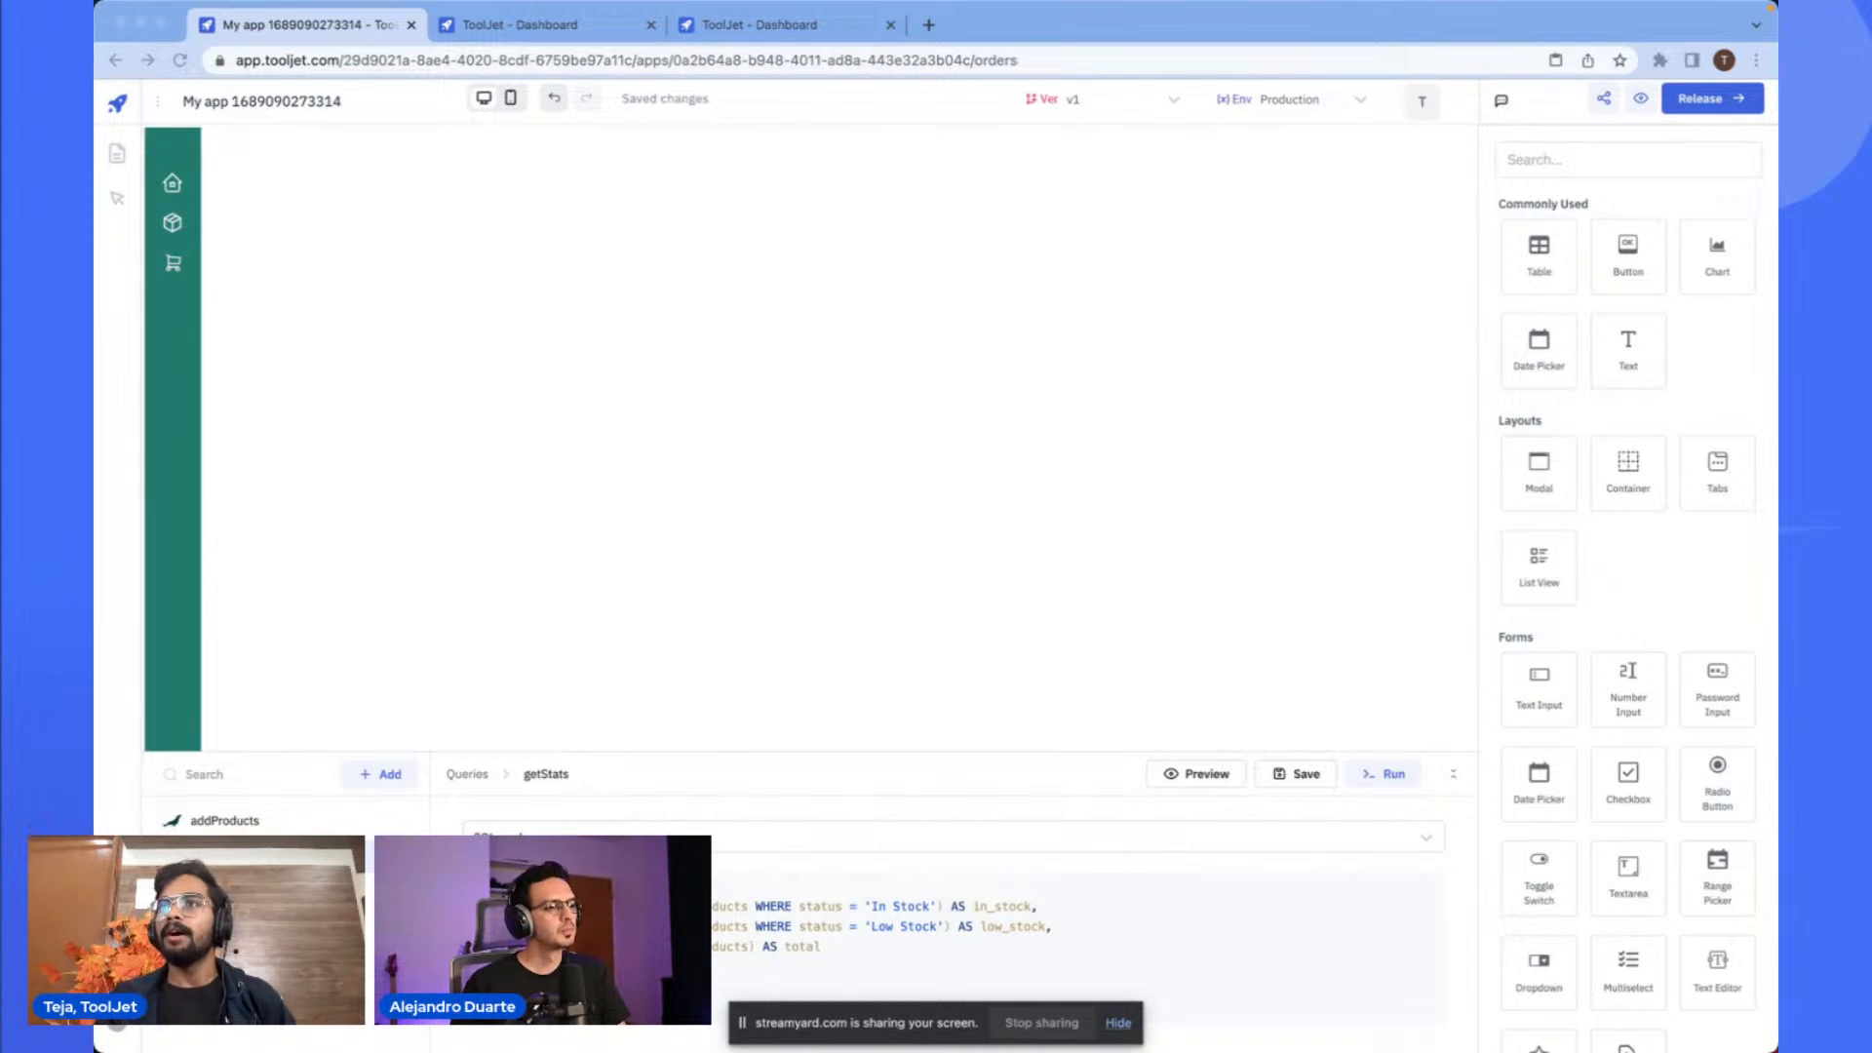
# - Paste the All Orders heading, a divider line and a Create an order button onto the Orders page
pyautogui.click(973, 397)
pyautogui.hotkey('ctrl', 'v')
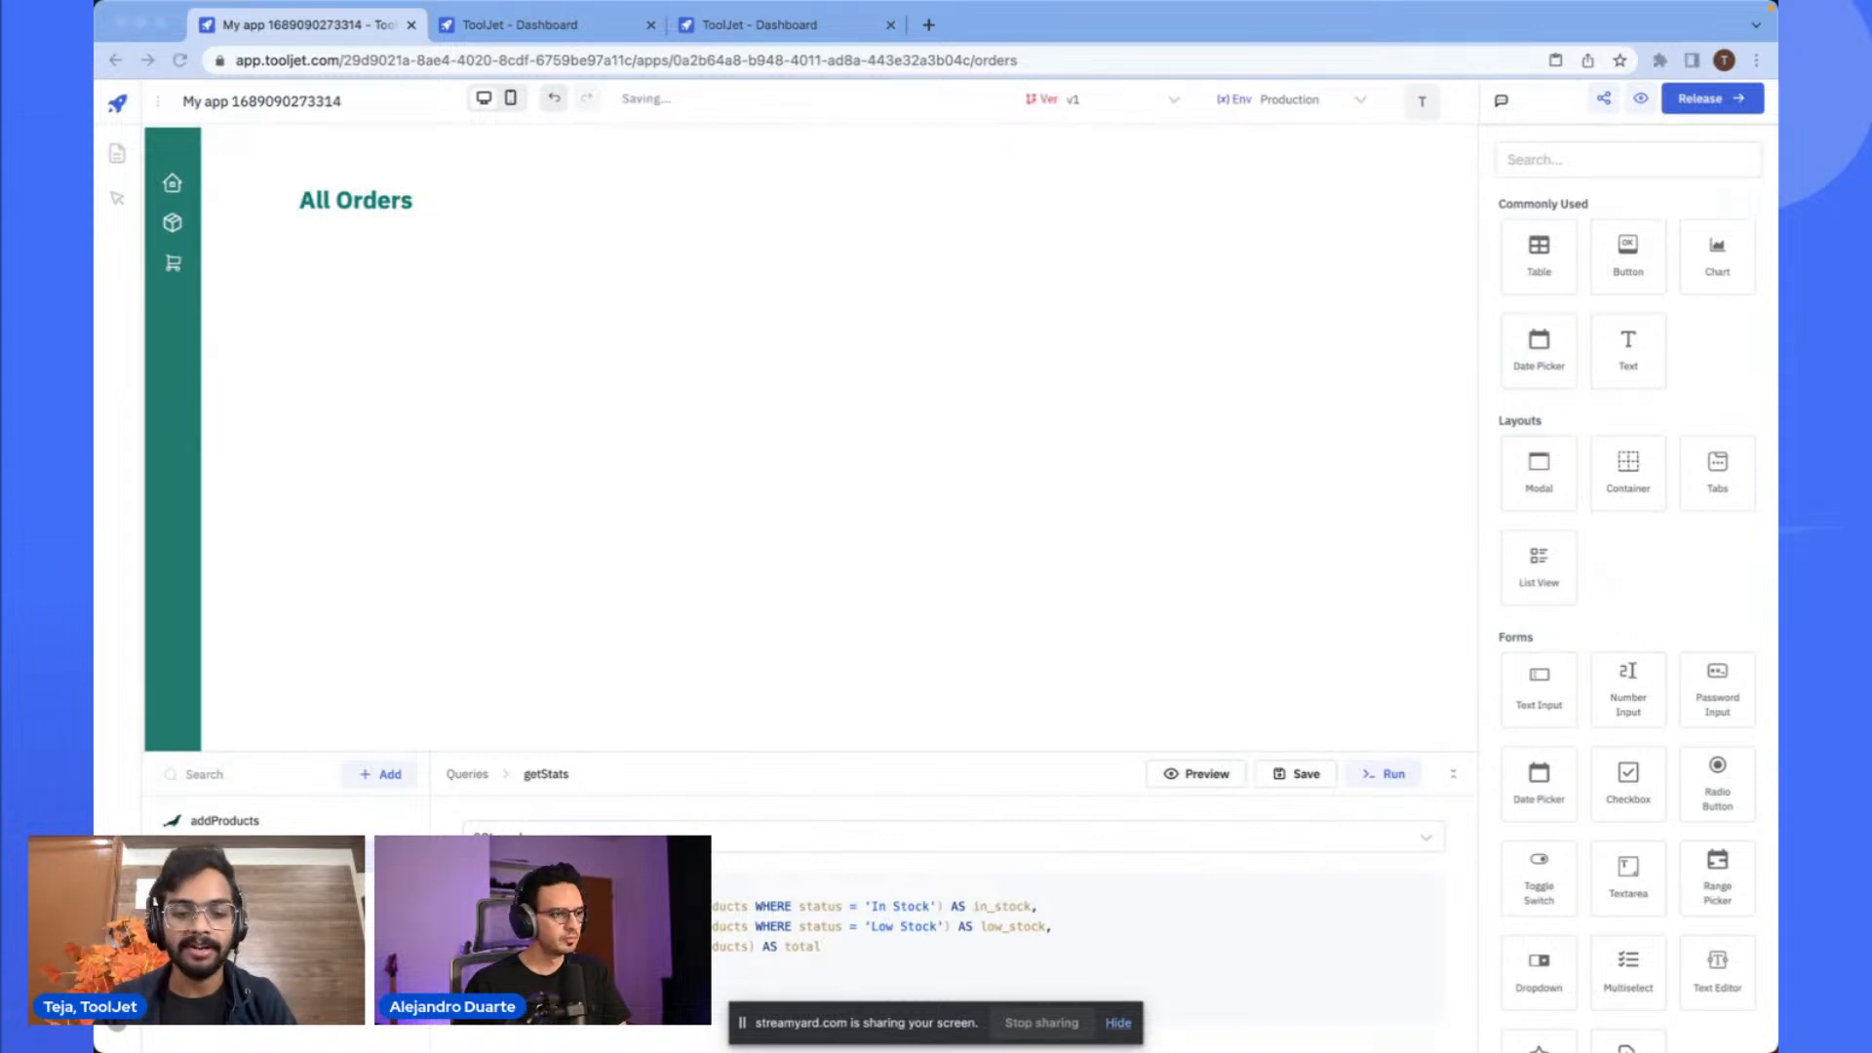
pyautogui.click(819, 417)
pyautogui.hotkey('ctrl', 'v')
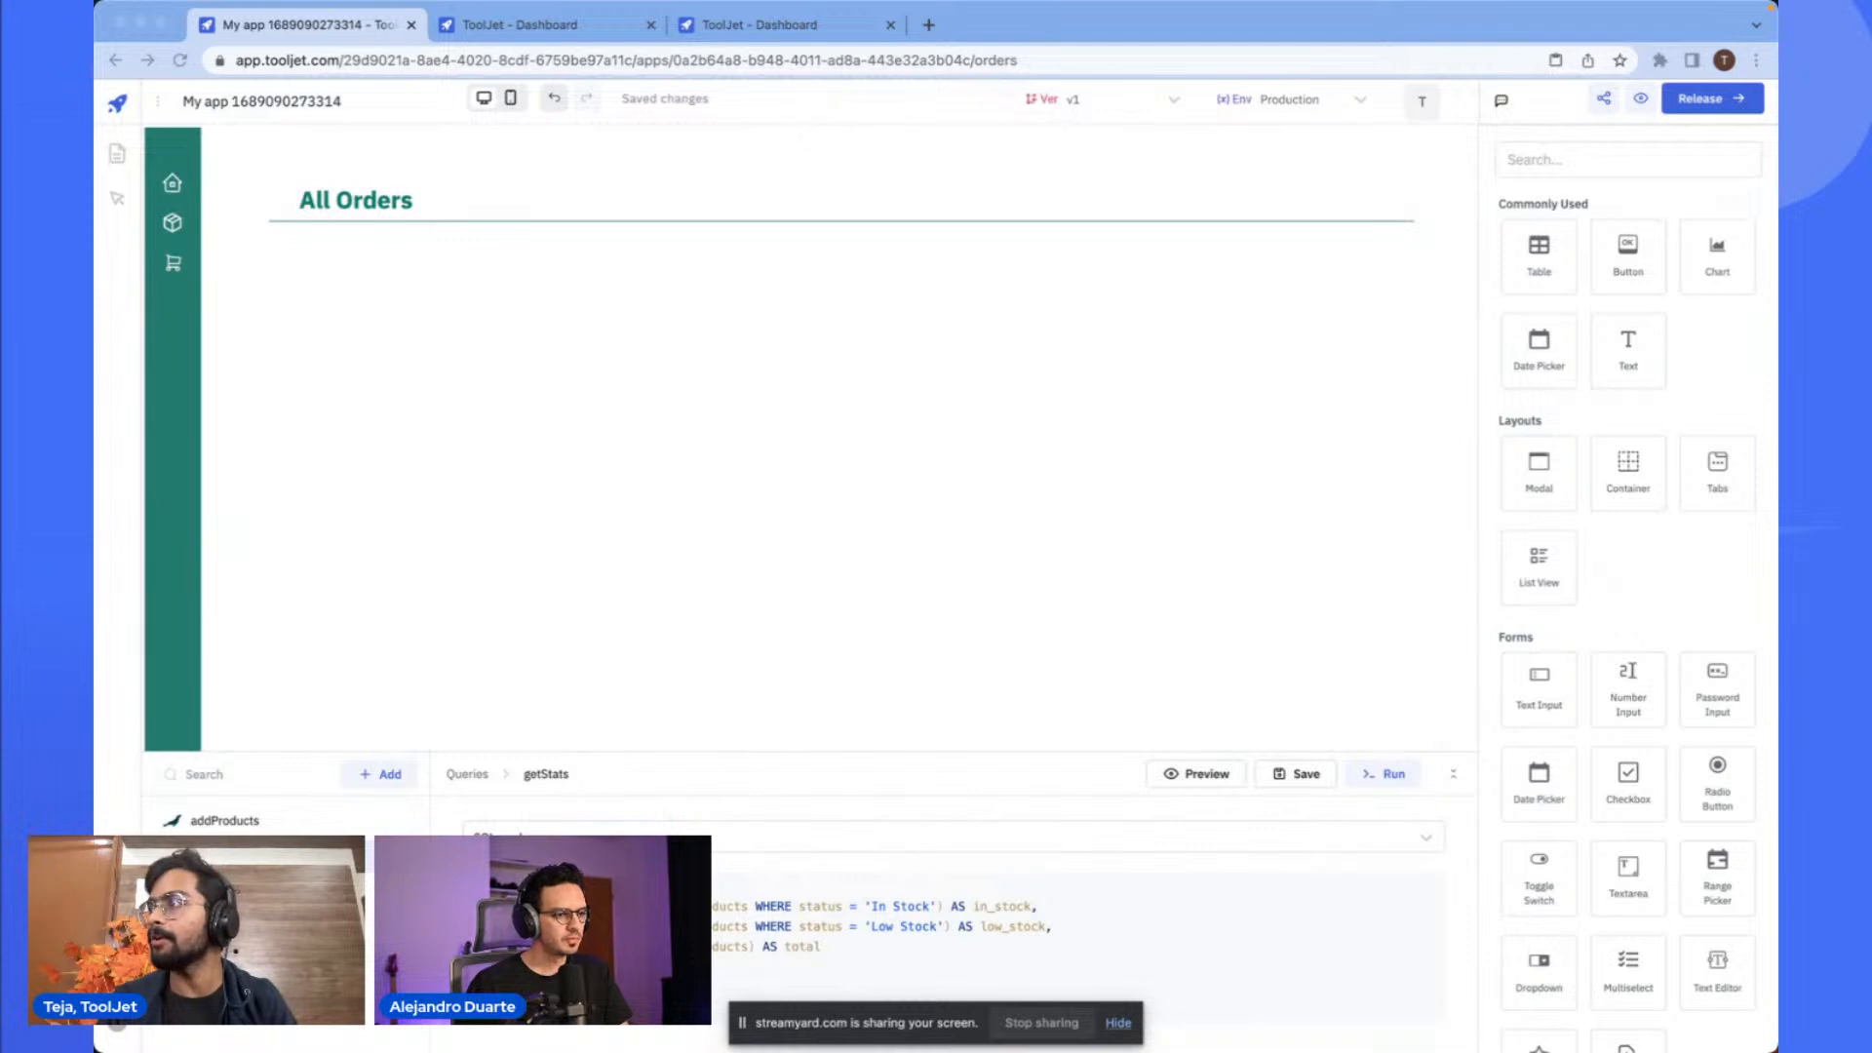
pyautogui.click(1552, 489)
pyautogui.hotkey('ctrl', 'v')
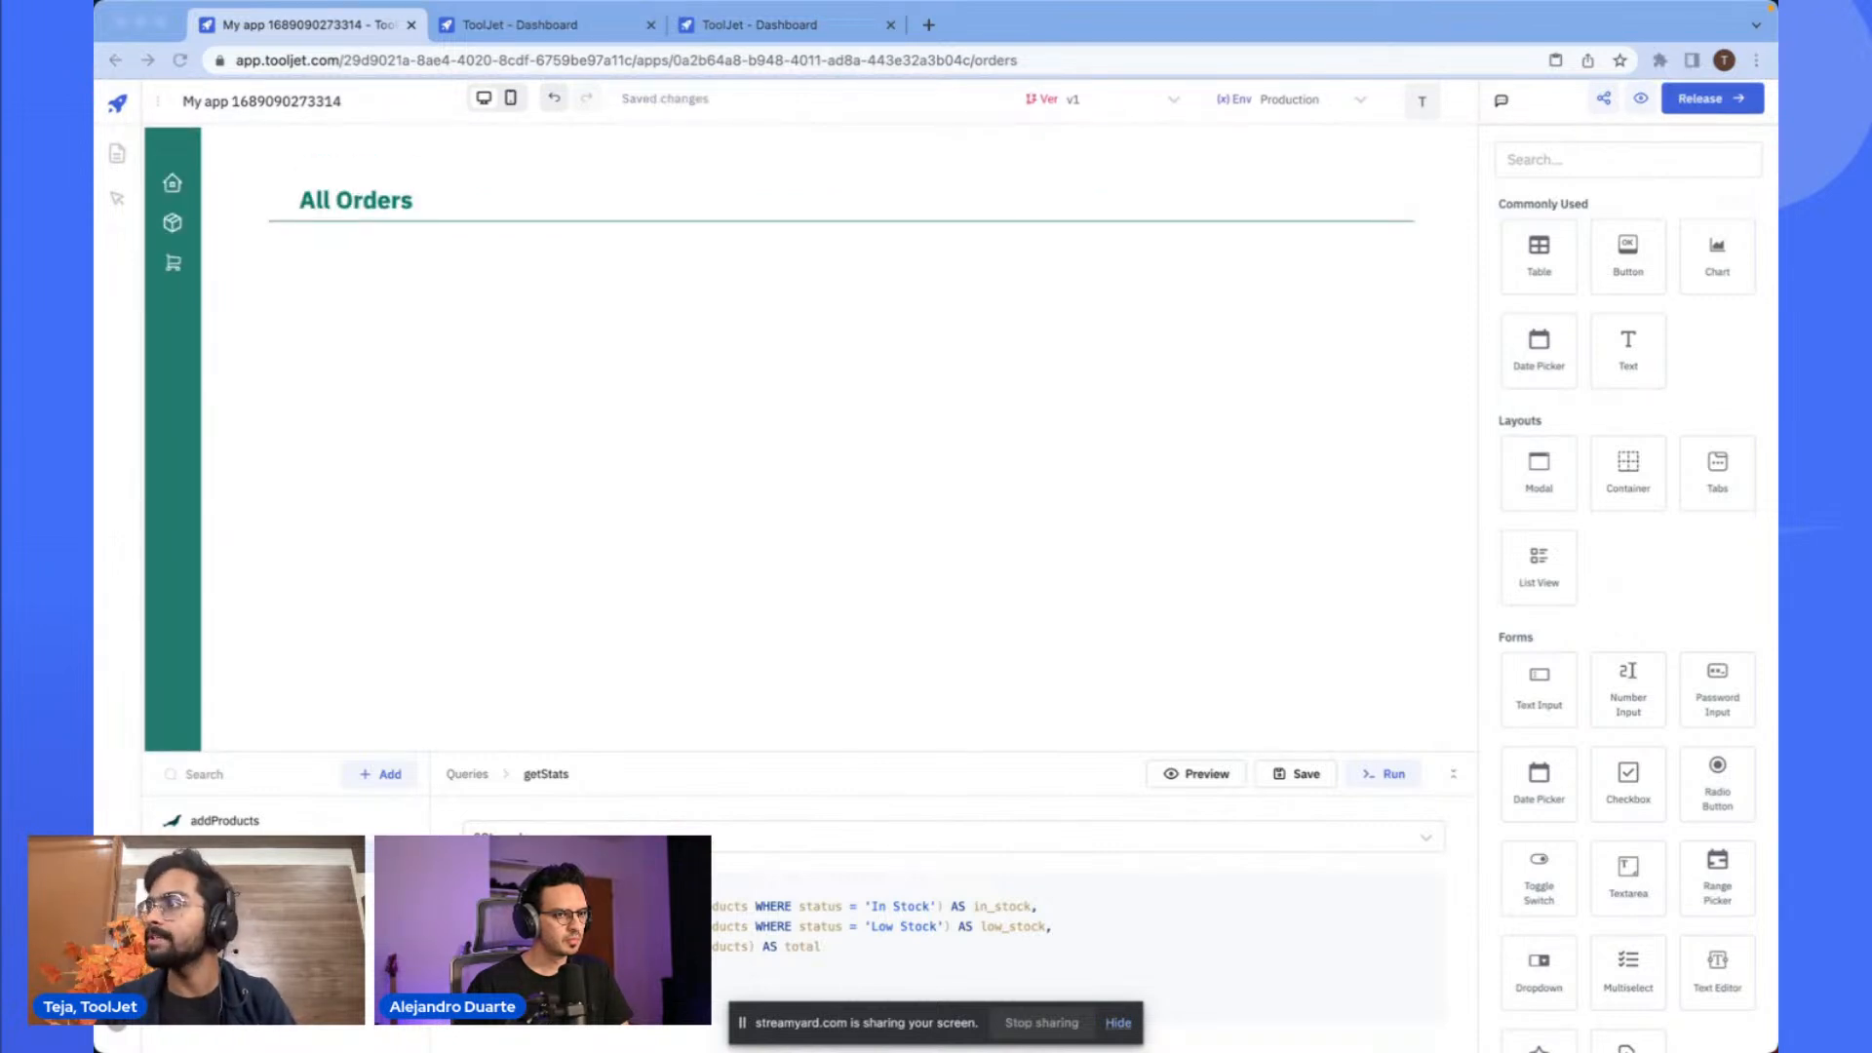
pyautogui.click(1308, 618)
pyautogui.press('super+v')
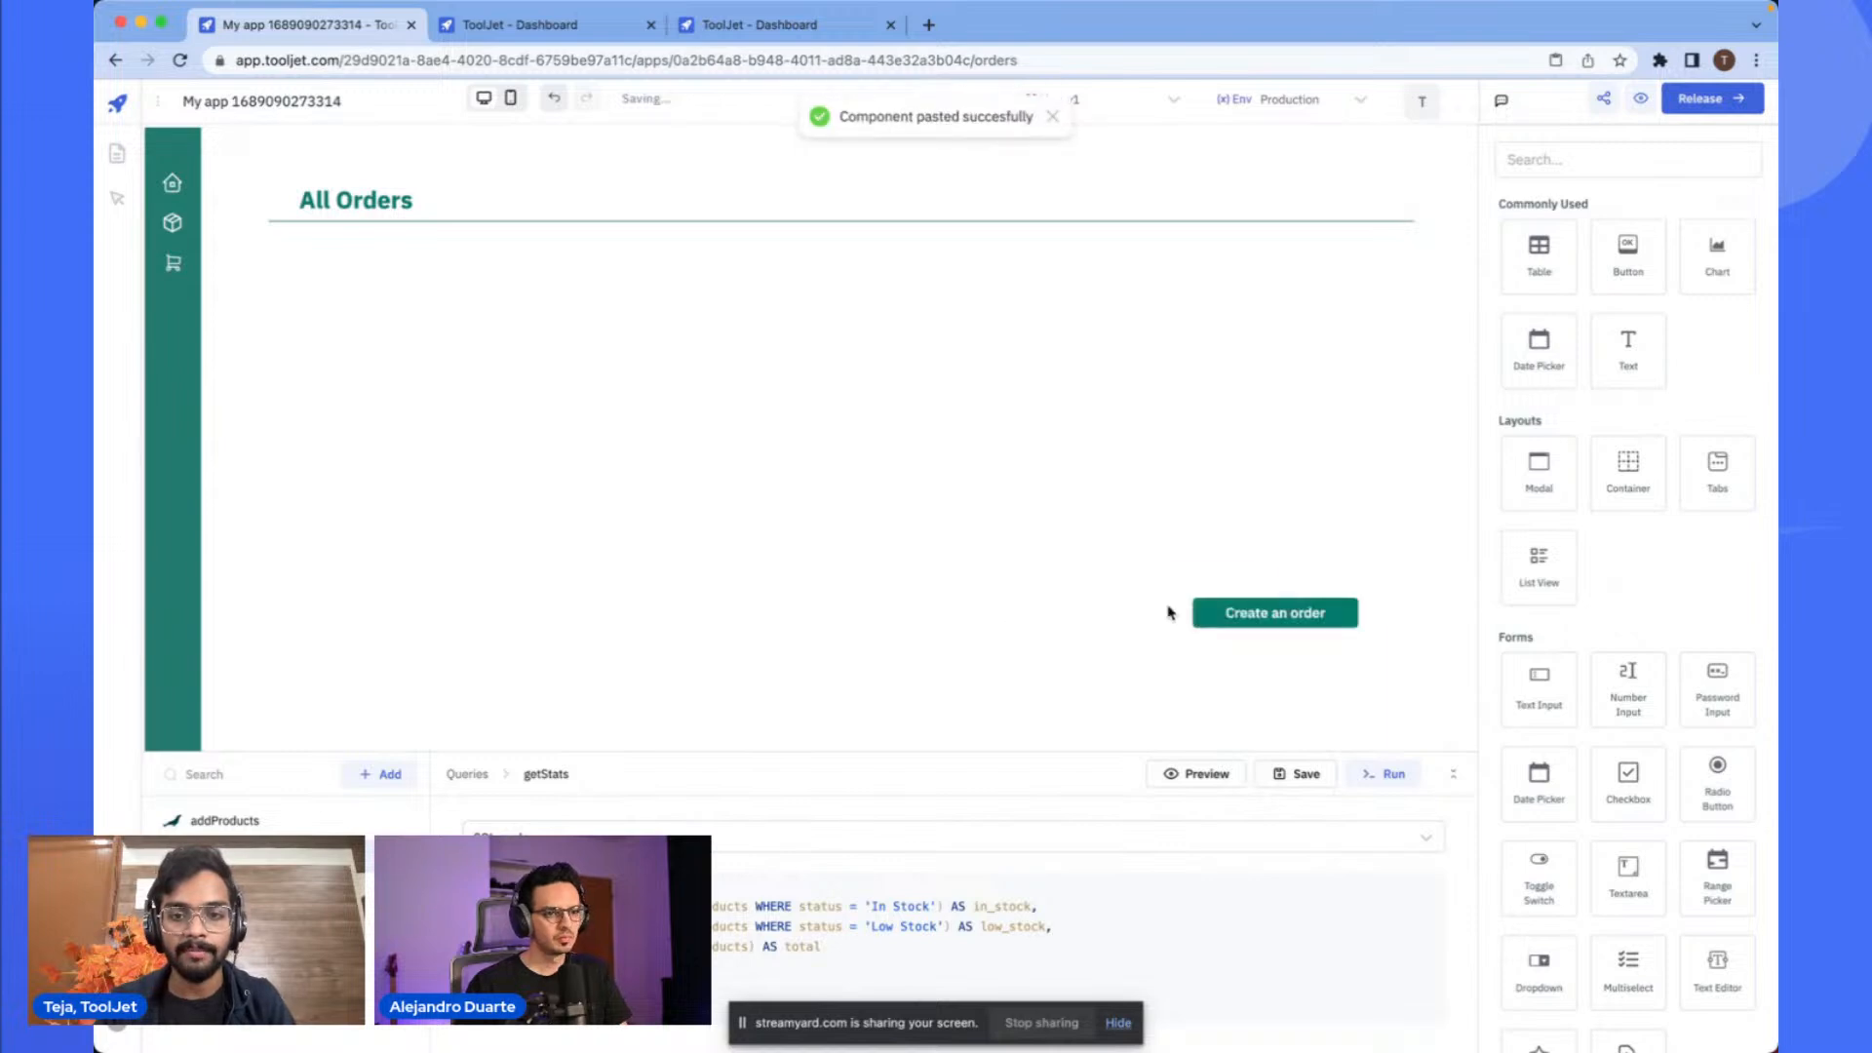
# - Move the Create an order button up beside the All Orders heading at the page's top
pyautogui.moveTo(1205, 589); pyautogui.dragTo(1236, 161)
pyautogui.click(1015, 473)
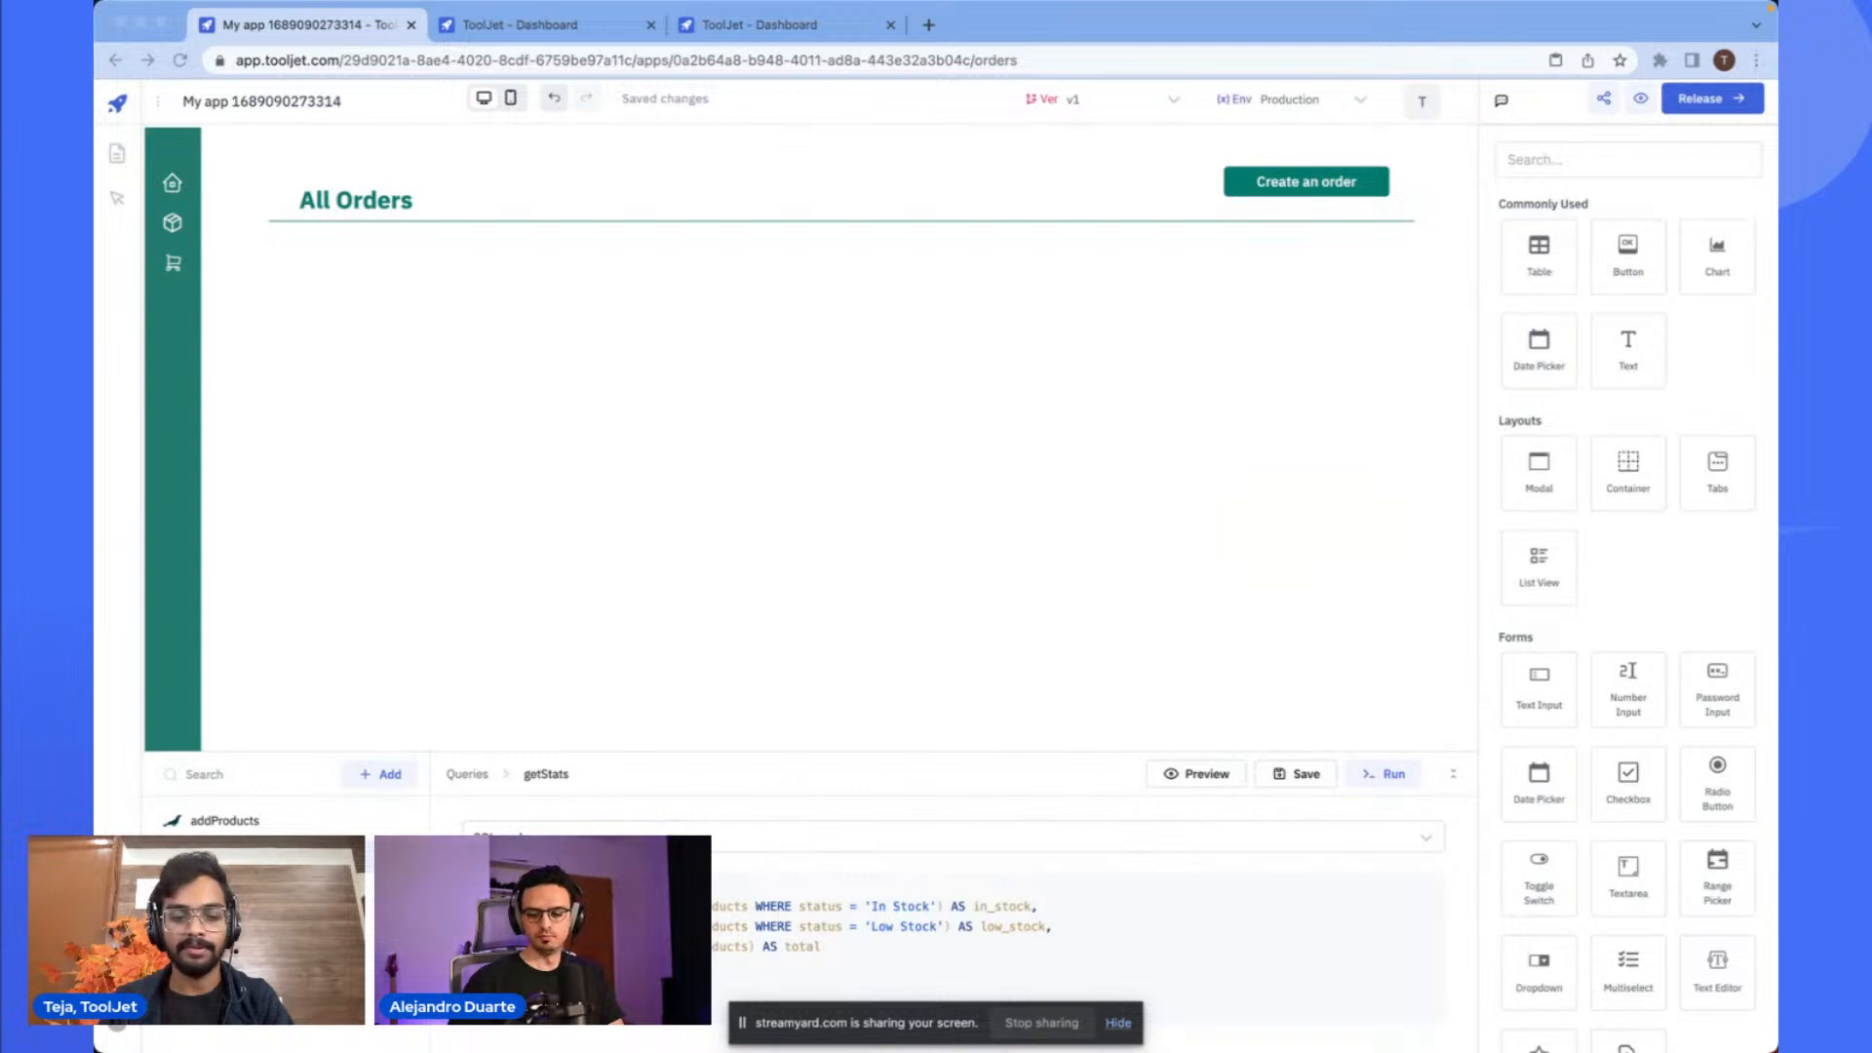
pyautogui.click(1562, 159)
pyautogui.scroll(5, 1559, 160)
pyautogui.write('kanban')
pyautogui.moveTo(1383, 308); pyautogui.dragTo(127, 341)
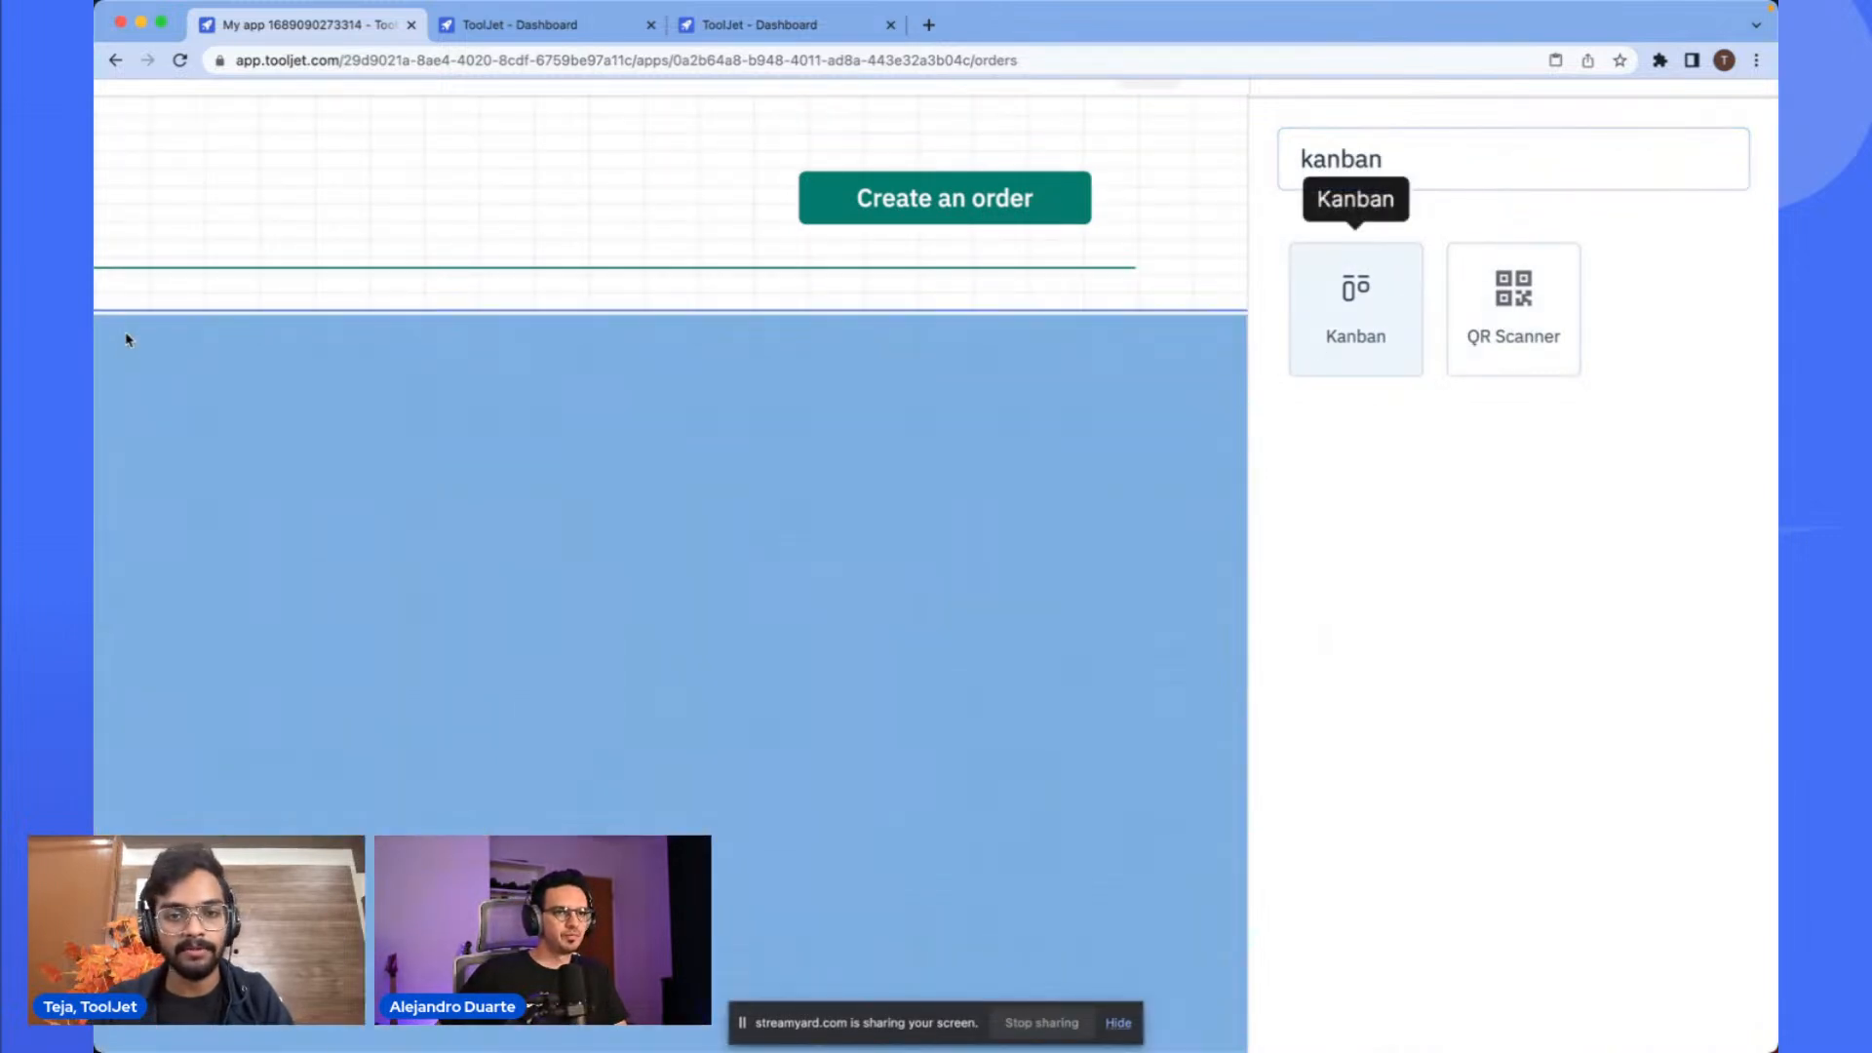
pyautogui.moveTo(702, 500); pyautogui.dragTo(702, 499)
pyautogui.scroll(-5, 702, 498)
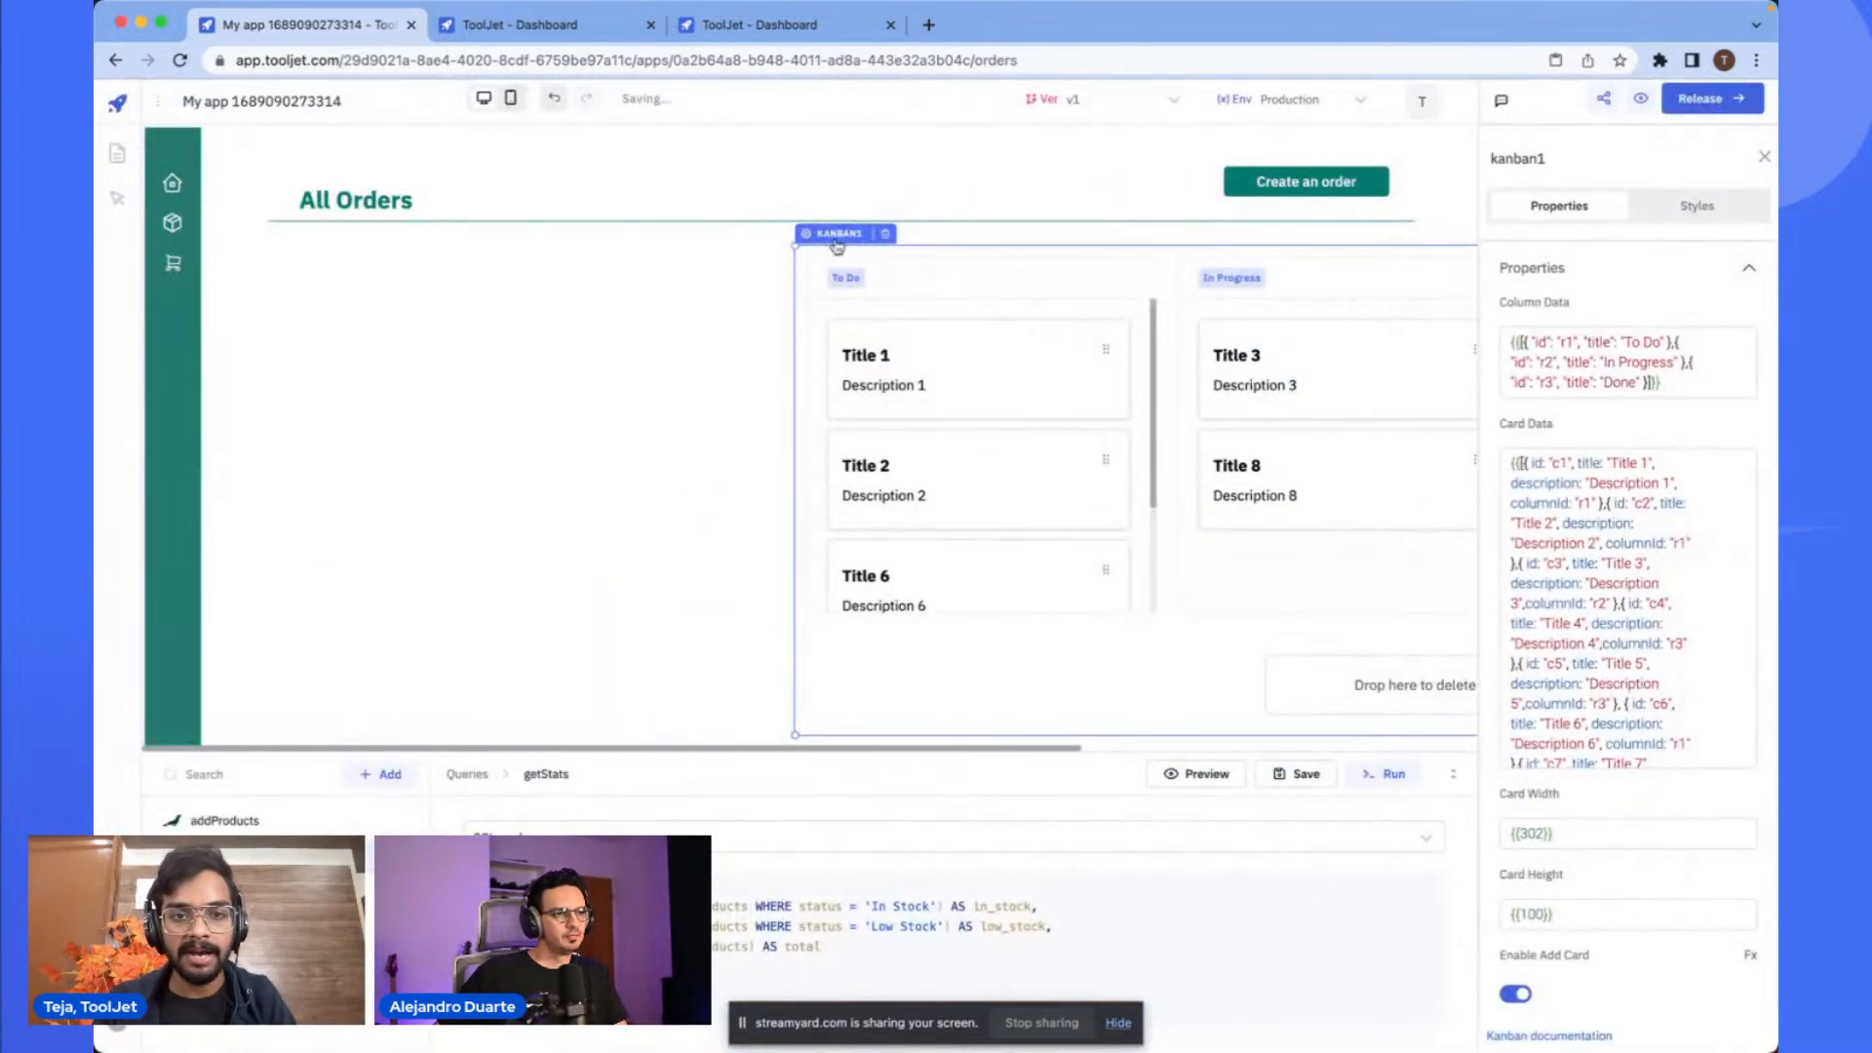
pyautogui.moveTo(836, 247); pyautogui.dragTo(564, 264)
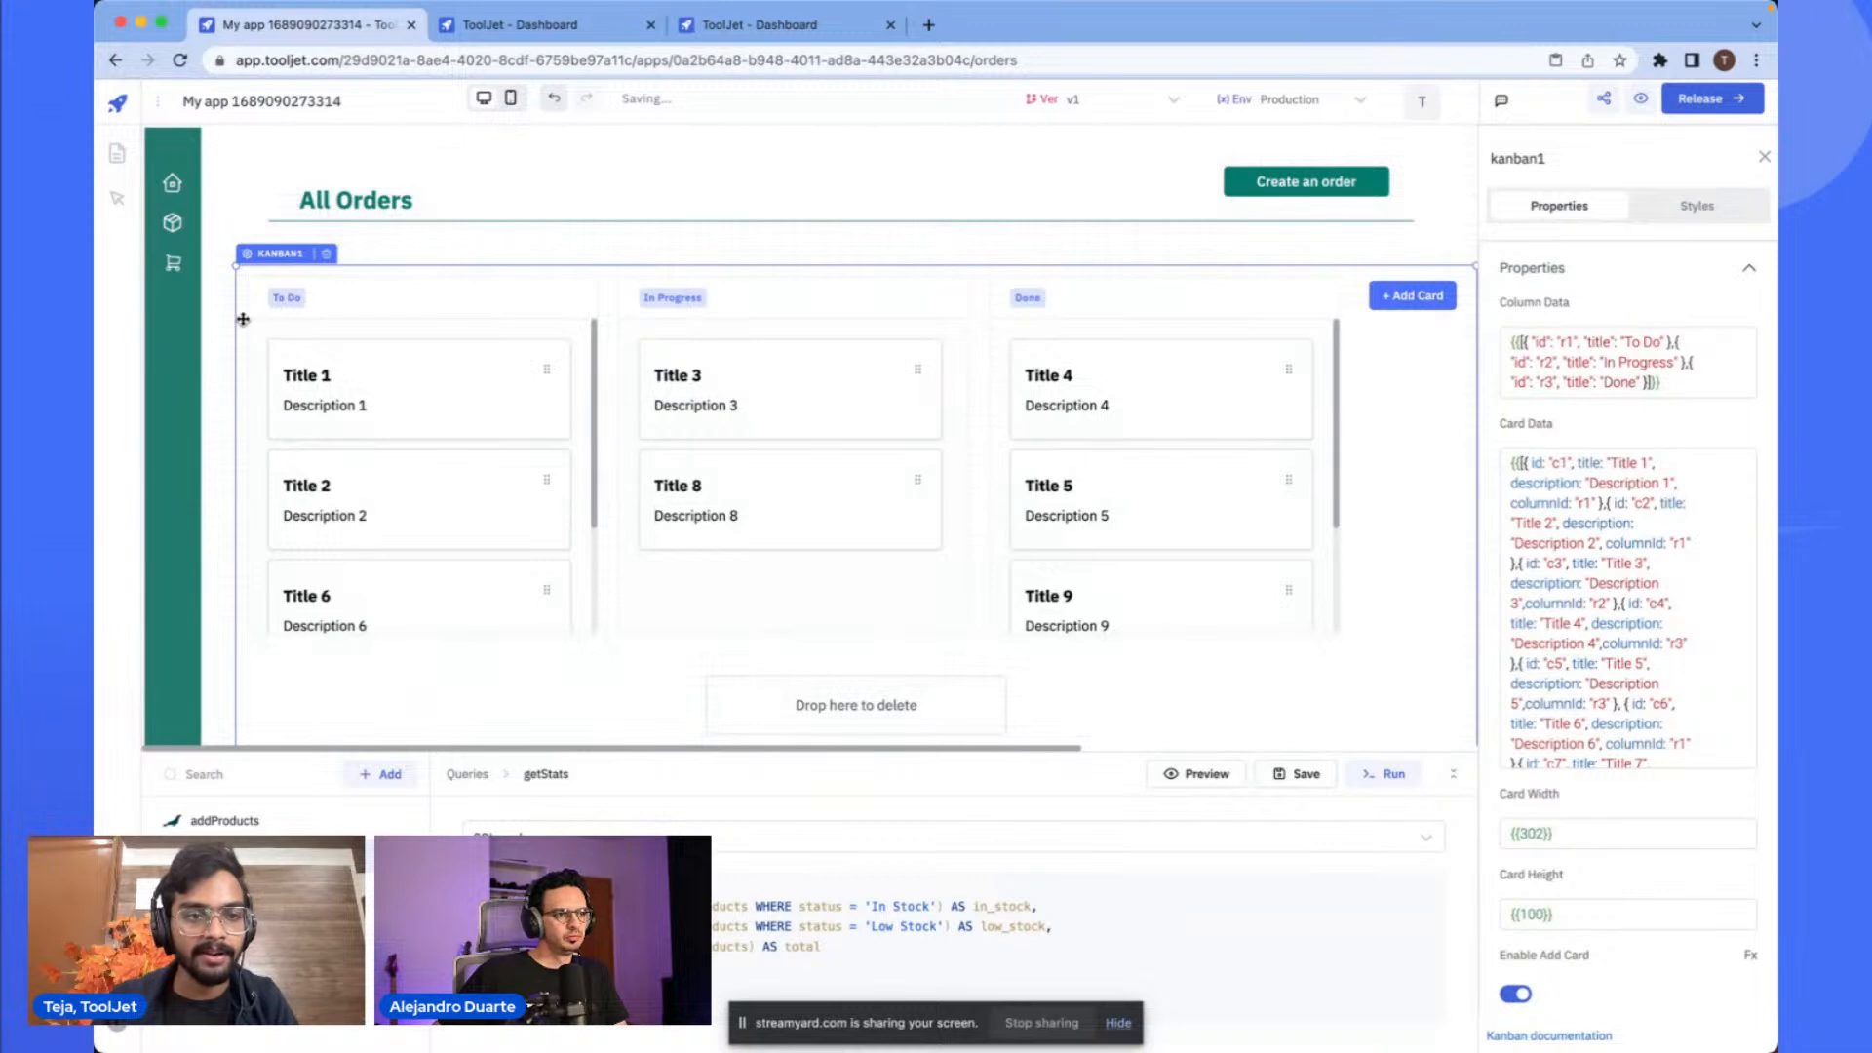
pyautogui.moveTo(240, 312); pyautogui.dragTo(317, 247)
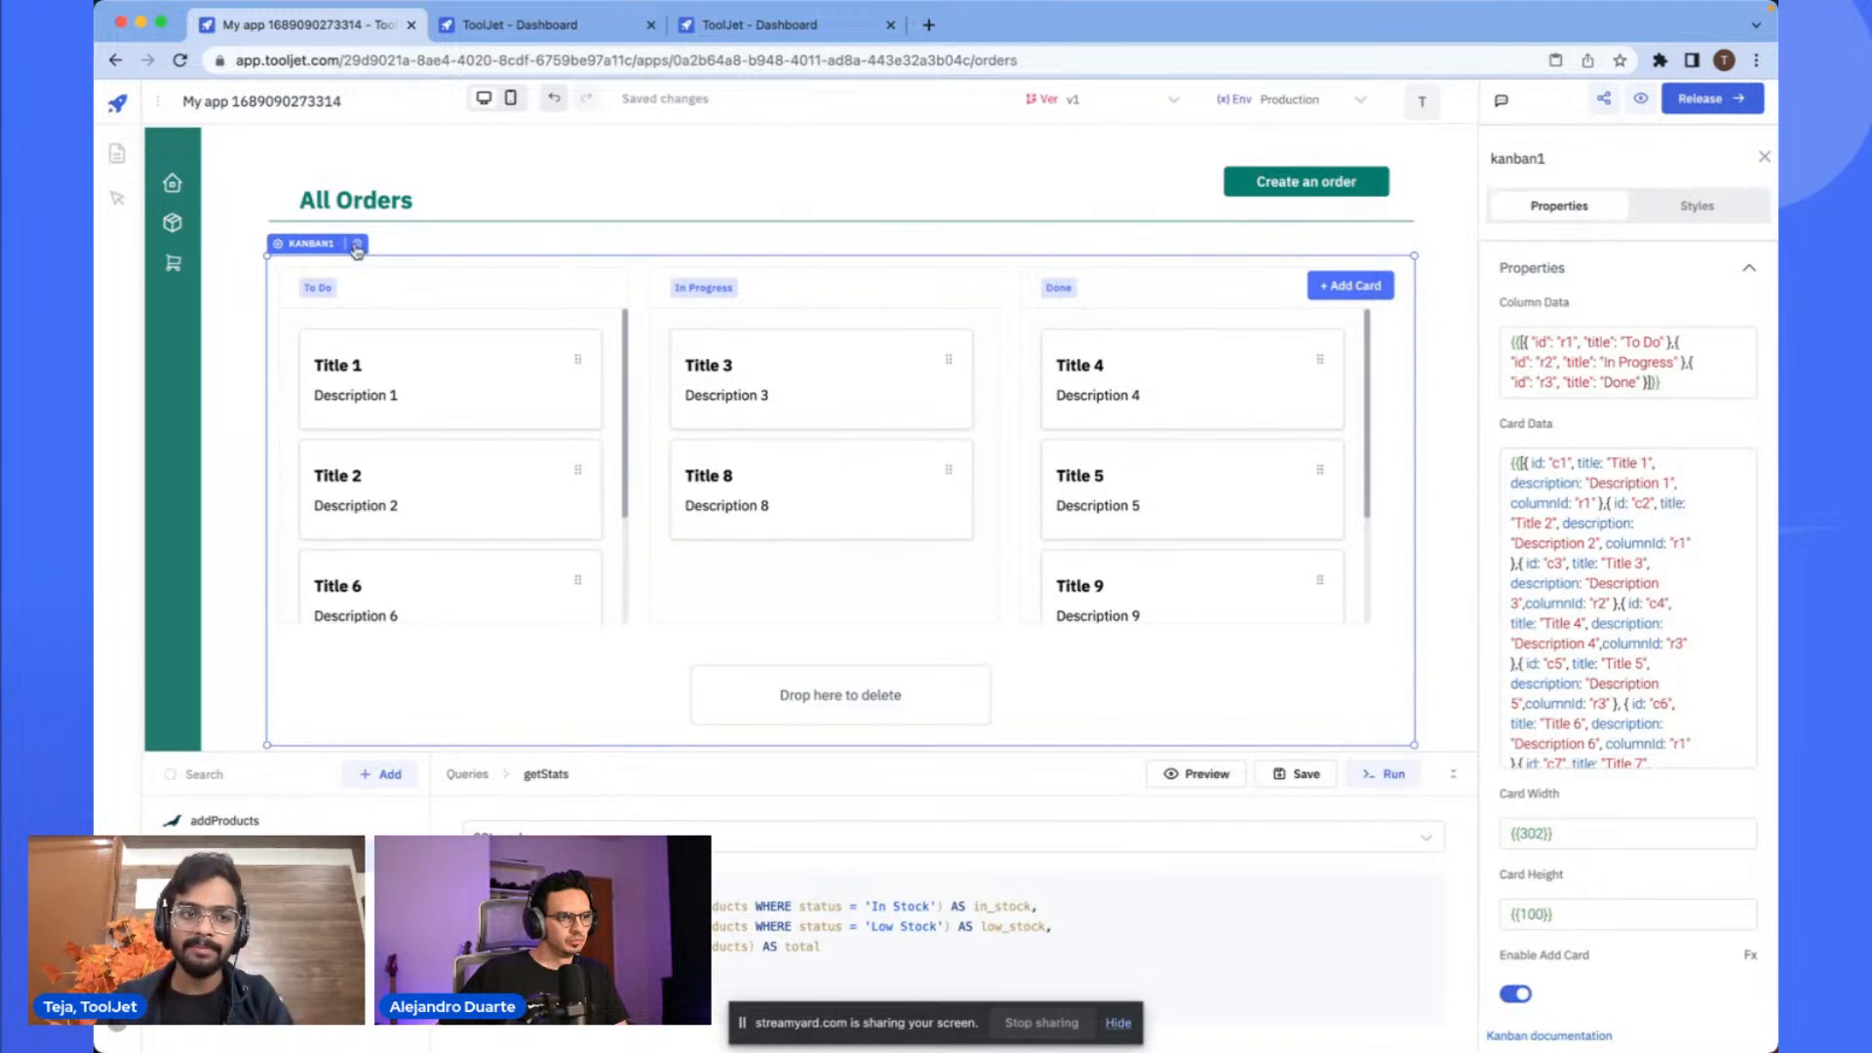
pyautogui.click(359, 242)
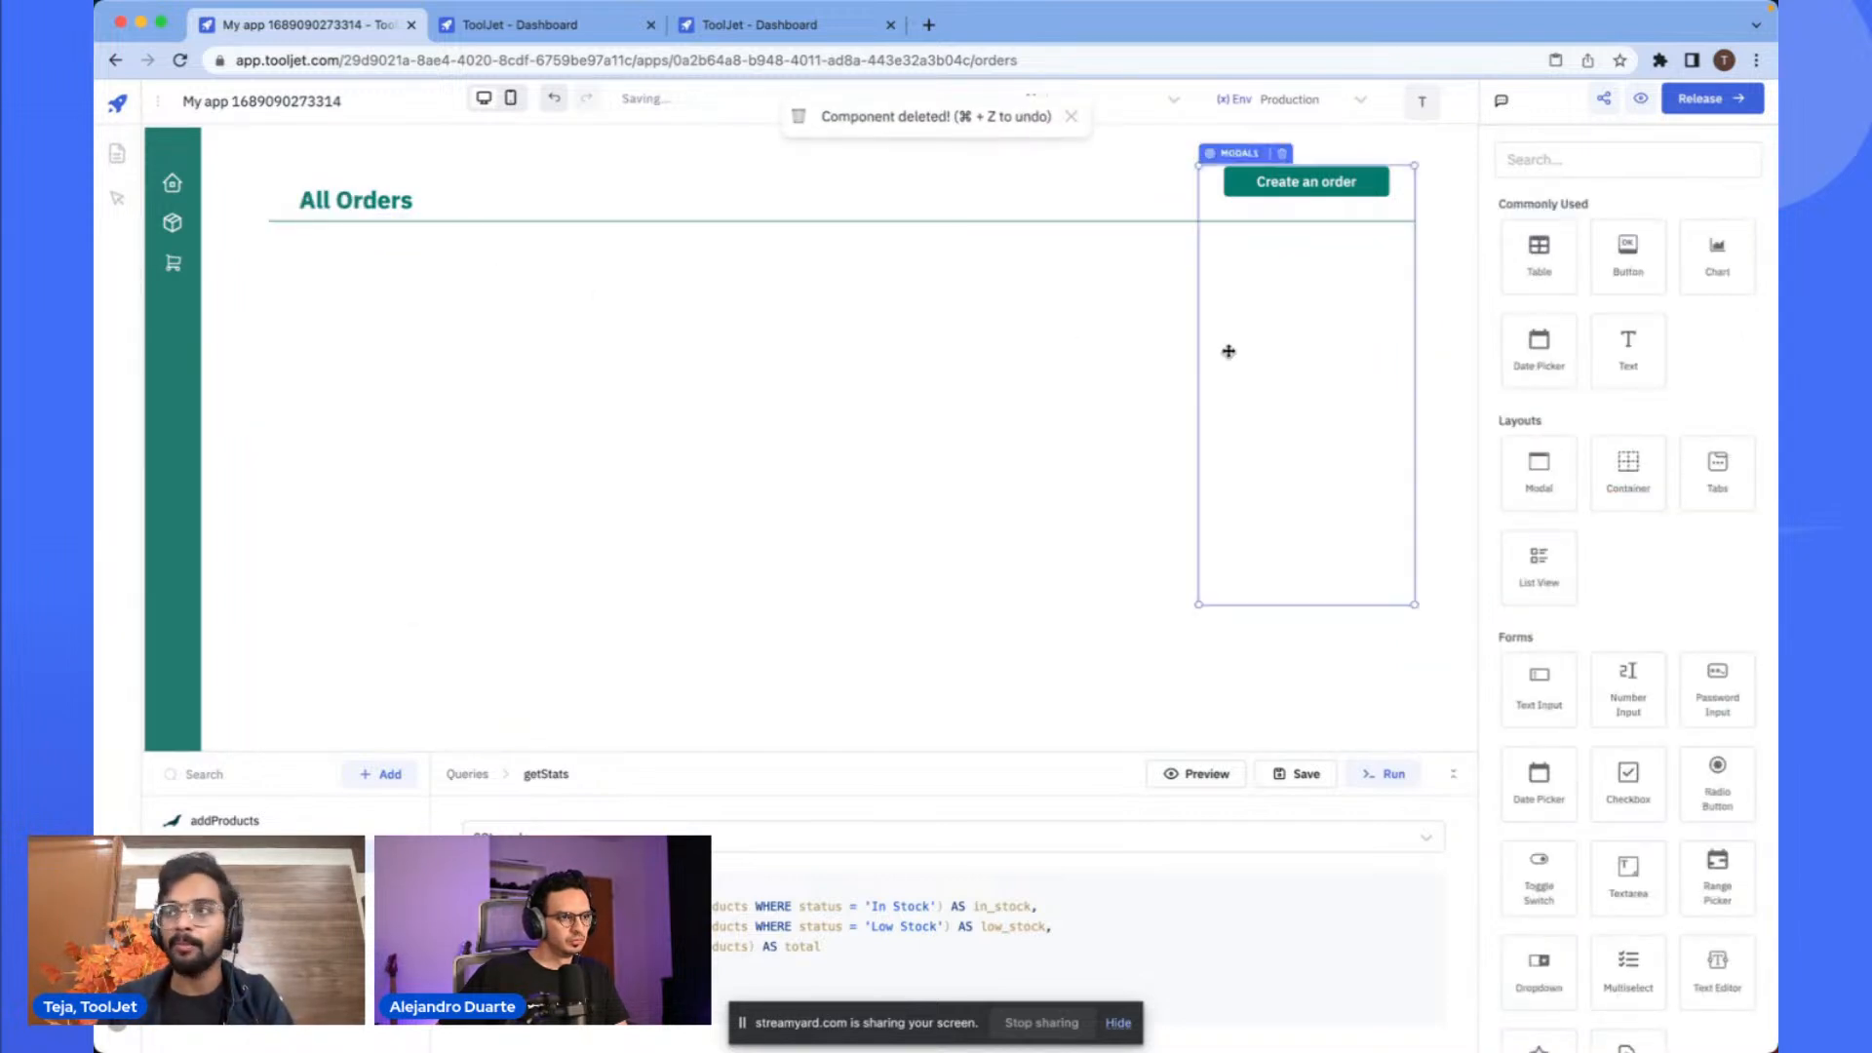
# - Paste the prepared Kanban with Orders Placed, Shipped and delivered columns and place it below the All Orders heading
pyautogui.press('super+v')
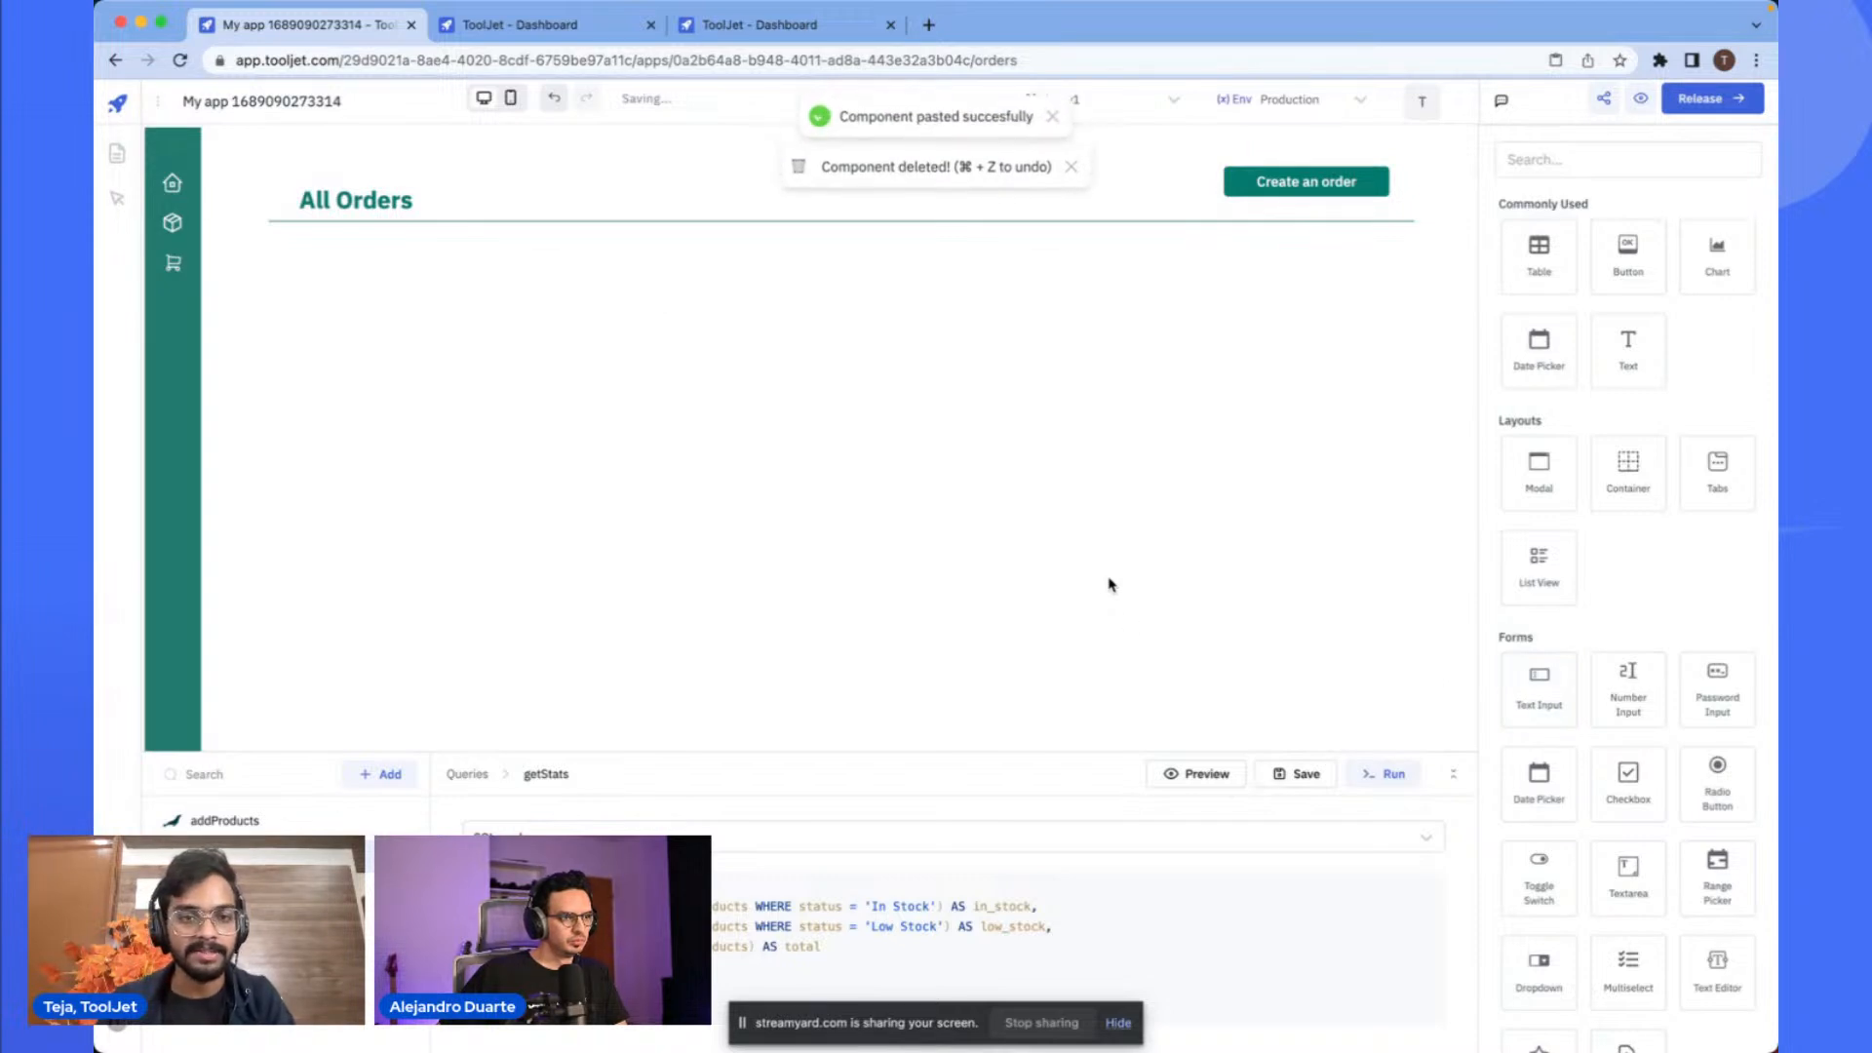
pyautogui.scroll(-4, 1205, 439)
pyautogui.scroll(2, 608, 331)
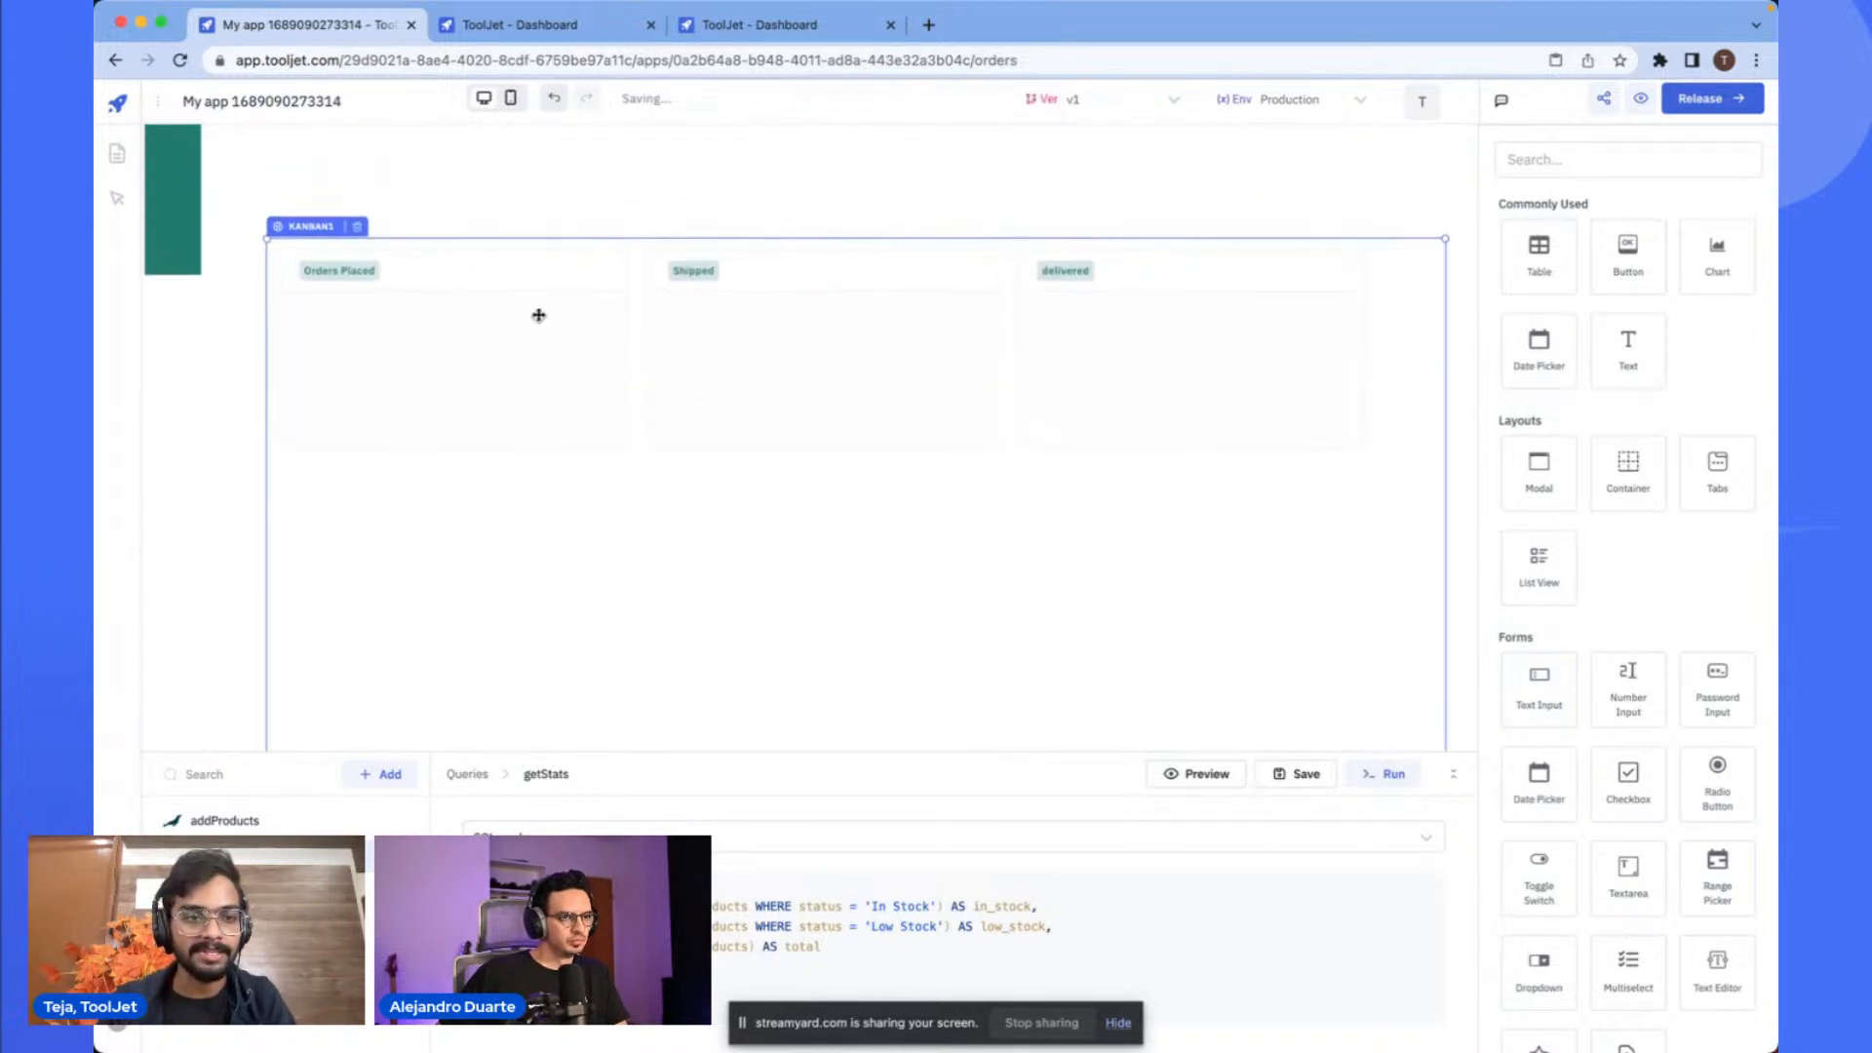
pyautogui.click(493, 262)
pyautogui.scroll(-3, 436, 307)
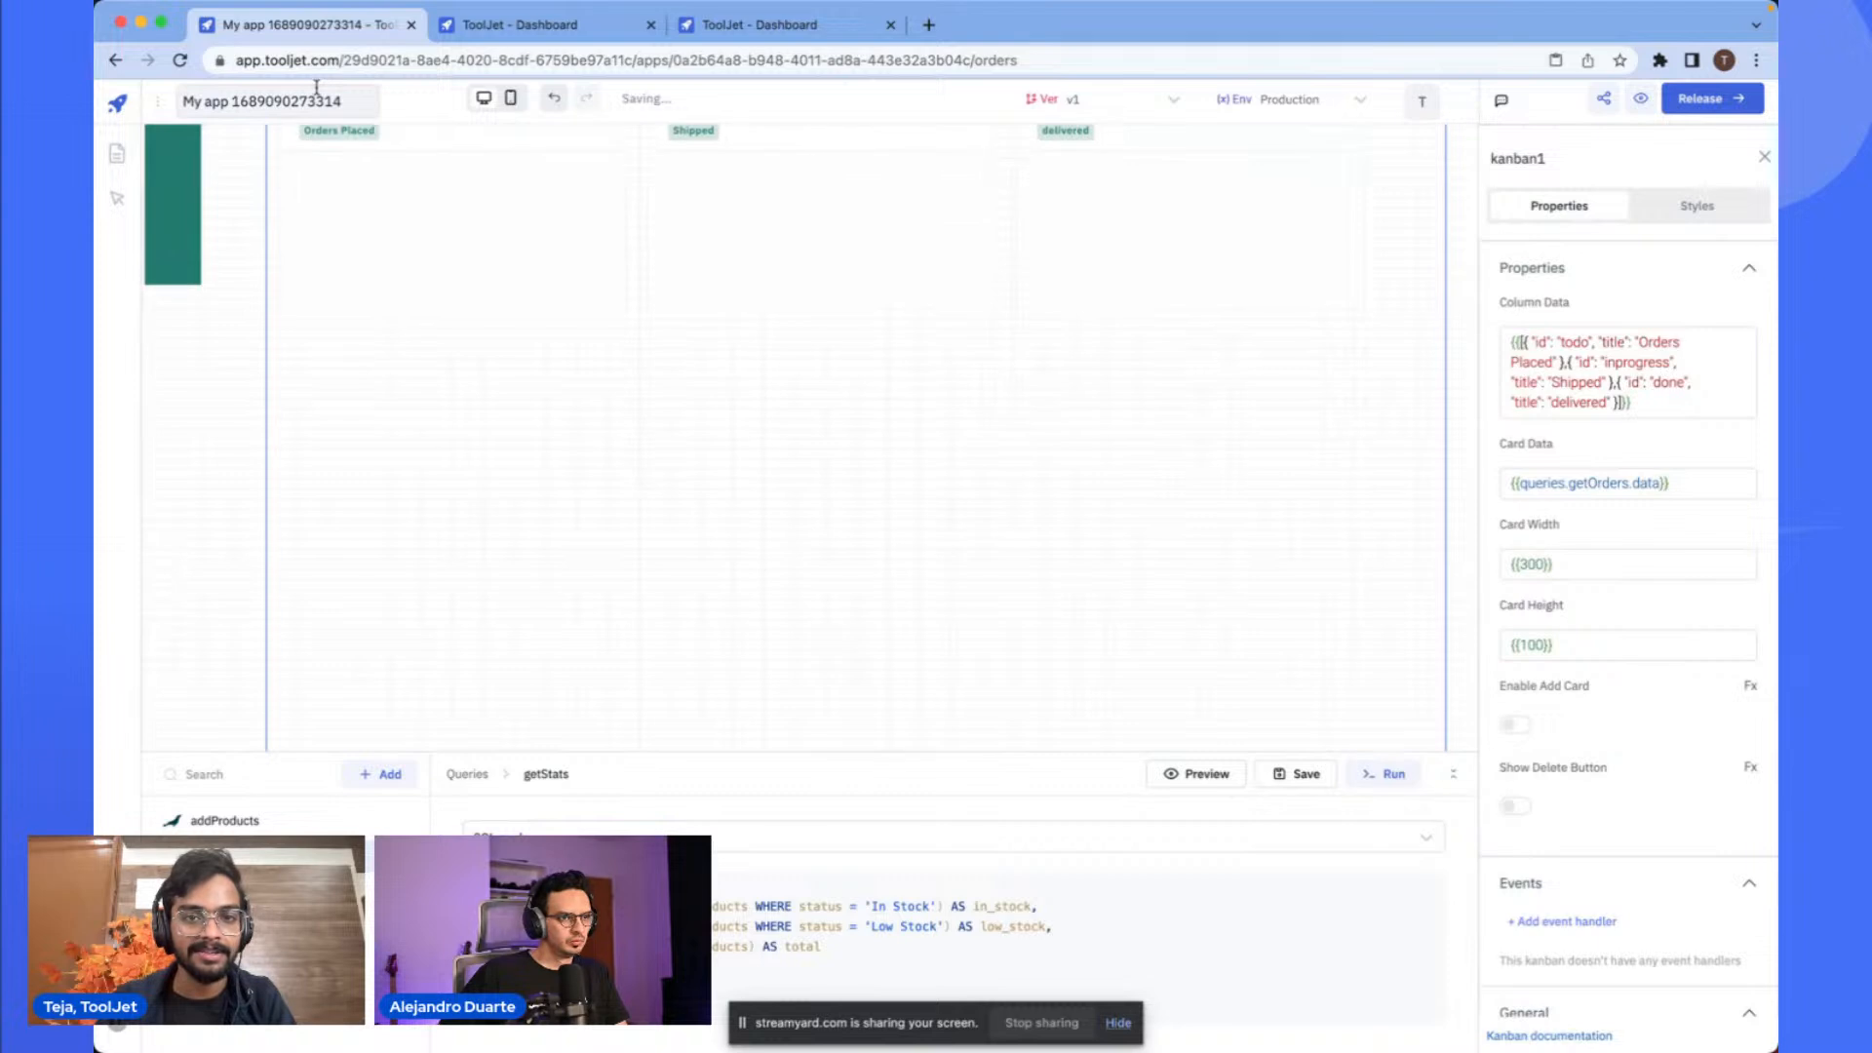
pyautogui.scroll(2, 436, 308)
pyautogui.scroll(5, 313, 572)
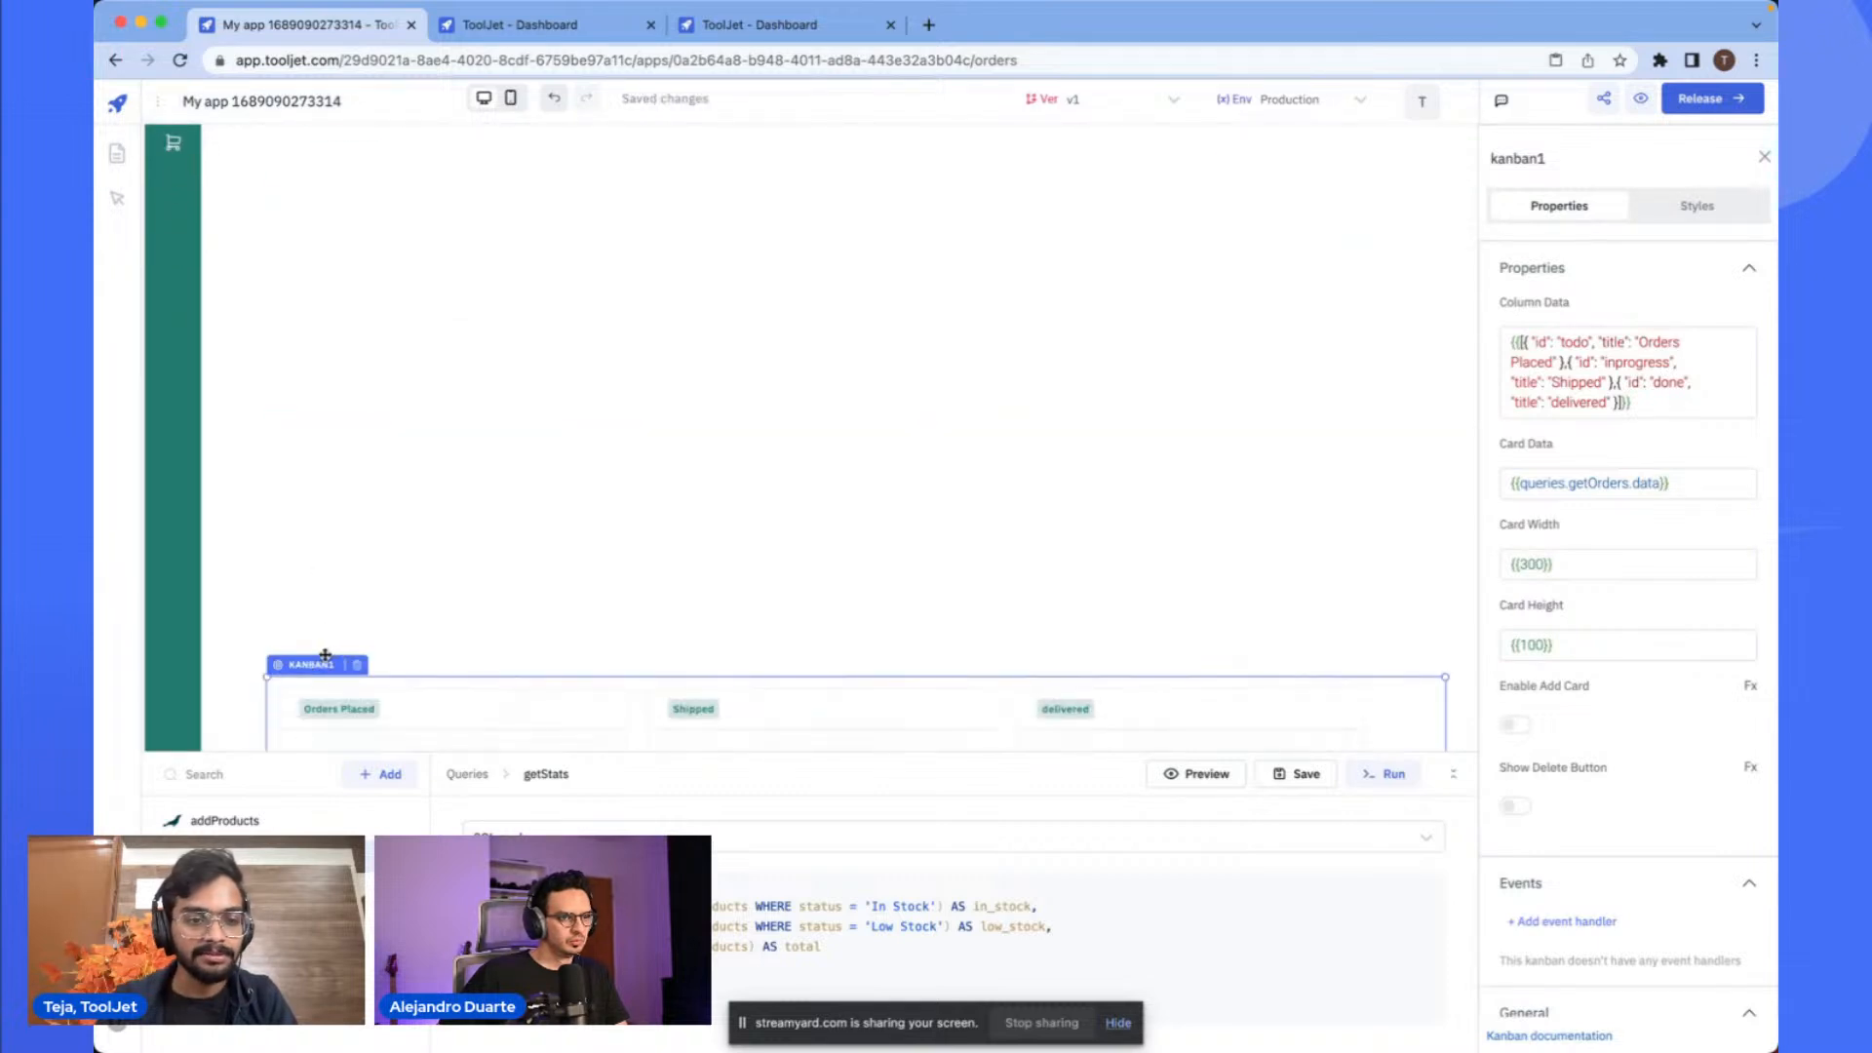
pyautogui.moveTo(322, 675); pyautogui.dragTo(360, 237)
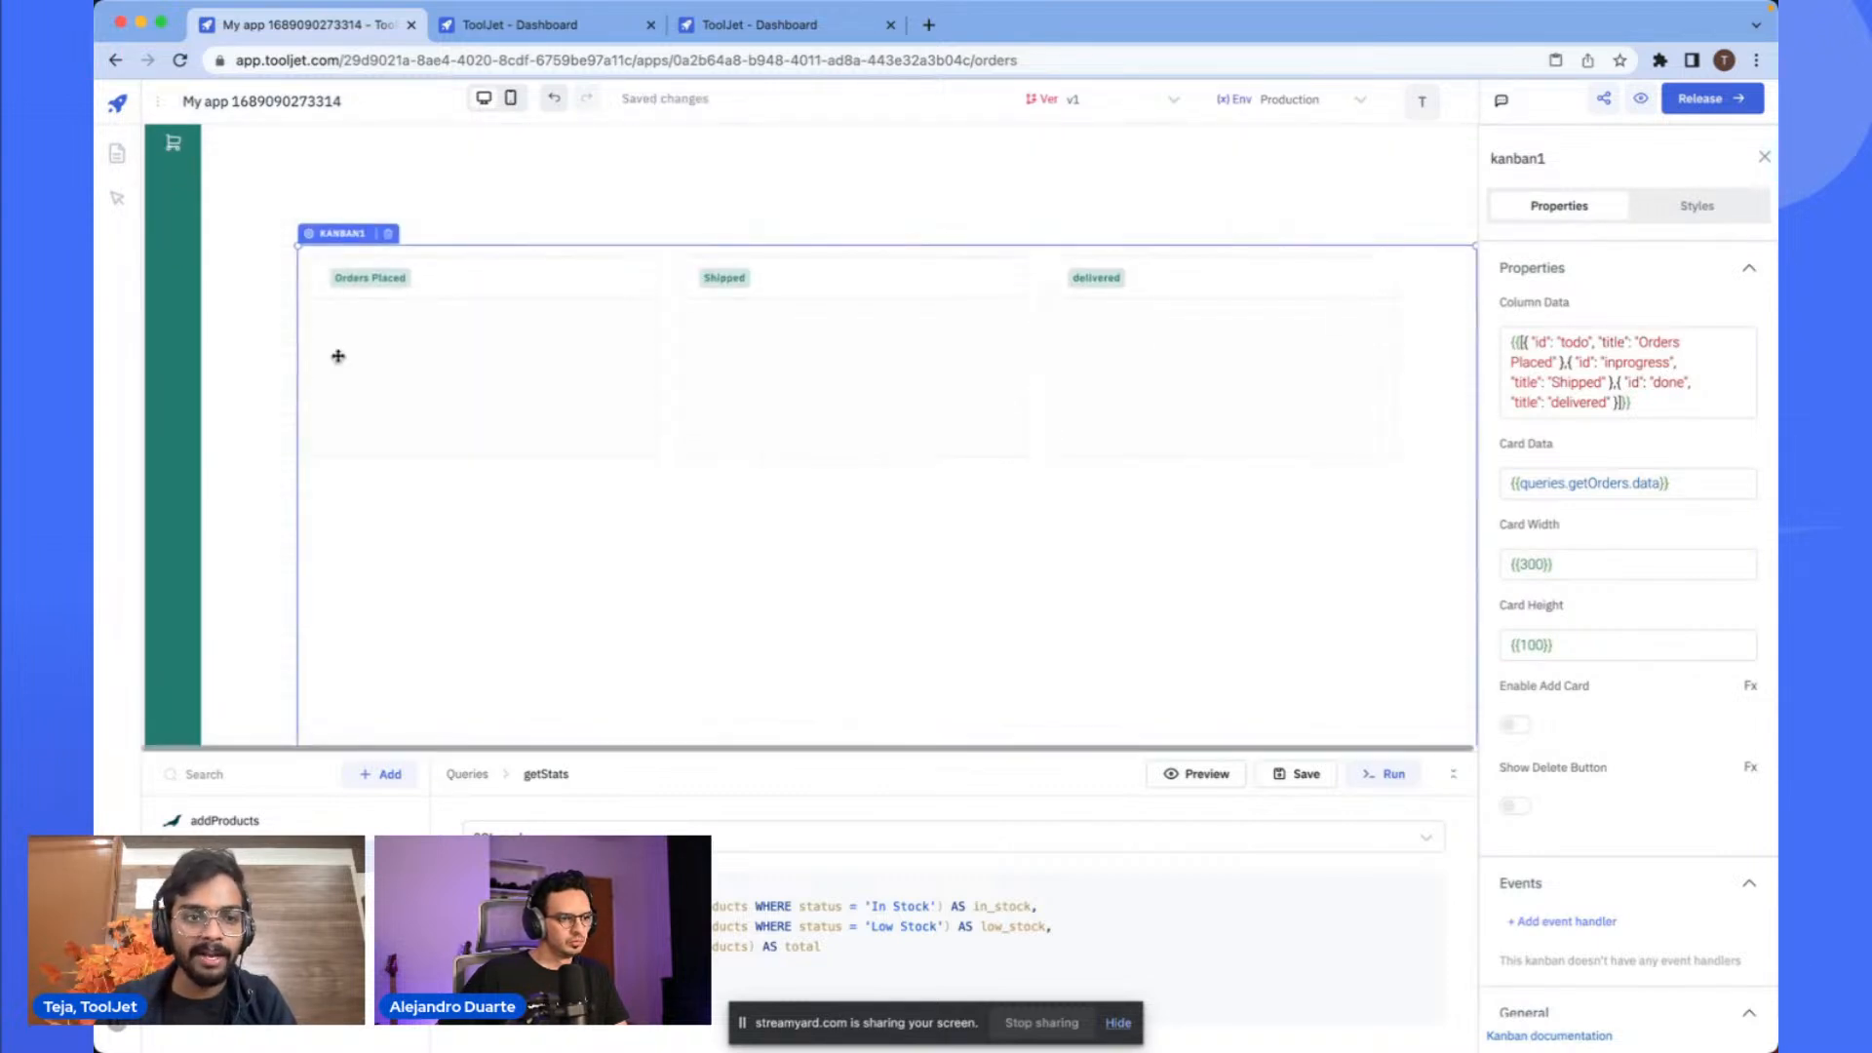
pyautogui.scroll(3, 338, 357)
pyautogui.moveTo(336, 358); pyautogui.dragTo(283, 228)
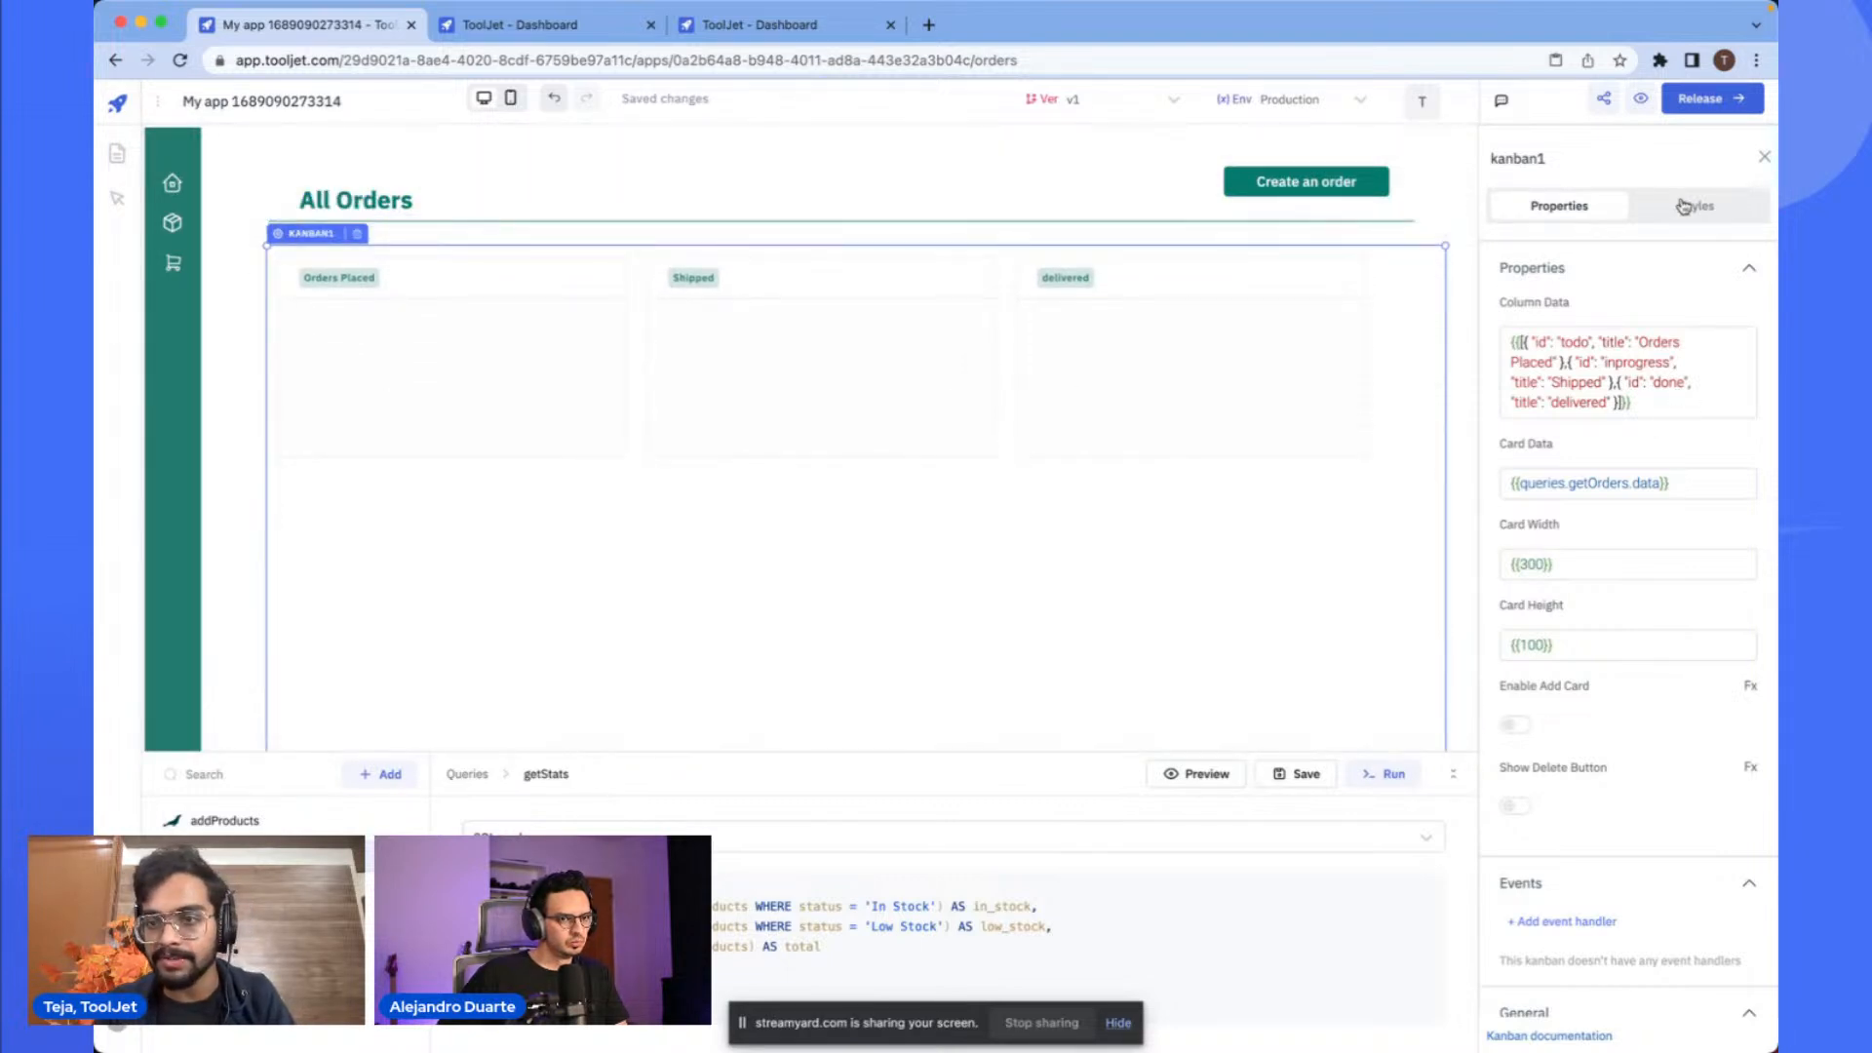
# - Inspect the Kanban's style settings and its column data property
pyautogui.click(1684, 206)
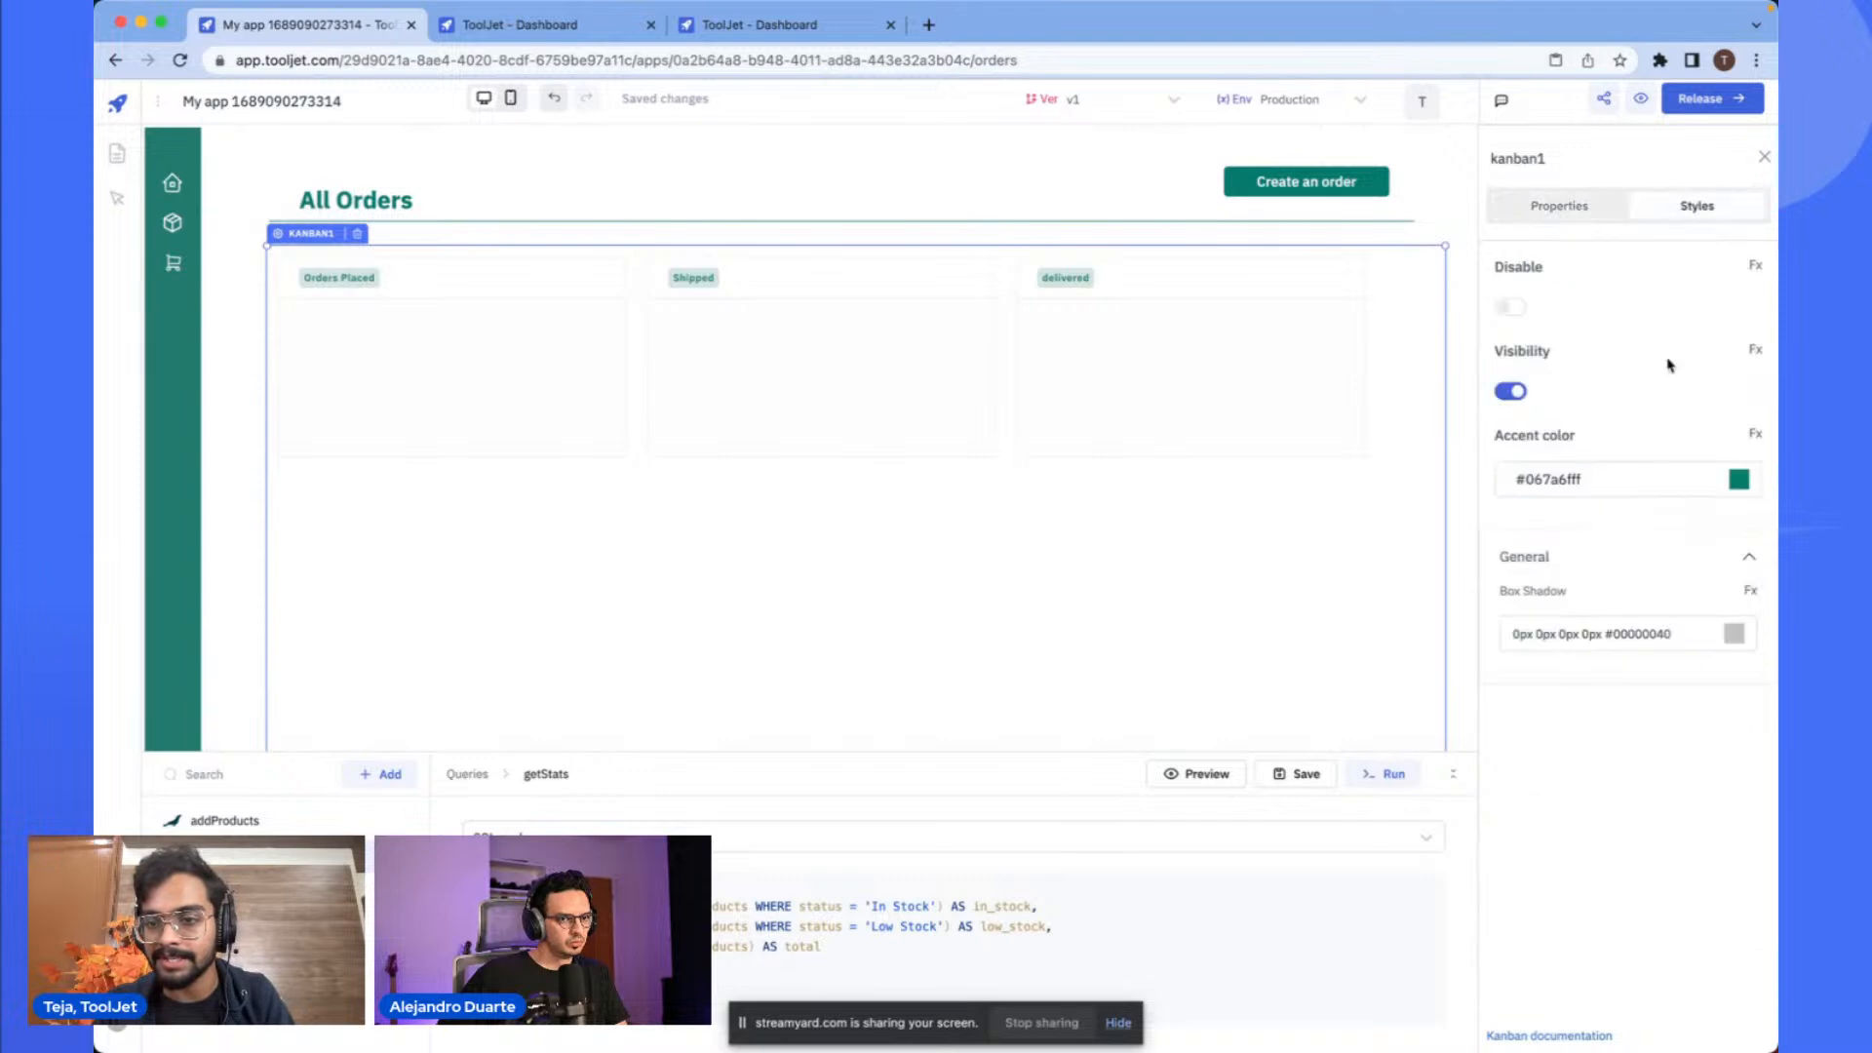
pyautogui.click(1555, 209)
pyautogui.click(1573, 344)
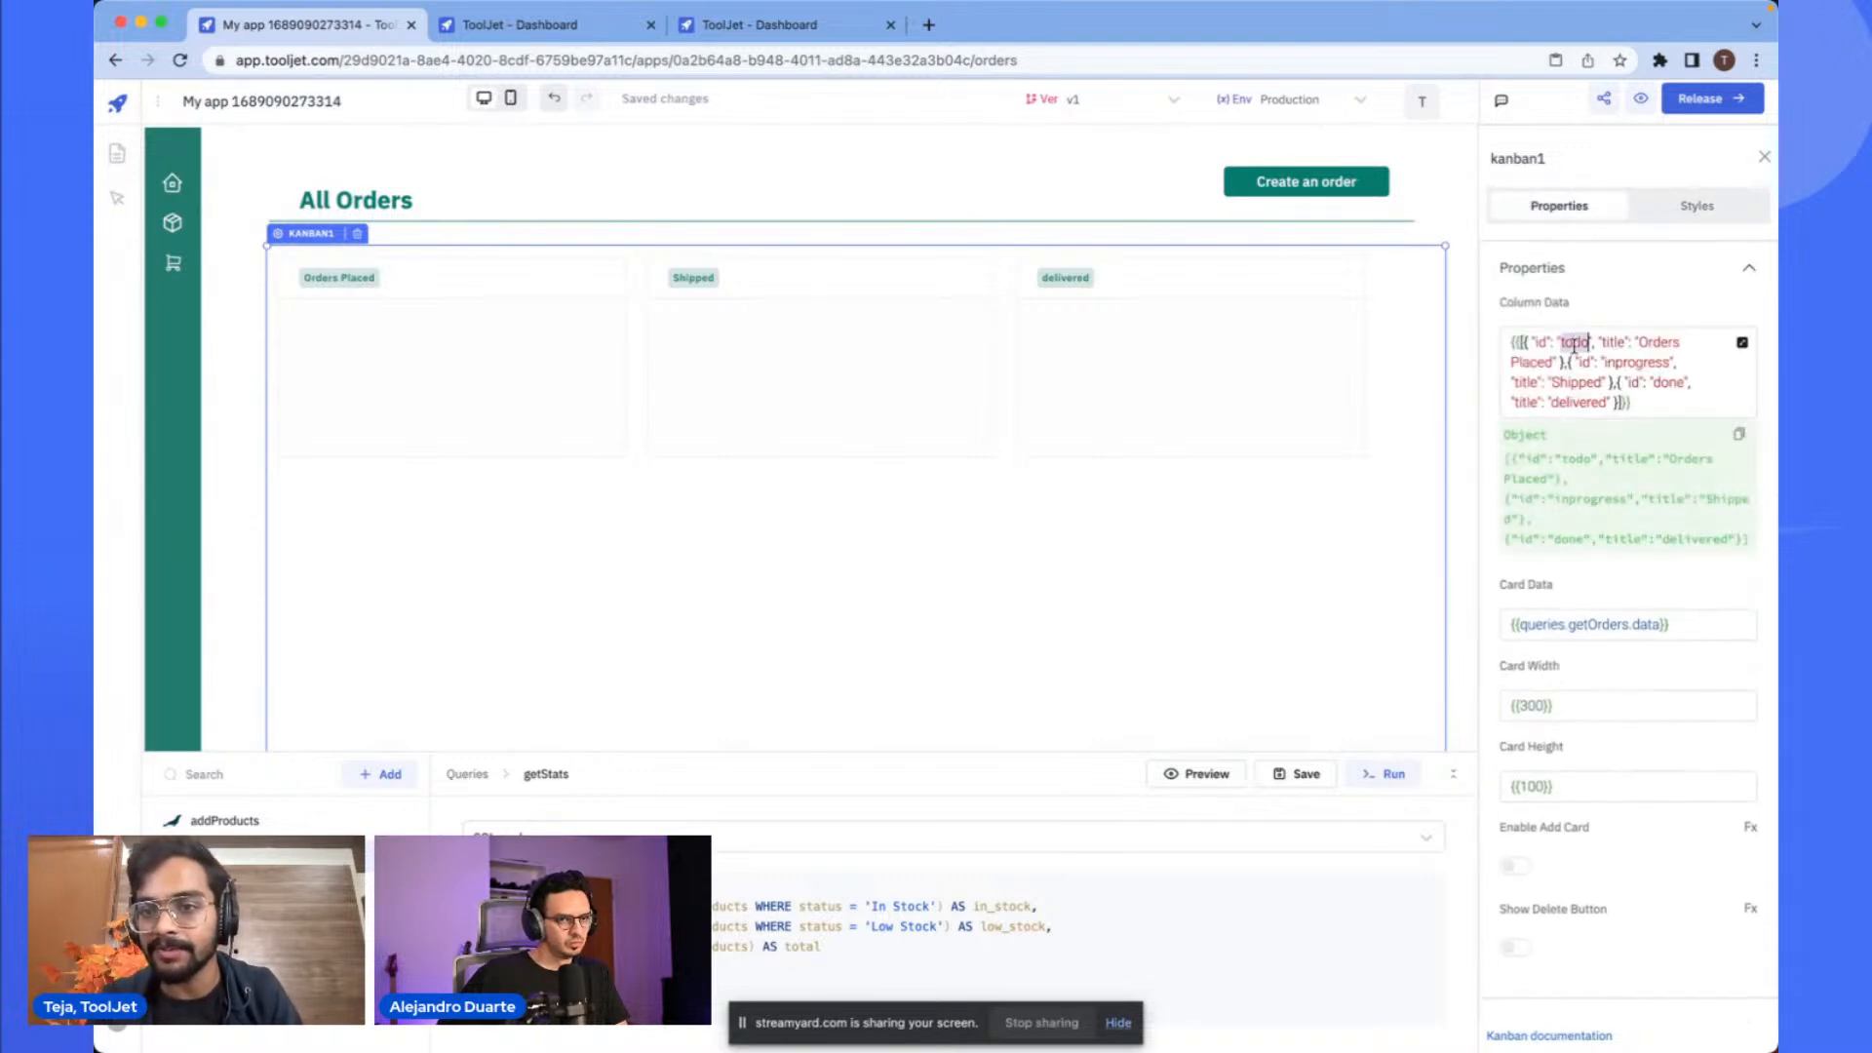
pyautogui.scroll(5, 1616, 353)
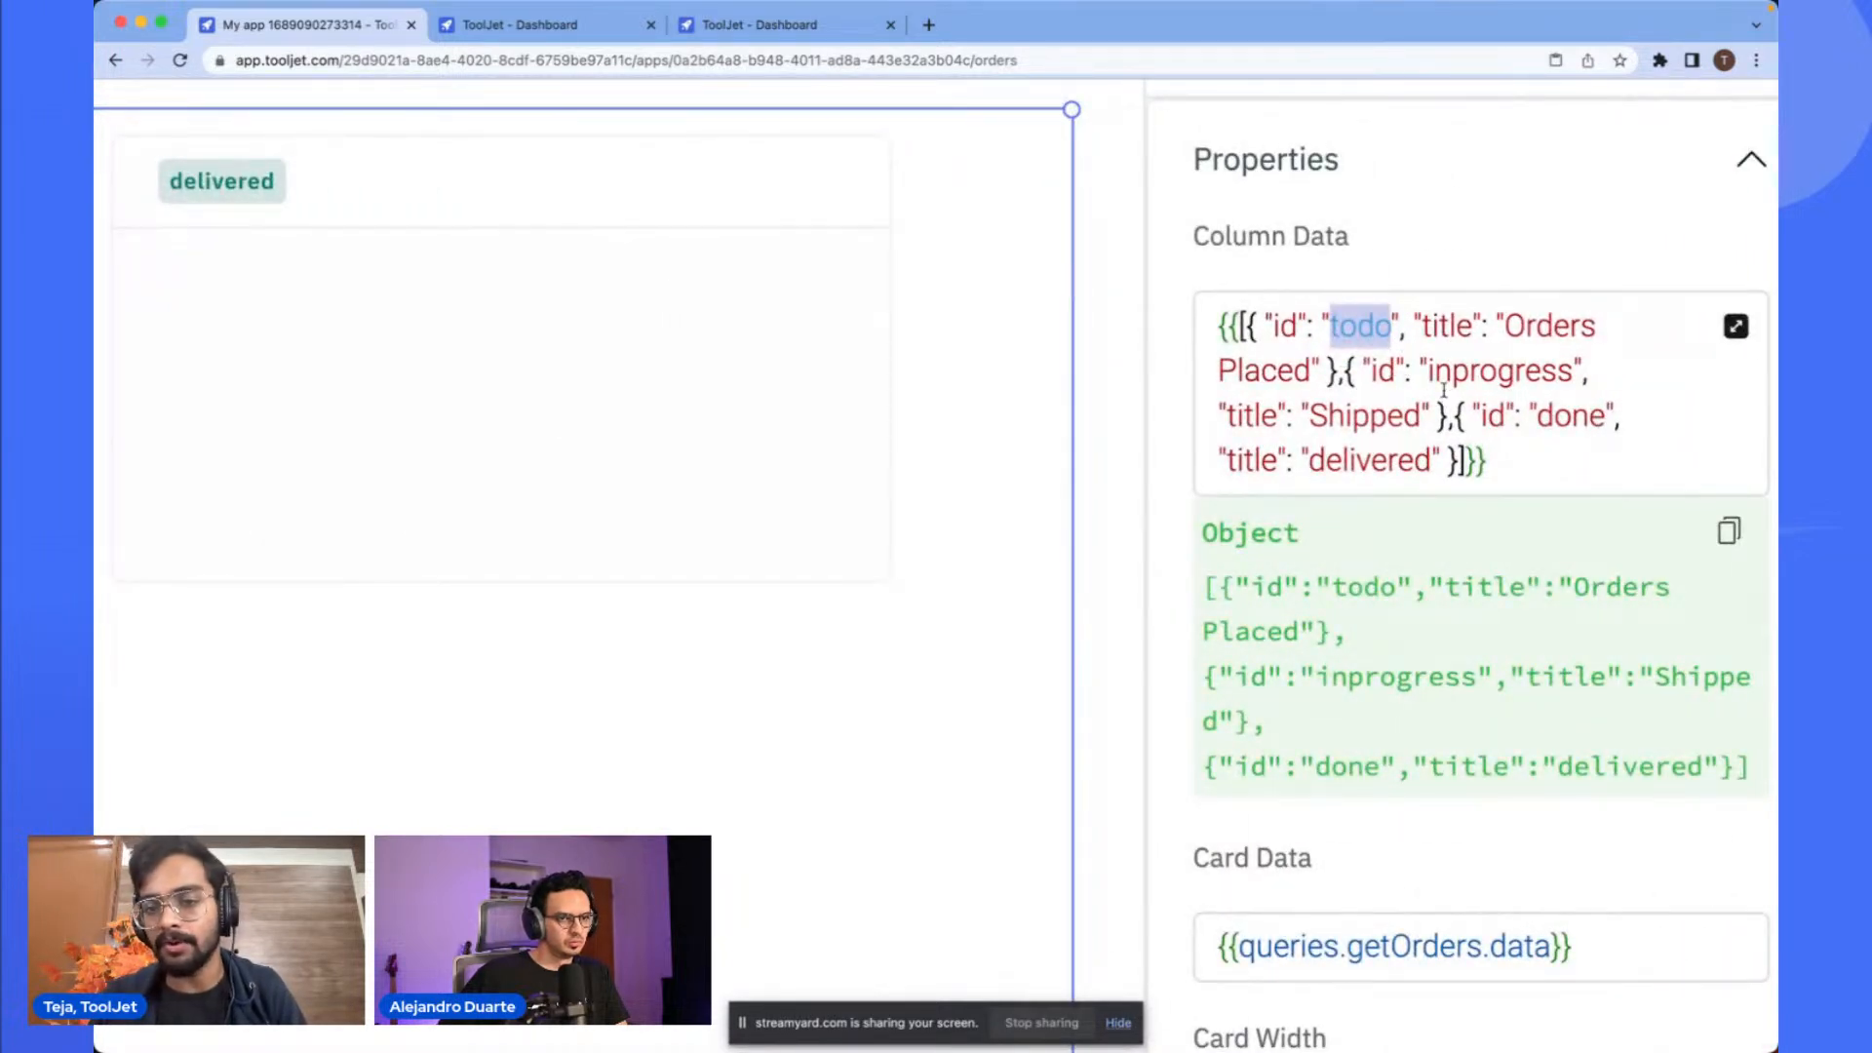
pyautogui.scroll(-5, 1334, 380)
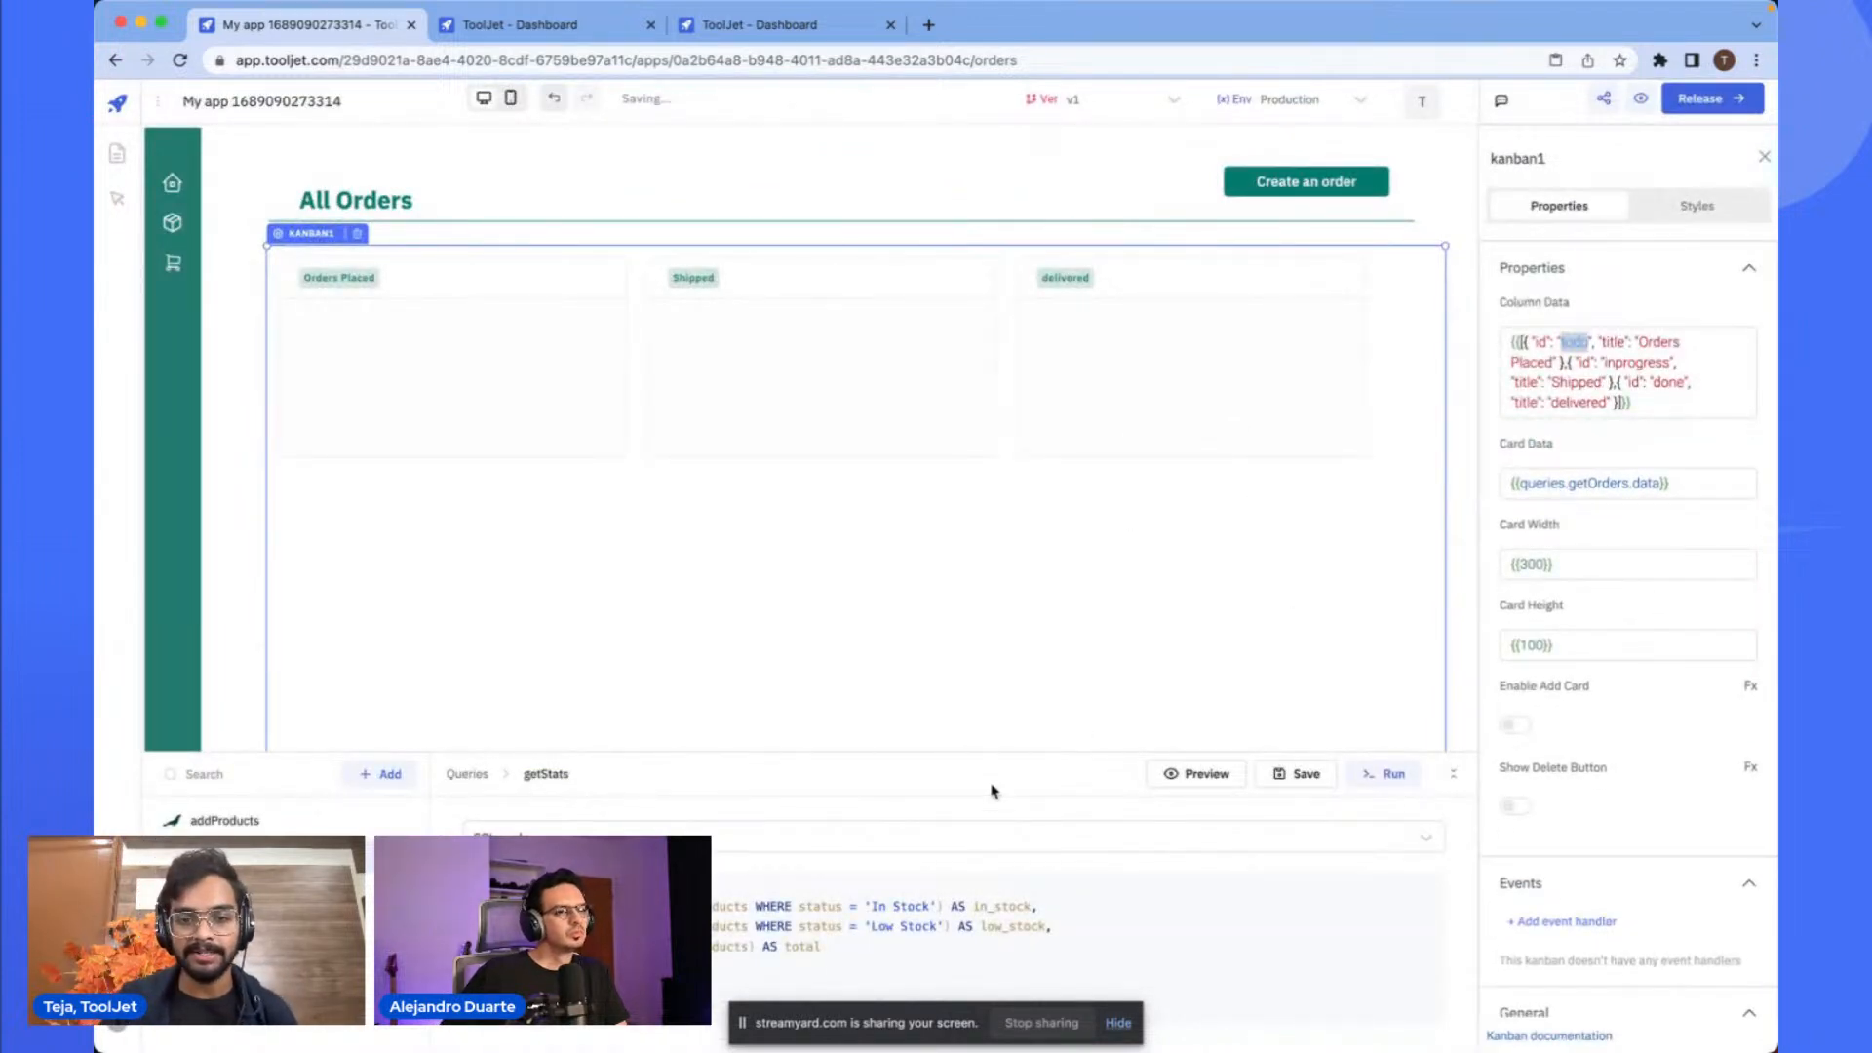
# - Add a new MariaDB query and name it getOrders
pyautogui.moveTo(1014, 751); pyautogui.dragTo(1035, 489)
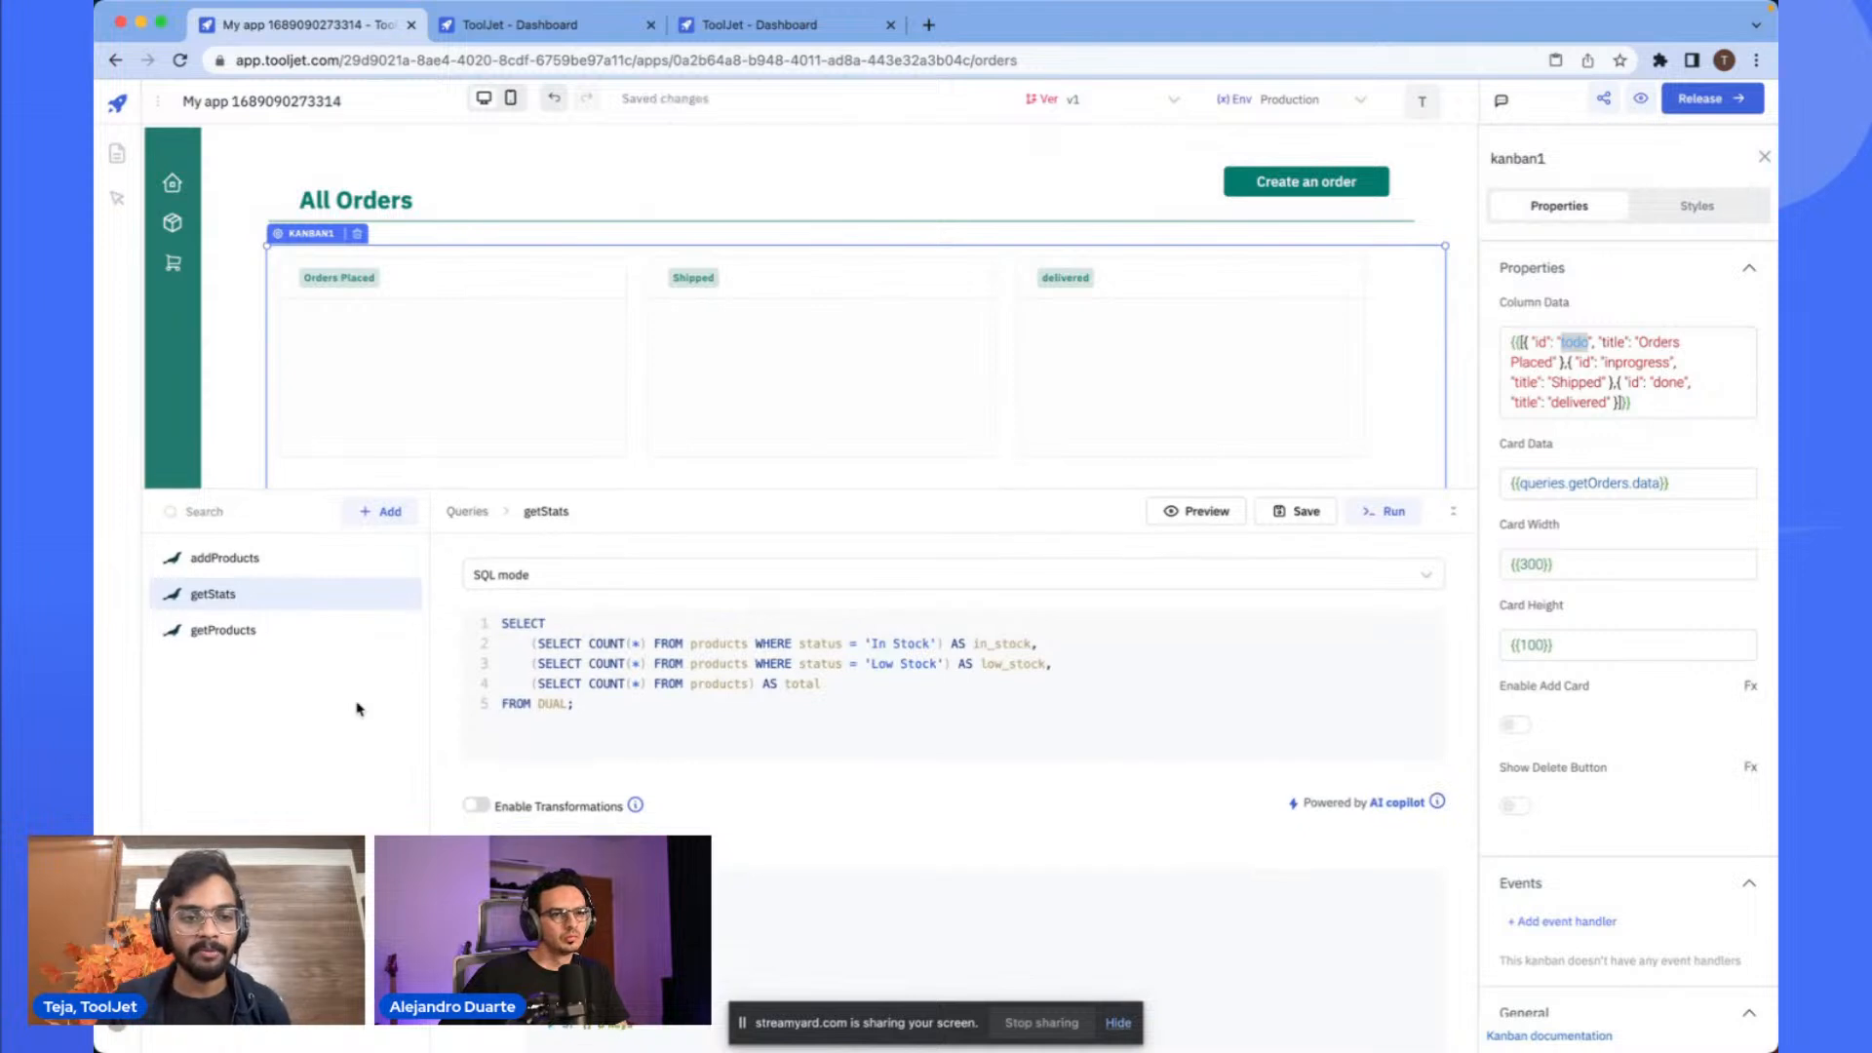
pyautogui.click(386, 521)
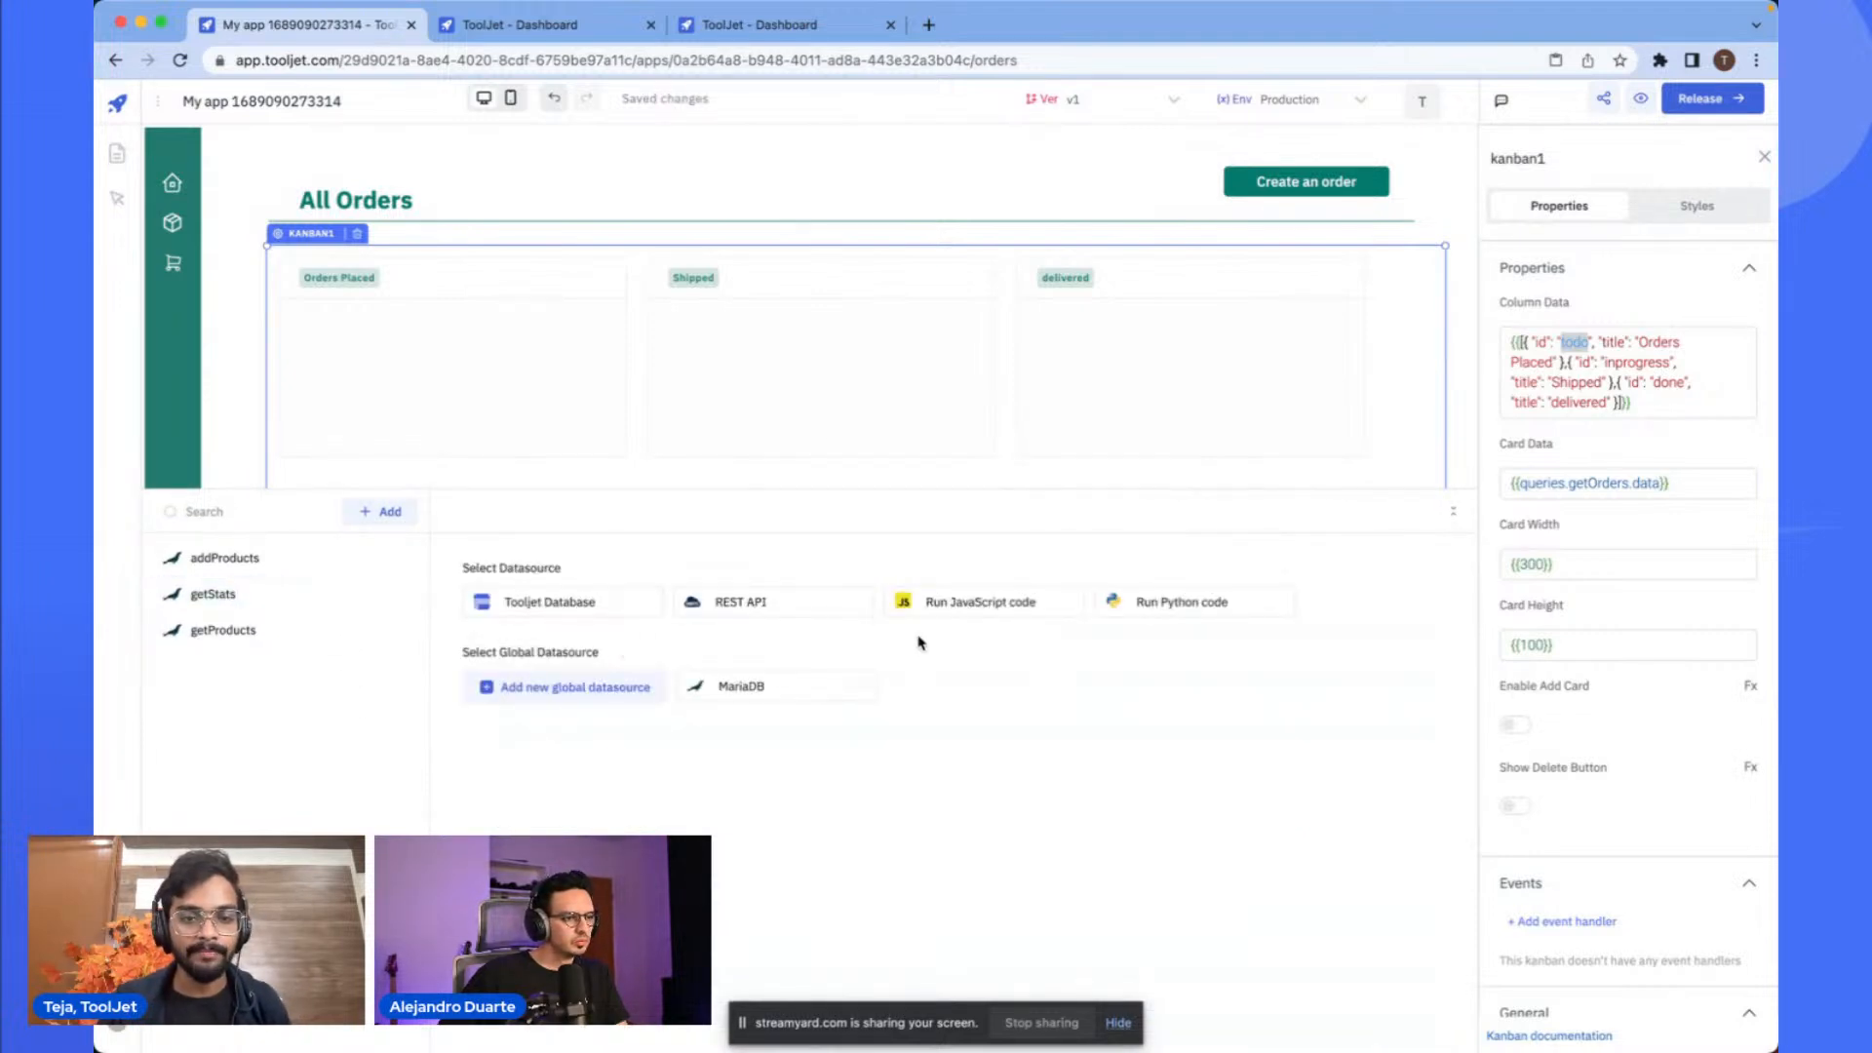
pyautogui.click(768, 687)
pyautogui.click(659, 510)
pyautogui.press('super+a')
pyautogui.write('get')
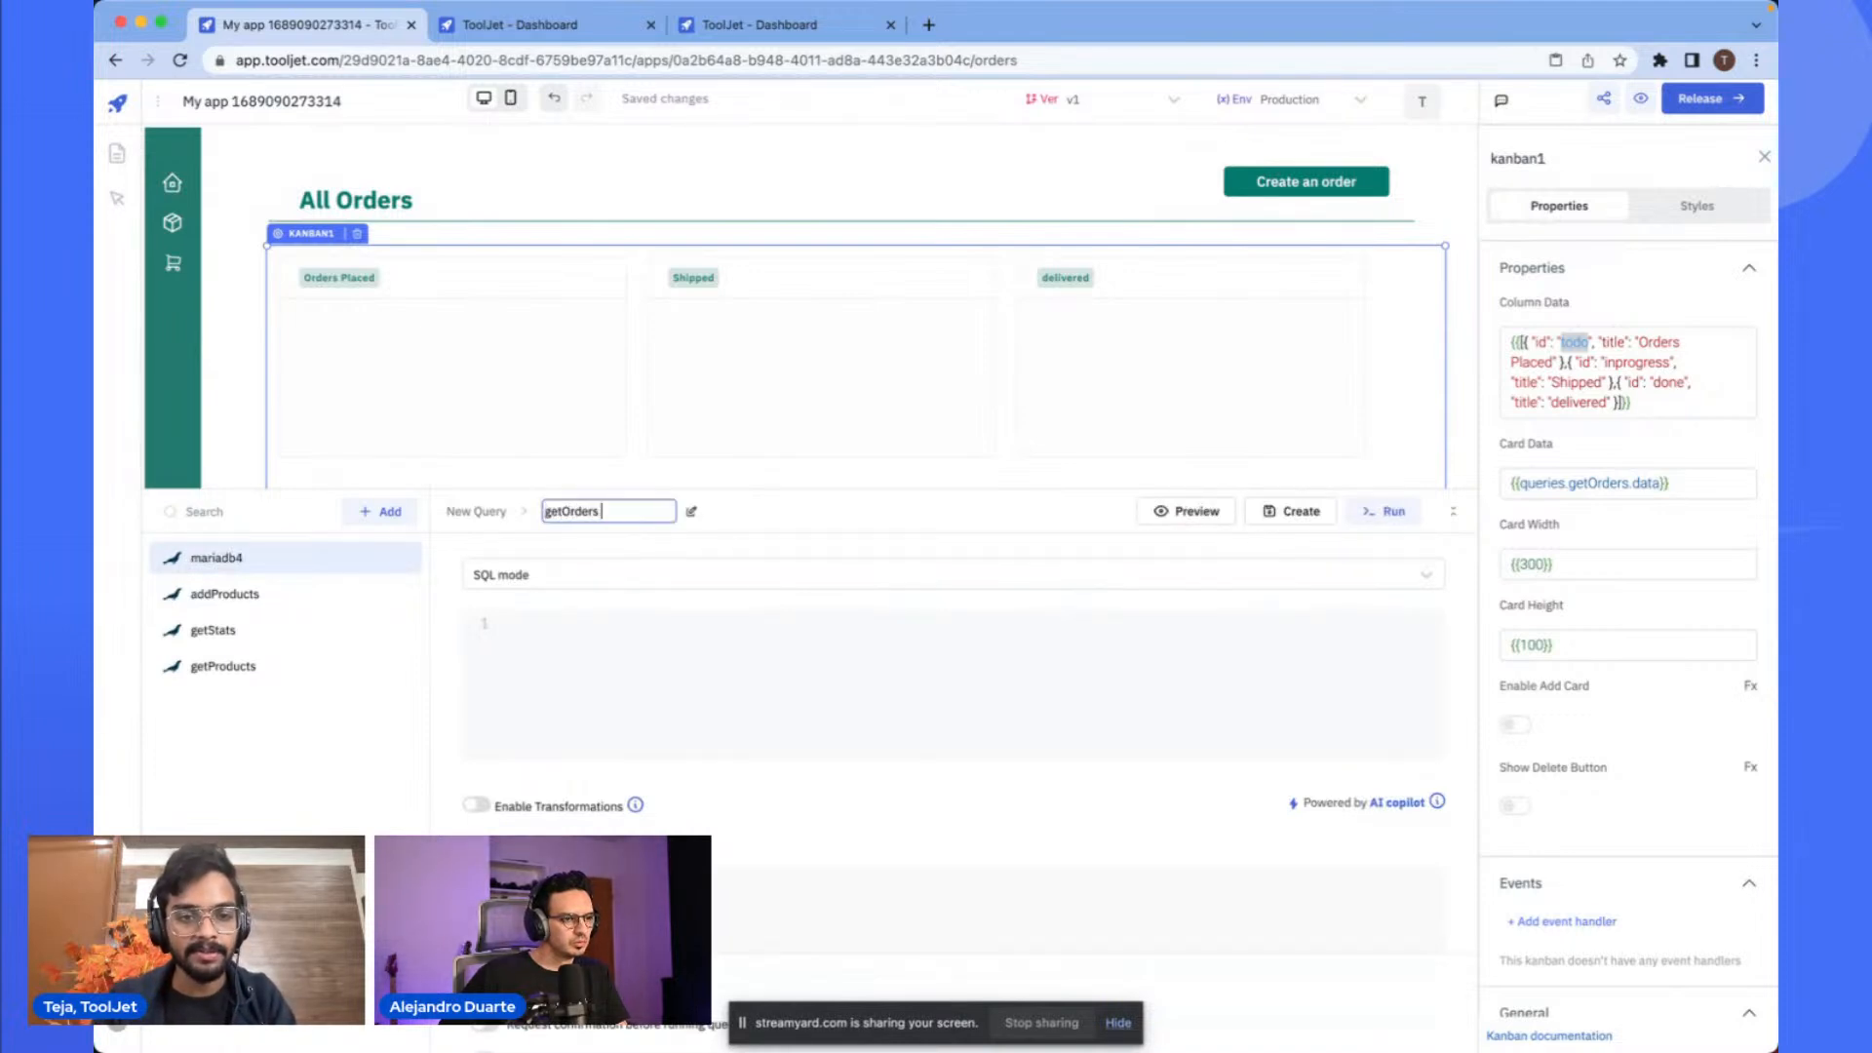
pyautogui.click(536, 712)
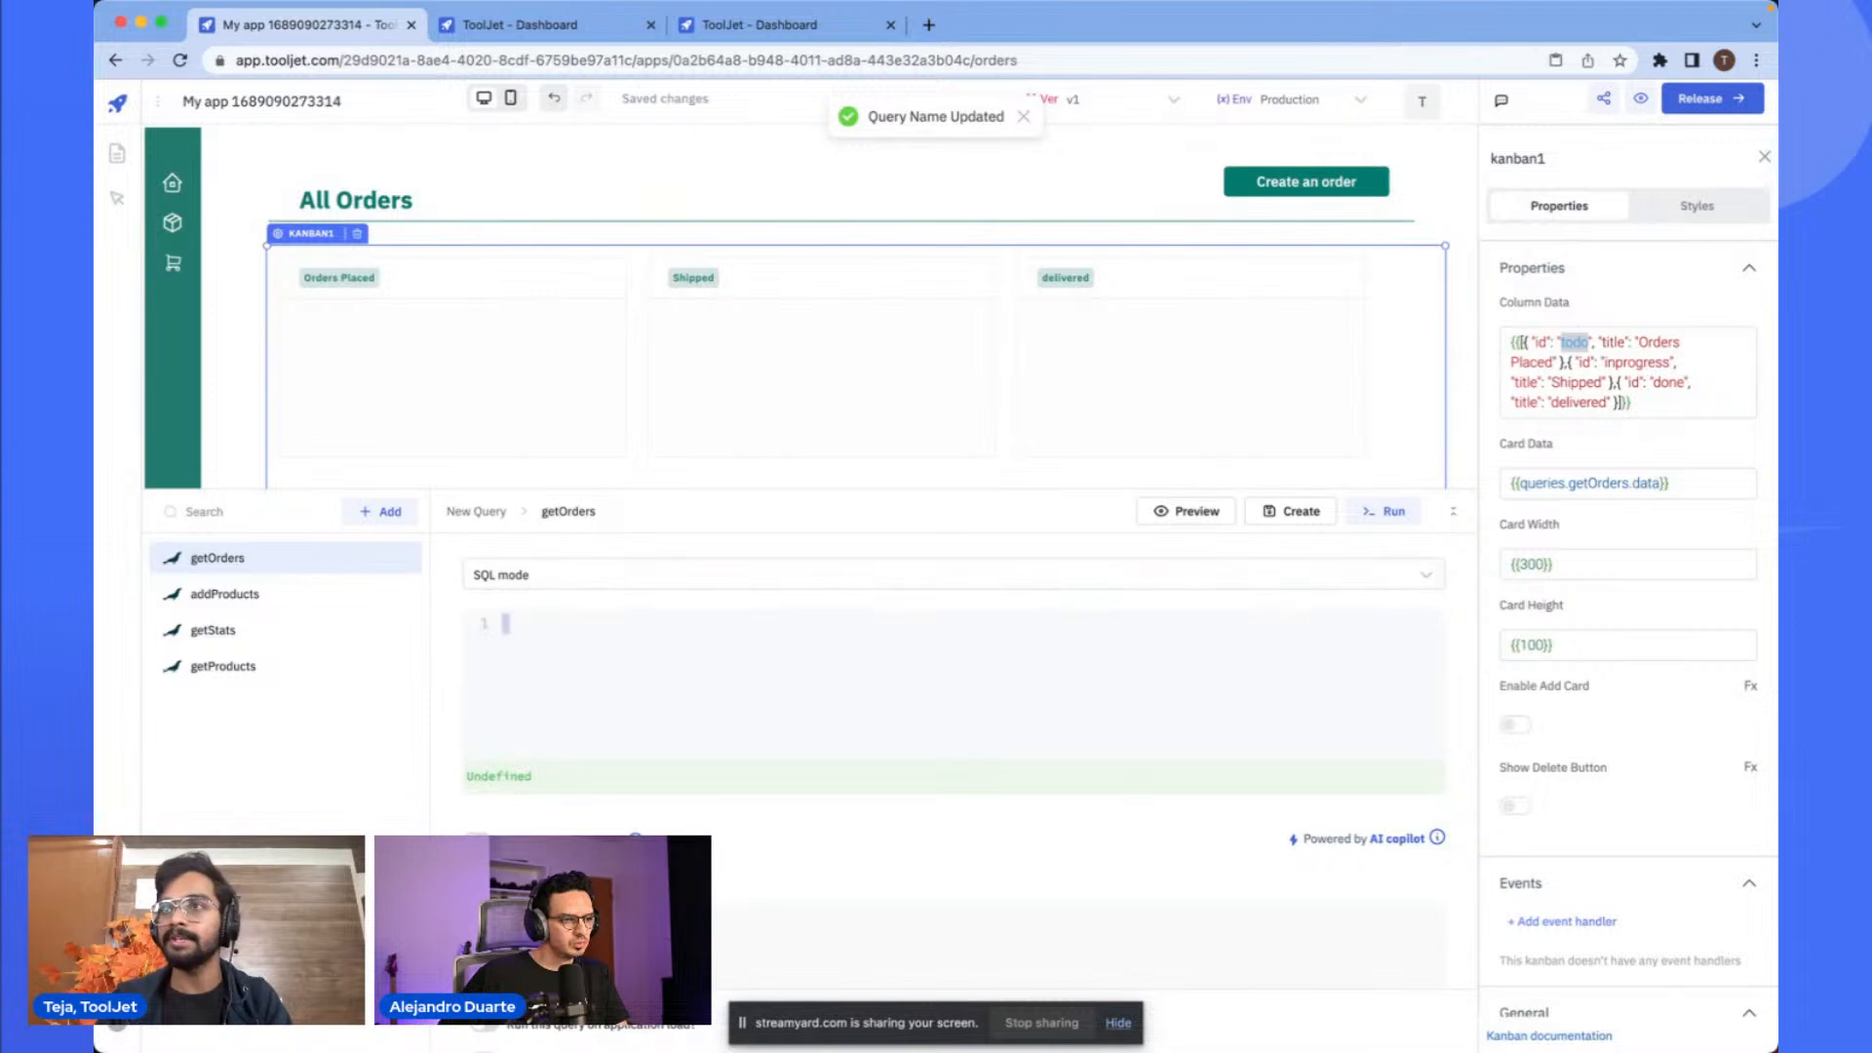
# - Paste the SQL selecting order fields and product name from orders joined with products into getOrders
pyautogui.press('super+Tab')
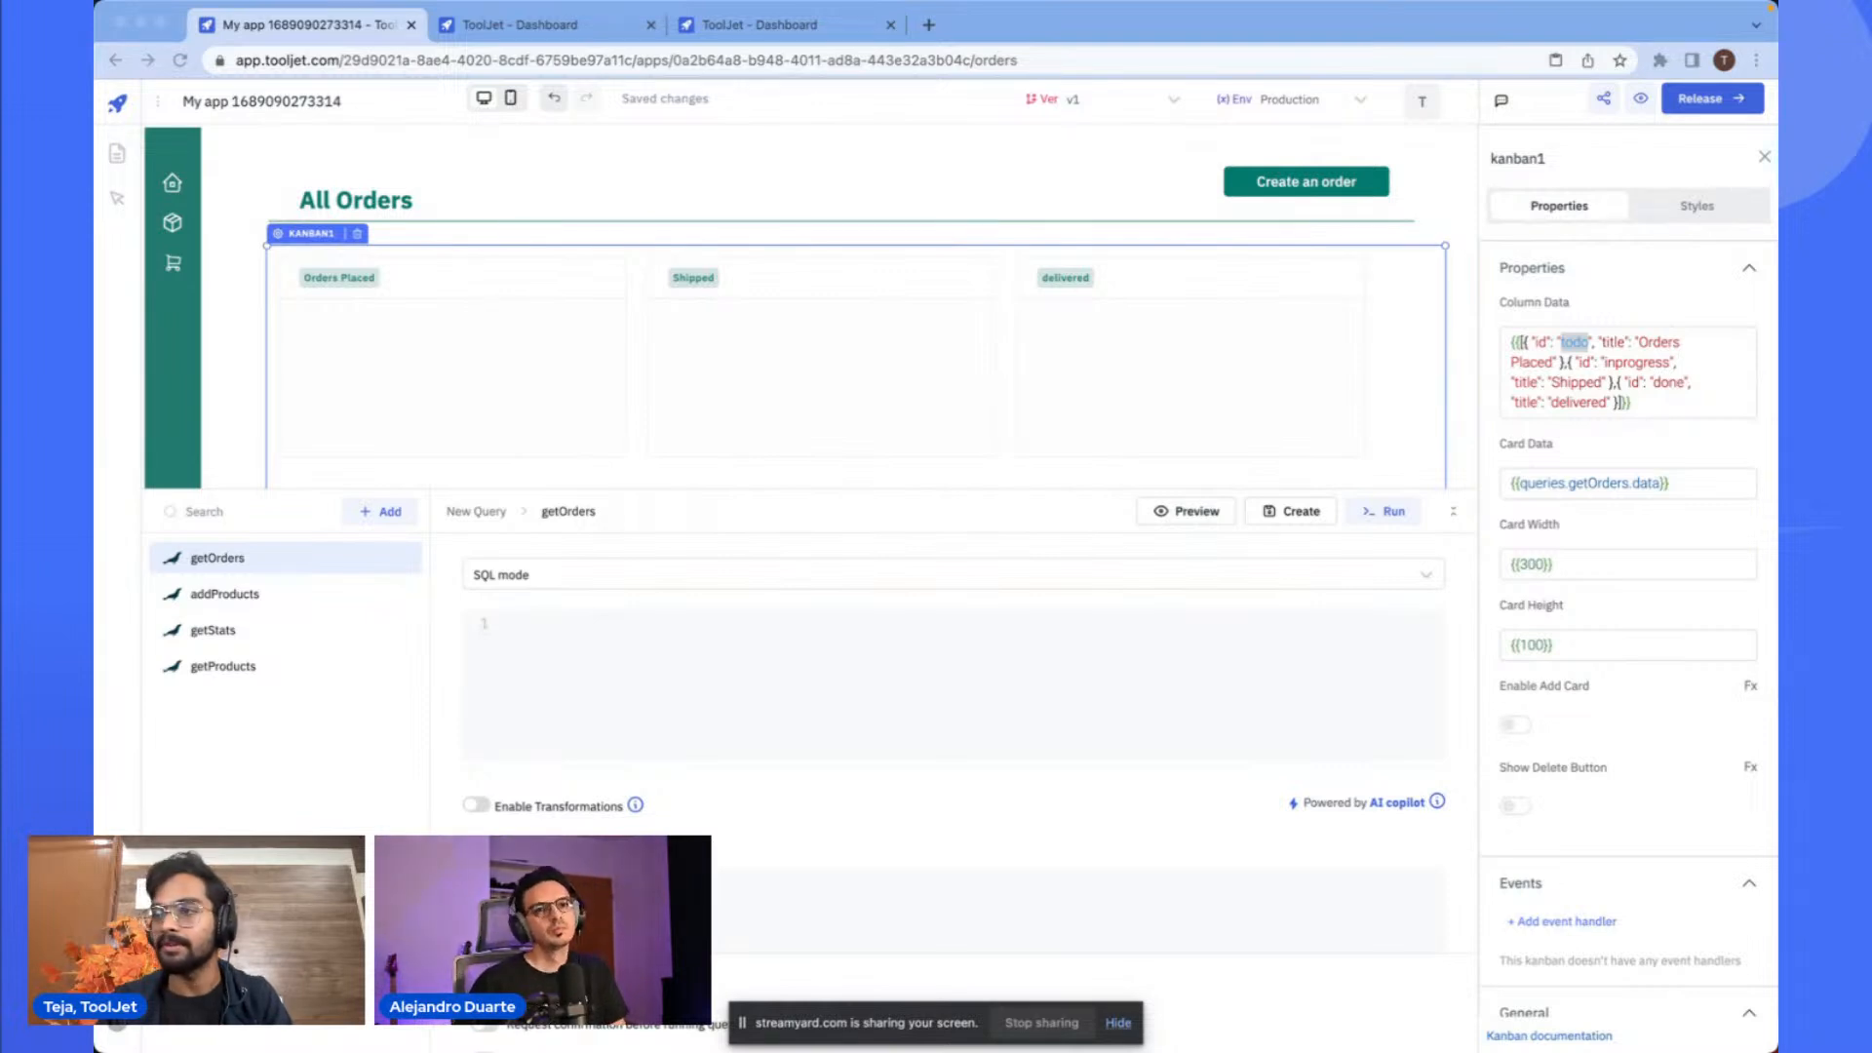
pyautogui.click(1035, 669)
pyautogui.write('SELECT   o.customer_name,   o.quantity,   o.phone_number,   o.address,   o.comments,   o.status,   total_price,   order_date,   p.name FROM   orders o   JOIN products p ON o.product_id = p.id;')
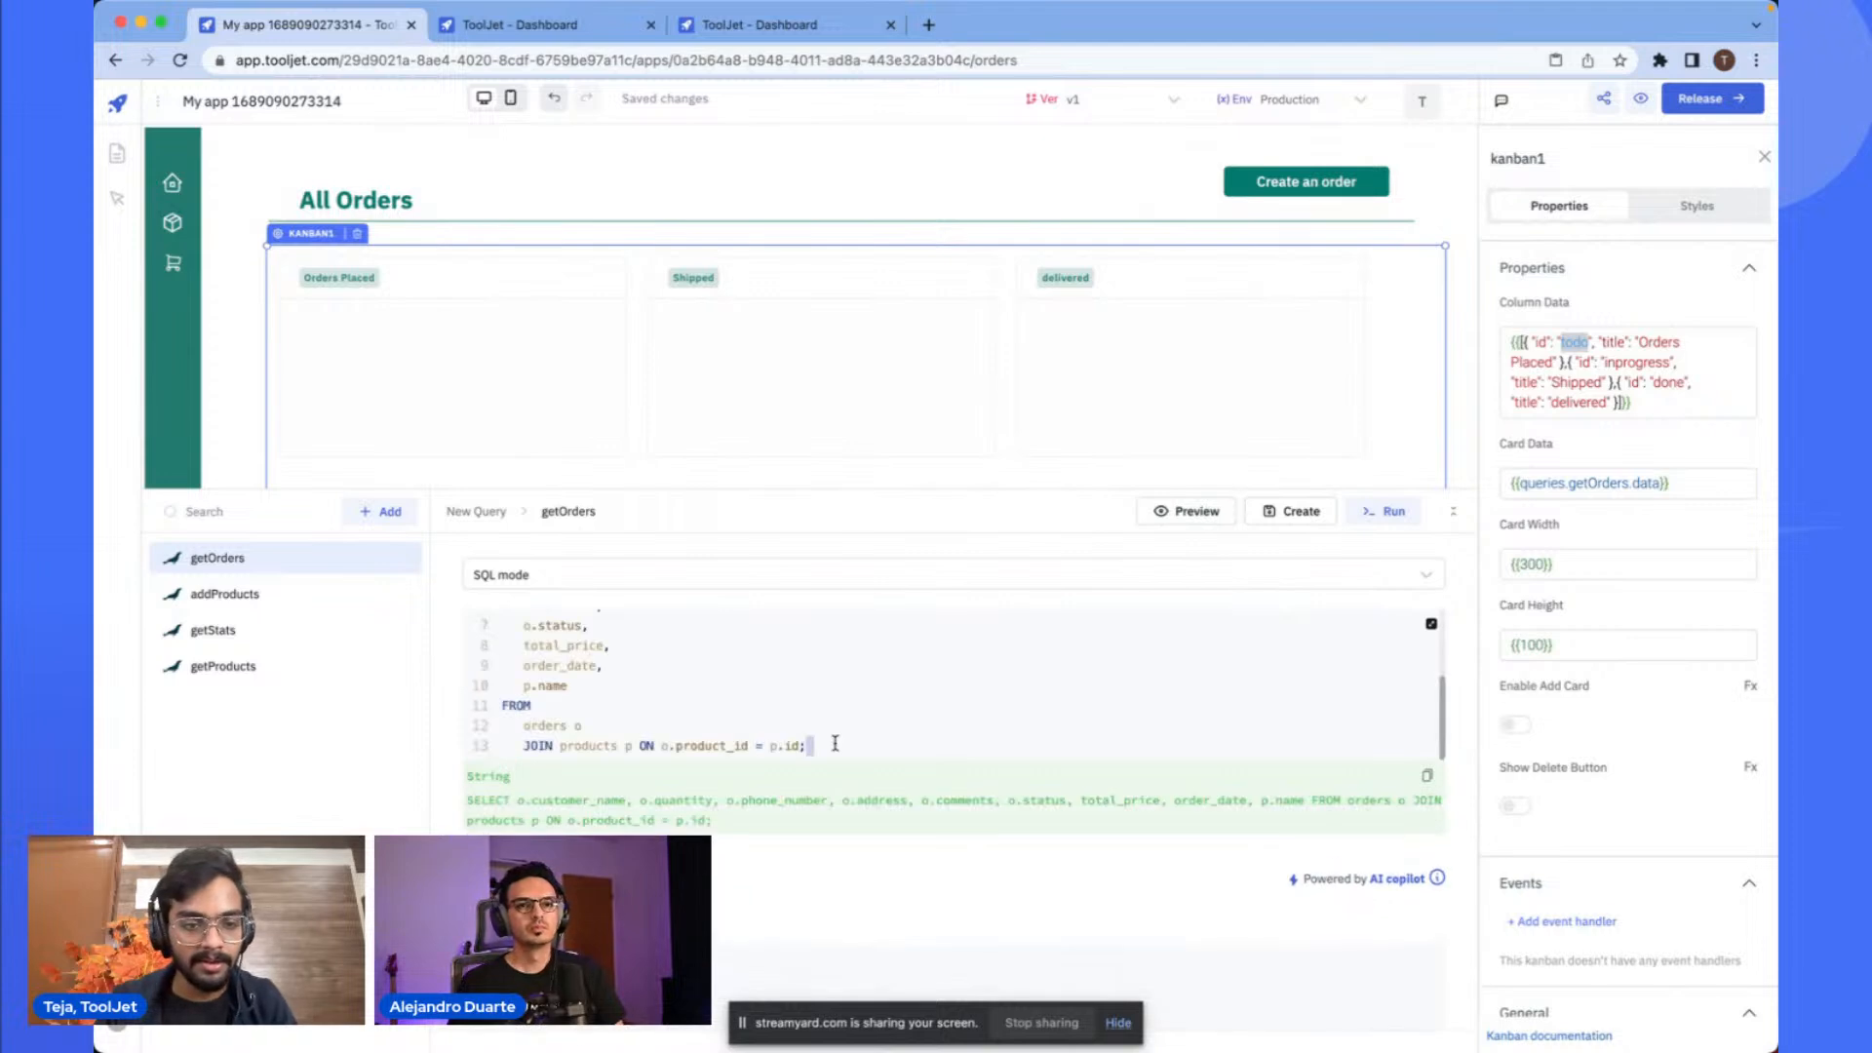
pyautogui.scroll(3, 1043, 692)
pyautogui.scroll(-1, 820, 736)
pyautogui.scroll(1, 821, 733)
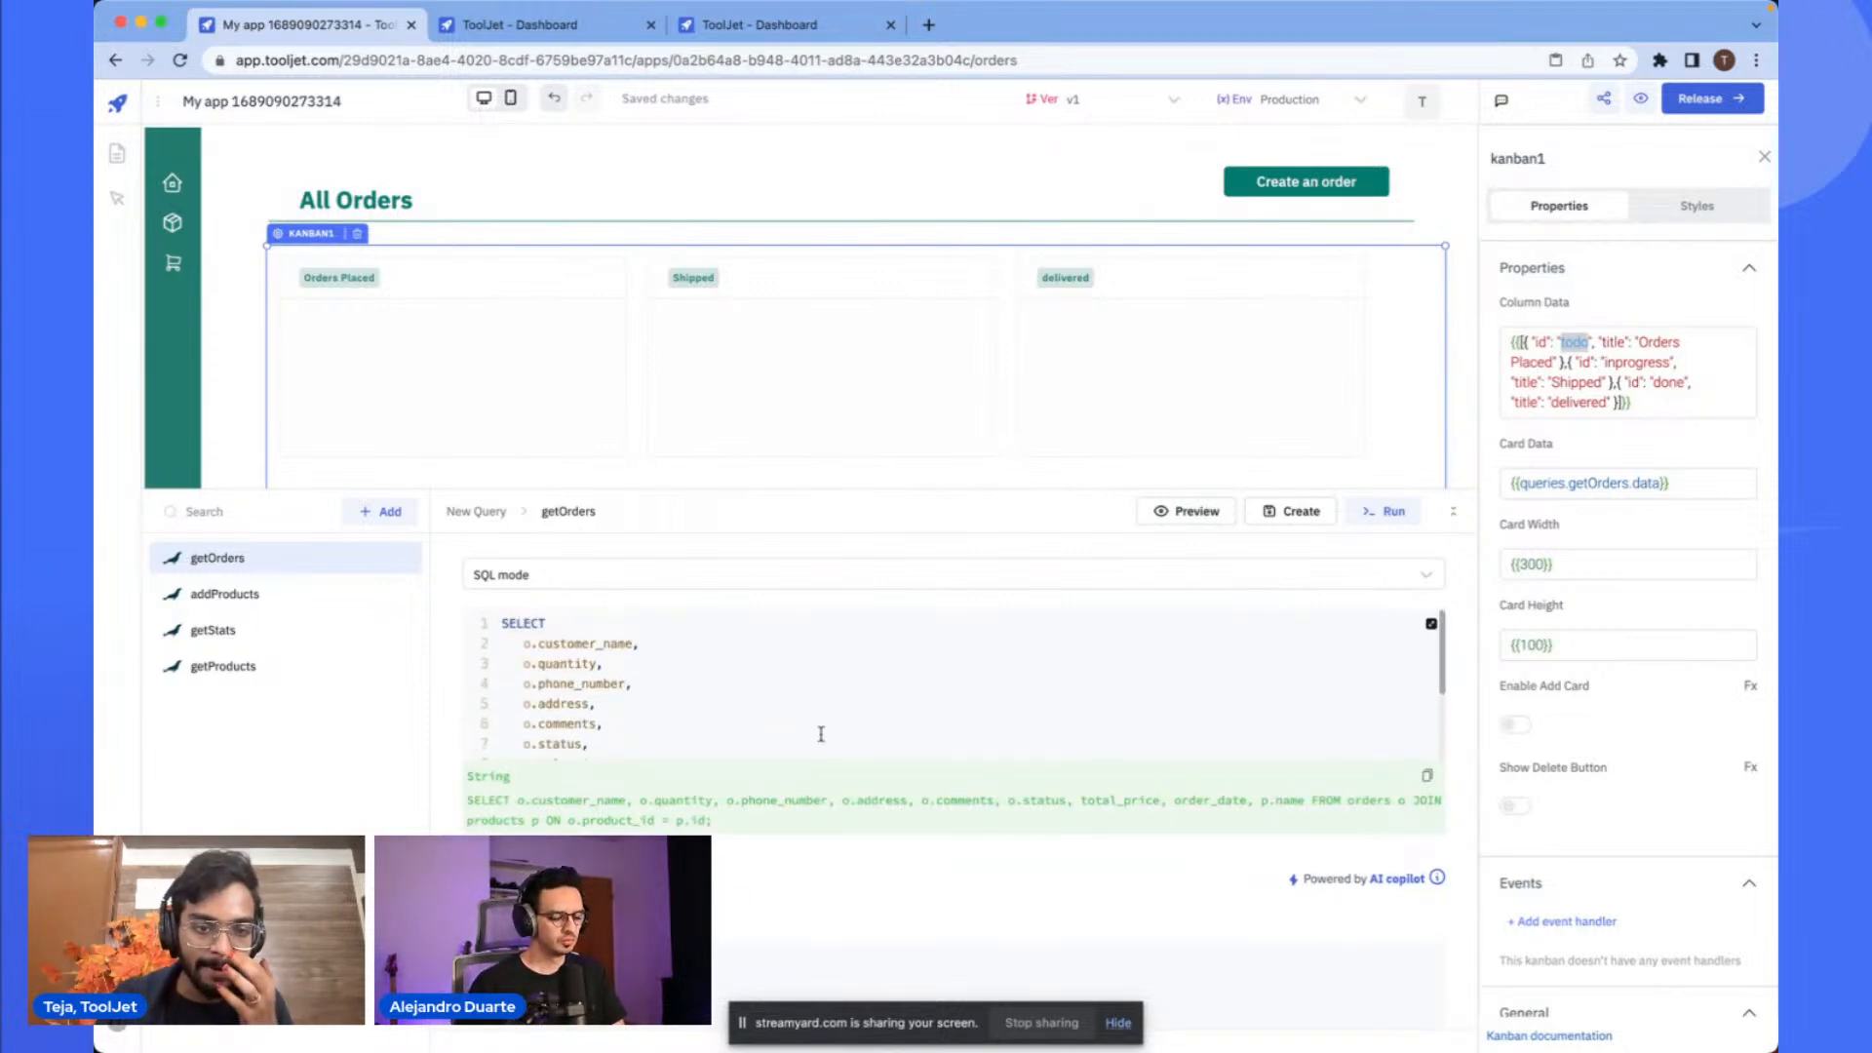
pyautogui.scroll(-3, 821, 733)
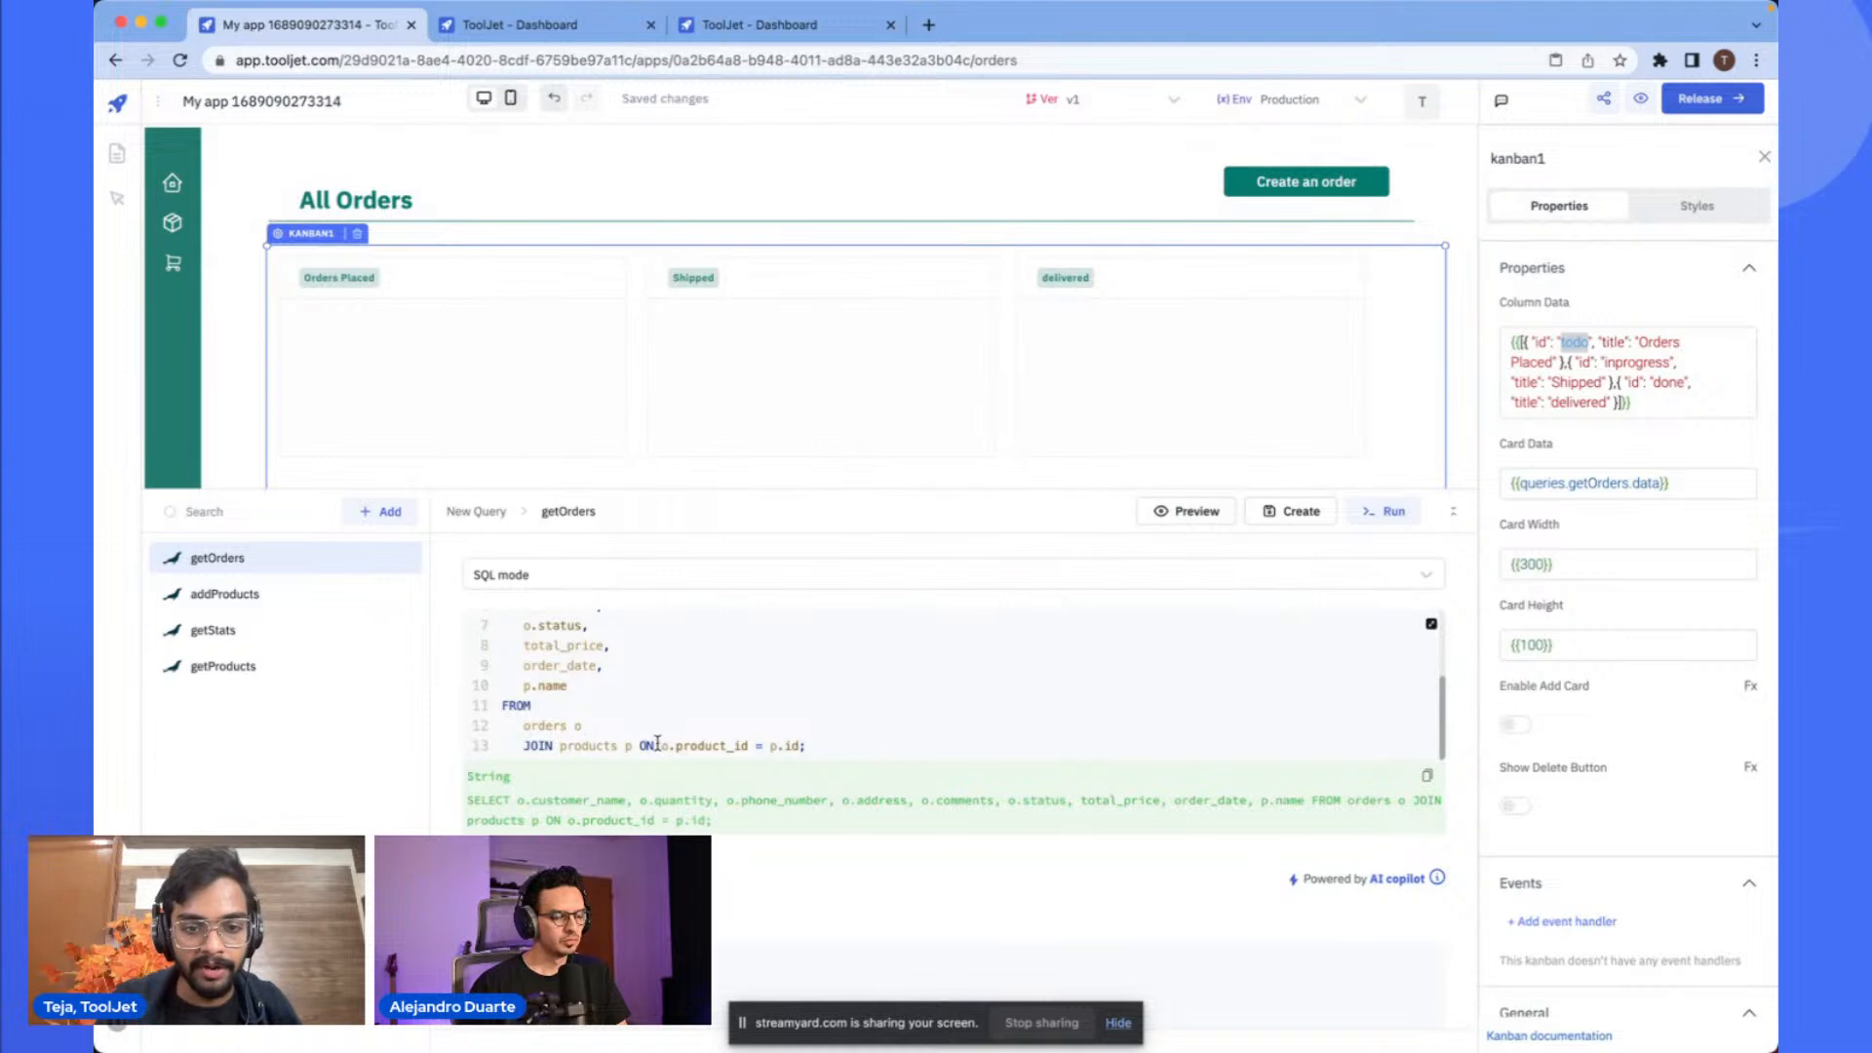
pyautogui.scroll(3, 930, 731)
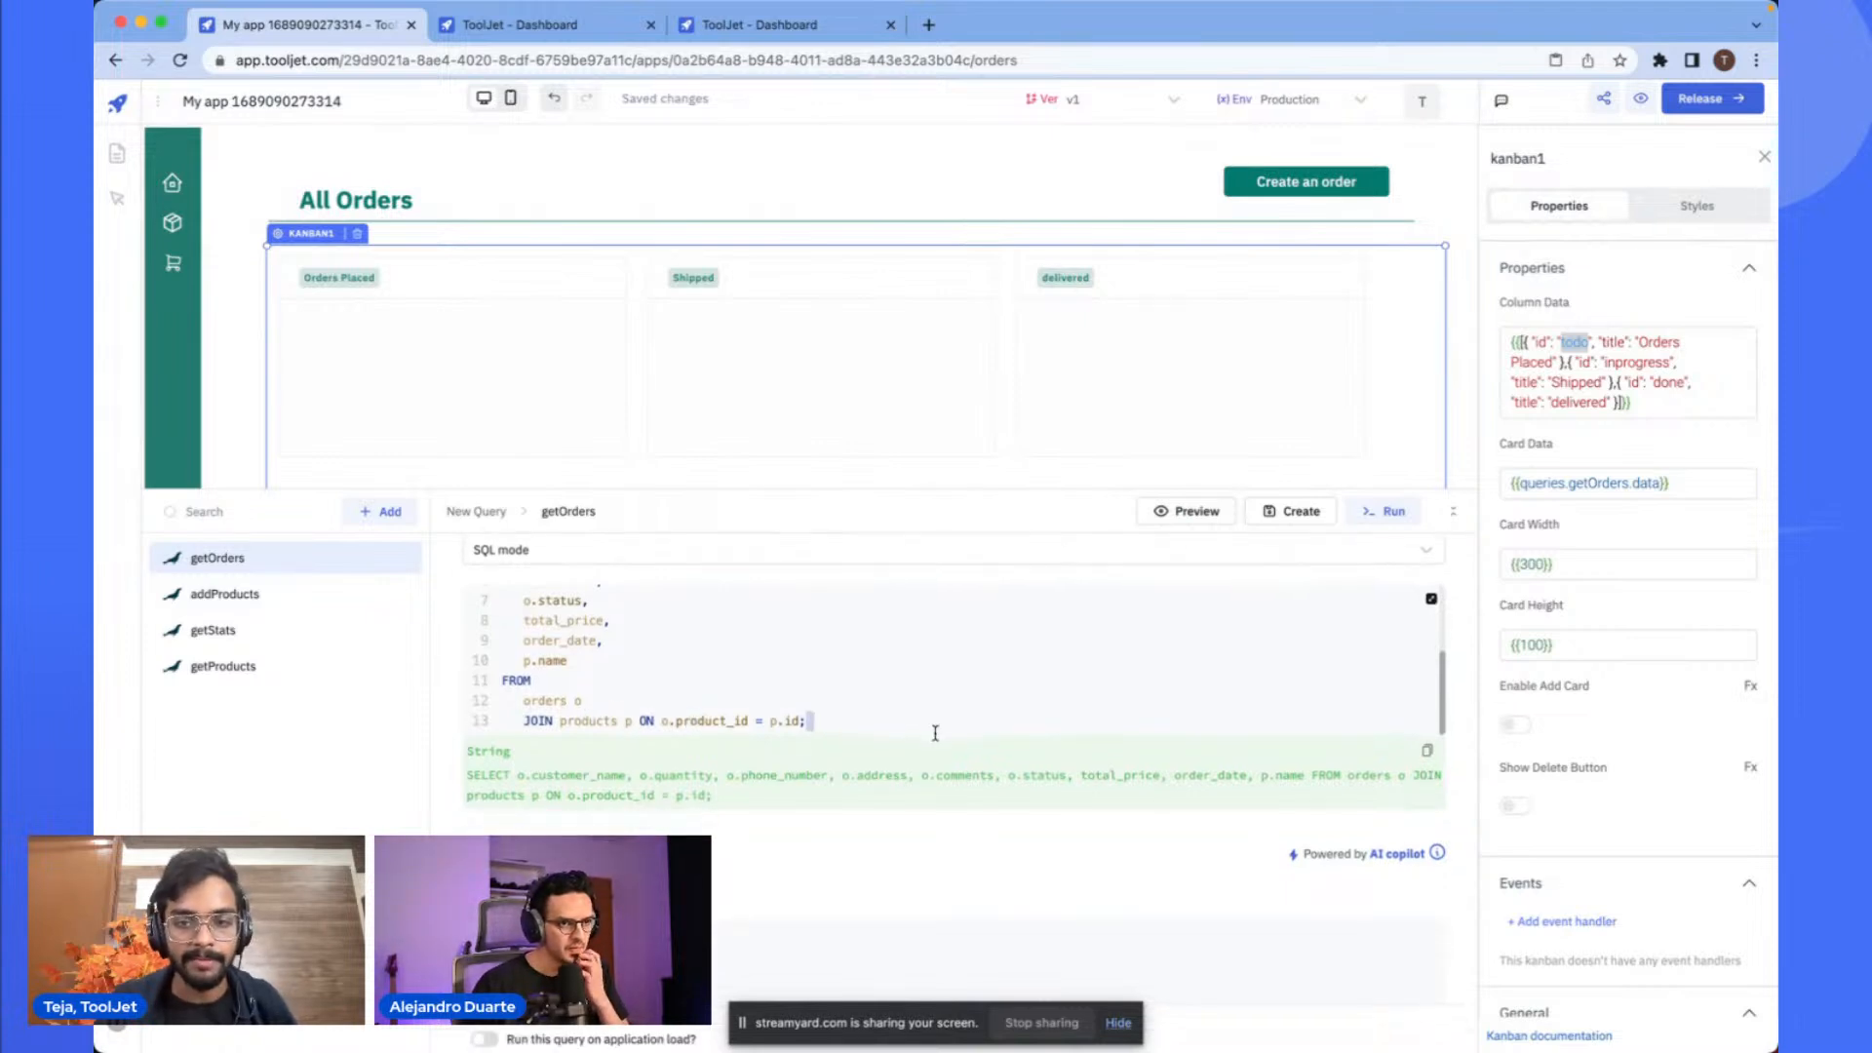
# - Preview the getOrders query and examine the fields of a returned order record
pyautogui.click(1209, 513)
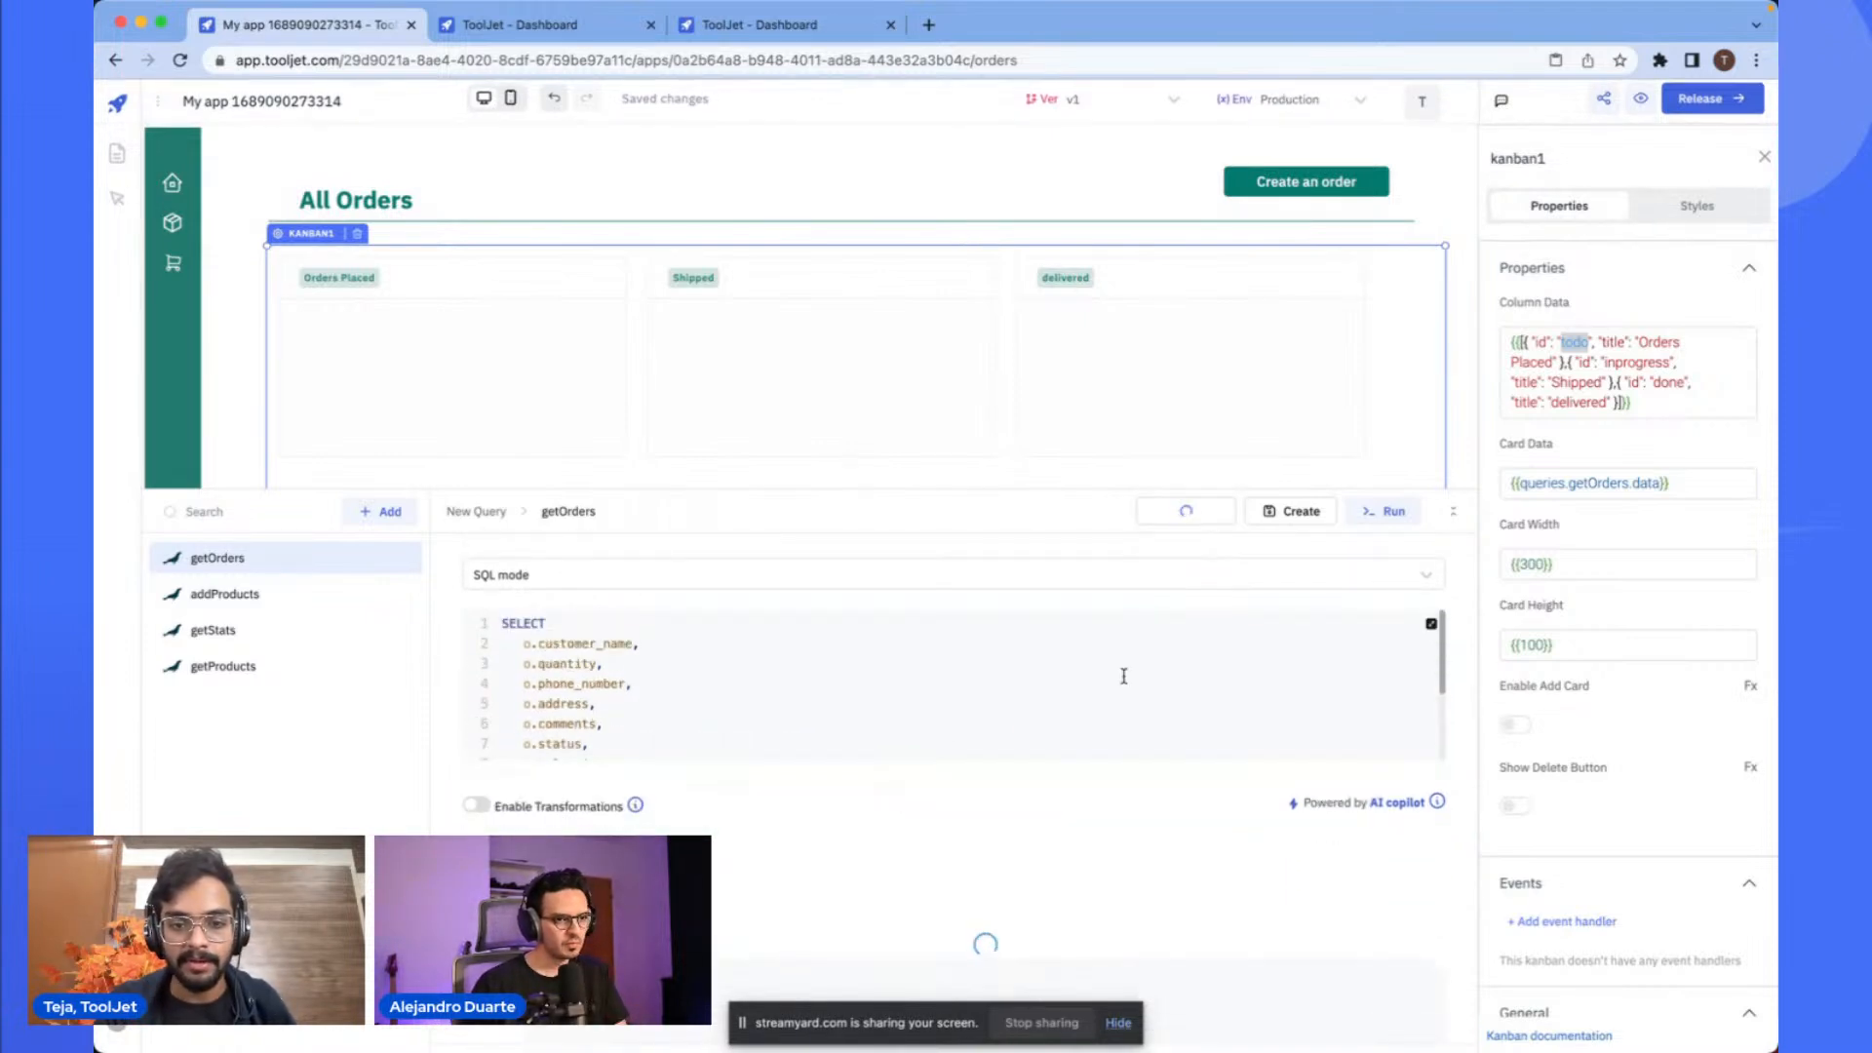
pyautogui.click(613, 680)
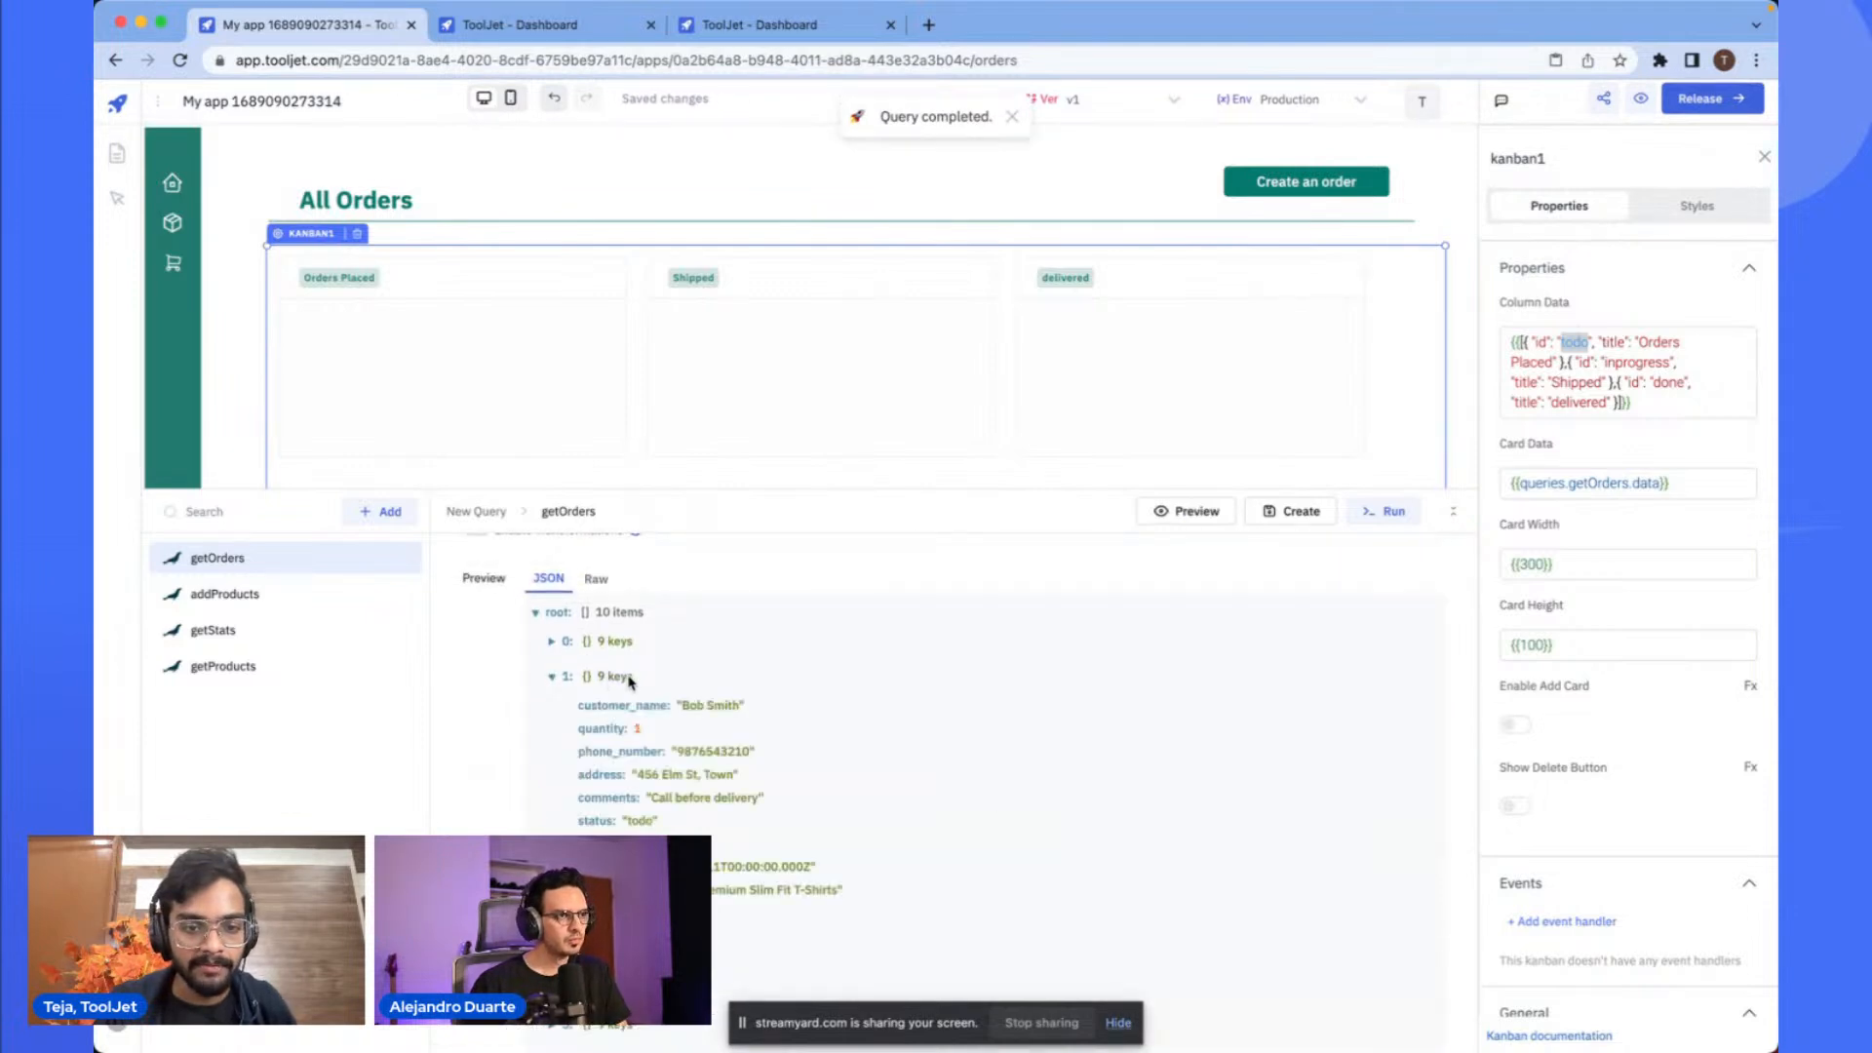
pyautogui.scroll(-1, 633, 687)
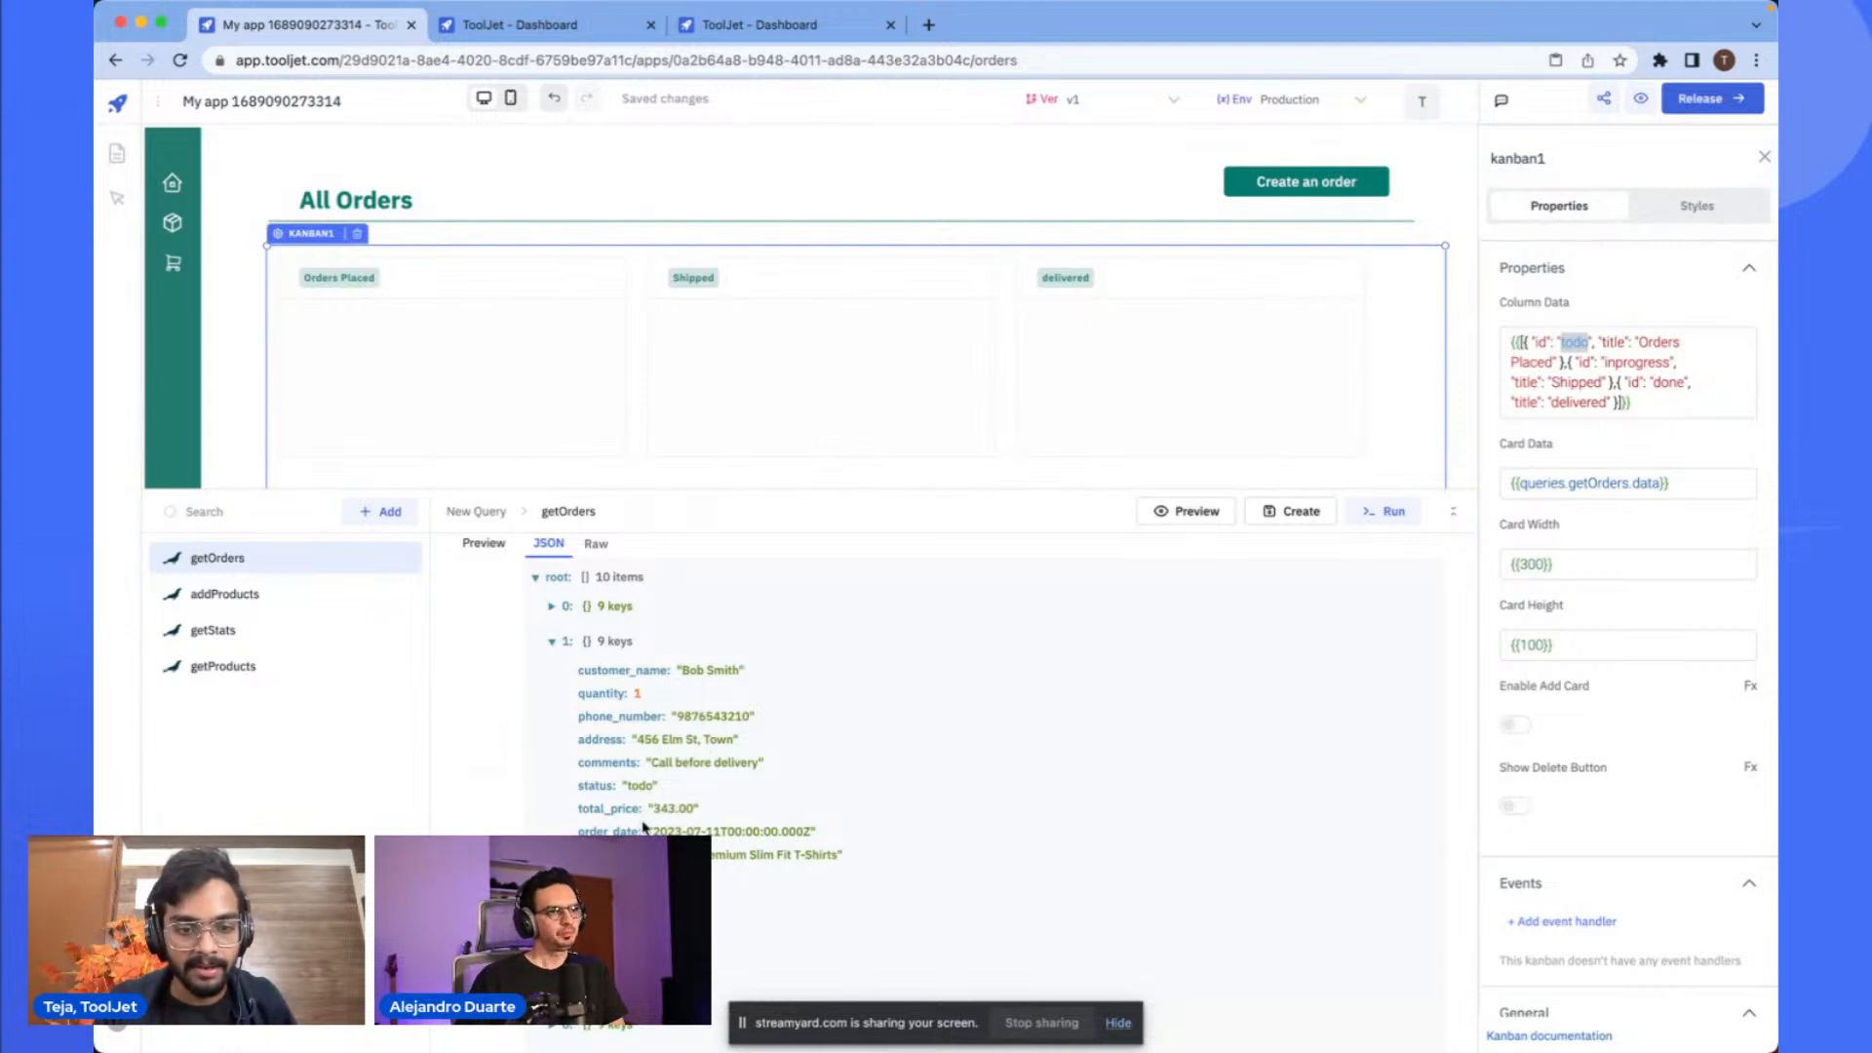
pyautogui.scroll(2, 651, 746)
pyautogui.scroll(-5, 651, 746)
pyautogui.scroll(3, 650, 770)
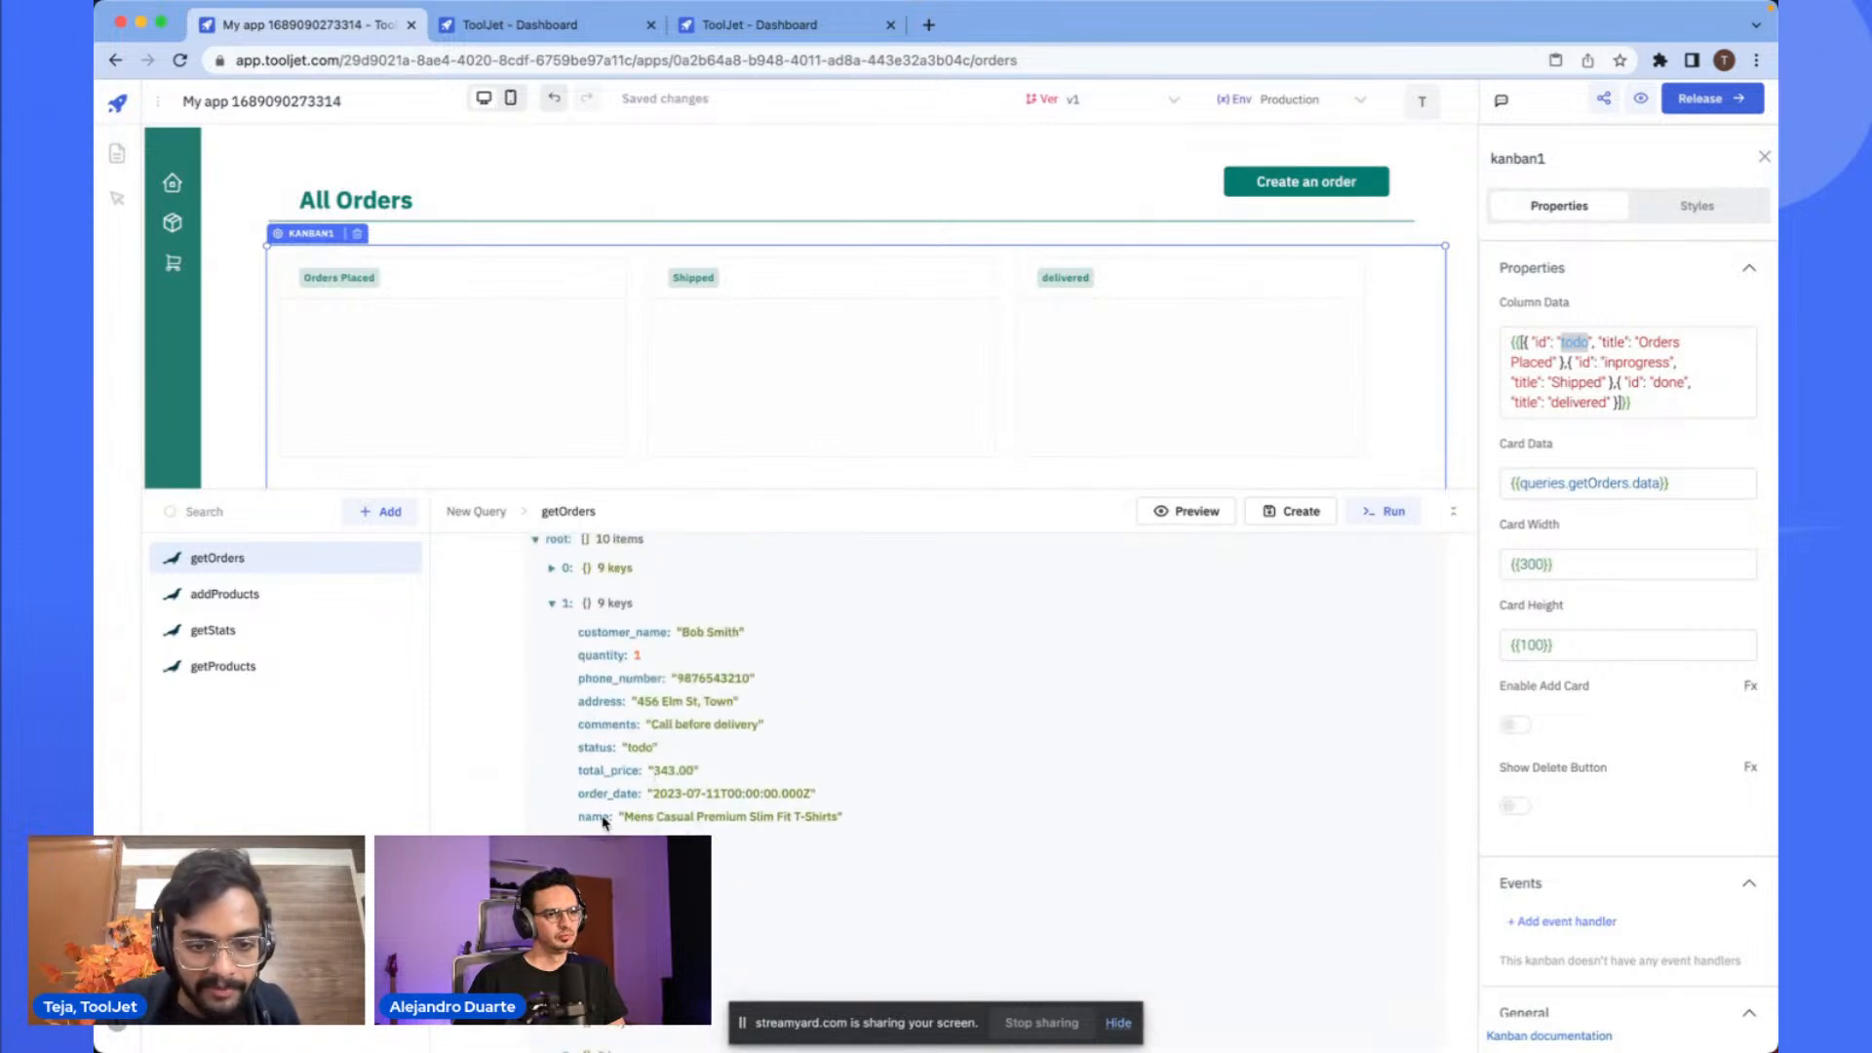
pyautogui.scroll(3, 683, 672)
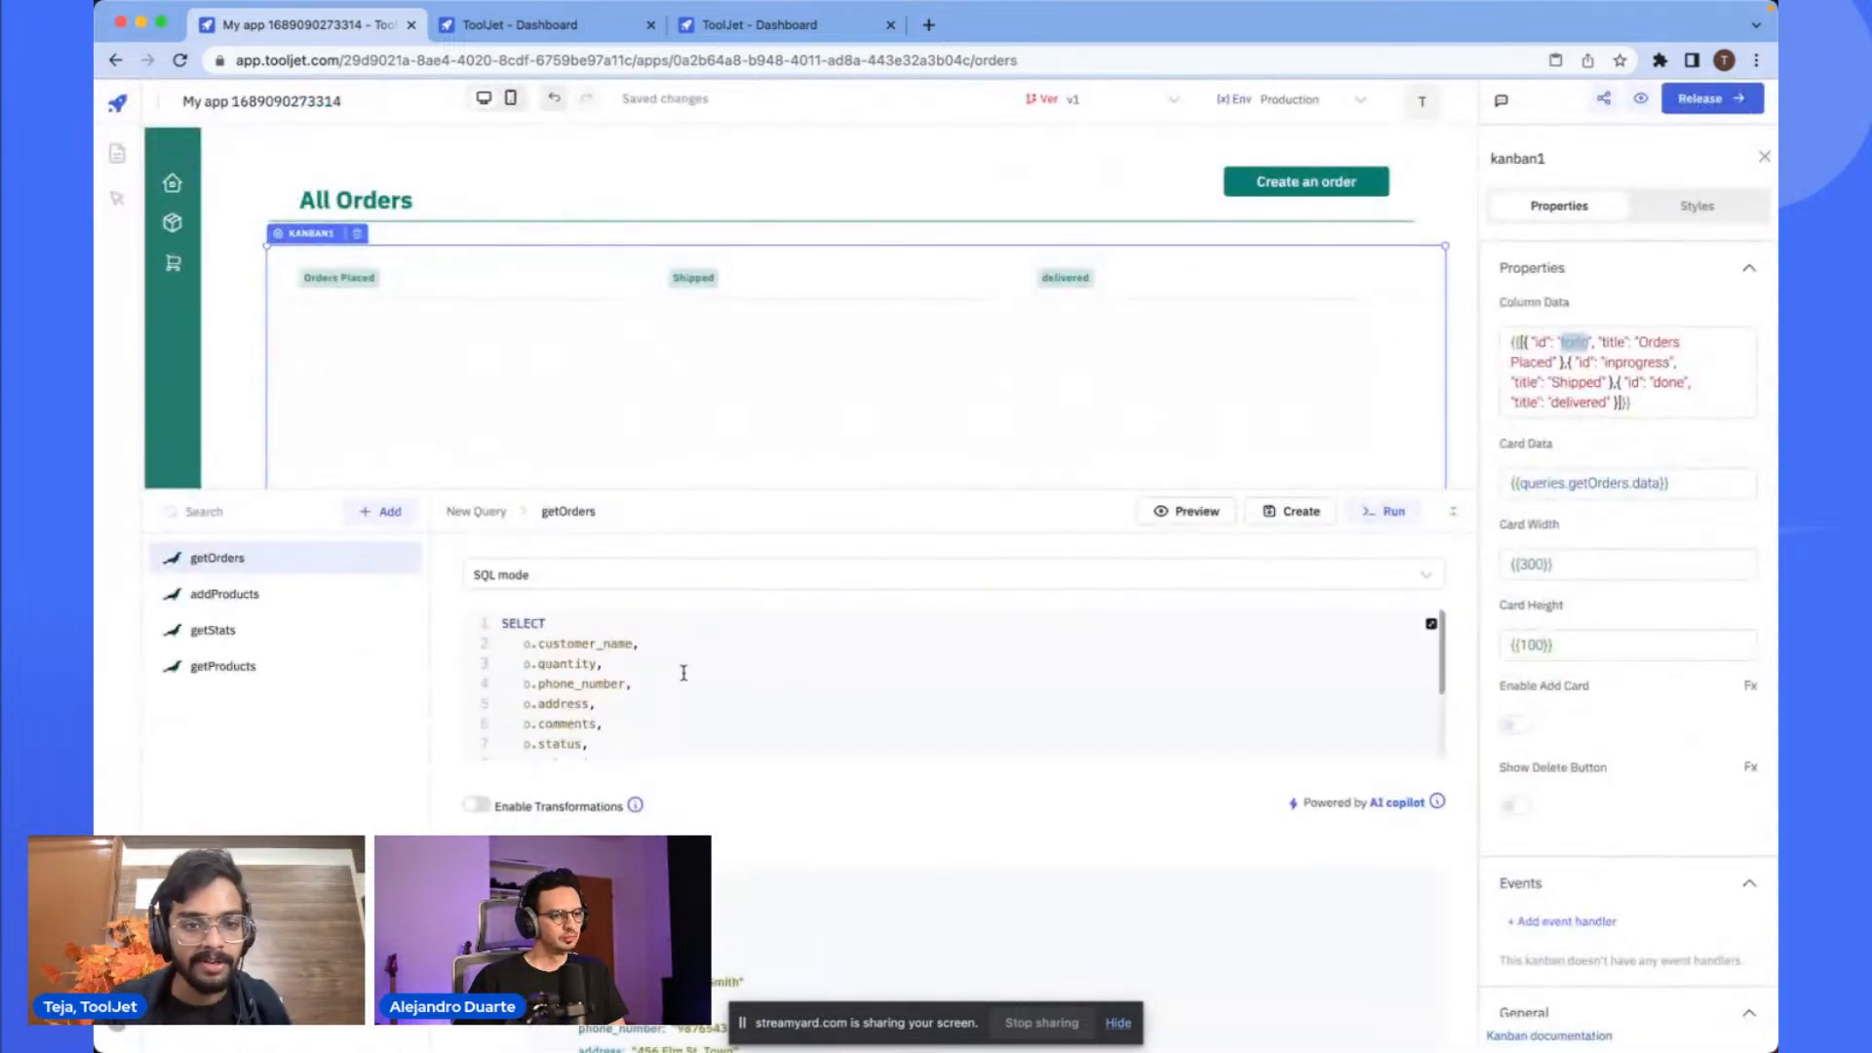
pyautogui.click(709, 700)
pyautogui.scroll(-3, 711, 698)
pyautogui.scroll(3, 710, 698)
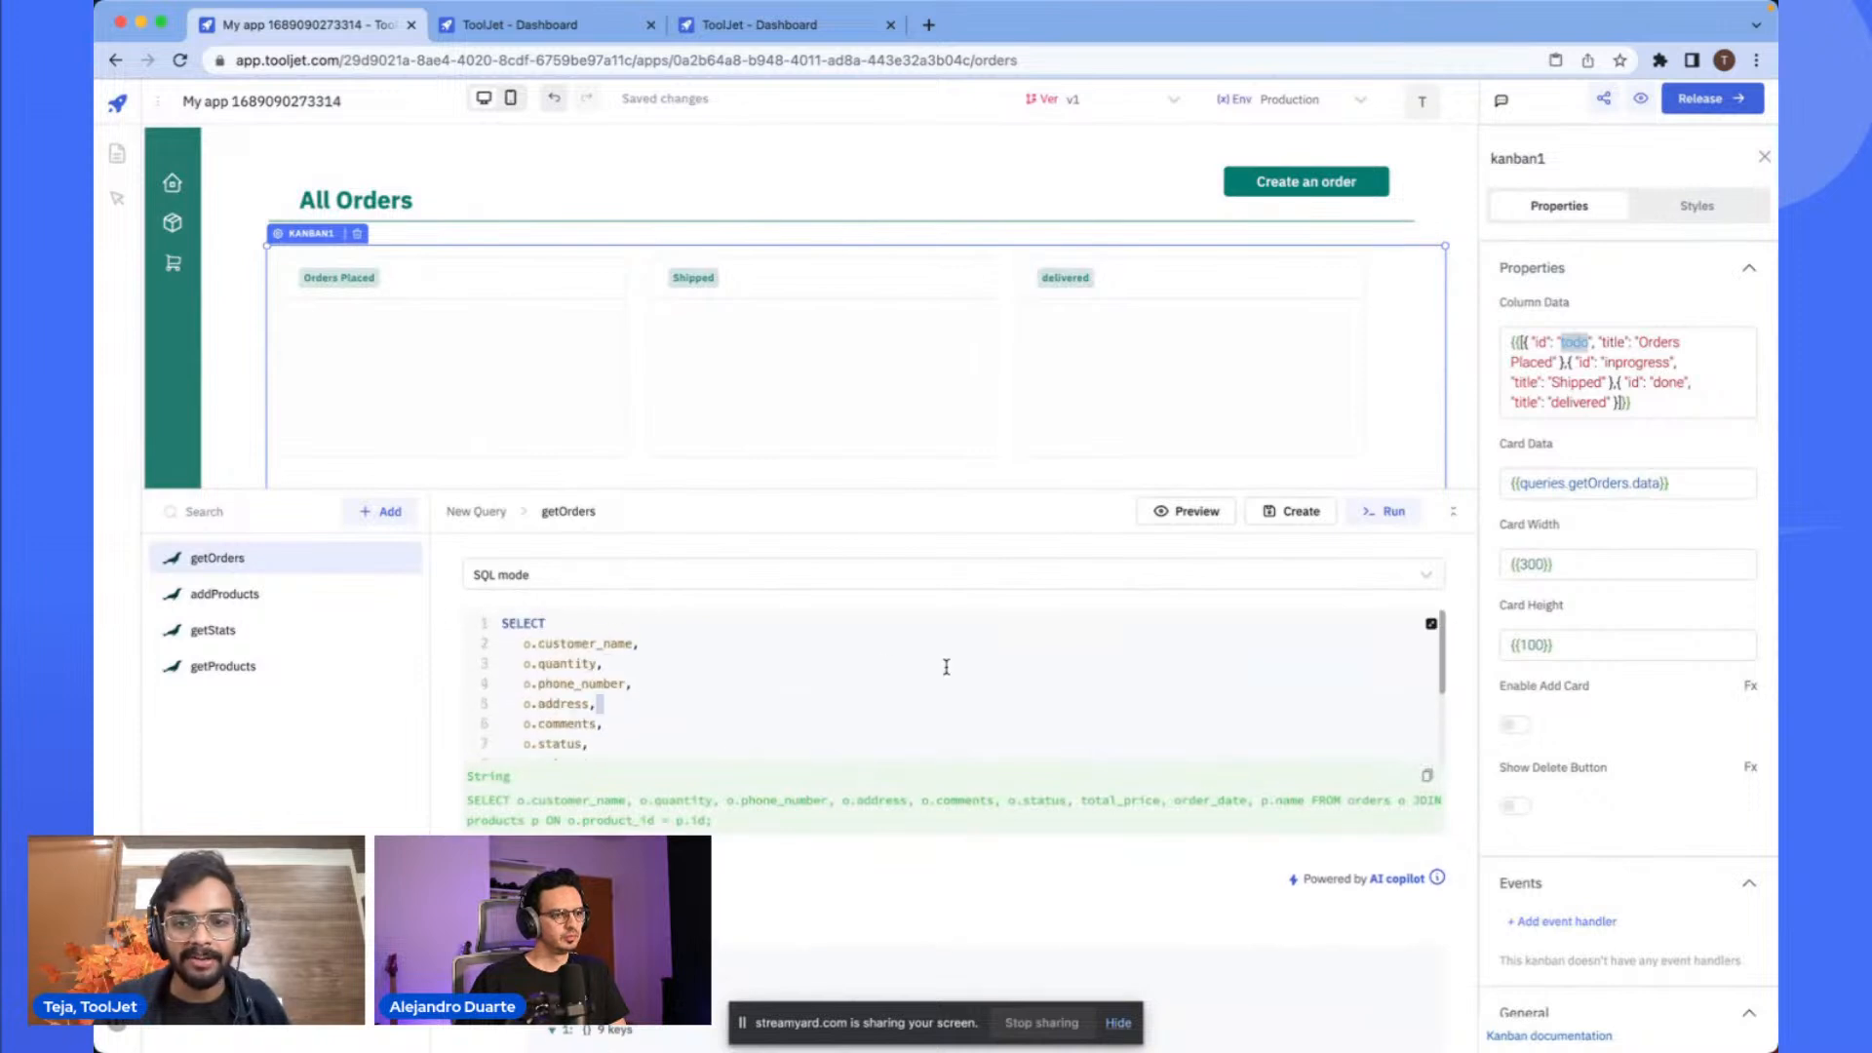
# - Create the getOrders query to save it
pyautogui.click(1291, 512)
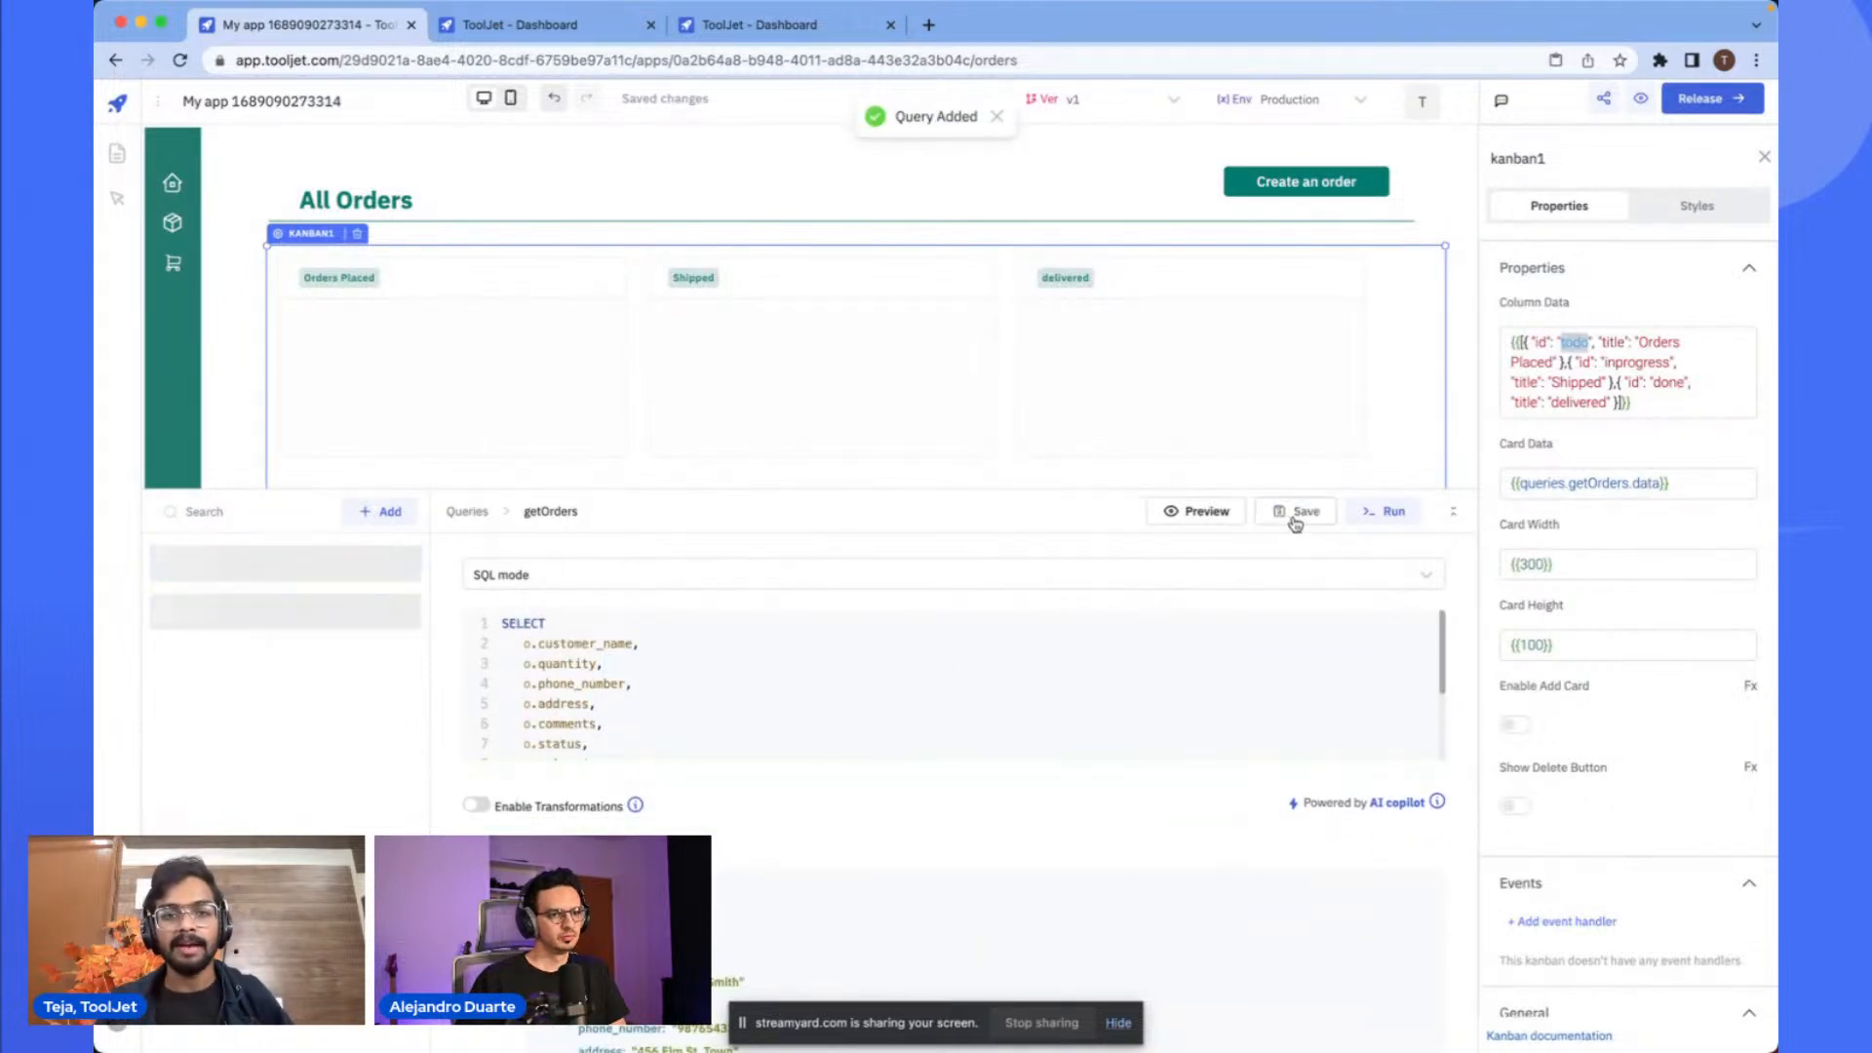
pyautogui.click(945, 666)
pyautogui.click(812, 324)
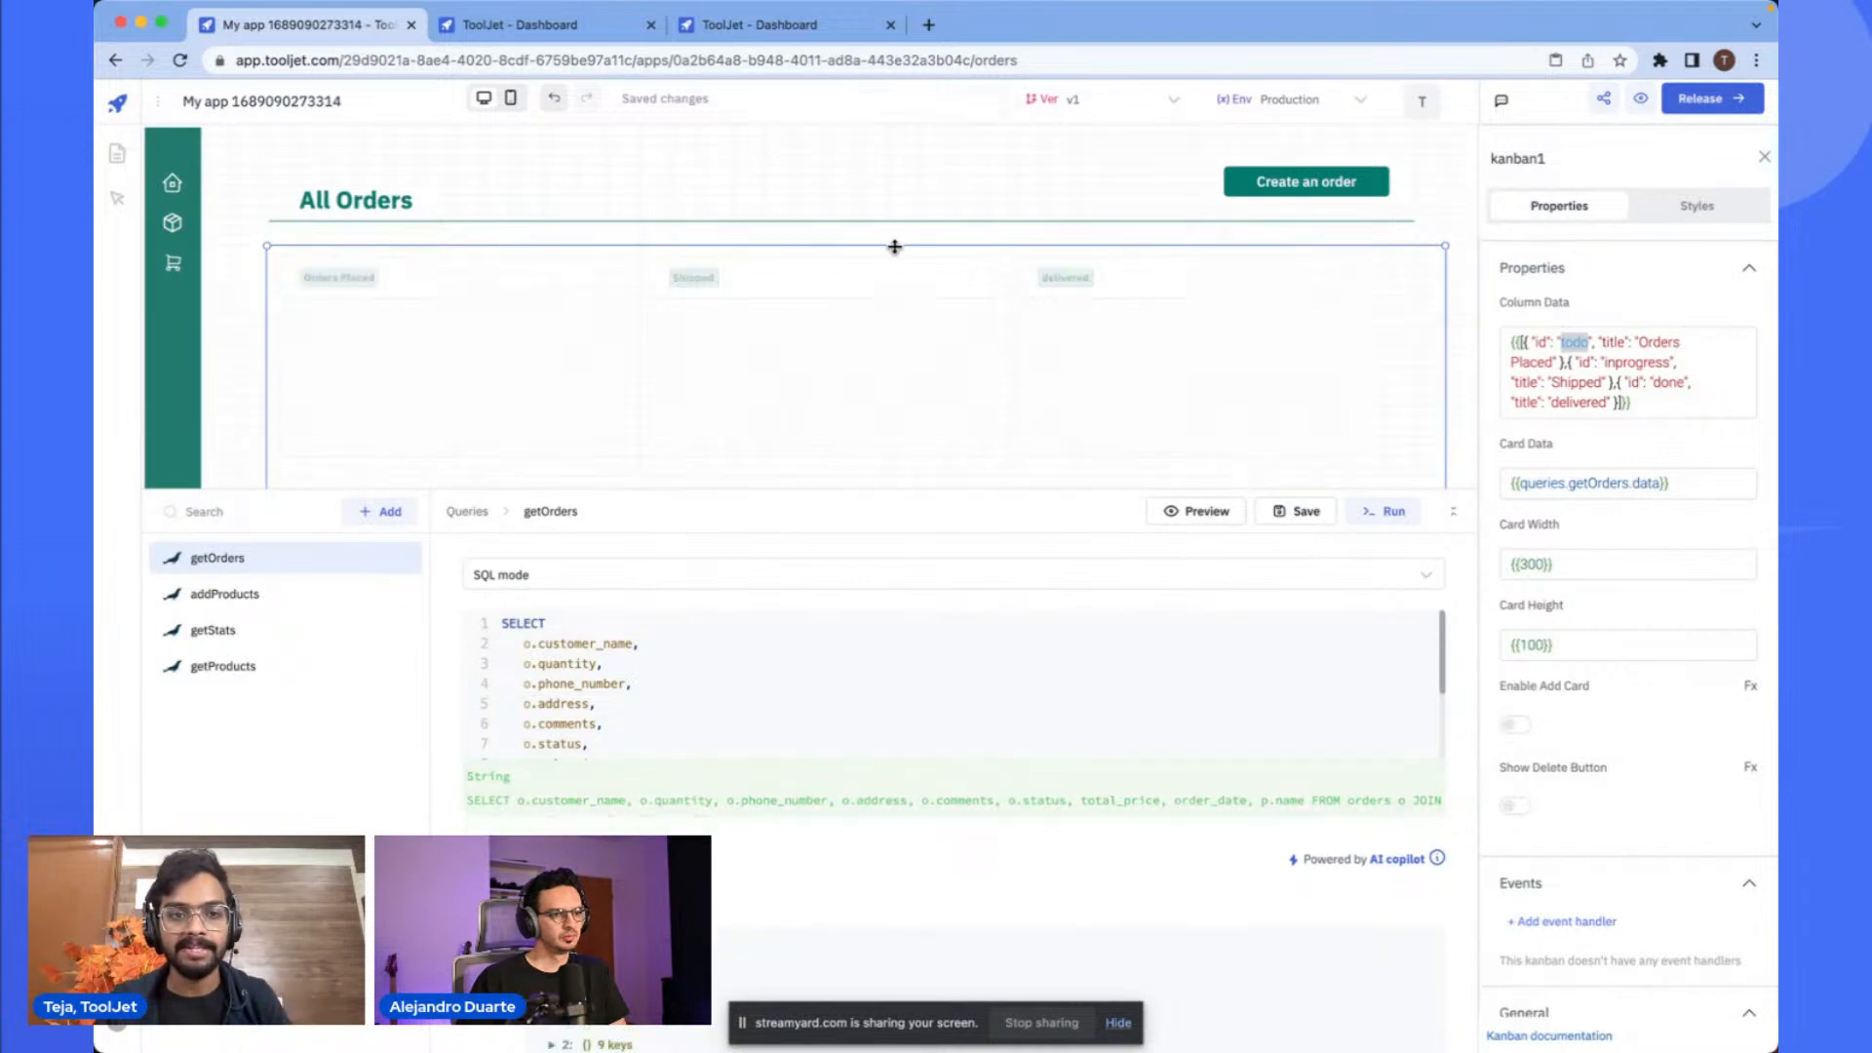
# - Enable transformations on the getOrders query
pyautogui.scroll(-3, 706, 683)
pyautogui.scroll(-5, 706, 705)
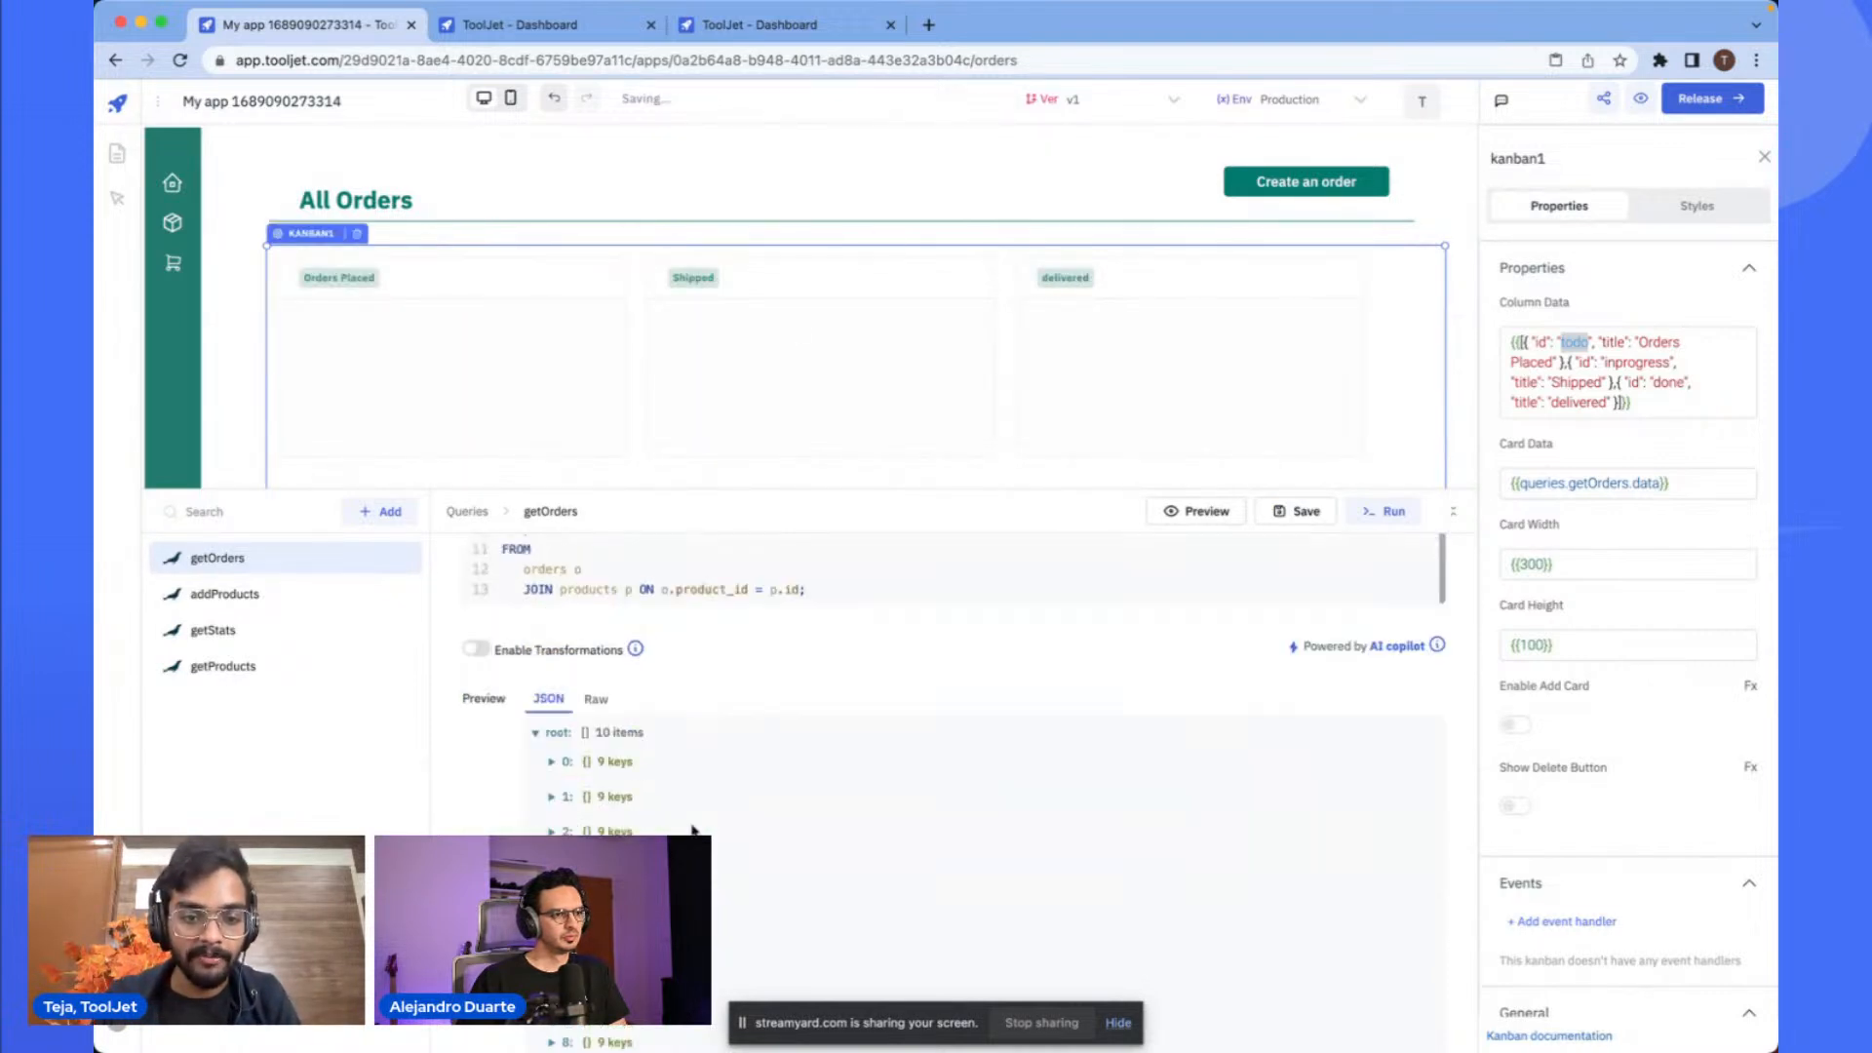
pyautogui.scroll(8, 771, 728)
pyautogui.scroll(-2, 772, 728)
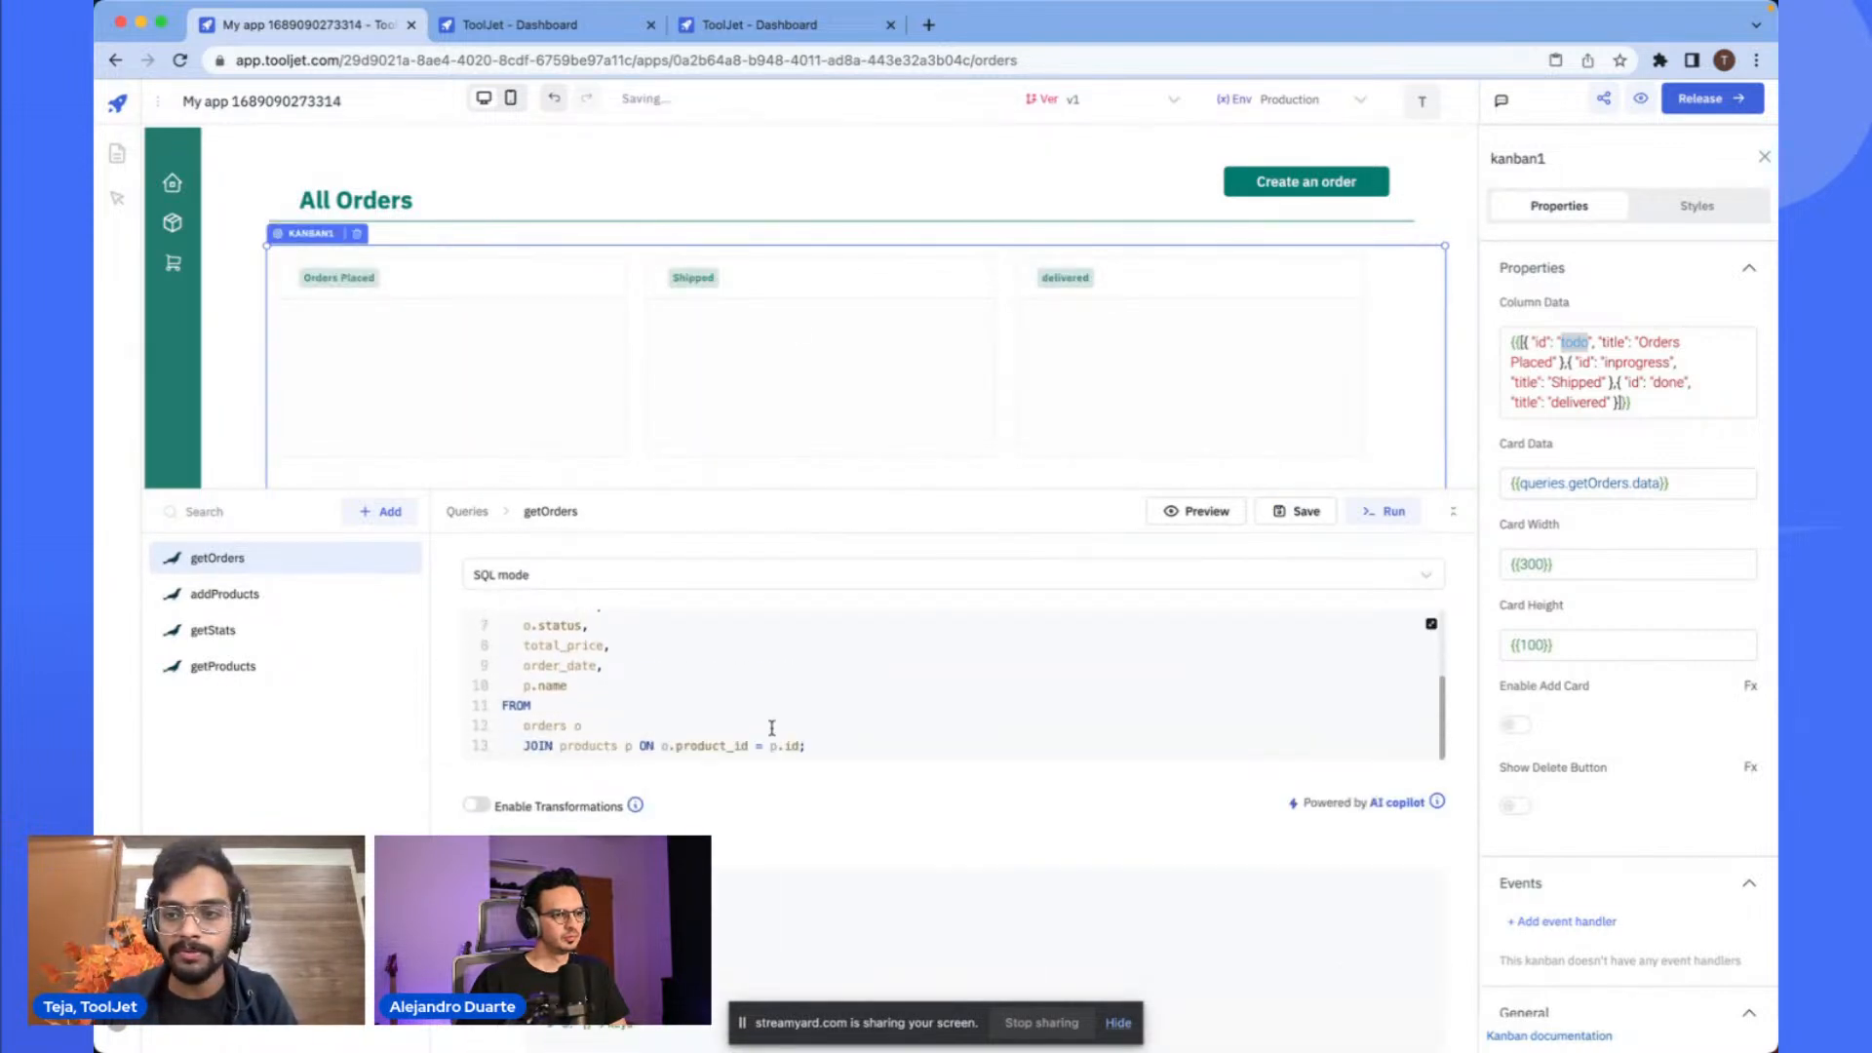
pyautogui.scroll(-5, 1049, 793)
pyautogui.scroll(3, 1049, 794)
pyautogui.click(476, 585)
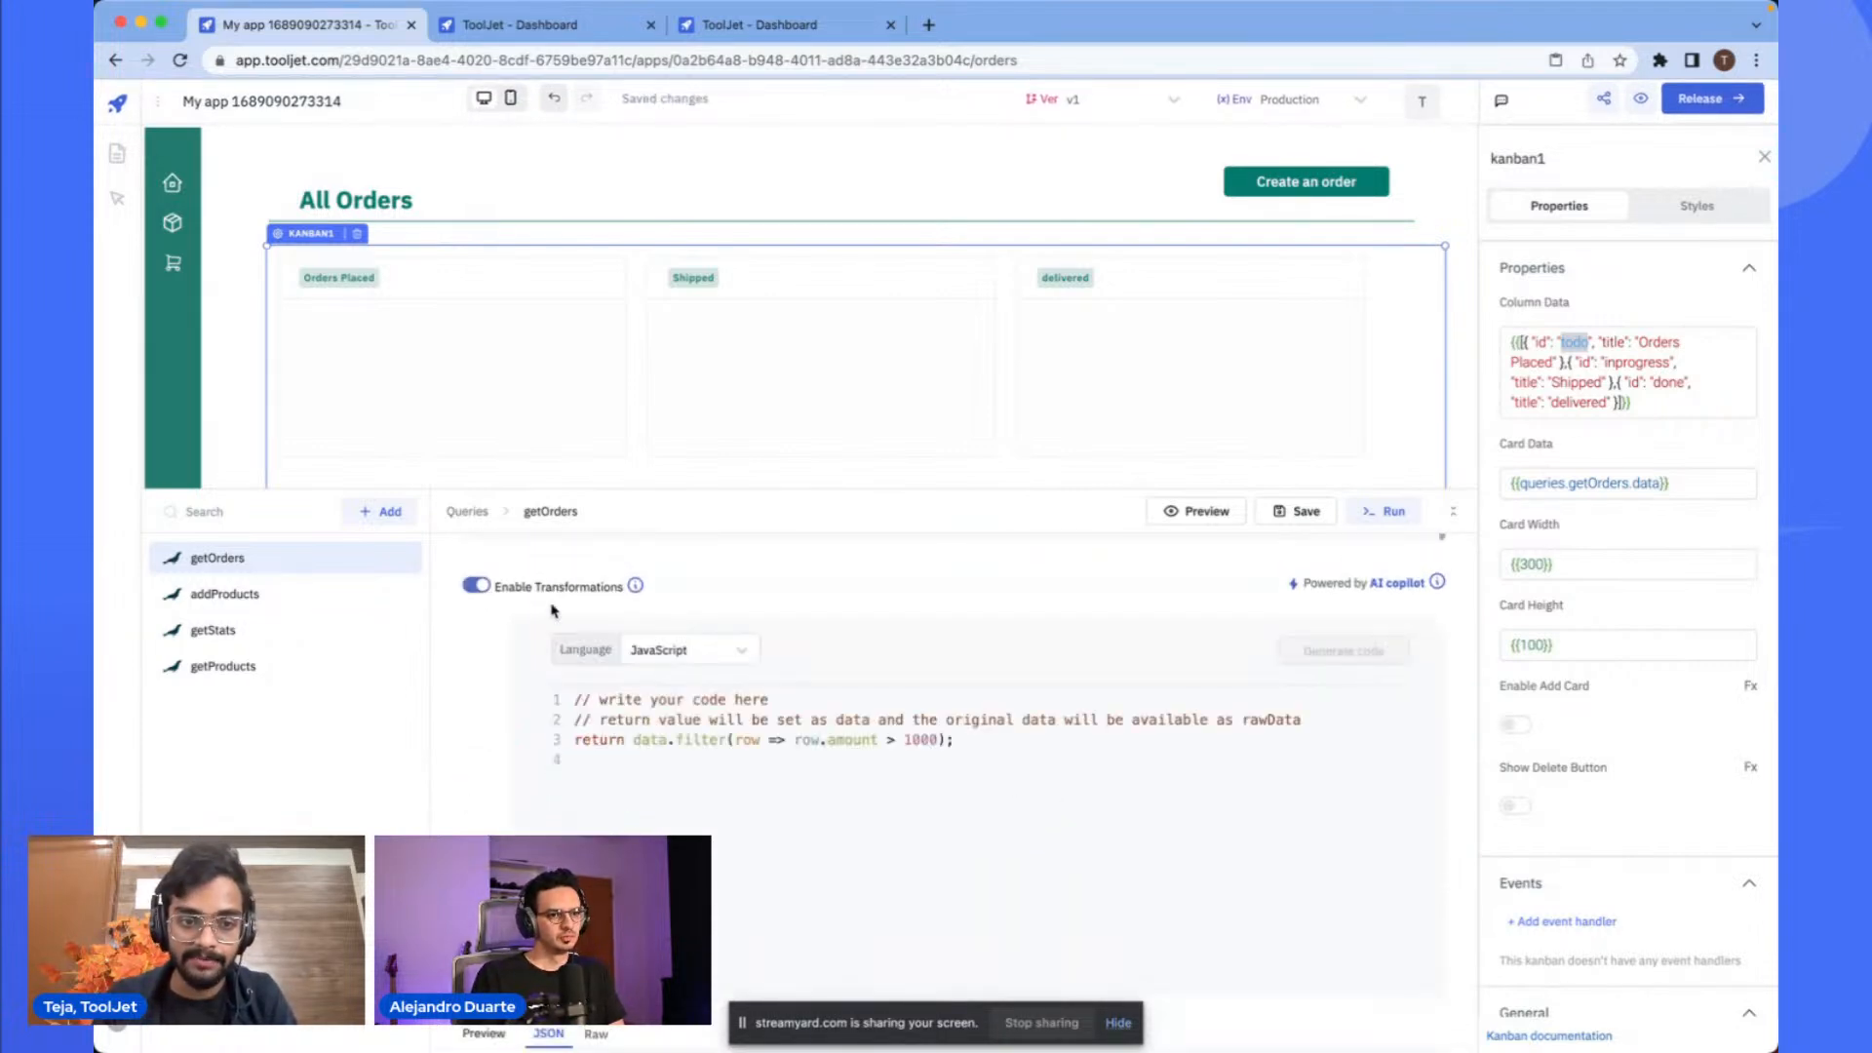
# - Compare the Kanban column ids with the status field of a returned getOrders record
pyautogui.click(682, 740)
pyautogui.press('BackSpace')
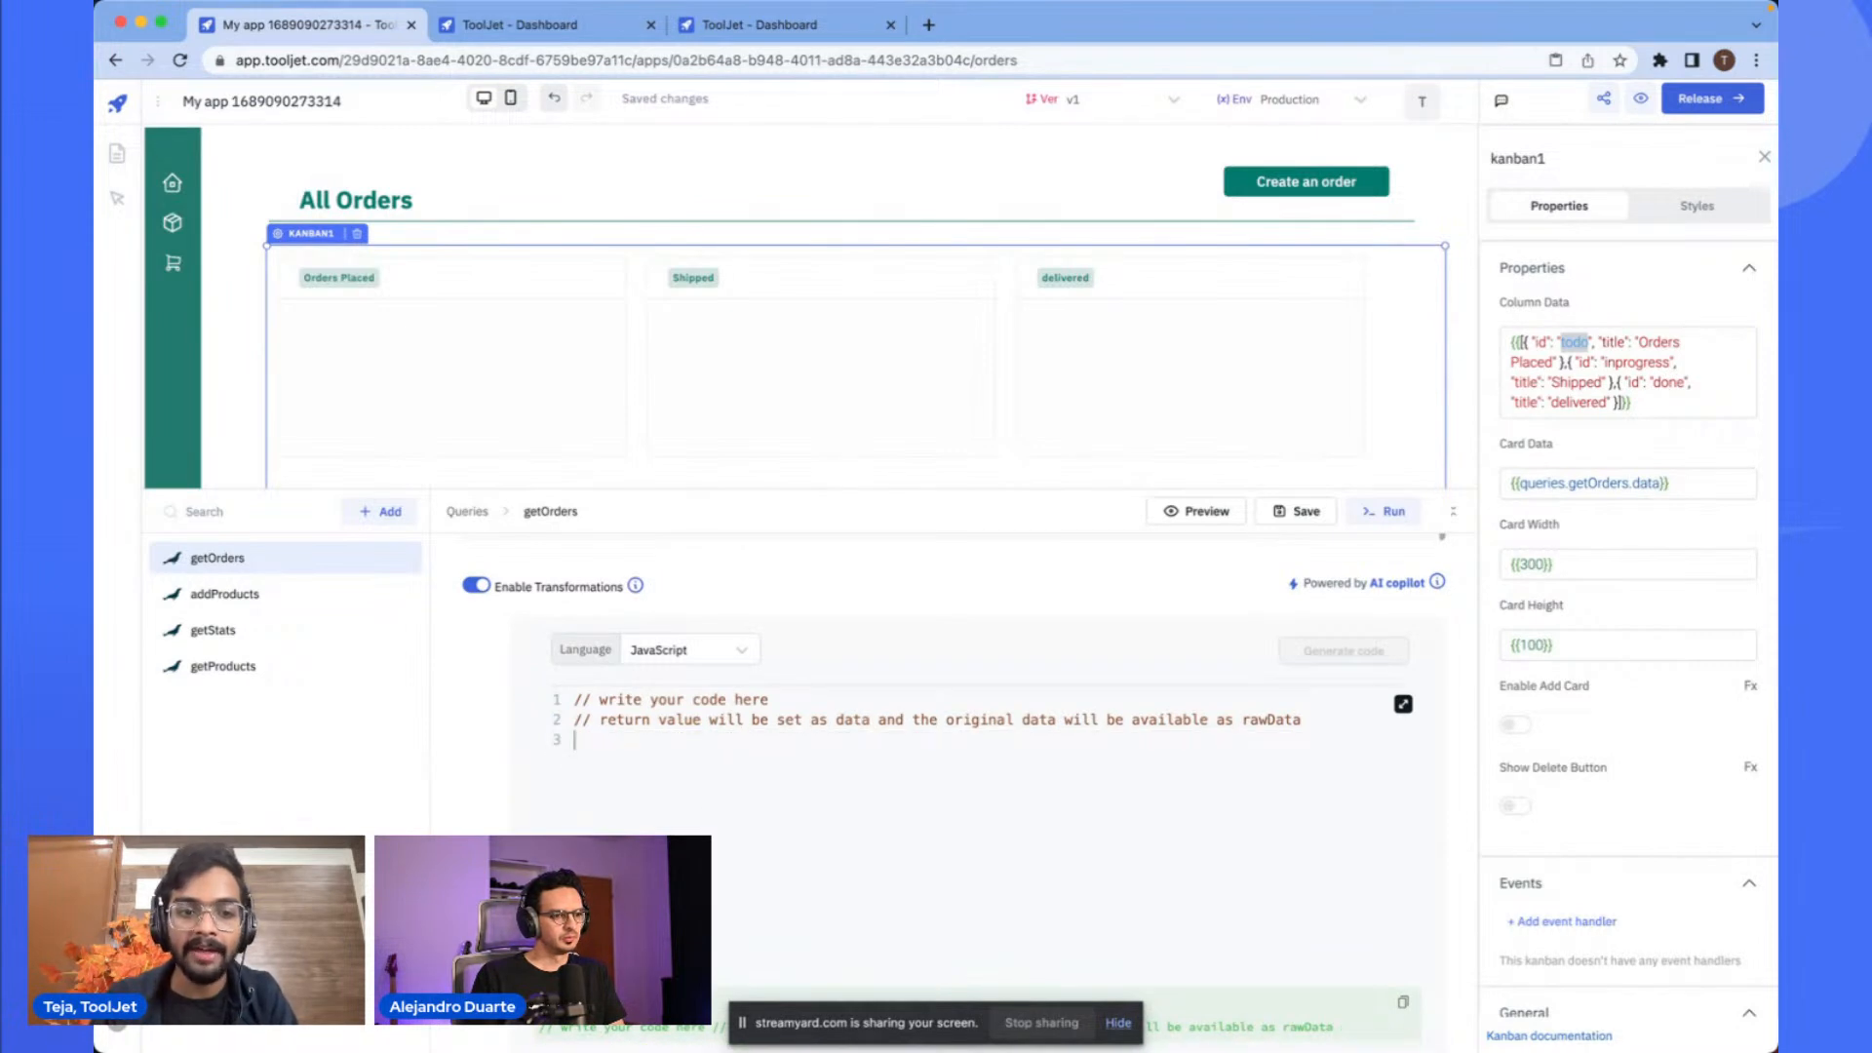
pyautogui.scroll(1, 876, 583)
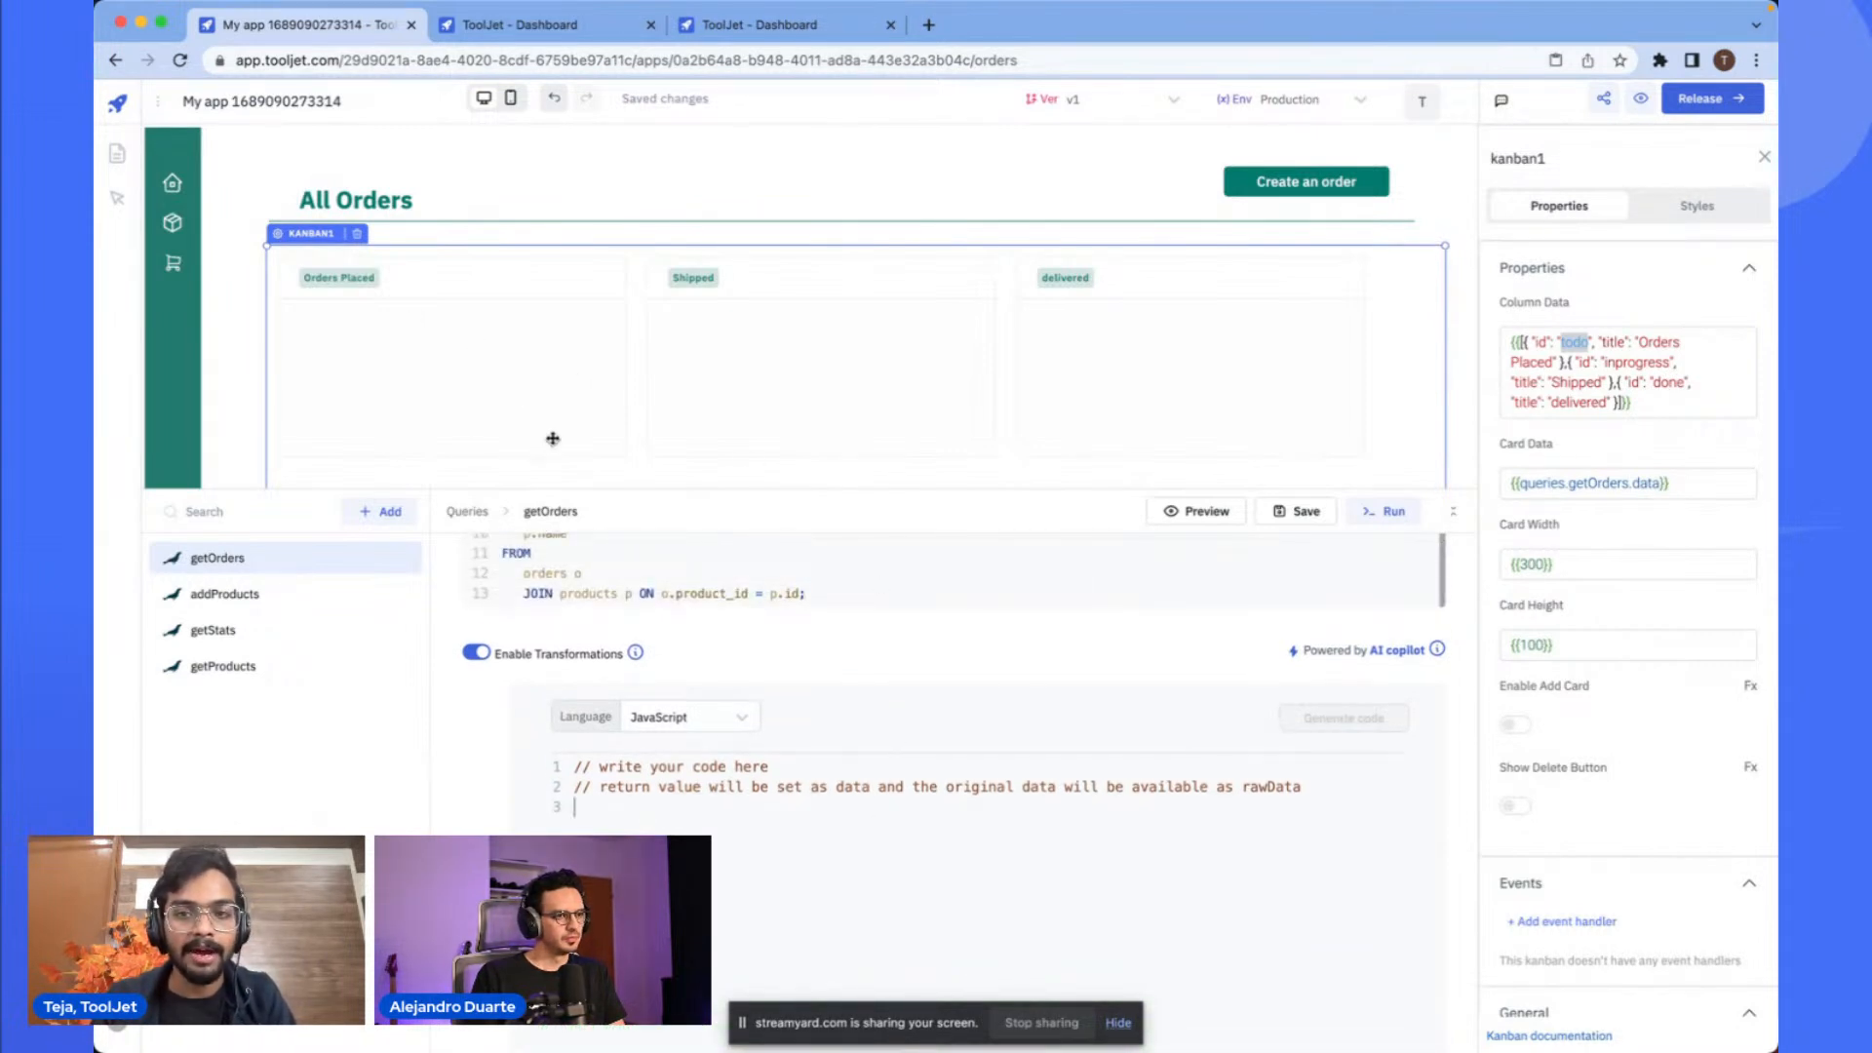
pyautogui.click(1620, 381)
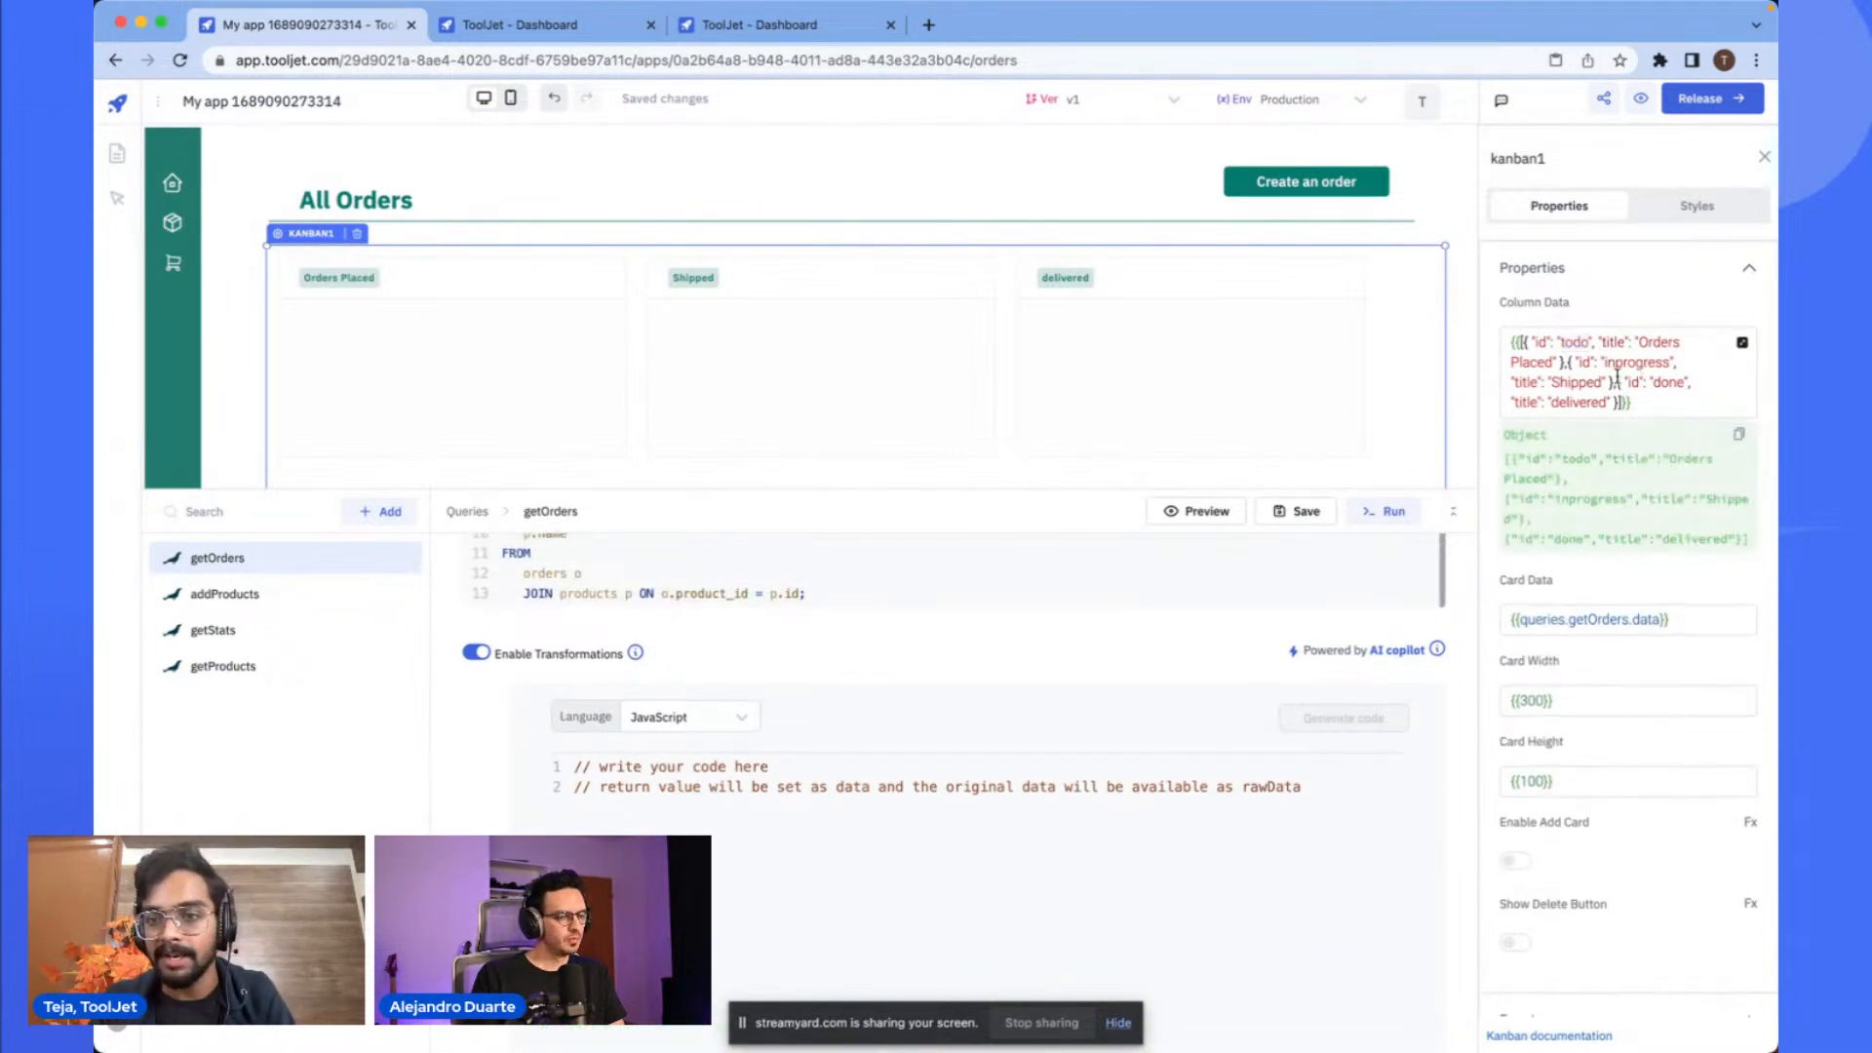
pyautogui.scroll(5, 1615, 375)
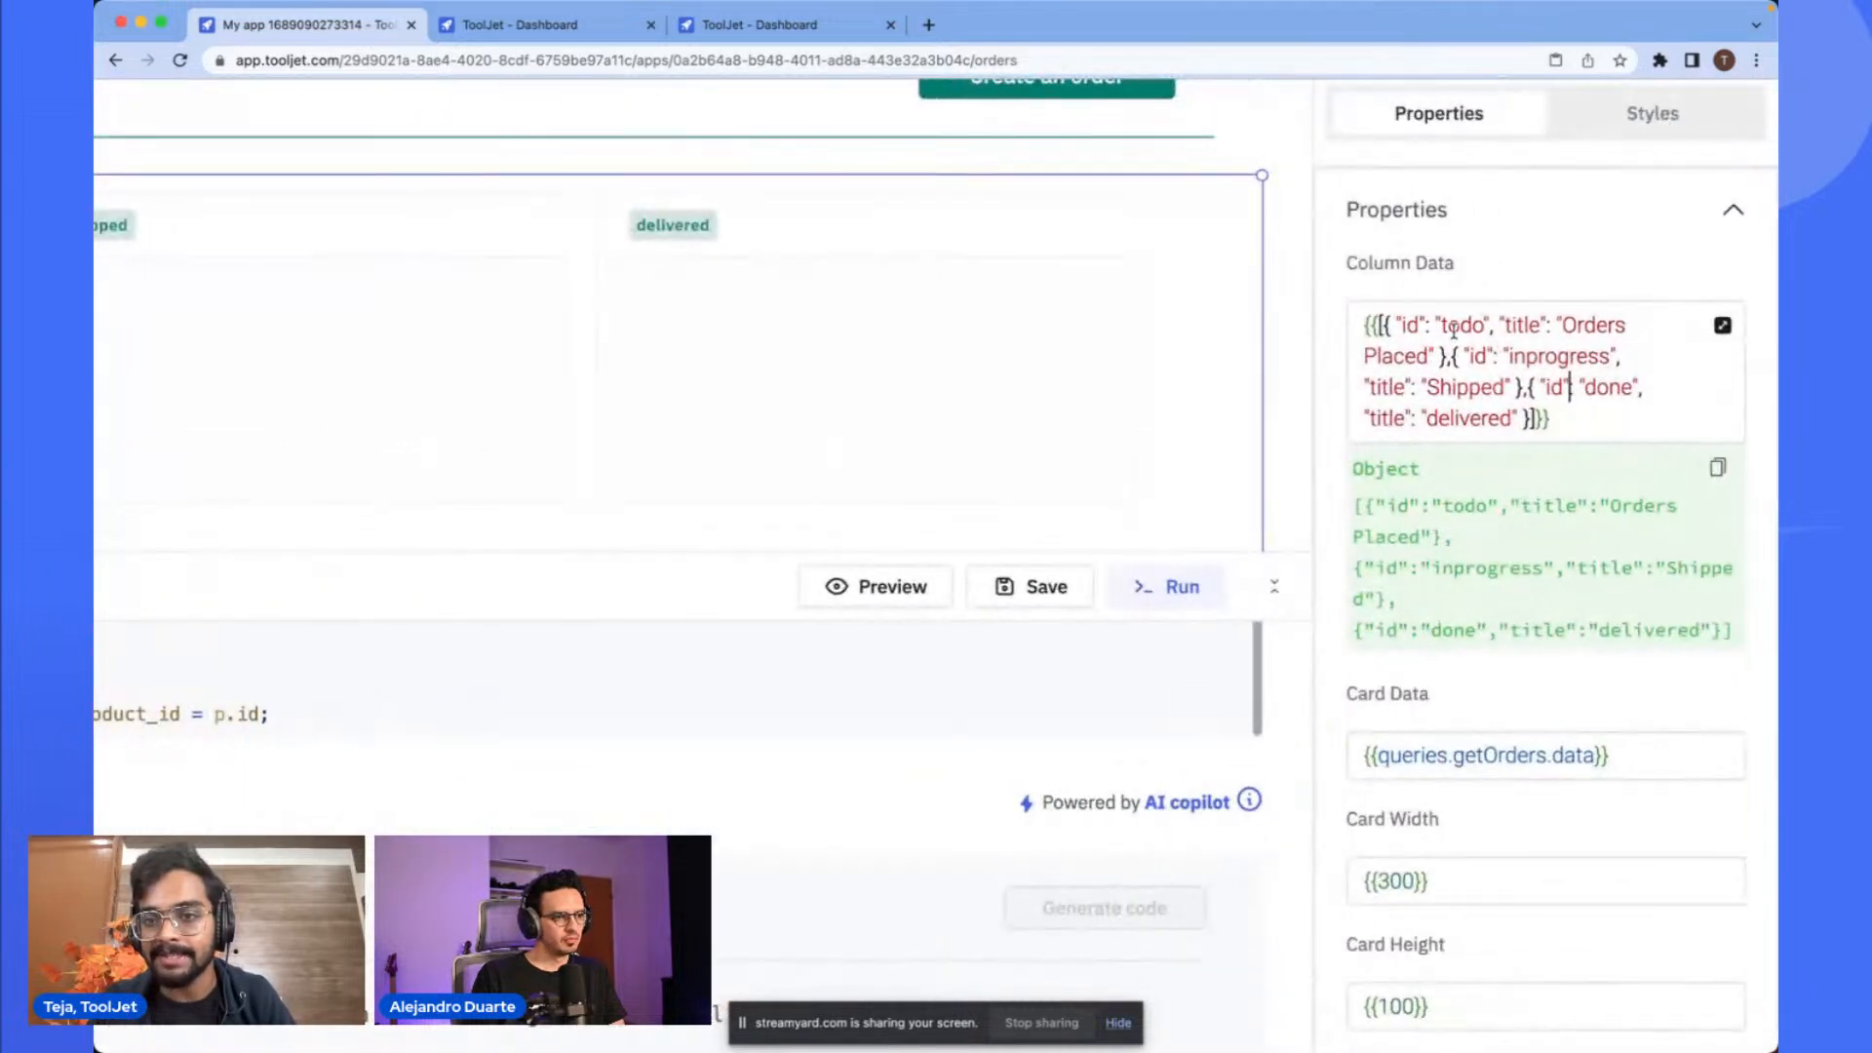
pyautogui.moveTo(1443, 326); pyautogui.dragTo(1484, 324)
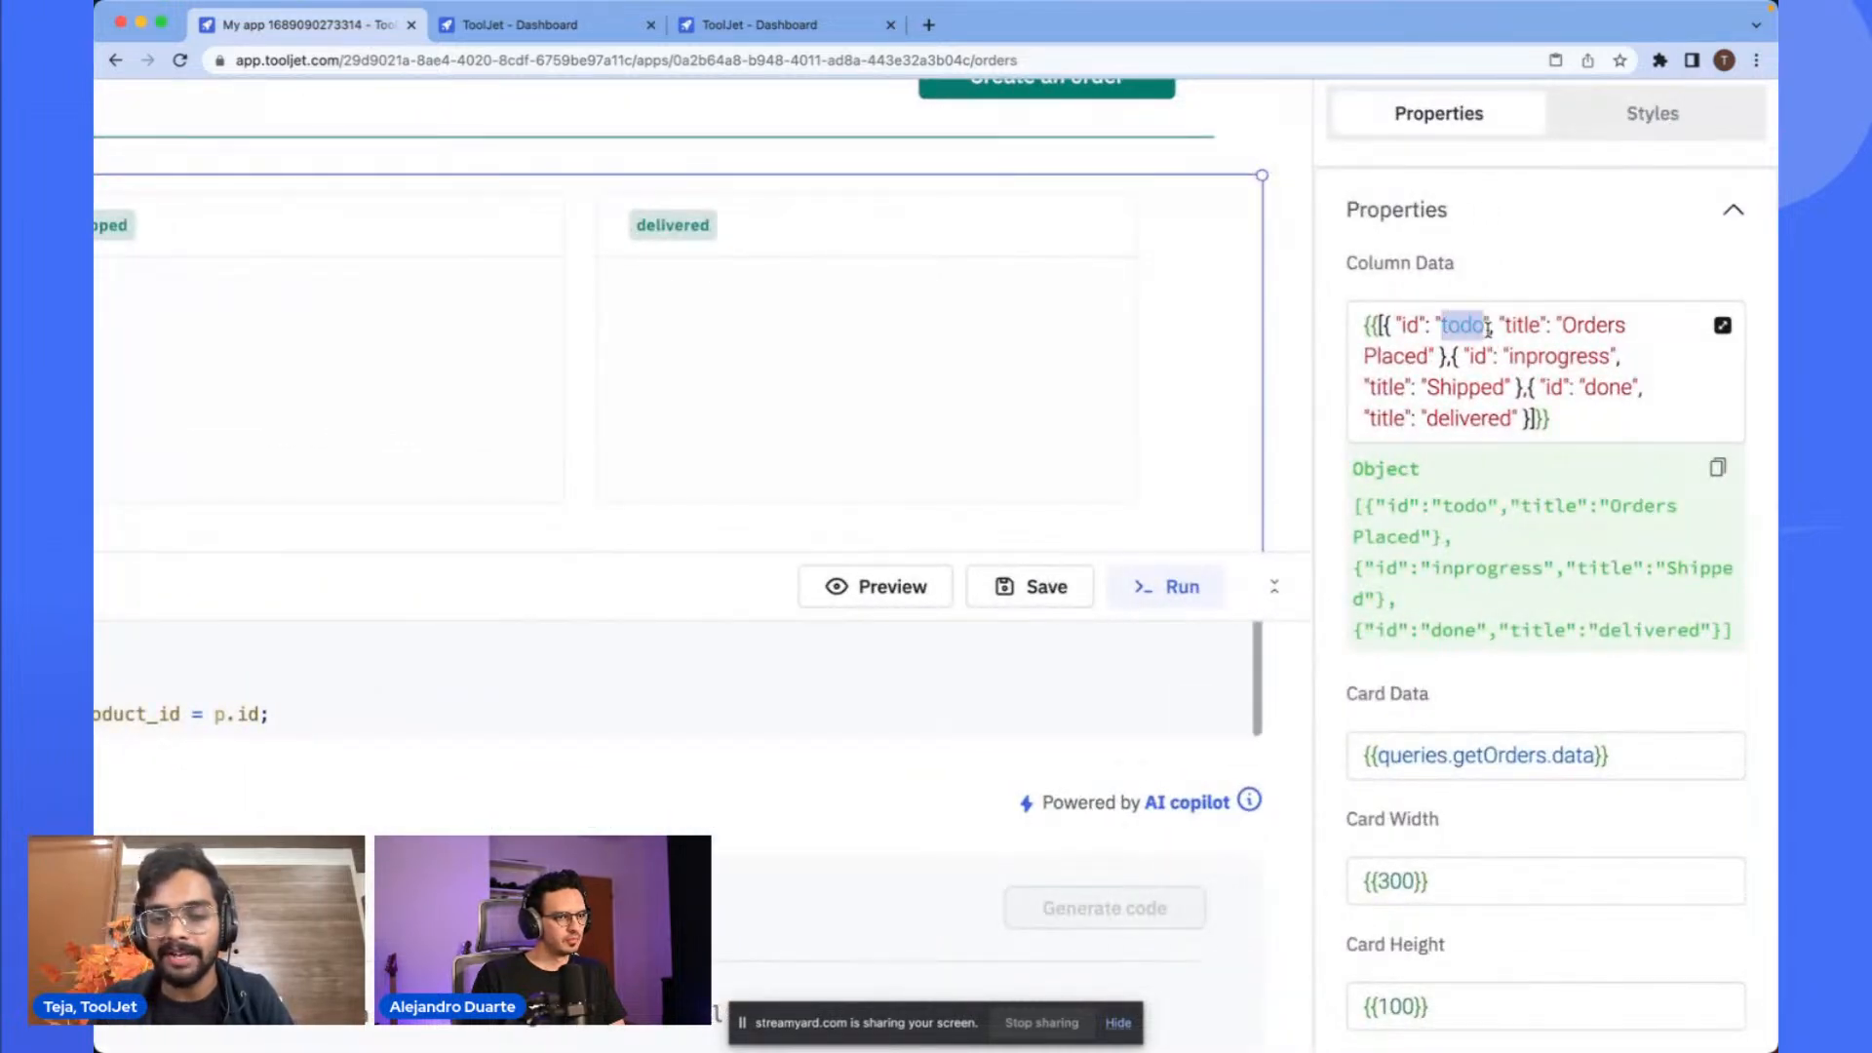
pyautogui.scroll(-5, 1487, 328)
pyautogui.scroll(-5, 857, 731)
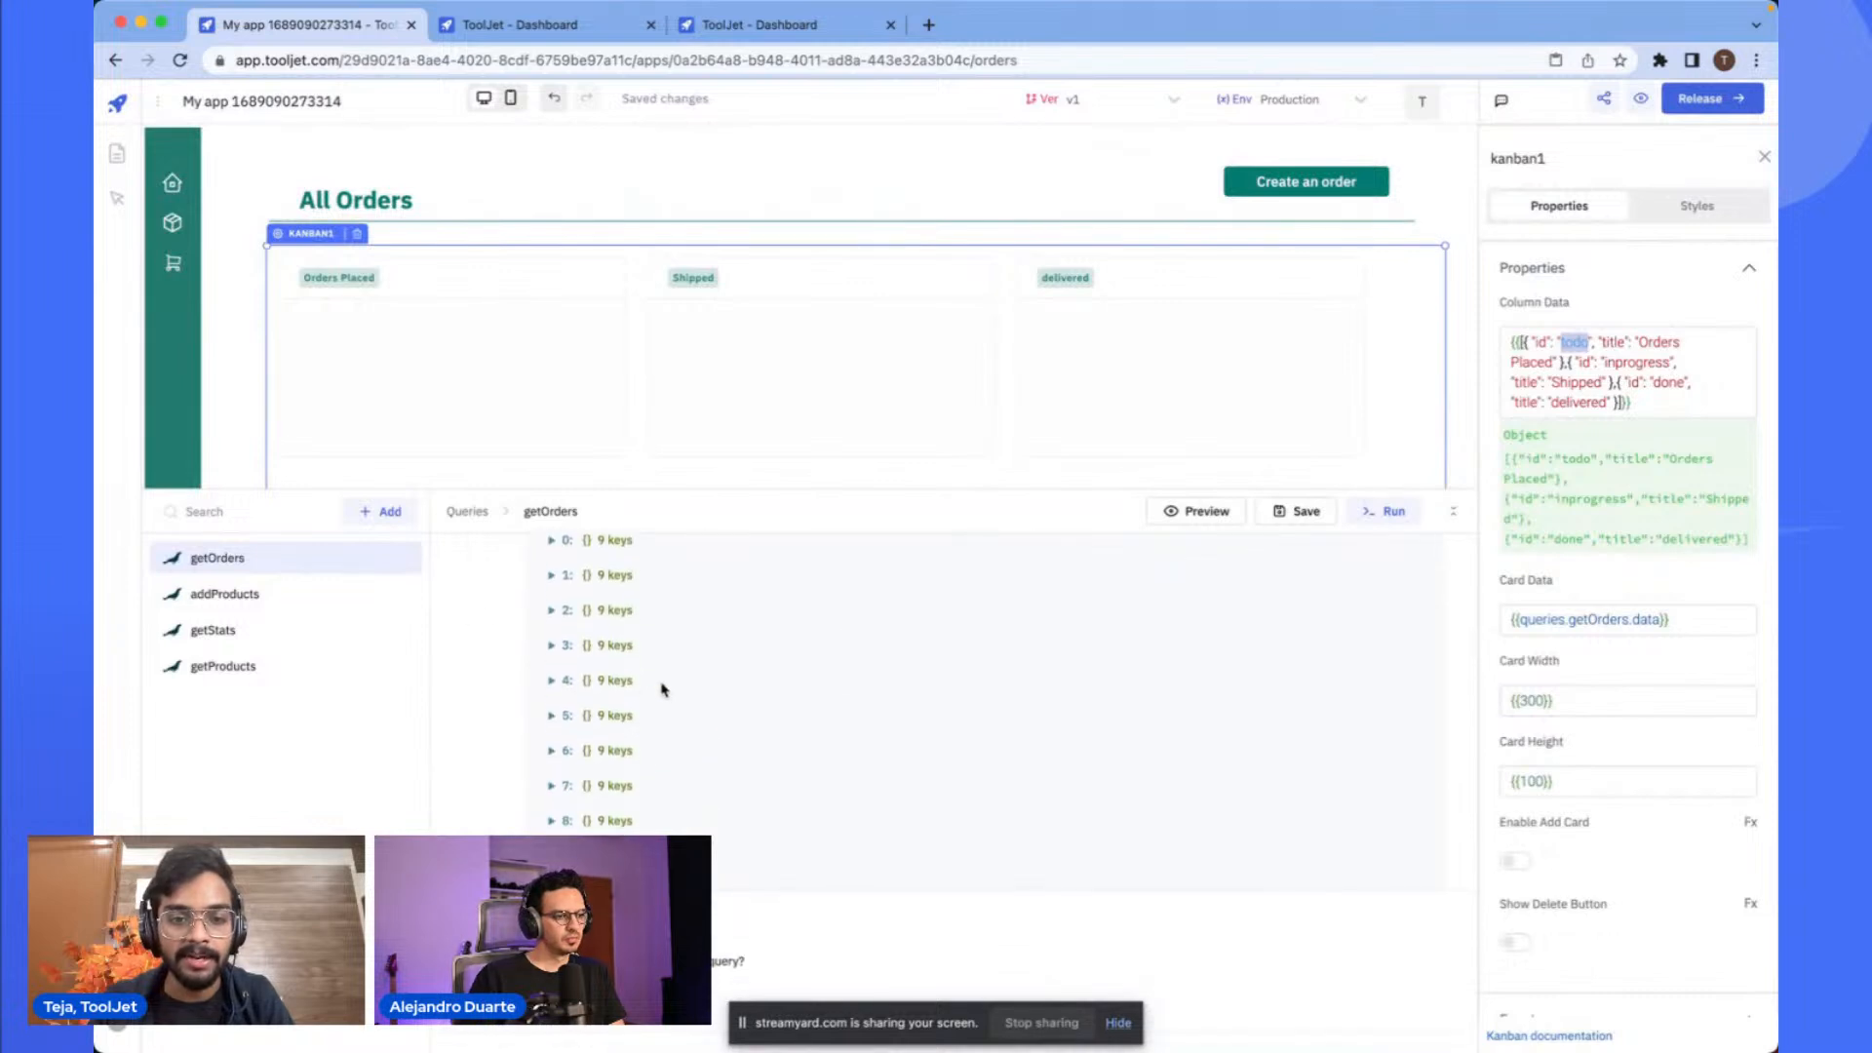
pyautogui.click(614, 683)
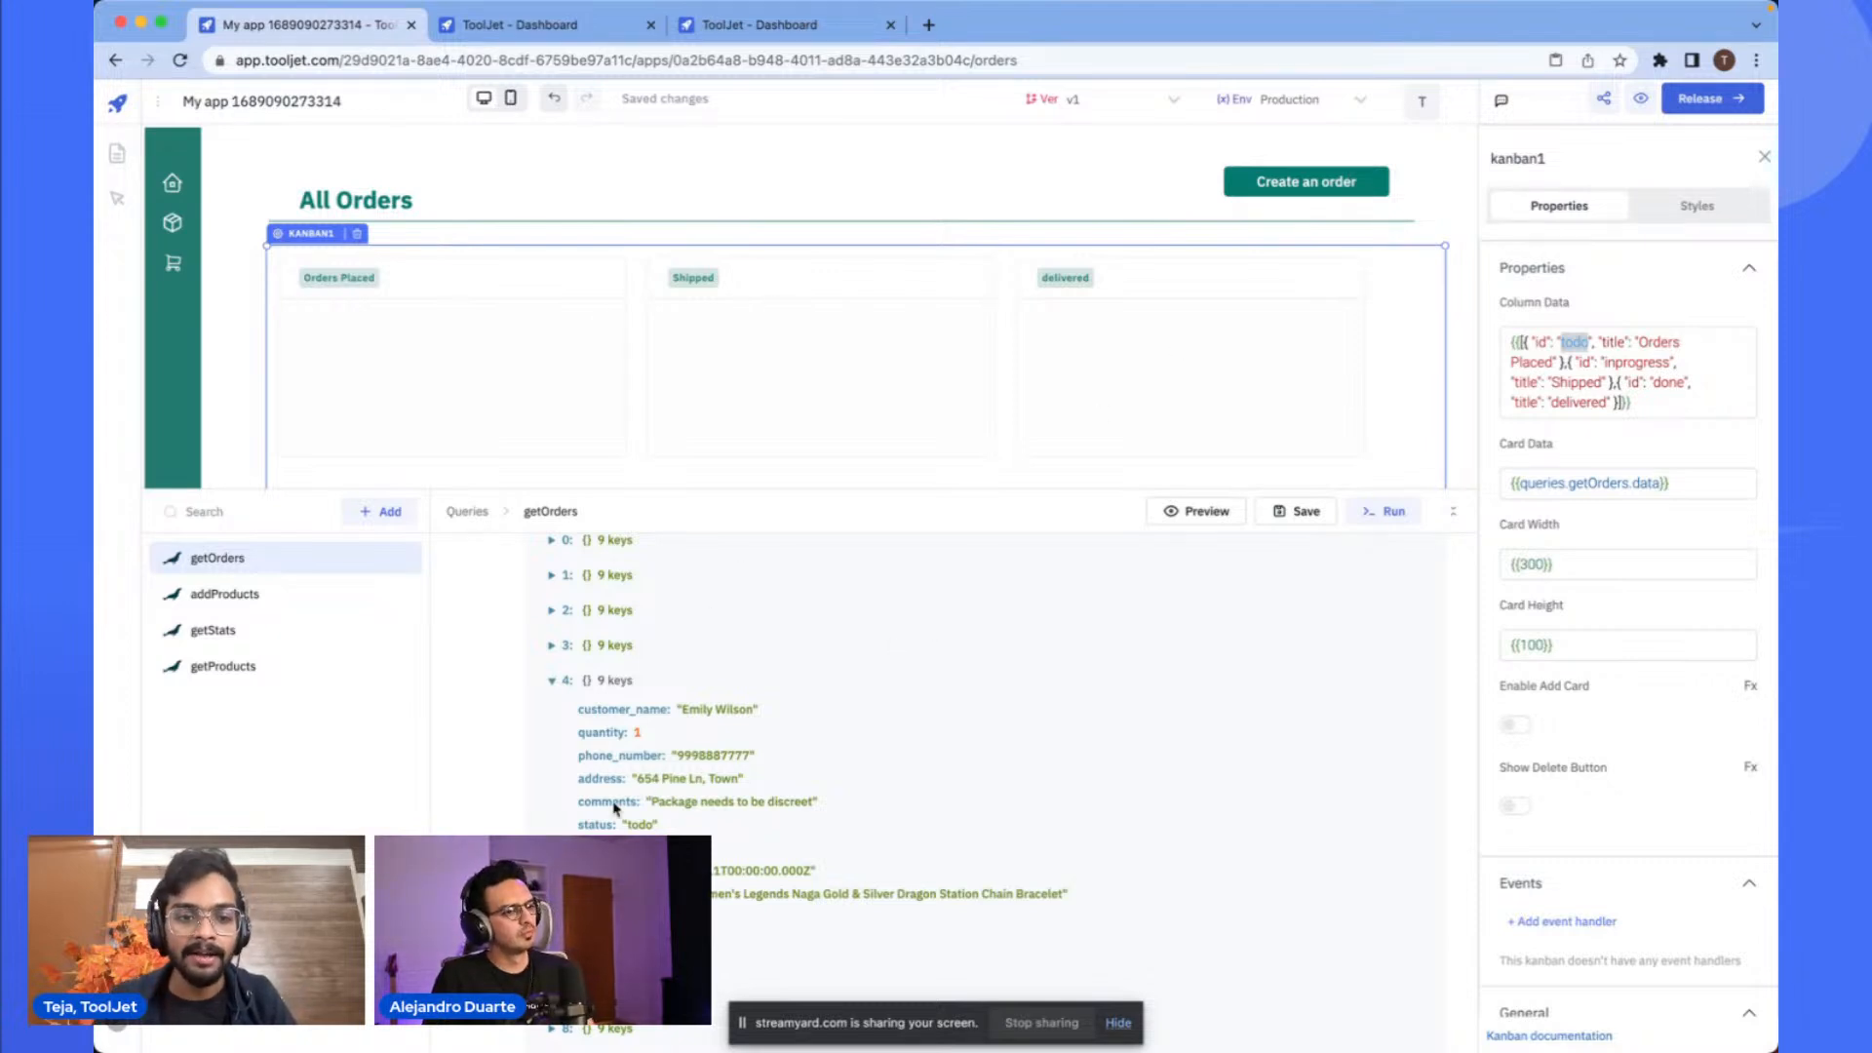
pyautogui.scroll(-3, 632, 761)
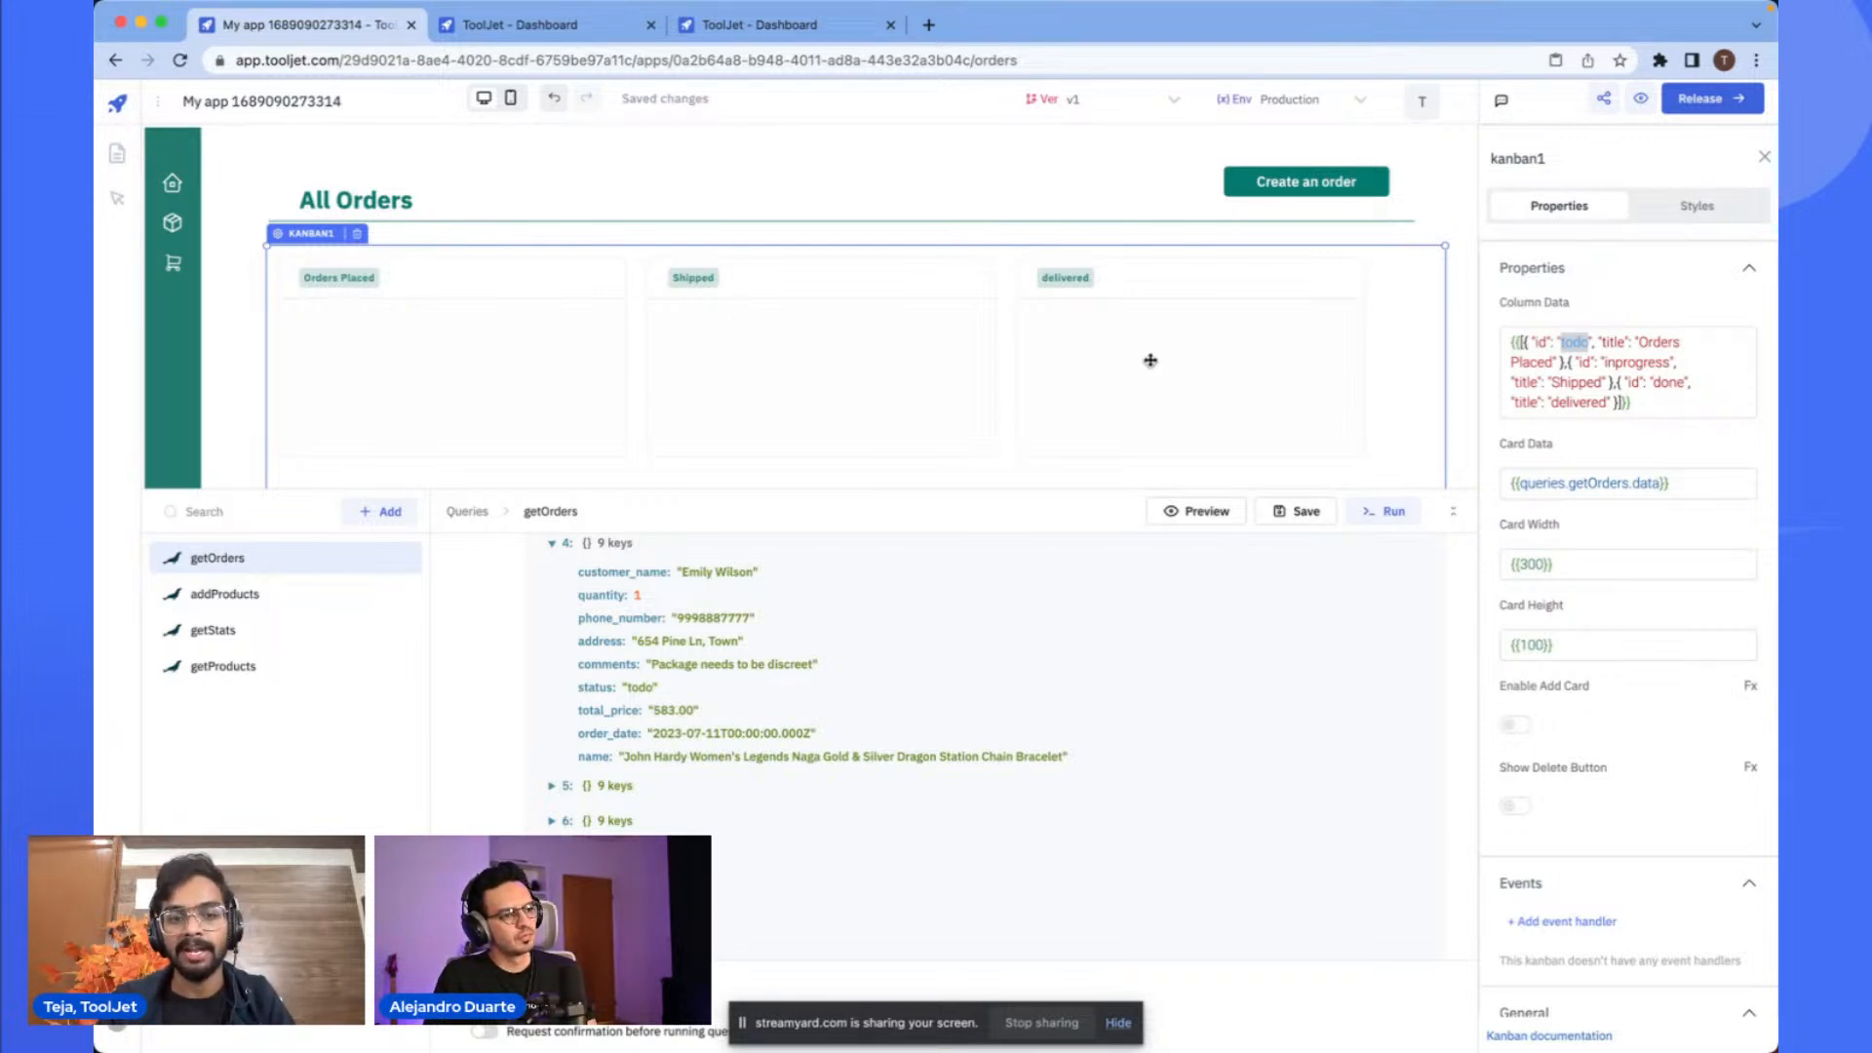
pyautogui.scroll(-5, 789, 782)
pyautogui.scroll(3, 790, 782)
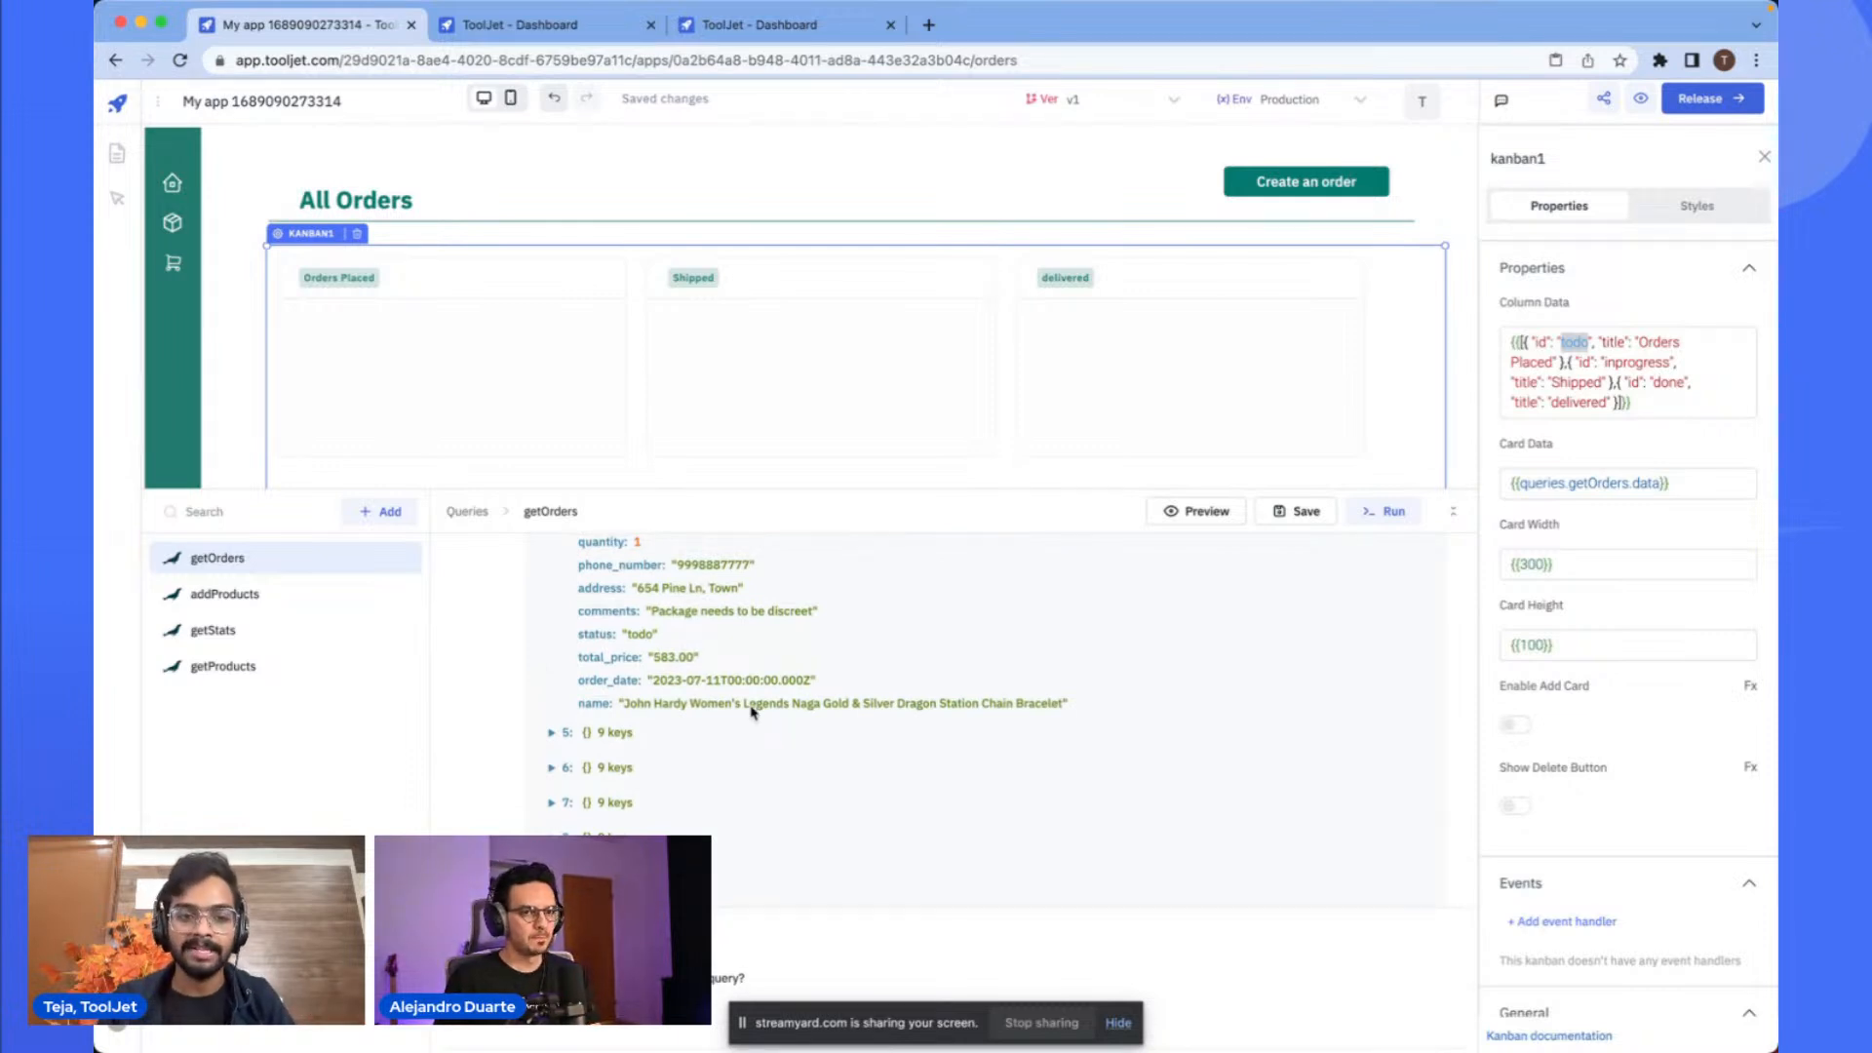
pyautogui.scroll(-3, 752, 710)
pyautogui.scroll(6, 753, 710)
pyautogui.scroll(-5, 520, 704)
pyautogui.scroll(4, 520, 703)
pyautogui.scroll(-4, 520, 704)
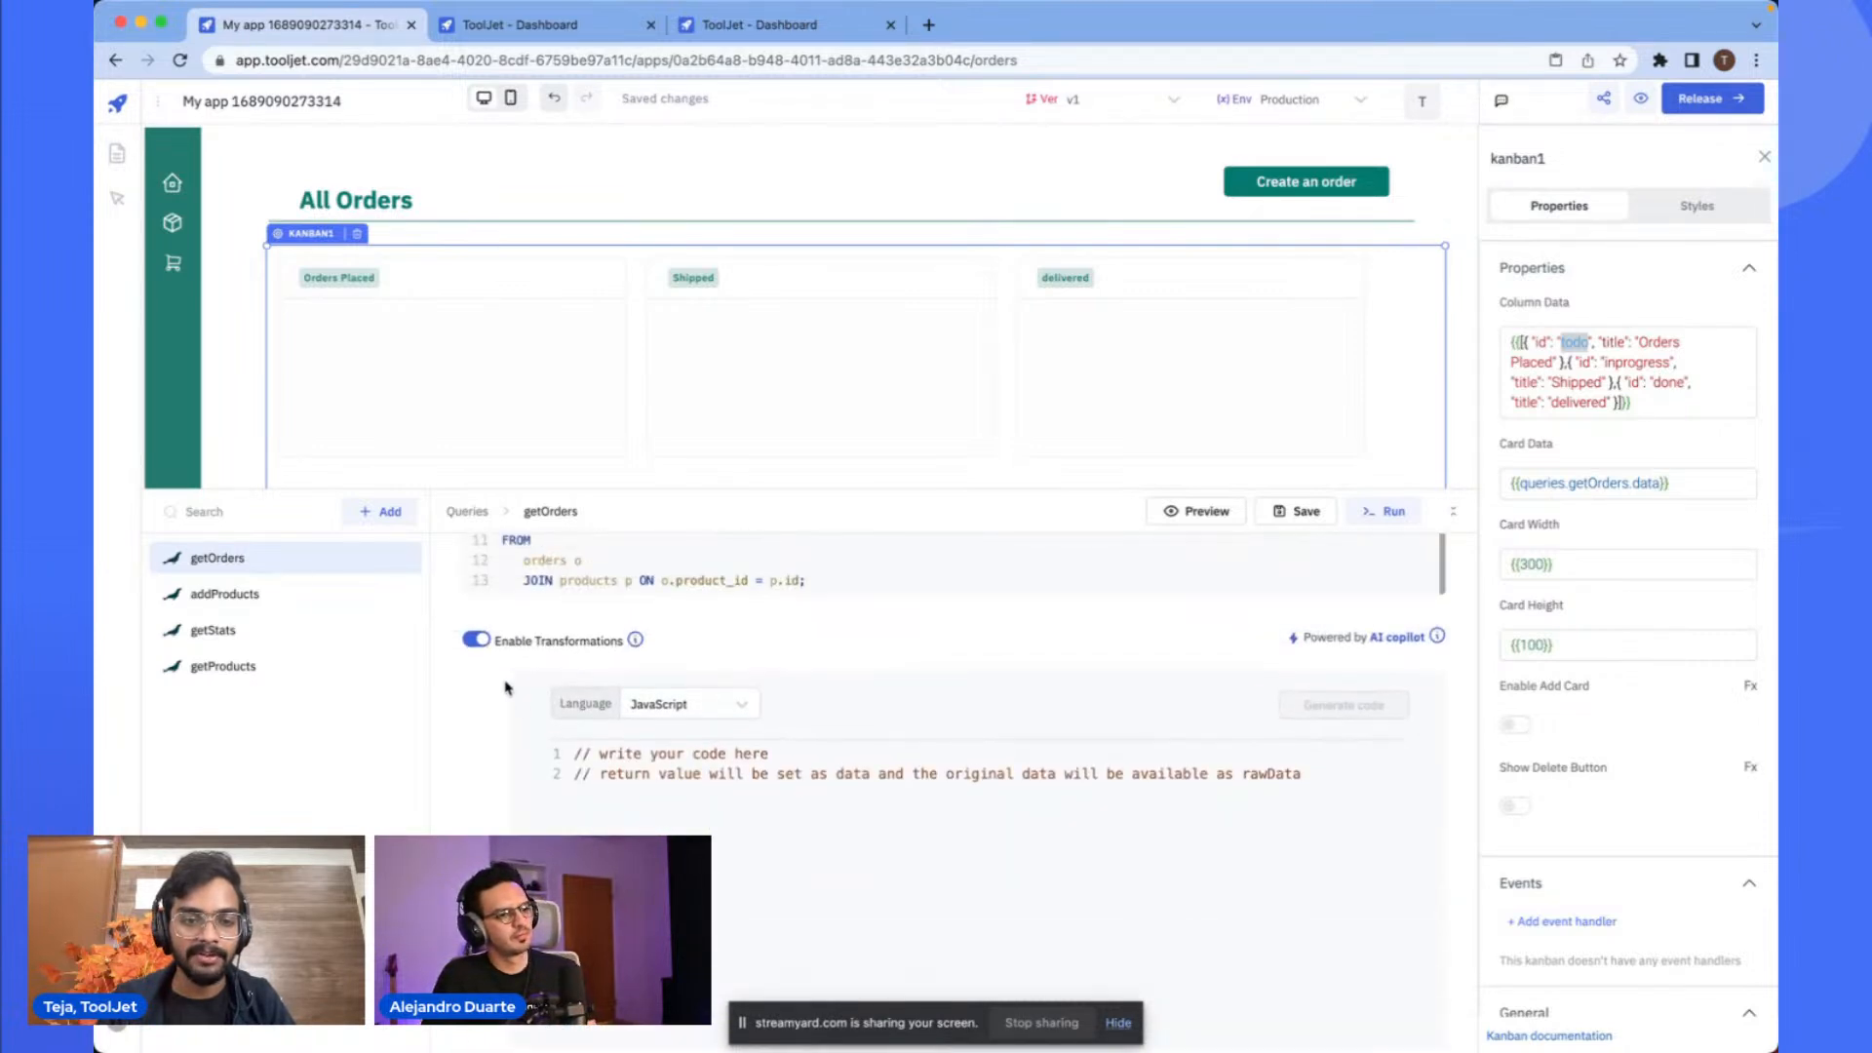
# - Paste a transformation into getOrders that maps each order to add a columnId from its status and returns updatedData
pyautogui.click(476, 640)
pyautogui.click(477, 640)
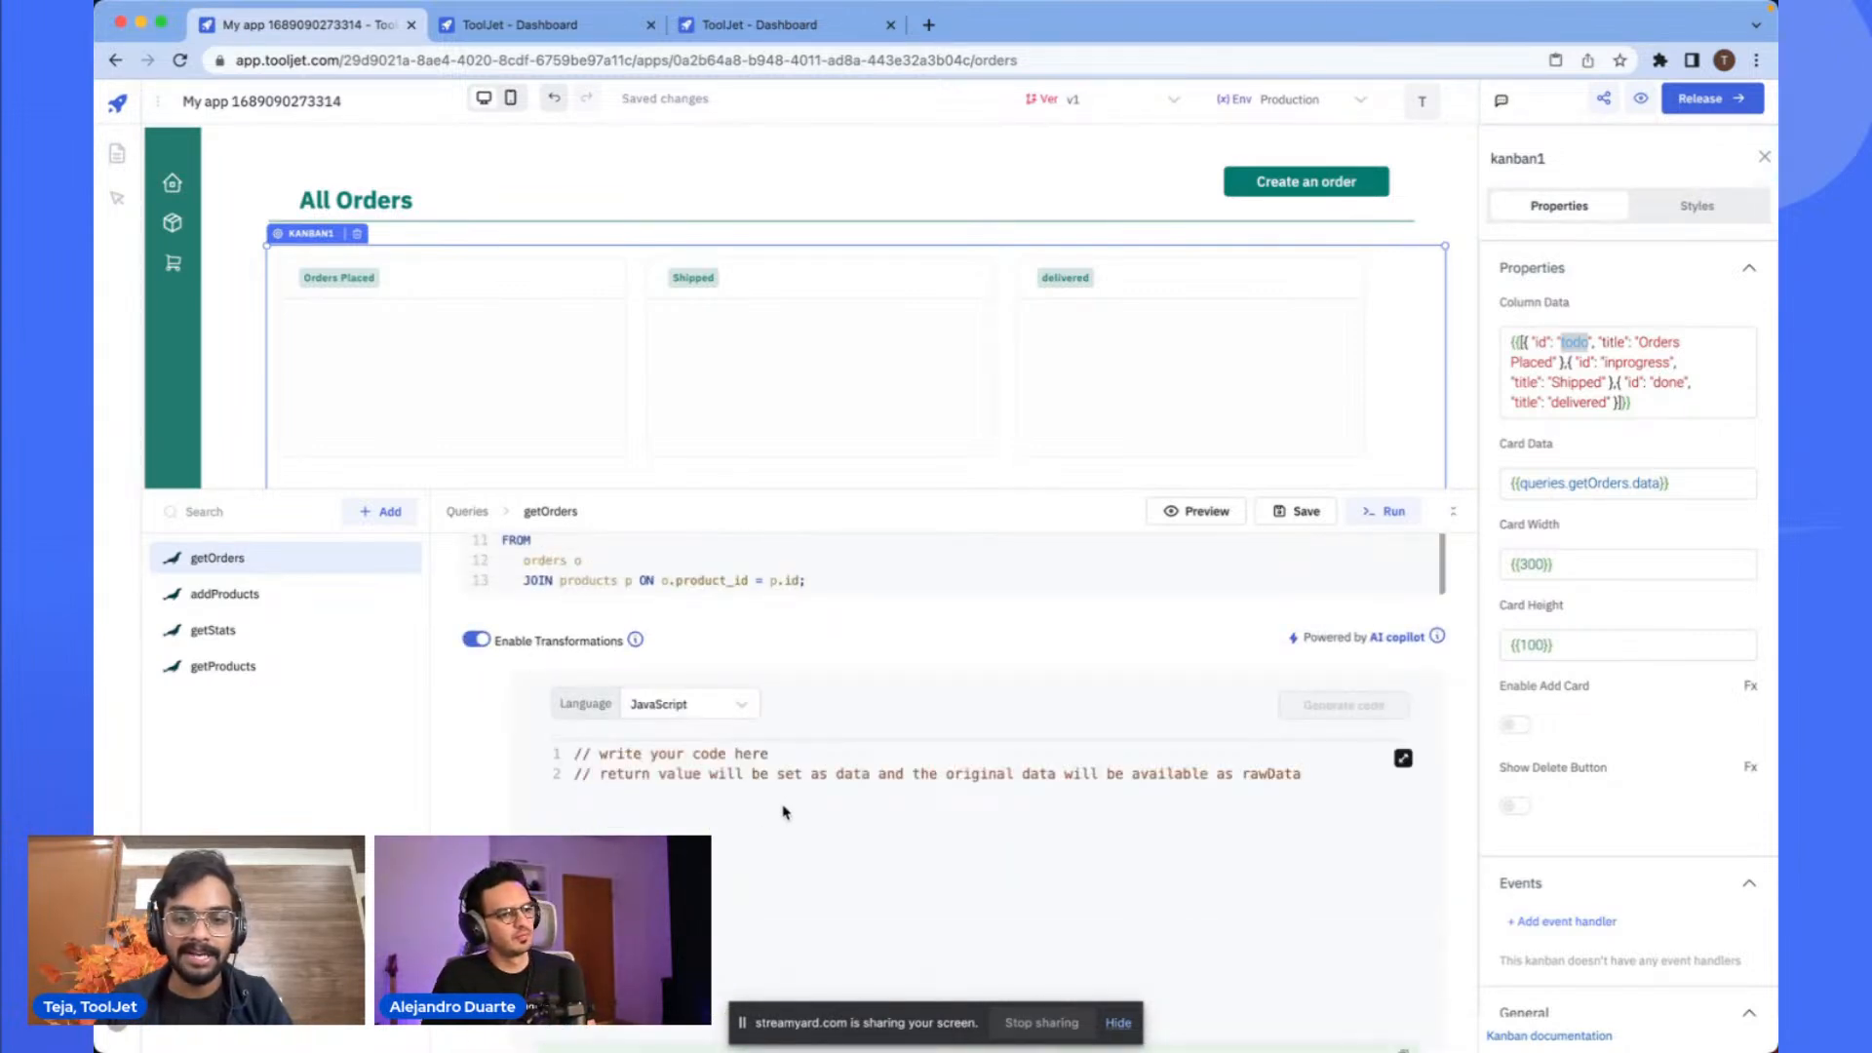
pyautogui.press('super+Tab')
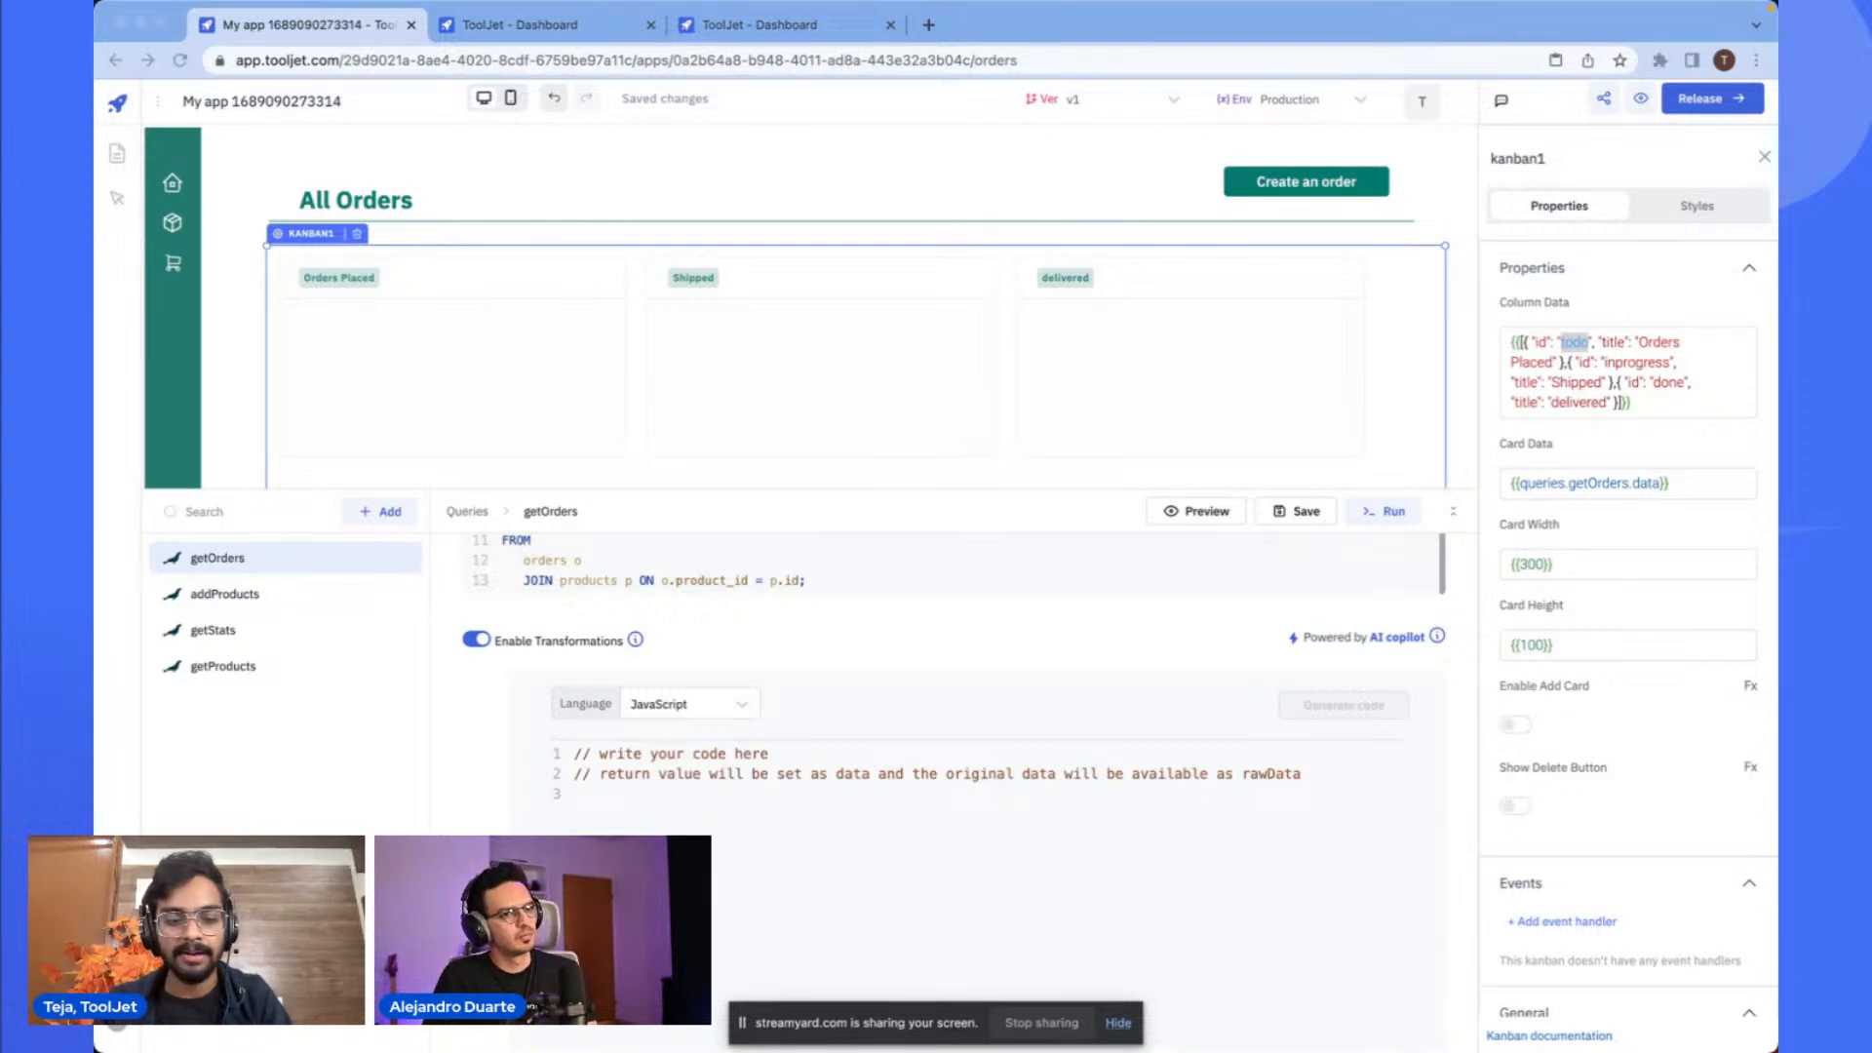
pyautogui.press('super+Tab')
pyautogui.press('super+a')
pyautogui.write('const updatedData = data.map(obj => {   return {     ...obj,     columnId: obj.status   }; });  return updatedData')
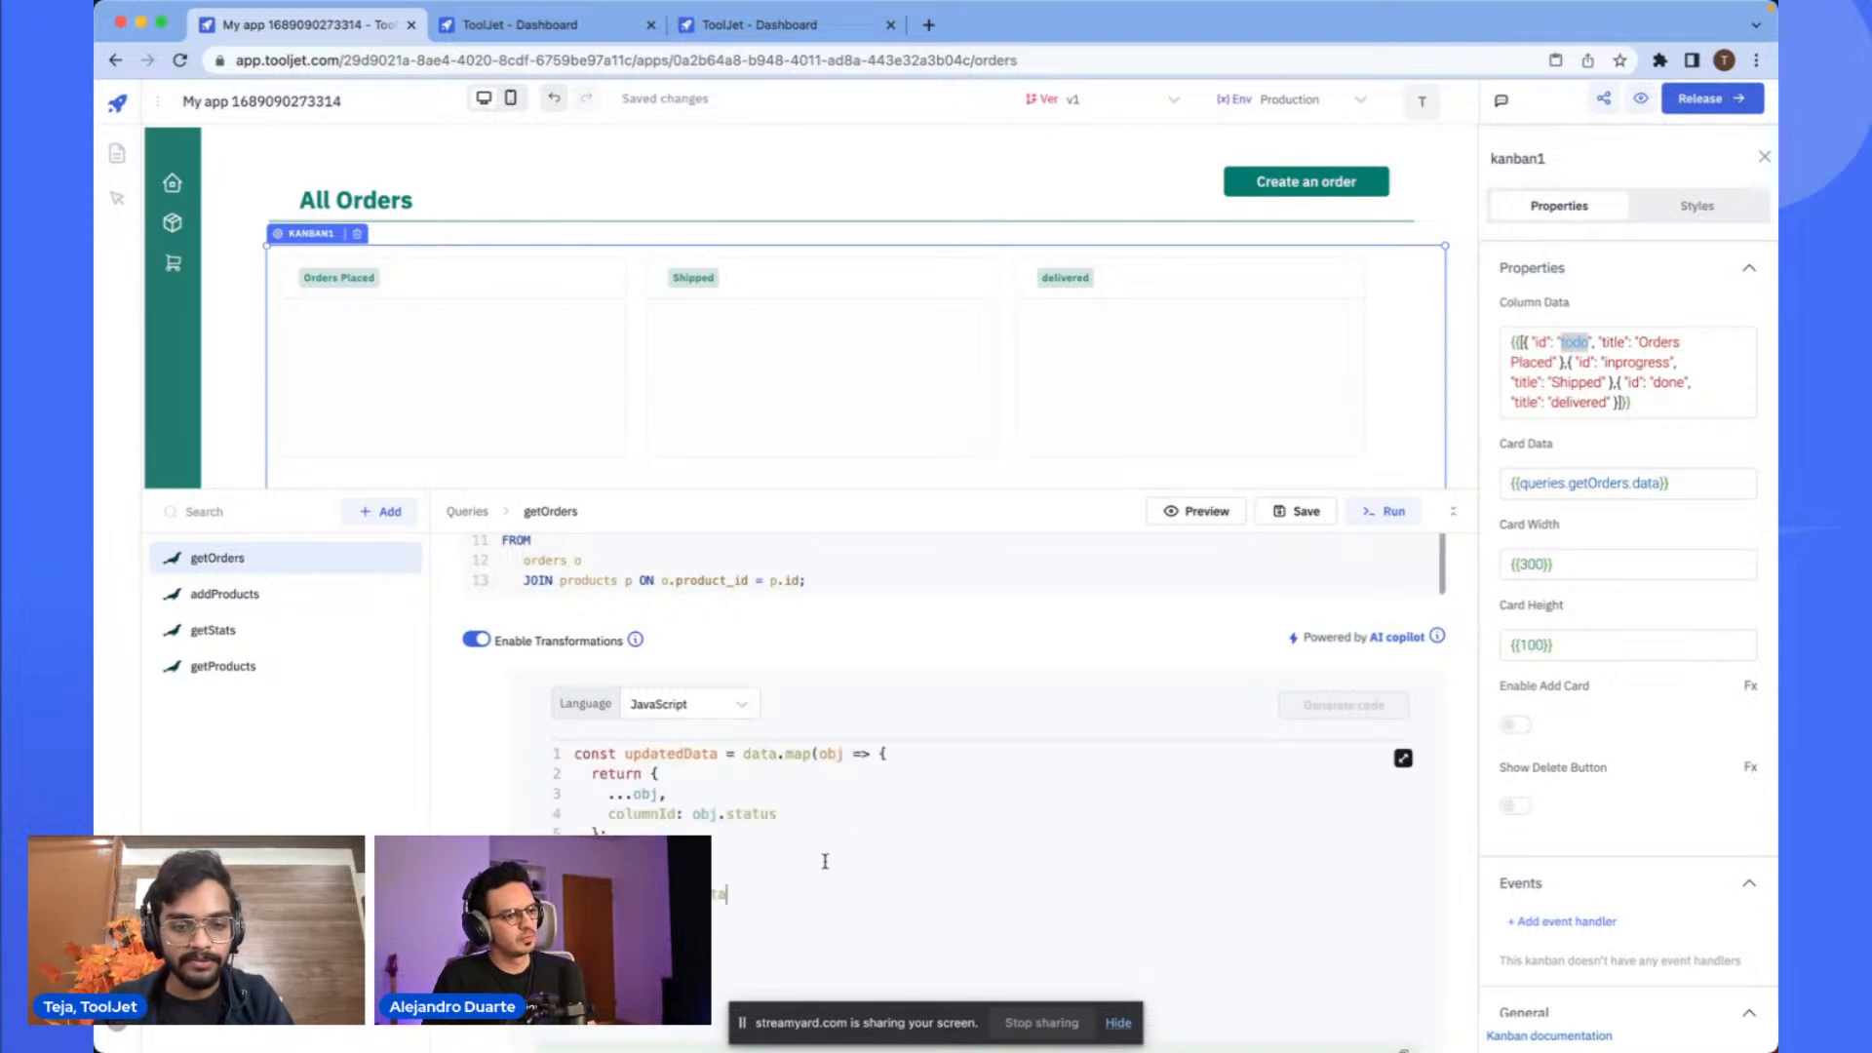
# - Examine the transformation code's map call and columnId assignment
pyautogui.doubleClick(796, 756)
pyautogui.doubleClick(834, 755)
pyautogui.doubleClick(744, 757)
pyautogui.scroll(2, 826, 663)
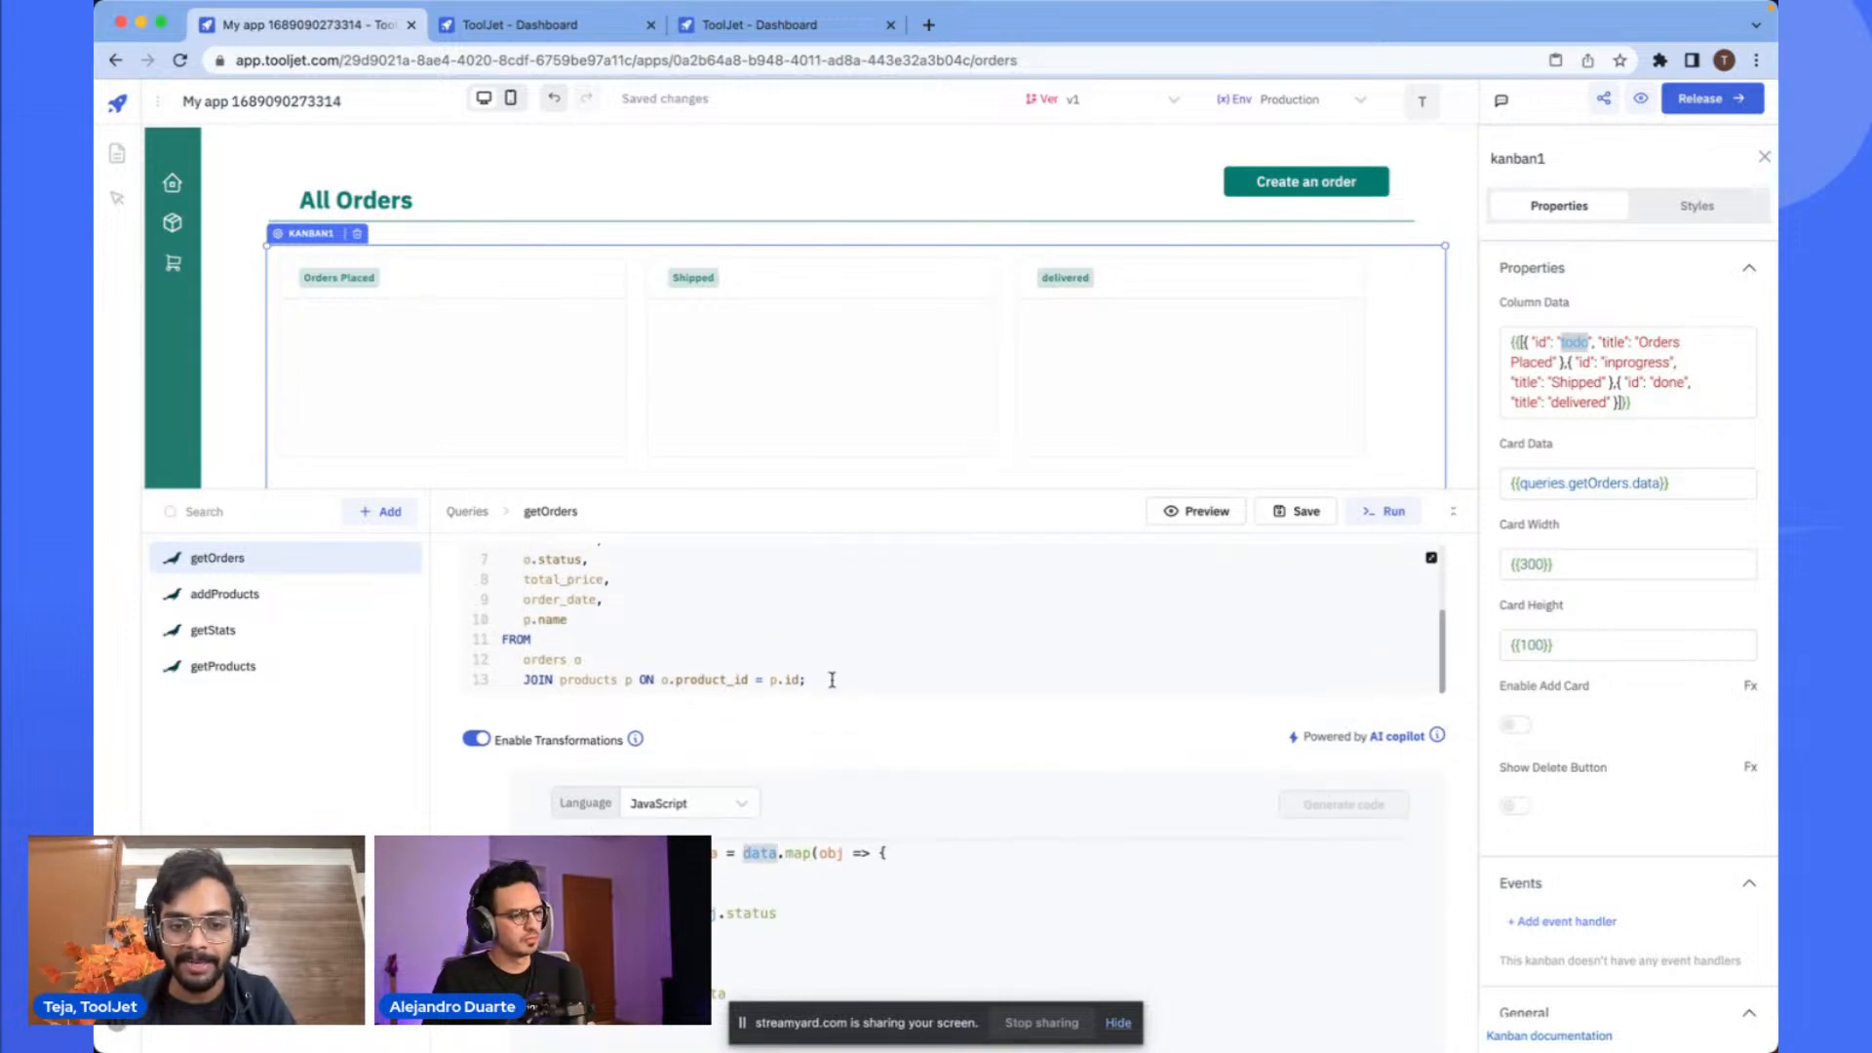
pyautogui.scroll(-3, 832, 680)
pyautogui.doubleClick(798, 720)
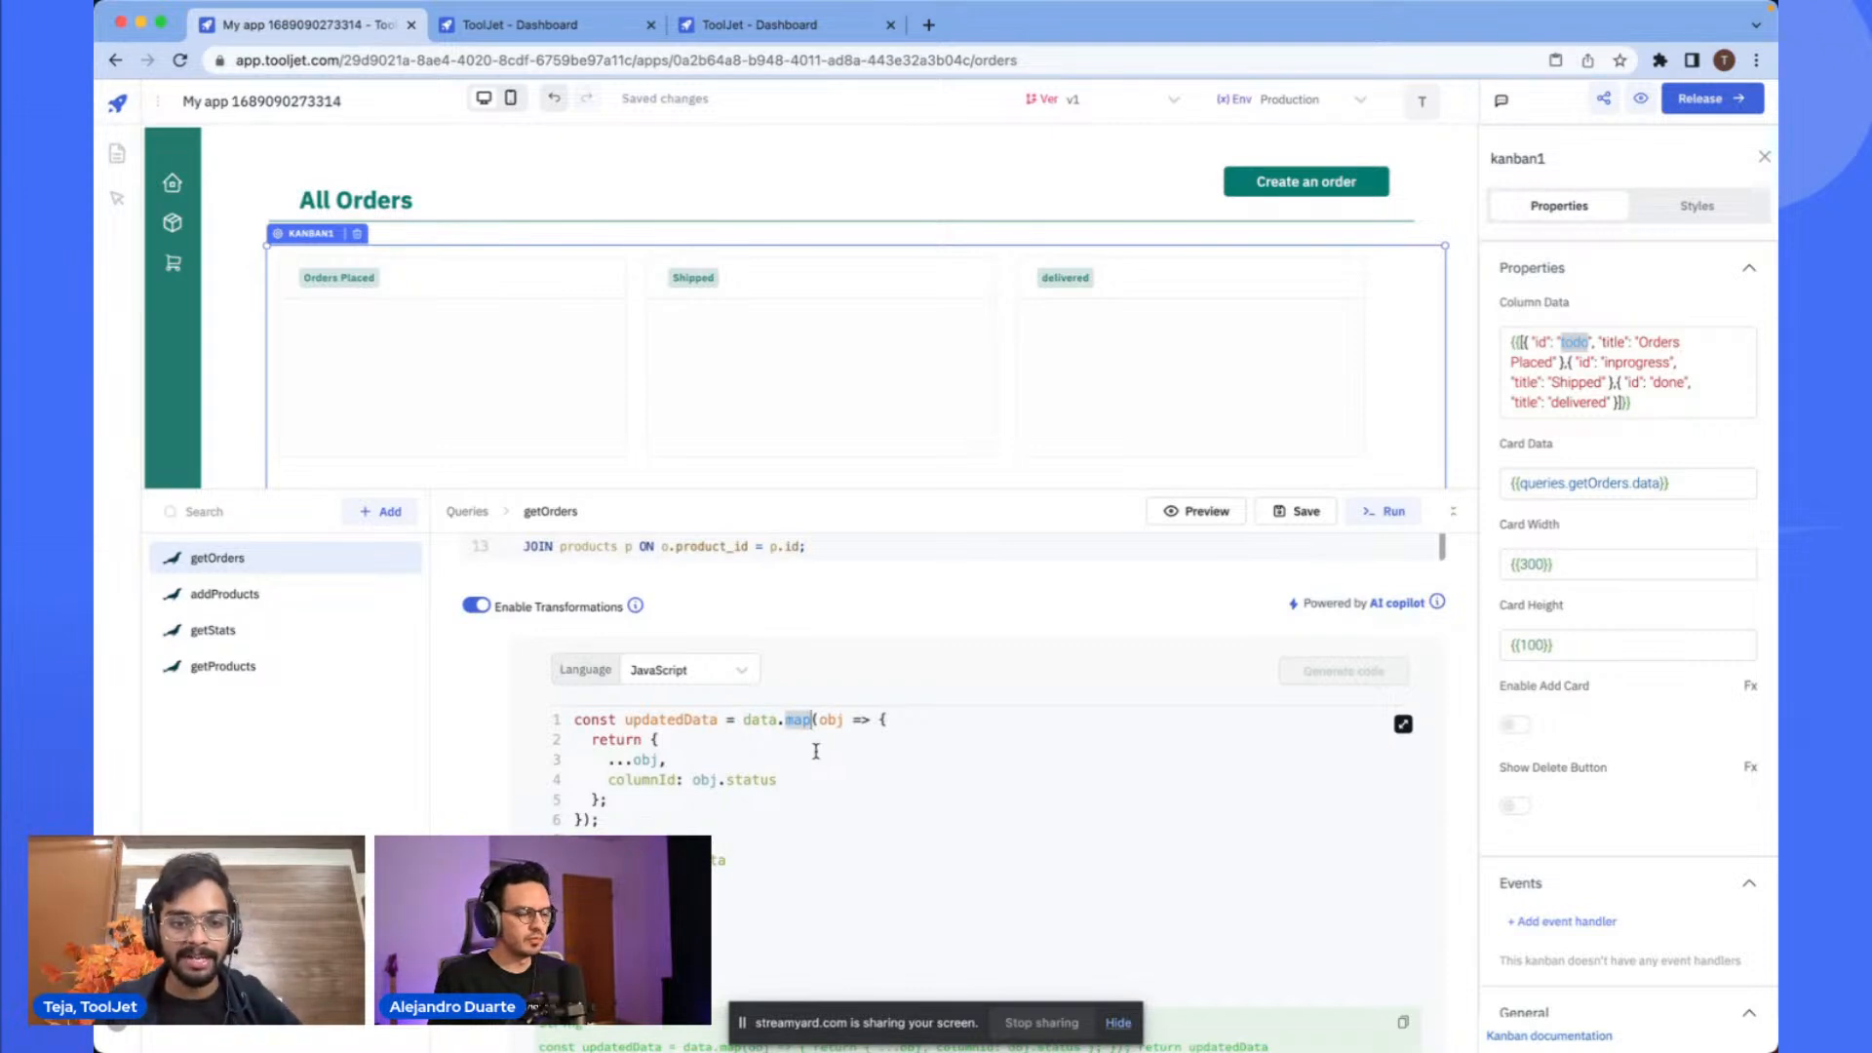
pyautogui.doubleClick(646, 781)
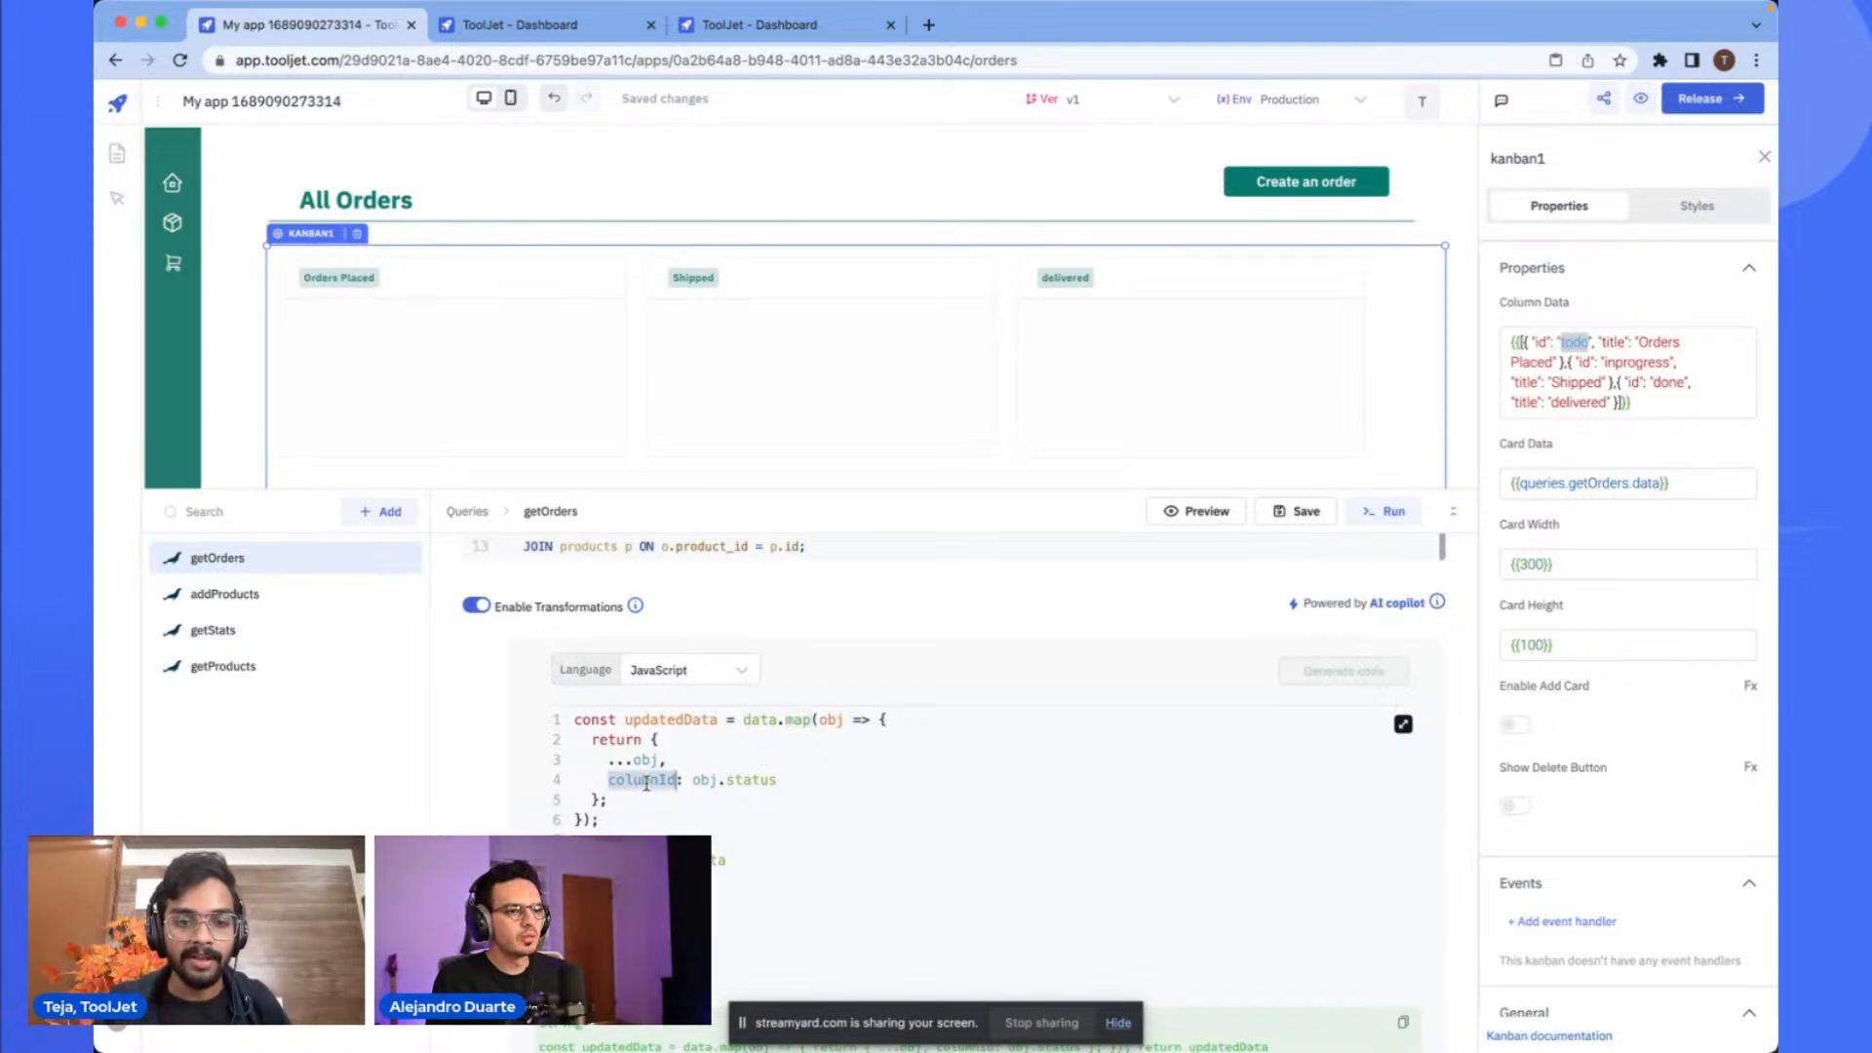
pyautogui.doubleClick(729, 783)
pyautogui.click(775, 782)
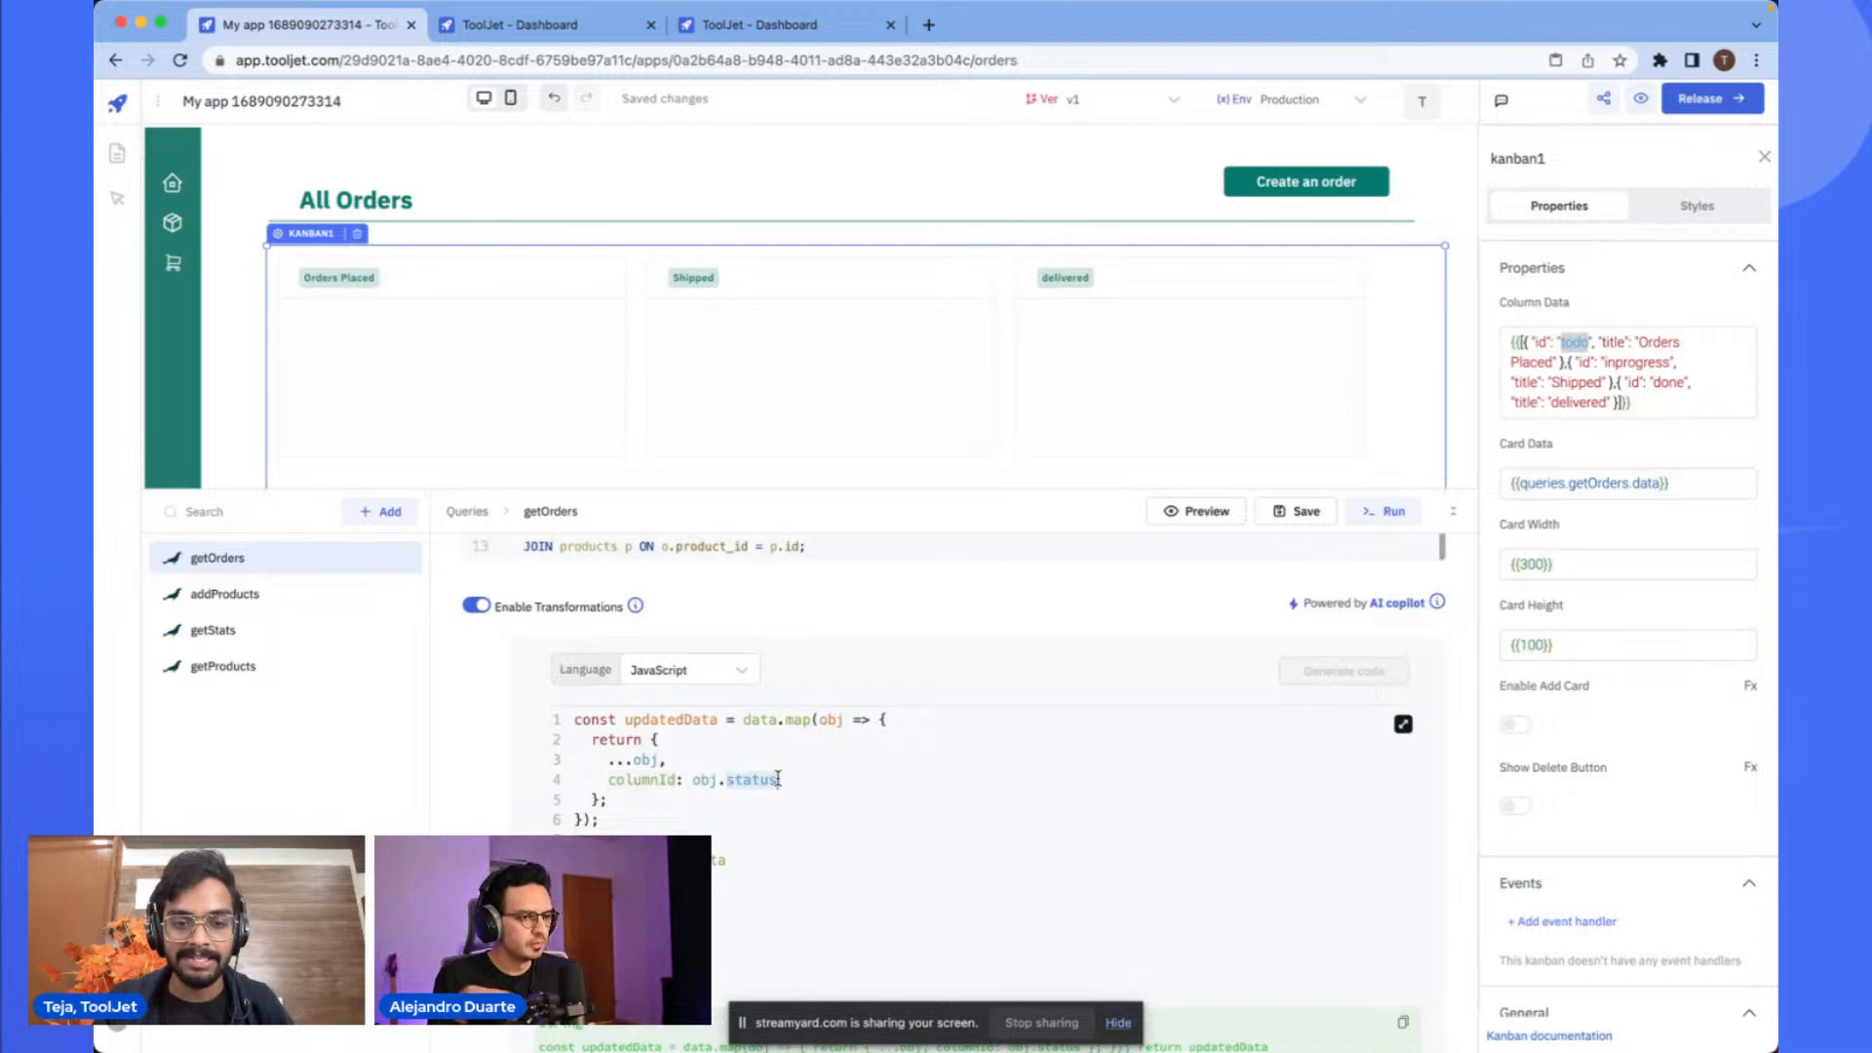
pyautogui.doubleClick(659, 781)
pyautogui.doubleClick(708, 783)
pyautogui.click(742, 782)
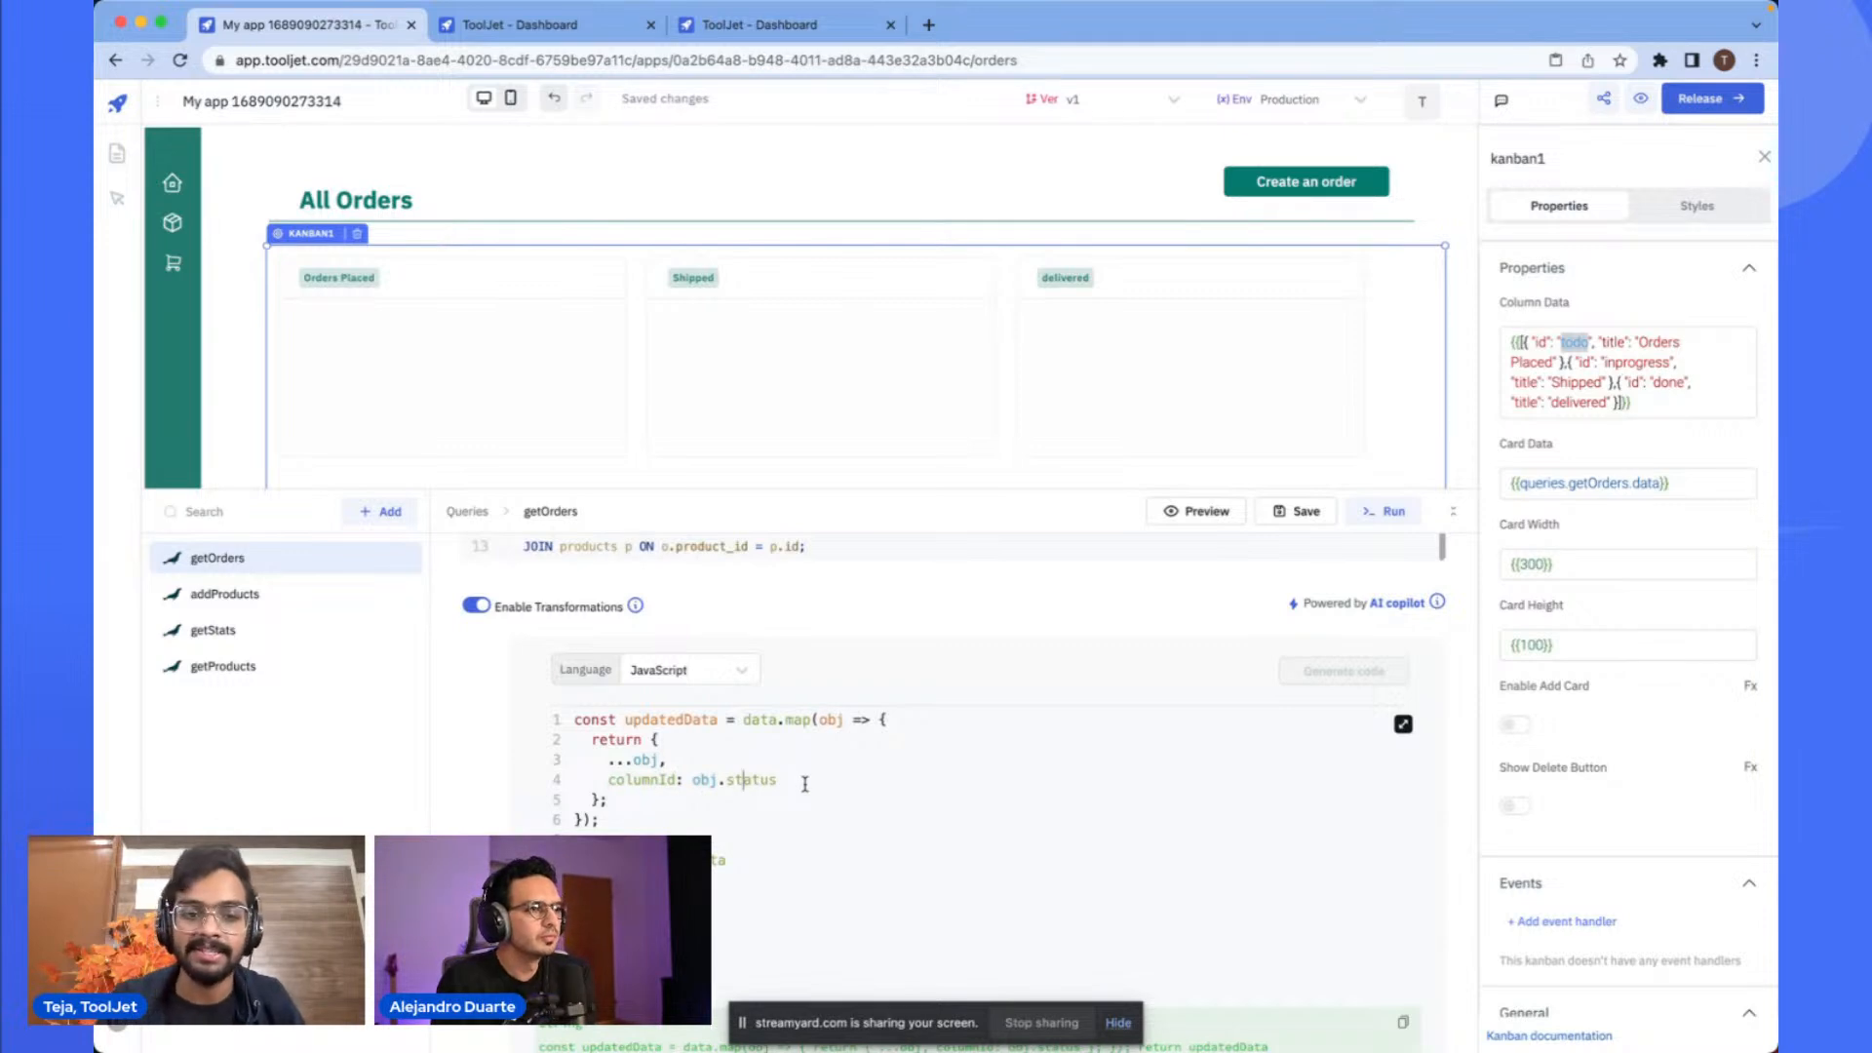
pyautogui.scroll(-1, 805, 784)
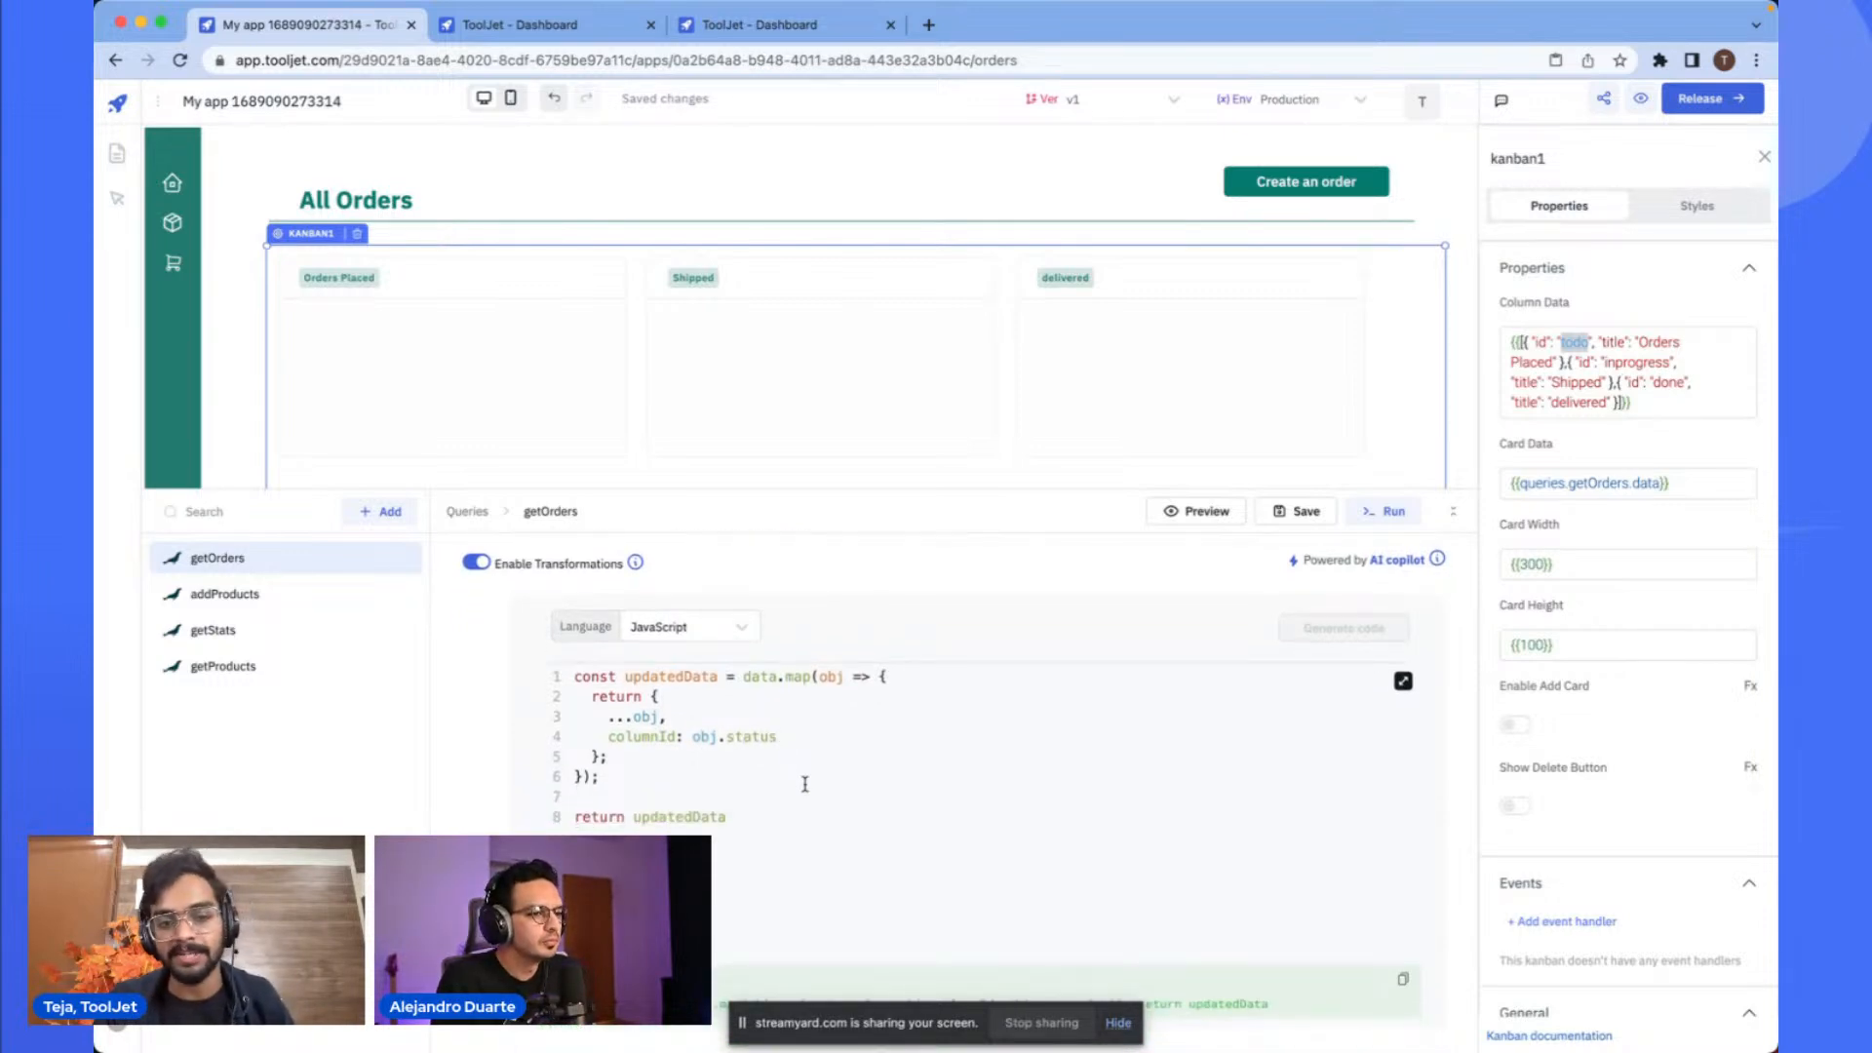
# - Preview the transformed getOrders data and inspect a record's fields including columnId
pyautogui.click(1214, 521)
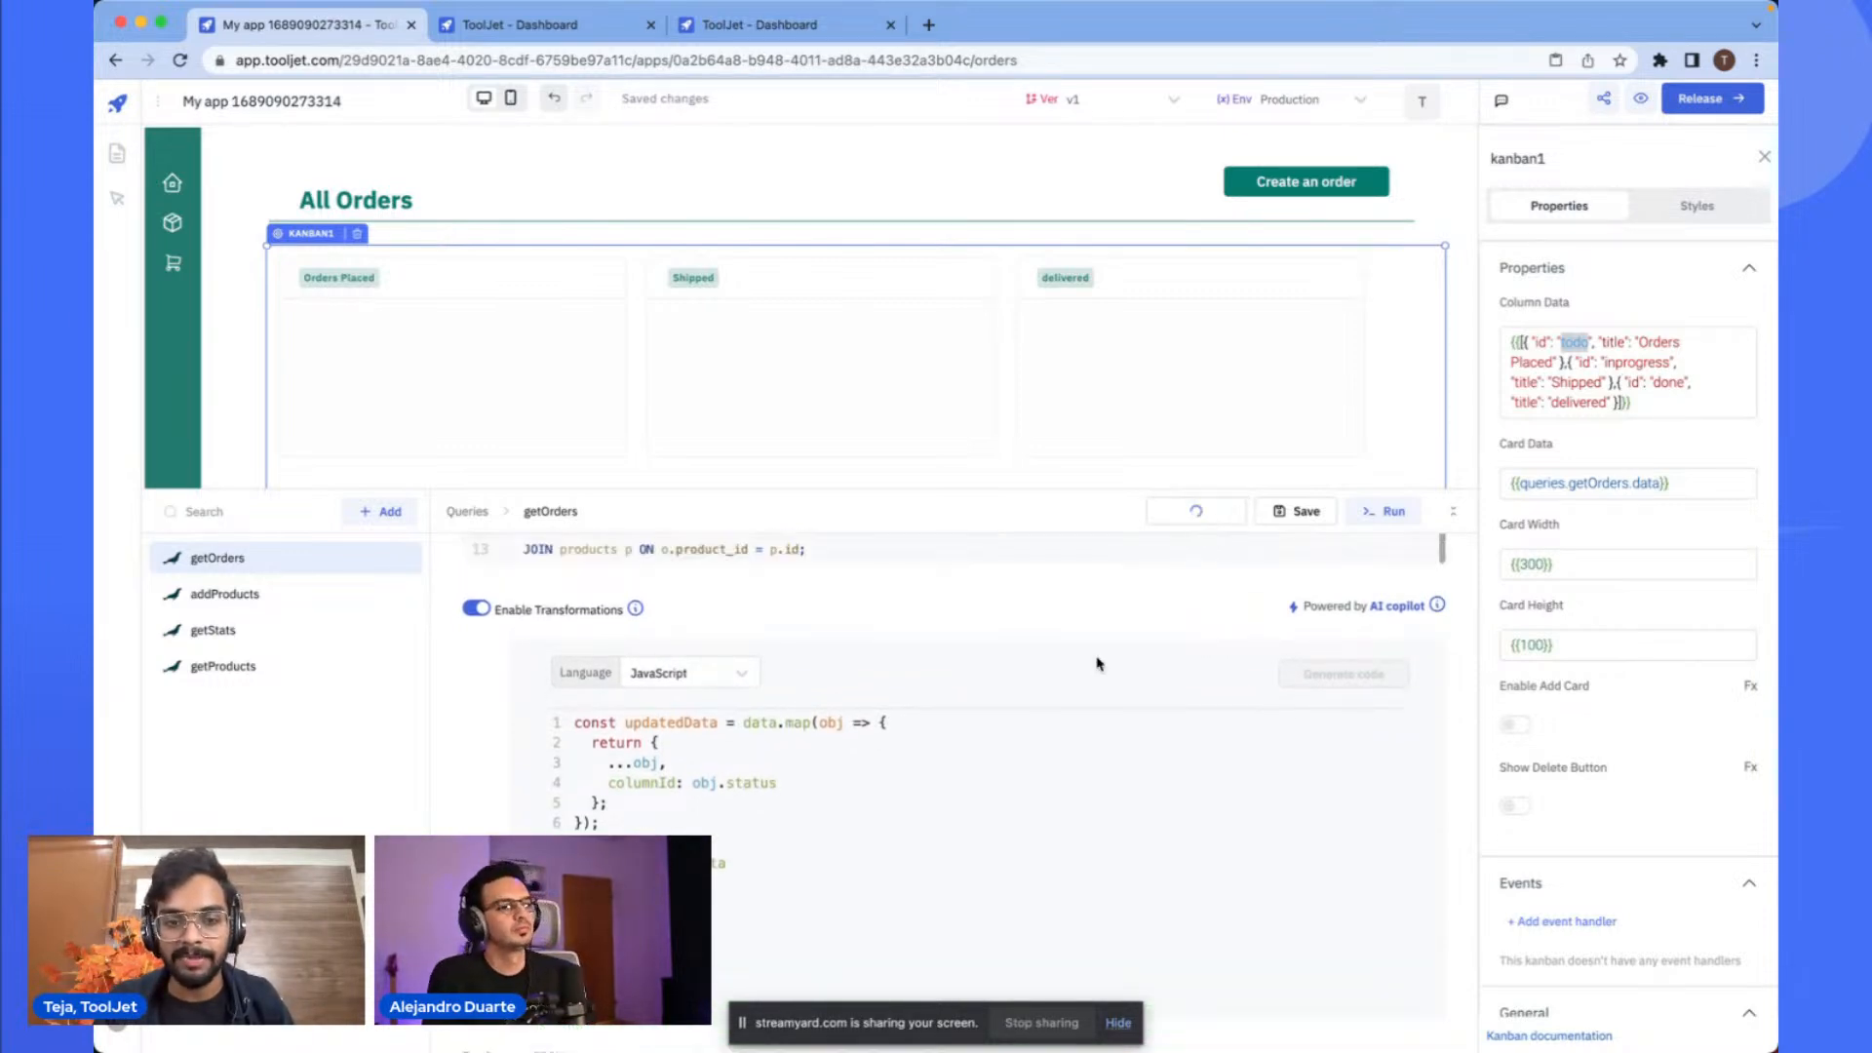
pyautogui.scroll(-1, 980, 780)
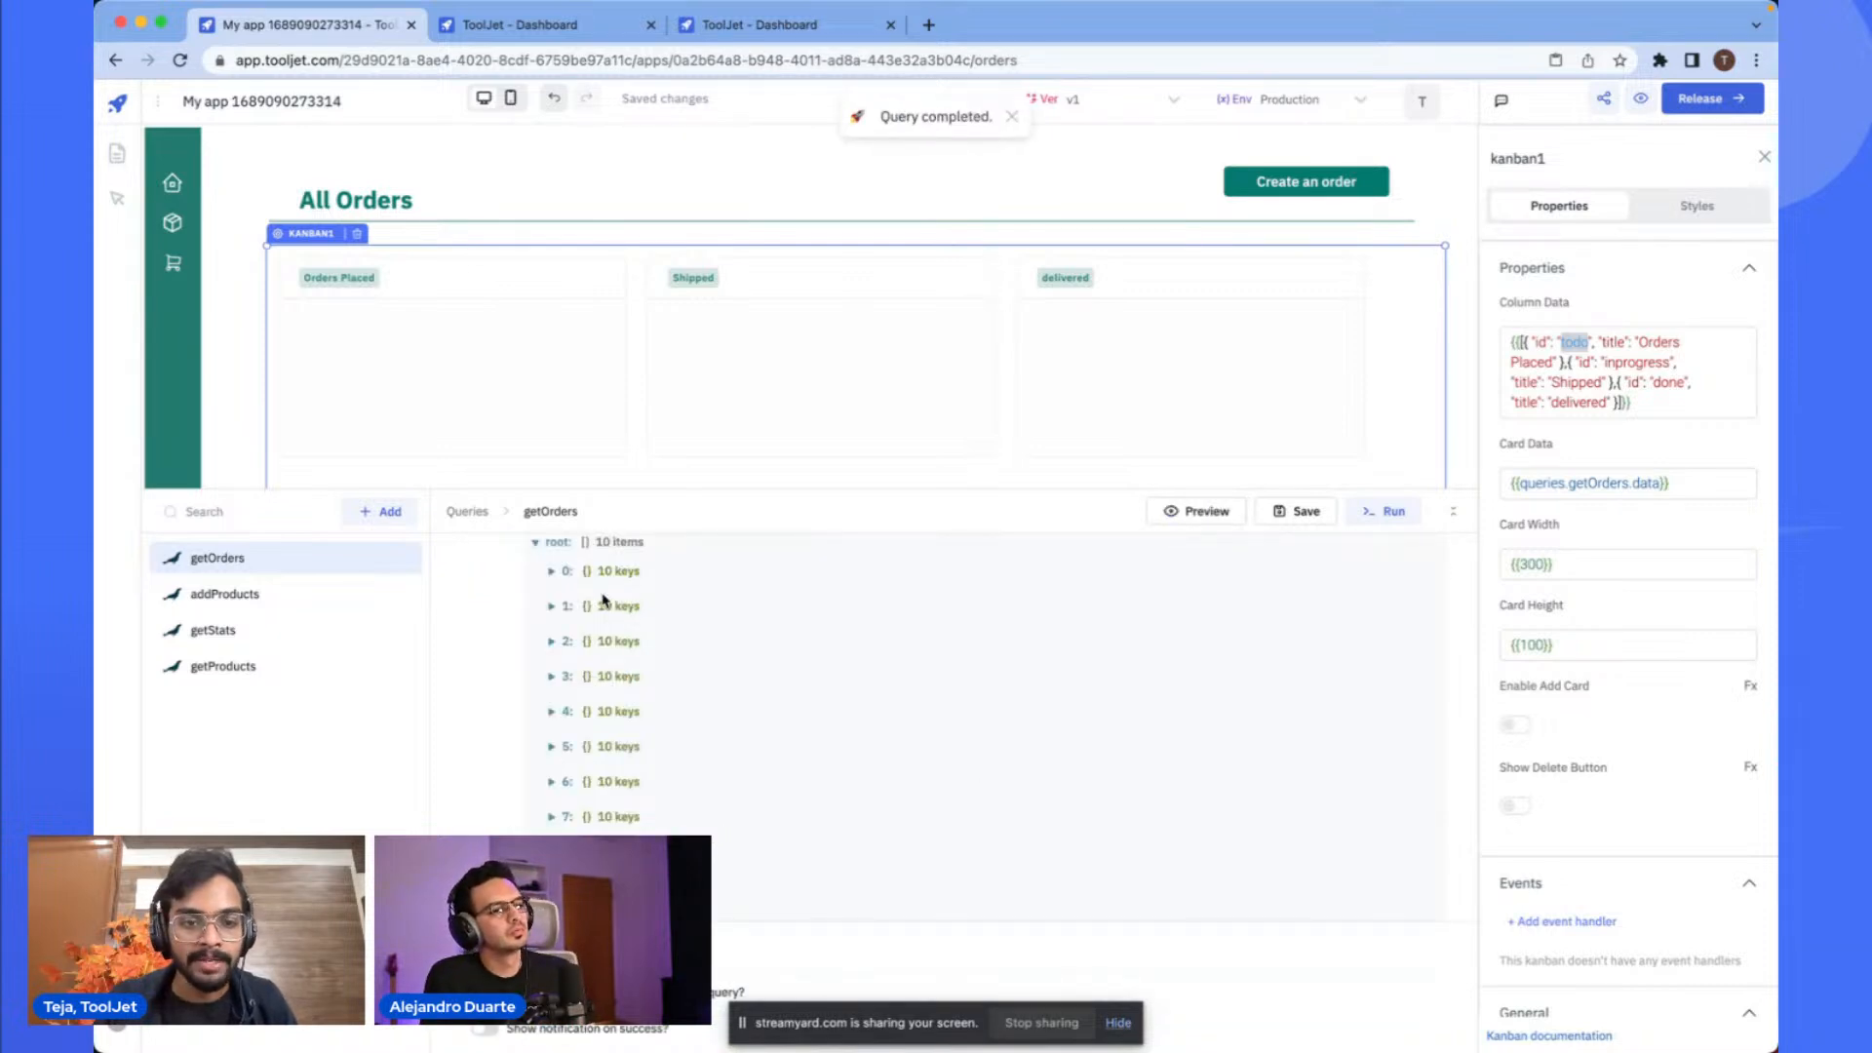
pyautogui.click(608, 607)
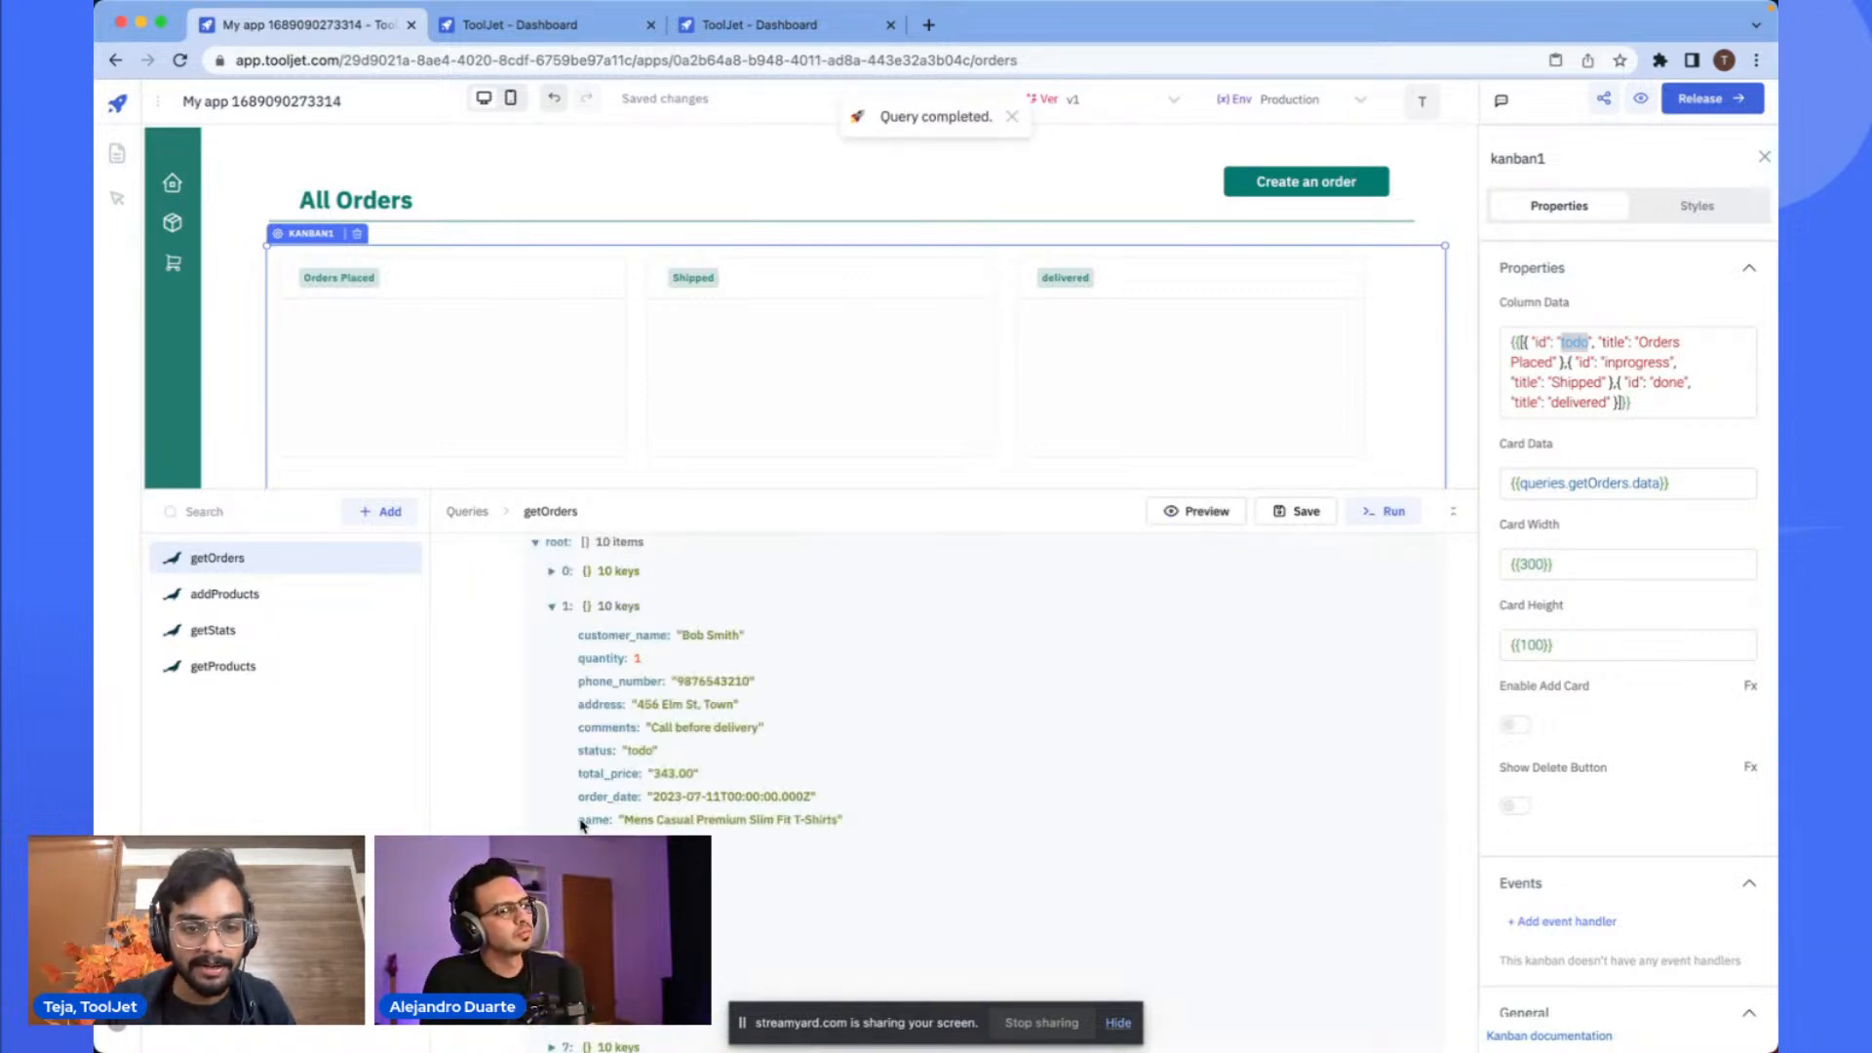
pyautogui.scroll(5, 582, 826)
pyautogui.doubleClick(615, 706)
pyautogui.doubleClick(665, 706)
pyautogui.click(714, 707)
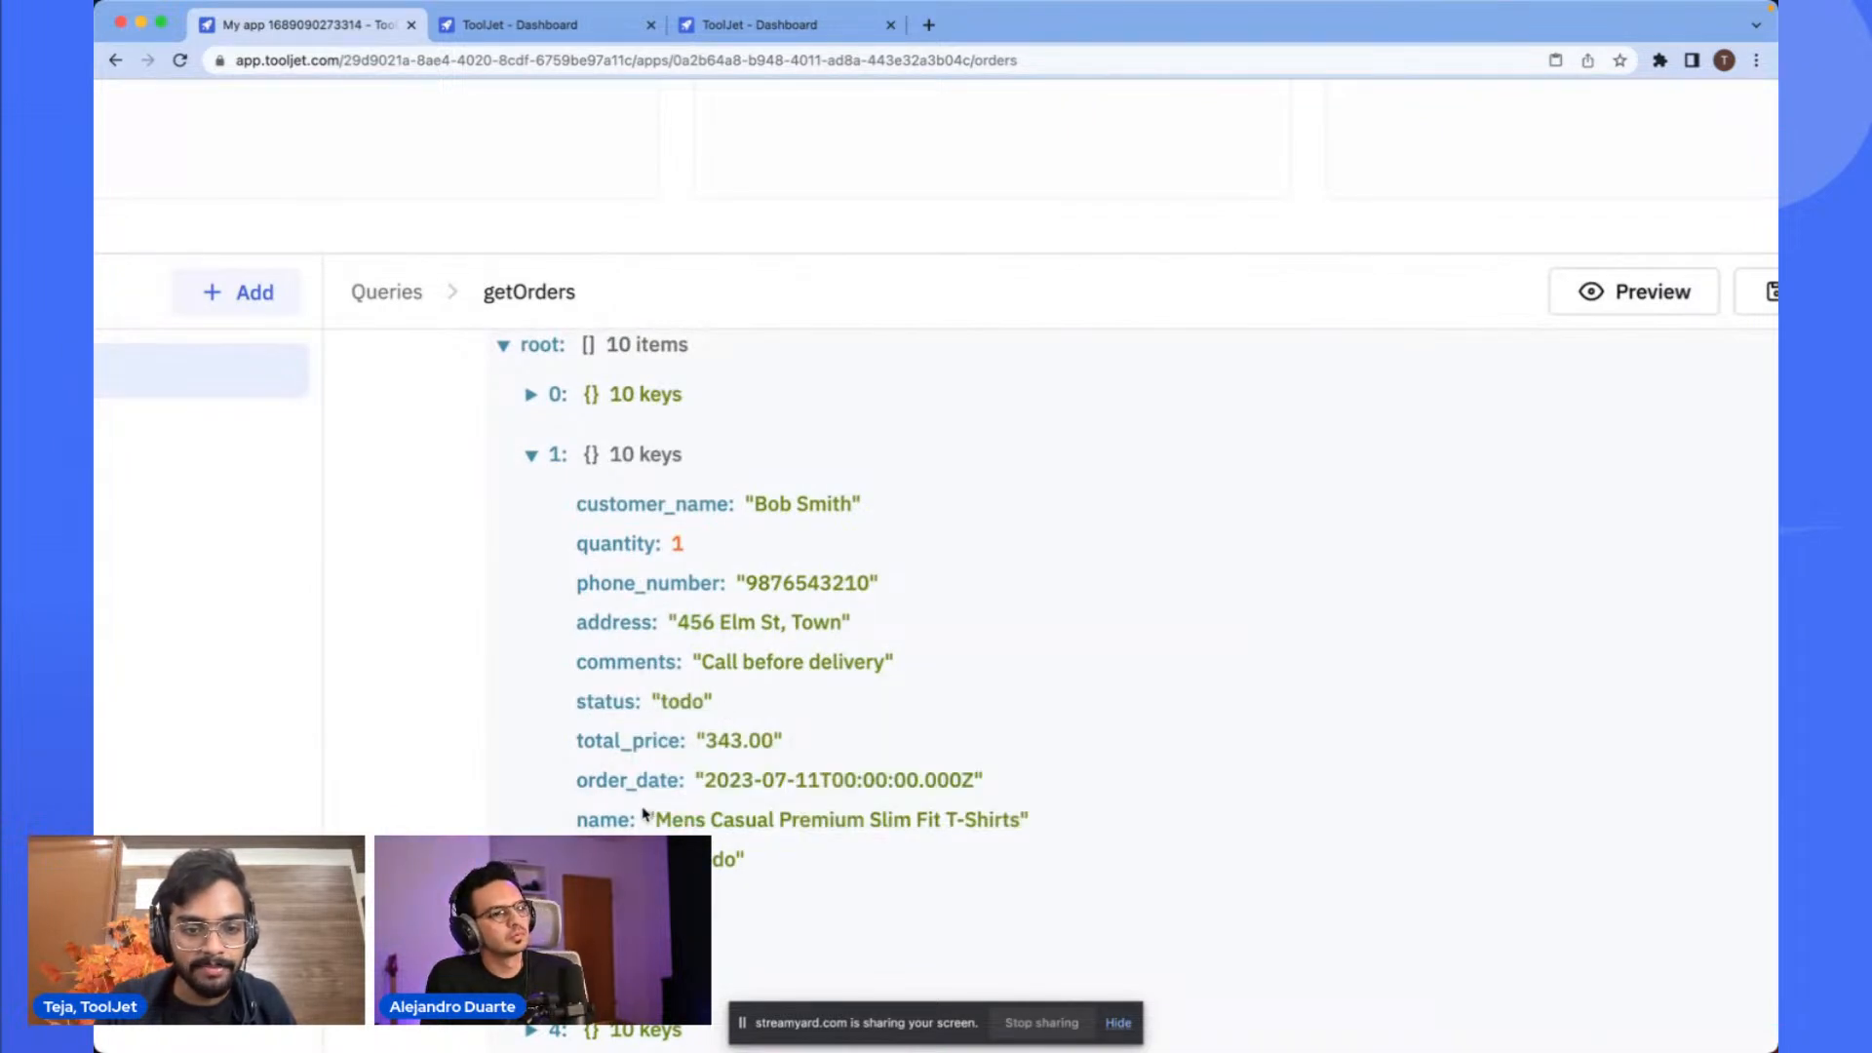
pyautogui.doubleClick(723, 863)
pyautogui.scroll(-5, 835, 862)
pyautogui.scroll(5, 780, 751)
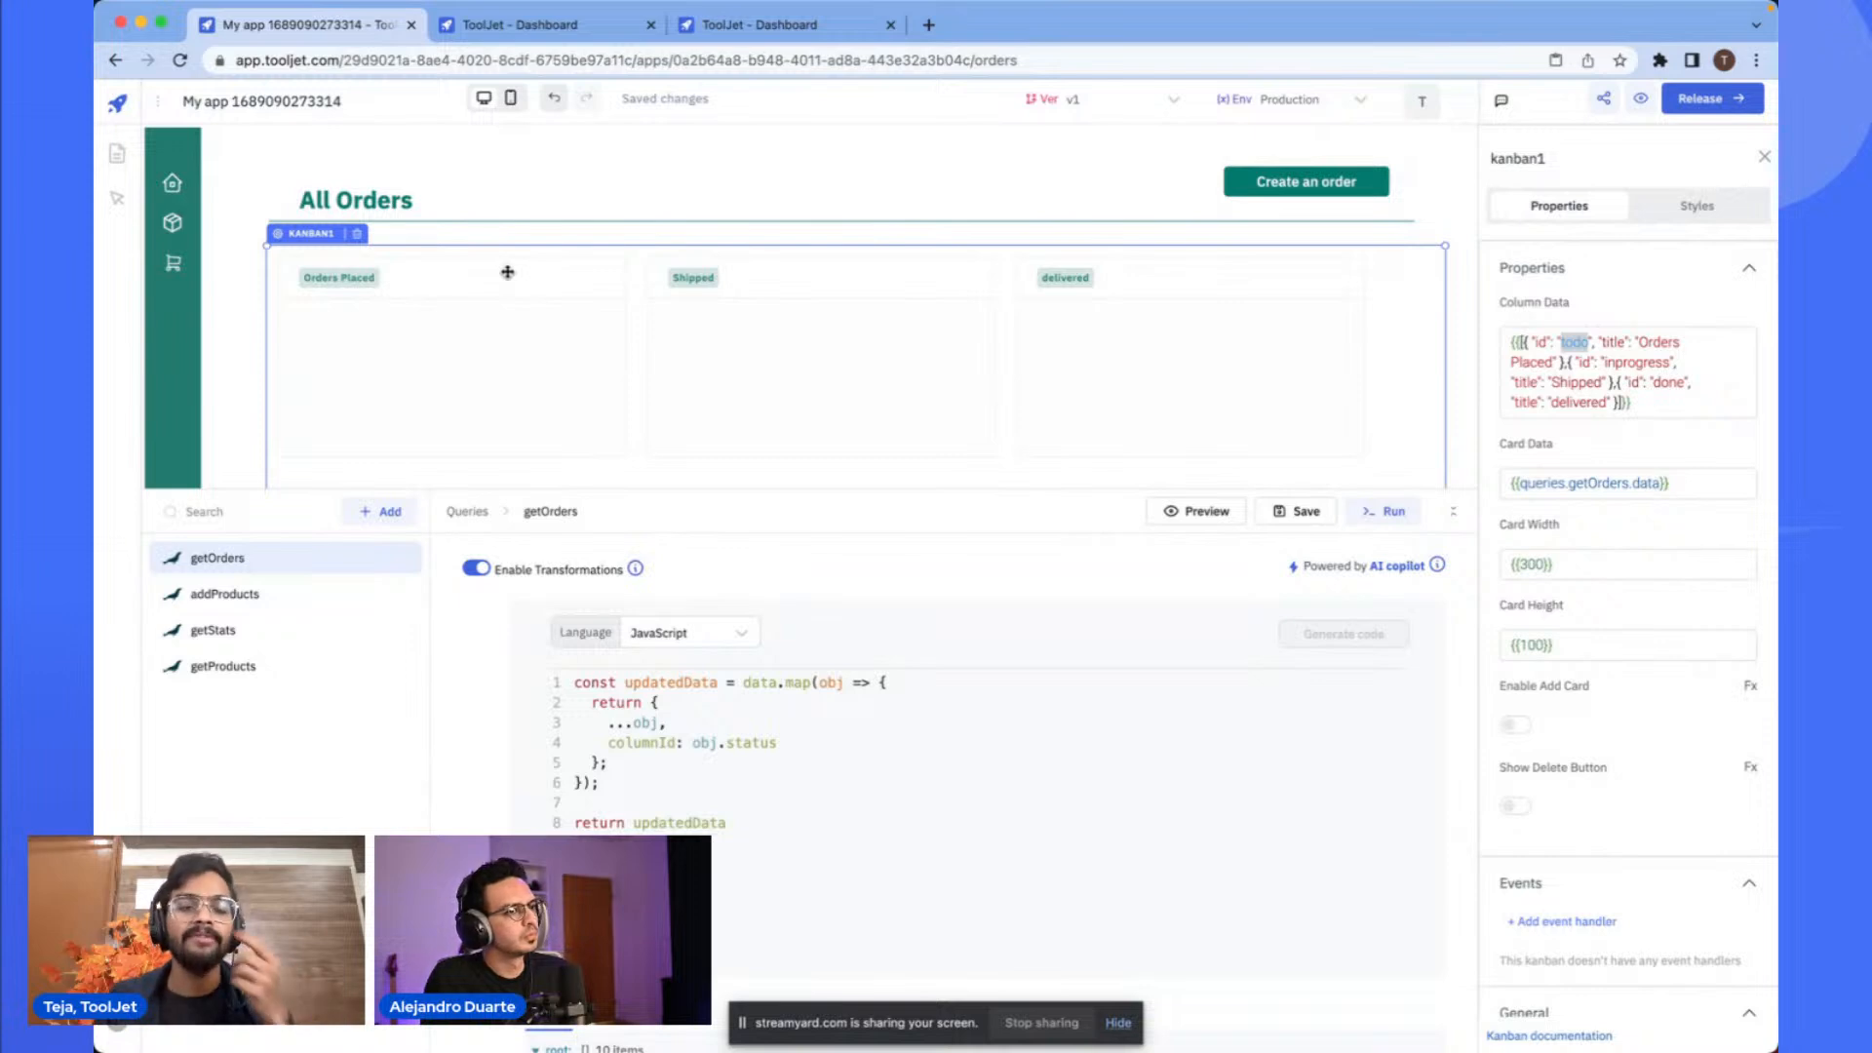
# - Run the getOrders query to load orders onto the Kanban board and collapse the query editor
pyautogui.click(1382, 515)
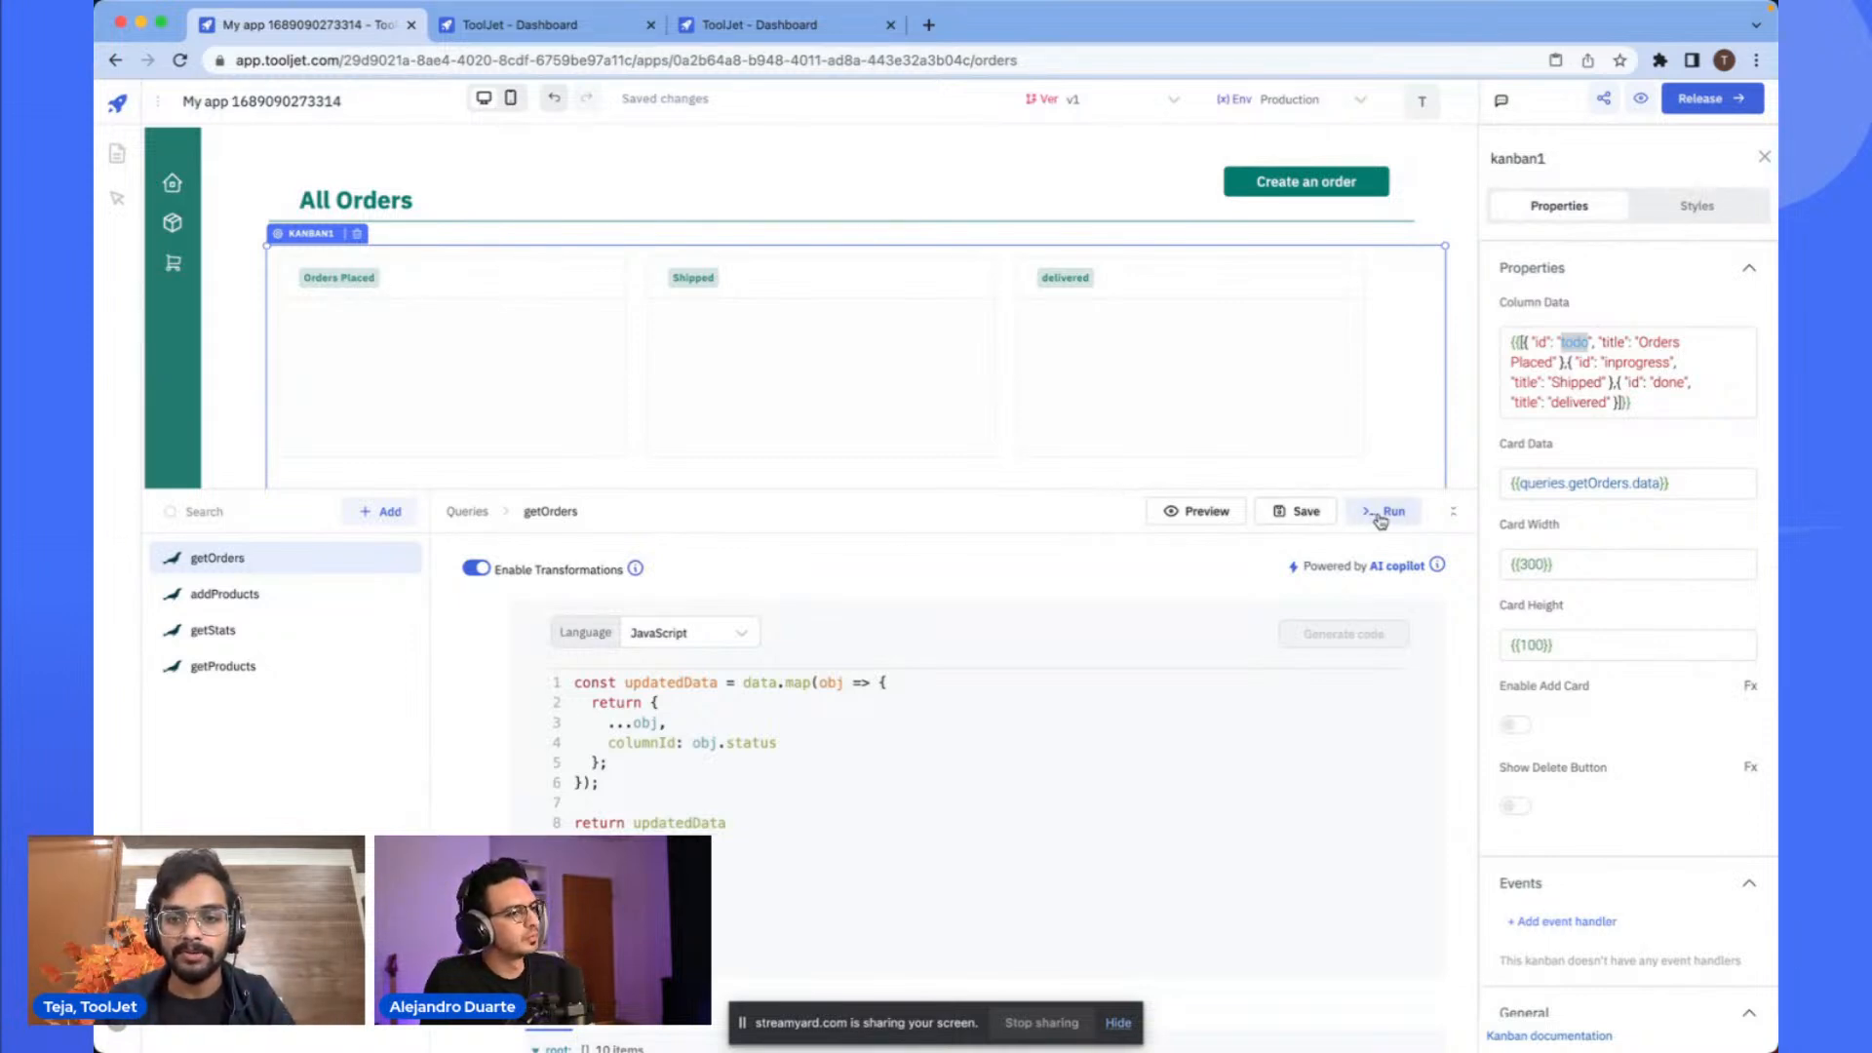
pyautogui.click(1460, 432)
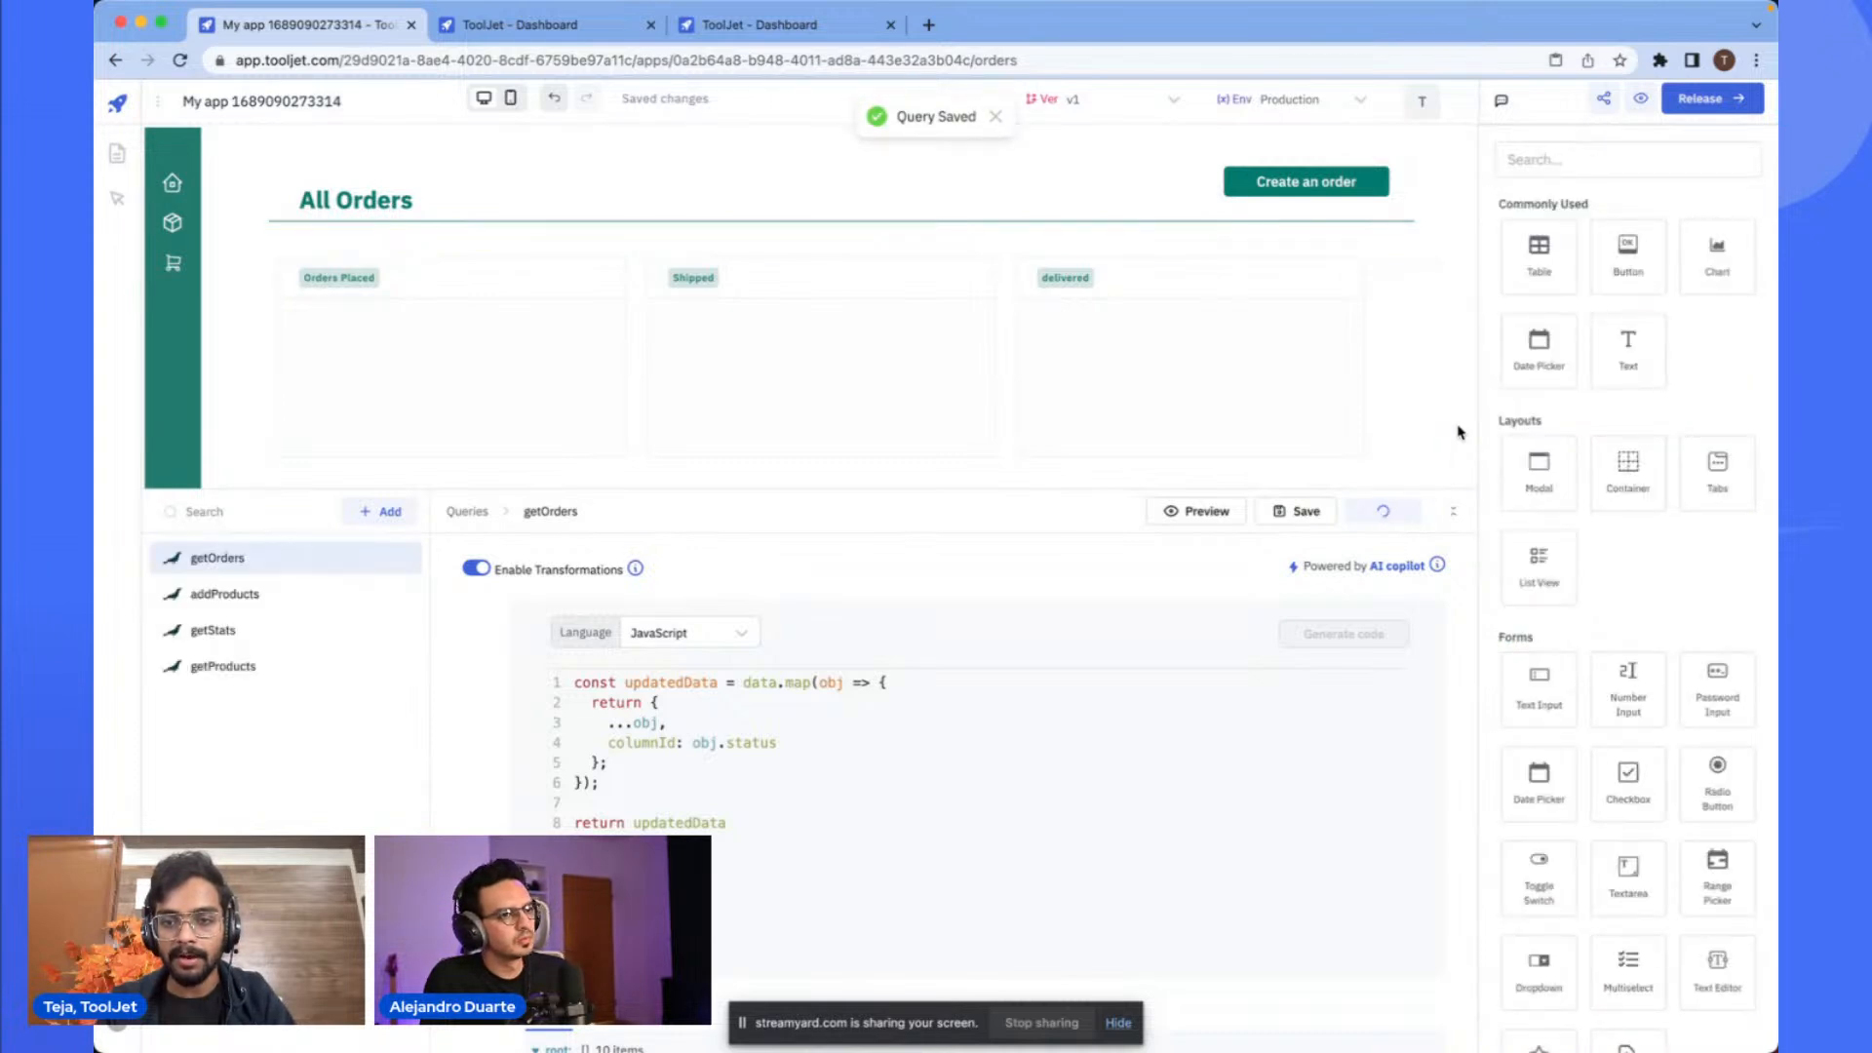
pyautogui.click(1342, 429)
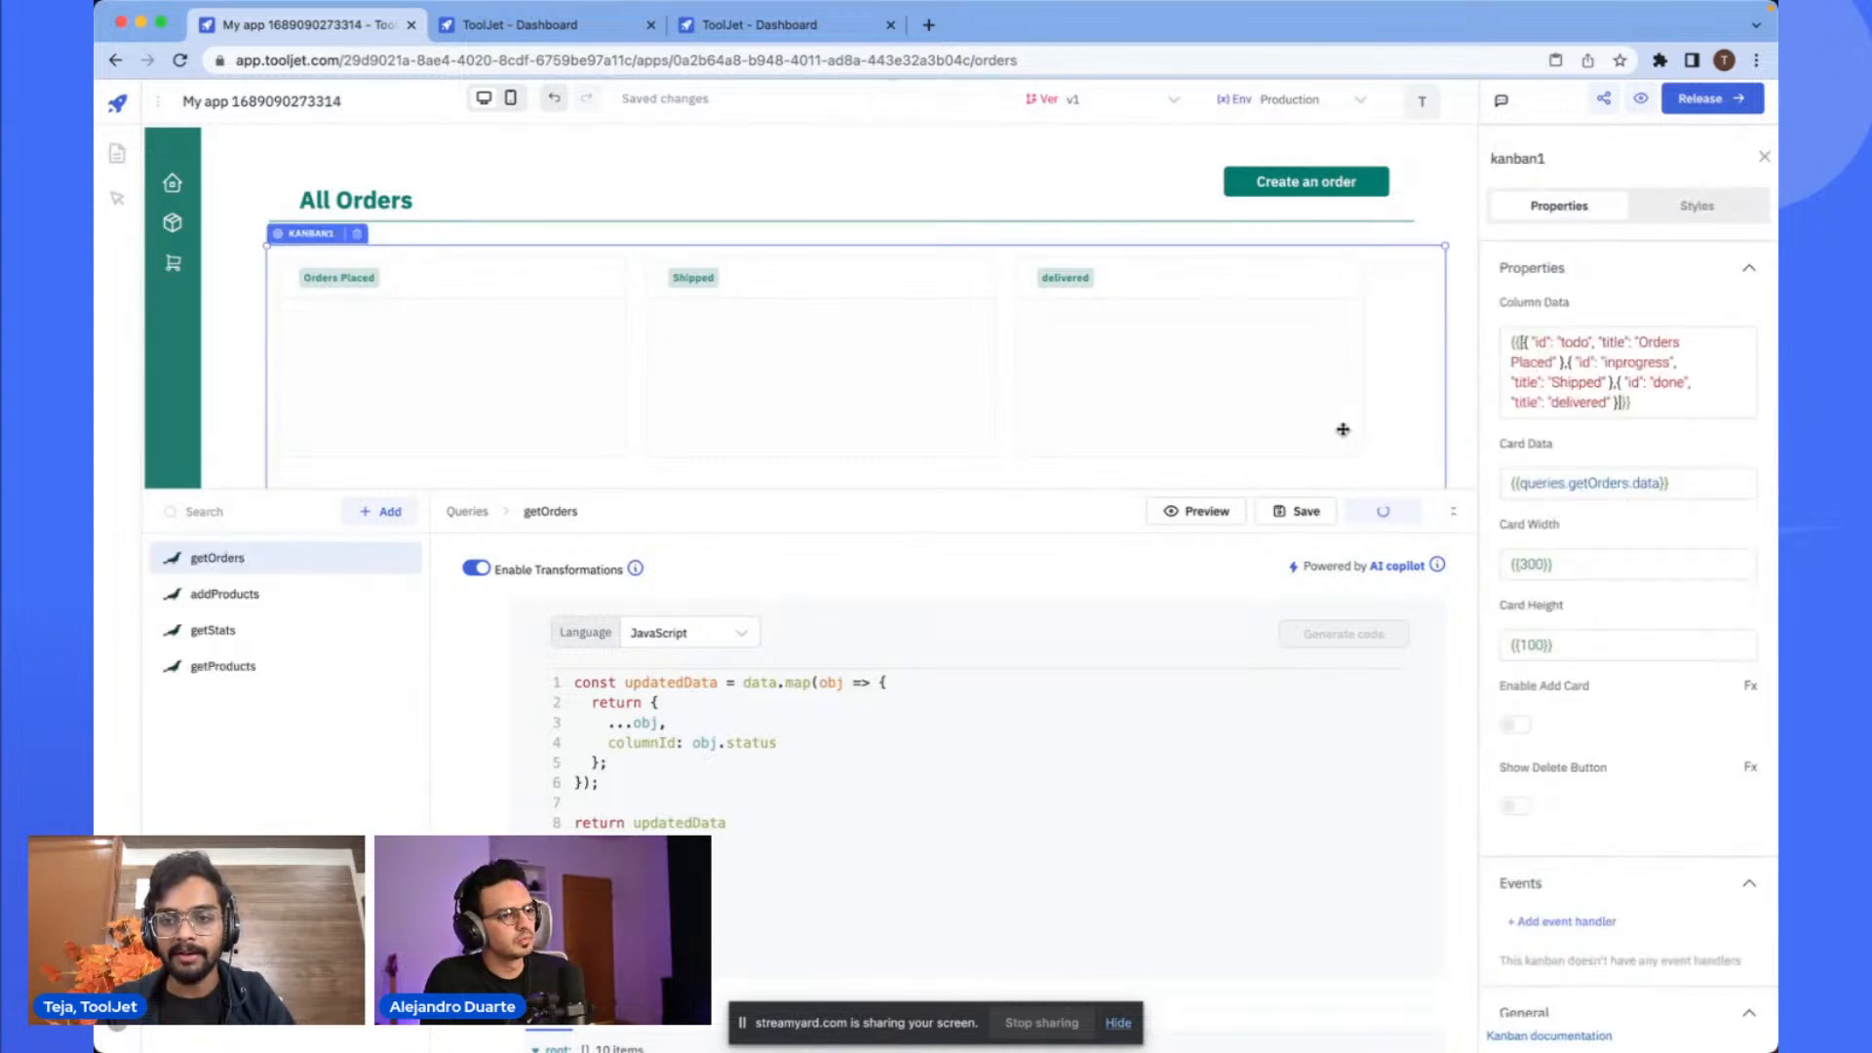
pyautogui.click(1453, 511)
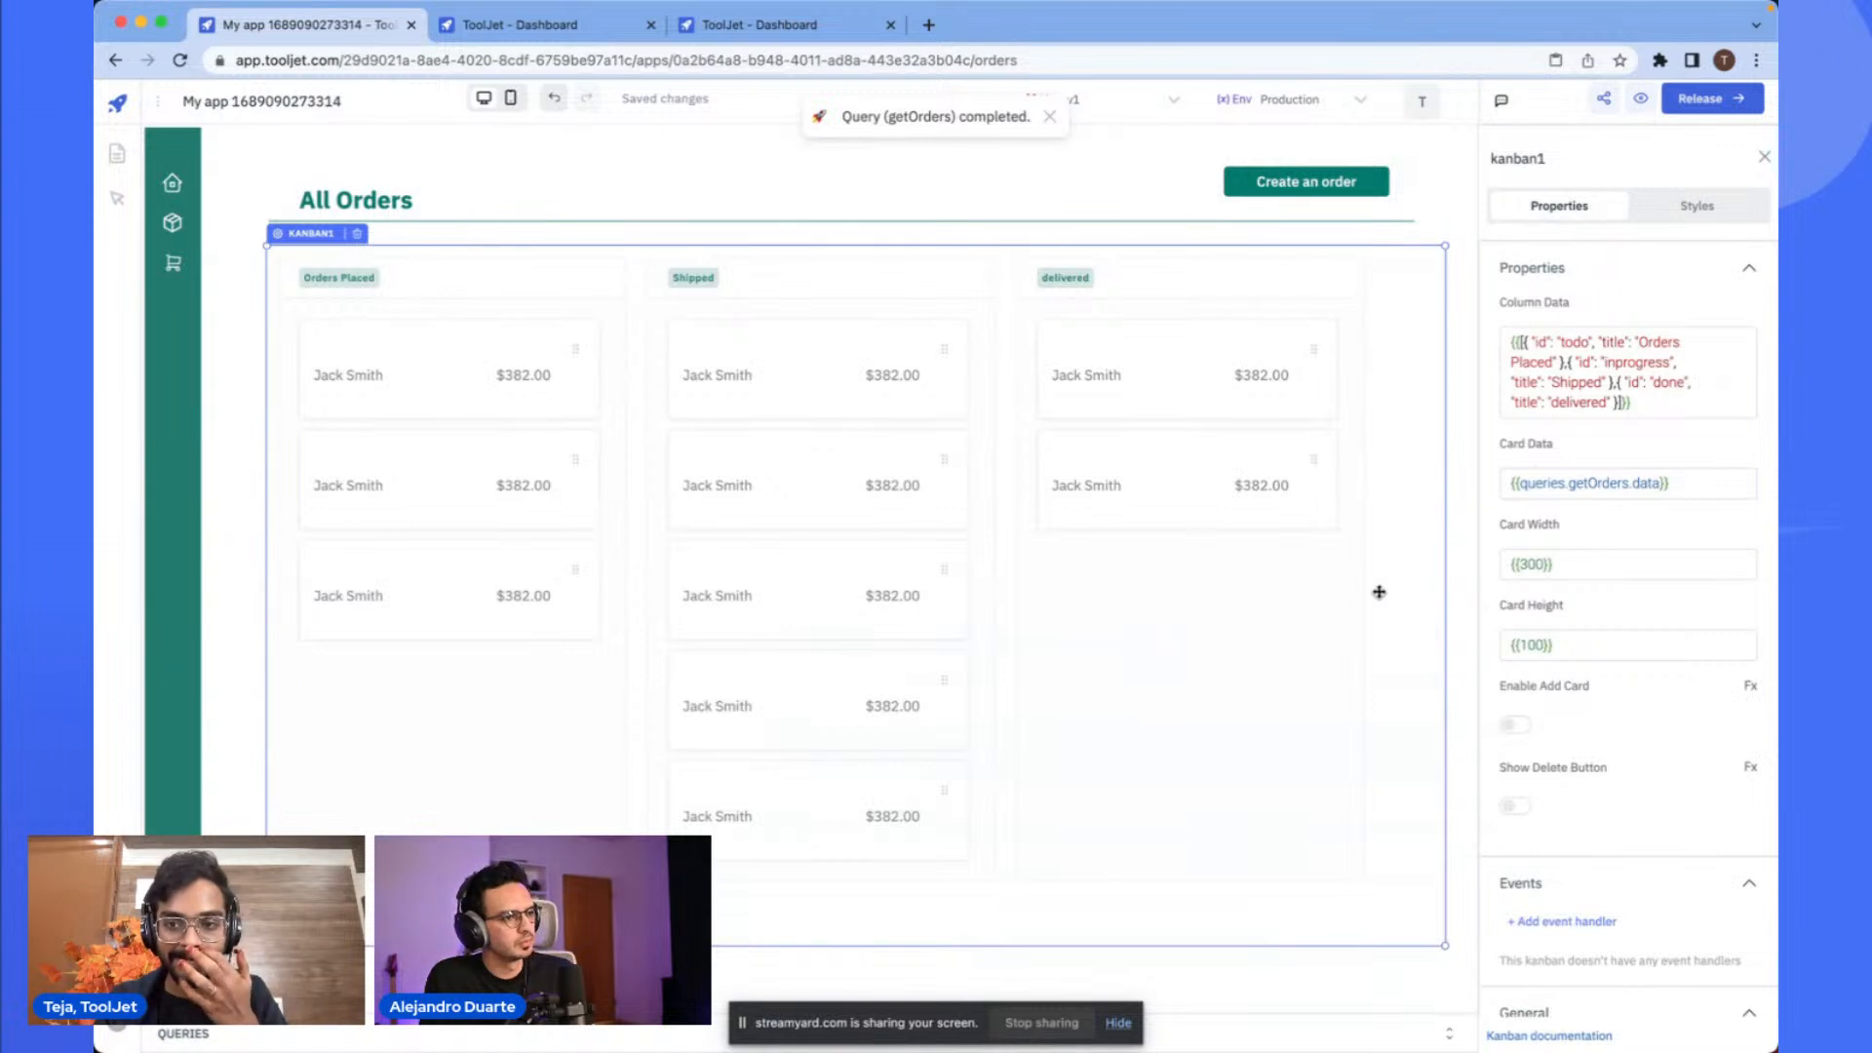
# - Inspect the Kanban's Card Data binding to getOrders data
pyautogui.click(1596, 484)
pyautogui.doubleClick(1596, 485)
pyautogui.click(1596, 492)
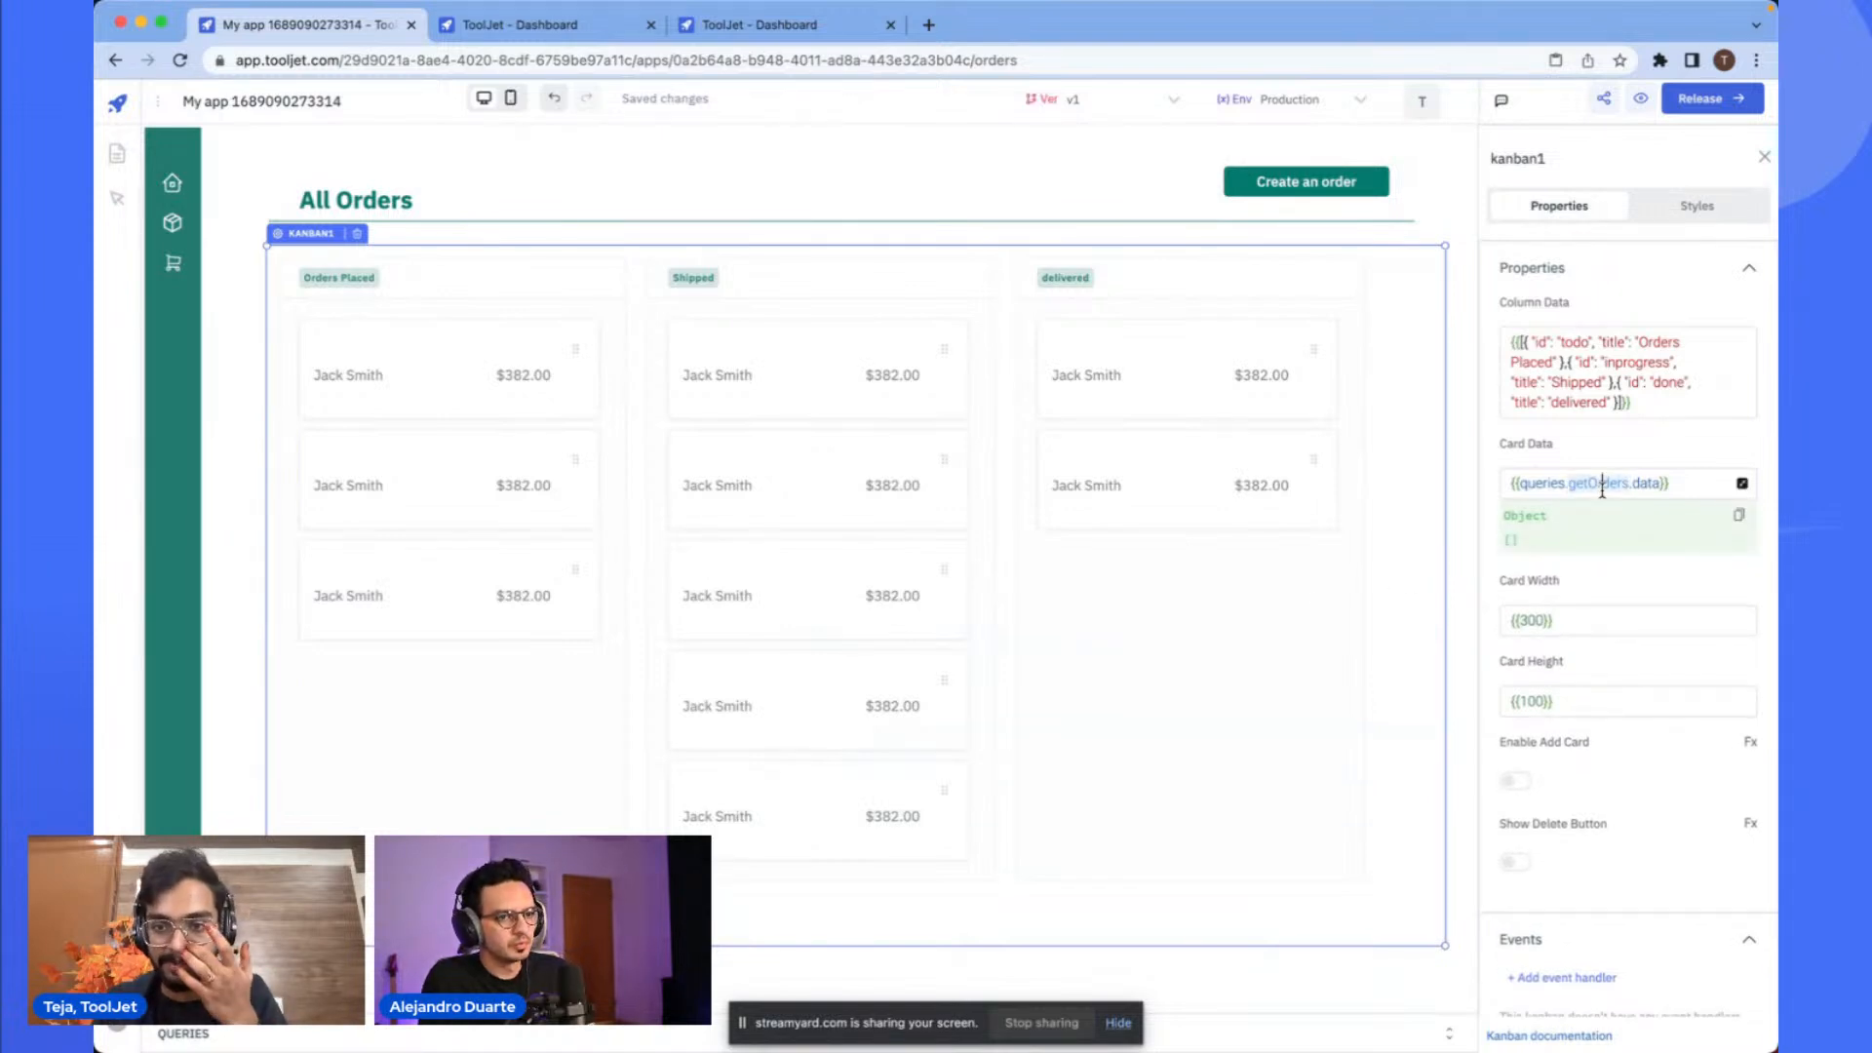
pyautogui.scroll(2, 1591, 492)
pyautogui.hscroll(1, 1588, 492)
pyautogui.tripleClick(1540, 484)
pyautogui.click(1581, 484)
pyautogui.scroll(-3, 1581, 485)
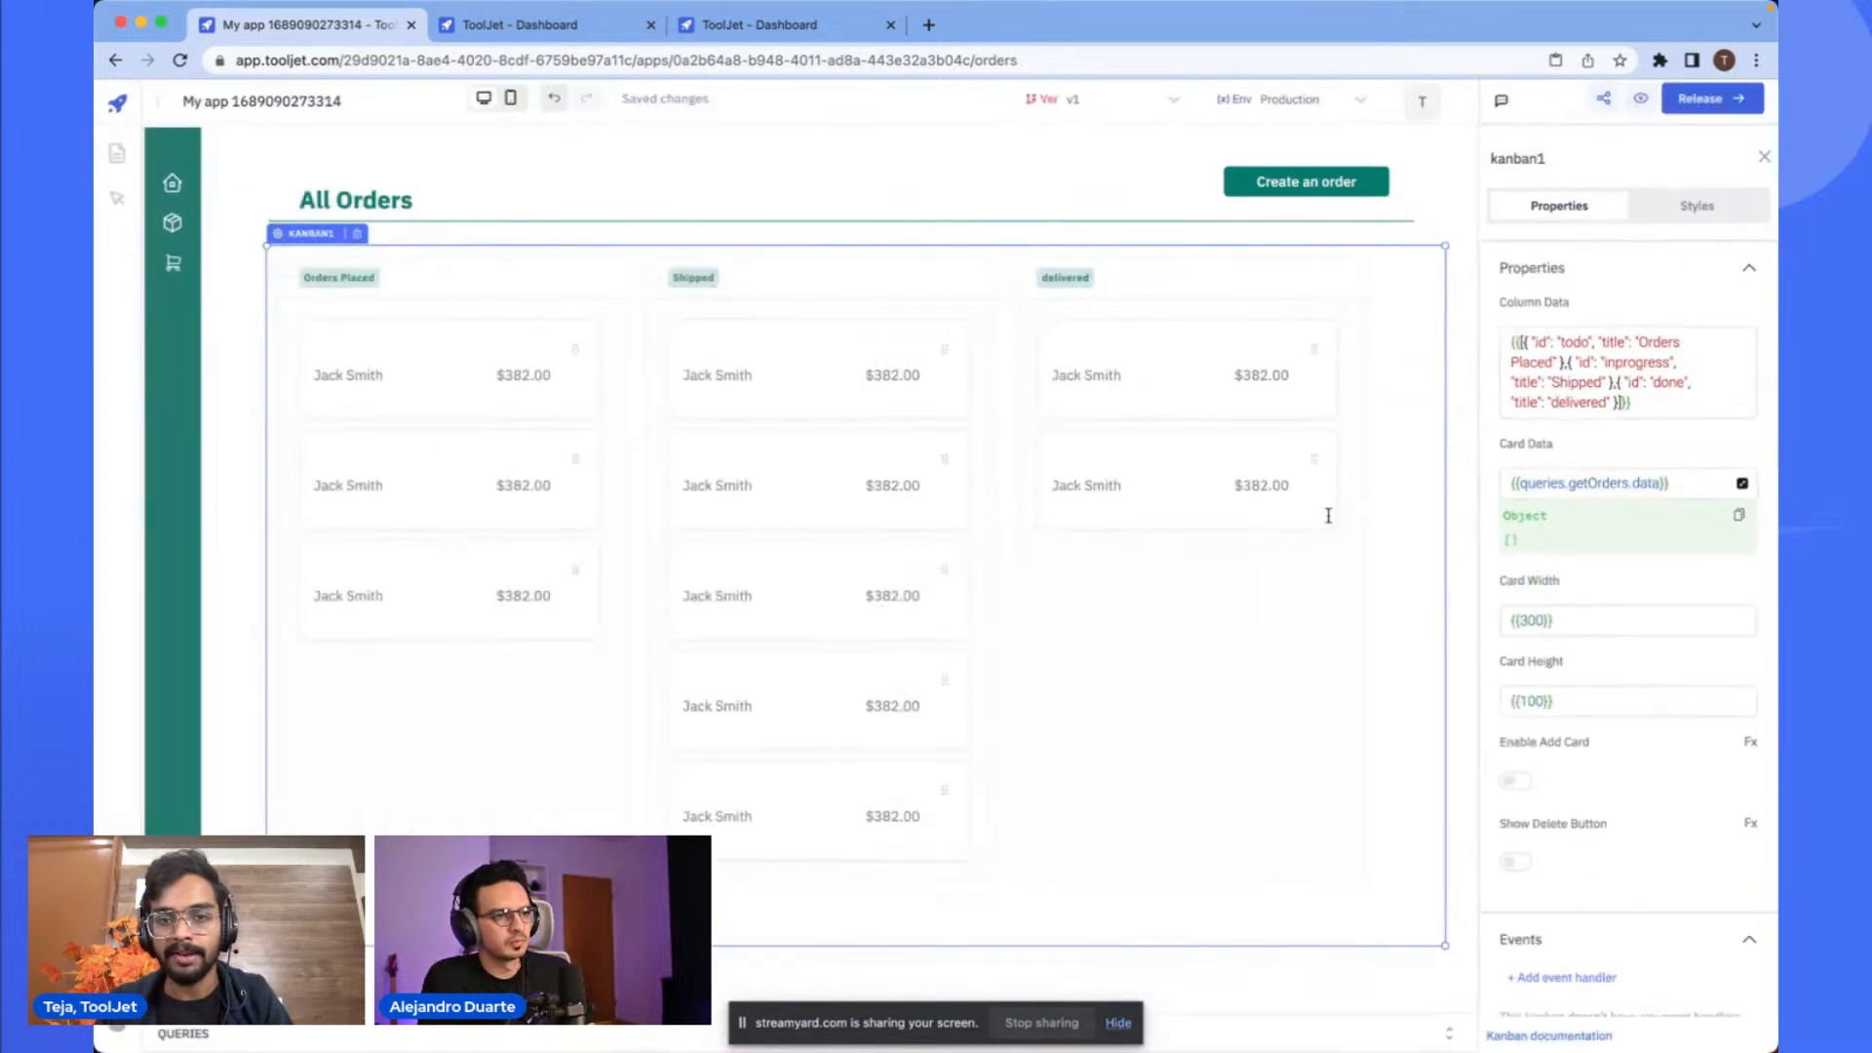
pyautogui.click(1145, 648)
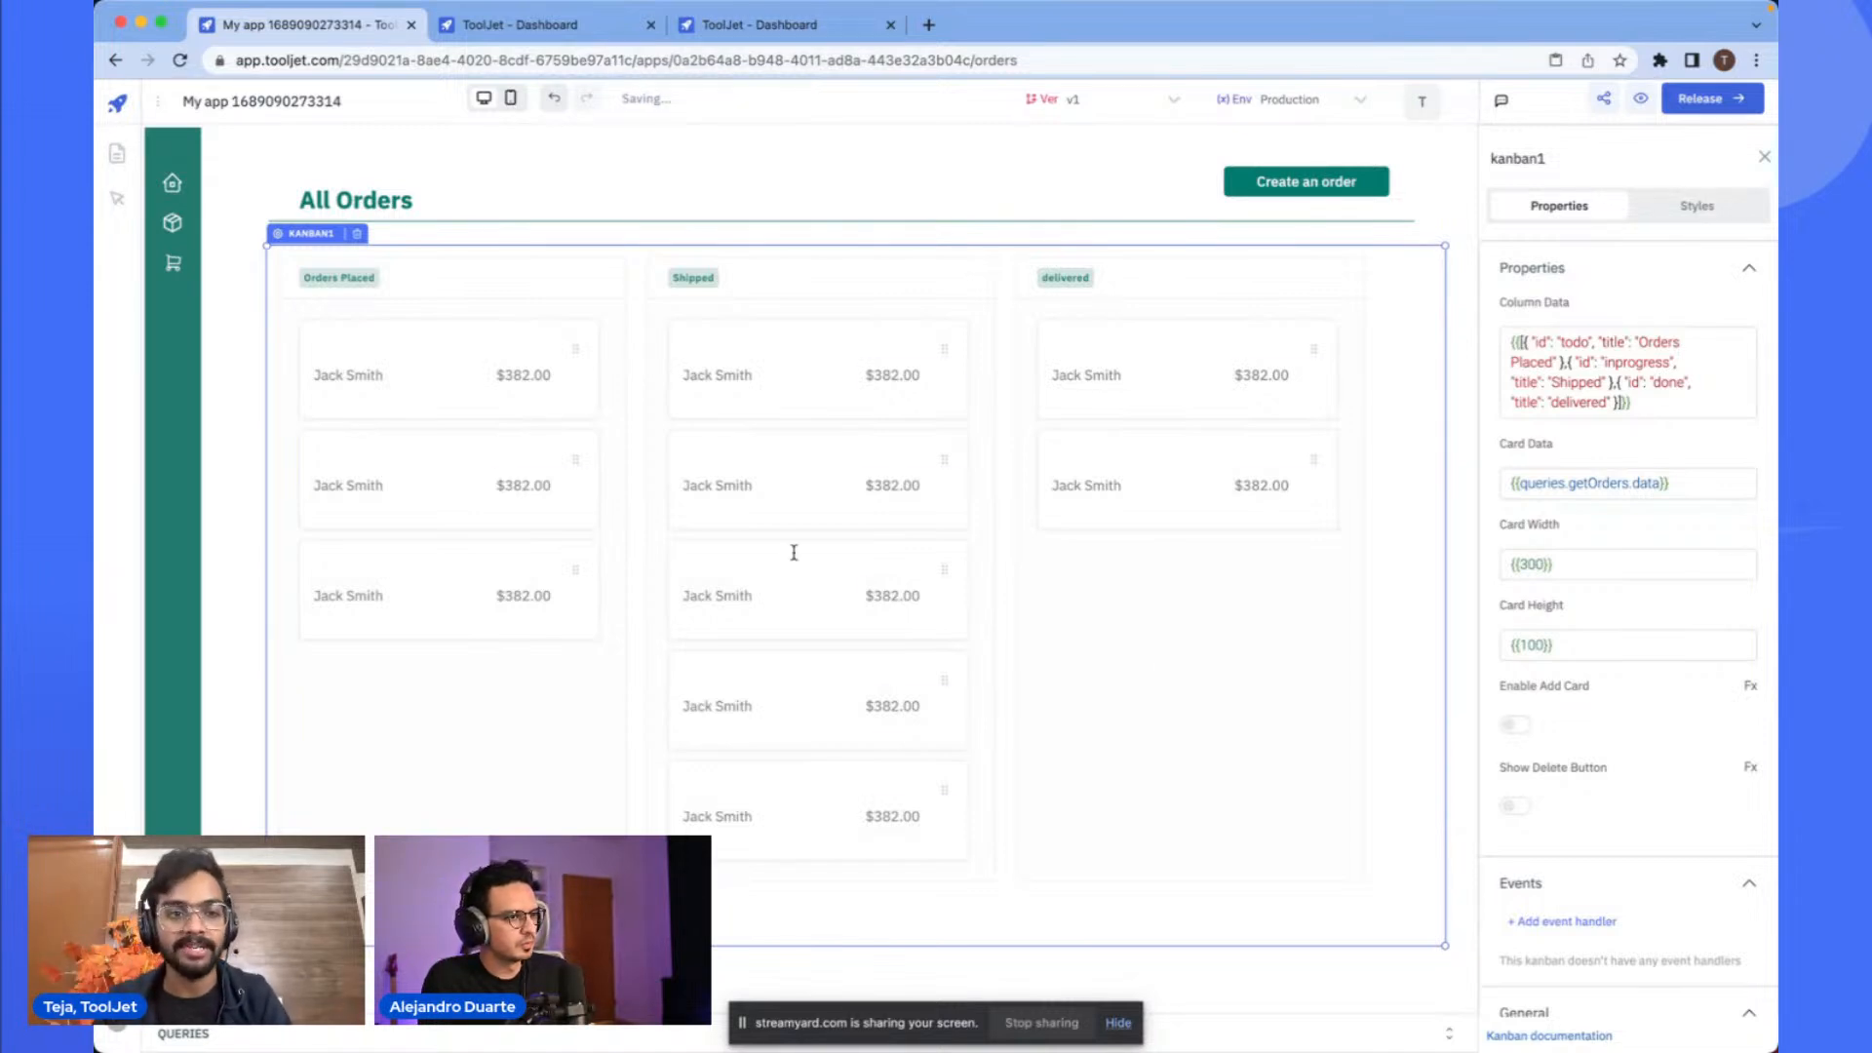
# - Bind the card's title text component to {{cardData.name}}
pyautogui.click(414, 346)
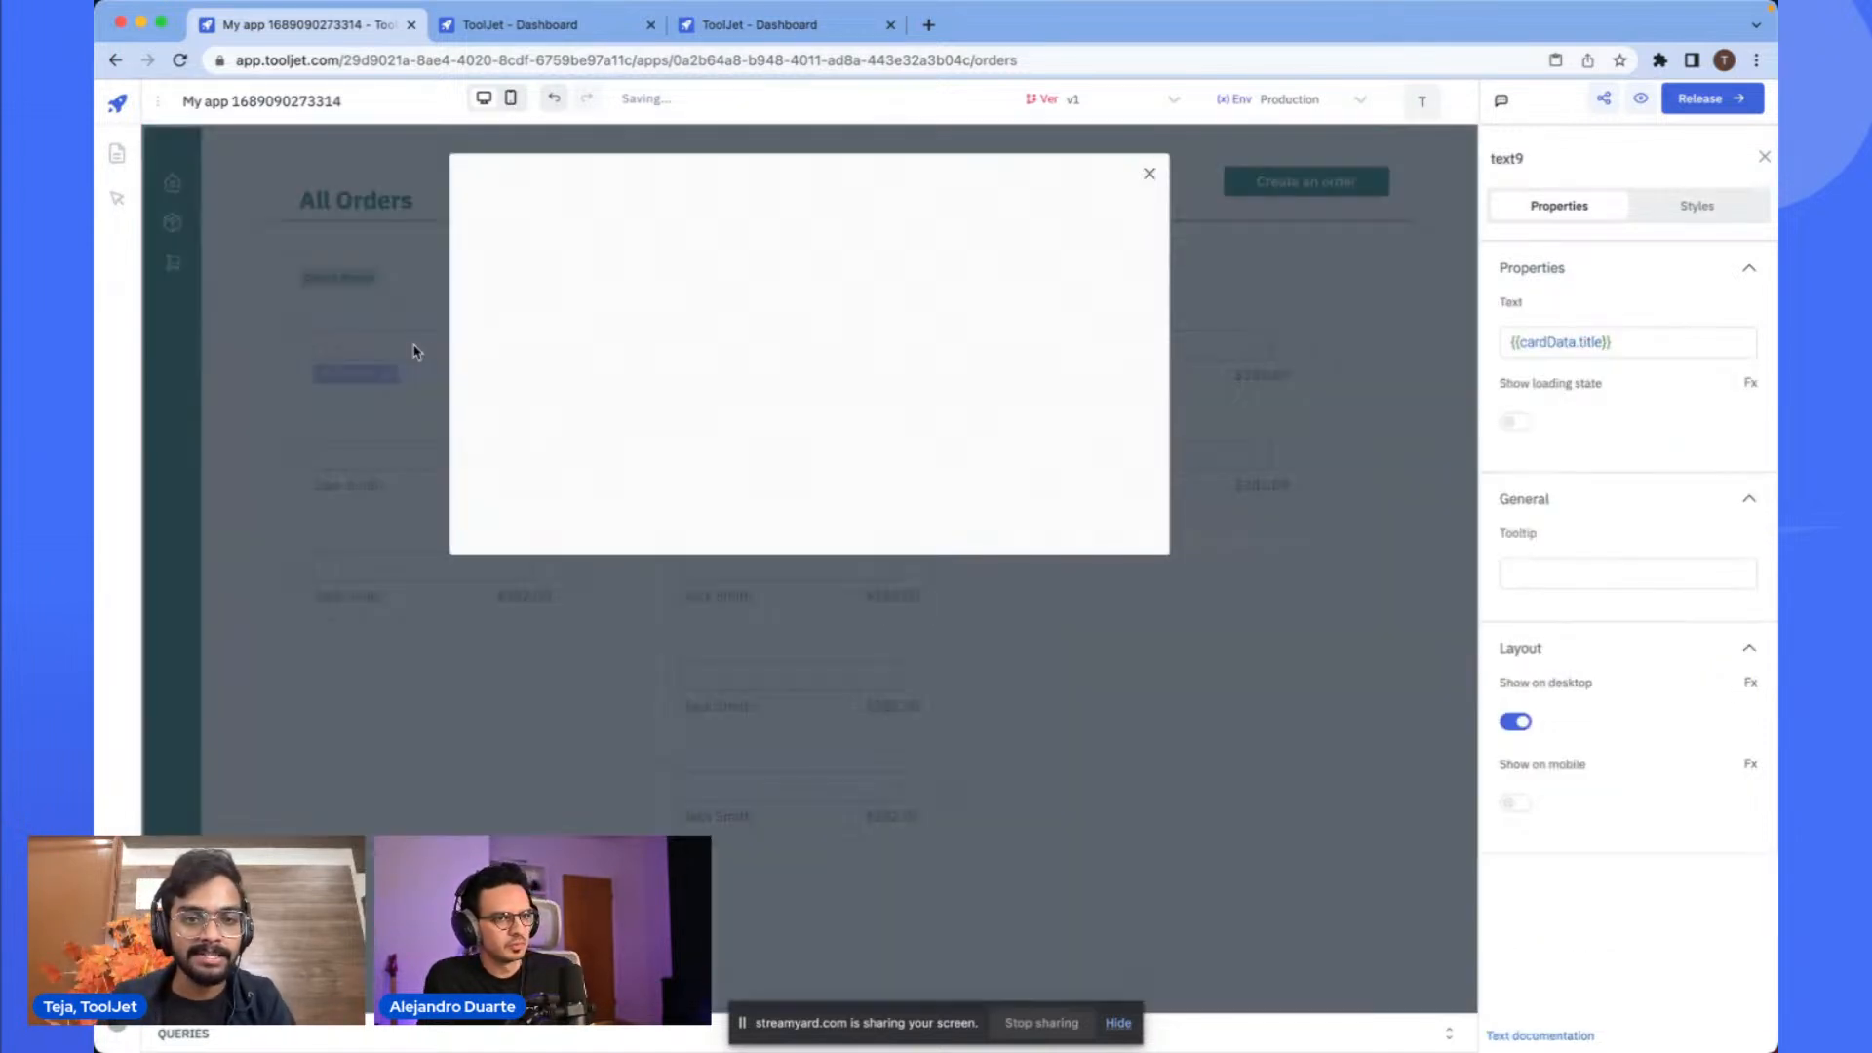
pyautogui.click(1150, 174)
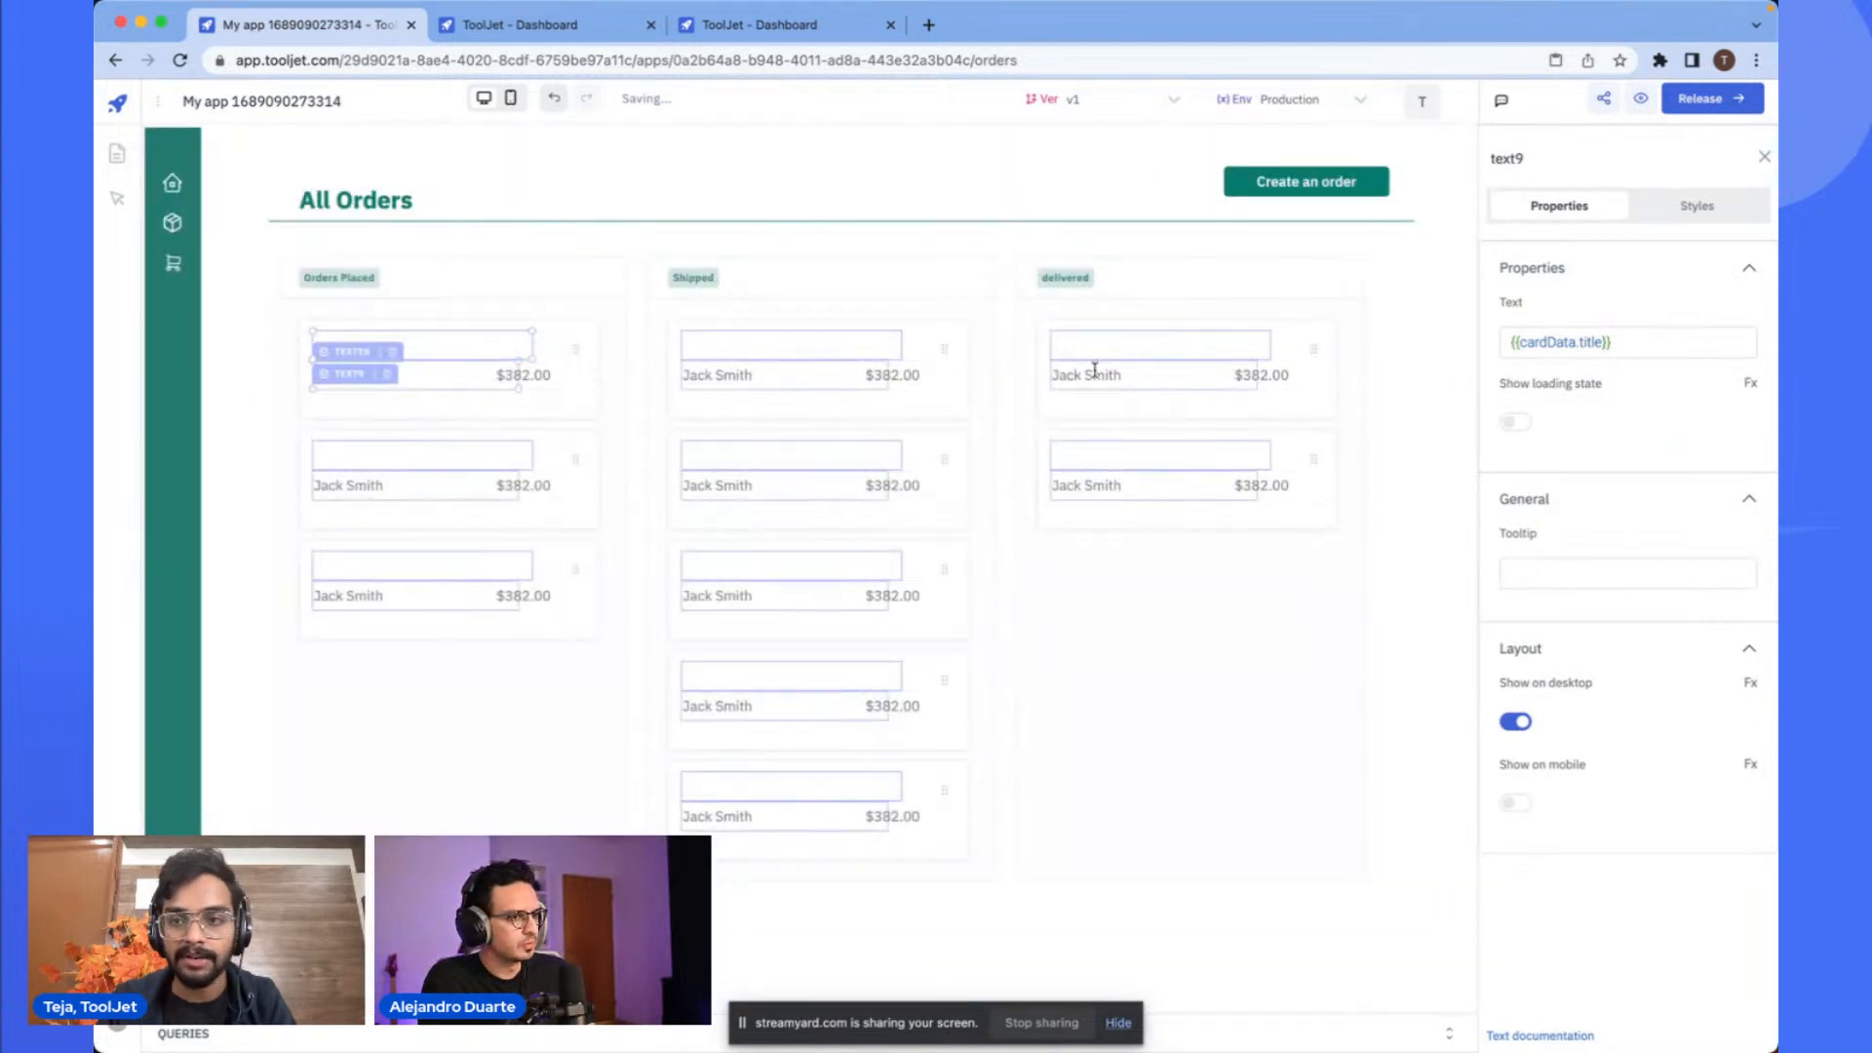
pyautogui.doubleClick(1588, 340)
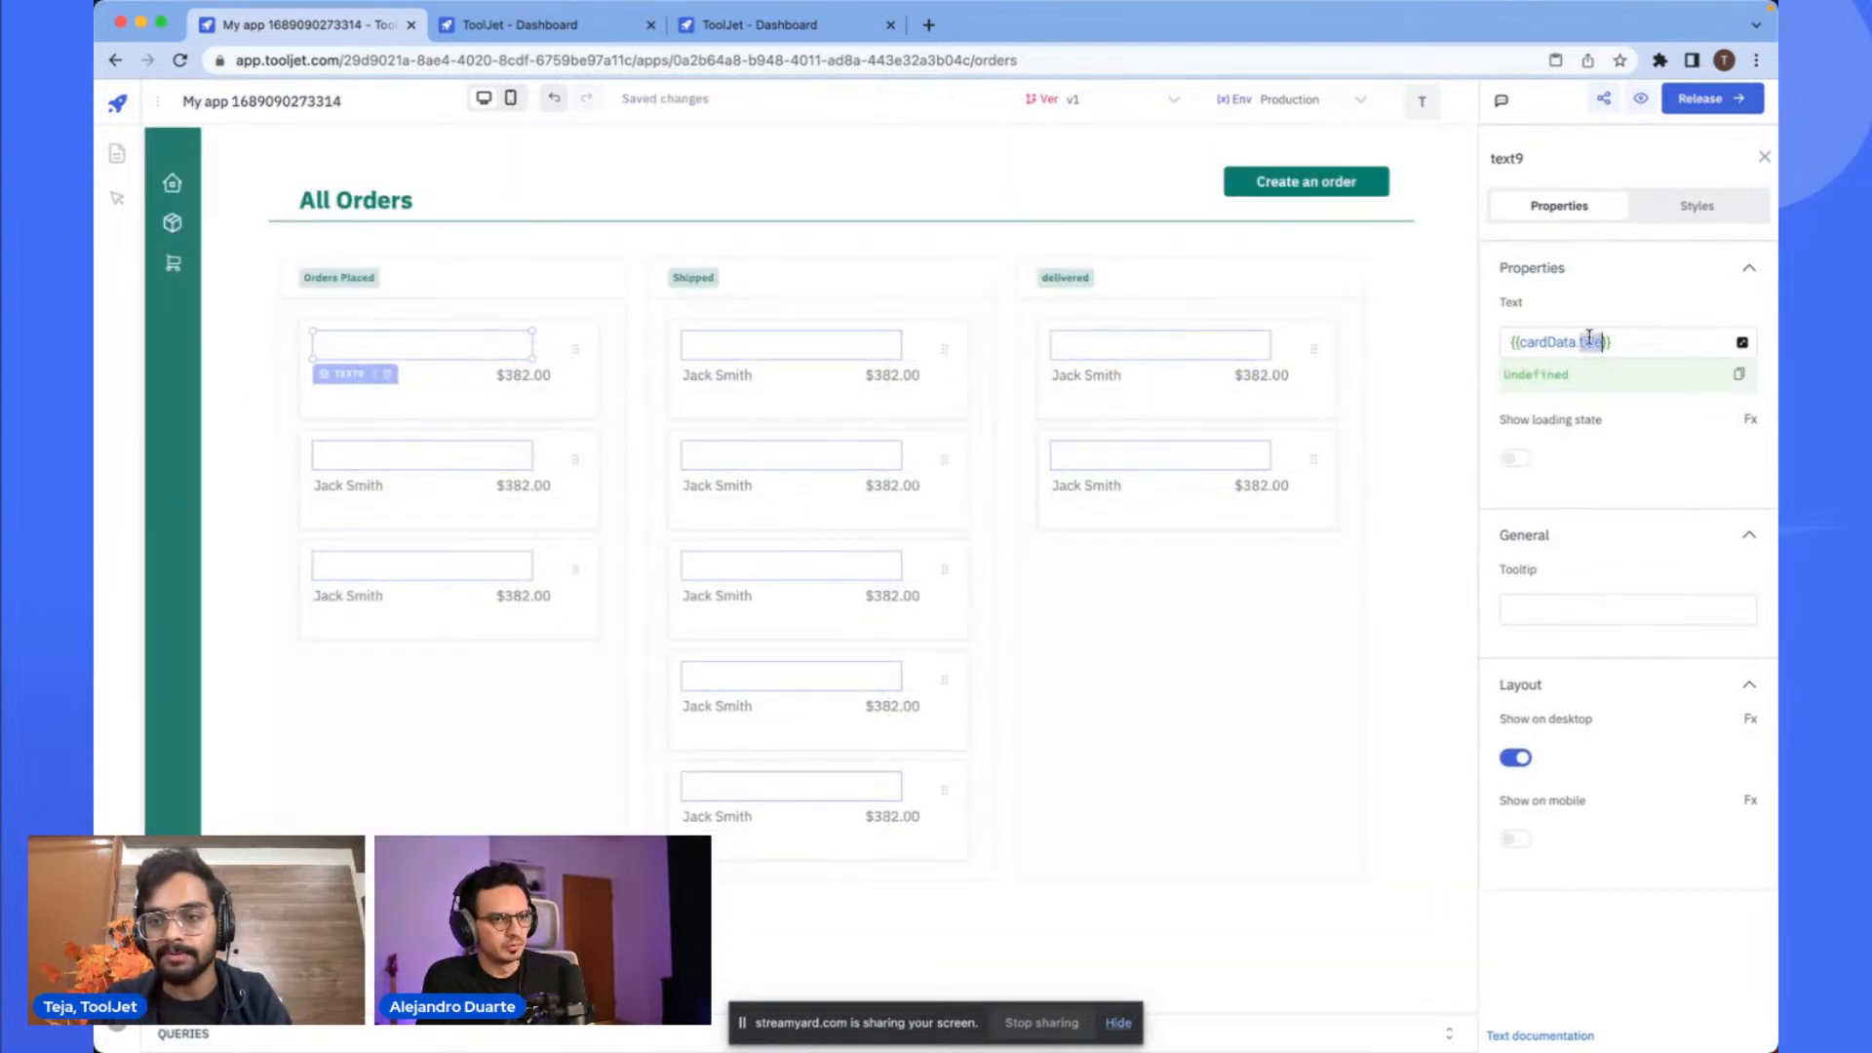
pyautogui.write('name')
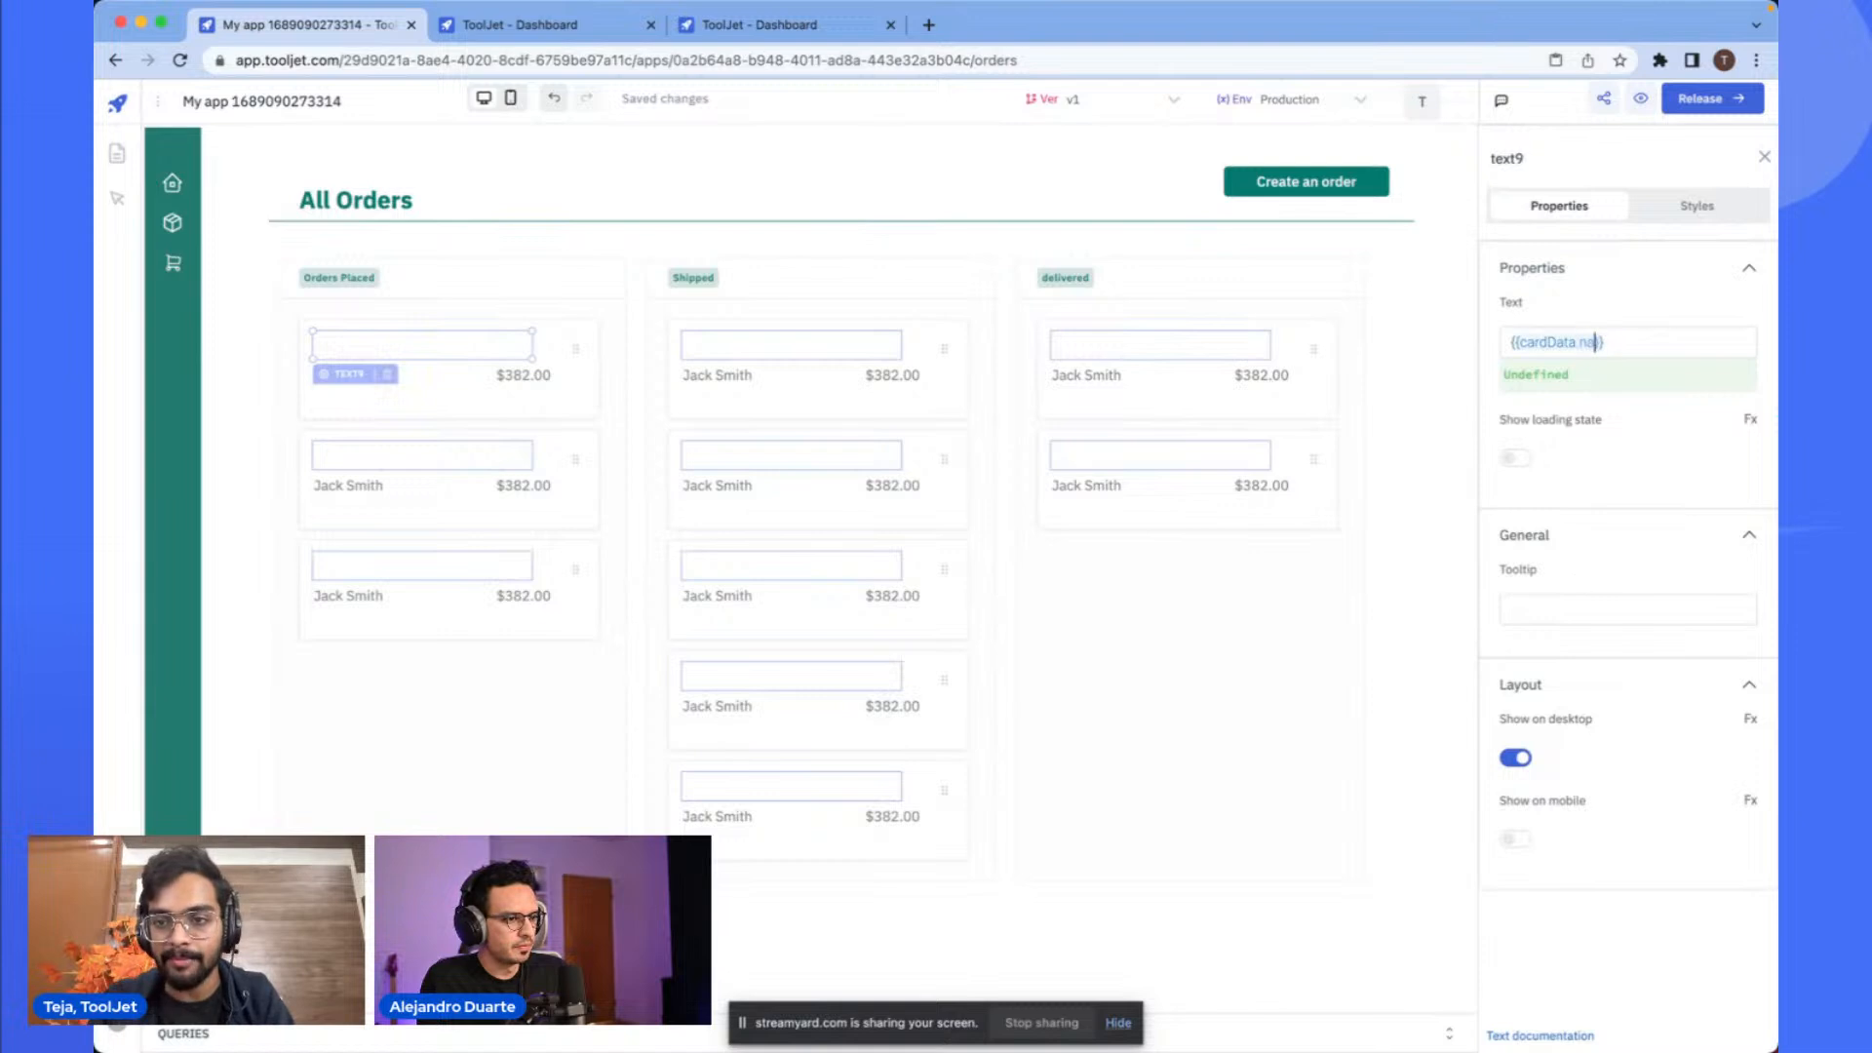
# - Review the Kanban cards' bound title text and open then close the Create an order modal to inspect it
pyautogui.click(1301, 745)
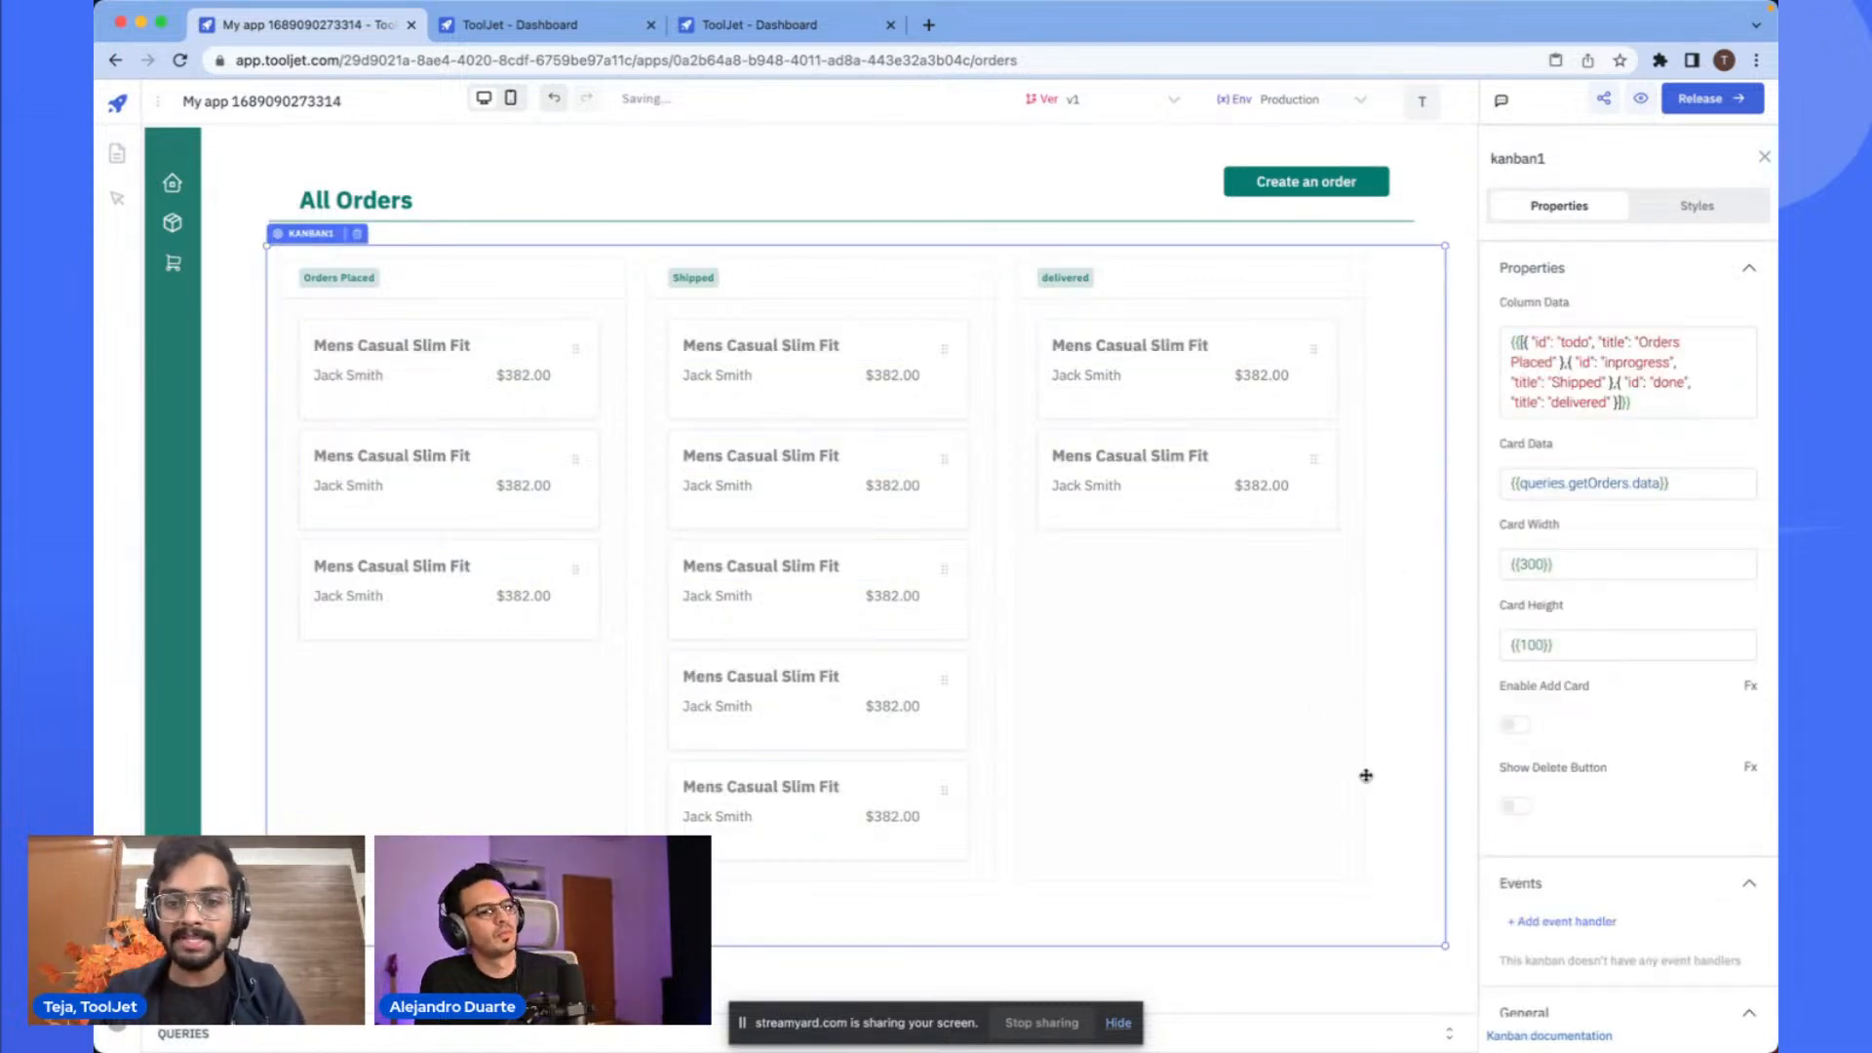
pyautogui.click(1307, 985)
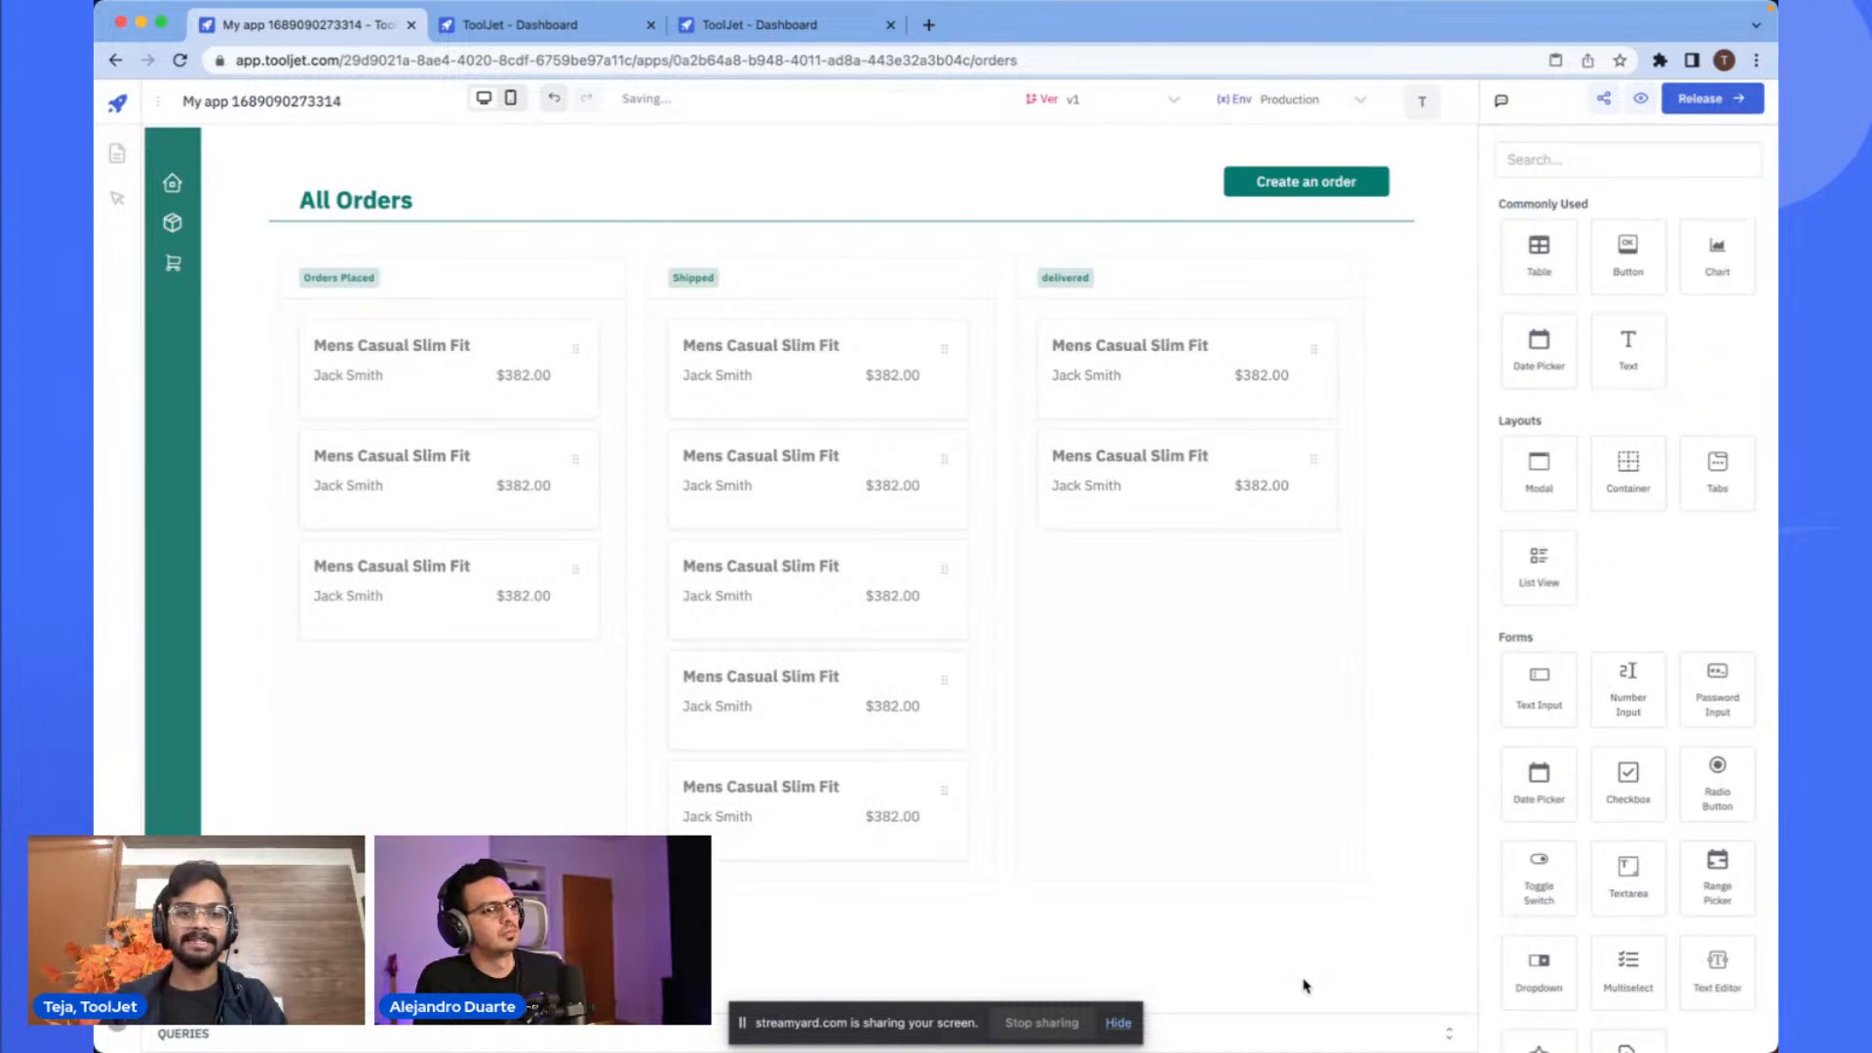
pyautogui.click(1226, 846)
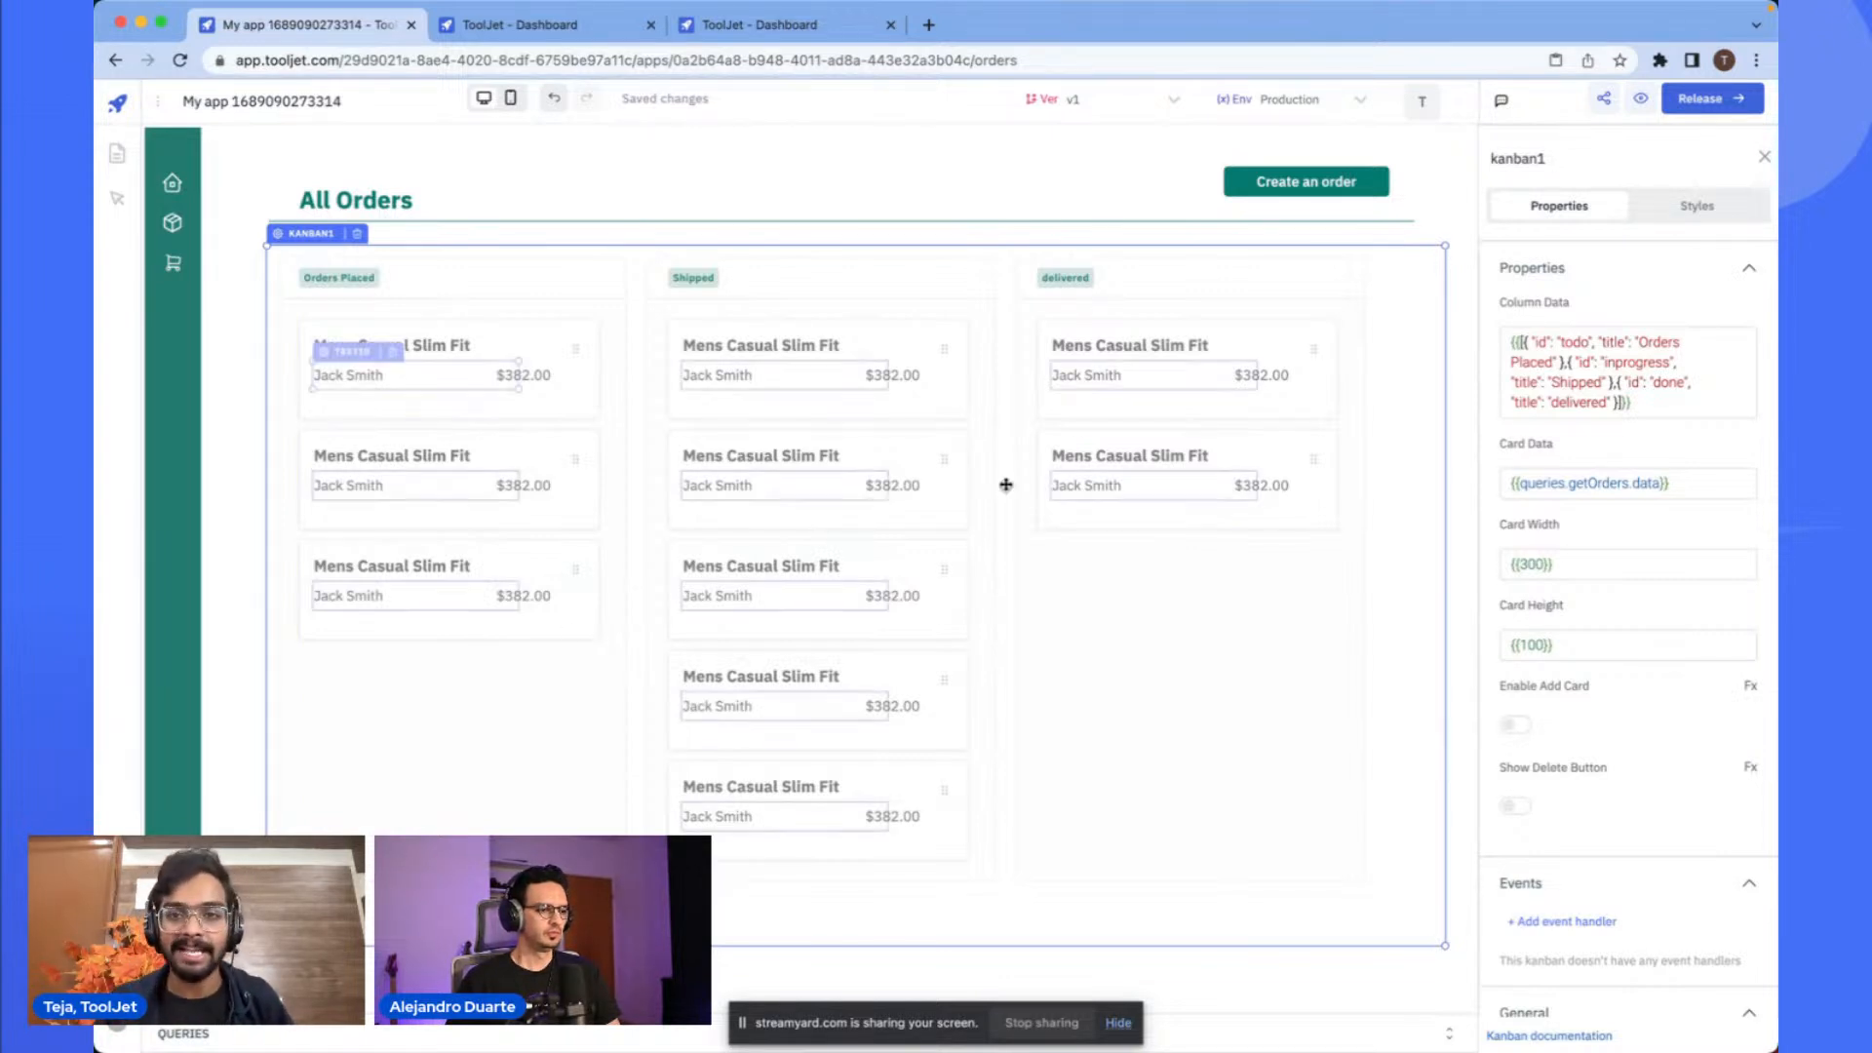
pyautogui.click(1254, 169)
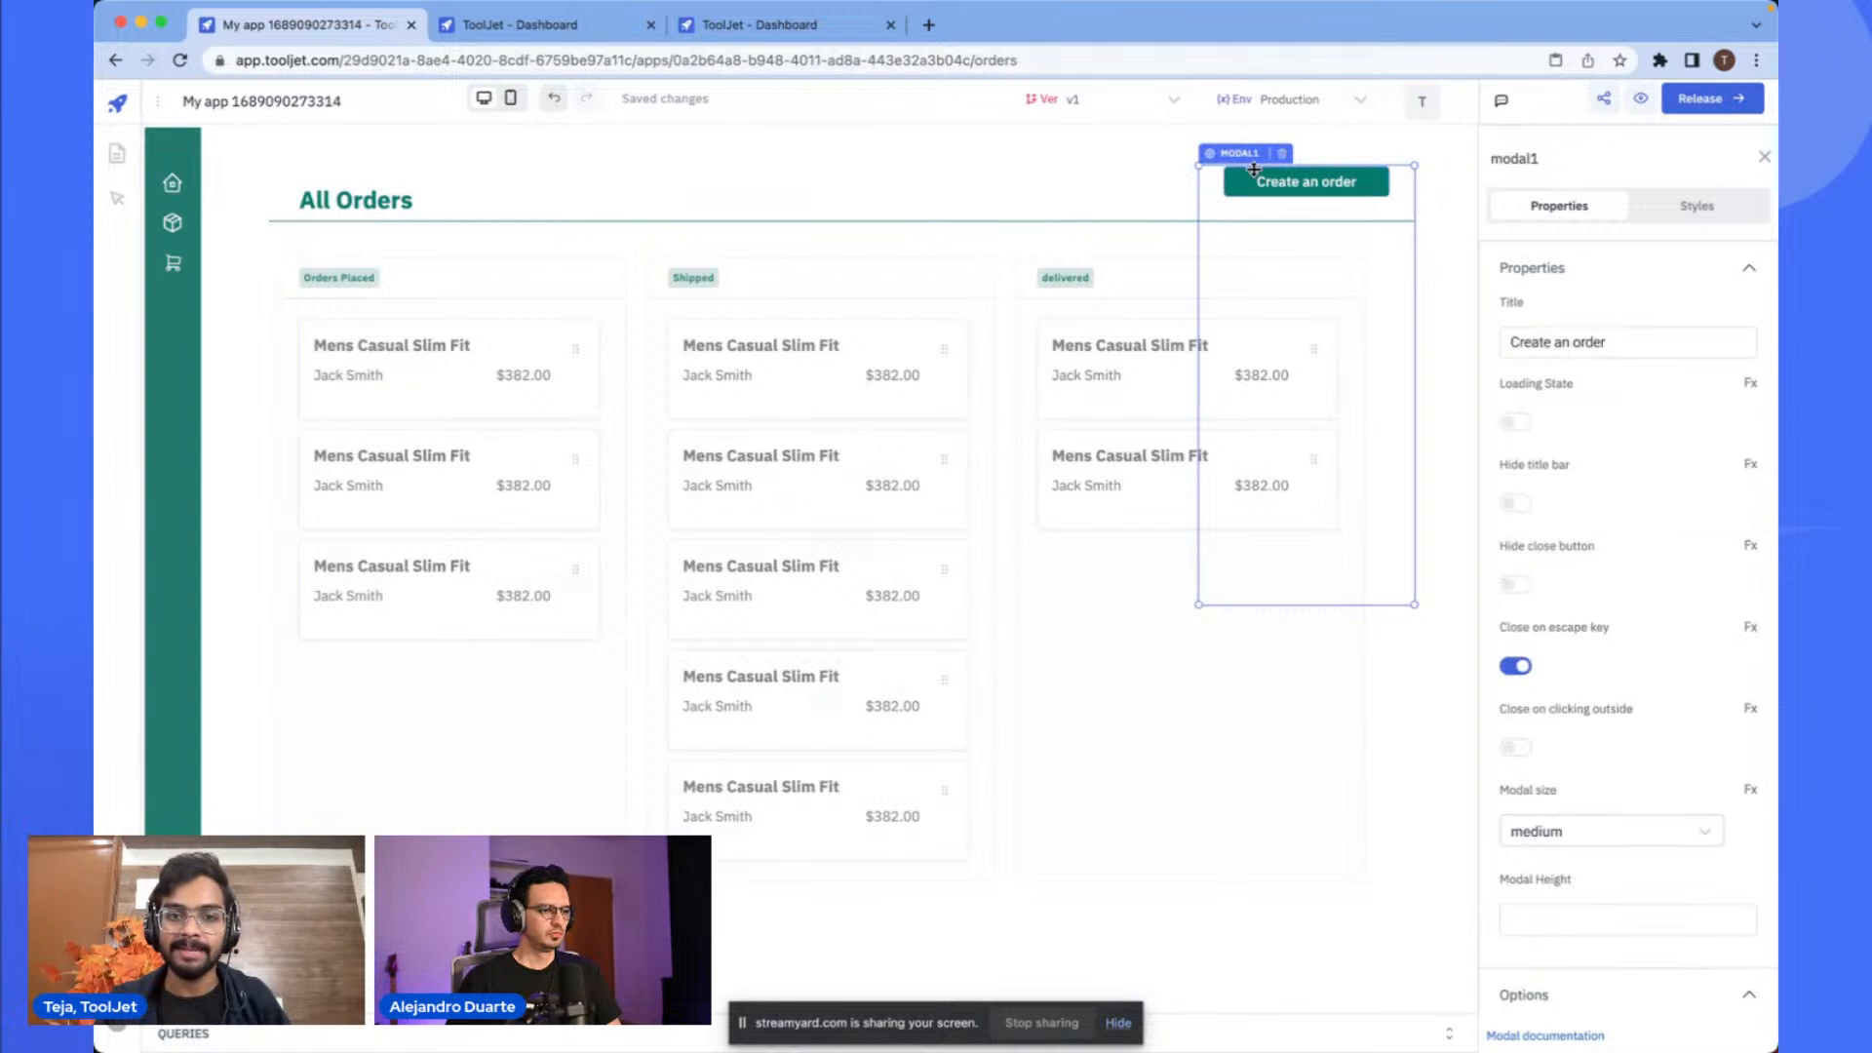
pyautogui.click(1262, 184)
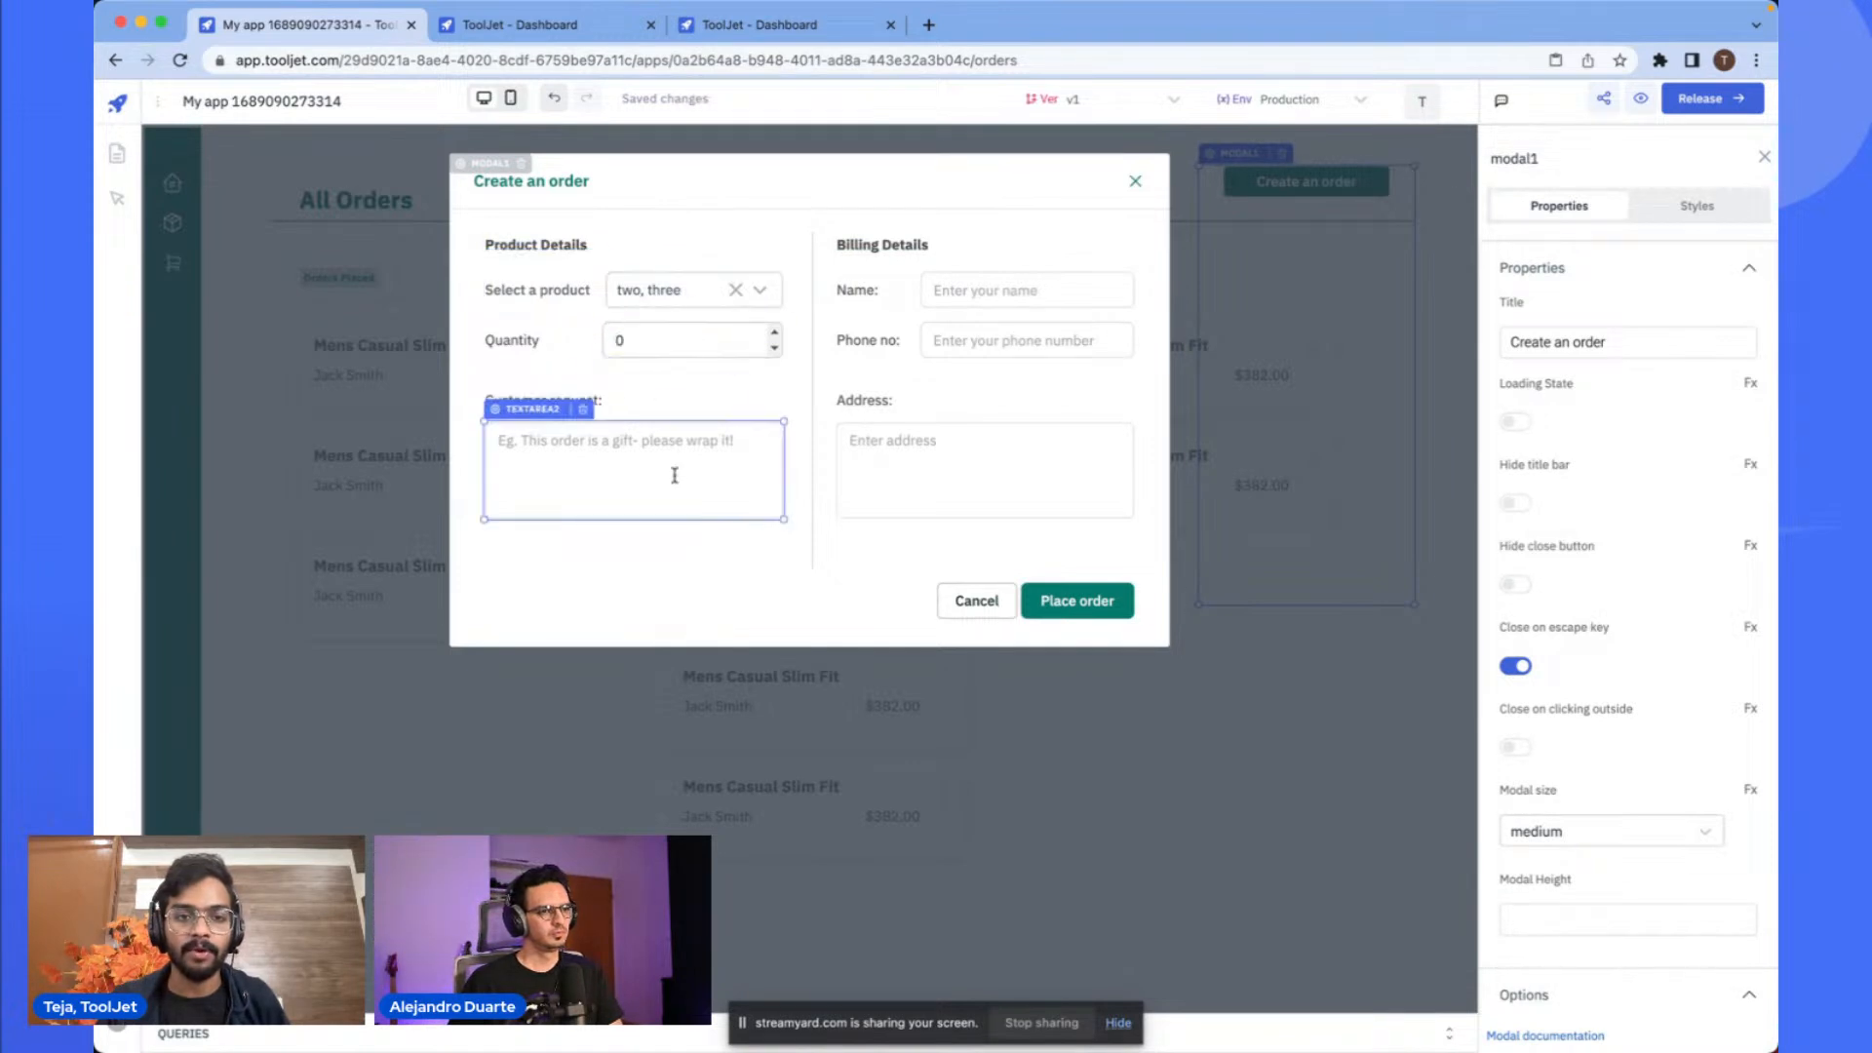
pyautogui.click(1134, 182)
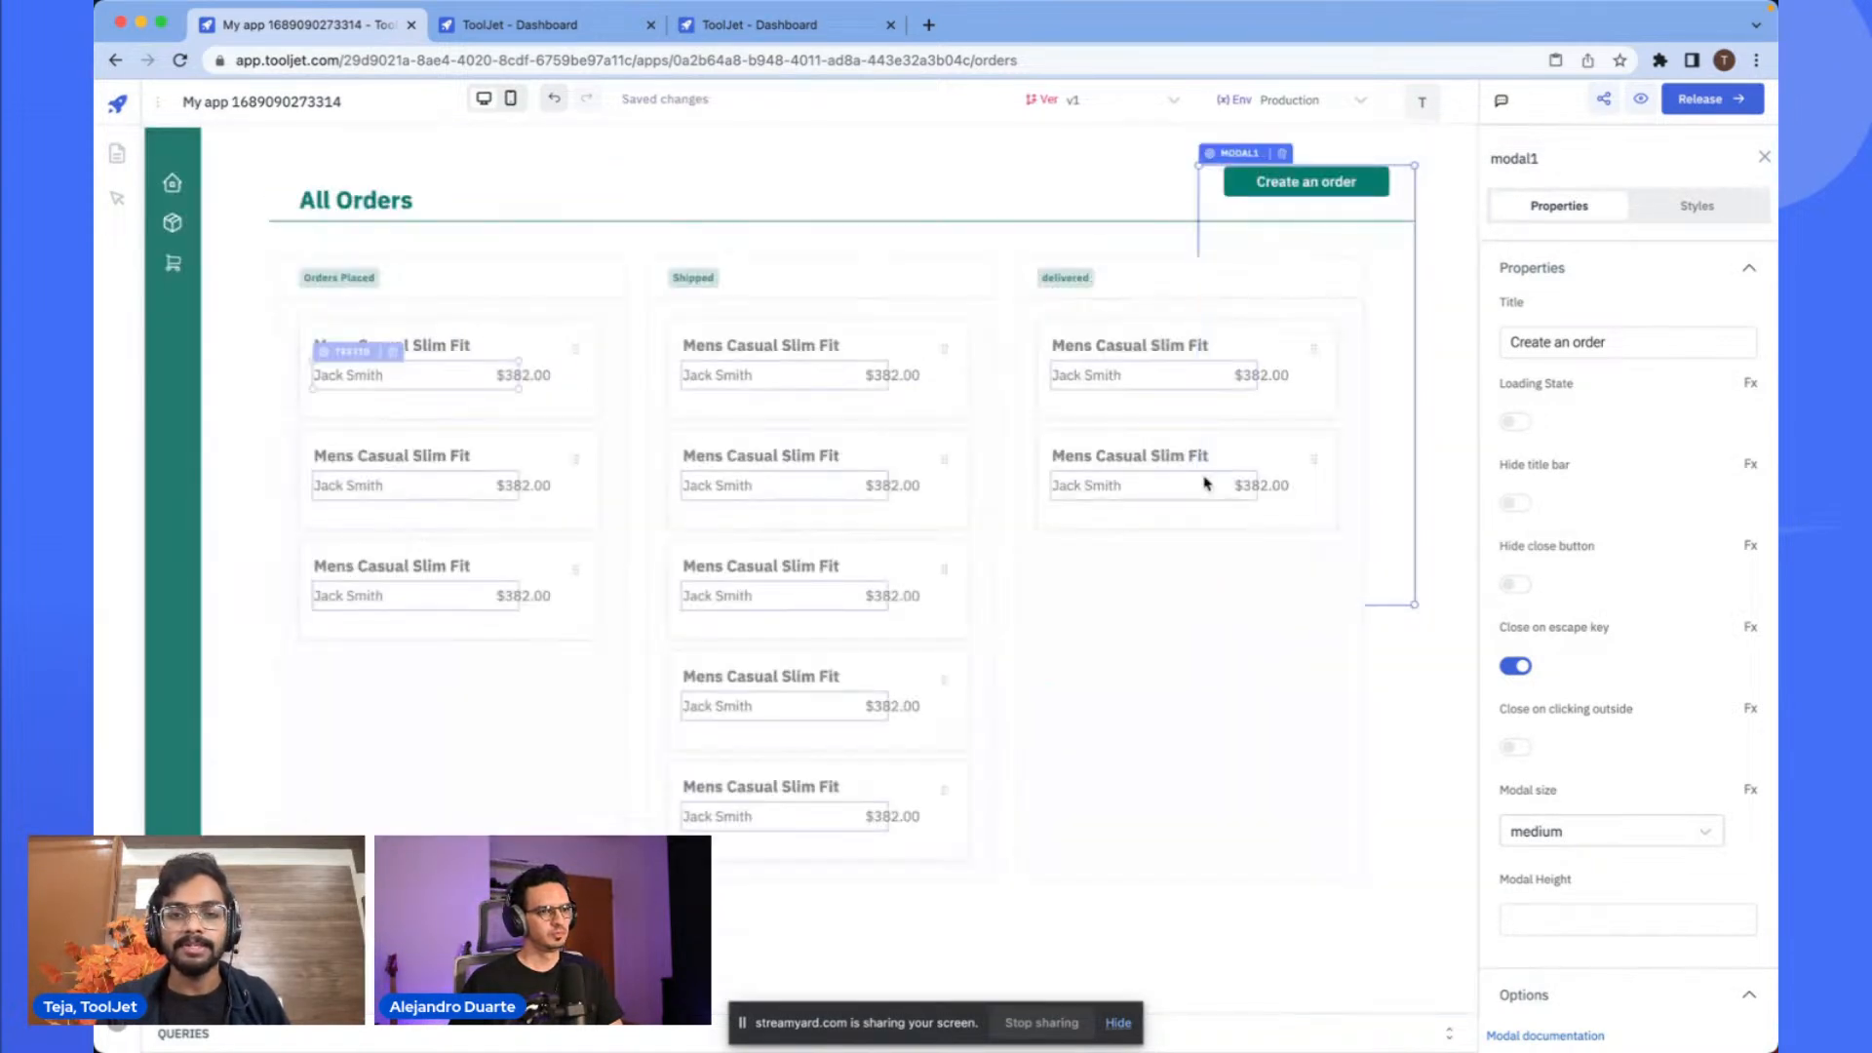
pyautogui.click(1229, 690)
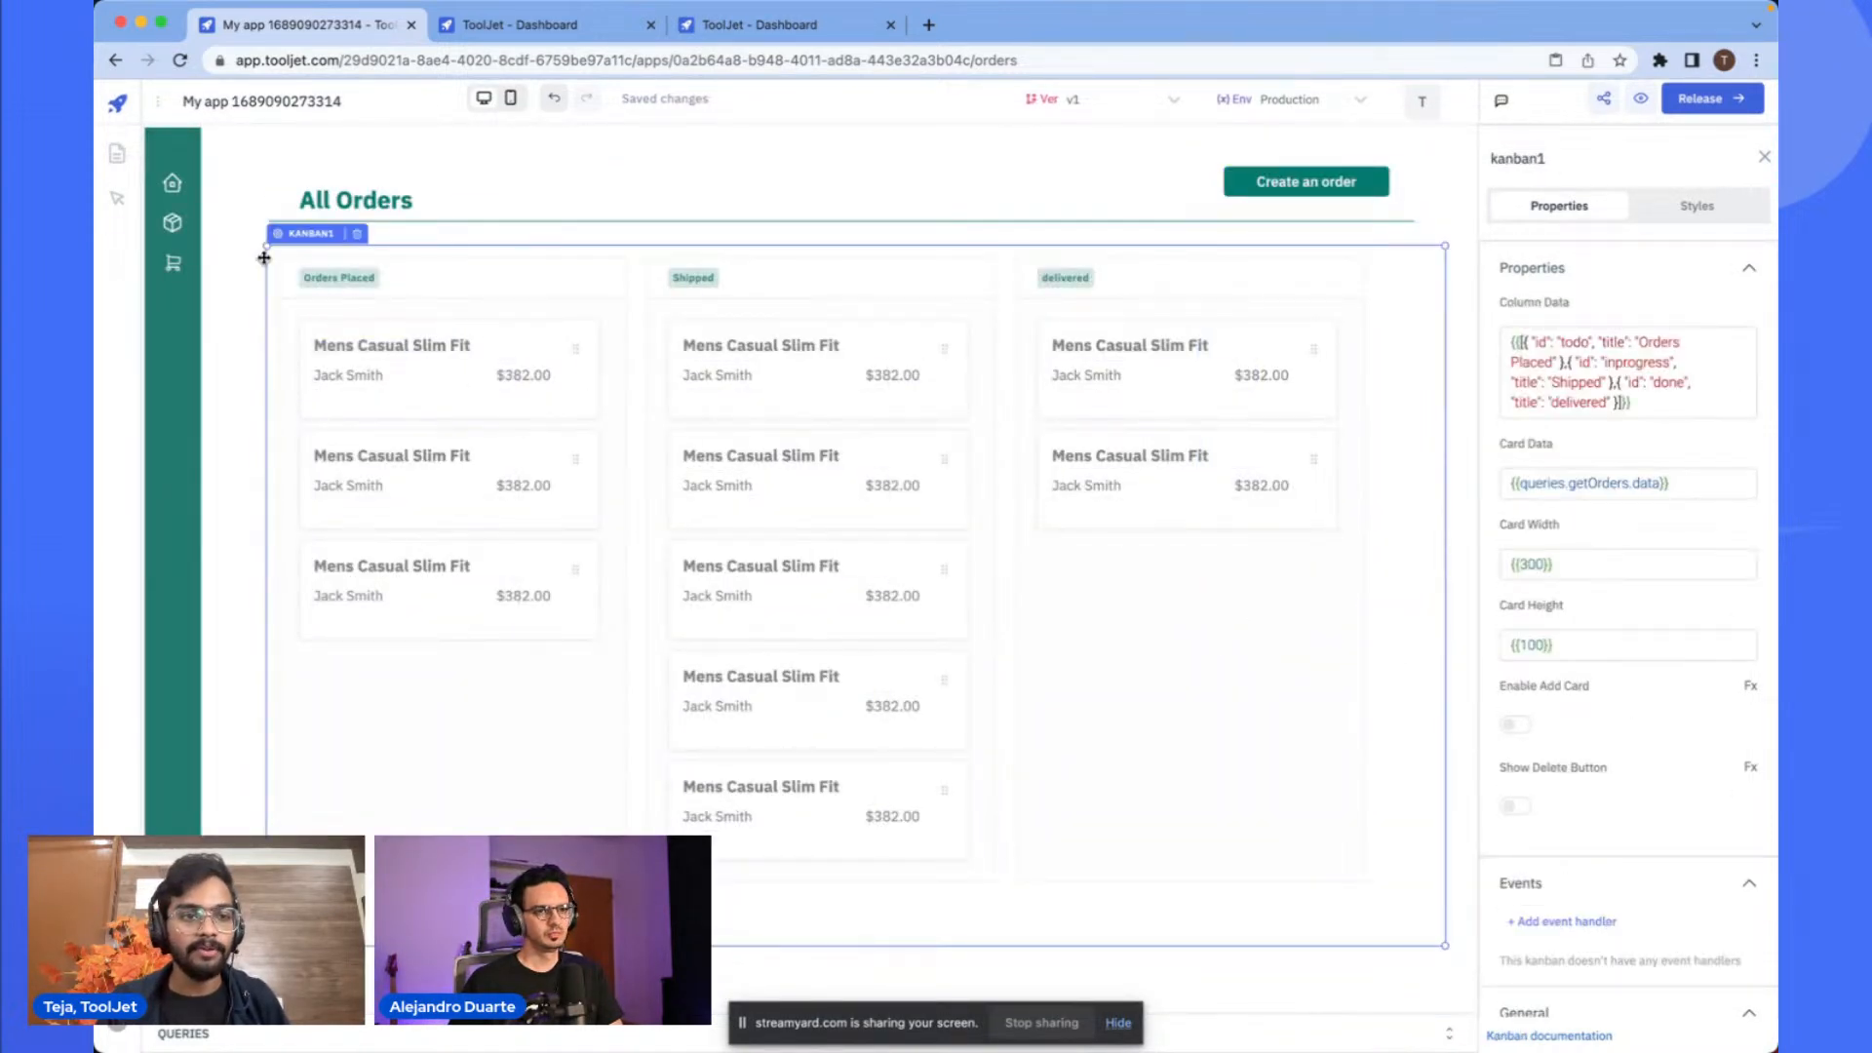
# - Add an event handler to the sidebar's package icon that switches page to the inventory page
pyautogui.click(179, 193)
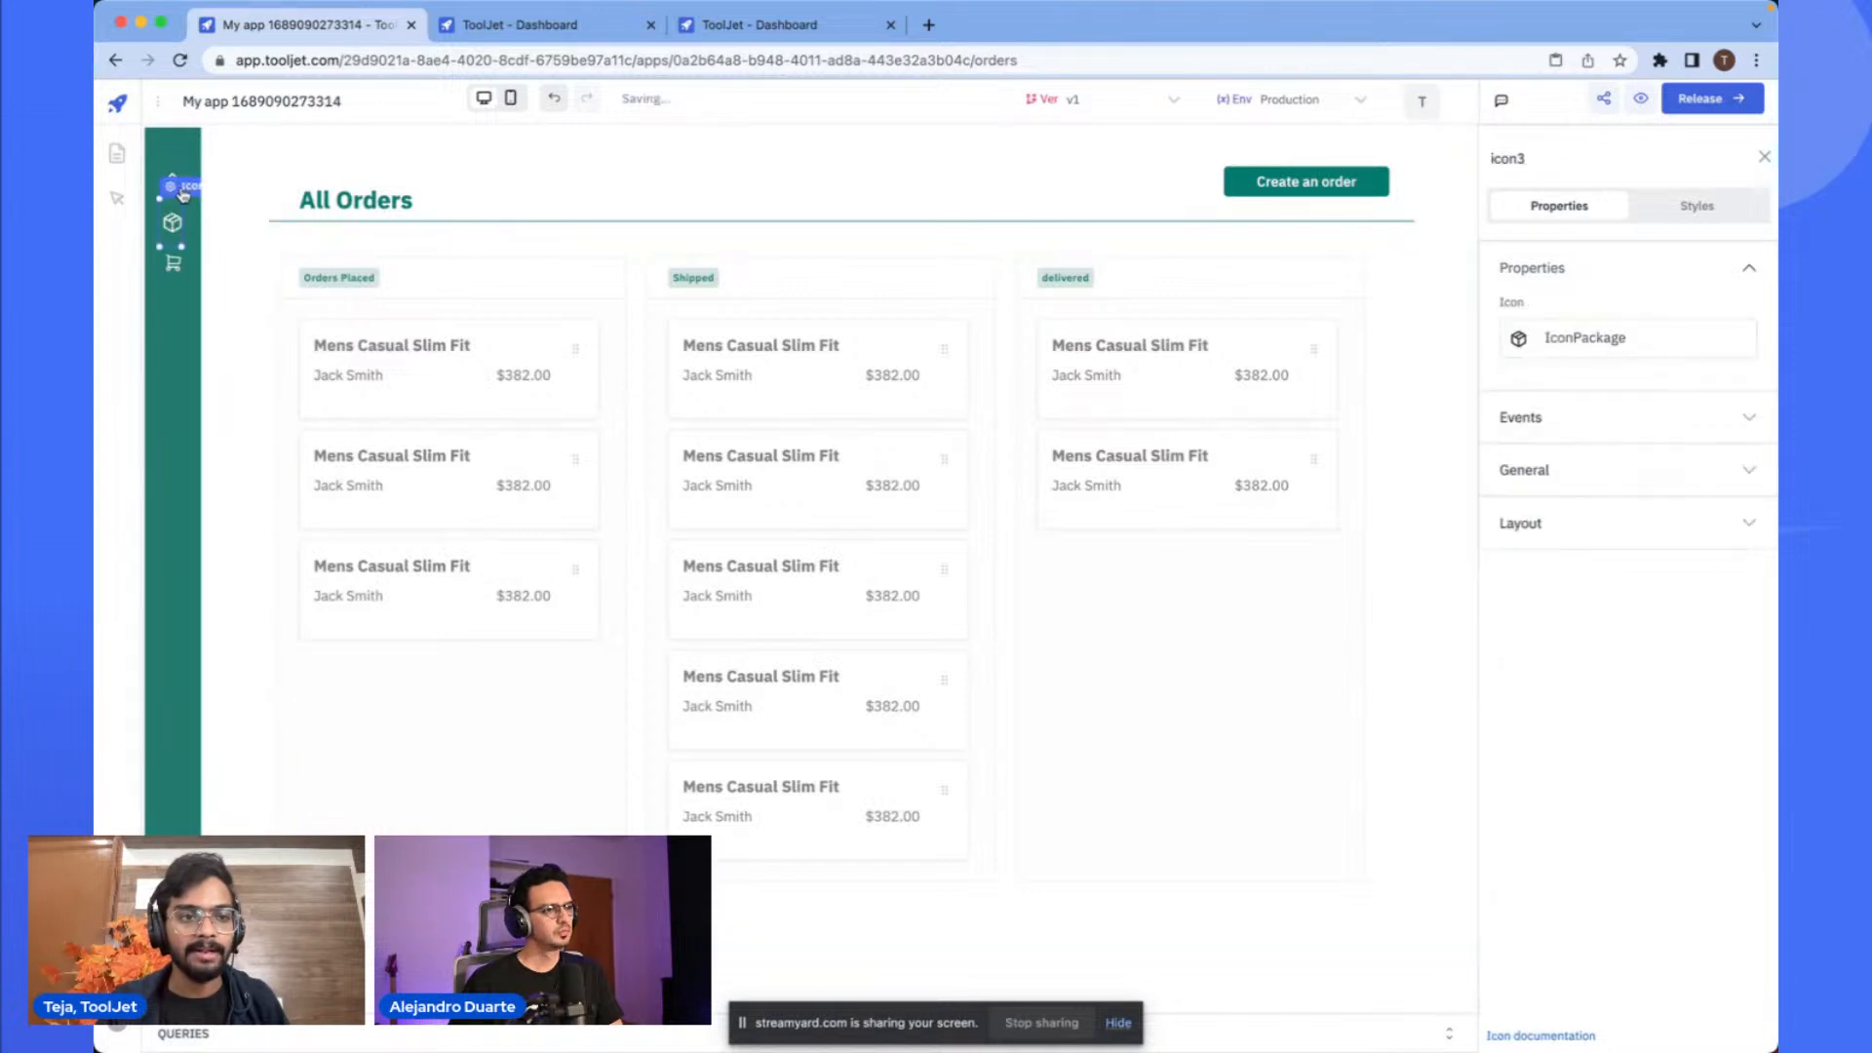
pyautogui.click(1524, 422)
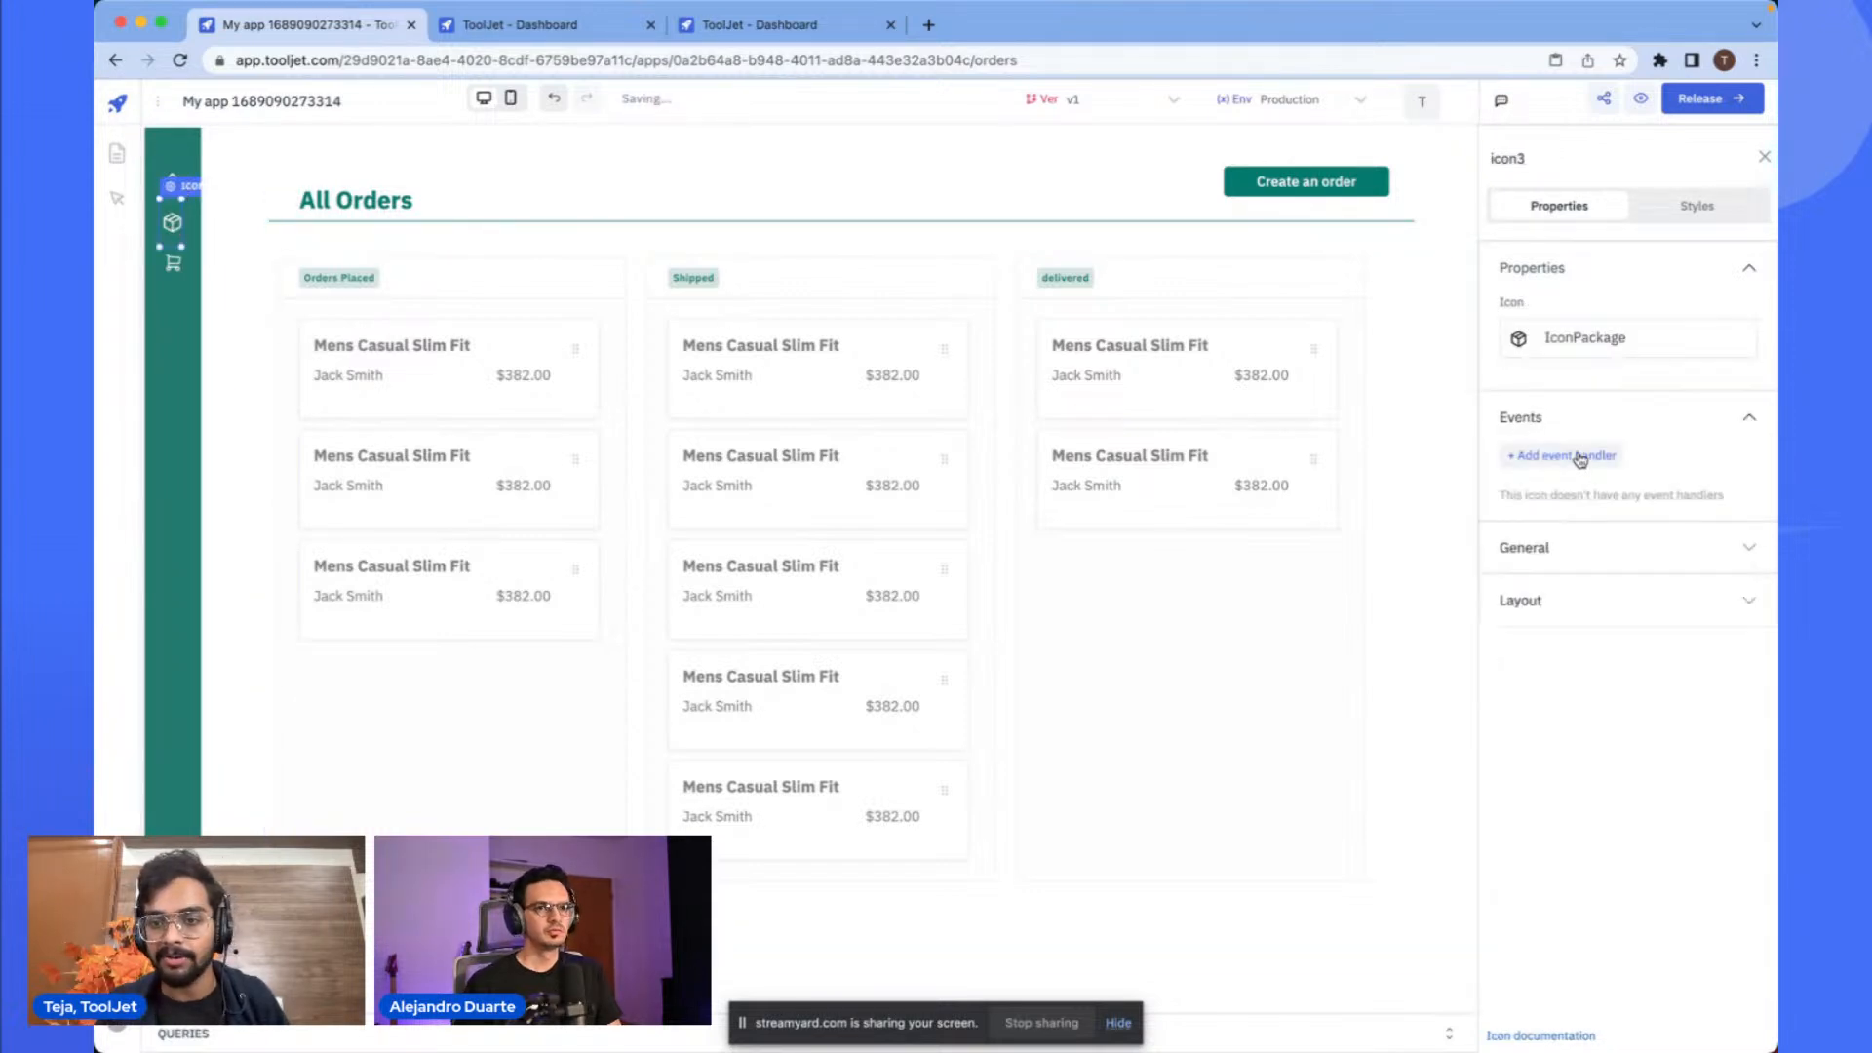
pyautogui.click(1562, 455)
pyautogui.click(1552, 503)
pyautogui.click(1354, 424)
pyautogui.write('sw')
pyautogui.click(1336, 465)
pyautogui.click(1306, 552)
pyautogui.click(1267, 627)
pyautogui.click(606, 711)
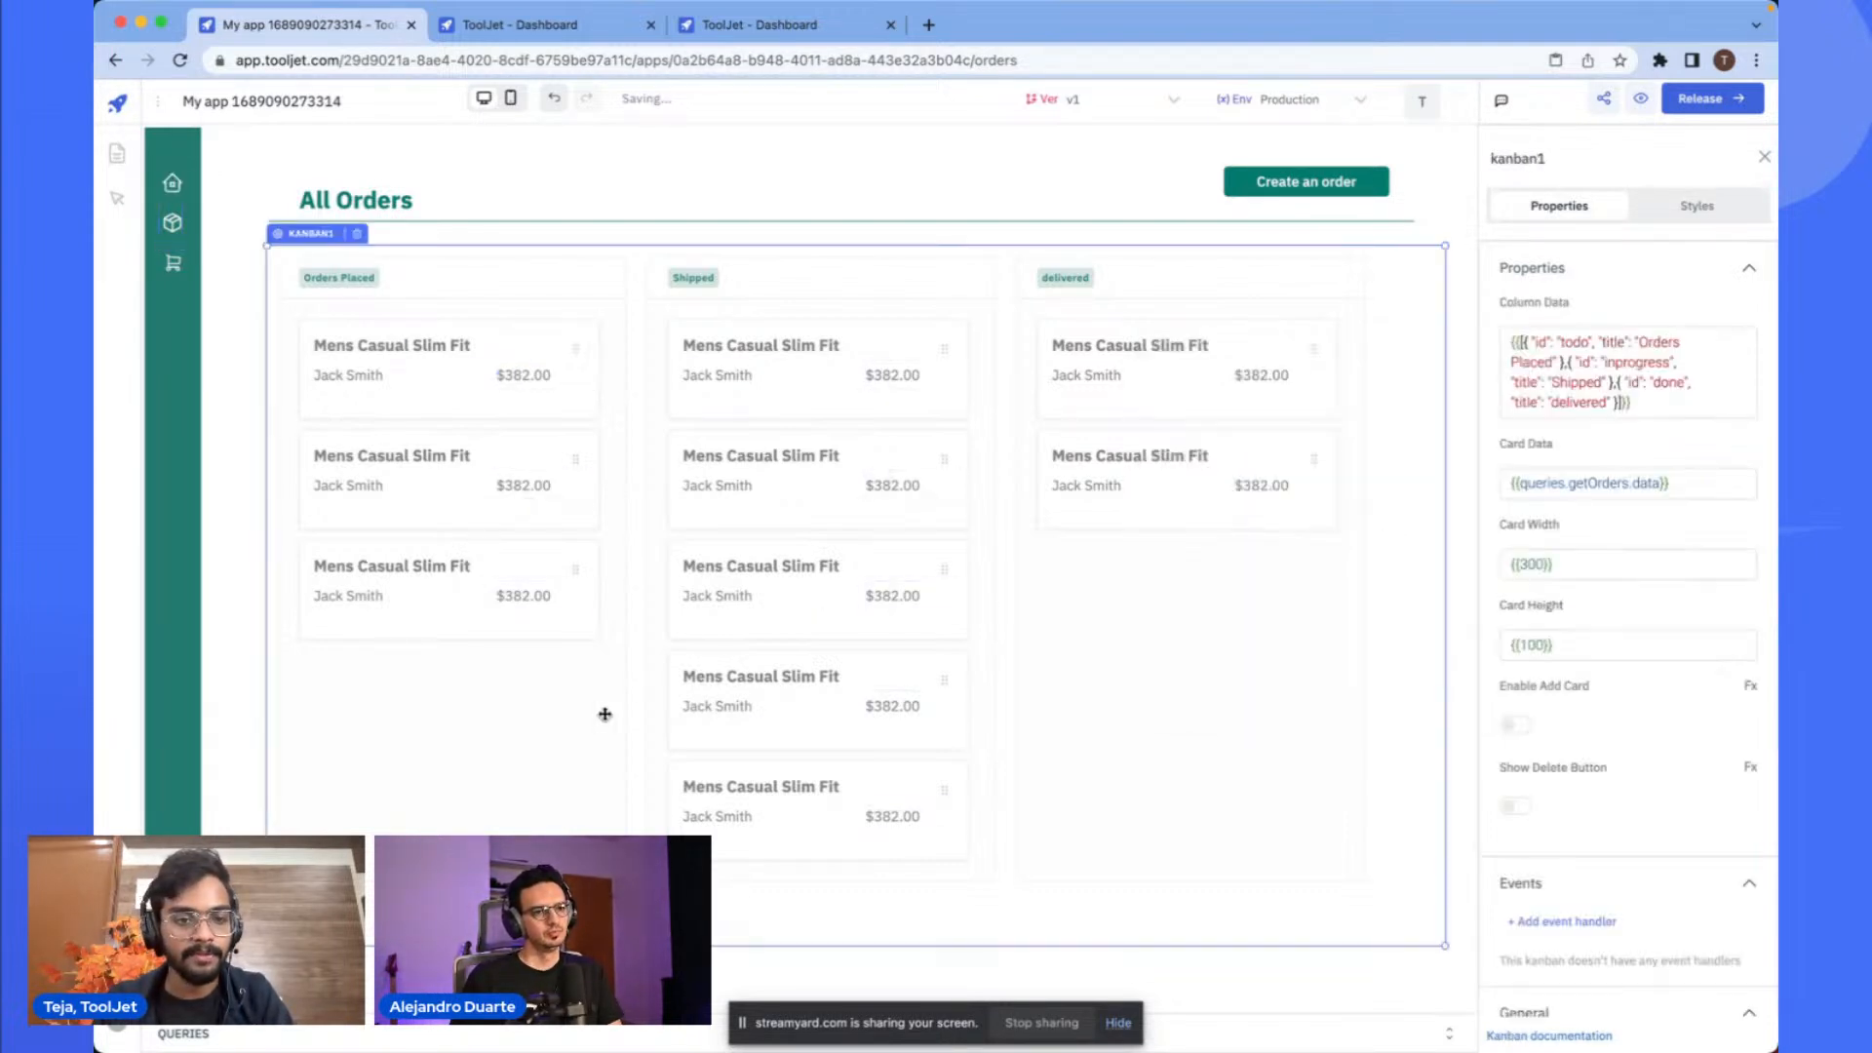
# - Test the sidebar icons by navigating between the inventory and orders pages
pyautogui.click(173, 225)
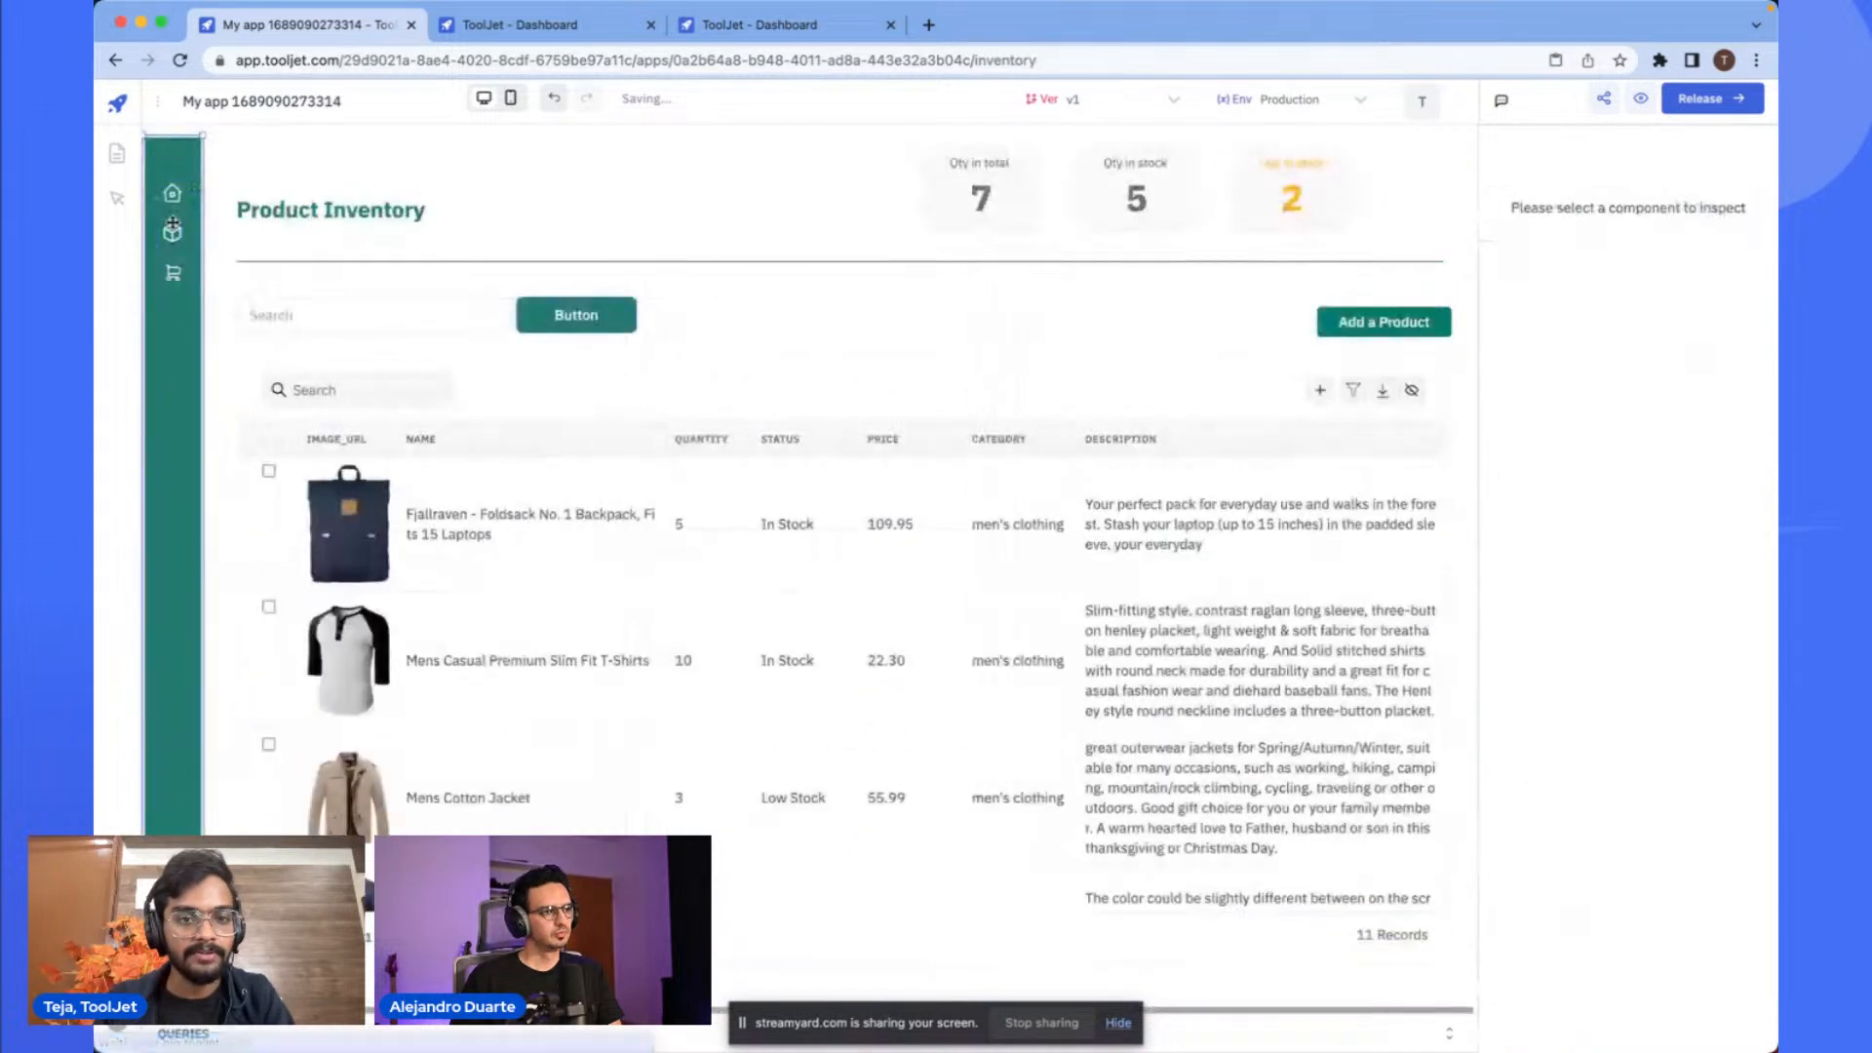
pyautogui.click(173, 275)
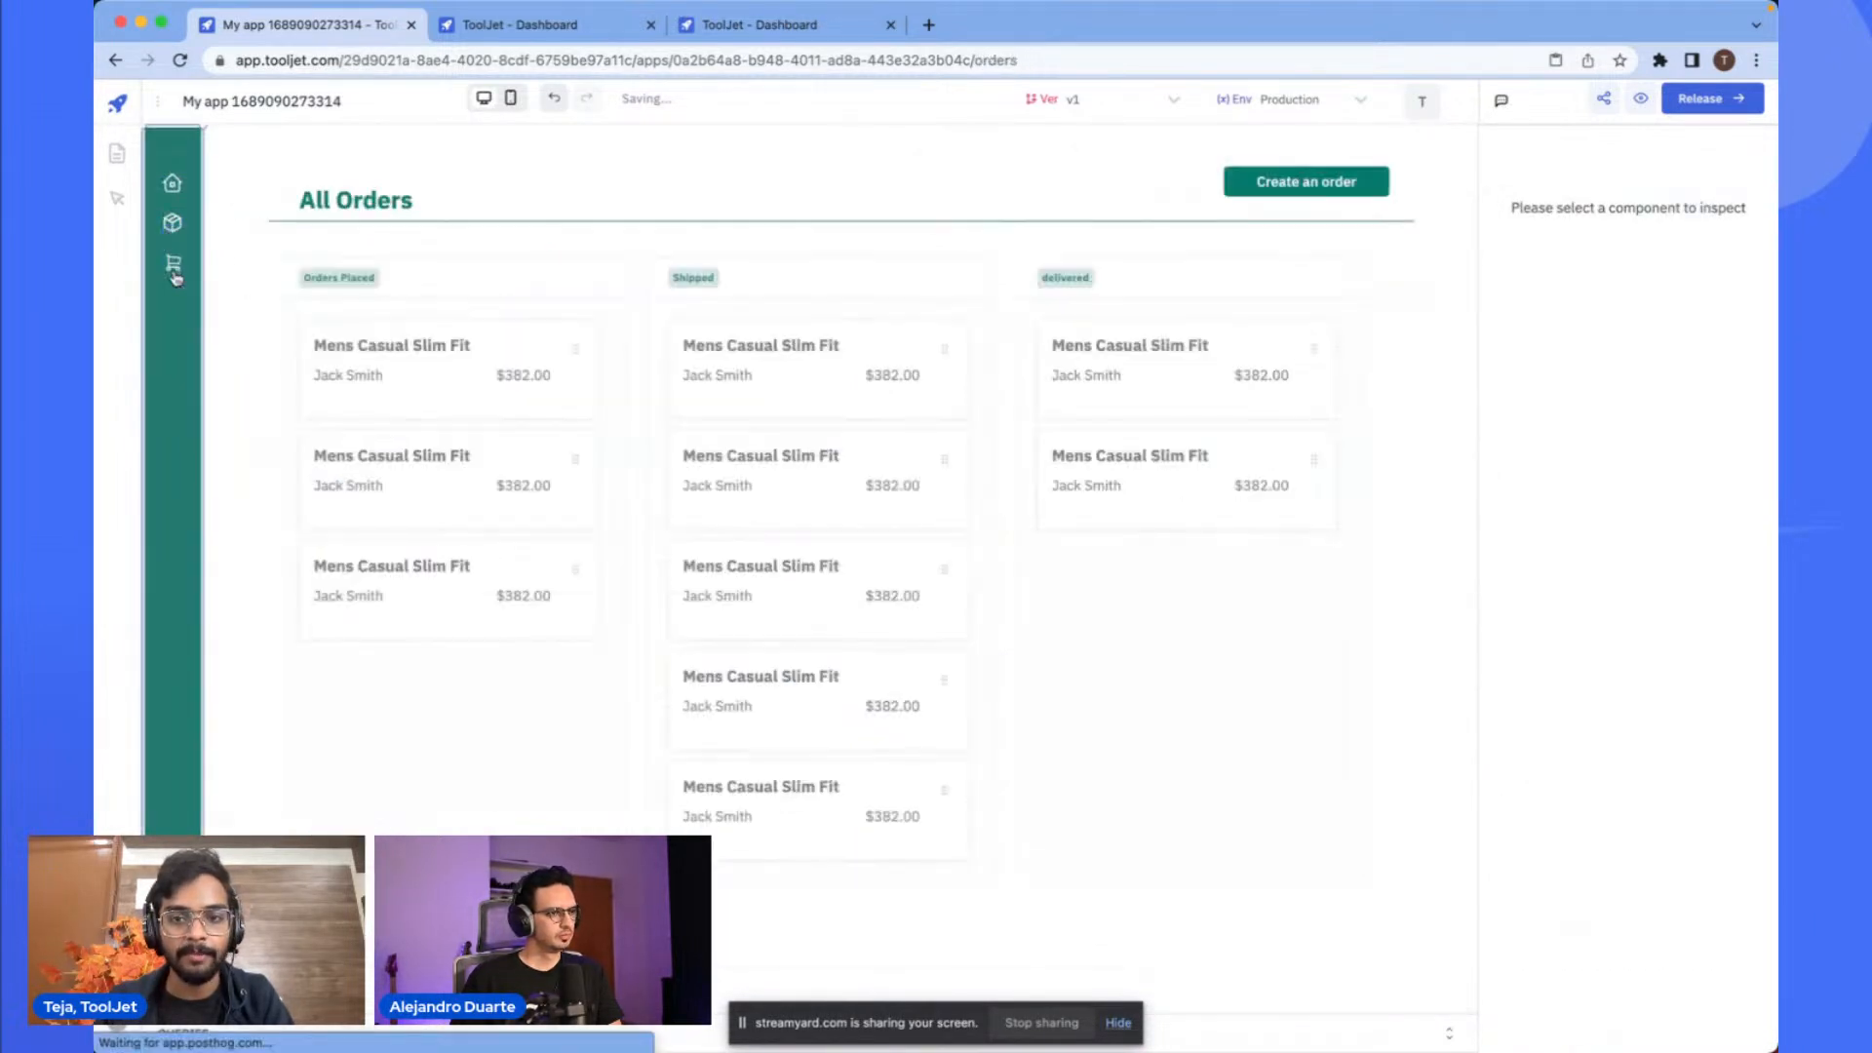
pyautogui.click(172, 222)
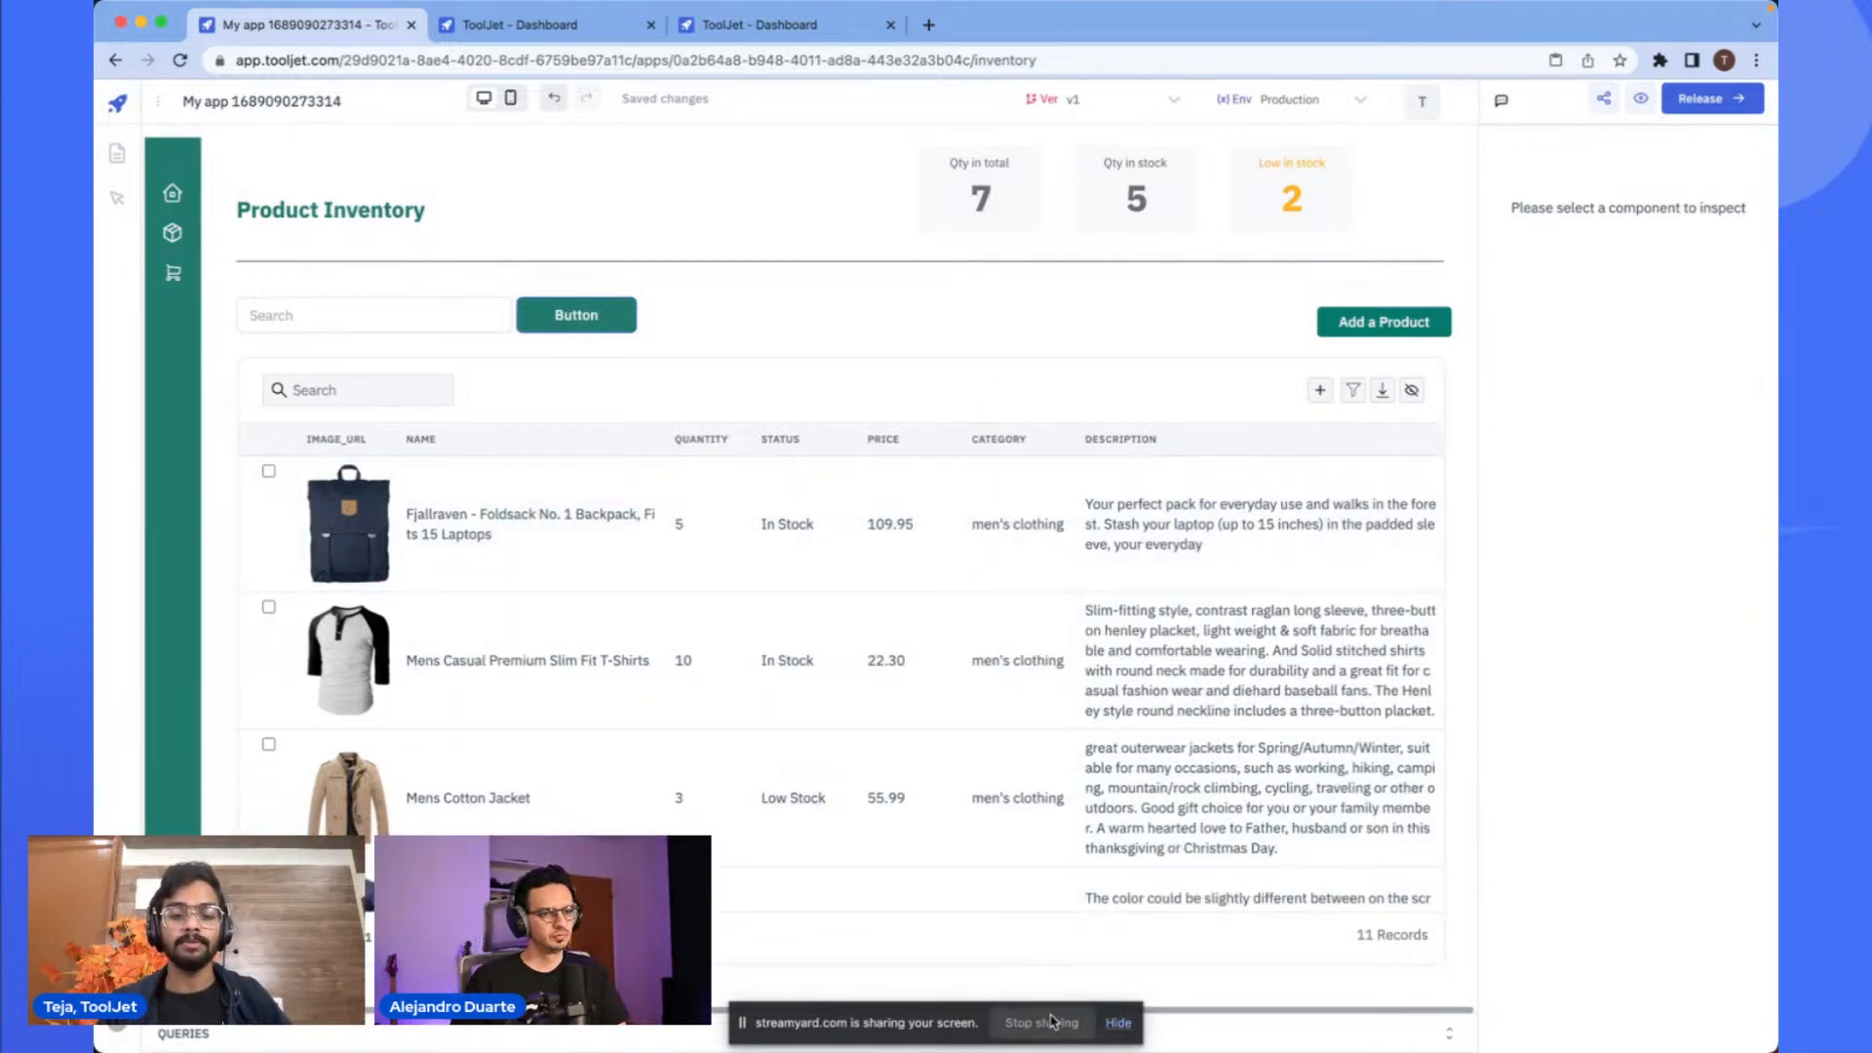
pyautogui.click(1050, 1021)
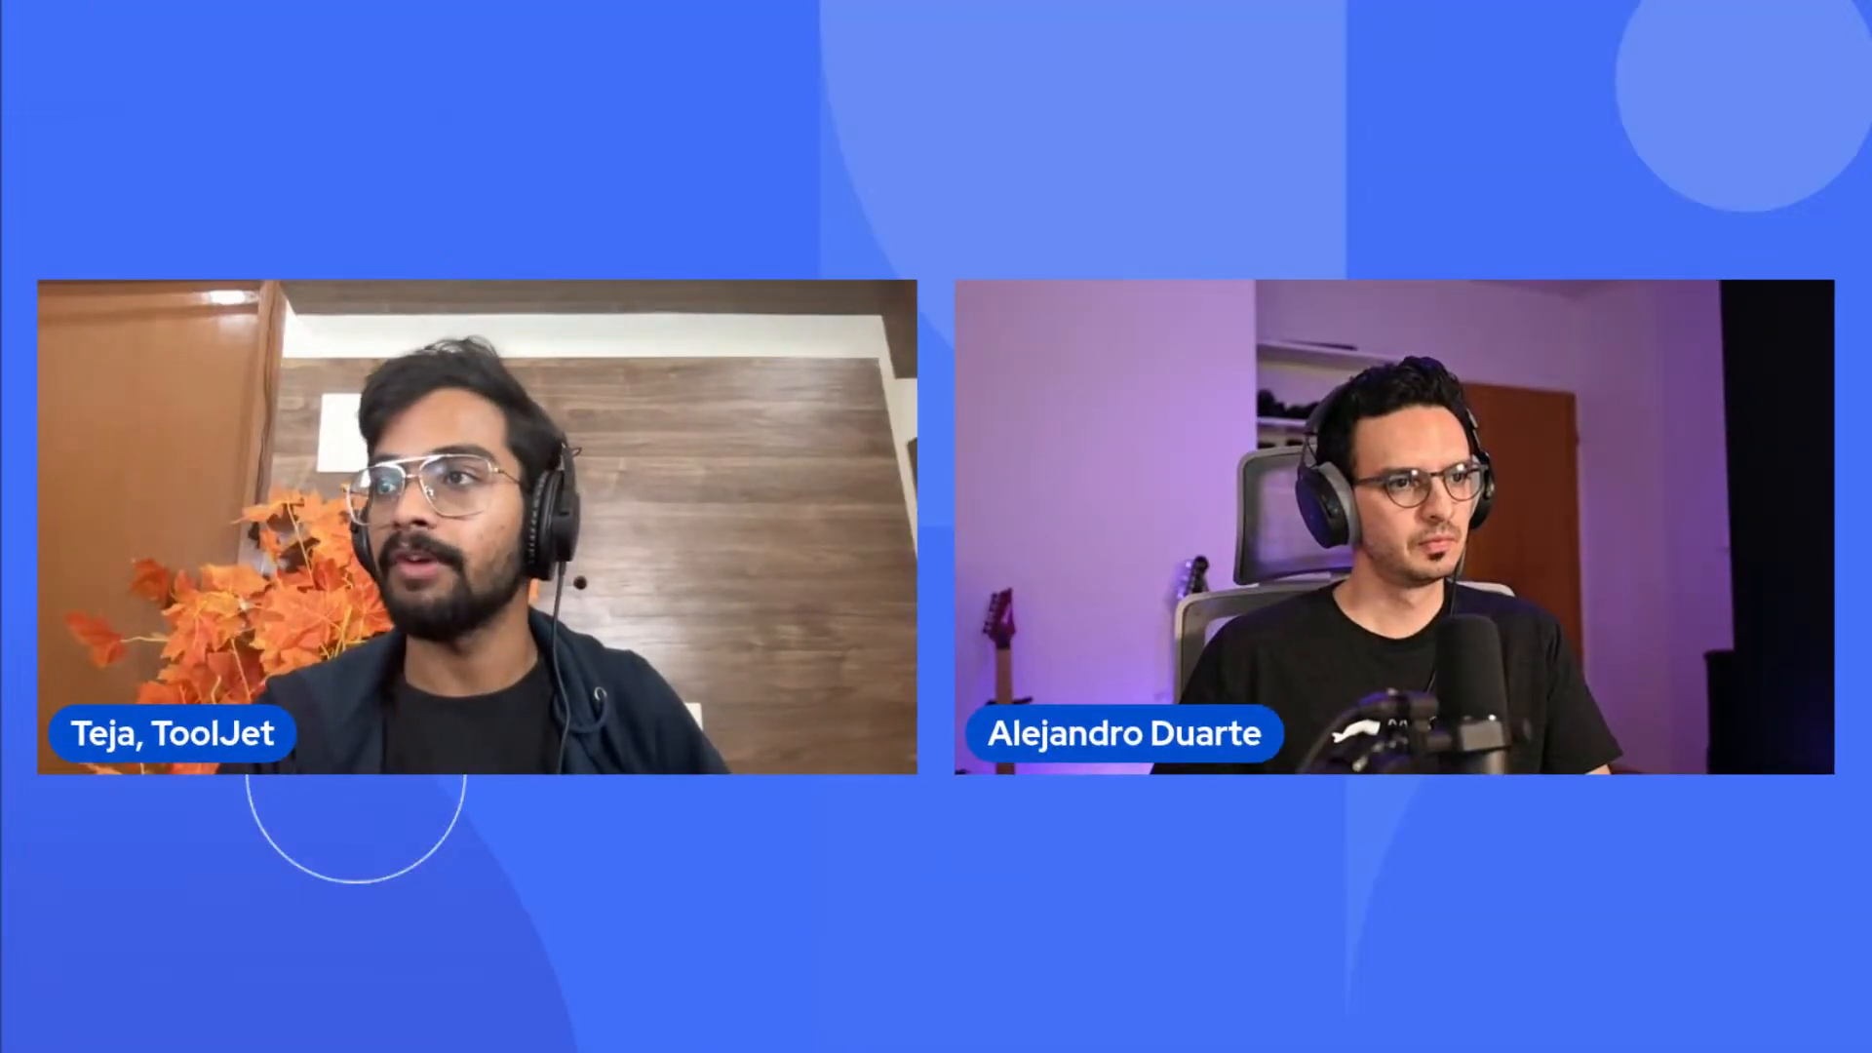